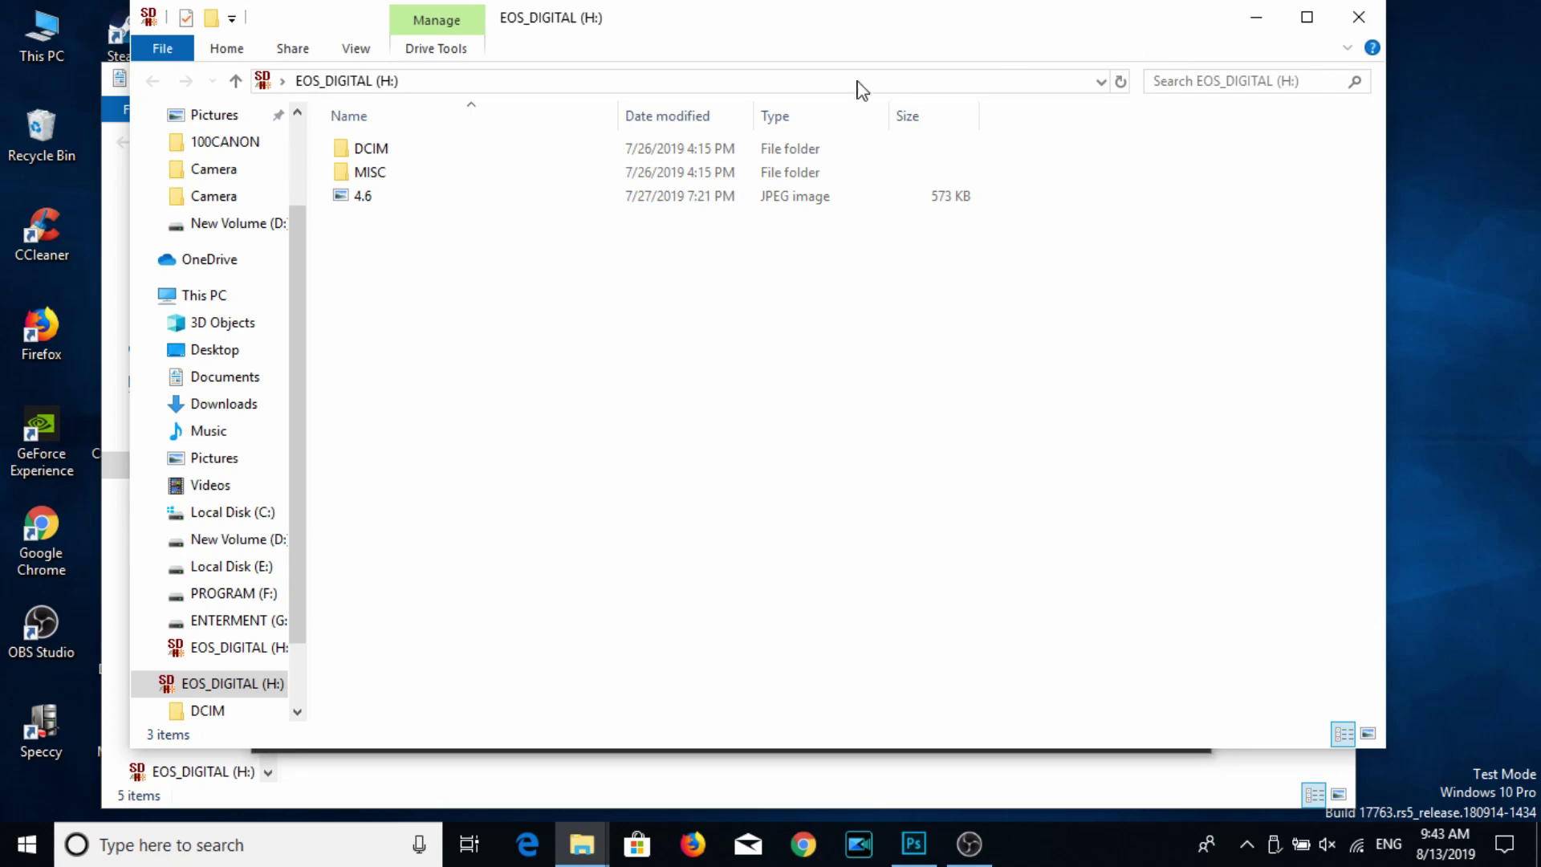
Open DCIM > 100CANON on the camera card and maximise the folder window.
double_click(410, 151)
double_click(411, 151)
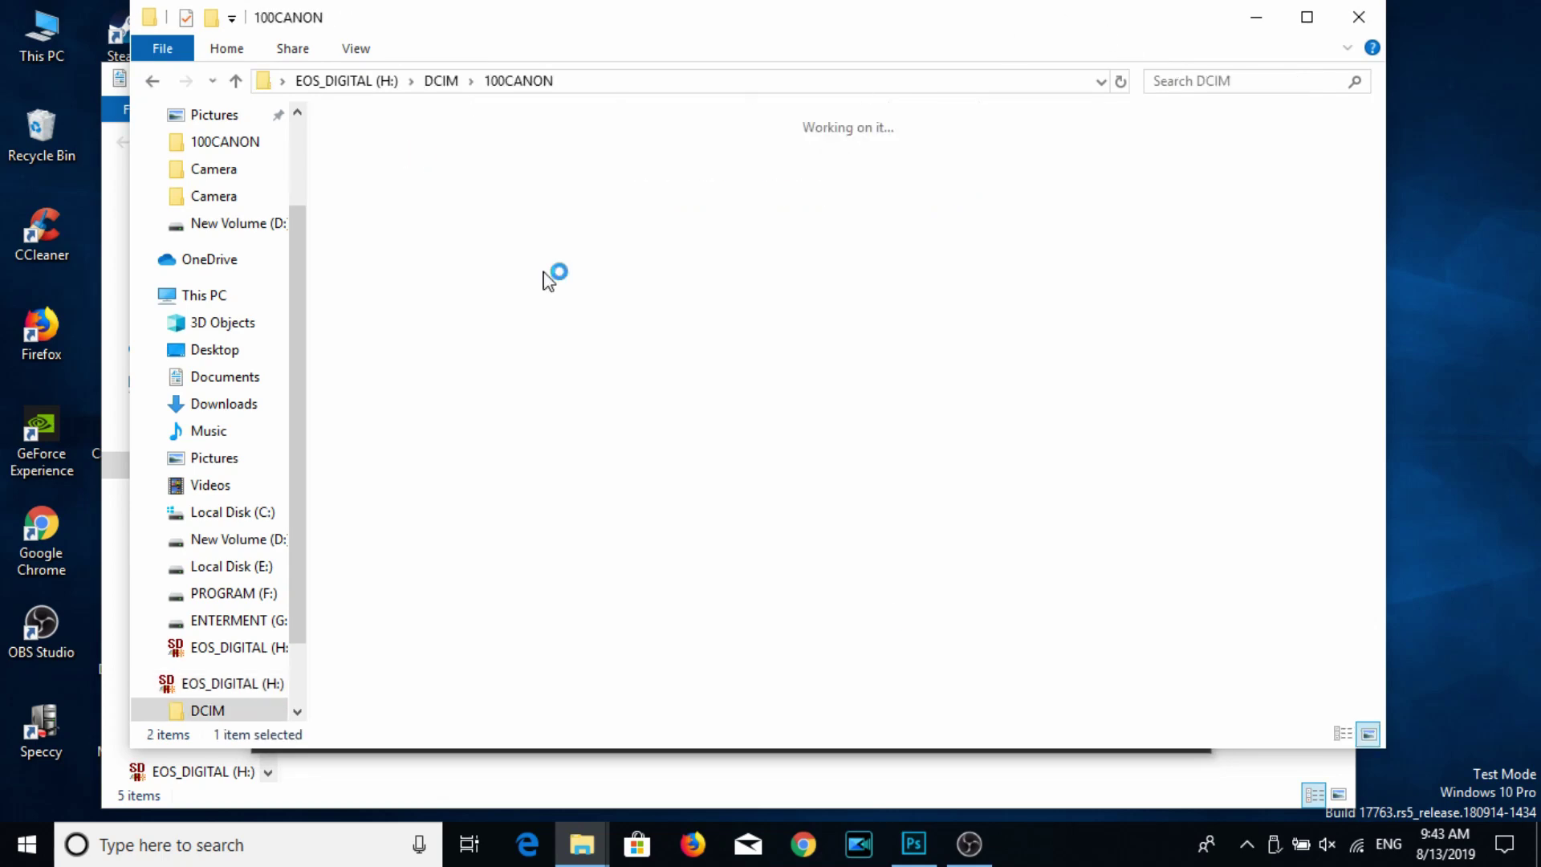
click(969, 844)
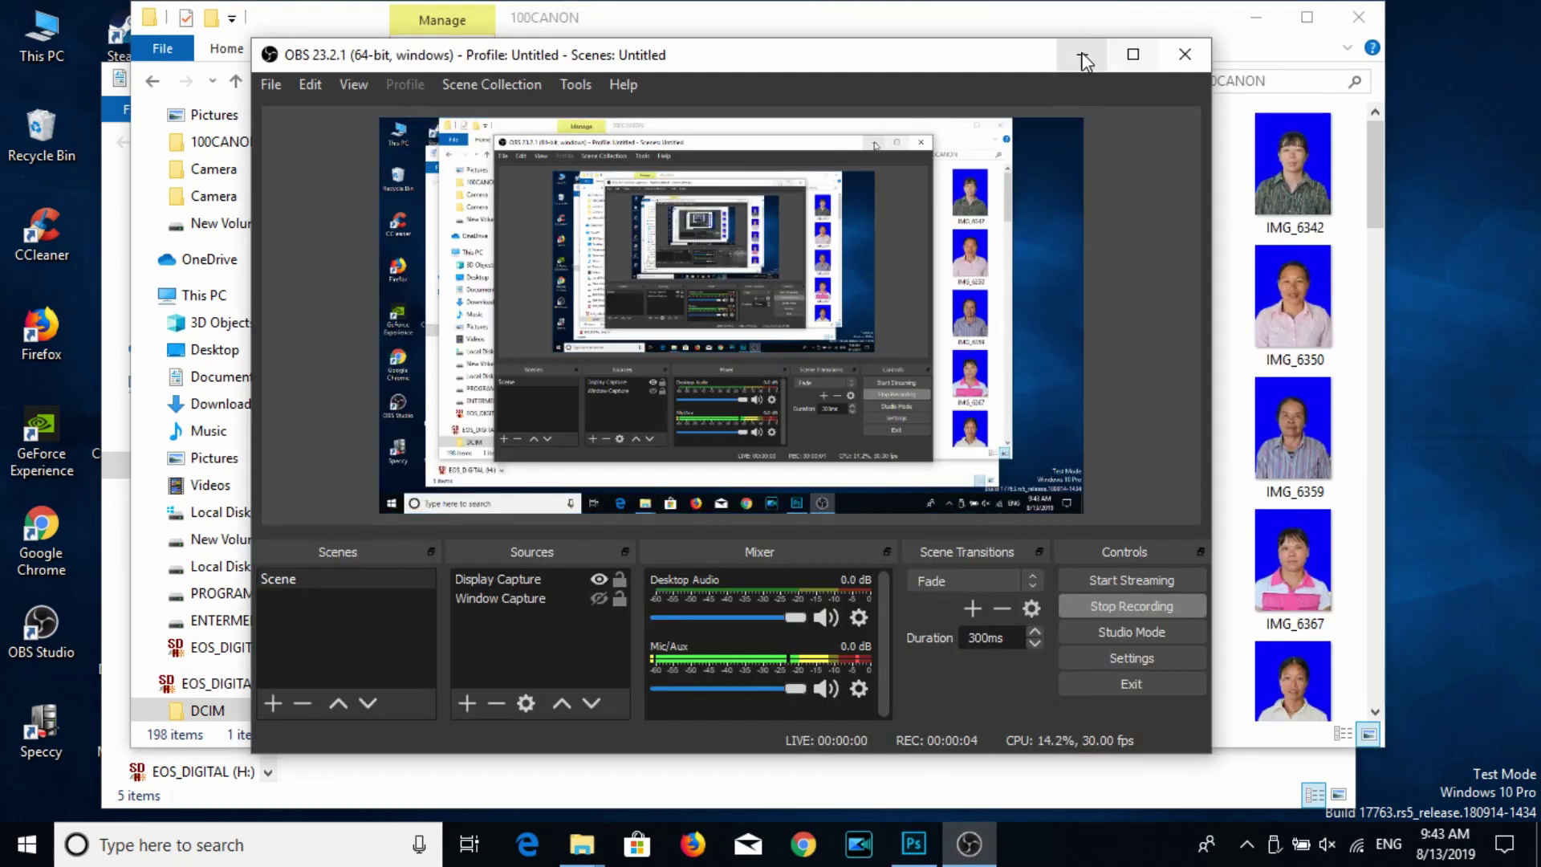
click(1083, 54)
drag(881, 35, 1102, 70)
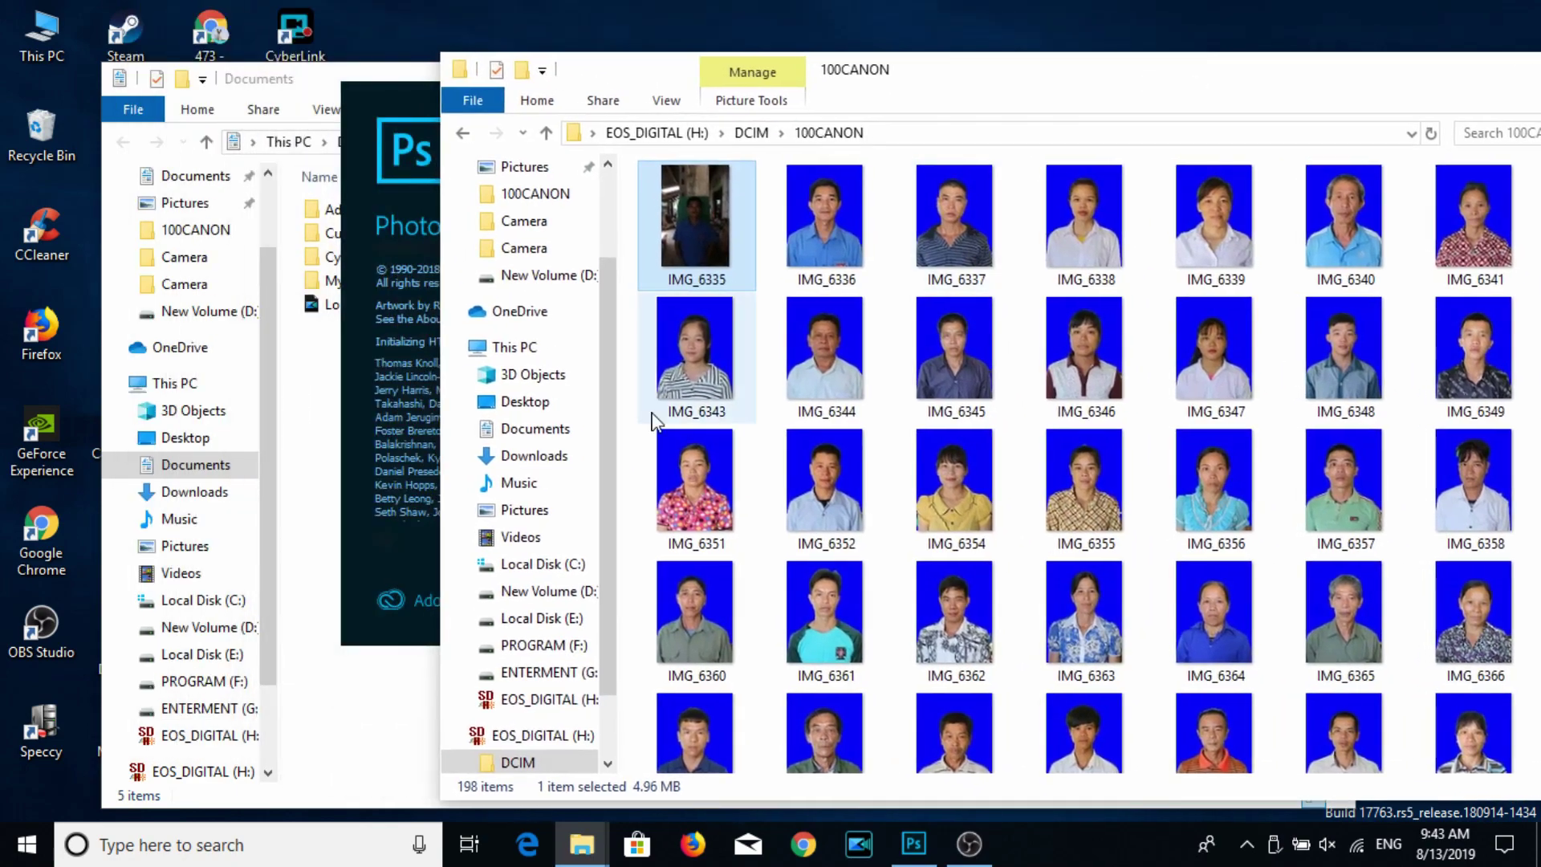
double_click(867, 50)
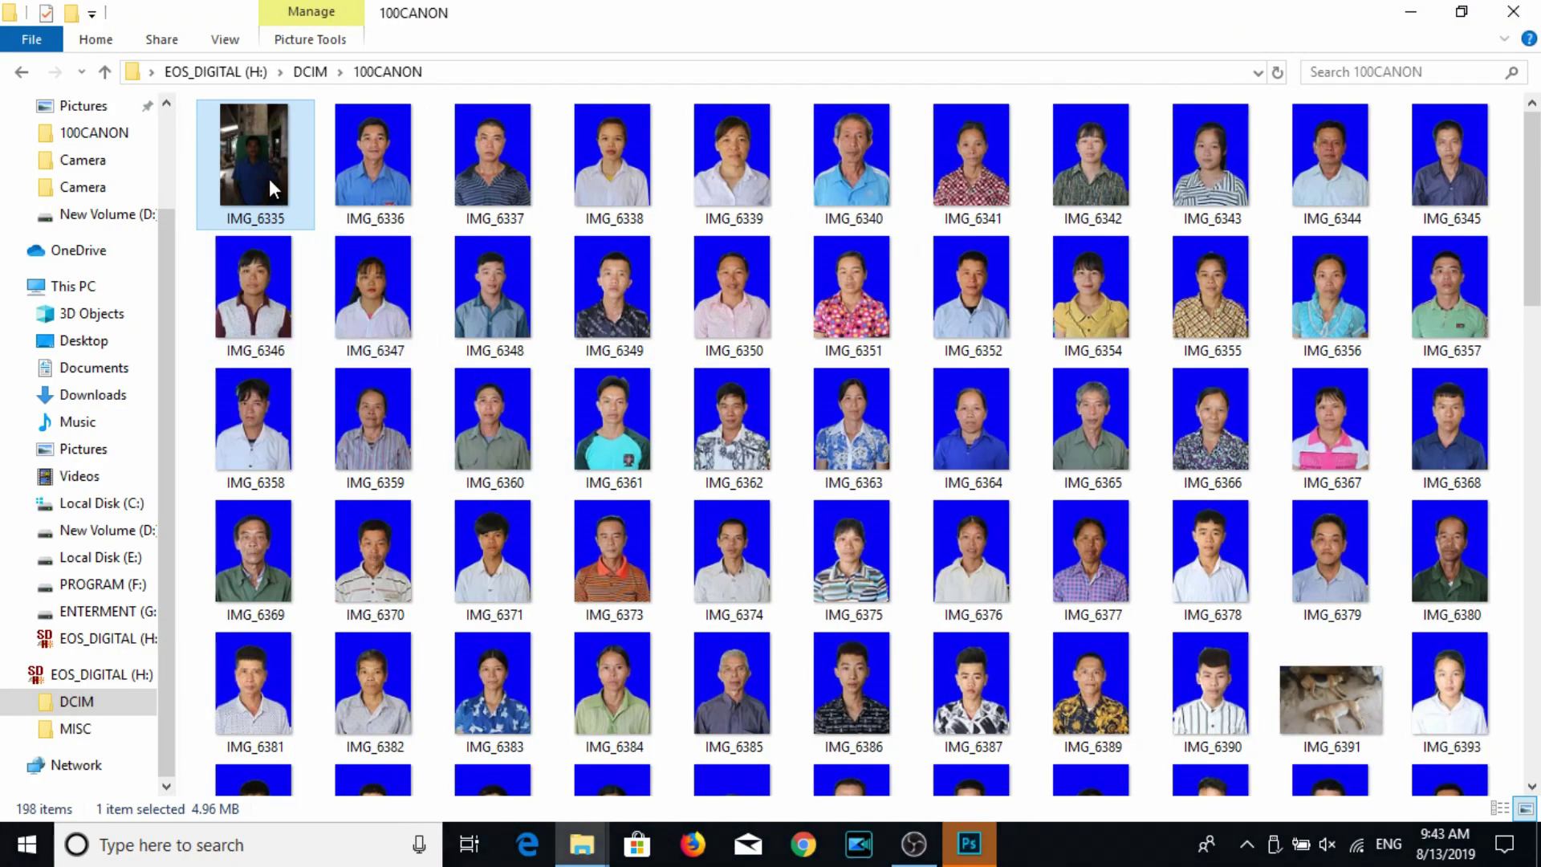
scroll(337, 401, down, 3)
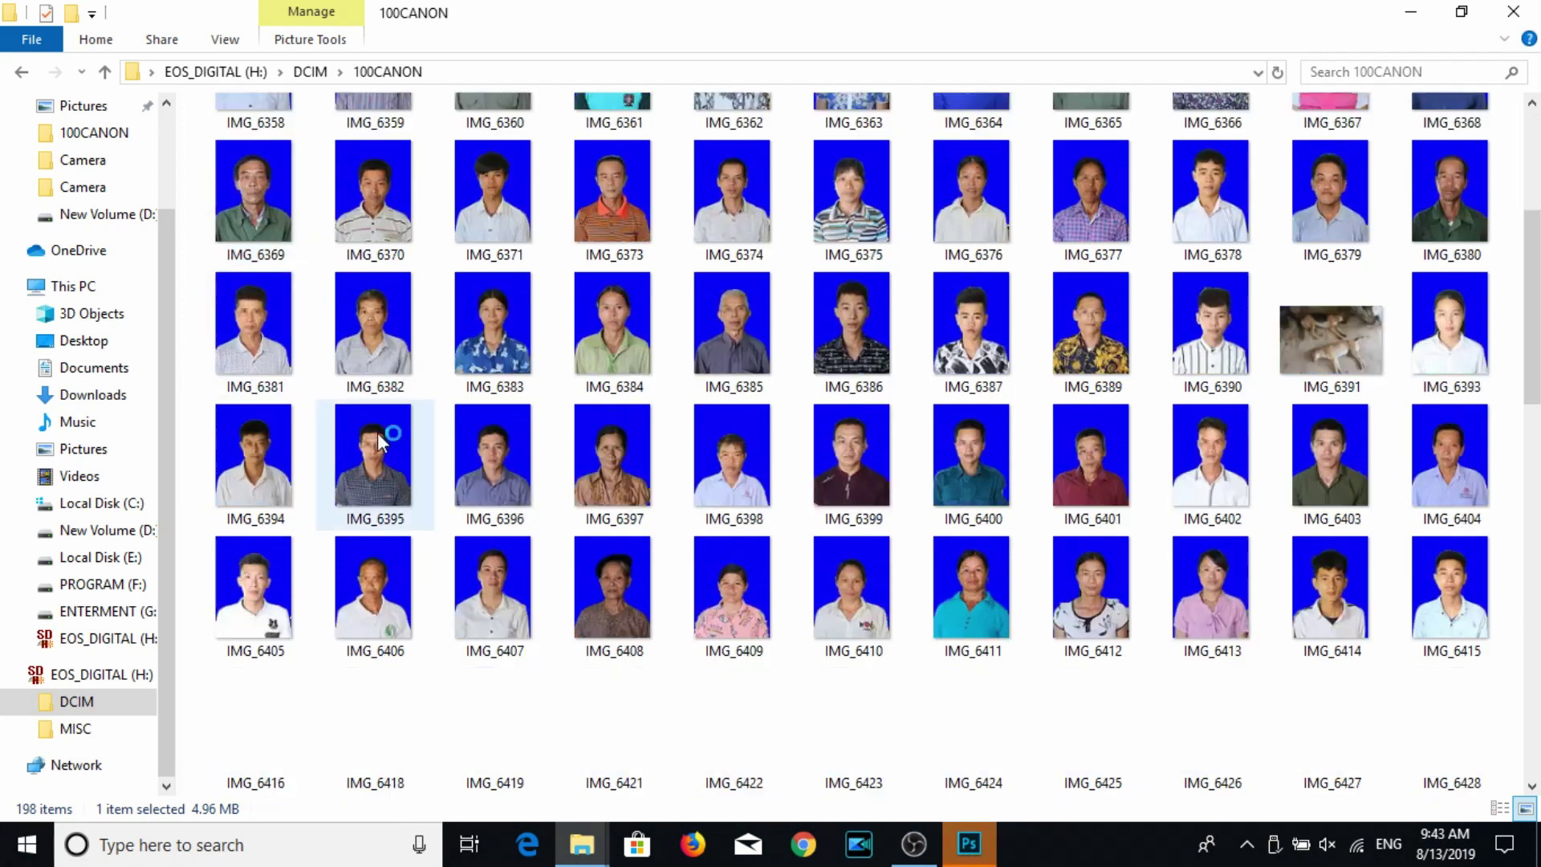
scroll(437, 486, down, 10)
Try selecting photo ranges starting at IMG_6506, reaching as far as IMG_6544.
click(847, 370)
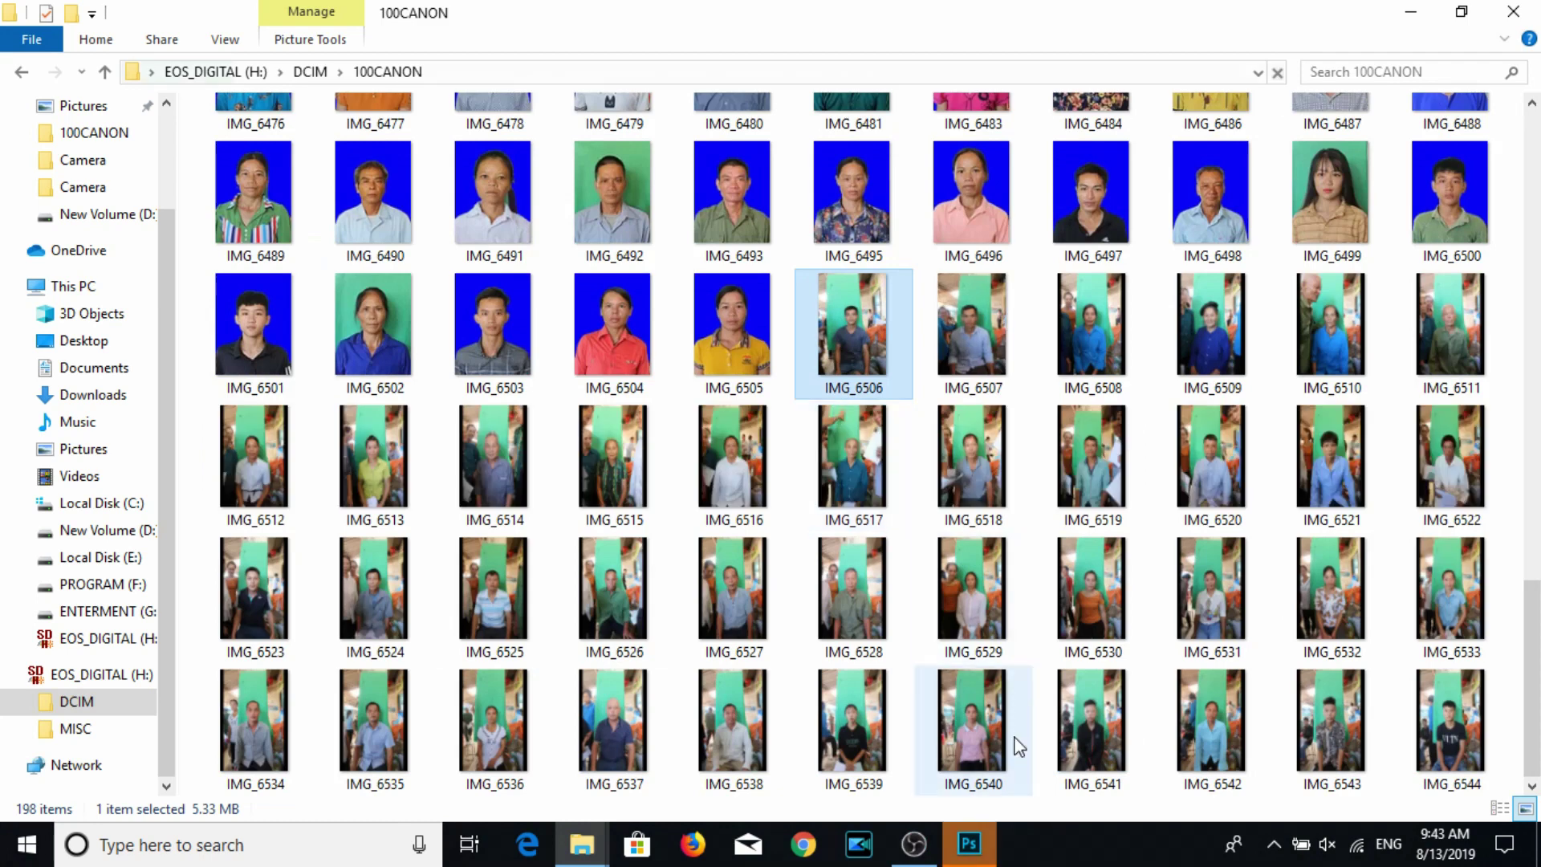
shift+click(1428, 767)
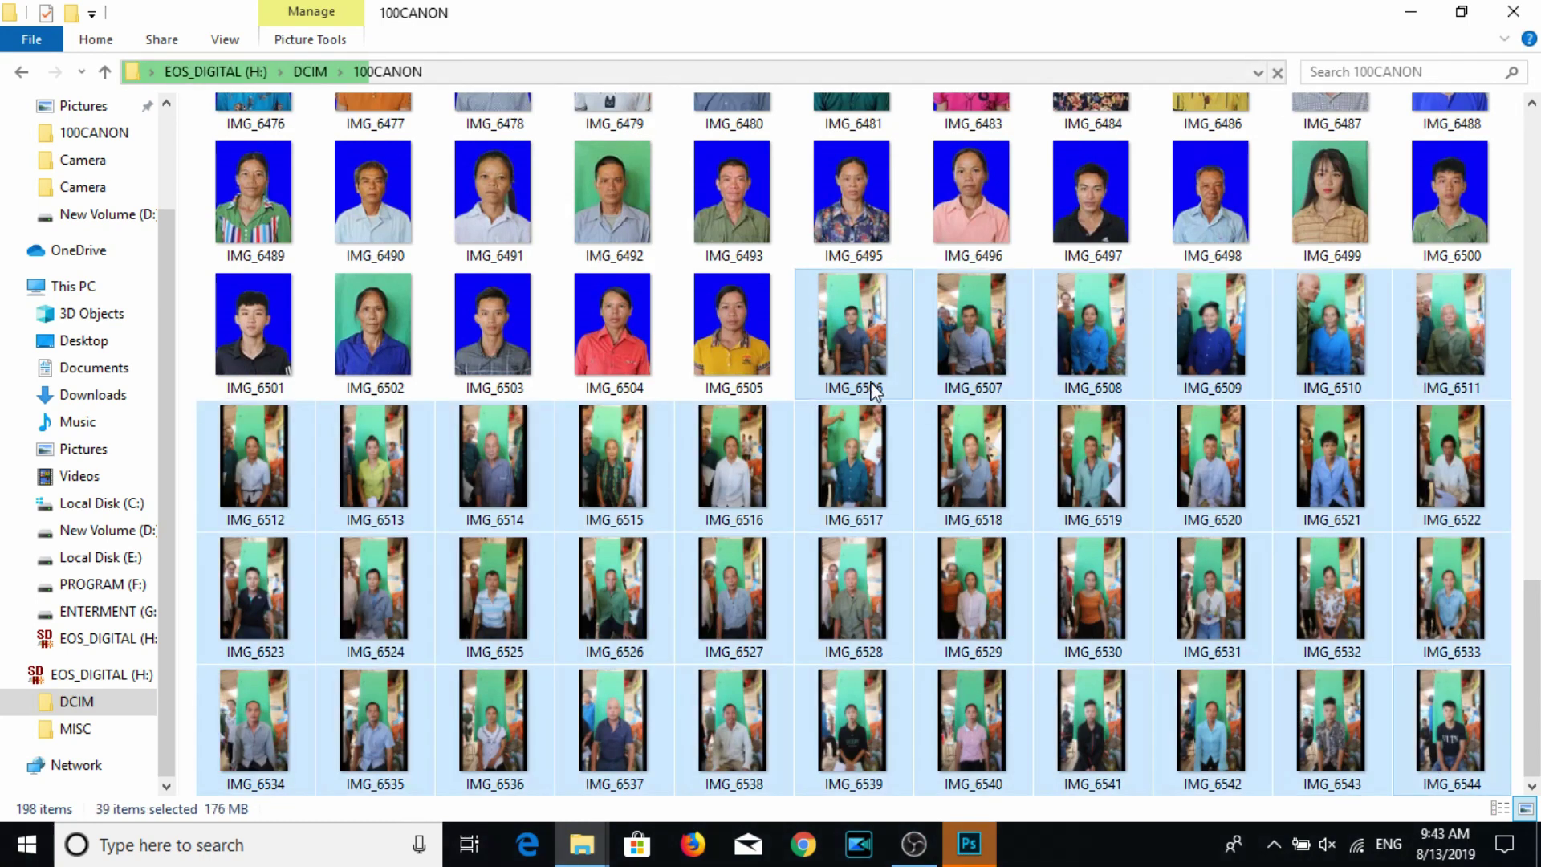
click(856, 355)
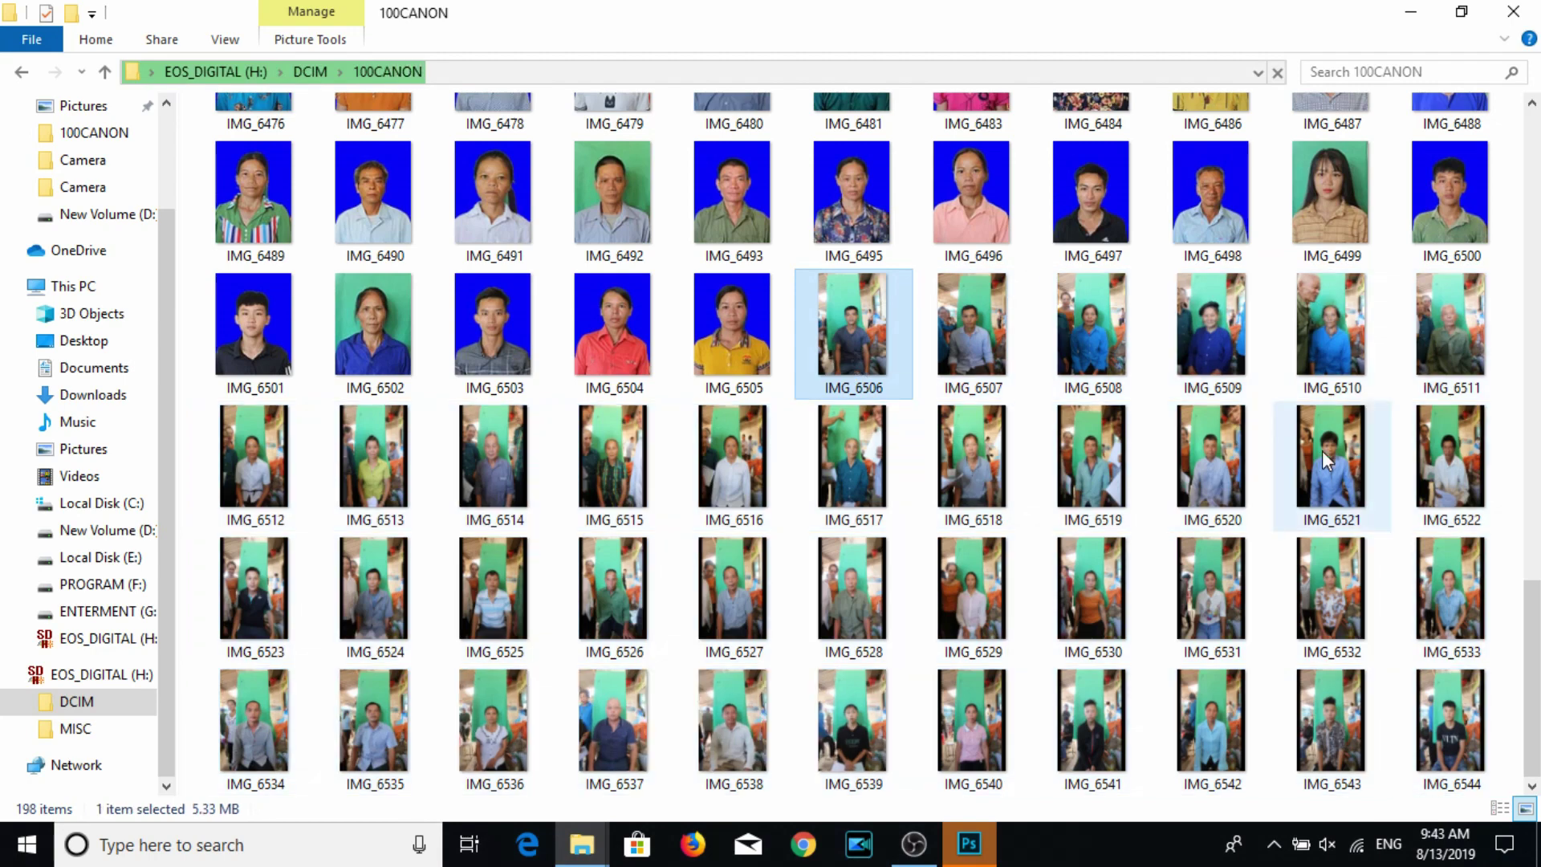
shift+click(1340, 454)
shift+click(1433, 475)
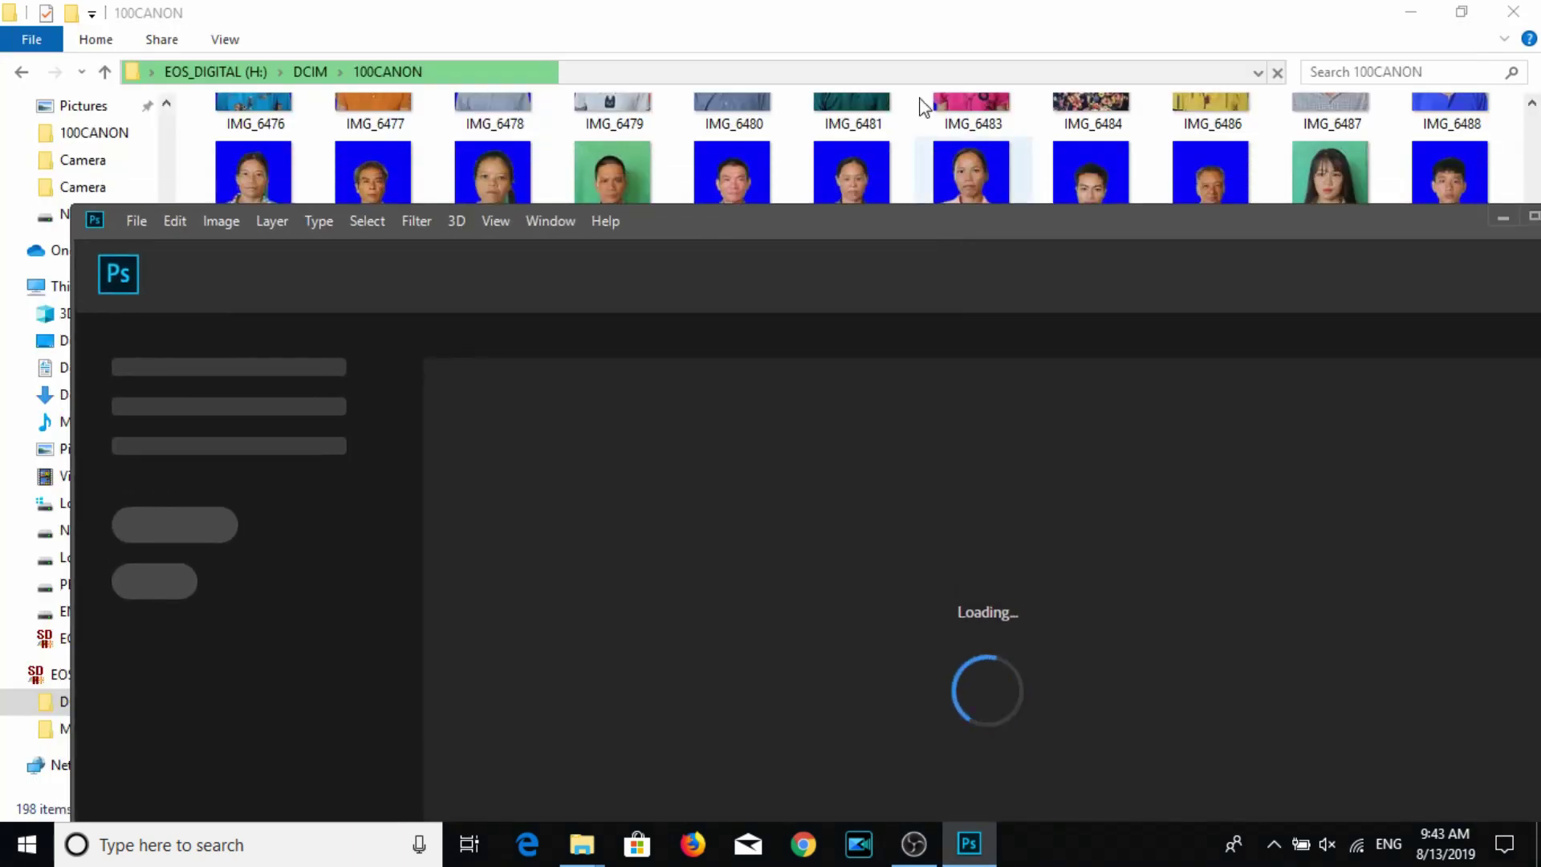
click(912, 28)
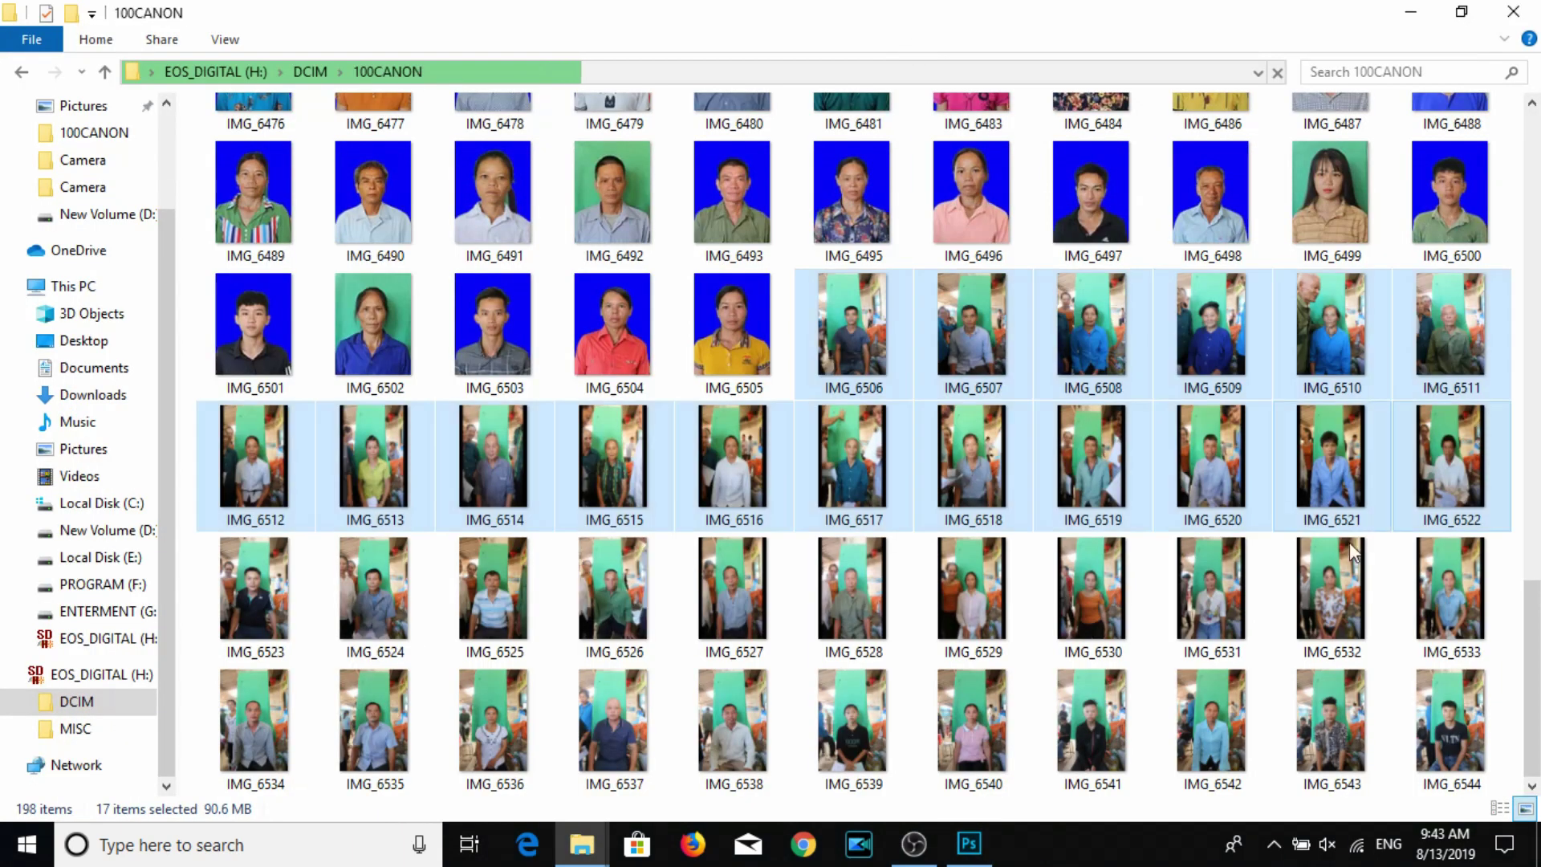
click(1439, 739)
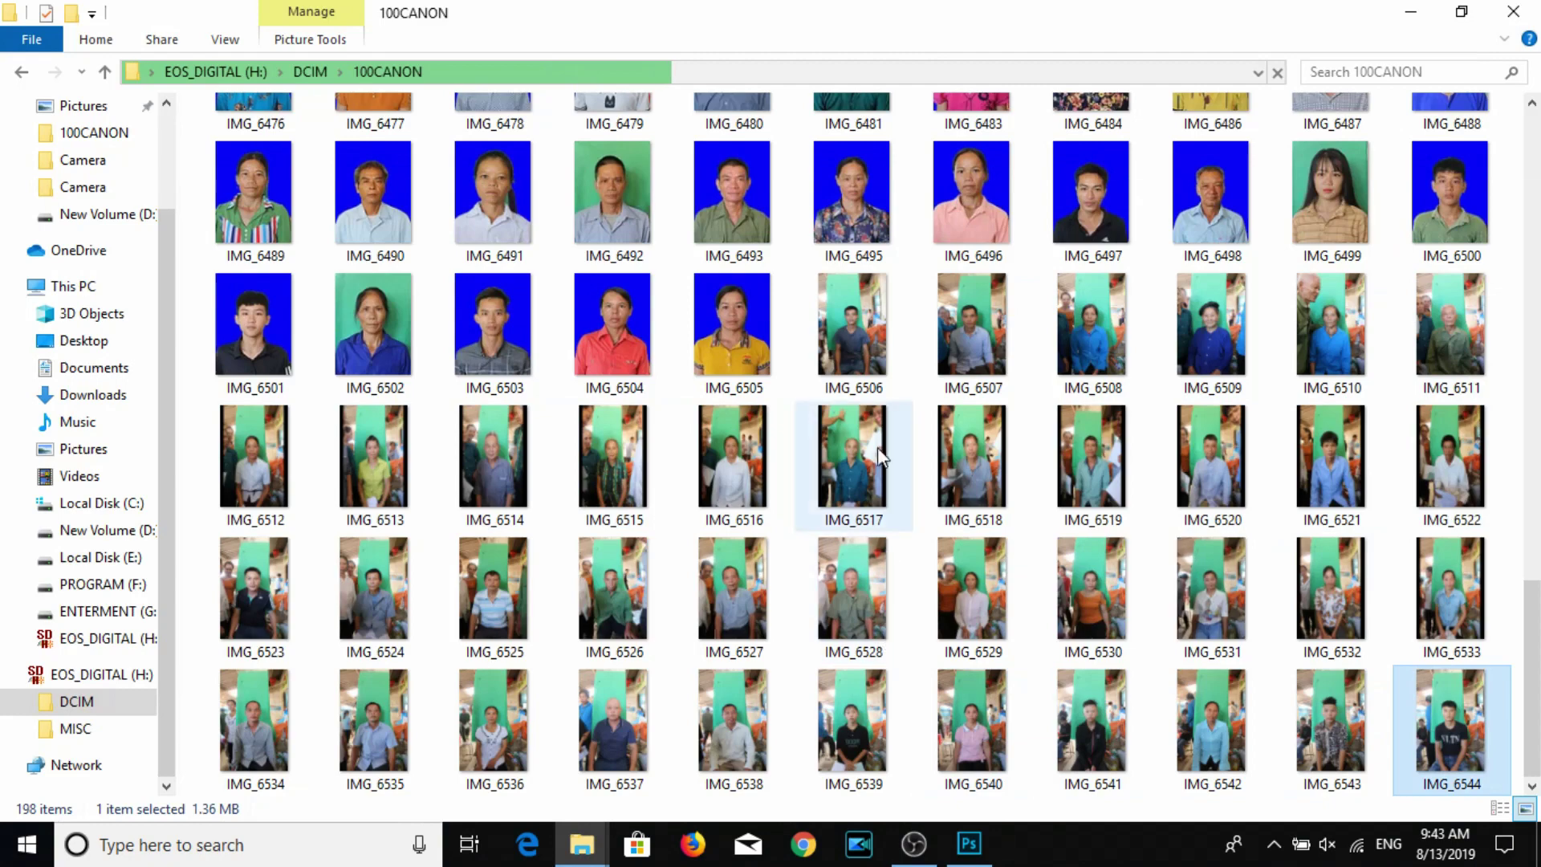
click(843, 331)
shift+click(1480, 754)
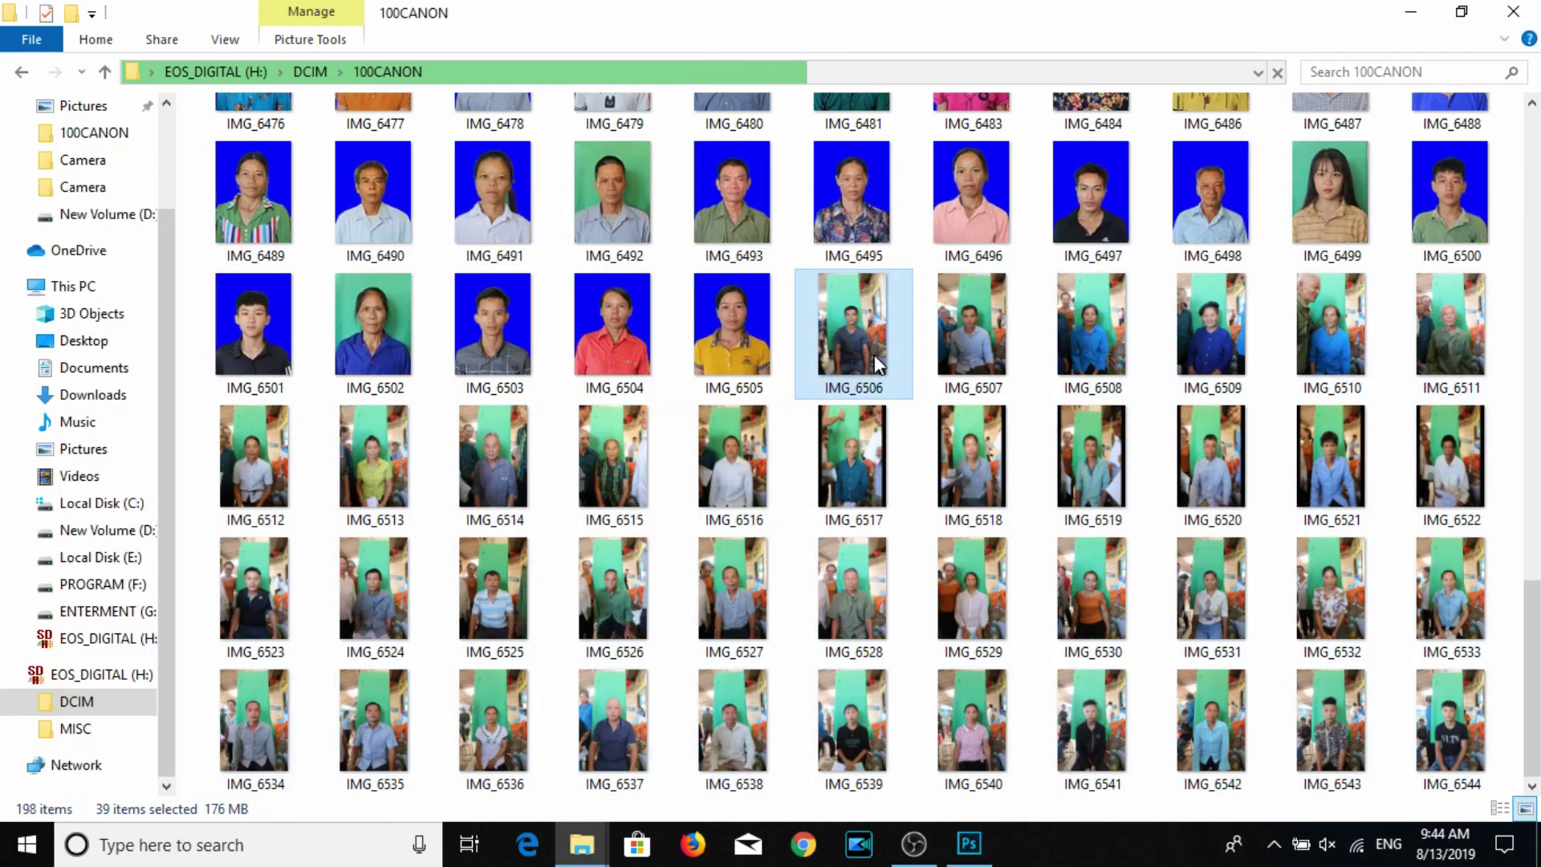
Select exactly the 21 photos IMG_6506 through IMG_6526.
click(874, 355)
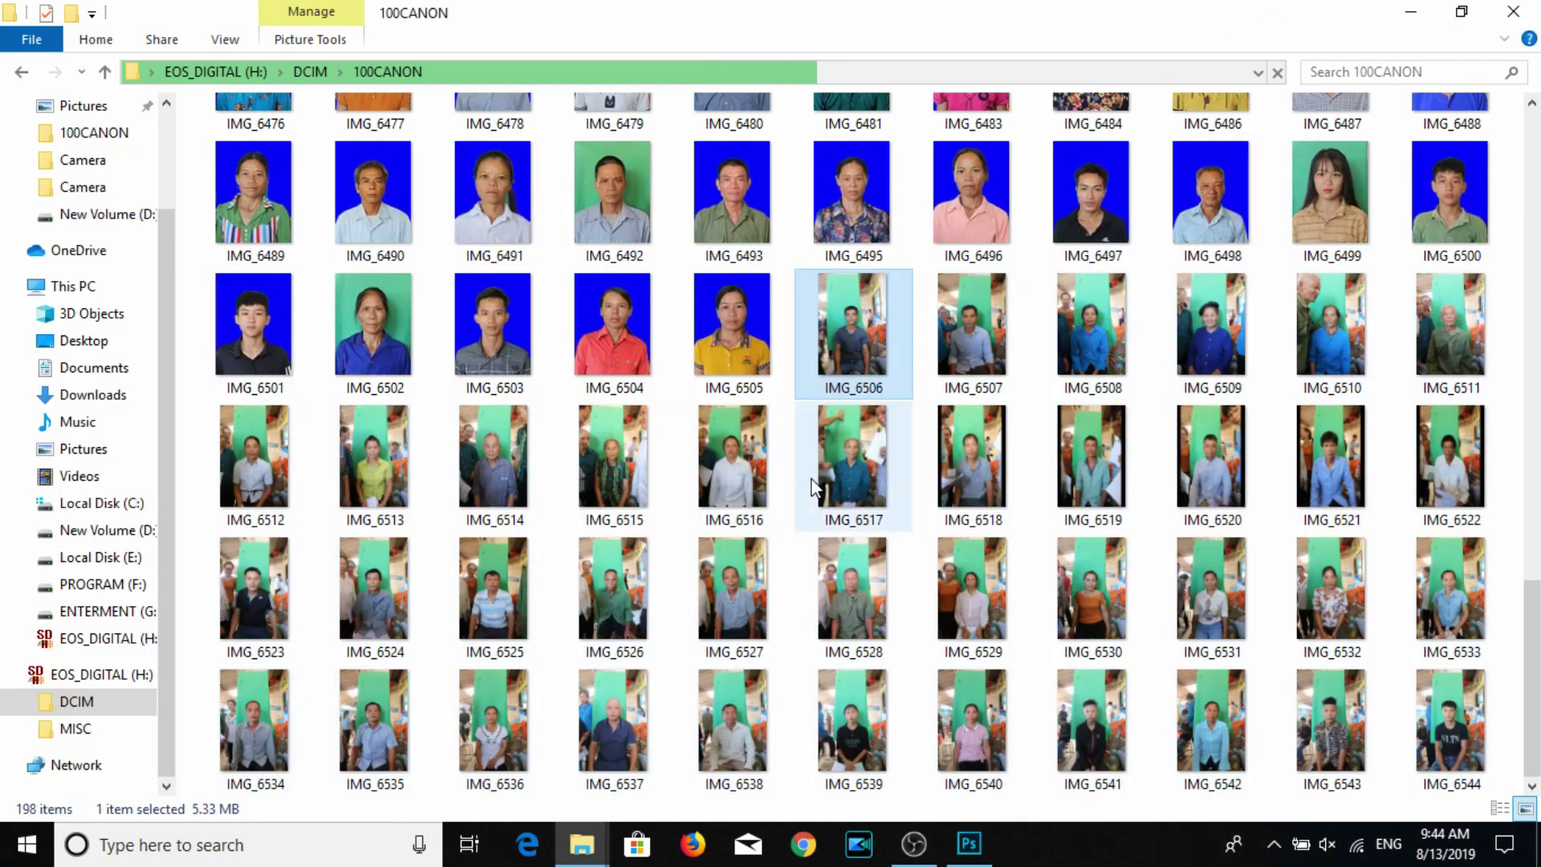
shift+click(827, 480)
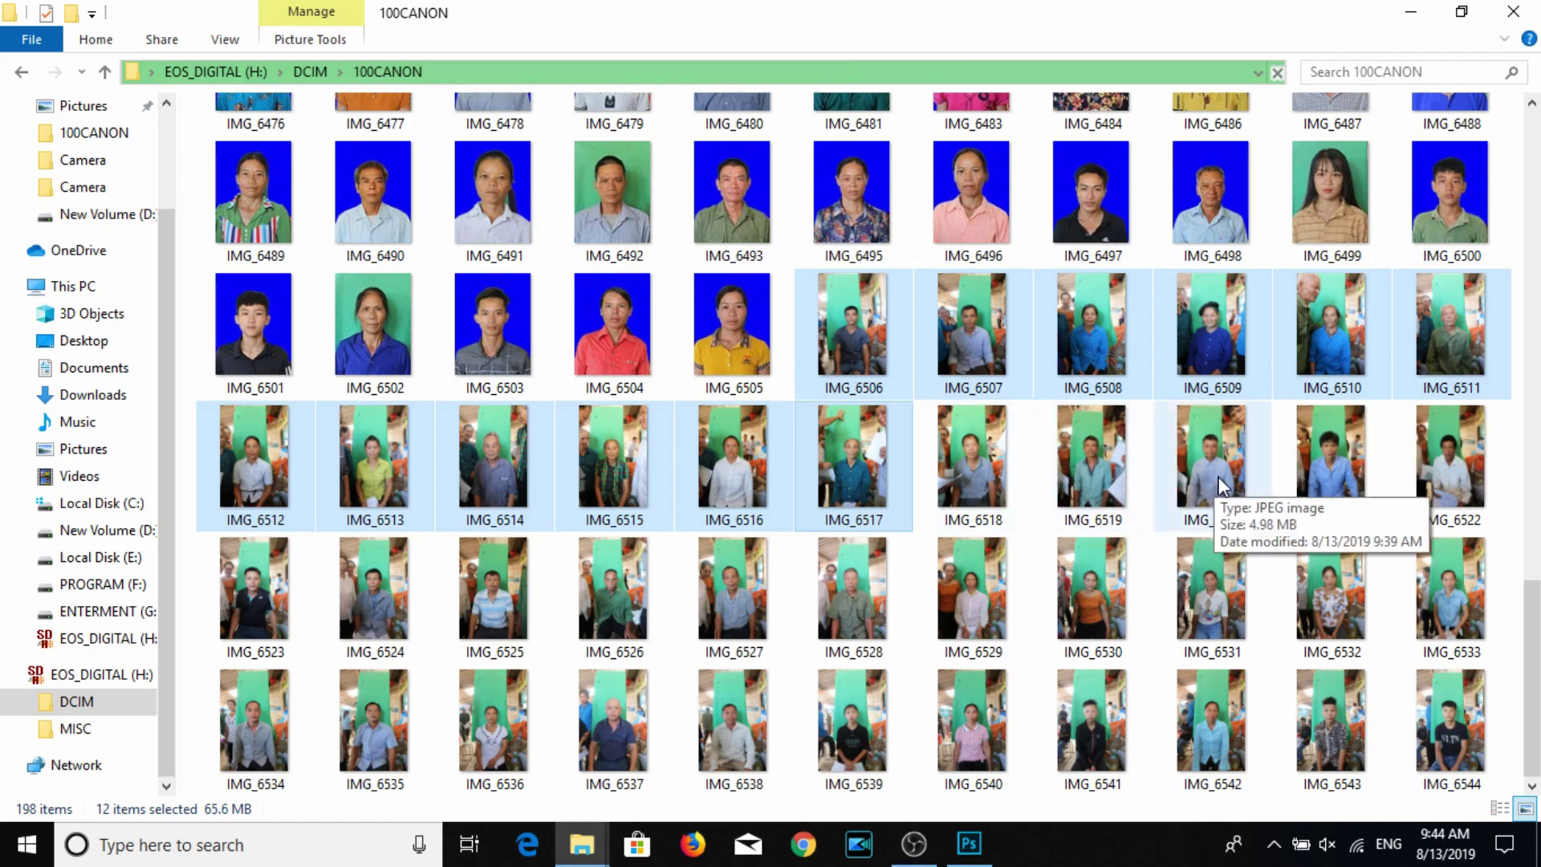
shift+click(1326, 483)
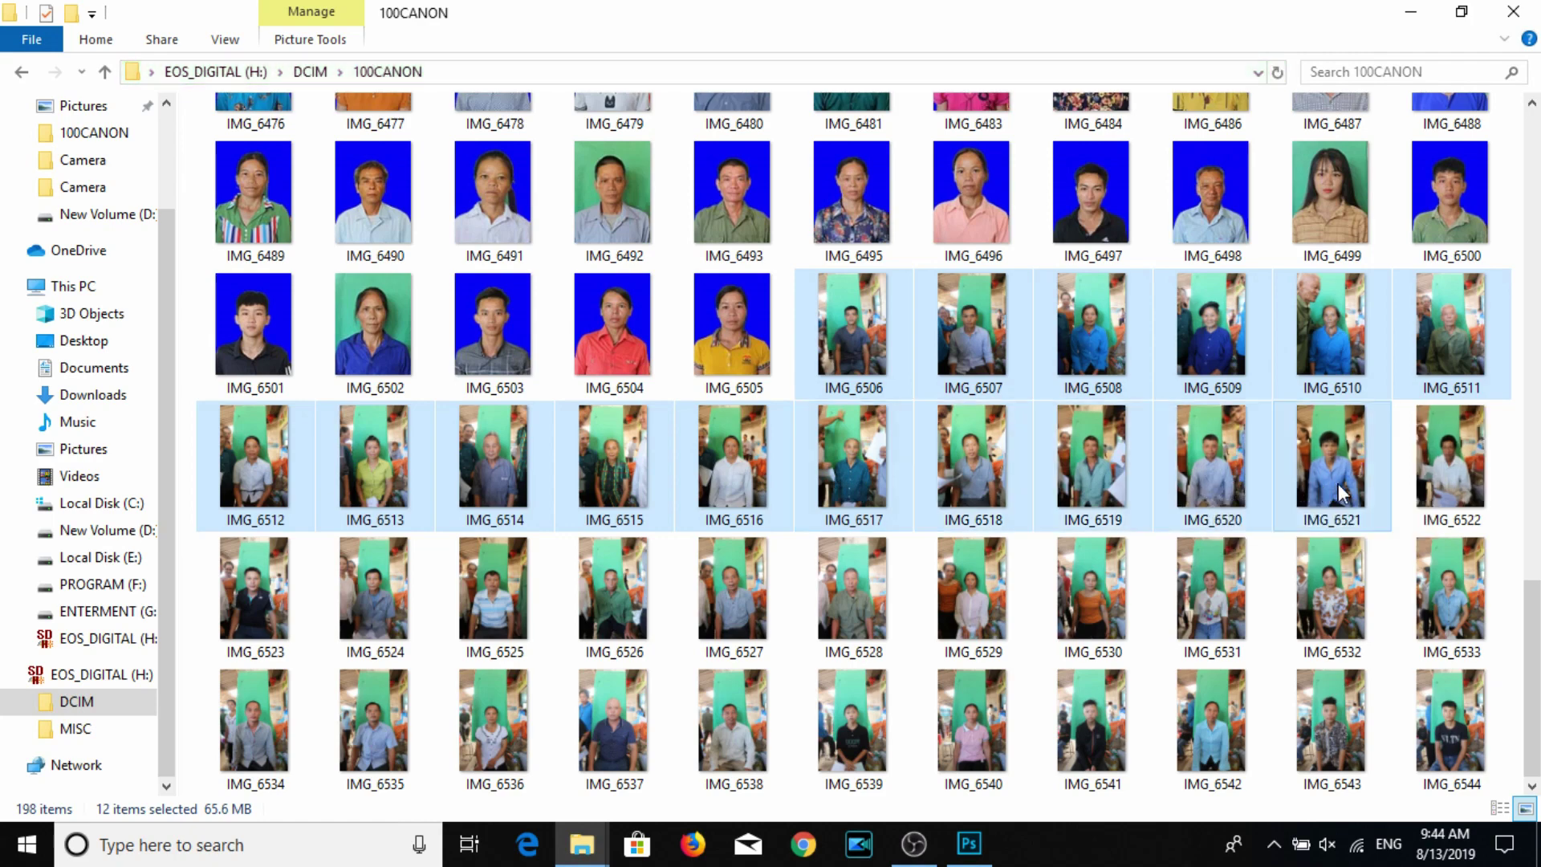
shift+click(1434, 485)
shift+click(633, 615)
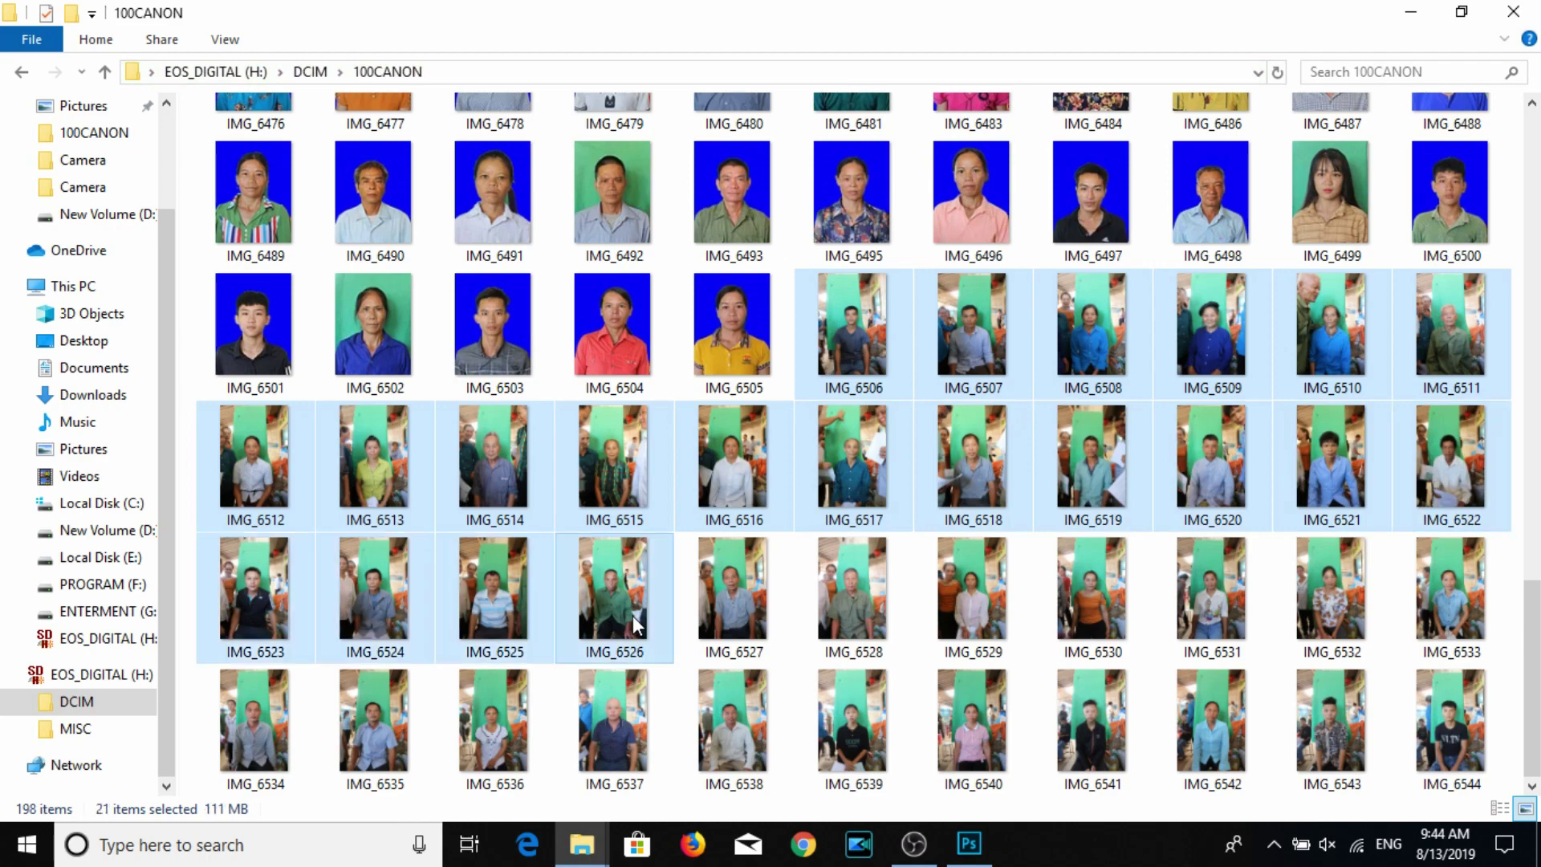
Drag the 21 selected photos and IMG_6499 into Photoshop to open them.
drag(625, 609, 576, 614)
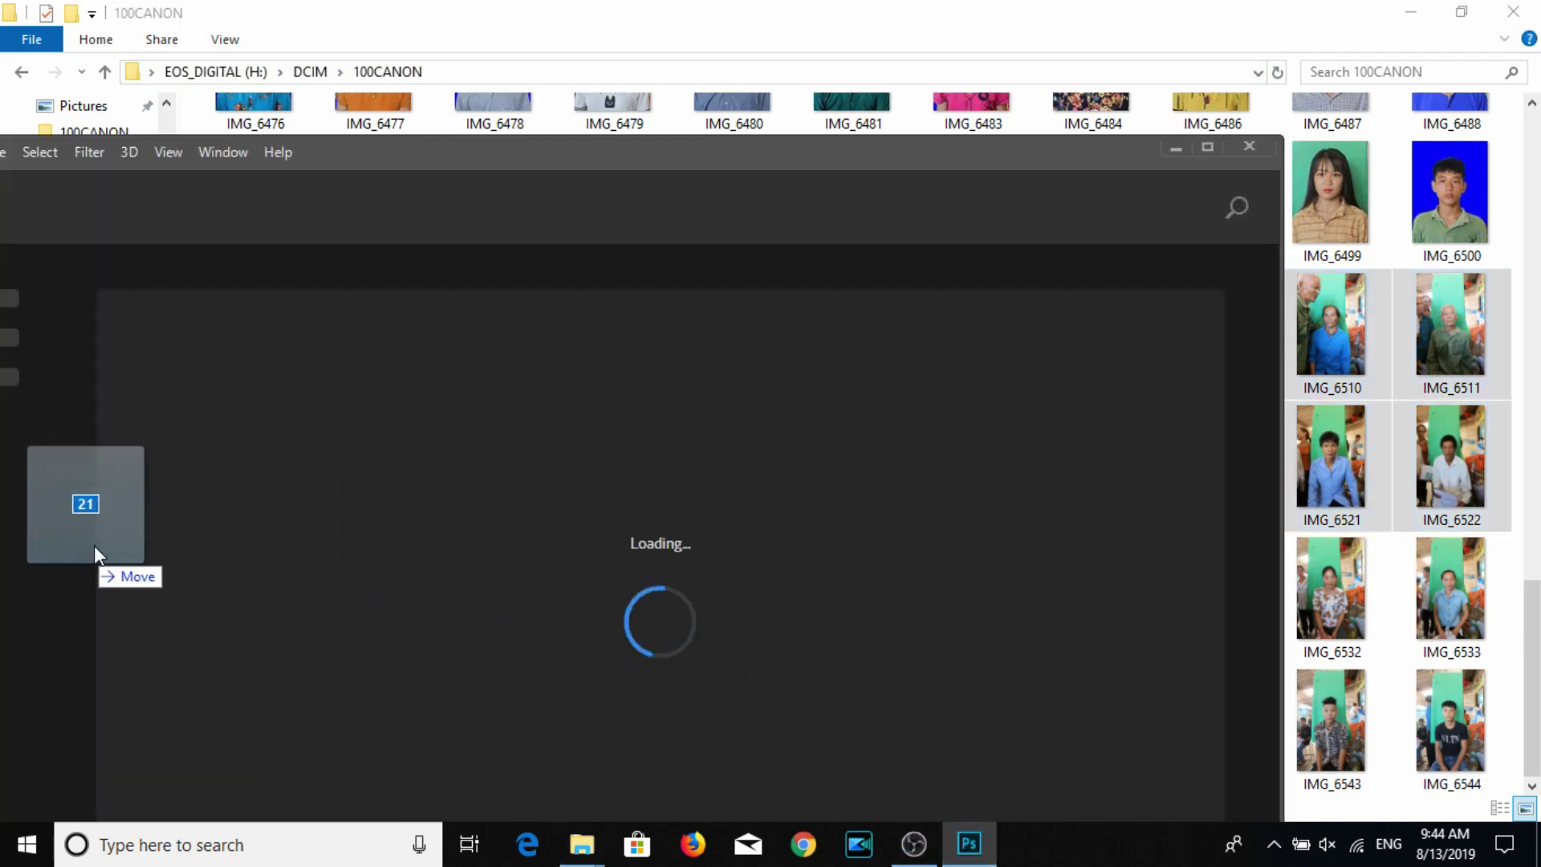
drag(582, 625, 94, 546)
mouse_move(1372, 199)
mouse_down()
mouse_move(1298, 306)
mouse_move(583, 585)
mouse_move(57, 584)
mouse_move(168, 608)
mouse_up()
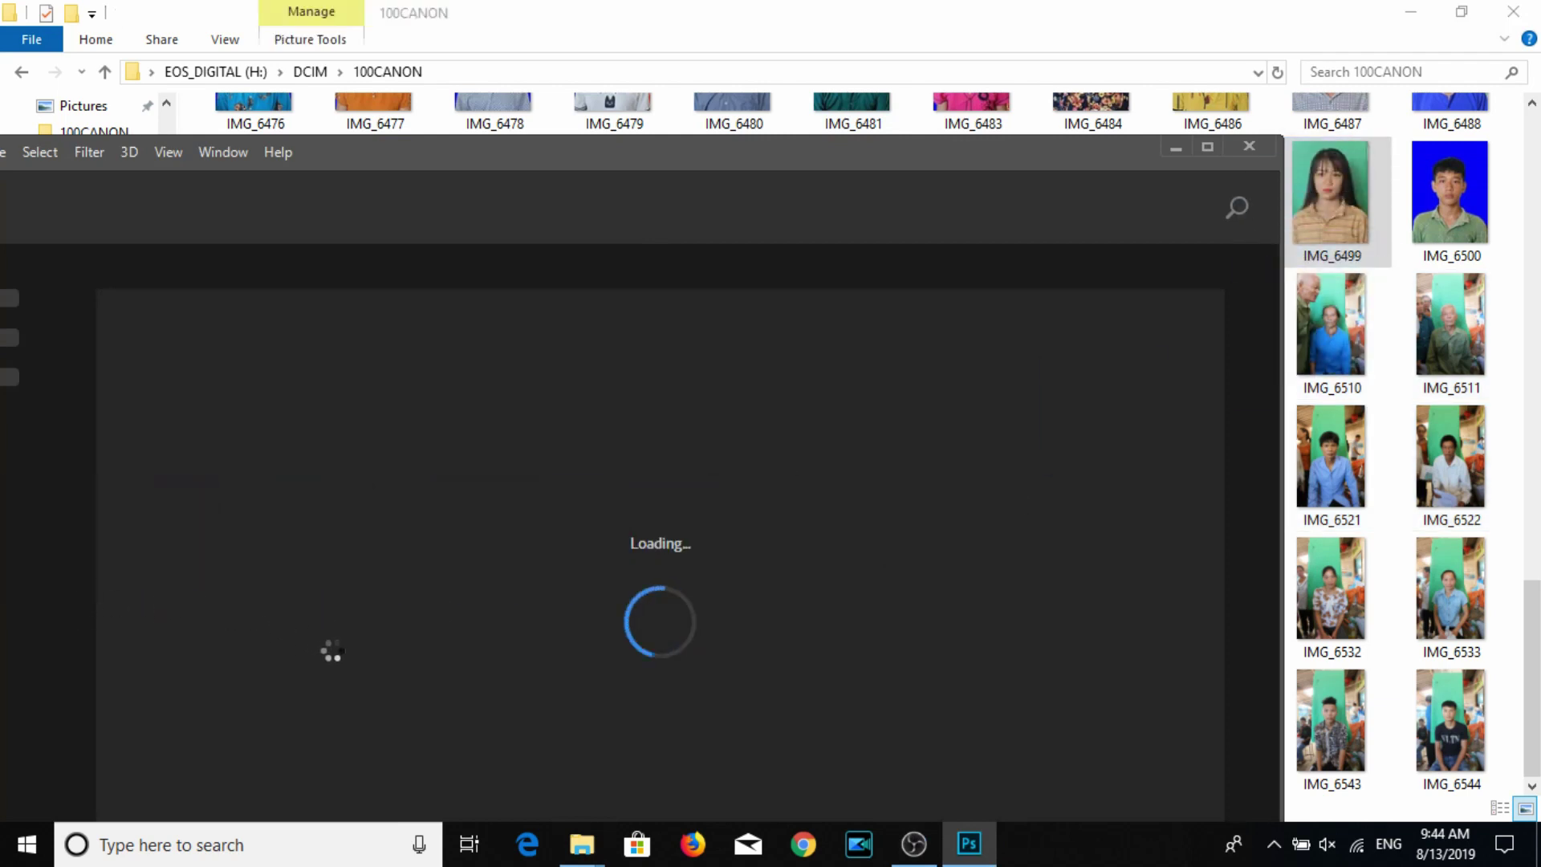
Check the taskbar Wi-Fi list and hidden icons popup, then close them.
click(1271, 849)
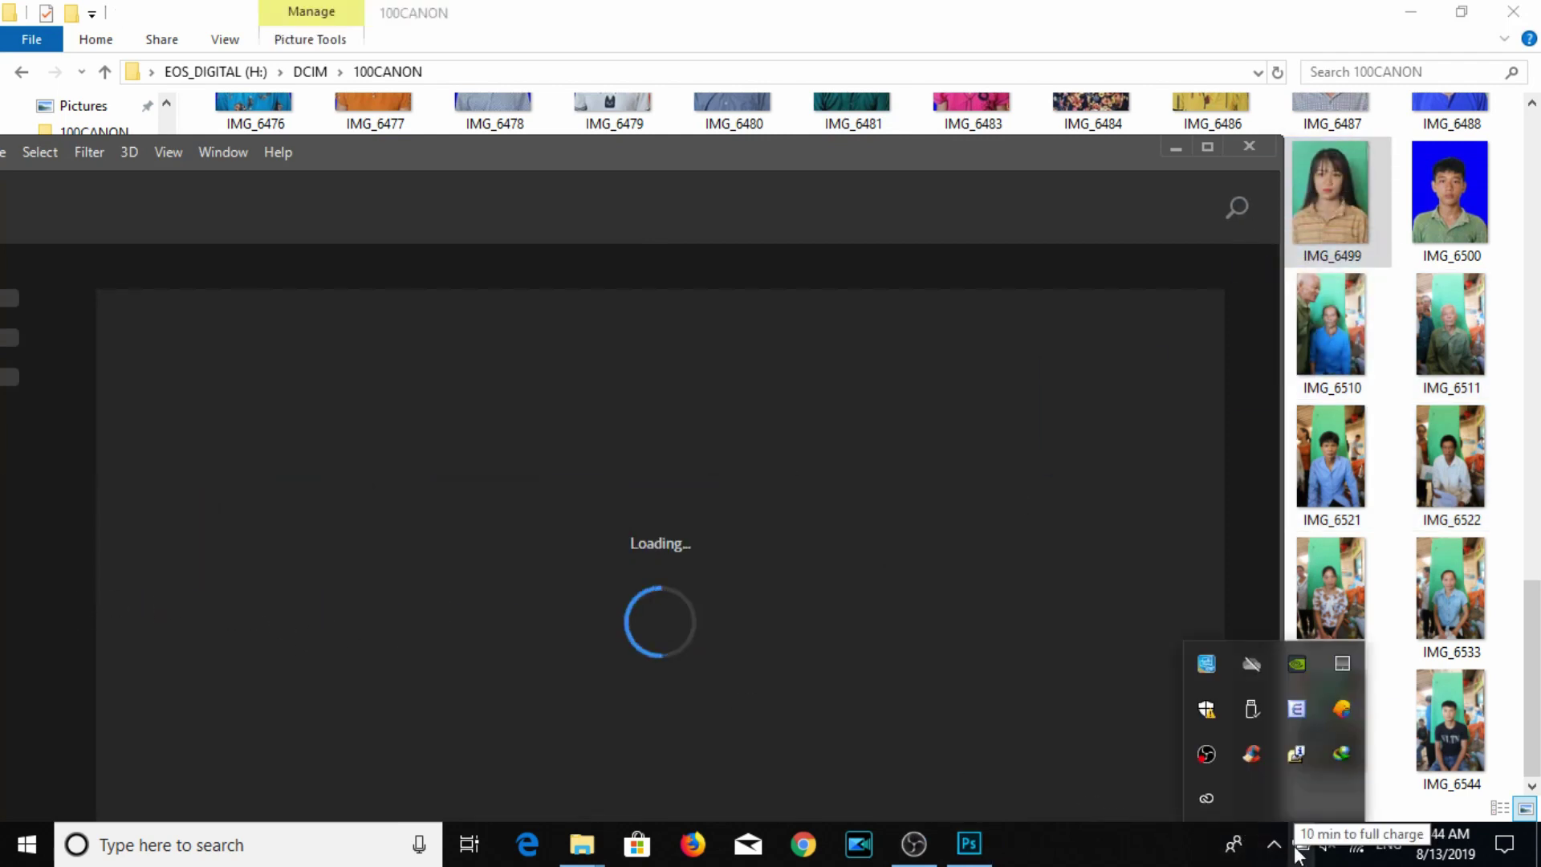
click(1184, 815)
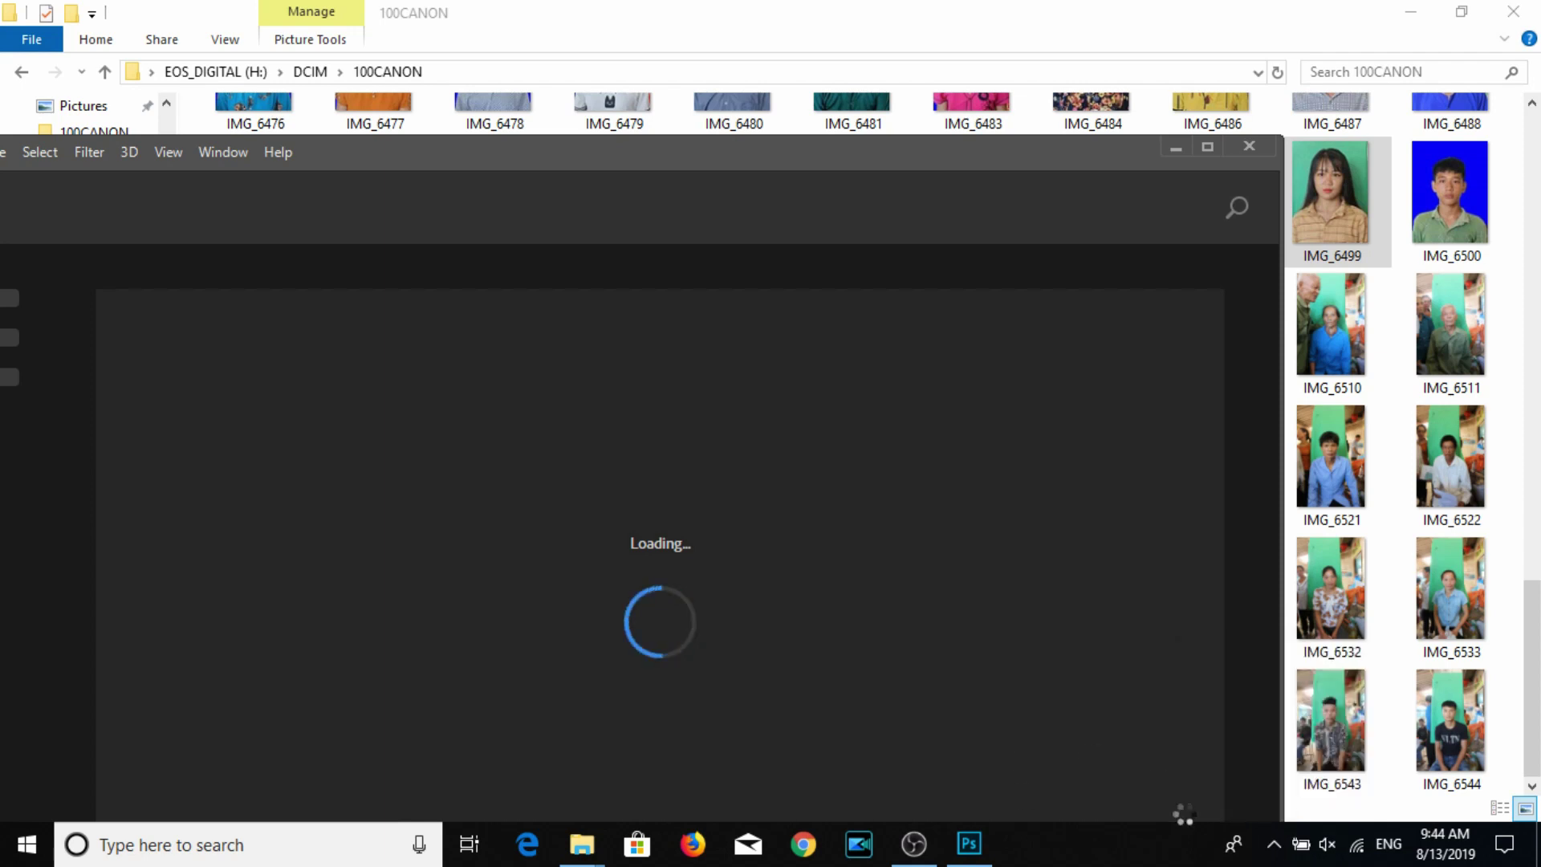
click(1357, 849)
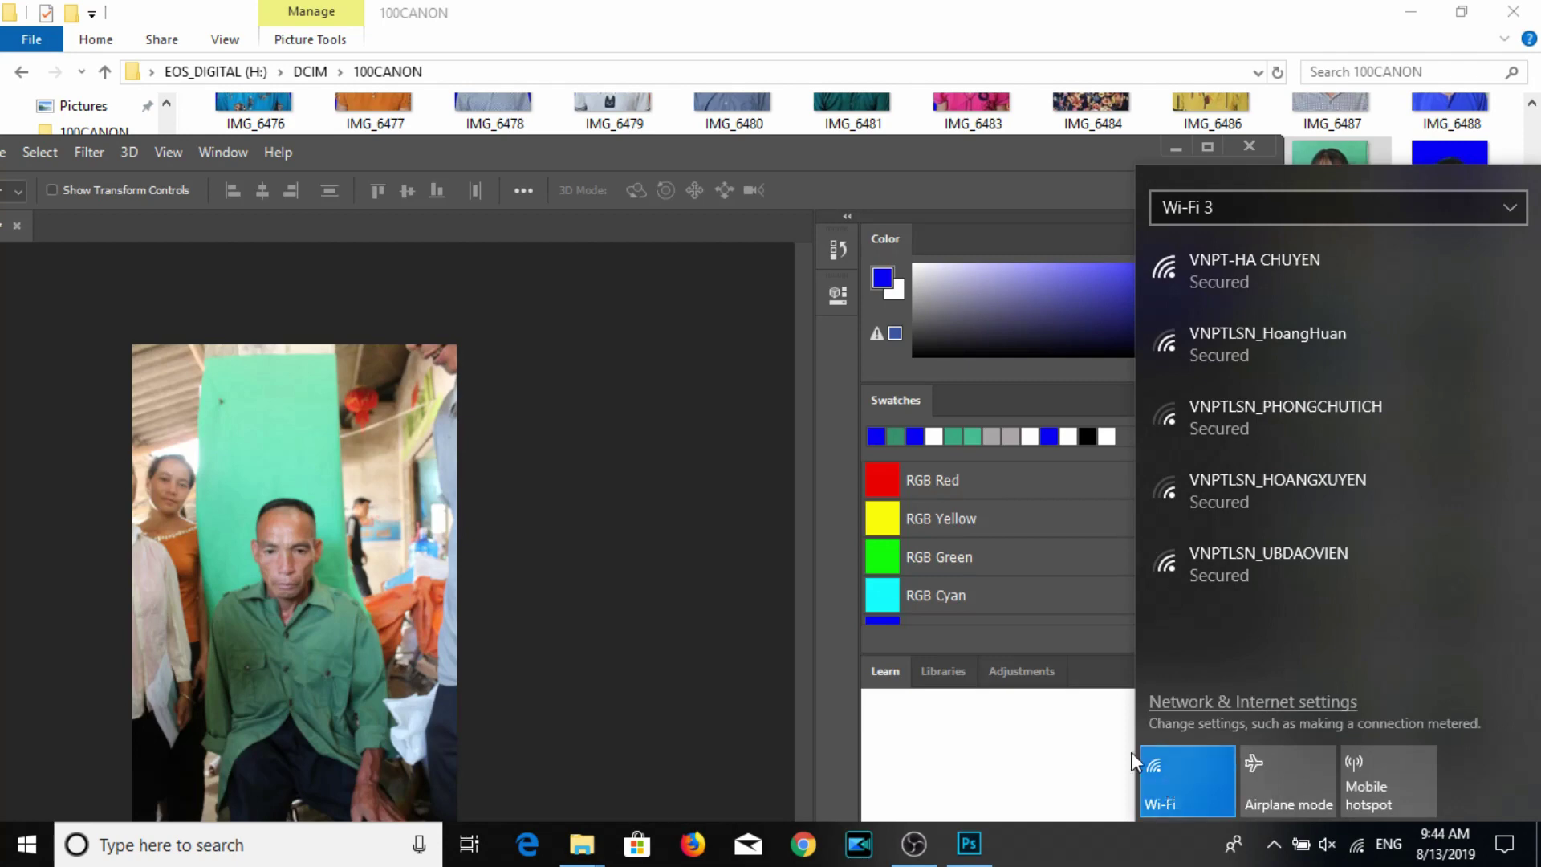
click(1144, 859)
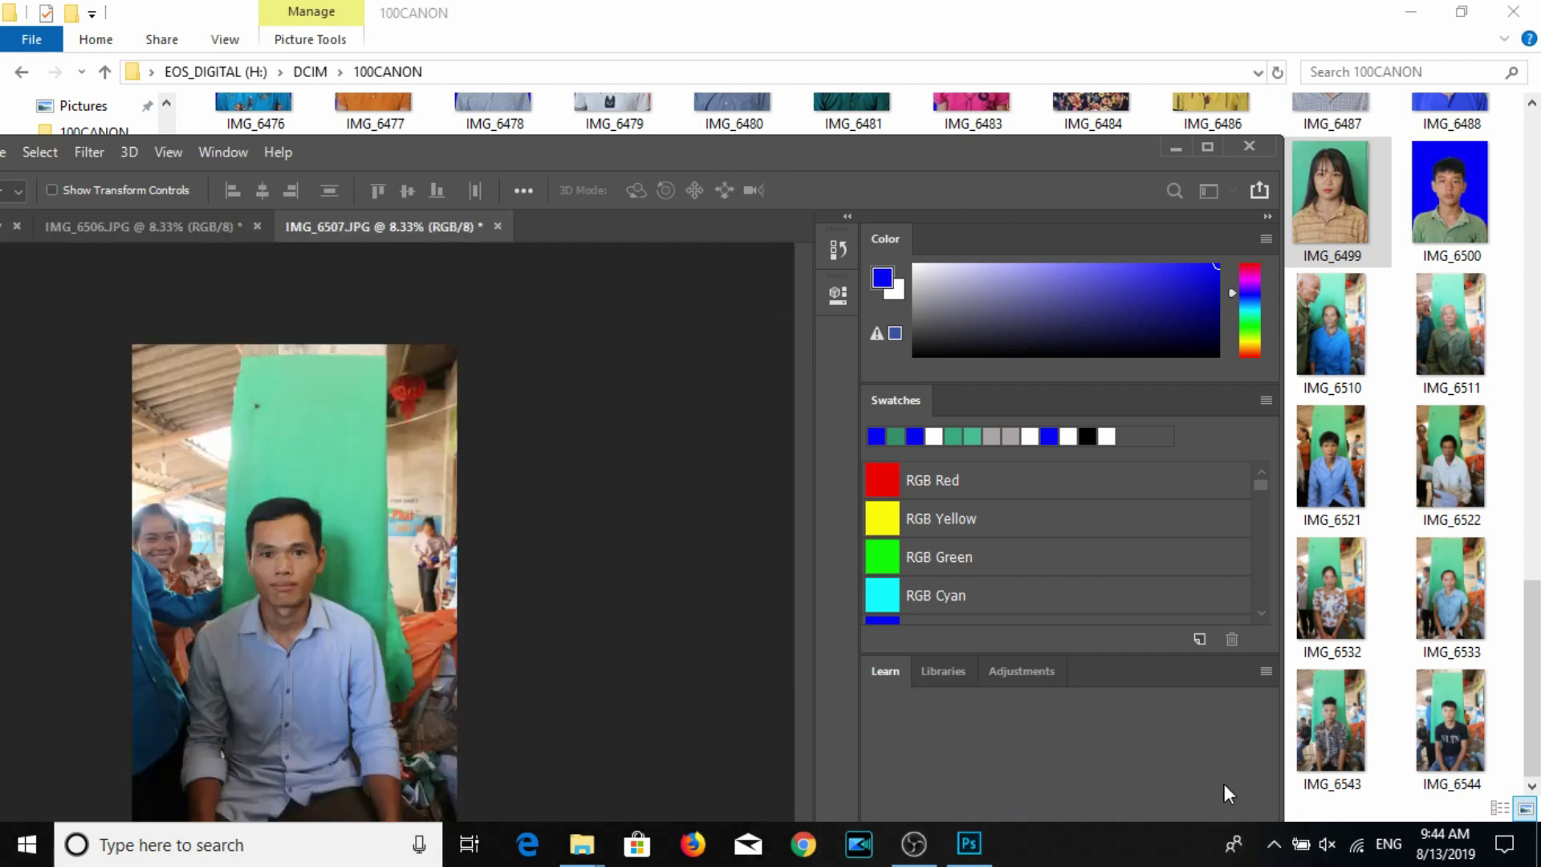
click(1272, 857)
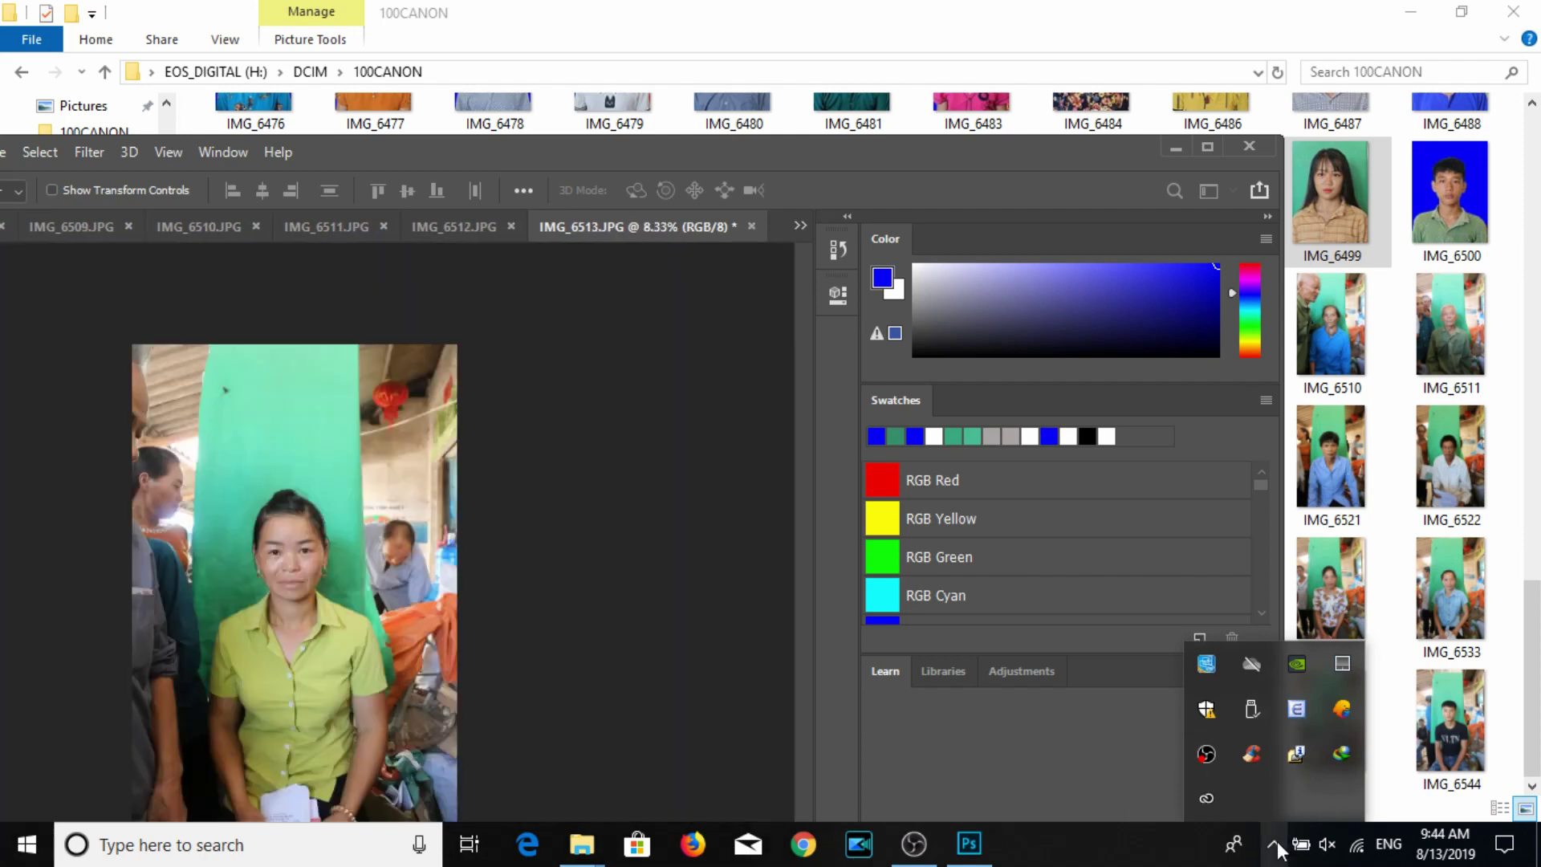
click(1277, 841)
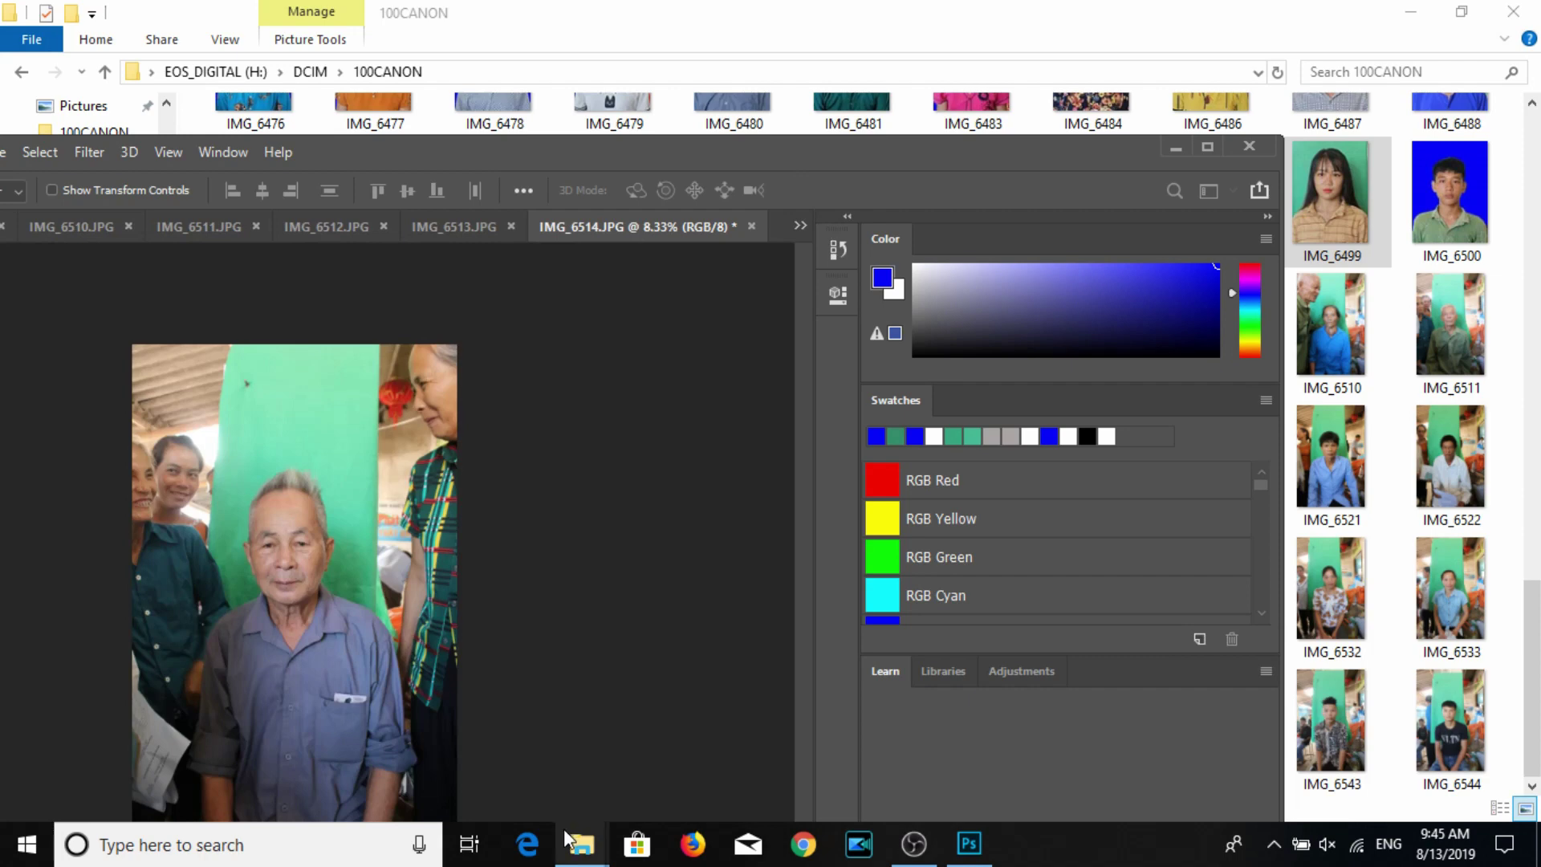
Open and close the Prefetch folder from the Run prompt, returning to the photo folder.
key(super+r)
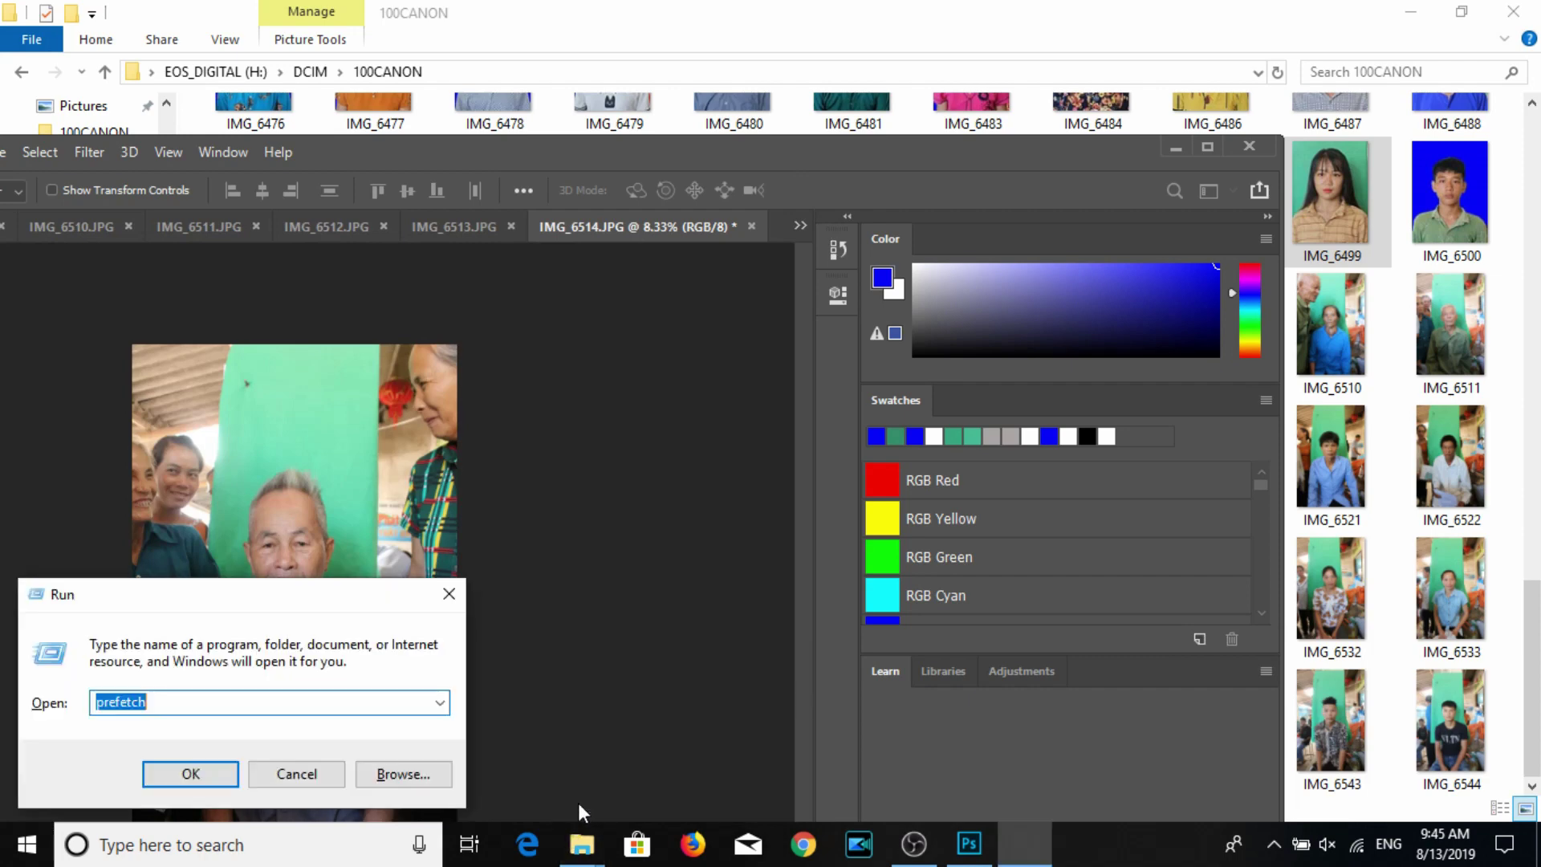
key(Return)
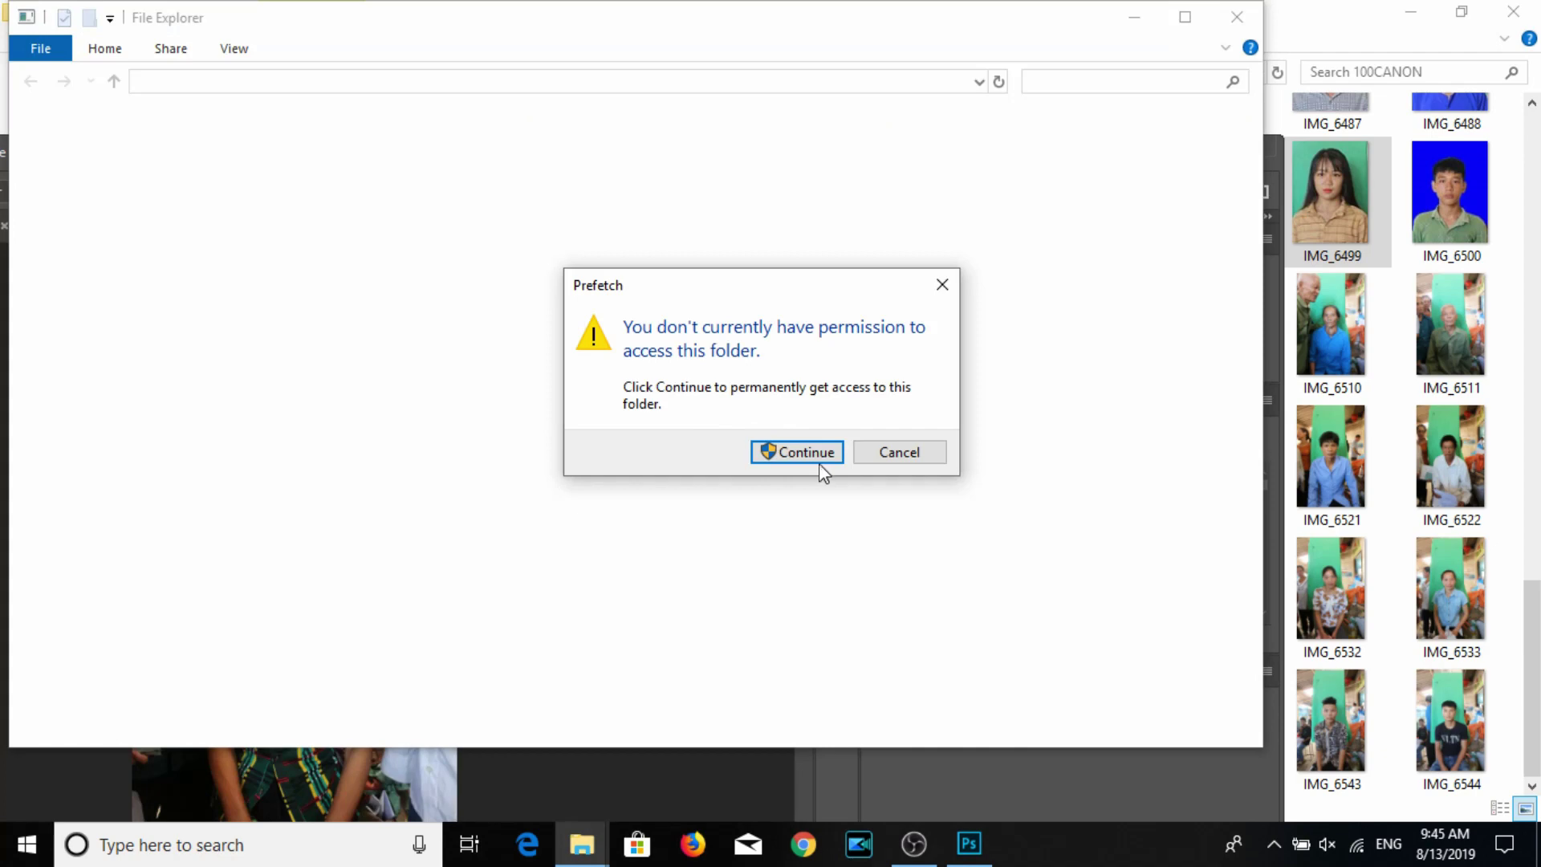
click(802, 452)
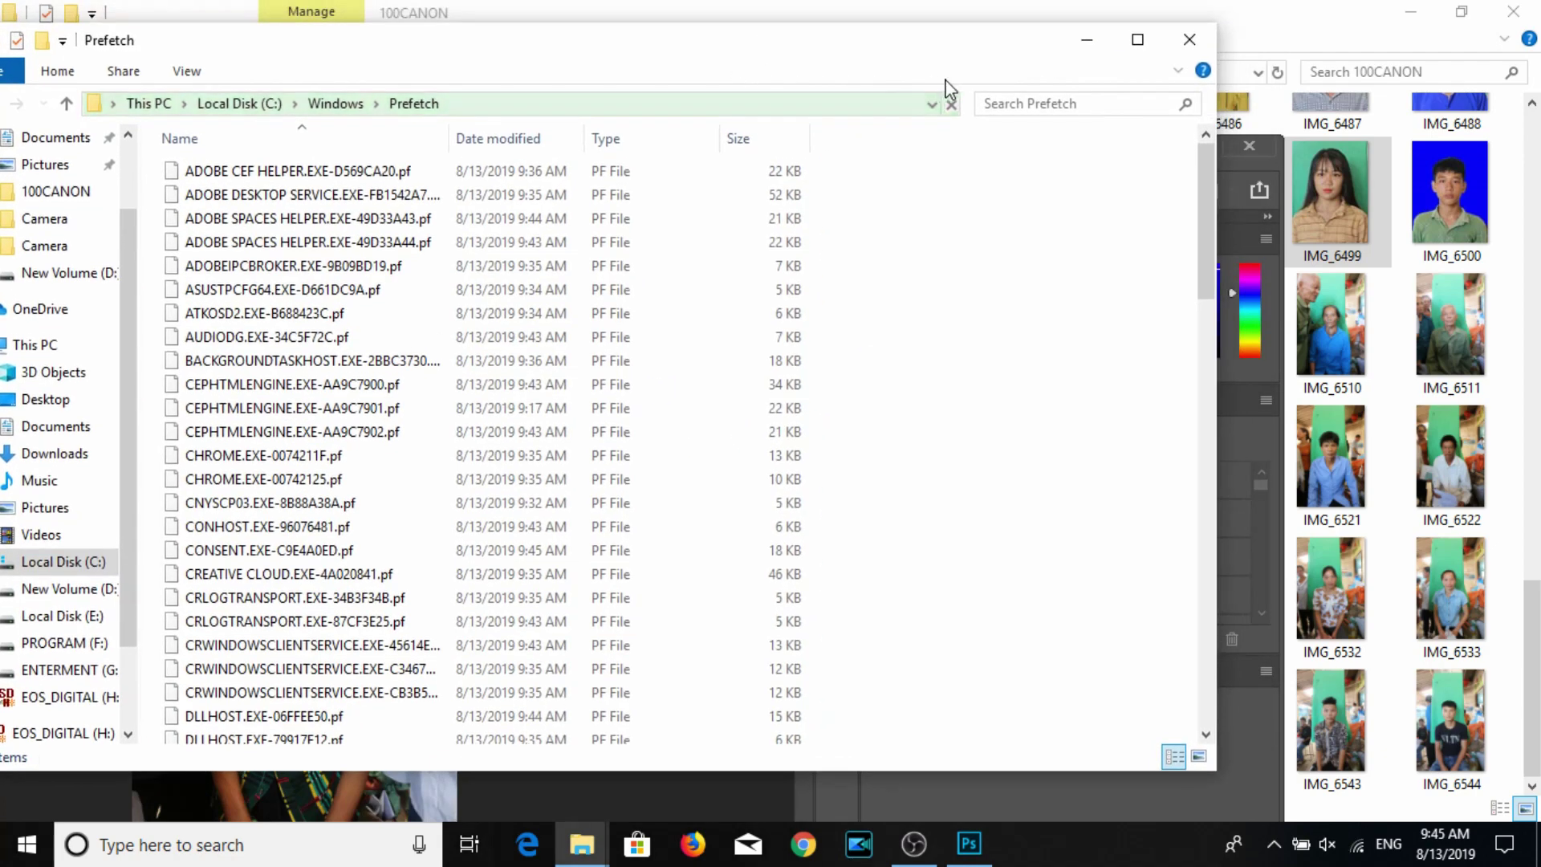
click(1190, 39)
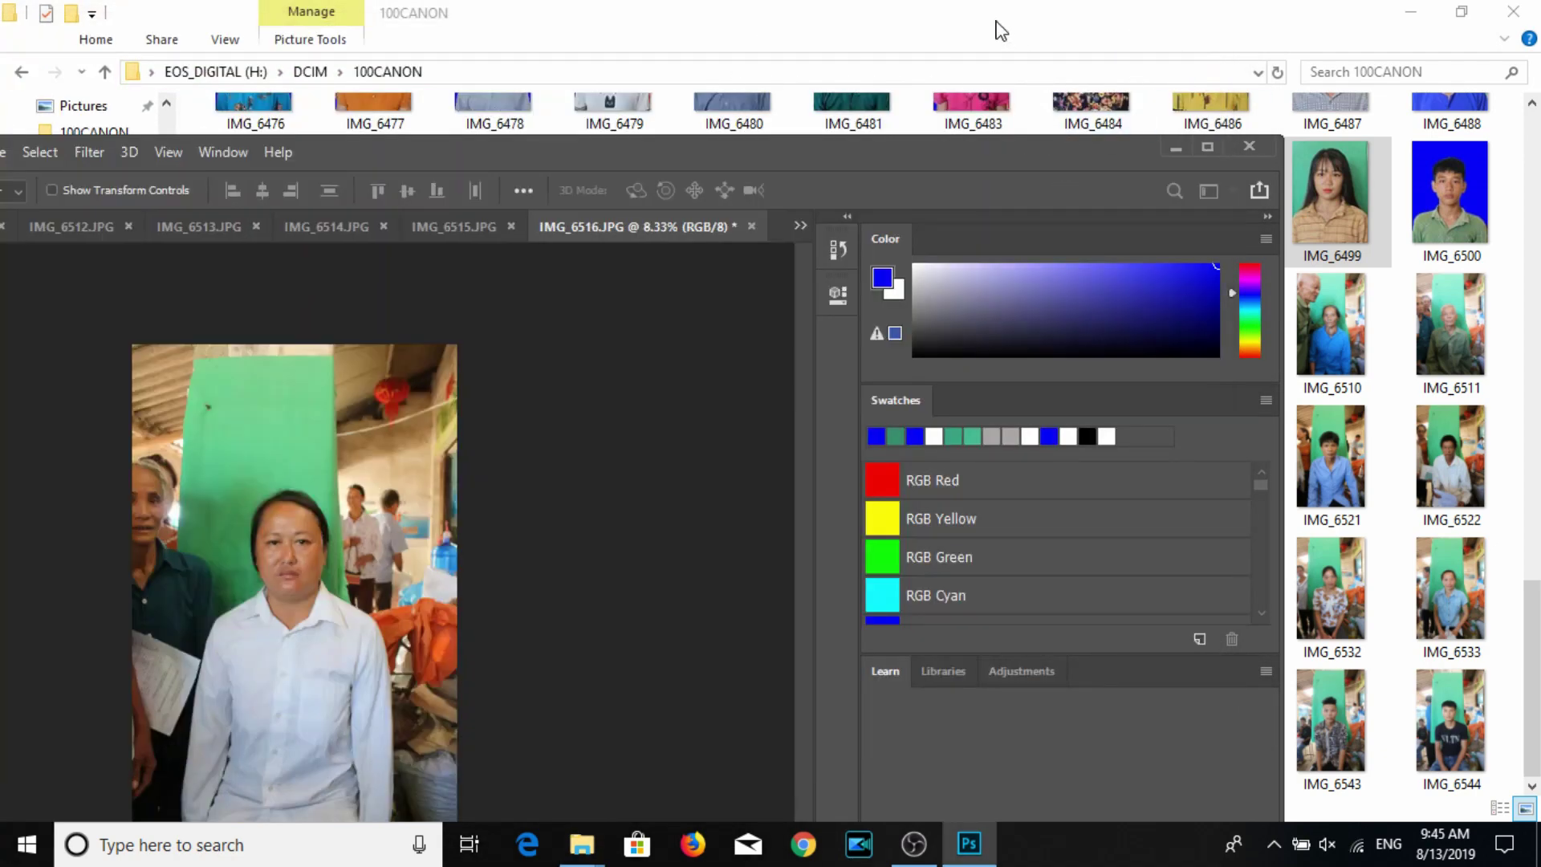
click(1002, 31)
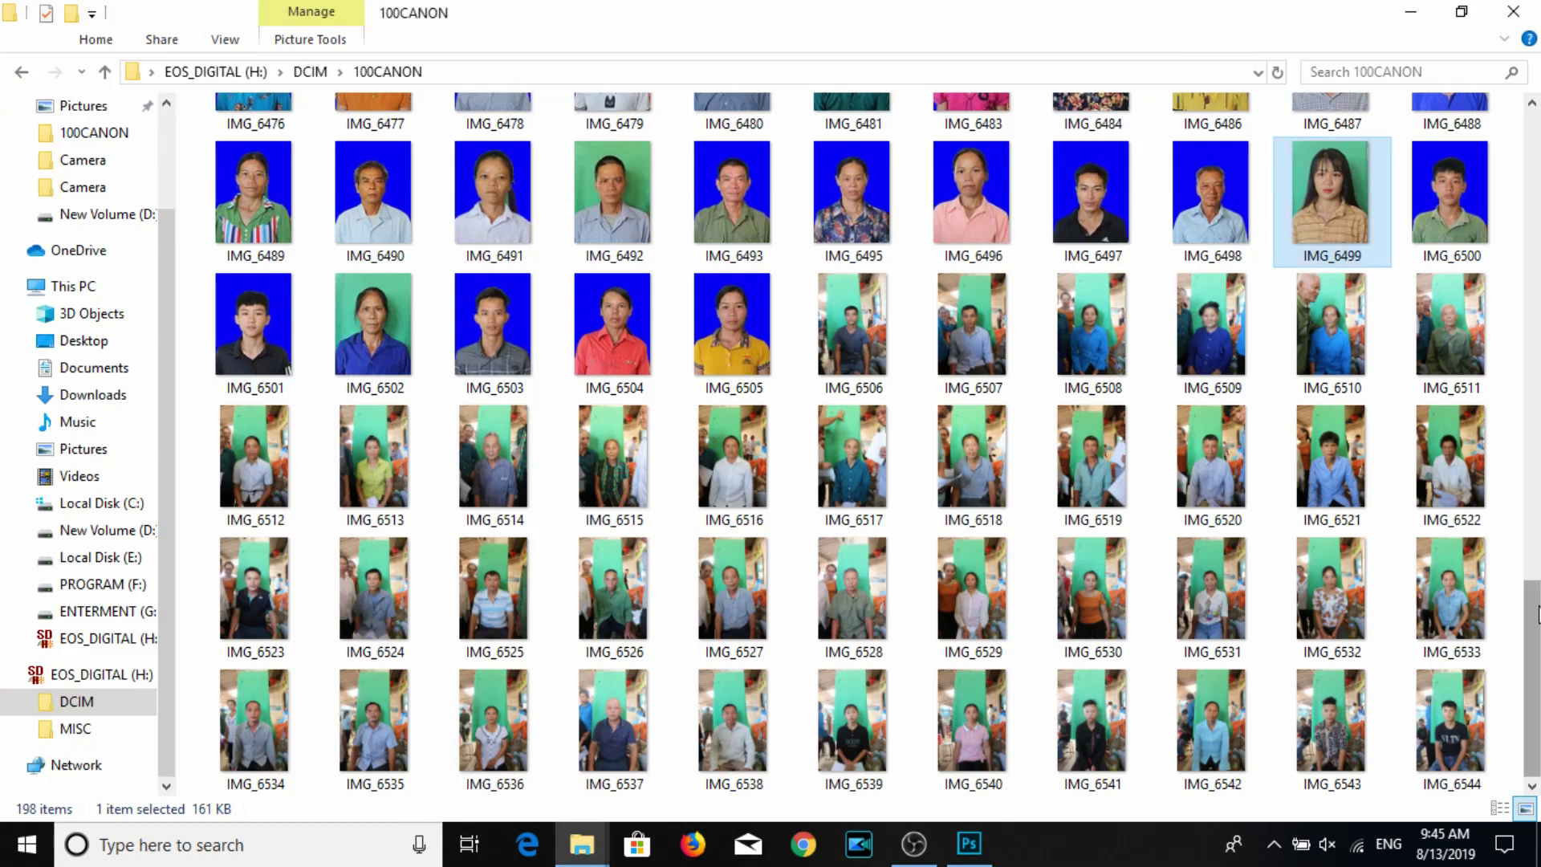
Scroll the 100CANON thumbnails, then switch back to Photoshop showing IMG_6499.
drag(1538, 632, 1521, 378)
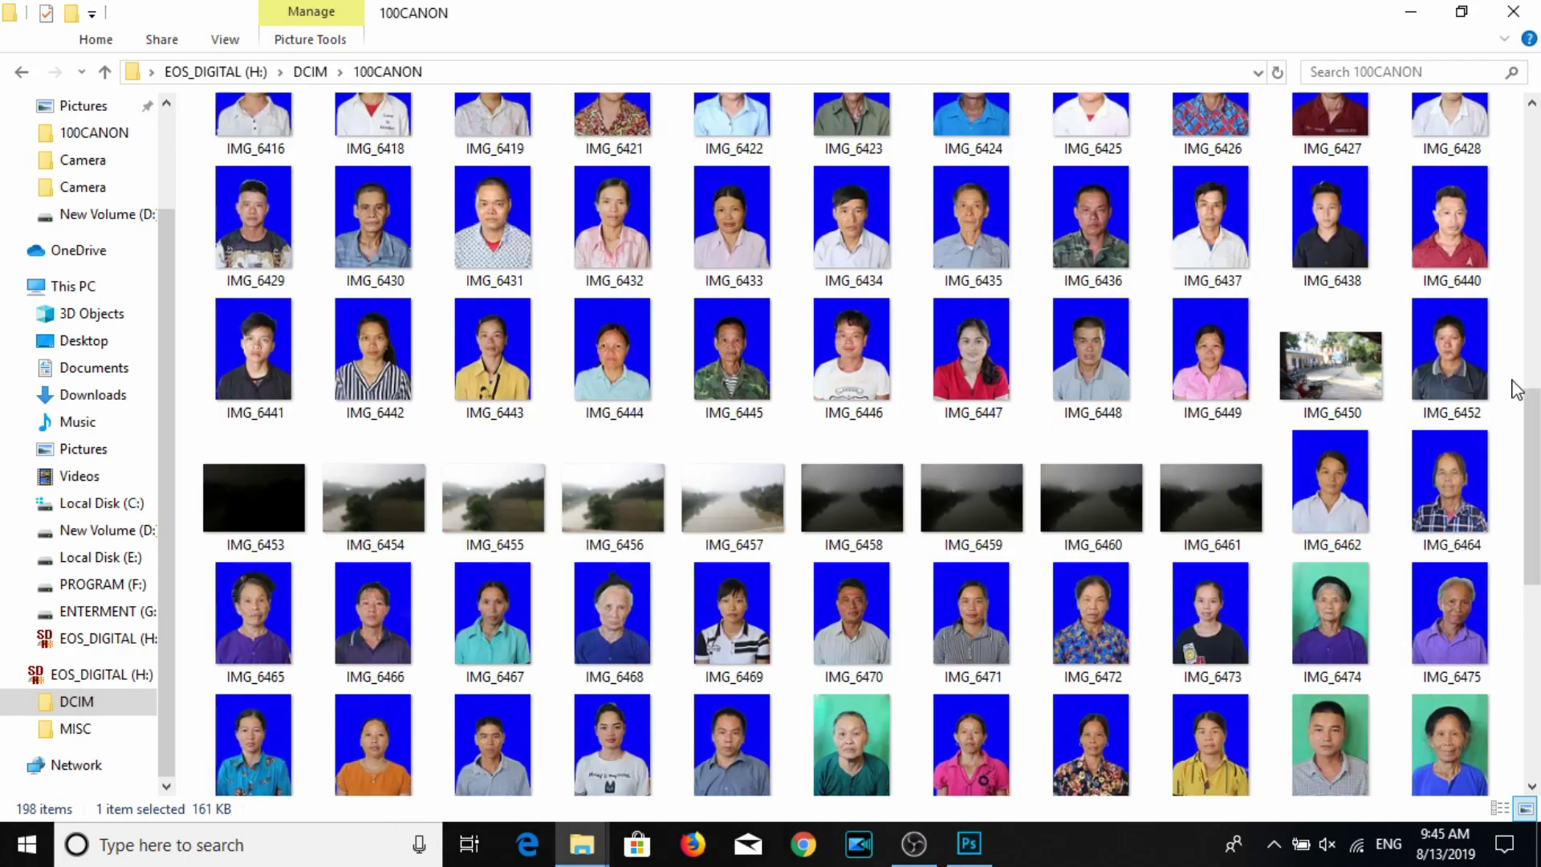
drag(1521, 462, 1533, 111)
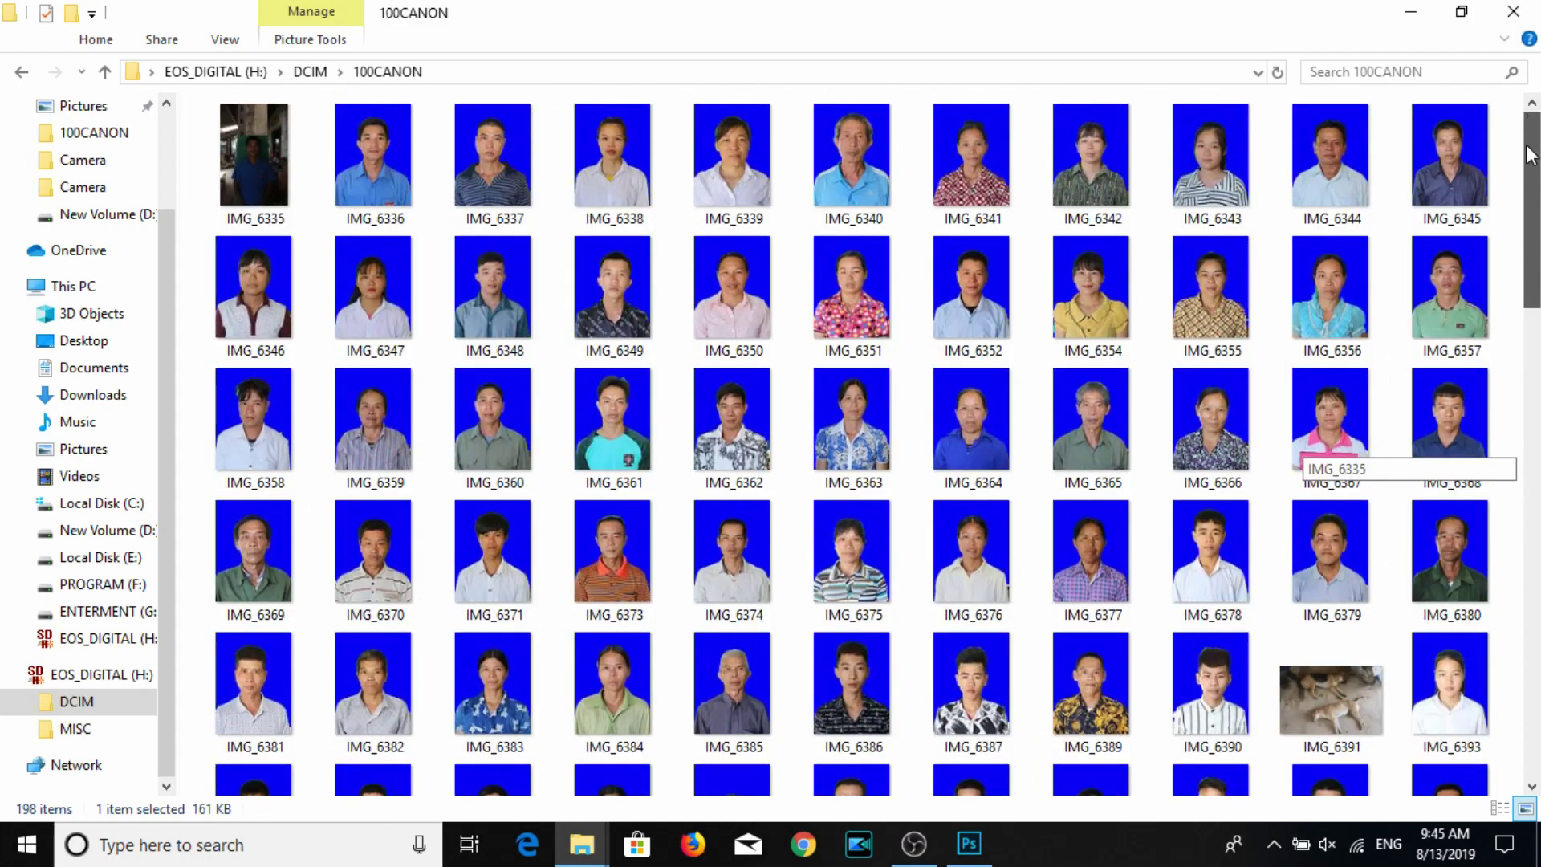
drag(1532, 155, 1535, 722)
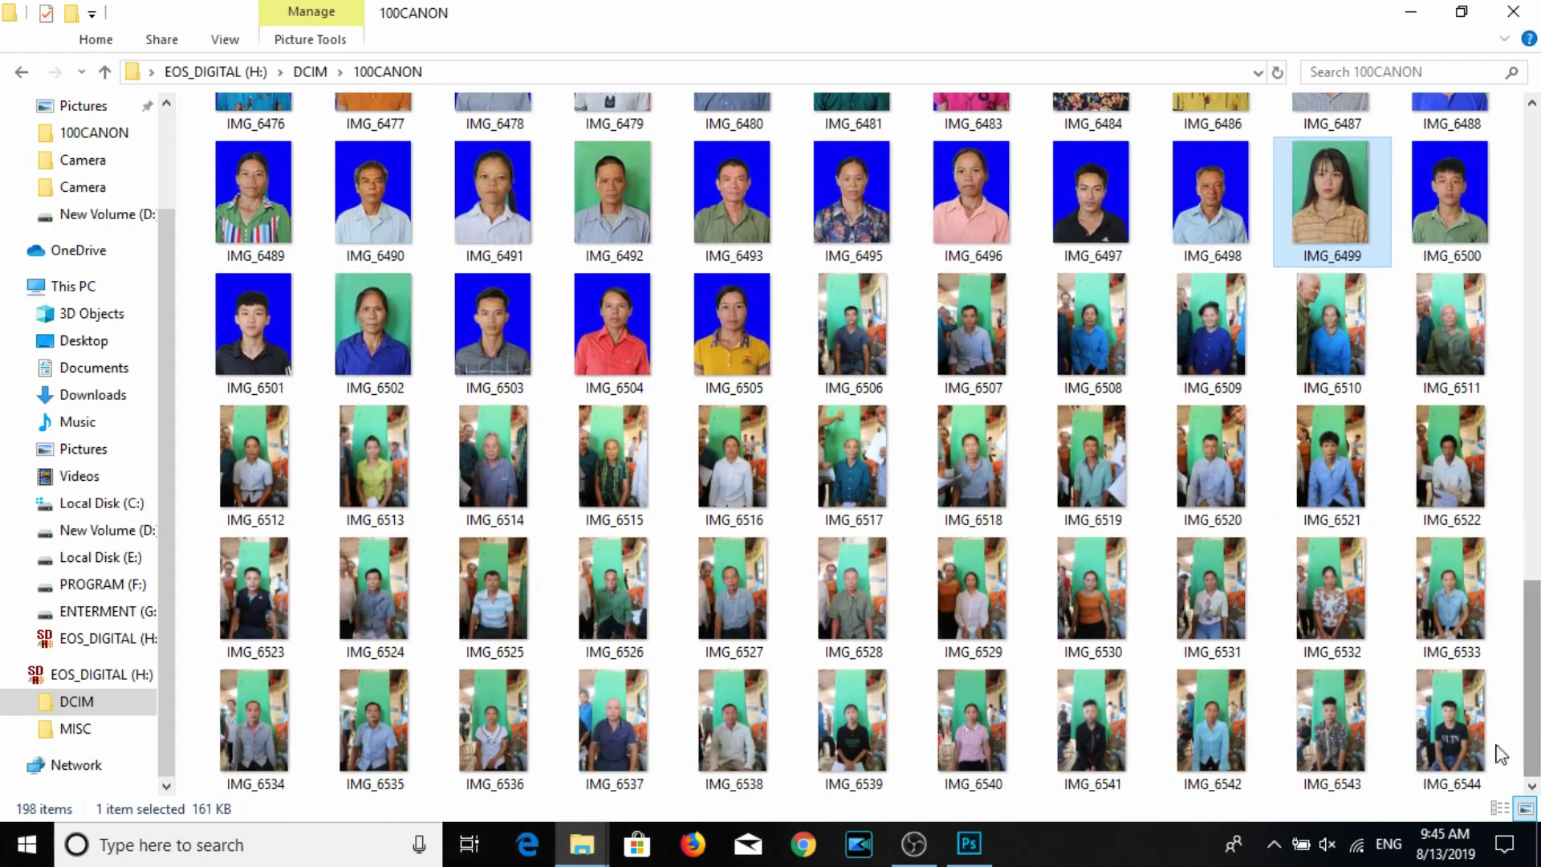
mouse_move(970, 844)
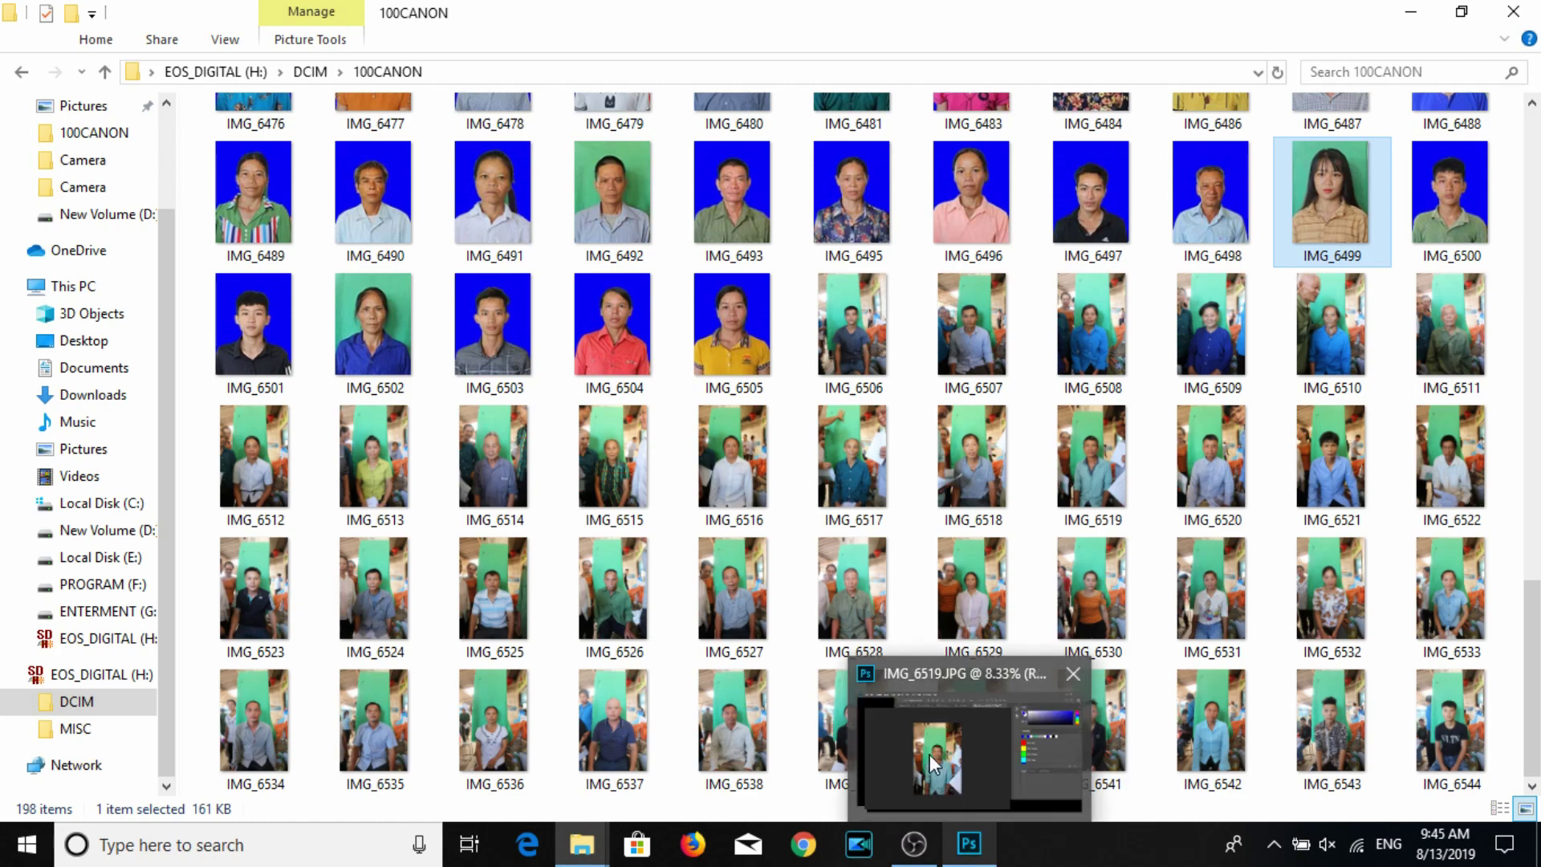
click(953, 798)
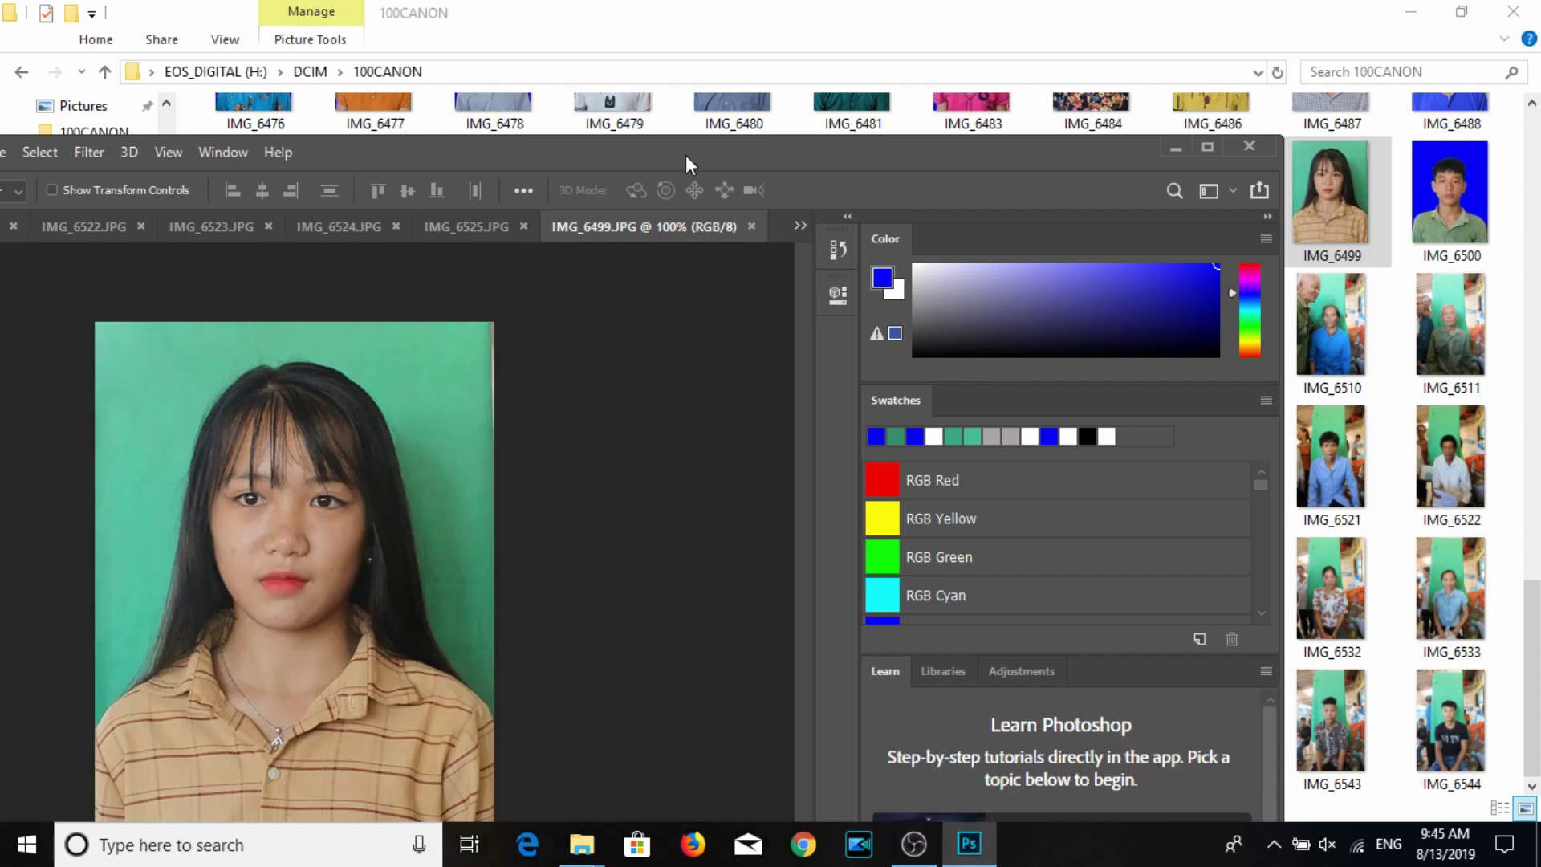
click(884, 10)
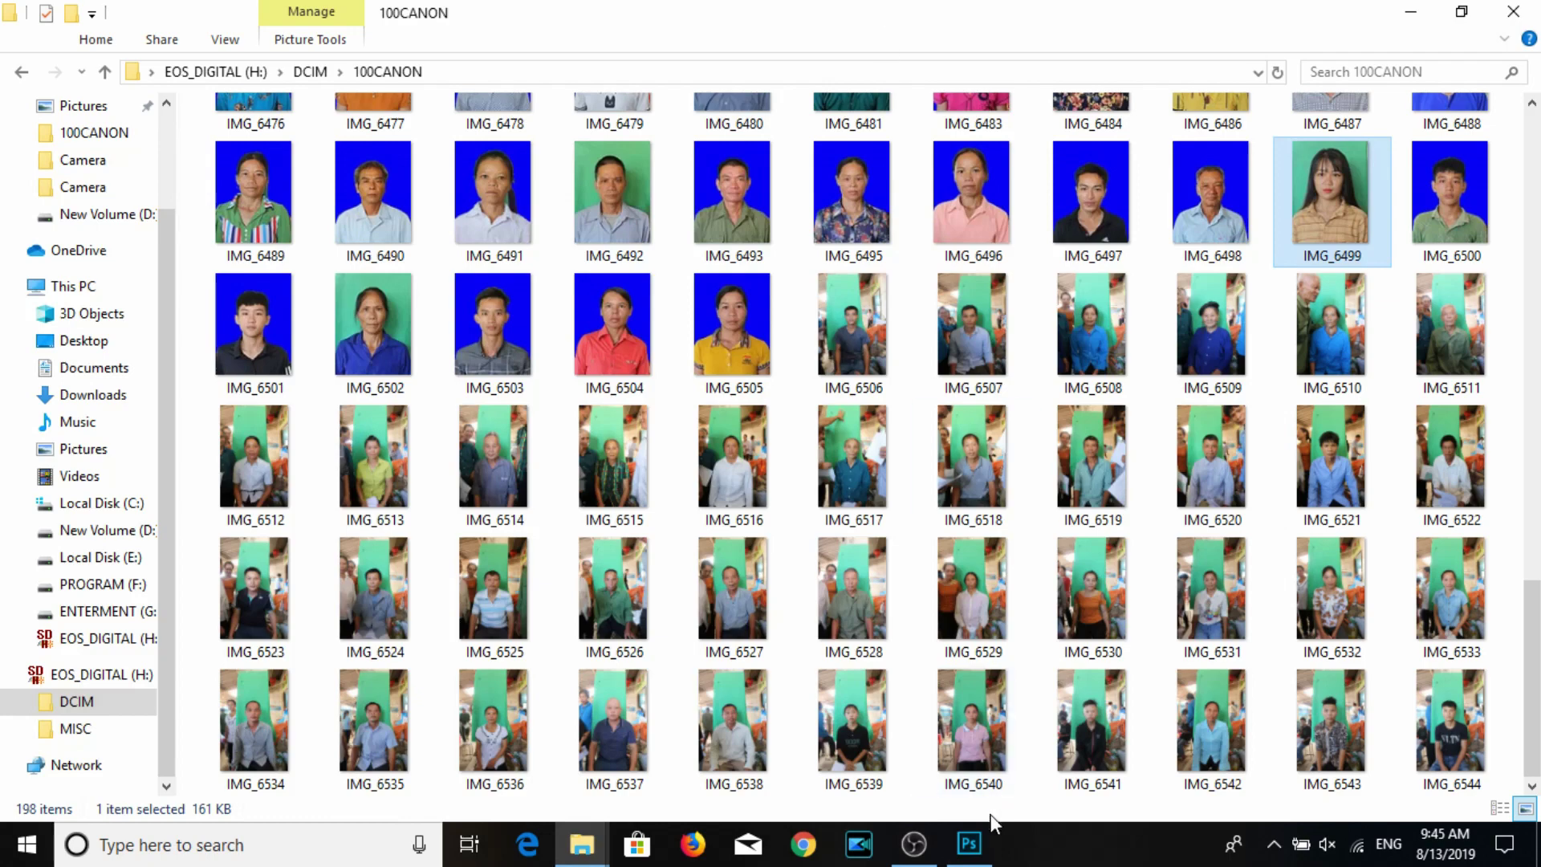
click(969, 843)
drag(708, 166, 748, 272)
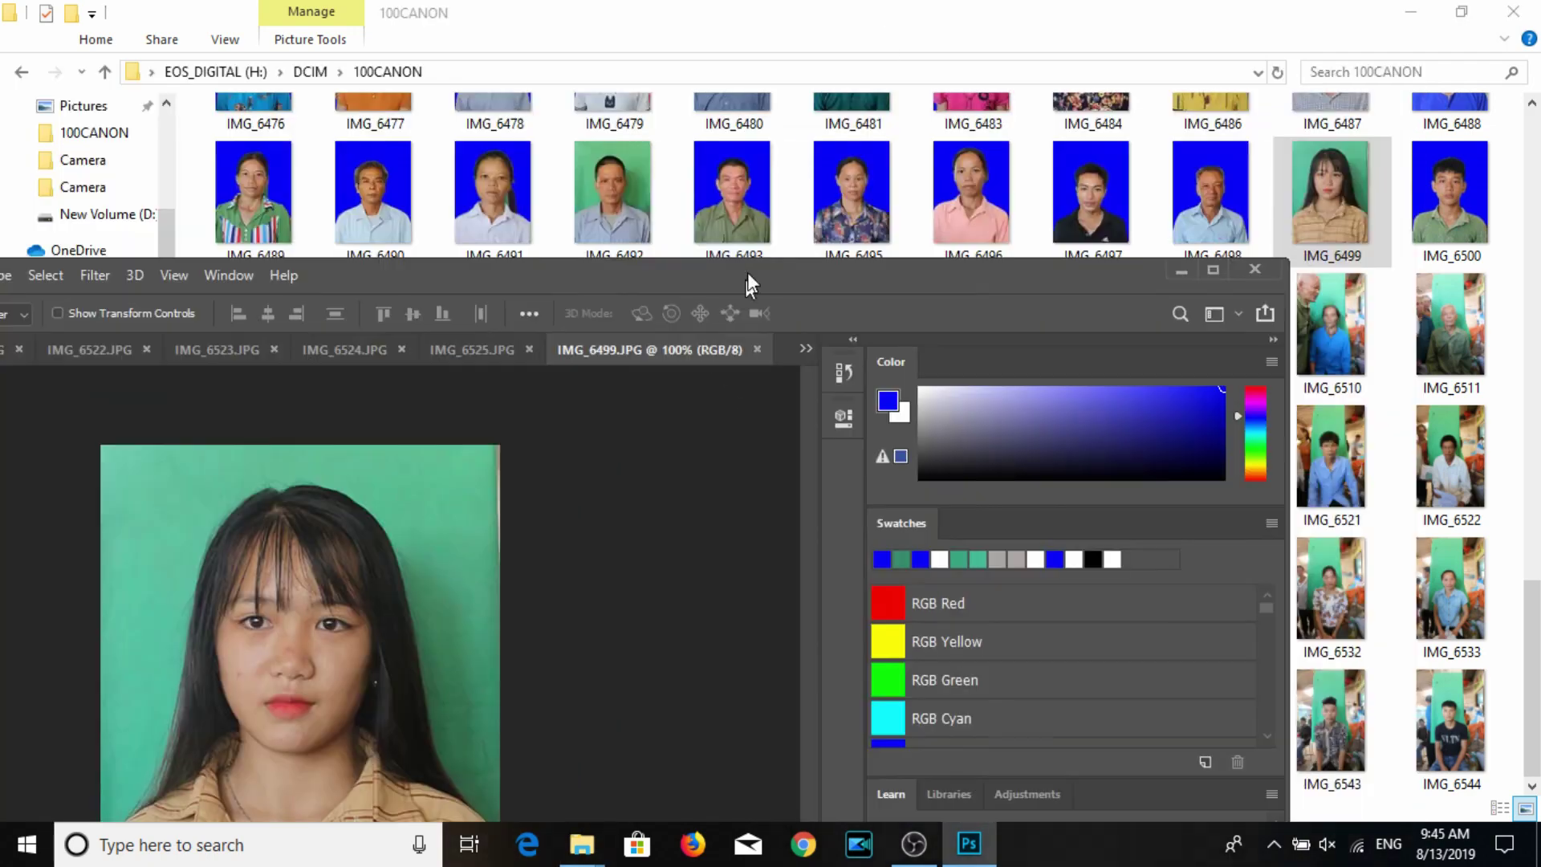
click(881, 28)
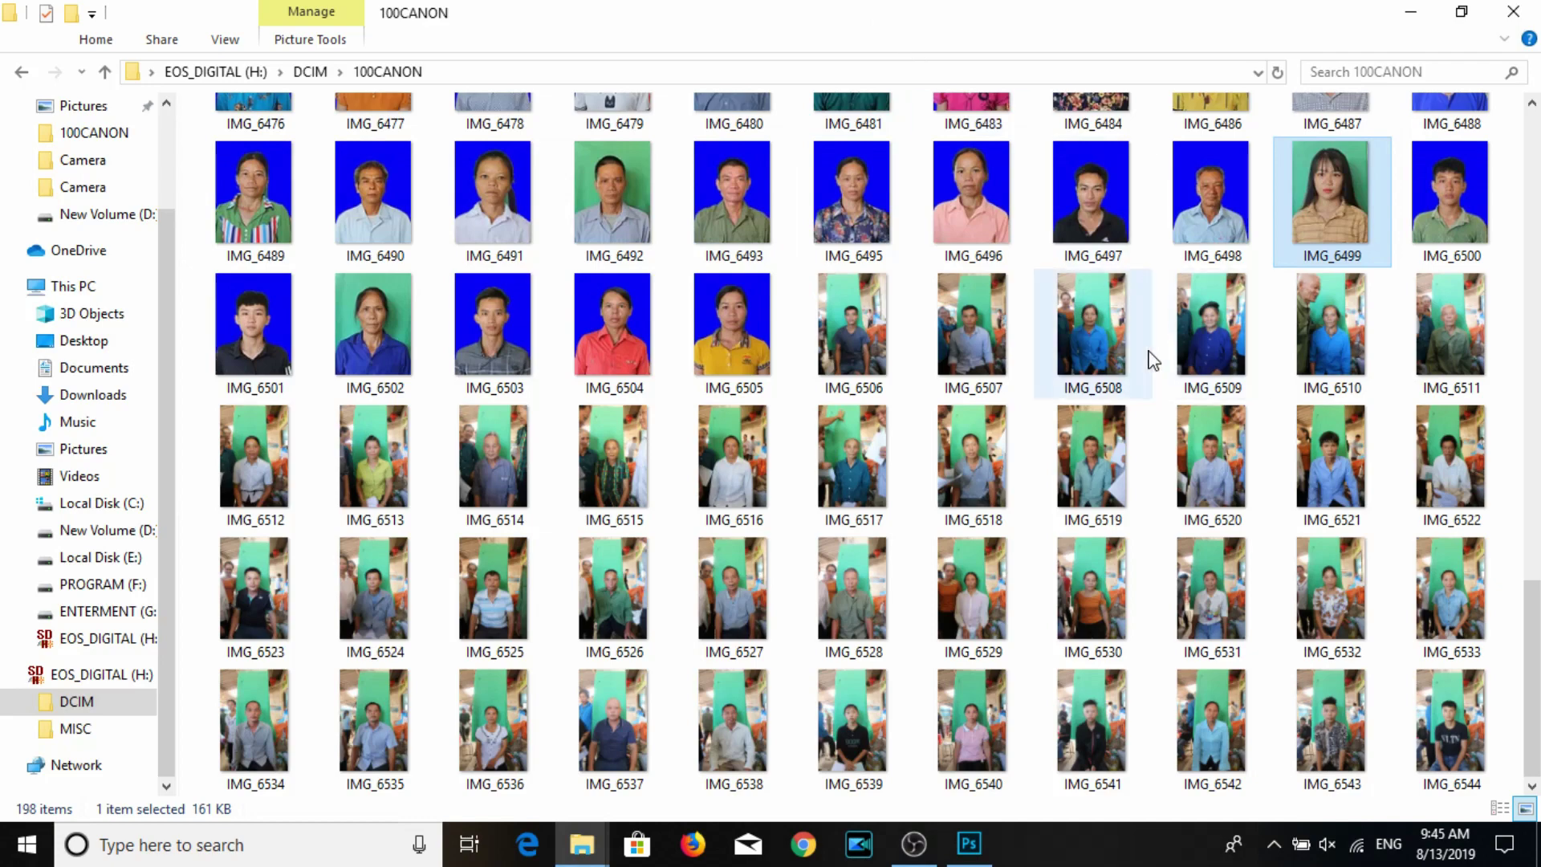
click(969, 843)
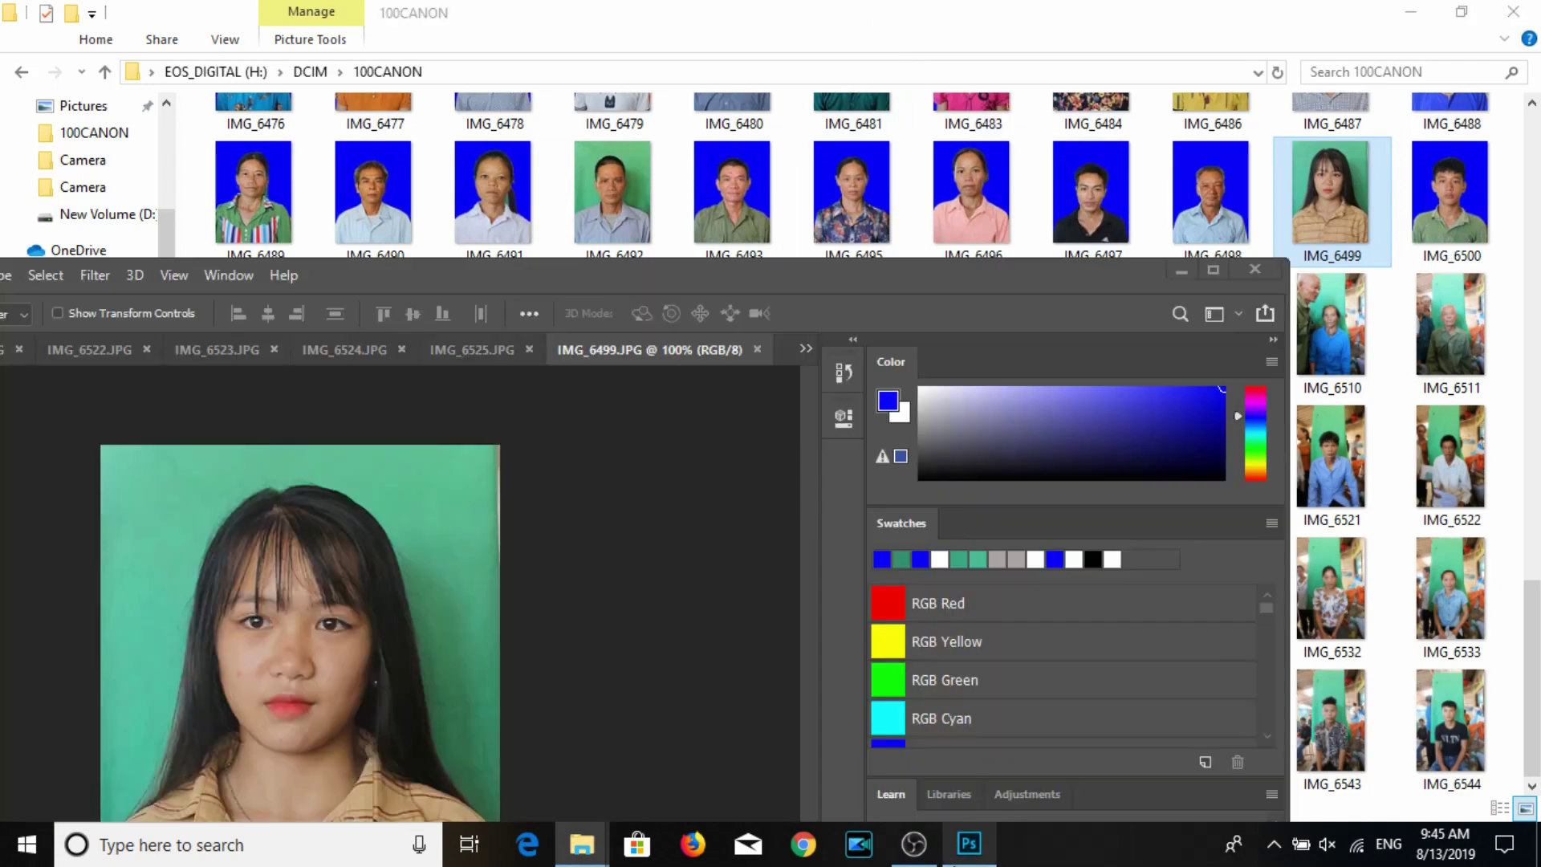
Maximise Photoshop, close IMG_6499, and create a new 10 × 15 cm, 300 ppi page.
click(1227, 258)
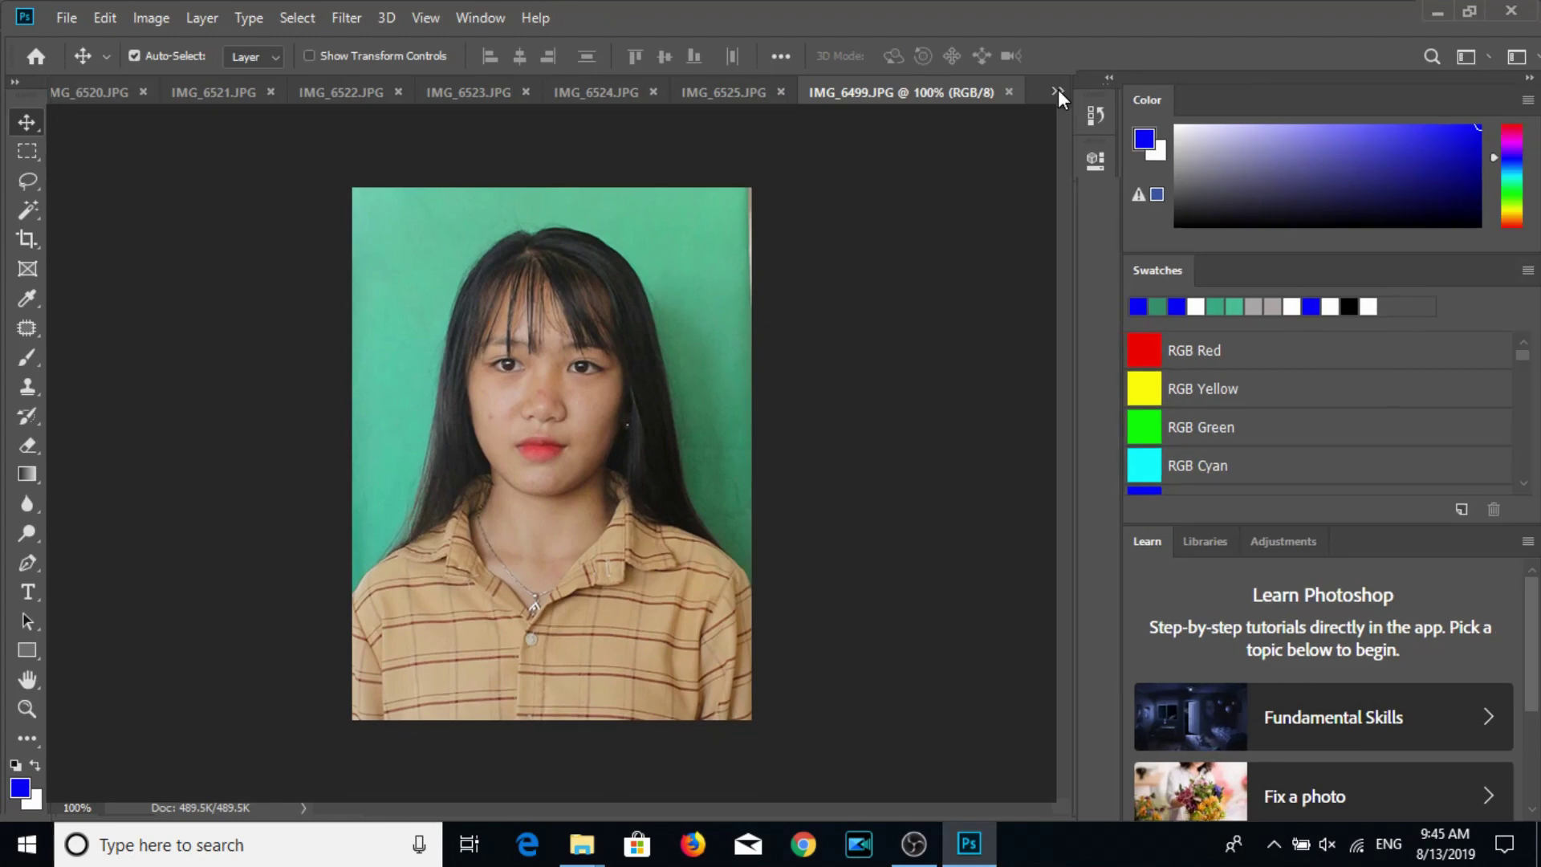
click(1058, 89)
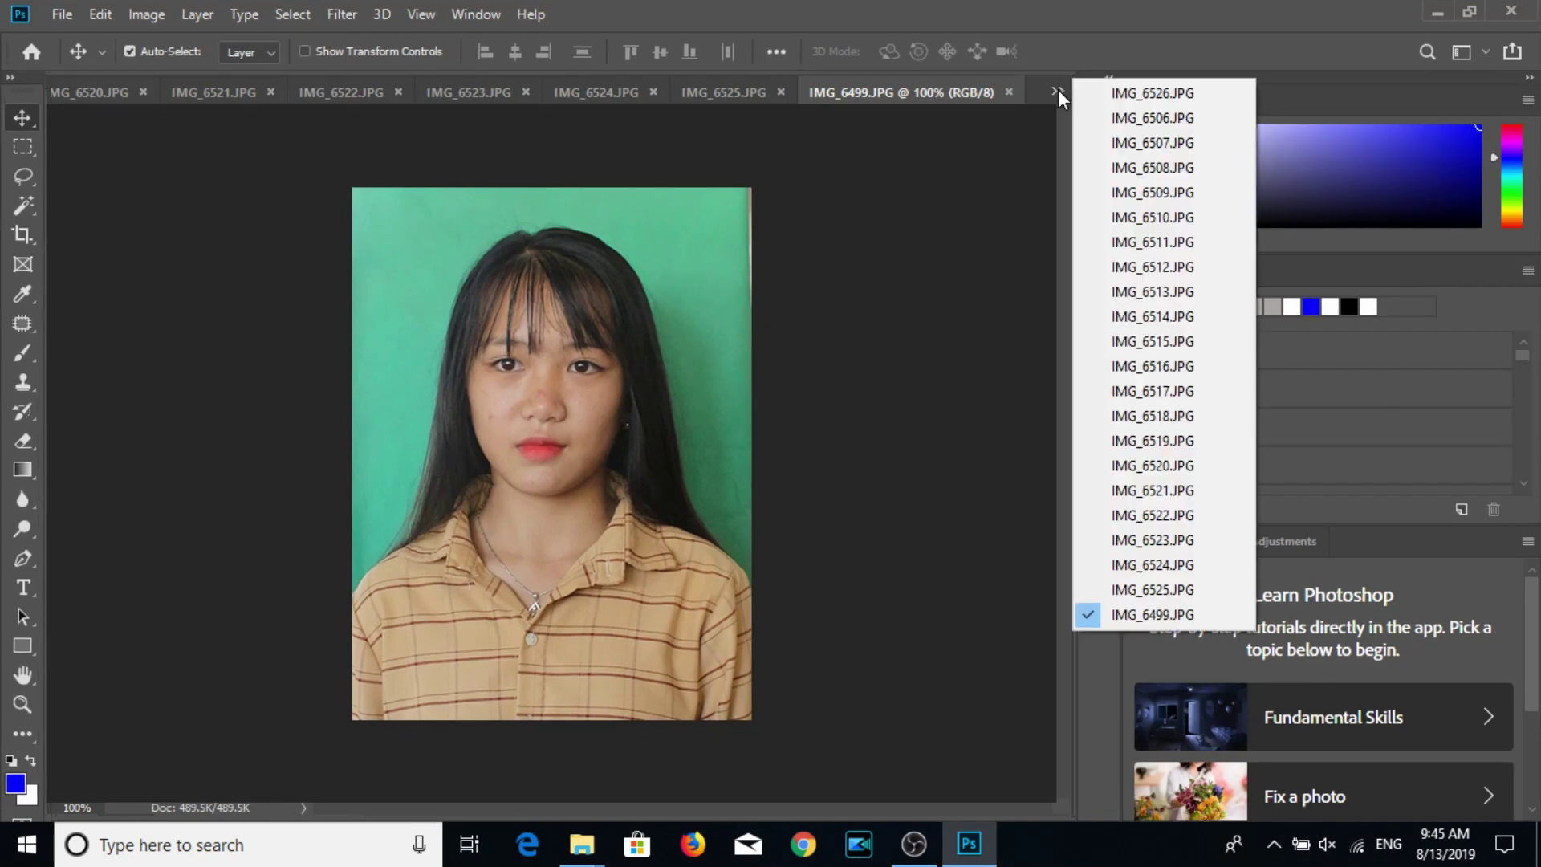
click(1001, 110)
click(1013, 87)
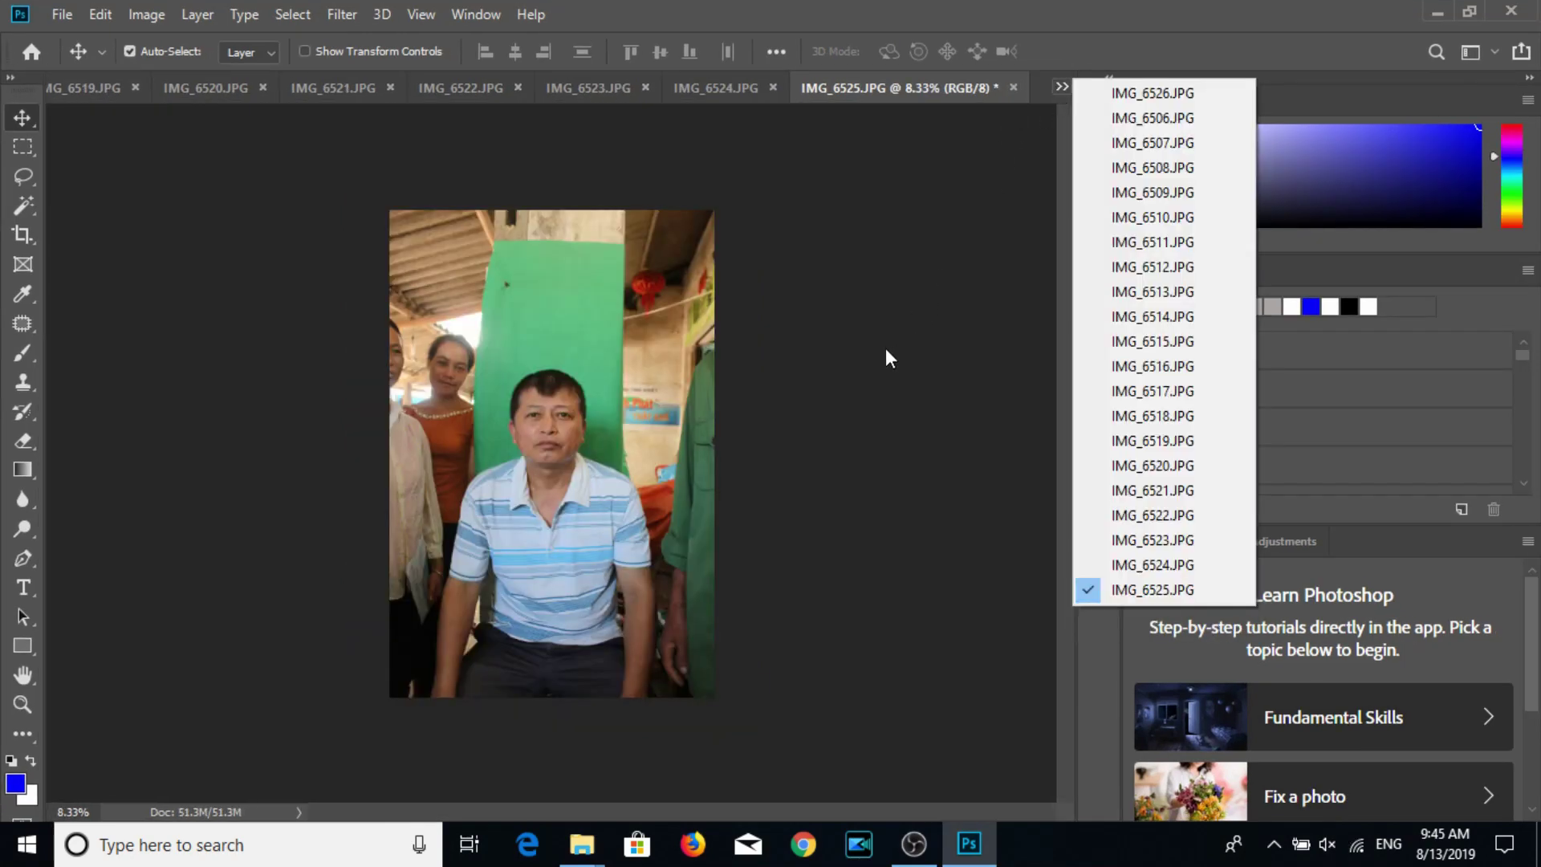
click(744, 393)
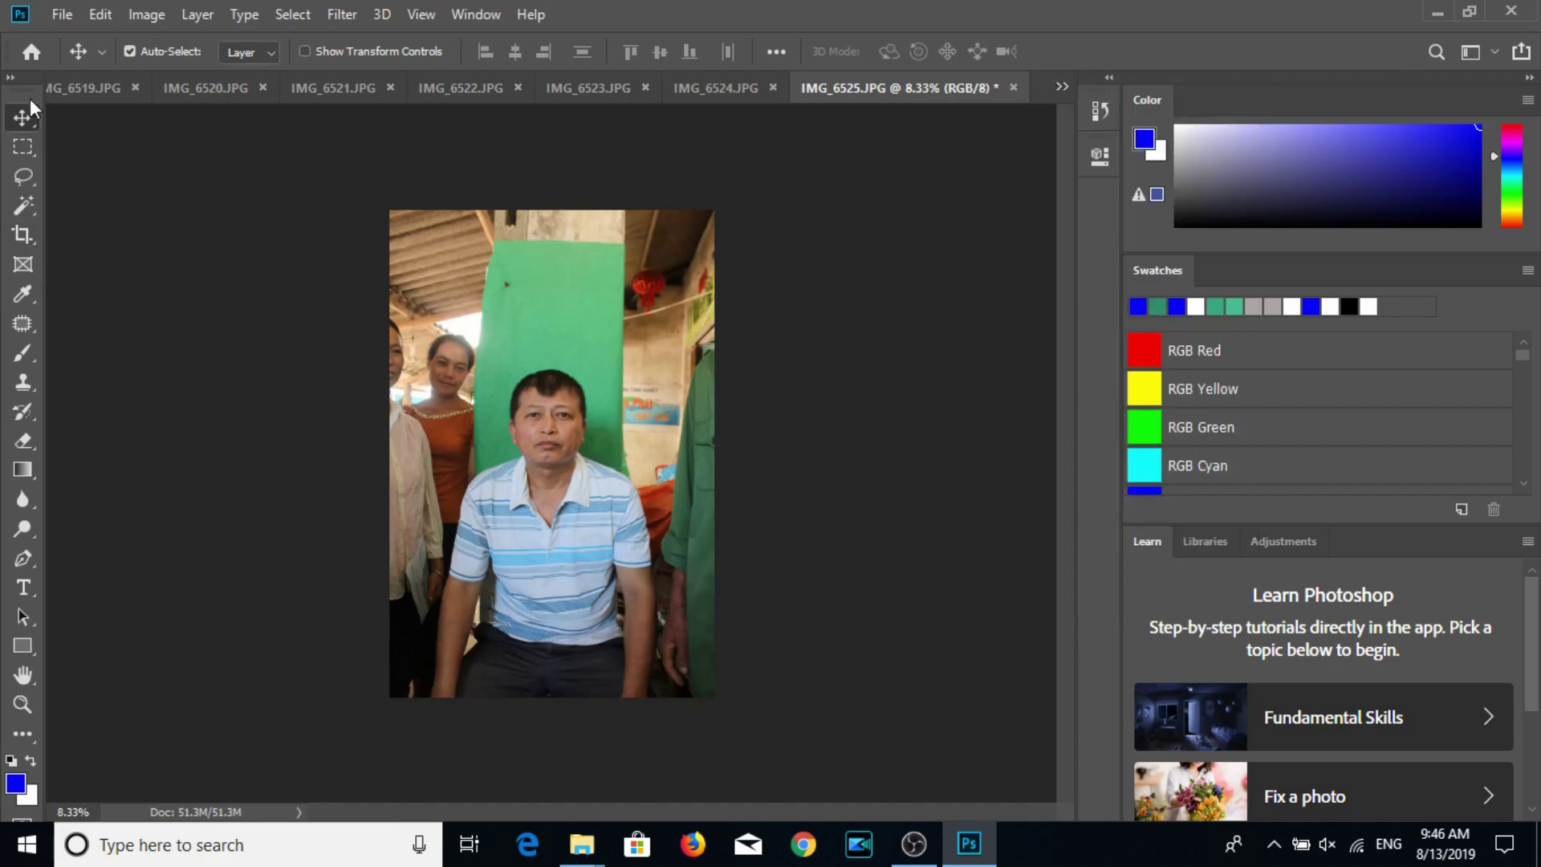
click(61, 15)
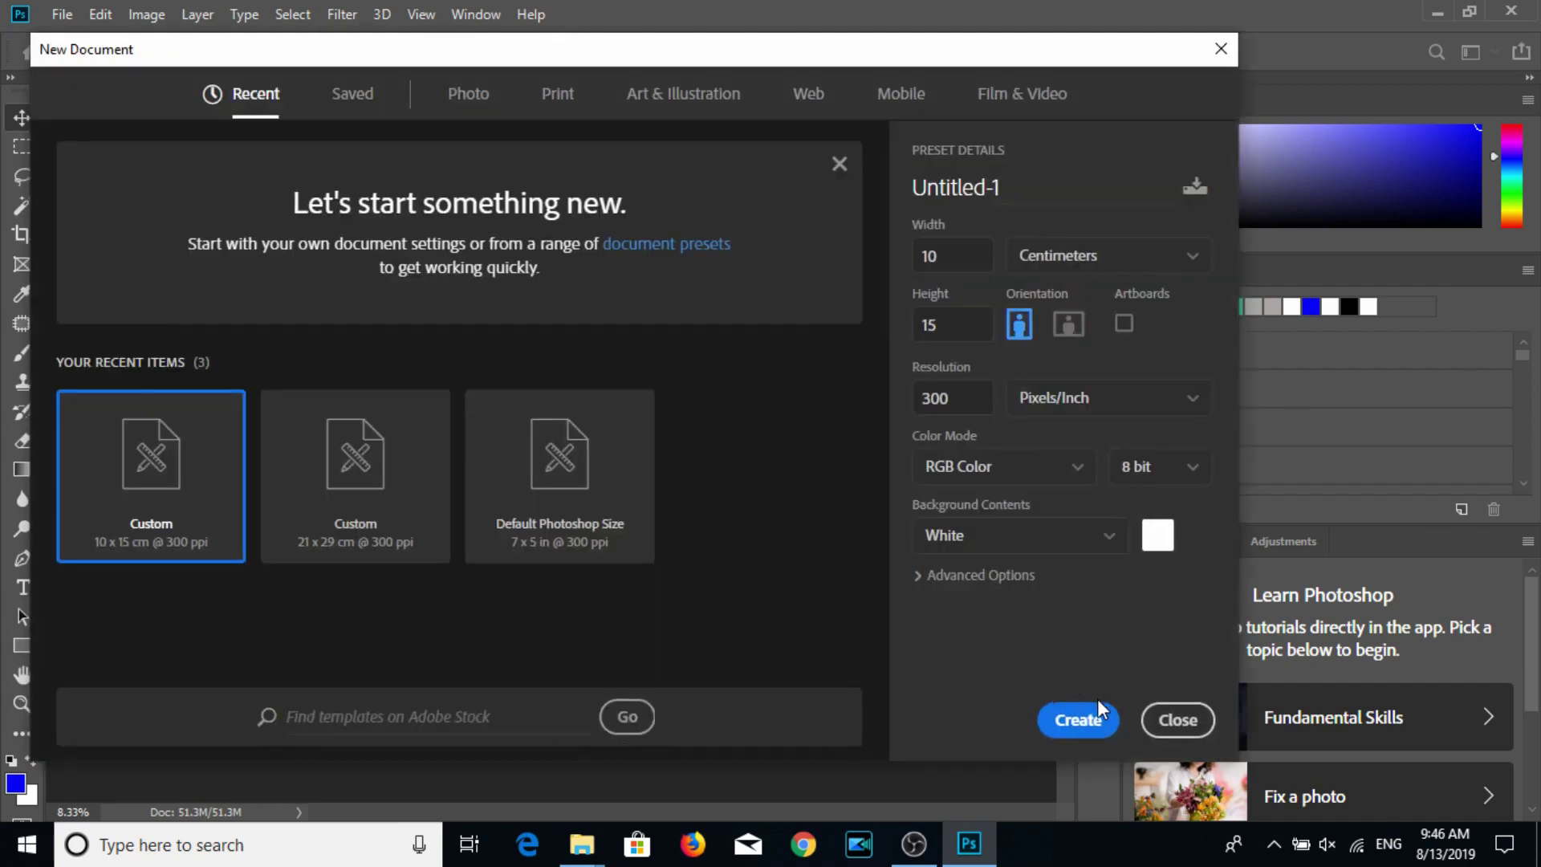
click(1097, 707)
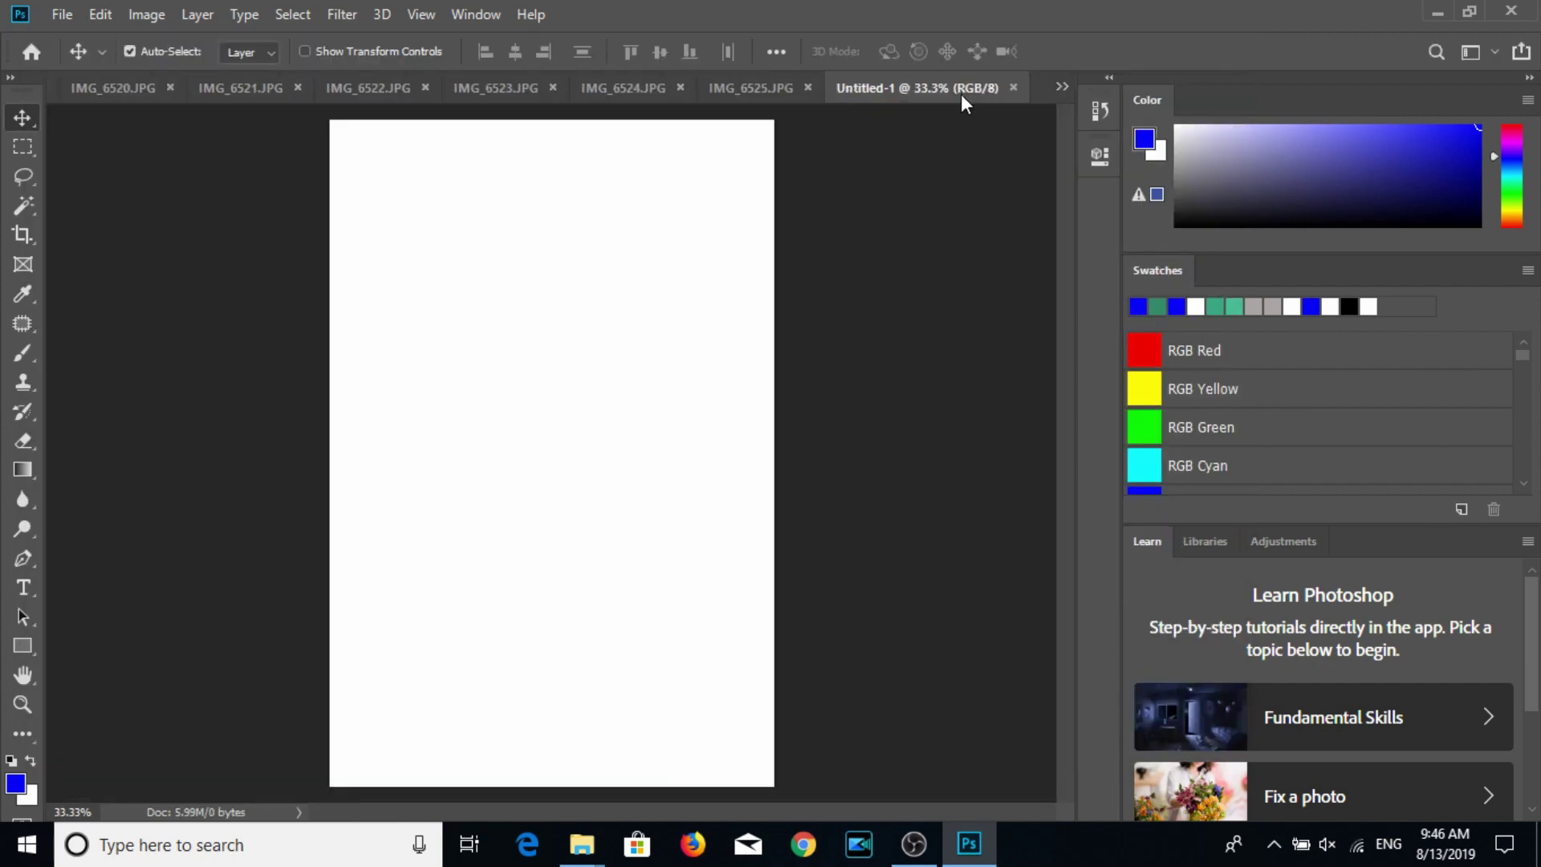
Float the Untitled-1 page and crop IMG_6525 to a 3:4 head-and-shoulders portrait.
drag(961, 94, 1275, 151)
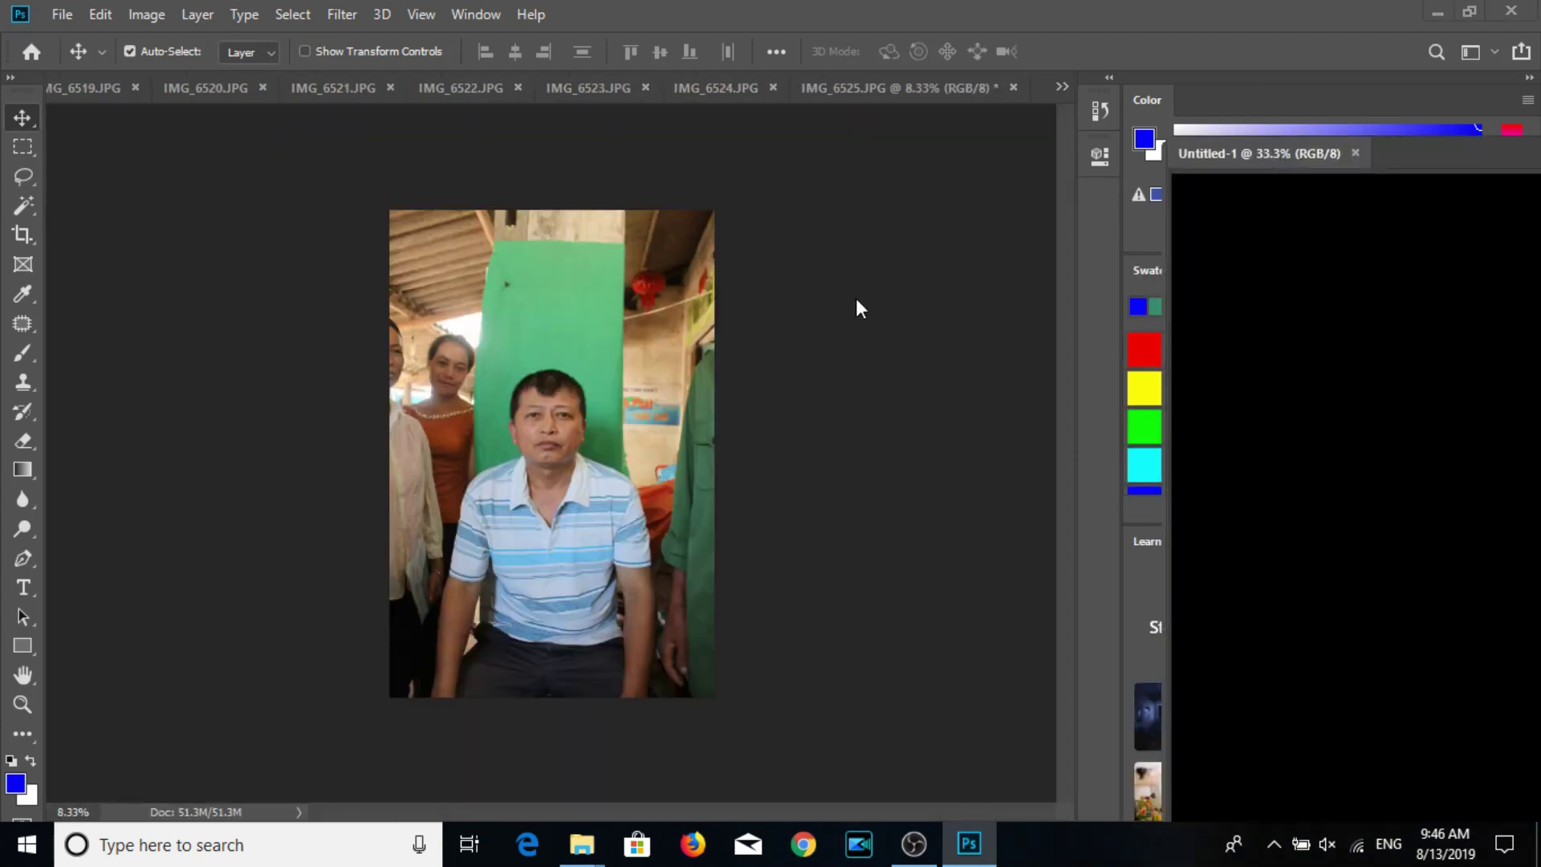
key(c)
drag(480, 358, 624, 550)
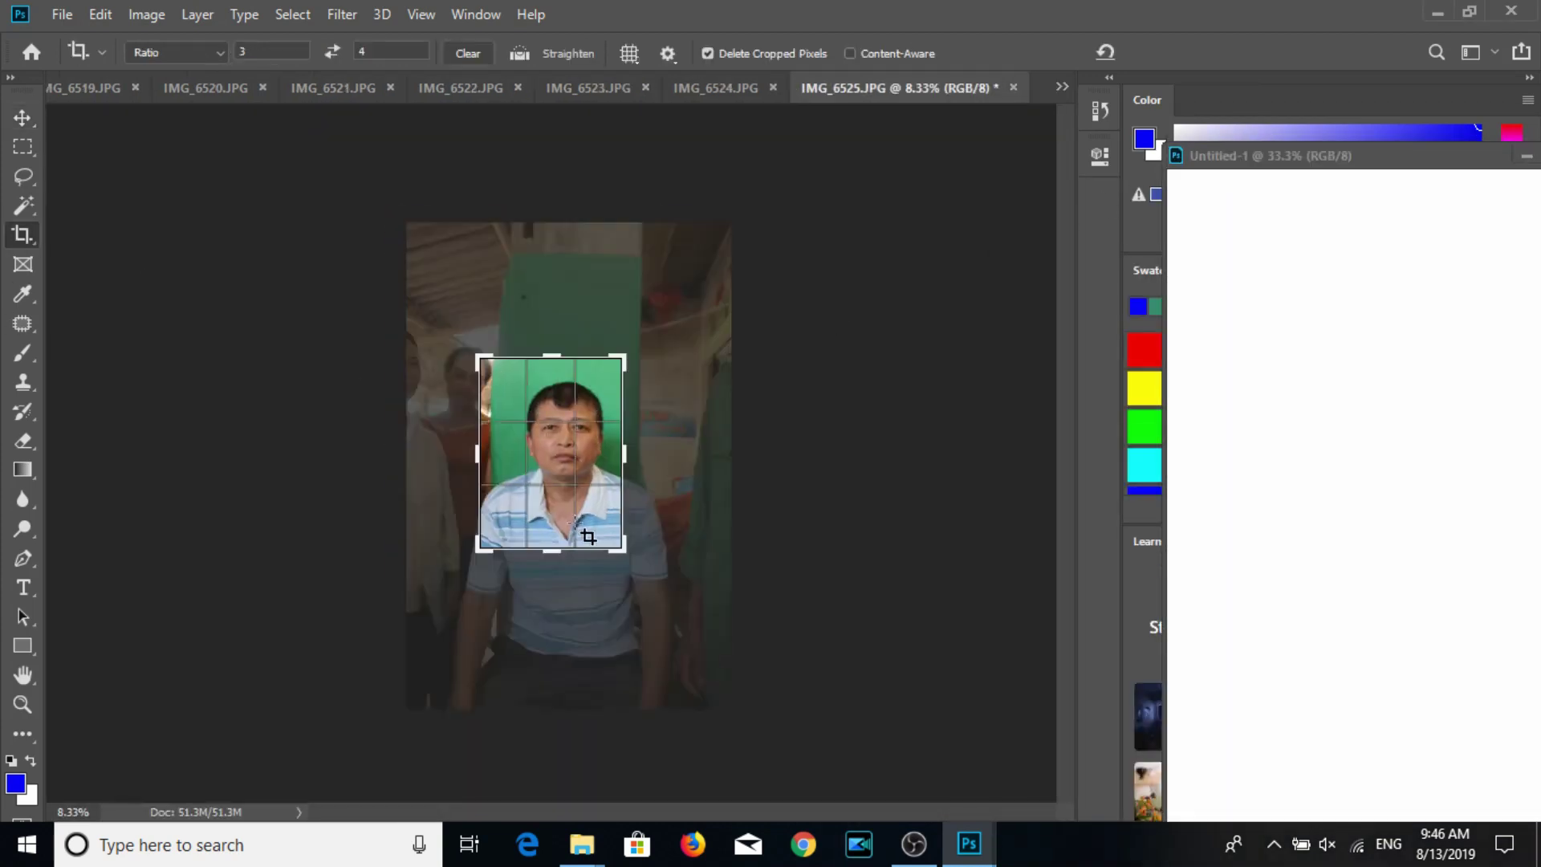
drag(538, 527, 541, 554)
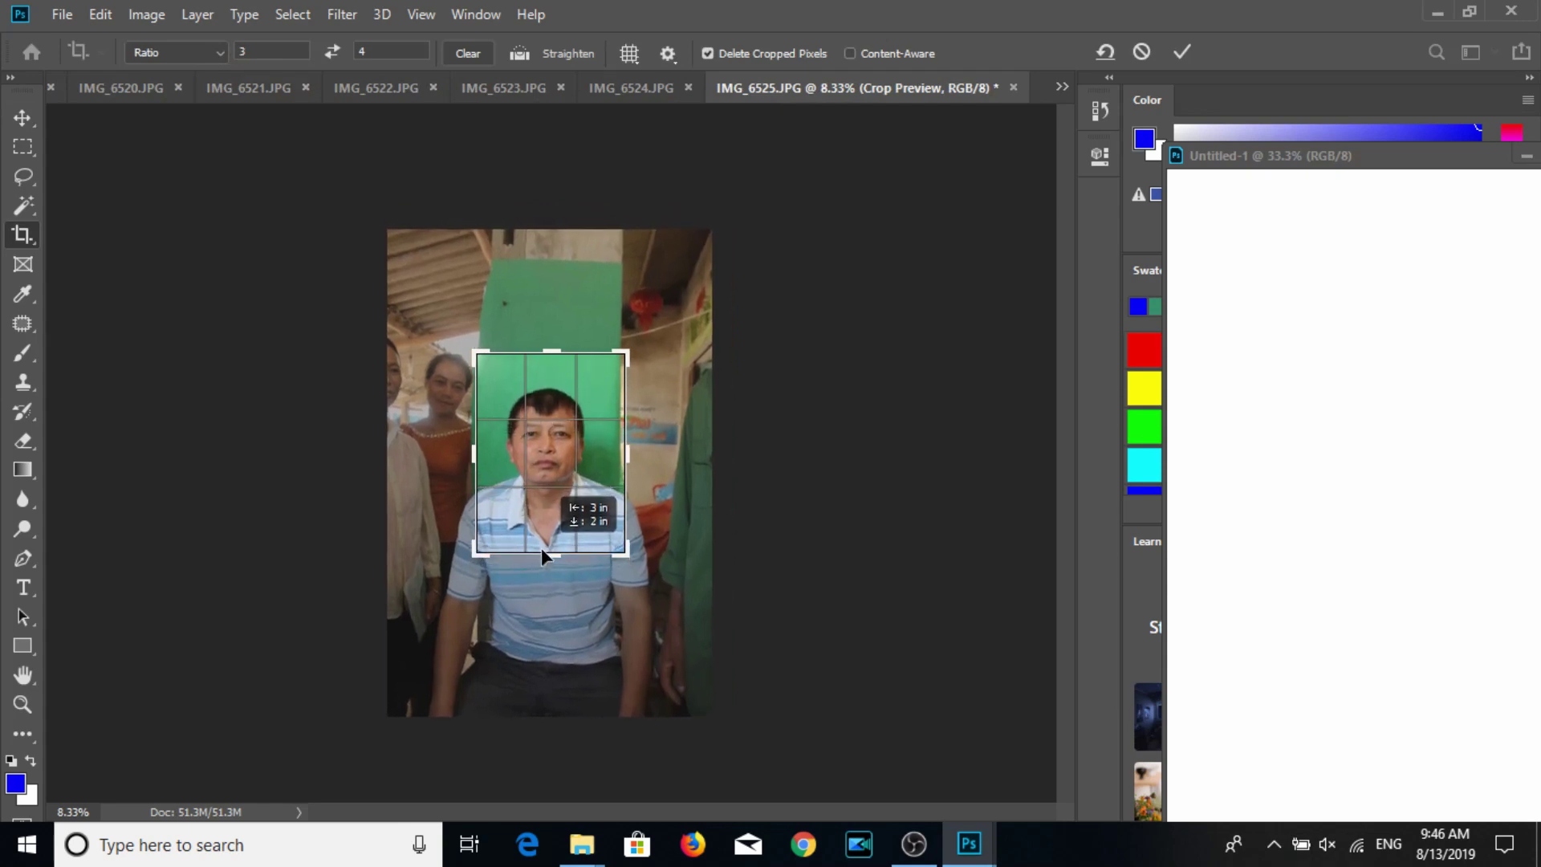
drag(642, 566, 652, 536)
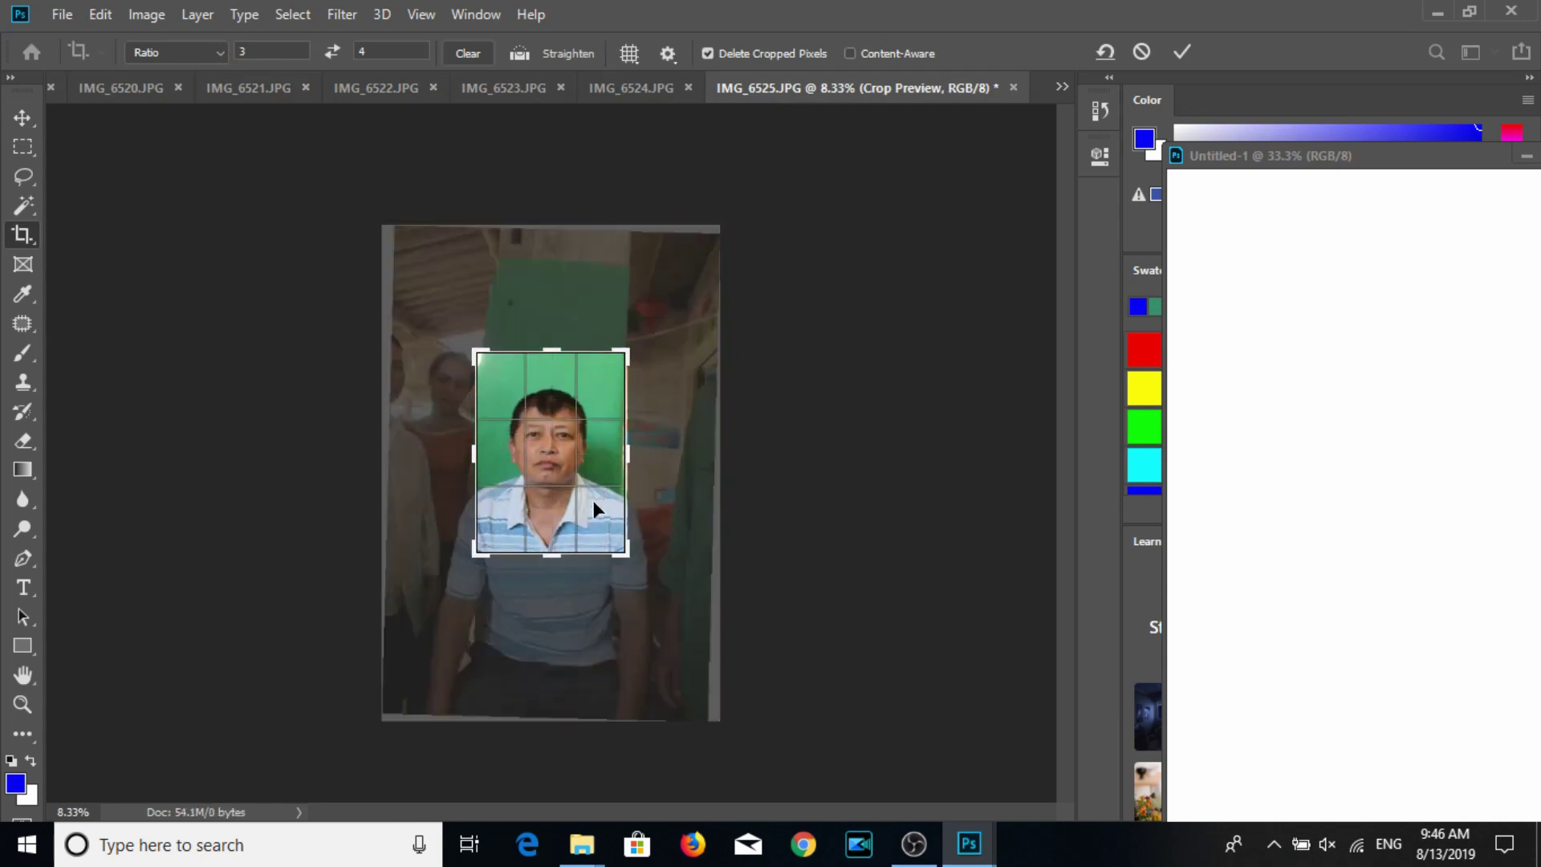
key(Return)
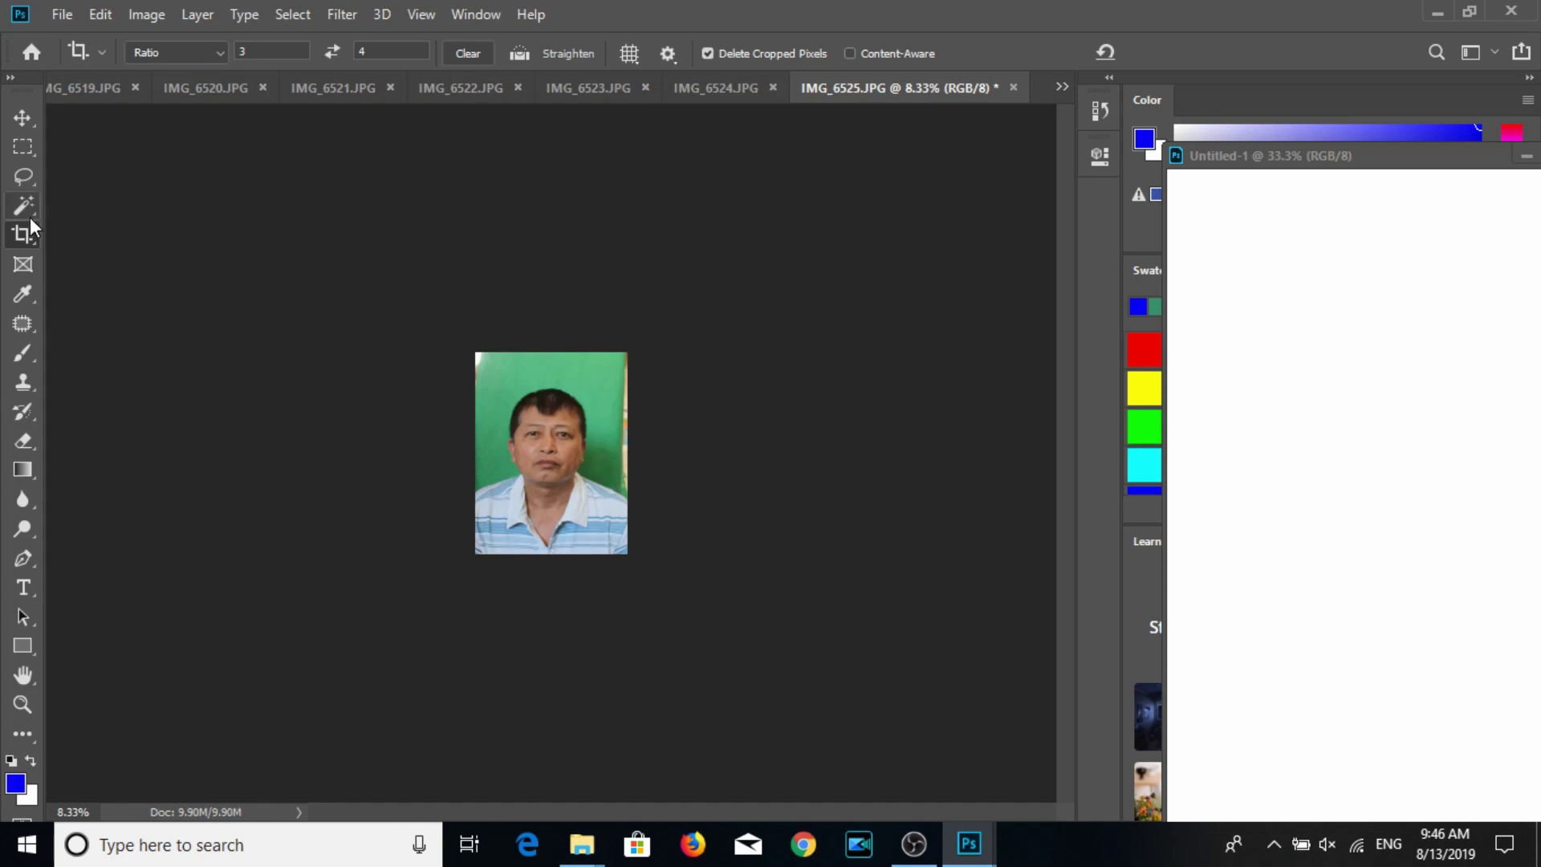
Sample the background green and brush over the portrait's pale right edge.
click(24, 326)
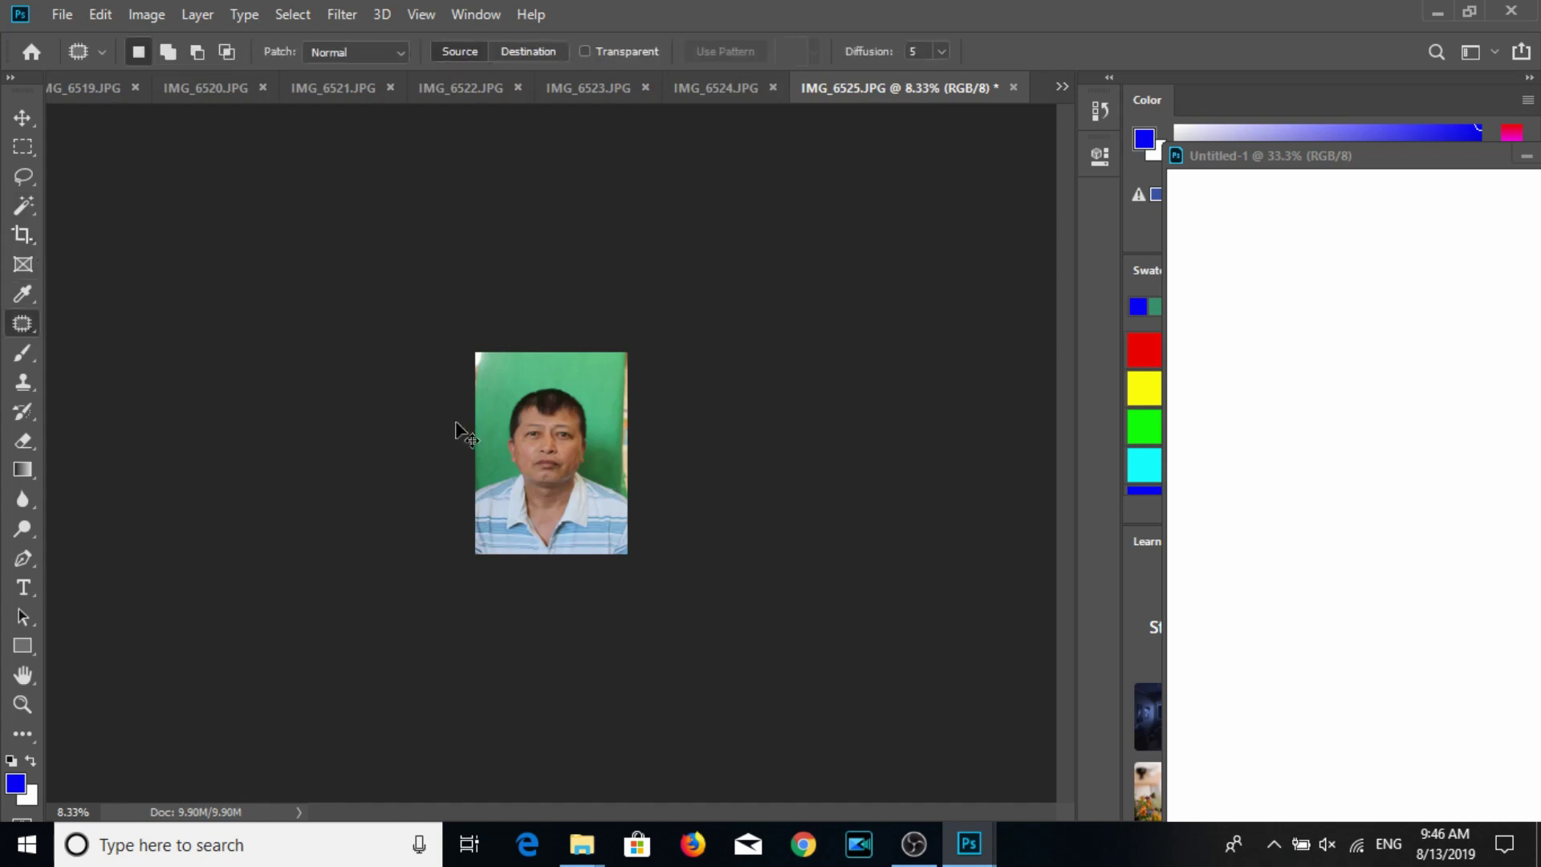
key(ctrl+plus)
click(23, 351)
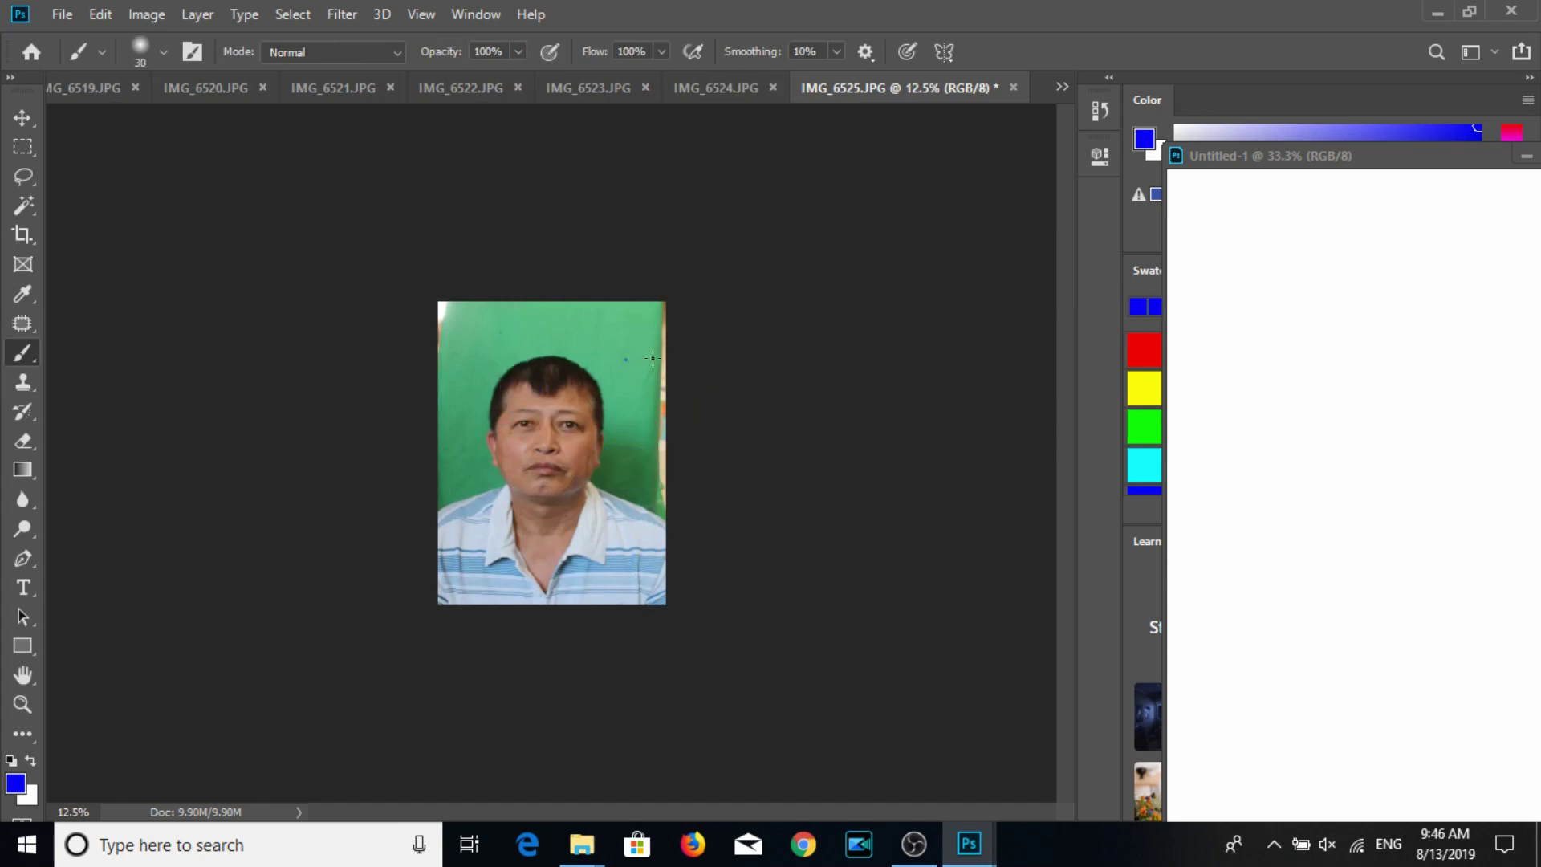
drag(649, 339, 675, 383)
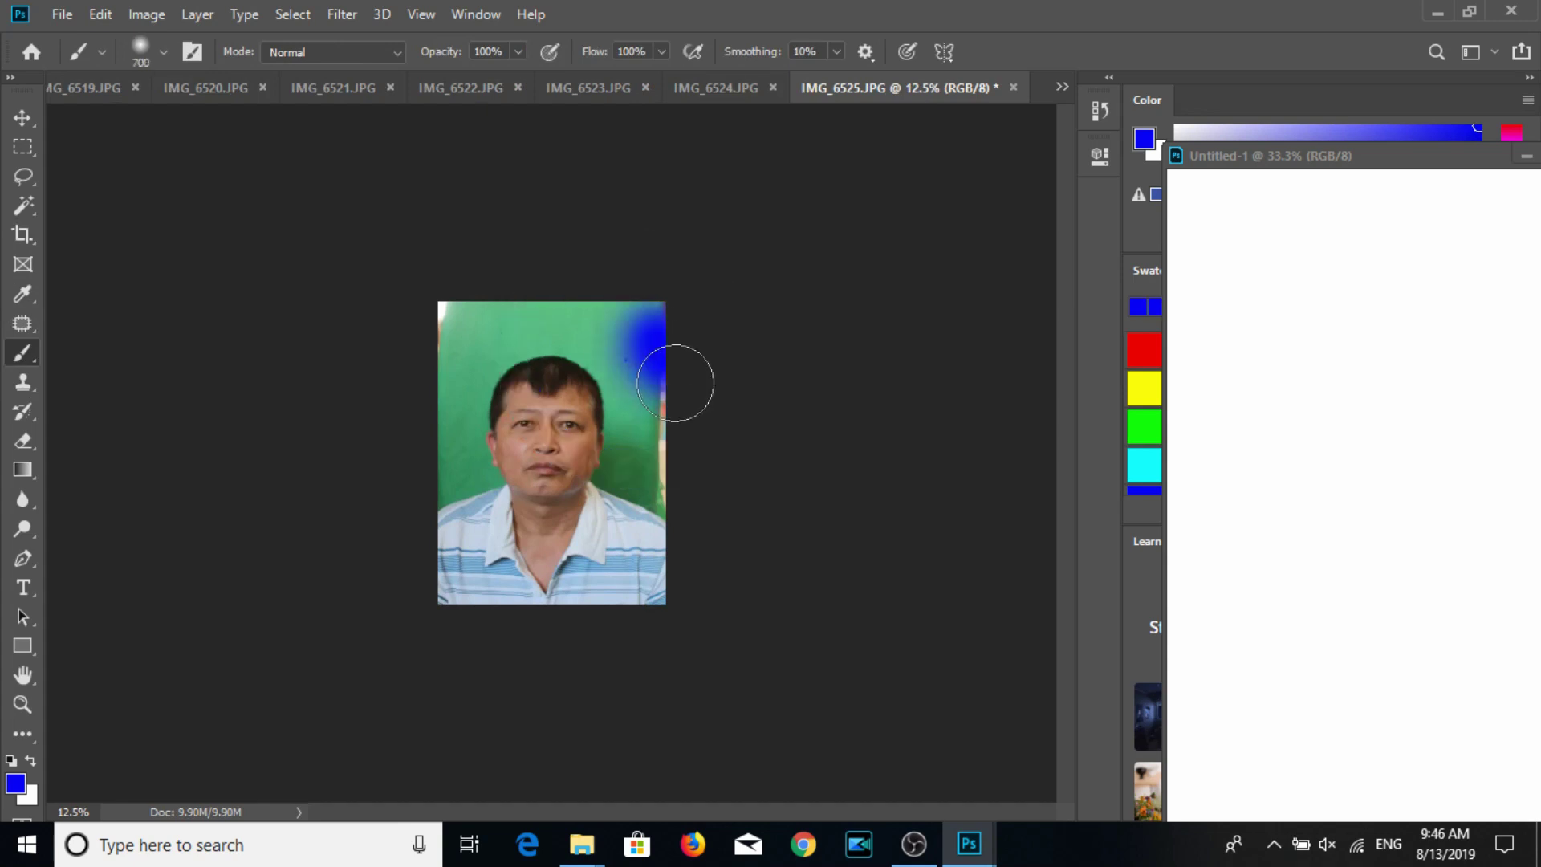
key(ctrl+z)
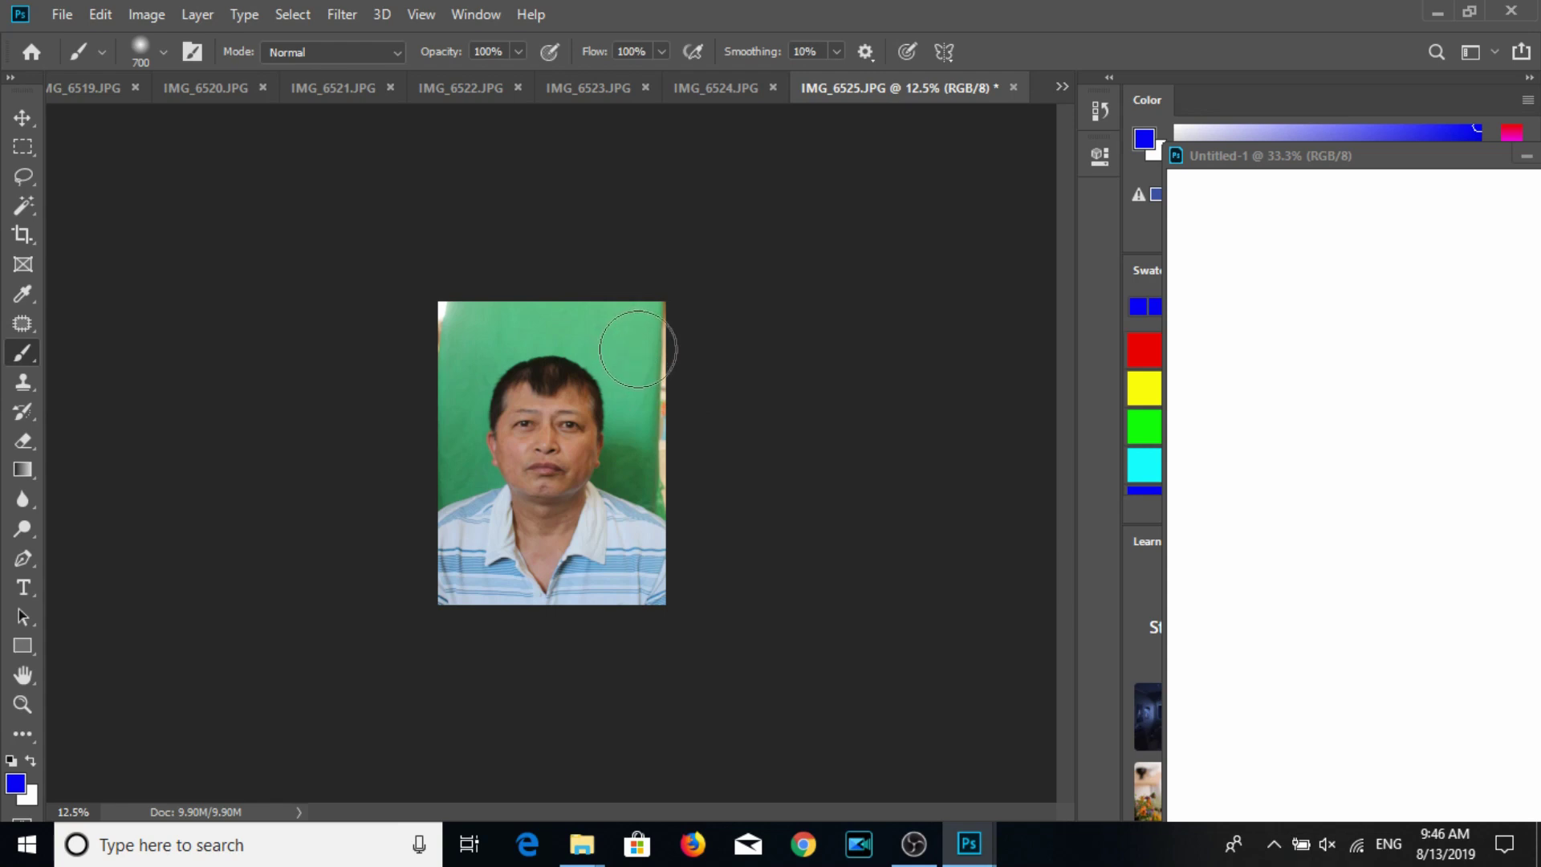
alt+click(627, 343)
drag(660, 313, 664, 498)
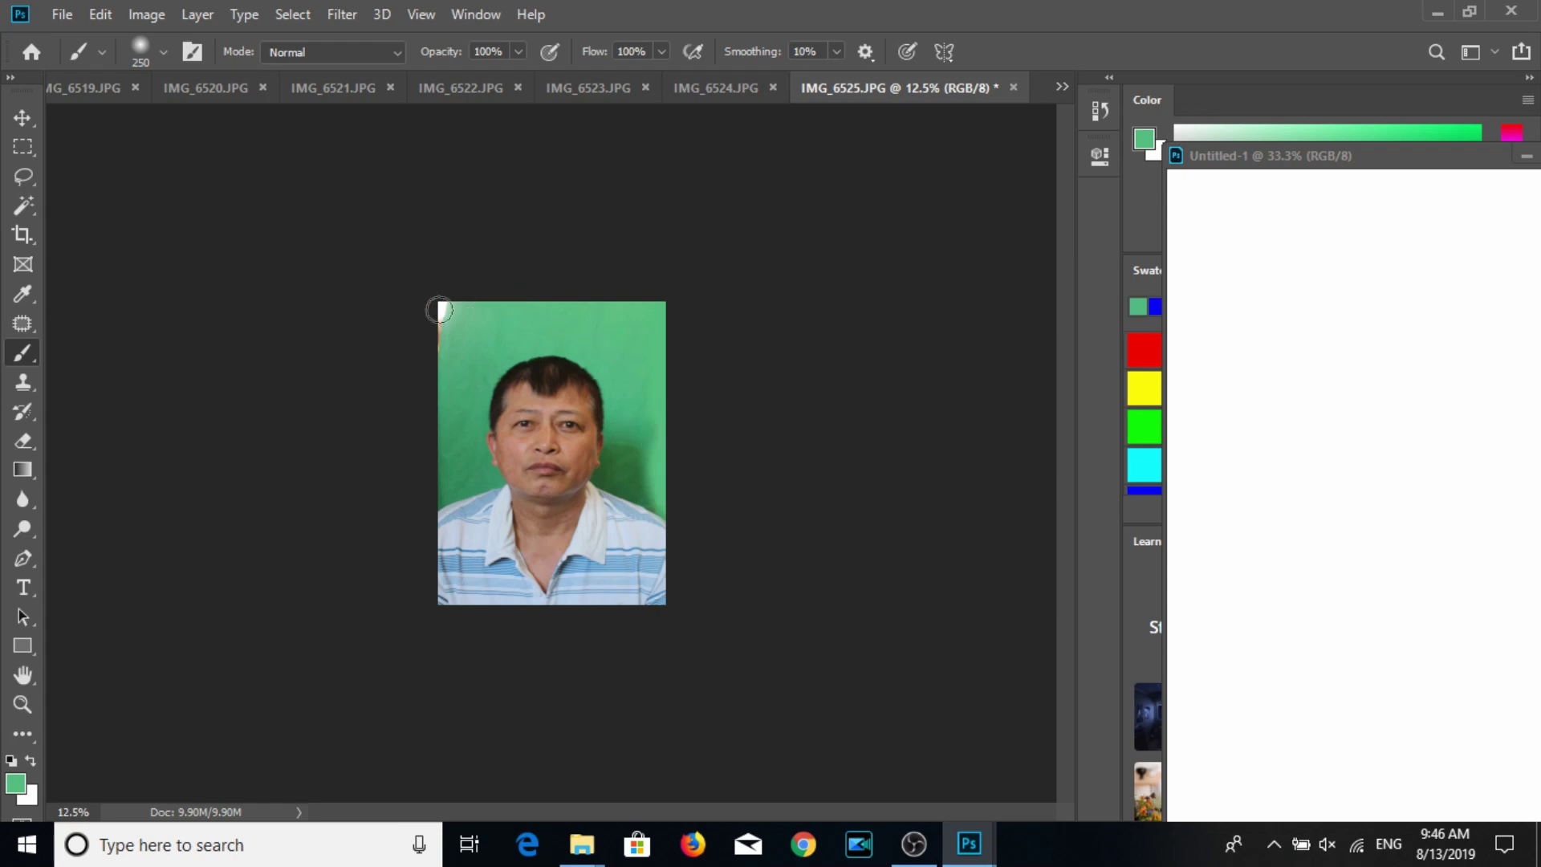
Set the Image Size to 3 × 4 cm at 300 pixels/inch.
key(v)
click(146, 15)
click(181, 178)
key(Tab)
key(Tab)
text(300)
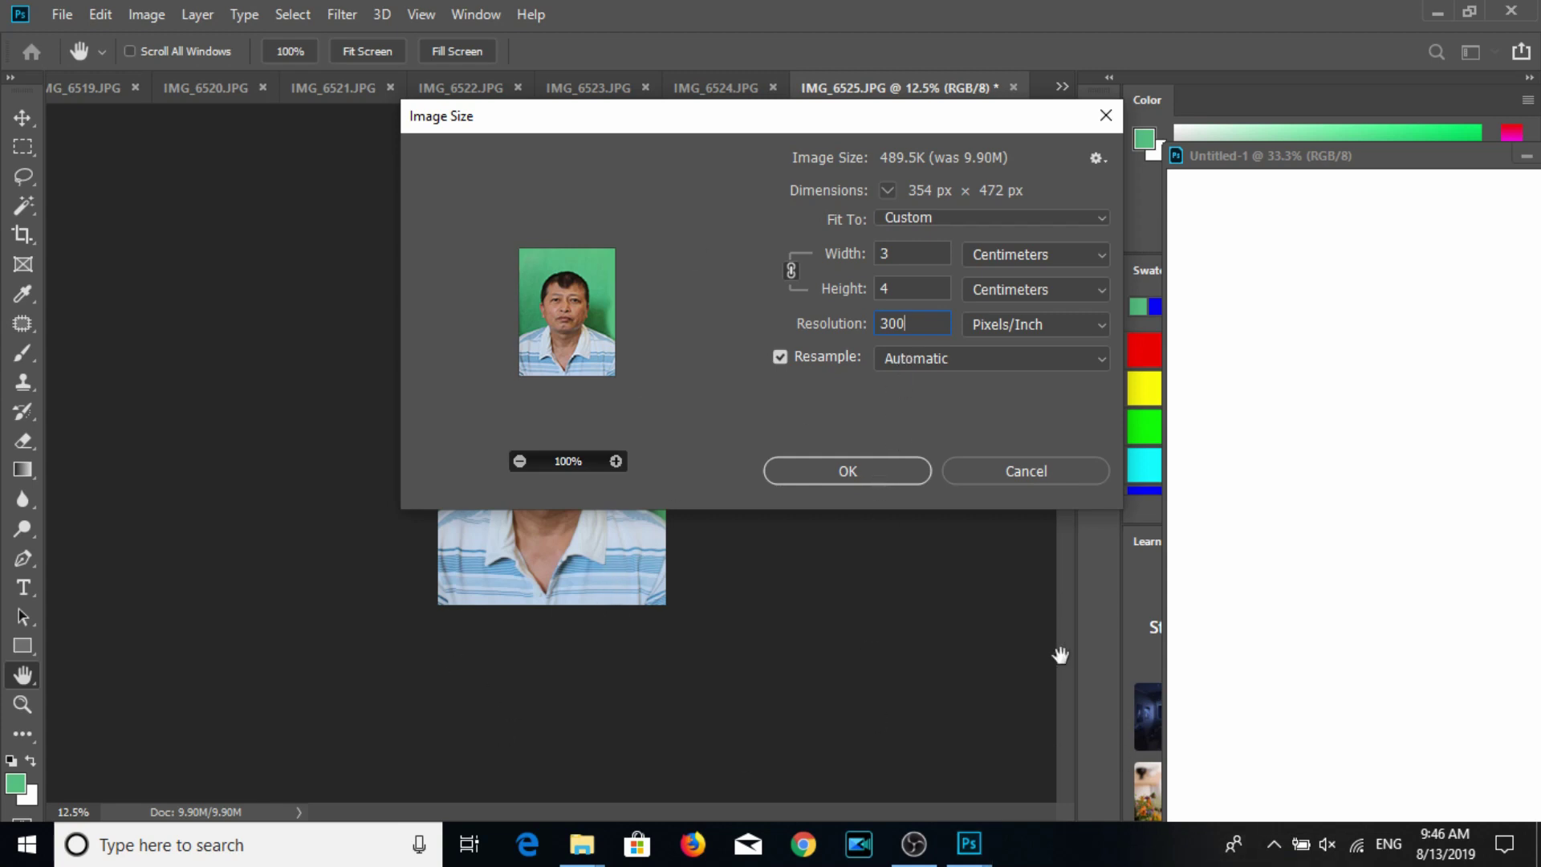
Apply the 3 × 4 cm resize, save as JPEG quality 8, and drag it onto Untitled-1.
click(878, 470)
click(1274, 844)
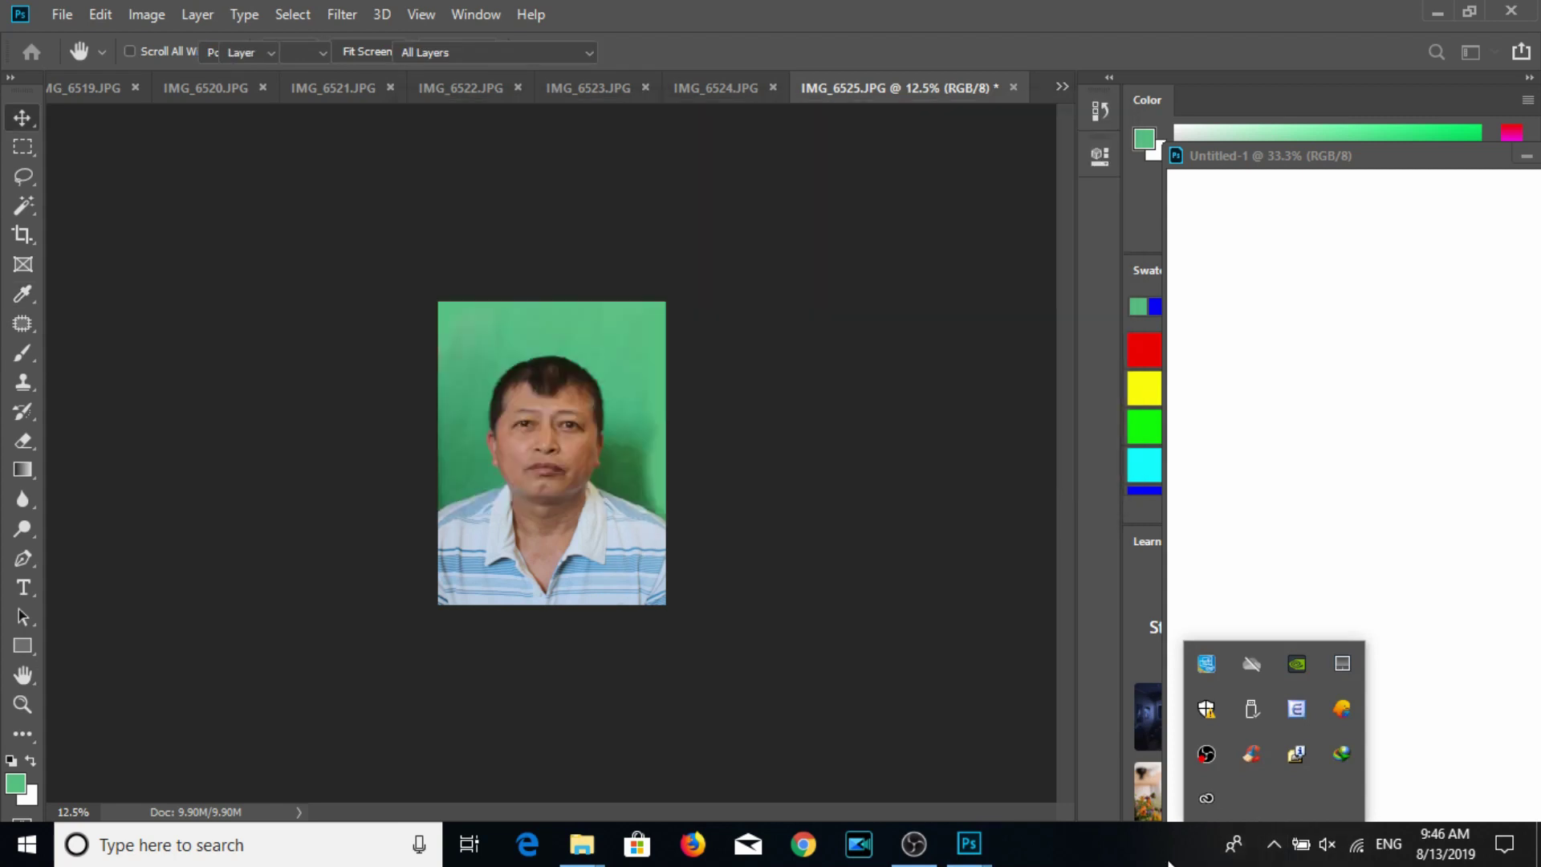
key(ctrl+s)
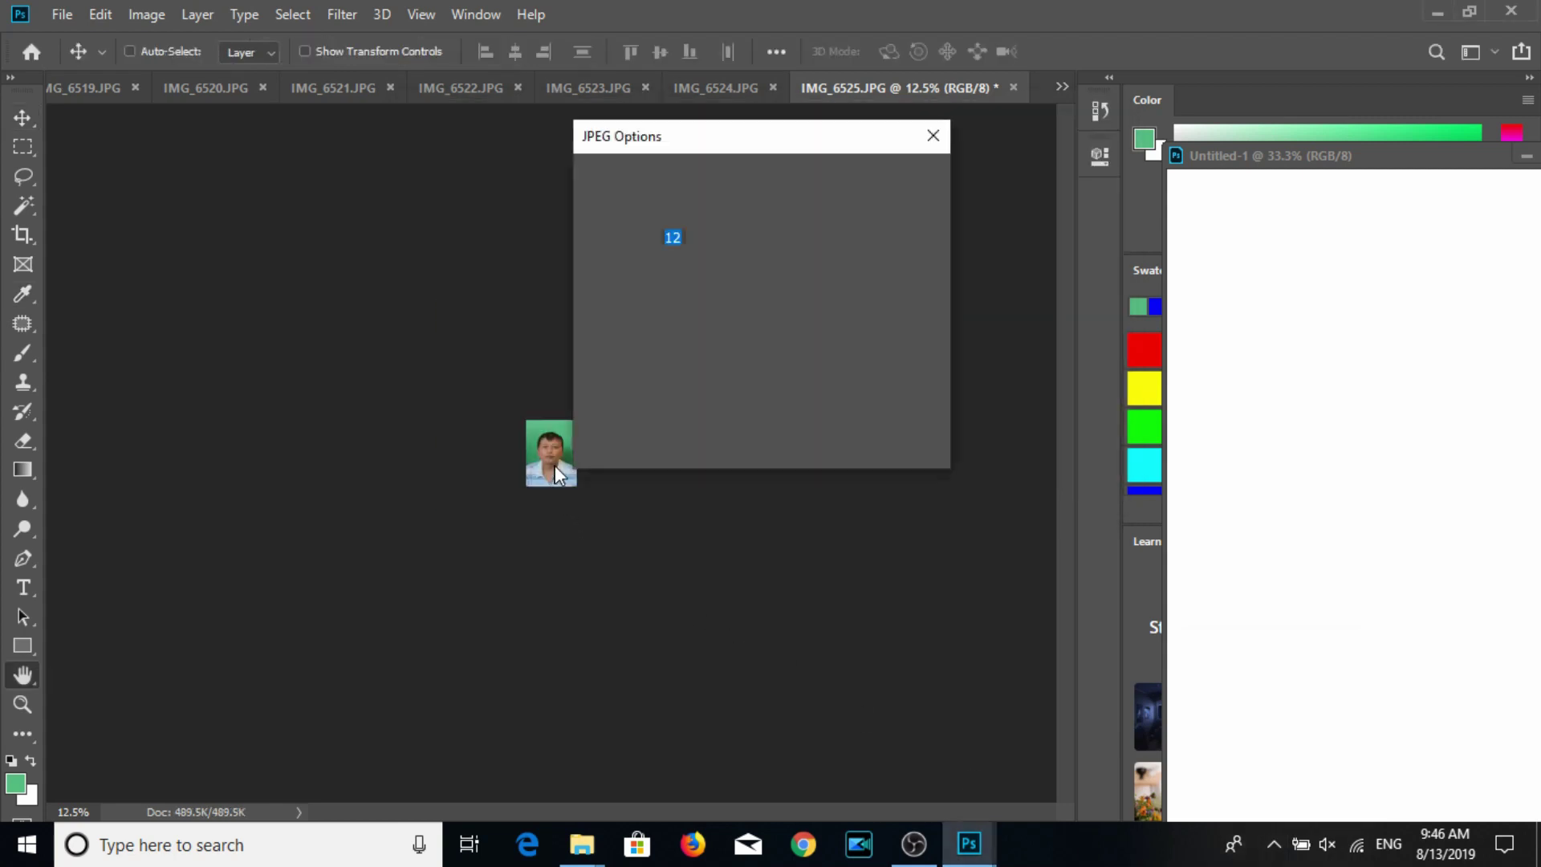
click(748, 279)
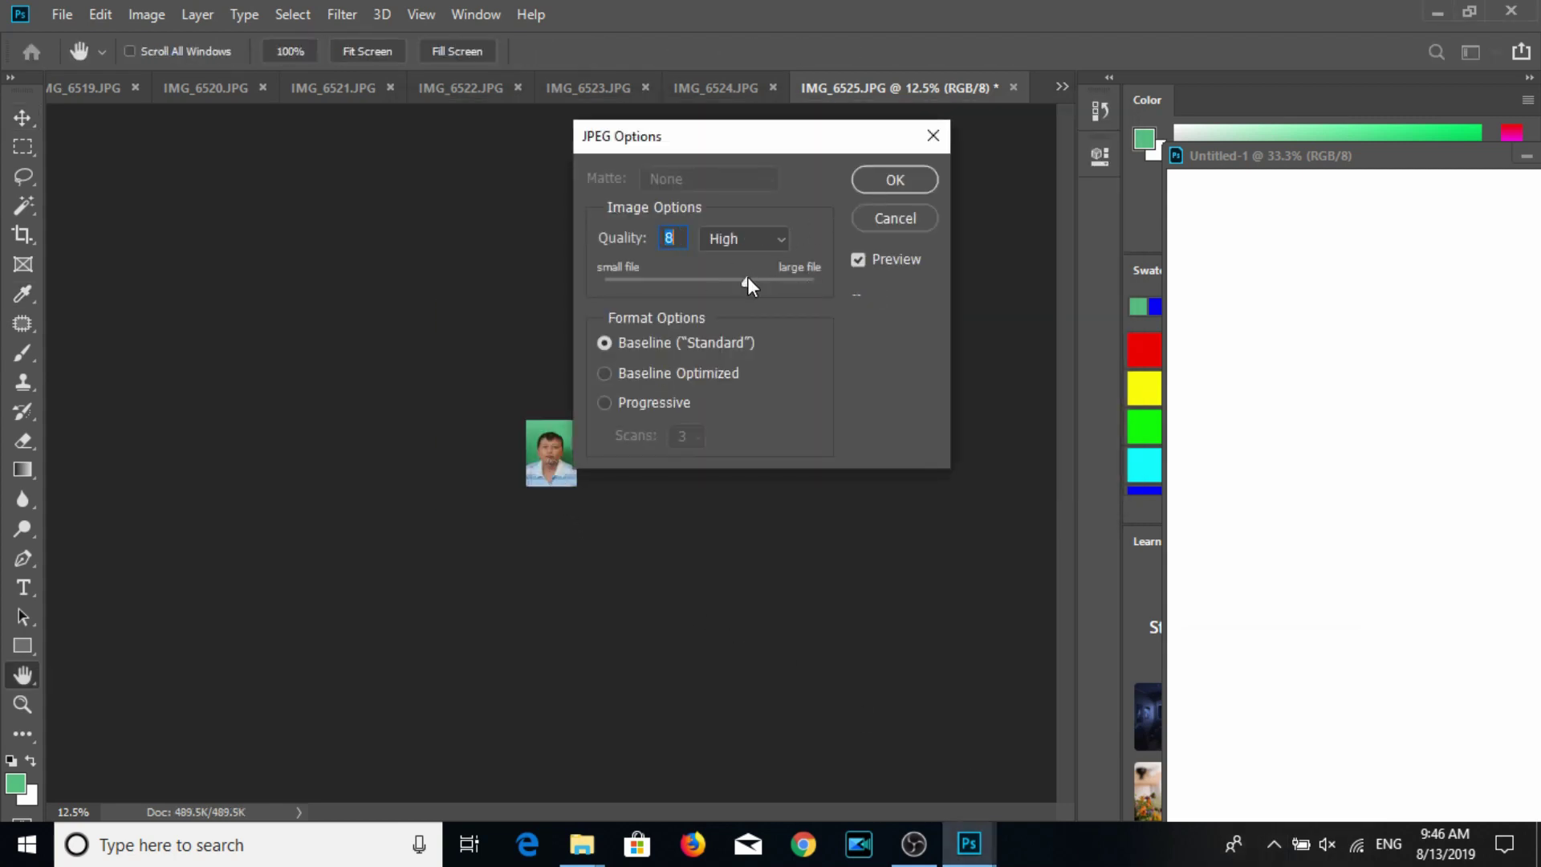
click(875, 180)
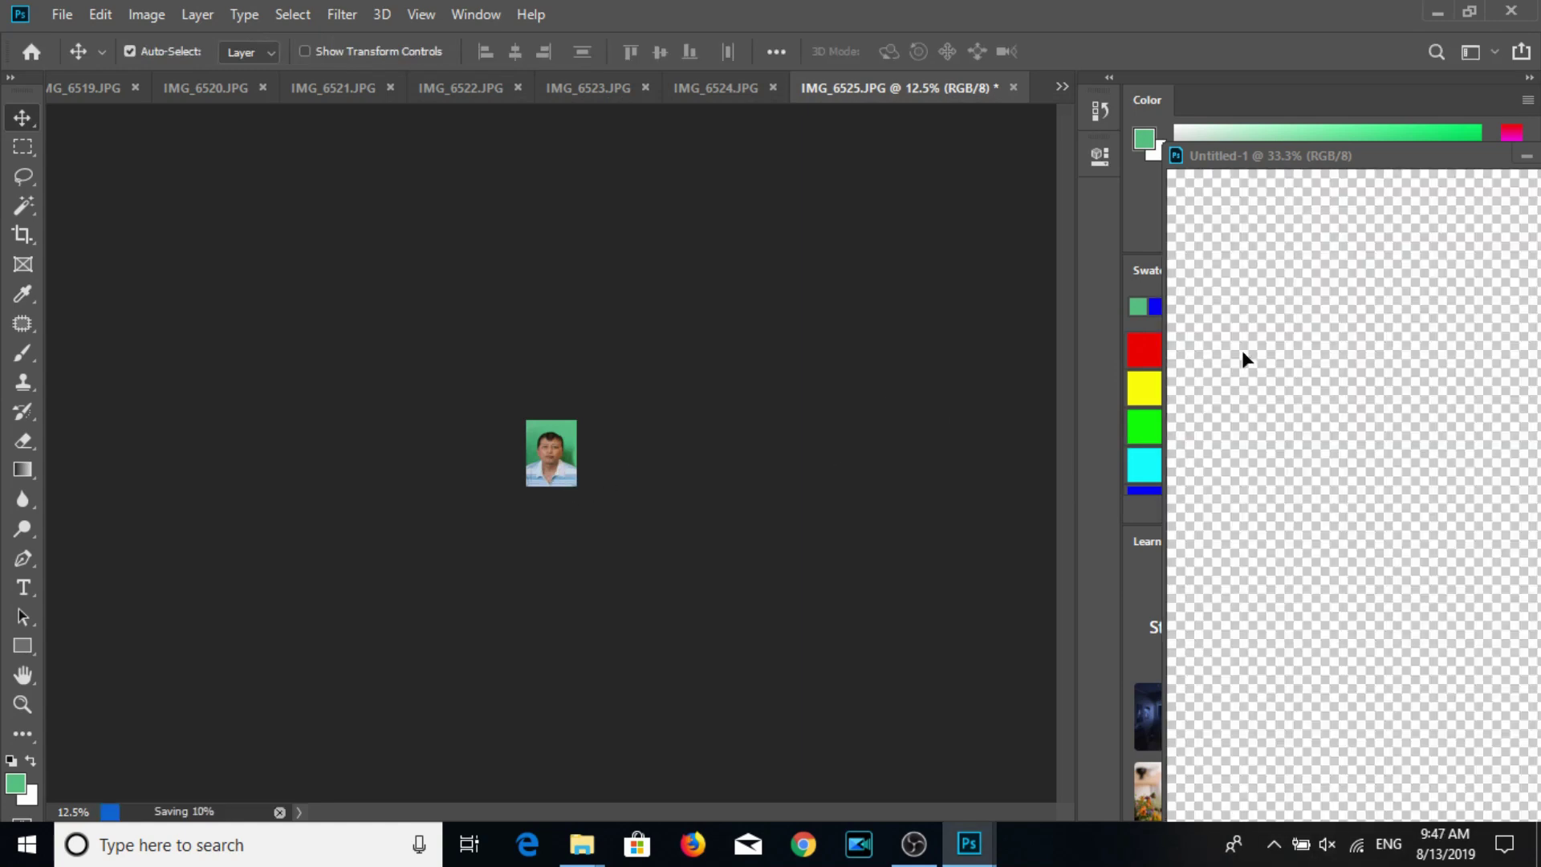
mouse_move(560, 475)
mouse_down()
mouse_move(1240, 345)
mouse_move(1259, 294)
mouse_up()
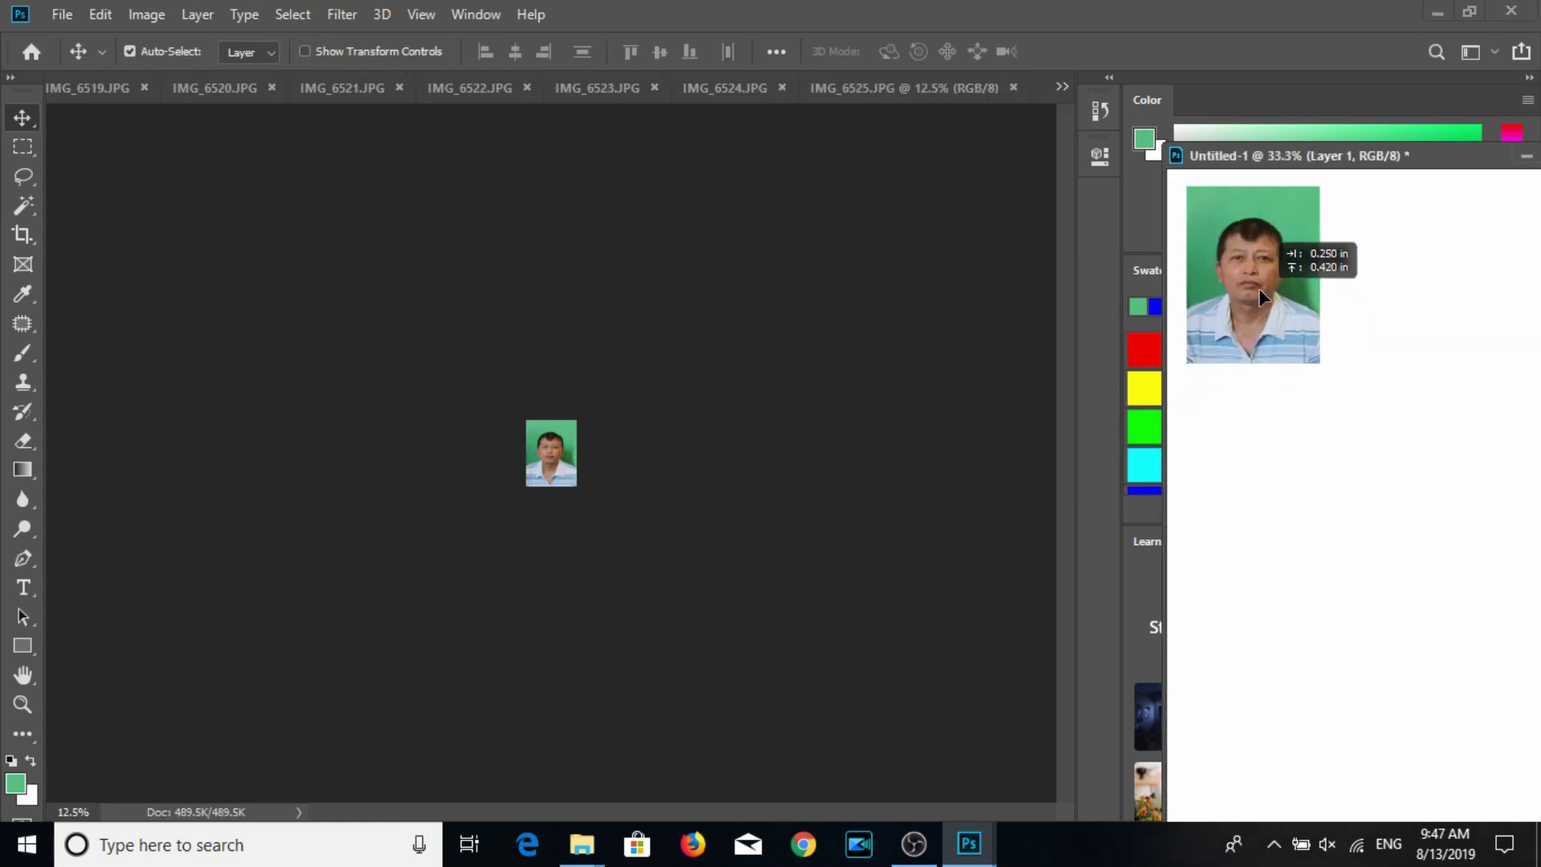
Place the portrait top-left and Alt-drag two copies beside it into a row of three.
drag(1290, 155, 1028, 120)
drag(1052, 268, 1271, 266)
mouse_move(1207, 119)
mouse_down()
mouse_move(937, 80)
mouse_move(697, 80)
mouse_up()
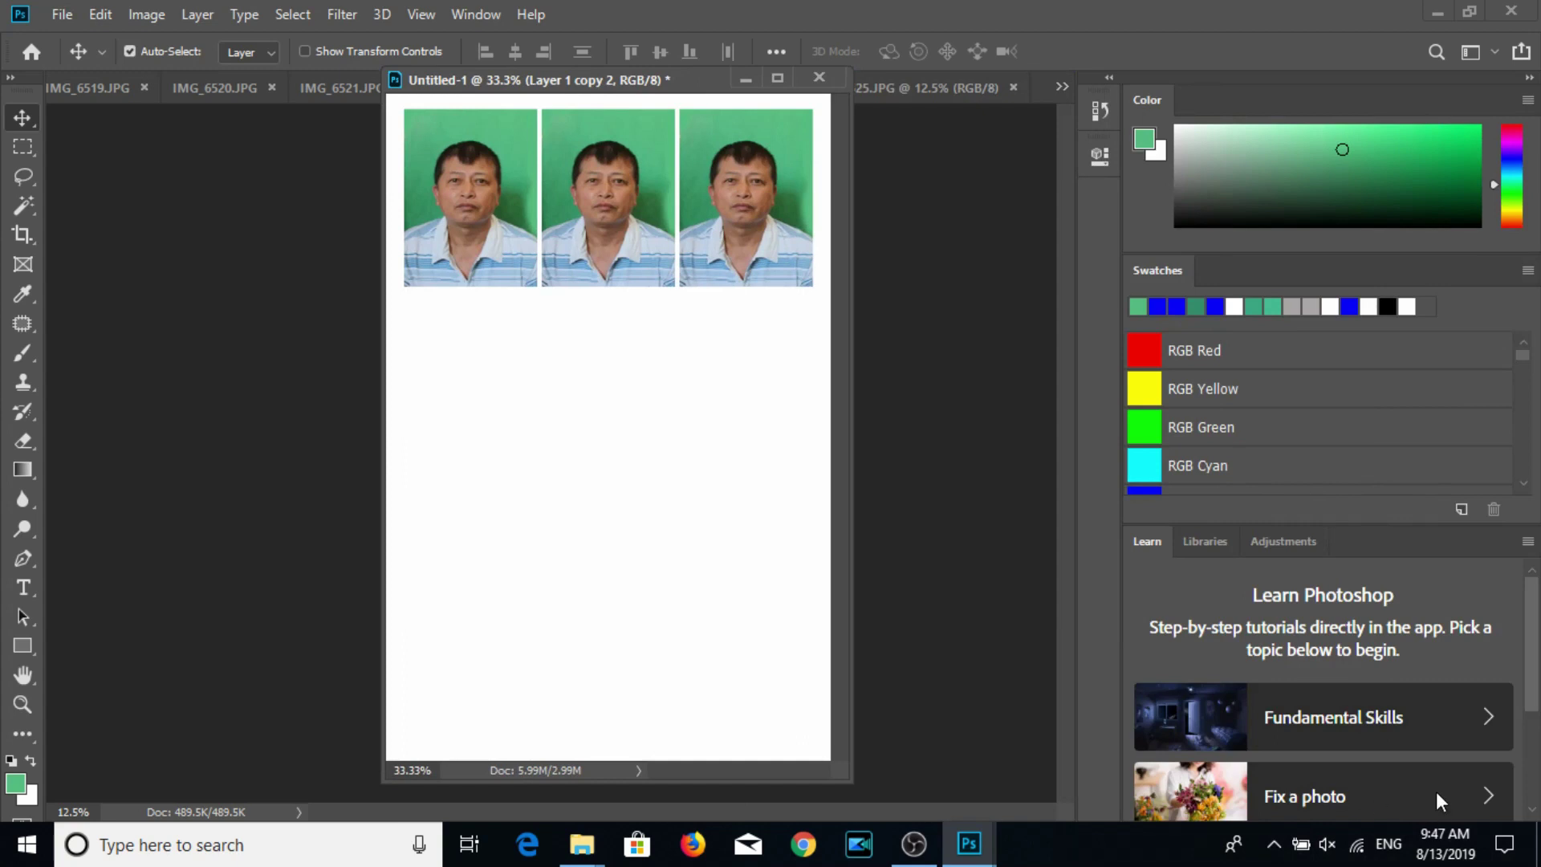
Reset the Swatches panel to its default colours.
click(1264, 539)
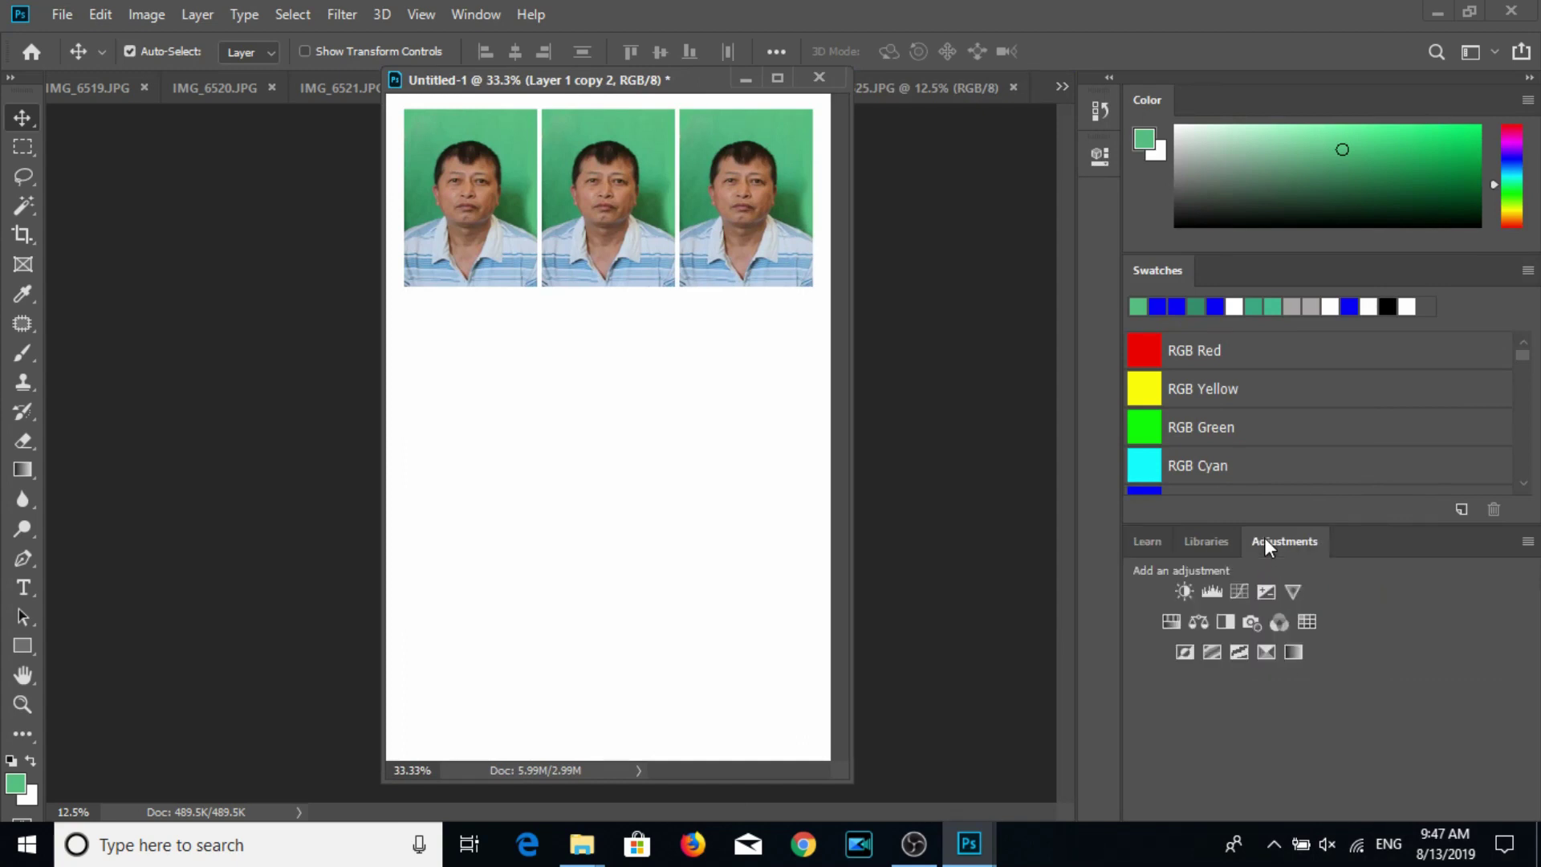
click(1206, 543)
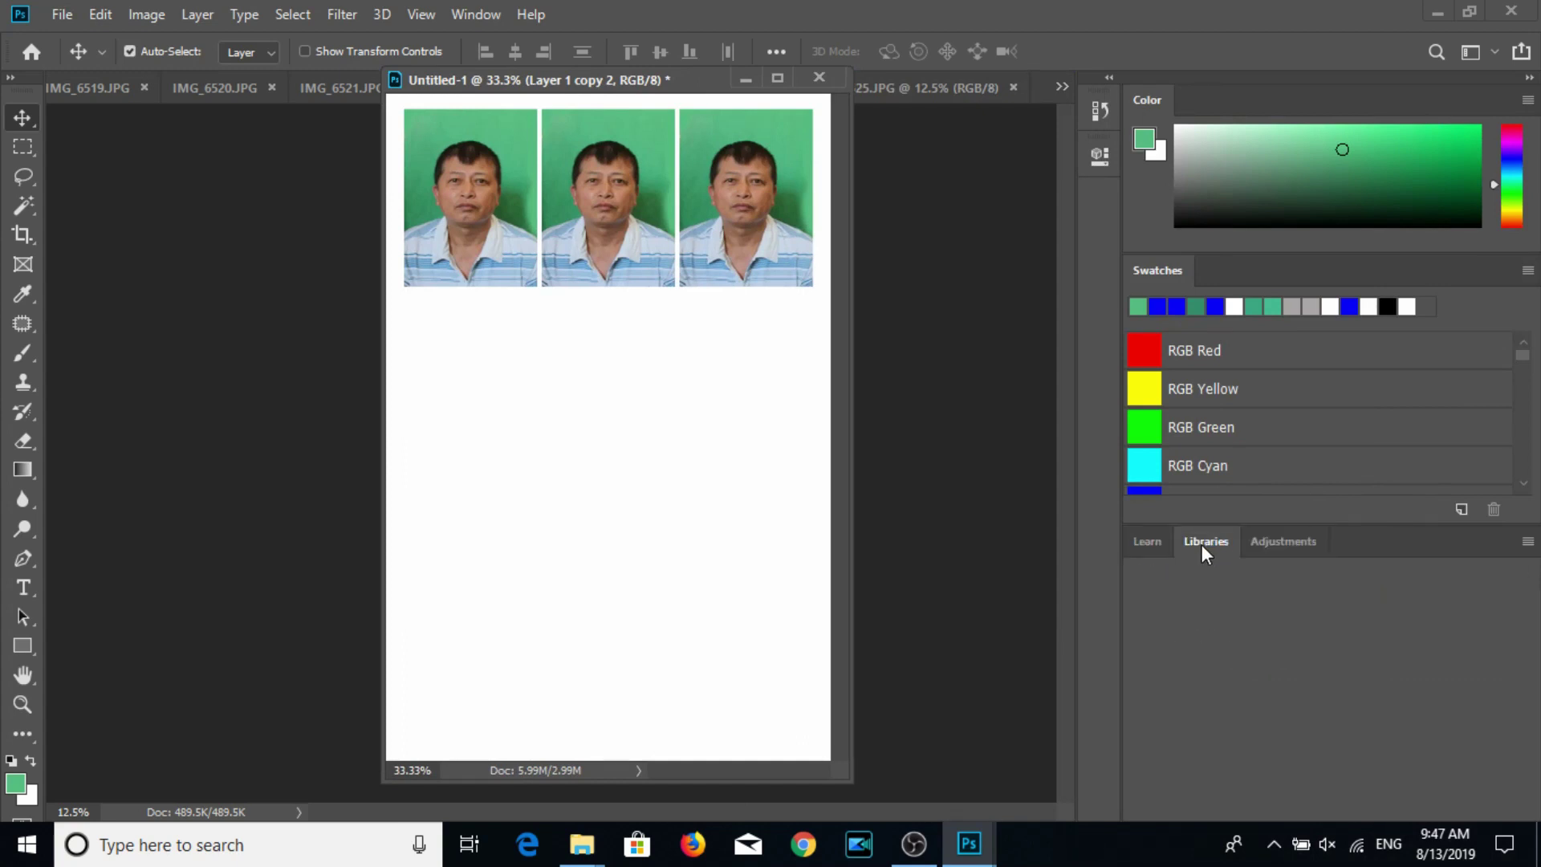
scroll(1279, 471, down, 2)
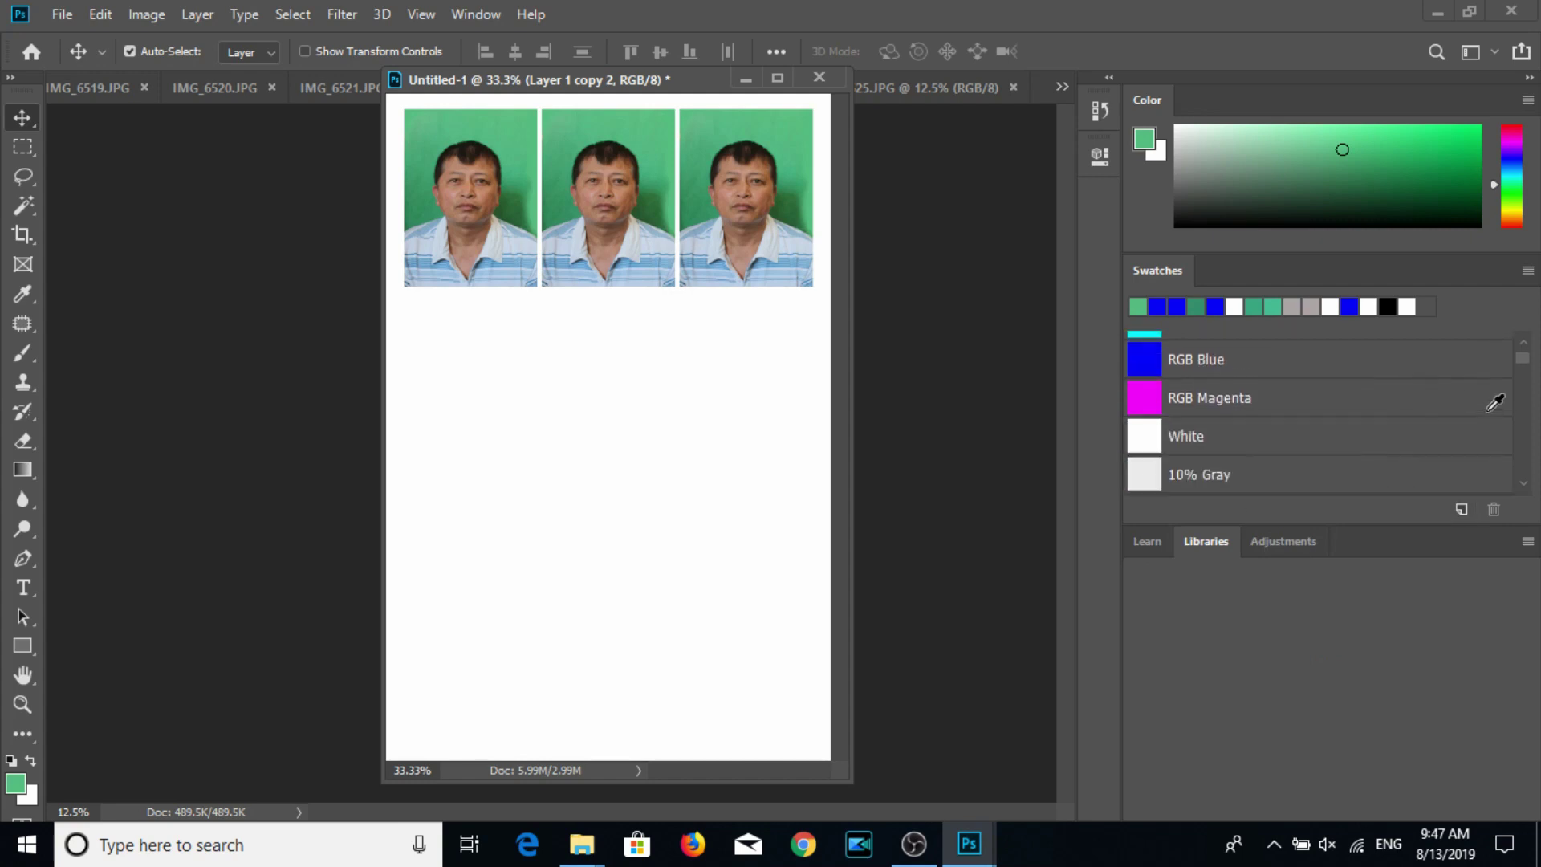
drag(1523, 361, 1518, 498)
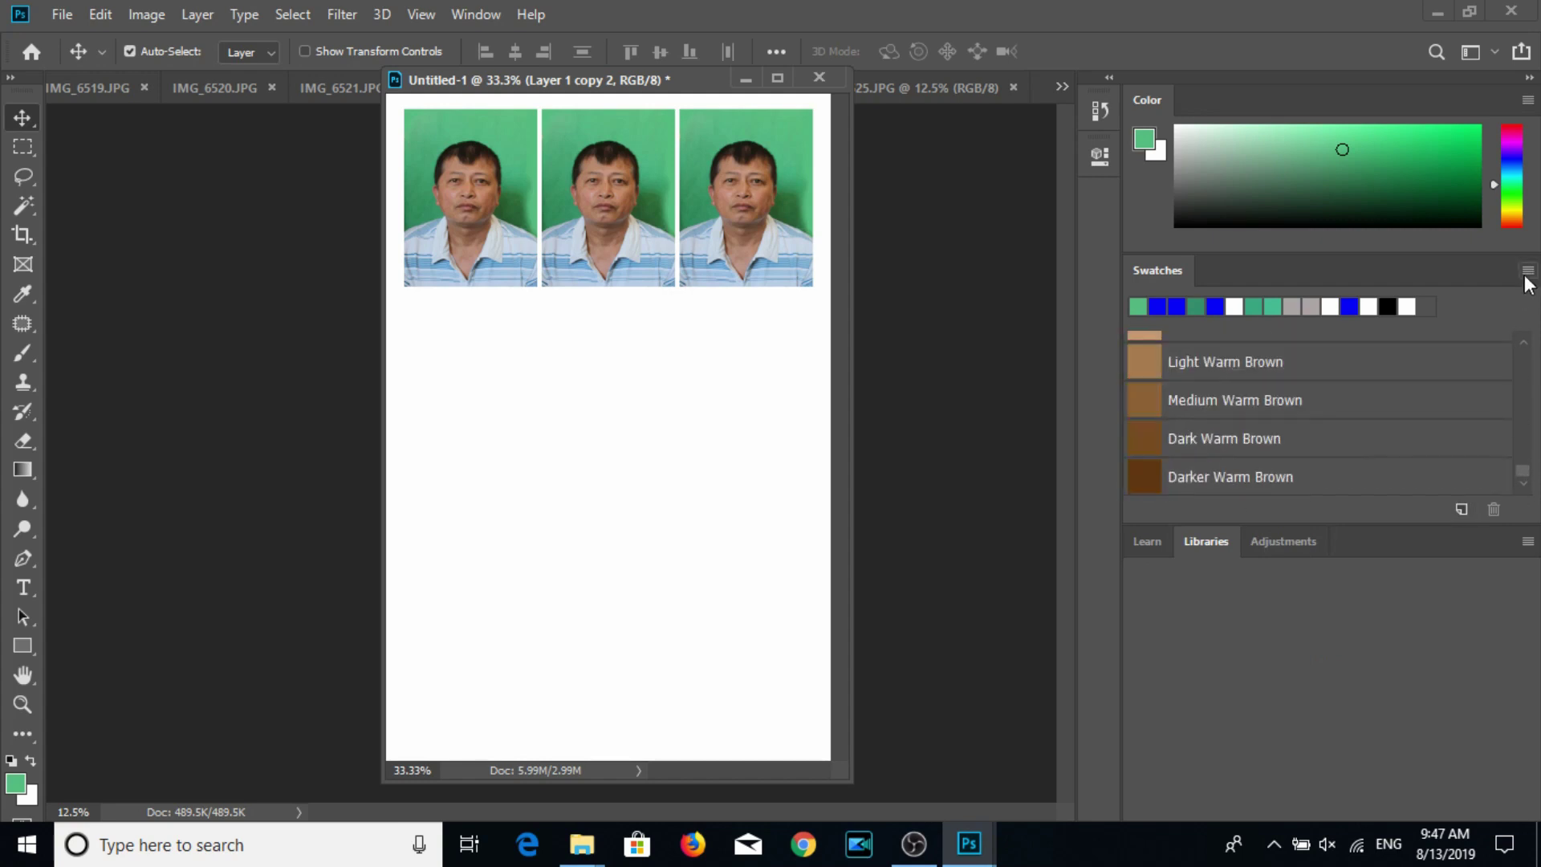
click(1527, 272)
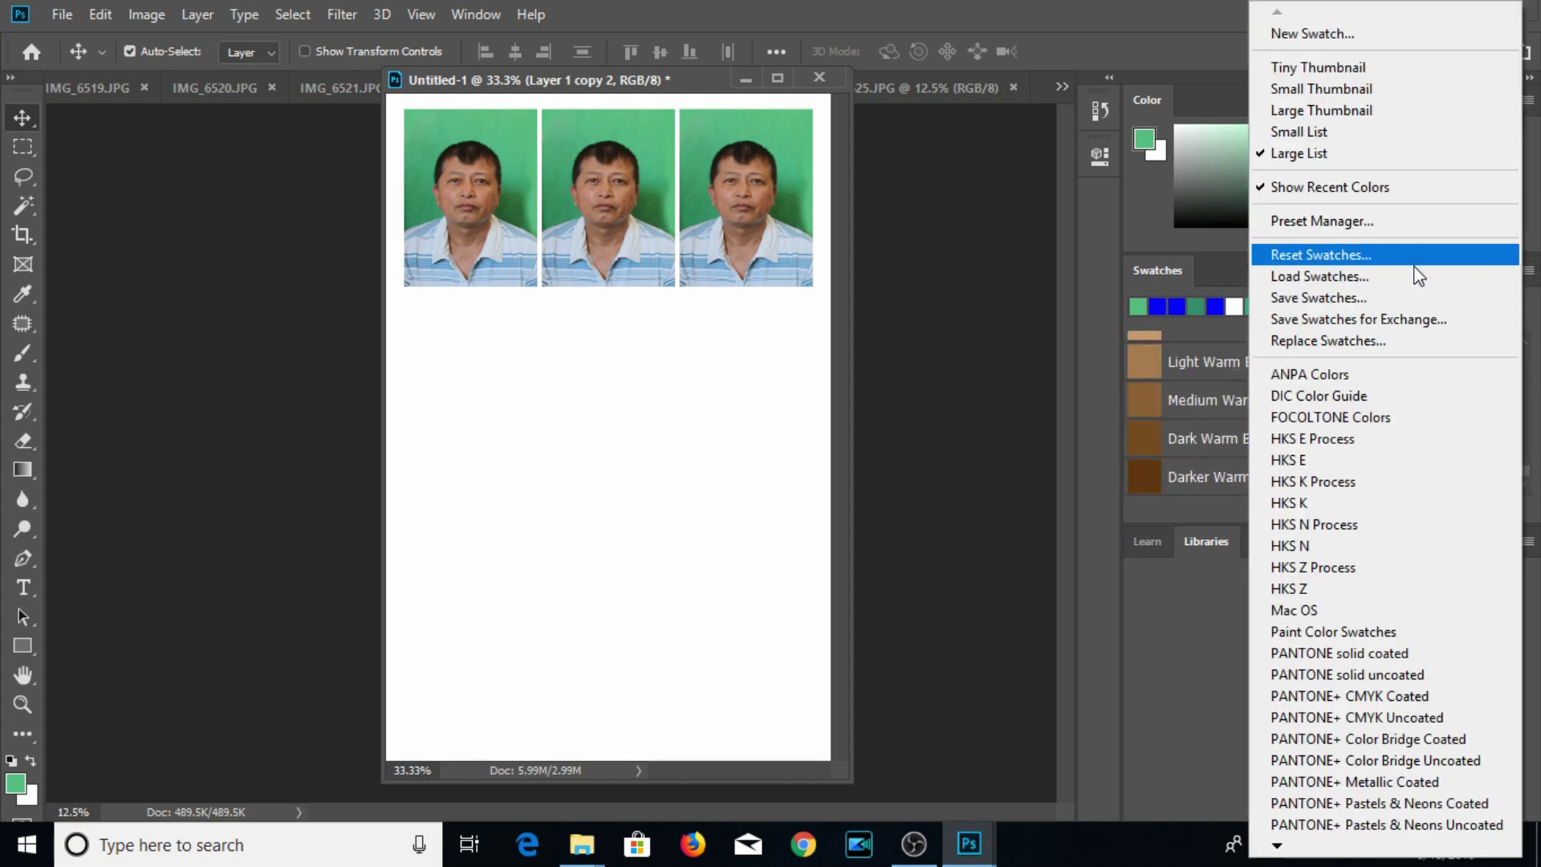
click(1370, 255)
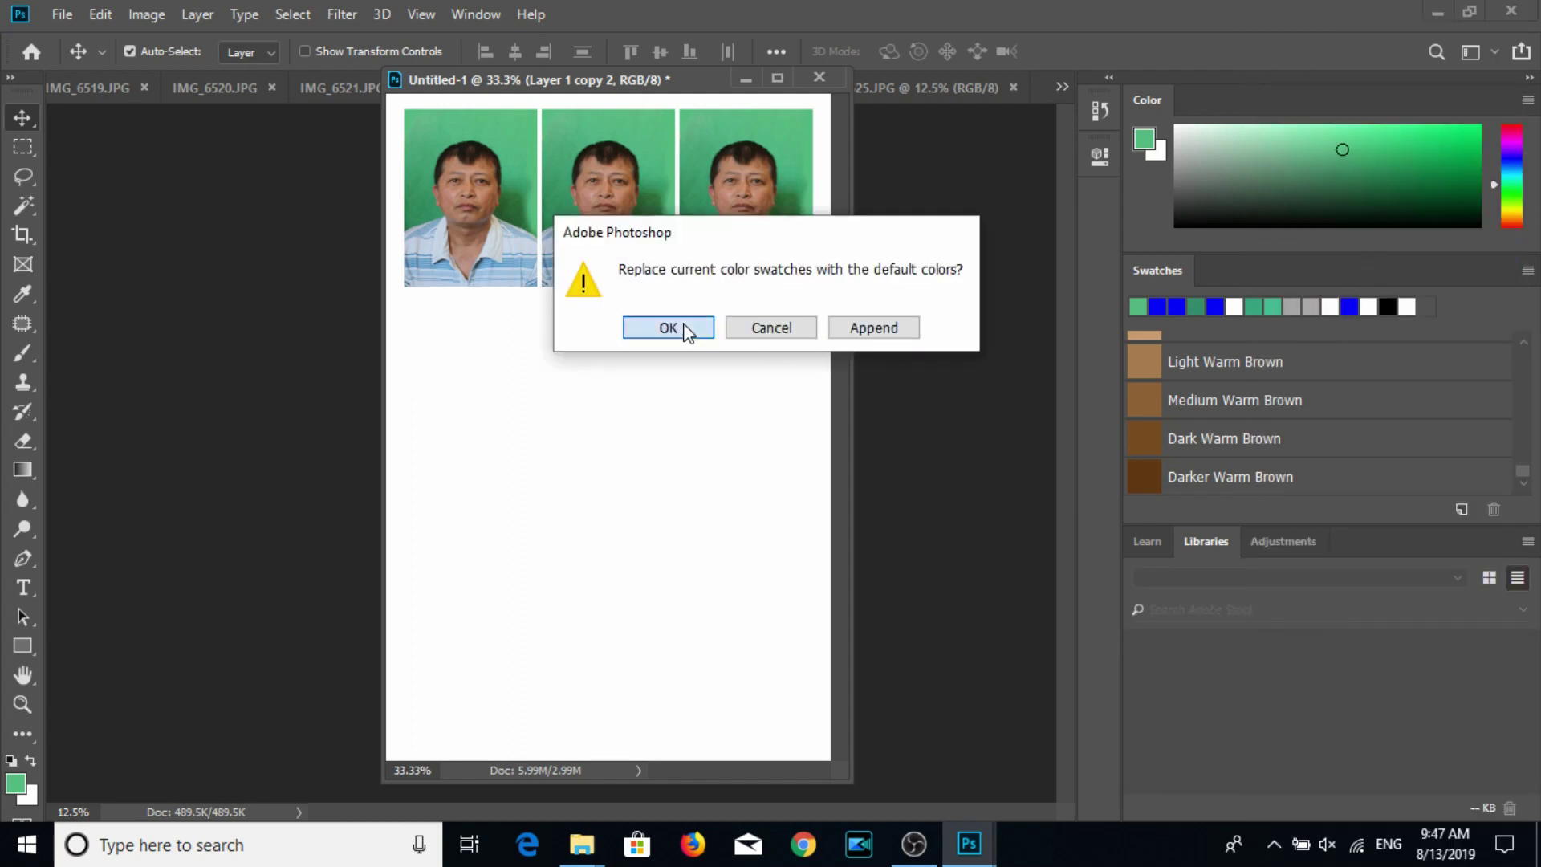
click(686, 332)
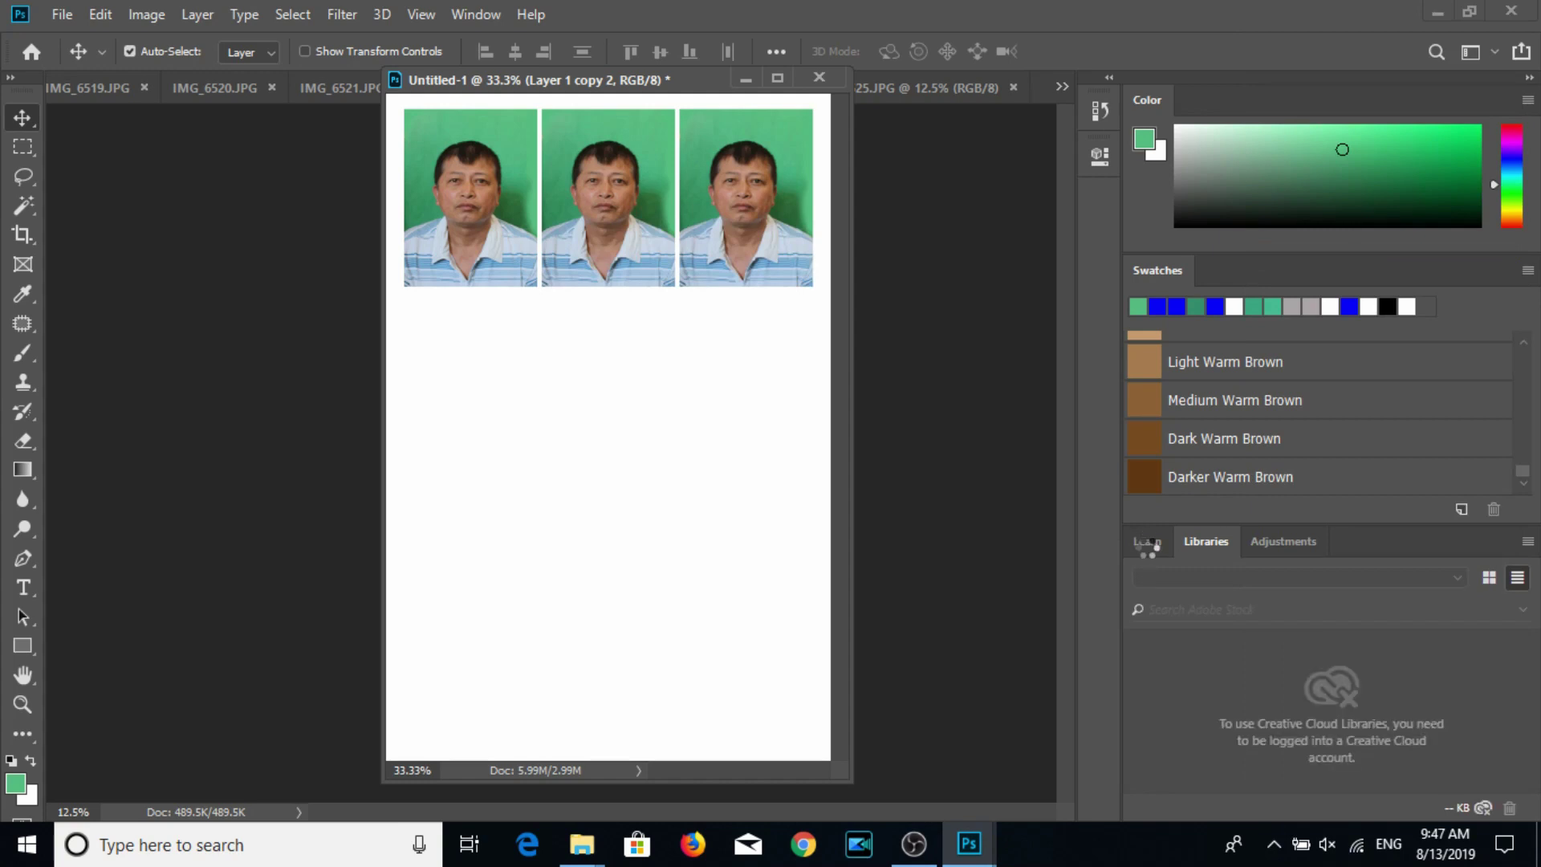
View the Learn tab and cancel a second swatches reset.
click(1149, 540)
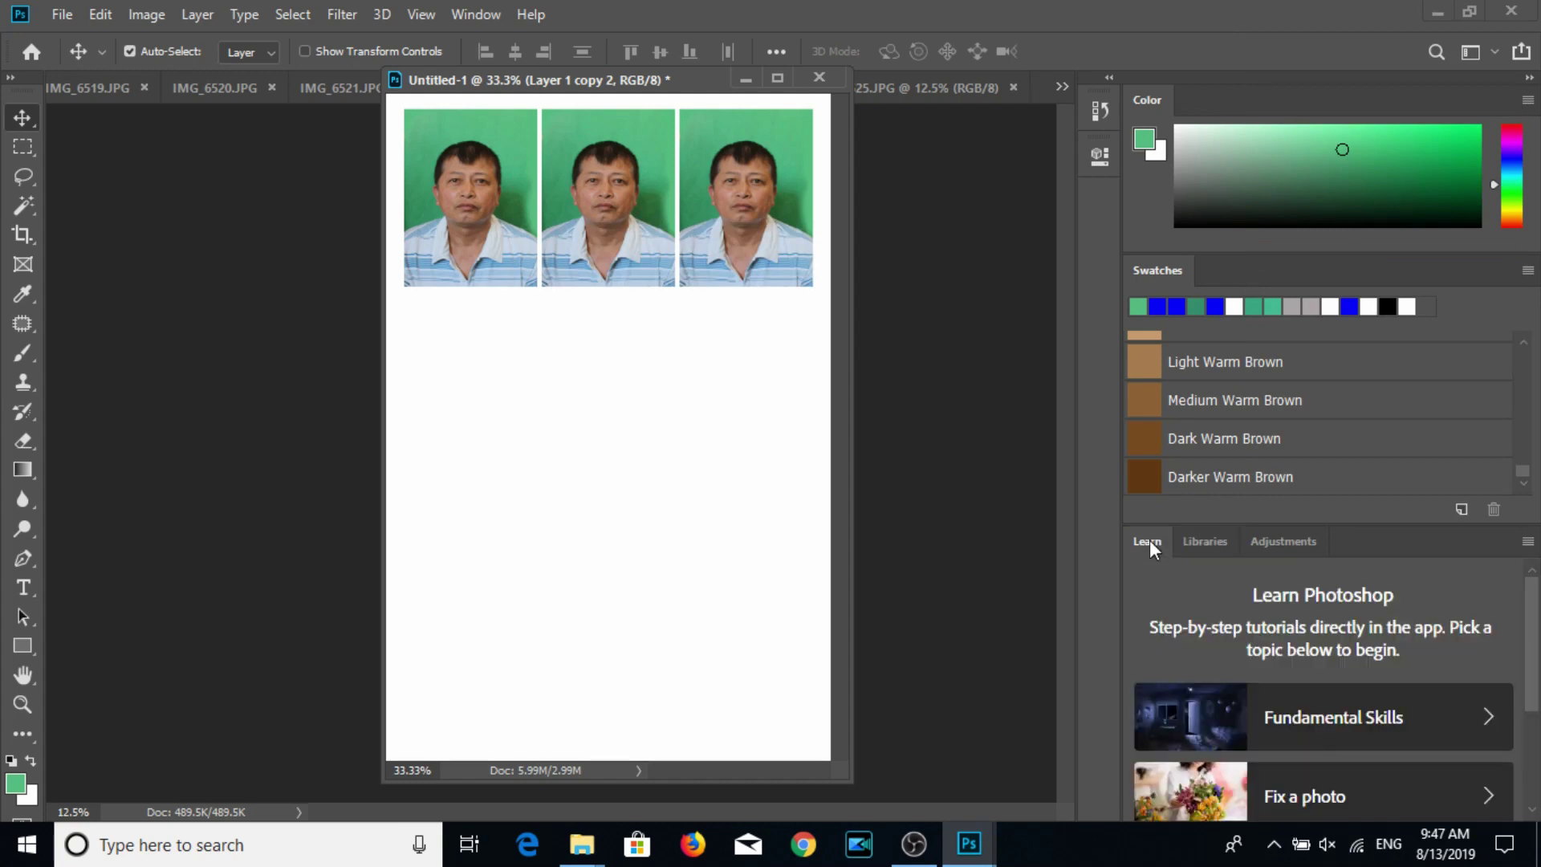
click(1528, 546)
click(1519, 268)
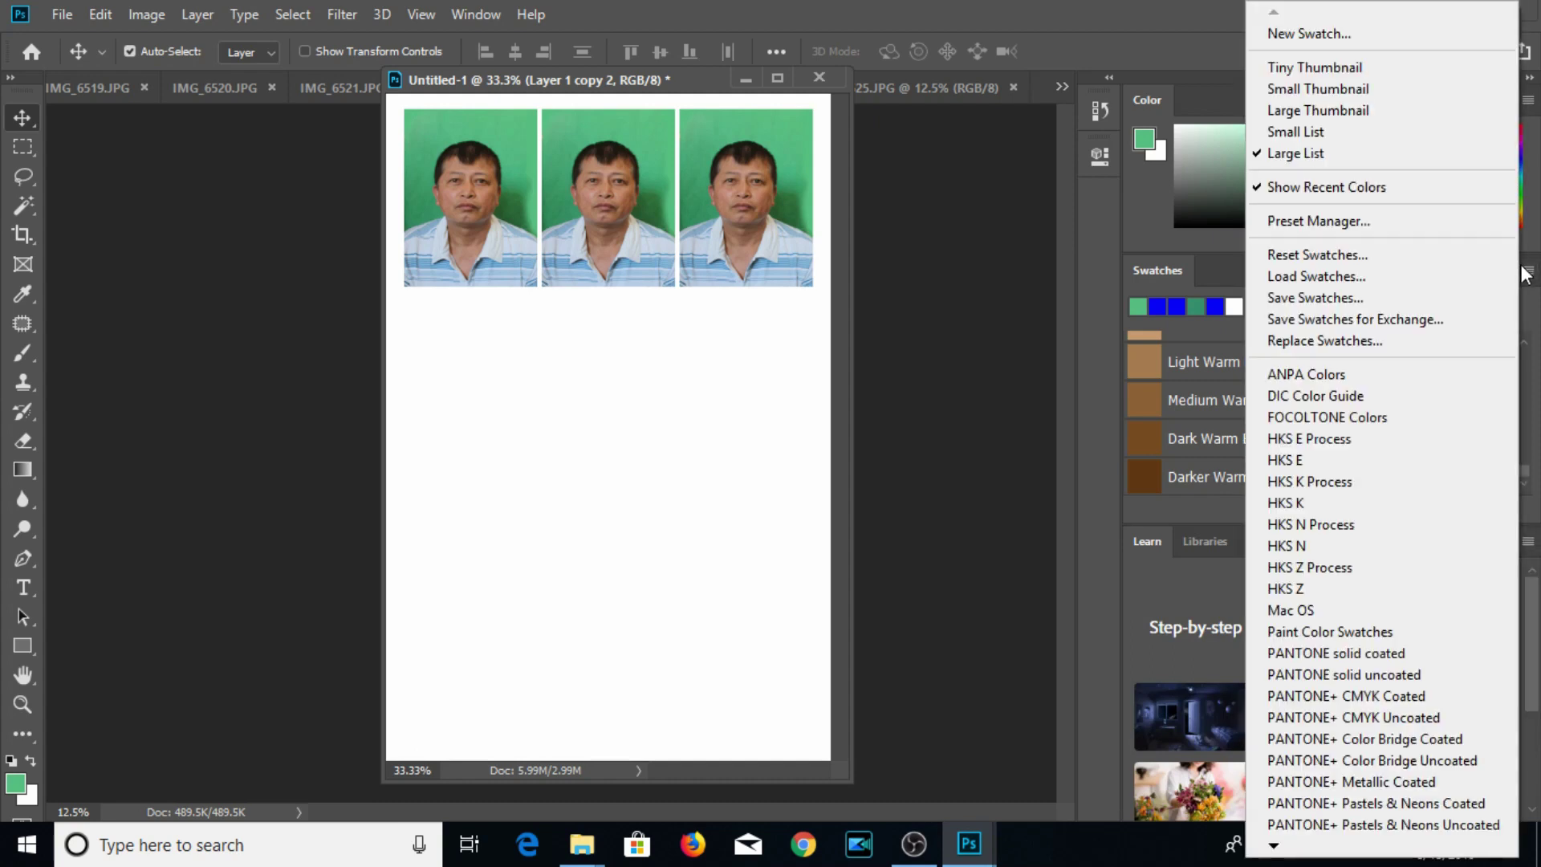
click(1346, 255)
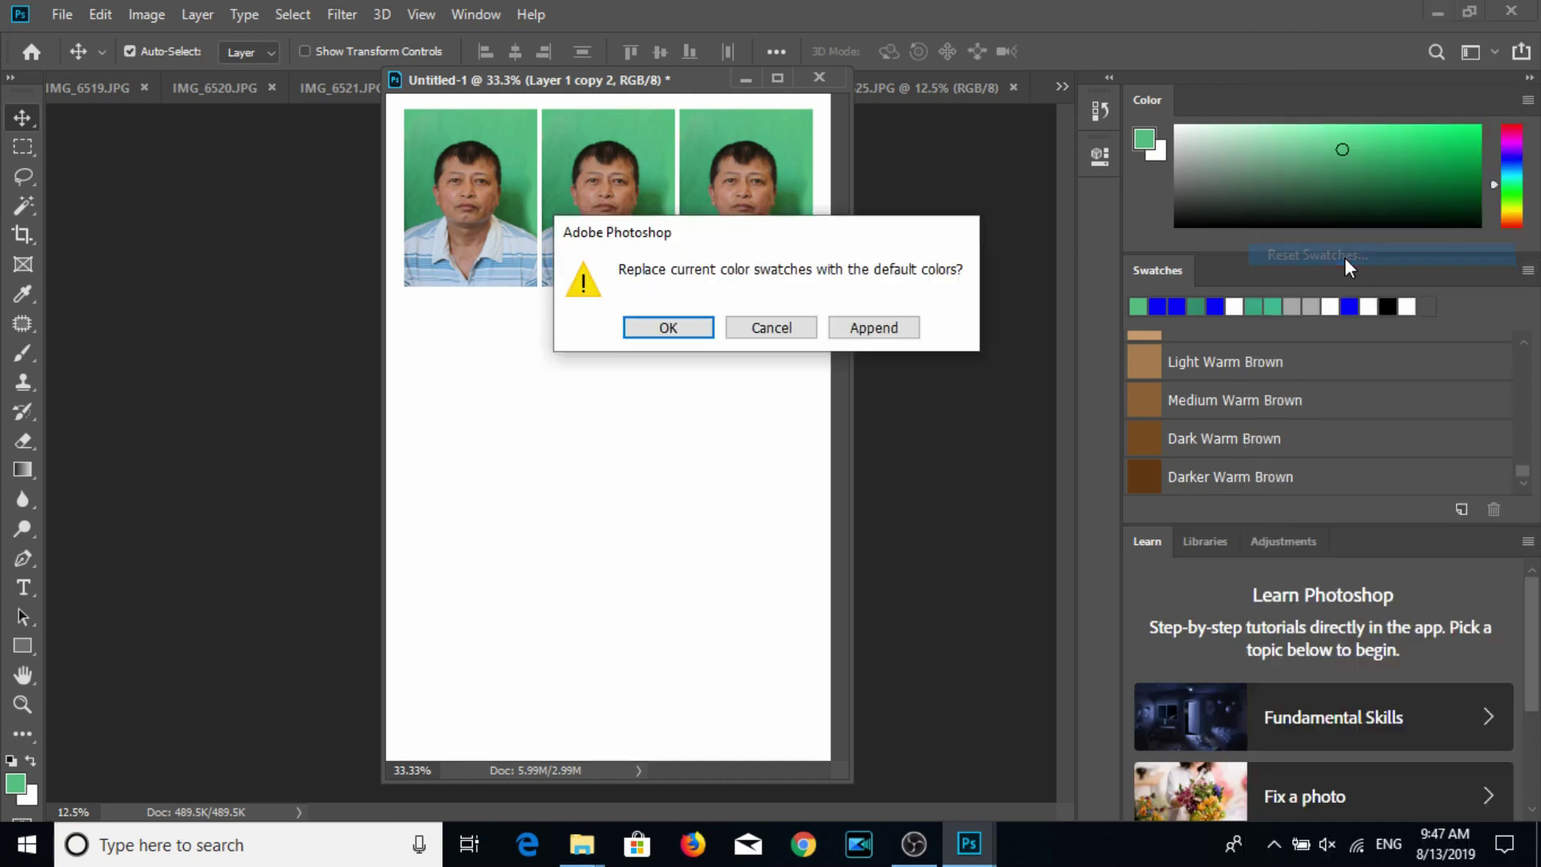
click(767, 331)
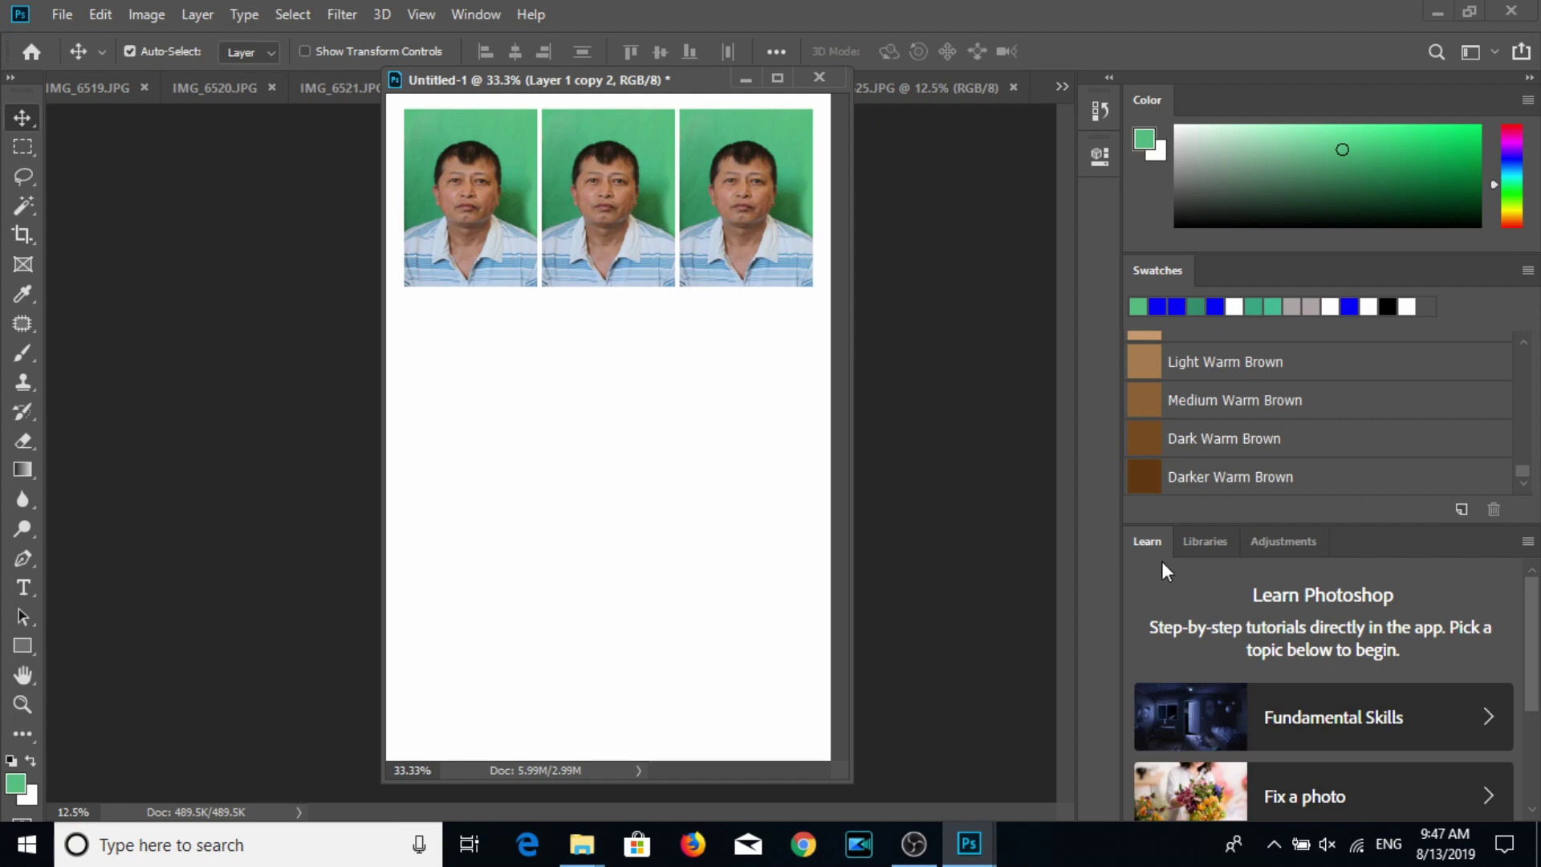
Show the Layers panel from the Window menu.
scroll(1203, 733, down, 3)
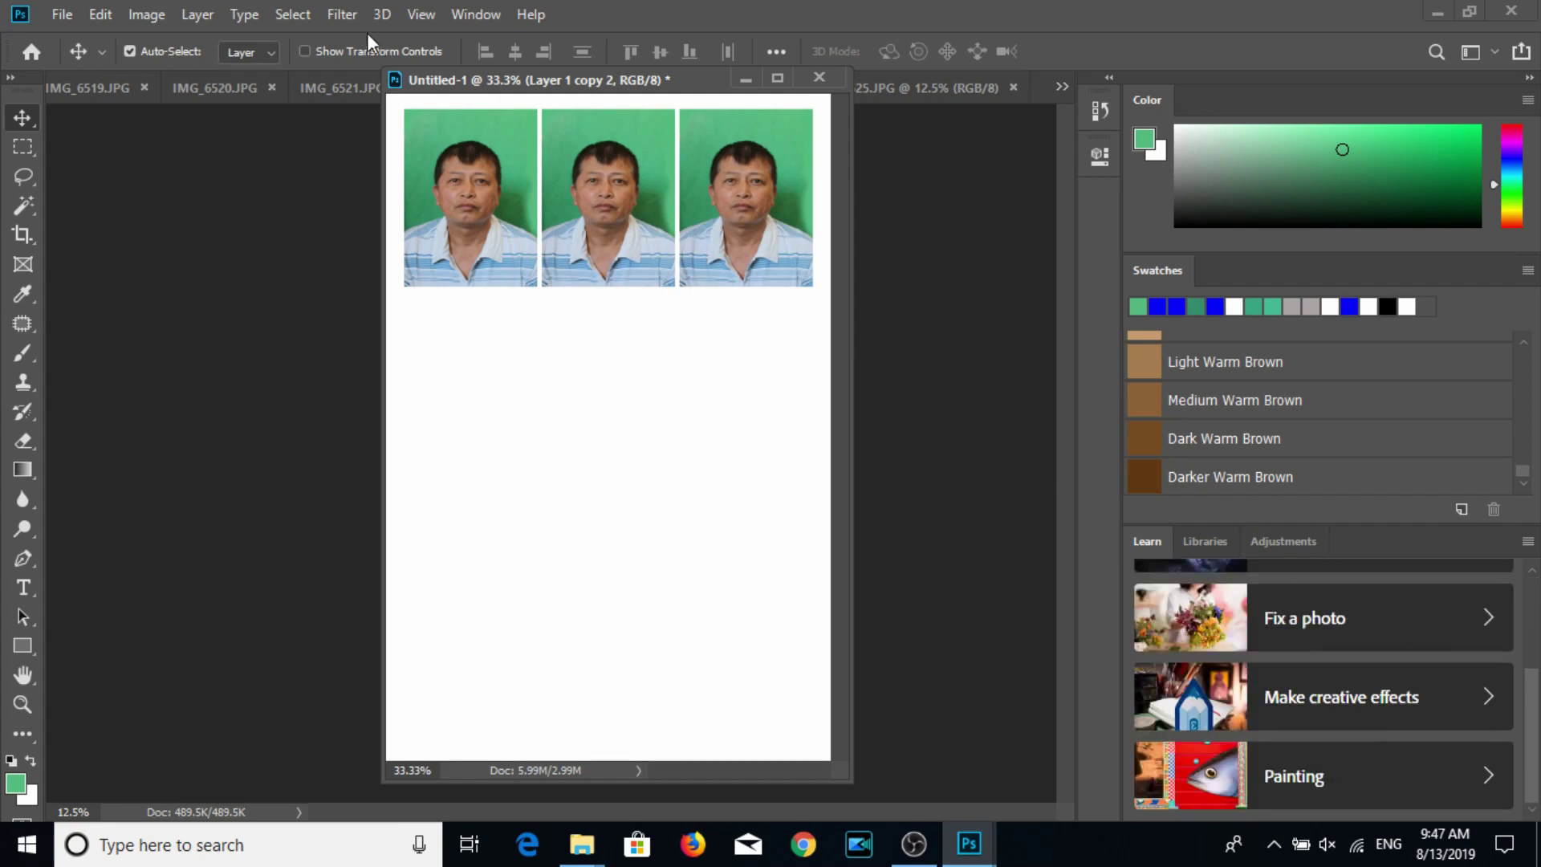
click(464, 14)
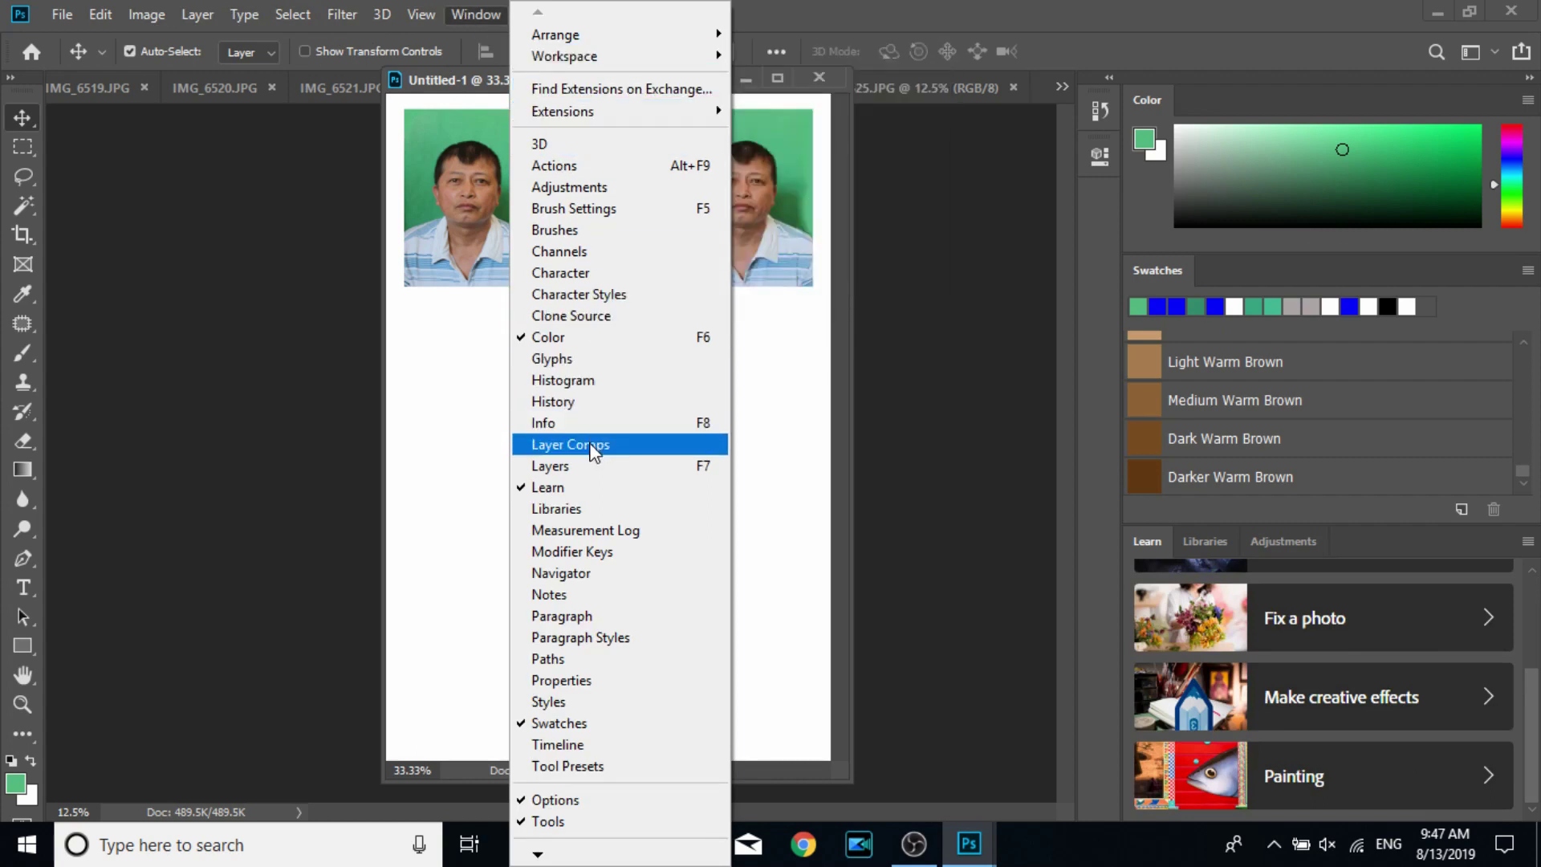
click(593, 466)
scroll(1260, 762, down, 2)
scroll(1268, 755, up, 2)
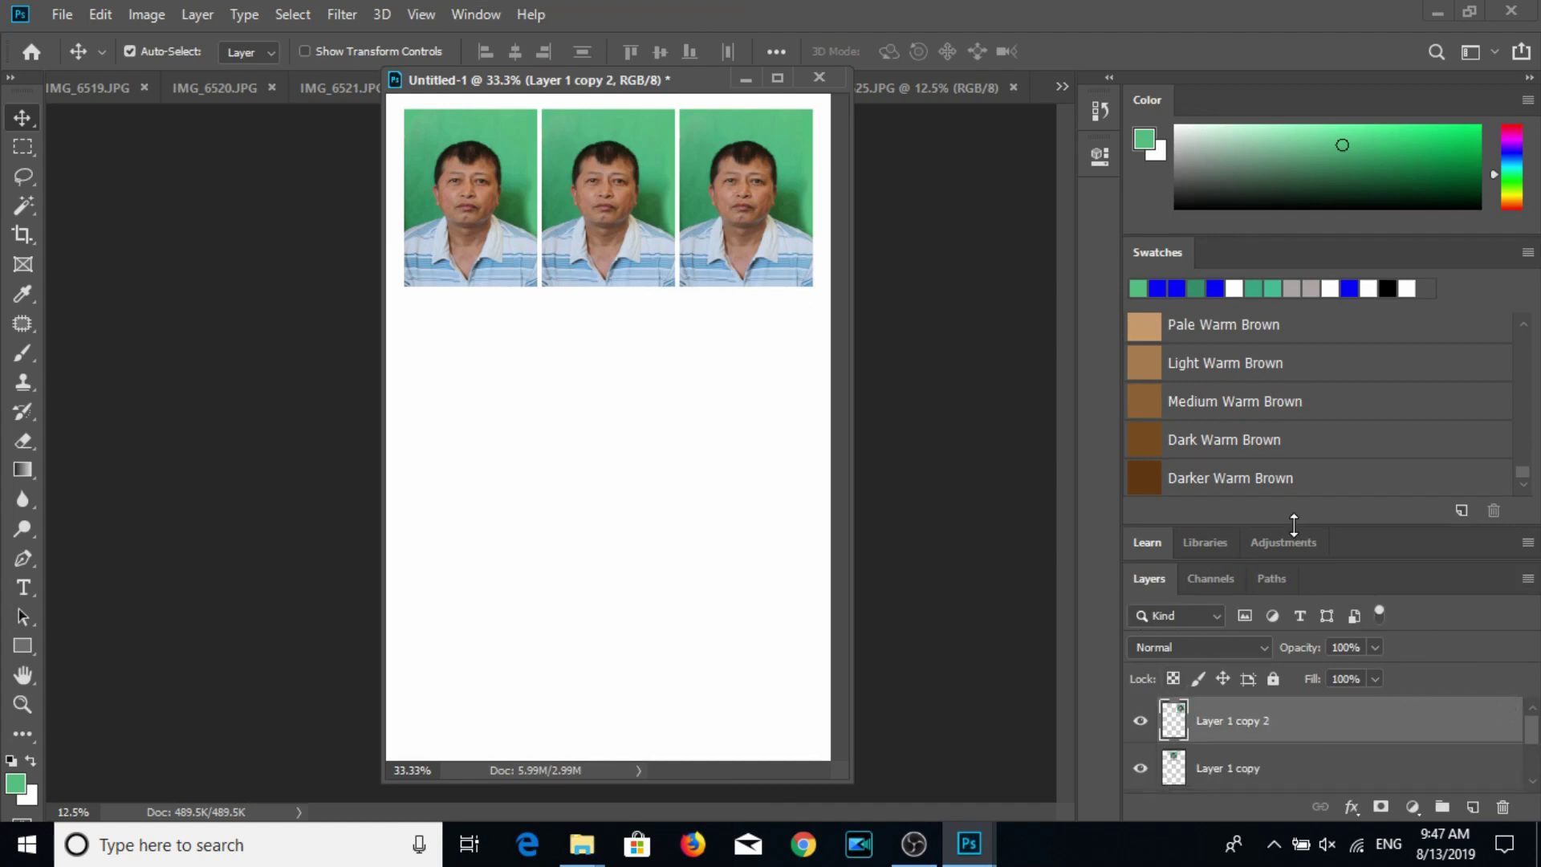
Select Layer 1 and its two copies, then Alt-drag the row down into a 3×3 grid.
drag(1294, 524, 1250, 271)
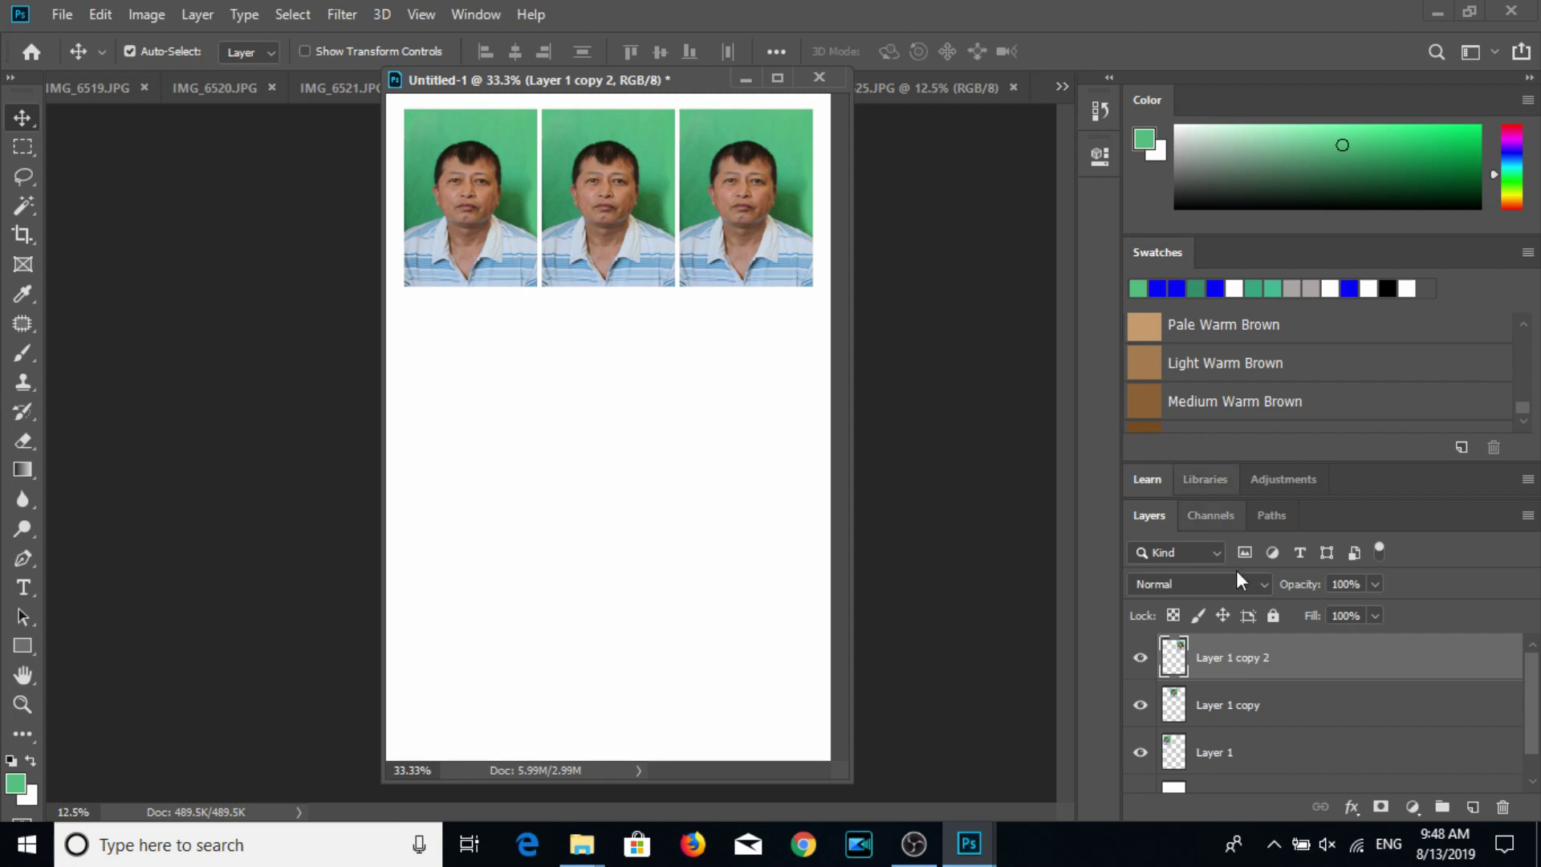
scroll(1246, 710, down, 1)
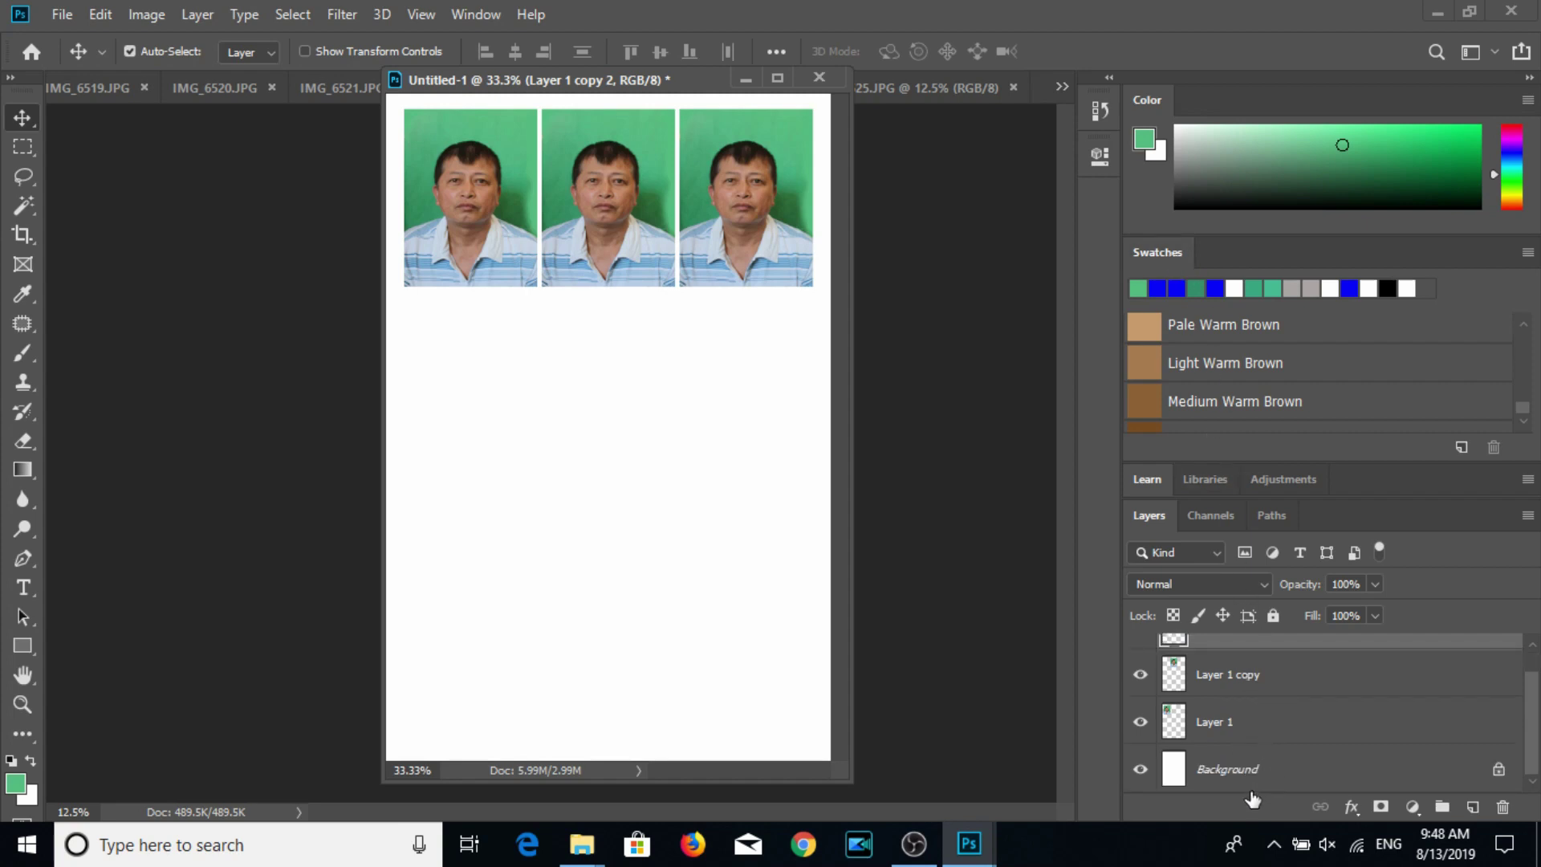
scroll(1196, 377, up, 1)
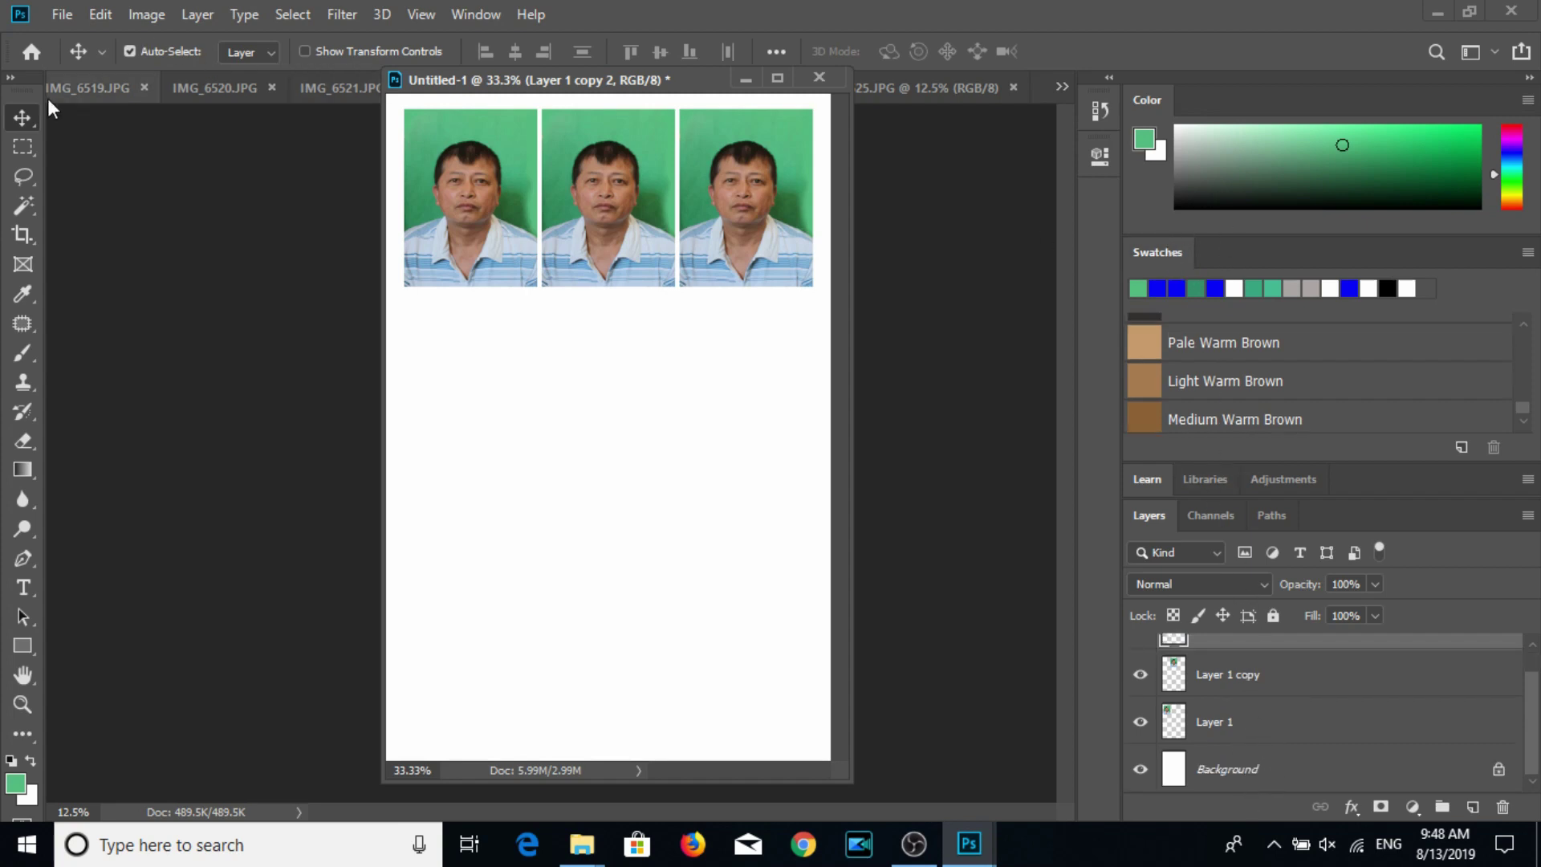
click(1236, 736)
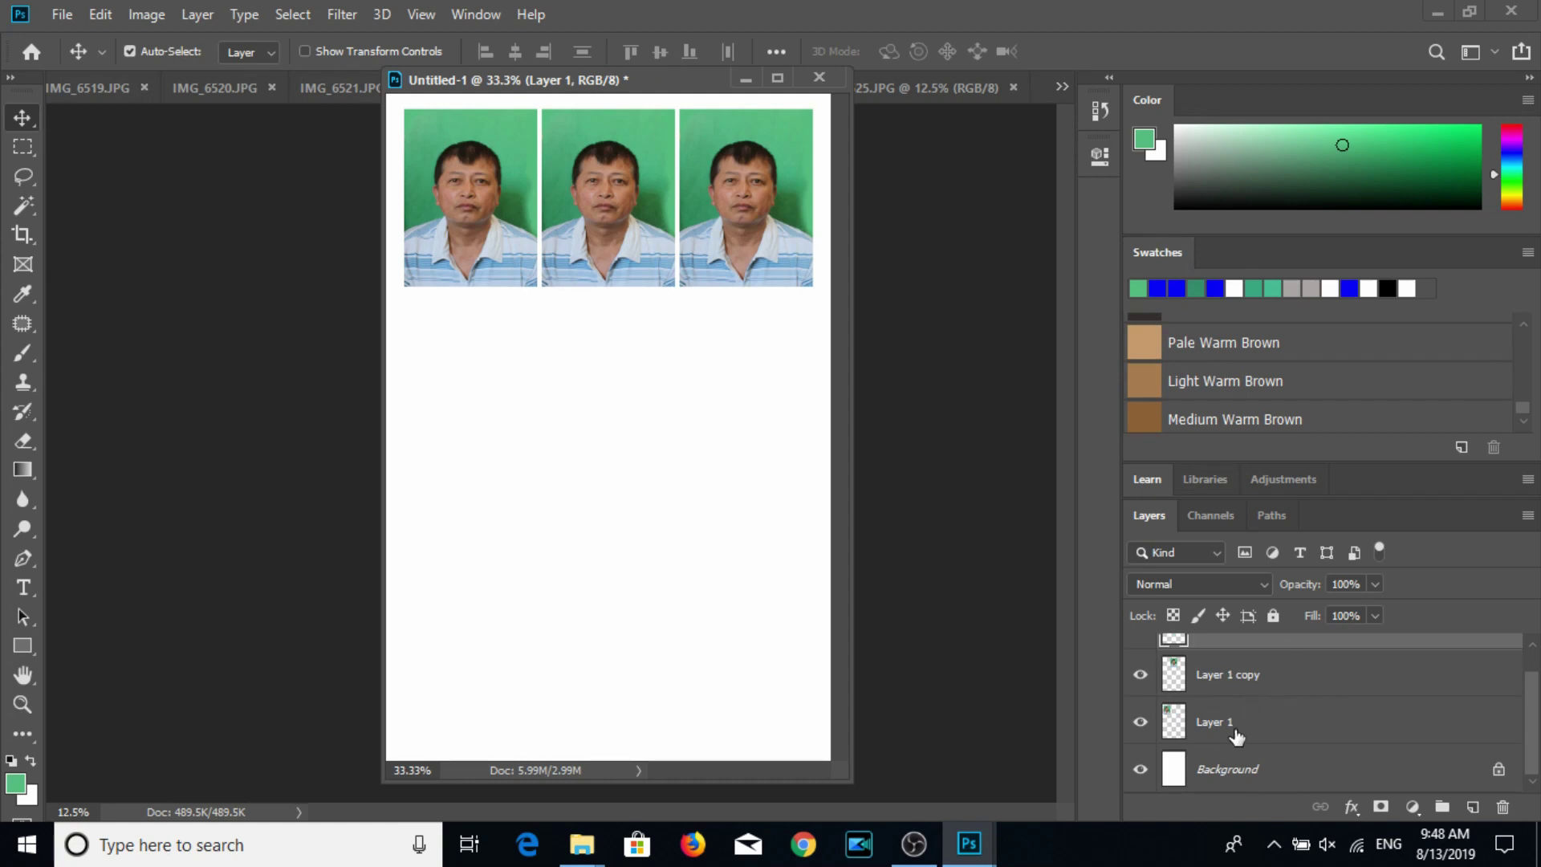
scroll(1241, 726, up, 1)
shift+click(1256, 677)
drag(743, 220, 754, 566)
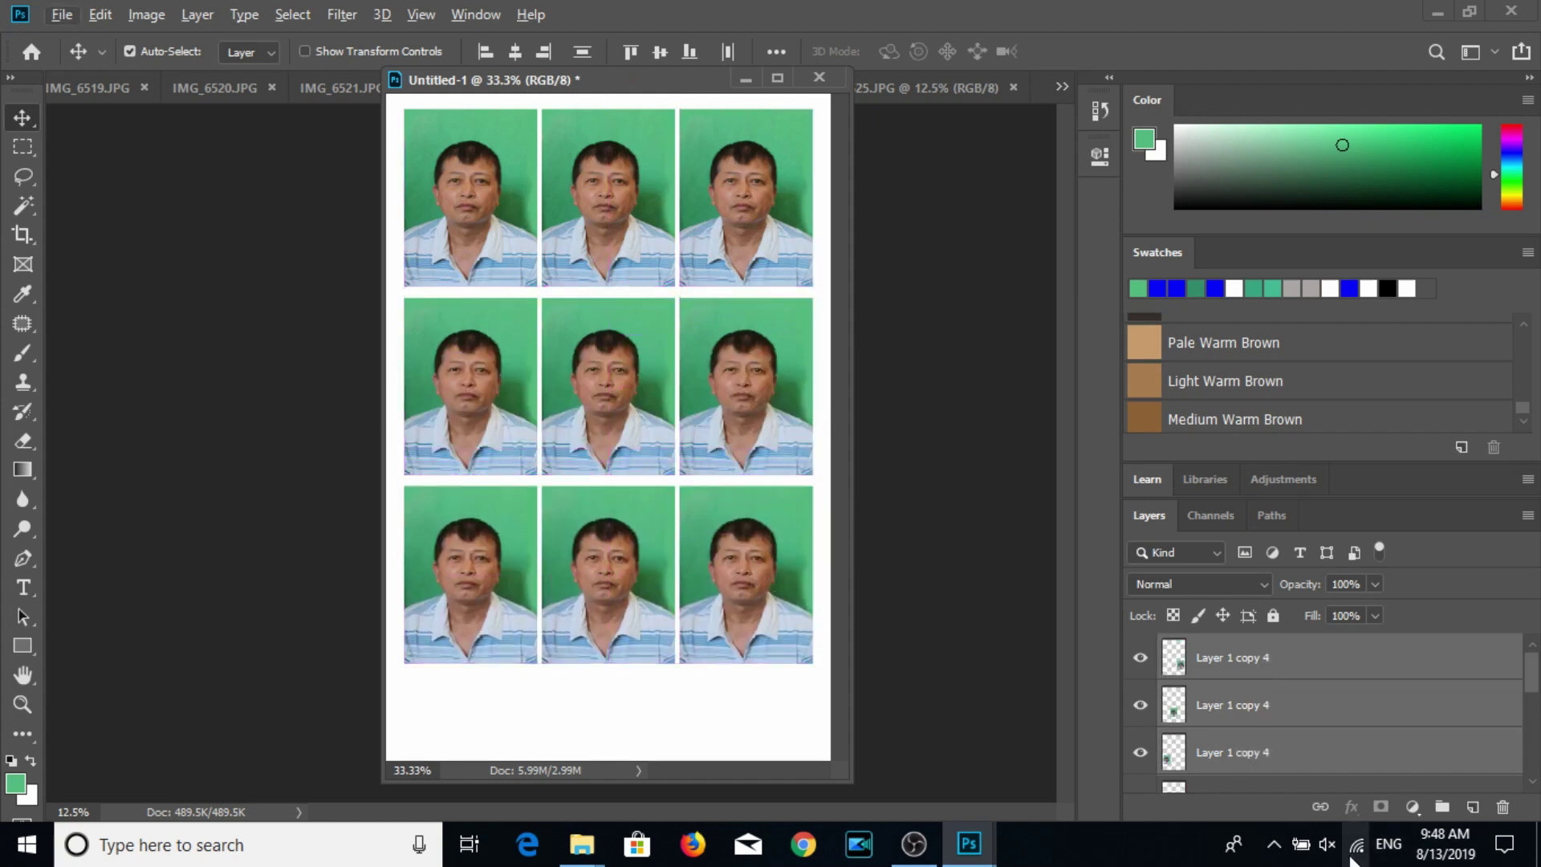
Print the portrait sheet on the Canon SELPHY CP1200, shifted slightly lower on the page.
key(ctrl+p)
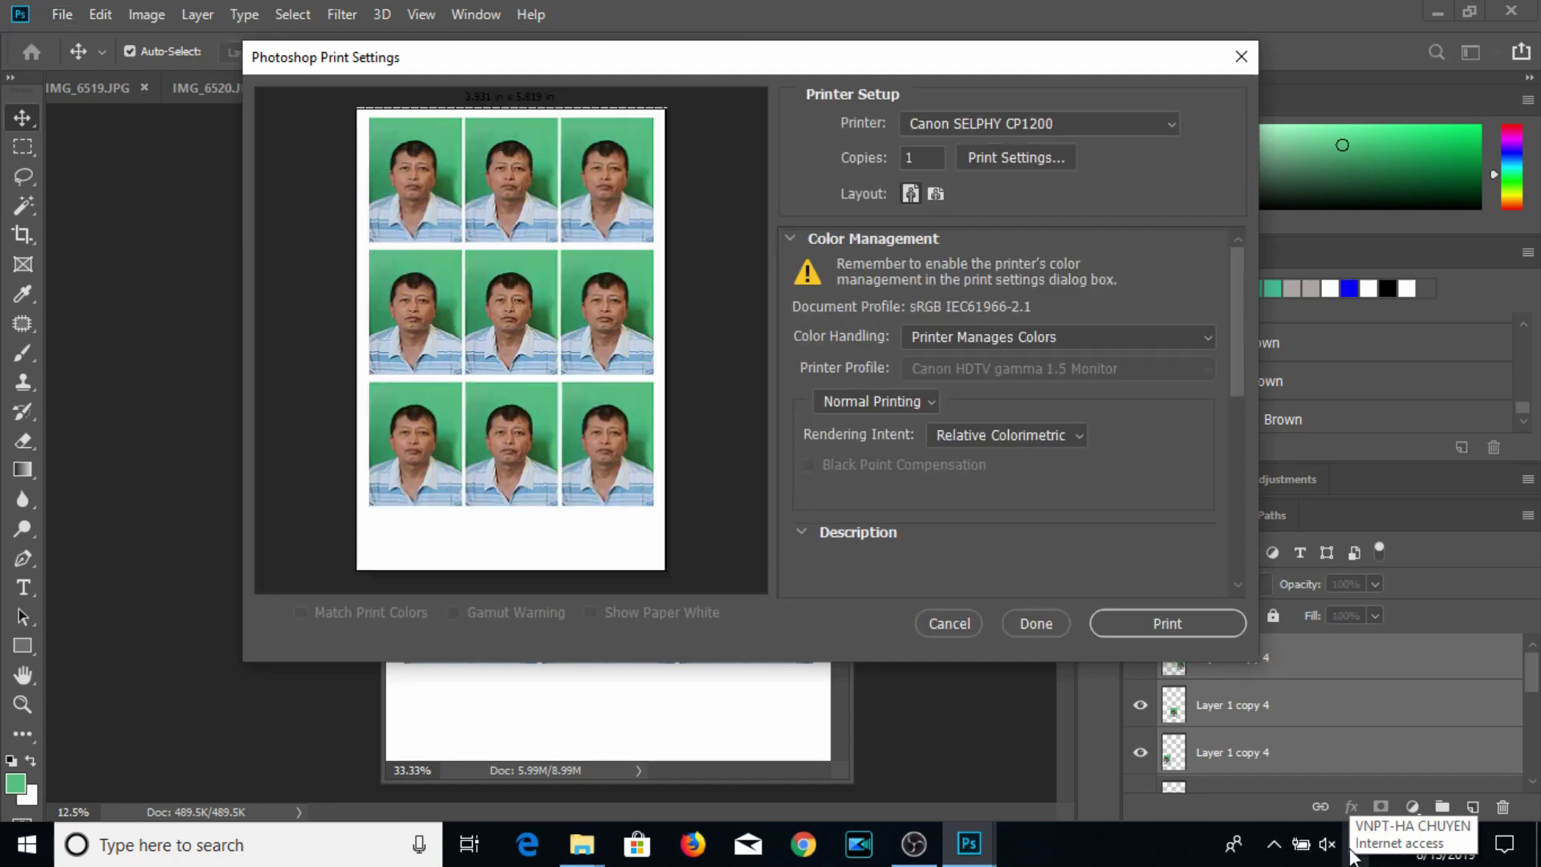
mouse_move(511, 401)
mouse_down()
mouse_move(512, 432)
mouse_move(592, 475)
mouse_move(590, 437)
mouse_up()
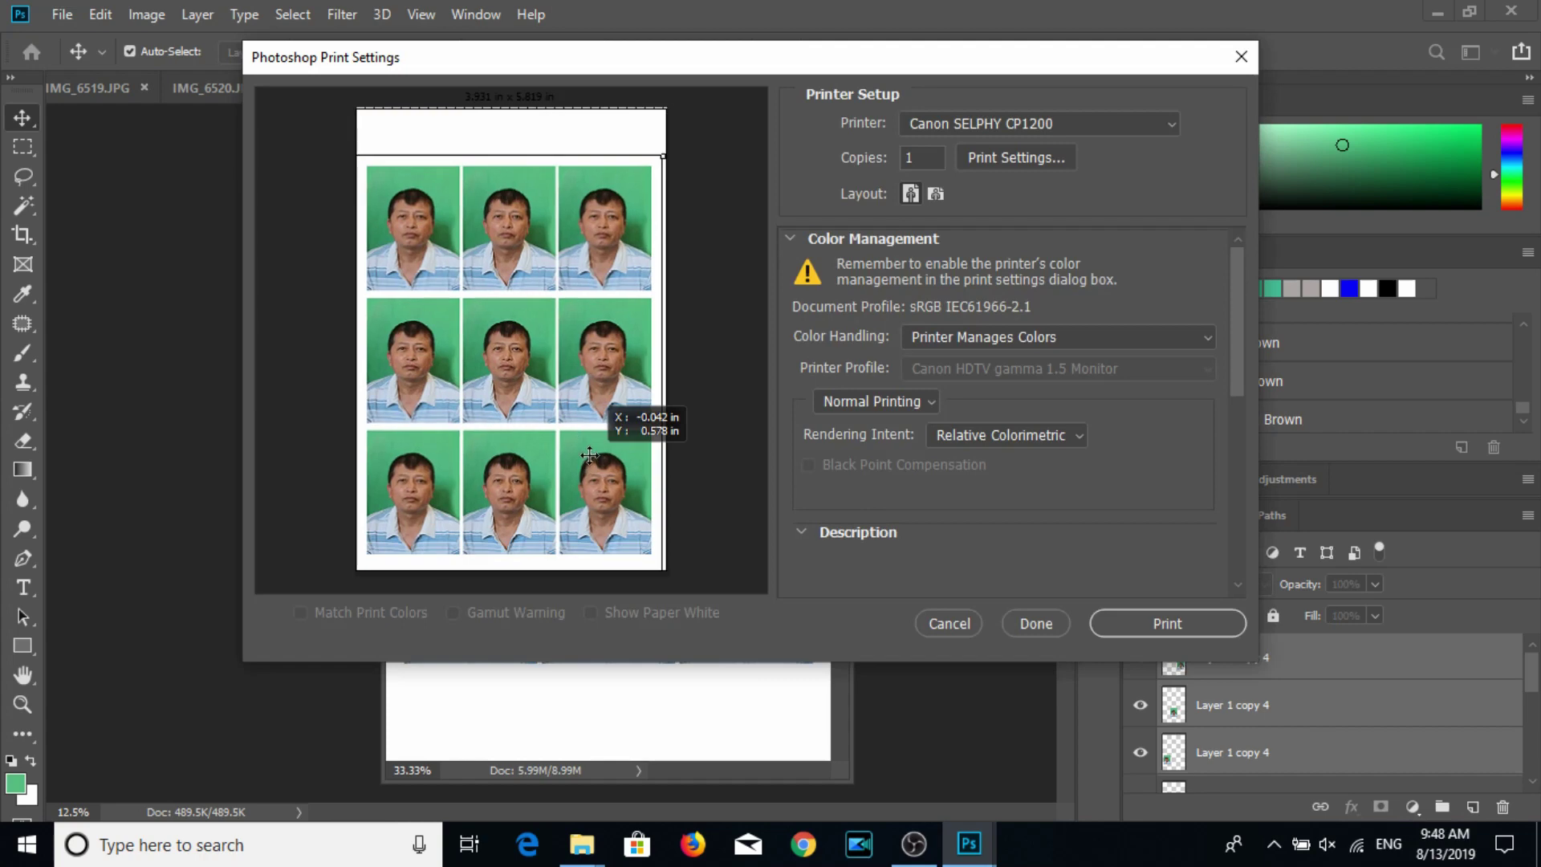
click(1156, 631)
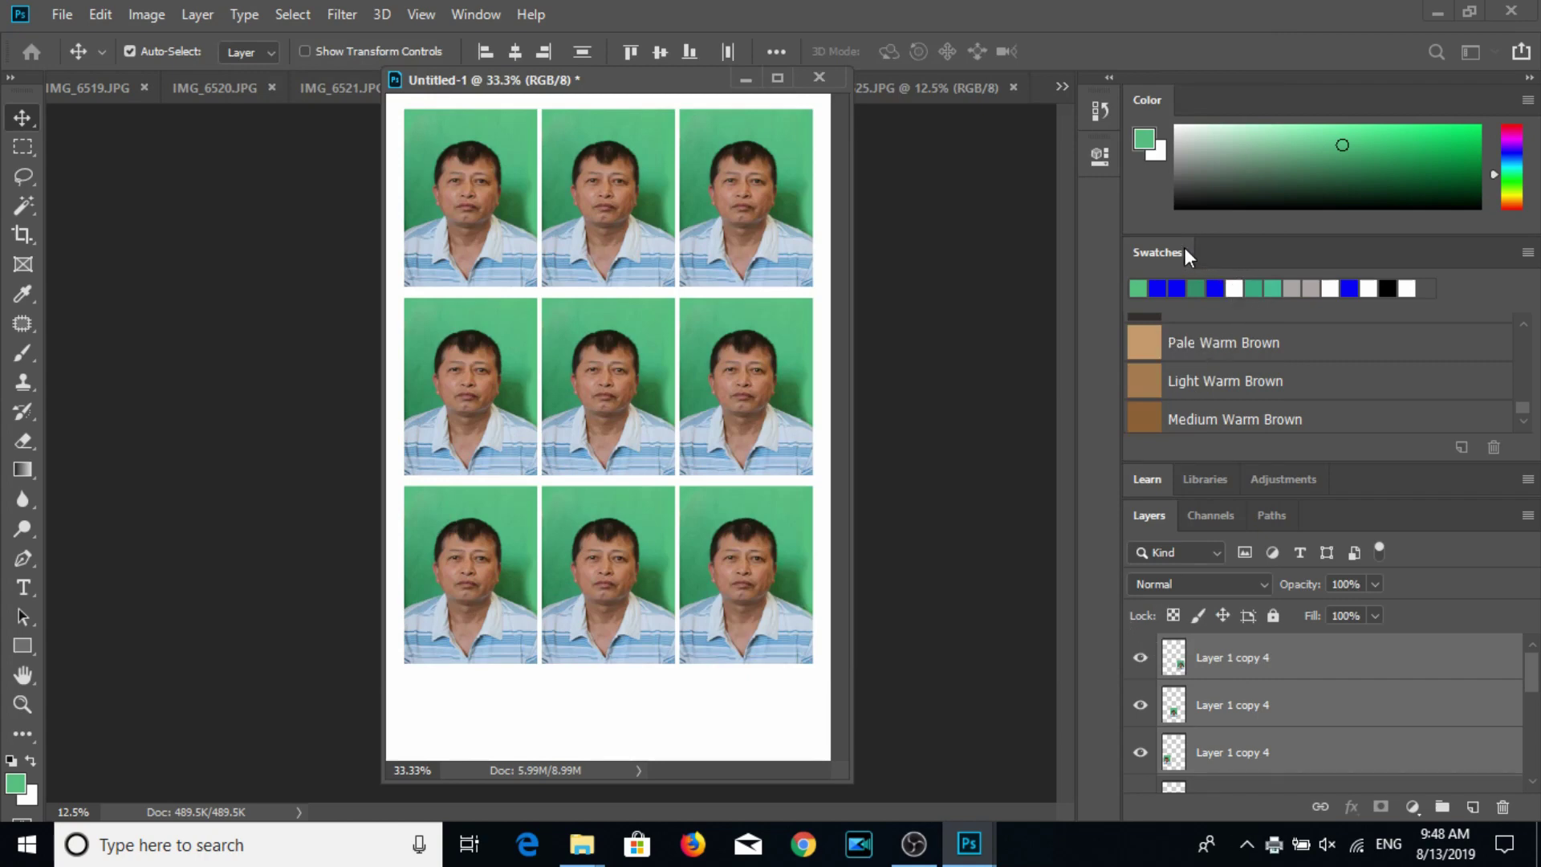
Close the Swatches panel and shrink the Color panel to enlarge the Layers list.
drag(1185, 251, 1121, 335)
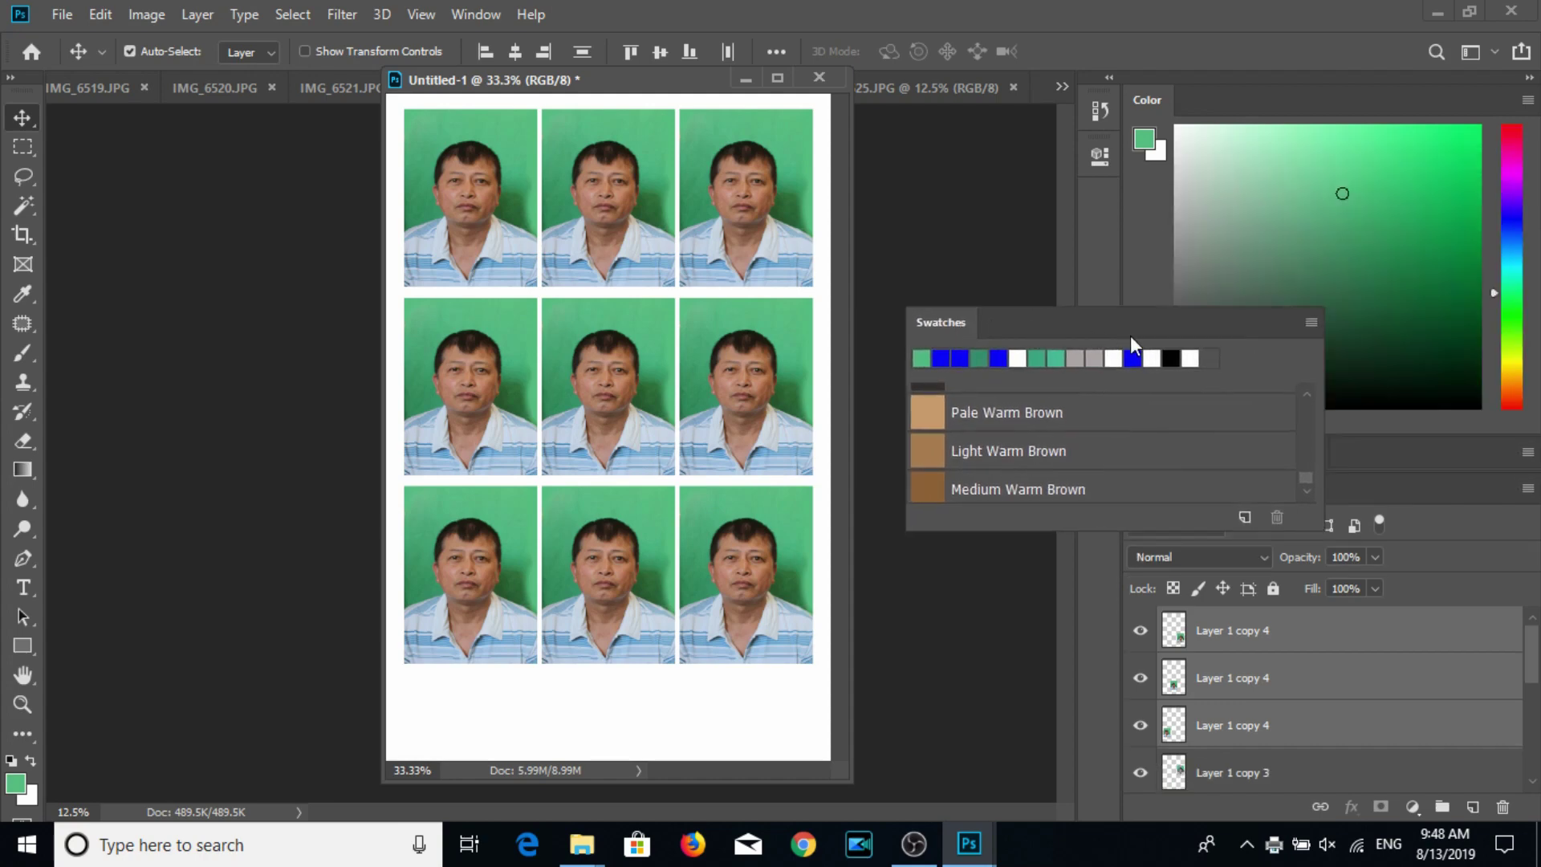
click(1159, 301)
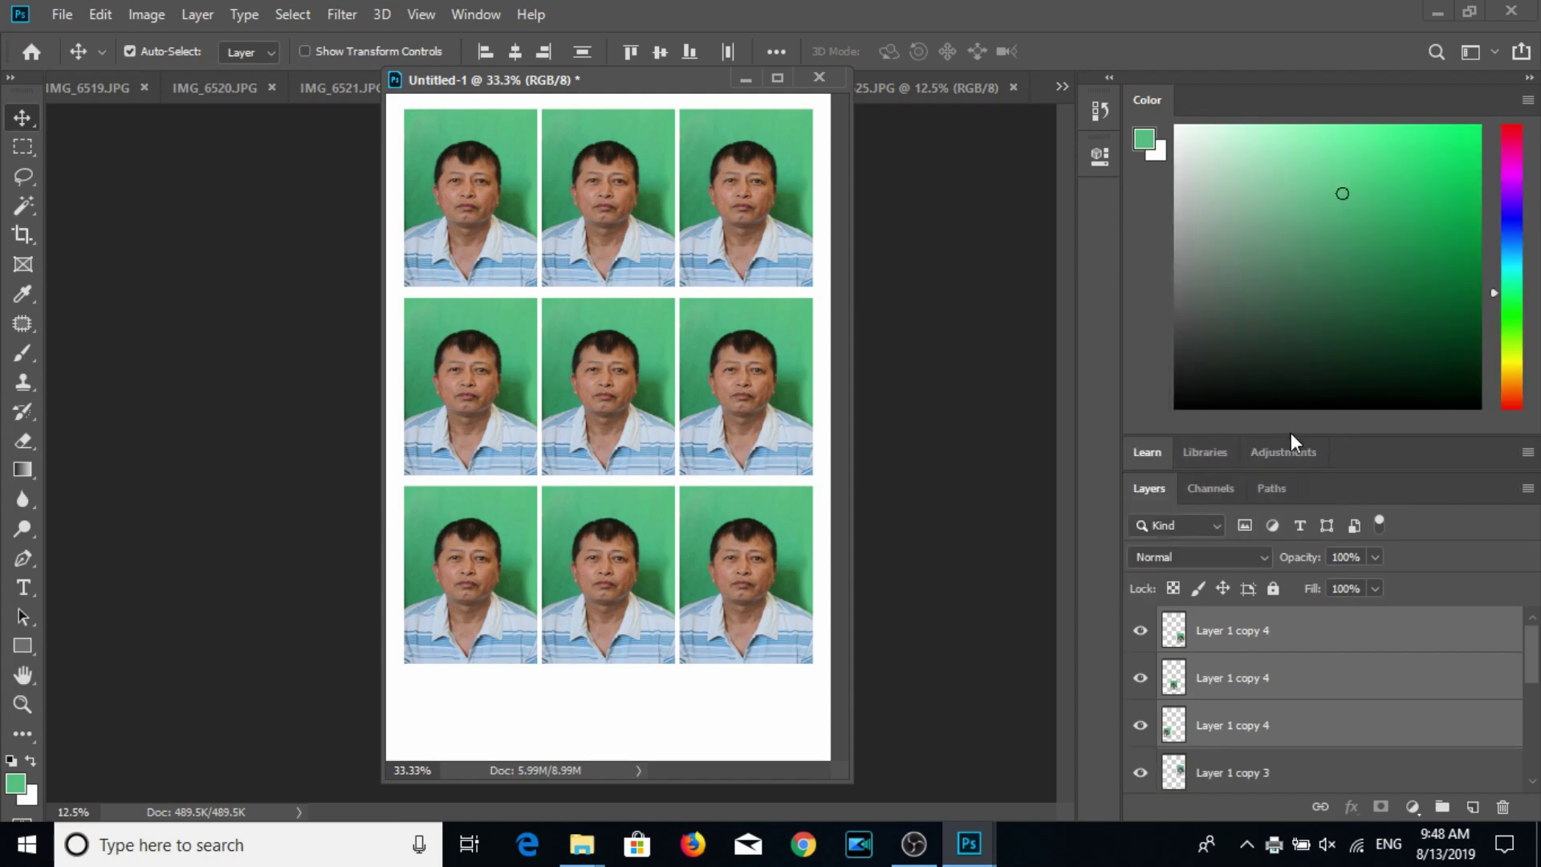
drag(1309, 434, 1308, 270)
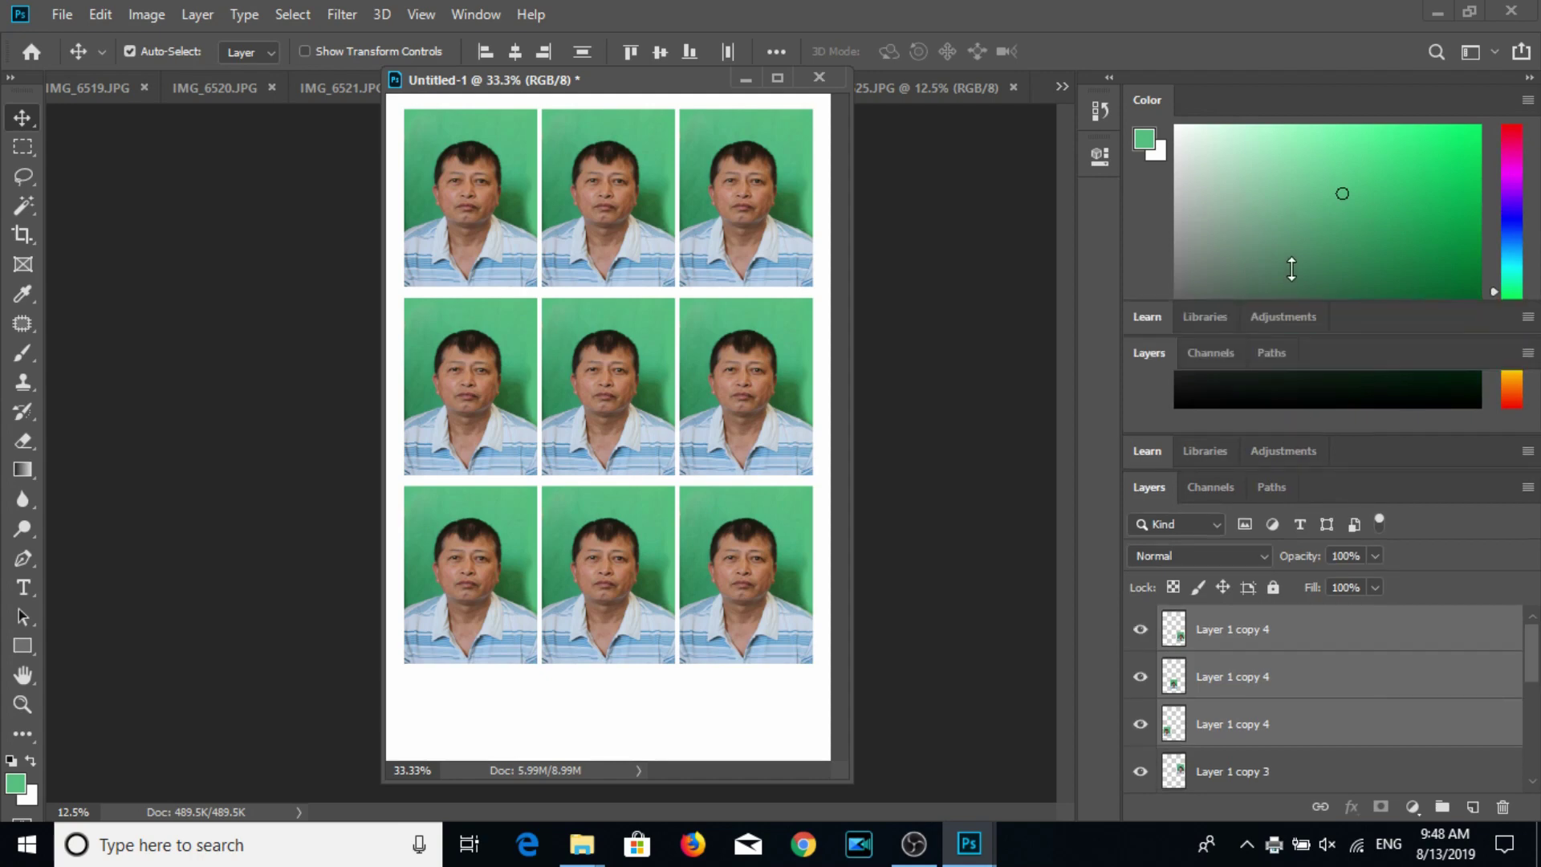
click(1274, 224)
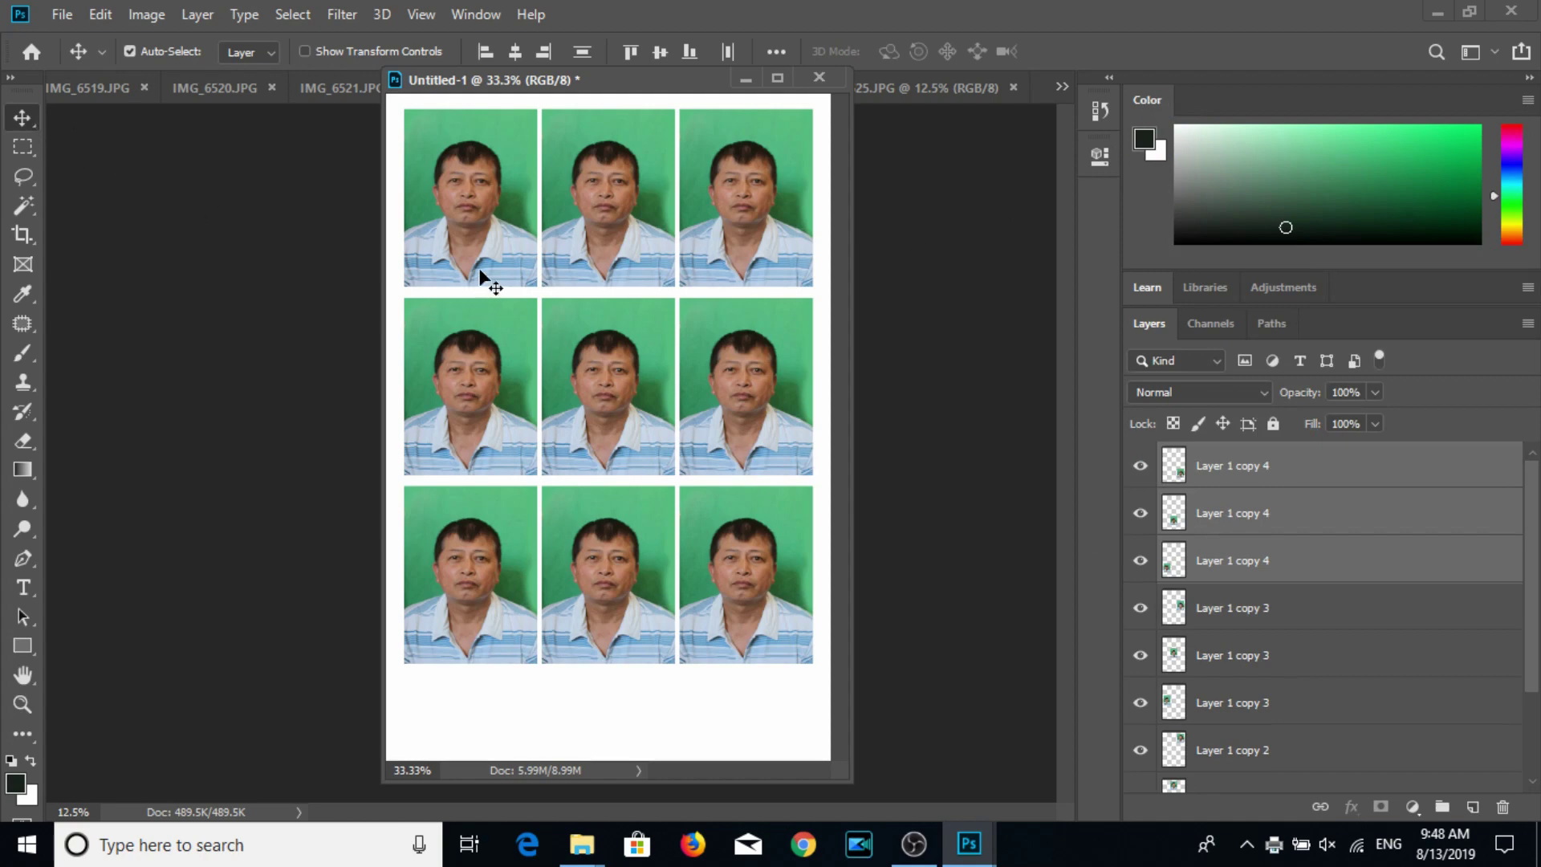
Delete all portrait layers, from Layer 1 copy 4 down to Layer 1.
click(1301, 481)
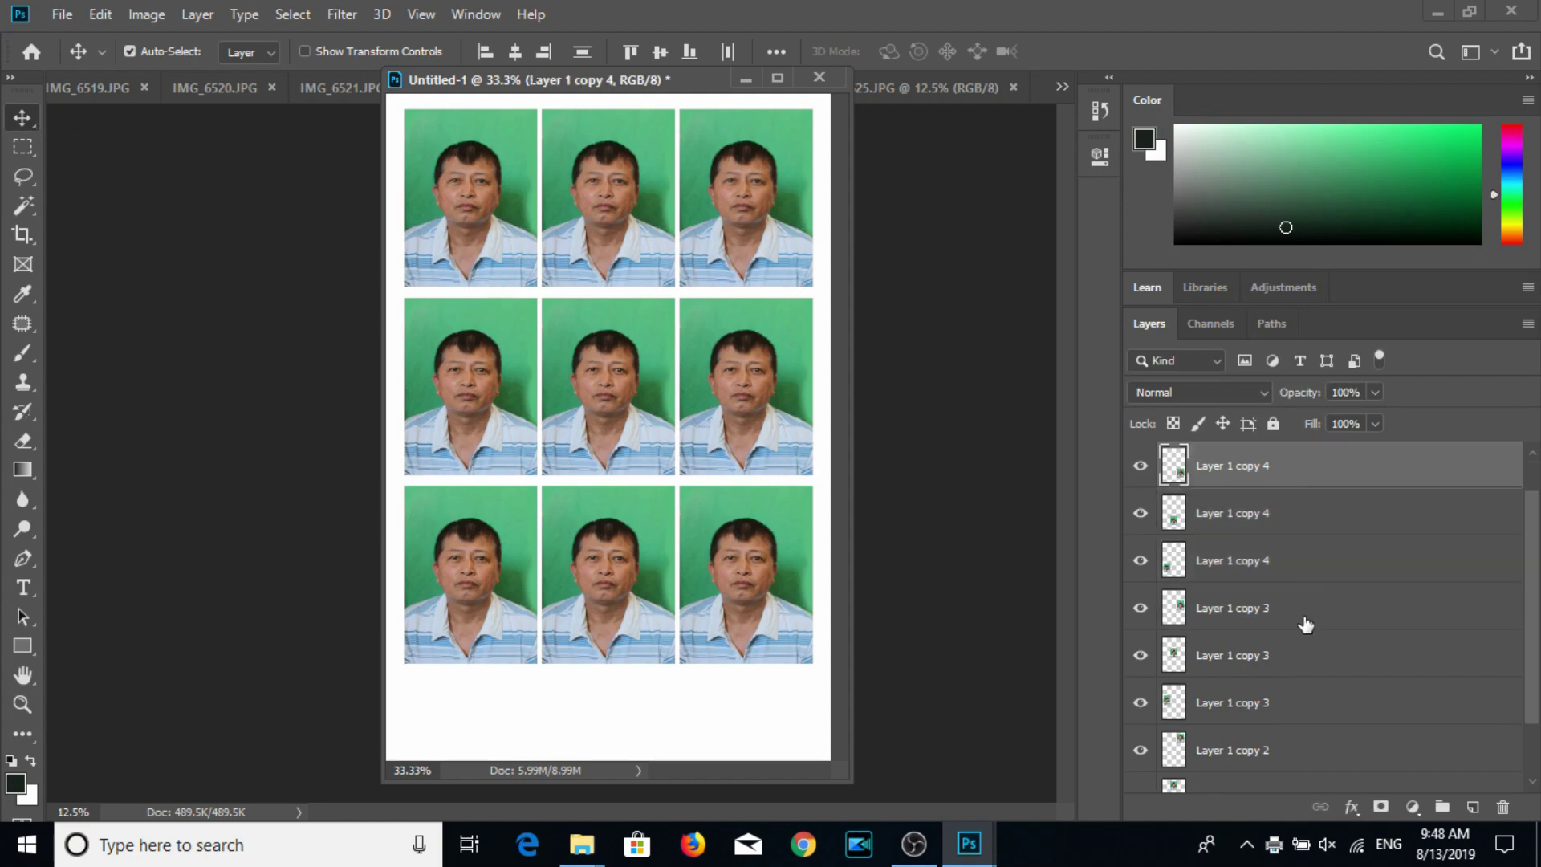
scroll(1307, 623, down, 3)
shift+click(1272, 722)
key(Delete)
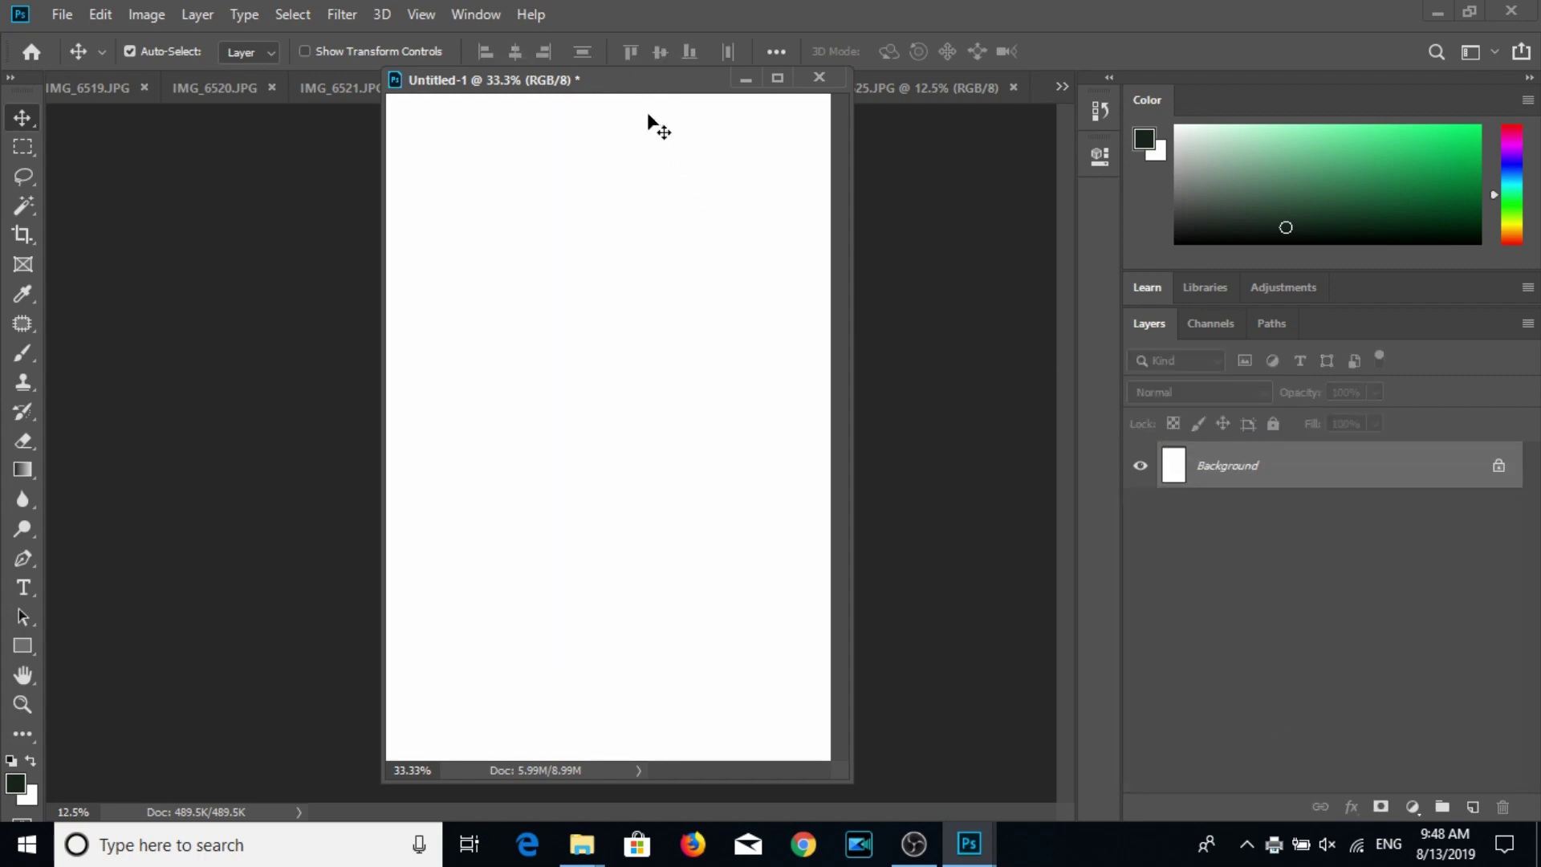
Move the blank sheet aside, close IMG_6525 and bring IMG_6524 forward.
drag(647, 117, 998, 166)
click(538, 464)
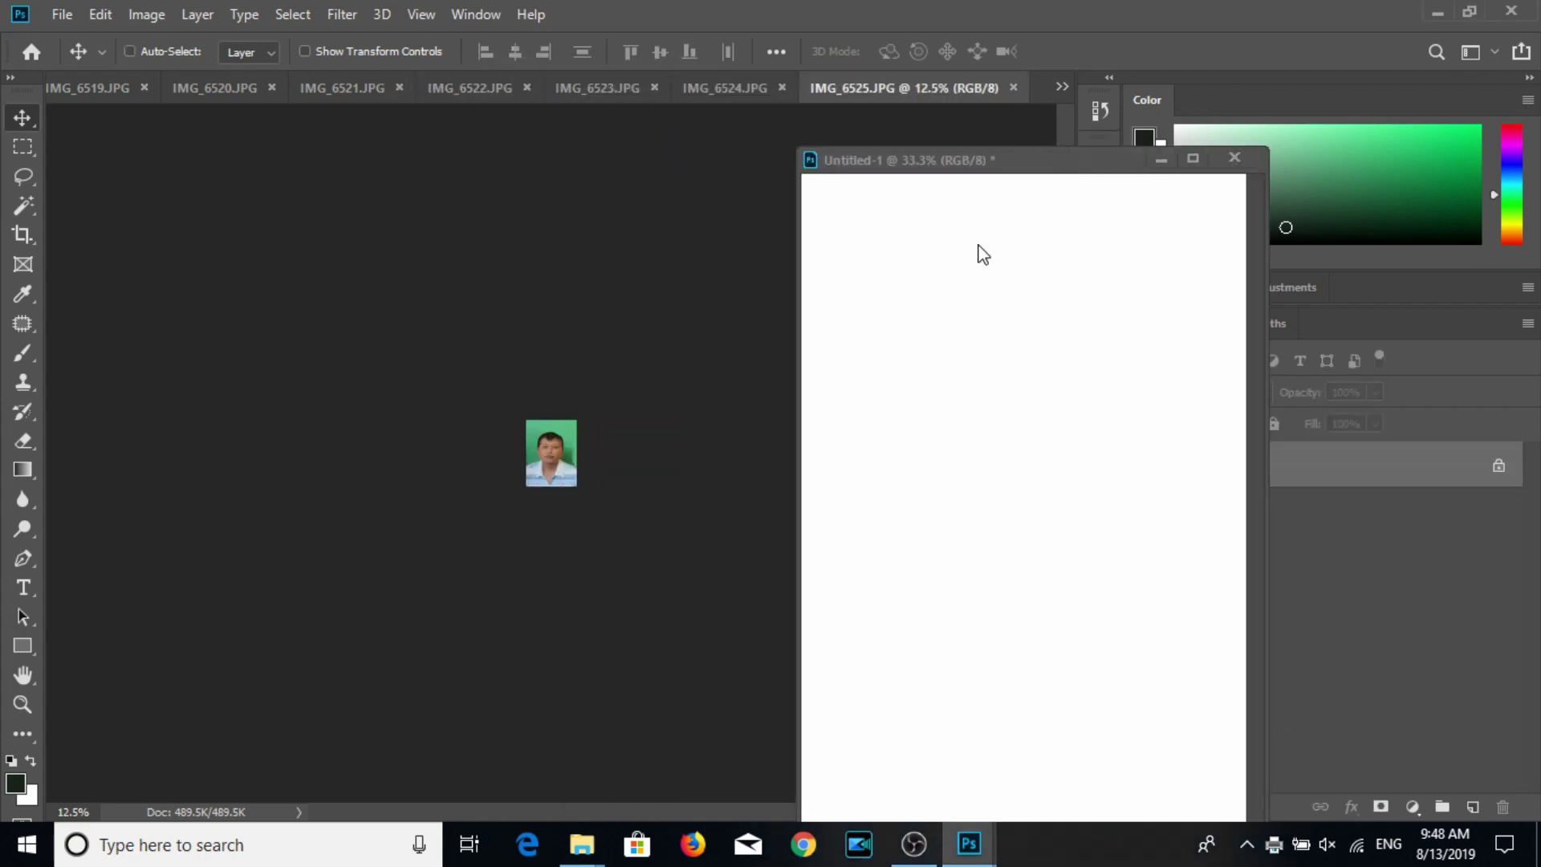
click(1013, 87)
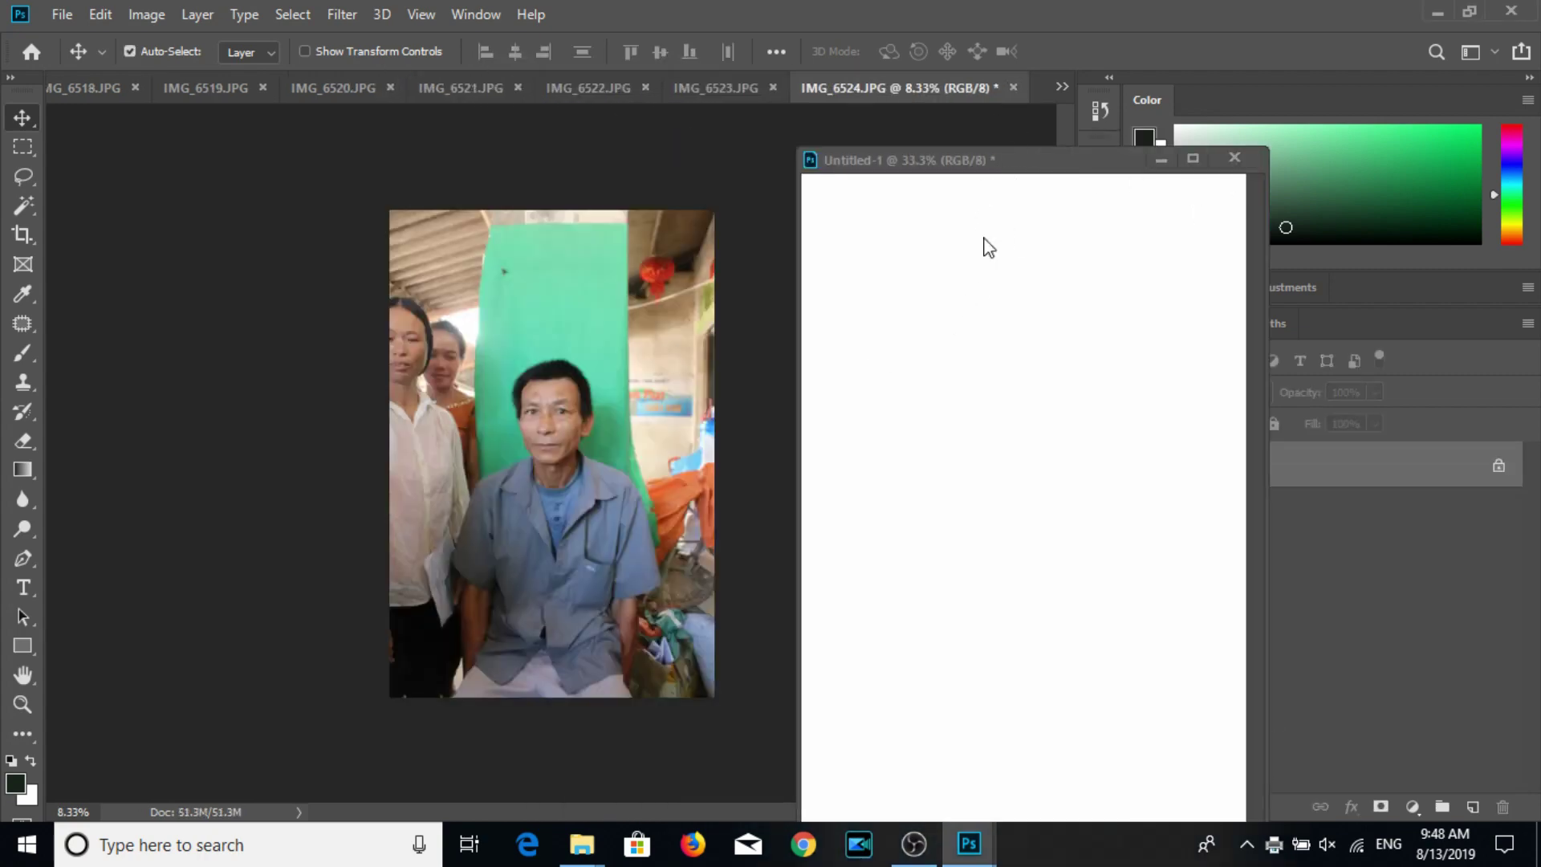
click(990, 248)
click(22, 235)
Crop IMG_6524 to a slightly straightened 3:4 head-and-shoulders frame of the man.
click(533, 331)
drag(574, 258, 553, 339)
drag(557, 449, 557, 551)
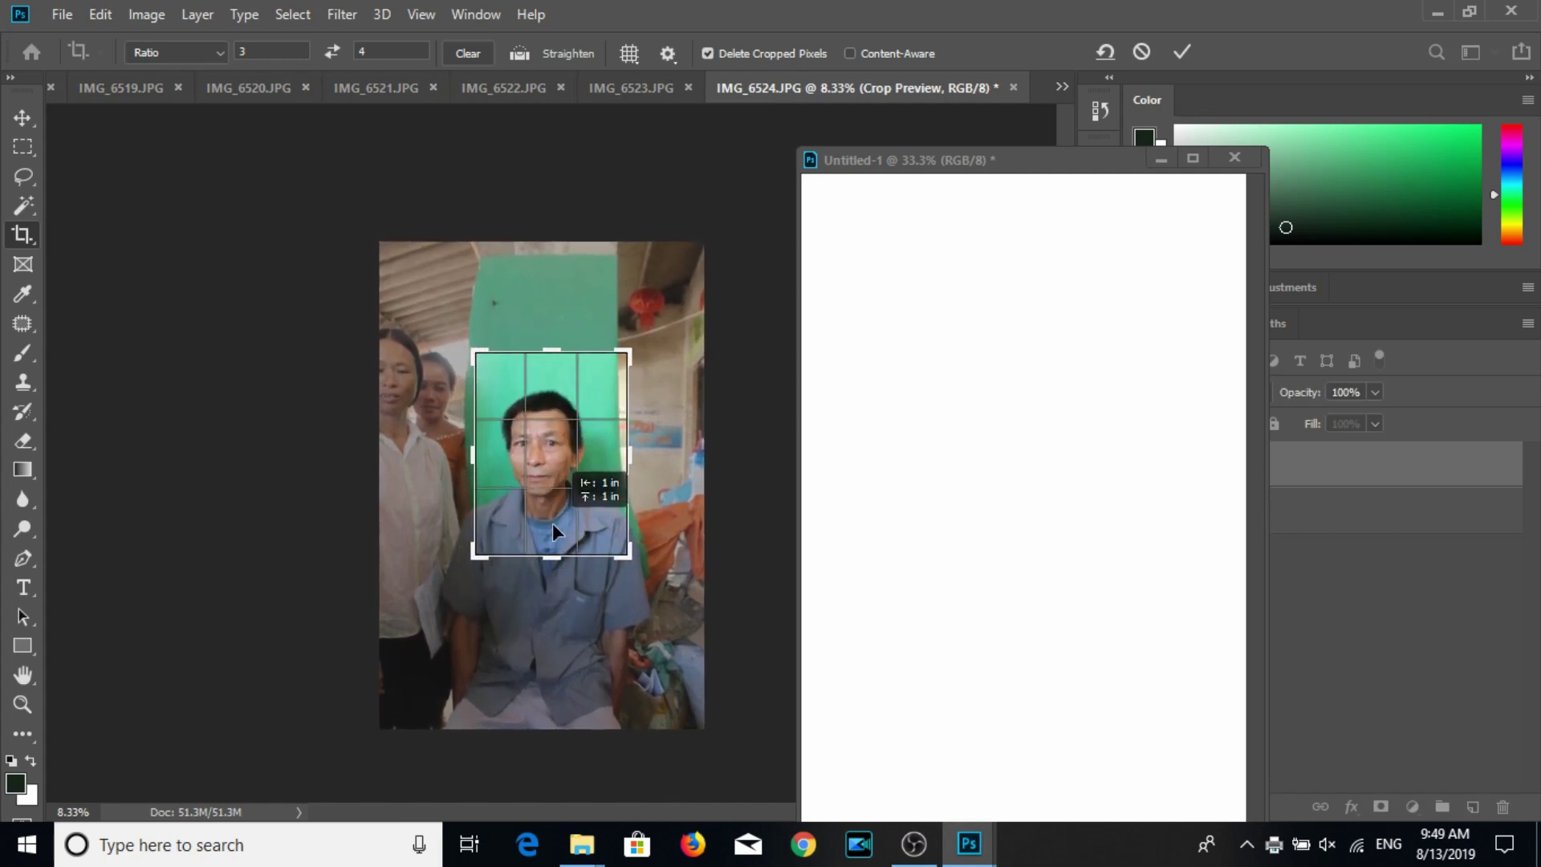
mouse_move(661, 571)
mouse_down()
mouse_move(586, 517)
mouse_move(564, 549)
mouse_move(566, 514)
mouse_up()
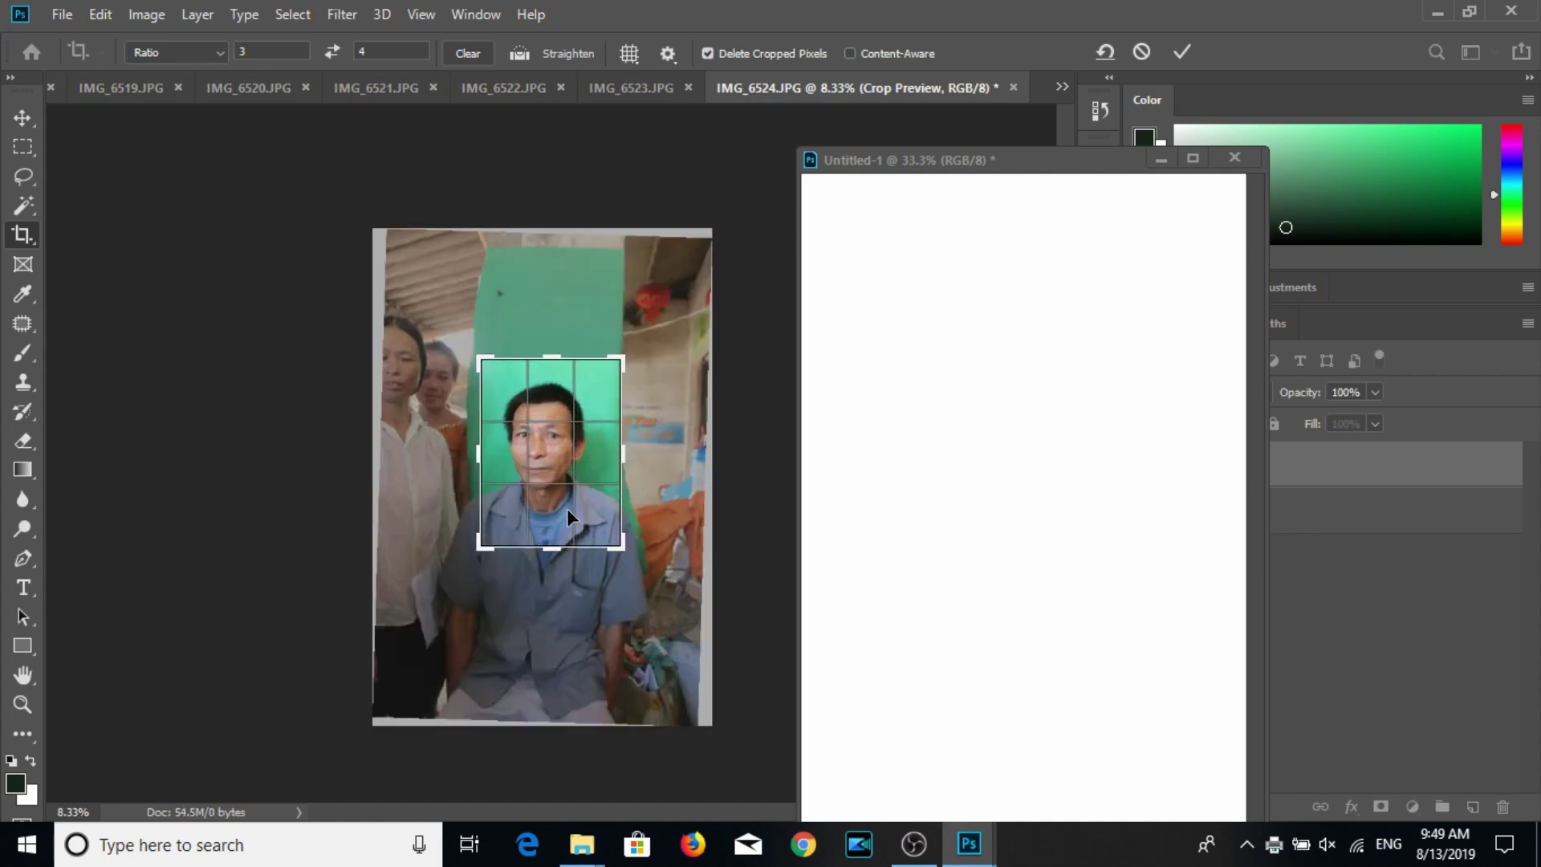
key(Return)
click(30, 129)
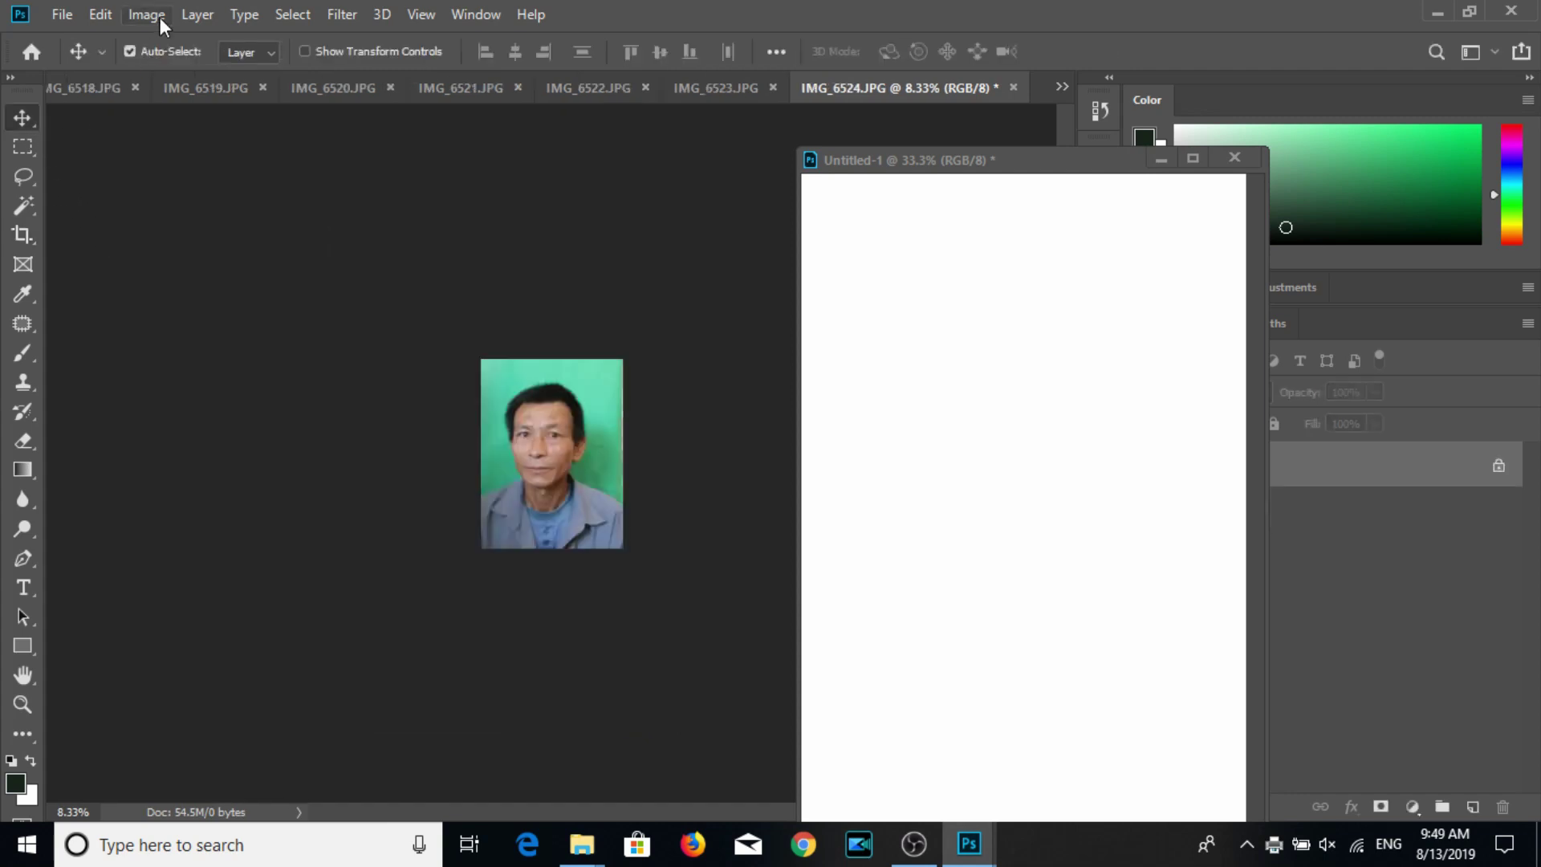
Resize the portrait to 3 × 4 cm at 300 pixels per inch.
click(156, 16)
click(164, 181)
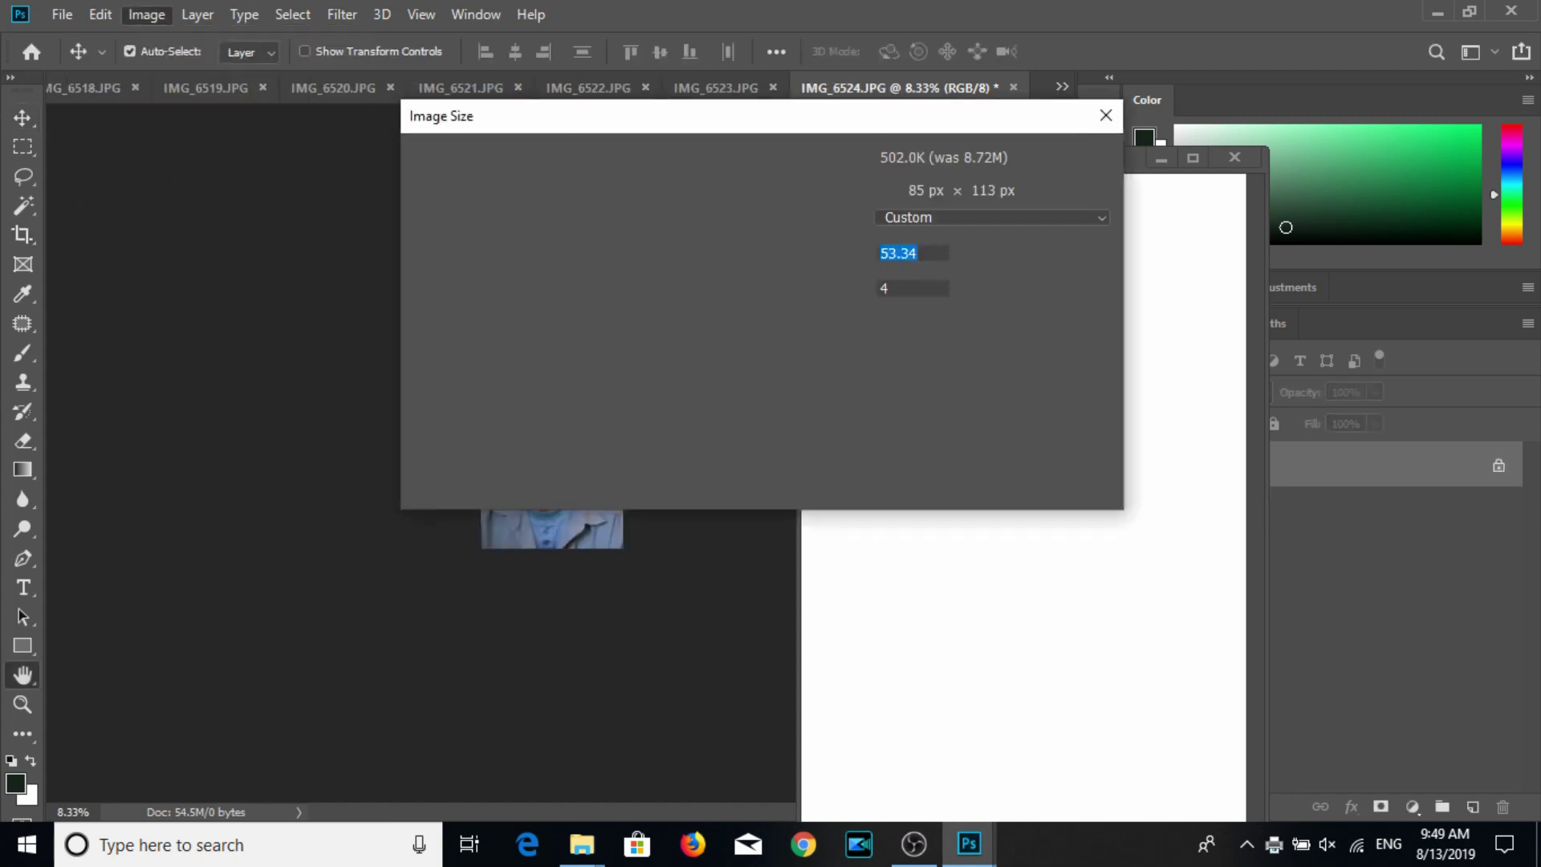
text(3)
key(Tab)
key(Tab)
text(30)
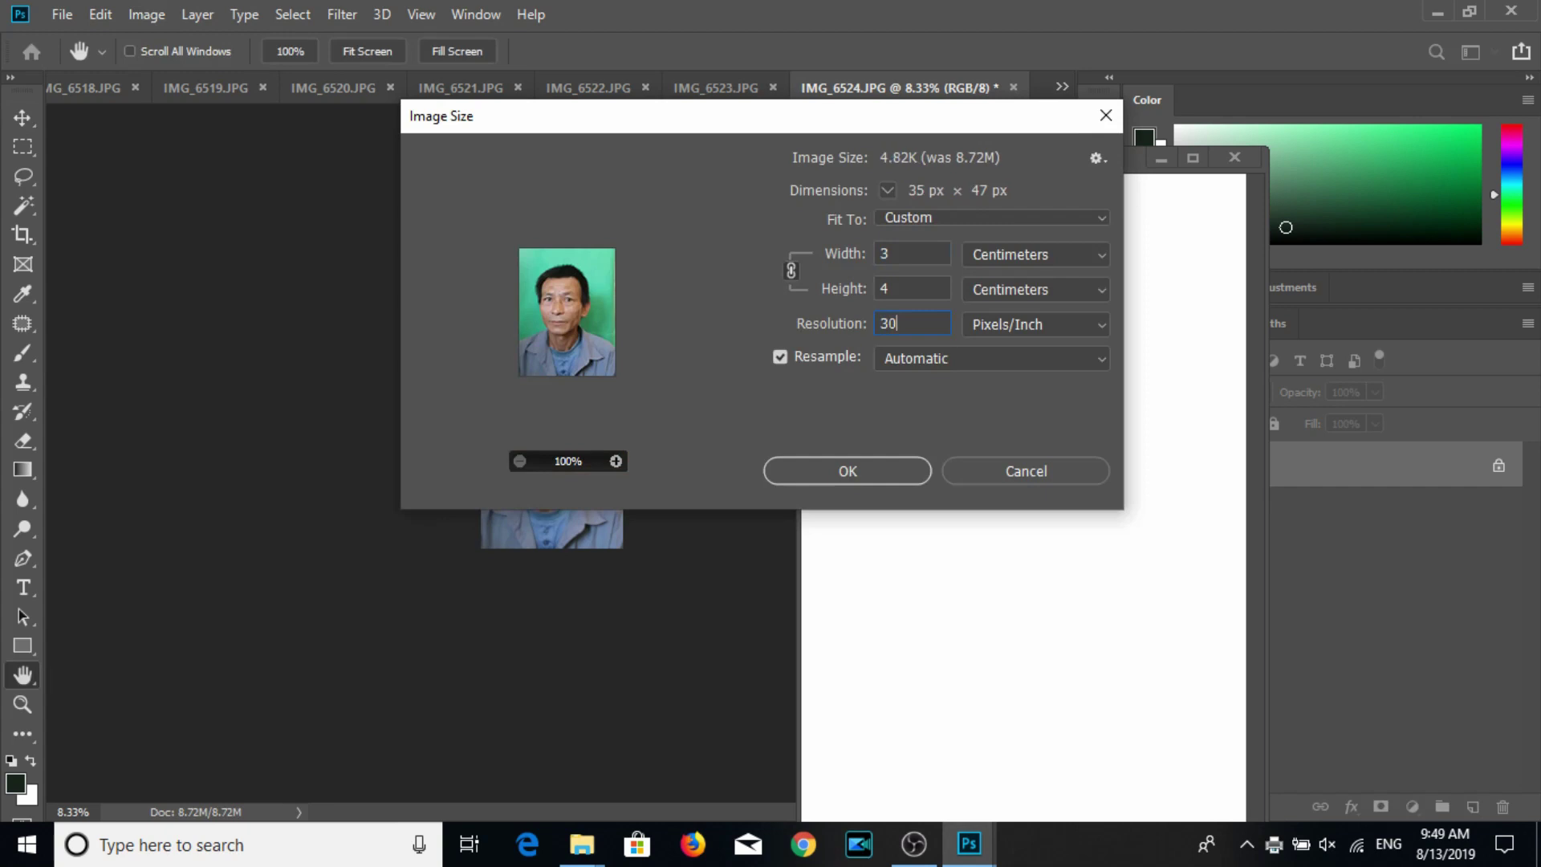
text(0)
key(Return)
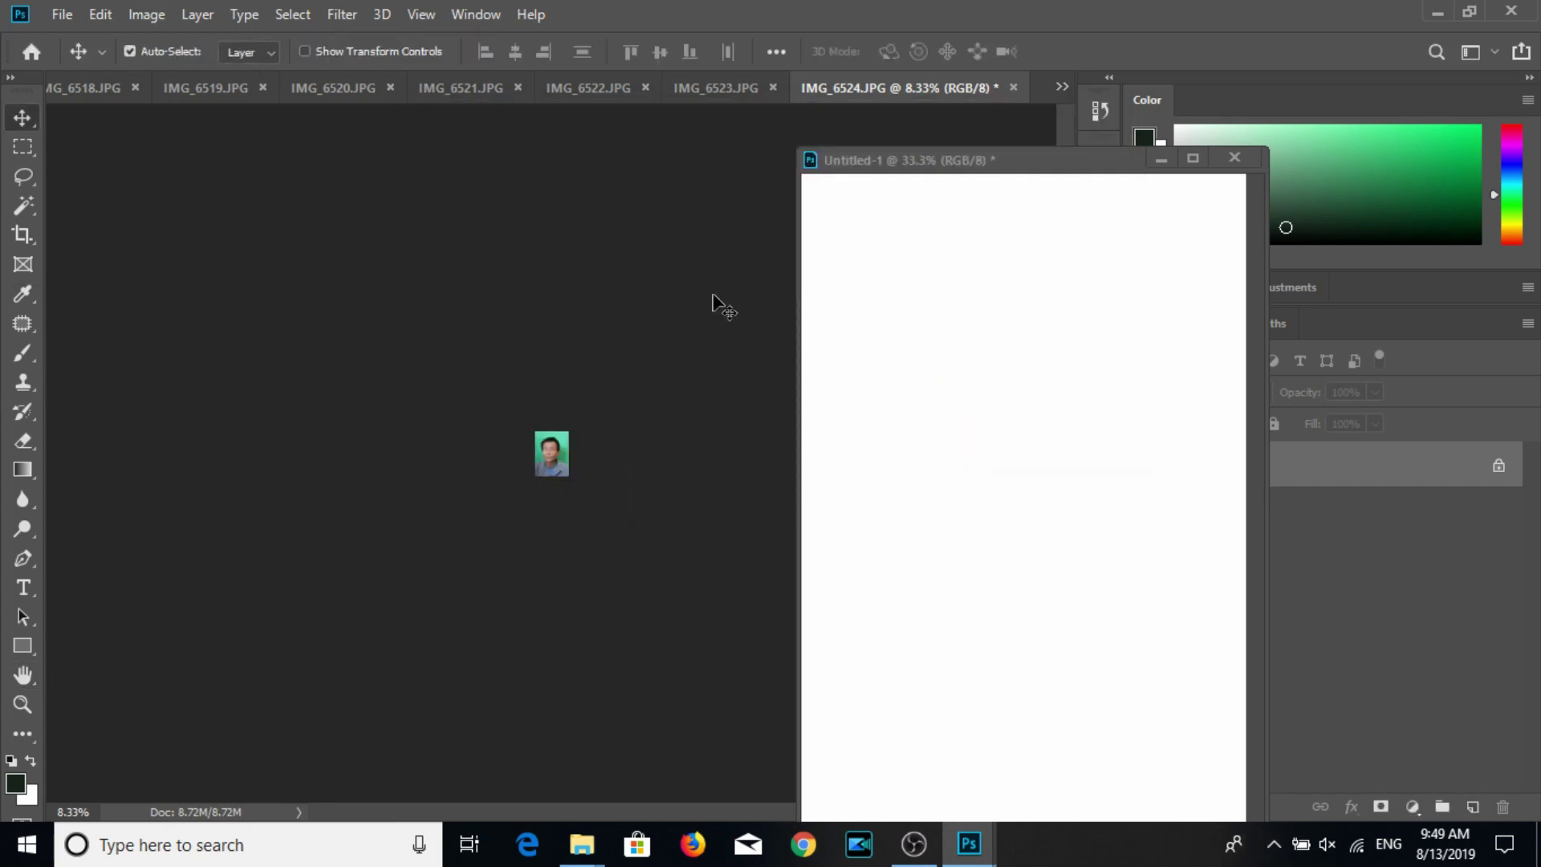
Save the resized portrait as JPEG and place a copy at the sheet's top-left.
key(ctrl+s)
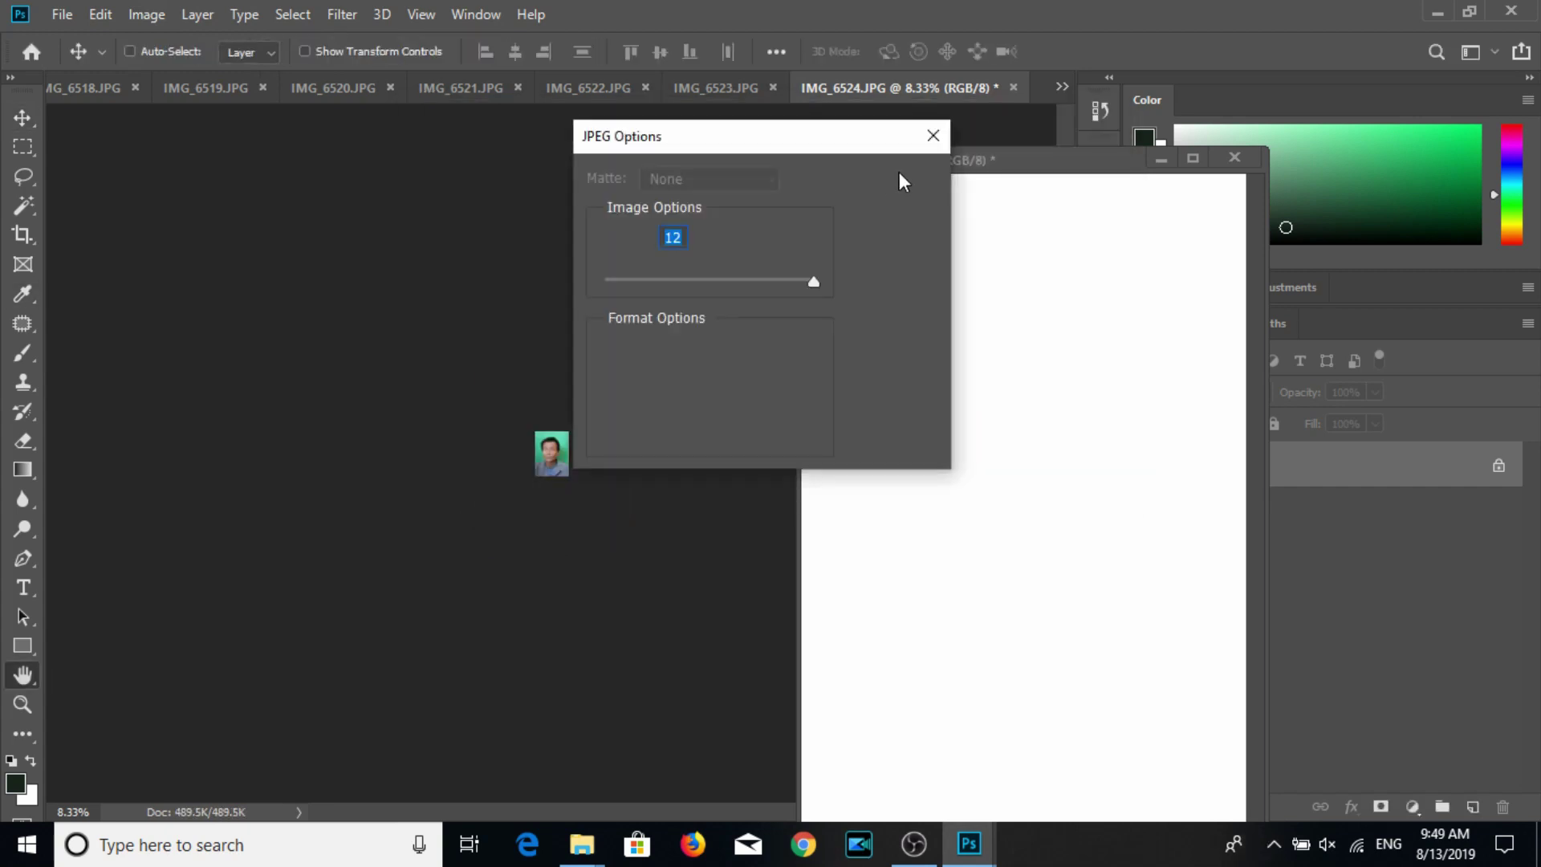
key(Return)
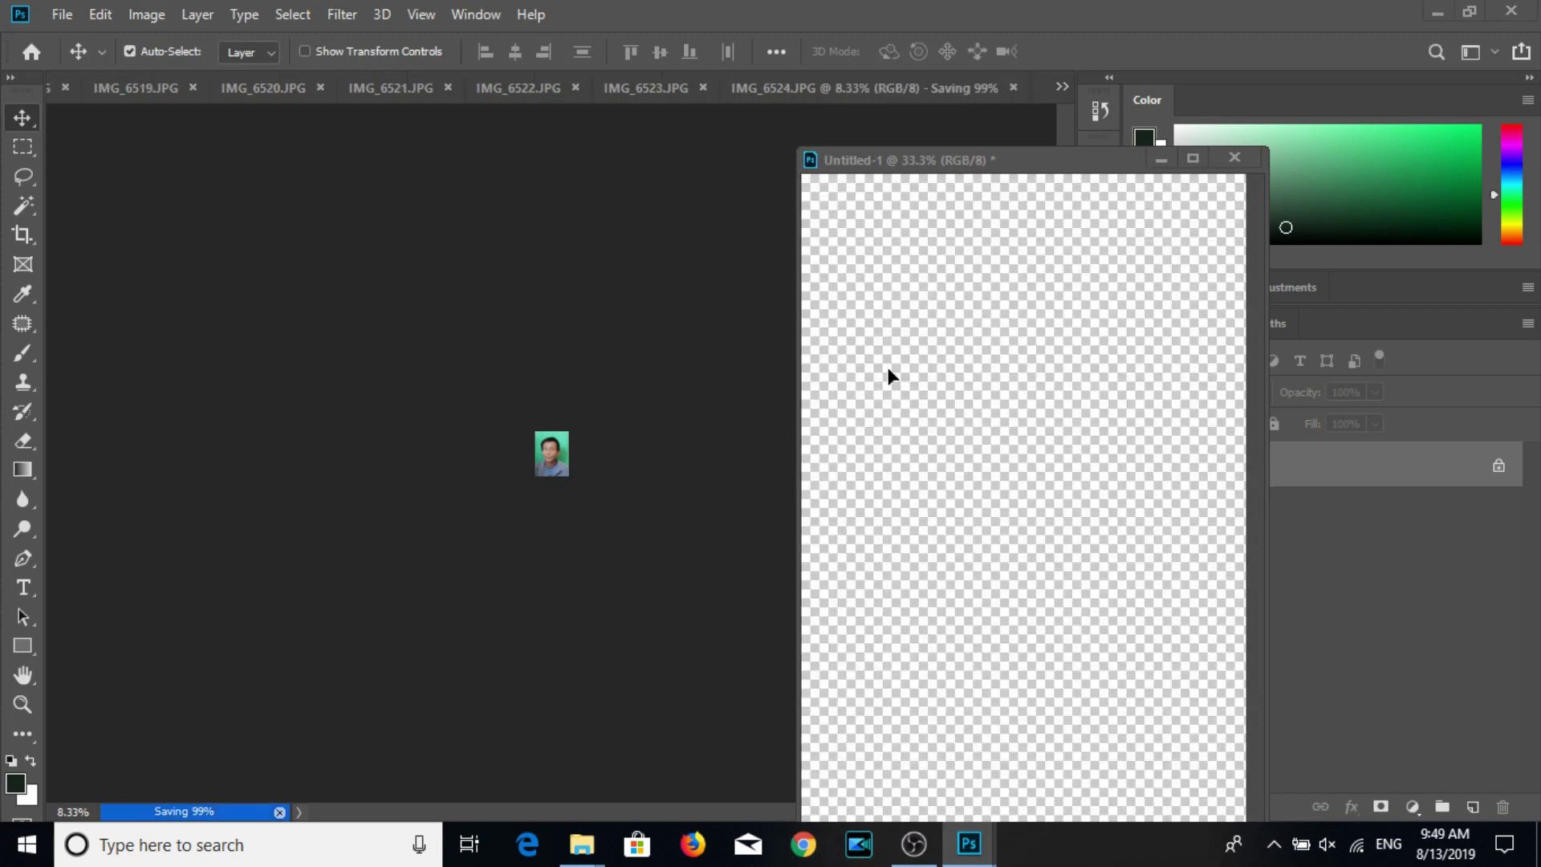
key(ctrl+v)
mouse_move(867, 349)
mouse_down()
mouse_move(875, 285)
mouse_move(864, 300)
mouse_move(1158, 297)
mouse_up()
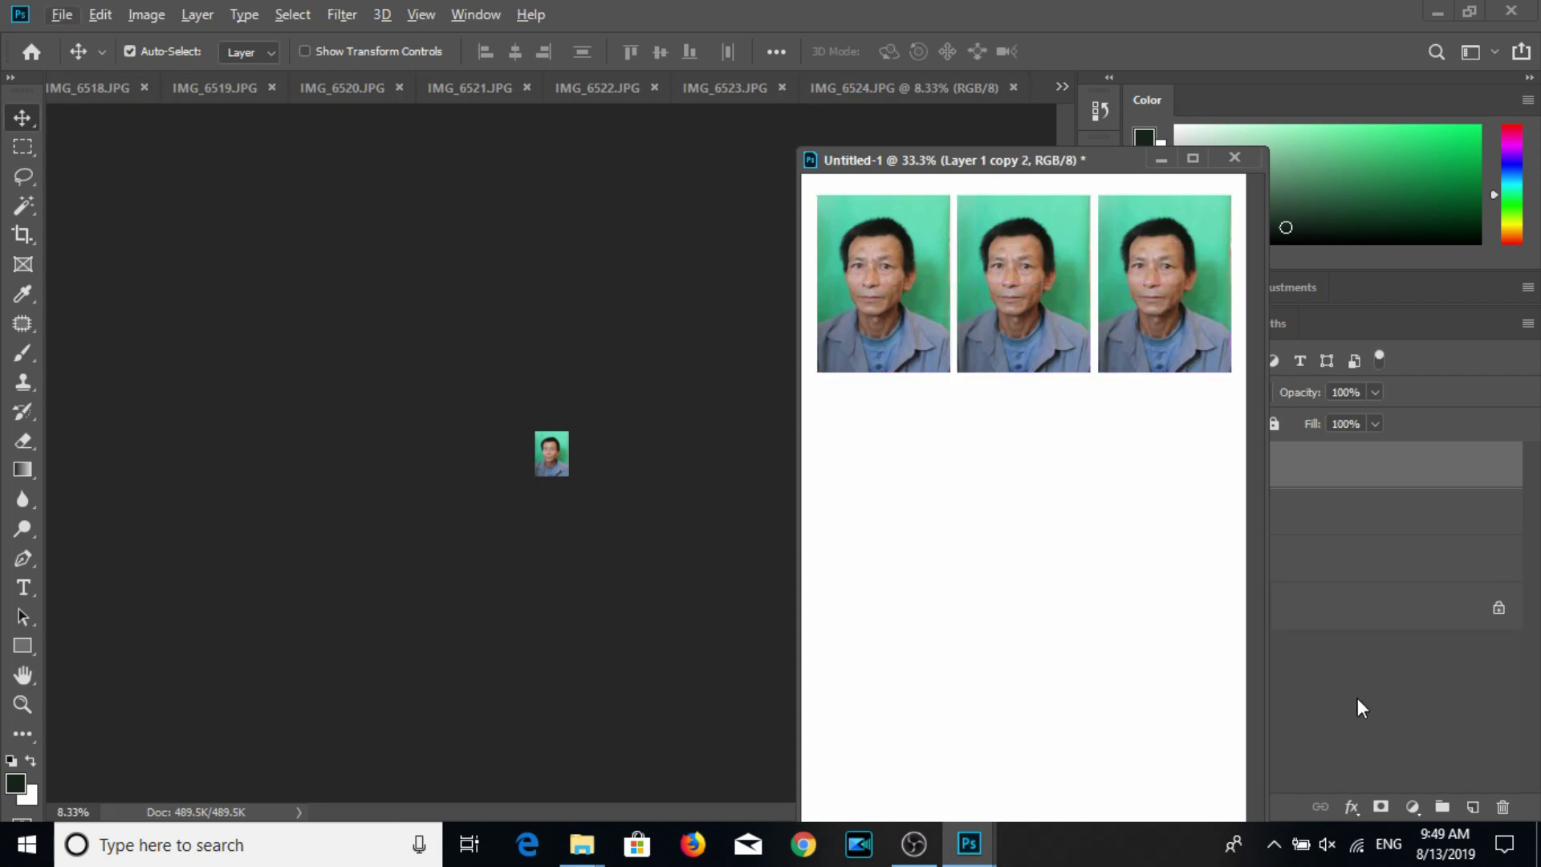
Duplicate the row of three portraits into a 3×3 grid, then bring up print settings.
shift+click(1352, 574)
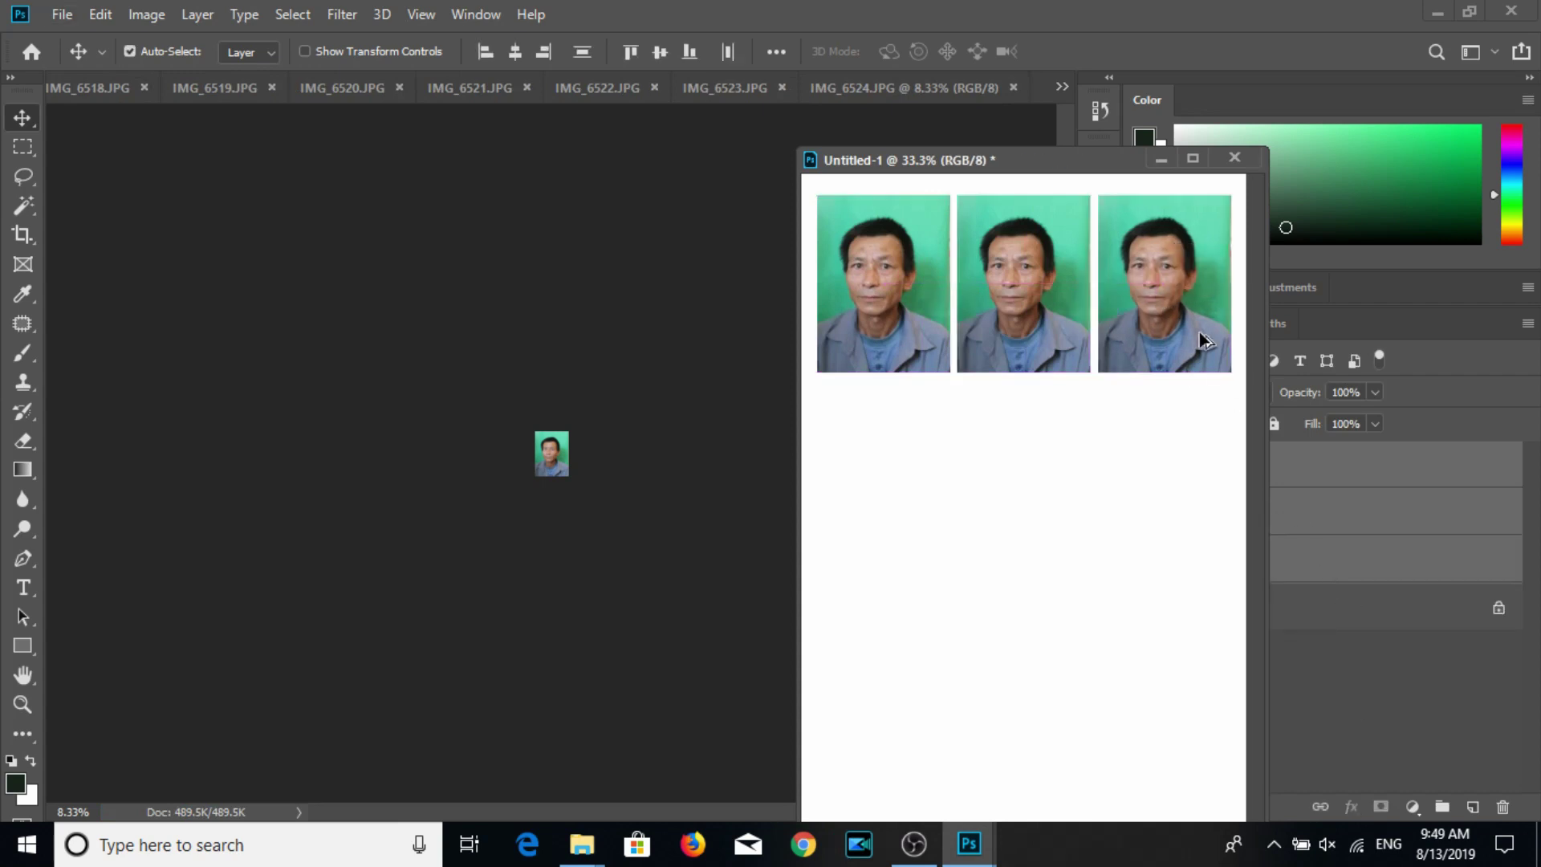
mouse_move(1201, 337)
mouse_down()
mouse_move(1178, 482)
mouse_move(1191, 508)
mouse_move(1140, 681)
mouse_up()
key(ctrl)
key(ctrl+p)
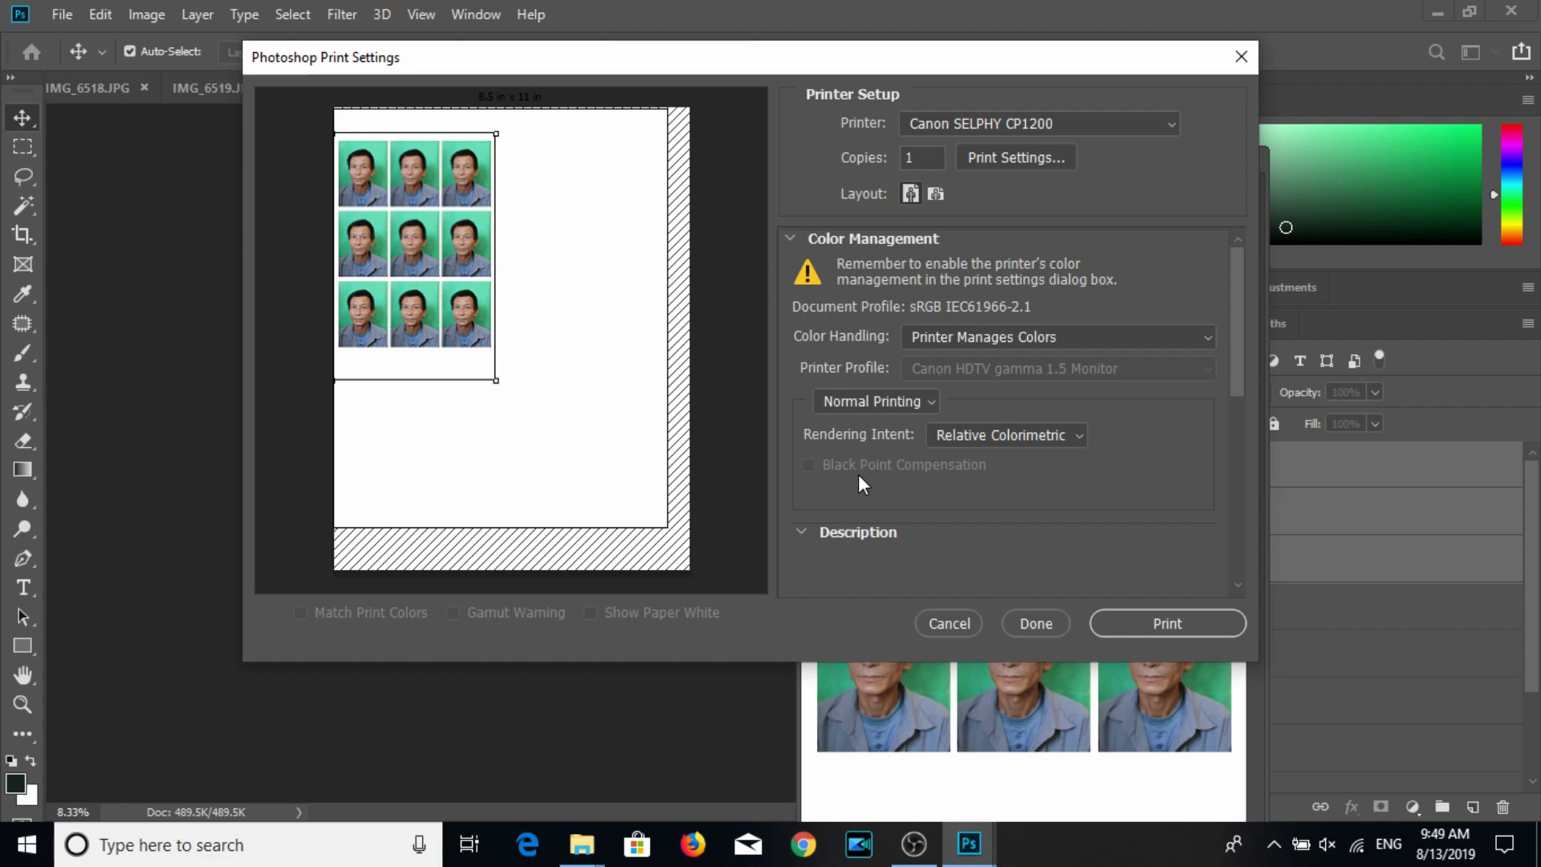
Print the nine-photo grid on 100×148 mm borderless paper, then return to the 100CANON folder.
click(1274, 844)
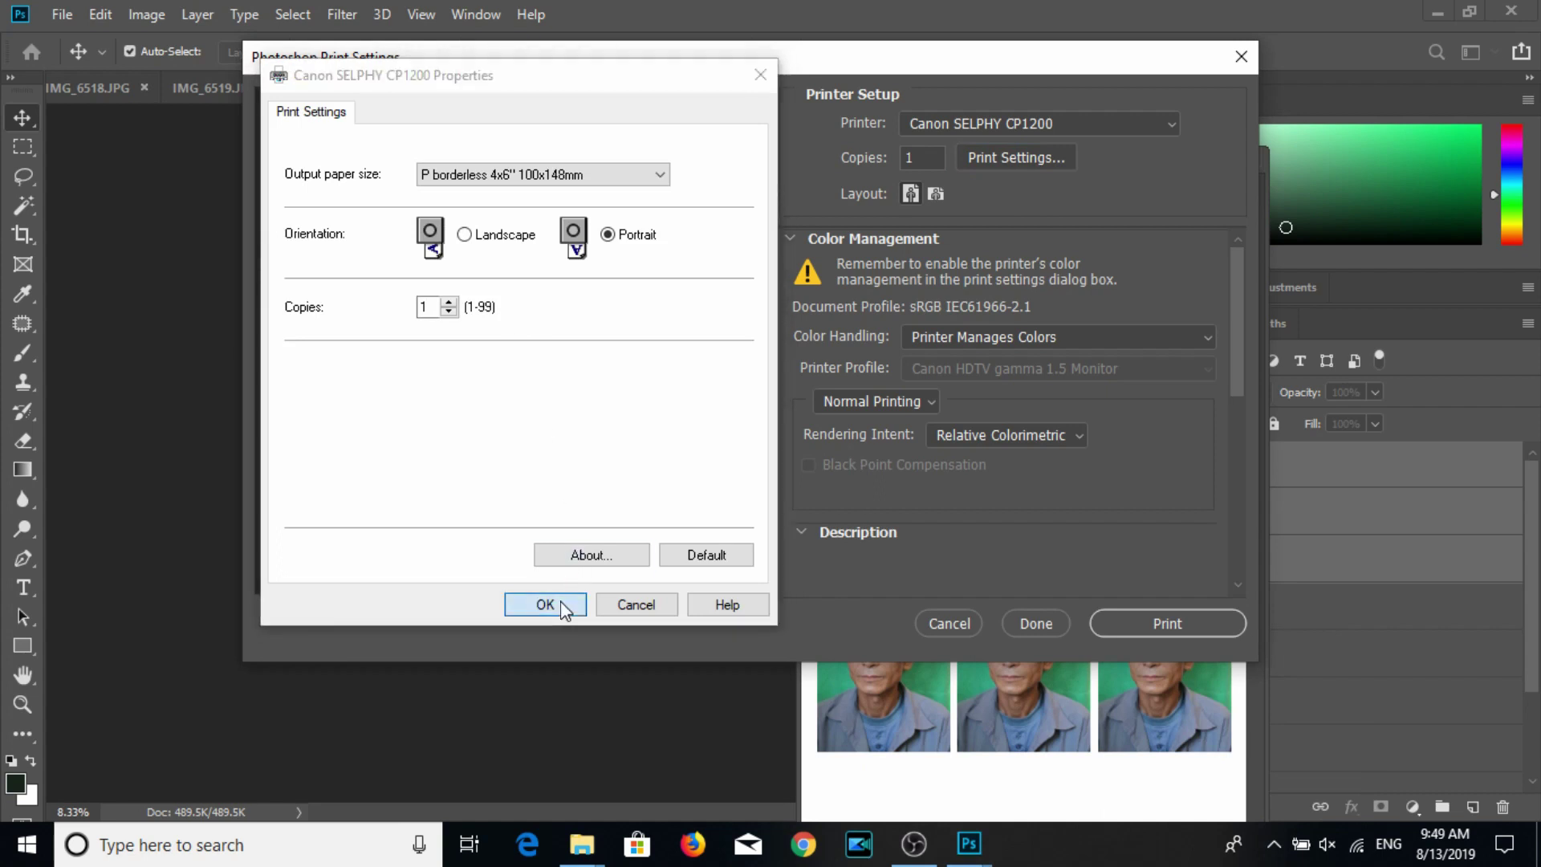
click(556, 603)
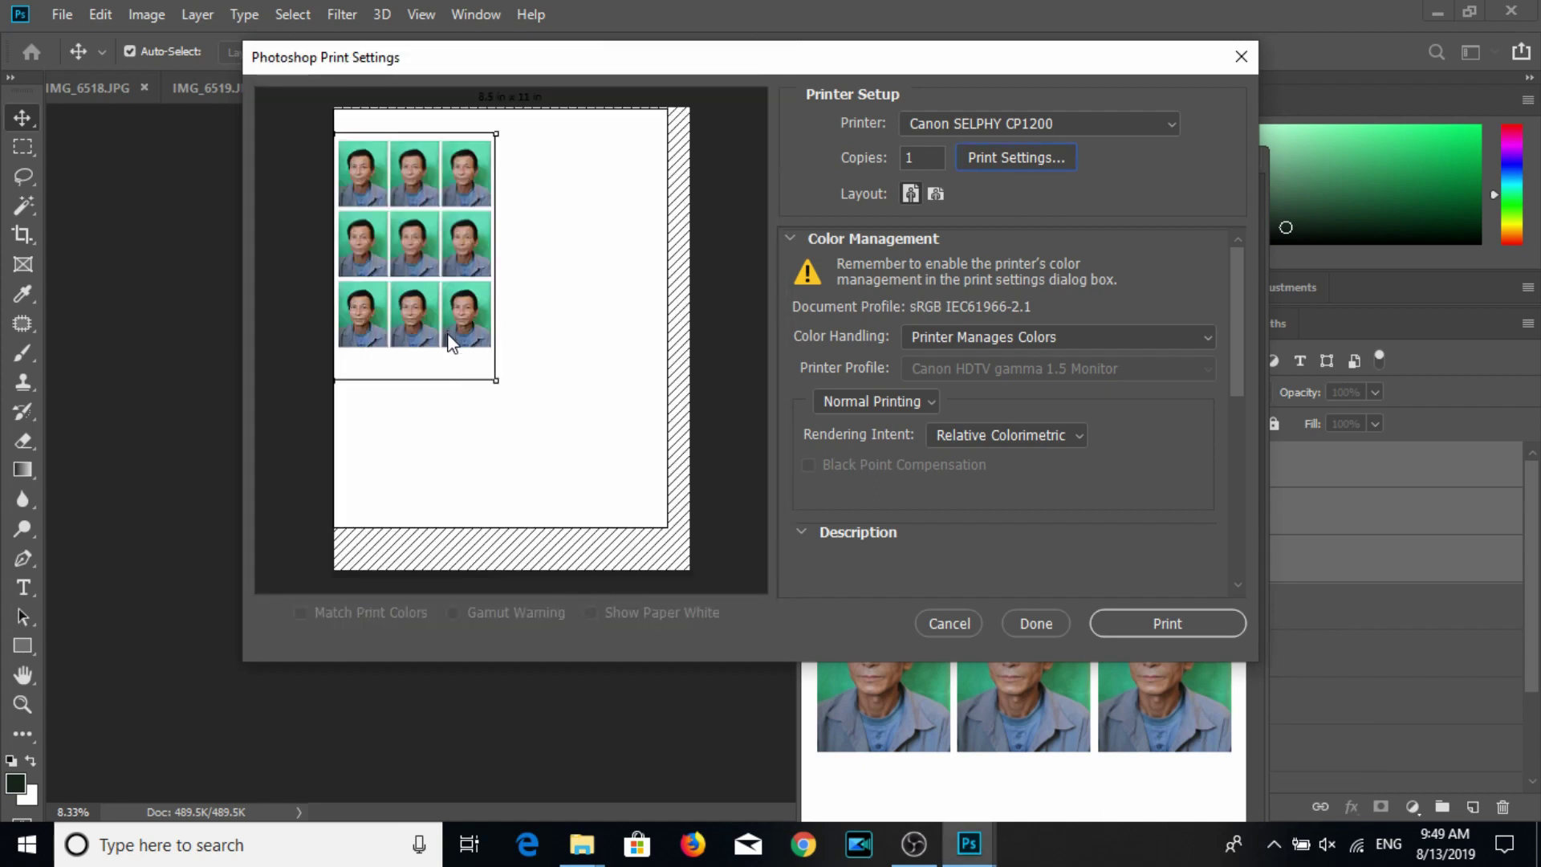
mouse_move(447, 332)
mouse_down()
mouse_move(466, 392)
mouse_move(492, 395)
mouse_up()
drag(491, 399, 485, 404)
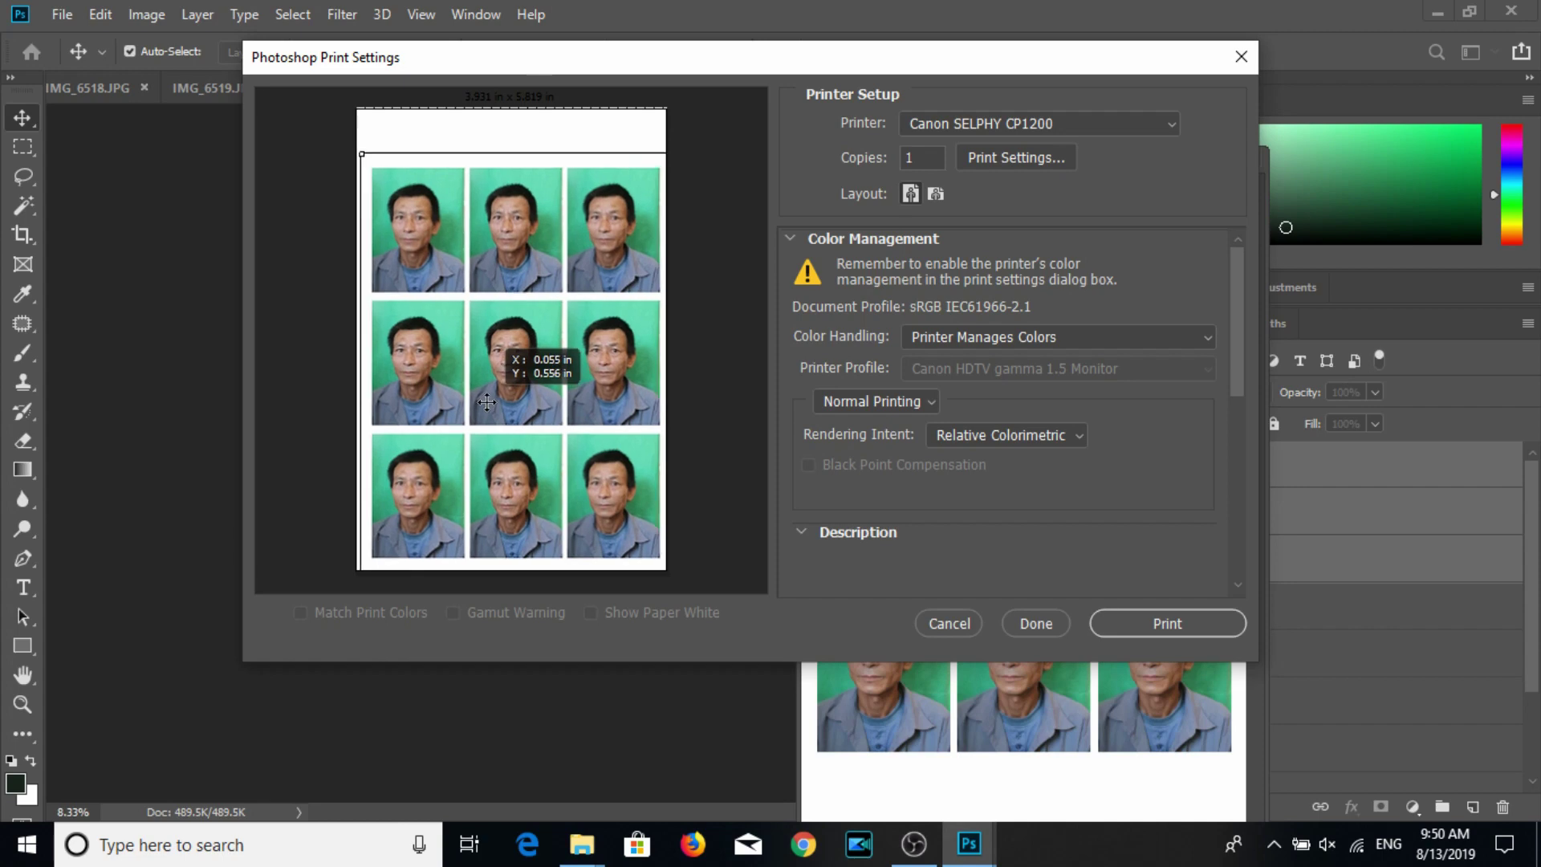
click(1146, 630)
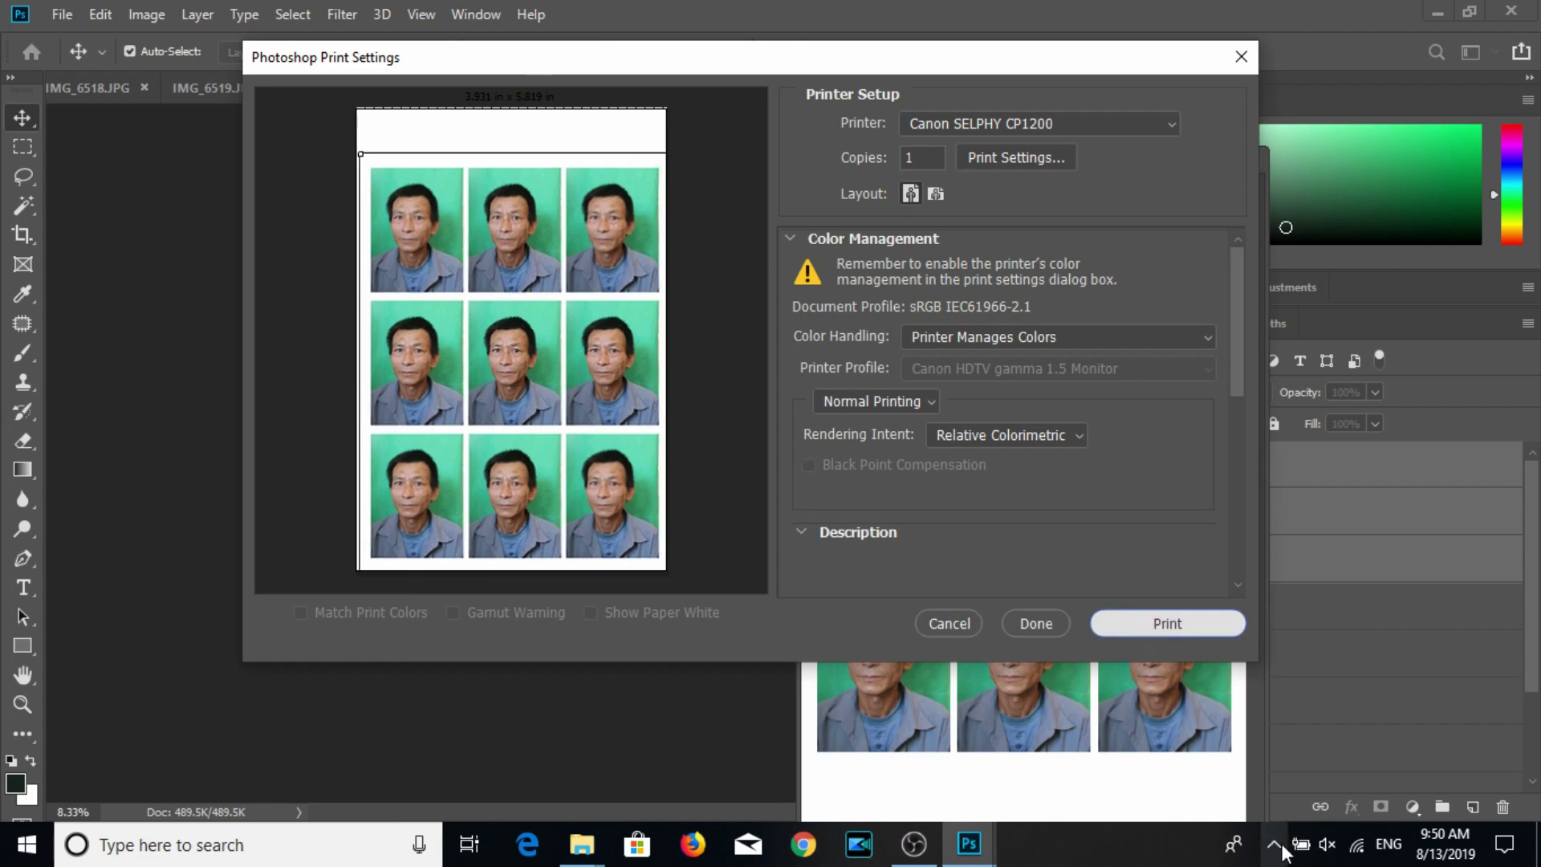
mouse_move(581, 844)
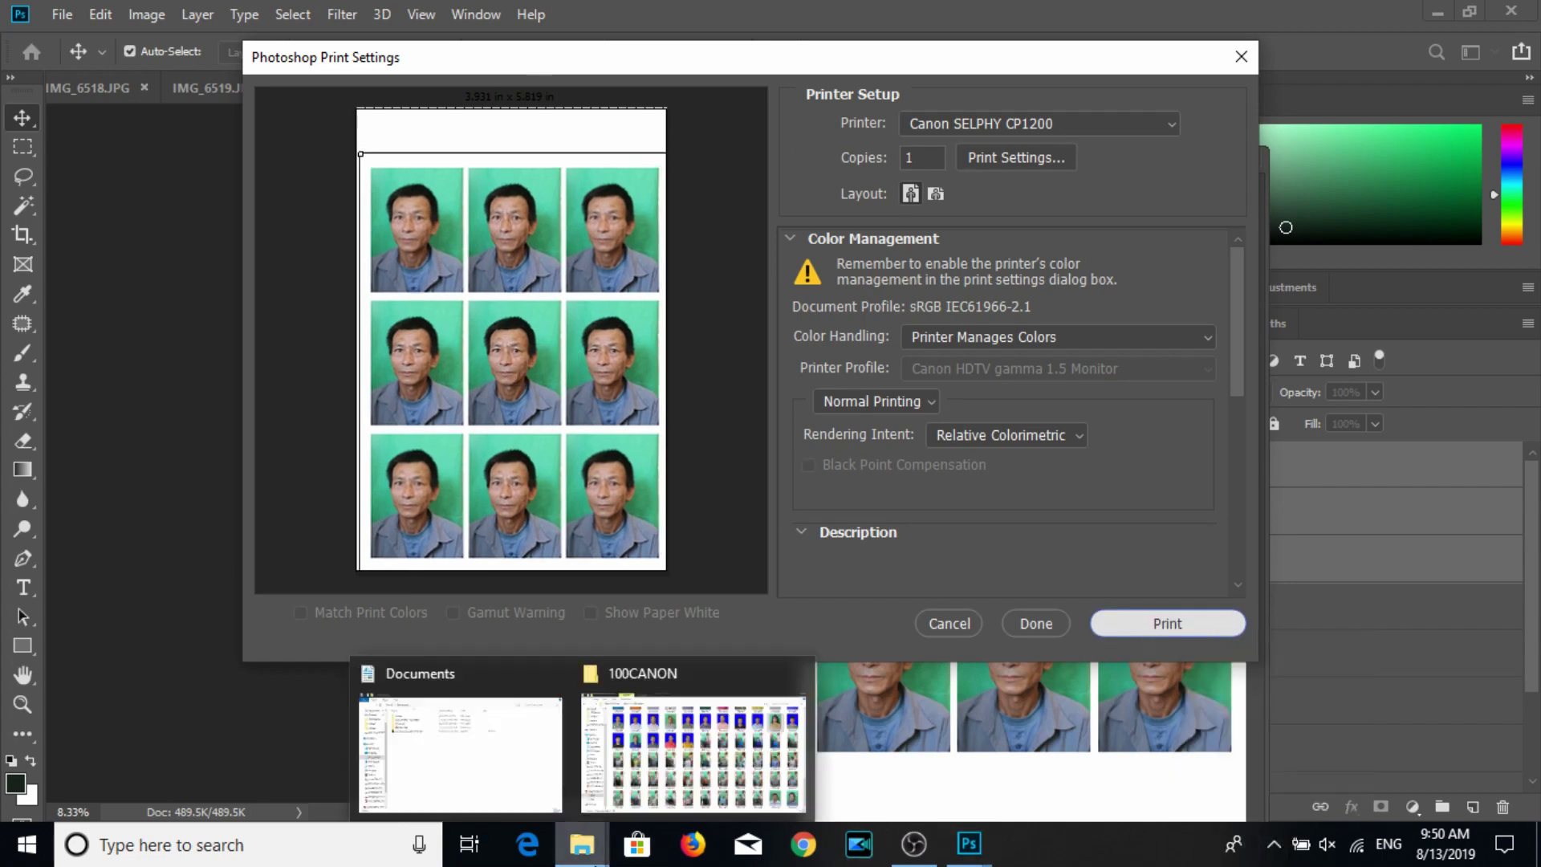
click(690, 747)
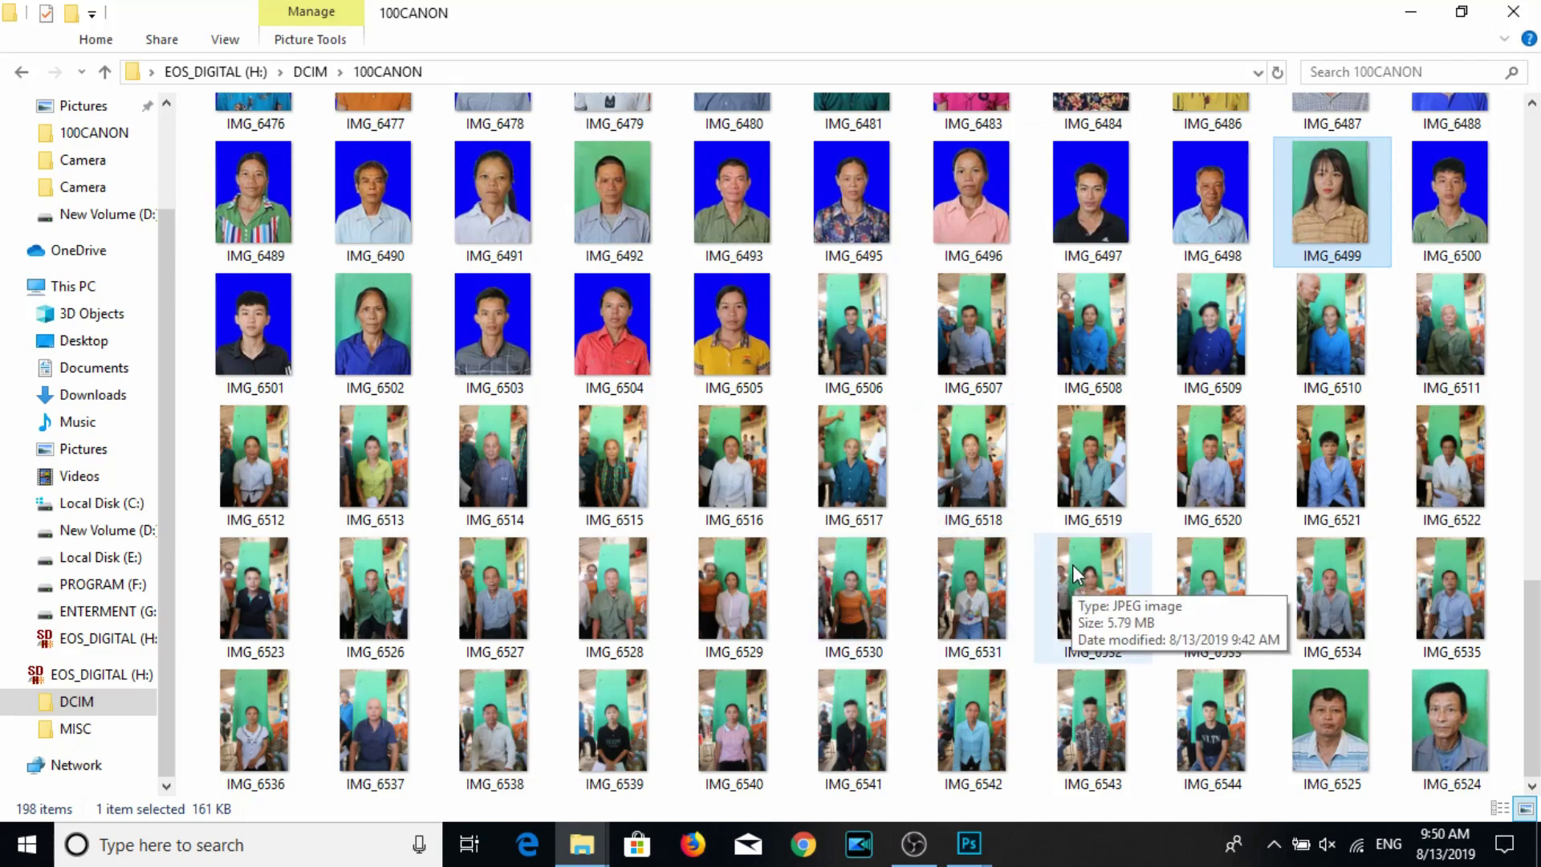
Browse the 100CANON thumbnails, move the Explorer window aside and return to IMG_6524 in Photoshop.
scroll(1087, 372, up, 3)
scroll(1087, 373, up, 5)
scroll(975, 286, down, 3)
scroll(902, 161, down, 5)
double_click(870, 28)
drag(881, 31, 1164, 228)
click(1008, 33)
click(554, 457)
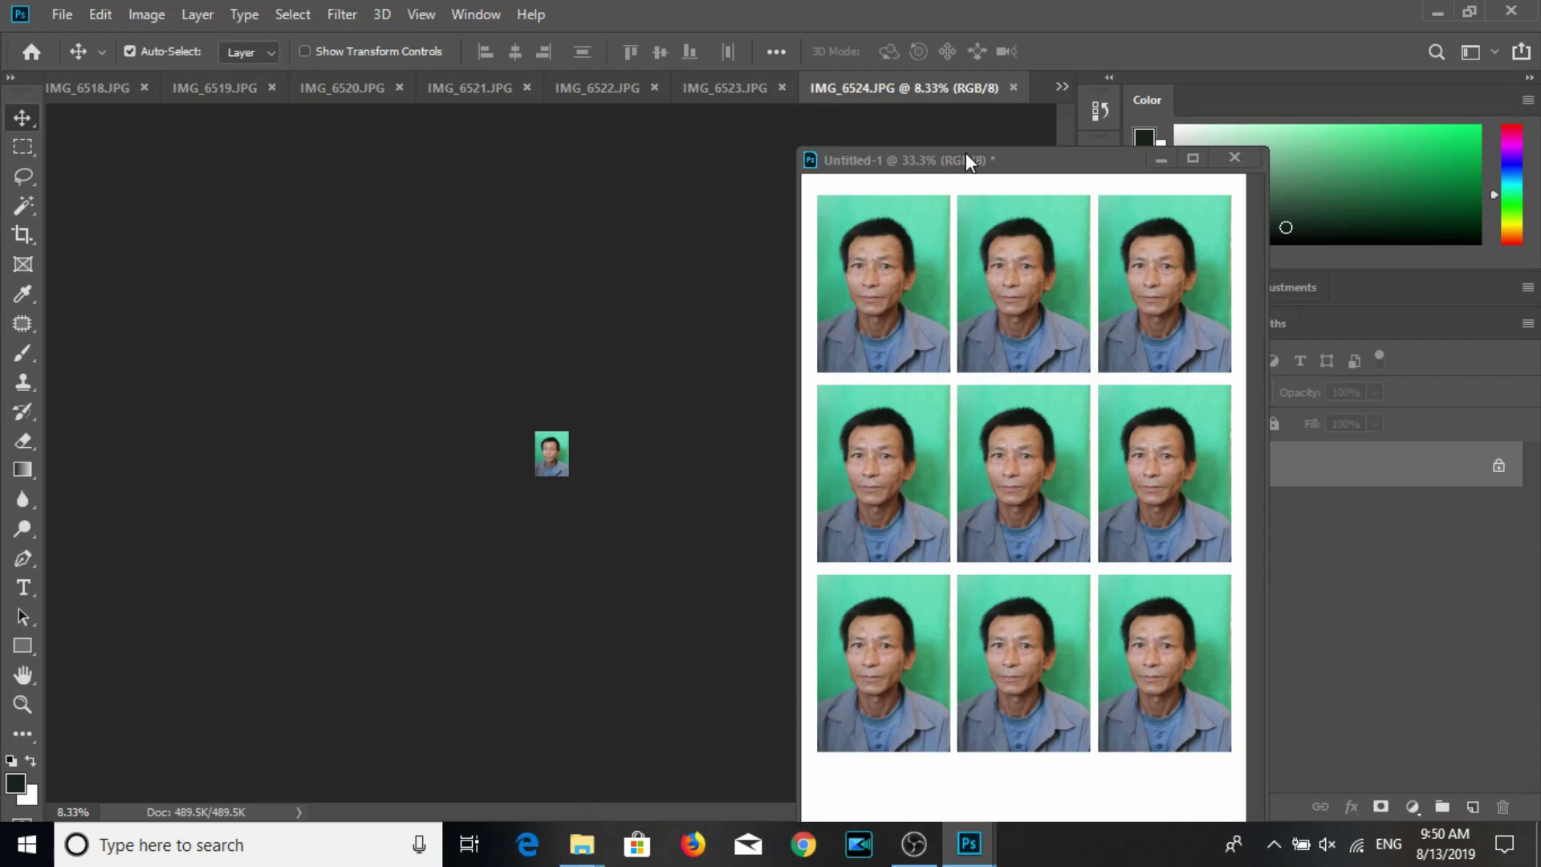
Delete all photo layers from the sheet and close IMG_6524.
drag(963, 157, 809, 148)
scroll(1244, 611, down, 5)
click(1252, 474)
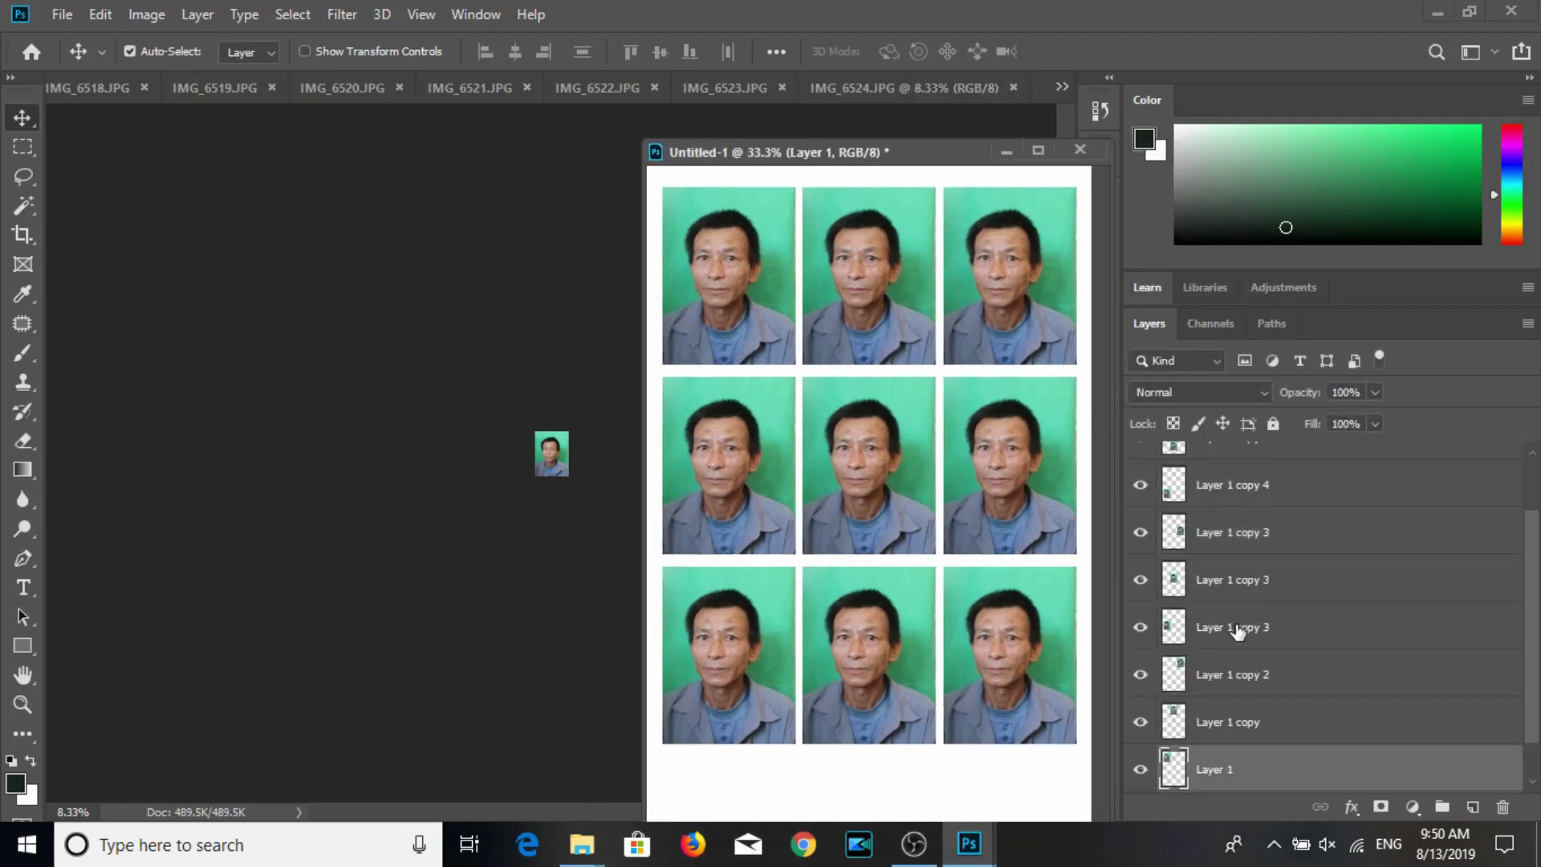
scroll(1238, 631, up, 5)
shift+click(1251, 486)
key(Delete)
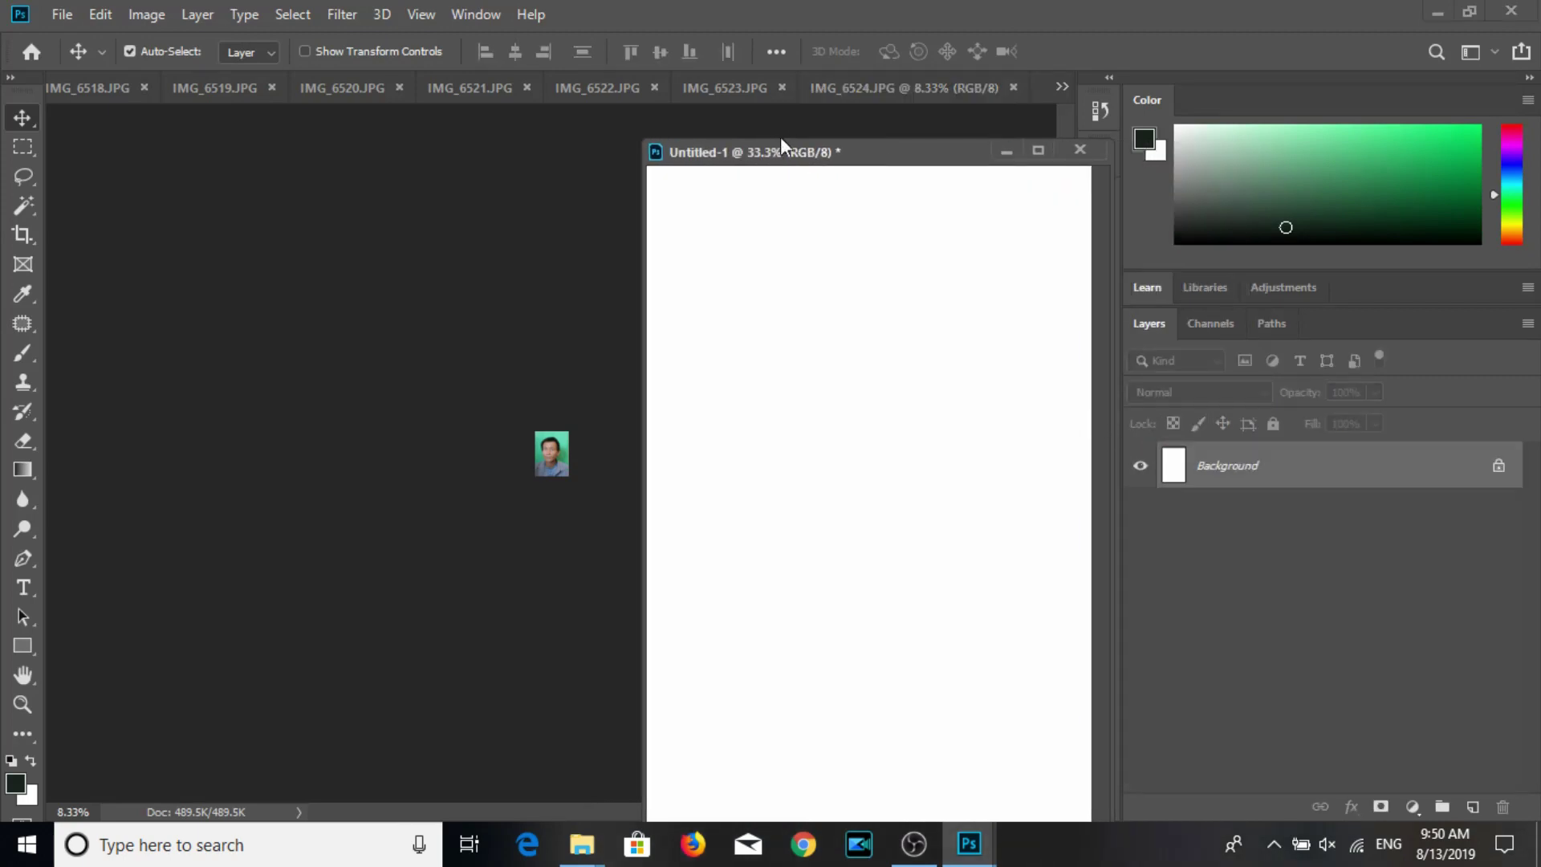
drag(780, 149, 1212, 259)
click(1010, 95)
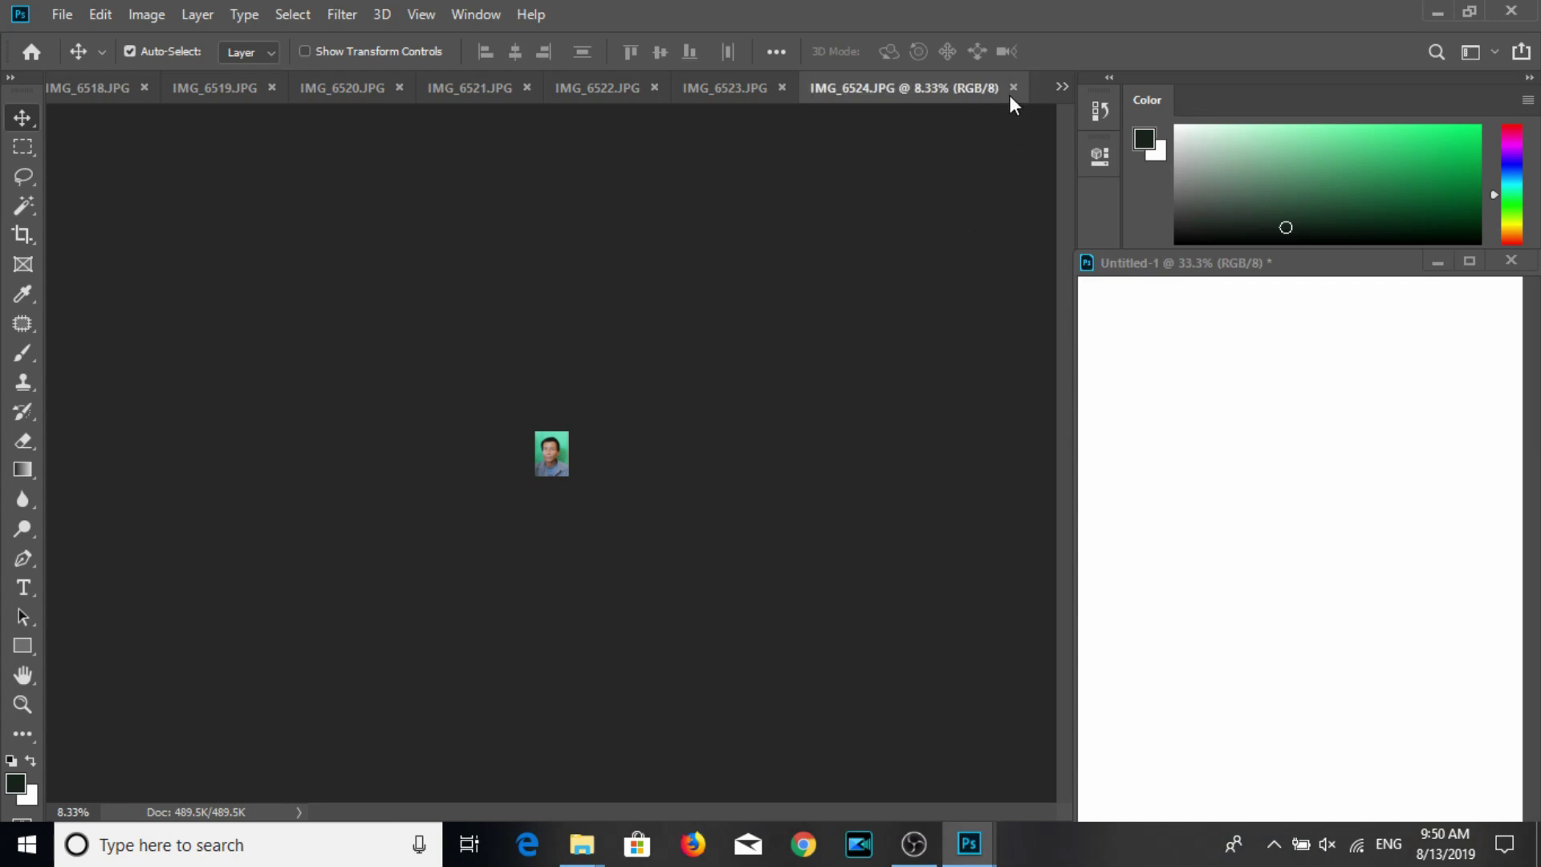
key(ctrl+w)
Crop IMG_6523 to a 3:4 head-and-shoulders frame.
key(c)
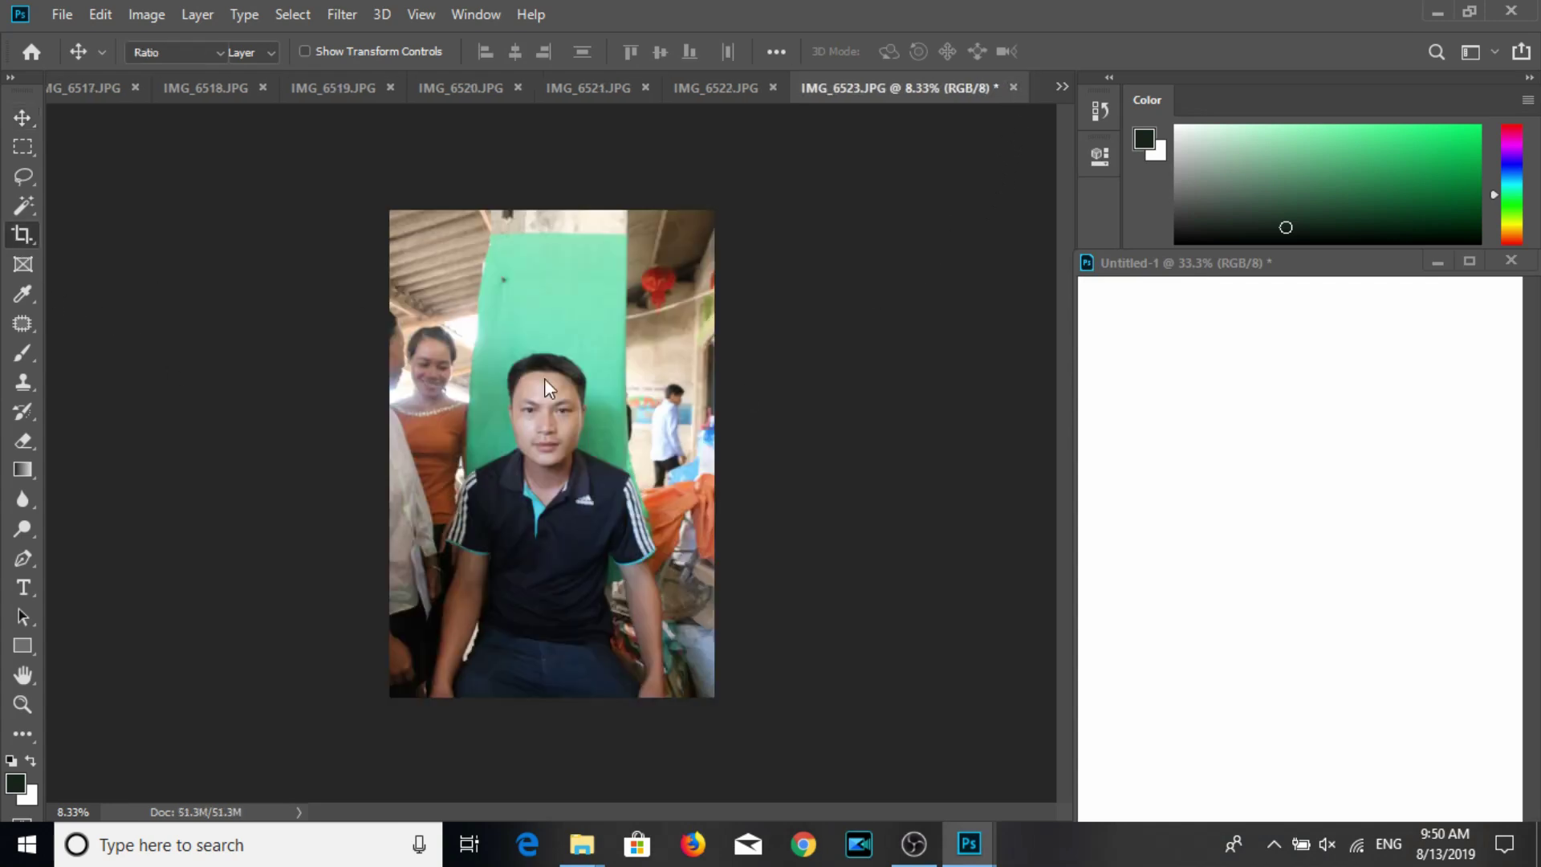
drag(631, 557, 622, 554)
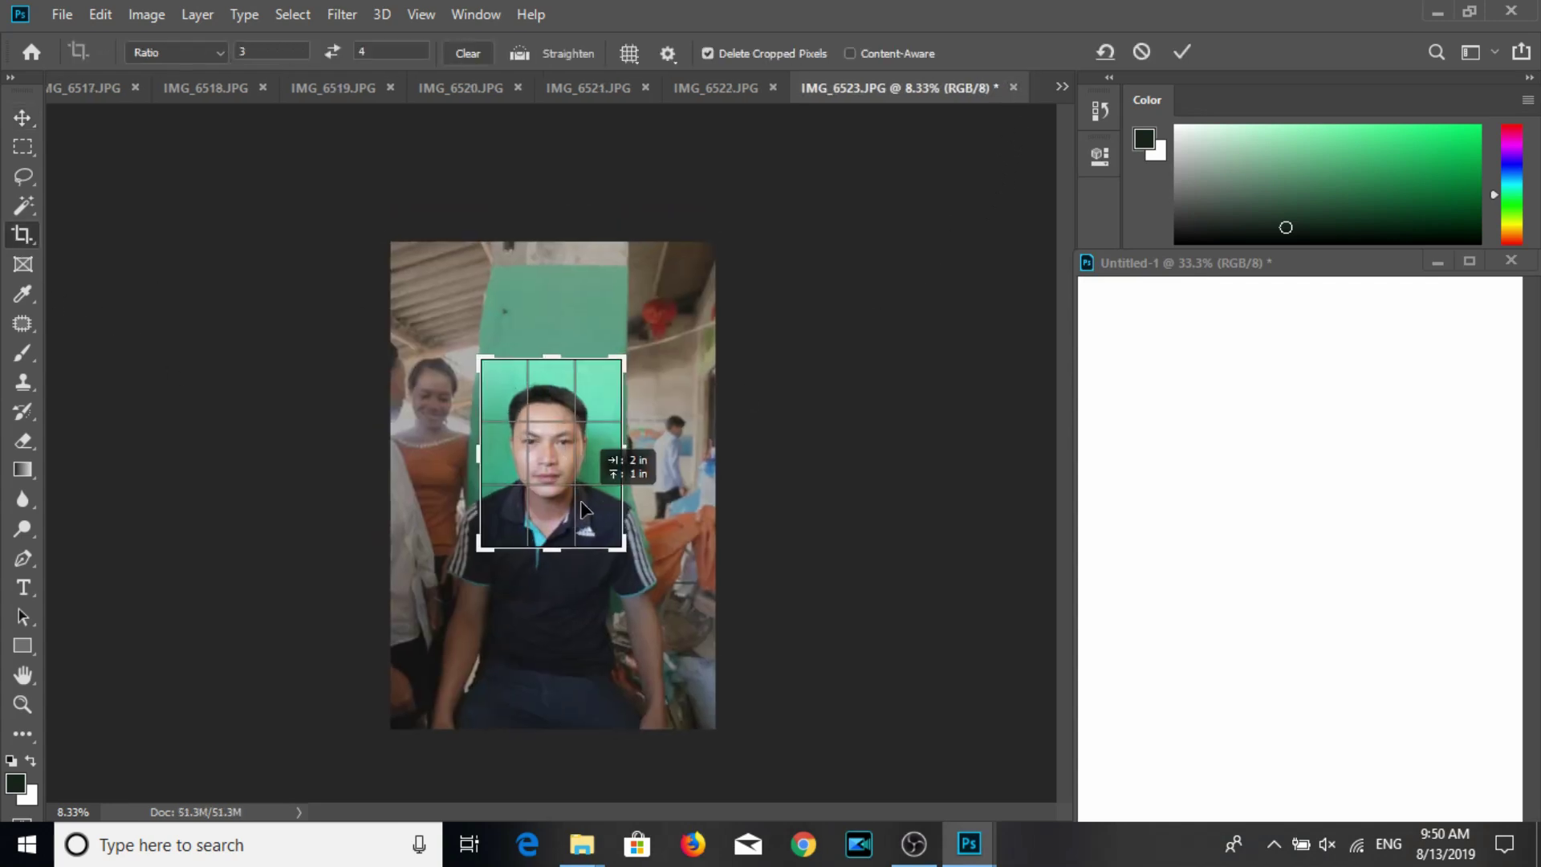
key(Return)
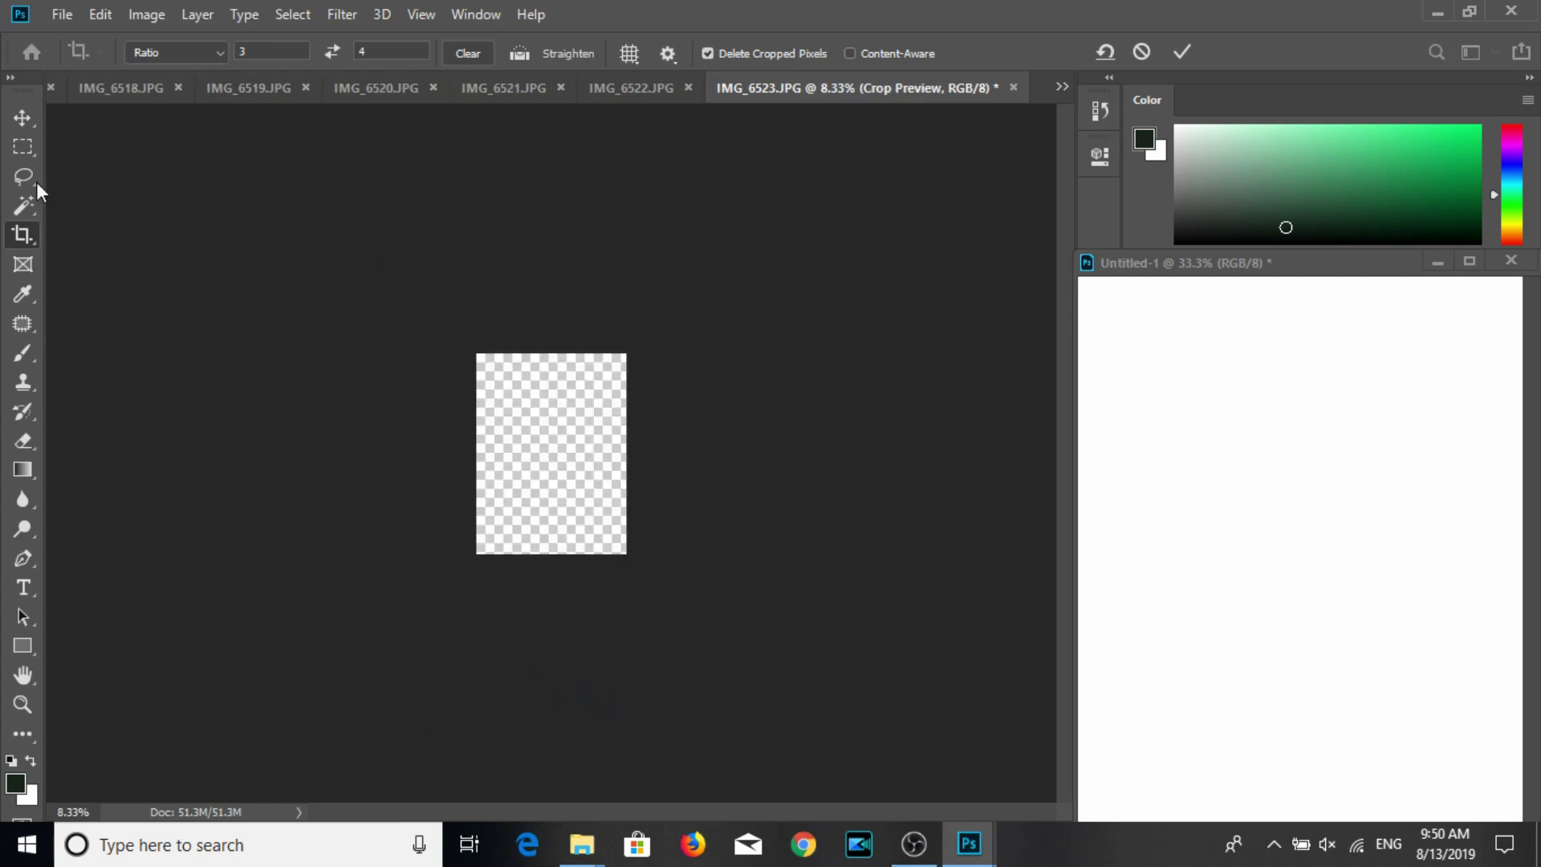
click(22, 124)
Resize IMG_6523 to 3 × 4 cm at 300 ppi.
click(161, 24)
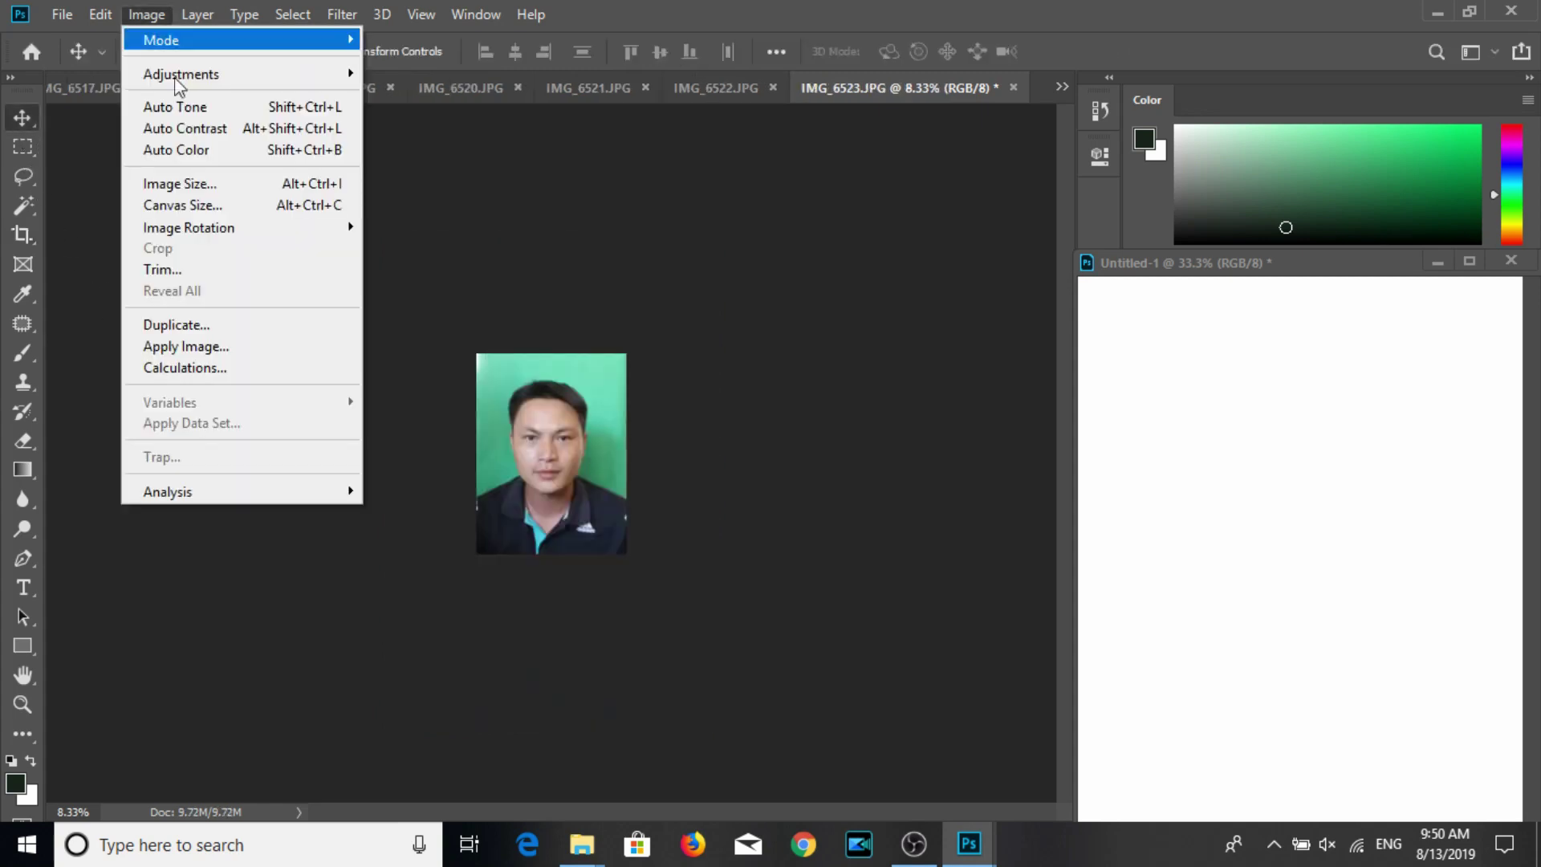
click(188, 184)
text(3)
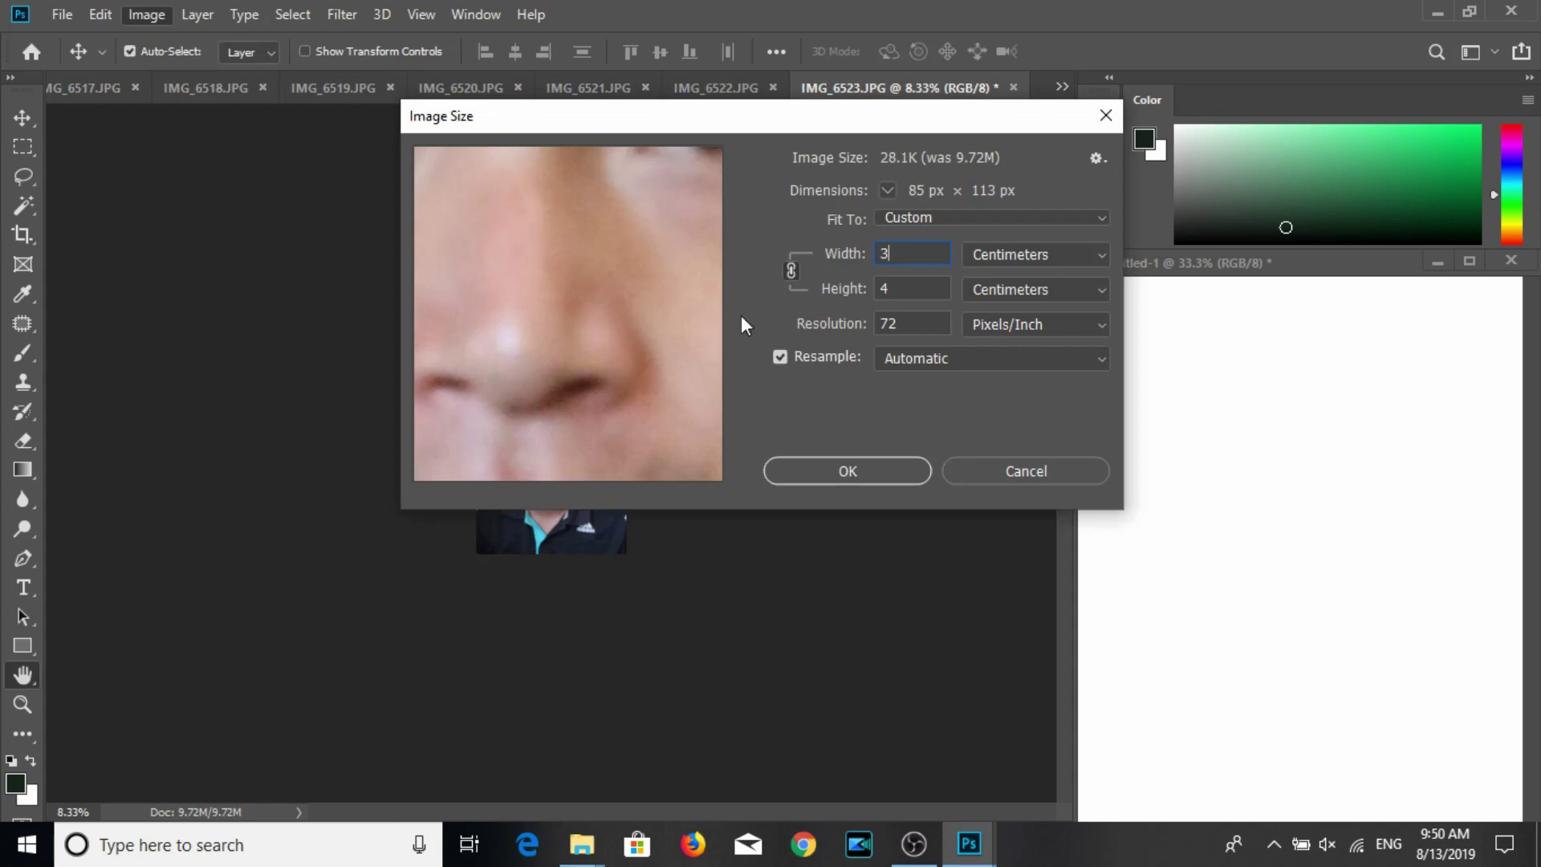
text(300)
key(Return)
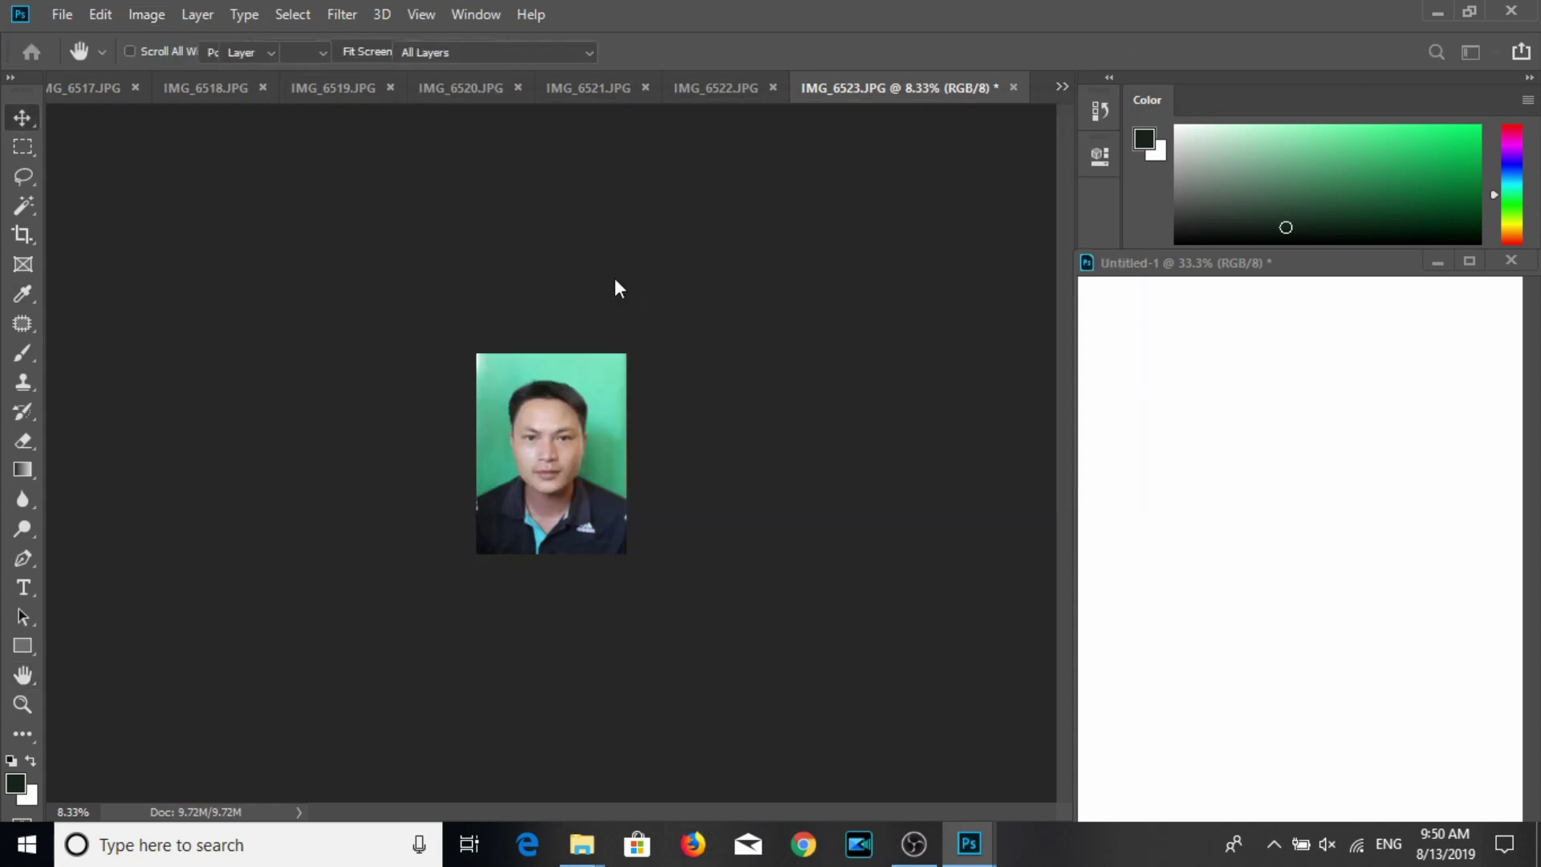
Save IMG_6523 and tile its copies into a 3×3 grid on Untitled-1, then bring up print settings.
key(Return)
mouse_move(566, 463)
mouse_down()
mouse_move(1172, 450)
mouse_move(1310, 411)
mouse_up()
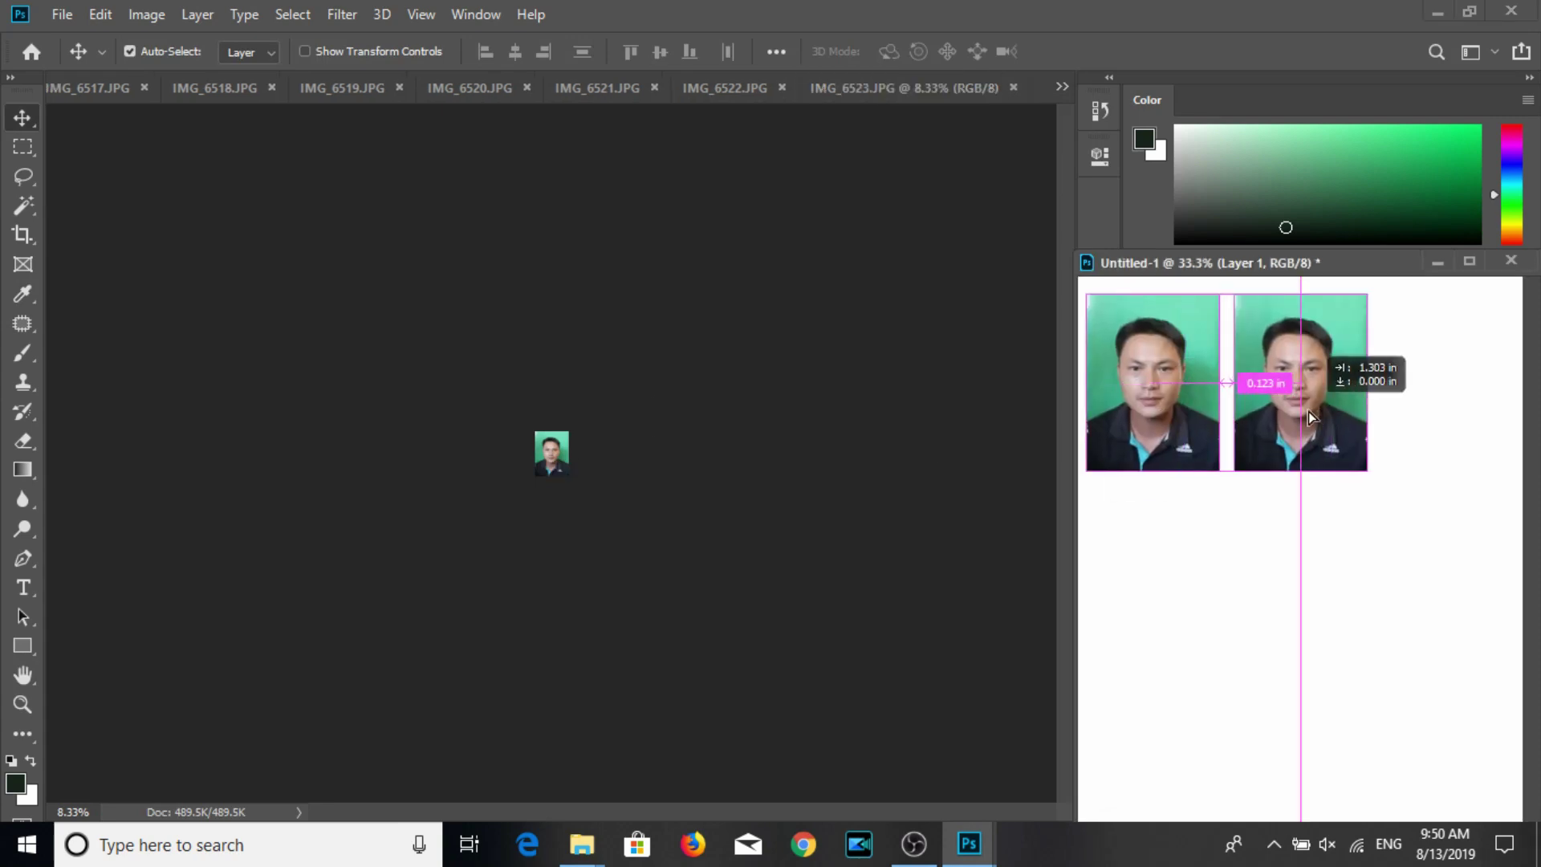
drag(1300, 263, 830, 154)
mouse_move(858, 305)
mouse_down()
mouse_move(972, 289)
mouse_move(980, 619)
mouse_move(994, 640)
mouse_move(1005, 622)
mouse_up()
shift+click(1277, 560)
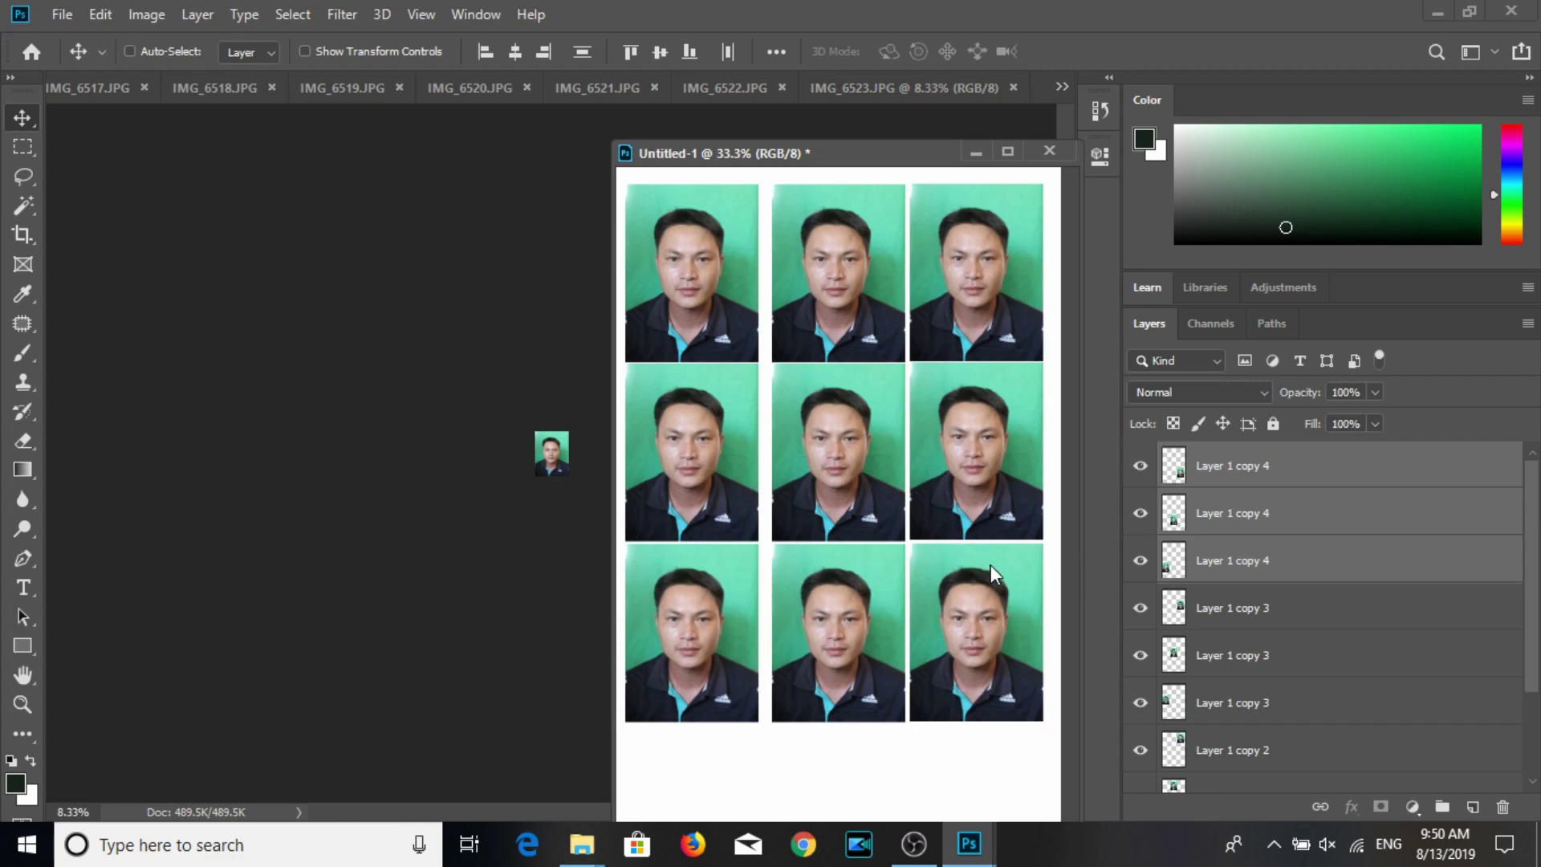
key(ctrl+p)
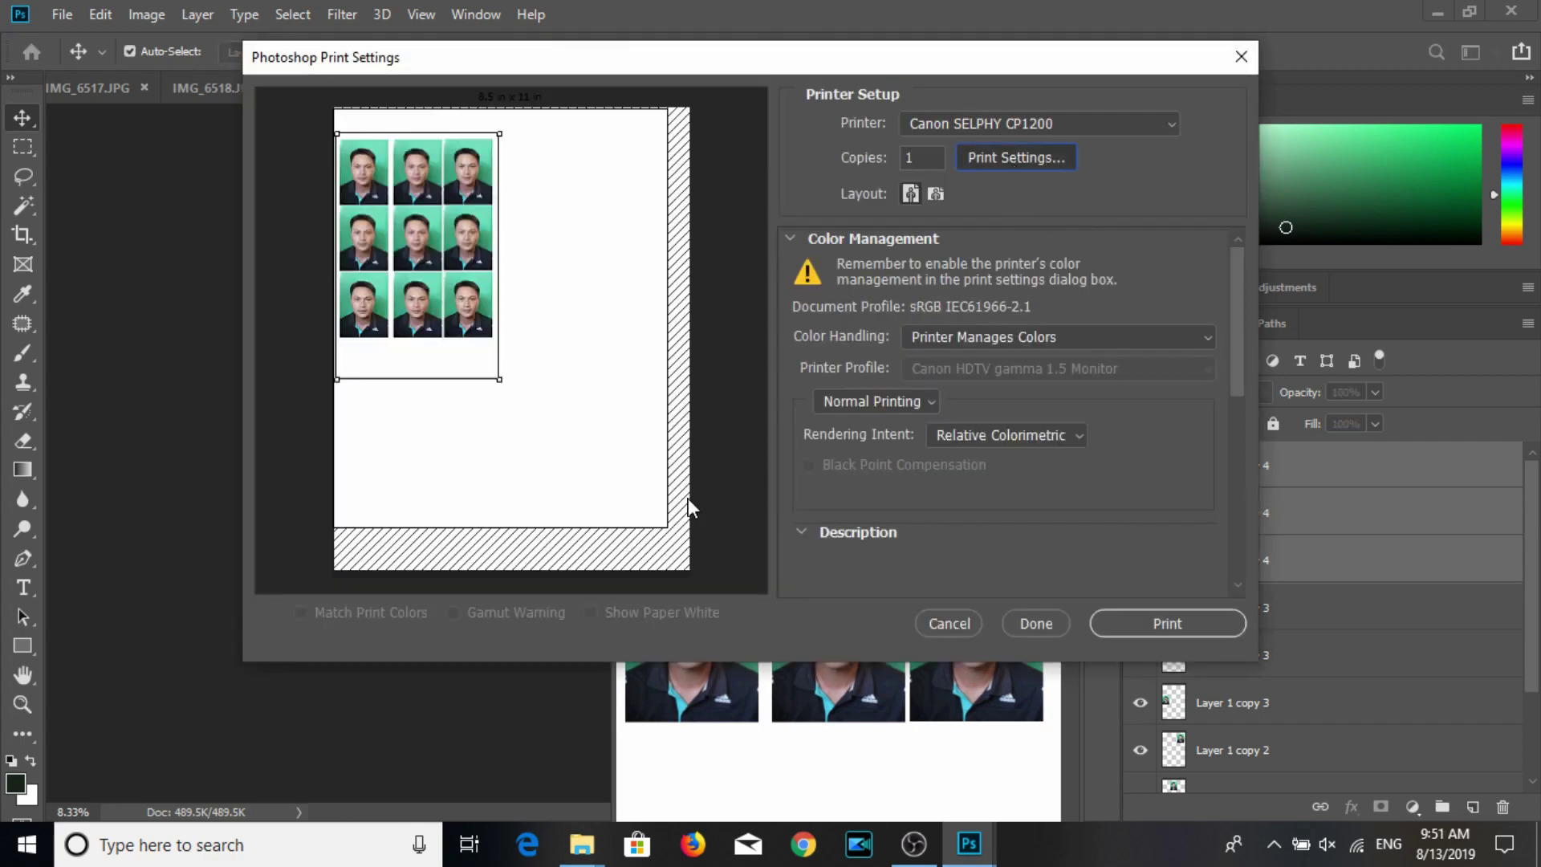
Confirm the borderless paper settings and print the IMG_6523 sheet on the SELPHY CP1200.
click(557, 608)
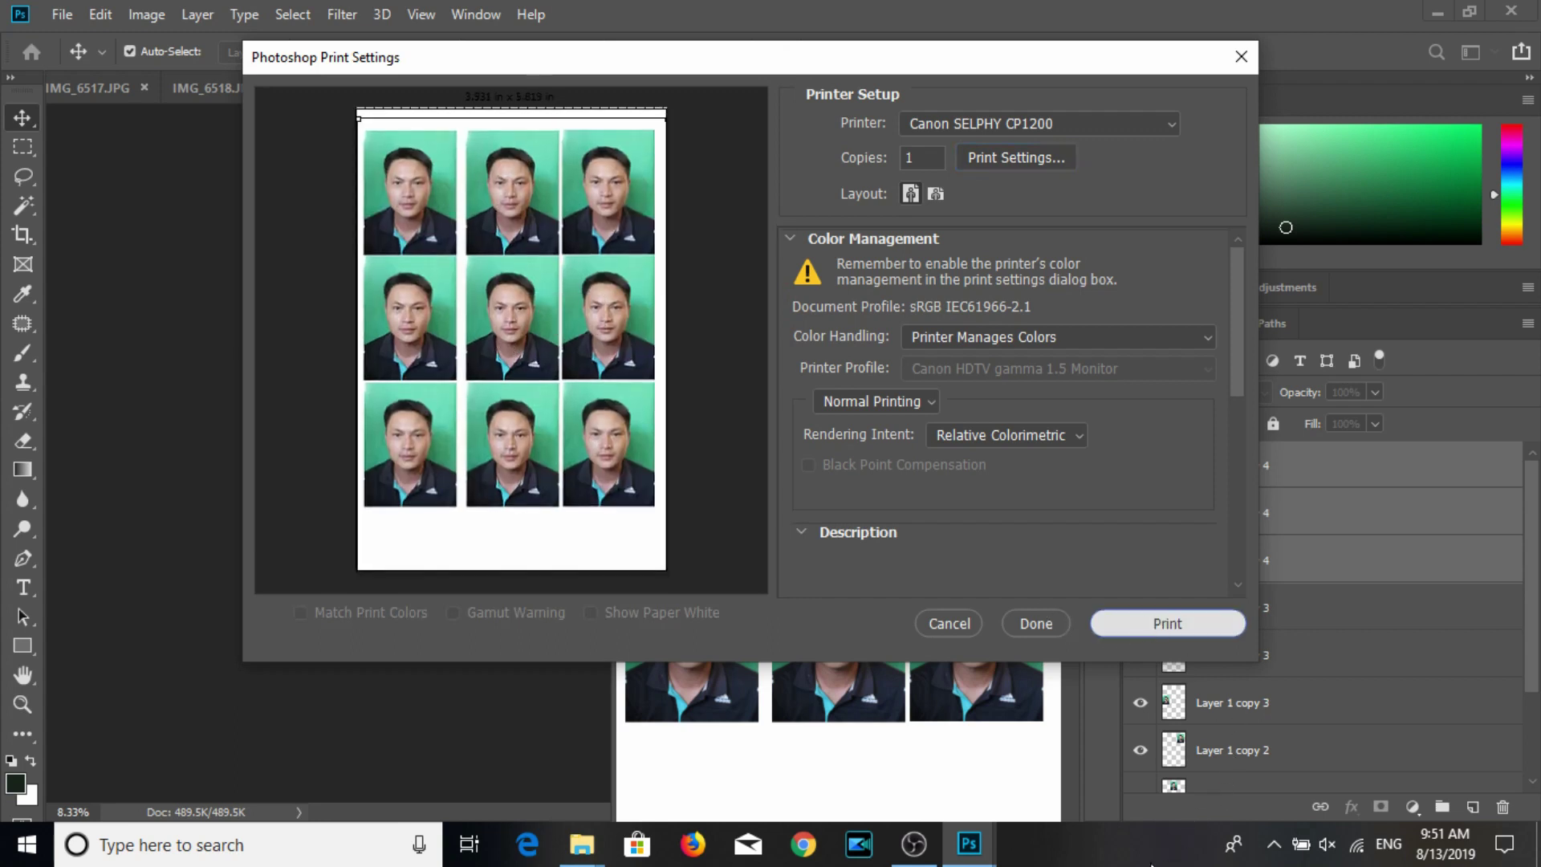
click(1172, 630)
click(1282, 859)
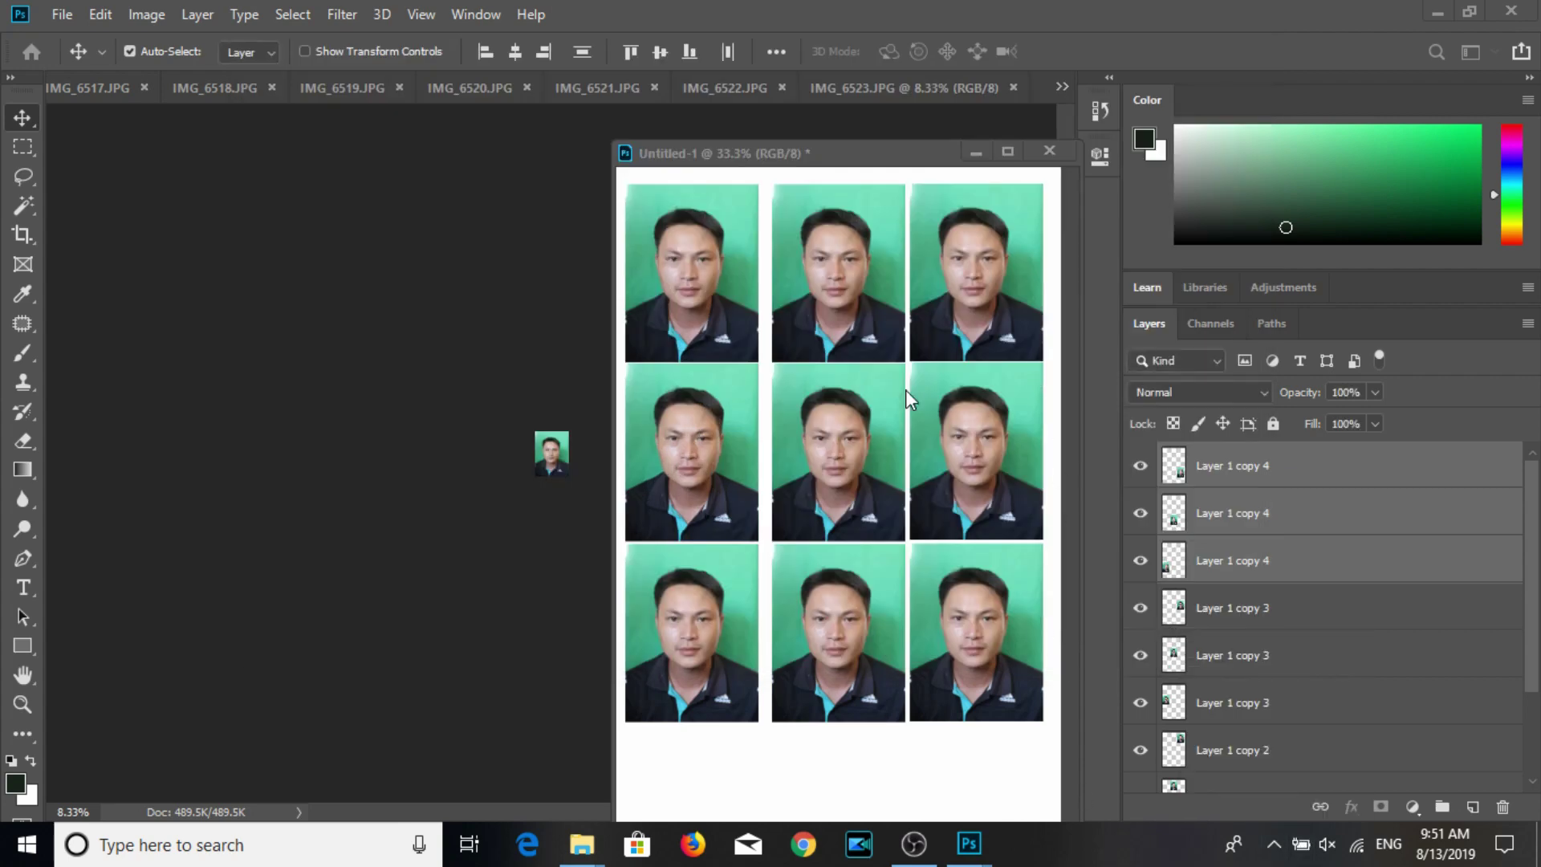
Delete all the previous portrait layers from the Untitled-1 sheet.
click(790, 160)
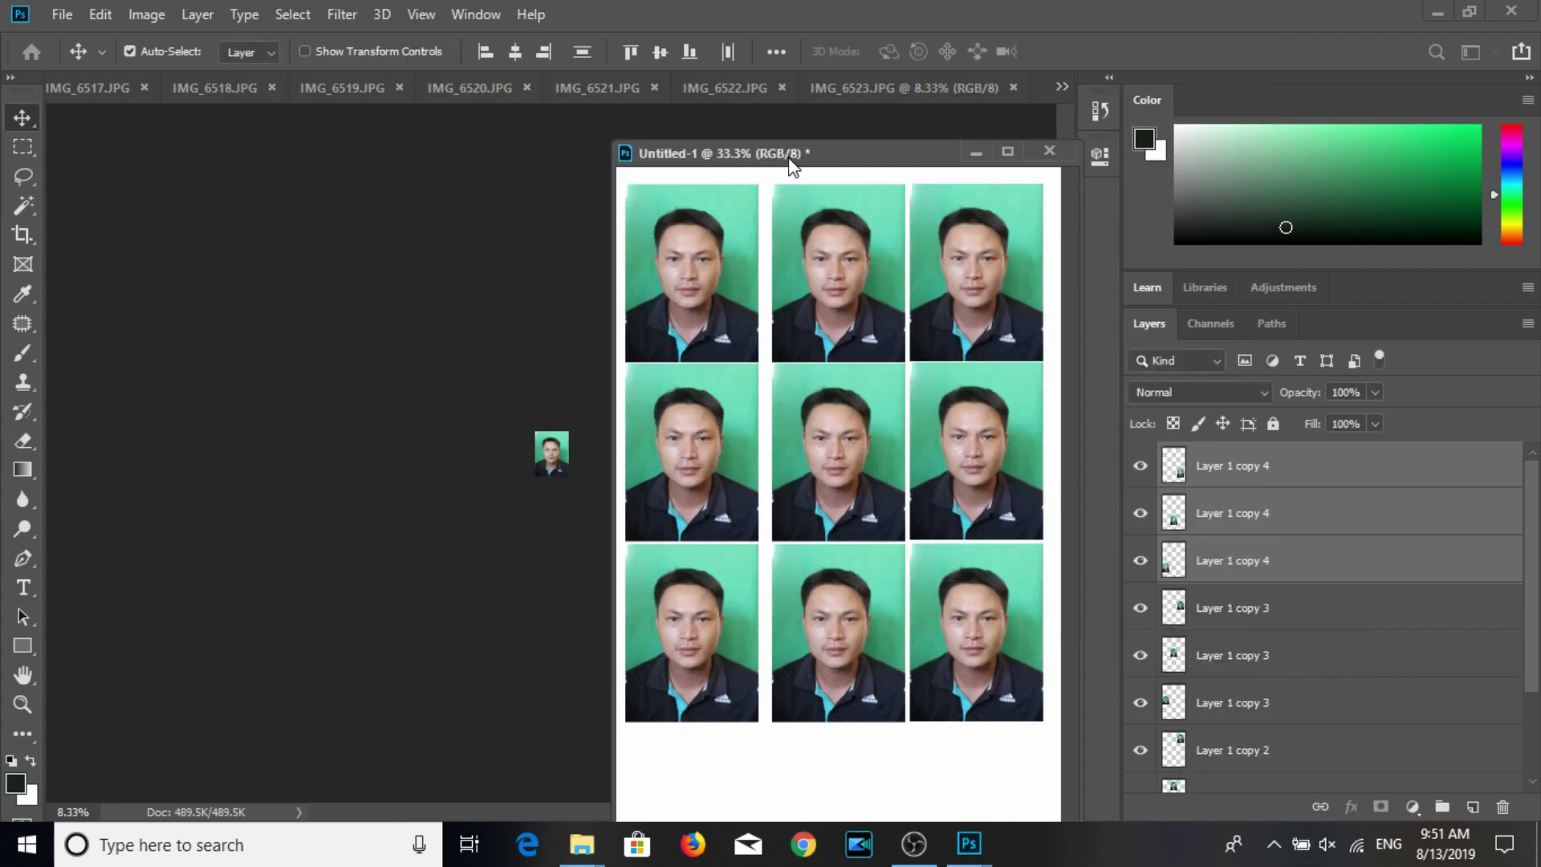
drag(807, 161, 842, 164)
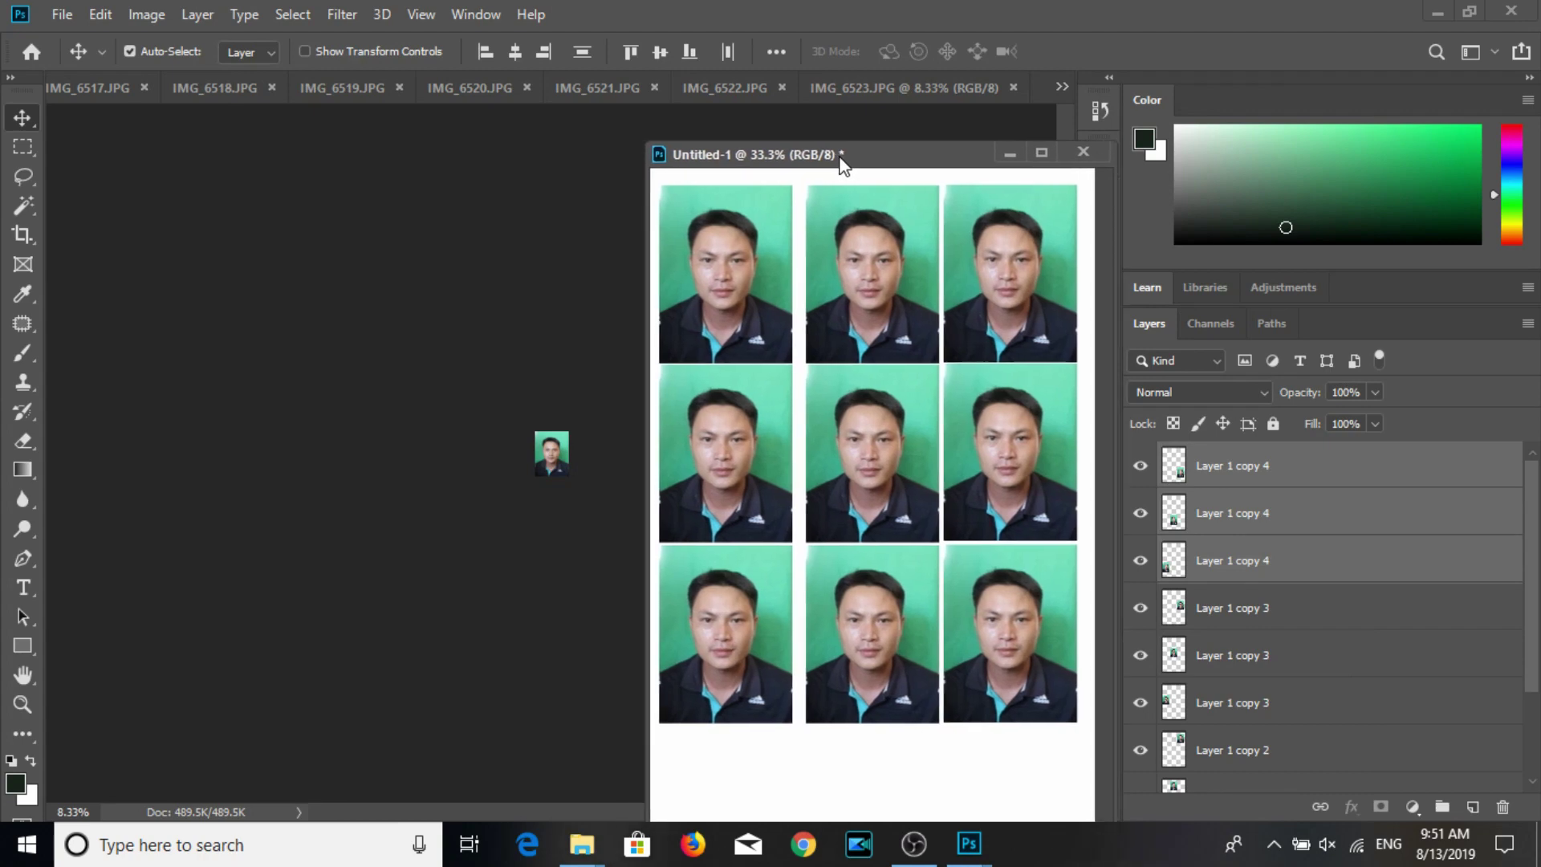
click(1228, 475)
scroll(1240, 578, down, 3)
shift+click(1254, 723)
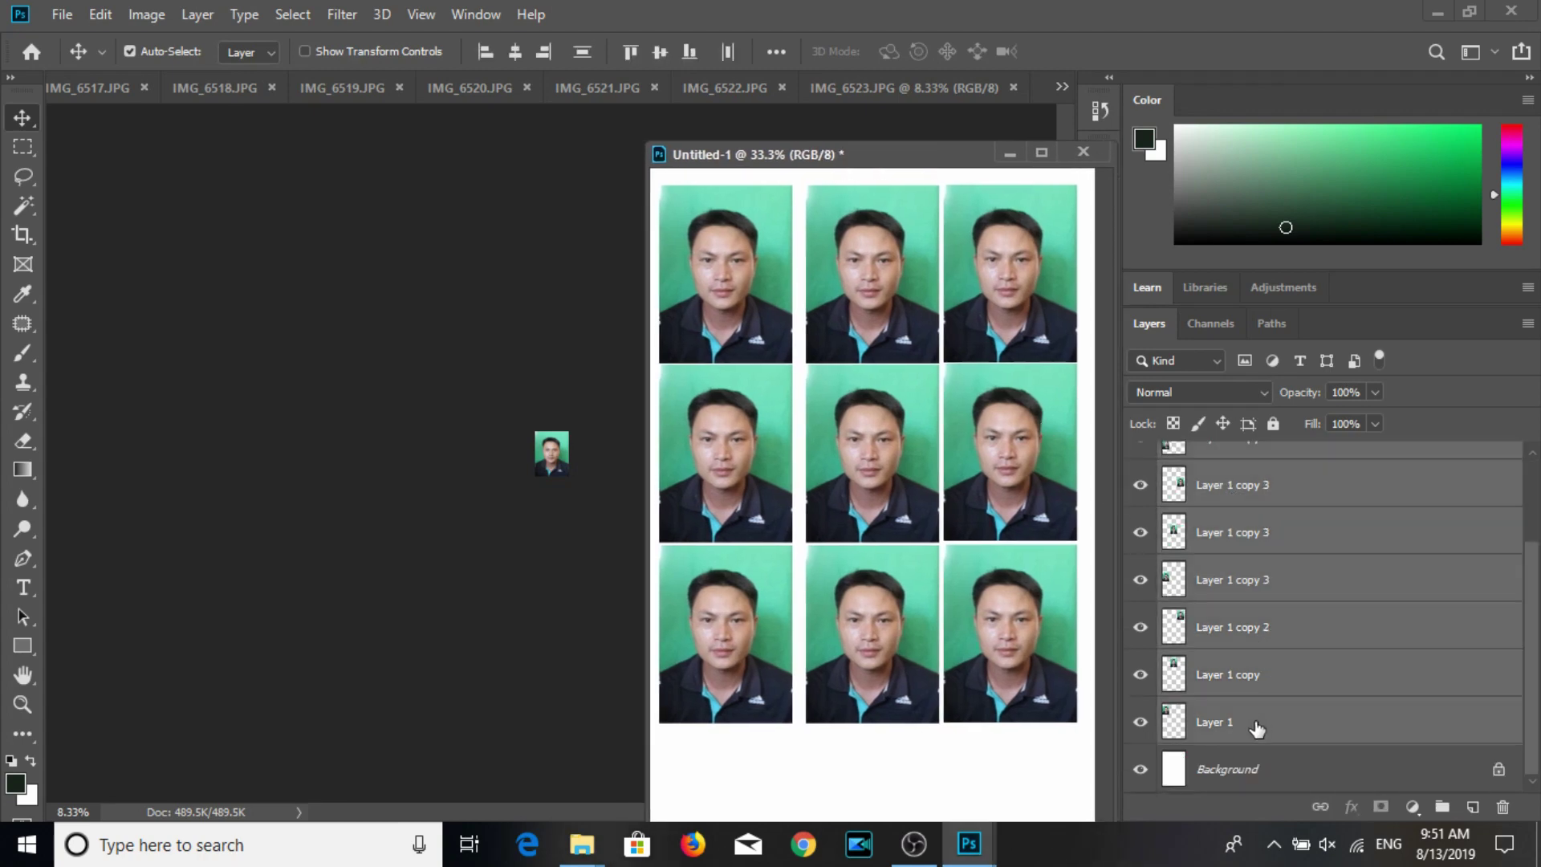
key(Delete)
Close the floating colour panel, move the sheet aside and close IMG_6523.
mouse_move(1429, 98)
mouse_down()
mouse_move(1427, 215)
mouse_move(1356, 188)
mouse_up()
click(1261, 175)
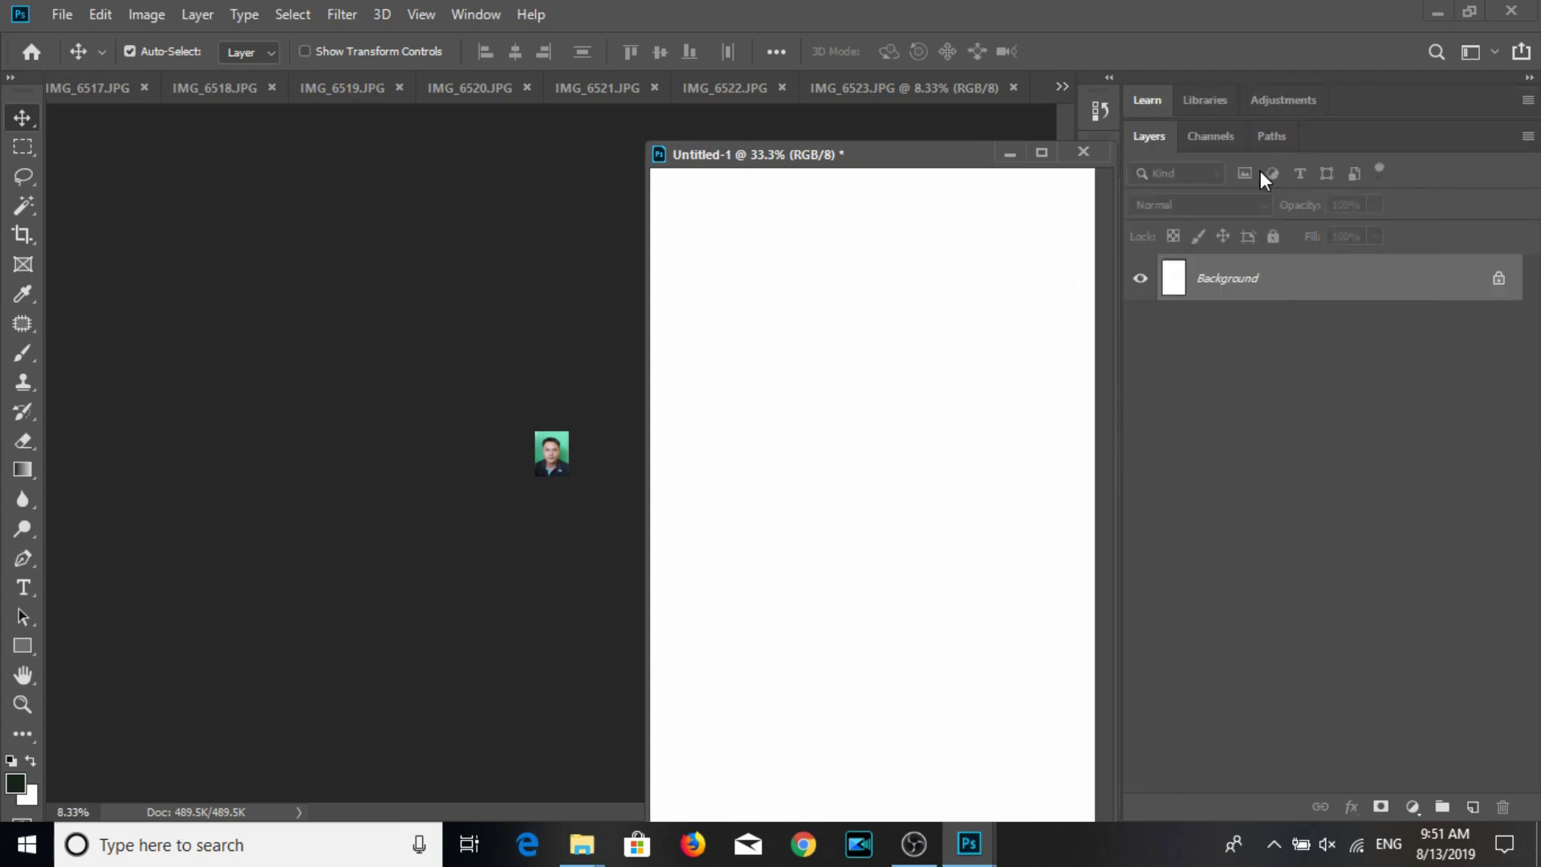
drag(924, 161, 1067, 149)
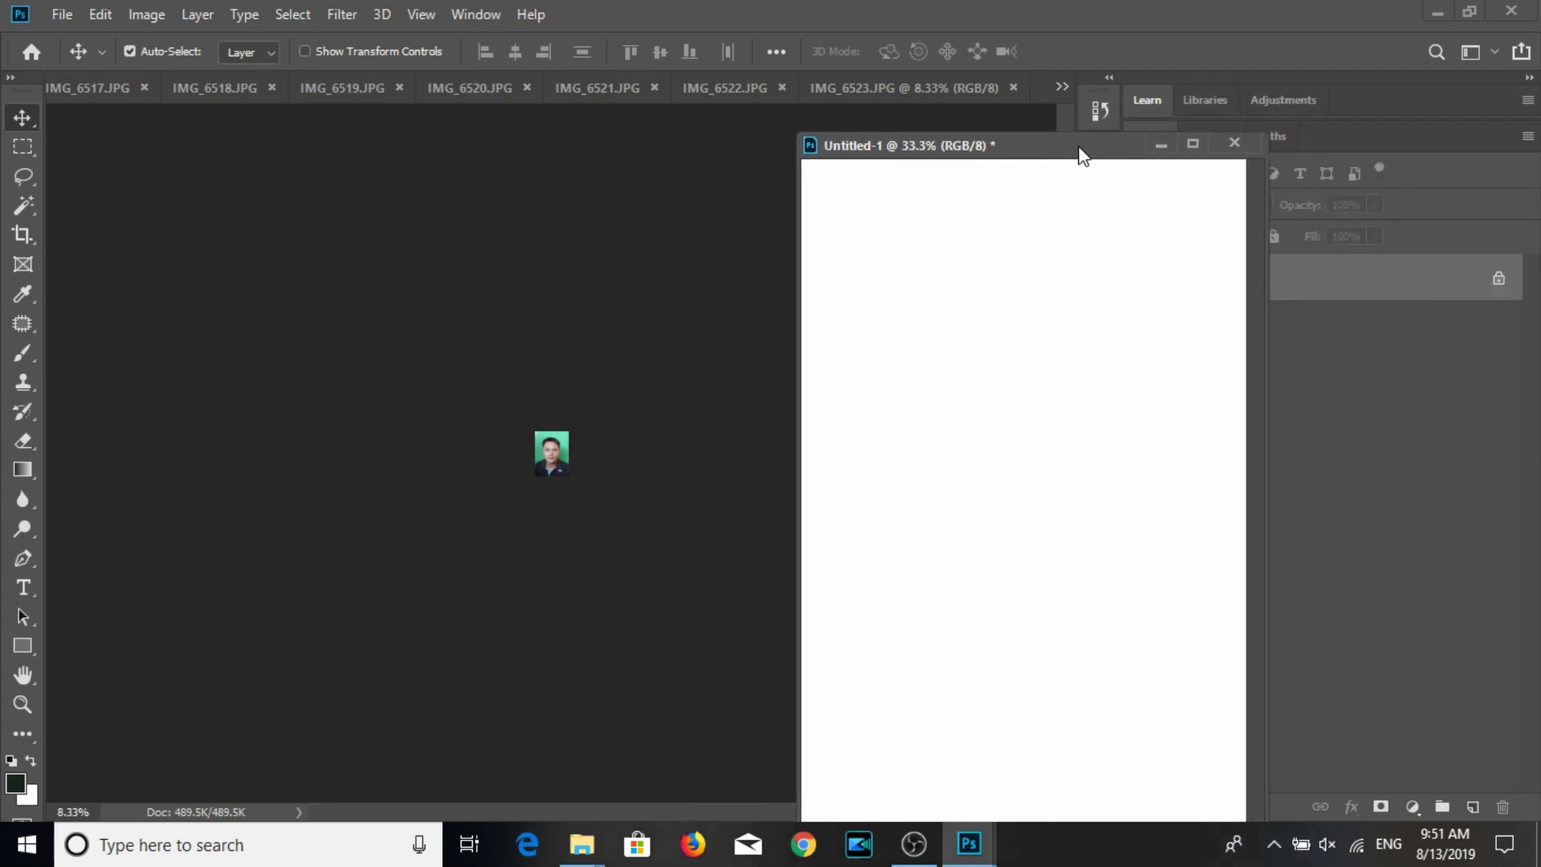
click(1015, 94)
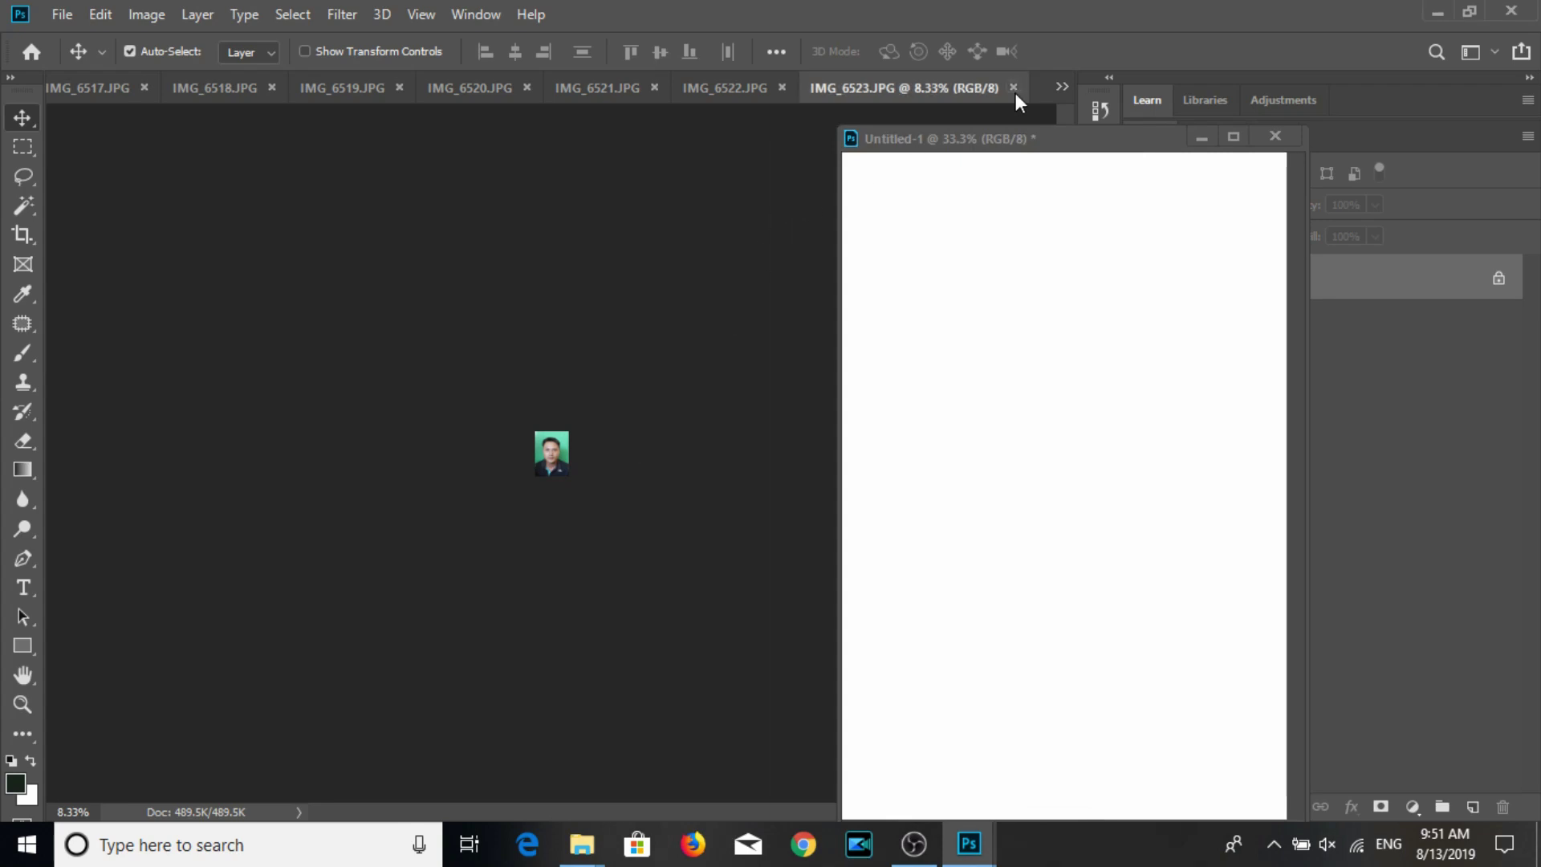
Crop IMG_6522 to a 3:4 frame around the man's head and shoulders.
click(22, 234)
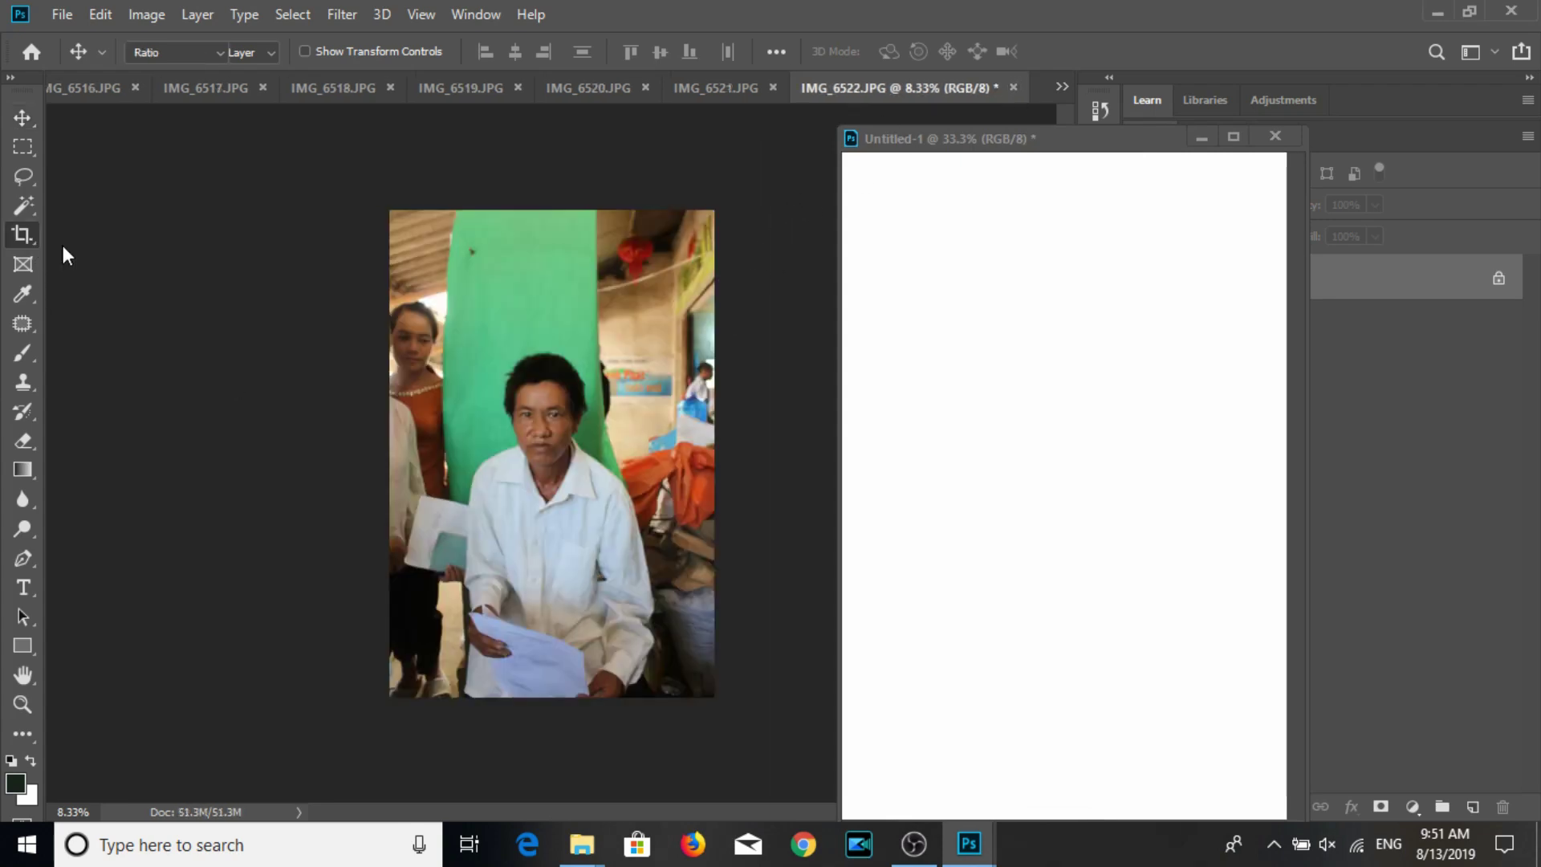
mouse_move(462, 307)
mouse_down()
mouse_move(633, 520)
mouse_move(635, 560)
mouse_up()
mouse_move(583, 517)
mouse_down()
mouse_move(659, 530)
mouse_move(609, 533)
mouse_move(652, 566)
mouse_up()
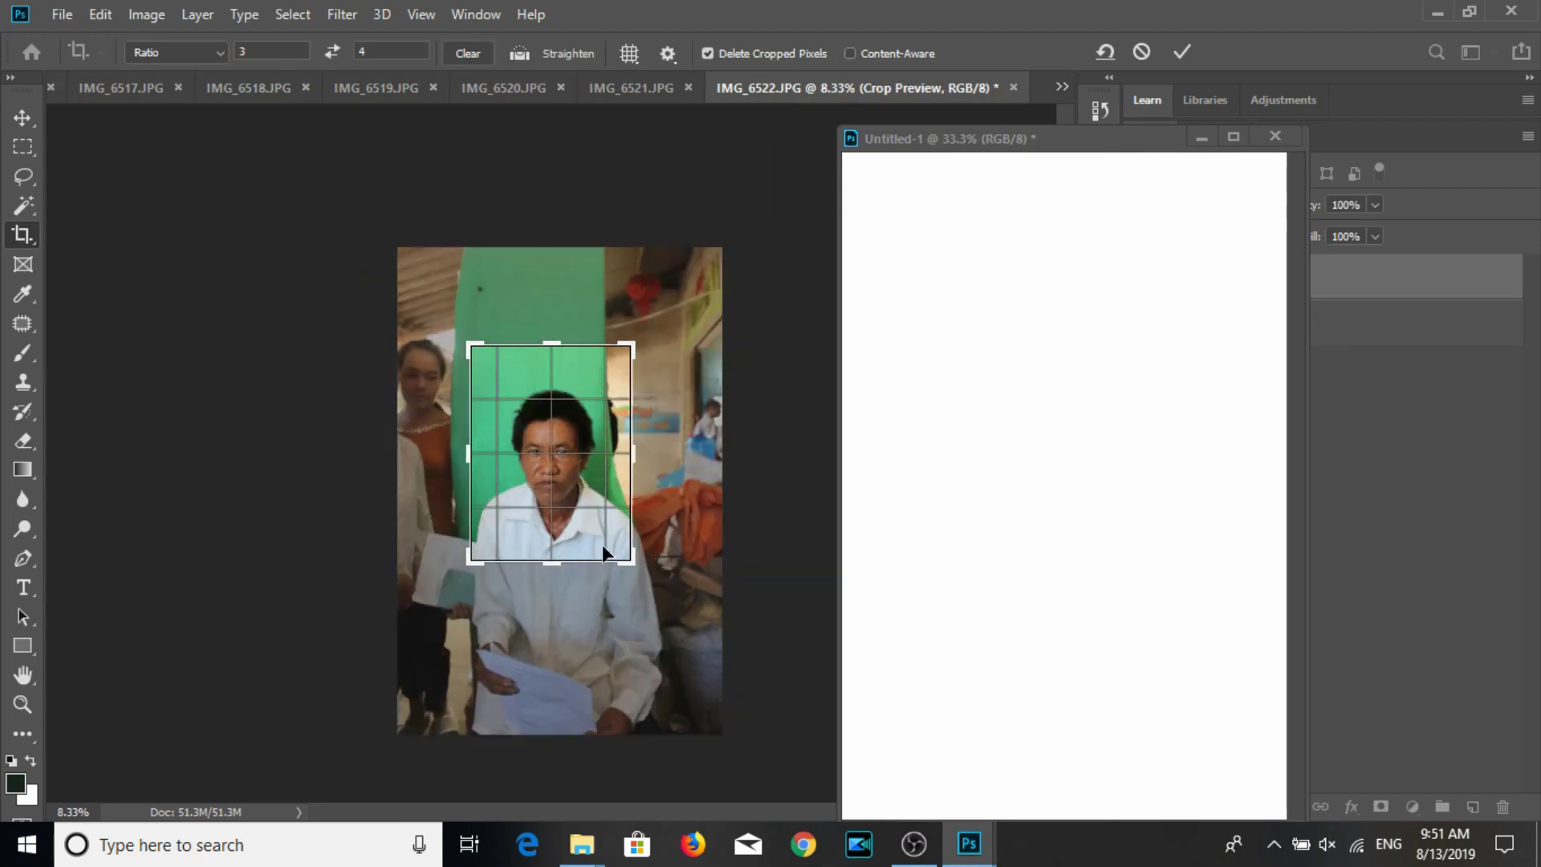
key(Return)
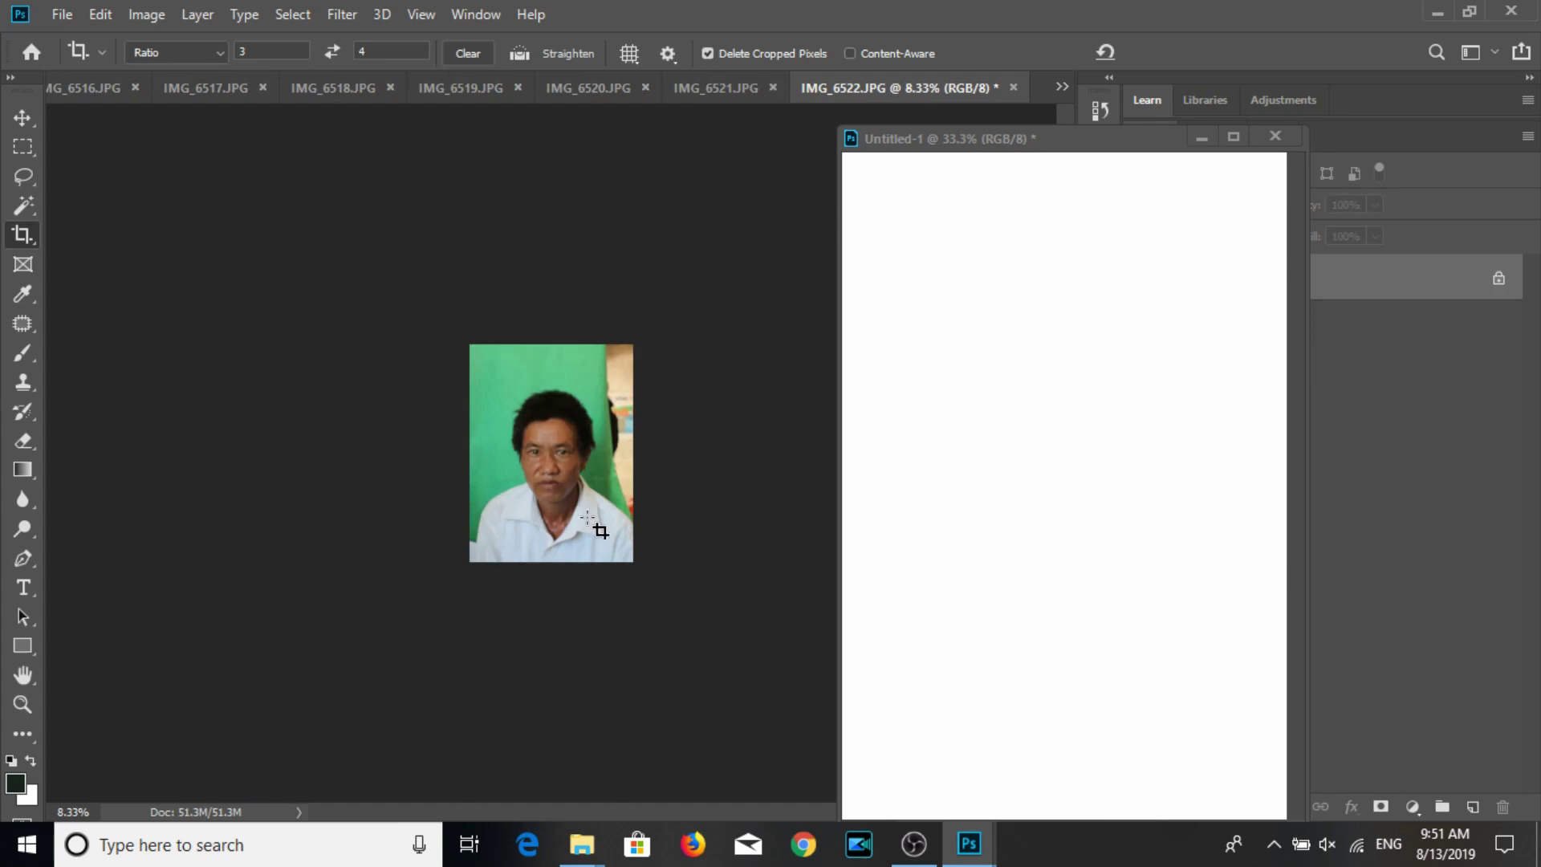
key(ctrl+m)
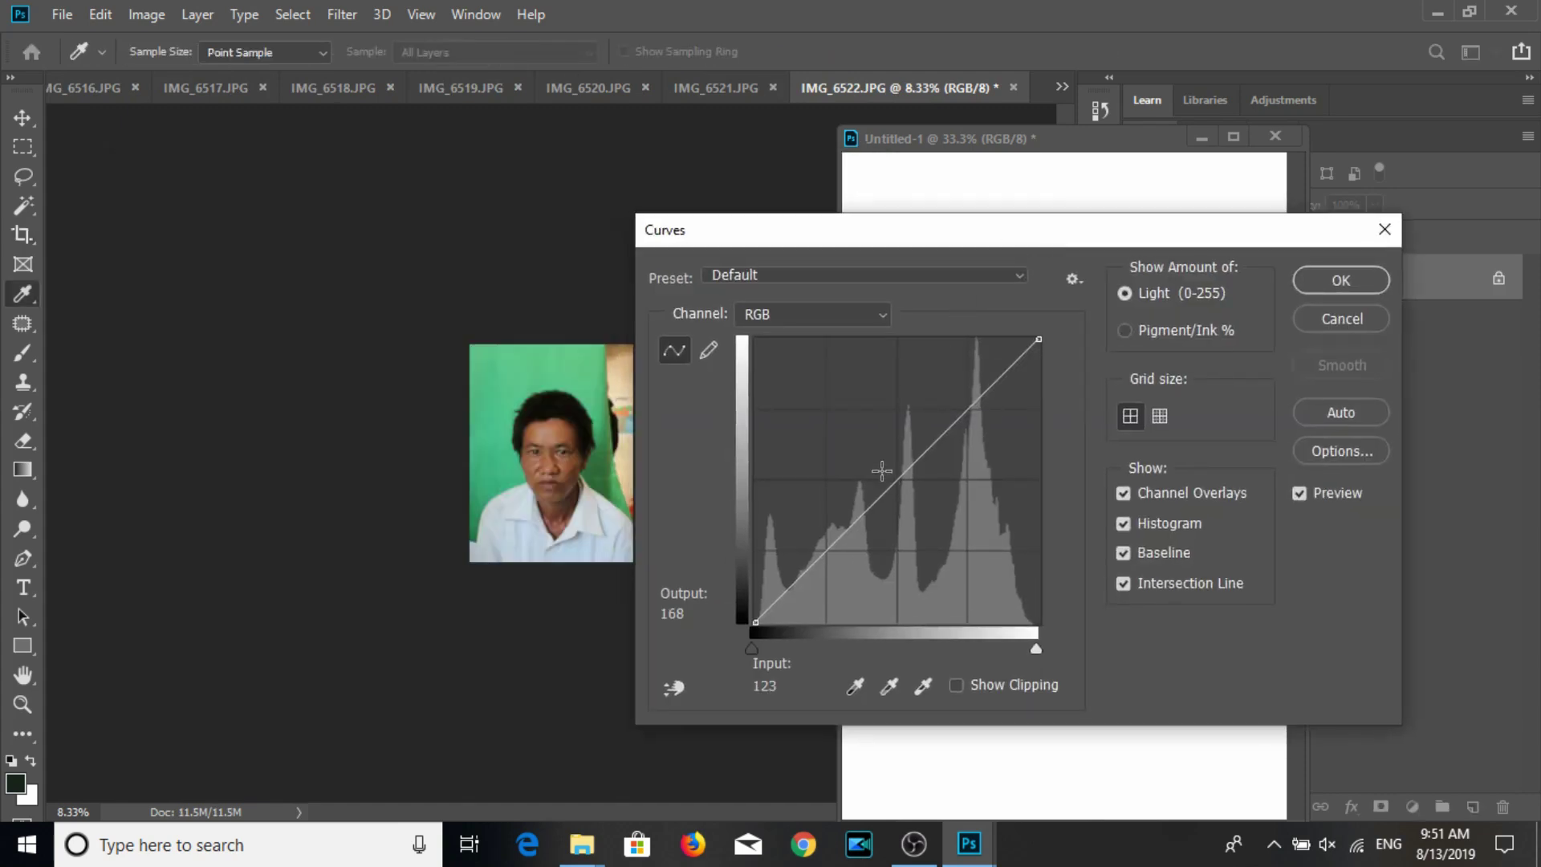
Brighten the portrait with Curves by raising the RGB midpoint and adjusting the Red curve.
click(887, 482)
drag(881, 469, 880, 464)
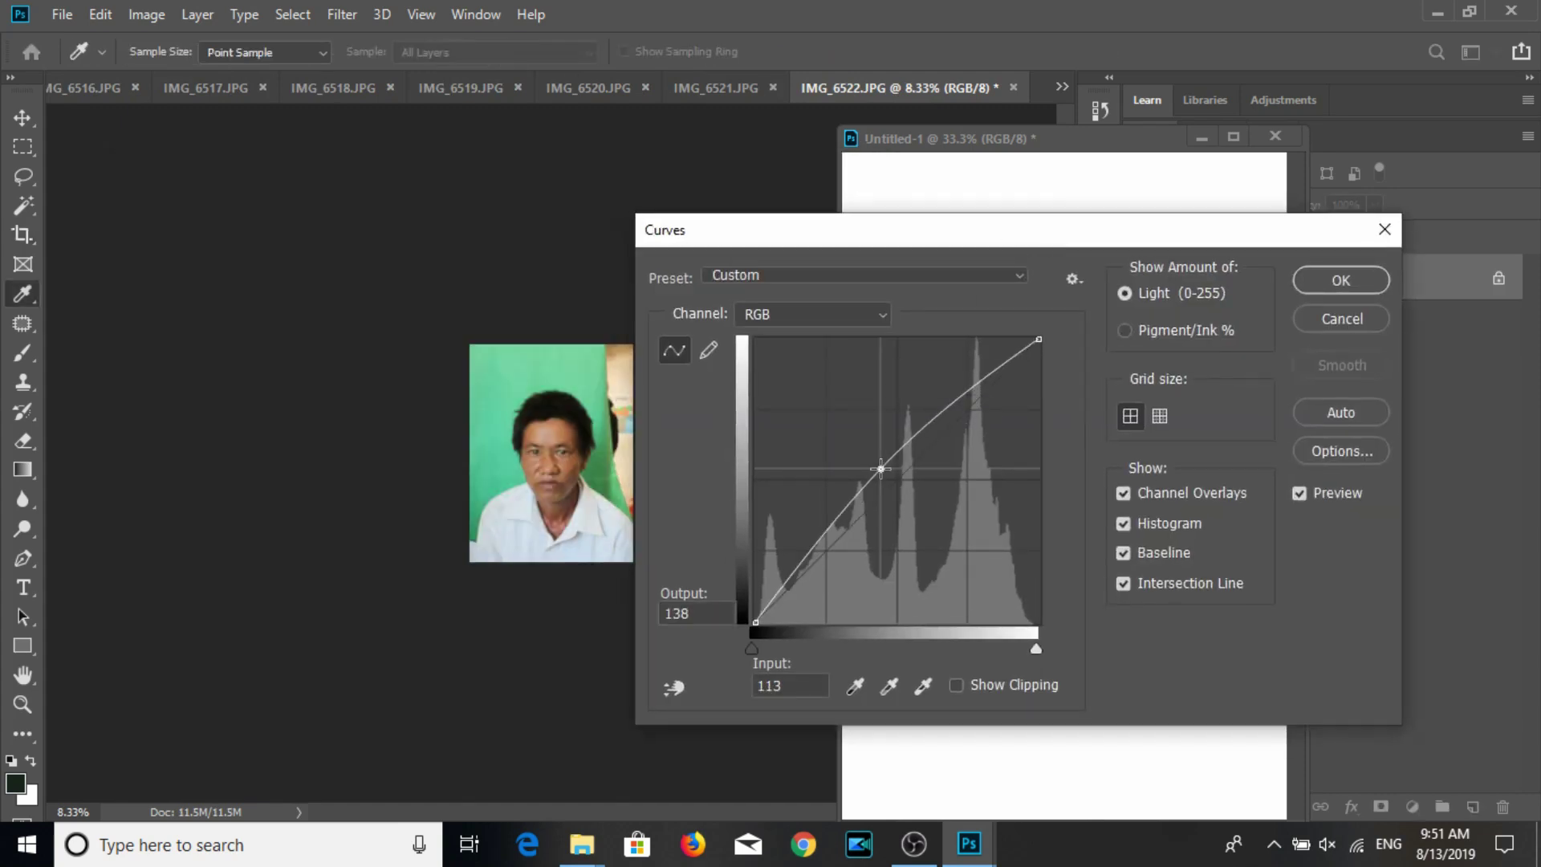
click(843, 315)
click(802, 340)
click(891, 499)
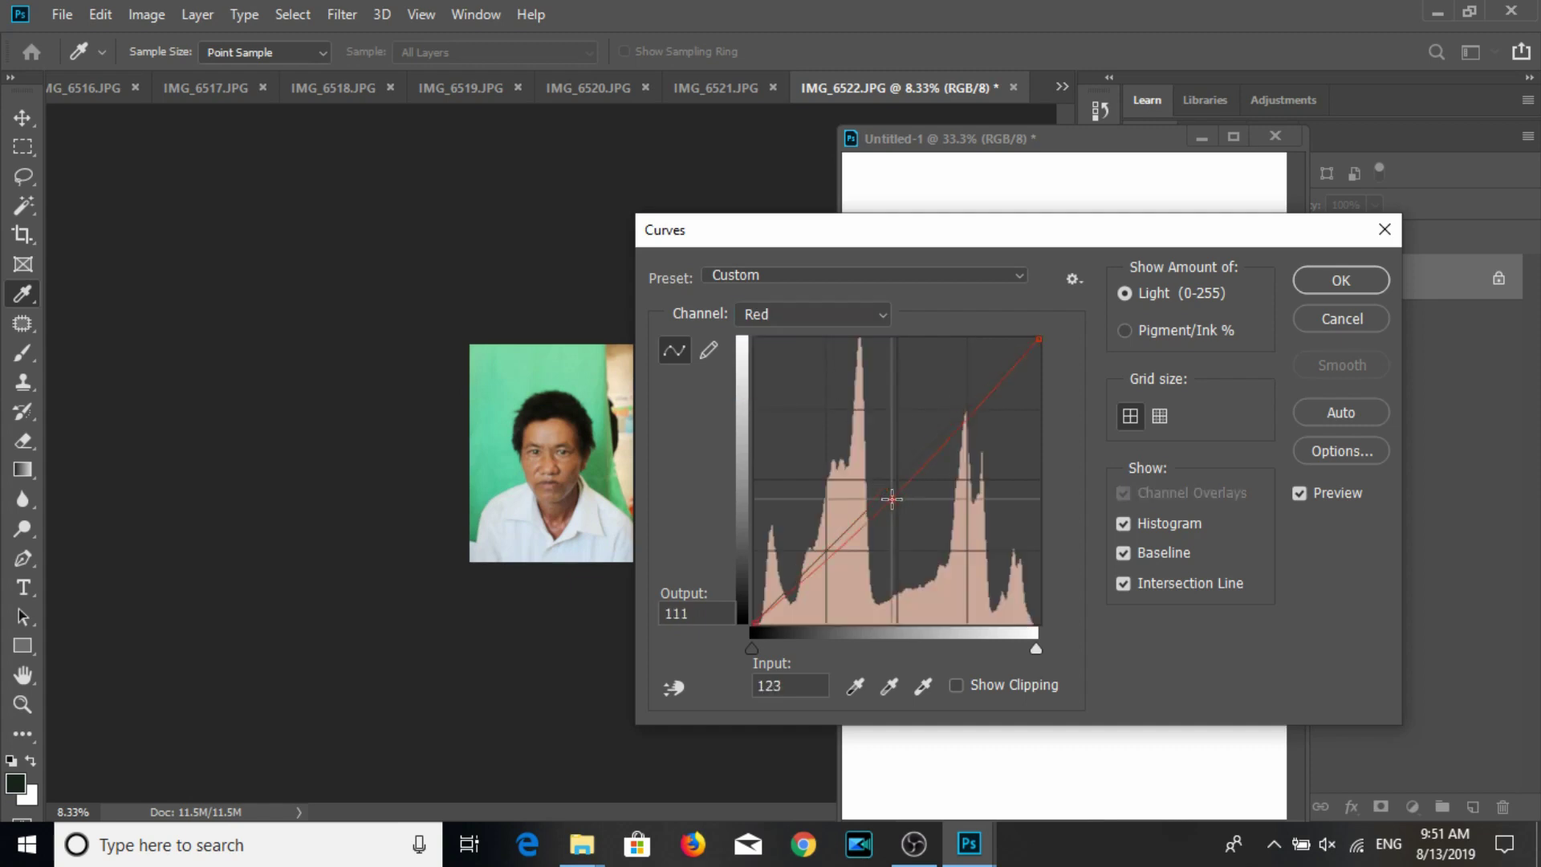
click(847, 315)
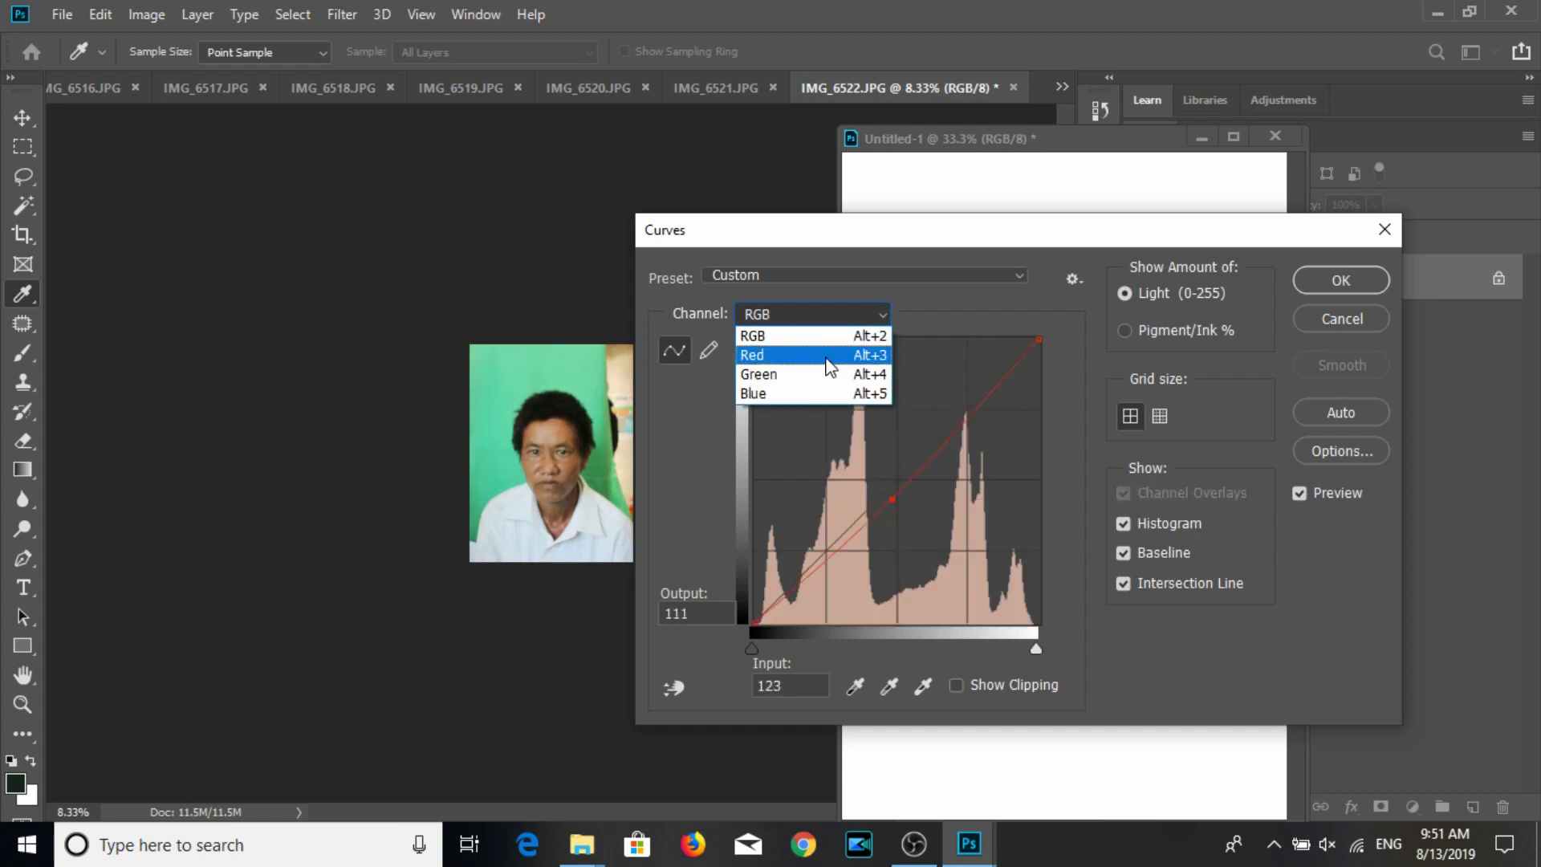
click(894, 498)
mouse_move(893, 500)
mouse_down()
mouse_move(877, 467)
mouse_move(883, 485)
mouse_up()
click(826, 315)
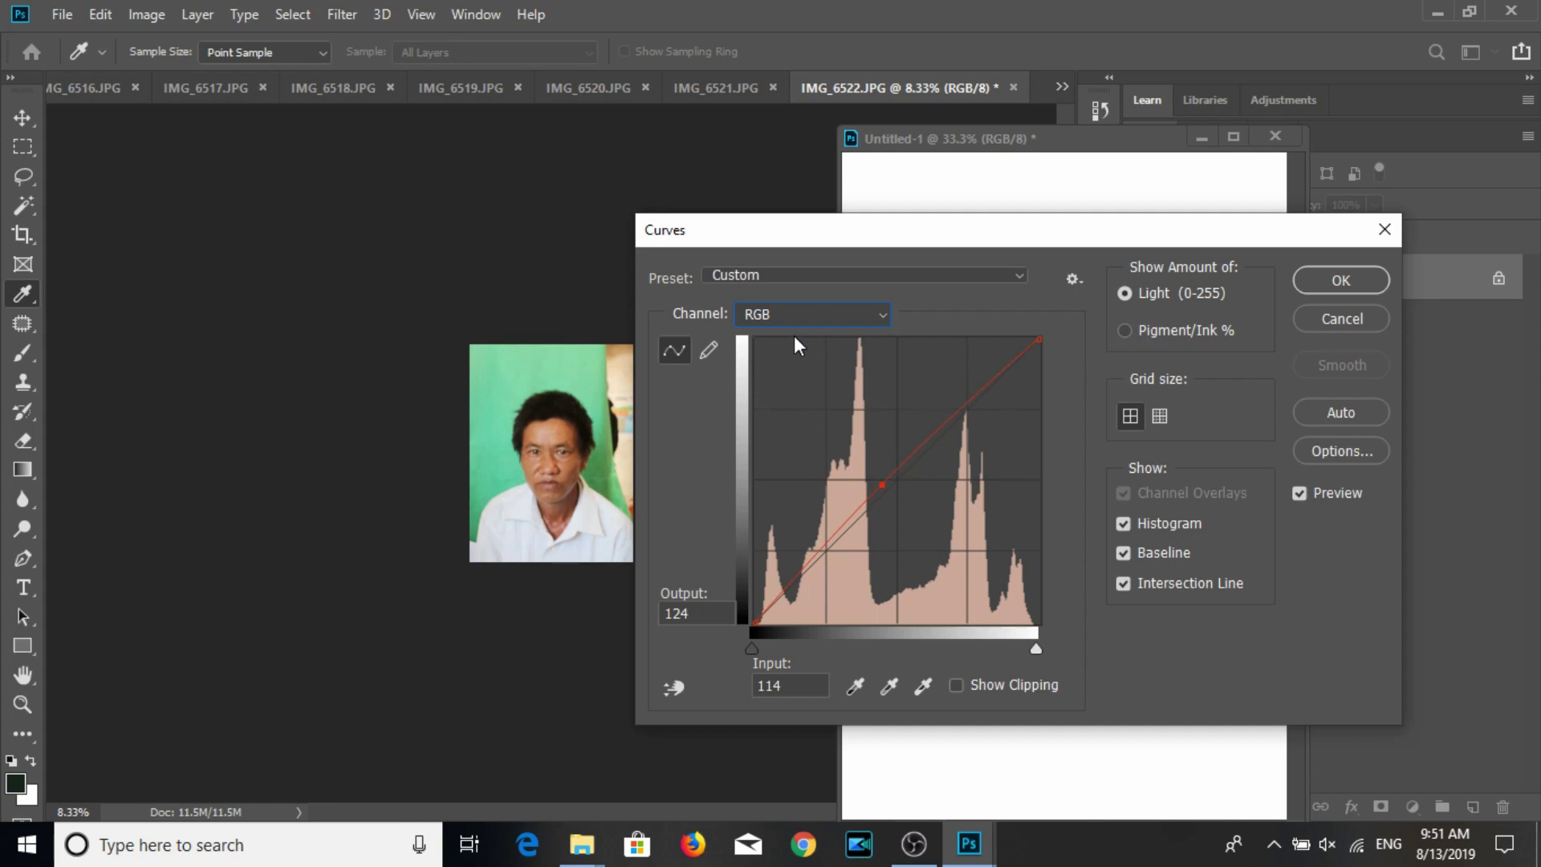
click(797, 345)
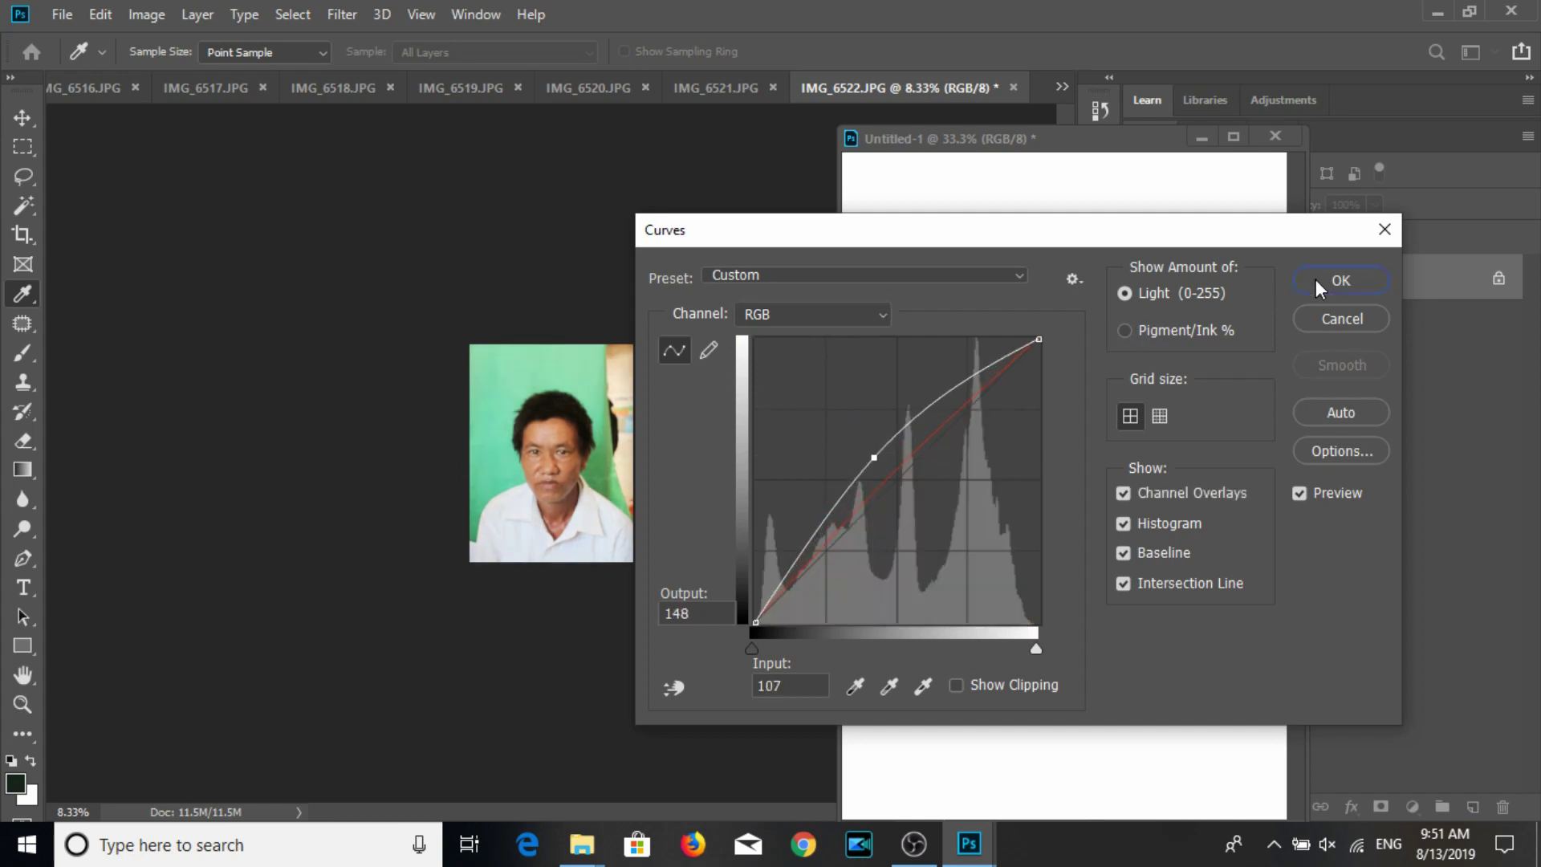
click(1317, 281)
Paint the orange top-right edge strip light green with the brush.
click(22, 324)
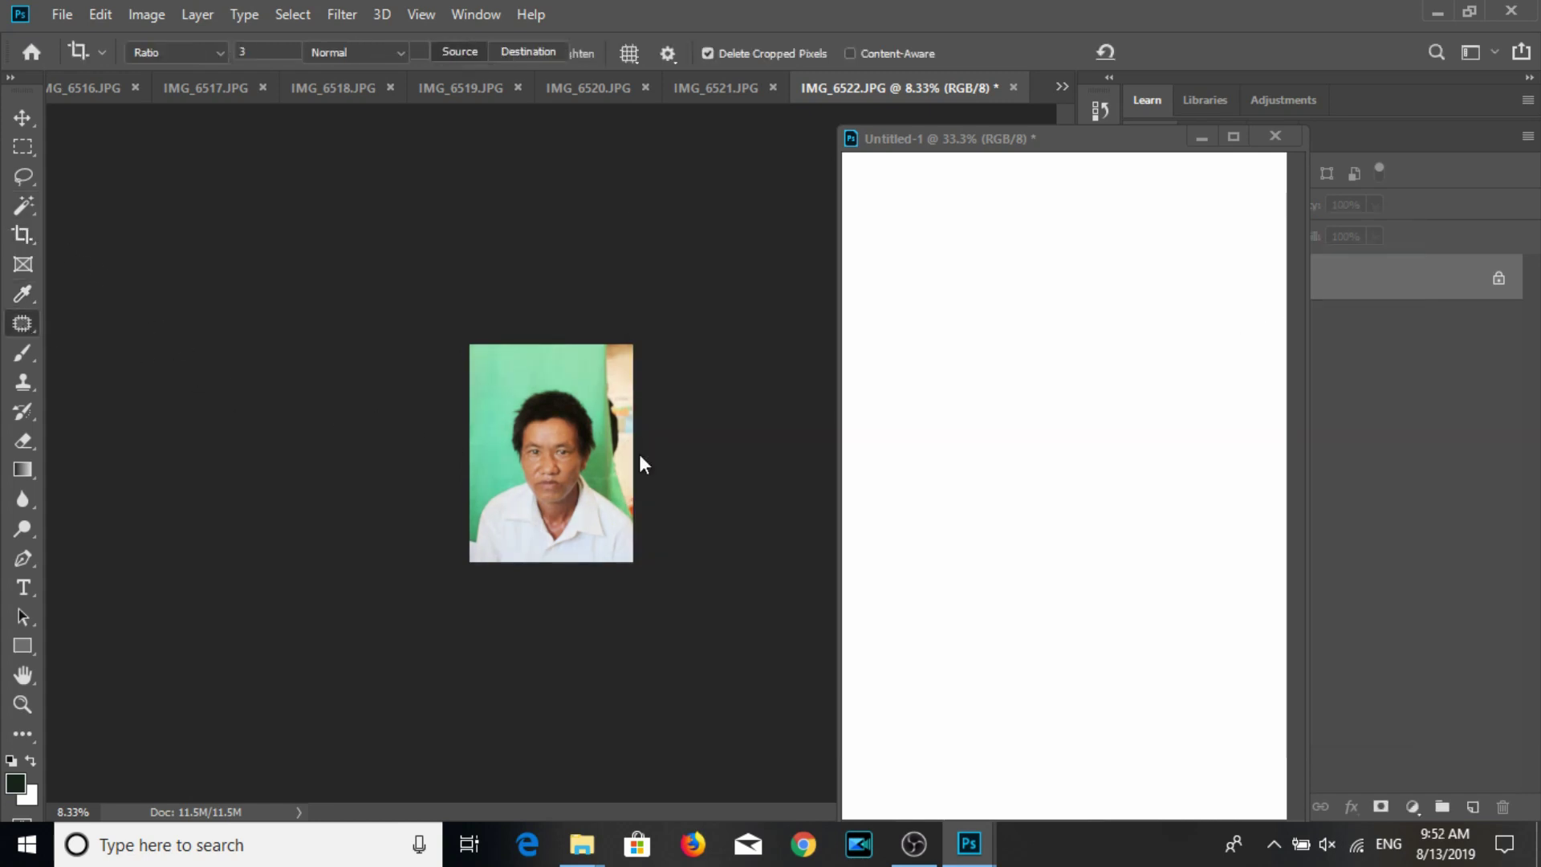
click(22, 353)
drag(614, 358, 632, 463)
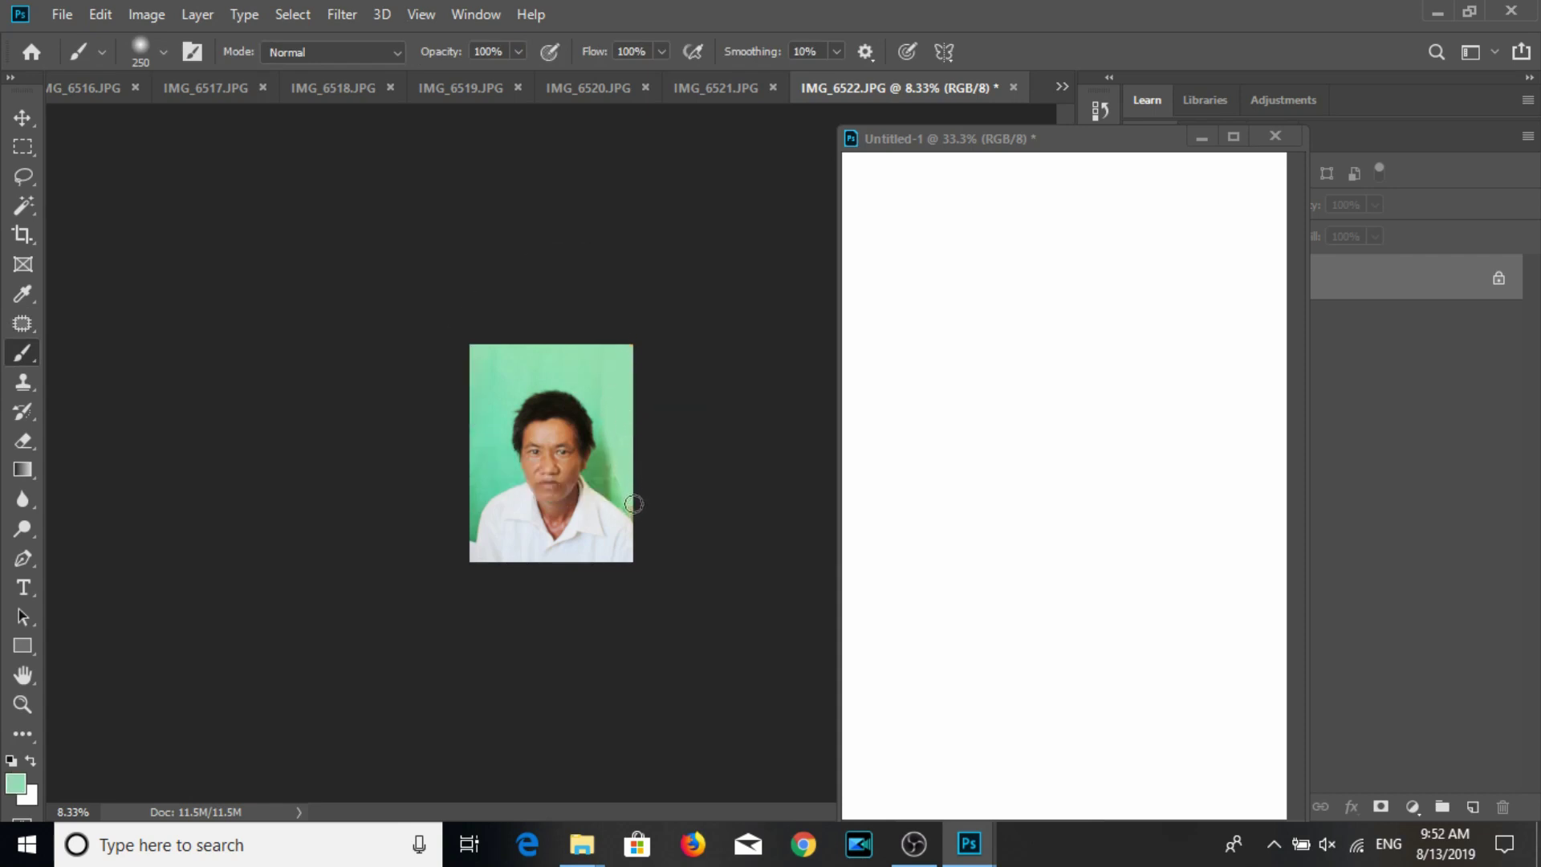
Resize IMG_6522 to 3 cm wide at 300 ppi and save it as JPEG.
click(22, 118)
click(146, 14)
click(162, 180)
text(3)
key(Tab)
key(Tab)
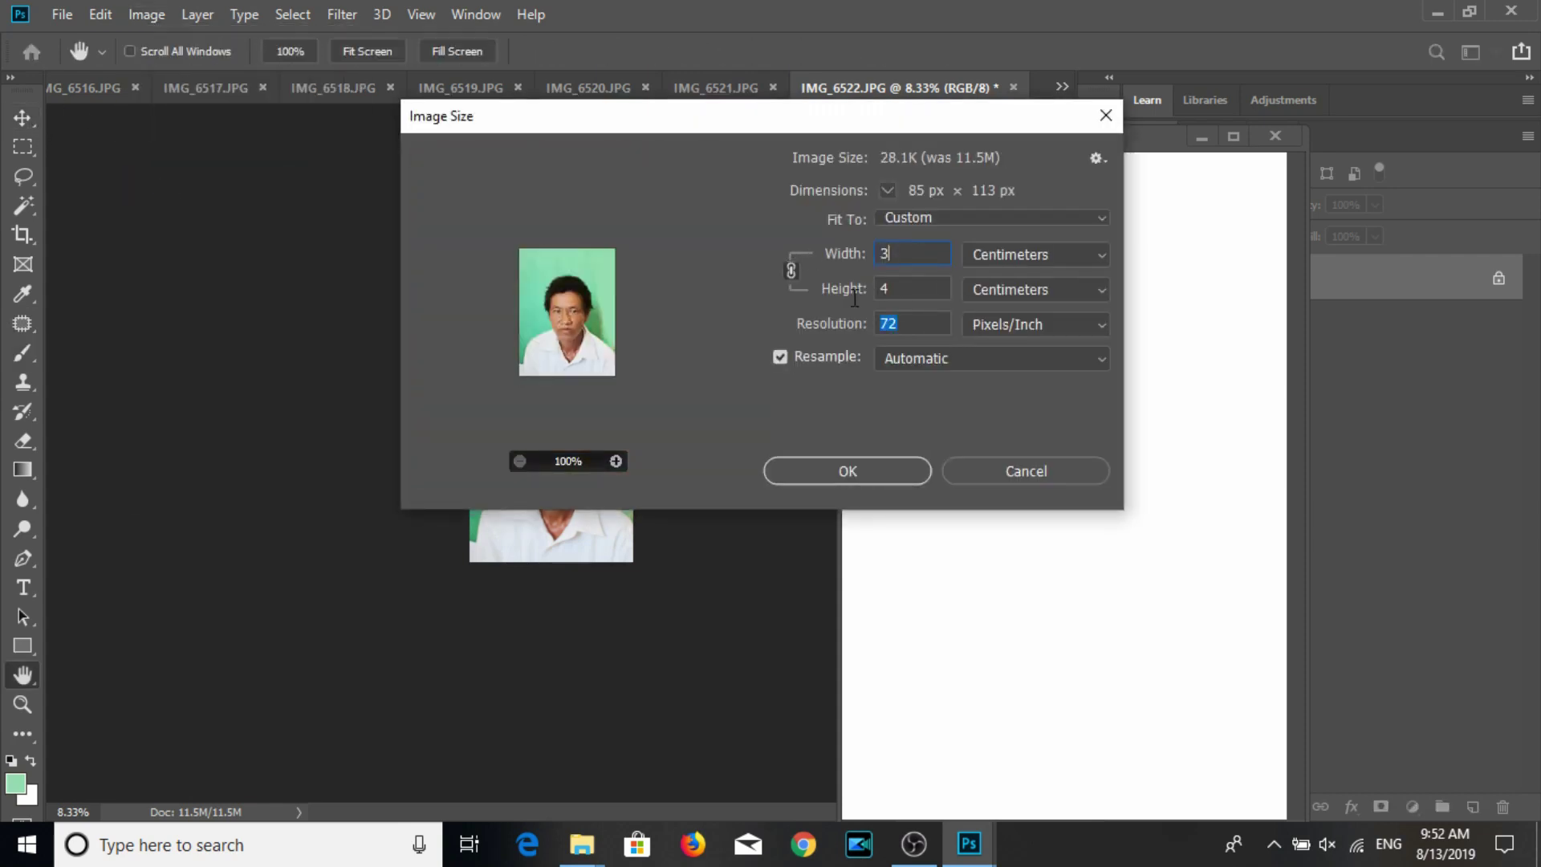
text(300)
key(Return)
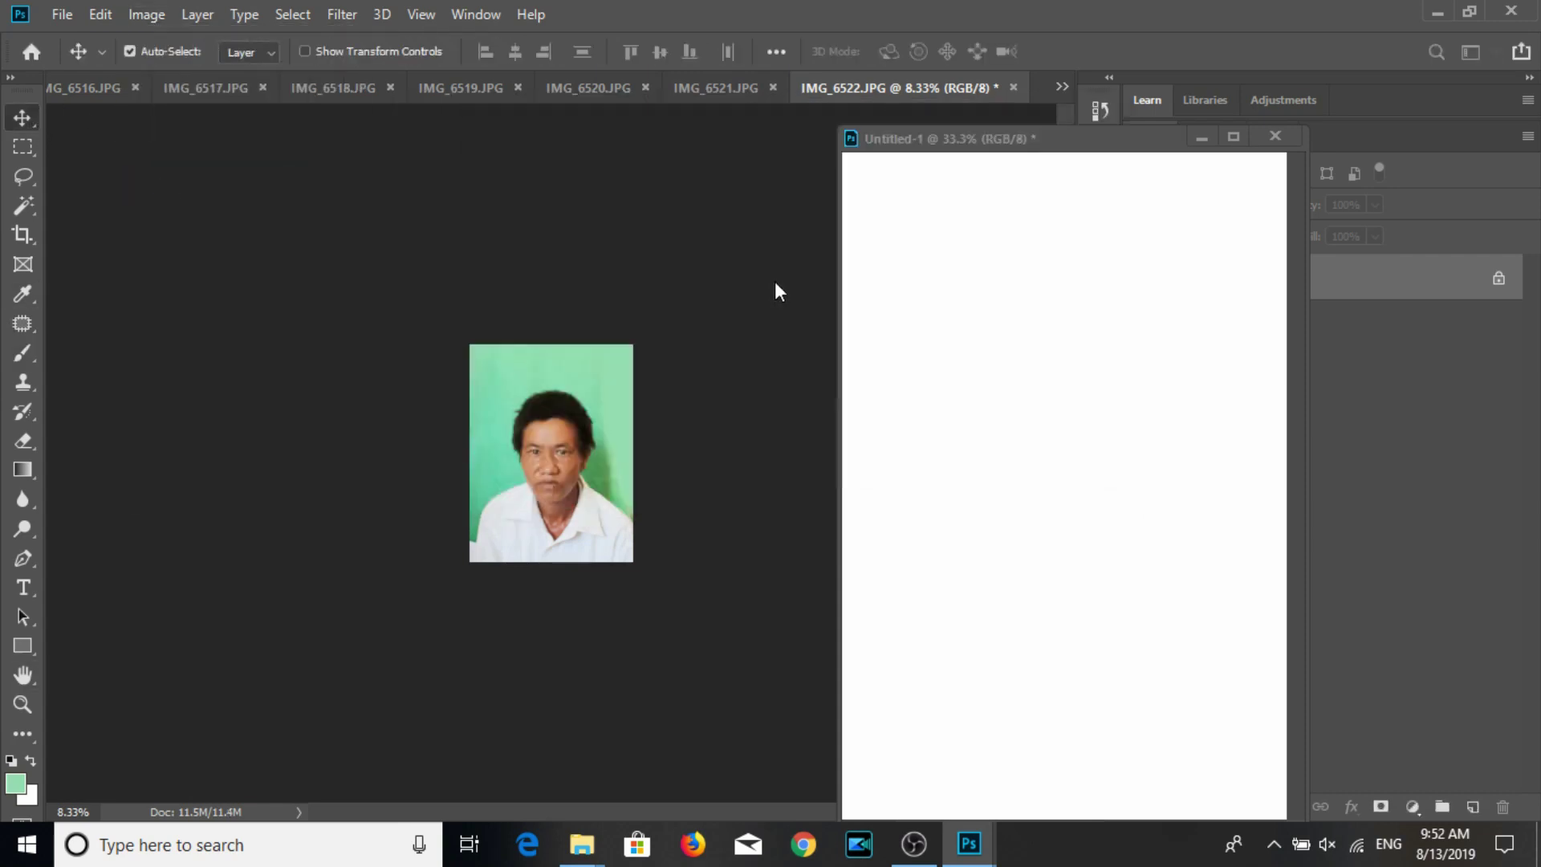
key(ctrl+s)
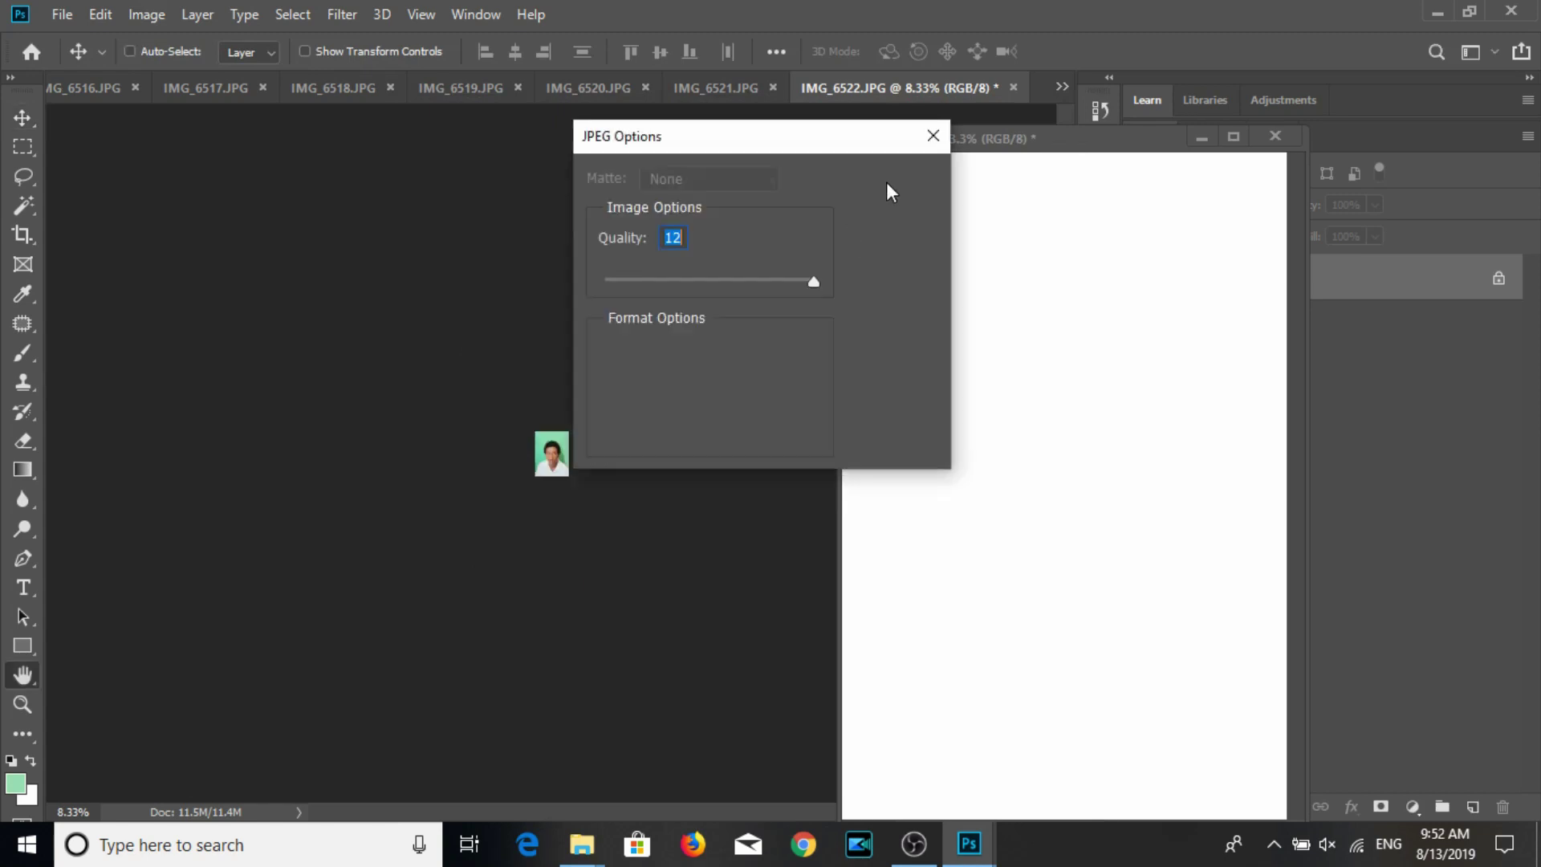
key(Return)
Copy the portrait onto Untitled-1 and duplicate the three-photo row into a 3×3 grid.
mouse_move(562, 462)
mouse_down()
mouse_move(914, 329)
mouse_move(1082, 291)
mouse_move(1264, 291)
mouse_up()
drag(1101, 154, 875, 141)
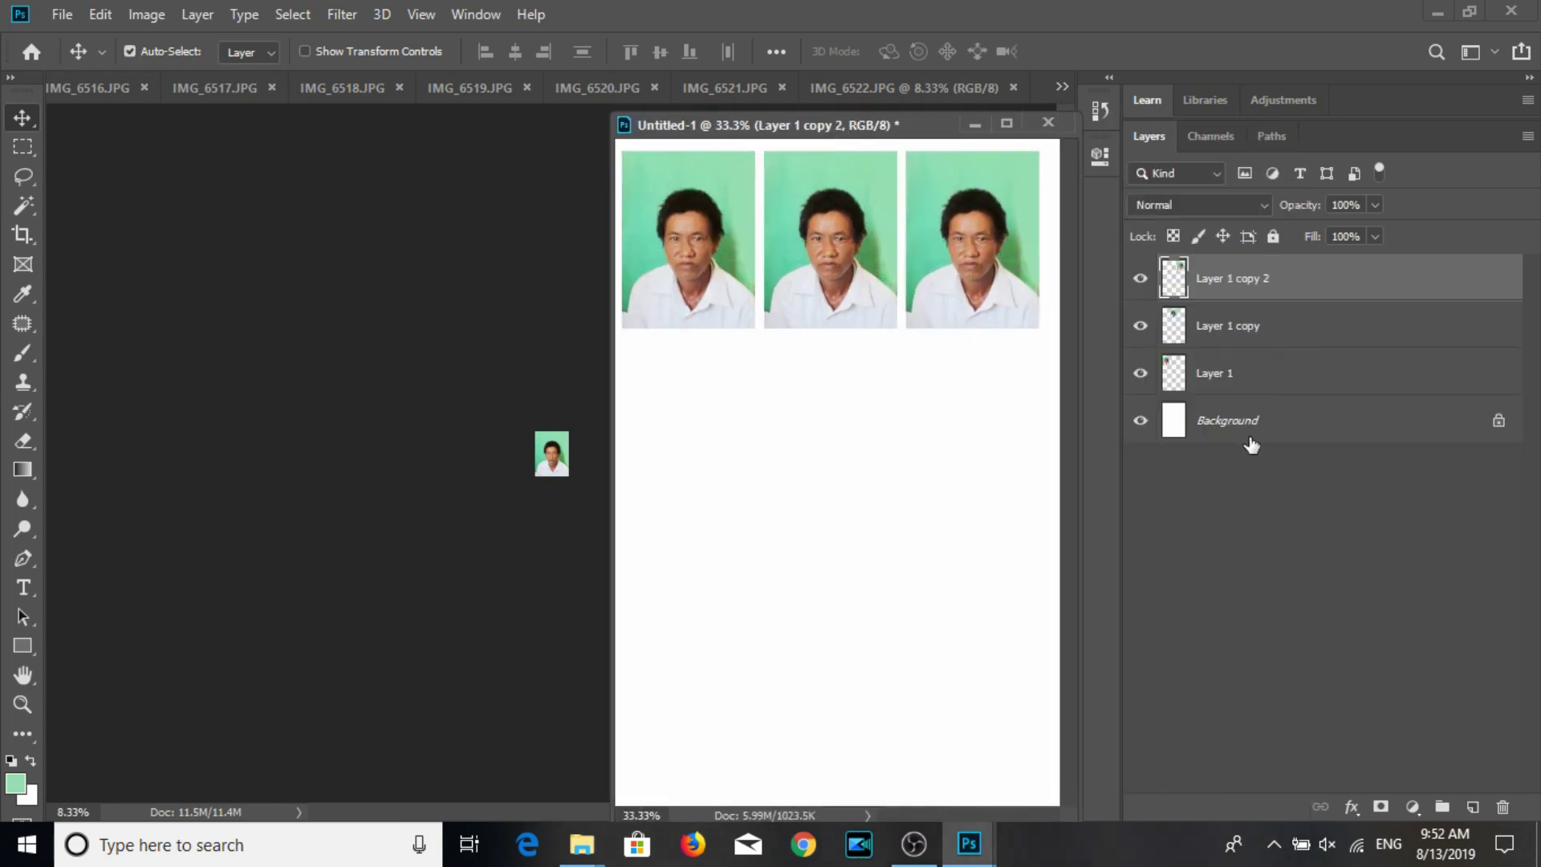
shift+click(1261, 385)
drag(1015, 234, 991, 400)
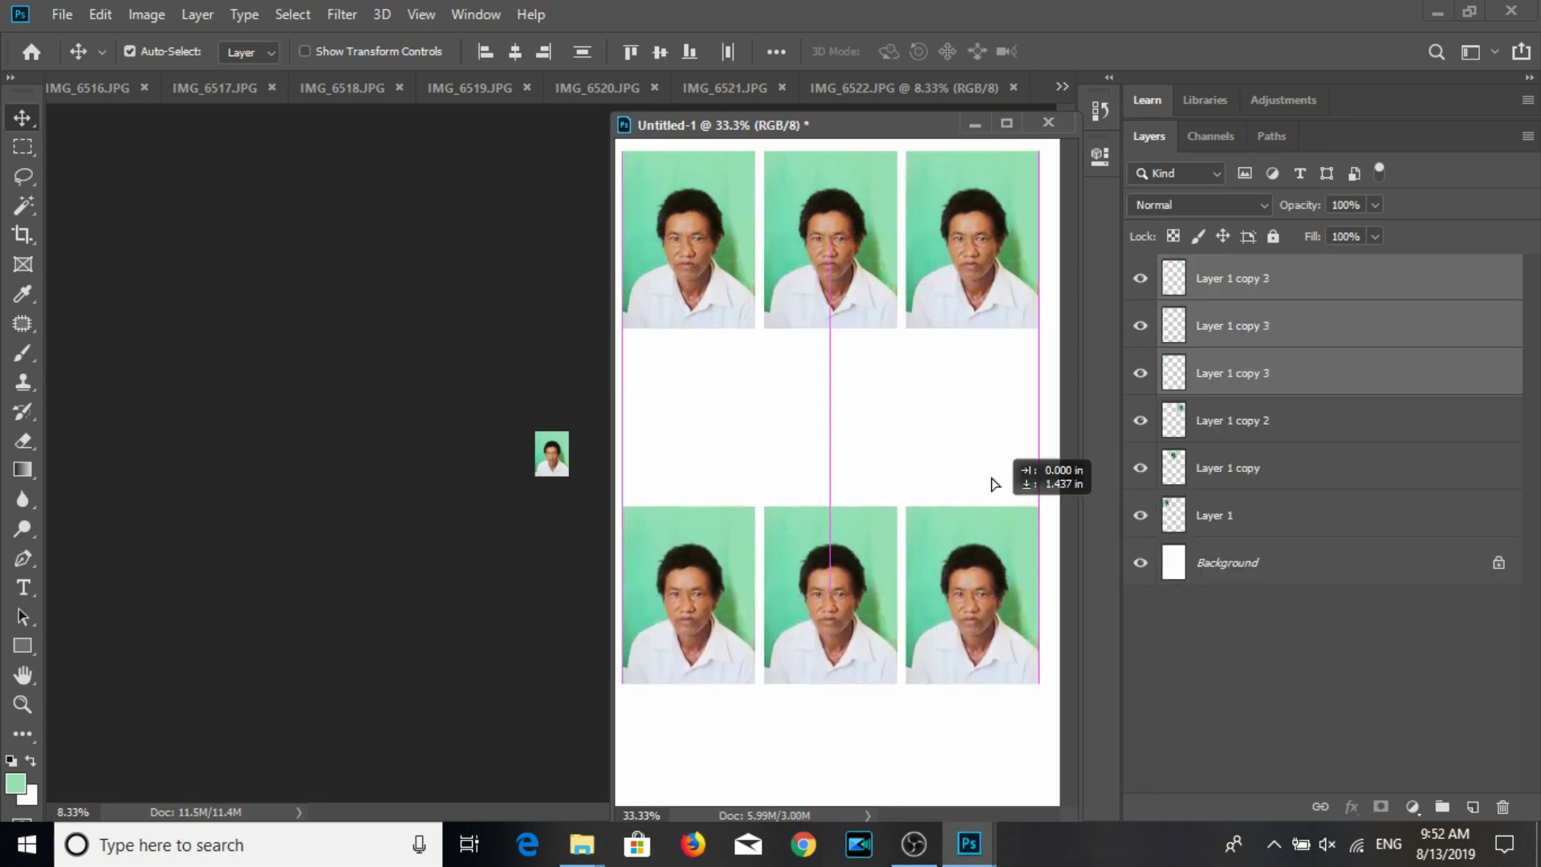
drag(990, 395, 1003, 610)
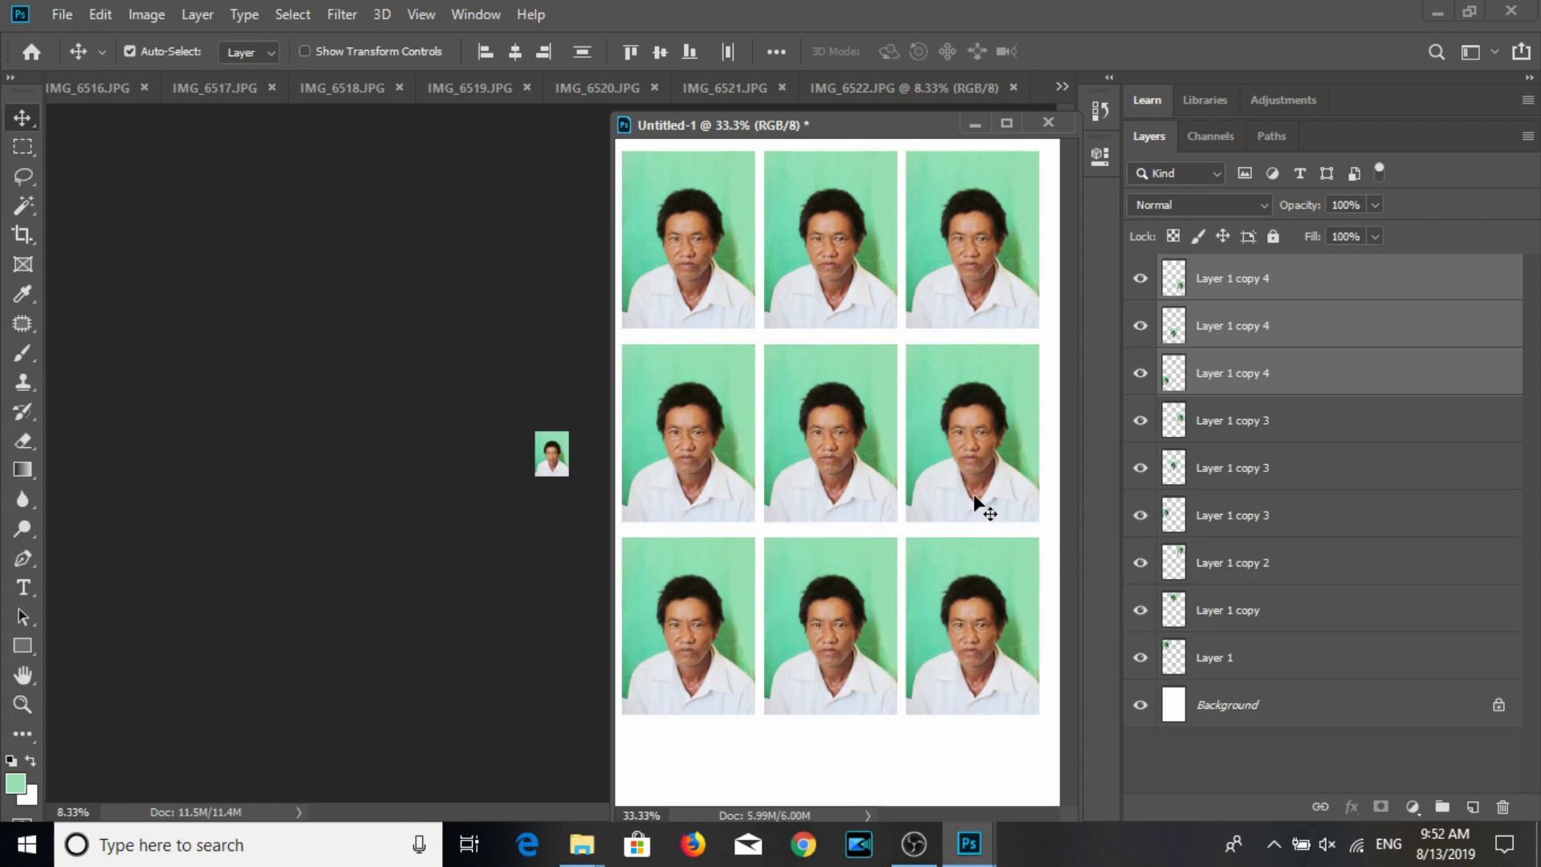
key(ctrl+p)
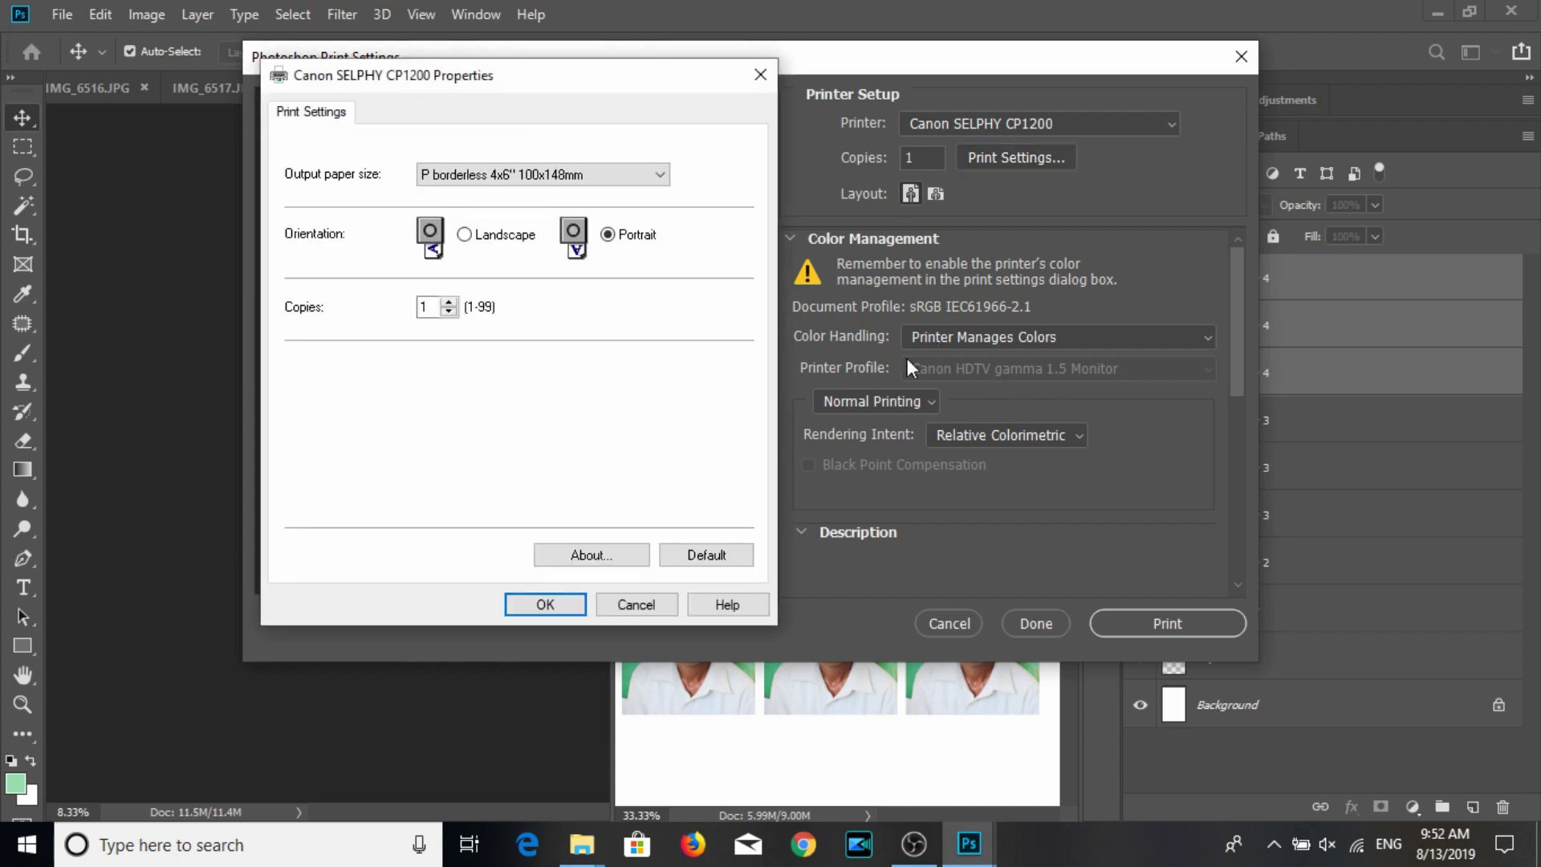
Confirm borderless 4x6" portrait paper on the SELPHY CP1200 and move the grid down the page.
click(549, 603)
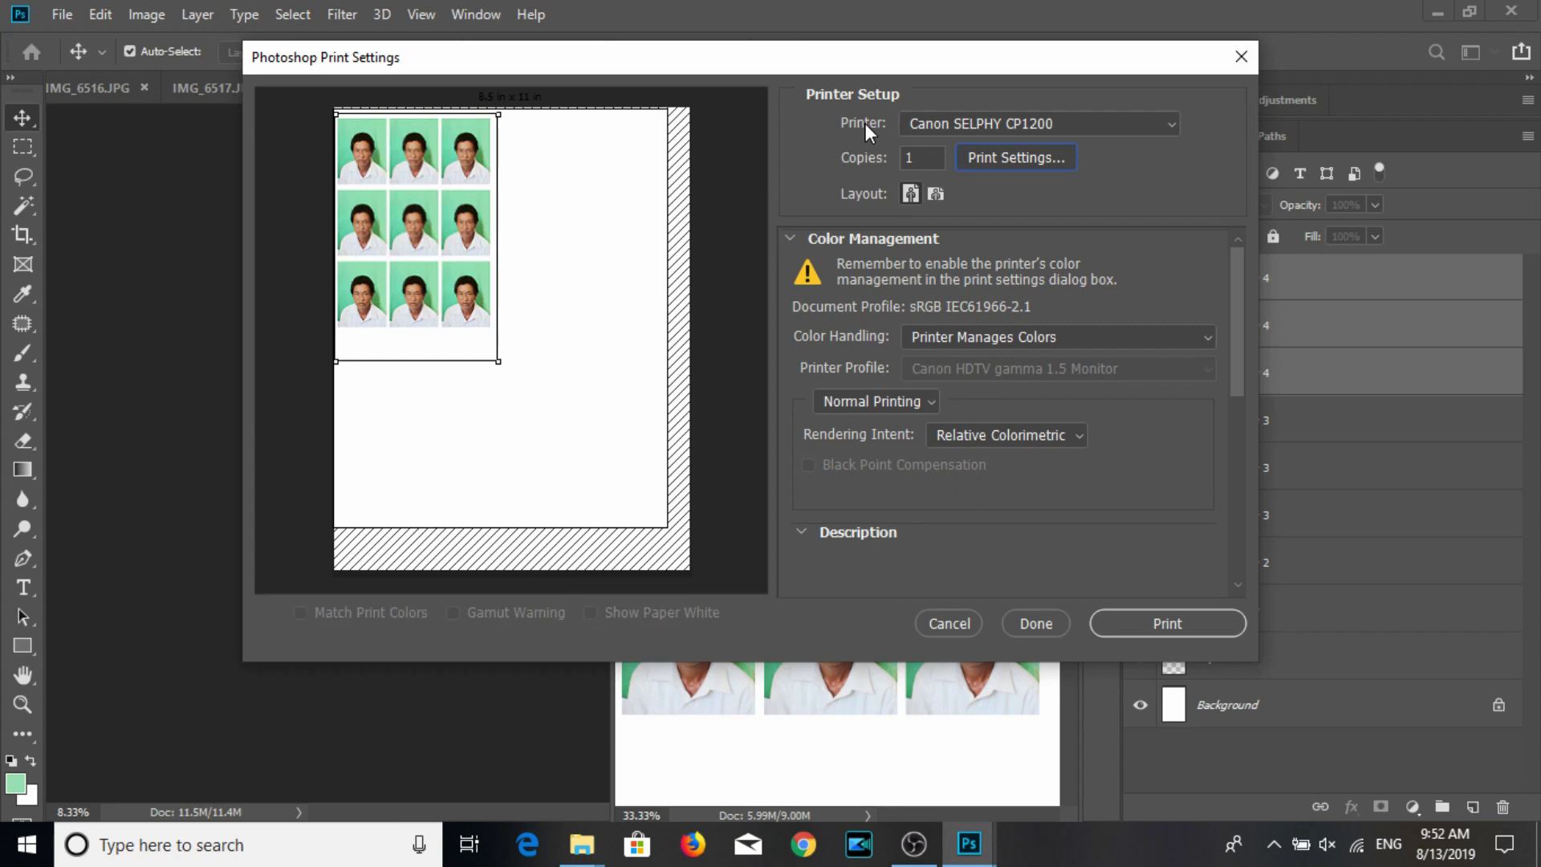
drag(604, 249, 599, 322)
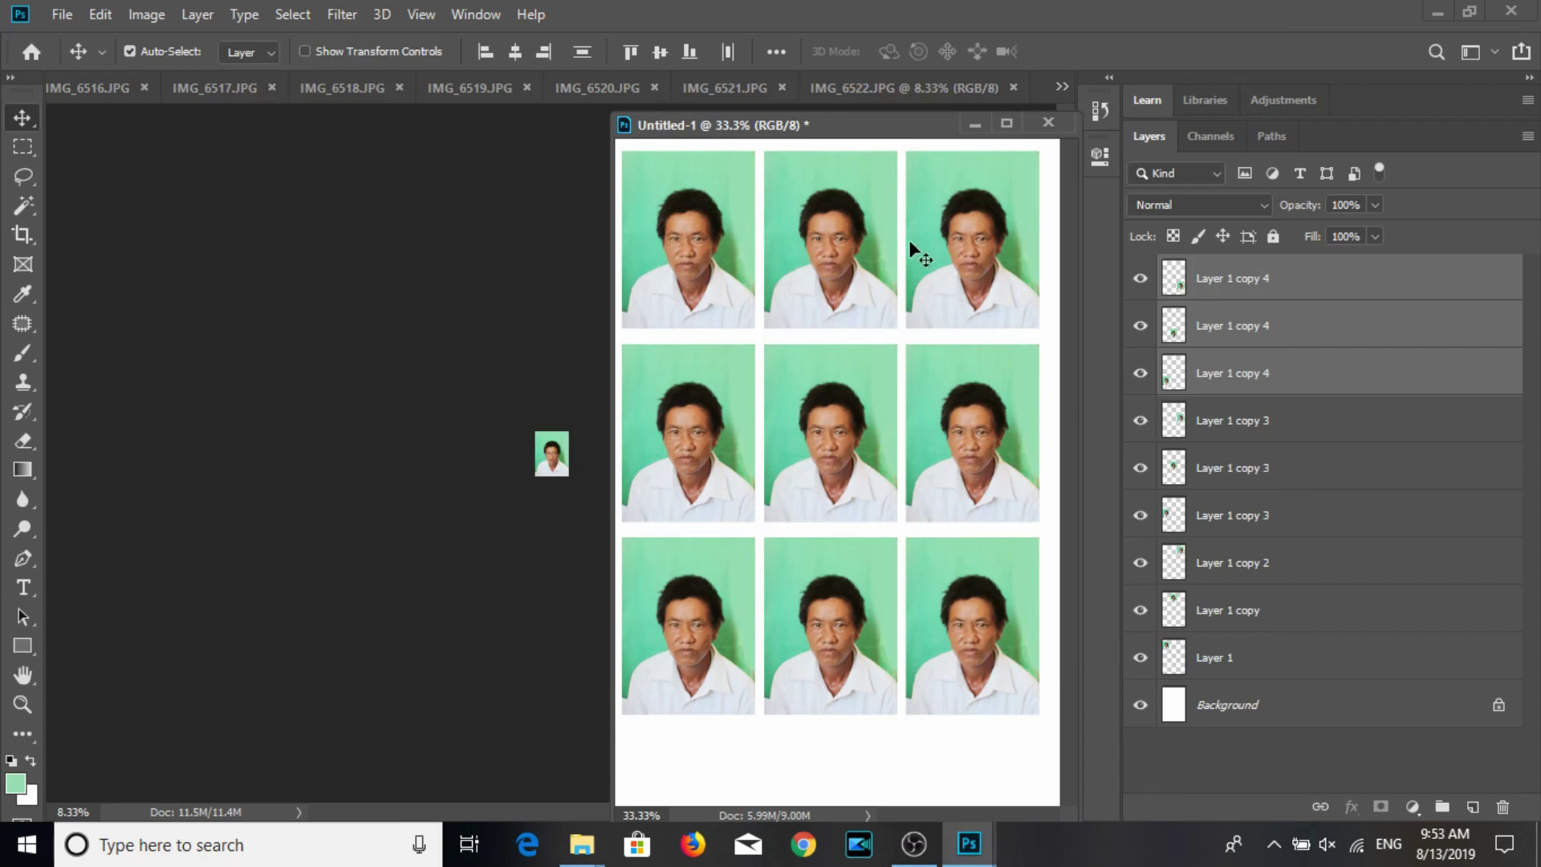
Delete every portrait layer from Untitled-1, then switch to IMG_6522 and the 100CANON folder.
drag(875, 129, 832, 138)
click(1250, 277)
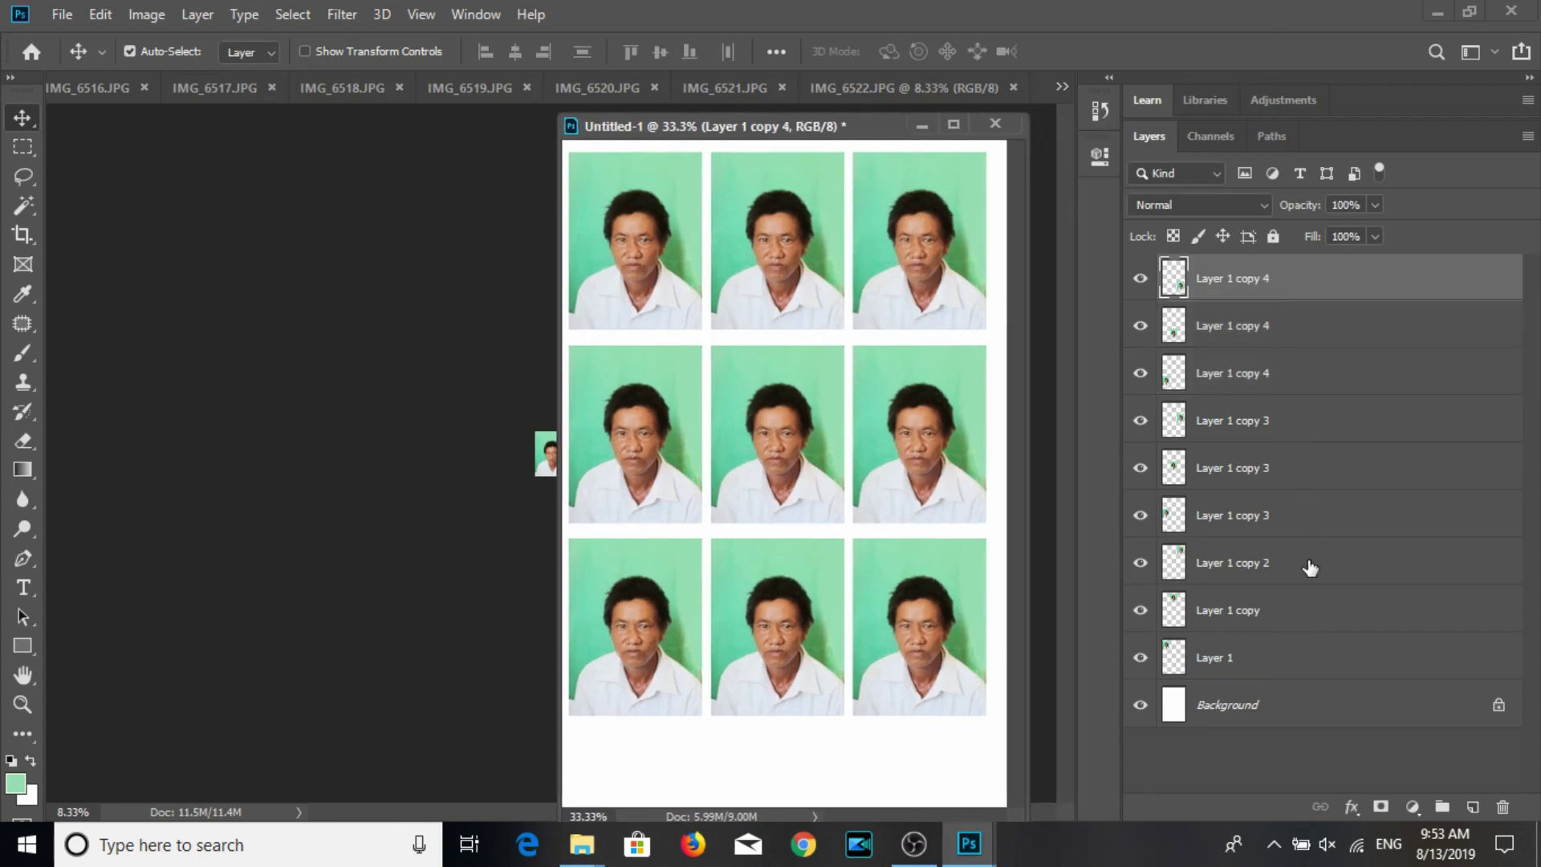
shift+click(1272, 660)
key(Delete)
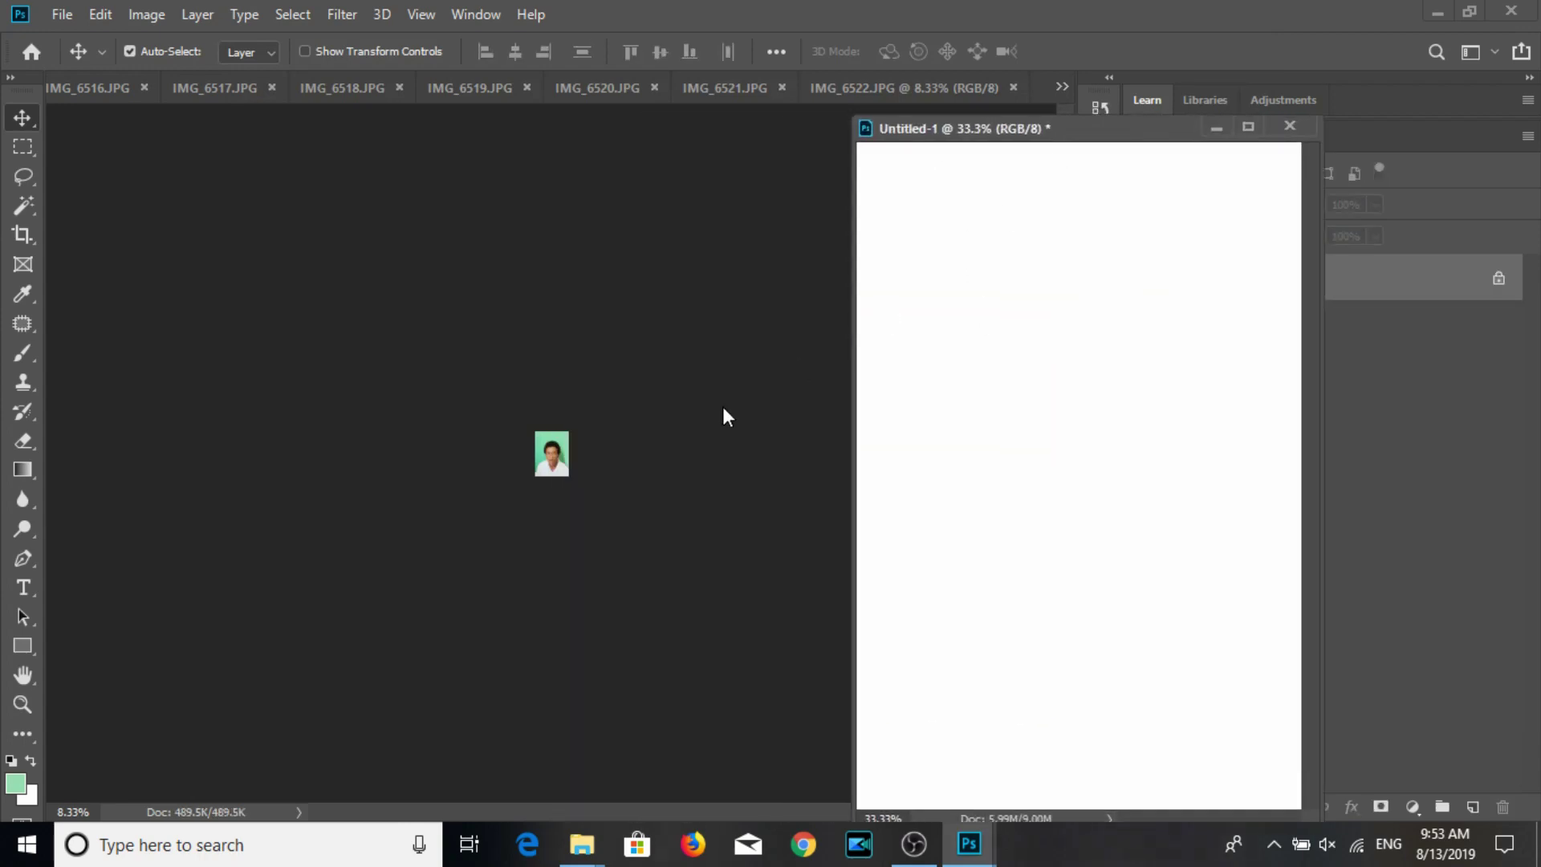
click(724, 410)
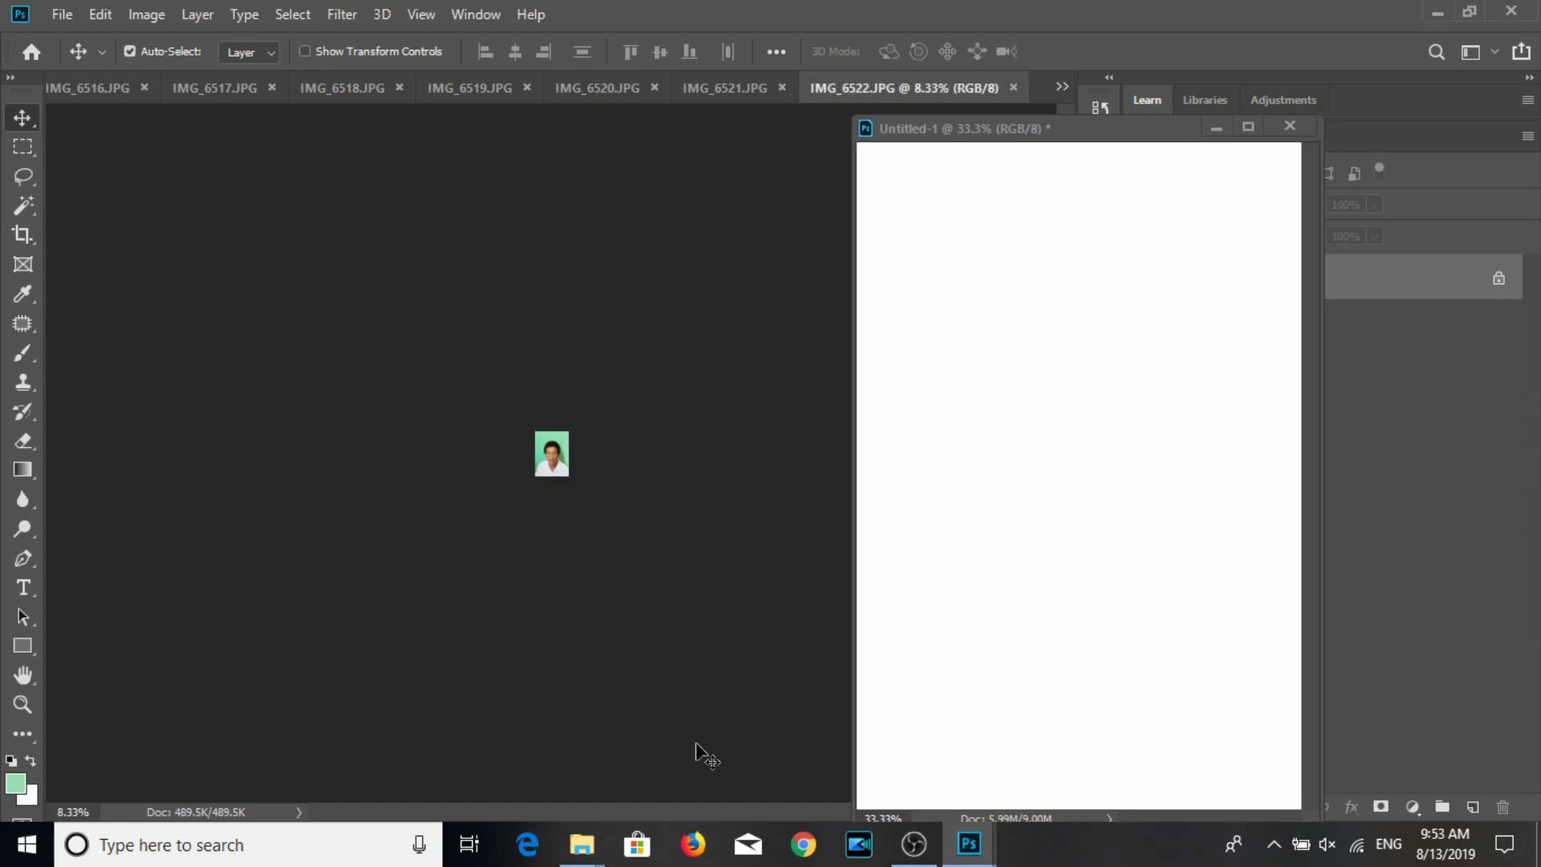
click(658, 755)
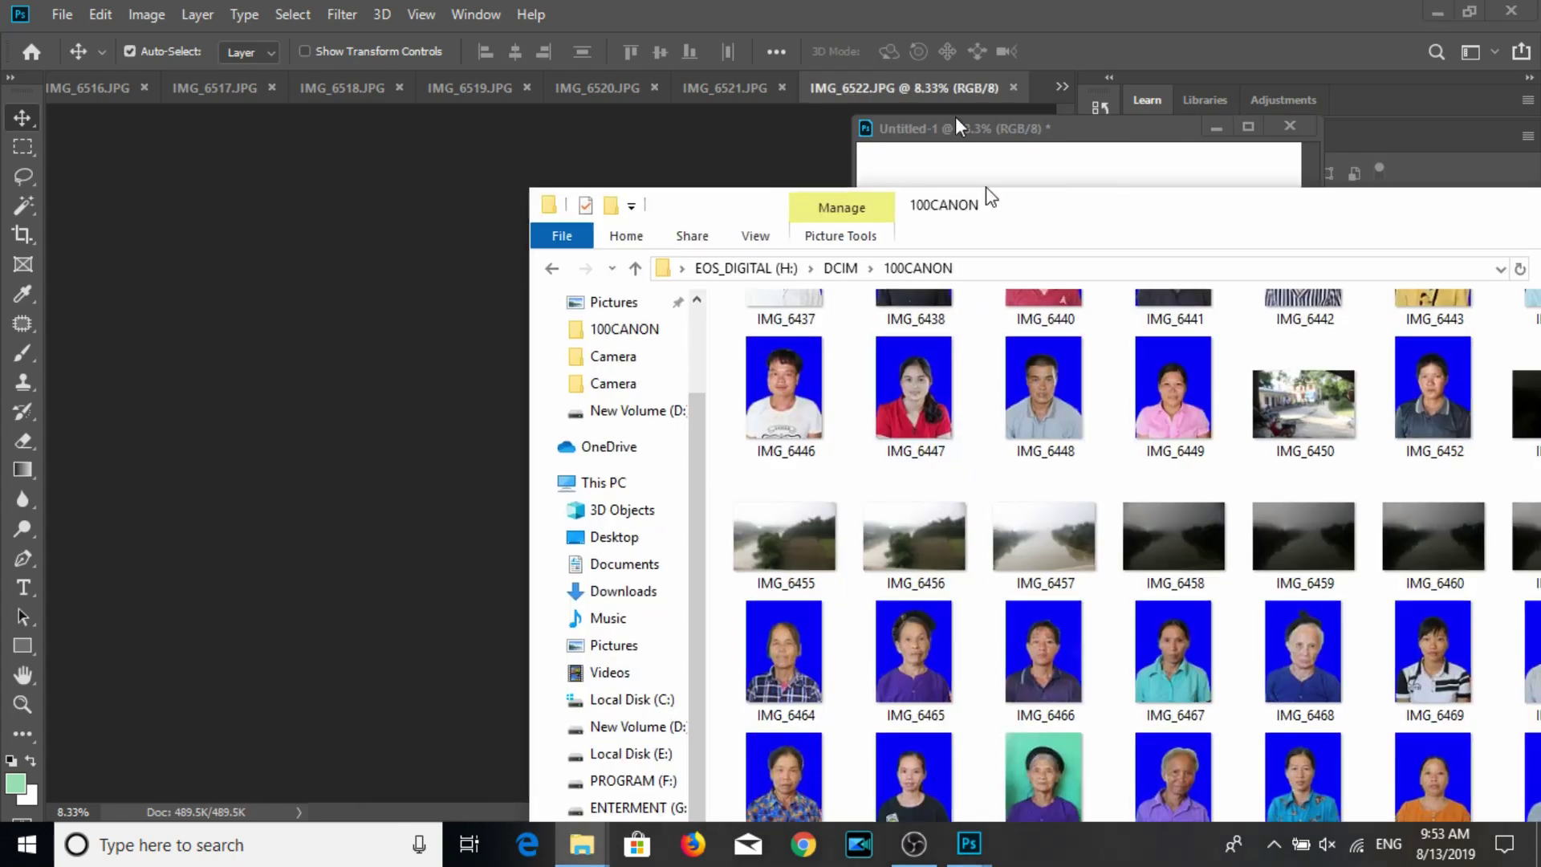
Open IMG_6531 from the 100CANON folder, minimize Explorer, and close IMG_6522.
double_click(989, 197)
scroll(811, 660, down, 5)
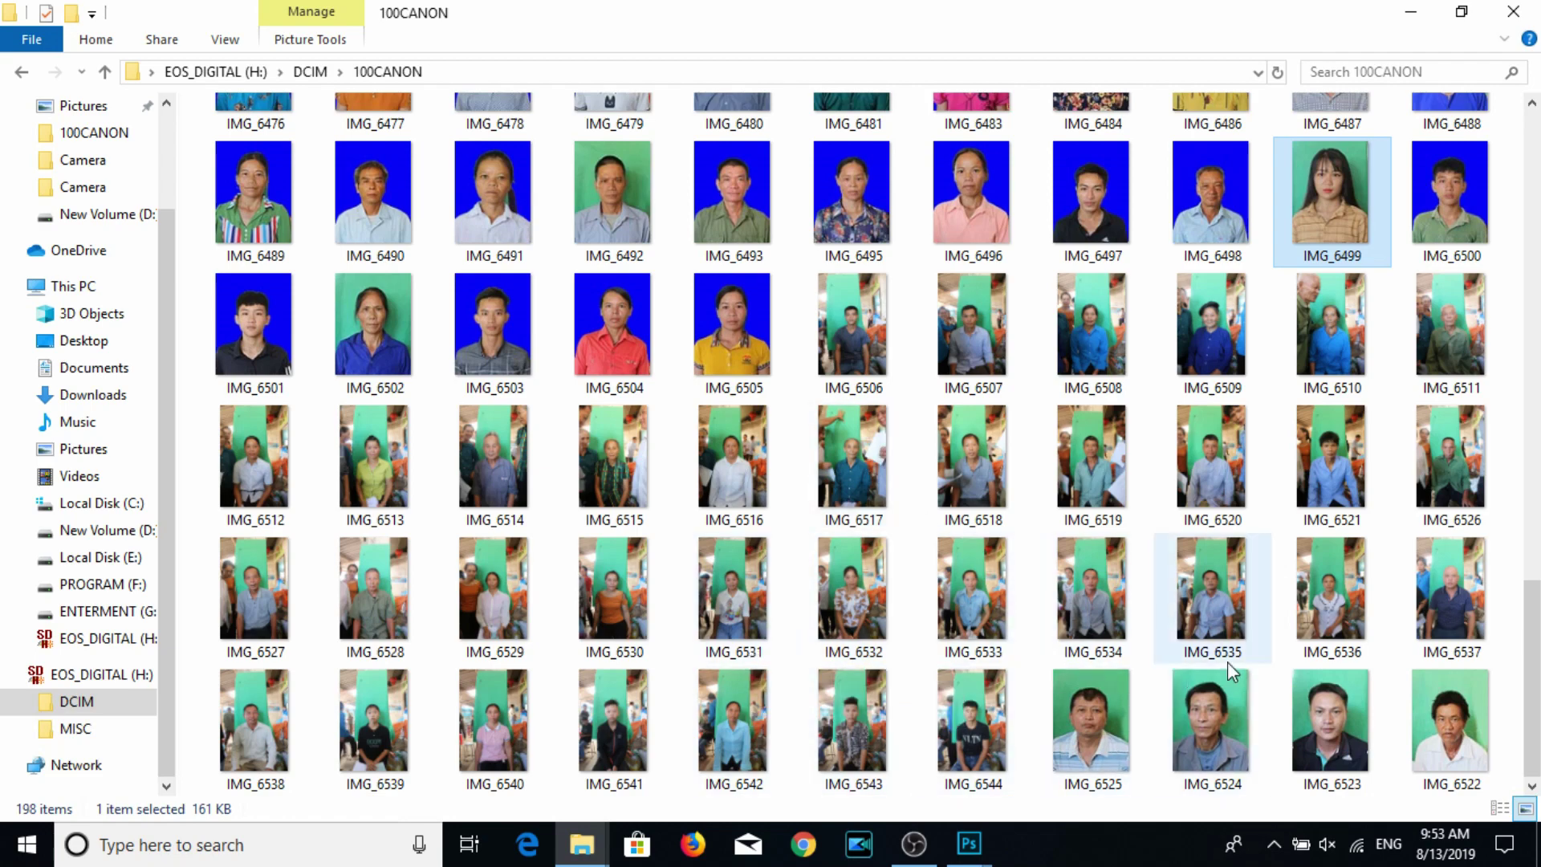
click(740, 615)
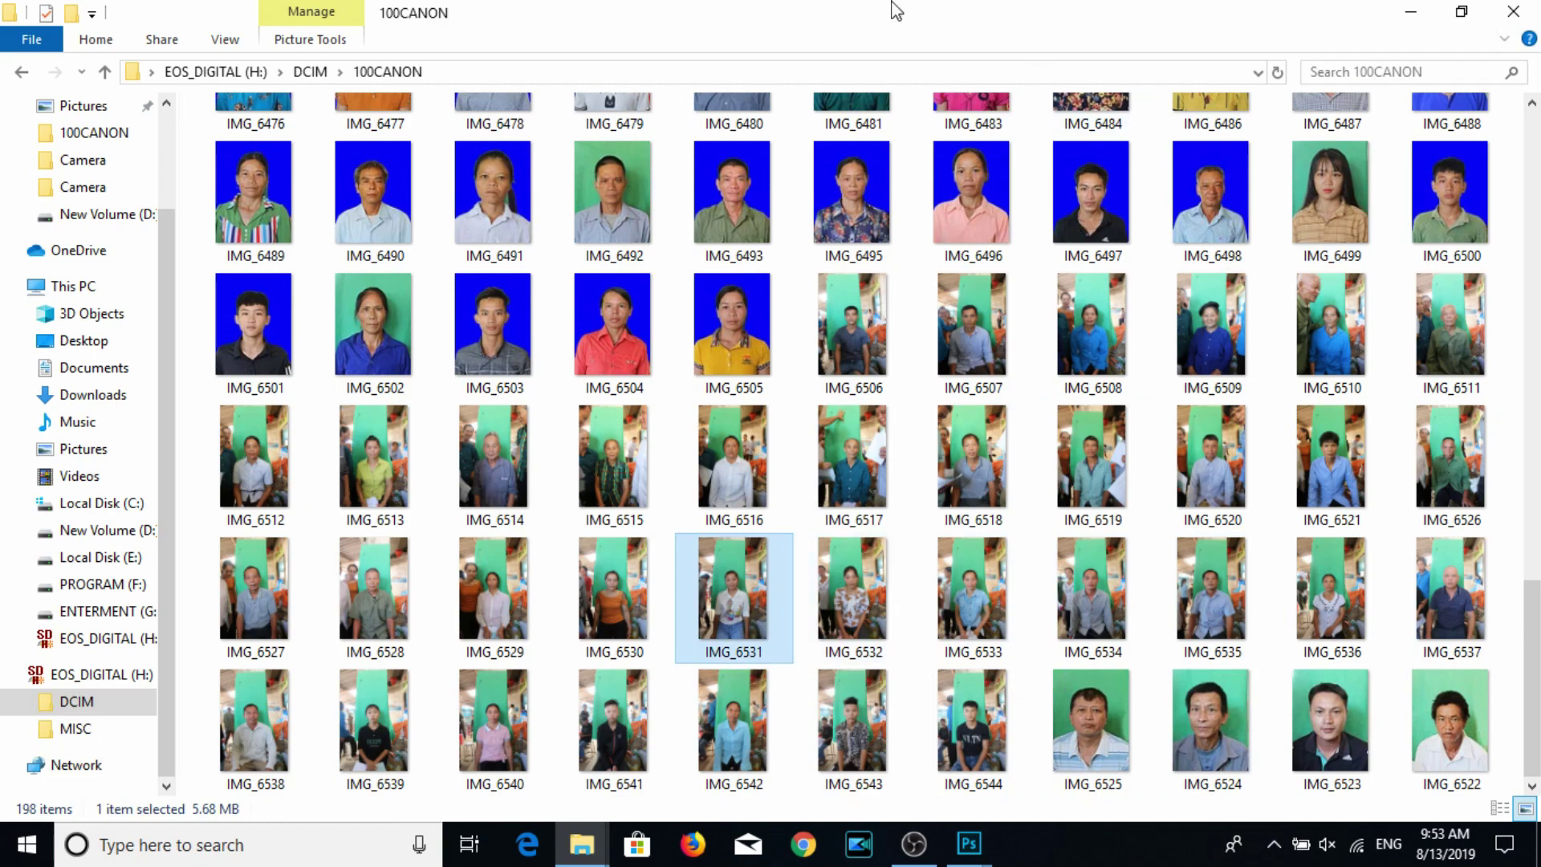
double_click(831, 11)
key(super+Down)
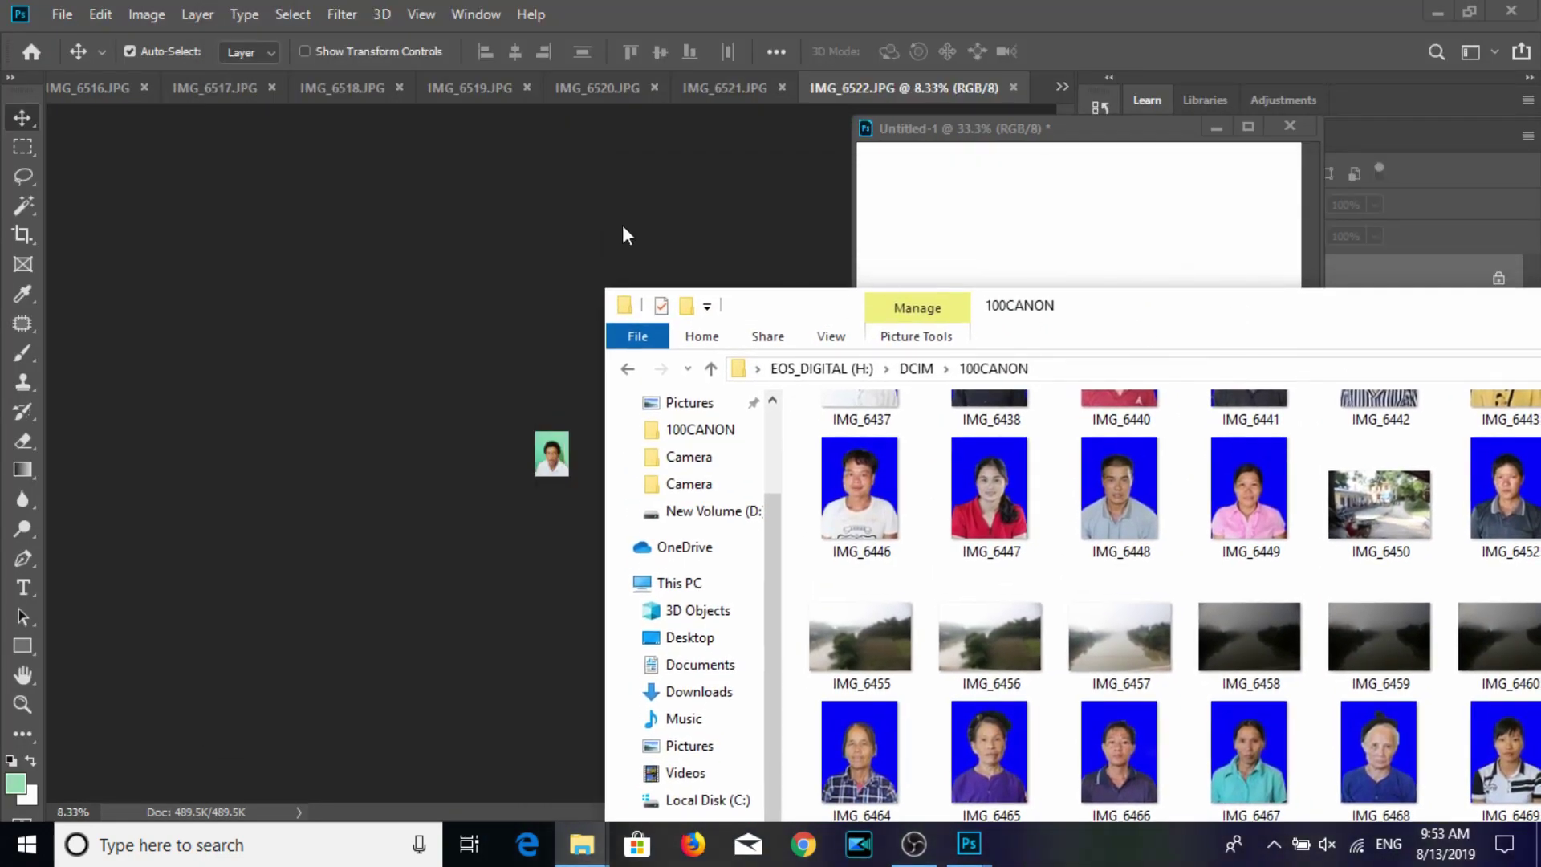
click(1014, 88)
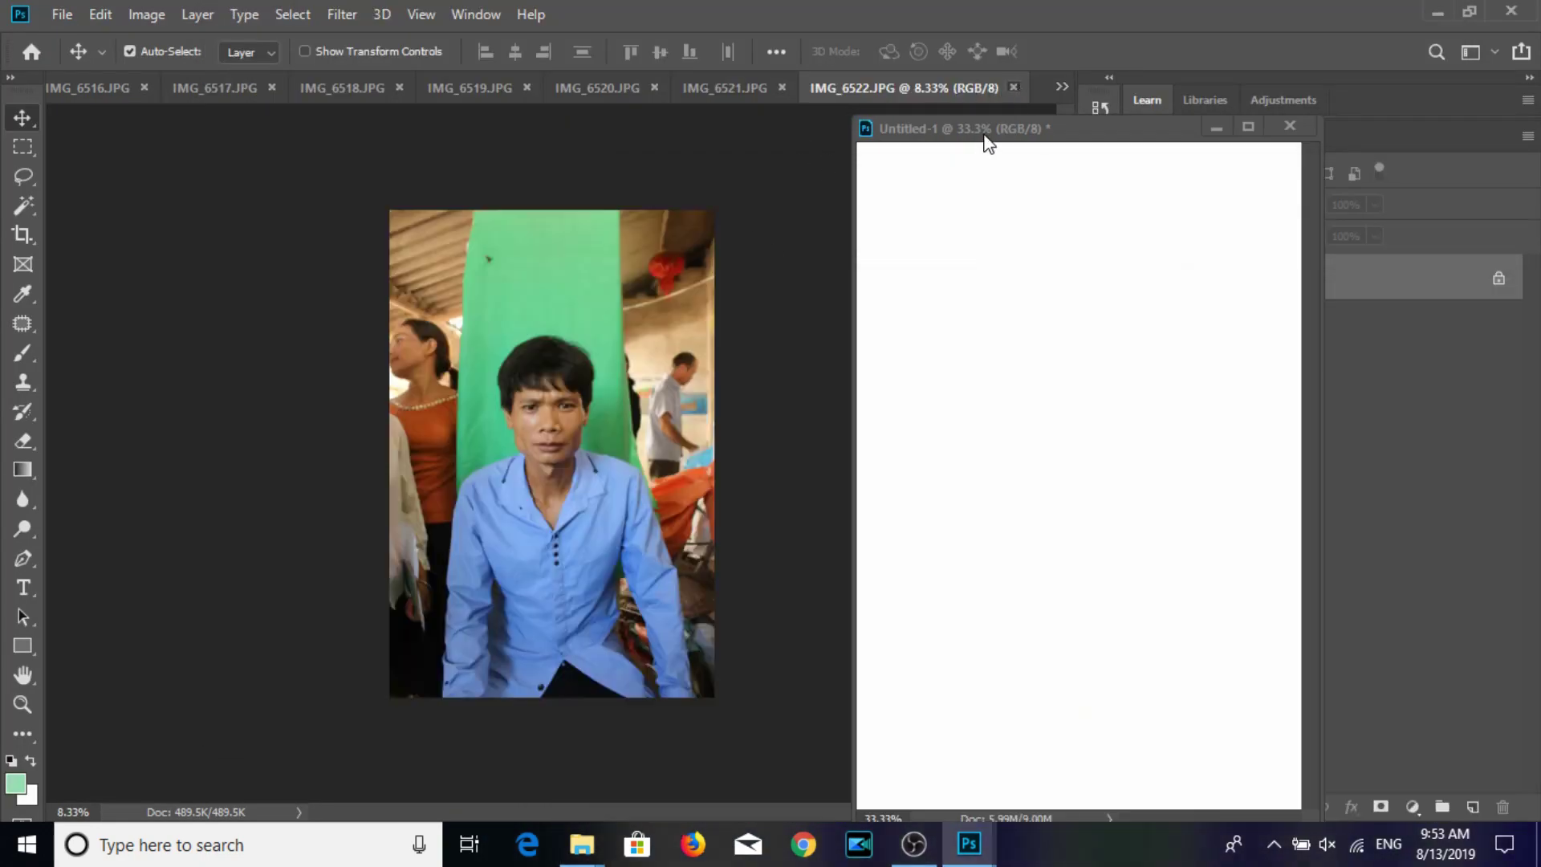
Crop IMG_6521 to a 3:4 box around the man's face, slightly tilted.
click(27, 239)
mouse_move(476, 352)
mouse_down()
mouse_move(628, 557)
mouse_move(672, 569)
mouse_up()
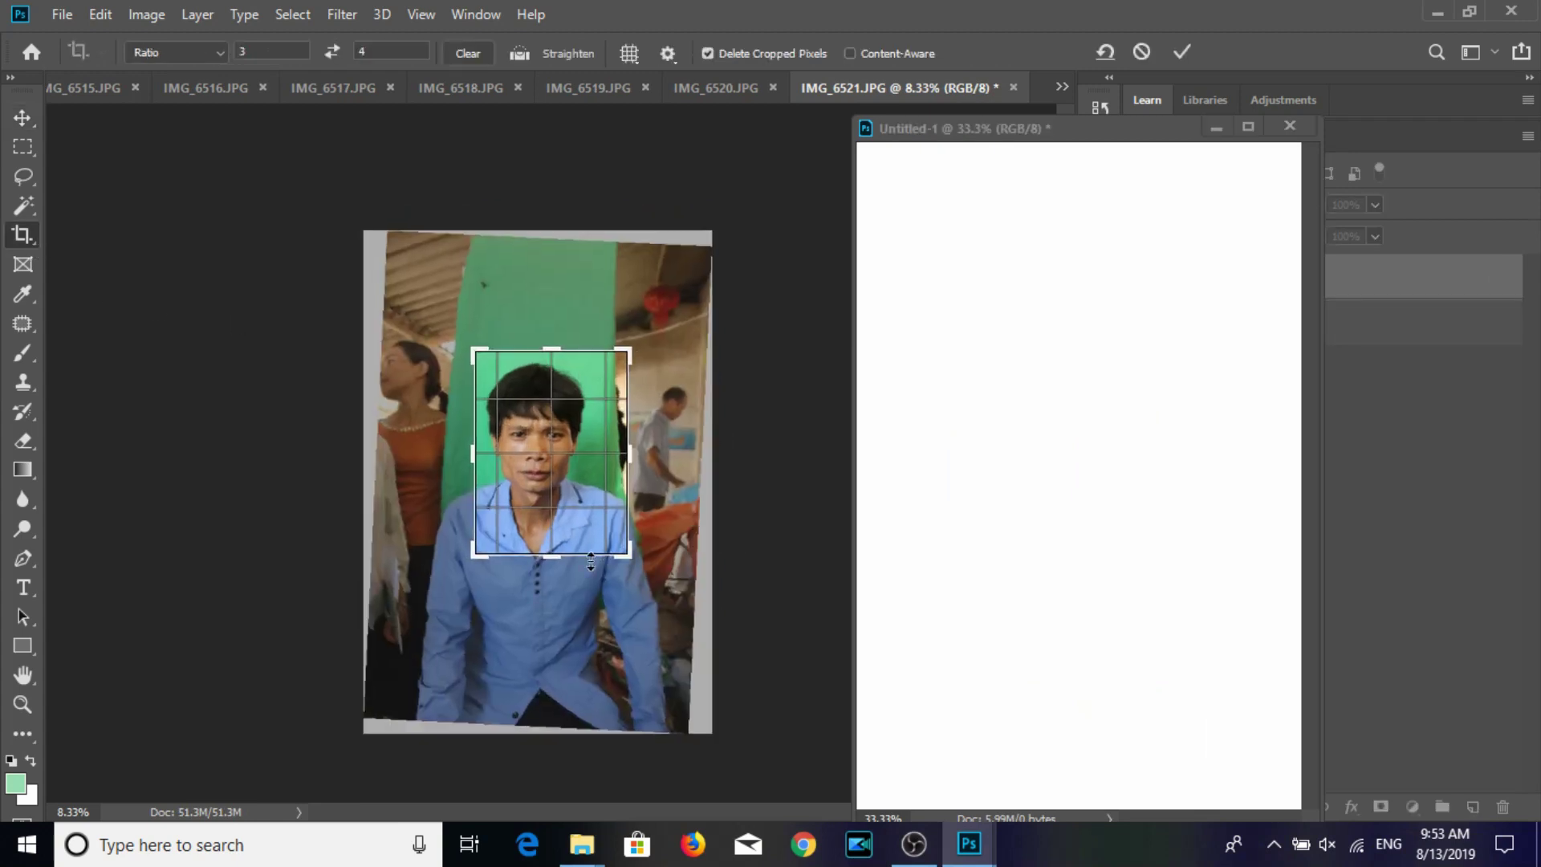
drag(584, 514, 589, 513)
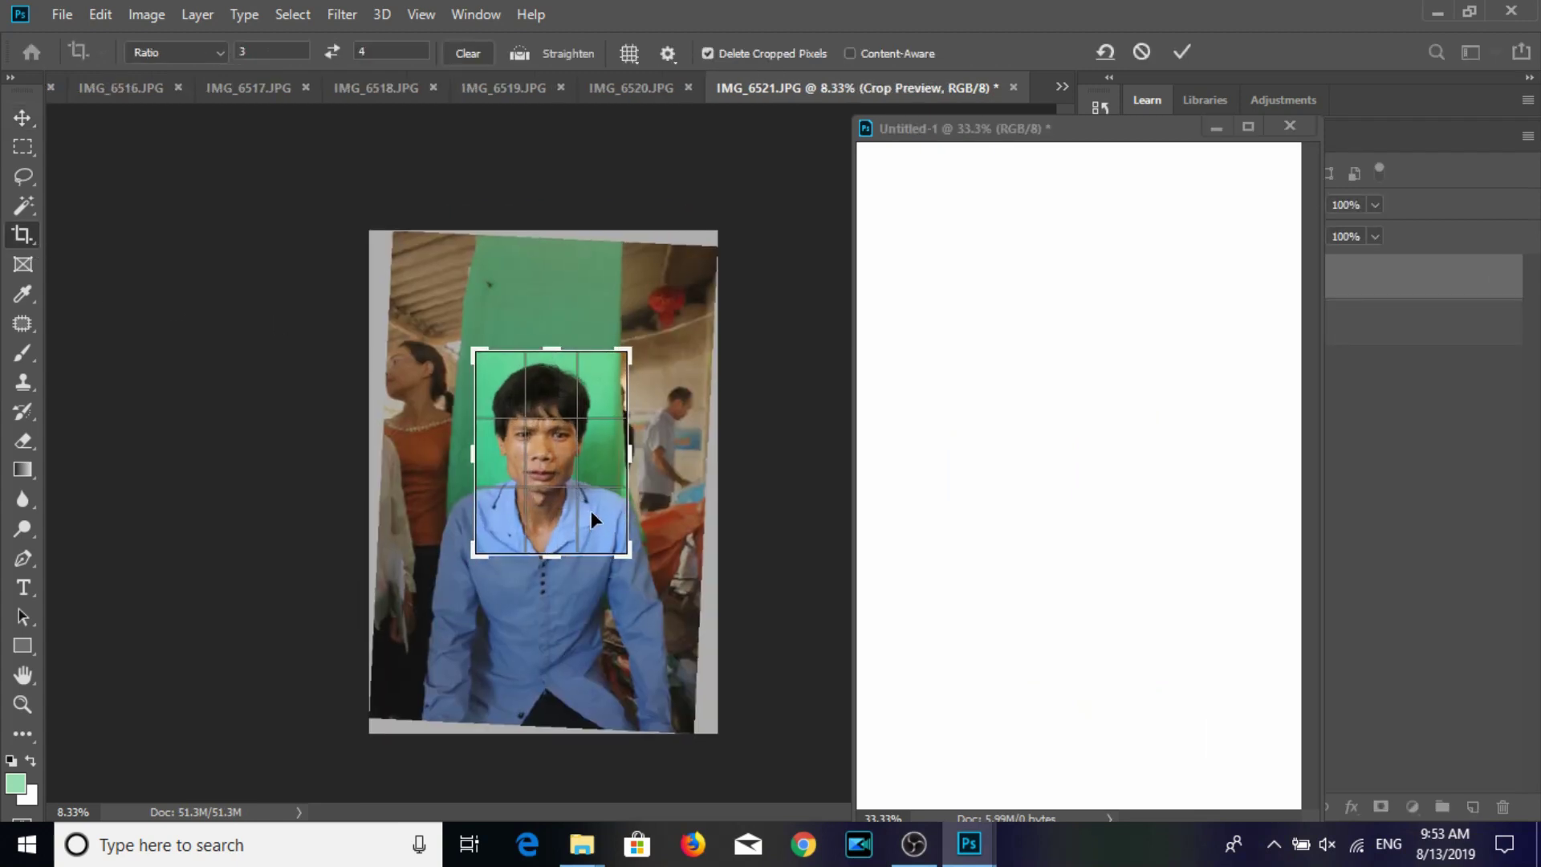
key(Return)
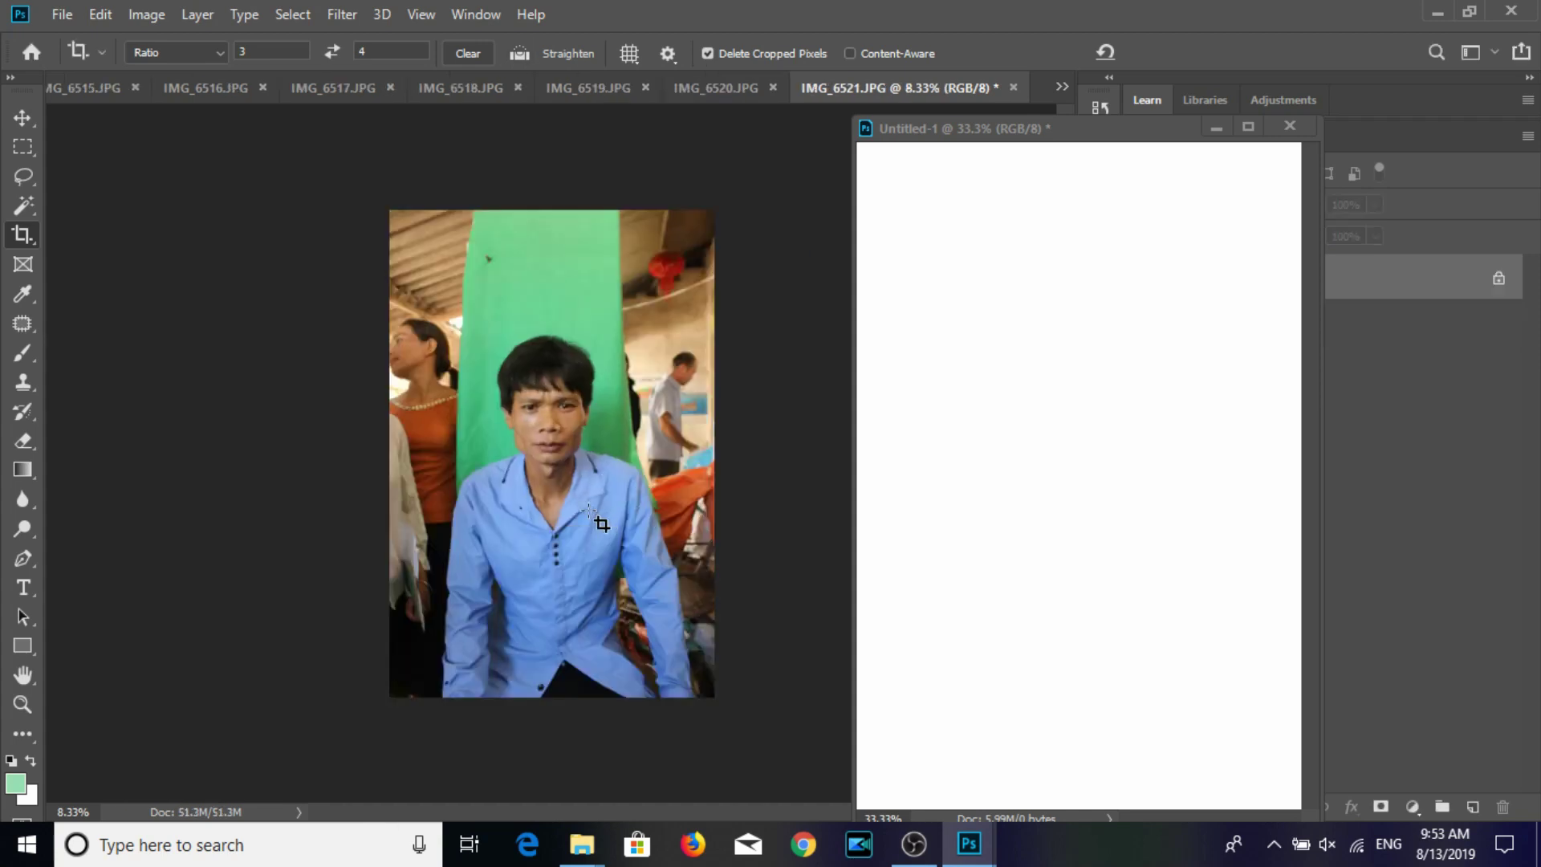
drag(472, 310, 638, 534)
mouse_move(555, 447)
mouse_down()
mouse_move(558, 480)
mouse_move(552, 469)
mouse_up()
mouse_move(706, 524)
mouse_down()
mouse_move(680, 563)
mouse_move(604, 508)
mouse_up()
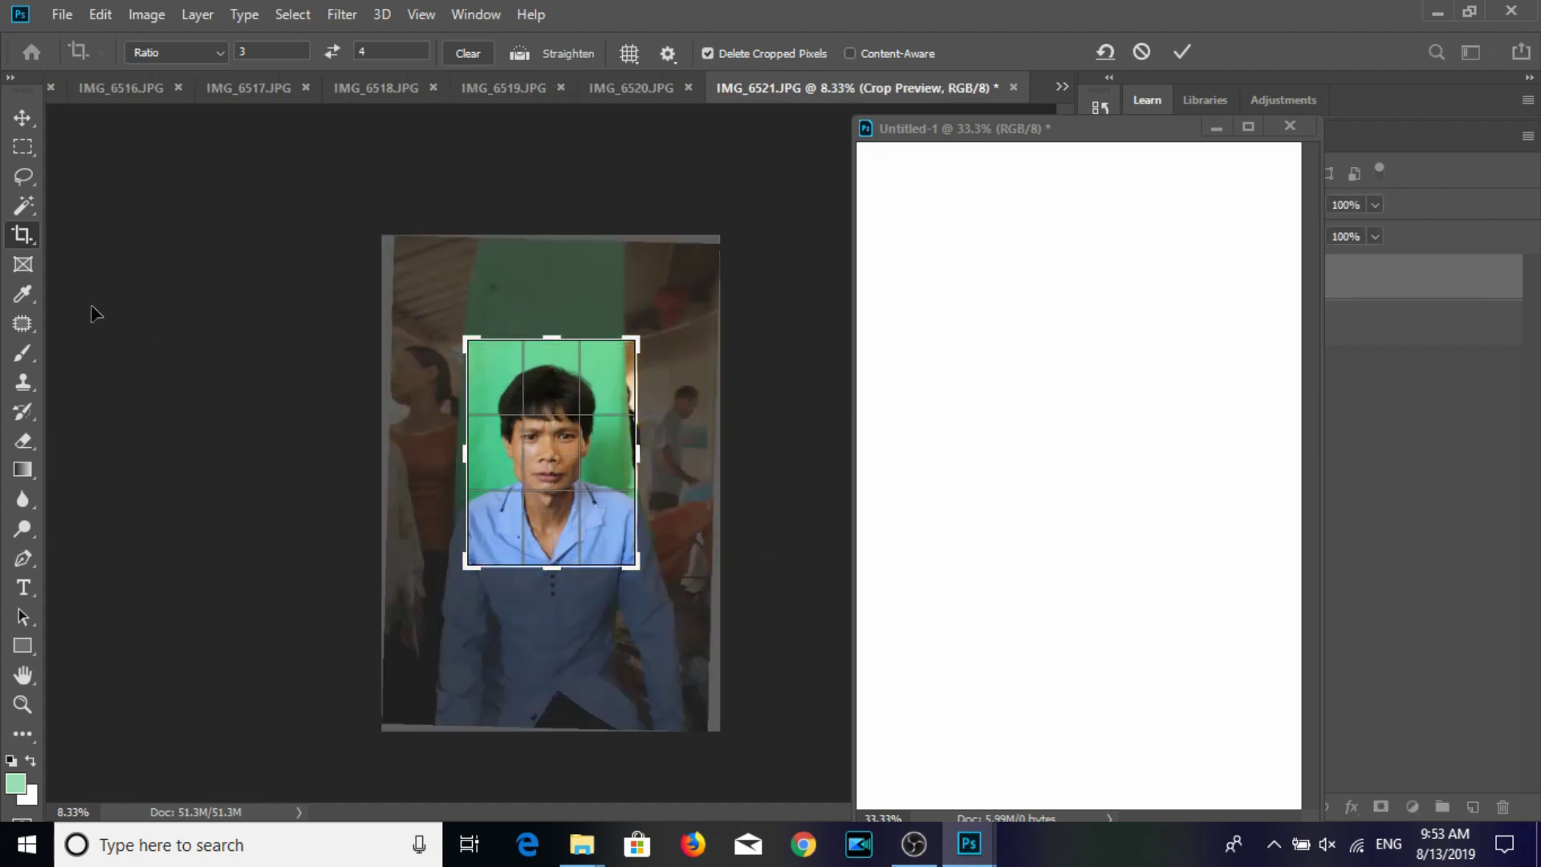
Paint the dark right-edge strip green, then bring up the Image Size settings.
click(22, 354)
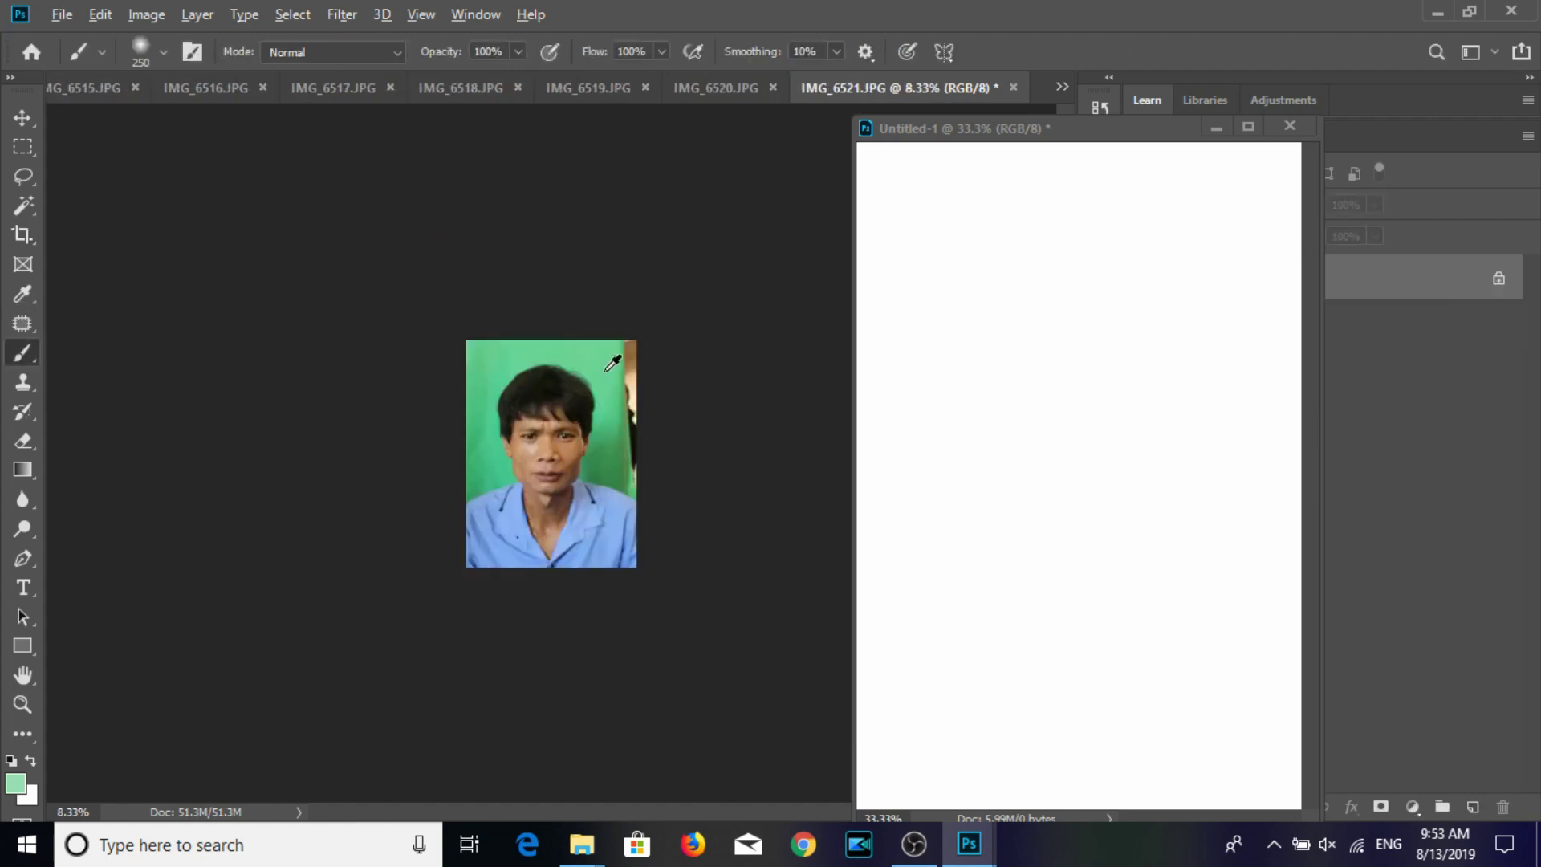
drag(623, 361, 641, 479)
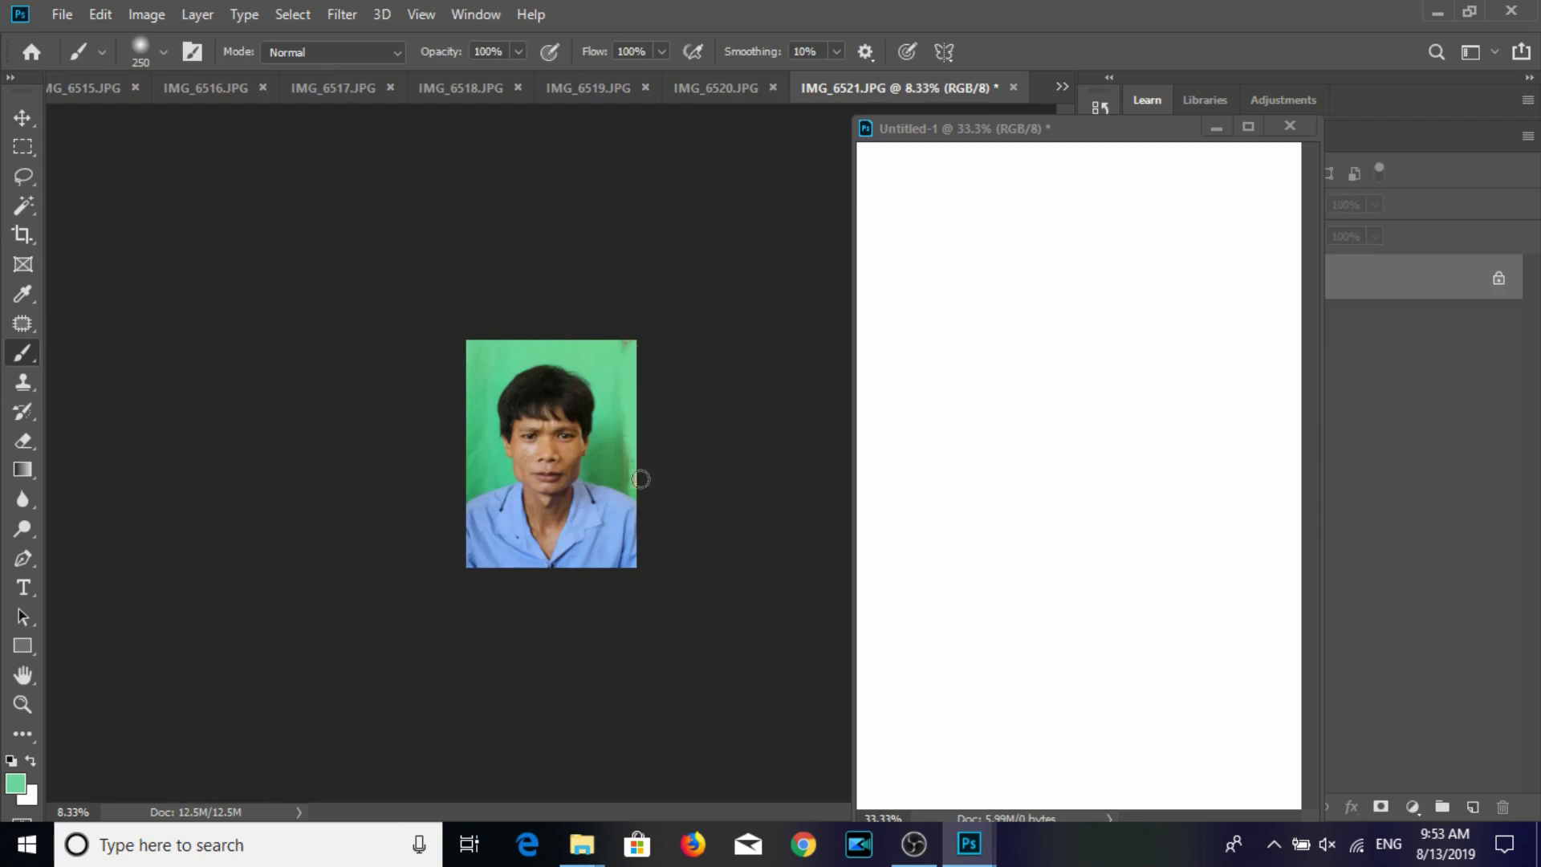
click(24, 118)
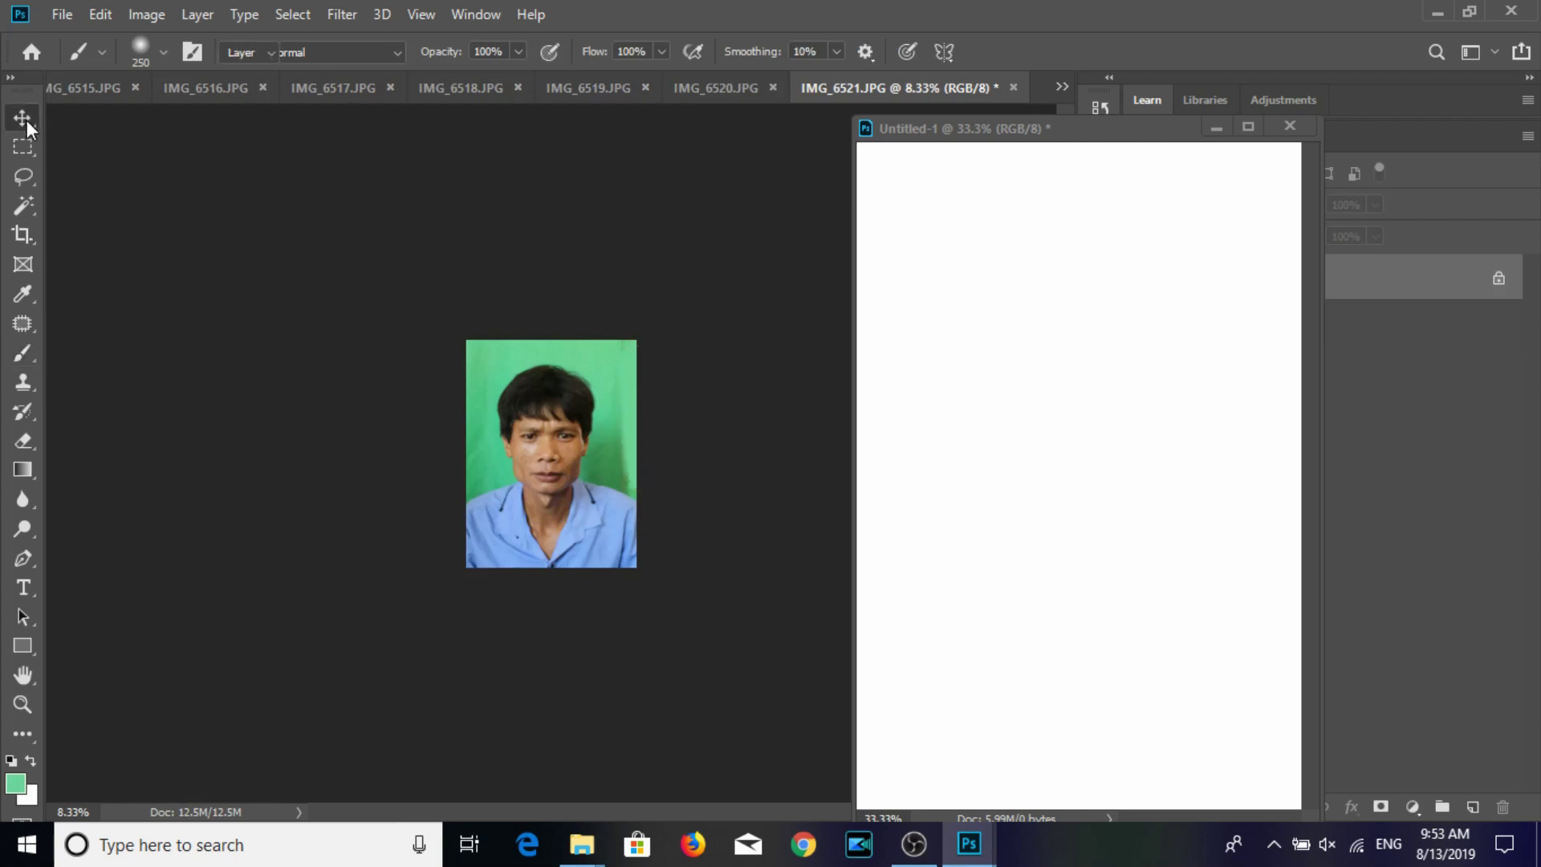
click(146, 15)
click(195, 178)
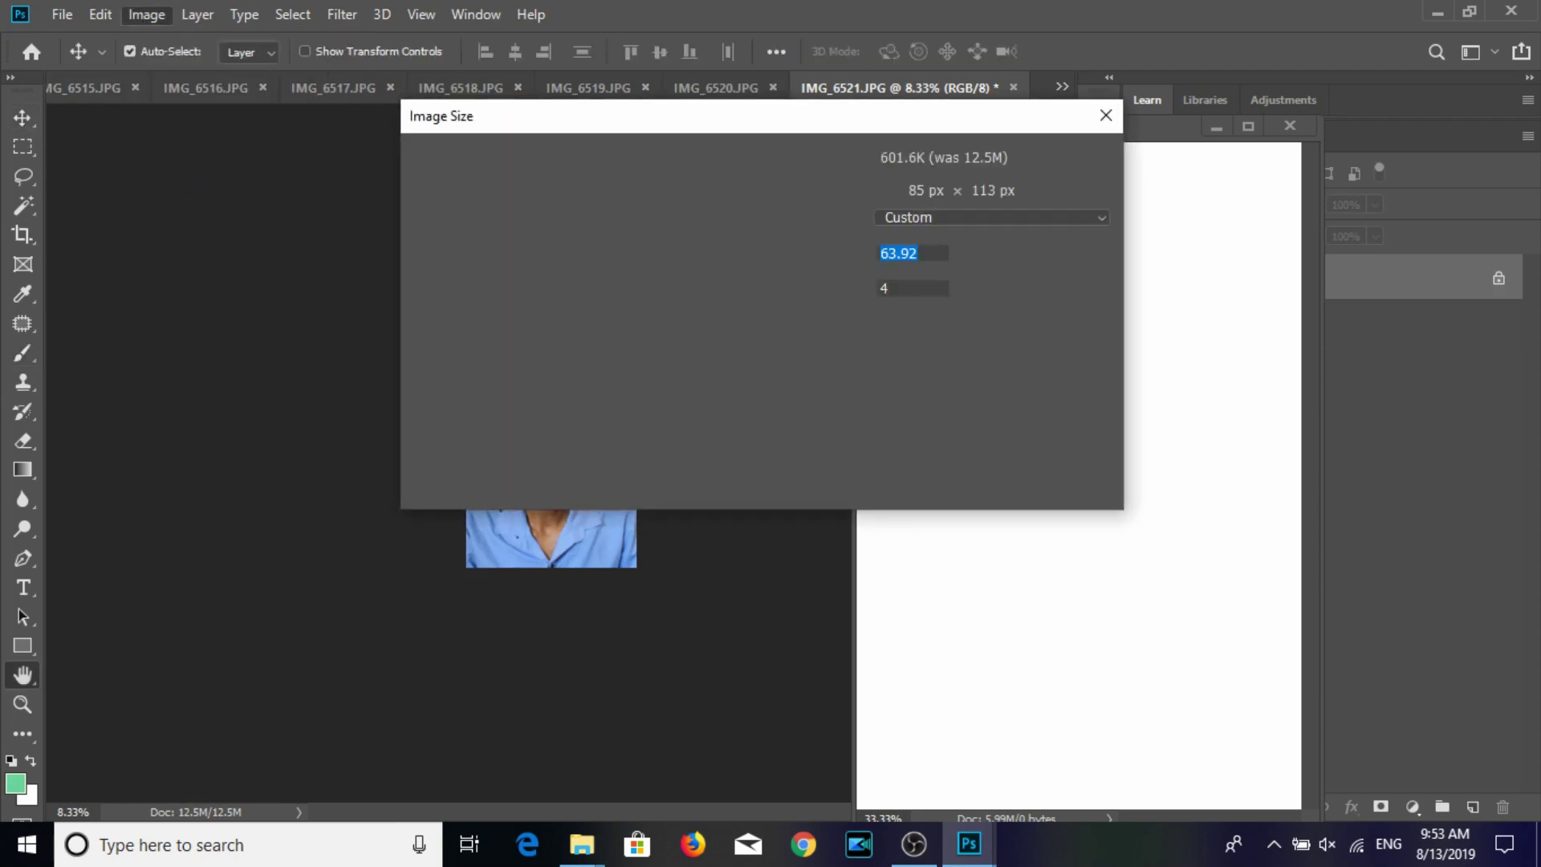
text(3)
Set the face photo's resolution to 300 ppi and save it as JPEG.
key(Tab)
key(Tab)
text(300)
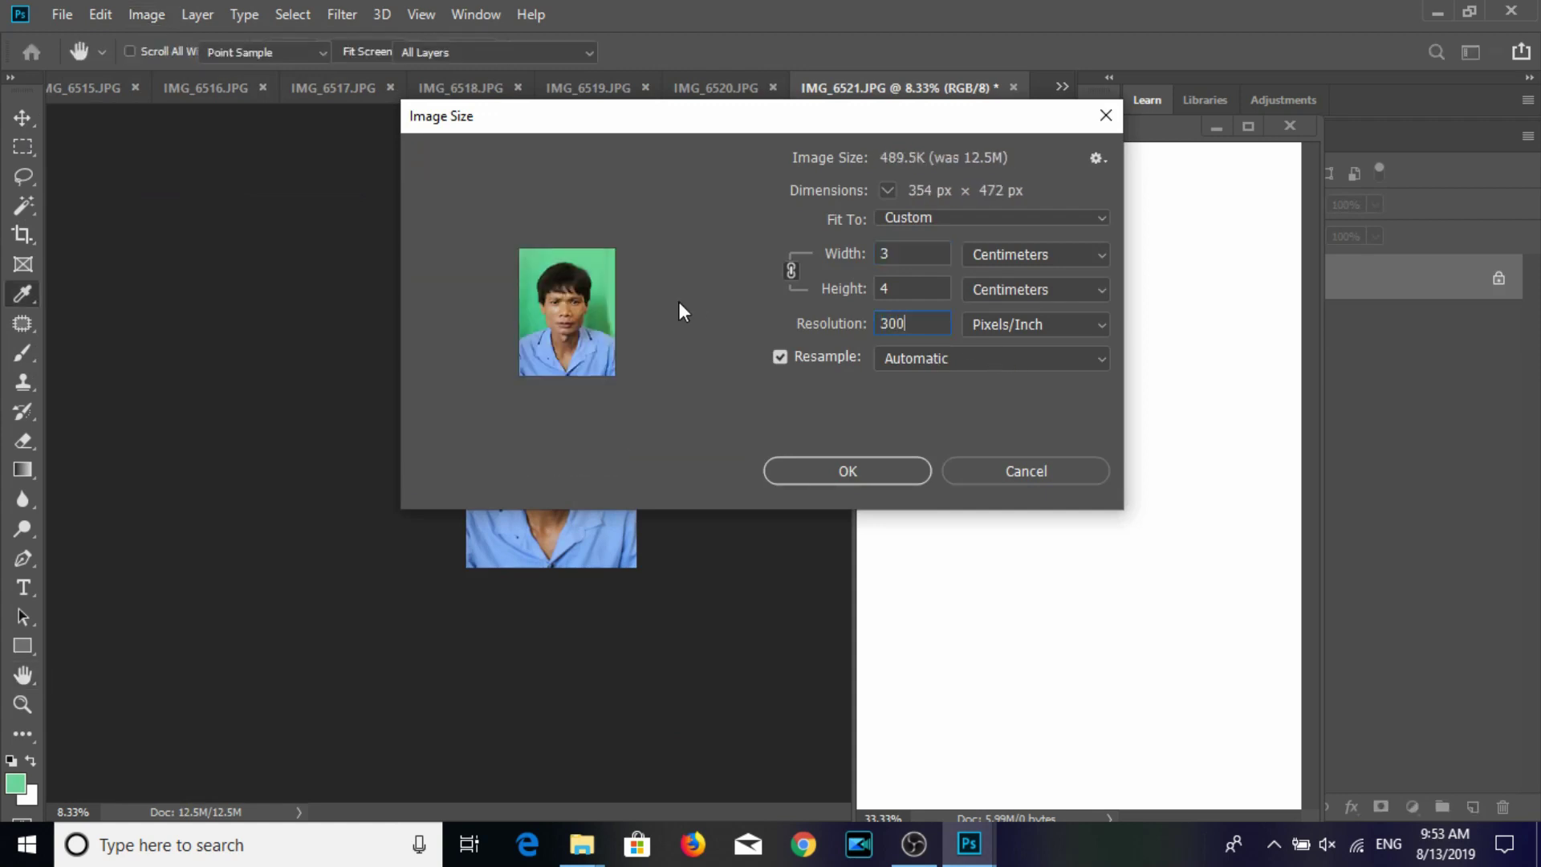
key(Return)
key(ctrl+s)
key(Return)
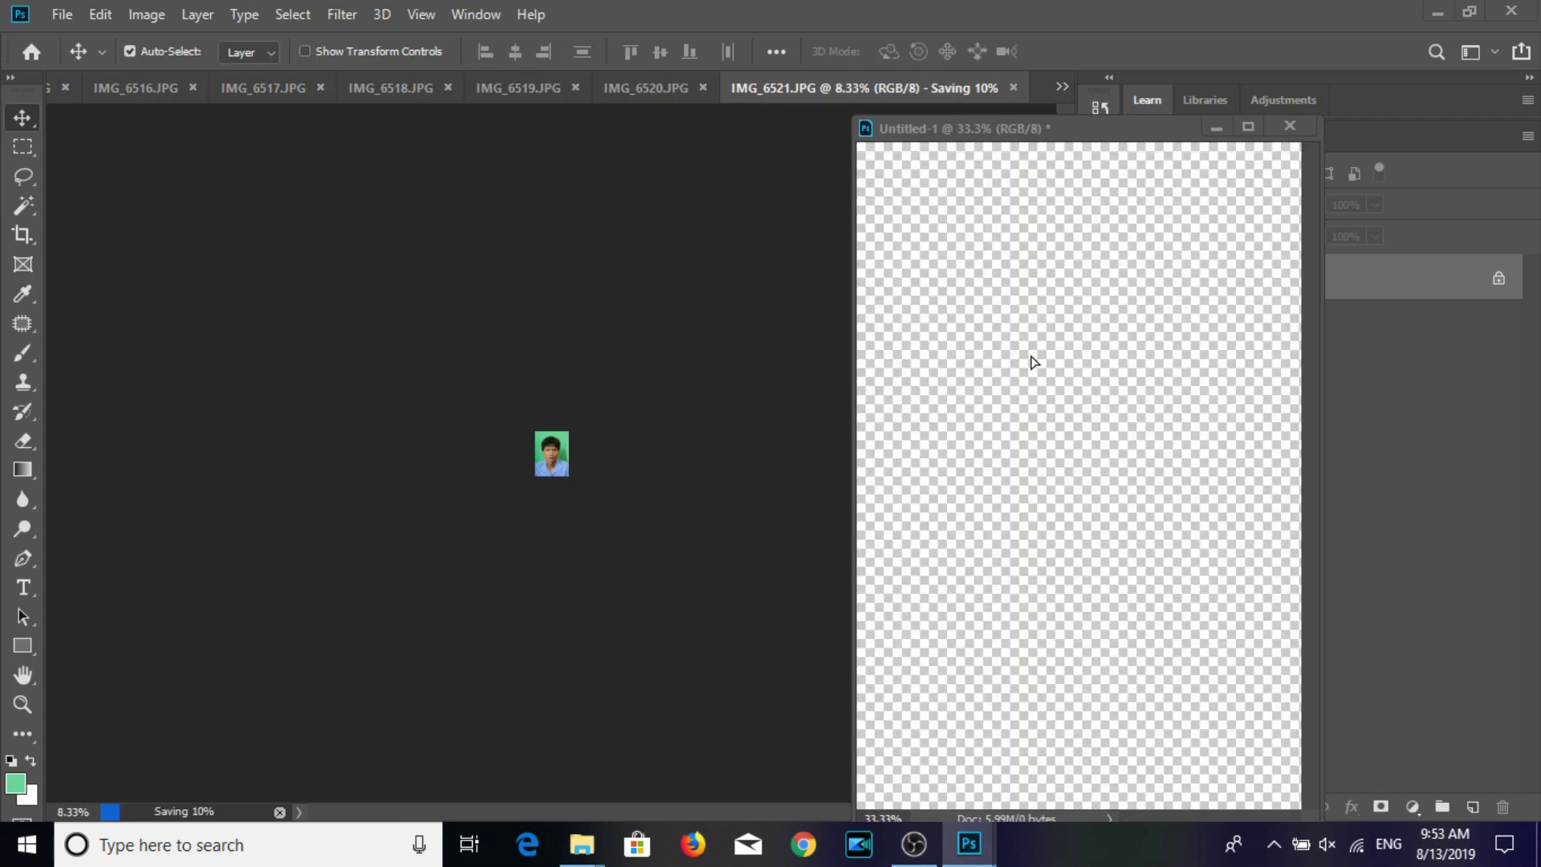
Place the photo row on Untitled-1 and copy it down as a second row.
mouse_move(546, 470)
mouse_down()
mouse_move(964, 277)
mouse_move(917, 247)
mouse_move(1203, 244)
mouse_up()
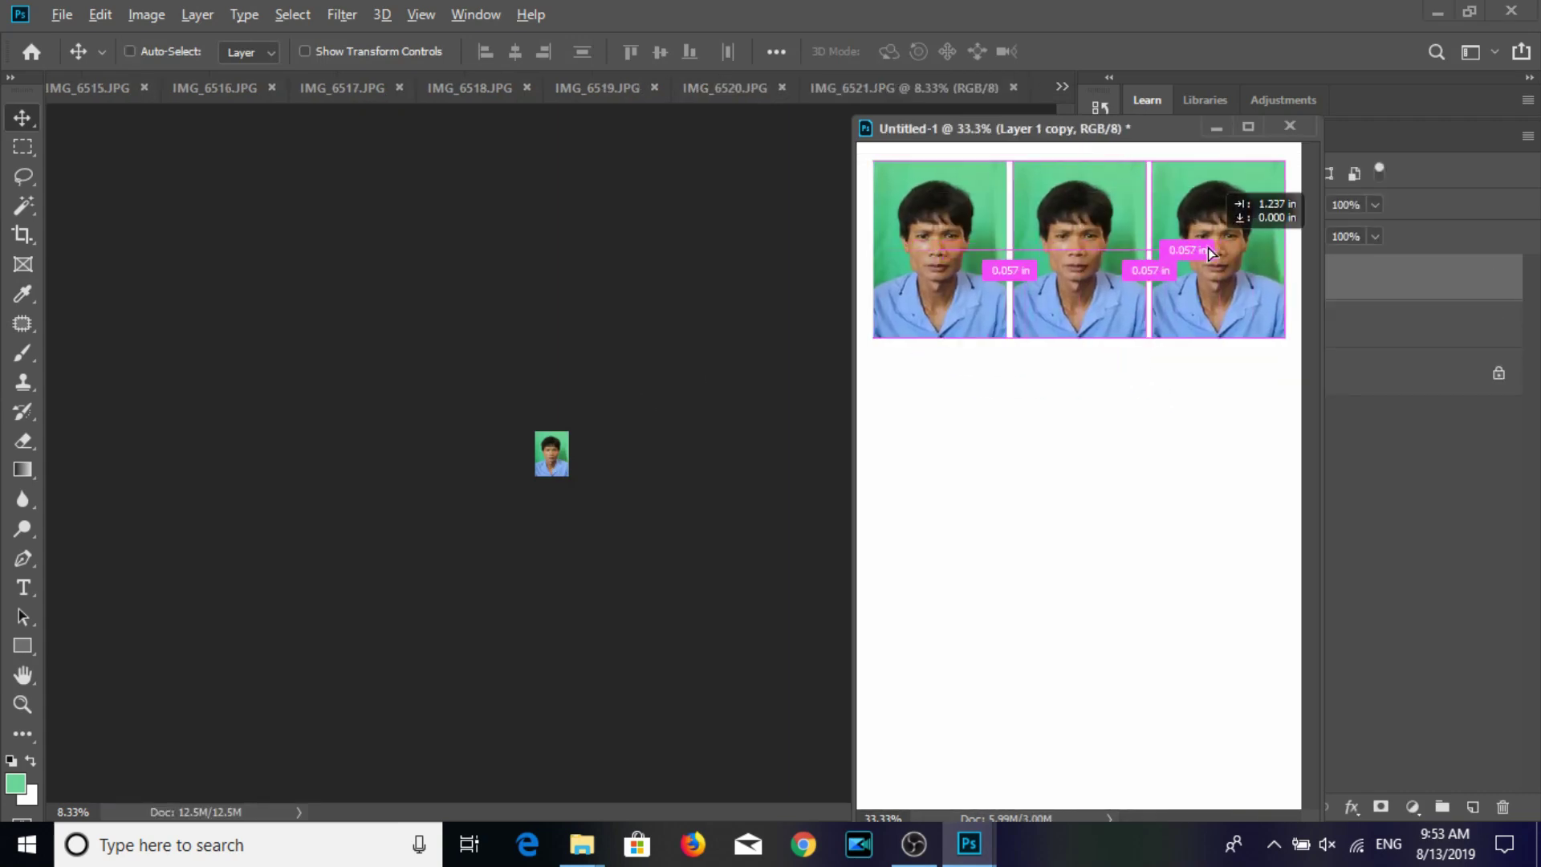
shift+click(1255, 388)
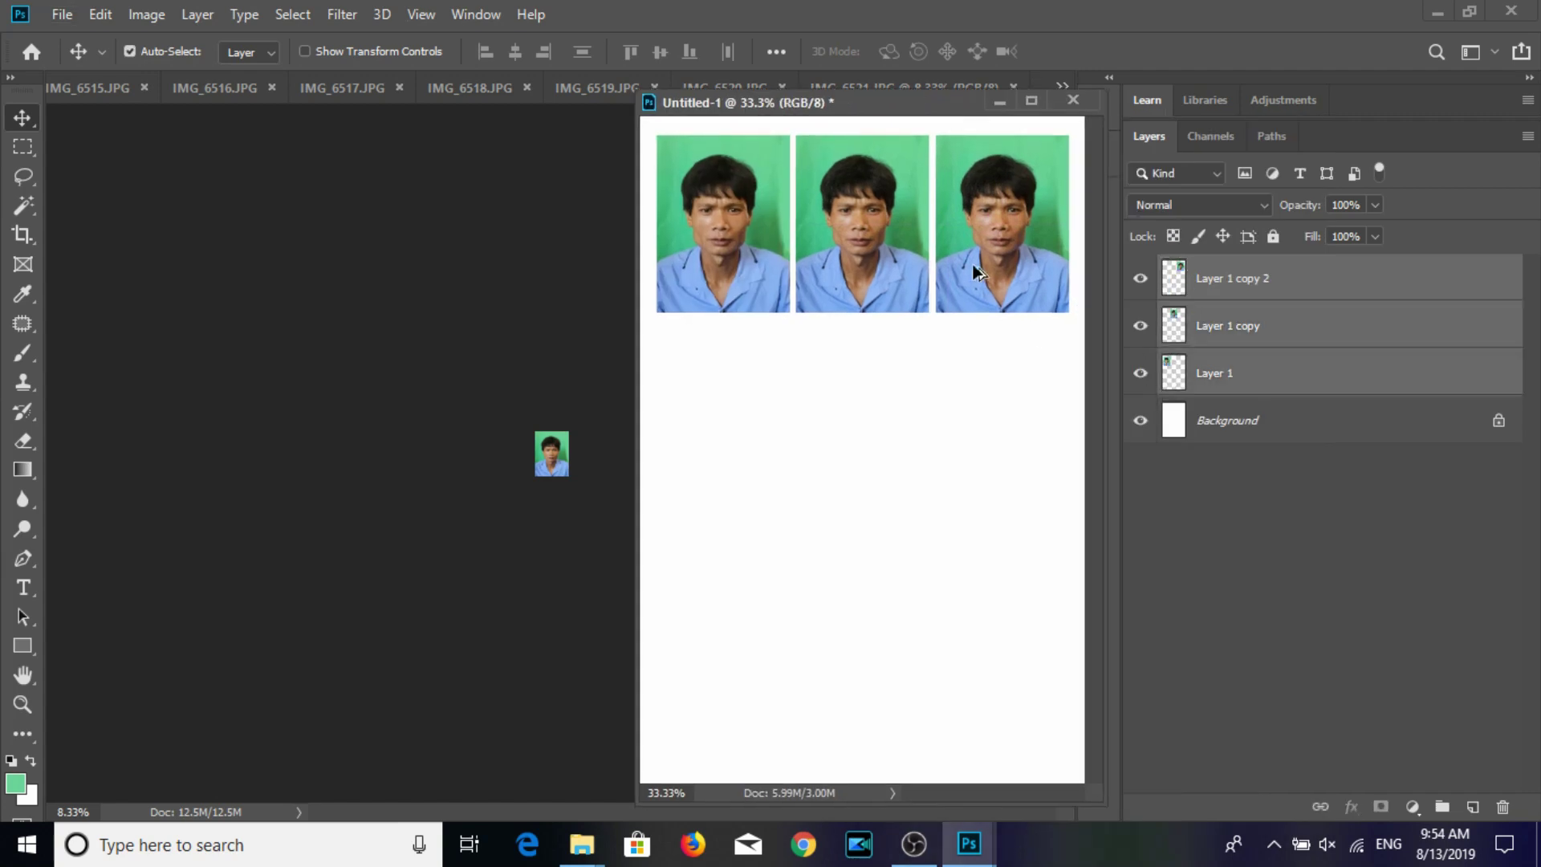
drag(961, 159, 976, 578)
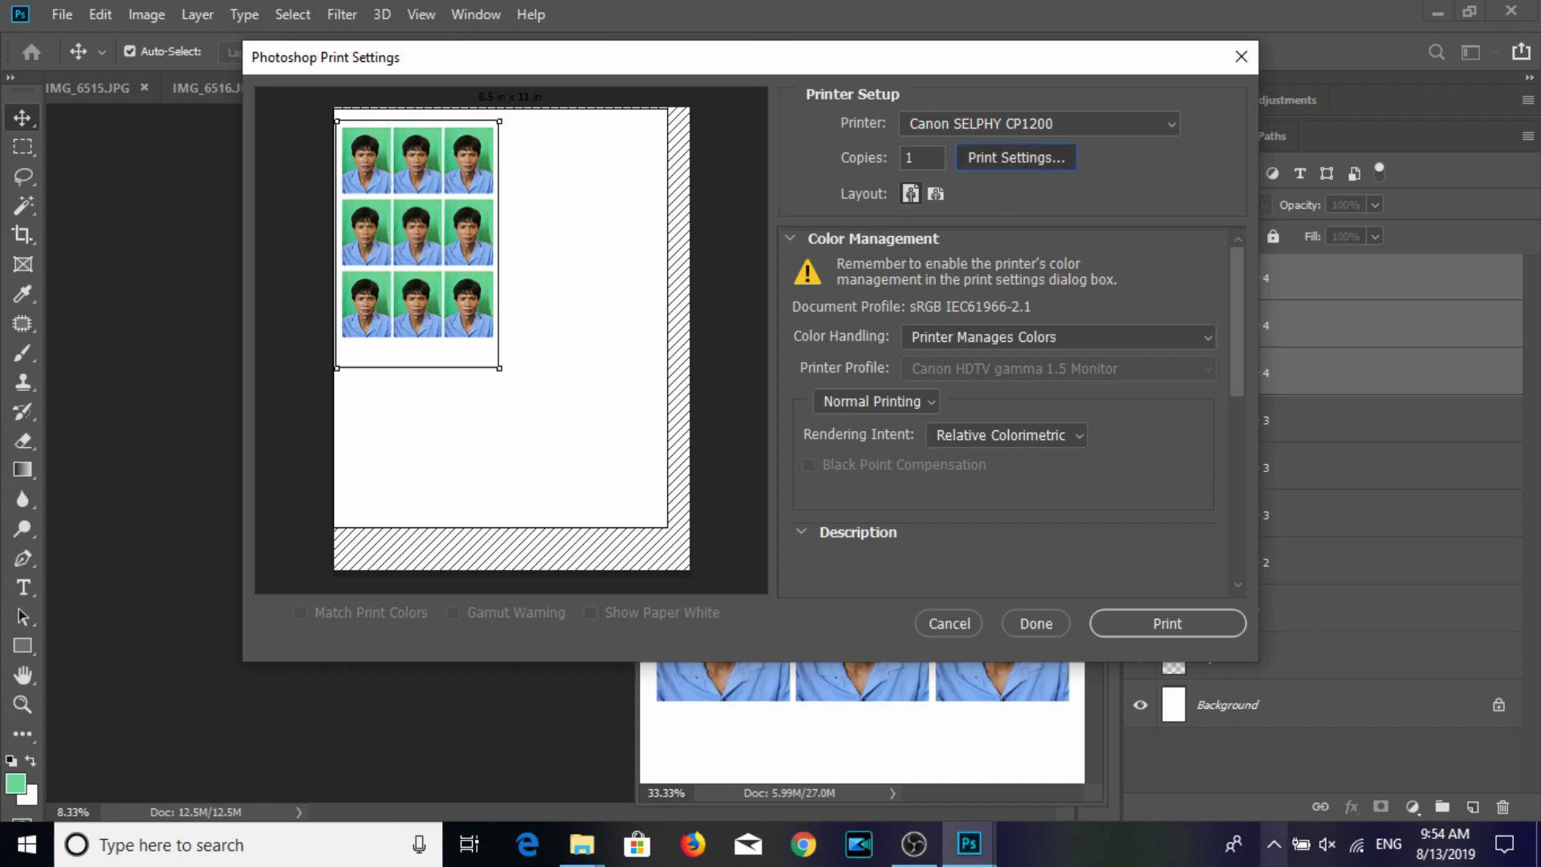
Choose borderless 4x6" paper in the Canon SELPHY settings and position the grid on the page.
click(1274, 844)
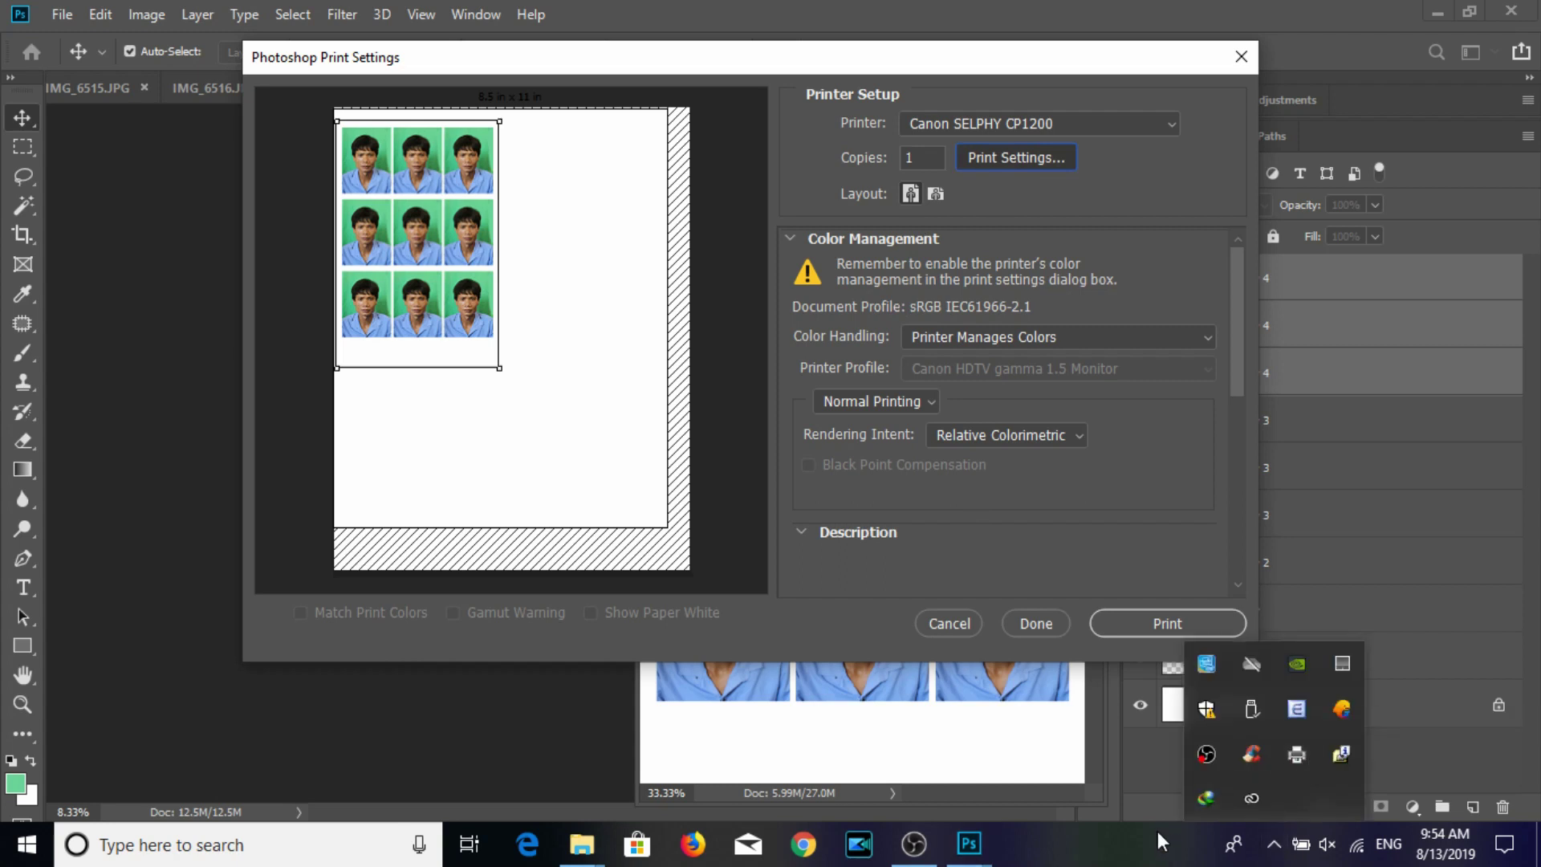
click(1053, 831)
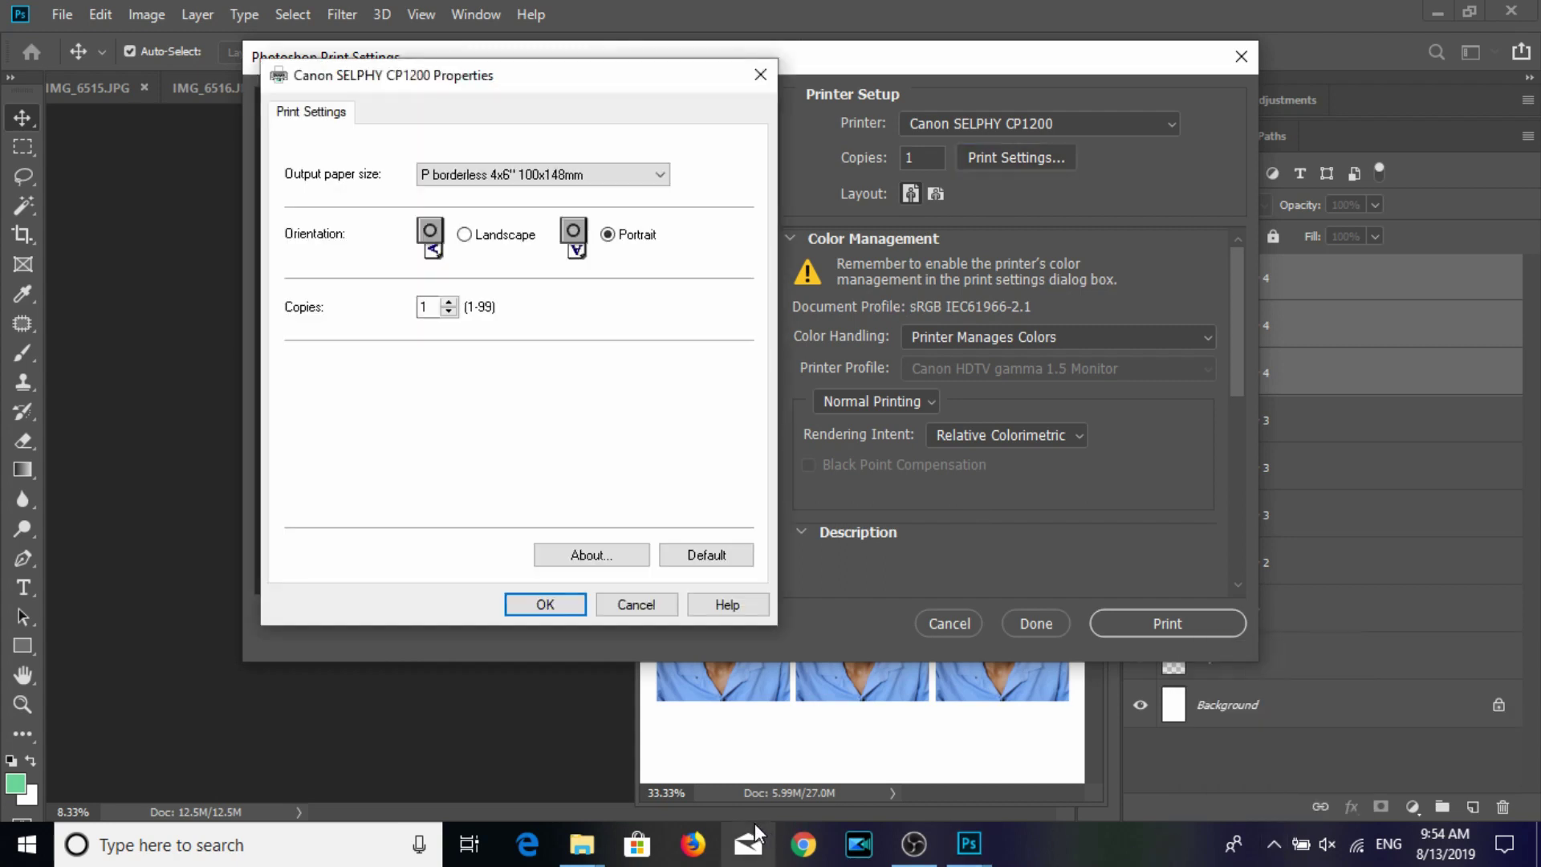
click(561, 605)
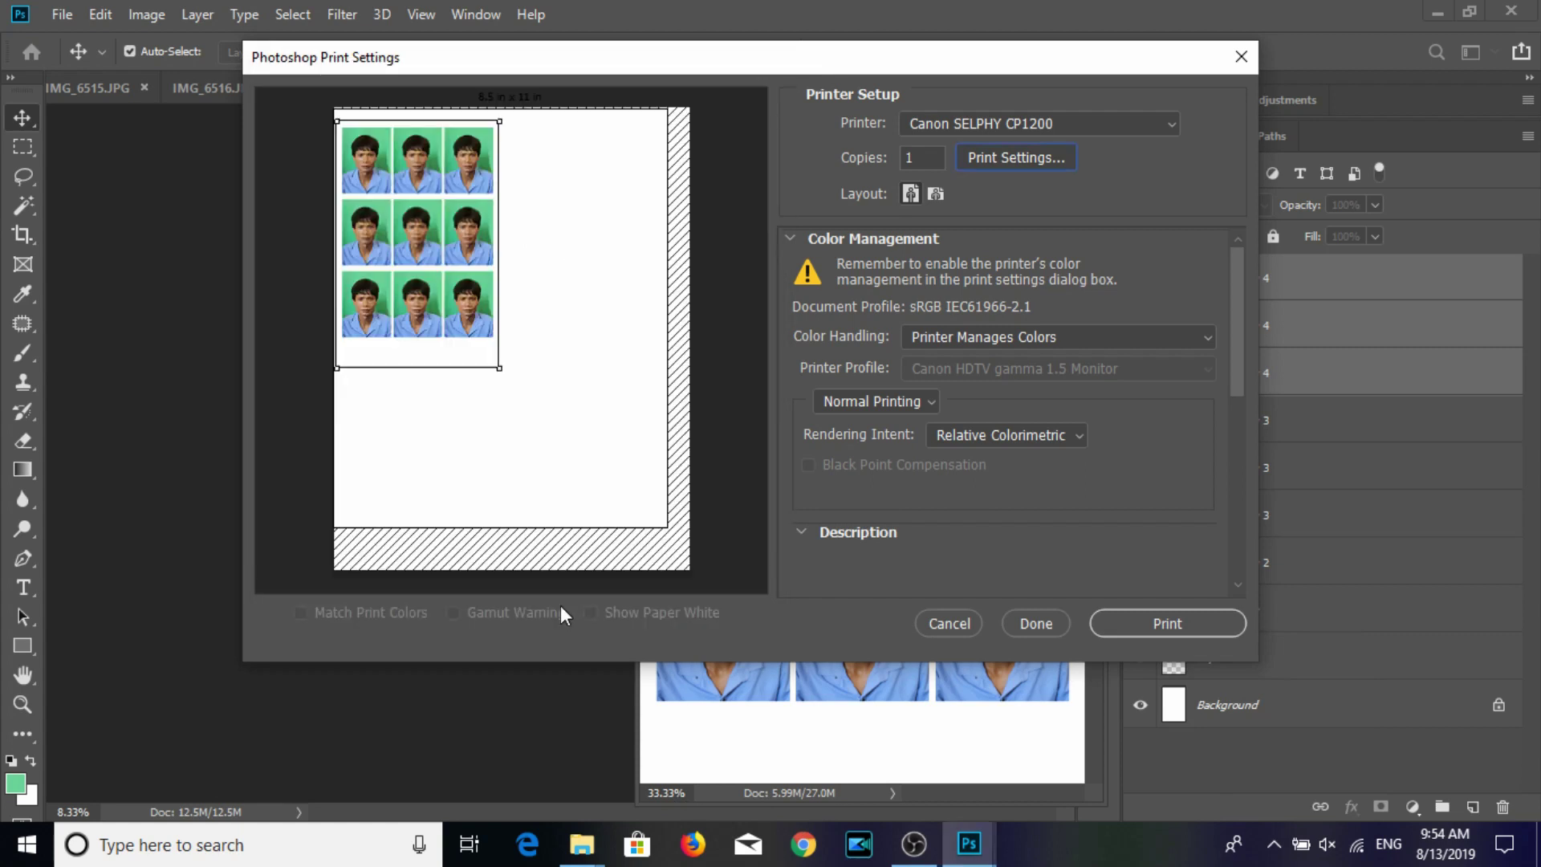
click(1274, 845)
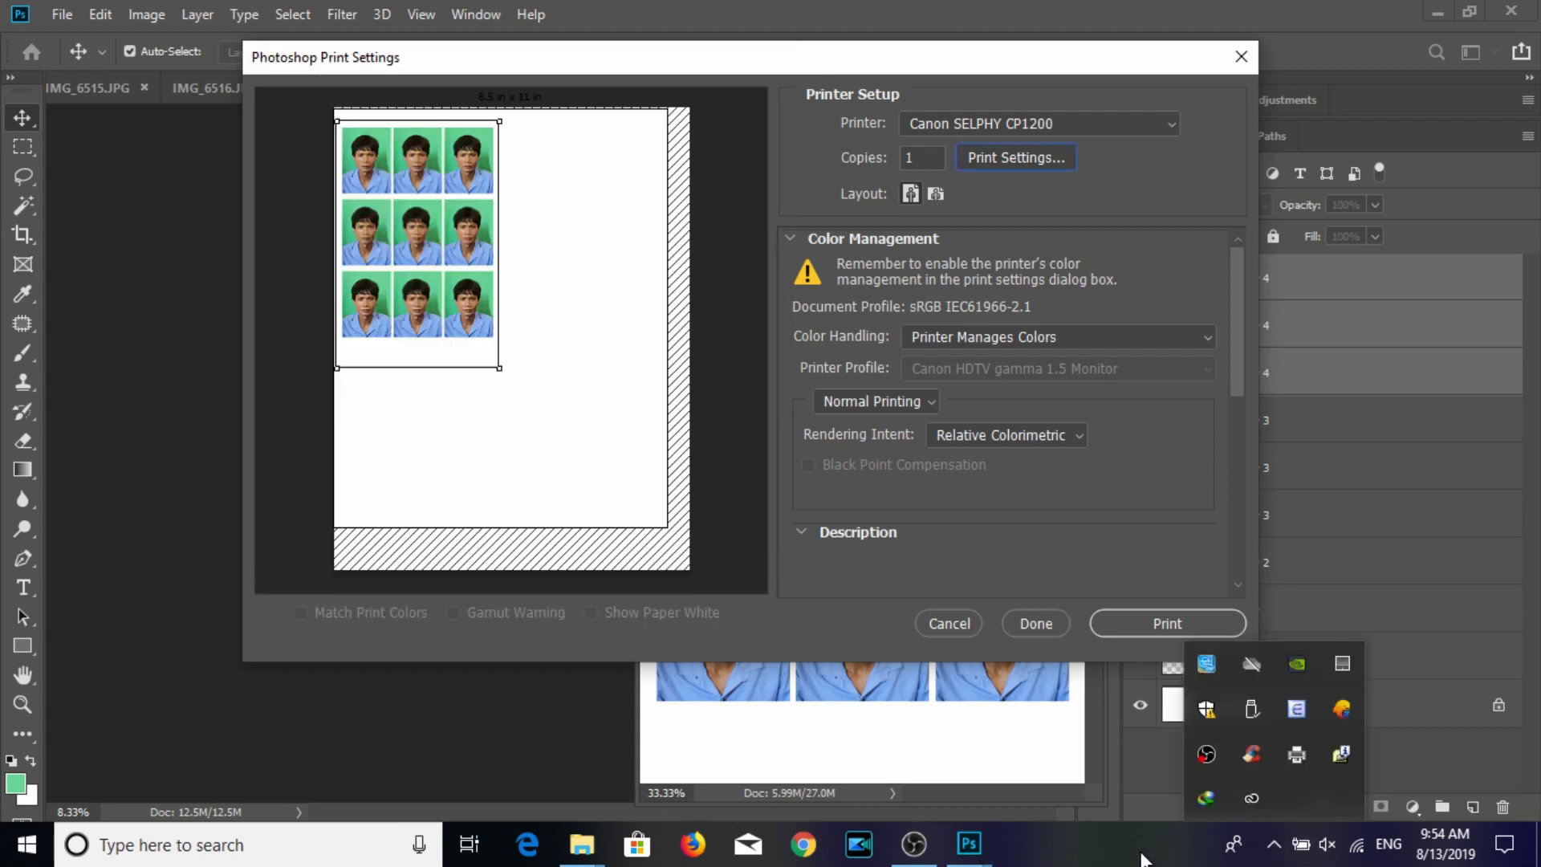
click(1275, 844)
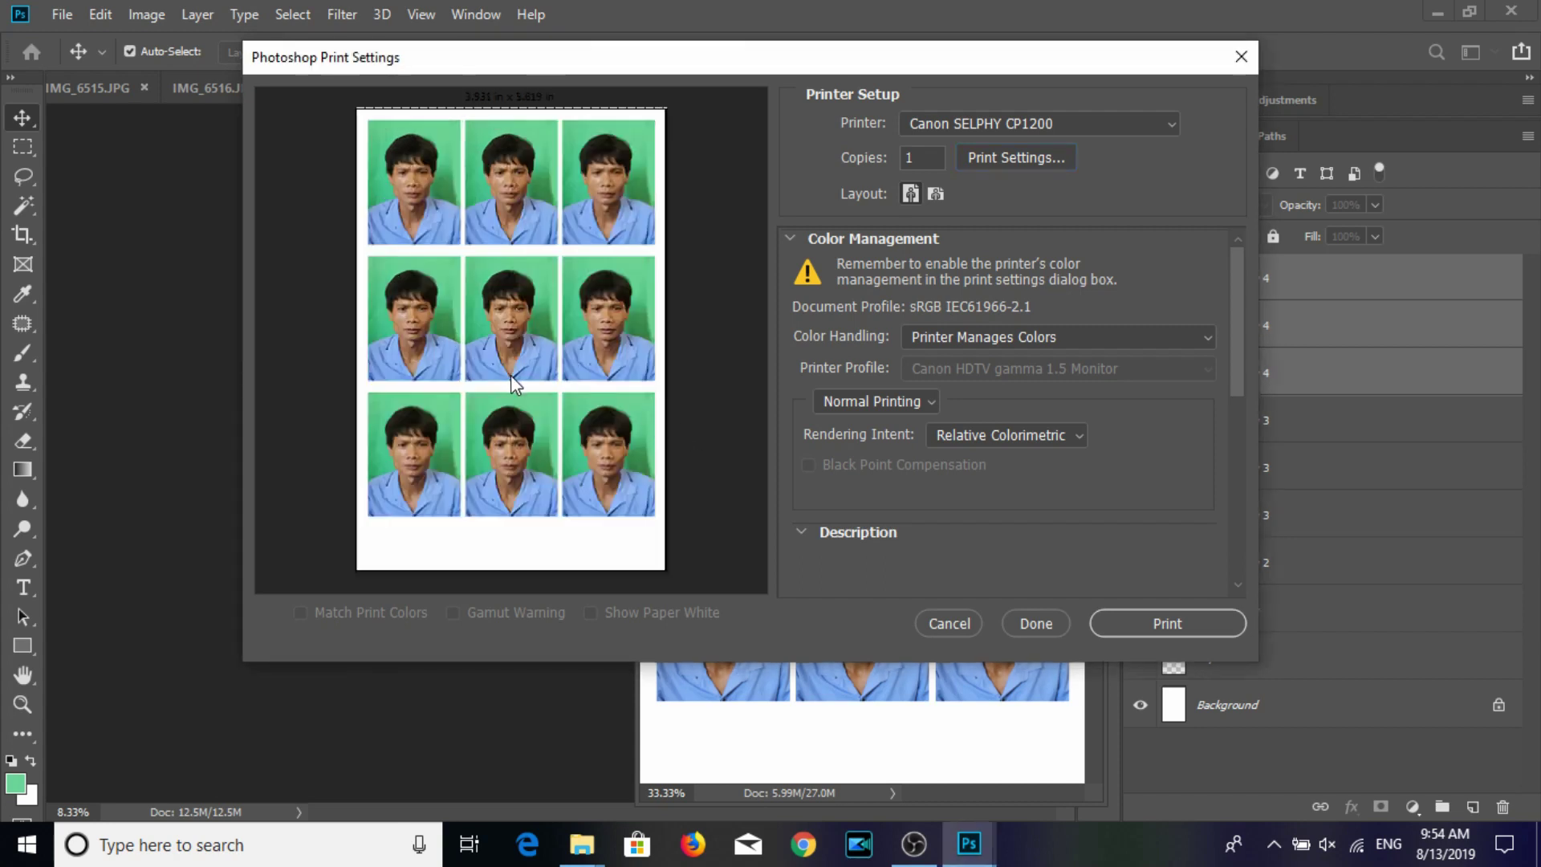
drag(510, 376, 512, 396)
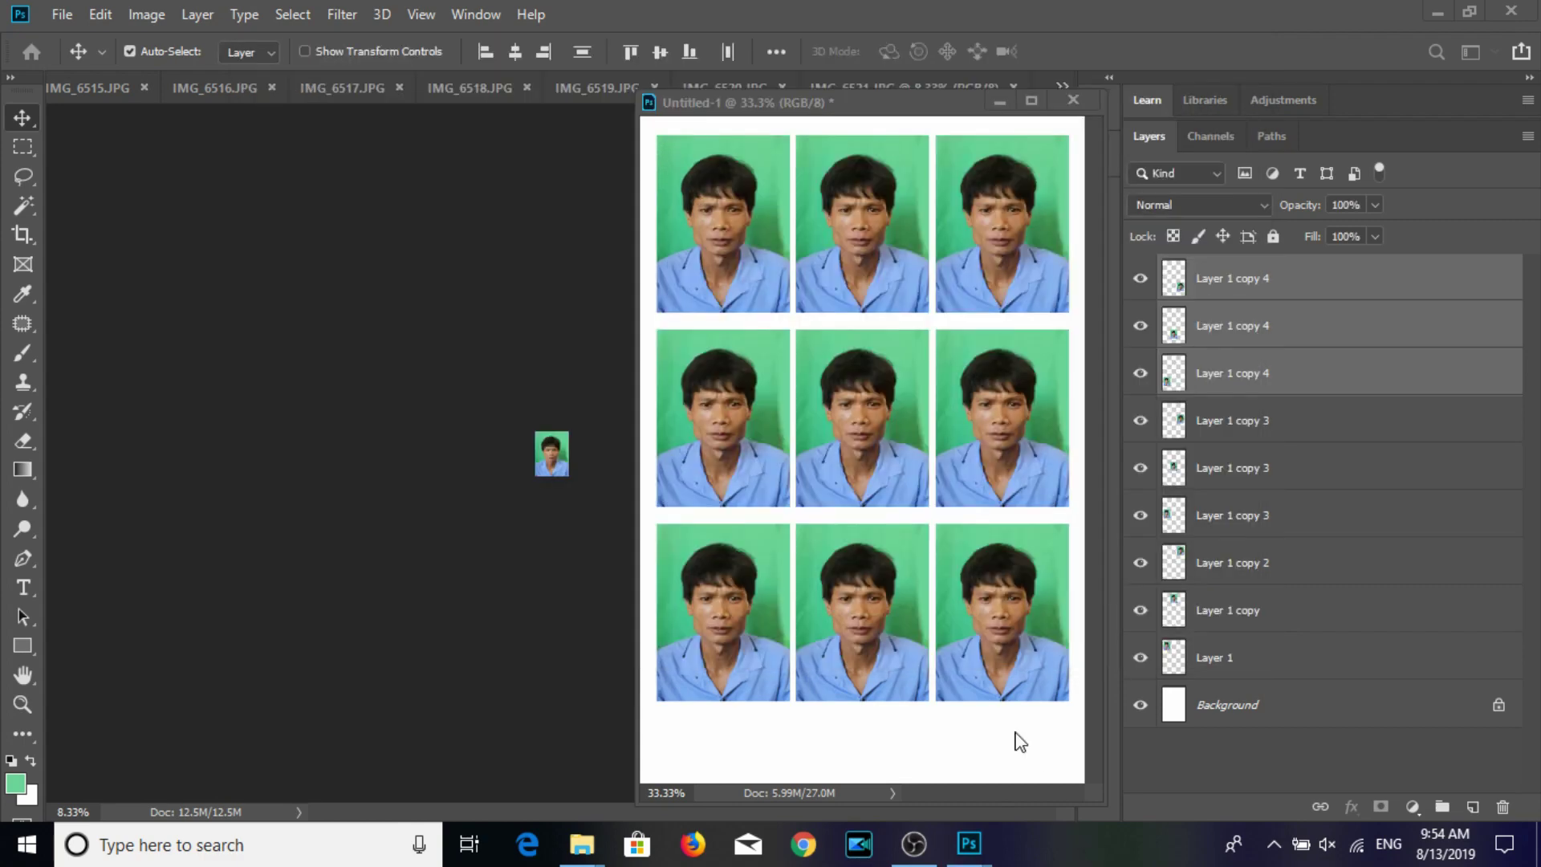
click(1140, 610)
Delete all portrait layers from Untitled-1 and close the finished IMG_6521.
click(1225, 289)
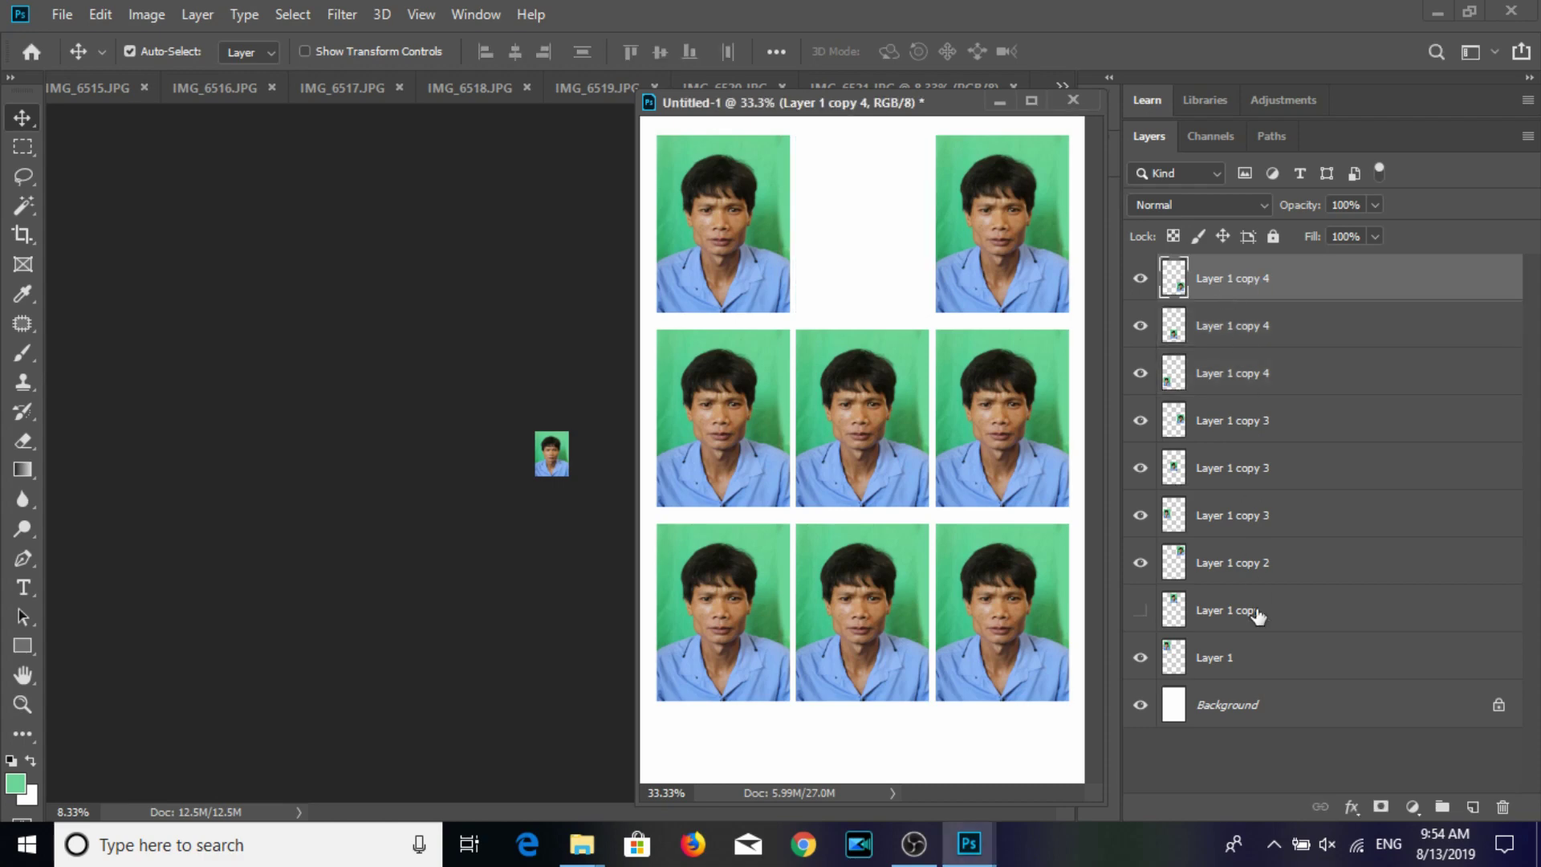
shift+click(1255, 659)
key(Delete)
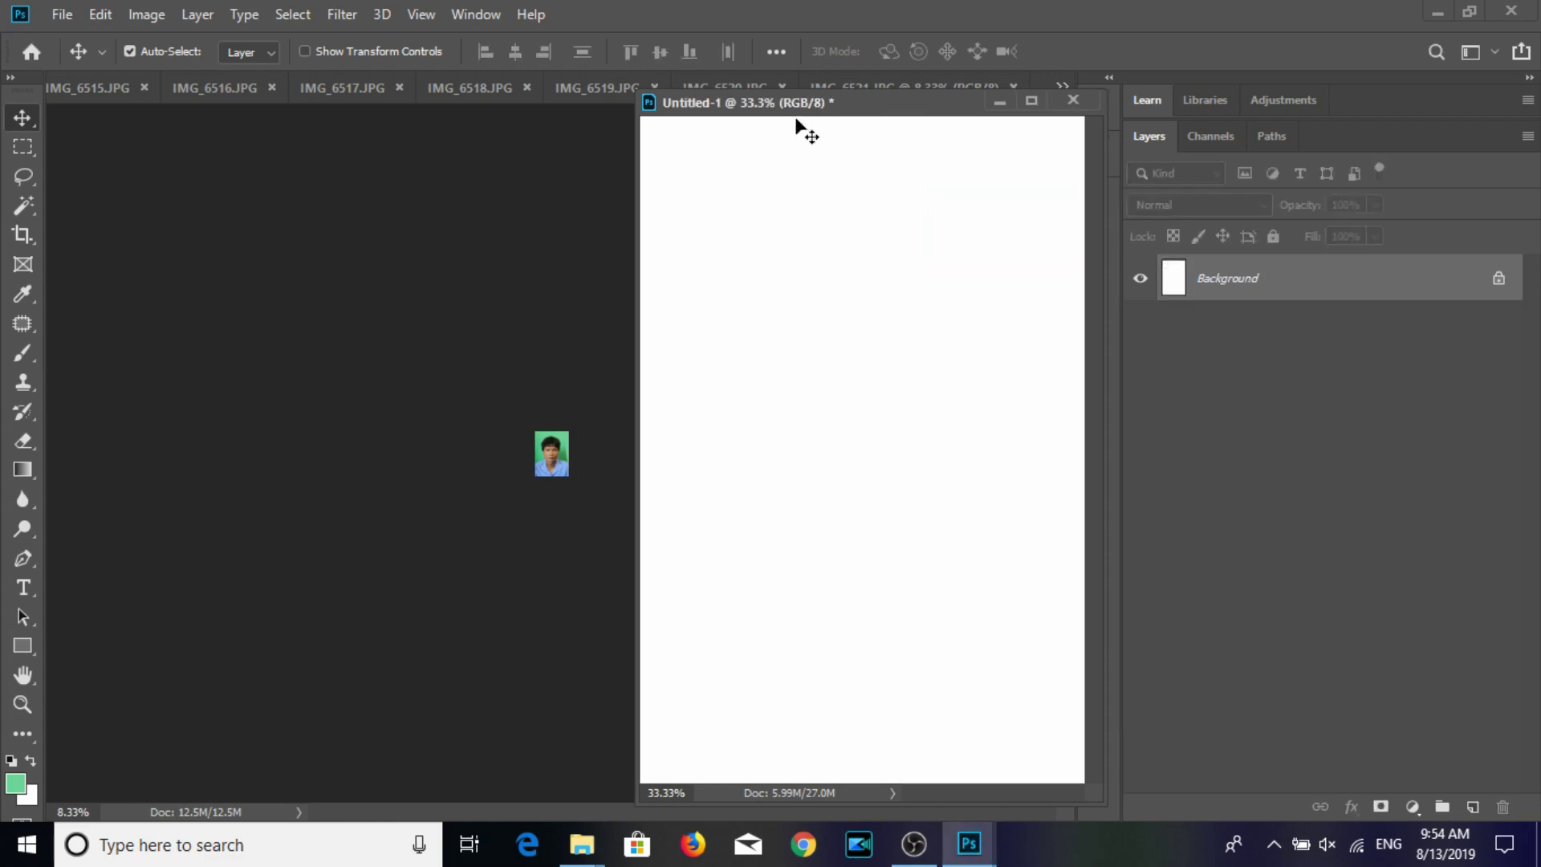
drag(797, 102, 992, 116)
drag(912, 155, 994, 168)
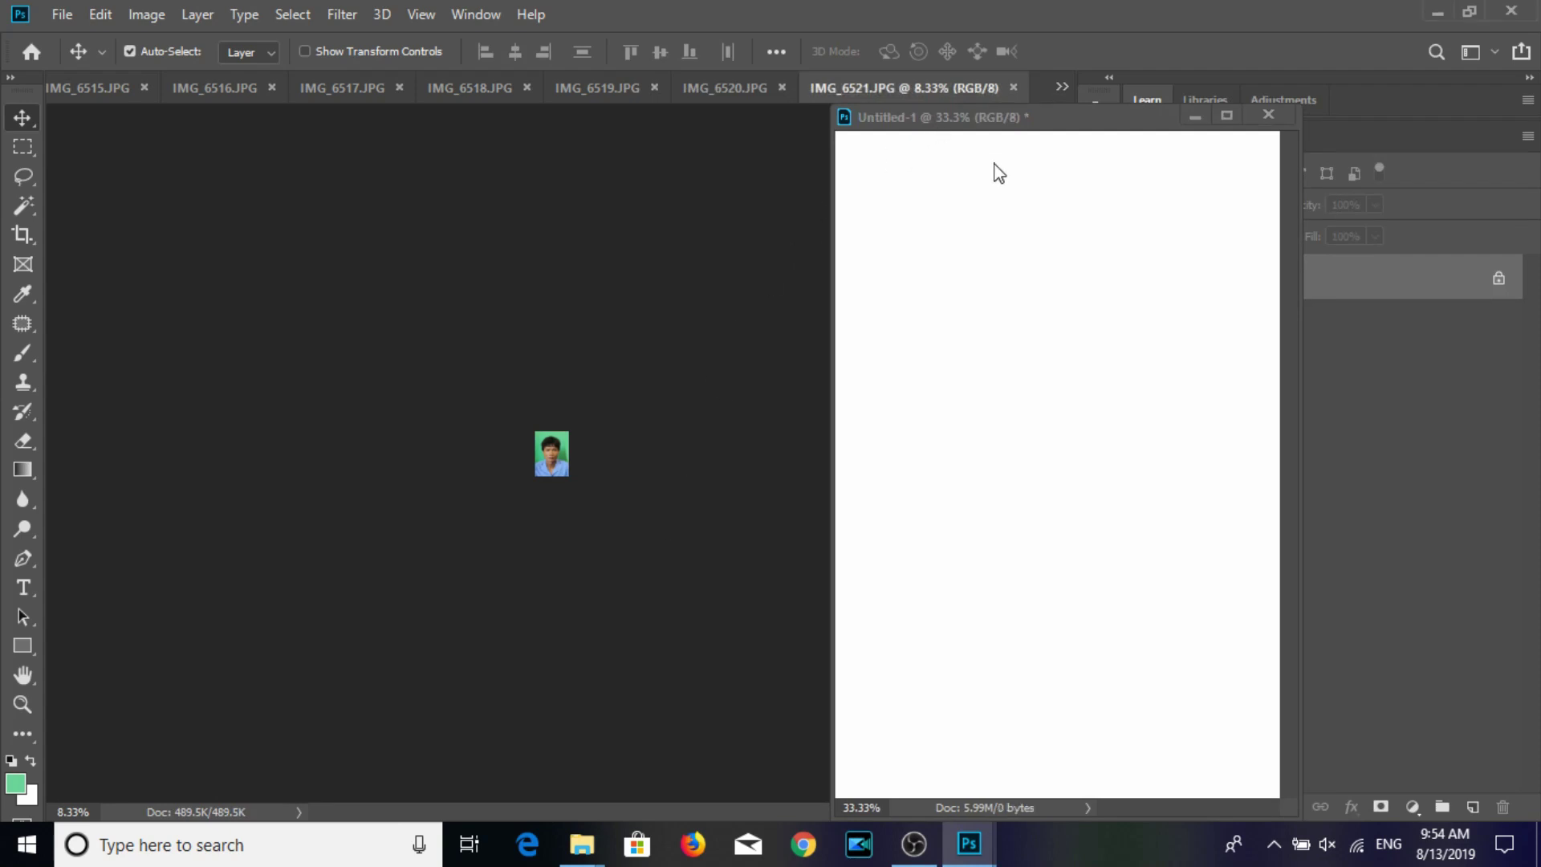
key(ctrl+w)
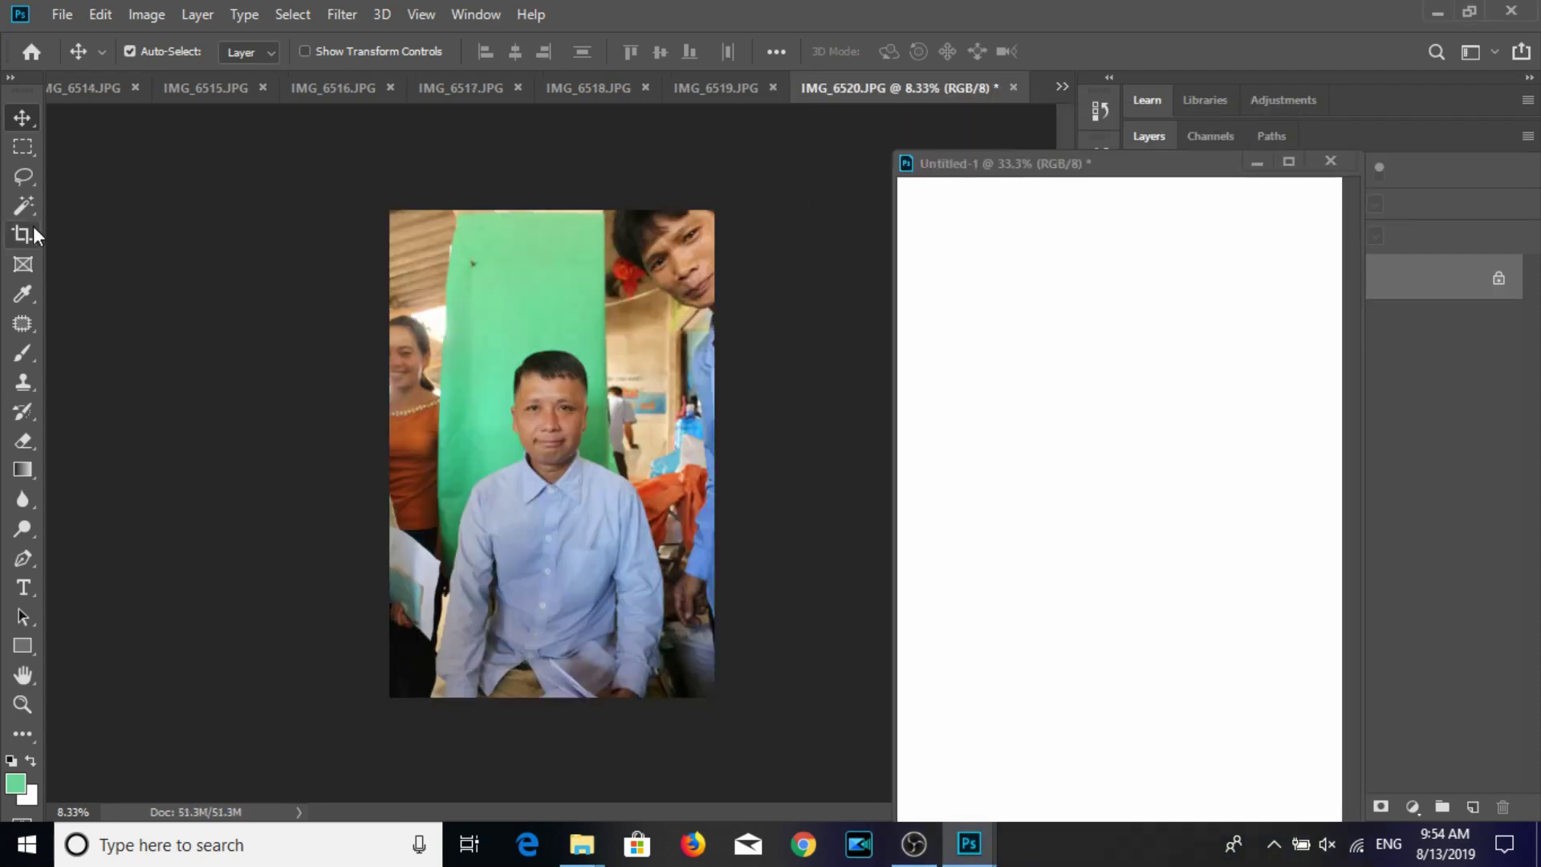
Crop IMG_6520 to 3:4 around the man's face and paint the right-edge people green.
click(33, 231)
mouse_move(481, 361)
mouse_down()
mouse_move(620, 544)
mouse_move(570, 549)
mouse_up()
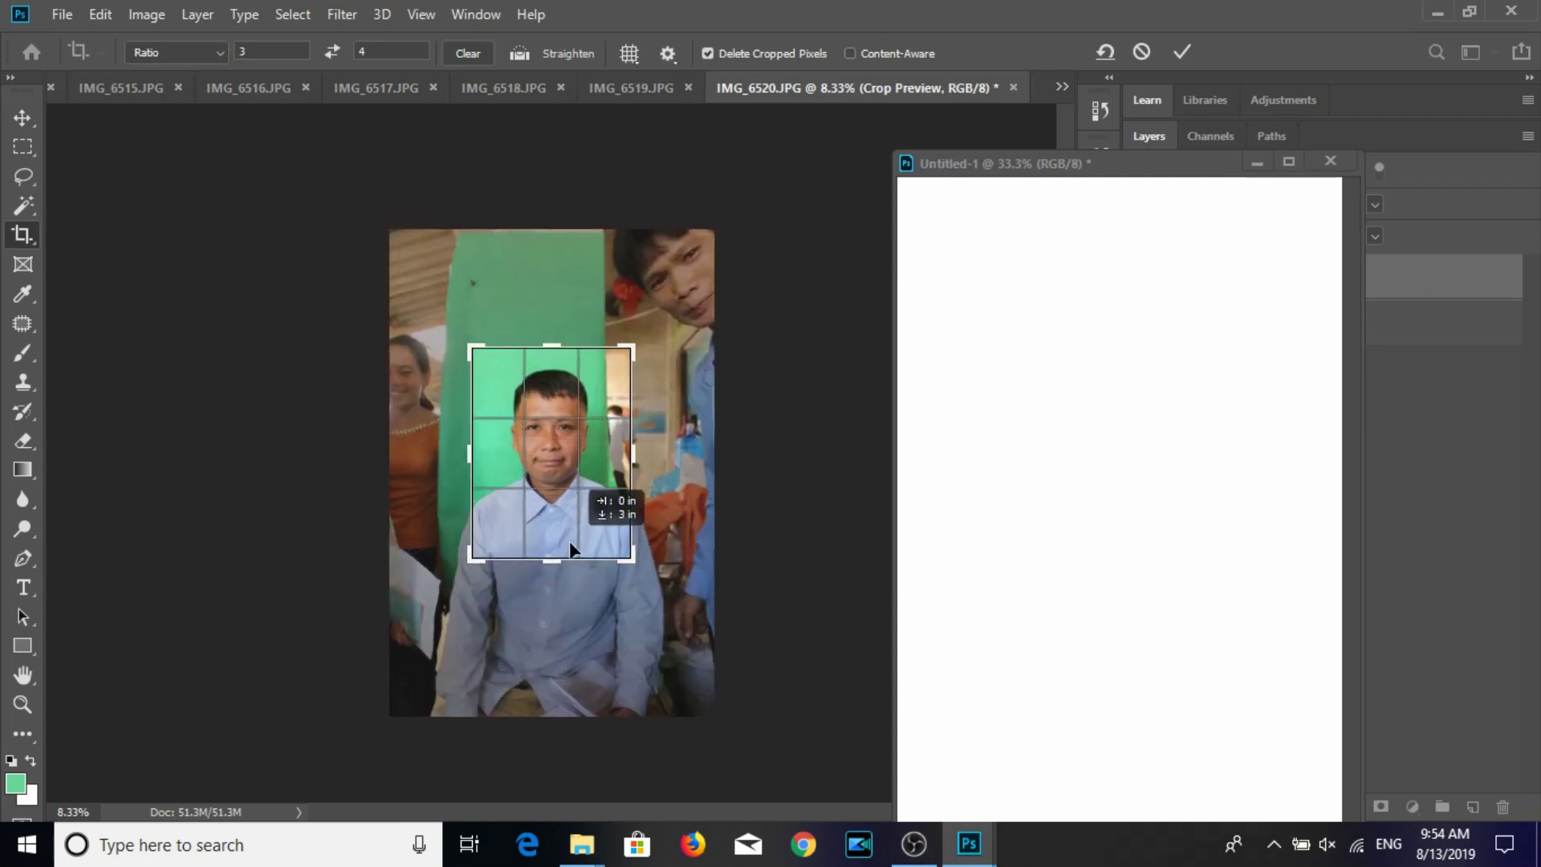
key(Return)
click(22, 324)
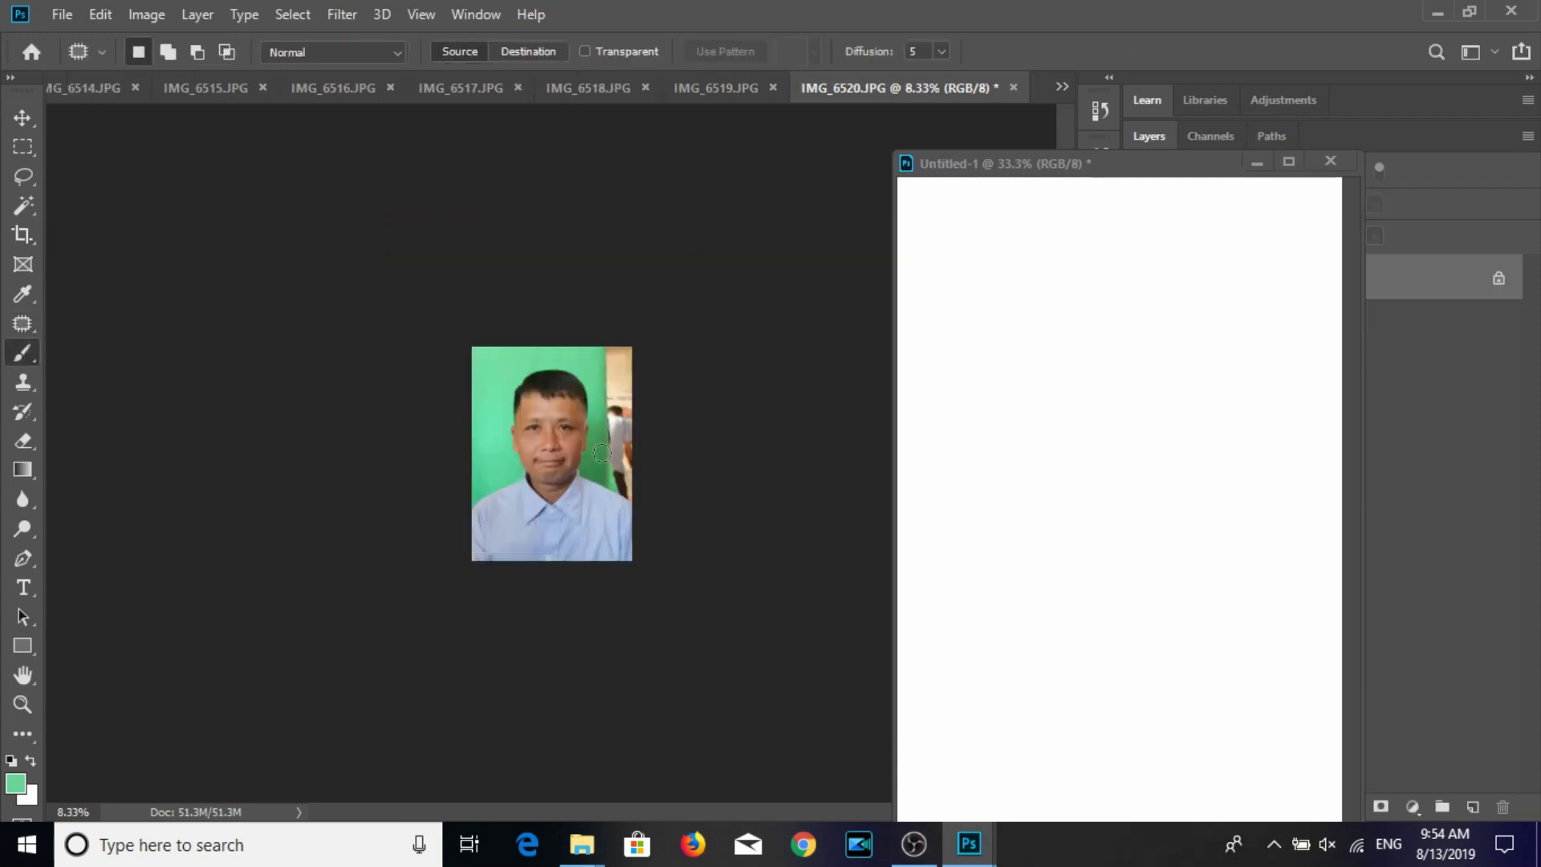
drag(615, 454, 638, 345)
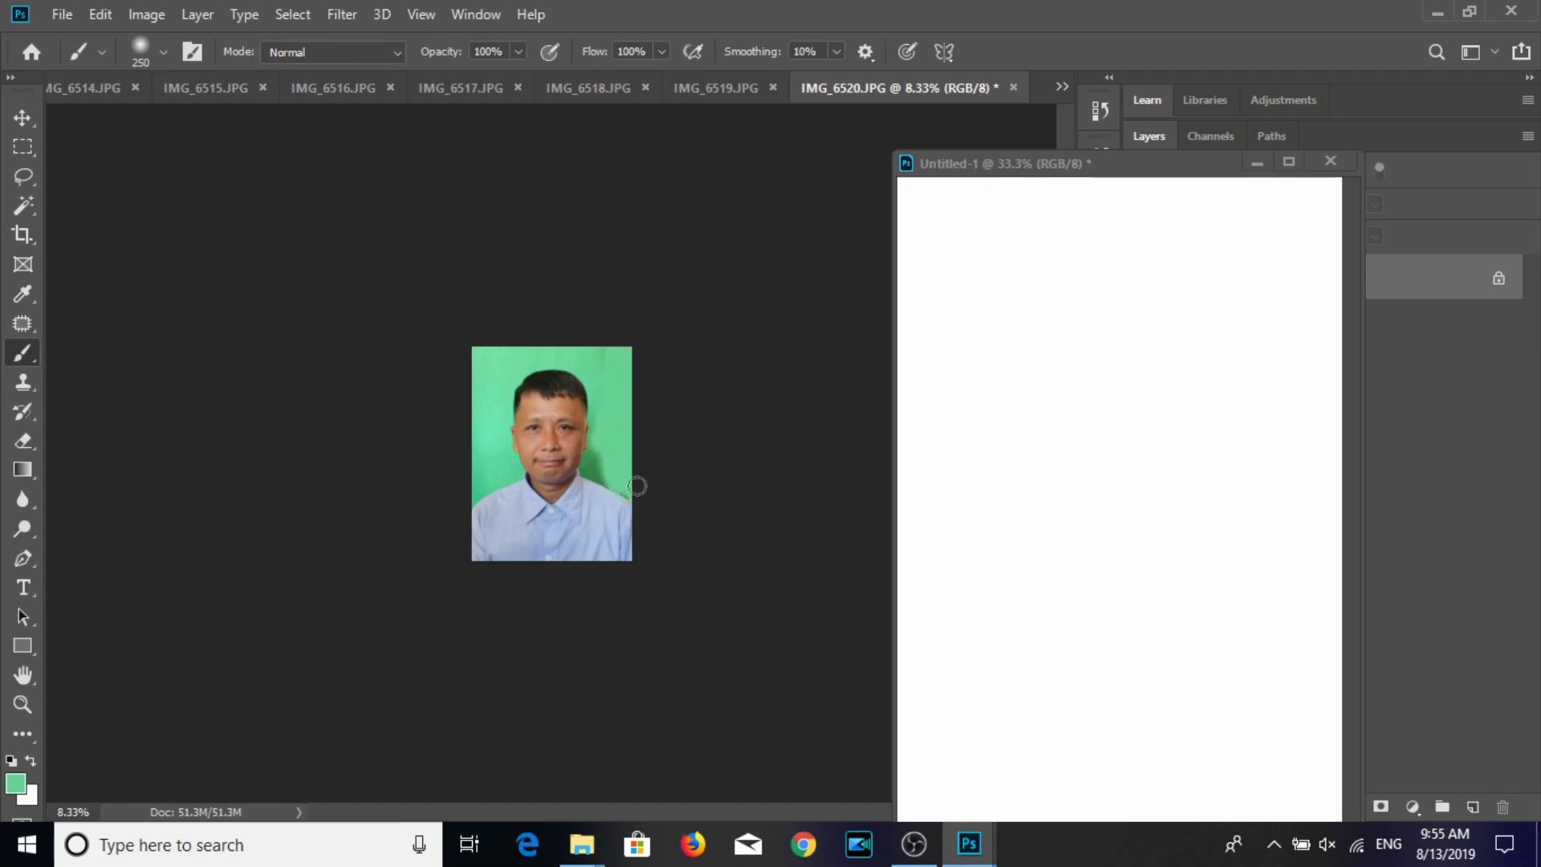
click(22, 118)
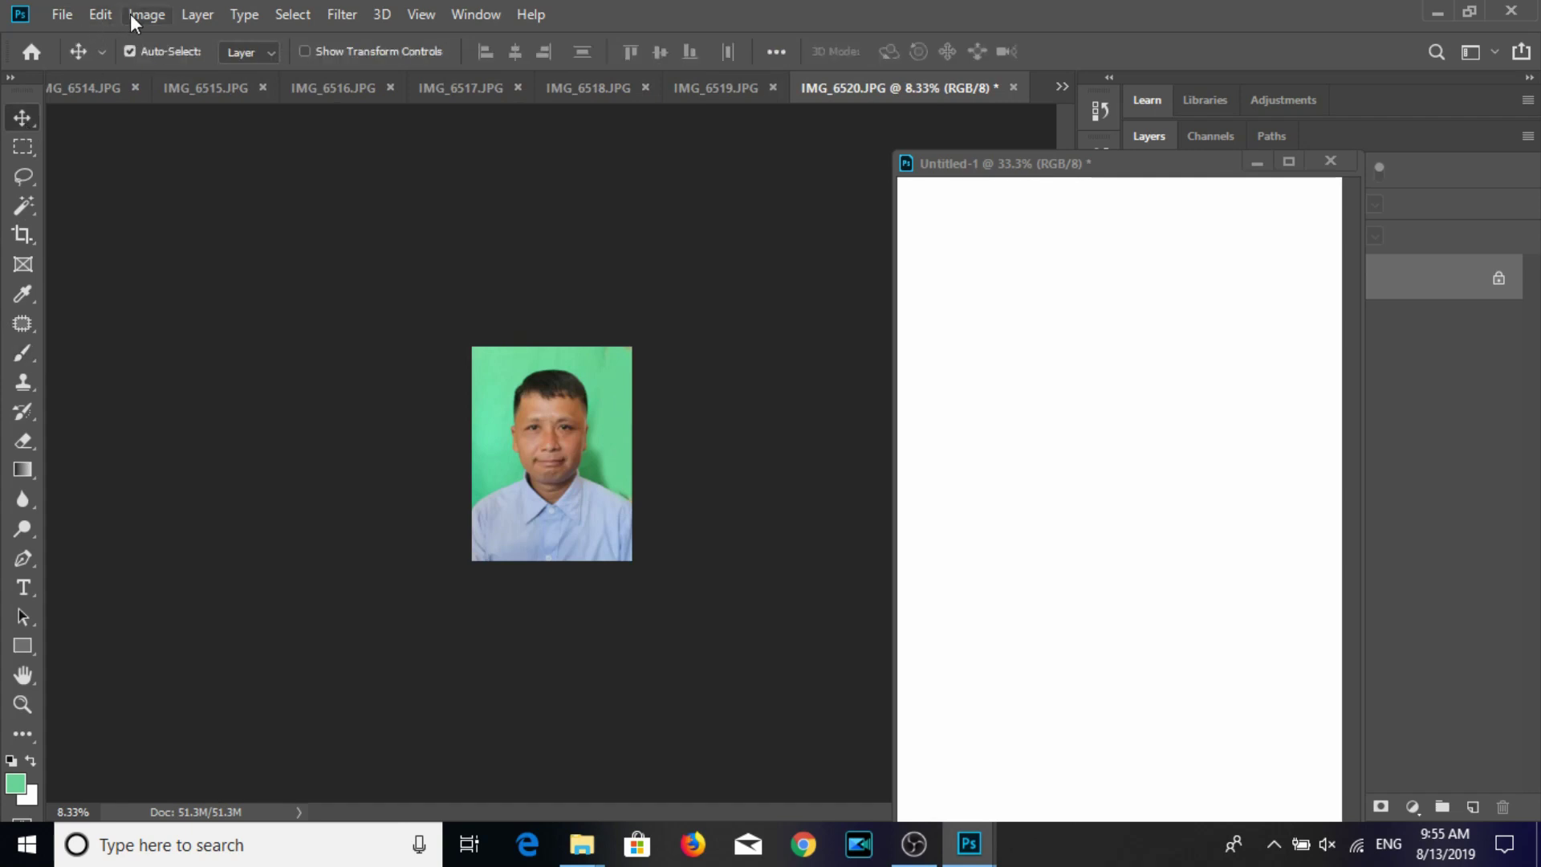
Set IMG_6520's image size to 300 ppi.
click(132, 15)
click(168, 187)
text(3)
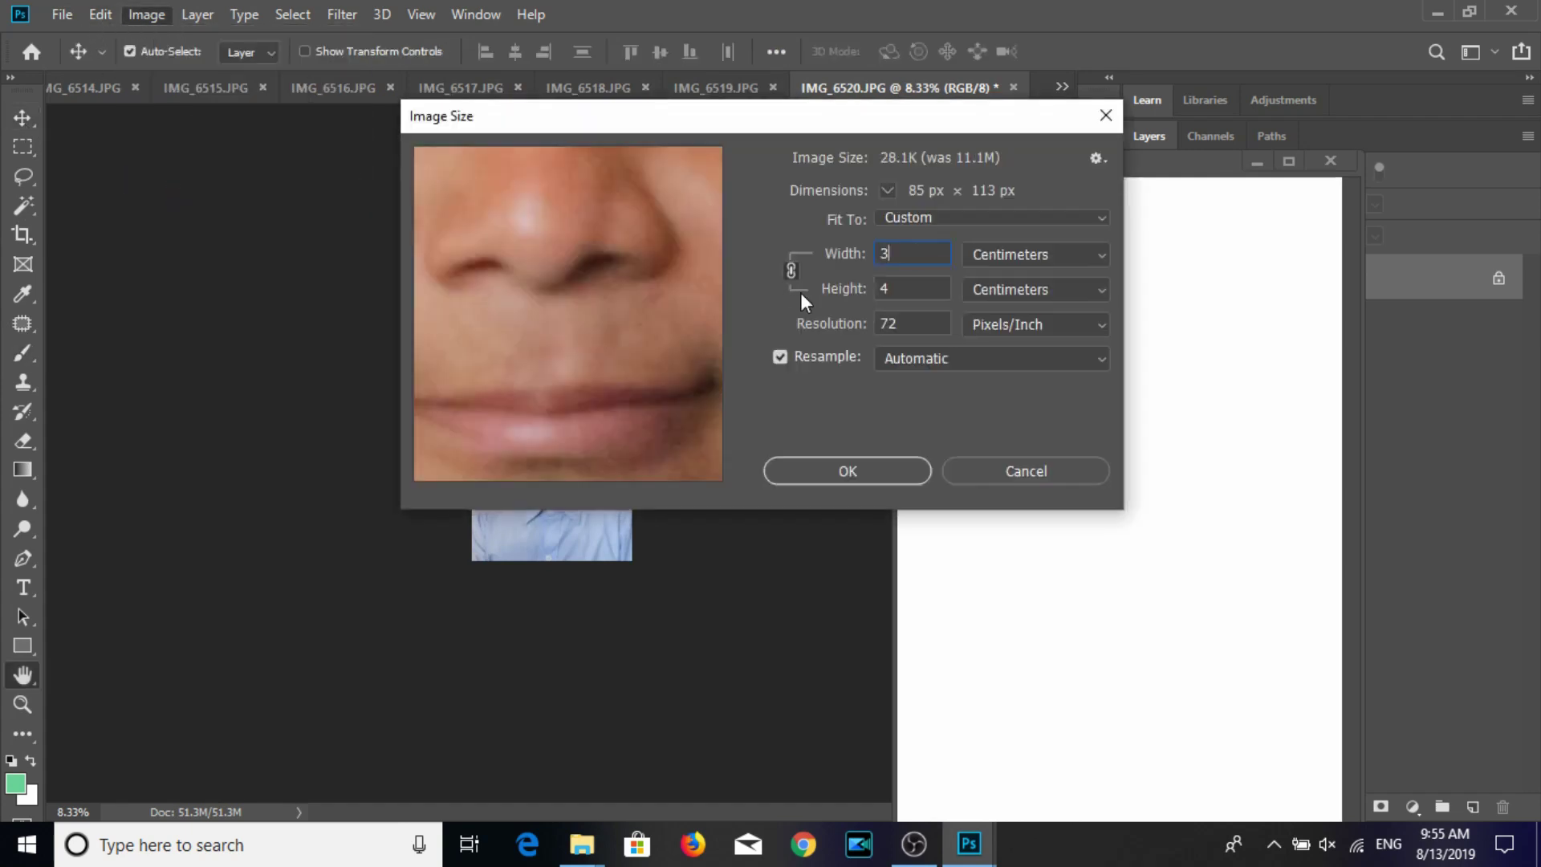
text(300)
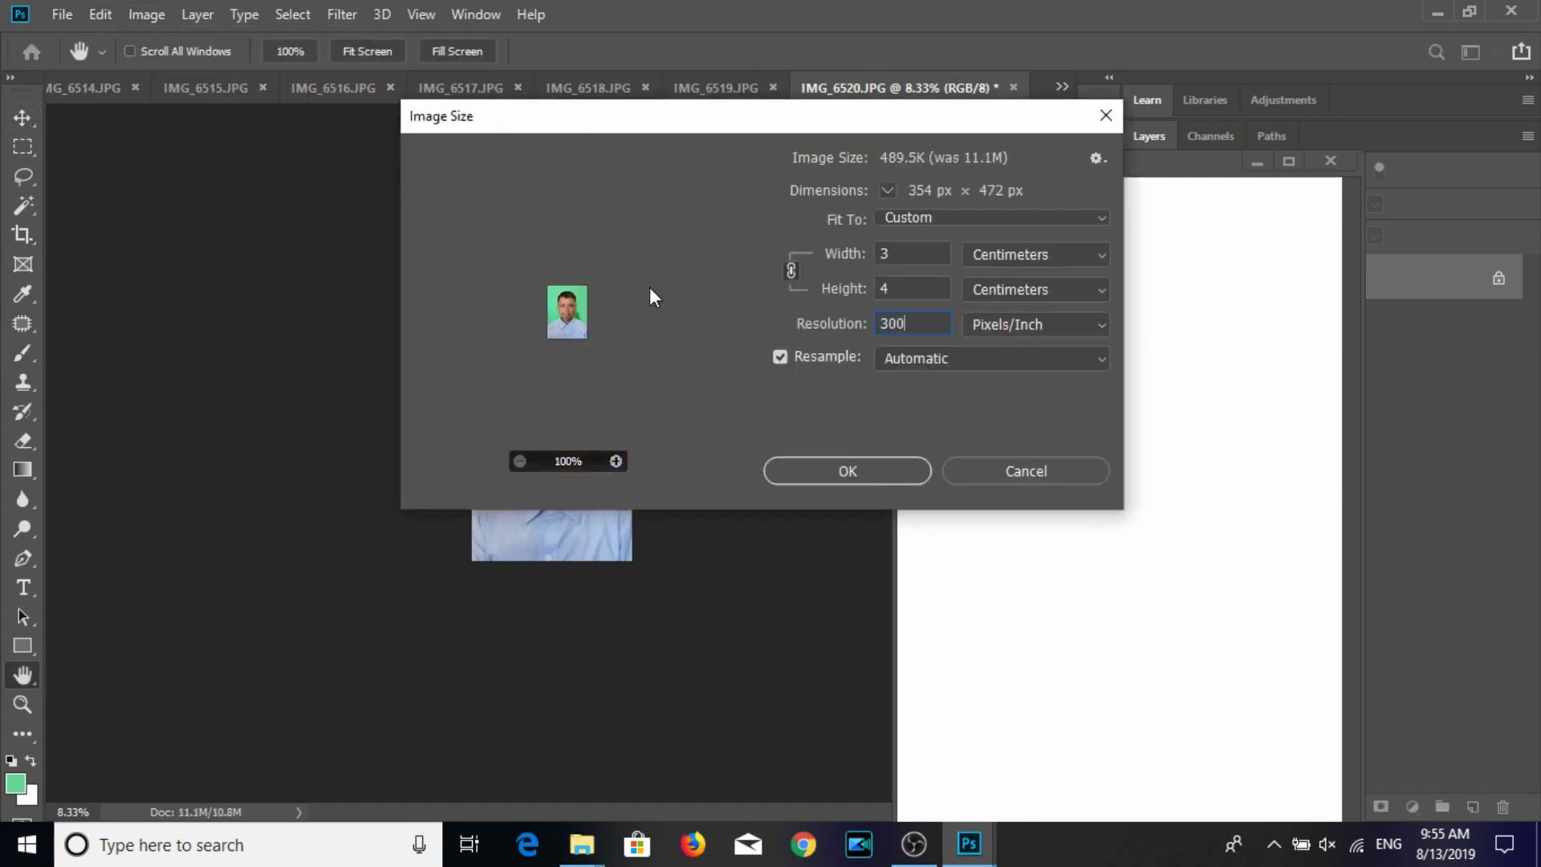
key(Return)
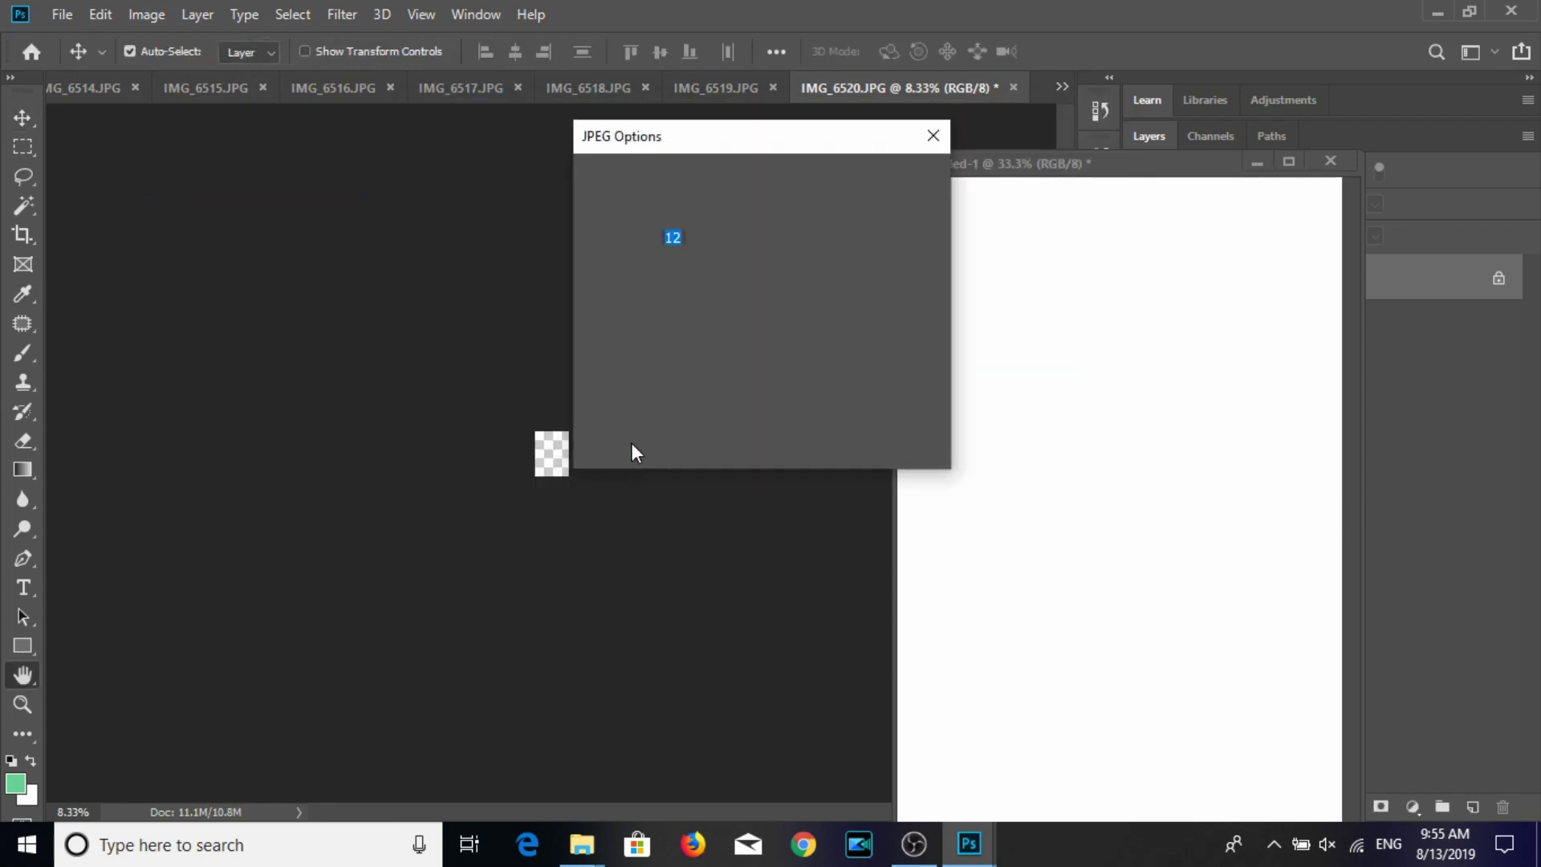
Tile IMG_6520 on Untitled-1 into a 3×3 grid of portraits.
mouse_move(560, 465)
mouse_down()
mouse_move(1039, 342)
mouse_move(1001, 287)
mouse_up()
alt+drag(1111, 292, 1272, 278)
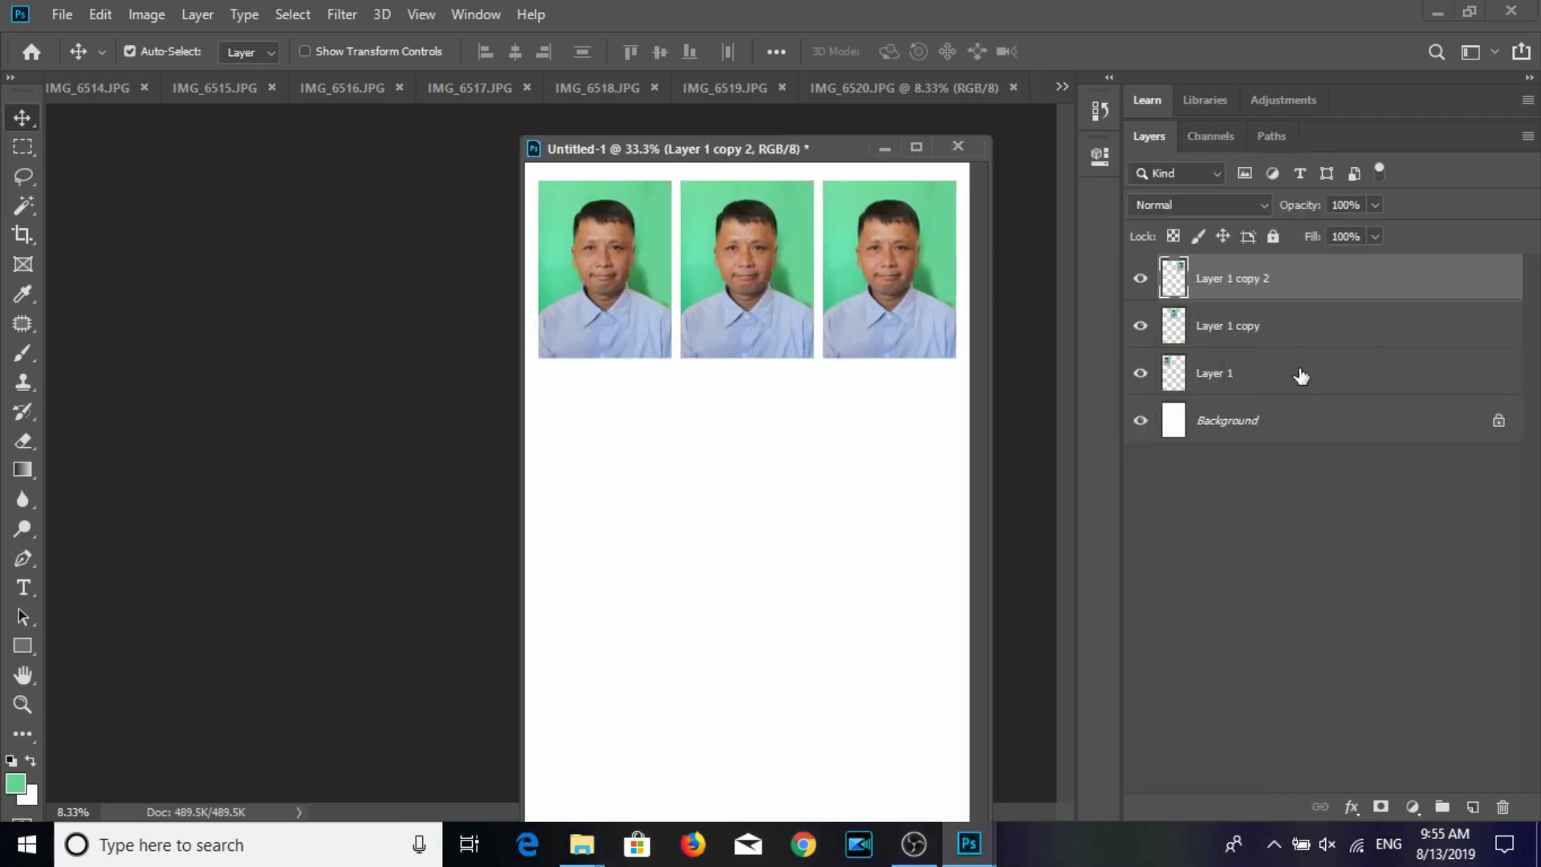
shift+click(1301, 376)
alt+drag(900, 250, 899, 621)
key(ctrl+p)
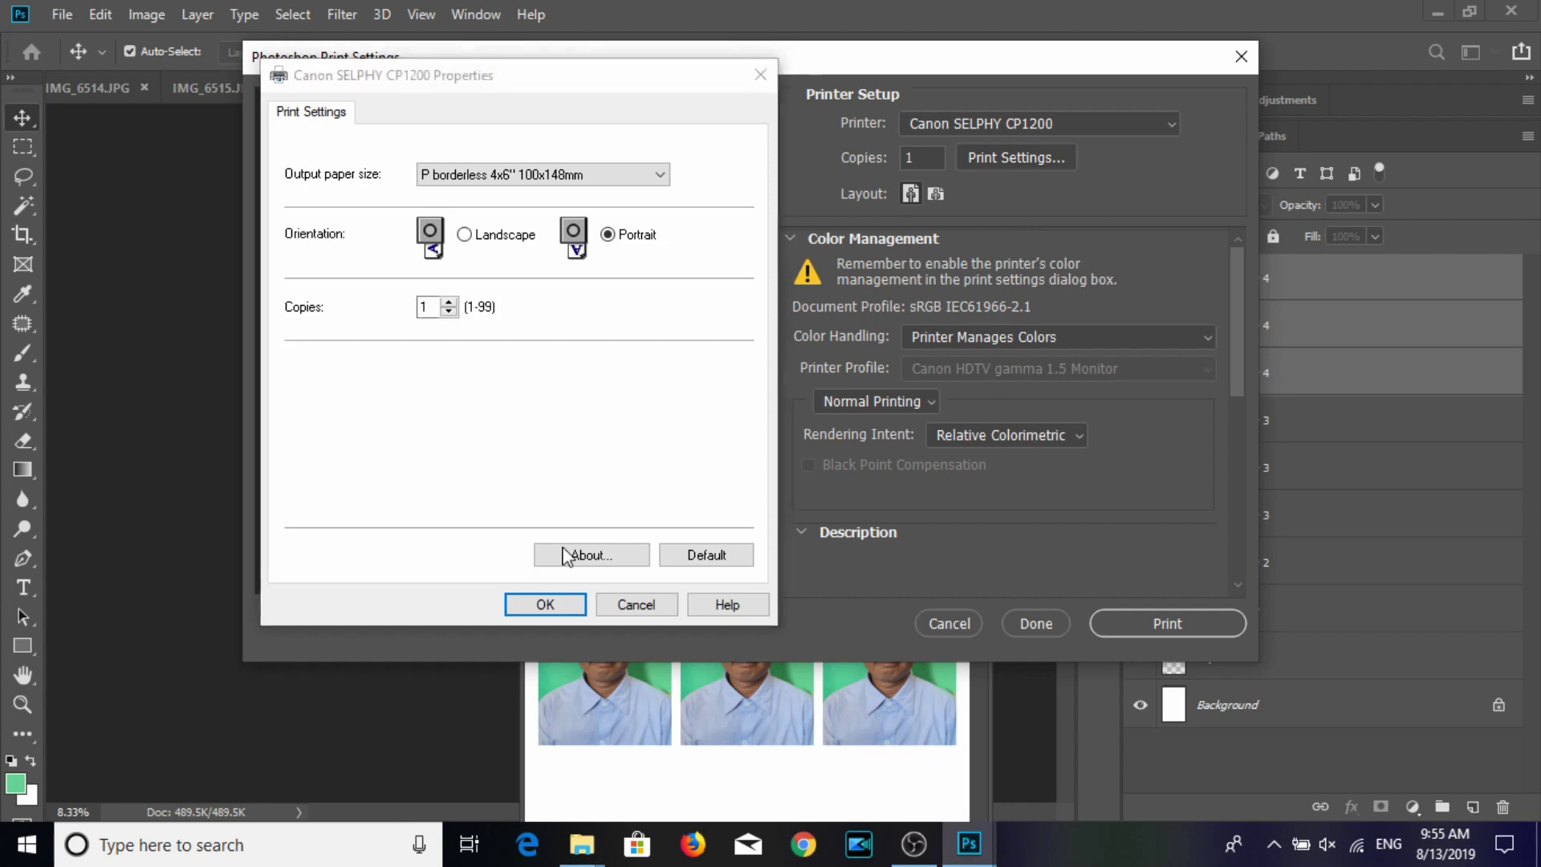
Confirm the Canon SELPHY CP1200 settings, position the IMG_6520 sheet on the page, and print it.
click(522, 601)
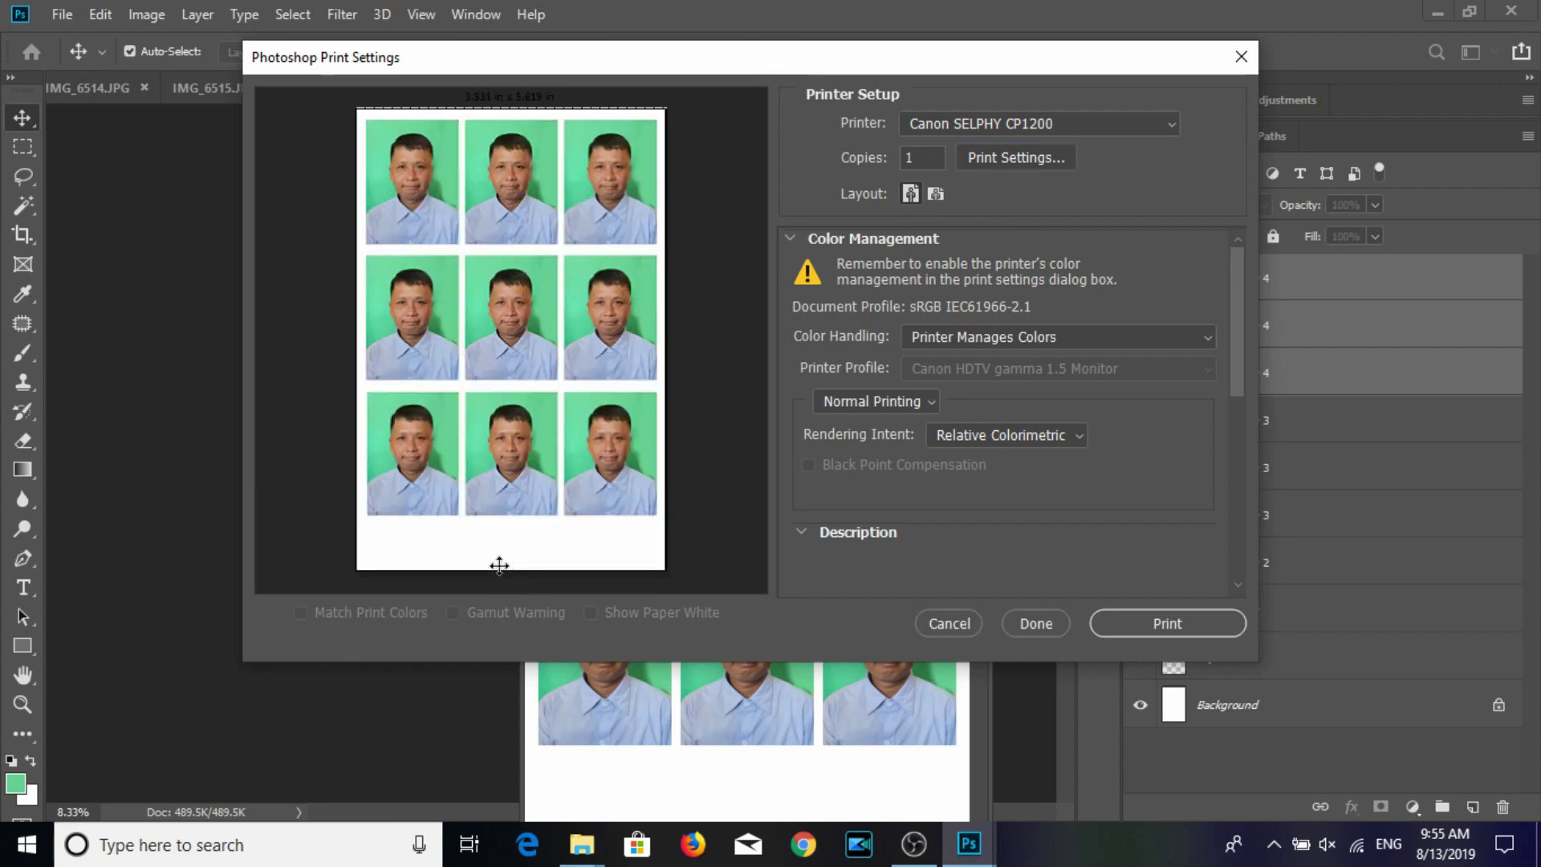
drag(517, 385, 519, 386)
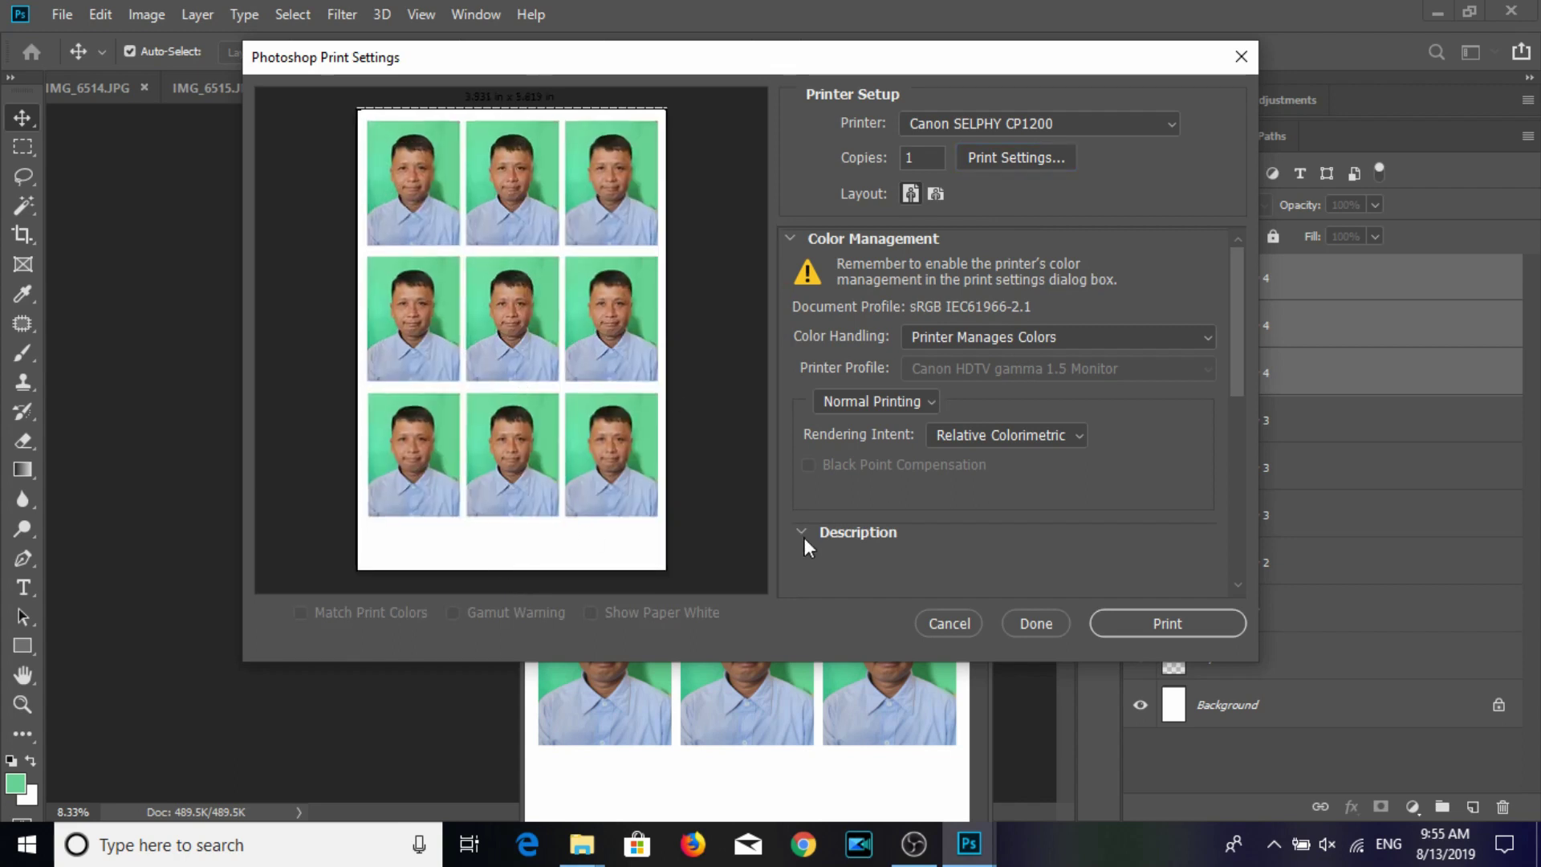
click(1139, 624)
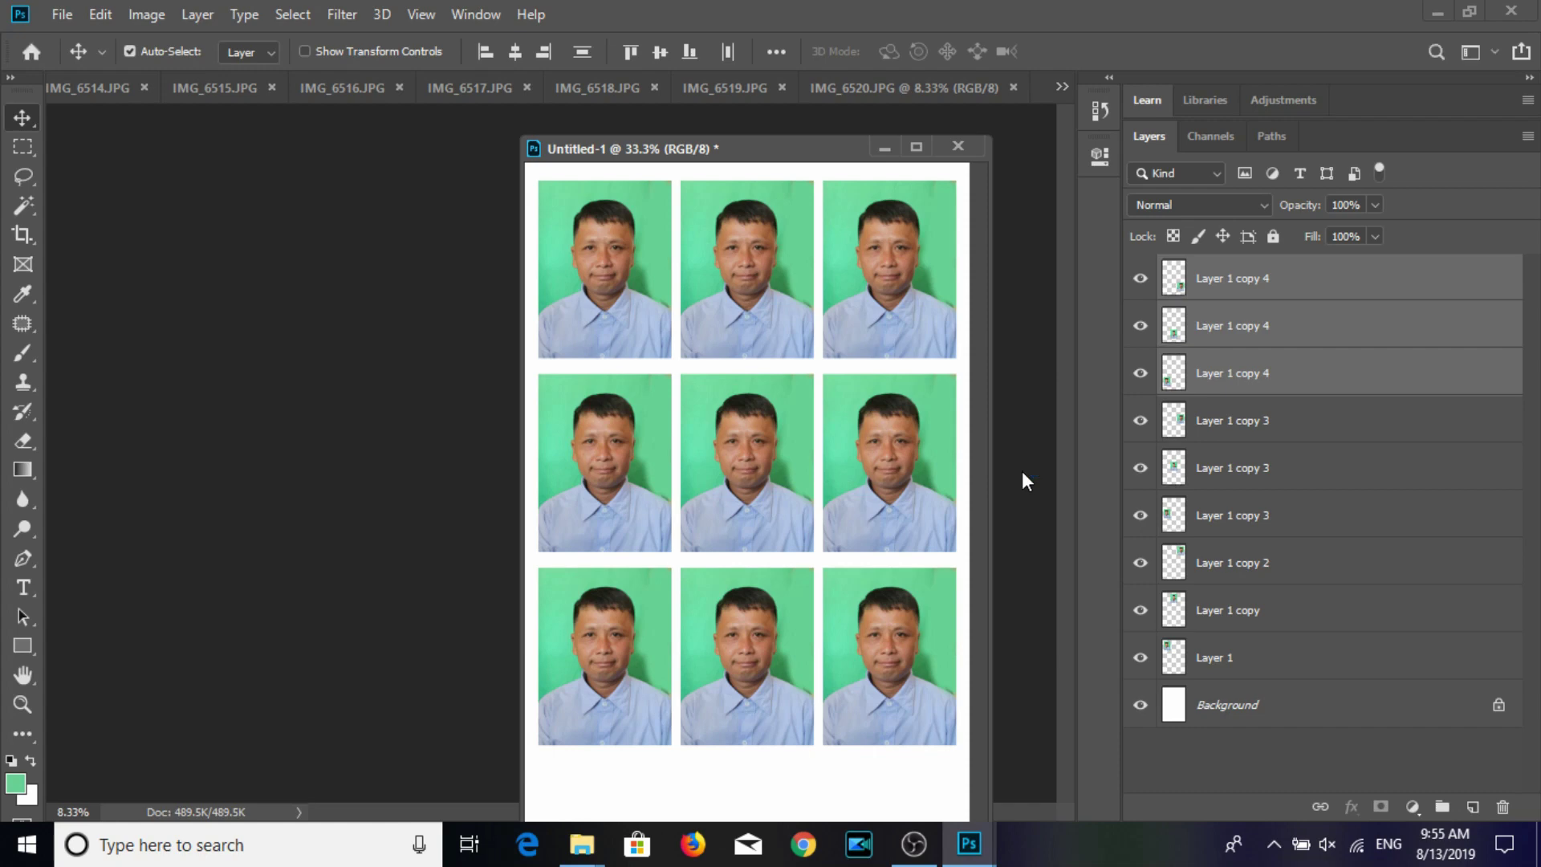
drag(829, 161, 813, 167)
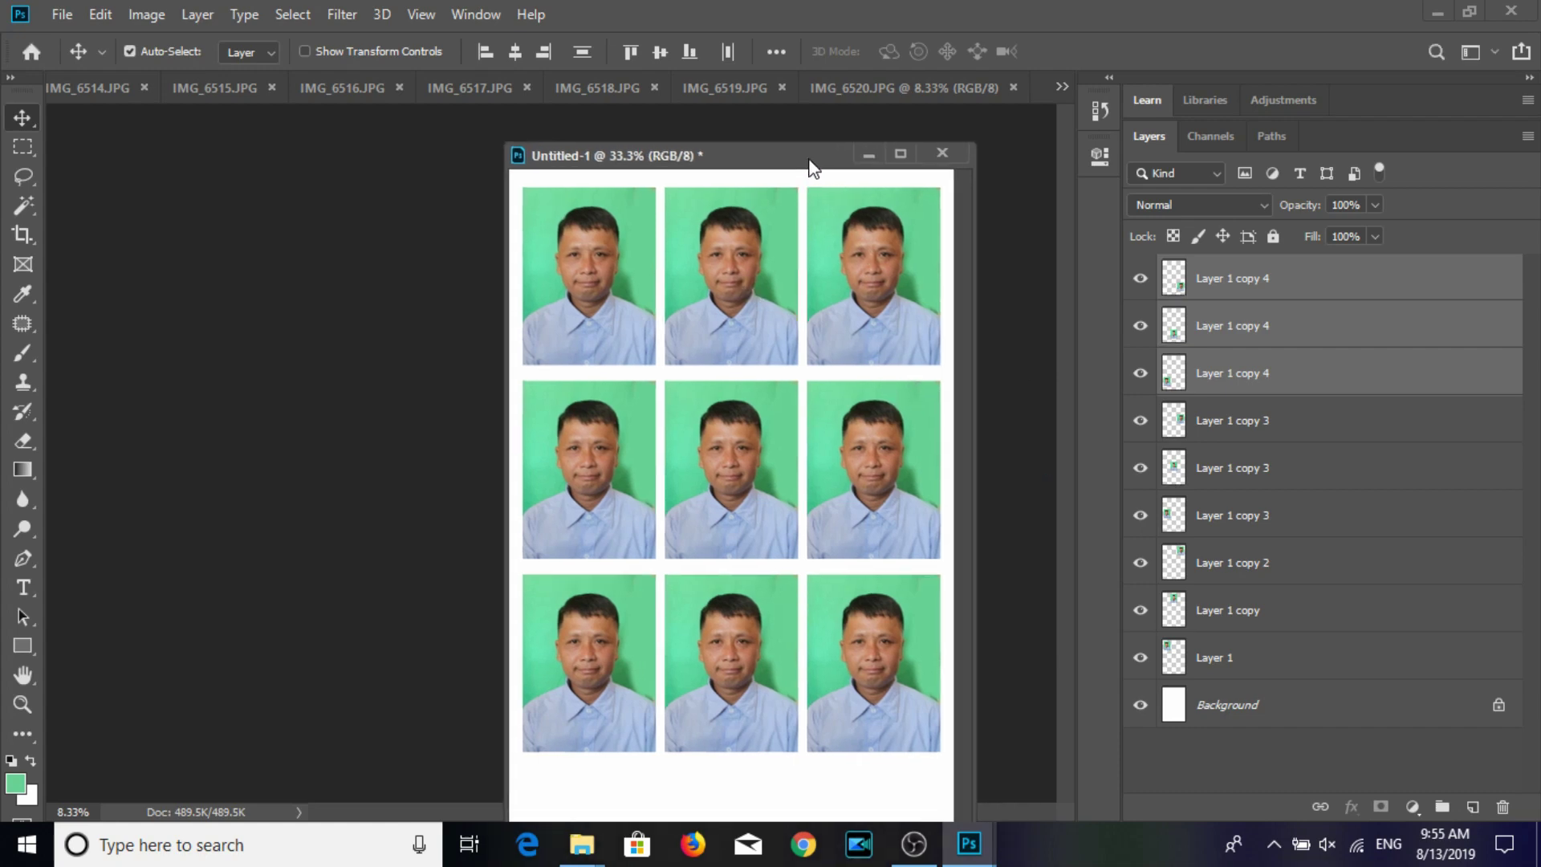
Delete all photo layers (Layer 1 to Layer 1 copy 4) from the sheet and close IMG_6520.
click(1287, 291)
click(1267, 667)
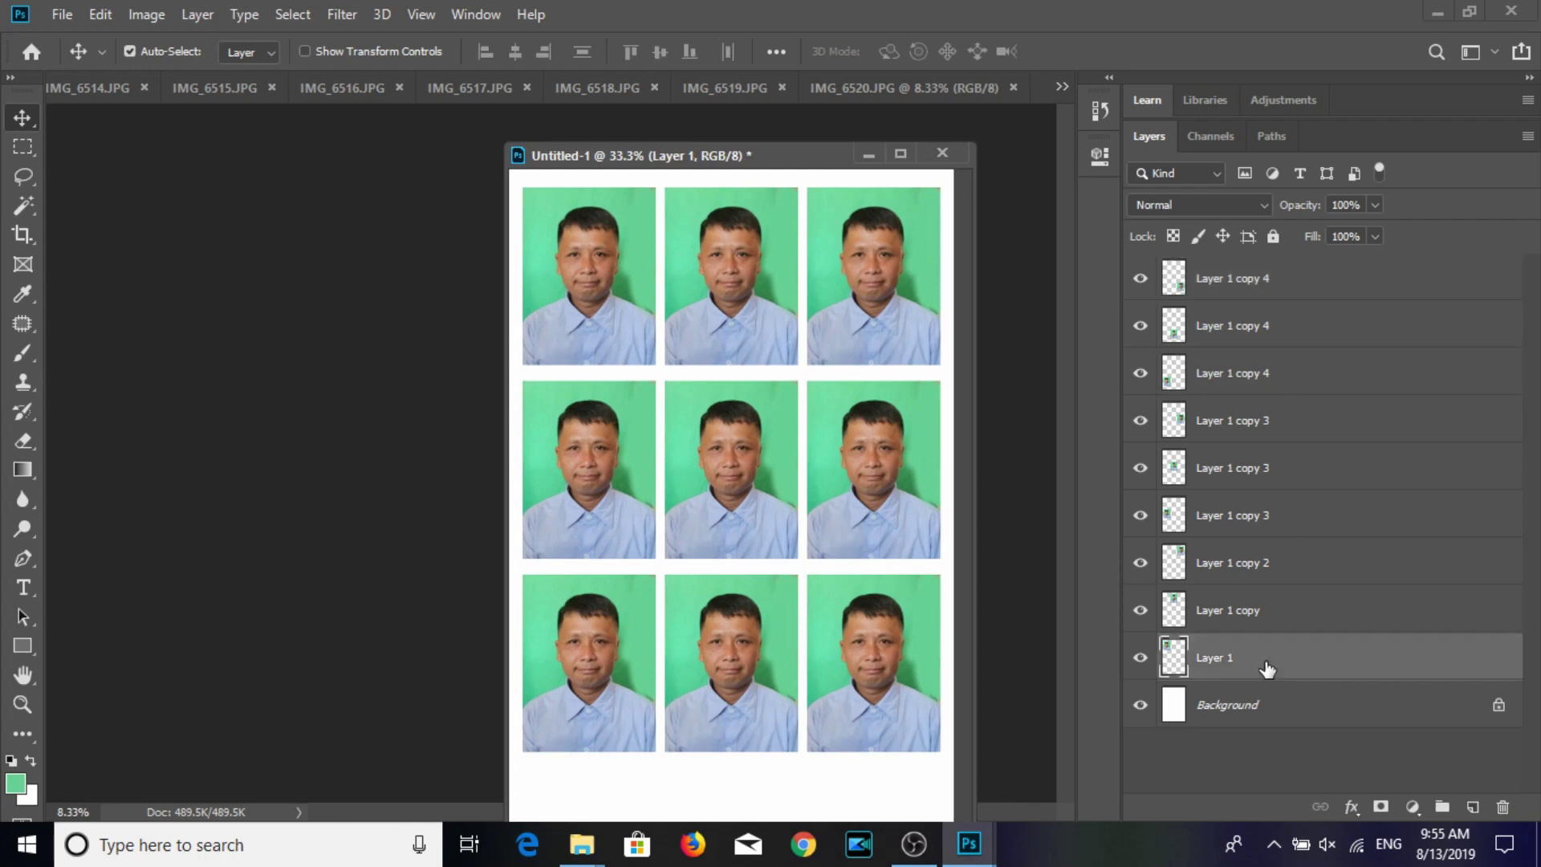
shift+click(1250, 289)
key(Delete)
click(714, 365)
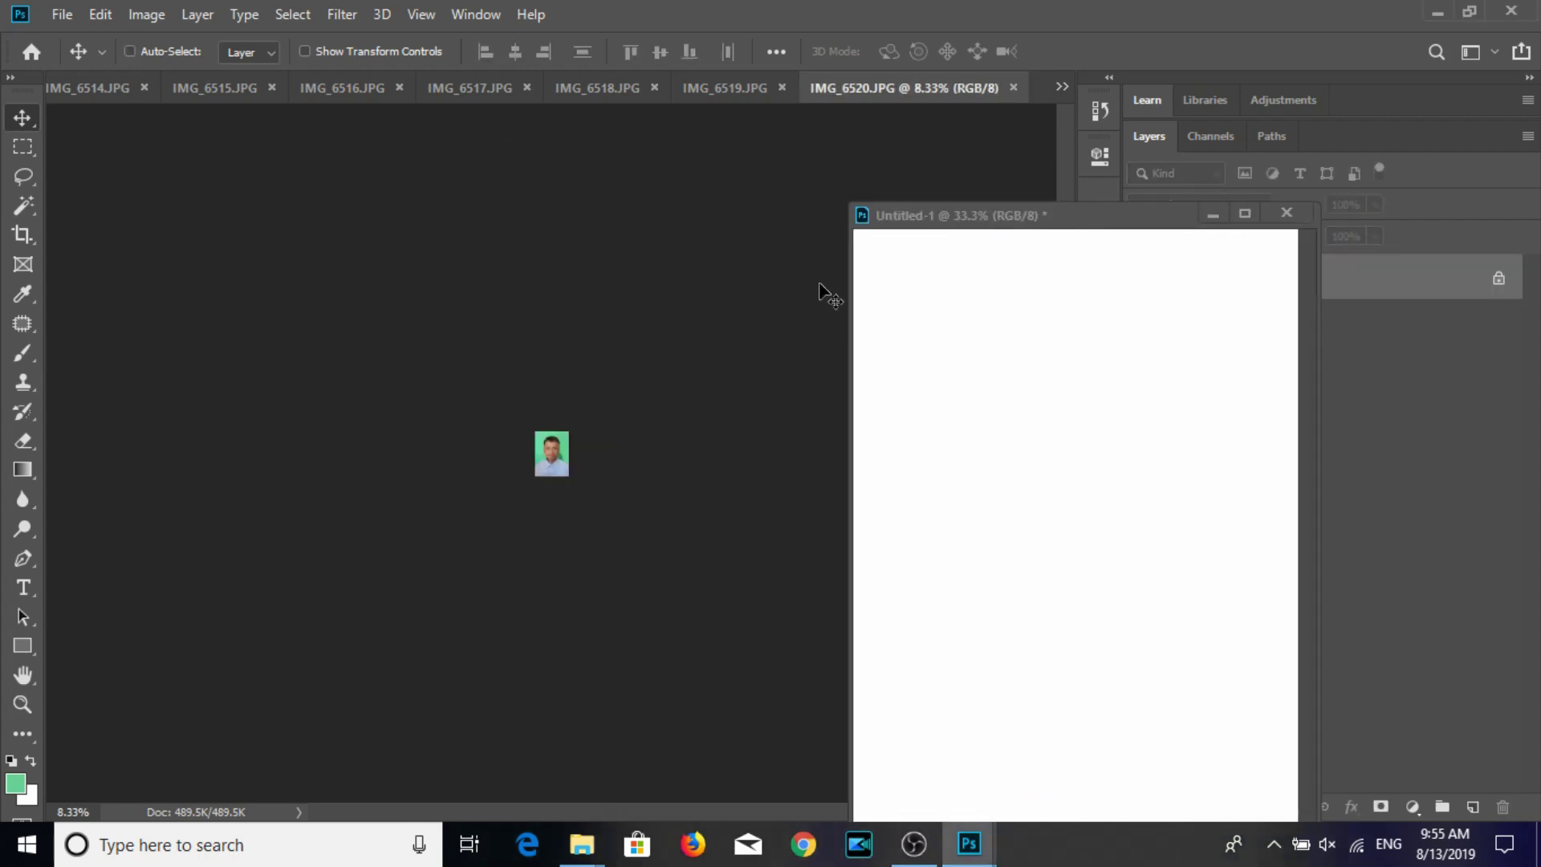
click(1014, 87)
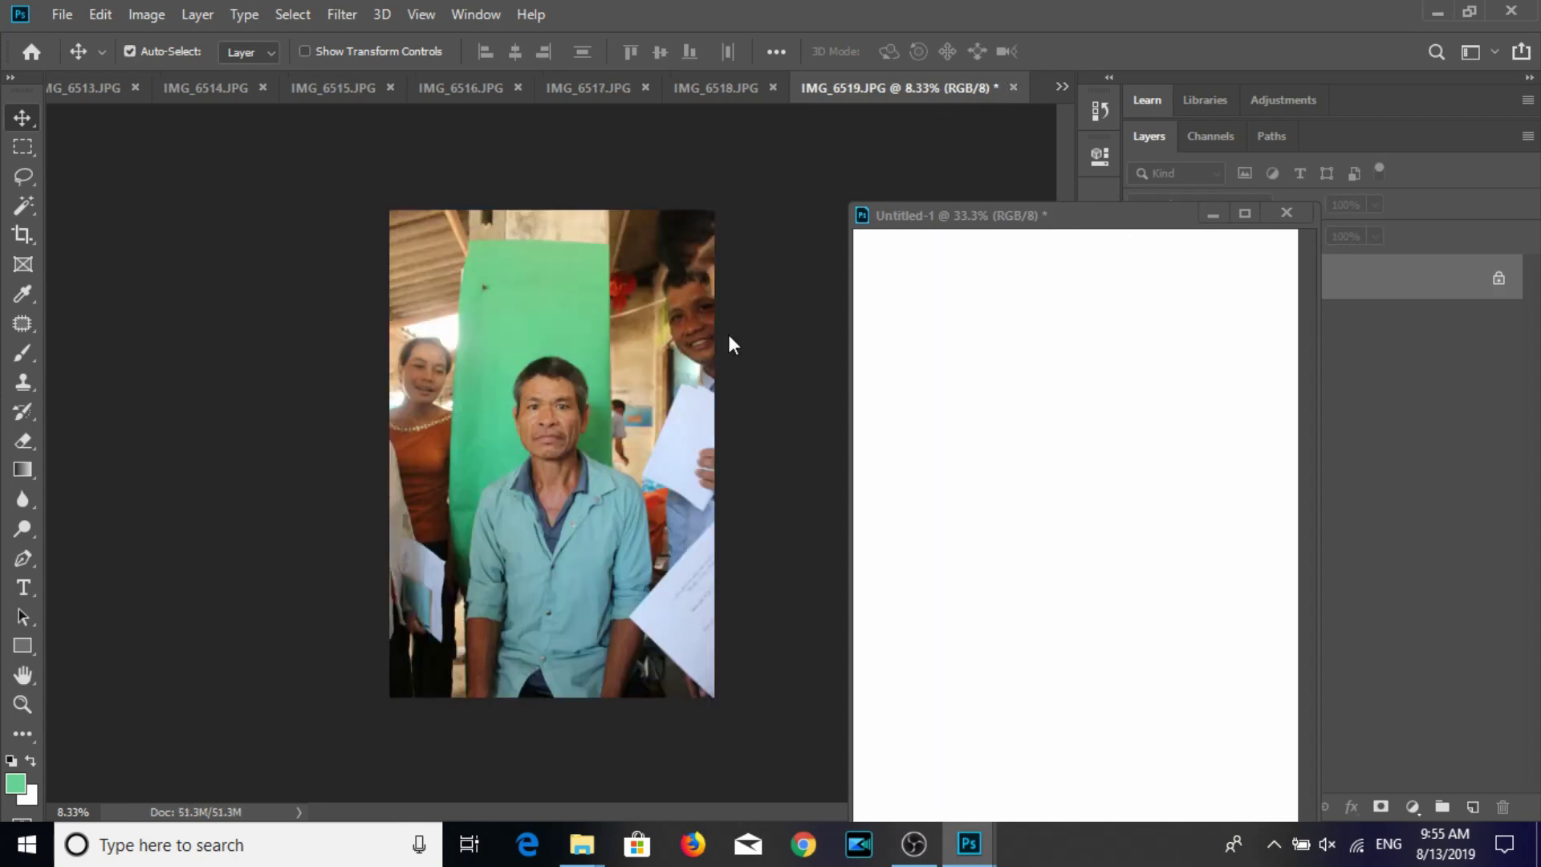
Crop IMG_6519 to a 3:4 frame centred on the man's face.
click(22, 235)
click(478, 305)
drag(536, 301, 543, 359)
drag(547, 453, 540, 575)
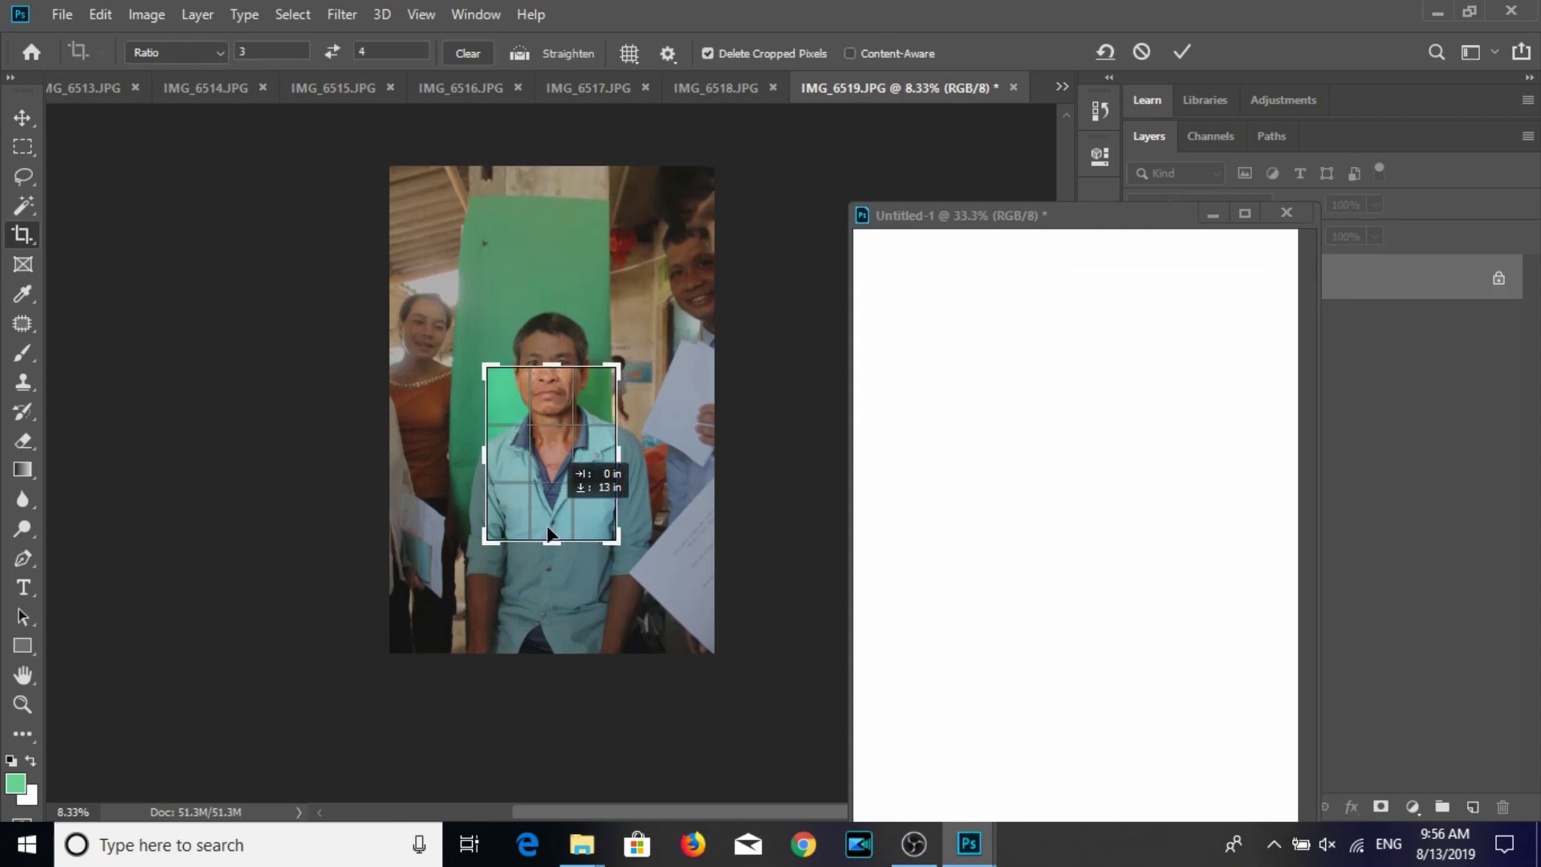
drag(577, 527, 566, 532)
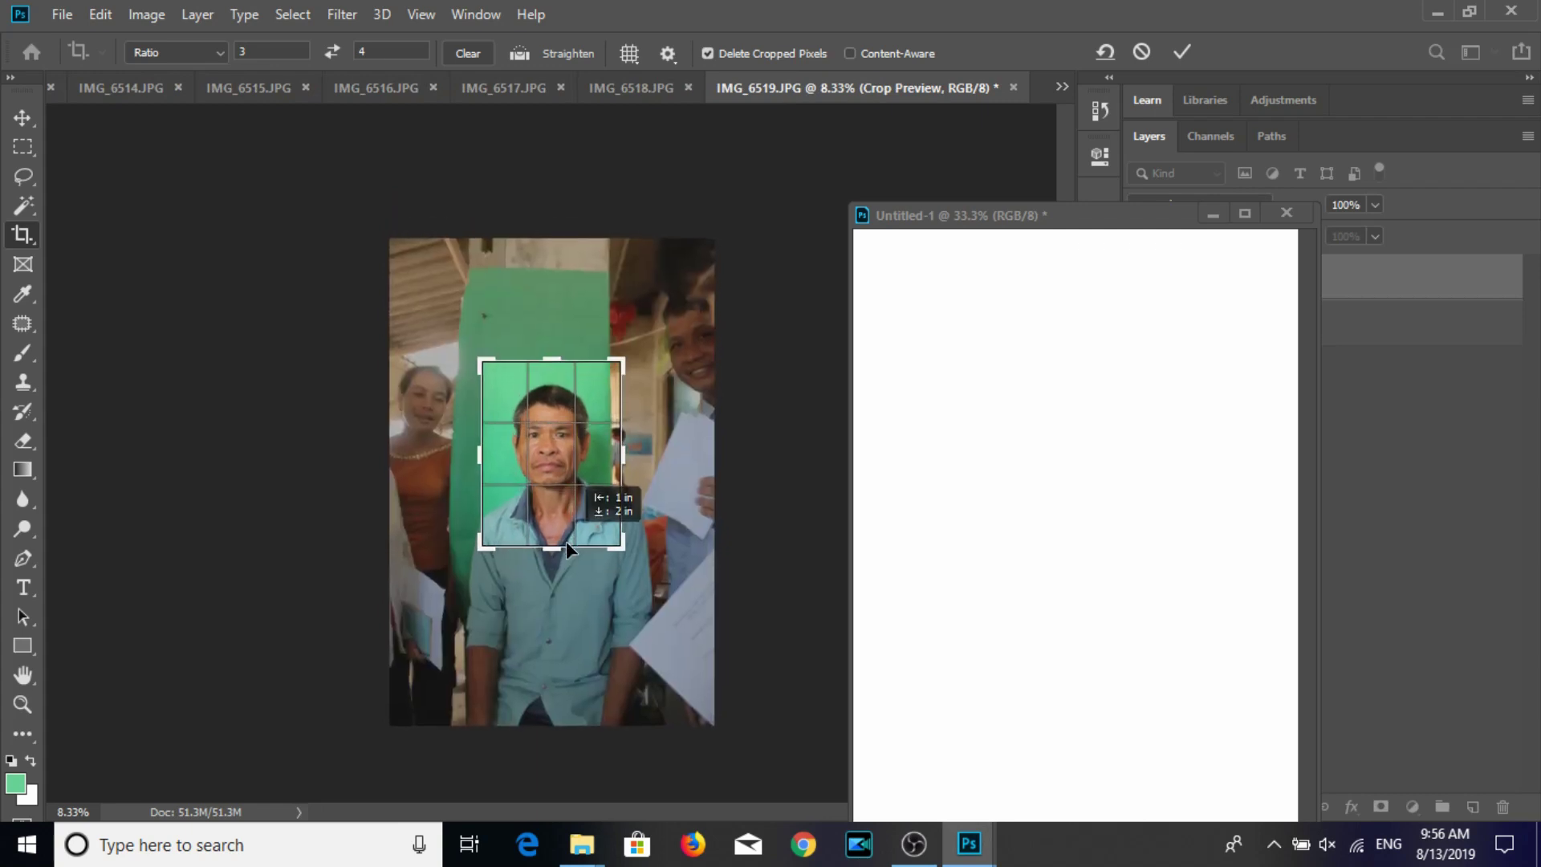
Paint the orange strip on IMG_6519's right edge green.
click(22, 353)
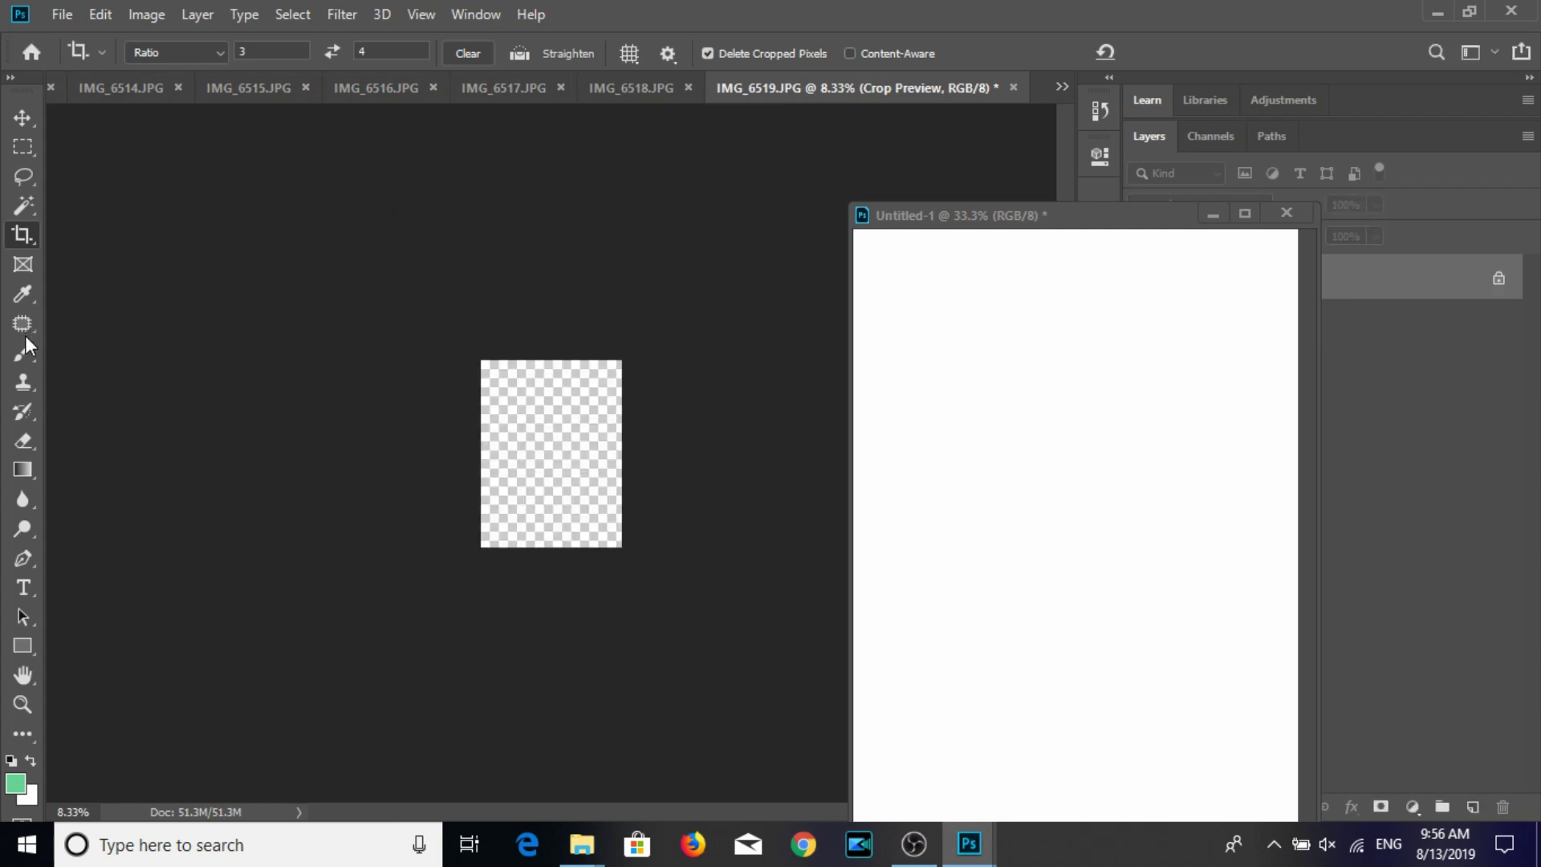
drag(611, 365, 617, 398)
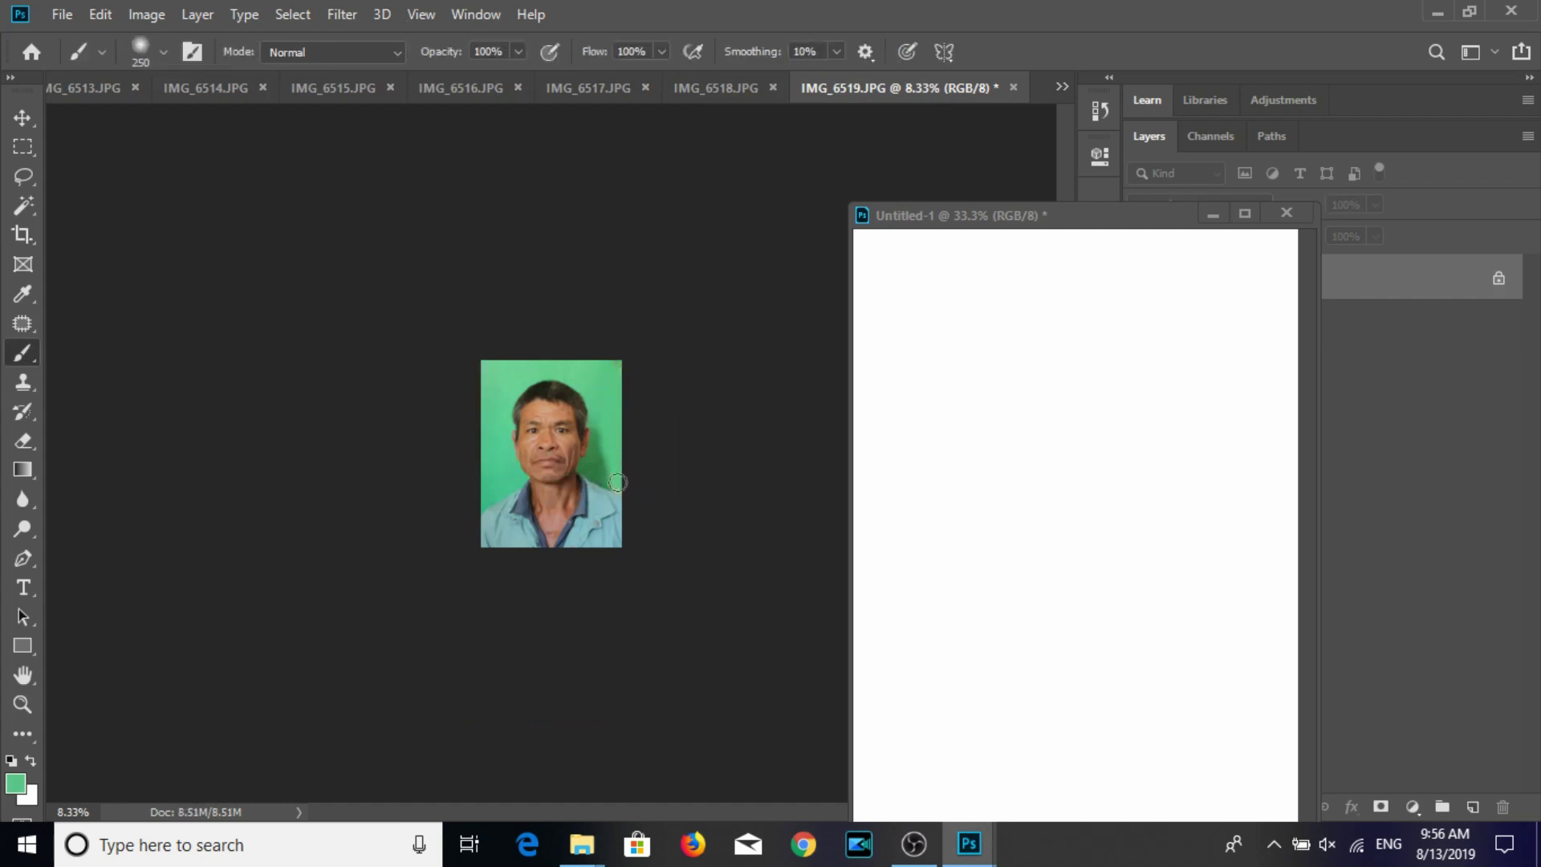
click(12, 118)
click(146, 14)
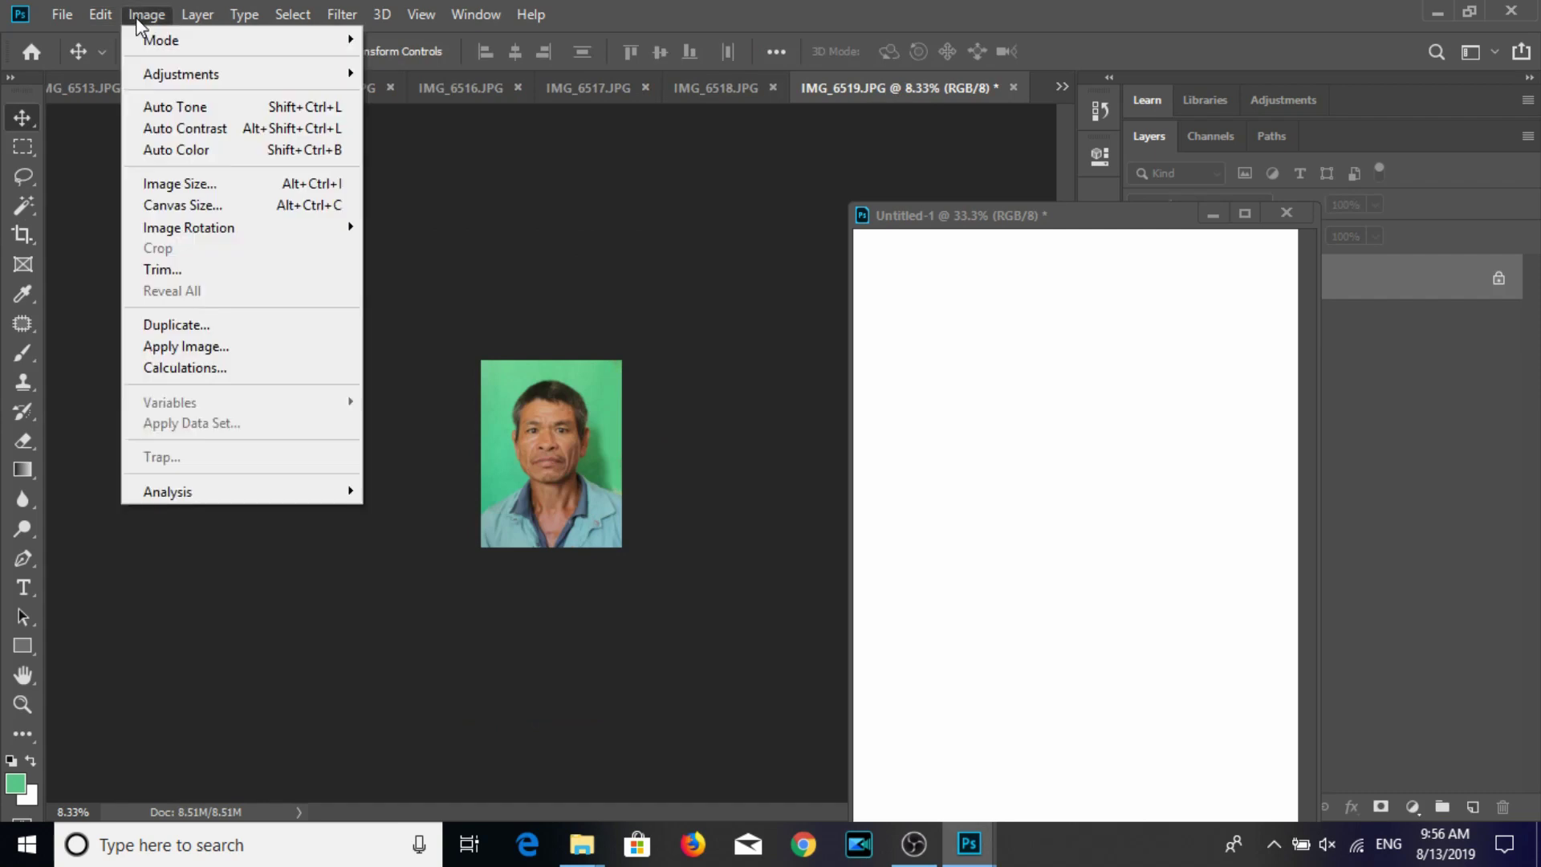
Resize IMG_6519 to 3×4 cm at 300 ppi and lift the midtones slightly with Curves.
click(176, 184)
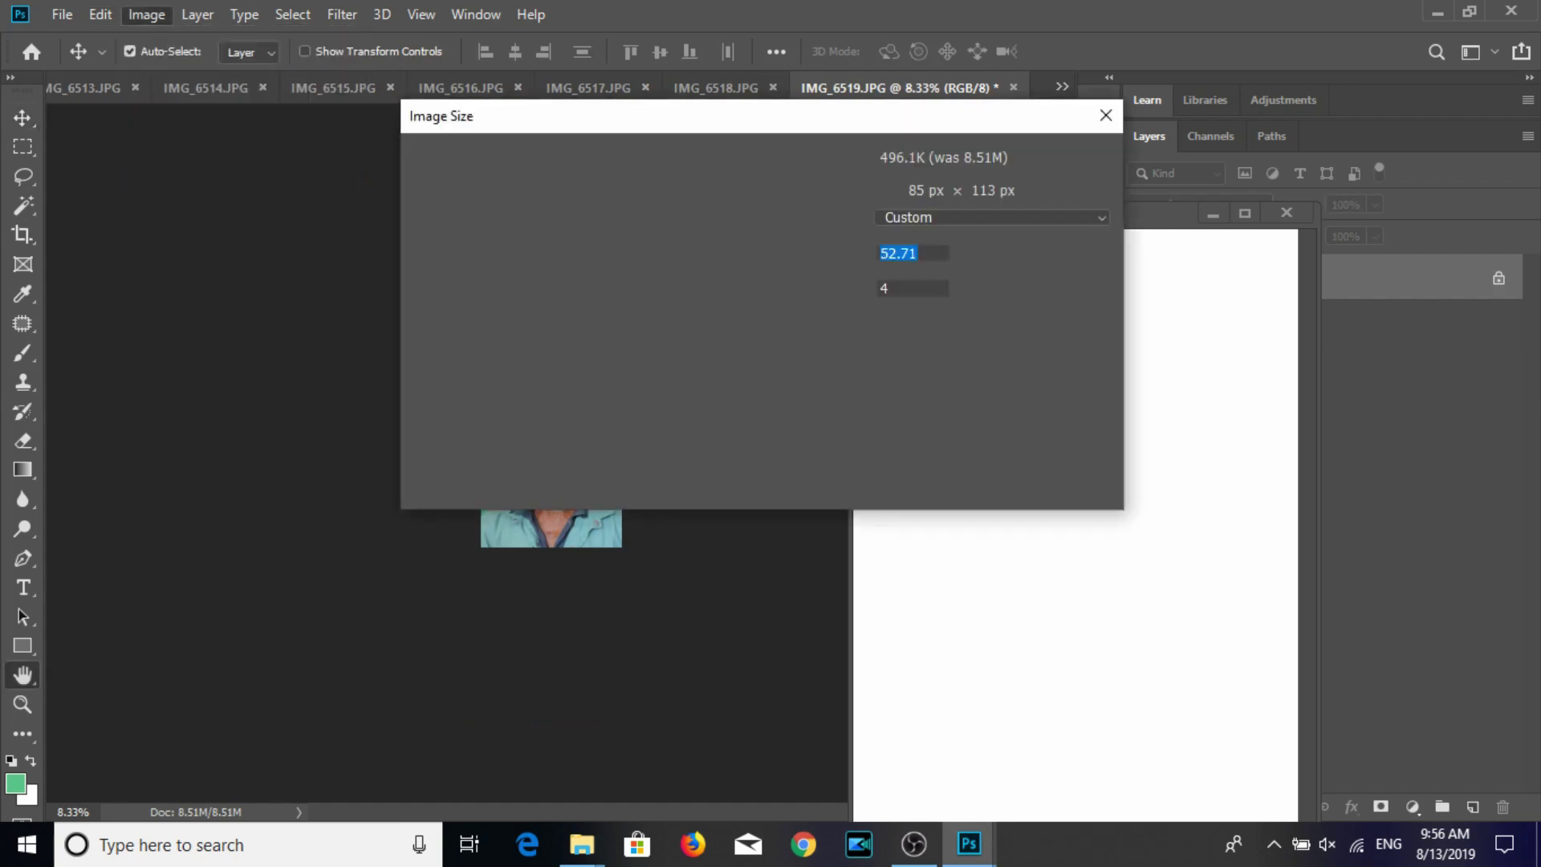
text(300)
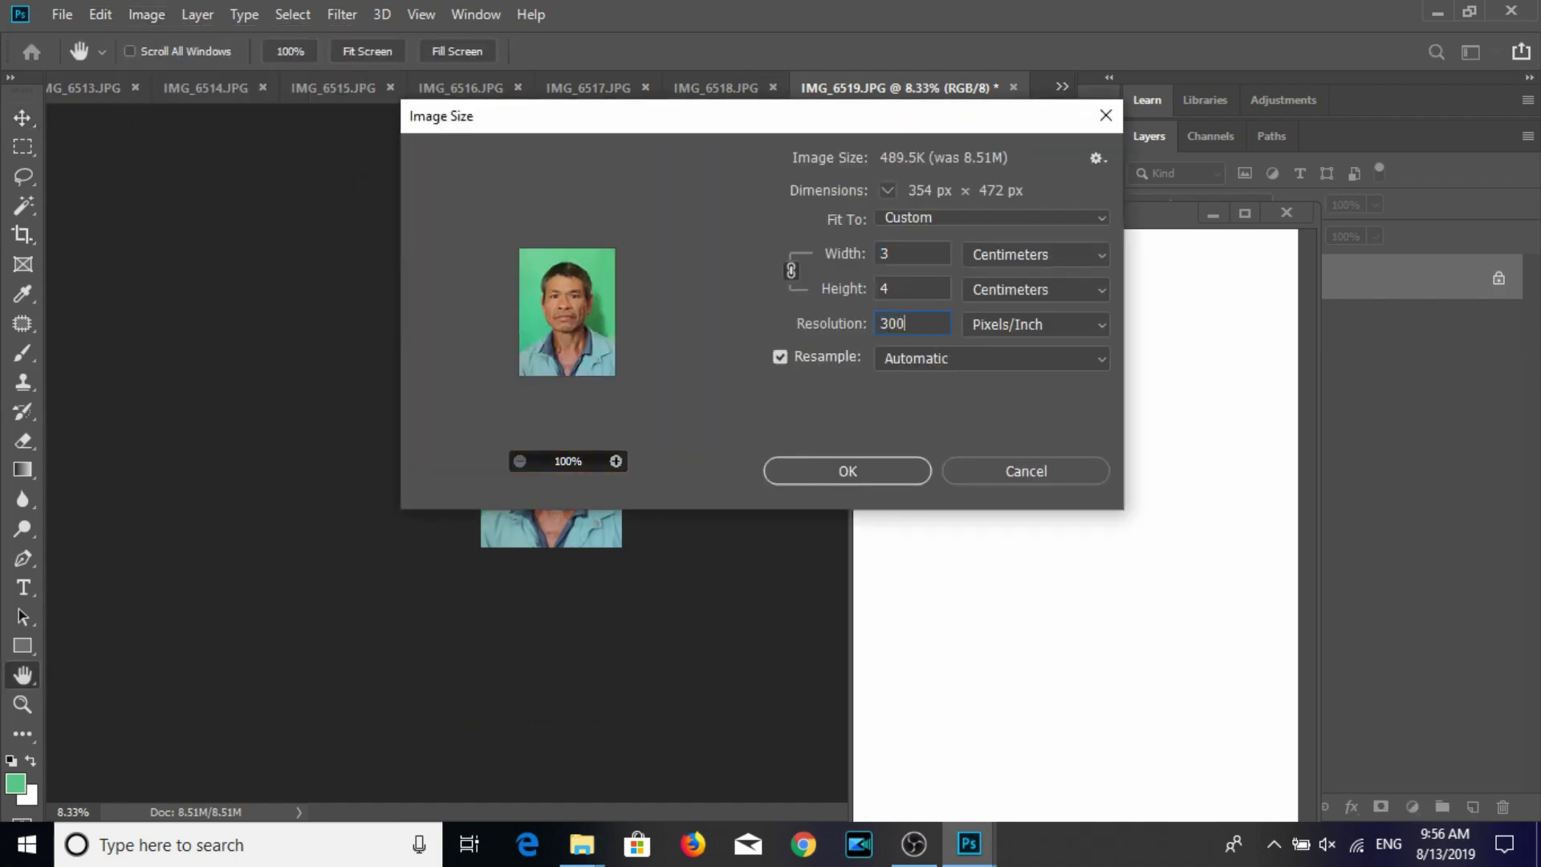
key(Return)
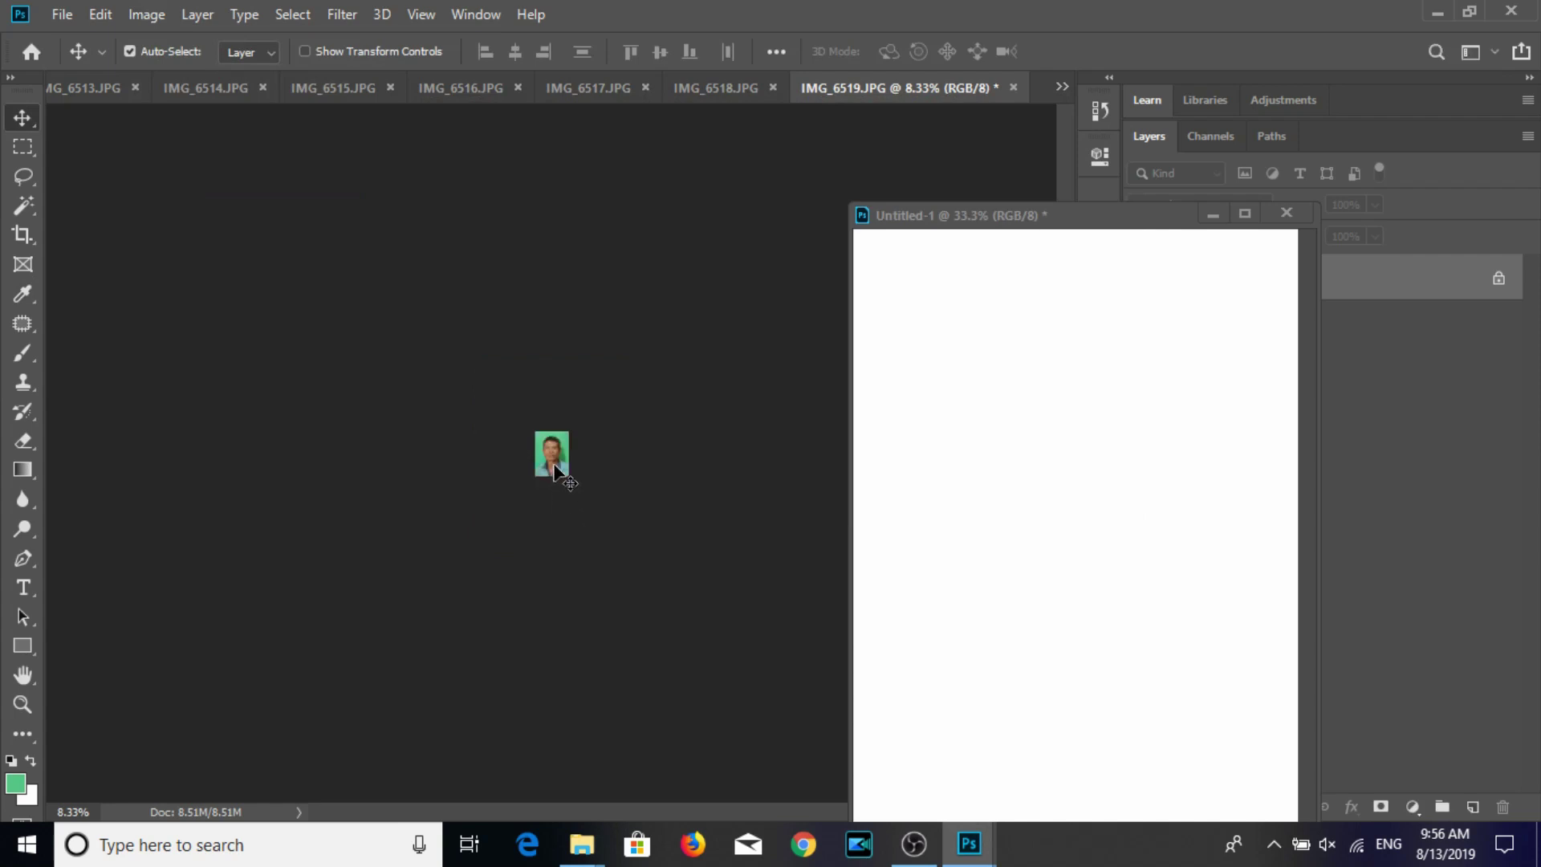
key(ctrl+m)
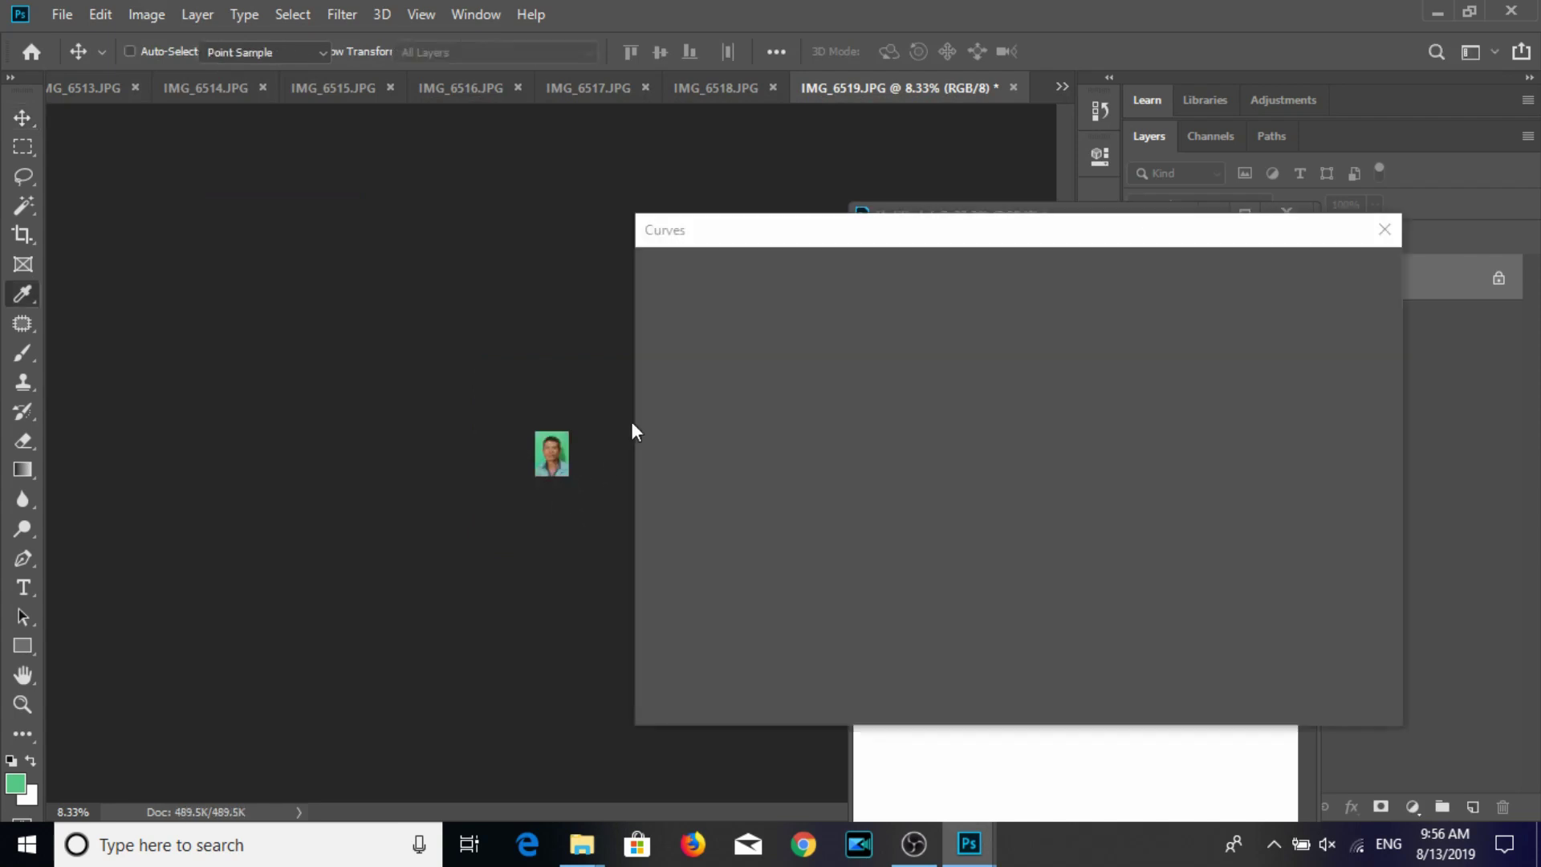
click(902, 474)
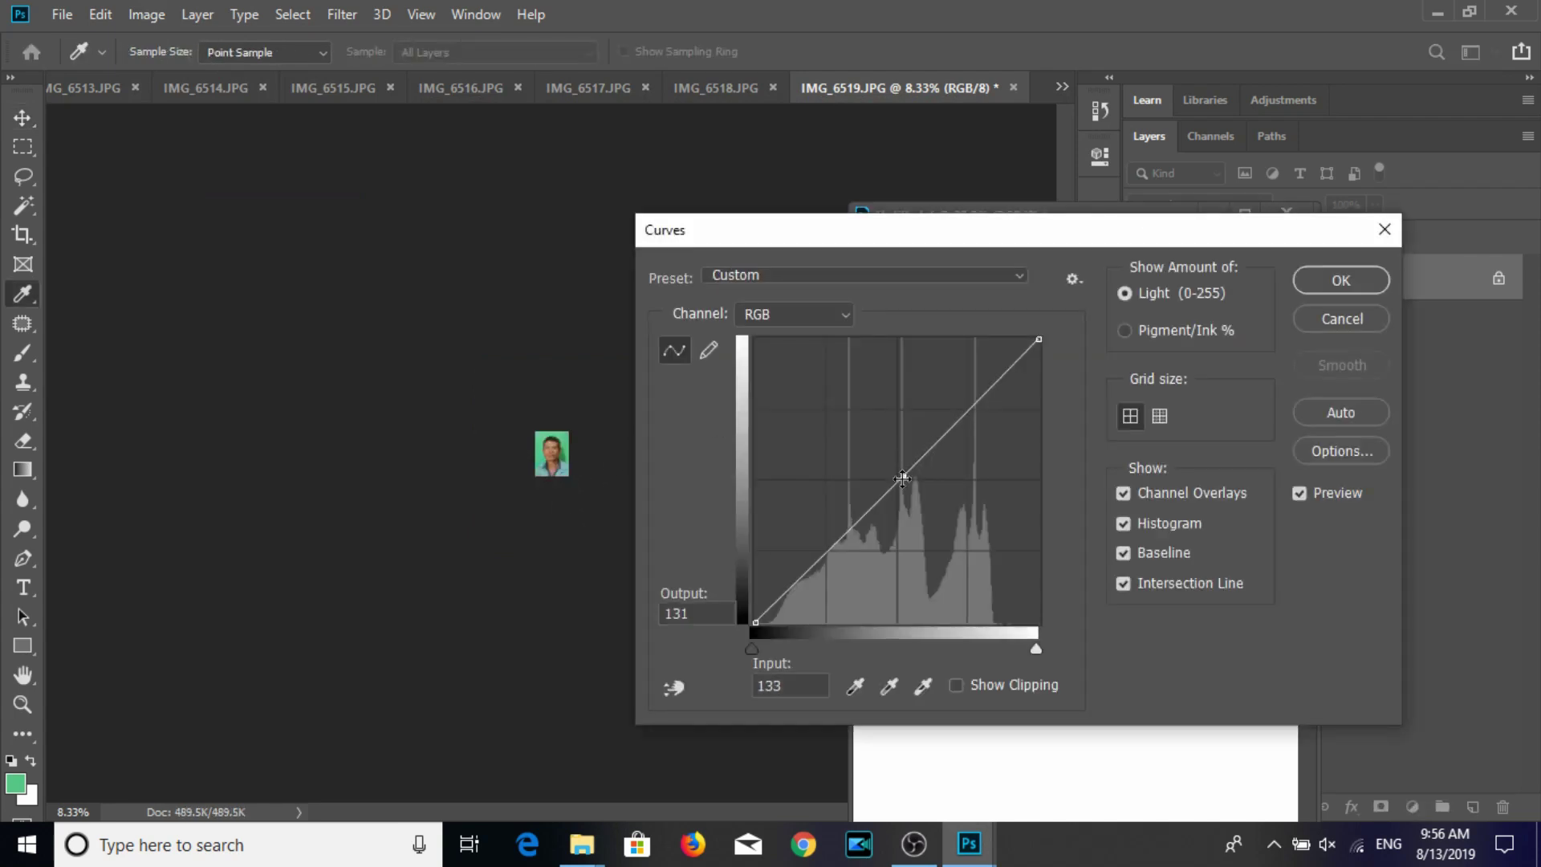
drag(898, 472, 894, 465)
key(Return)
Tile nine copies of the IMG_6519 portrait into a 3×3 grid on Untitled-1.
key(v)
mouse_move(551, 454)
mouse_down()
mouse_move(955, 346)
mouse_move(928, 350)
mouse_move(1221, 359)
mouse_up()
drag(1140, 216, 871, 173)
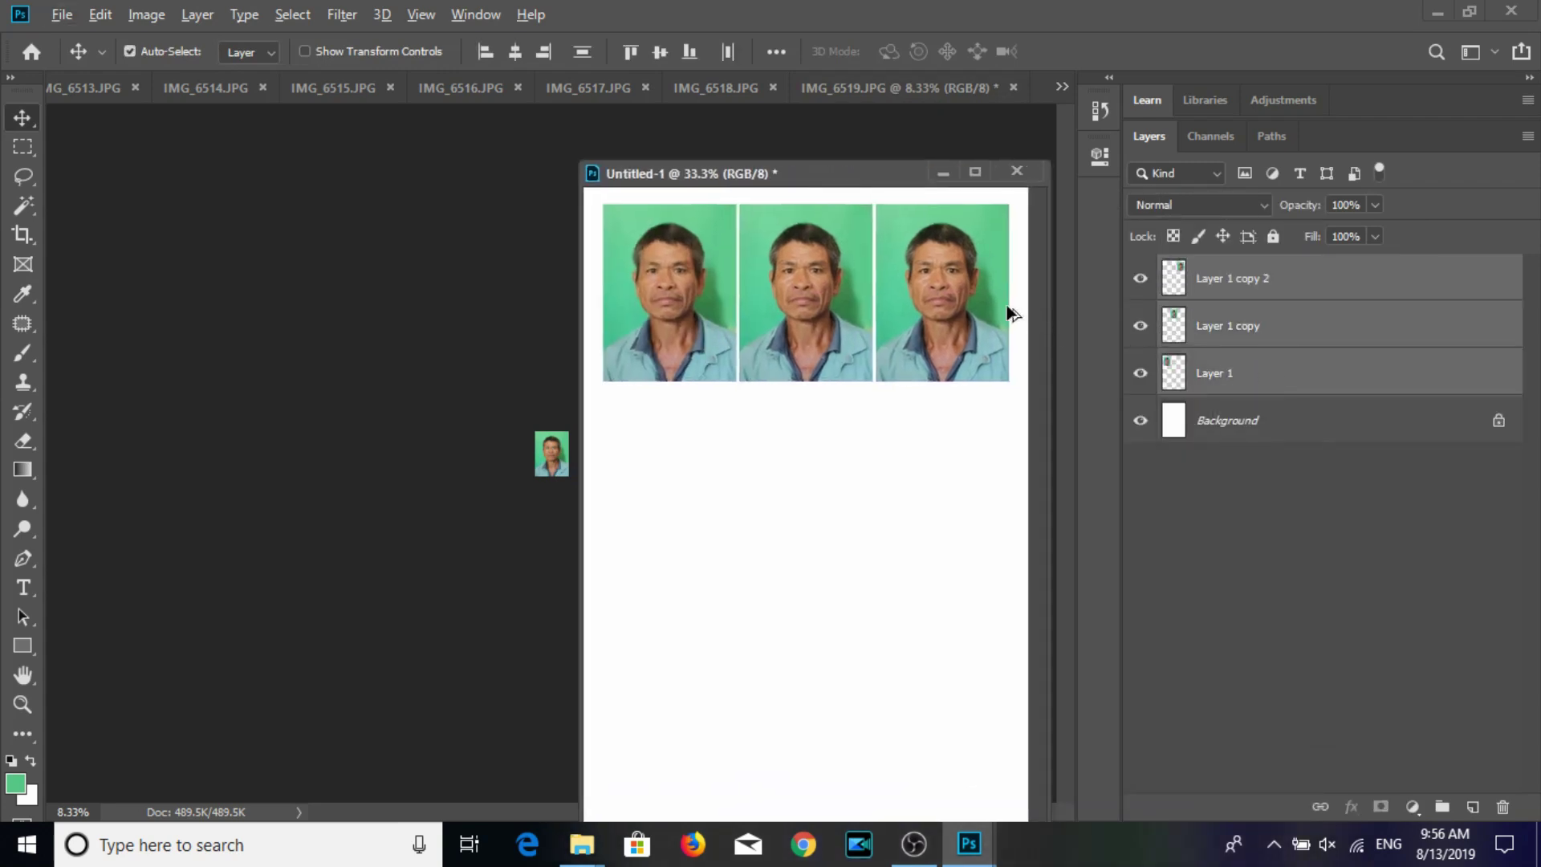
drag(1010, 313, 952, 656)
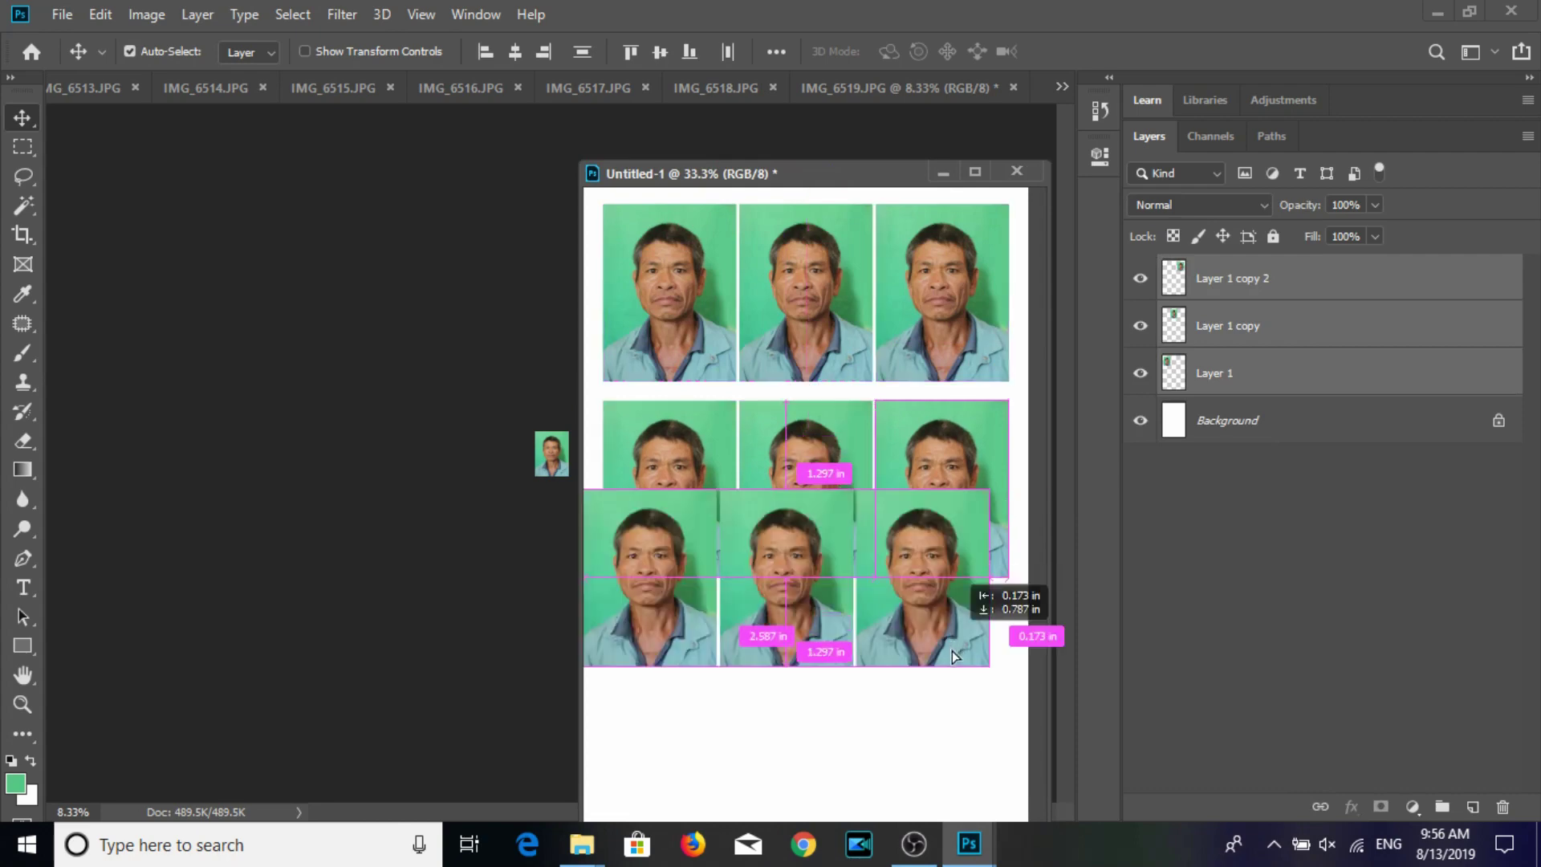
drag(952, 656, 969, 683)
key(ctrl)
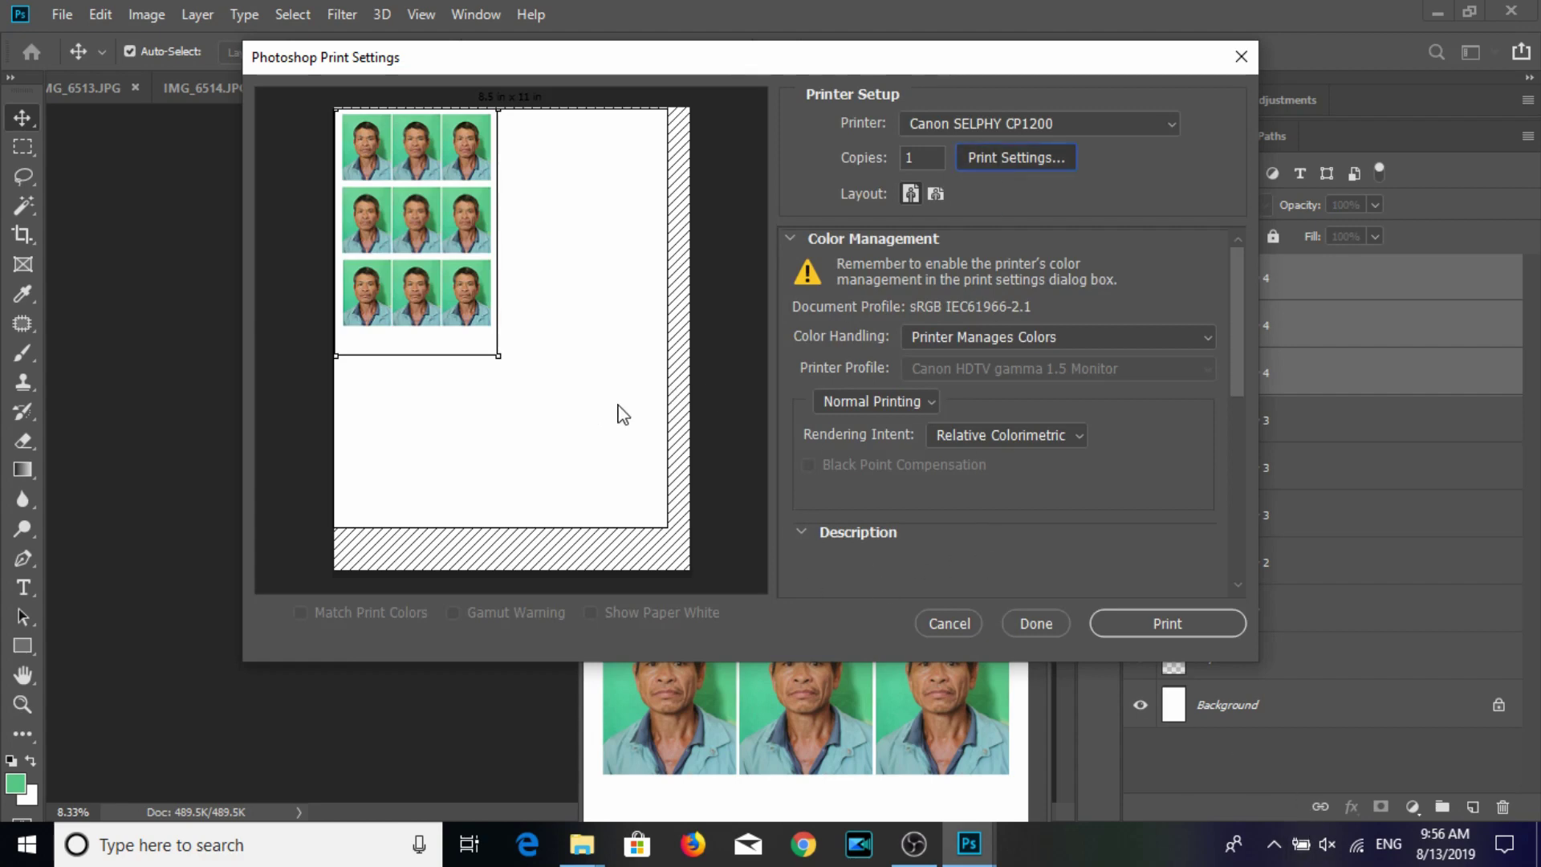
Shift the IMG_6519 grid down on the 3.931 × 5.819 in page and print it on the SELPHY.
click(632, 603)
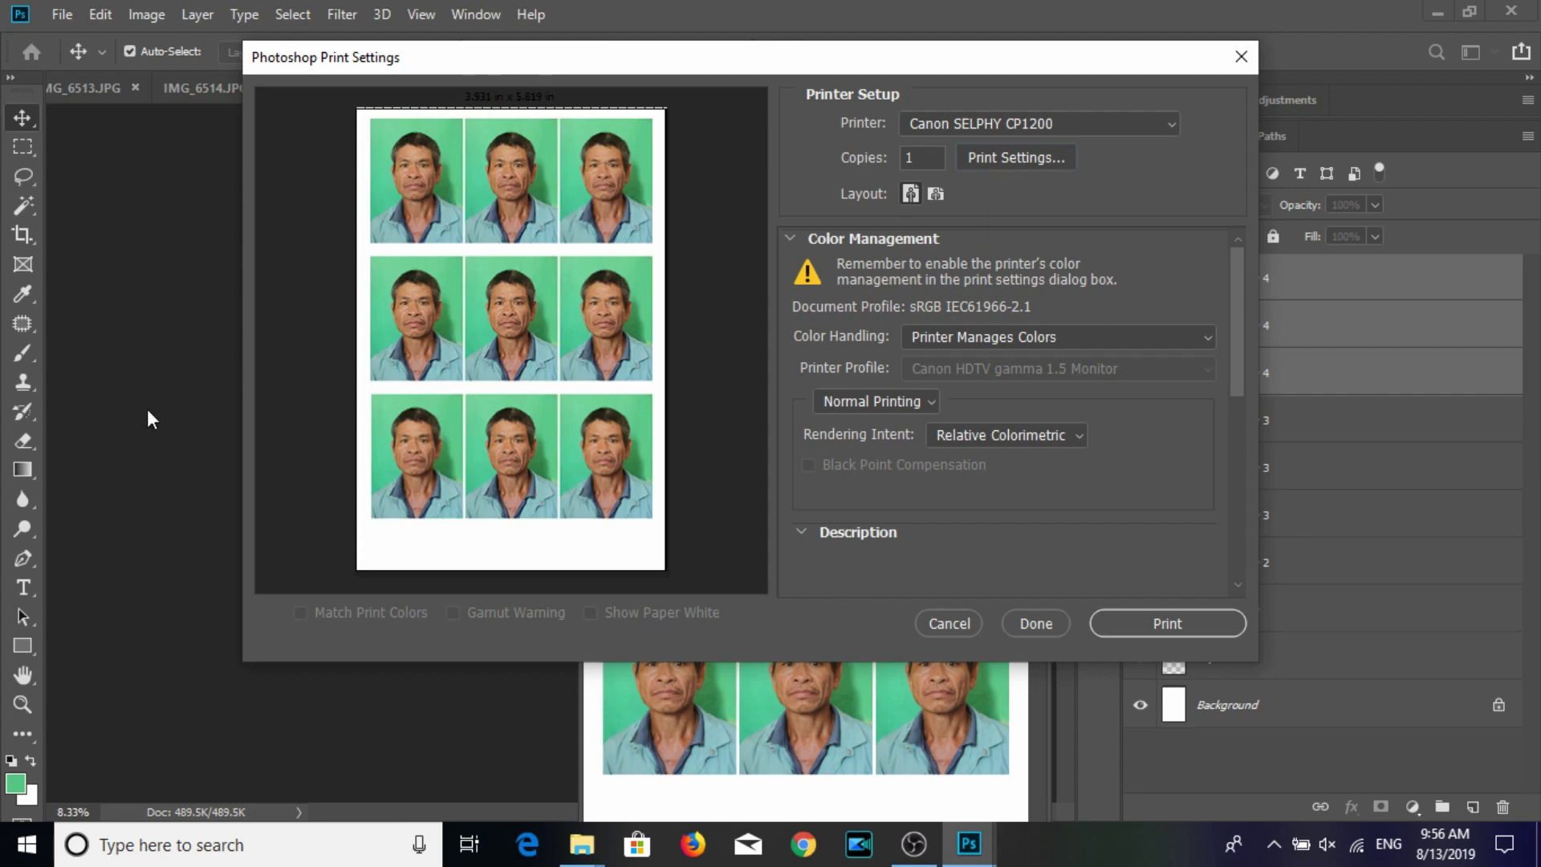
drag(615, 296, 616, 303)
click(1141, 631)
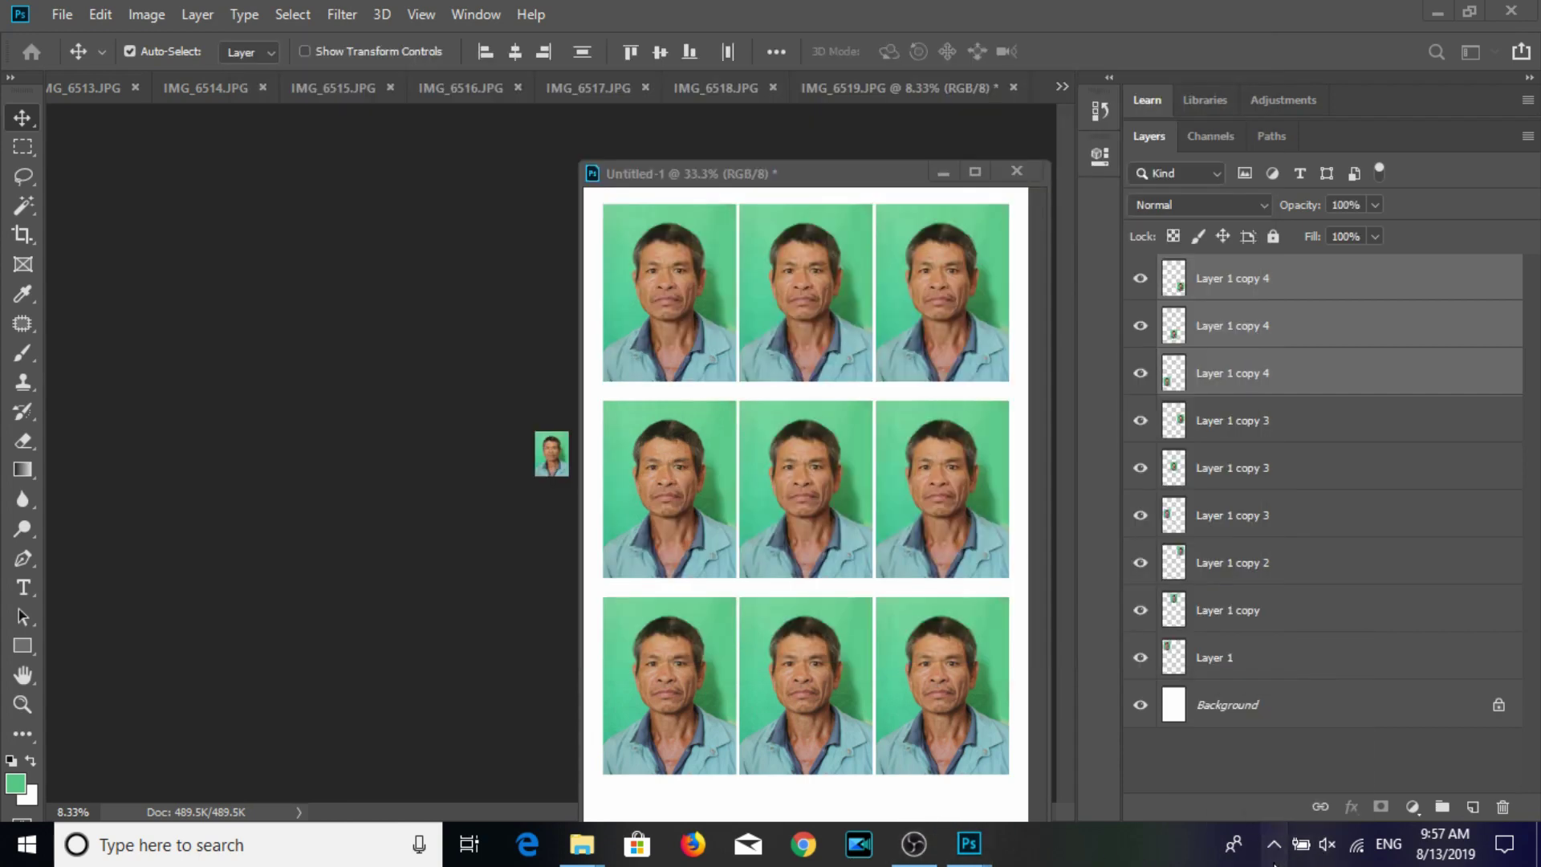
click(1275, 843)
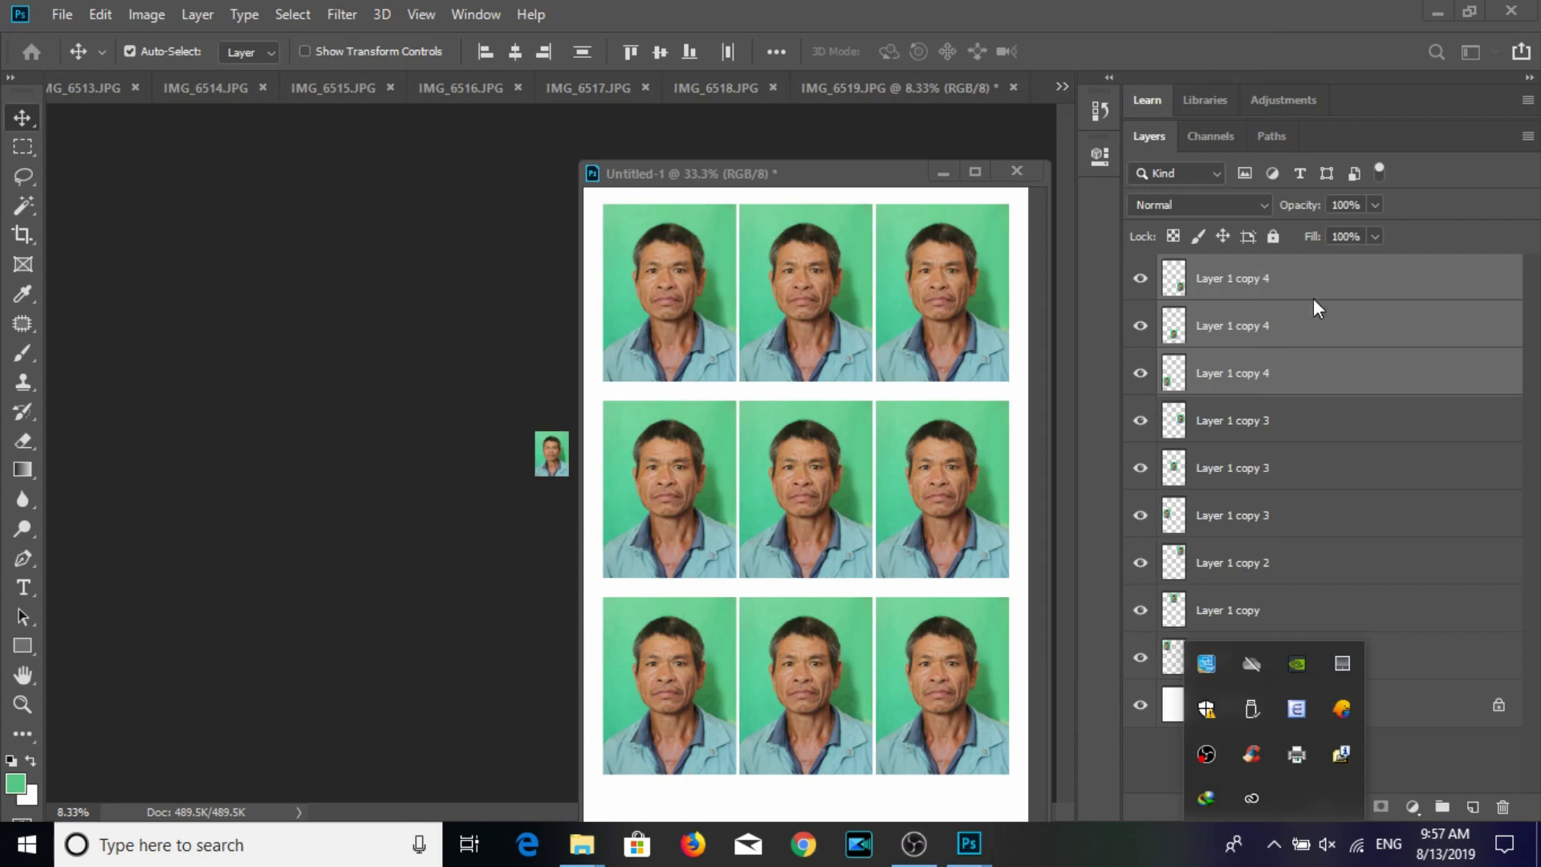
Clear the photo layers from the sheet, then save IMG_6519 as JPEG and close it.
click(1274, 283)
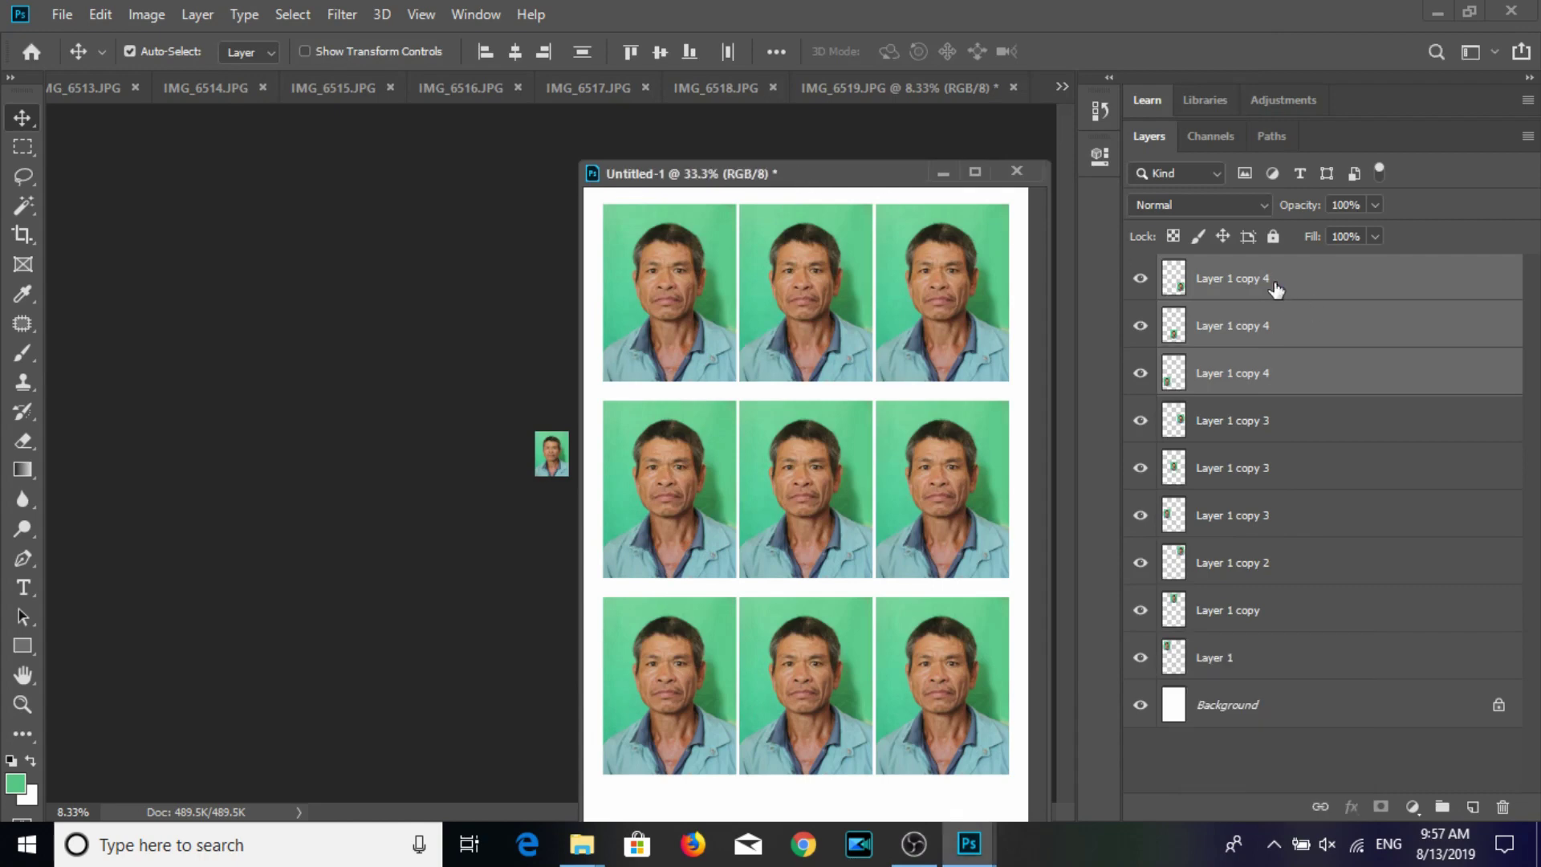
shift+click(1259, 666)
key(Delete)
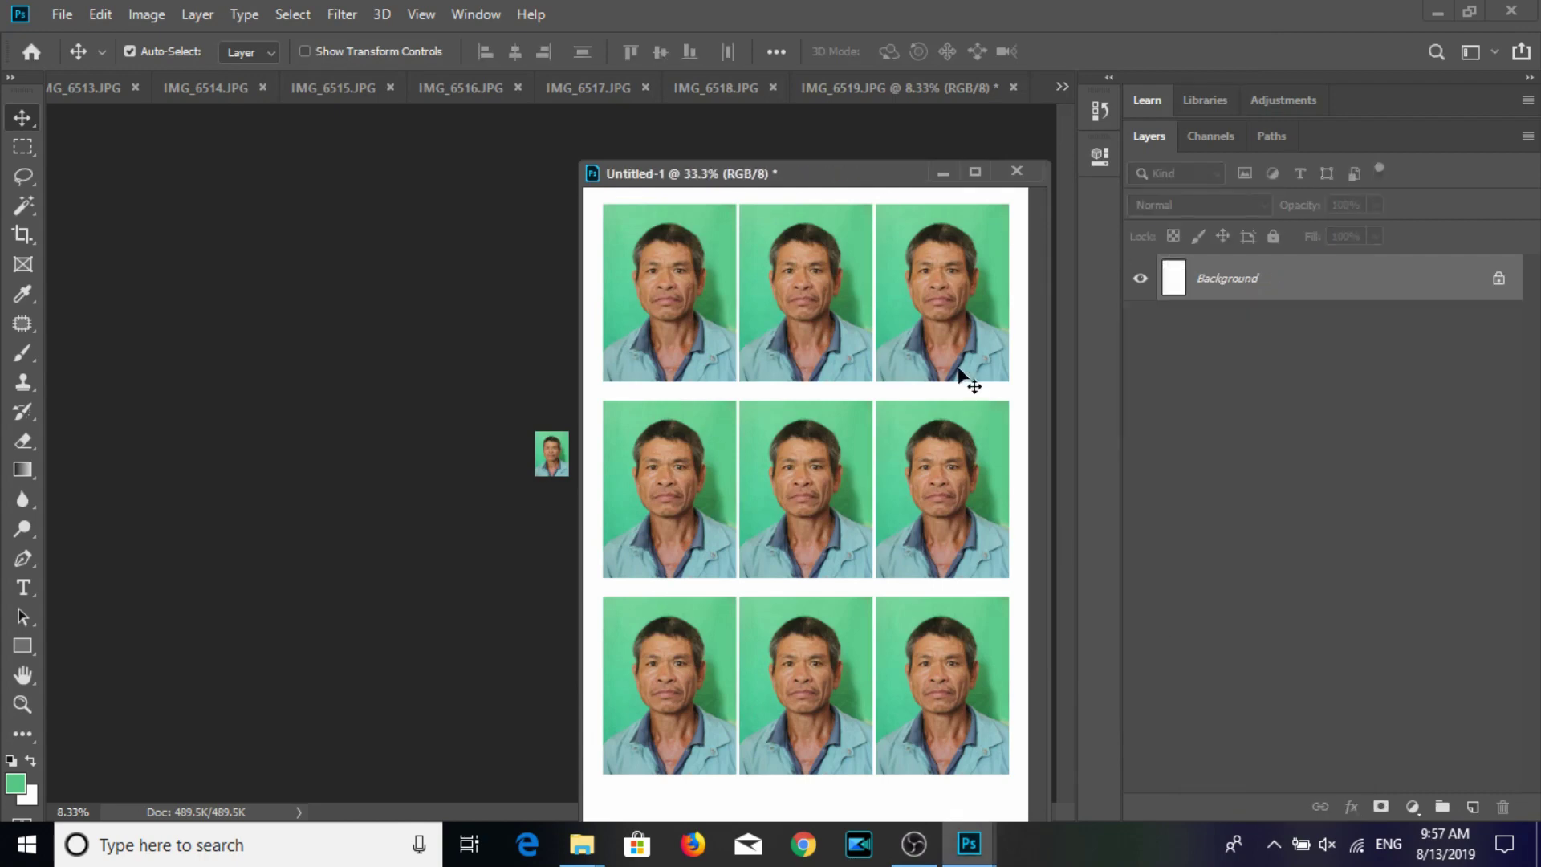
drag(802, 182, 913, 197)
key(ctrl+s)
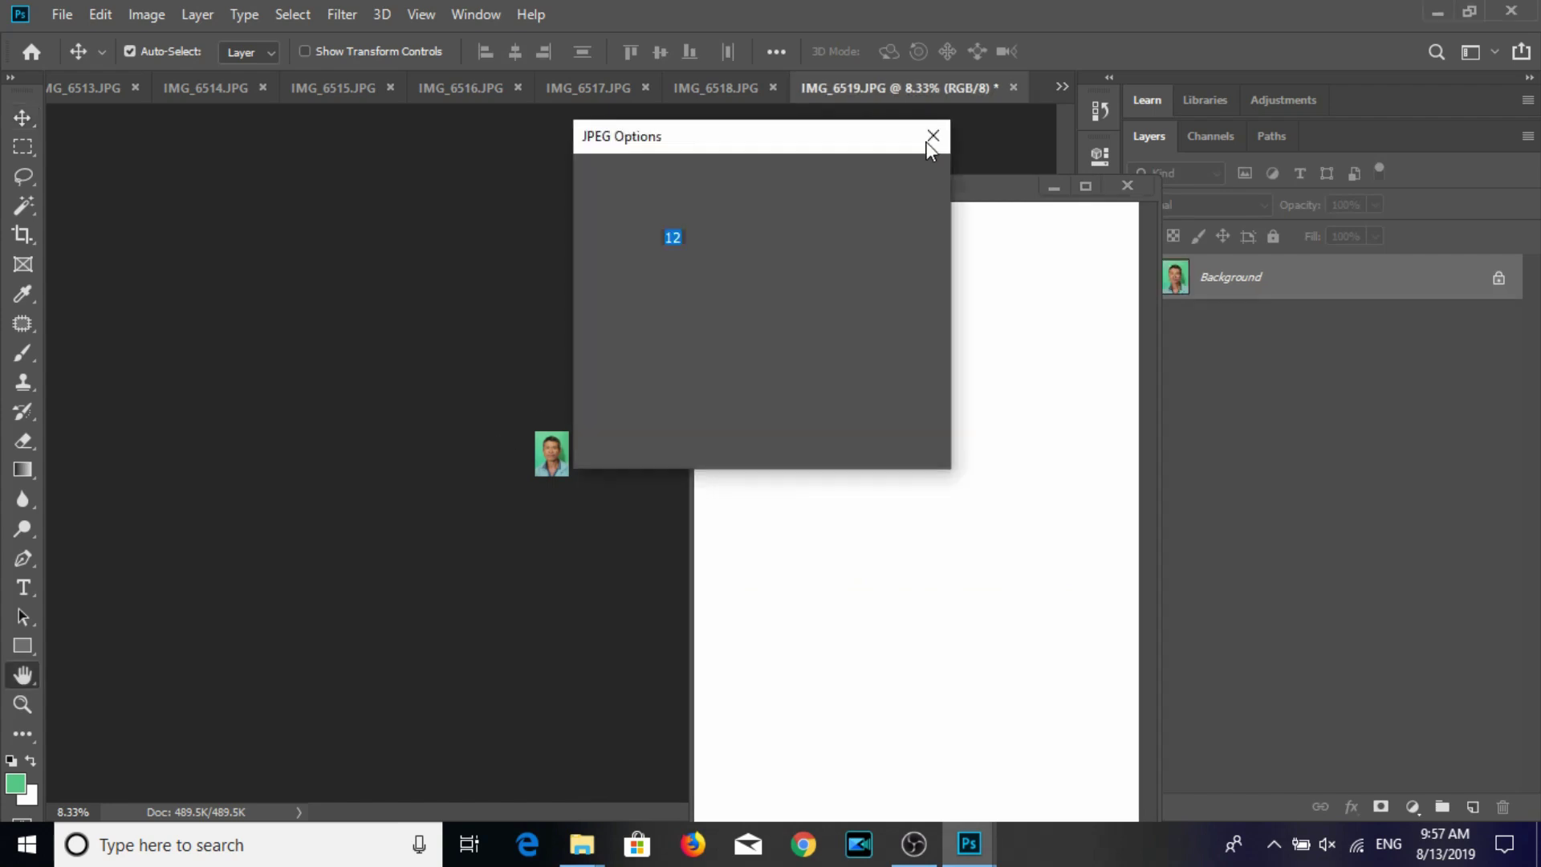
key(Return)
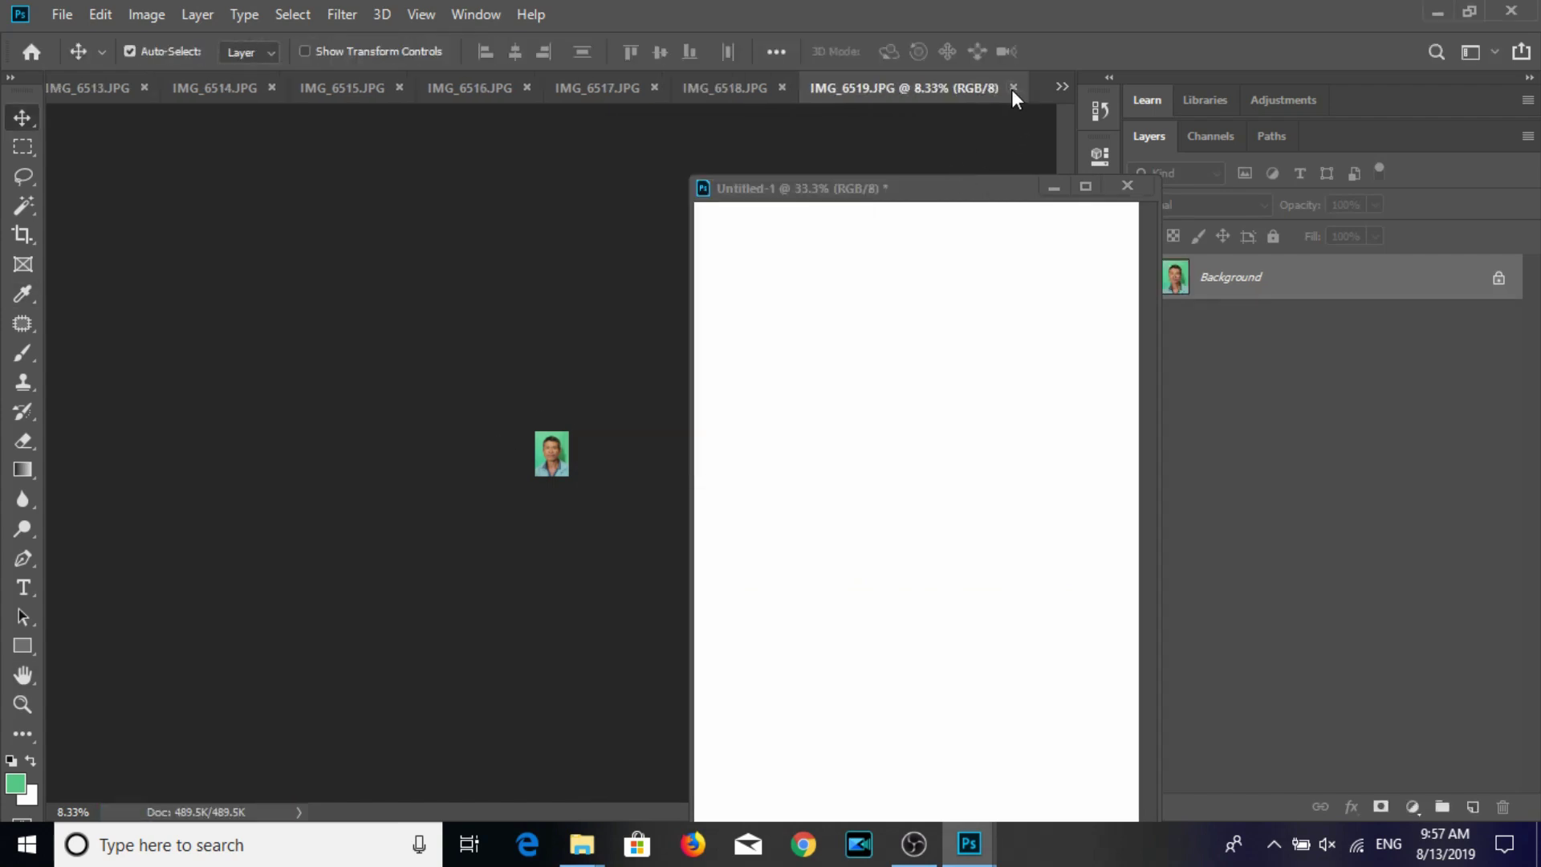
click(1012, 88)
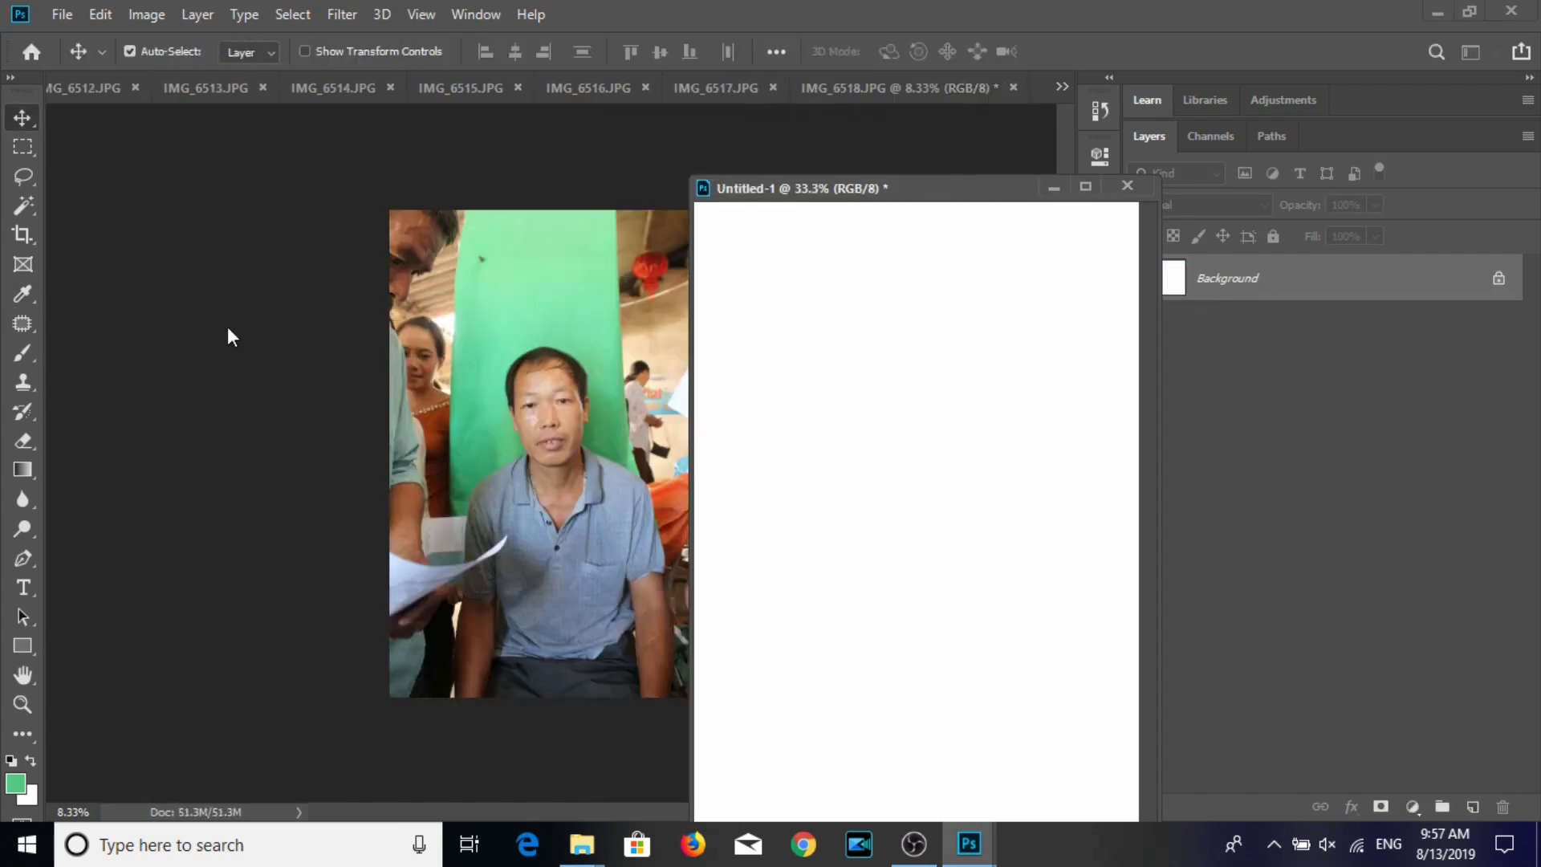
Crop IMG_6518 to a slightly straightened 3:4 frame centred on the man.
click(31, 234)
click(494, 332)
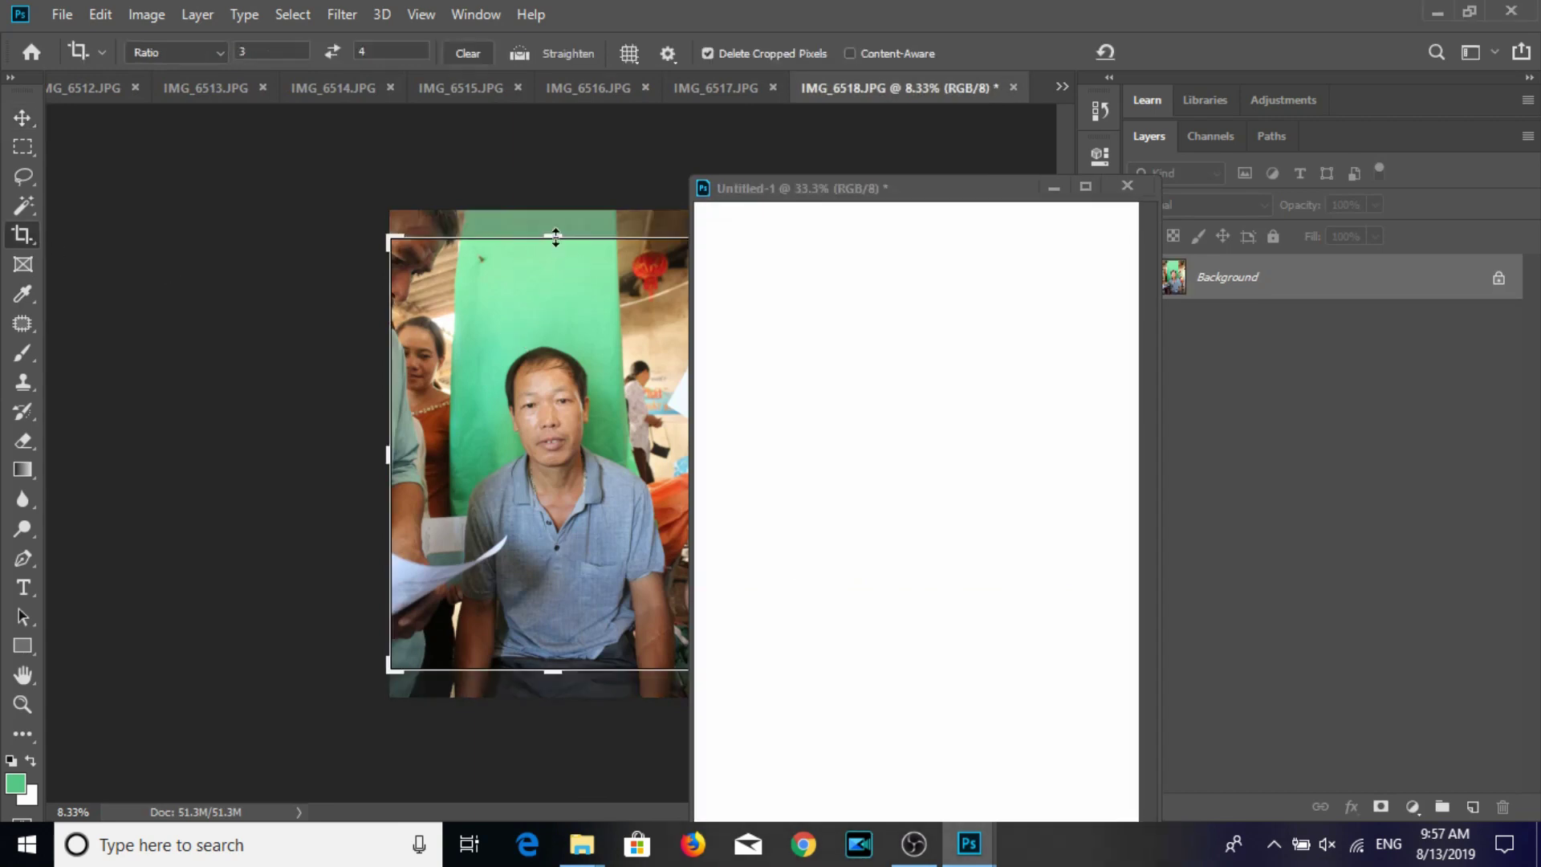
drag(554, 215, 557, 317)
drag(562, 452, 562, 522)
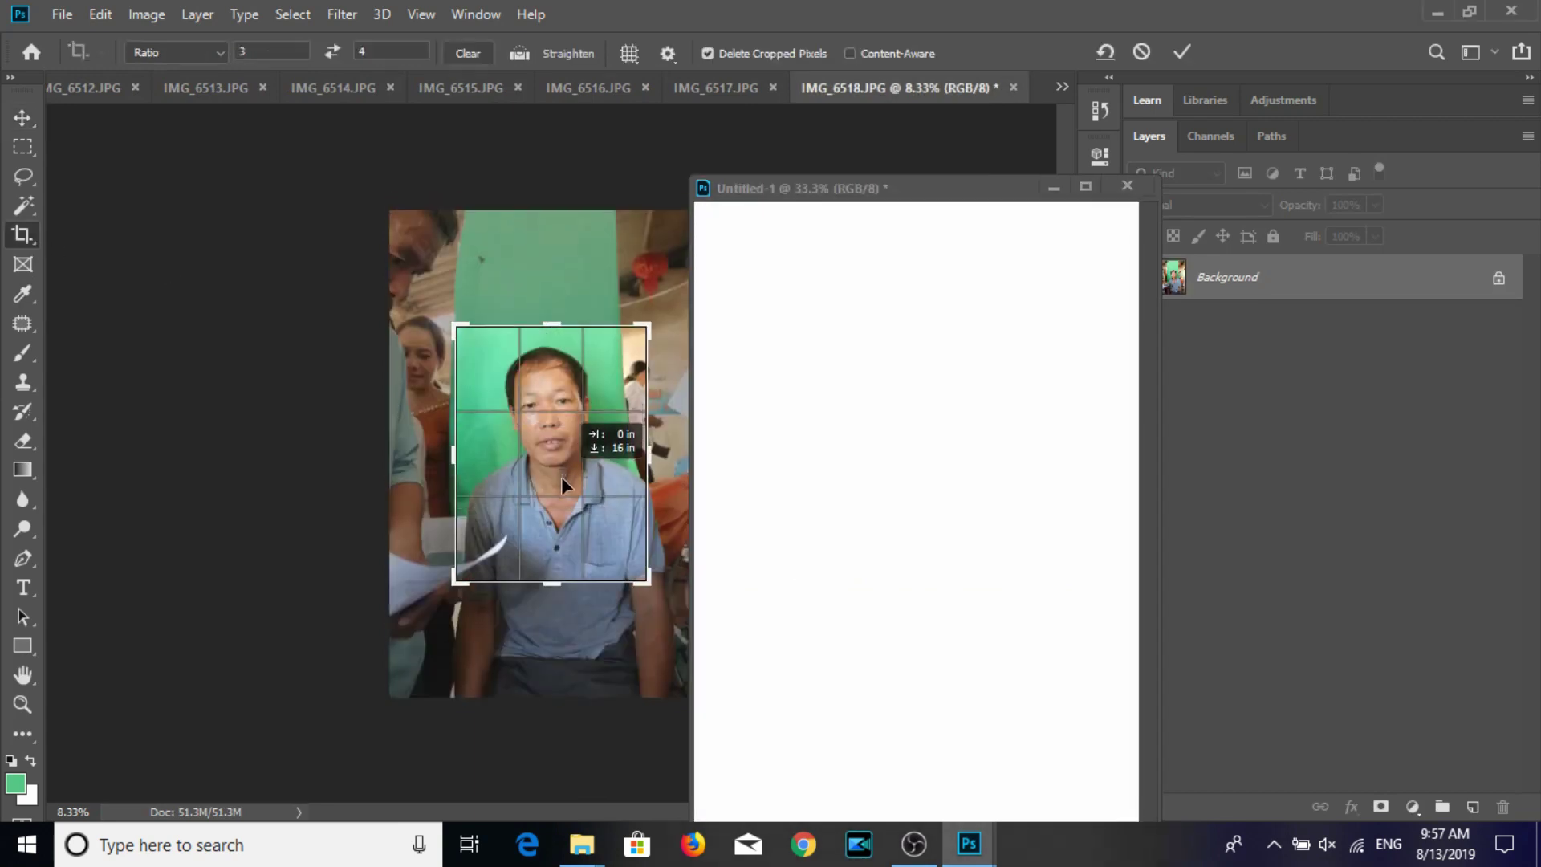
drag(675, 603, 706, 585)
drag(552, 575, 563, 522)
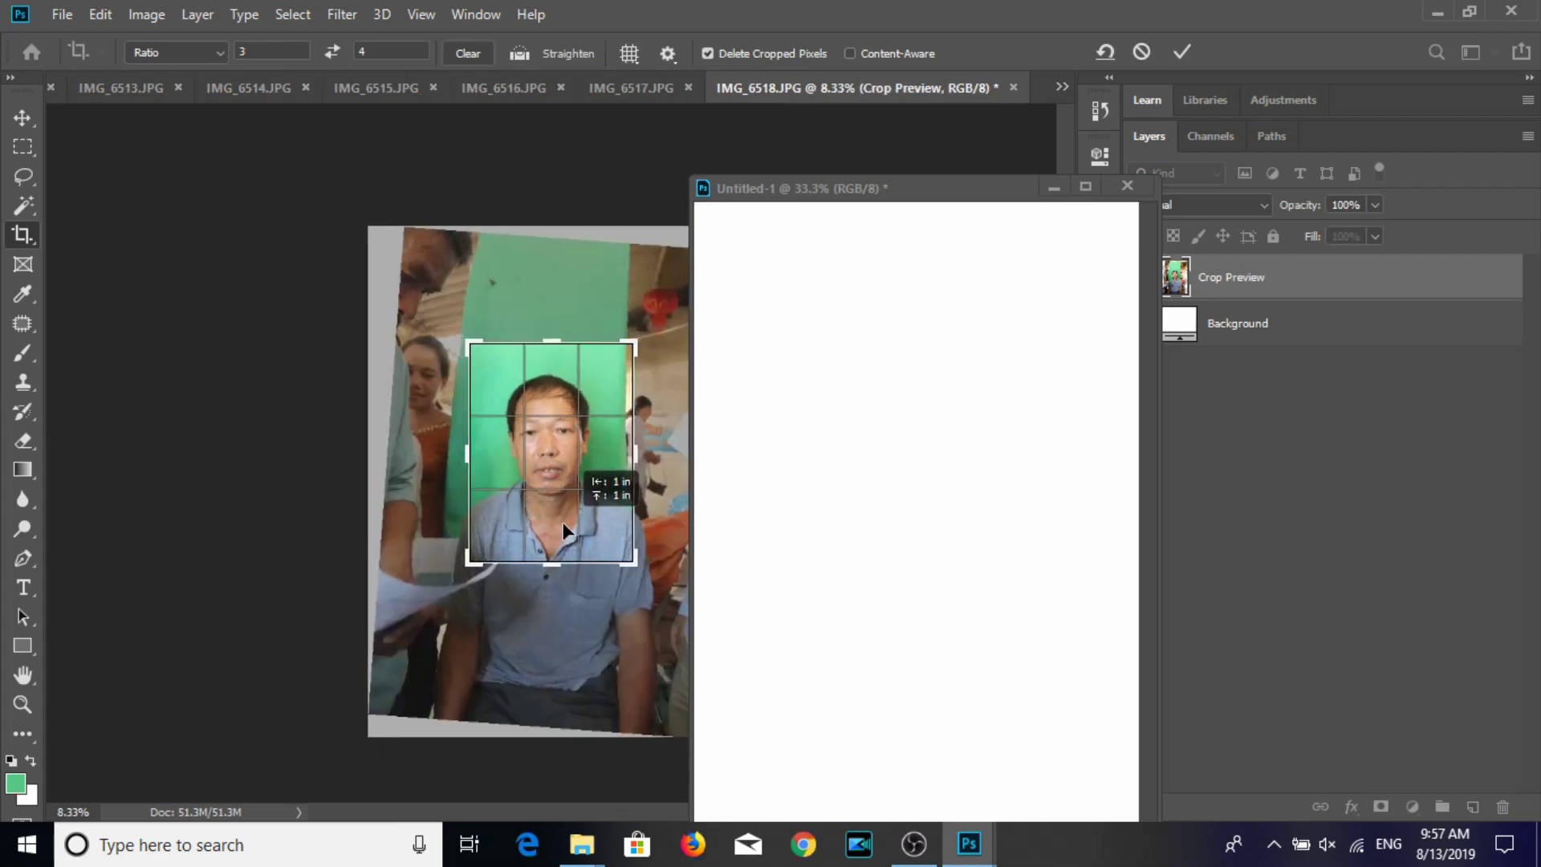
key(Return)
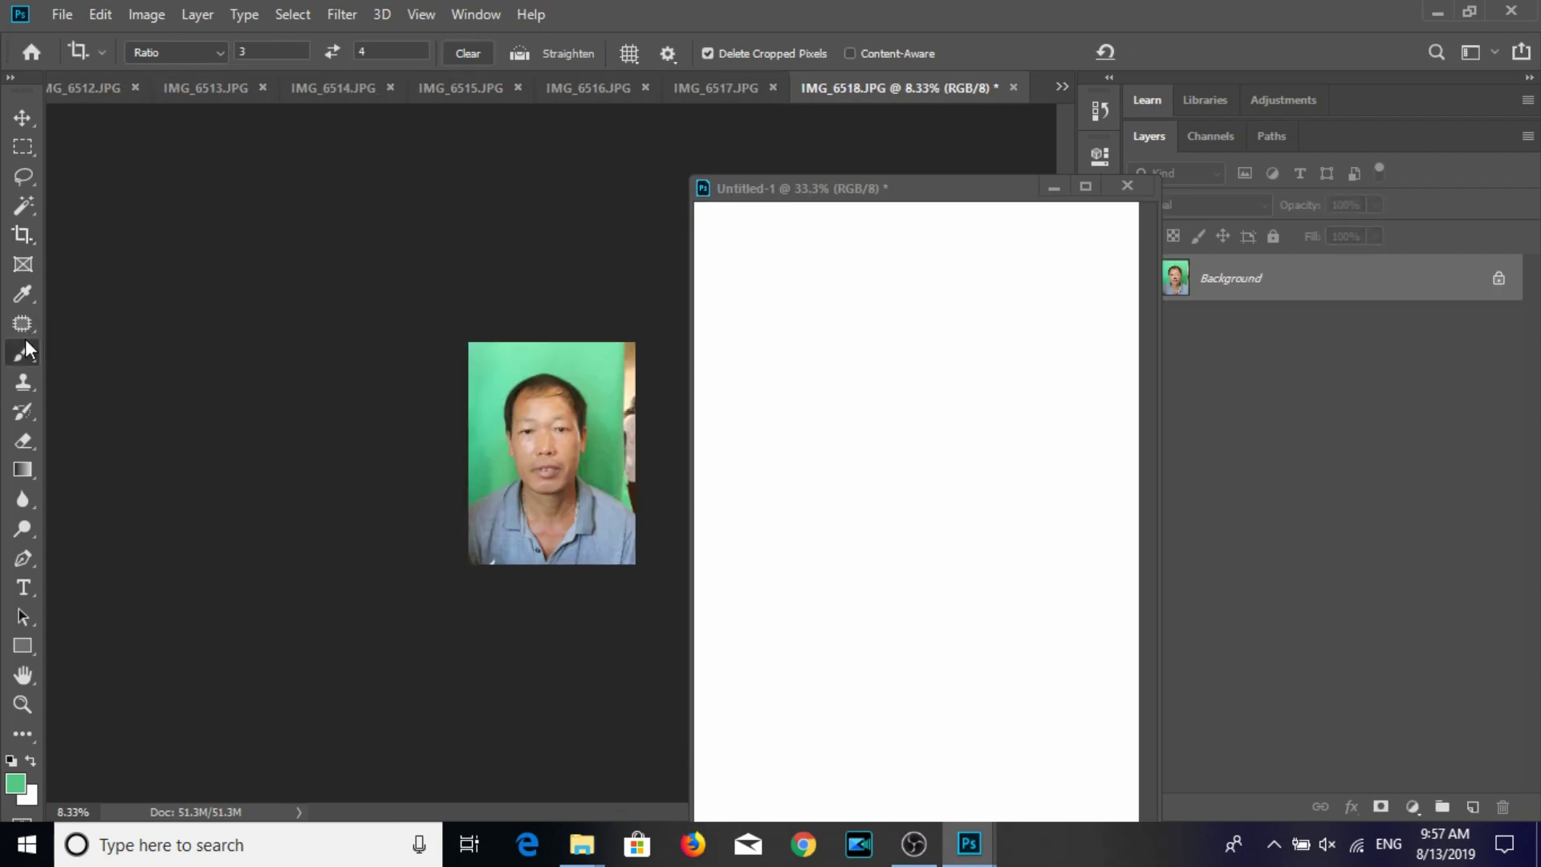
Sample the green backdrop and paint the beige strip on IMG_6518's right edge green.
click(23, 352)
alt+click(594, 367)
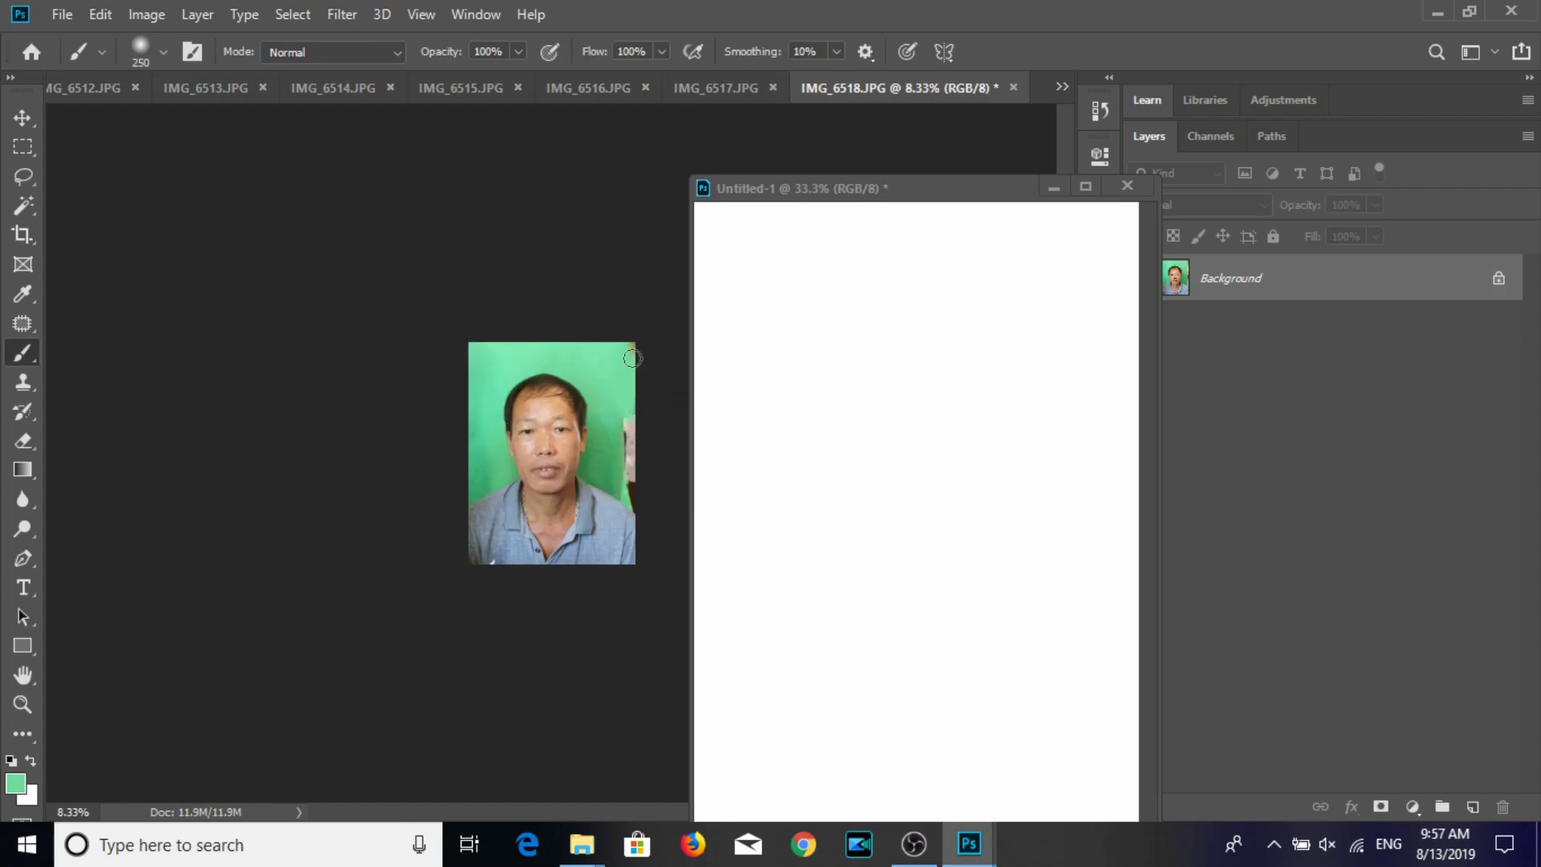
drag(631, 347, 642, 506)
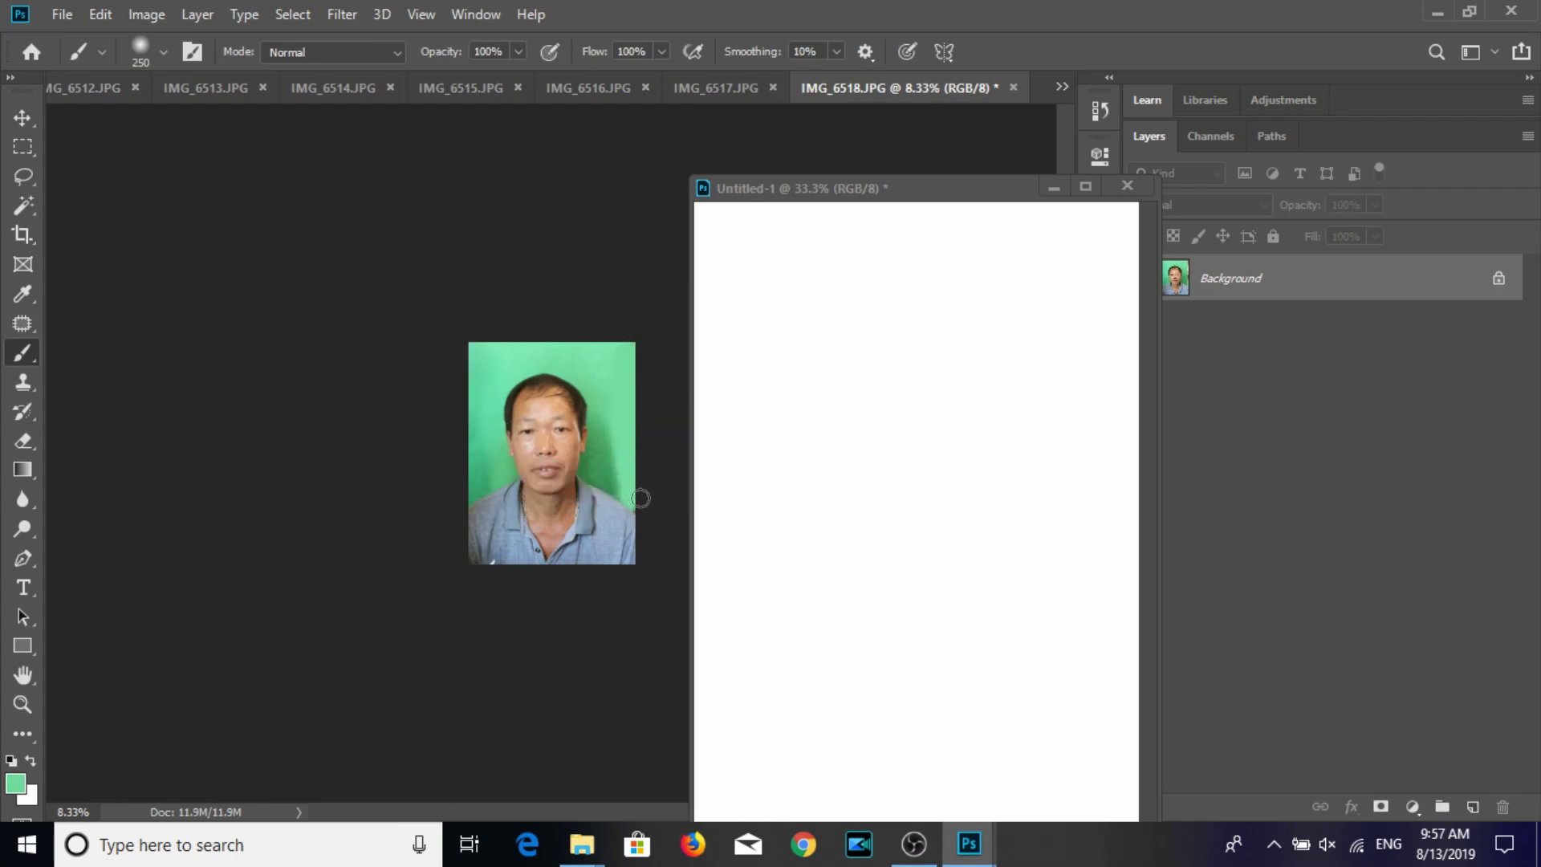
click(21, 118)
click(146, 14)
click(174, 182)
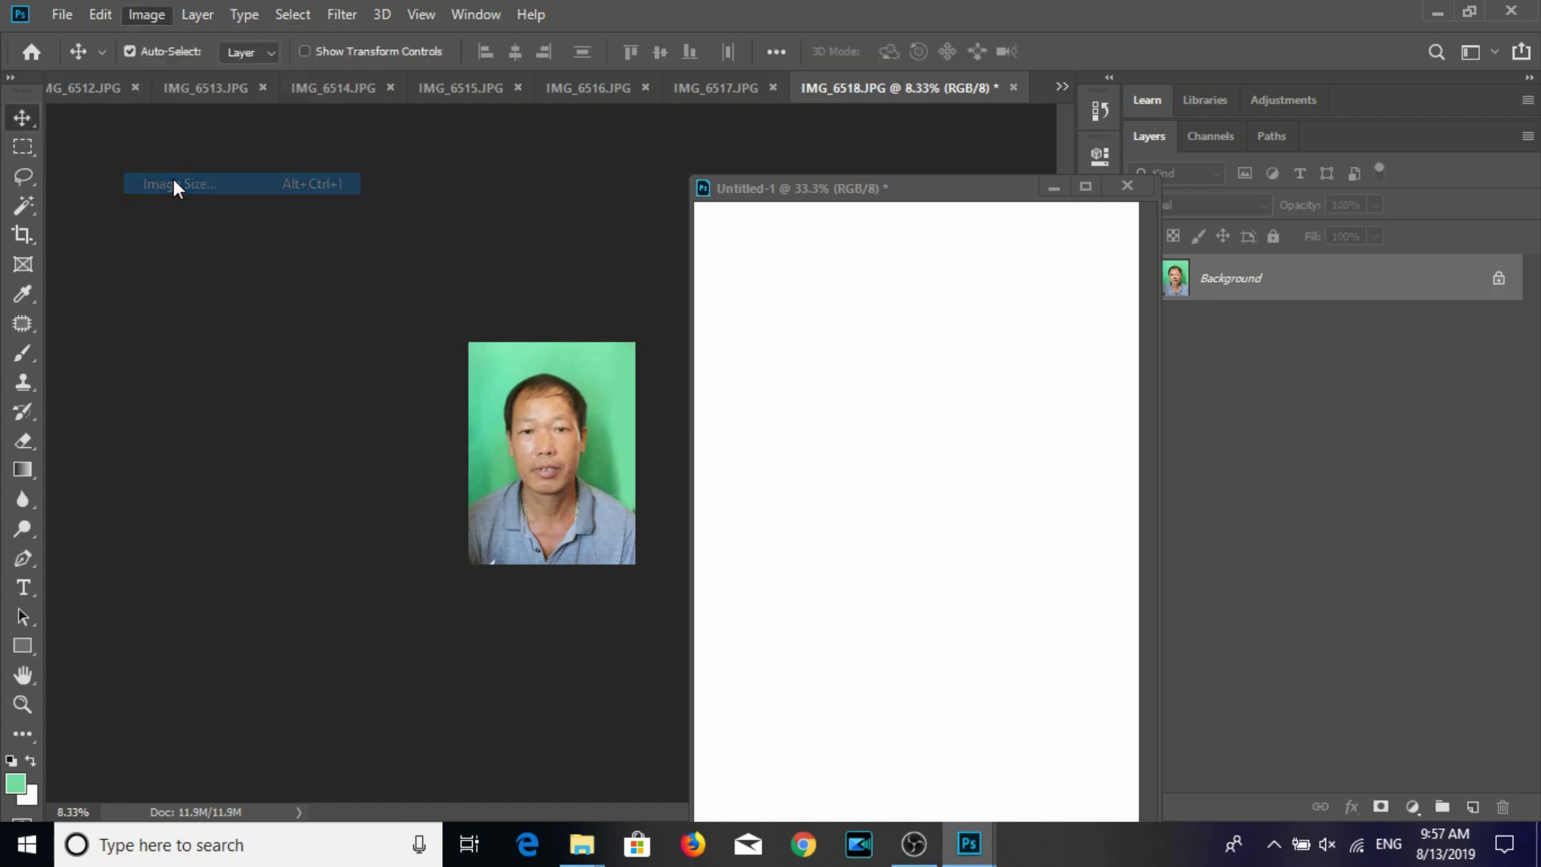
Set IMG_6518 to width 3 cm at 300 resolution and save it as JPEG.
text(3)
key(Tab)
key(Tab)
text(300)
key(Return)
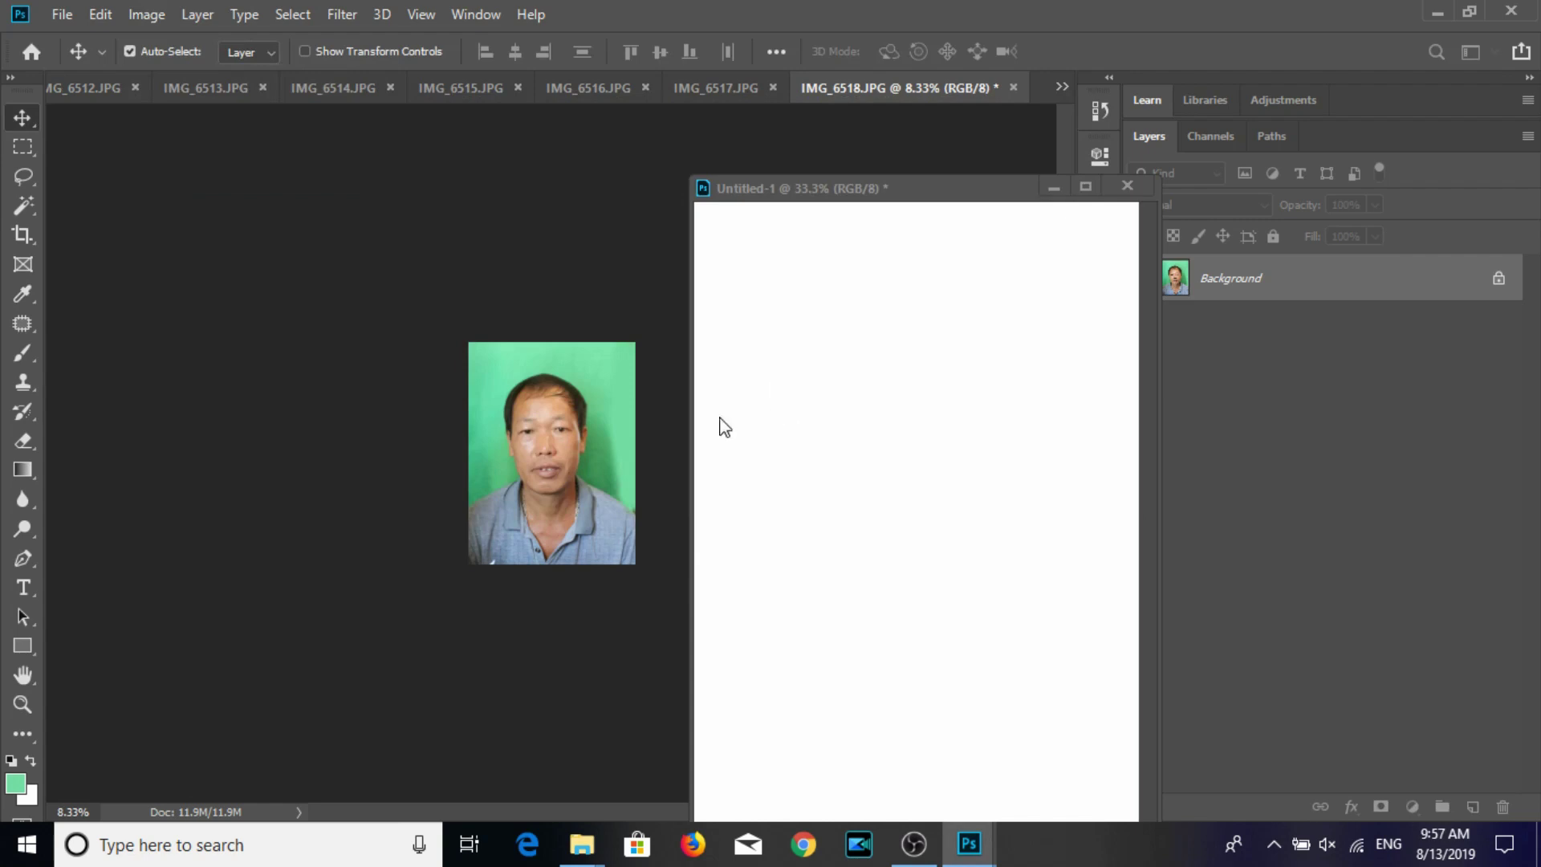
key(ctrl+s)
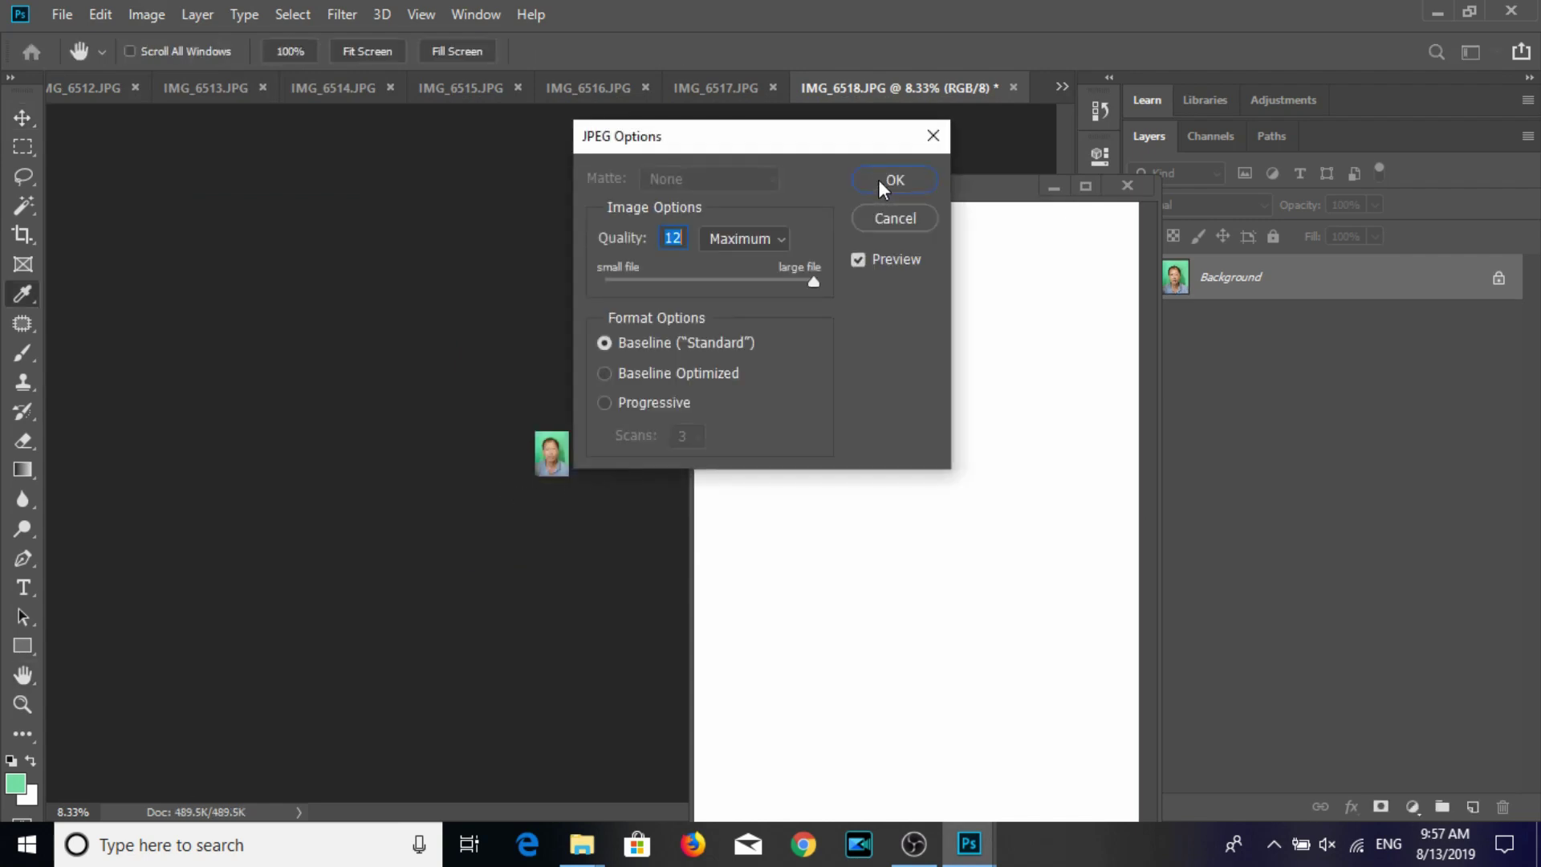
click(879, 179)
Tile nine copies of the IMG_6518 portrait into a 3×3 grid on Untitled-1.
drag(928, 196, 1077, 194)
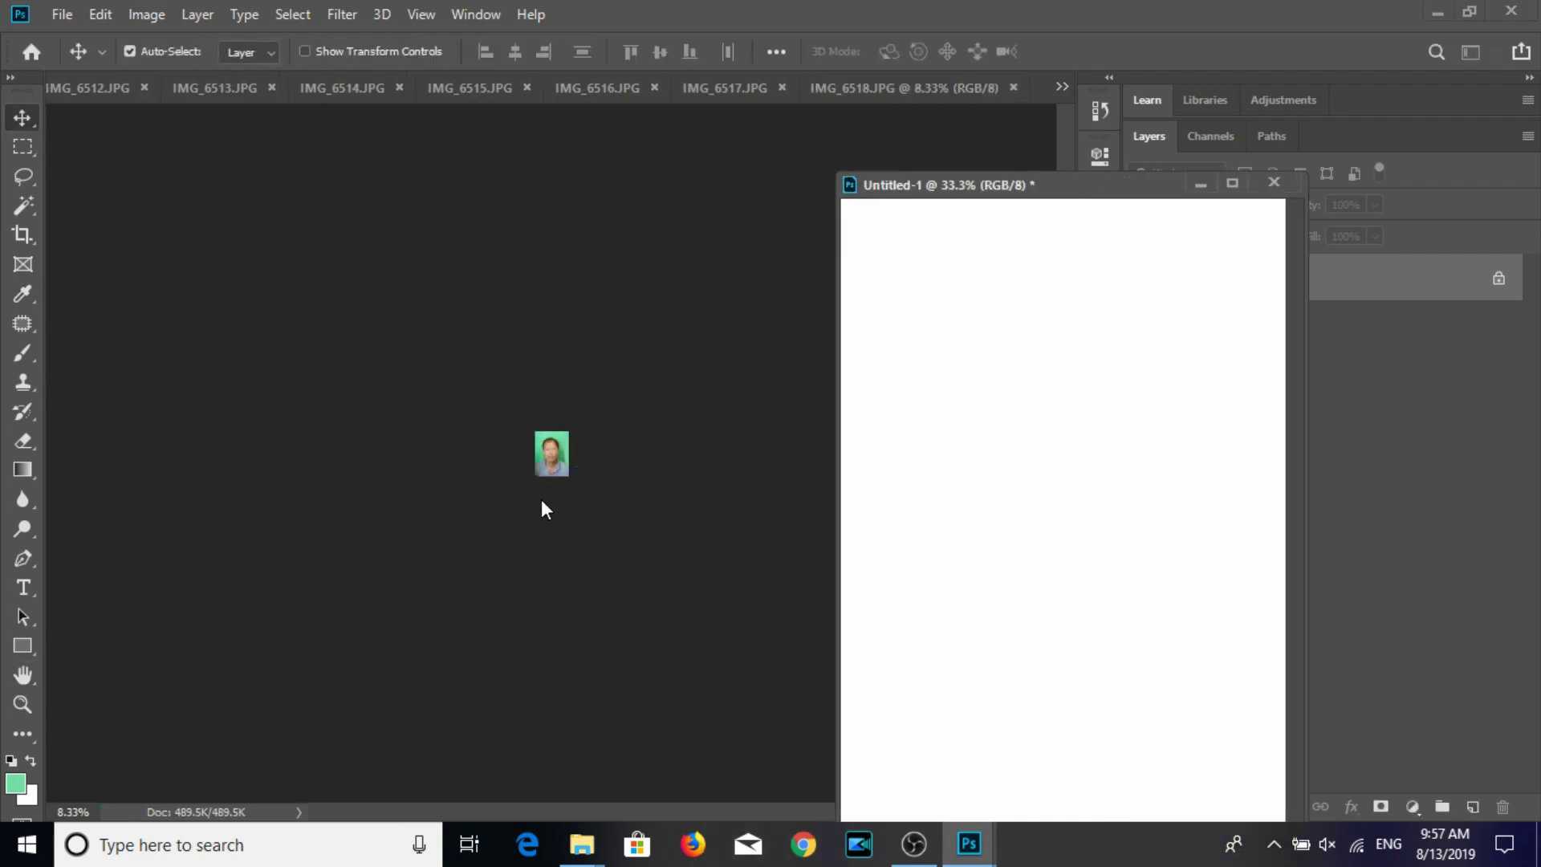
mouse_move(561, 474)
mouse_down()
mouse_move(905, 400)
mouse_move(919, 358)
mouse_move(1206, 350)
mouse_up()
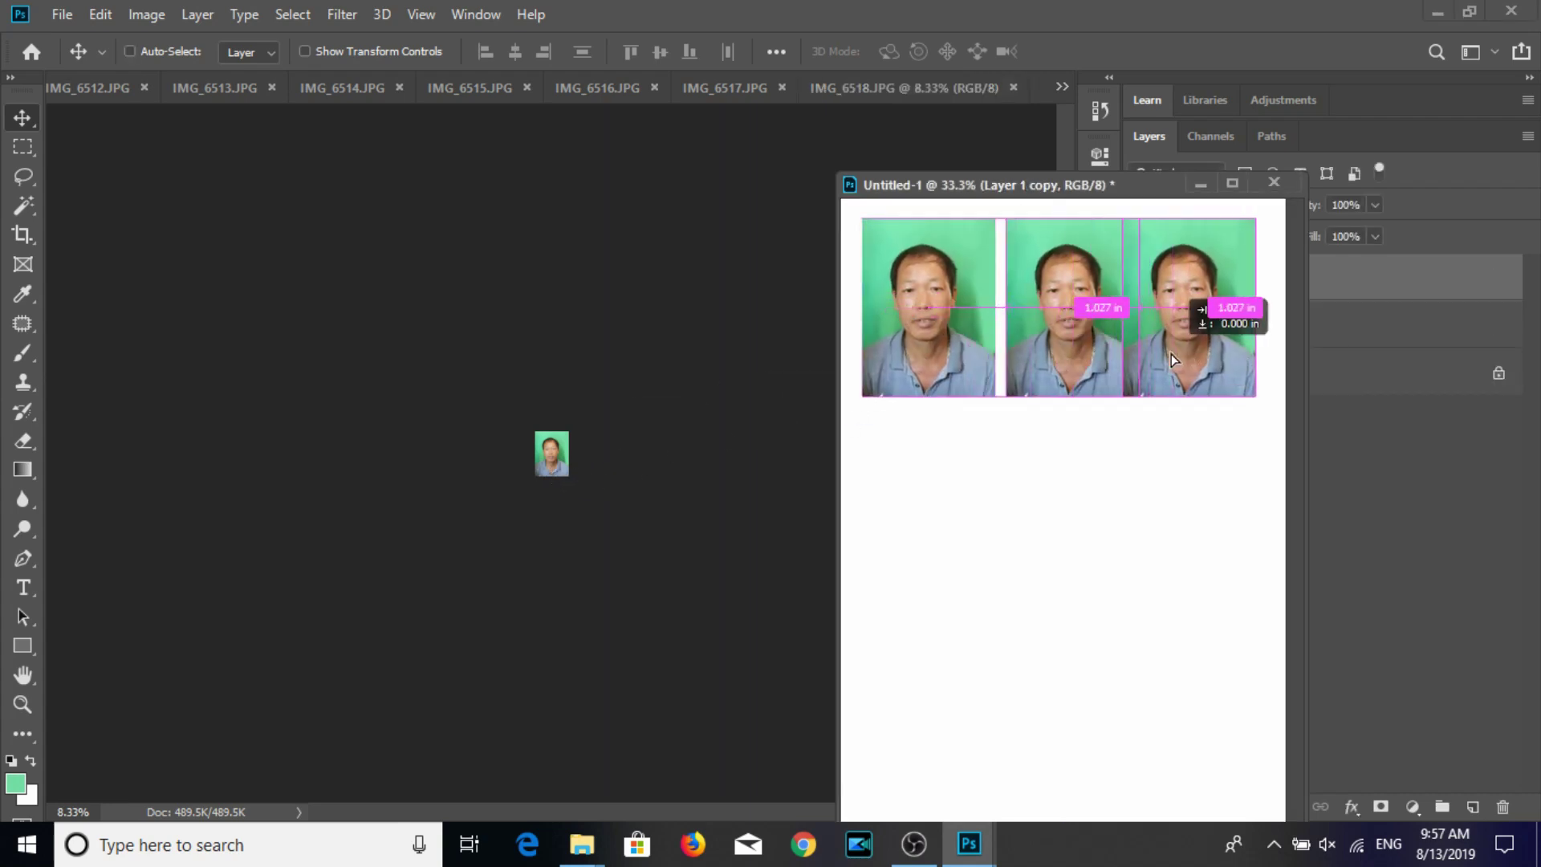
drag(1129, 195, 692, 151)
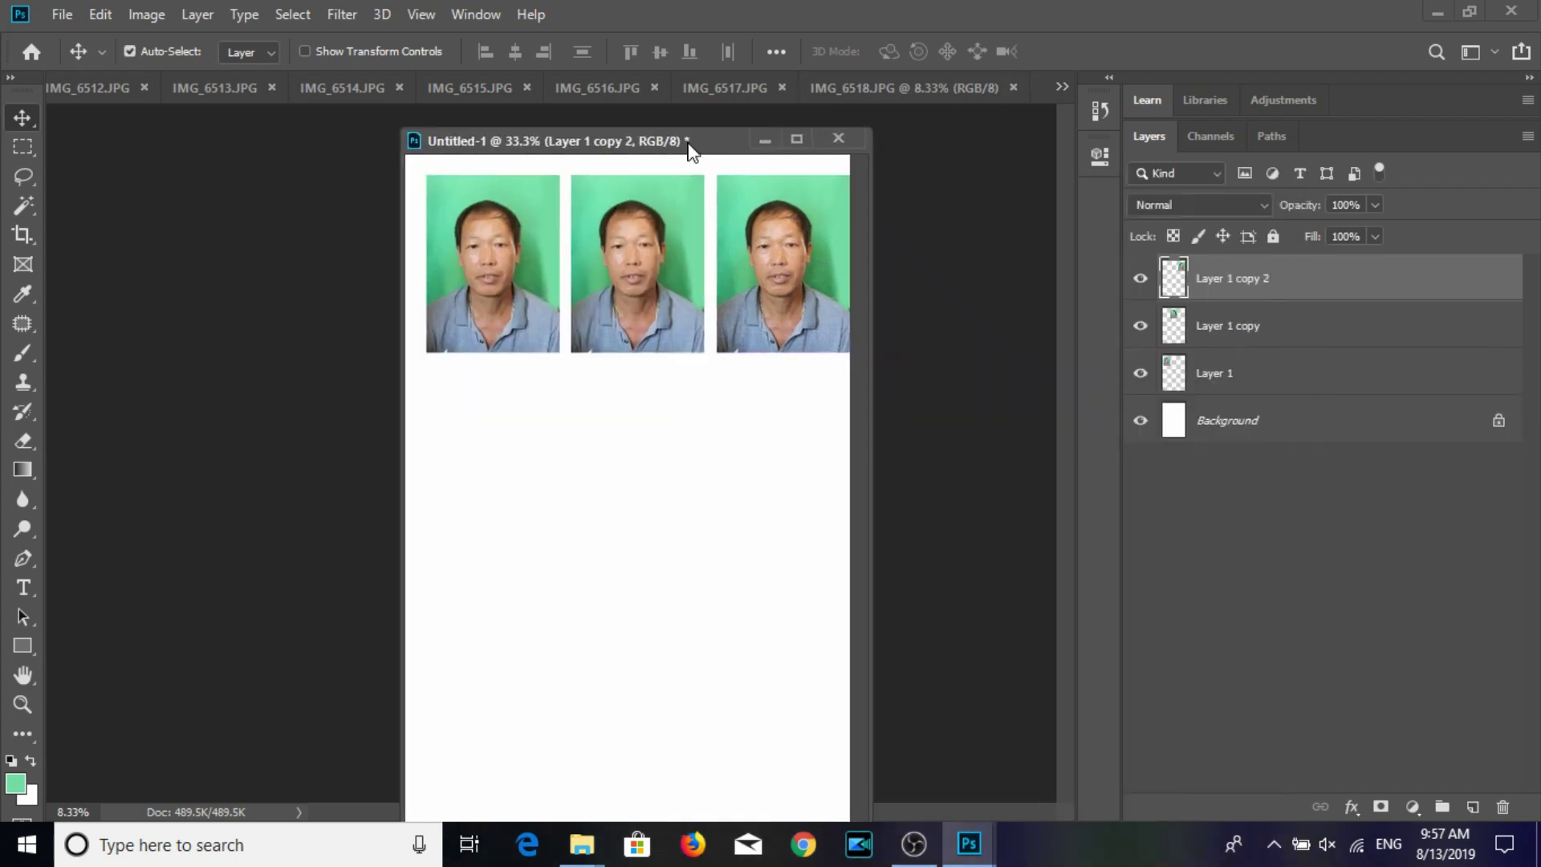
shift+click(1263, 378)
mouse_move(684, 297)
mouse_down()
mouse_move(663, 462)
mouse_move(672, 637)
mouse_up()
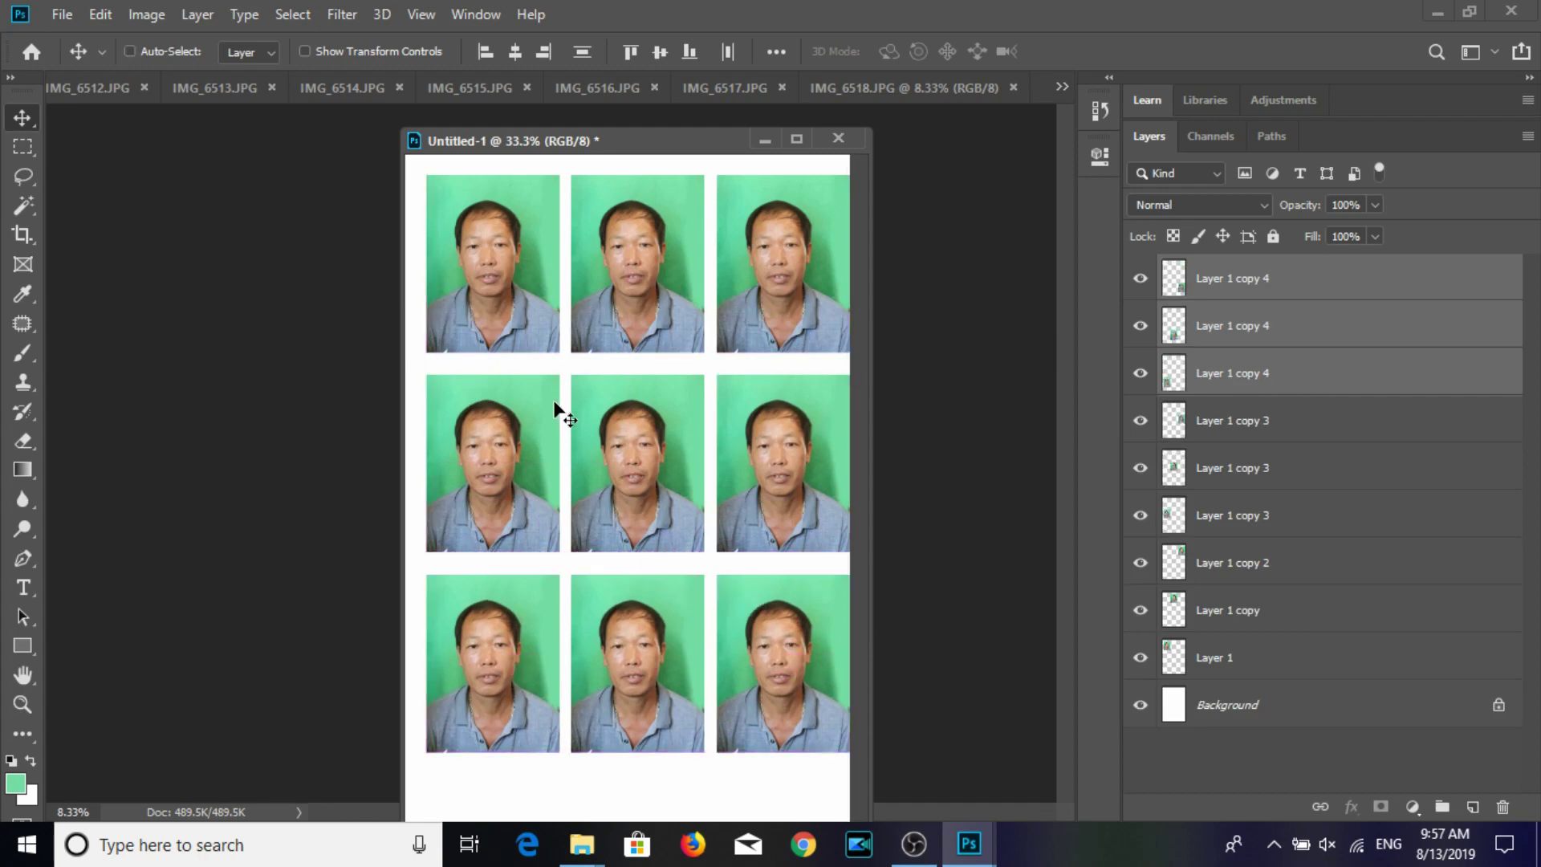
key(ctrl+p)
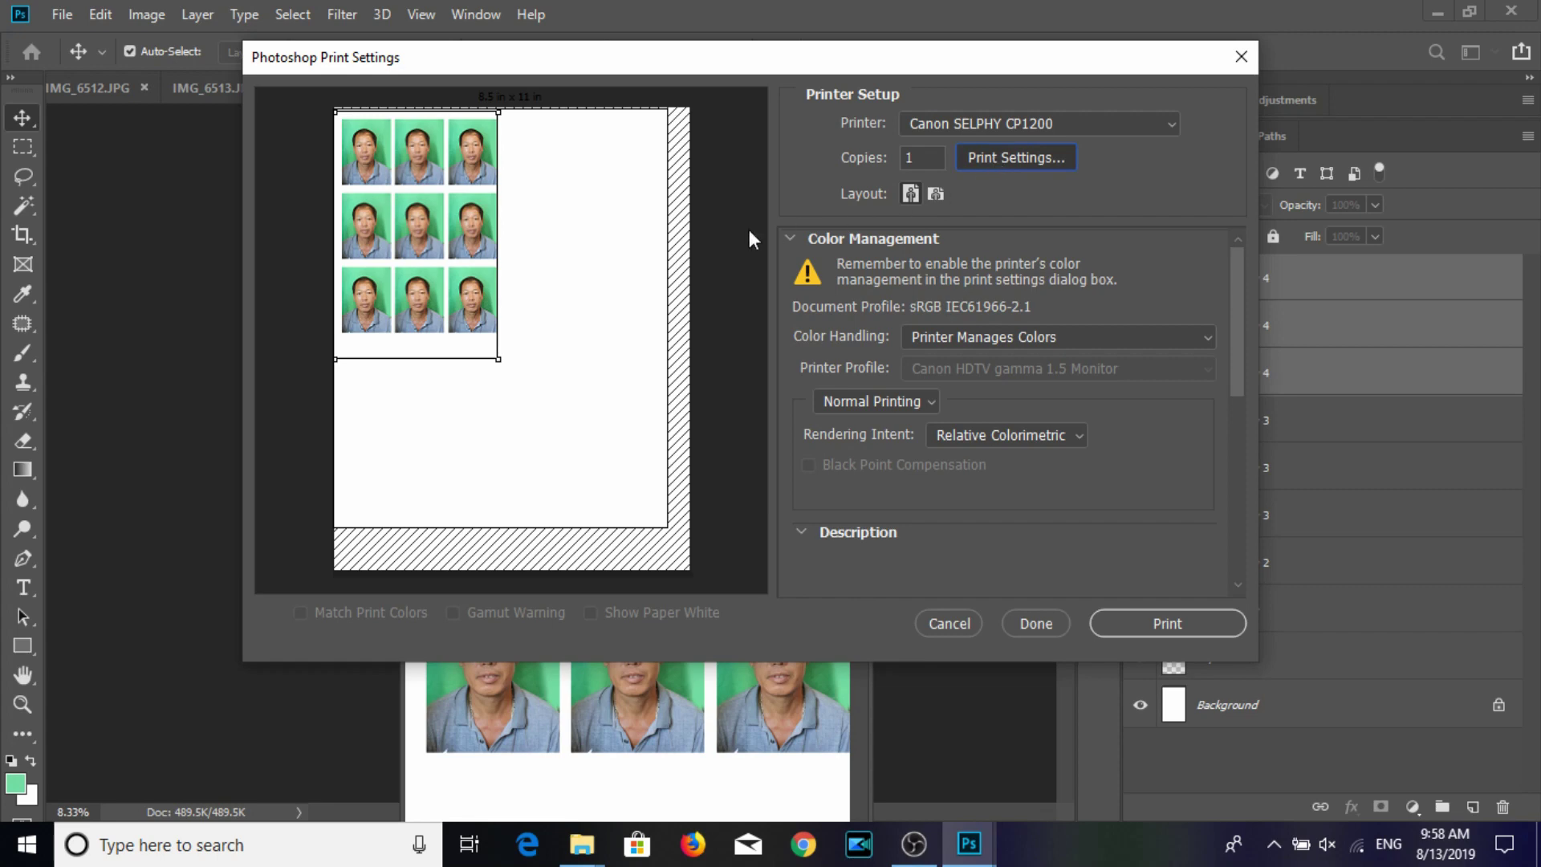
Confirm the printer properties, move the IMG_6518 grid down on the page, and print it.
click(543, 604)
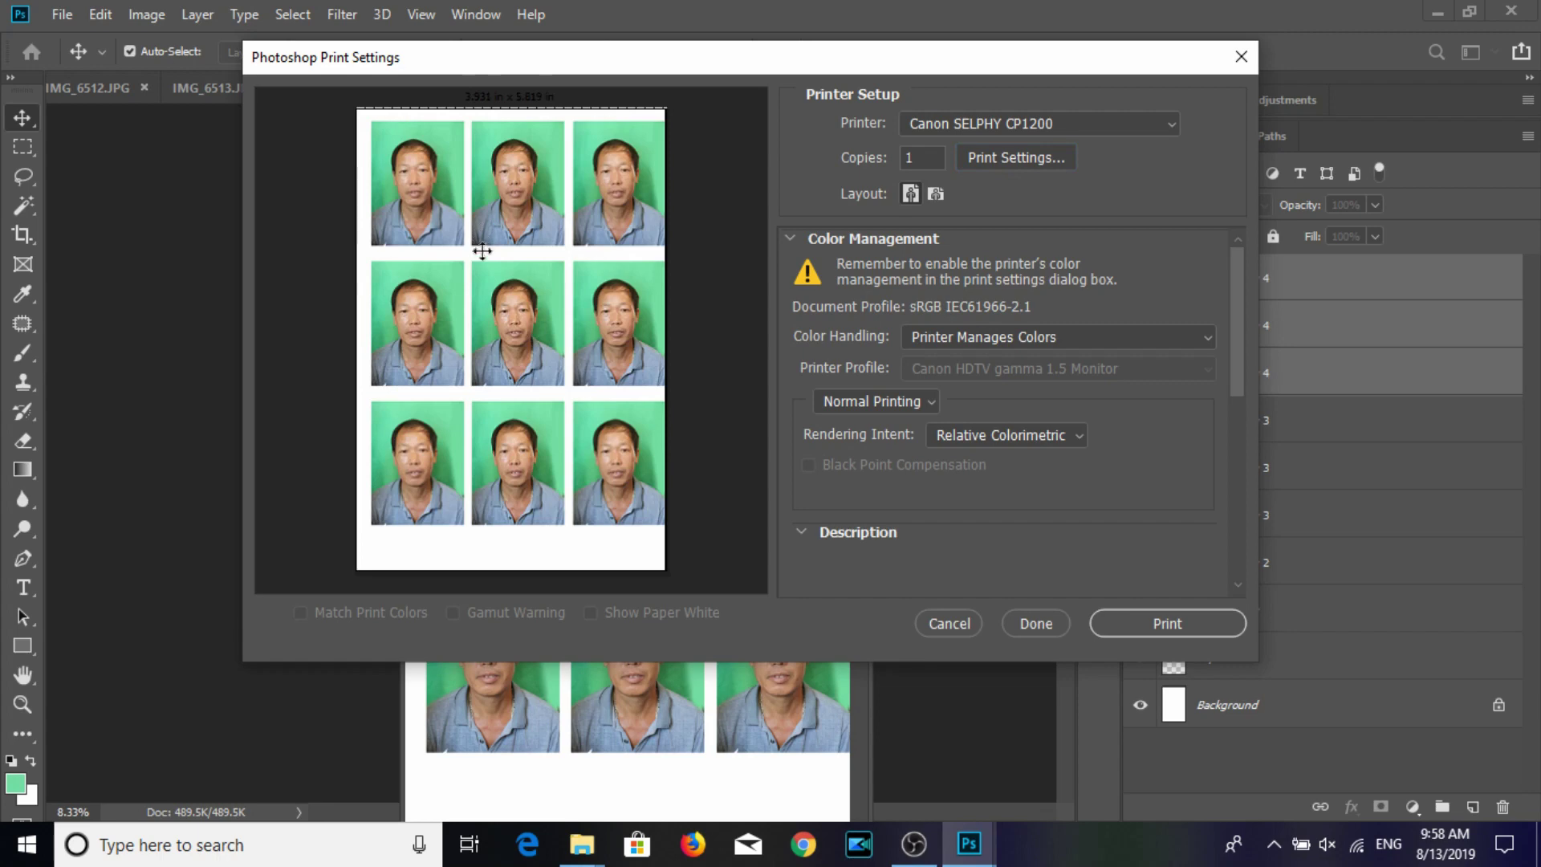
drag(483, 269, 476, 276)
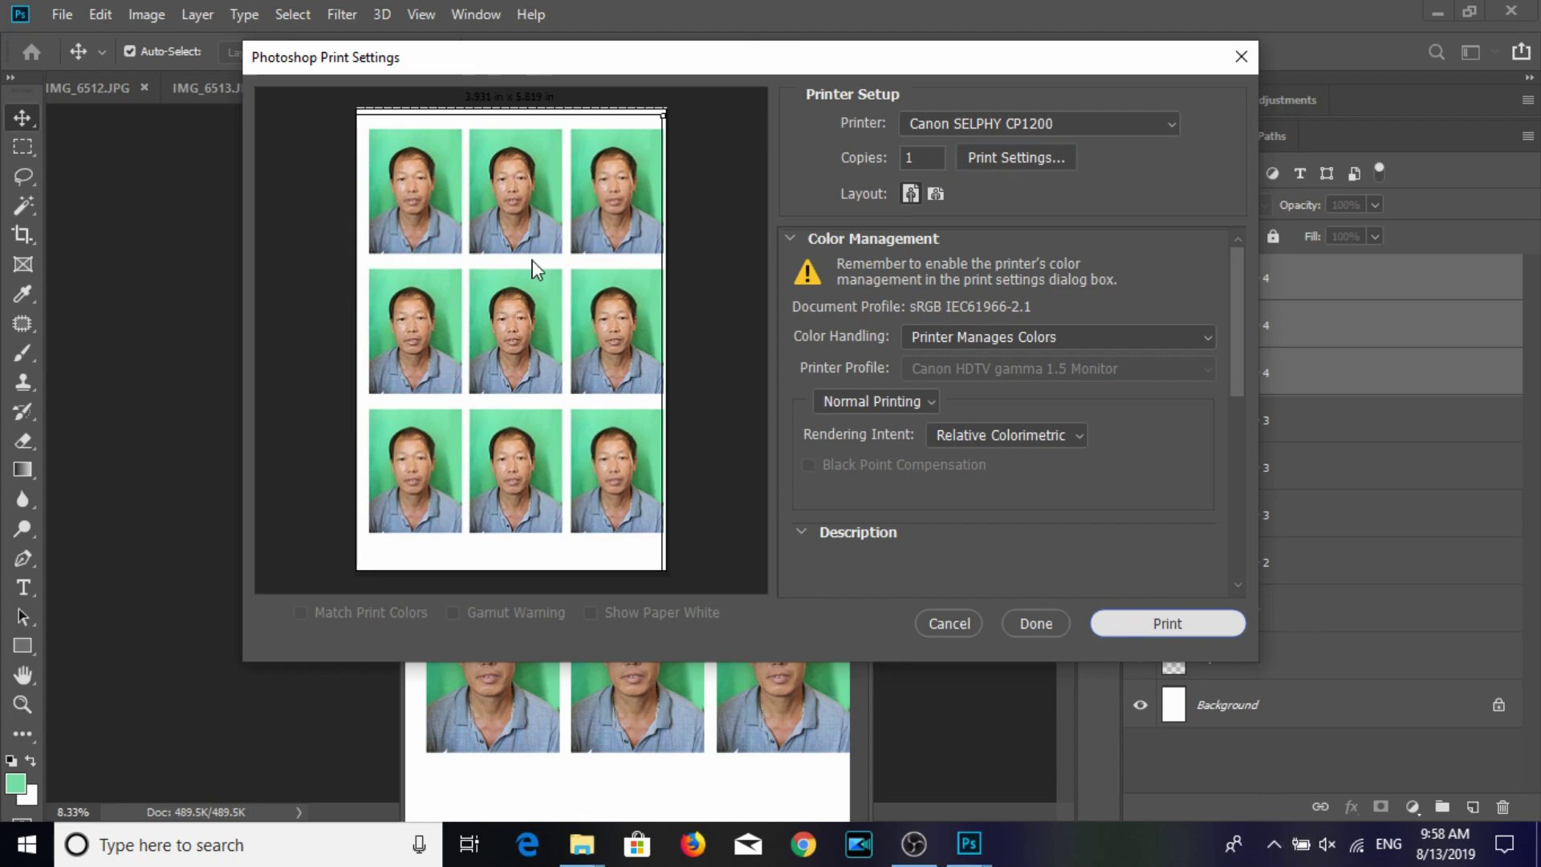
click(1172, 622)
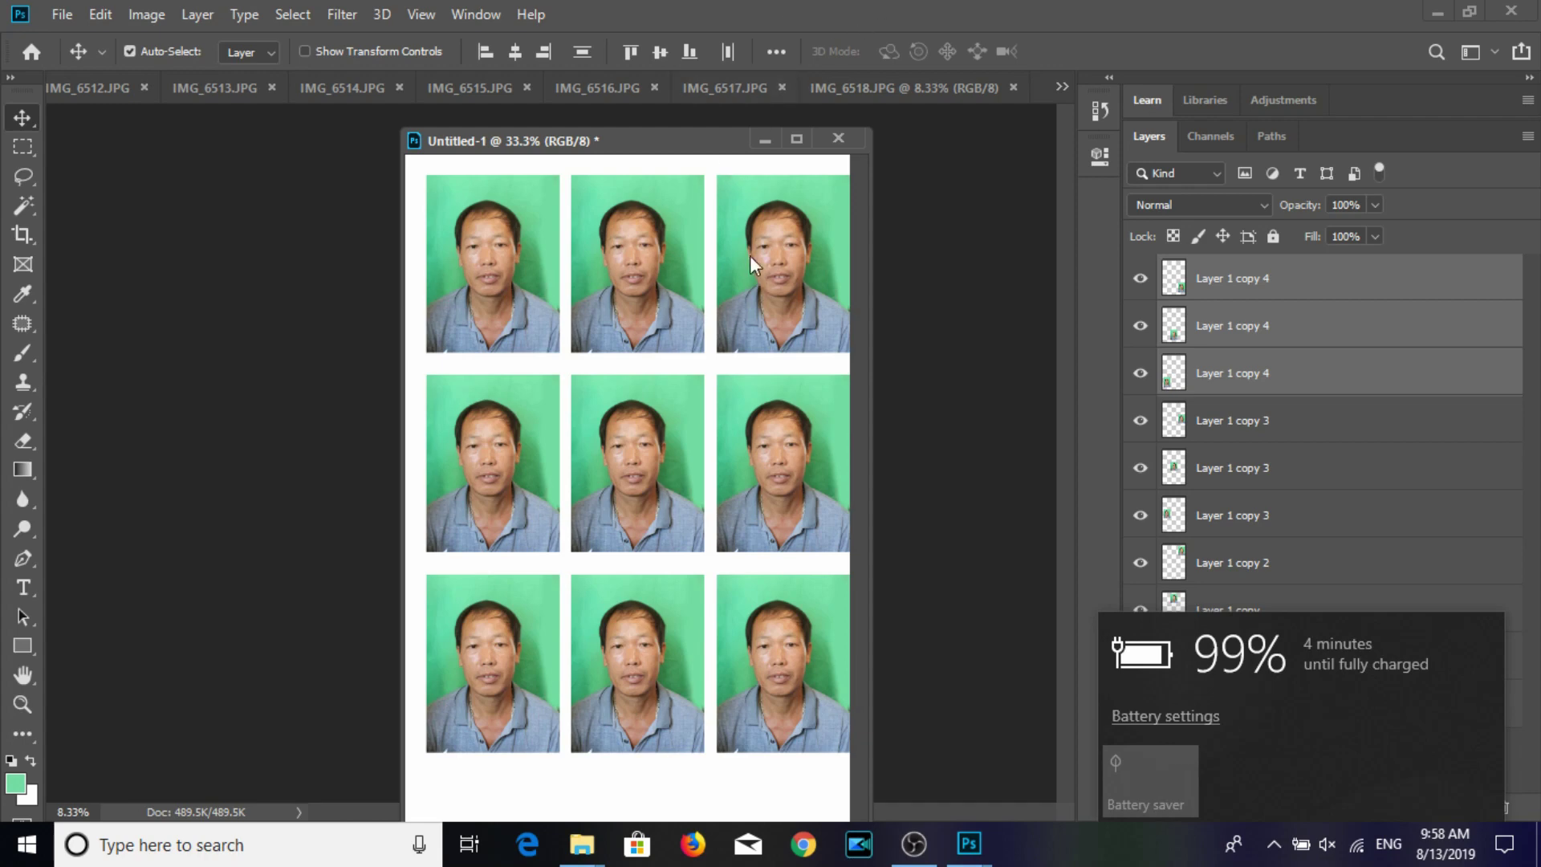
Remove all photo layers from Untitled-1 and close the finished IMG_6518.
mouse_move(670, 156)
mouse_down()
mouse_move(958, 130)
mouse_move(779, 94)
mouse_up()
click(1274, 844)
click(1292, 295)
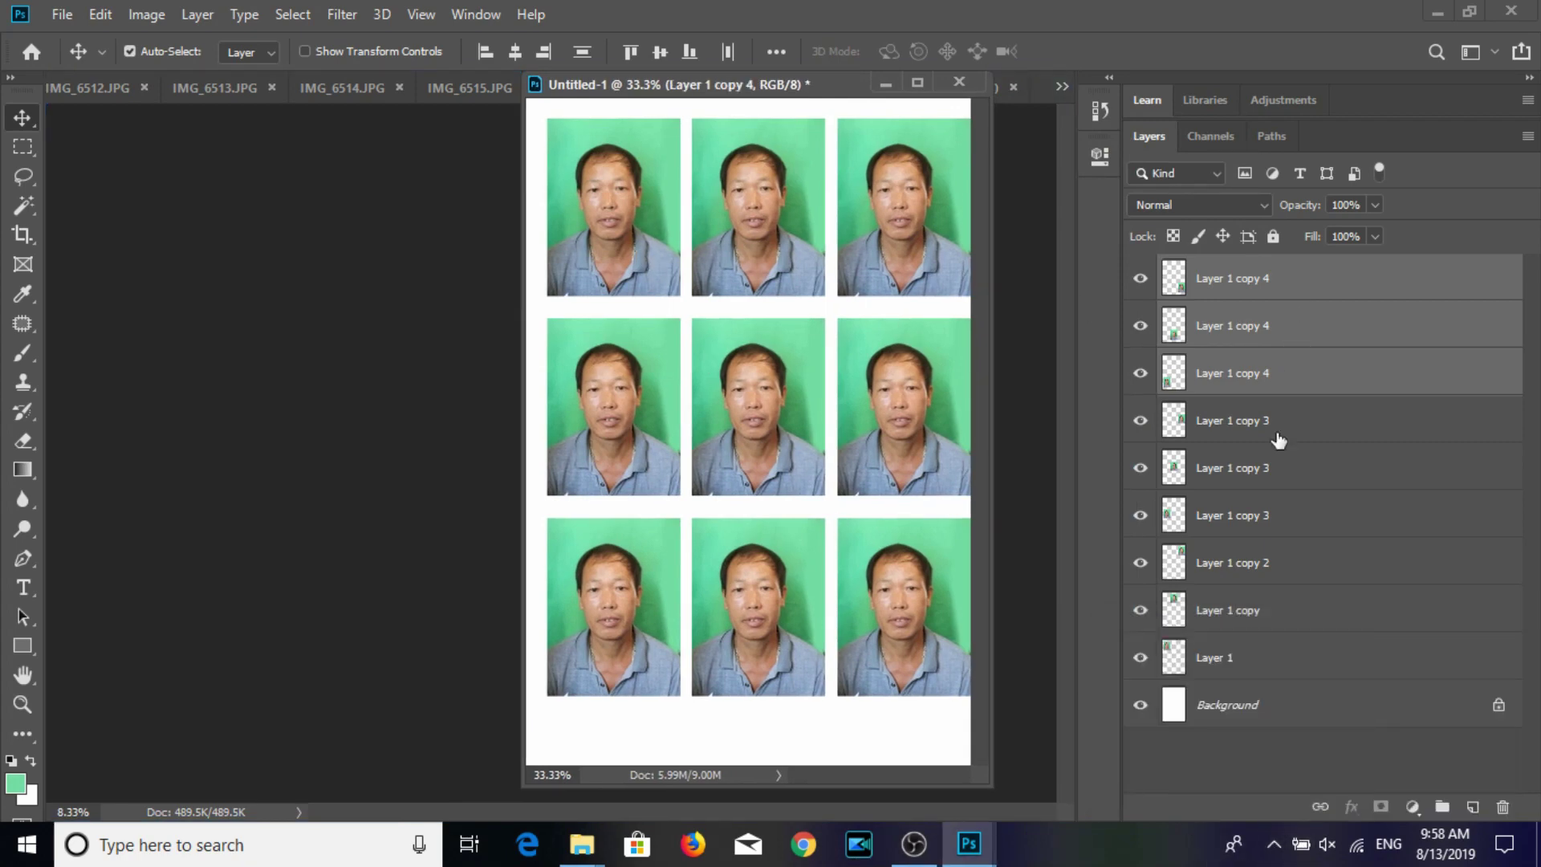
key(ctrl+shift+e)
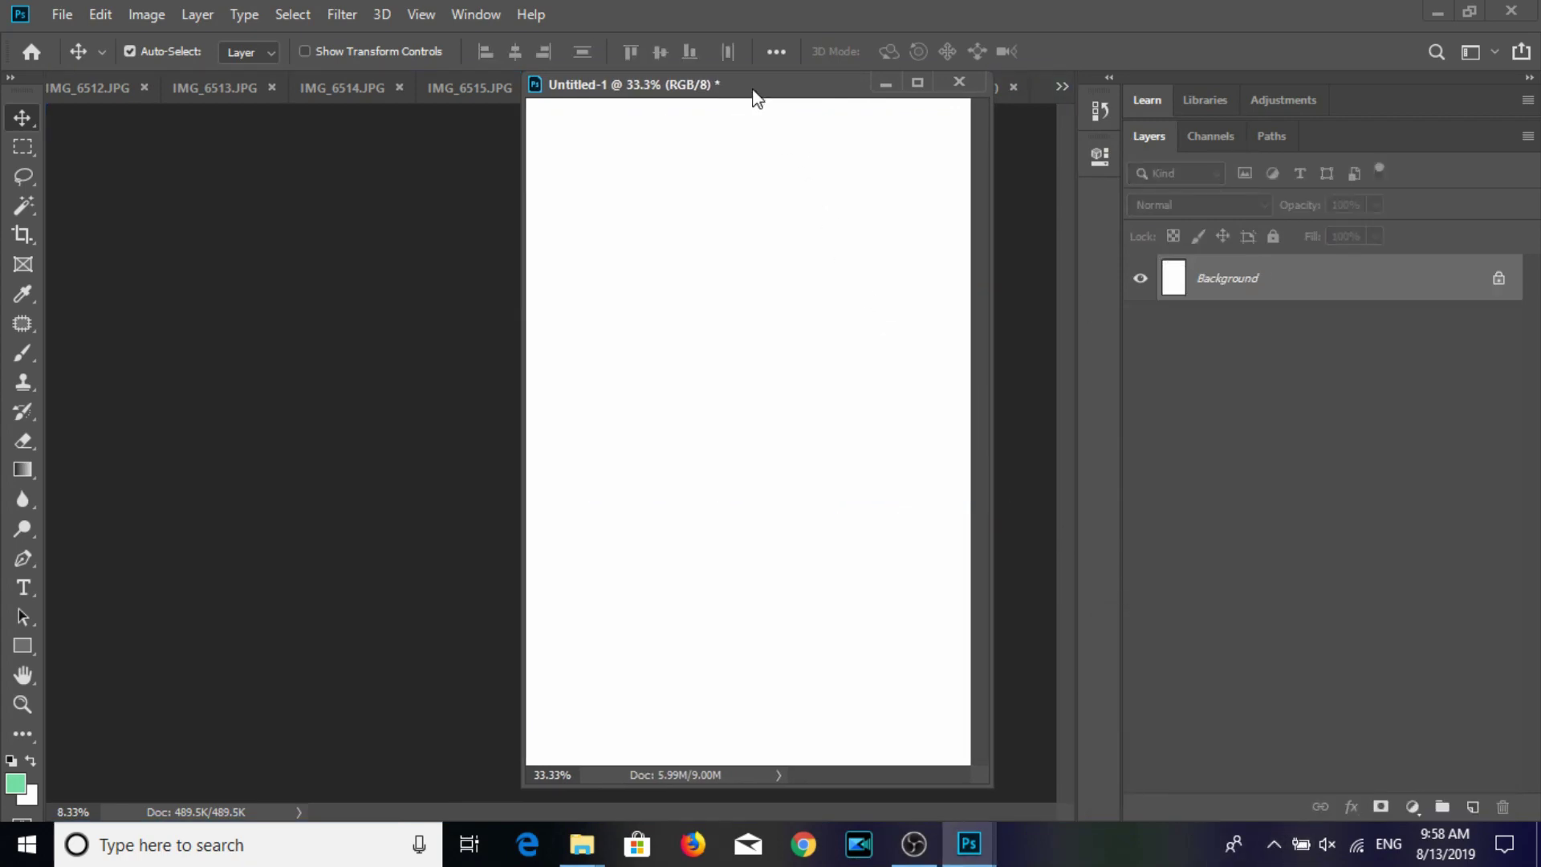
drag(757, 93, 1311, 208)
click(679, 416)
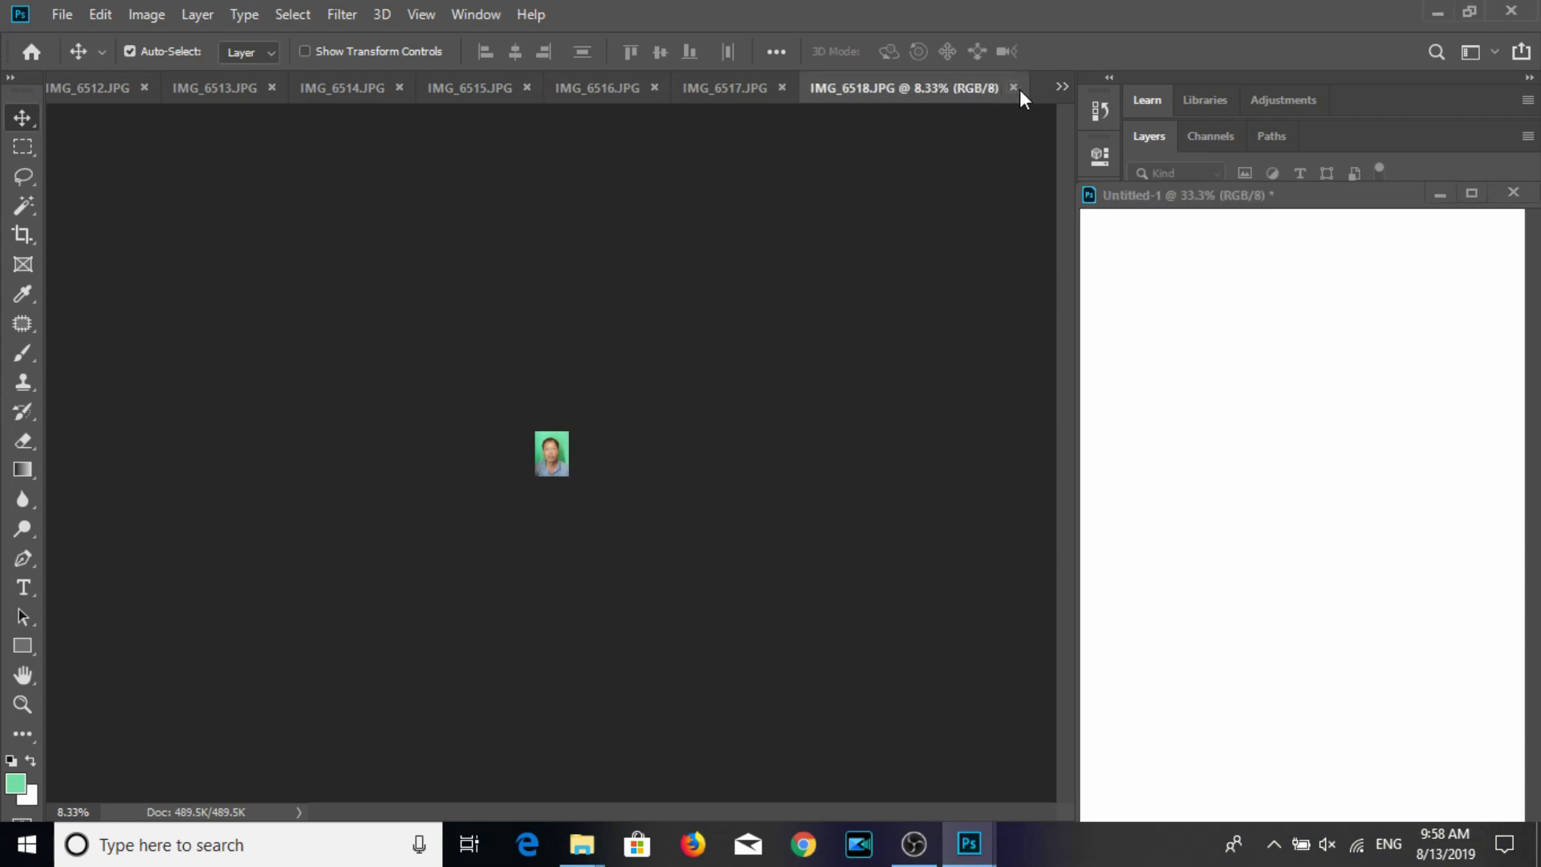
click(1013, 87)
Draw a 3:4 crop around the face on IMG_6517, rotating the photo upright.
key(c)
mouse_move(469, 341)
mouse_down()
mouse_move(636, 563)
mouse_move(680, 592)
mouse_move(611, 554)
mouse_up()
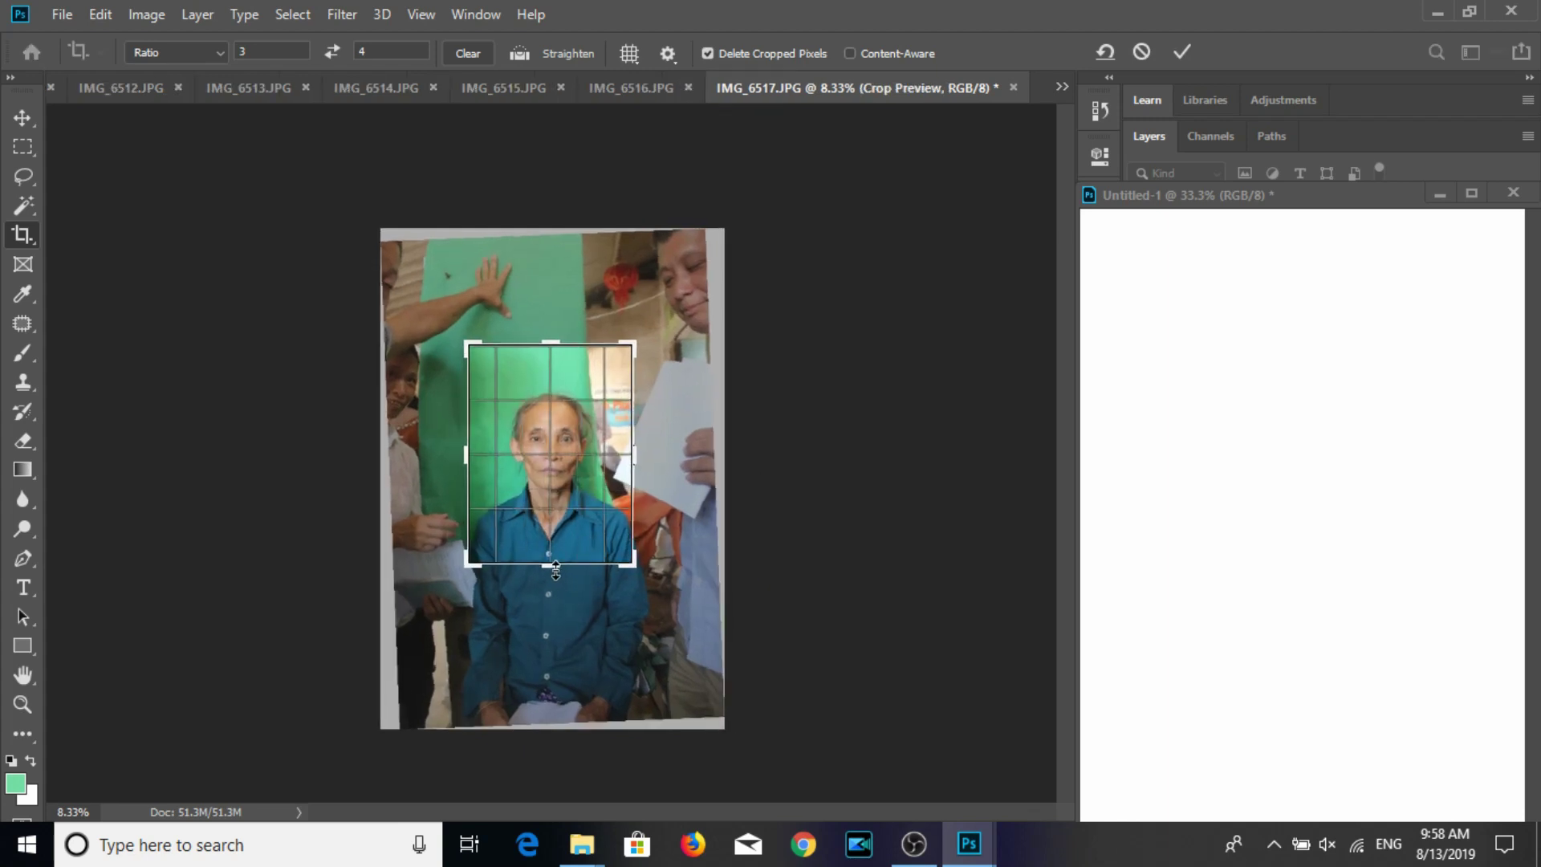
drag(546, 491, 557, 524)
drag(634, 566, 670, 550)
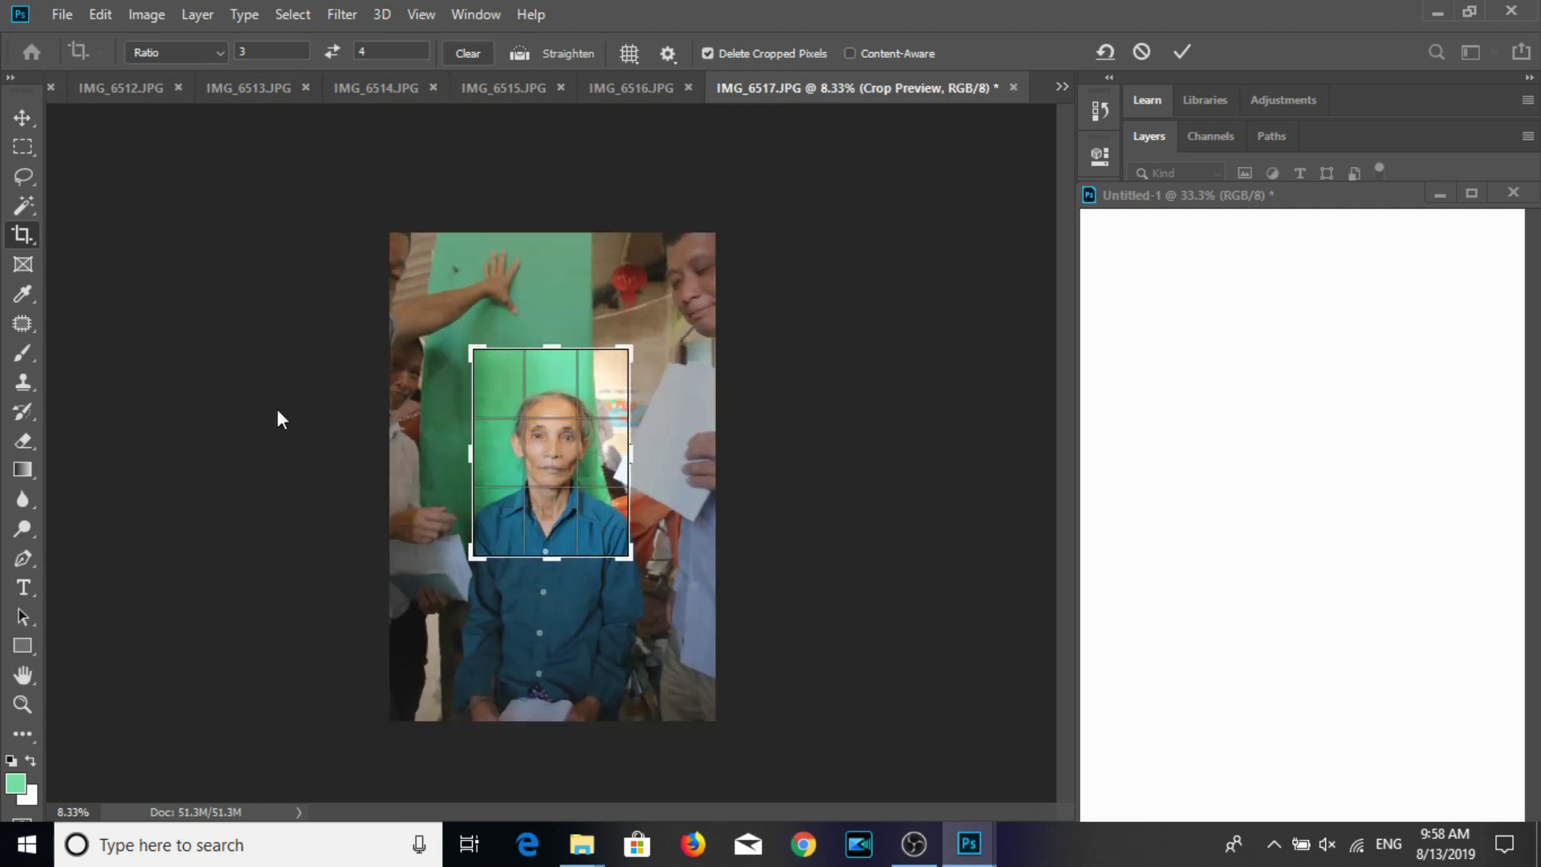
Commit the crop and paint the beige and light patches on the right edge green.
click(23, 352)
alt+click(546, 361)
mouse_move(602, 353)
mouse_down()
mouse_move(619, 325)
mouse_move(629, 358)
mouse_up()
drag(611, 417, 625, 451)
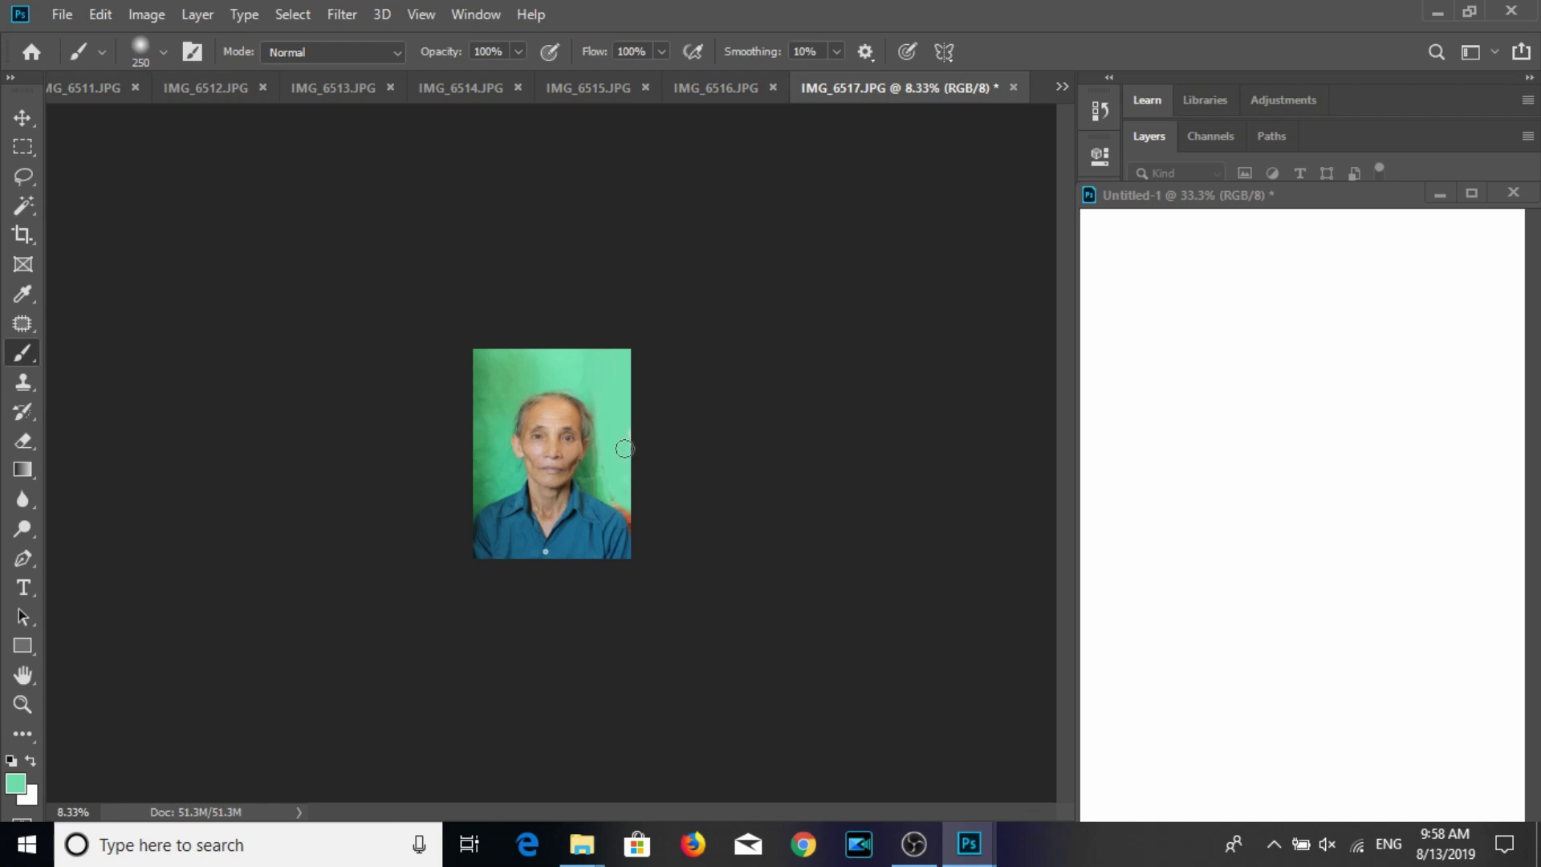
Paint the orange patch near the shoulder green with a size 150 brush.
key(ctrl+plus)
key(ctrl+plus)
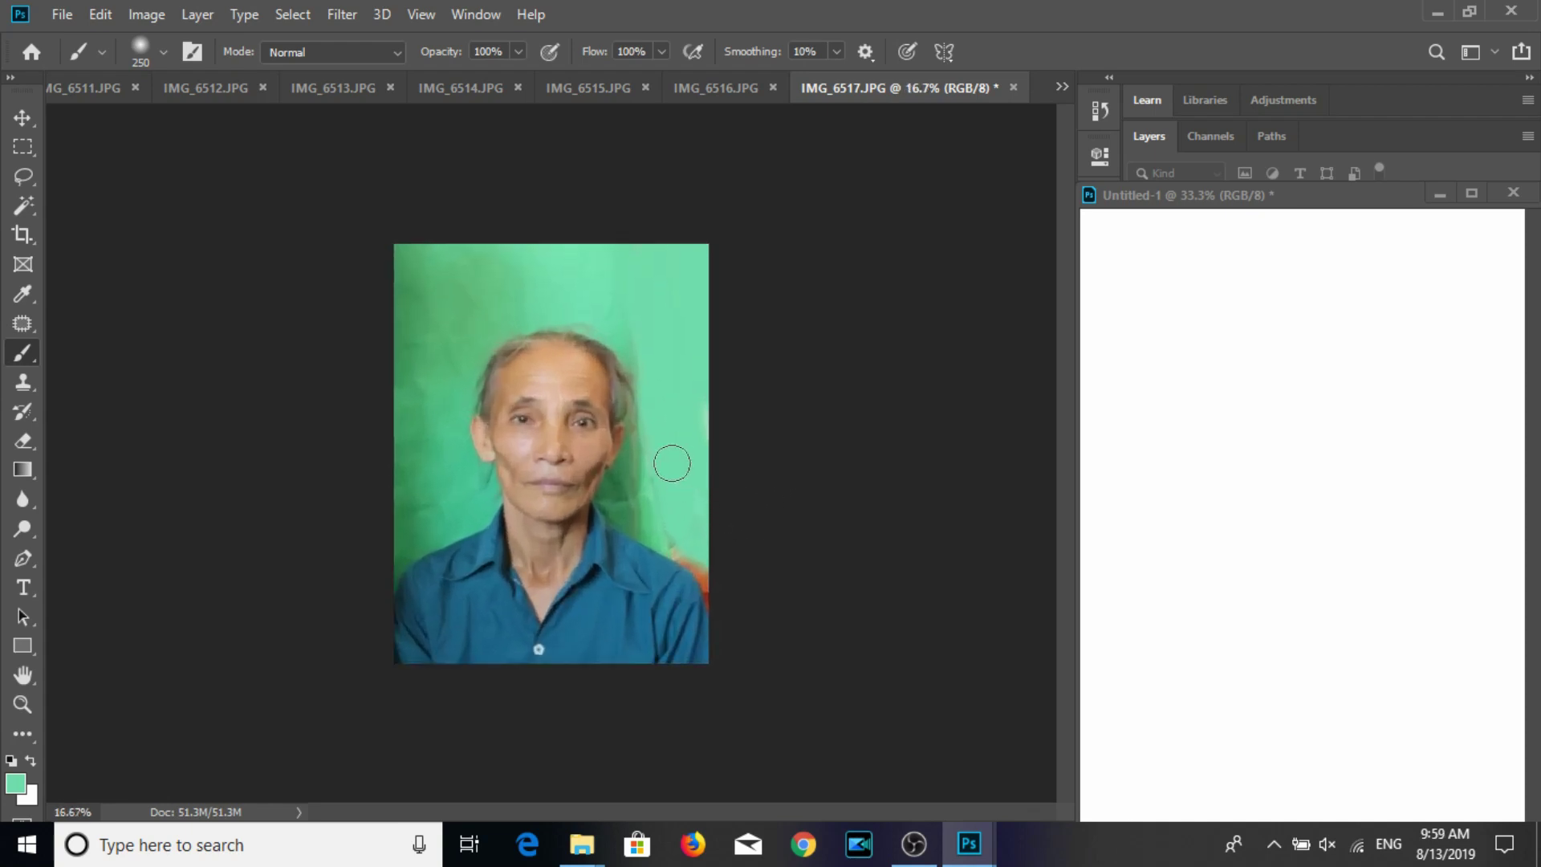
key(bracketleft)
key(bracketleft)
key(bracketleft)
drag(683, 550, 676, 543)
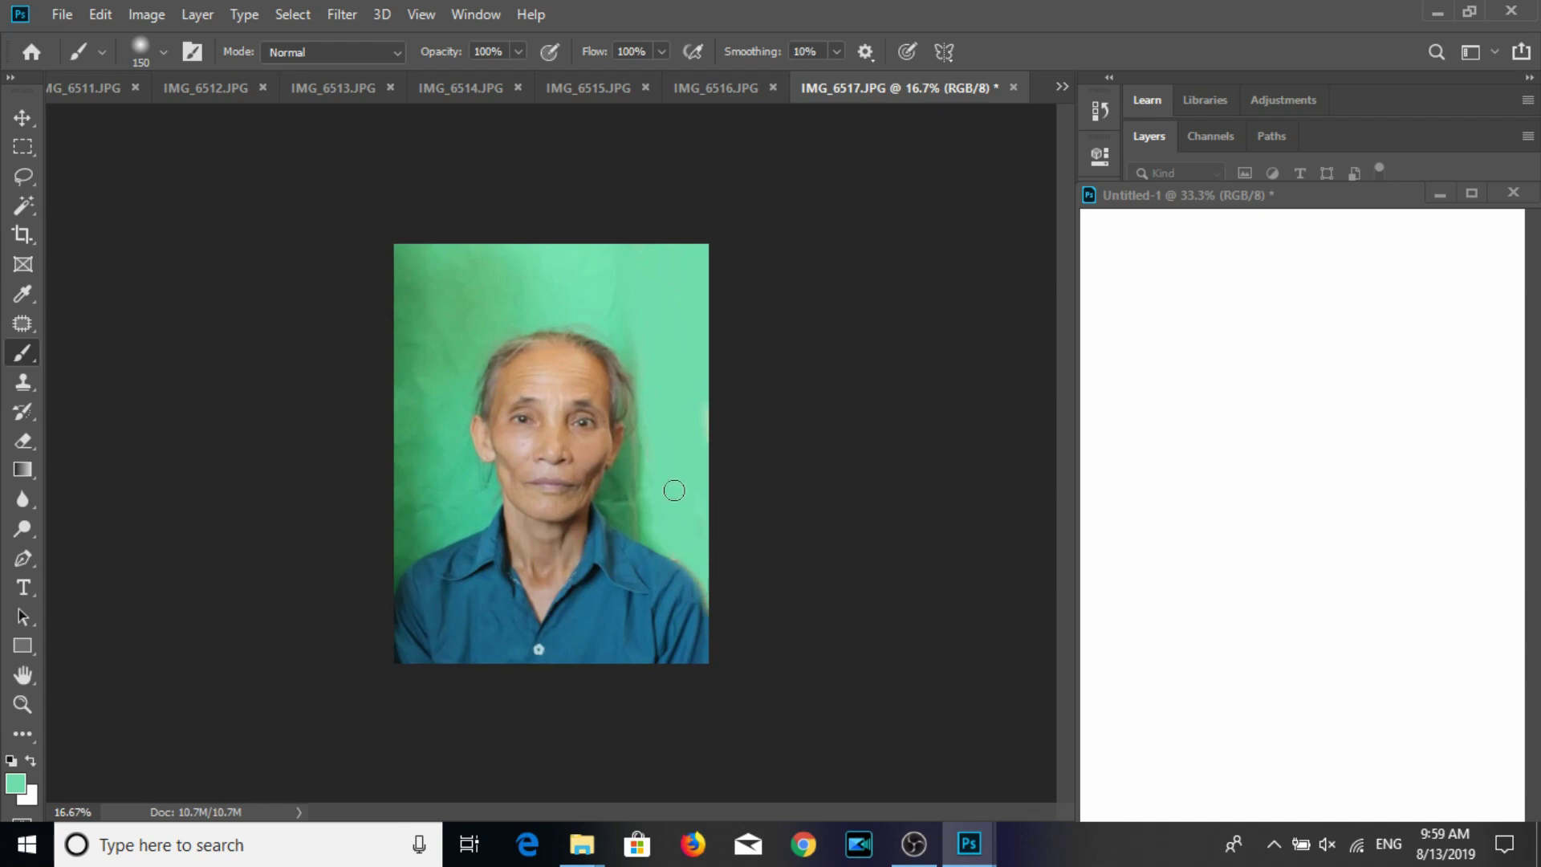
key(ctrl+minus)
click(23, 117)
Resize IMG_6517 to width 3 cm at 300 resolution and save it as JPEG.
click(146, 14)
click(171, 183)
text(3)
double_click(889, 317)
text(300)
key(Return)
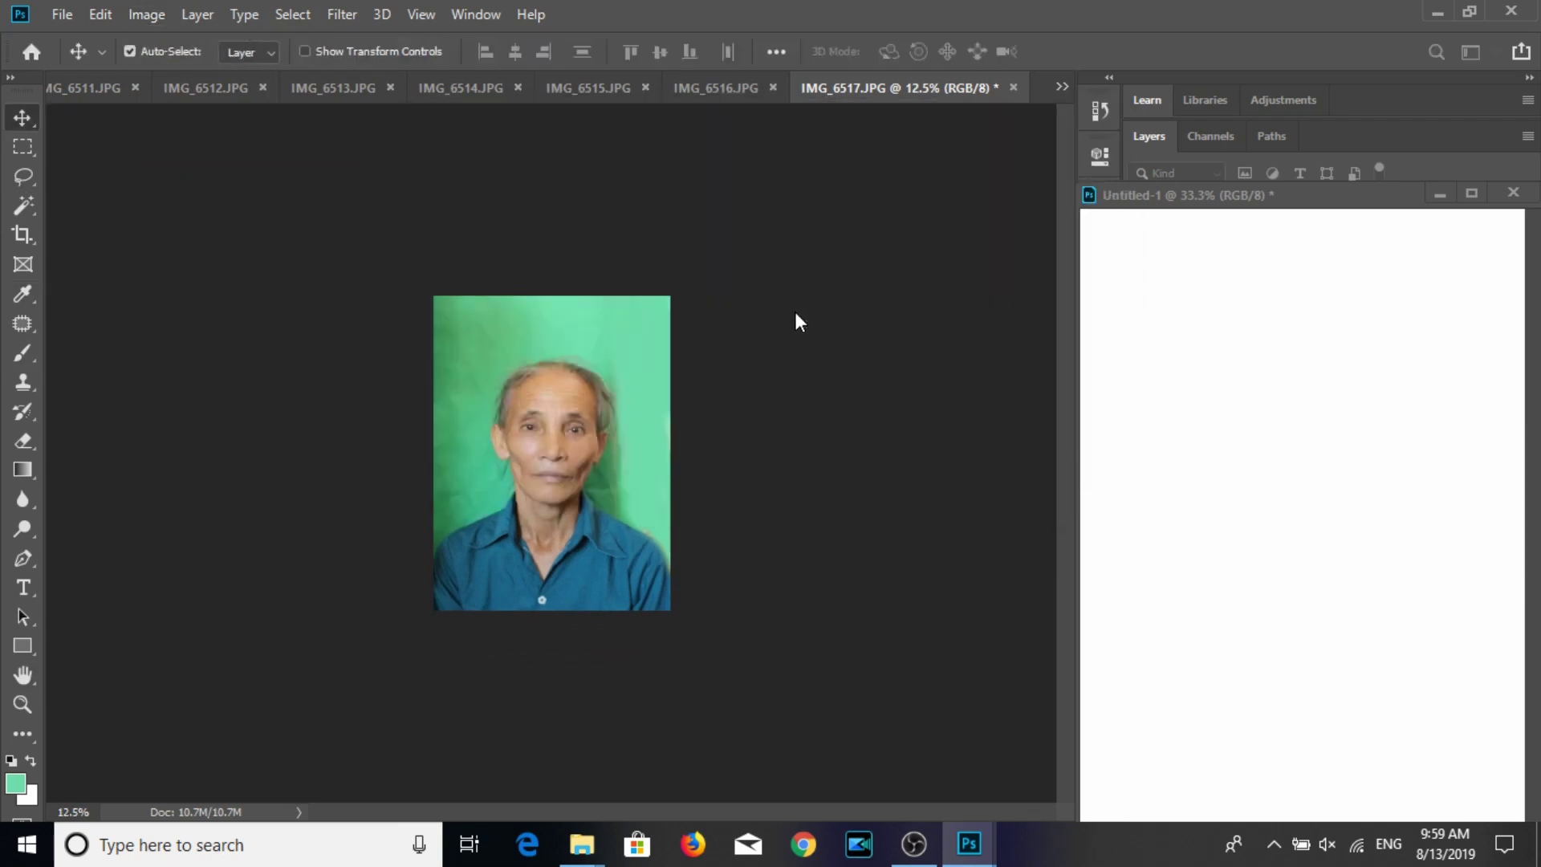
key(ctrl+s)
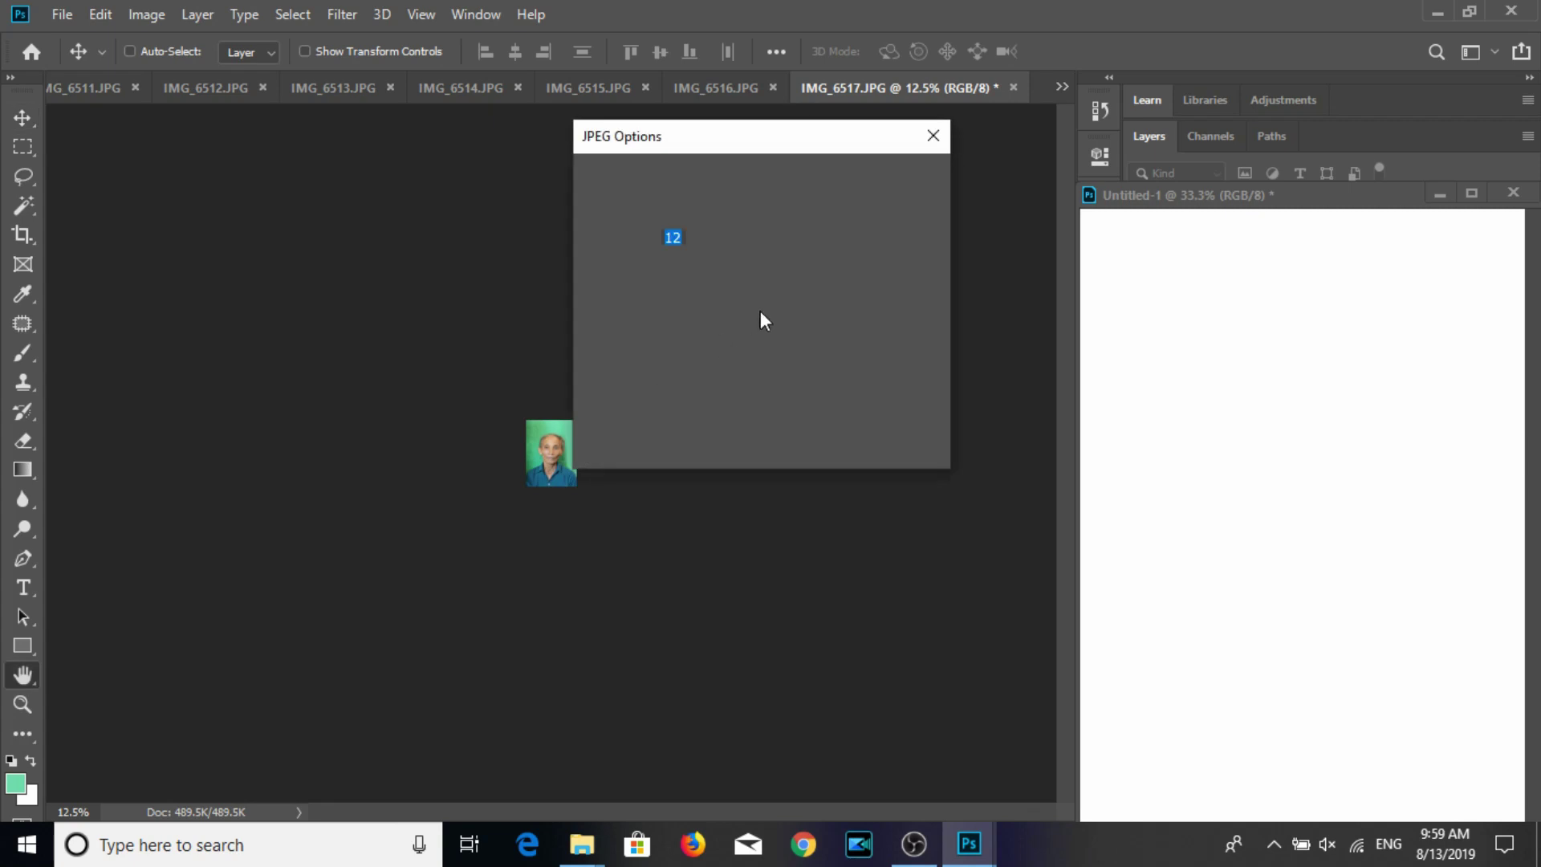
click(884, 180)
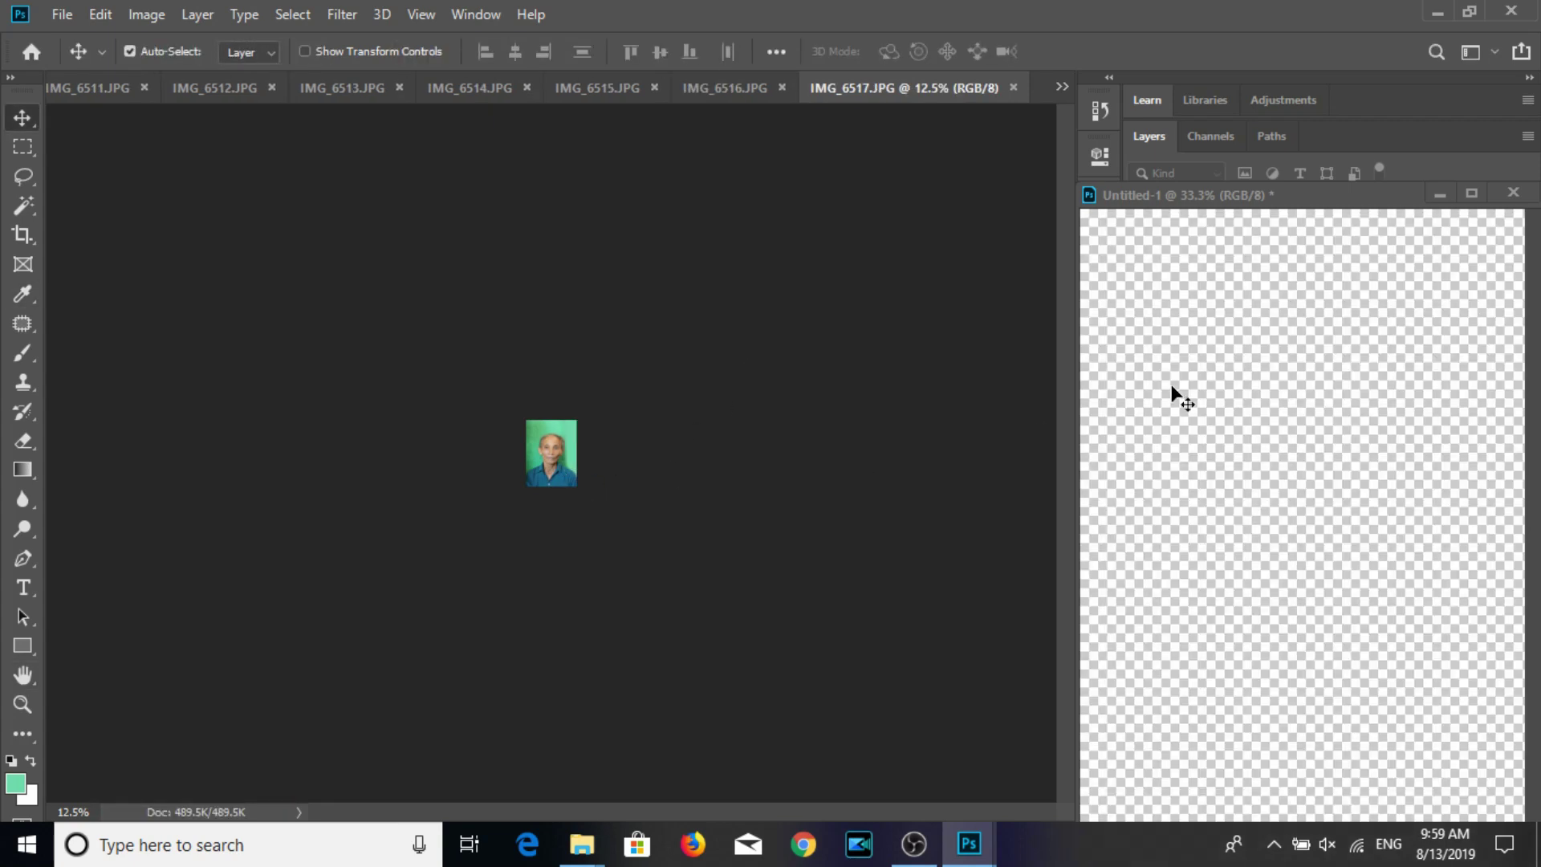
Tile nine copies of the IMG_6517 portrait into a 3×3 grid on Untitled-1.
drag(1169, 360, 1333, 364)
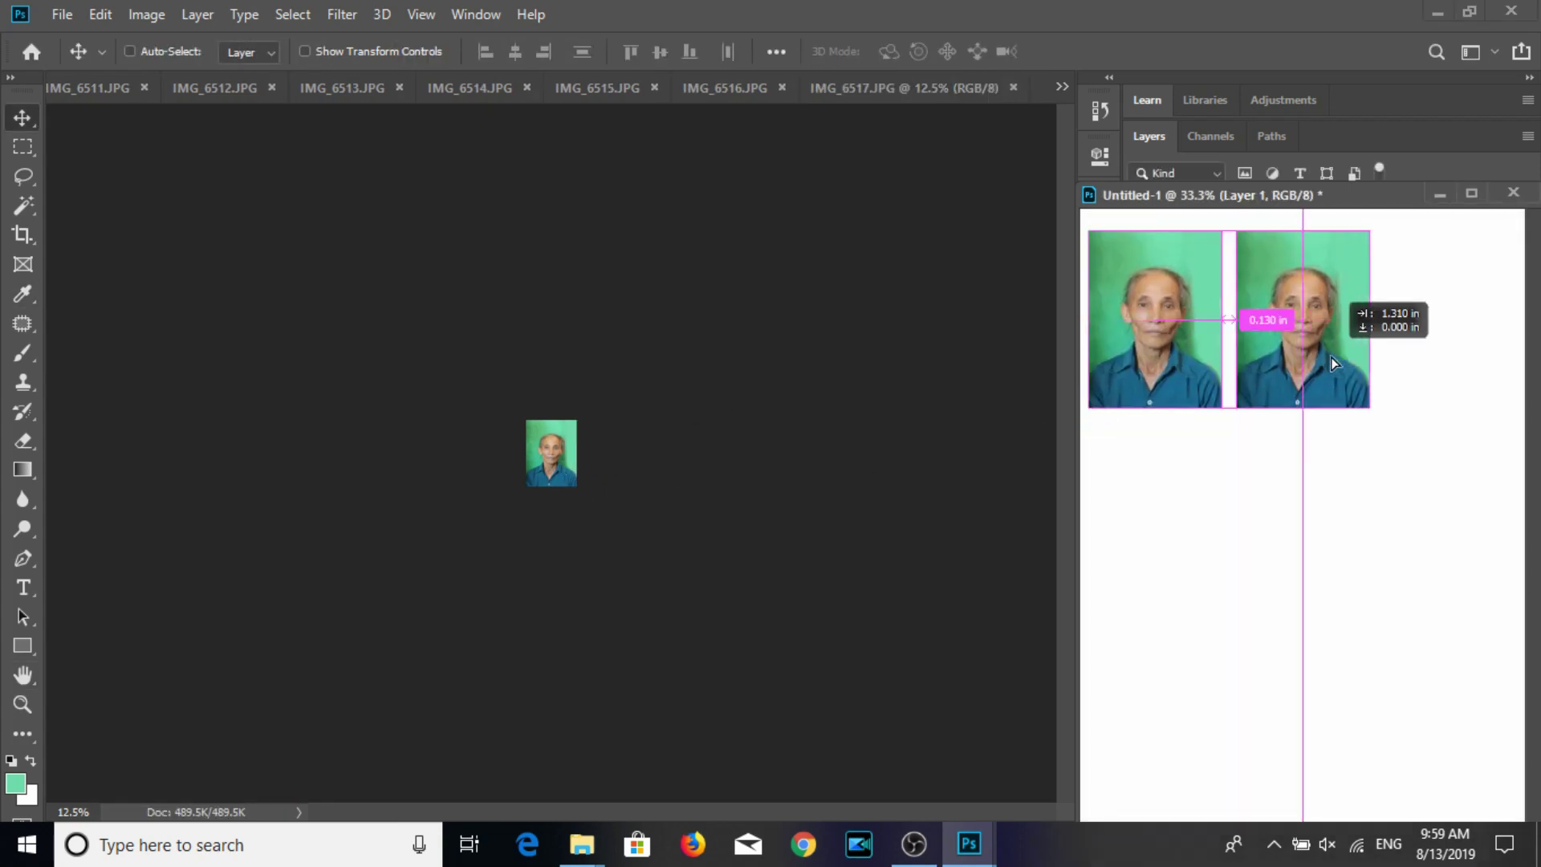
drag(1232, 195, 902, 166)
drag(995, 297, 1135, 304)
drag(981, 306, 1004, 306)
shift+click(1324, 374)
drag(1082, 374, 1086, 678)
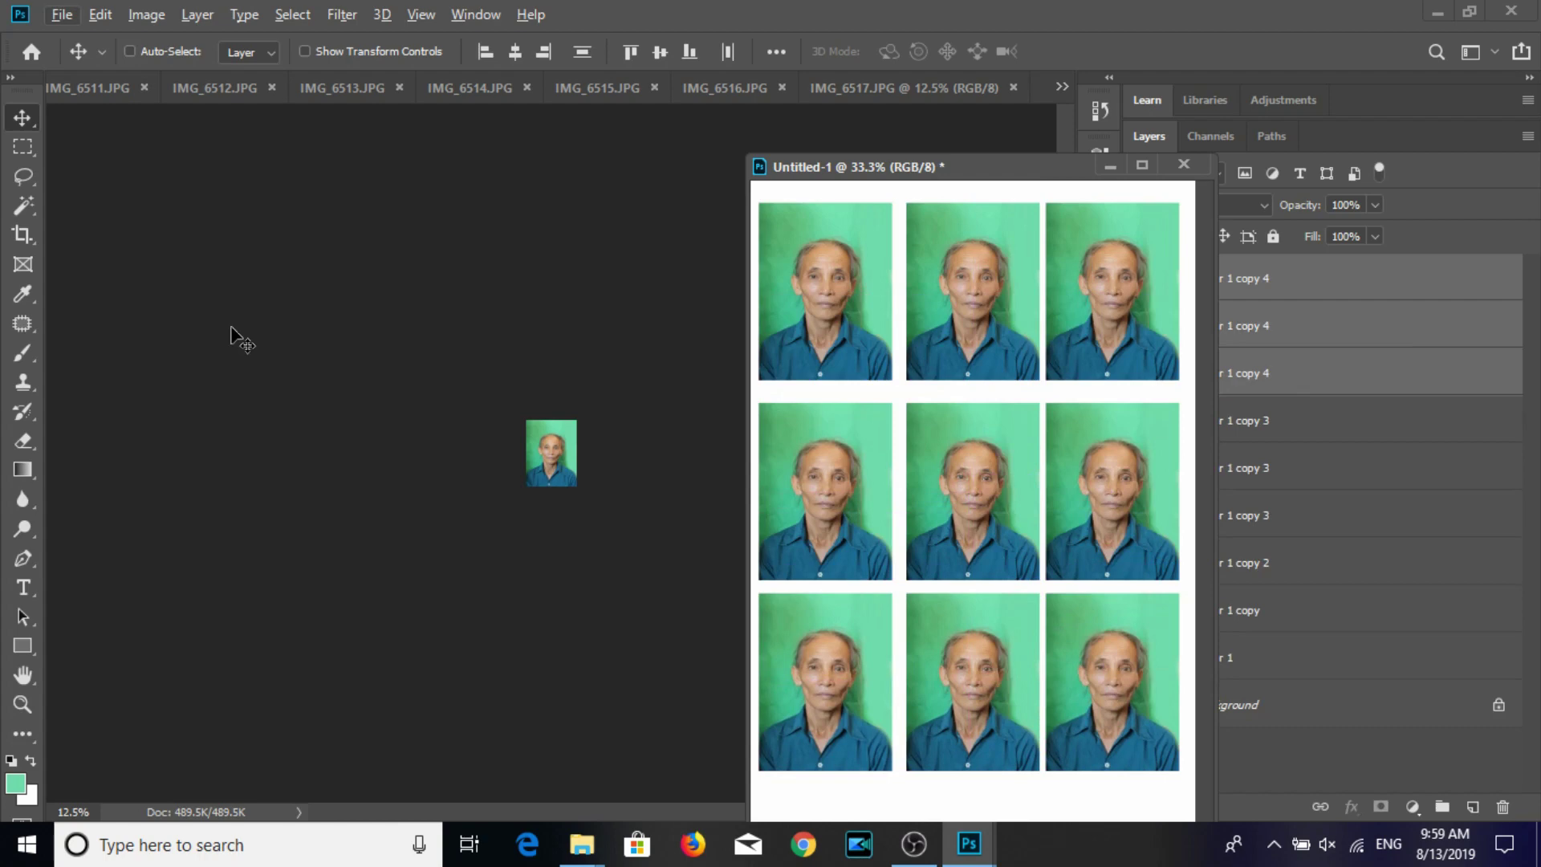
key(ctrl+p)
Confirm the printer properties, print the IMG_6517 sheet, then dismiss the Start menu back to Photoshop.
click(1009, 159)
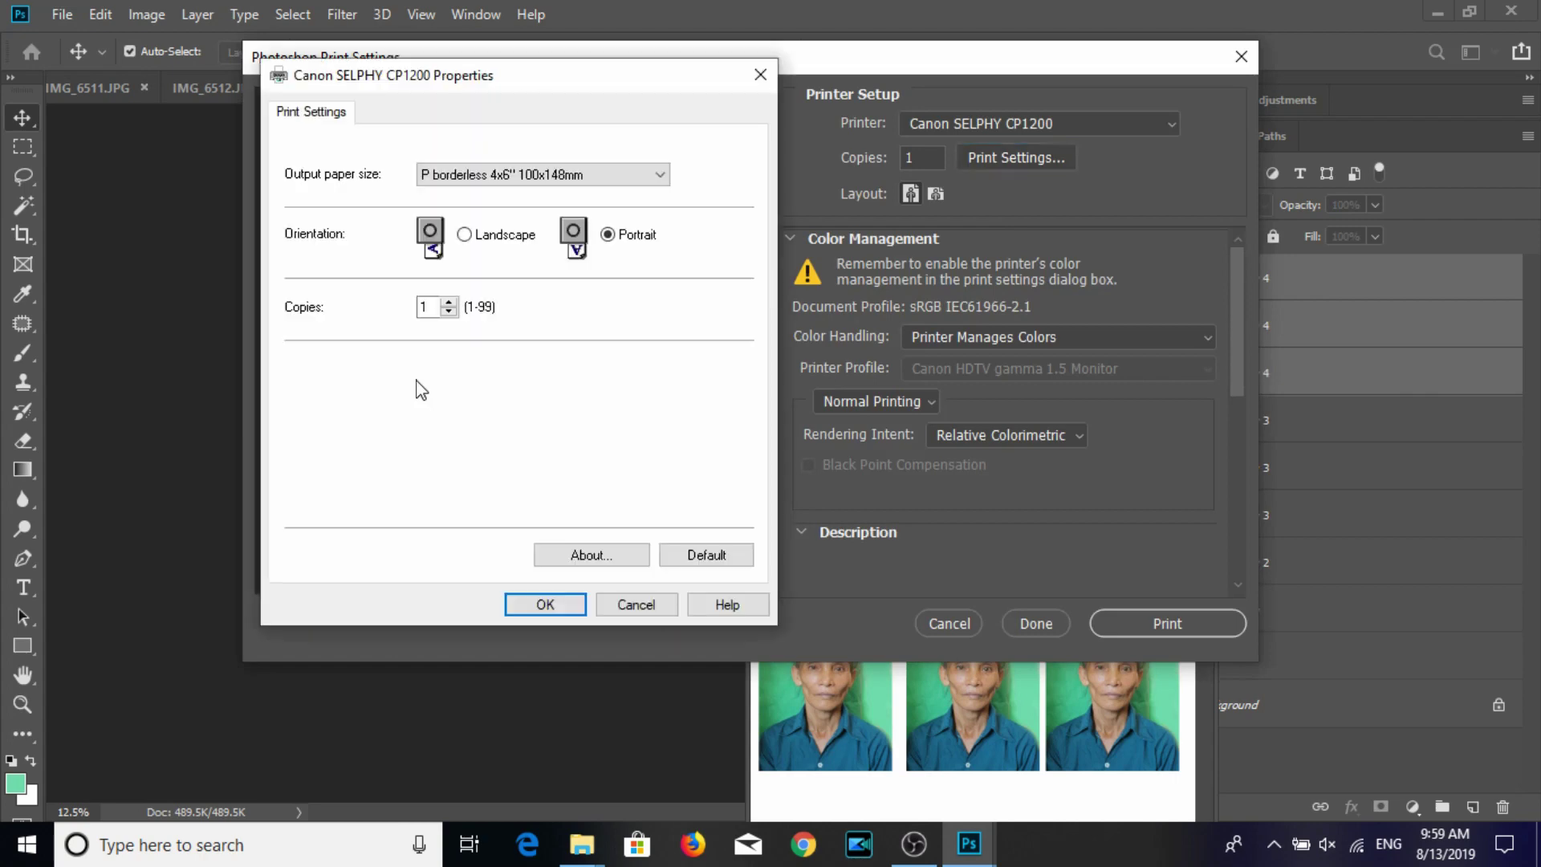
click(545, 603)
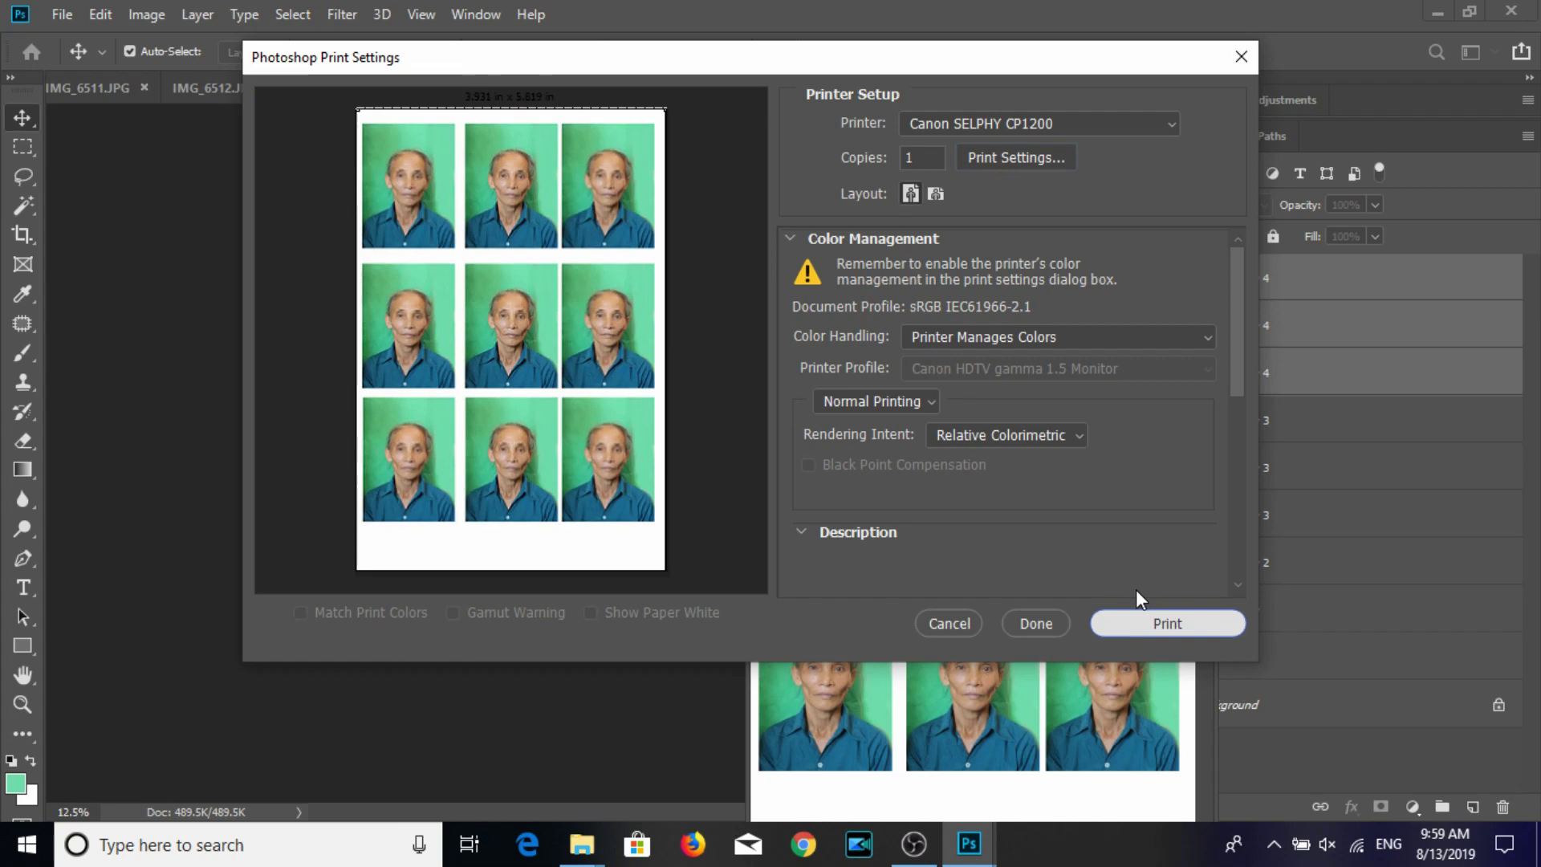
click(1274, 841)
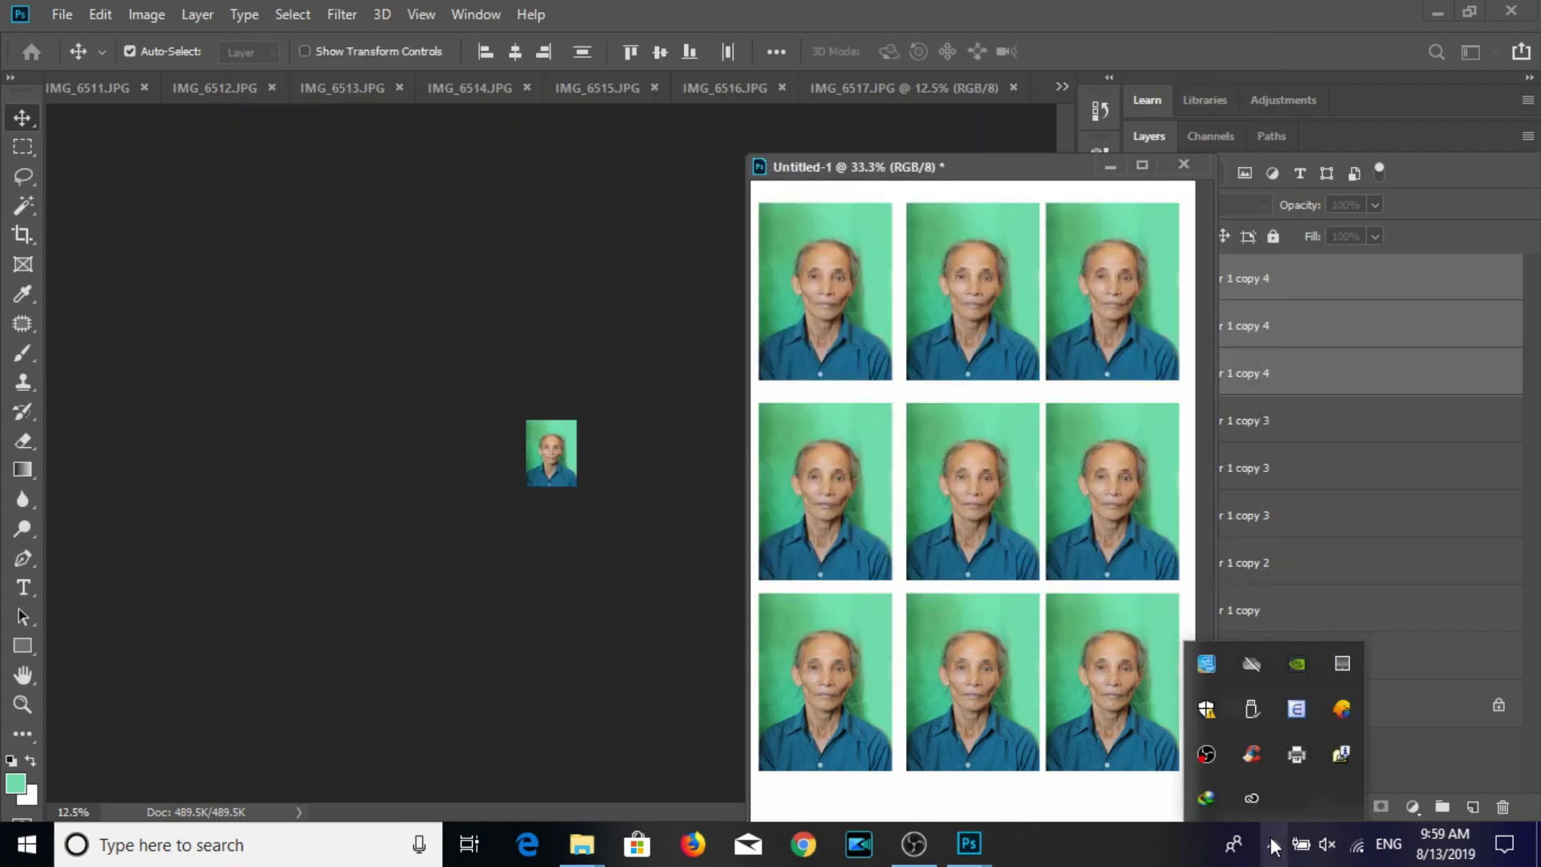
key(super)
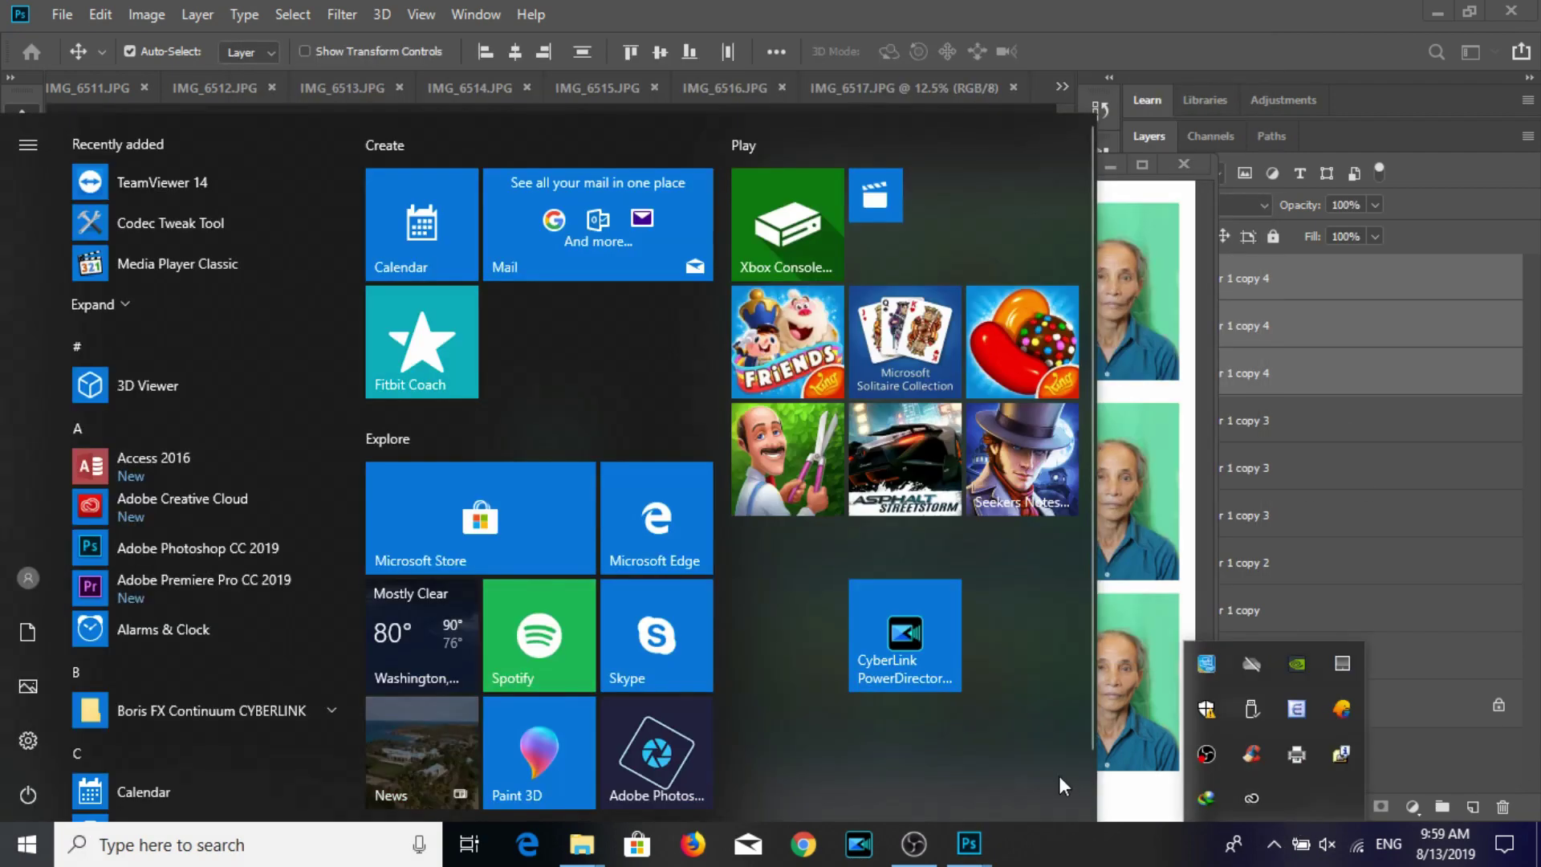
click(1029, 2)
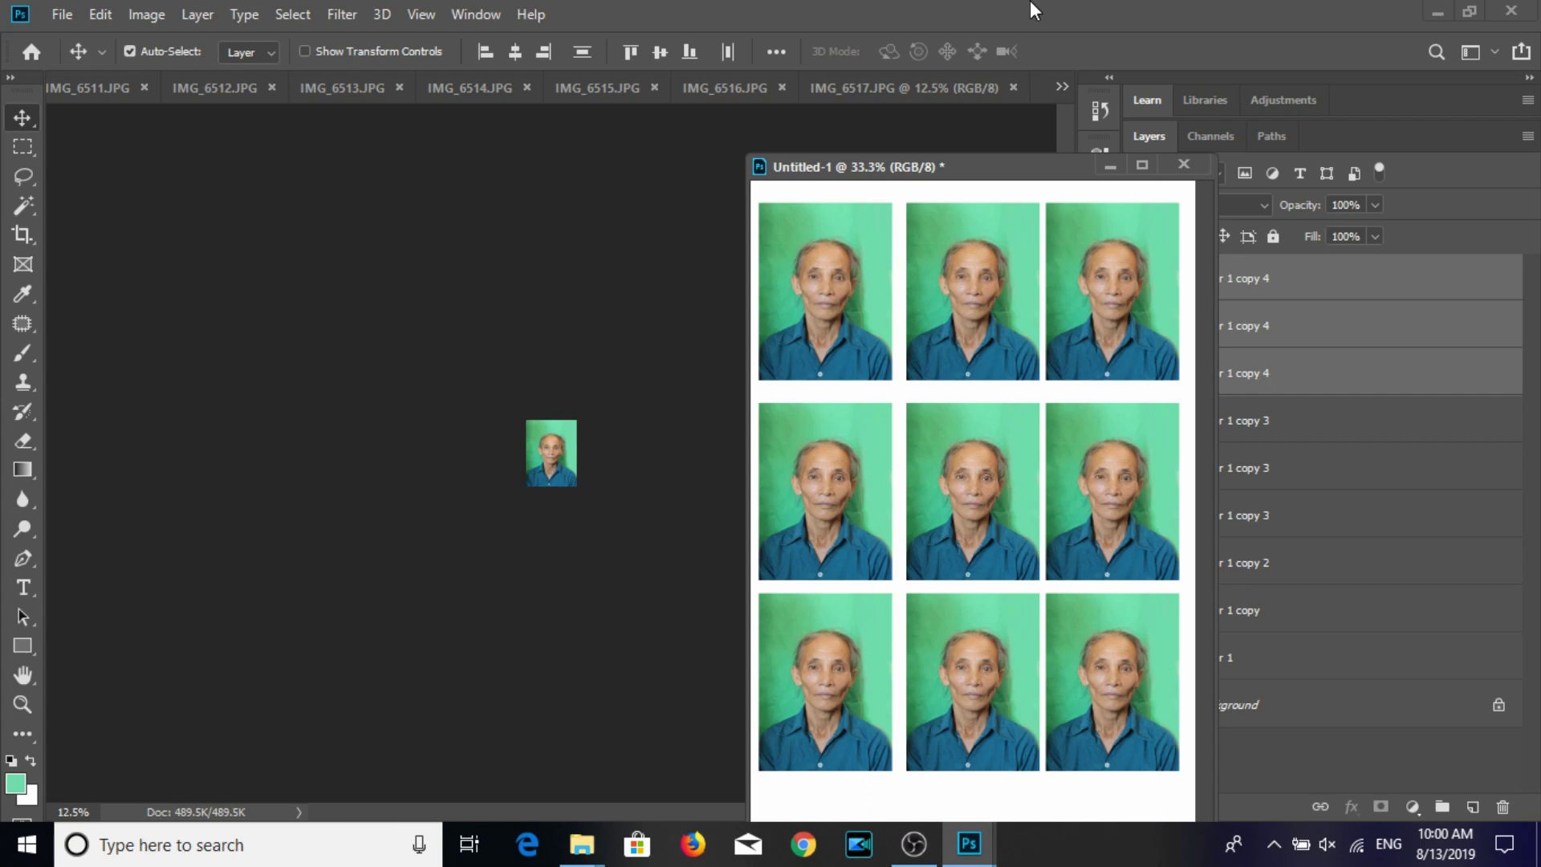
Delete all the old IMG_6517 photo layers from the Untitled-1 sheet.
drag(963, 167, 819, 138)
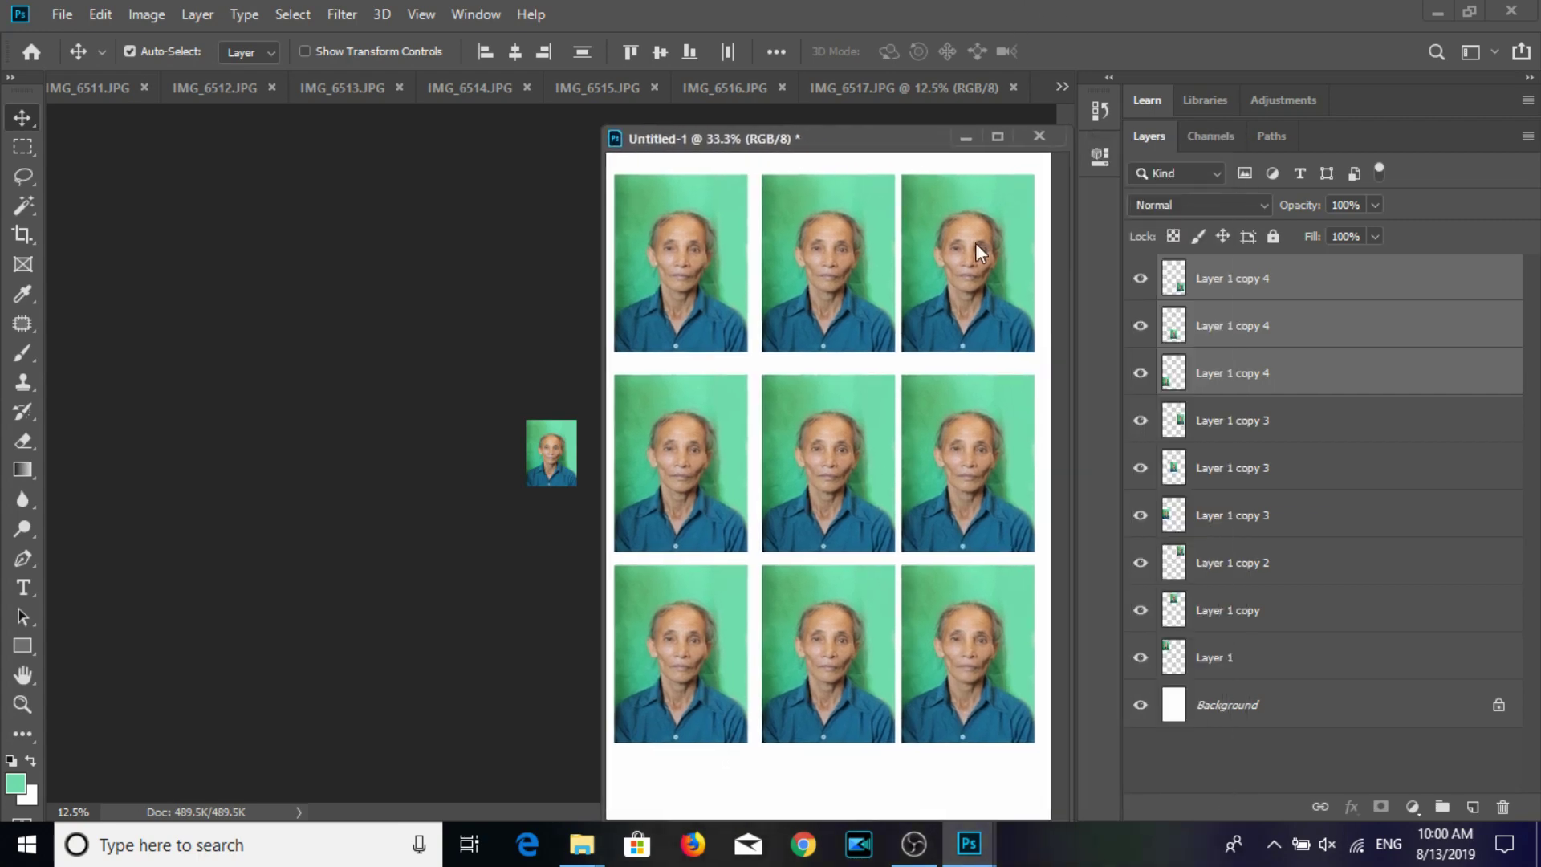
click(1264, 291)
shift+click(1273, 632)
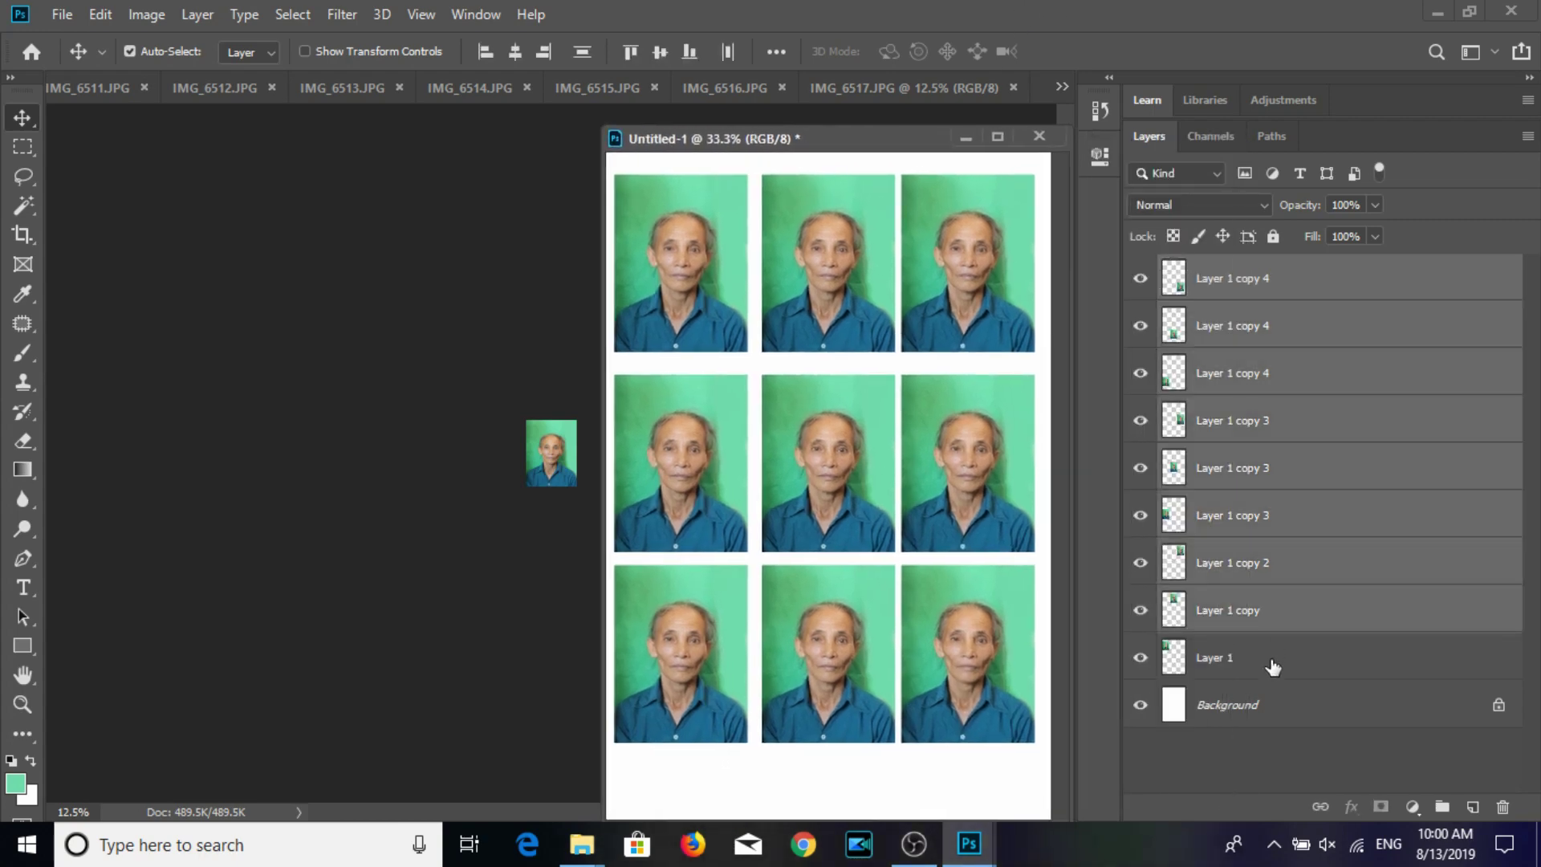
shift+click(1272, 666)
key(Delete)
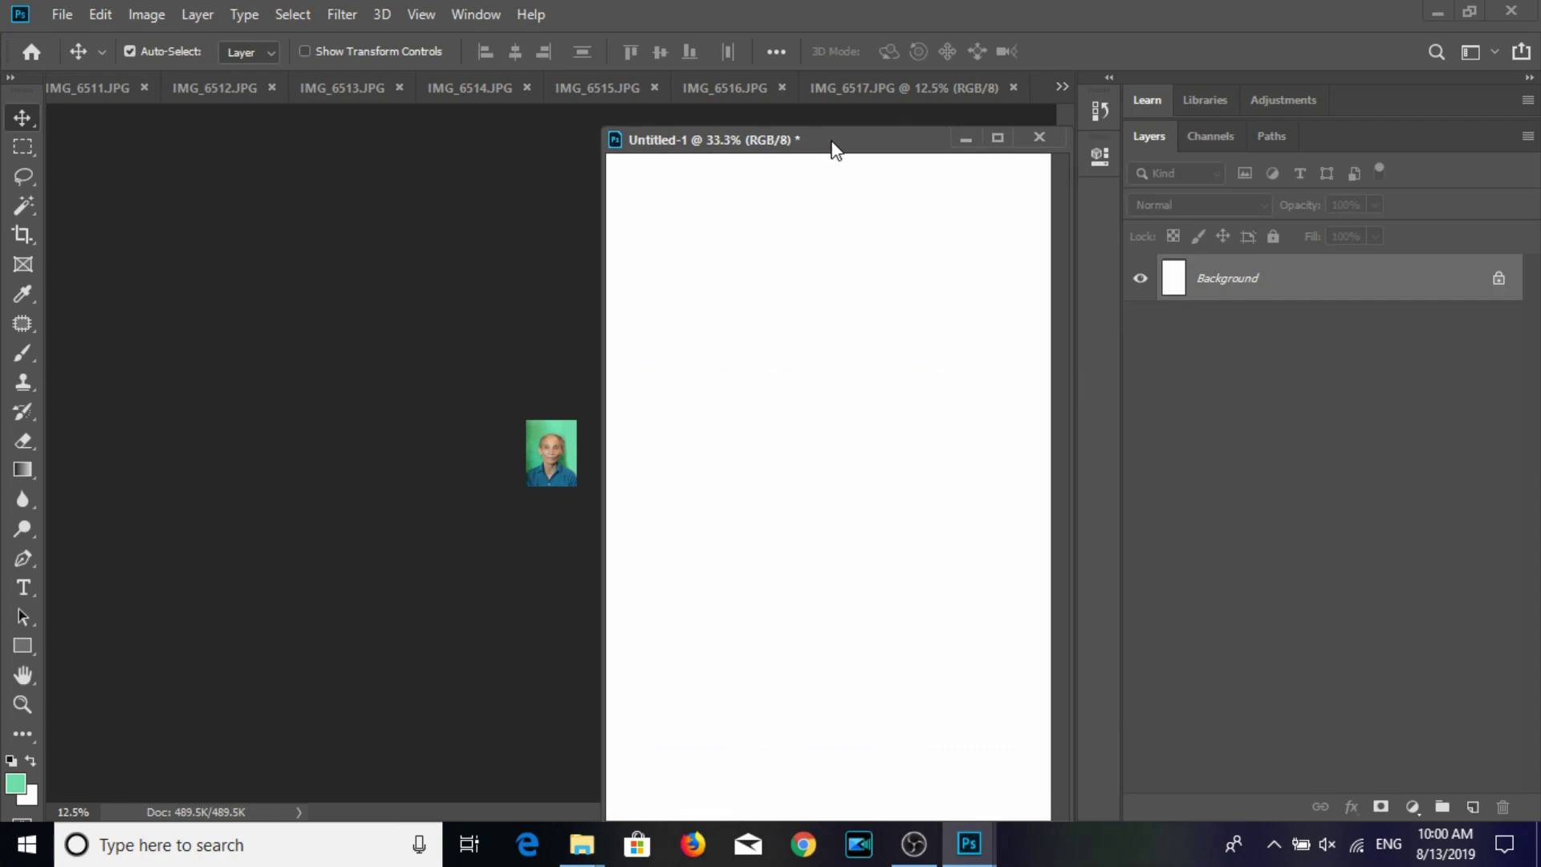
Close the finished IMG_6517 photo.
drag(809, 141, 1088, 145)
drag(568, 458, 996, 124)
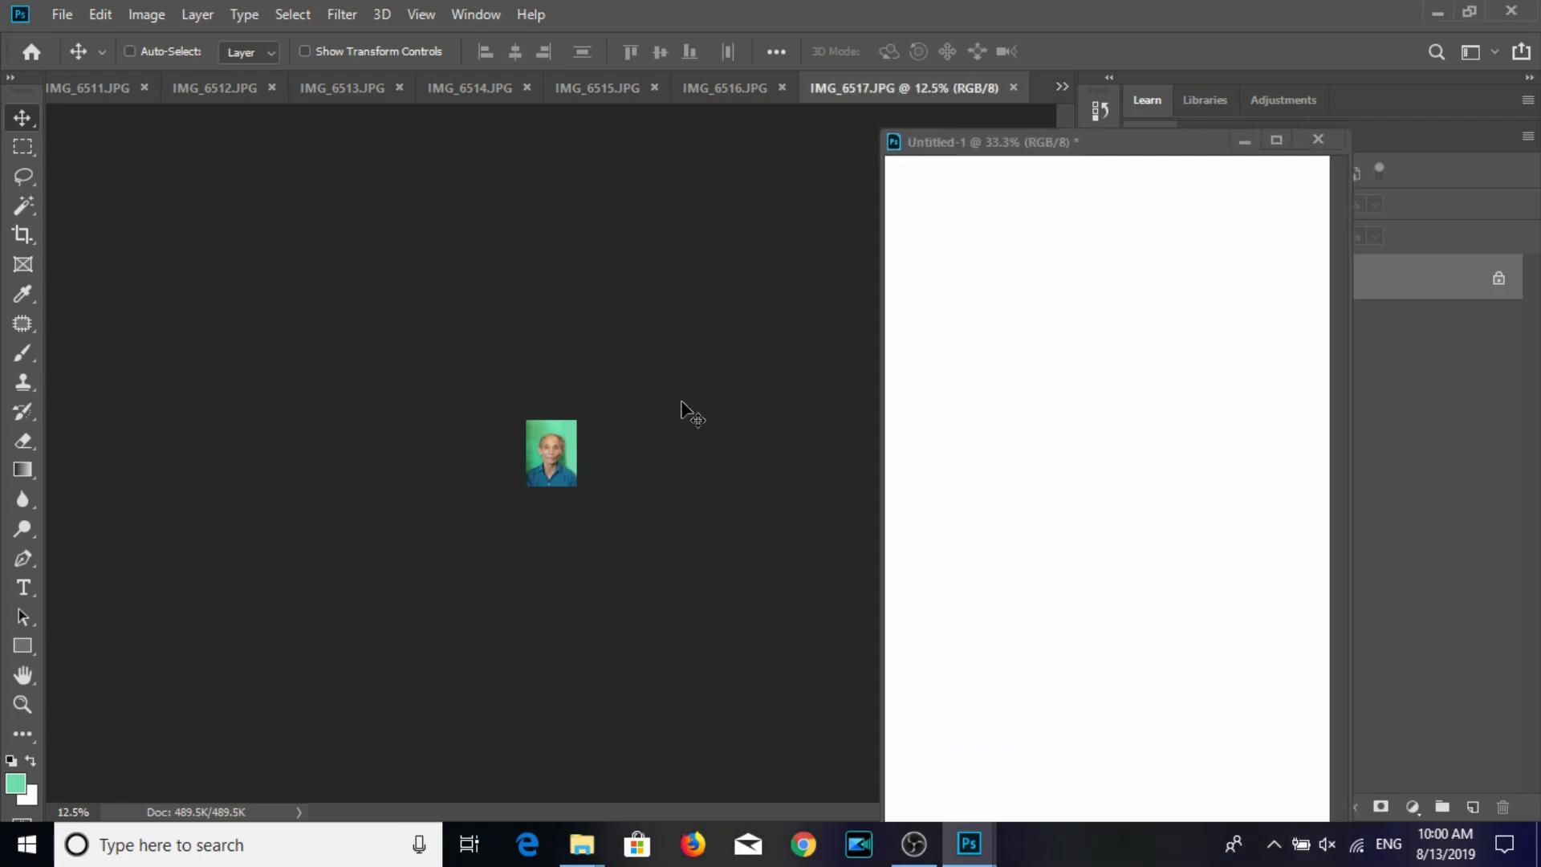
click(1013, 87)
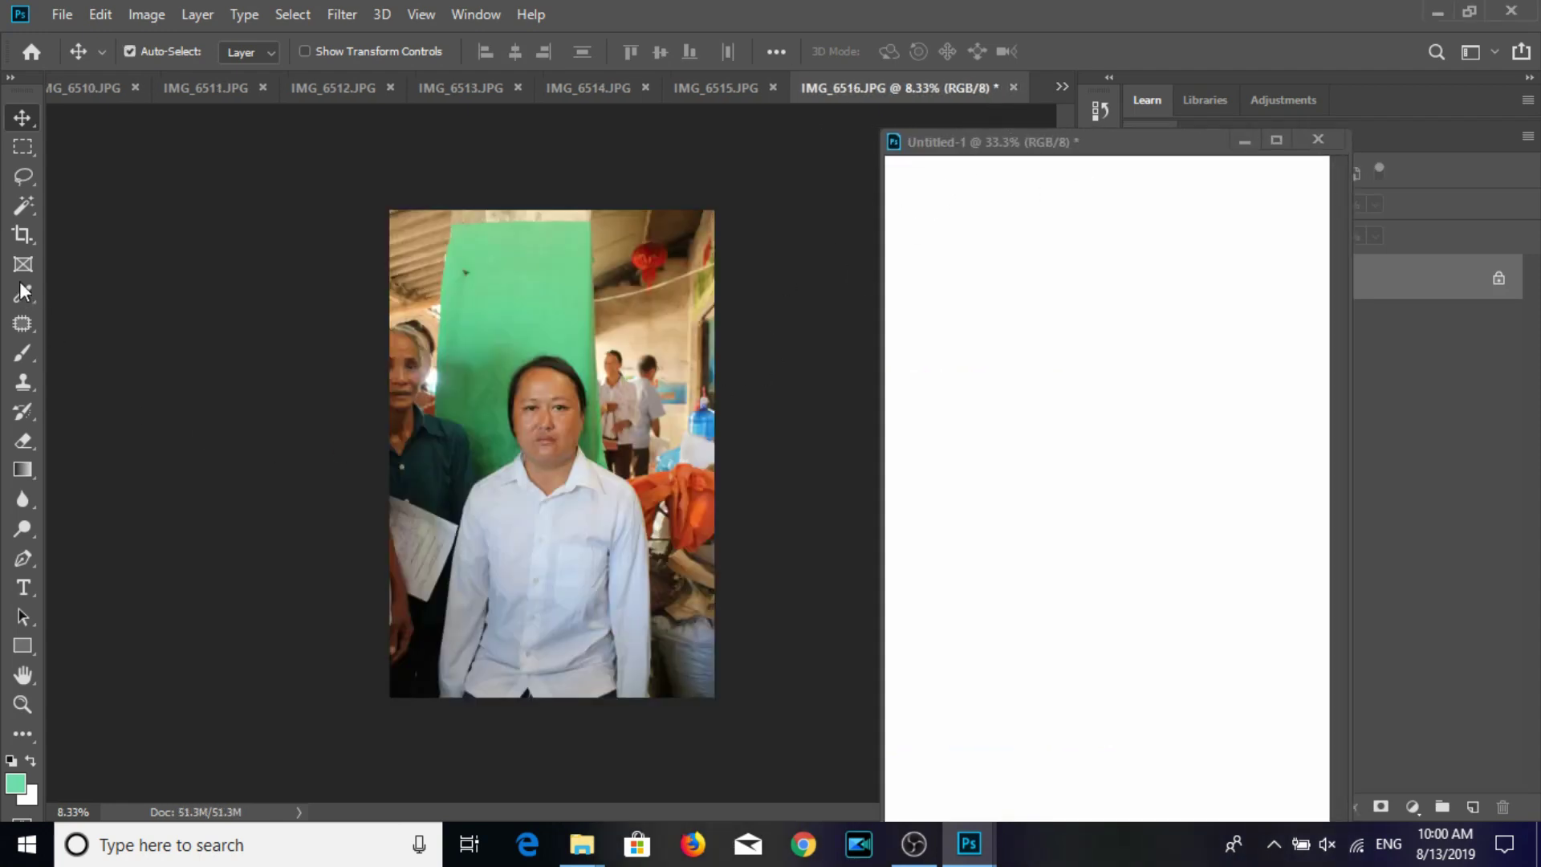
Crop IMG_6516 to a 3:4 head-and-shoulders frame around the woman's face.
click(22, 234)
click(533, 388)
key(Return)
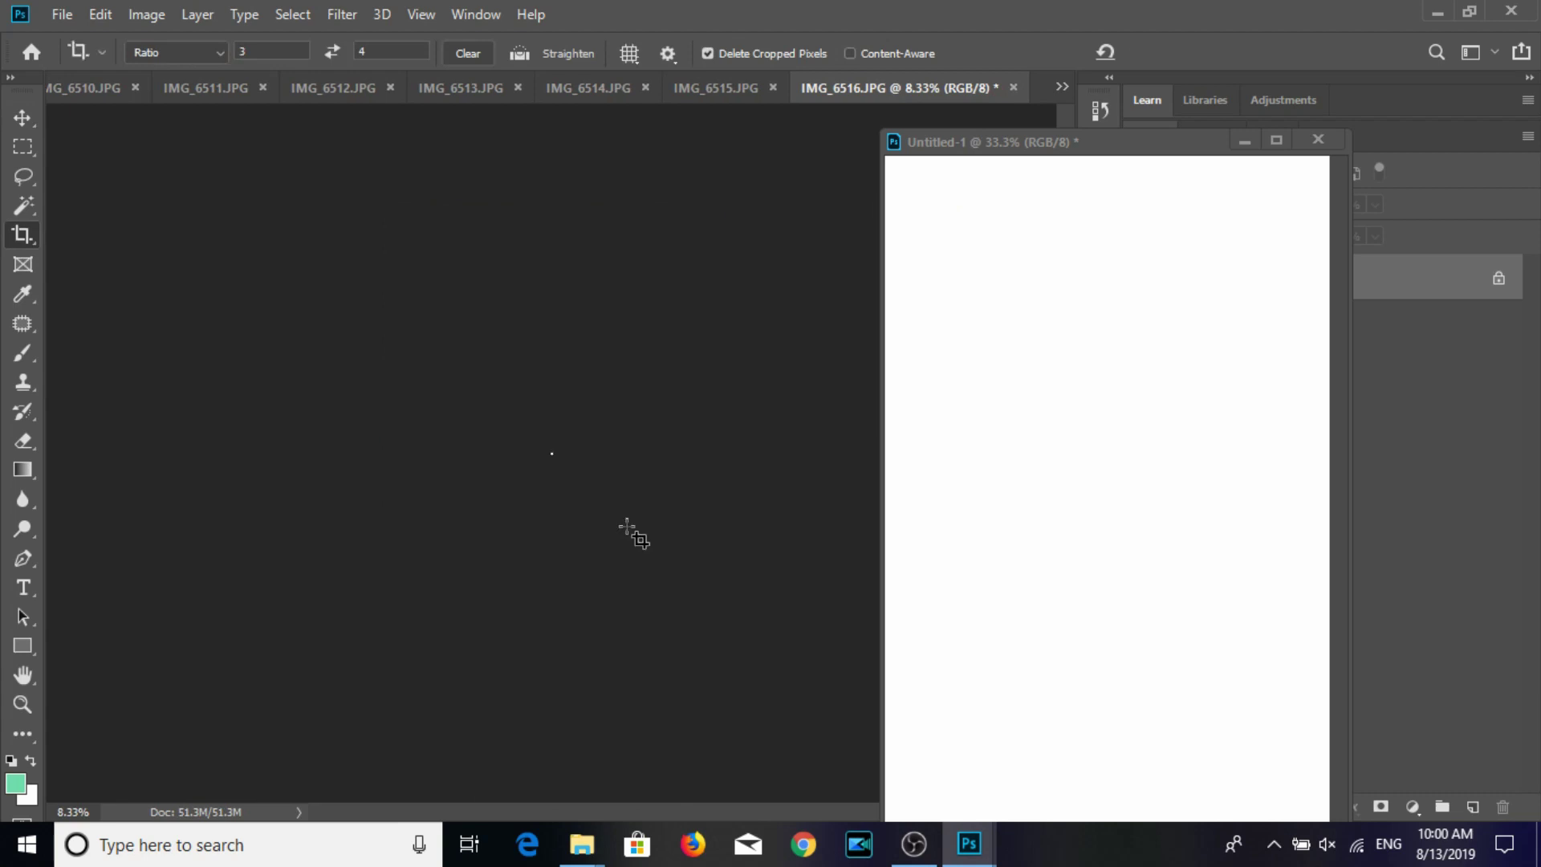
key(ctrl+z)
mouse_move(498, 334)
mouse_down()
mouse_move(633, 578)
mouse_move(652, 582)
mouse_up()
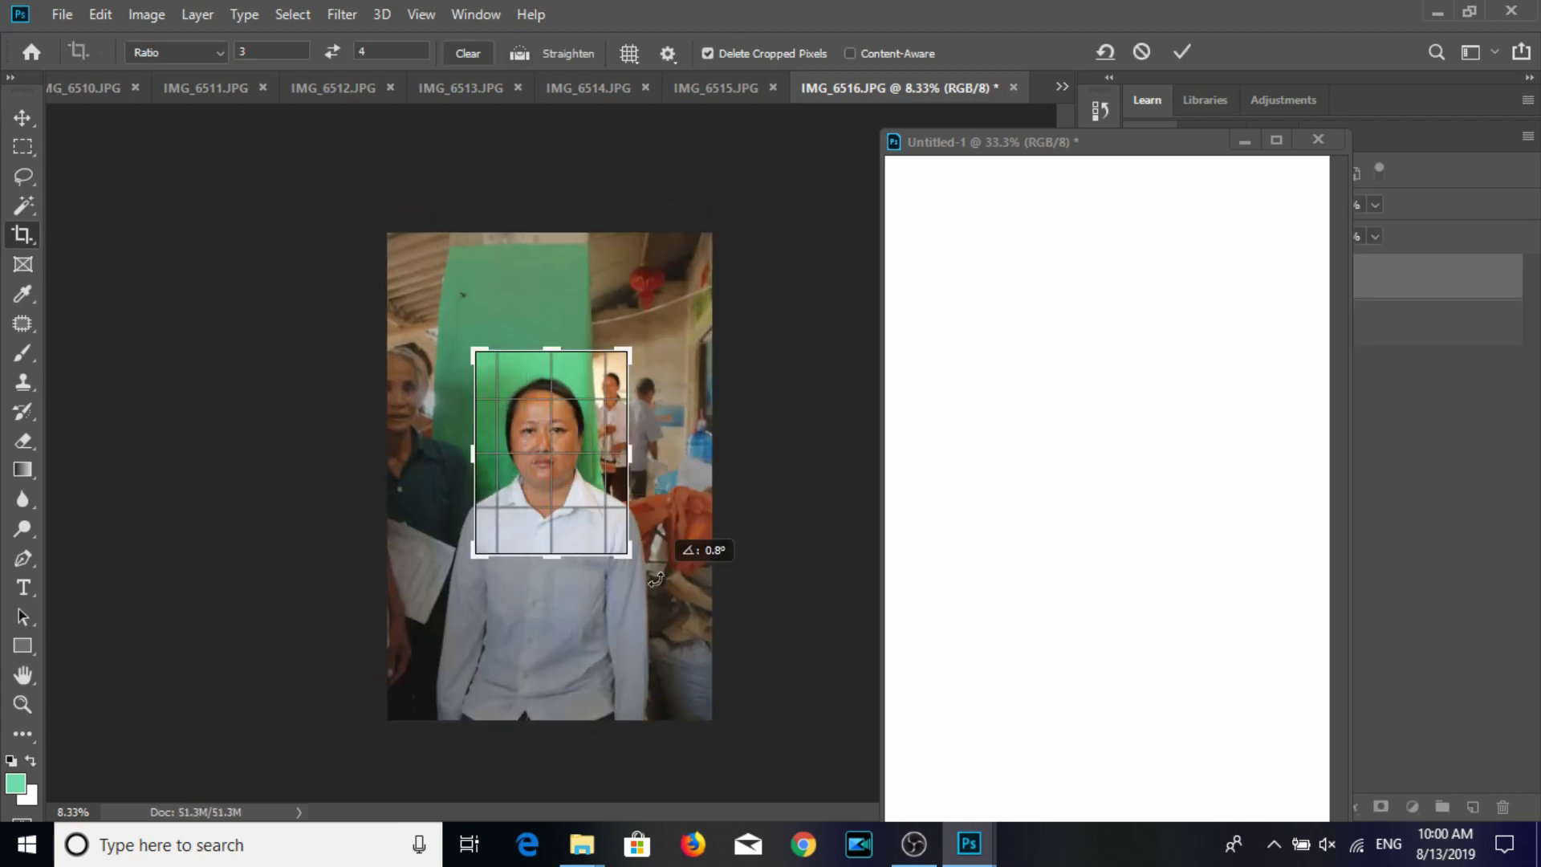
drag(578, 562, 568, 552)
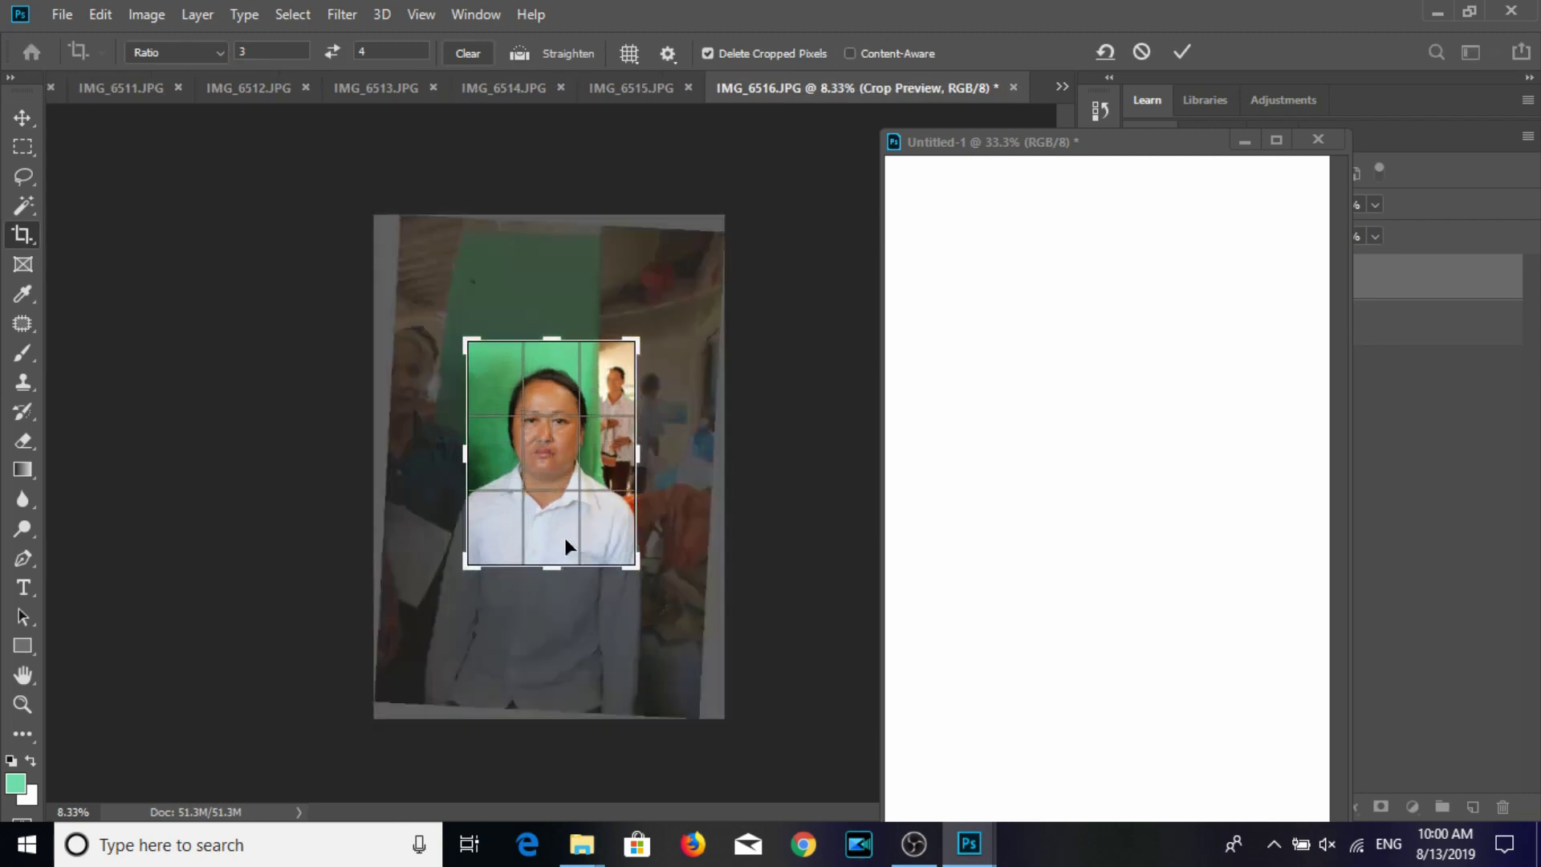
key(Return)
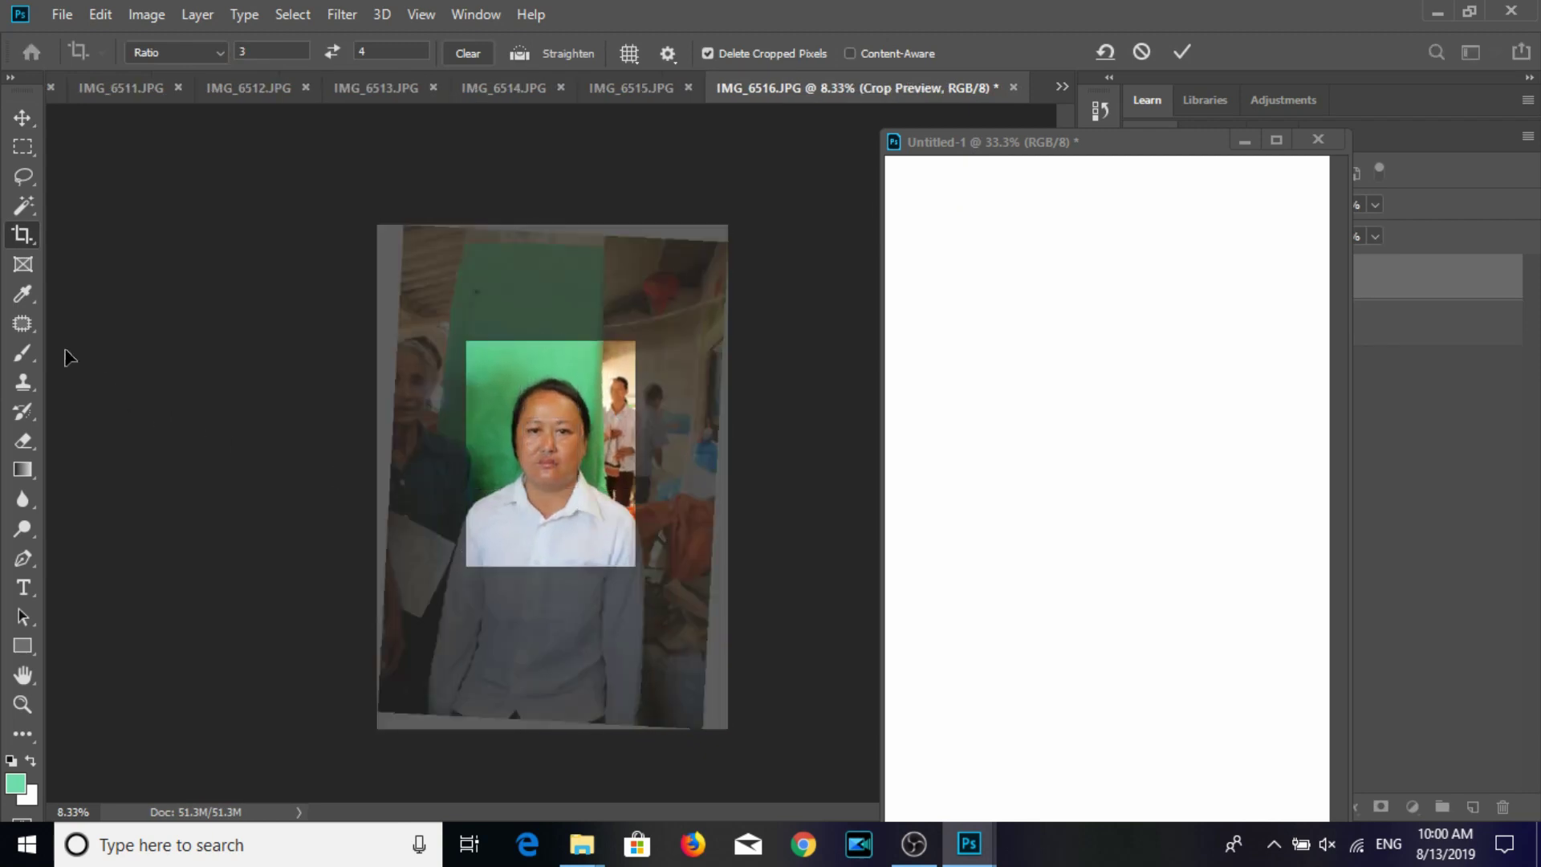
click(21, 350)
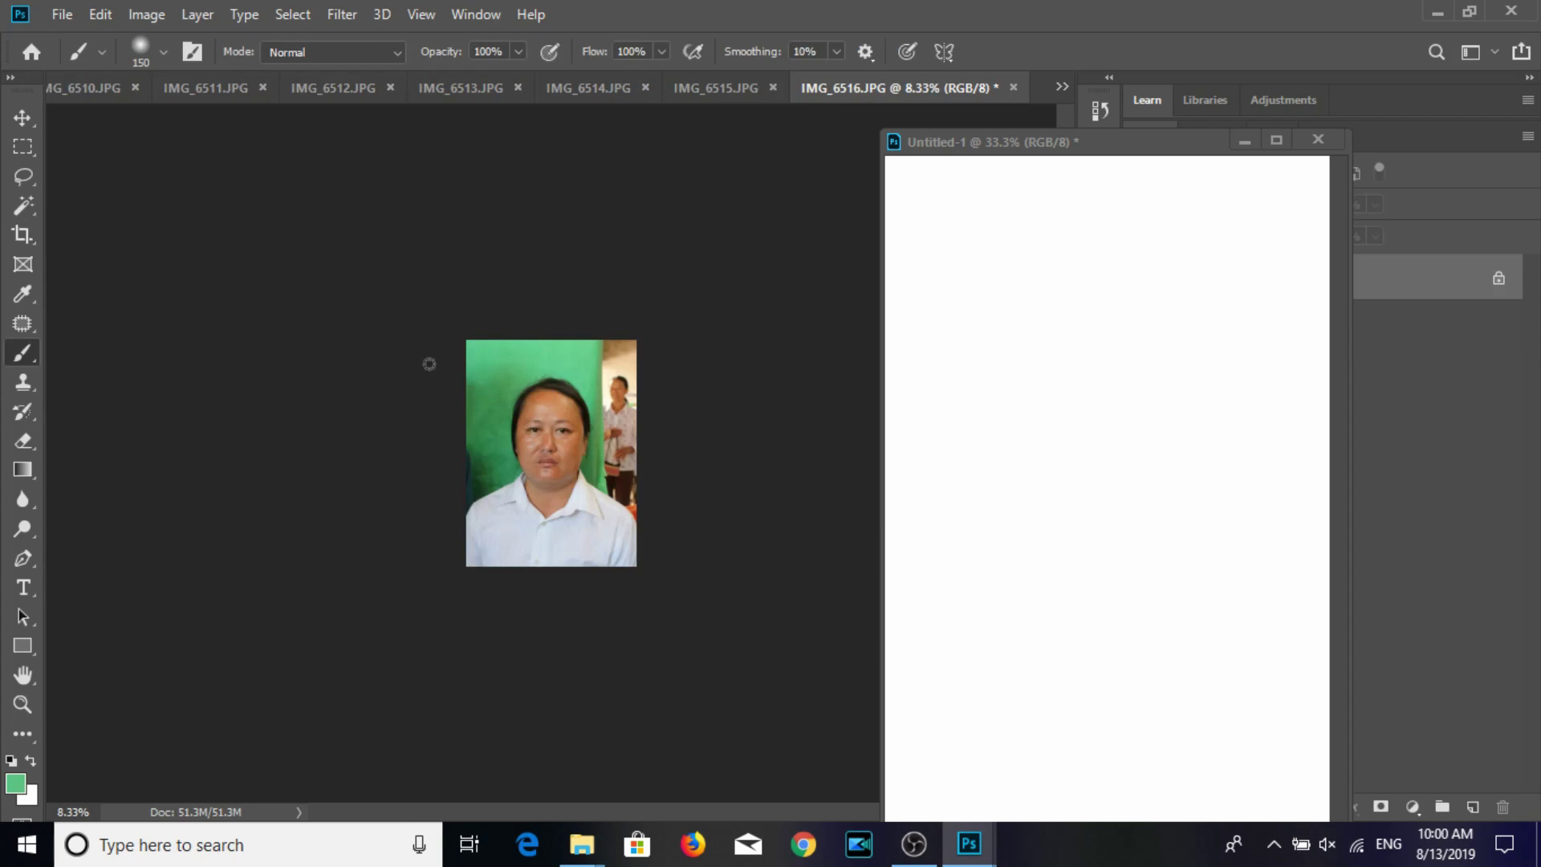
Replace IMG_6516's green background with solid blue and clear the selection.
click(23, 205)
click(959, 51)
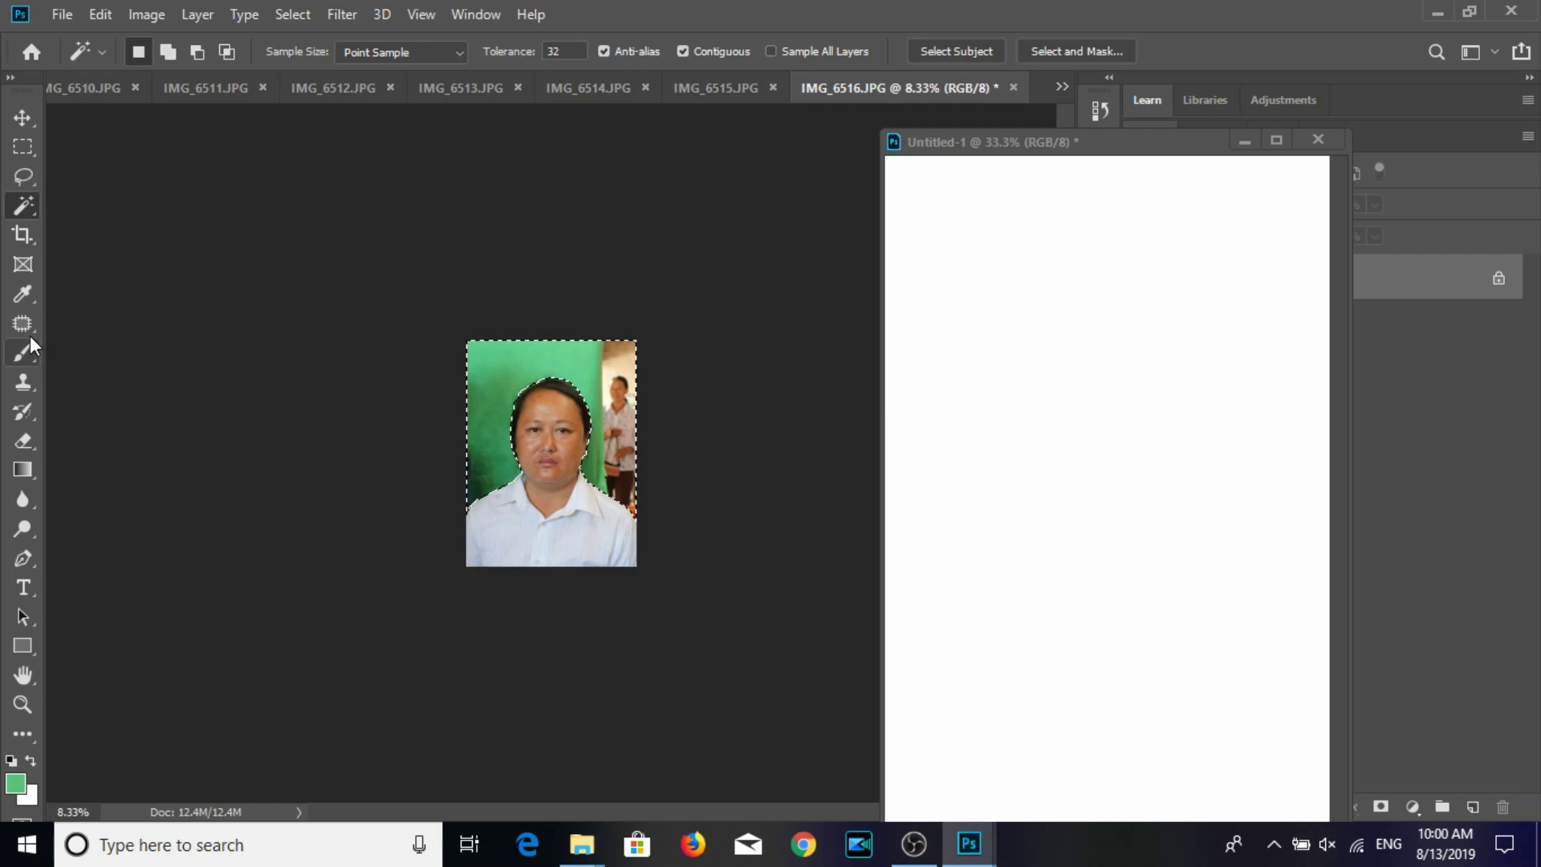
click(23, 470)
drag(480, 387, 514, 446)
key(ctrl+d)
key(v)
Resize the photo to width 3 at resolution 300 and save it as JPEG.
click(147, 15)
click(175, 200)
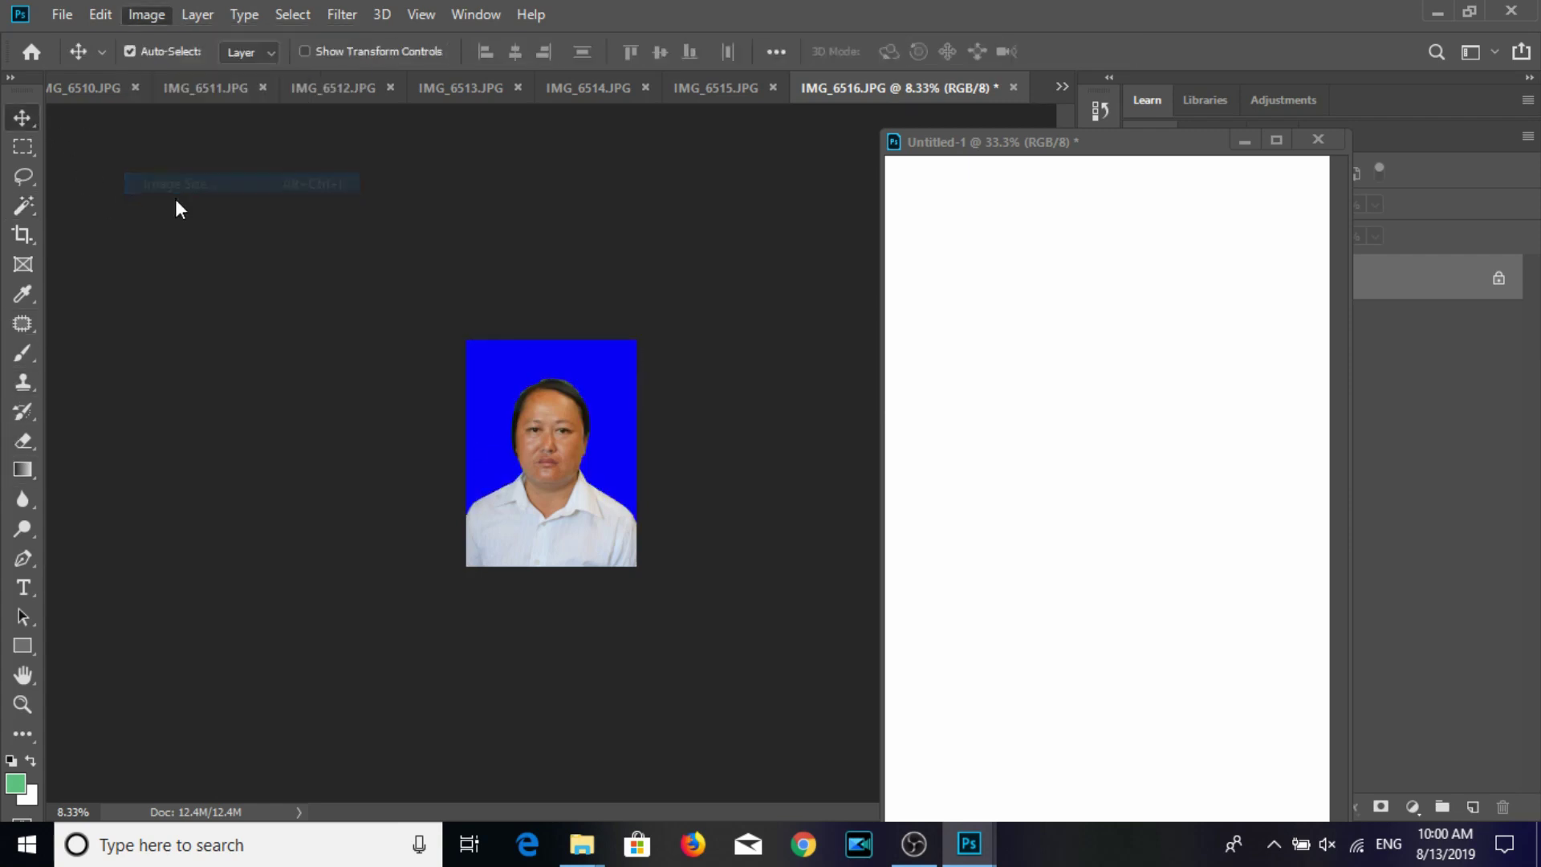
text(3)
double_click(914, 330)
text(300)
key(Return)
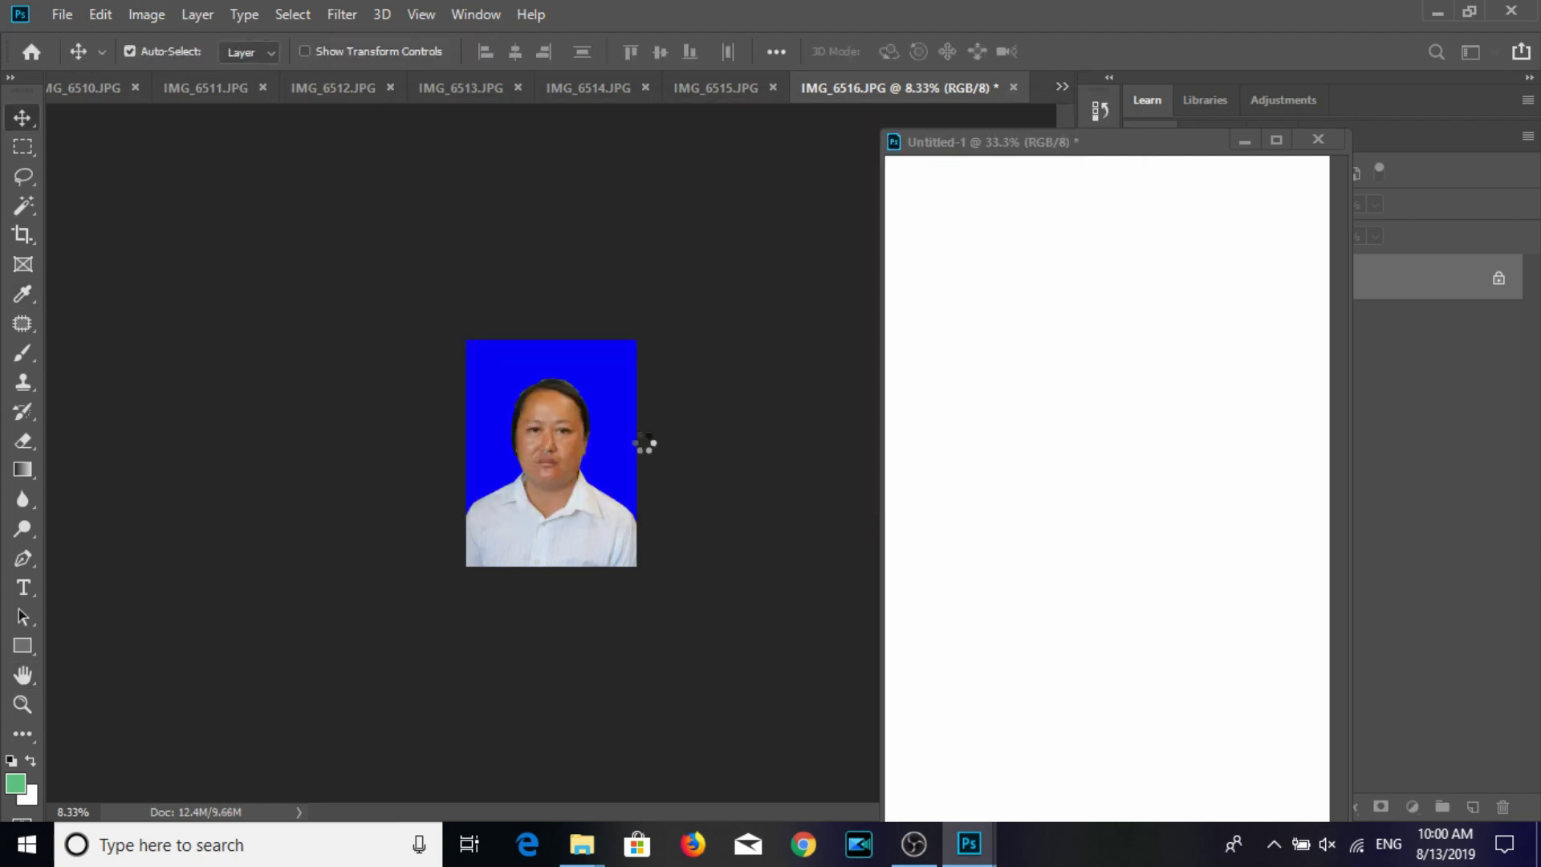
key(ctrl+s)
key(Return)
Place the blue-background portrait on Untitled-1 and duplicate it into a 3×3 grid.
drag(560, 466, 948, 329)
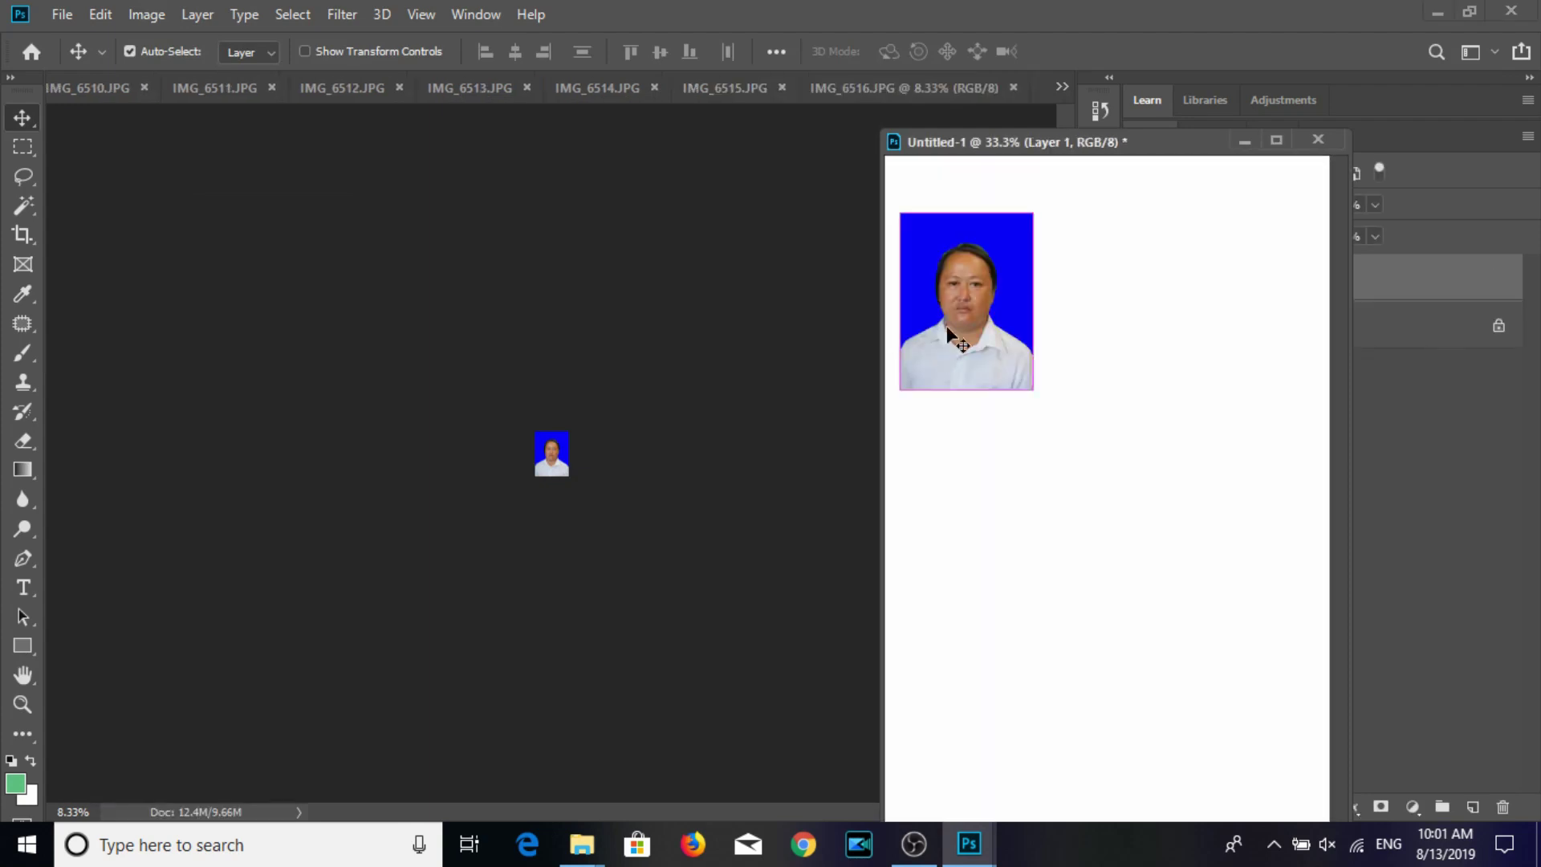
mouse_move(949, 329)
mouse_down()
mouse_move(943, 298)
mouse_move(1333, 294)
mouse_up()
shift+click(1276, 380)
drag(802, 183, 799, 561)
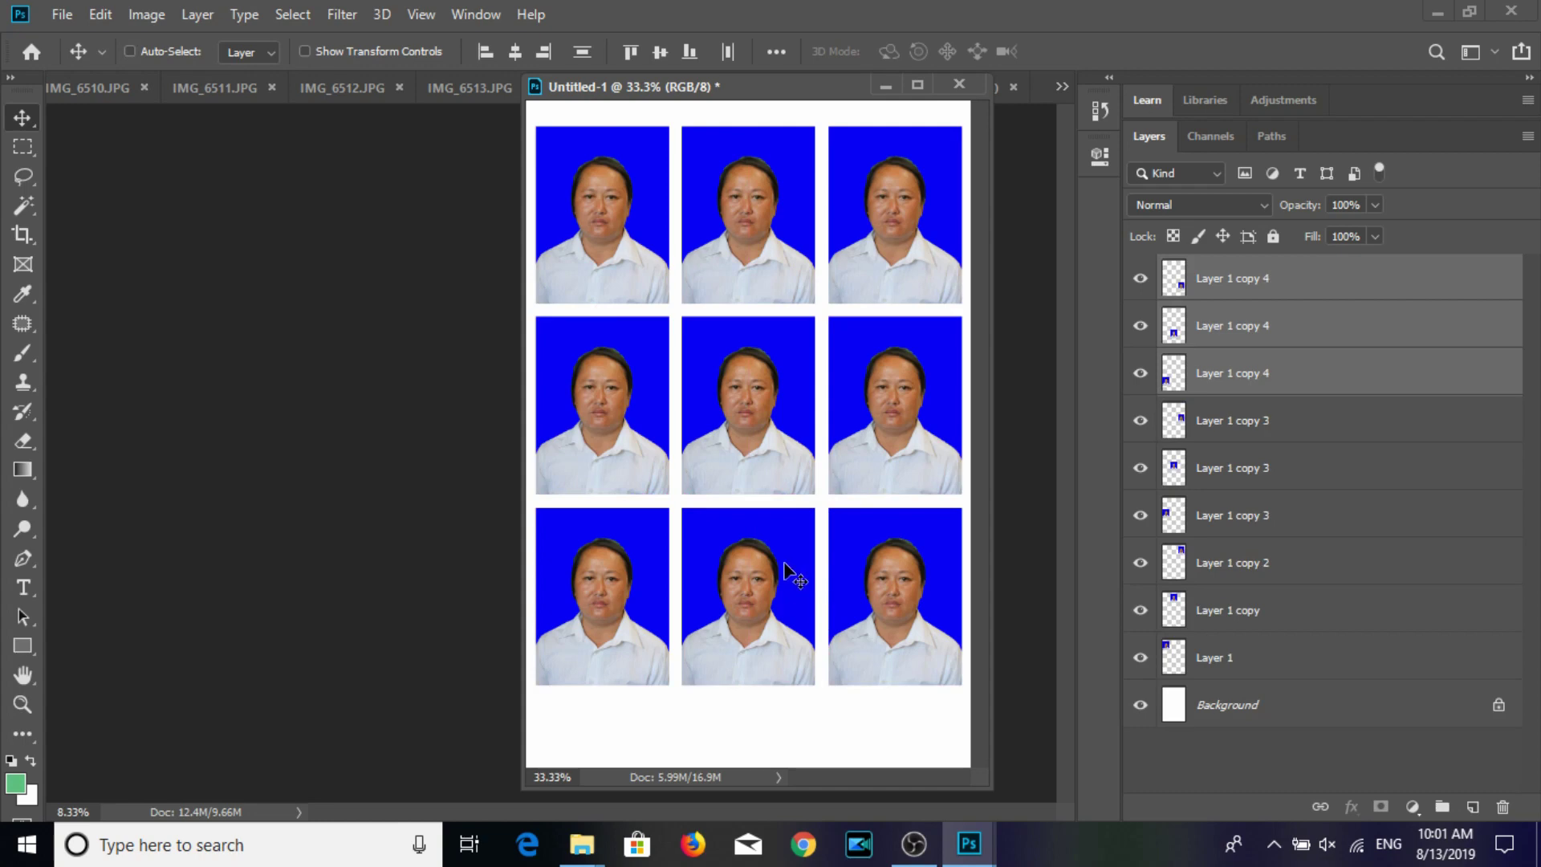
key(ctrl+p)
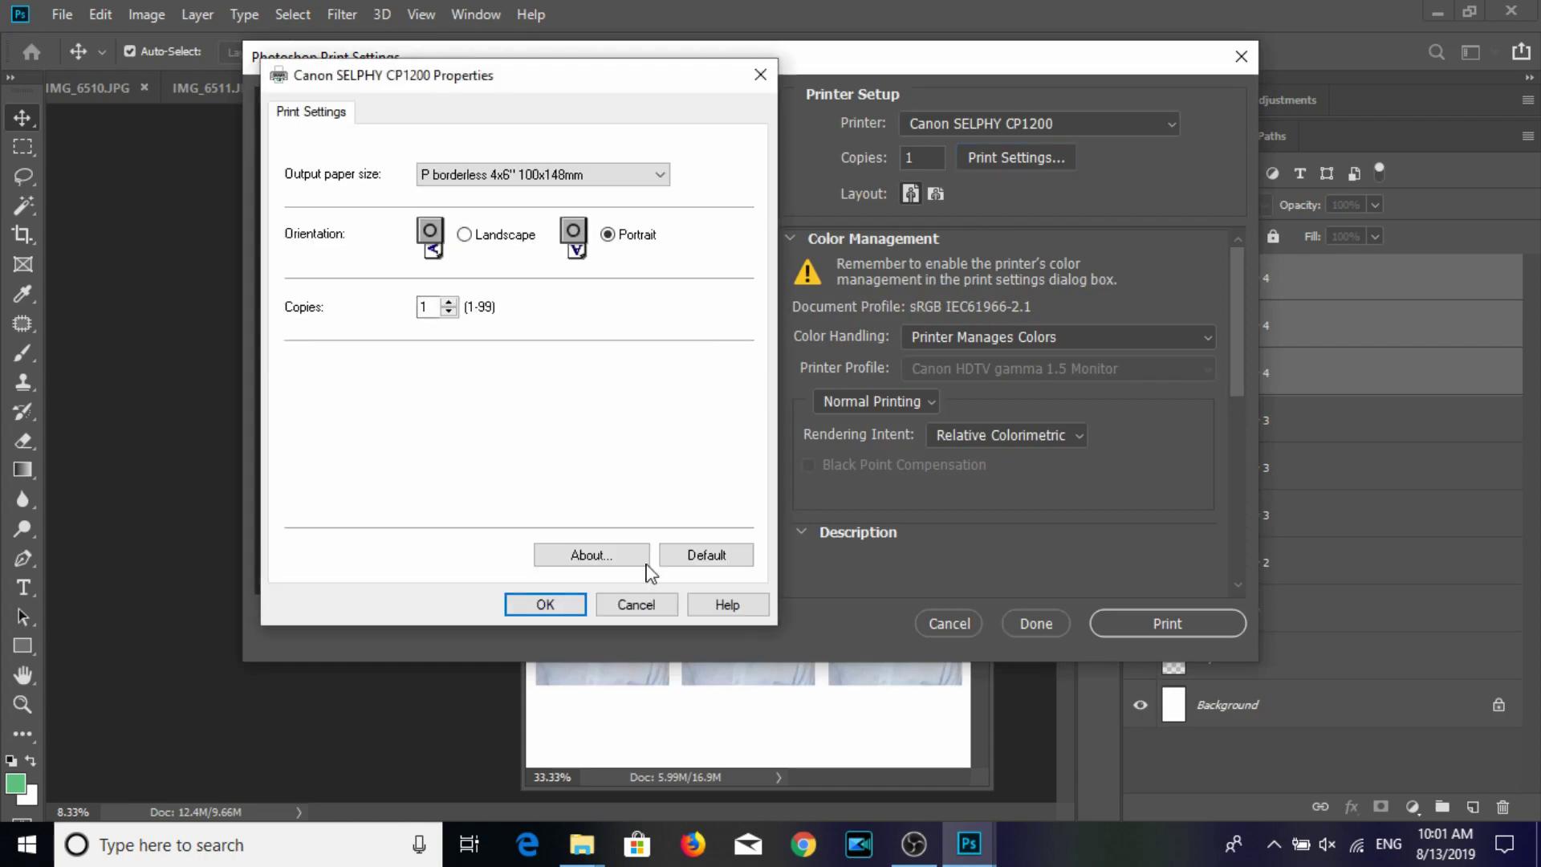
Print the sheet on the Canon SELPHY CP1200 using P borderless 4x6 paper, portrait orientation.
click(566, 608)
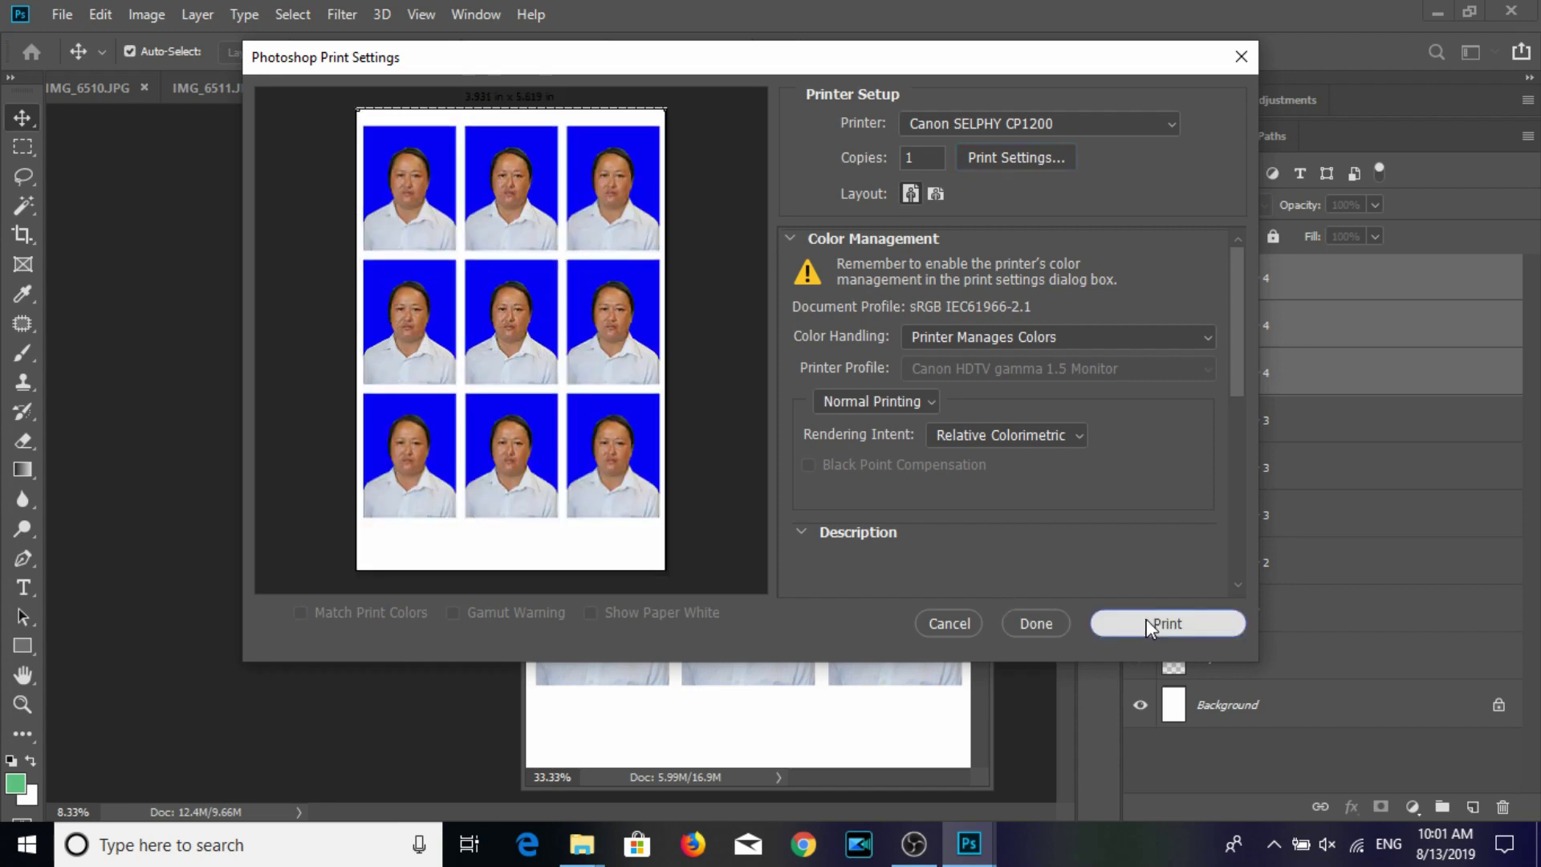
click(1274, 843)
click(1070, 861)
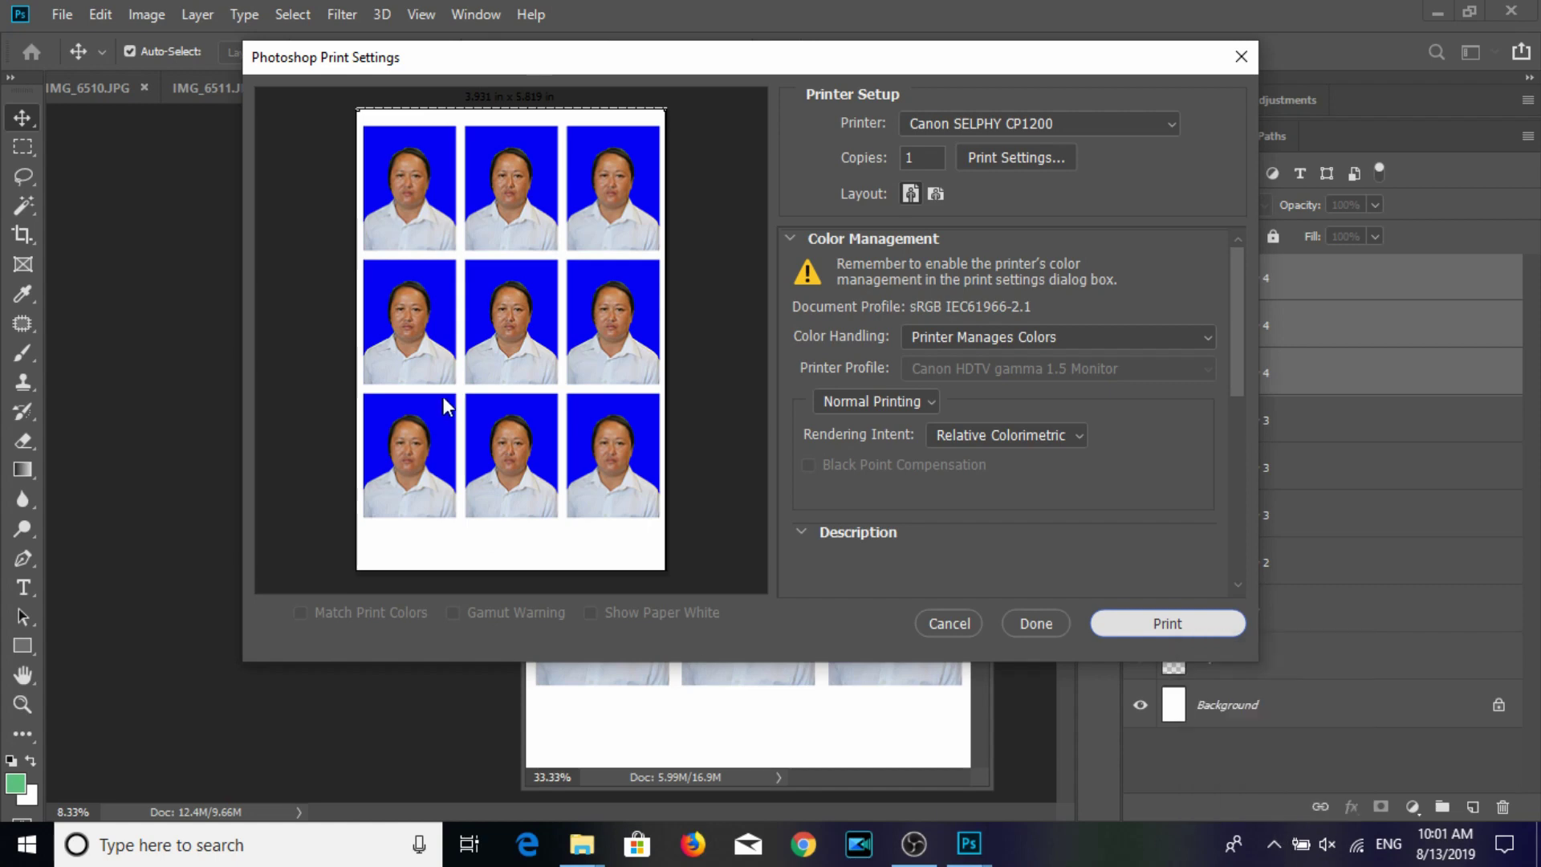
key(Return)
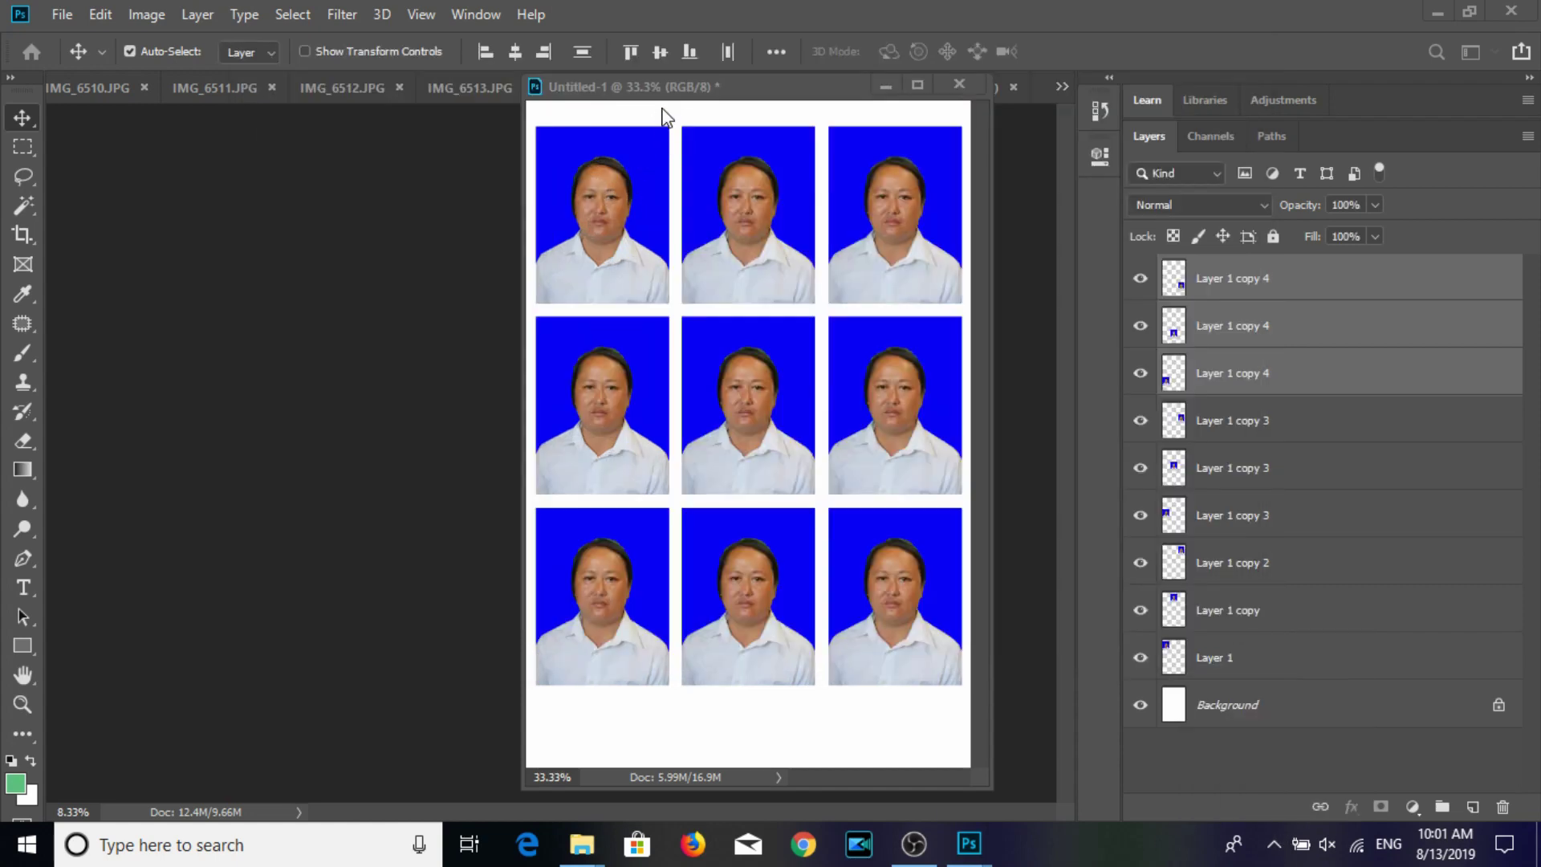
click(1228, 281)
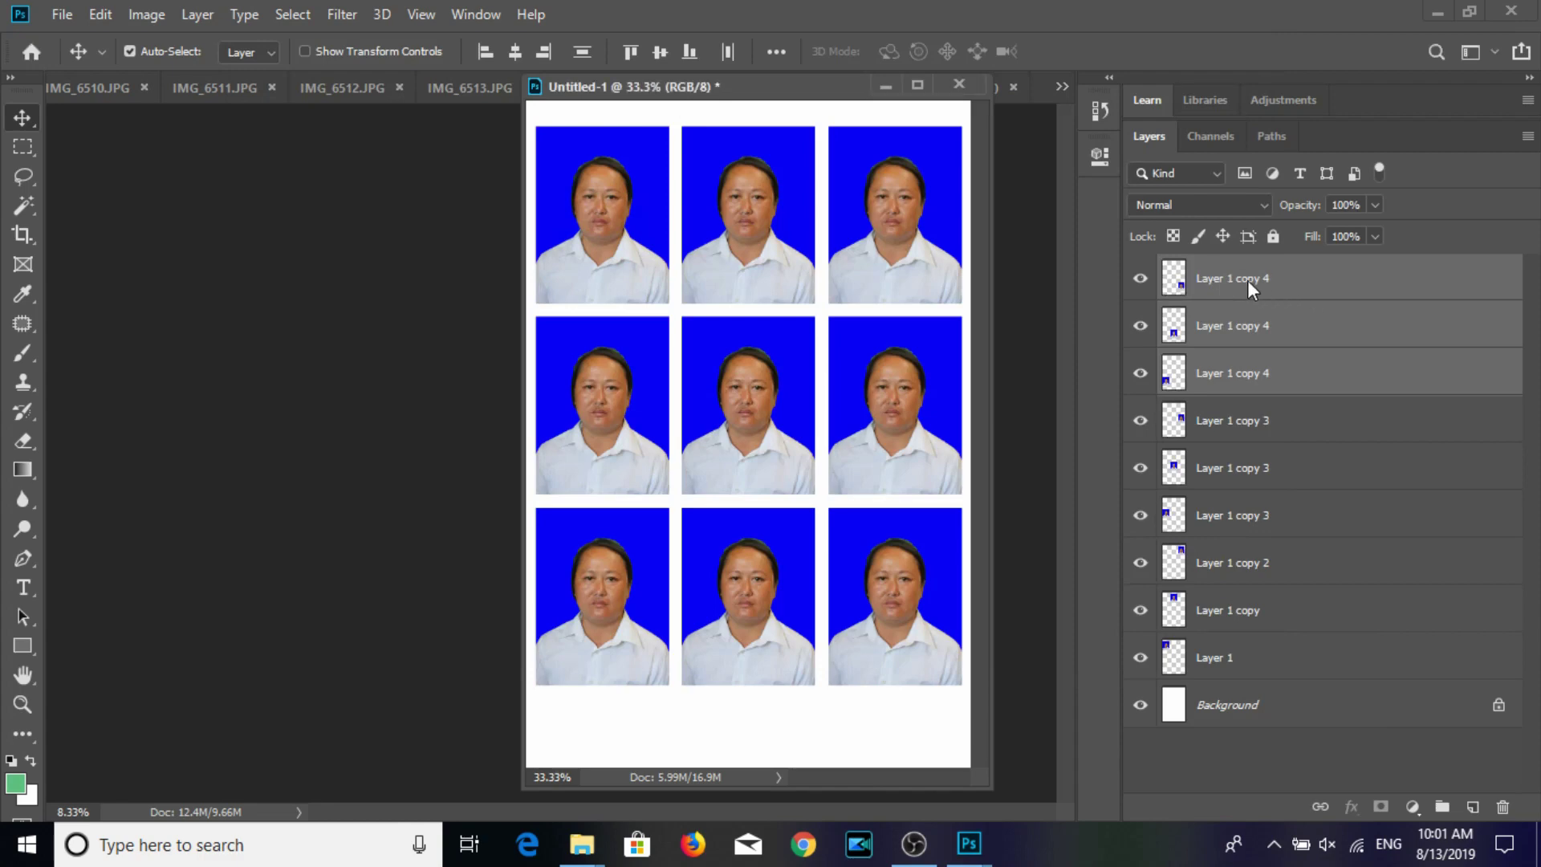
Delete Layer 1 copy 4 through Layer 1 from the sheet and close IMG_6516.
click(1205, 278)
shift+click(1240, 672)
key(Delete)
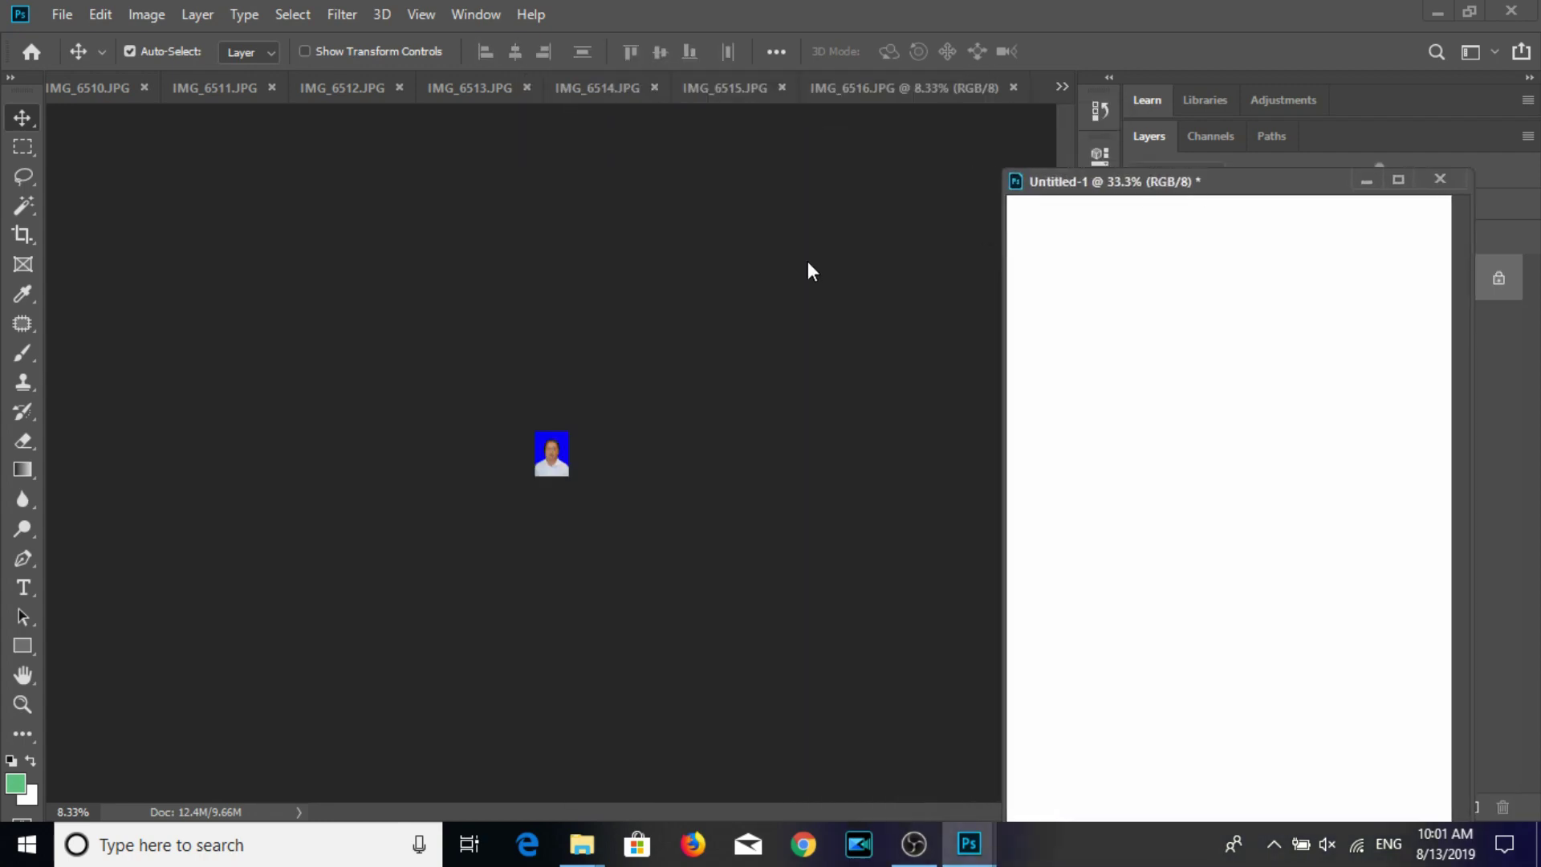
click(722, 296)
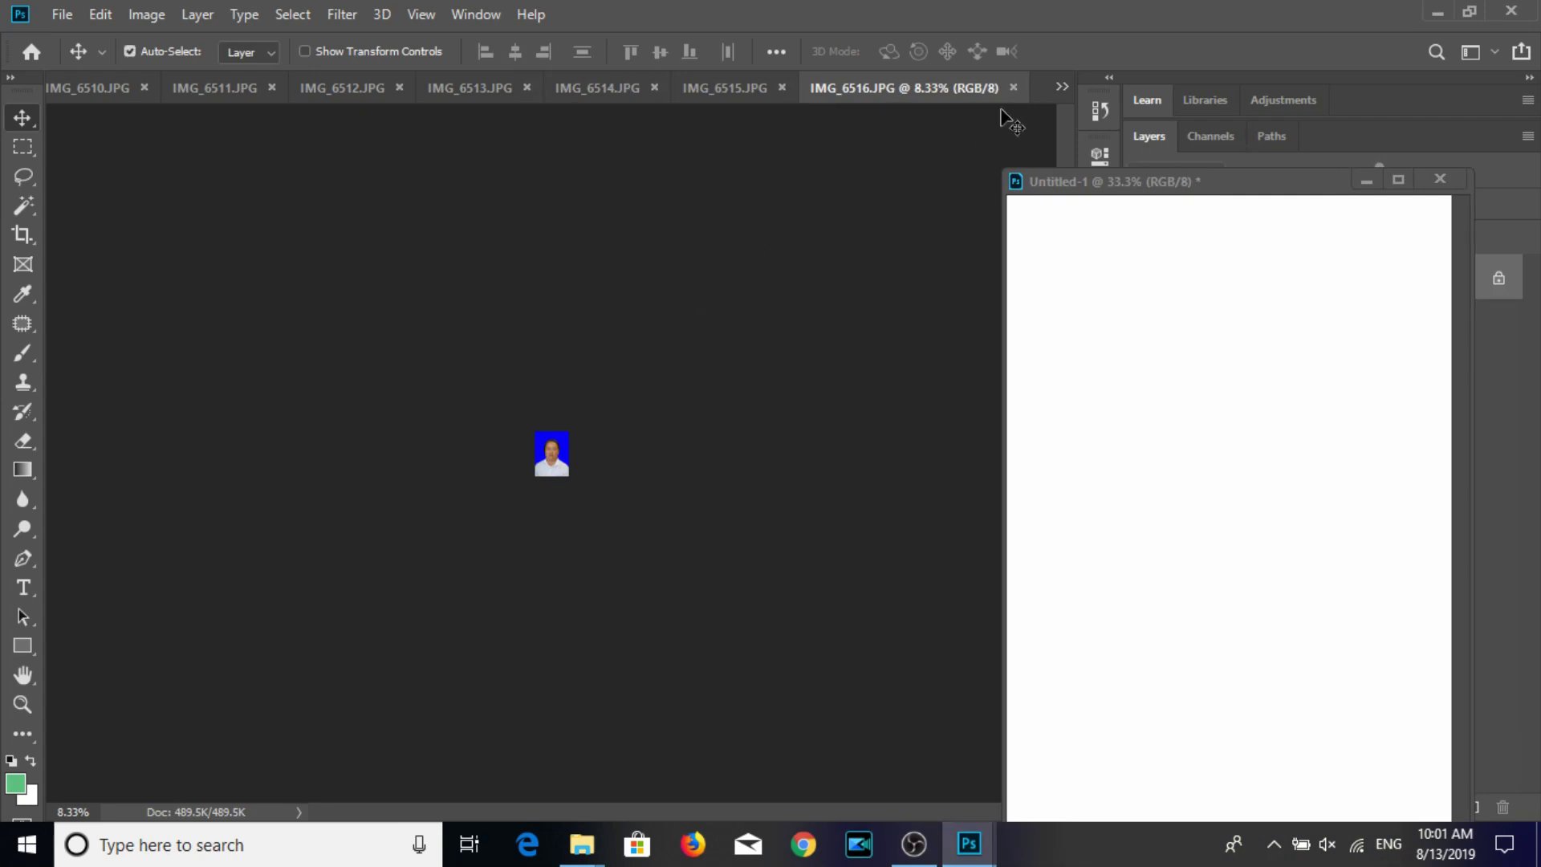
click(1015, 88)
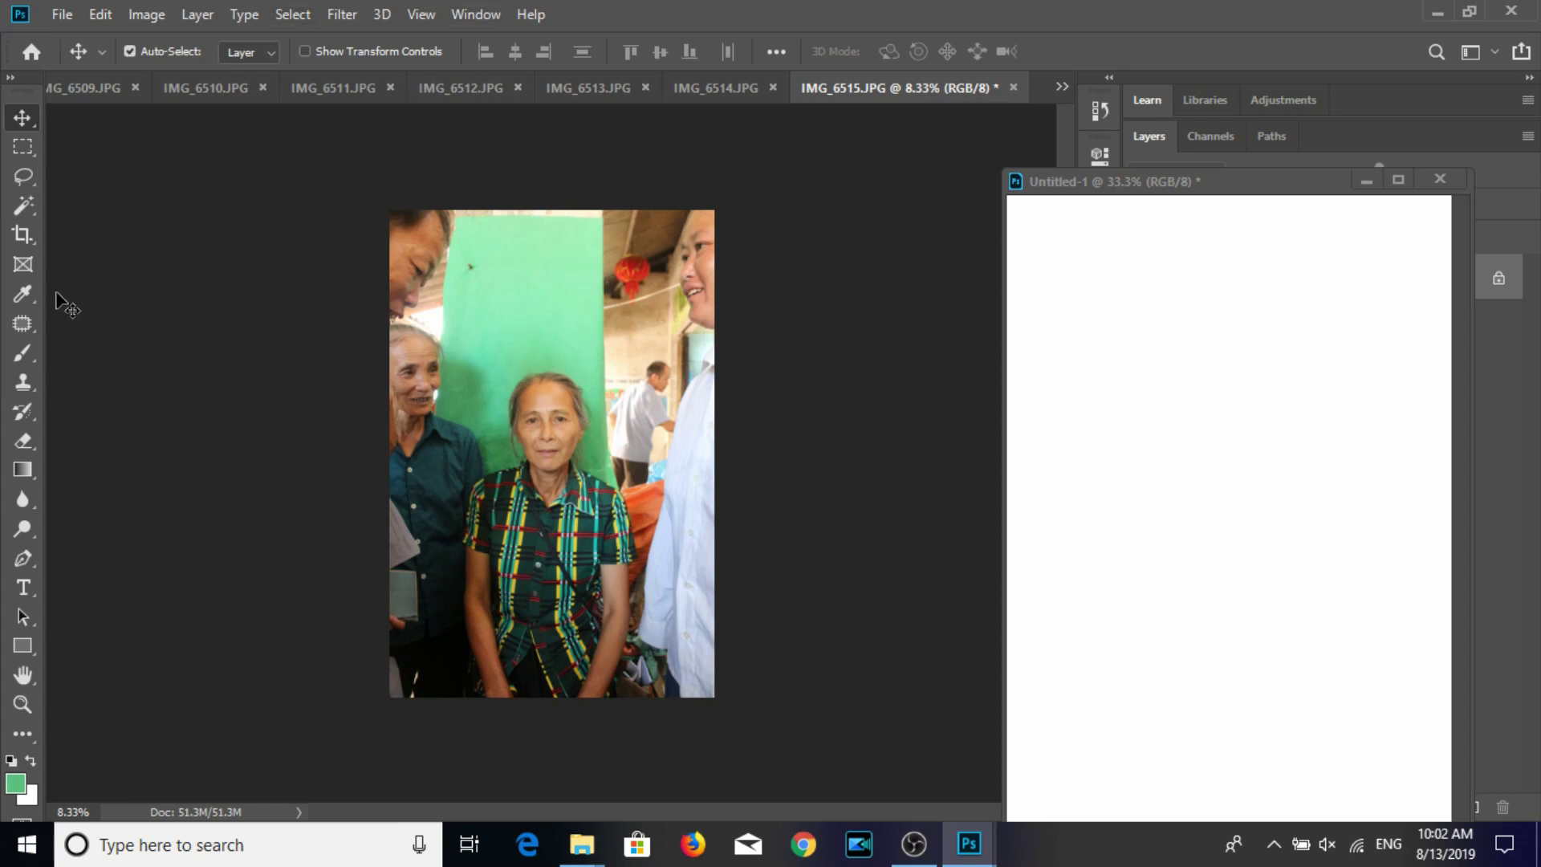
Crop IMG_6515.JPG to a 3:4 portrait framing the woman's head and shoulders.
click(22, 233)
drag(473, 319, 638, 534)
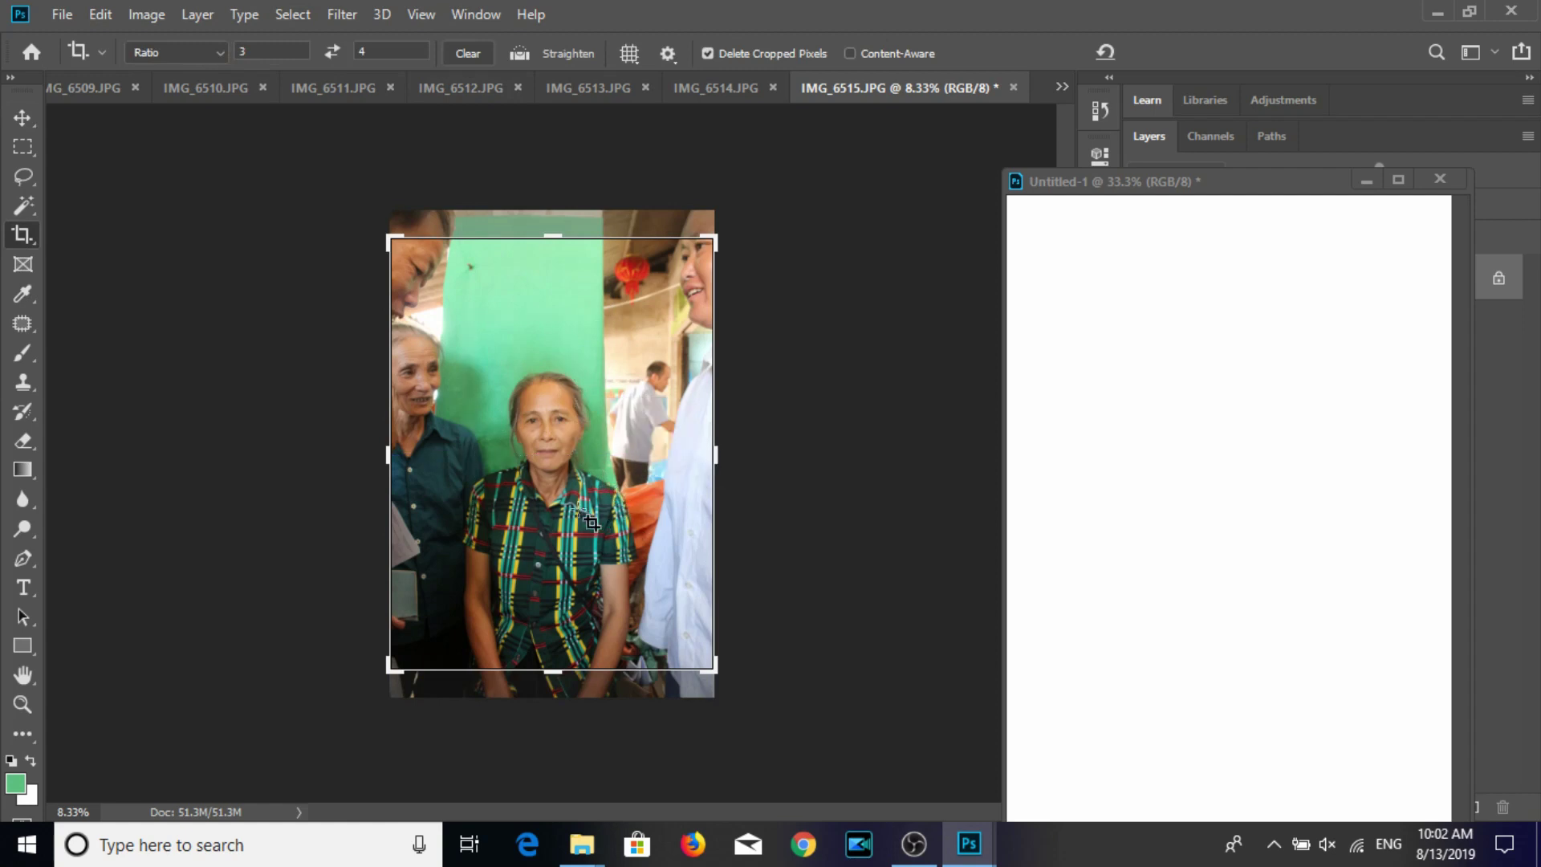
drag(573, 470, 579, 496)
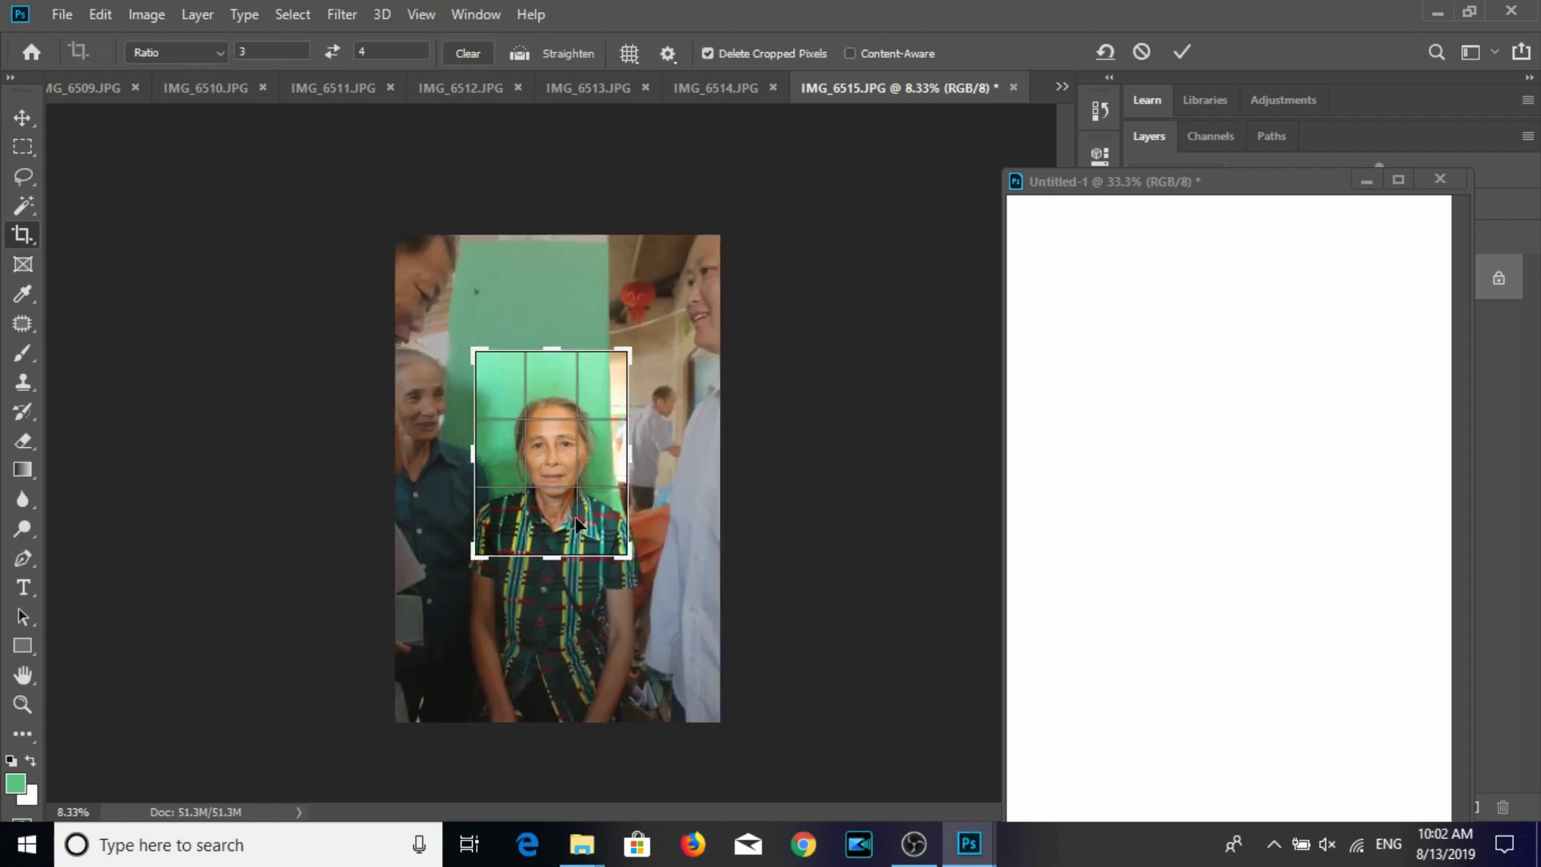
key(Return)
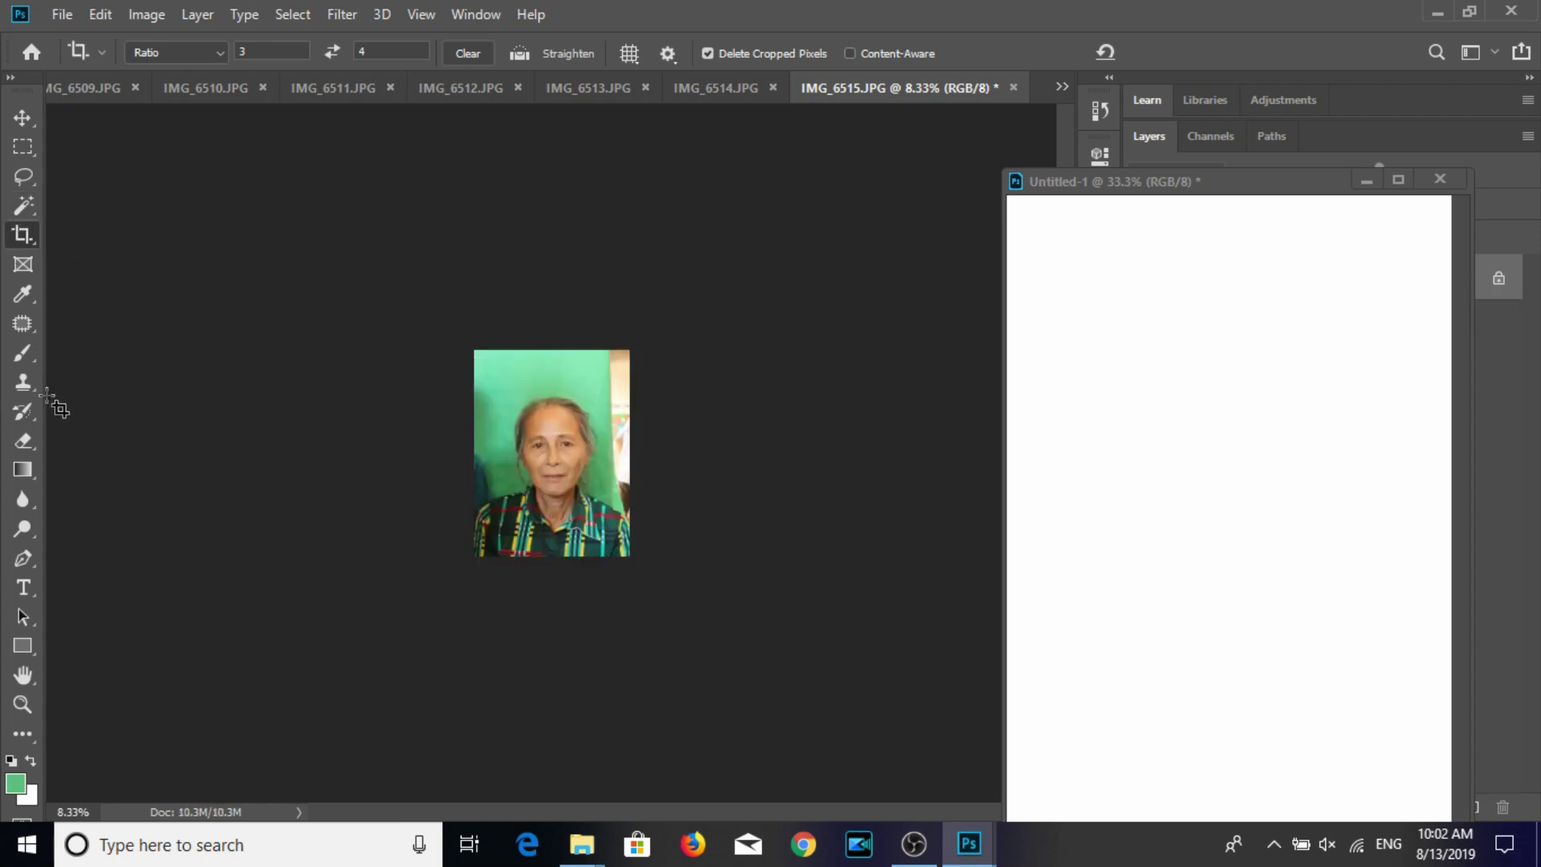
Pick the Magic Wand, then open the Windows Prefetch folder from the Run prompt.
click(31, 205)
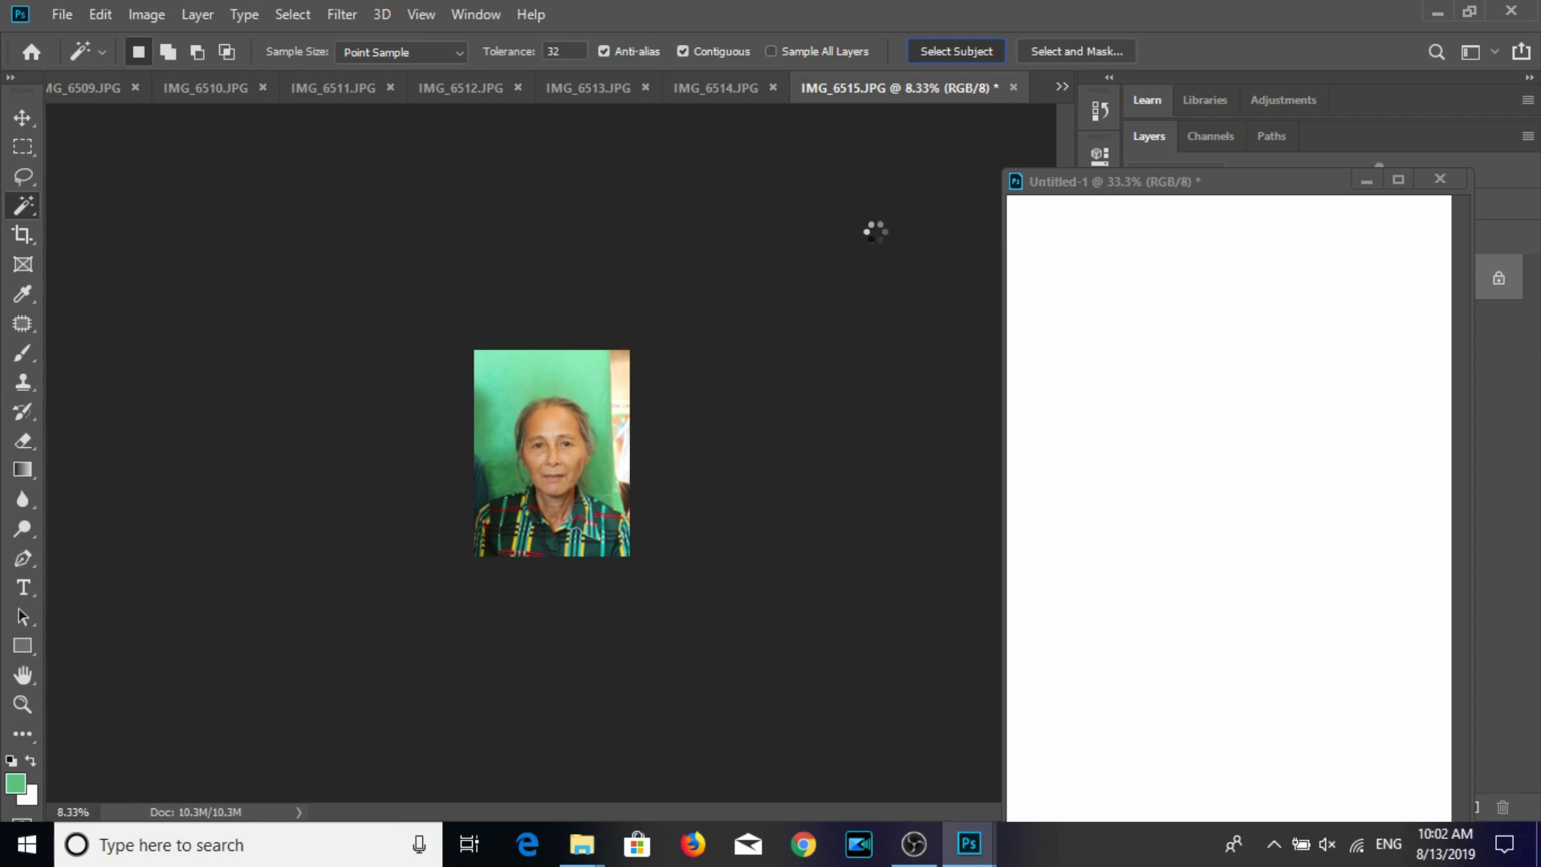
key(super+r)
key(Return)
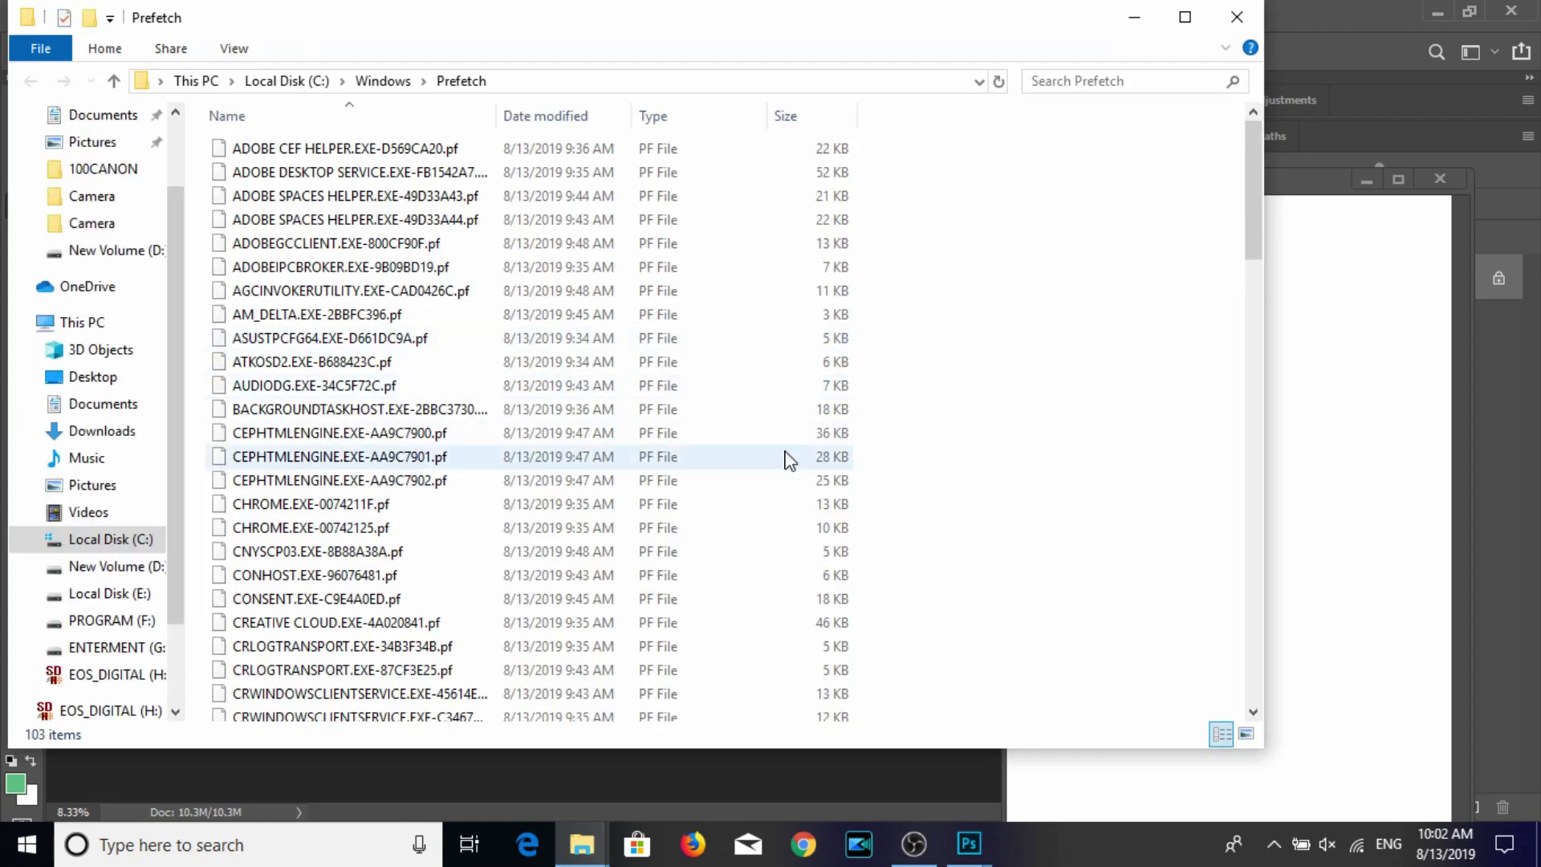
Delete every file in the Prefetch folder, close it, and apply to all locked files.
key(ctrl+a)
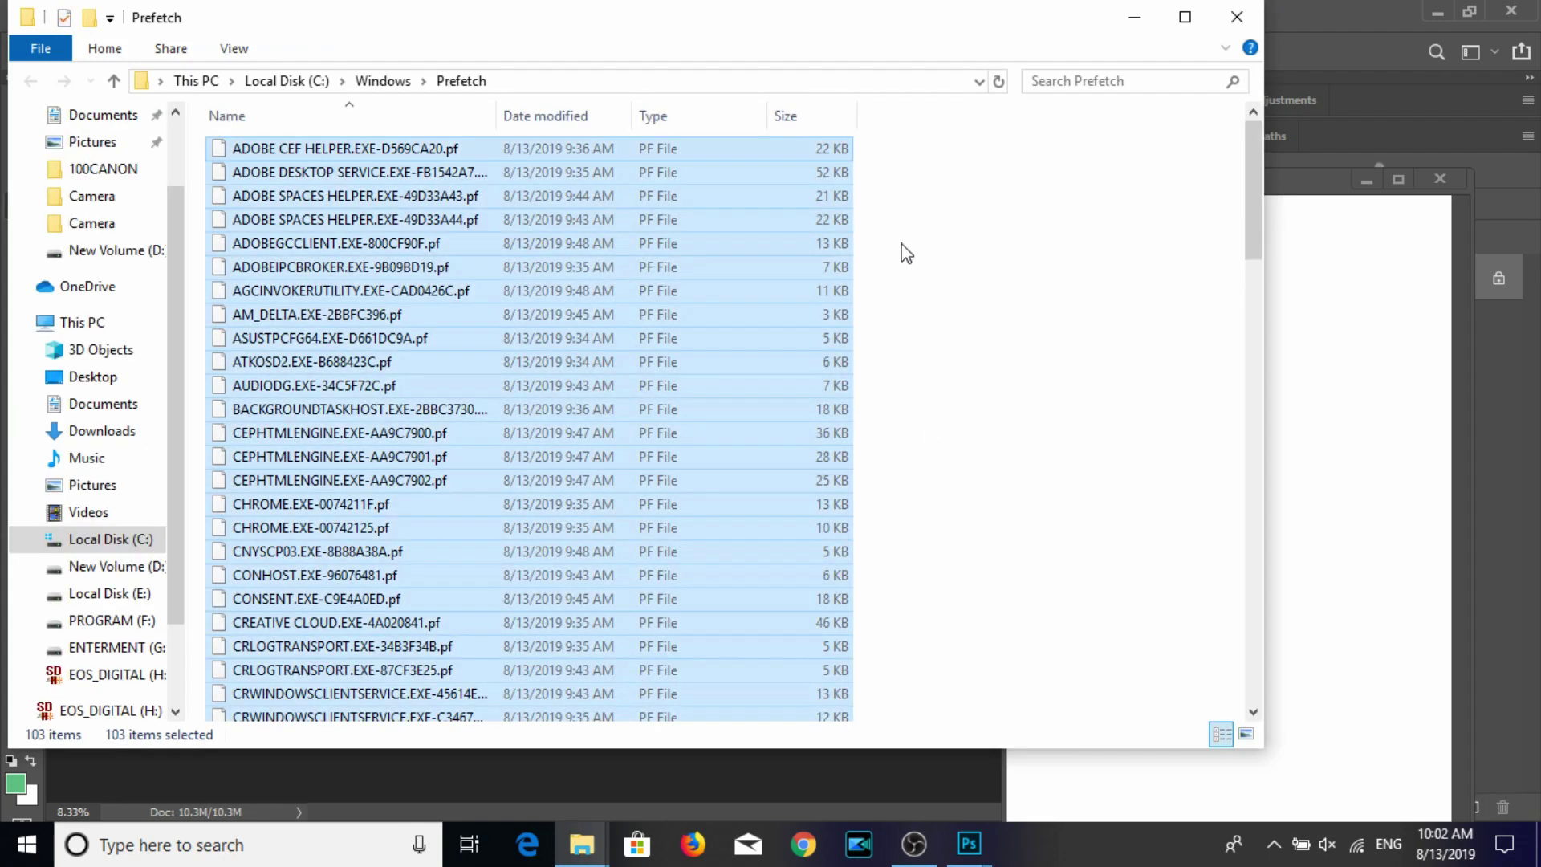
key(Delete)
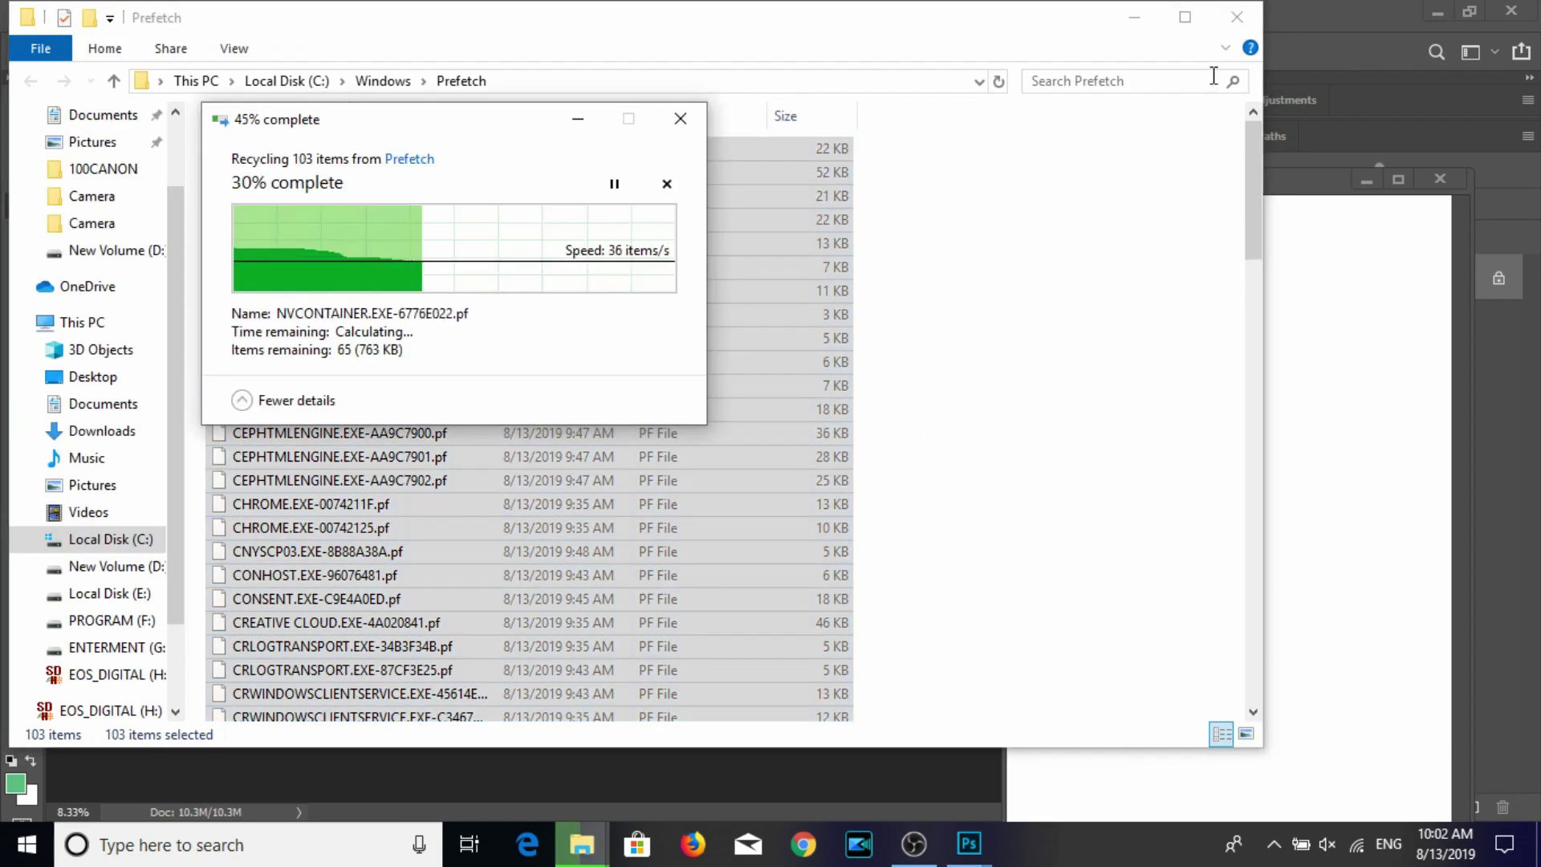
click(1239, 19)
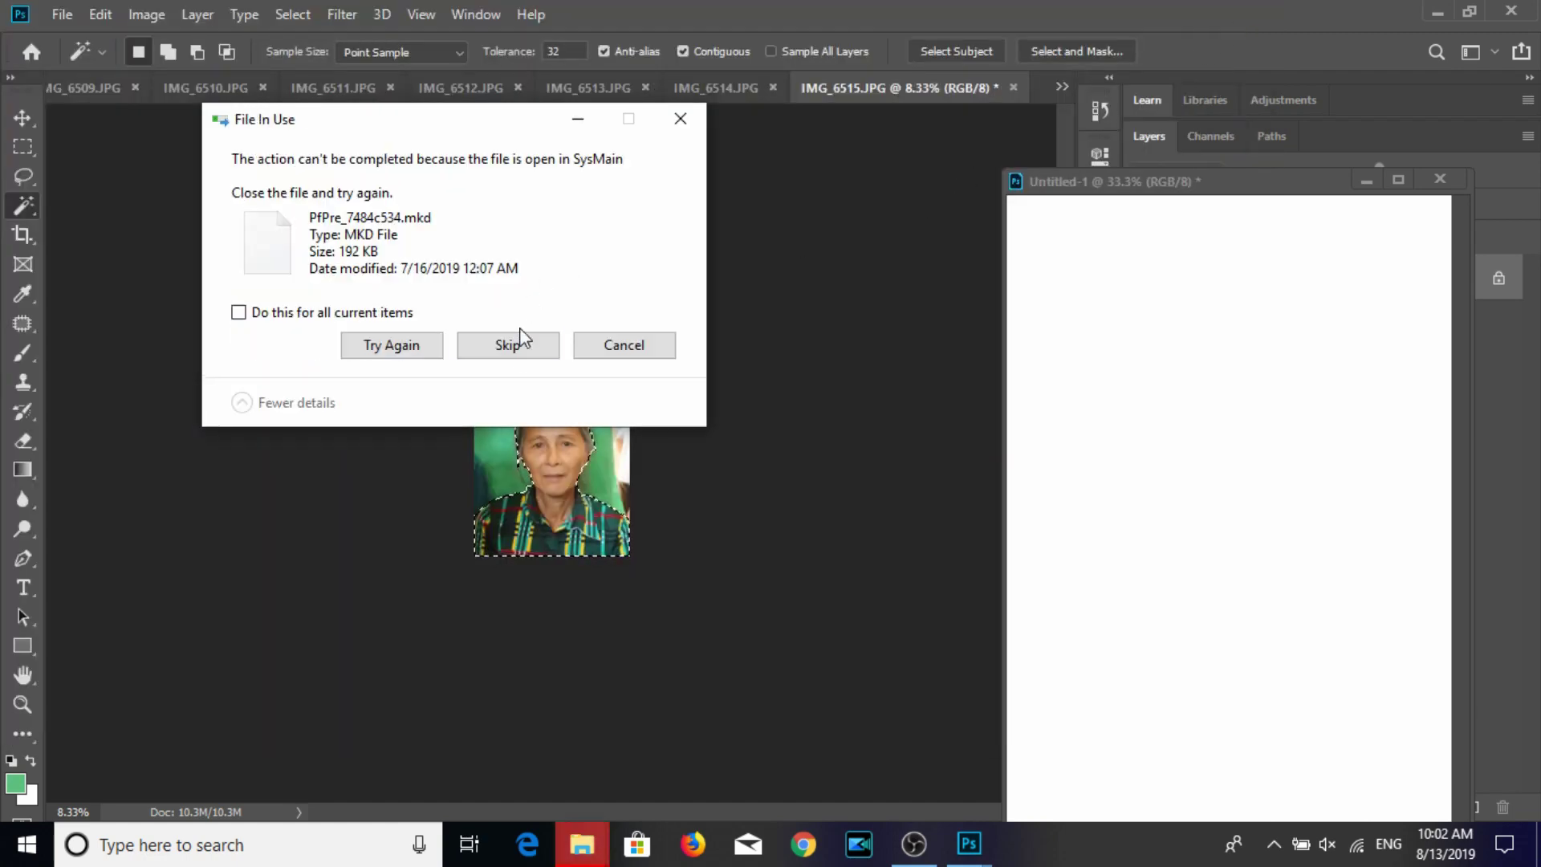
click(377, 315)
Skip in-use files, invert the selection, and gradient-fill the woman's background blue.
click(508, 341)
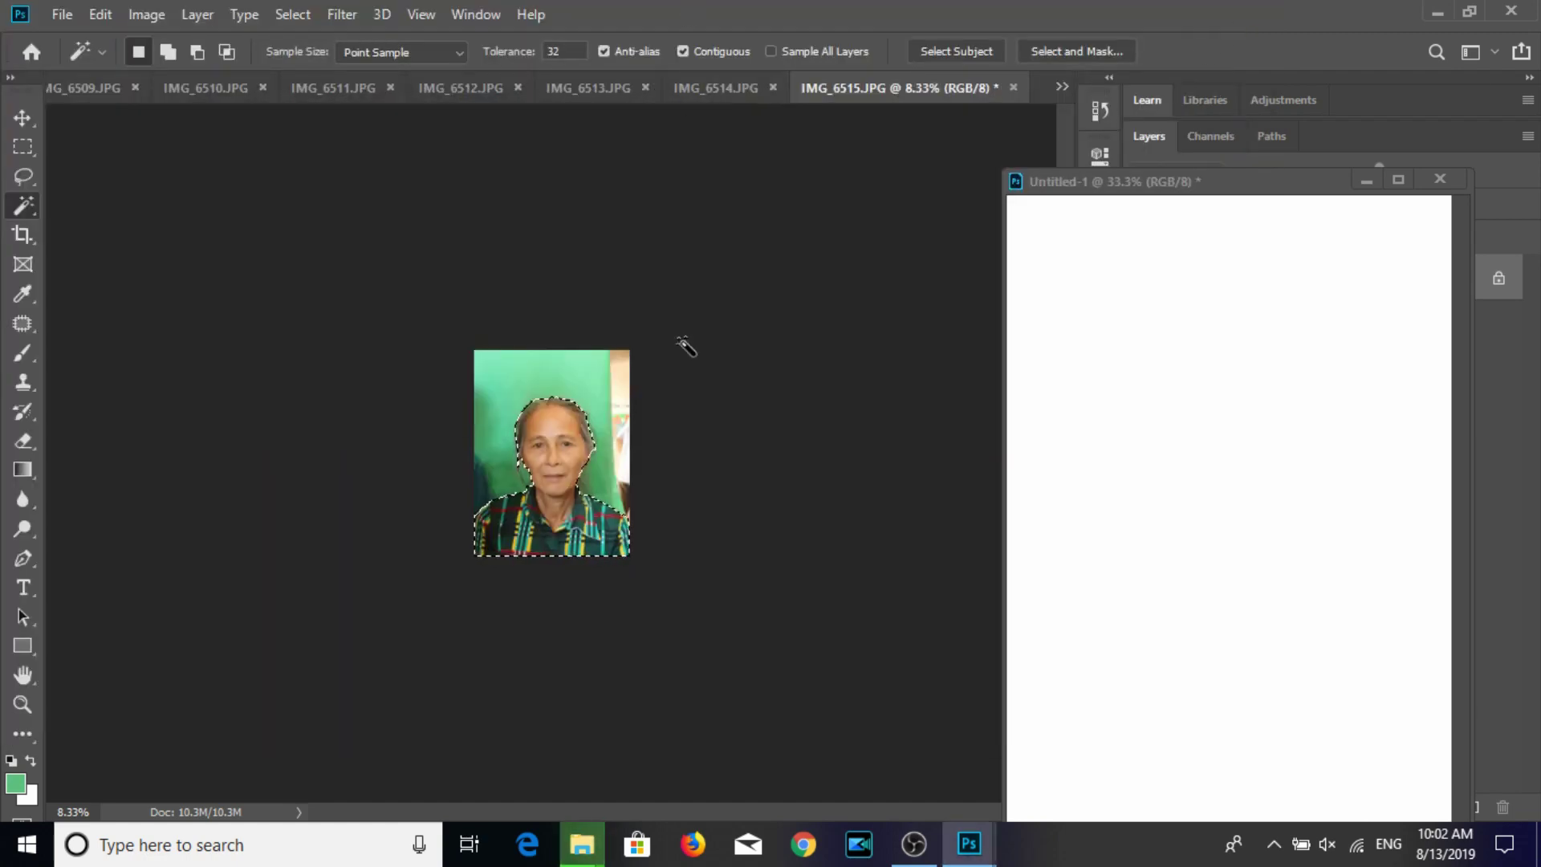
key(ctrl+shift+i)
key(g)
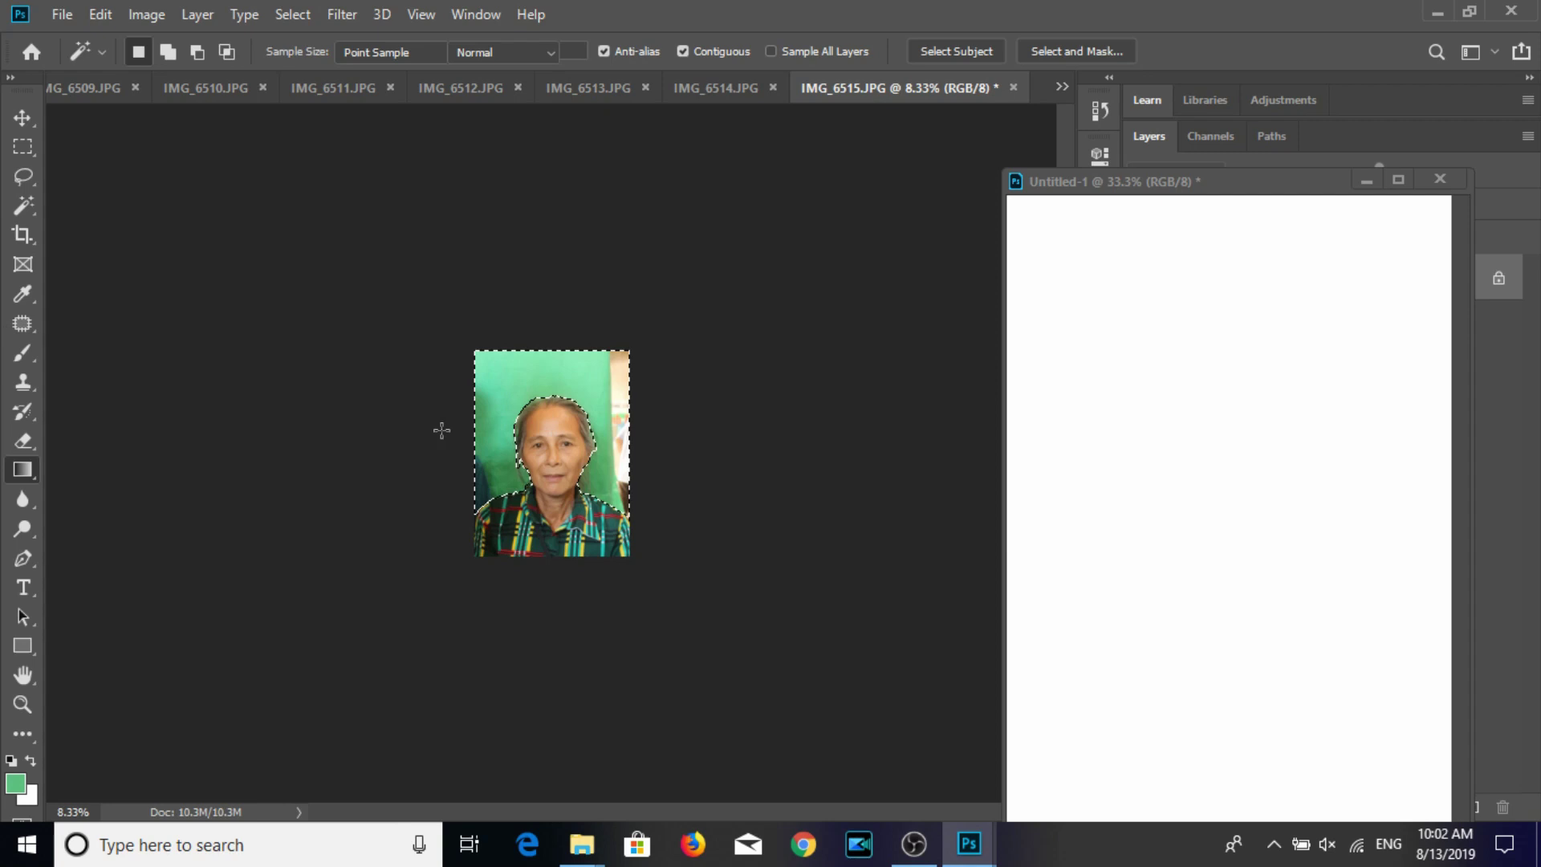
drag(442, 430, 461, 437)
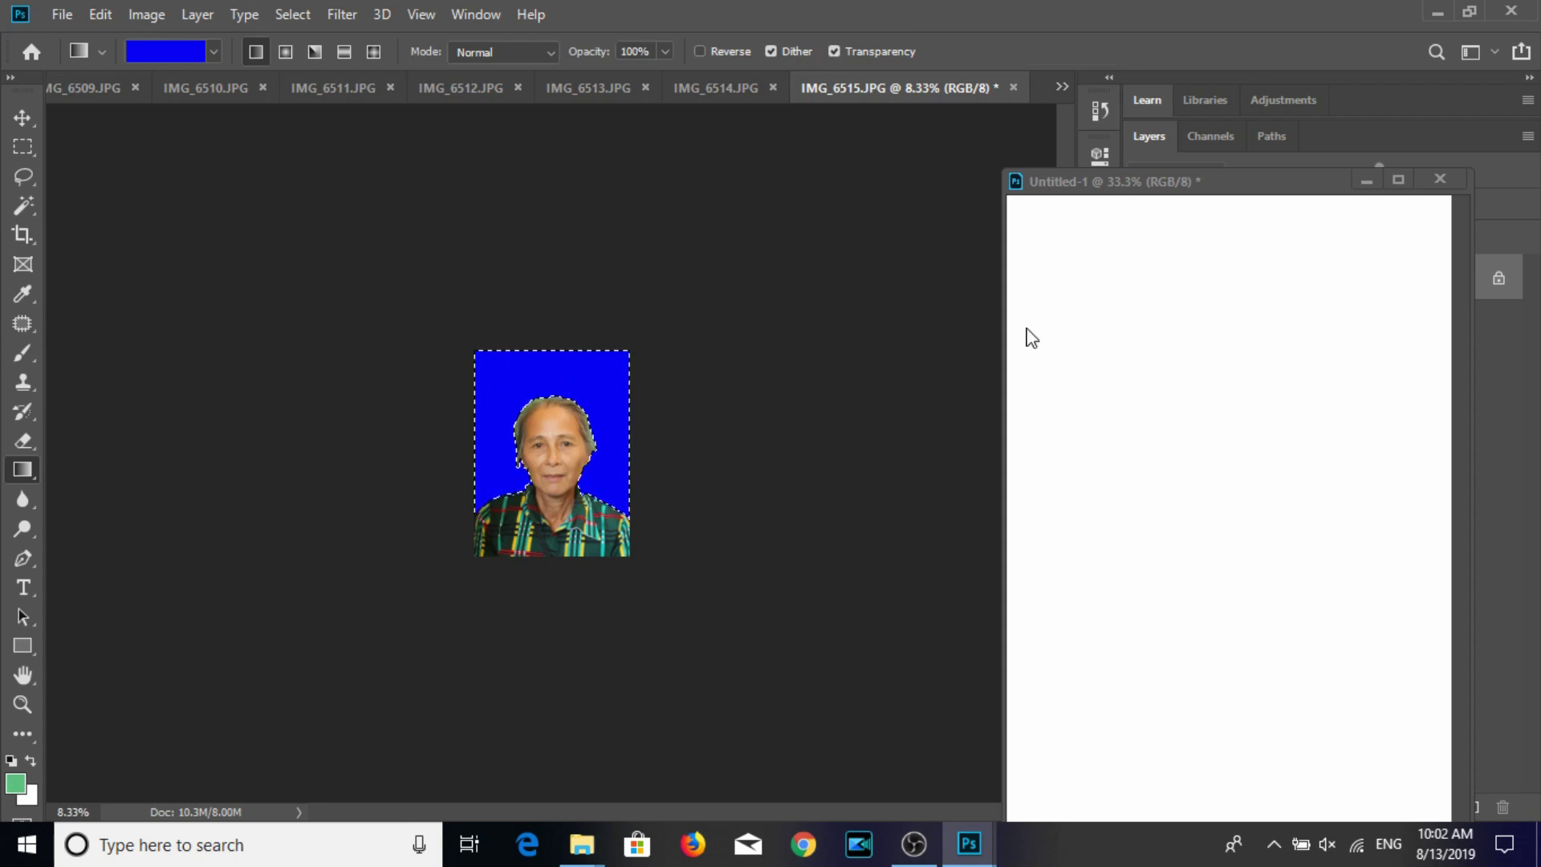
Switch to the Move tool with auto-select on and bring up Image Size.
click(23, 119)
click(129, 52)
click(147, 14)
click(191, 183)
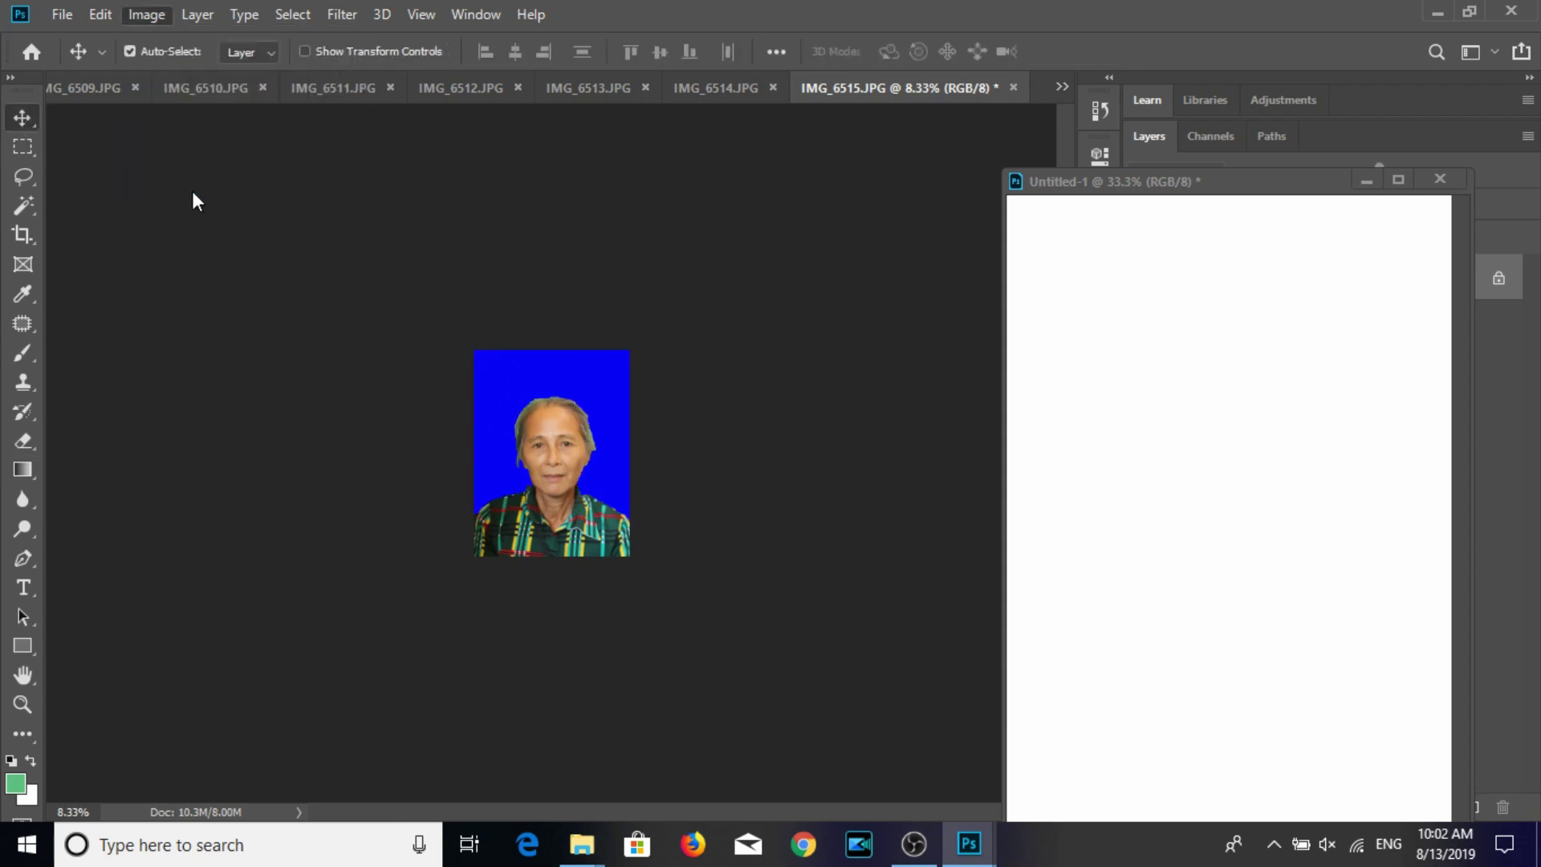
text(3)
Set the portrait's resolution to 300 ppi and save it as JPEG.
key(Tab)
key(Tab)
text(300)
key(Return)
key(ctrl+s)
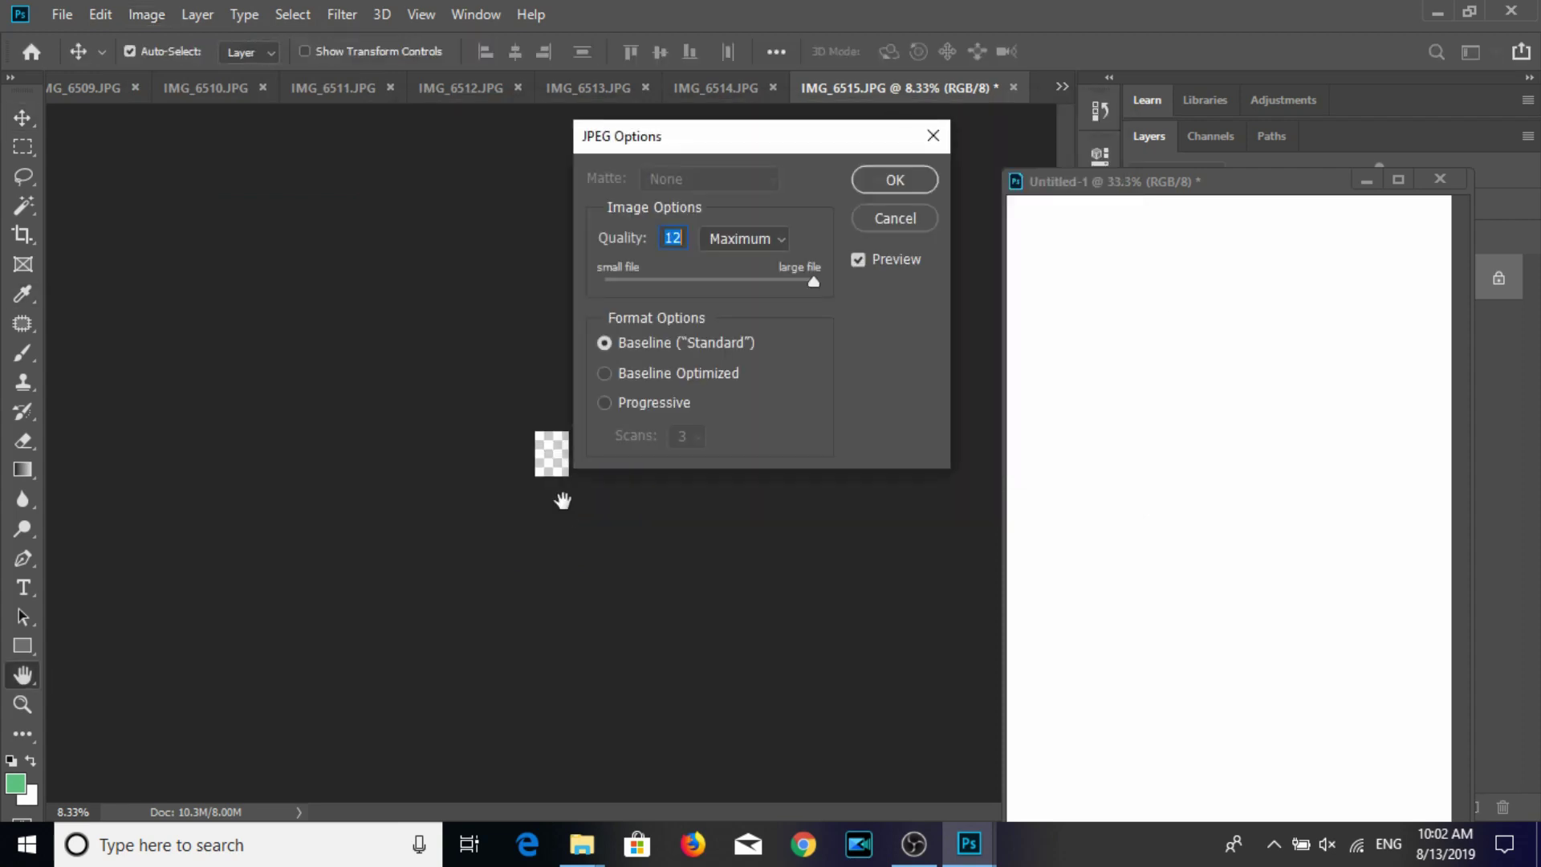
key(Return)
Place the portrait on Untitled-1 and duplicate it into a 3×3 grid.
mouse_move(554, 458)
mouse_down()
mouse_move(1095, 320)
mouse_move(1210, 347)
mouse_move(1347, 343)
mouse_move(1341, 319)
mouse_up()
drag(1229, 331, 1235, 331)
drag(1333, 325, 1339, 326)
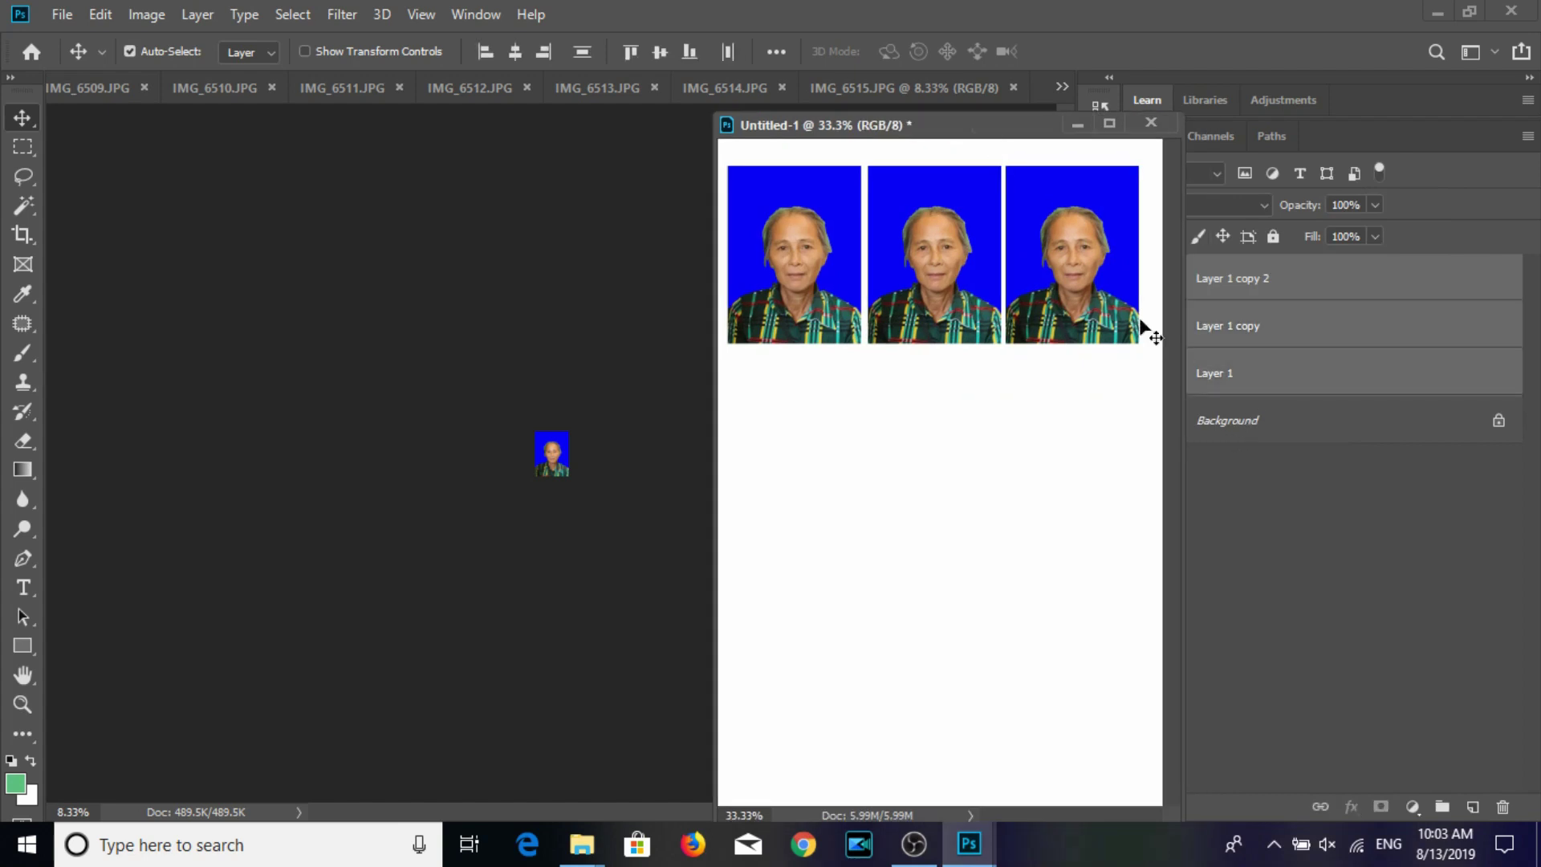
drag(1087, 262, 1088, 618)
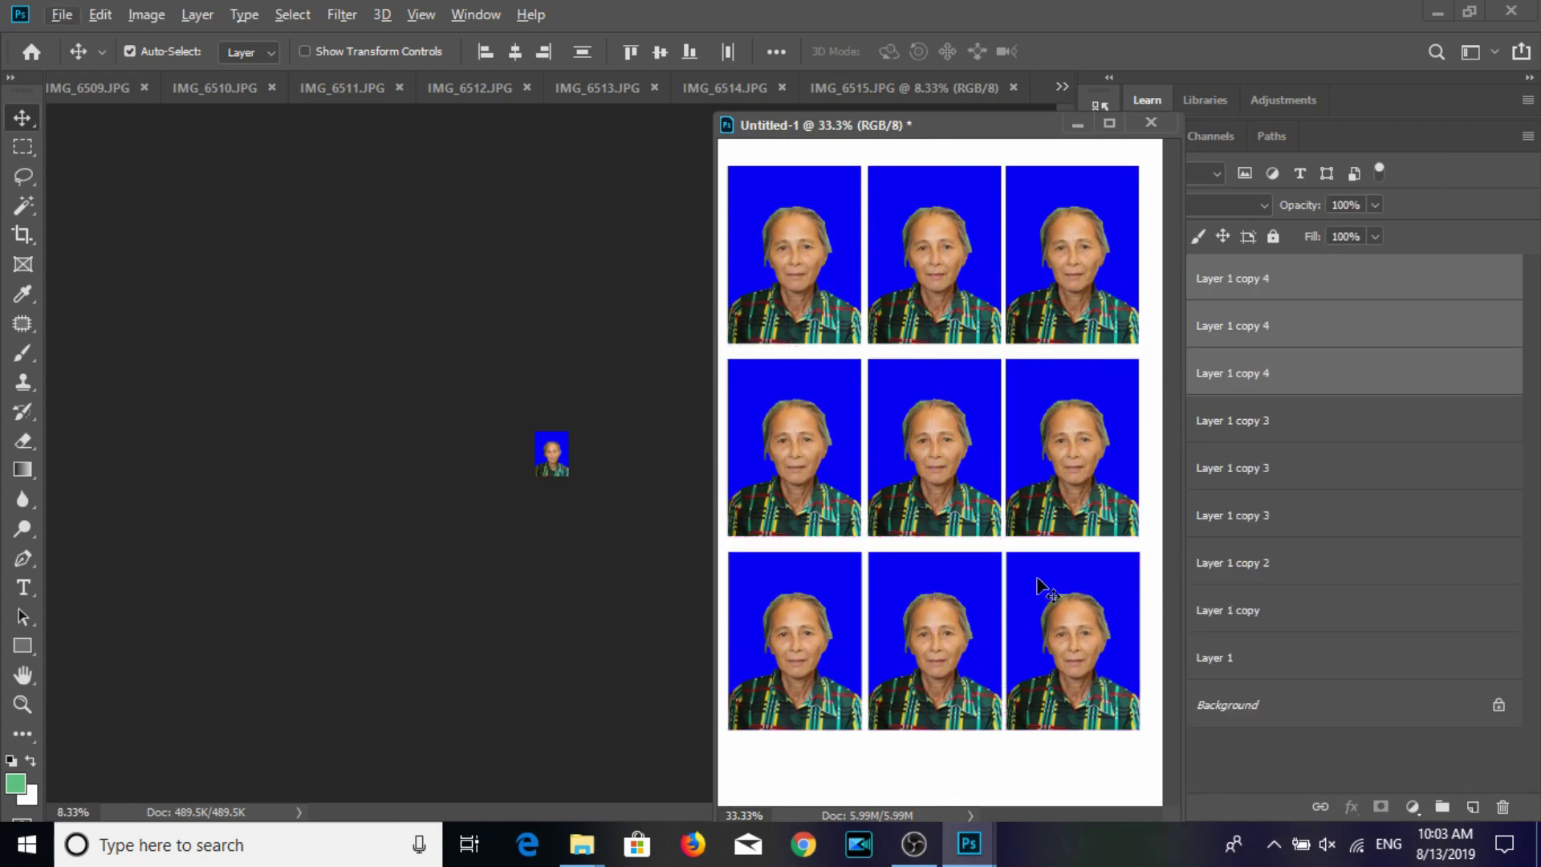
key(ctrl+p)
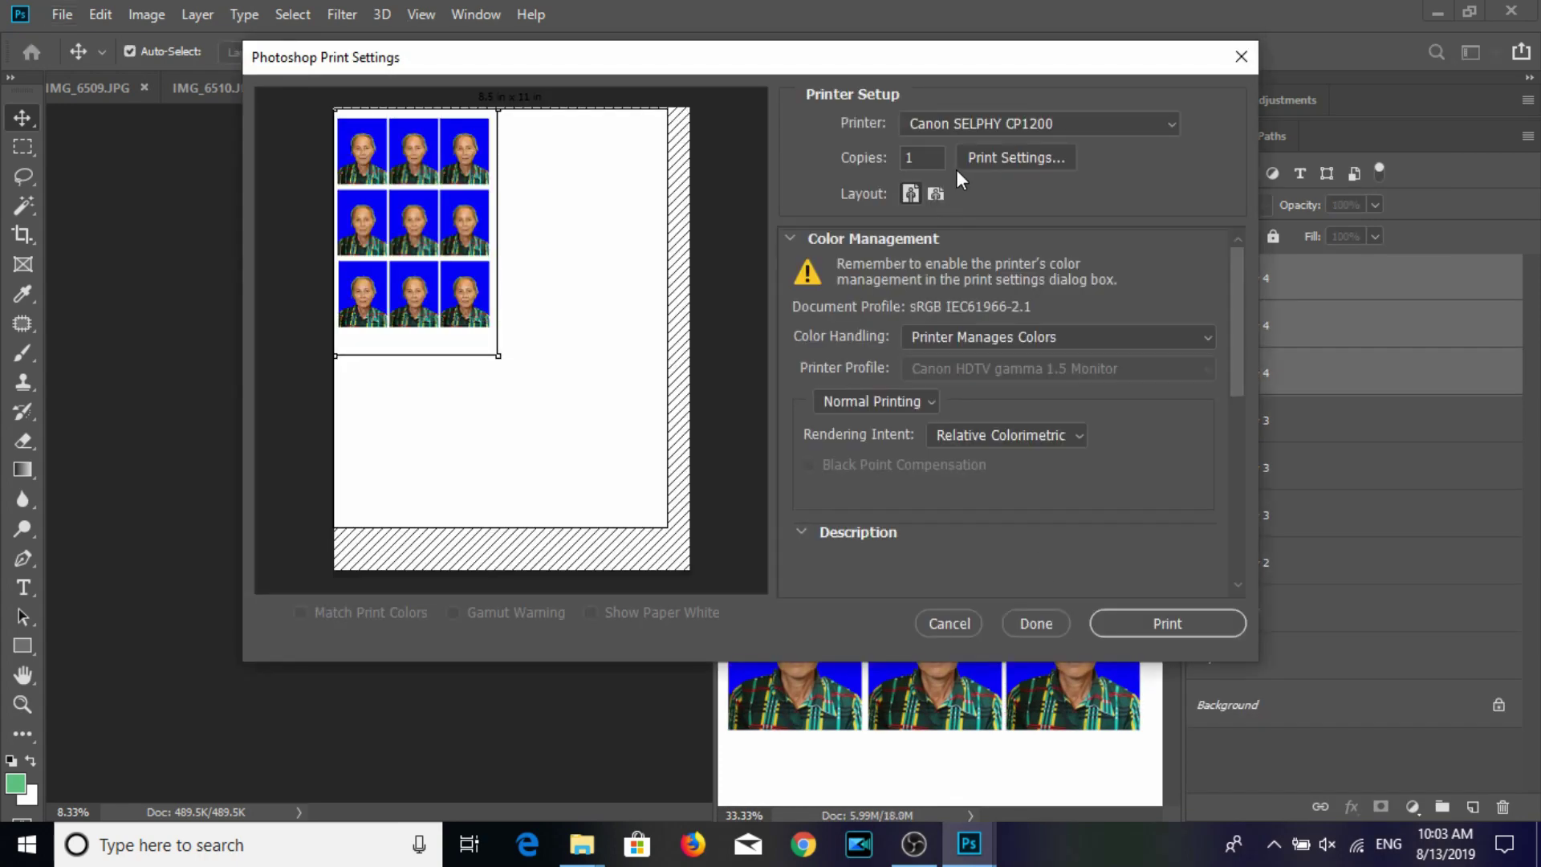
Adjust the Canon SELPHY CP1200 printer settings and print the nine-photo sheet.
click(973, 162)
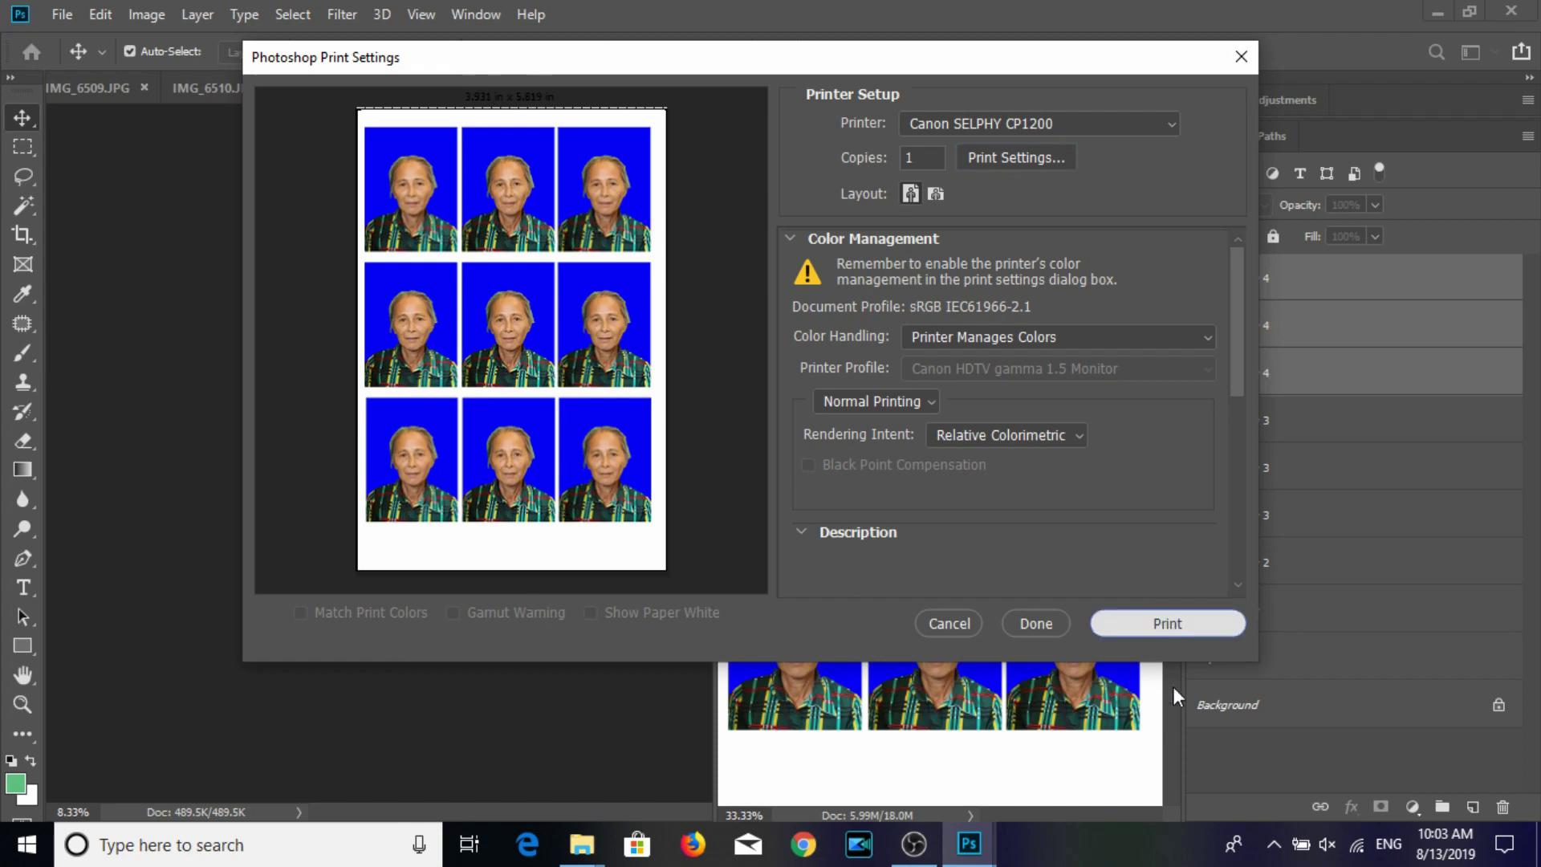
click(1274, 844)
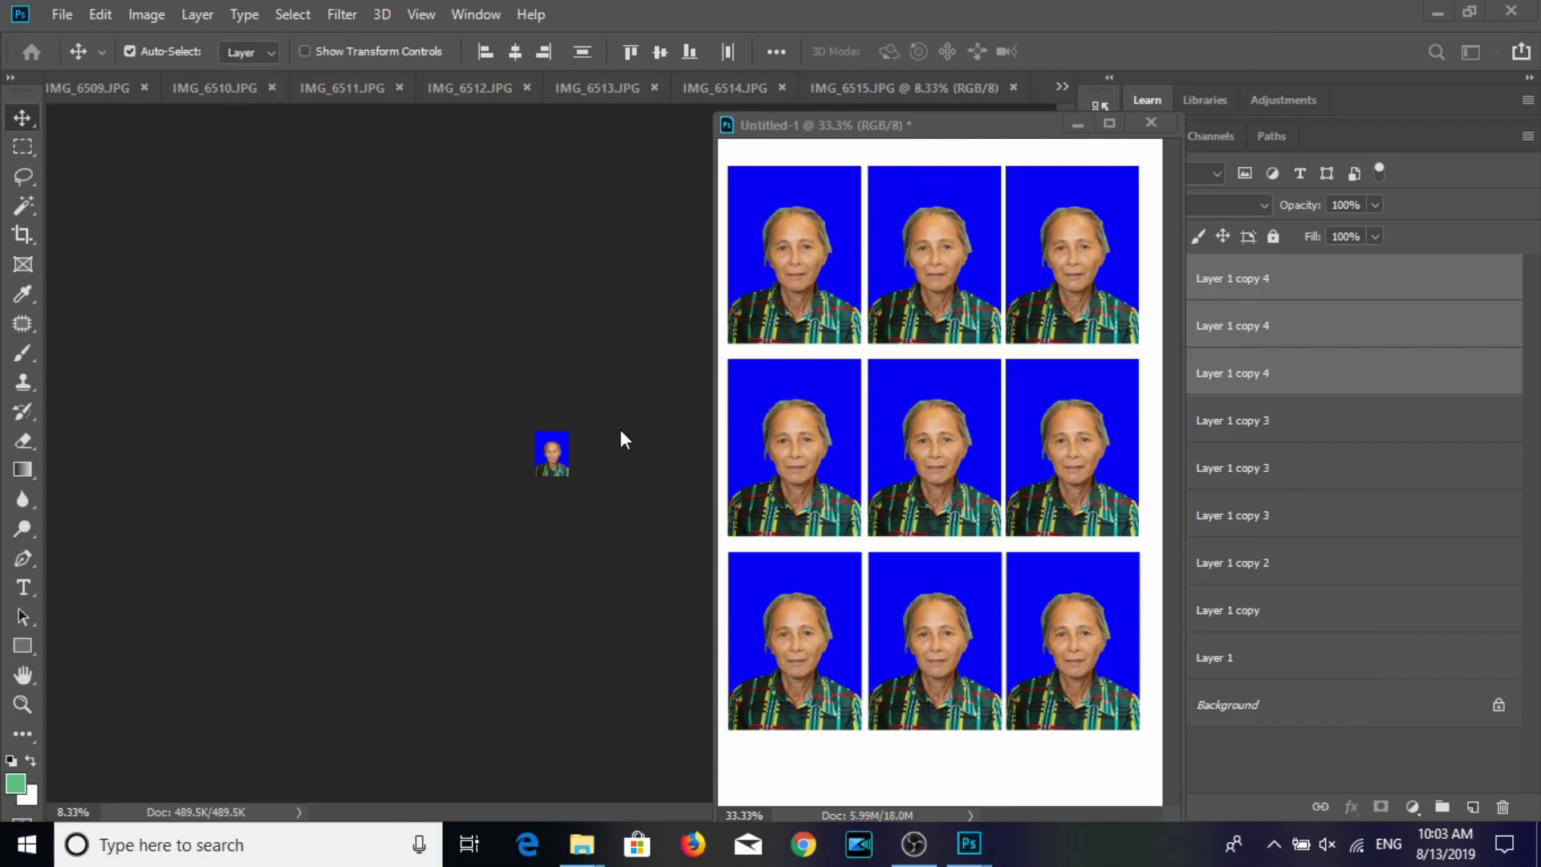
Close IMG_6515.JPG and delete all photo layers from Untitled-1.
click(560, 464)
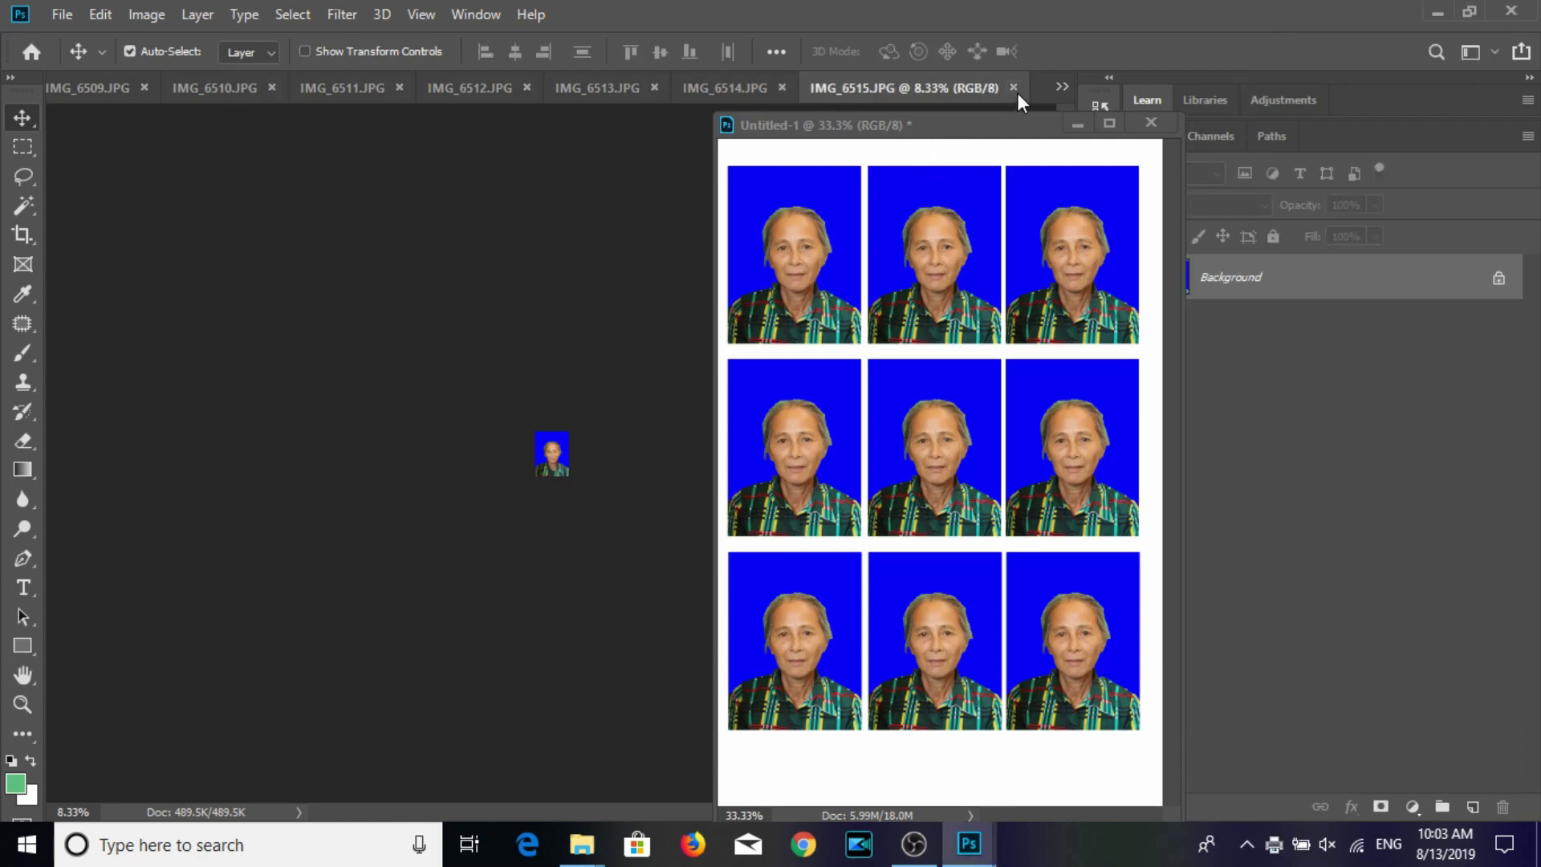
click(1014, 88)
drag(960, 125, 857, 122)
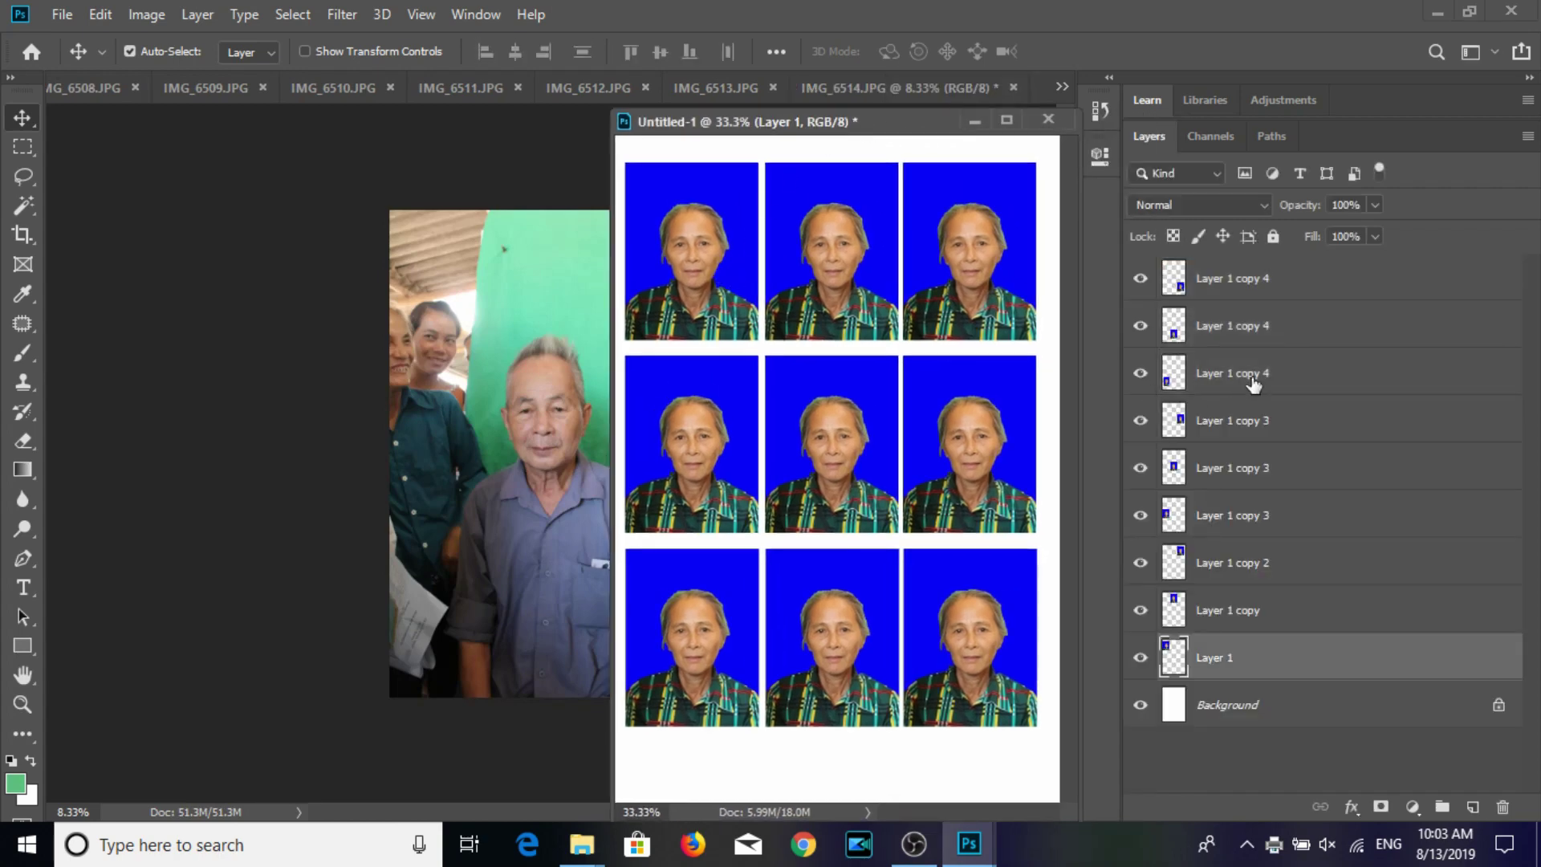
shift+click(1254, 278)
key(Delete)
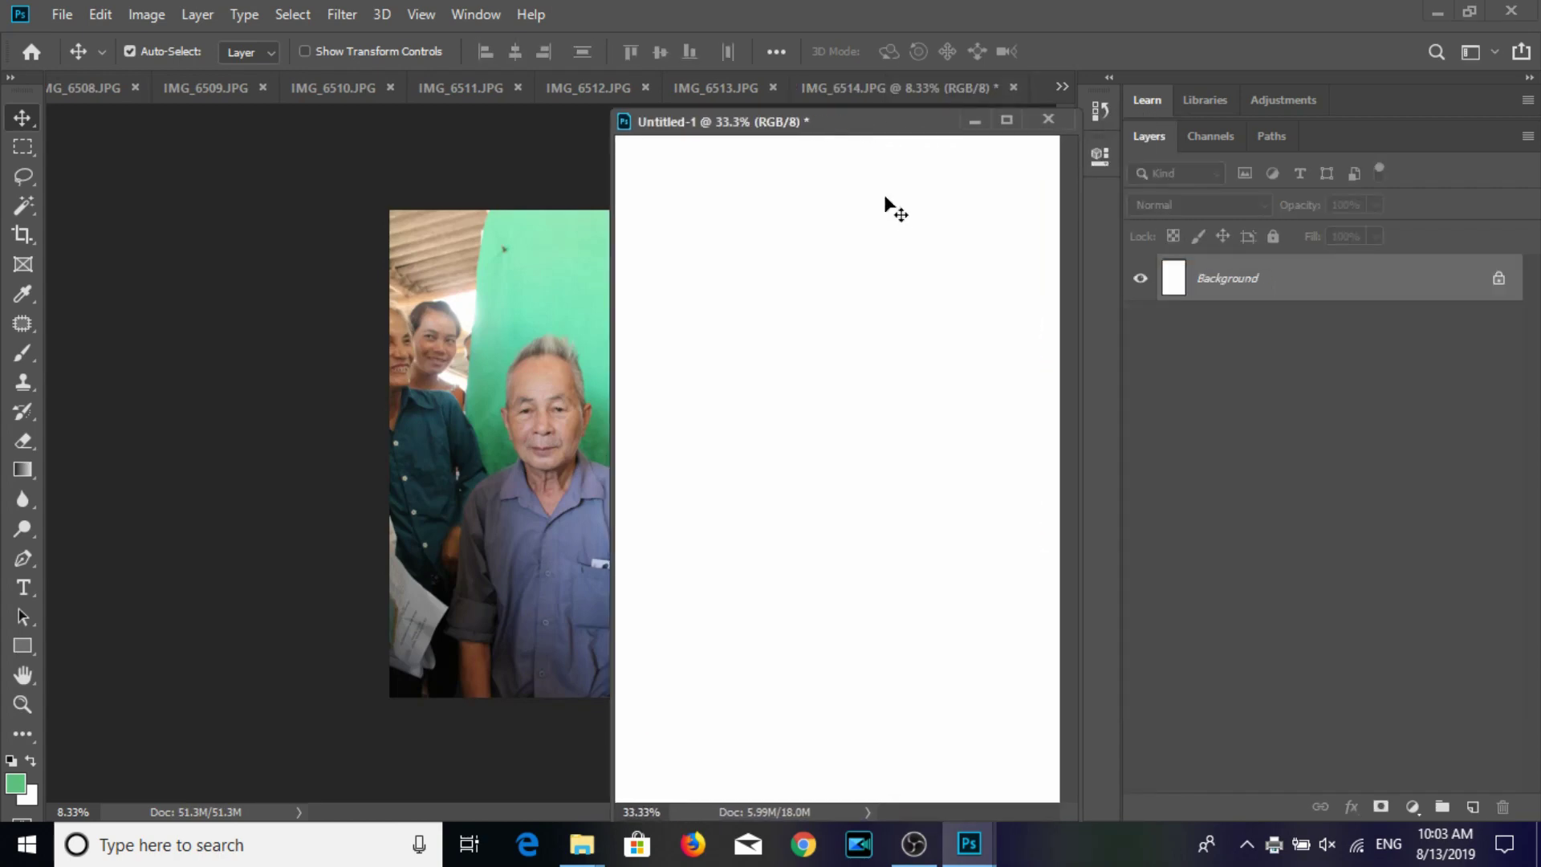
drag(887, 122, 1288, 208)
Crop IMG_6514.JPG to a straightened 3:4 head-and-shoulders portrait of the man.
click(427, 375)
click(22, 235)
mouse_move(472, 345)
mouse_down()
mouse_move(631, 562)
mouse_move(690, 534)
mouse_up()
drag(619, 573, 698, 562)
drag(555, 517, 553, 510)
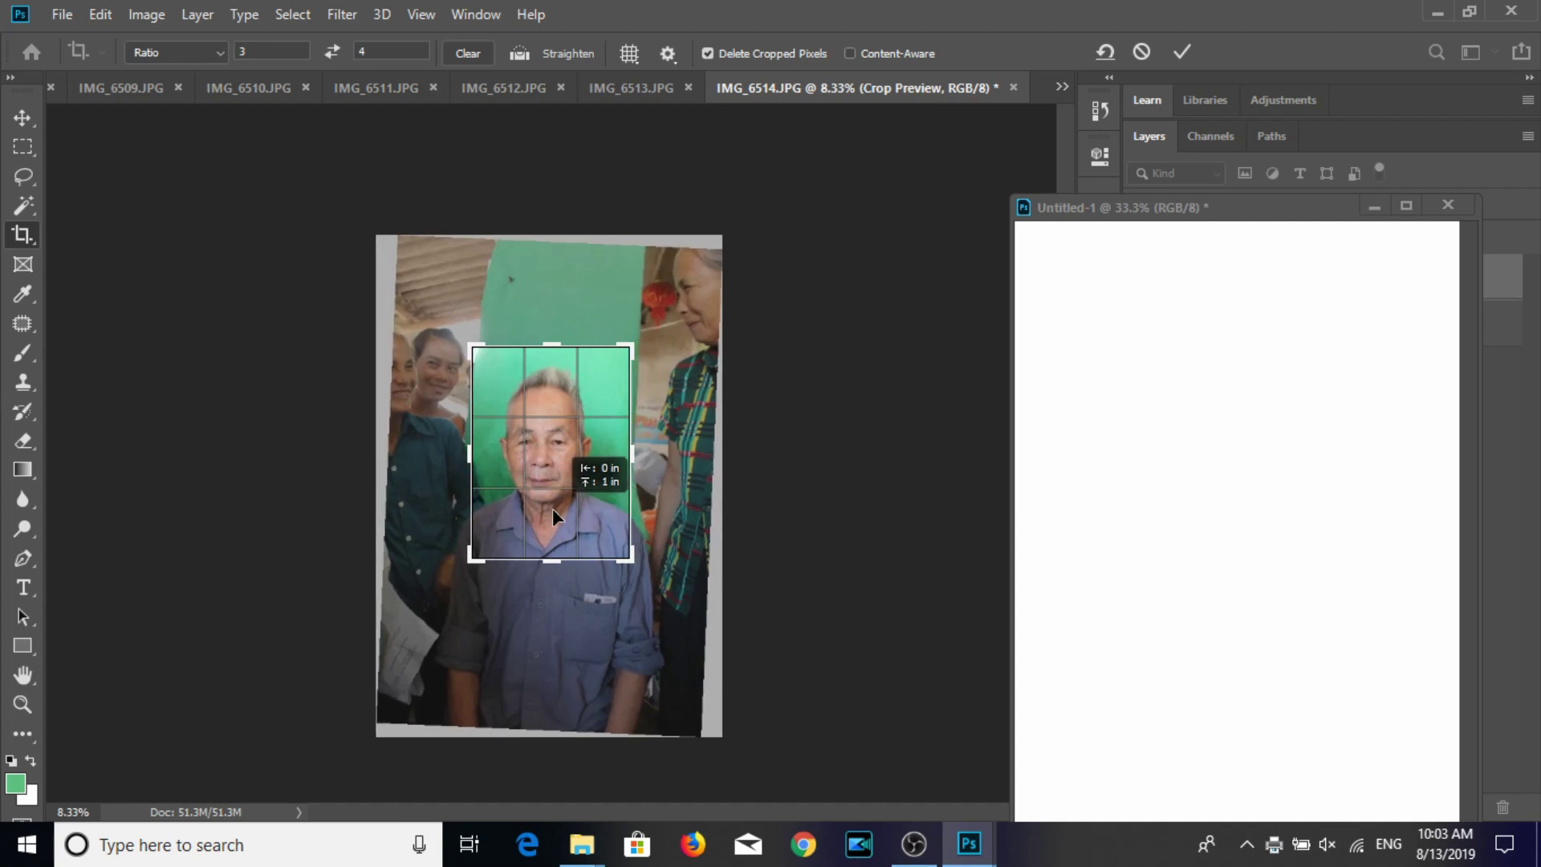
key(Return)
Zoom in and brush green over the dark left edge and pale top-left strip.
click(26, 210)
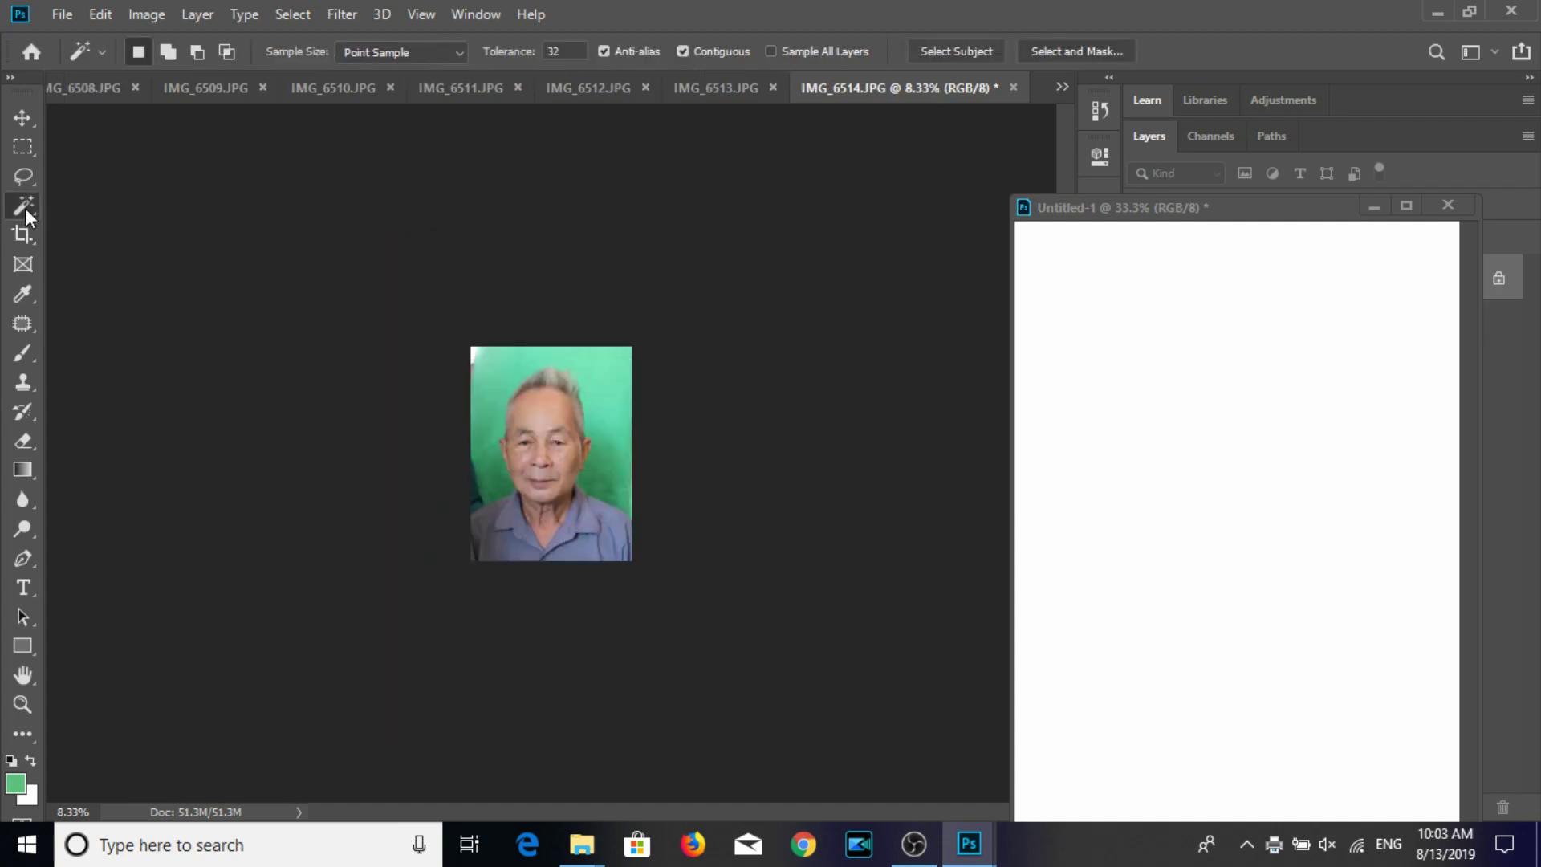
click(23, 294)
click(22, 323)
key(ctrl+plus)
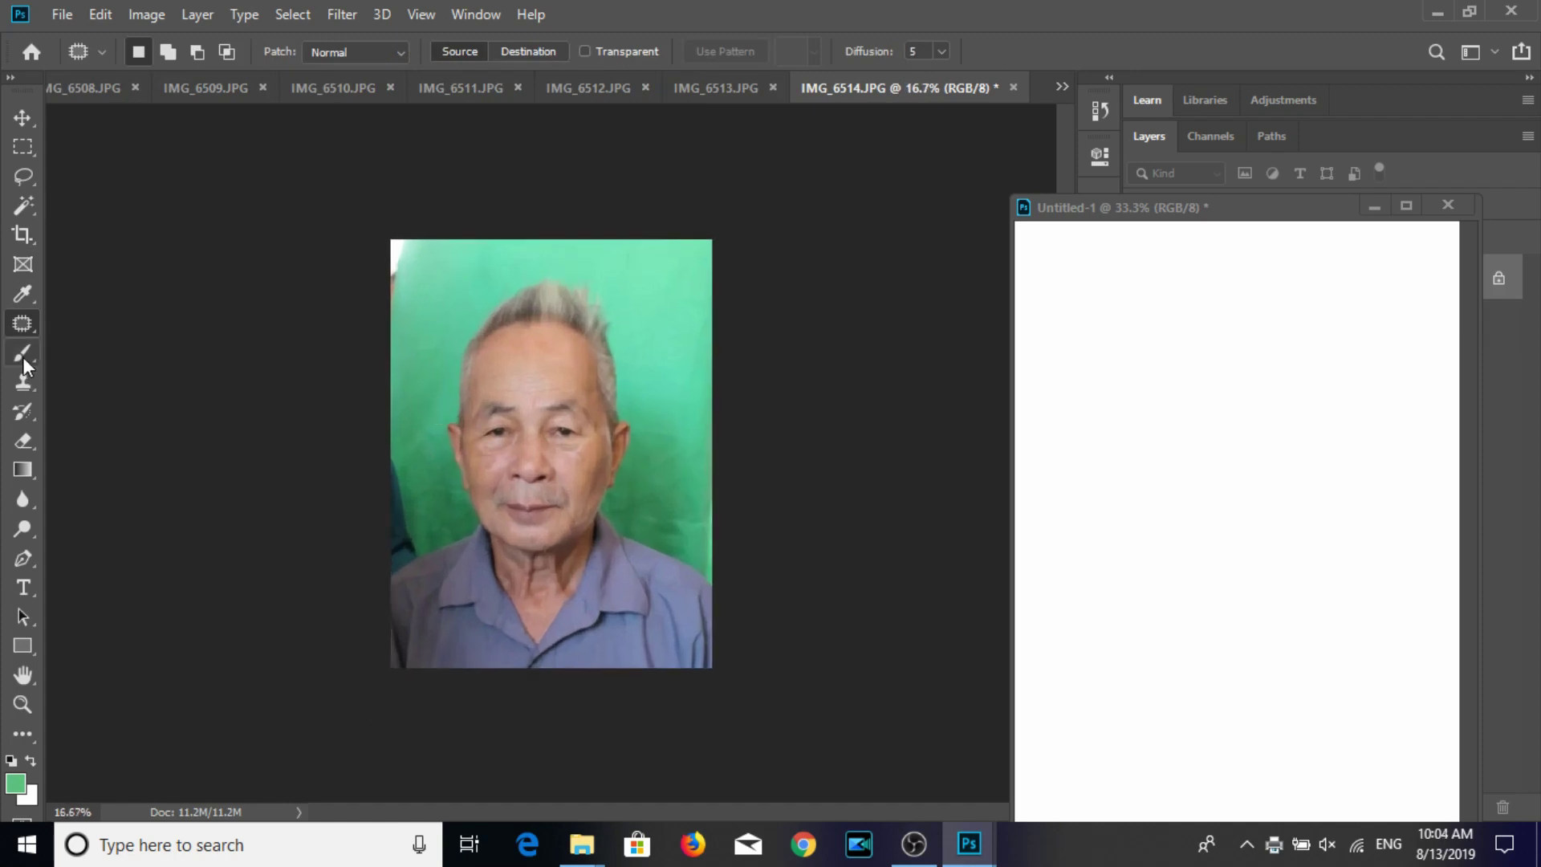
click(23, 358)
drag(386, 528, 389, 558)
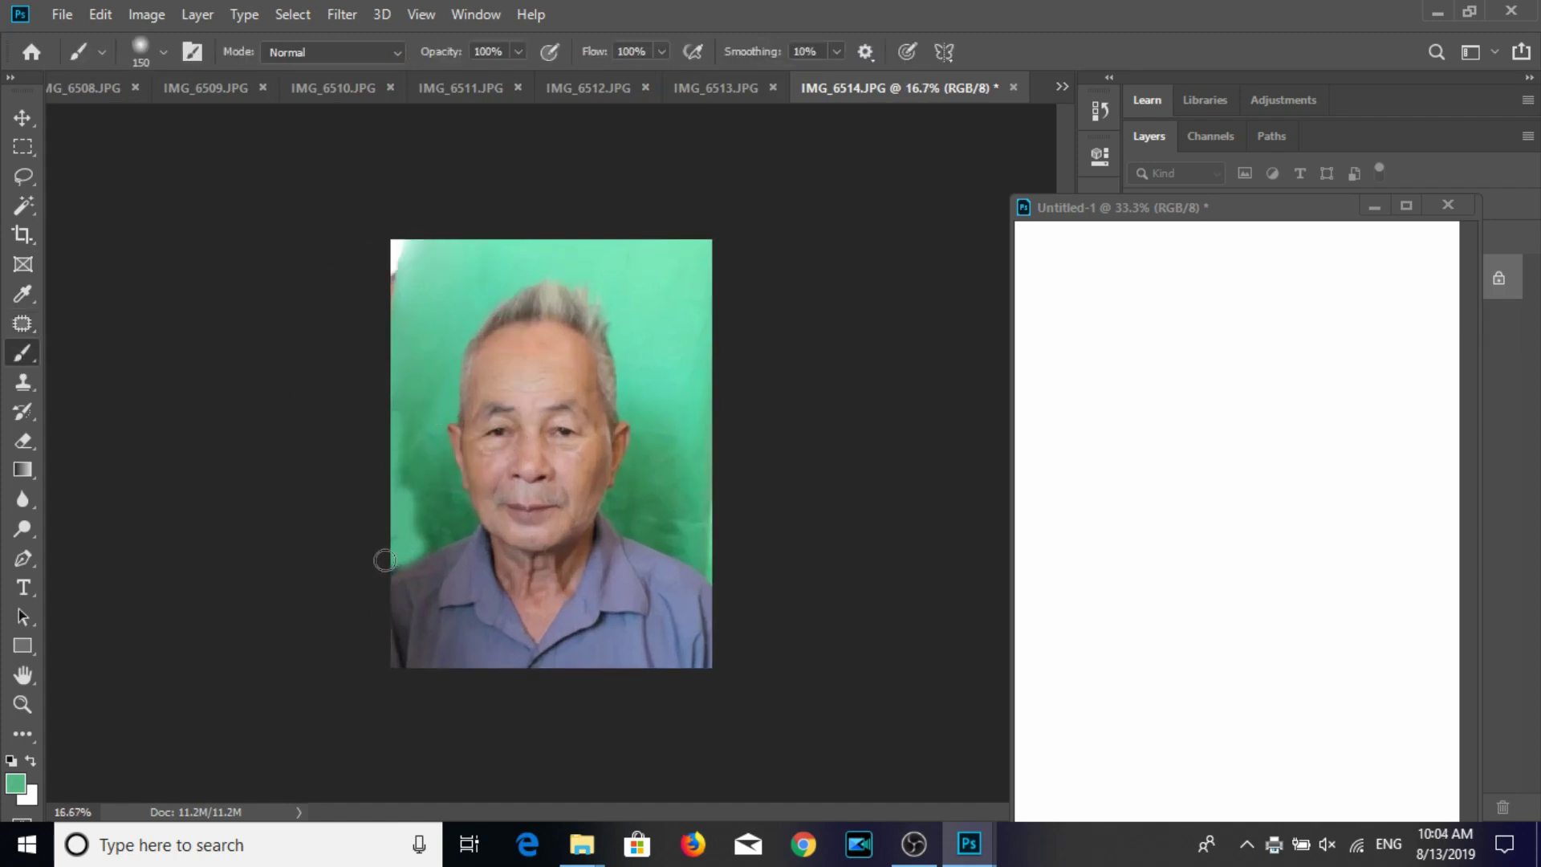
mouse_move(378, 265)
mouse_down()
mouse_move(395, 301)
mouse_move(409, 220)
mouse_up()
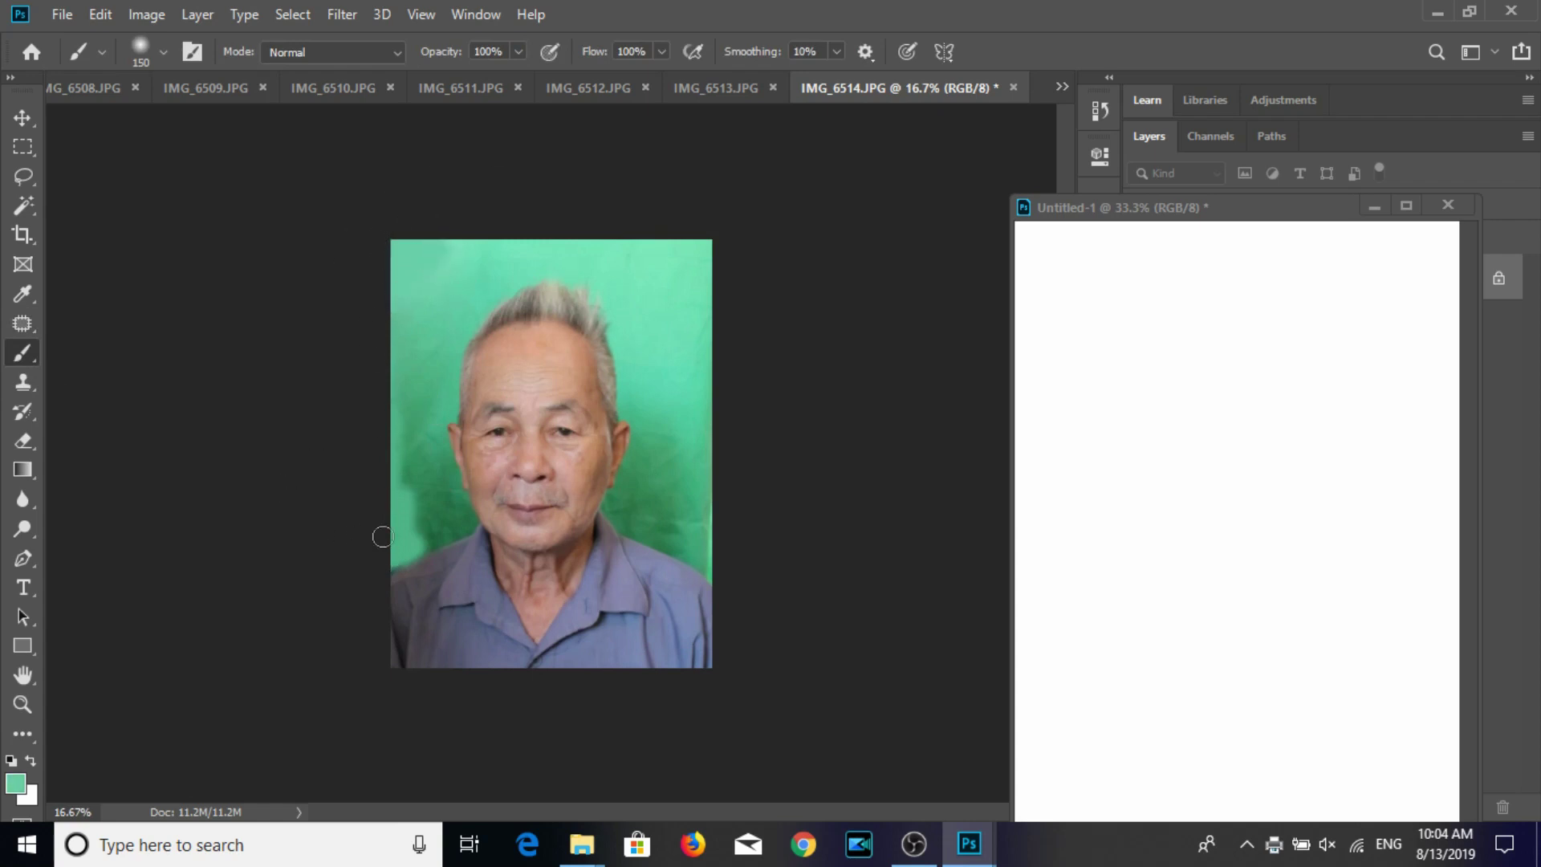
Repaint the lower left edge in a darker sampled green, then bring up Image Size.
alt+click(441, 492)
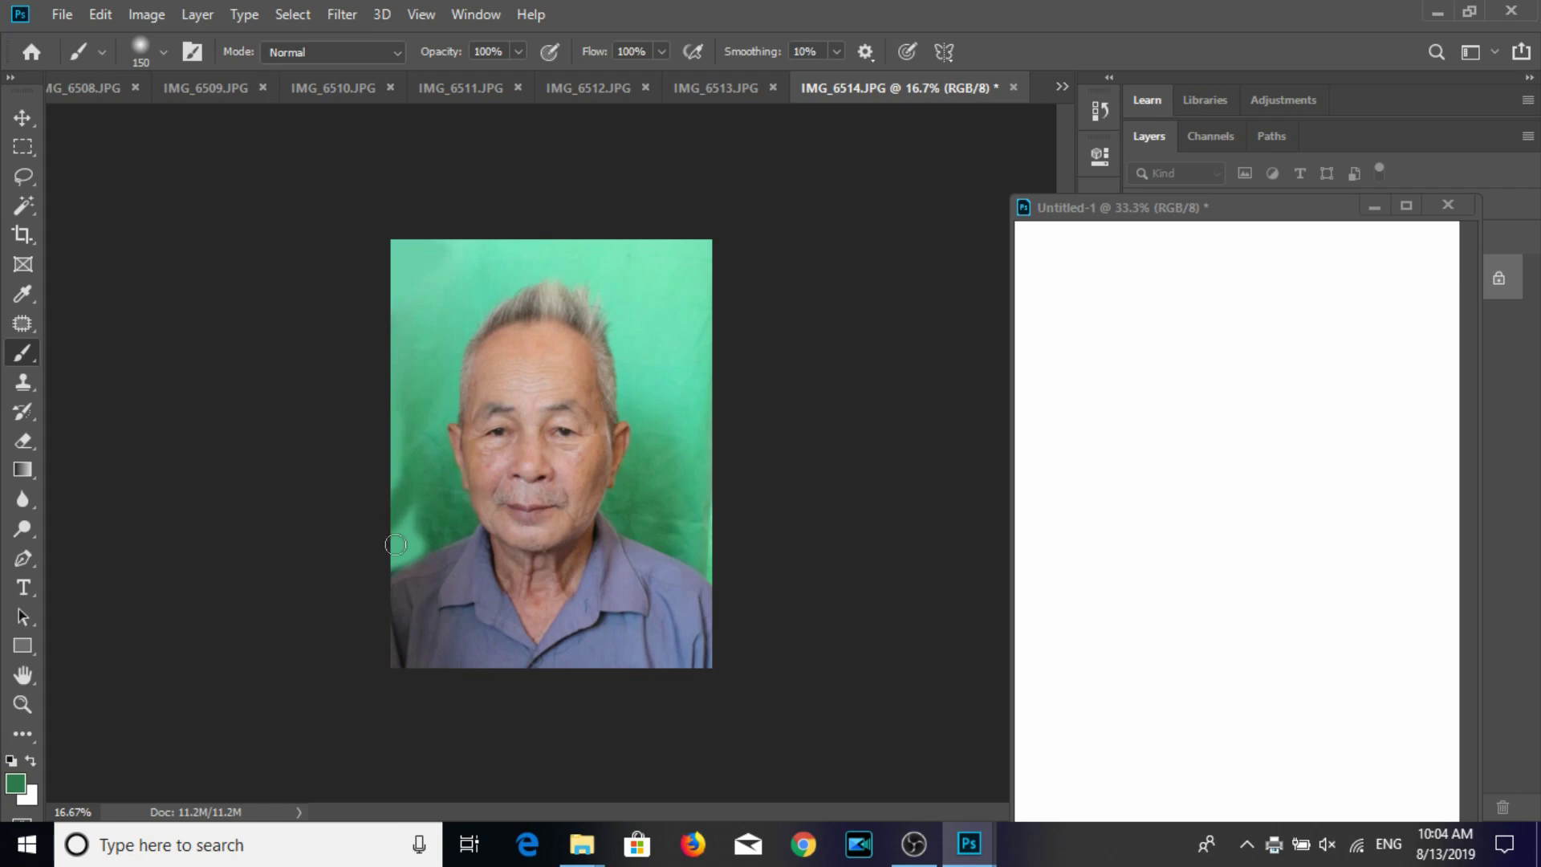
drag(408, 530, 394, 562)
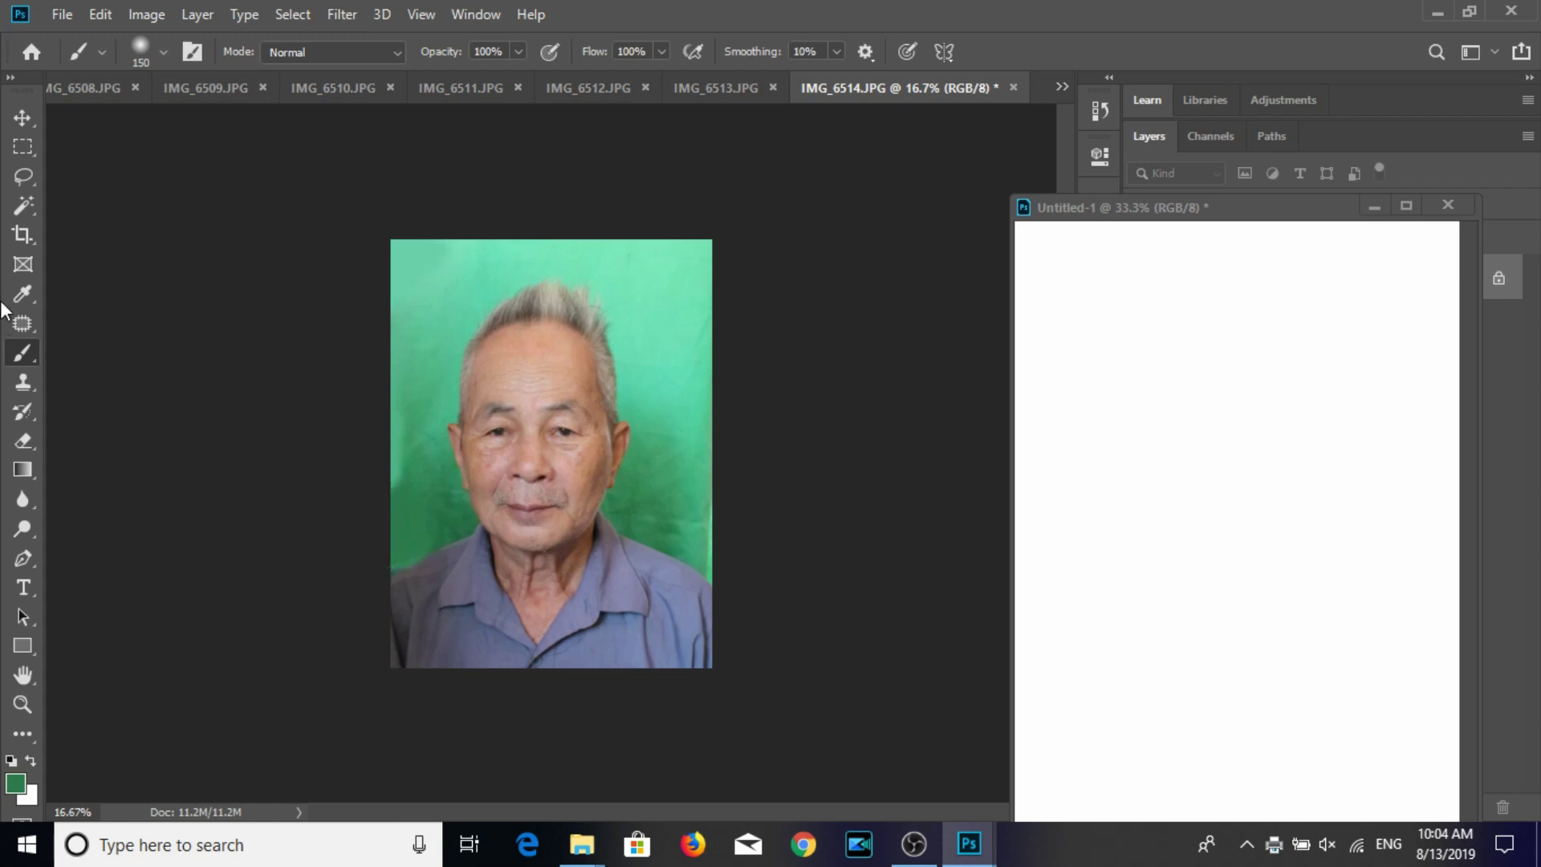
click(24, 117)
click(146, 15)
click(210, 187)
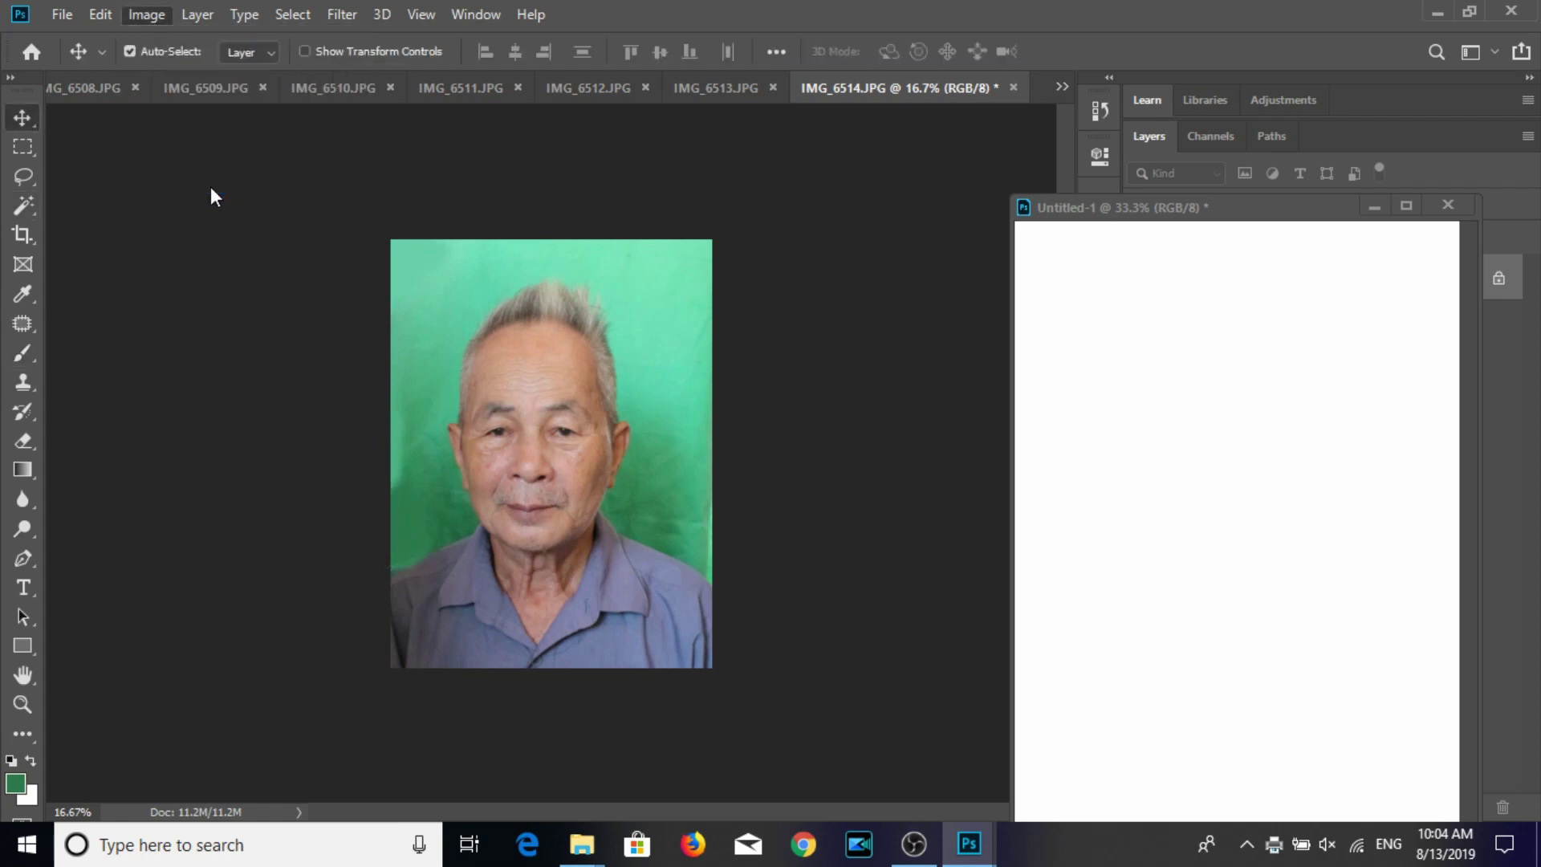
Resize the man's photo to 3×4 cm at 300 ppi and save as maximum-quality JPEG.
text(3)
key(Tab)
key(Tab)
key(BackSpace)
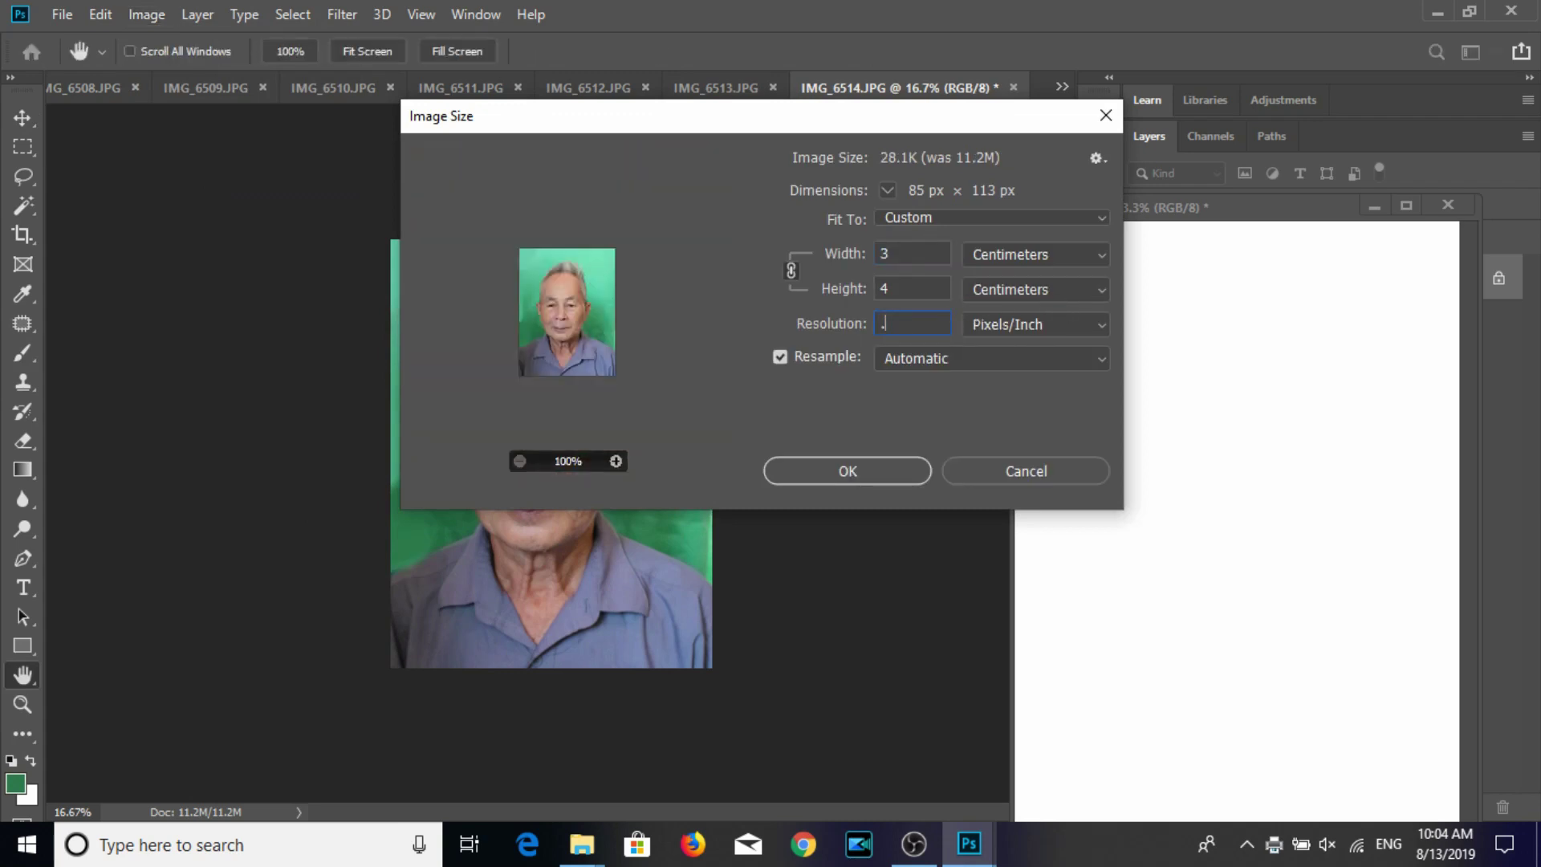
text(300)
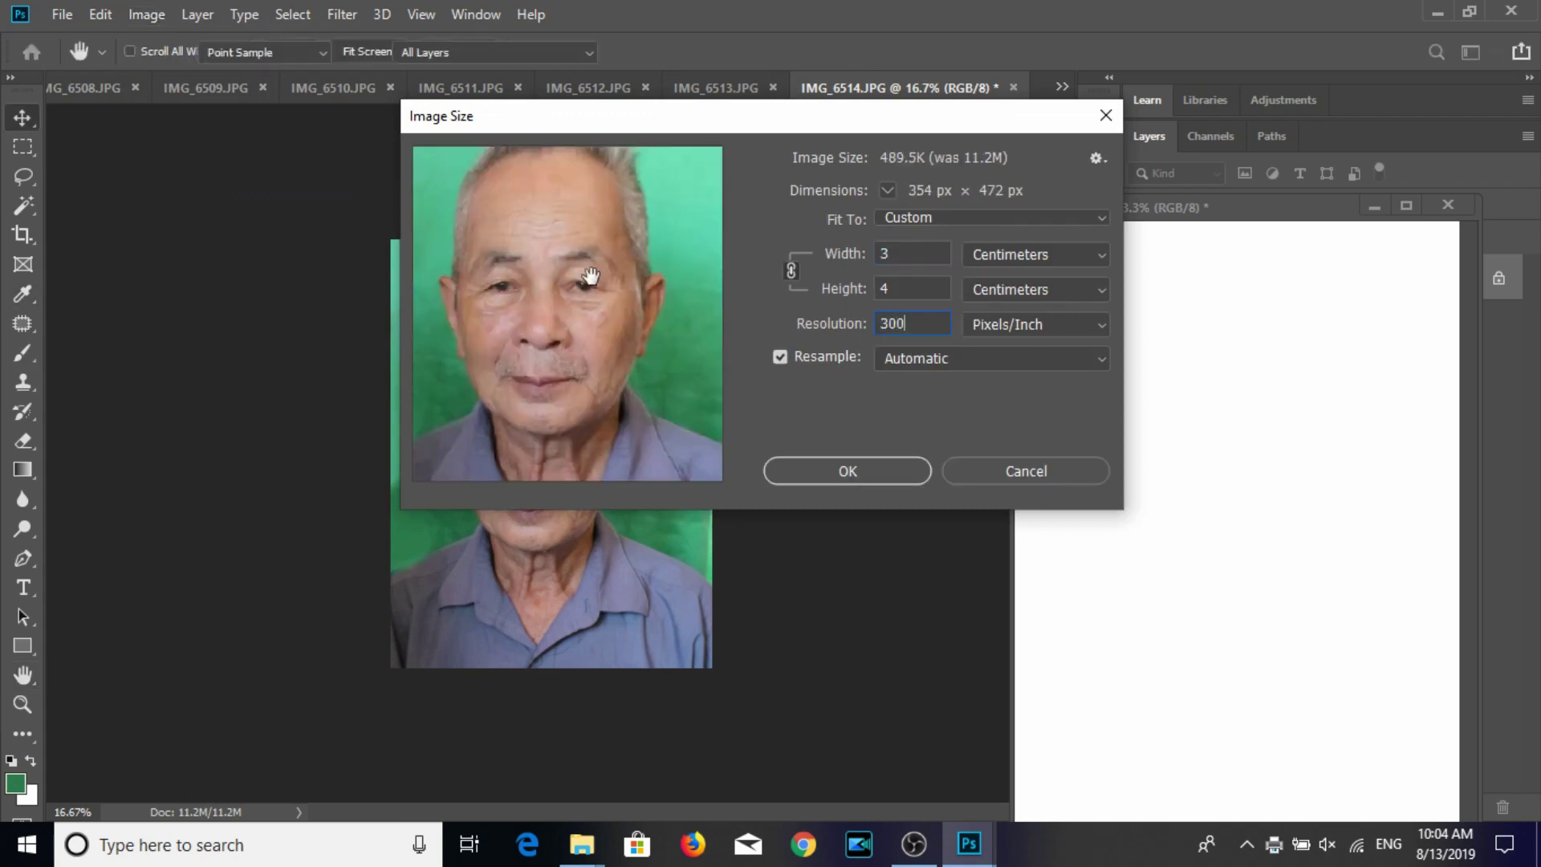
key(Return)
key(ctrl+s)
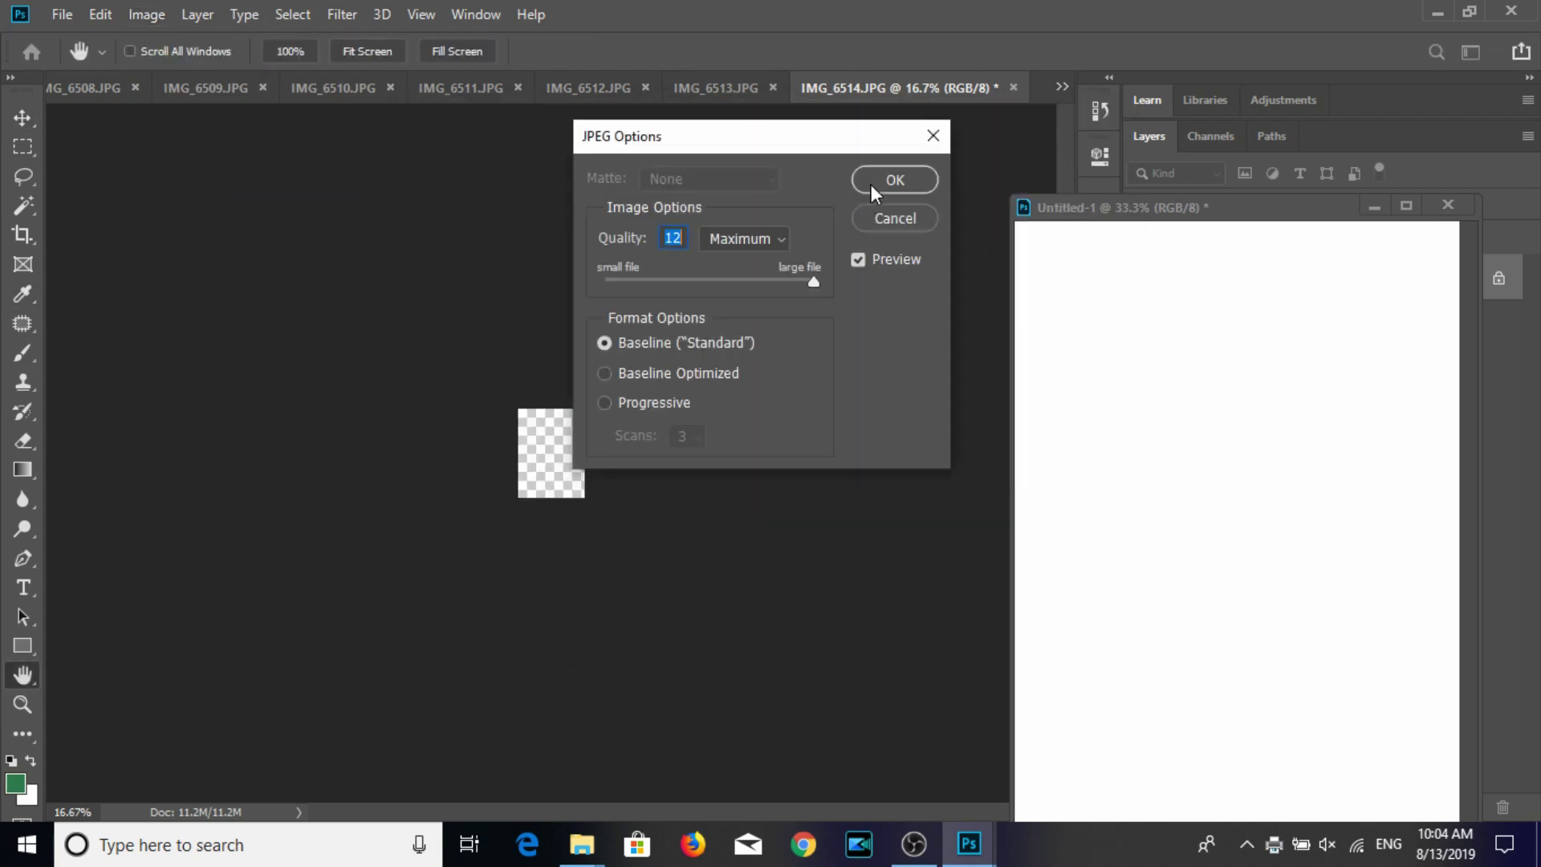
click(884, 181)
Place the photo on the blank page and duplicate it into a 3×3 grid.
mouse_move(559, 463)
mouse_down()
mouse_move(1228, 338)
mouse_move(1114, 355)
mouse_move(1252, 355)
mouse_up()
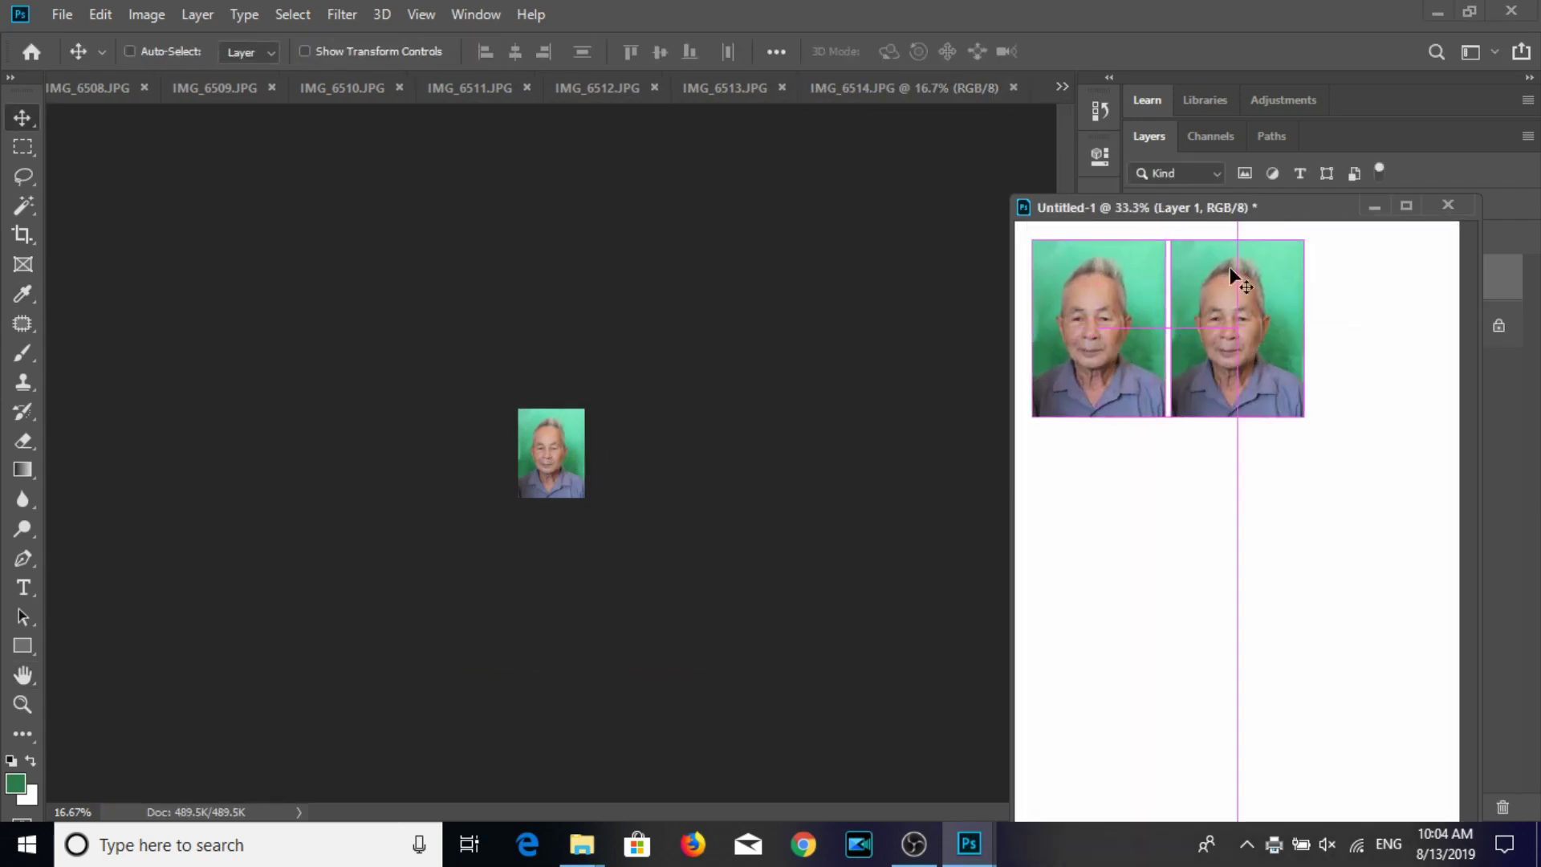
drag(1220, 207, 823, 146)
drag(852, 289, 990, 286)
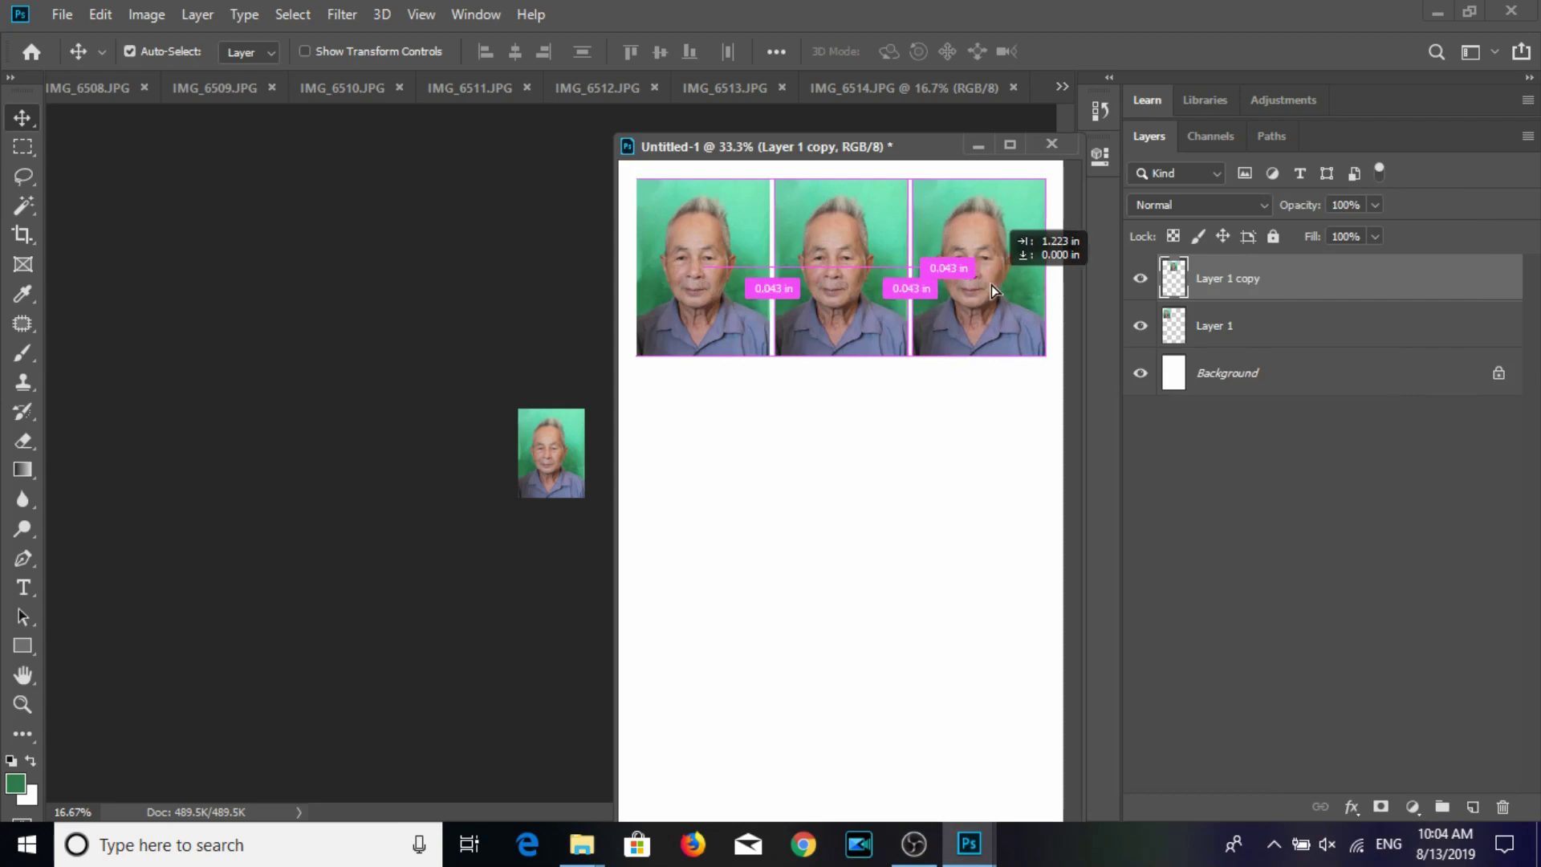
shift+click(1254, 374)
mouse_move(811, 289)
mouse_down()
mouse_move(989, 432)
mouse_move(990, 618)
mouse_up()
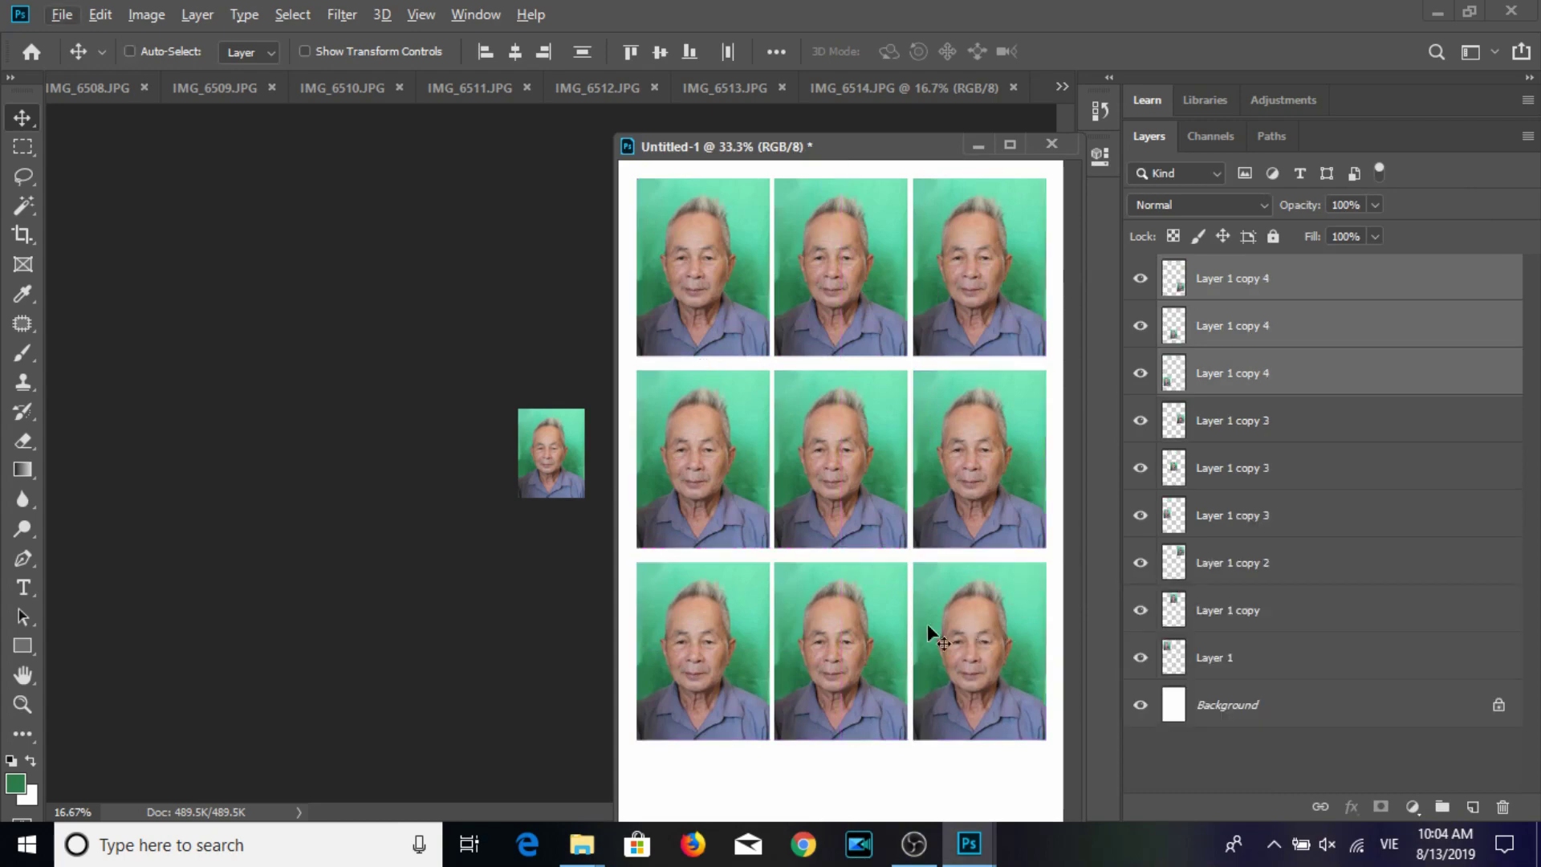
key(ctrl+p)
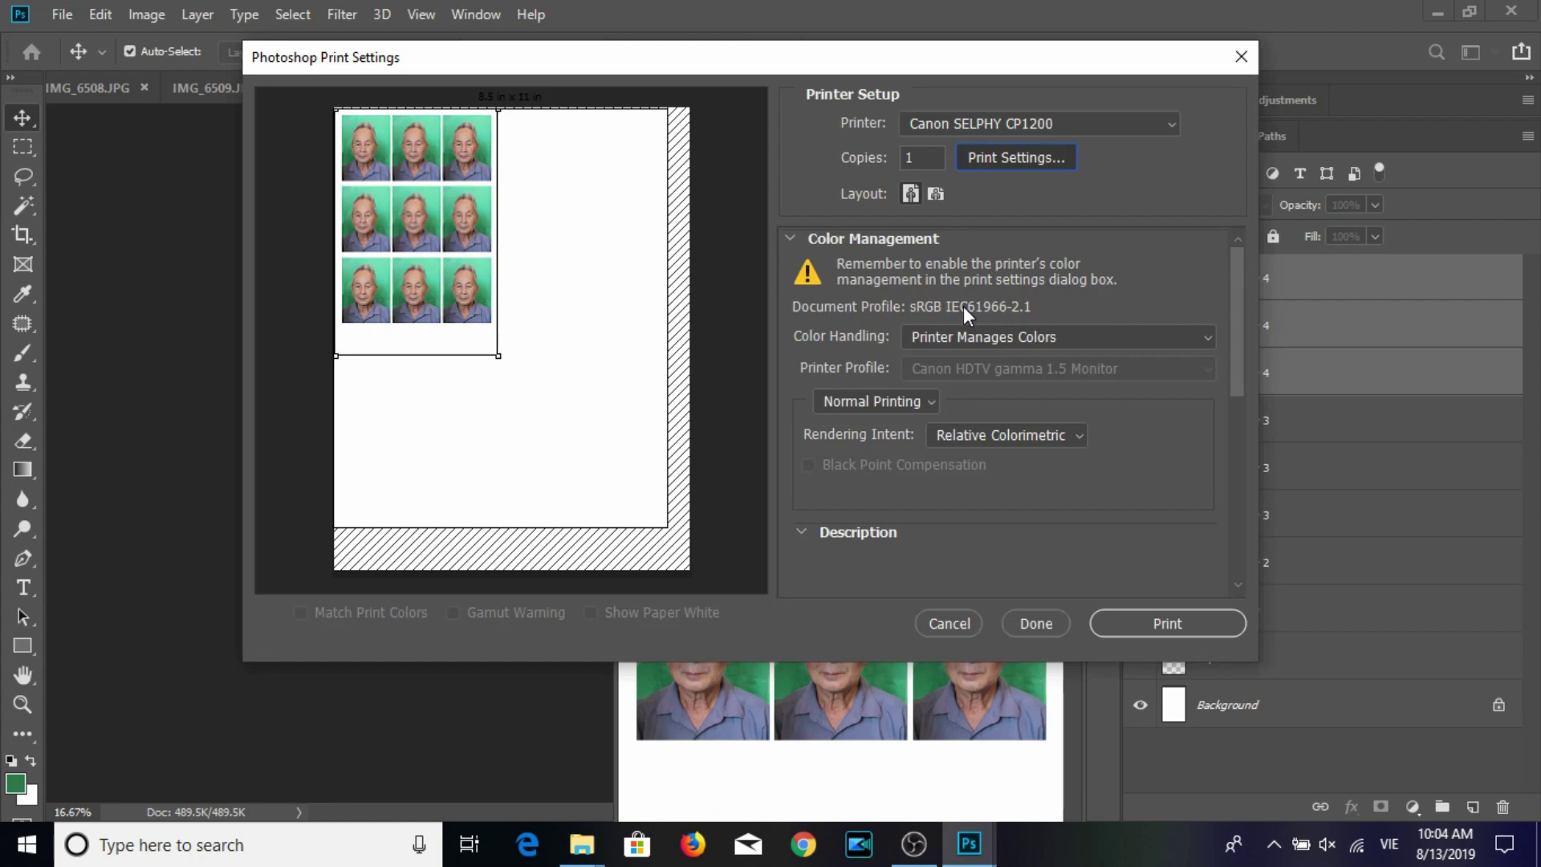
Print the sheet on the SELPHY after checking paper settings, then delete all nine photo layers.
click(543, 627)
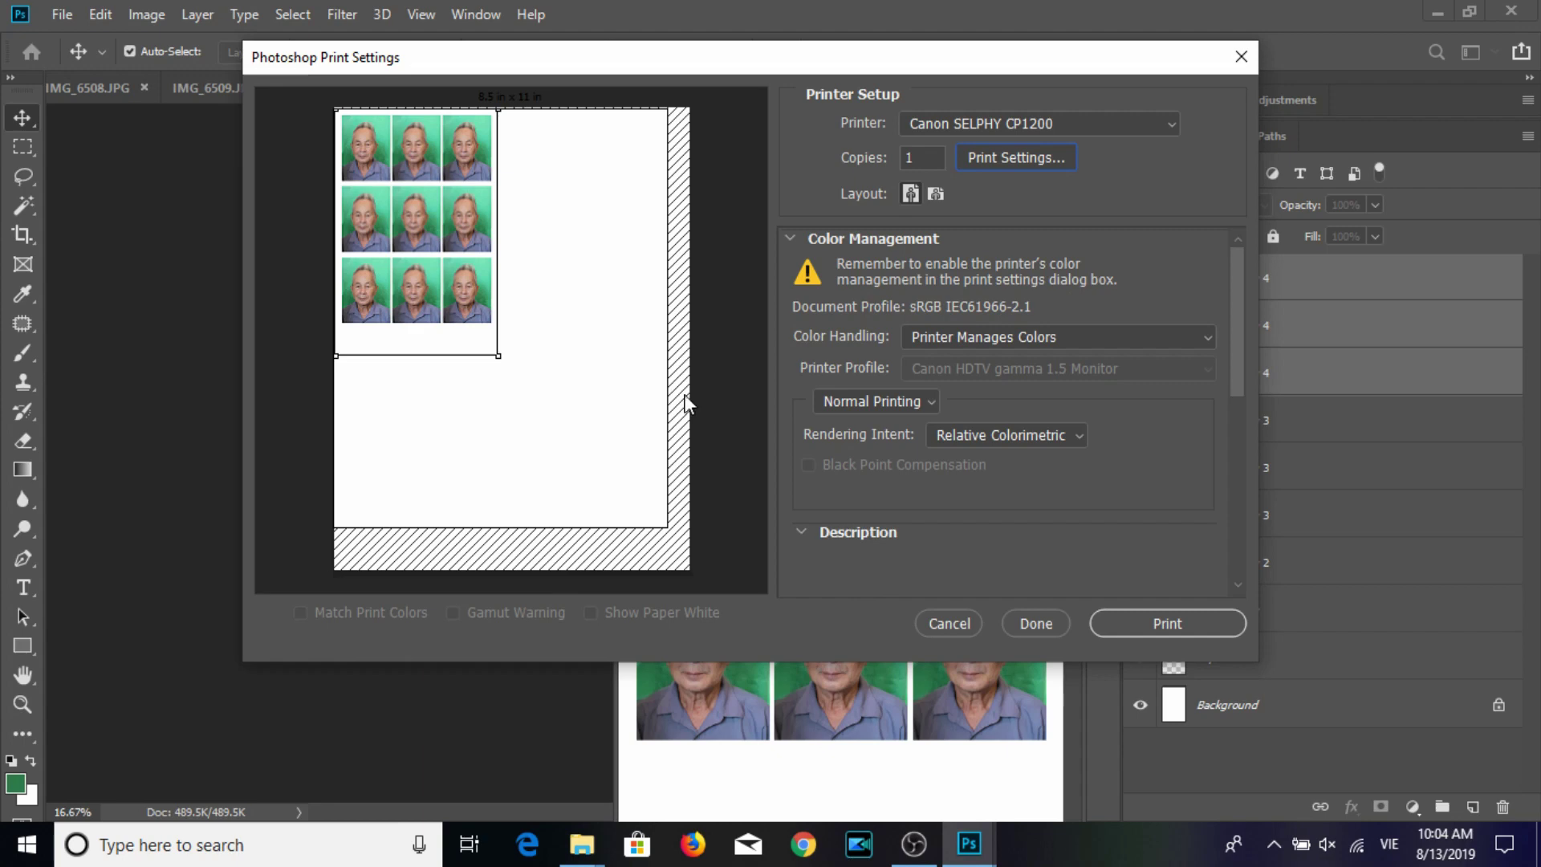
click(1178, 616)
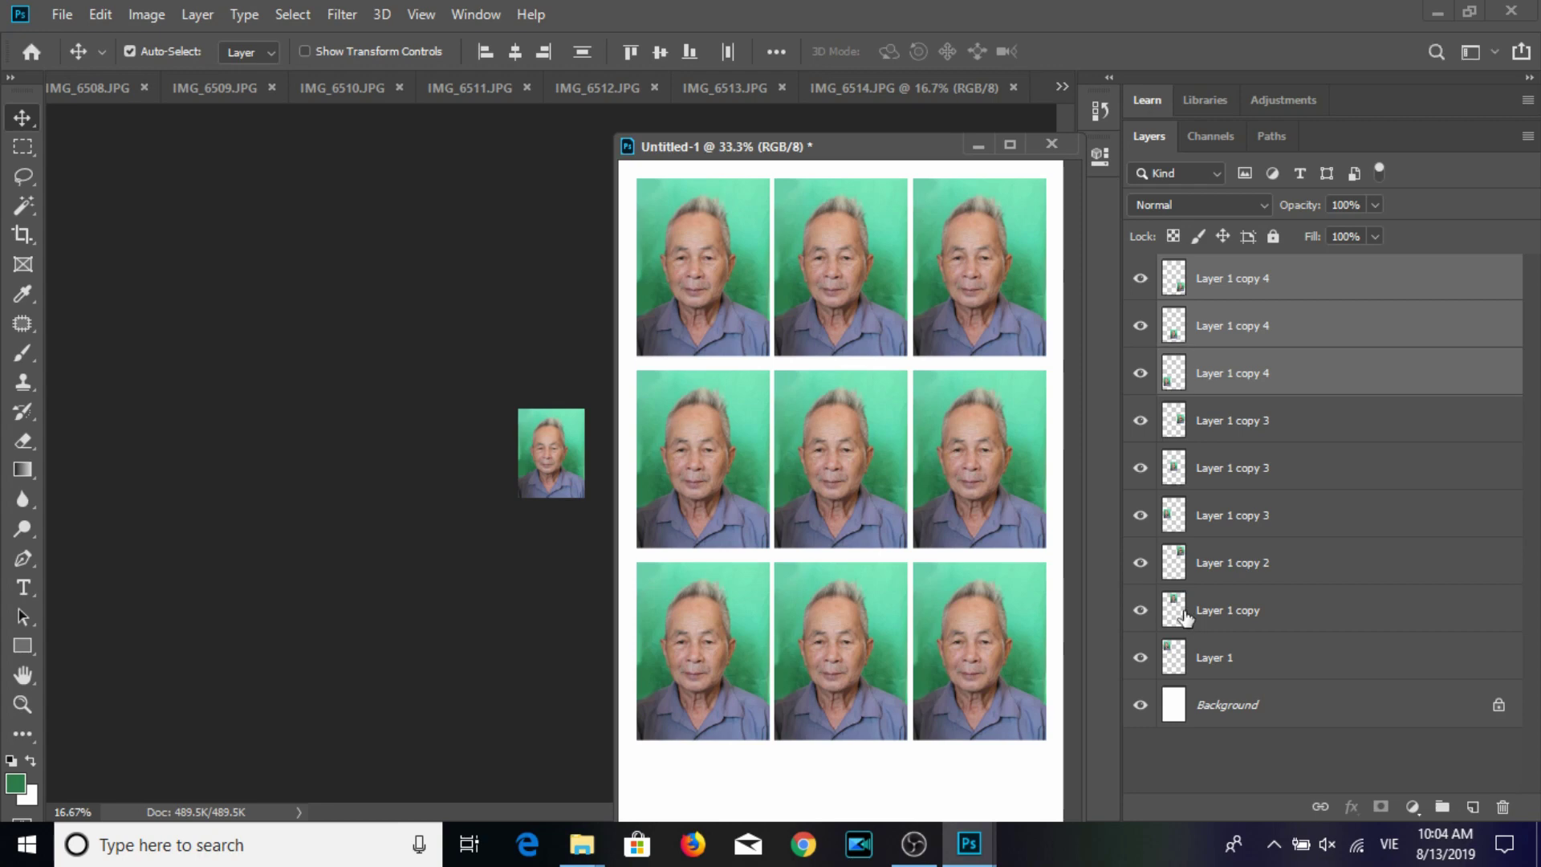
click(1326, 291)
shift+click(1268, 649)
key(Delete)
drag(835, 148, 1056, 186)
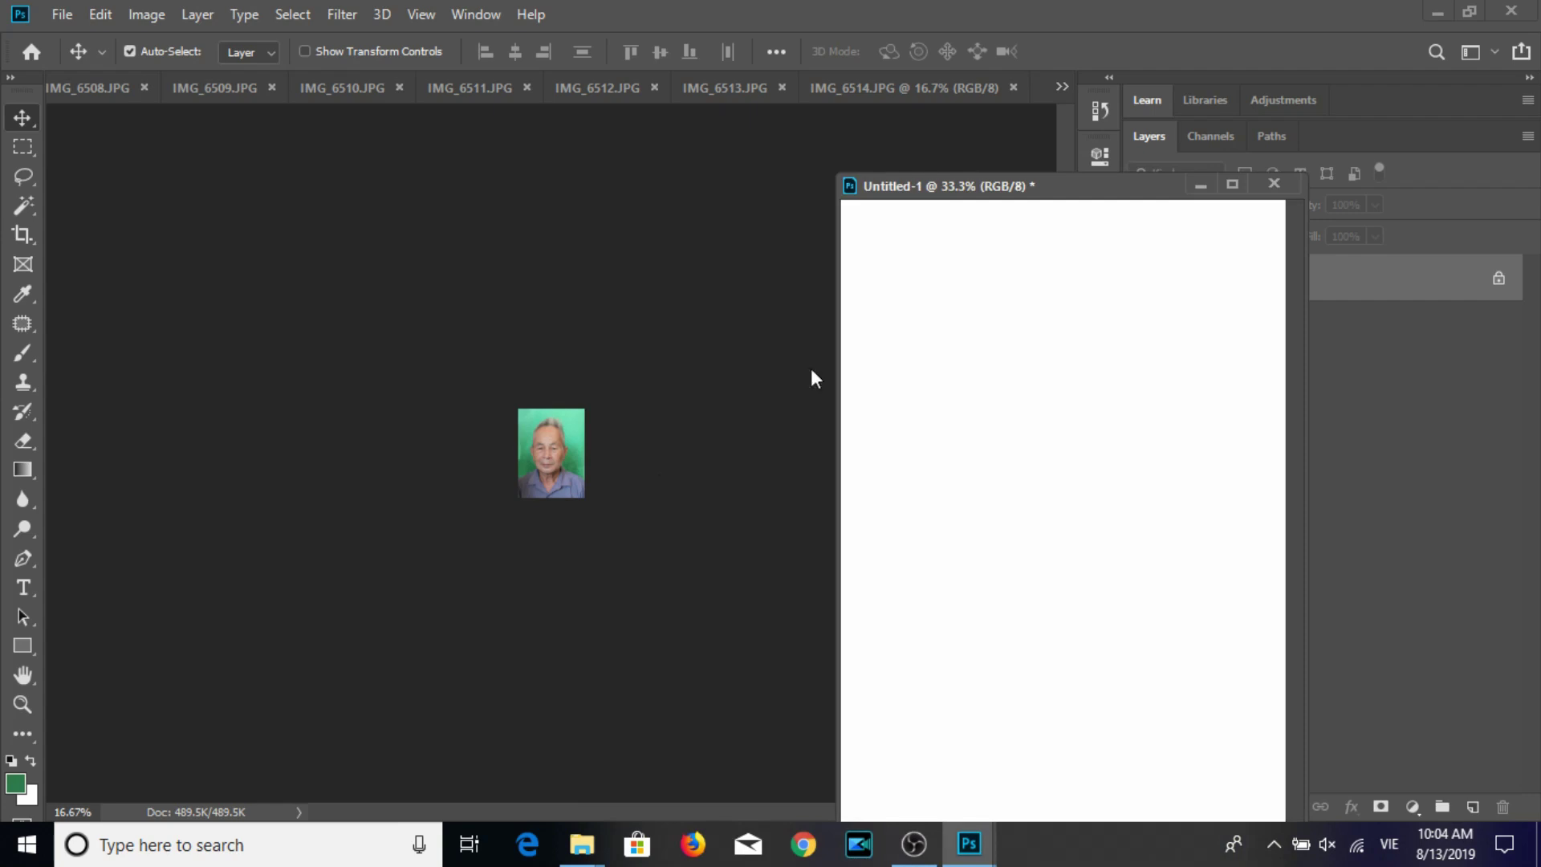
Close IMG_6514 and crop IMG_6513.JPG to a 3:4 frame around the woman's face.
click(658, 475)
click(1014, 88)
key(c)
mouse_move(474, 347)
mouse_down()
mouse_move(632, 558)
mouse_move(667, 571)
mouse_up()
drag(574, 513, 589, 530)
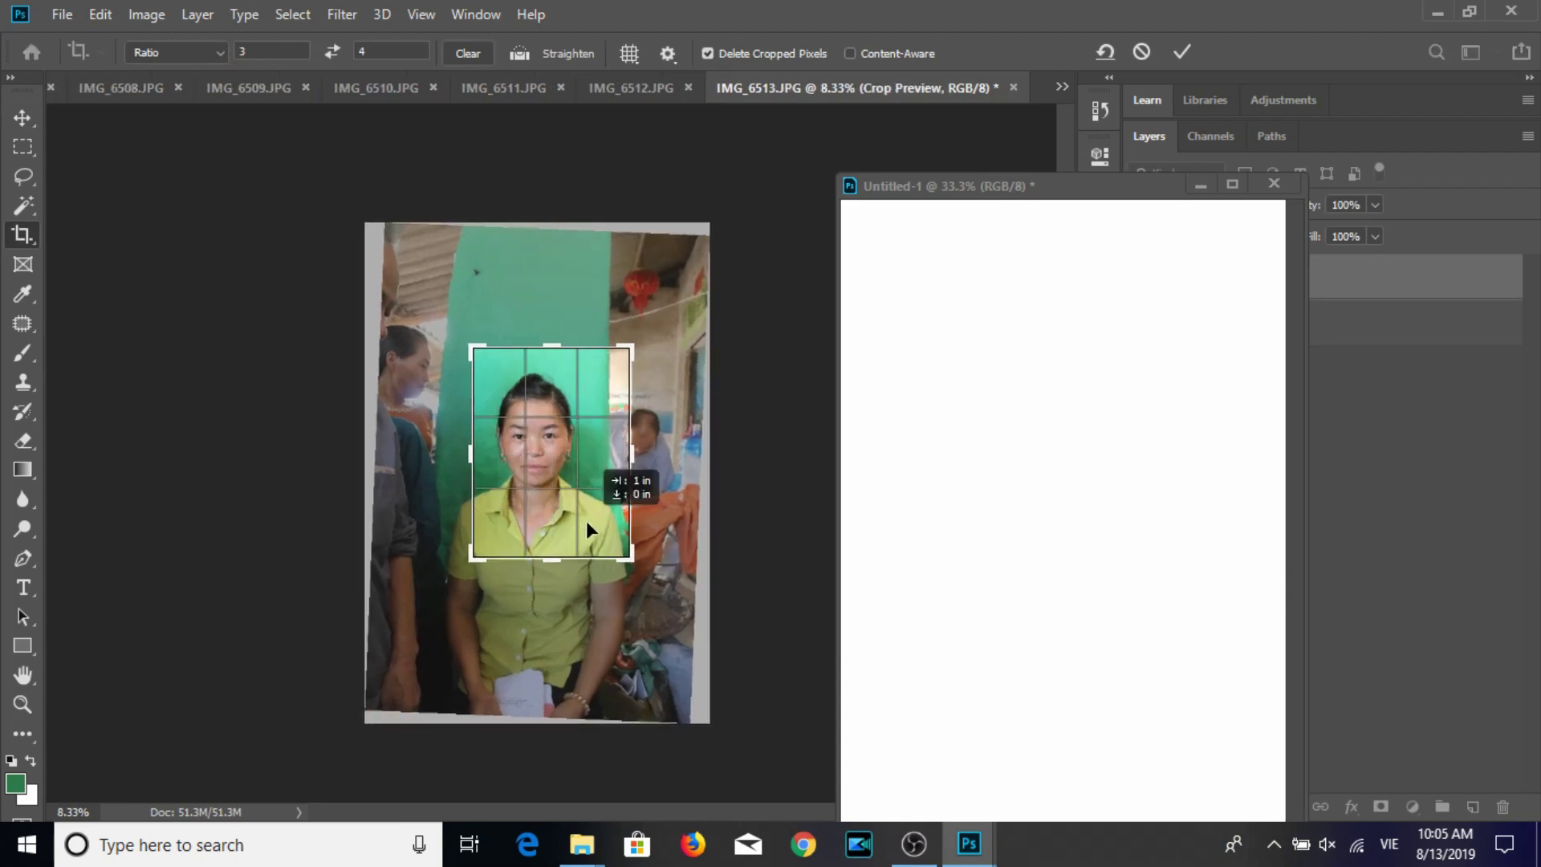
key(Return)
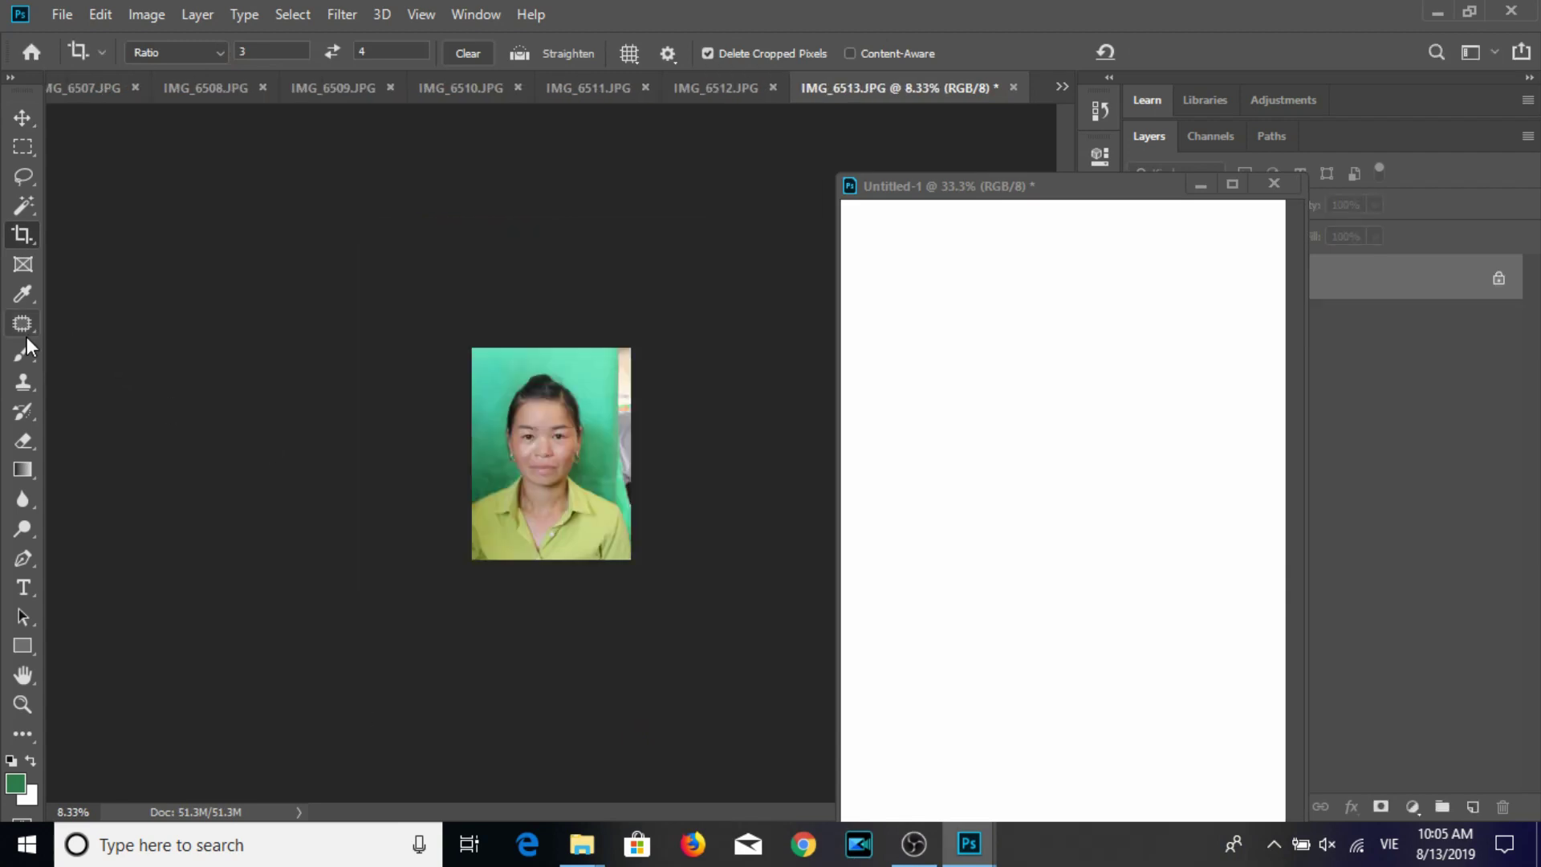
Sample the teal background and brush it over the pale right-edge strip.
click(24, 323)
click(24, 353)
alt+click(598, 371)
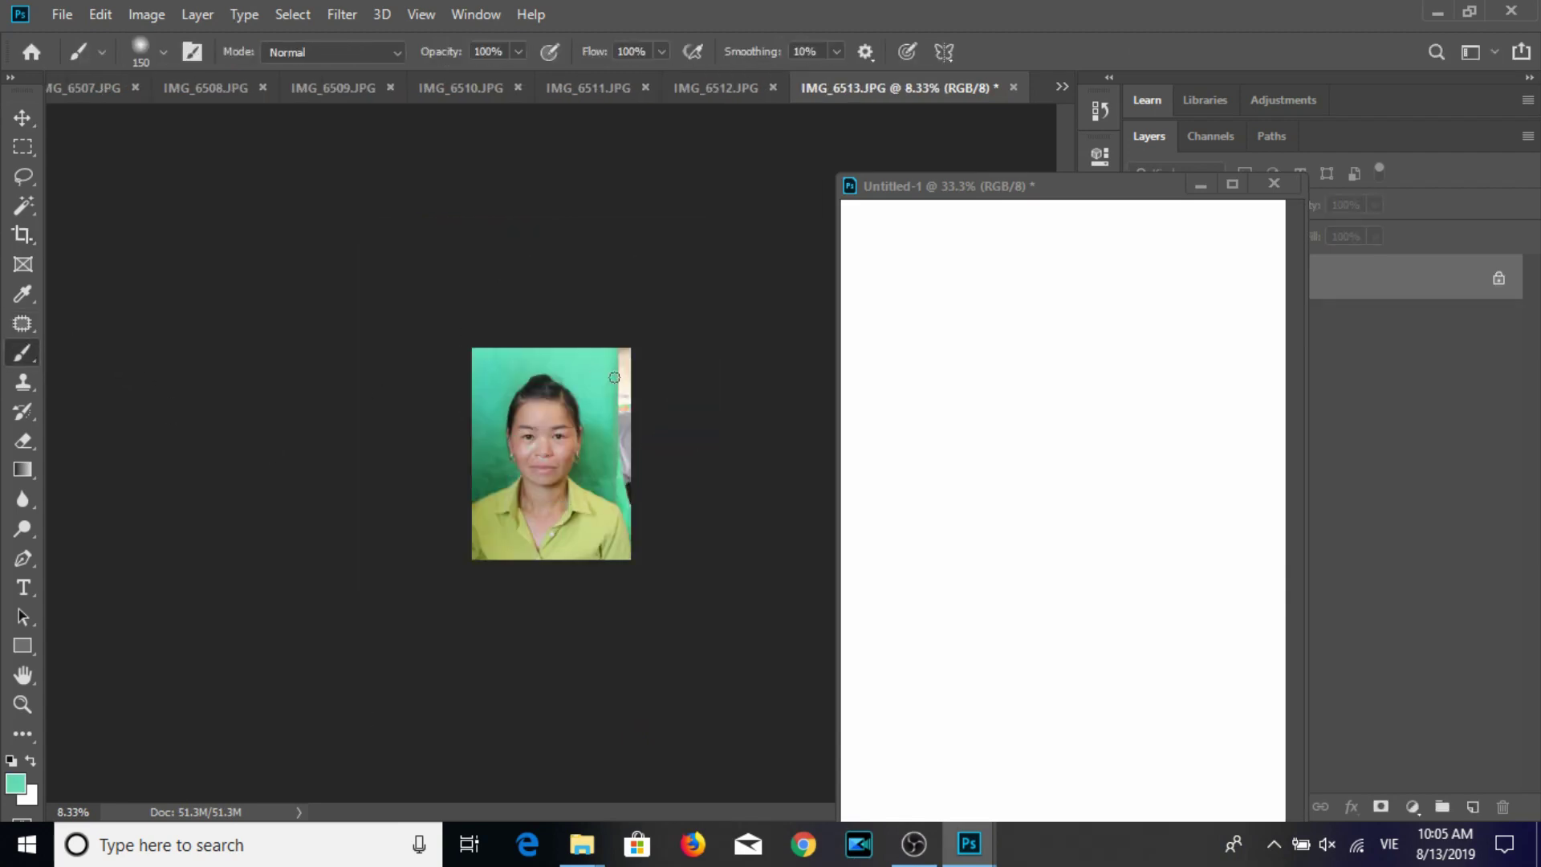
key(bracketright)
key(bracketright)
key(bracketright)
drag(617, 376, 636, 501)
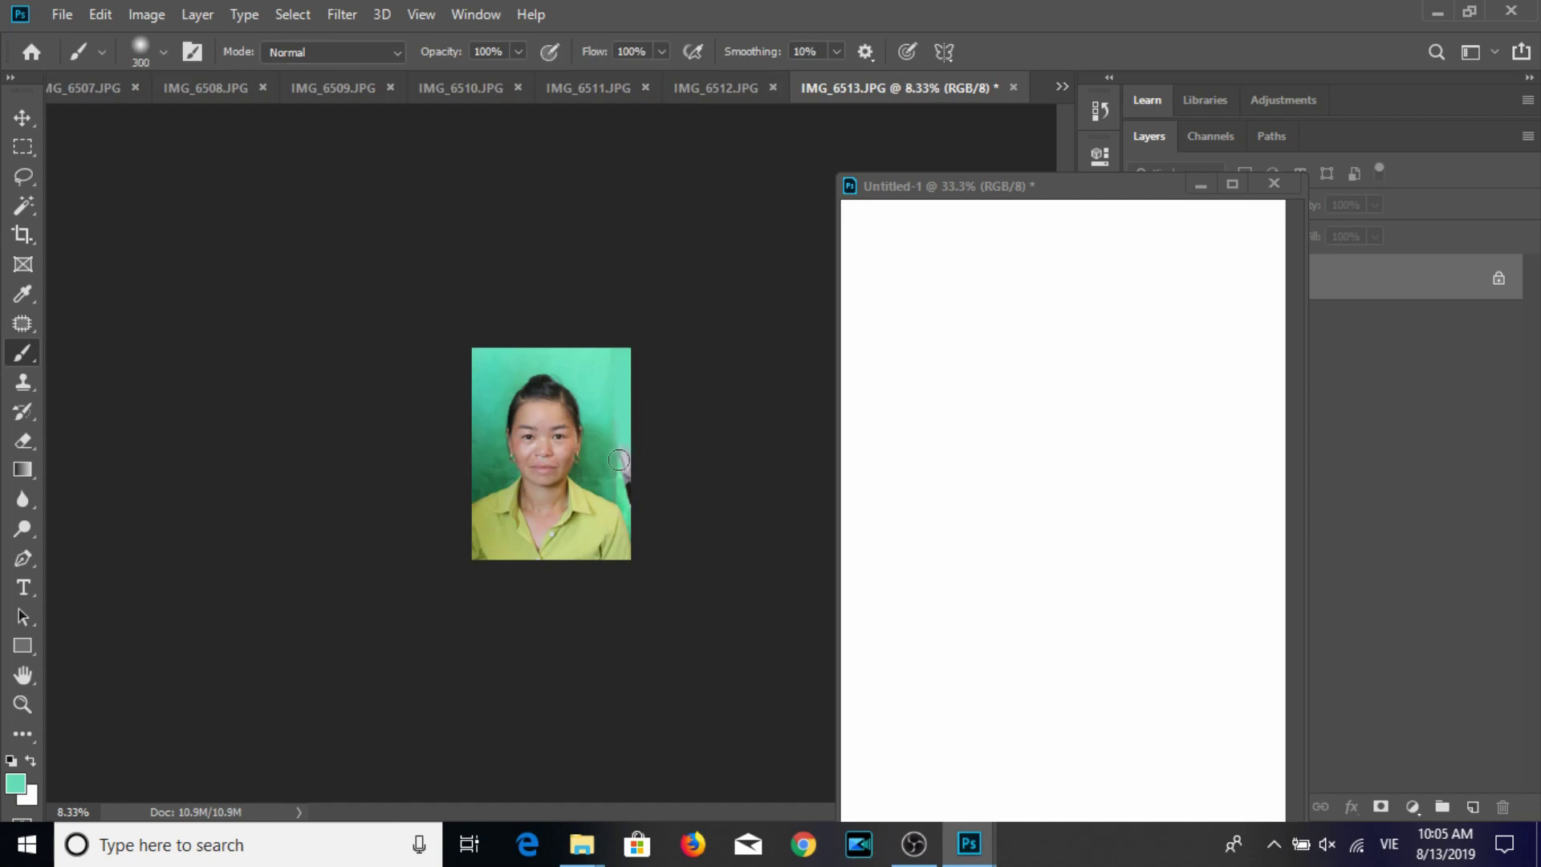
Resize IMG_6513.JPG to 3×4 cm at 300 ppi, save it, and place it on the print page.
click(20, 112)
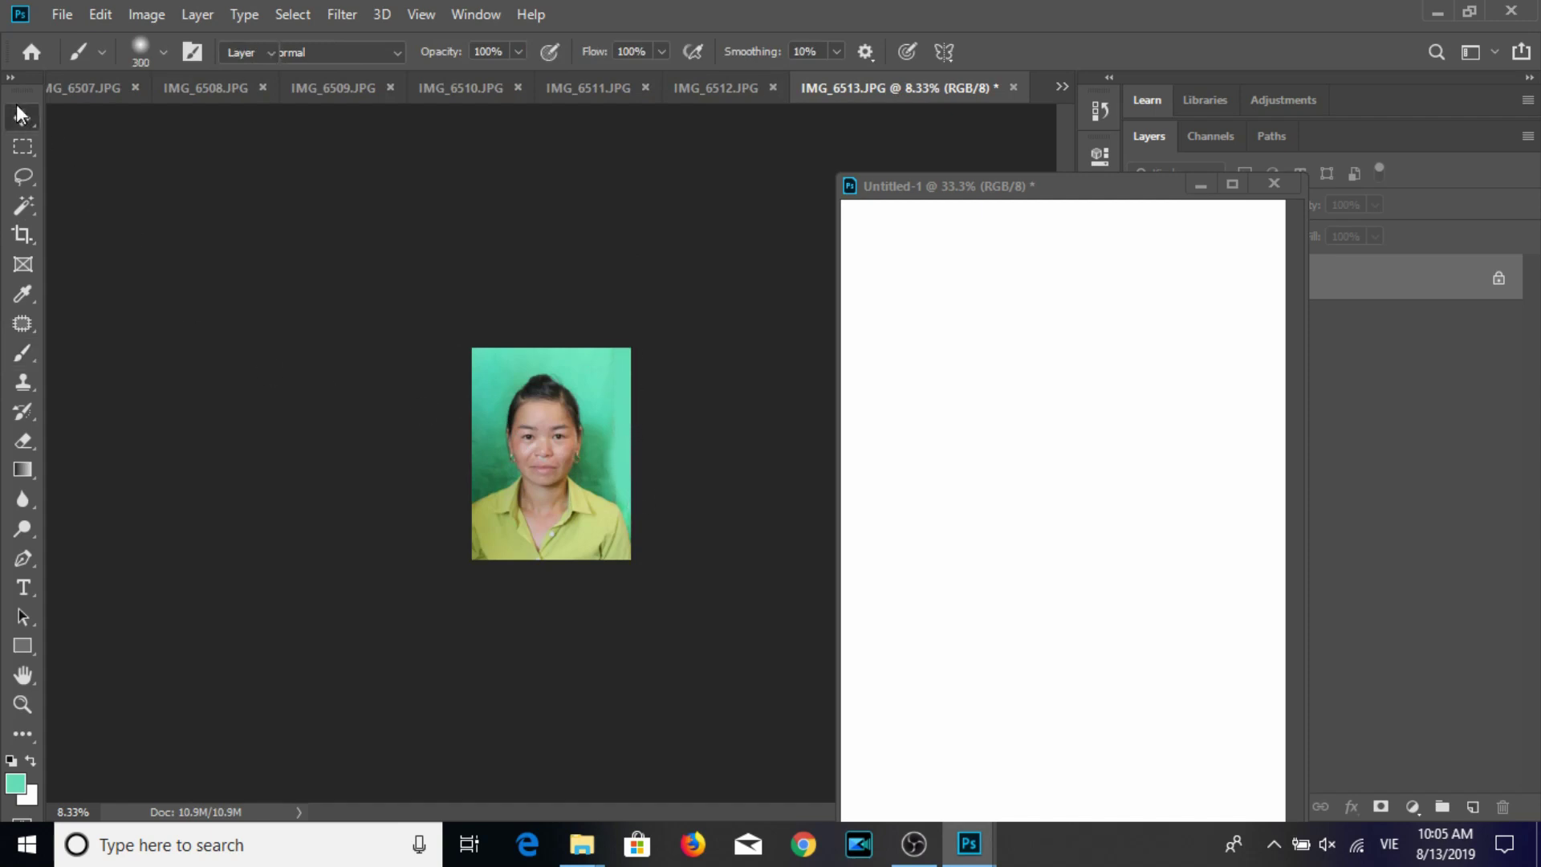
click(133, 14)
click(178, 183)
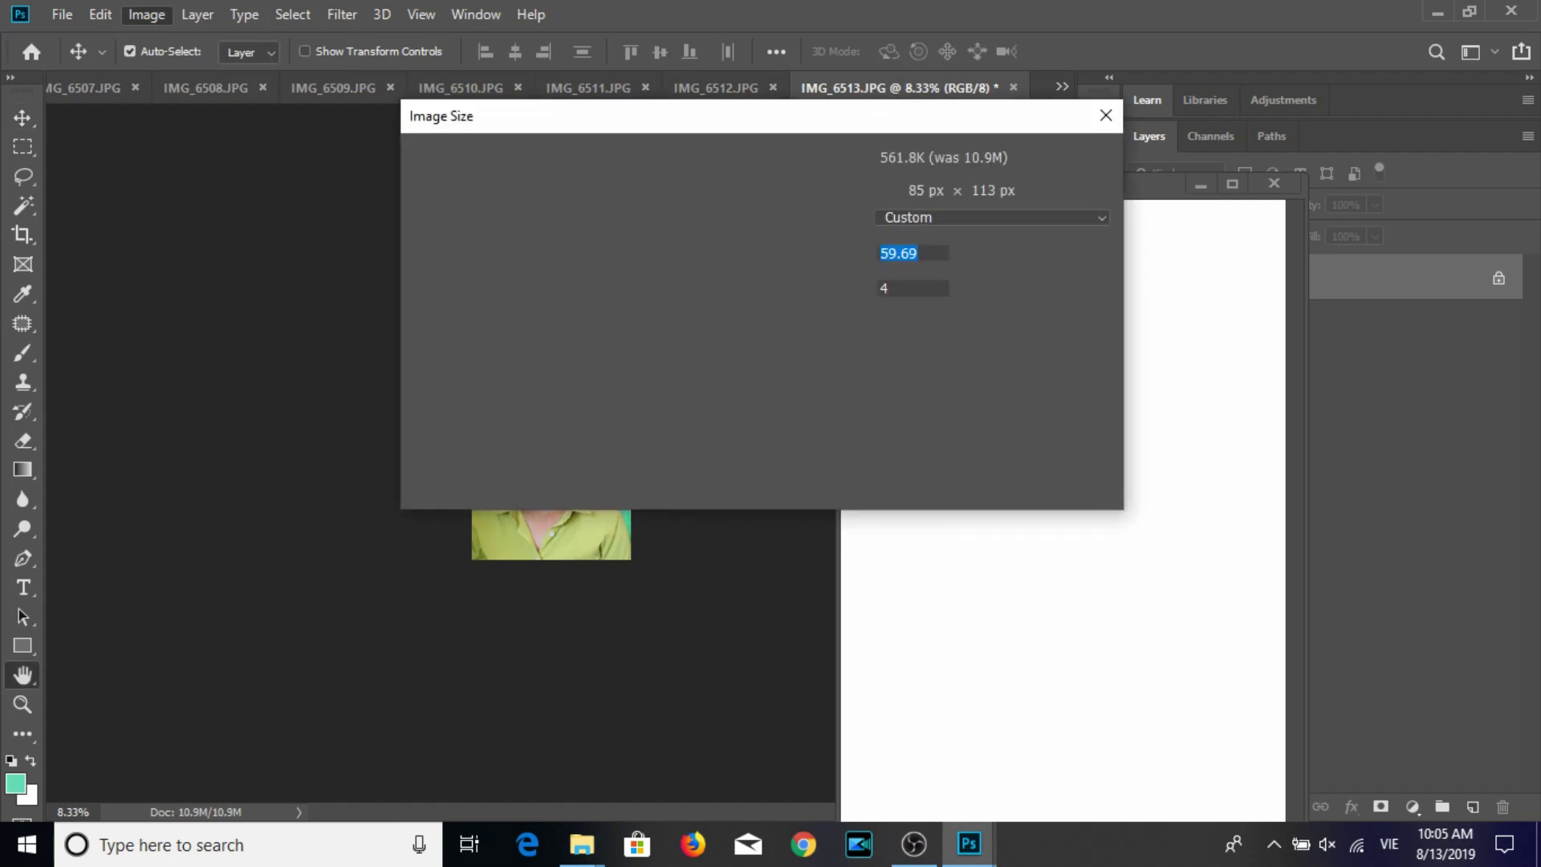
text(3)
double_click(927, 325)
text(300)
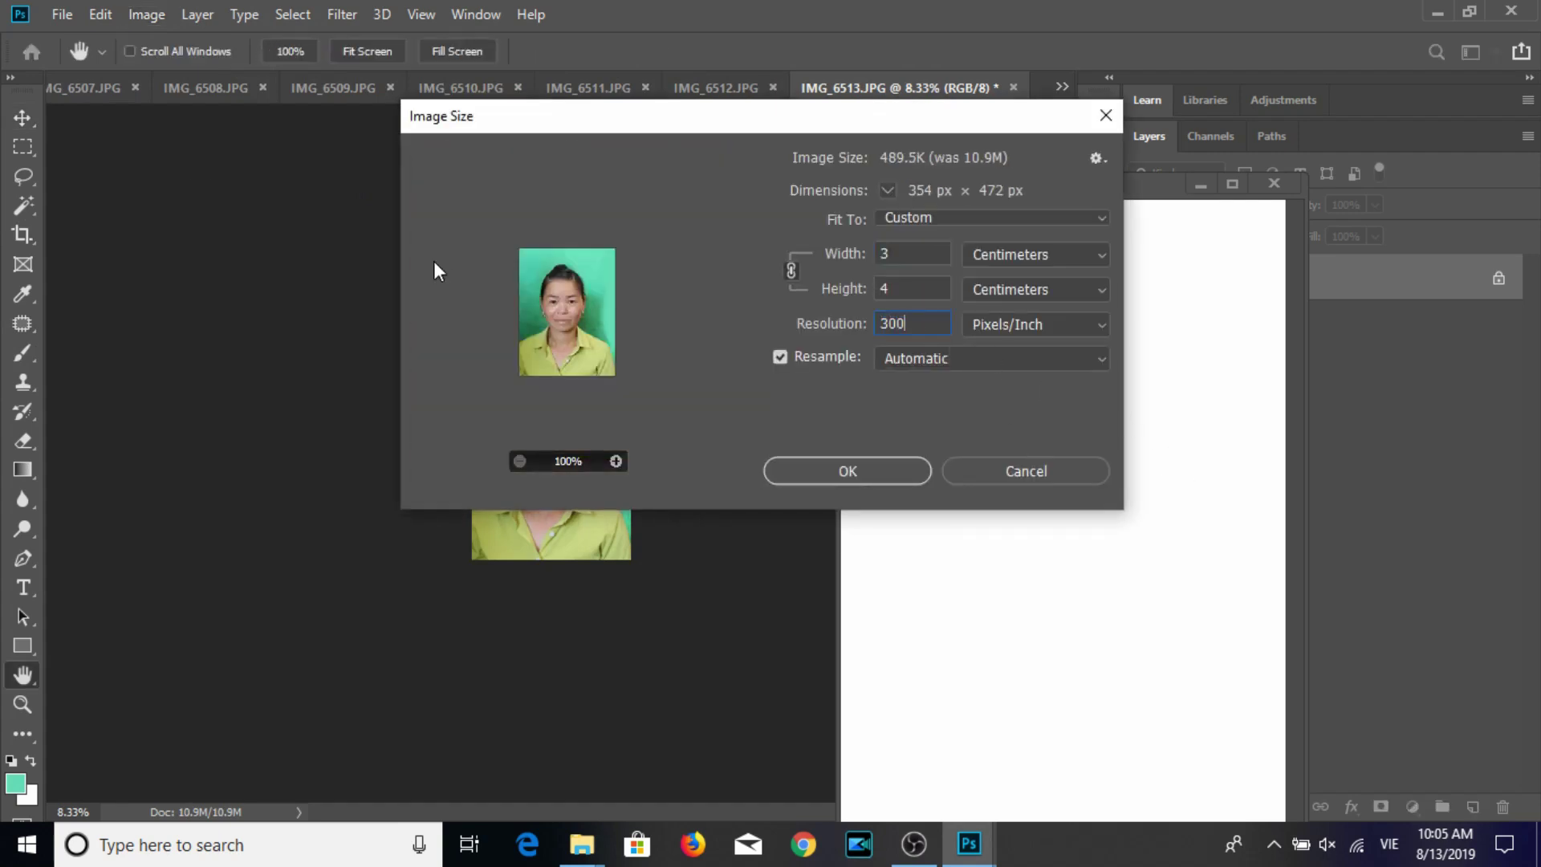
key(Return)
key(ctrl+s)
key(Return)
mouse_move(562, 480)
mouse_down()
mouse_move(951, 364)
mouse_move(915, 321)
mouse_move(1187, 302)
mouse_up()
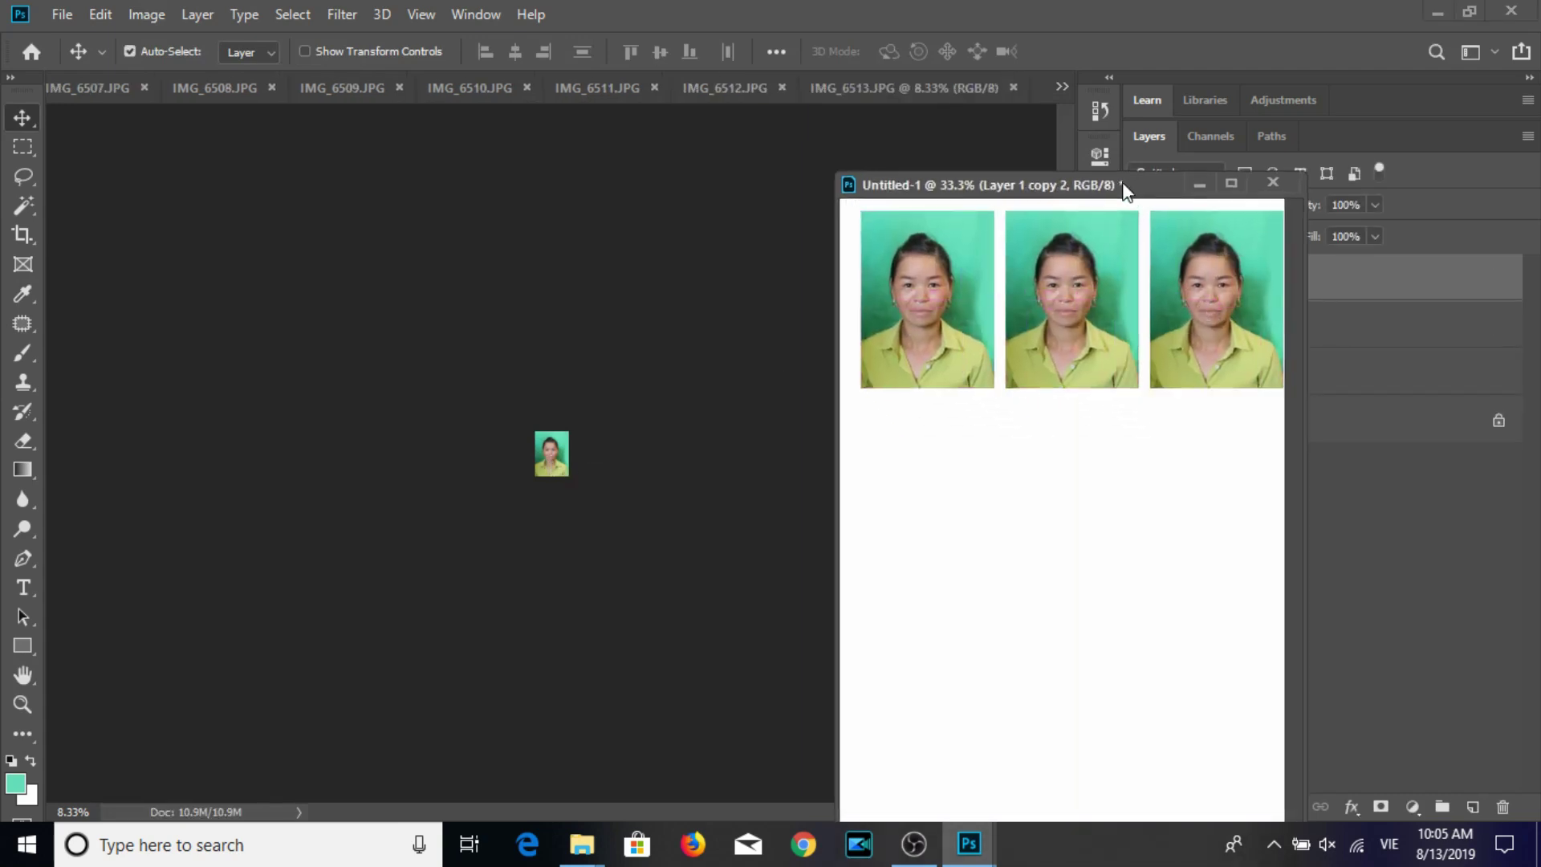
Tile nine copies of the teal-background portrait in a 3×3 grid on Untitled-1, then open Print Settings.
drag(1123, 186, 695, 100)
shift+click(1236, 376)
drag(796, 225, 793, 572)
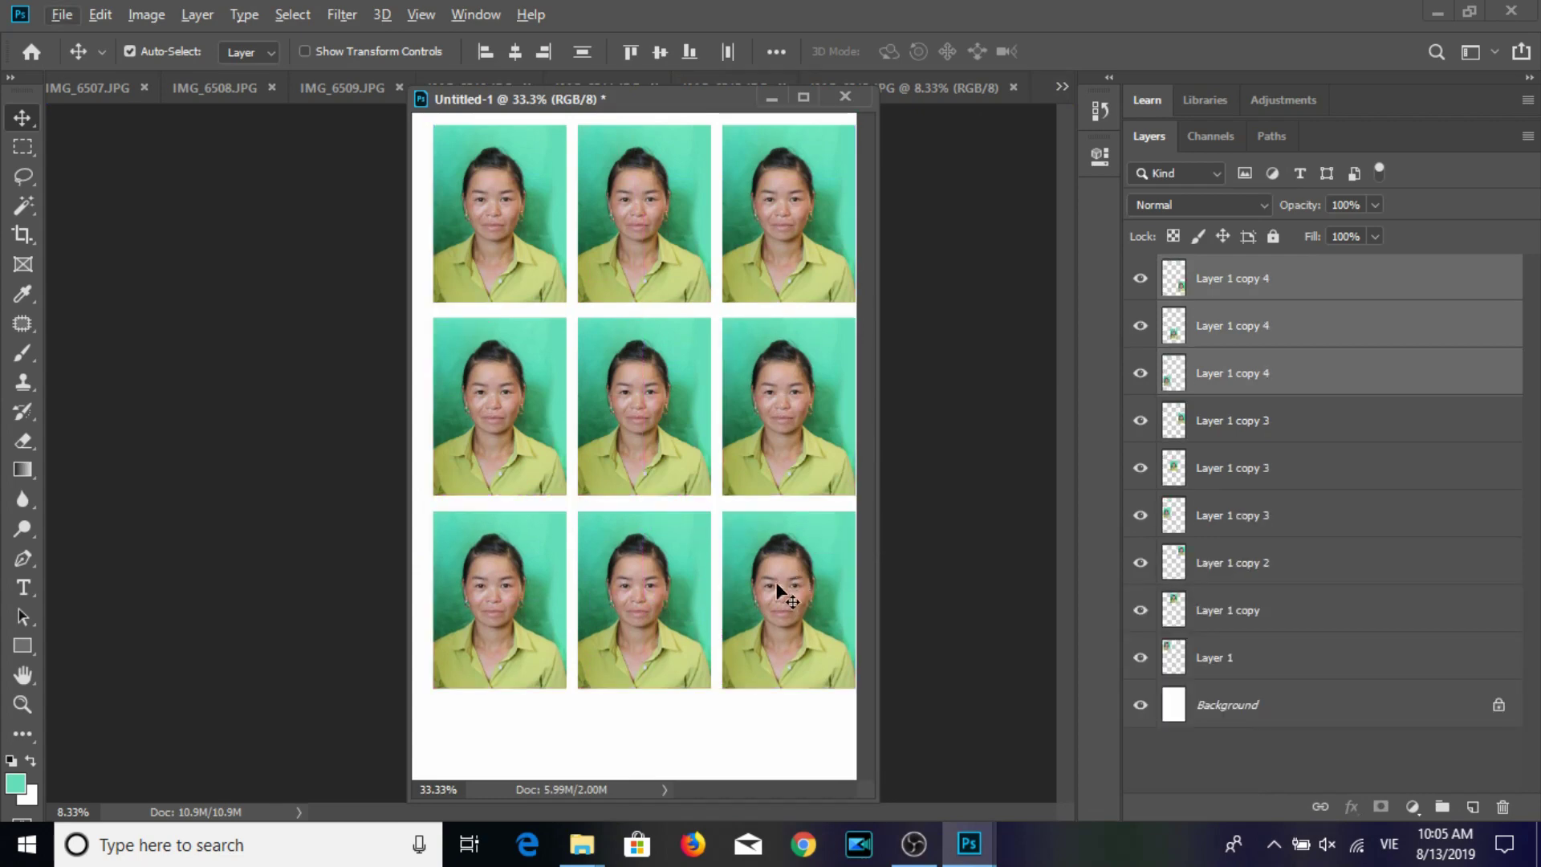
key(ctrl+p)
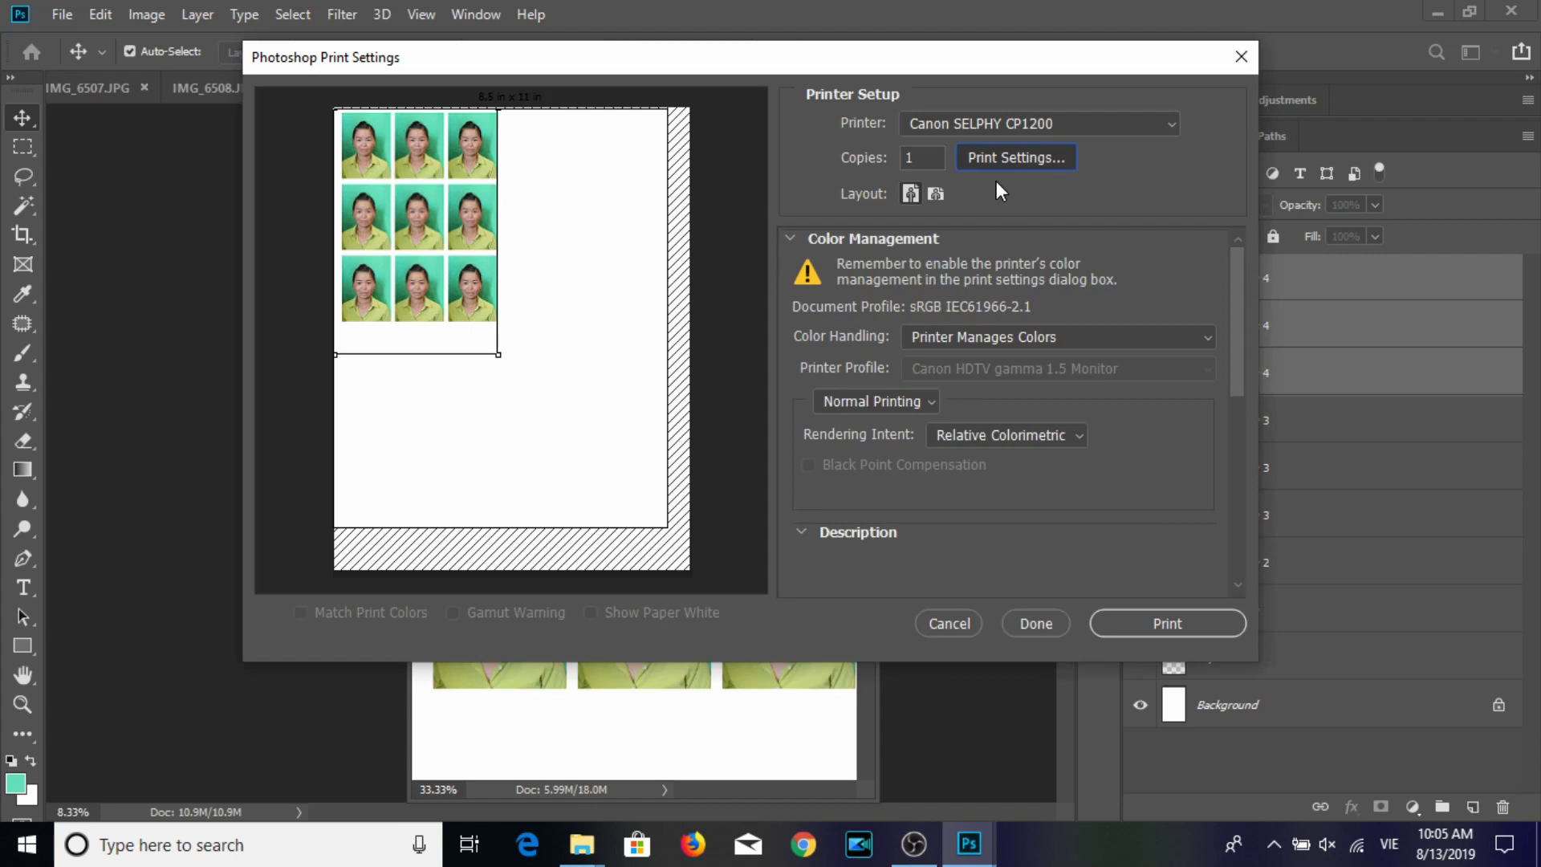
Set the SELPHY paper to P borderless 4x6 and nudge the photo grid into place on the page.
click(1007, 159)
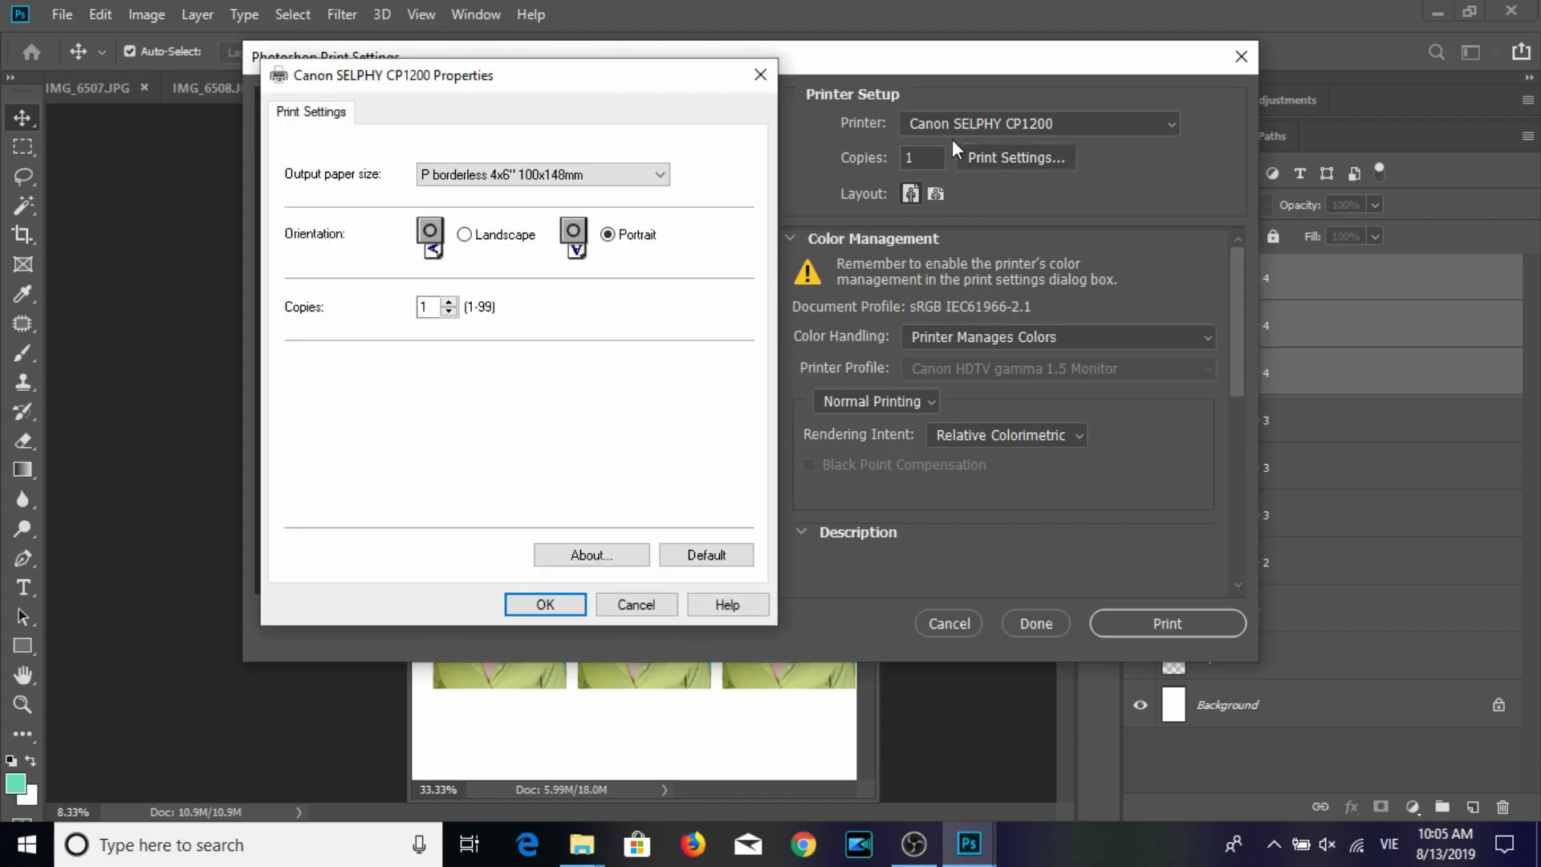
click(545, 605)
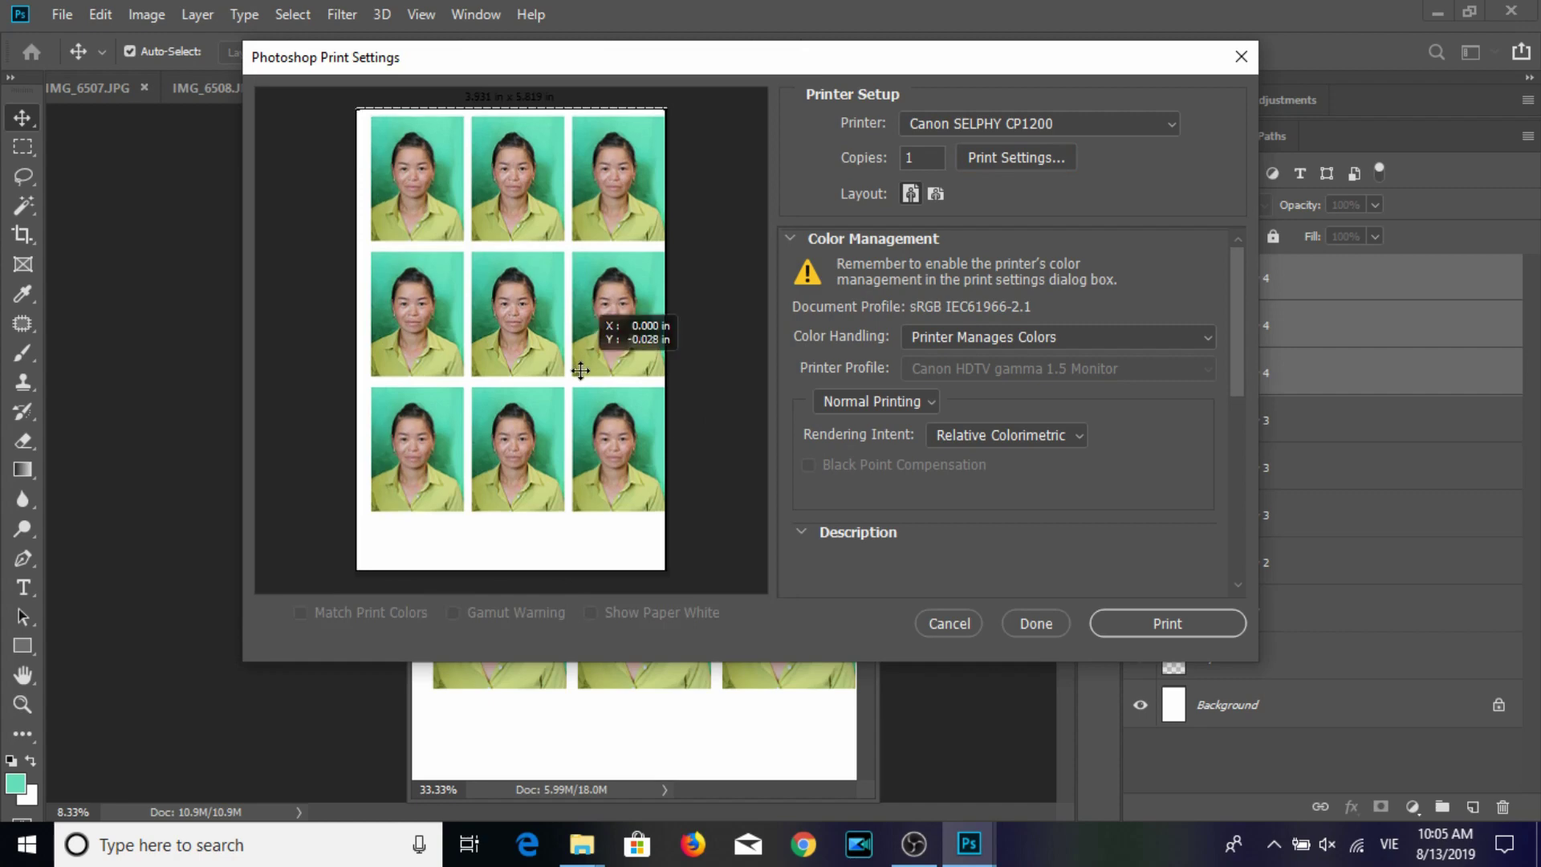
drag(602, 321, 596, 332)
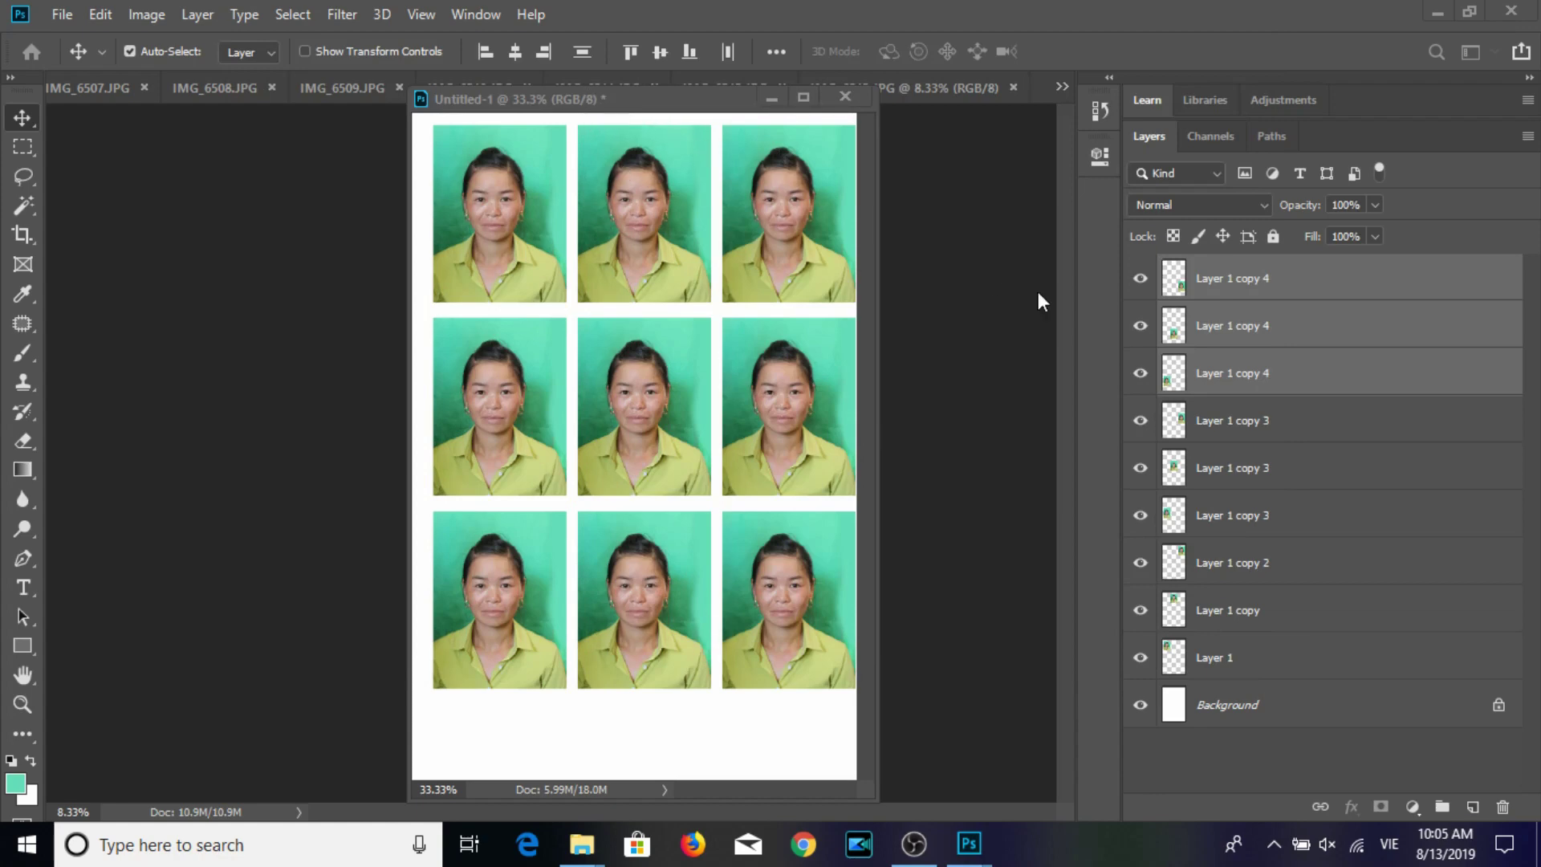
Delete all photo layers from Untitled-1 and move its window to the right.
click(1280, 277)
shift+click(1269, 671)
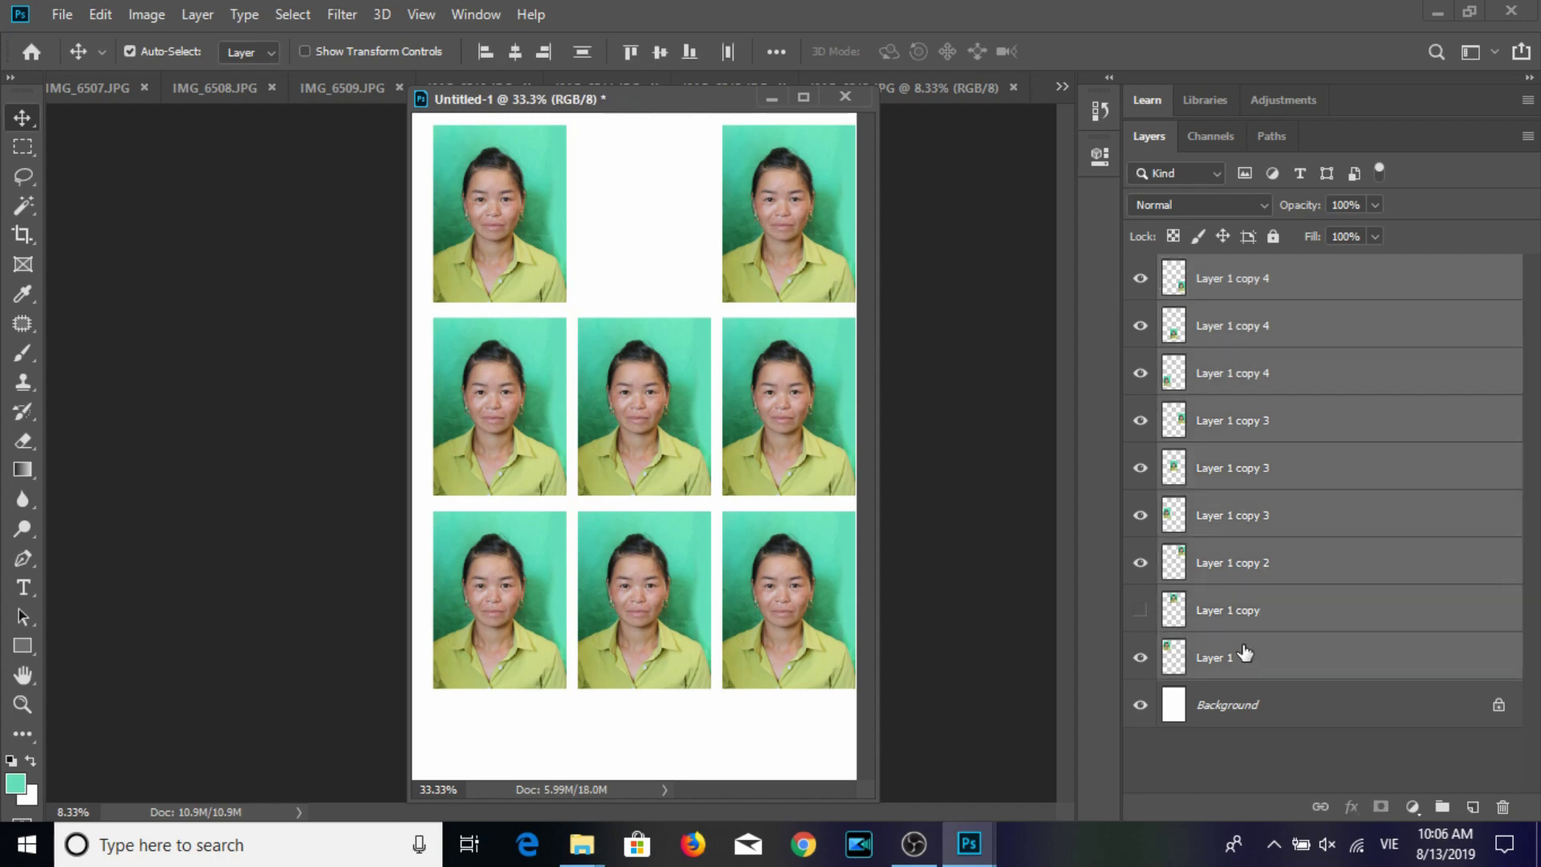
key(Delete)
drag(667, 107, 1265, 304)
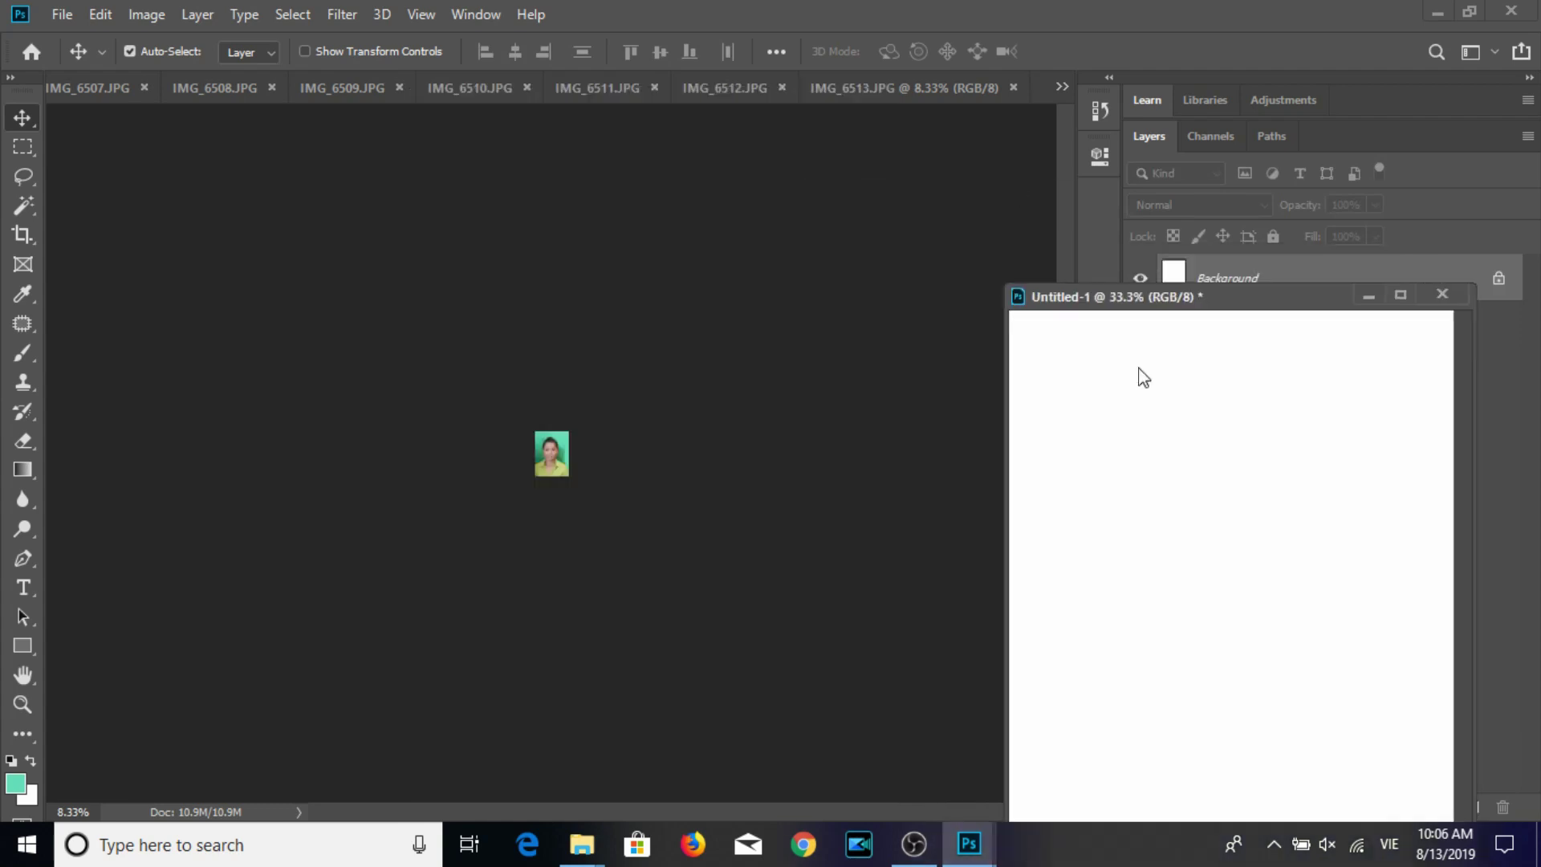
Close IMG_6513 and crop IMG_6512 to a 3:4 portrait framing the woman's face.
click(1003, 93)
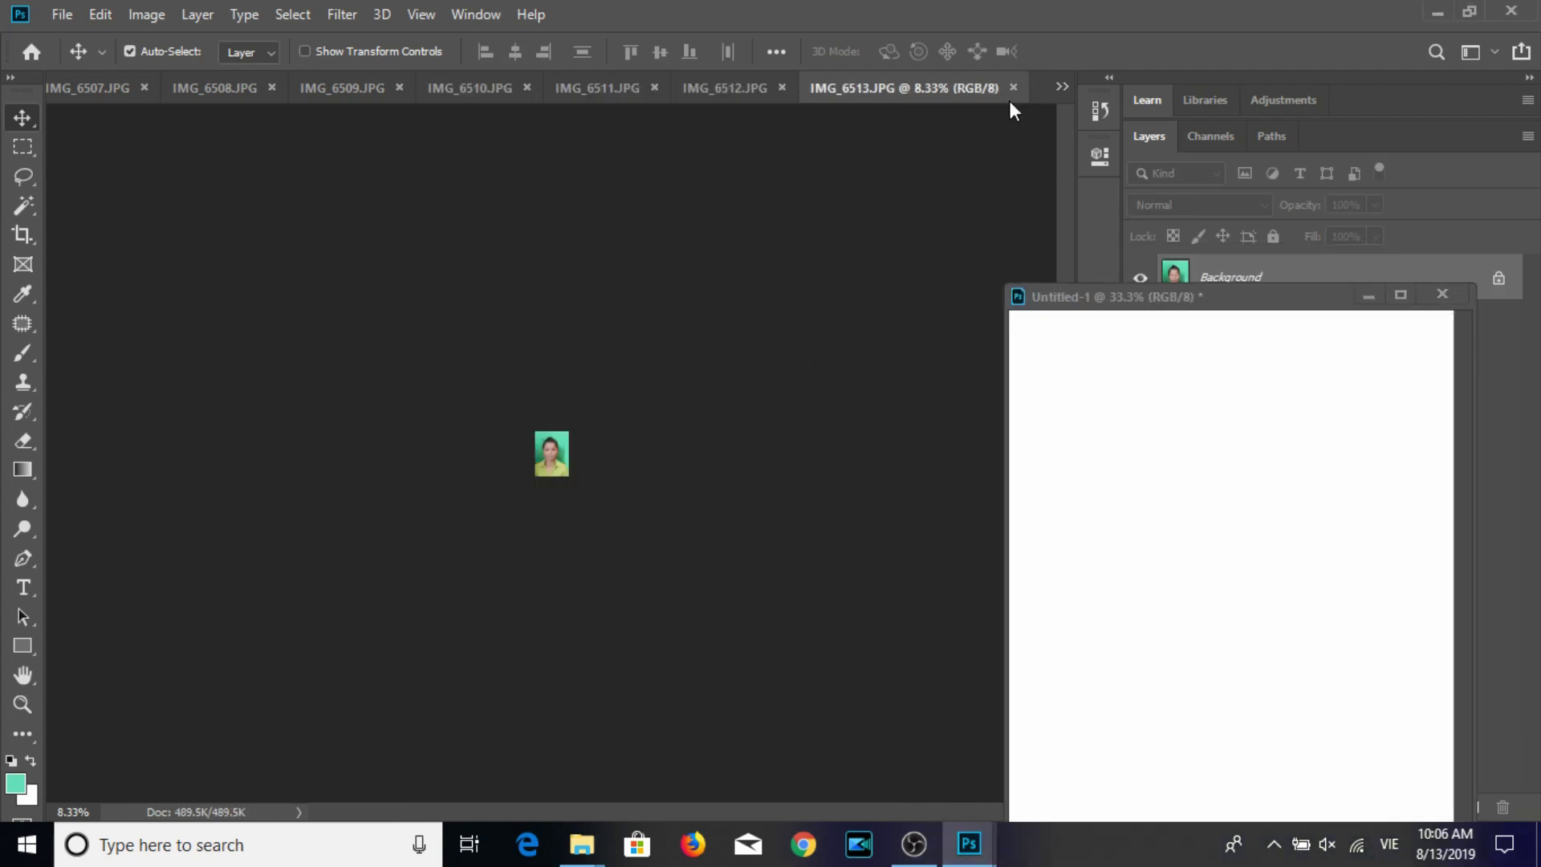
click(1014, 90)
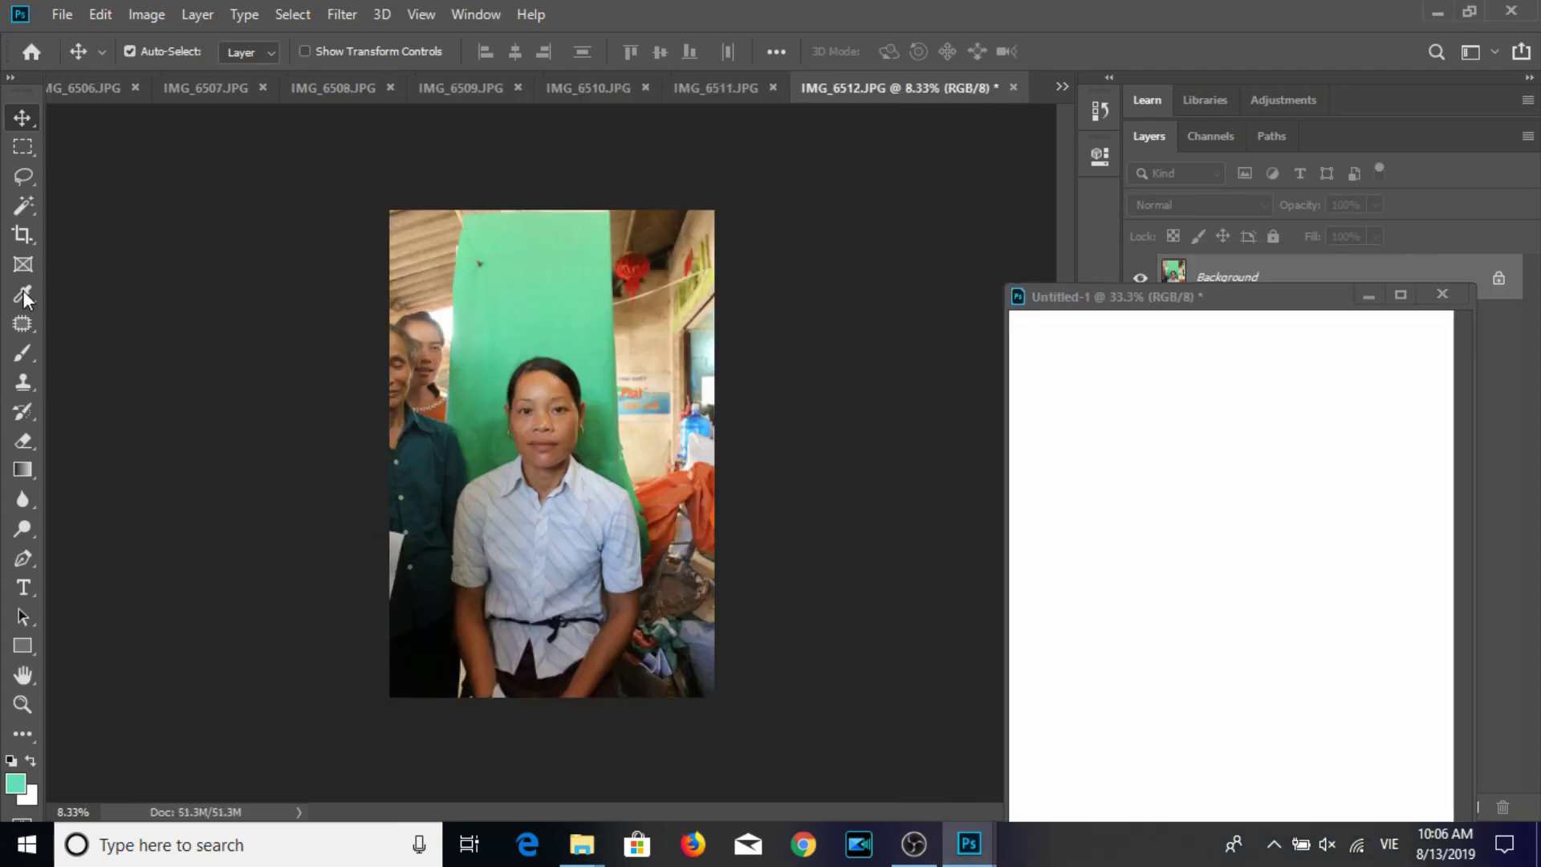
click(23, 234)
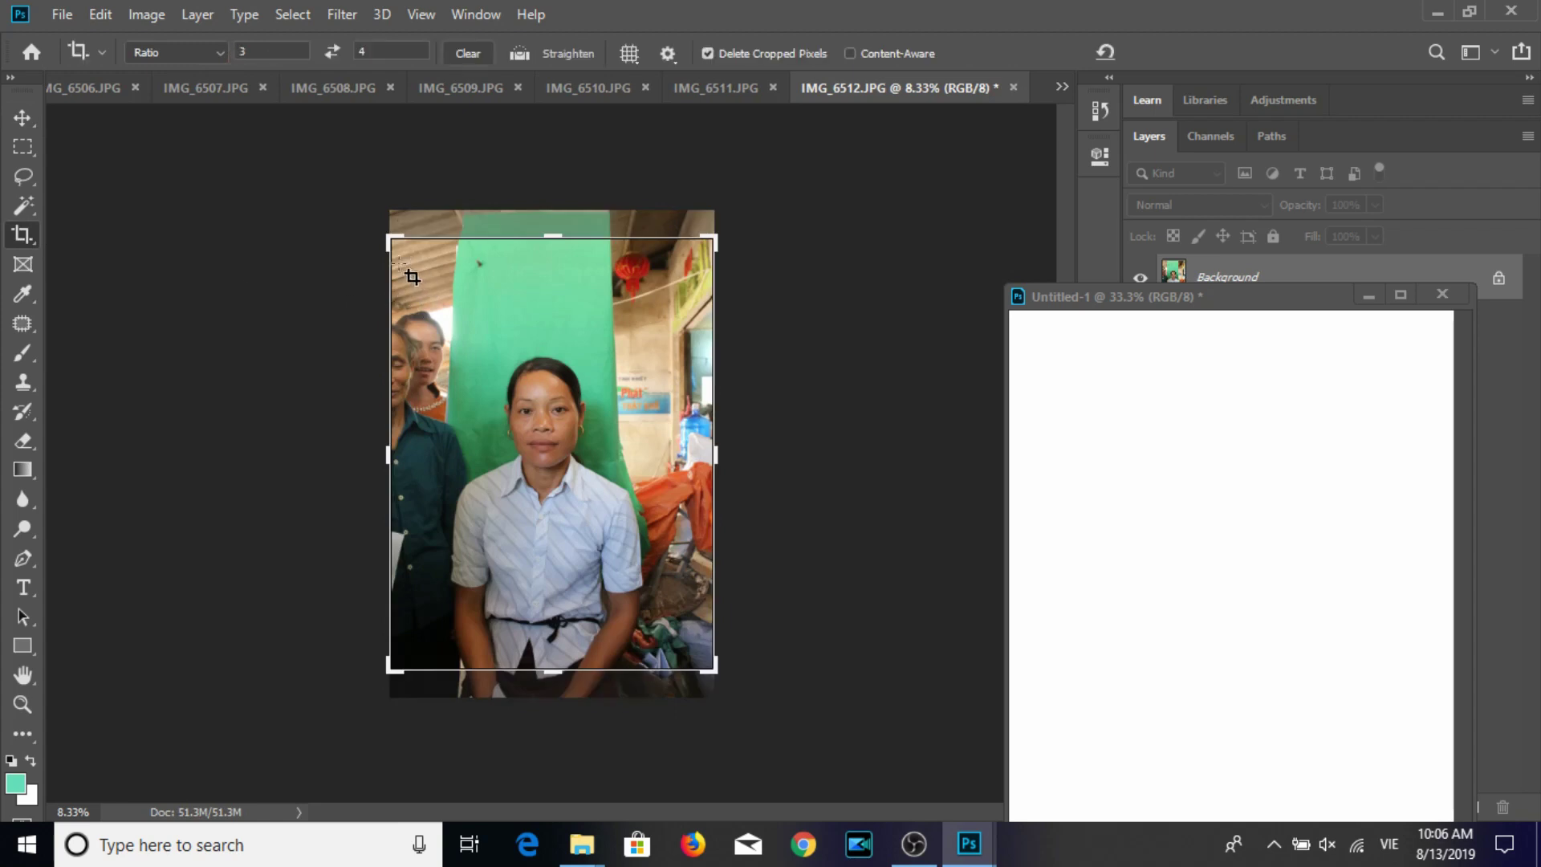
mouse_move(550, 238)
mouse_down()
mouse_move(557, 562)
mouse_move(566, 536)
mouse_up()
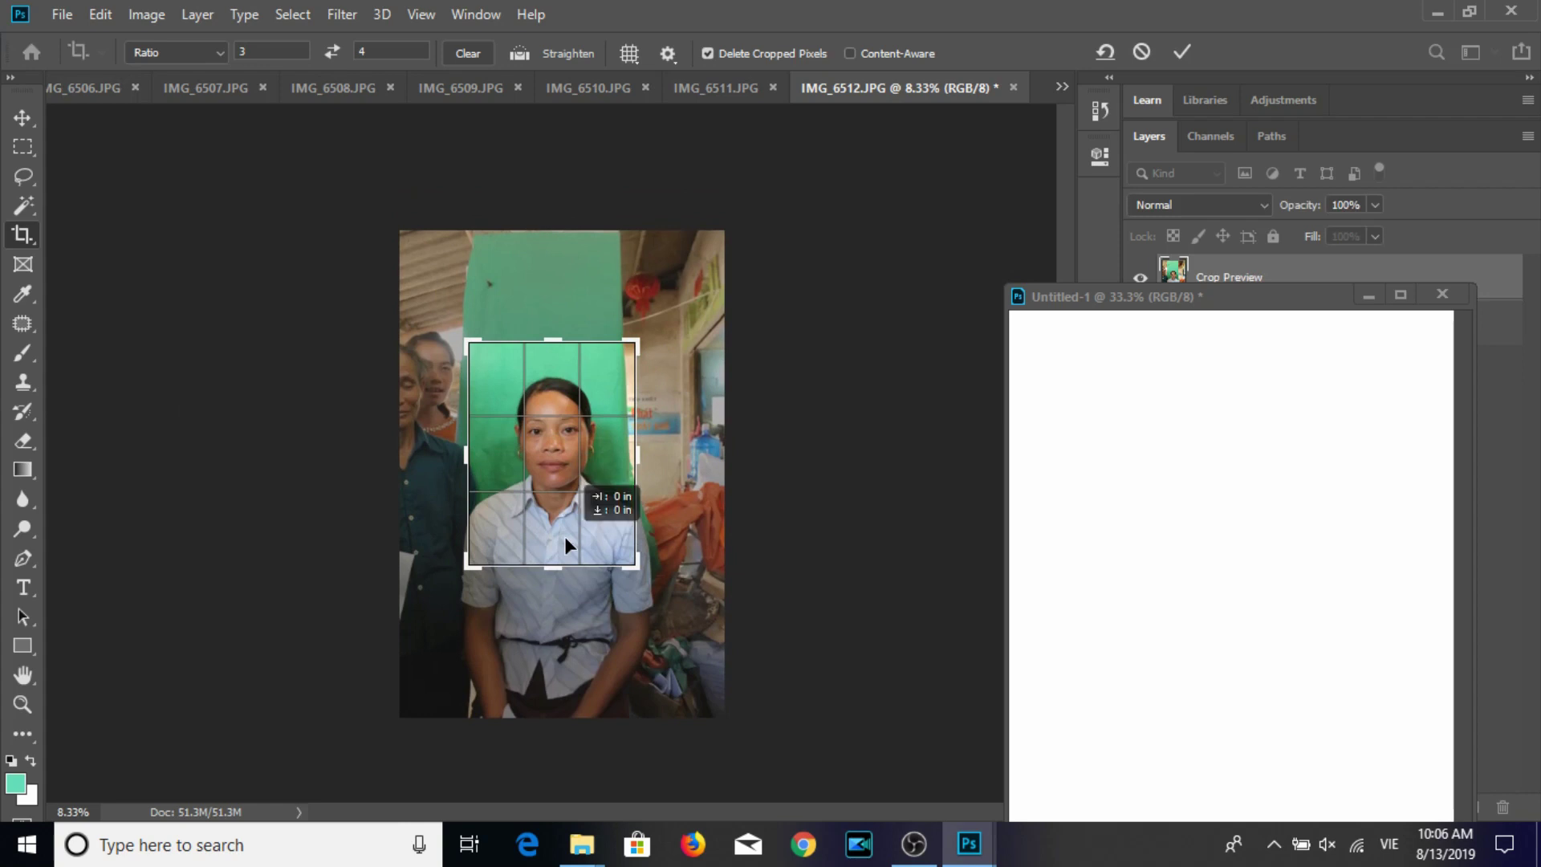
key(Return)
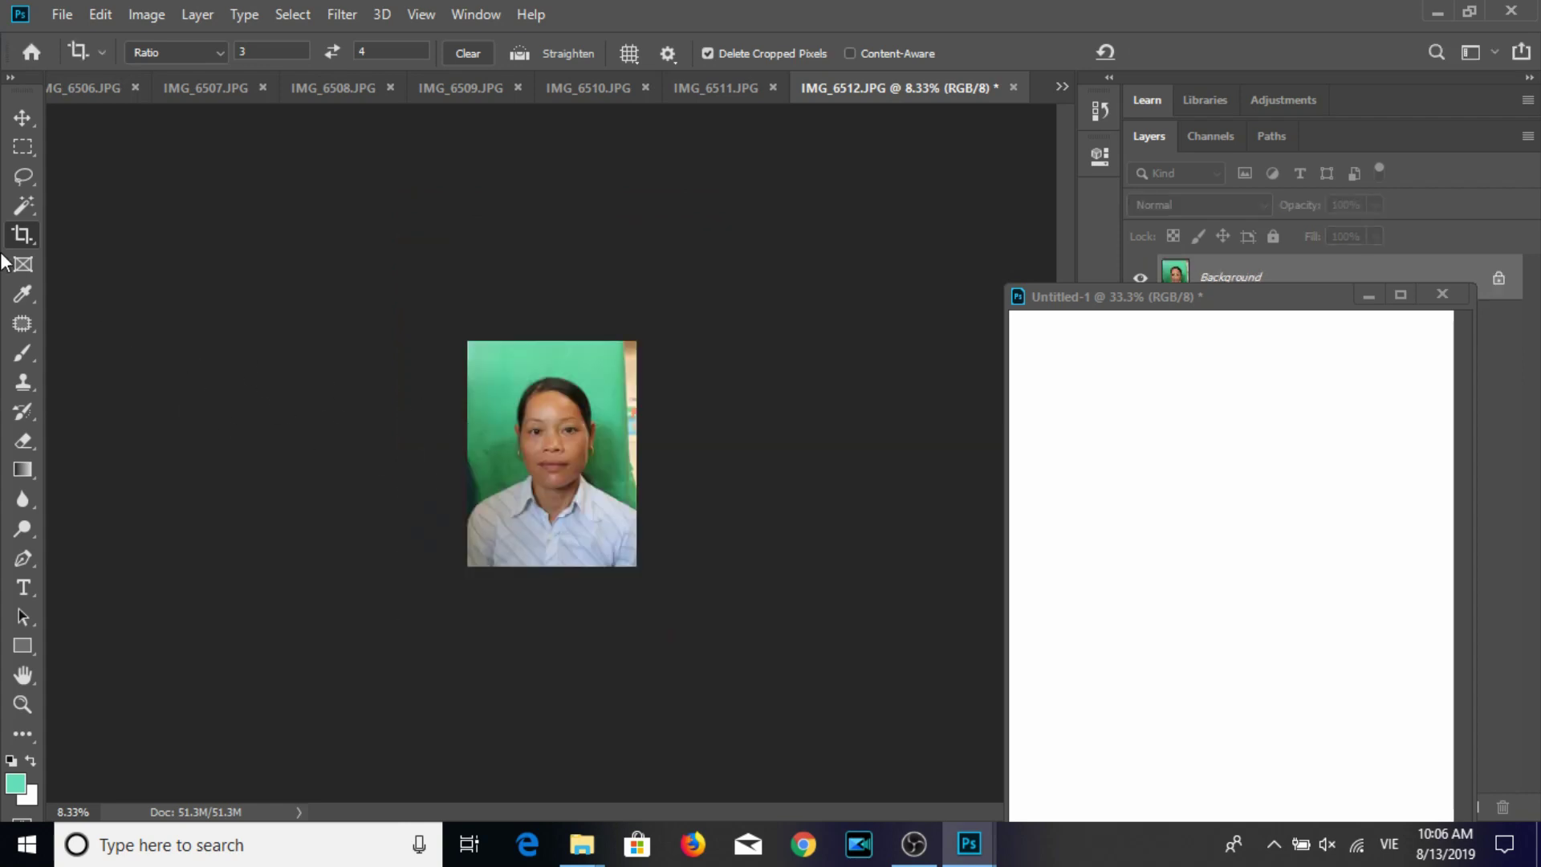
click(24, 206)
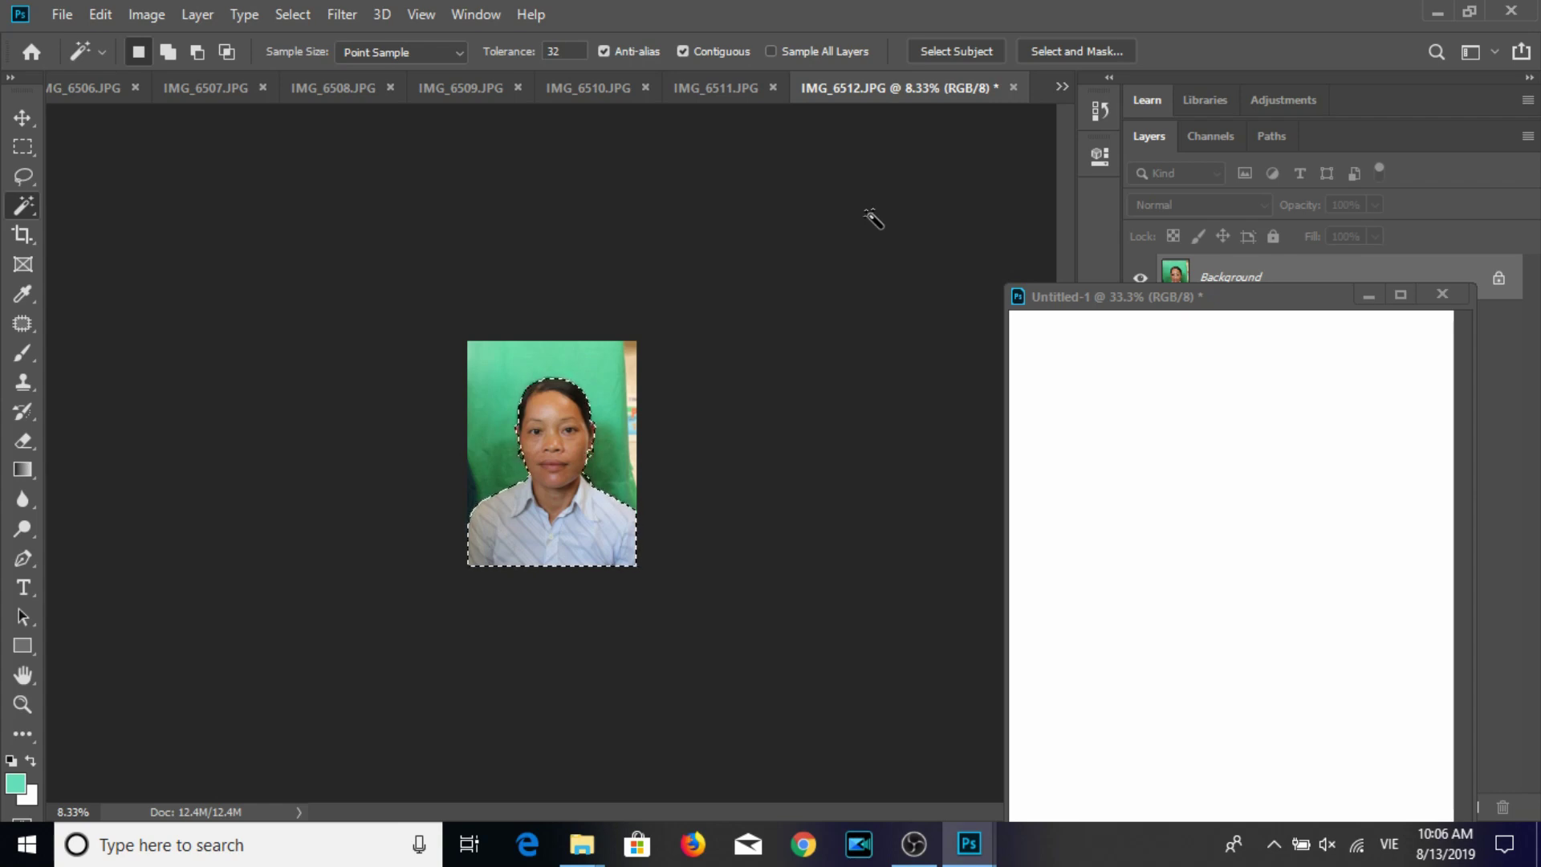
Brighten the selected woman slightly with a Curves adjustment.
key(ctrl+m)
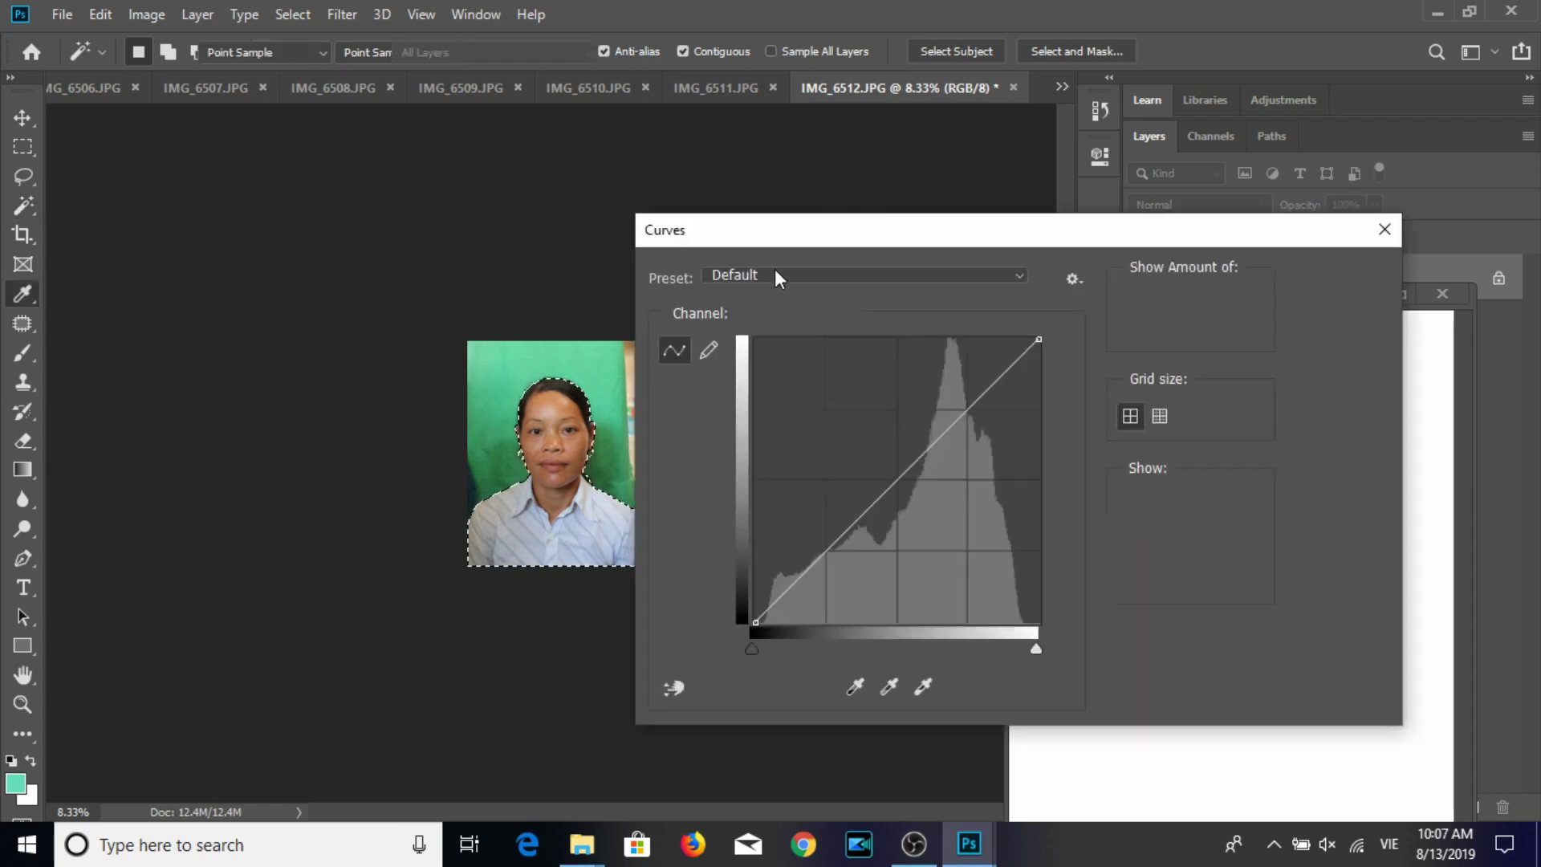
drag(897, 472, 893, 455)
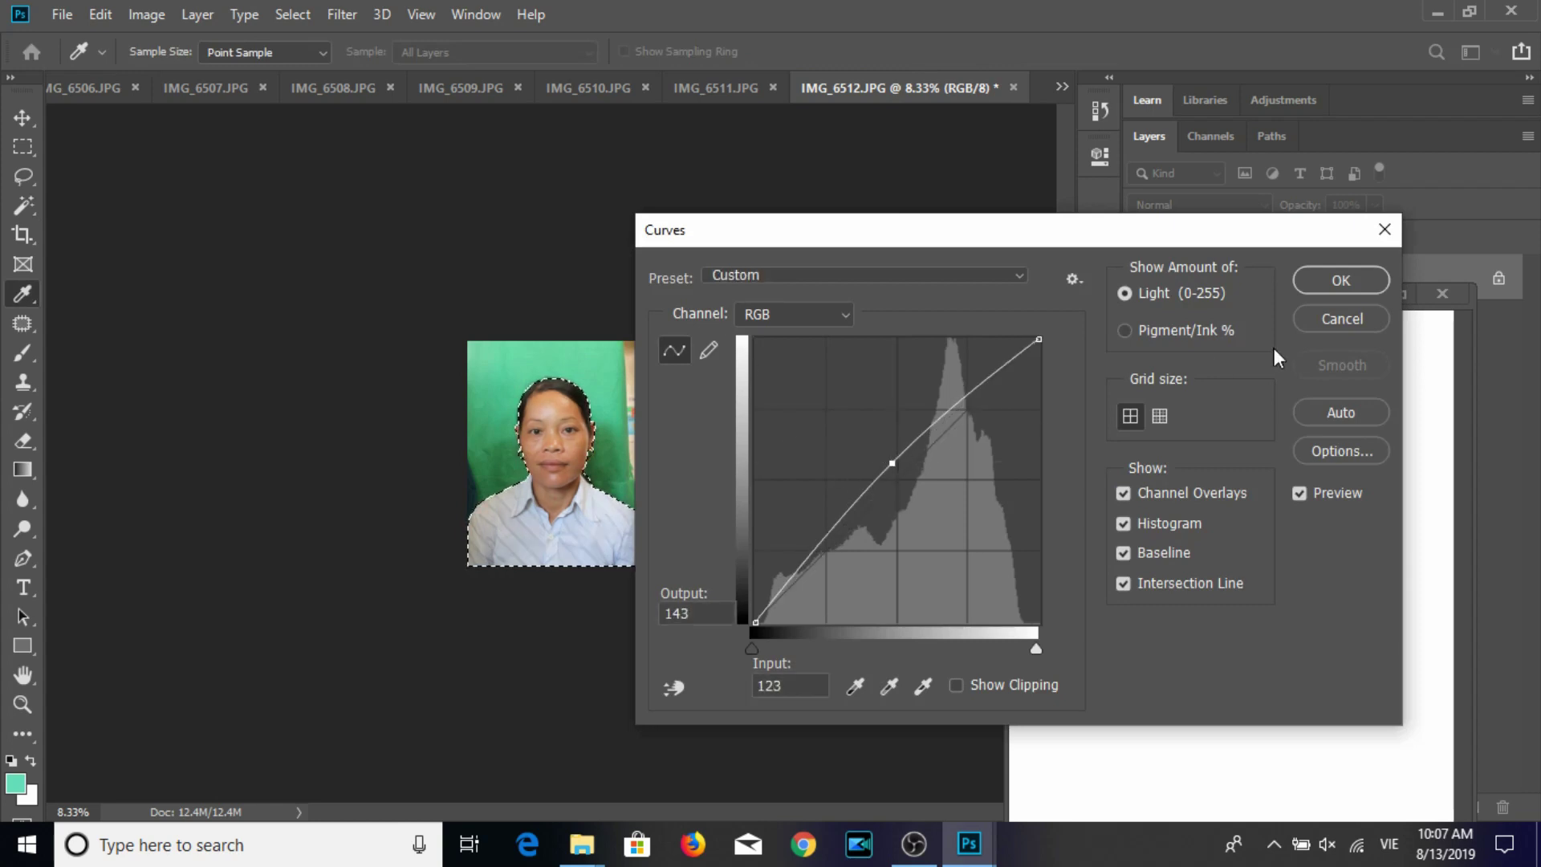
click(1340, 280)
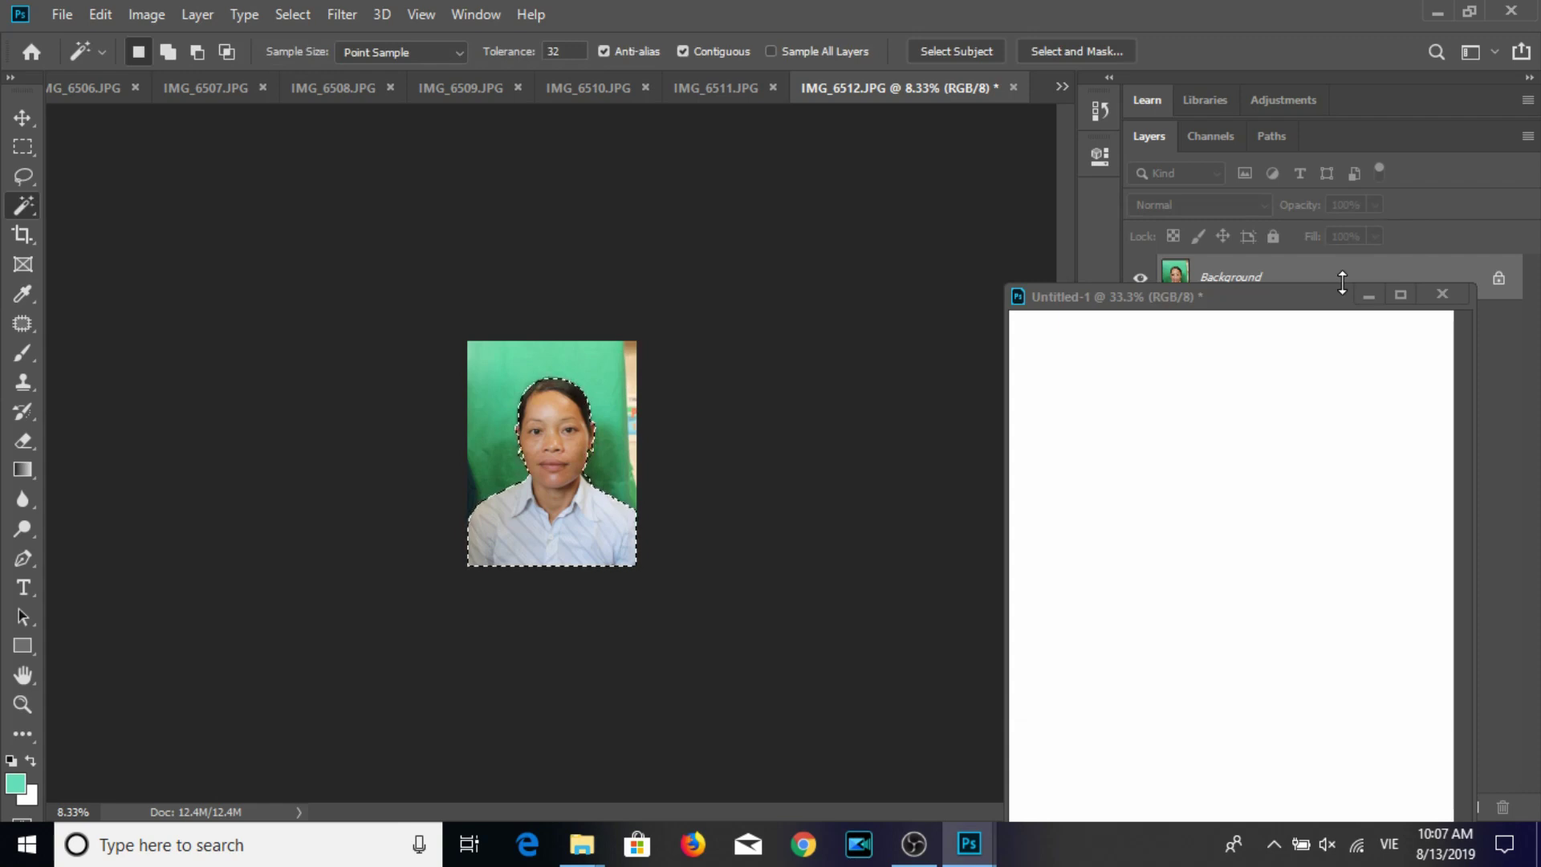
Invert the selection and fill IMG_6512's green background with solid blue, then deselect.
key(ctrl+shift+i)
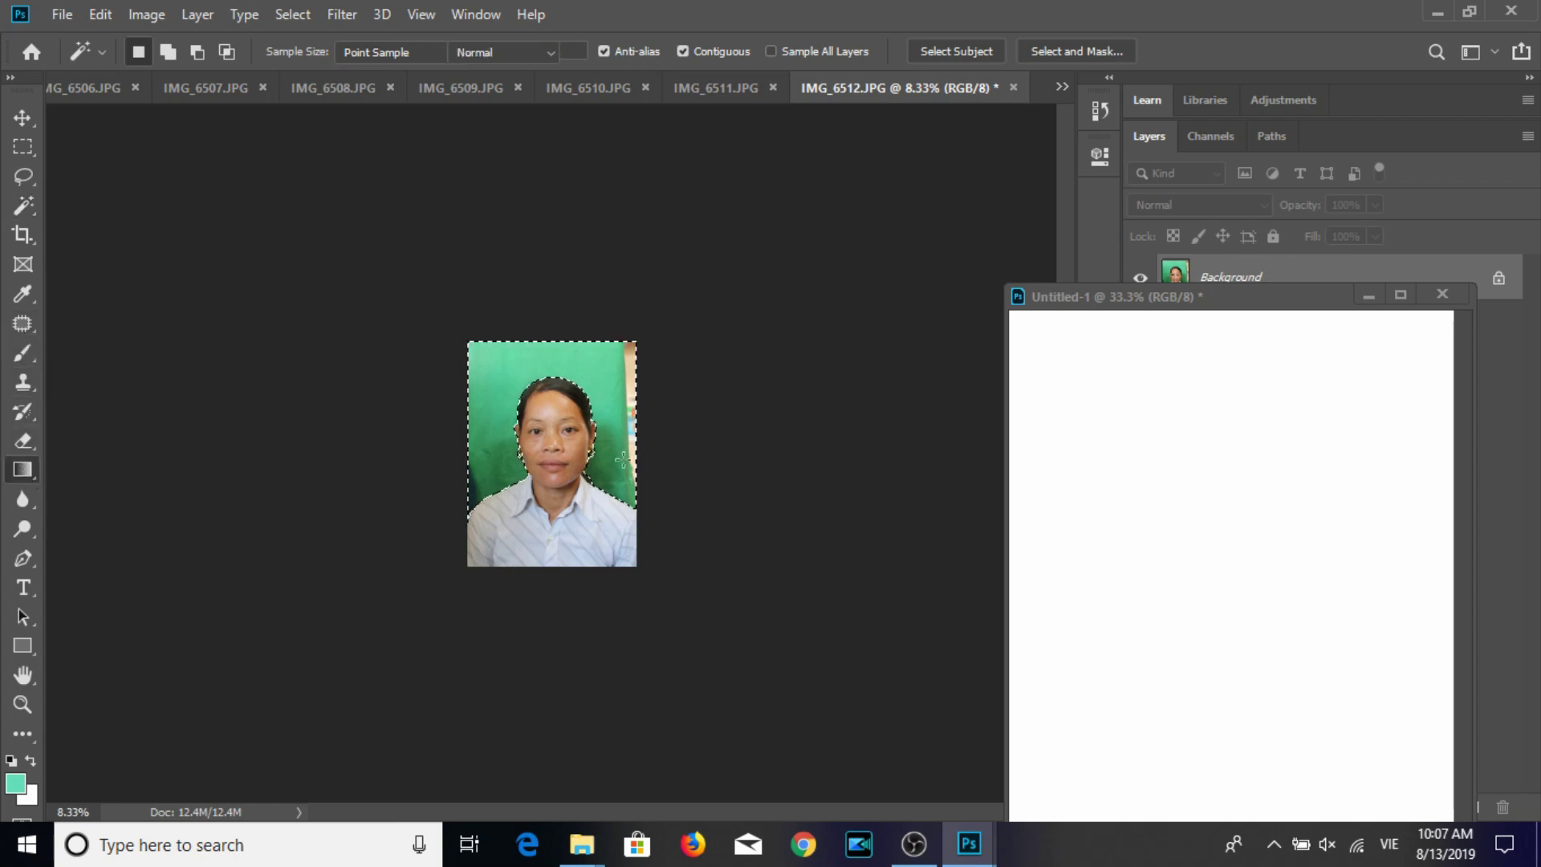
click(22, 470)
drag(520, 383, 497, 422)
key(ctrl+d)
click(22, 117)
click(146, 14)
click(185, 183)
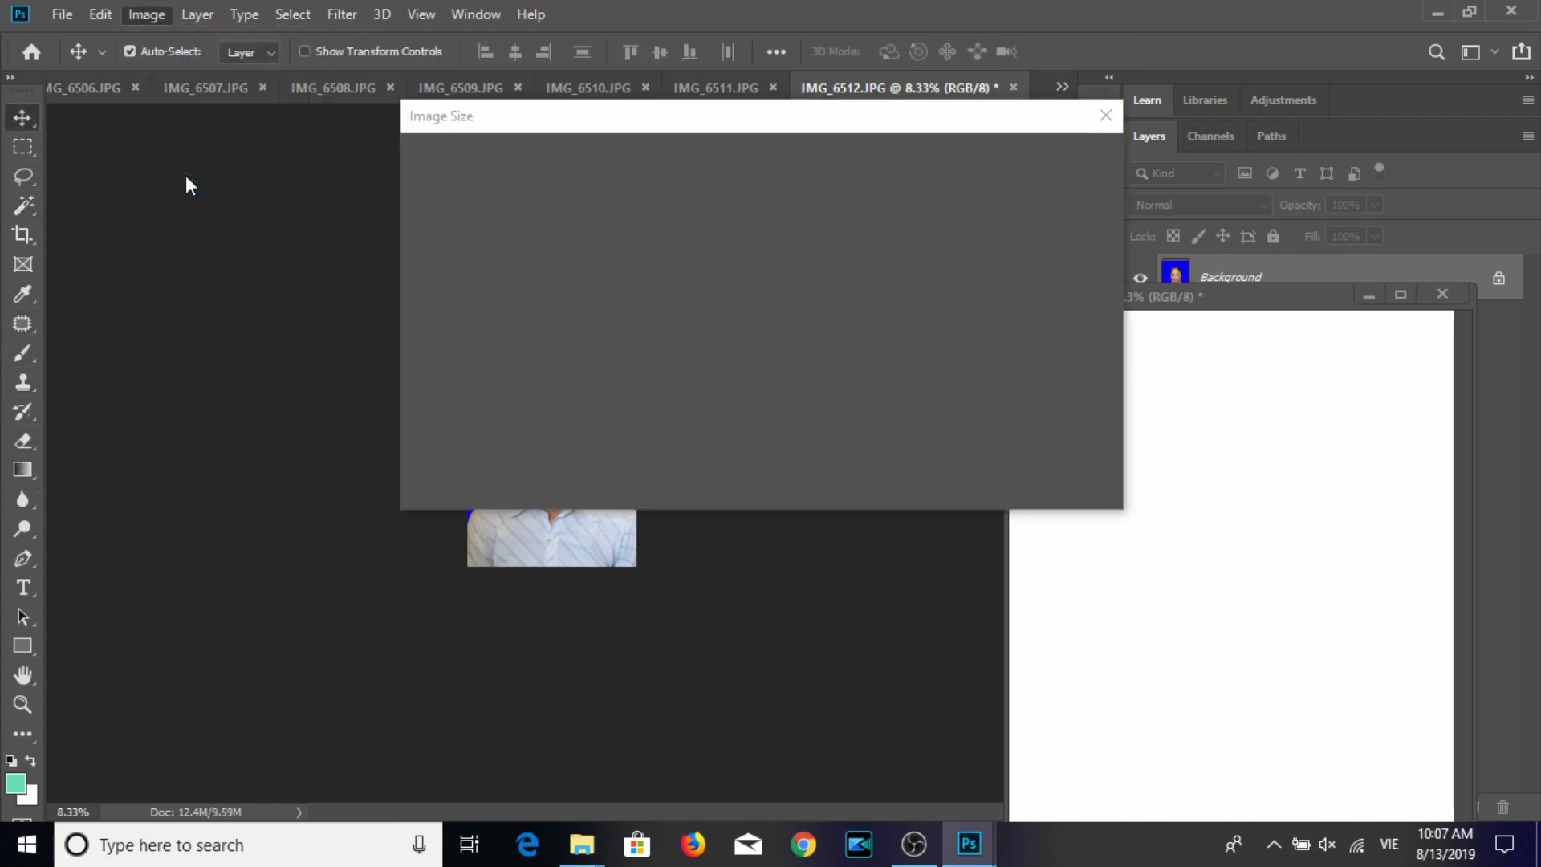
Resize the portrait to 3×4 cm at 300 ppi and place it onto Untitled-1.
text(30)
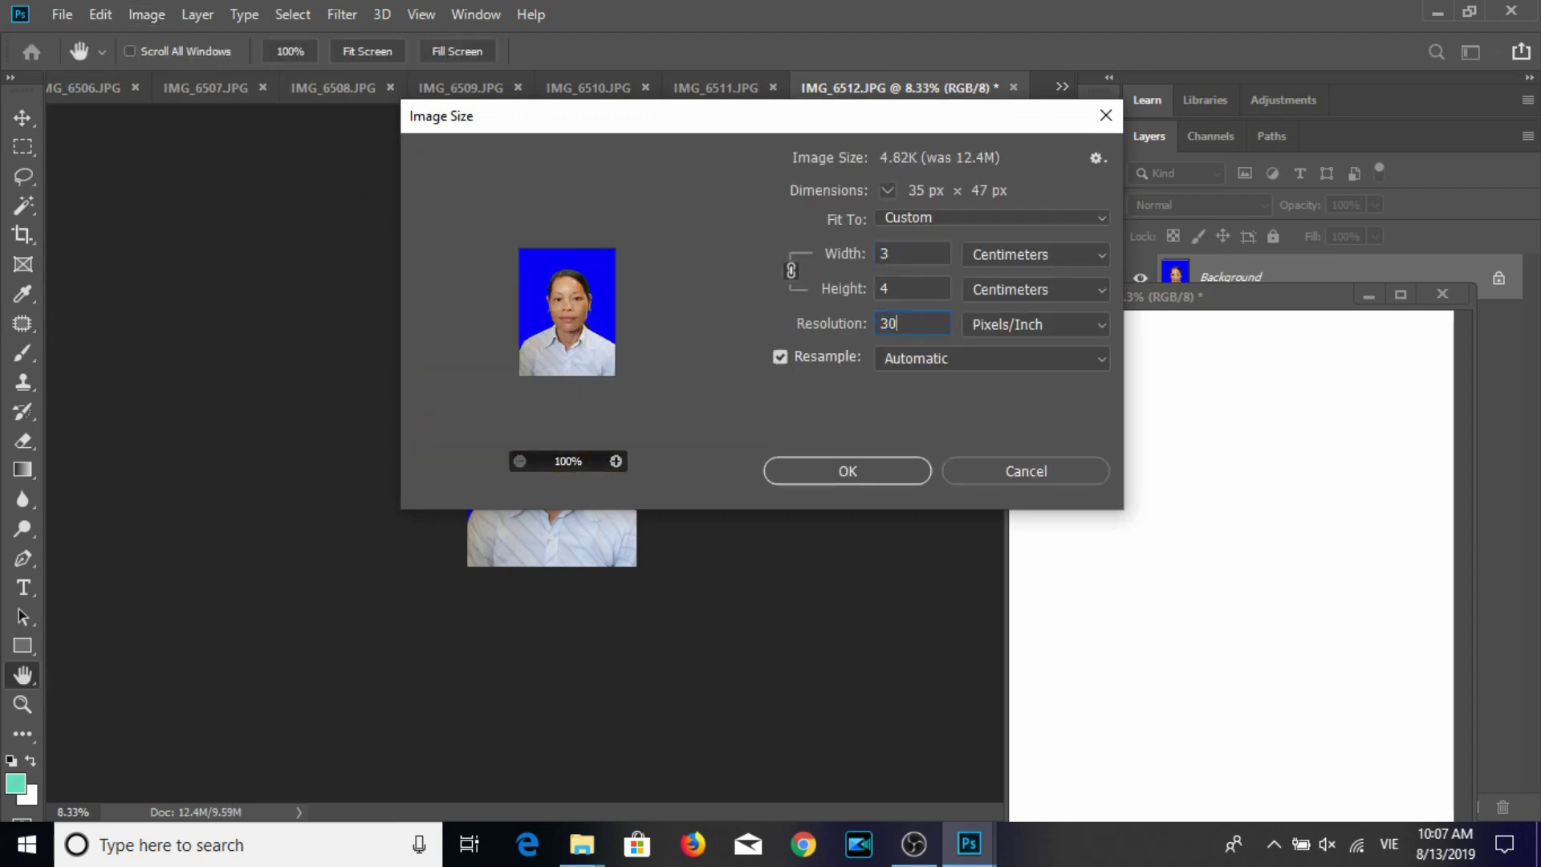
text(0)
key(Return)
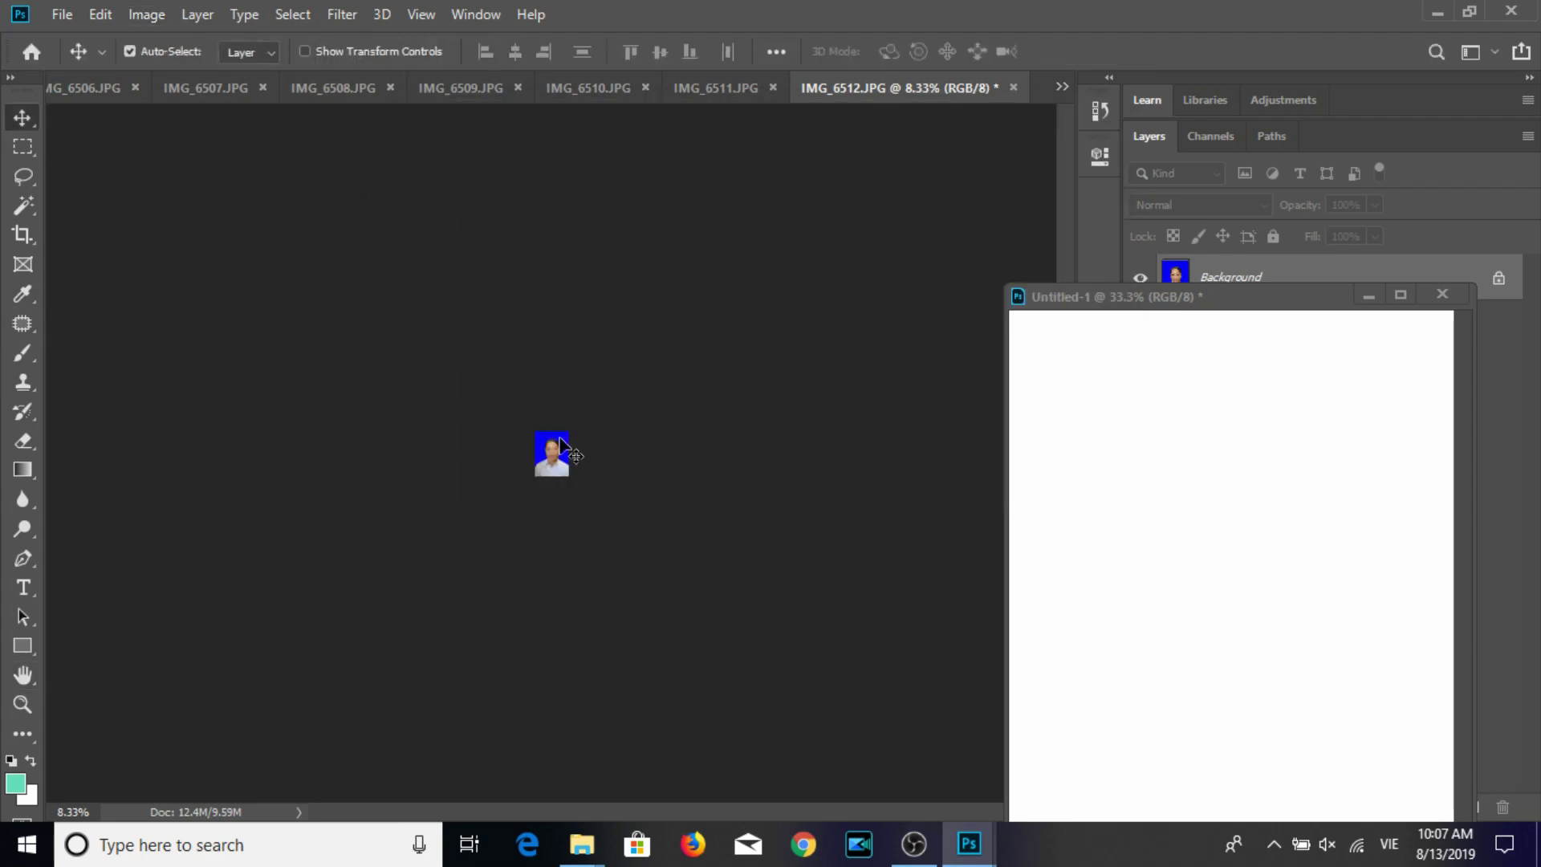
mouse_move(568, 419)
mouse_down()
mouse_move(1212, 429)
mouse_move(1072, 404)
mouse_move(1232, 309)
mouse_move(884, 105)
mouse_up()
Duplicate the portrait into a row of three, then two more rows for a 3×3 grid.
alt+drag(887, 218, 1027, 218)
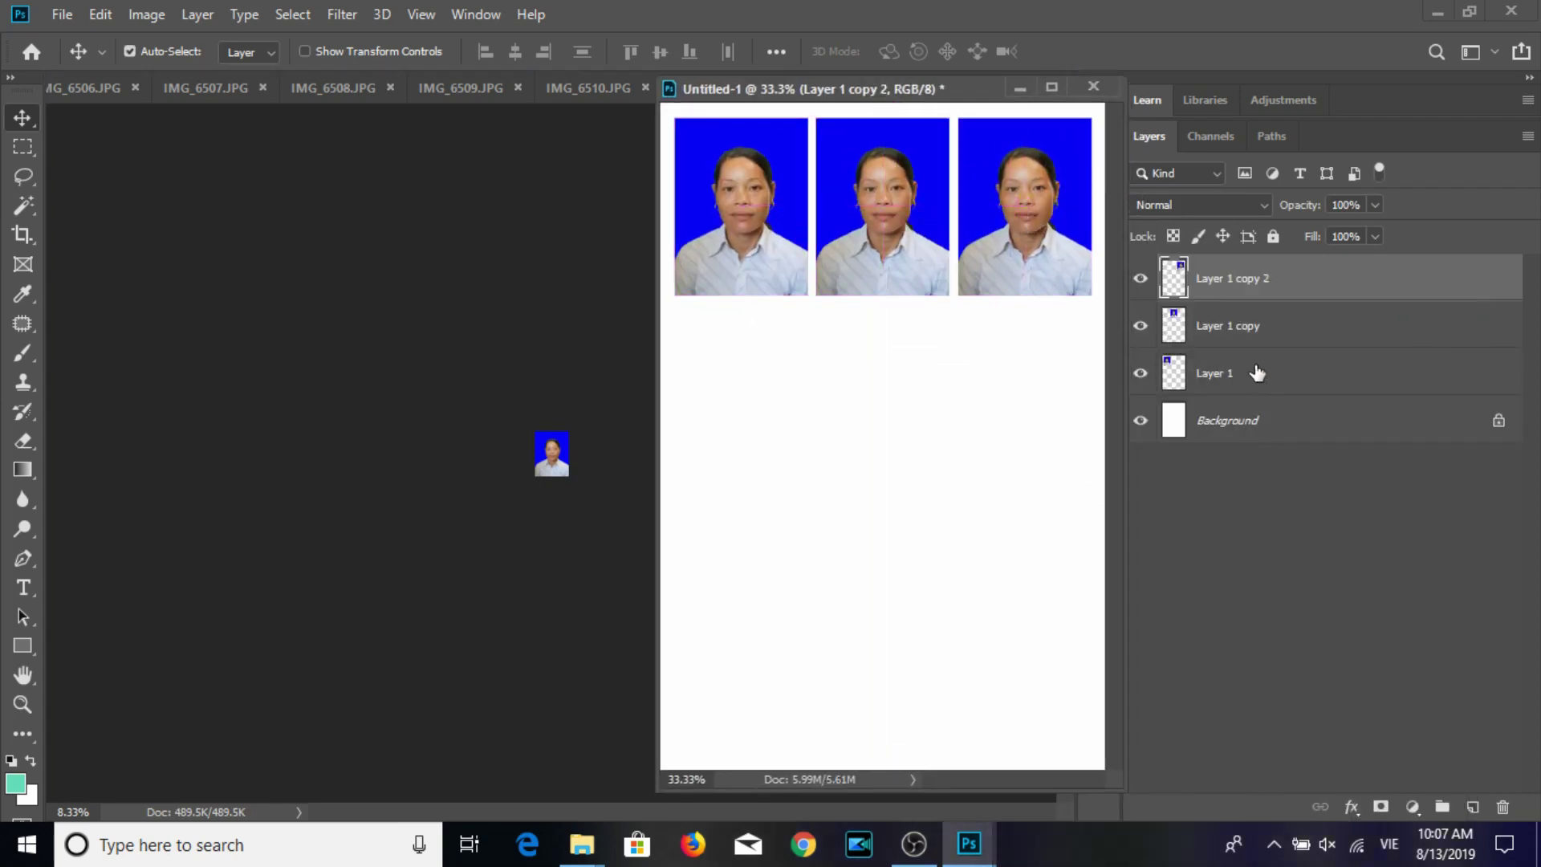
shift+click(1236, 372)
mouse_move(1046, 231)
alt+mouse_down()
mouse_move(1045, 431)
mouse_move(1045, 417)
alt+mouse_up()
alt+drag(1042, 429, 1038, 618)
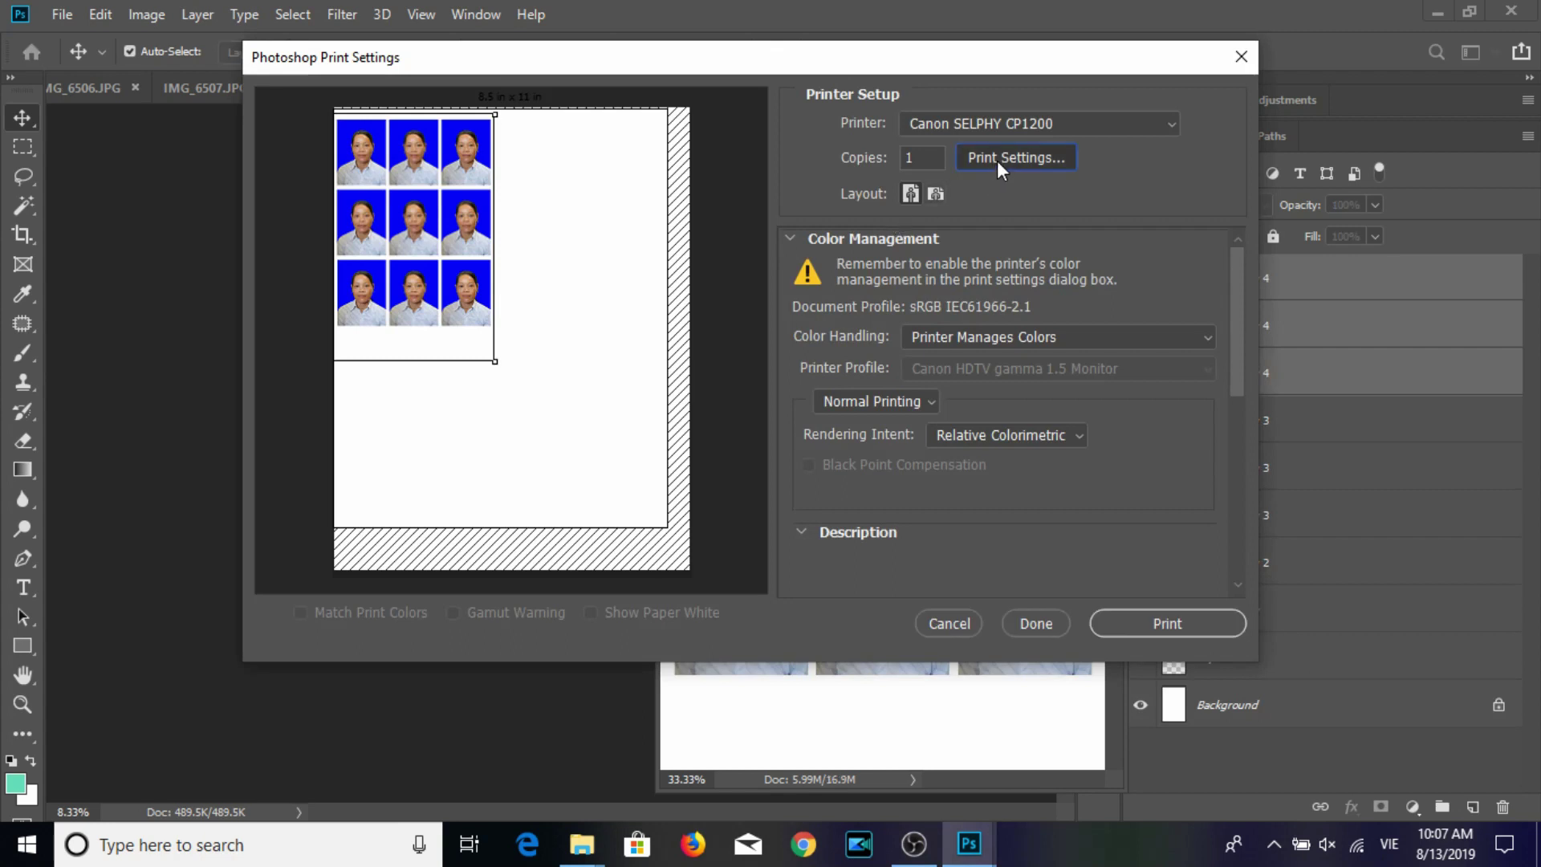
Confirm the SELPHY's P borderless 4x6 paper setting and send the nine blue portraits to print.
click(997, 160)
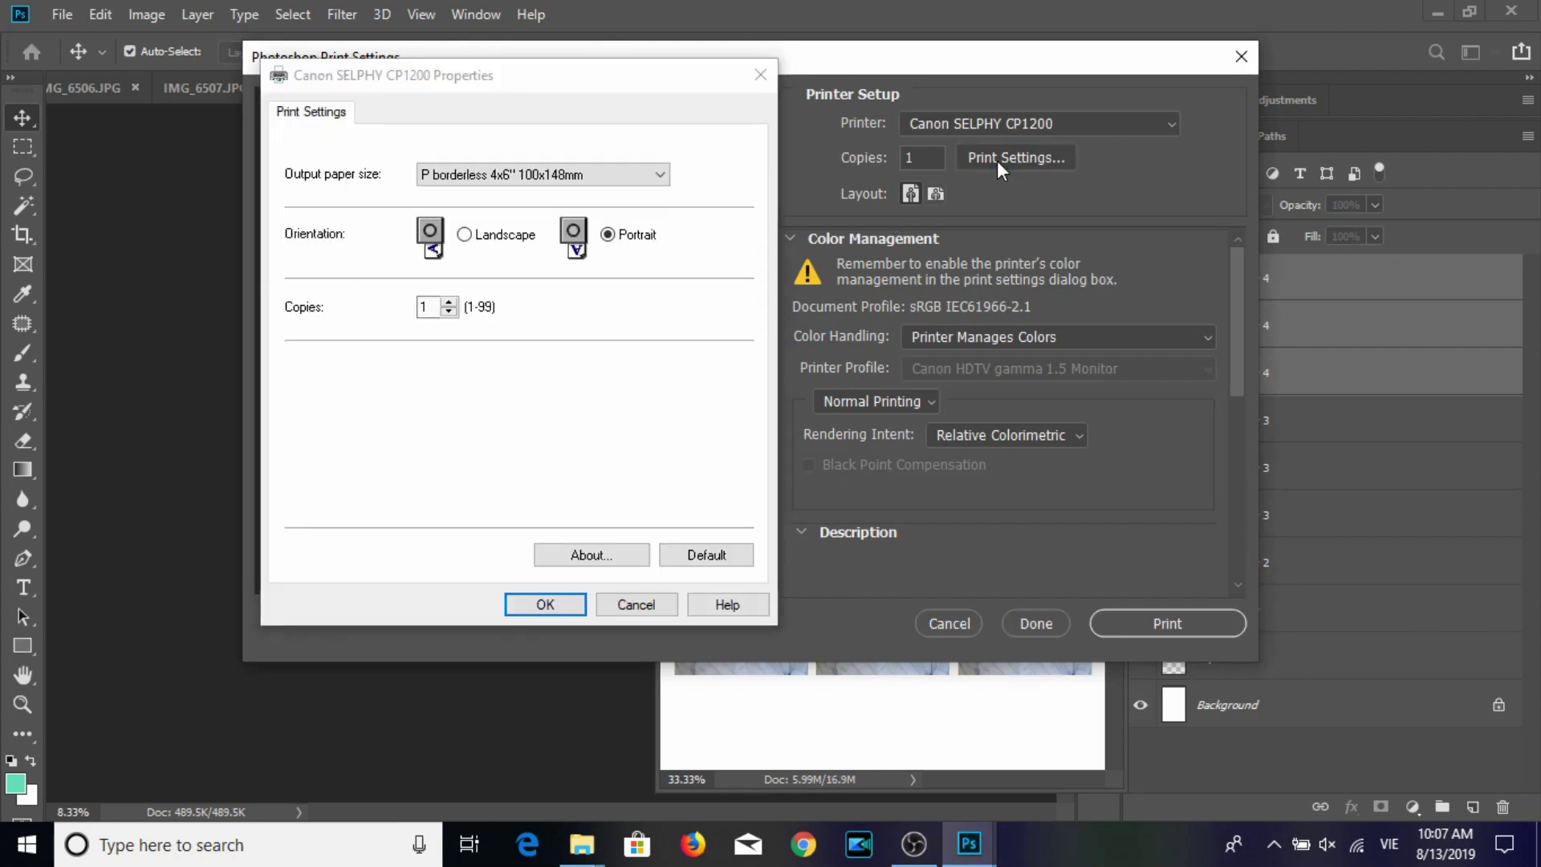
click(548, 605)
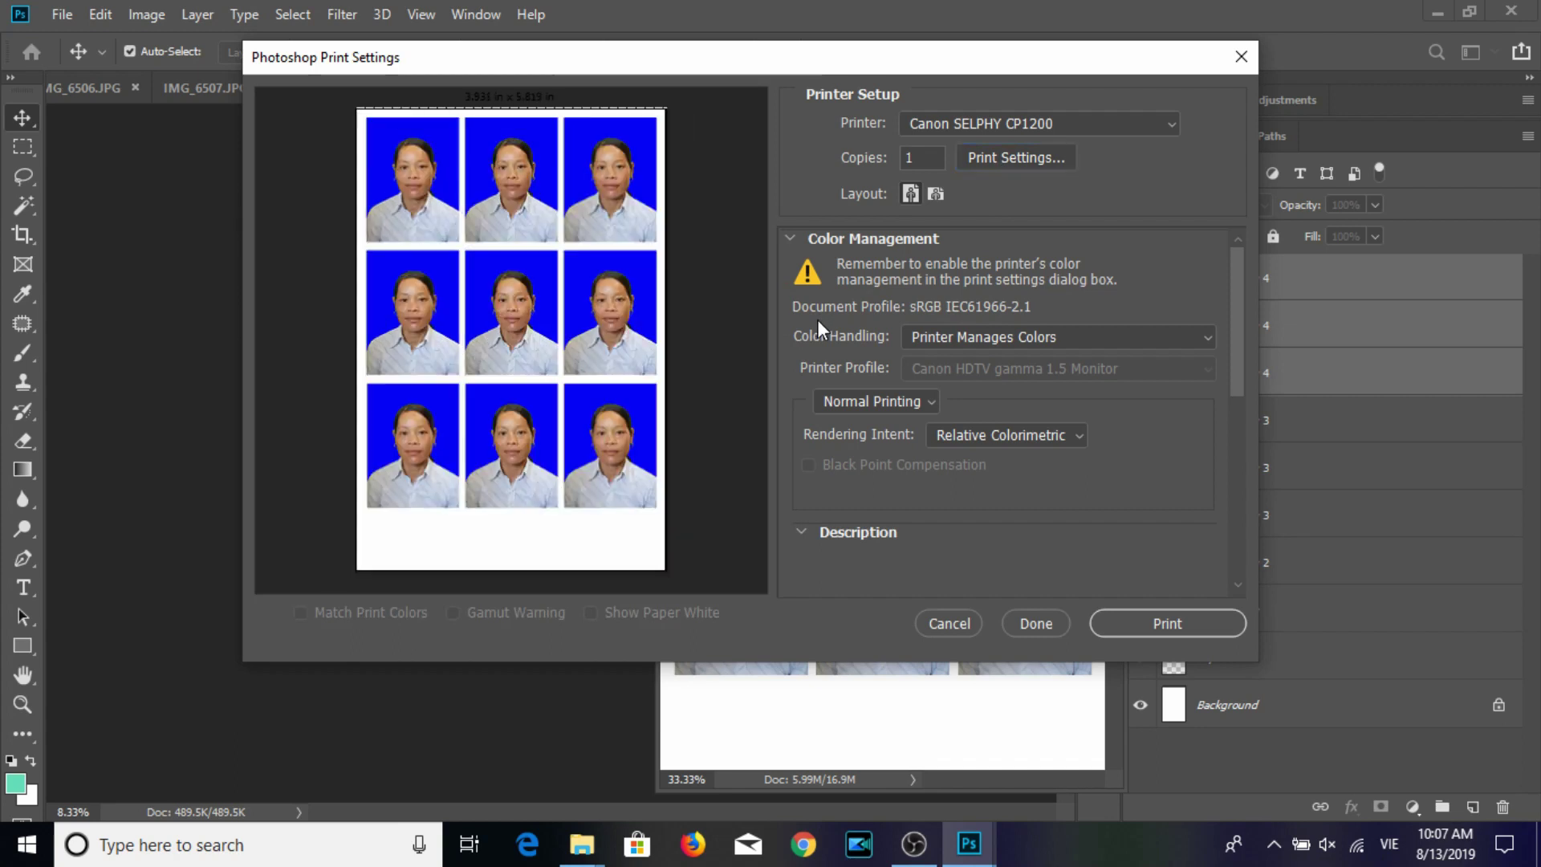
click(1172, 624)
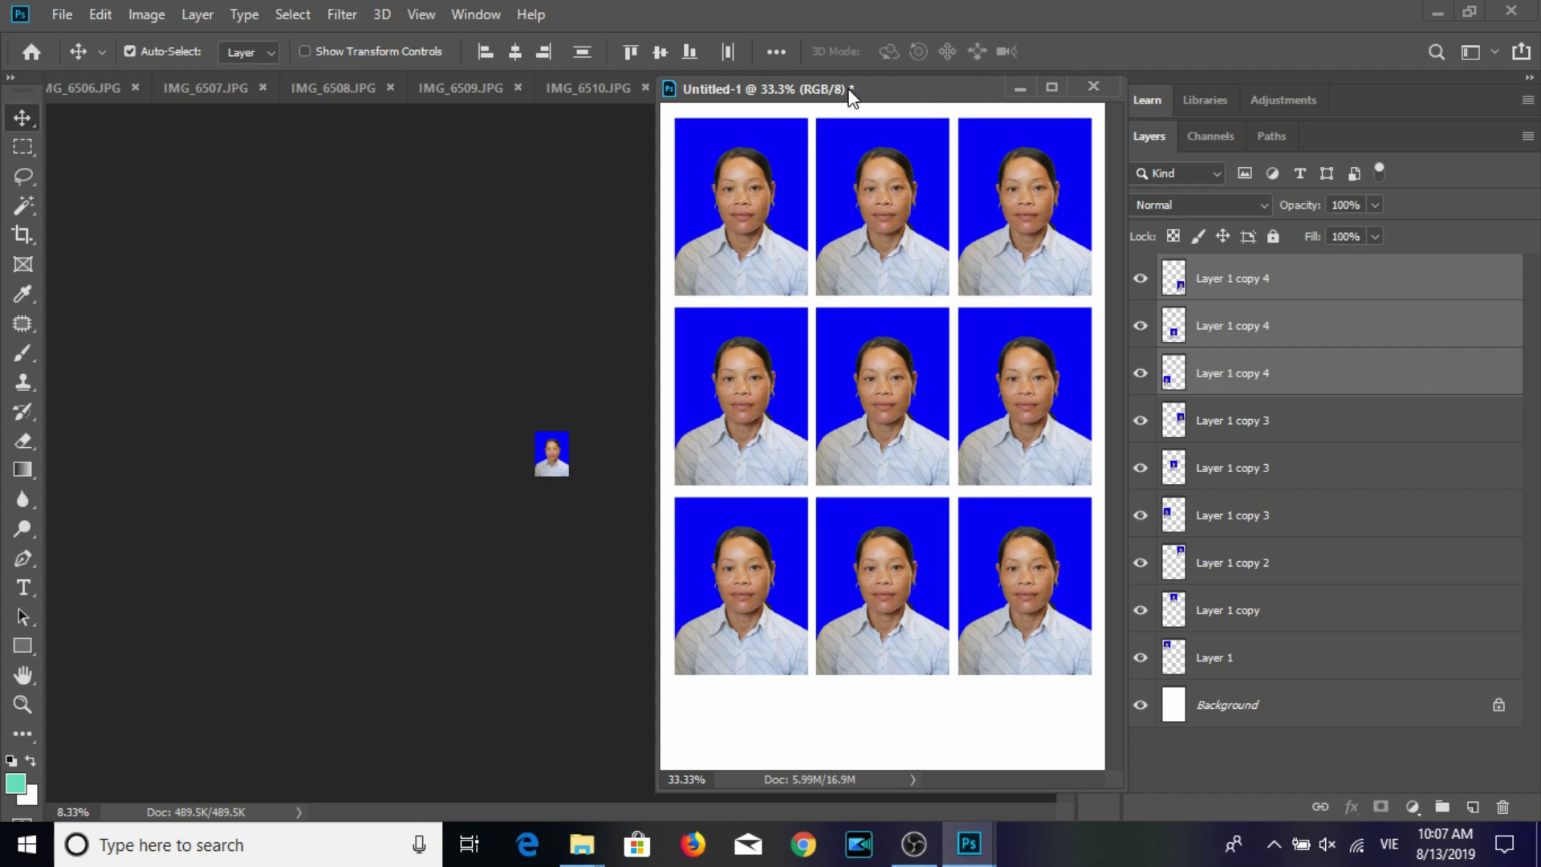
Delete all nine photo layers from Untitled-1.
click(1218, 283)
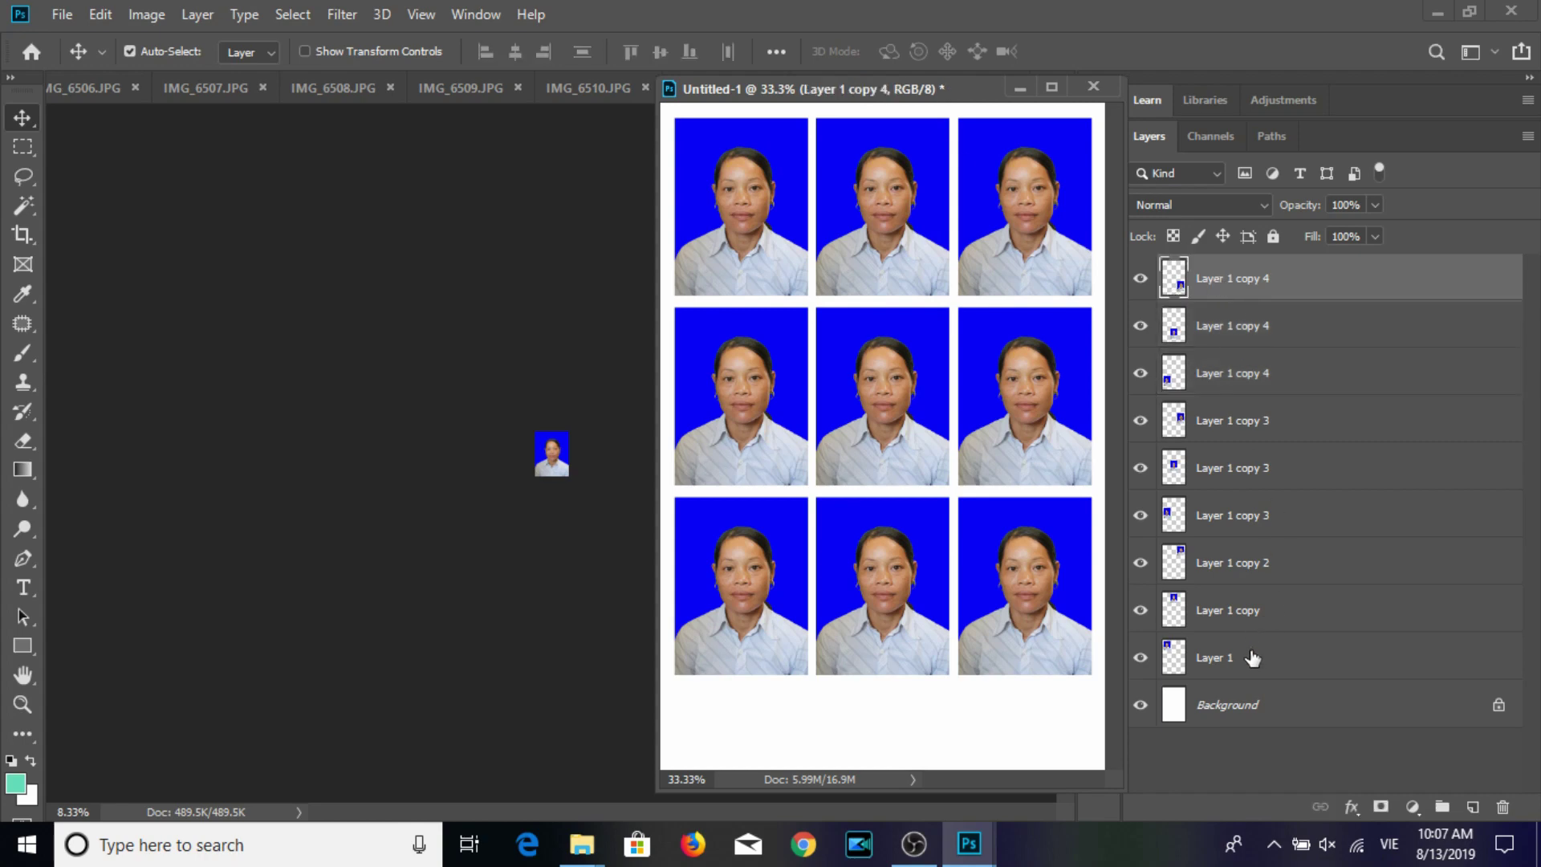
shift+click(1252, 659)
key(Delete)
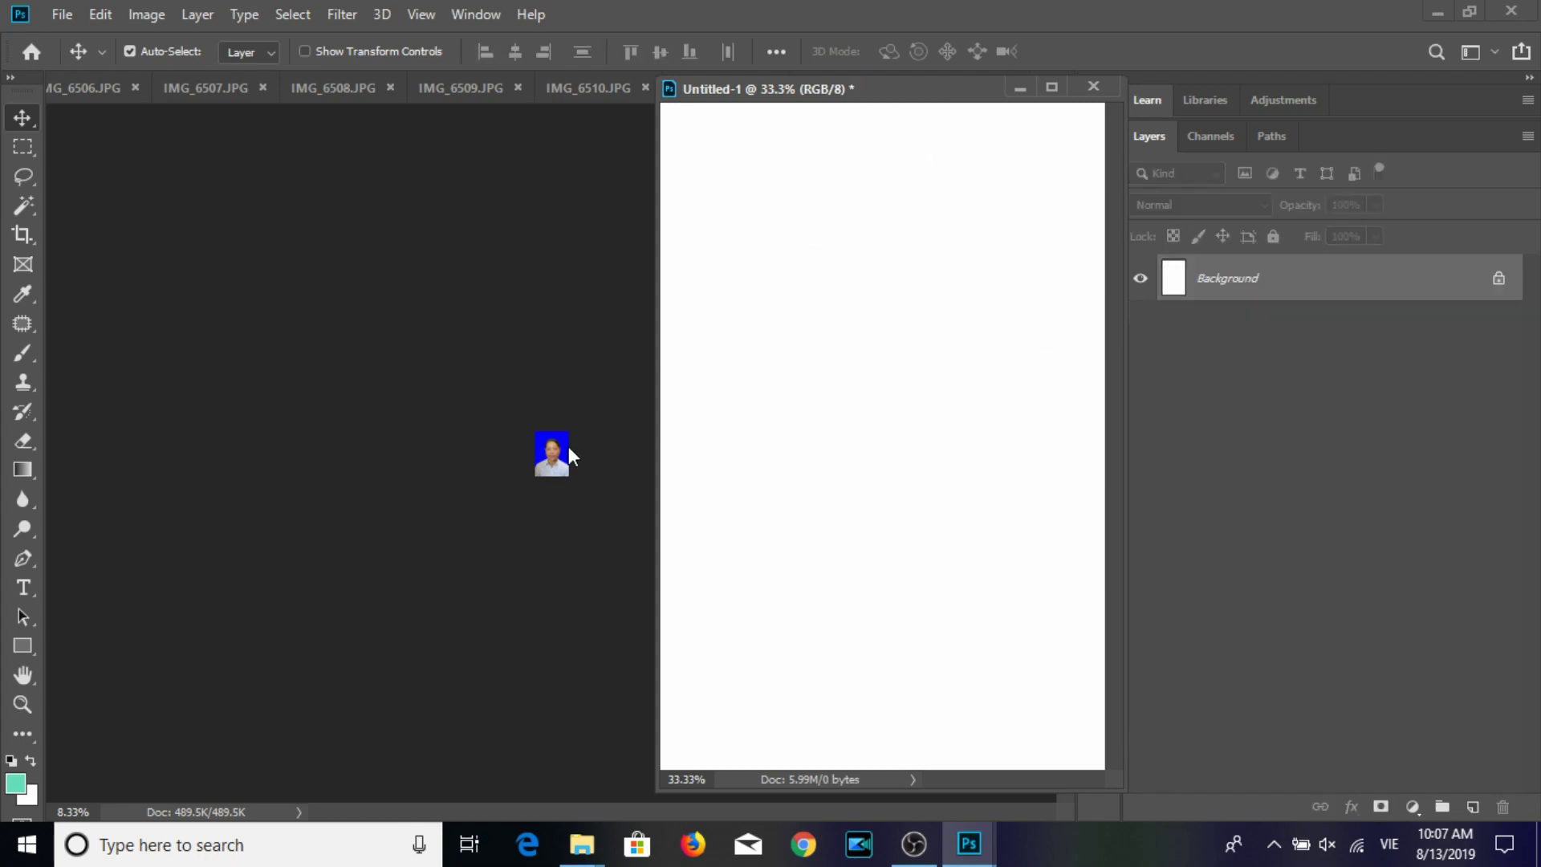
Save IMG_6512 as a JPEG at Quality 12 and move the Untitled-1 window aside.
click(568, 457)
key(ctrl+s)
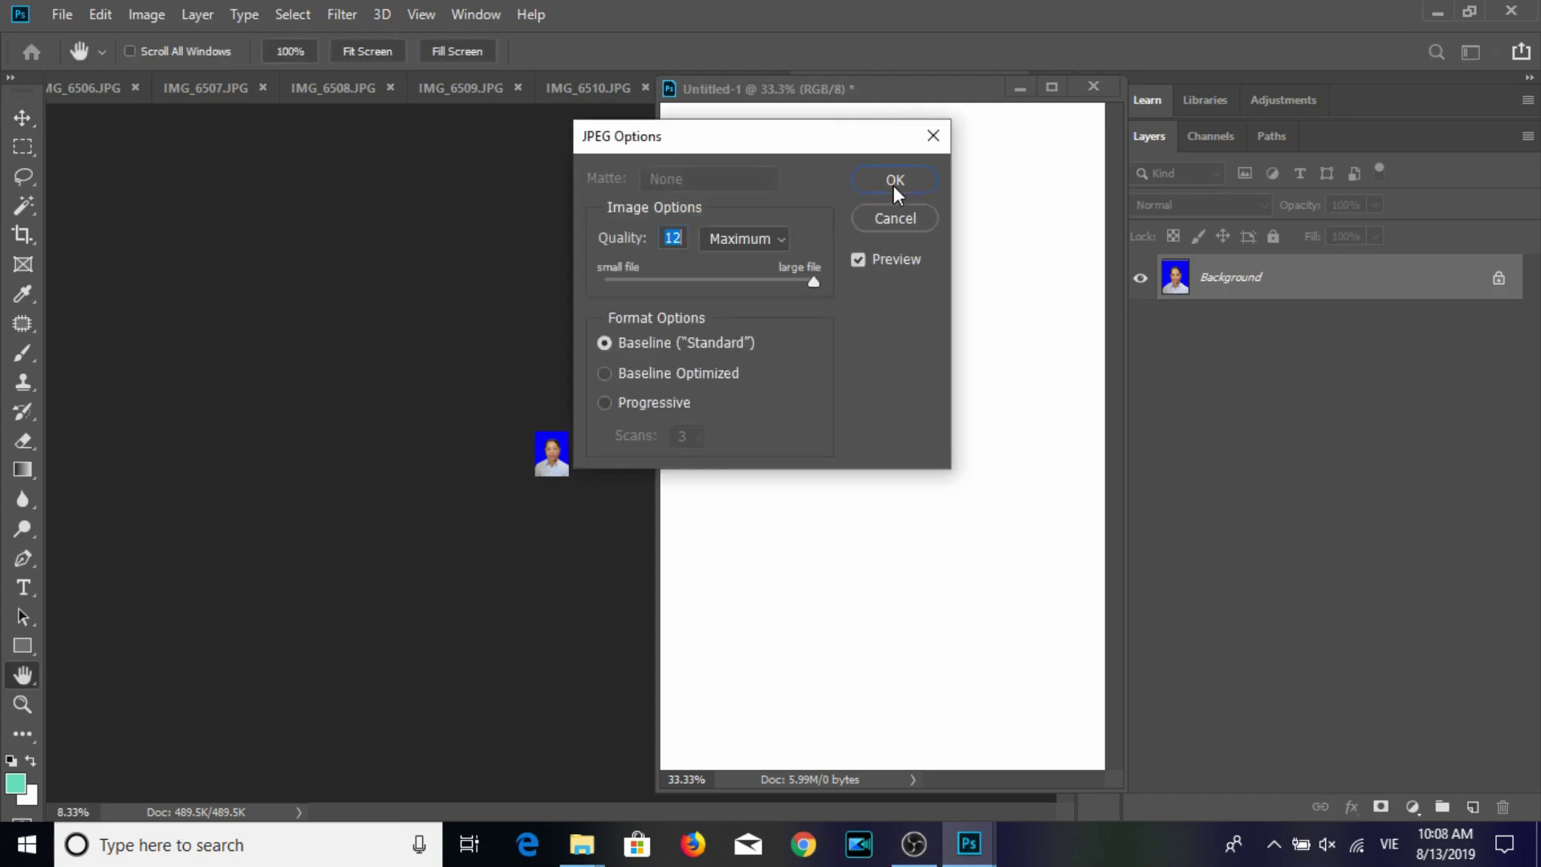
click(894, 186)
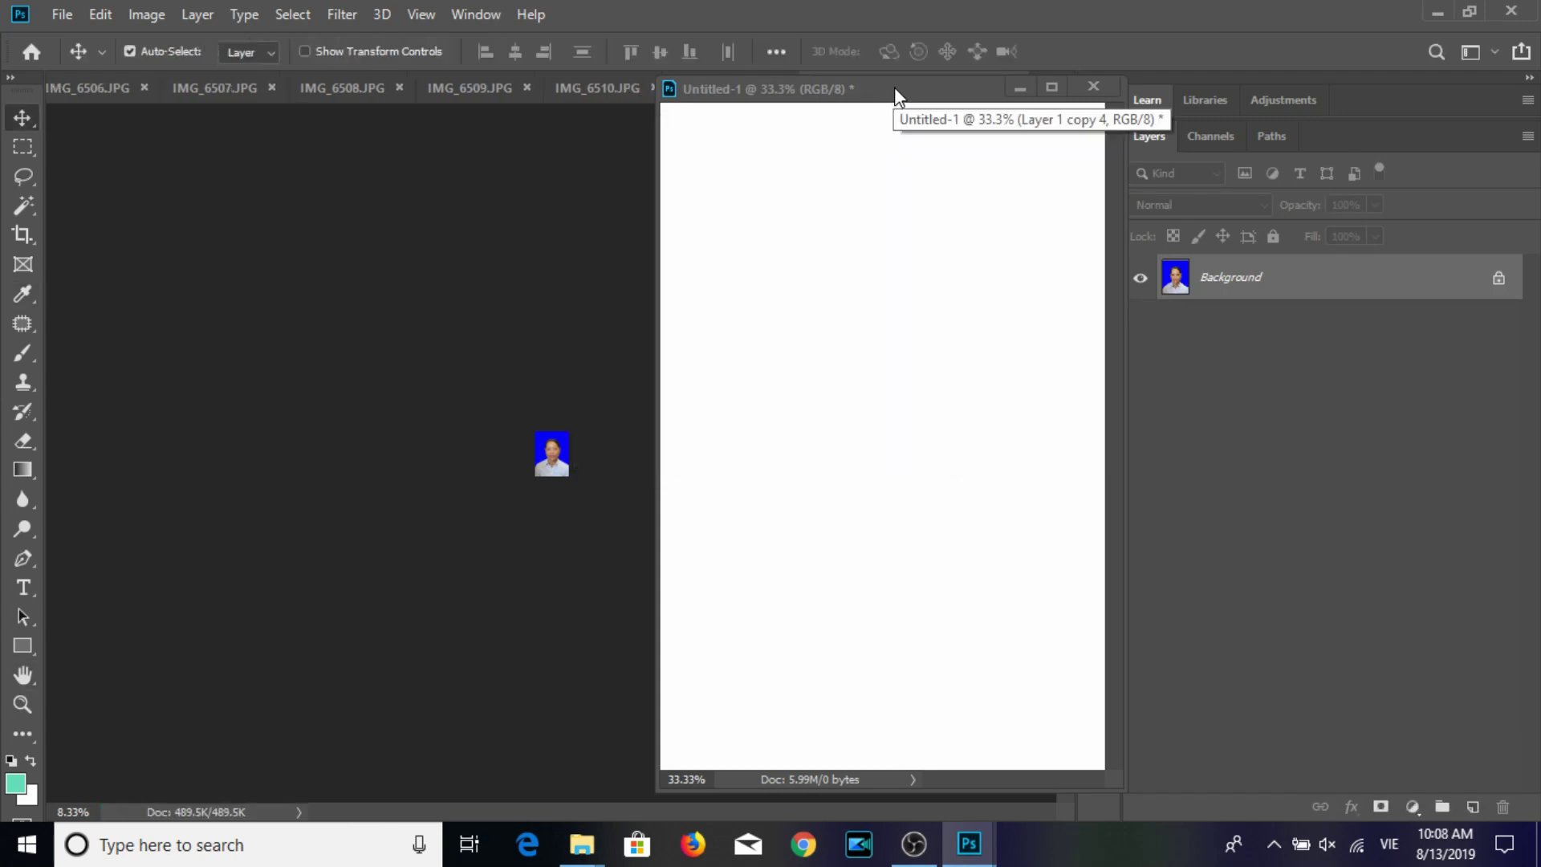
drag(897, 87, 1060, 286)
Close IMG_6512, crop IMG_6511 to 3:4 around the man's face, and paint its left edge teal.
click(1013, 87)
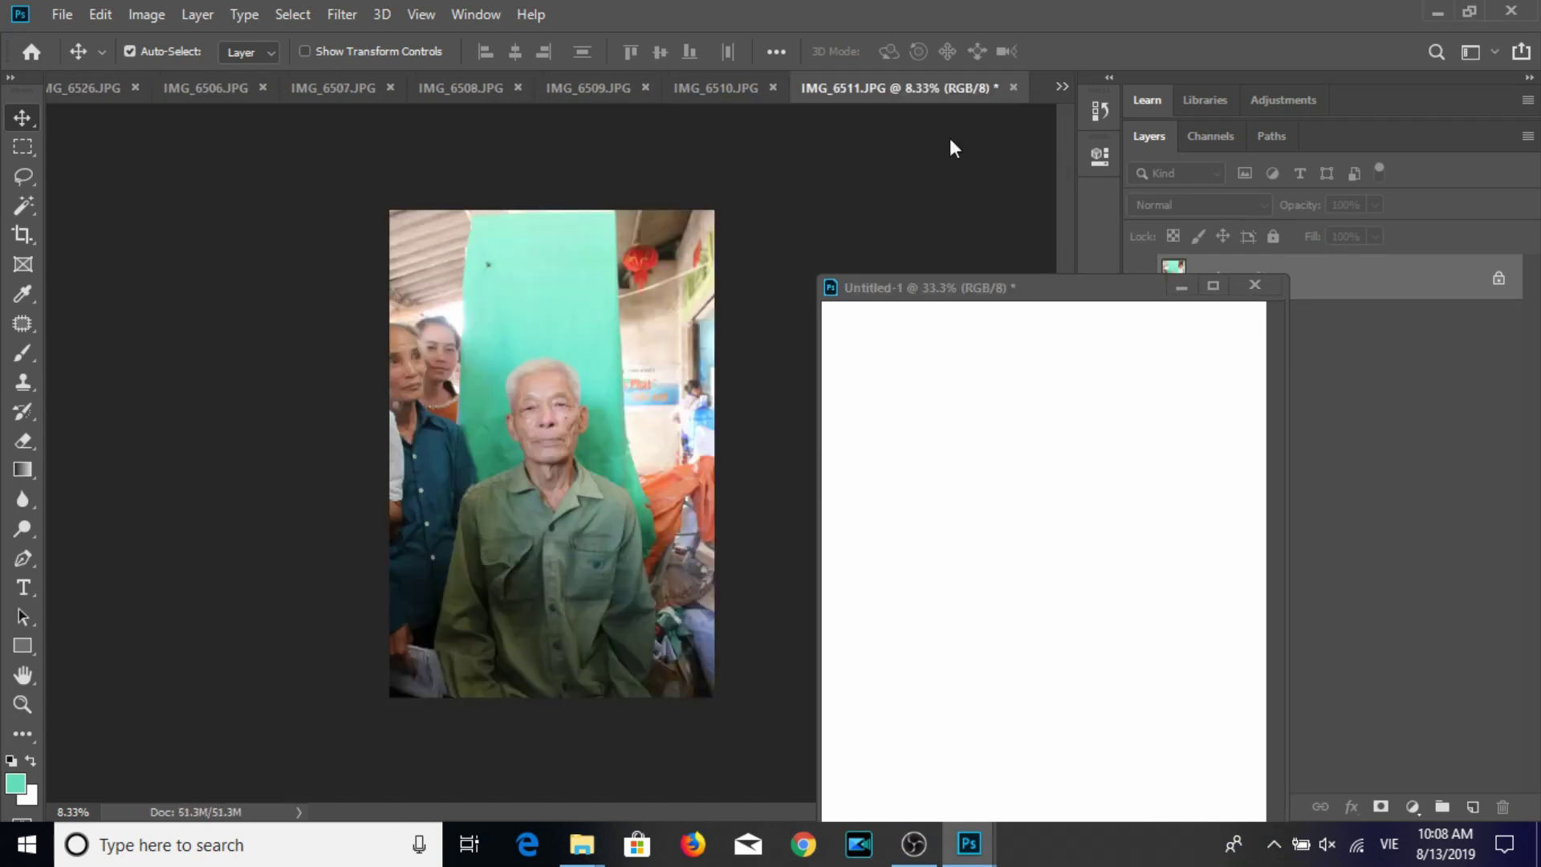
click(22, 234)
drag(470, 346, 659, 614)
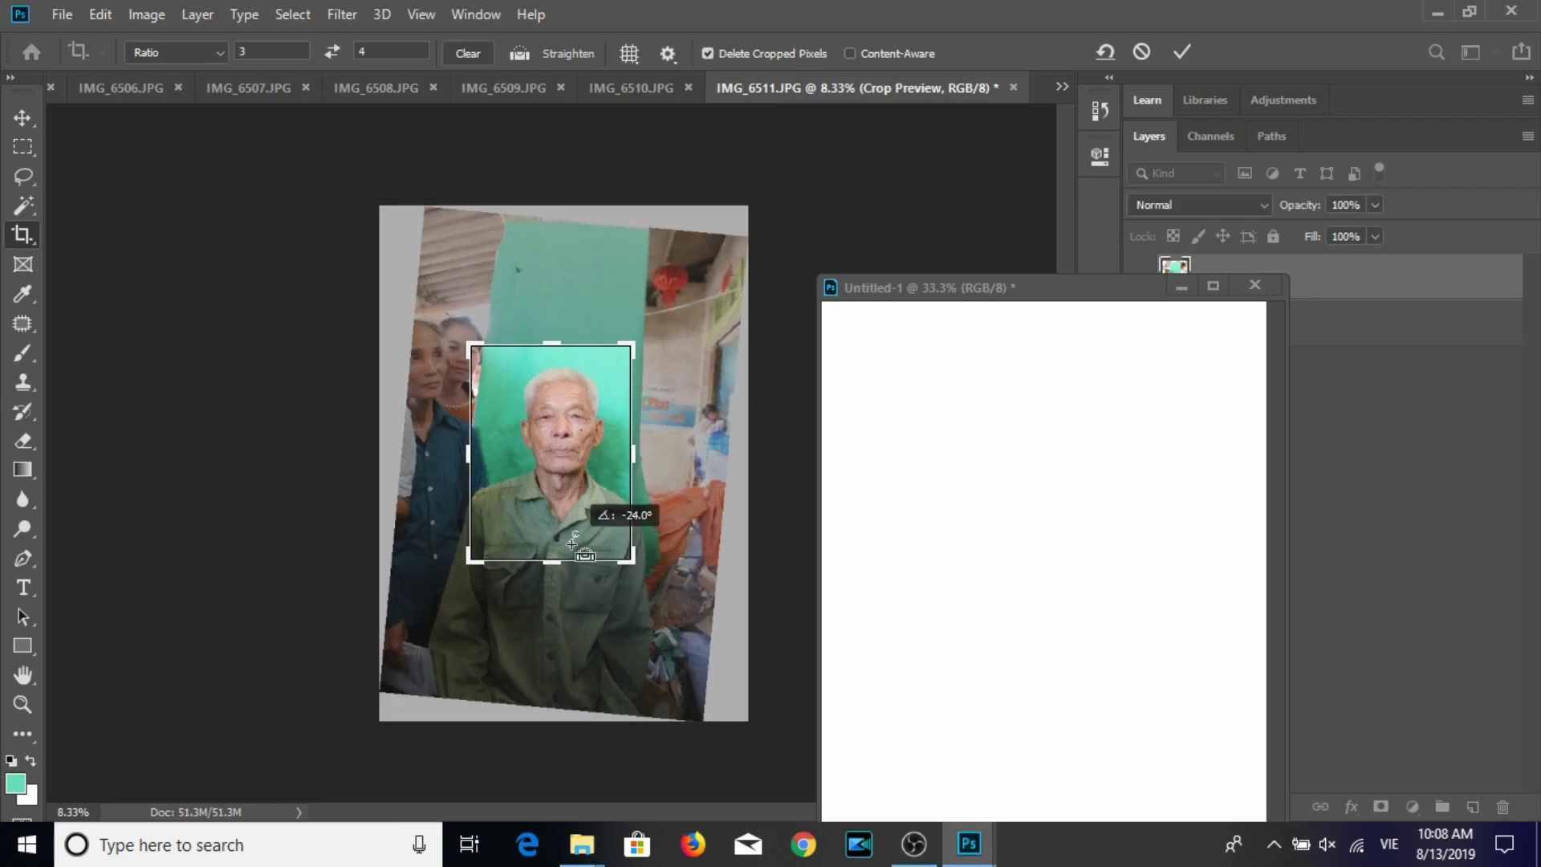
drag(572, 546, 556, 525)
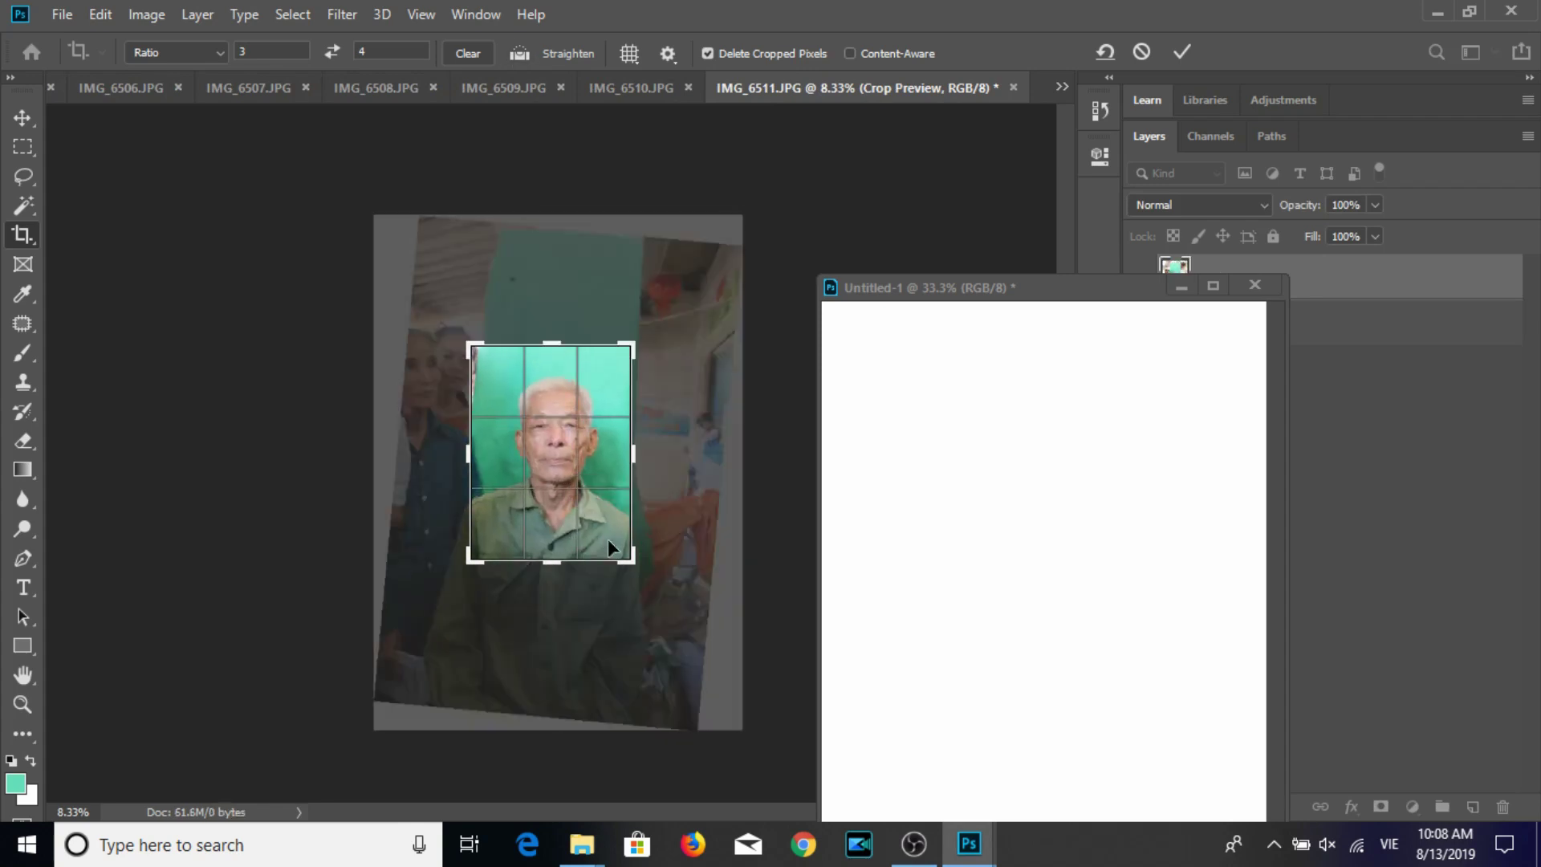
key(Return)
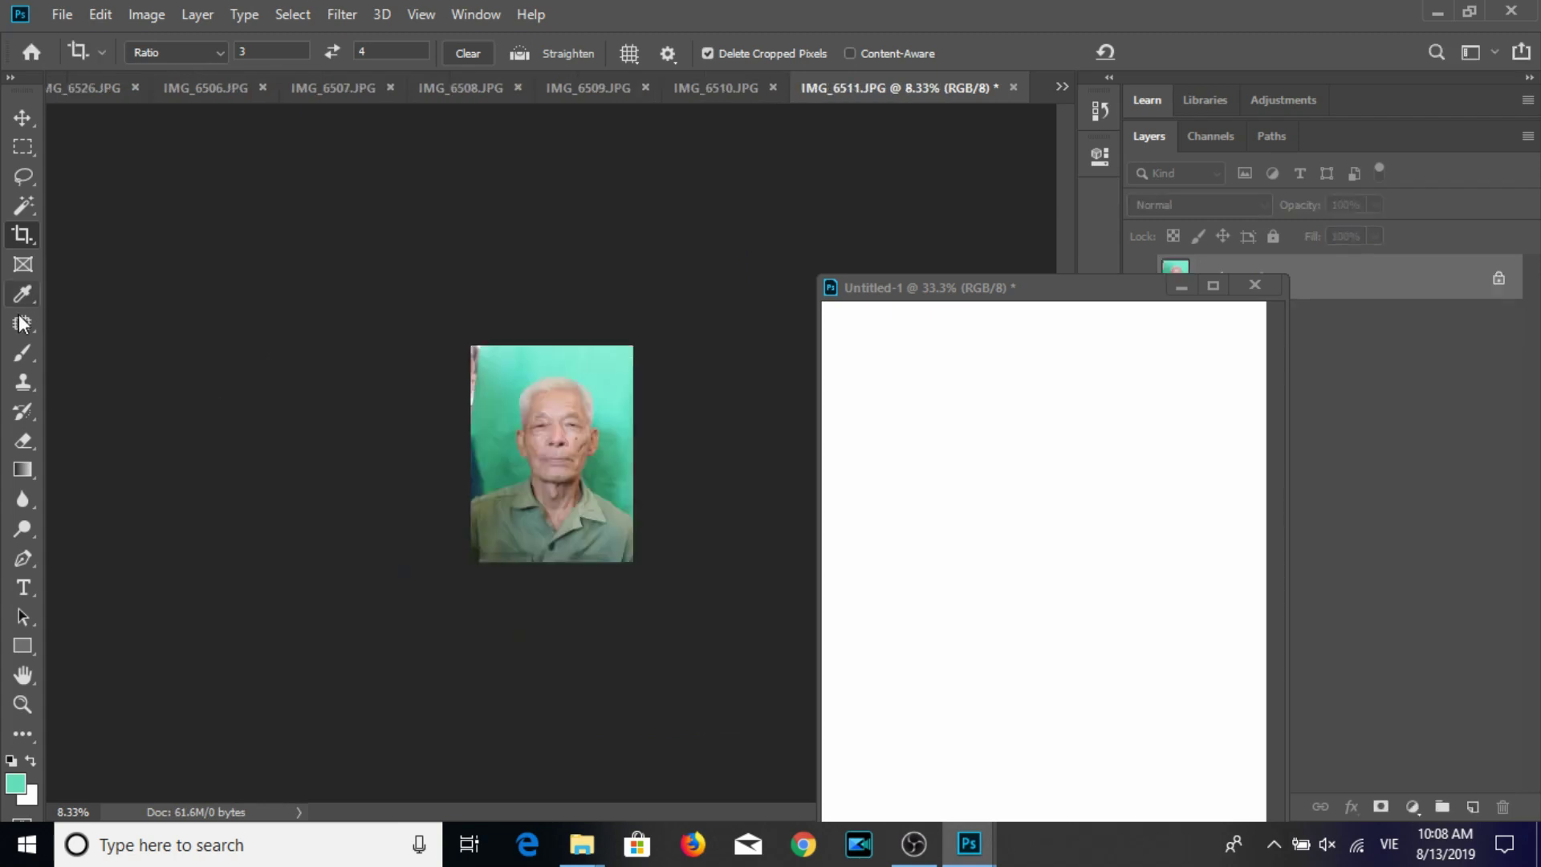
key(b)
drag(480, 359, 464, 488)
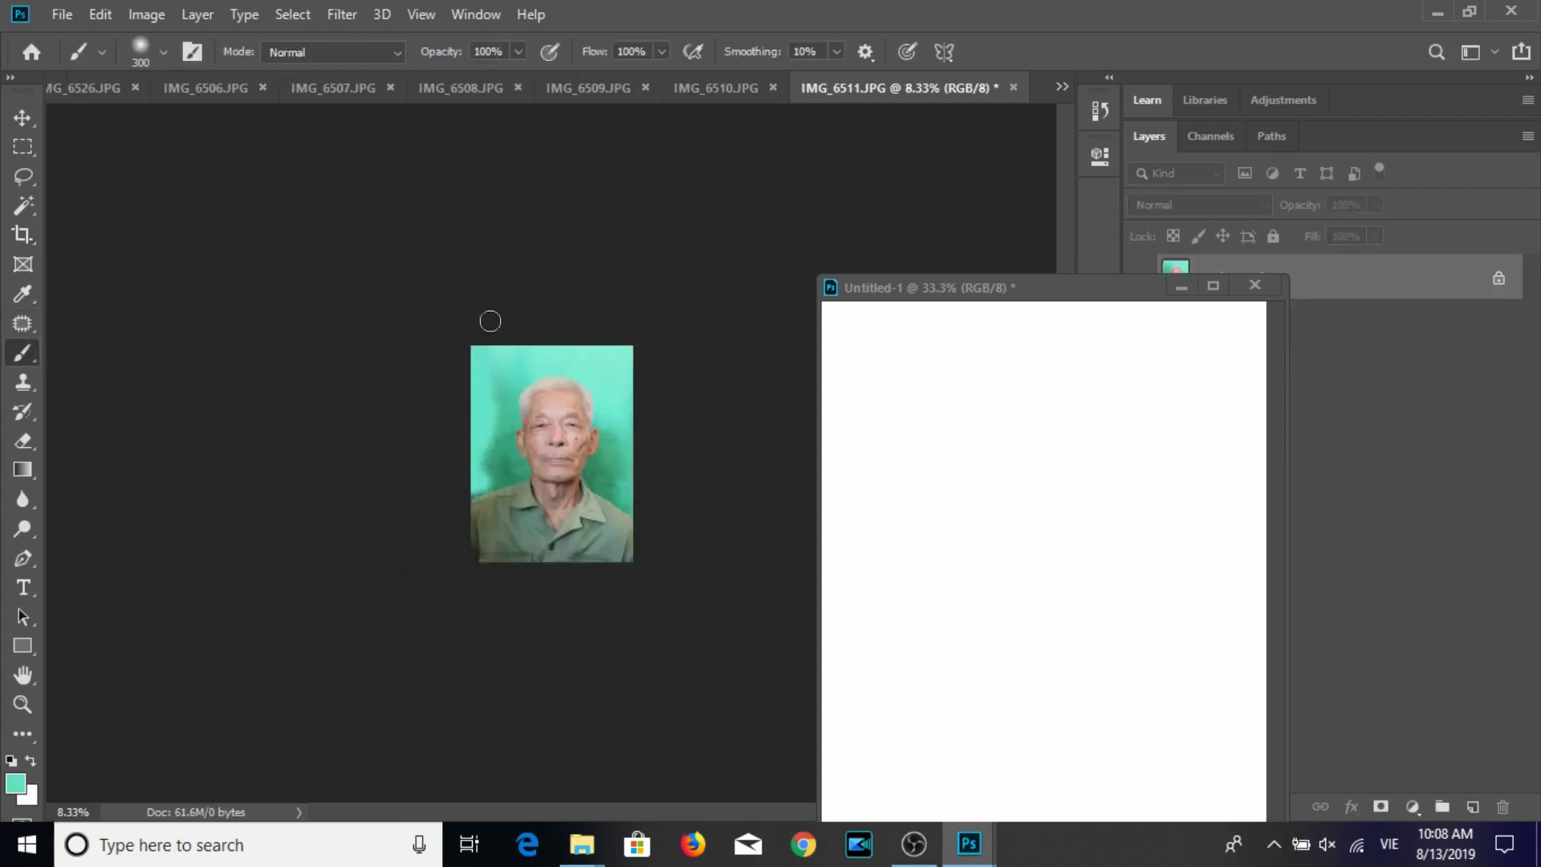
Resize IMG_6511 to 3×4 cm at 300 ppi and save it as JPEG.
click(19, 118)
click(146, 14)
click(182, 188)
text(3)
key(Tab)
key(Tab)
text(300)
key(Return)
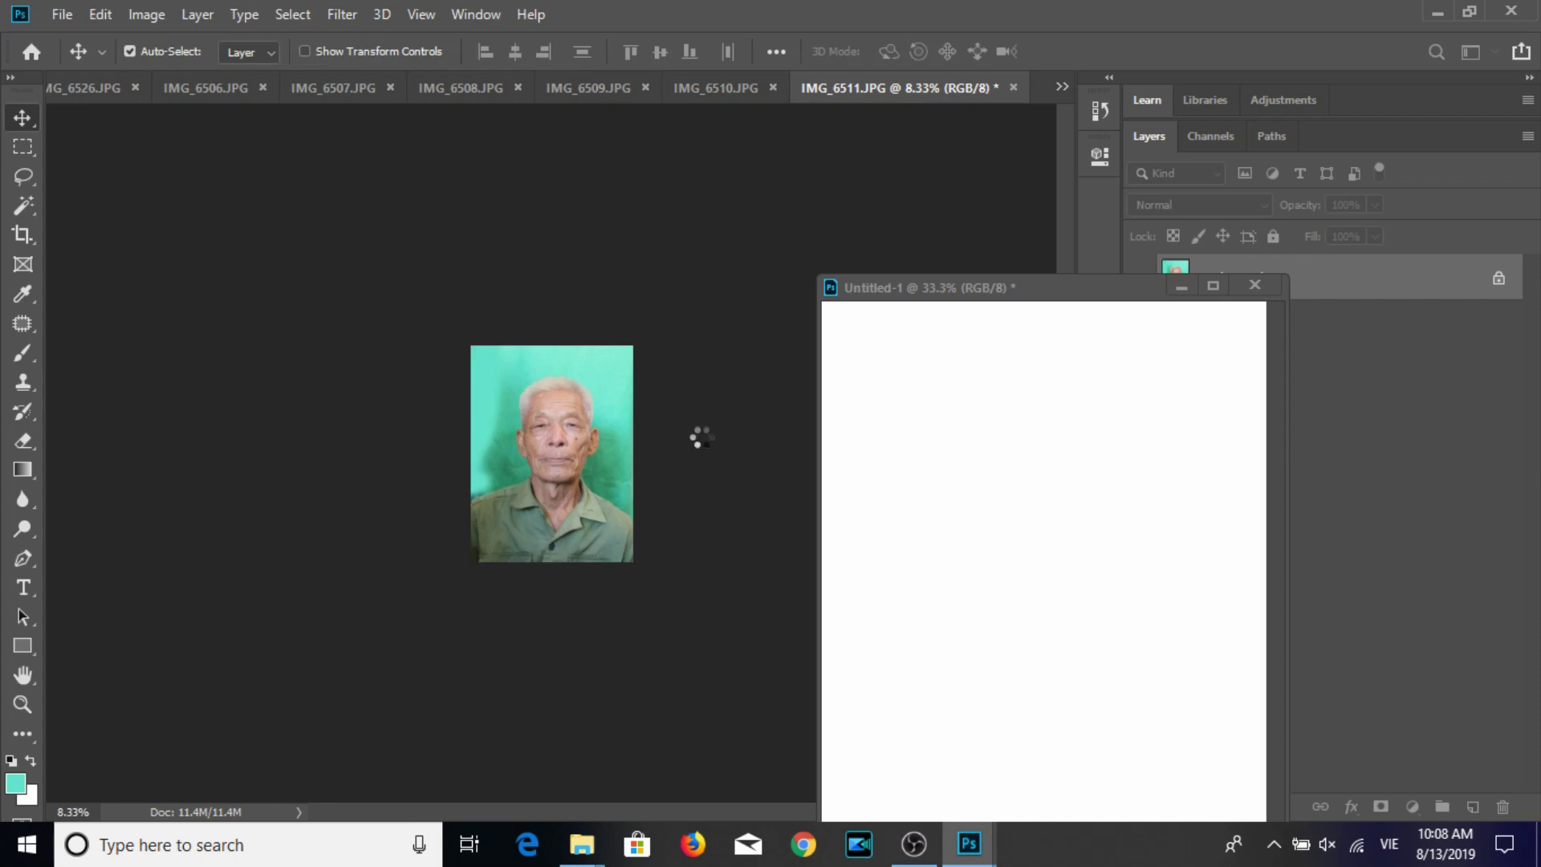
key(ctrl+s)
key(Return)
Place the man's portrait on Untitled-1, stack three aligned rows into a 3×3 grid, and open Print Settings.
mouse_move(553, 458)
mouse_down()
mouse_move(946, 411)
mouse_move(883, 437)
mouse_move(1159, 436)
mouse_move(1080, 423)
mouse_up()
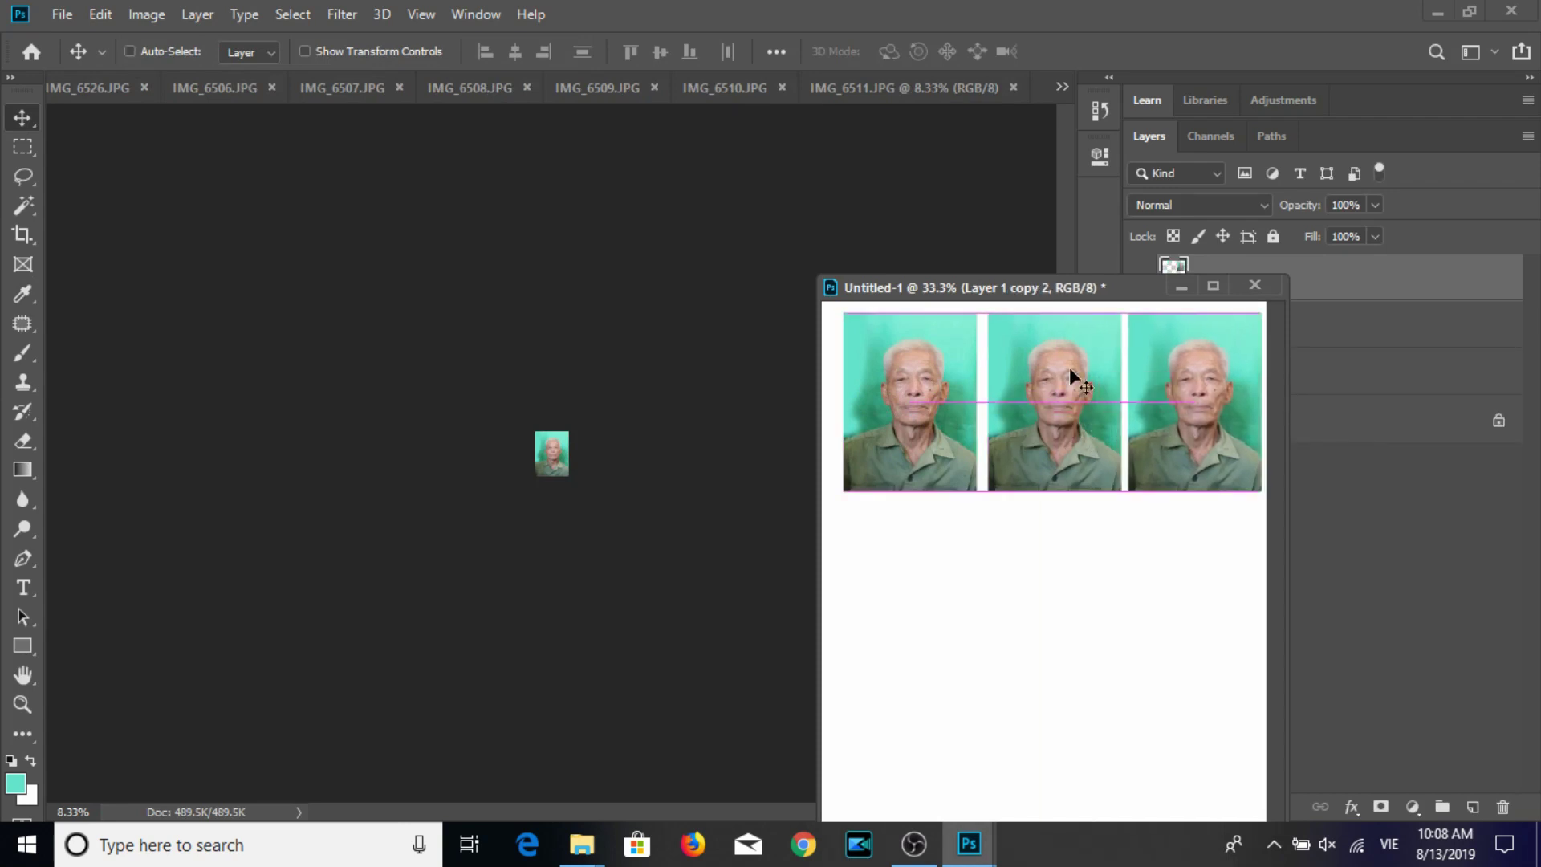
drag(1013, 289, 928, 77)
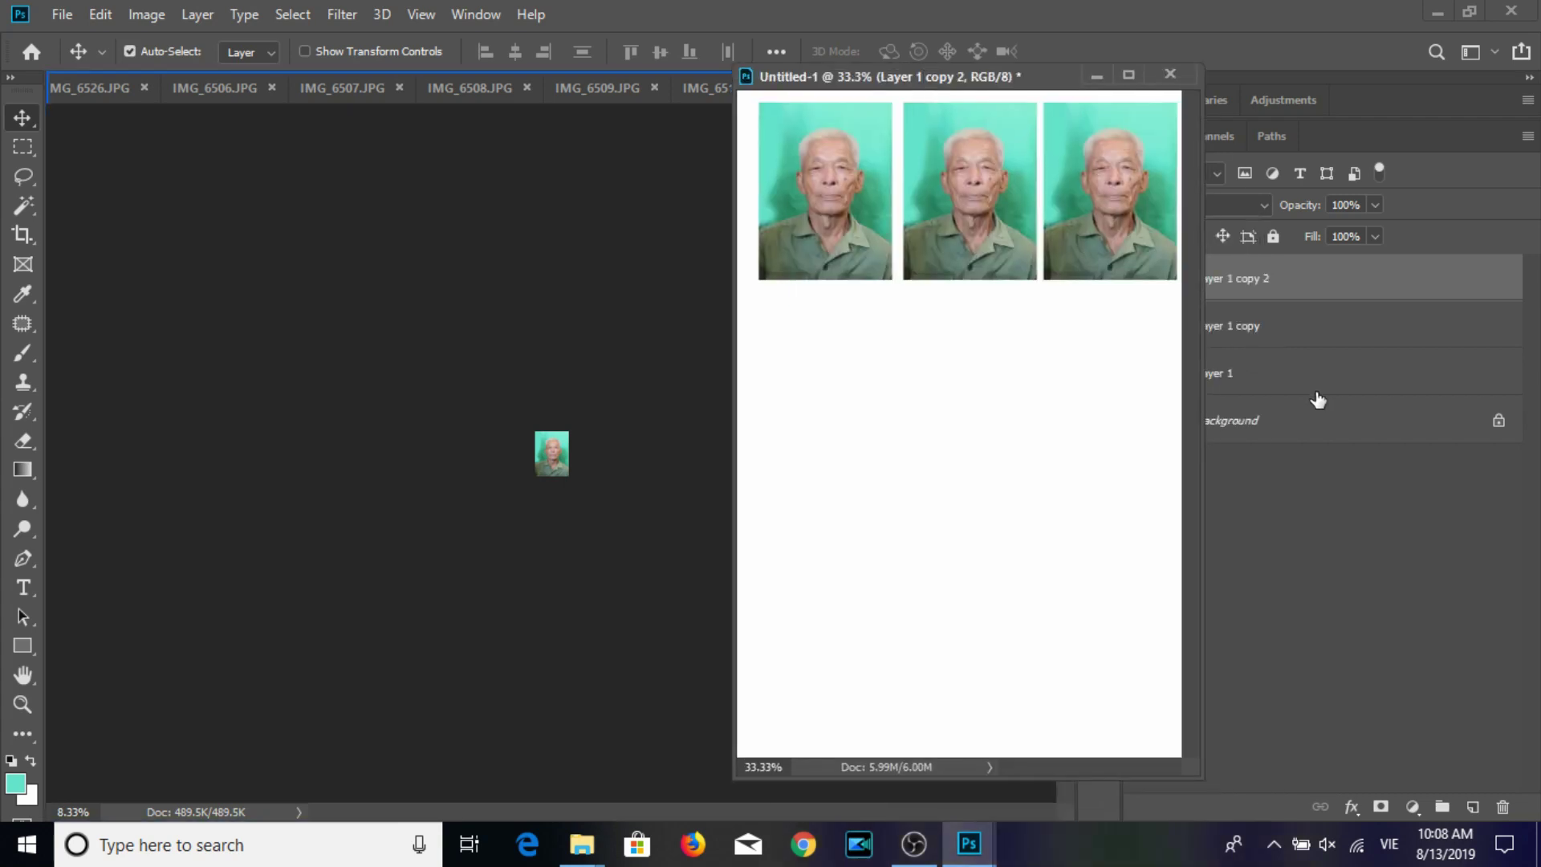
drag(1110, 289, 1101, 506)
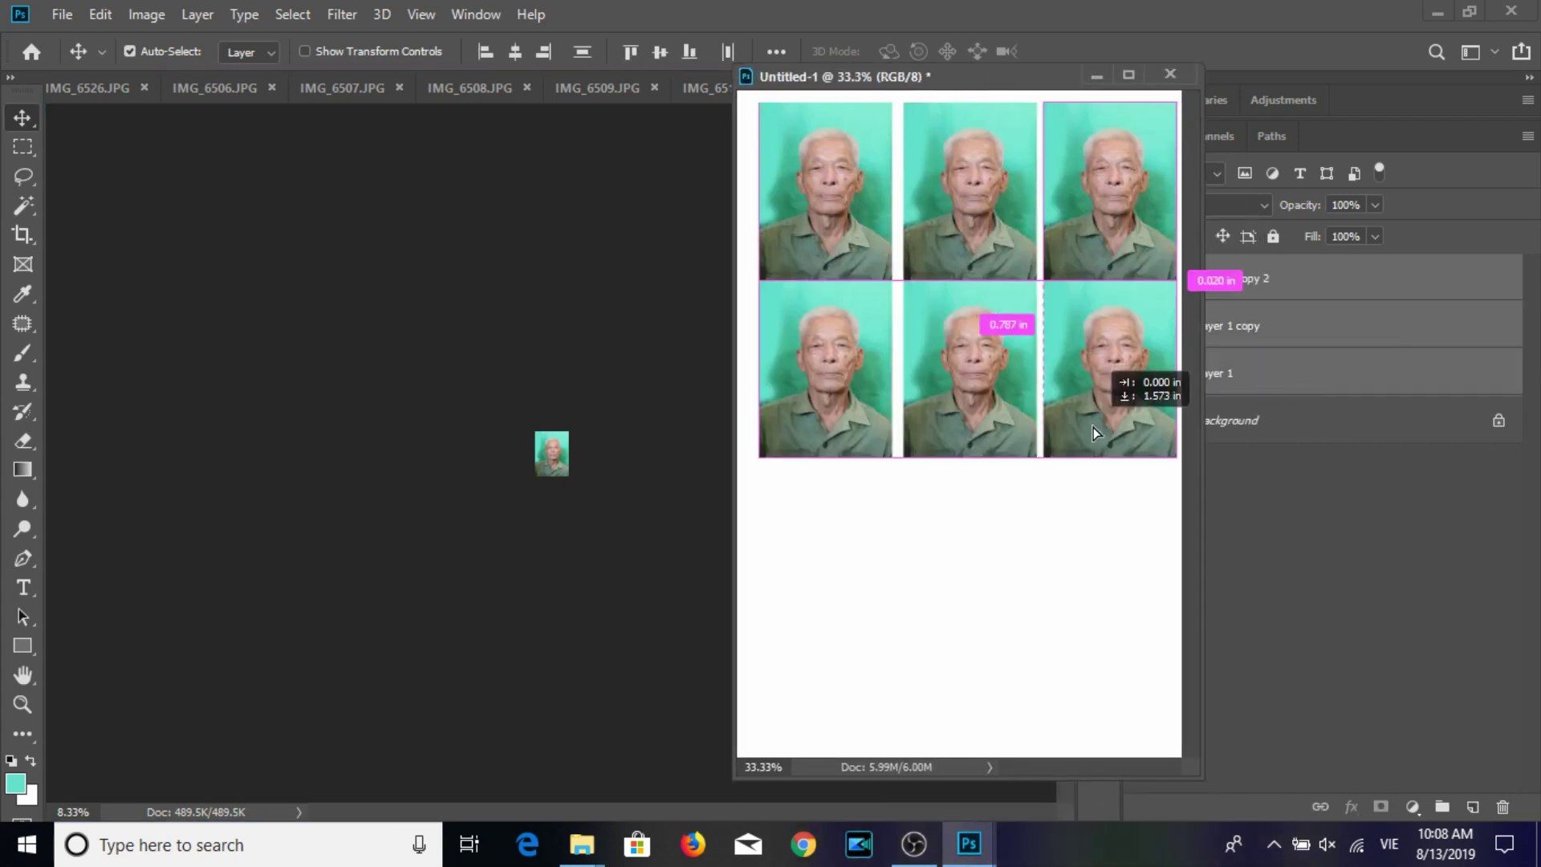
drag(1102, 419, 1100, 608)
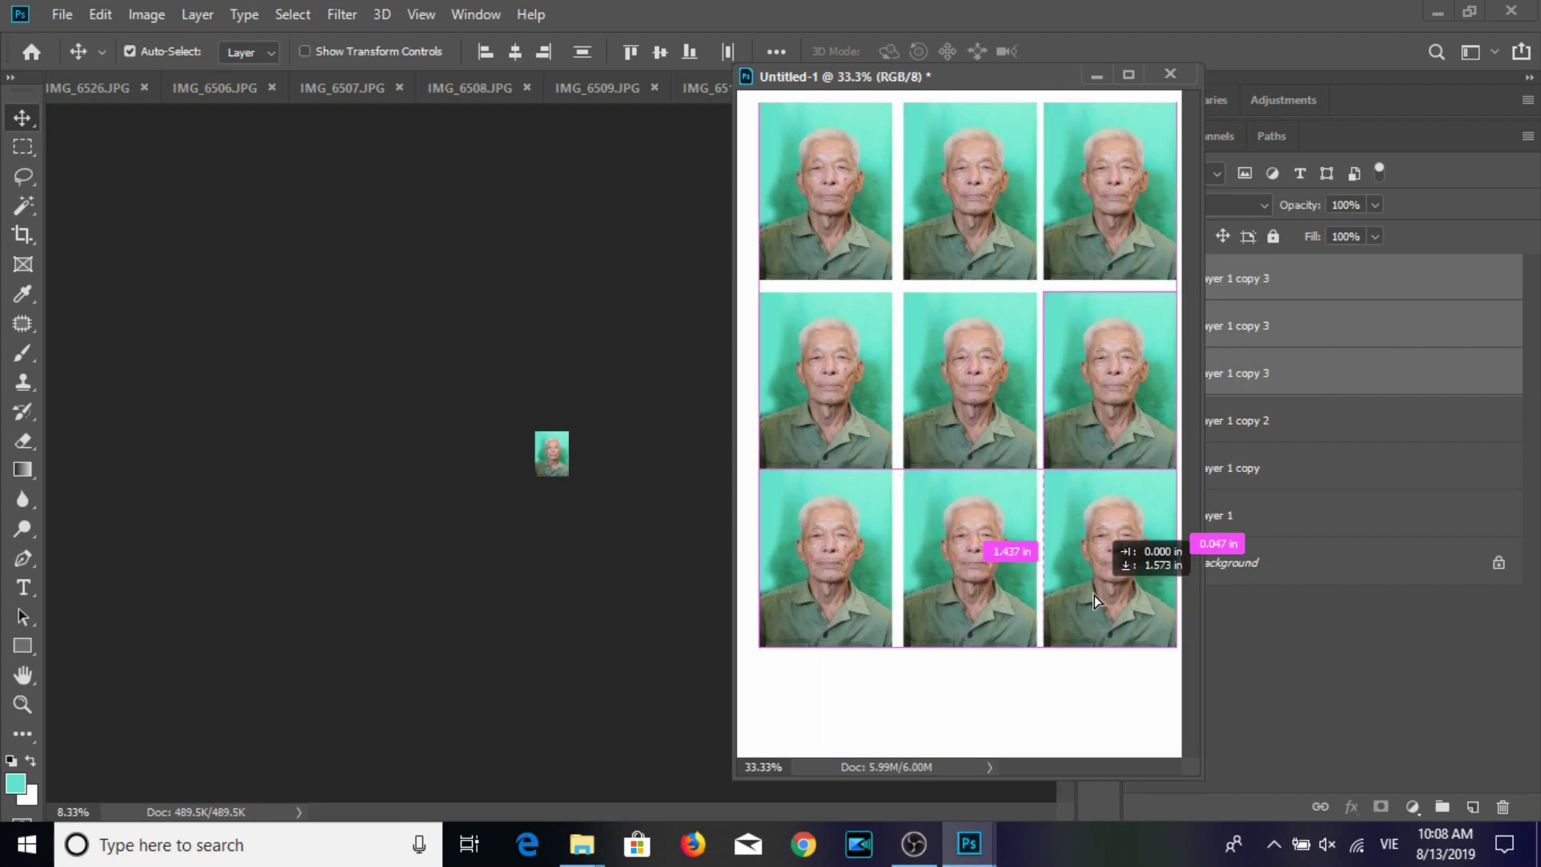
drag(1095, 601, 1092, 609)
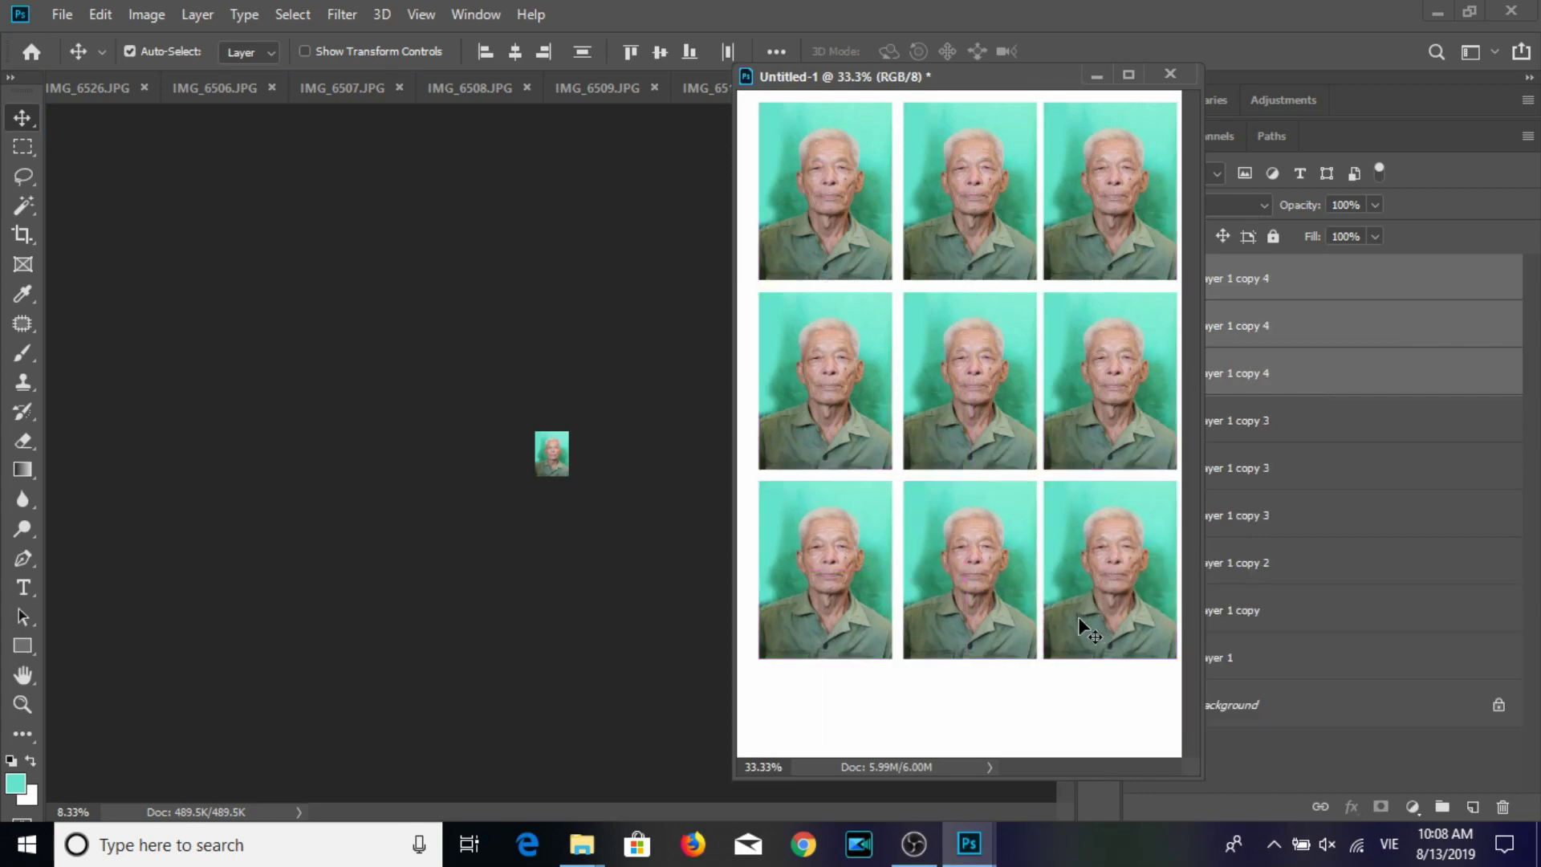
key(ctrl+p)
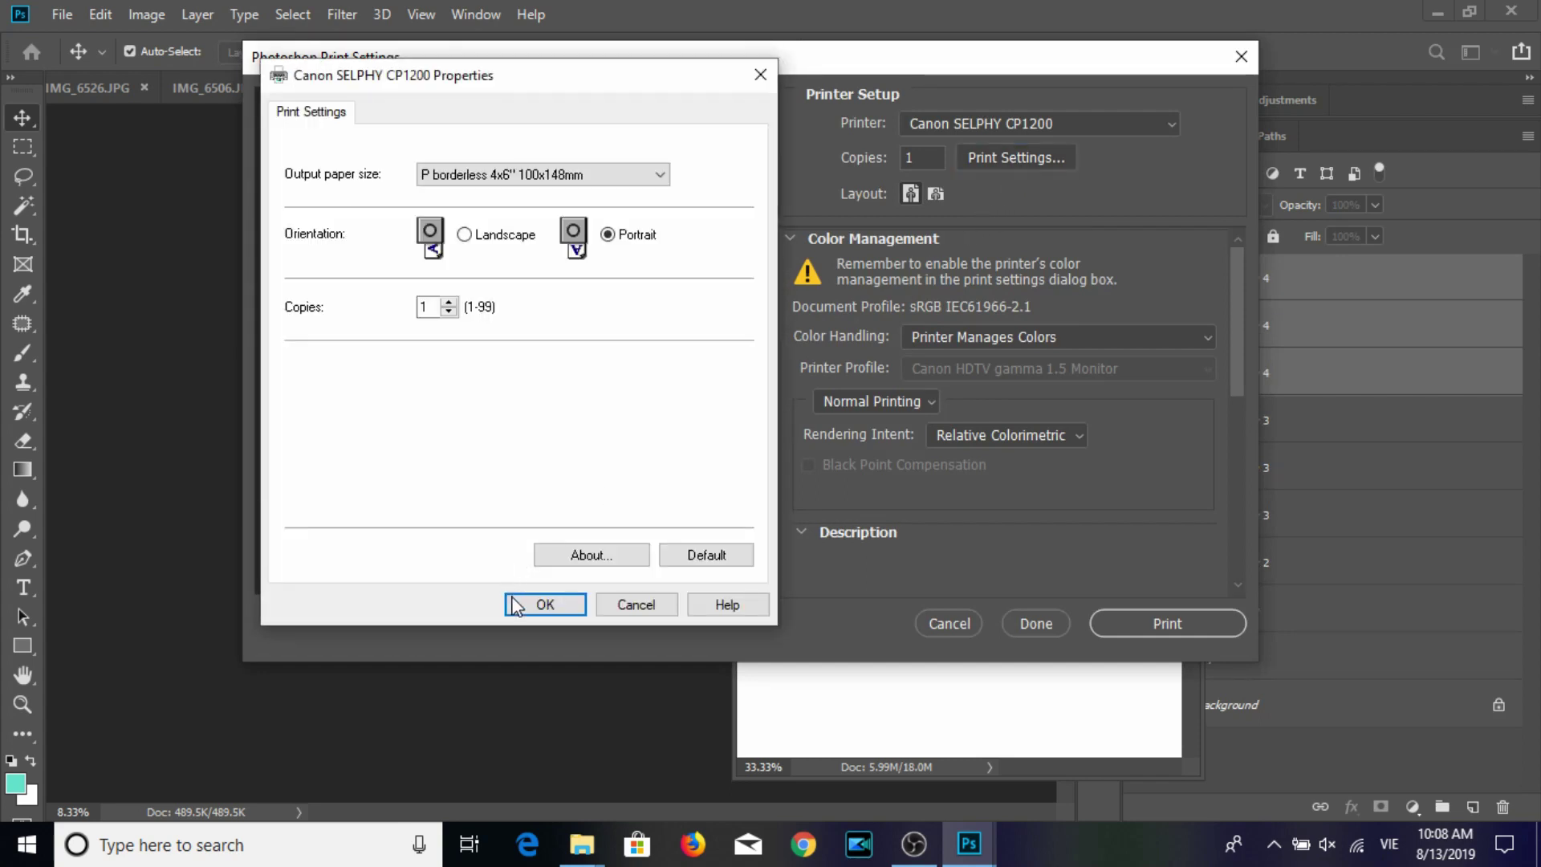
Print the nine-portrait sheet on the SELPHY, then open the 100CANON folder in a restored File Explorer window.
click(515, 602)
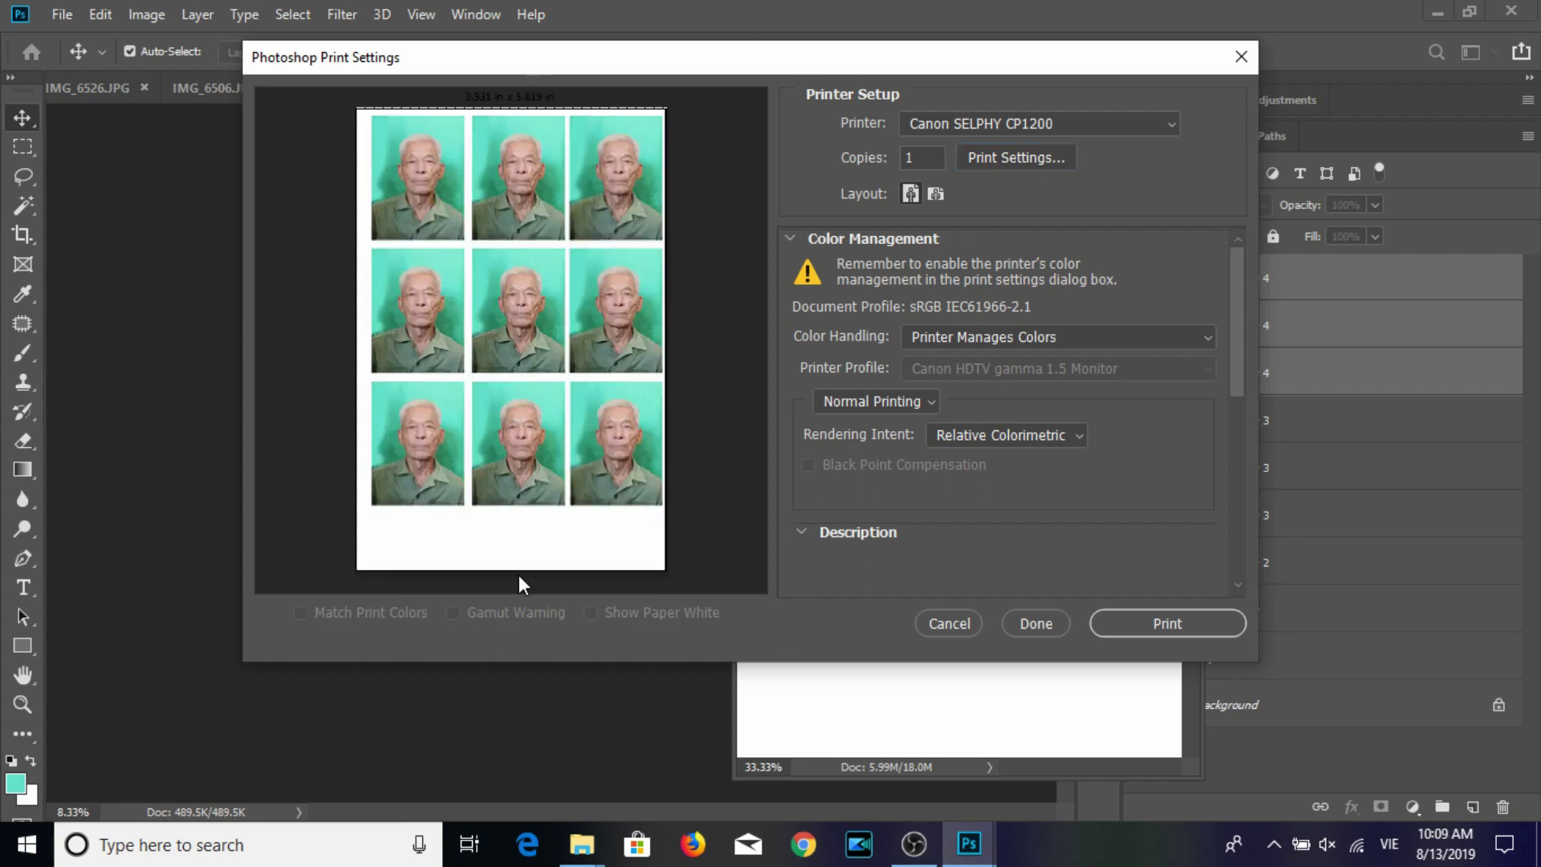
drag(545, 389, 539, 399)
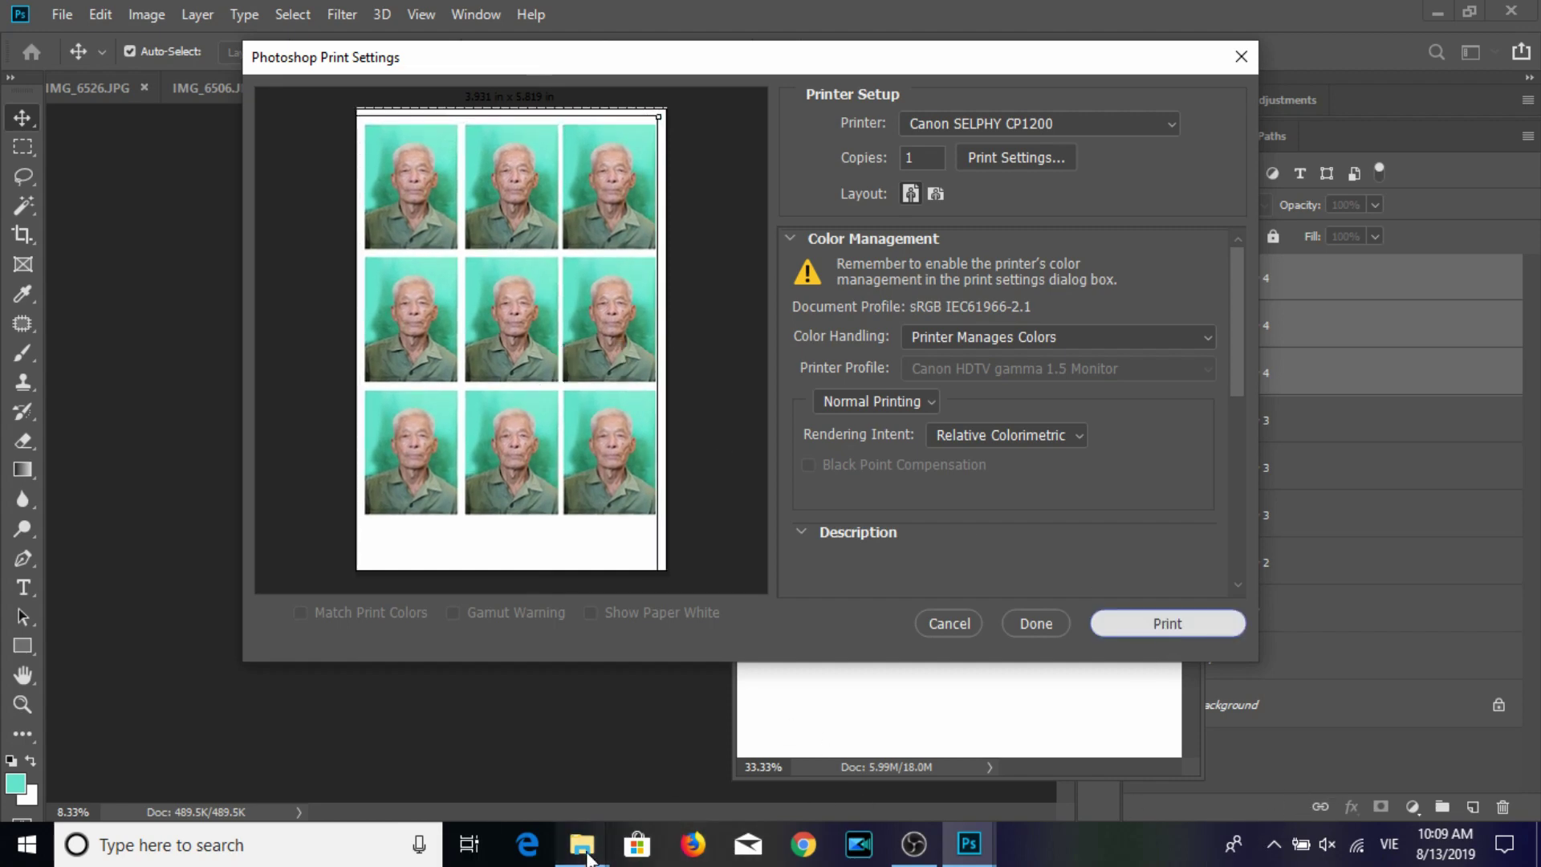
click(695, 771)
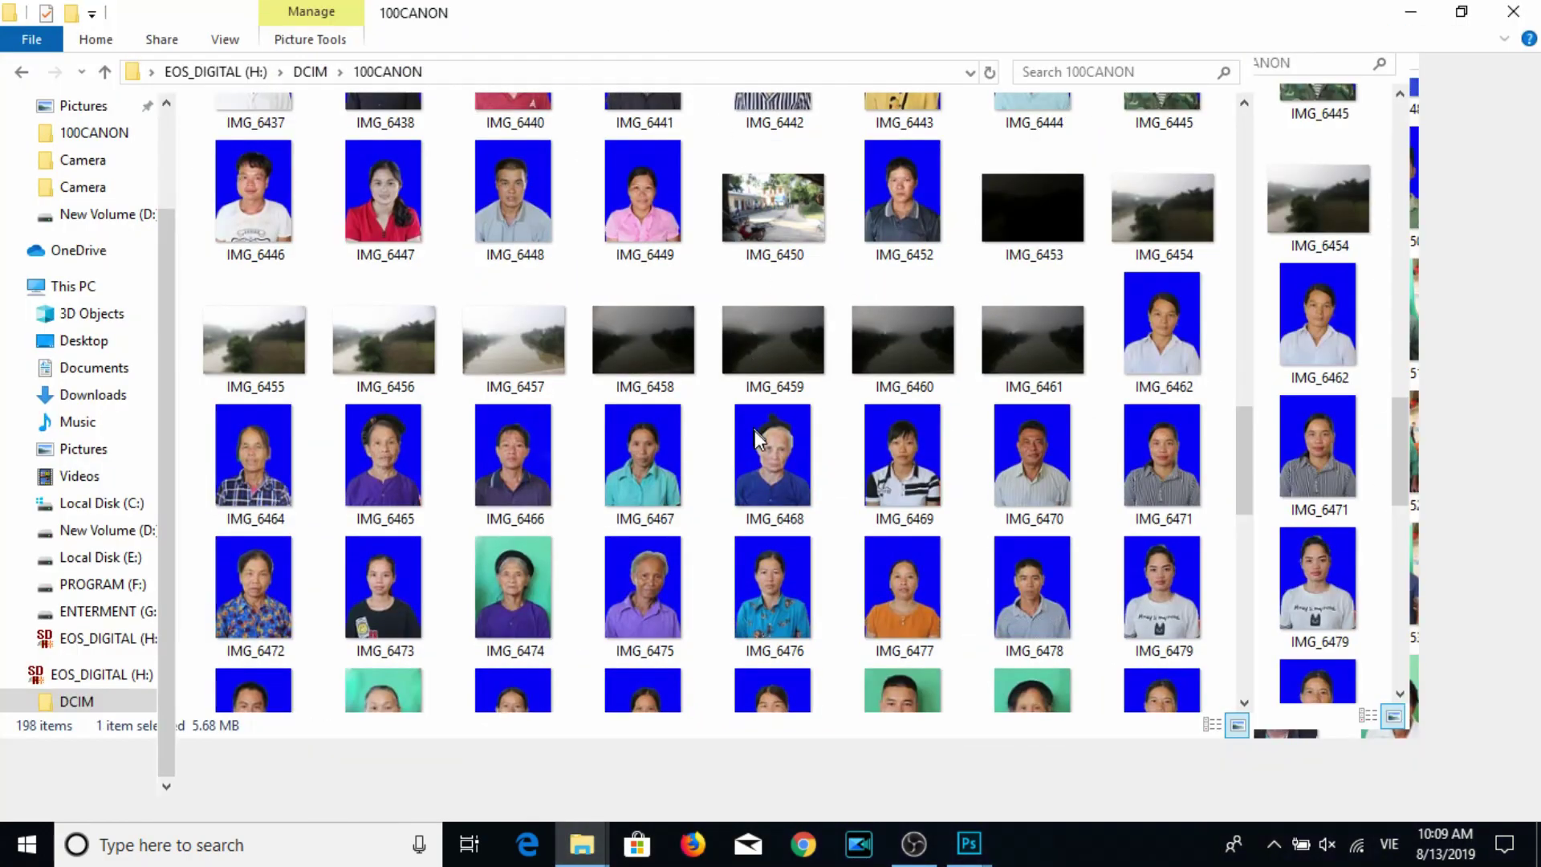
scroll(771, 517, down, 5)
click(771, 518)
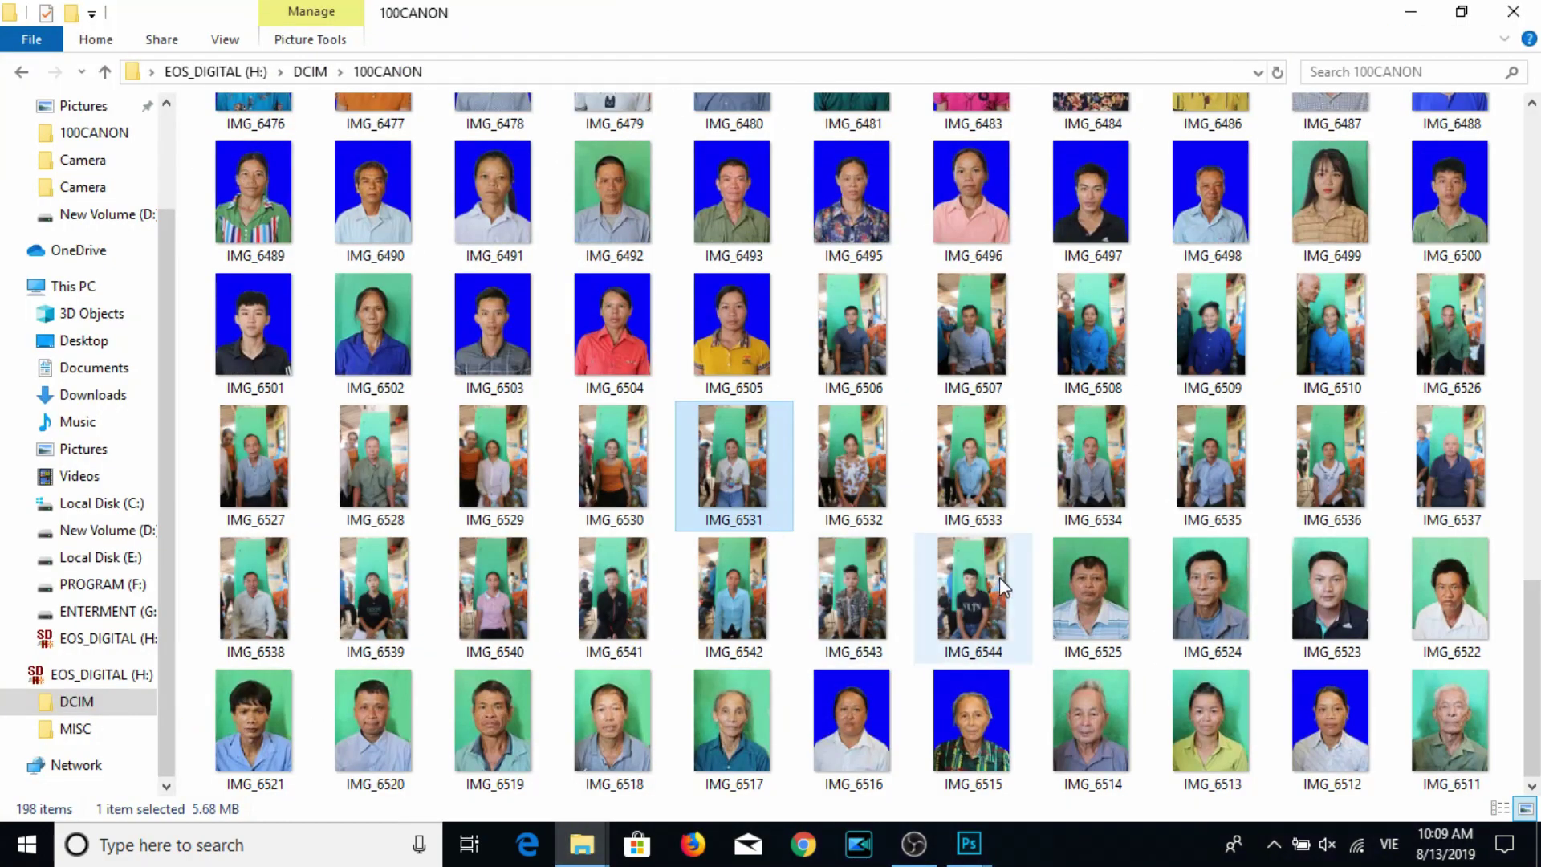
double_click(1174, 39)
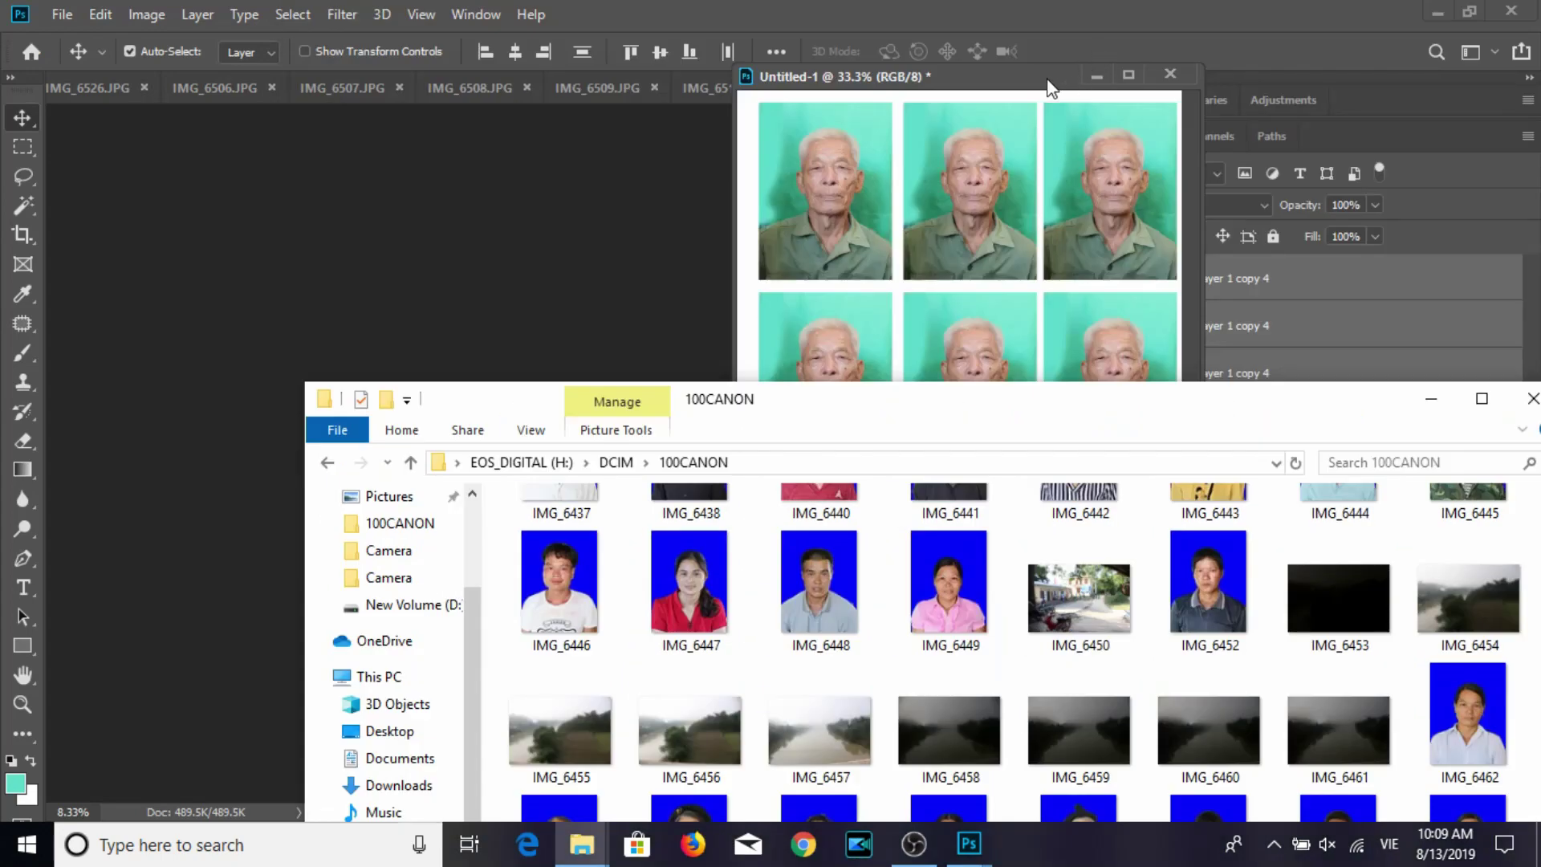
drag(1051, 87, 897, 73)
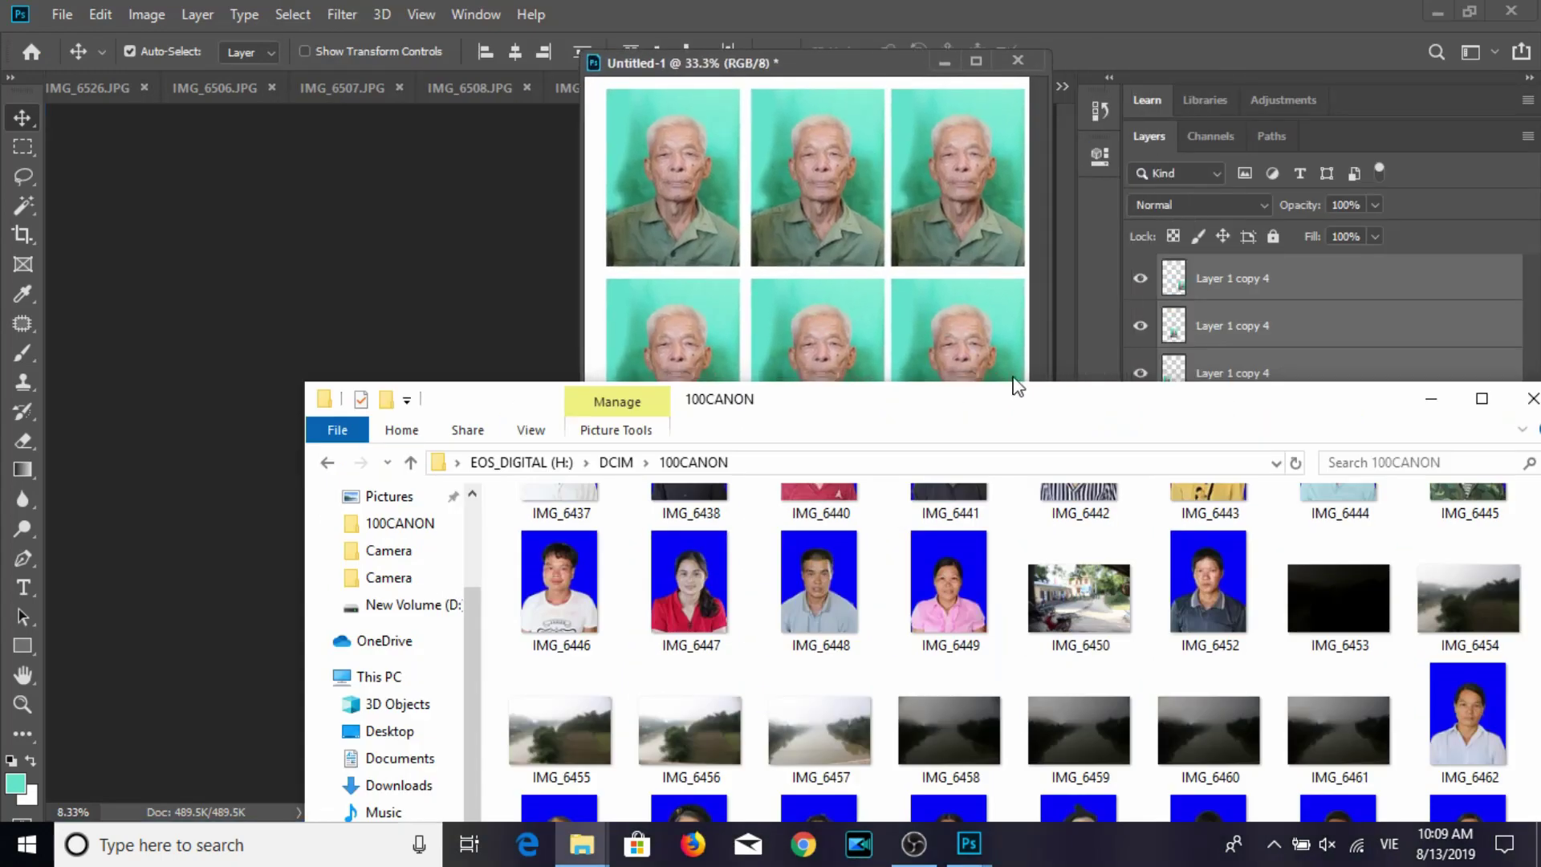
Delete the previous photo layers from Untitled-1 and close the finished IMG_6511.
click(1431, 398)
click(1282, 297)
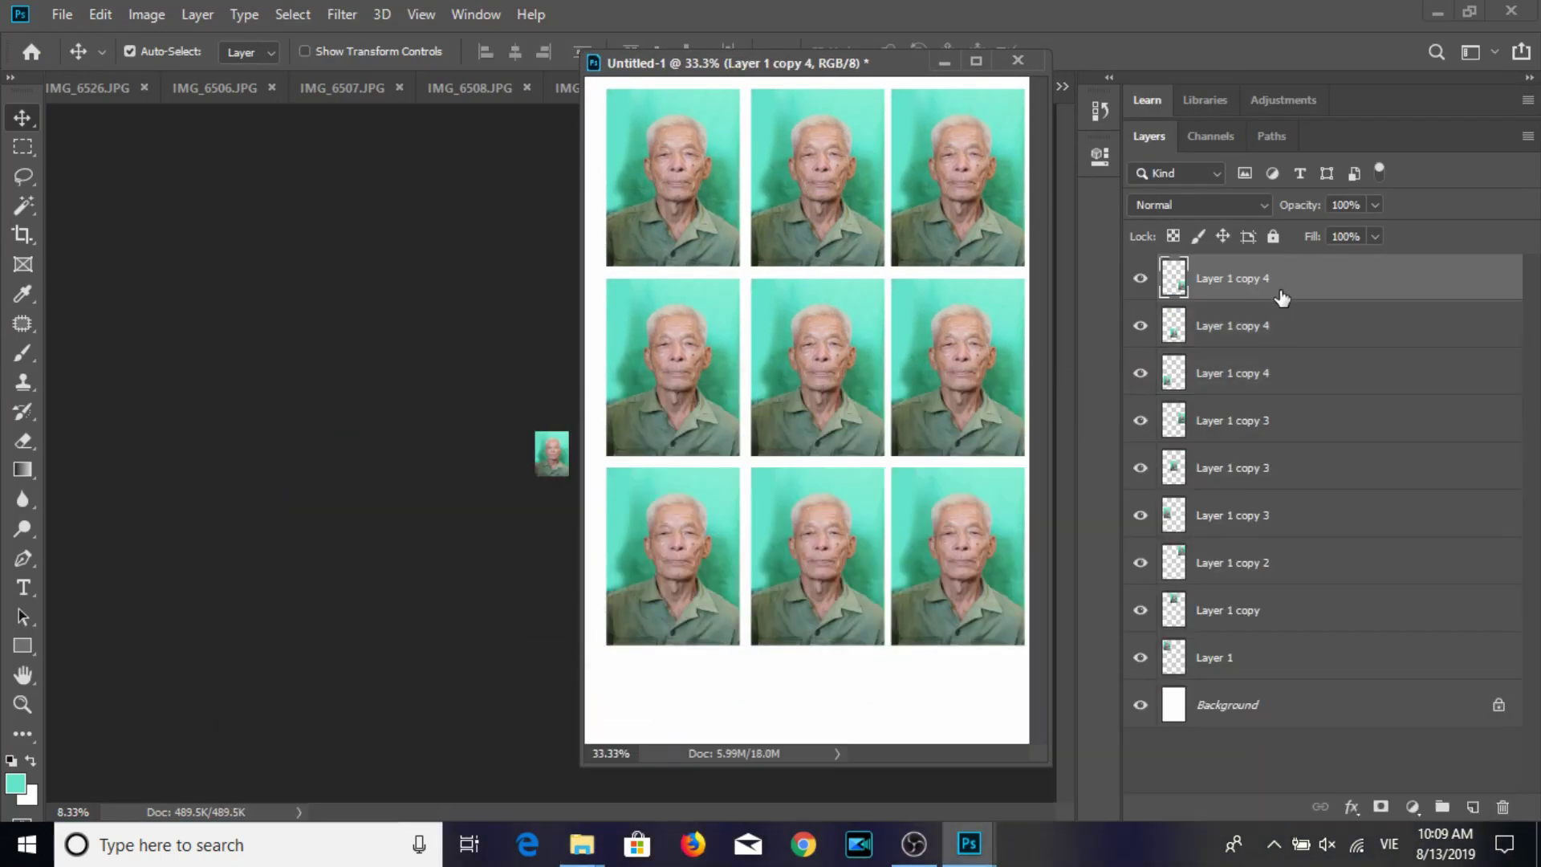
shift+click(1247, 667)
key(Delete)
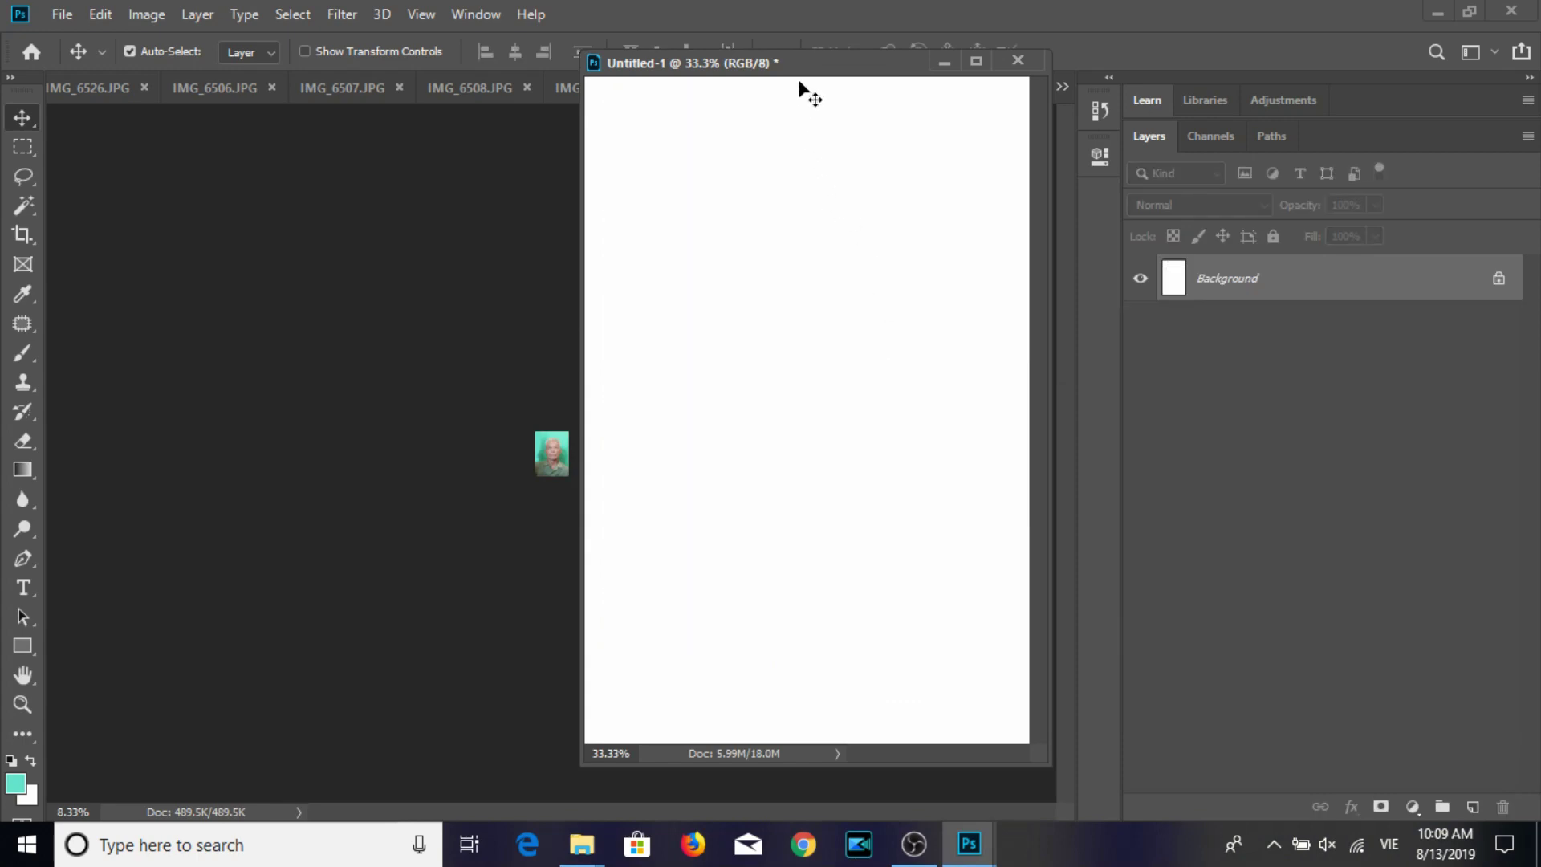
drag(800, 65, 1134, 240)
click(551, 466)
click(1013, 88)
Crop IMG_6510 to a 3:4 portrait framing the woman.
click(21, 237)
mouse_move(462, 293)
mouse_down()
mouse_move(566, 574)
mouse_move(567, 485)
mouse_up()
click(573, 525)
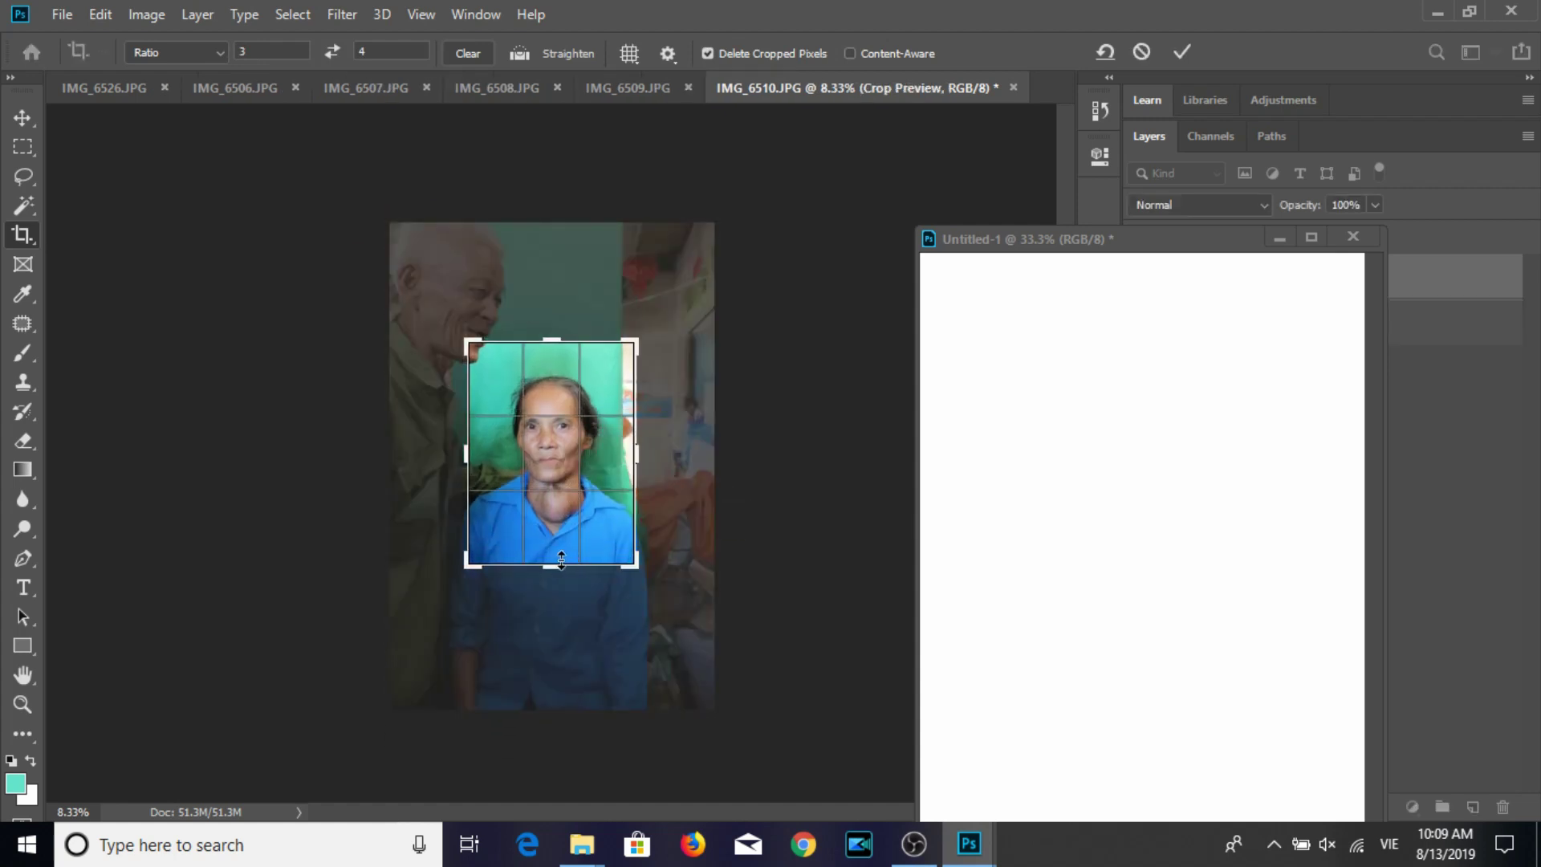
double_click(557, 540)
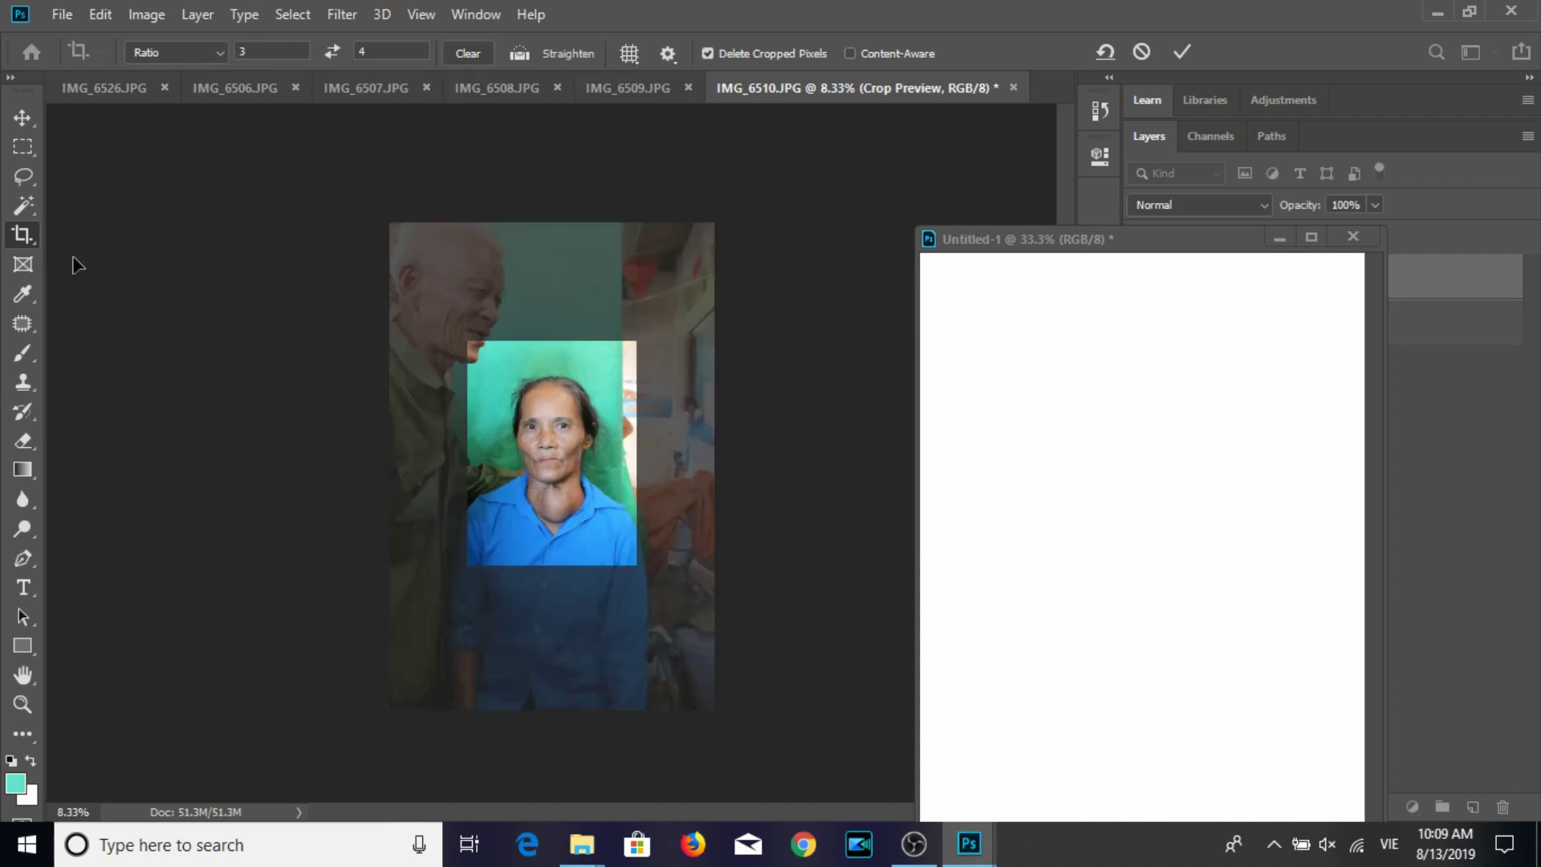
click(23, 206)
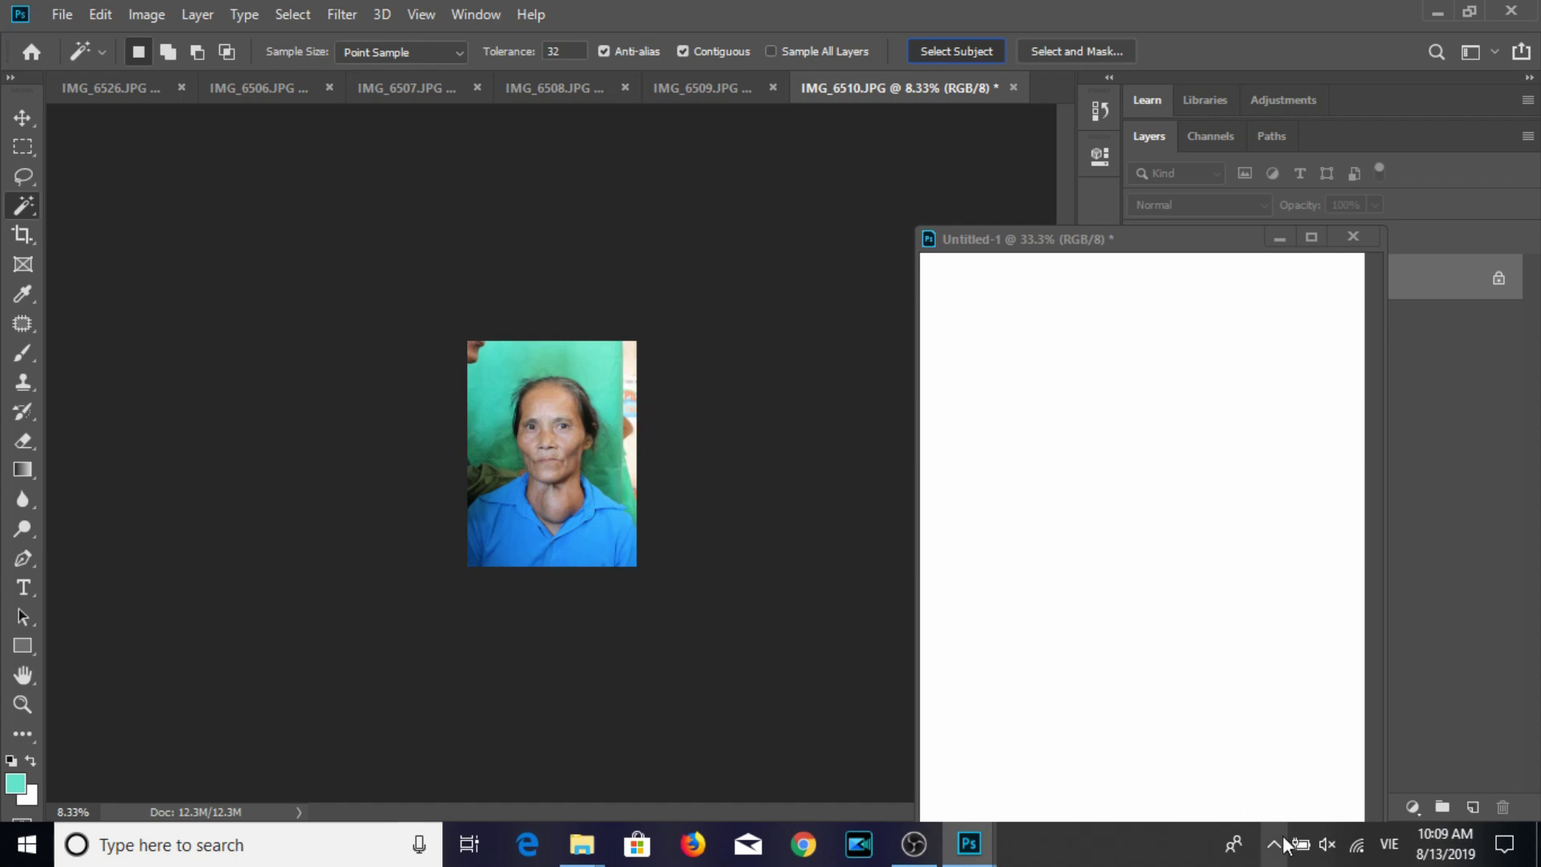
mouse_move(1300, 844)
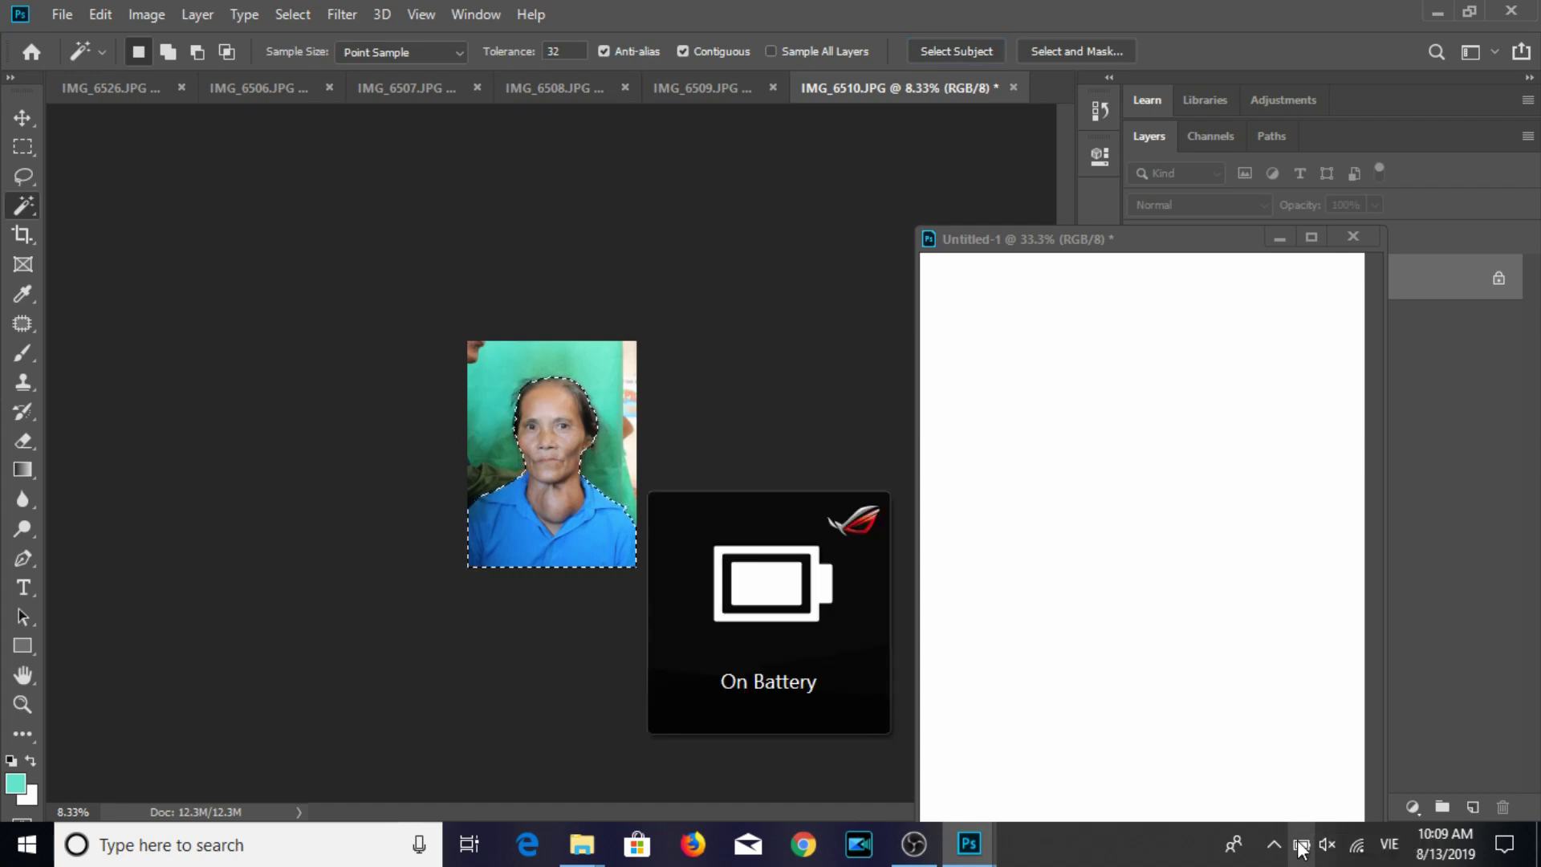
Invert the woman's selection, fill IMG_6510's background solid blue, then deselect.
key(shift)
key(ctrl+shift+i)
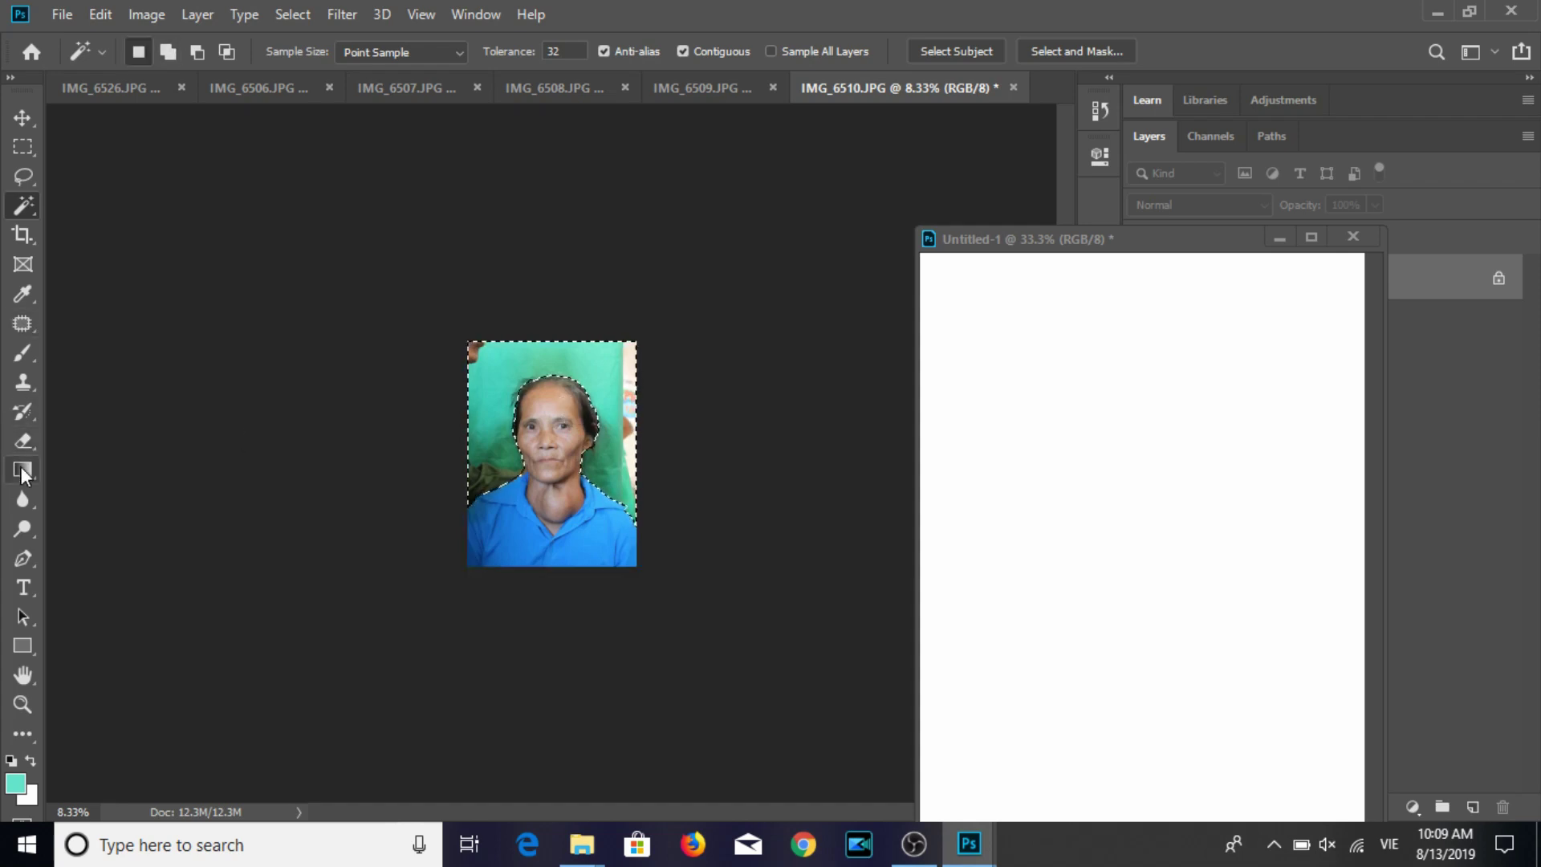
click(20, 471)
drag(256, 361, 66, 167)
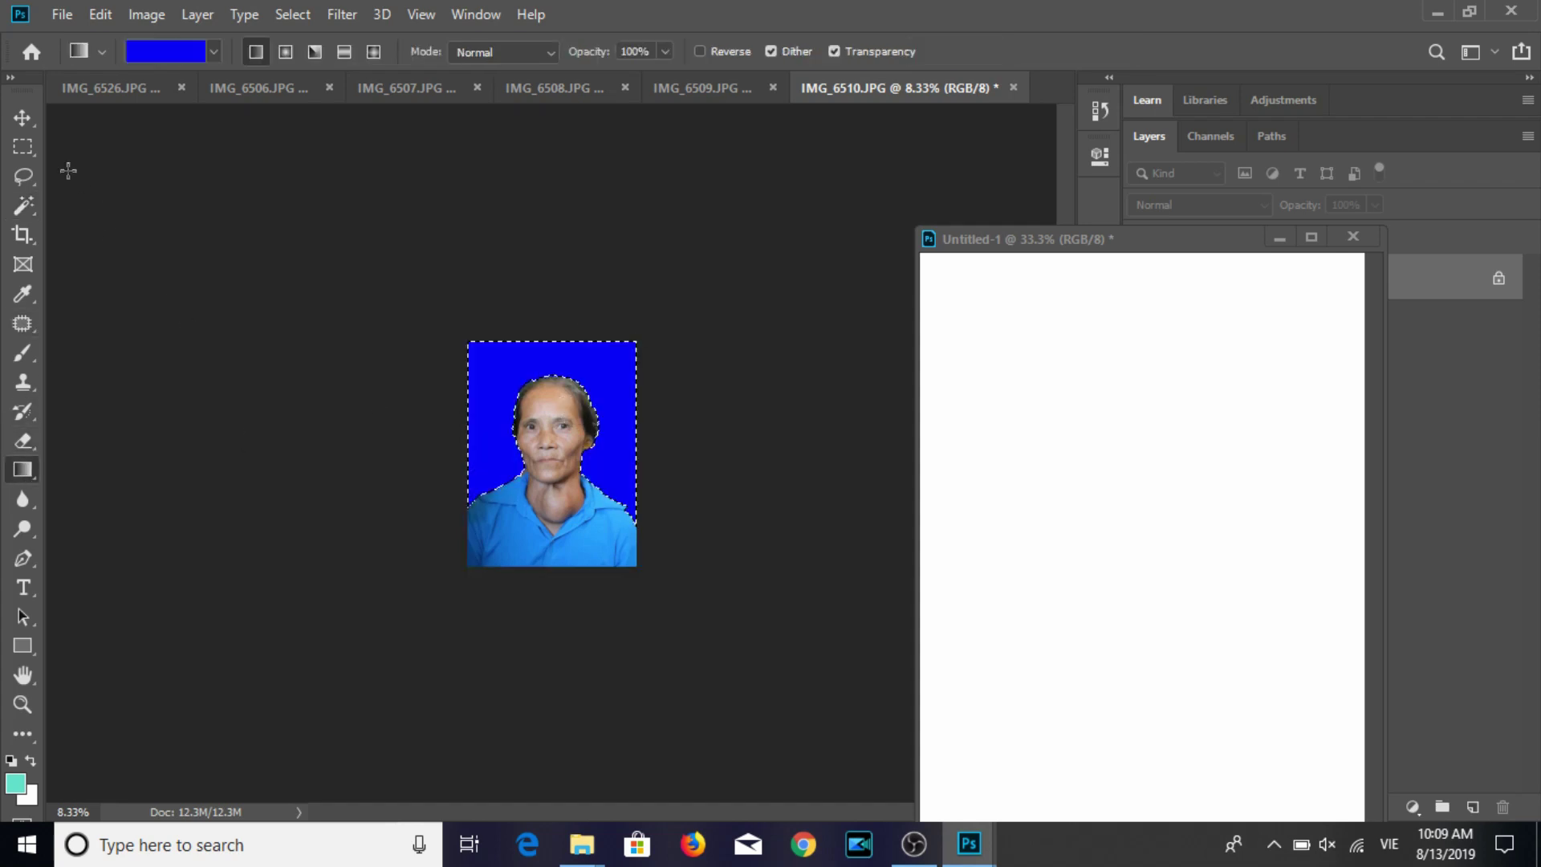
click(22, 125)
key(ctrl+d)
Resize IMG_6510 to 3×4 cm at 300 ppi and save it as JPEG.
click(147, 14)
click(185, 185)
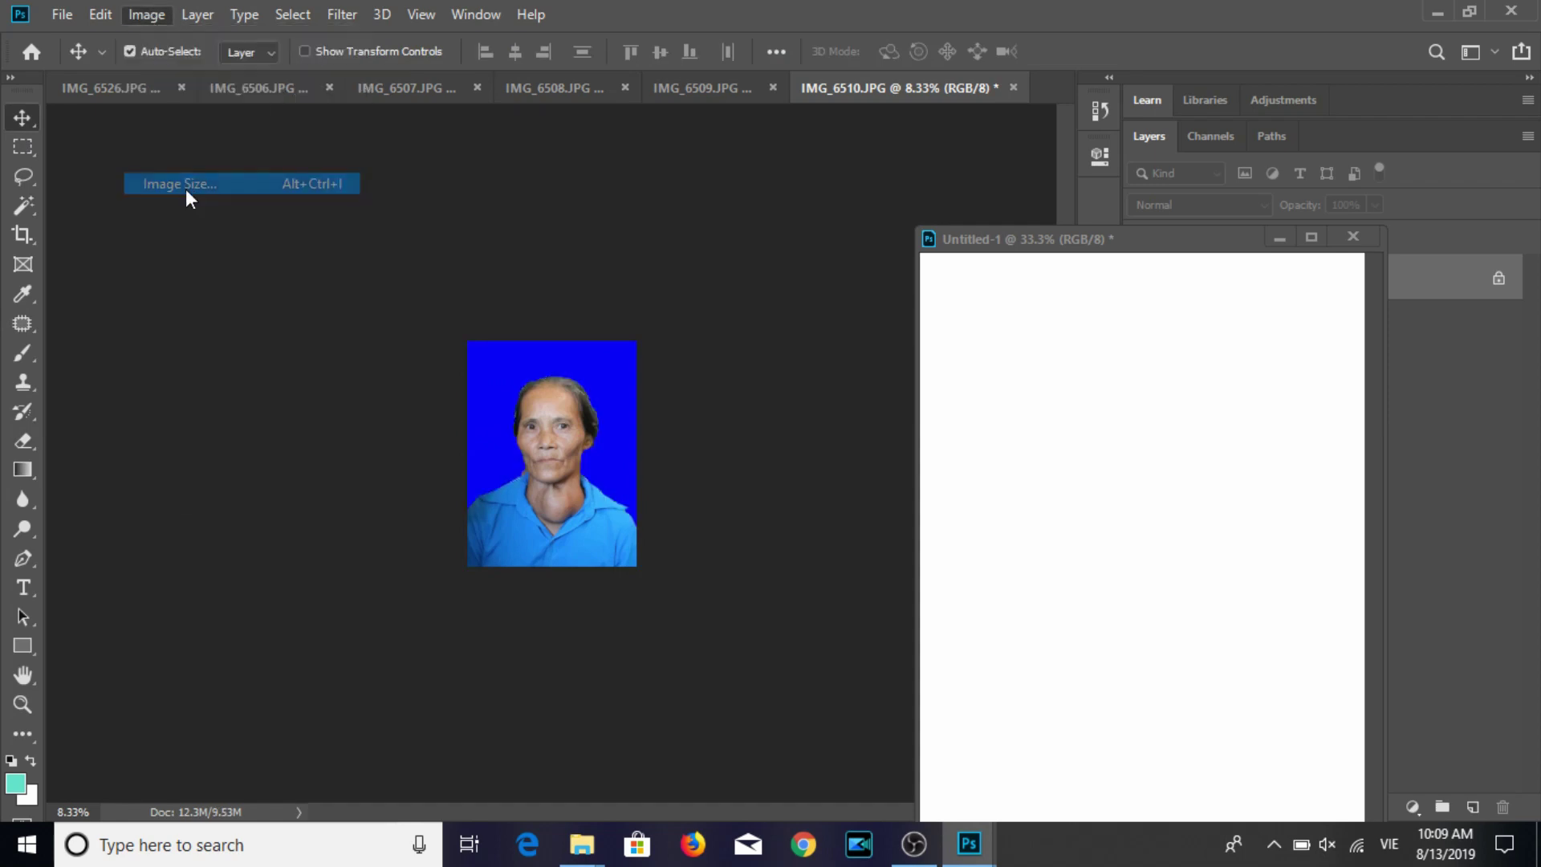
text(3)
text(30)
key(Return)
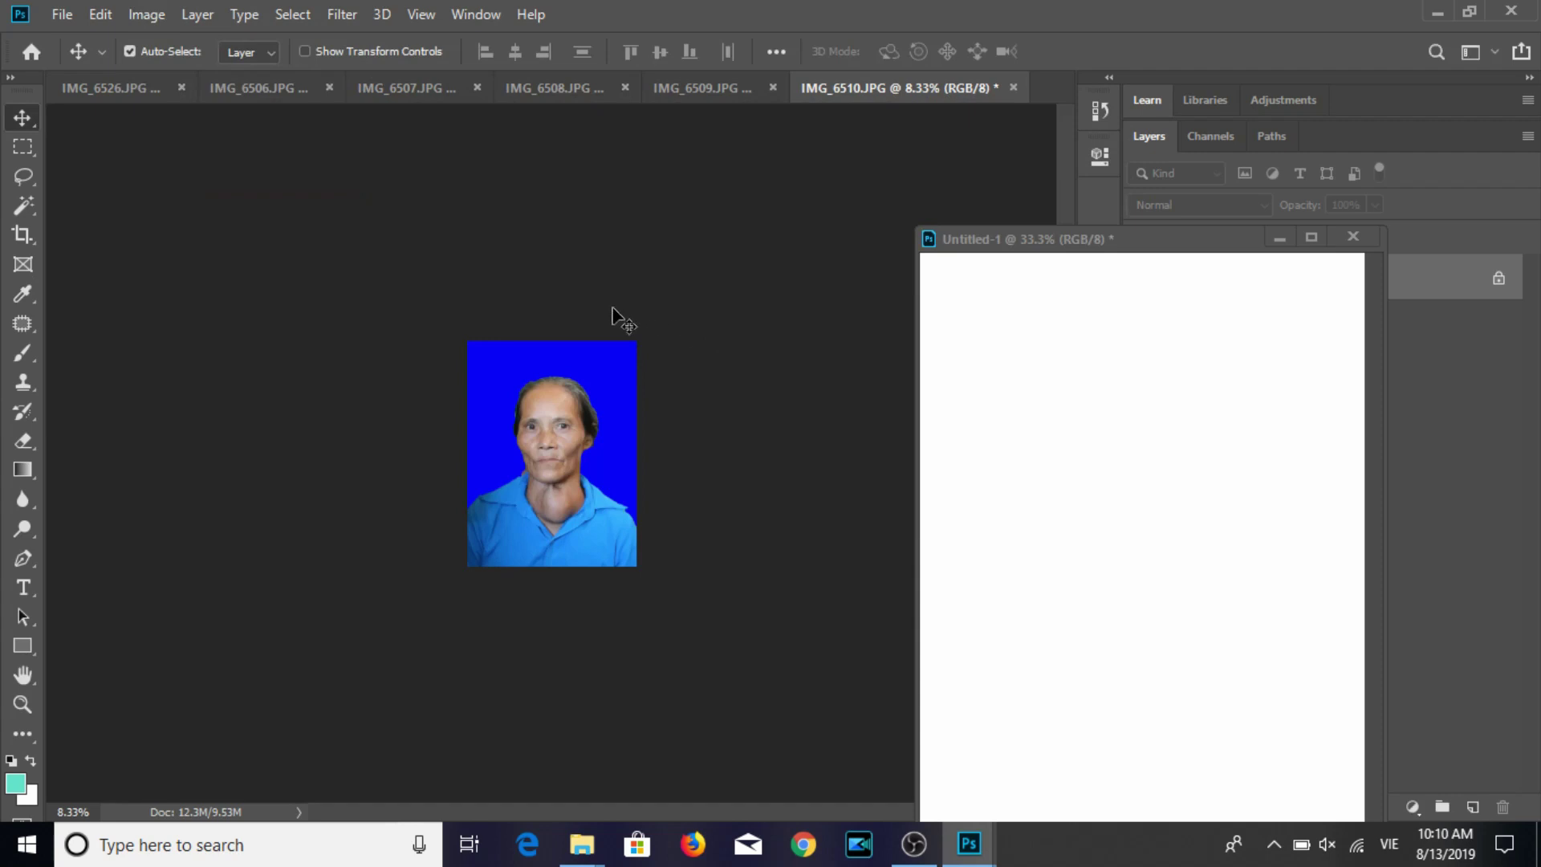
click(145, 14)
click(242, 183)
text(300)
key(Return)
key(v)
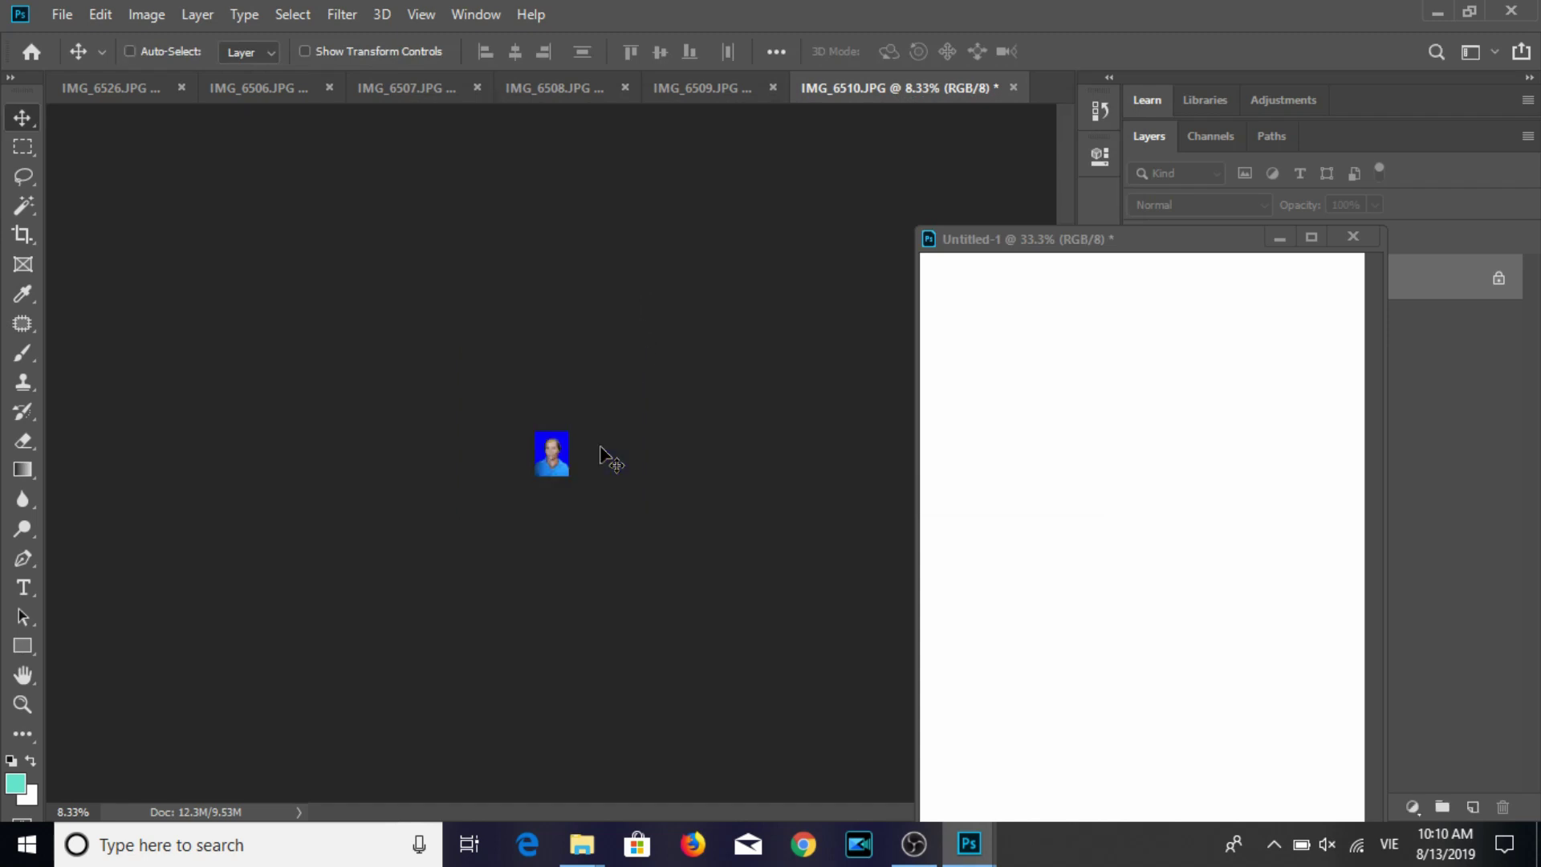
key(ctrl+s)
click(868, 185)
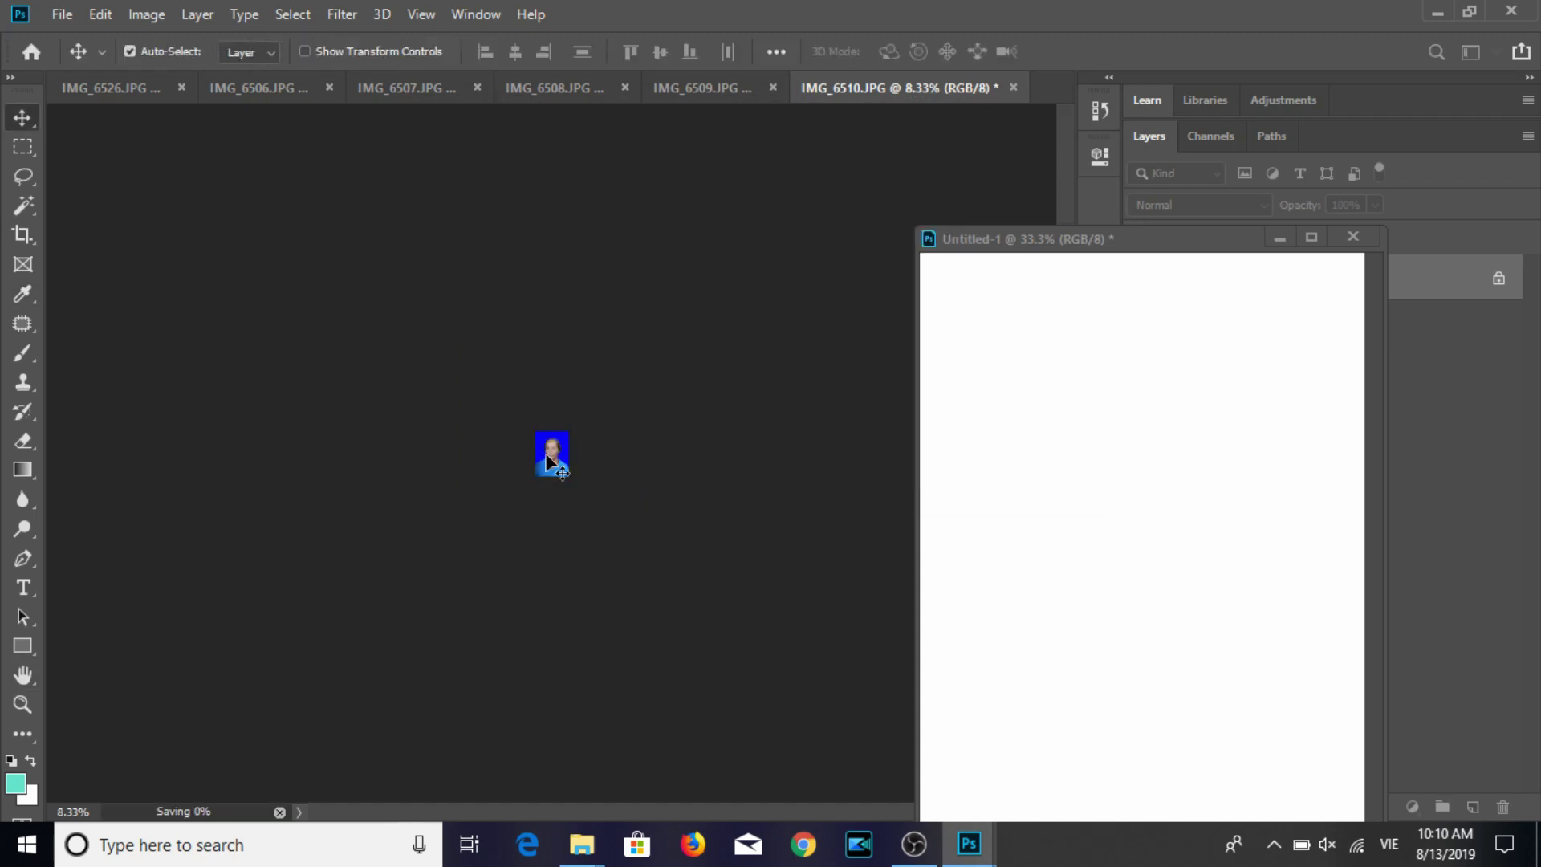
Paste the portrait into Untitled-1 and duplicate it into a 3×3 grid of nine copies.
key(ctrl+v)
mouse_move(1077, 396)
mouse_down()
mouse_move(982, 374)
mouse_move(1283, 372)
mouse_move(1270, 369)
mouse_up()
drag(1181, 247, 821, 176)
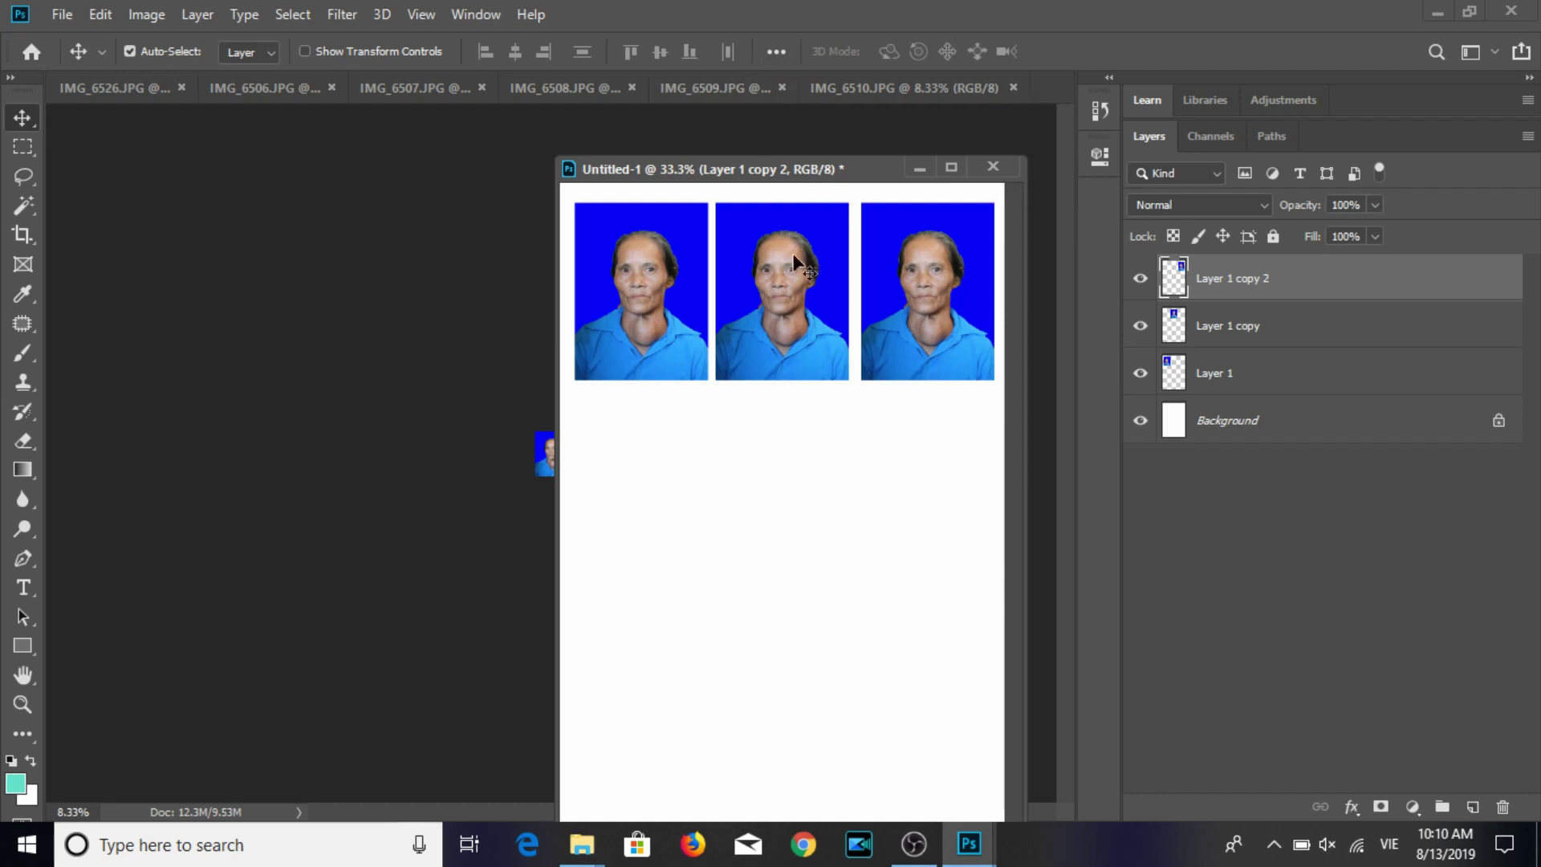
drag(819, 168, 724, 145)
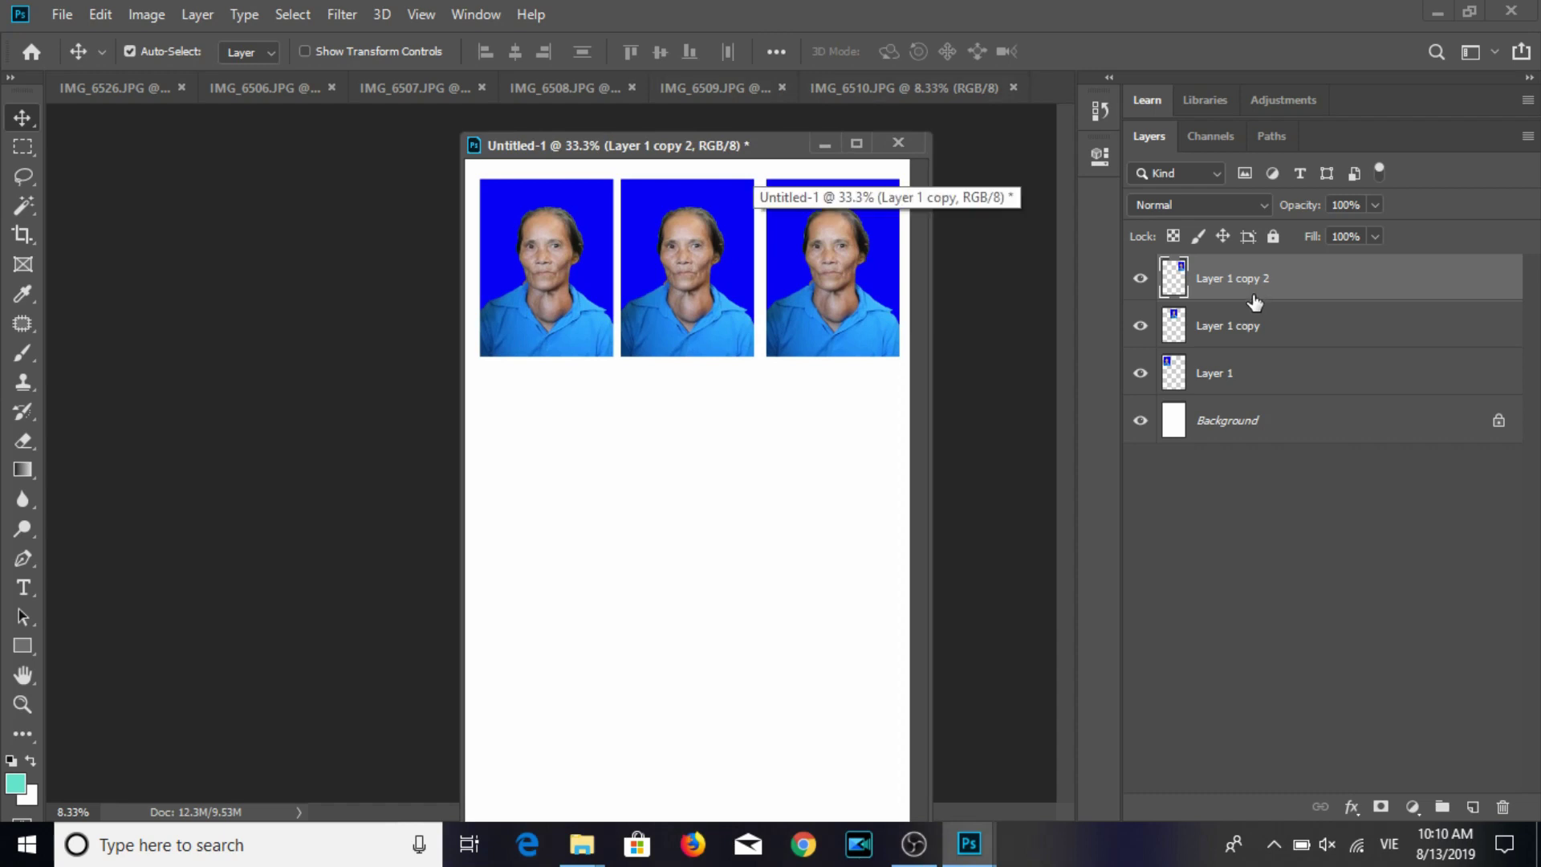
shift+click(1243, 371)
drag(870, 313, 856, 474)
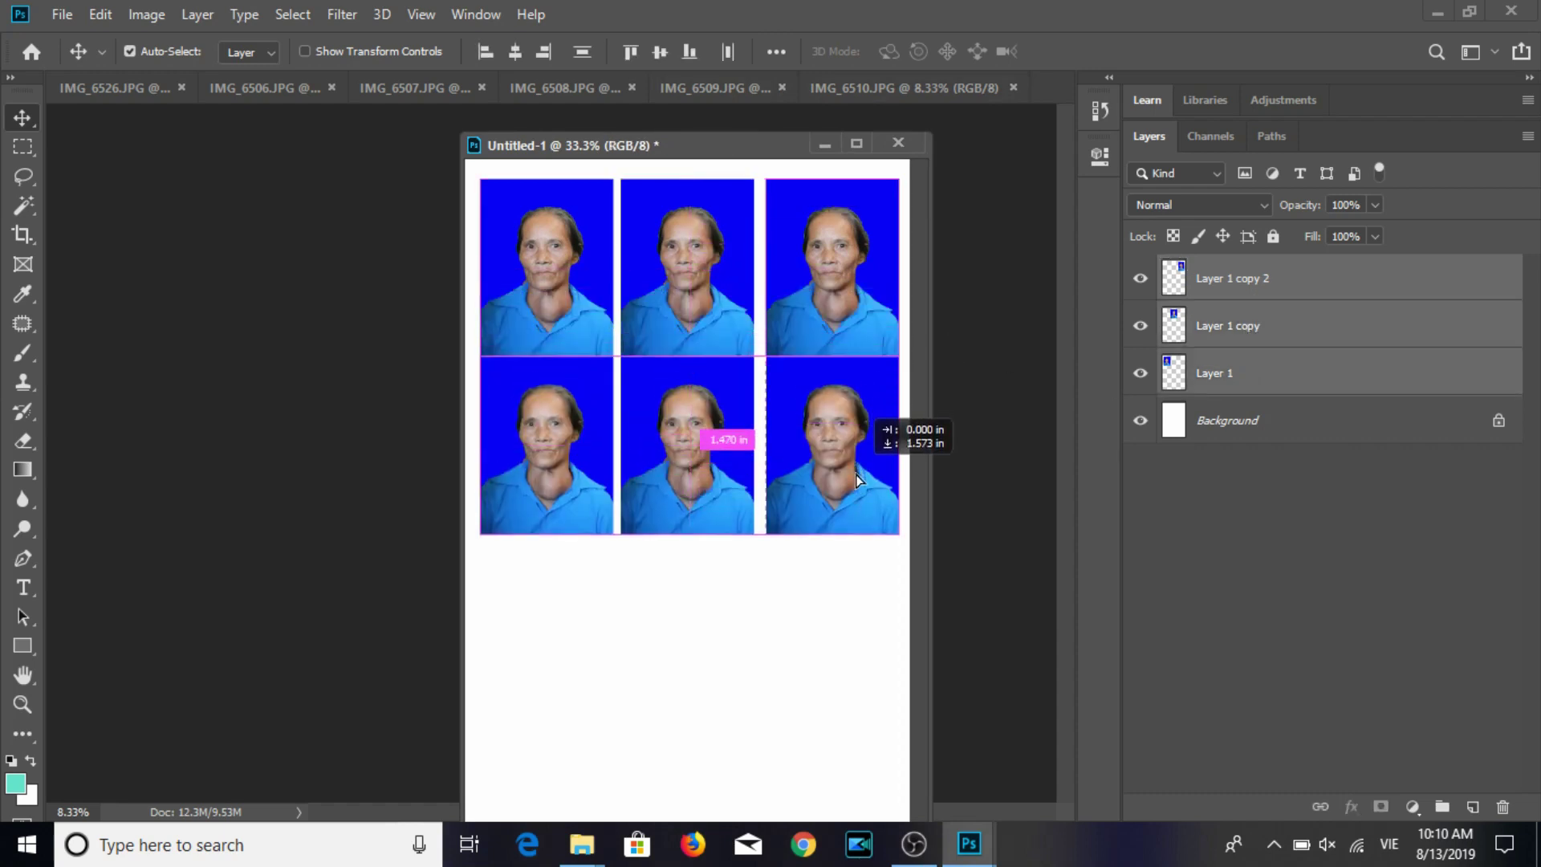
drag(856, 475, 856, 653)
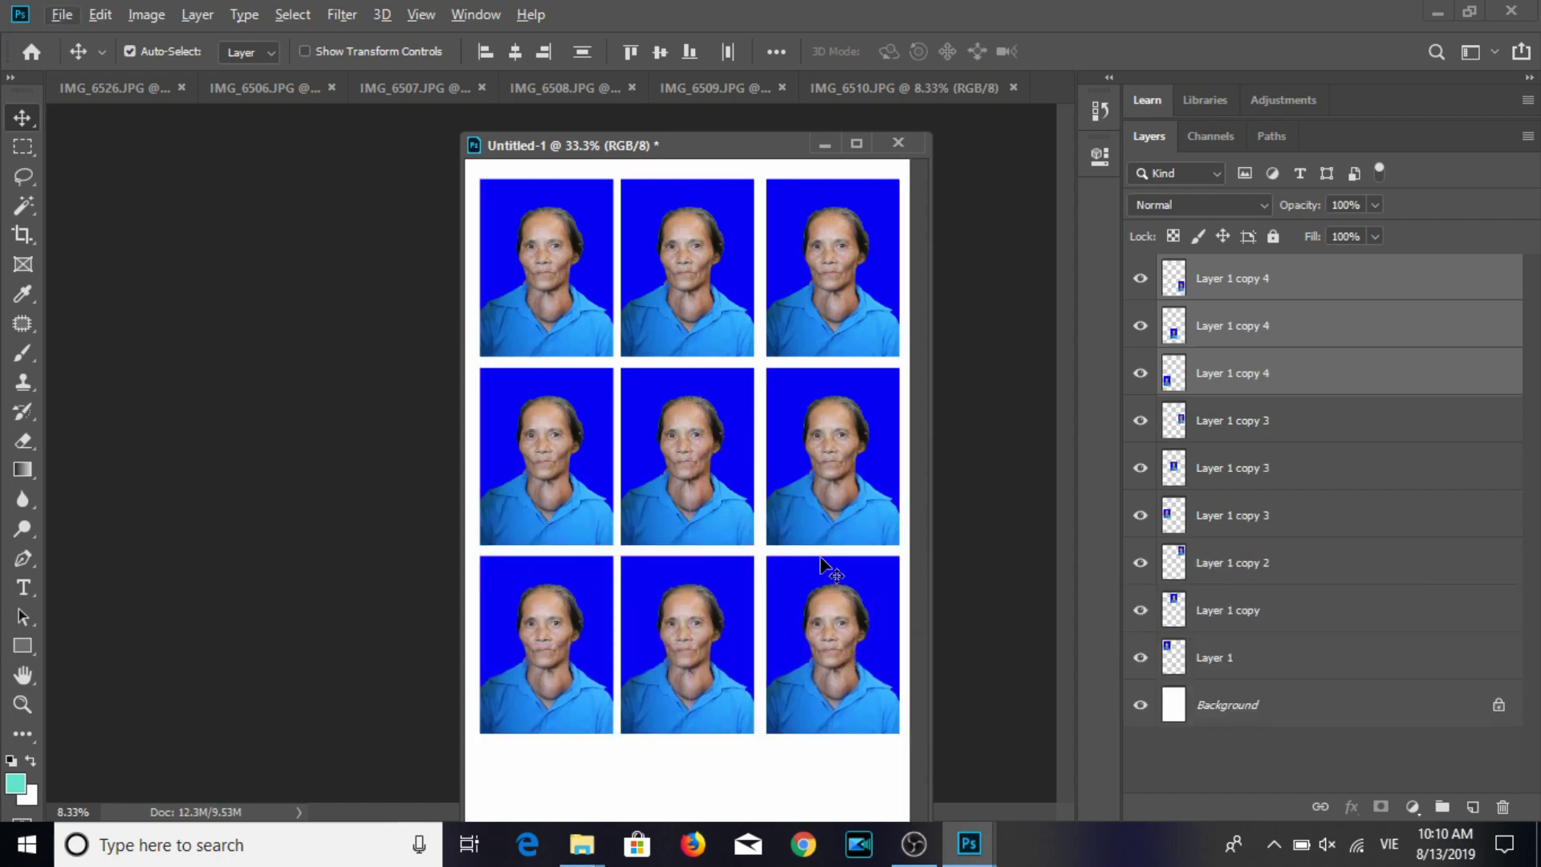
key(ctrl+p)
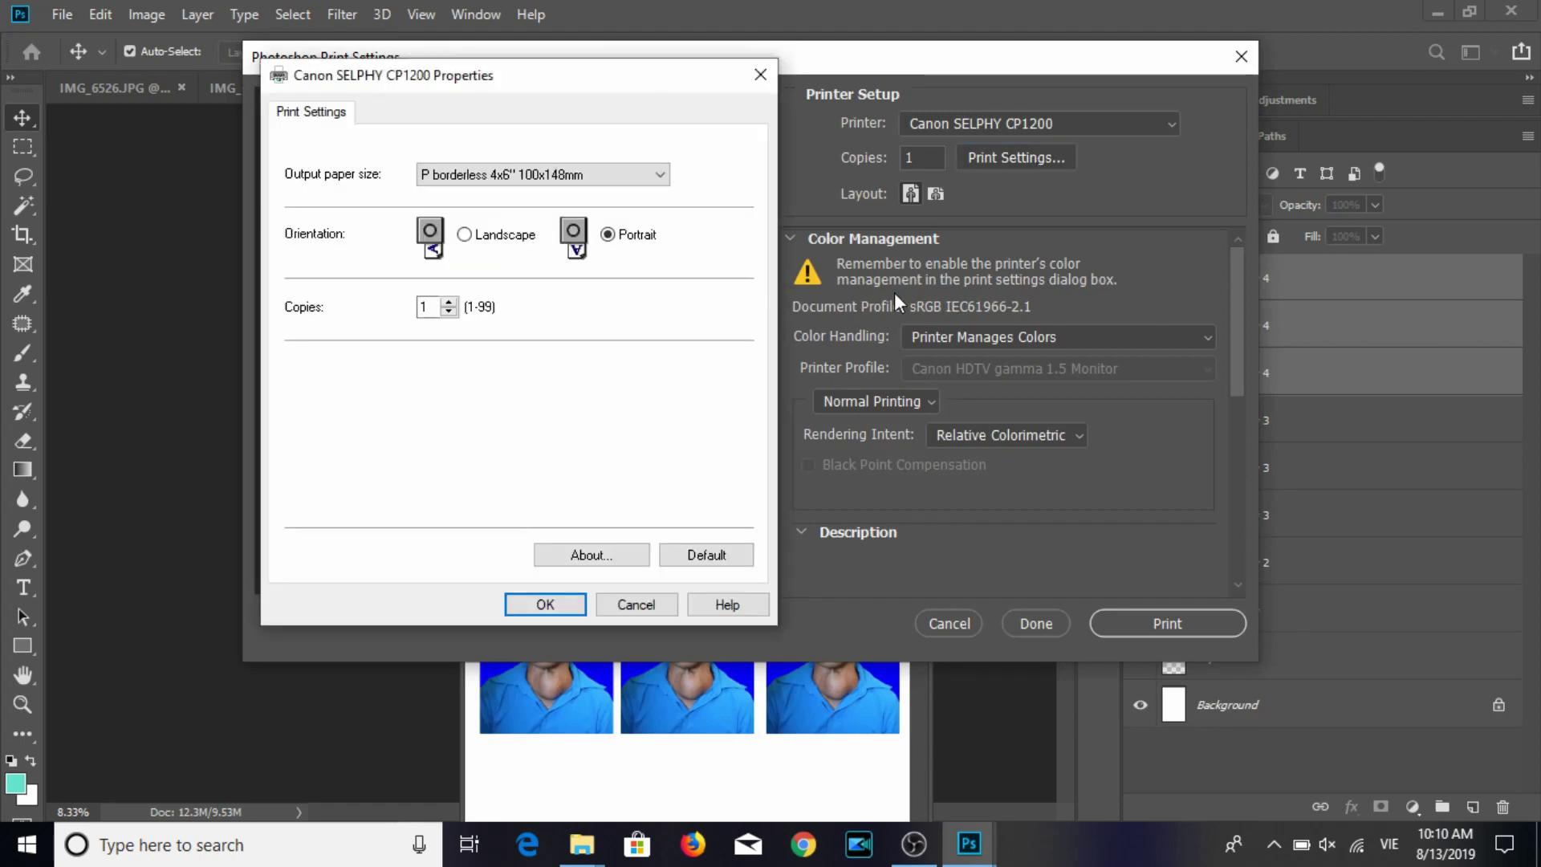
Confirm SELPHY borderless 4×6" portrait paper and send the nine-photo sheet to print.
click(552, 604)
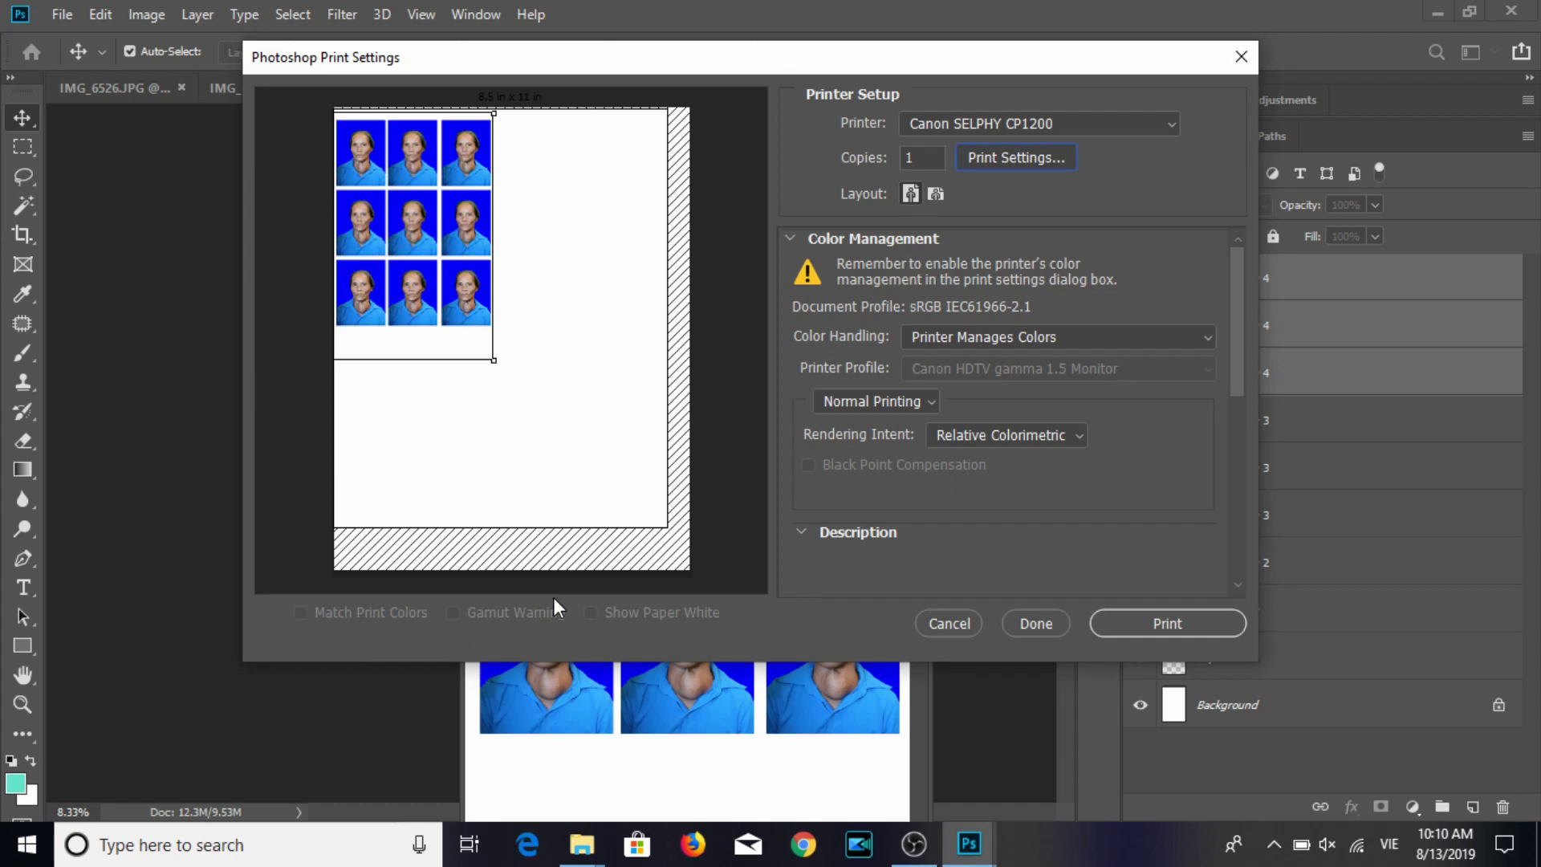
click(1274, 844)
click(1097, 861)
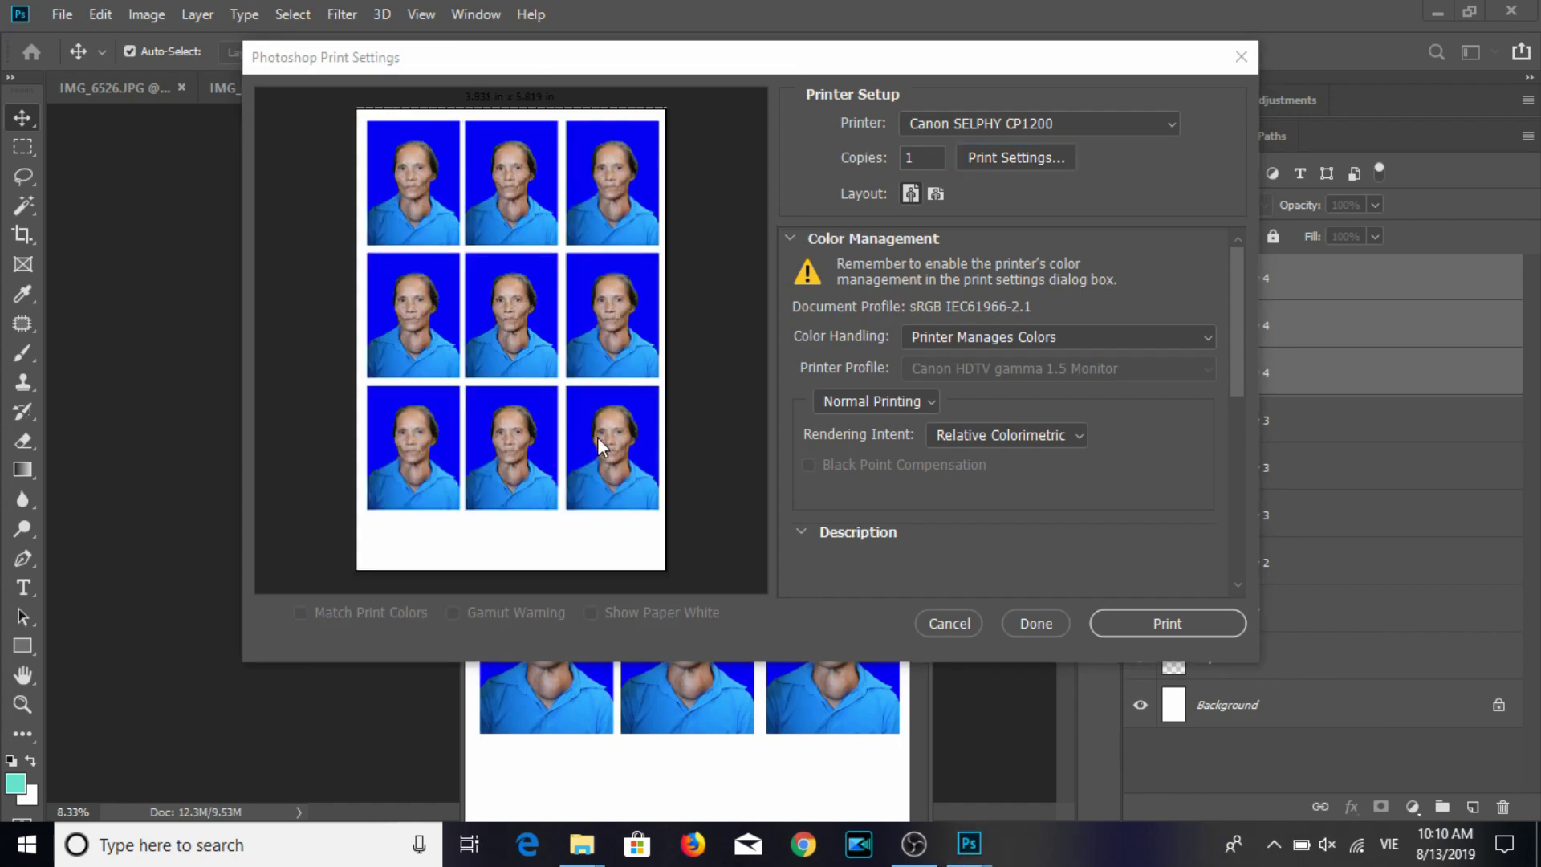
click(1137, 624)
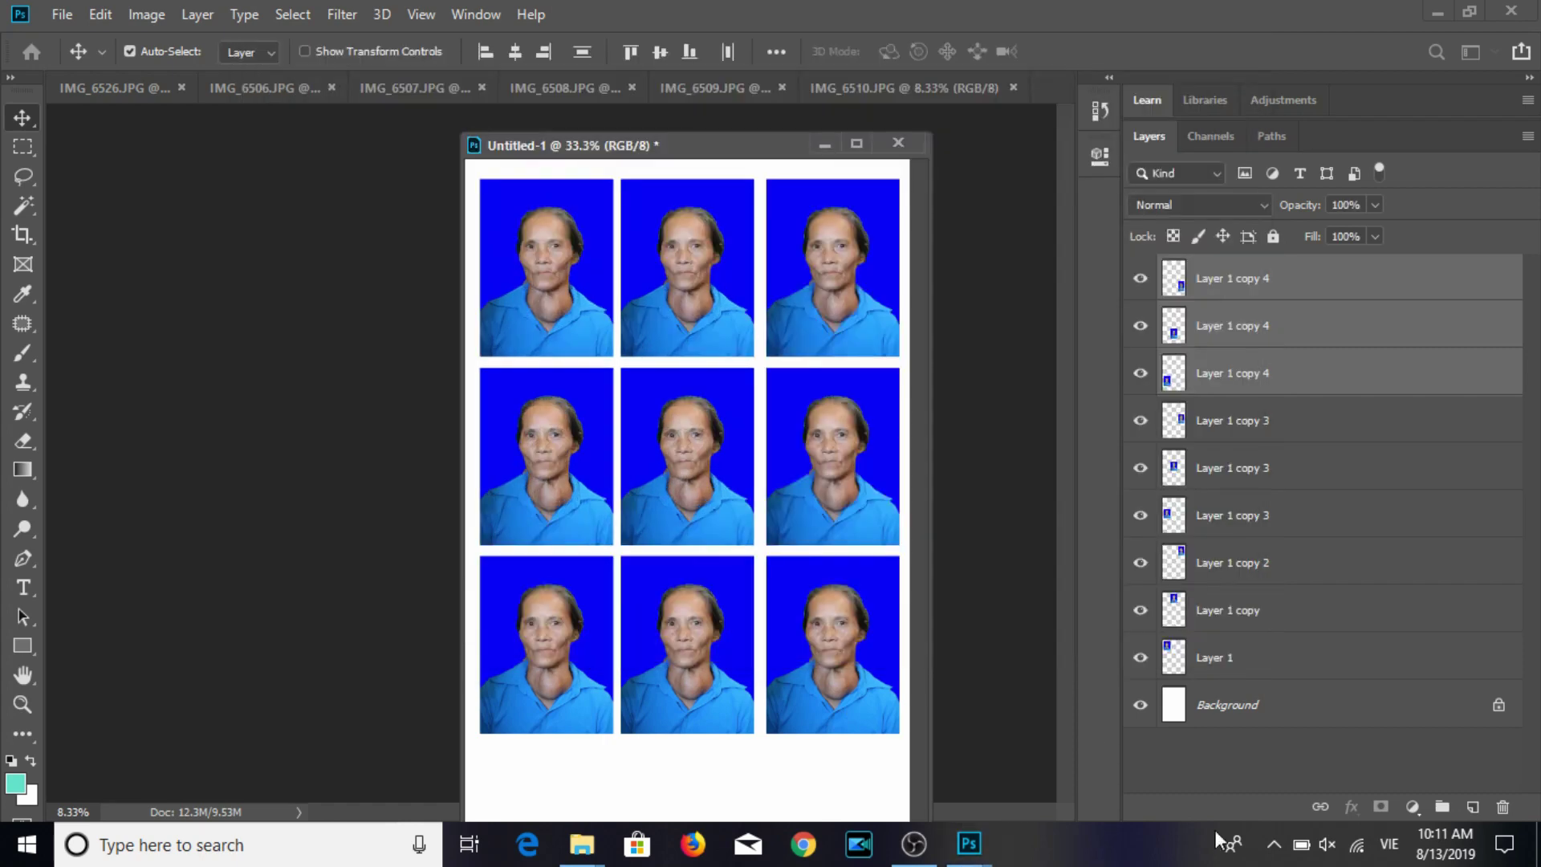
Delete the printed photo layers from Untitled-1 and close IMG_6510.
shift+click(1267, 664)
ctrl+click(1252, 328)
ctrl+click(1257, 278)
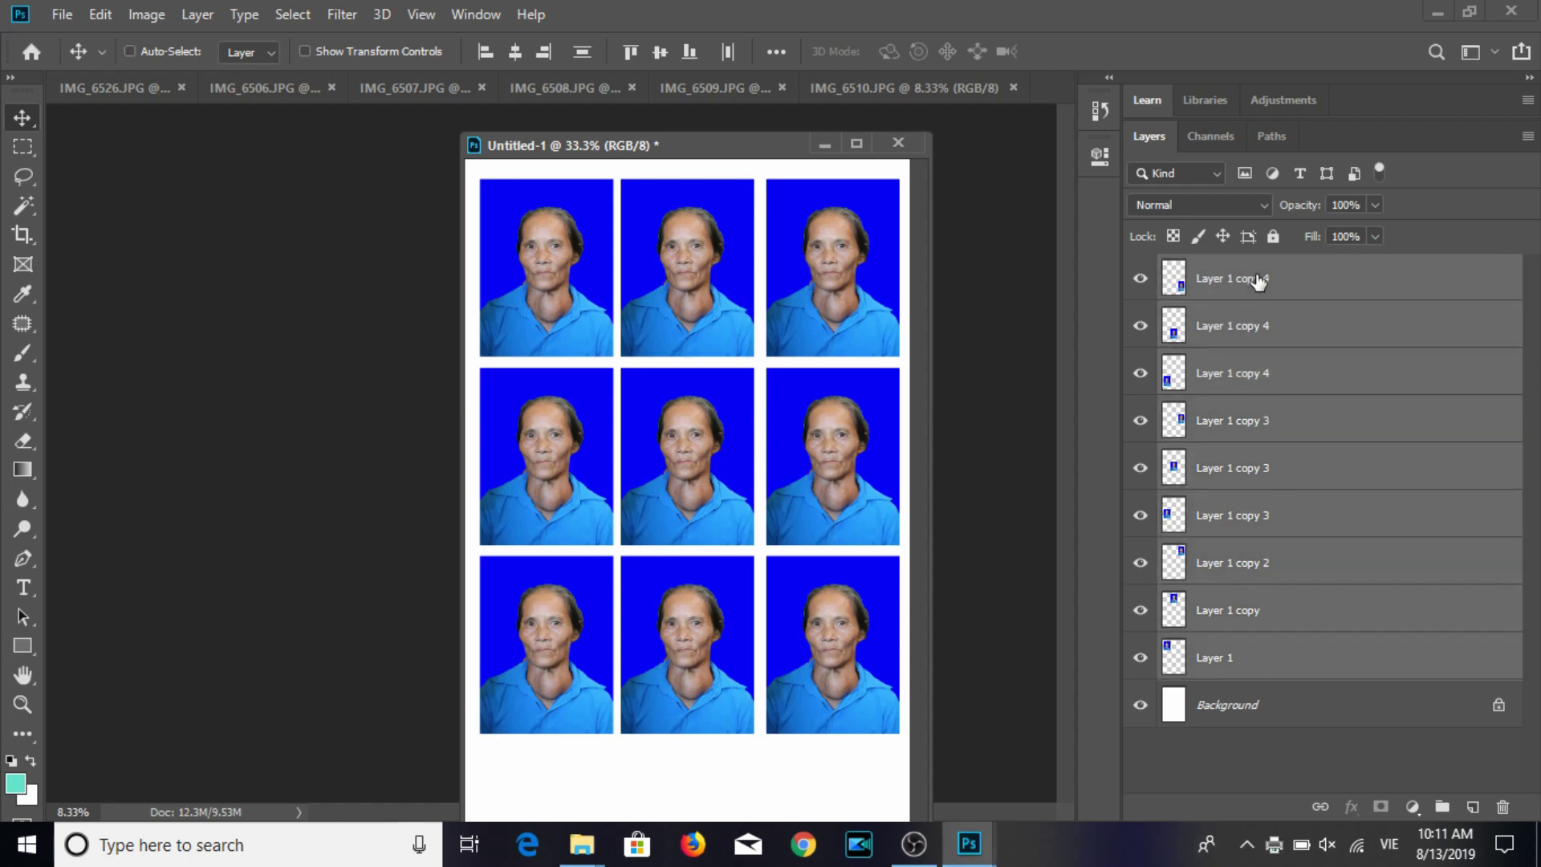
key(Delete)
drag(765, 161, 1282, 257)
click(723, 446)
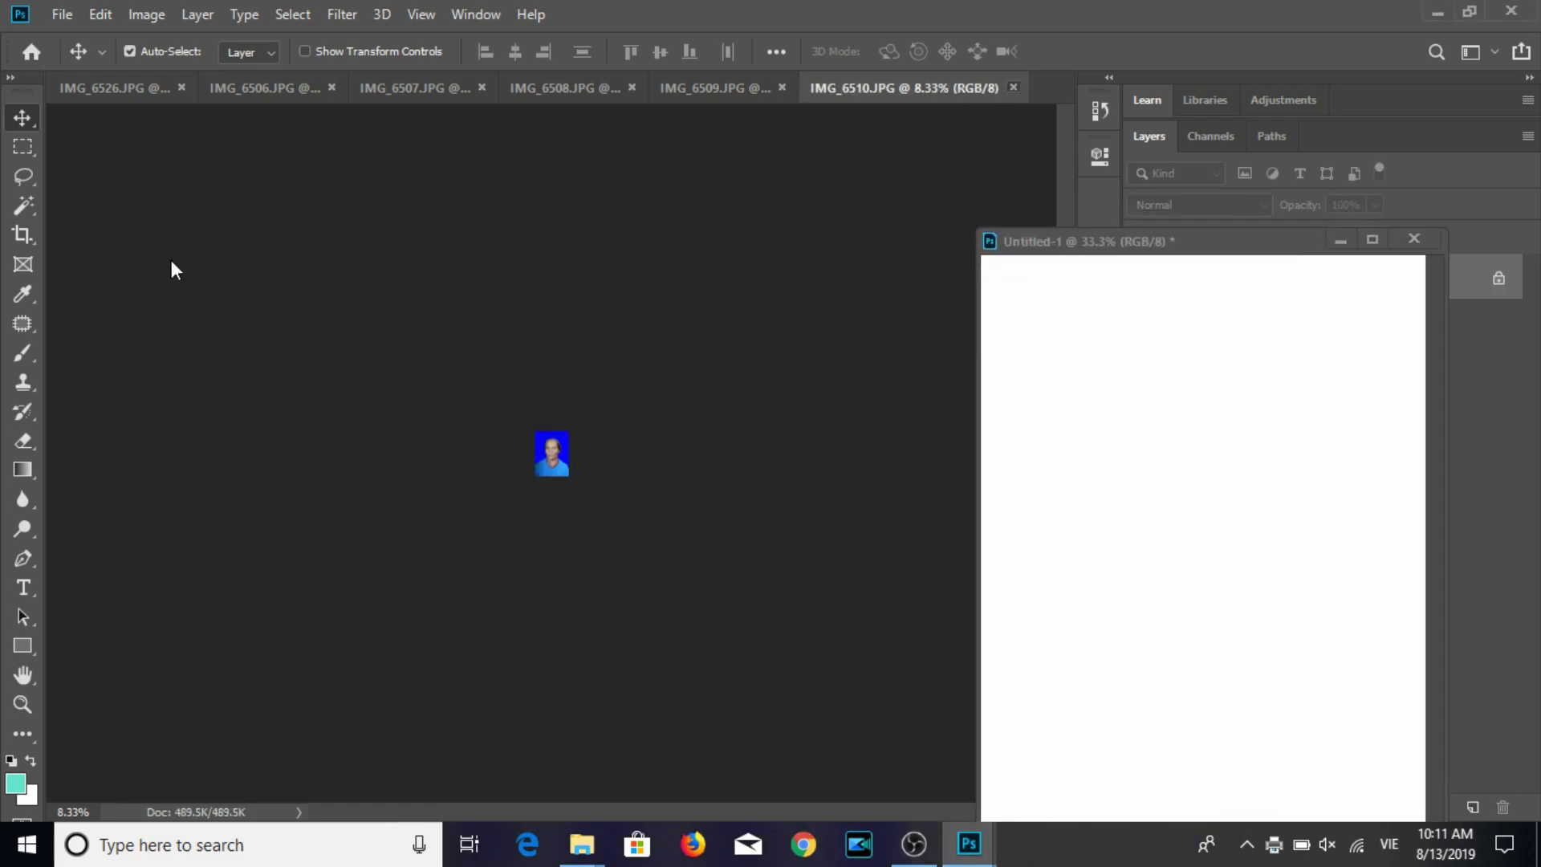
key(ctrl+w)
Crop IMG_6509 to a 3:4 portrait centred on the woman and open Image Size.
click(23, 234)
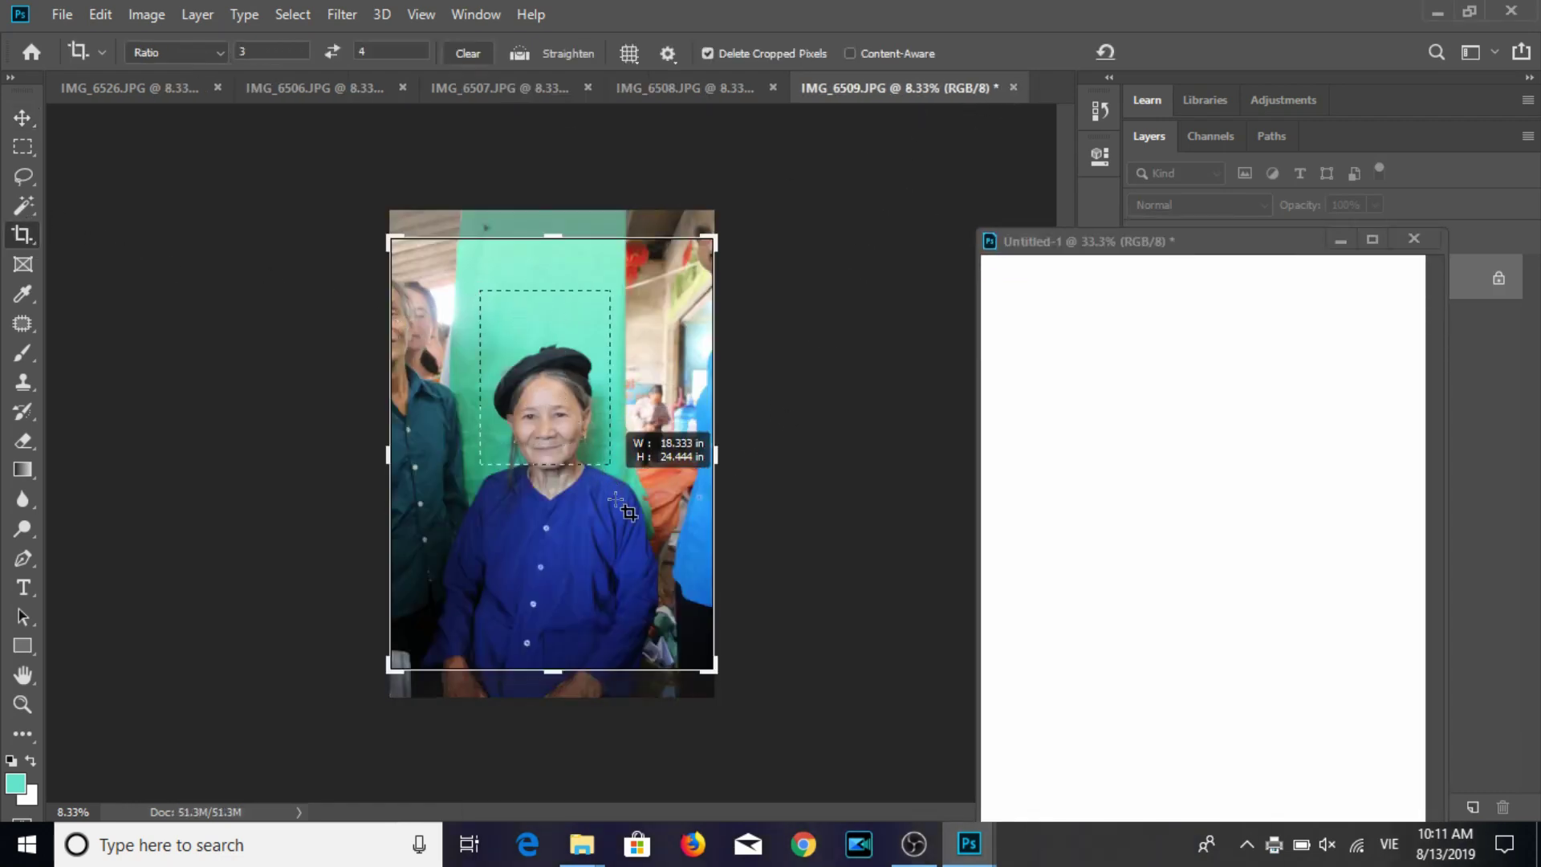
drag(474, 351, 629, 556)
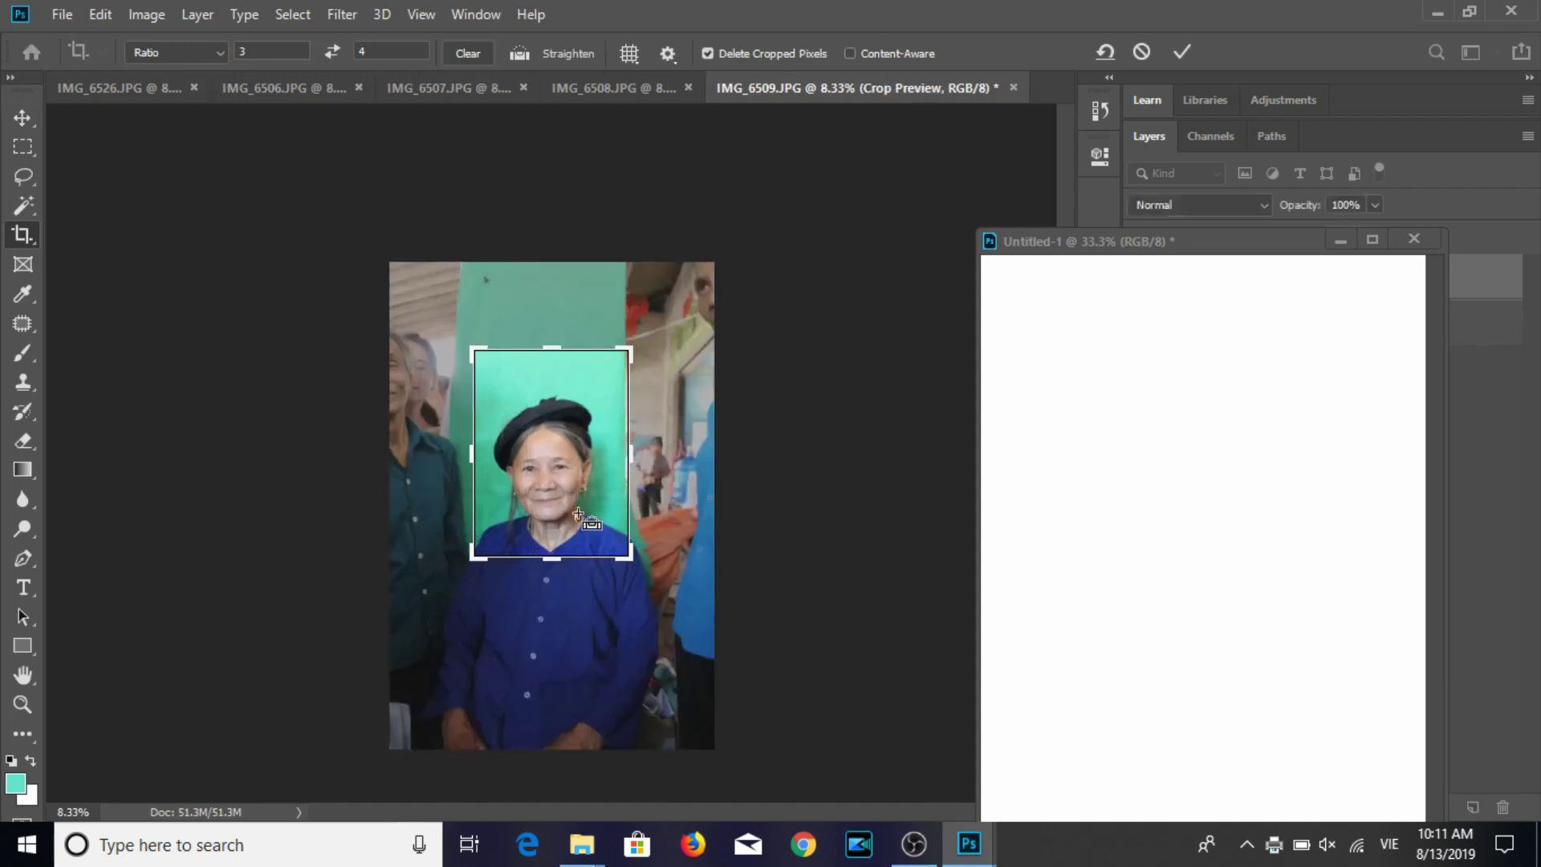
drag(578, 512, 559, 518)
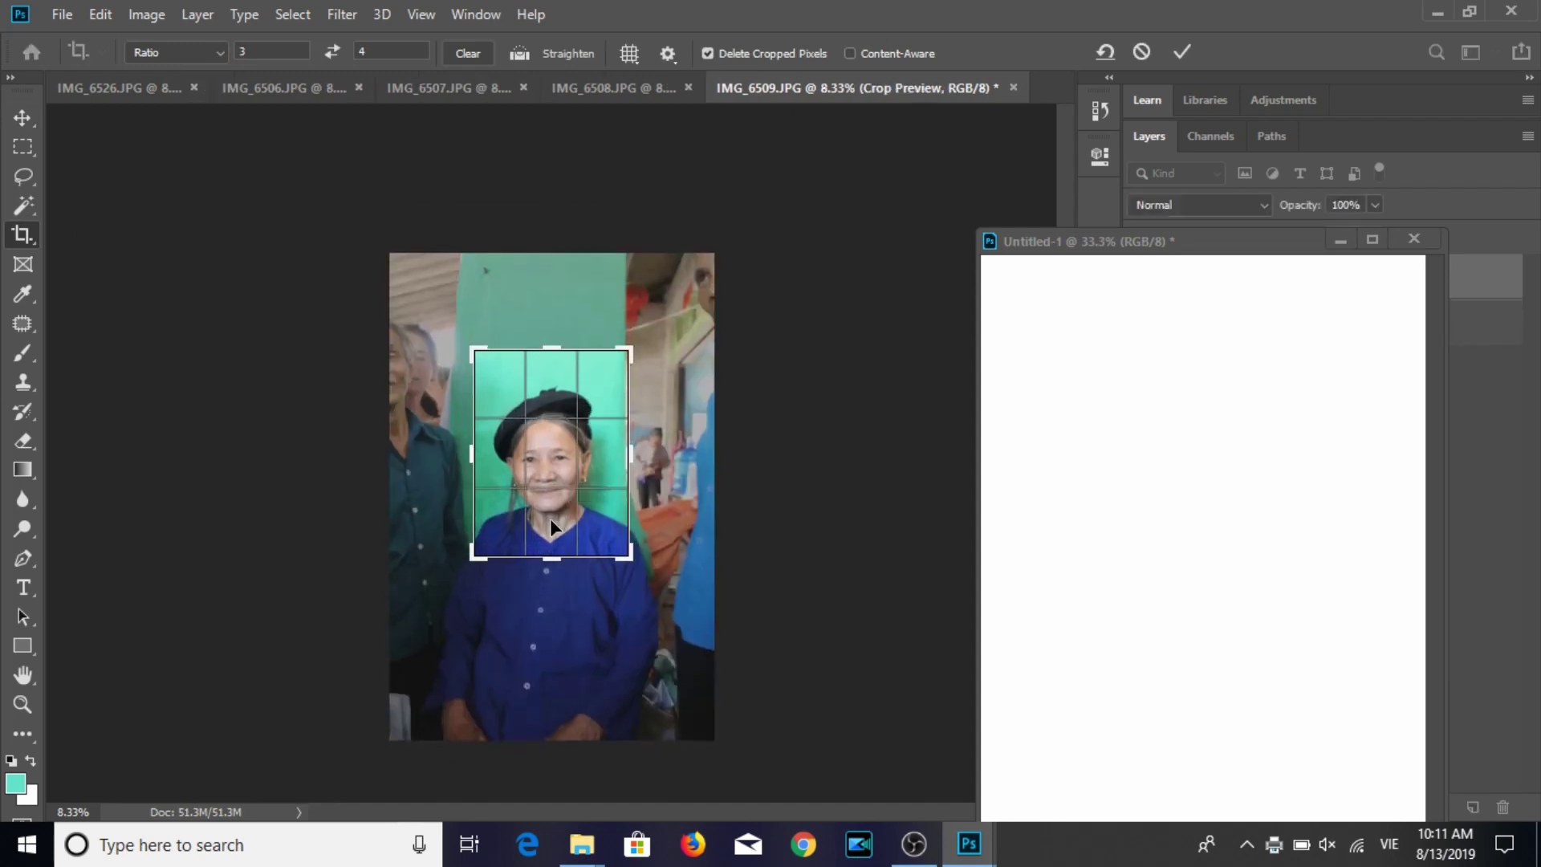
key(Return)
click(23, 353)
alt+click(630, 367)
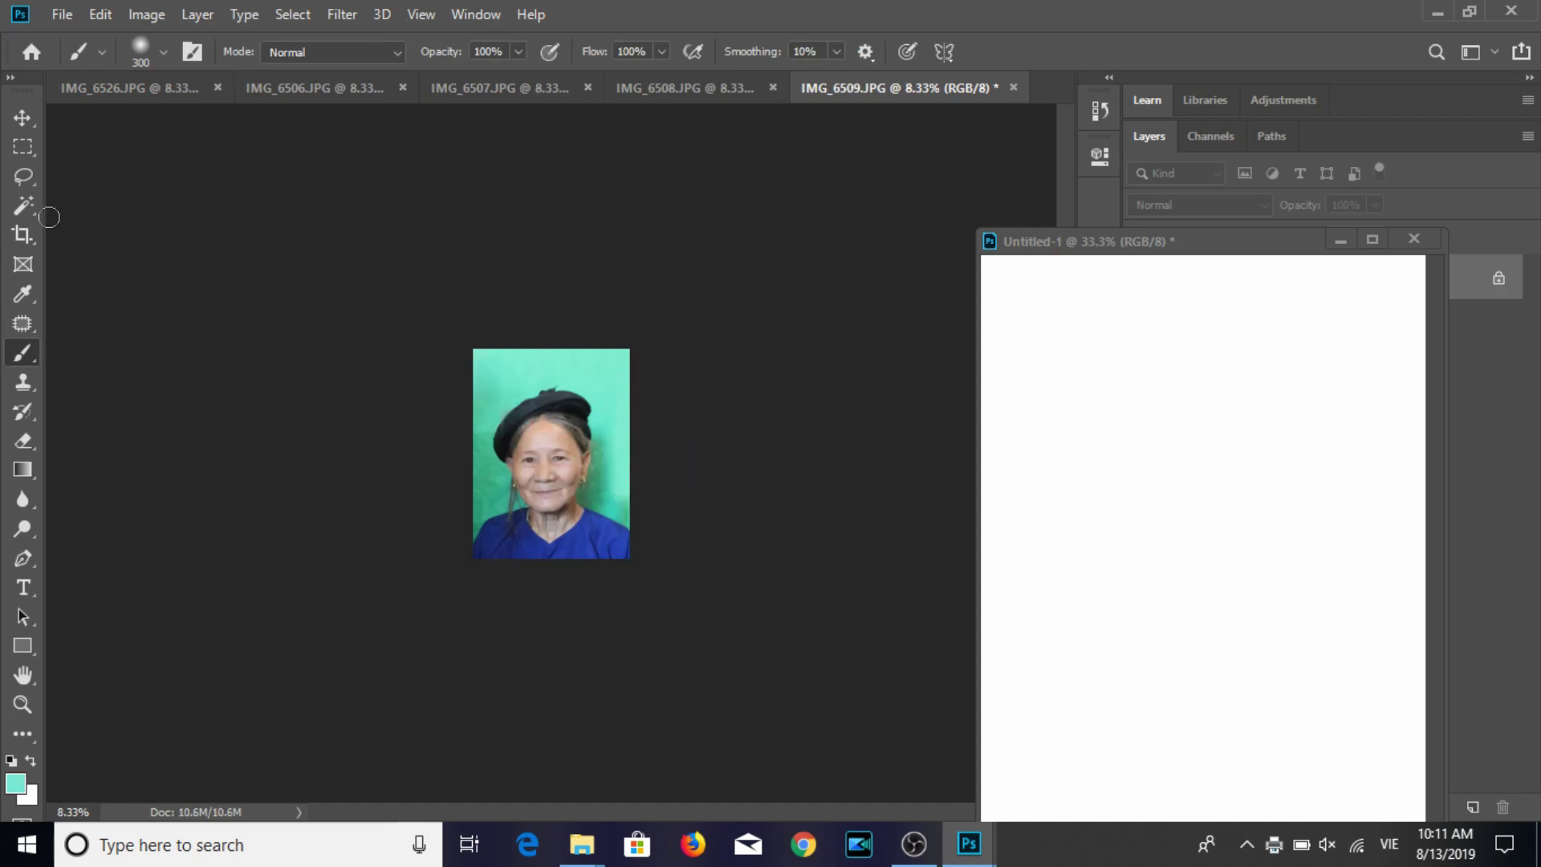
click(13, 119)
click(146, 14)
click(192, 184)
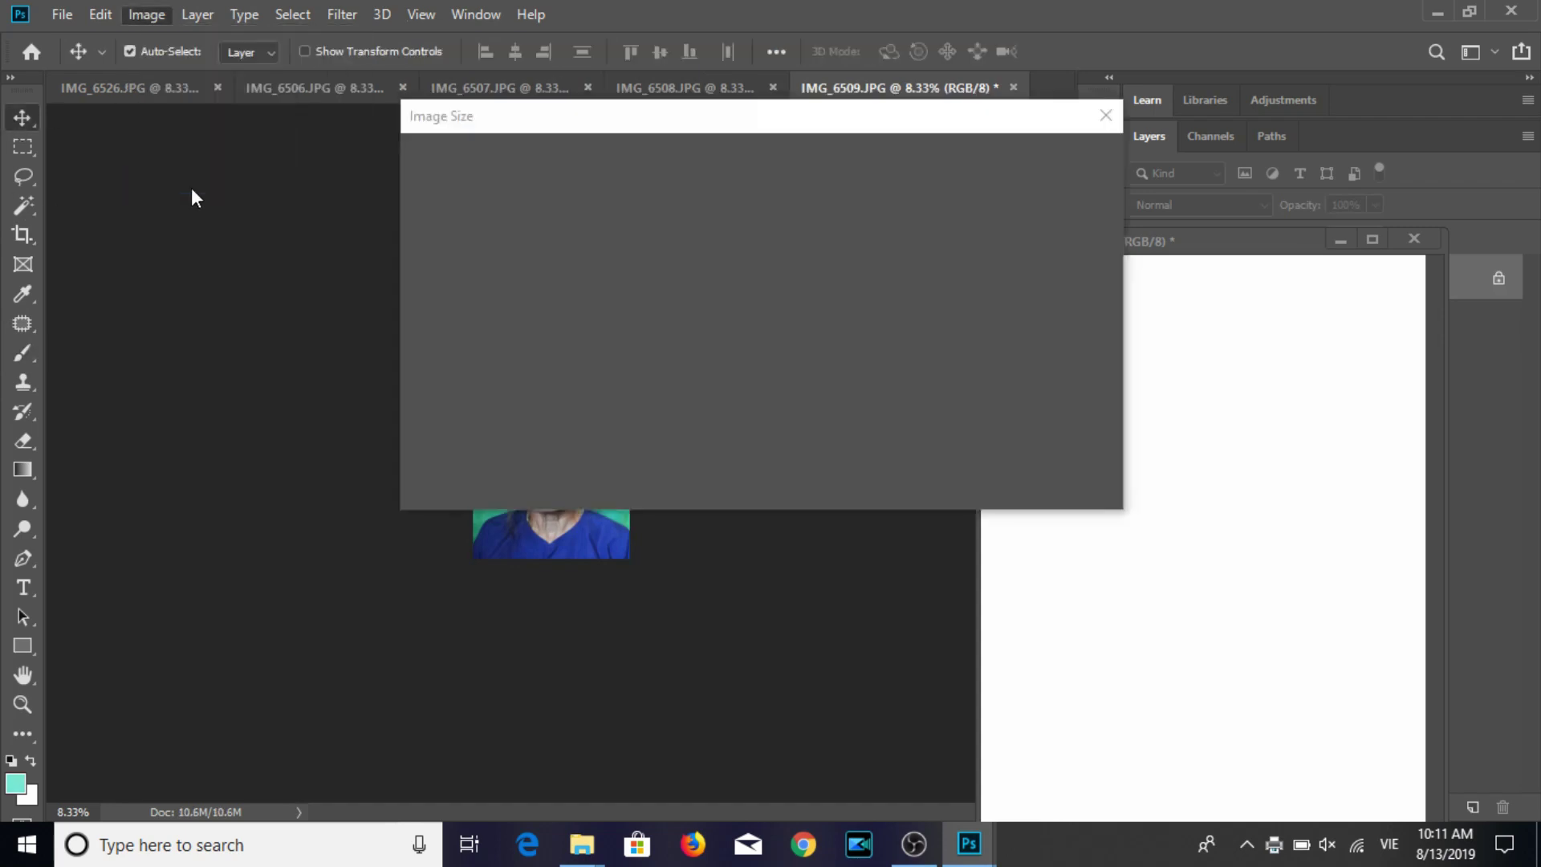
Resize IMG_6509 to 3×4 cm at 300 ppi, undoing a mistaken first attempt.
key(Tab)
text(30)
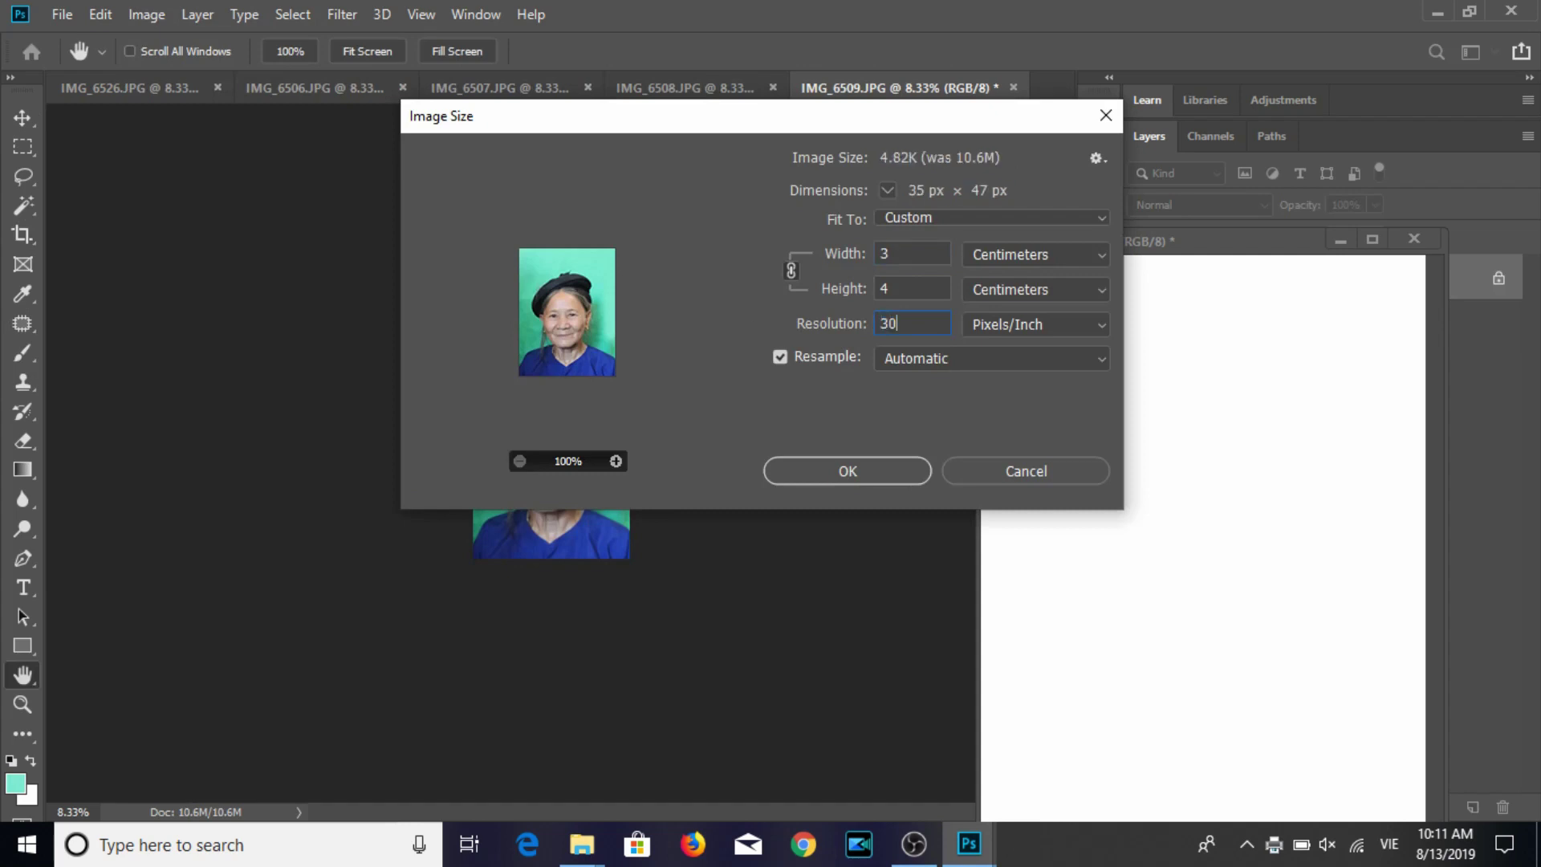
key(Return)
key(ctrl+z)
click(146, 14)
click(207, 183)
text(3)
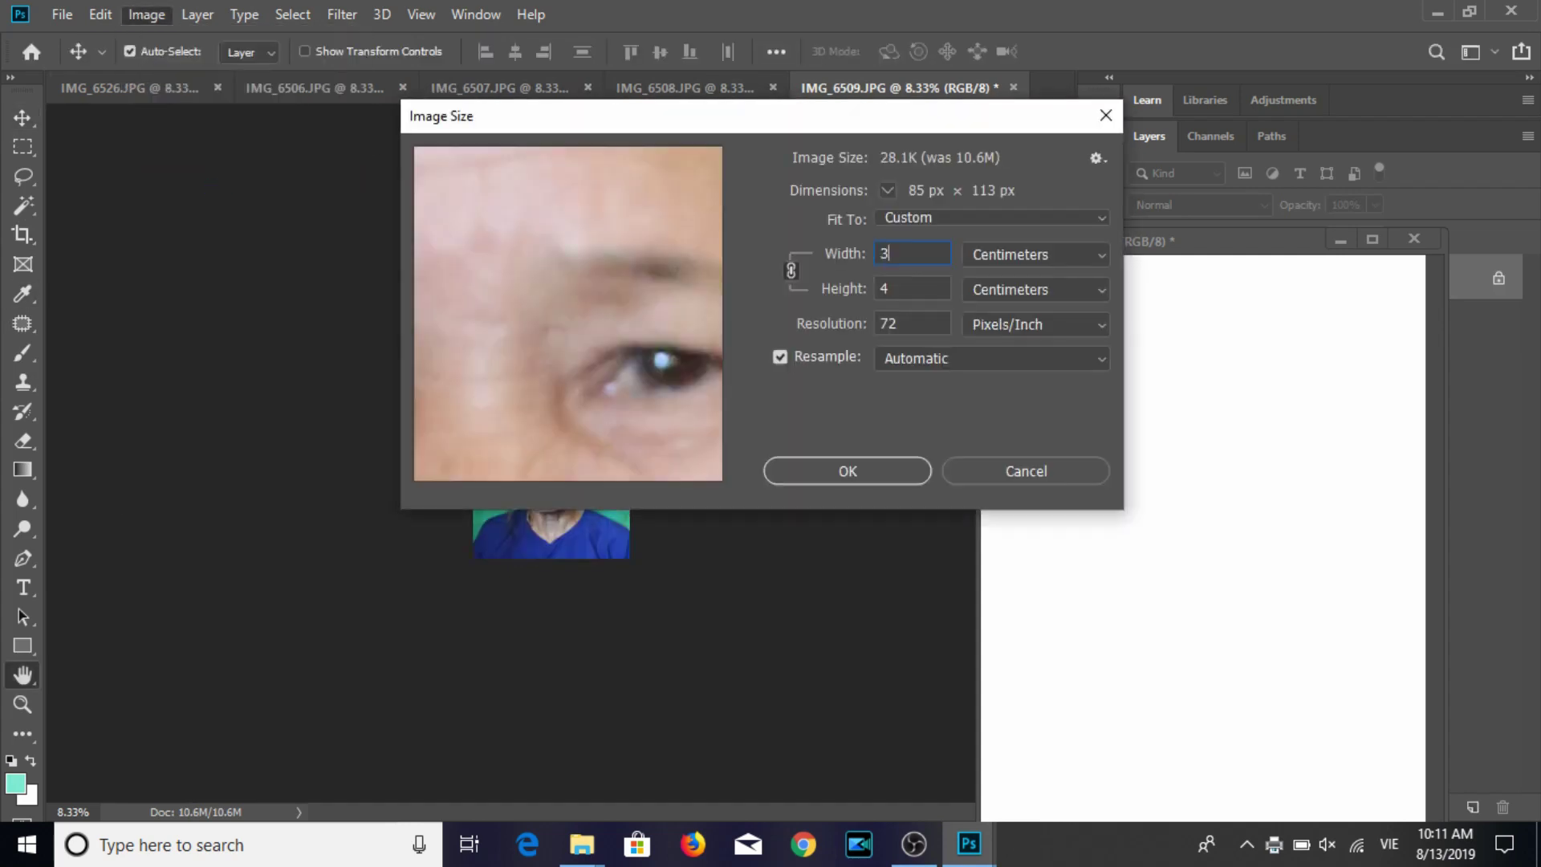
double_click(906, 329)
text(30)
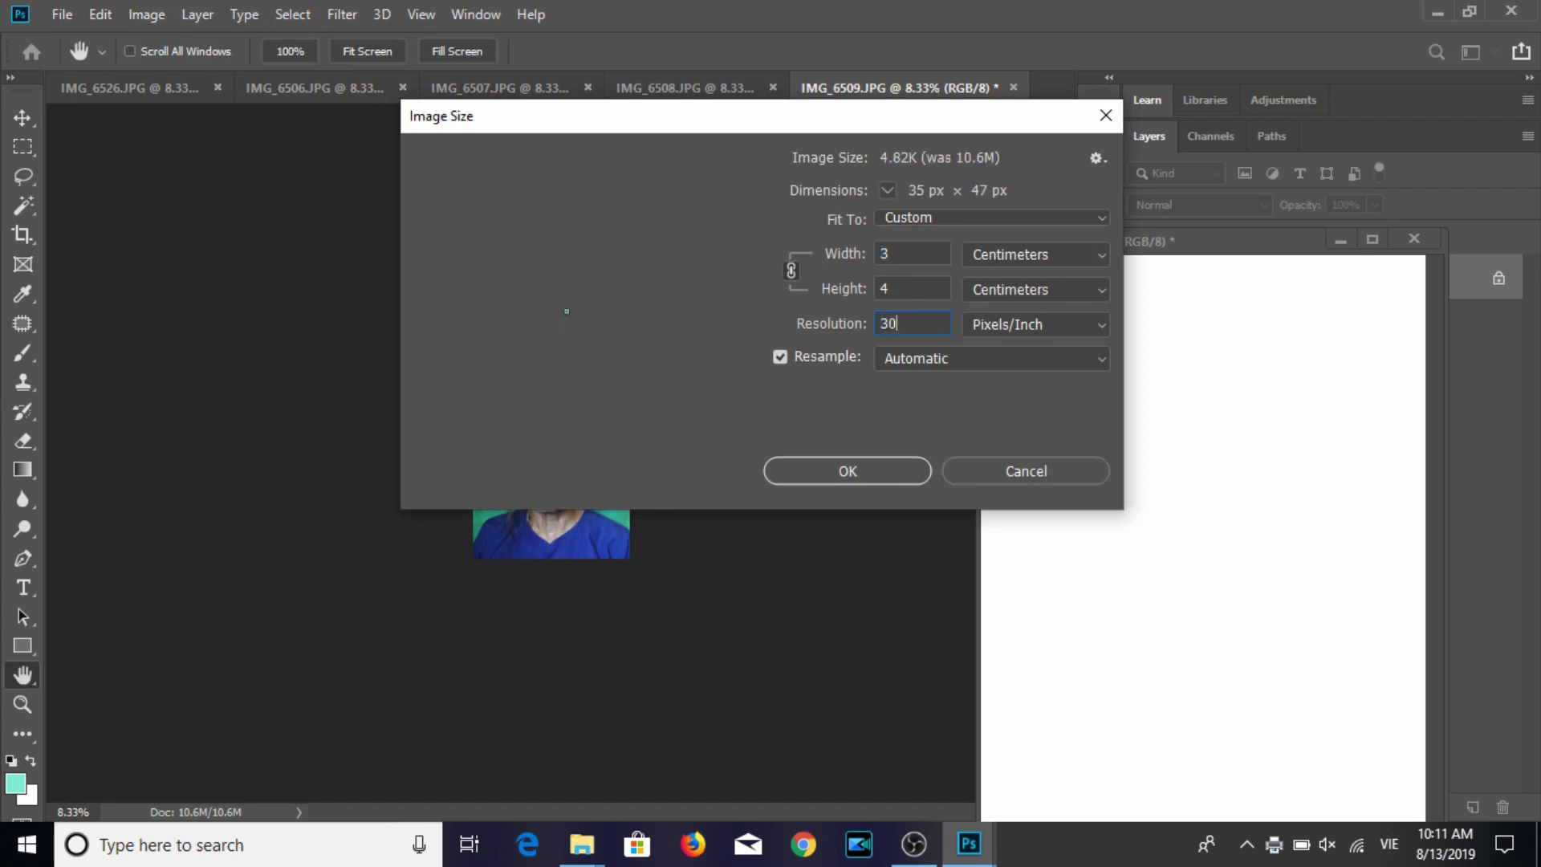
text(0)
key(Return)
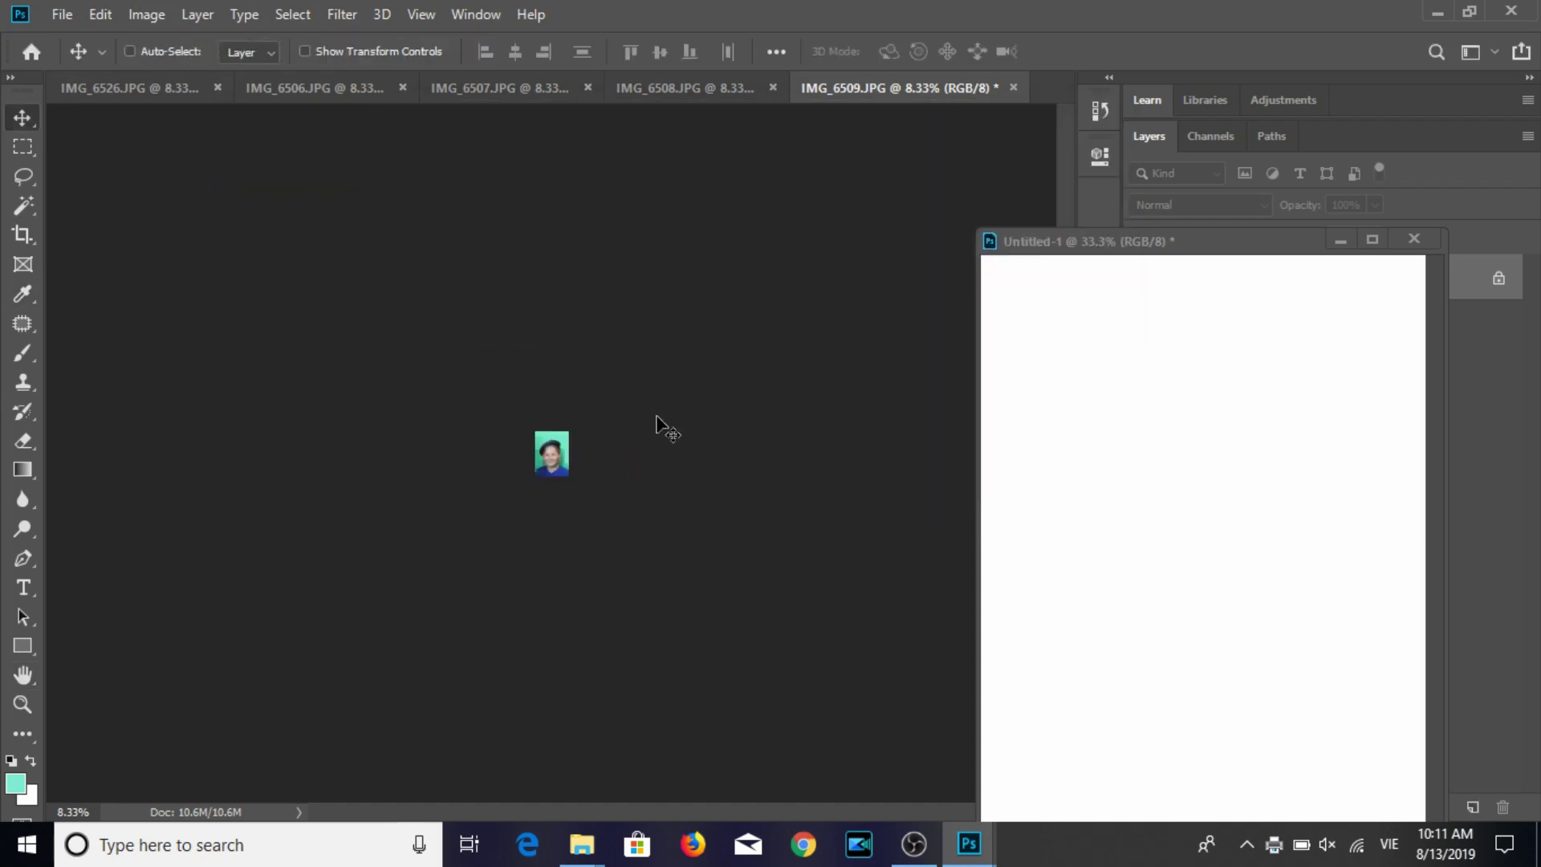
Save the resized photo as JPEG at quality 8.
key(ctrl+s)
drag(813, 282, 747, 283)
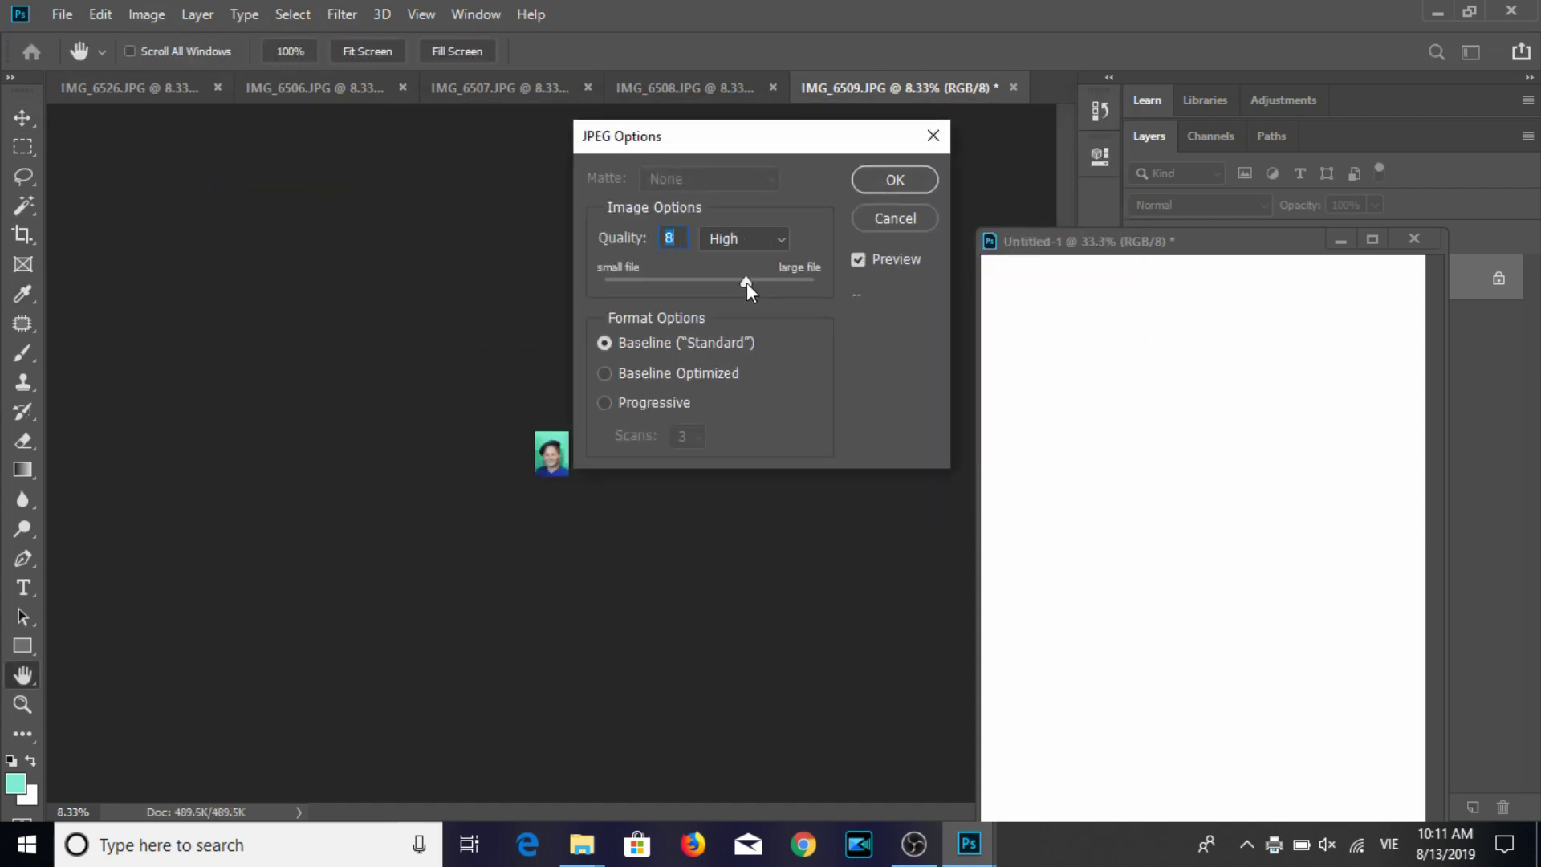
click(884, 179)
Drag the portrait into Untitled-1 and duplicate it into a 3×3 grid of nine copies.
mouse_move(551, 456)
mouse_down()
mouse_move(1030, 369)
mouse_move(1046, 383)
mouse_move(1316, 388)
mouse_up()
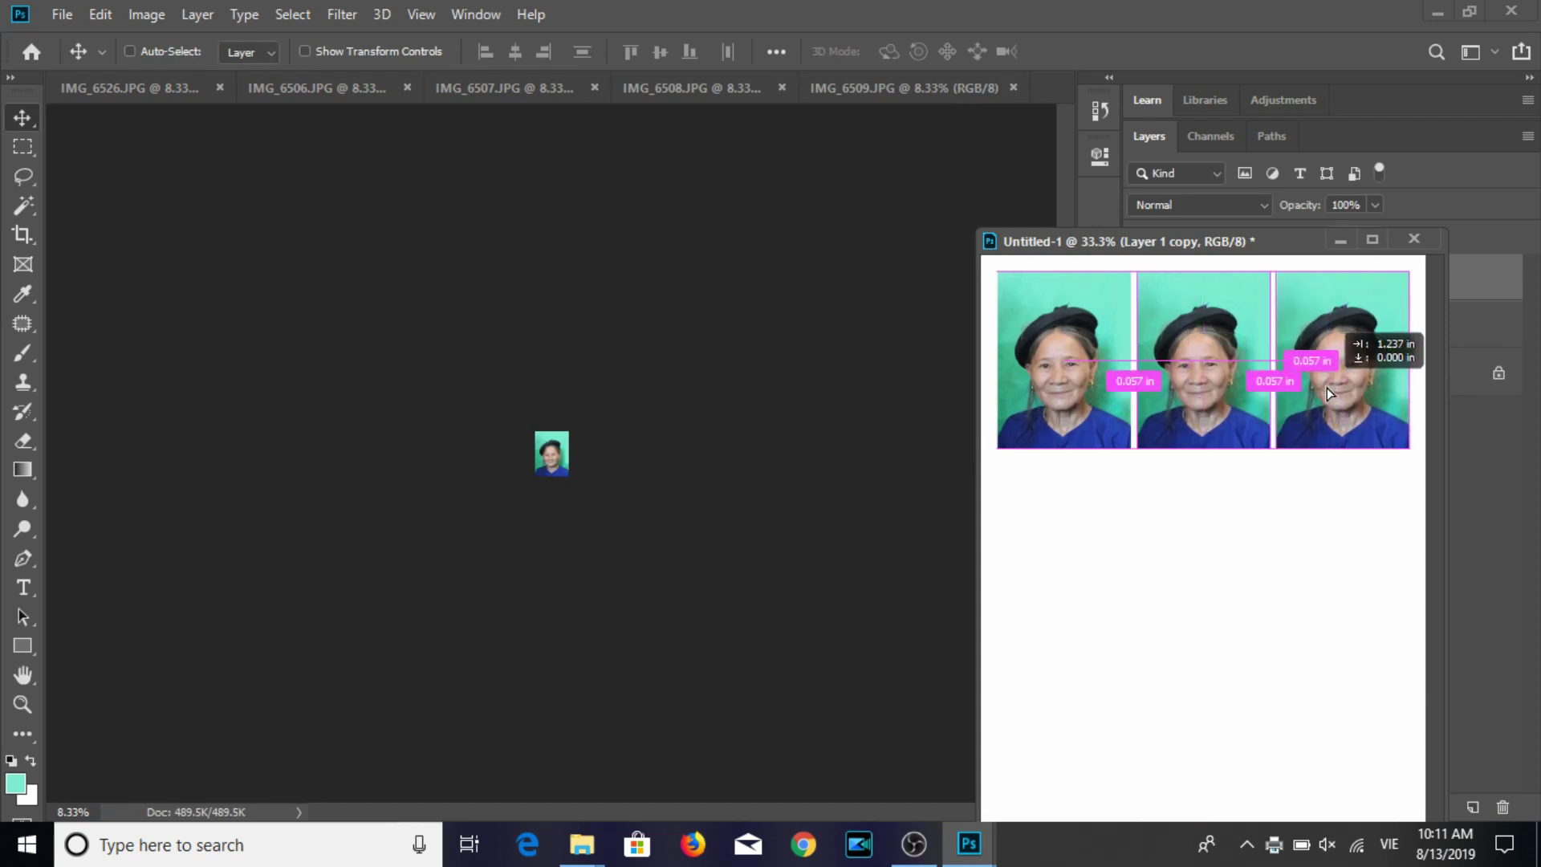
drag(1233, 240, 825, 154)
shift+click(1227, 383)
drag(936, 321, 936, 700)
drag(841, 165, 894, 143)
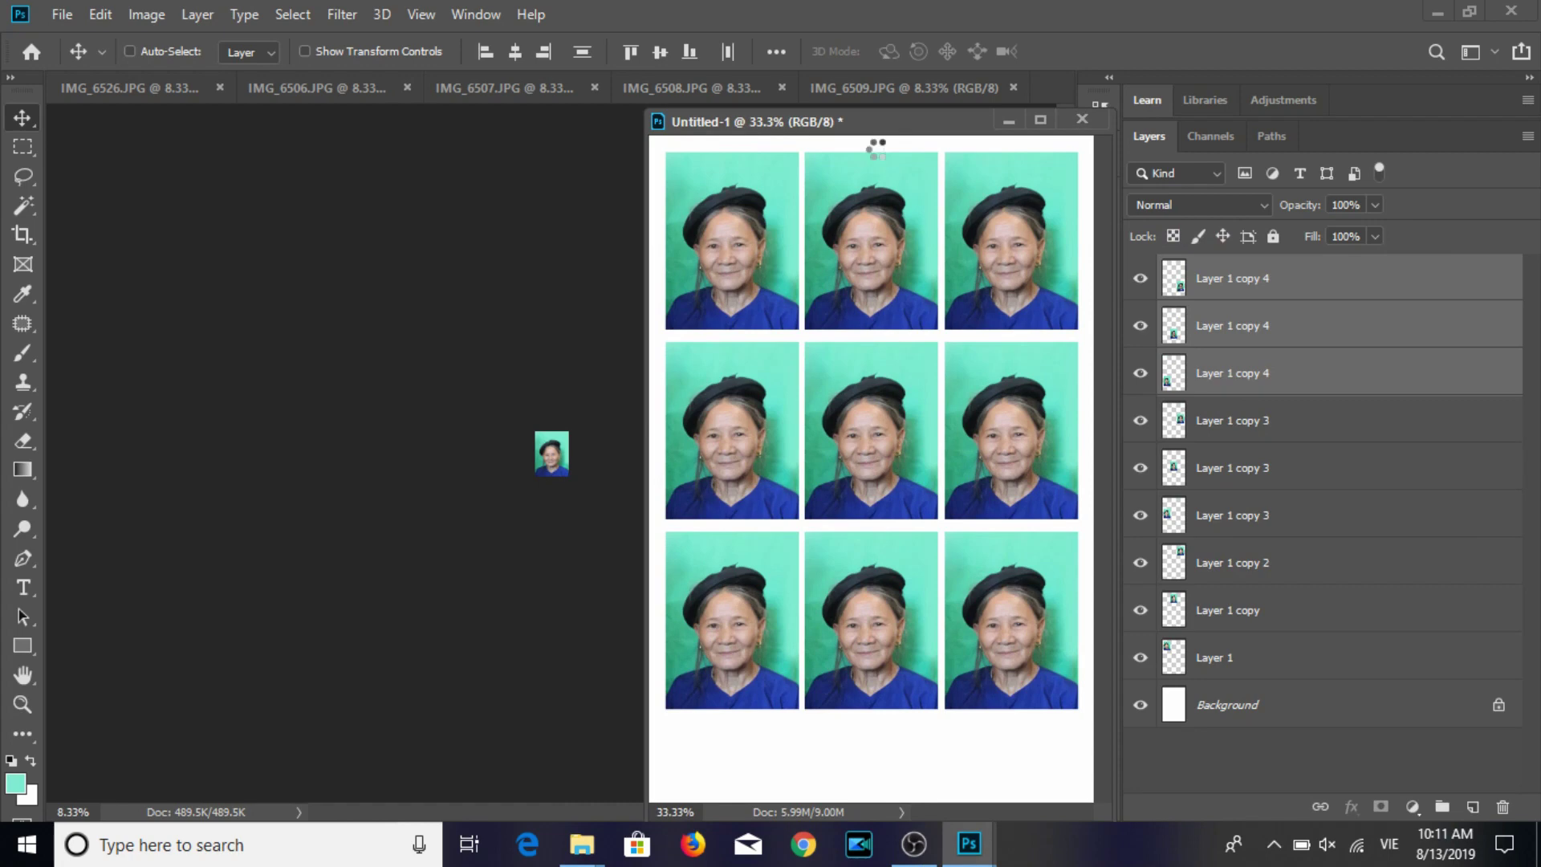
key(ctrl+p)
drag(839, 58, 776, 55)
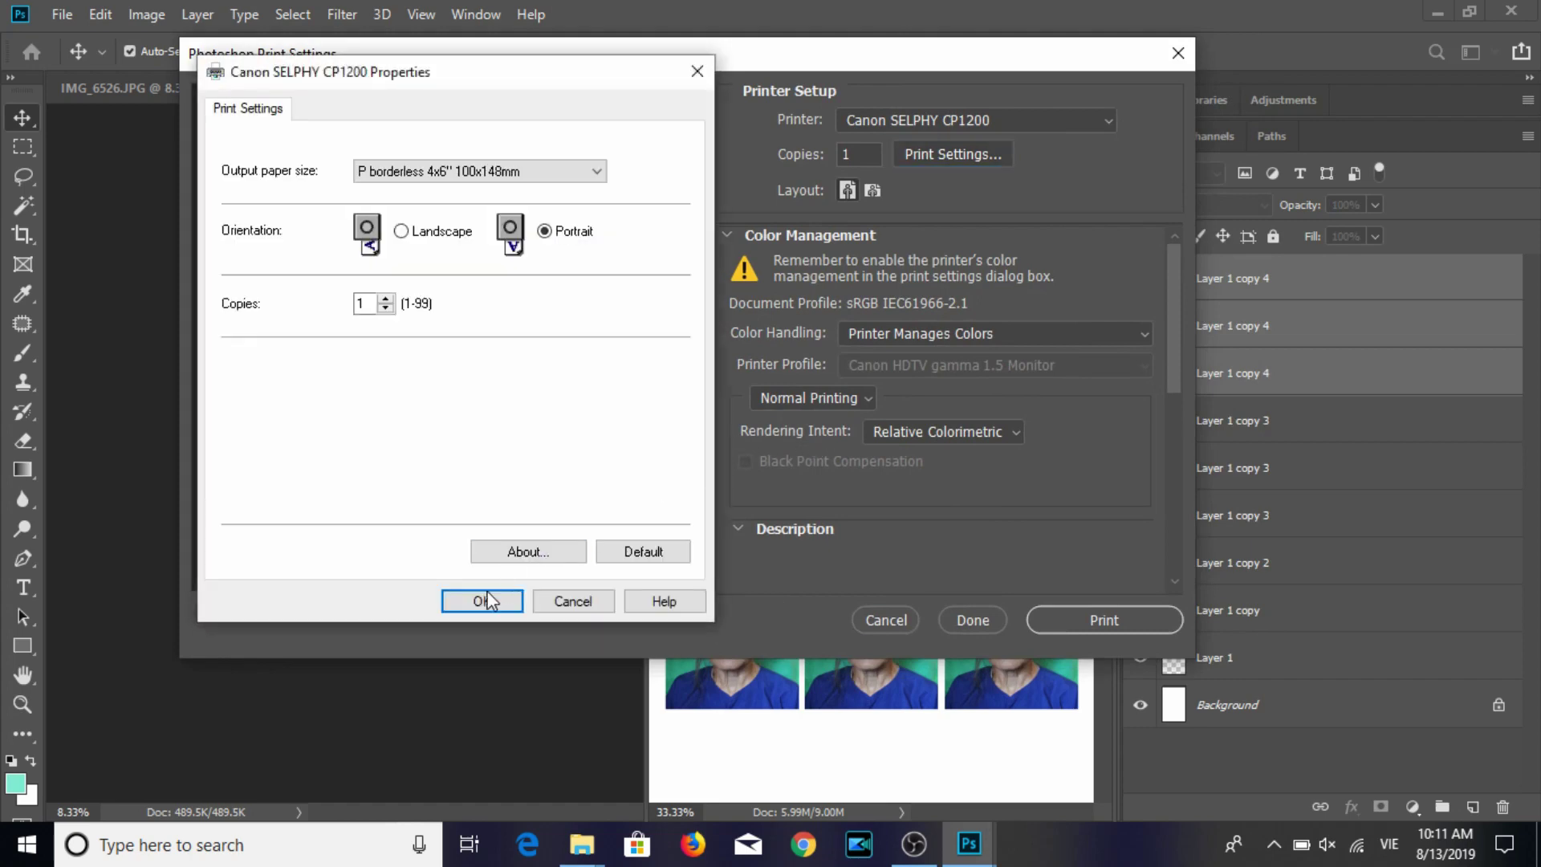
Accept the SELPHY CP1200 properties with OK and close Print Settings with Done.
click(493, 594)
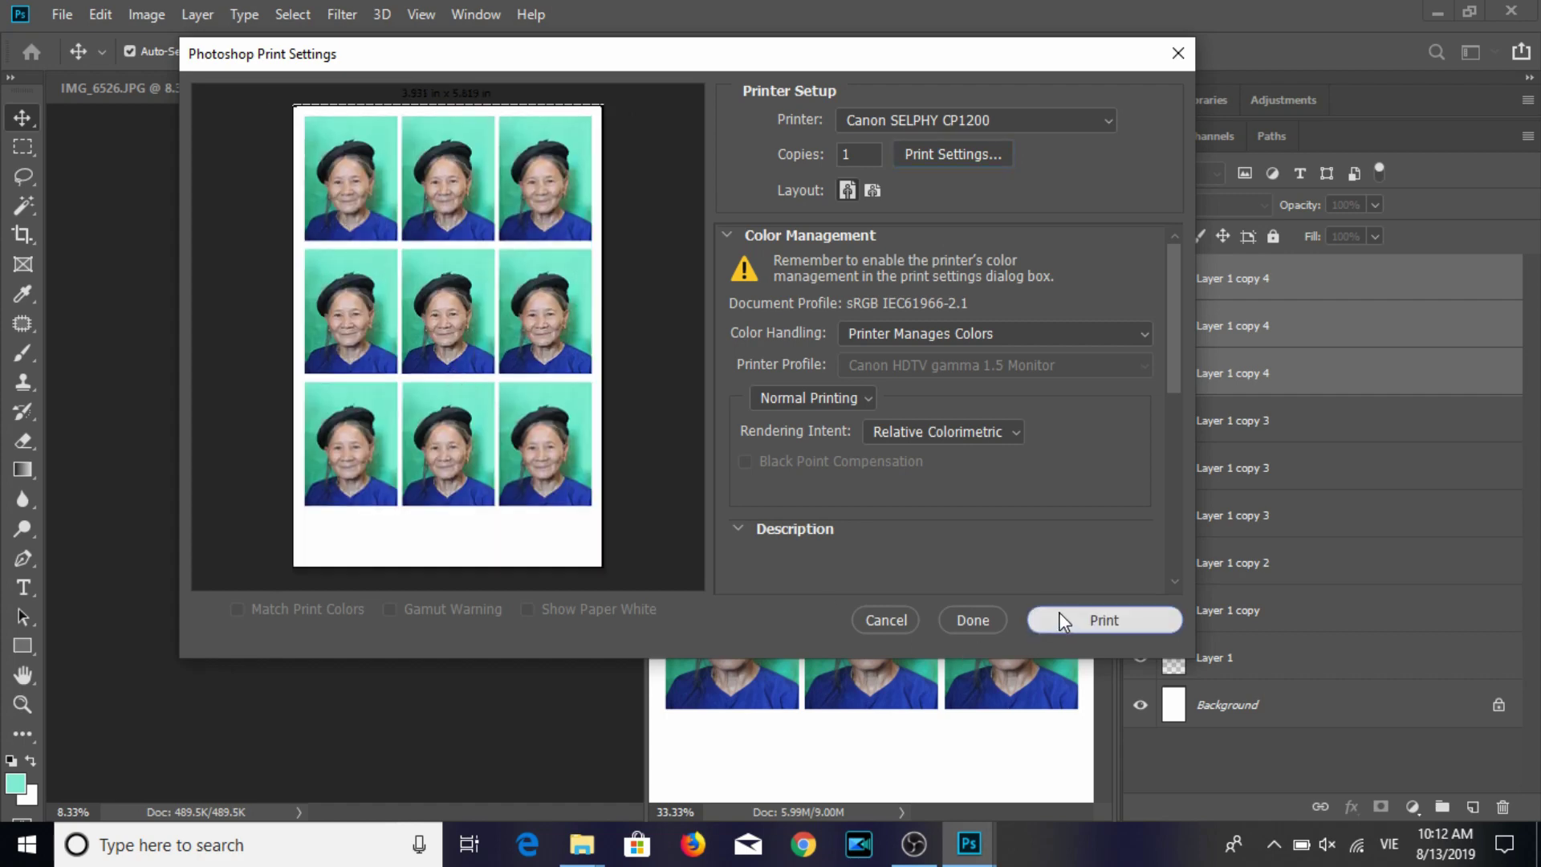
click(976, 616)
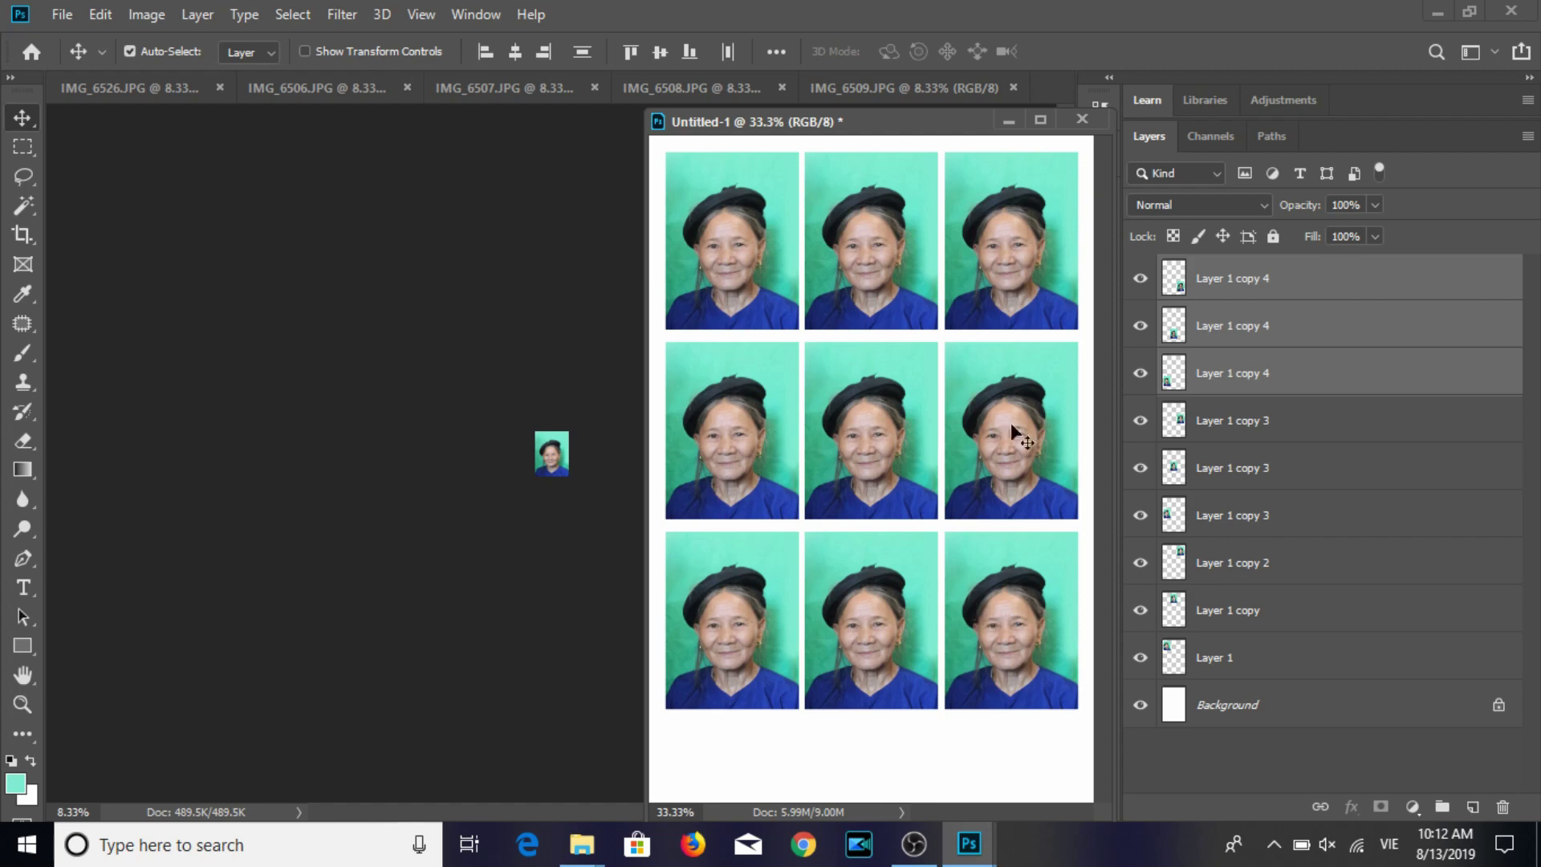
Delete all photo layers from Untitled-1 and close IMG_6509.
mouse_move(923, 131)
mouse_down()
mouse_move(835, 157)
mouse_move(852, 161)
mouse_up()
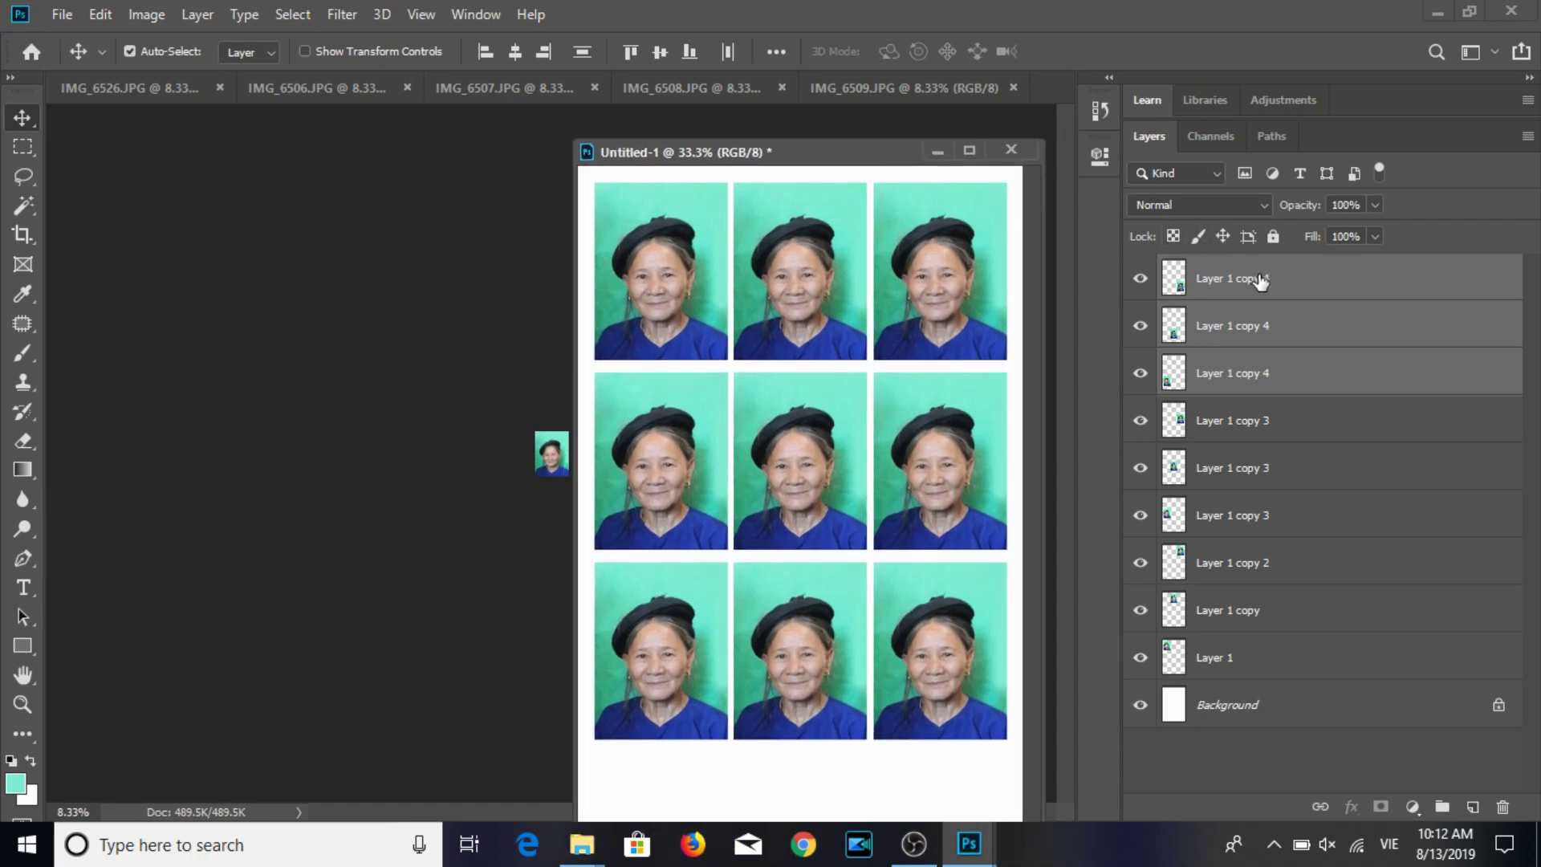
click(1259, 280)
shift+click(1279, 669)
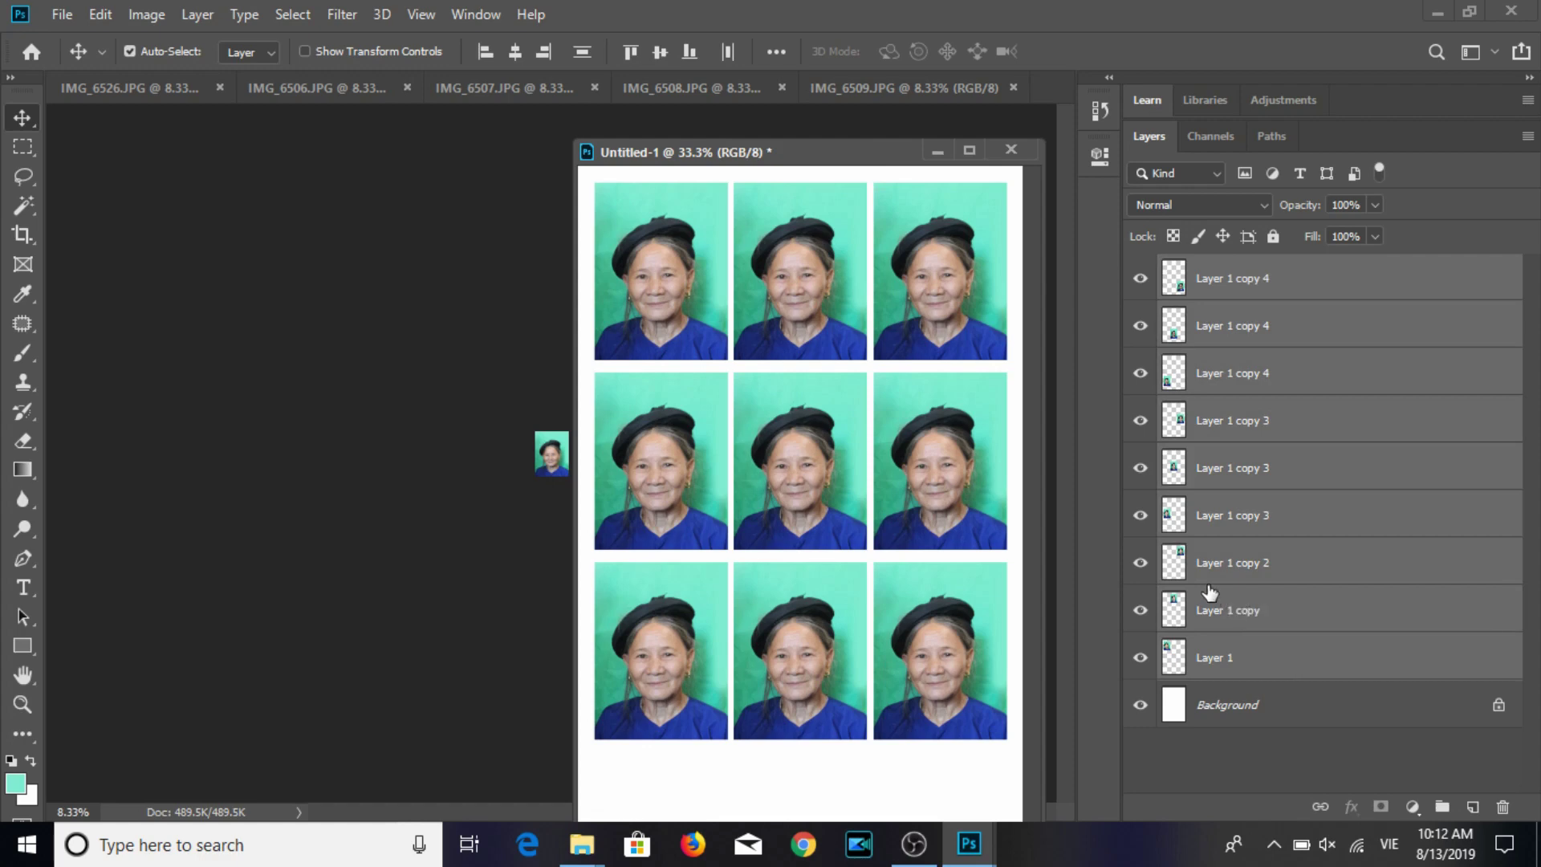
key(Delete)
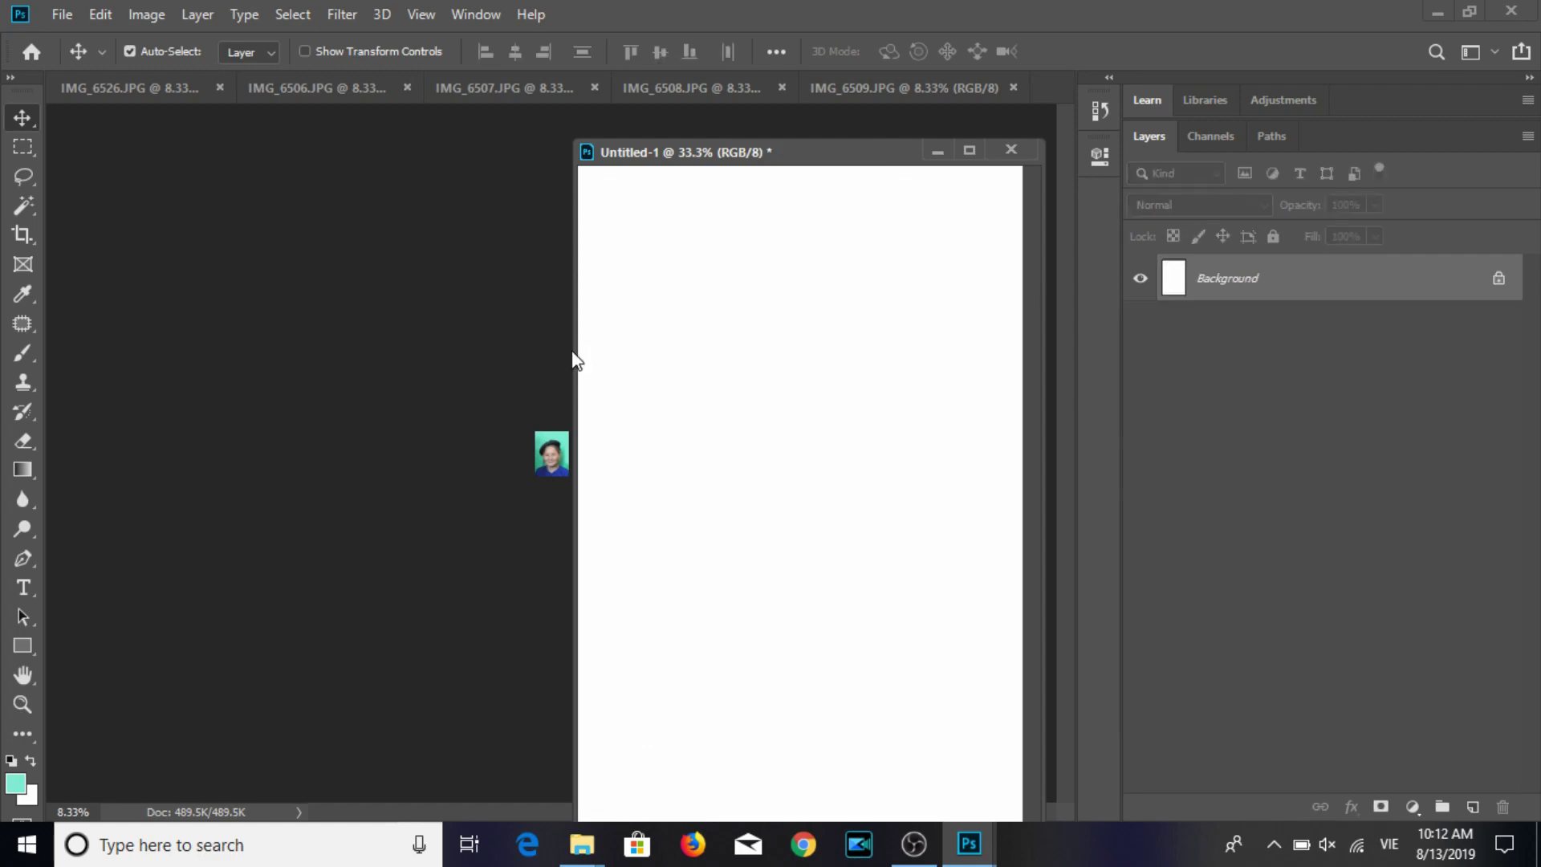
click(557, 446)
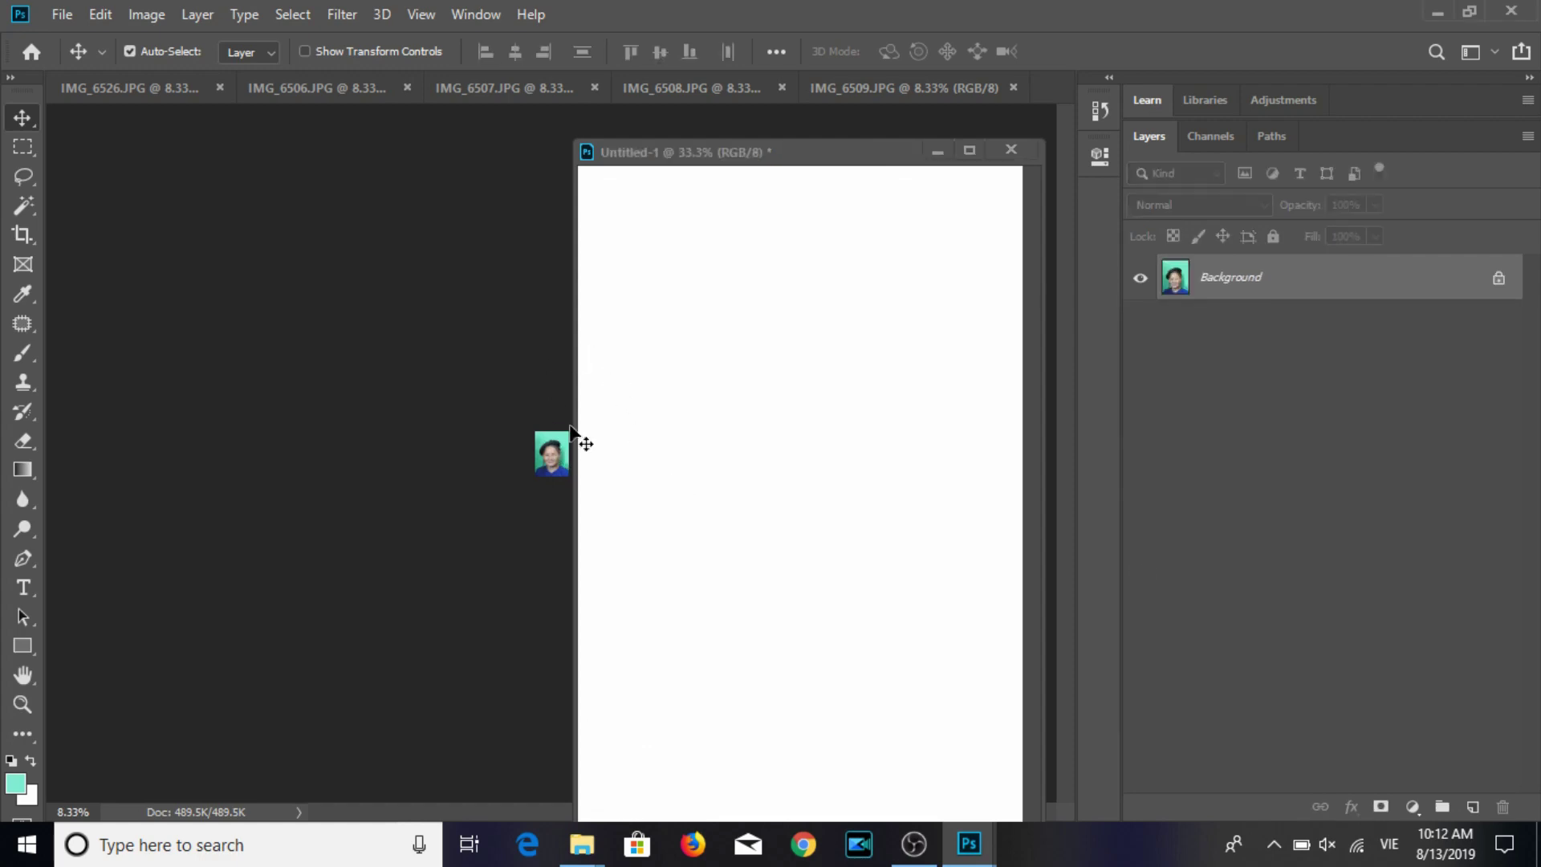
click(1013, 87)
drag(882, 152, 1319, 239)
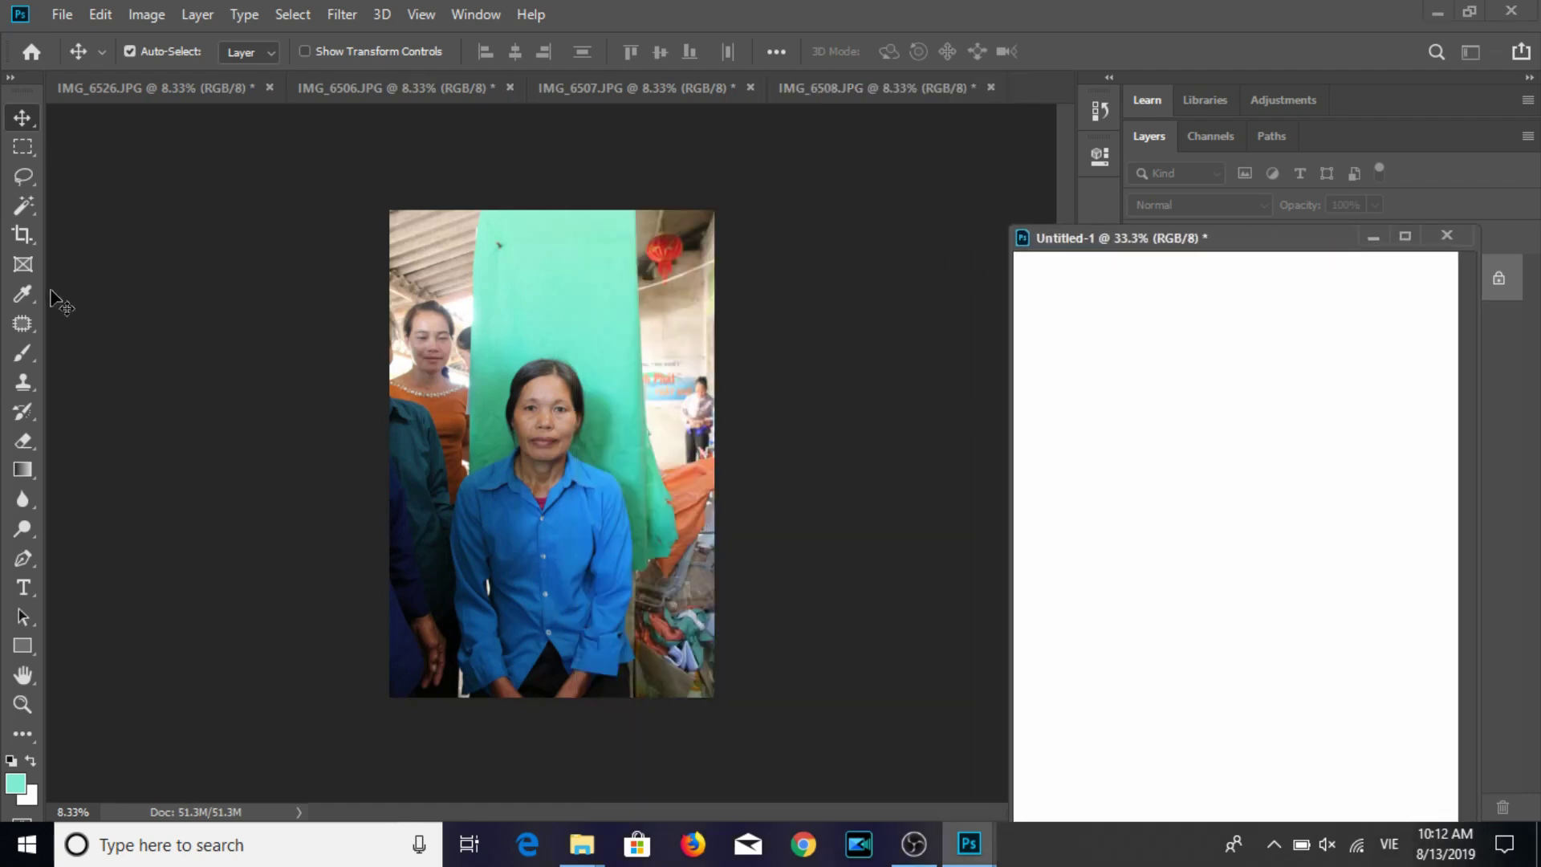
Crop IMG_6508 to a 3:4 portrait around the woman's face.
click(23, 235)
mouse_move(489, 320)
mouse_down()
mouse_move(646, 526)
mouse_move(634, 522)
mouse_up()
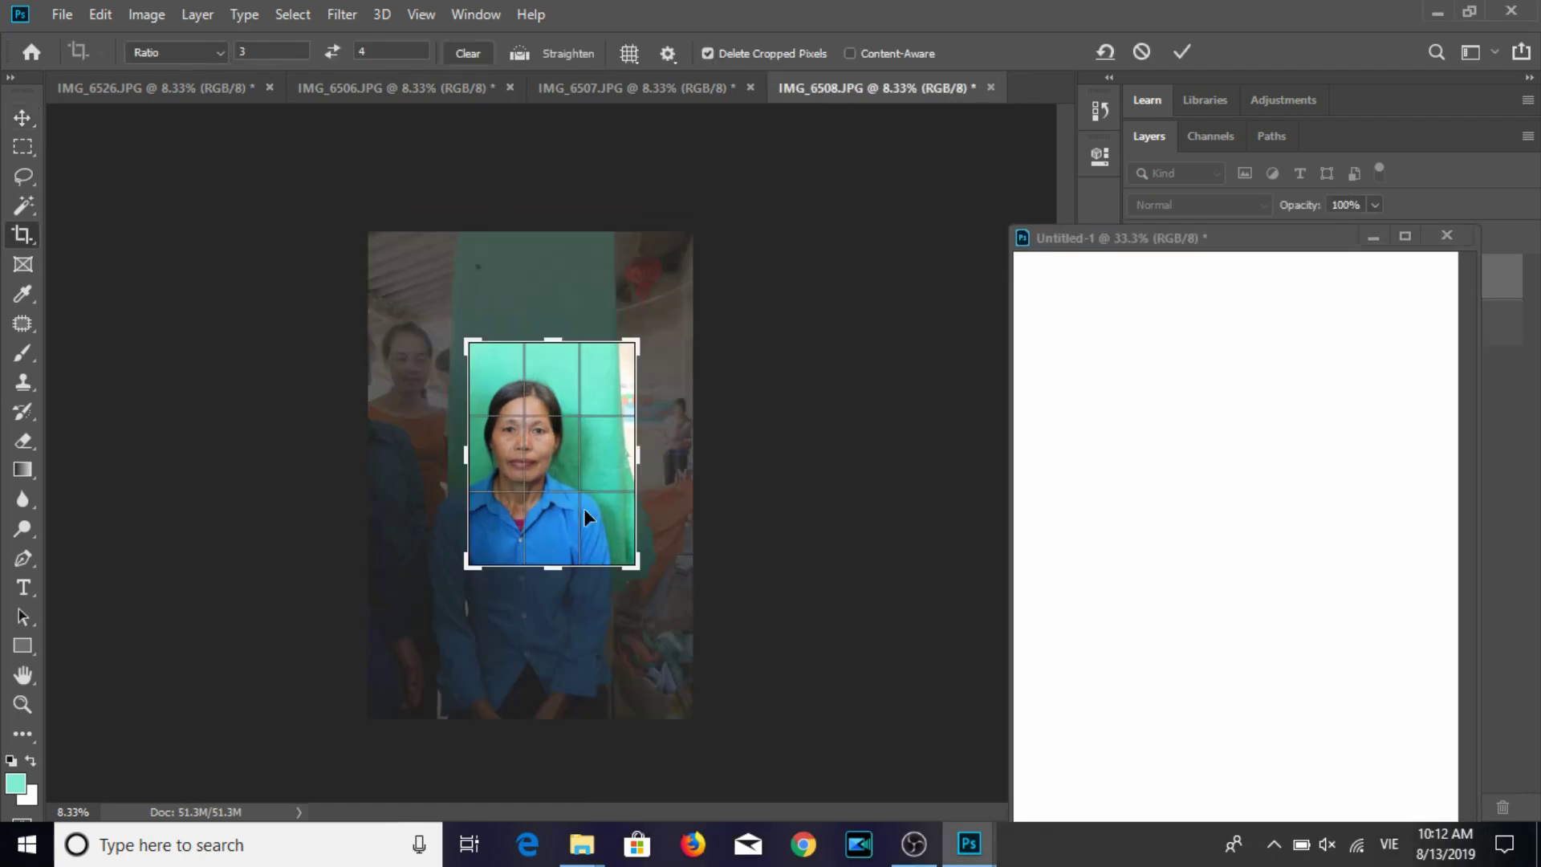
drag(558, 560, 564, 514)
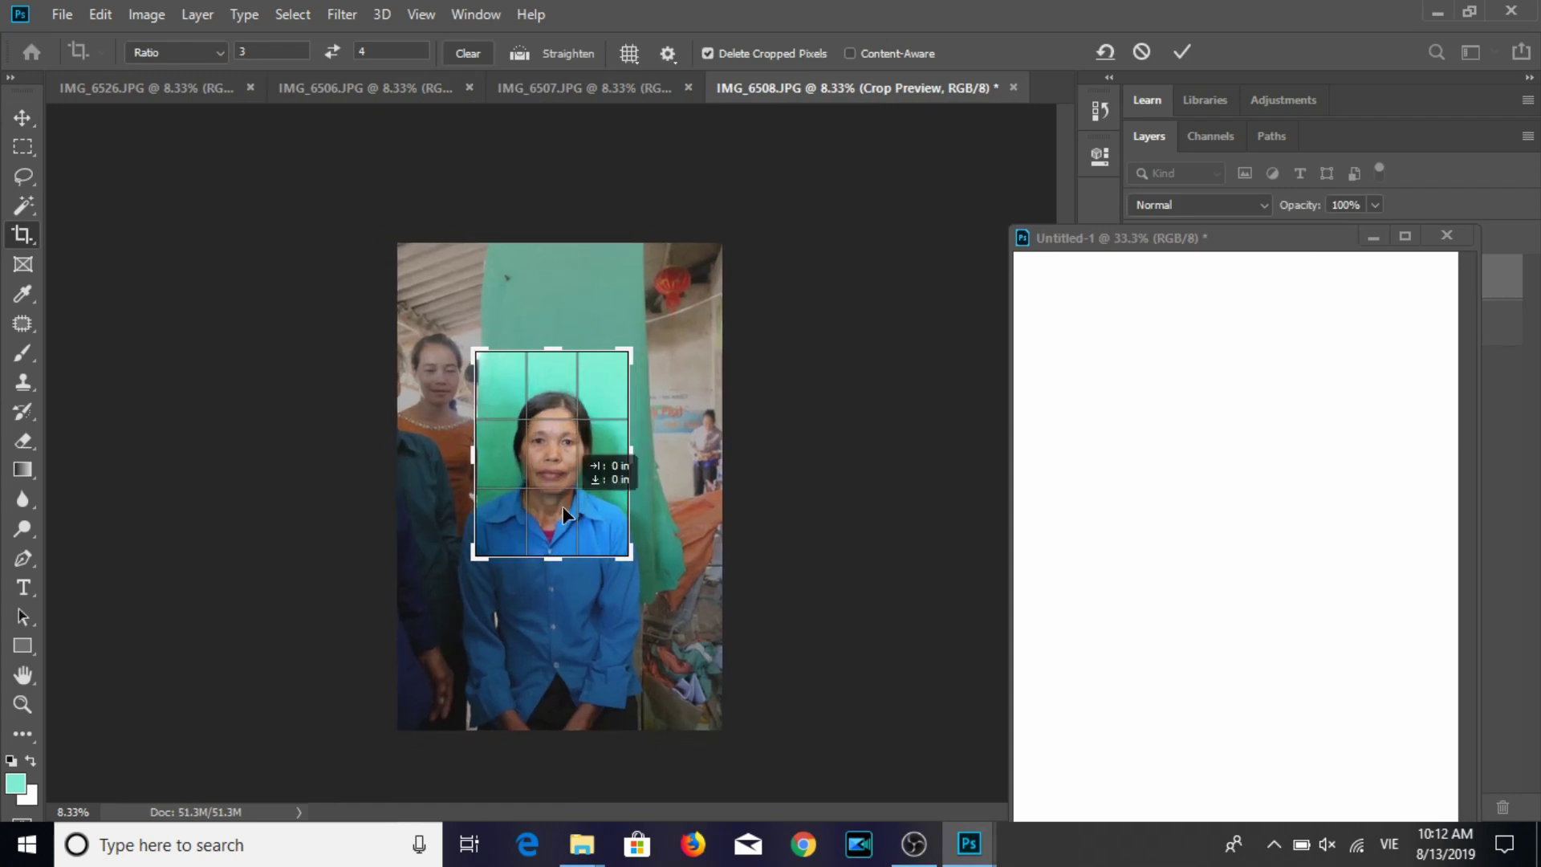
key(Return)
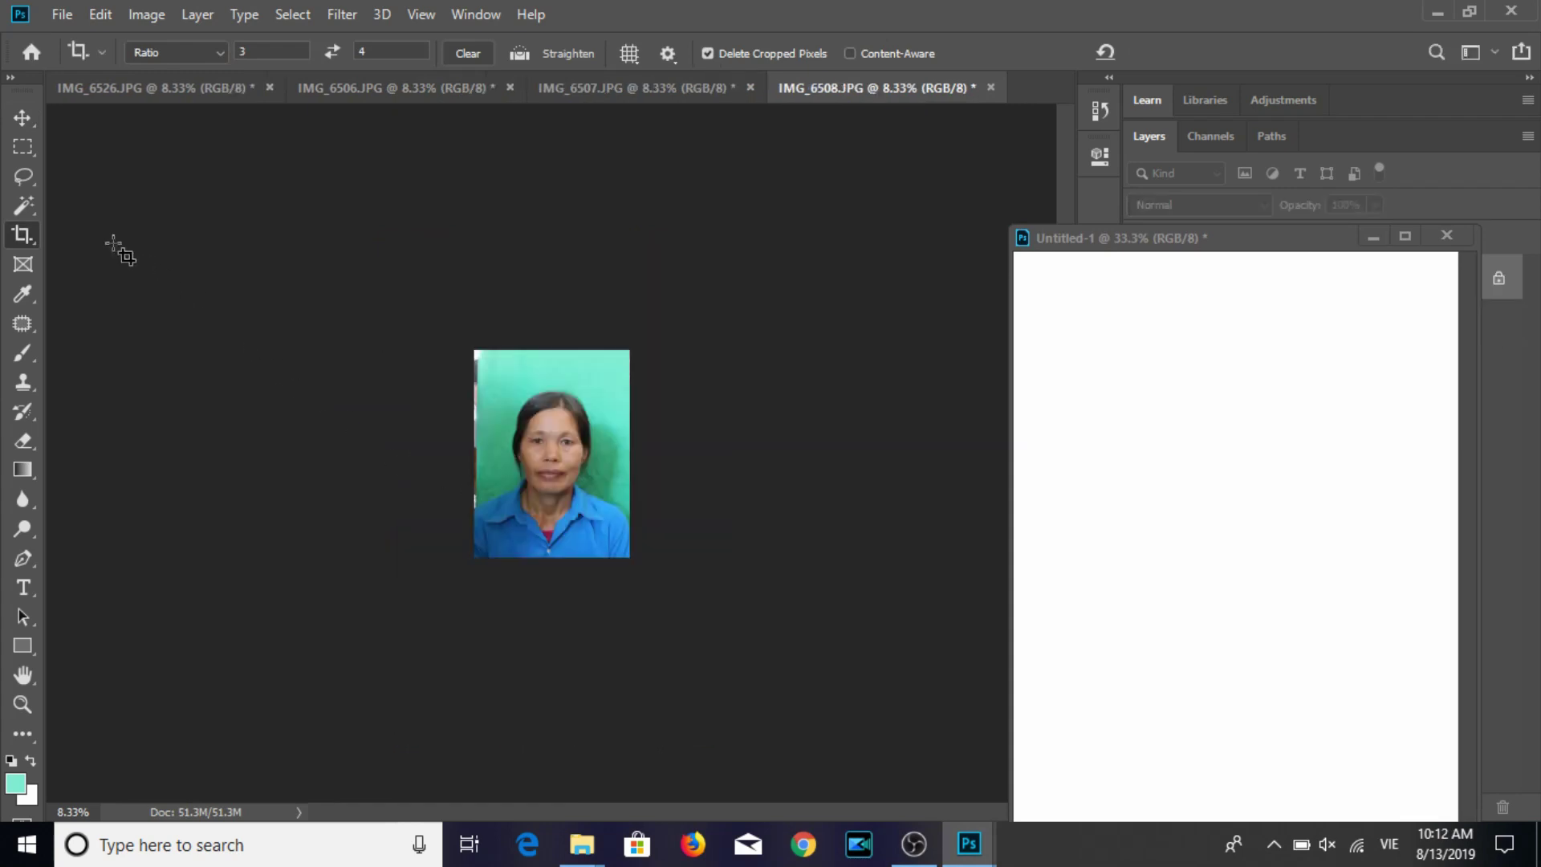
click(23, 353)
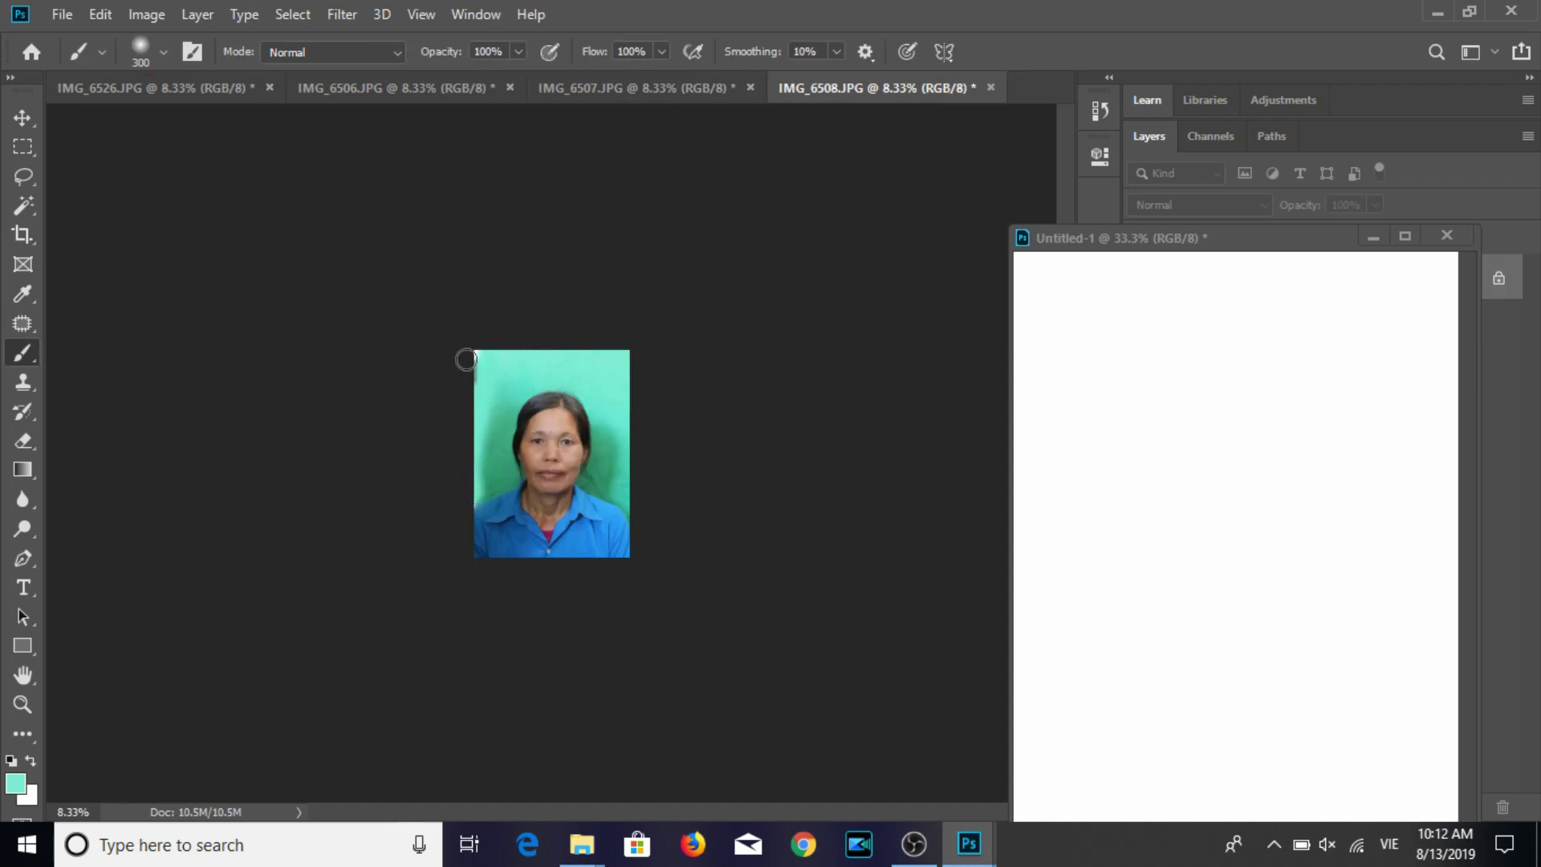
Resize IMG_6508 to 3×4 cm at 300 ppi and save it as maximum-quality JPEG.
click(22, 117)
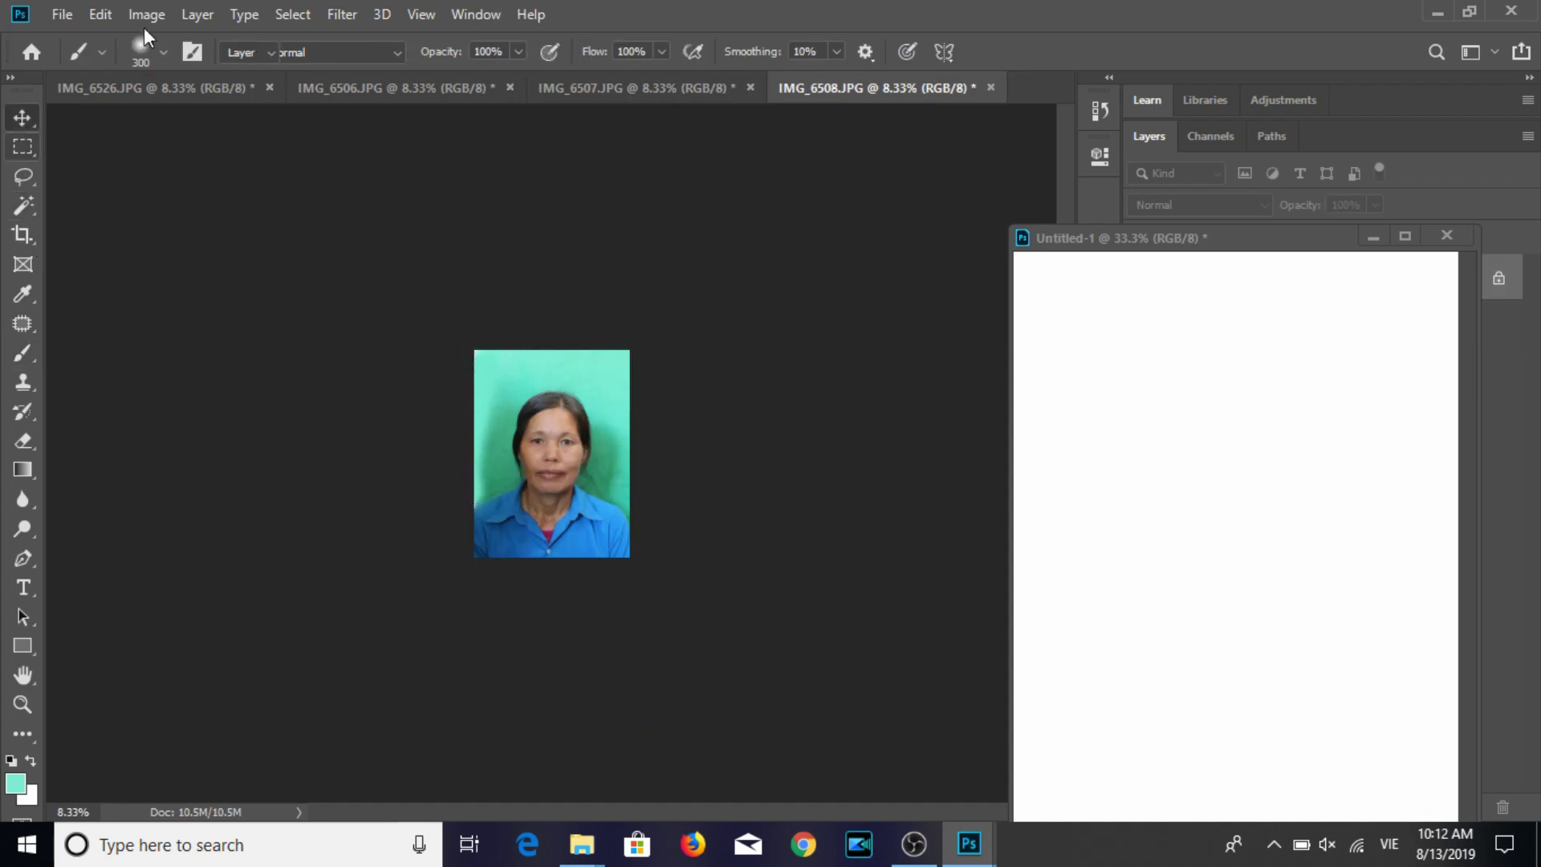
click(146, 14)
click(175, 183)
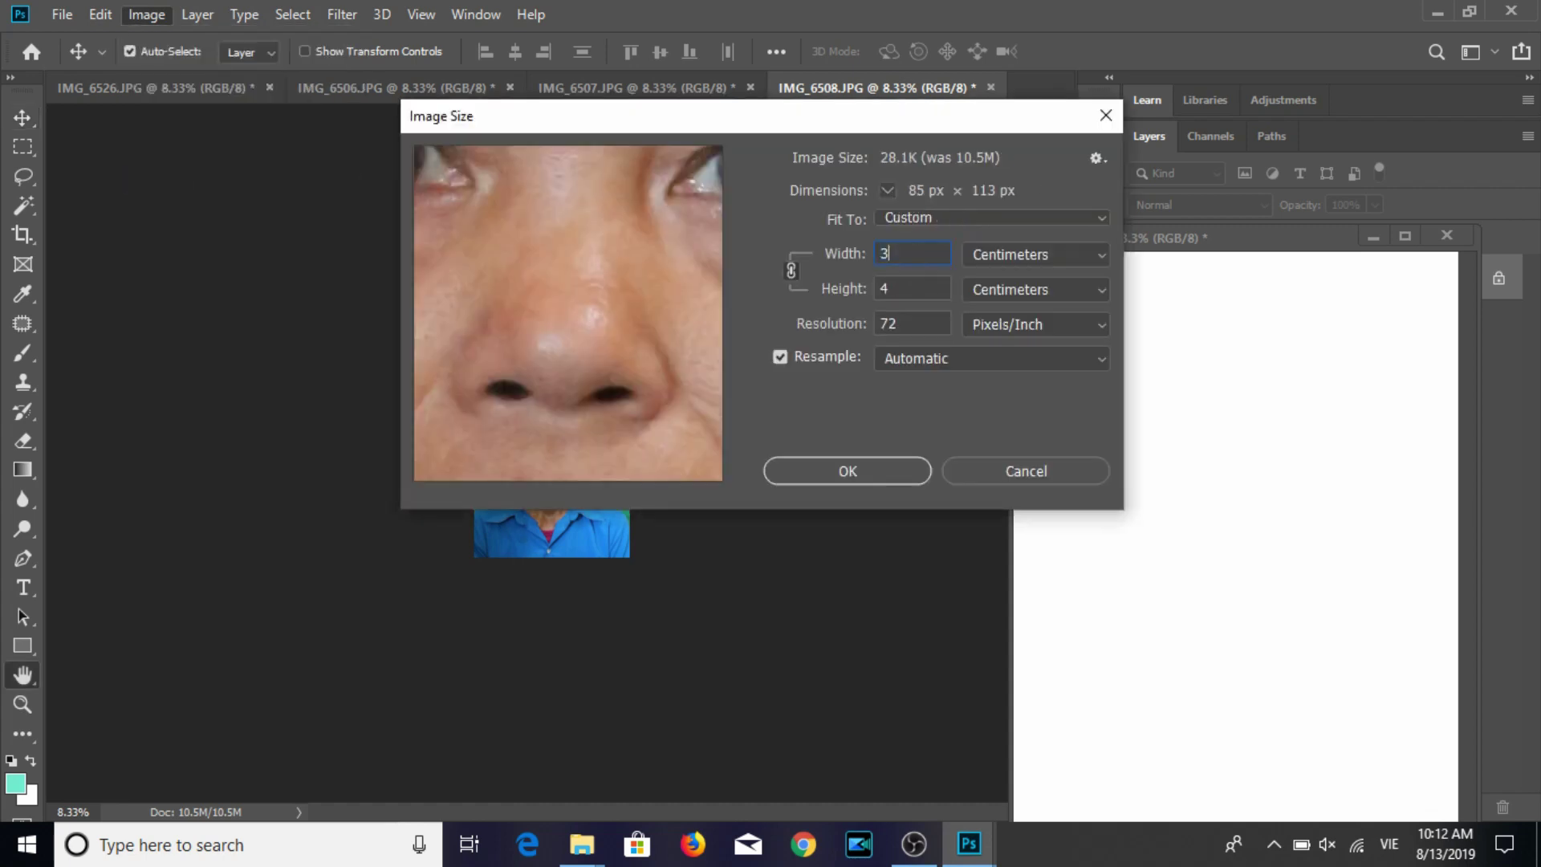
text(30)
key(BackSpace)
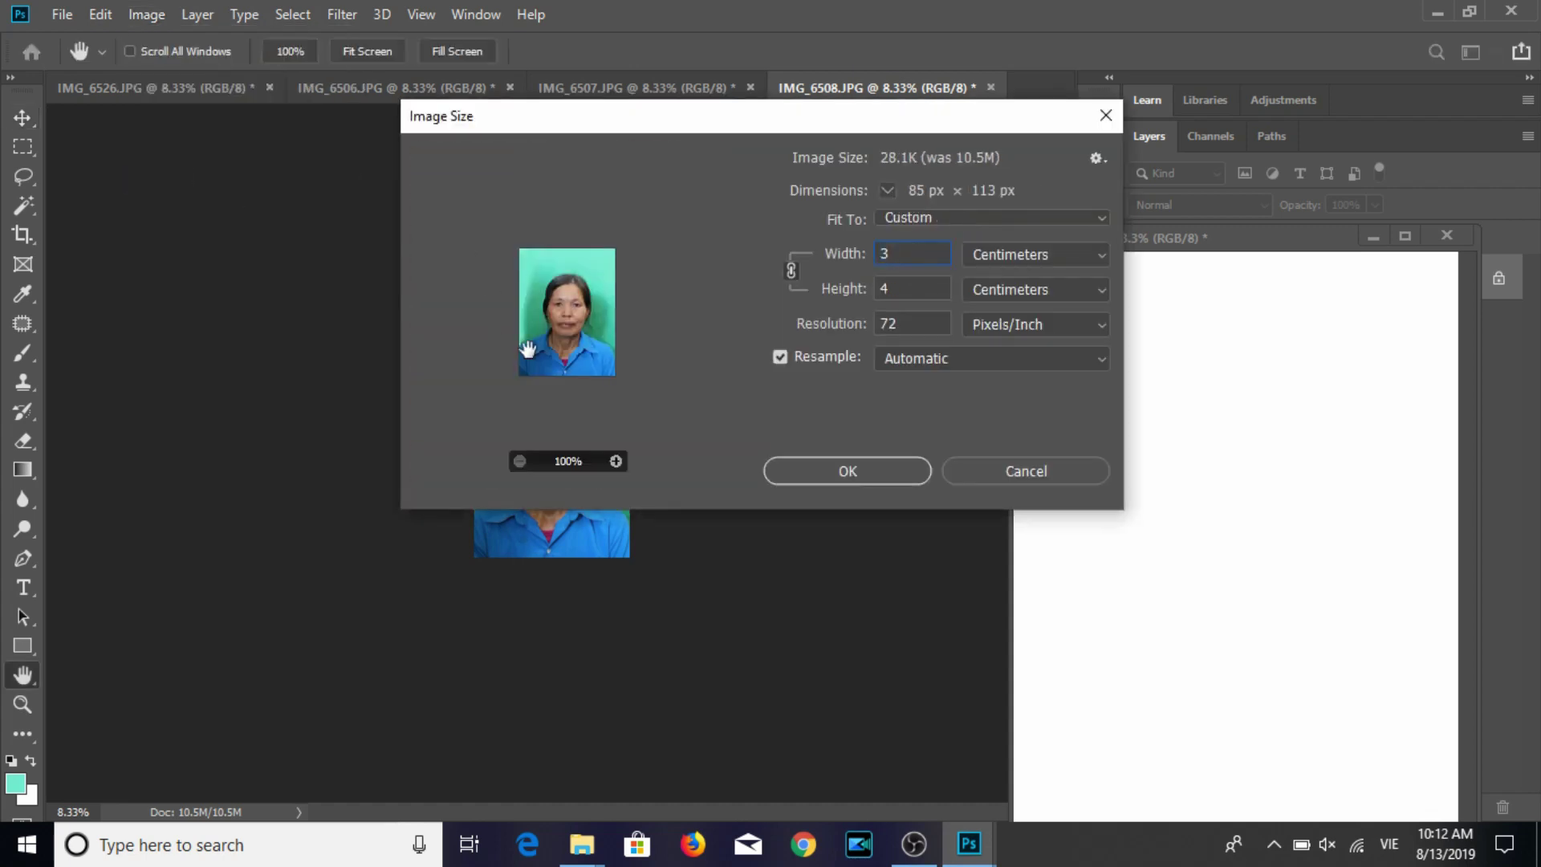
key(Tab)
key(Tab)
text(300)
key(Return)
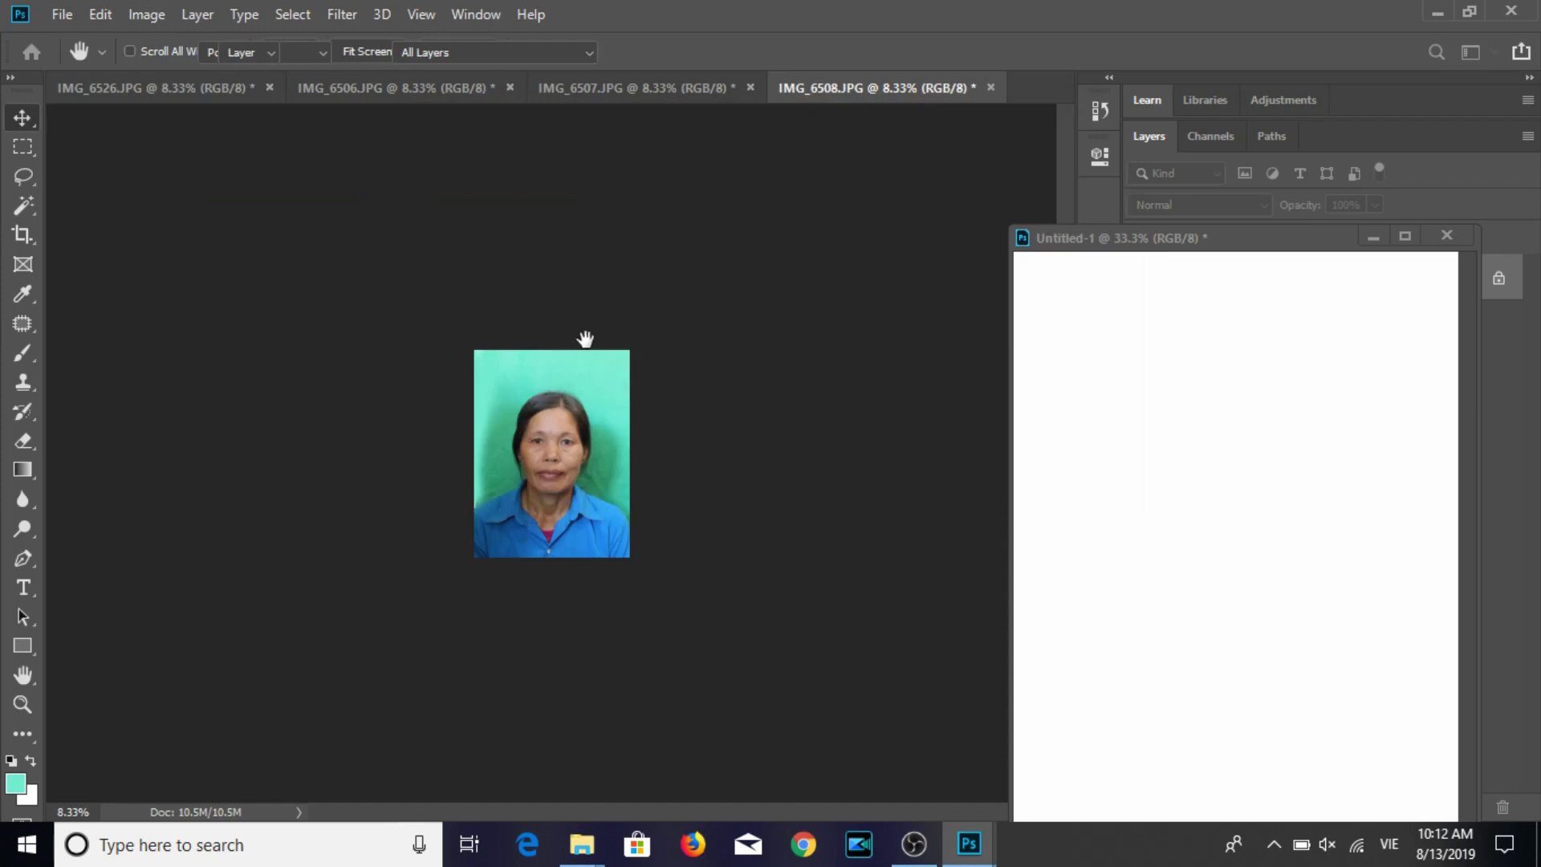
key(ctrl+s)
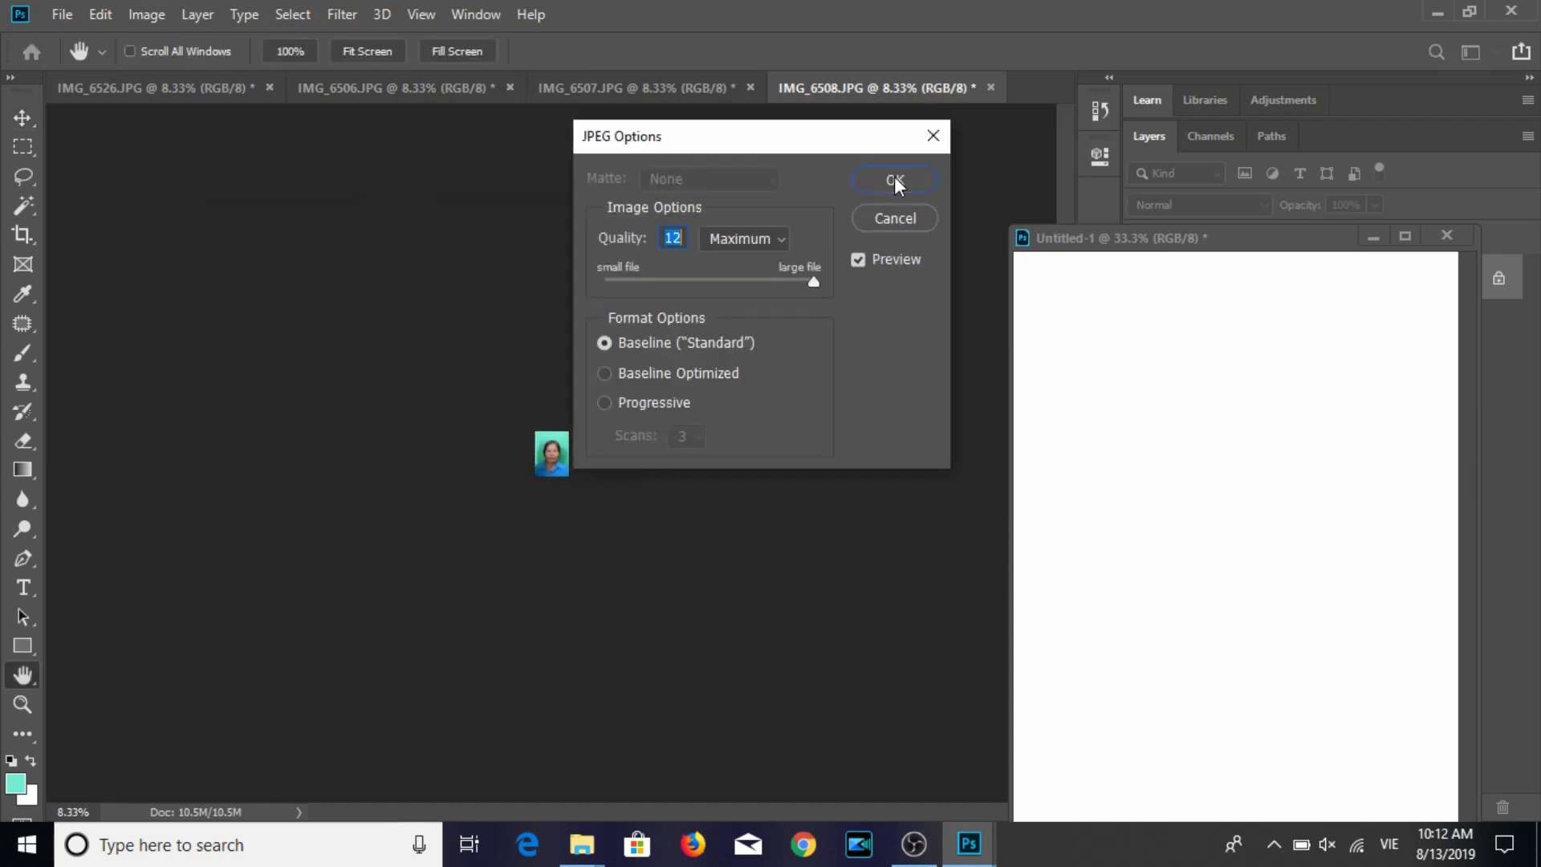
click(894, 176)
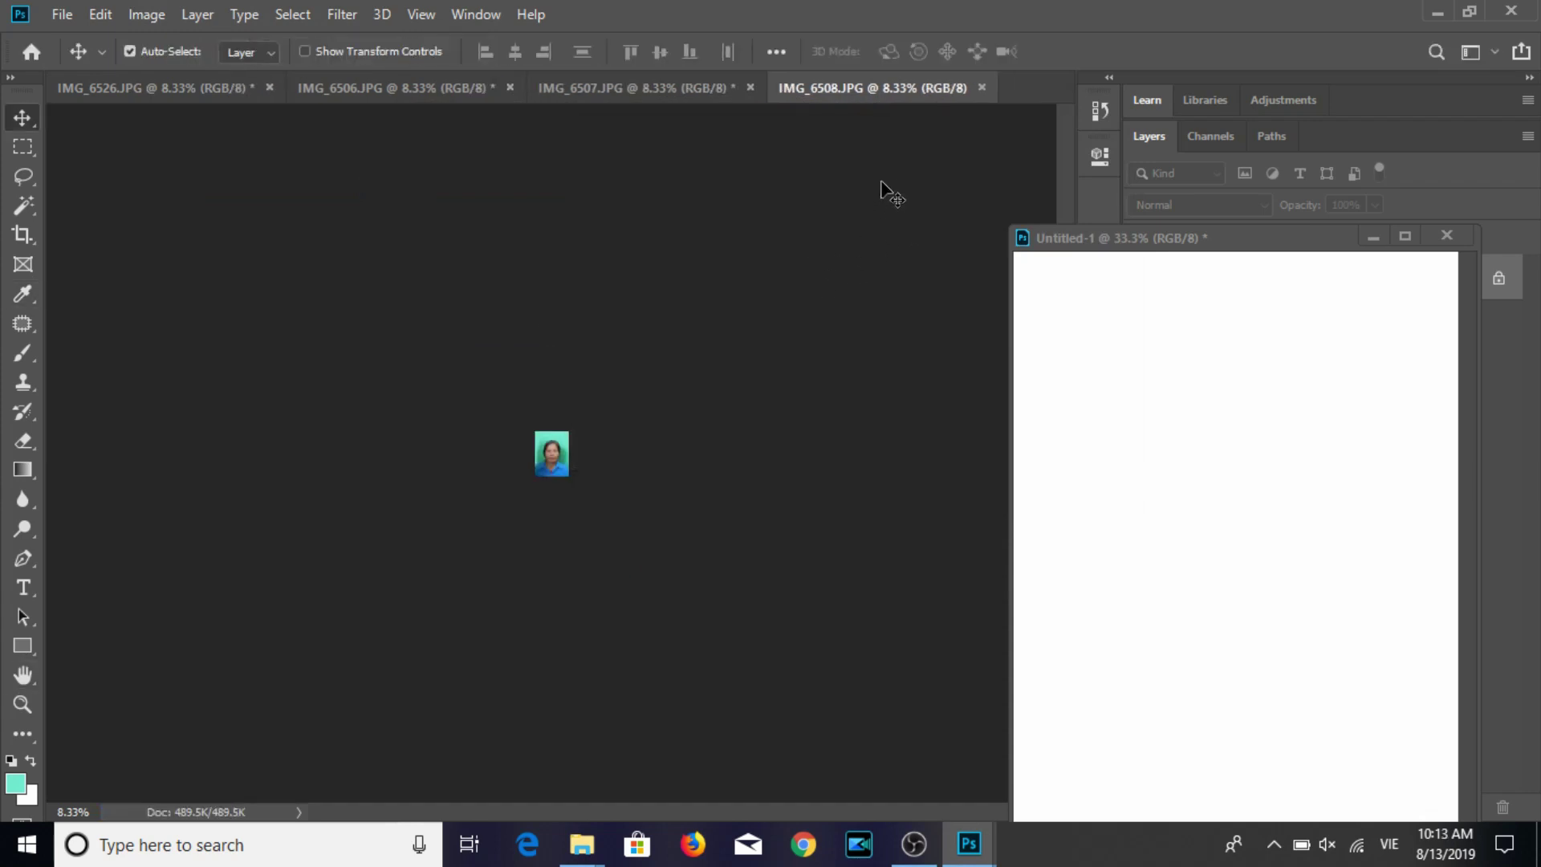
Drag IMG_6508 into Untitled-1 and Alt-drag copies into three rows of three portraits.
mouse_move(538, 457)
mouse_down()
mouse_move(1157, 342)
mouse_move(1082, 329)
mouse_move(1240, 369)
mouse_move(1374, 369)
mouse_up()
drag(1253, 237, 787, 138)
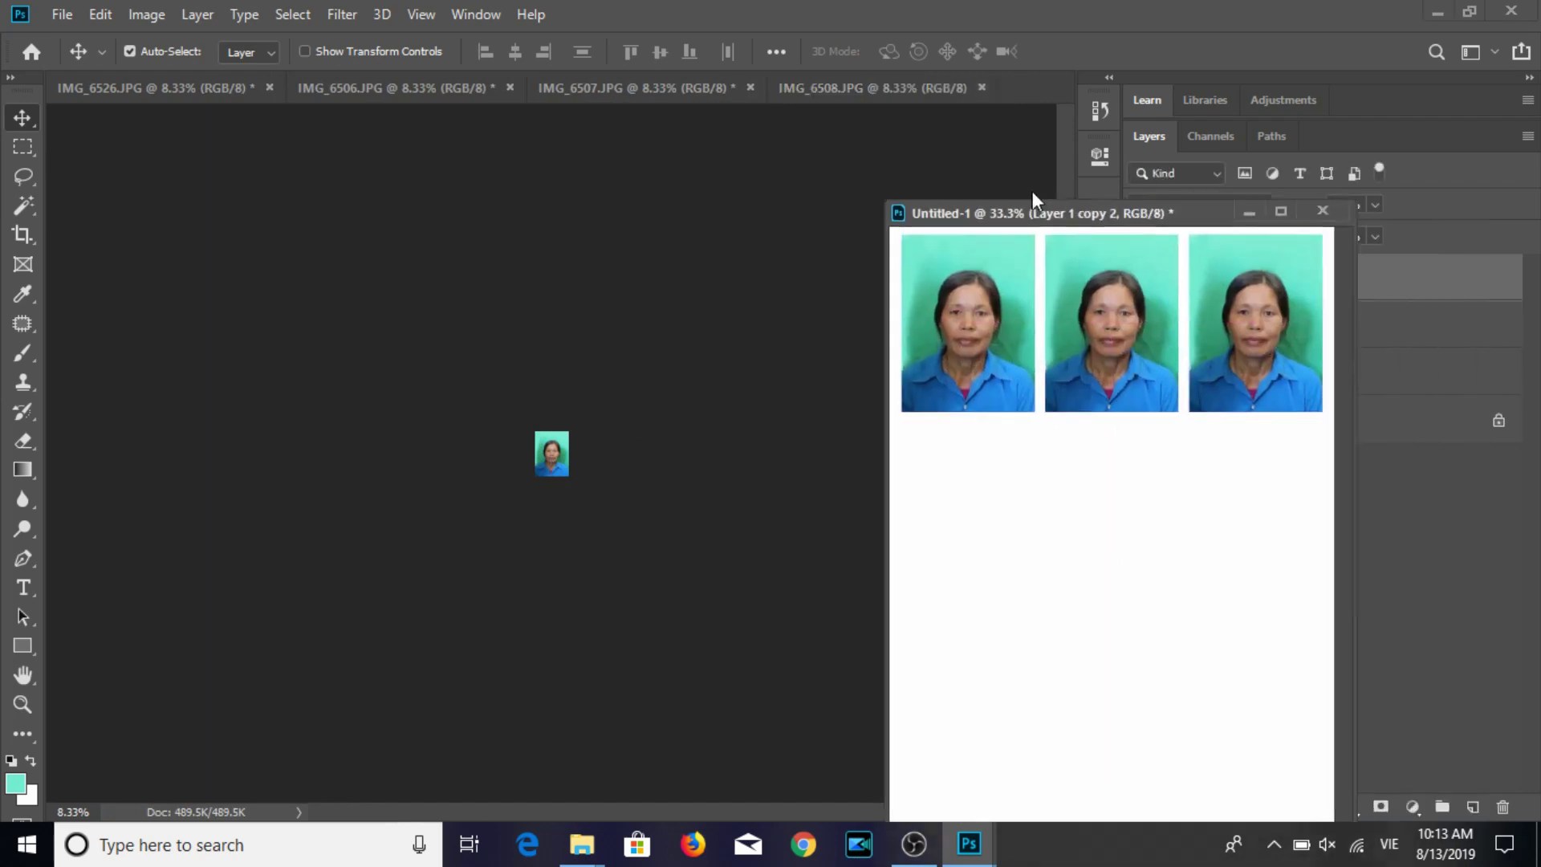
shift+click(1254, 384)
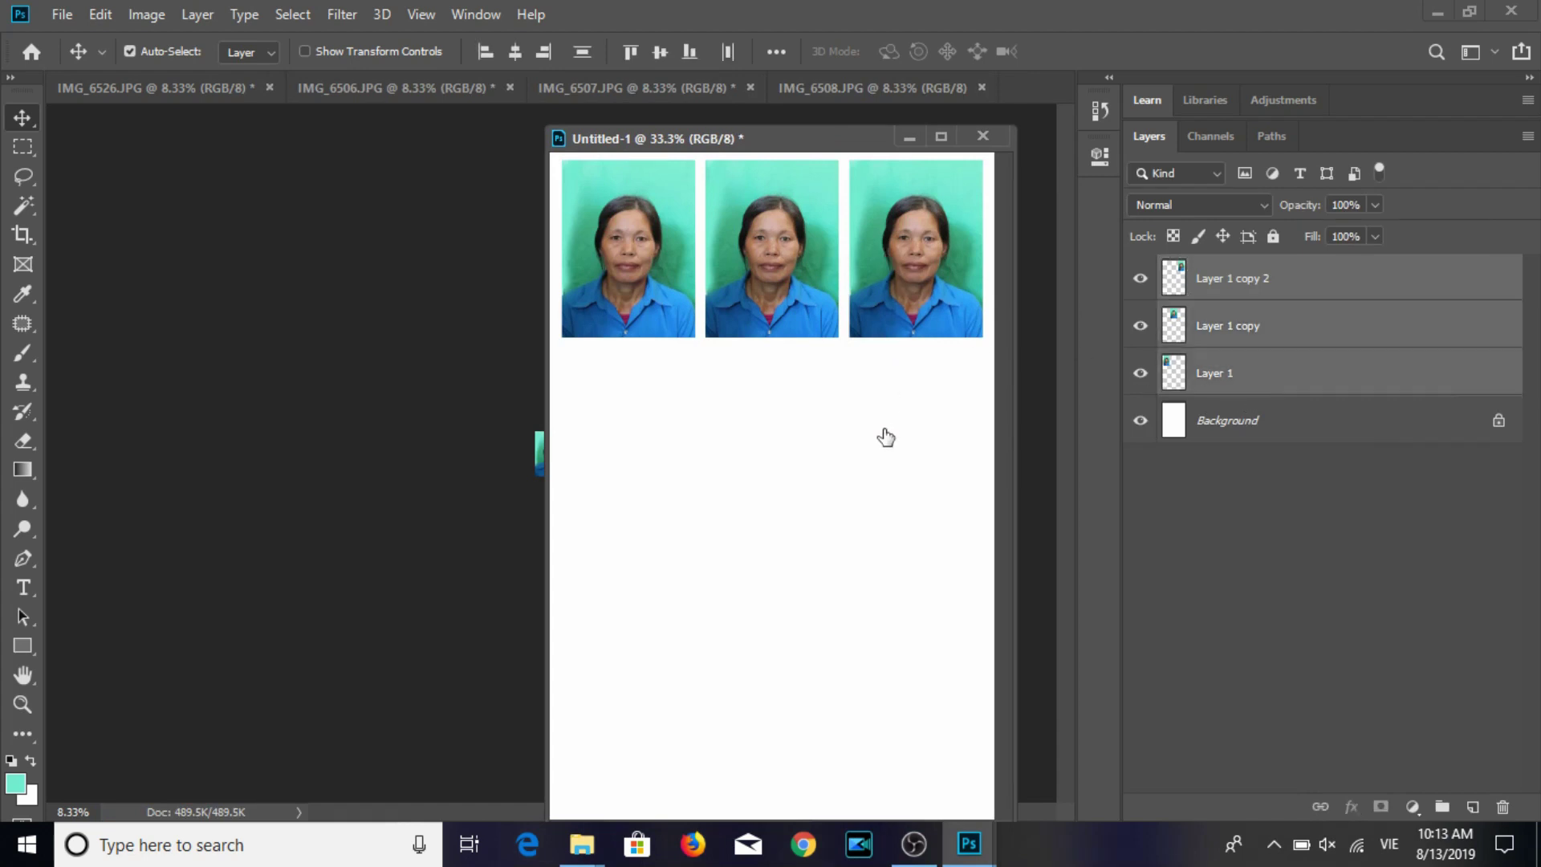
double_click(893, 306)
key(Escape)
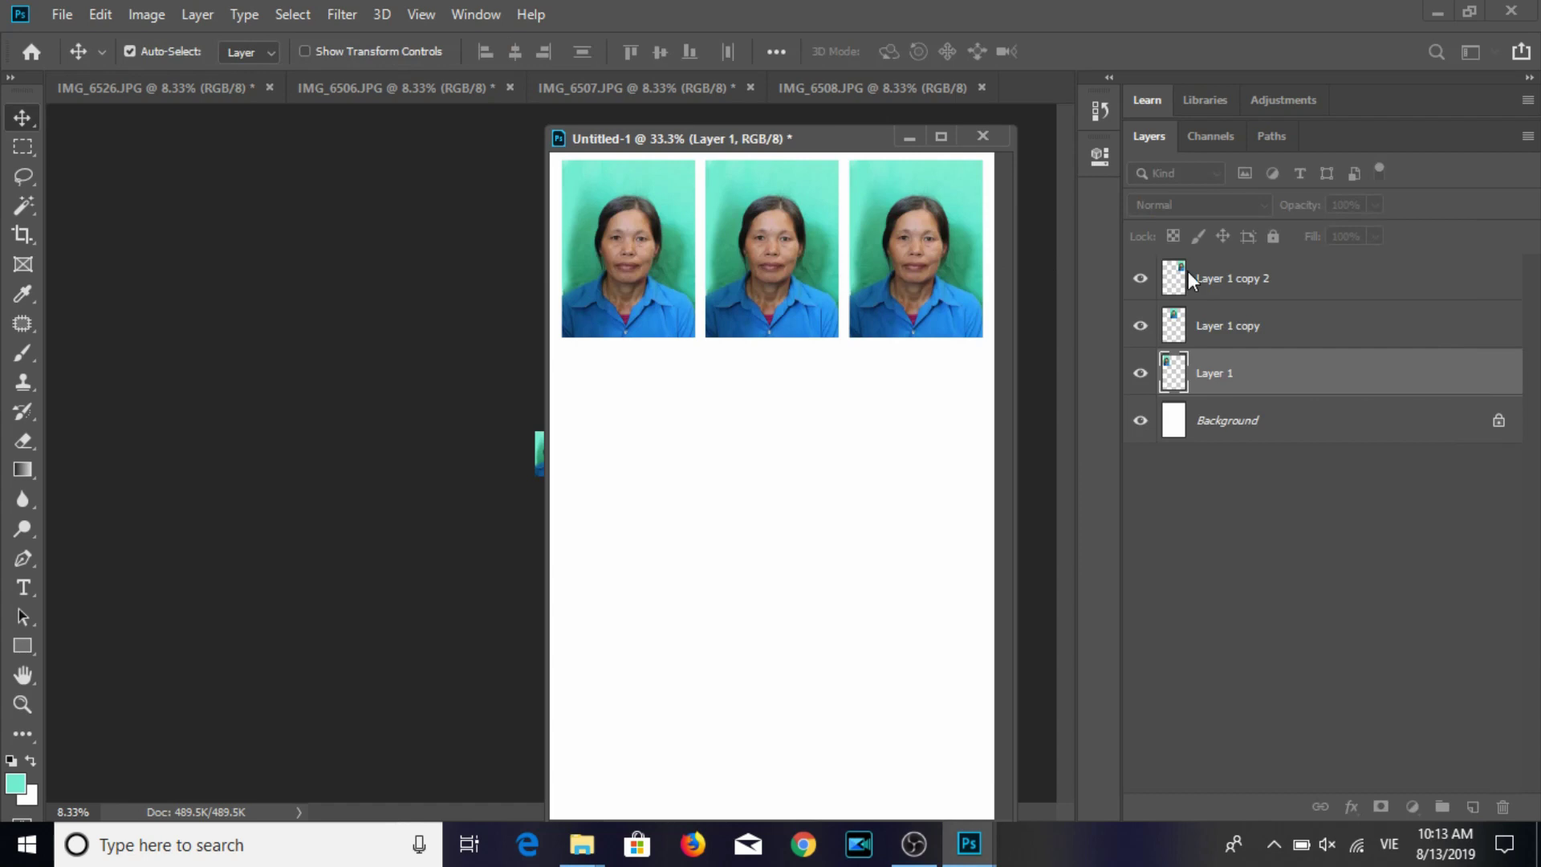
drag(941, 289, 937, 385)
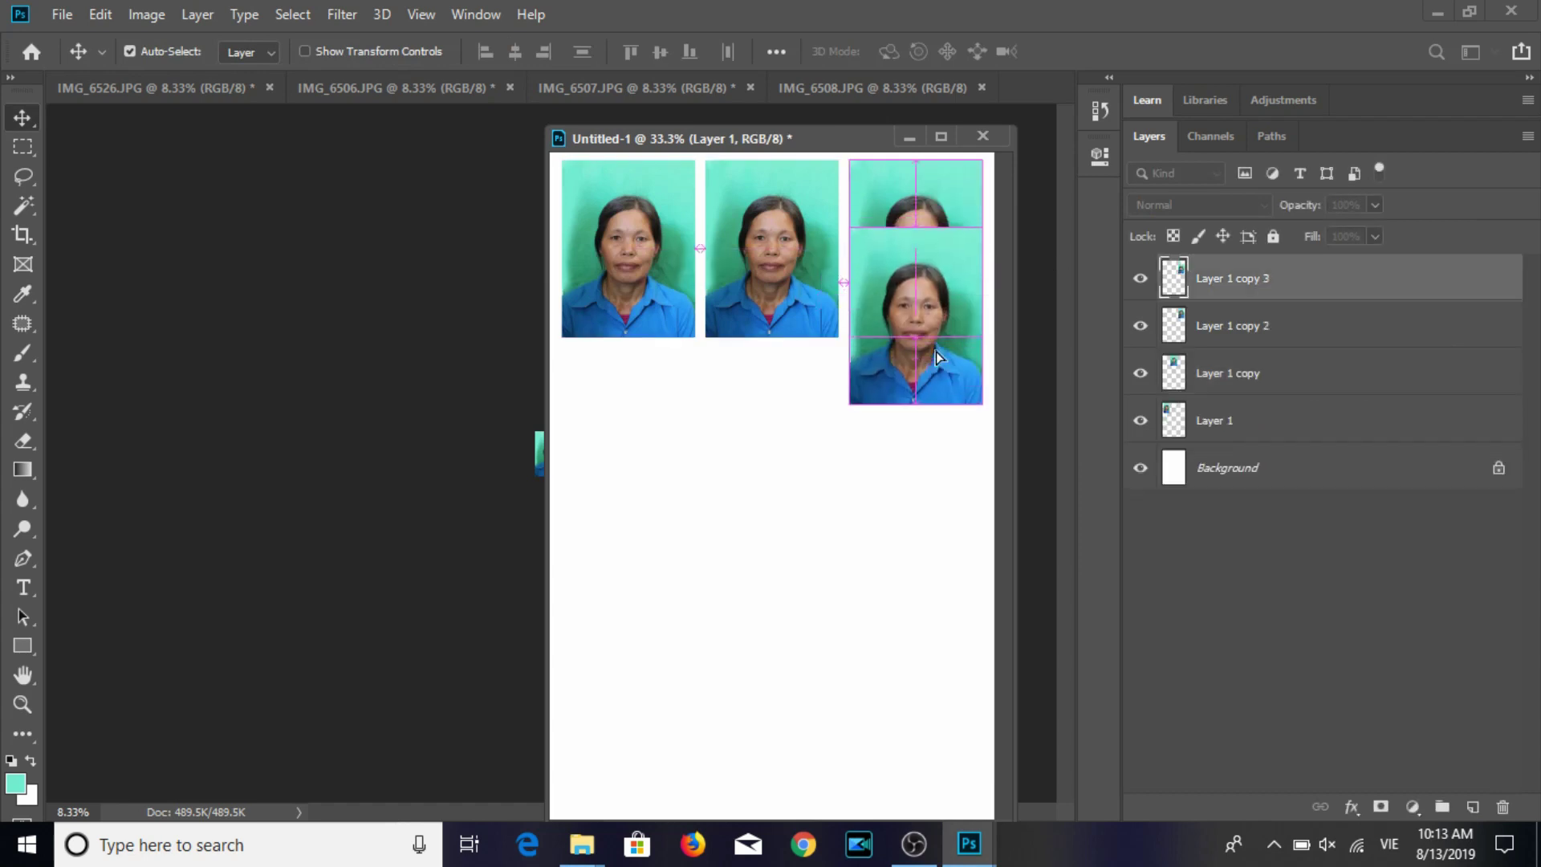
key(ctrl+z)
shift+click(1237, 361)
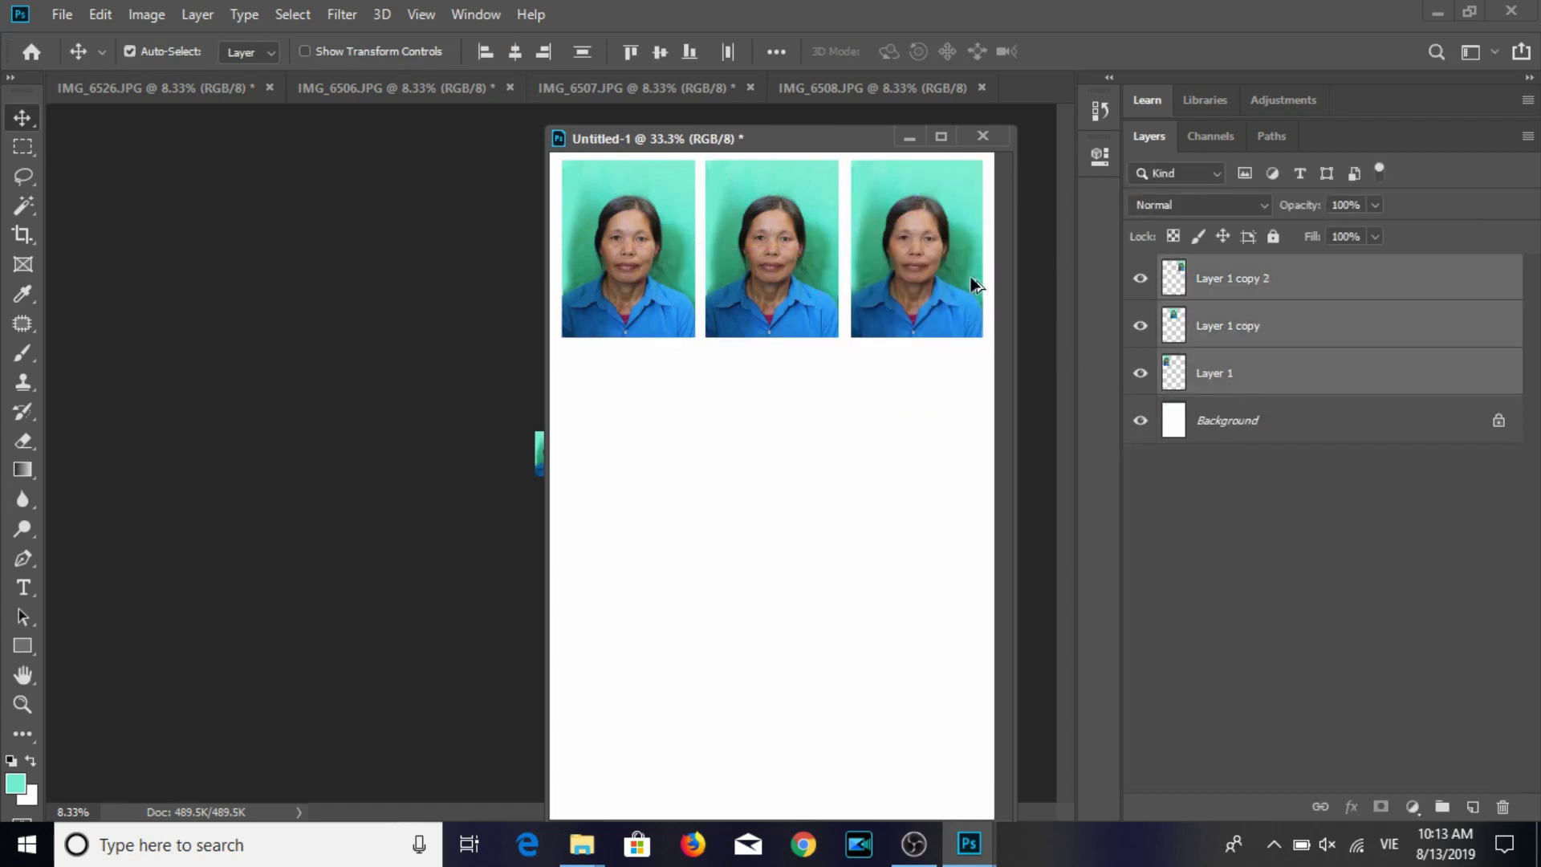
drag(973, 283, 965, 452)
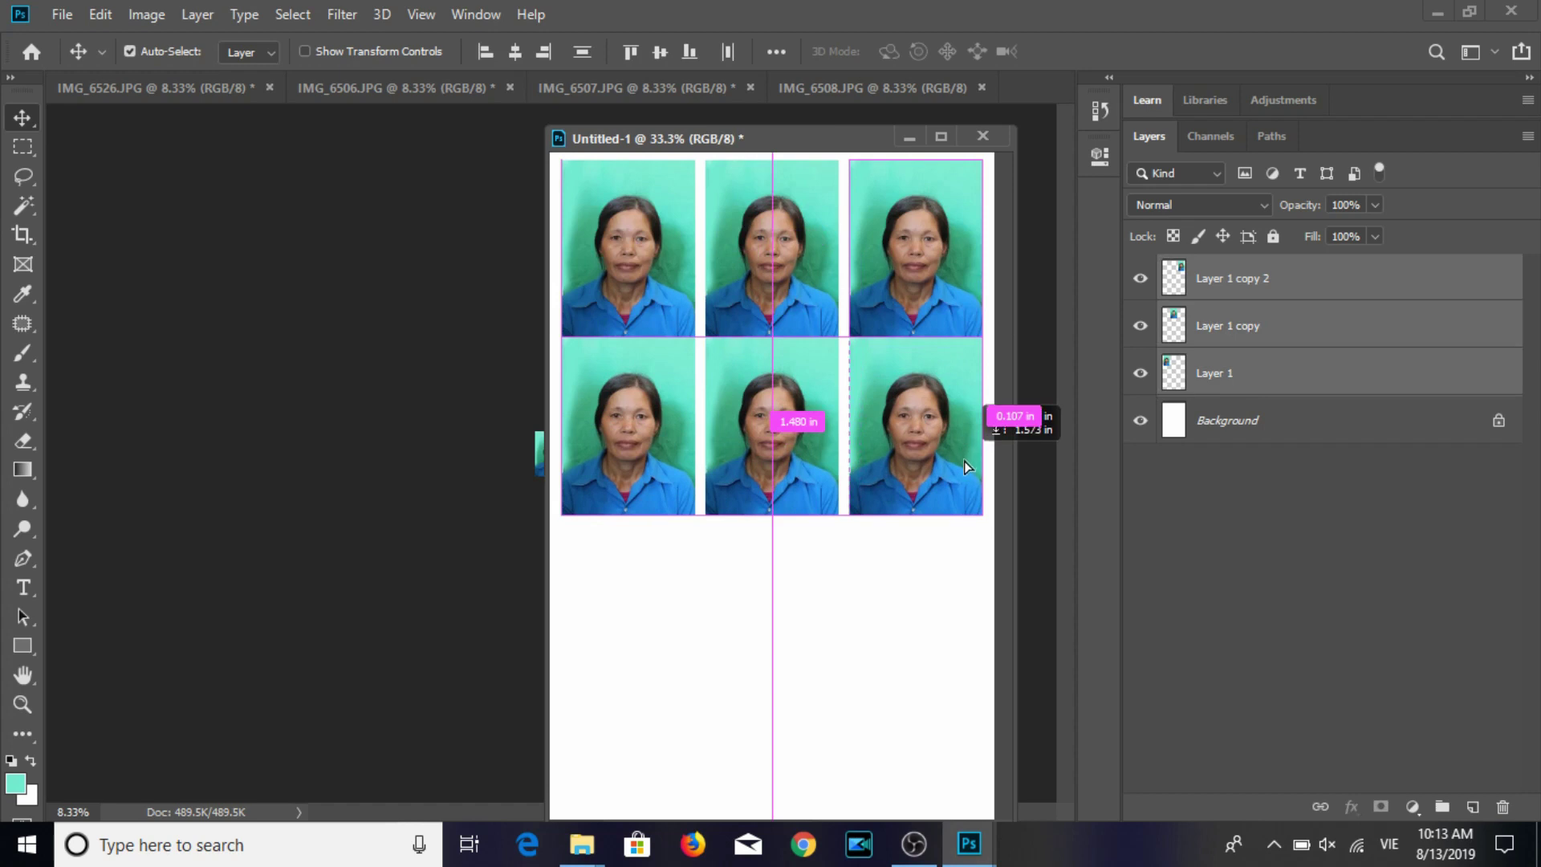
drag(965, 451, 950, 634)
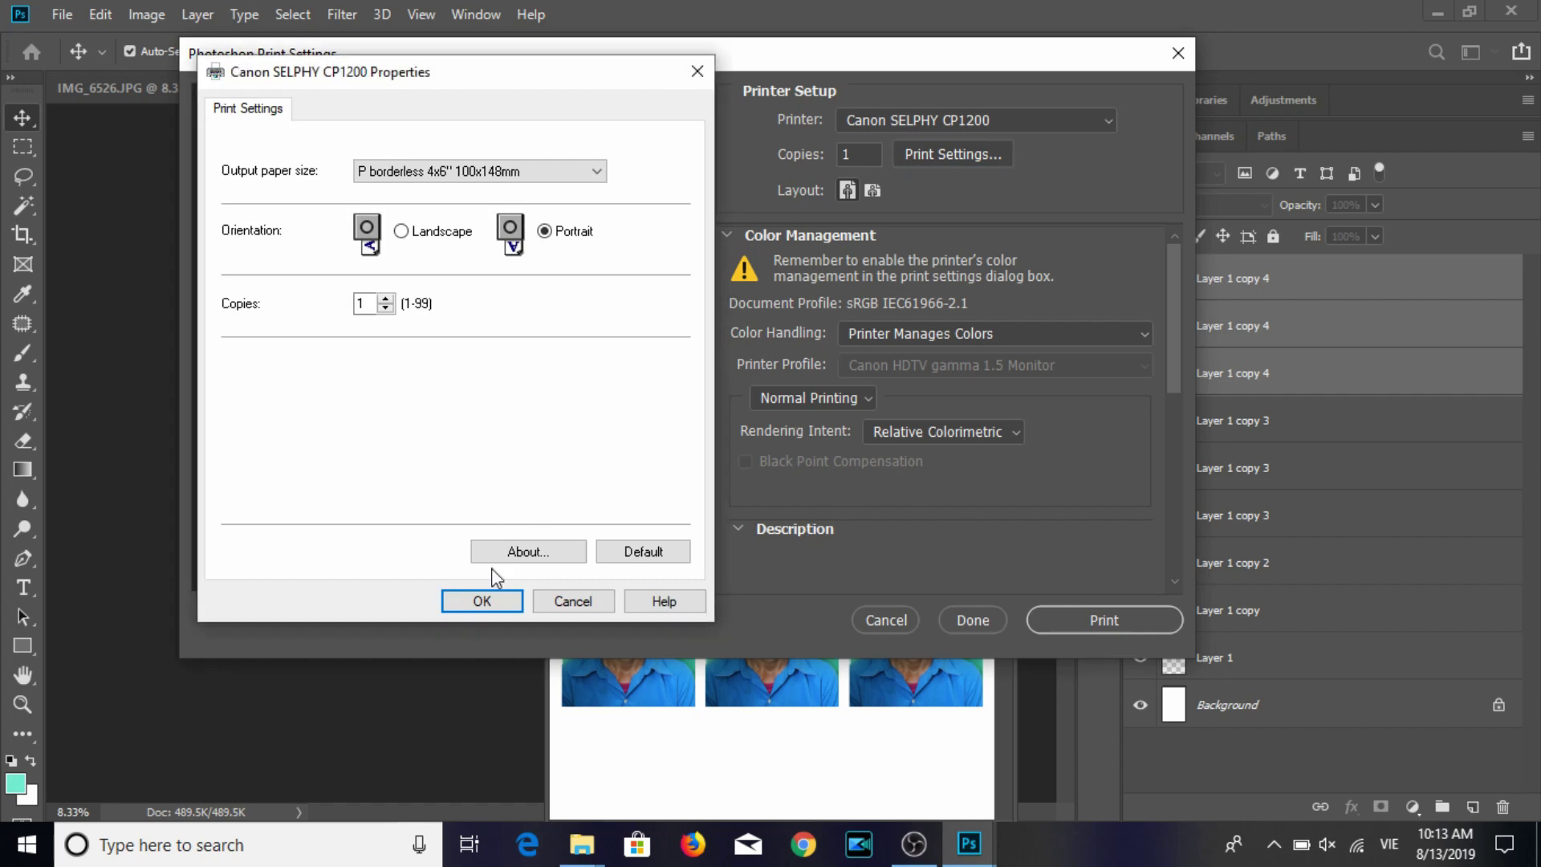
Accept the SELPHY printer properties with OK and review the nine-photo print preview.
click(484, 603)
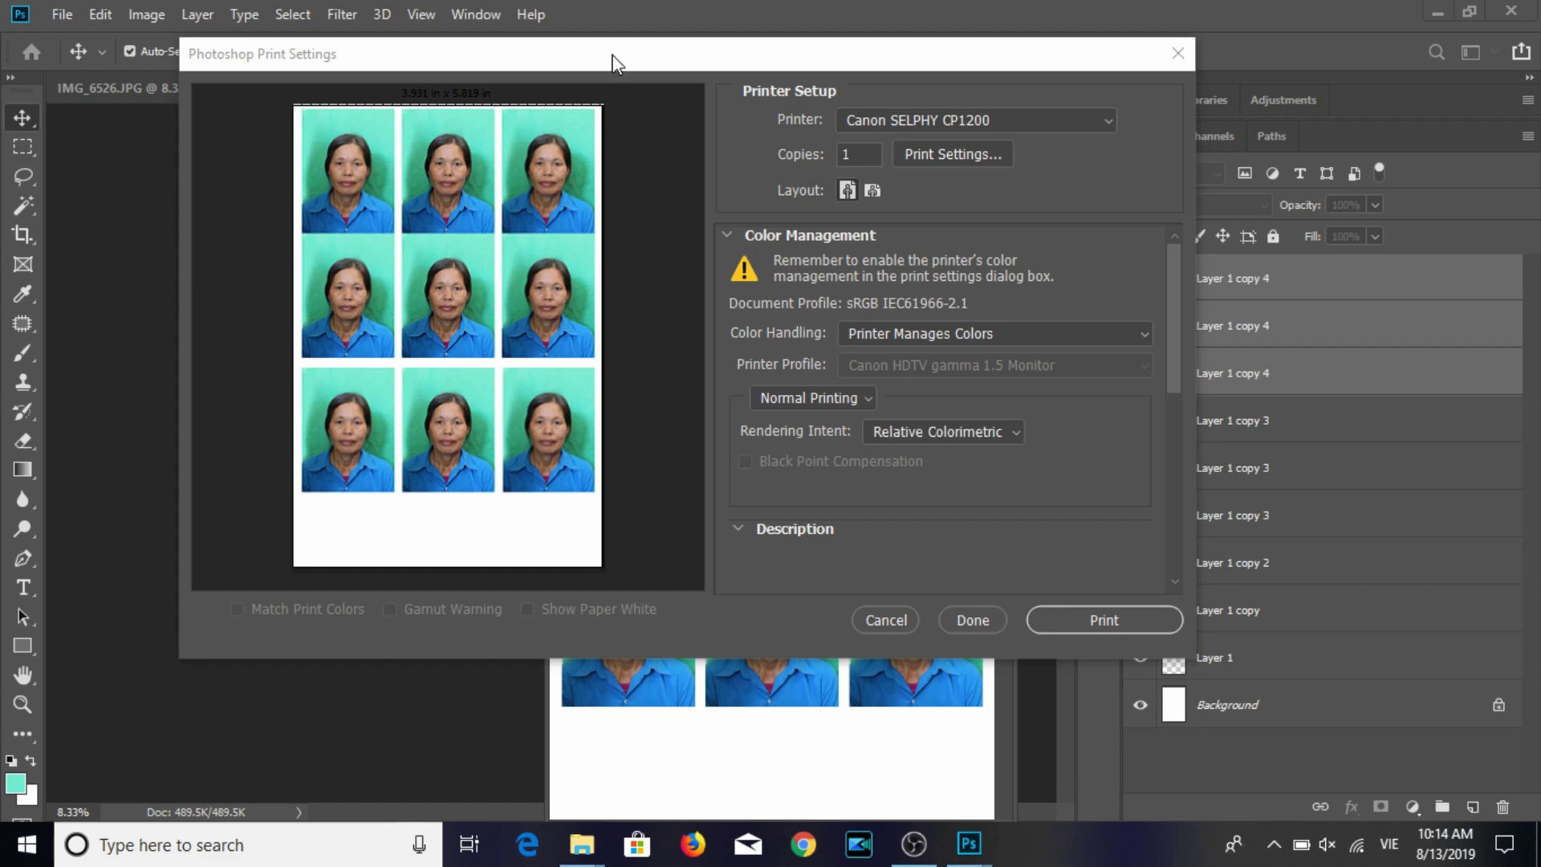
drag(612, 54, 632, 52)
drag(562, 145, 562, 156)
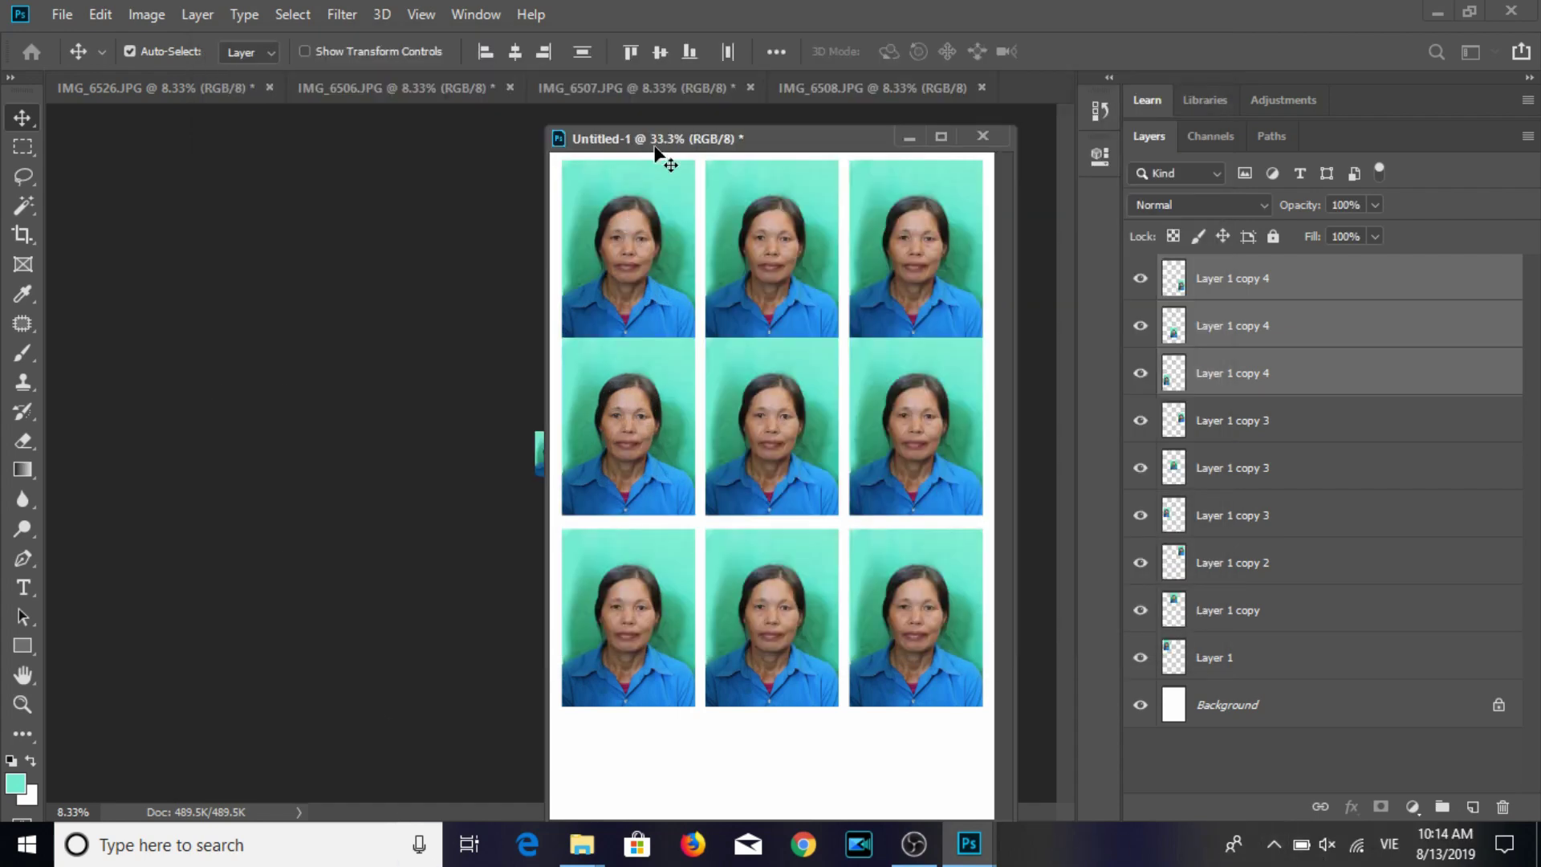
Delete the previous photo layers from the Untitled-1 sheet and close IMG_6508.
mouse_move(622, 148)
mouse_down()
mouse_move(646, 152)
mouse_move(554, 152)
mouse_up()
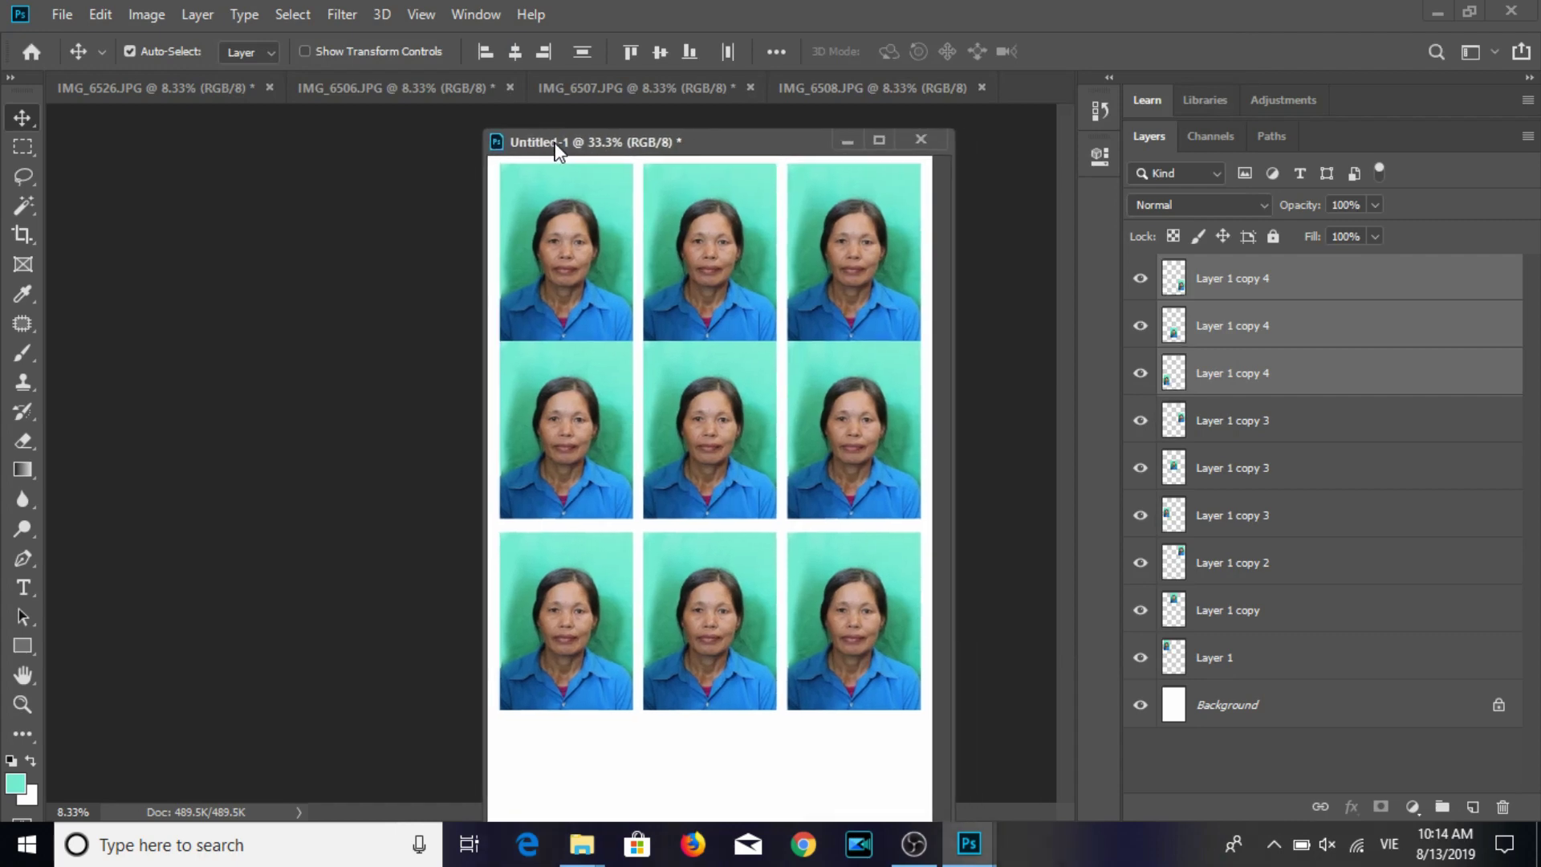
click(1234, 279)
shift+click(1266, 649)
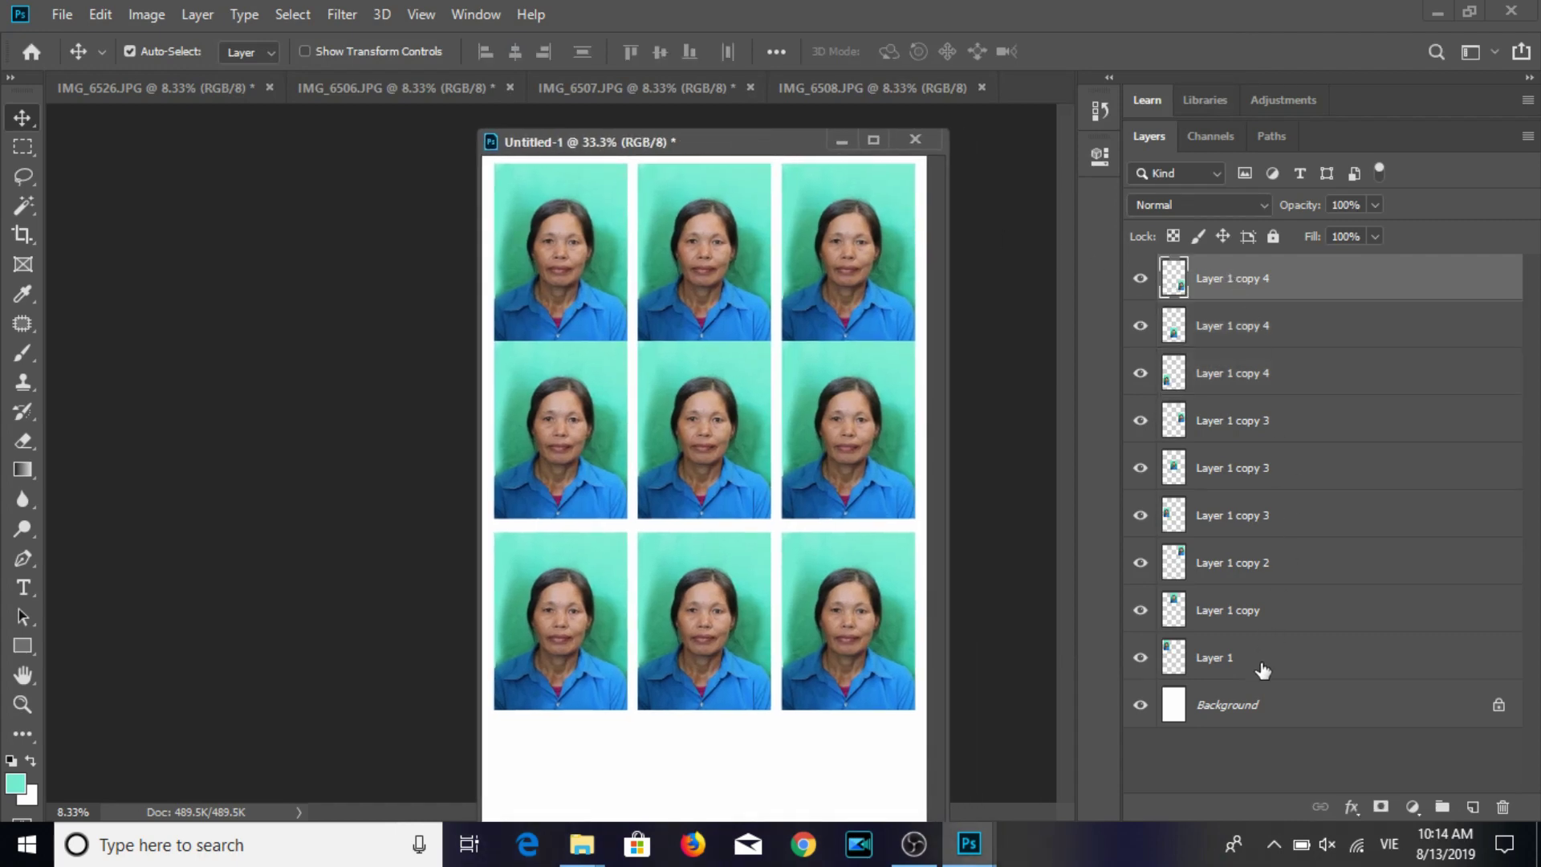
key(Delete)
drag(769, 155, 1157, 298)
click(580, 481)
click(981, 86)
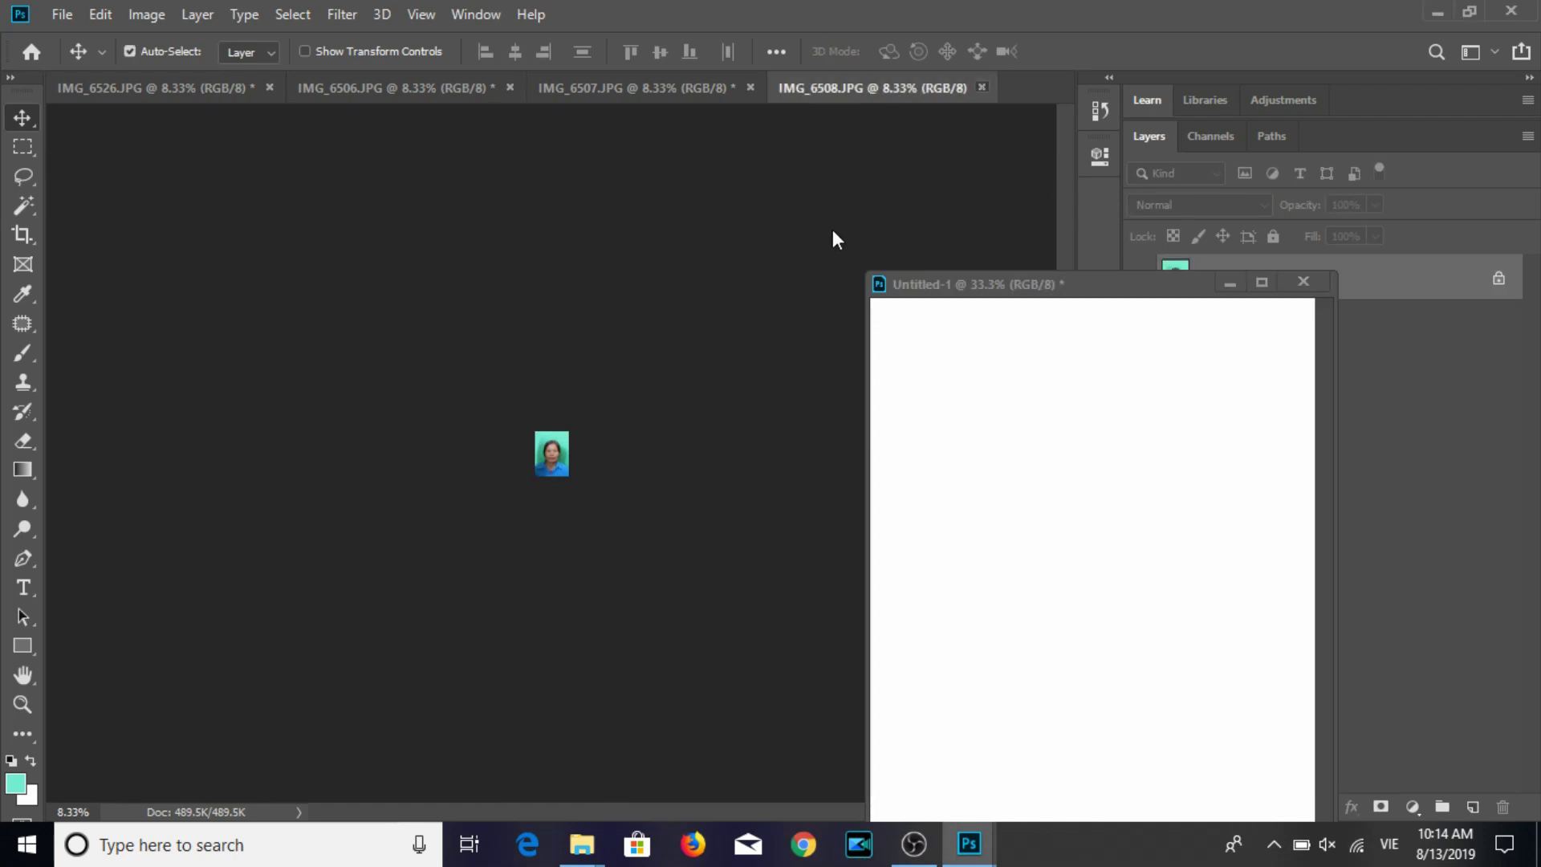
Crop IMG_6507 to the man's face, slightly straightened, and paint green over its left edge.
click(22, 234)
mouse_move(485, 363)
mouse_down()
mouse_move(620, 545)
mouse_move(657, 564)
mouse_move(570, 547)
mouse_up()
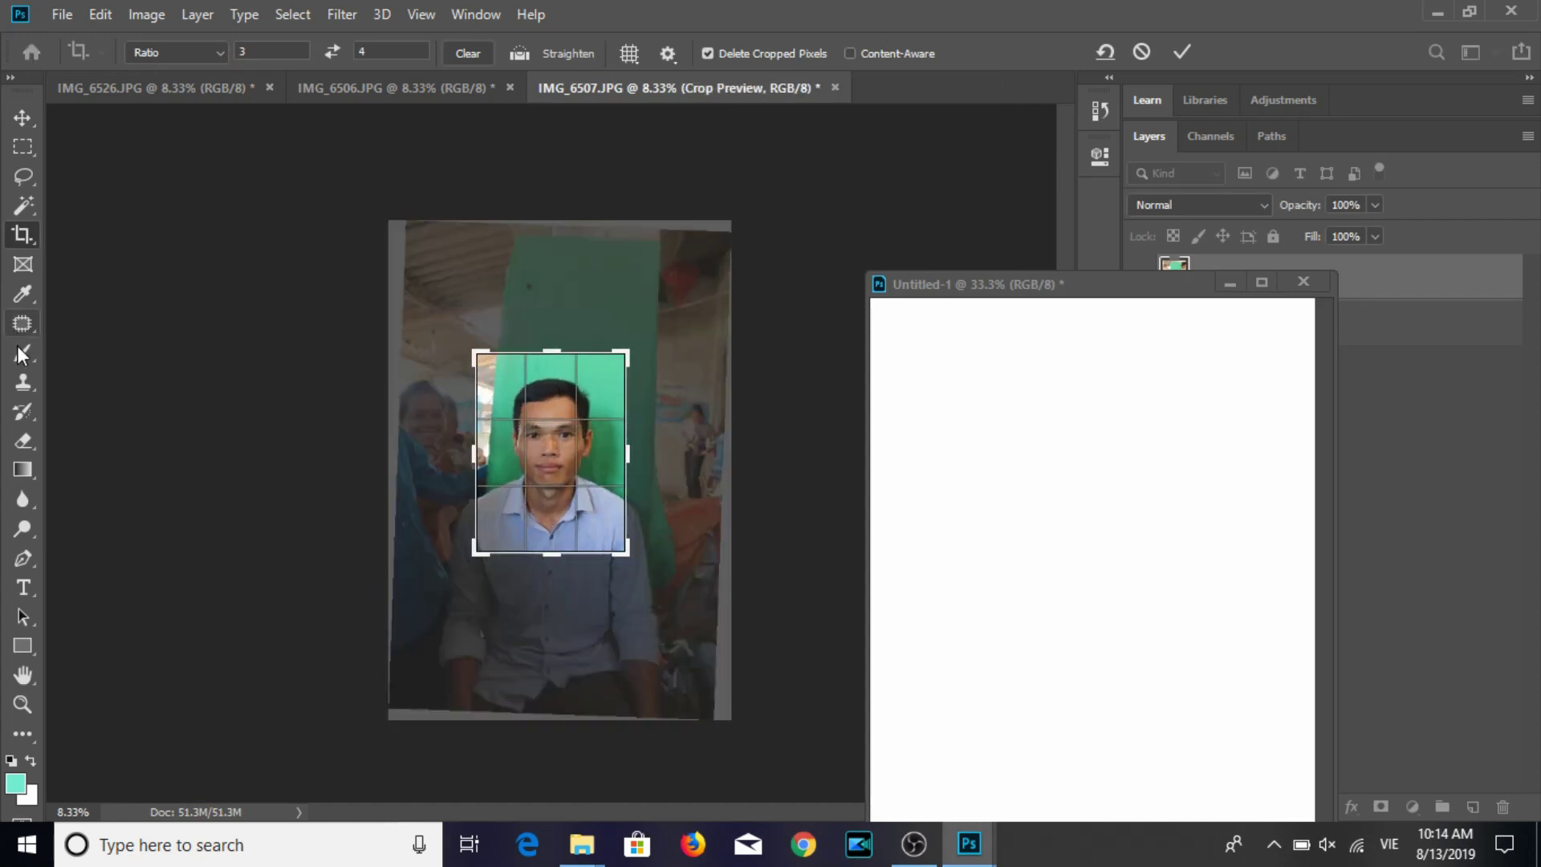
click(17, 348)
alt+click(546, 359)
drag(498, 357, 464, 468)
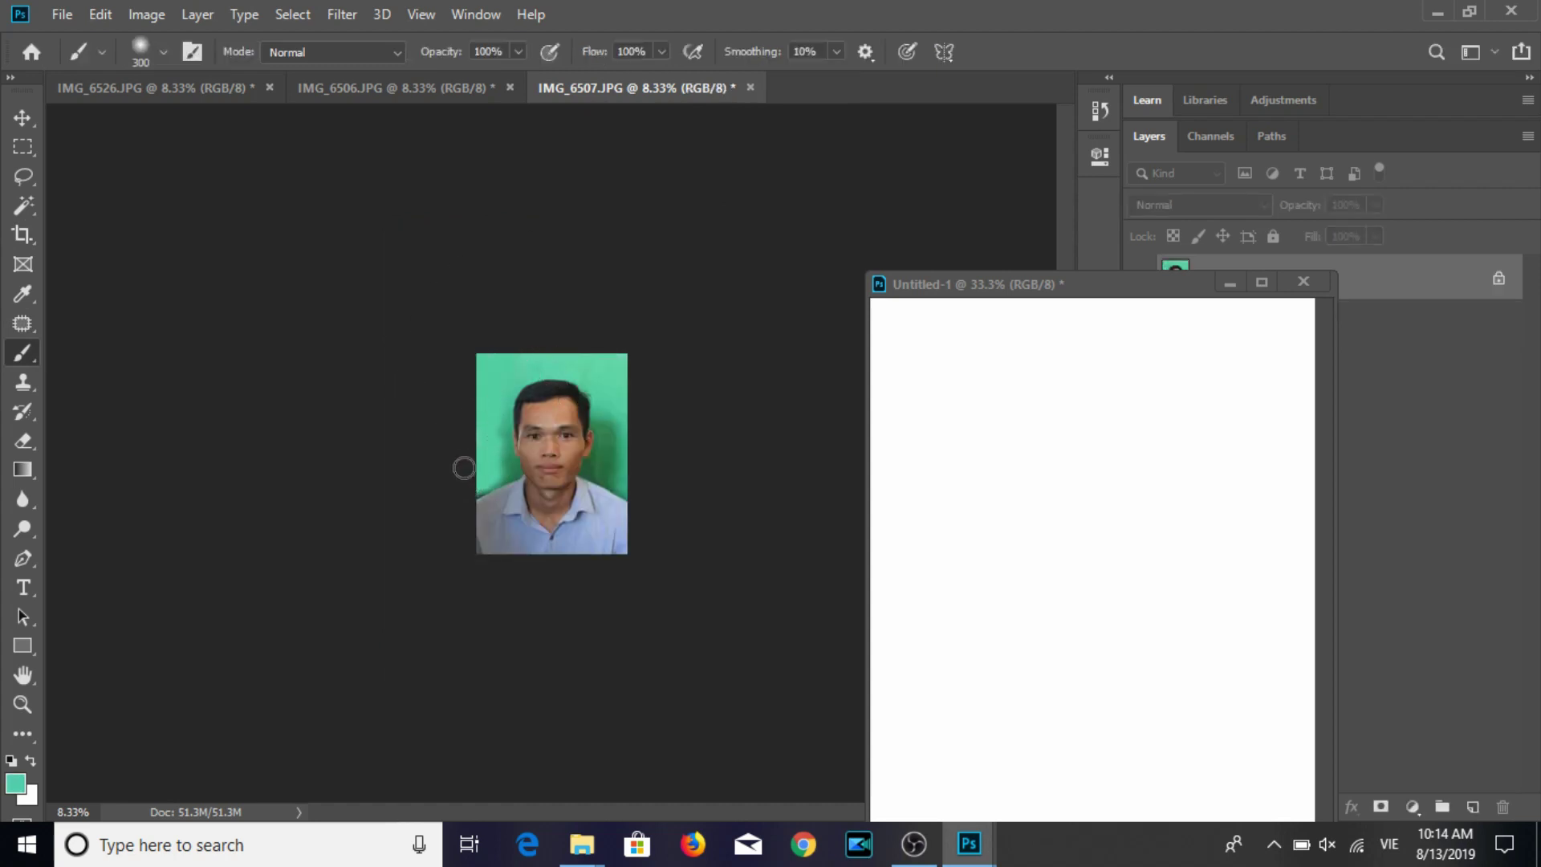
Try resizing the photo to 3 cm width at 30 ppi, then undo the too-small result.
click(22, 117)
click(146, 14)
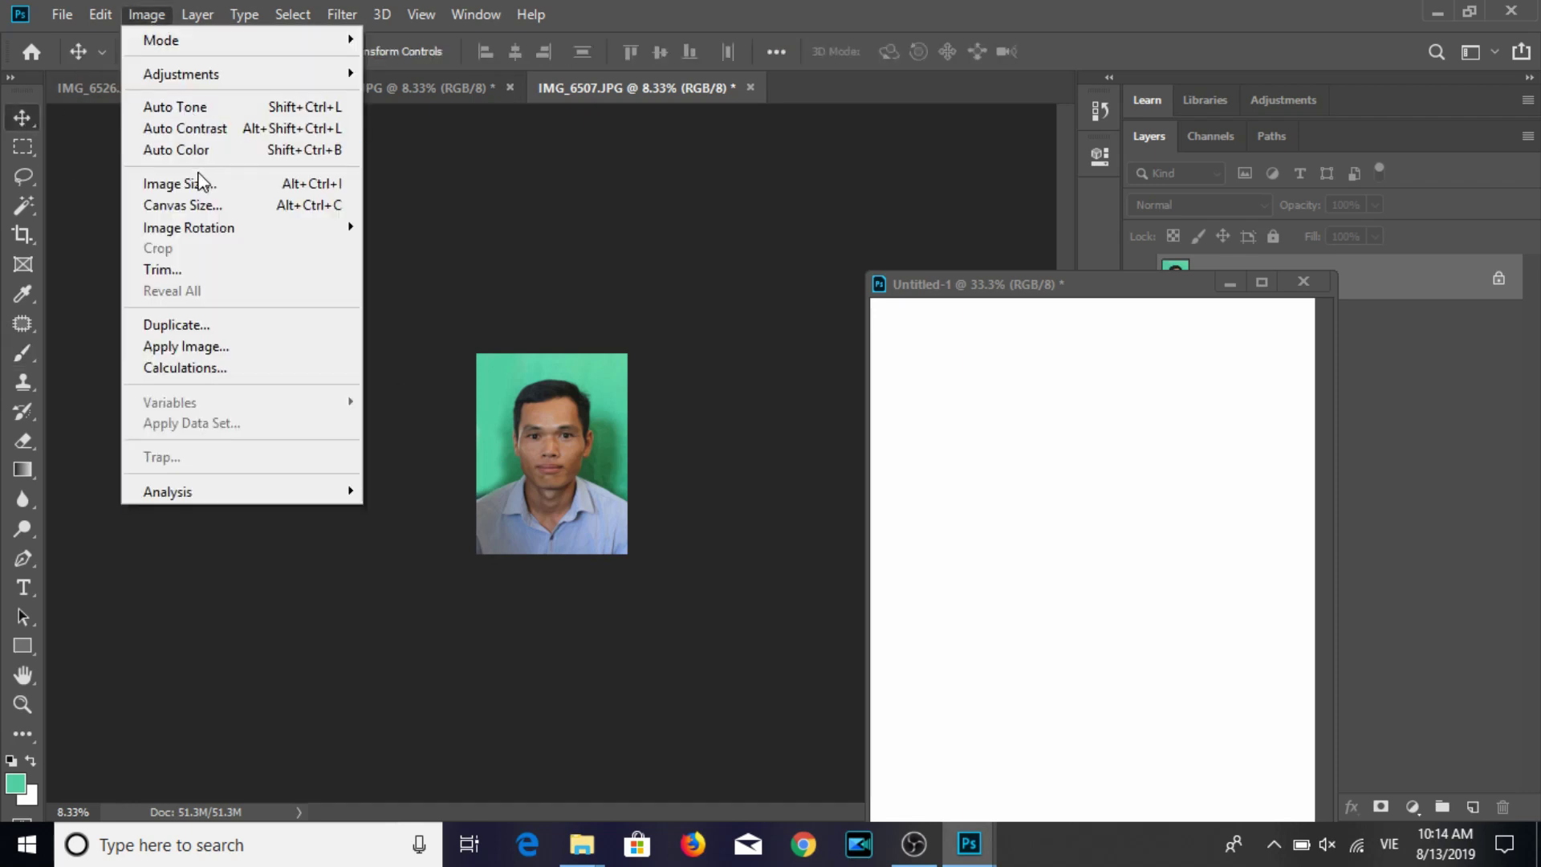
click(201, 182)
text(3)
double_click(891, 323)
text(30)
key(Return)
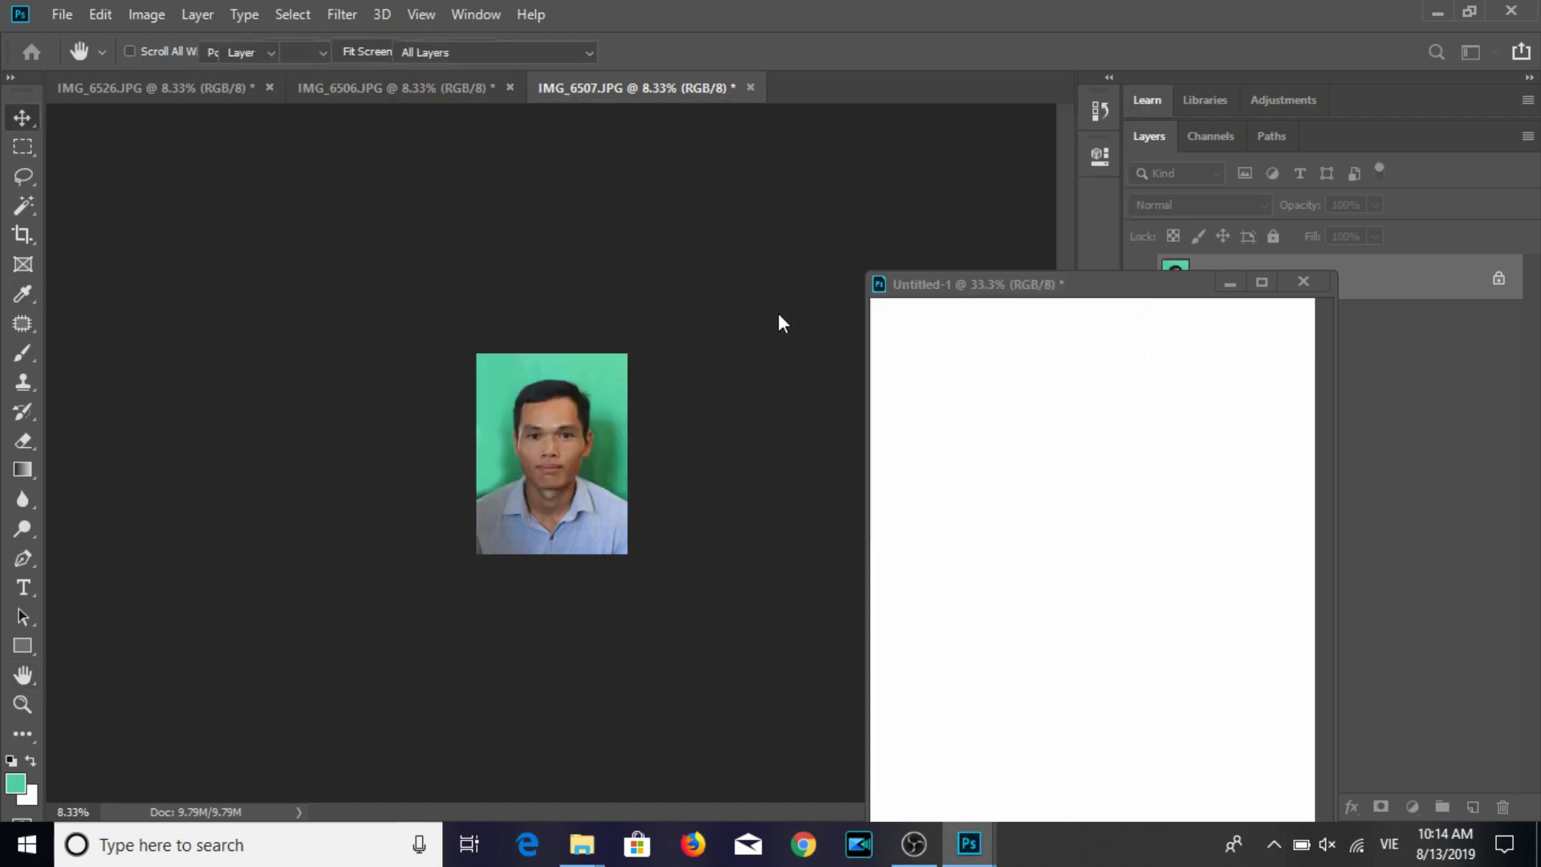
key(ctrl+z)
Resize the photo to 3 × 4 cm at 300 ppi and save it as JPEG.
click(146, 13)
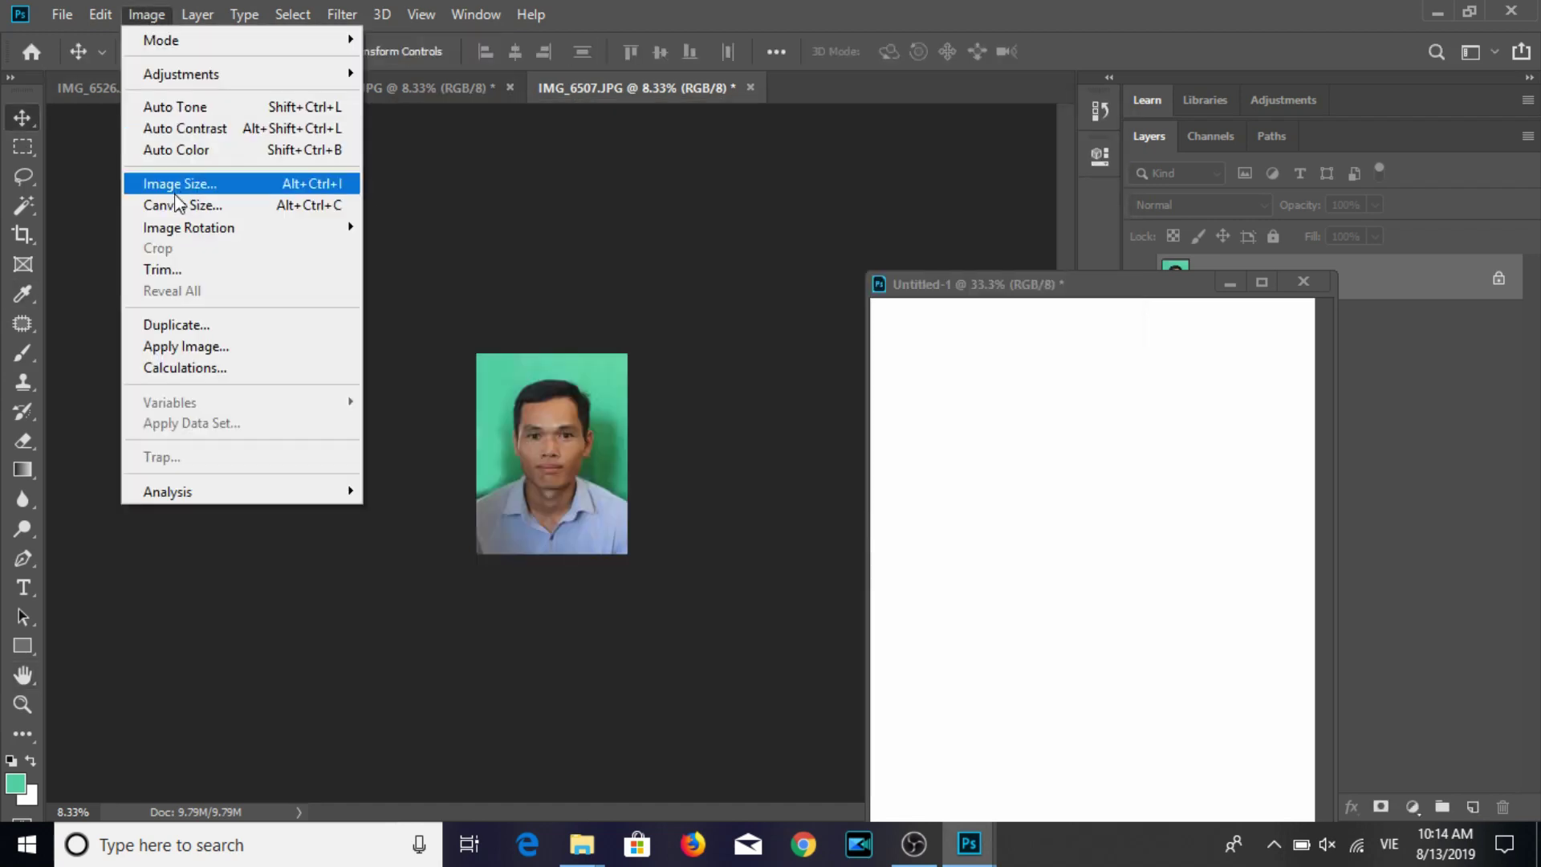
click(175, 185)
key(Escape)
click(146, 14)
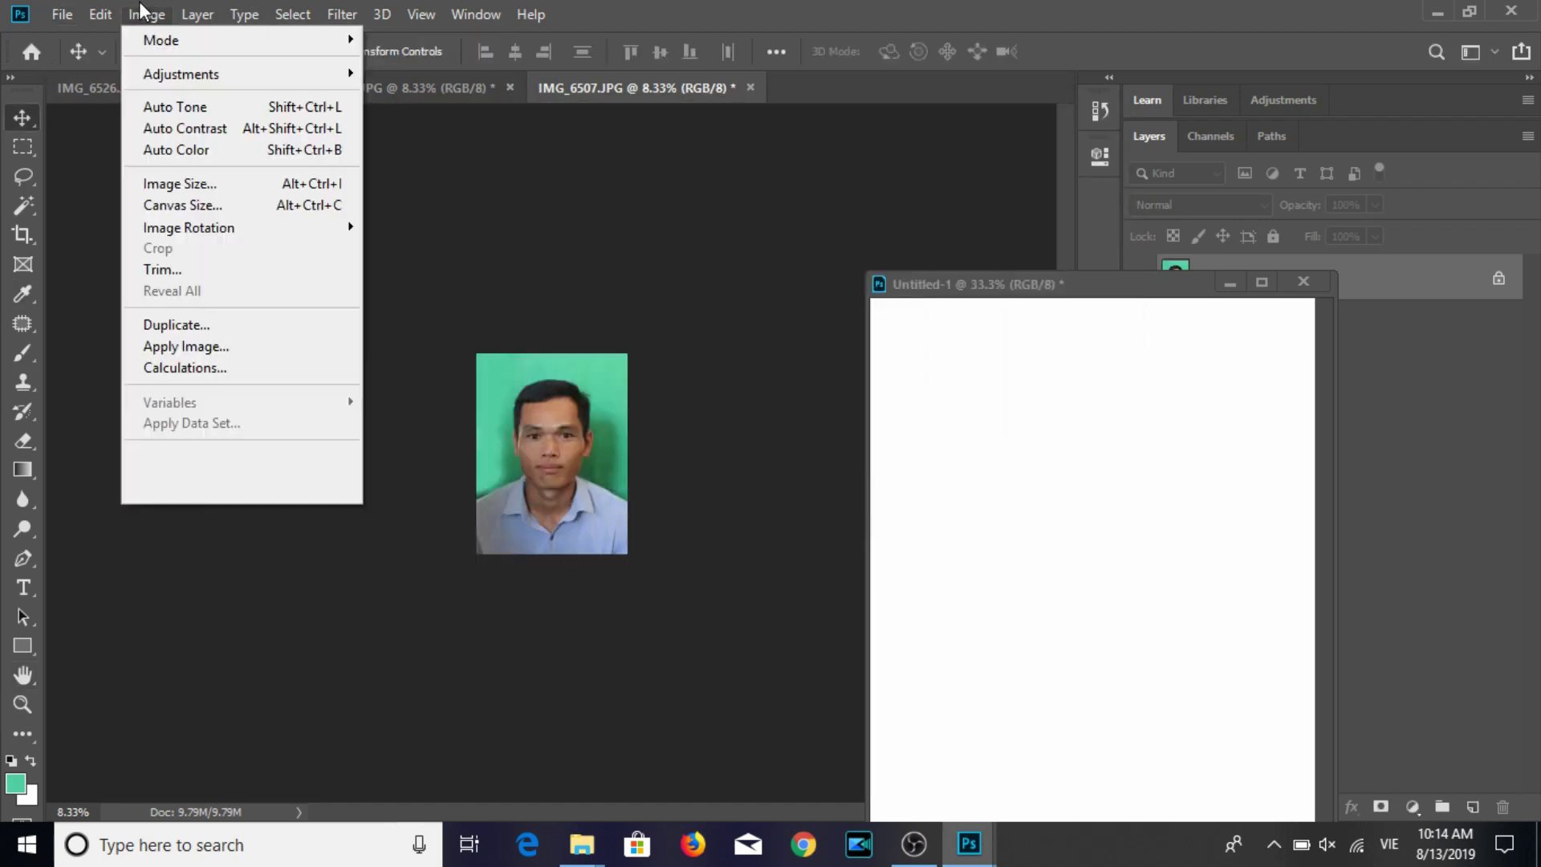
click(188, 183)
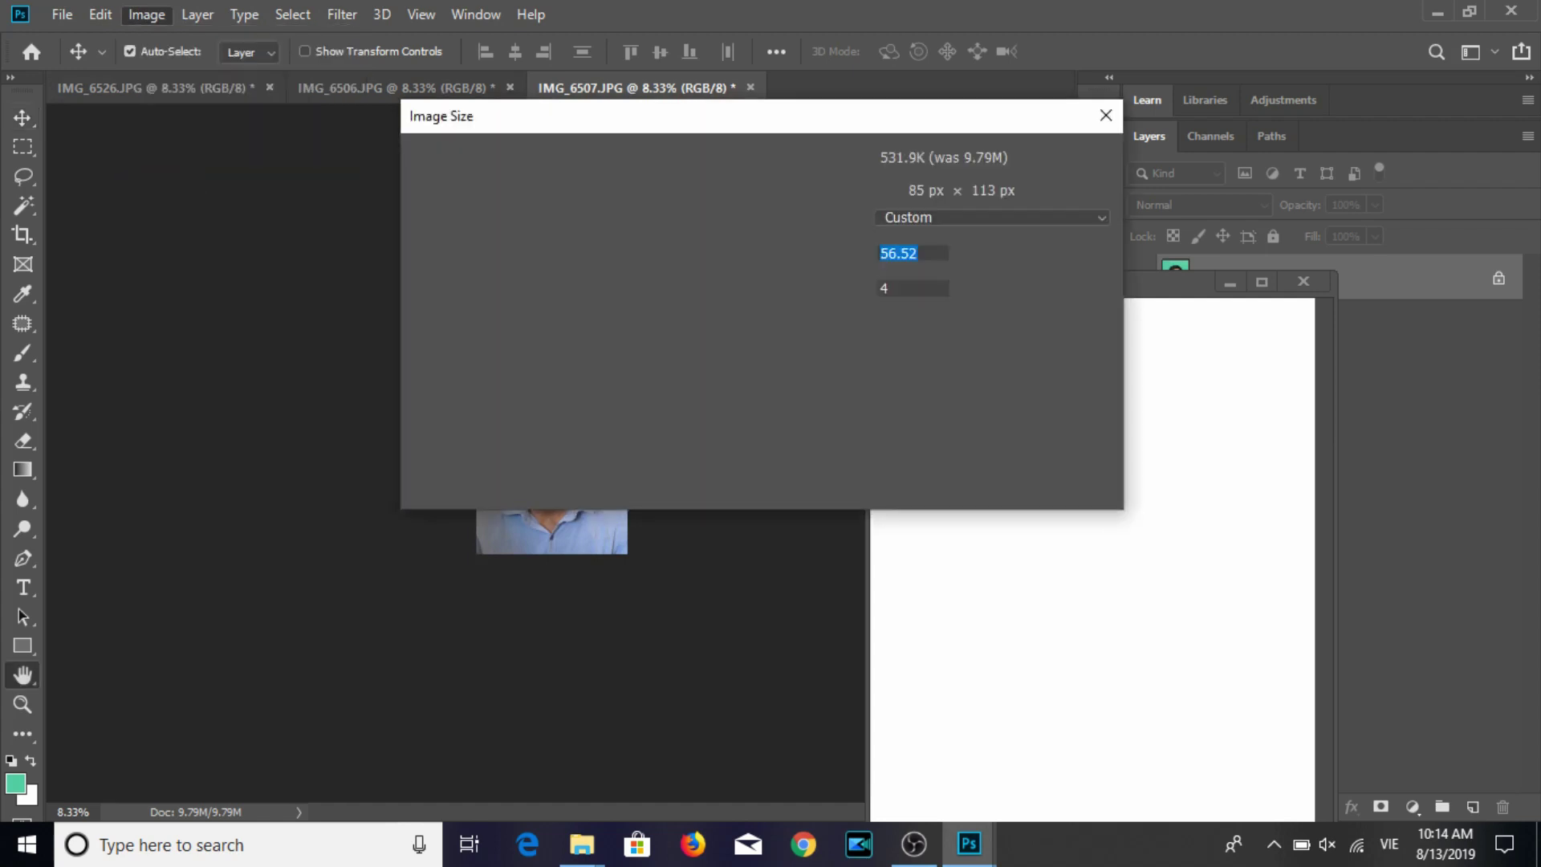
text(300)
key(Return)
key(ctrl+s)
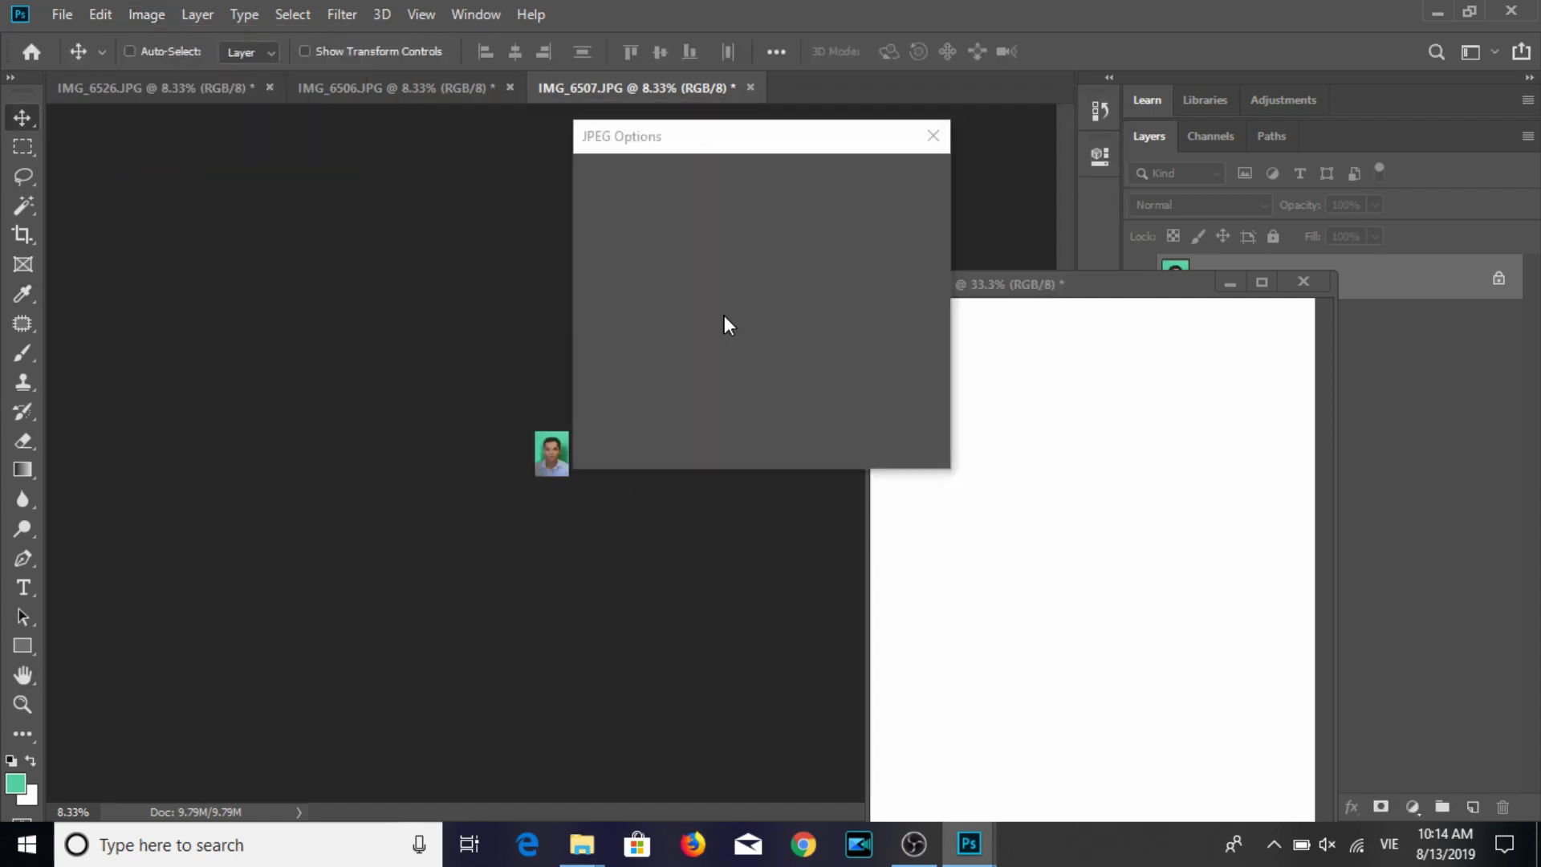
key(Return)
Place the IMG_6507 portrait on Untitled-1 and duplicate its row of three into a 3×3 grid.
mouse_move(562, 456)
mouse_down()
mouse_move(978, 433)
mouse_move(936, 370)
mouse_move(1225, 388)
mouse_up()
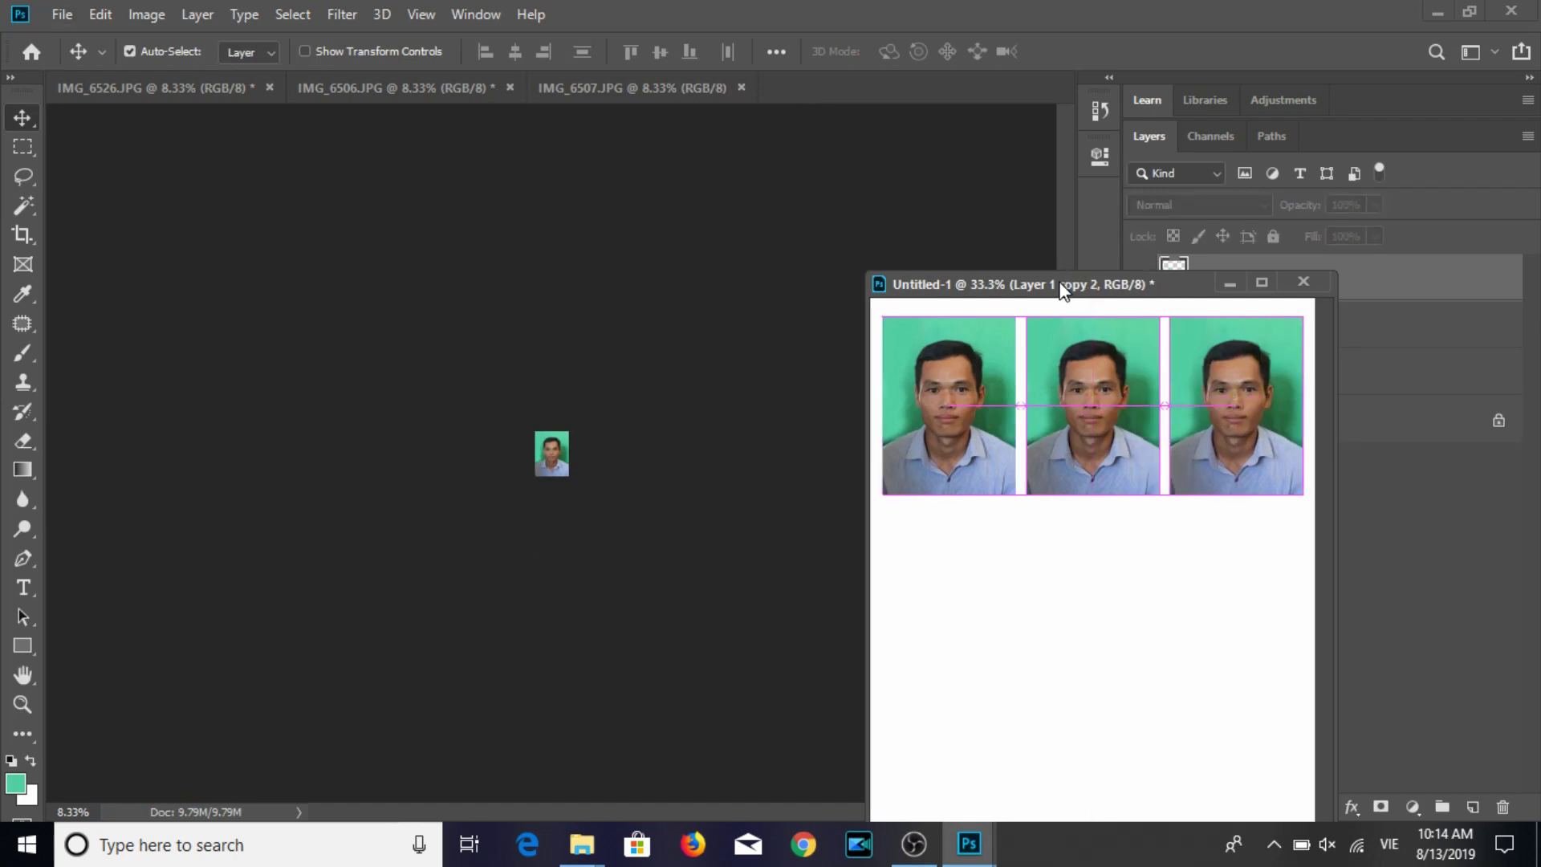
drag(1059, 283, 696, 182)
click(1140, 277)
shift+click(1222, 377)
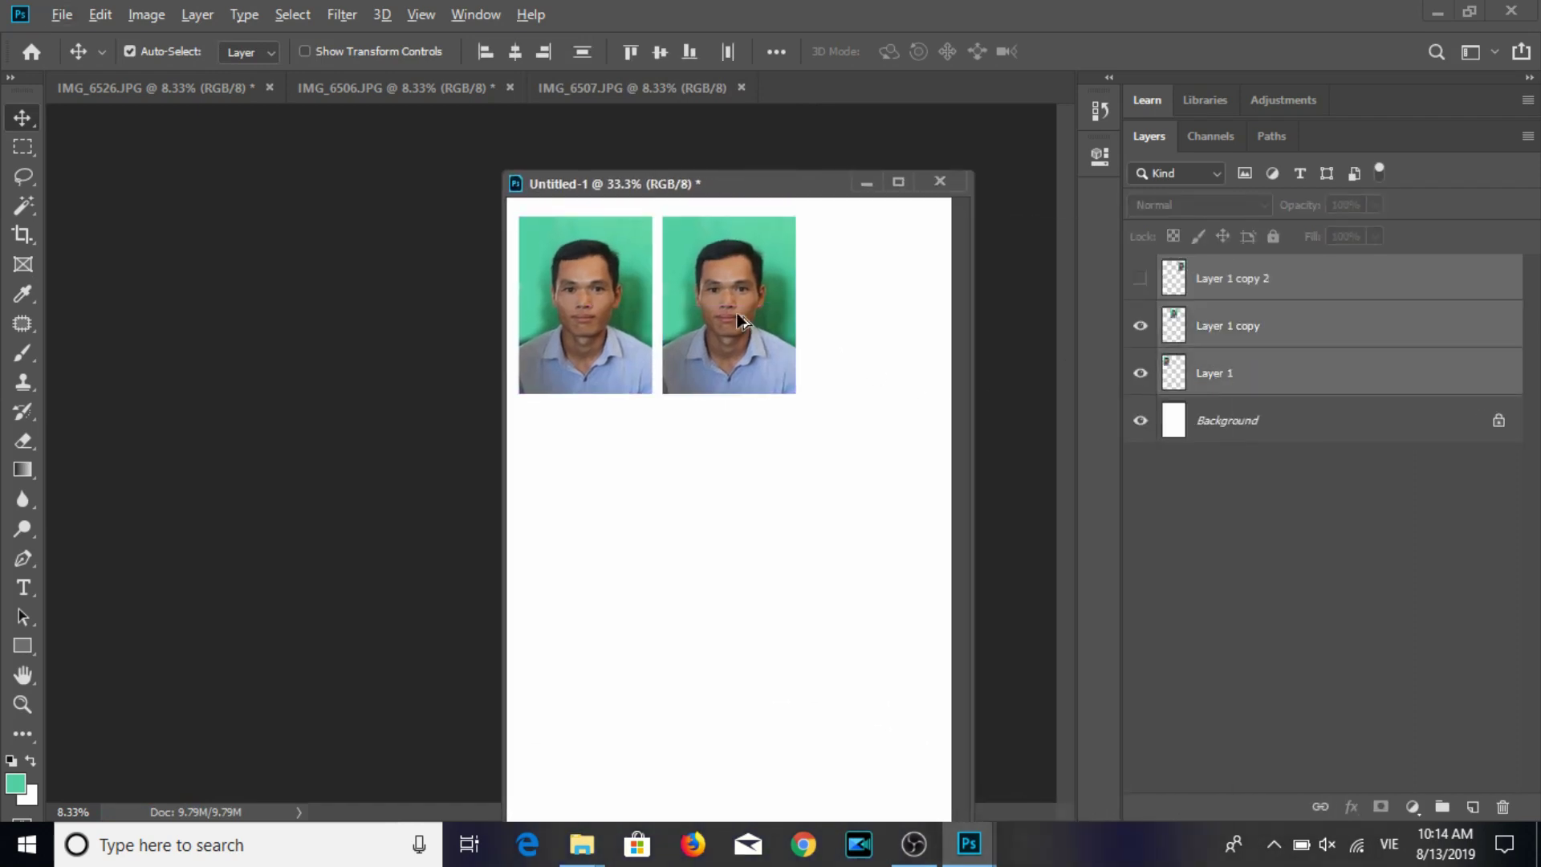
mouse_move(754, 326)
mouse_down()
mouse_move(755, 520)
mouse_move(774, 503)
mouse_up()
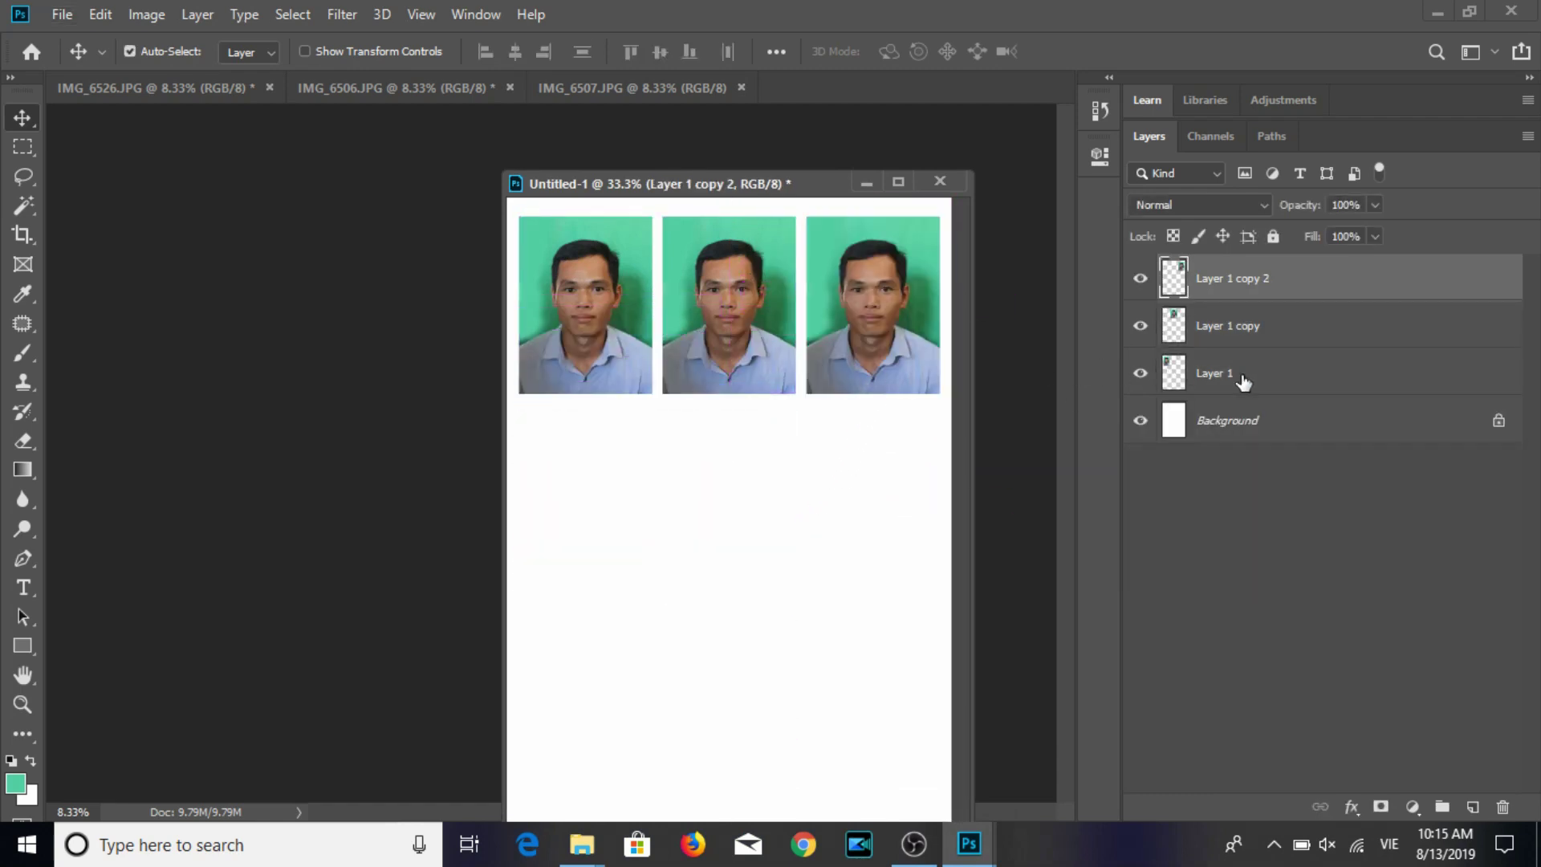
shift+click(1243, 381)
drag(908, 423, 896, 702)
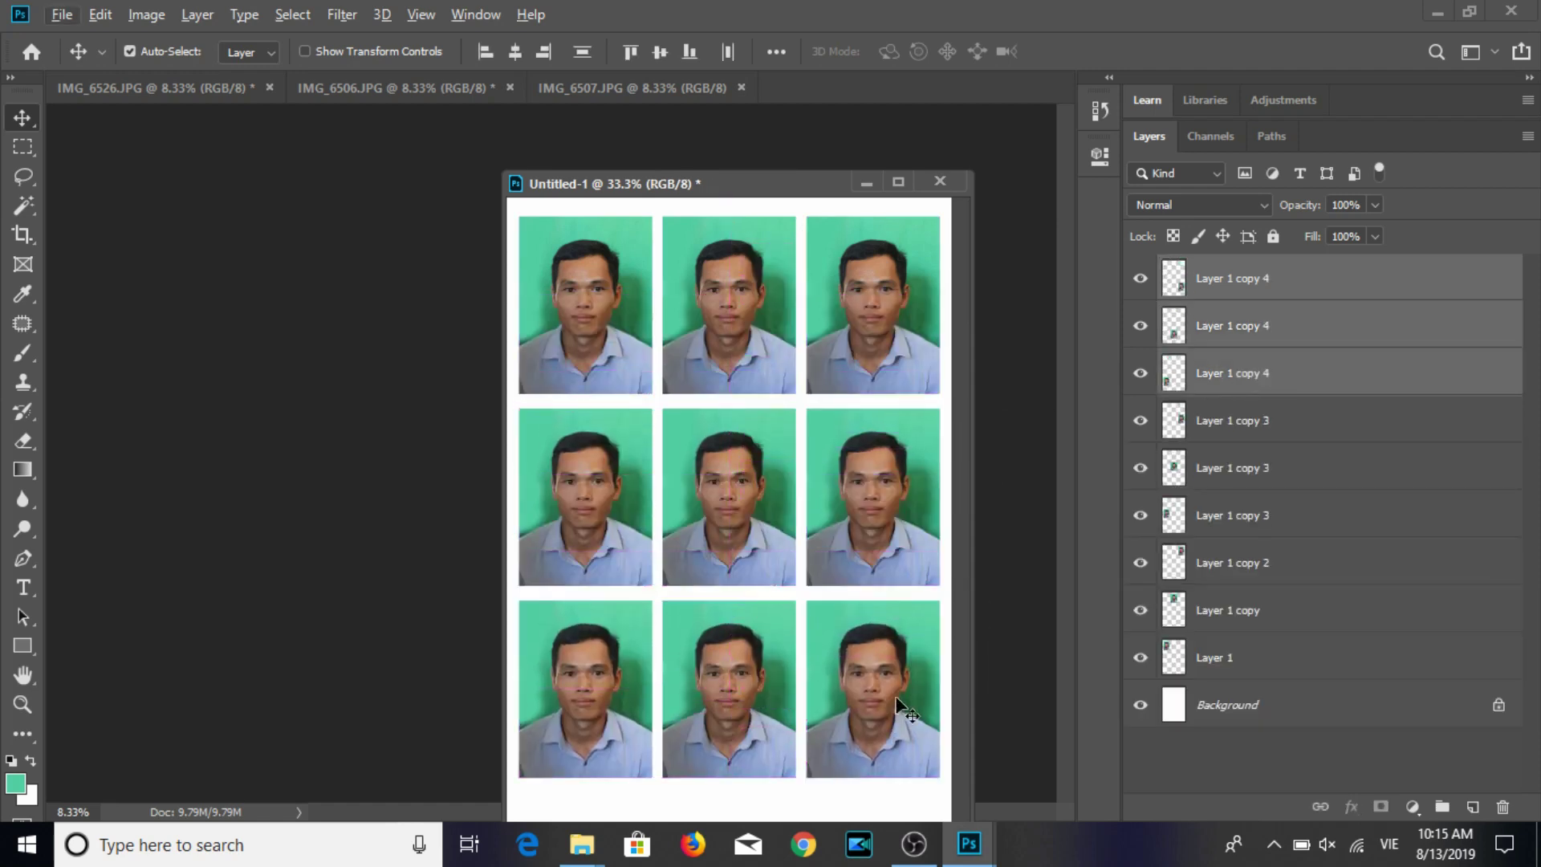
key(ctrl+p)
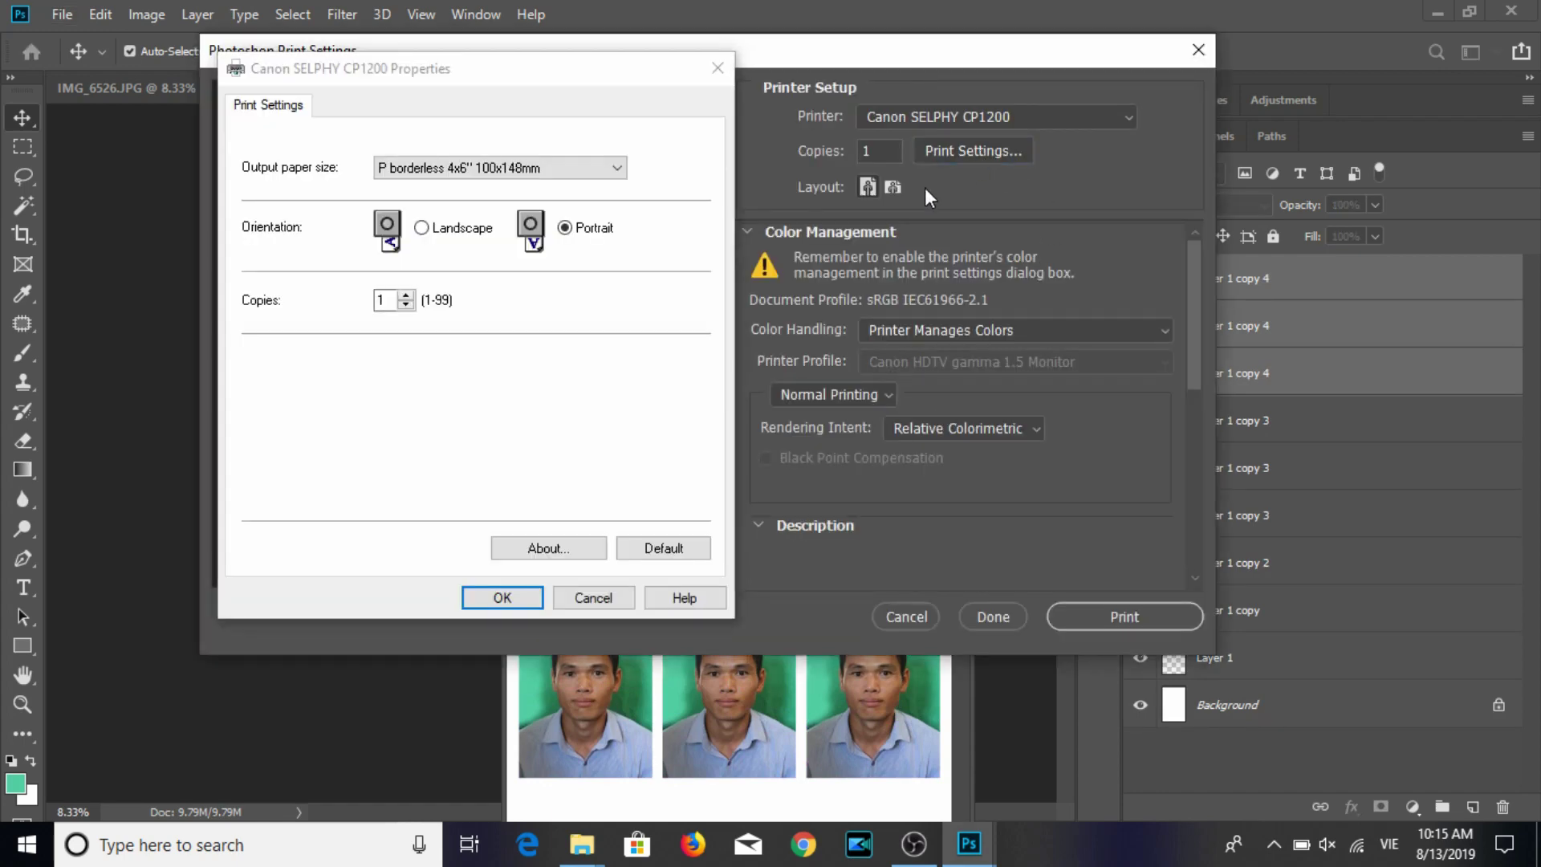
Confirm borderless 4x6 portrait paper on the Canon SELPHY CP1200 and close the Print dialog.
click(536, 601)
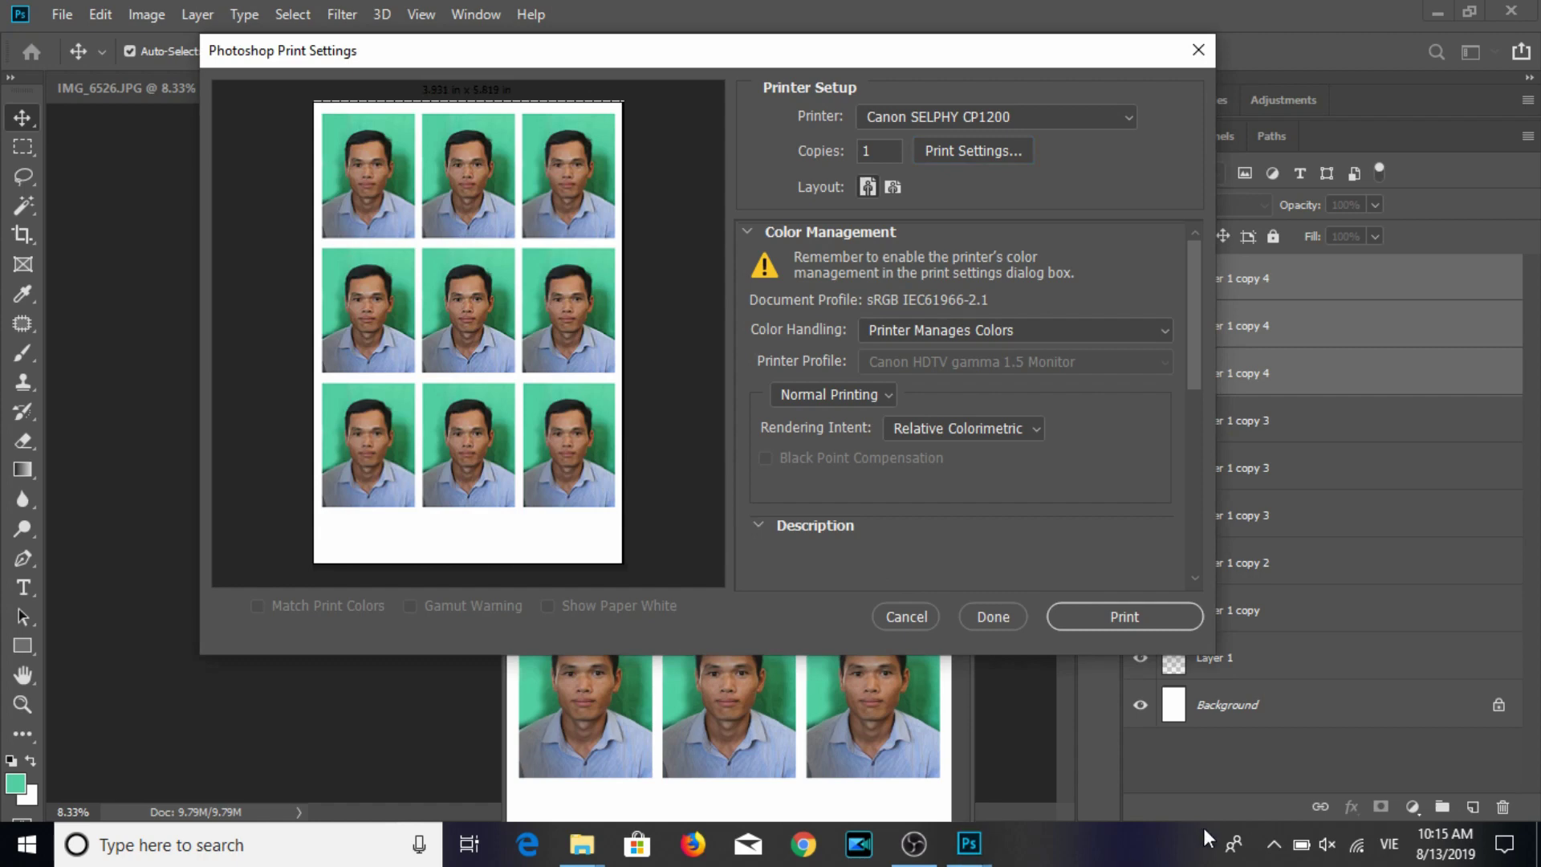
click(1269, 851)
key(Escape)
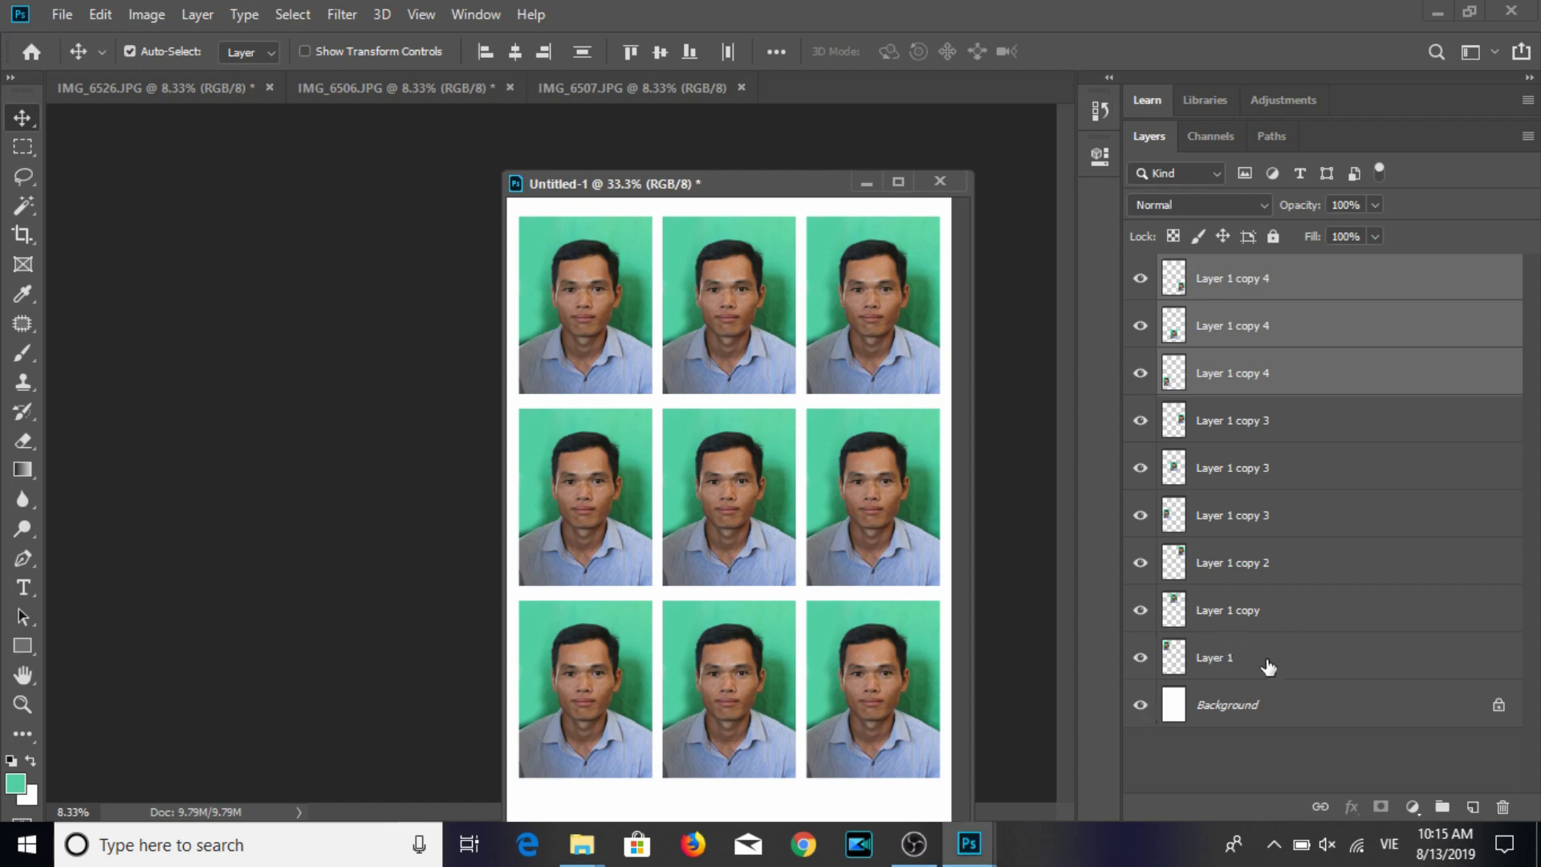
Remove the nine photo layers from Untitled-1 and close IMG_6507.
shift+click(1266, 660)
click(1253, 289)
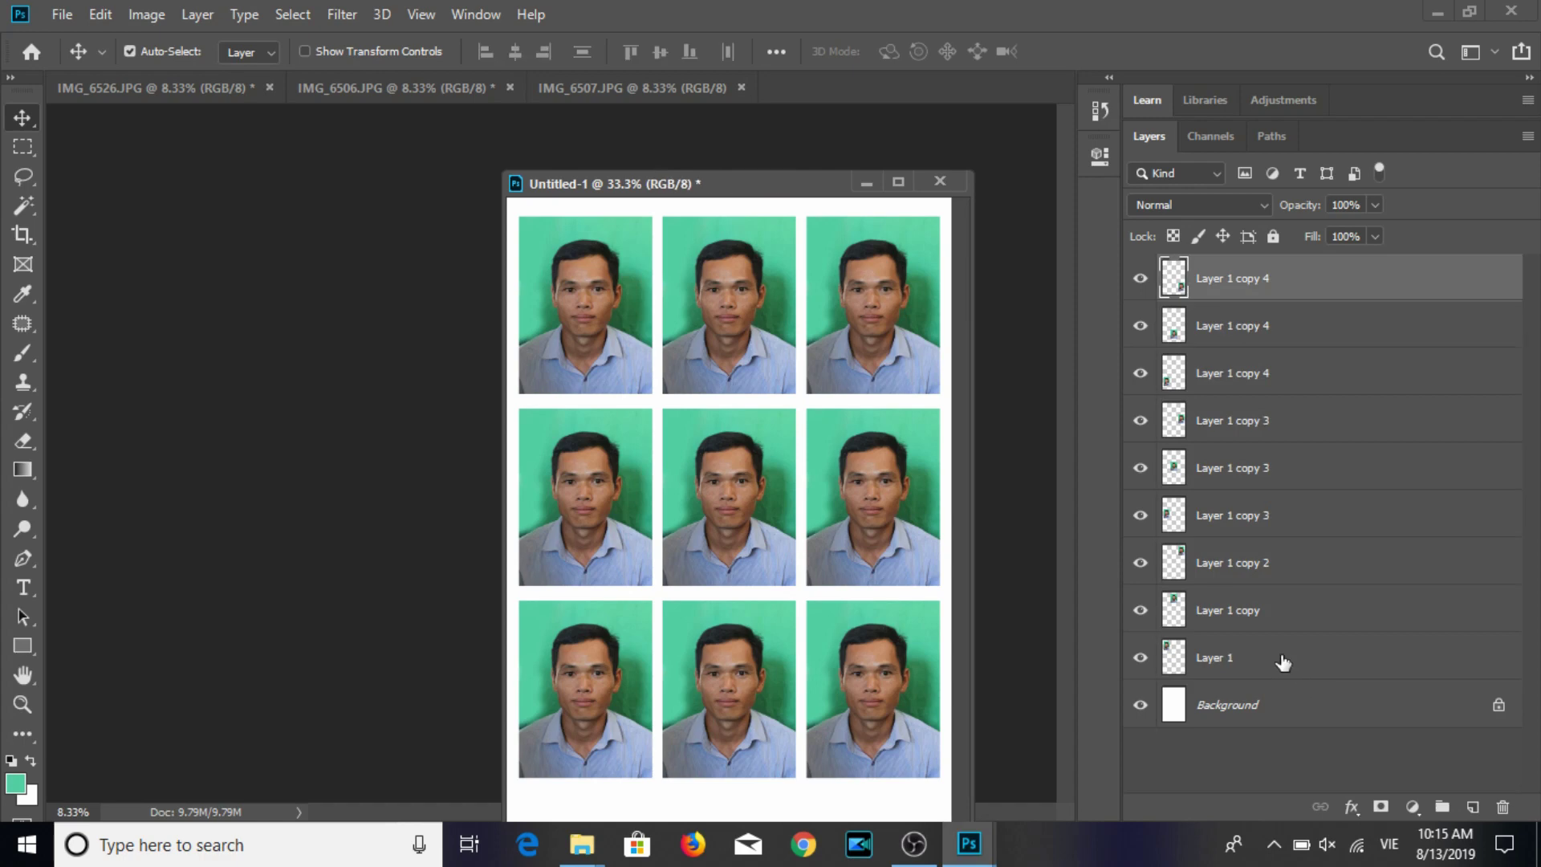
shift+click(1293, 661)
mouse_move(928, 600)
mouse_down()
mouse_move(579, 434)
mouse_move(746, 113)
mouse_up()
click(740, 88)
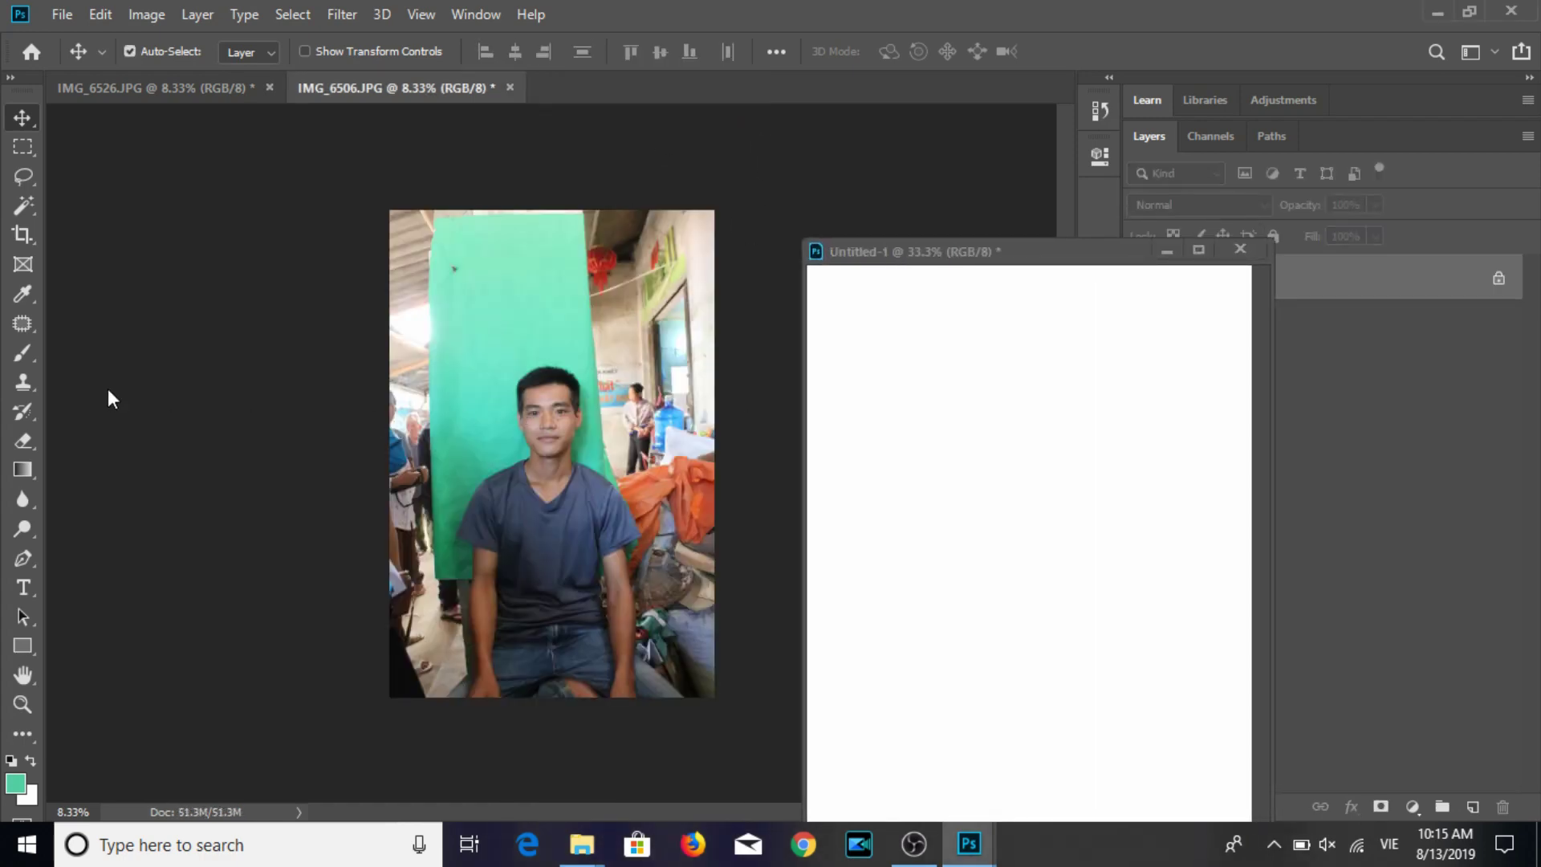
Crop IMG_6506 to the man's head and shoulders at 3:4 and paint teal over the right edge.
click(22, 241)
mouse_move(476, 319)
mouse_down()
mouse_move(629, 526)
mouse_move(586, 514)
mouse_up()
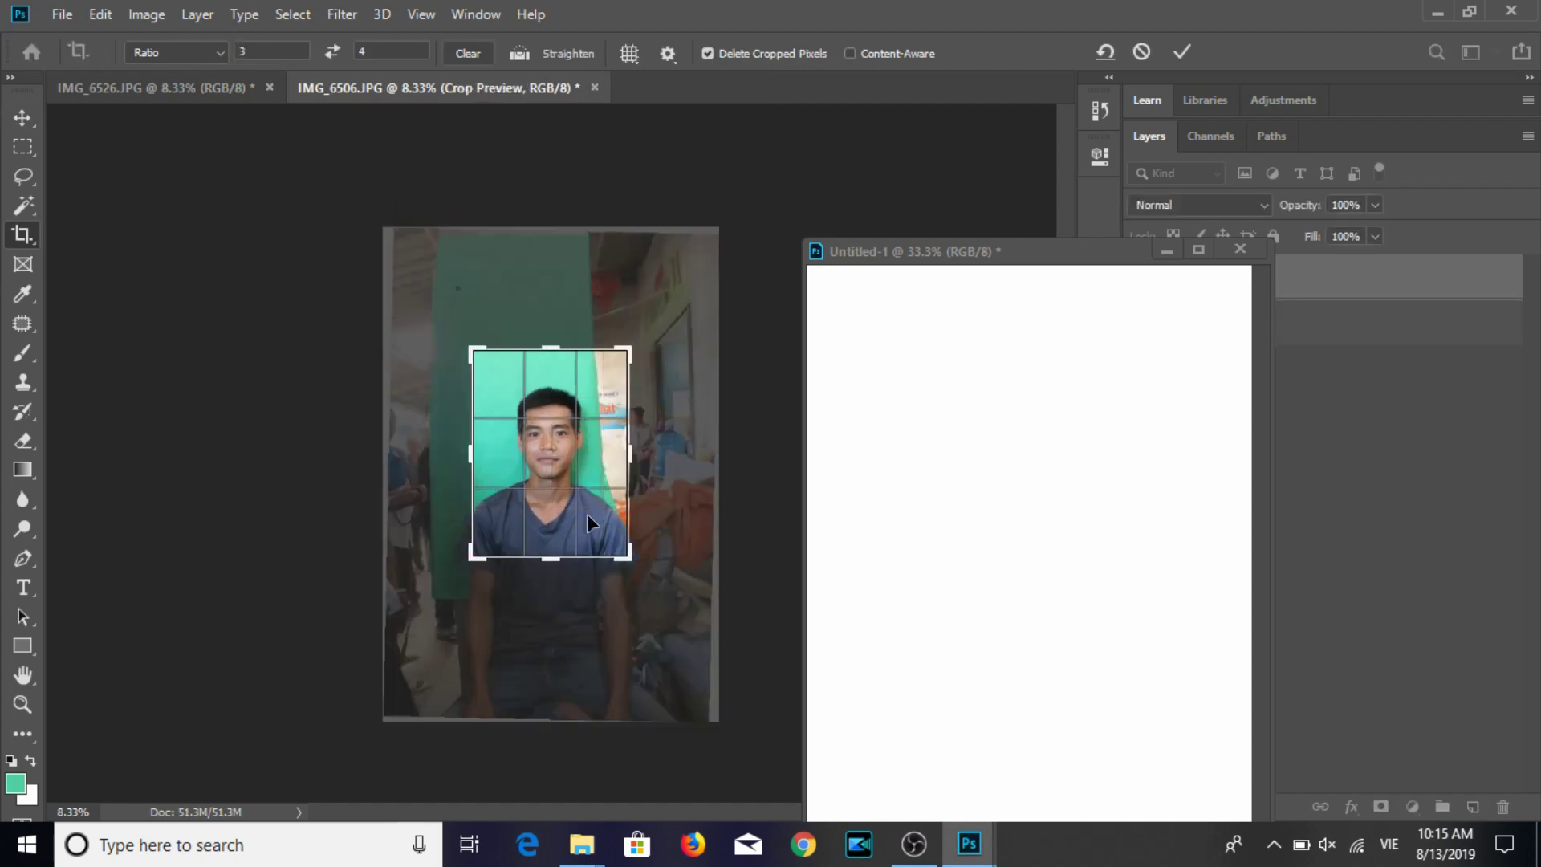
click(22, 353)
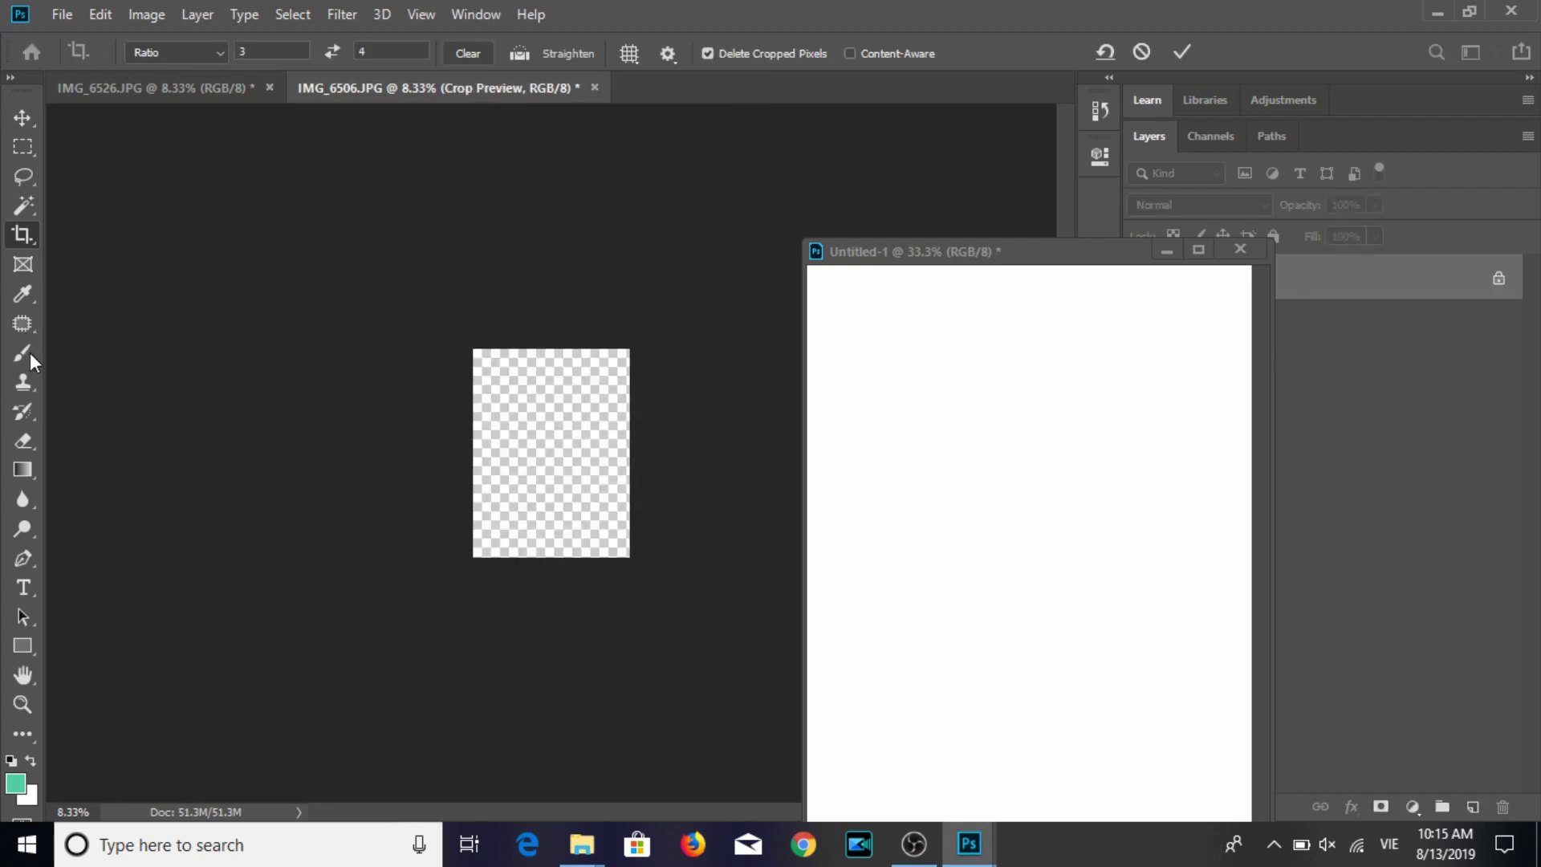
mouse_move(614, 378)
mouse_down()
mouse_move(620, 354)
mouse_move(635, 510)
mouse_up()
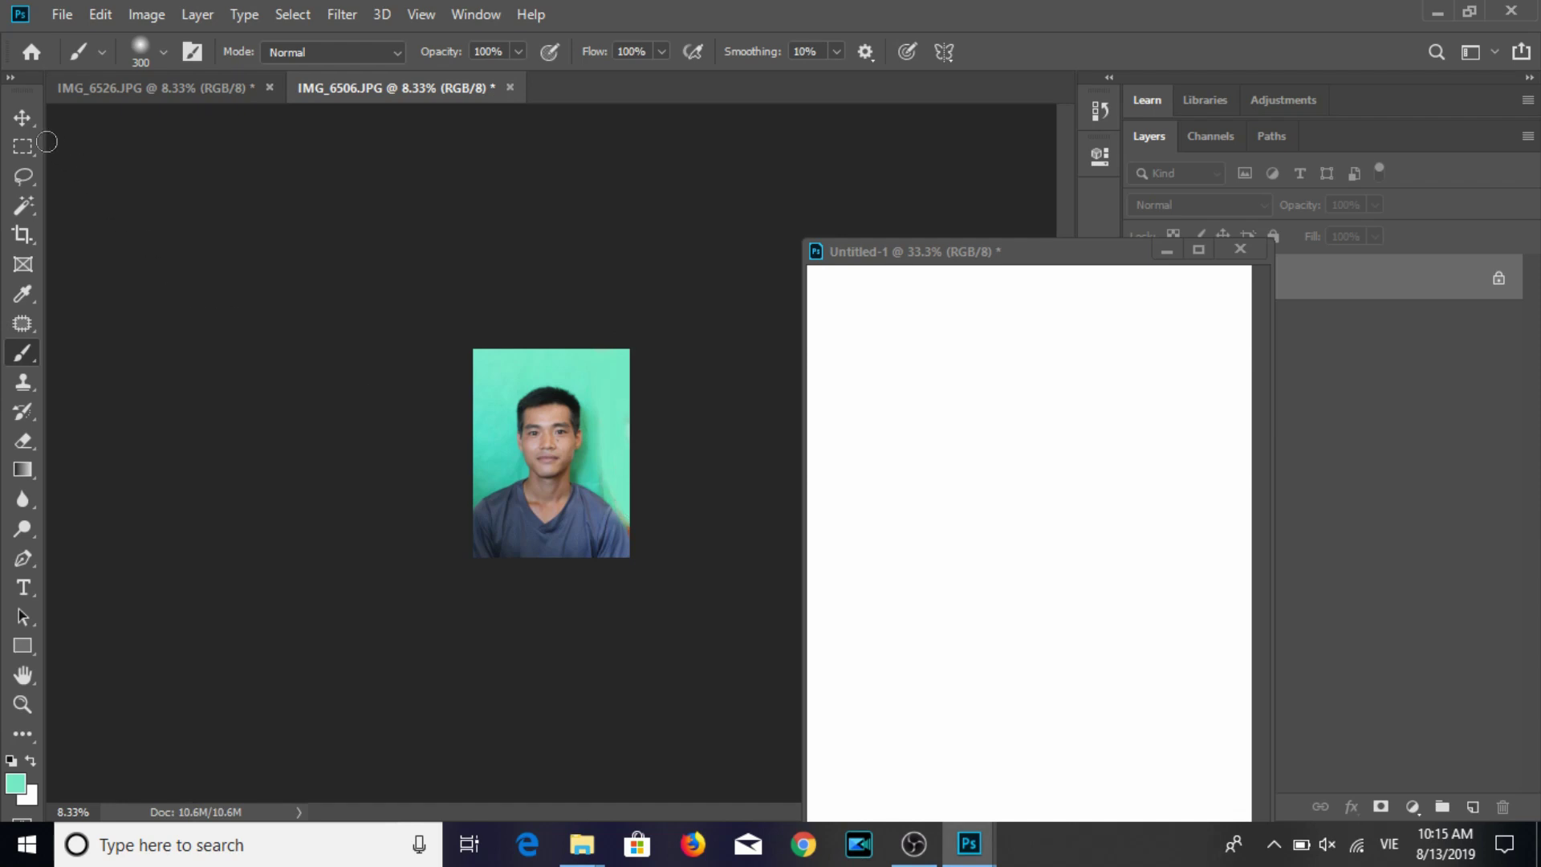
Resize the portrait to 3 cm wide at 300 ppi, save it as JPEG, and place it on Untitled-1.
click(24, 117)
click(146, 15)
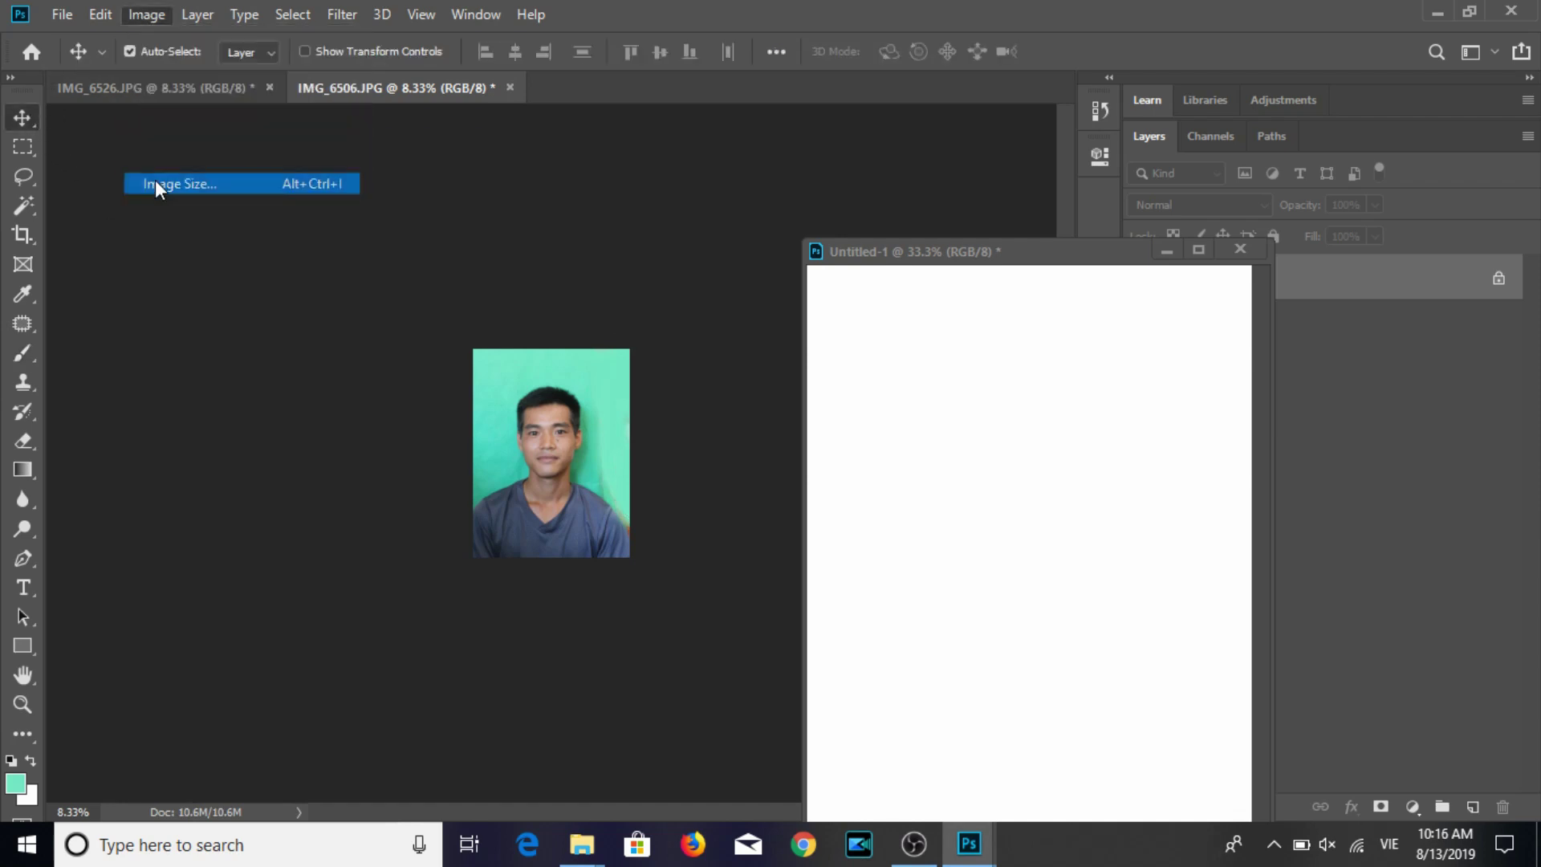
double_click(899, 254)
text(3)
key(Tab)
key(Tab)
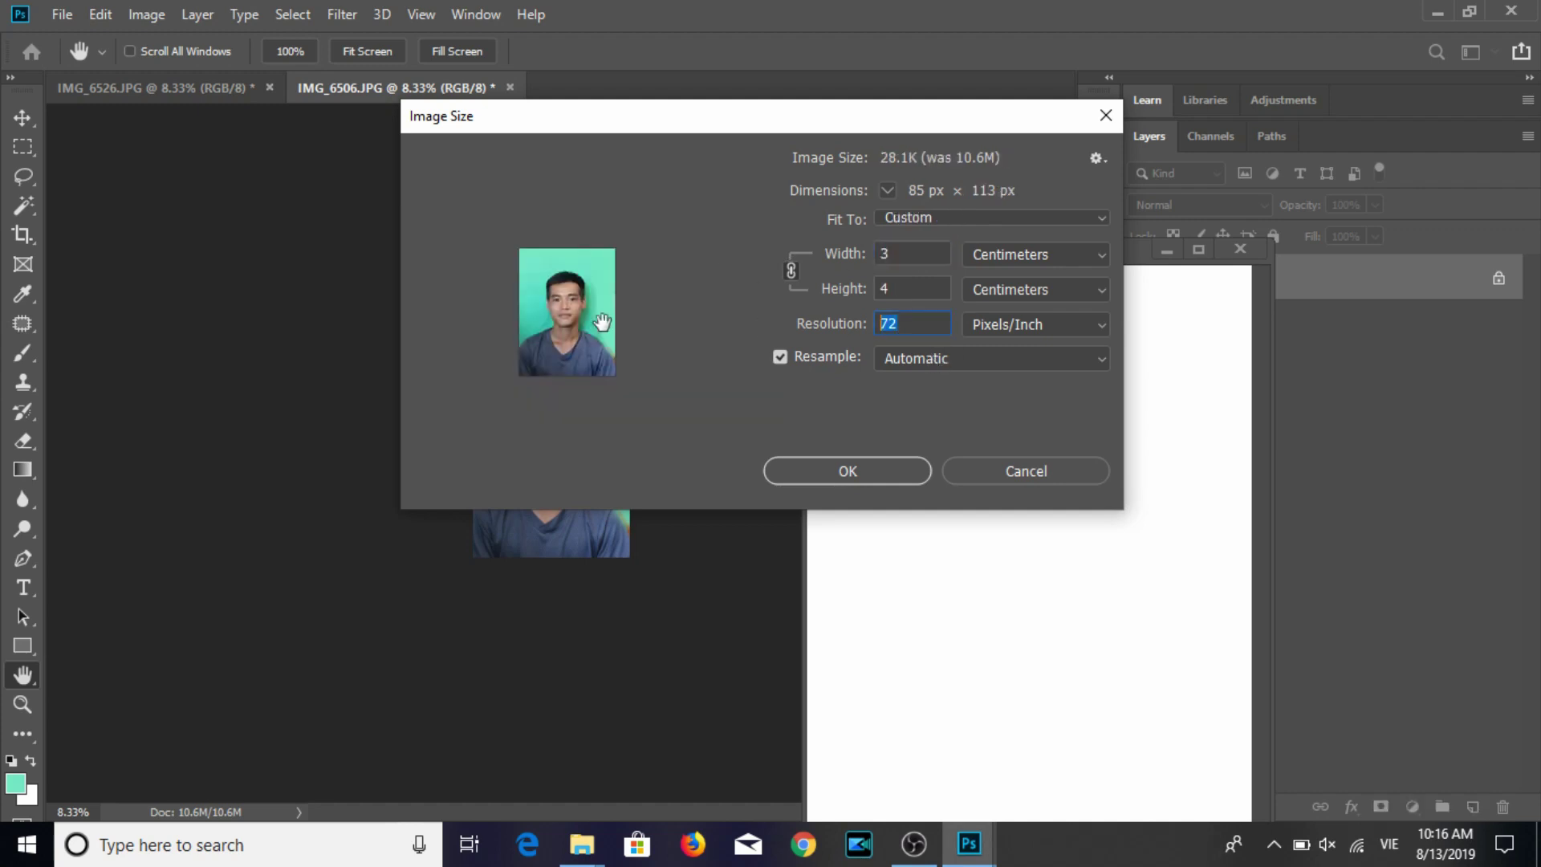
text(300)
key(Return)
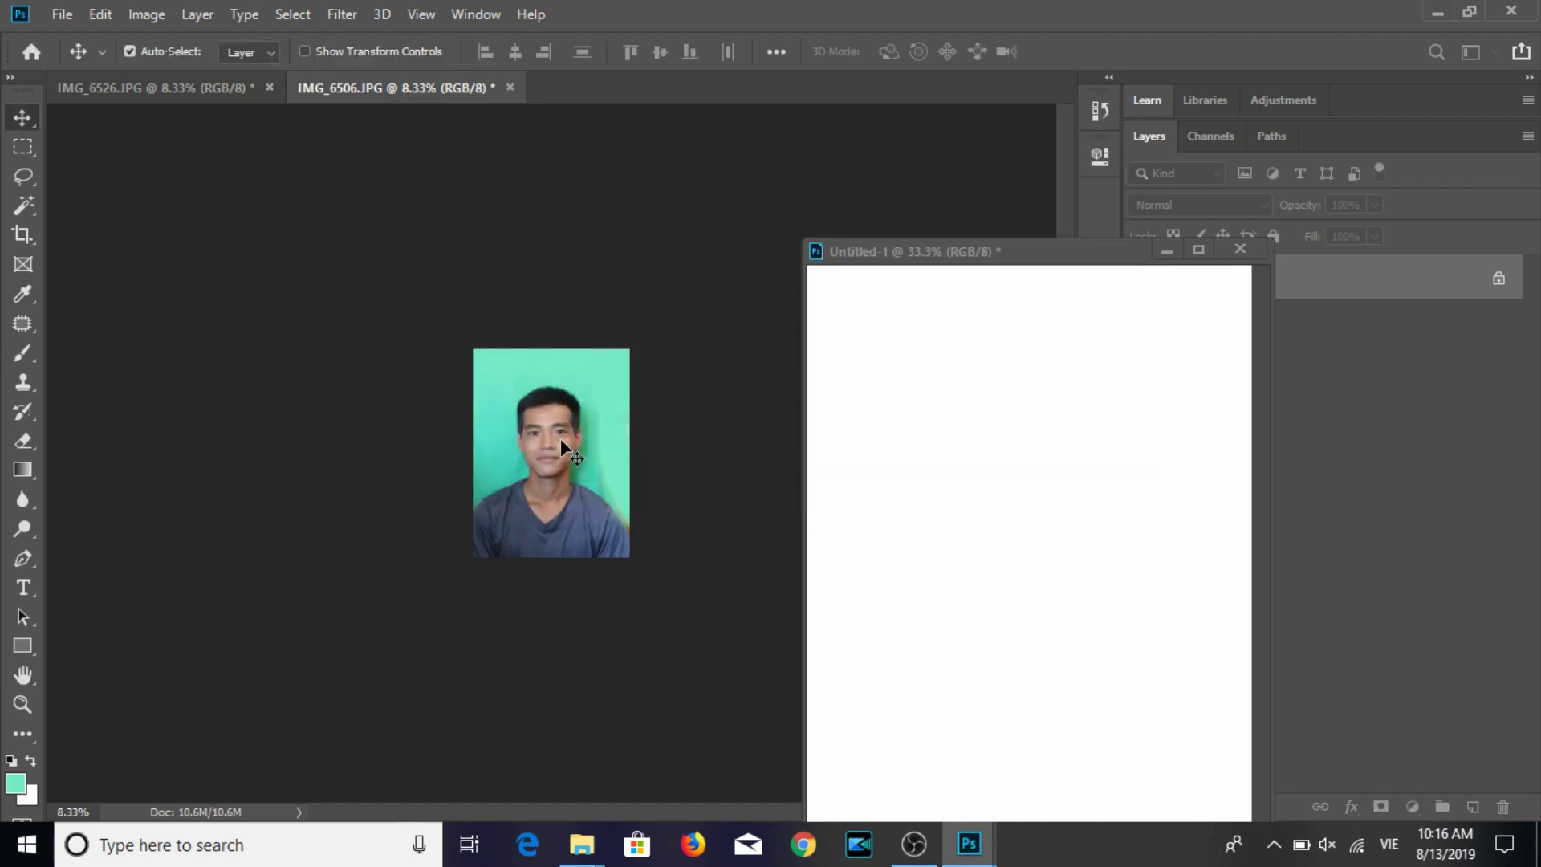
key(ctrl+s)
click(884, 190)
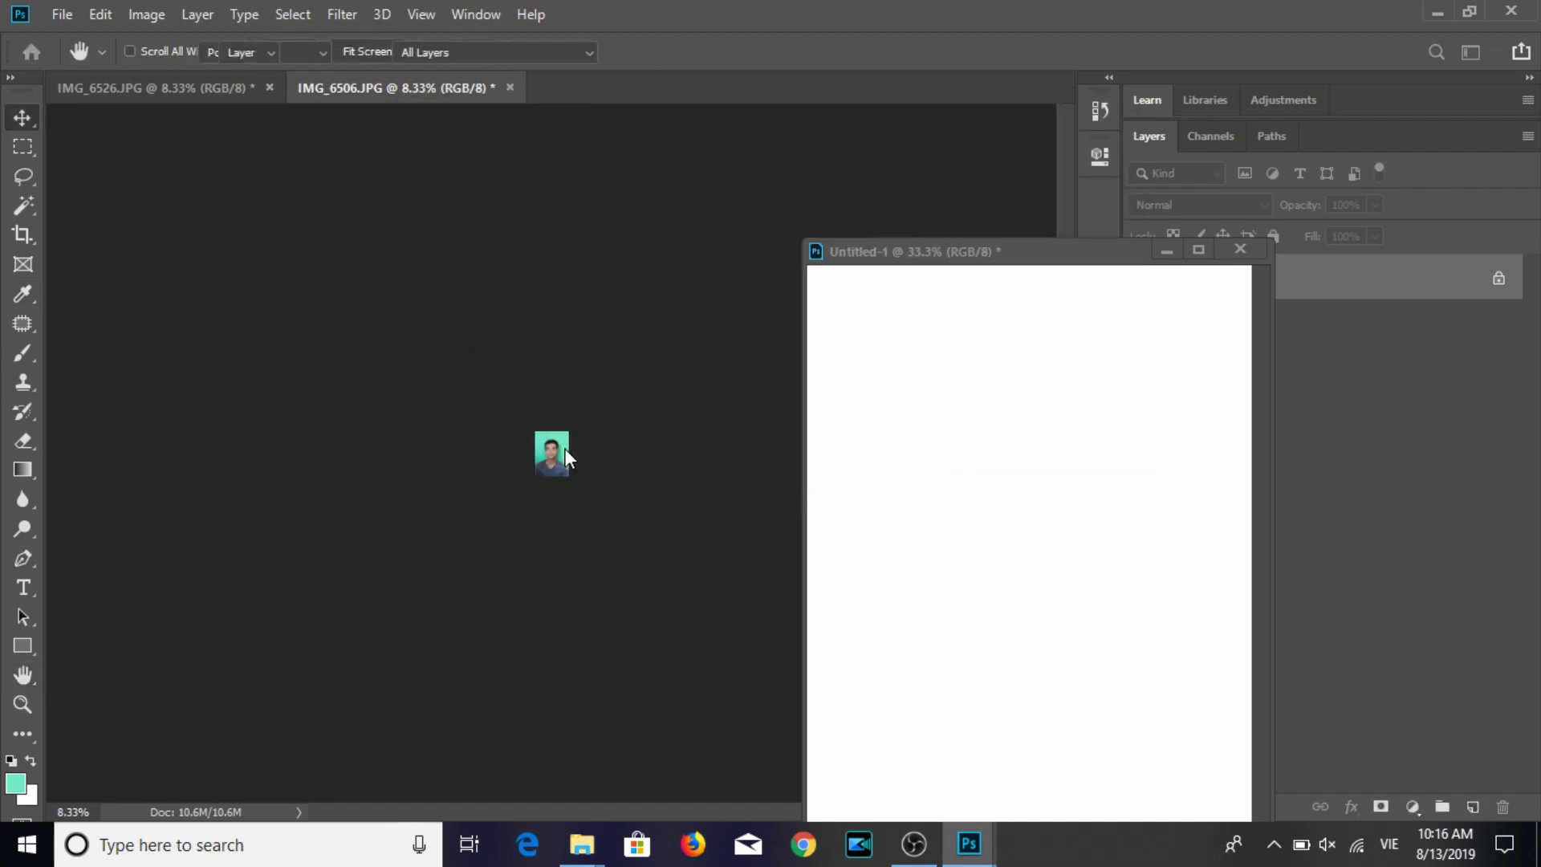
key(v)
mouse_move(566, 458)
mouse_down()
mouse_move(966, 400)
mouse_move(857, 355)
mouse_move(1177, 369)
mouse_up()
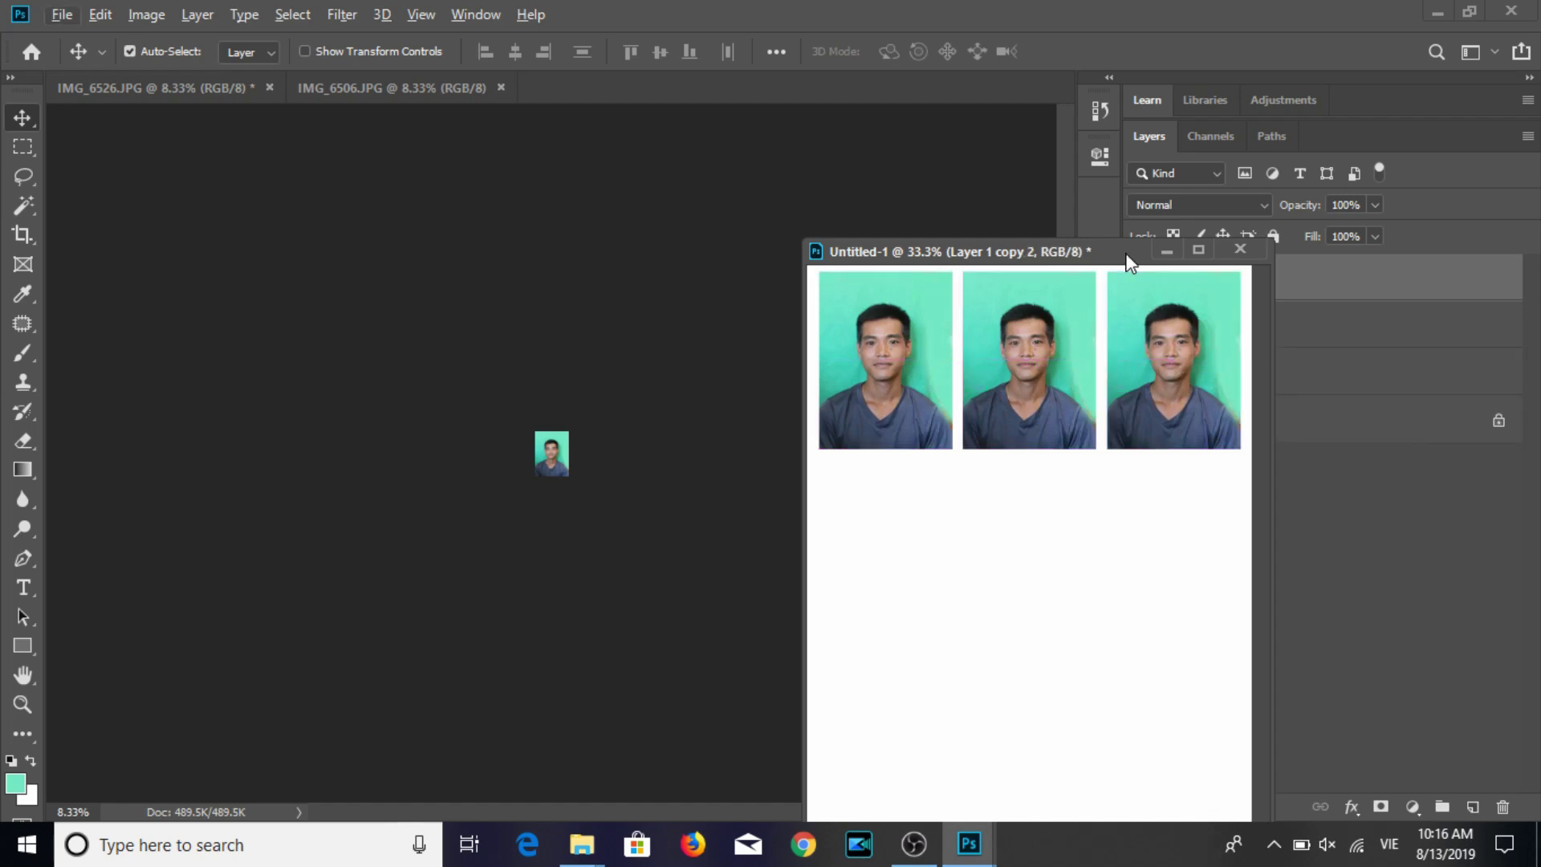
Duplicate the row of three IMG_6506 portraits into a 3×3 grid and open the Canon SELPHY print settings.
drag(1128, 257, 911, 215)
shift+click(1273, 388)
mouse_move(995, 314)
mouse_down()
mouse_move(989, 710)
mouse_move(980, 692)
mouse_up()
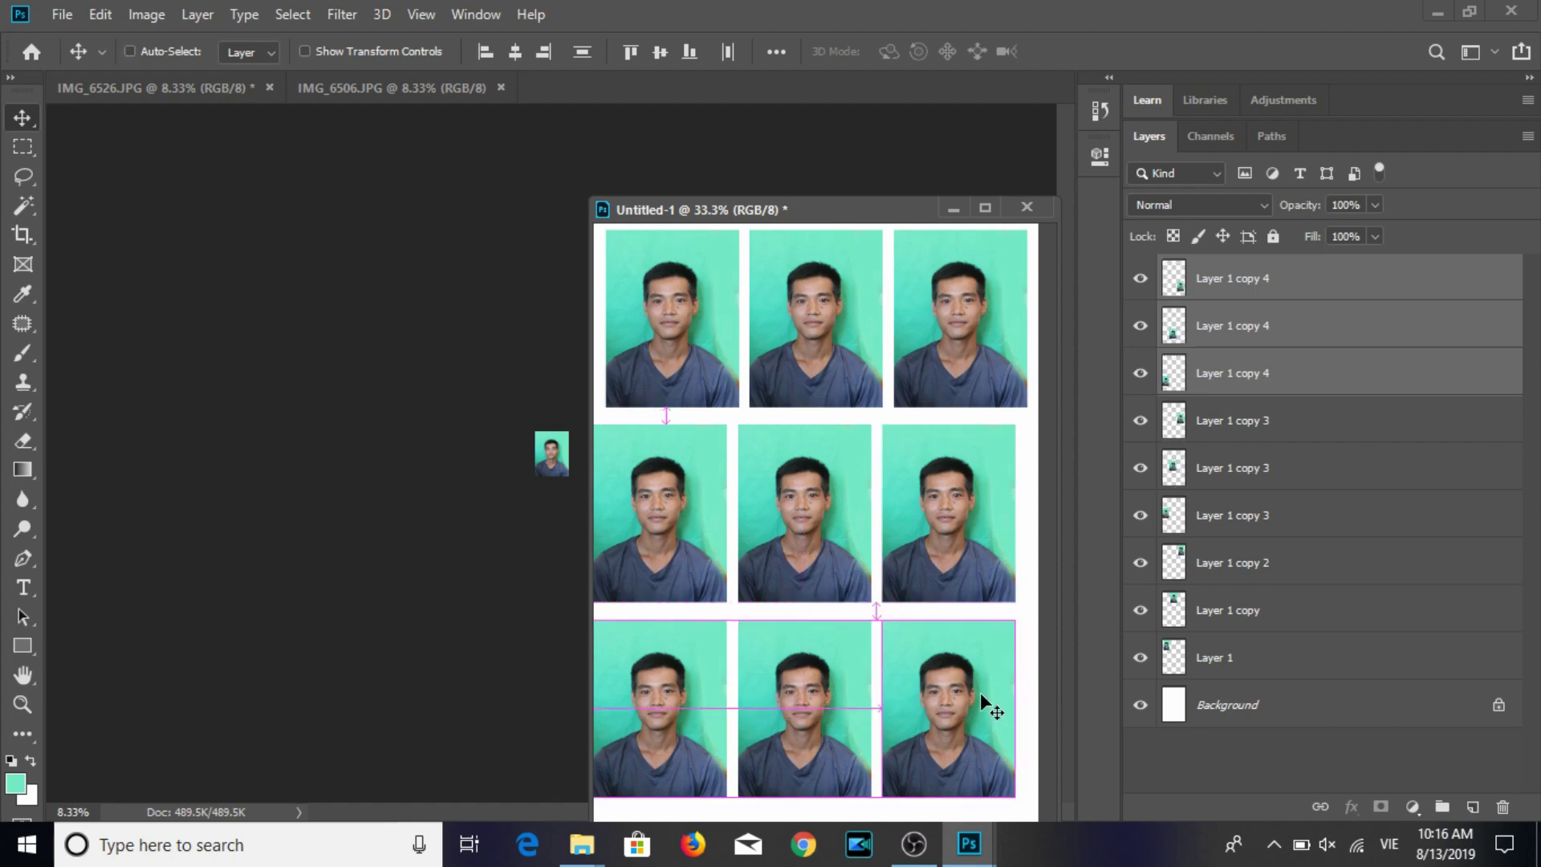
key(ctrl+p)
click(984, 153)
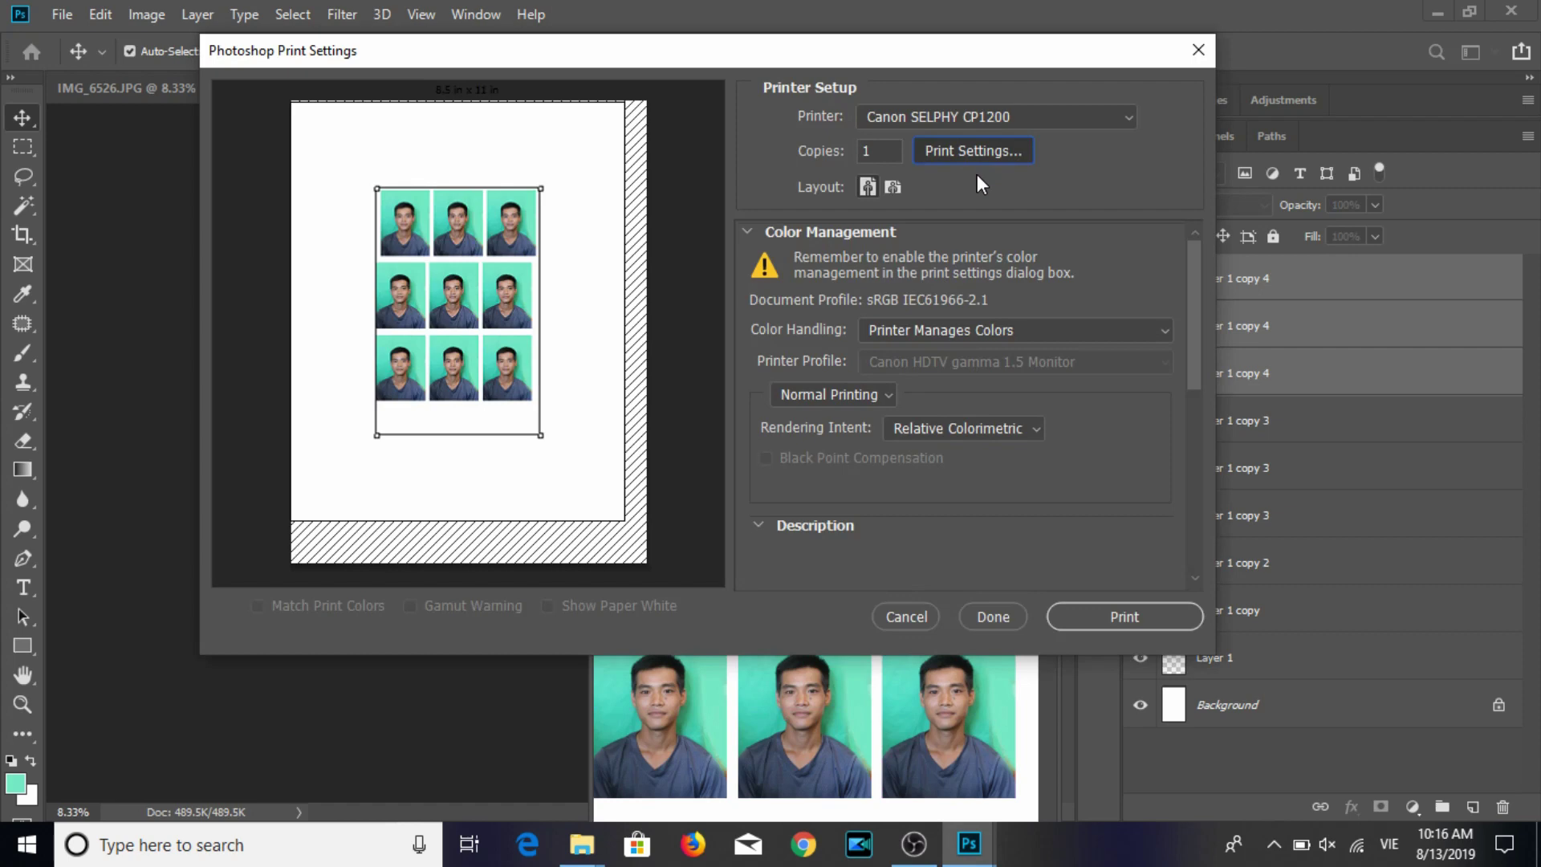
Confirm the paper settings, enlarge the photo grid to fill the paper, and print the sheet.
click(512, 598)
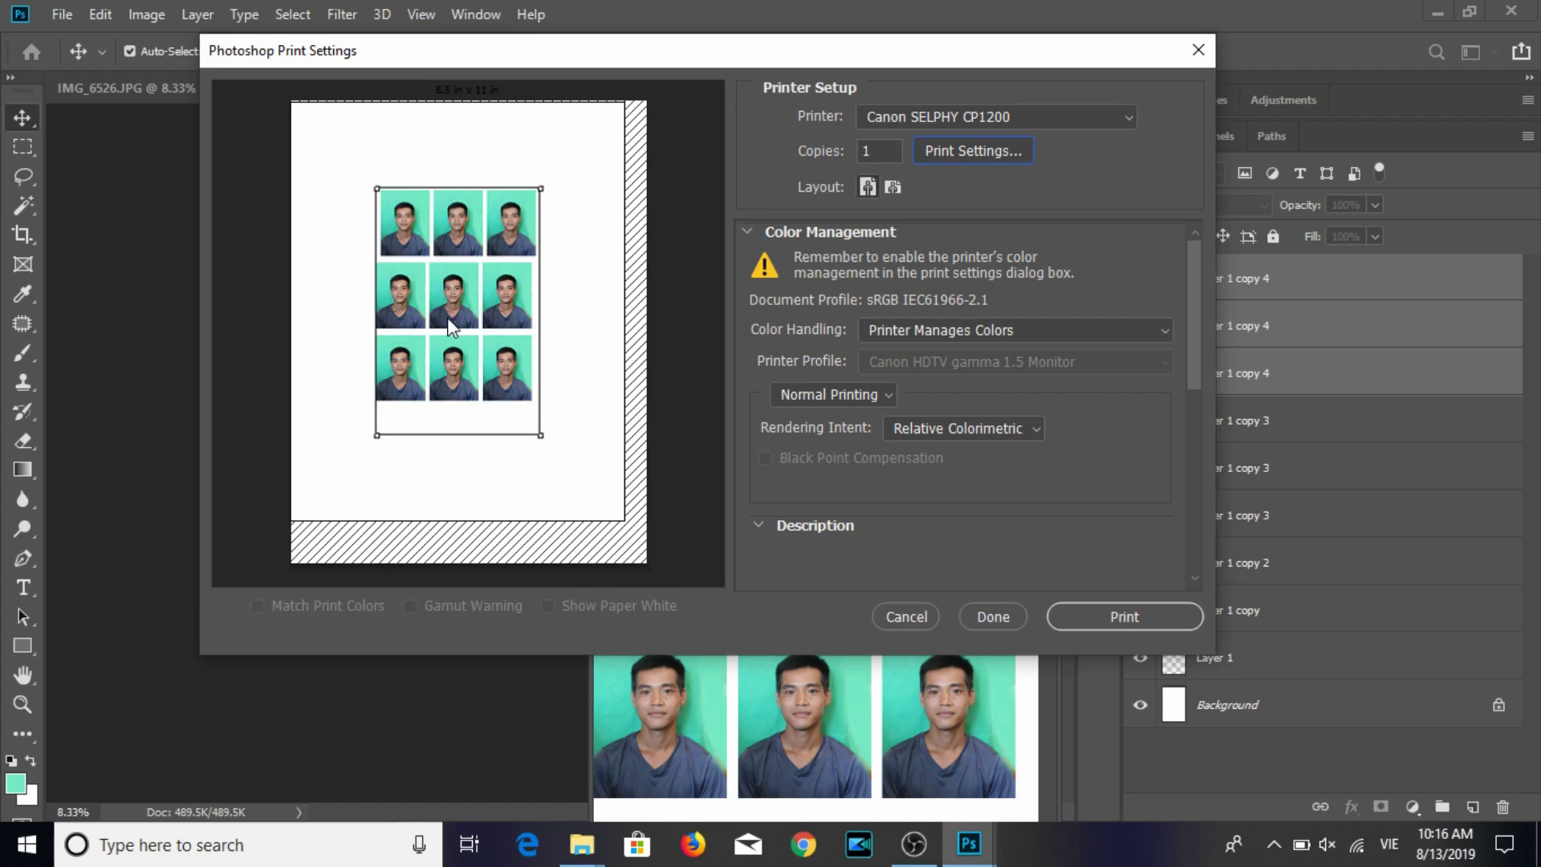
drag(400, 305, 457, 304)
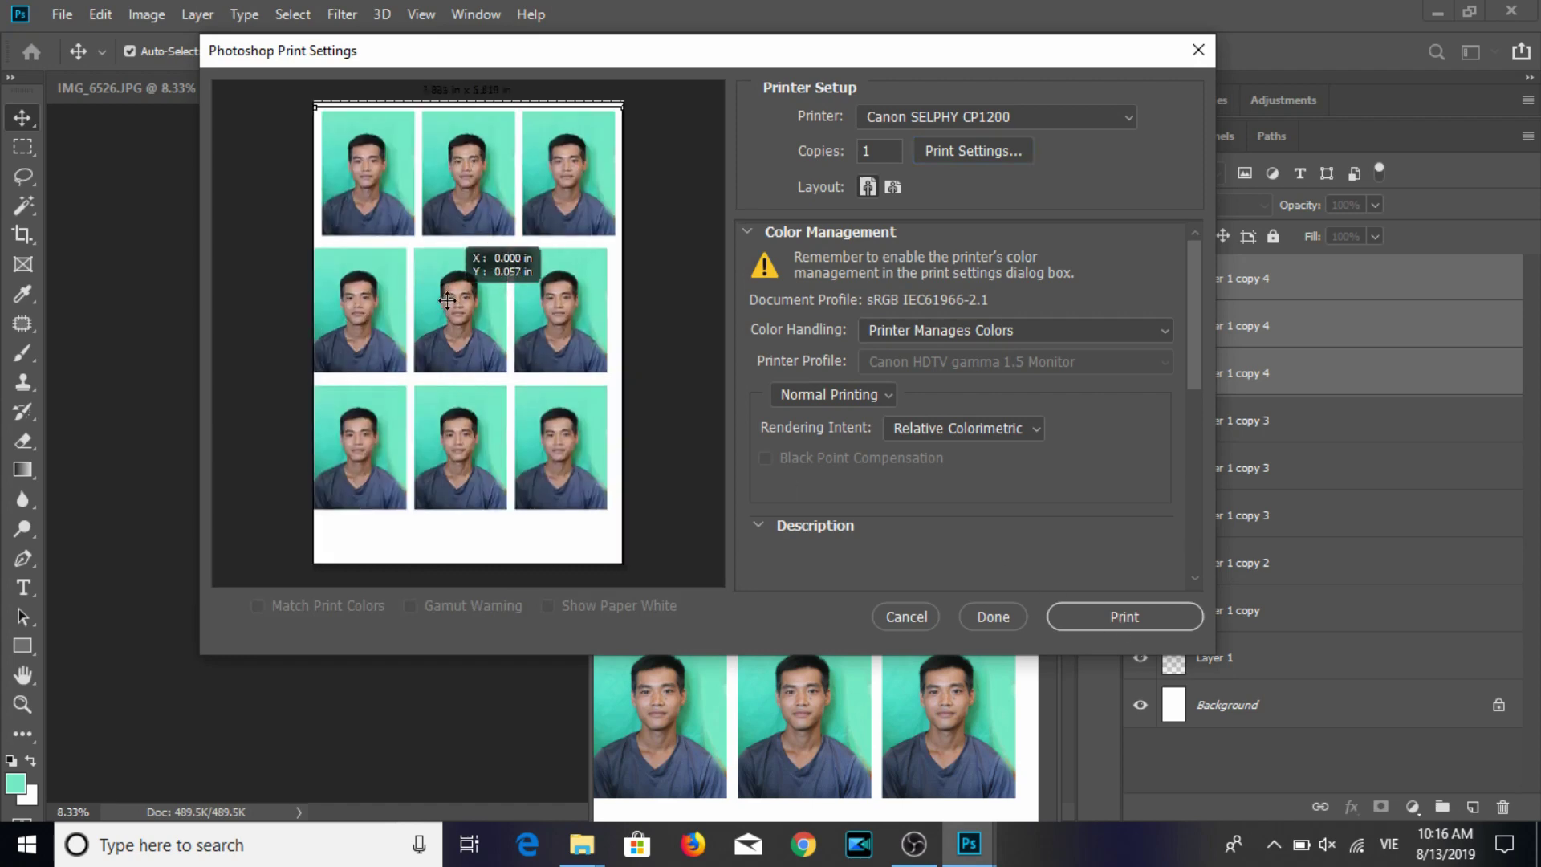
click(1092, 612)
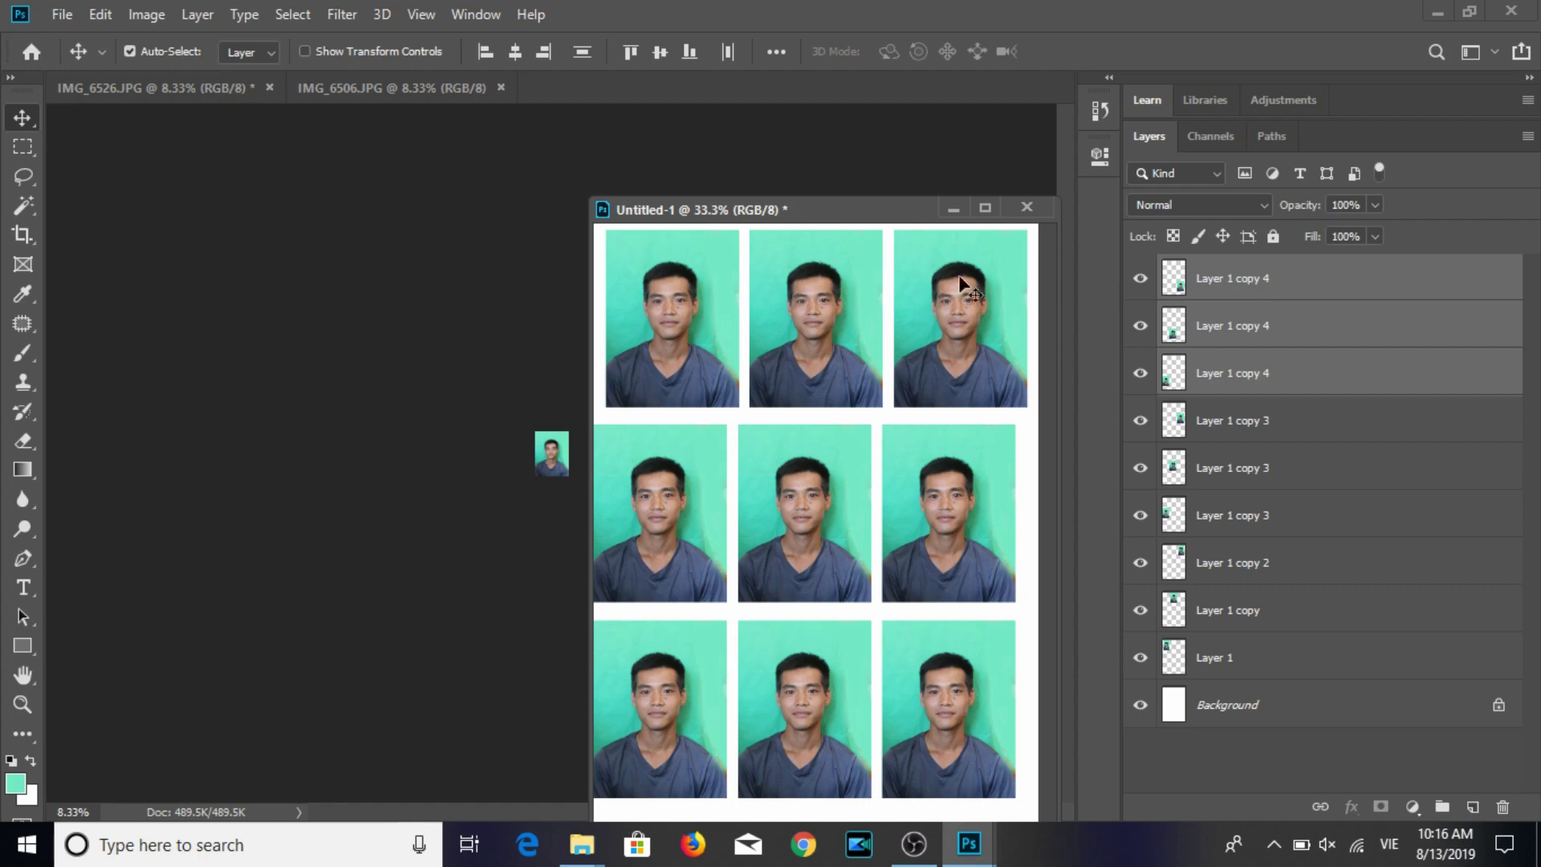
drag(861, 214, 793, 185)
click(1259, 297)
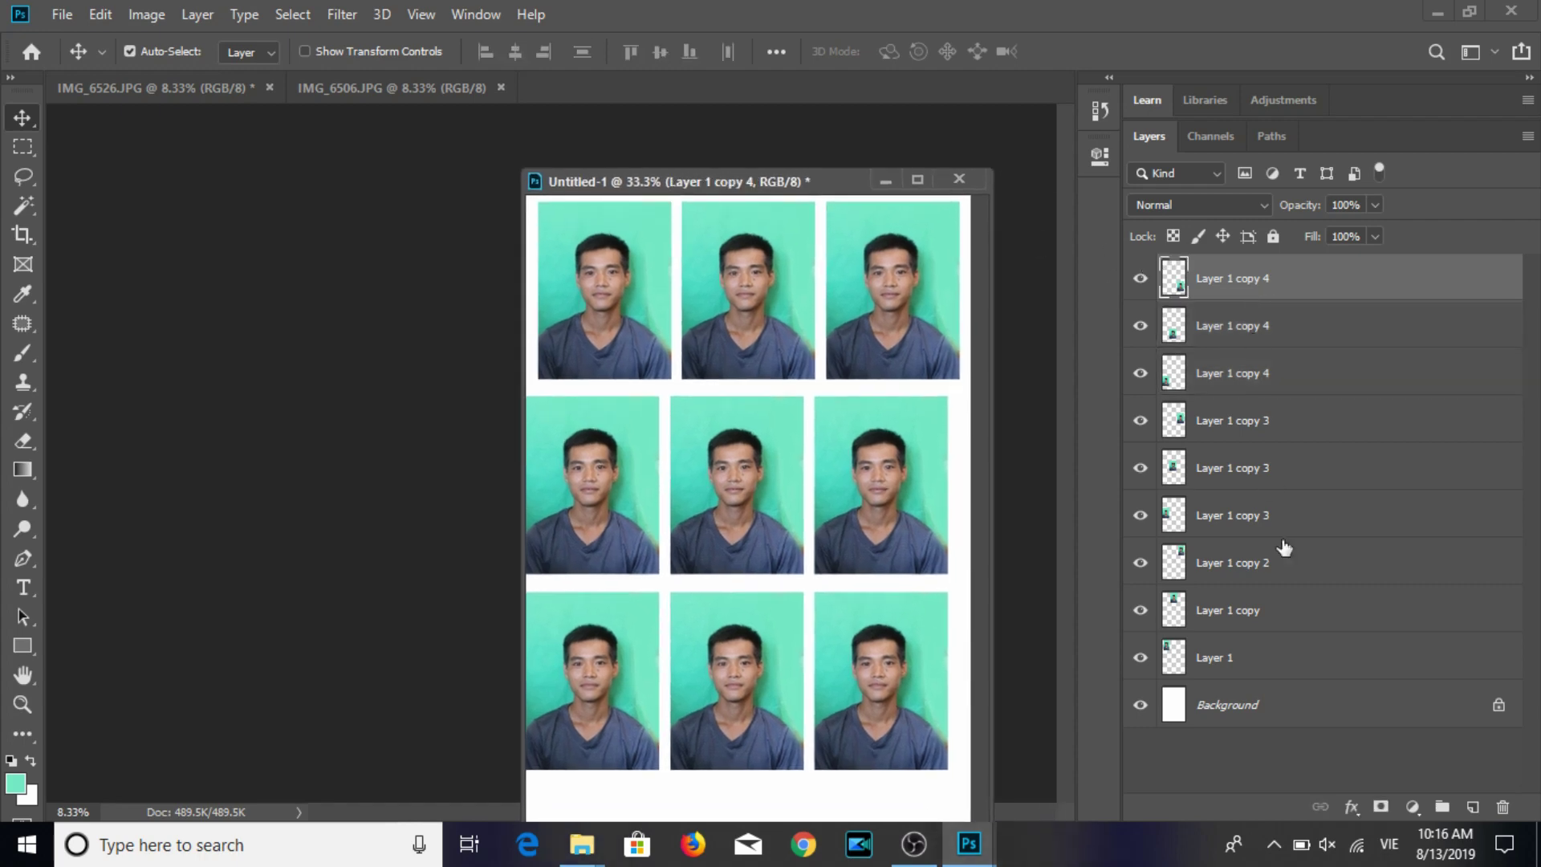
Delete the photo layers from Untitled-1 and close IMG_6506.
shift+click(1272, 665)
key(Delete)
drag(835, 181, 1357, 226)
click(736, 456)
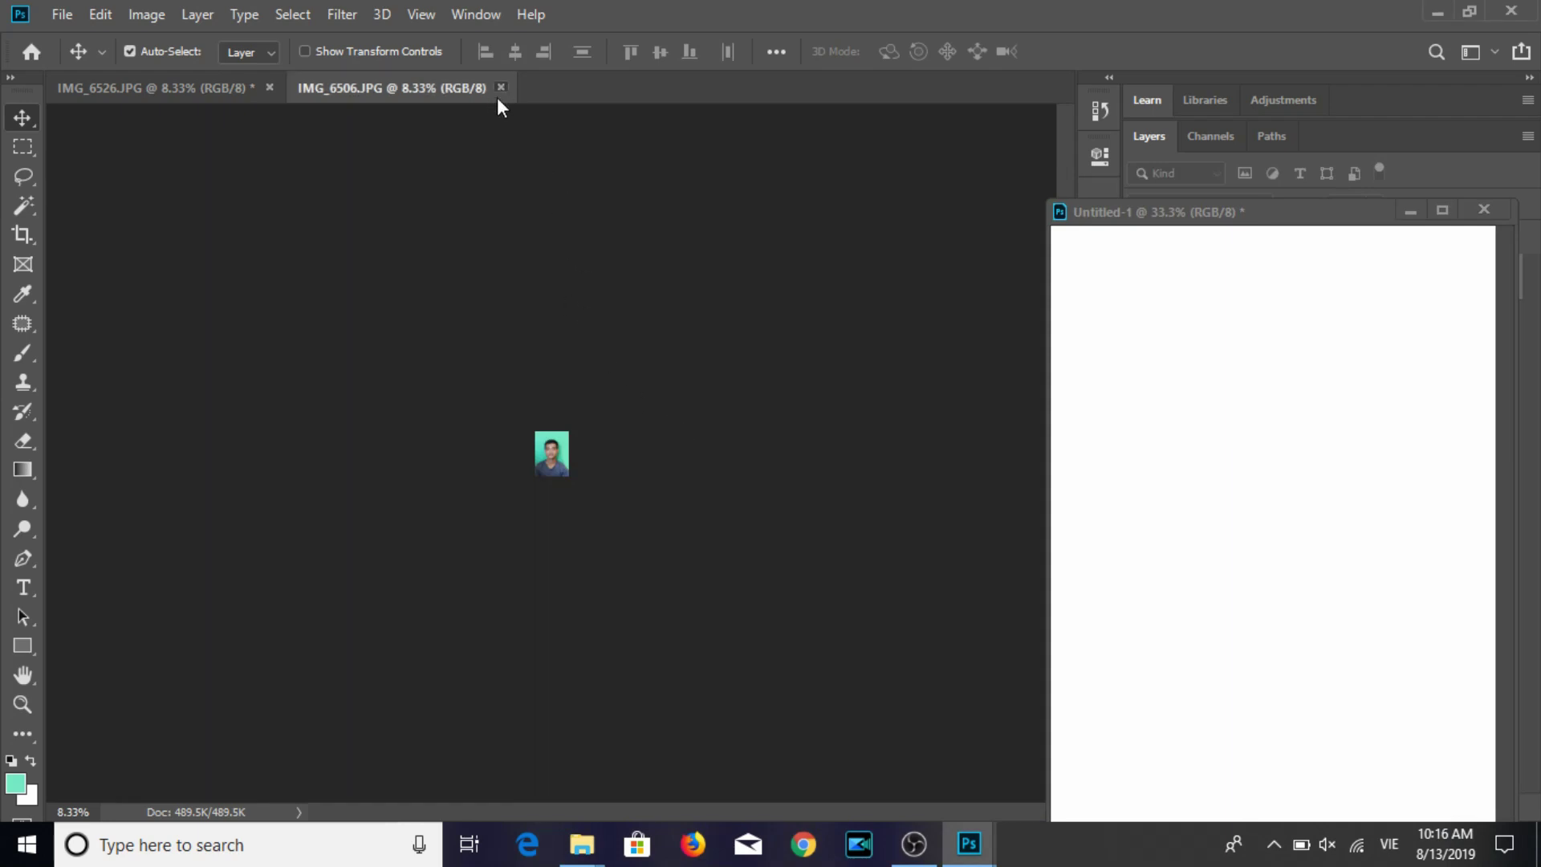
click(501, 87)
Crop IMG_6526 to the man's head and shoulders at 3:4, straightened, and paint over the beige right-edge strip.
click(23, 234)
mouse_move(506, 360)
mouse_down()
mouse_move(619, 551)
mouse_move(557, 549)
mouse_up()
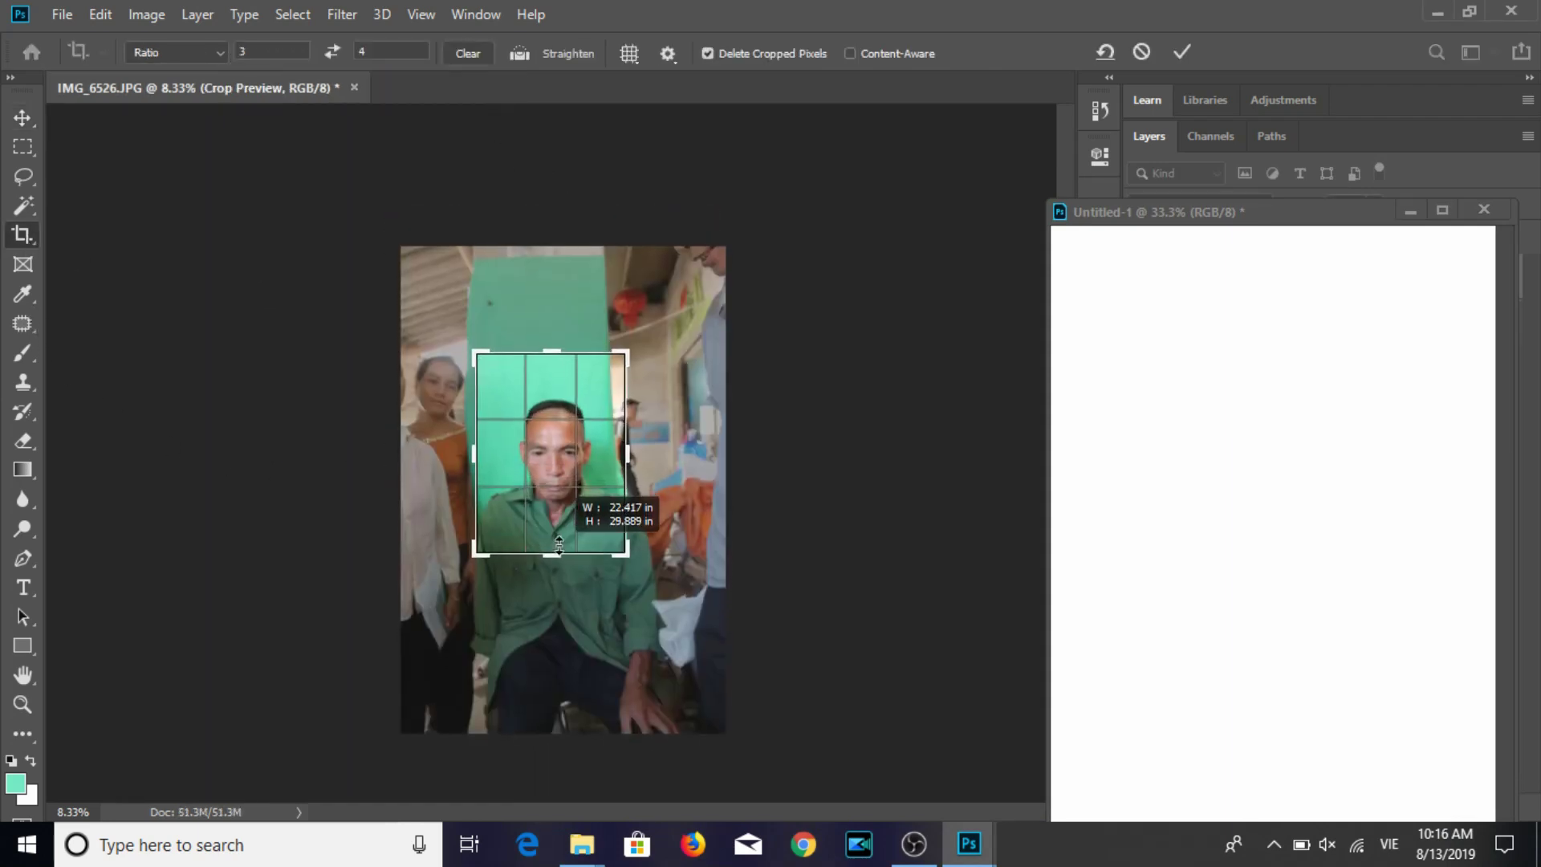
drag(655, 580, 610, 562)
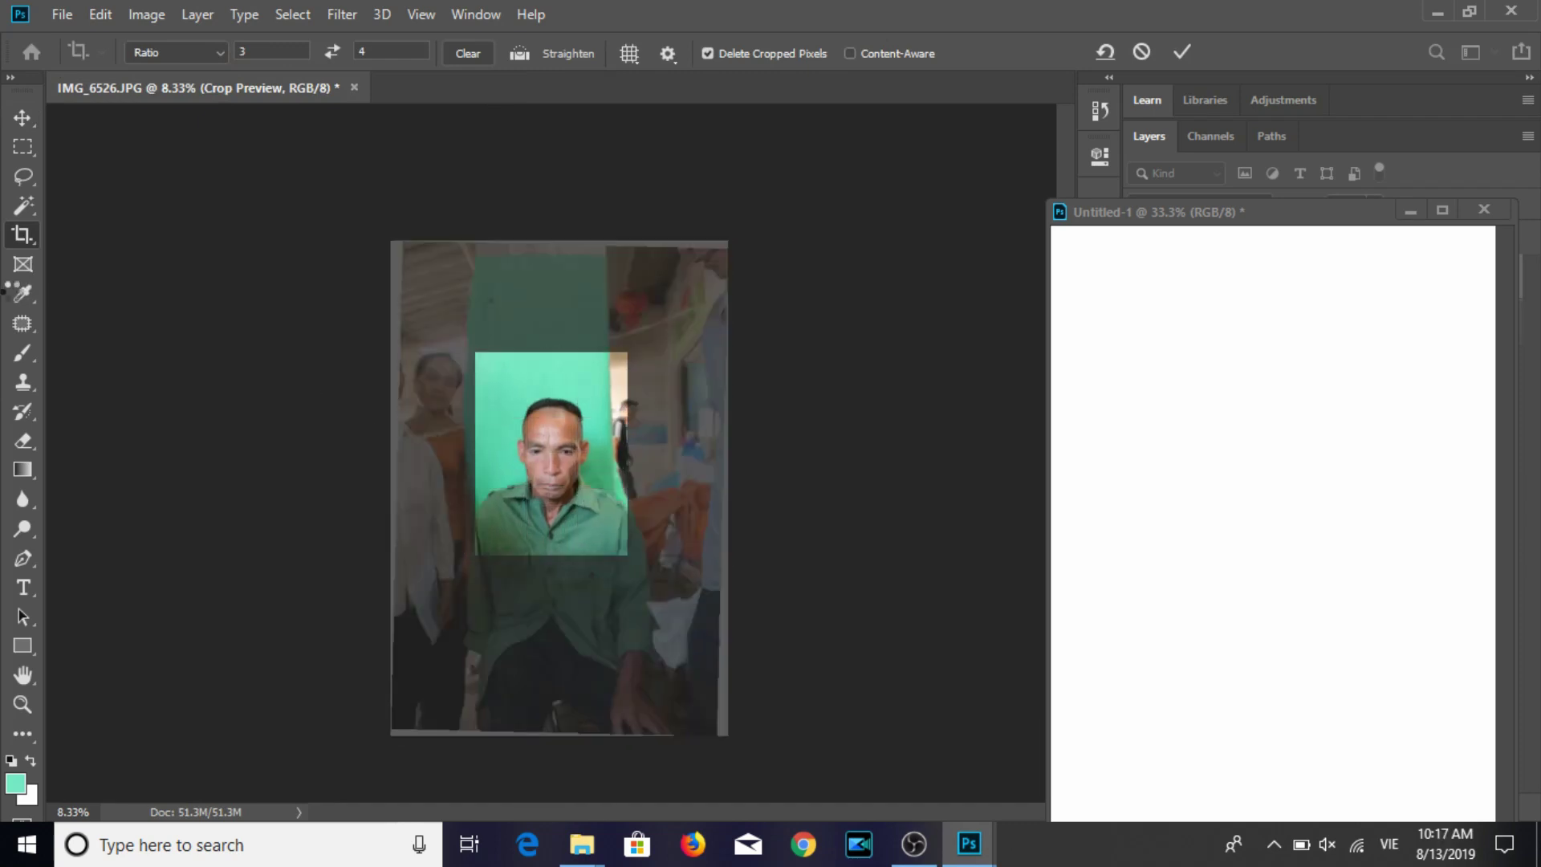
click(23, 353)
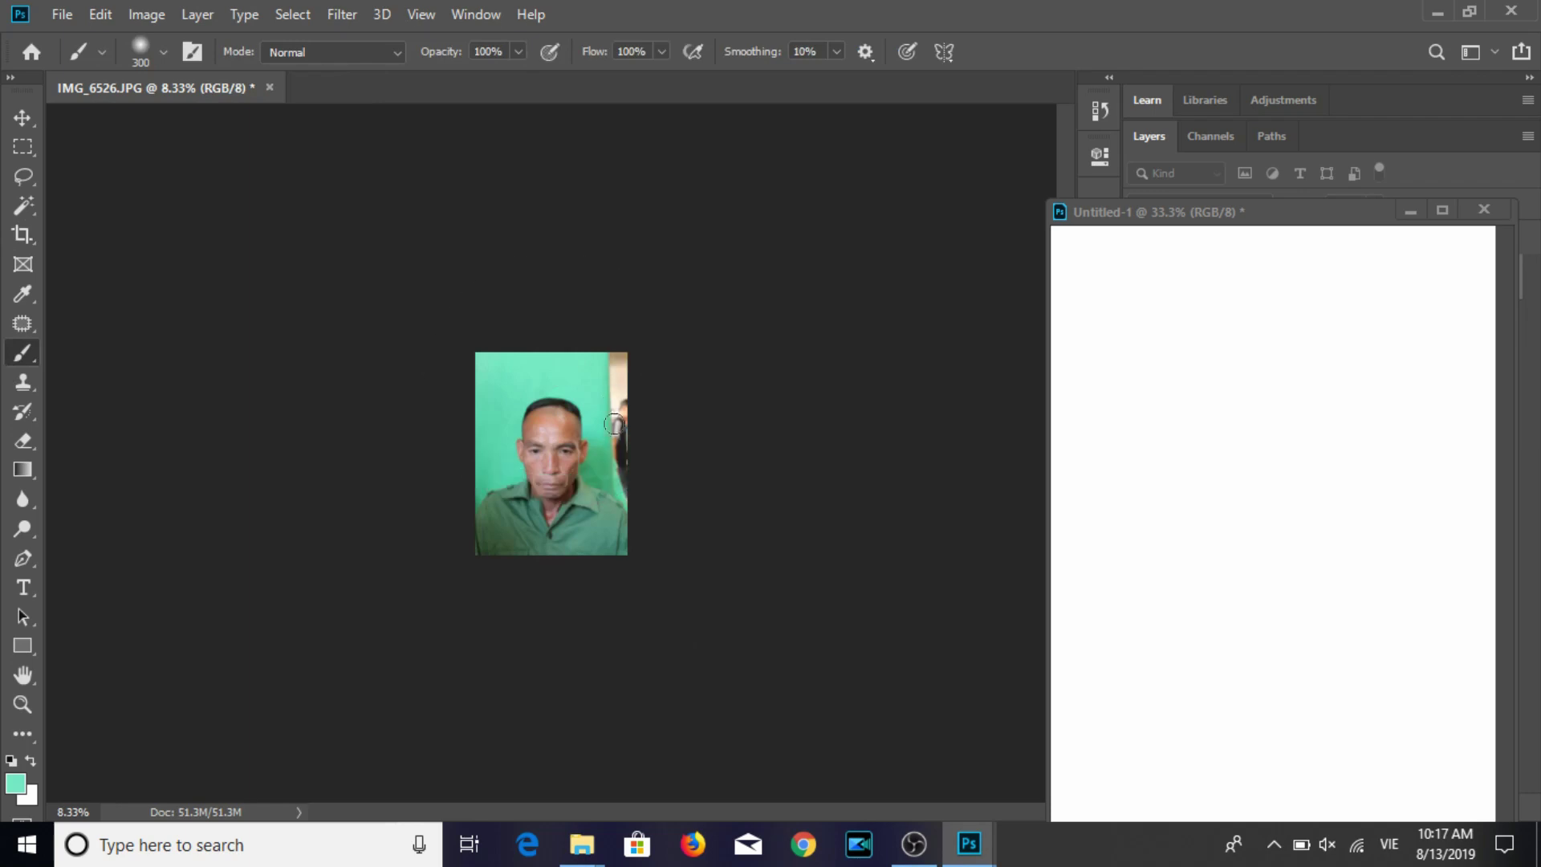
drag(613, 400, 630, 495)
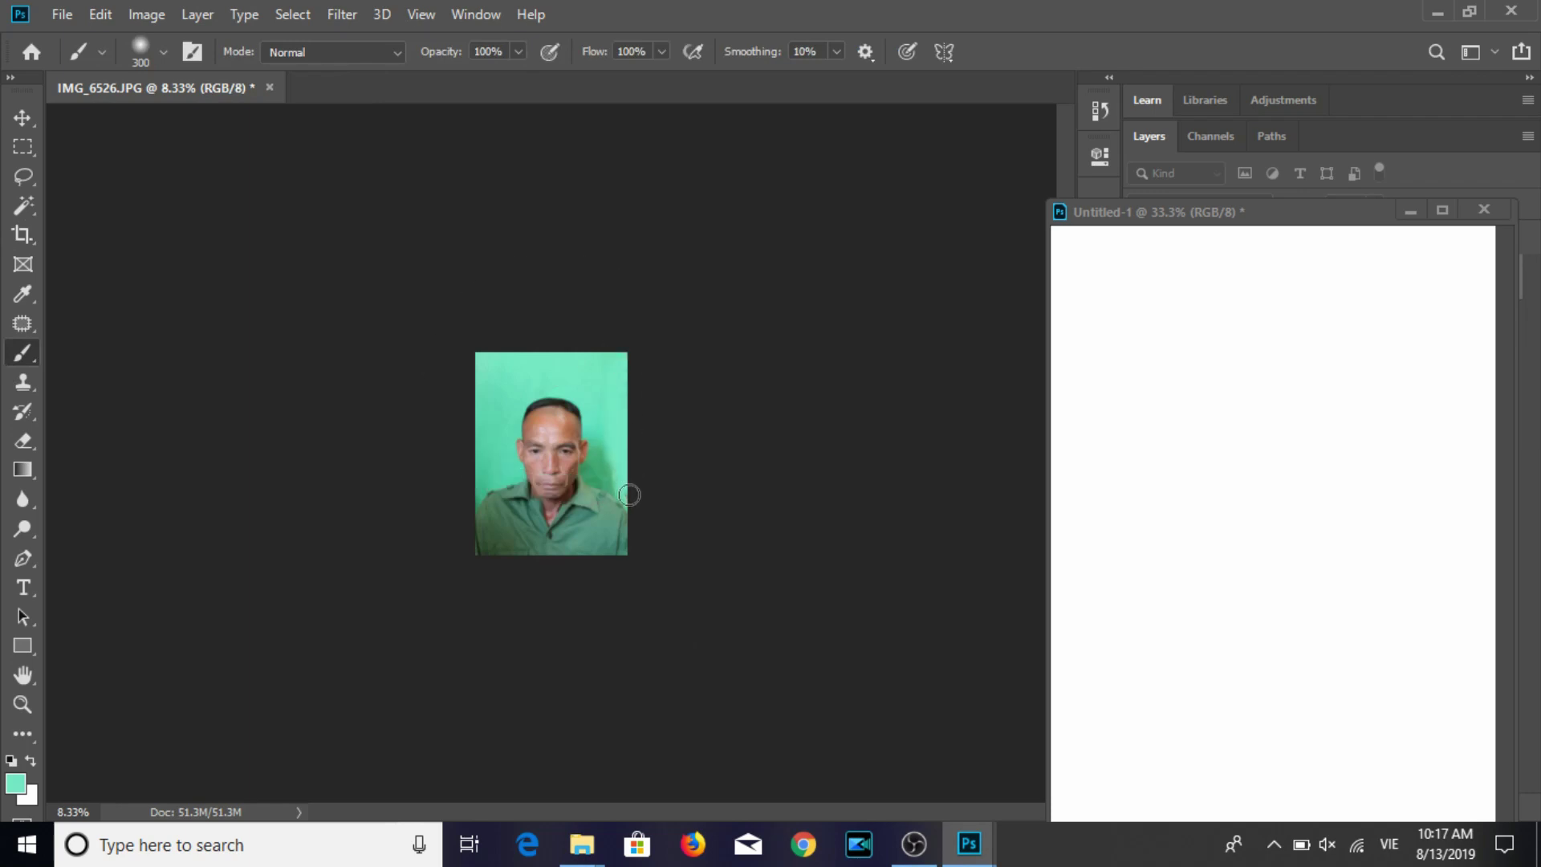
Set the image resolution to 300 ppi, save as JPEG, and copy the portrait onto Untitled-1.
click(20, 118)
click(145, 15)
click(200, 190)
key(Tab)
key(Tab)
text(300)
key(Return)
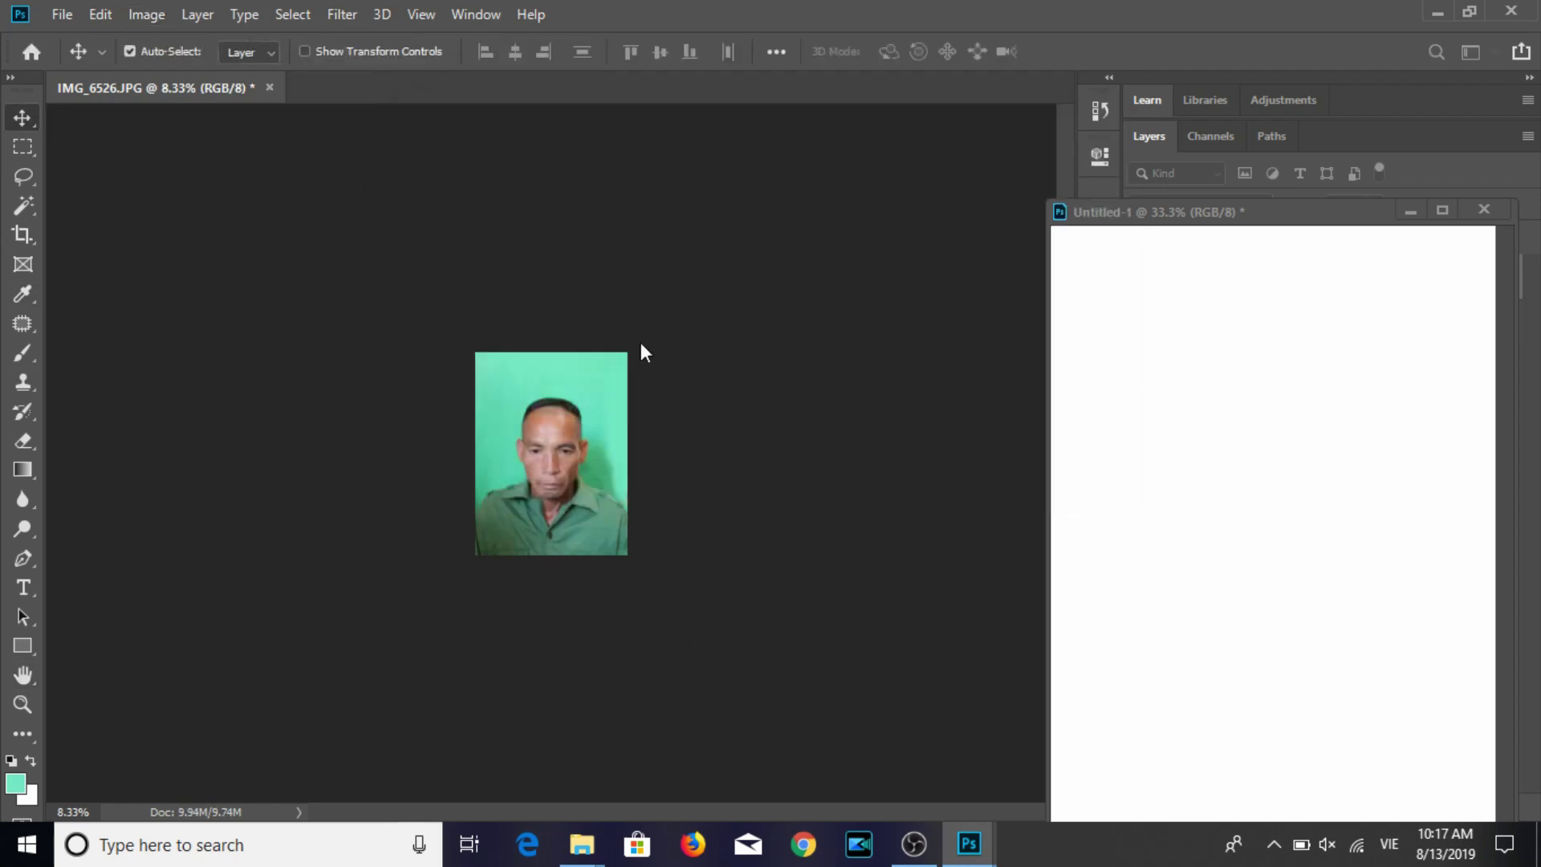
key(ctrl+s)
key(Return)
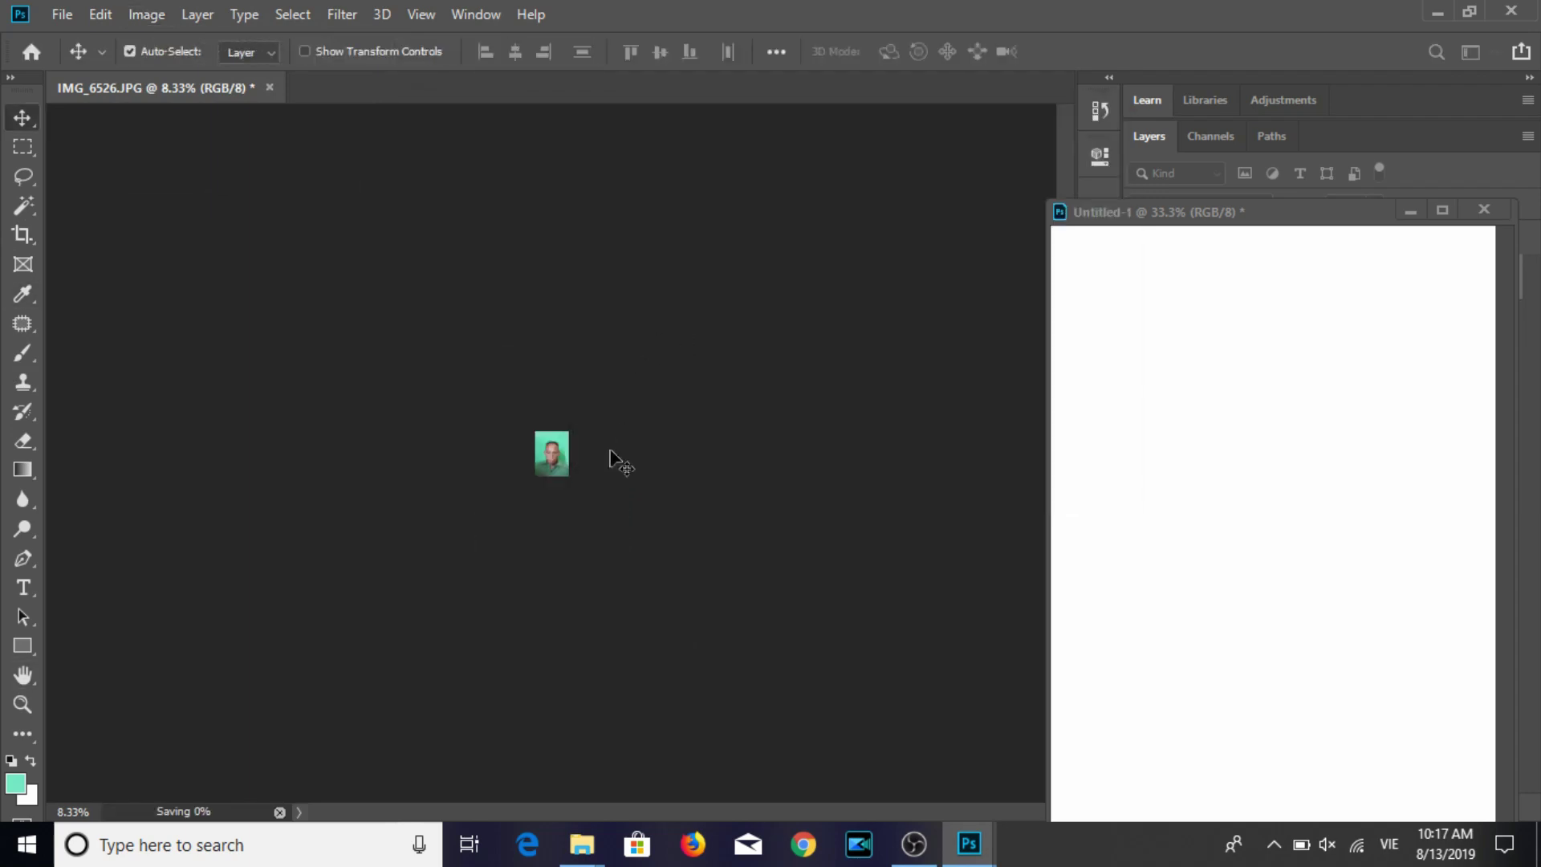
mouse_move(562, 470)
mouse_down()
mouse_move(1149, 406)
mouse_move(1176, 378)
mouse_move(1326, 337)
mouse_up()
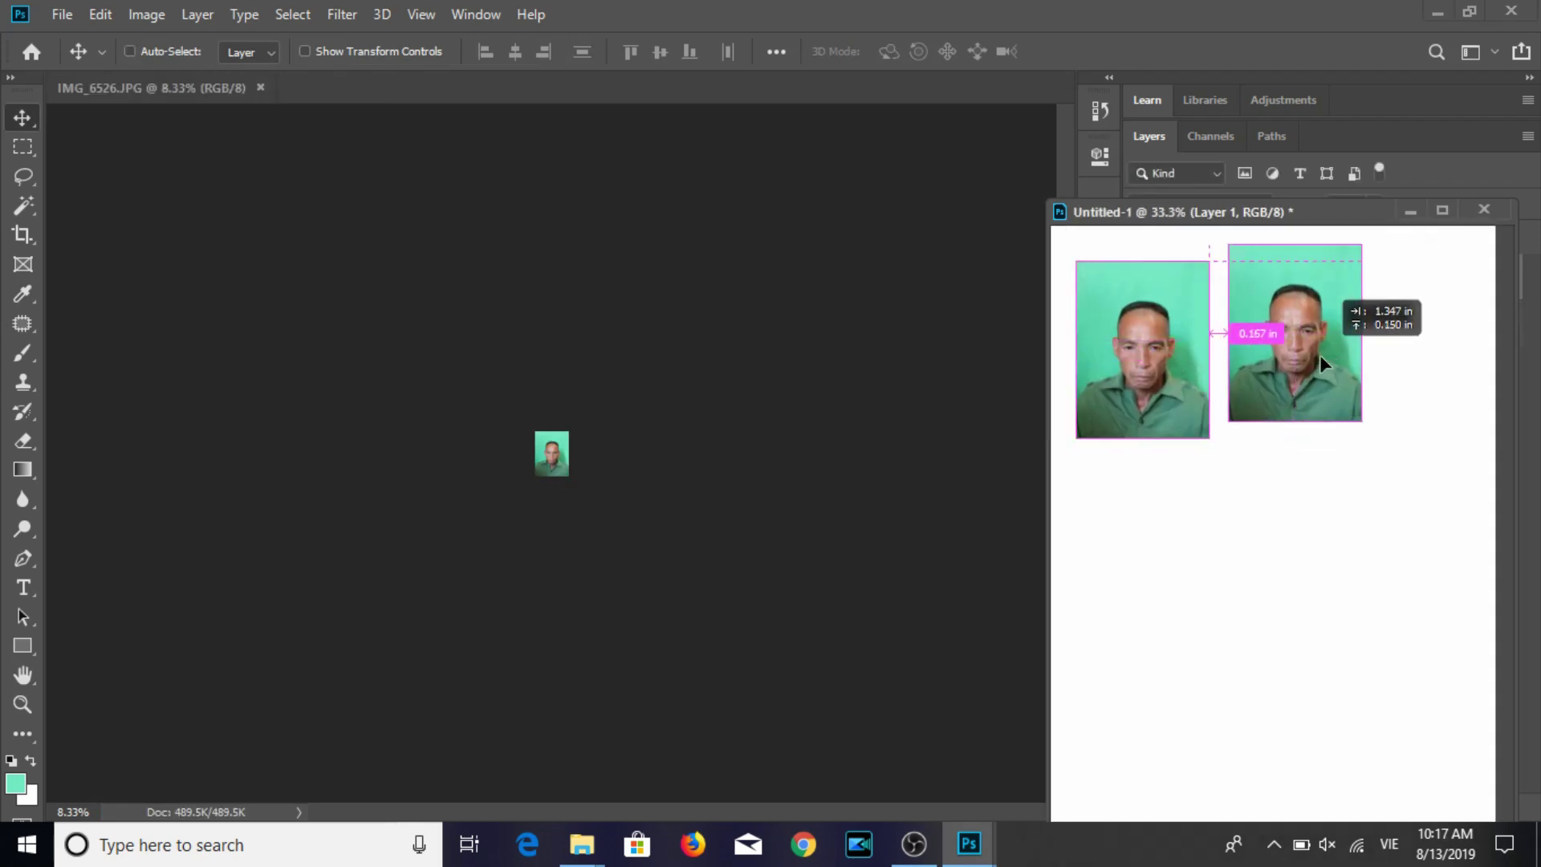
Complete the row of three IMG_6526 portraits and duplicate it into a 3×3 grid of nine.
drag(1168, 211, 749, 149)
drag(899, 269, 1032, 287)
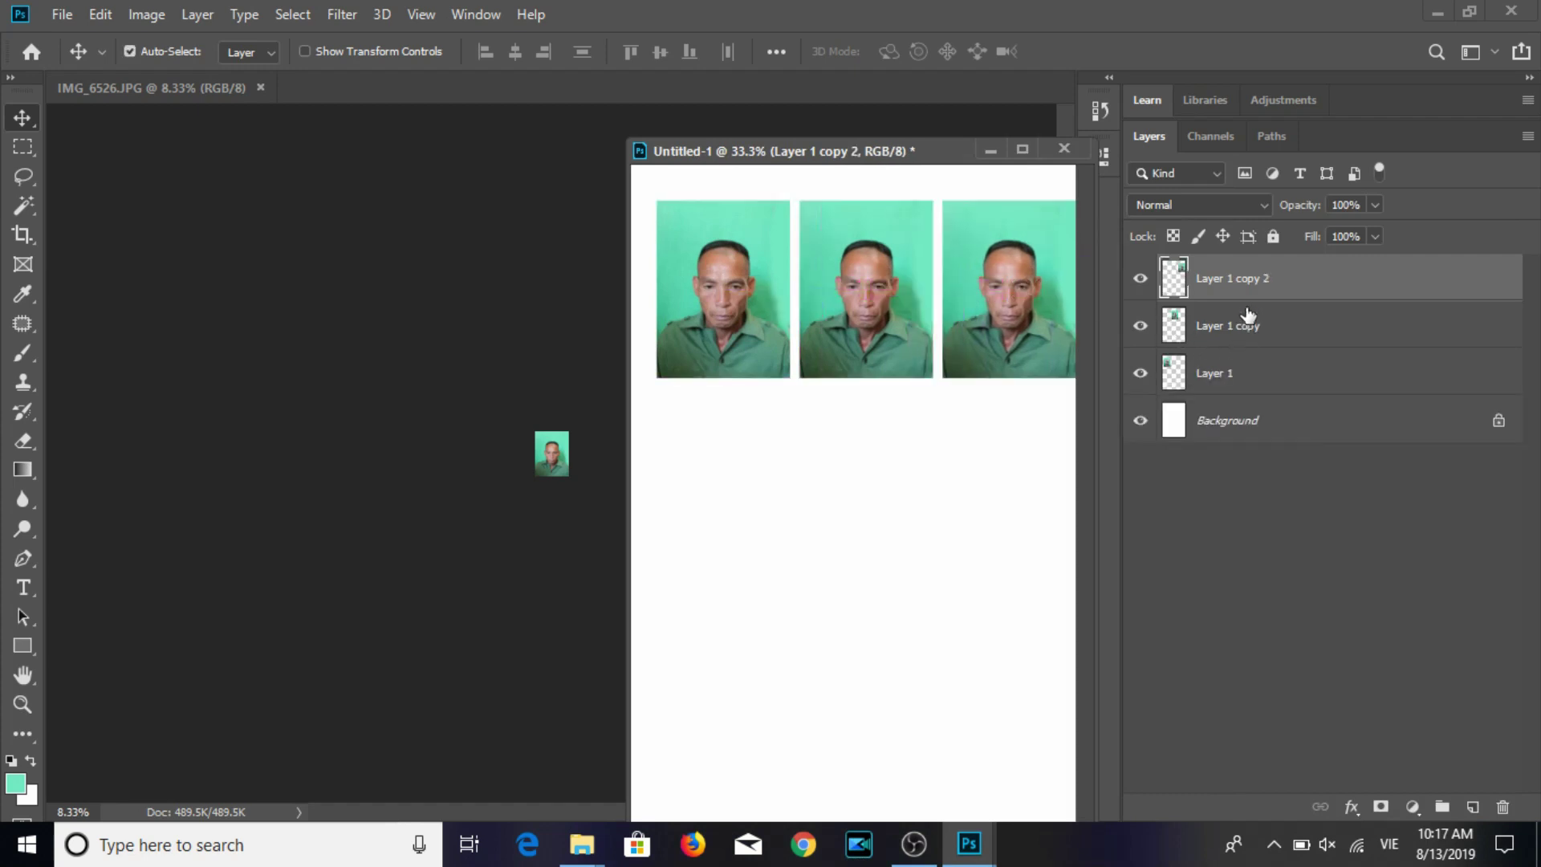
shift+click(1245, 371)
mouse_move(1050, 350)
mouse_down()
mouse_move(1025, 490)
mouse_move(1024, 660)
mouse_up()
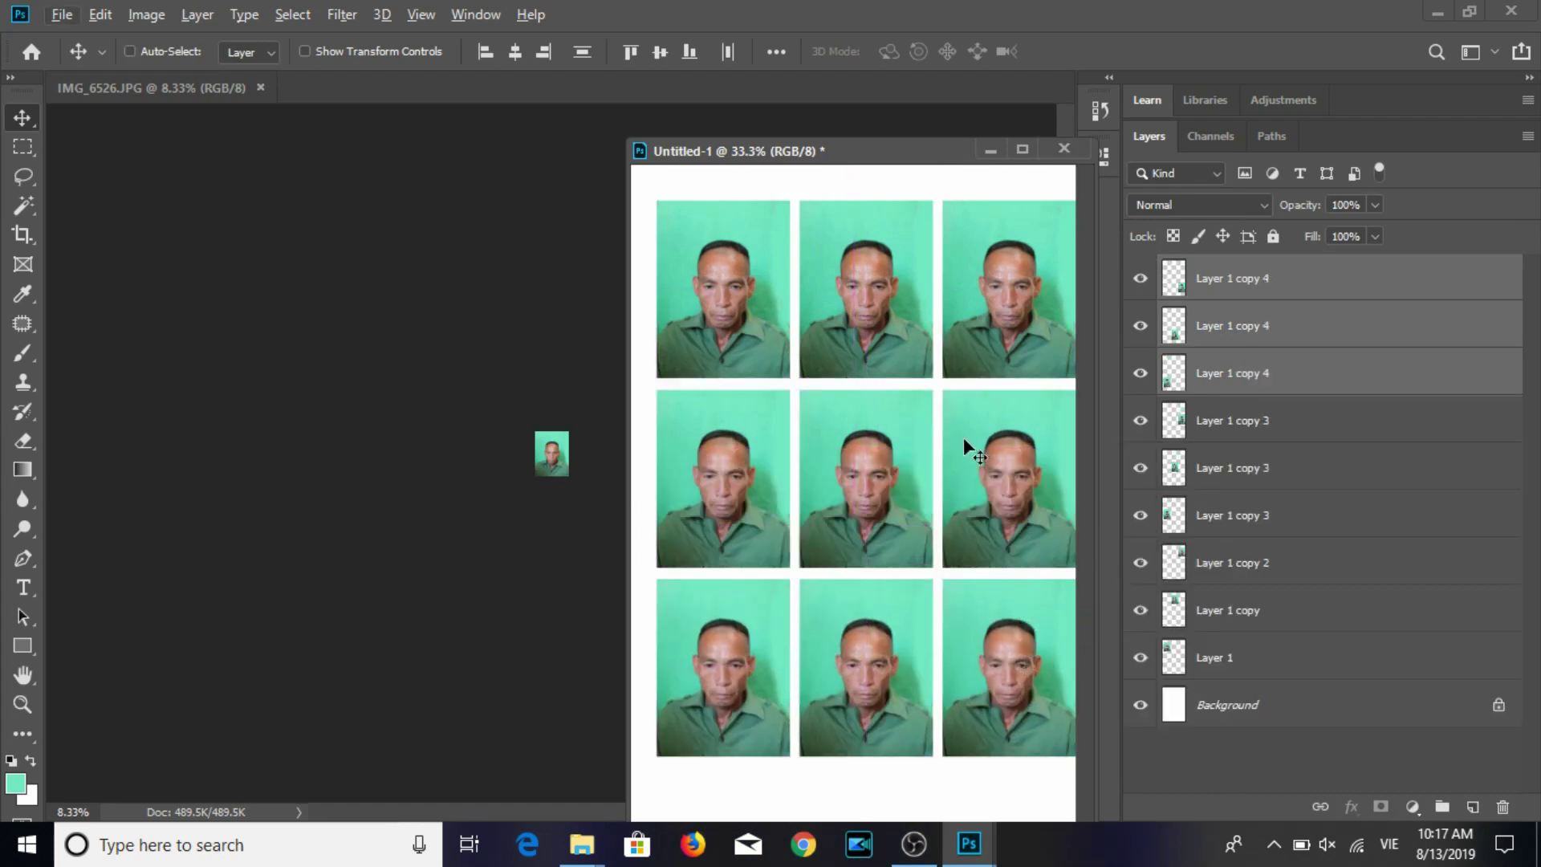
key(ctrl+p)
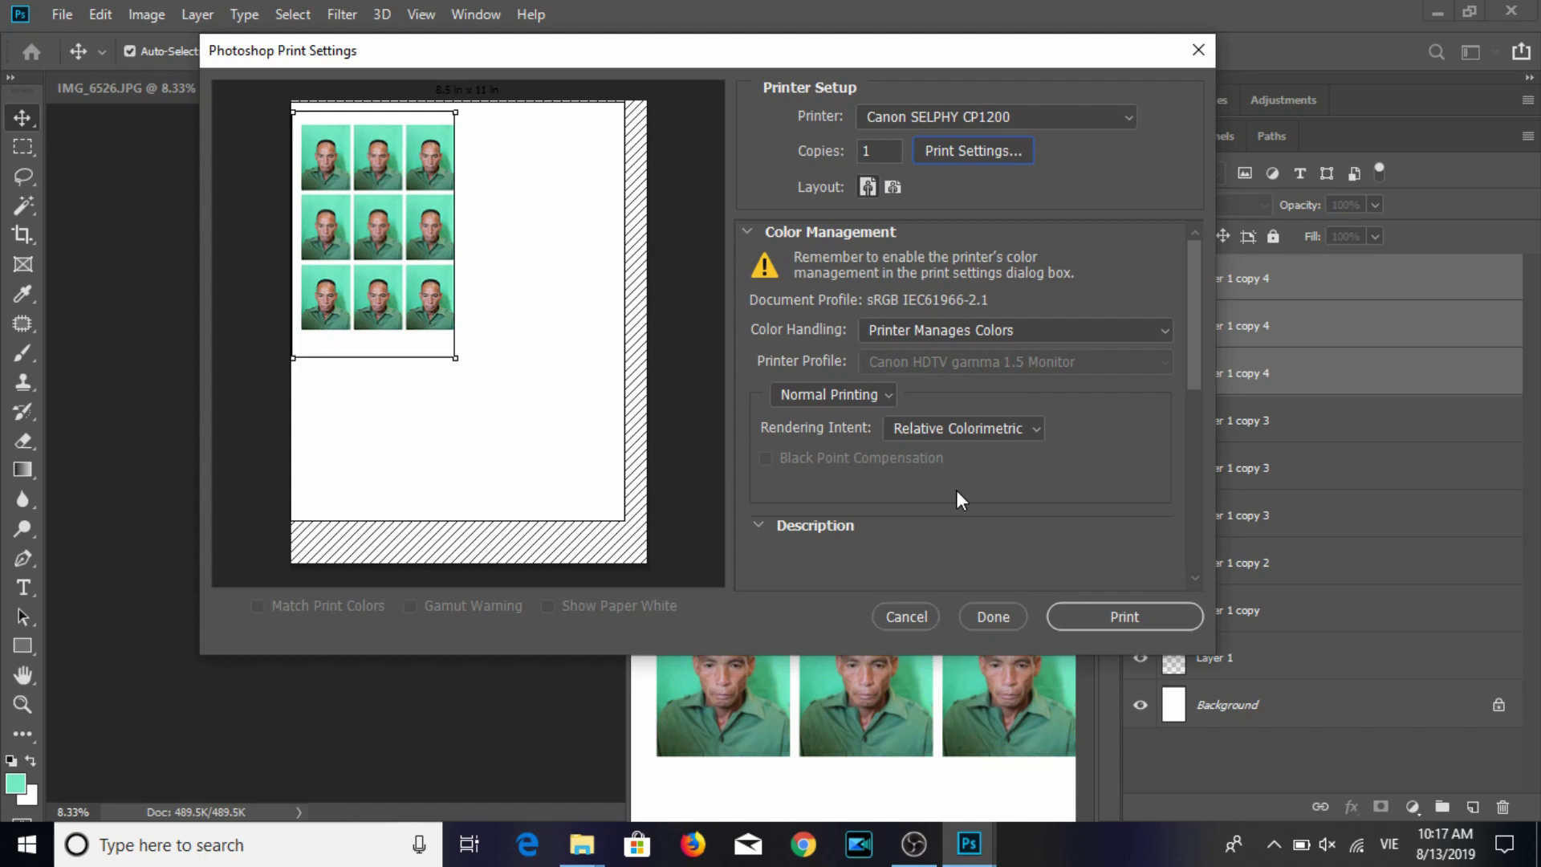
Confirm the SELPHY properties, reposition the photo grid on the paper, and print the sheet.
click(520, 595)
drag(471, 395, 588, 452)
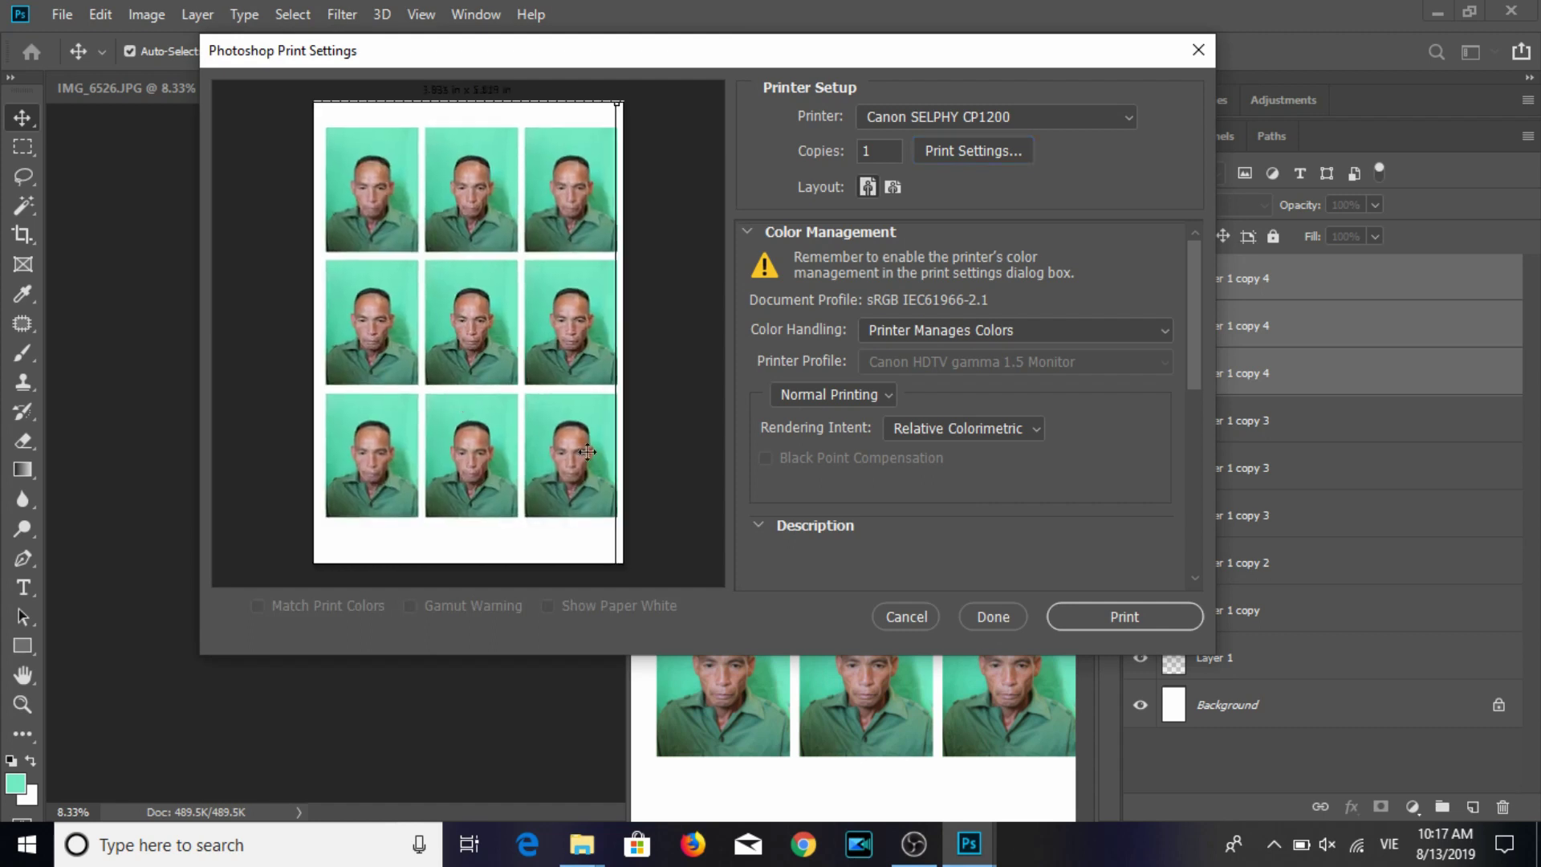
click(1120, 614)
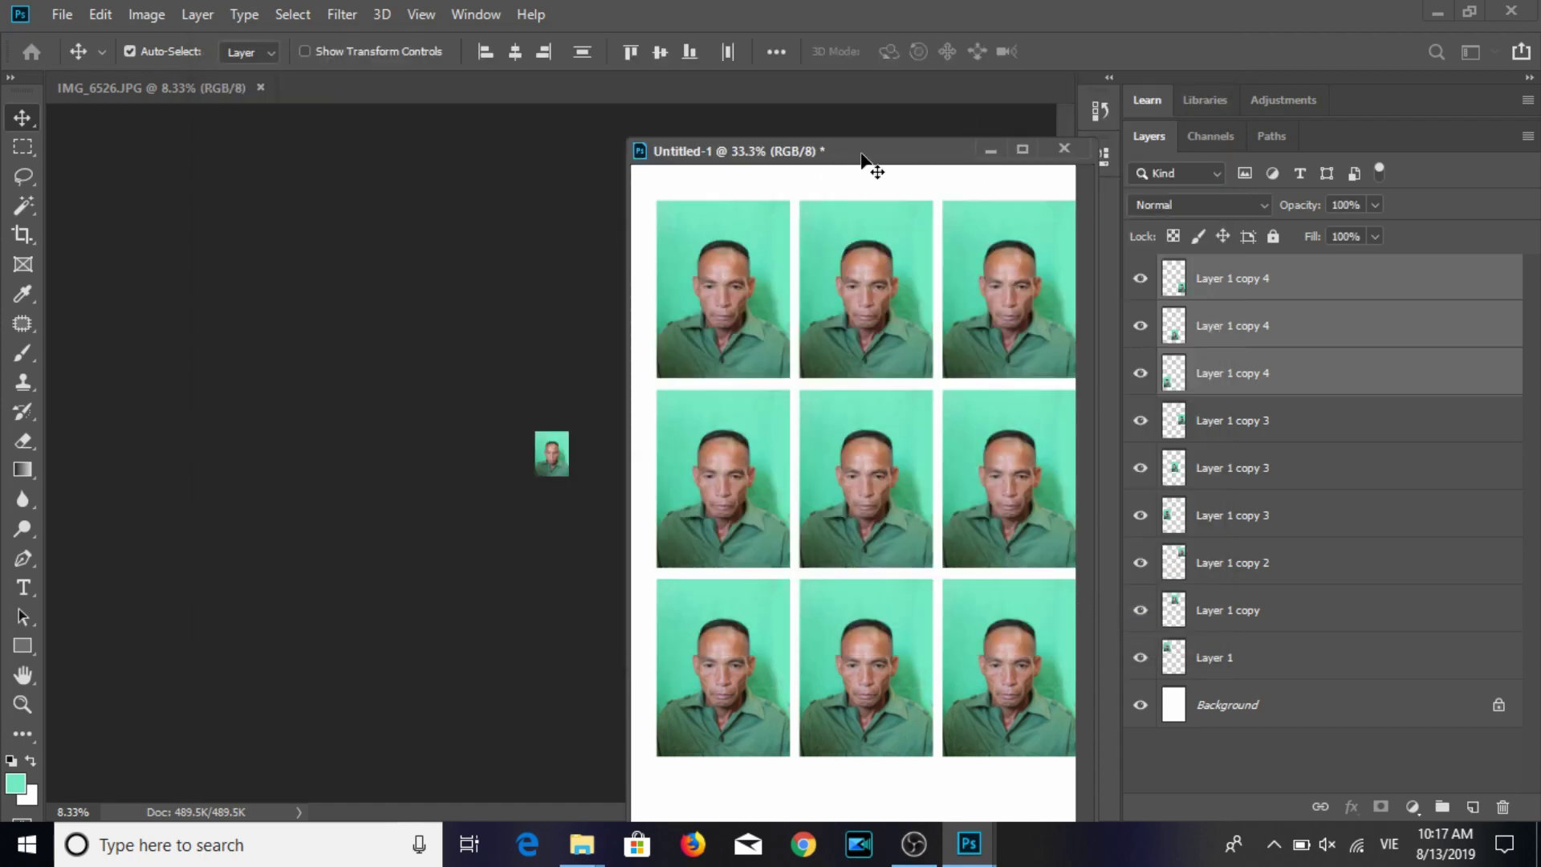
Delete all the photo-copy layers from Untitled-1 and close IMG_6526.JPG.
drag(870, 158, 849, 163)
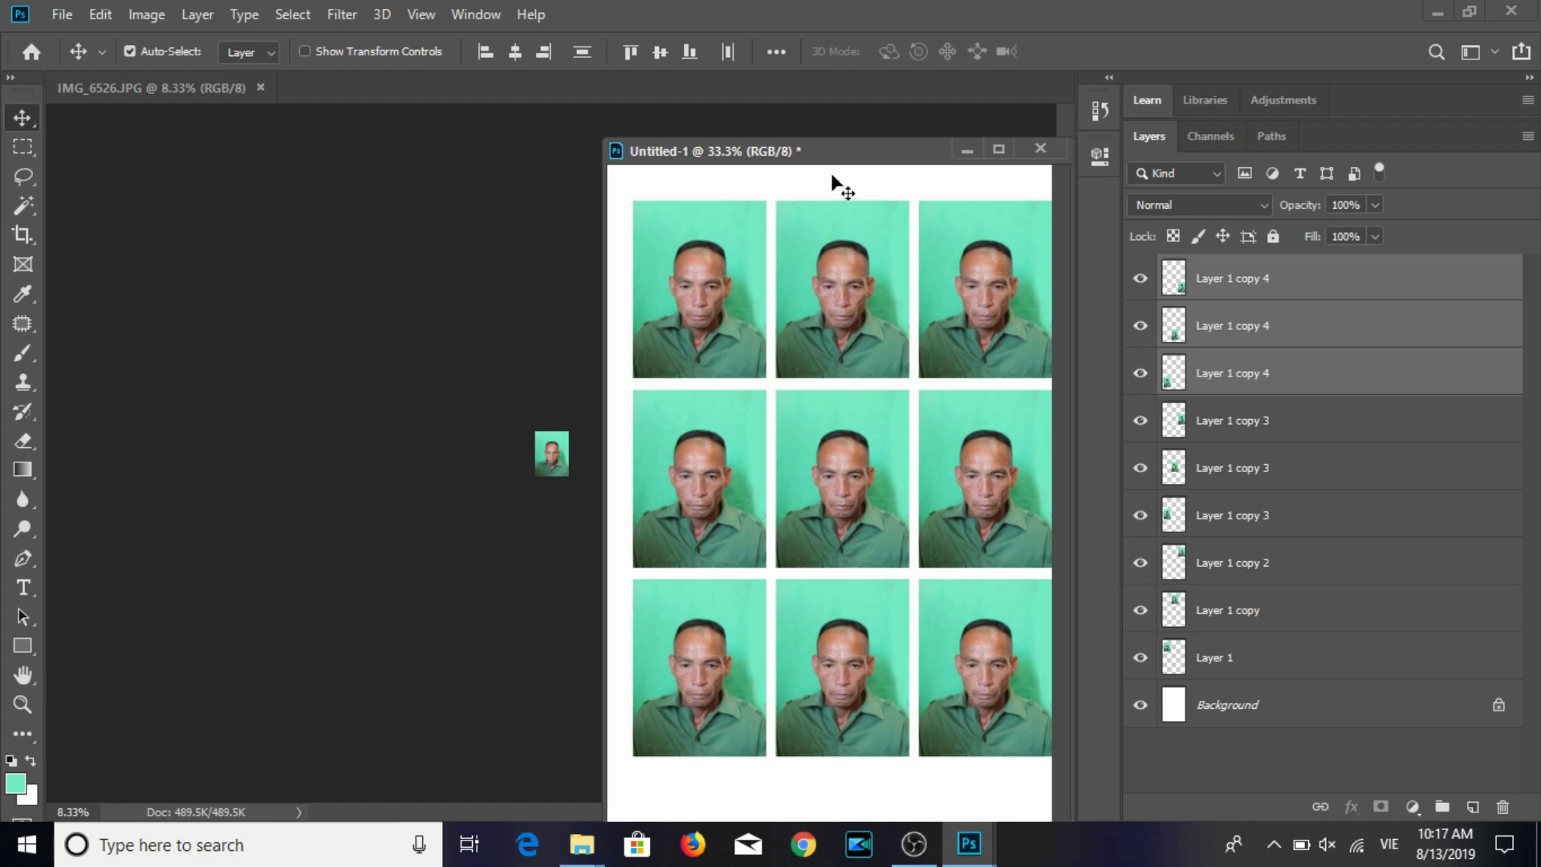
click(1223, 277)
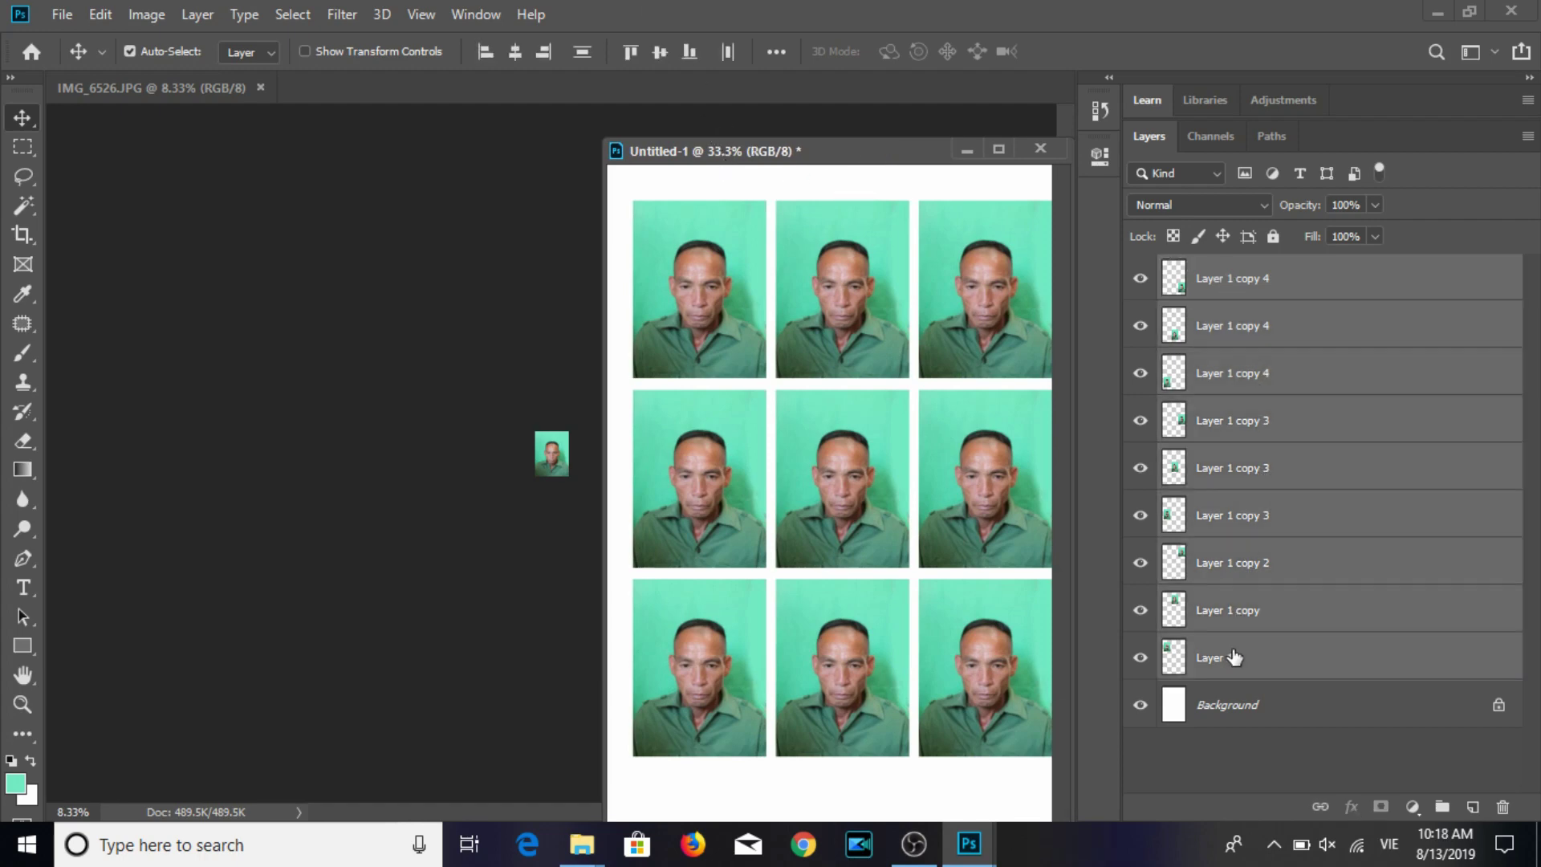
click(550, 449)
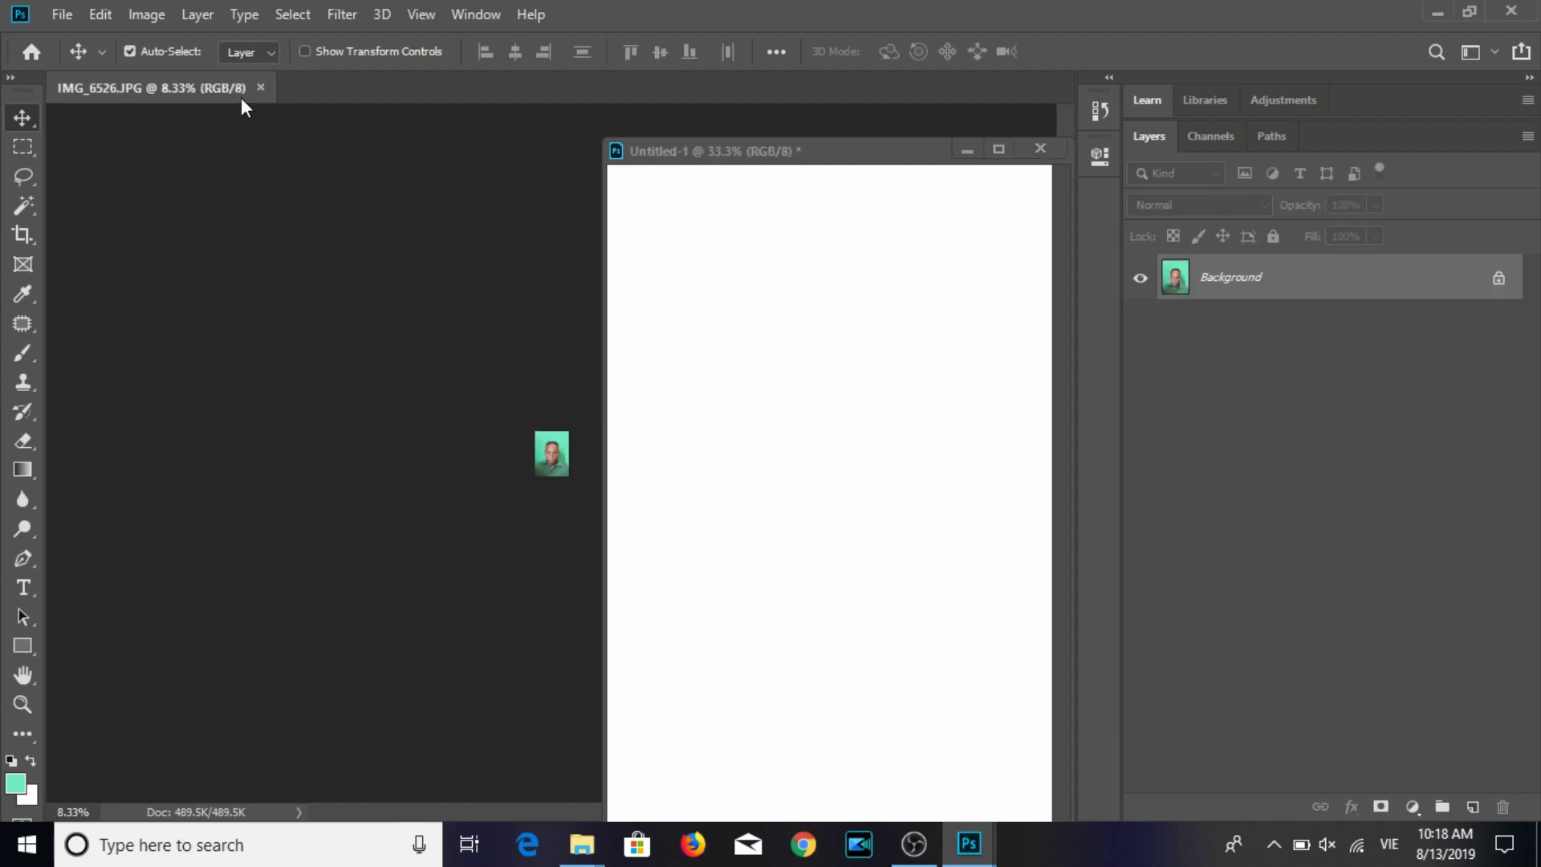
click(260, 88)
mouse_move(695, 161)
mouse_down()
mouse_move(1115, 231)
mouse_move(1186, 271)
mouse_up()
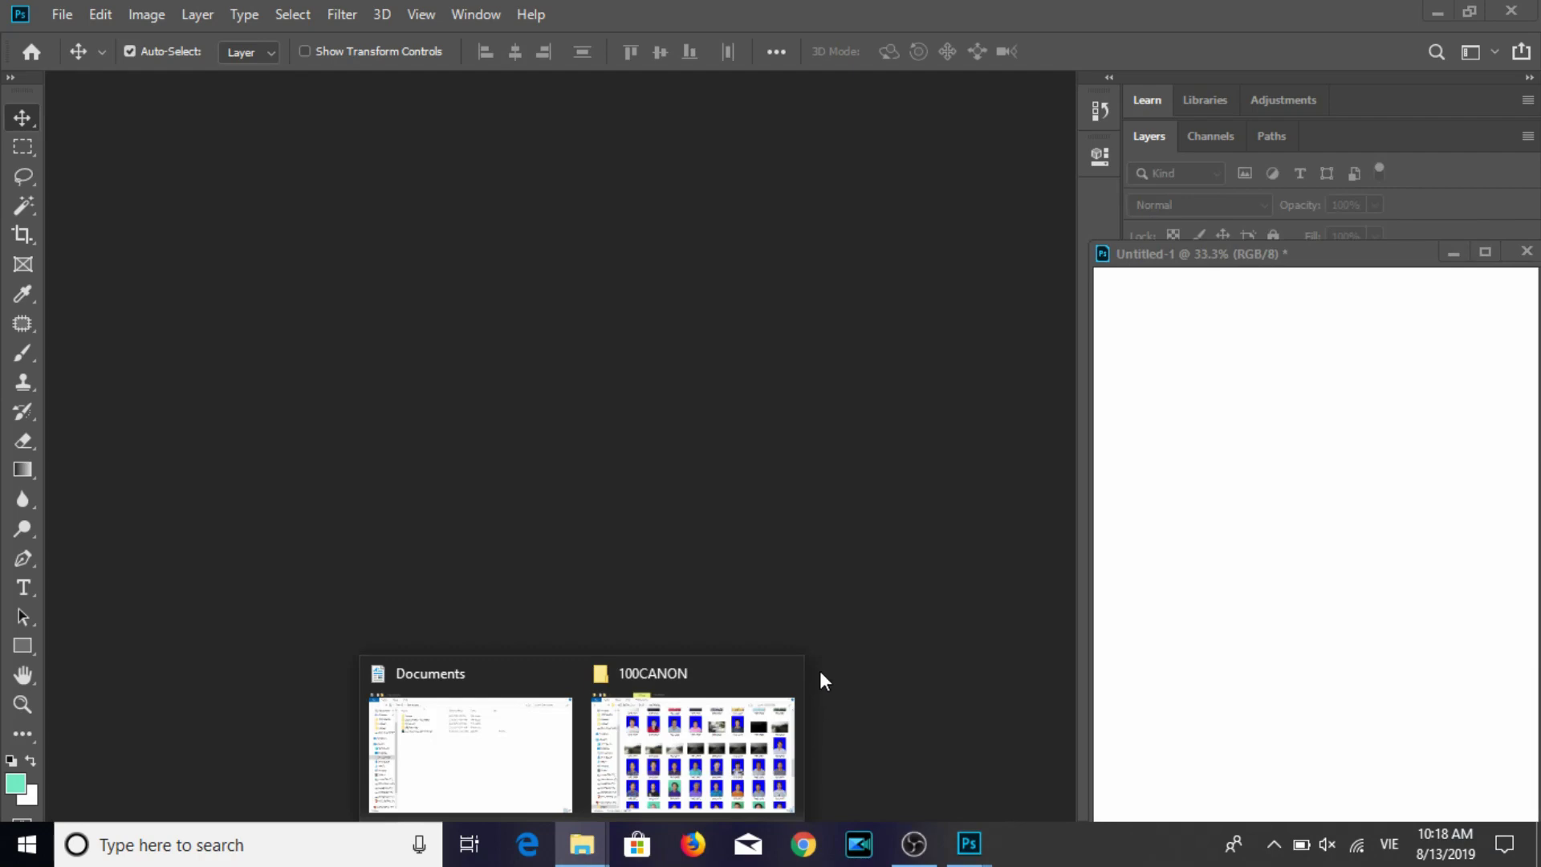
Maximize the 100CANON folder and drag the 18 photos IMG_6527–IMG_6544 onto Photoshop.
mouse_move(581, 845)
click(648, 763)
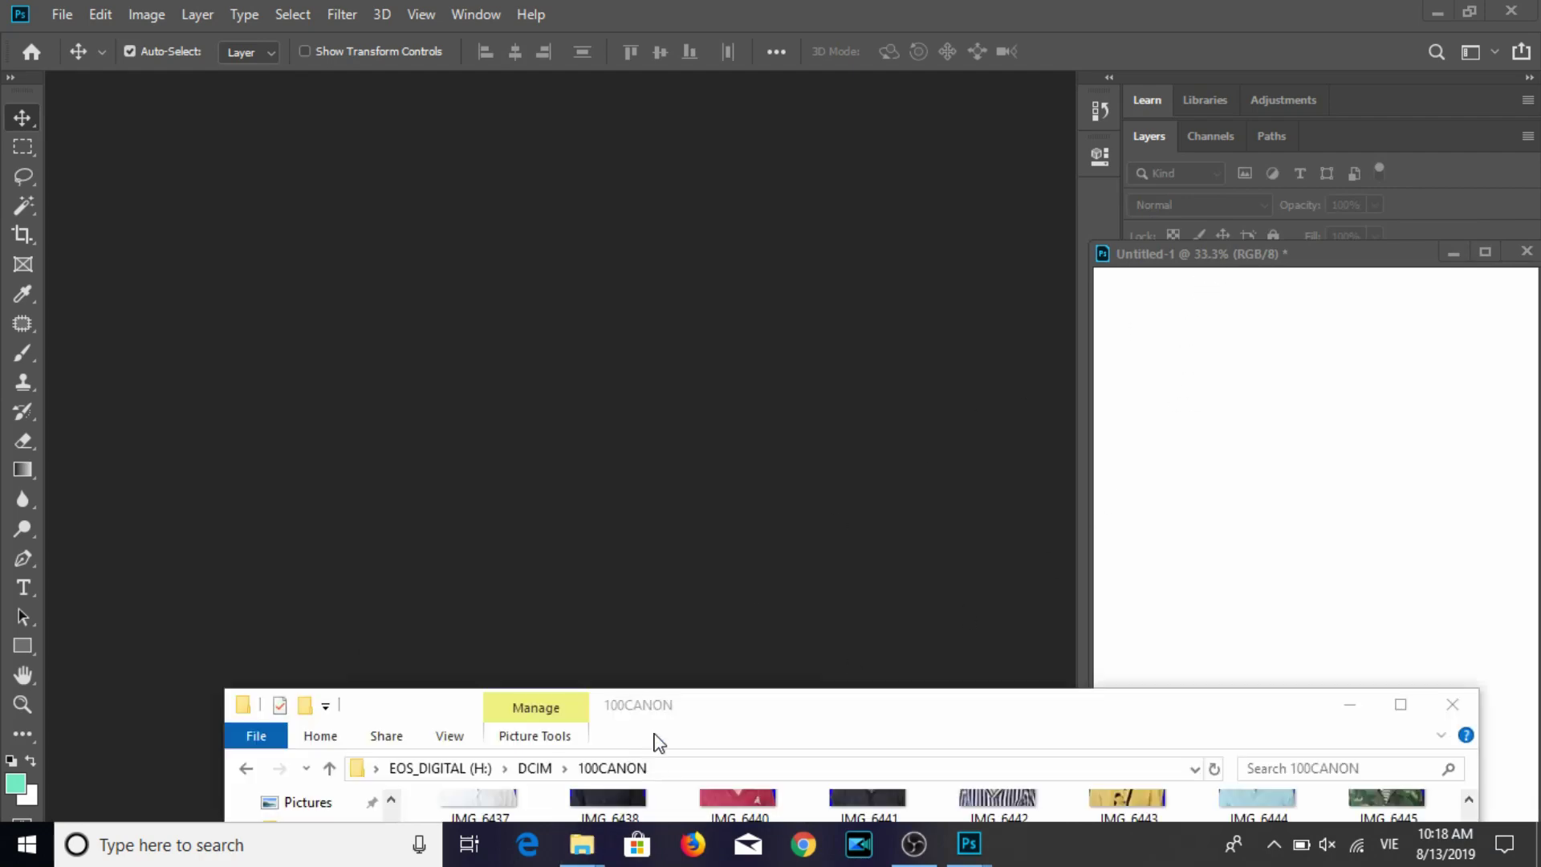
drag(881, 717, 902, 62)
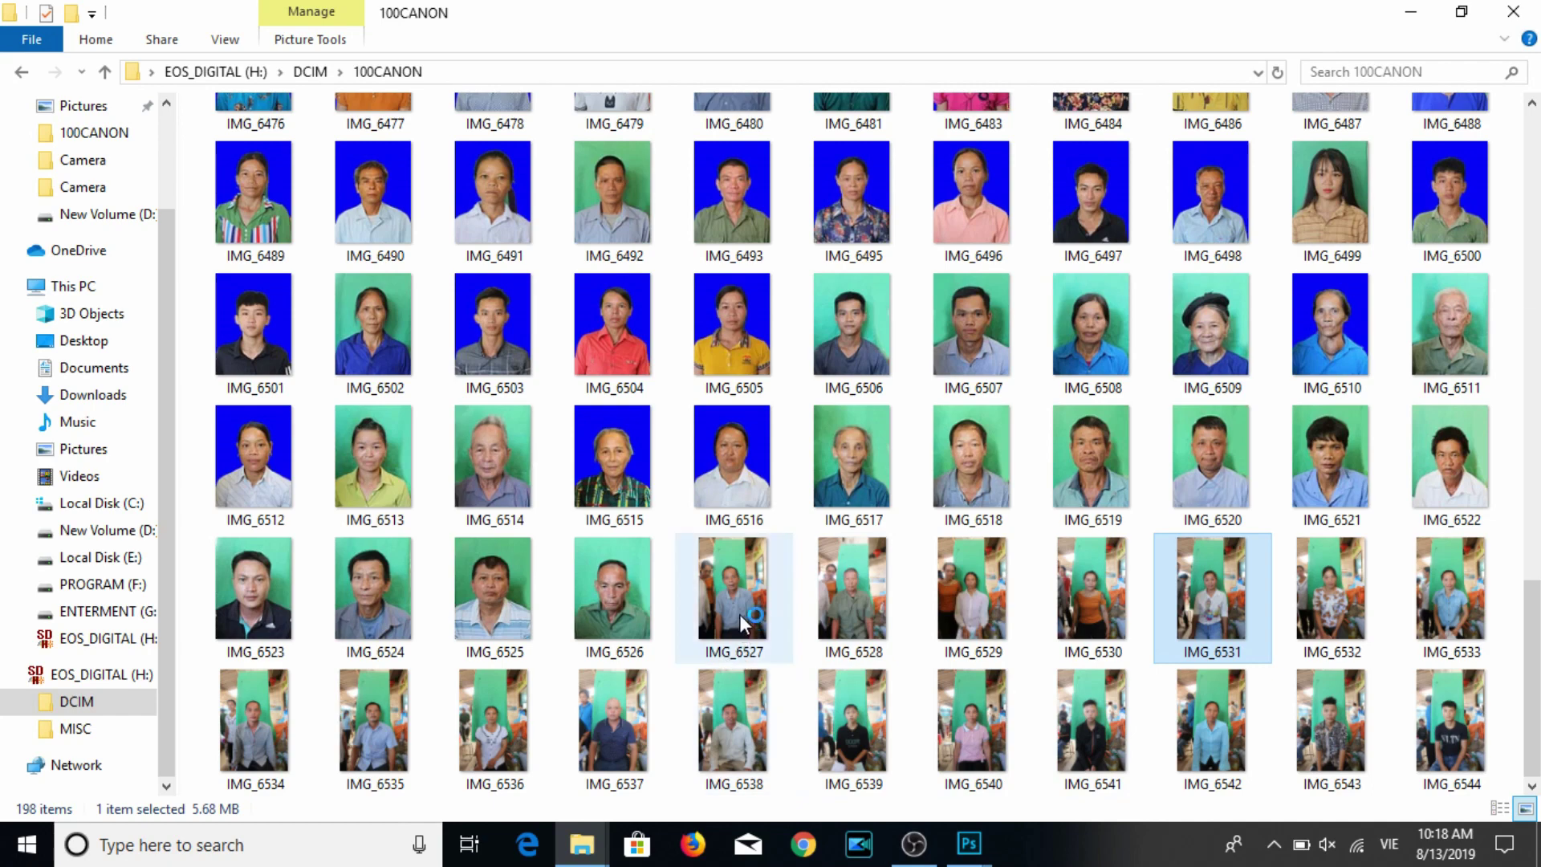
scroll(743, 626, up, 1)
scroll(739, 614, down, 1)
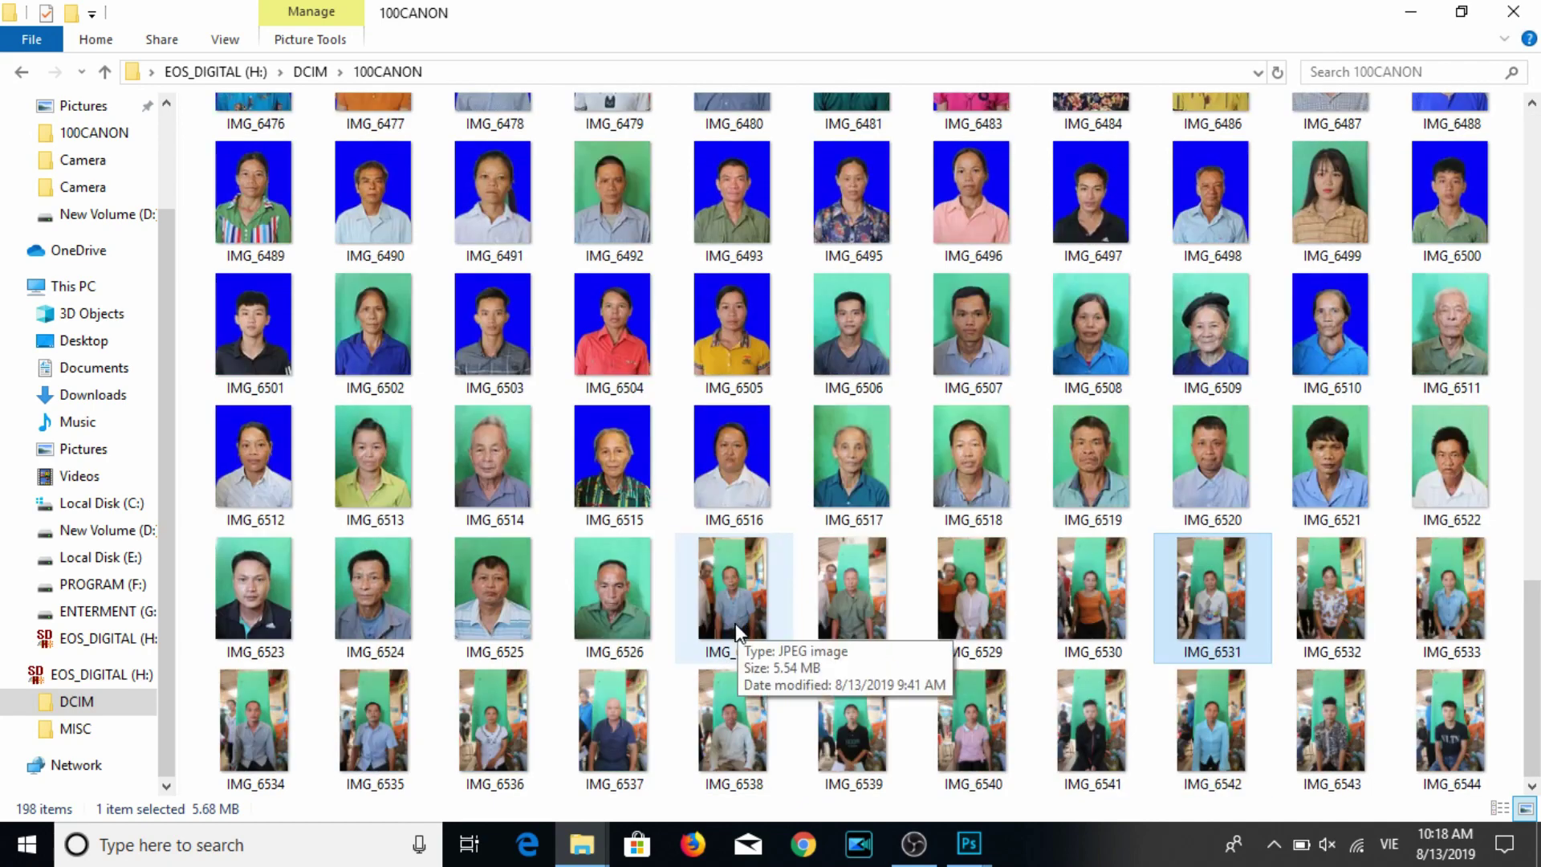
click(720, 639)
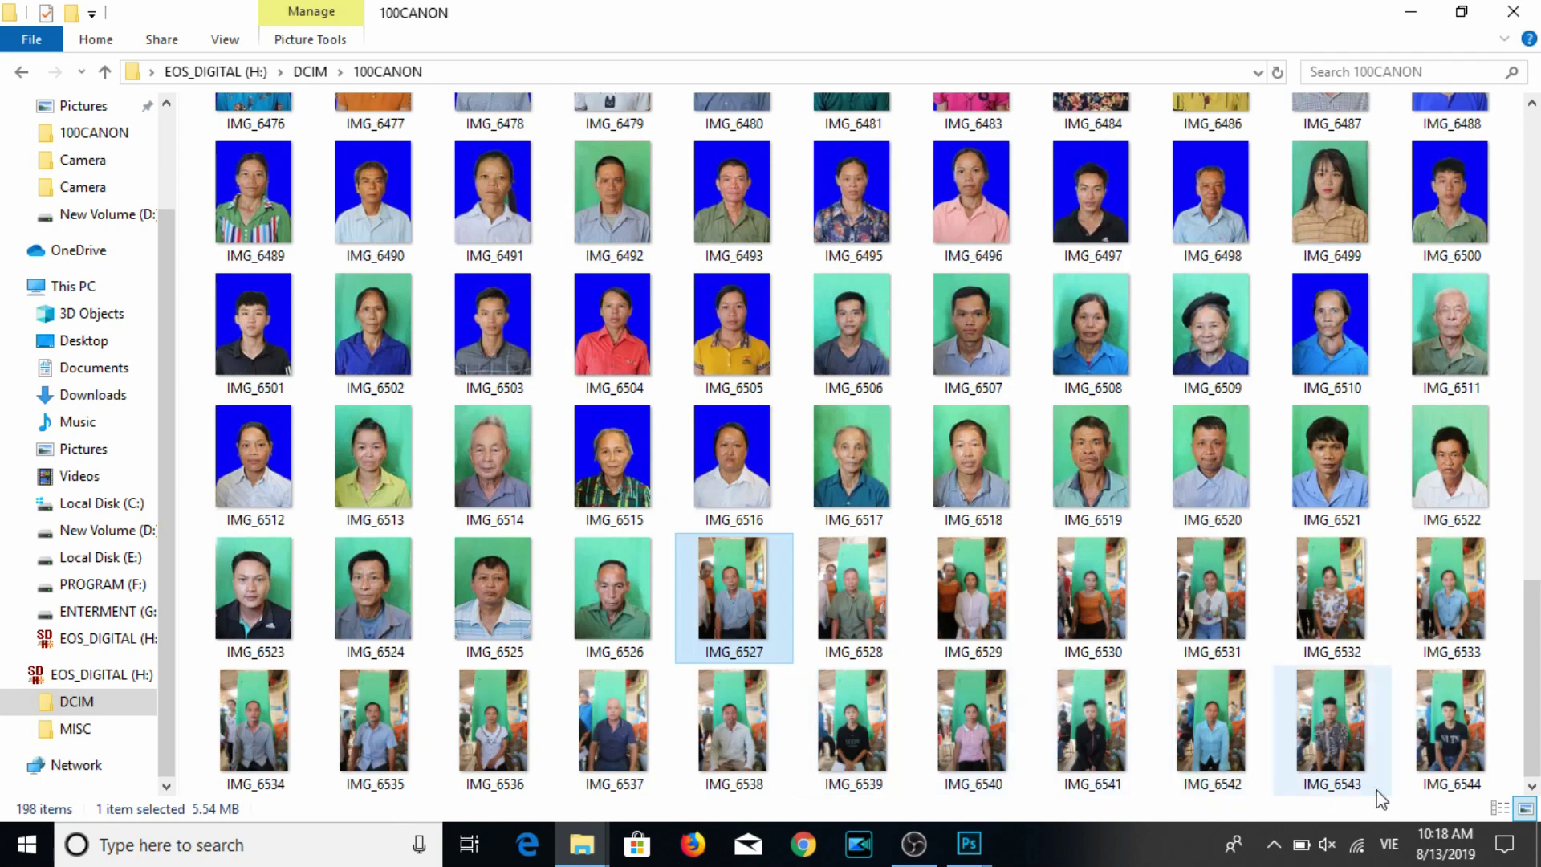
shift+click(1445, 775)
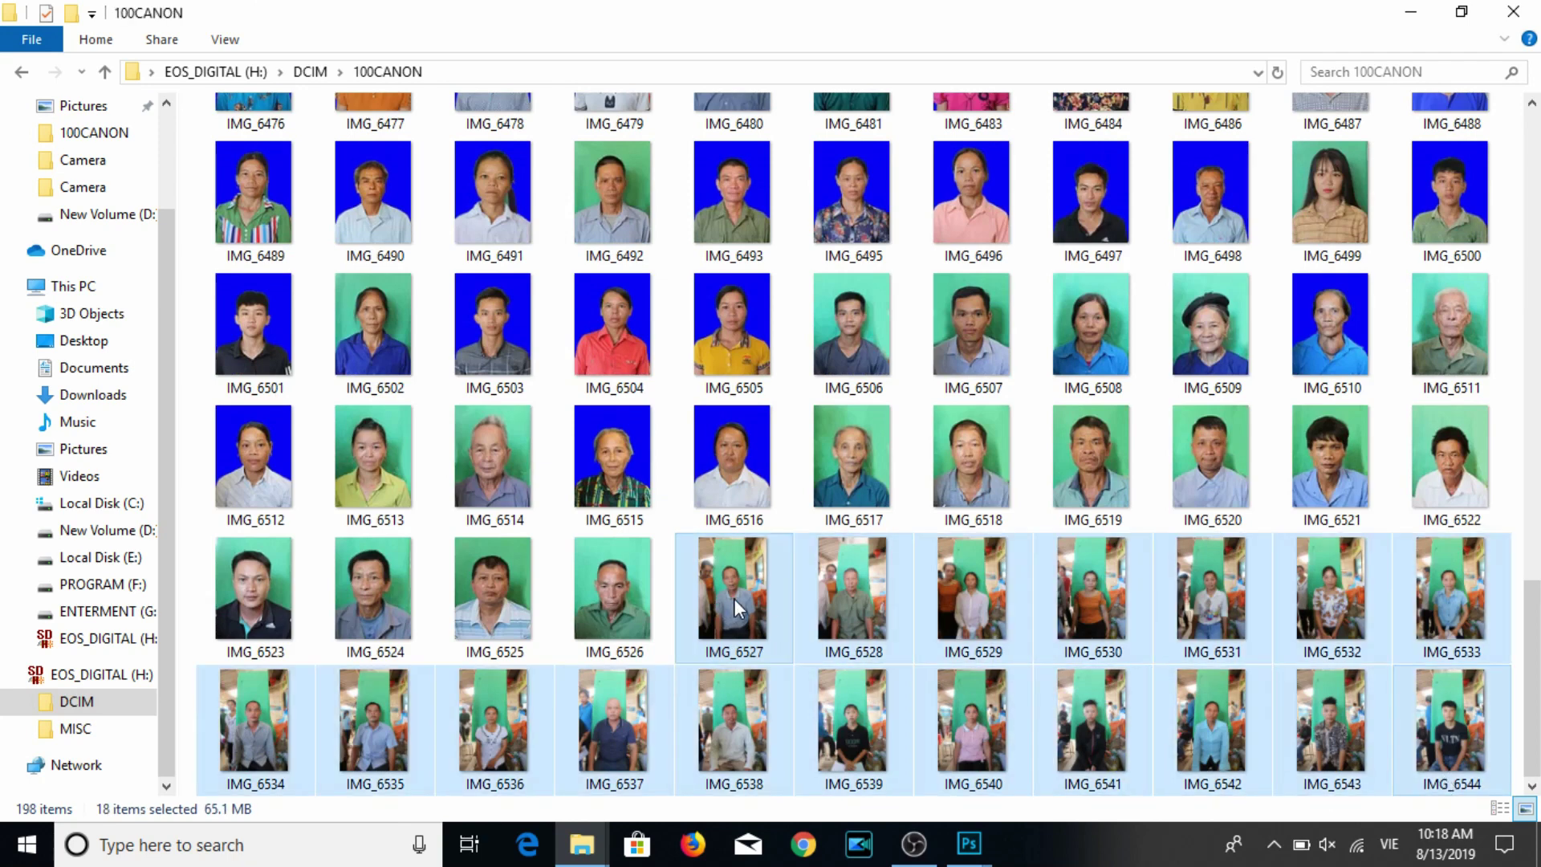
mouse_move(970, 845)
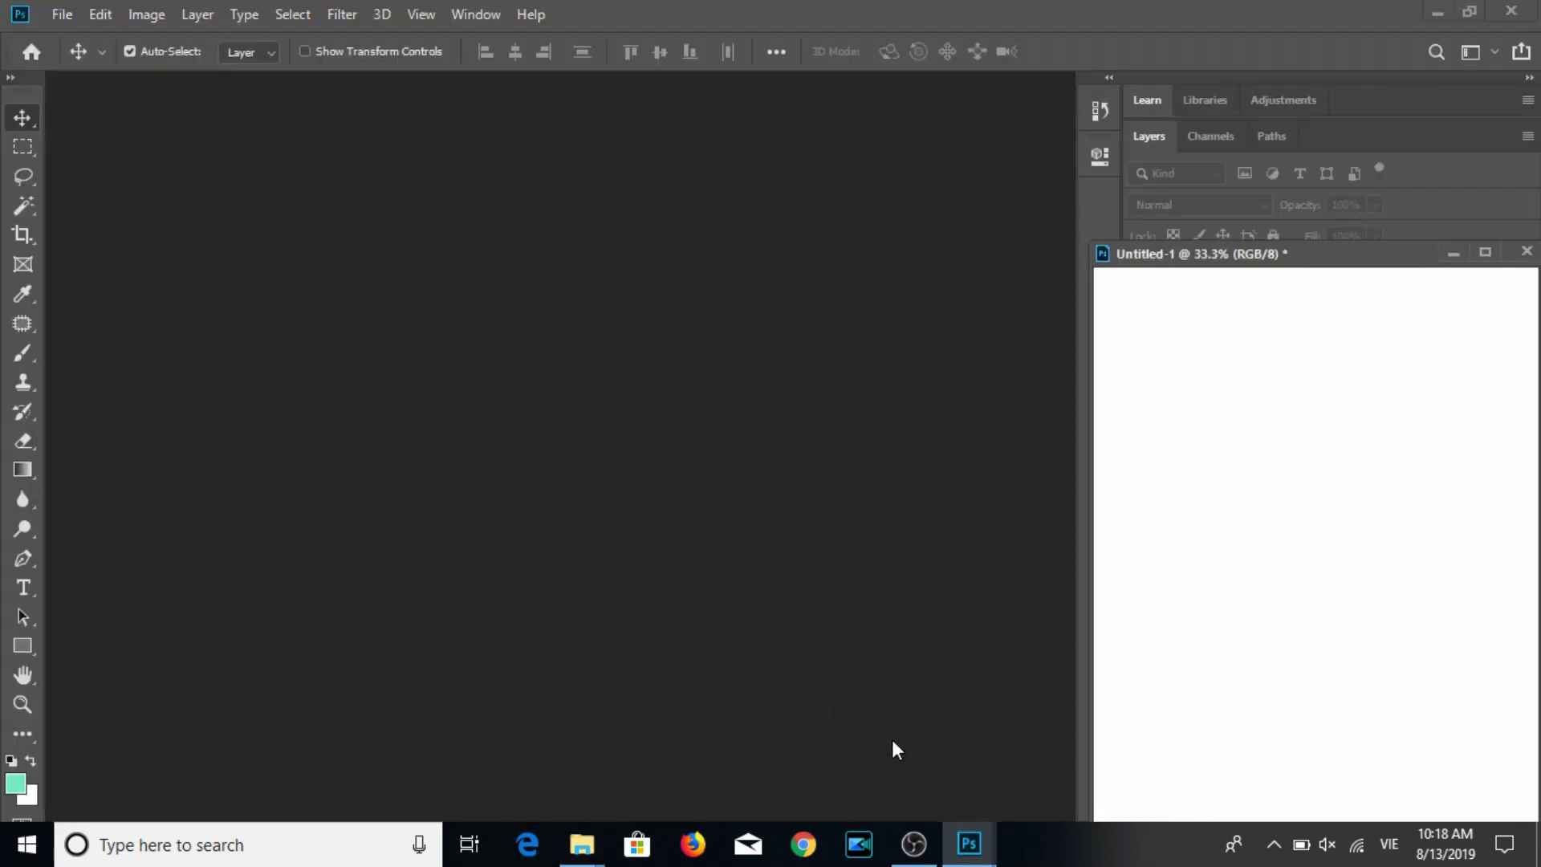
mouse_move(969, 851)
mouse_down()
mouse_move(552, 501)
mouse_move(523, 459)
mouse_up()
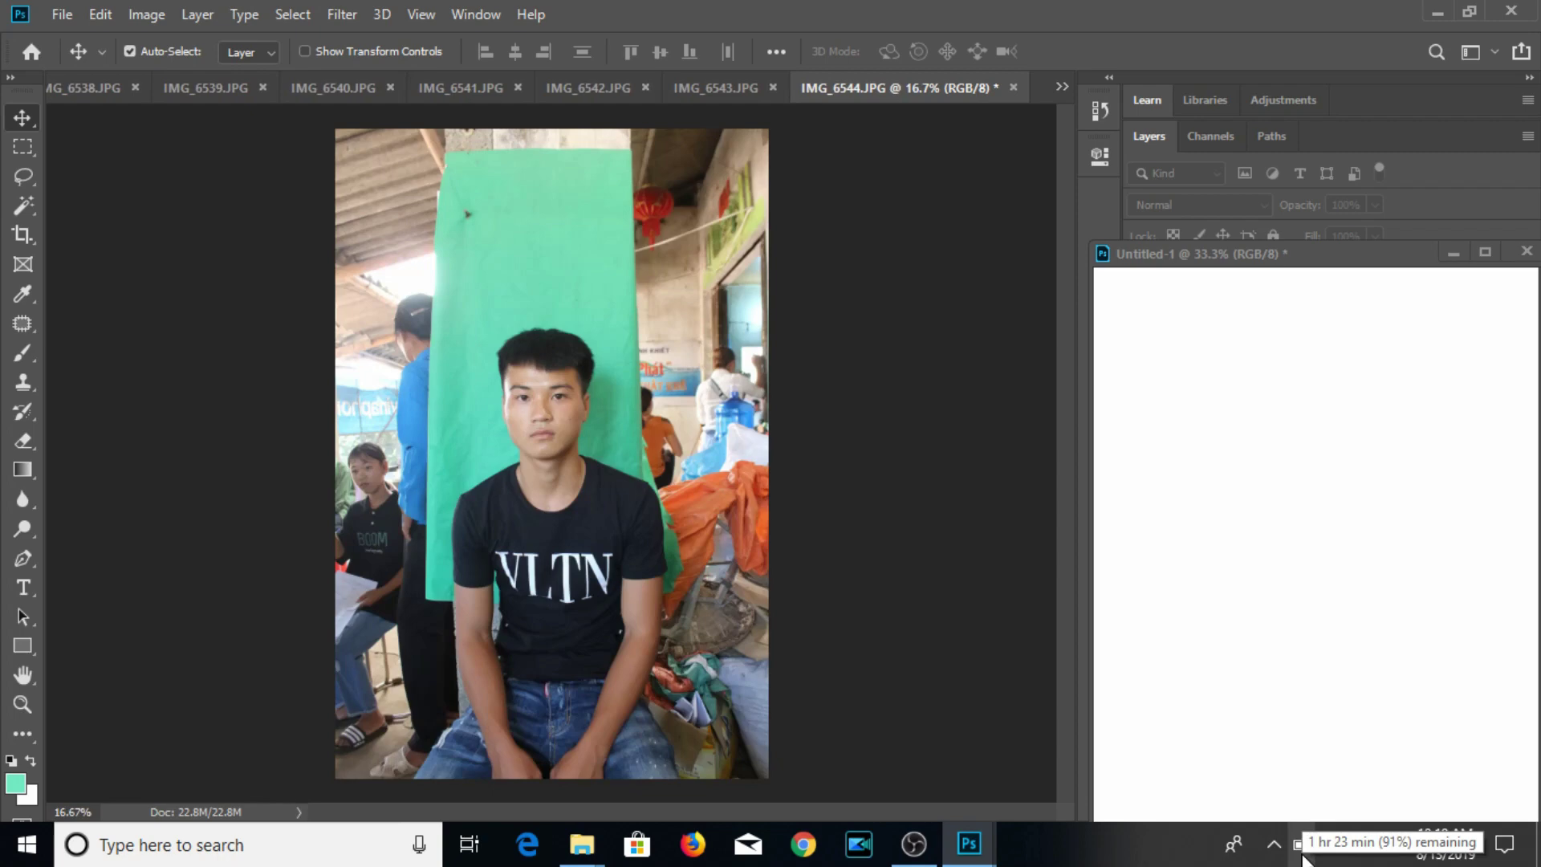
Adjust the screen brightness and pick the 3:4 Crop tool for IMG_6544.JPG.
key(XF86MonBrightnessUp)
key(XF86MonBrightnessDown)
key(XF86MonBrightnessDown)
key(XF86MonBrightnessDown)
key(XF86MonBrightnessDown)
key(XF86MonBrightnessDown)
key(XF86MonBrightnessUp)
key(XF86MonBrightnessUp)
key(XF86MonBrightnessUp)
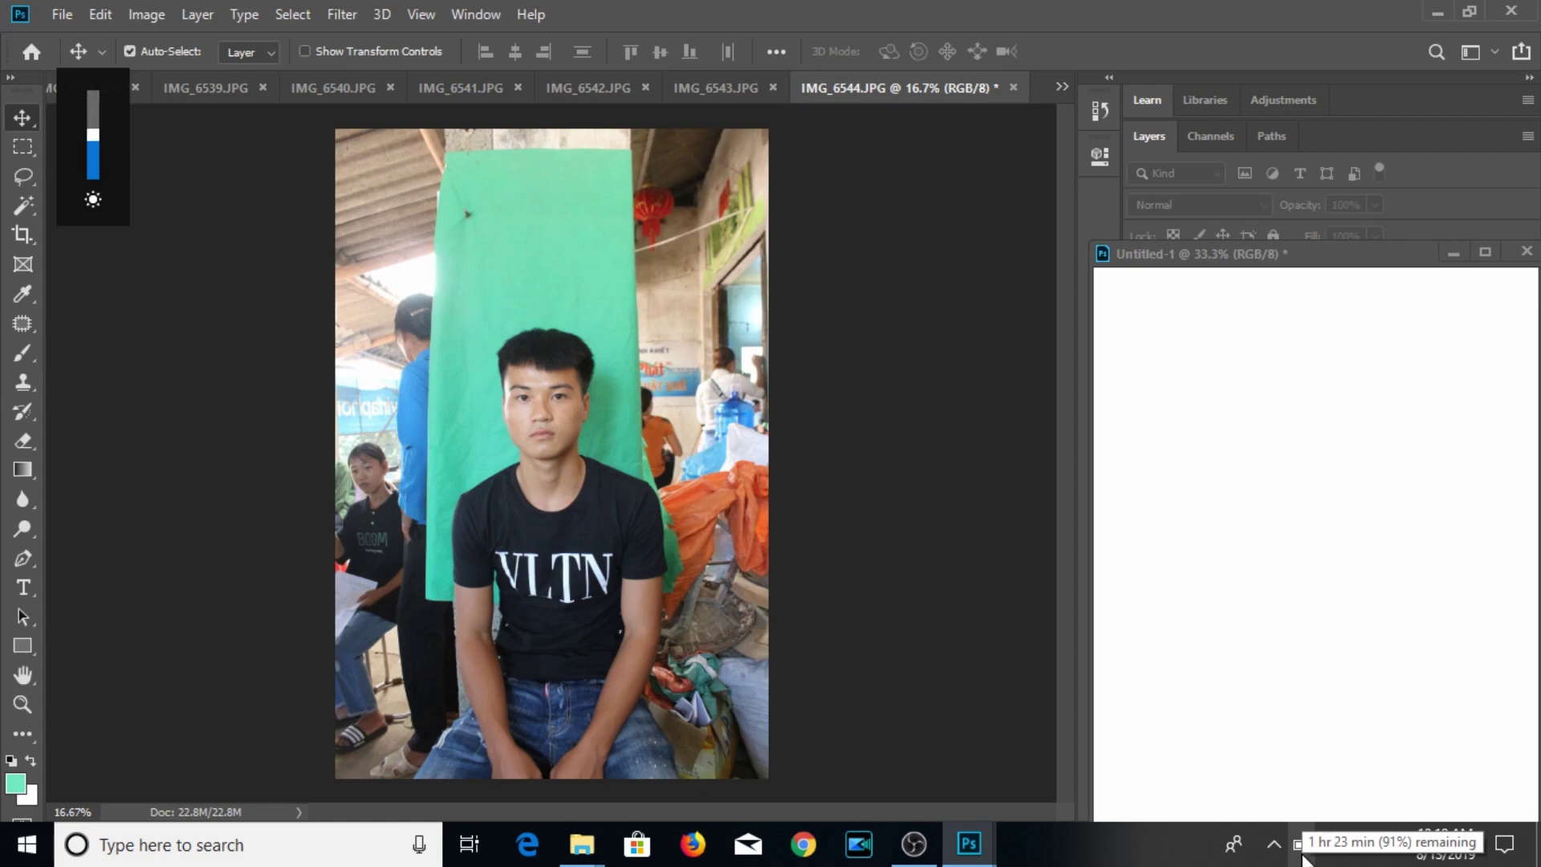
key(XF86MonBrightnessDown)
key(XF86MonBrightnessDown)
key(XF86MonBrightnessDown)
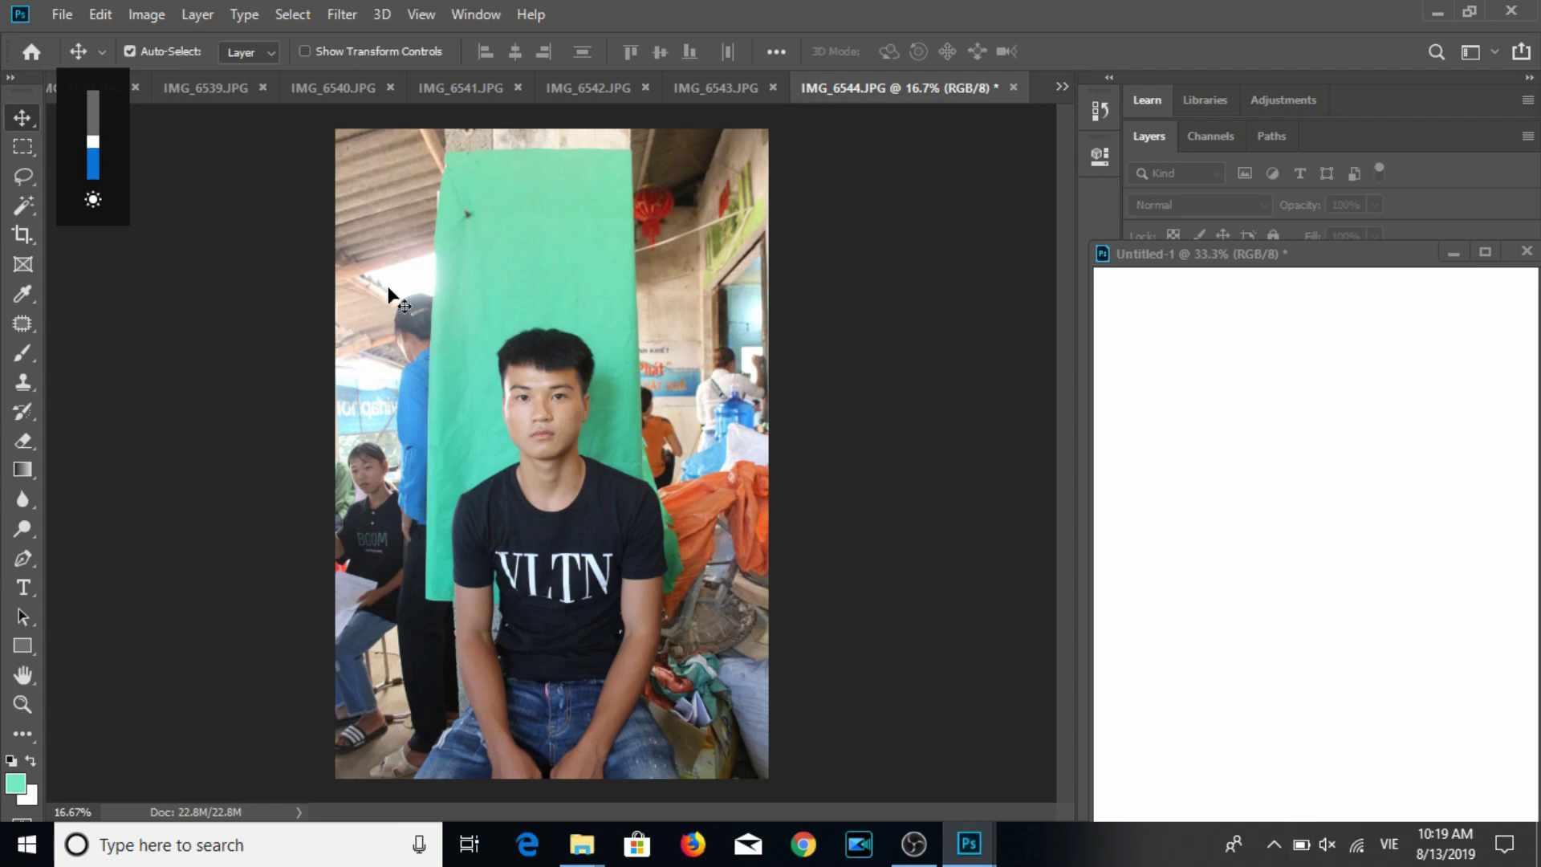
click(23, 234)
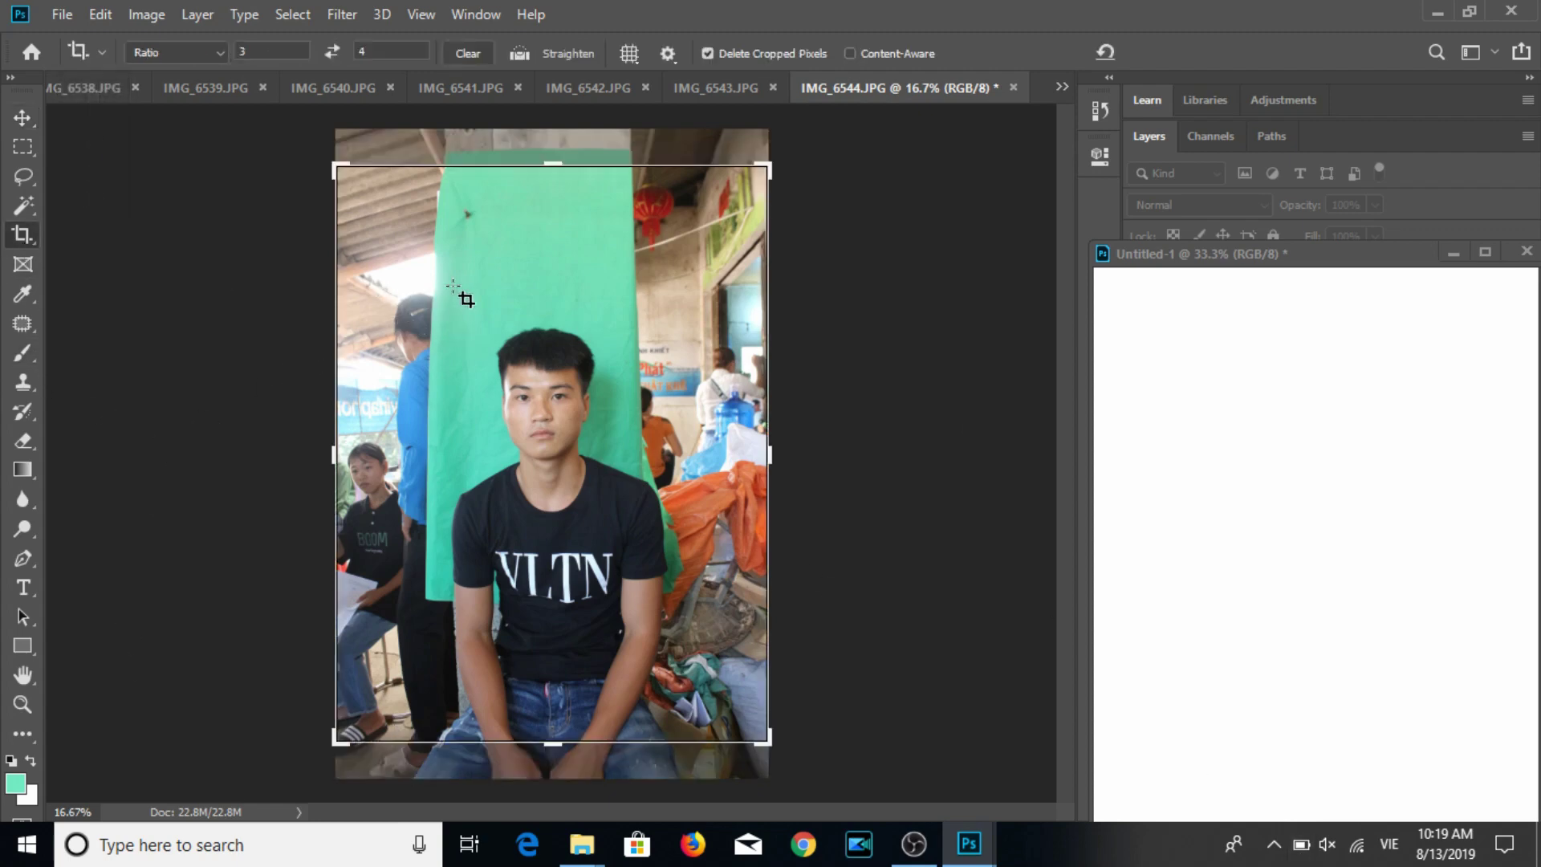
Crop IMG_6544.JPG to a straightened 3:4 frame around the face and shoulders.
mouse_move(616, 509)
mouse_down()
mouse_move(646, 574)
mouse_move(590, 561)
mouse_up()
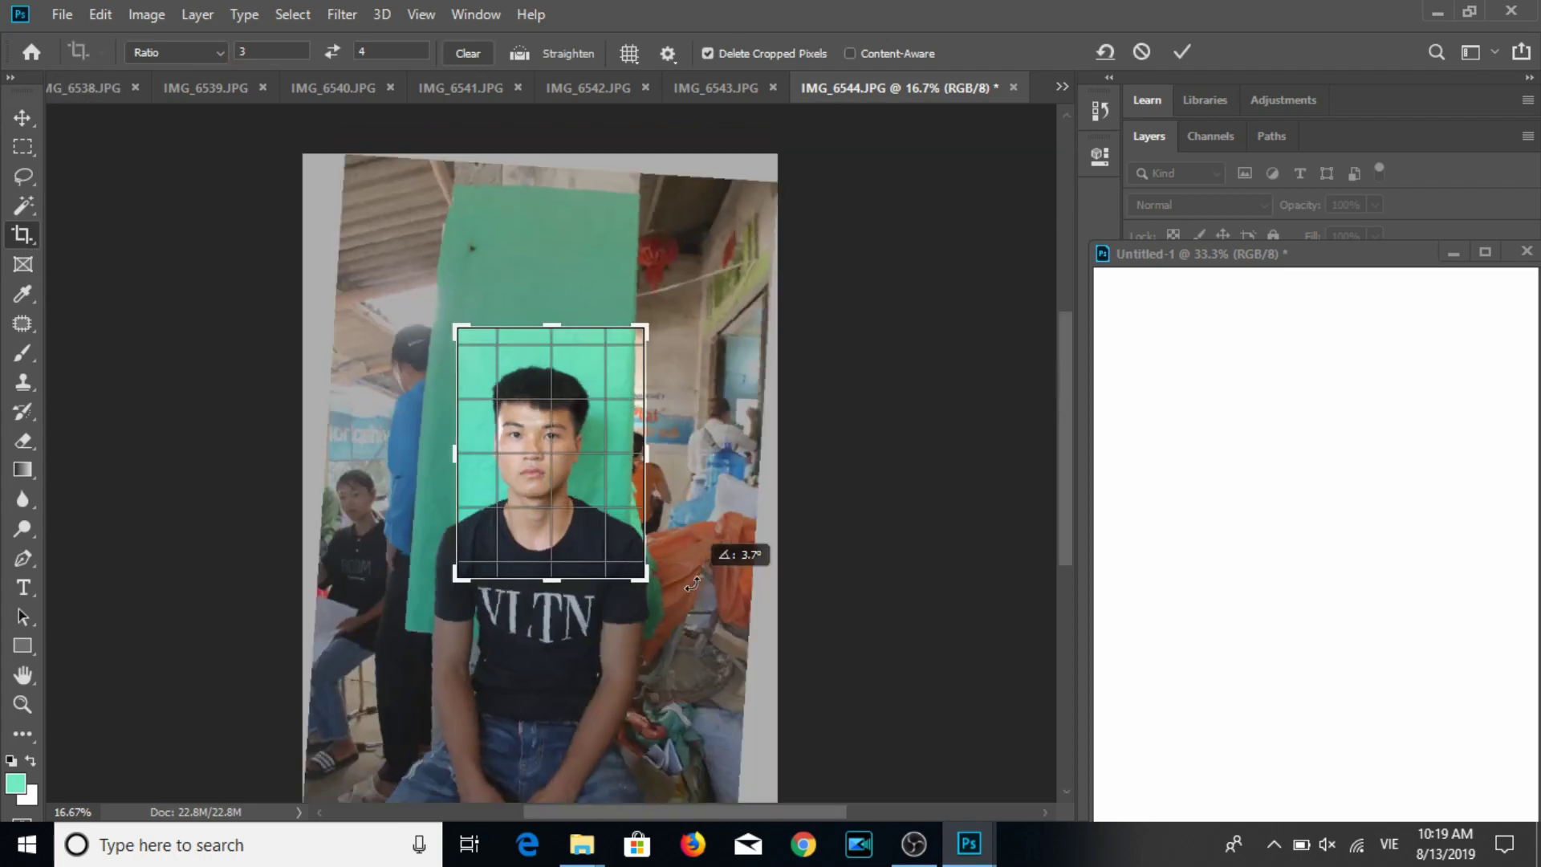
mouse_move(590, 561)
mouse_down()
mouse_move(595, 530)
mouse_move(576, 546)
mouse_up()
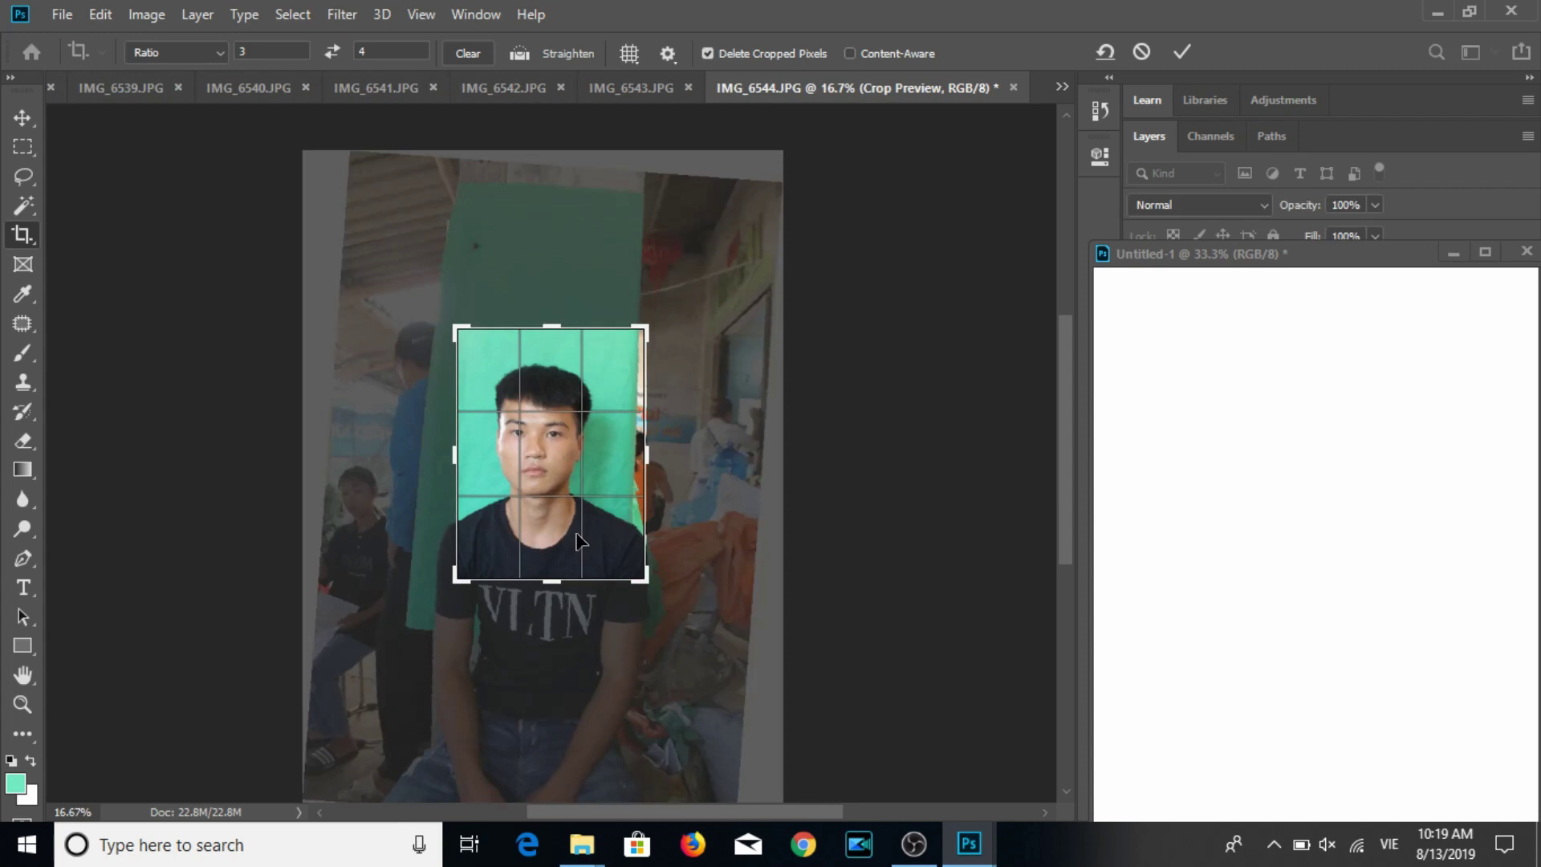
drag(576, 546, 578, 544)
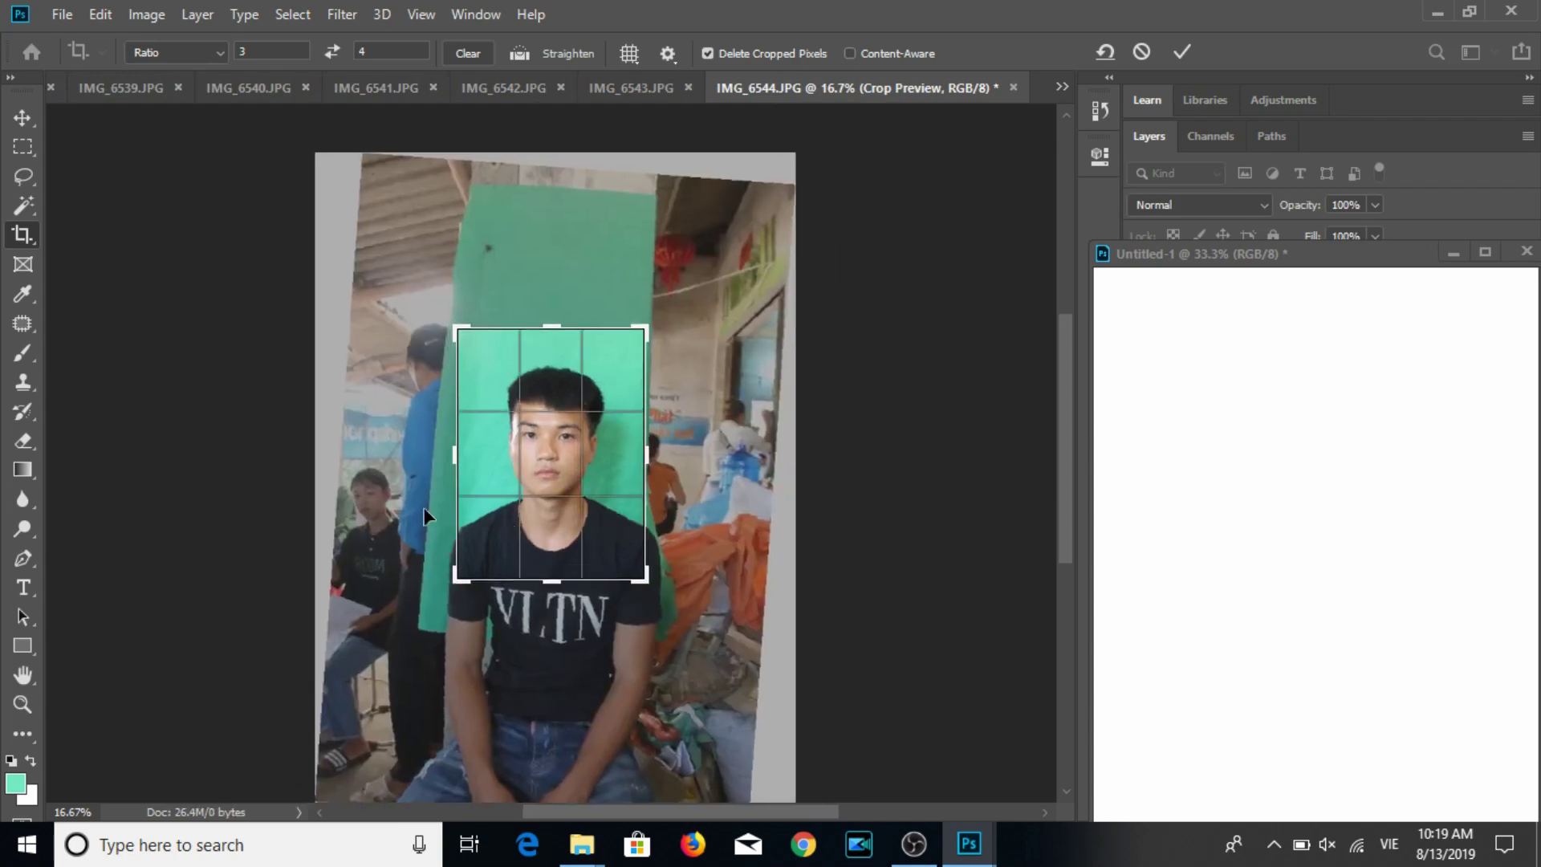
key(Return)
Resize the cropped photo to 3 cm wide at 300 ppi.
click(21, 118)
click(149, 11)
click(186, 178)
text(3)
key(Tab)
key(Tab)
text(300)
key(Return)
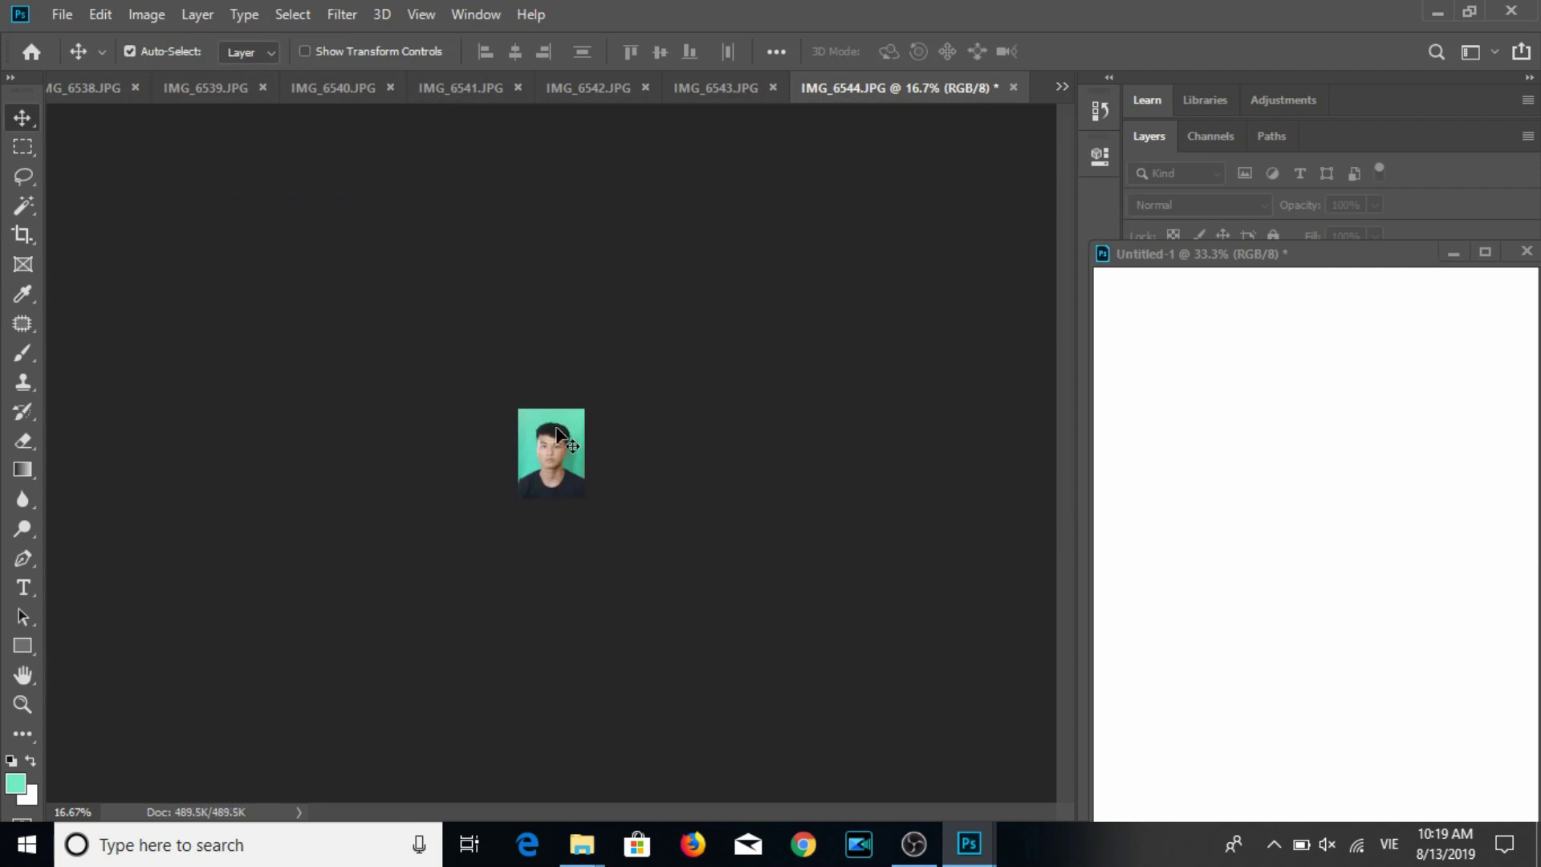
Dismiss the locked-layer warning, enable Auto-Select, and recheck the Image Size settings.
key(XF86MonBrightnessUp)
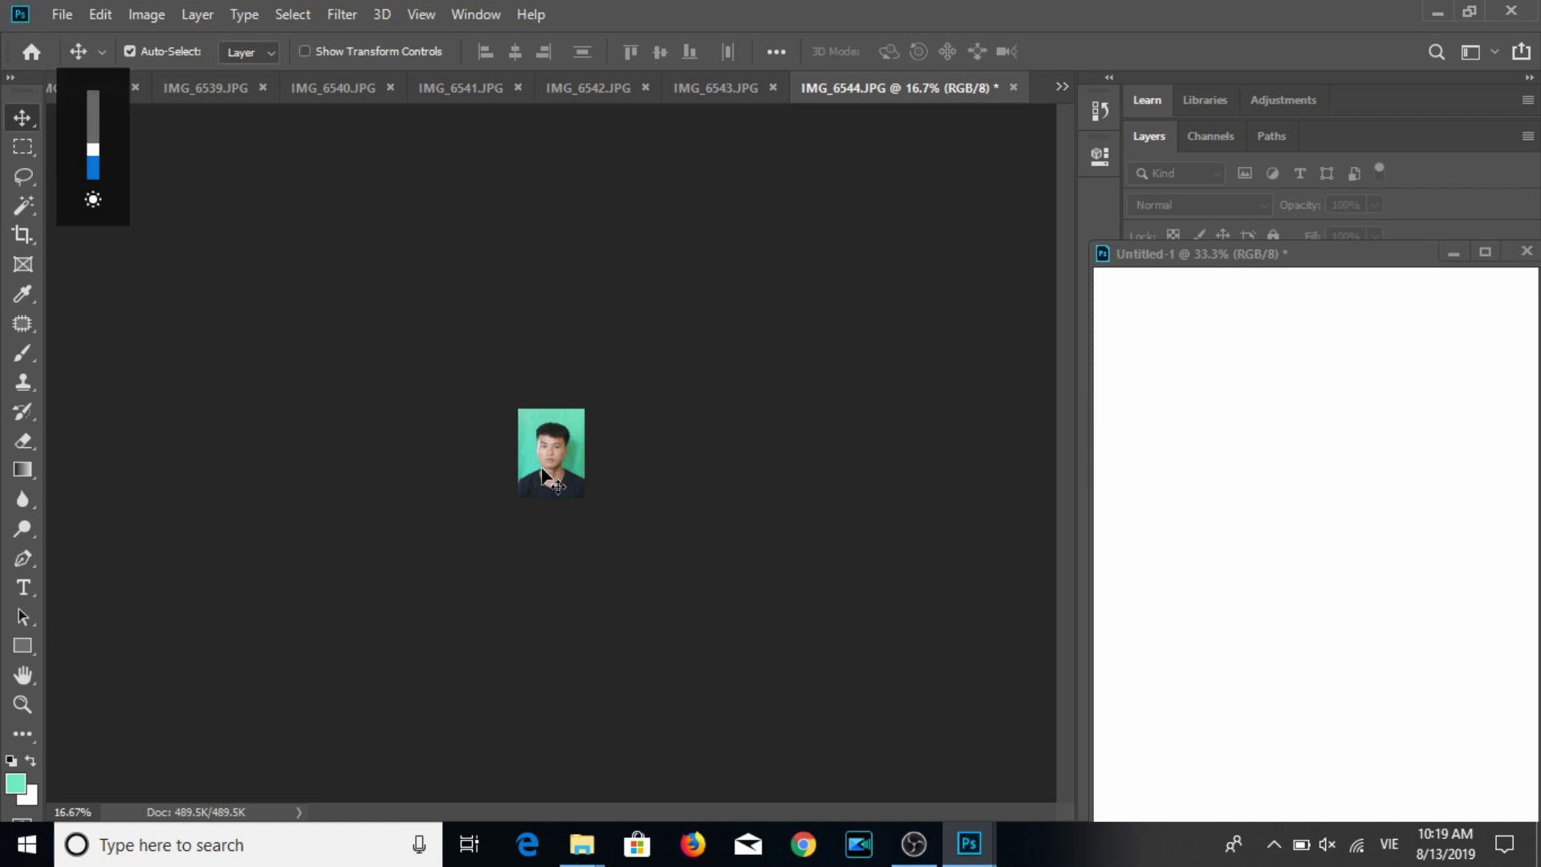
key(Up)
click(803, 347)
click(171, 51)
click(146, 14)
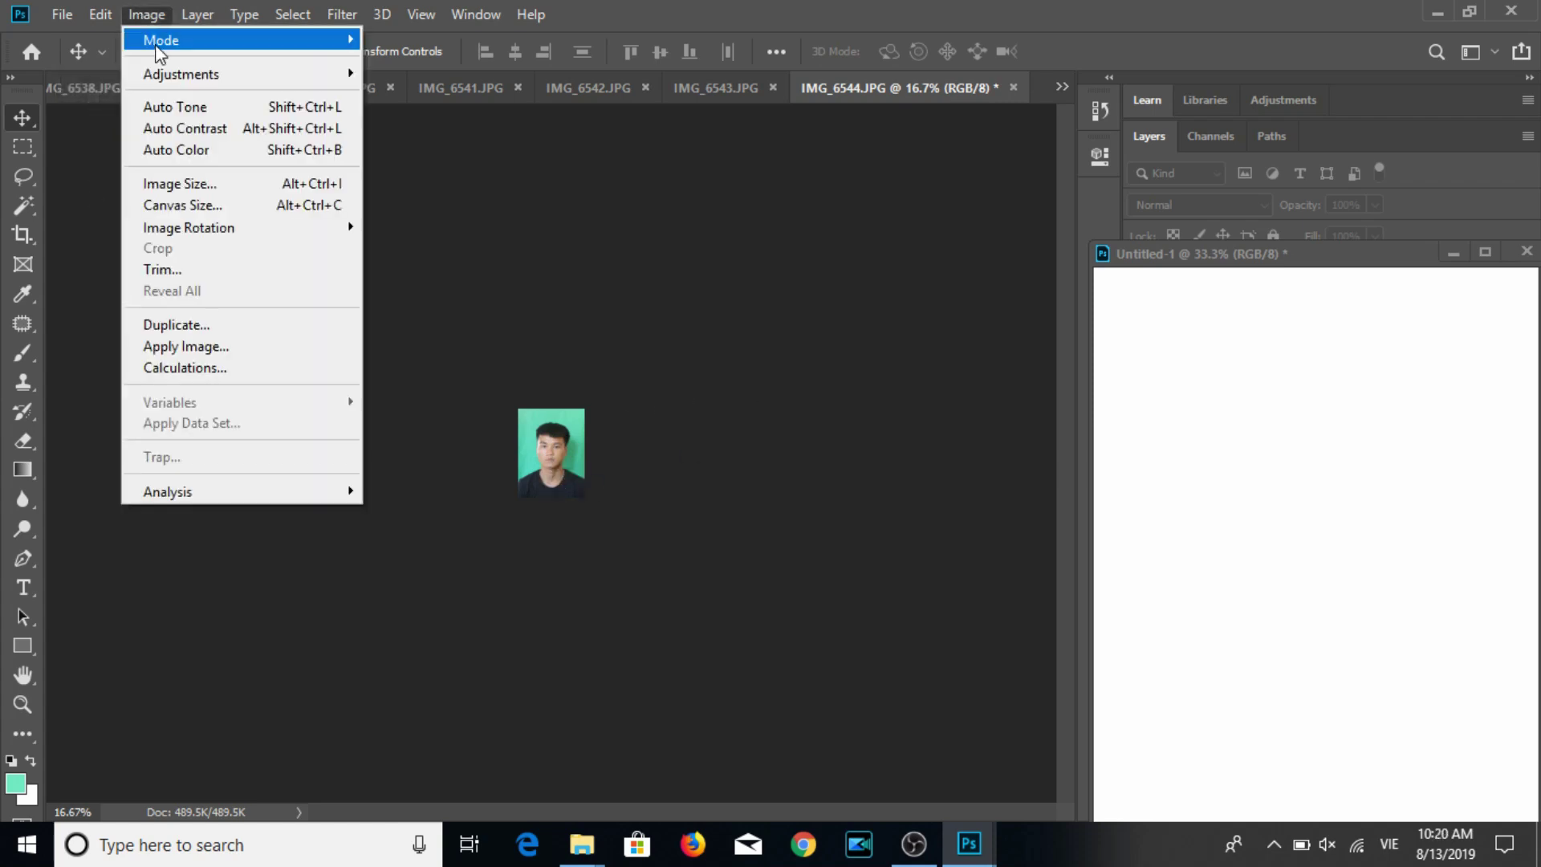
click(196, 181)
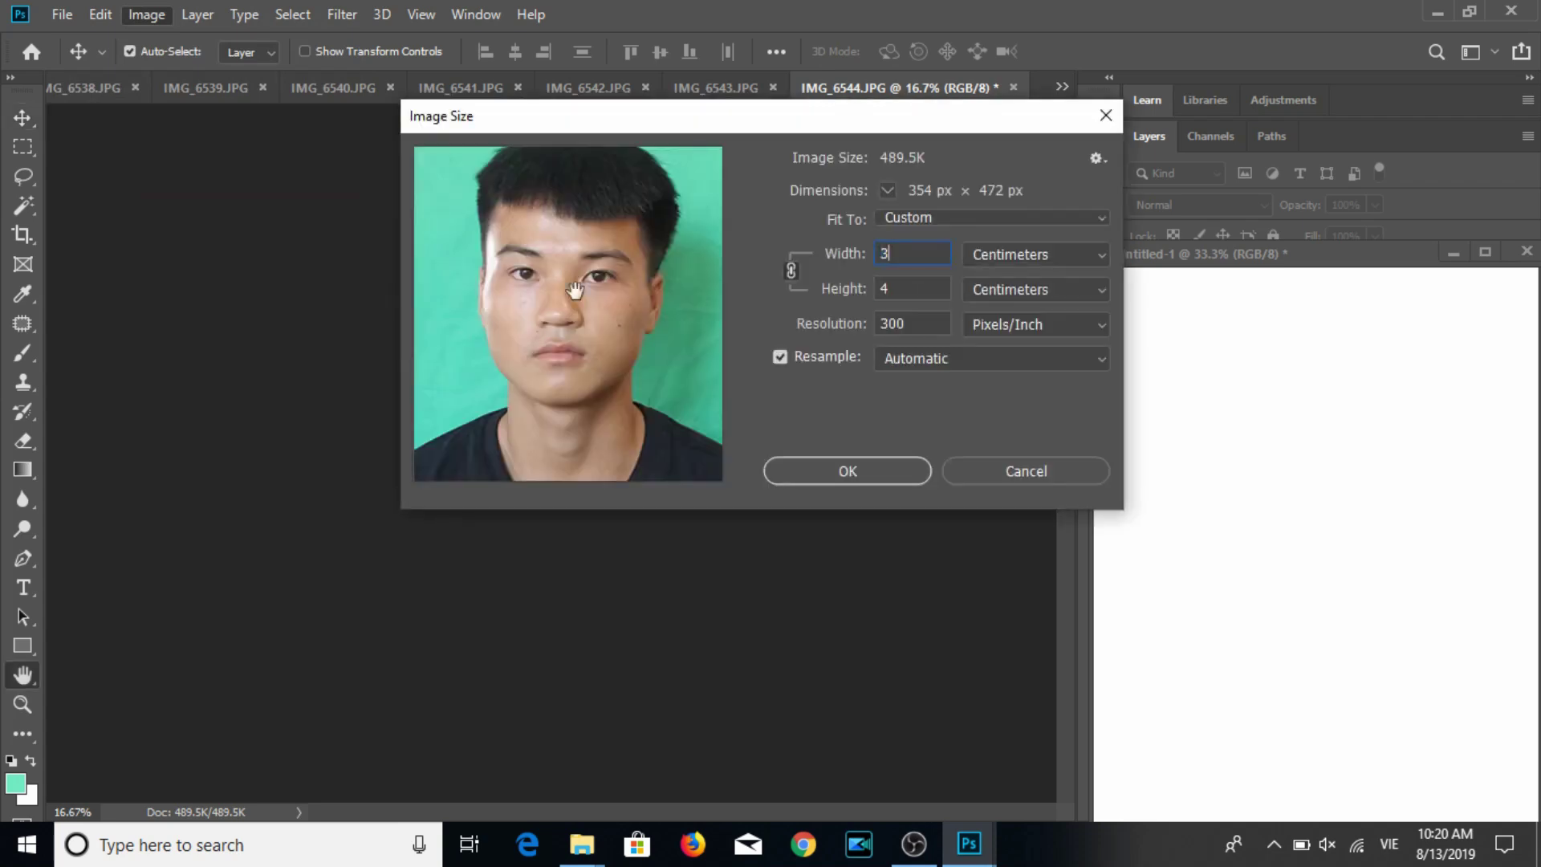
click(867, 470)
key(ctrl)
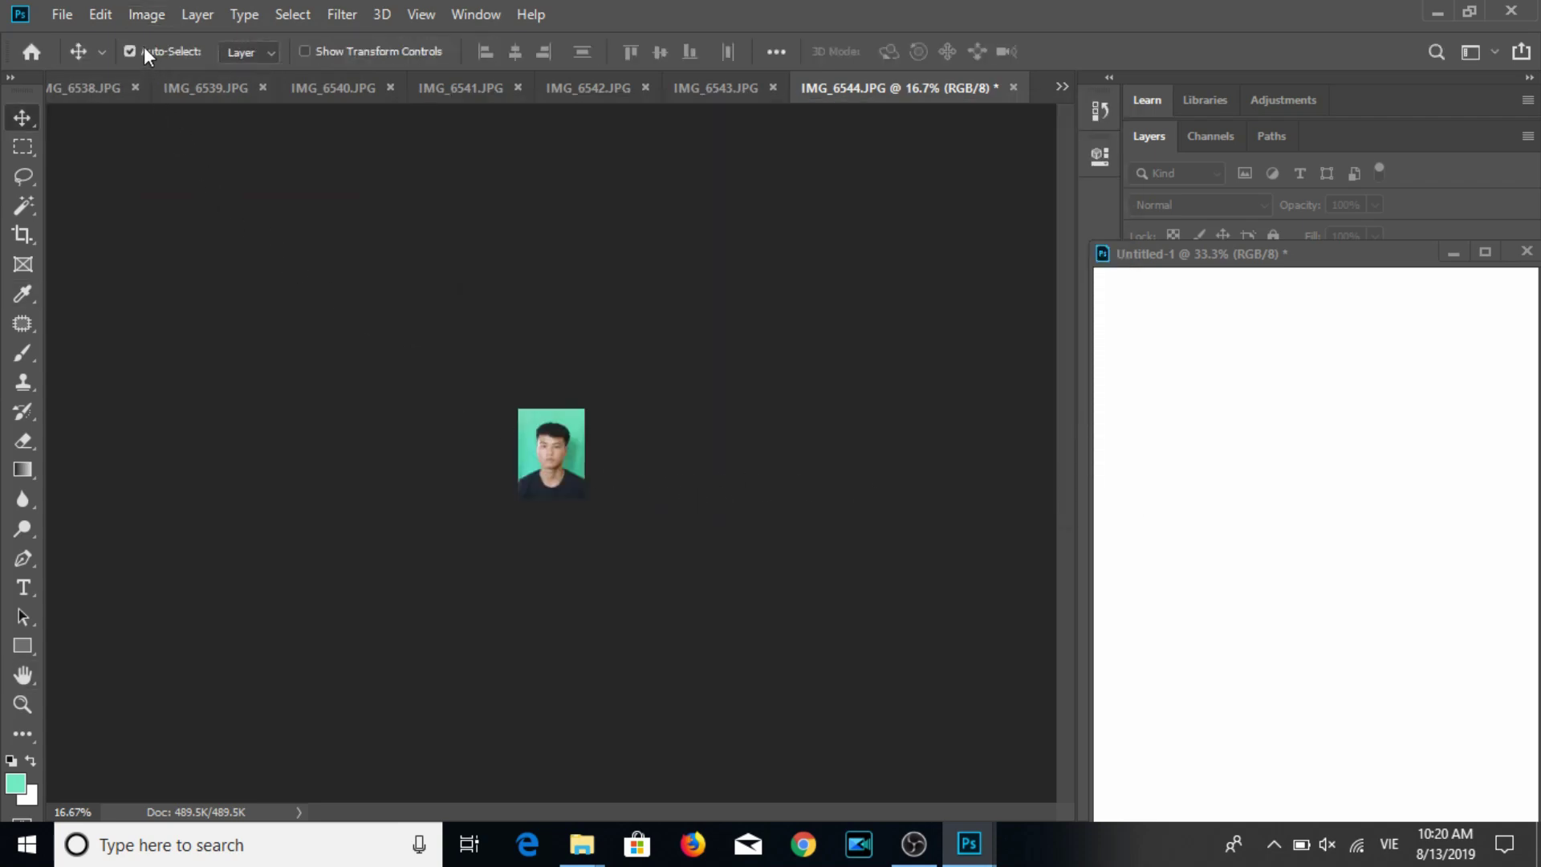
Copy the IMG_6544 portrait onto Untitled-1 three times to form the top row.
click(129, 51)
click(129, 52)
key(ctrl)
mouse_move(572, 457)
mouse_down()
mouse_move(1173, 384)
mouse_move(1317, 383)
mouse_up()
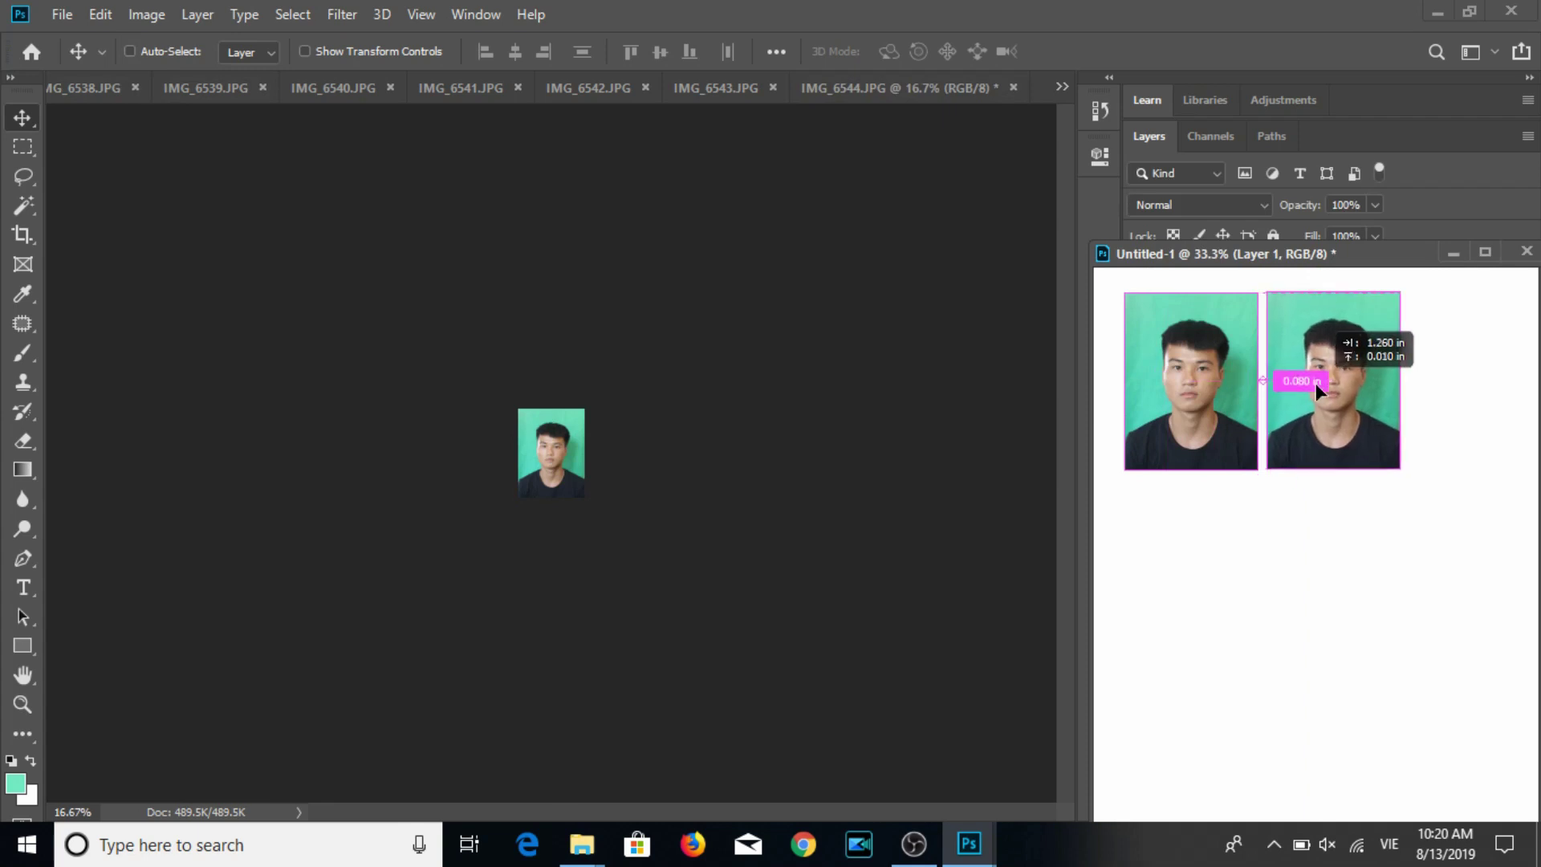
drag(1301, 255, 985, 135)
drag(1106, 274, 1245, 271)
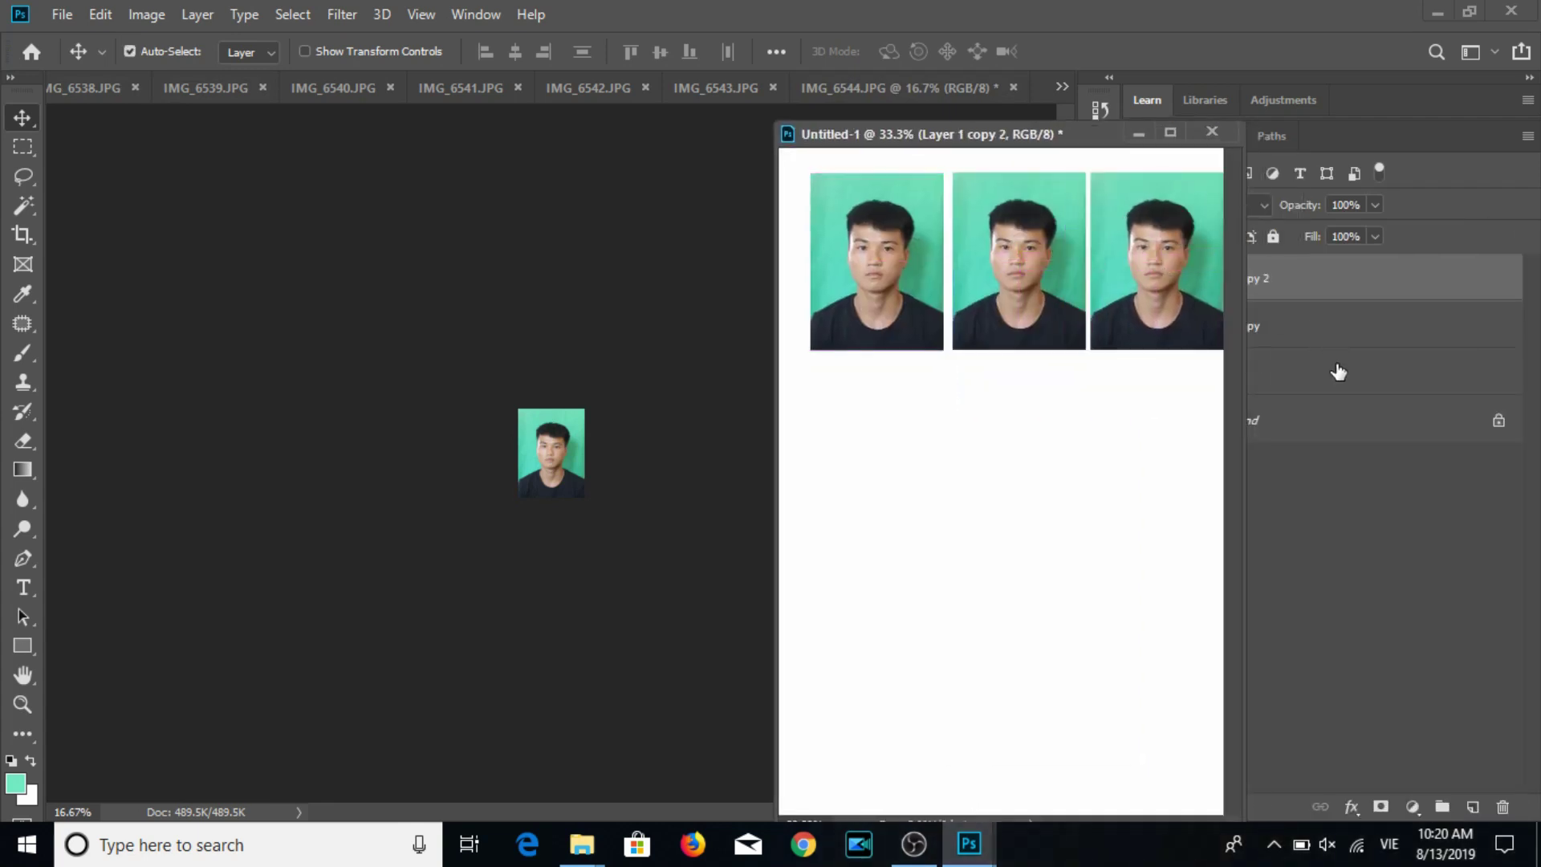
Duplicate the row of three portraits downward to fill a 3×3 grid.
shift+click(1334, 370)
drag(1149, 305, 1137, 658)
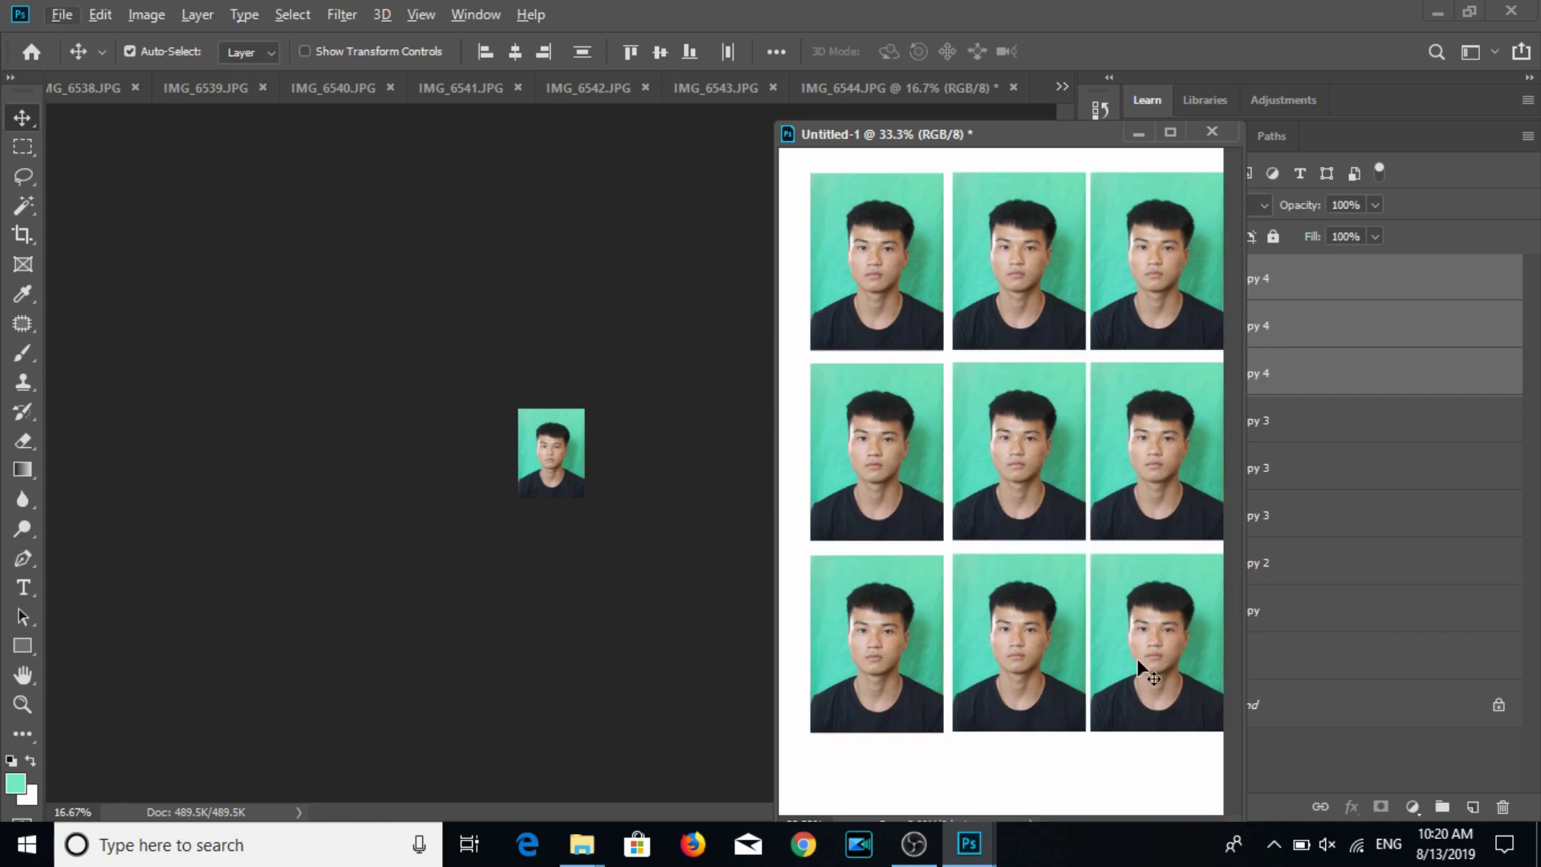
key(ctrl+p)
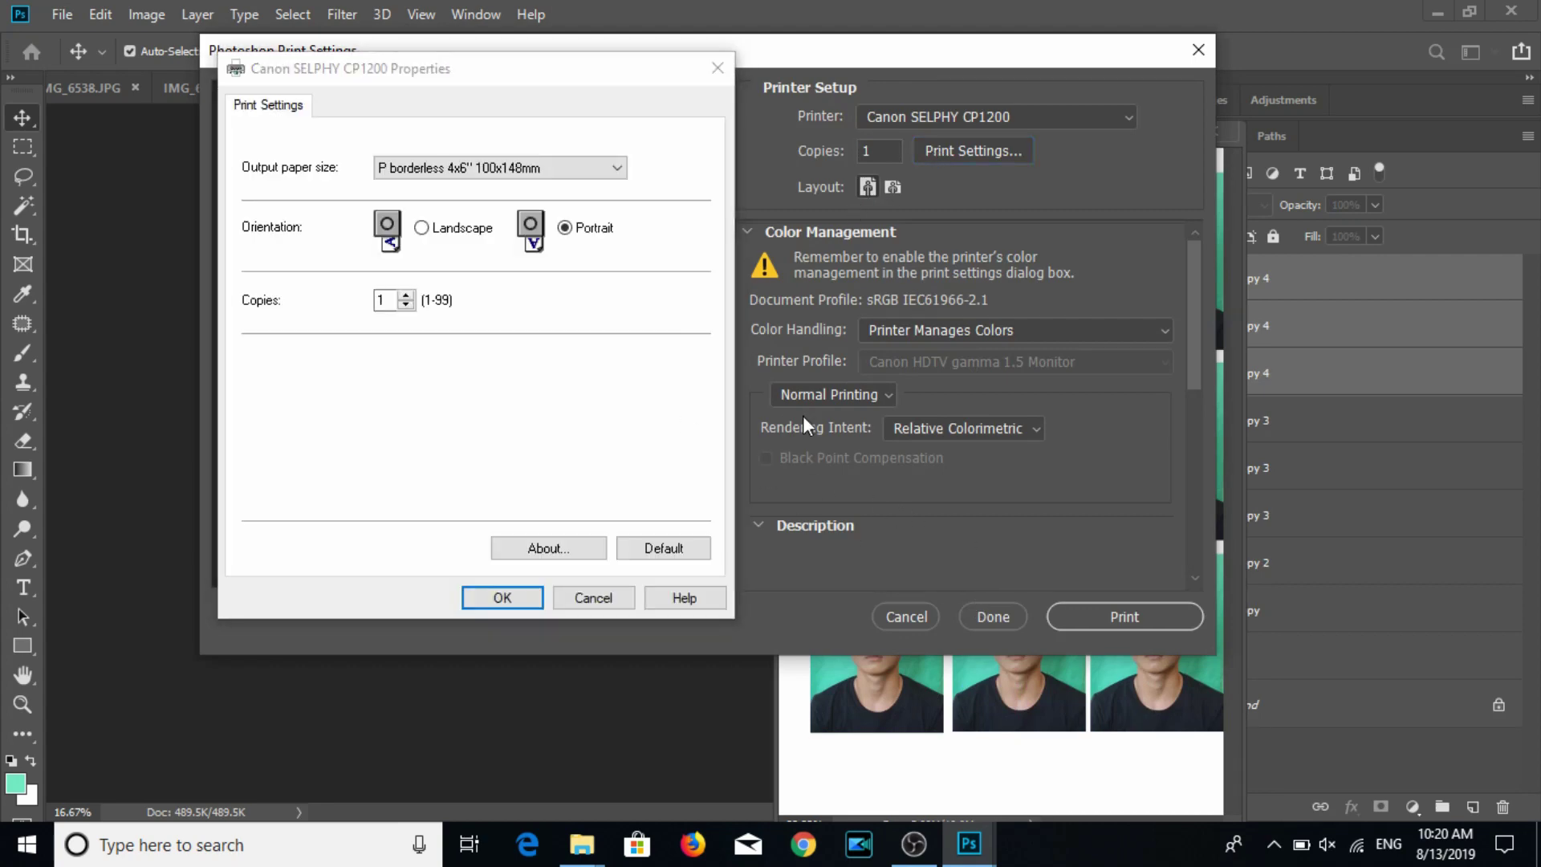
Accept the SELPHY borderless 4x6 paper, nudge the preview, and print the nine-photo sheet.
click(504, 595)
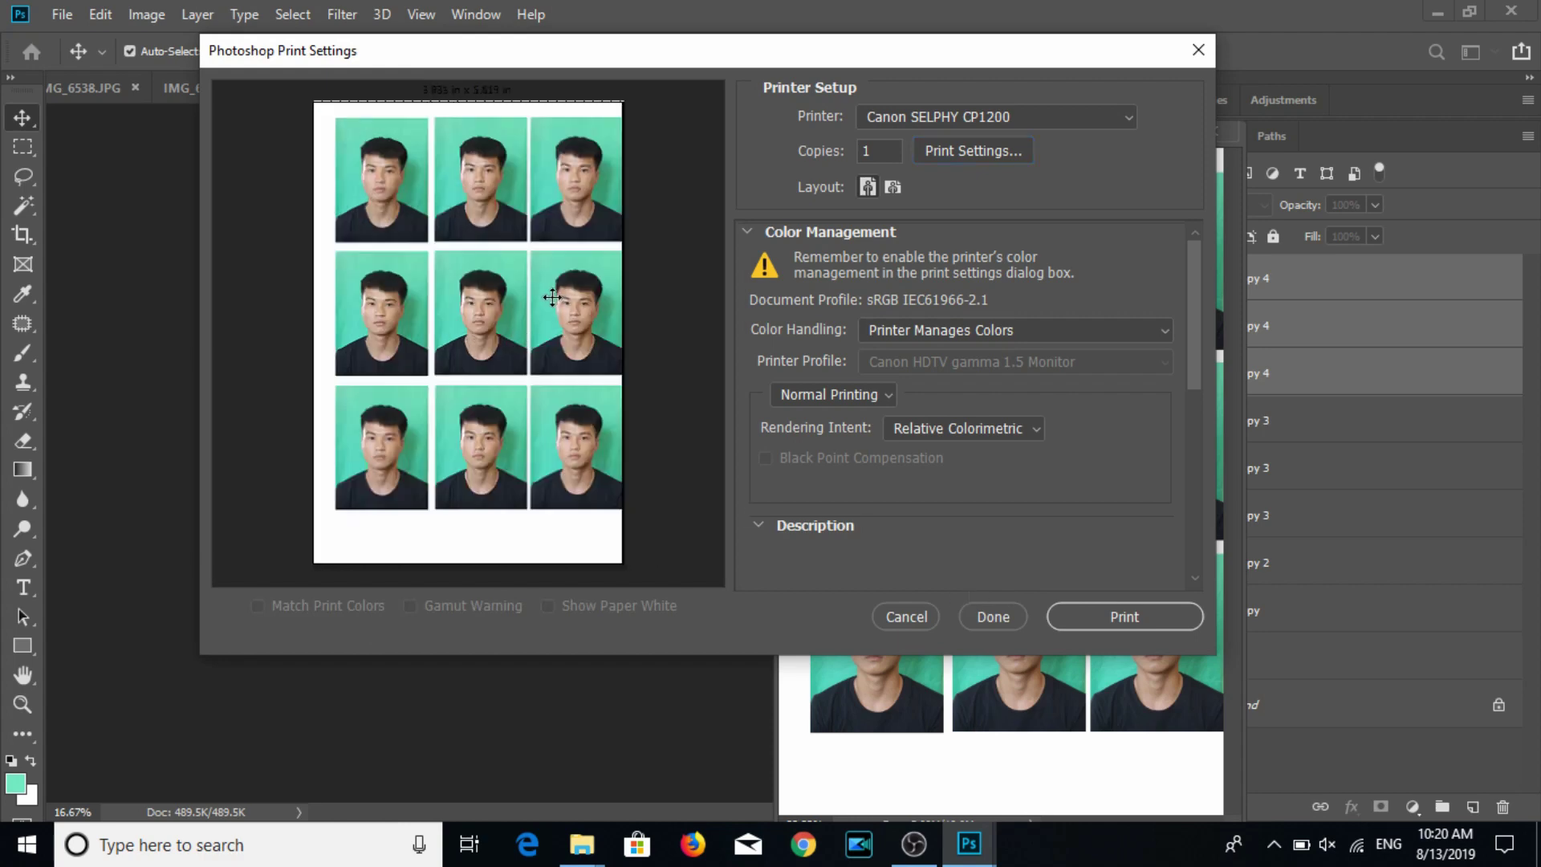
drag(553, 297, 542, 301)
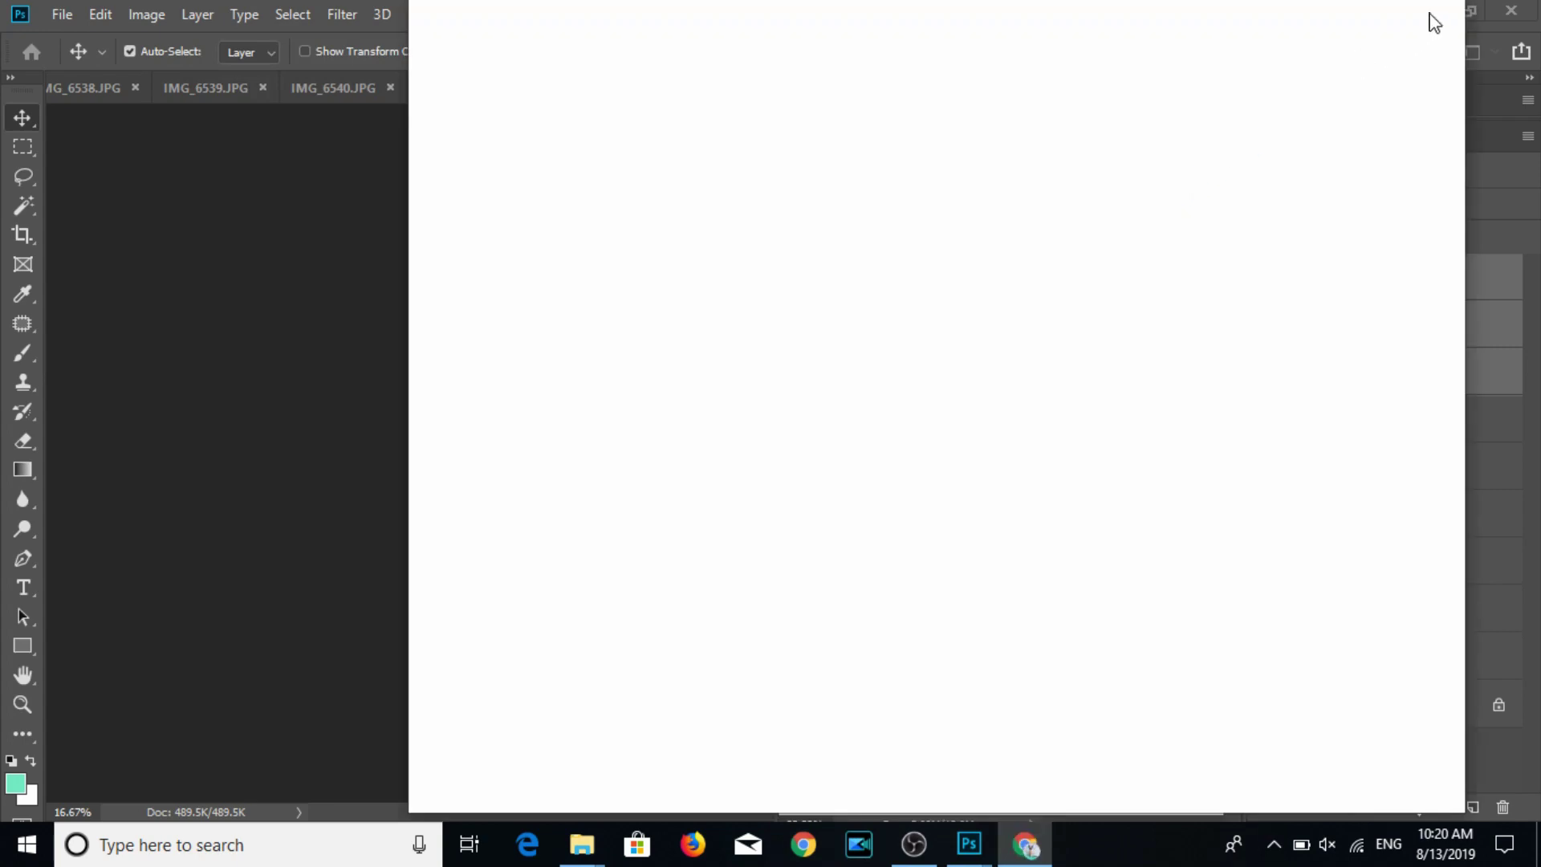
click(1437, 16)
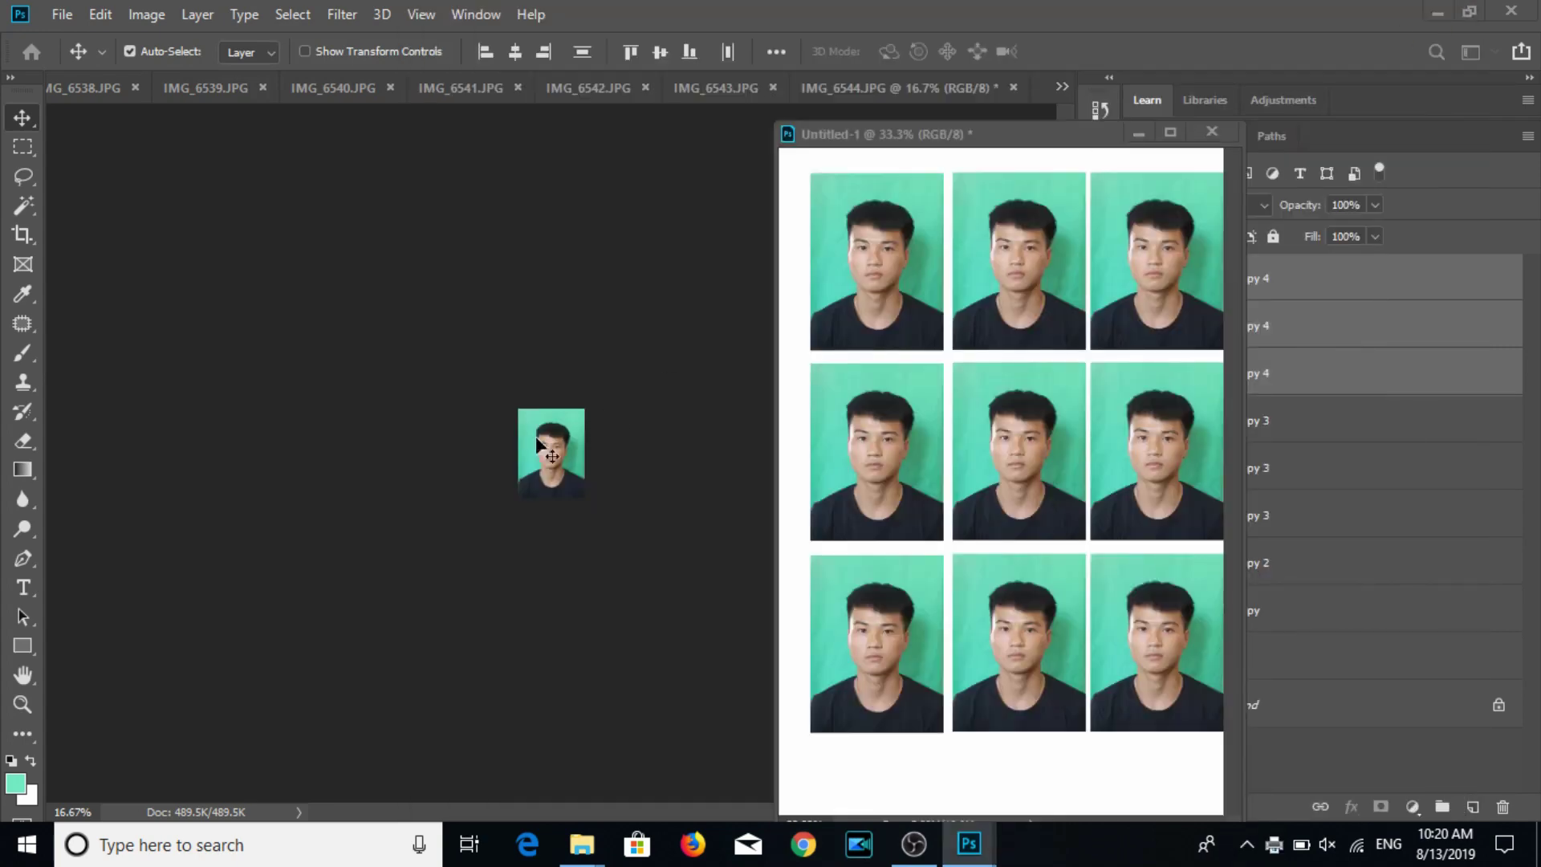
Dismiss the save prompt and clone-stamp errors, move the sheet aside, and return to IMG_6544.
key(s)
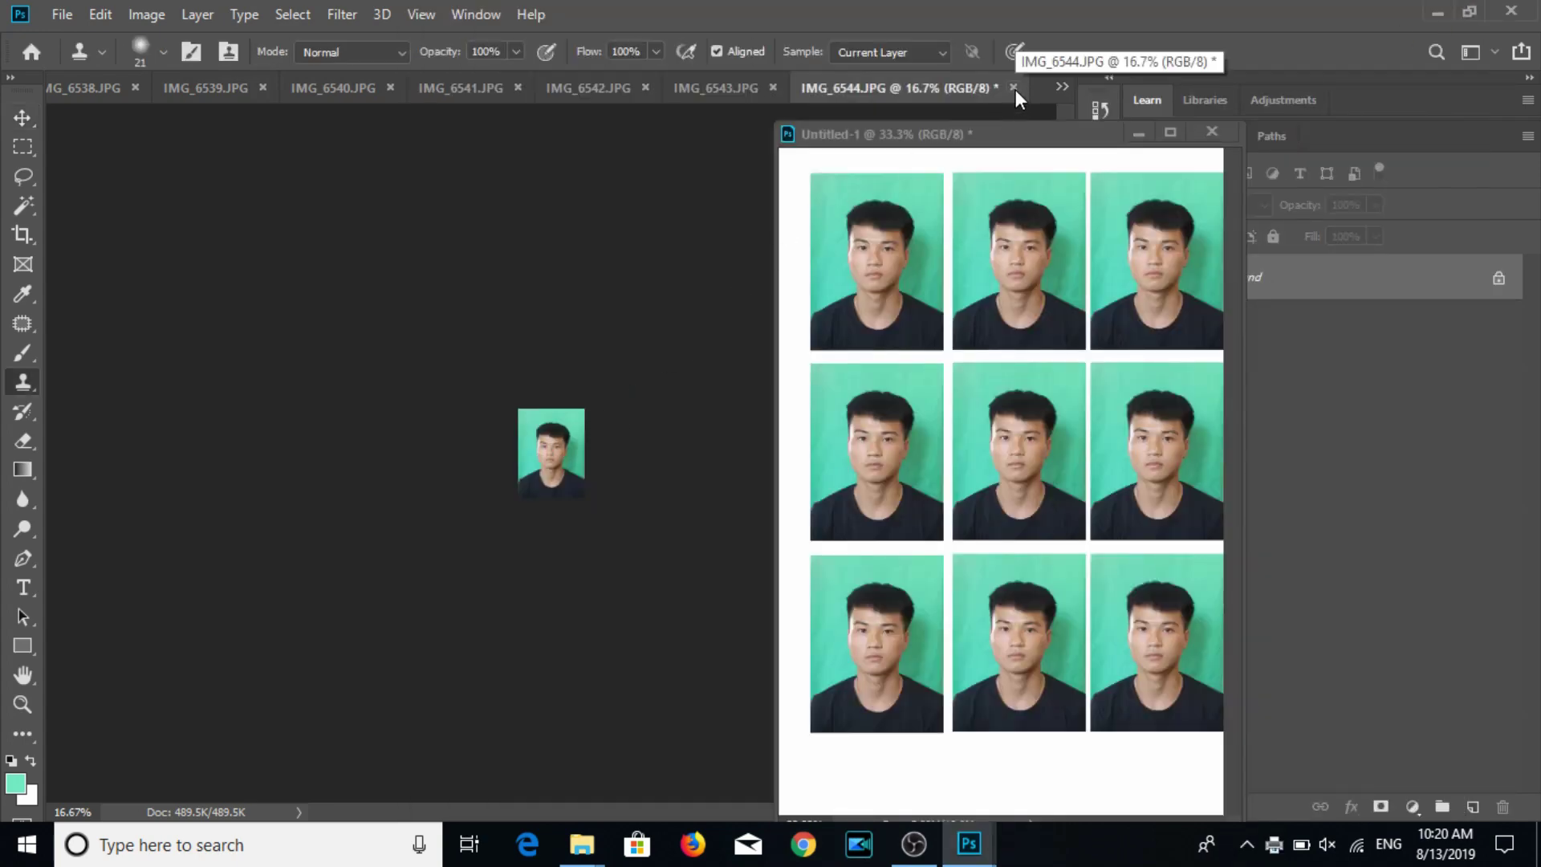
click(1014, 89)
click(794, 332)
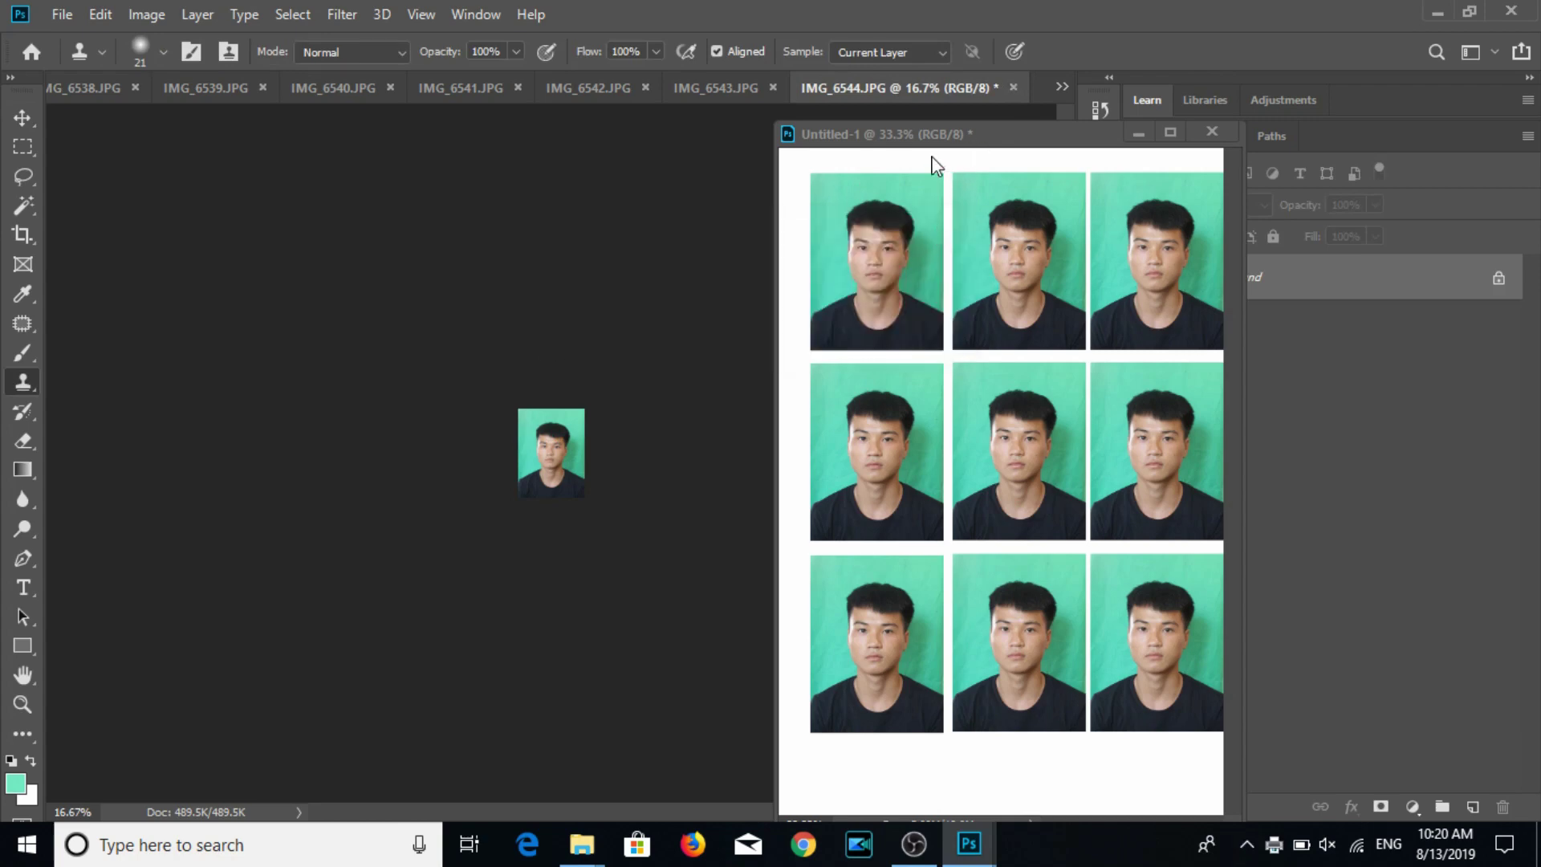
click(932, 163)
click(758, 344)
drag(915, 135, 1023, 432)
click(562, 482)
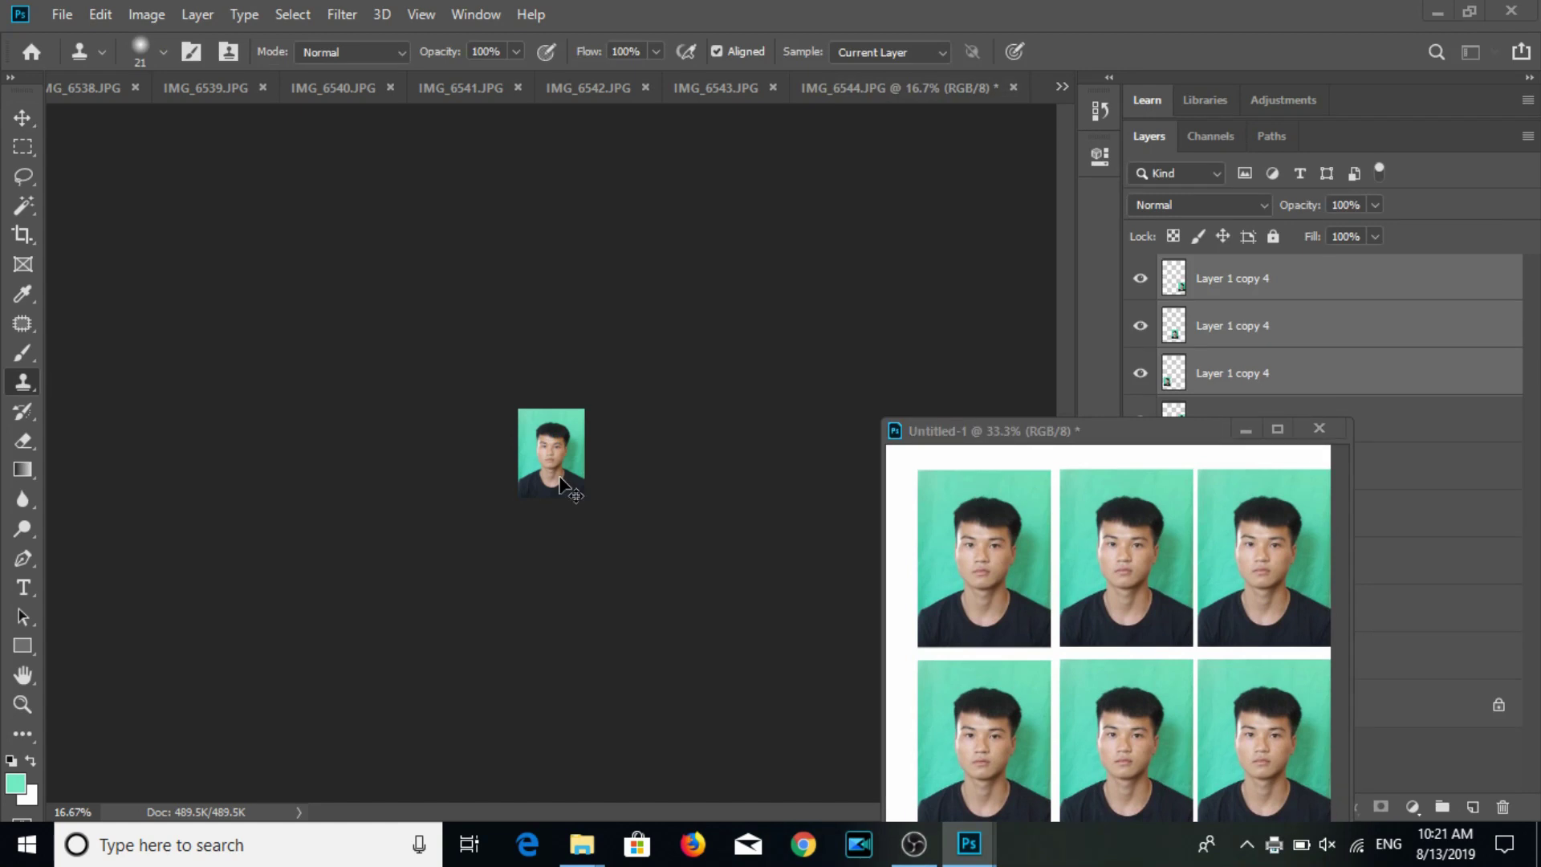
Save IMG_6544 as a JPEG at quality 8 and close it.
key(ctrl+s)
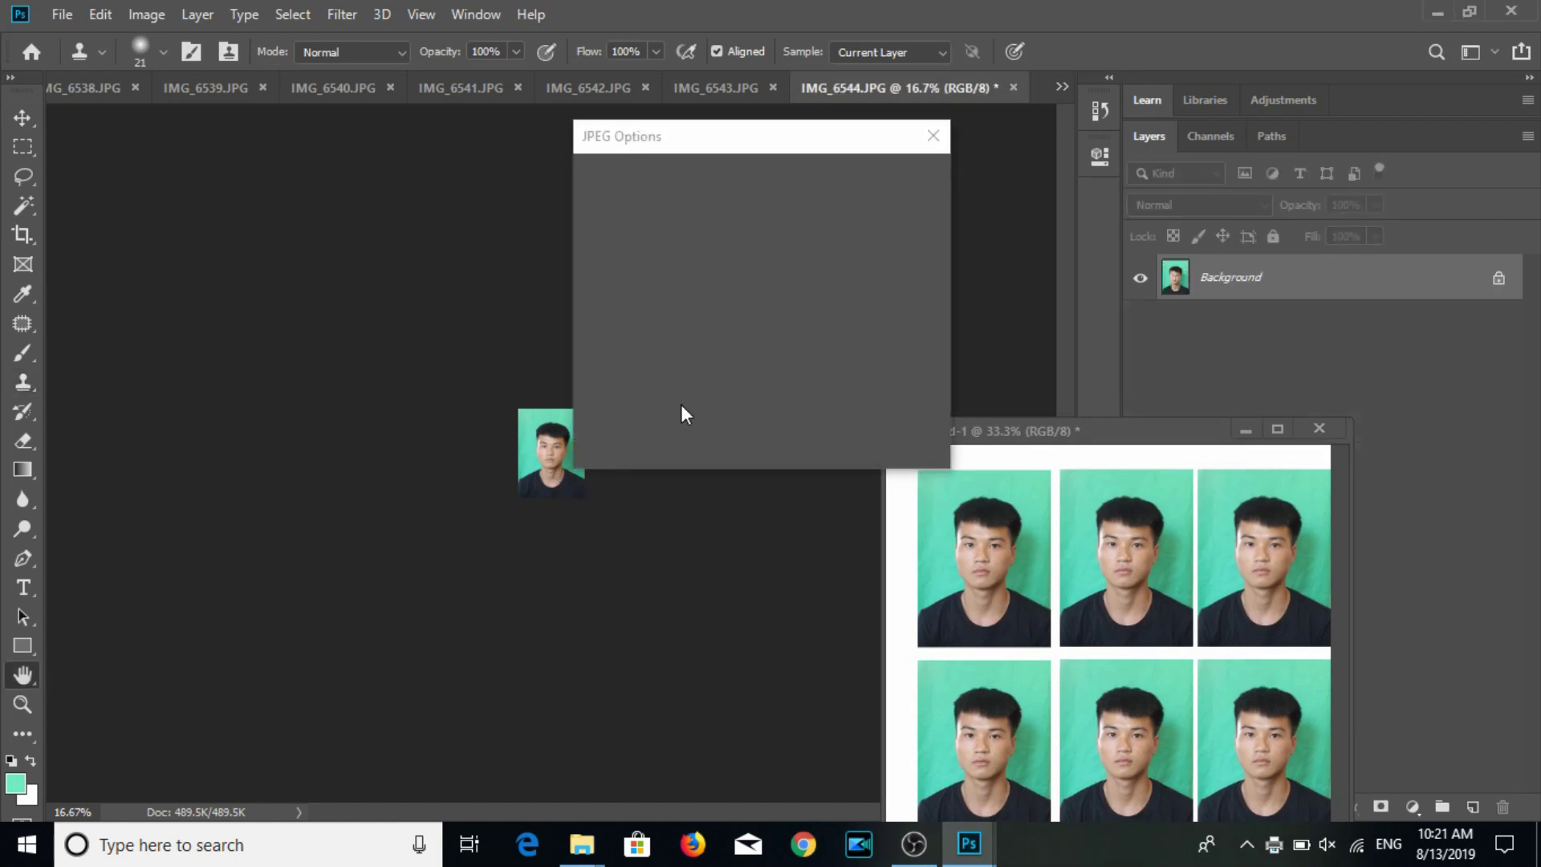
click(753, 281)
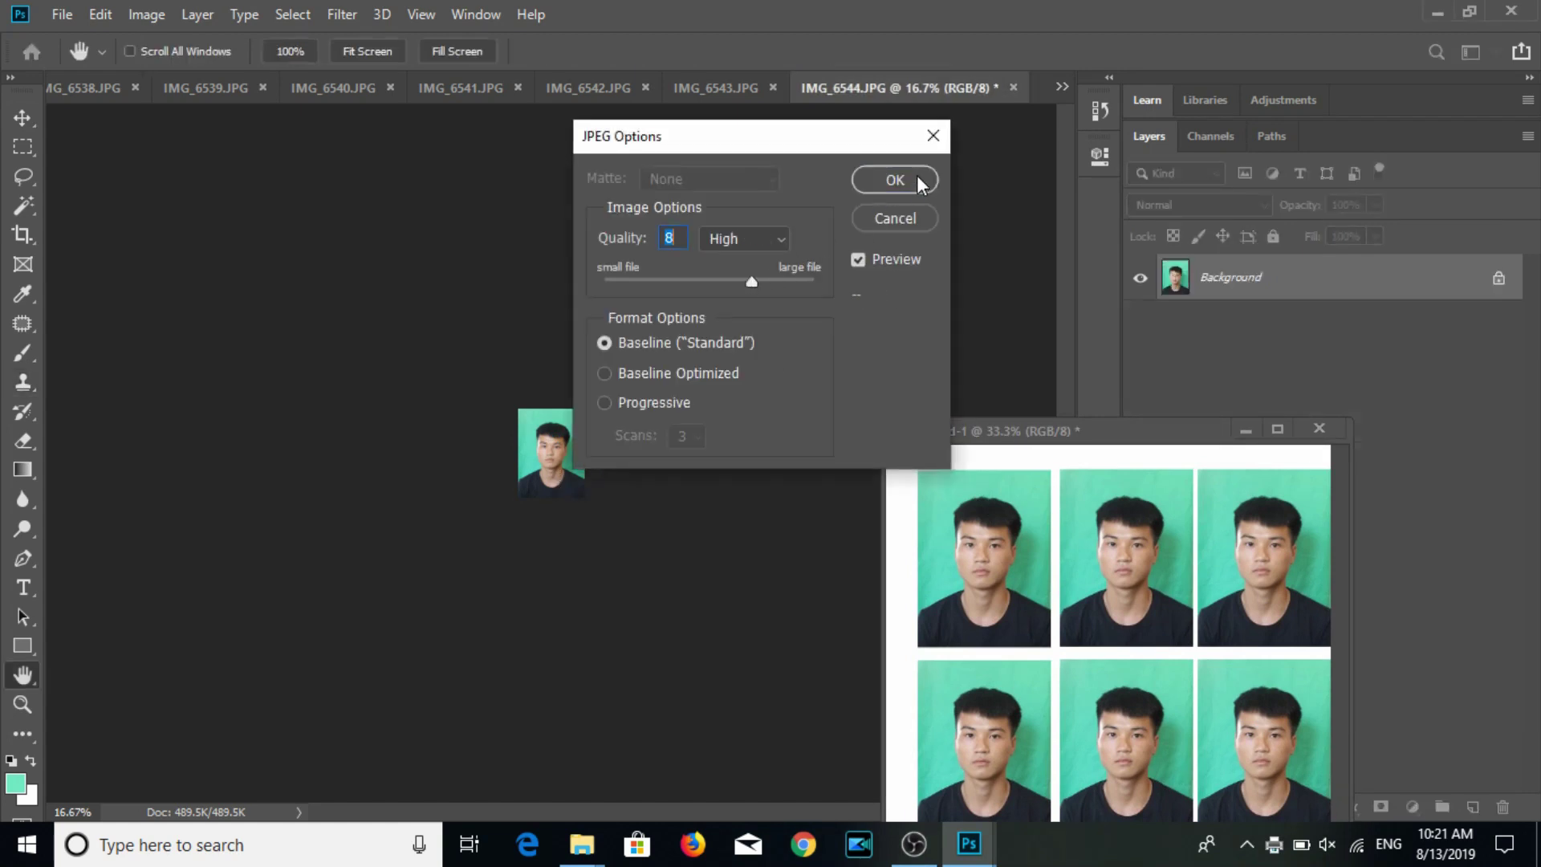
click(915, 180)
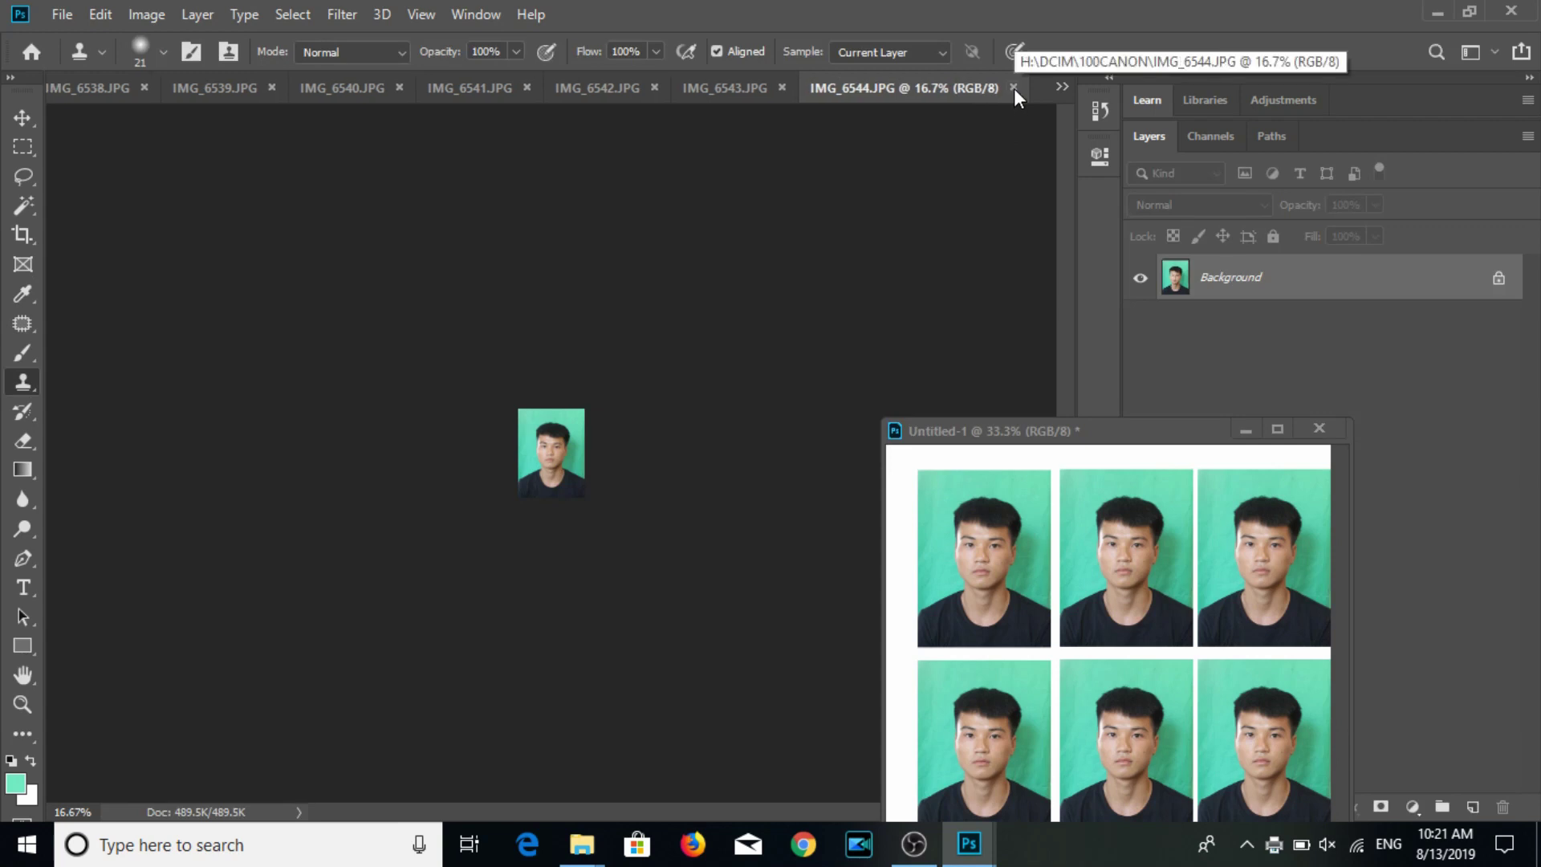
click(997, 120)
click(791, 350)
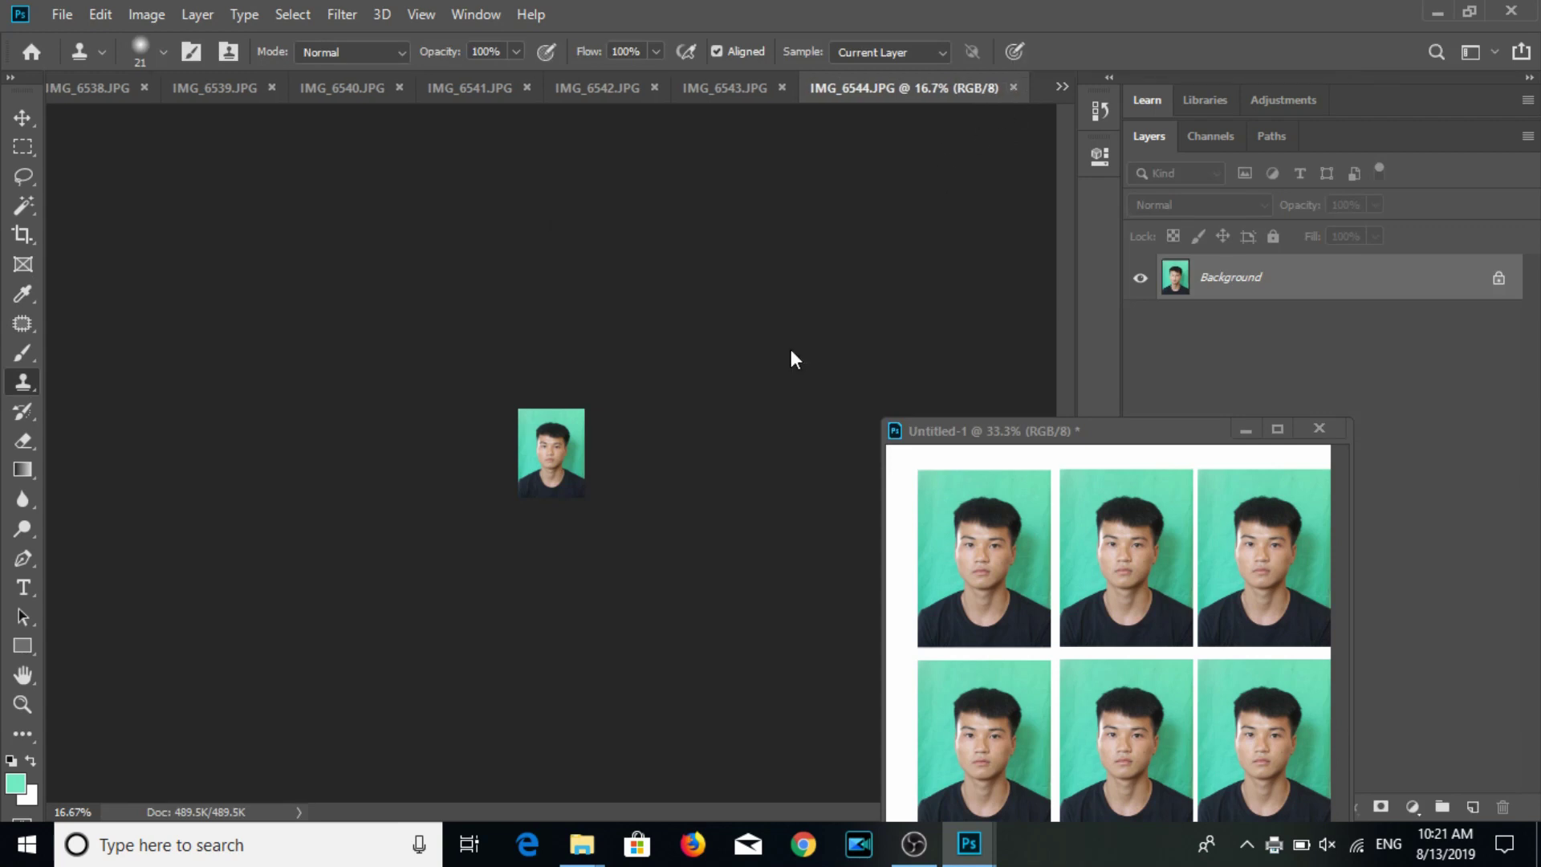
click(1014, 87)
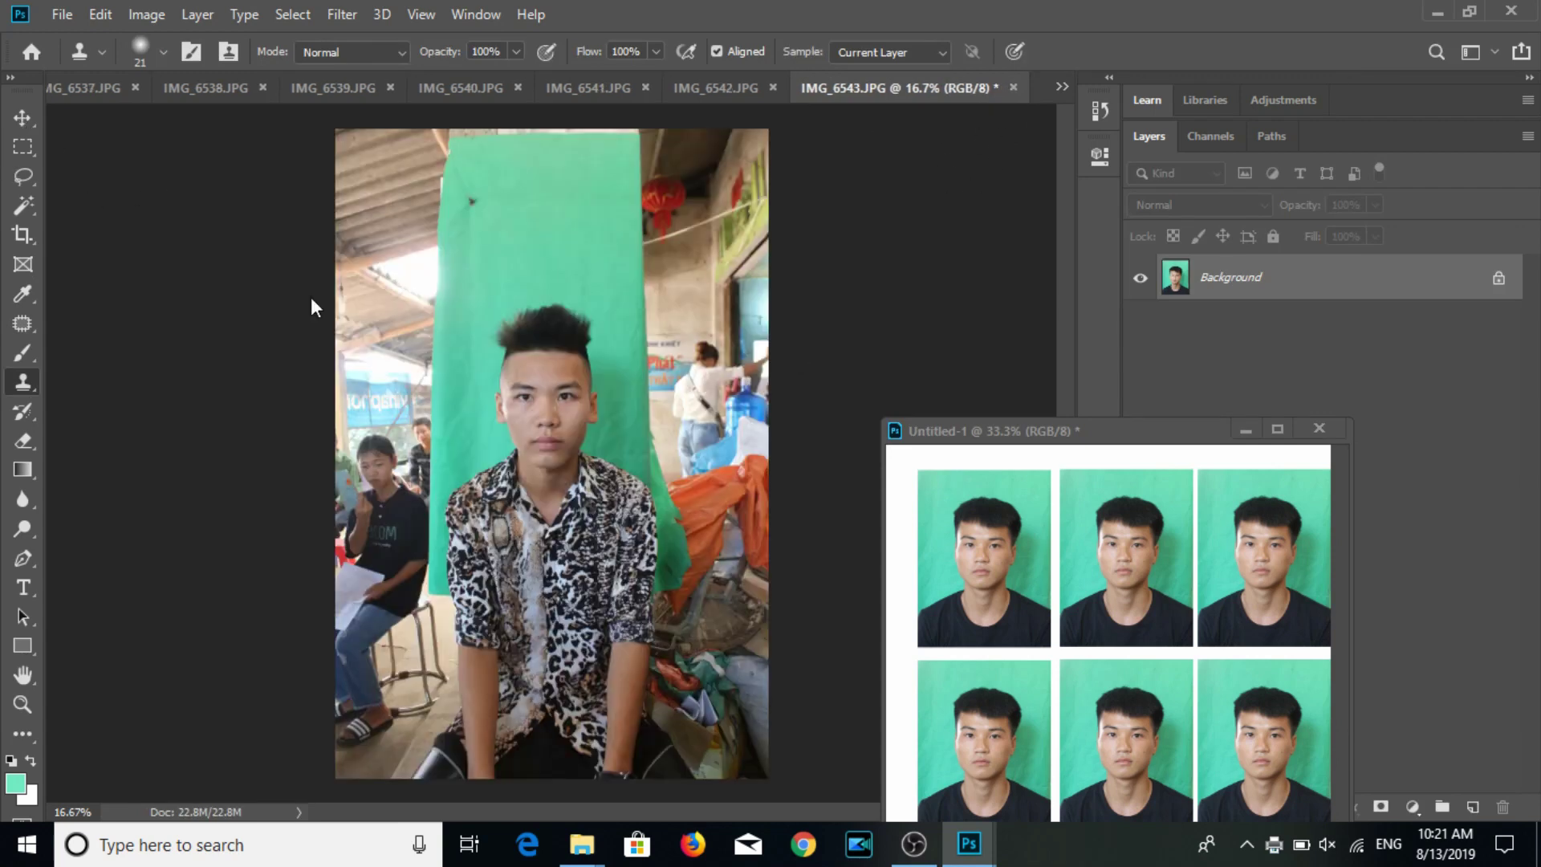
Crop IMG_6543 to a slightly tilted 3:4 head-and-shoulders frame.
key(v)
key(c)
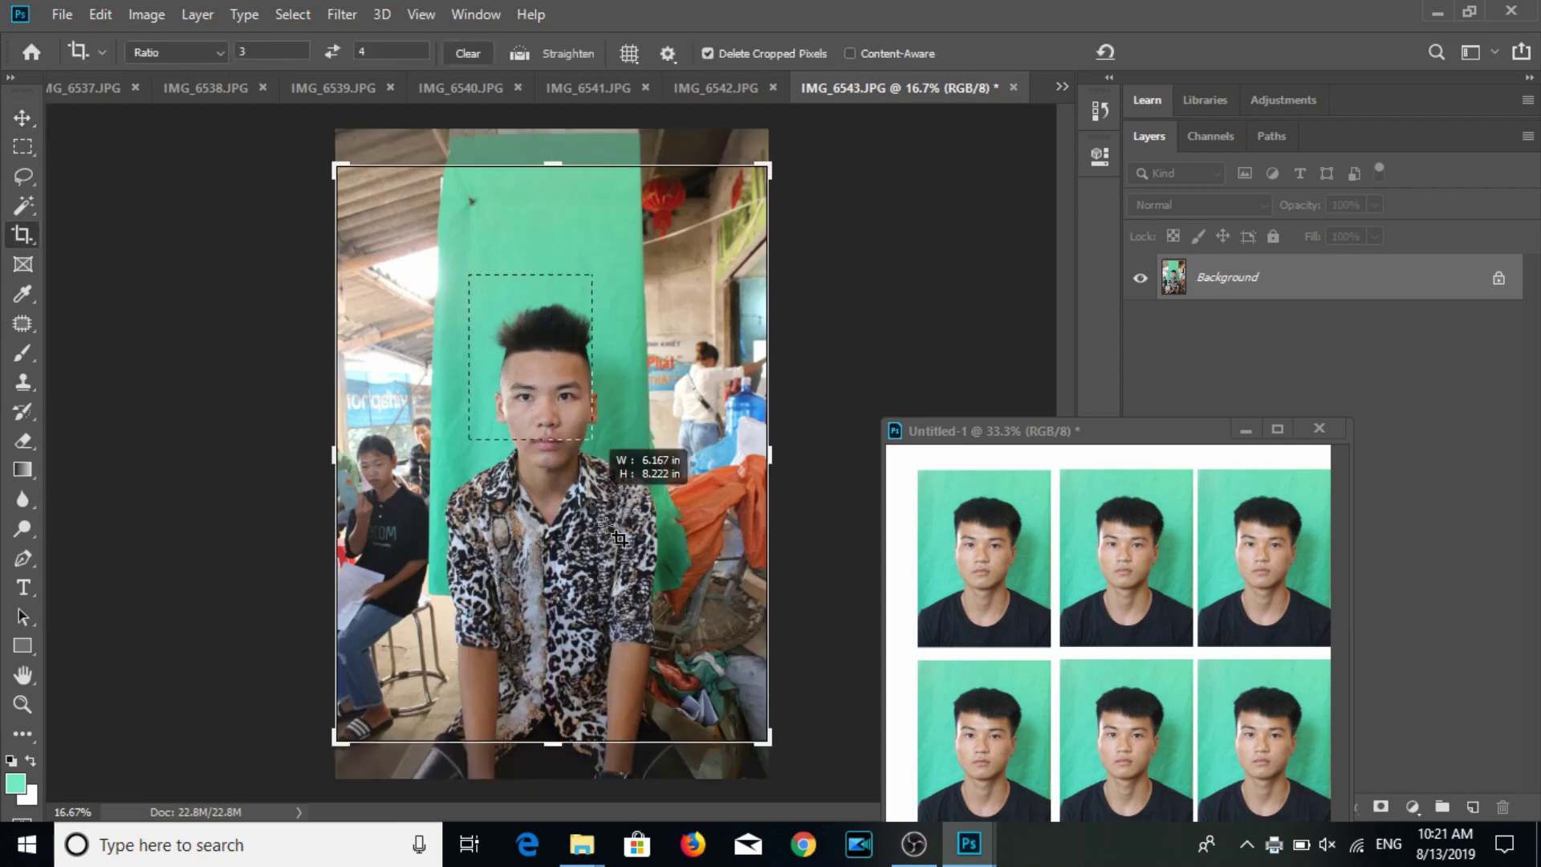
mouse_move(466, 338)
mouse_down()
mouse_move(642, 567)
mouse_move(570, 561)
mouse_up()
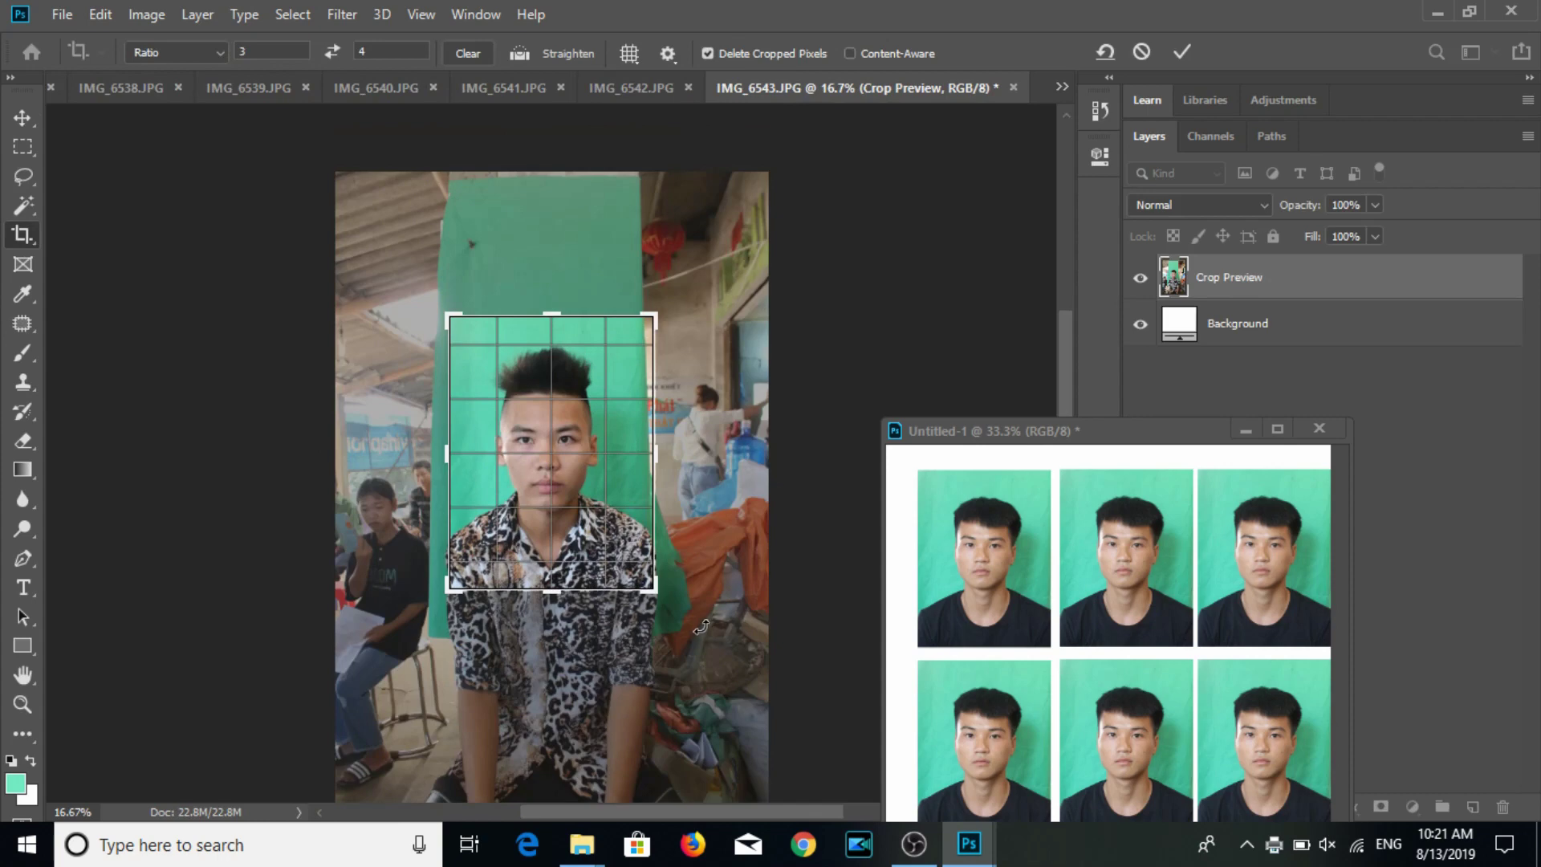
drag(703, 625, 739, 516)
drag(601, 546, 603, 527)
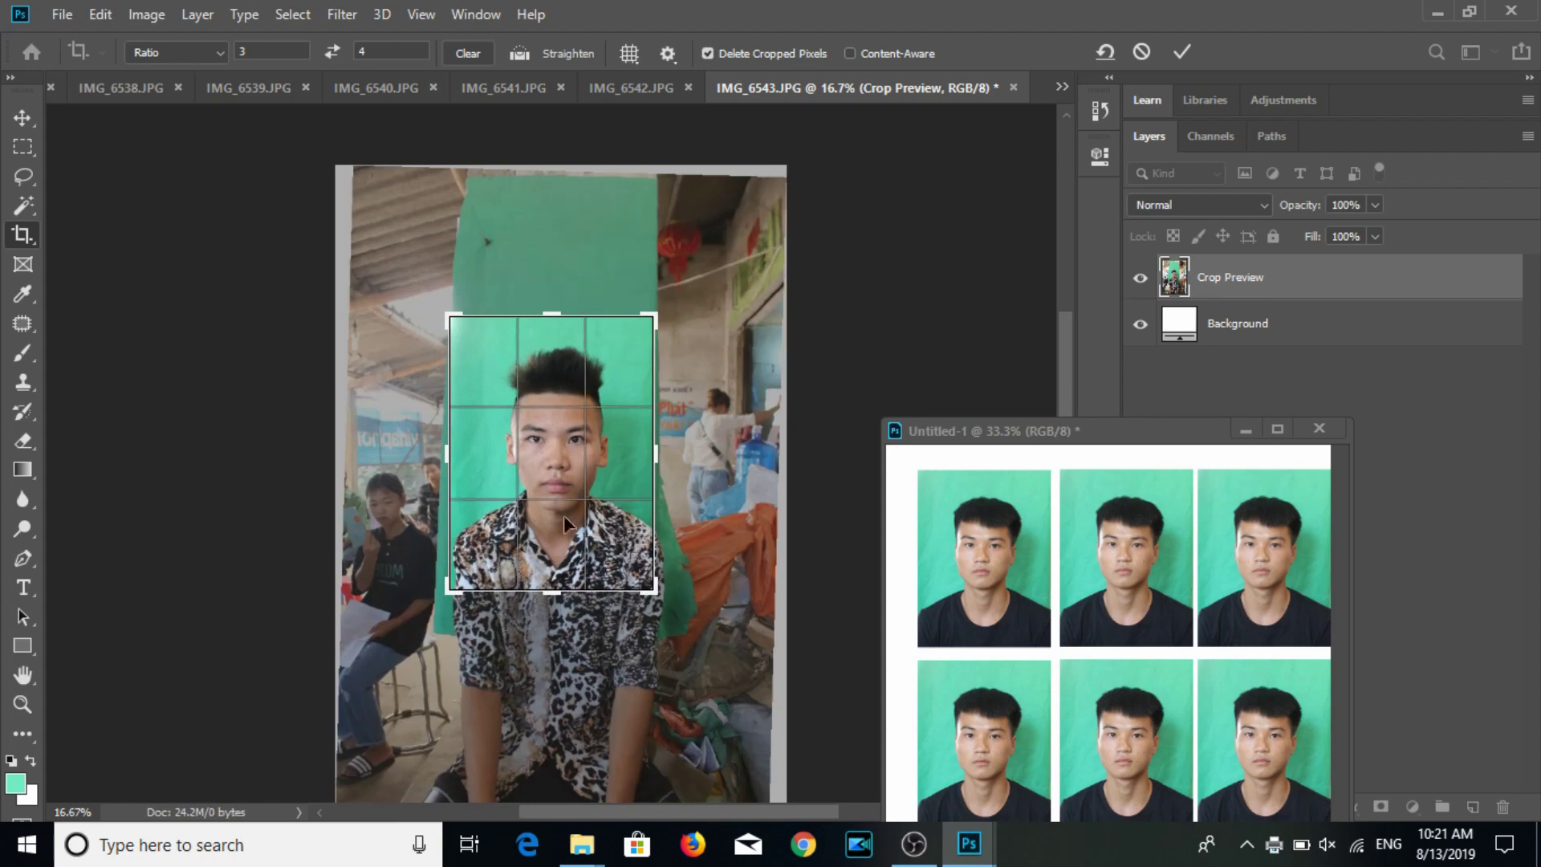
key(Return)
Set the cropped photo's resolution to 300 ppi in Image Size.
click(28, 128)
click(146, 15)
click(170, 183)
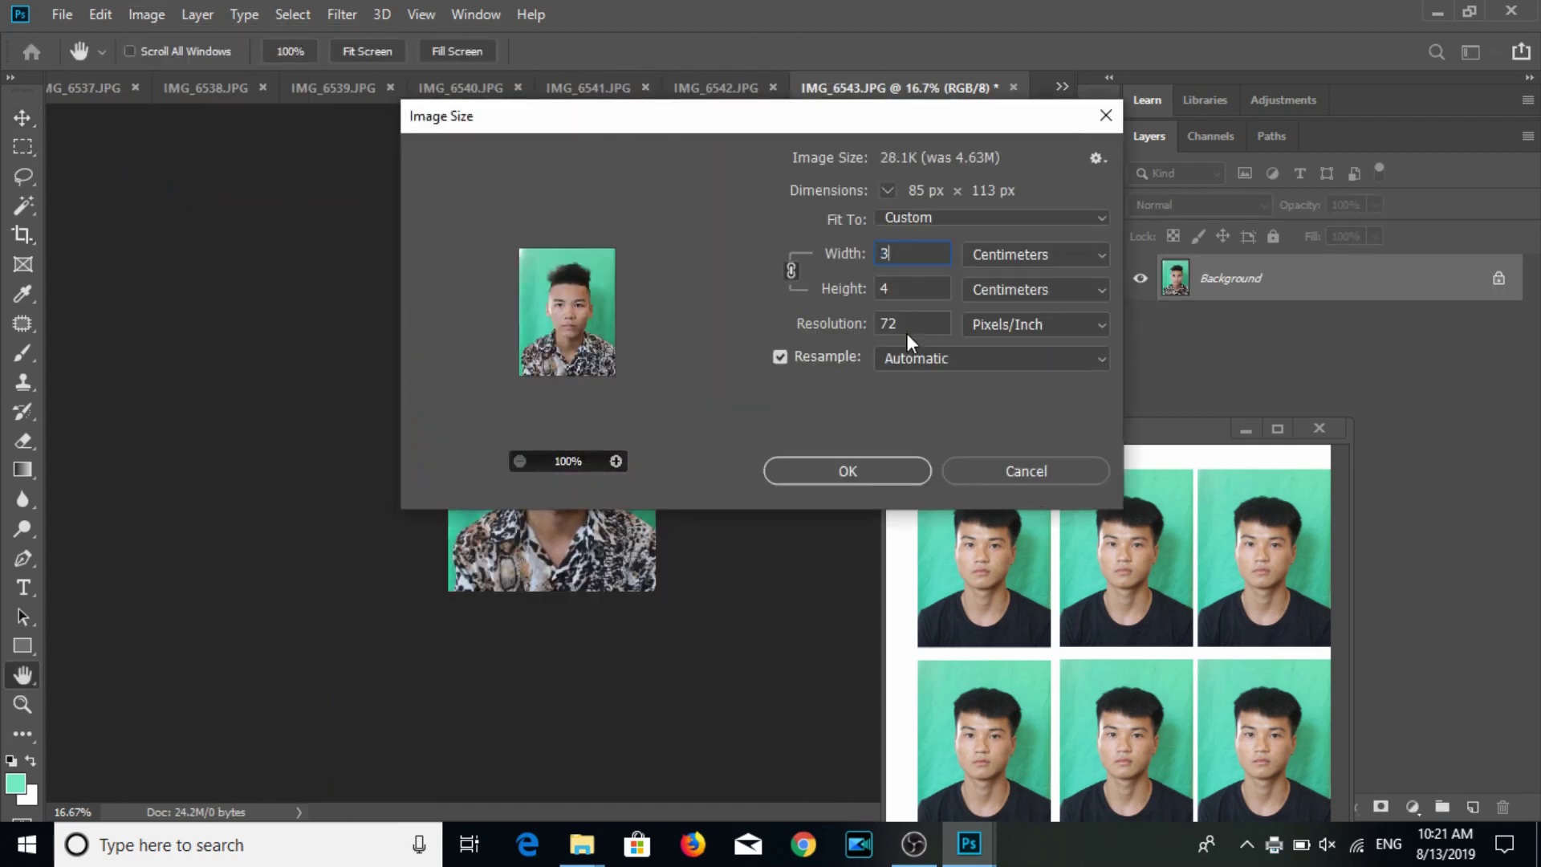
text(300)
key(Return)
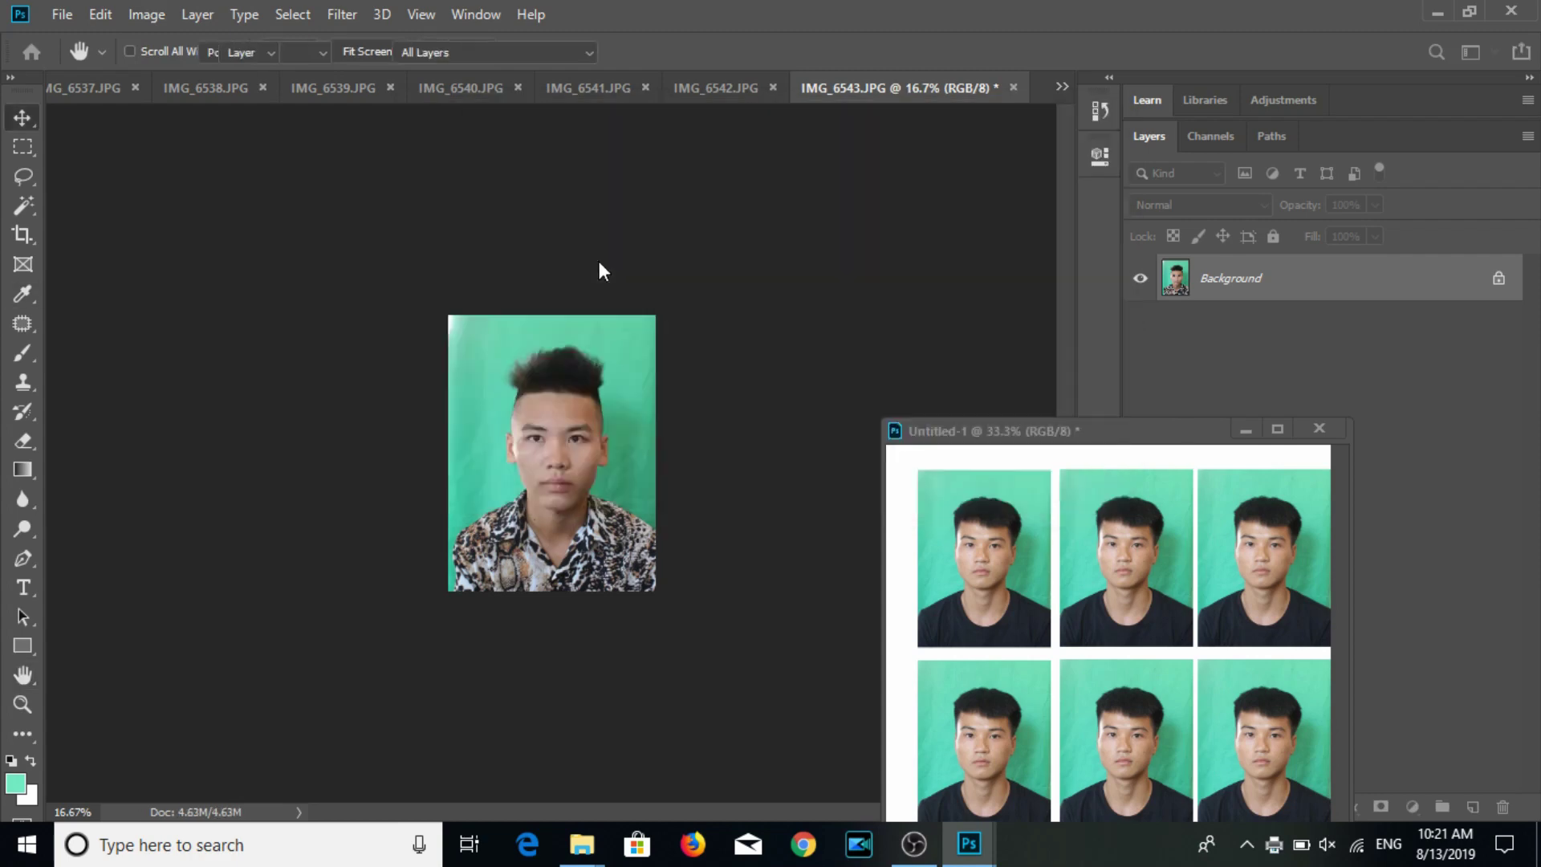
Save IMG_6543 as a quality-8 JPEG and bring the photo sheet to the middle.
key(ctrl+s)
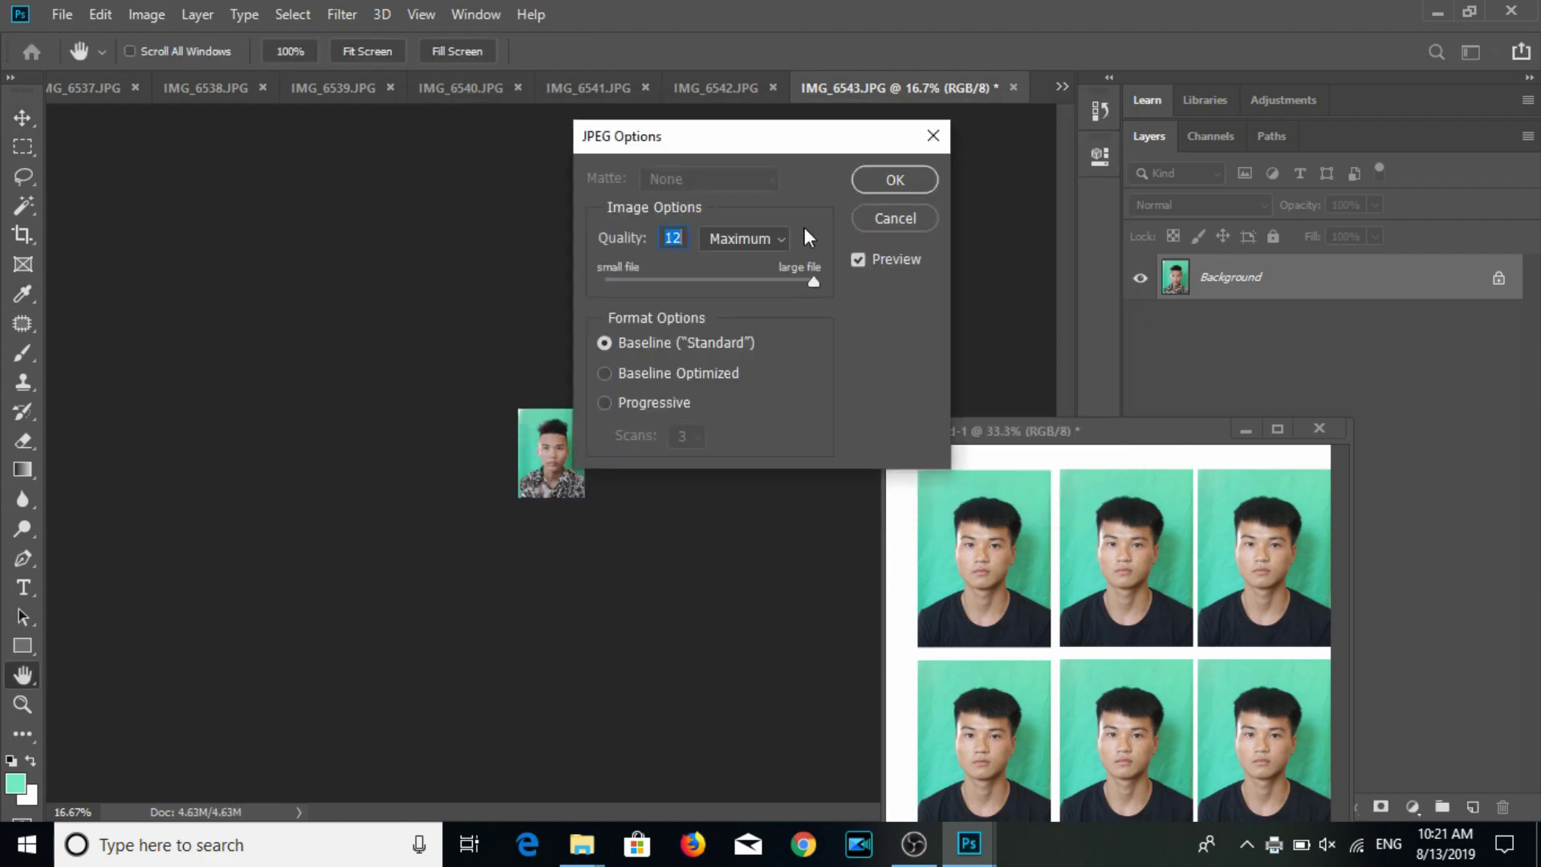
click(745, 281)
click(895, 180)
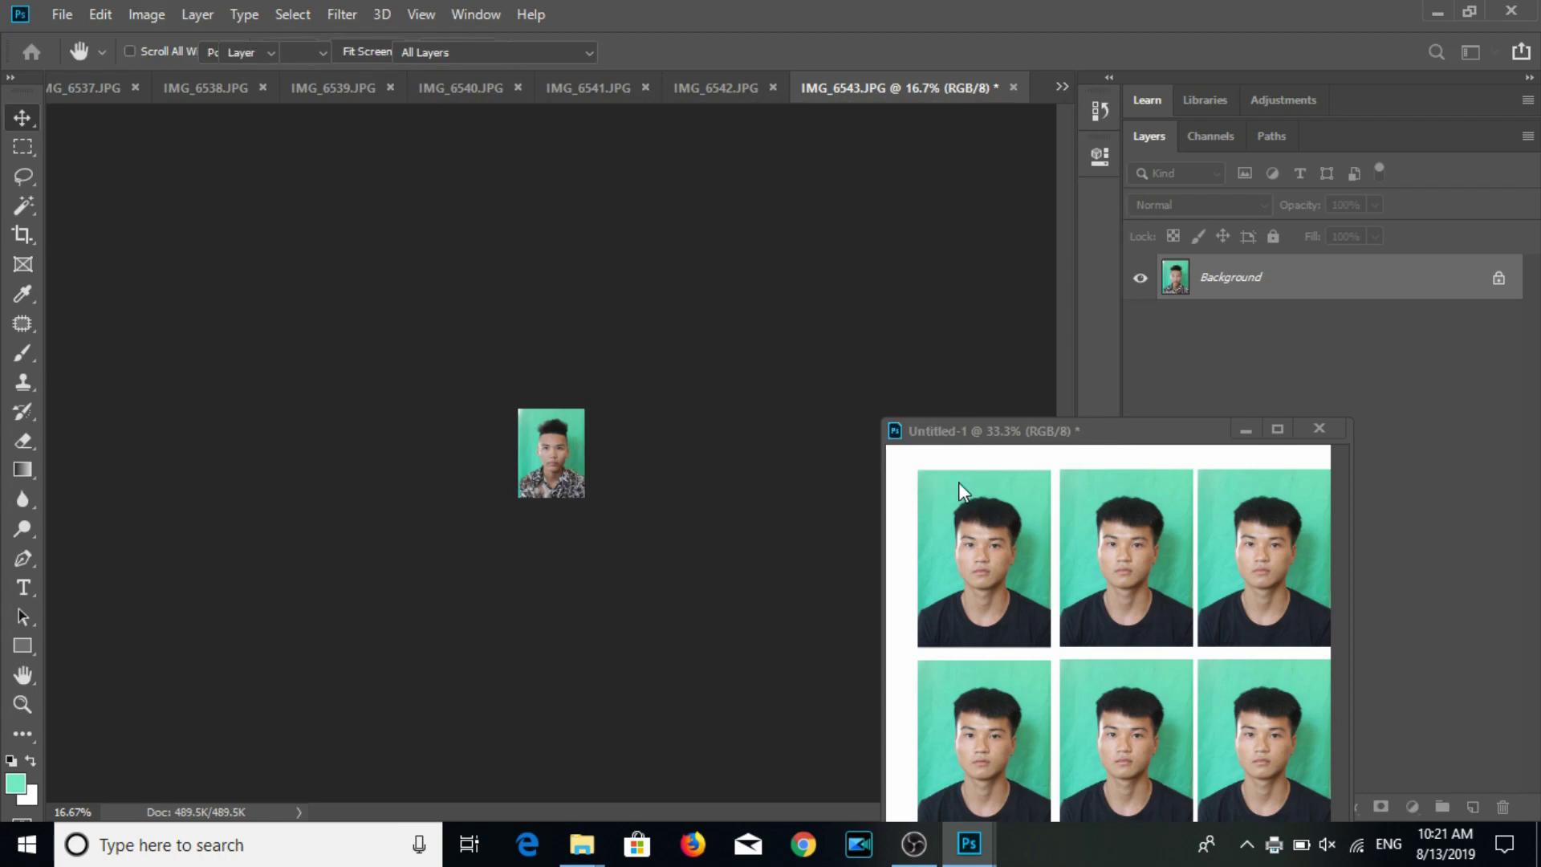
drag(1002, 438, 573, 198)
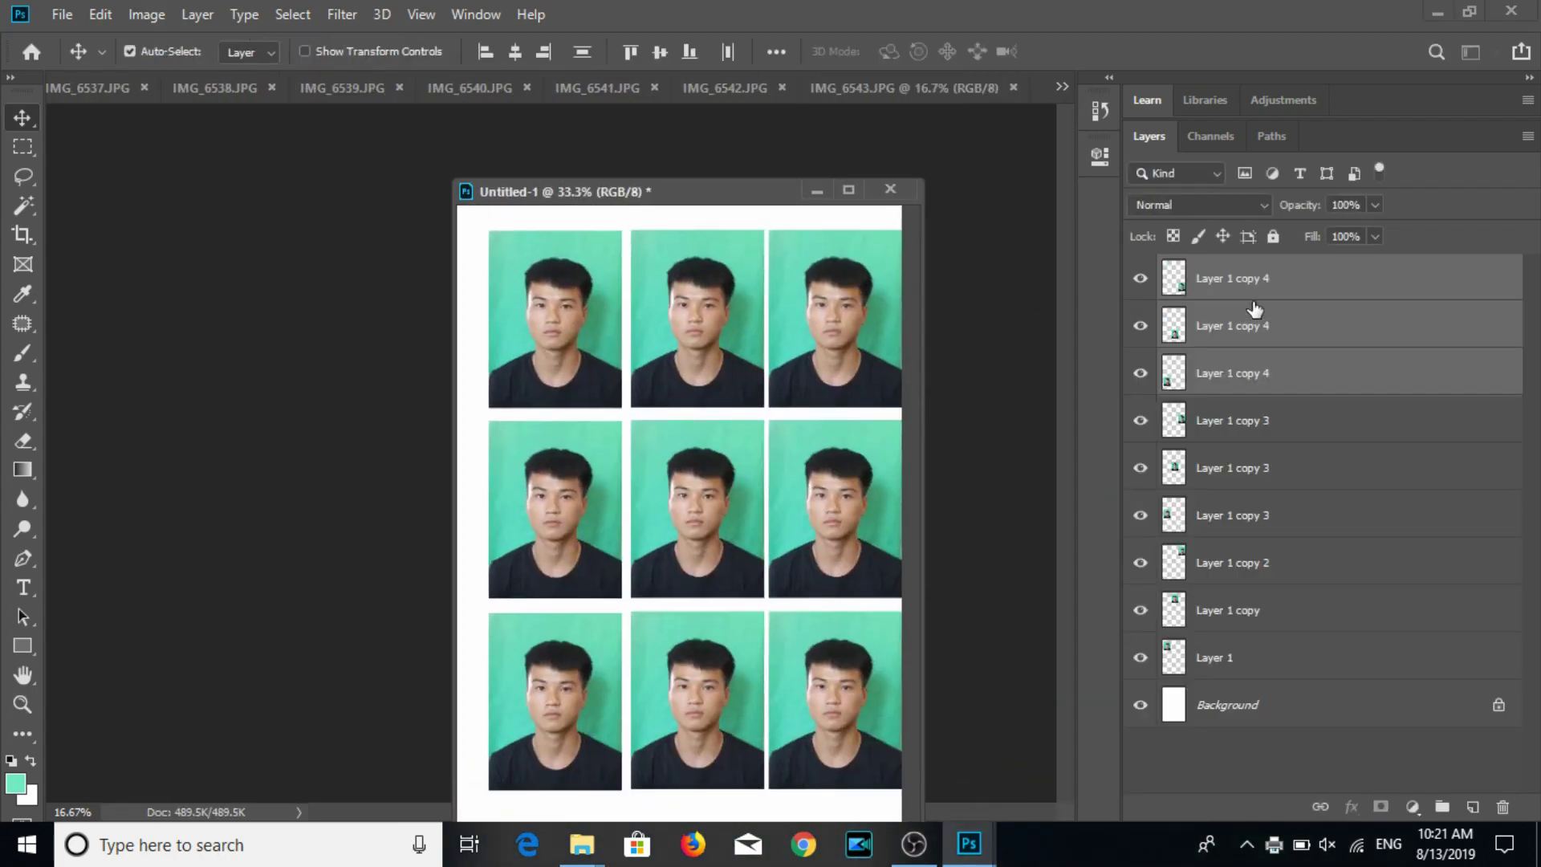
Delete the old IMG_6544 photo copies from Untitled-1 and switch to IMG_6543.
click(1257, 297)
shift+click(1249, 658)
key(Delete)
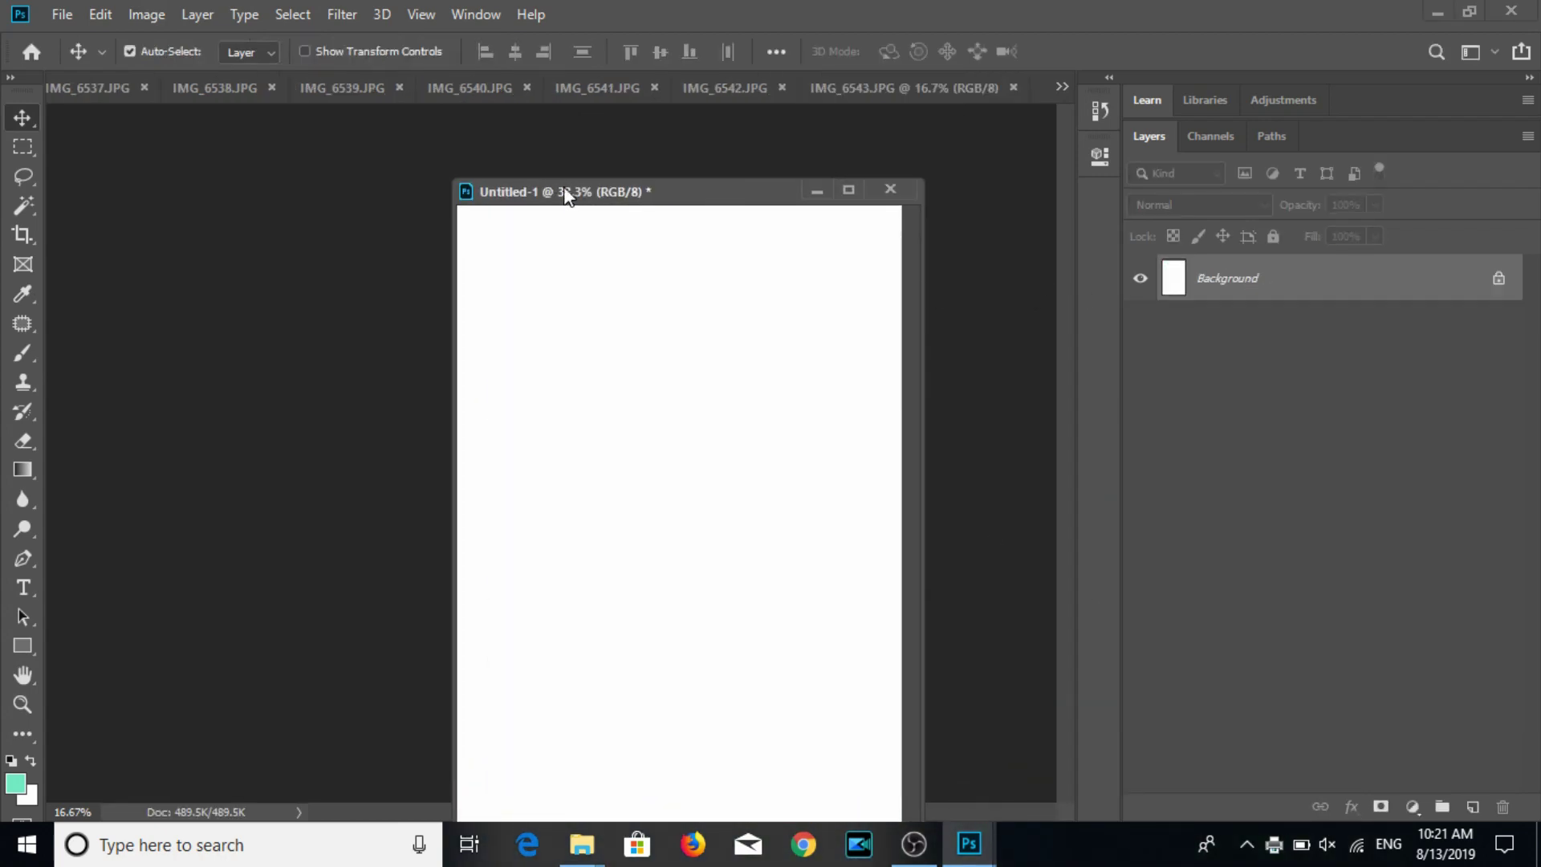
drag(564, 193, 925, 196)
key(ctrl+Tab)
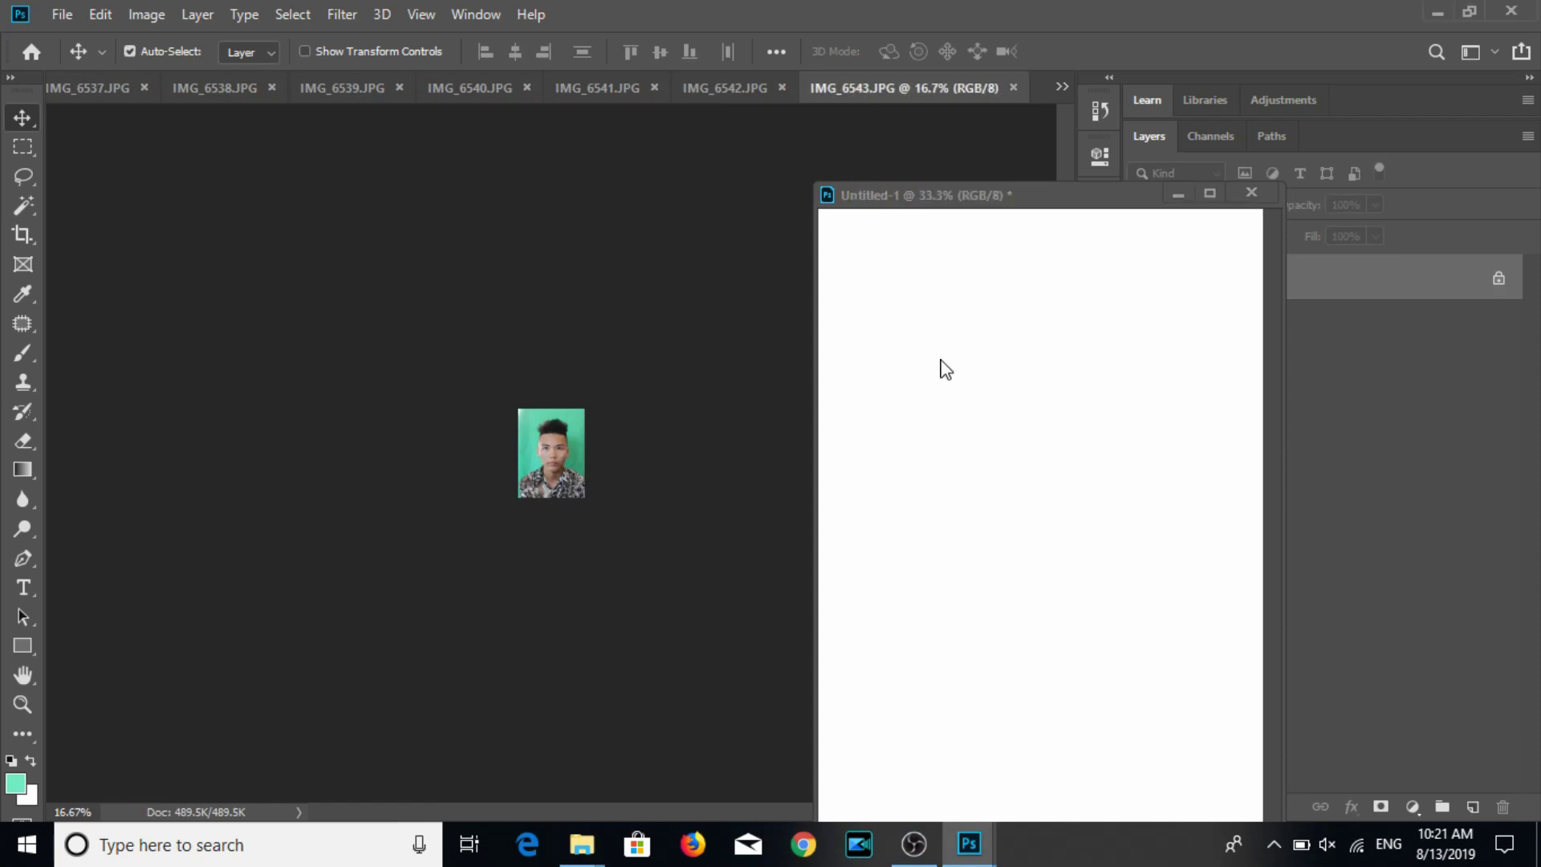
Place the IMG_6543 portrait on the sheet and duplicate it into a 3×3 grid.
mouse_move(528, 459)
mouse_down()
mouse_move(893, 366)
mouse_move(1184, 364)
mouse_up()
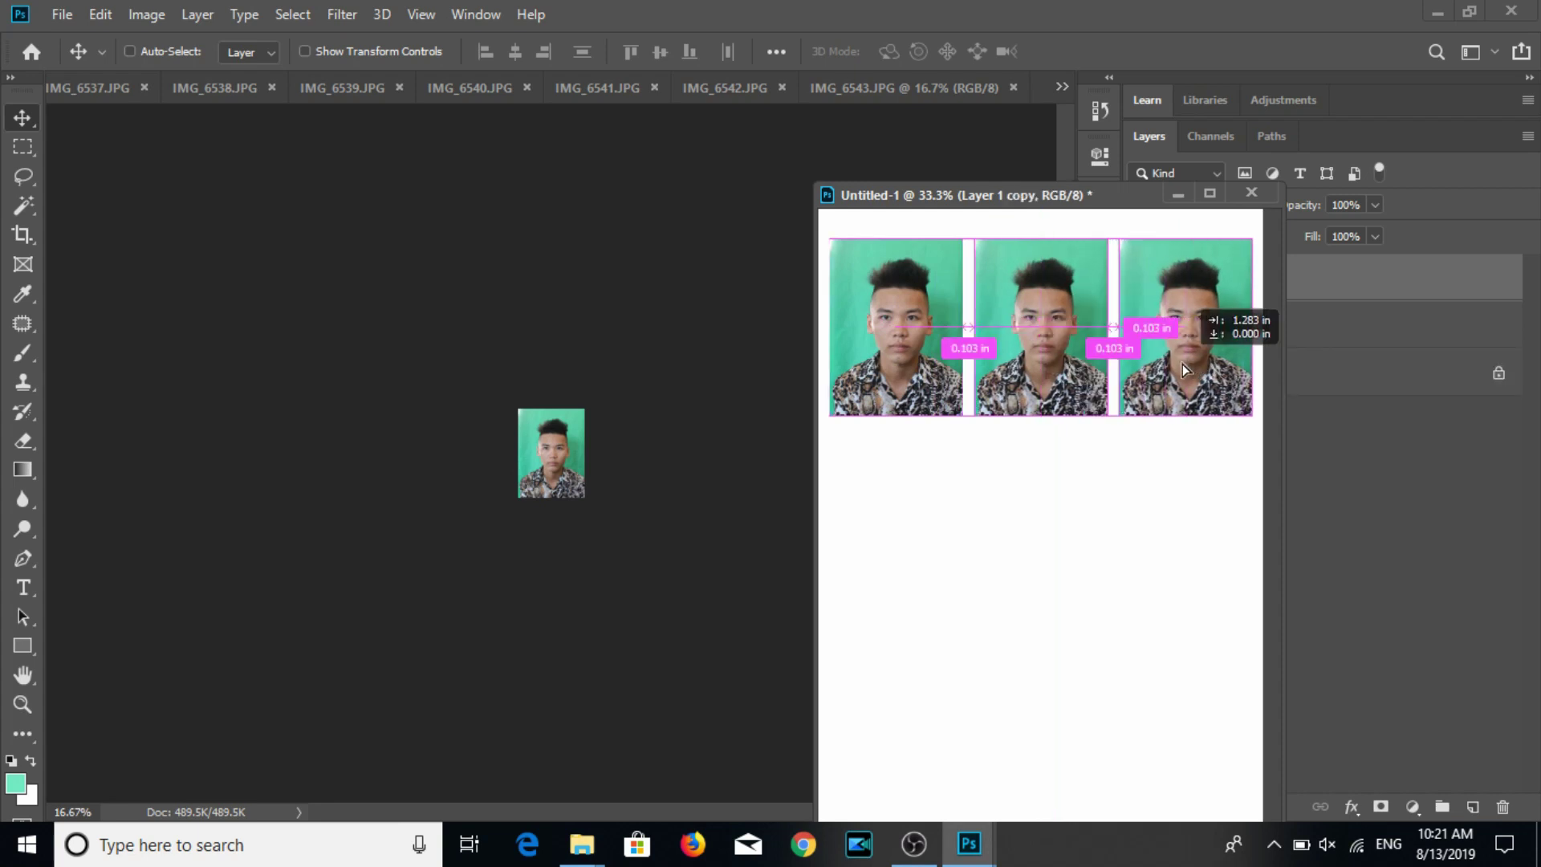
mouse_move(1093, 190)
mouse_down()
mouse_move(871, 124)
mouse_move(804, 81)
mouse_up()
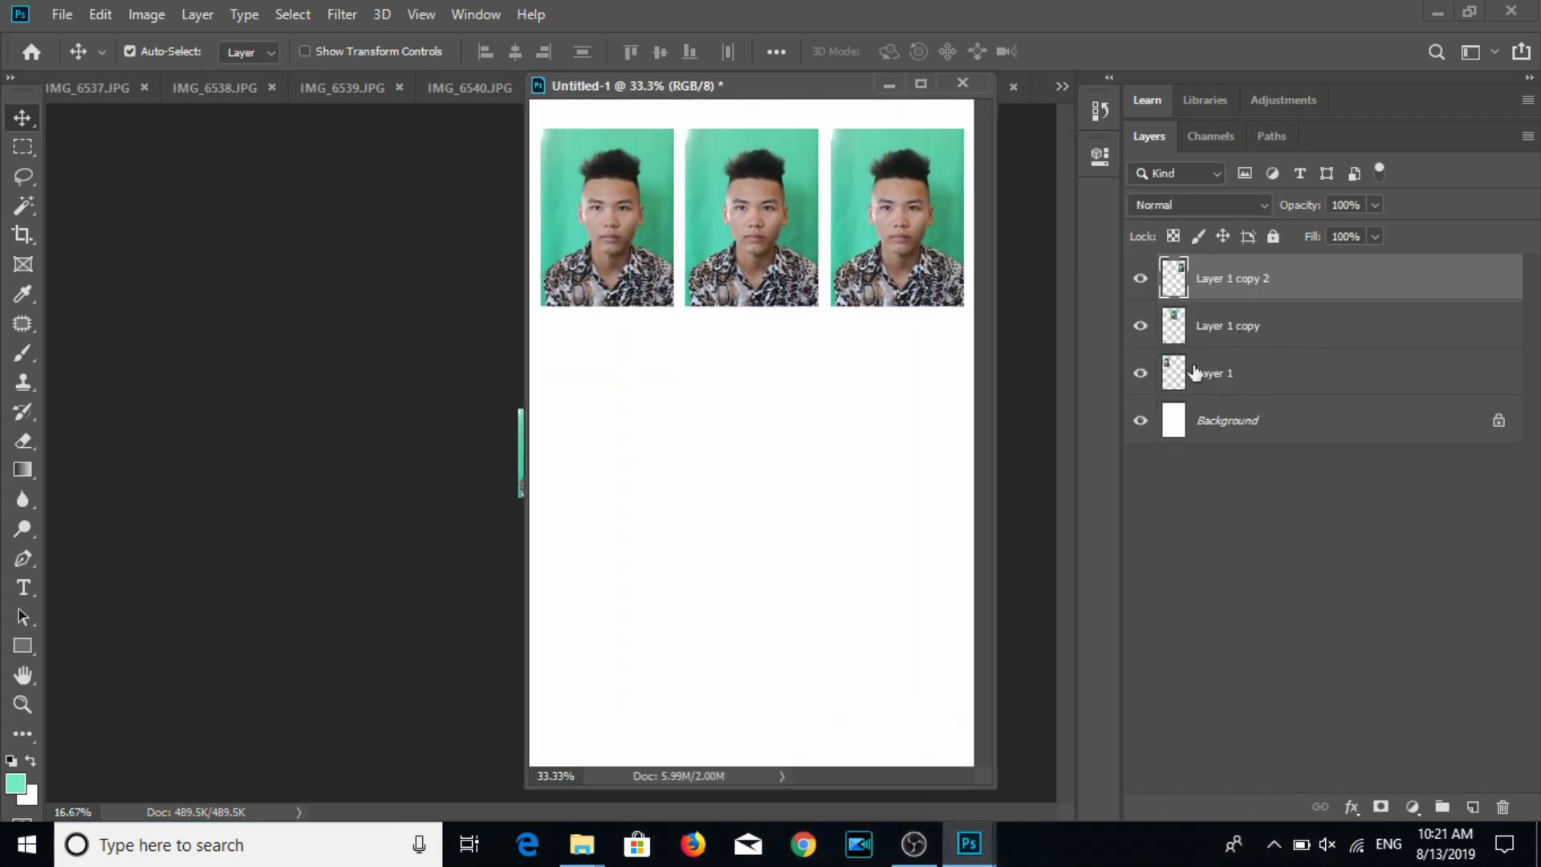
shift+click(1216, 373)
drag(928, 263, 905, 614)
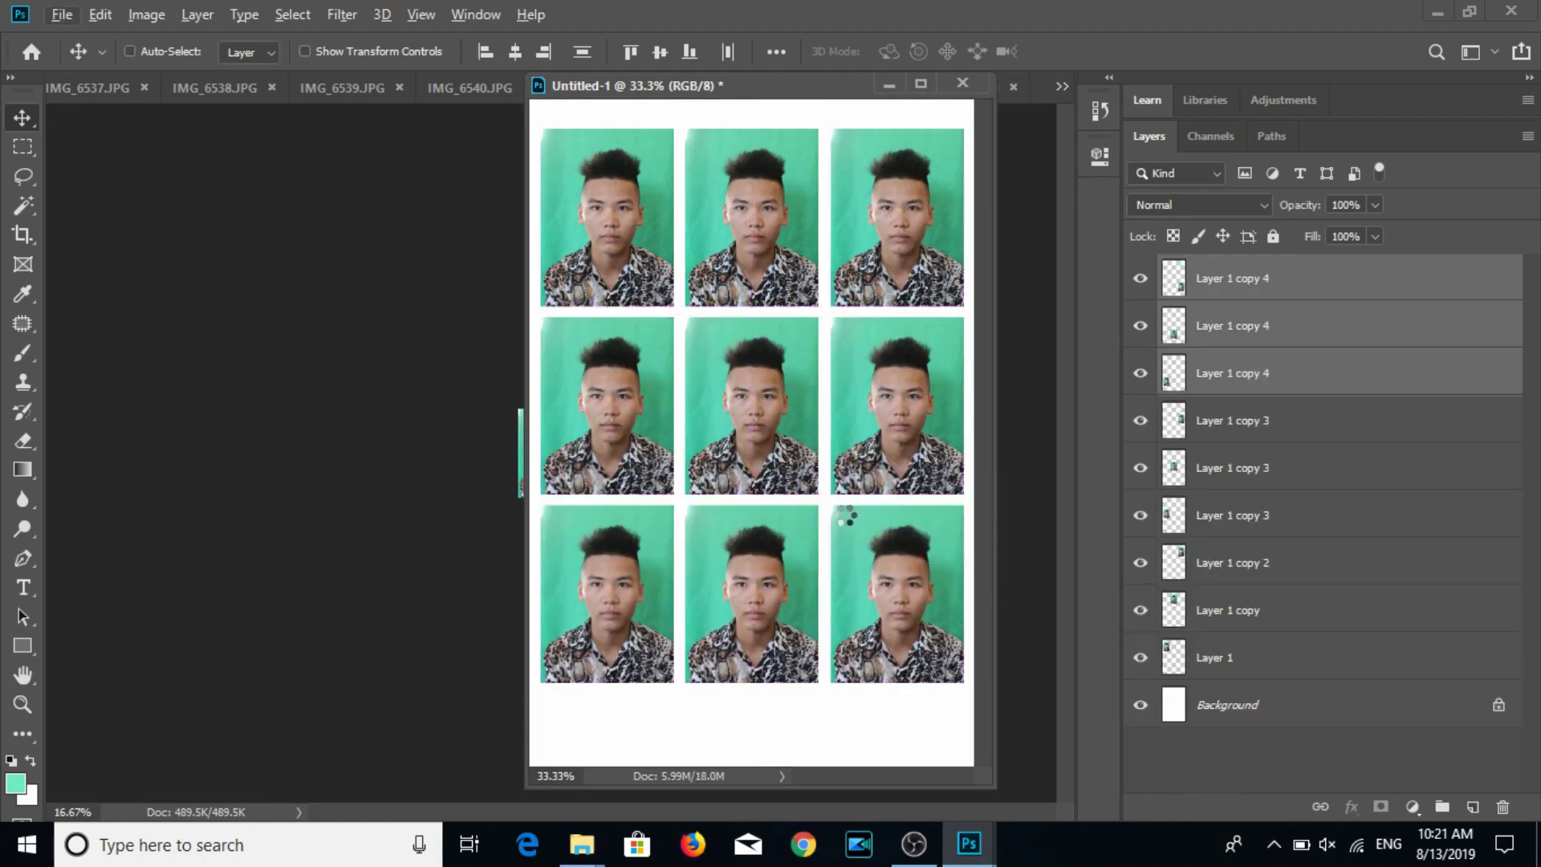
key(ctrl+p)
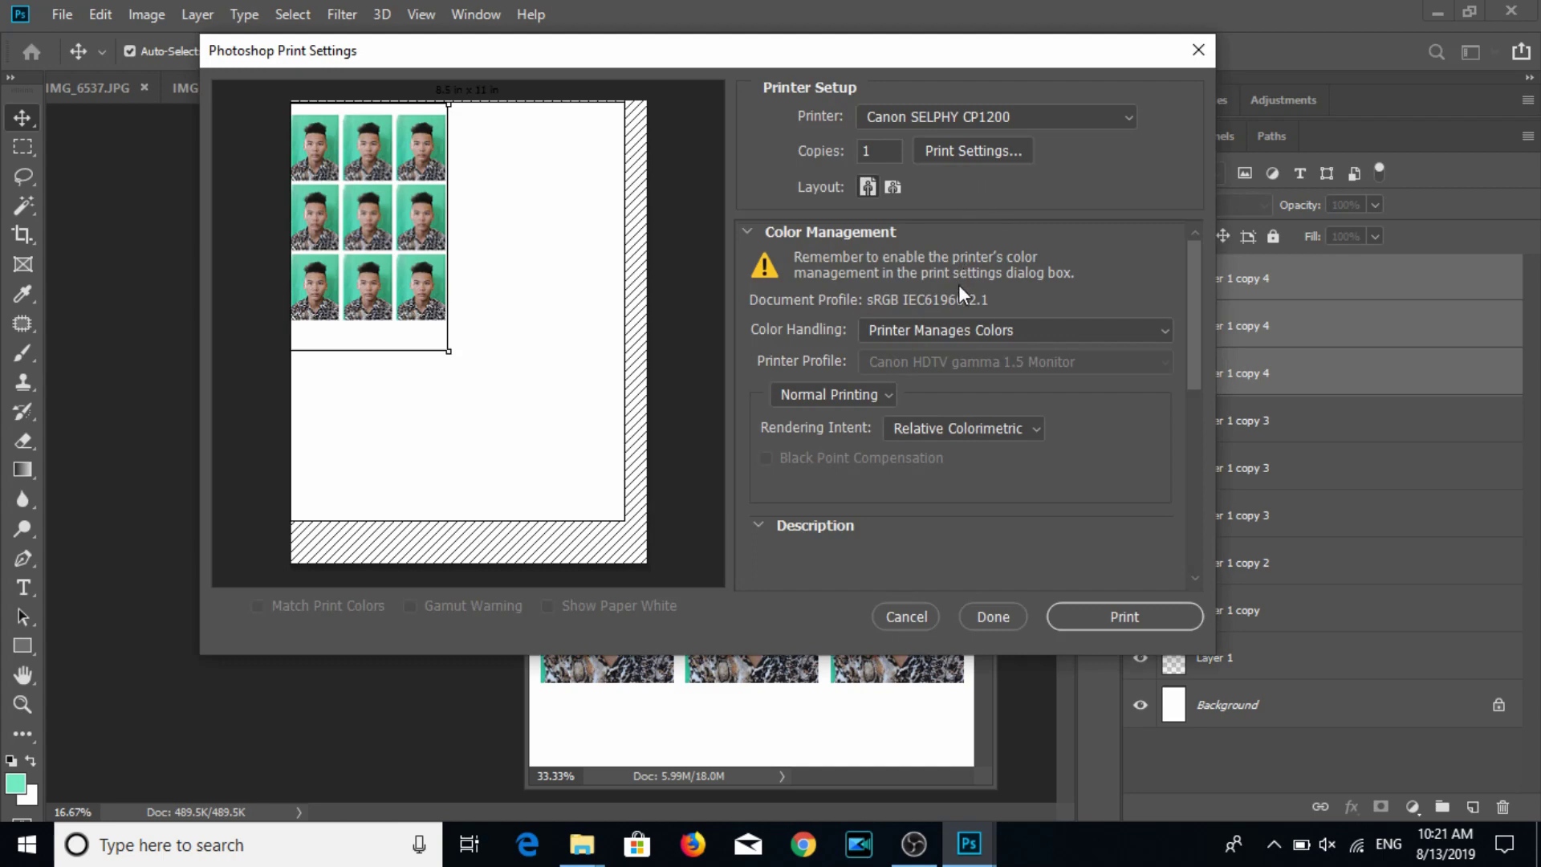
Confirm the Canon SELPHY paper properties and print the IMG_6543 nine-photo sheet.
click(976, 151)
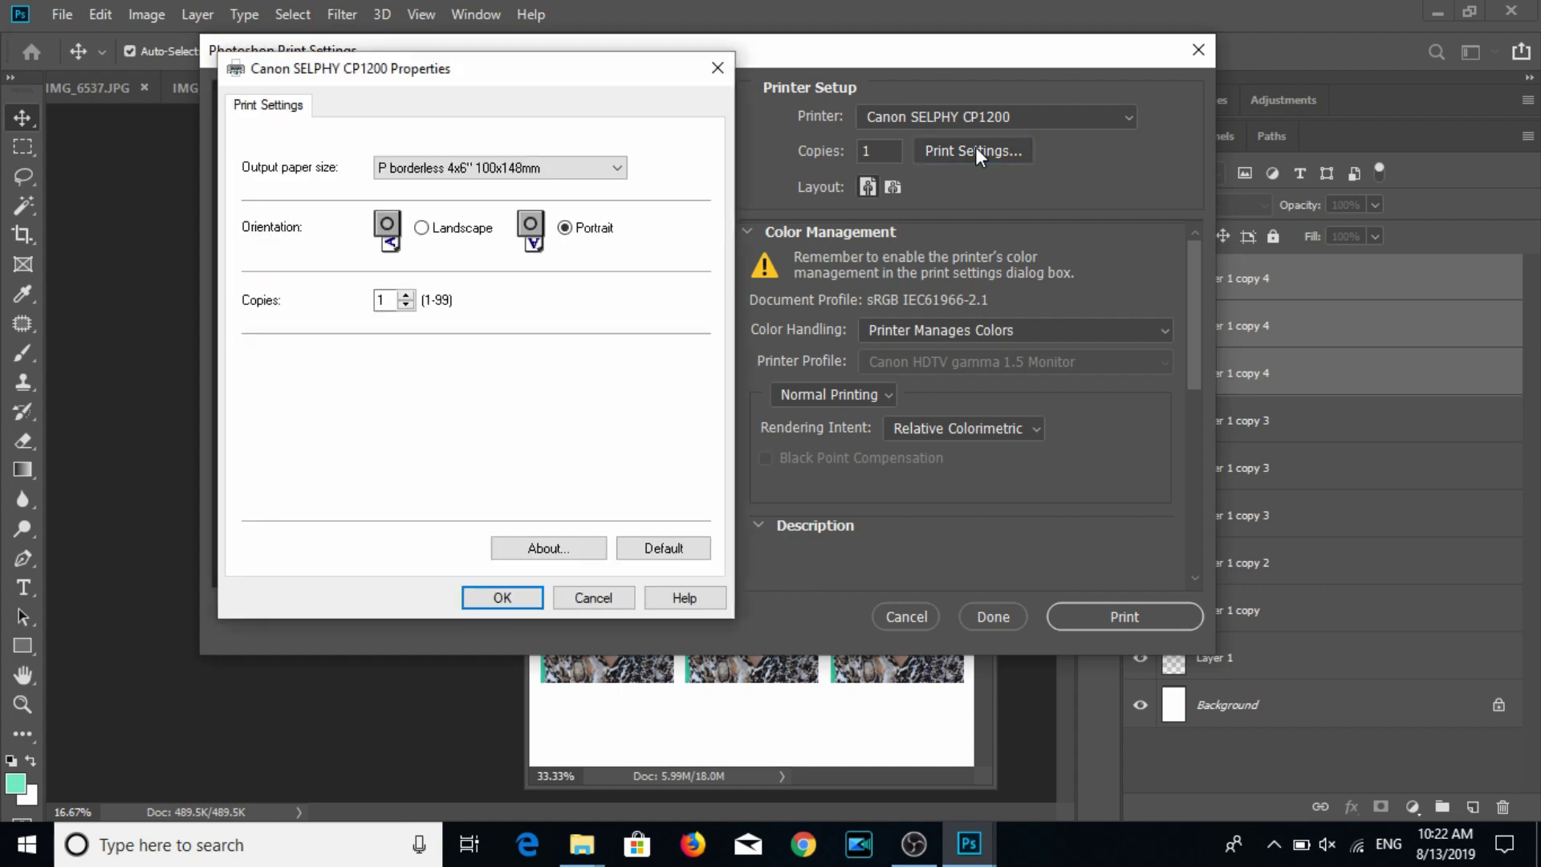
click(518, 599)
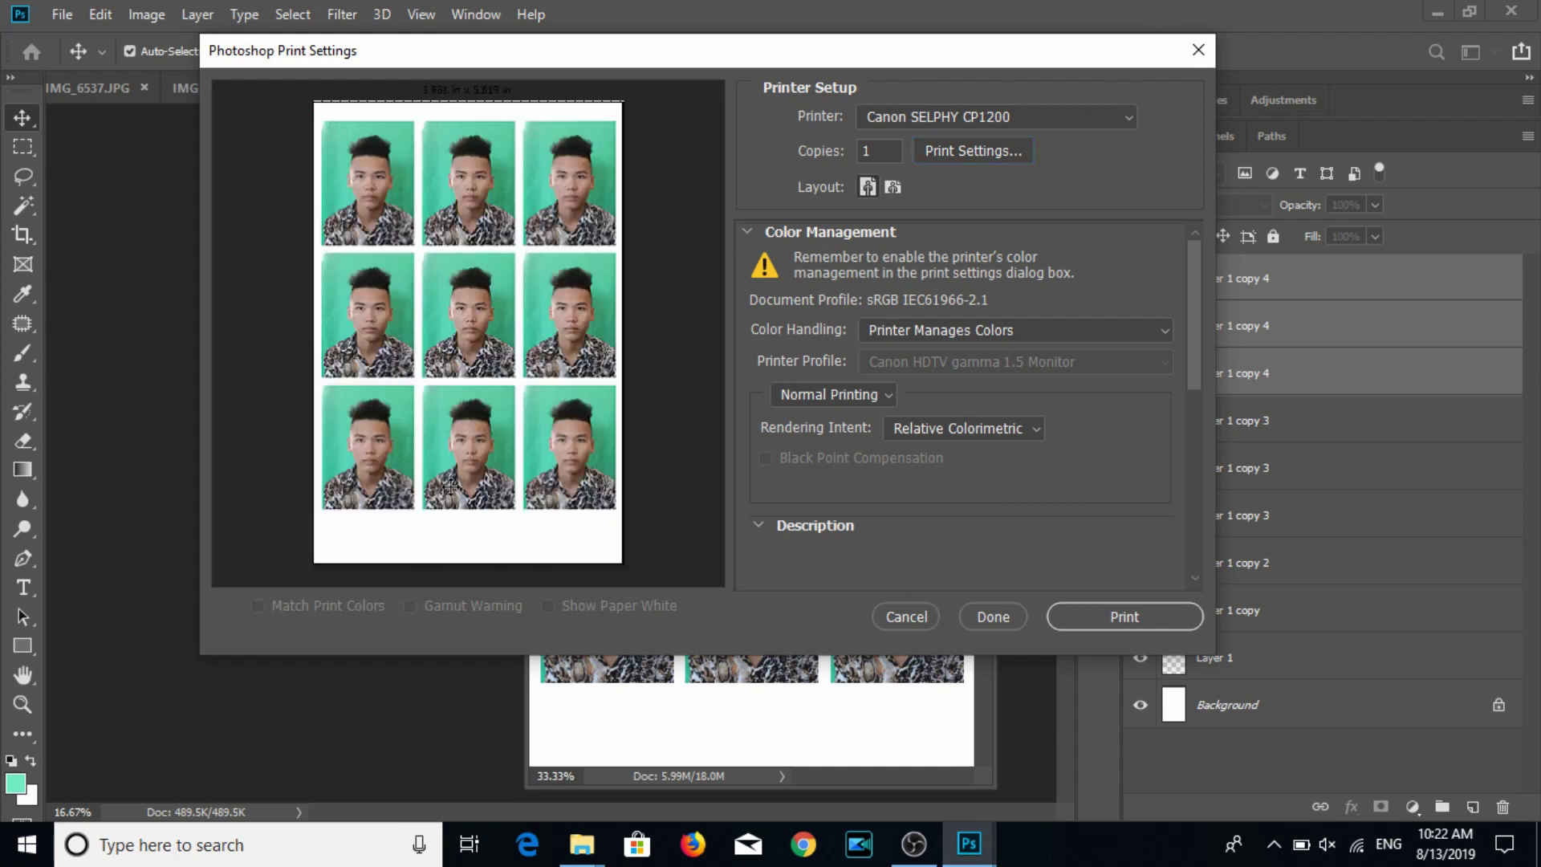
click(1091, 624)
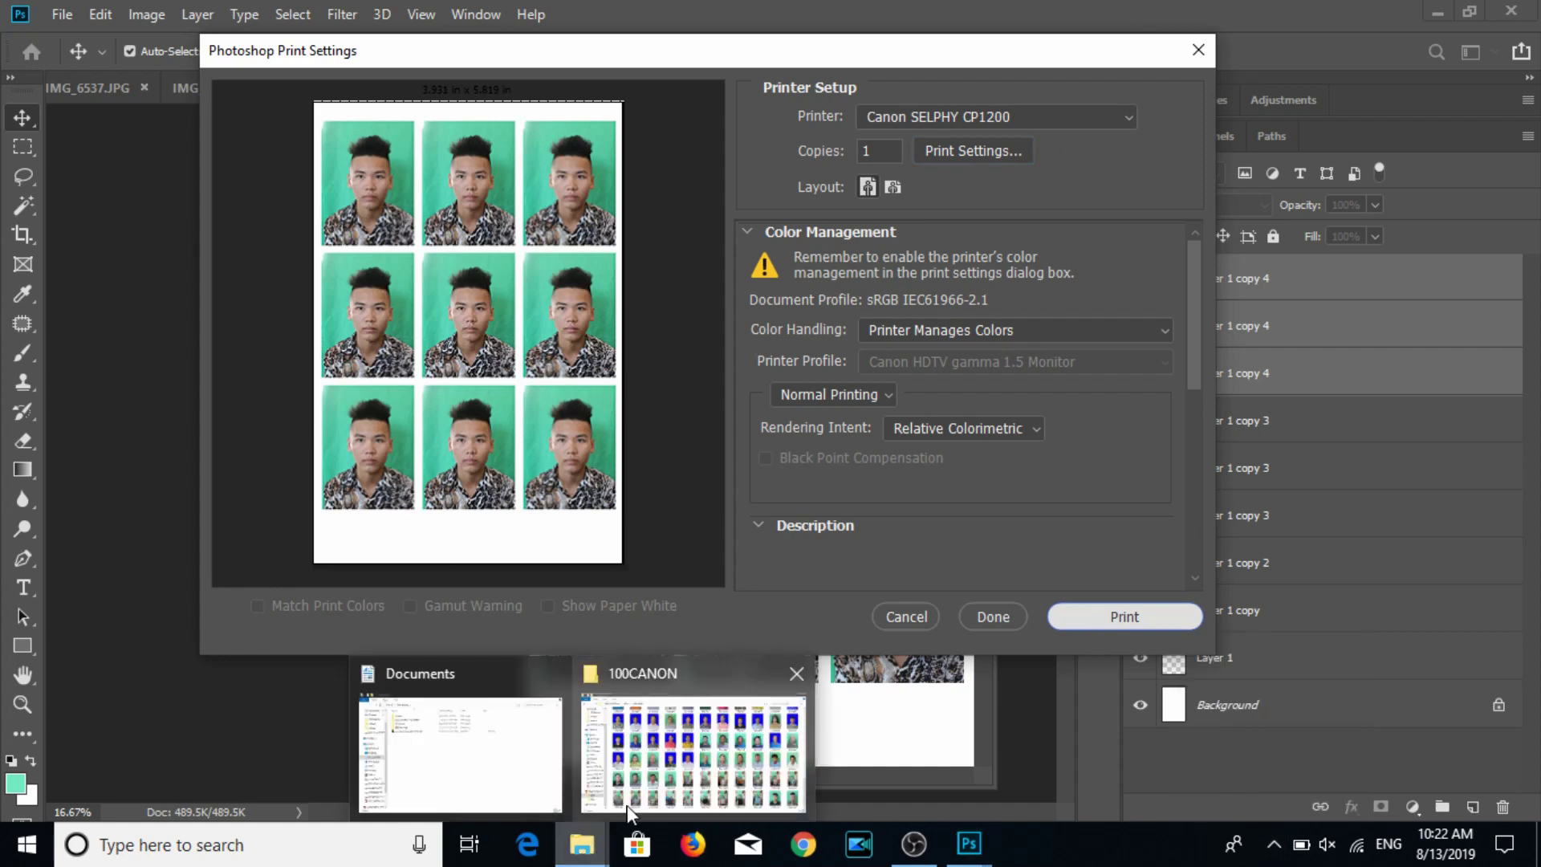
Glance at the 100CANON portrait folder, then minimize it back to Photoshop's Untitled-1 sheet.
mouse_move(581, 845)
click(628, 806)
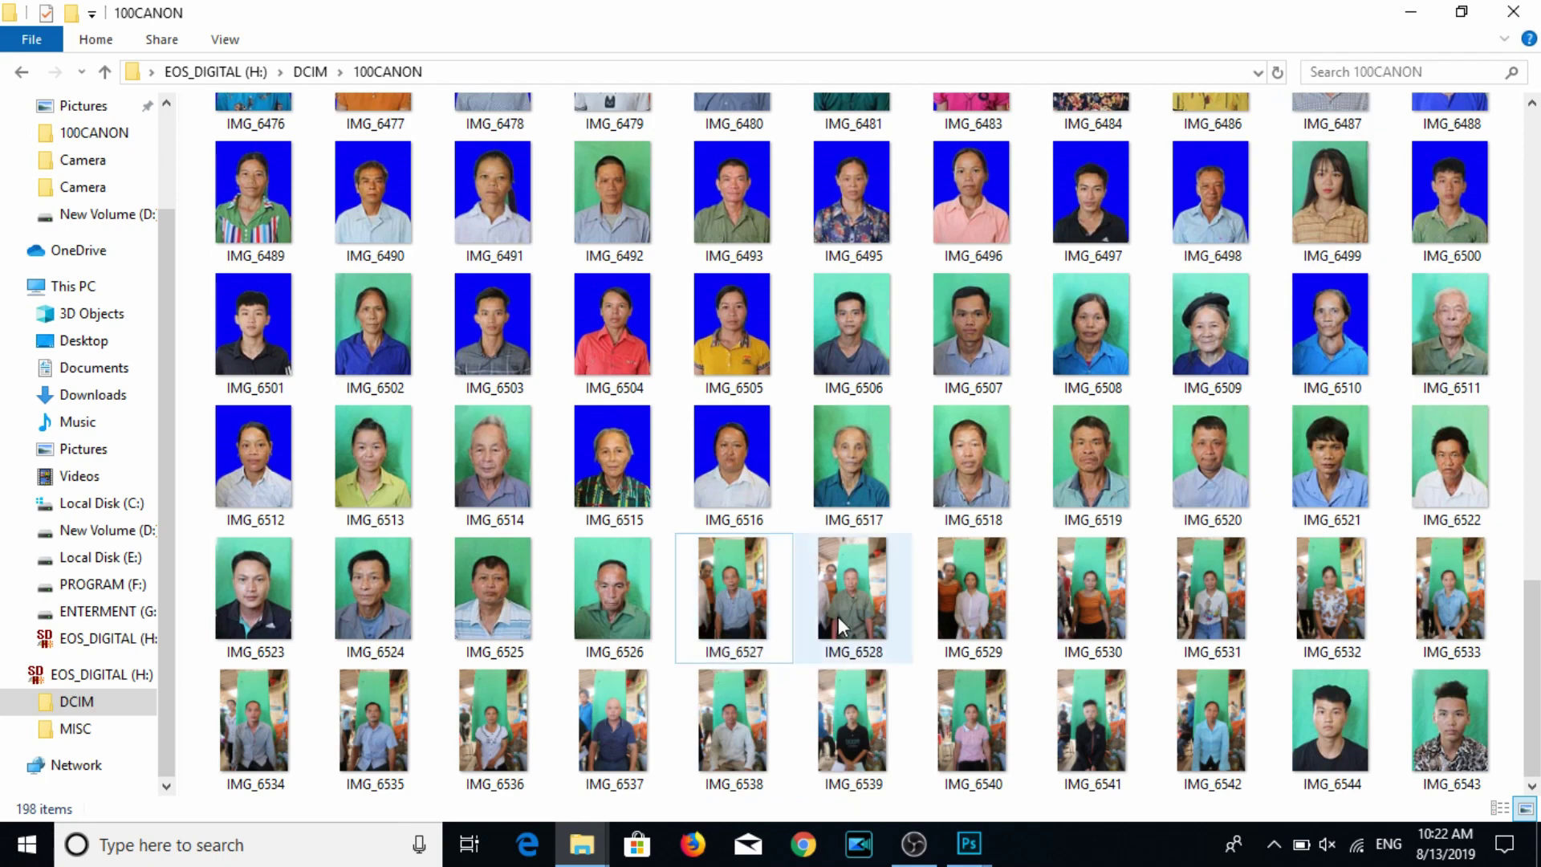
click(1409, 16)
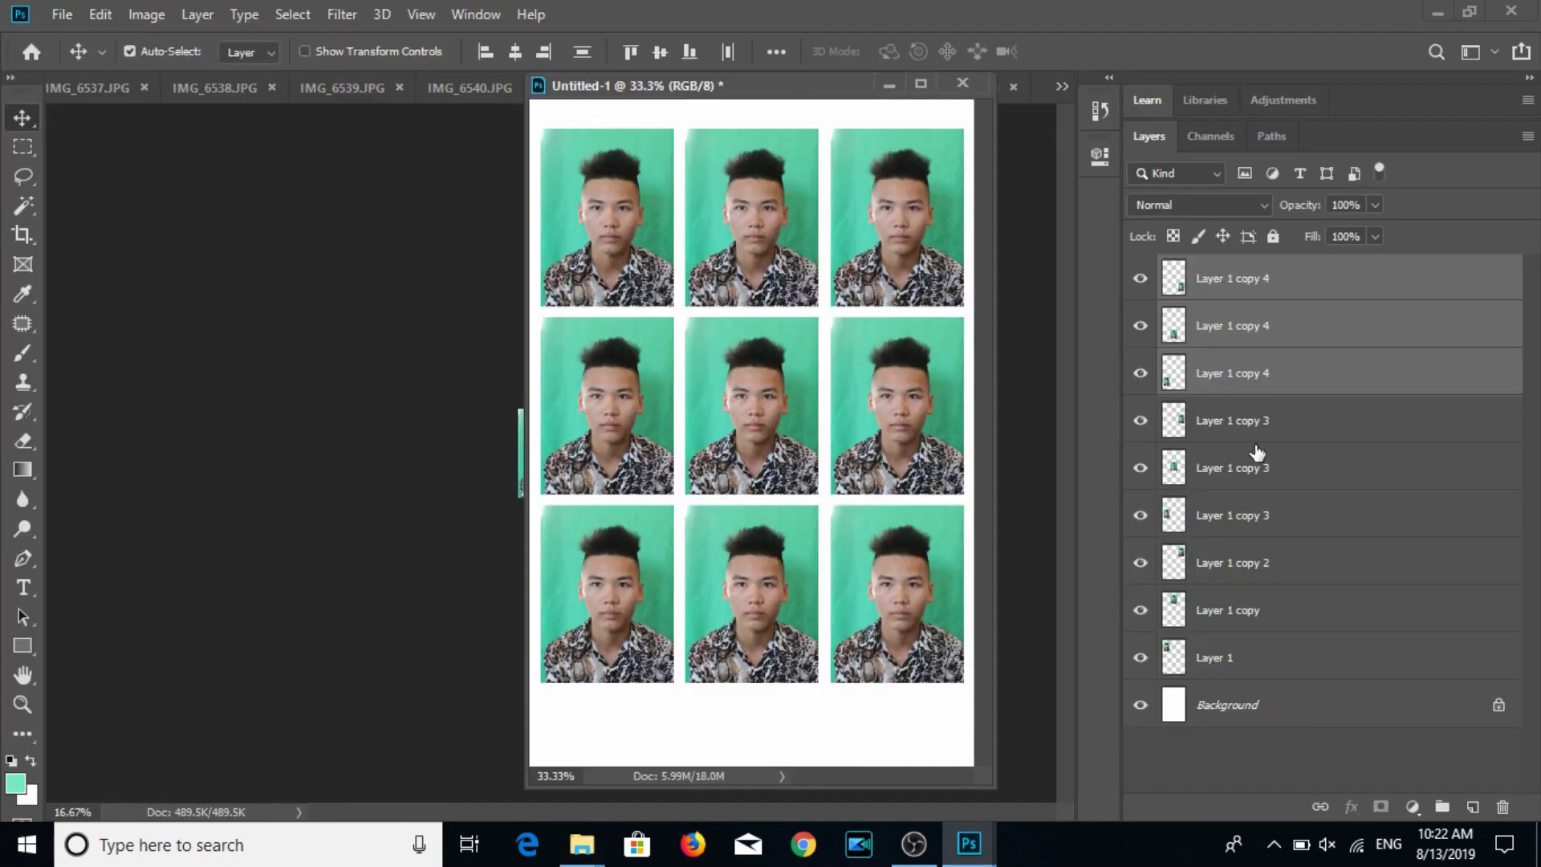
Delete the previous person's photo layers from the Untitled-1 sheet.
click(1245, 287)
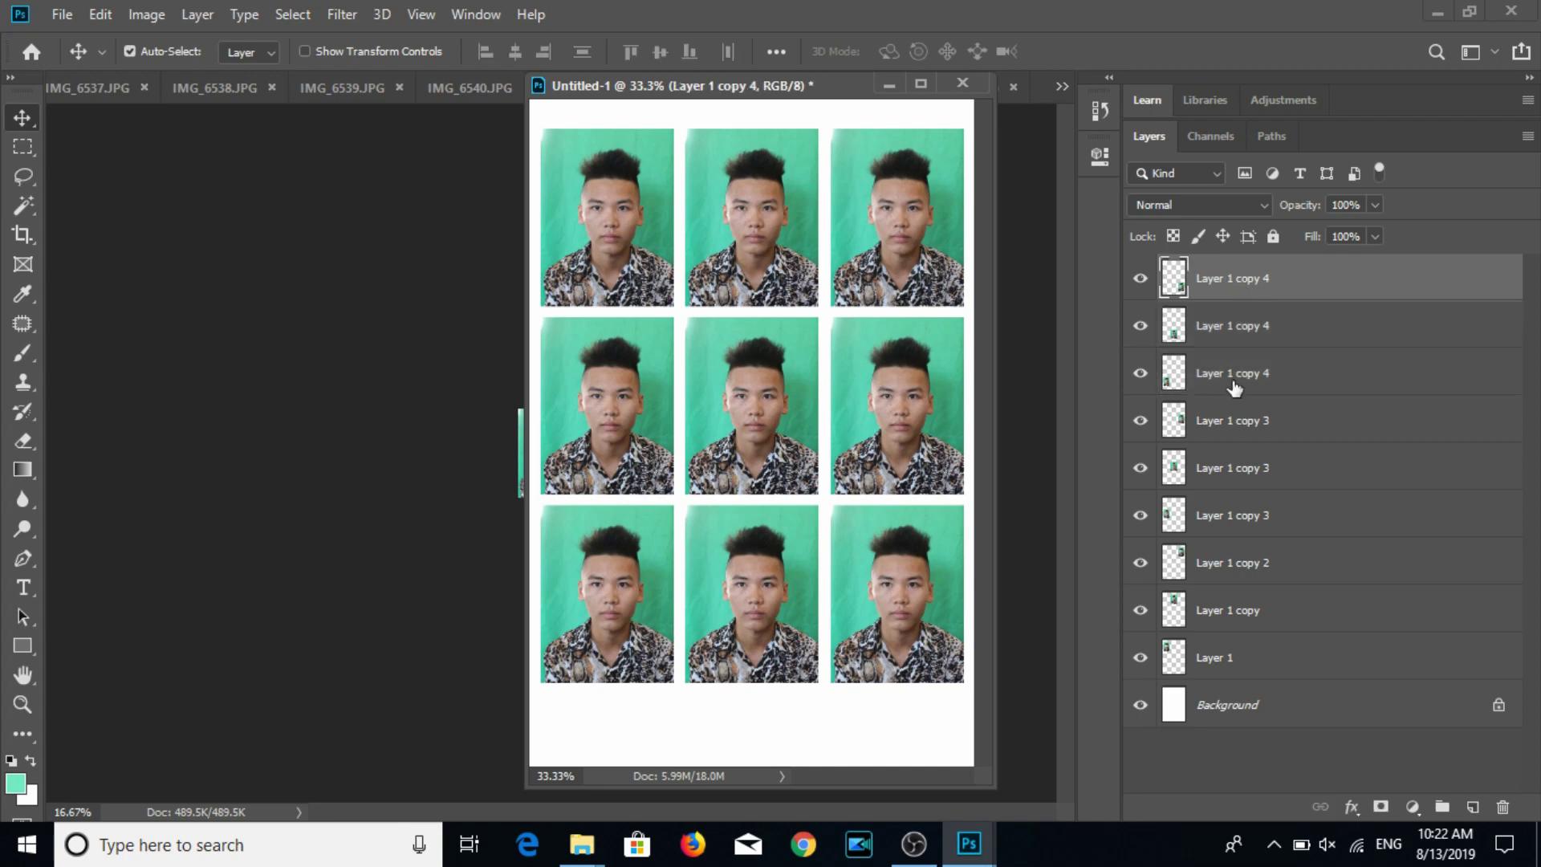
shift+click(1233, 657)
key(Delete)
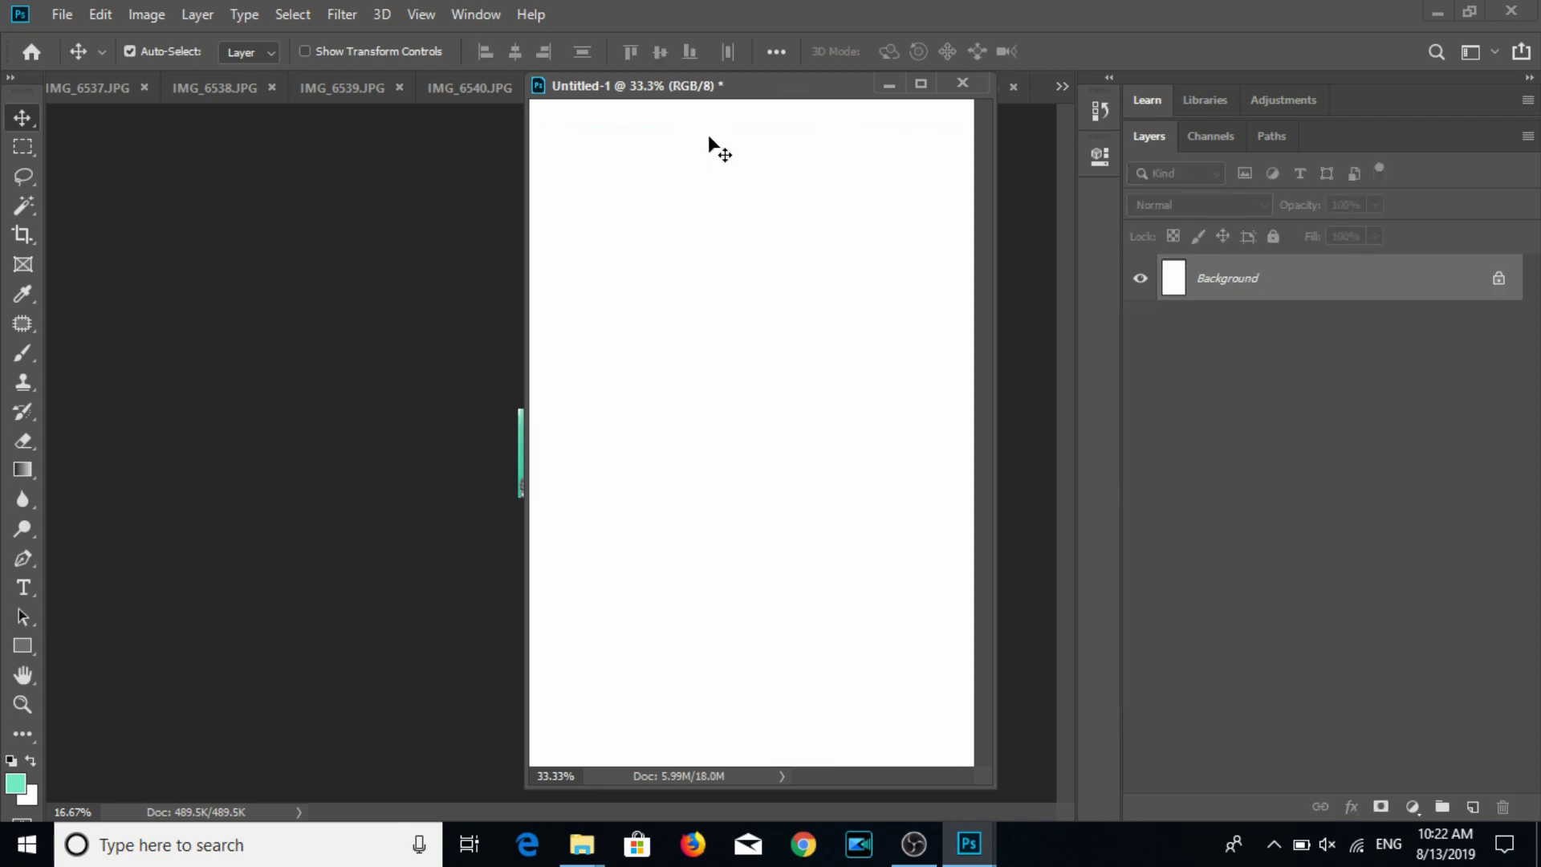
drag(709, 86, 1151, 384)
Close IMG_6543 and switch to the IMG_6531 photo.
click(743, 454)
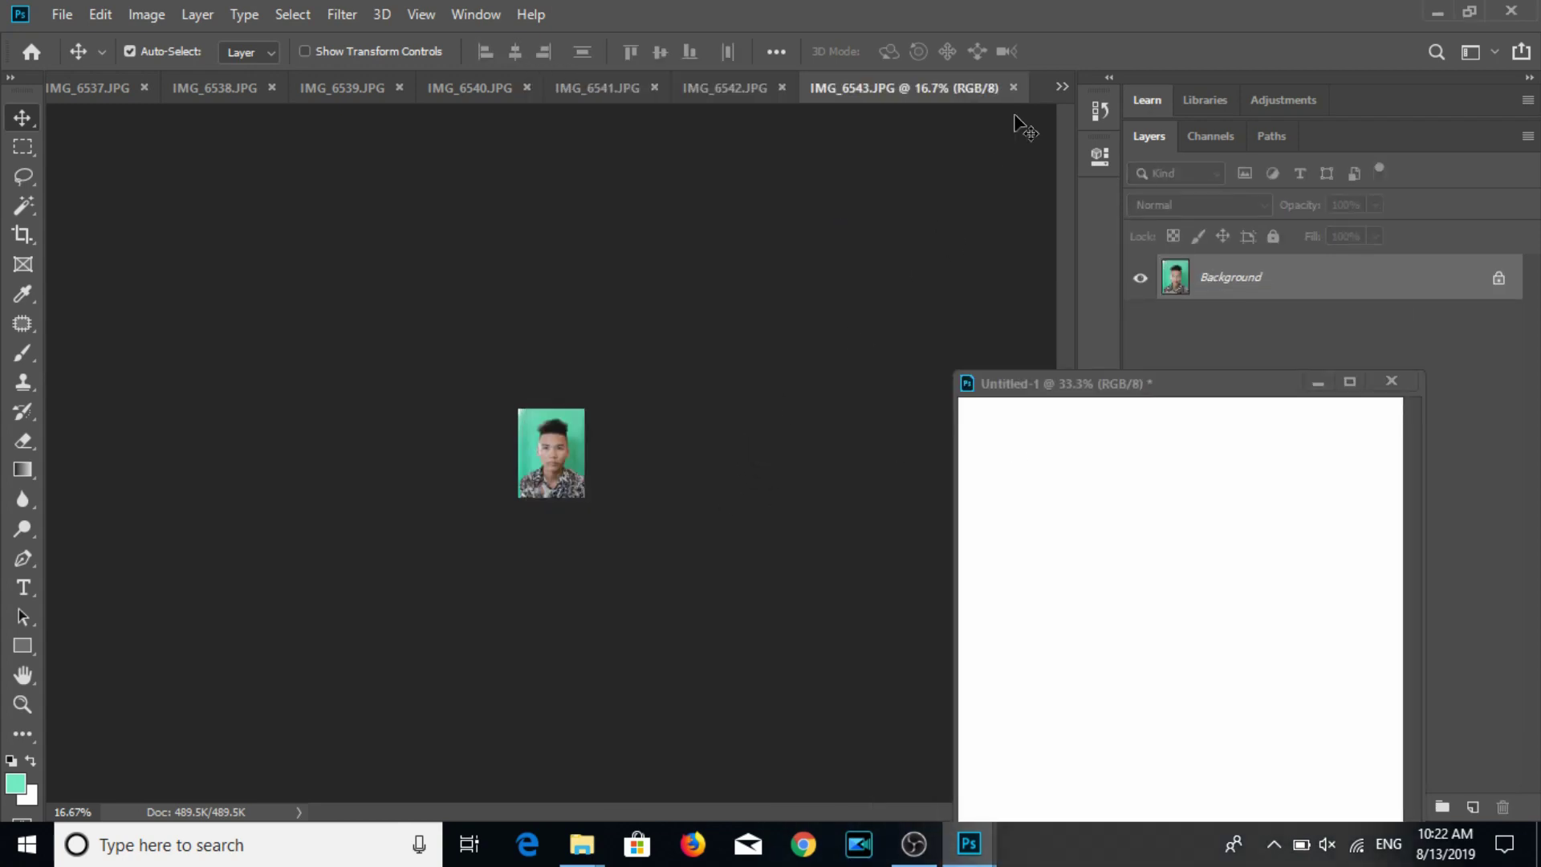
click(1013, 89)
click(1059, 89)
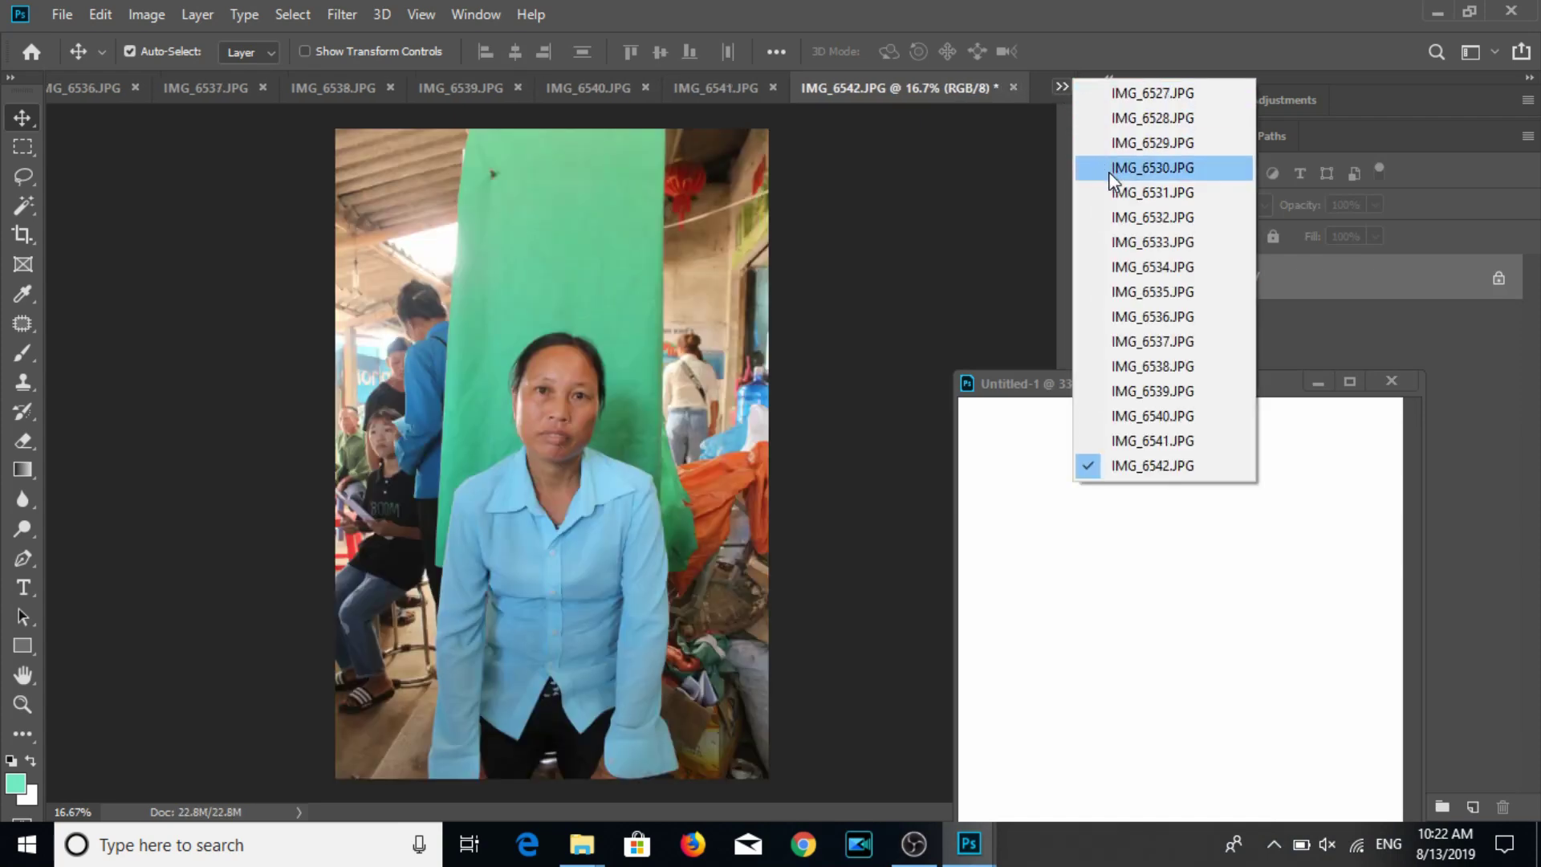
click(1140, 192)
Crop IMG_6531 to a 3:4 face-and-shoulders portrait and paint its beige right edge green.
click(22, 234)
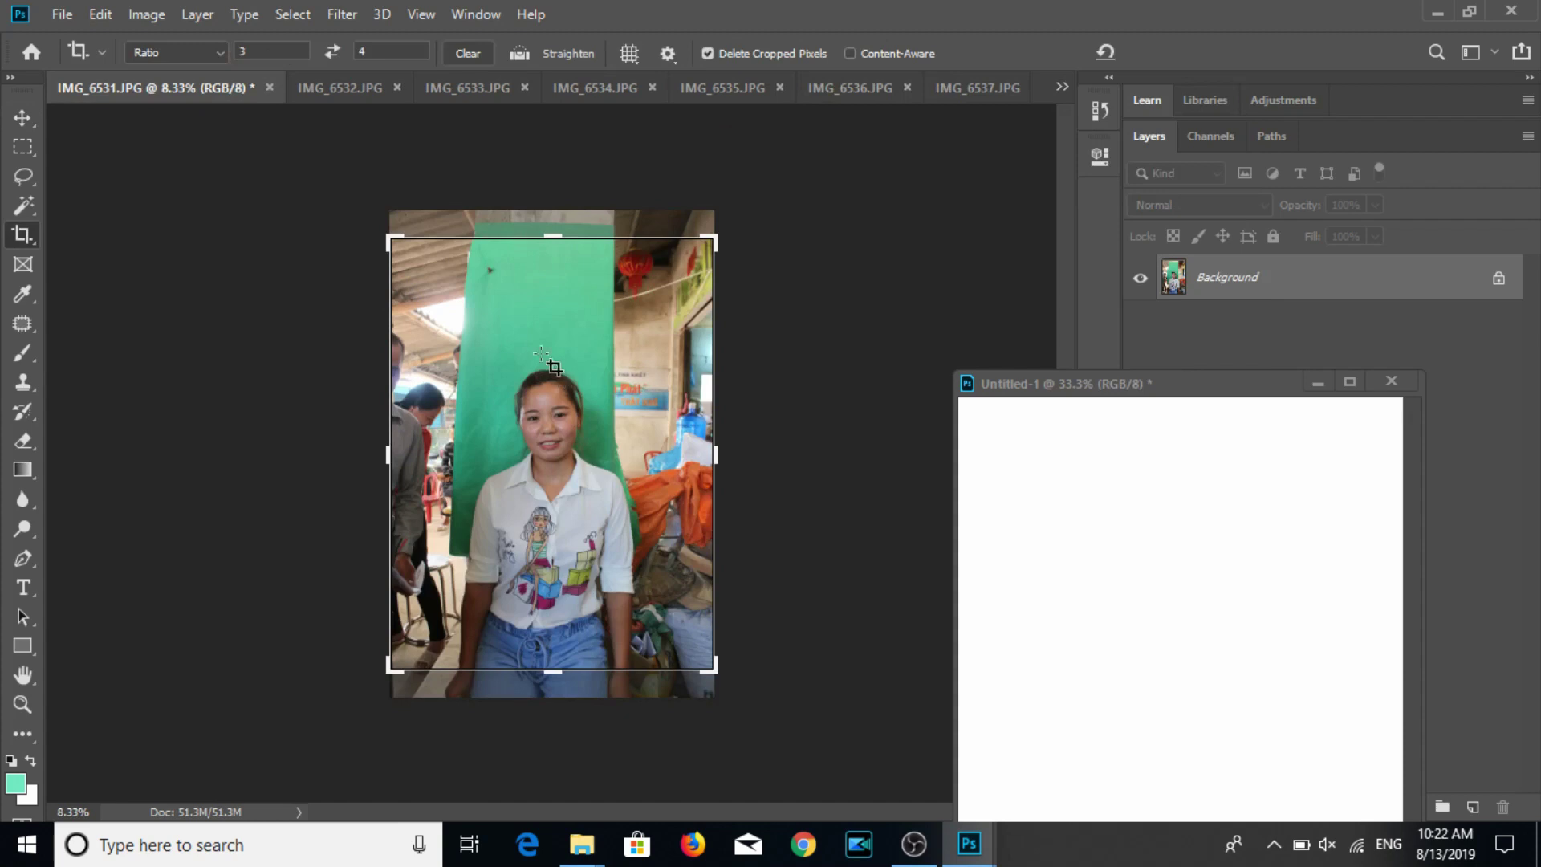
drag(476, 353, 627, 554)
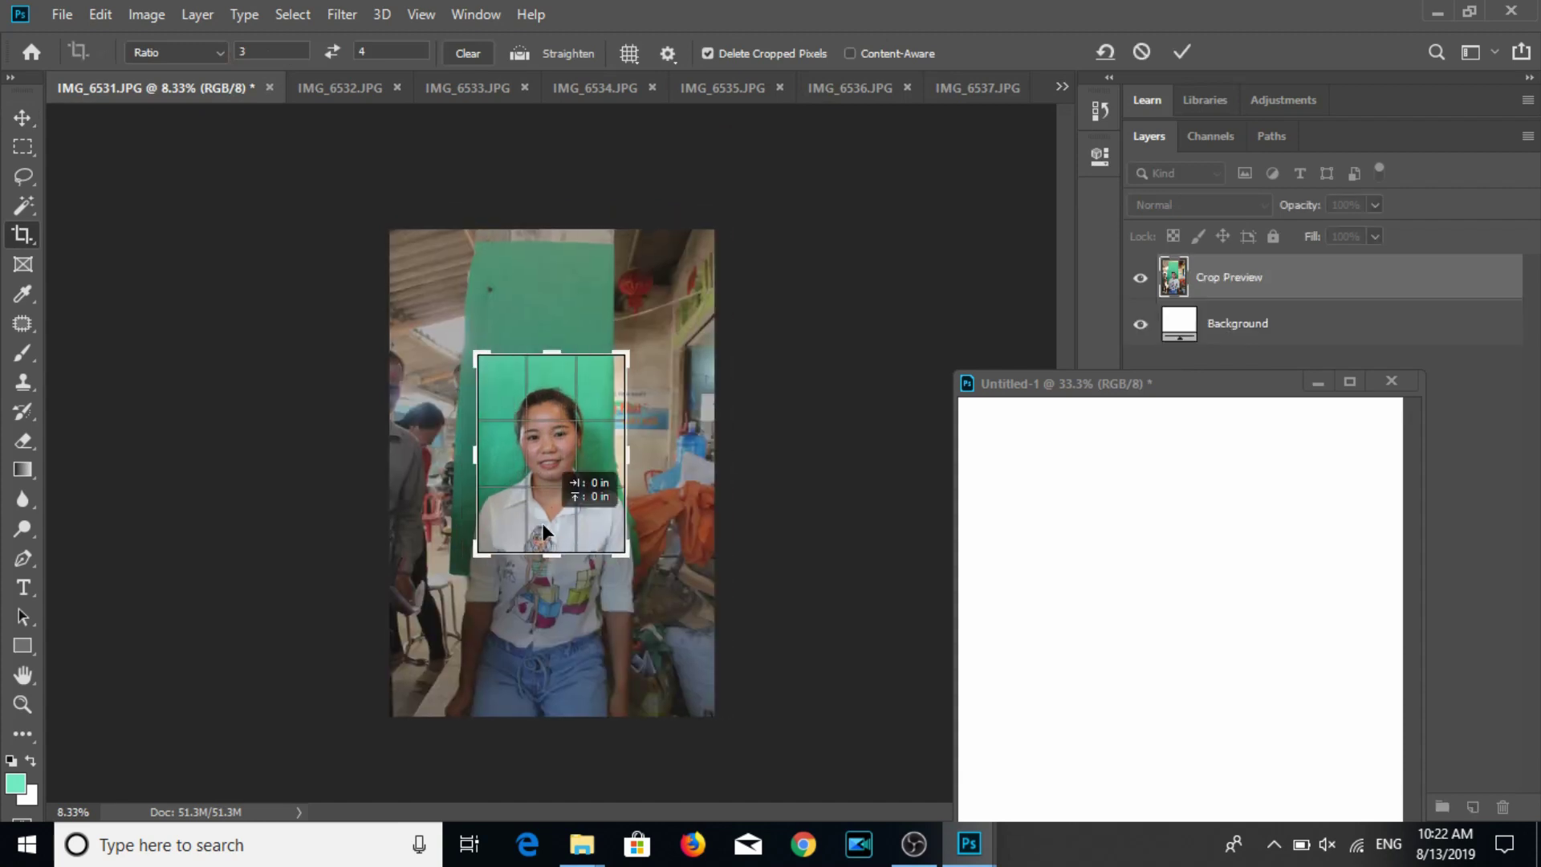
drag(545, 524, 594, 524)
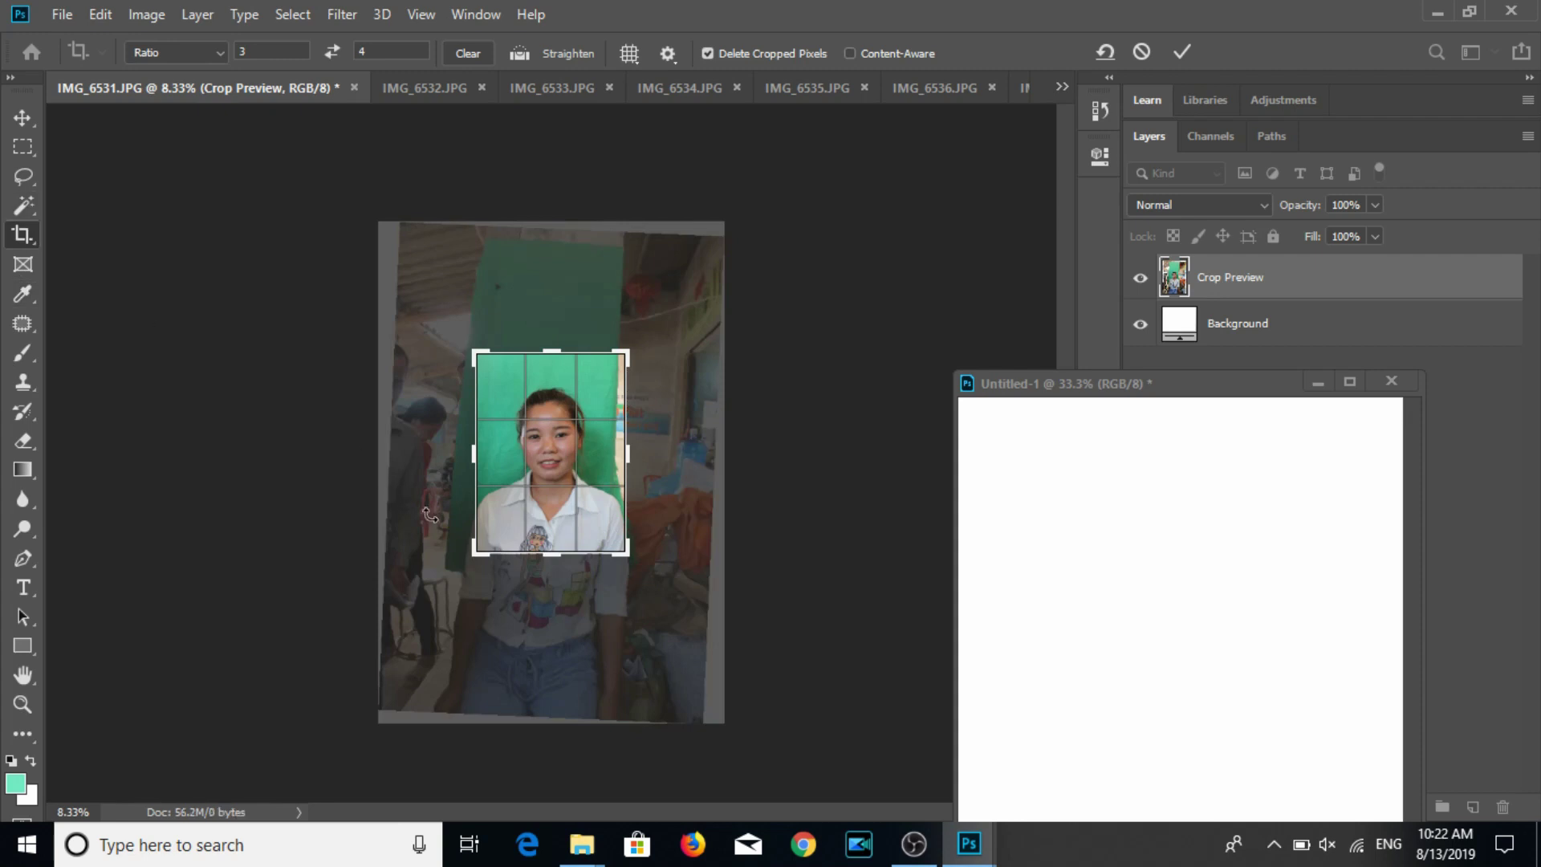
click(22, 353)
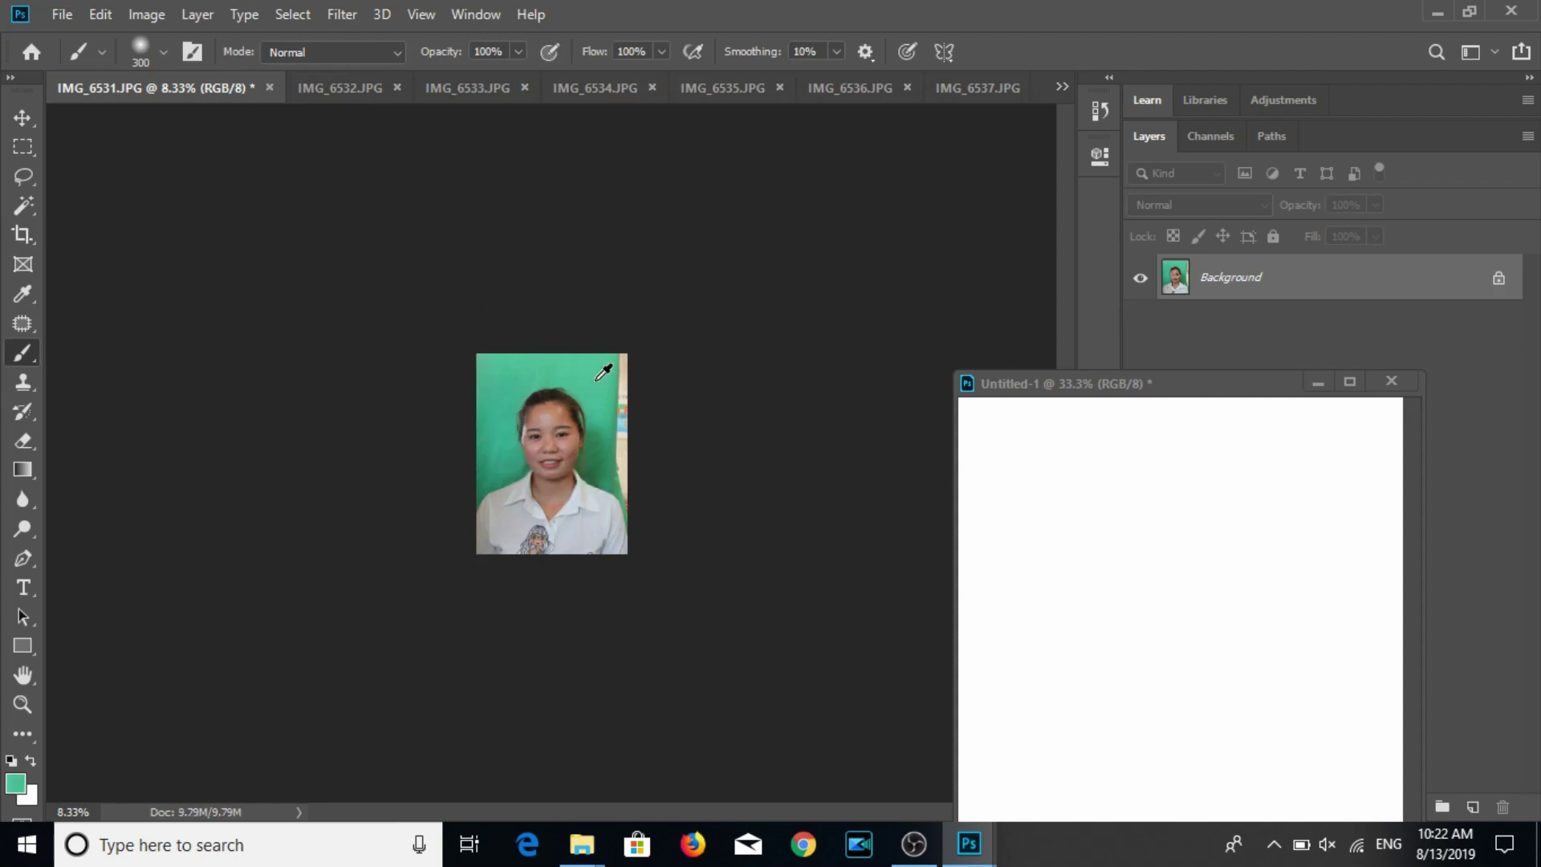
drag(618, 380, 619, 355)
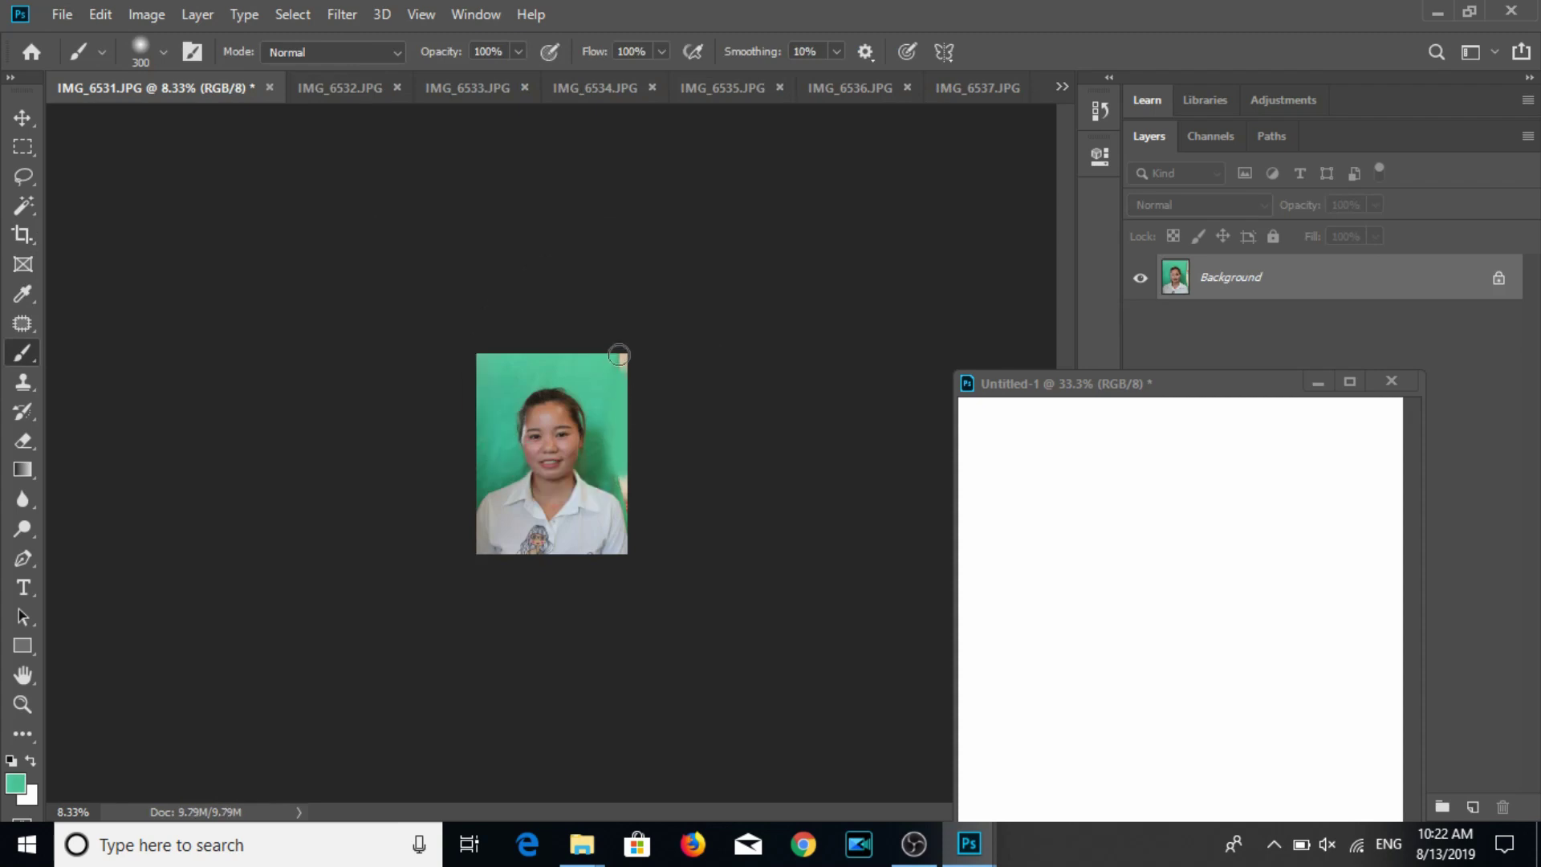
click(19, 124)
Resize IMG_6531 to 3×4 at 300 resolution, then close it.
click(146, 14)
click(184, 189)
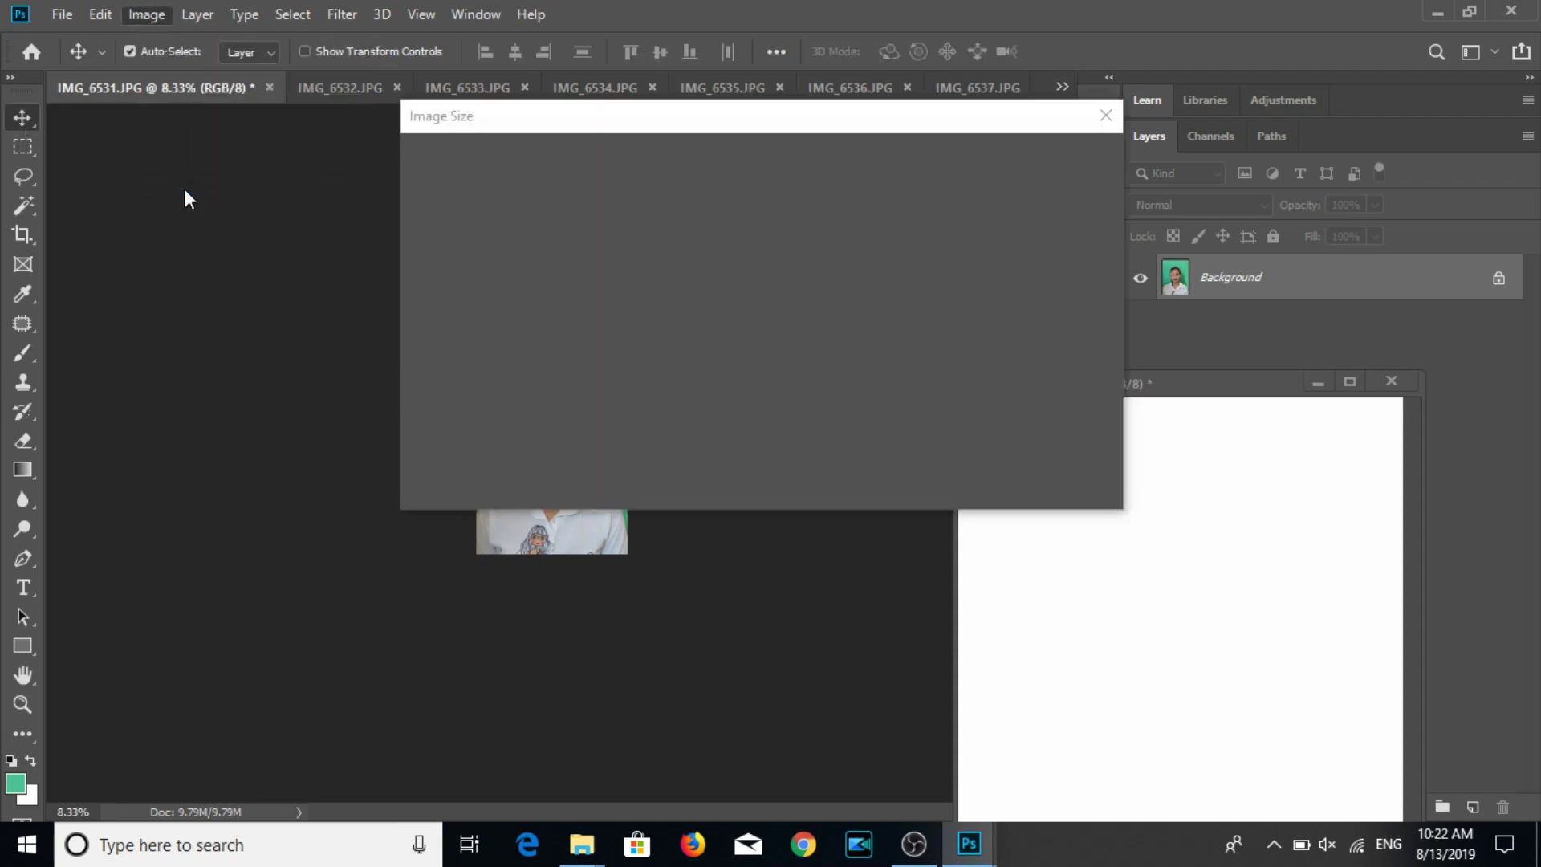
text(3)
text(300)
key(Return)
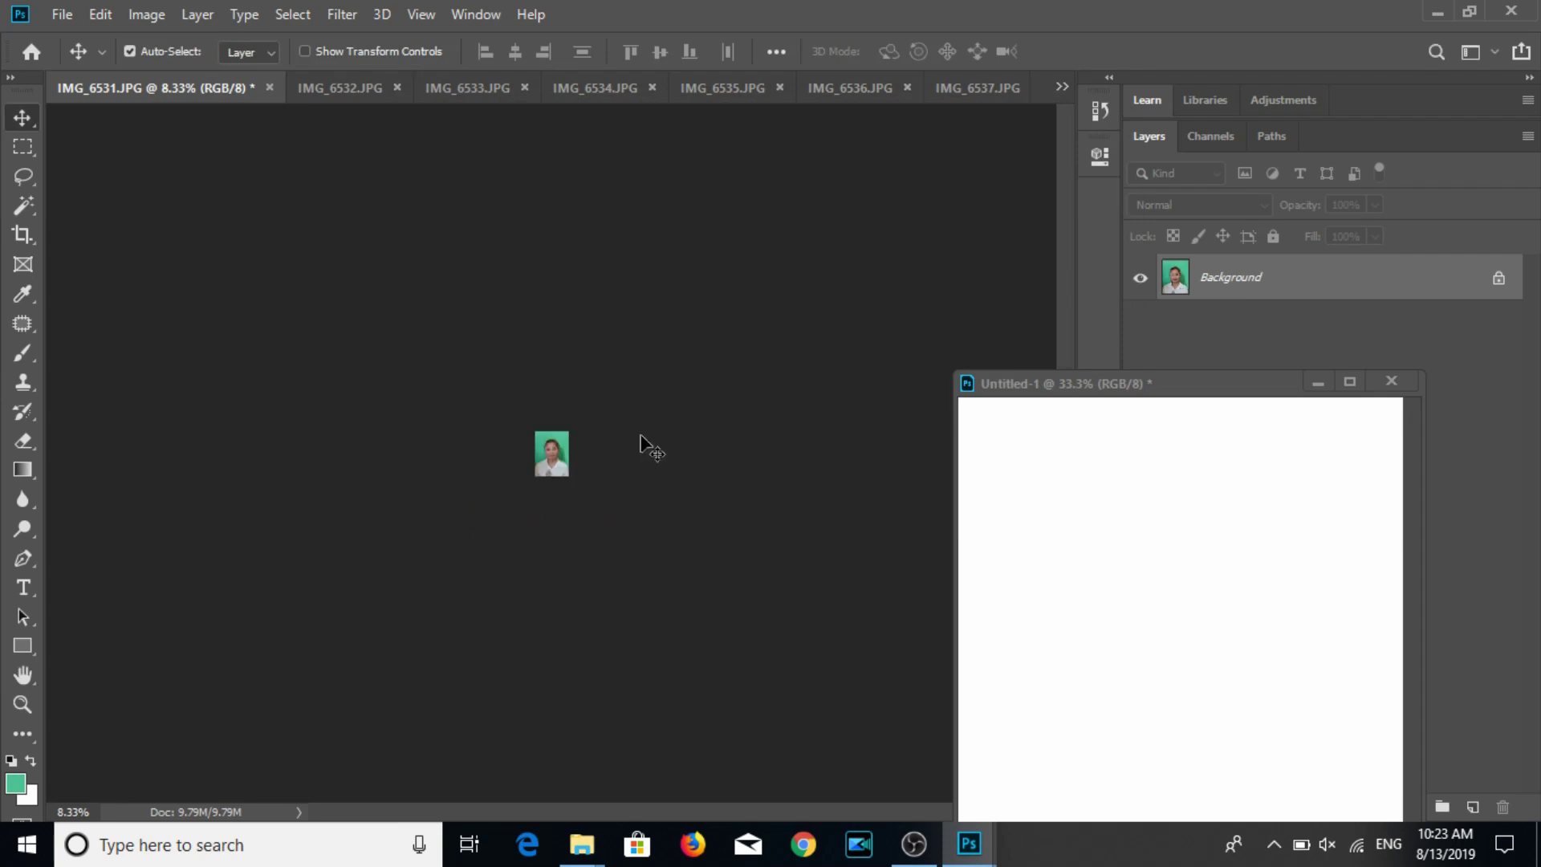
key(ctrl+plus)
key(ctrl+plus)
key(ctrl+plus)
key(ctrl+plus)
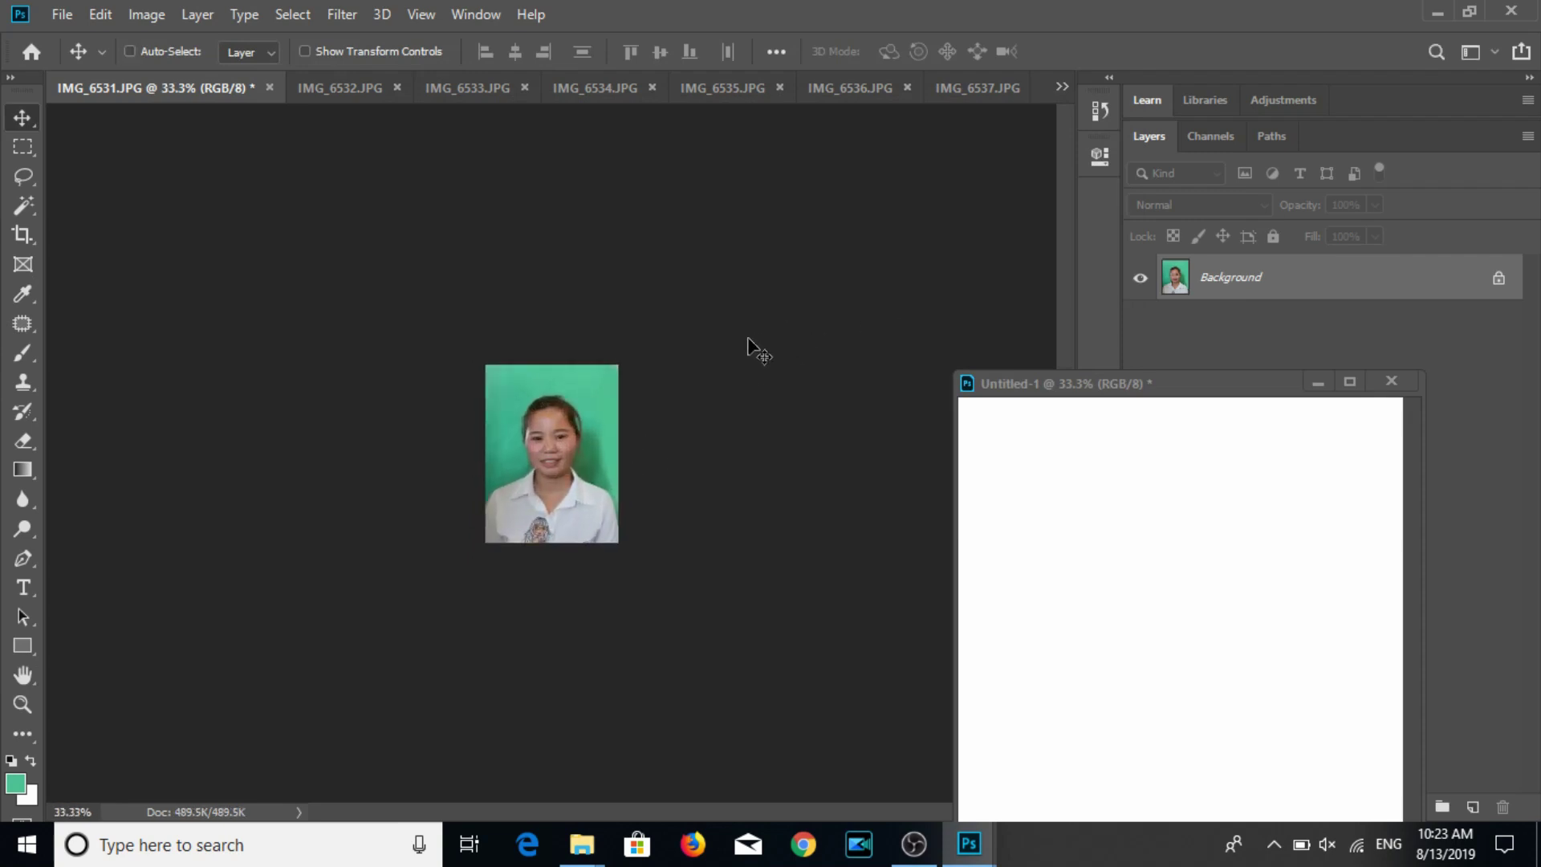
click(269, 87)
Discard IMG_6531's changes and crop IMG_6542 to a 3:4 head-and-shoulders portrait.
click(773, 326)
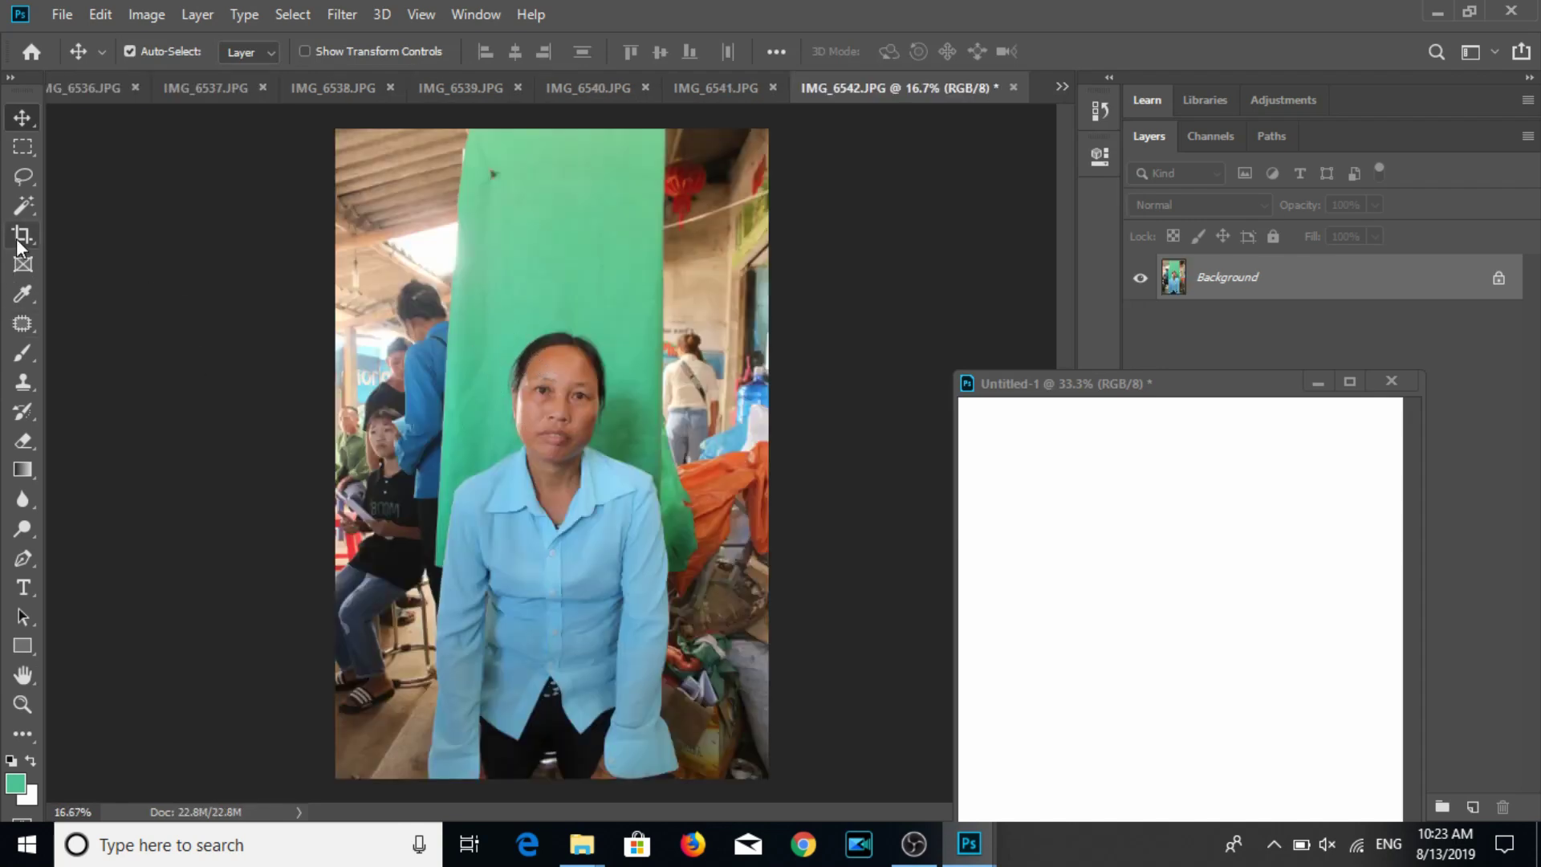
click(22, 234)
drag(482, 309, 655, 578)
mouse_move(550, 549)
mouse_down()
mouse_move(556, 576)
mouse_move(632, 588)
mouse_up()
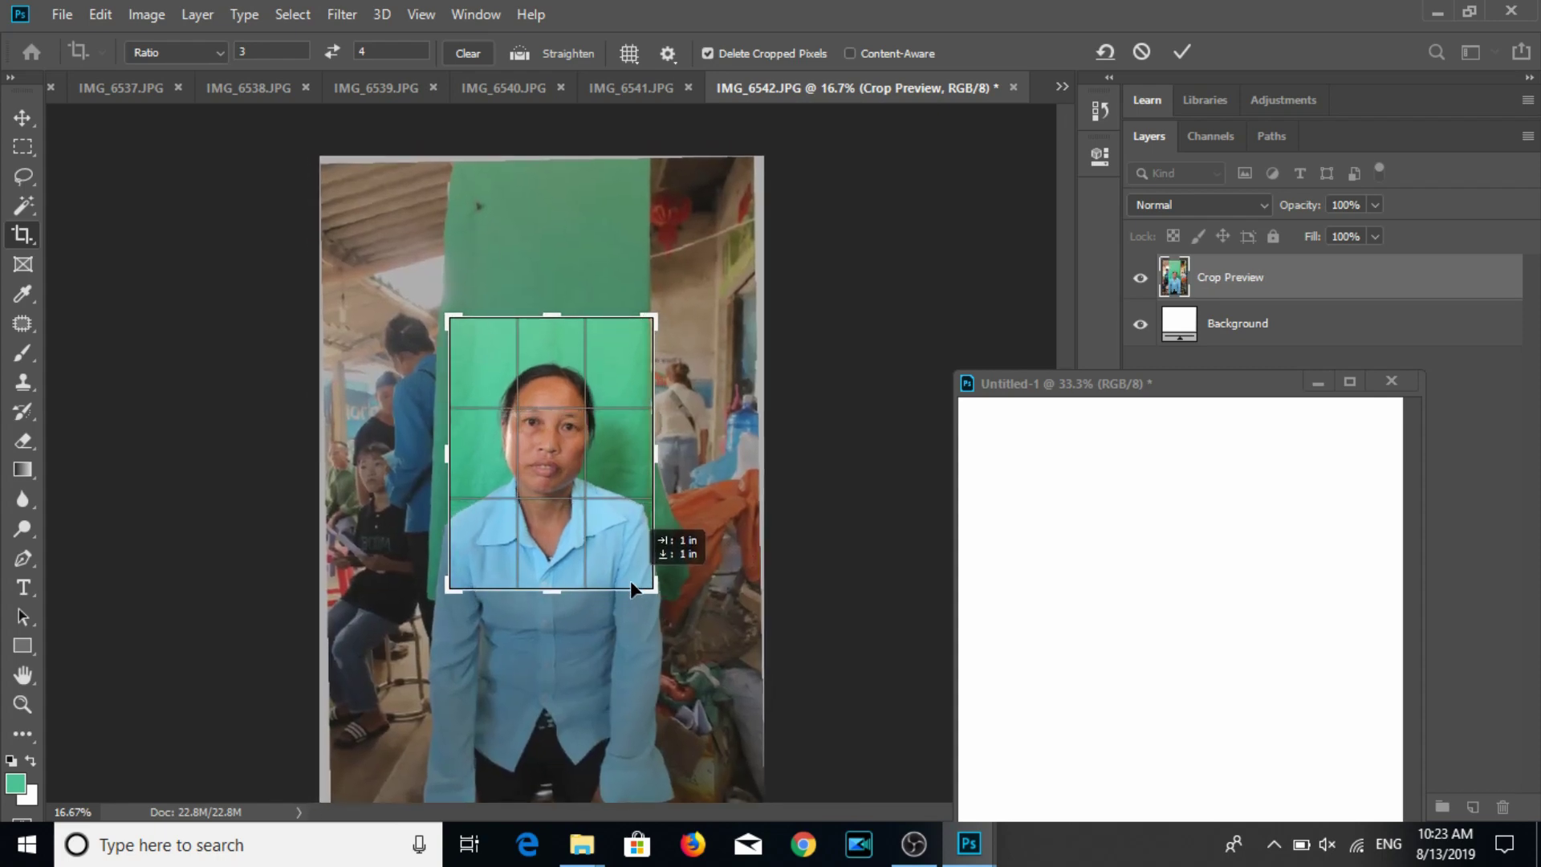
drag(630, 581, 629, 583)
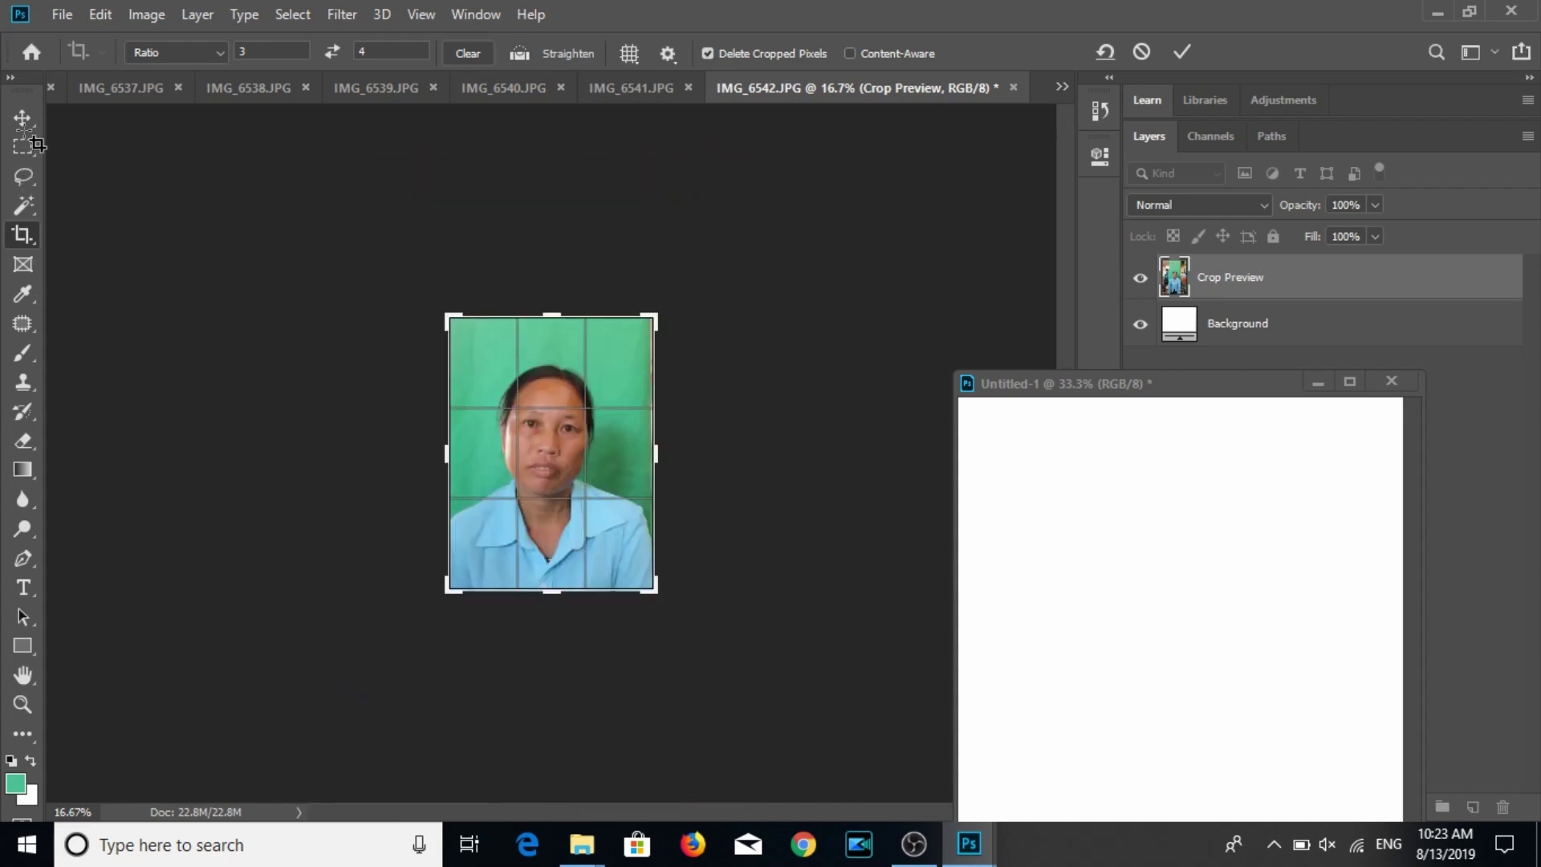
click(23, 127)
Resize IMG_6542 to 3×4 cm at 300 resolution, leaving canvas size unchanged.
click(146, 13)
click(177, 197)
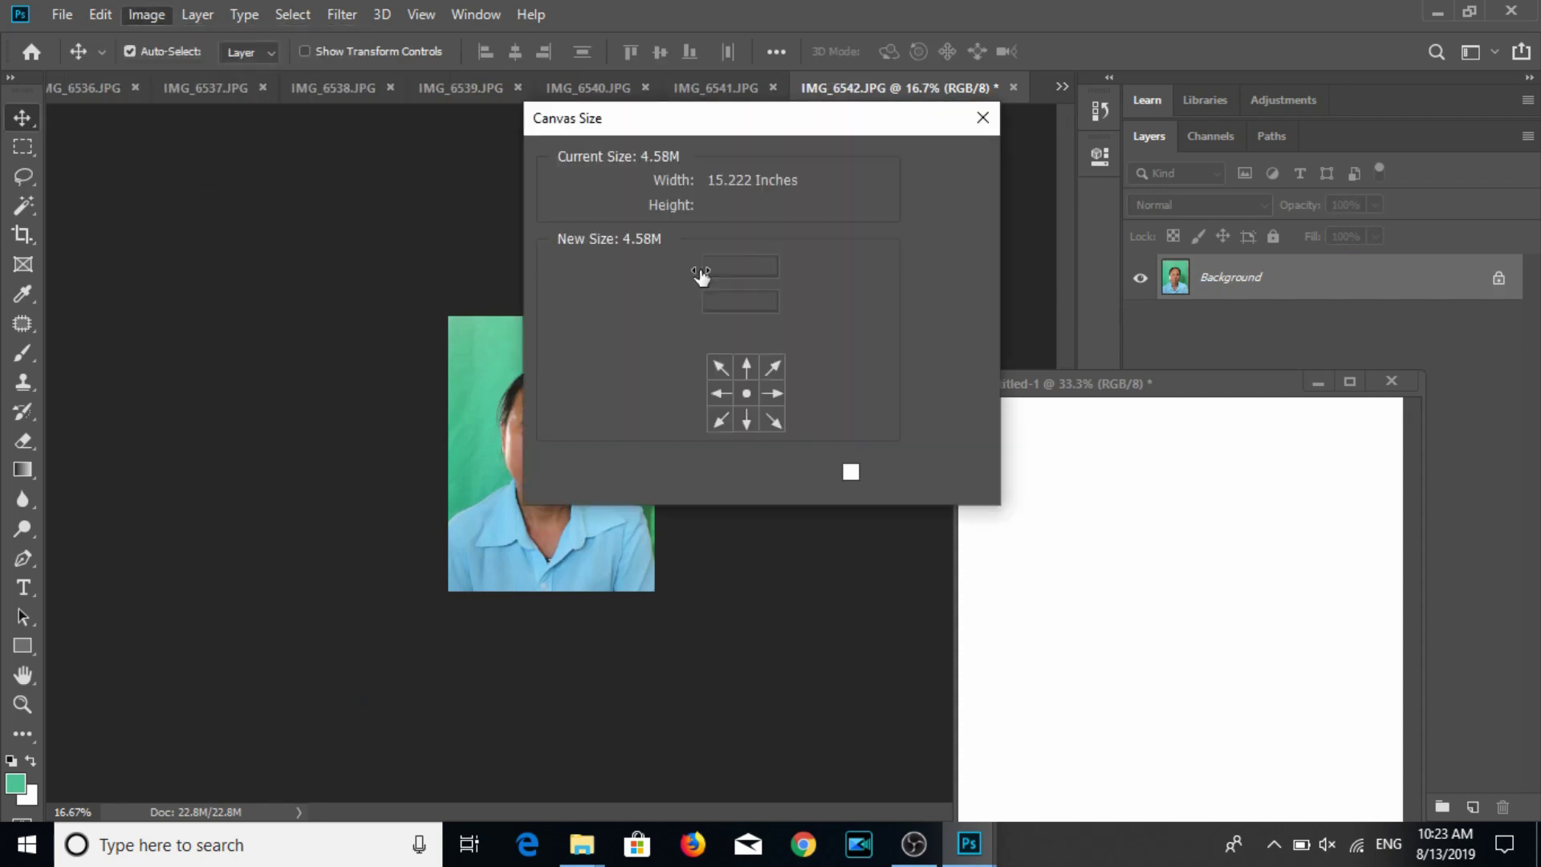
click(925, 210)
click(182, 183)
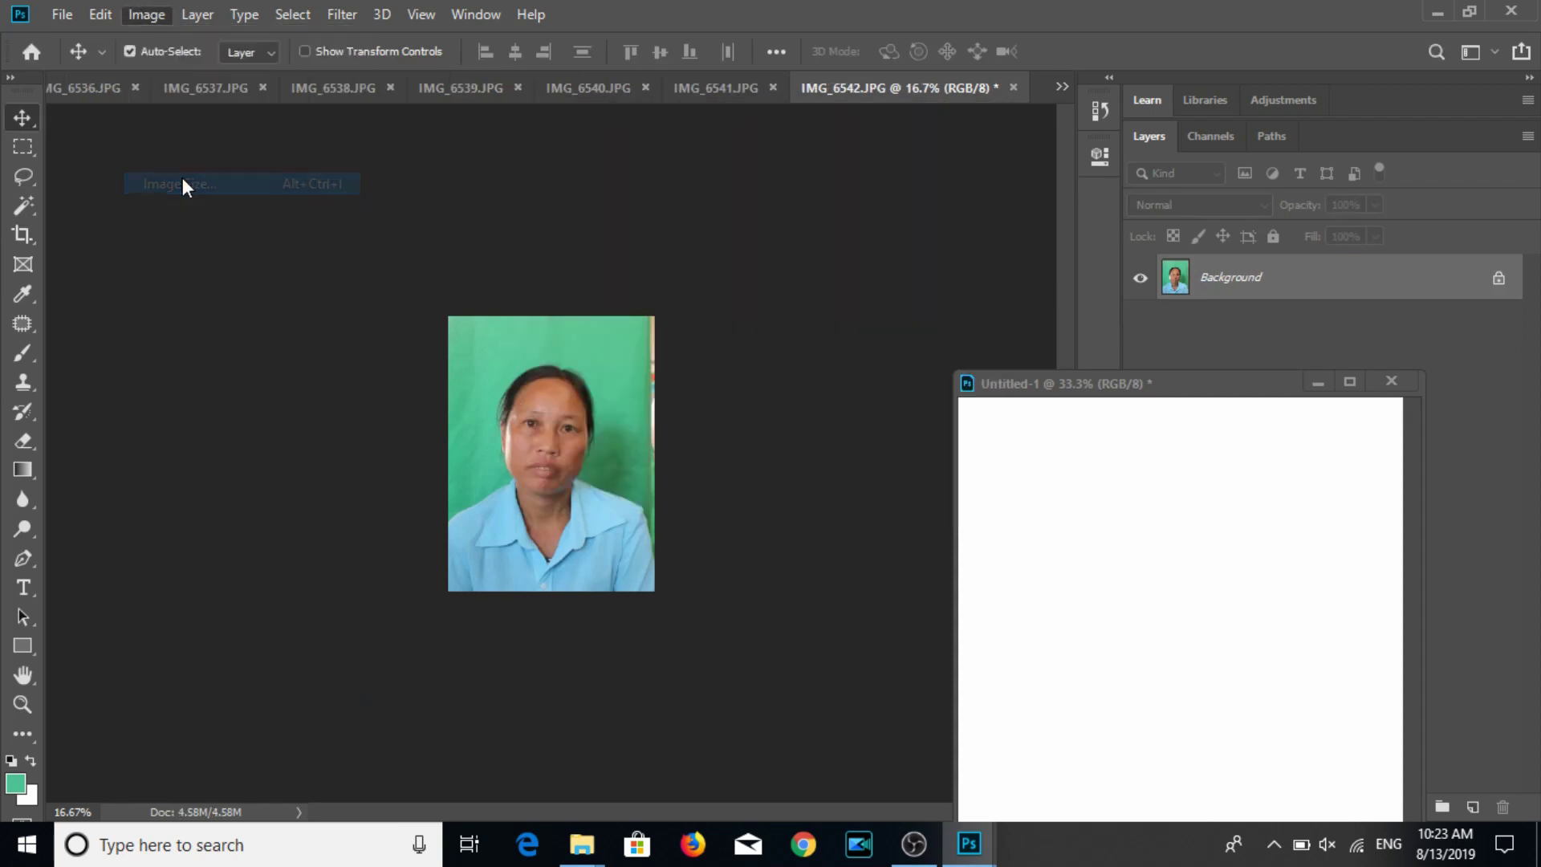
key(Tab)
key(Tab)
text(300)
key(Return)
key(v)
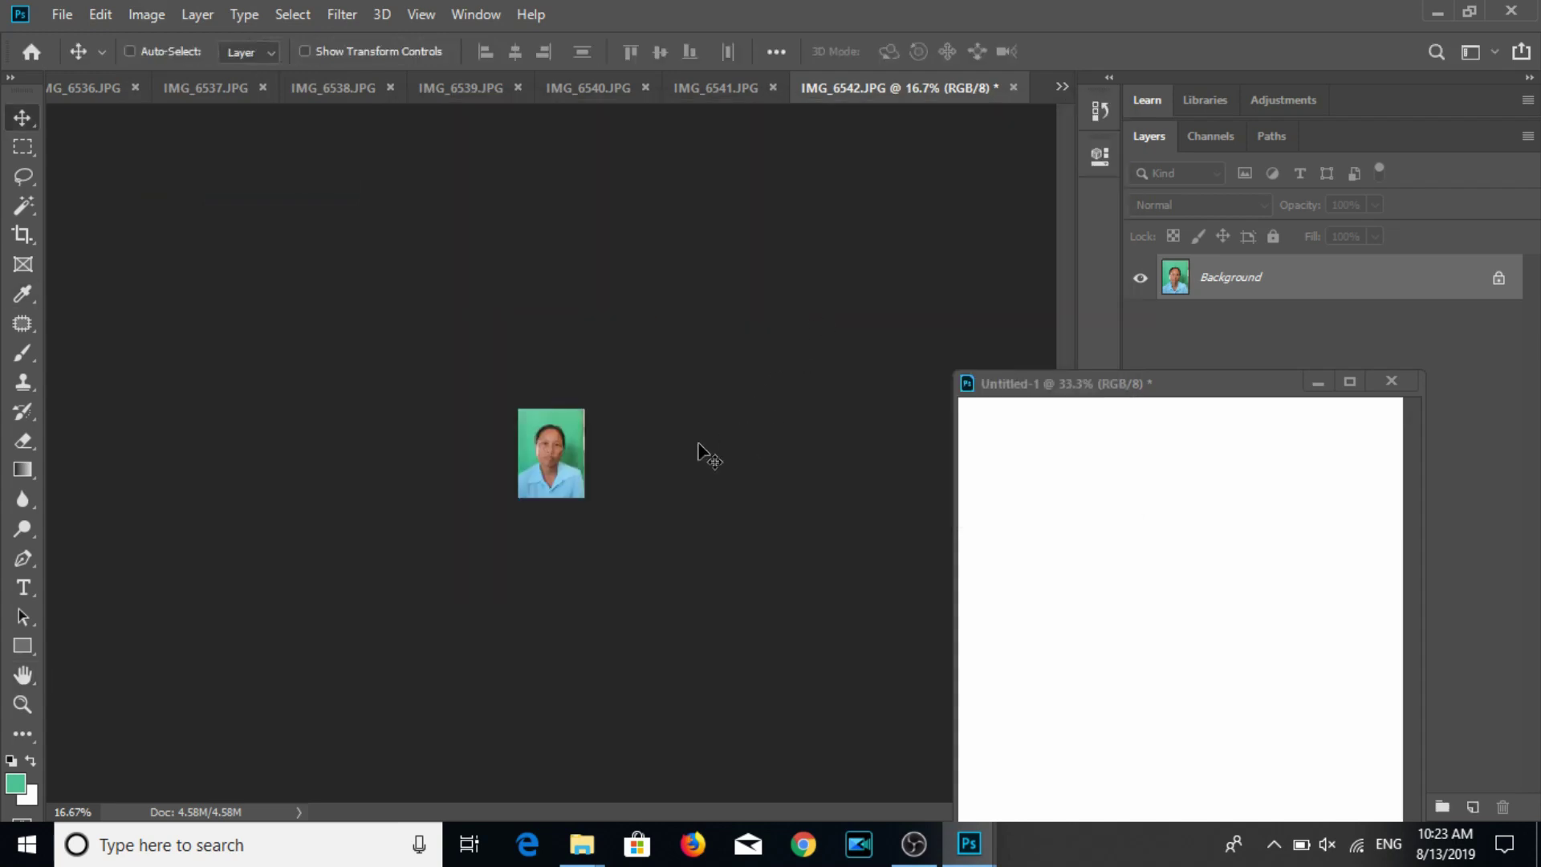
Save IMG_6542 as JPEG and drag it onto the Untitled-1 sheet.
key(ctrl+s)
key(Return)
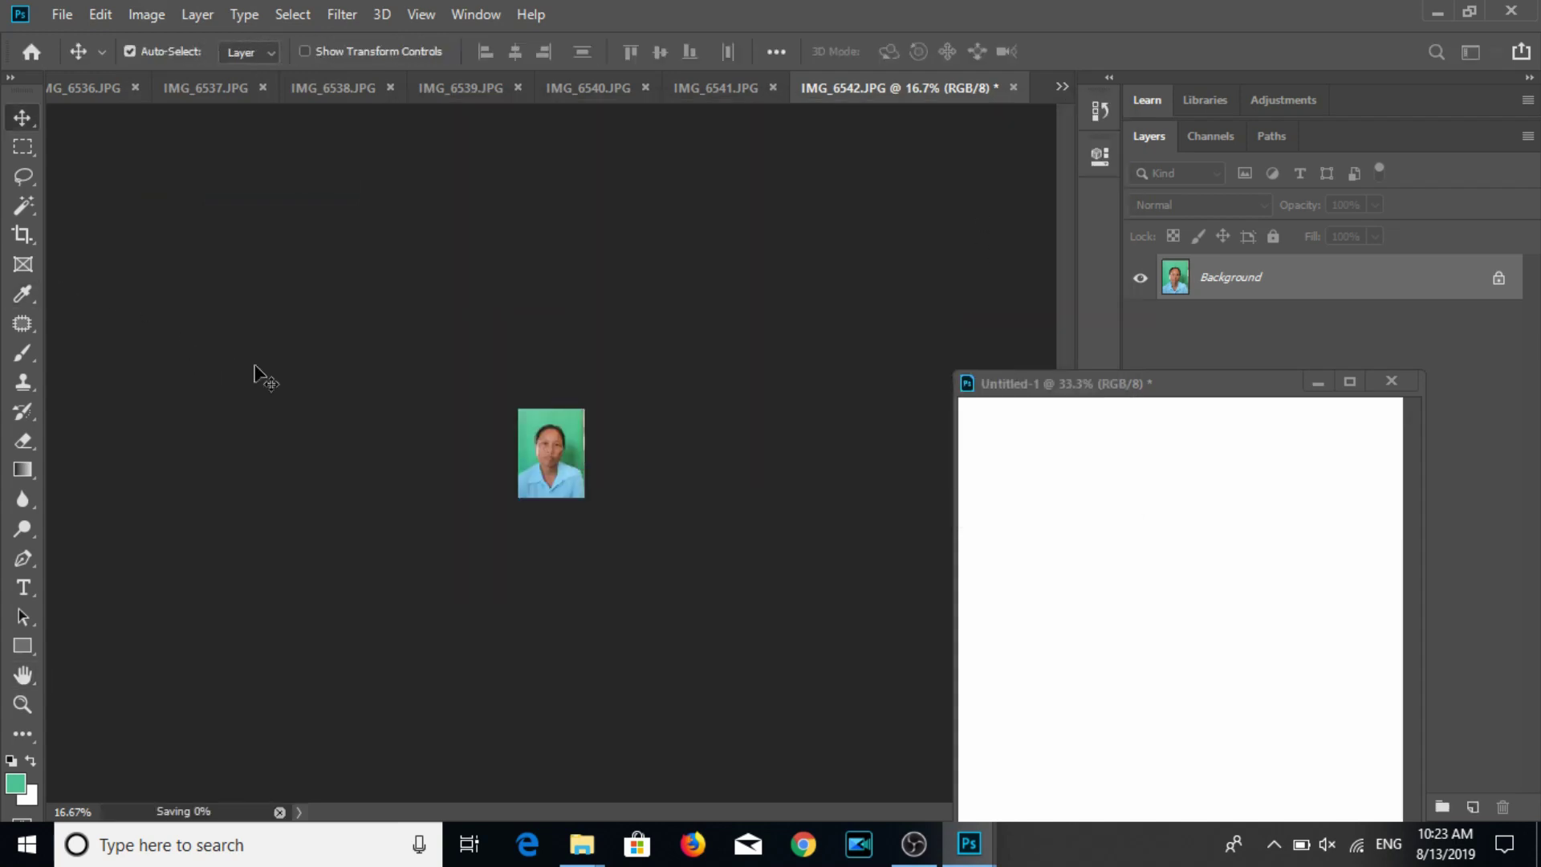
mouse_move(547, 456)
mouse_down()
mouse_move(1062, 524)
mouse_move(1025, 513)
mouse_move(1158, 516)
mouse_up()
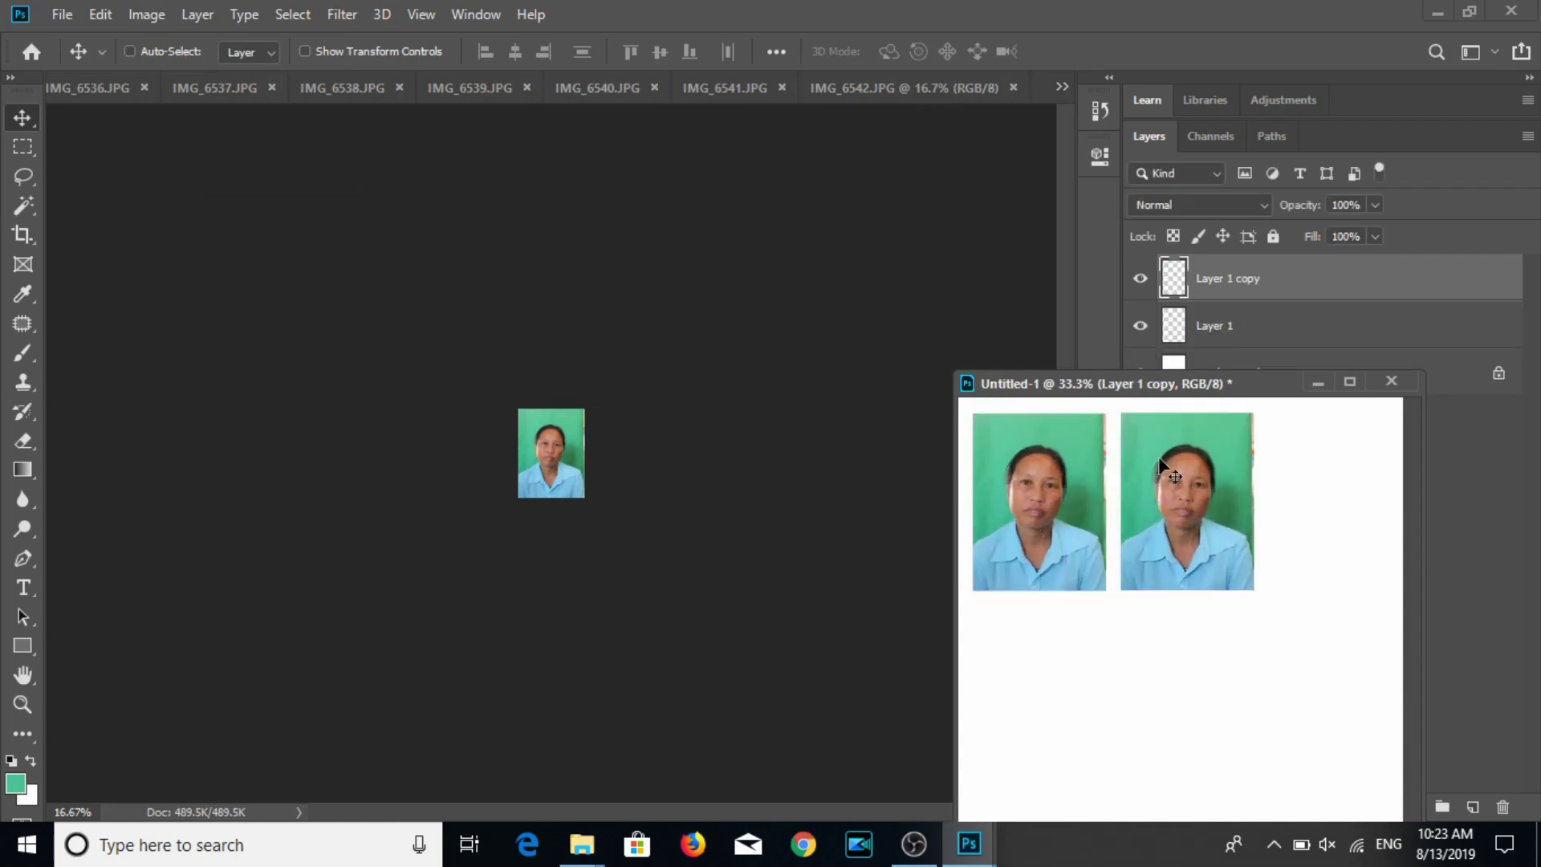
Alt-duplicate the woman's photo into three columns, then copy the row twice into a 3×3 grid.
drag(1124, 383, 838, 170)
mouse_move(923, 327)
mouse_down()
mouse_move(1034, 308)
mouse_move(1024, 657)
mouse_up()
shift+click(1274, 374)
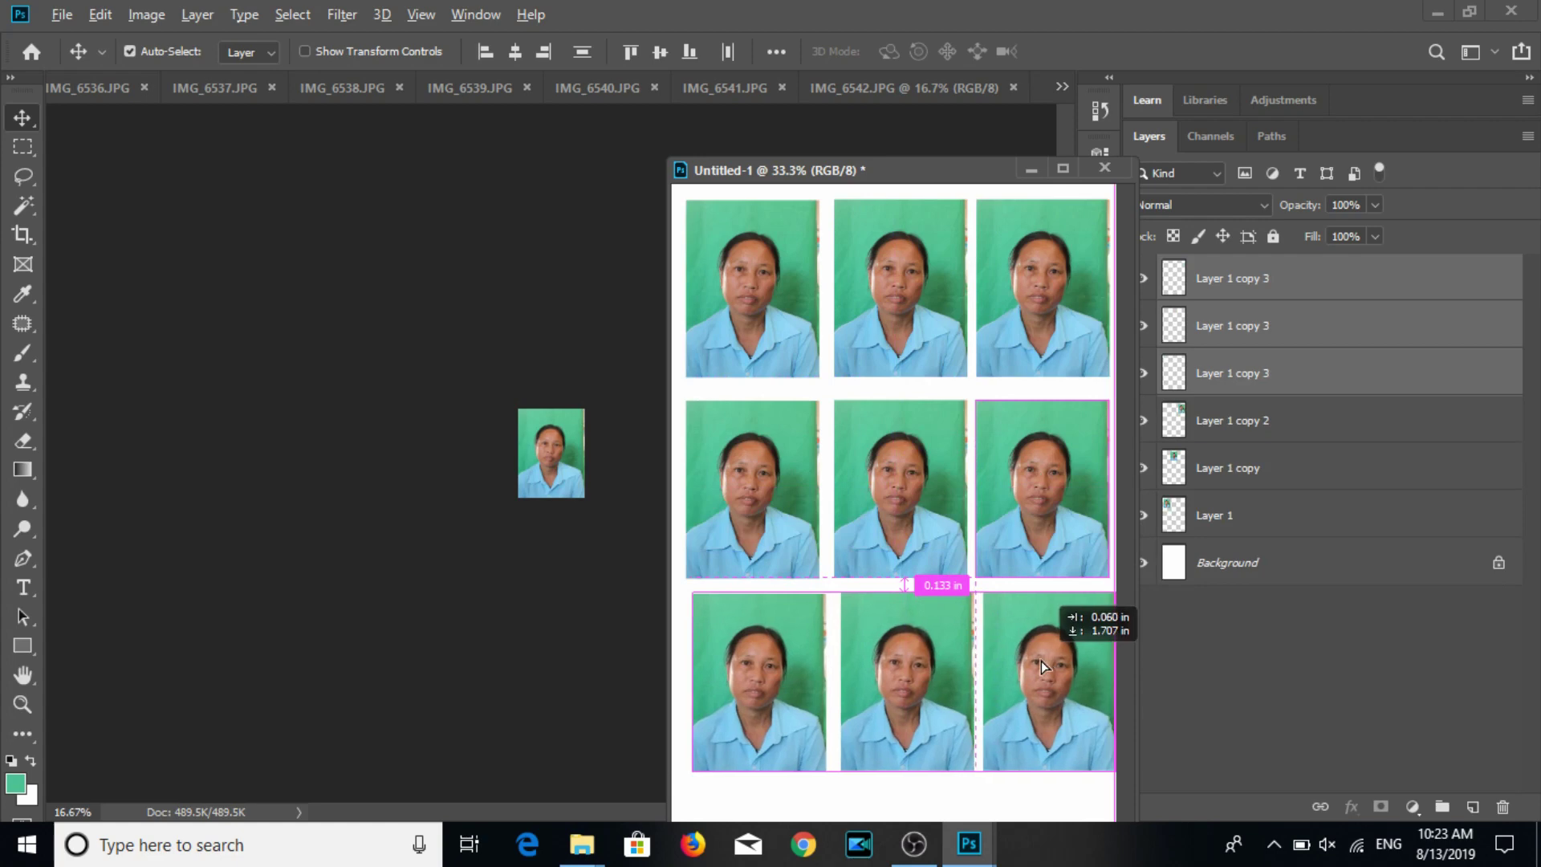
drag(1024, 657, 1035, 658)
drag(1035, 657, 1030, 648)
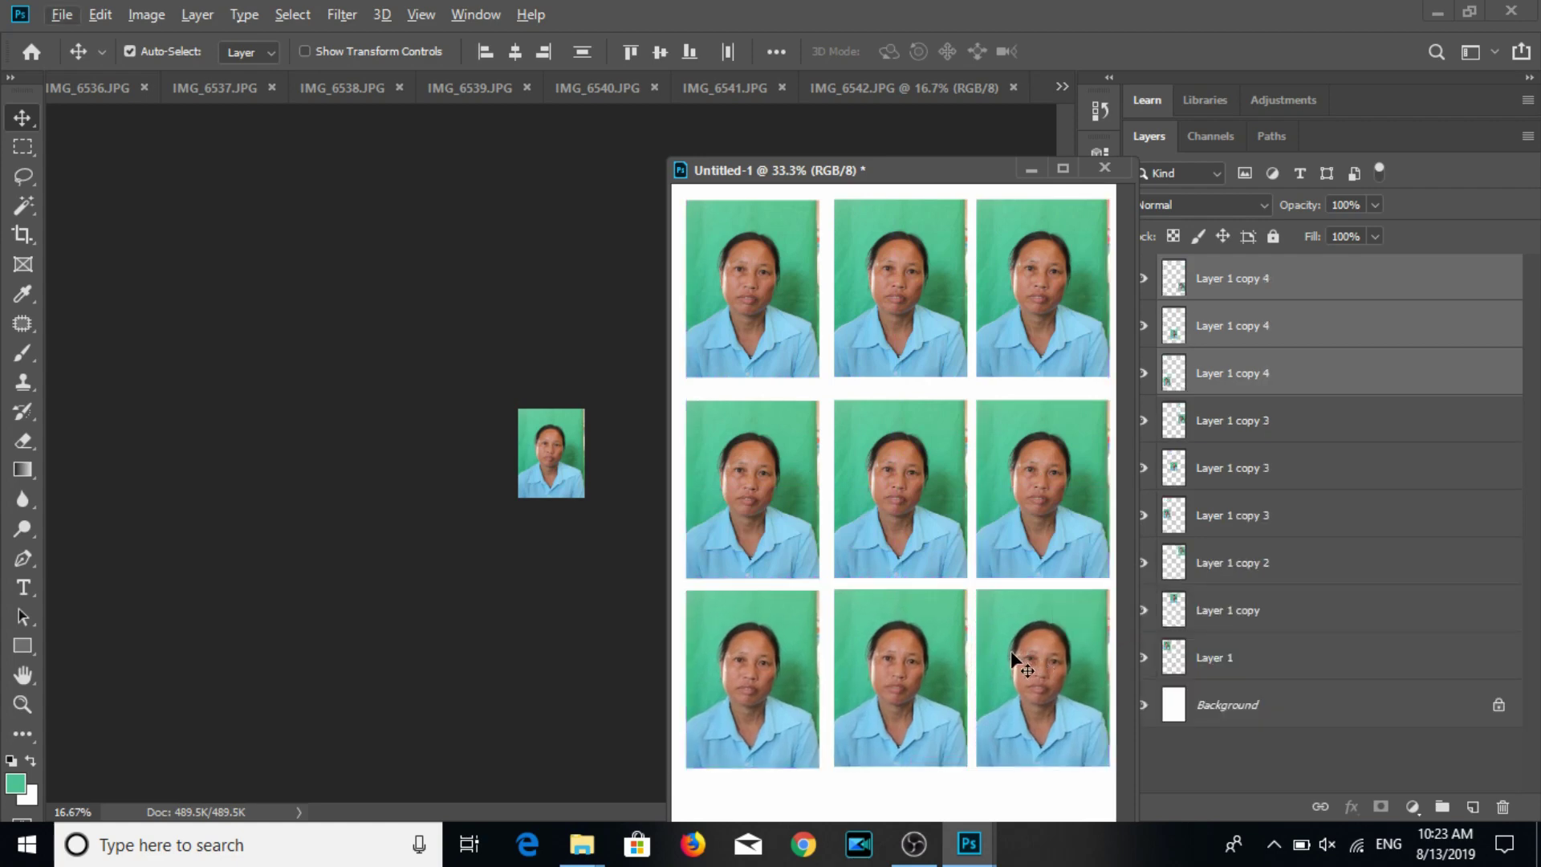
key(ctrl+p)
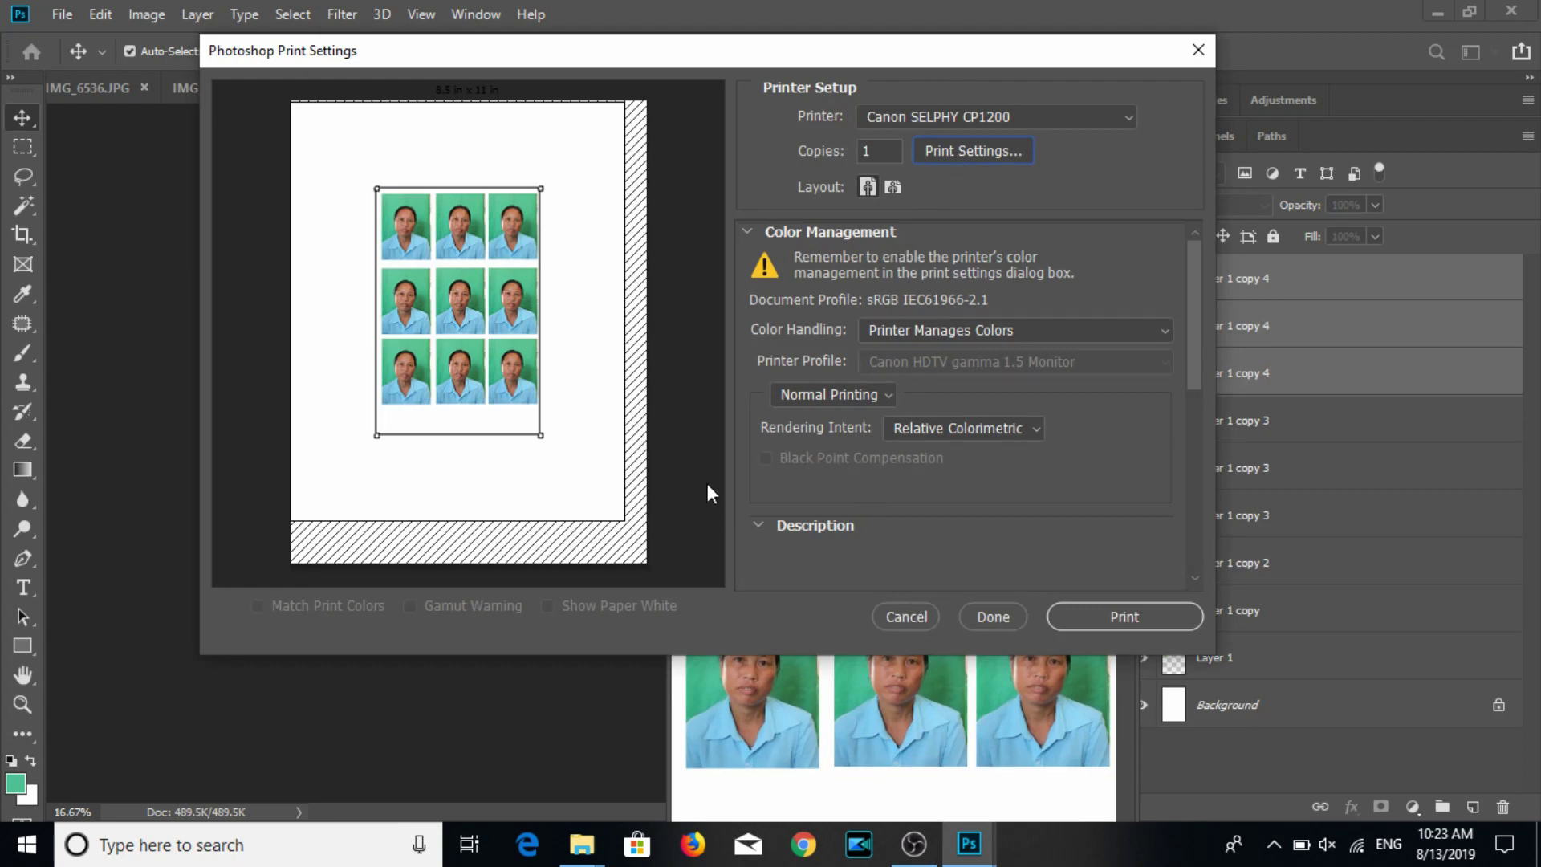
Confirm the Canon SELPHY CP1200 printer settings and shift the photo grid lower on the page.
key(Return)
click(504, 594)
drag(570, 326, 572, 342)
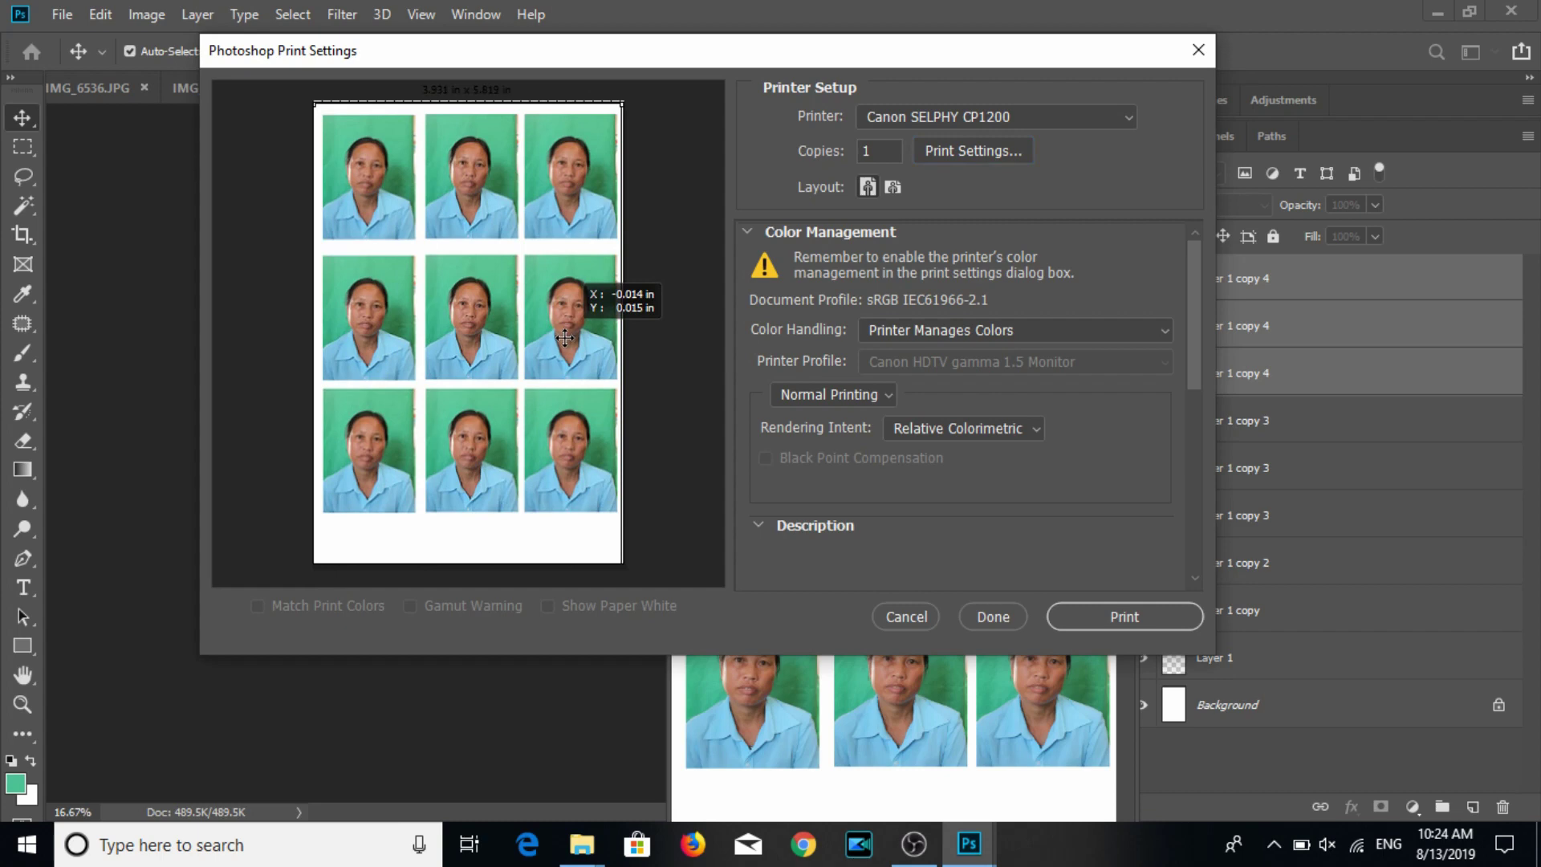
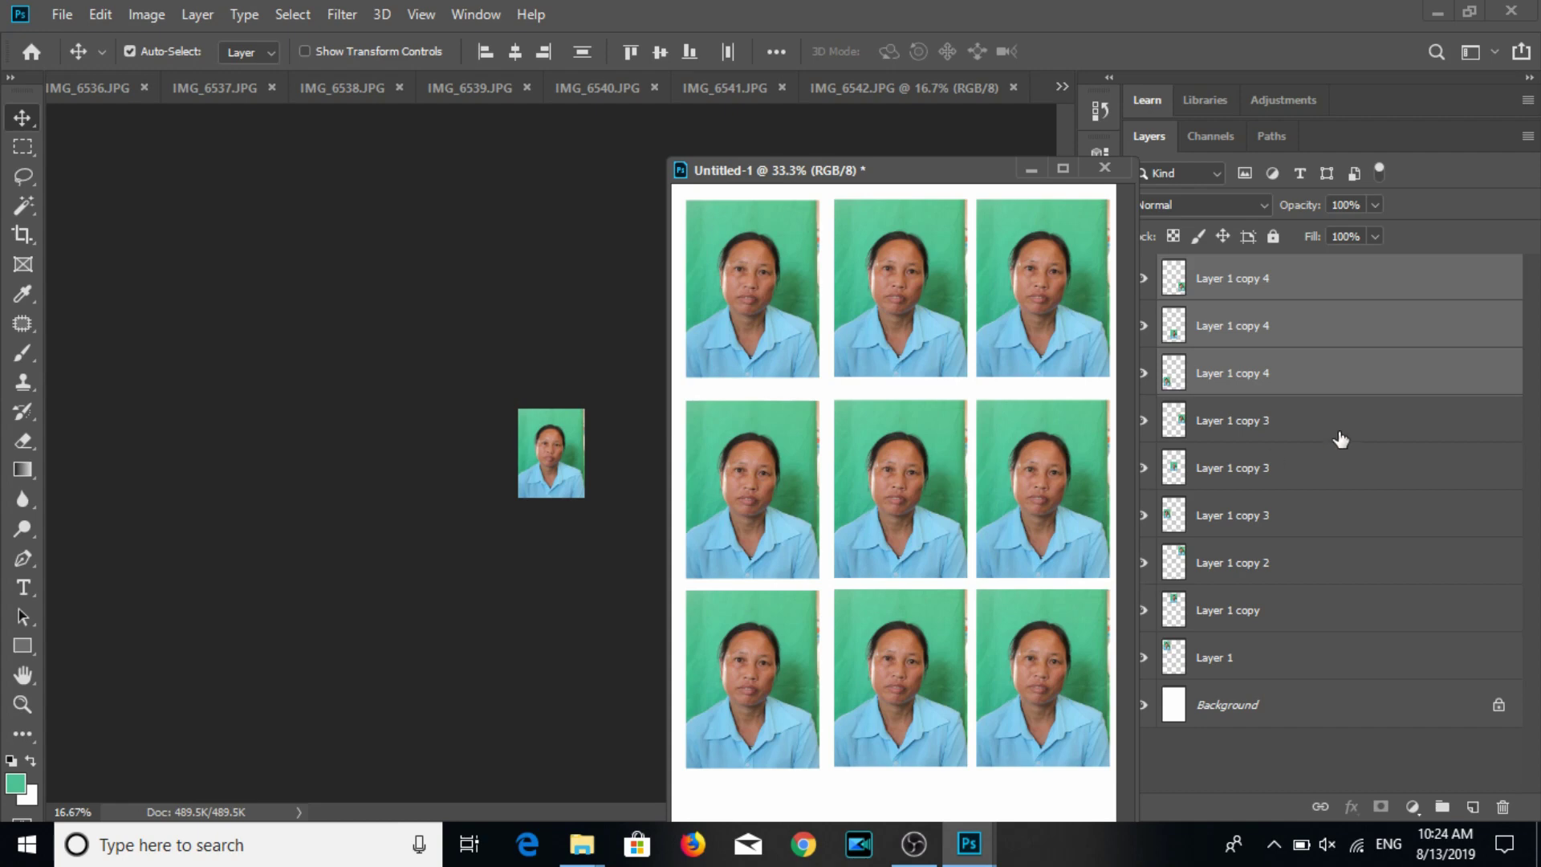
Delete all nine copies of the woman's portrait from the Untitled-1 sheet.
drag(928, 170, 936, 155)
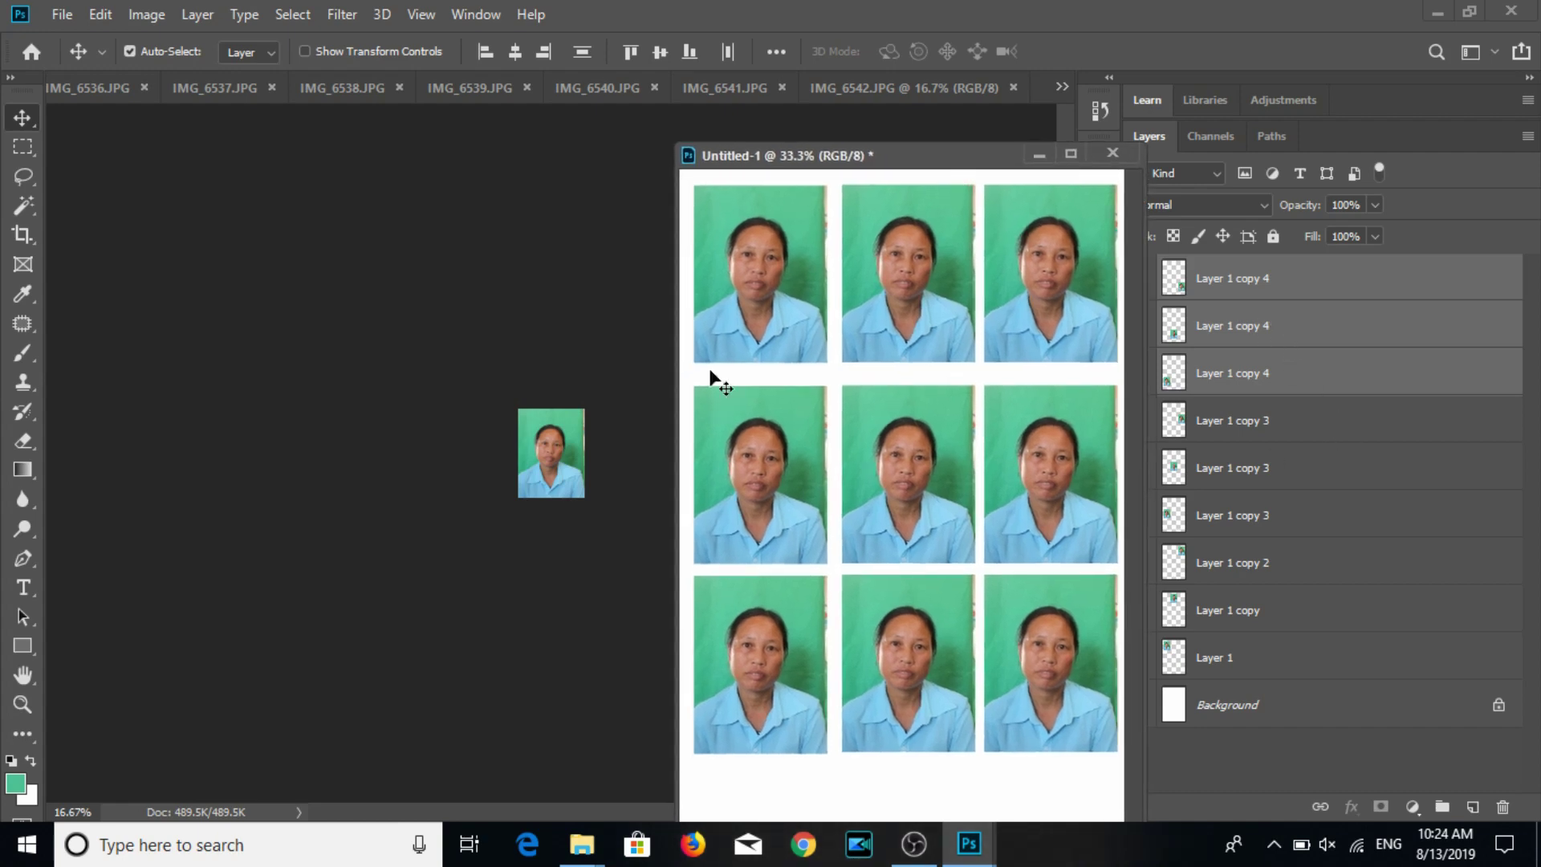
click(553, 460)
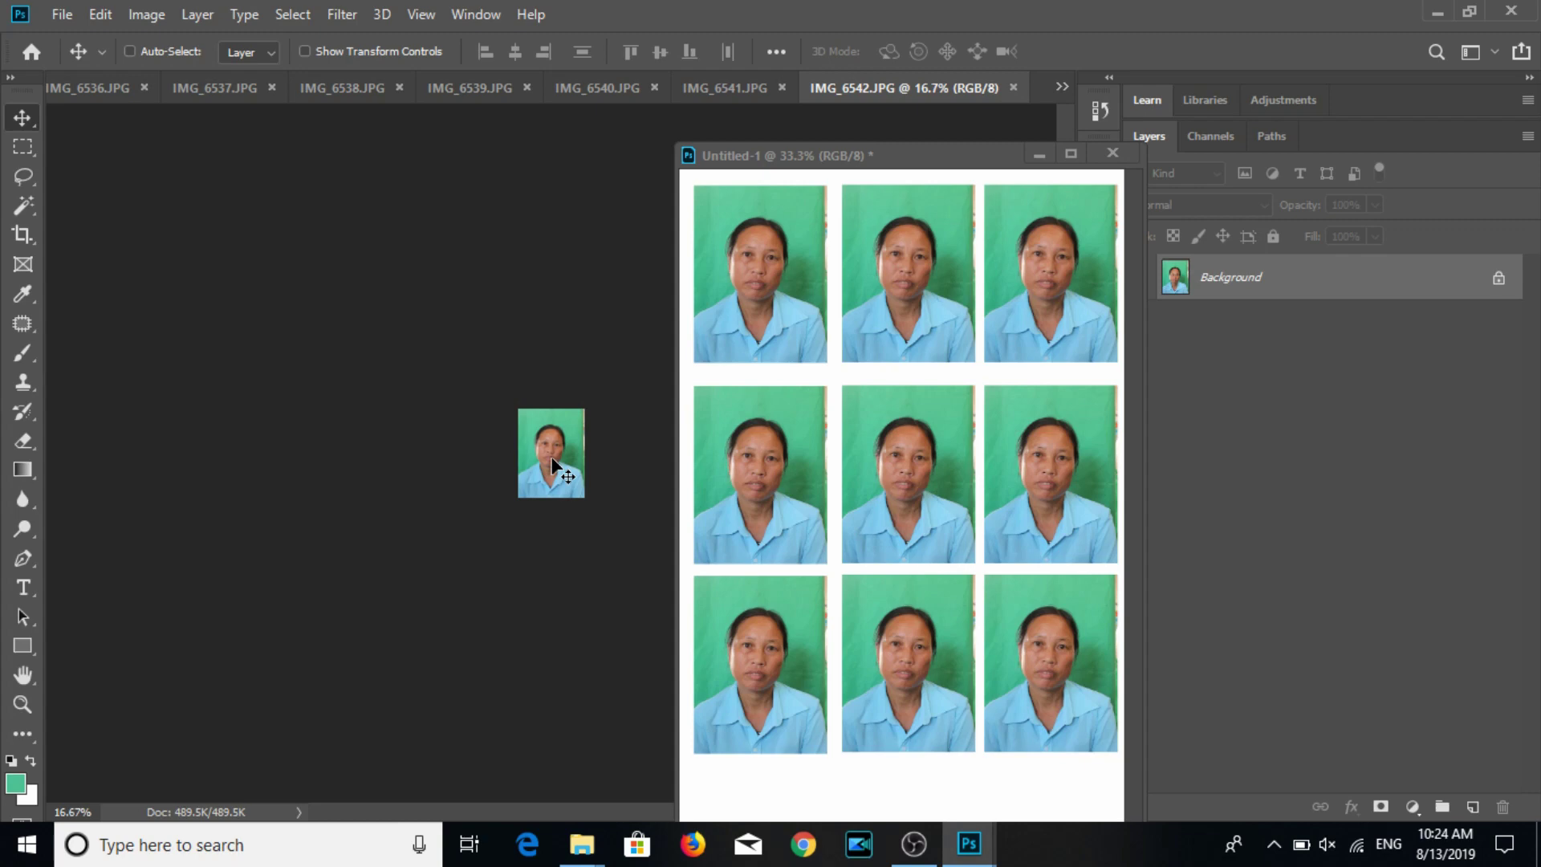
click(1002, 253)
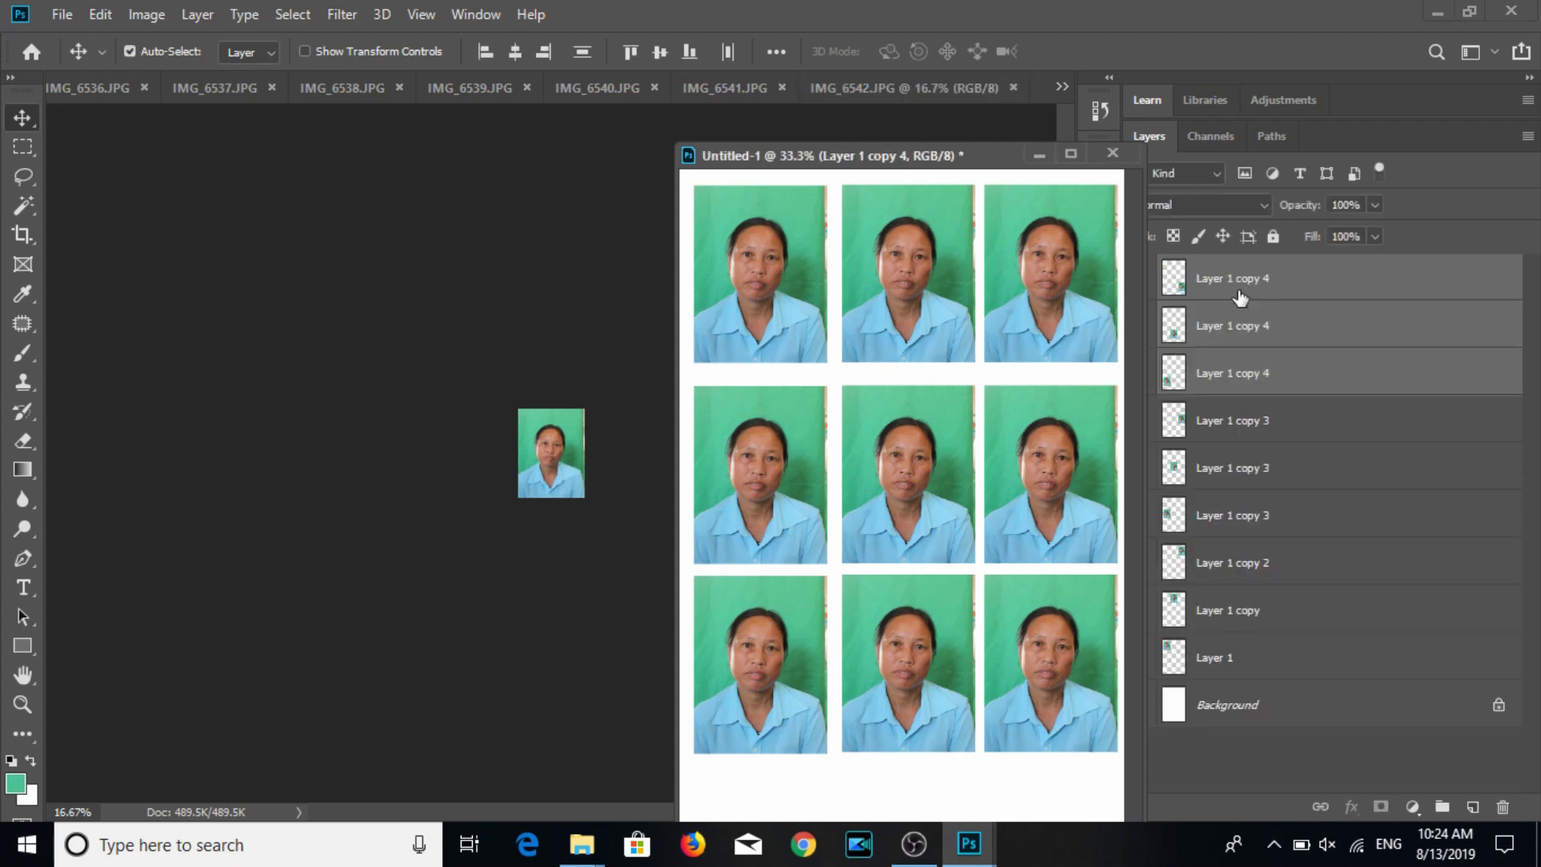
key(Delete)
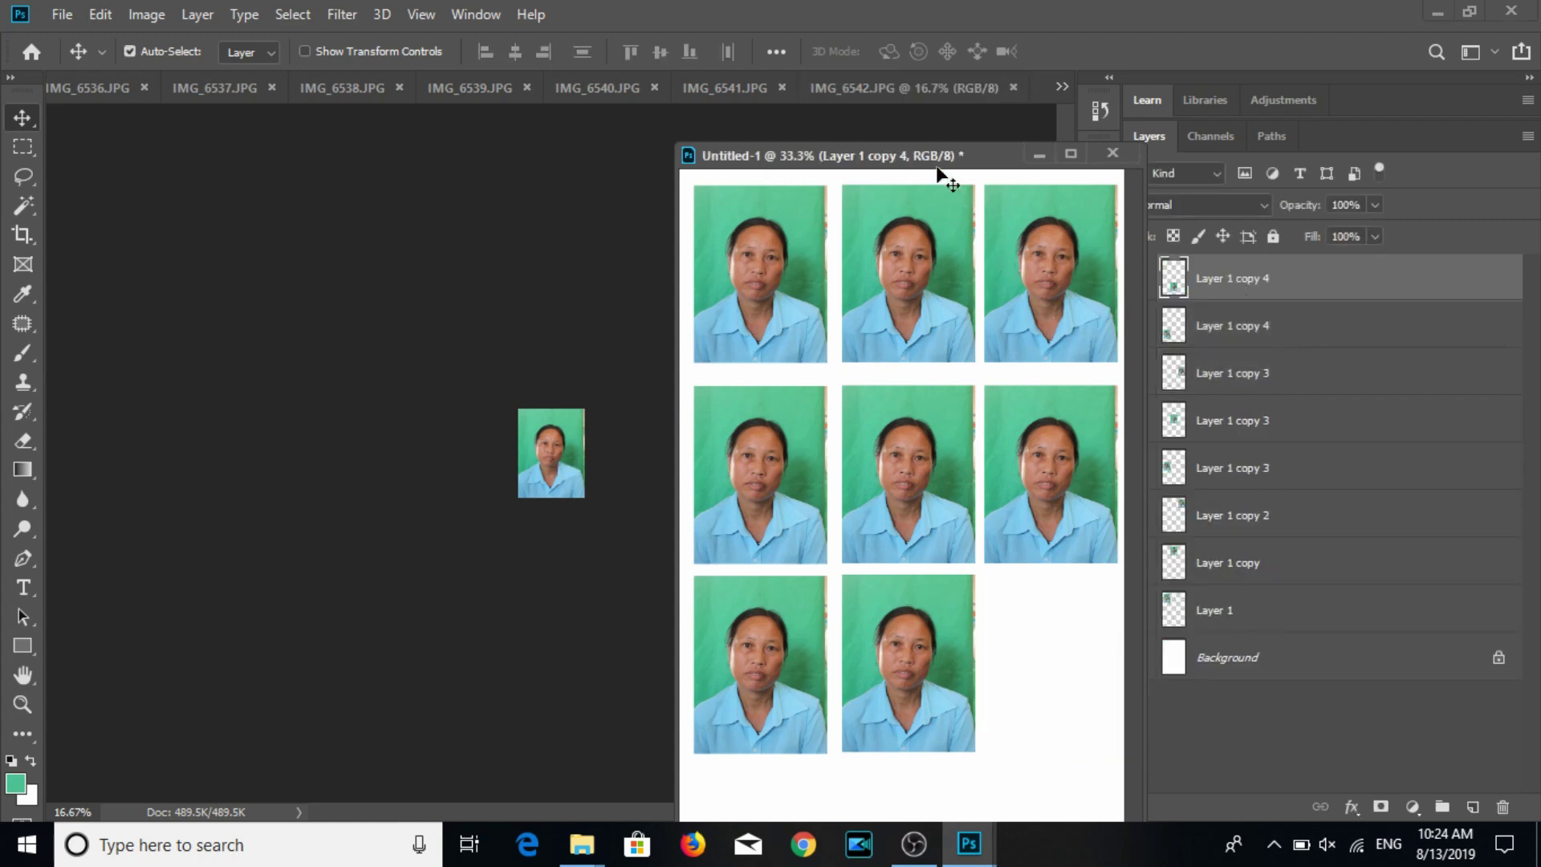
drag(949, 157, 835, 169)
shift+click(1247, 623)
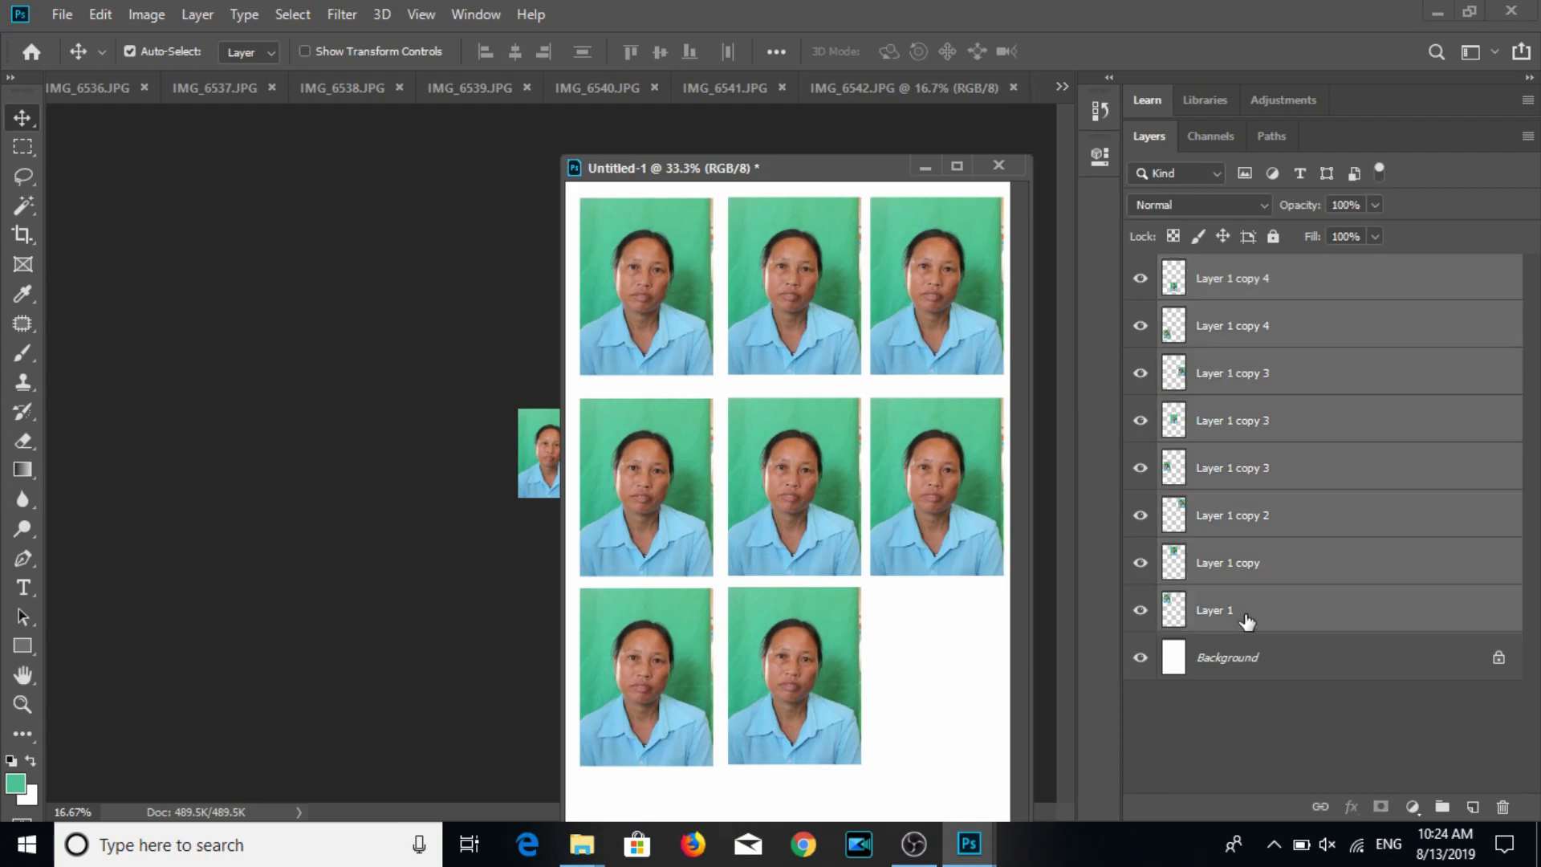
key(Delete)
Close the IMG_6542 photo so IMG_6541 is showing.
mouse_move(875, 168)
mouse_down()
mouse_move(1018, 165)
mouse_move(1064, 189)
mouse_up()
click(586, 462)
key(ctrl+w)
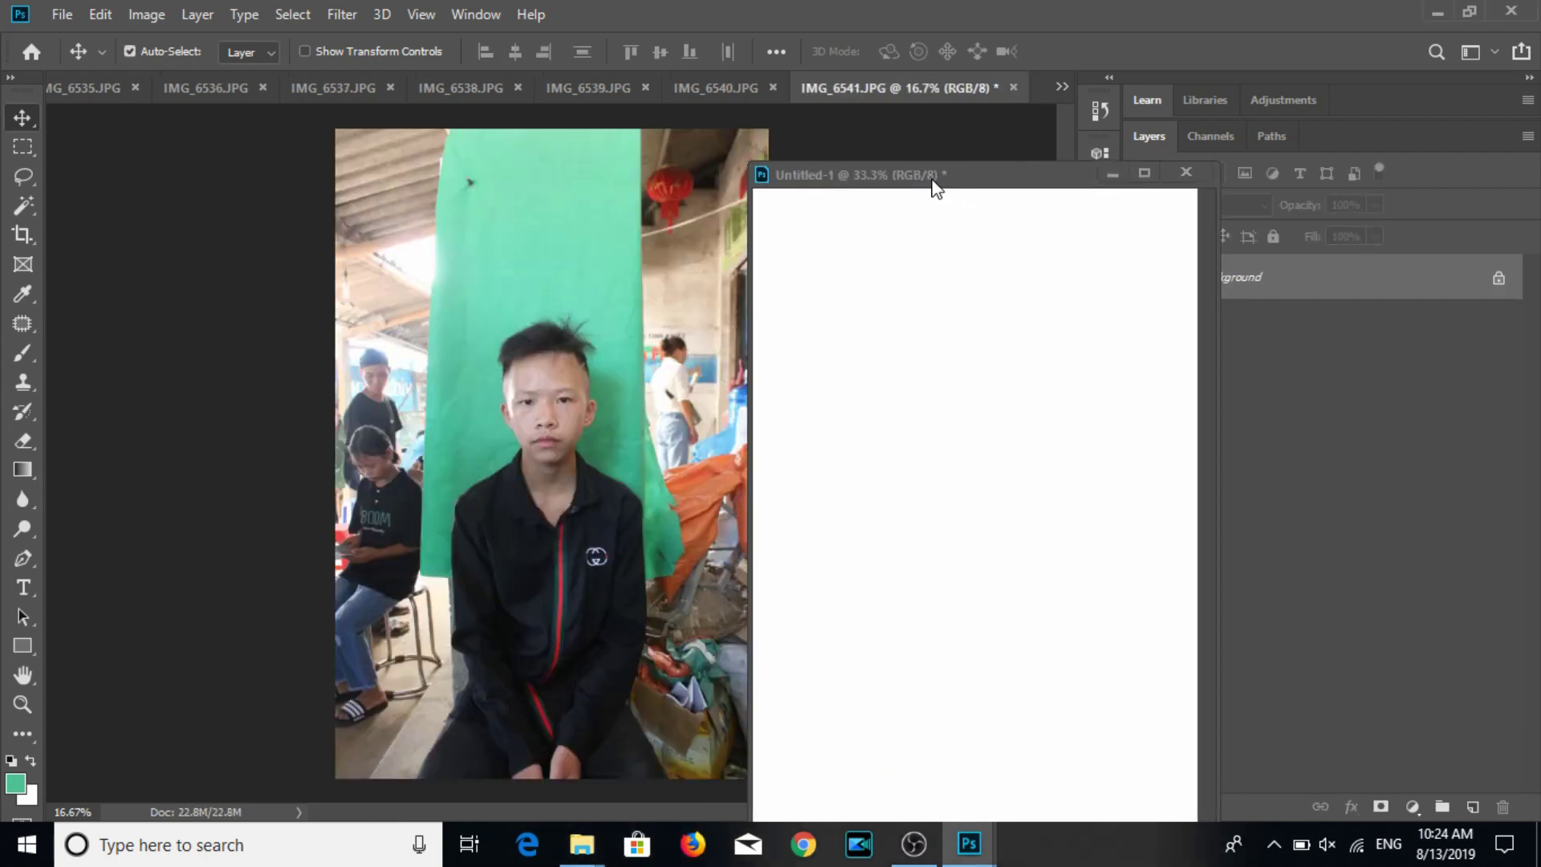
Crop IMG_6541 to a straightened 3:4 frame around the boy's head and shoulders.
click(24, 236)
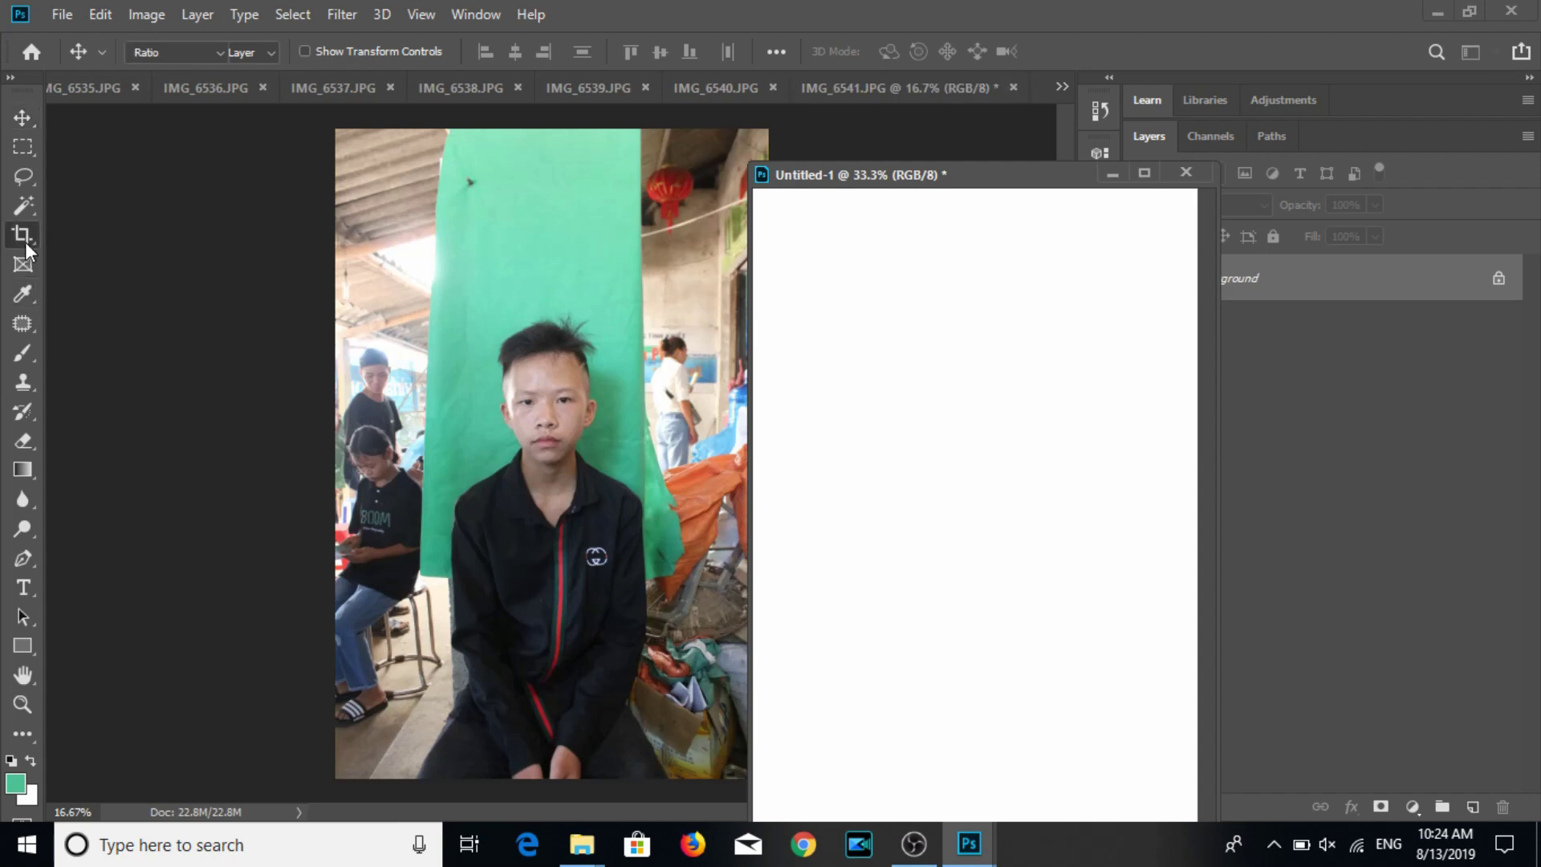
click(466, 289)
mouse_move(482, 300)
mouse_down()
mouse_move(634, 529)
mouse_move(632, 500)
mouse_up()
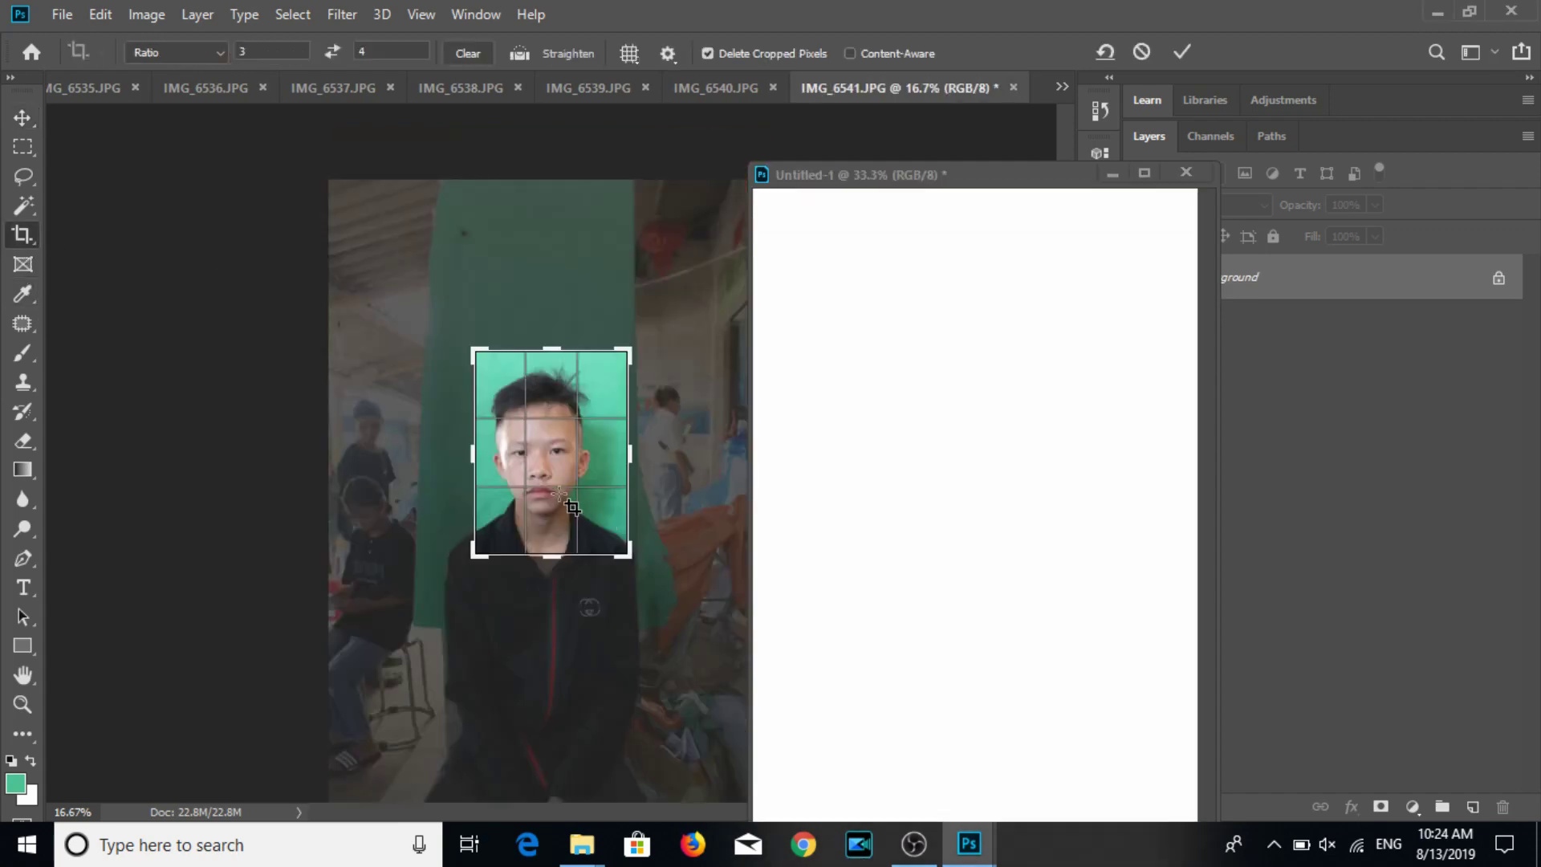
drag(650, 570, 555, 522)
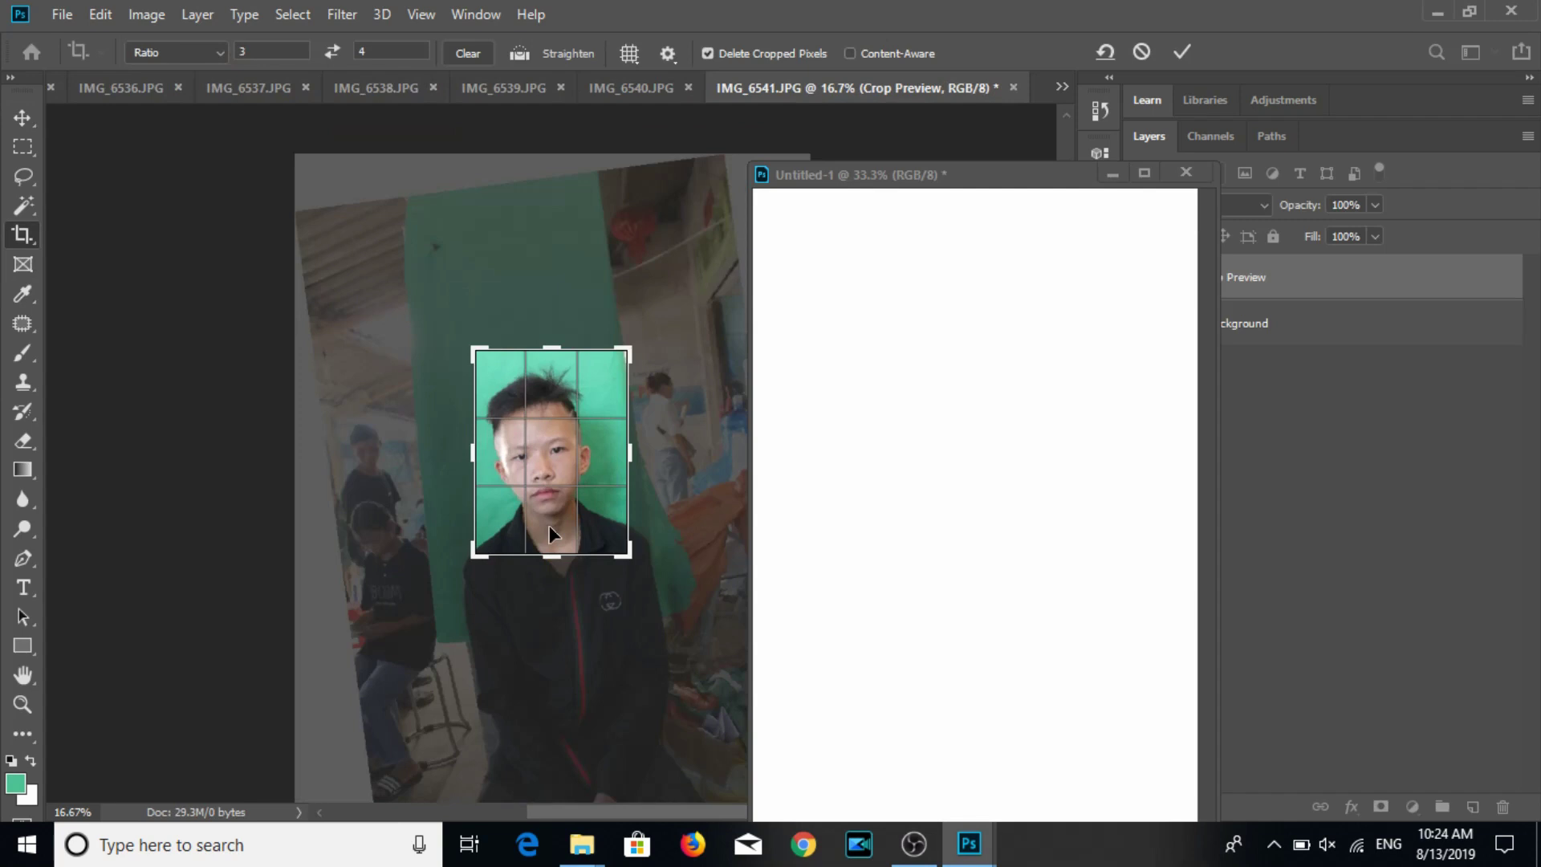
key(ctrl)
drag(634, 569, 657, 594)
mouse_move(552, 556)
mouse_down()
mouse_move(559, 573)
mouse_move(612, 578)
mouse_up()
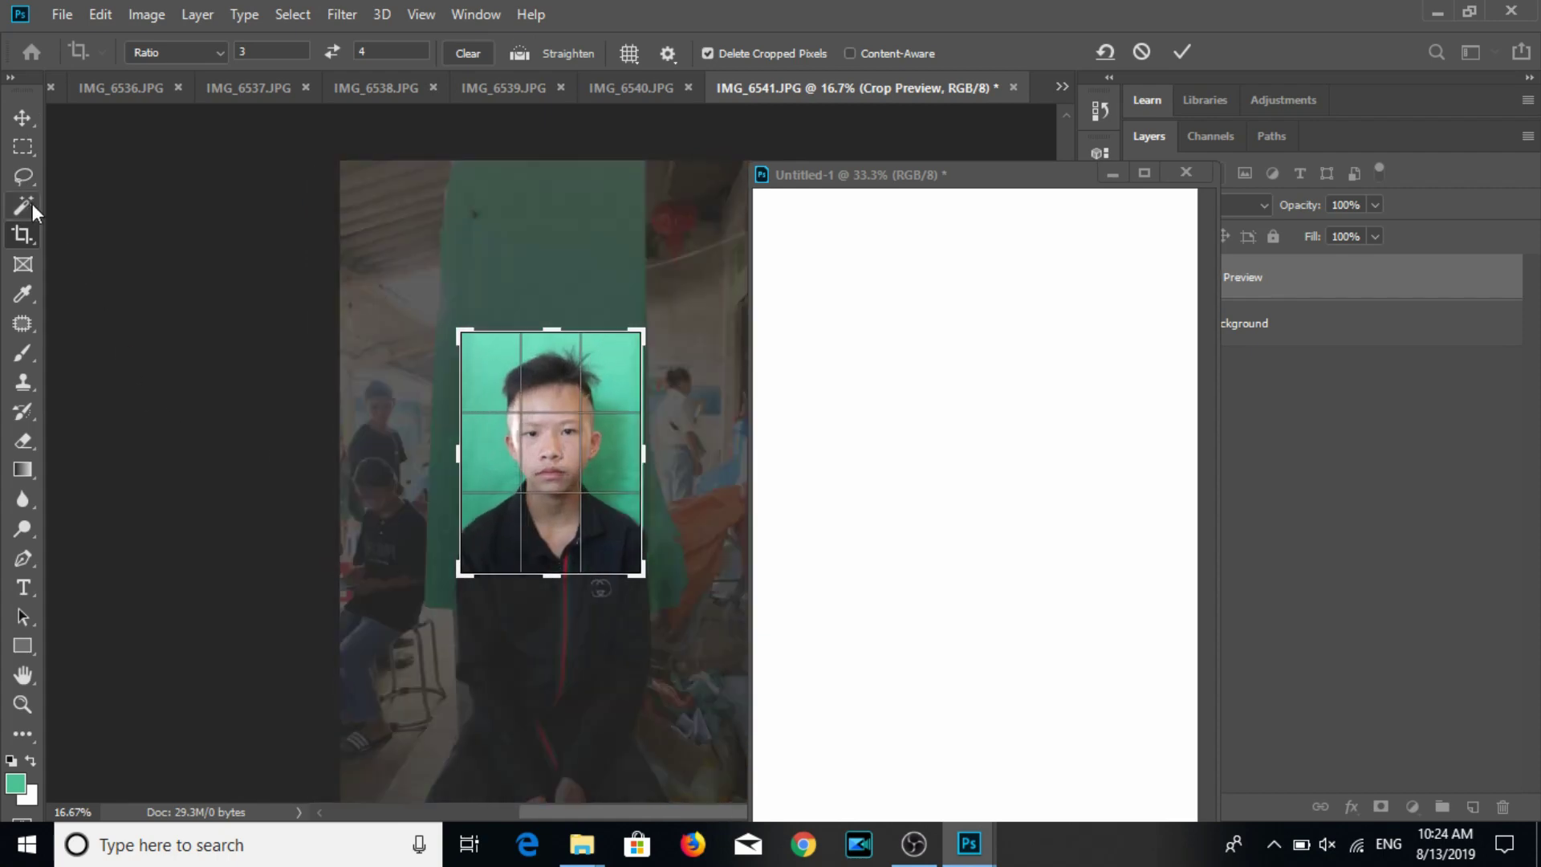
click(22, 117)
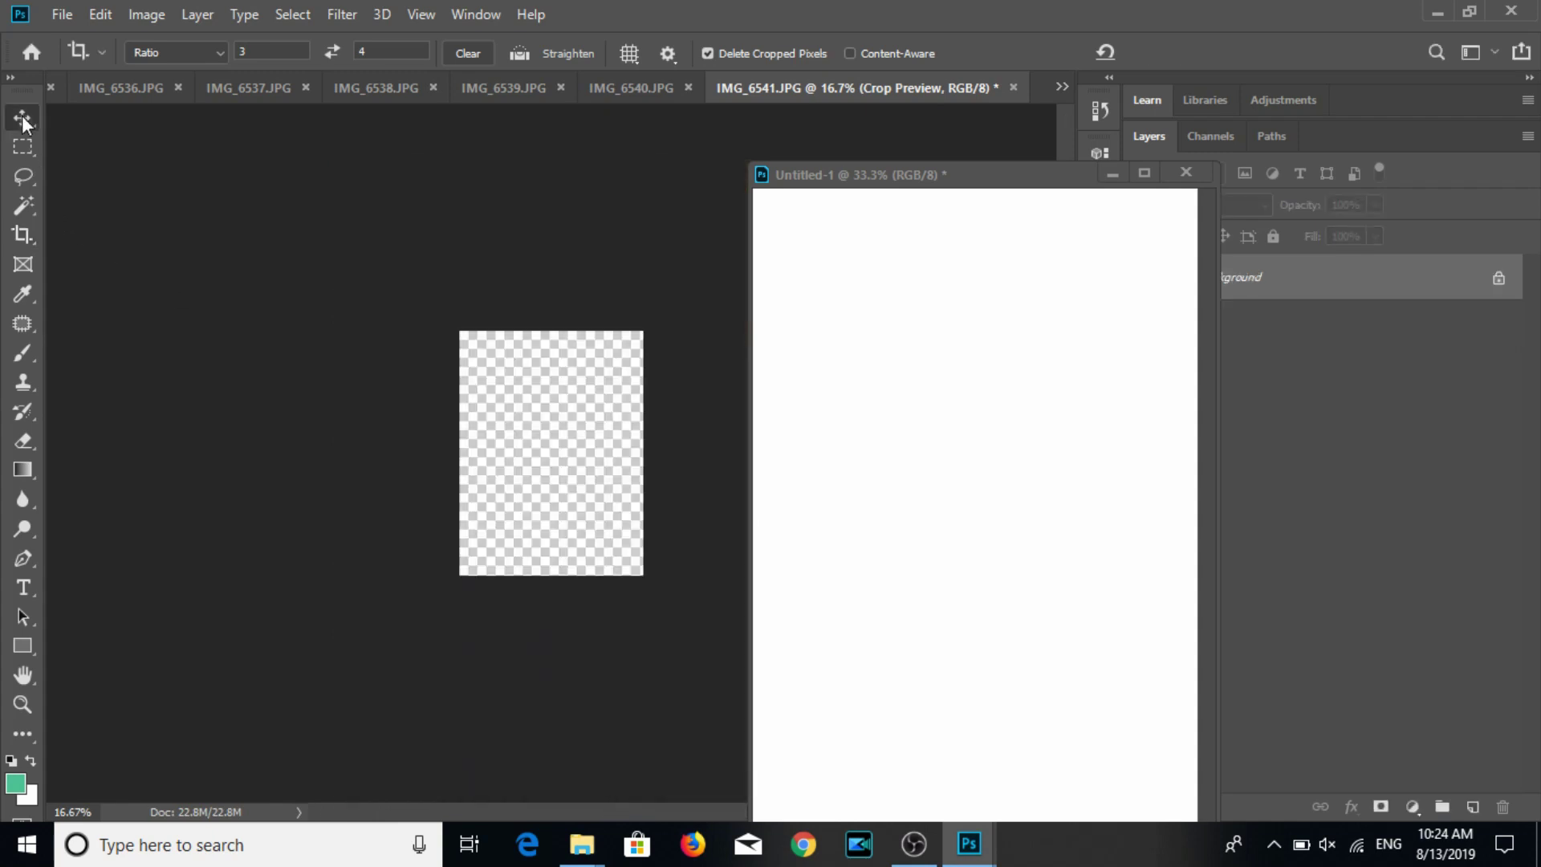
Resize the cropped portrait to 3×4 cm at 300 ppi.
click(132, 16)
click(154, 185)
text(3)
key(Tab)
key(Tab)
text(300)
key(Return)
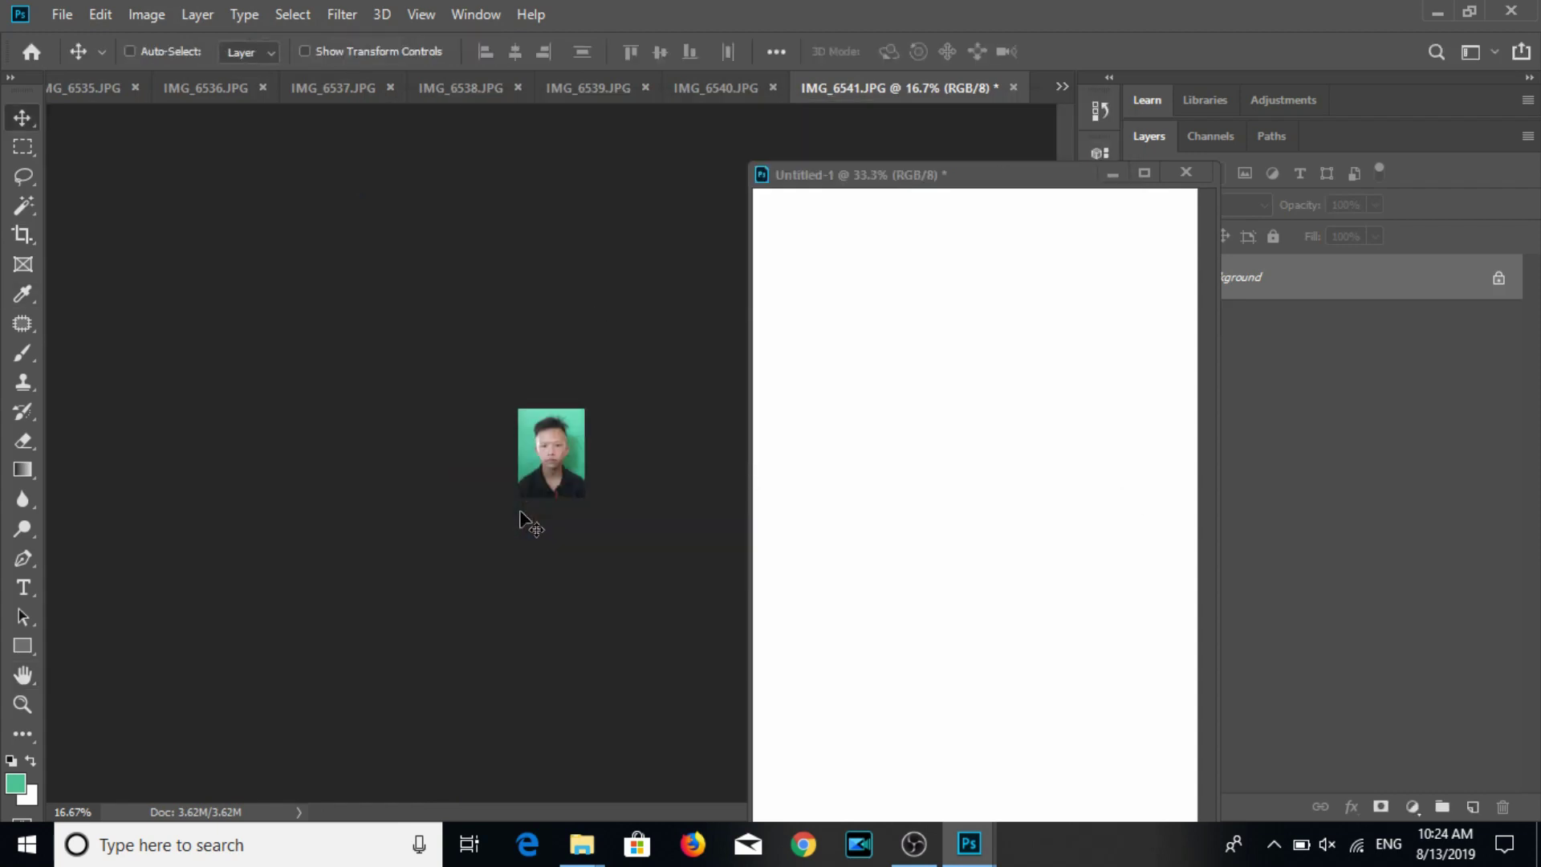
Save the boy's portrait as a JPEG.
key(ctrl+s)
key(Return)
click(864, 392)
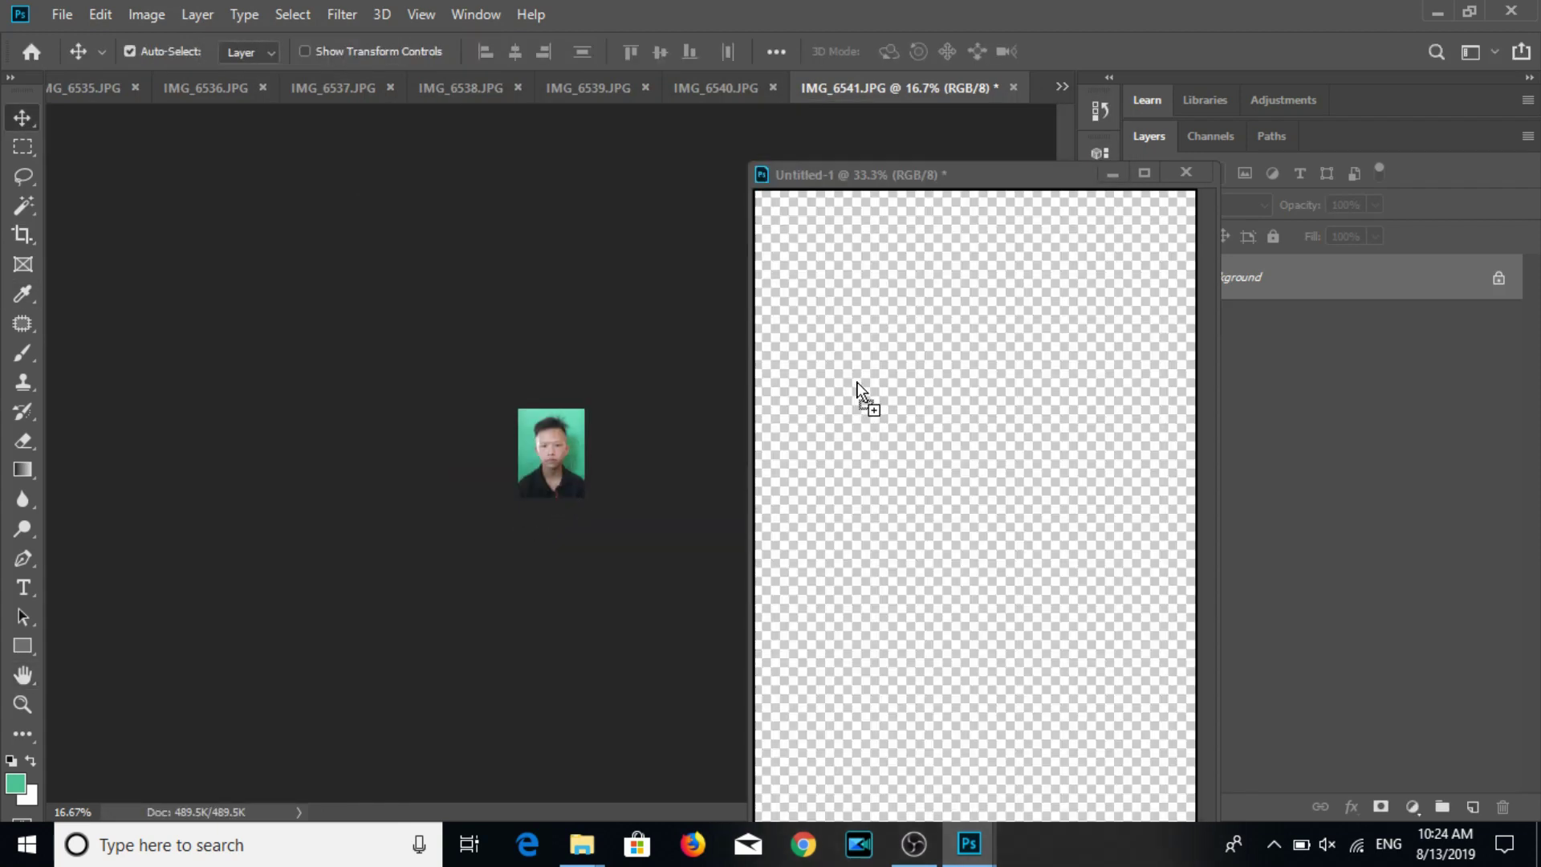
Place the boy's portrait at the sheet's top-left, copy it into a row of three, then duplicate the row into a 3×3 grid.
key(ctrl+v)
mouse_move(867, 389)
mouse_down()
mouse_move(841, 330)
mouse_move(1122, 340)
mouse_up()
shift+click(1281, 375)
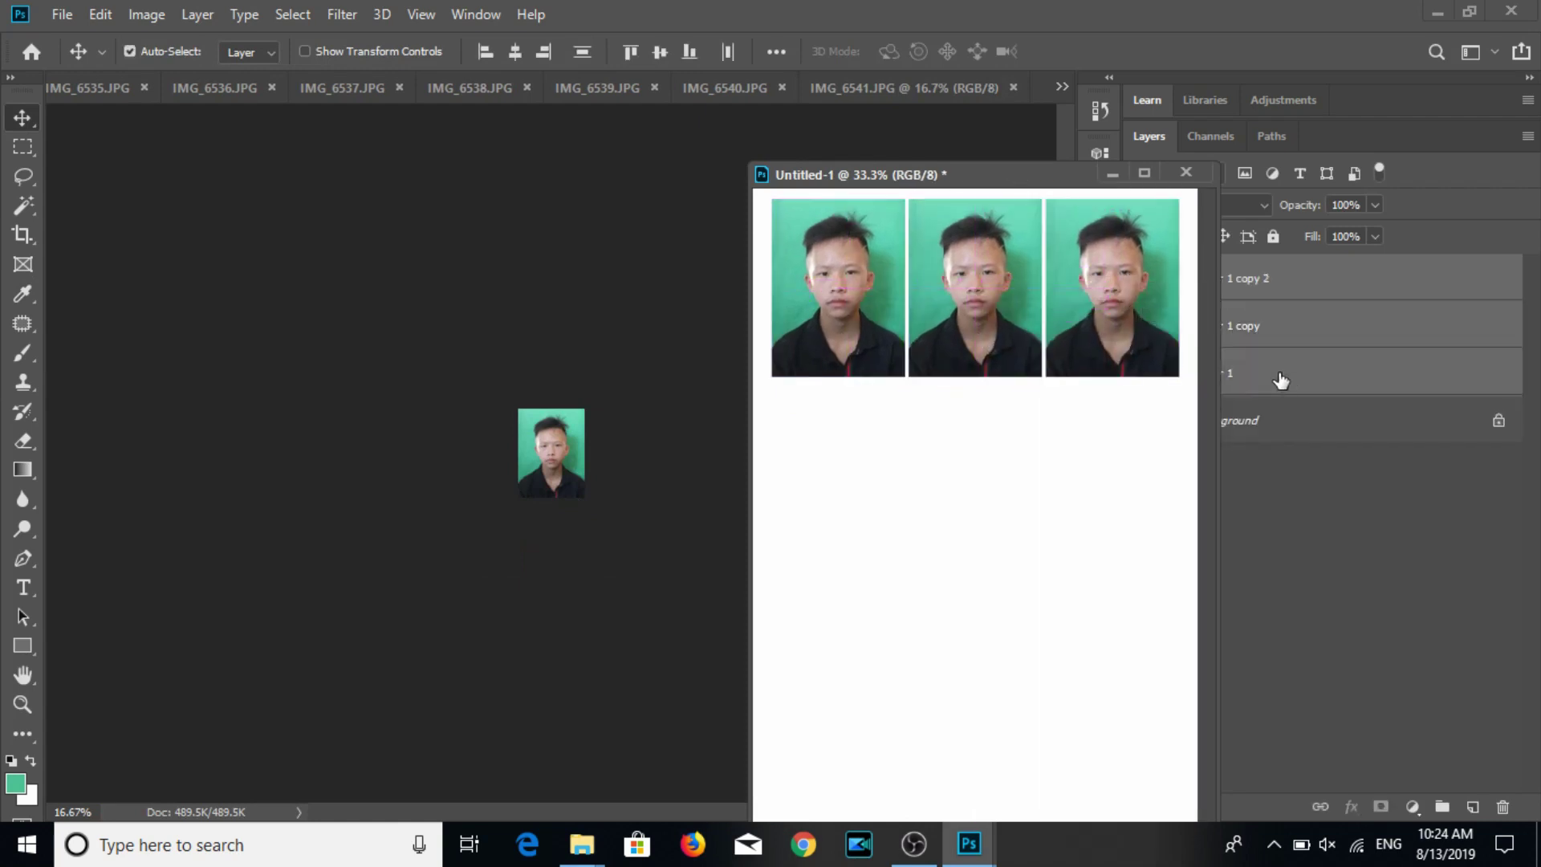
drag(1116, 358, 1123, 695)
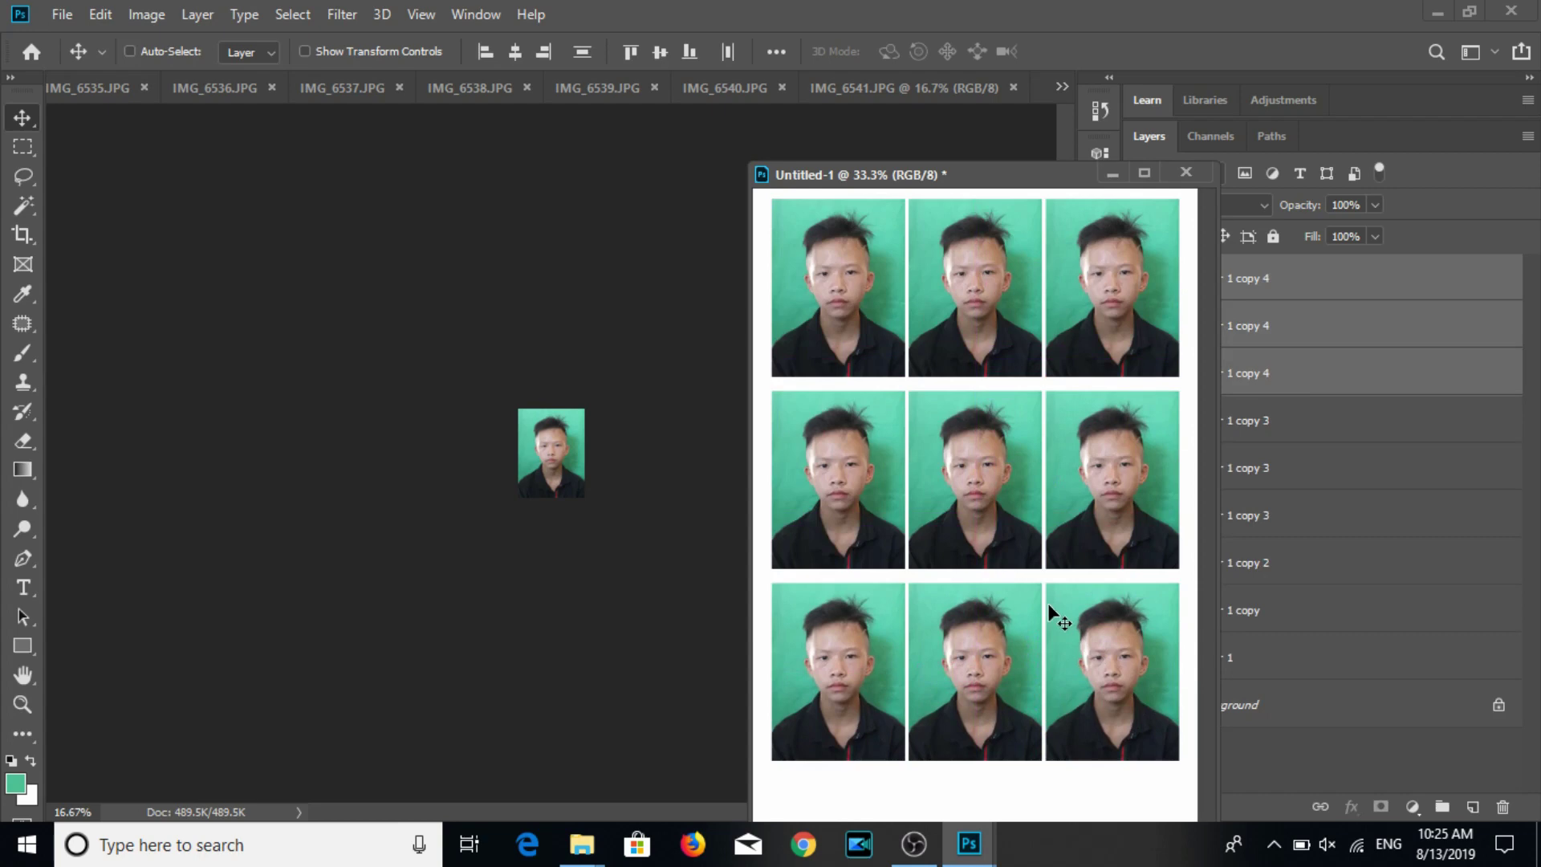
key(ctrl+p)
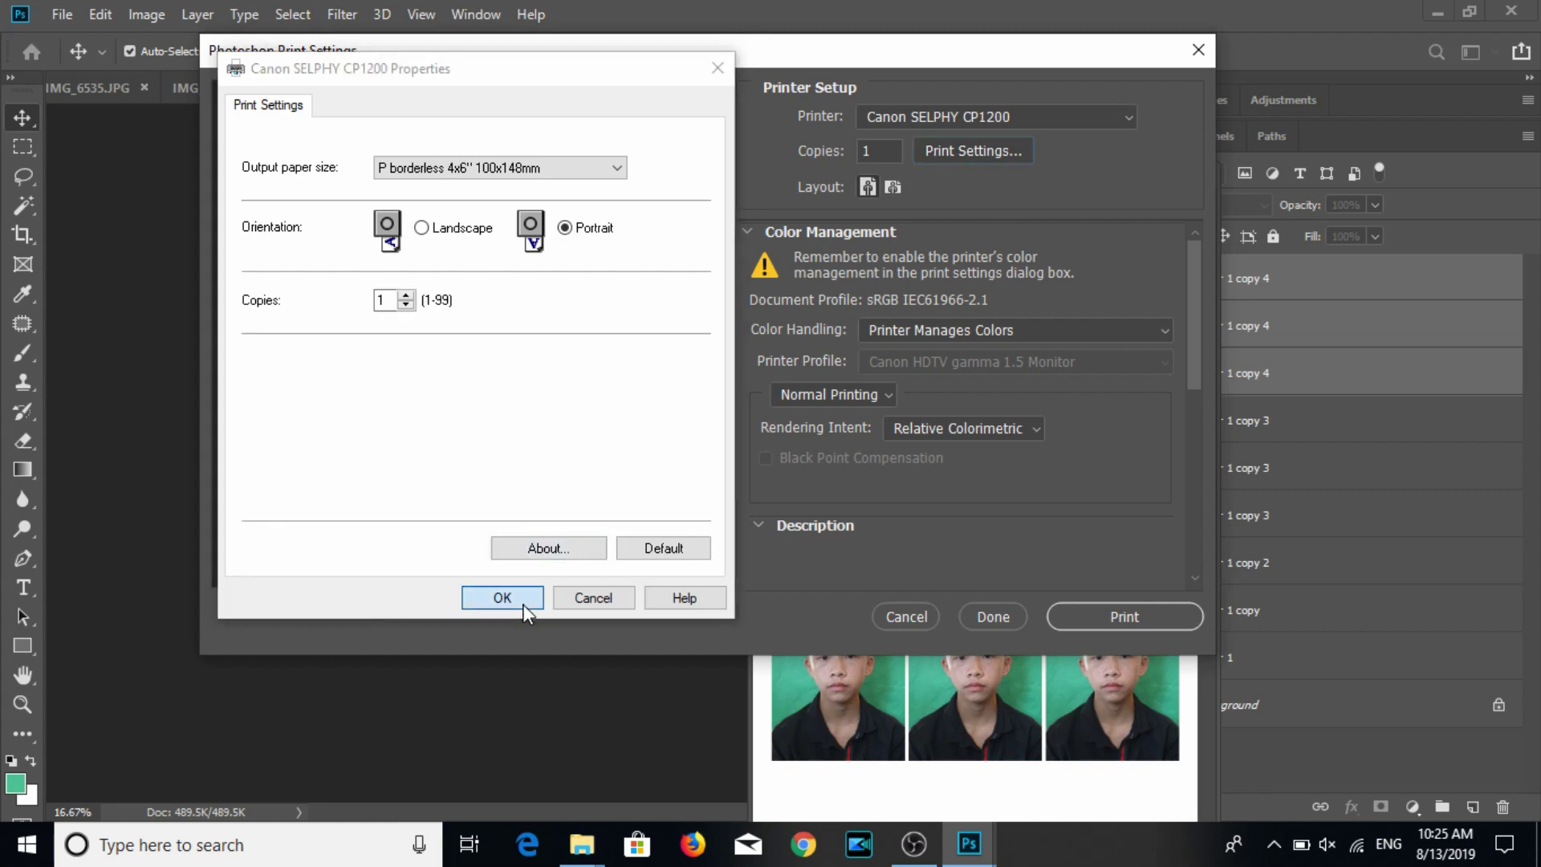
Print the boy's sheet on the Canon SELPHY CP1200 with borderless 4x6 portrait paper.
click(514, 598)
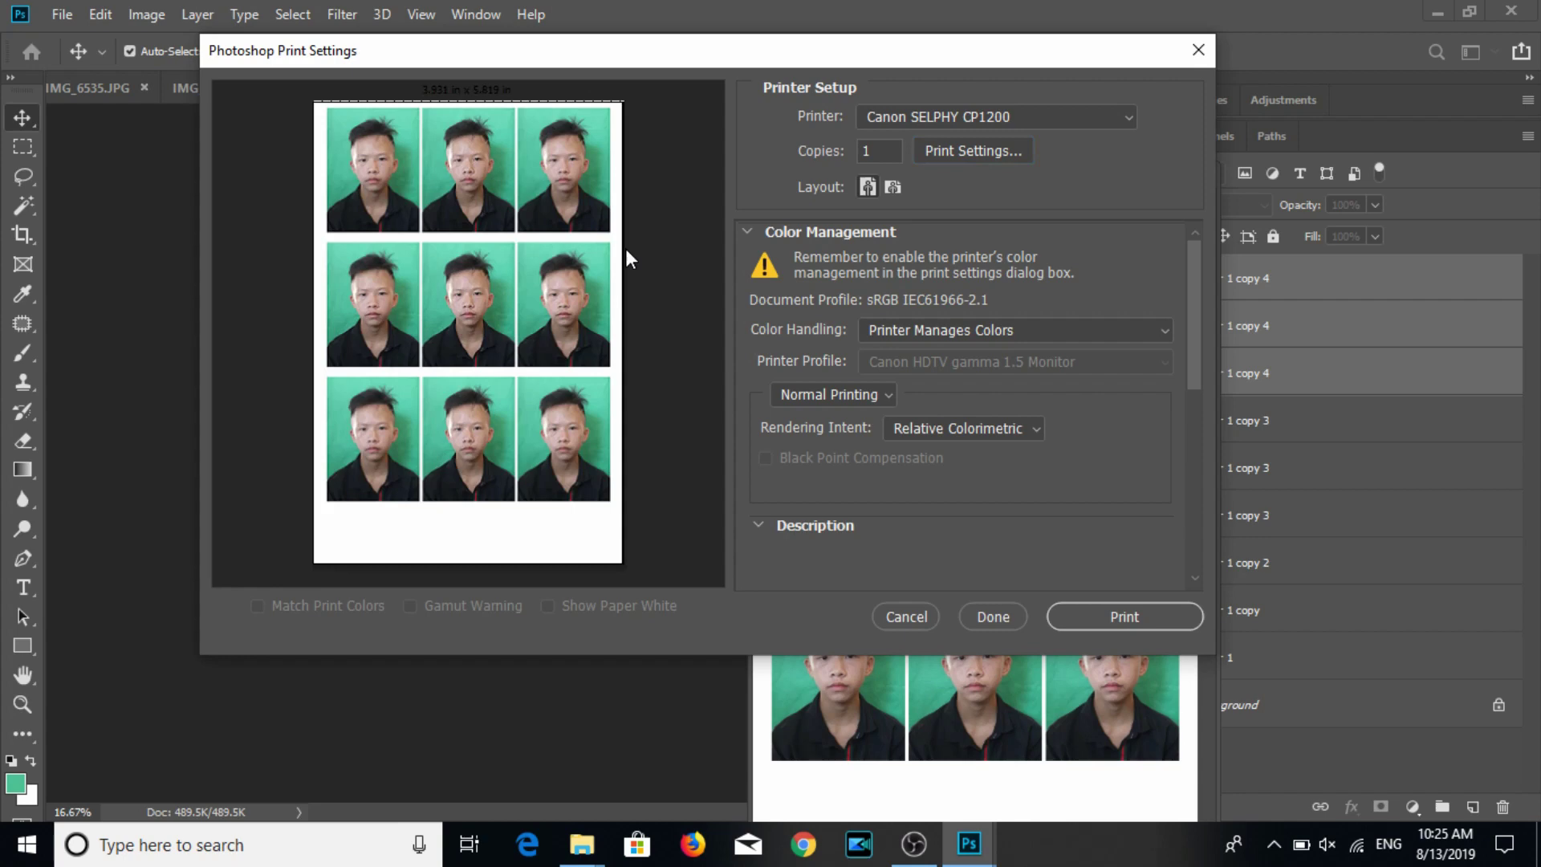
drag(519, 290, 517, 302)
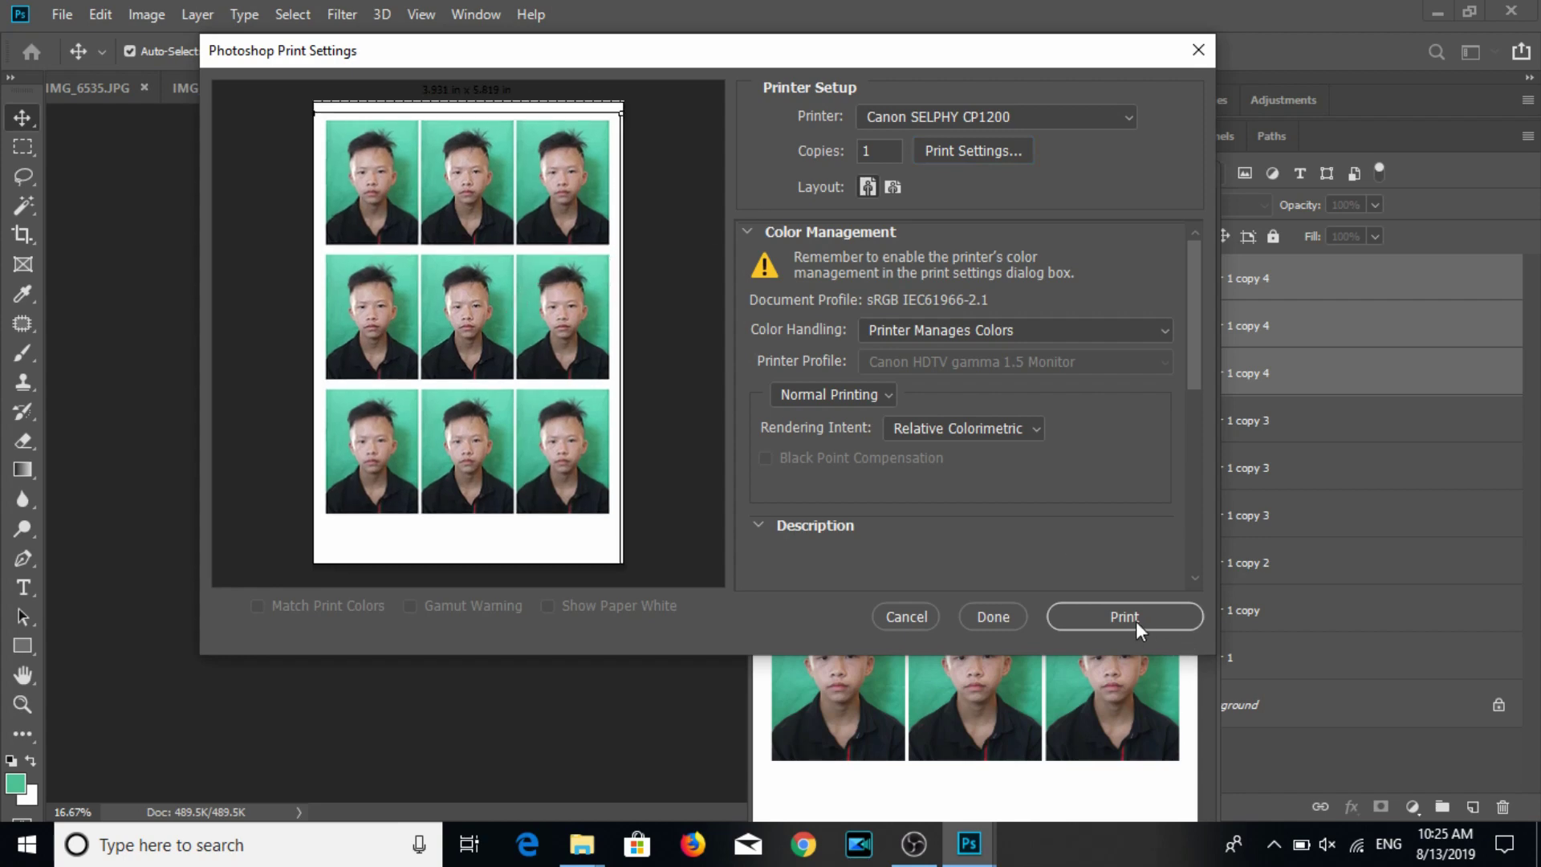
click(1274, 845)
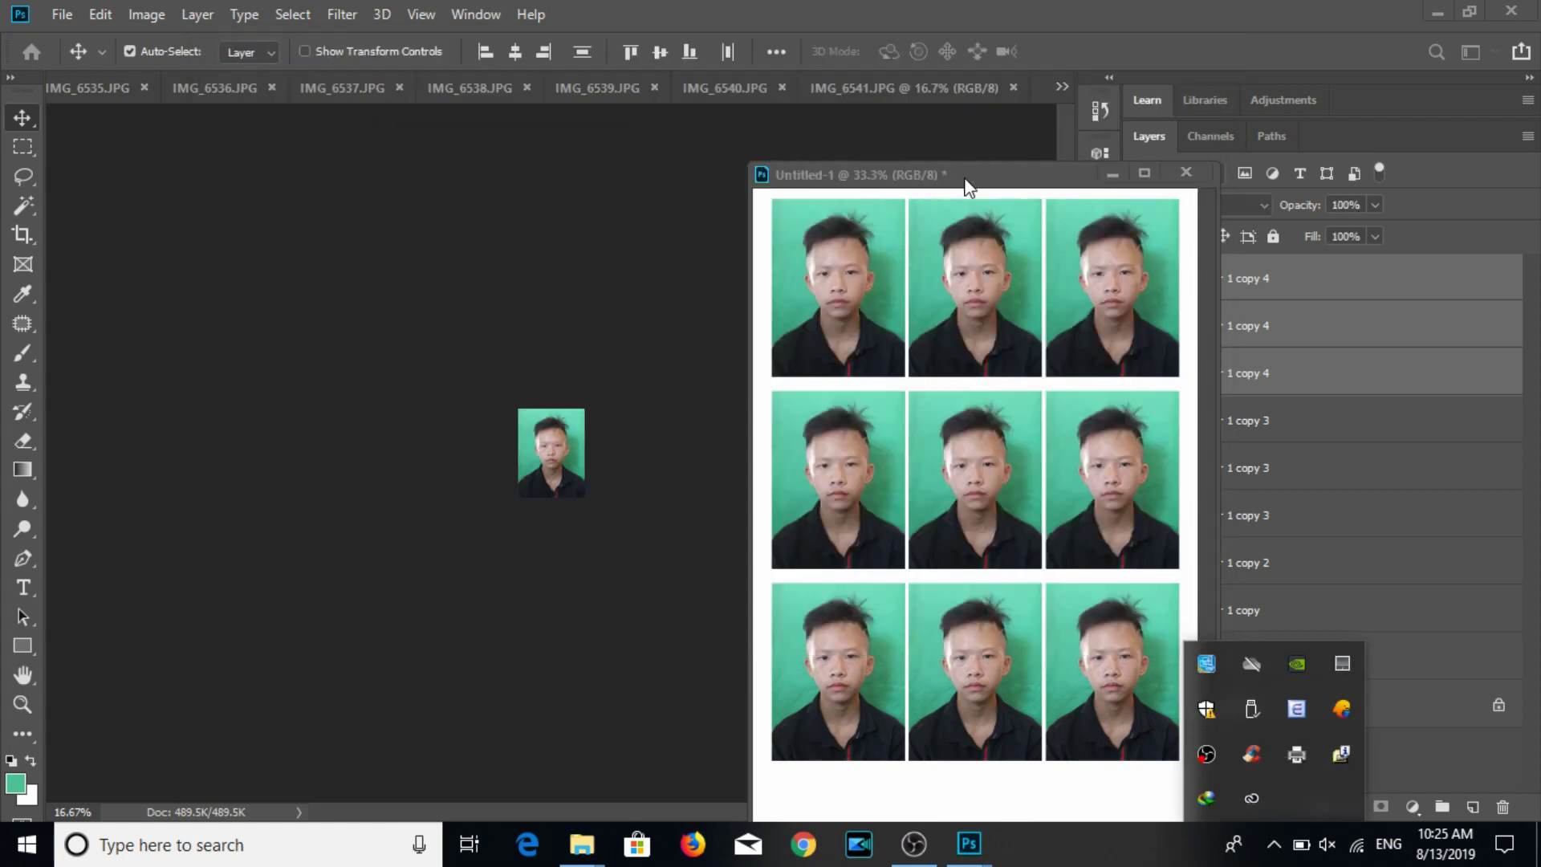
drag(927, 188, 818, 183)
click(1260, 281)
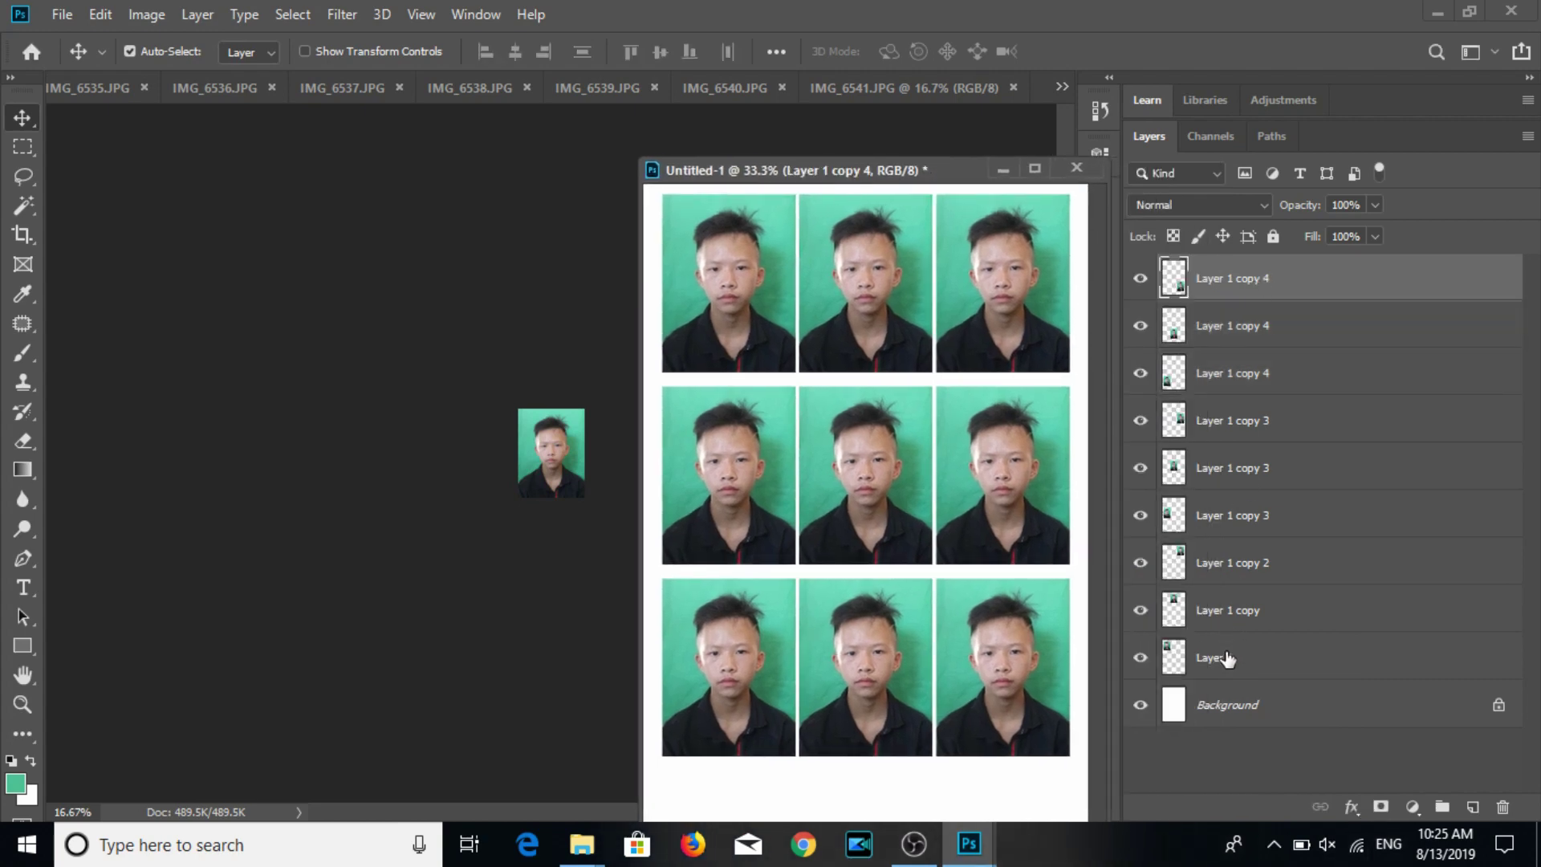
Delete all portrait layers from the sheet and close the boy's IMG_6541 photo.
shift+click(1226, 658)
key(Delete)
click(549, 446)
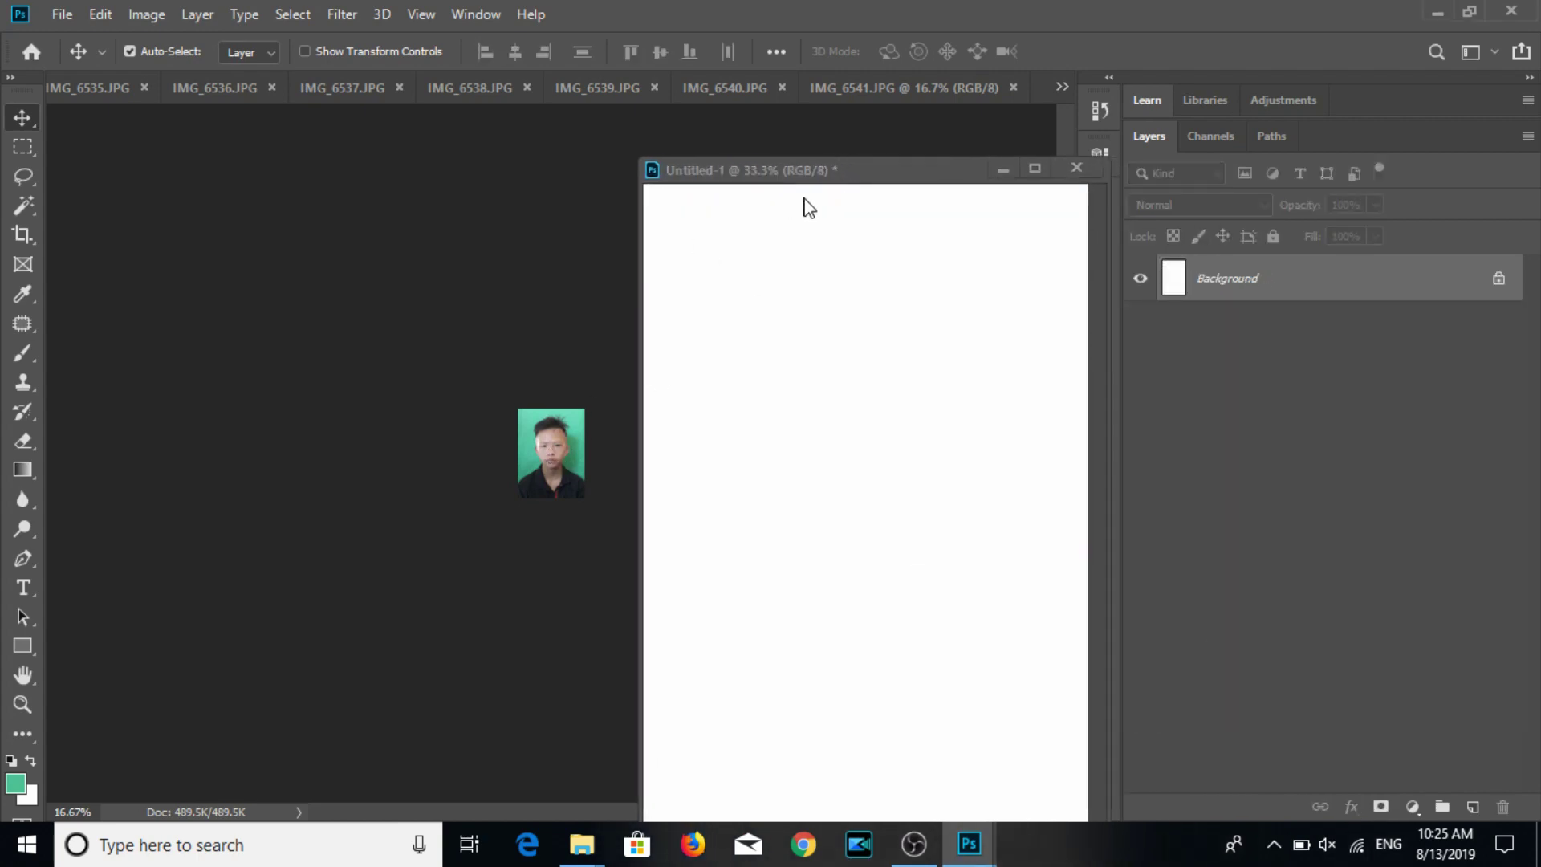
drag(936, 170, 1146, 211)
click(1014, 87)
Crop IMG_6540 to a straightened 3:4 frame around the woman's head.
key(c)
drag(459, 329, 677, 610)
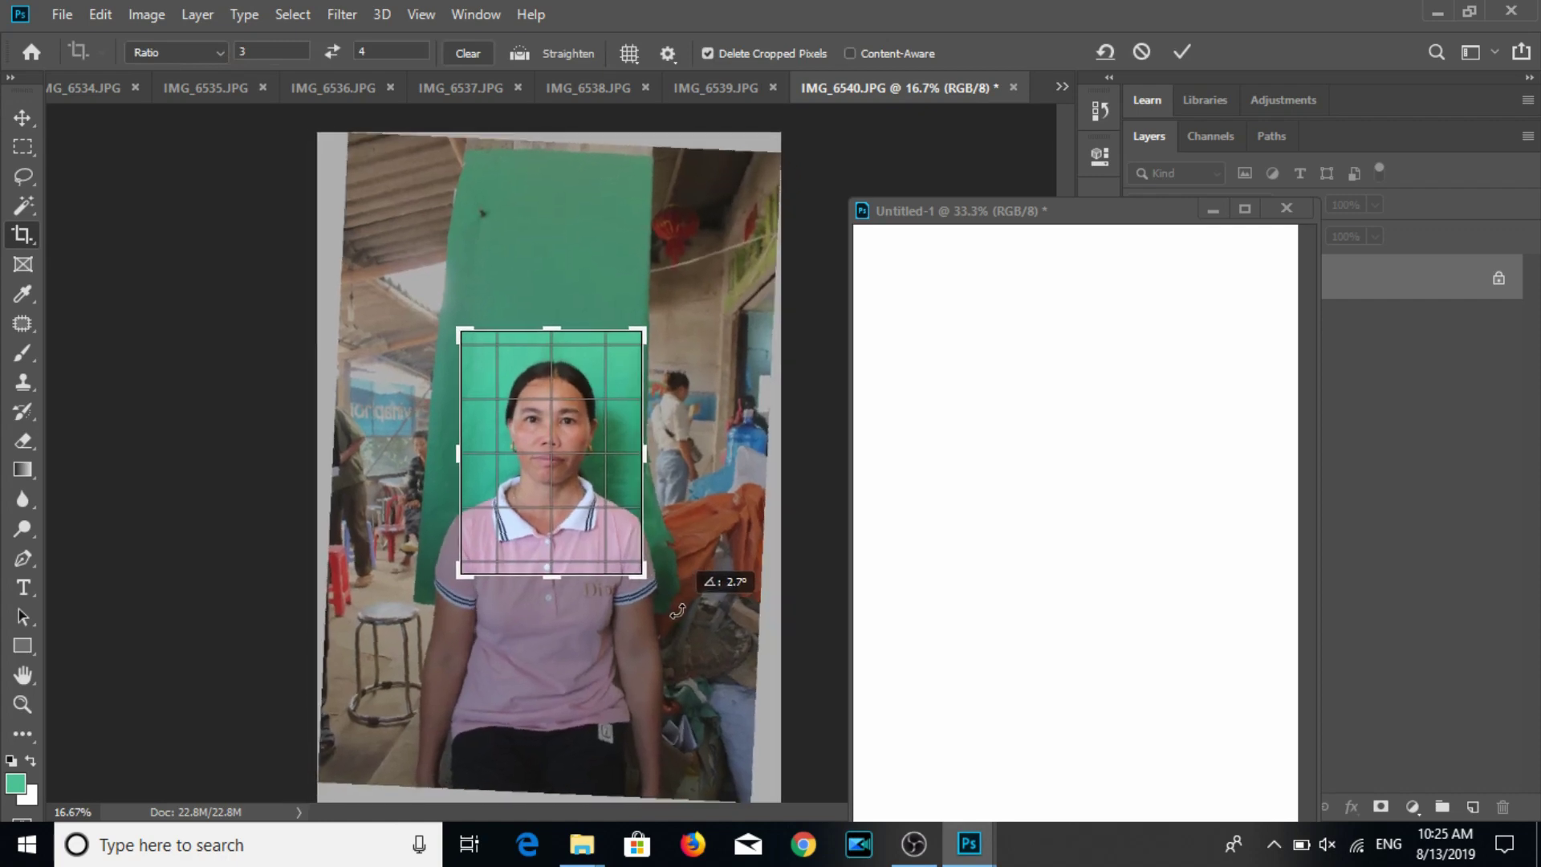
double_click(565, 486)
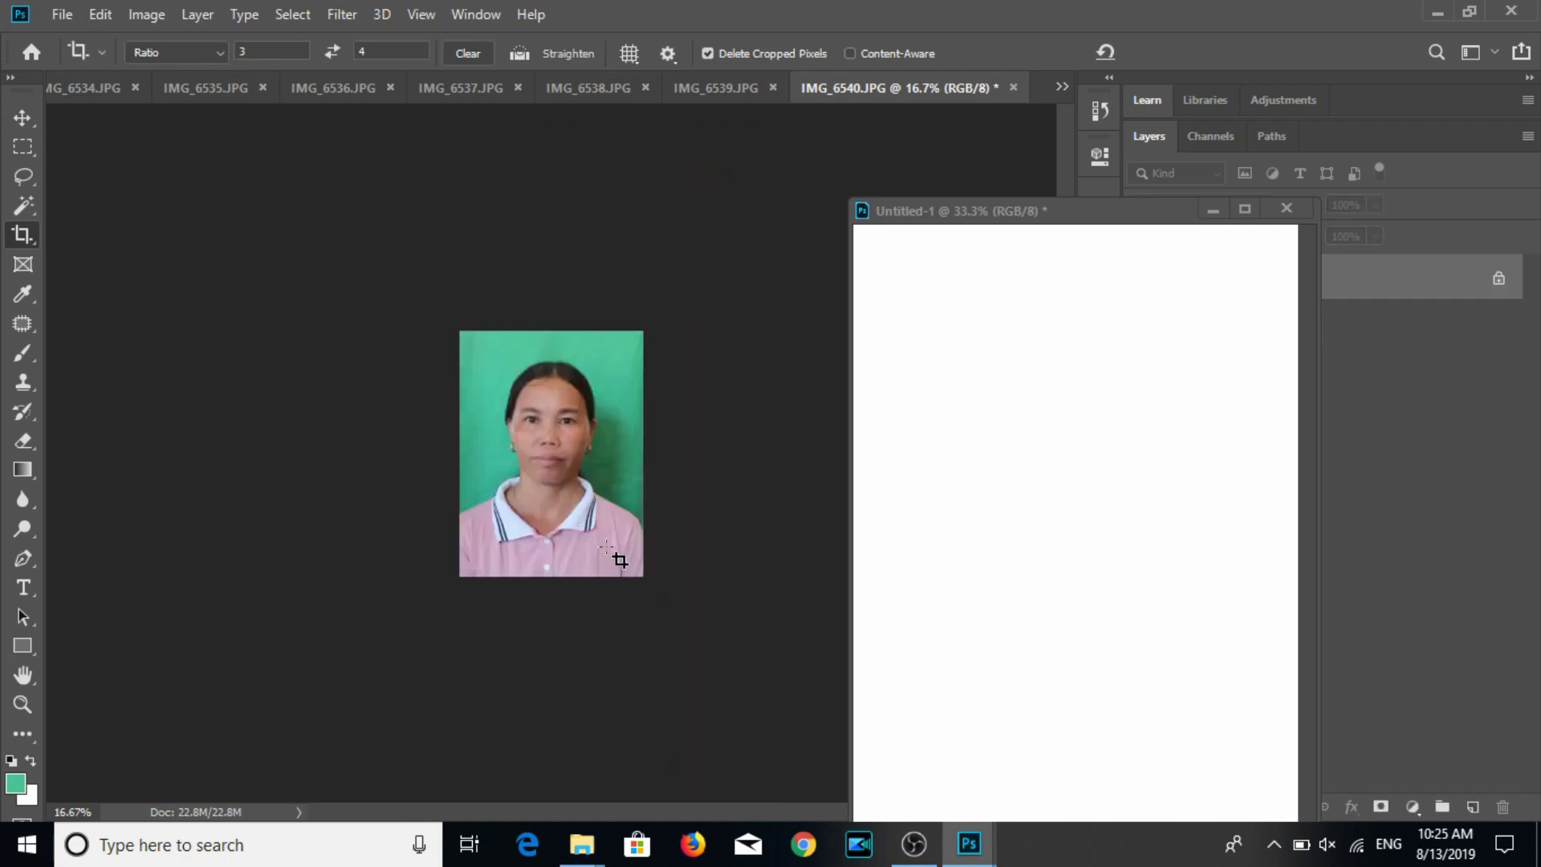
key(v)
Resize IMG_6540 to 3×4 cm at 300 ppi and save it as JPEG.
click(147, 14)
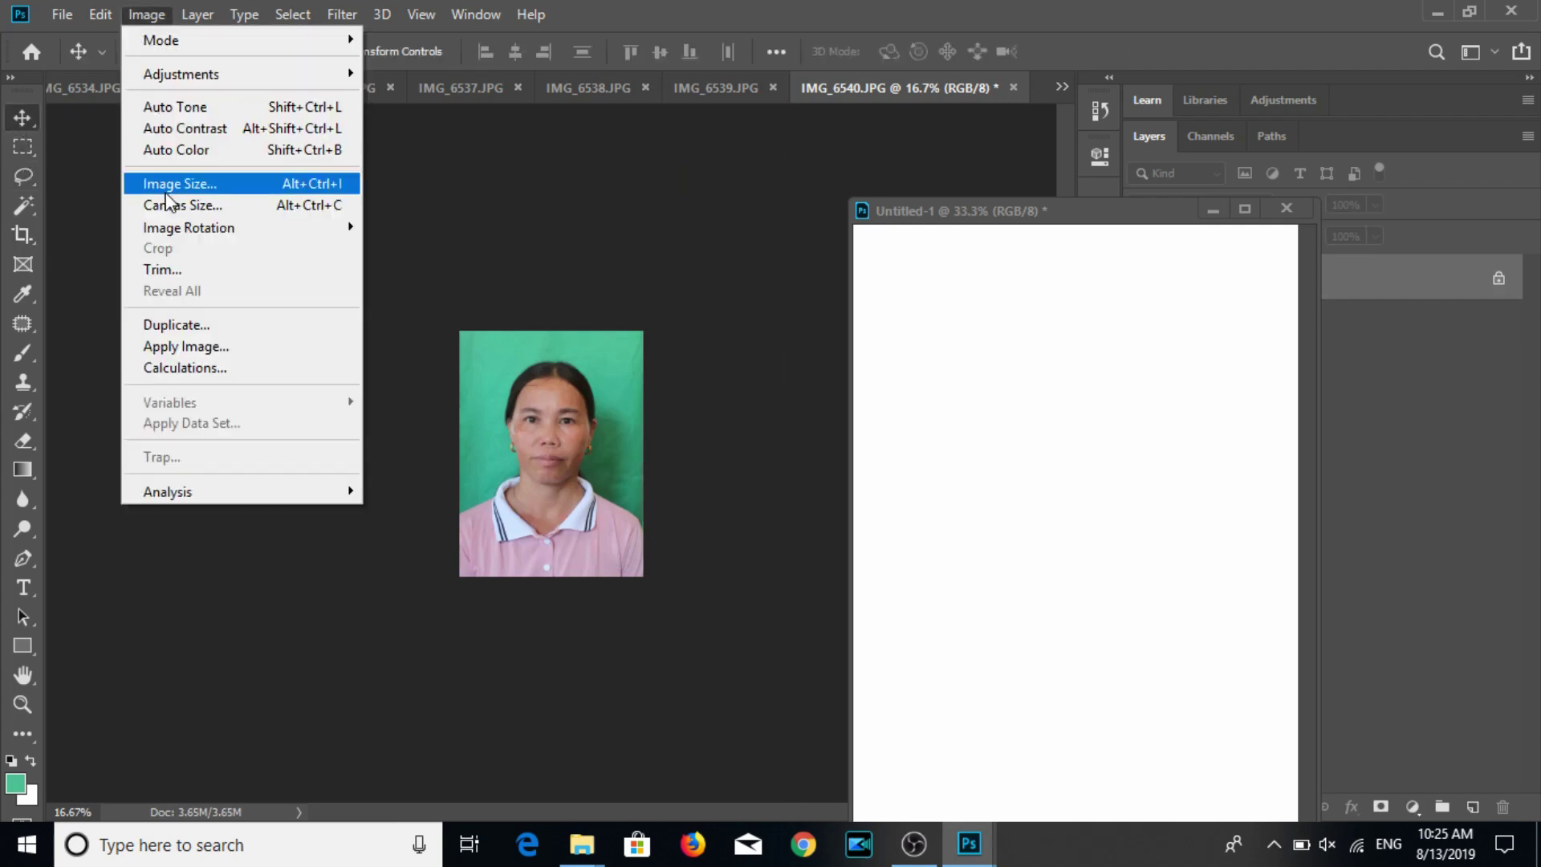
click(171, 192)
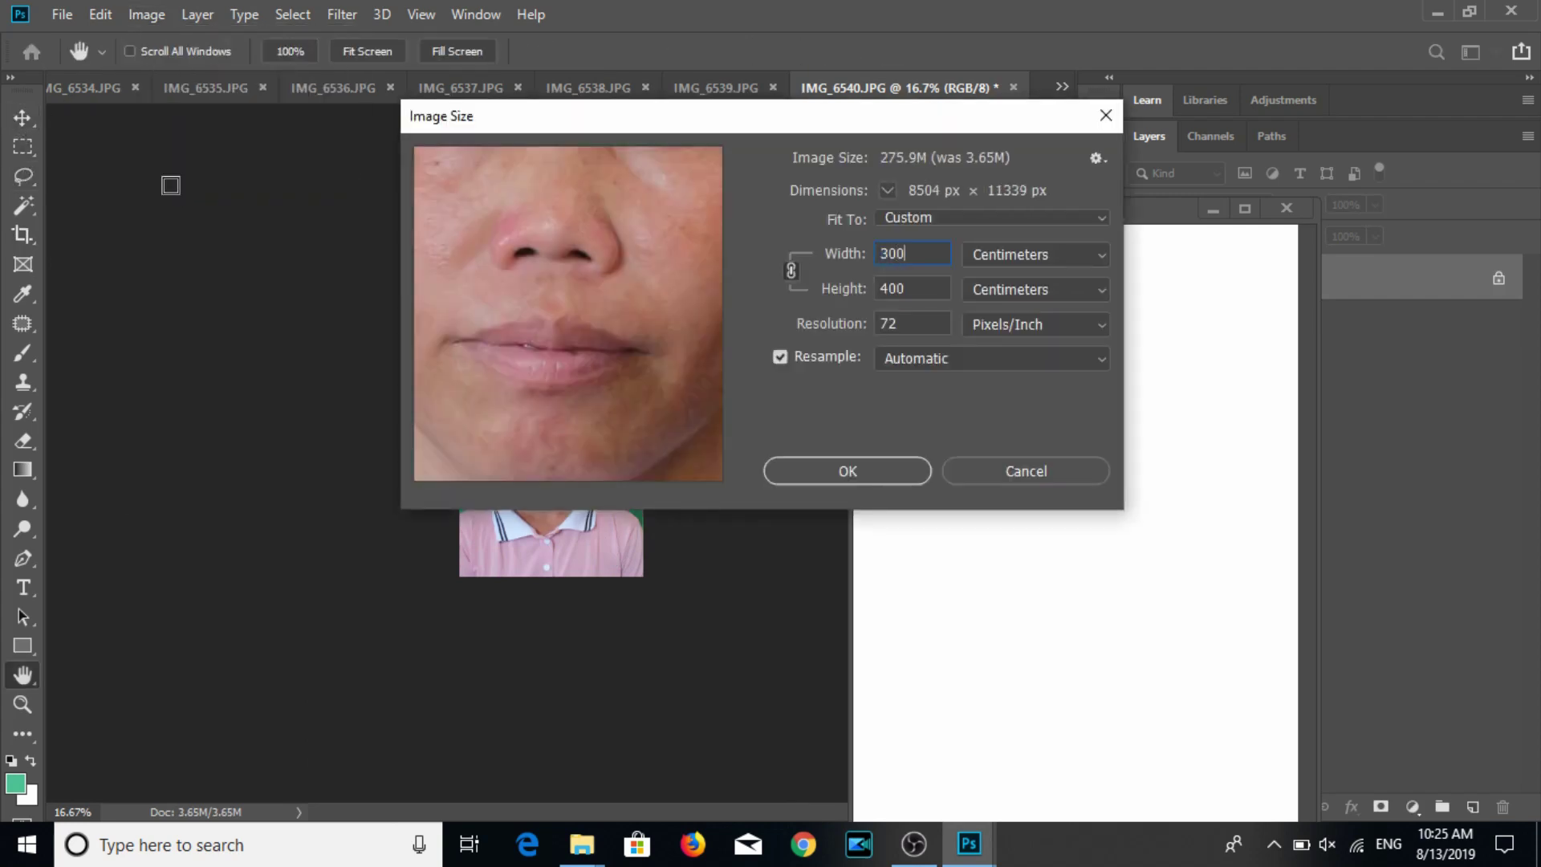
key(Escape)
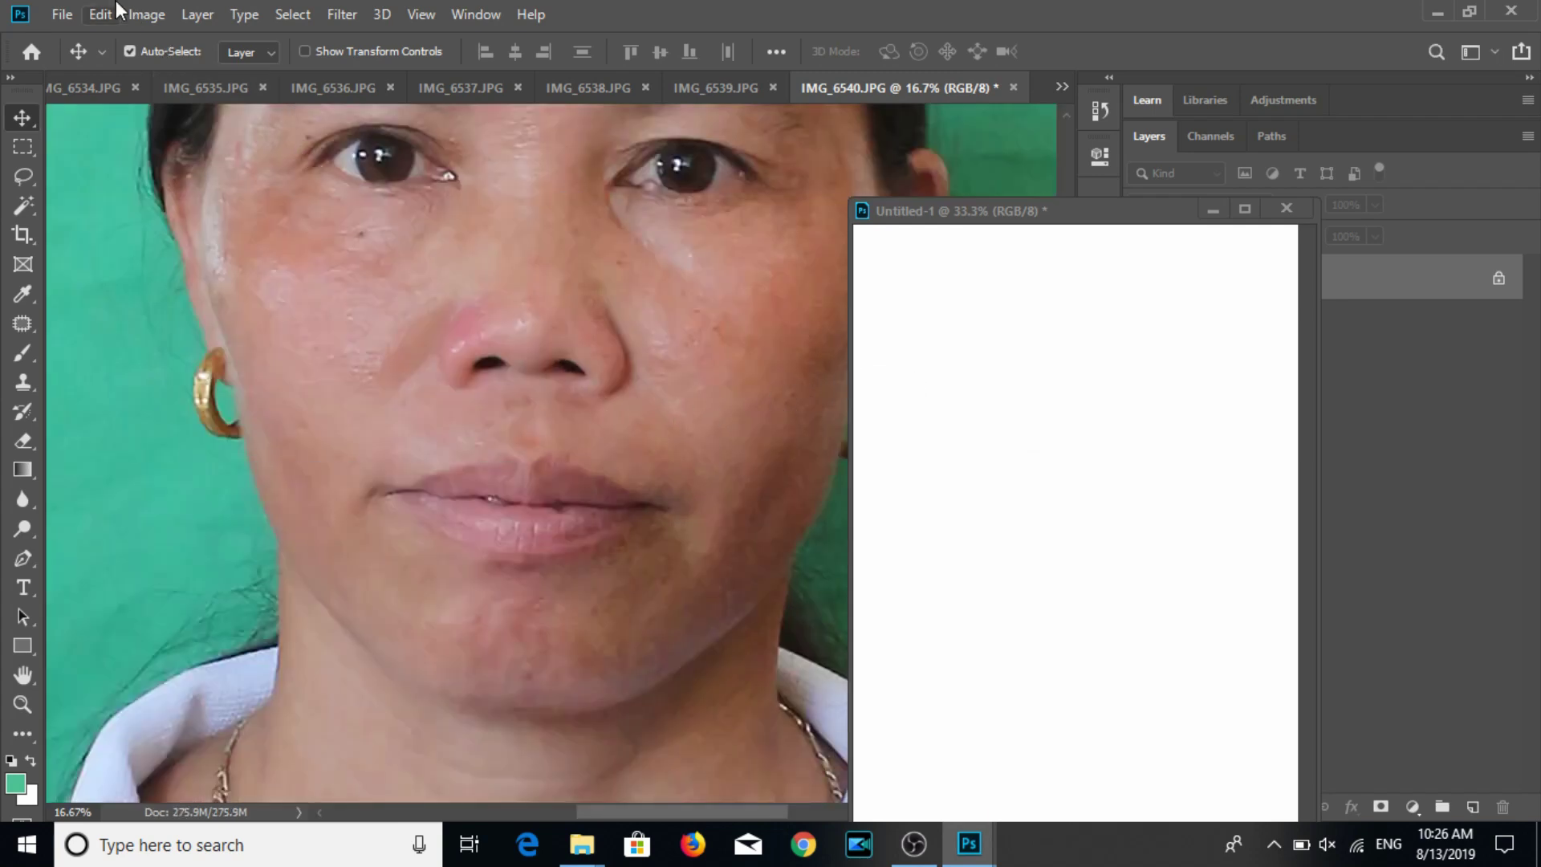
click(147, 15)
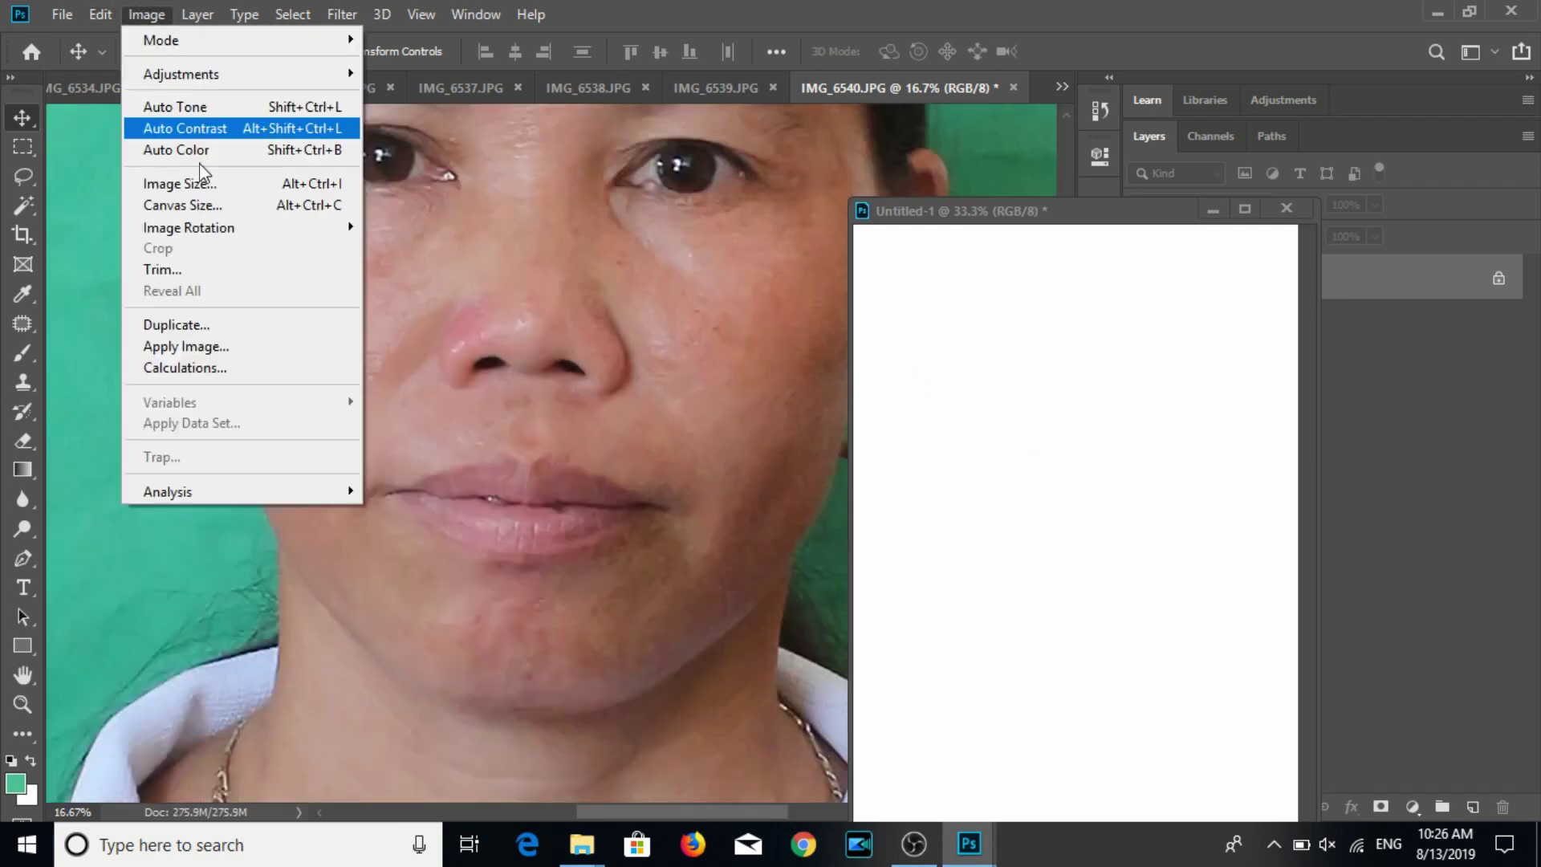
click(225, 186)
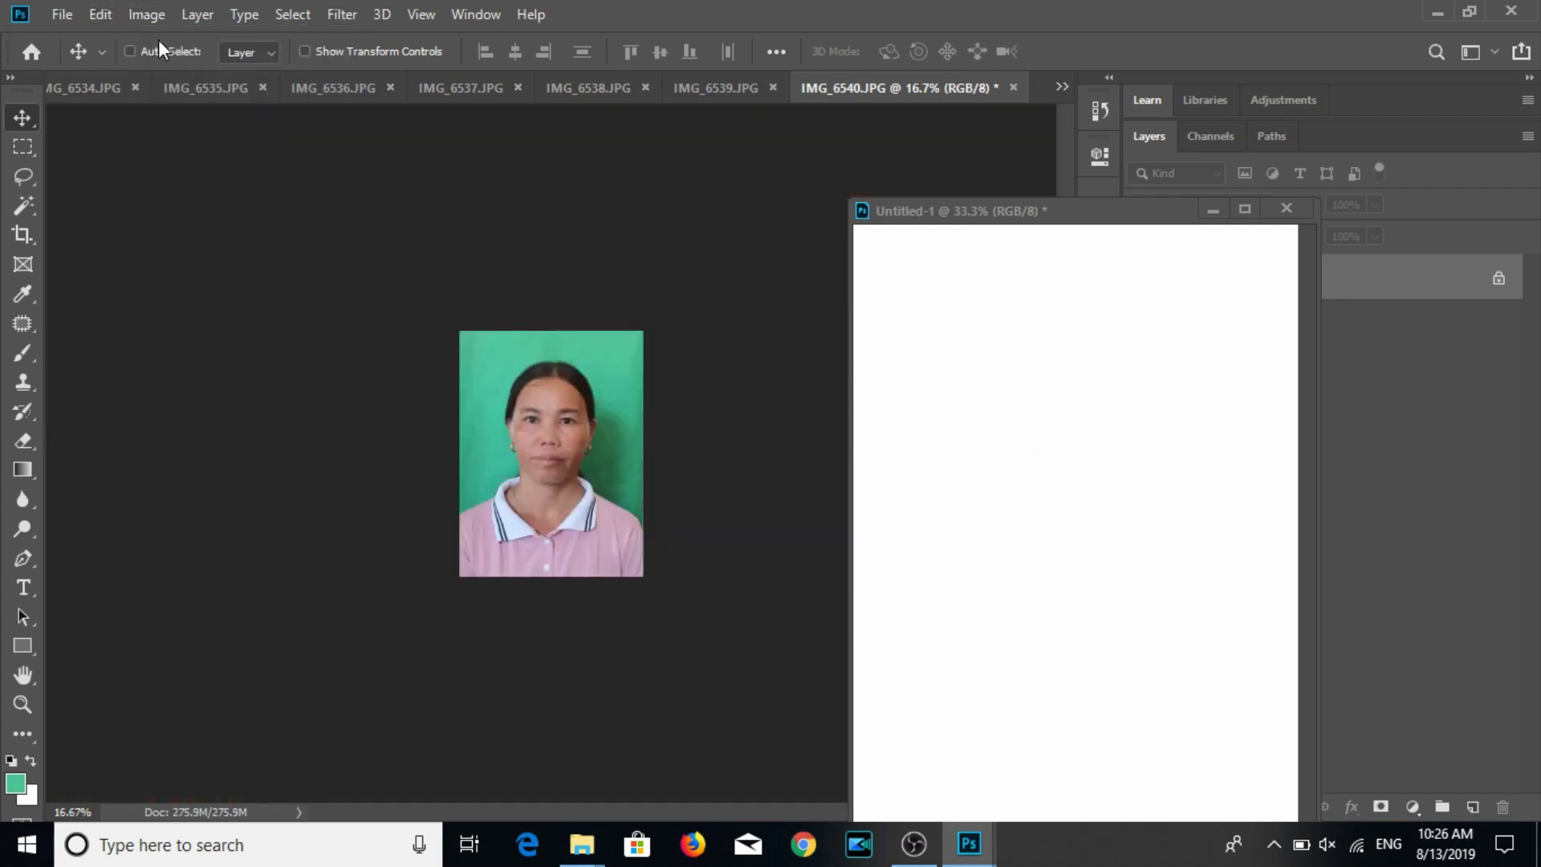
click(146, 15)
click(178, 186)
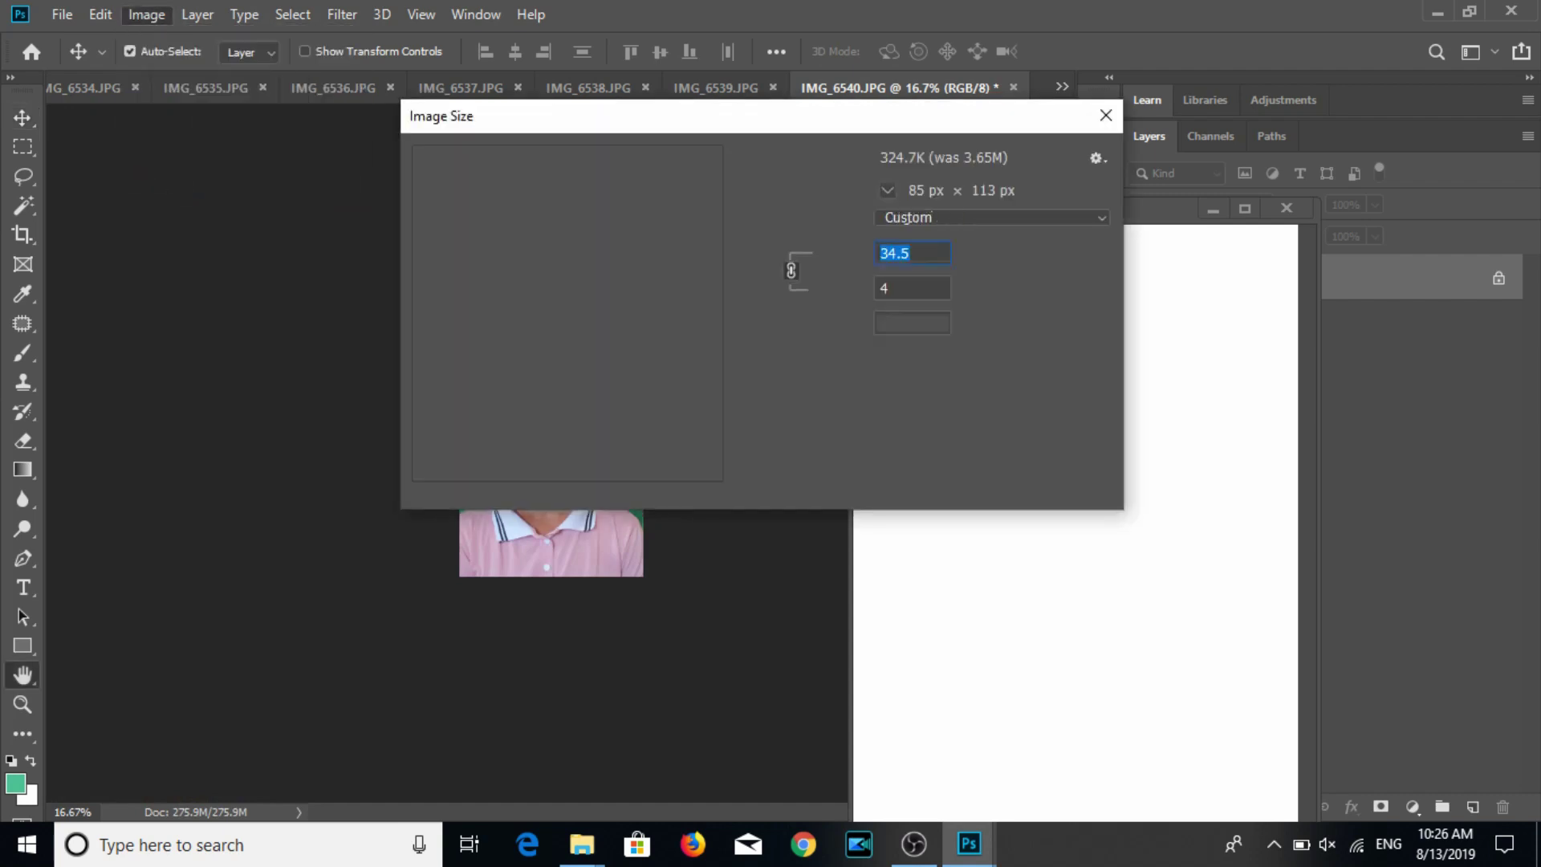
text(3)
double_click(931, 328)
text(3)
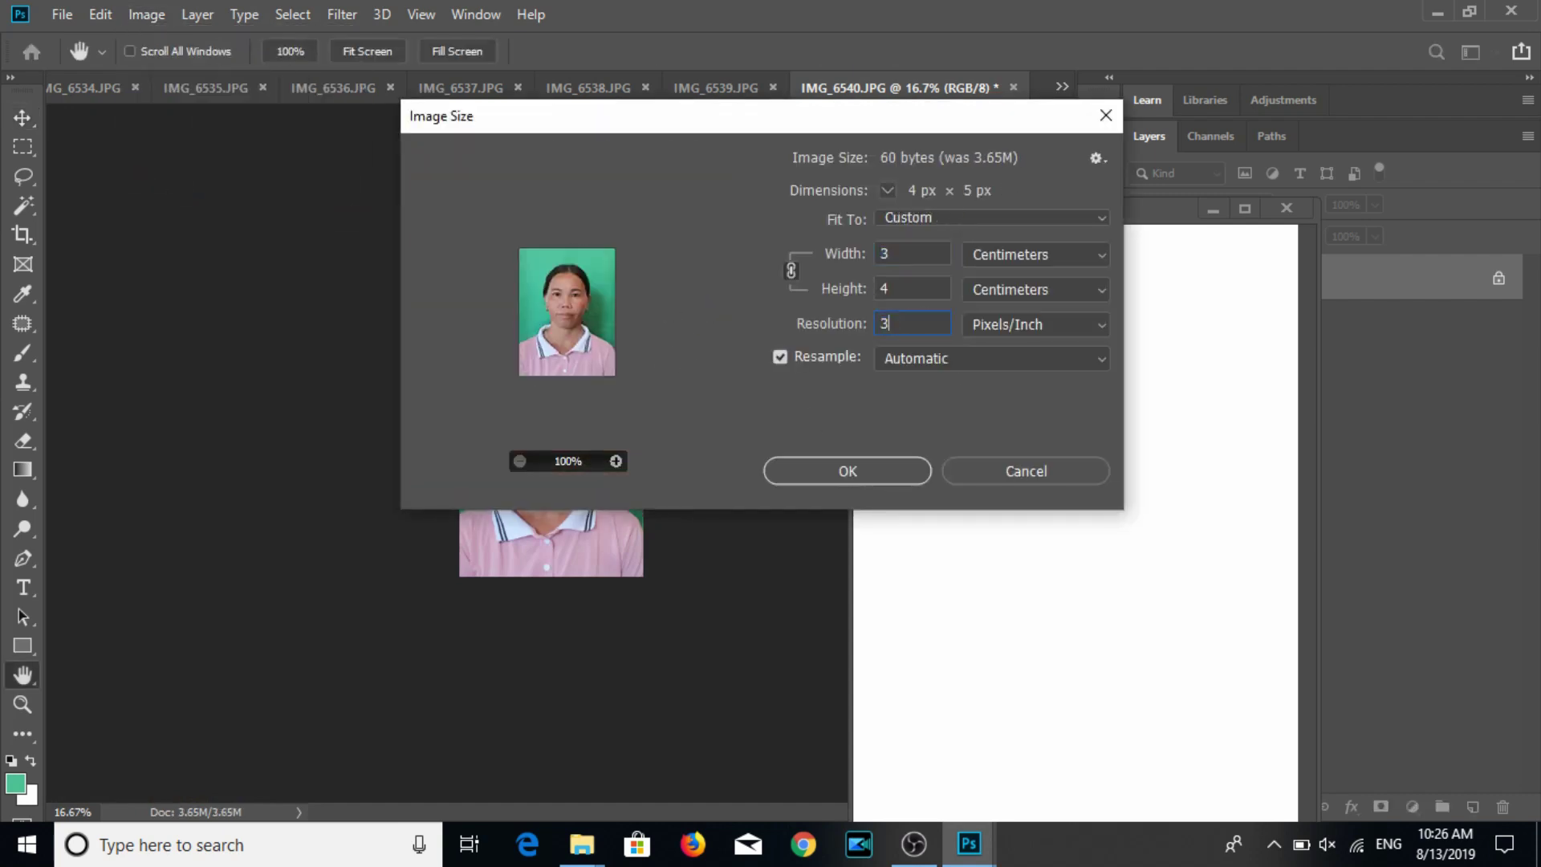
text(00)
key(Return)
key(ctrl+s)
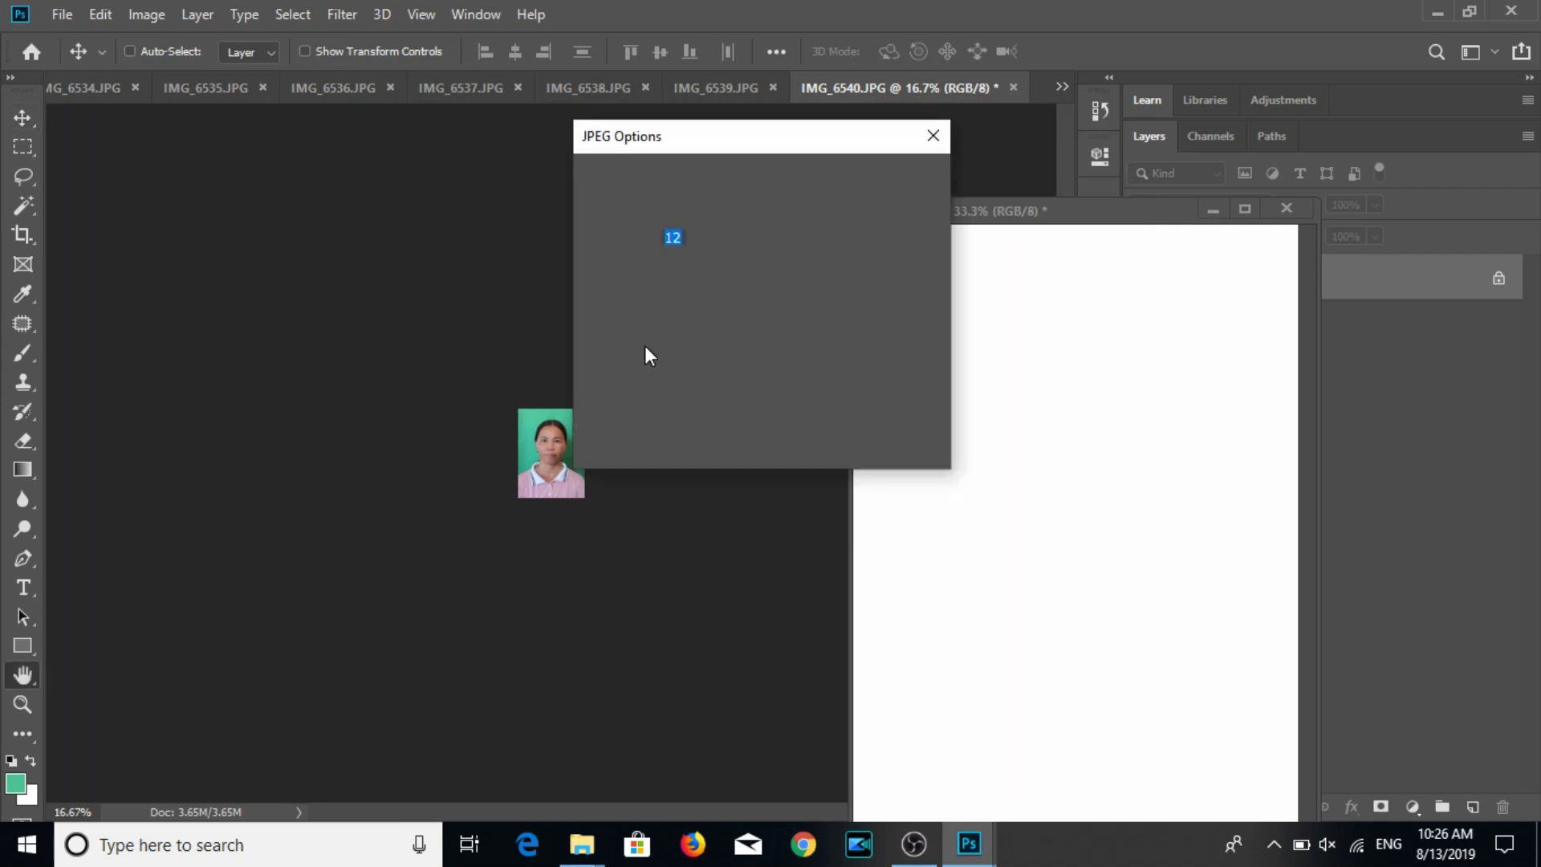
key(Return)
Tile the woman's portrait into a 3×3 grid on the sheet, undoing one extra duplicated row.
mouse_move(519, 495)
mouse_down()
mouse_move(1005, 370)
mouse_move(909, 371)
mouse_move(1222, 353)
mouse_up()
drag(1121, 209, 765, 147)
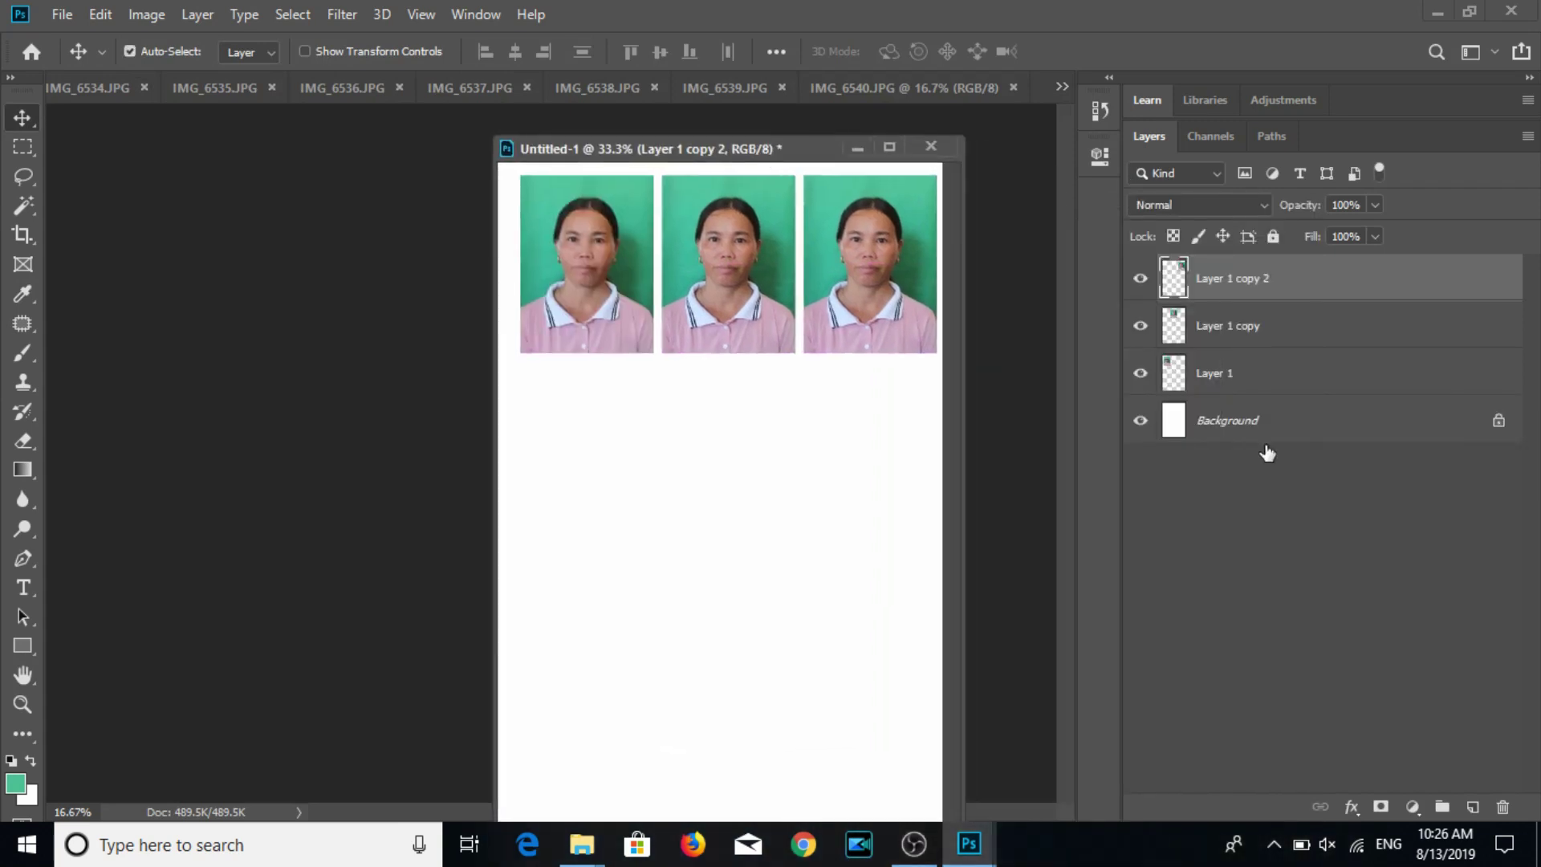
shift+click(1290, 389)
mouse_move(931, 298)
mouse_down()
mouse_move(918, 479)
mouse_move(873, 413)
mouse_move(857, 443)
mouse_move(863, 611)
mouse_up()
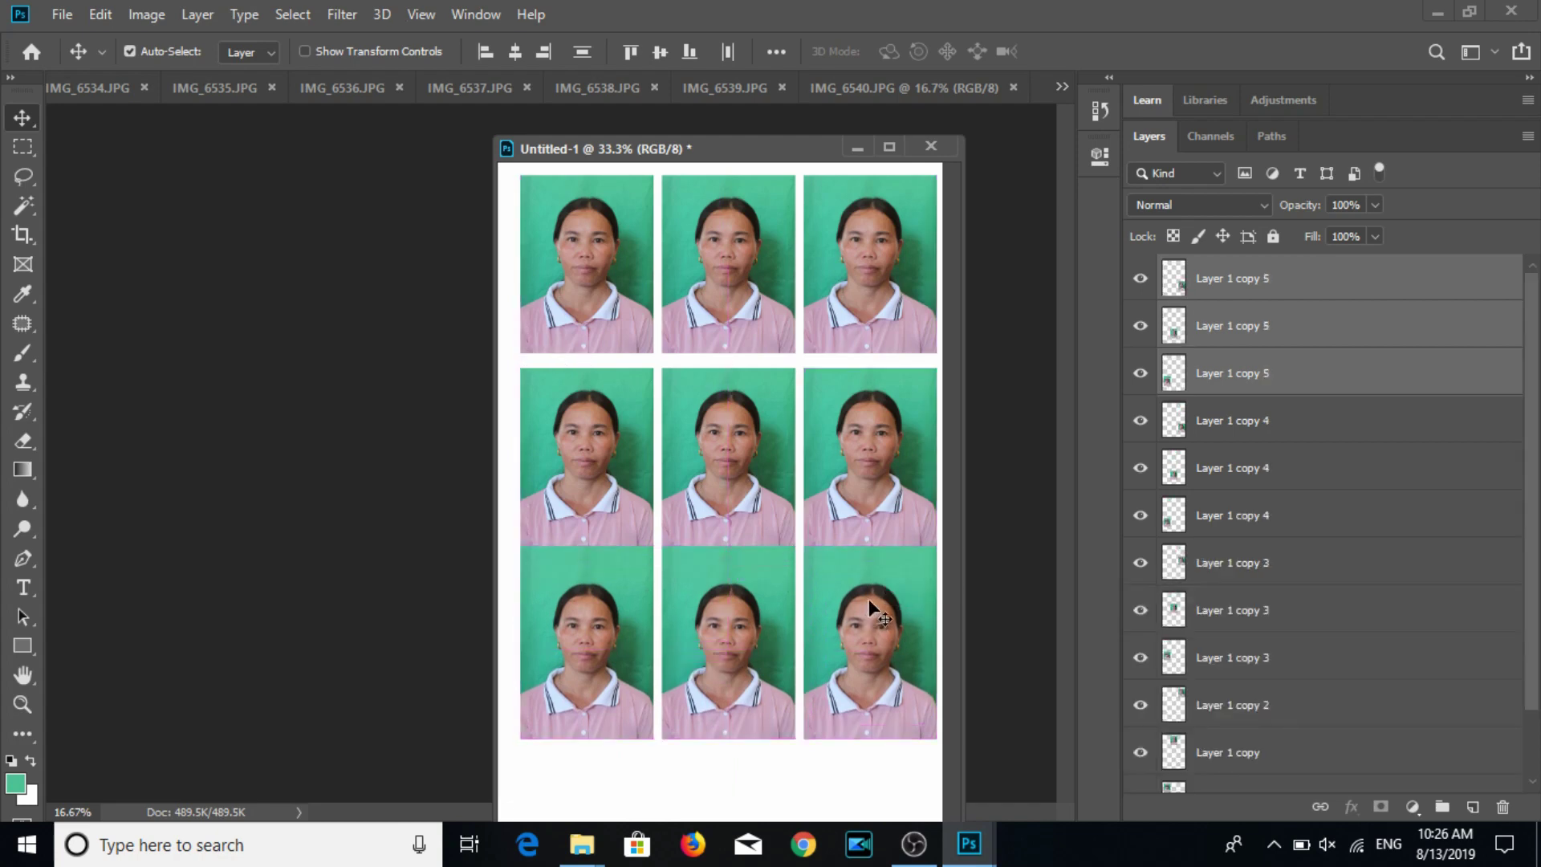
key(ctrl+z)
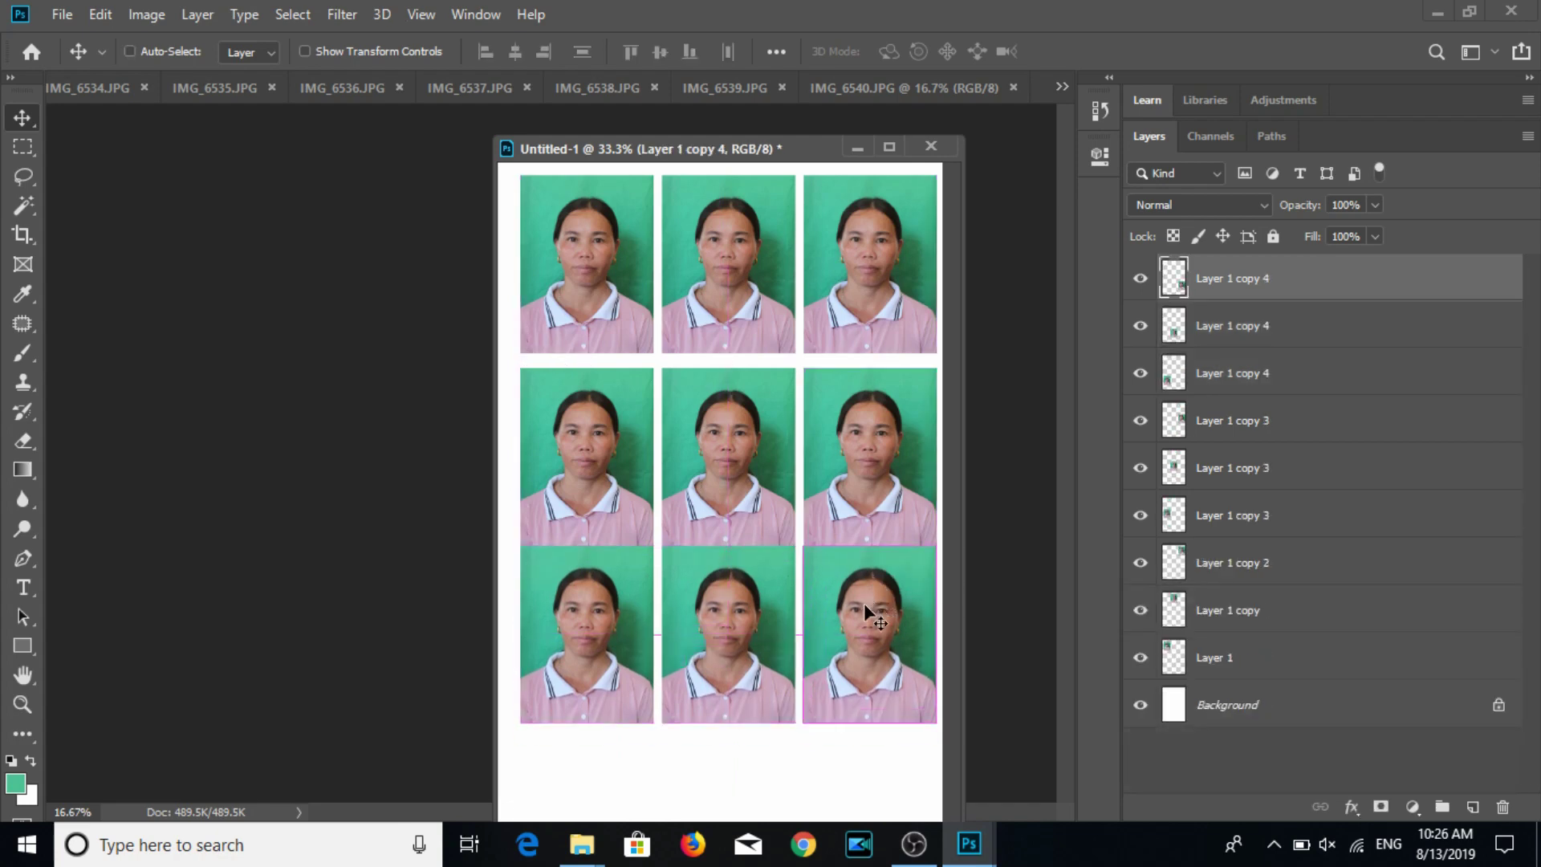
key(ctrl+p)
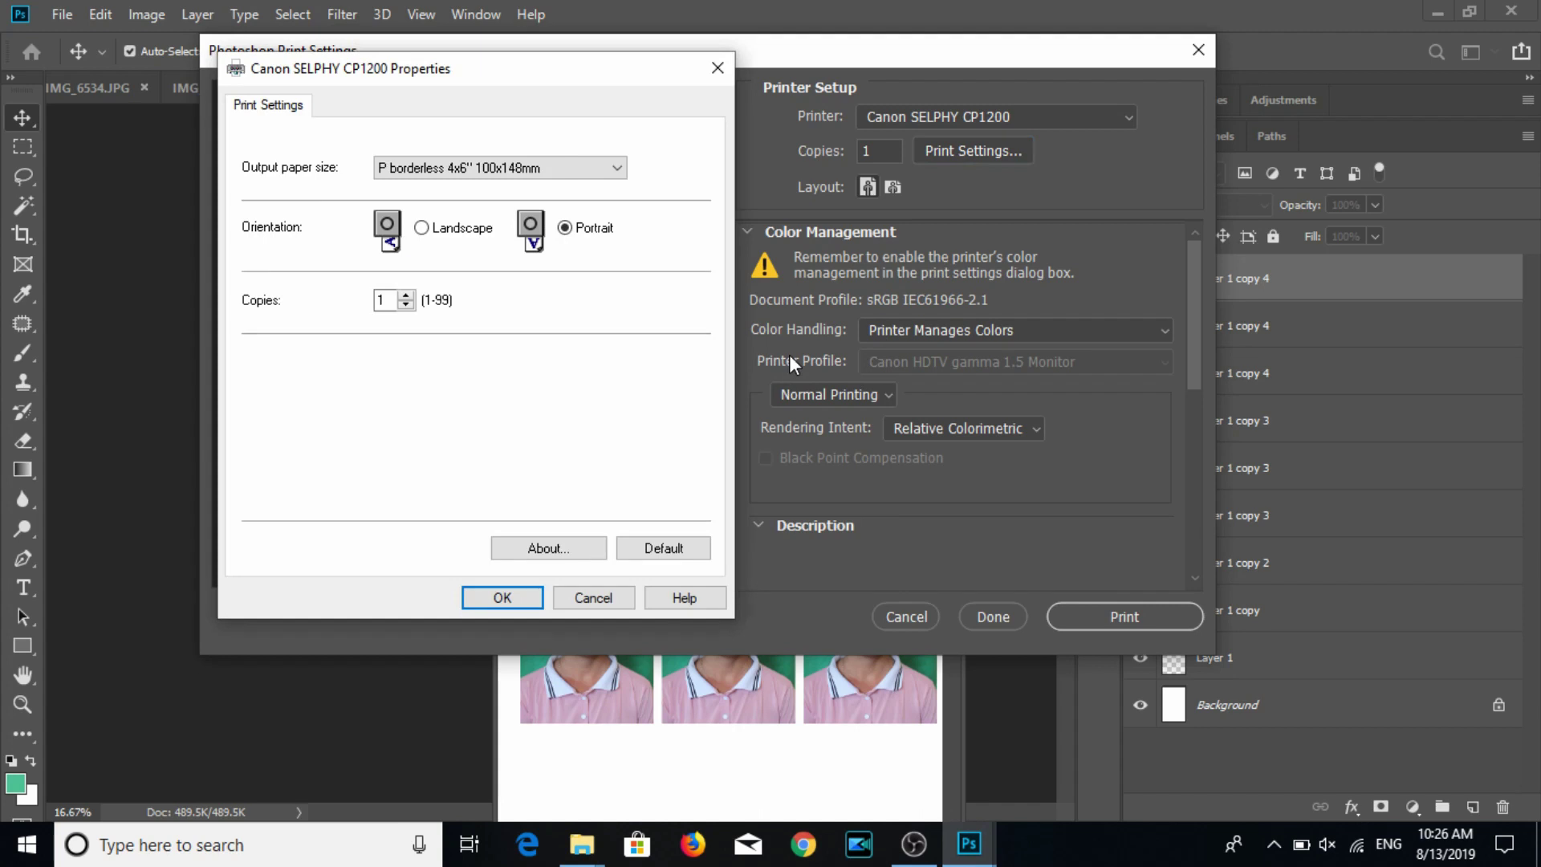
Print the woman's grid on the Canon SELPHY CP1200 with 4x6 portrait paper.
click(531, 597)
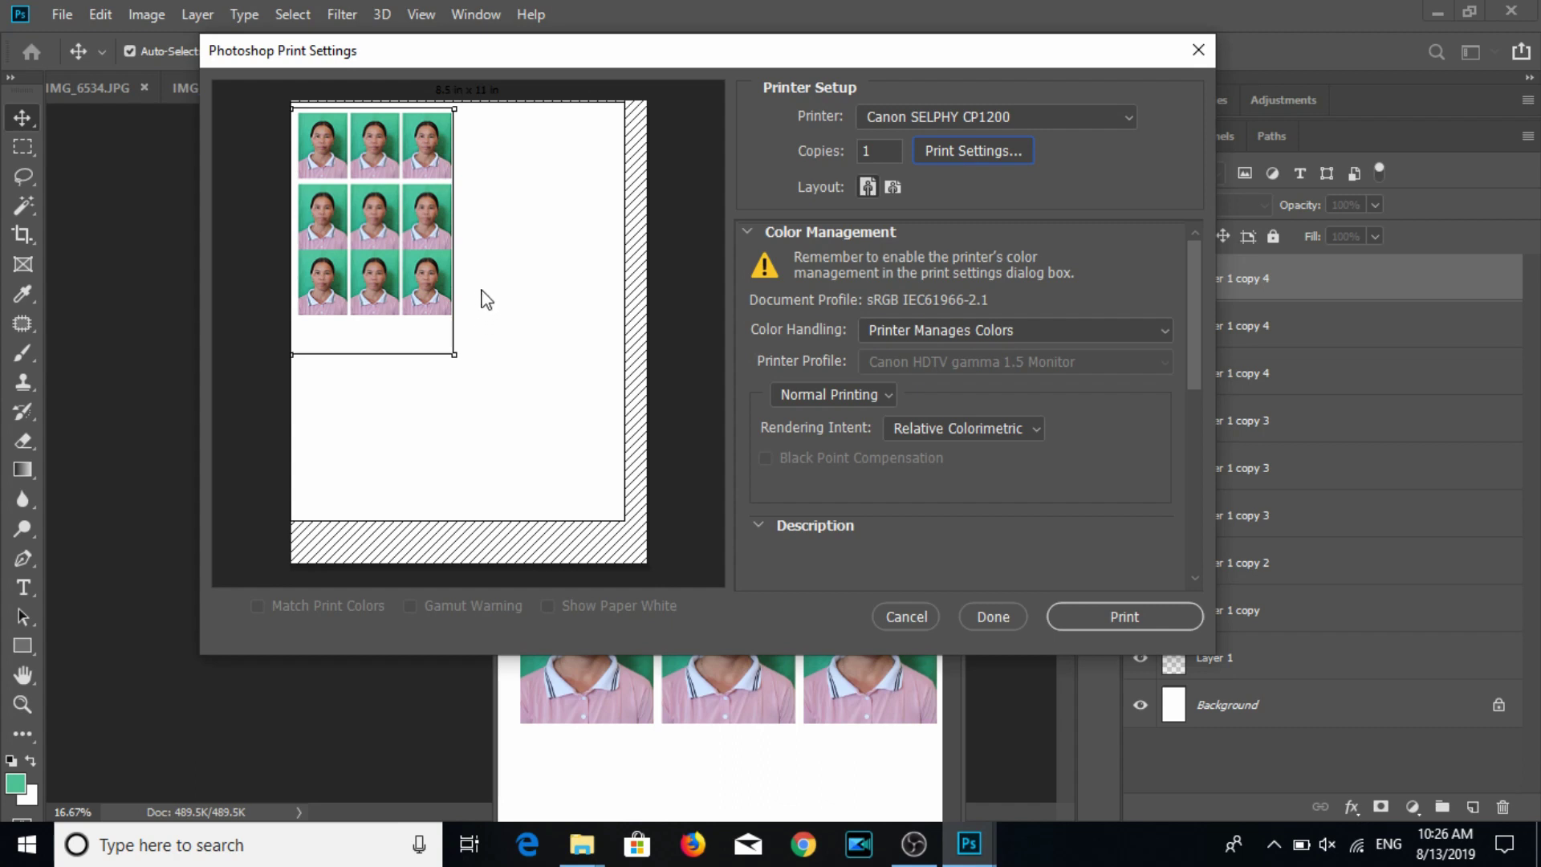
drag(478, 342, 475, 344)
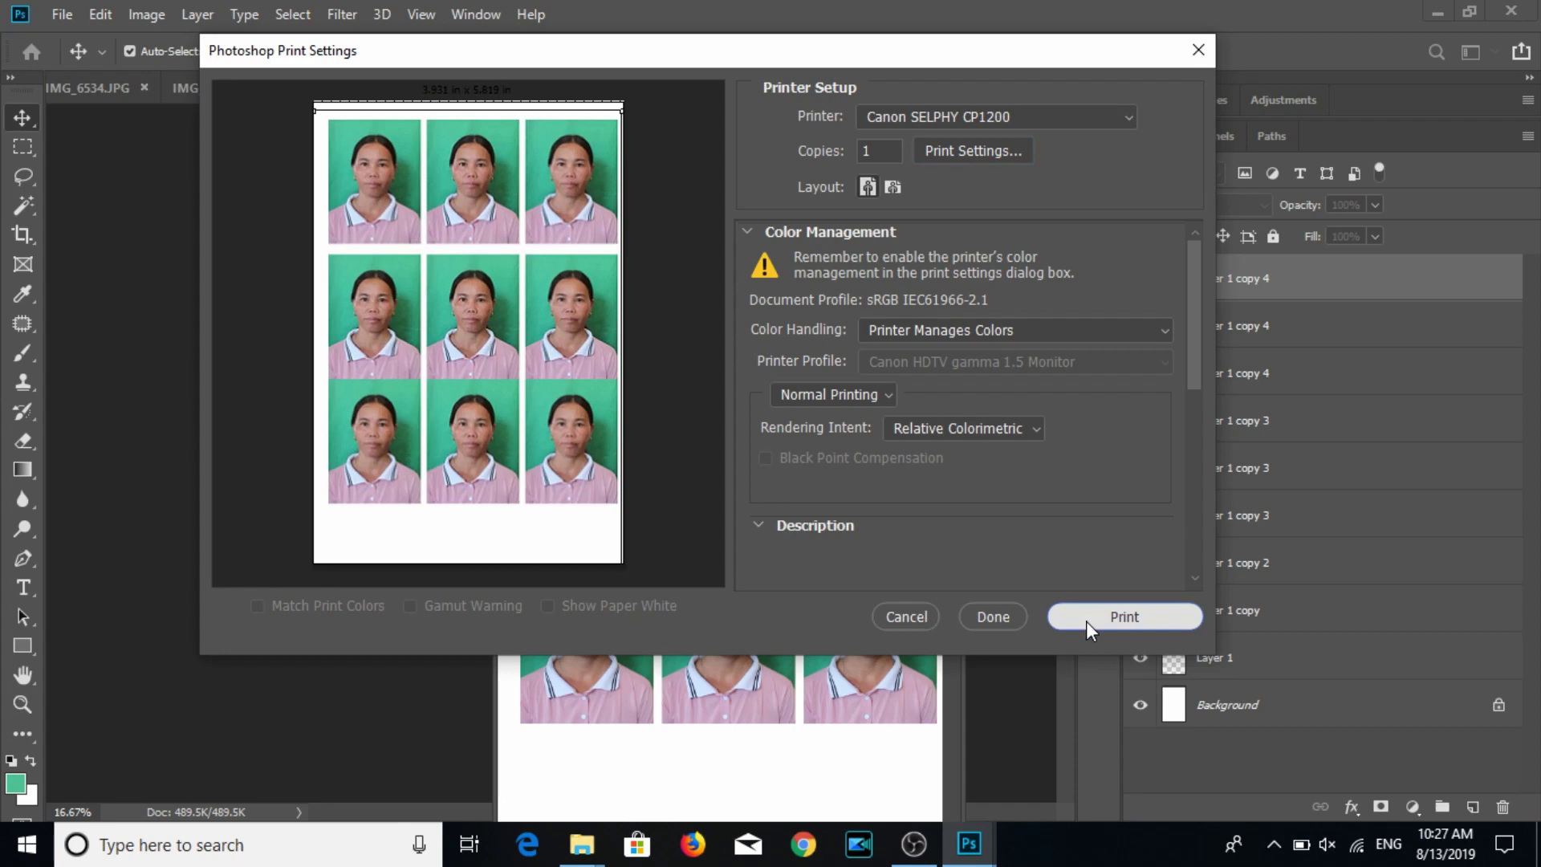
click(964, 614)
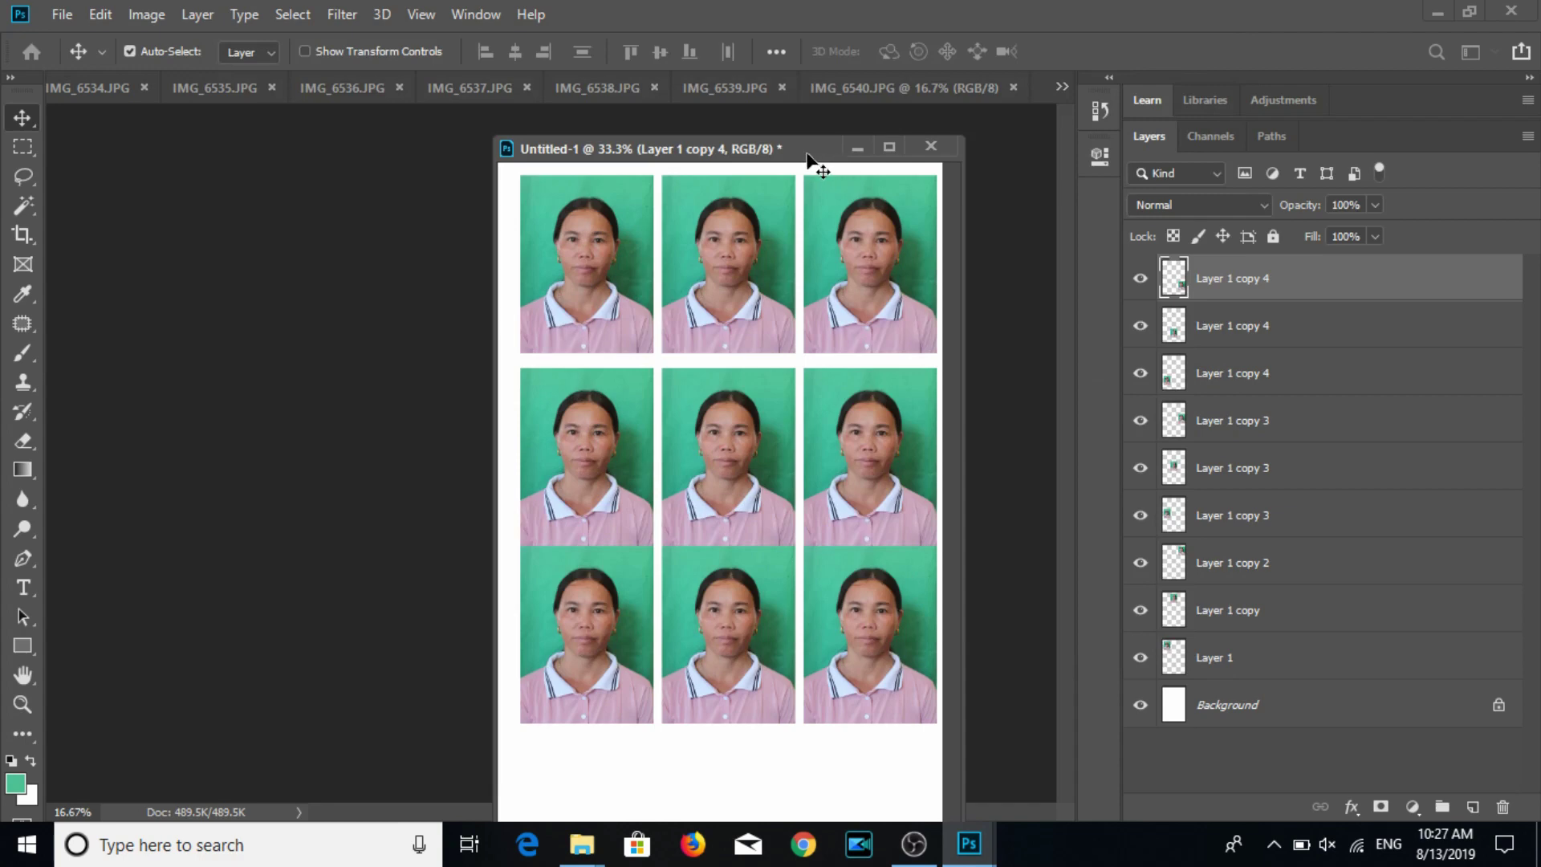
Close the woman's IMG_6540 photo.
drag(813, 158, 1061, 159)
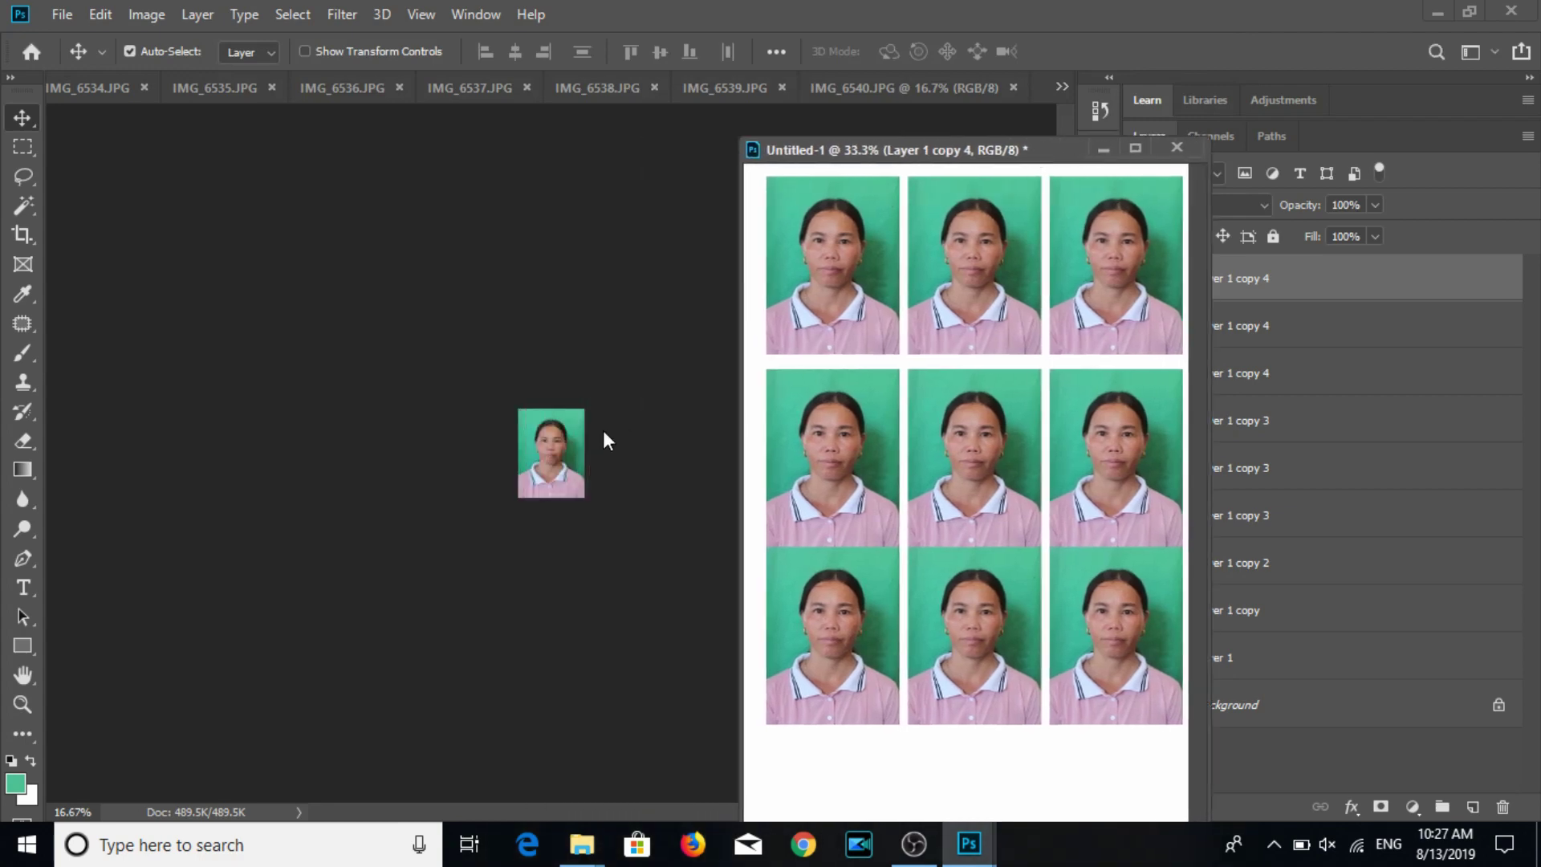
click(604, 433)
key(ctrl)
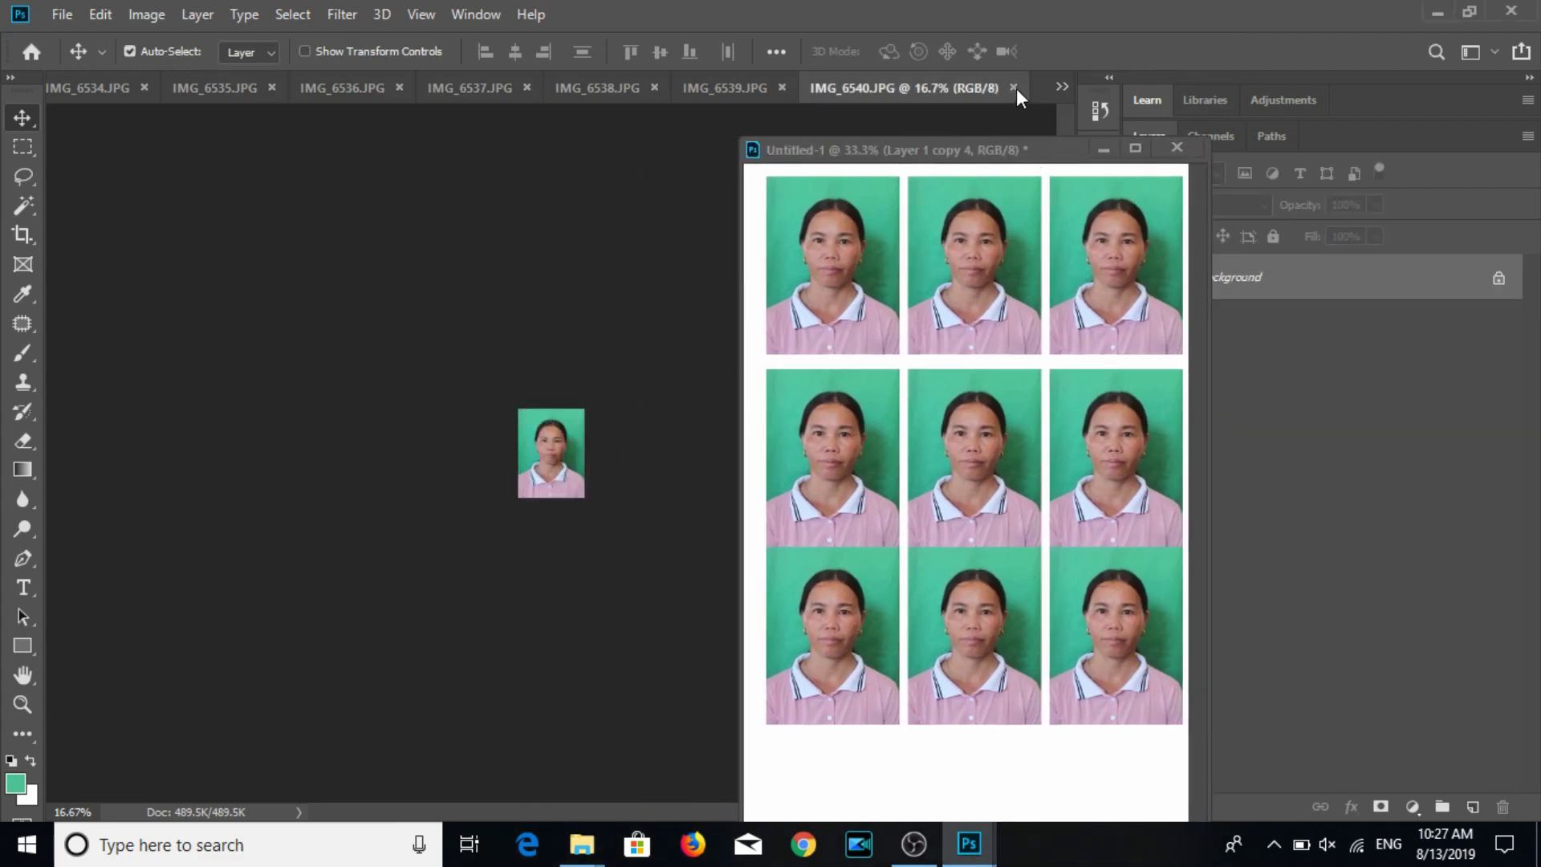
click(1013, 88)
Delete every portrait layer above Background on the Untitled-1 sheet.
drag(765, 156, 543, 156)
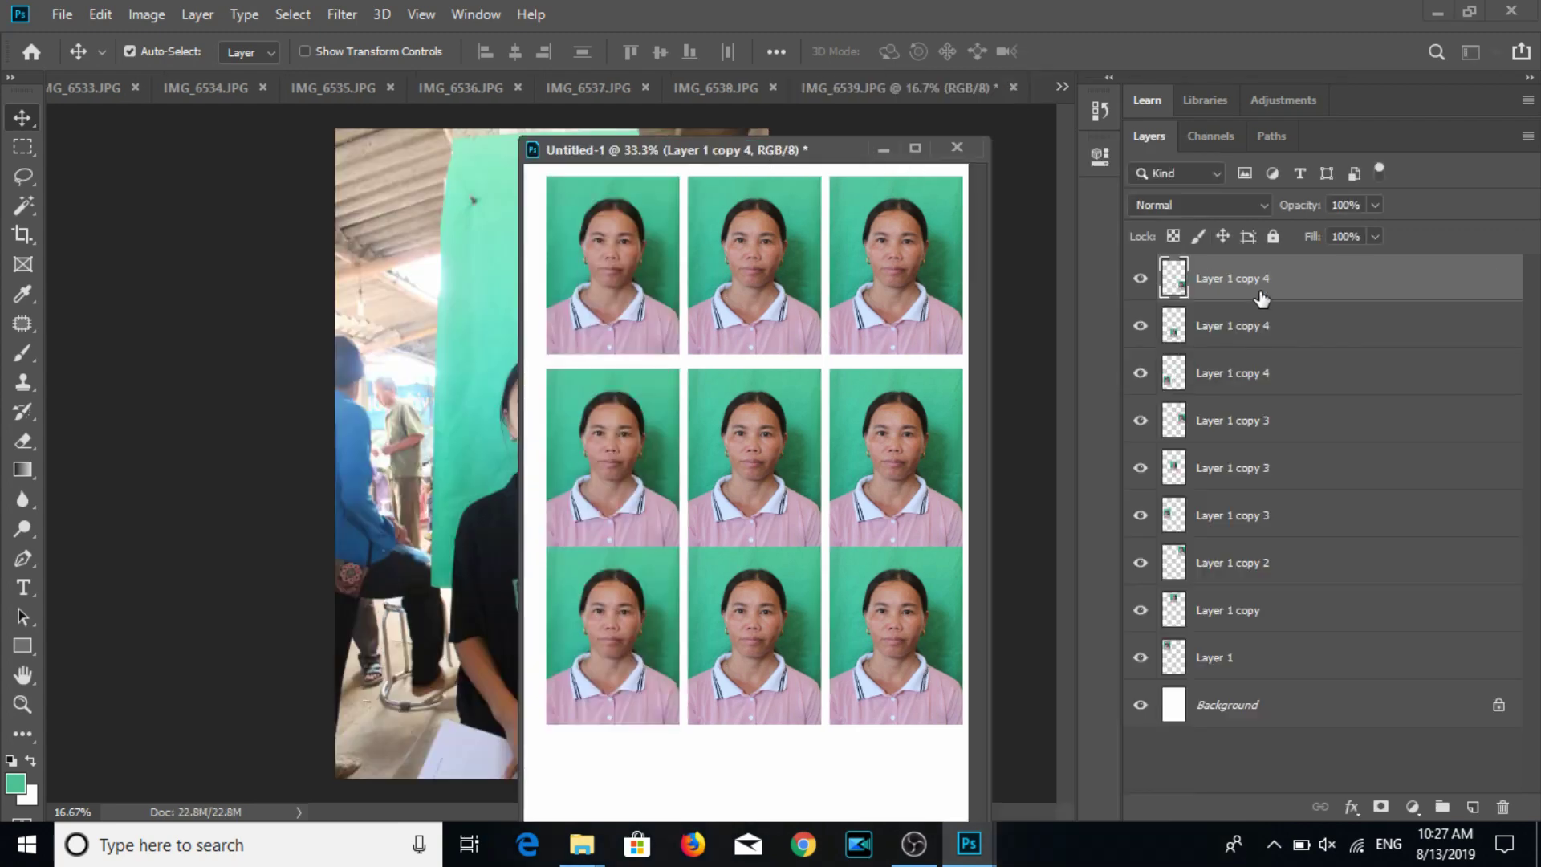
shift+click(1274, 660)
key(Delete)
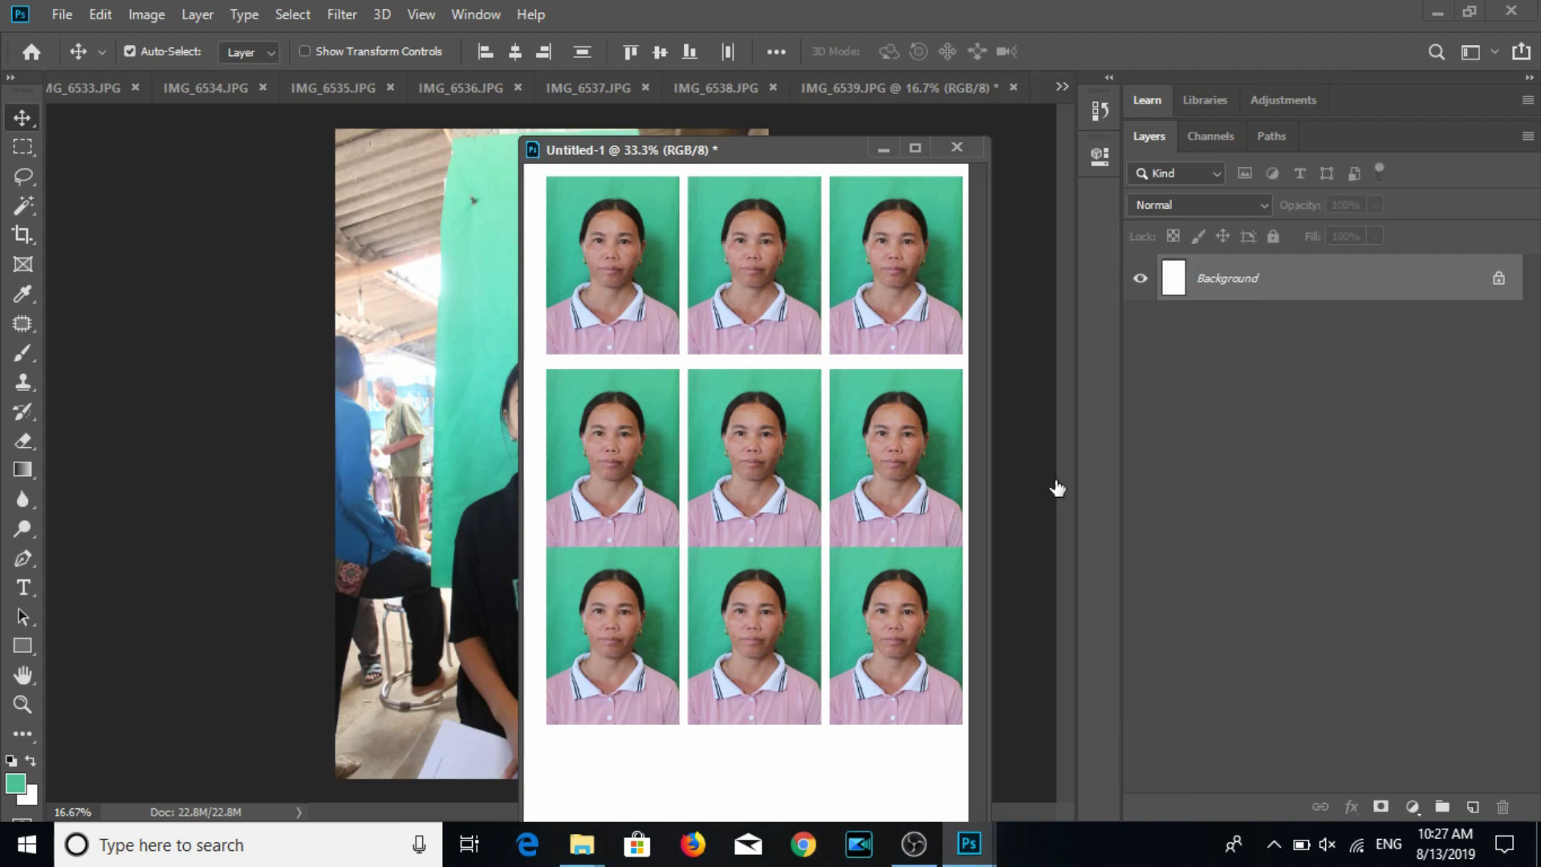
drag(747, 156, 1118, 212)
click(22, 235)
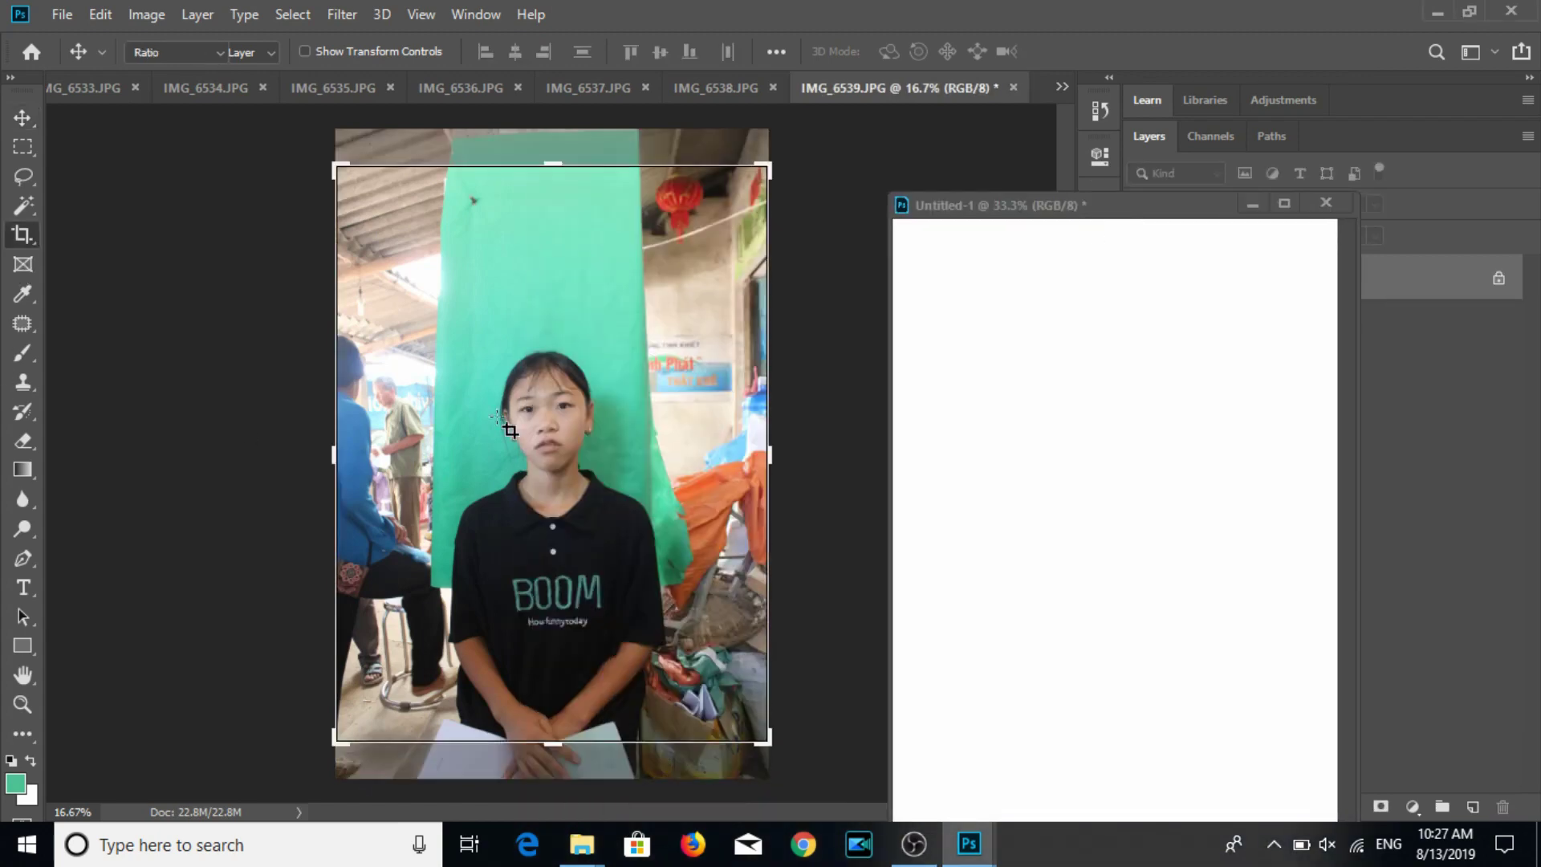
Crop IMG_6539 to a straightened 3:4 frame of the girl's head and shoulders.
mouse_move(786, 723)
mouse_down()
mouse_move(794, 737)
mouse_move(552, 565)
mouse_move(551, 411)
mouse_up()
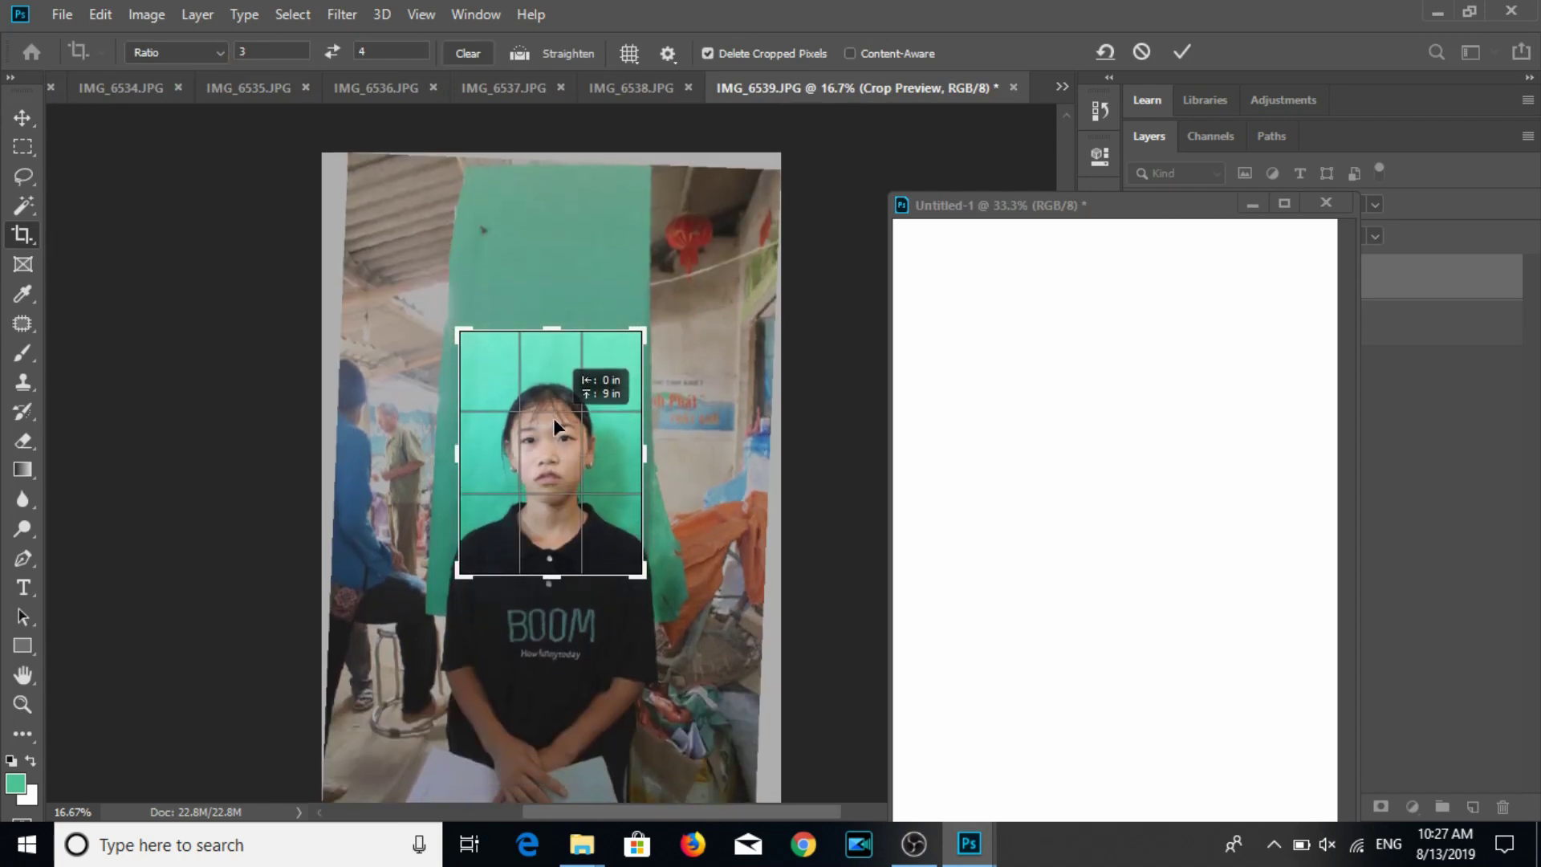
drag(674, 610, 667, 591)
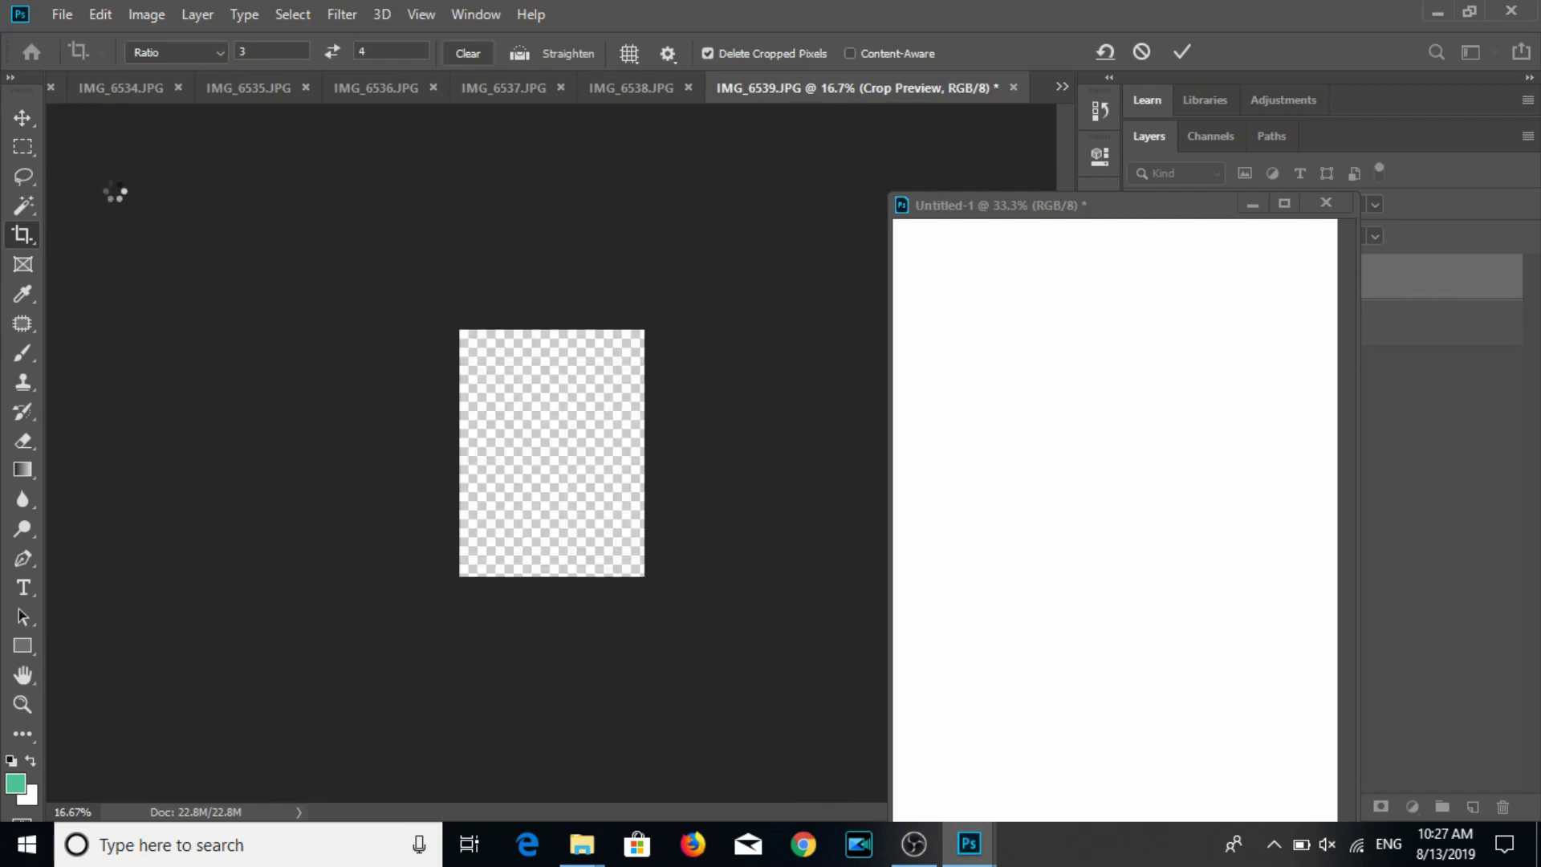
click(23, 115)
click(137, 14)
Resize the girl's portrait to 3×4 cm at 300 ppi, save as JPEG, and place it on the sheet.
click(139, 15)
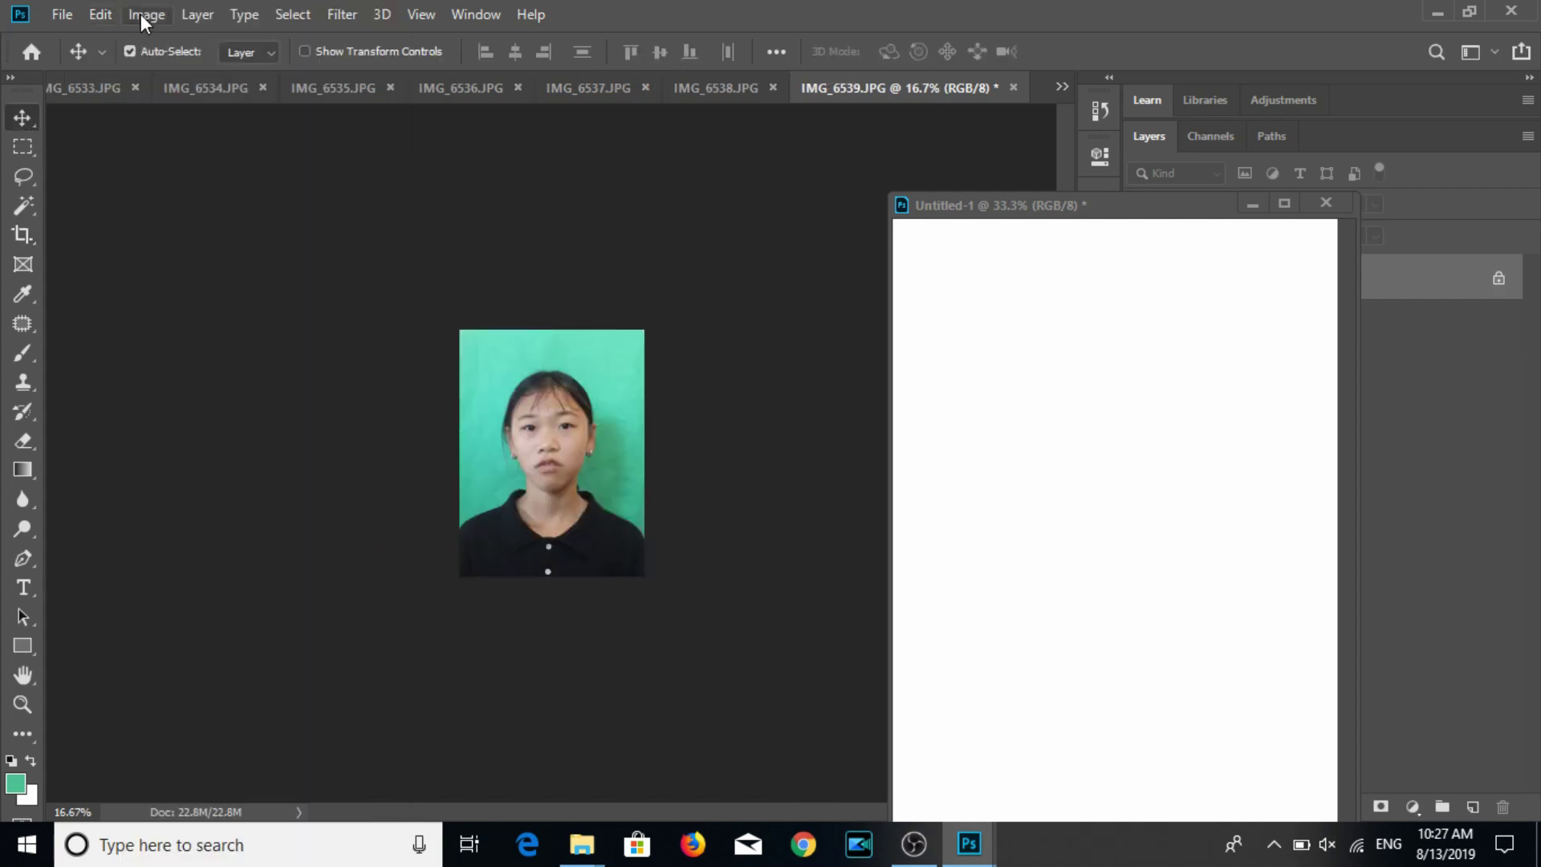
click(219, 184)
text(3)
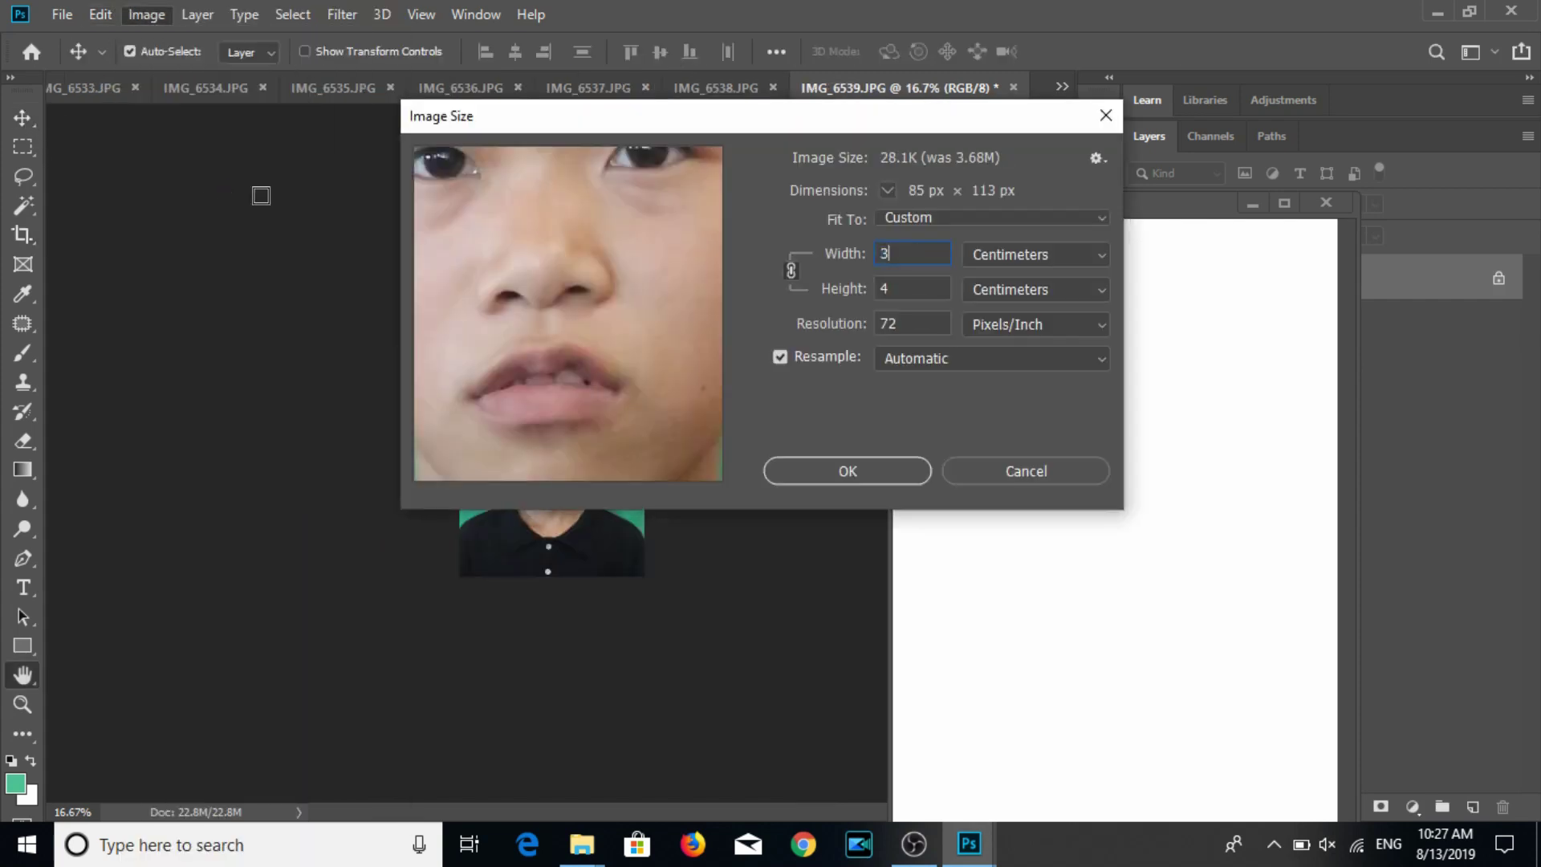
key(Tab)
key(Tab)
text(300)
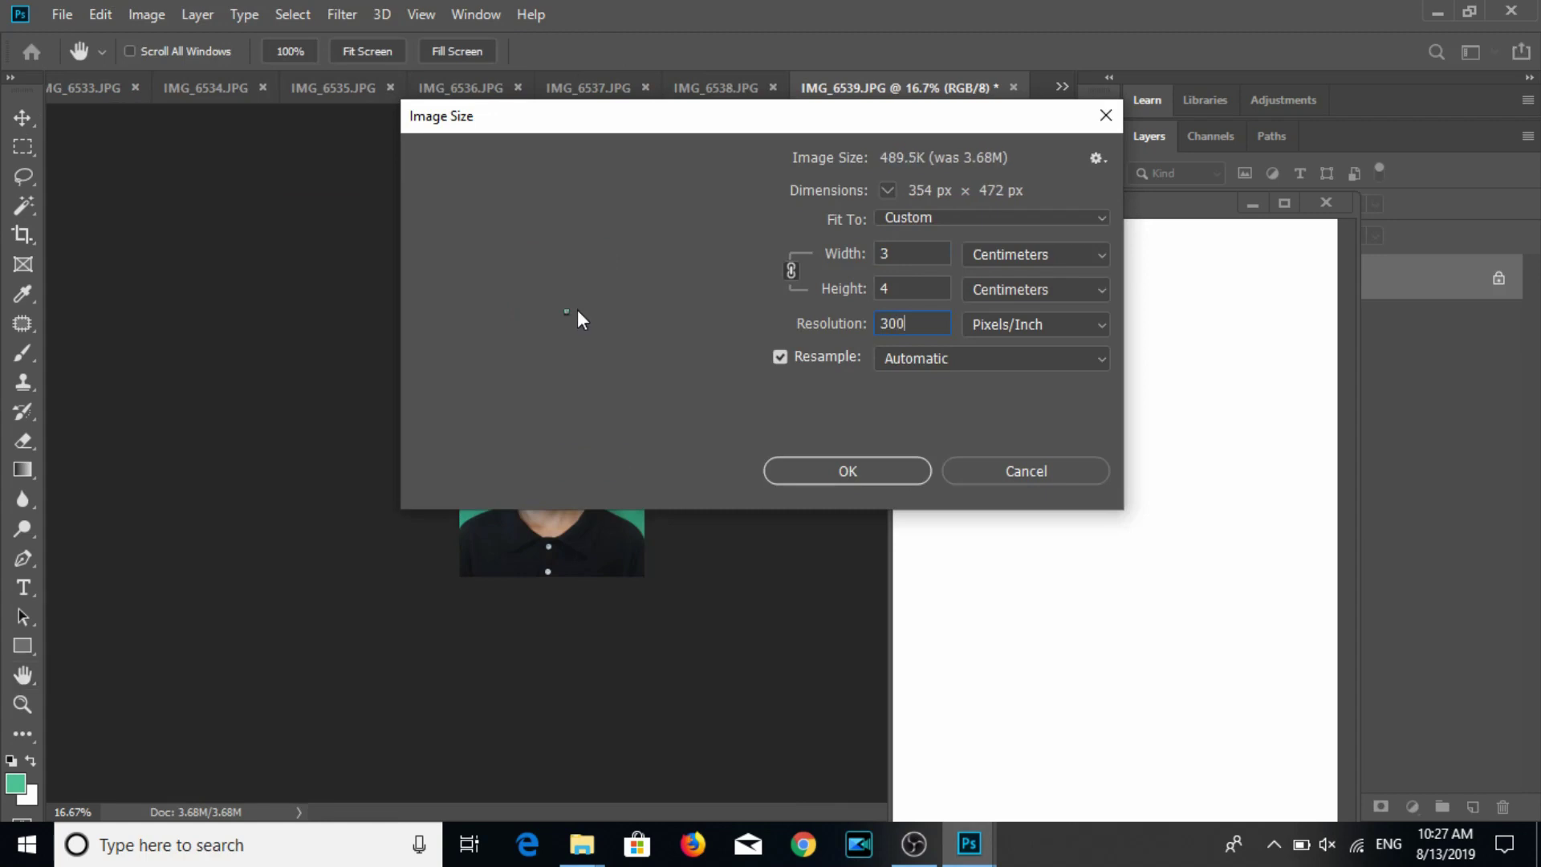
key(Return)
key(ctrl+s)
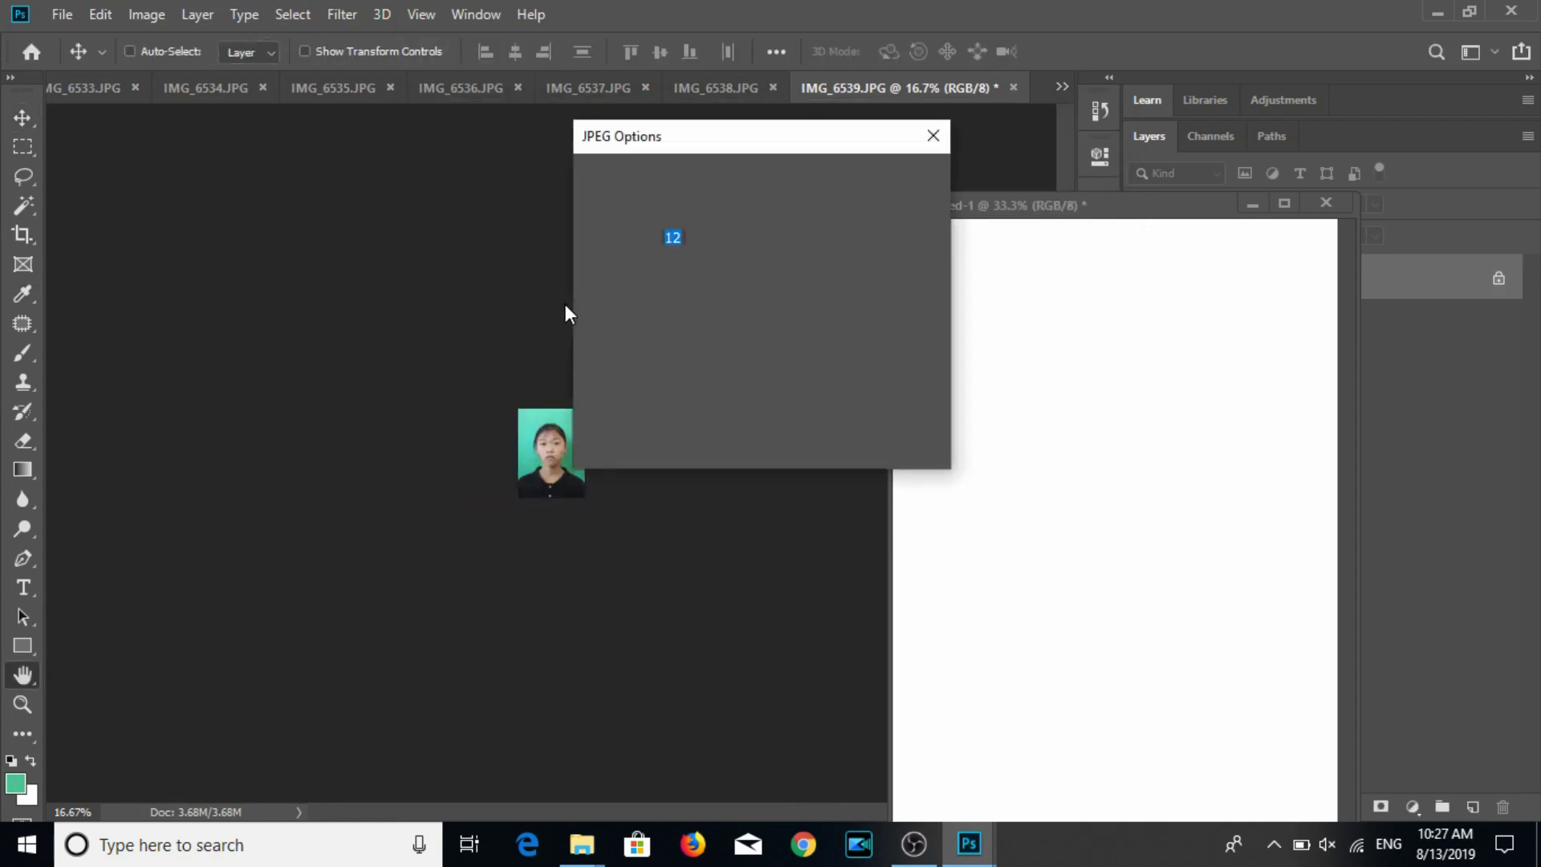
key(Return)
mouse_move(562, 482)
mouse_down()
mouse_move(1061, 355)
mouse_move(1037, 371)
mouse_move(1106, 361)
mouse_up()
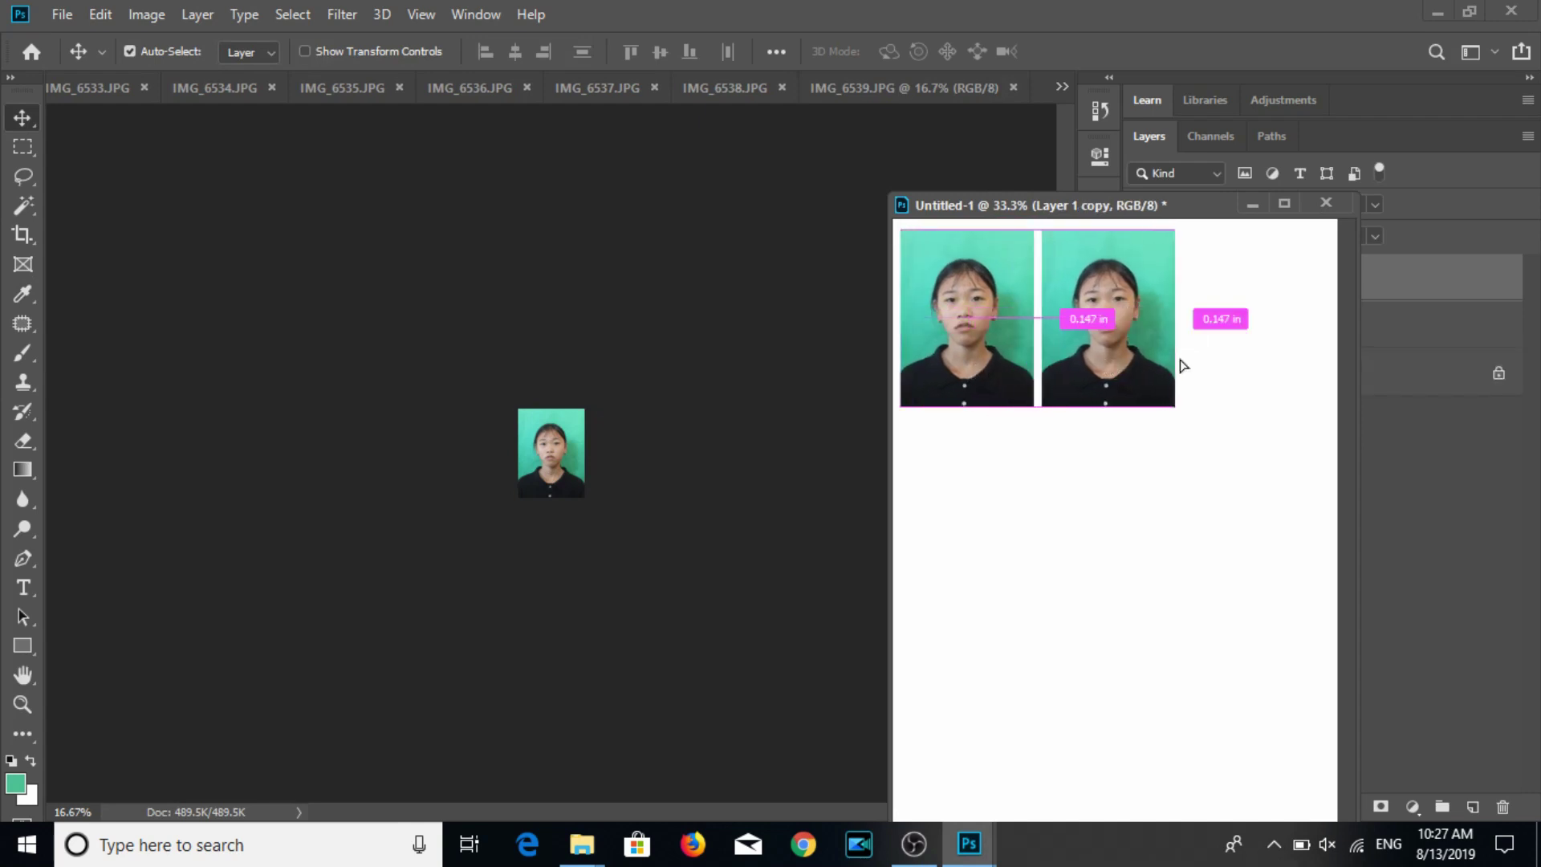
Copy the girl's portrait into a row of three, then duplicate the row into a 3×3 grid.
drag(1107, 362, 1247, 361)
drag(1159, 211, 849, 167)
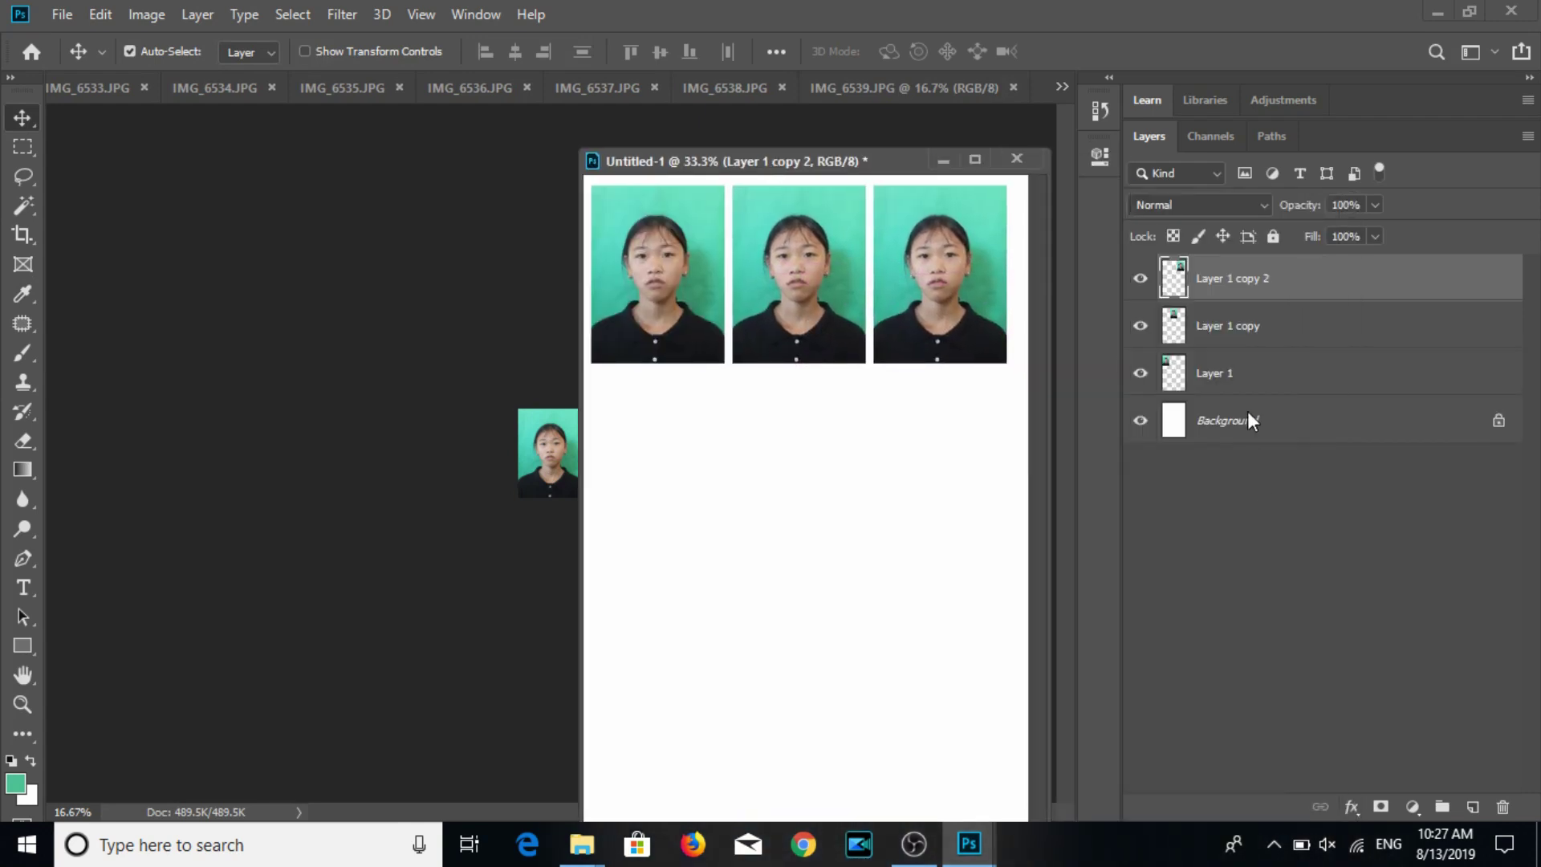
shift+click(1221, 378)
mouse_move(906, 350)
mouse_down()
mouse_move(909, 642)
mouse_move(924, 626)
mouse_up()
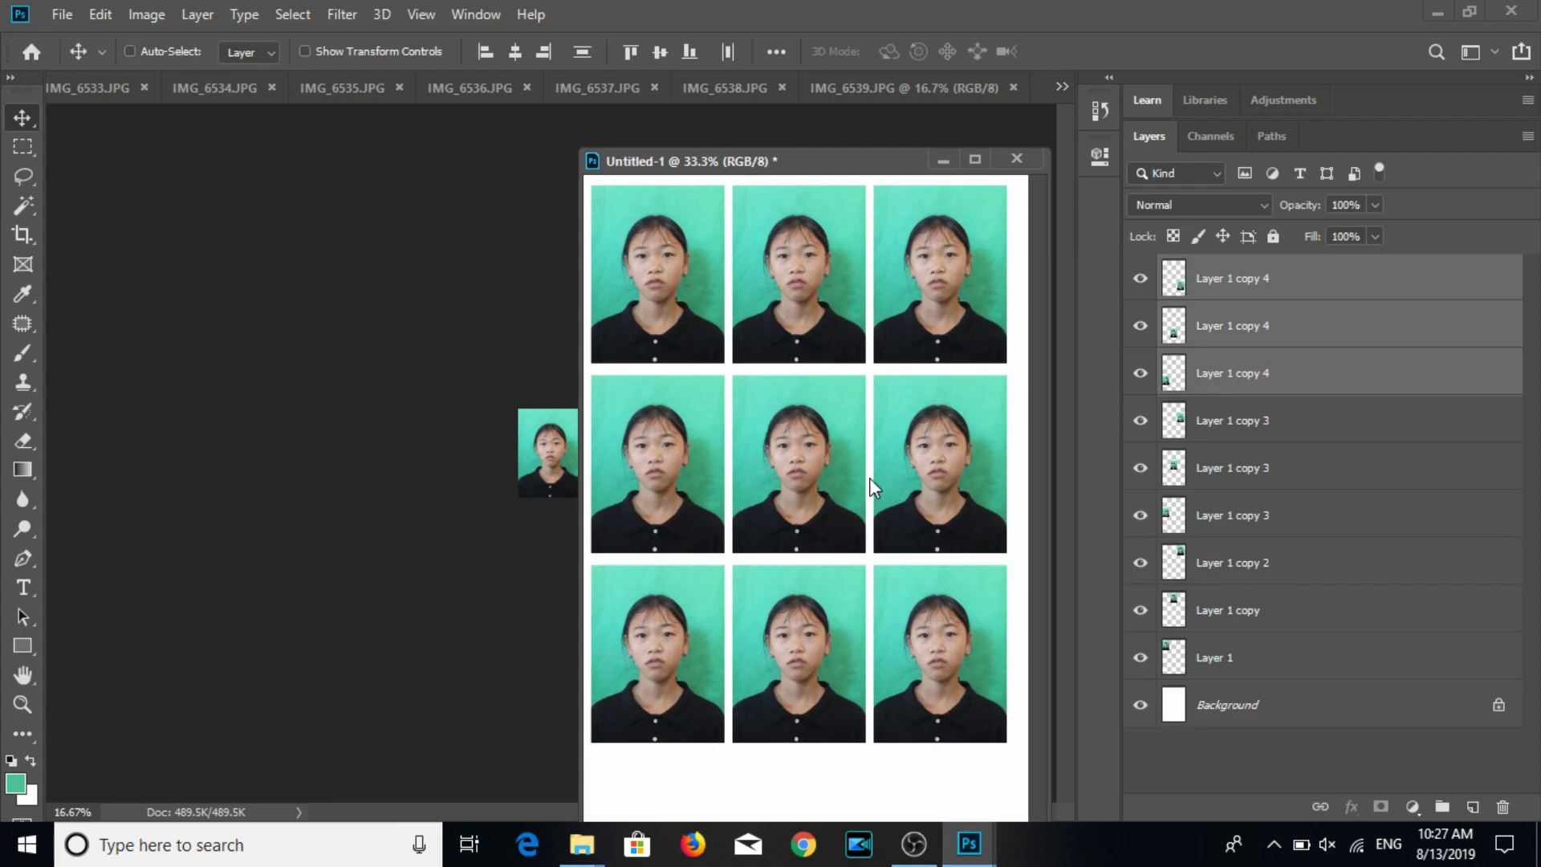
key(ctrl+p)
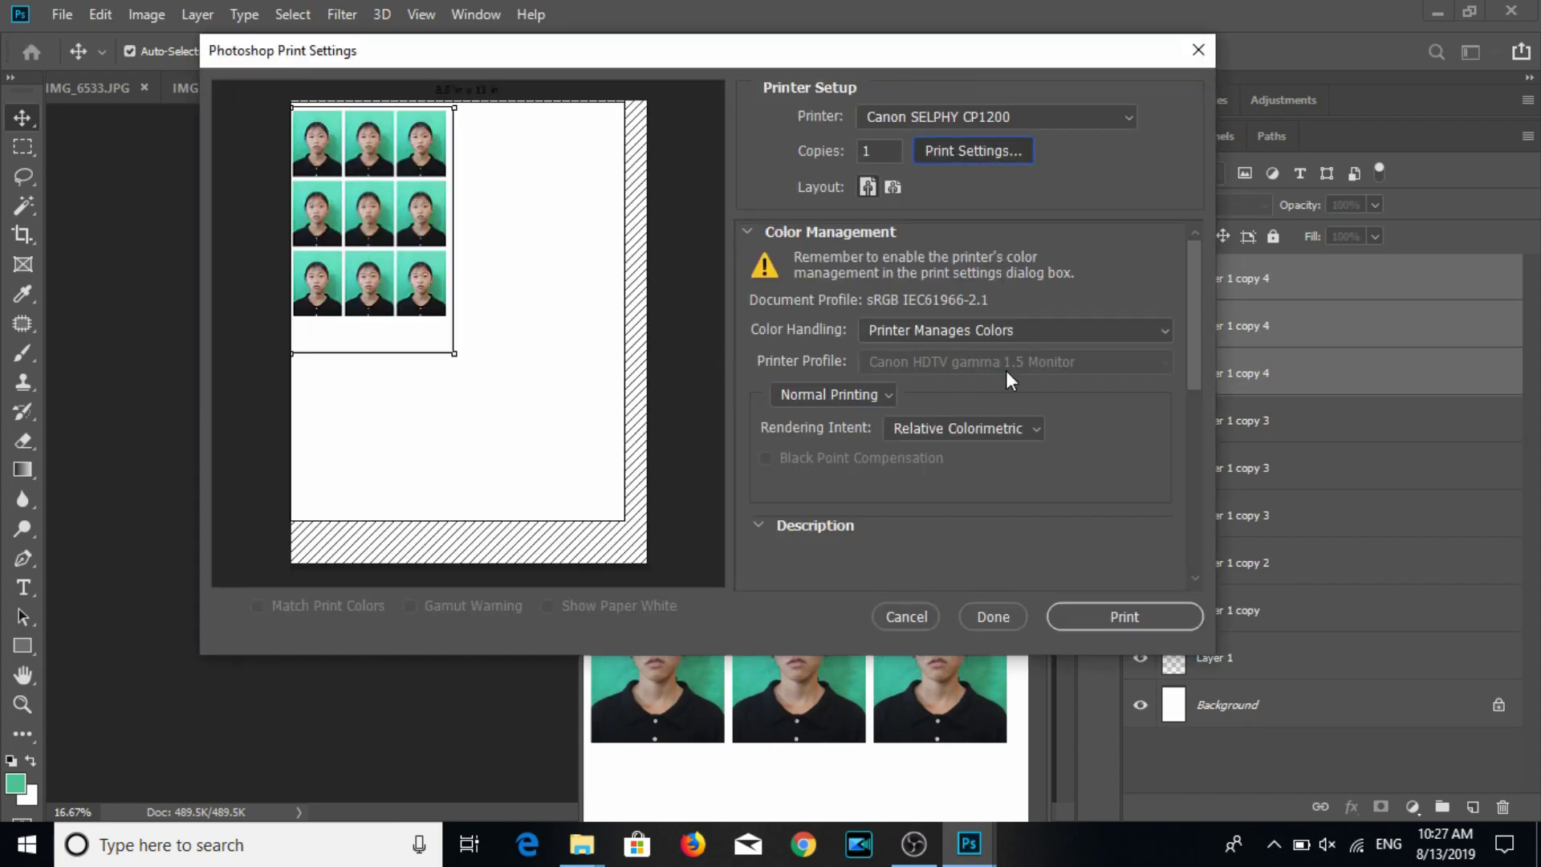
Print the girl's sheet on the Canon SELPHY CP1200, then delete all its portrait layers.
click(540, 591)
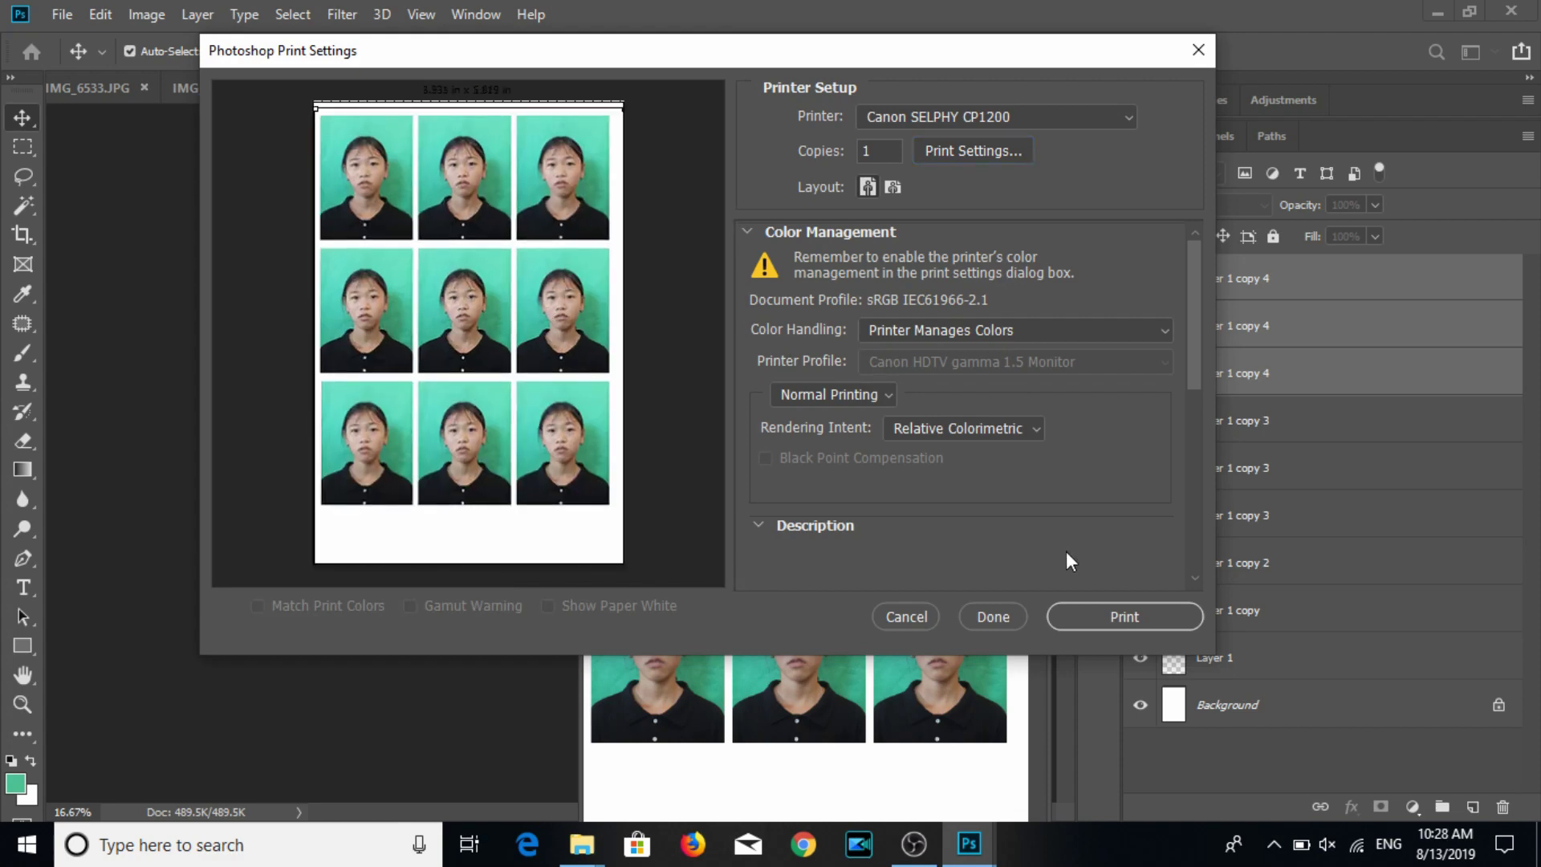
click(1094, 619)
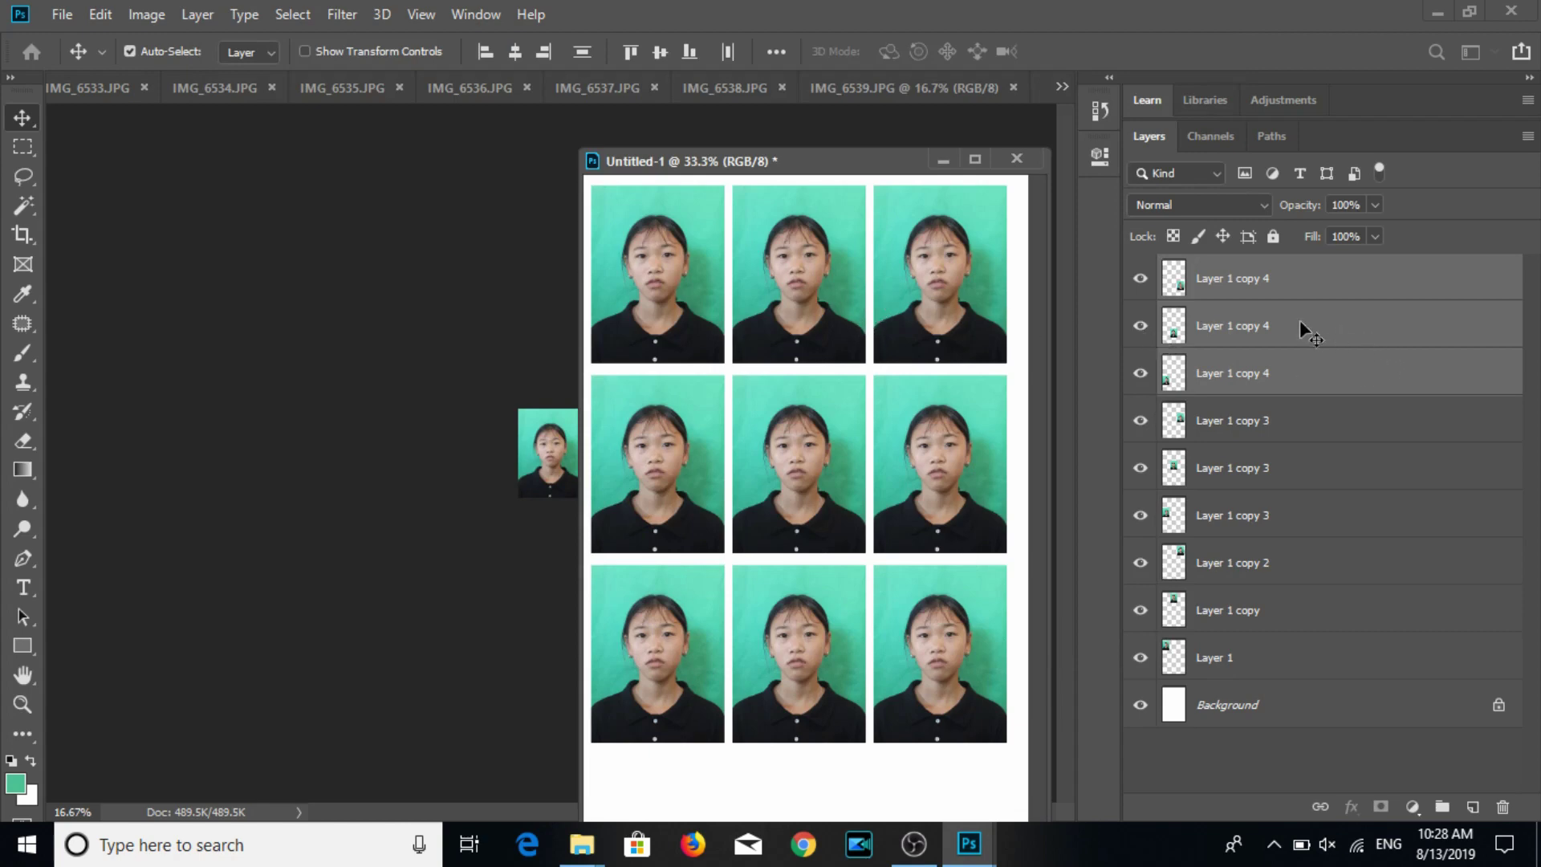
click(1254, 281)
shift+click(1251, 658)
key(Delete)
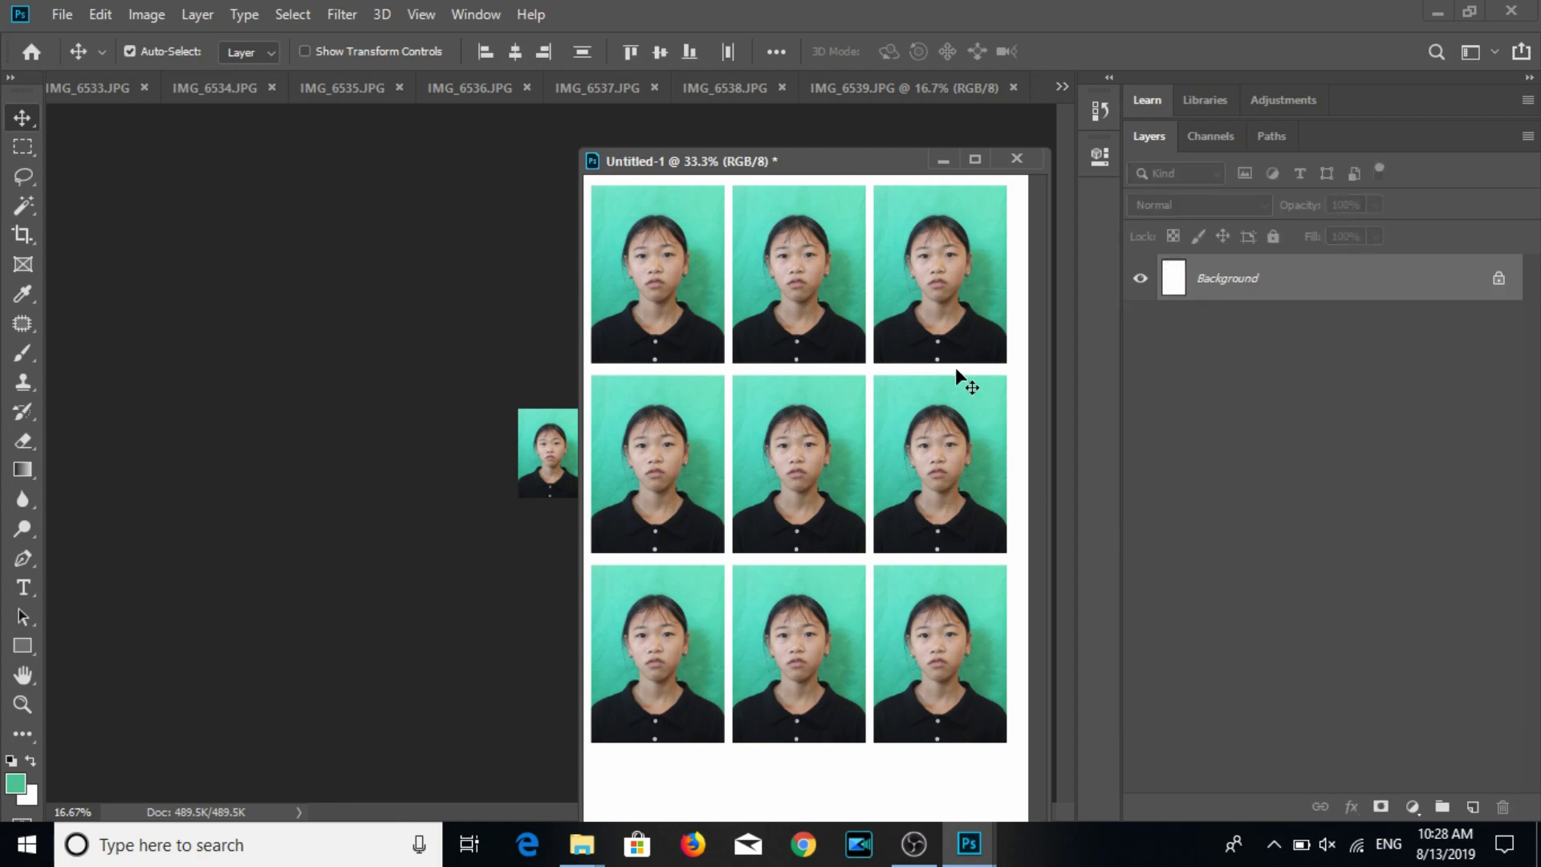
Close the girl's IMG_6539 photo and start a 3:4 crop on IMG_6538.
drag(825, 166, 1124, 182)
click(642, 447)
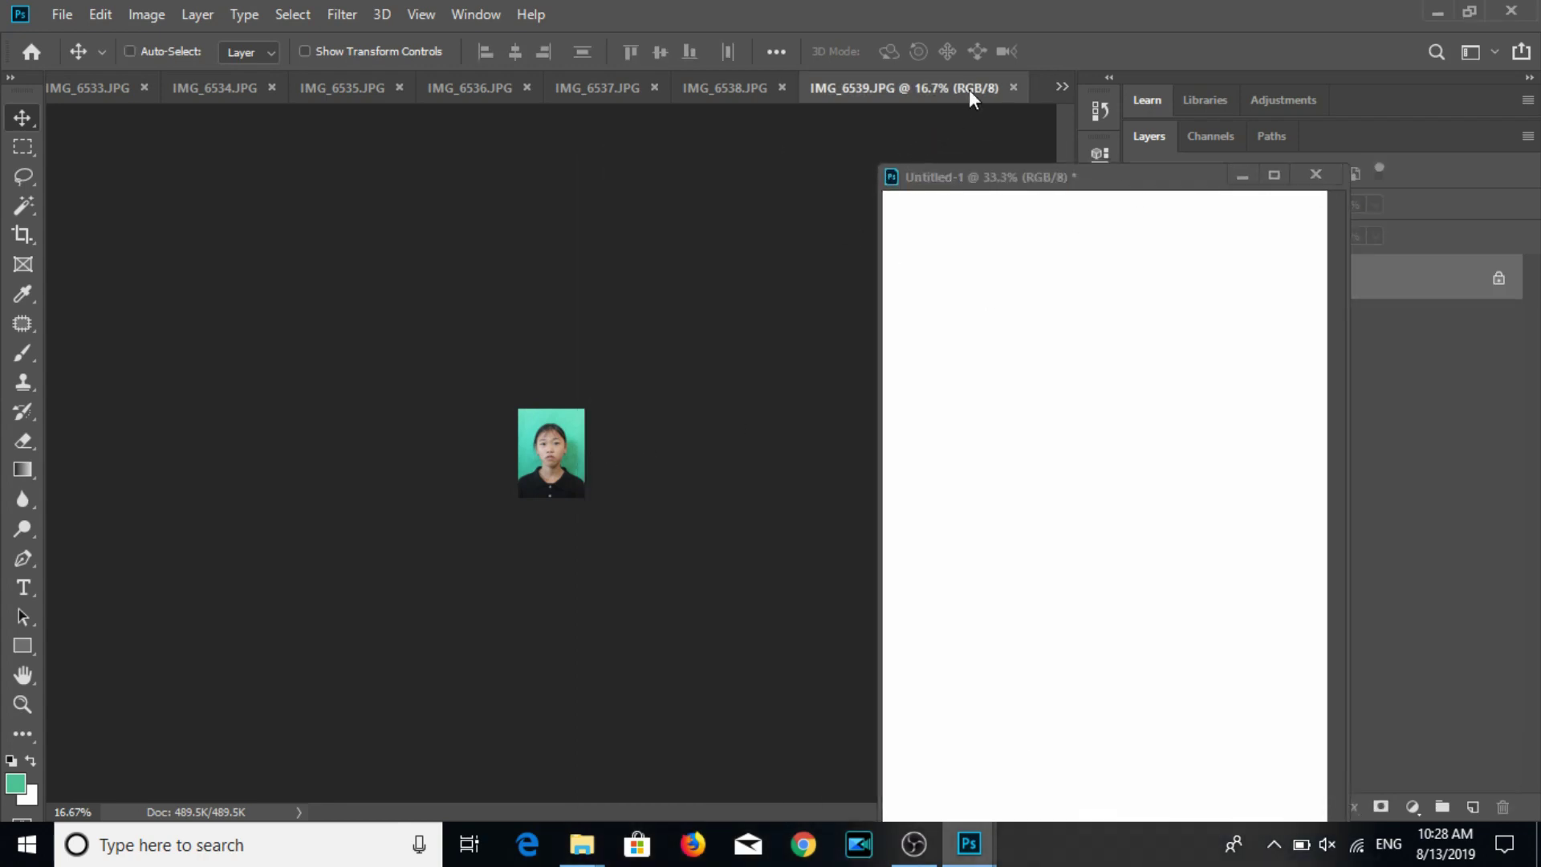
key(ctrl+w)
click(24, 235)
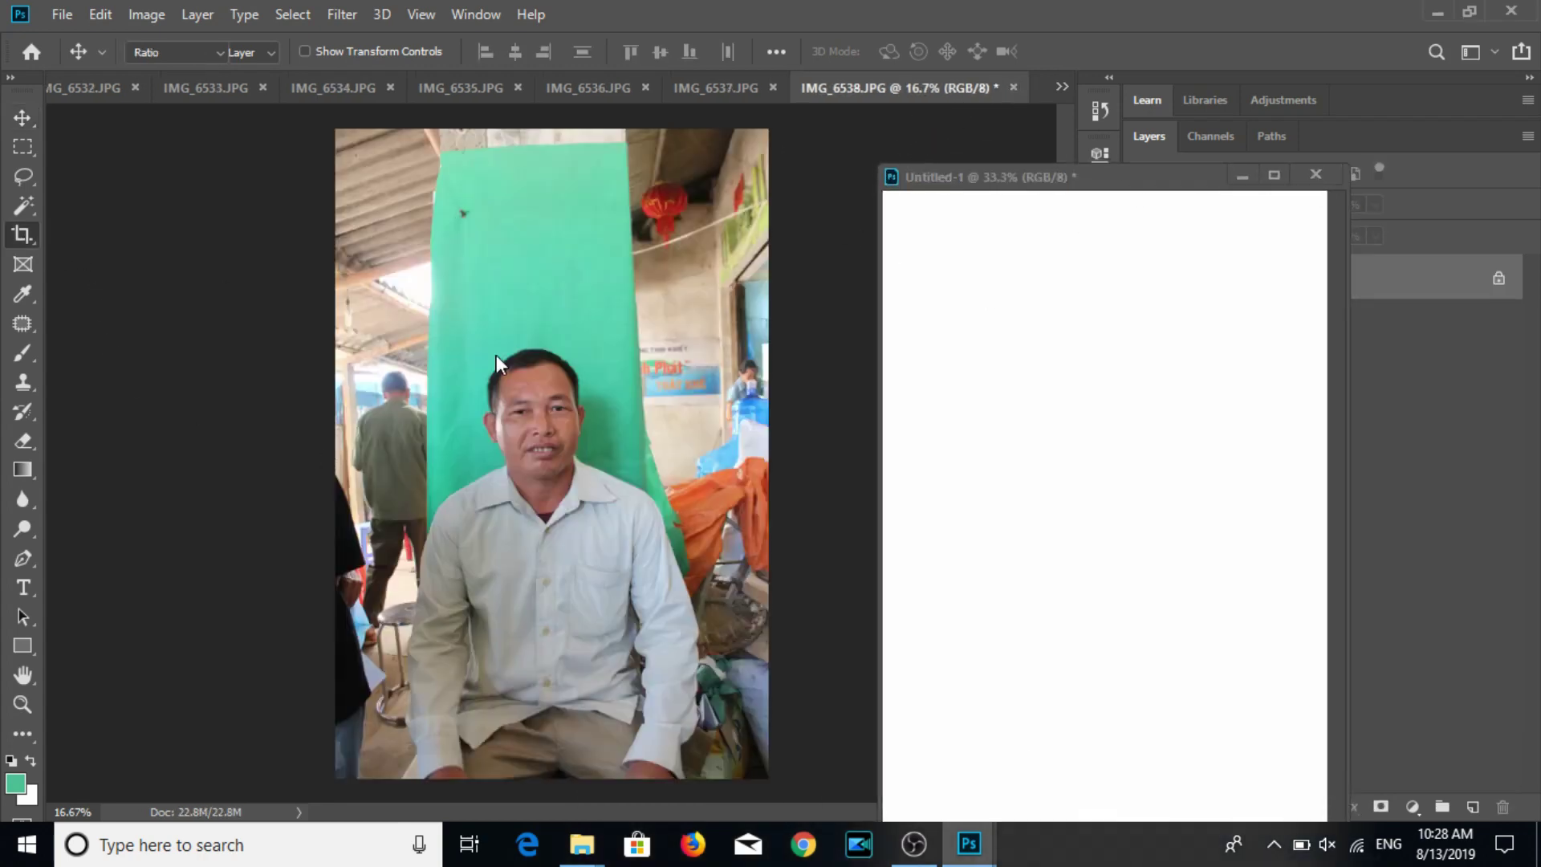
Crop IMG_6538 to a straightened 3:4 frame of the man's head and shoulders.
mouse_move(455, 294)
mouse_down()
mouse_move(658, 374)
mouse_move(642, 514)
mouse_move(707, 631)
mouse_up()
drag(558, 546, 569, 575)
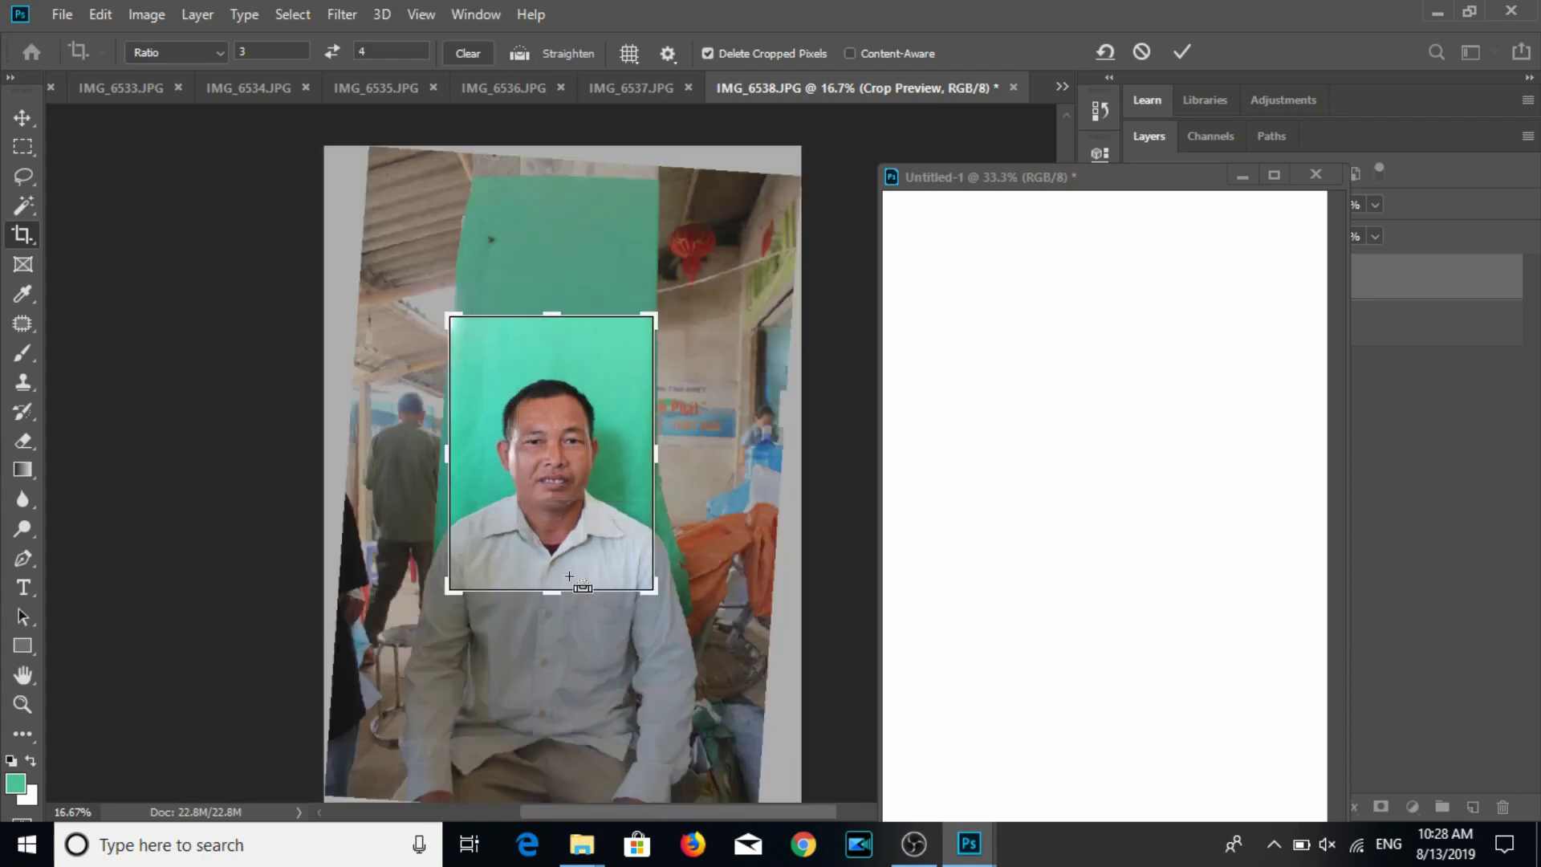
key(Return)
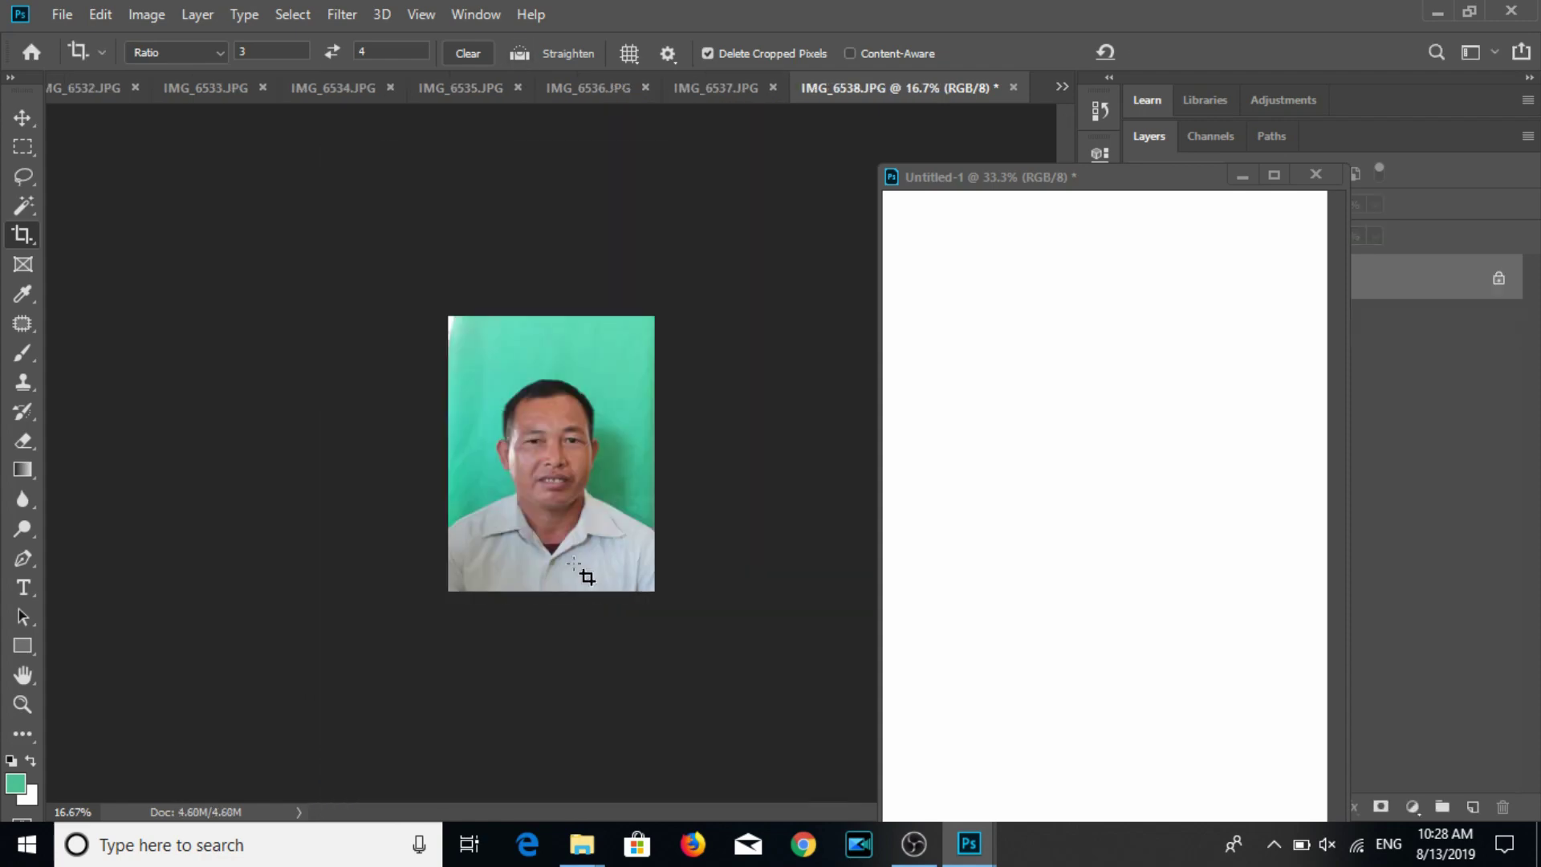
click(22, 118)
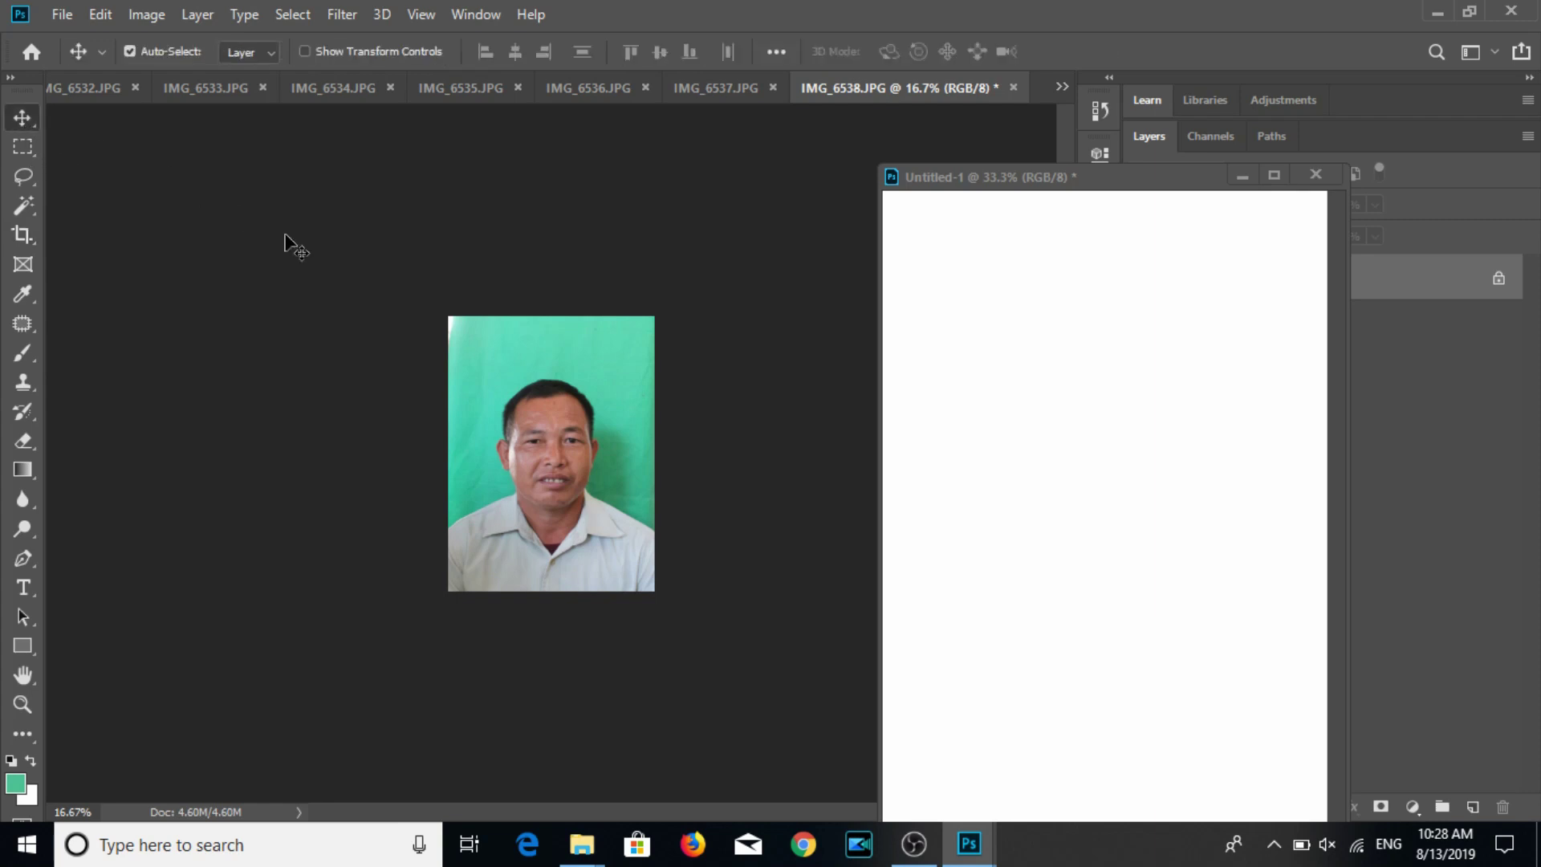
Brighten the portrait by raising the midtones in Curves.
key(ctrl+m)
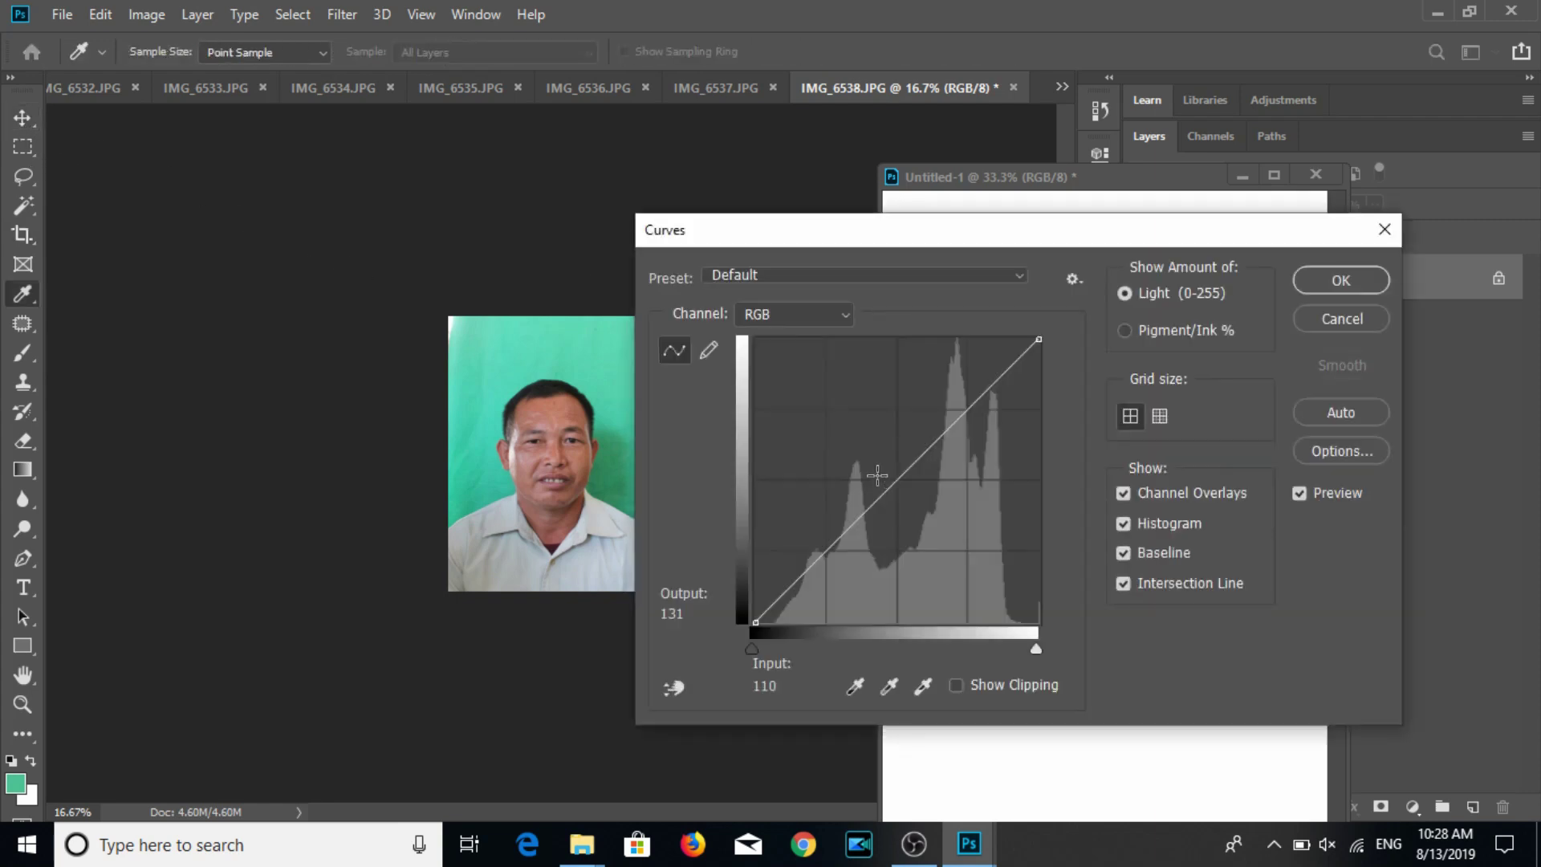
click(891, 482)
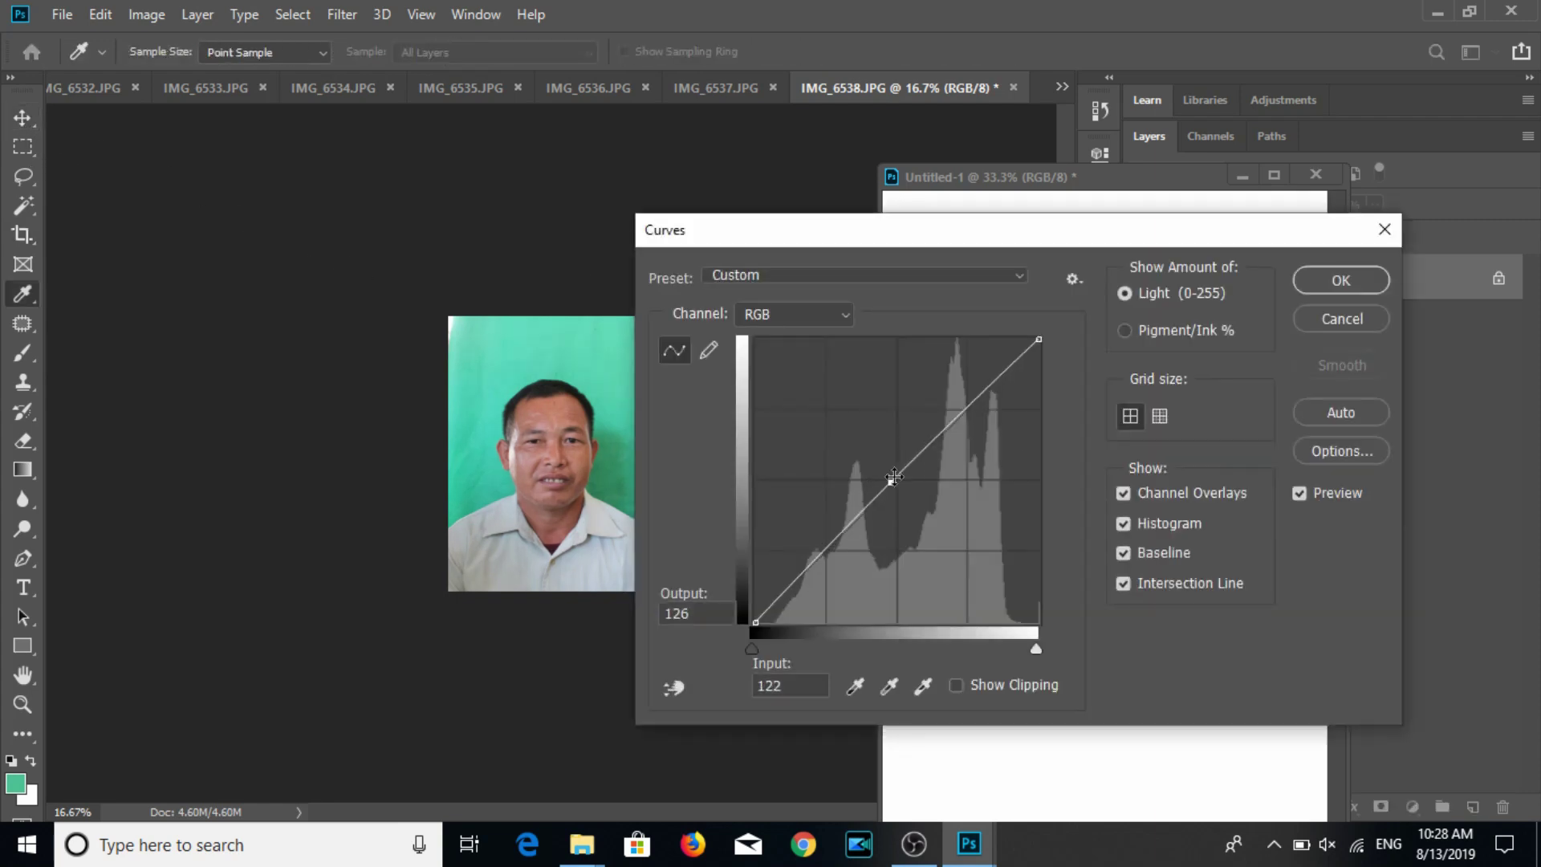
drag(889, 471, 888, 462)
click(1341, 280)
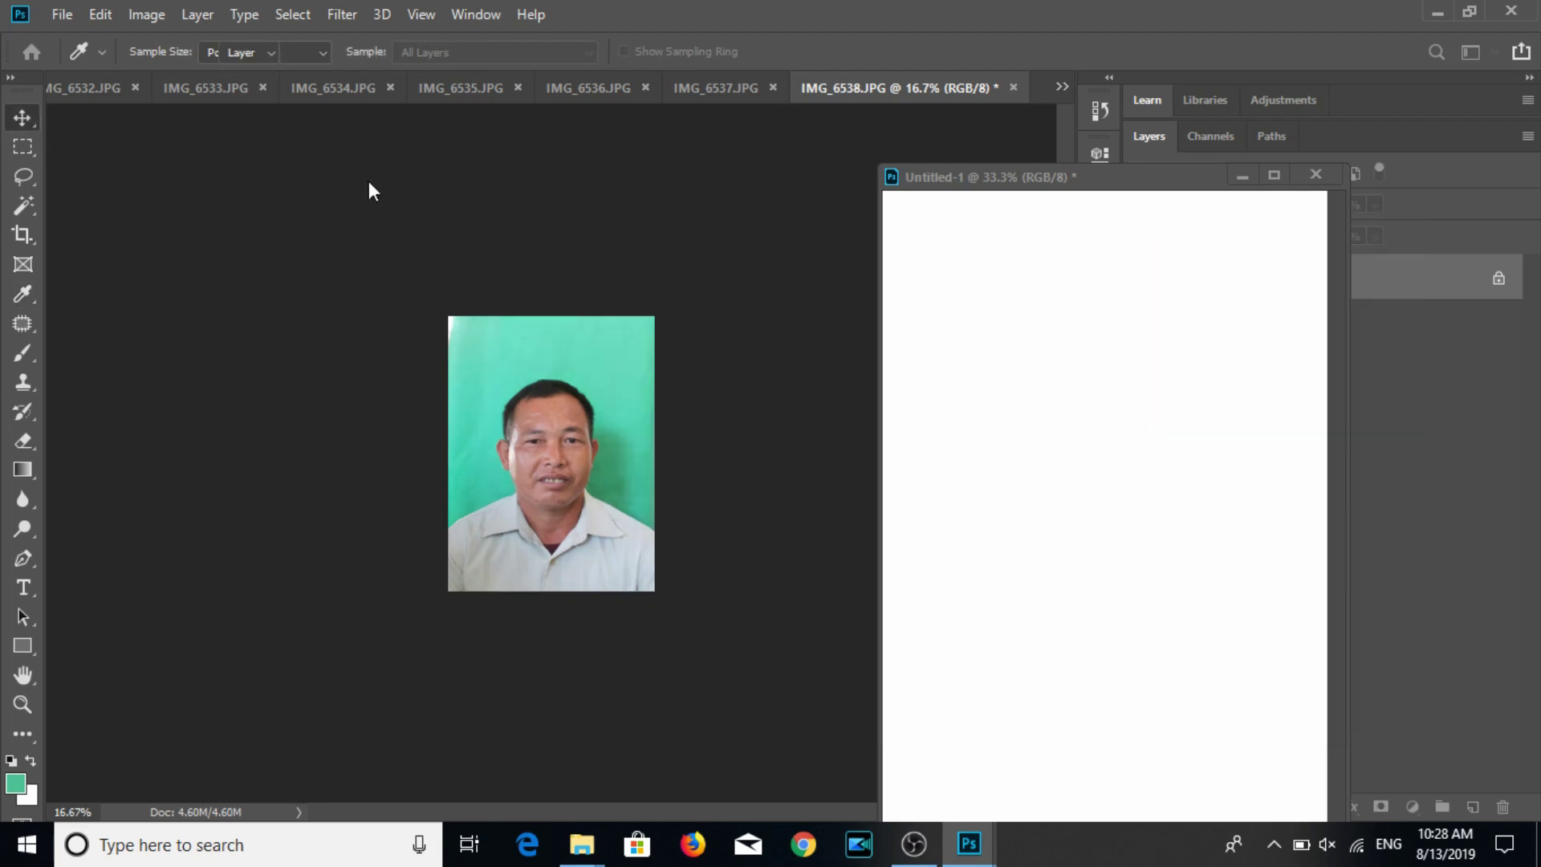
Resize the portrait to 3×4 cm at 300 px/in and save it as JPEG.
click(141, 14)
click(181, 180)
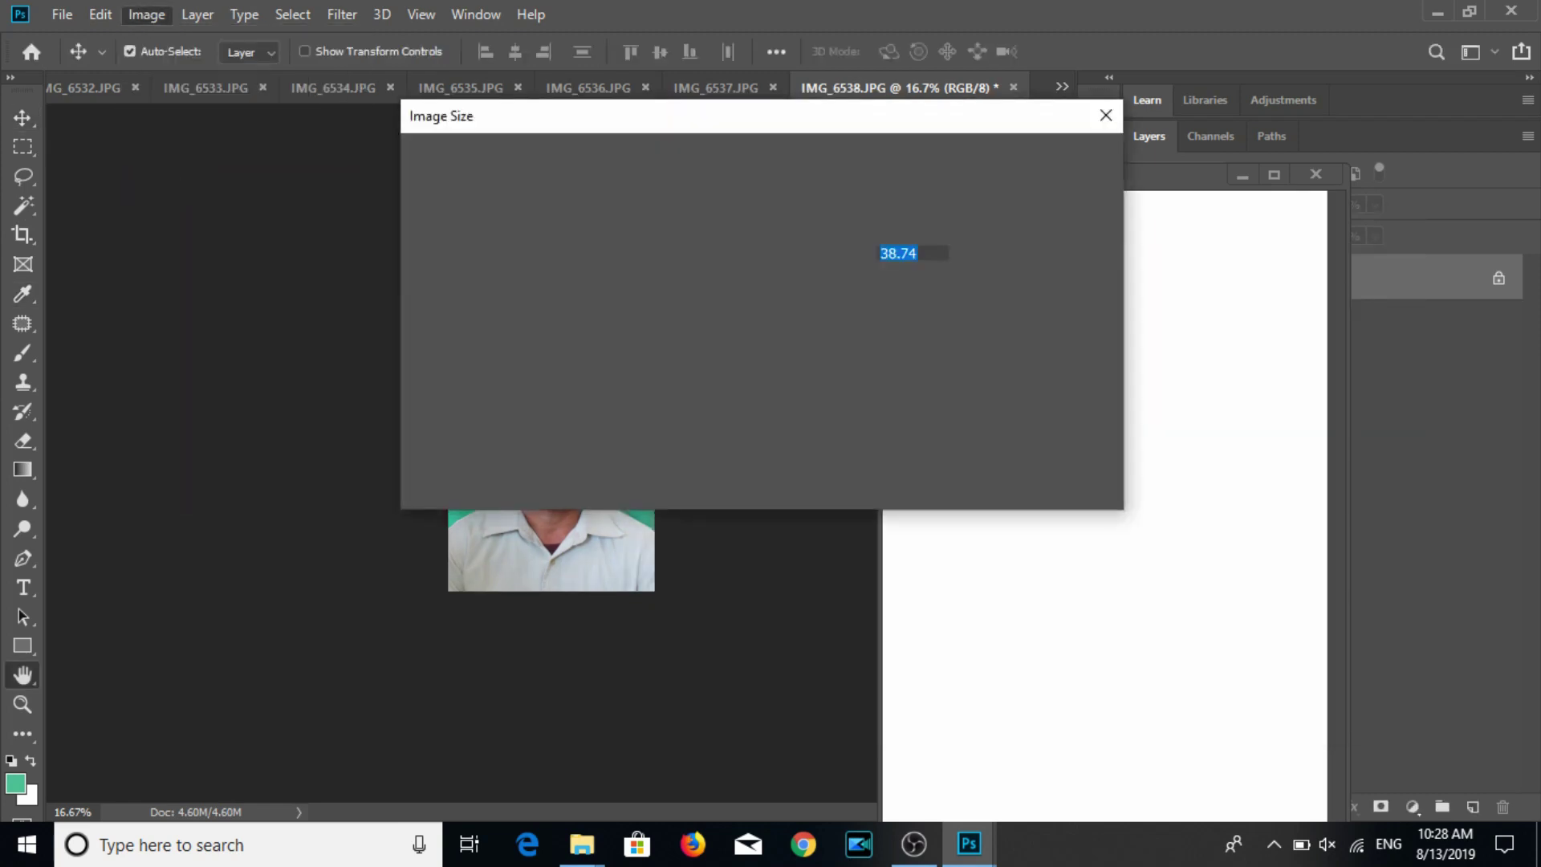
text(3)
key(Tab)
key(Tab)
text(300)
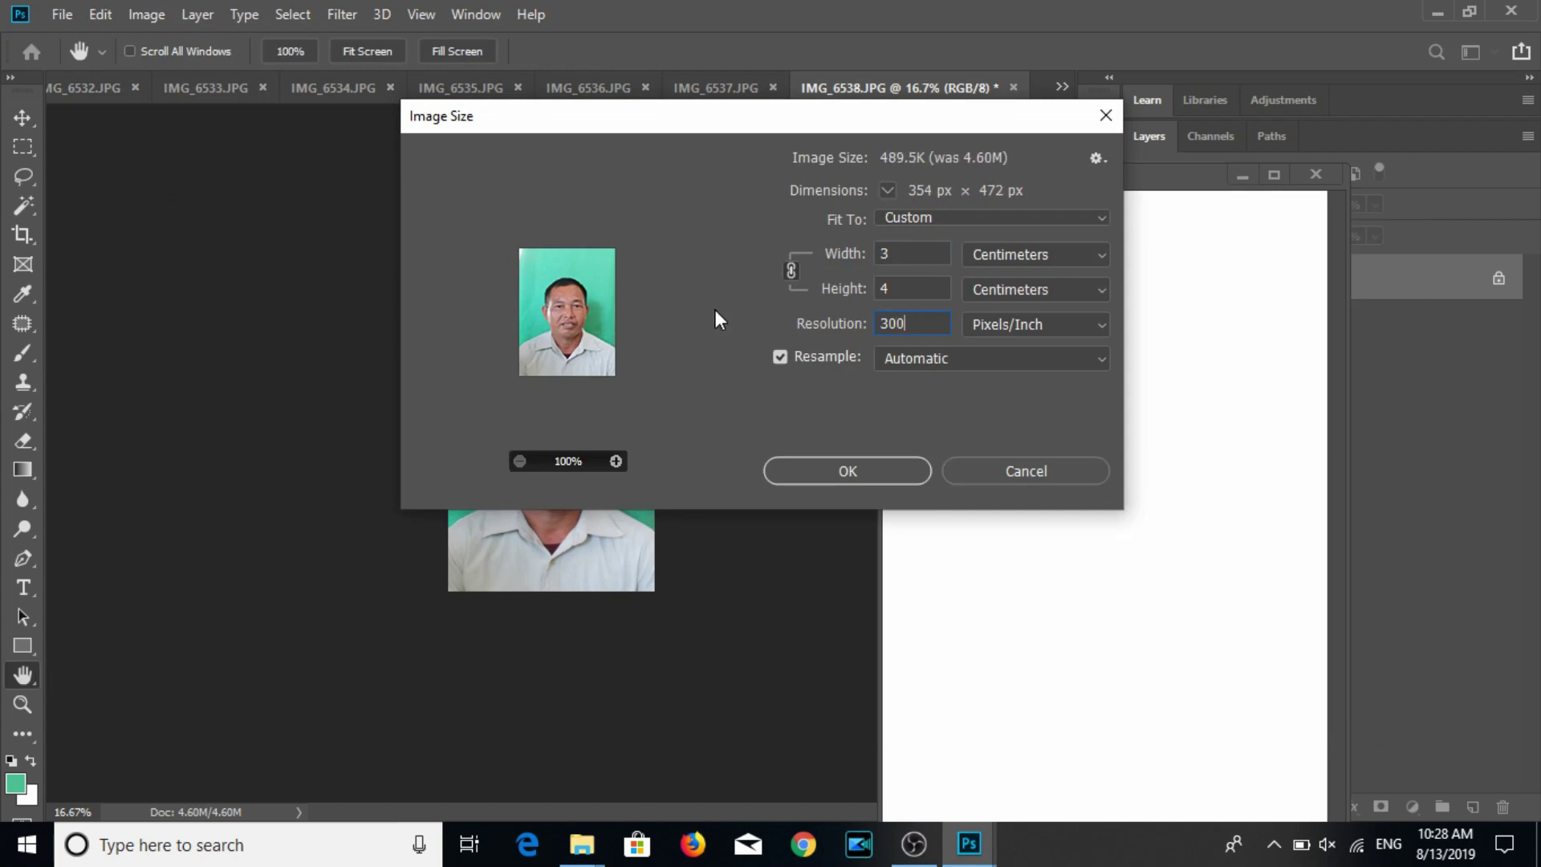
key(Return)
key(ctrl+s)
key(Return)
Paste the man's portrait into Untitled-1 and Alt-drag copies into three rows of three.
key(ctrl+v)
mouse_move(972, 334)
mouse_down()
mouse_move(963, 316)
mouse_move(1257, 317)
mouse_up()
drag(1124, 176, 925, 127)
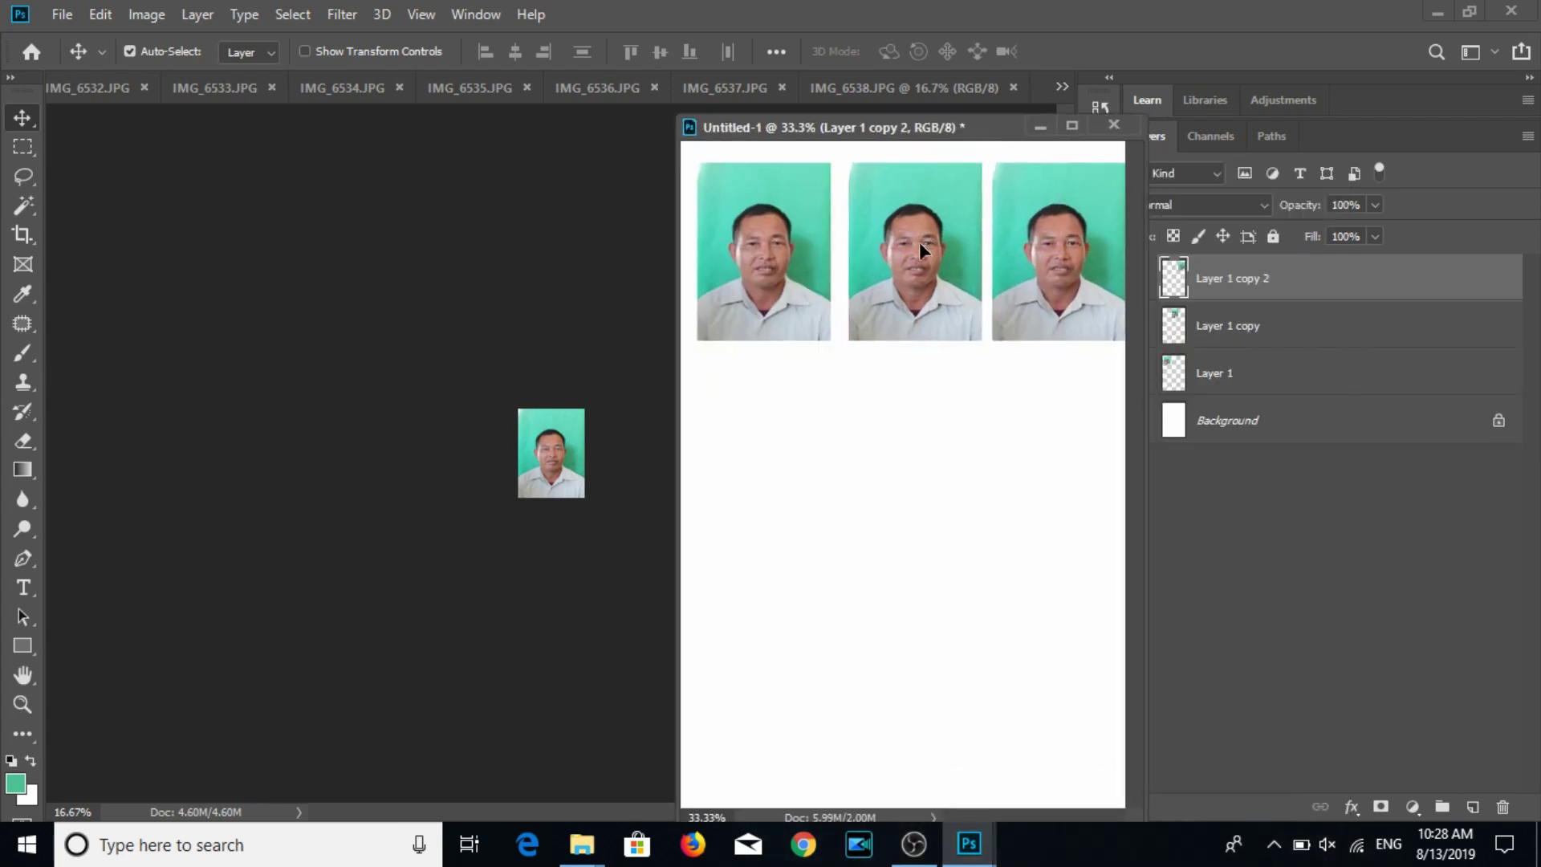
drag(919, 243, 910, 241)
shift+click(1291, 388)
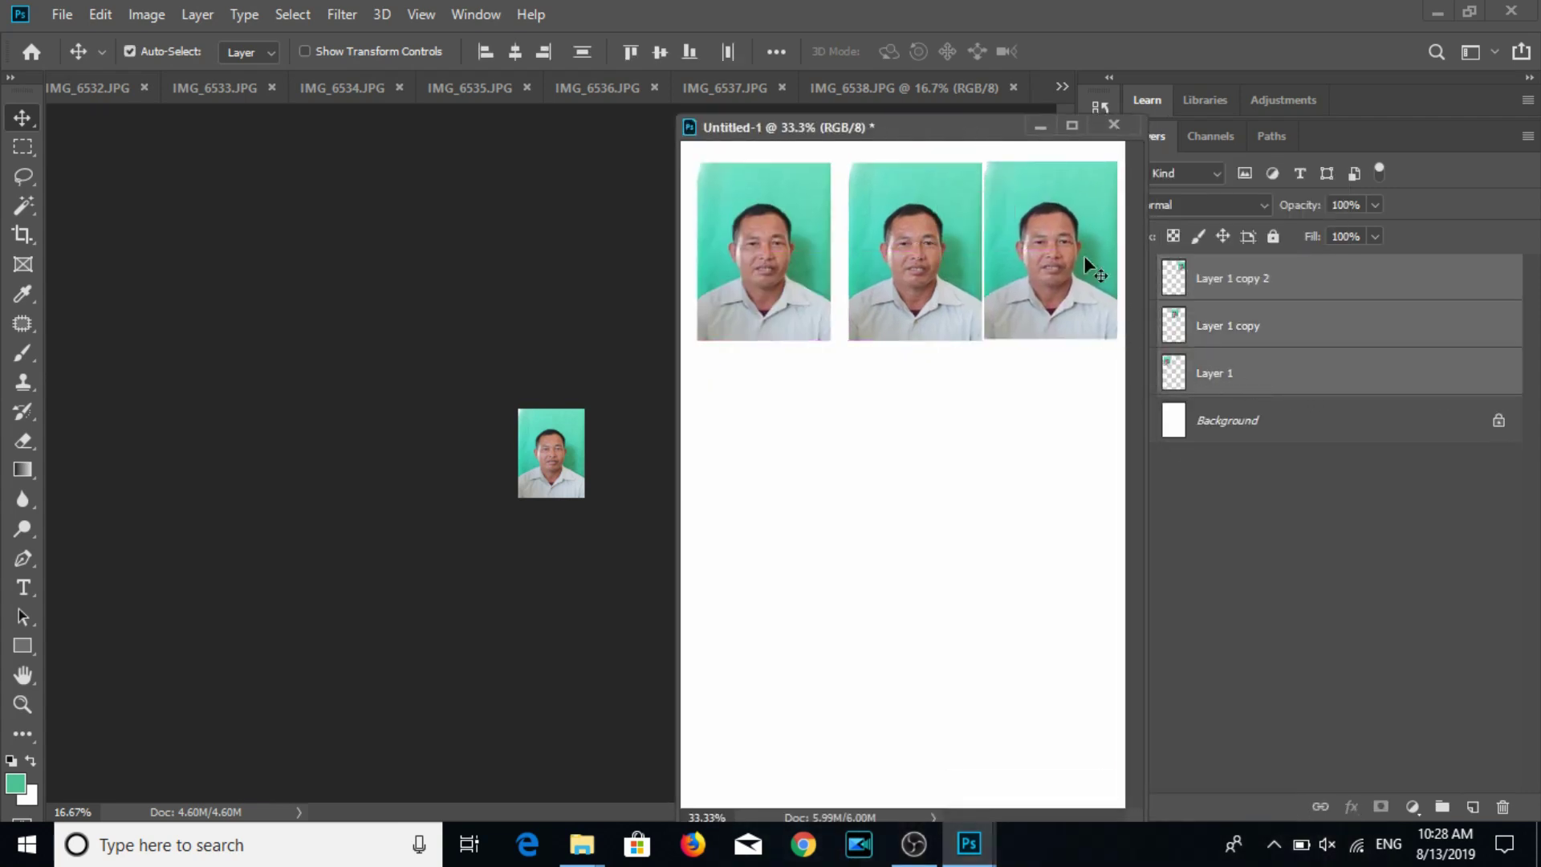
drag(1087, 261, 1072, 532)
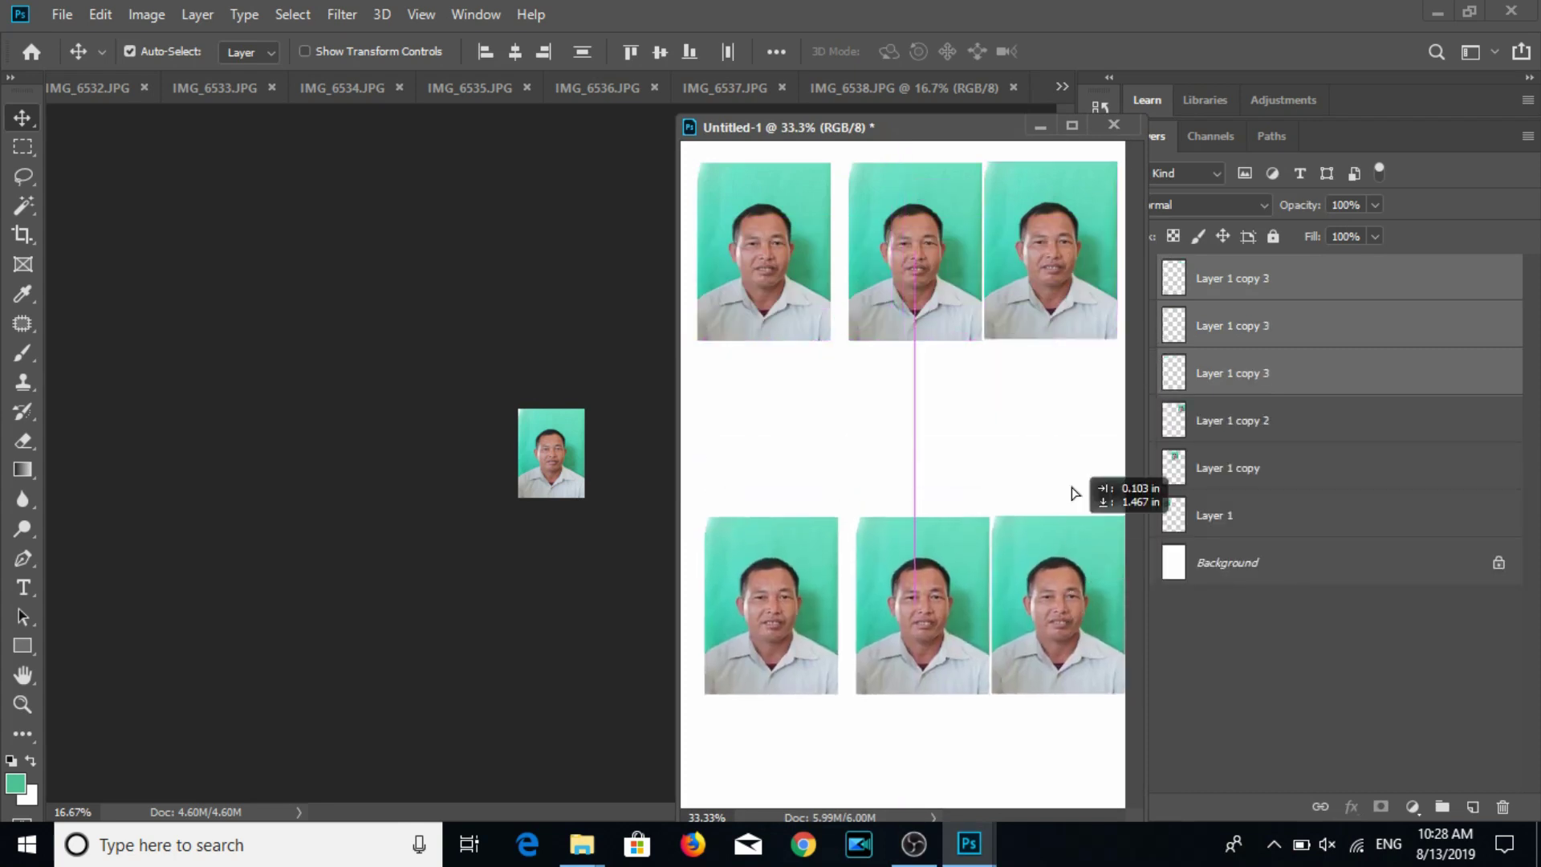
mouse_move(1070, 532)
mouse_down()
mouse_move(1066, 424)
mouse_move(1064, 604)
mouse_up()
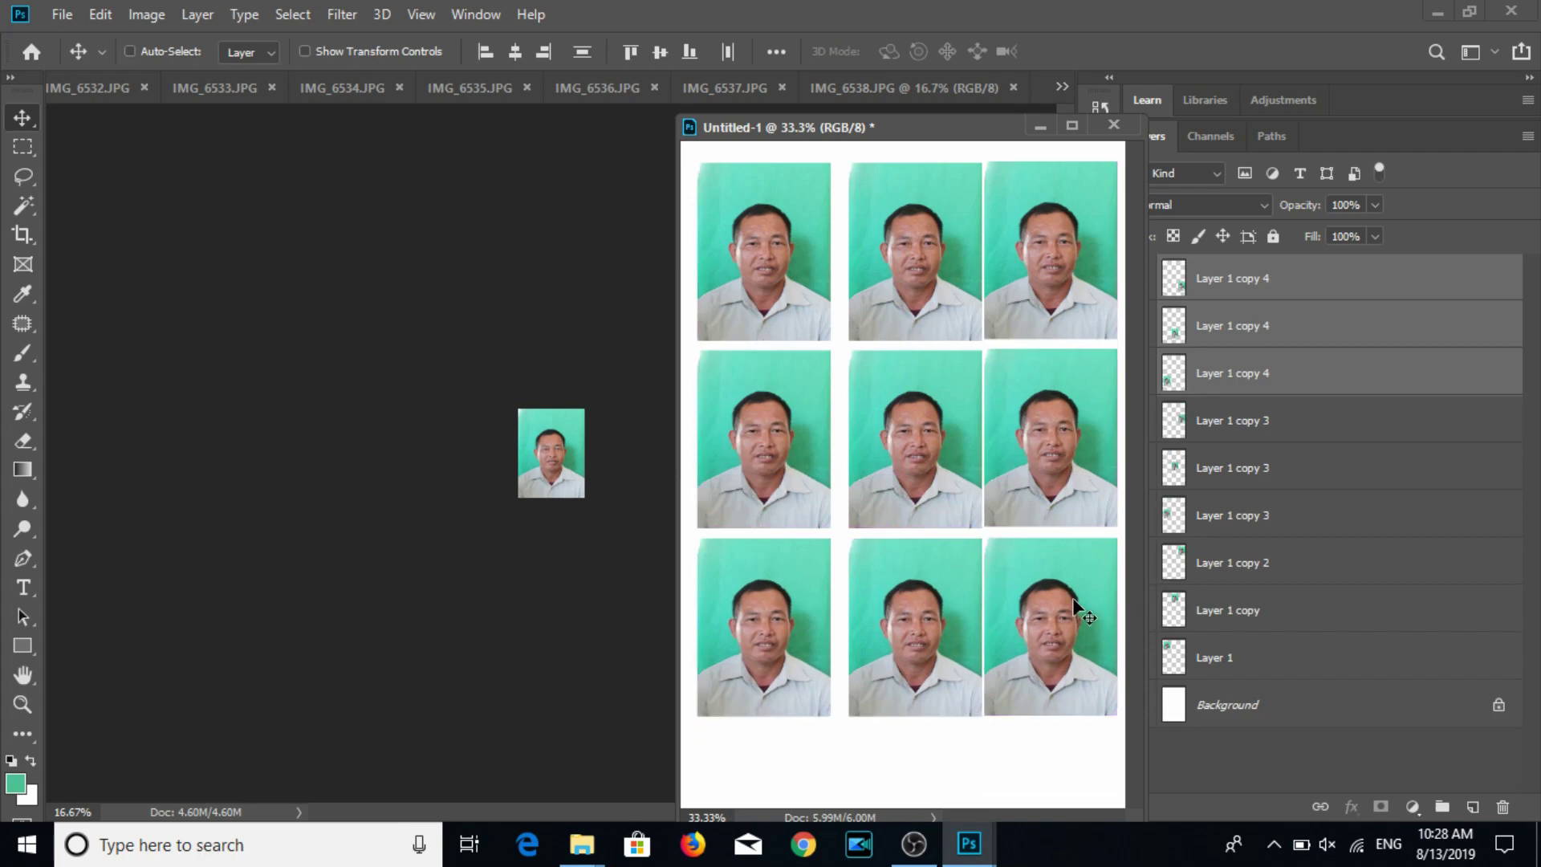
key(ctrl+p)
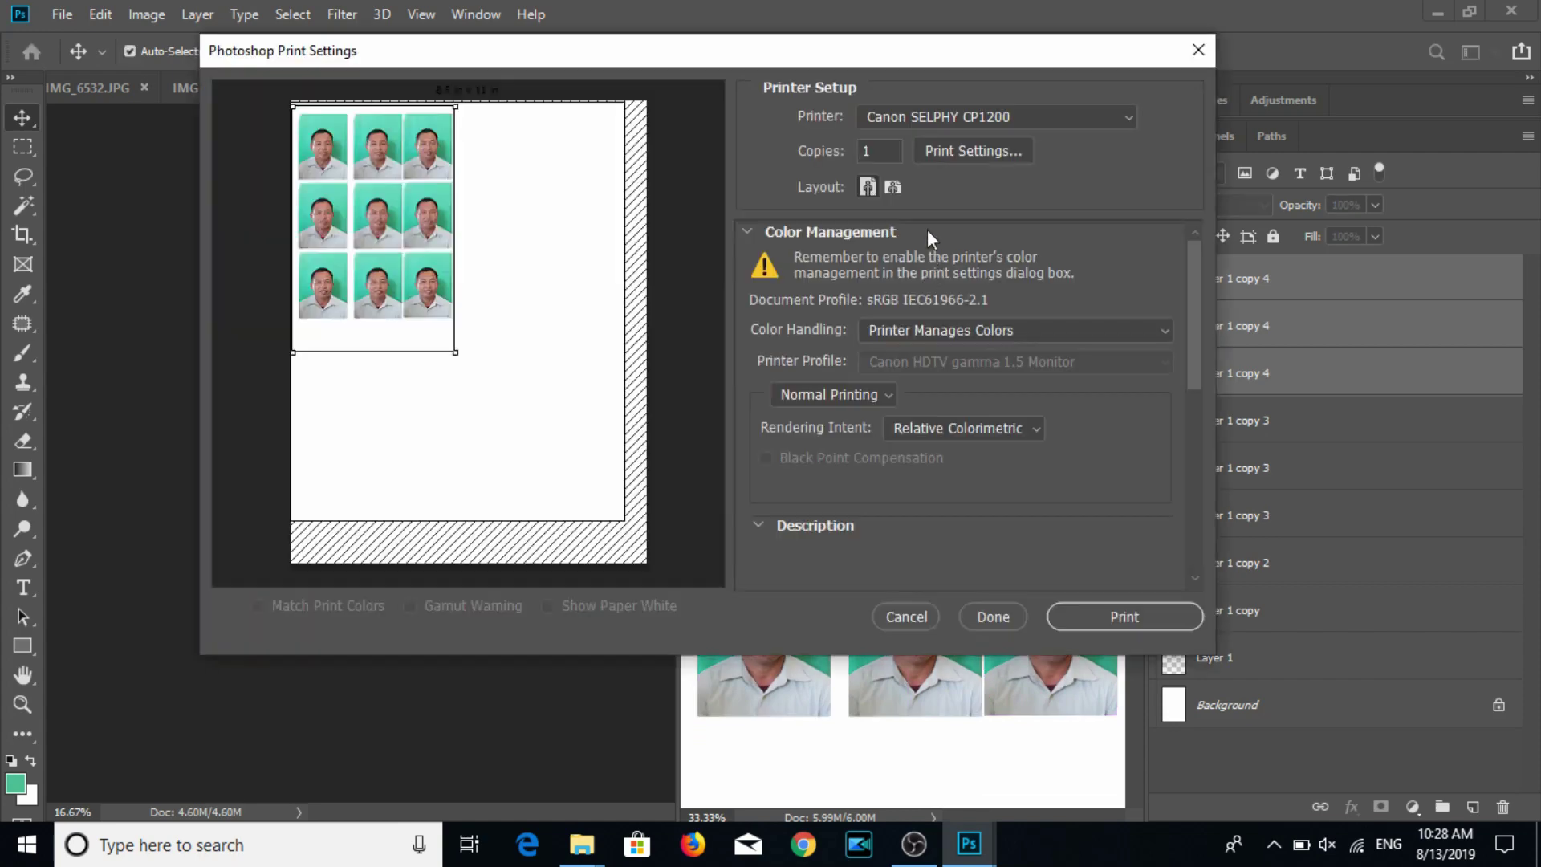
Confirm 4x6 portrait paper for the Canon SELPHY CP1200, nudge the grid down, and print.
click(949, 157)
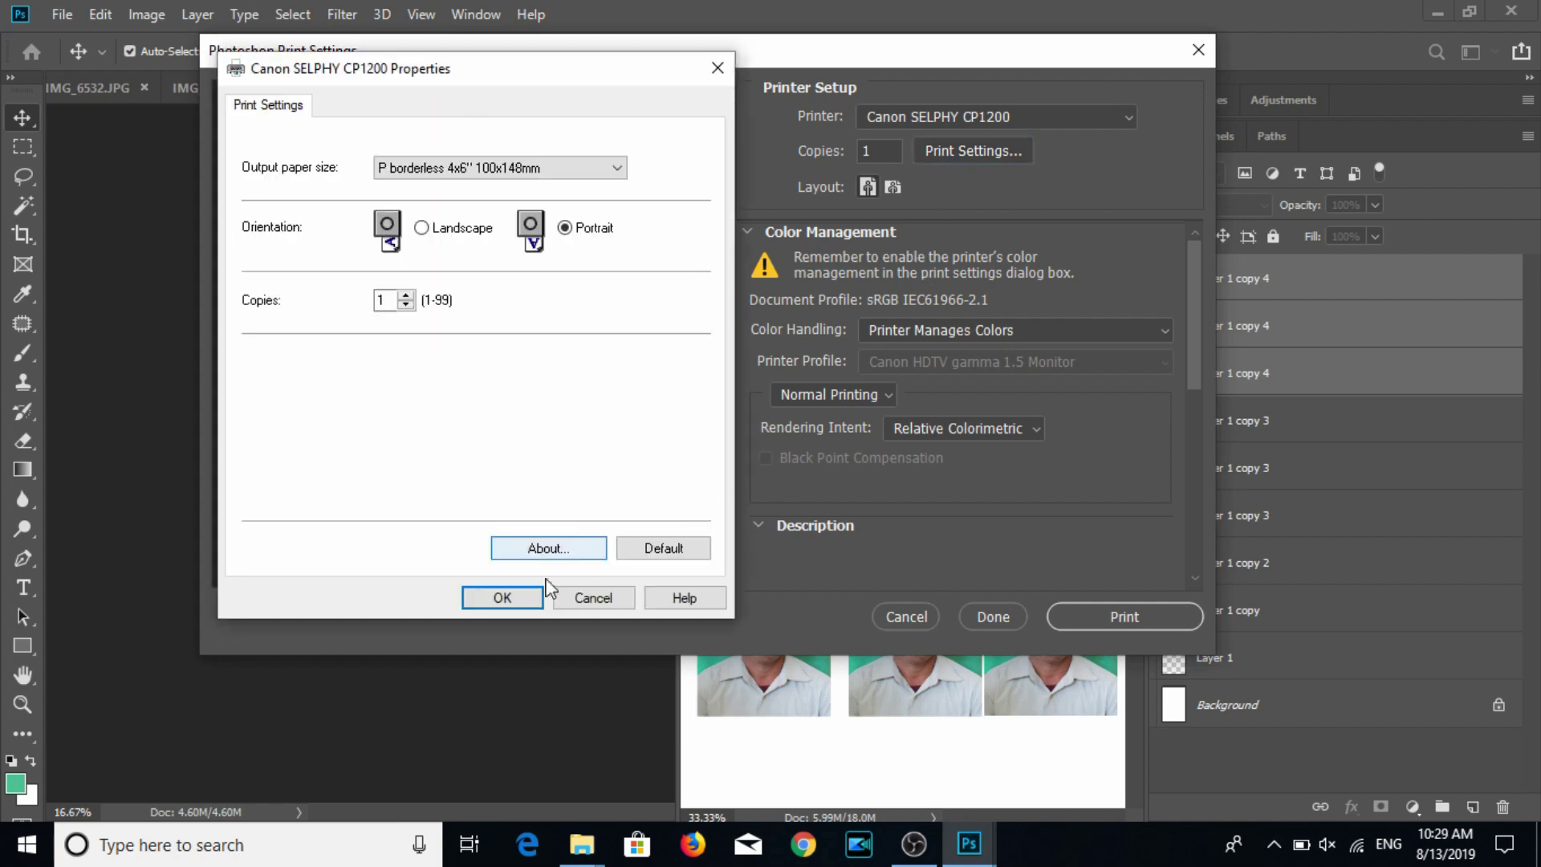
click(503, 598)
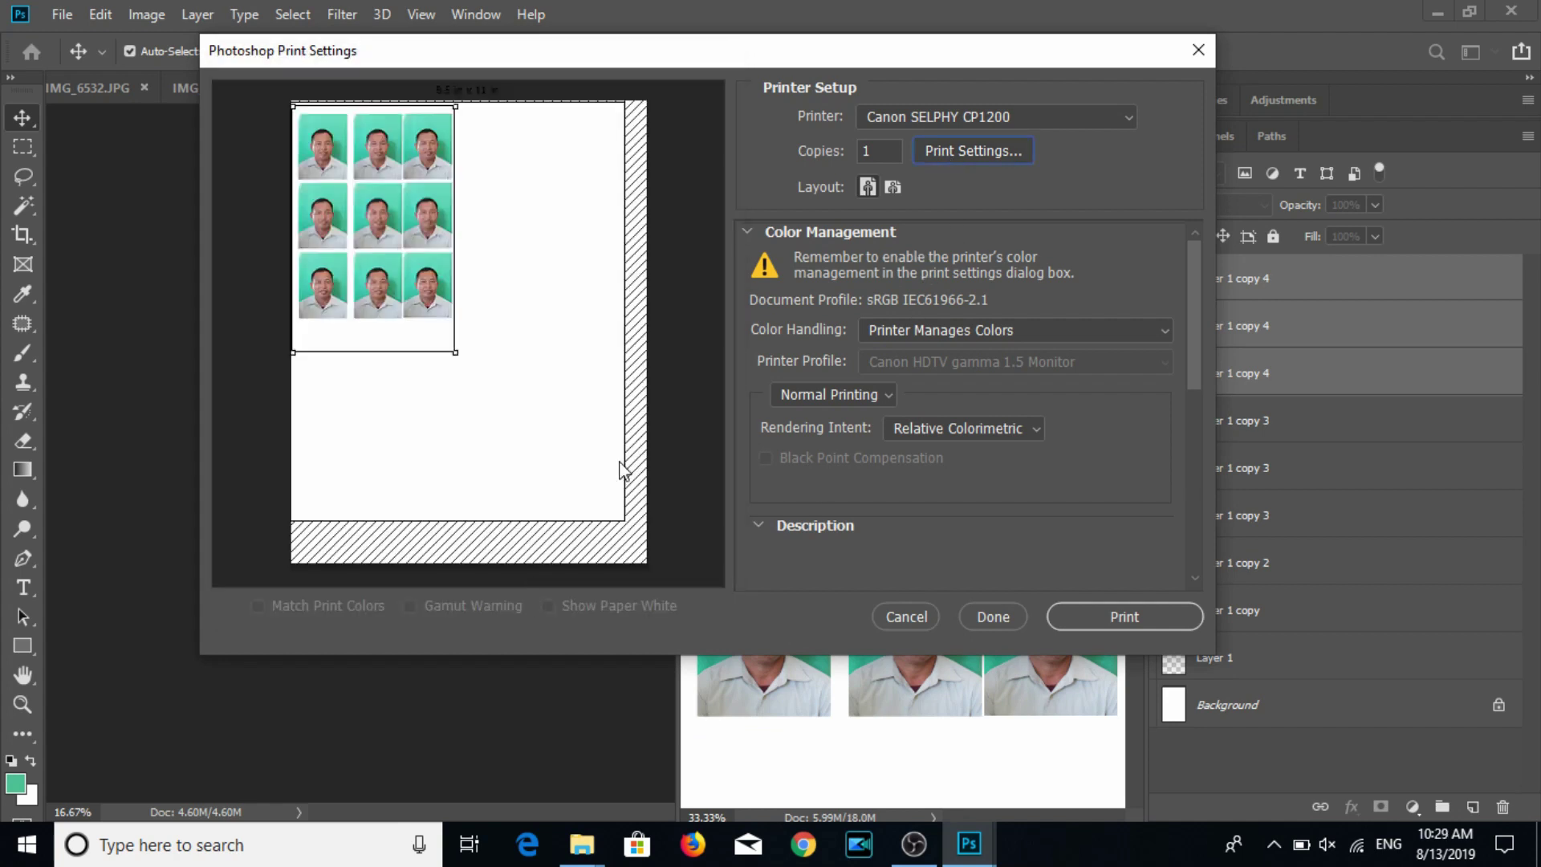
key(super+r)
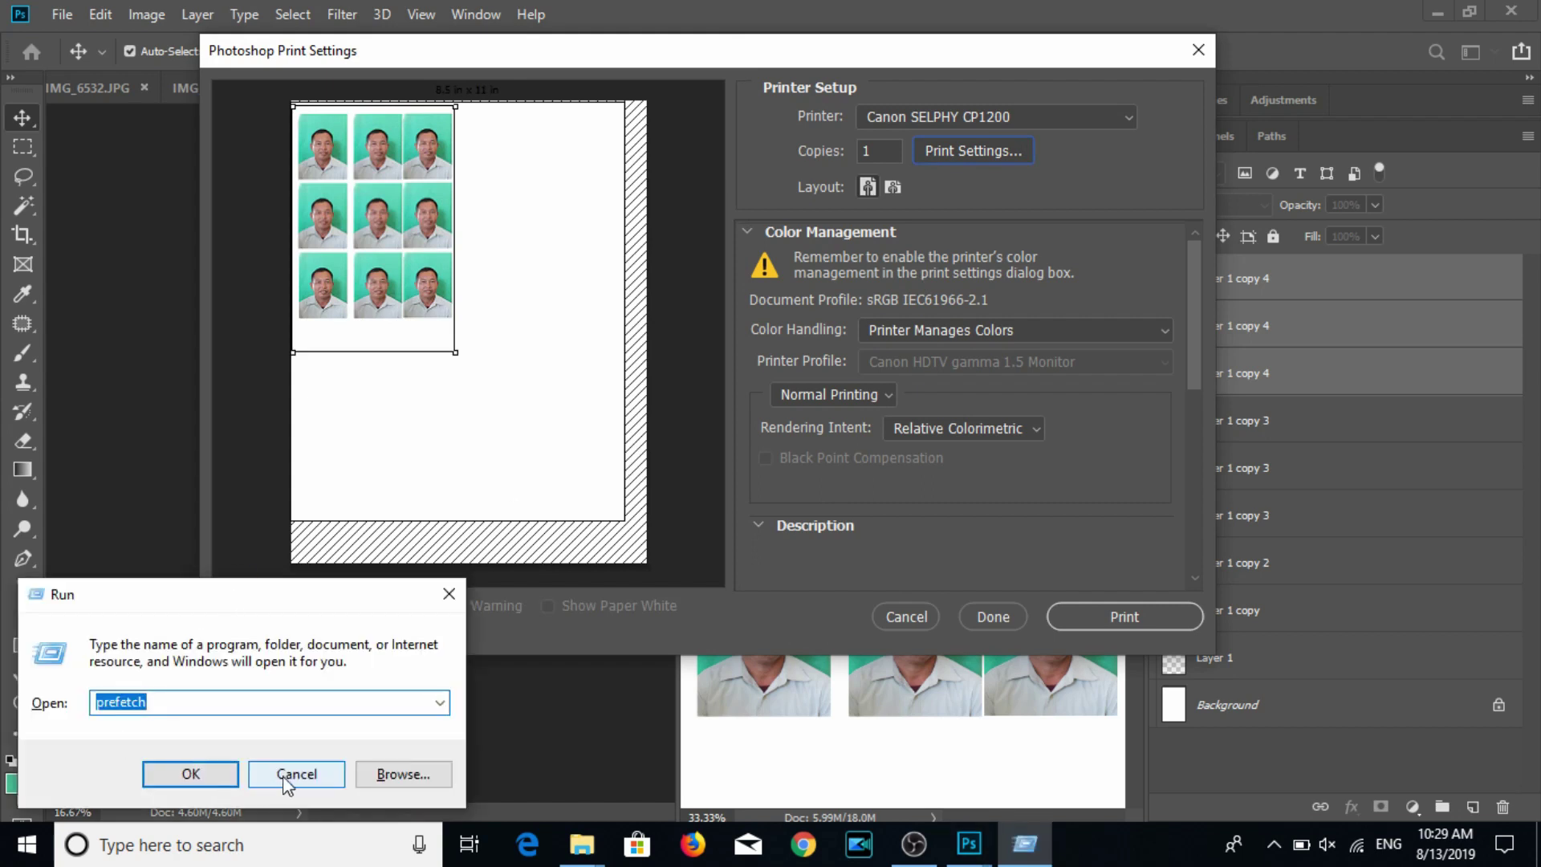
click(298, 770)
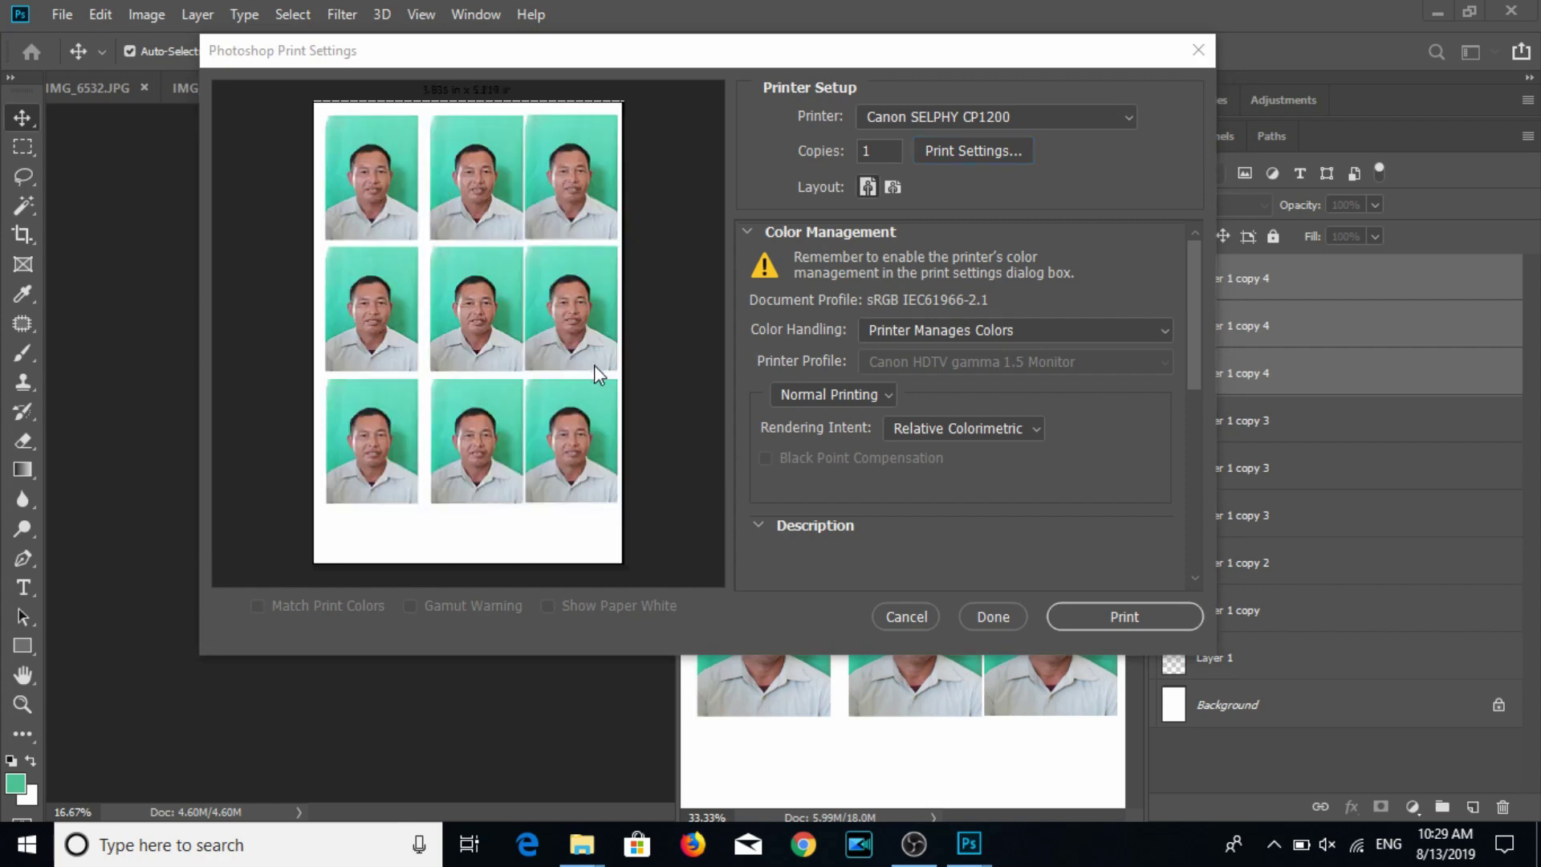
drag(552, 363, 552, 371)
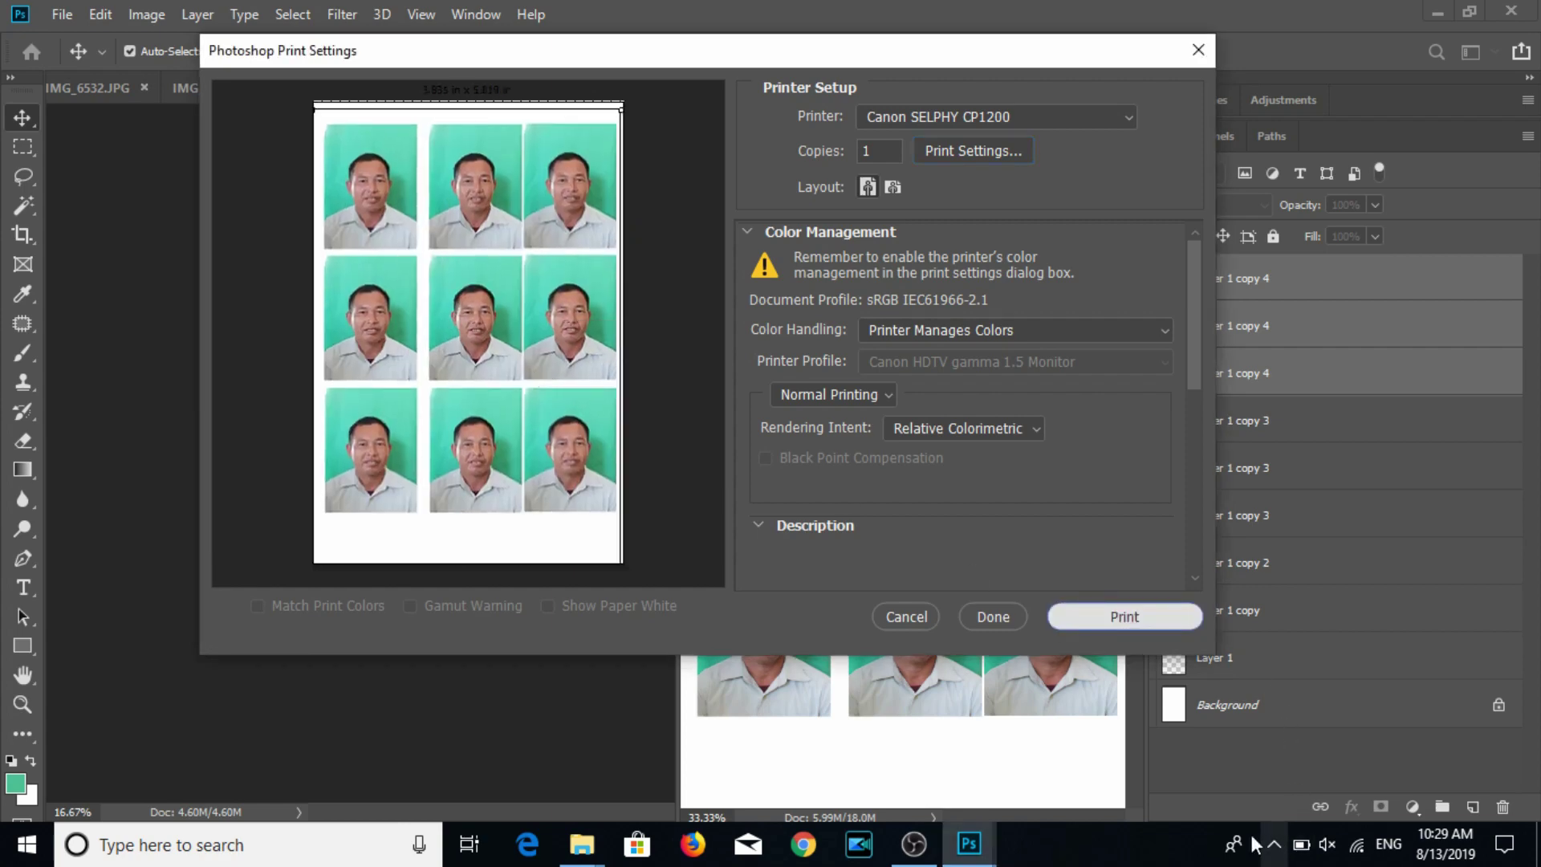
click(1123, 617)
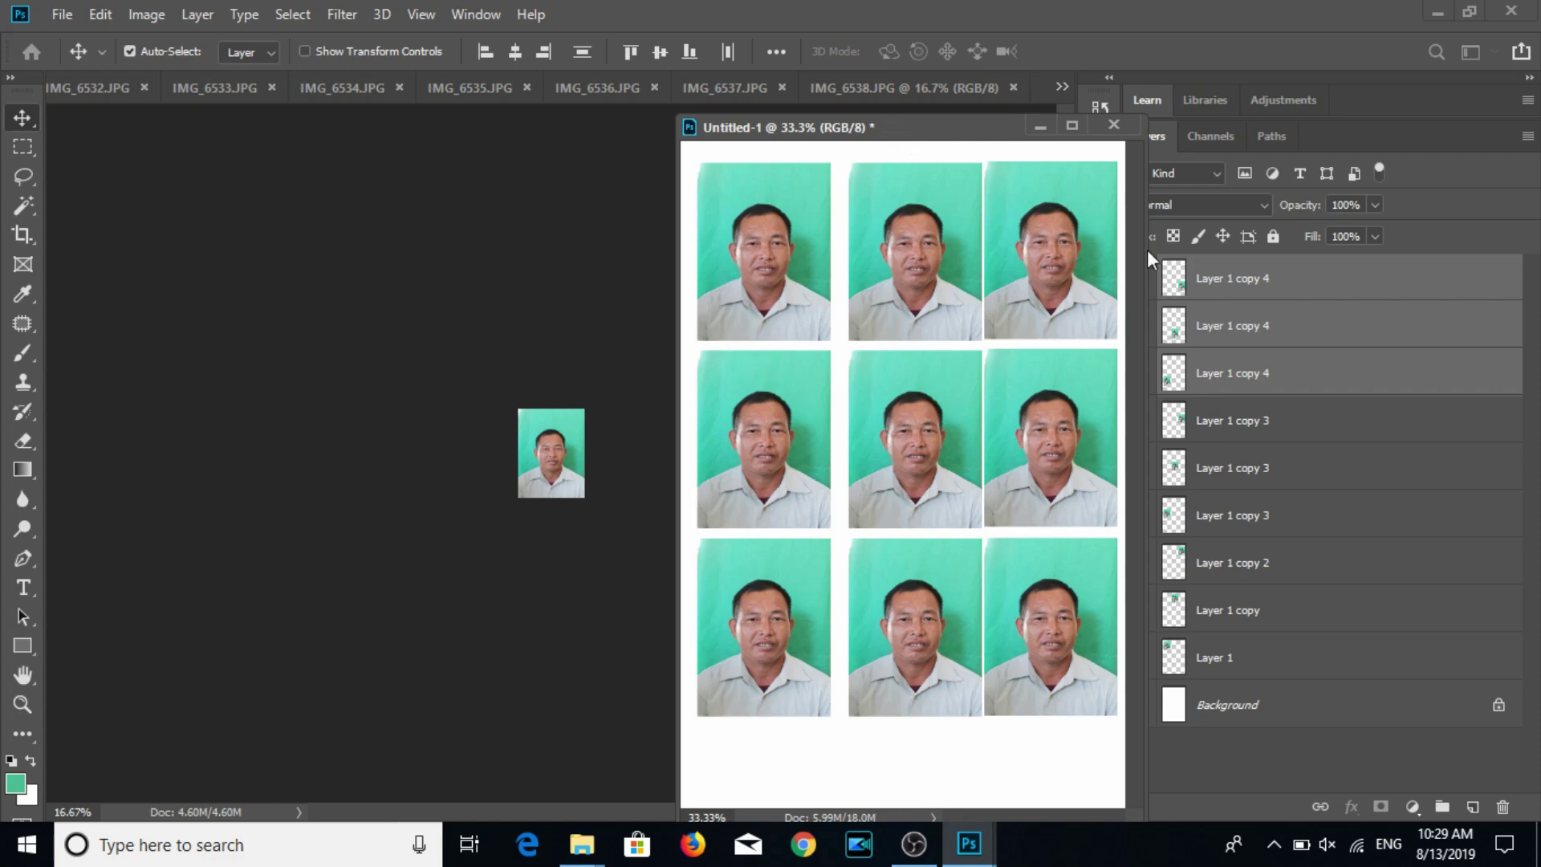
Select every portrait layer down to Layer 1 on Untitled-1 and delete them.
drag(1248, 283, 1248, 282)
shift+click(1260, 656)
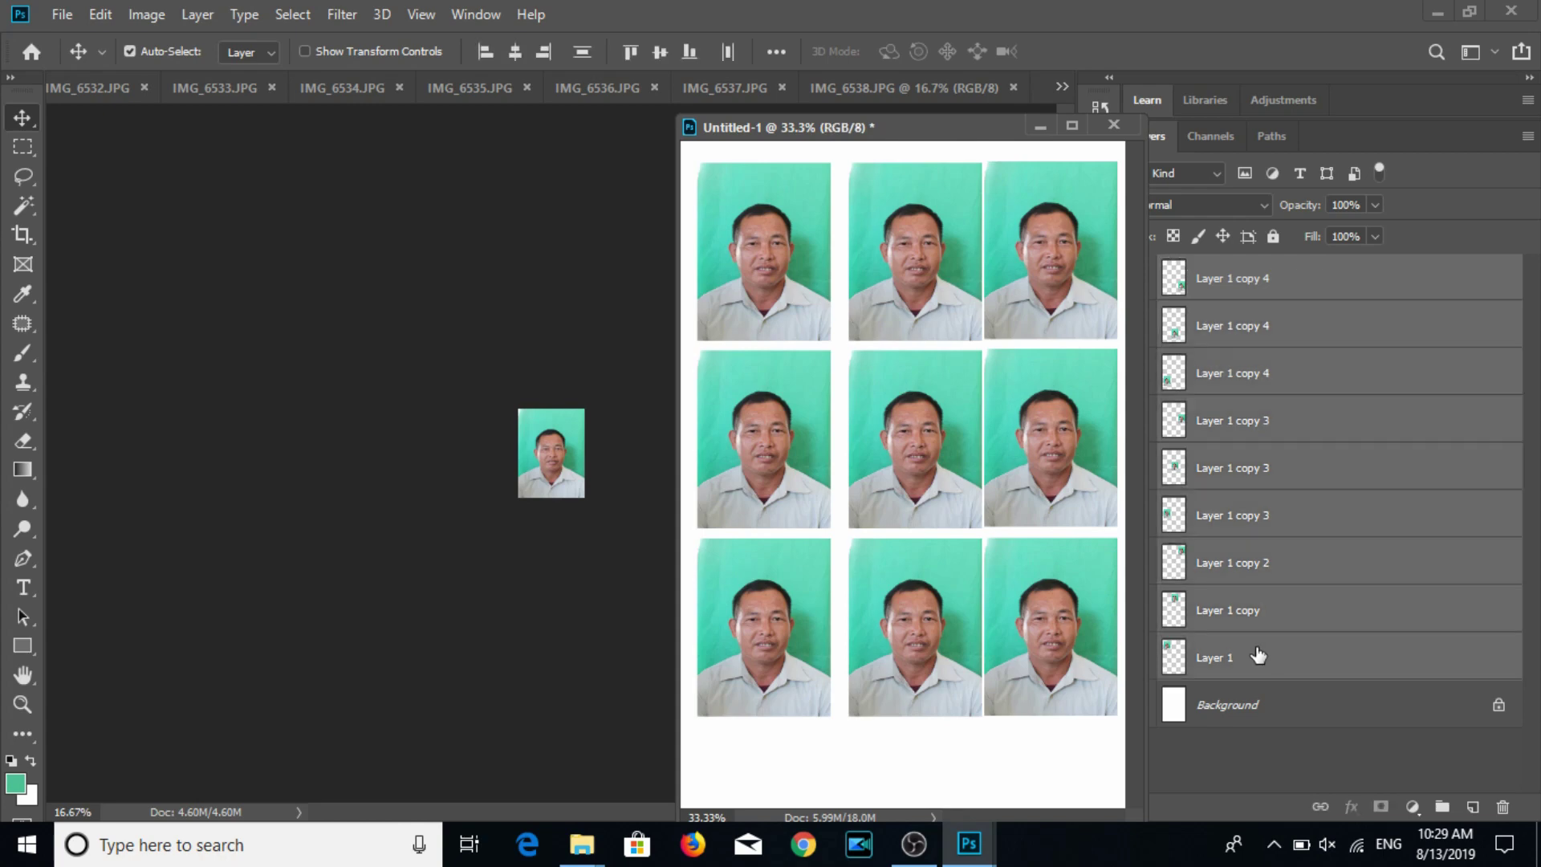
key(Delete)
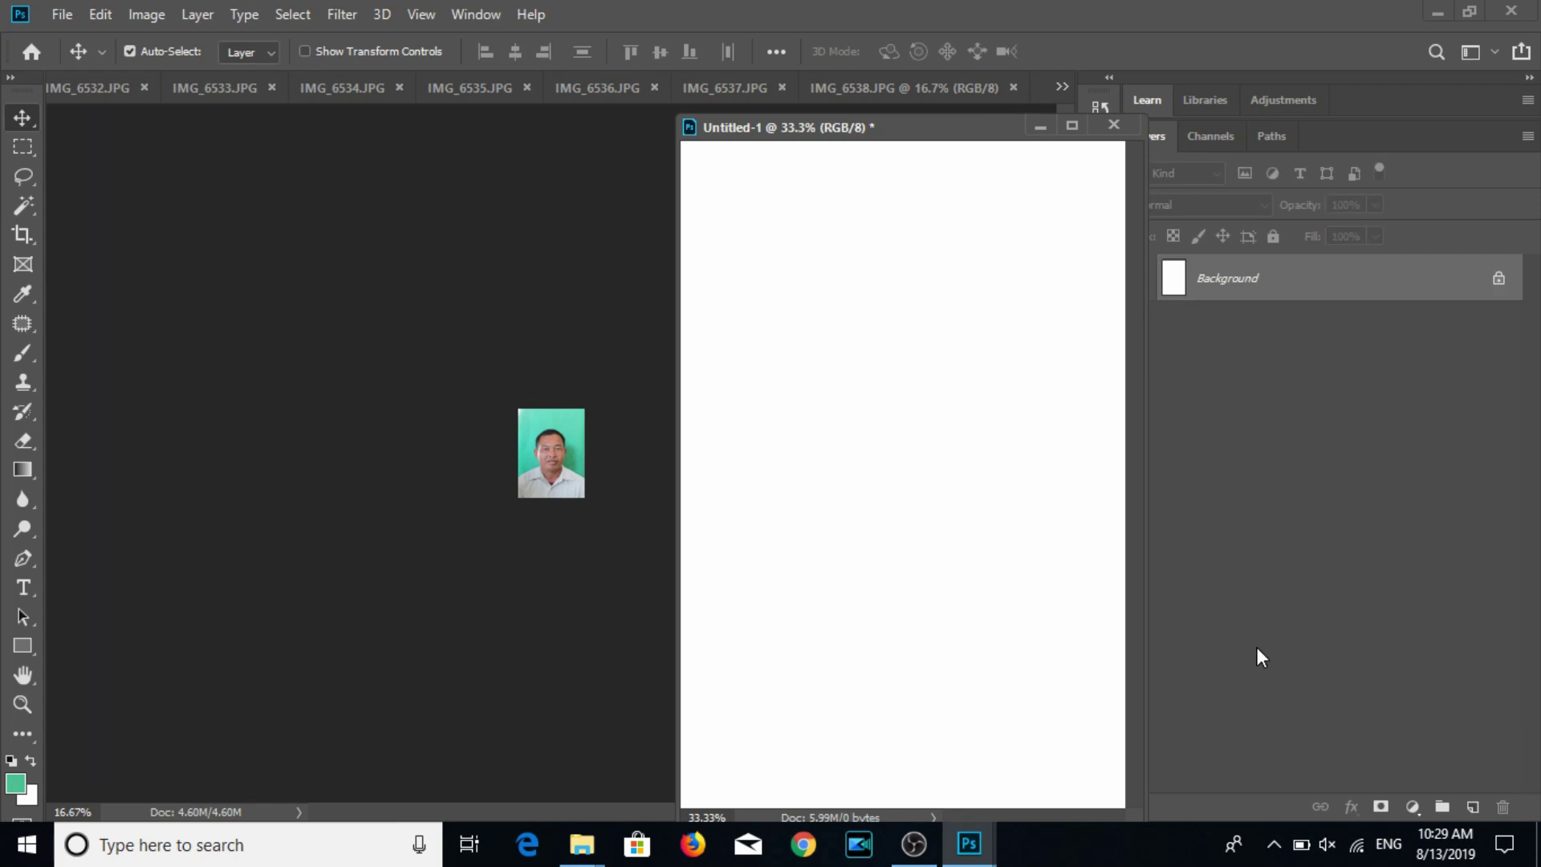
Close the finished IMG_6538 photo.
drag(885, 140, 1049, 201)
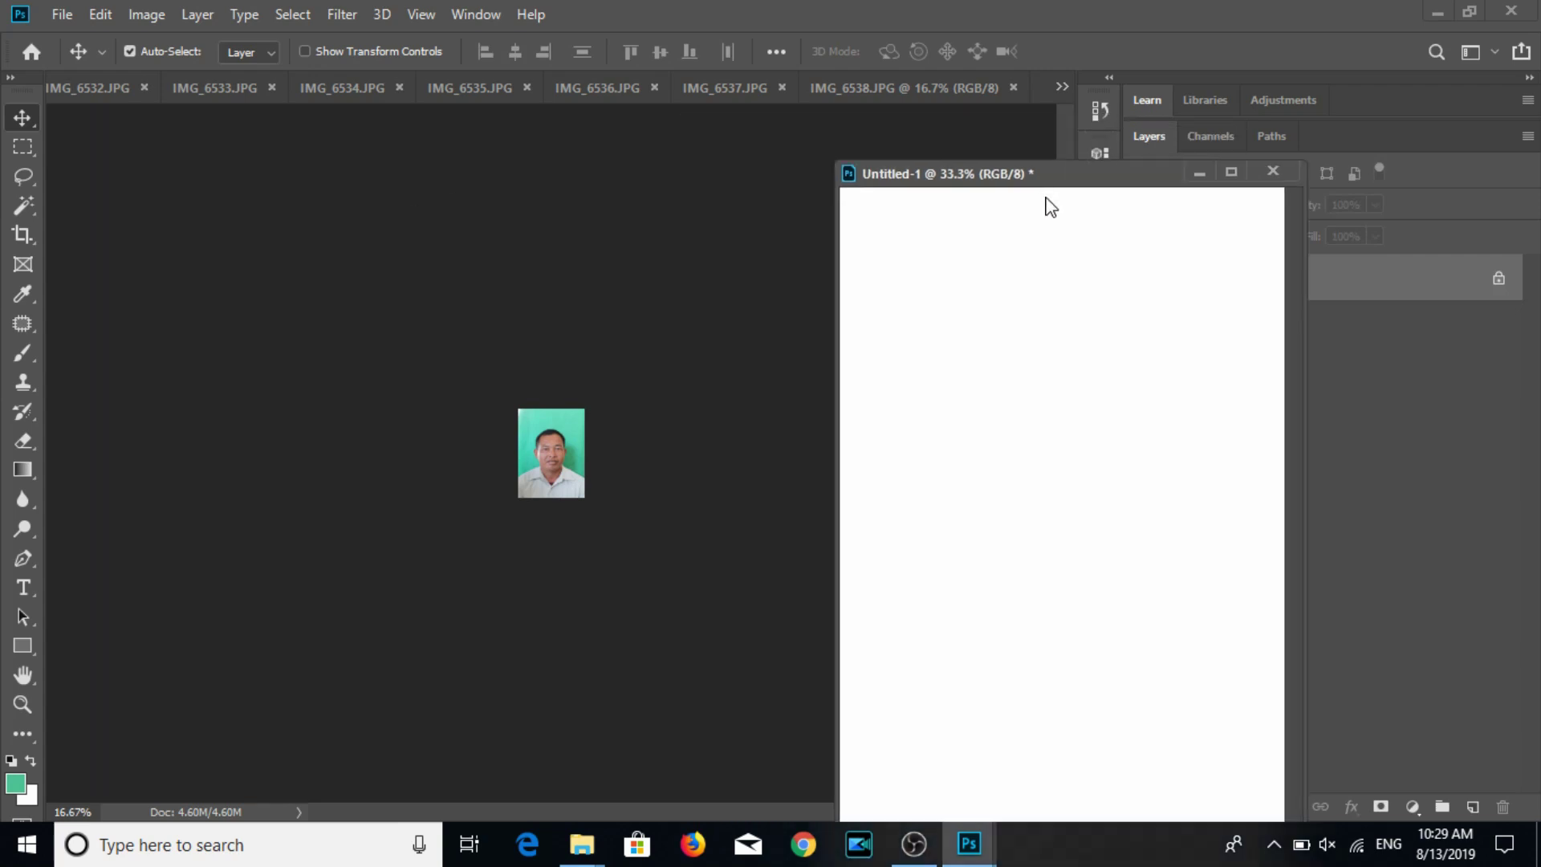
click(561, 480)
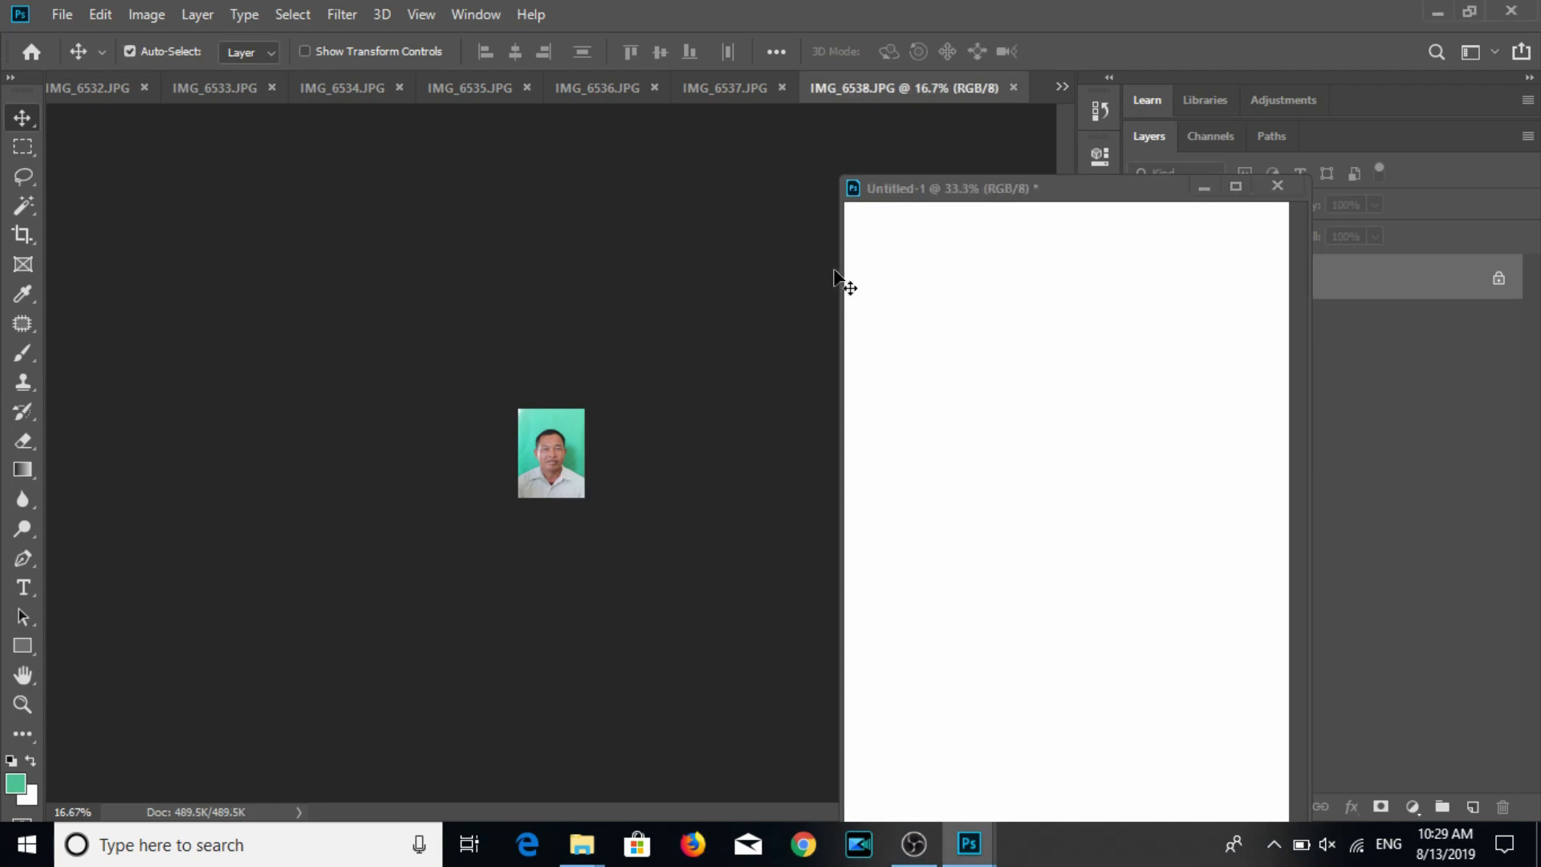
click(1014, 88)
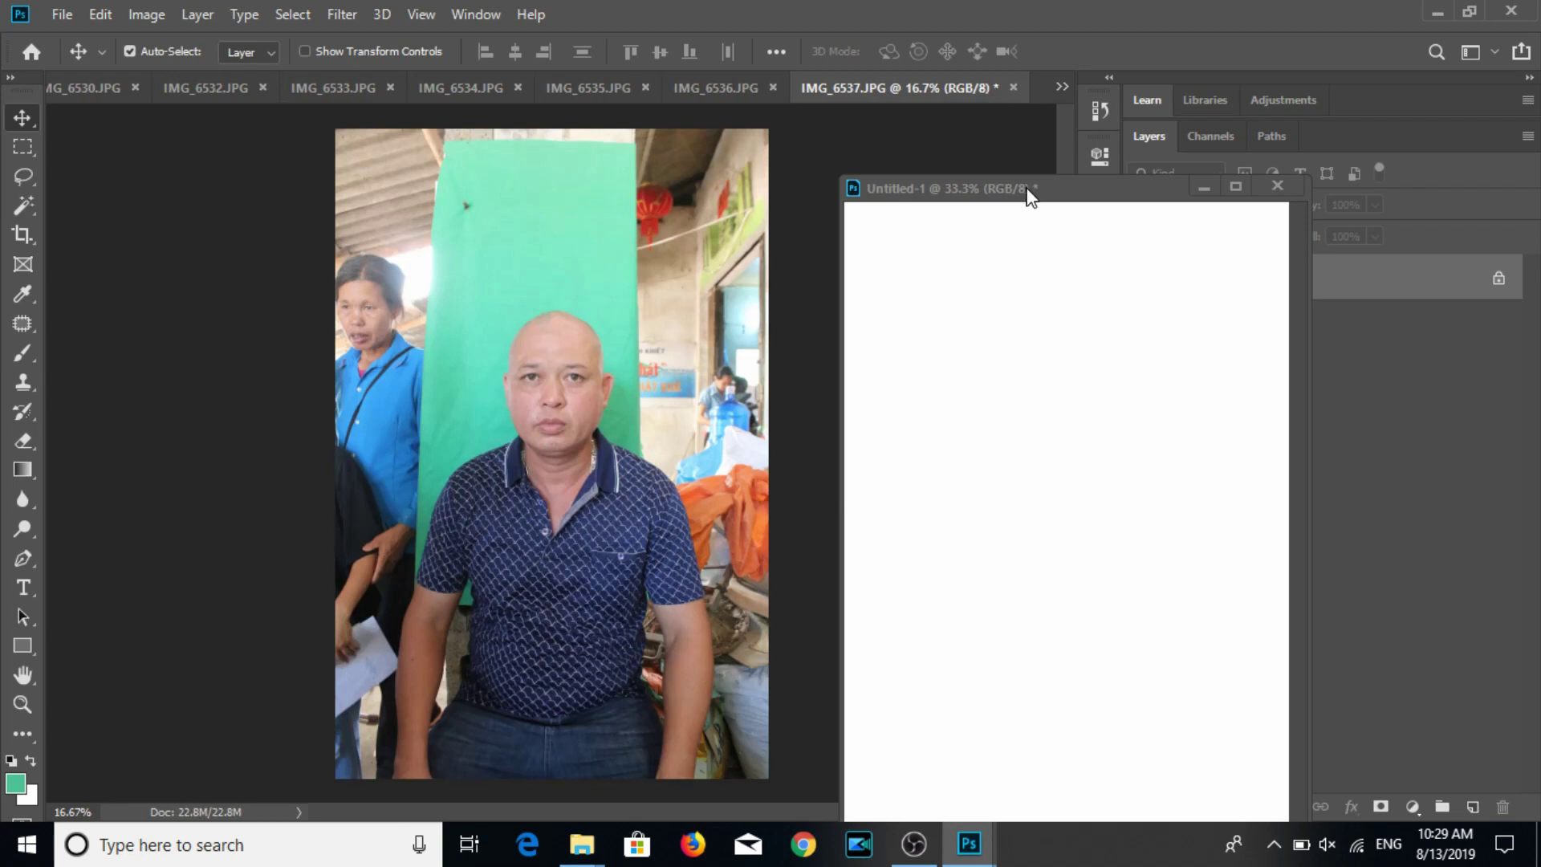
Crop IMG_6537 to a 3:4 head-and-shoulders portrait.
drag(1027, 189, 1140, 333)
click(21, 241)
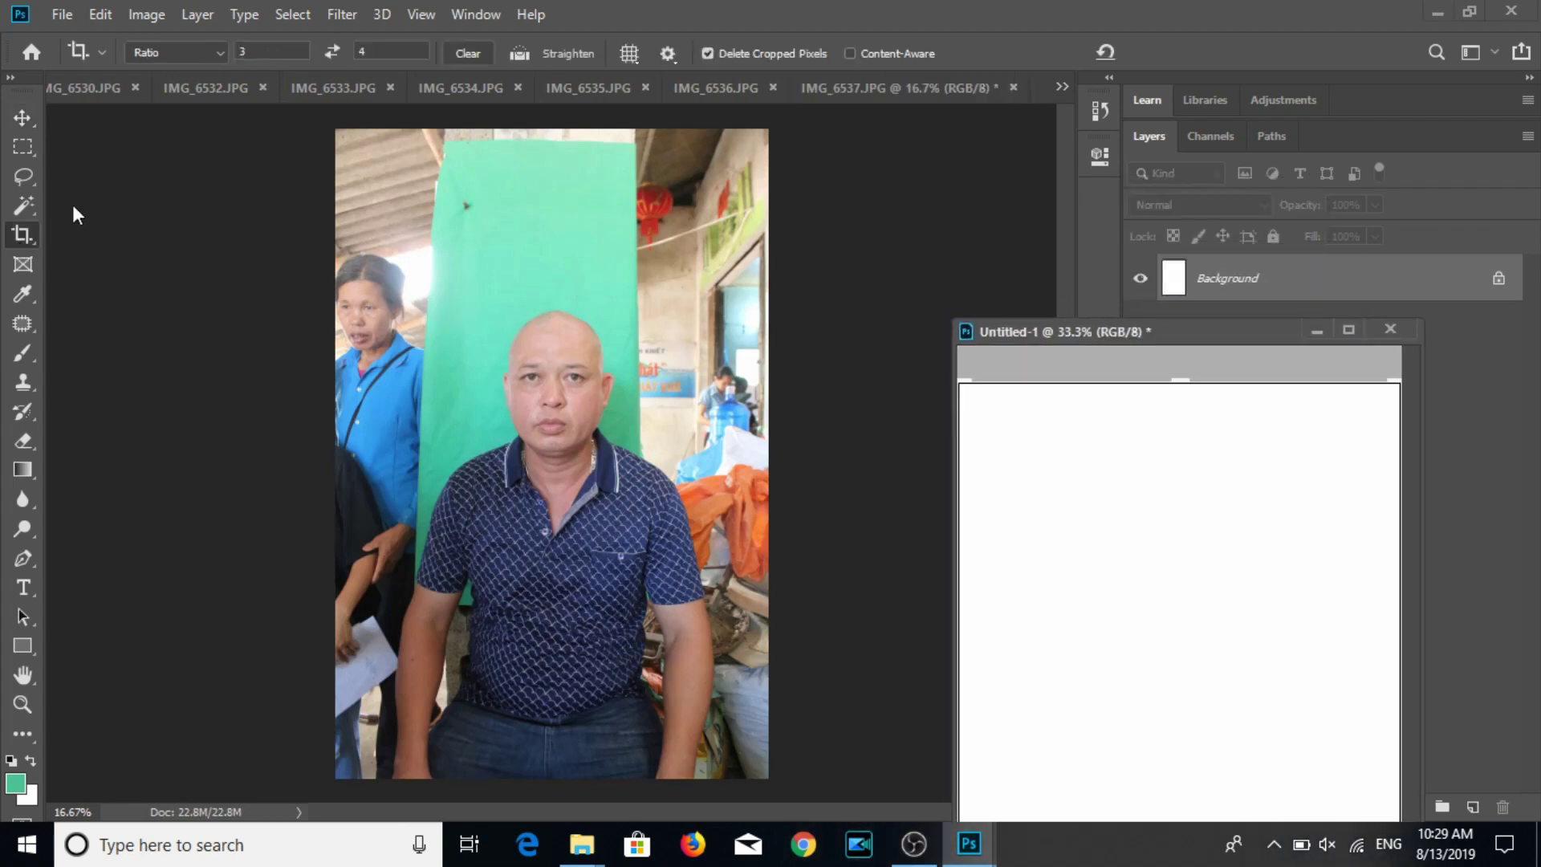
click(497, 320)
drag(551, 164, 554, 558)
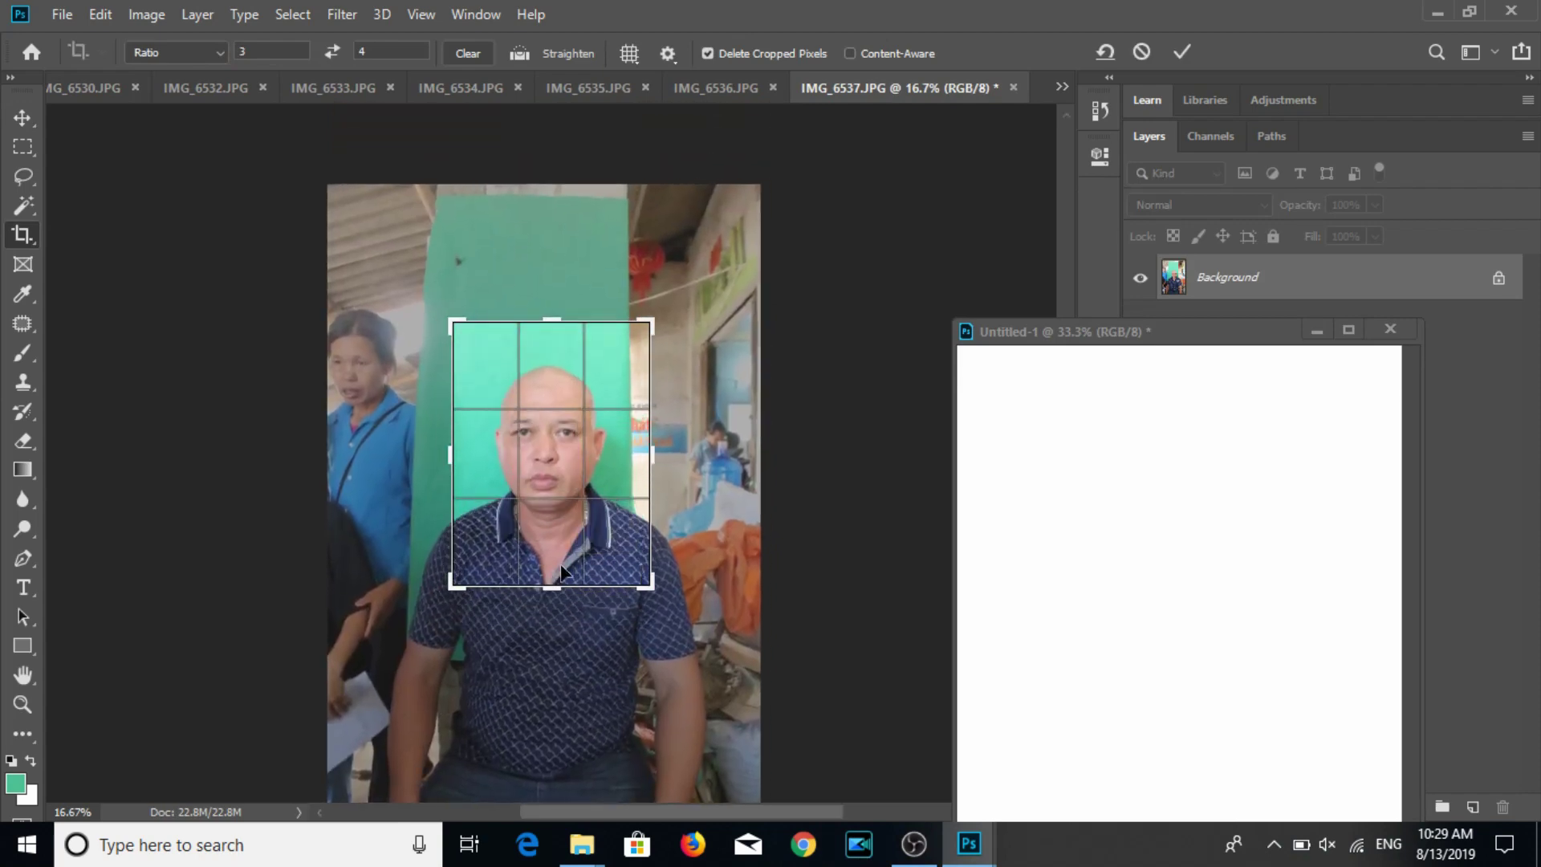
drag(552, 558, 566, 562)
key(Return)
Paint the brown strip on the right edge with the sampled teal background colour.
click(22, 353)
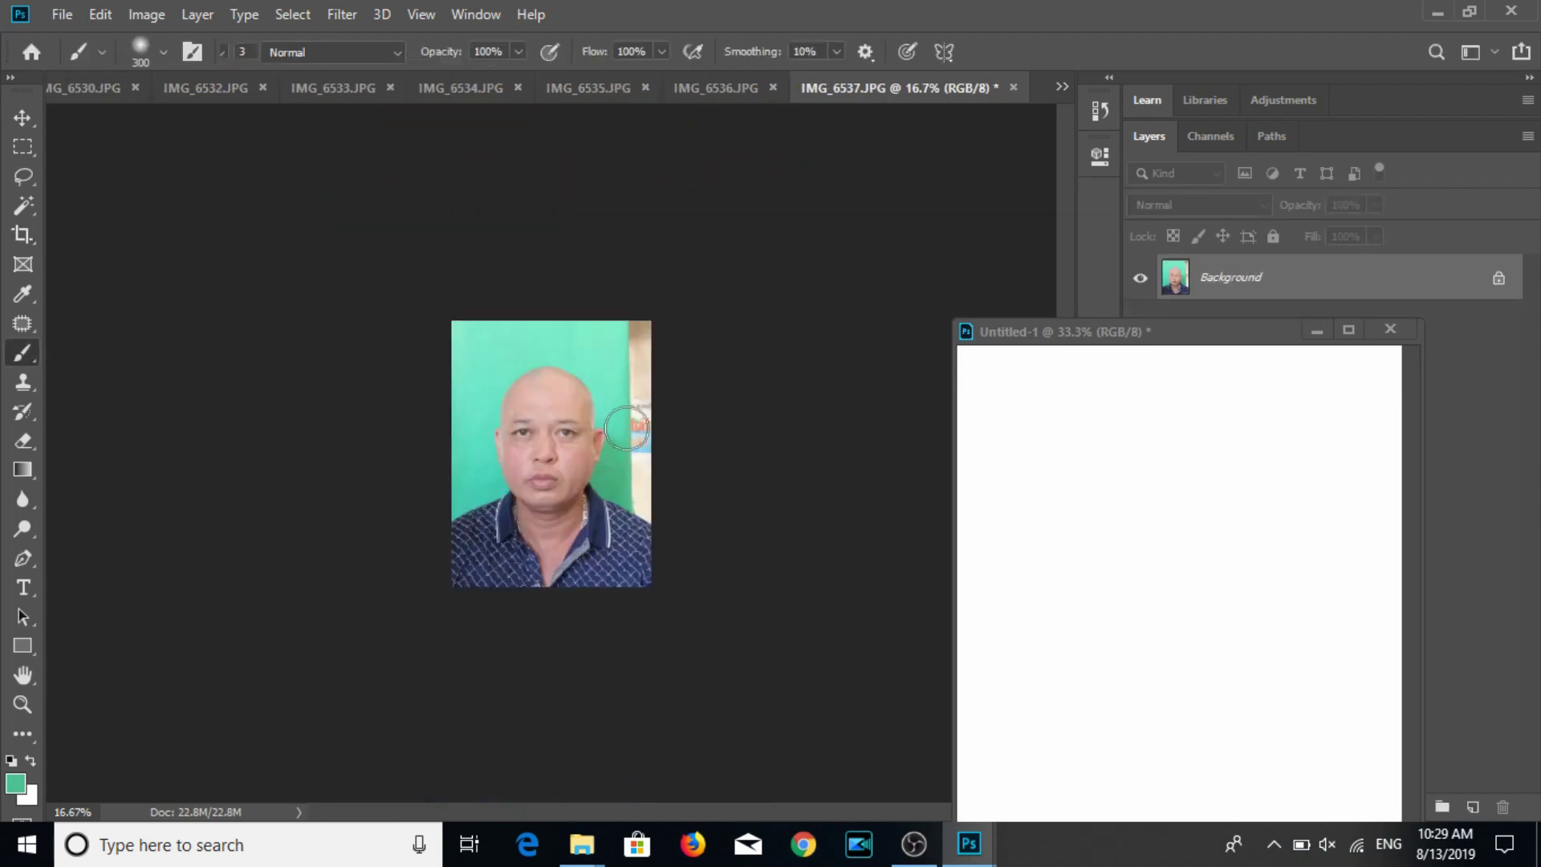
alt+click(613, 345)
key(bracketleft)
key(bracketleft)
key(bracketleft)
key(bracketleft)
key(bracketleft)
key(bracketleft)
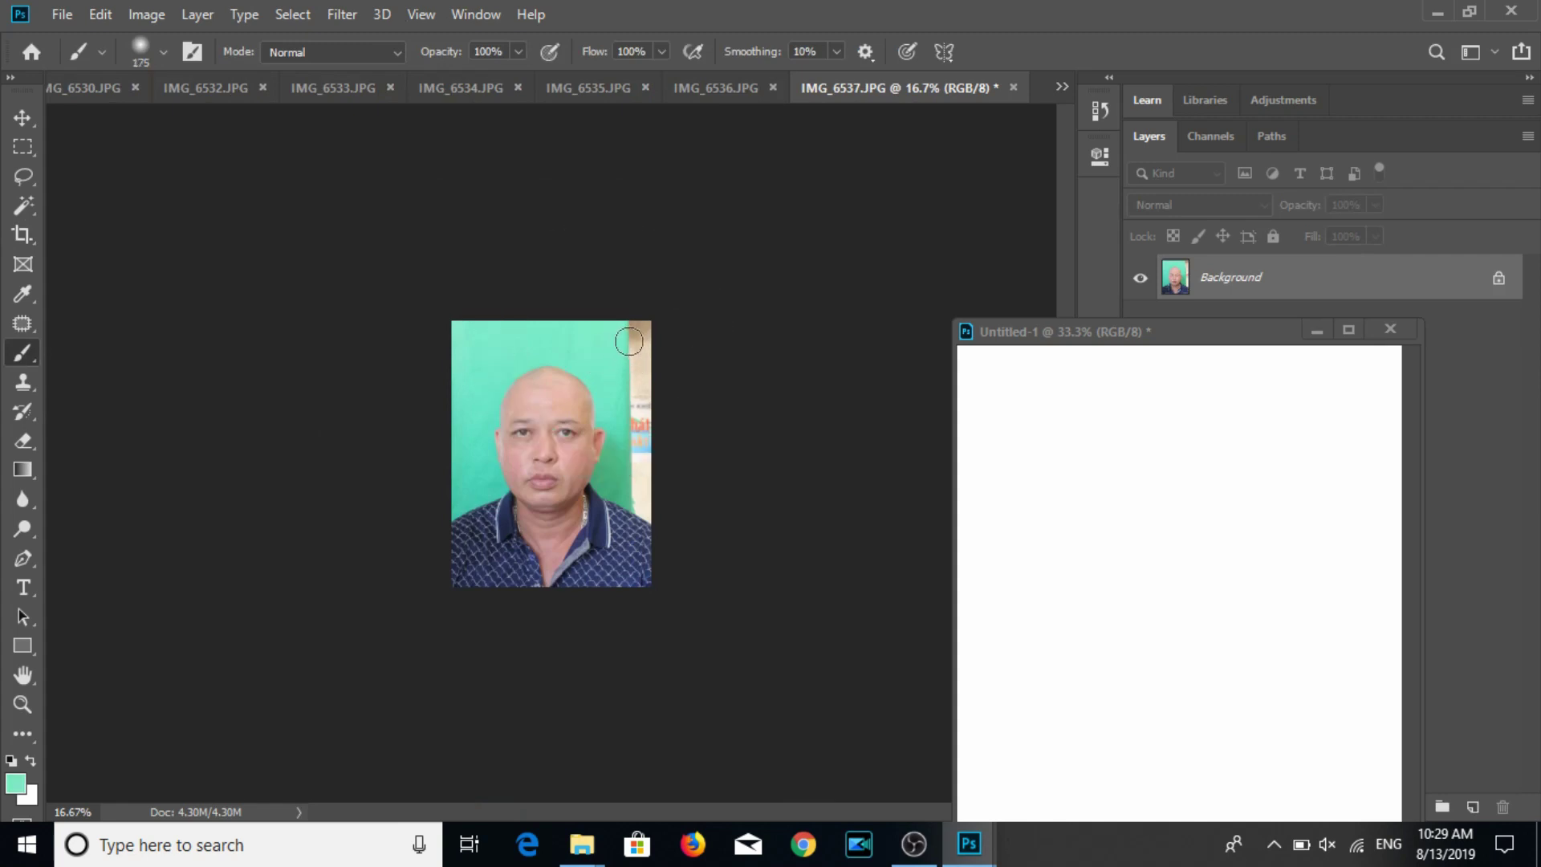
mouse_move(636, 354)
mouse_down()
mouse_move(654, 351)
mouse_move(630, 468)
mouse_move(646, 506)
mouse_move(641, 445)
mouse_up()
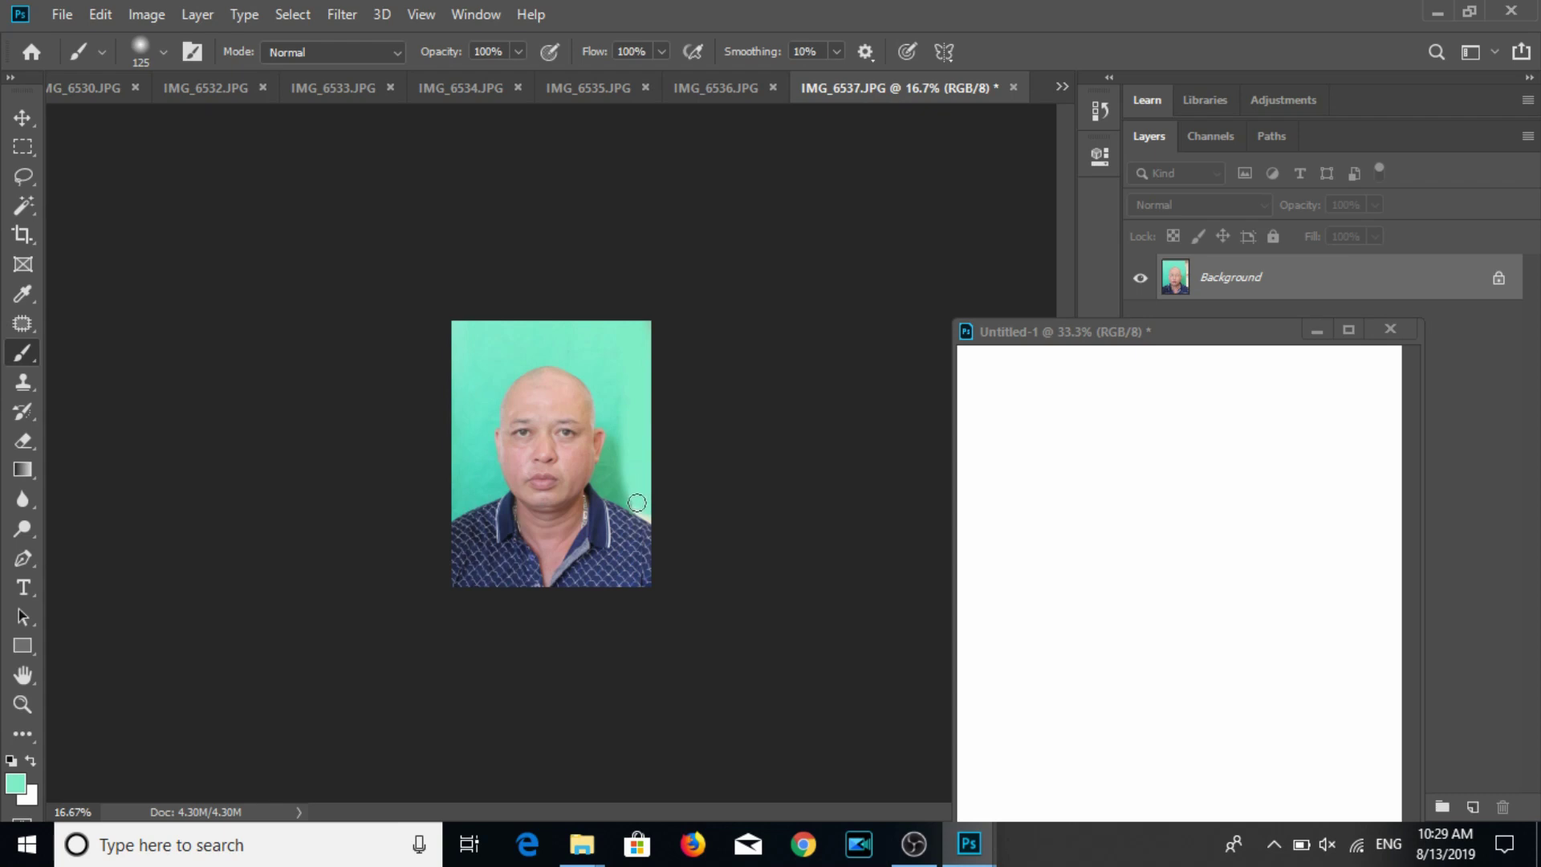
click(34, 124)
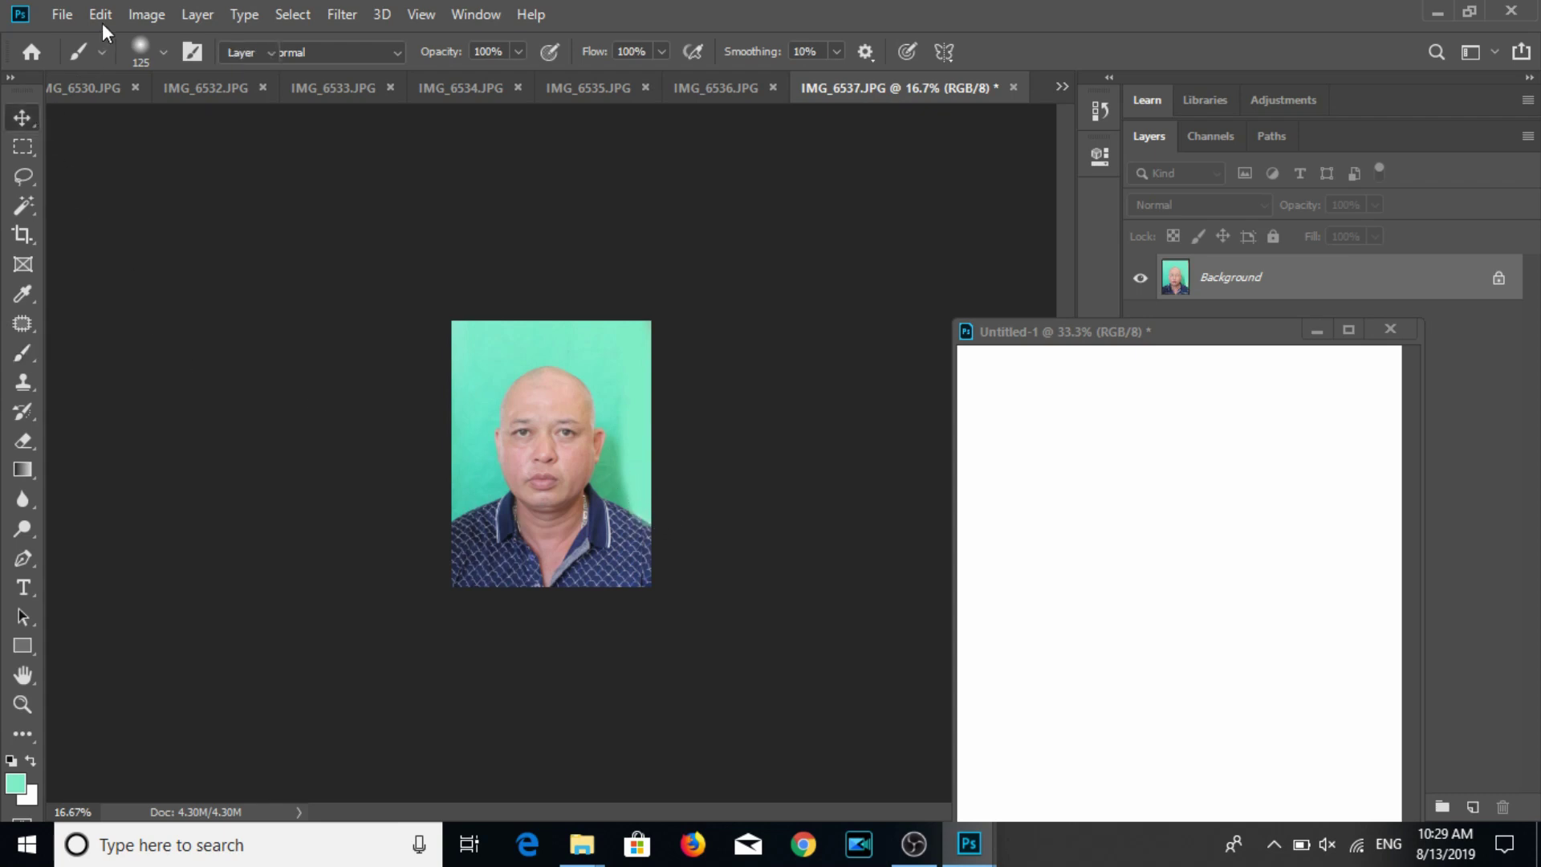
click(147, 14)
click(186, 185)
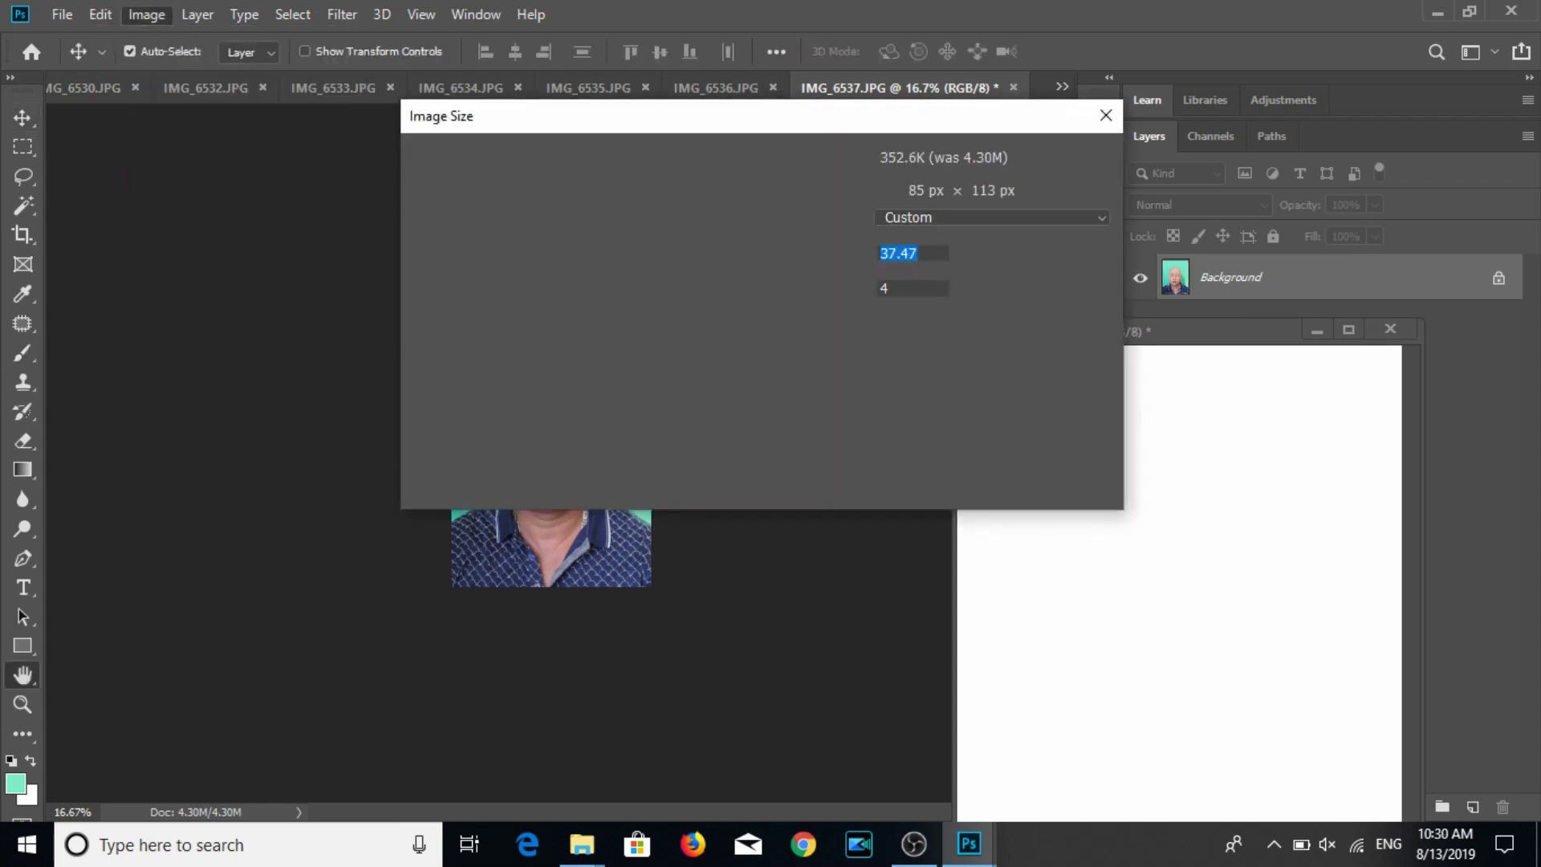
Resize the portrait to 3×4 cm at 300 px/in and save the JPEG.
text(300)
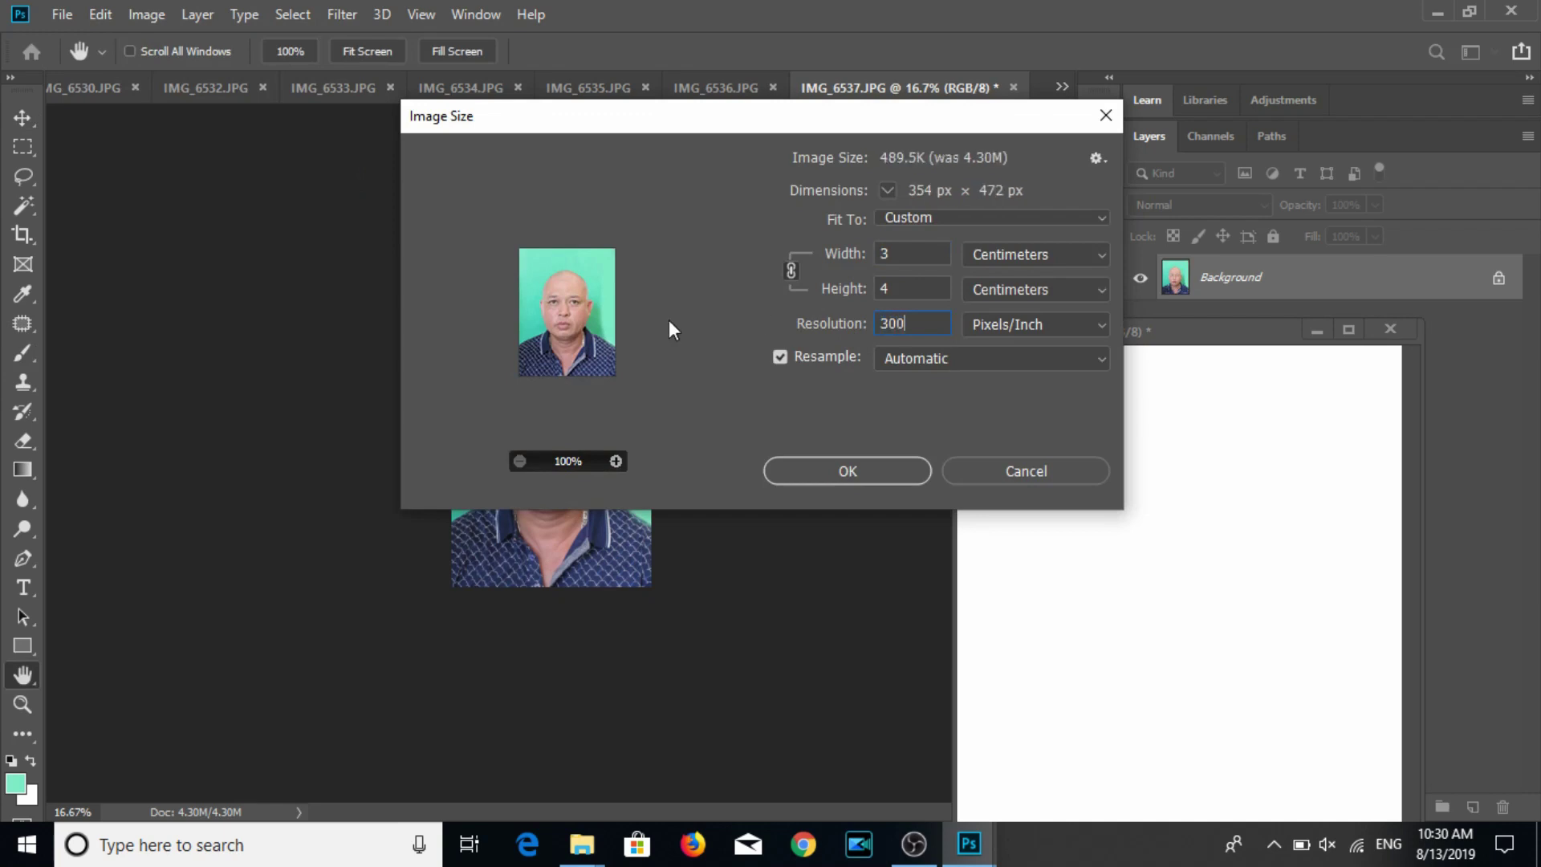
key(Return)
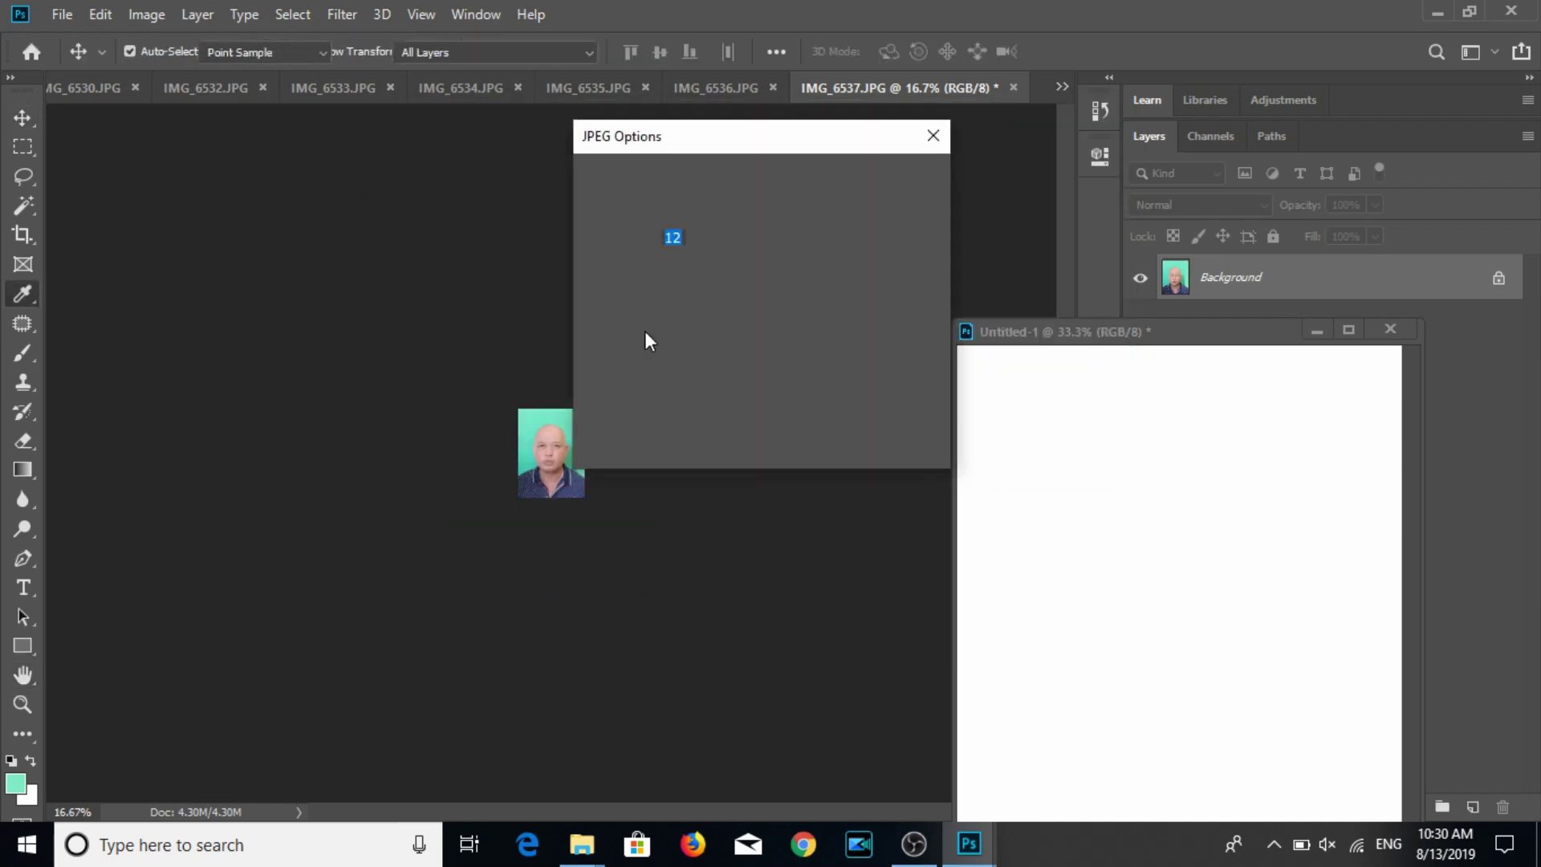
key(Return)
Drag the portrait onto Untitled-1 and Alt-drag copies into a 3×3 grid.
mouse_move(550, 431)
mouse_down()
mouse_move(1027, 465)
mouse_move(1184, 456)
mouse_up()
drag(1180, 337, 796, 170)
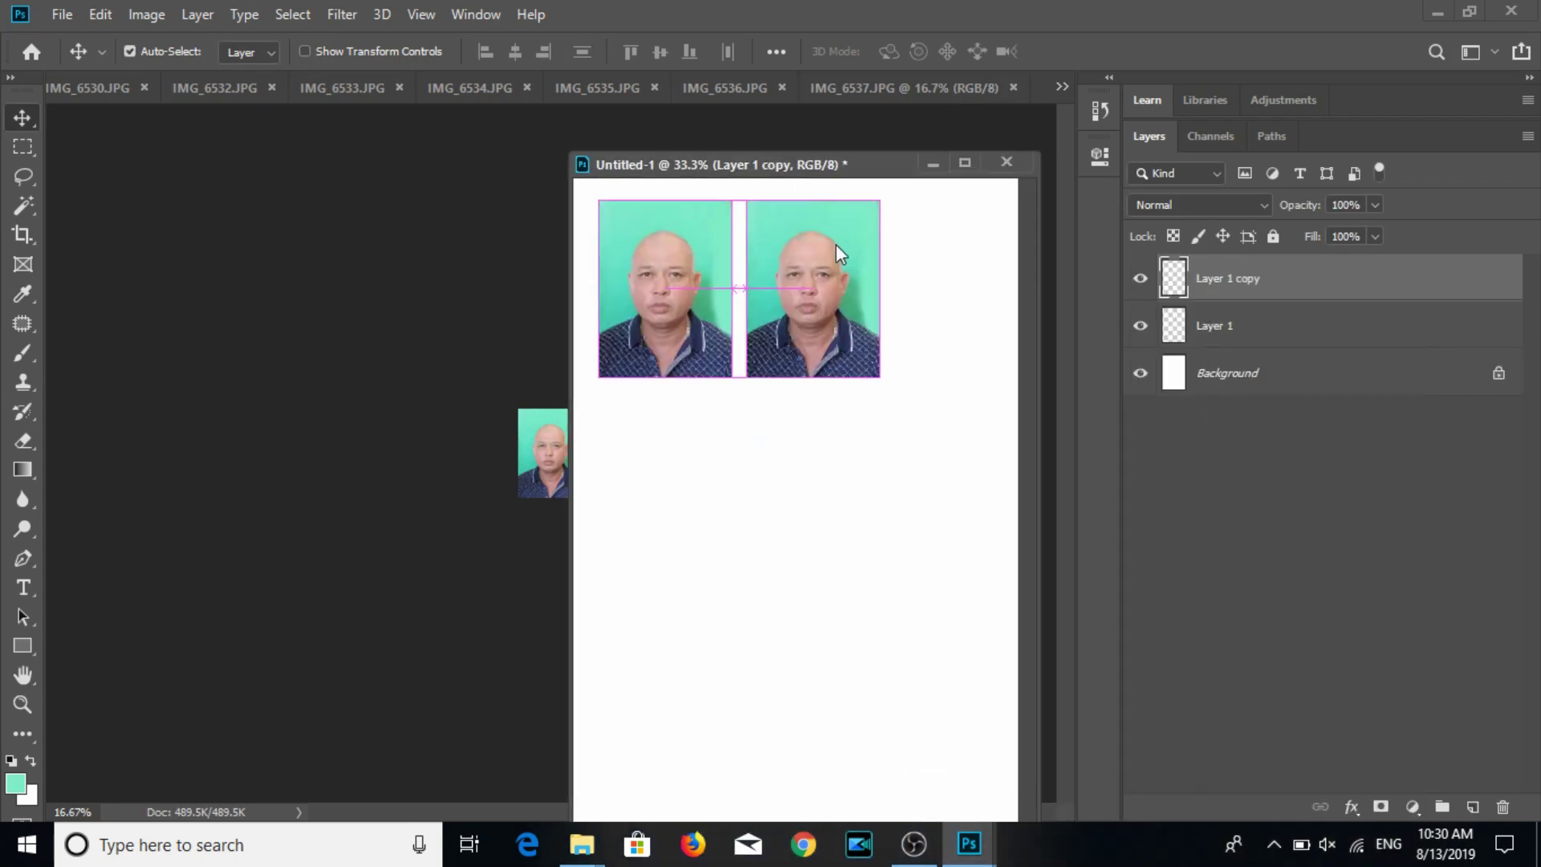
drag(806, 278, 948, 281)
drag(722, 164, 578, 91)
shift+click(1213, 381)
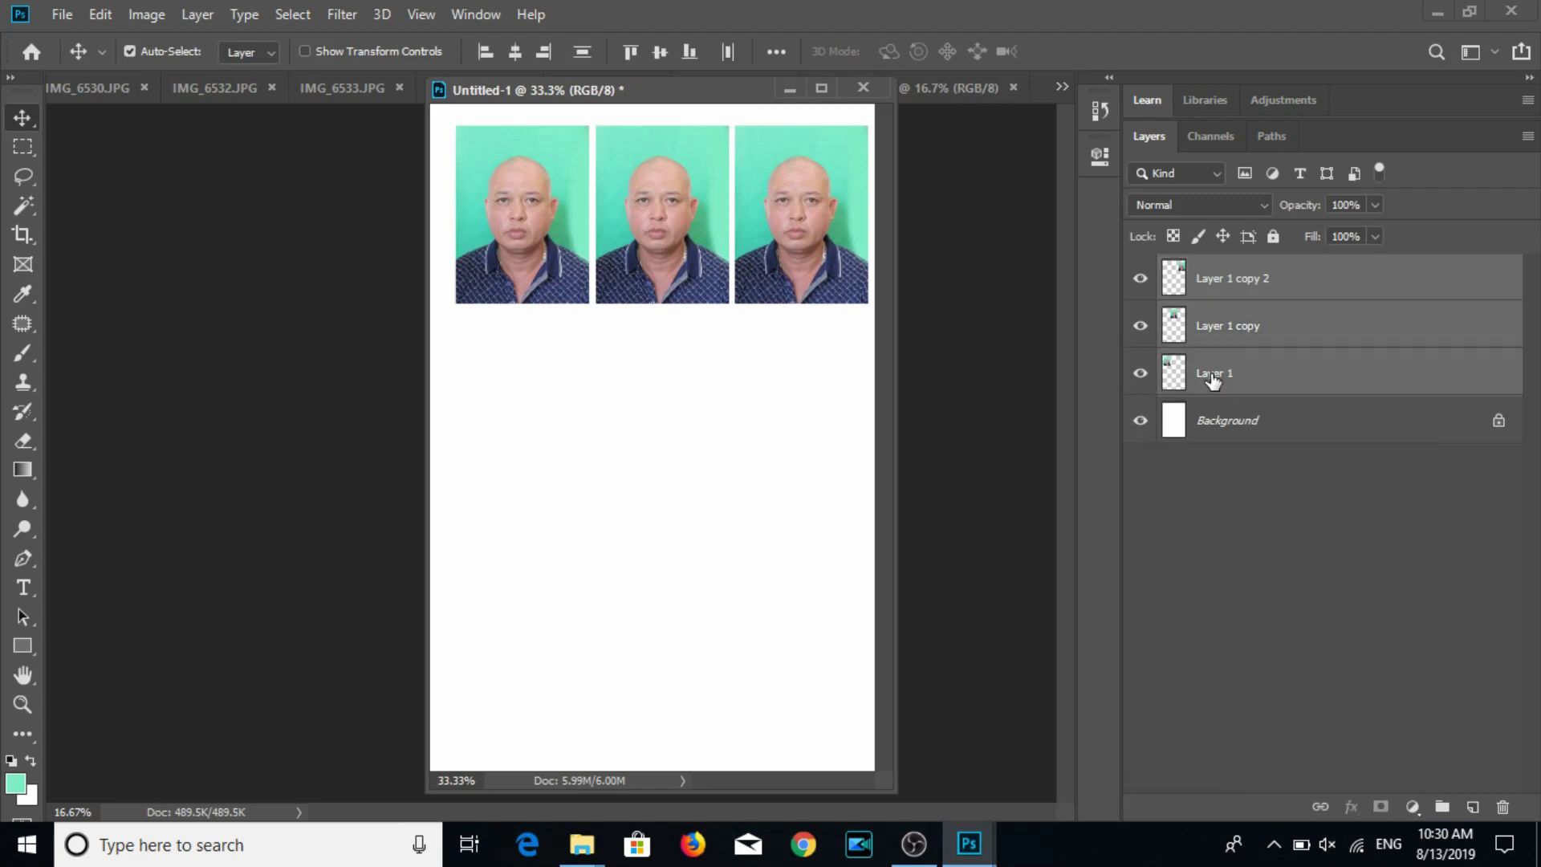
mouse_move(789, 212)
mouse_down()
mouse_move(780, 566)
mouse_move(787, 582)
mouse_move(813, 571)
mouse_up()
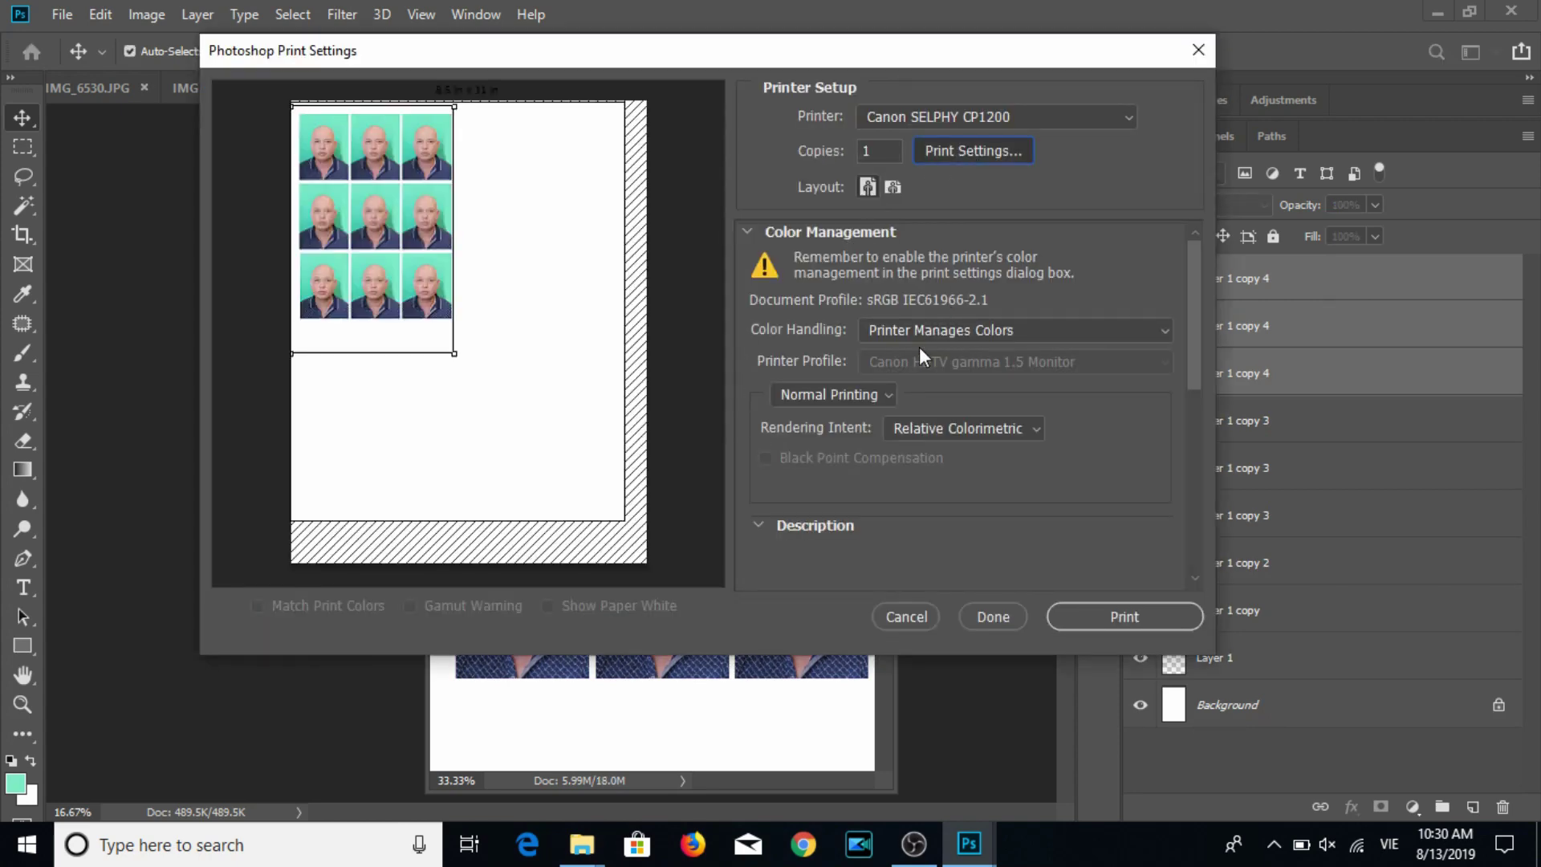
Print the IMG_6537 sheet, delete all nine portrait layers, and close IMG_6537.
click(496, 593)
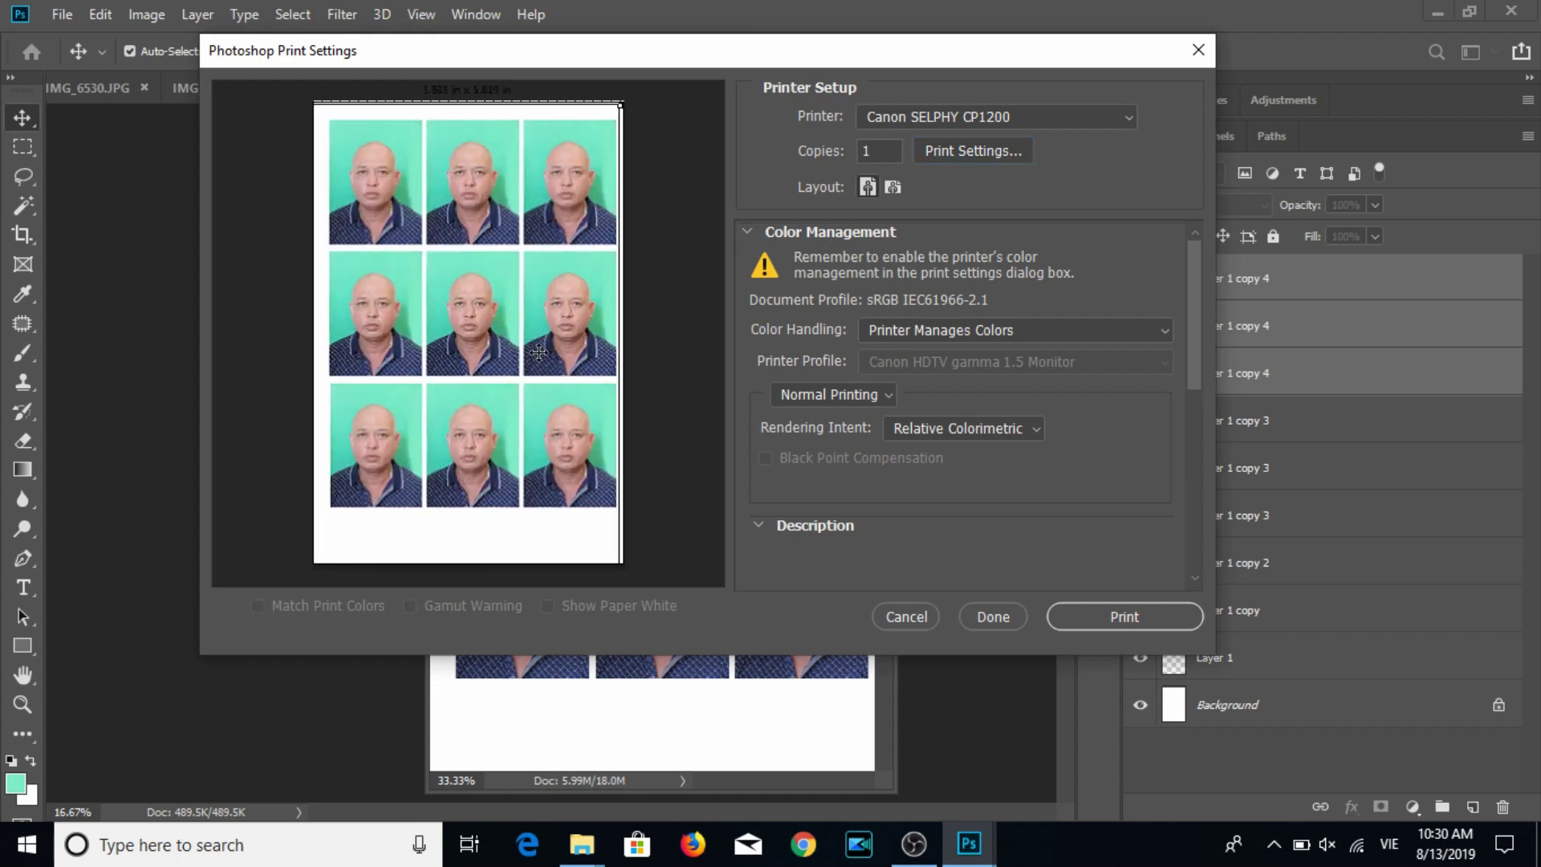
click(1140, 623)
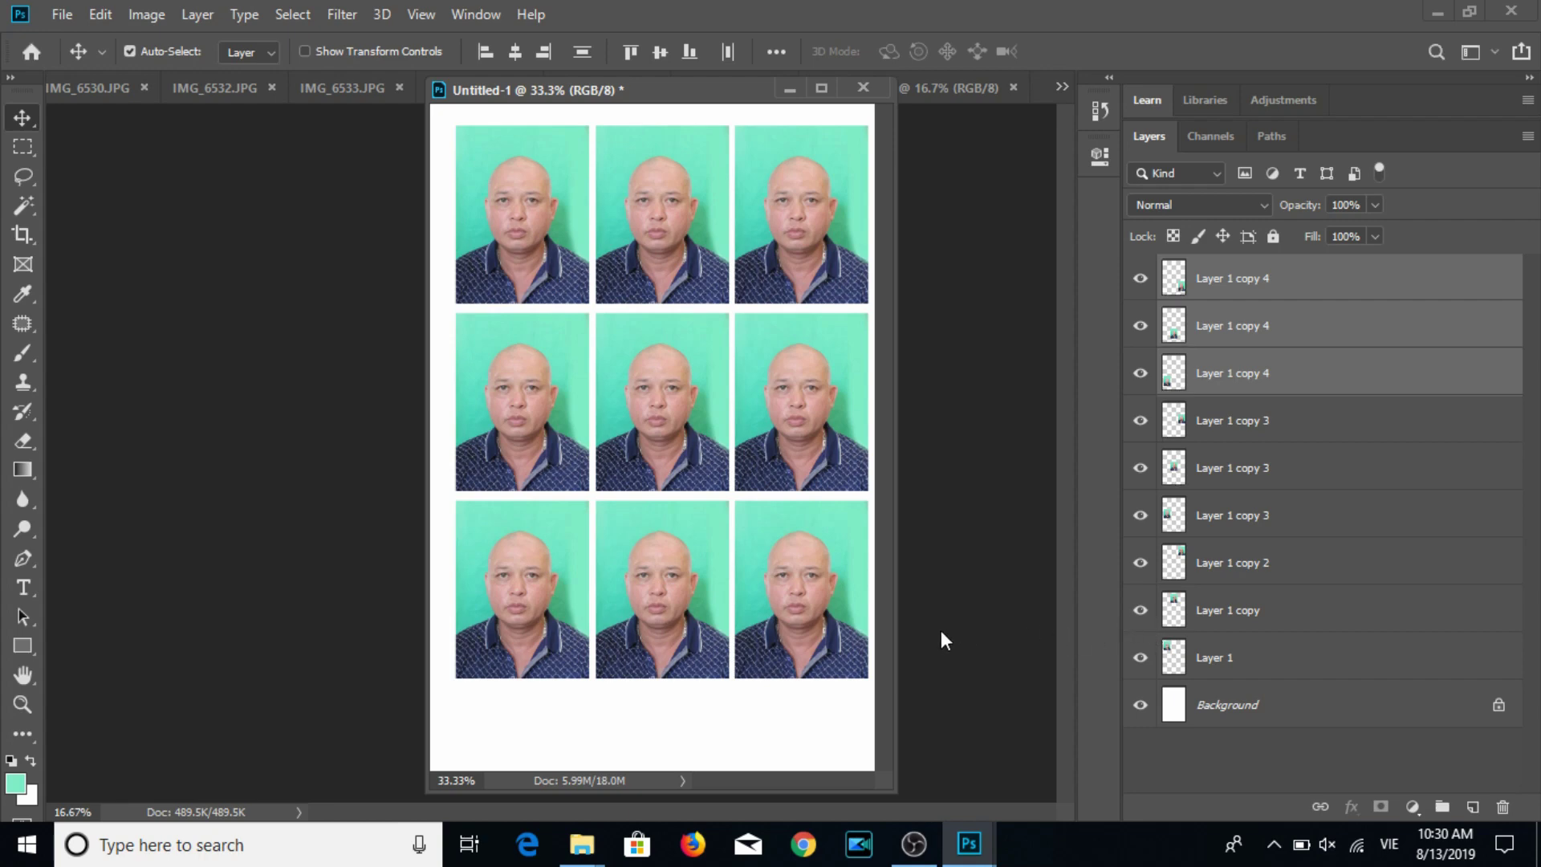
click(1246, 282)
shift+click(1246, 669)
key(Delete)
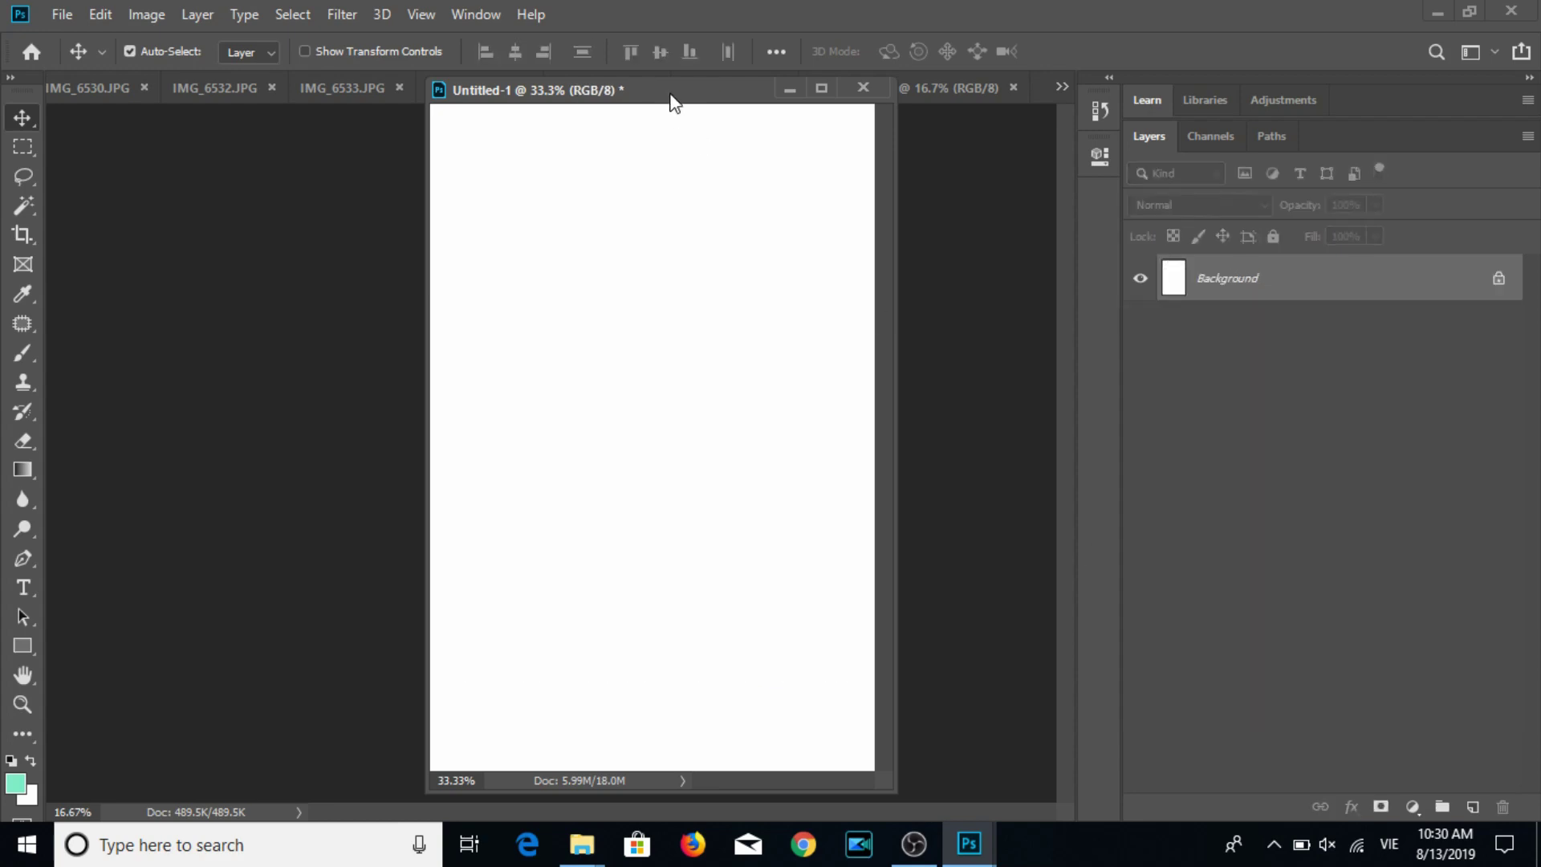
drag(670, 90, 1194, 282)
click(1014, 87)
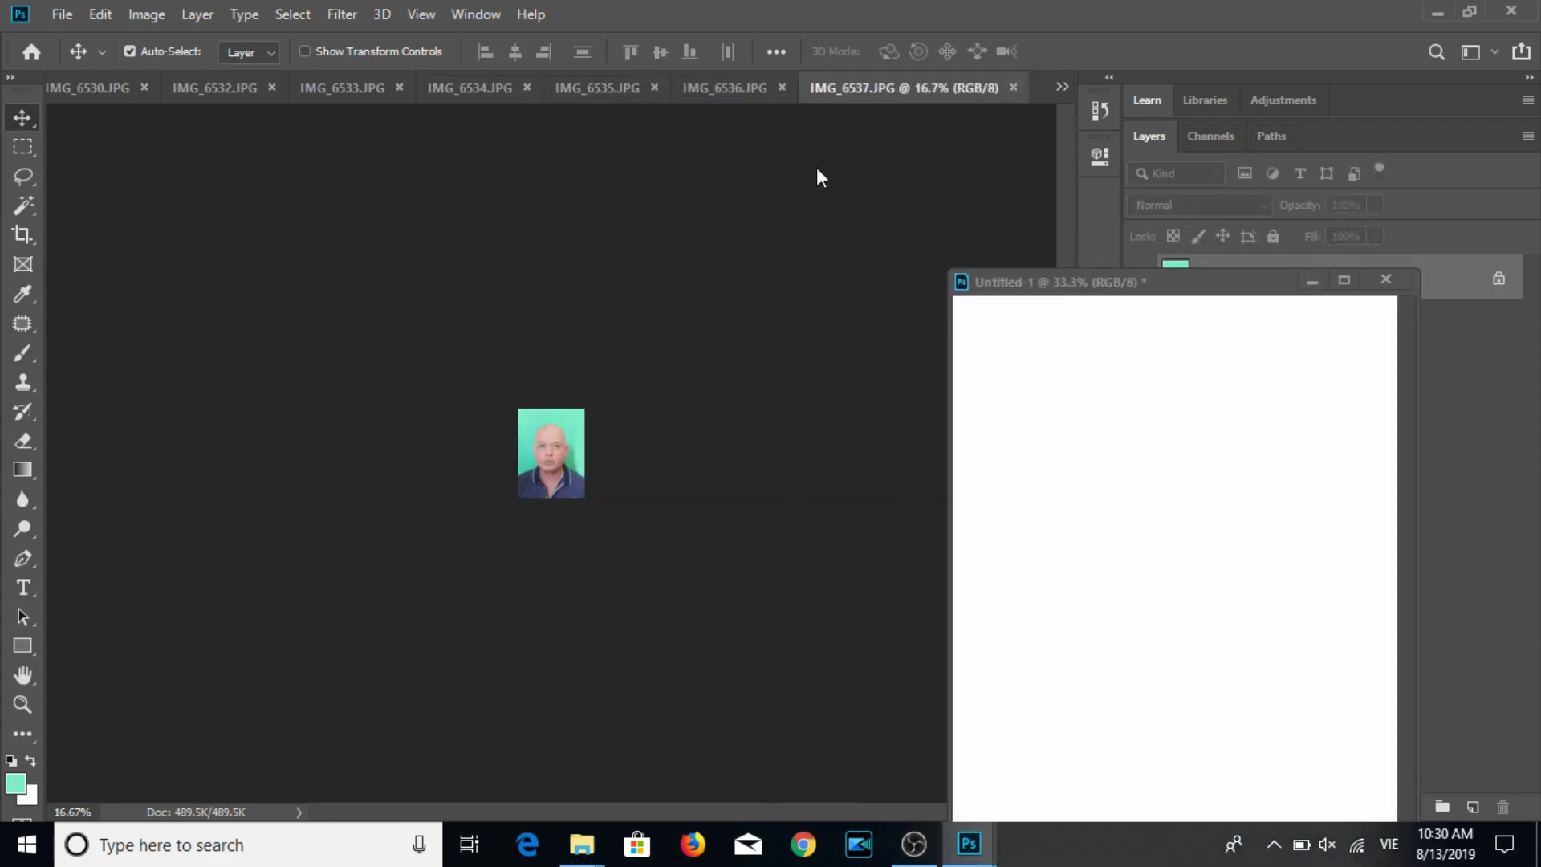
Crop IMG_6536 to a 3:4 frame of the woman's head and shoulders.
click(32, 242)
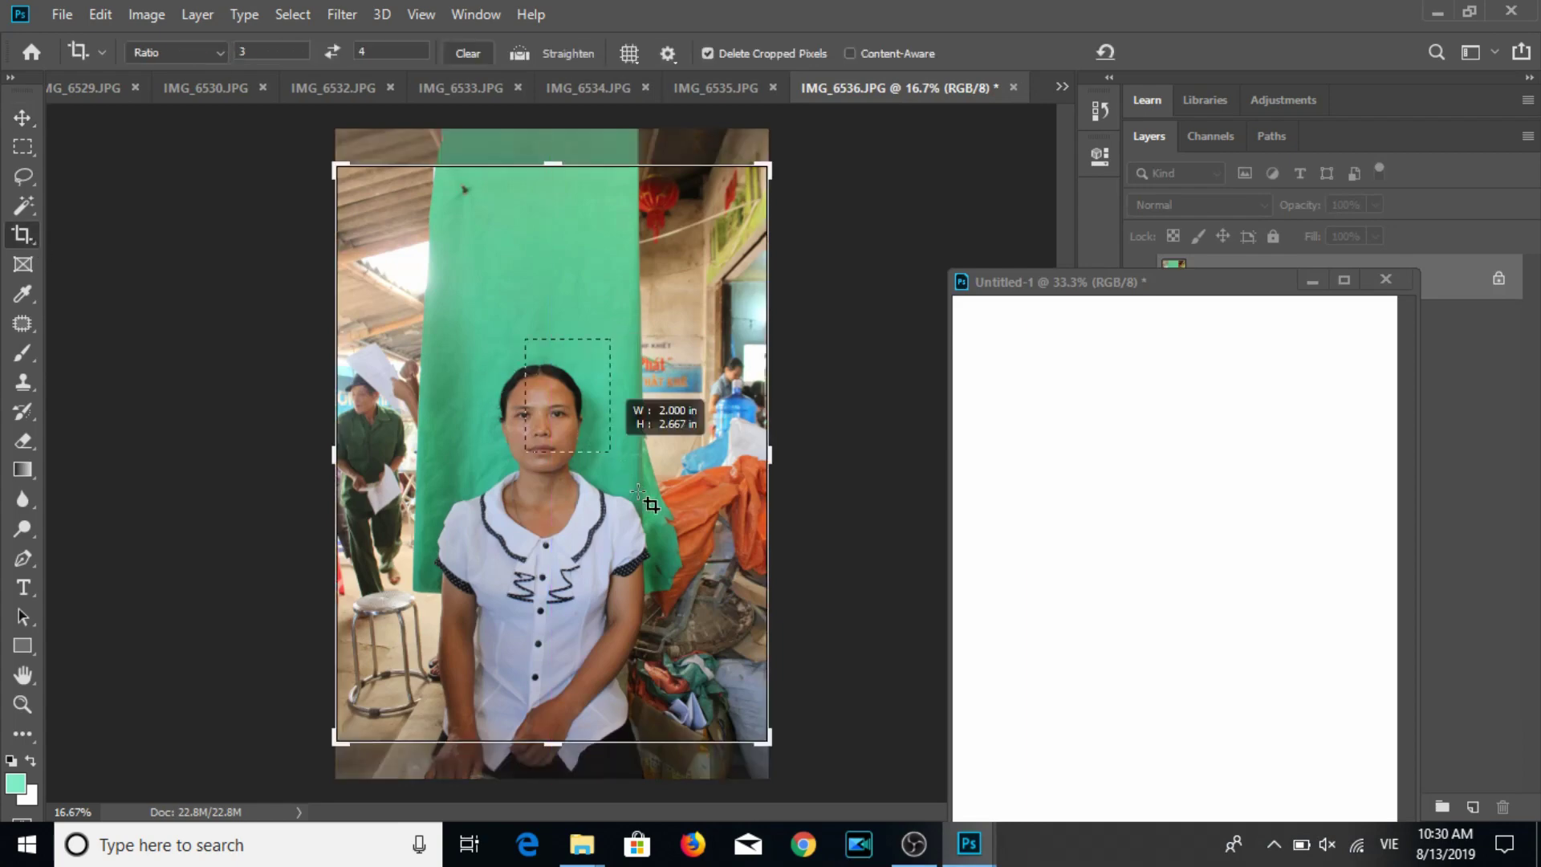
mouse_move(470, 345)
mouse_down()
mouse_move(655, 511)
mouse_move(558, 557)
mouse_move(567, 541)
mouse_up()
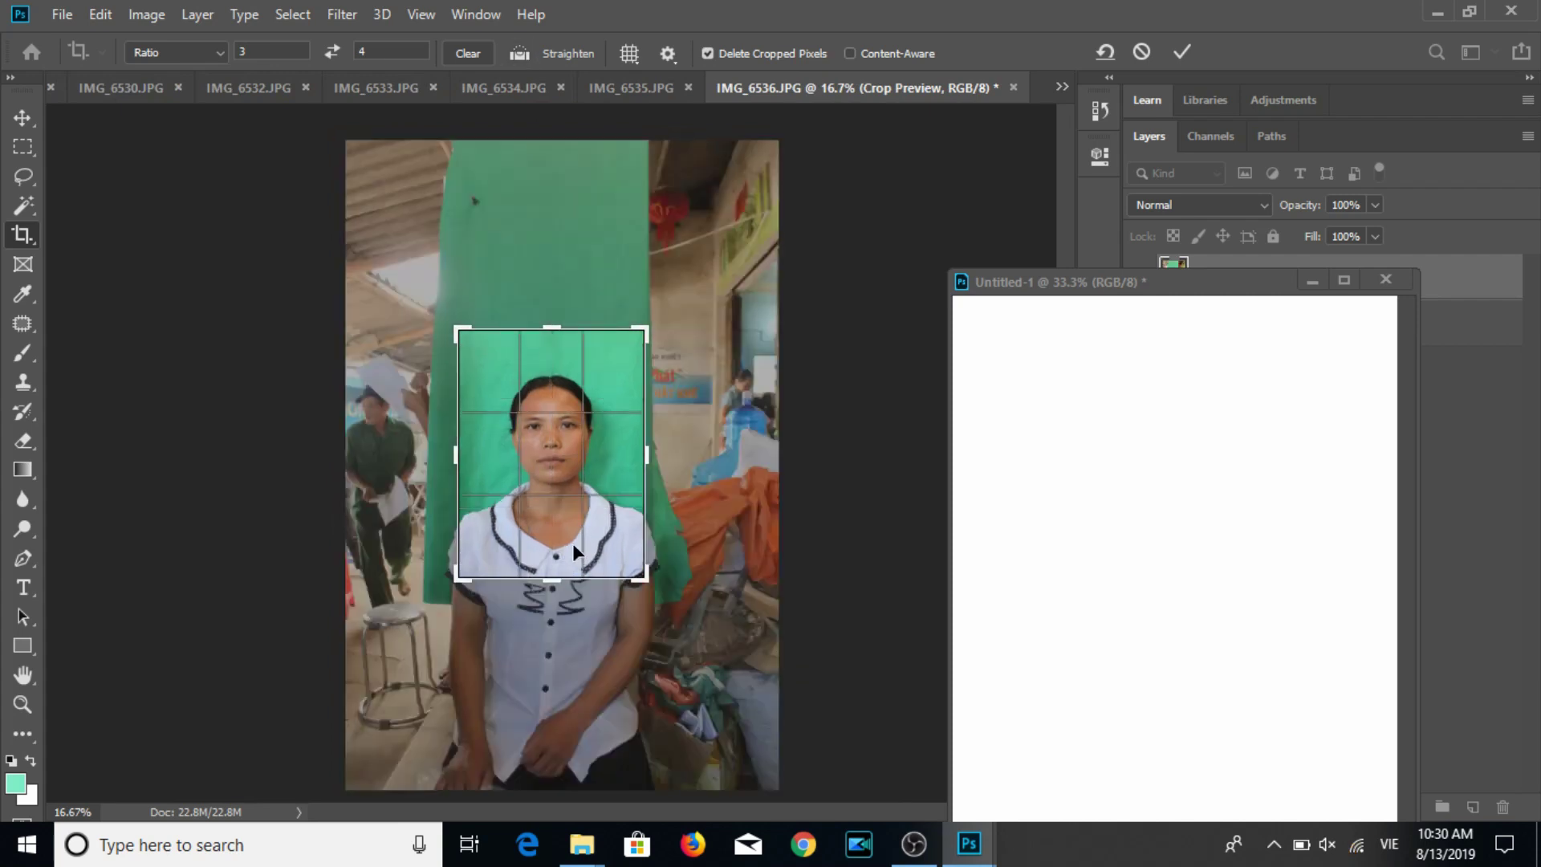
key(Return)
click(24, 117)
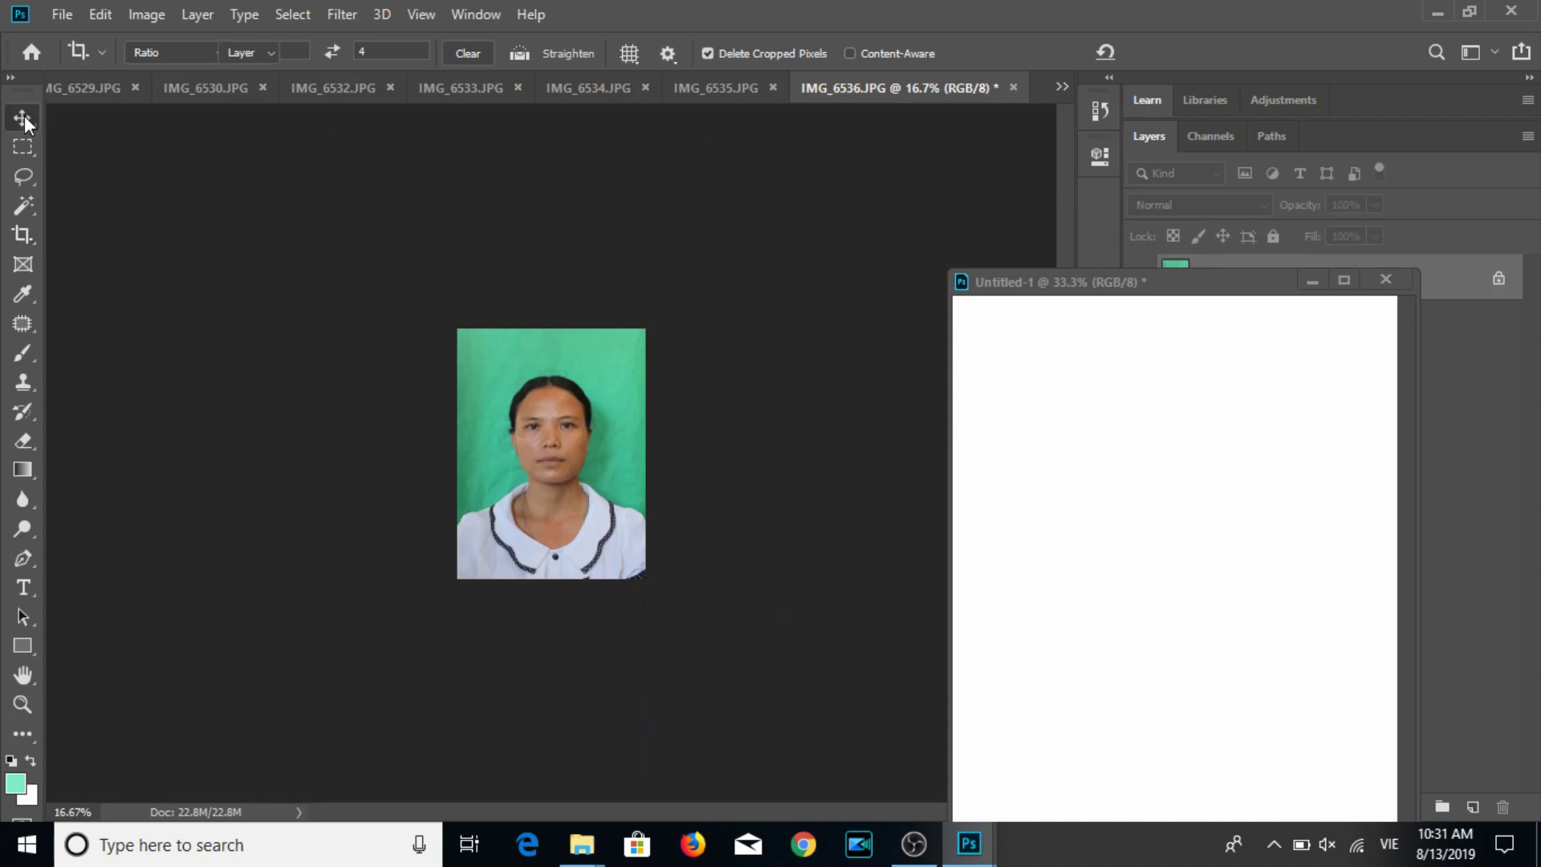
Brighten the portrait by raising the Curves midpoint from 127 to 143.
key(ctrl+m)
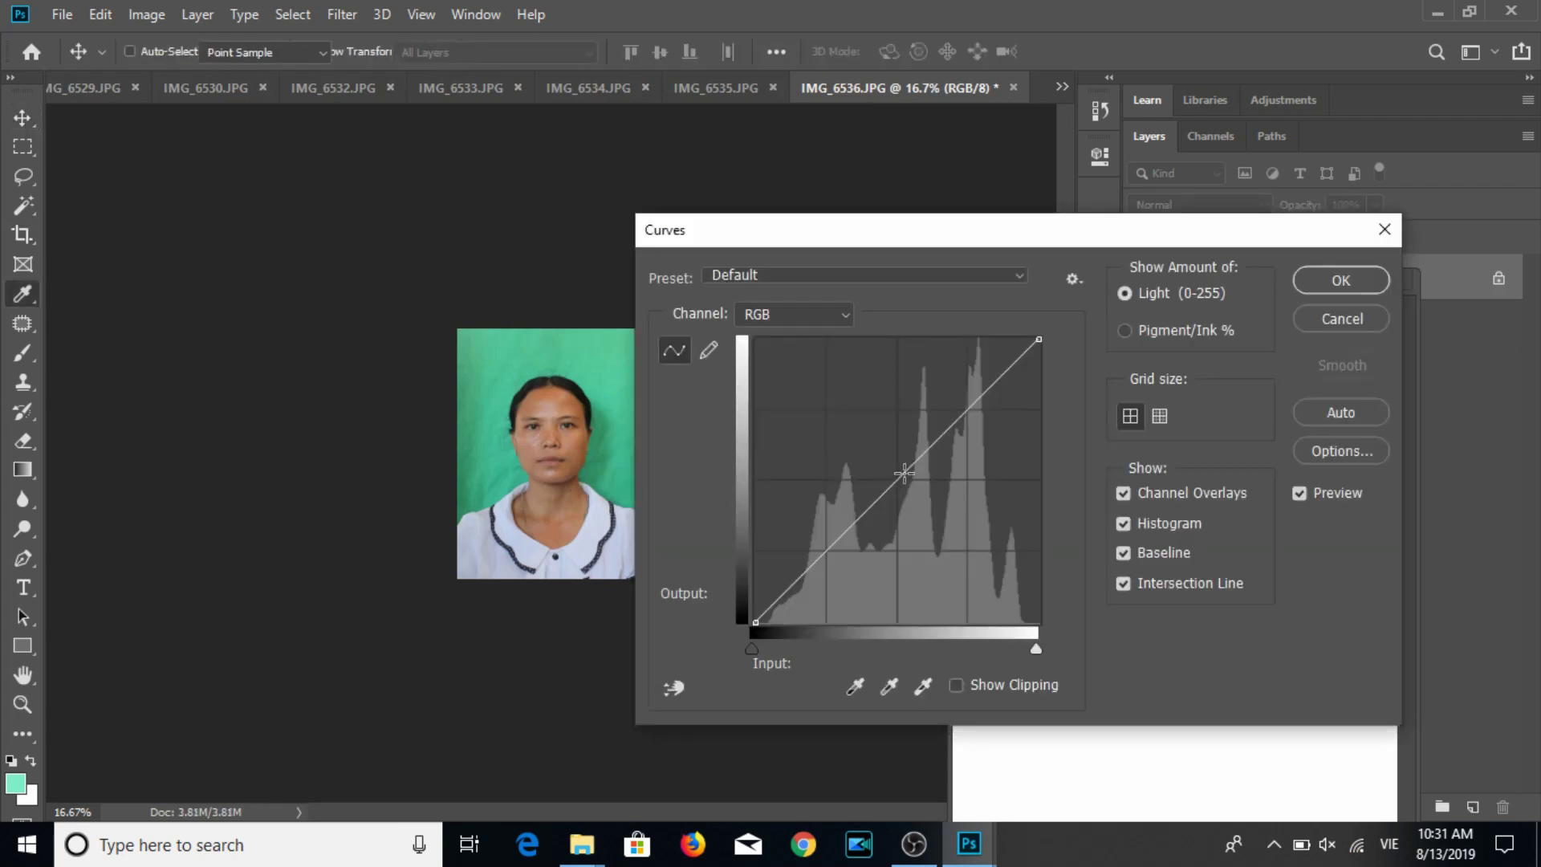
click(902, 463)
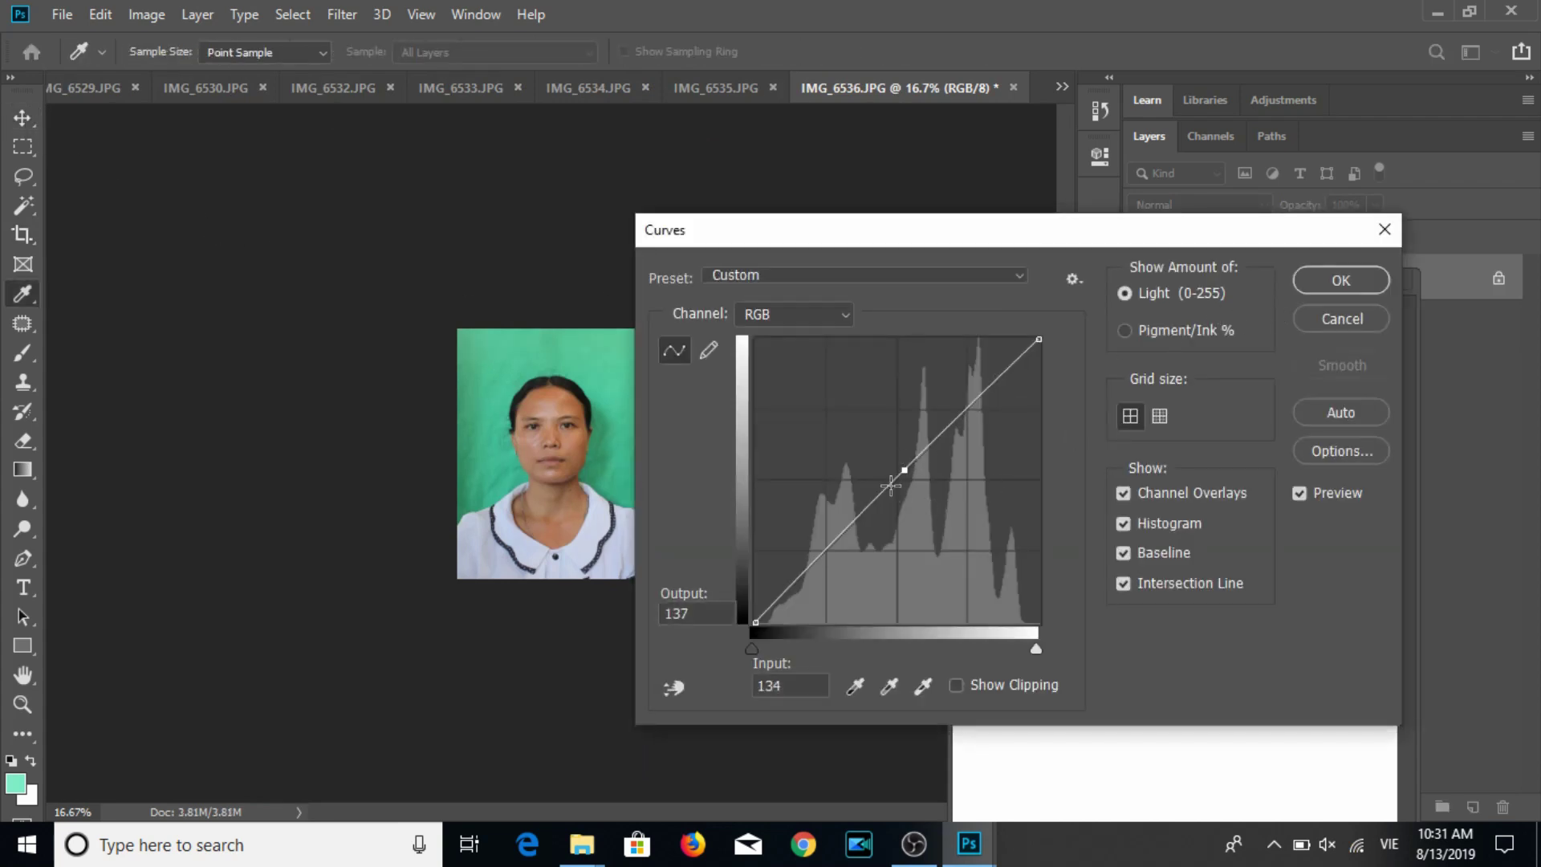
drag(905, 470, 897, 463)
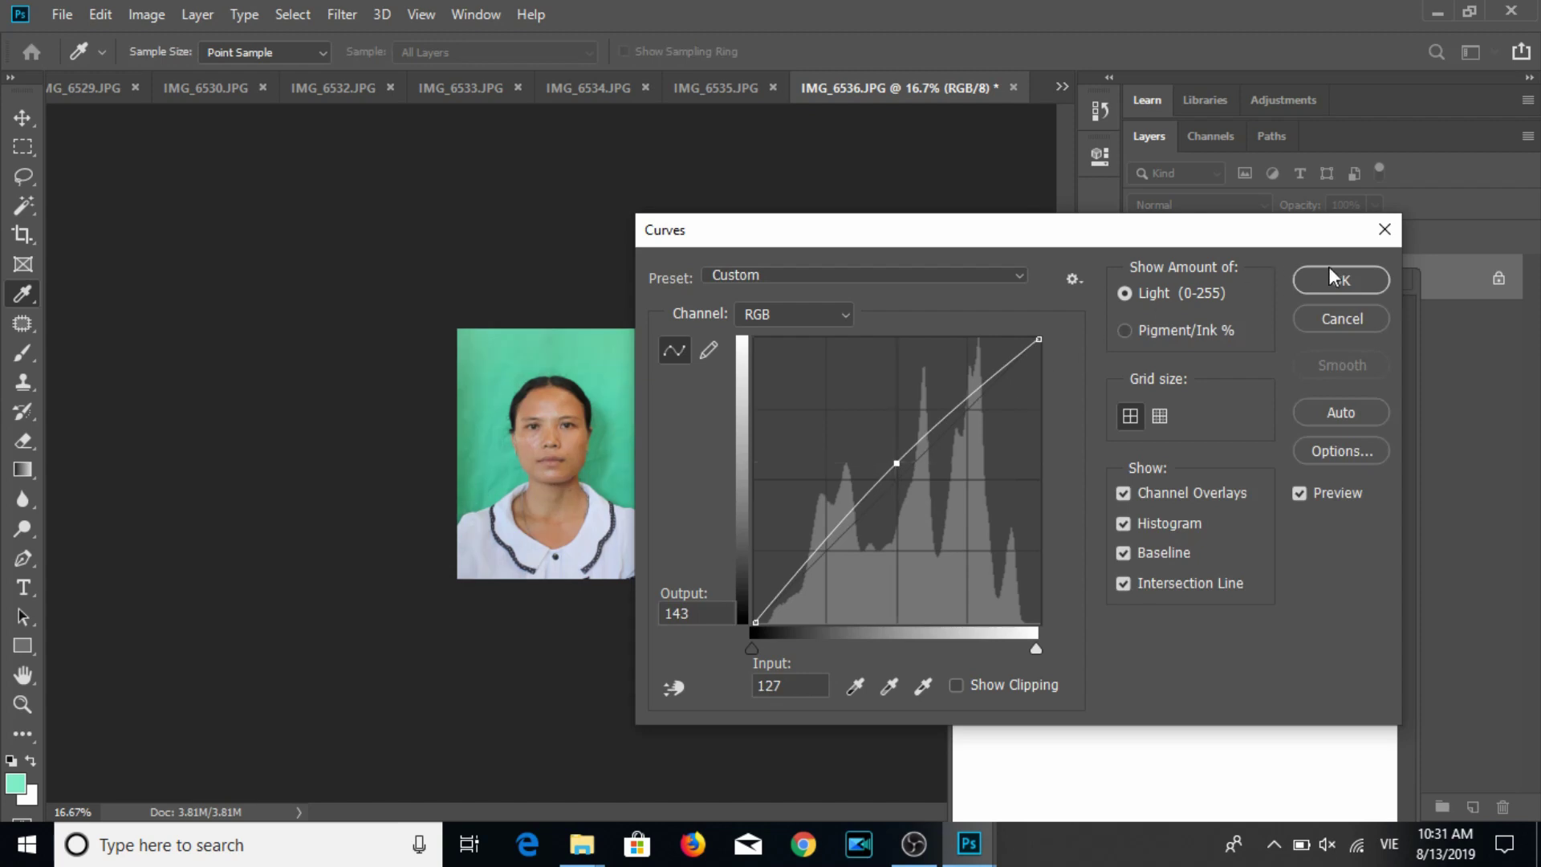
key(Return)
click(147, 13)
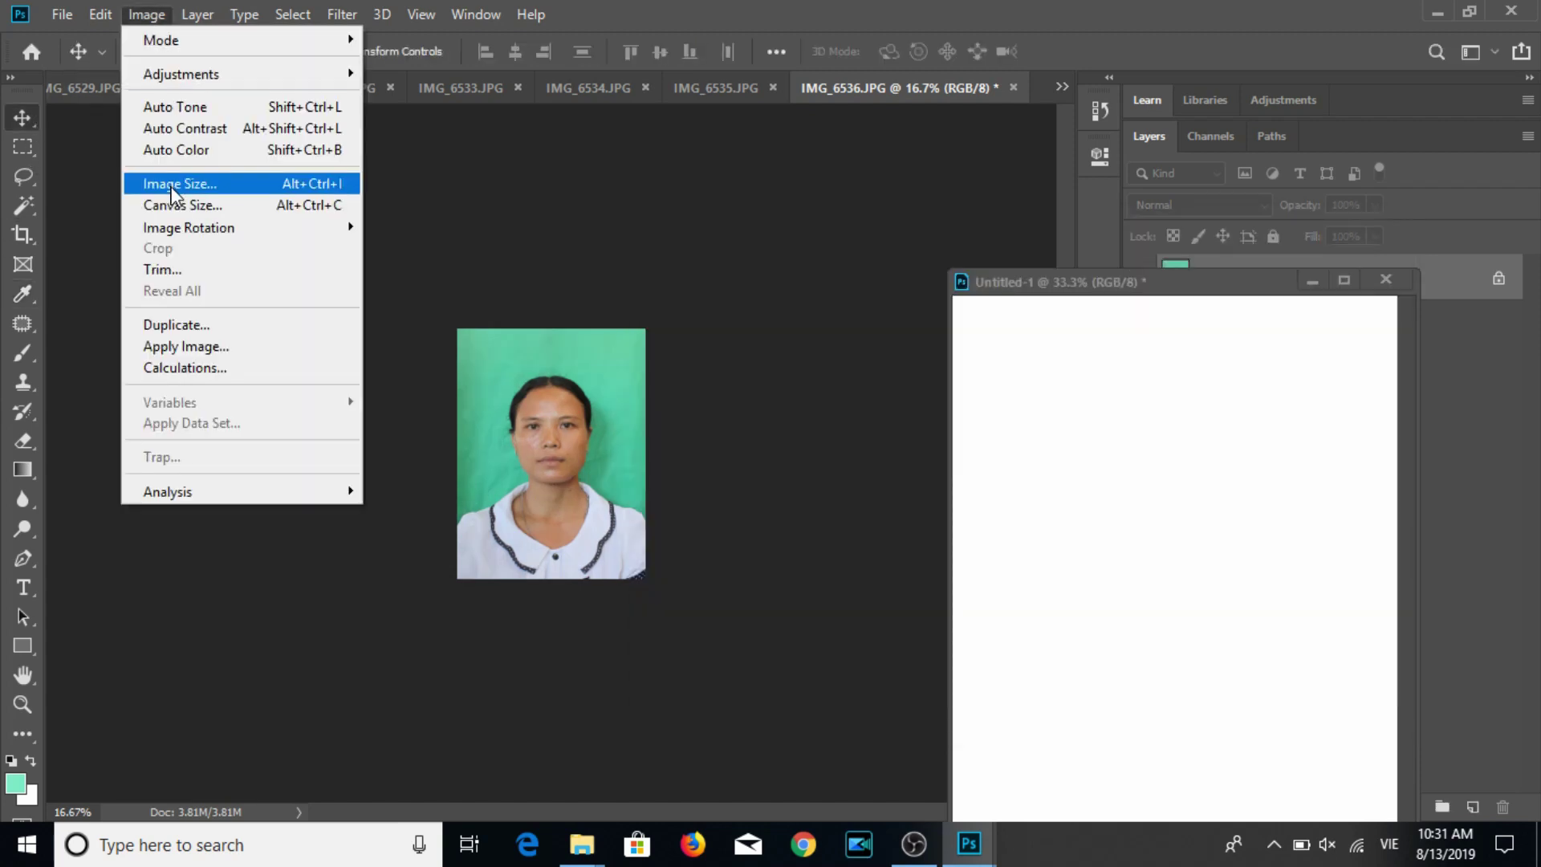
Set the portrait's resolution to 300 and save it as JPEG.
click(171, 184)
key(Tab)
key(Tab)
text(300)
key(Return)
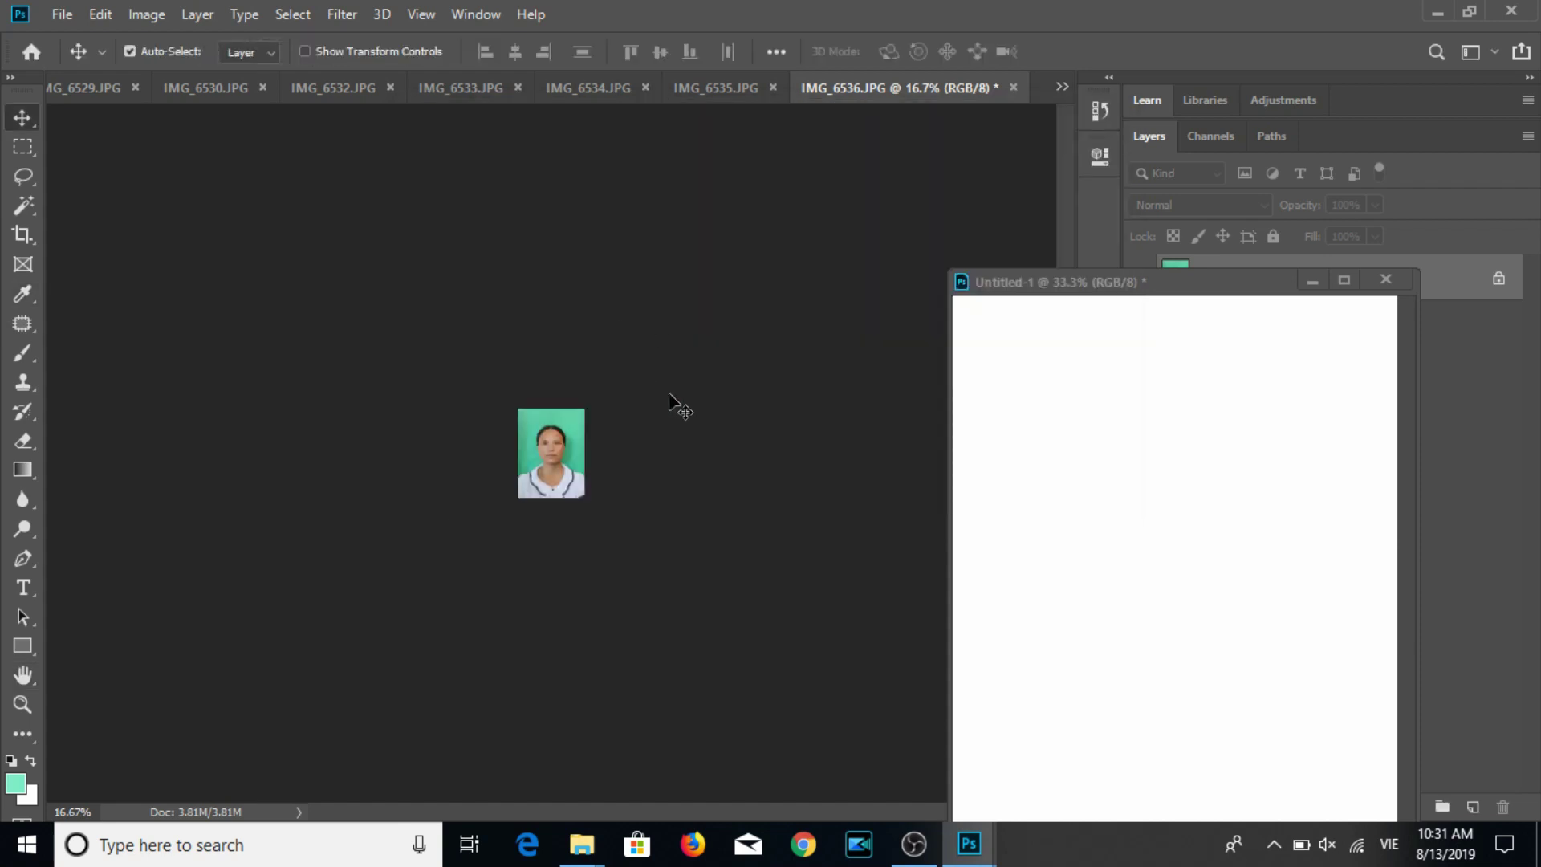
key(ctrl+s)
click(886, 184)
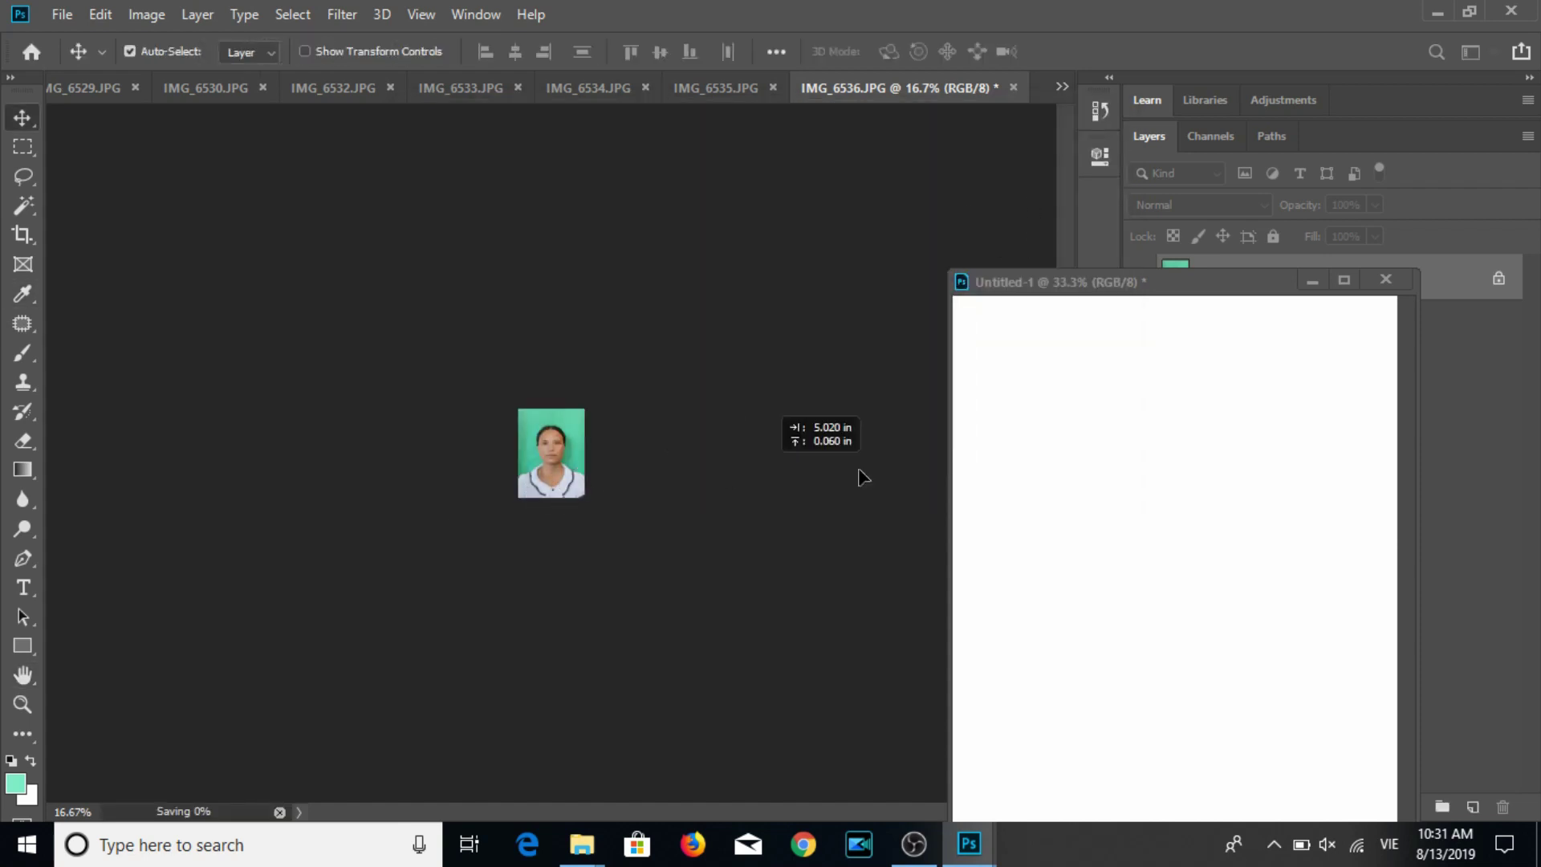
Paste the woman's portrait onto the sheet and tile copies into a 3×3 grid.
key(ctrl+v)
drag(999, 445, 1178, 424)
drag(1124, 282, 694, 188)
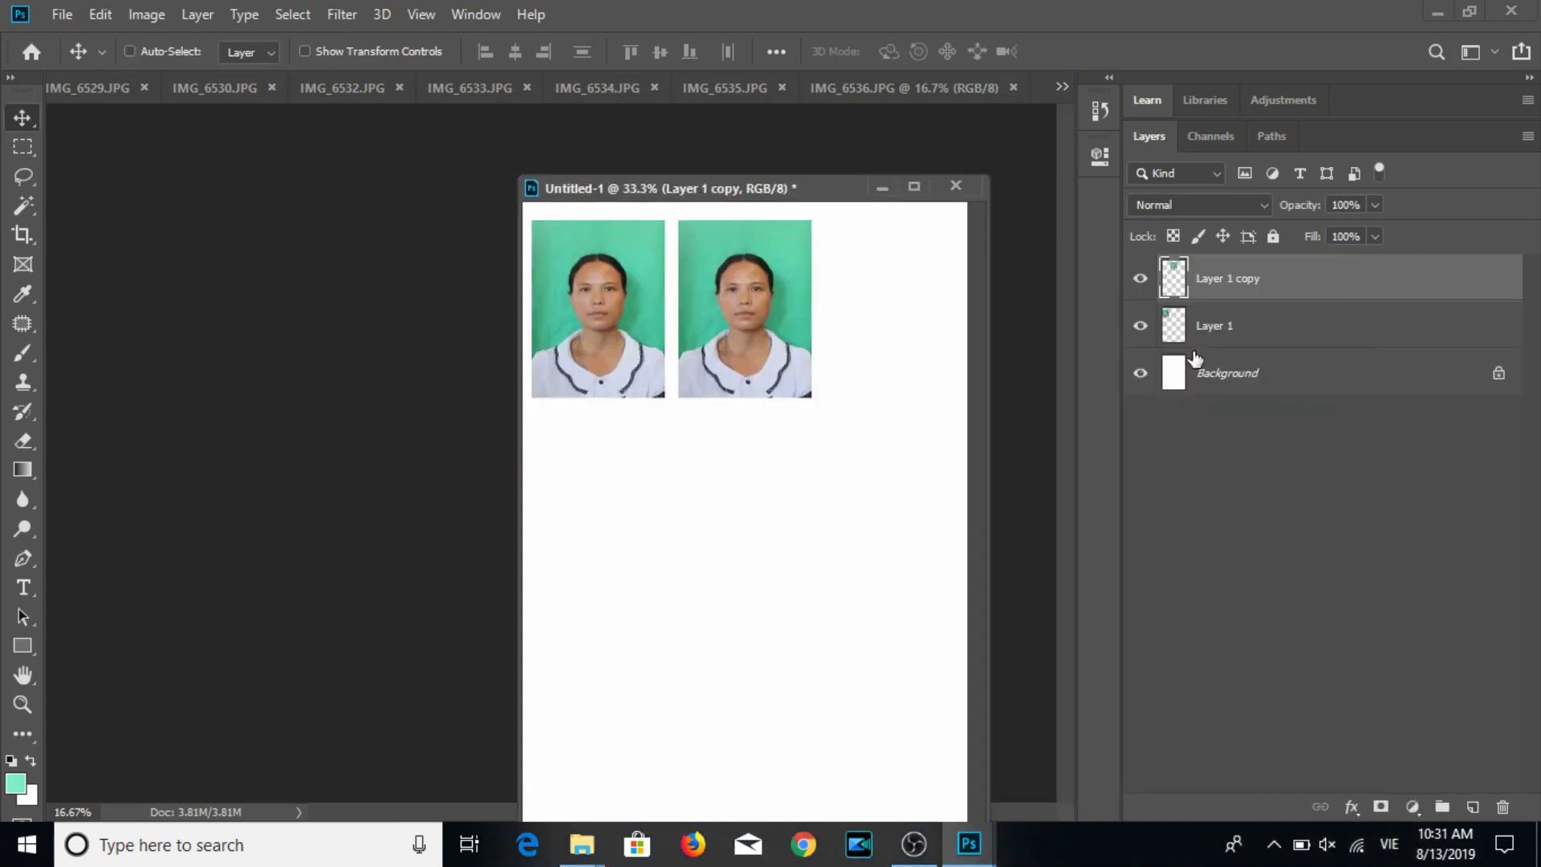
mouse_move(745, 342)
mouse_down()
mouse_move(893, 345)
mouse_move(920, 513)
mouse_move(911, 689)
mouse_up()
shift+click(1237, 371)
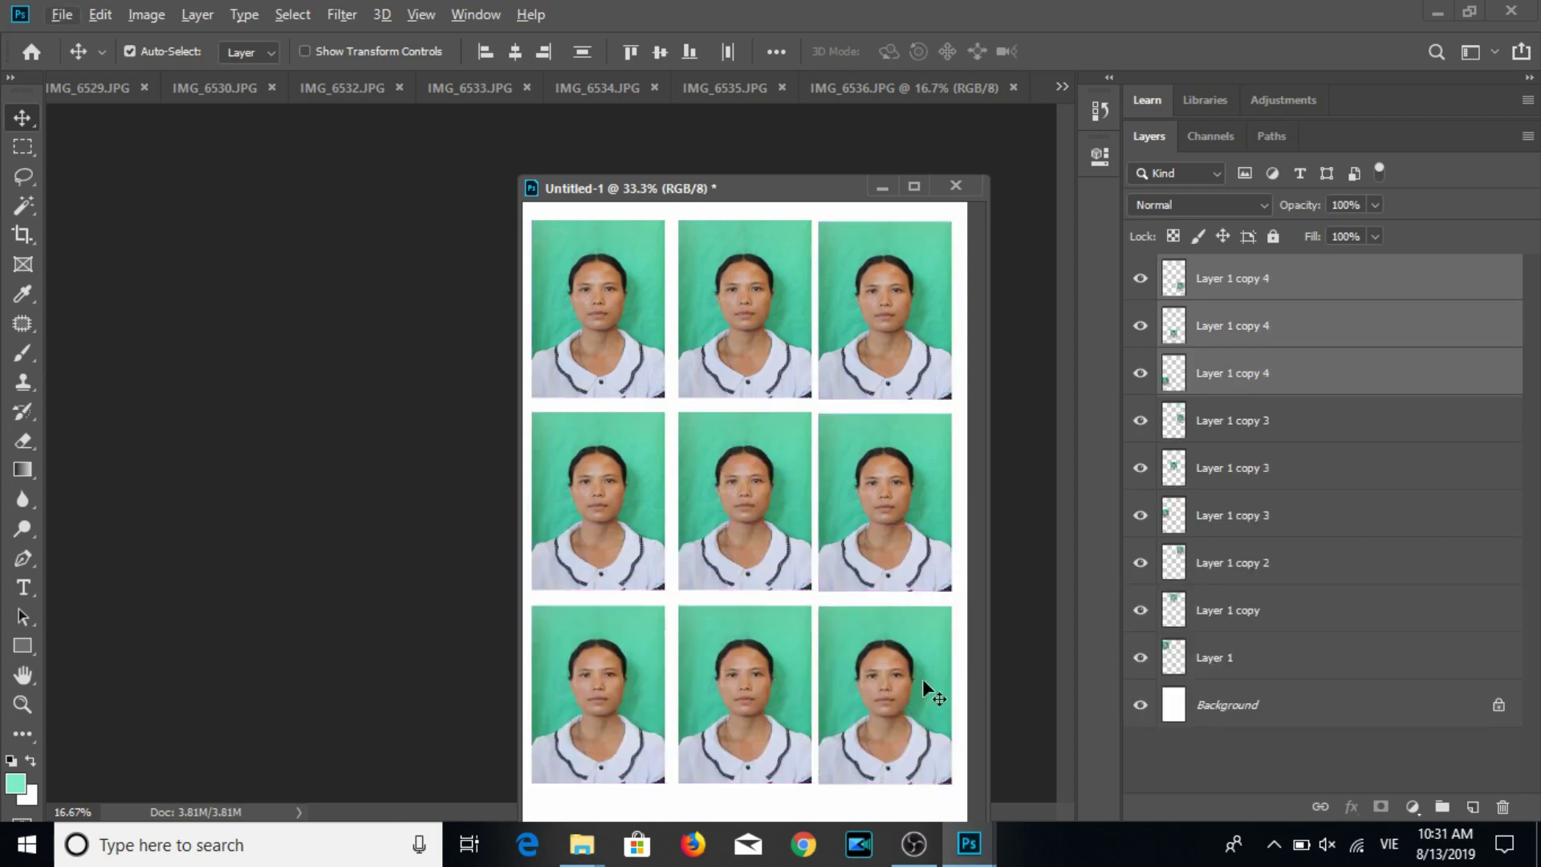
key(ctrl+p)
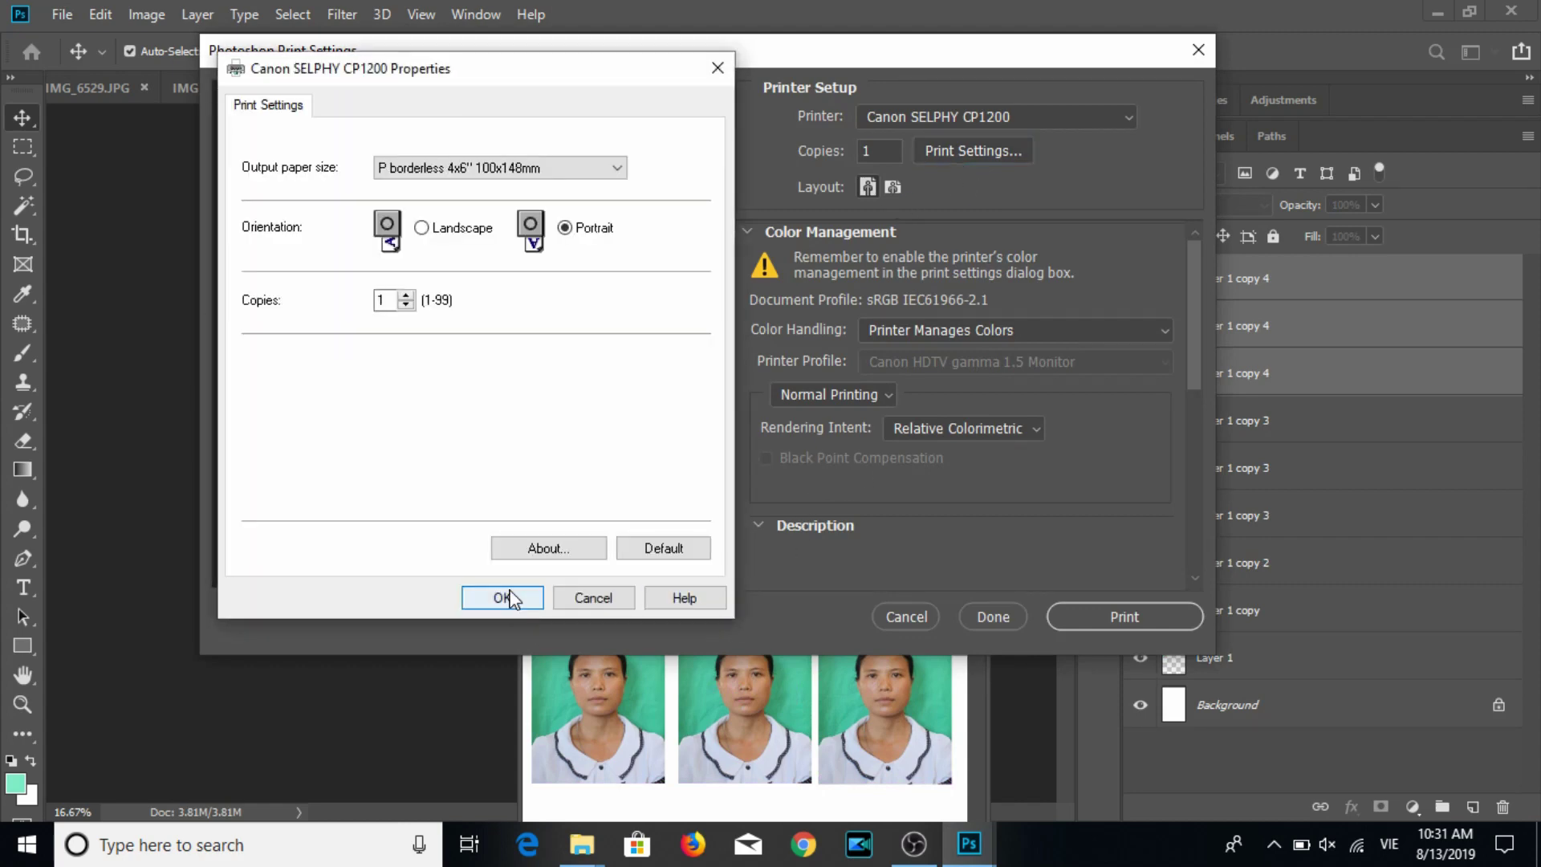
Confirm the Canon SELPHY paper and orientation settings.
click(506, 594)
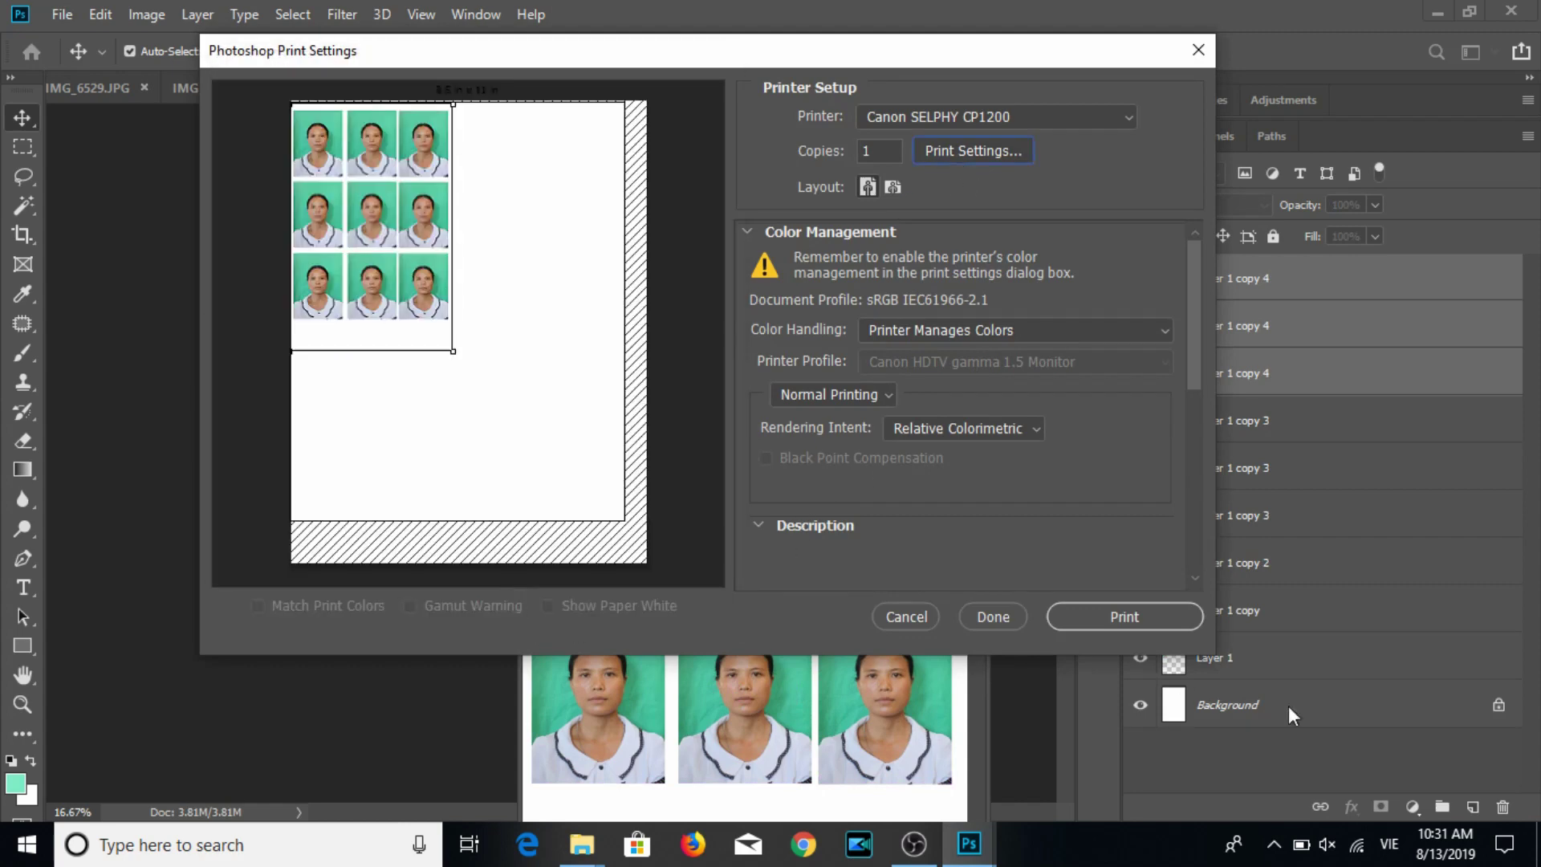
click(1269, 844)
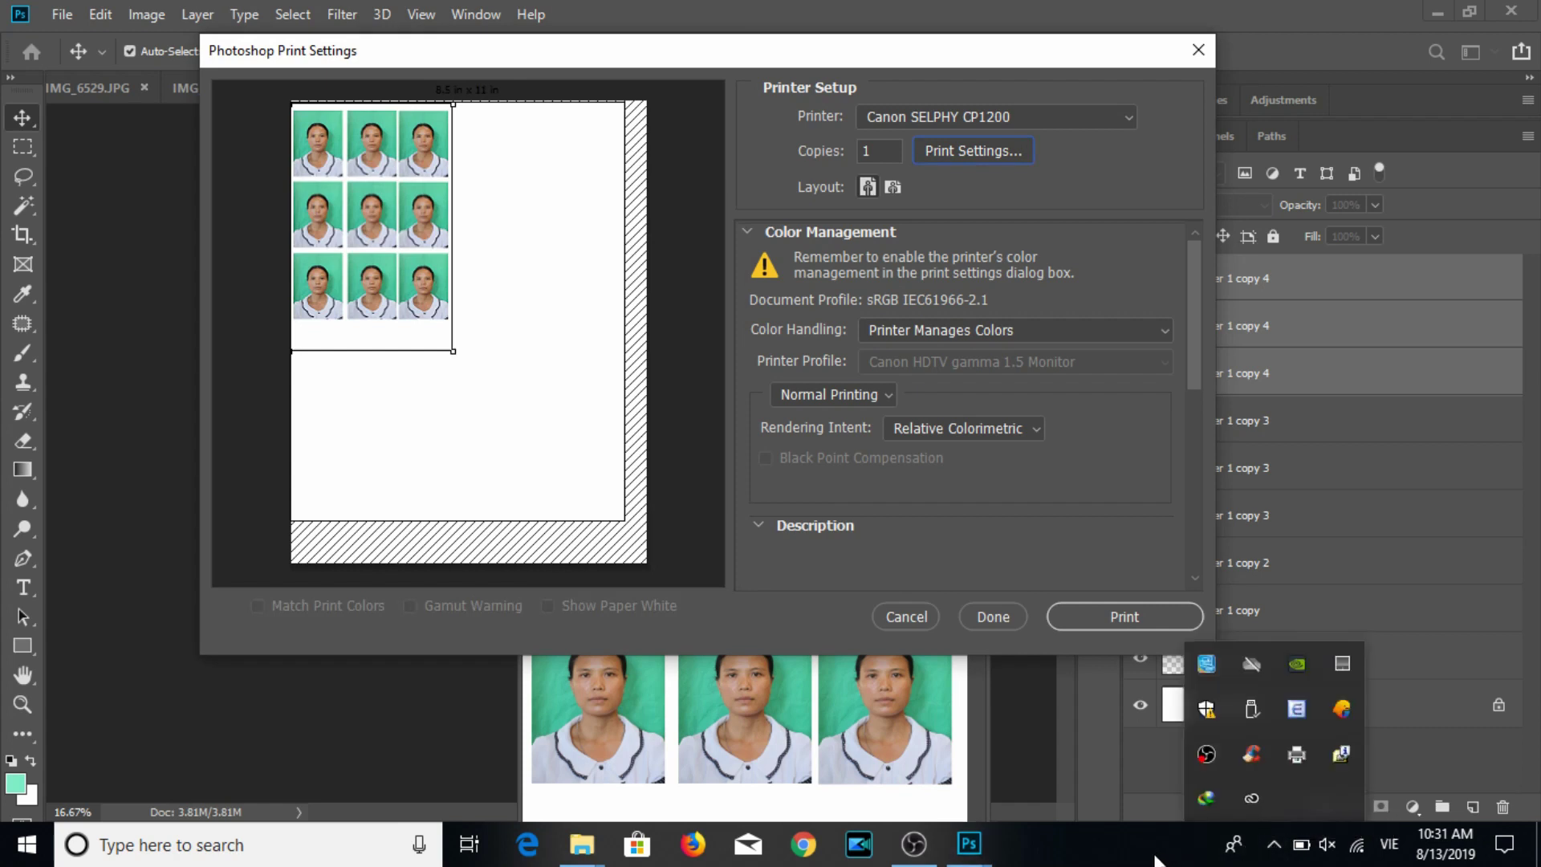
click(1273, 844)
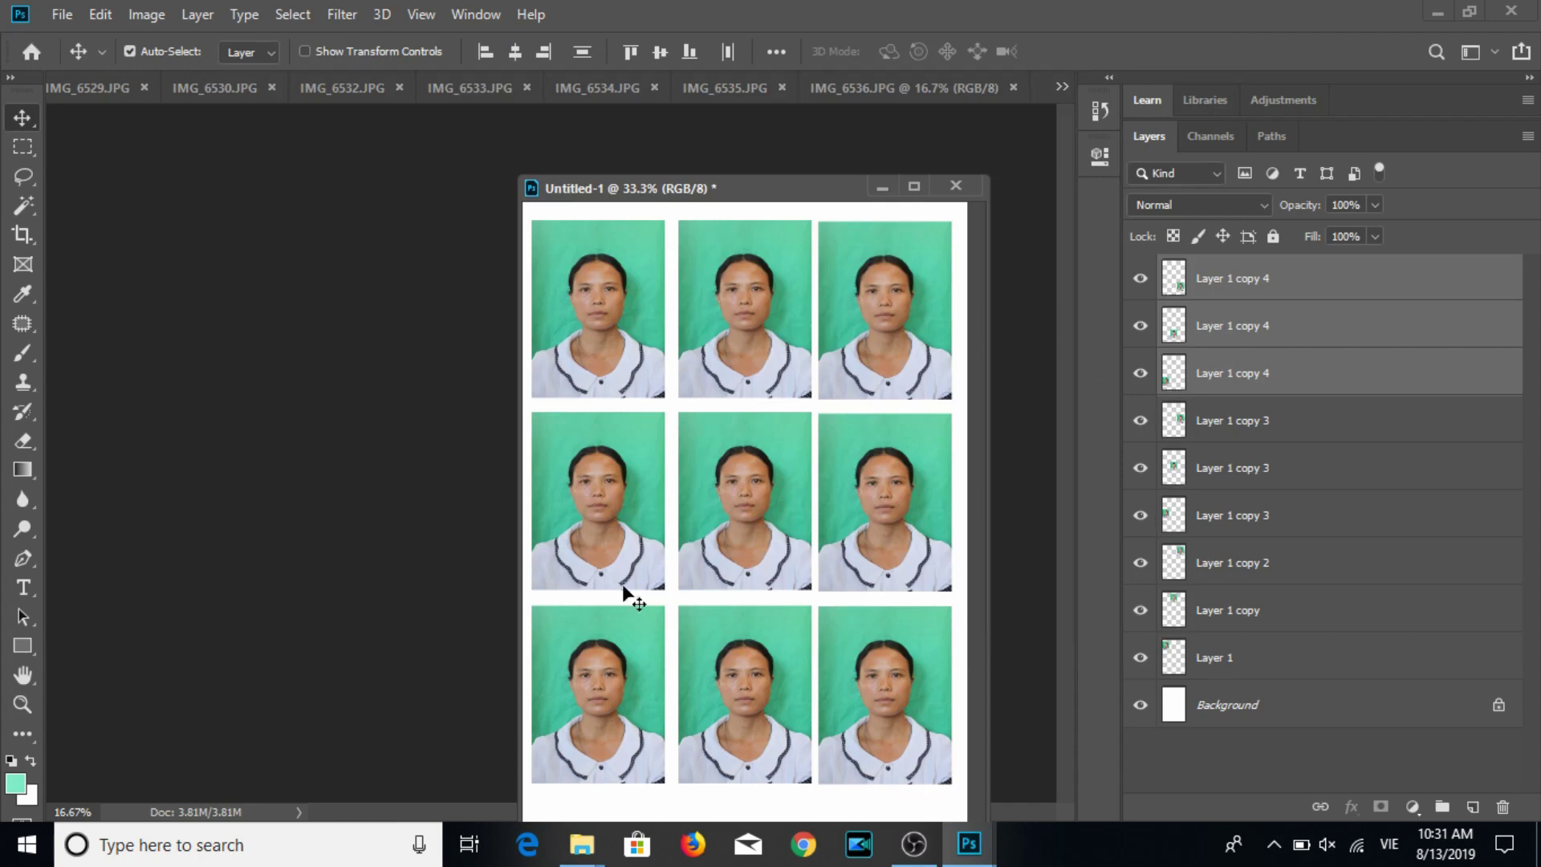
Delete all the woman's portrait layers from the sheet and close IMG_6536.
drag(801, 200, 716, 141)
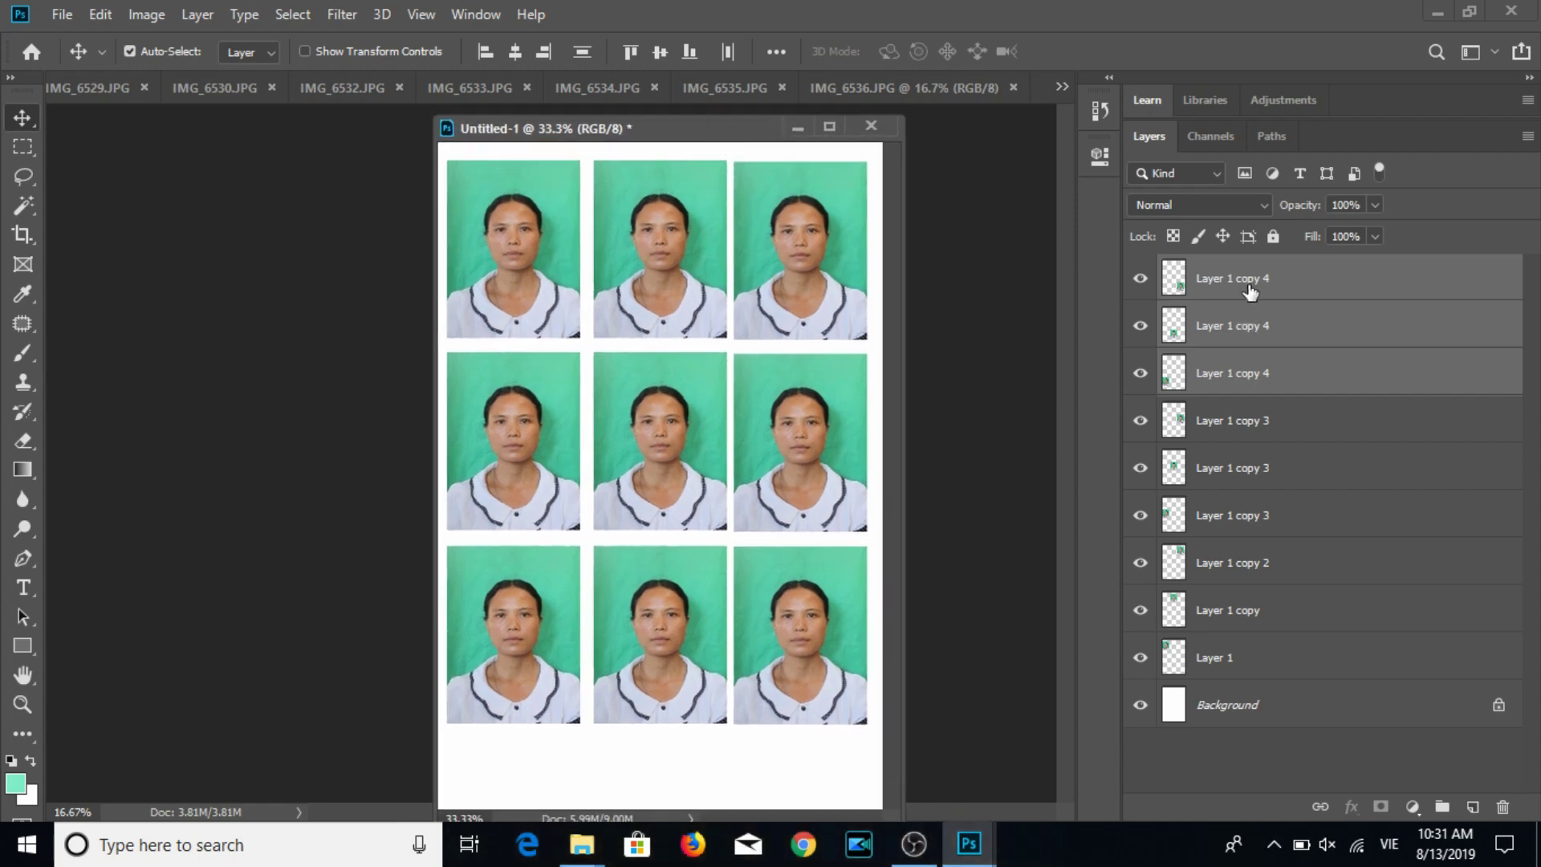
click(1251, 293)
shift+click(1247, 663)
key(Delete)
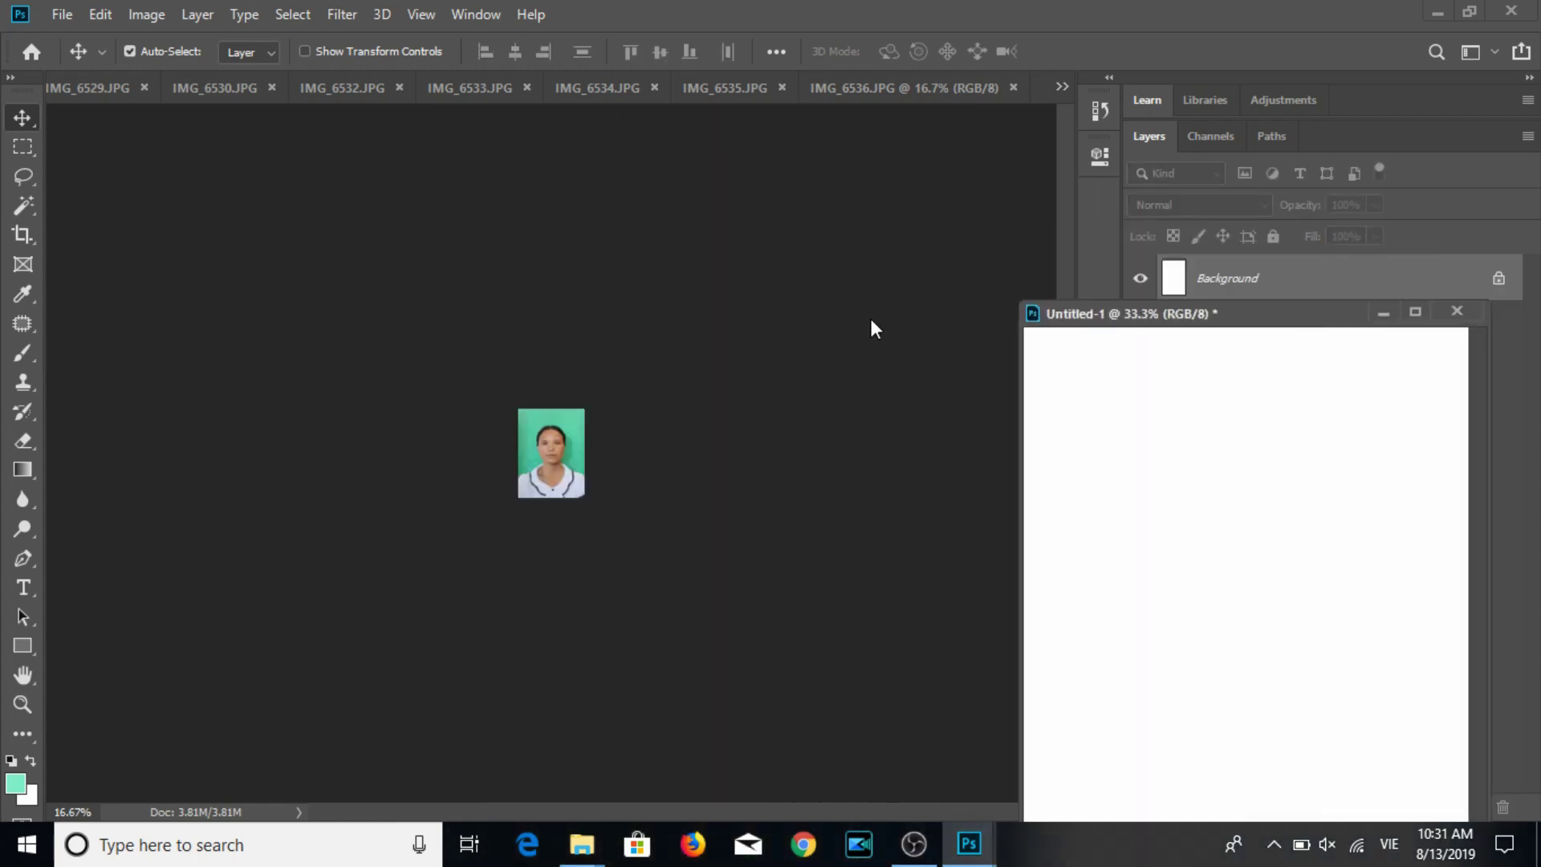
click(723, 447)
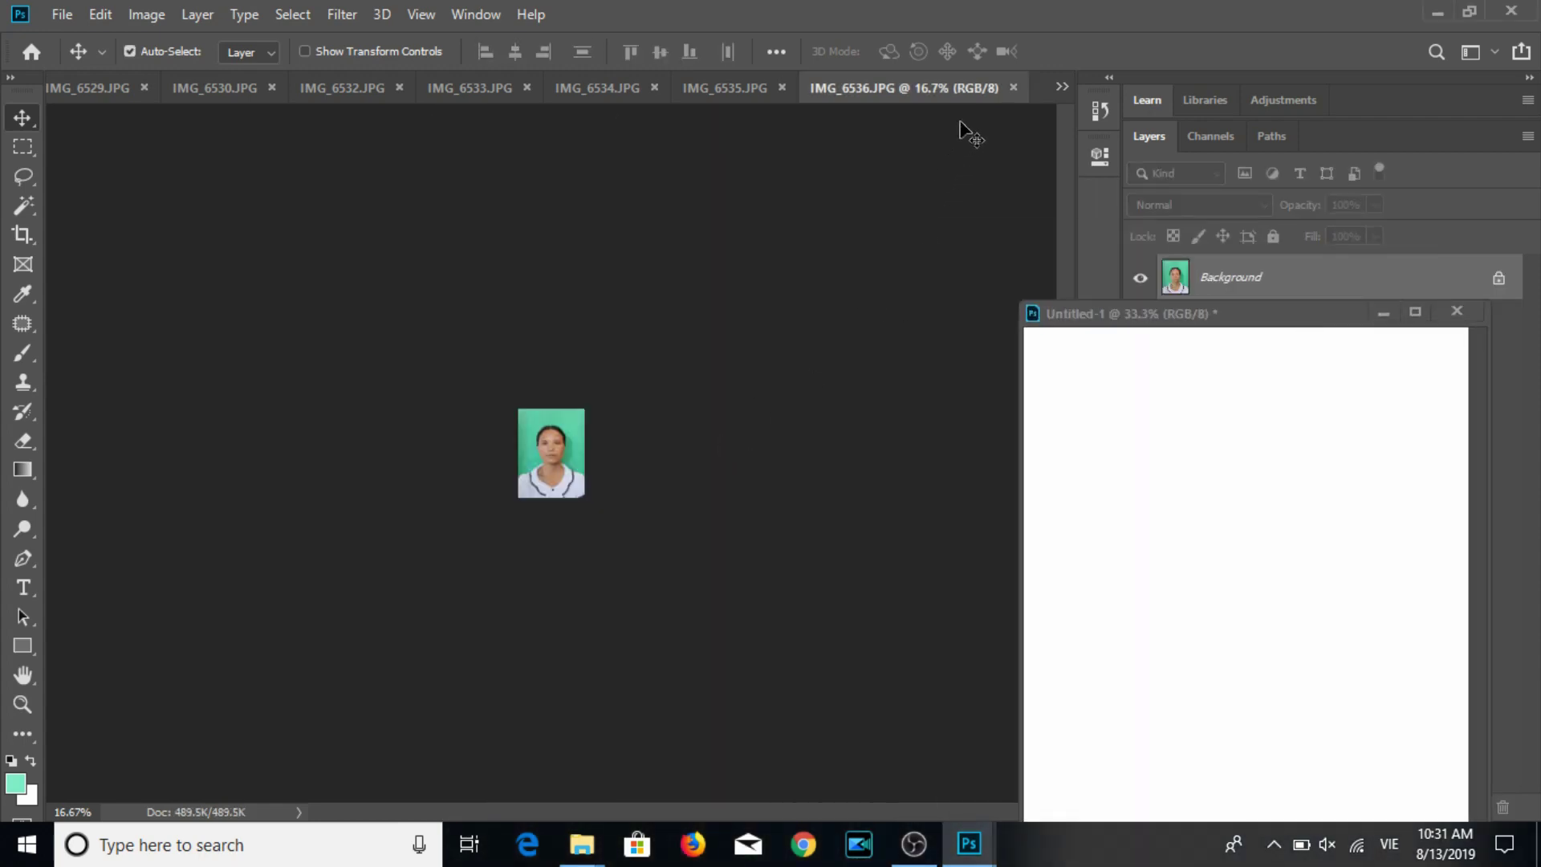
key(ctrl+w)
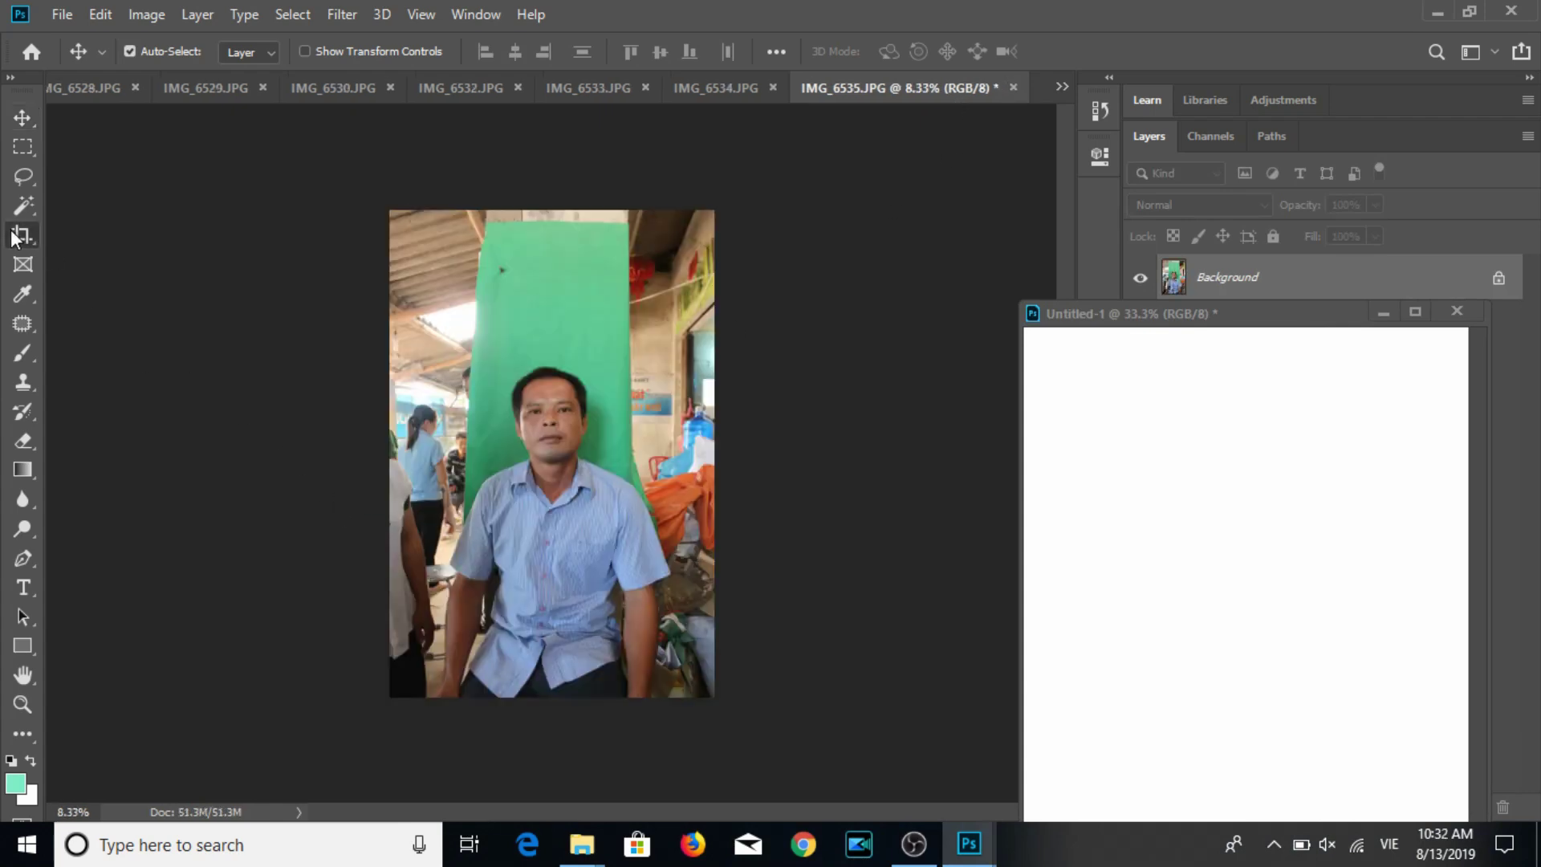
Crop IMG_6535 to a 3:4 head-and-shoulders frame and sample its green backdrop colour.
click(22, 235)
mouse_move(499, 339)
mouse_down()
mouse_move(666, 567)
mouse_move(632, 554)
mouse_move(692, 577)
mouse_up()
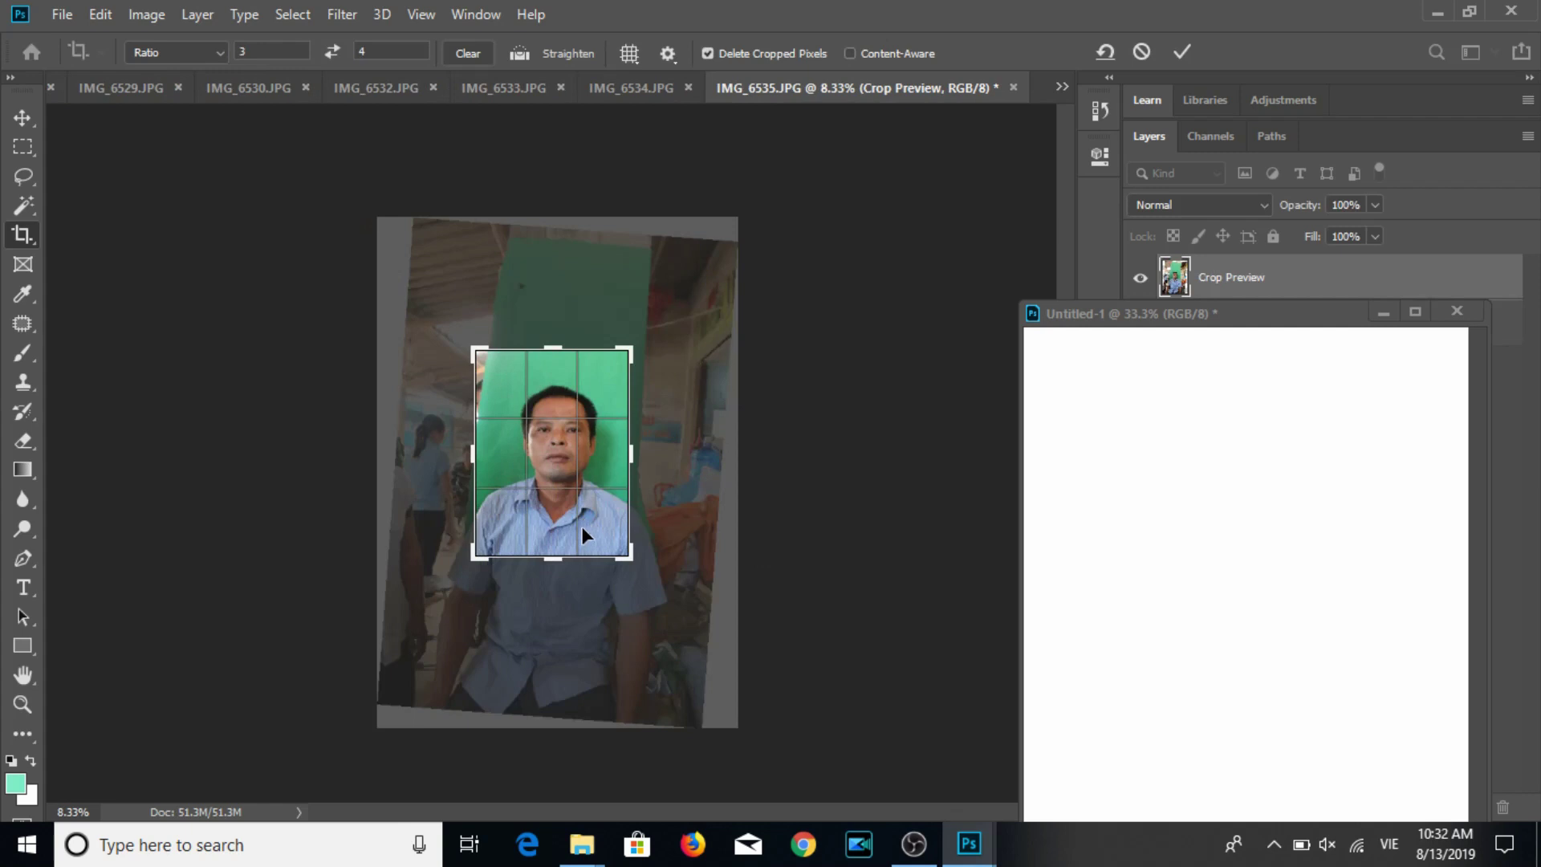
click(22, 353)
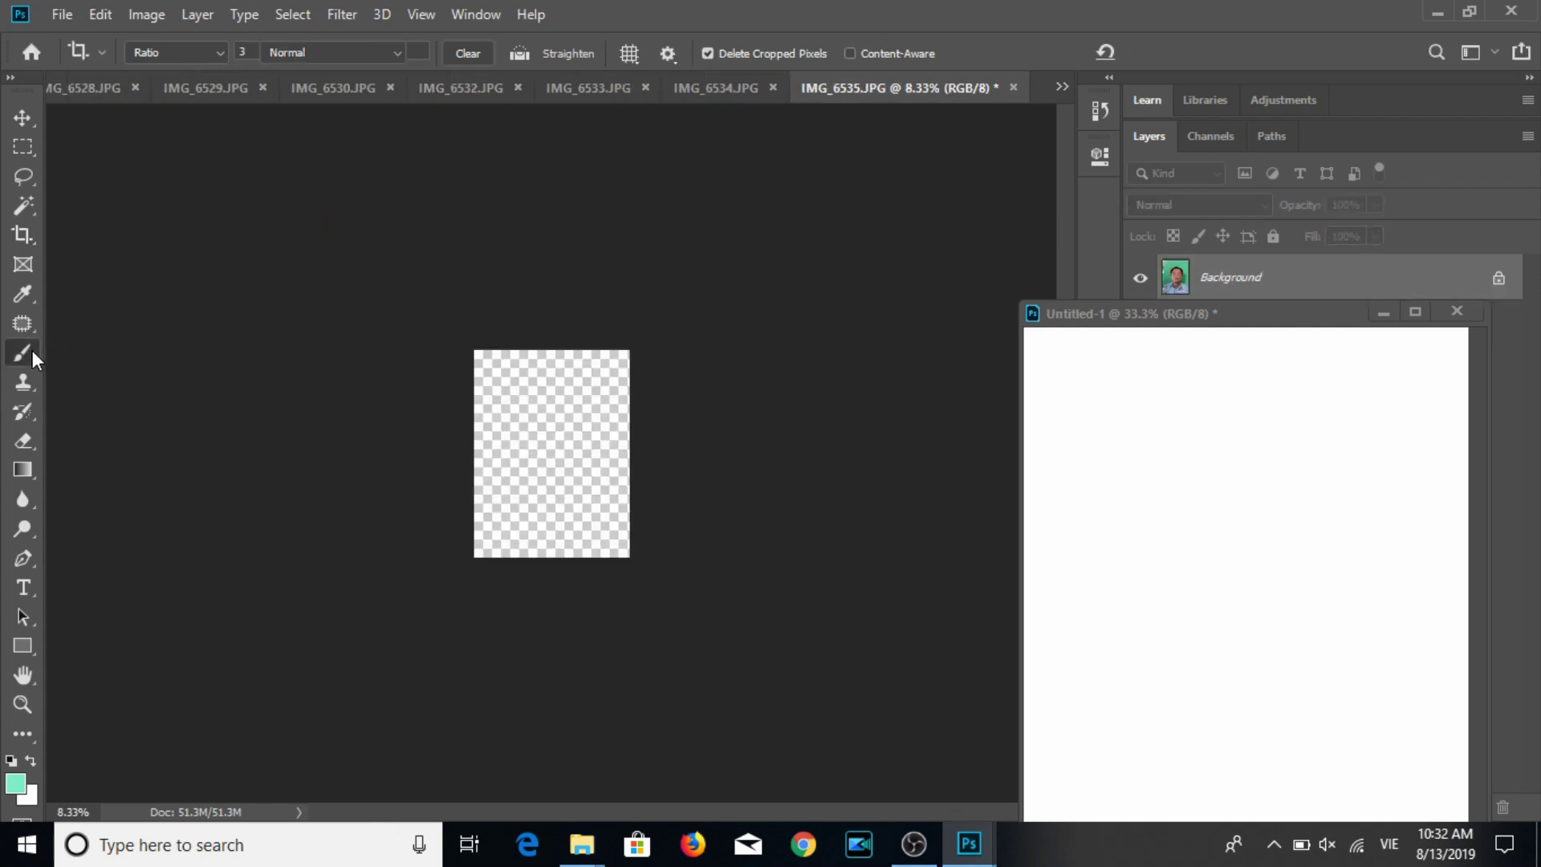
alt+click(497, 358)
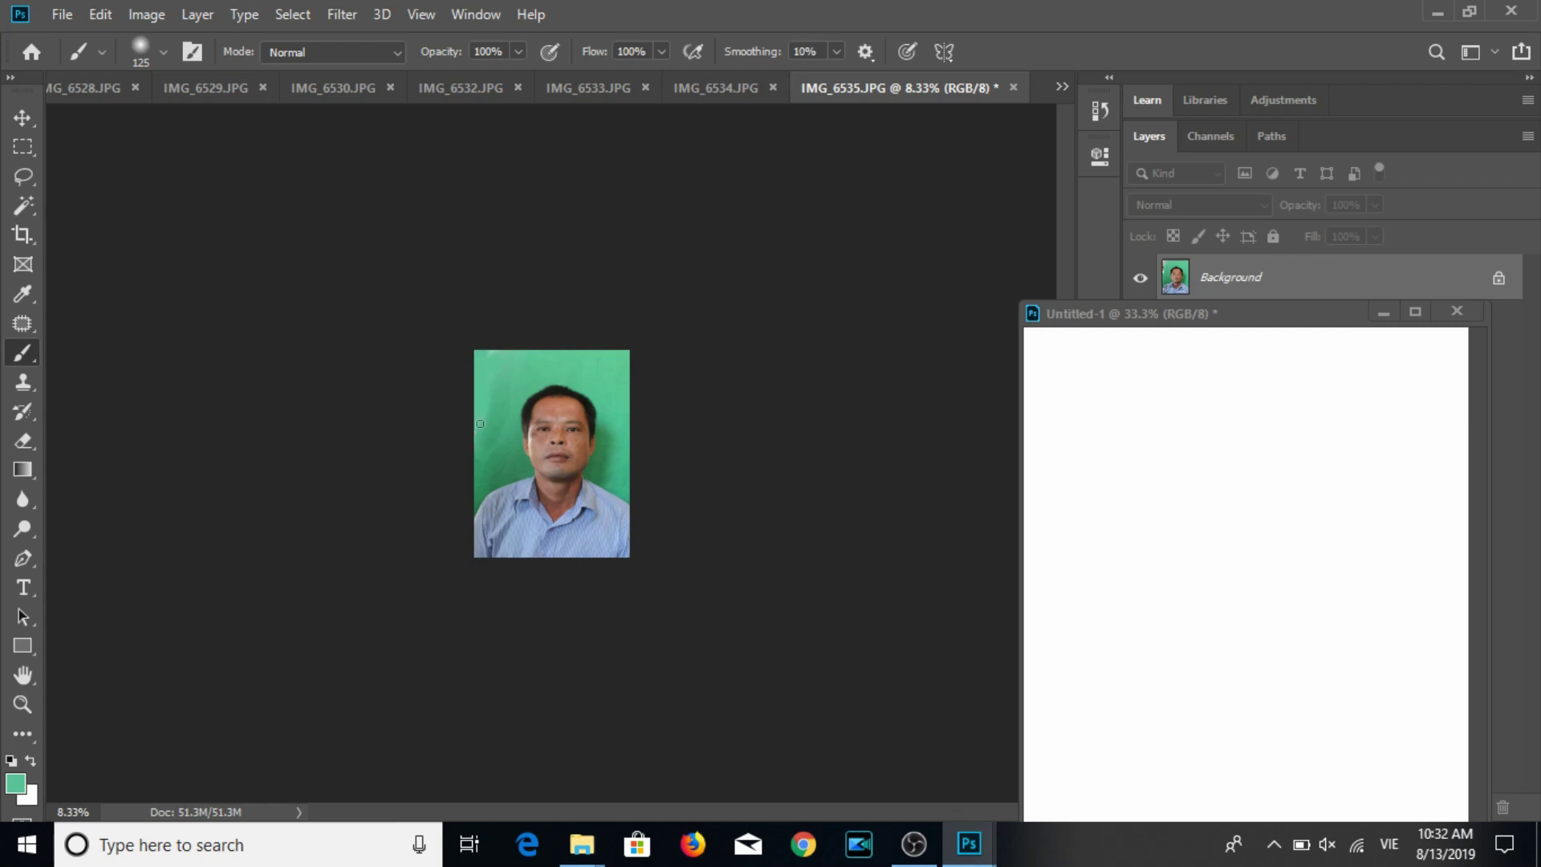
click(22, 118)
click(146, 15)
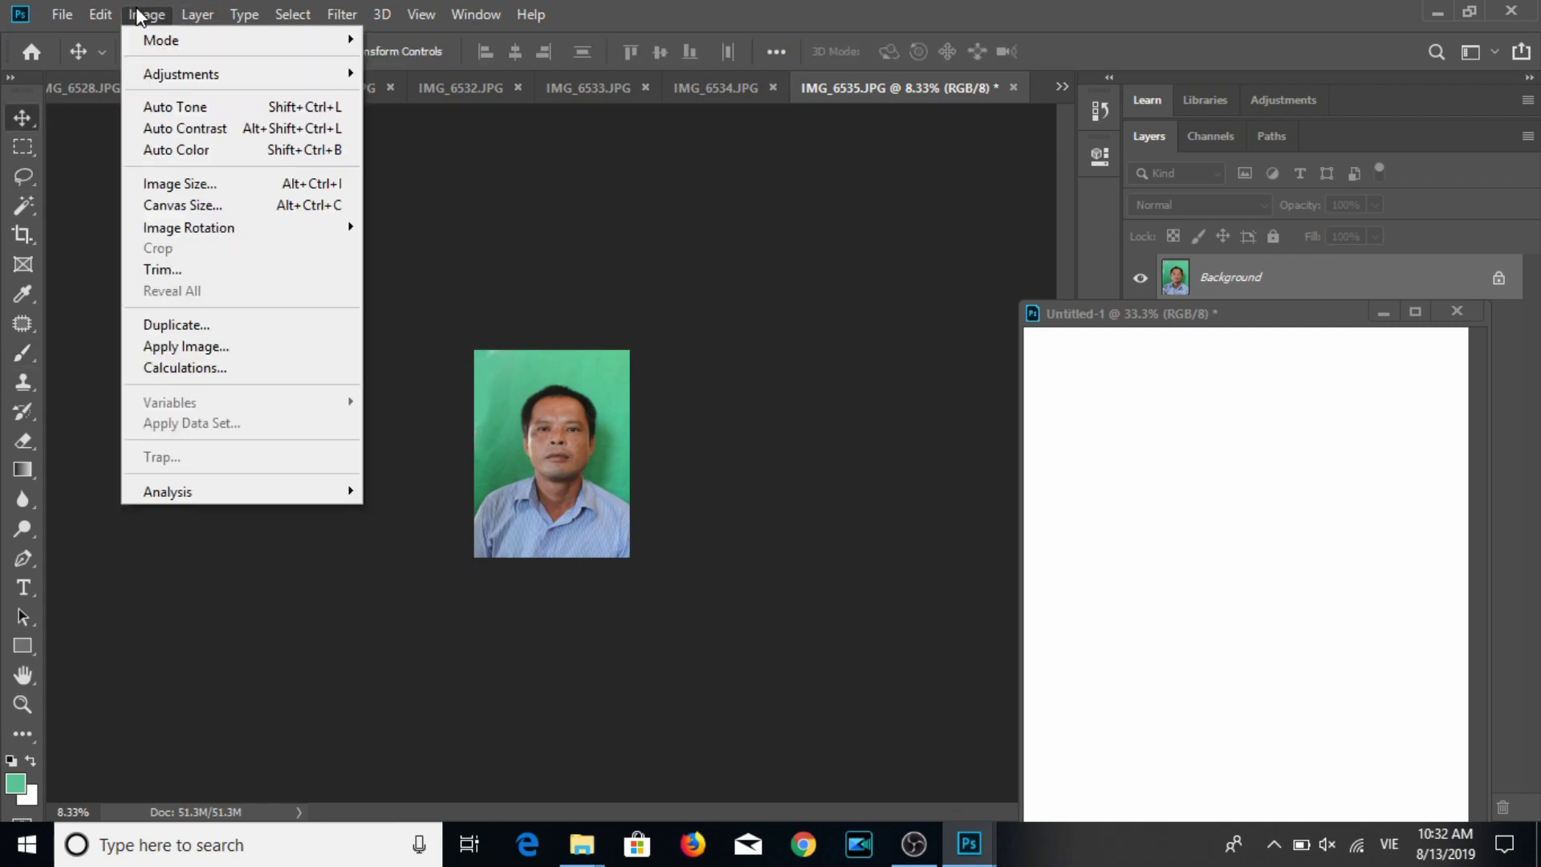
Resize the portrait to width 3 at 300 resolution and save it as JPEG quality 12.
click(149, 182)
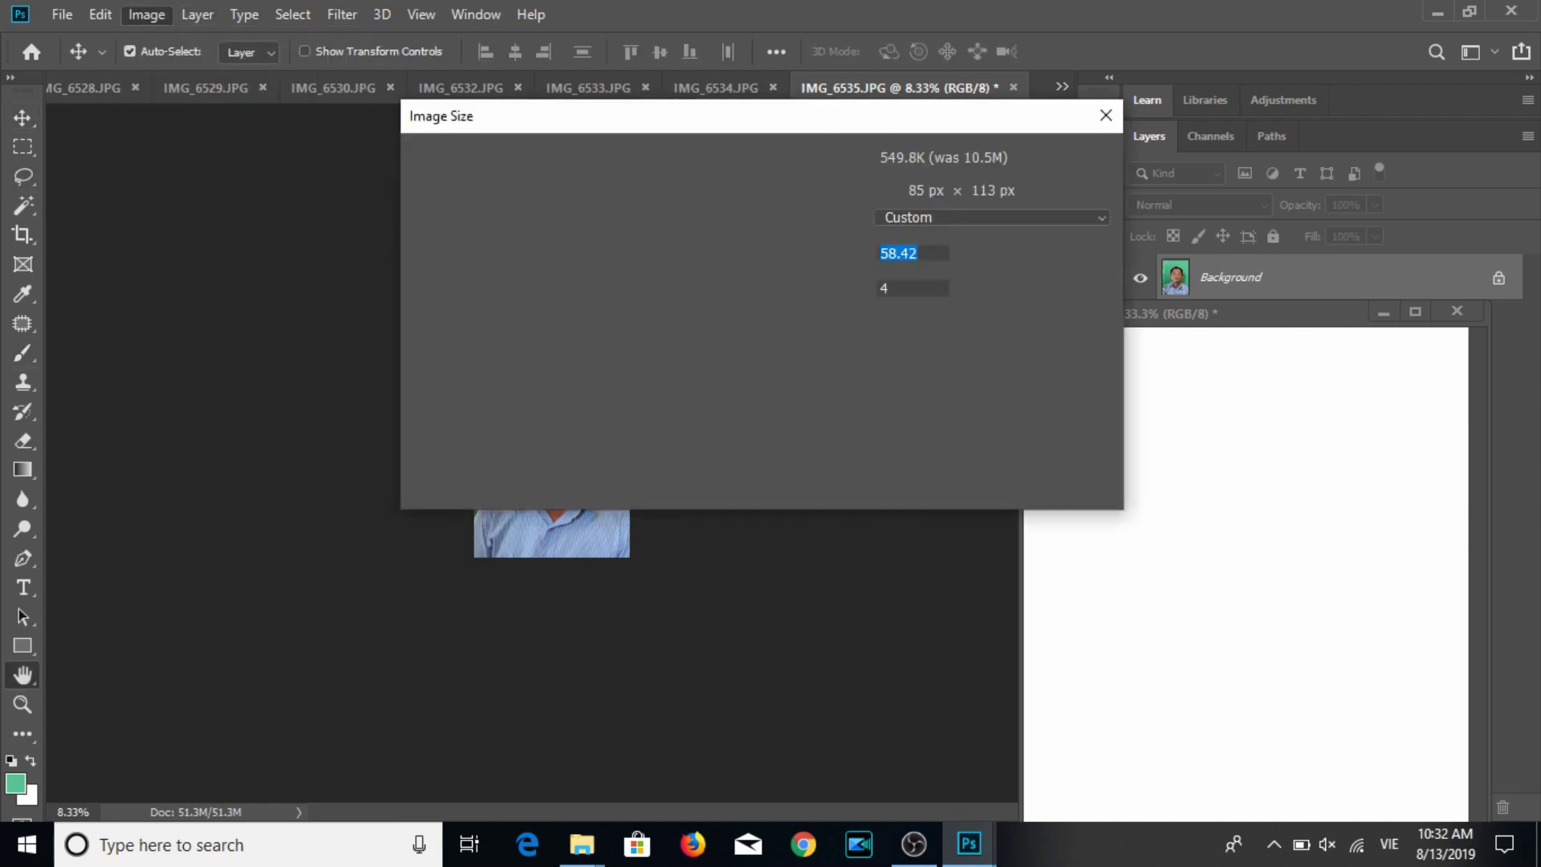
text(3)
key(Tab)
key(Tab)
text(300)
key(Return)
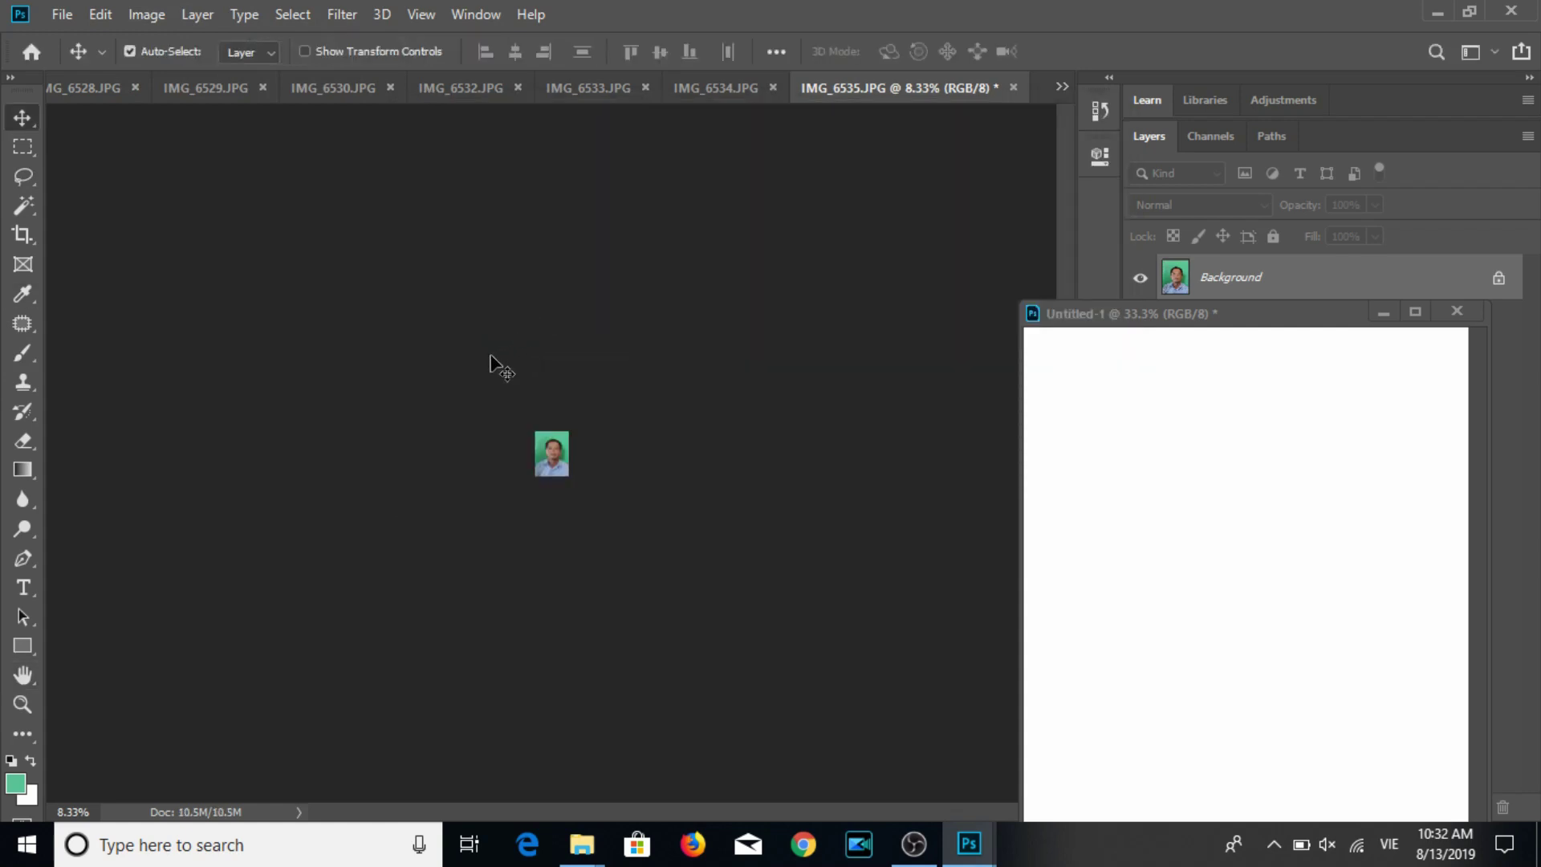
key(ctrl)
key(ctrl+s)
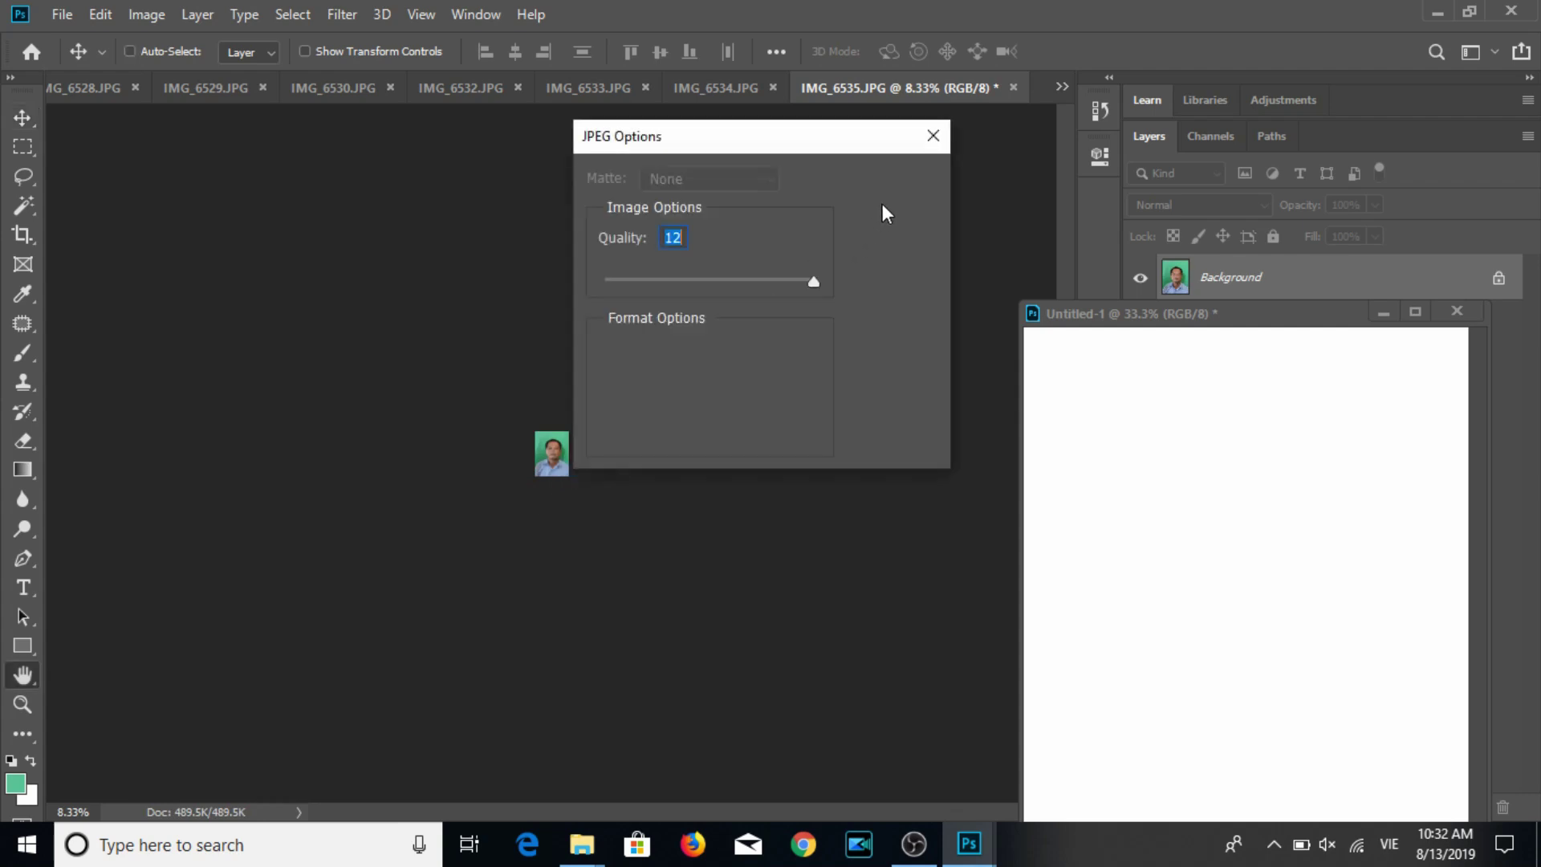
click(894, 181)
Tile copies of the portrait in rows on the Untitled-1 sheet.
drag(580, 466, 1103, 449)
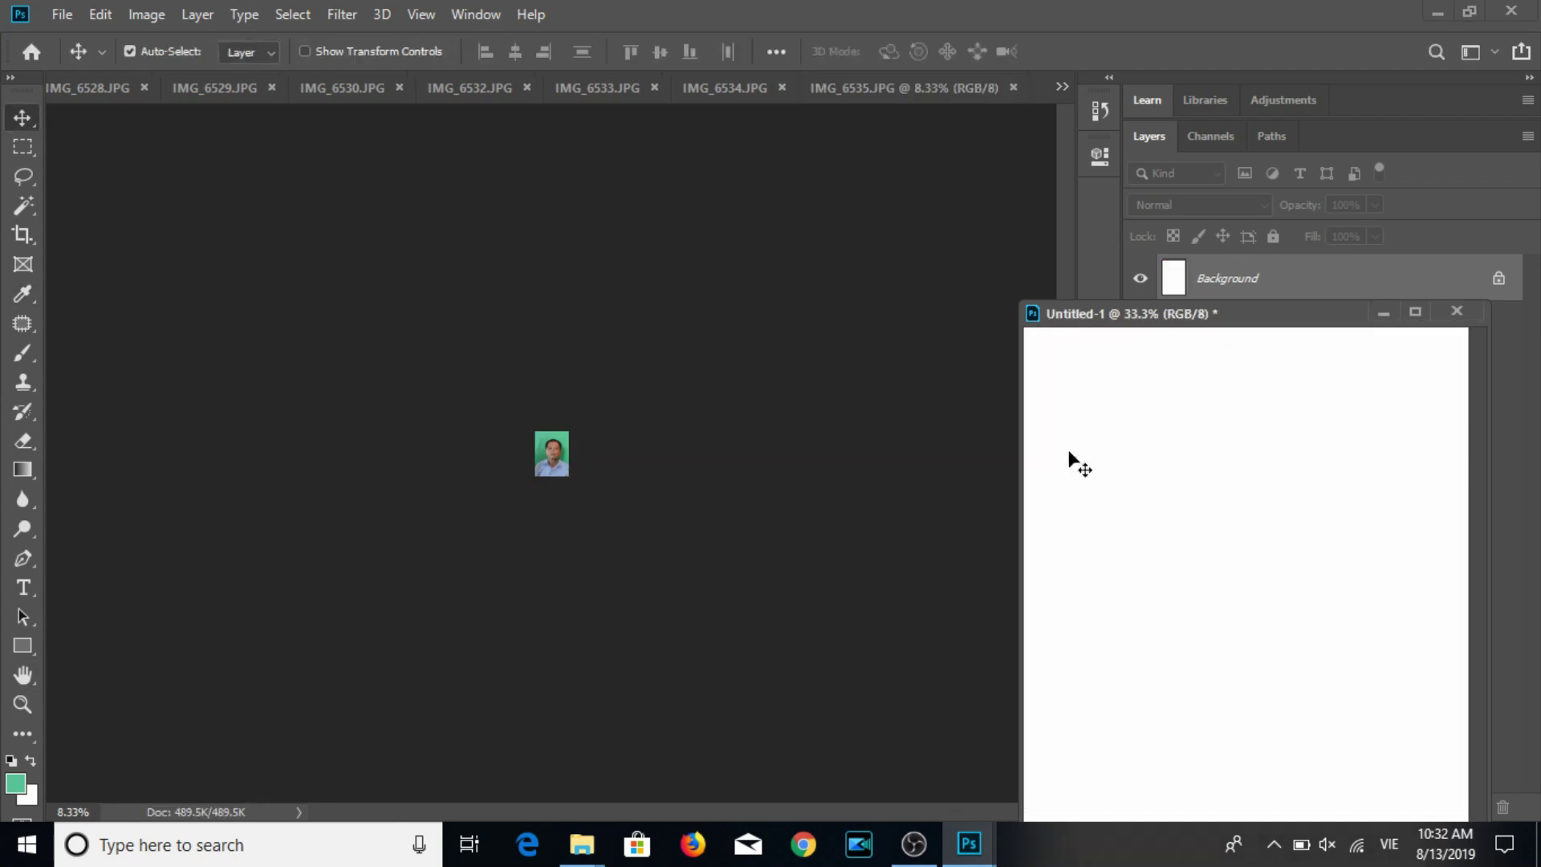
mouse_move(1103, 454)
mouse_down()
mouse_move(1384, 452)
mouse_move(1387, 418)
mouse_move(1332, 370)
mouse_up()
drag(1204, 313, 761, 202)
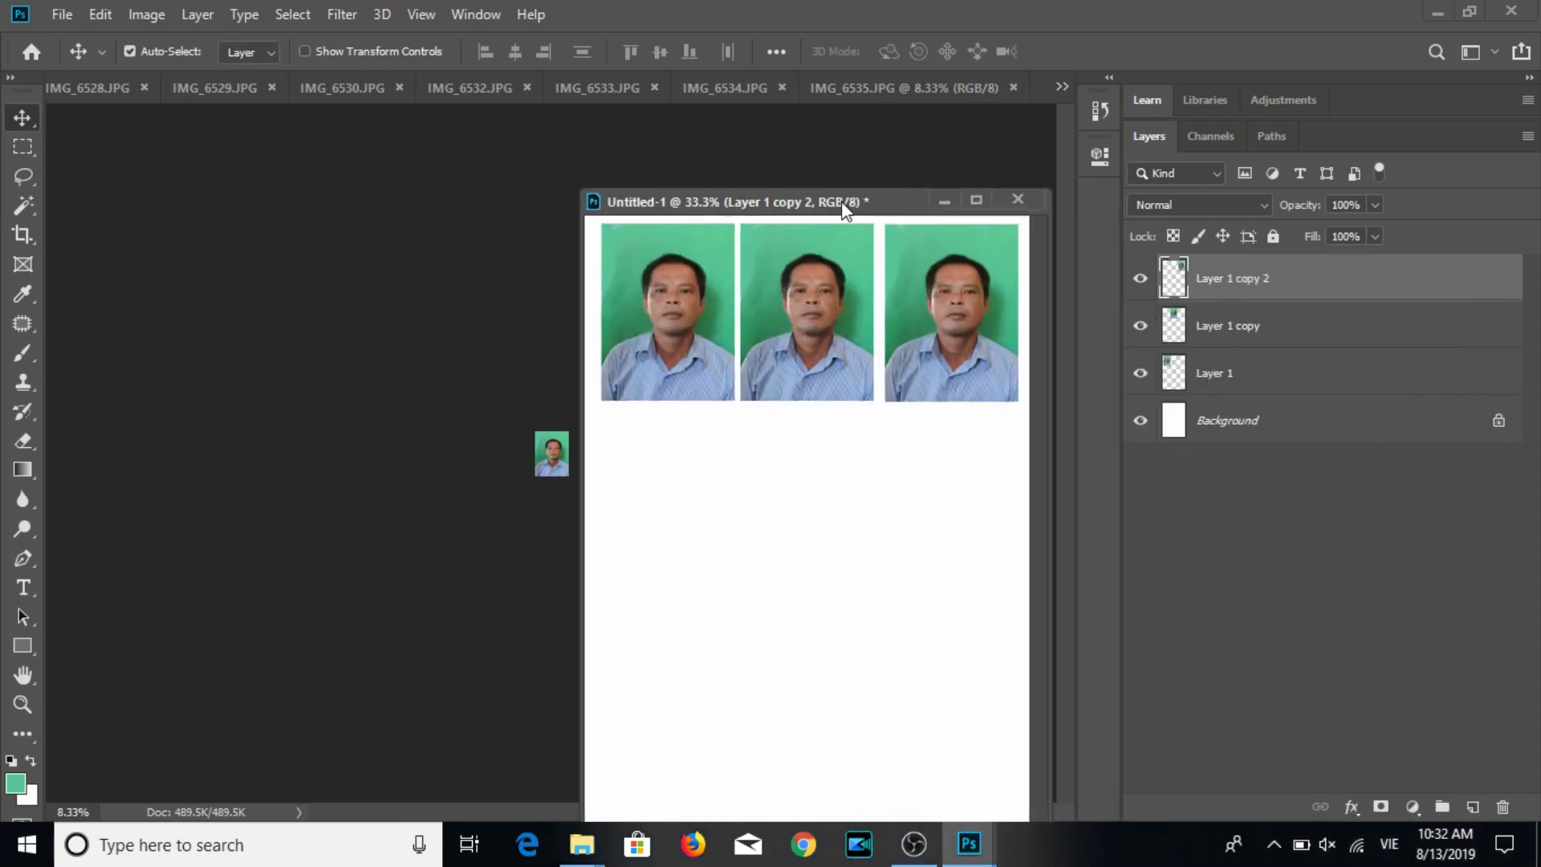
shift+click(1220, 376)
drag(941, 495, 936, 687)
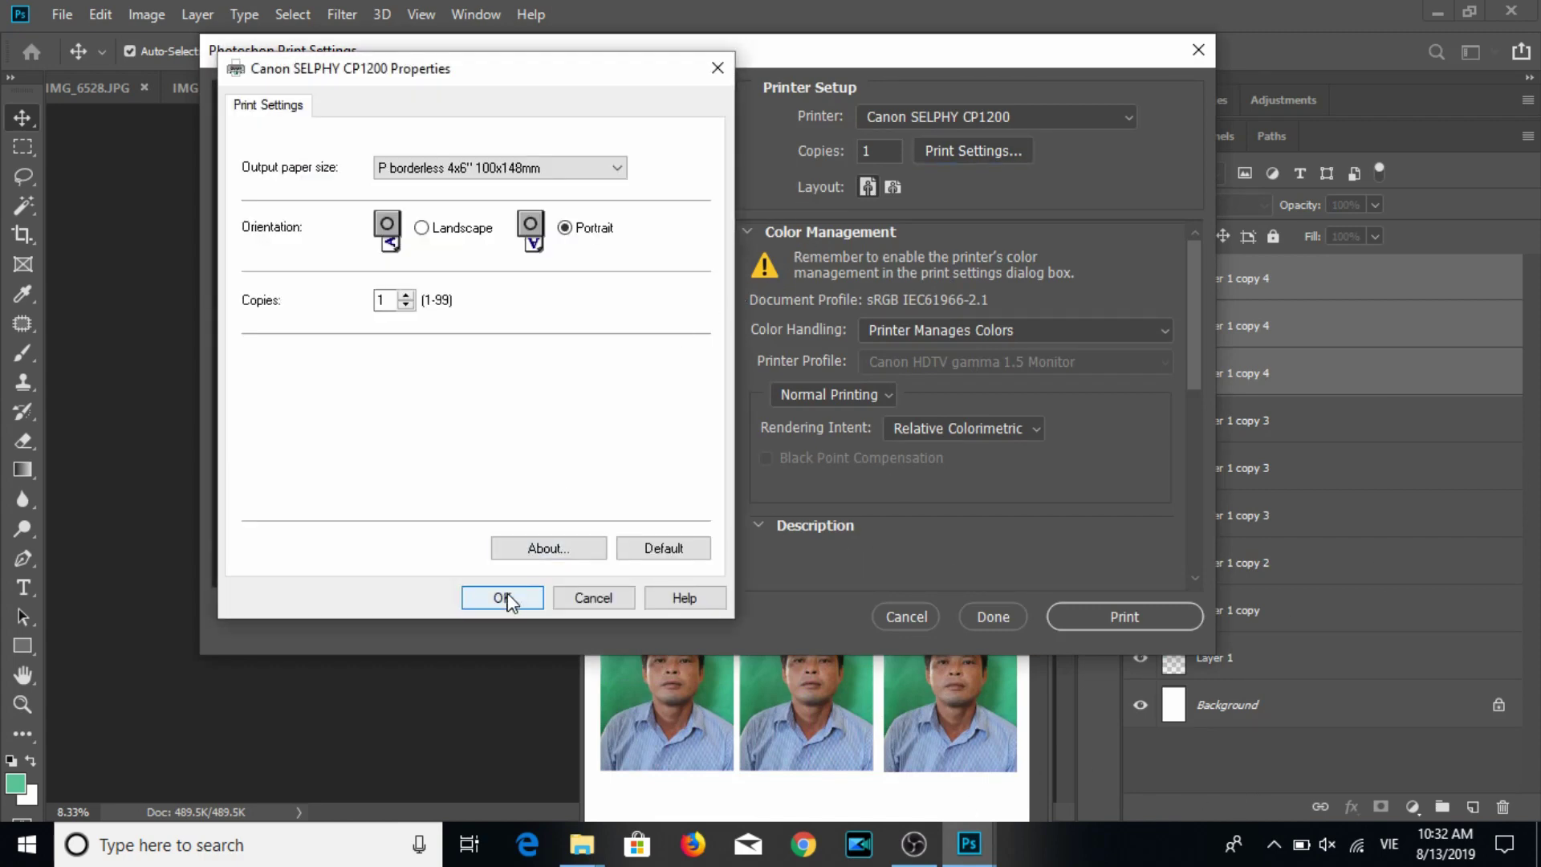
Confirm the SELPHY settings, nudge the grid lower on the page, and print.
click(504, 598)
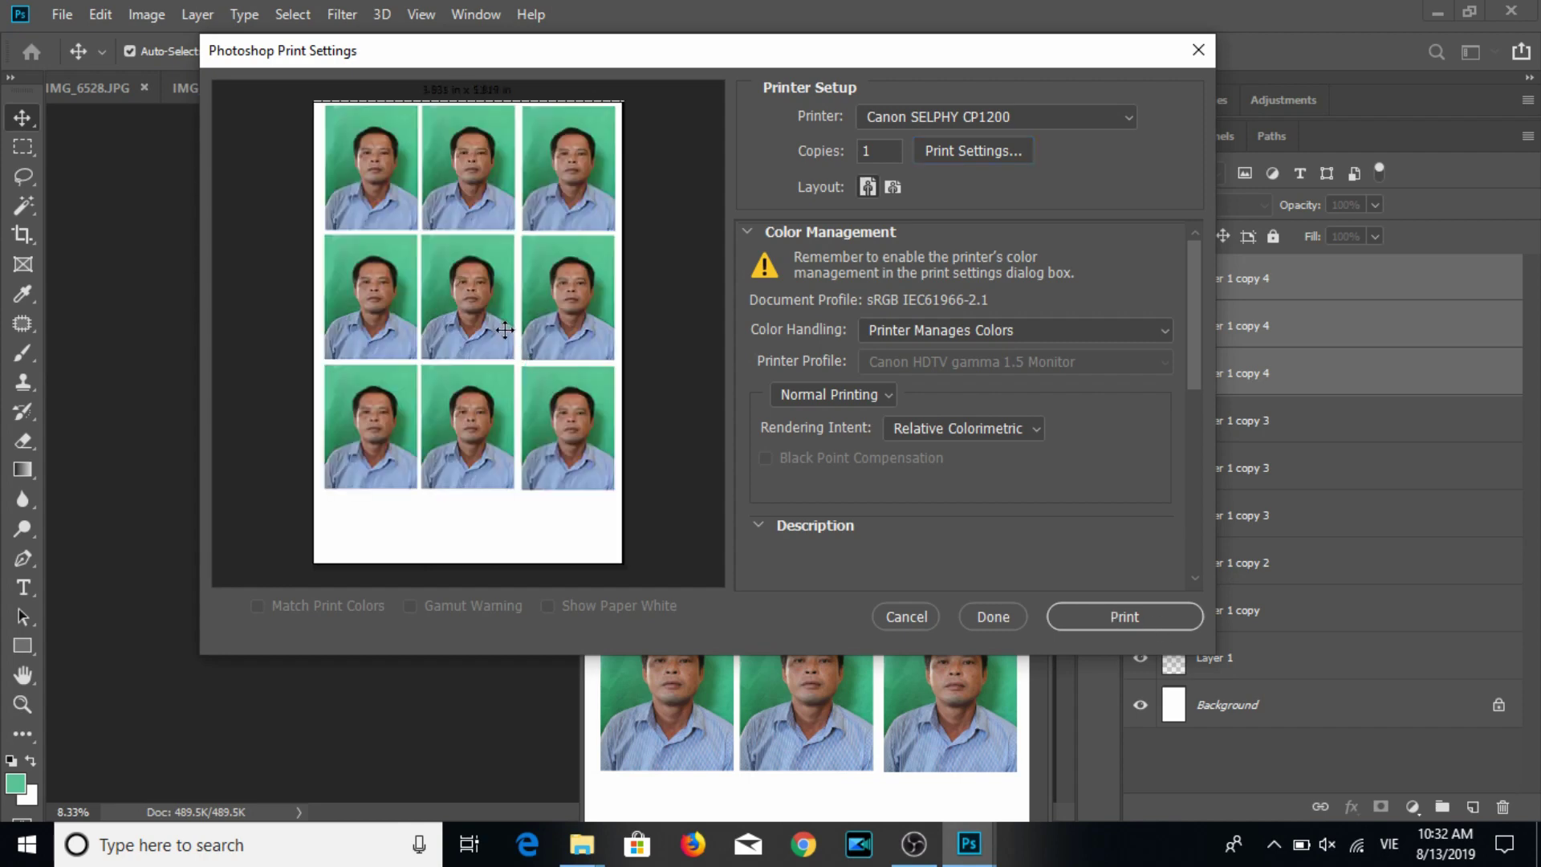
drag(506, 328, 503, 345)
click(1102, 626)
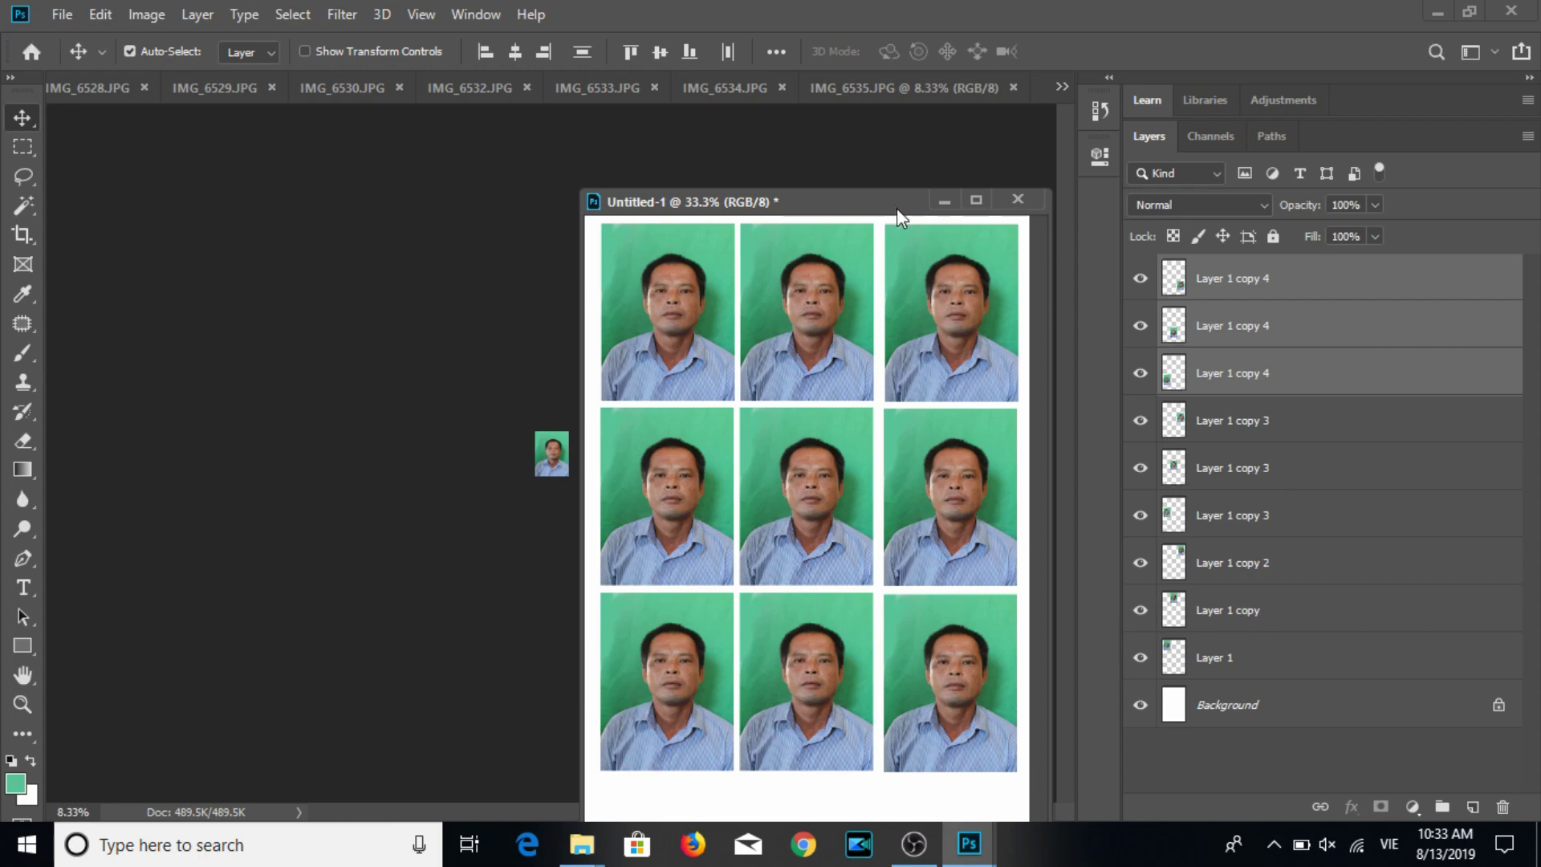
Clear all portrait layers from the sheet and close IMG_6535.
drag(897, 208, 826, 195)
click(1265, 297)
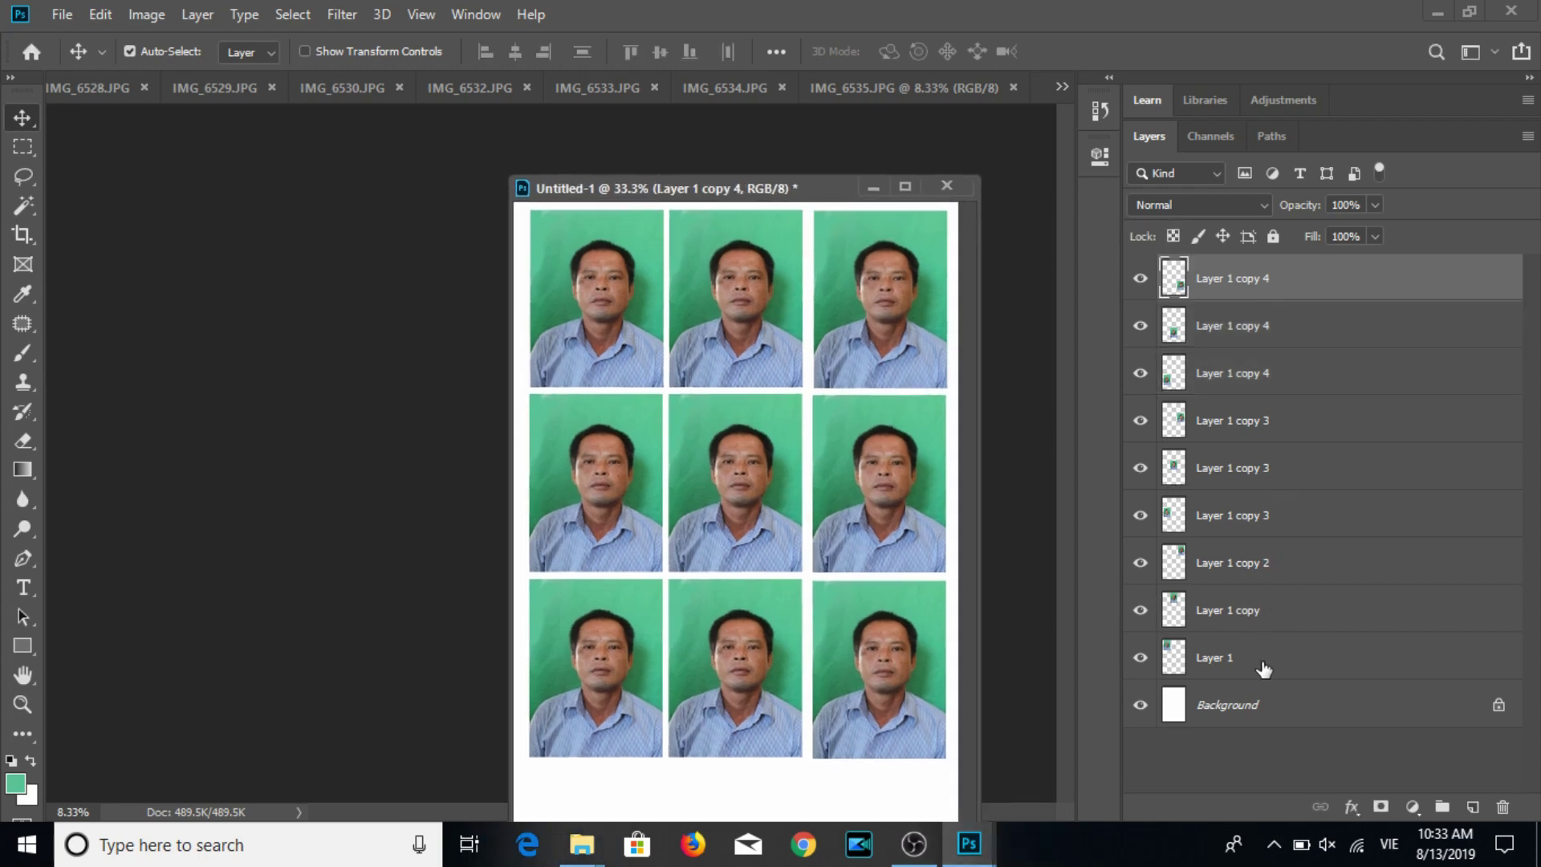
shift+click(1262, 661)
key(ctrl+shift+e)
drag(870, 196, 1312, 207)
click(940, 234)
key(ctrl+w)
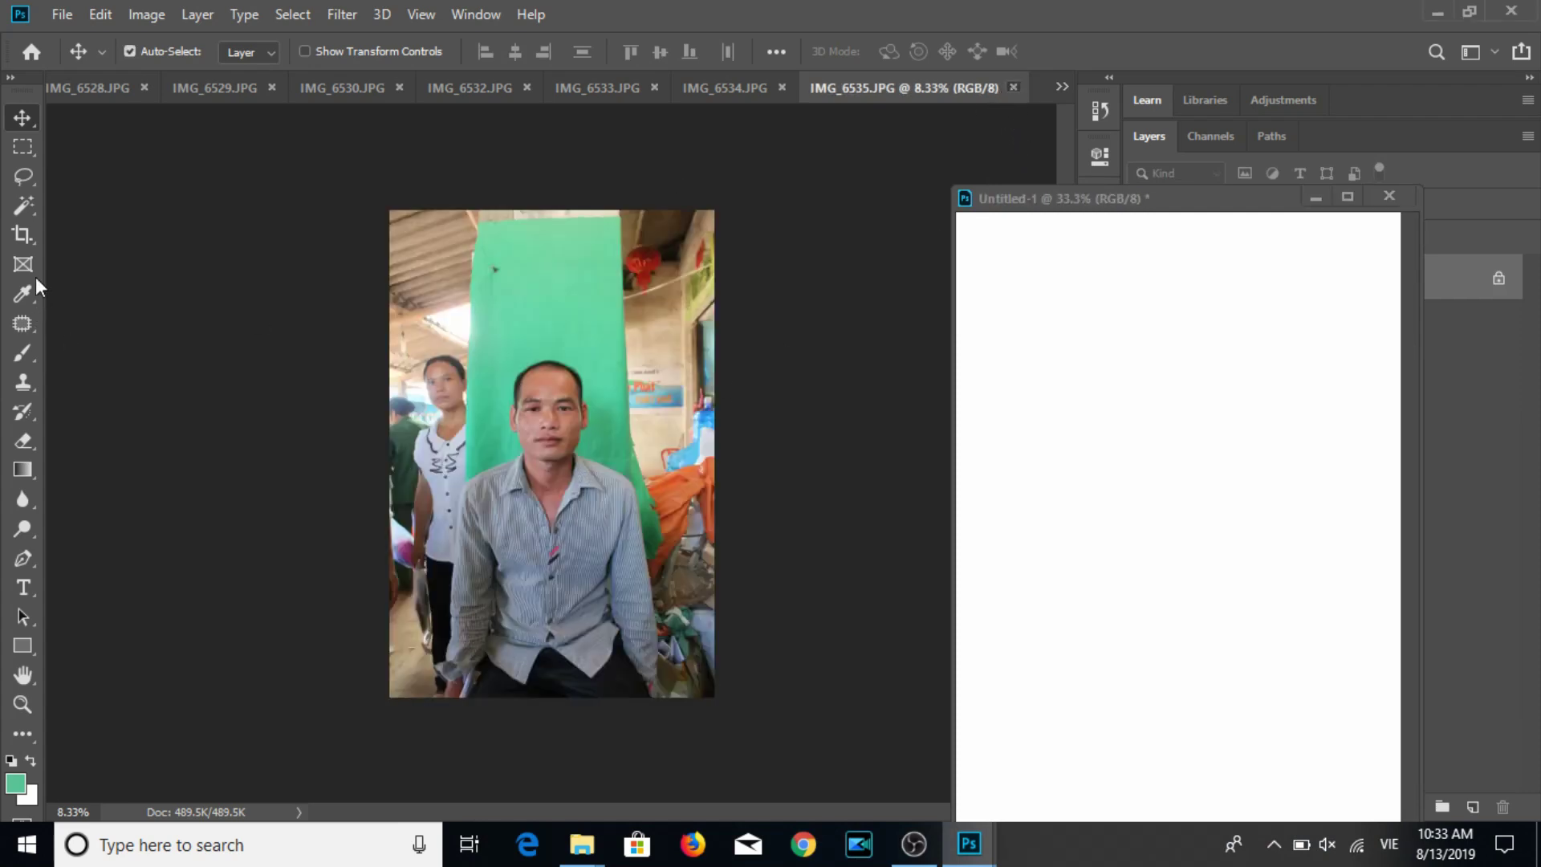
Crop IMG_6534 to a 3:4 head-and-shoulders portrait.
click(23, 234)
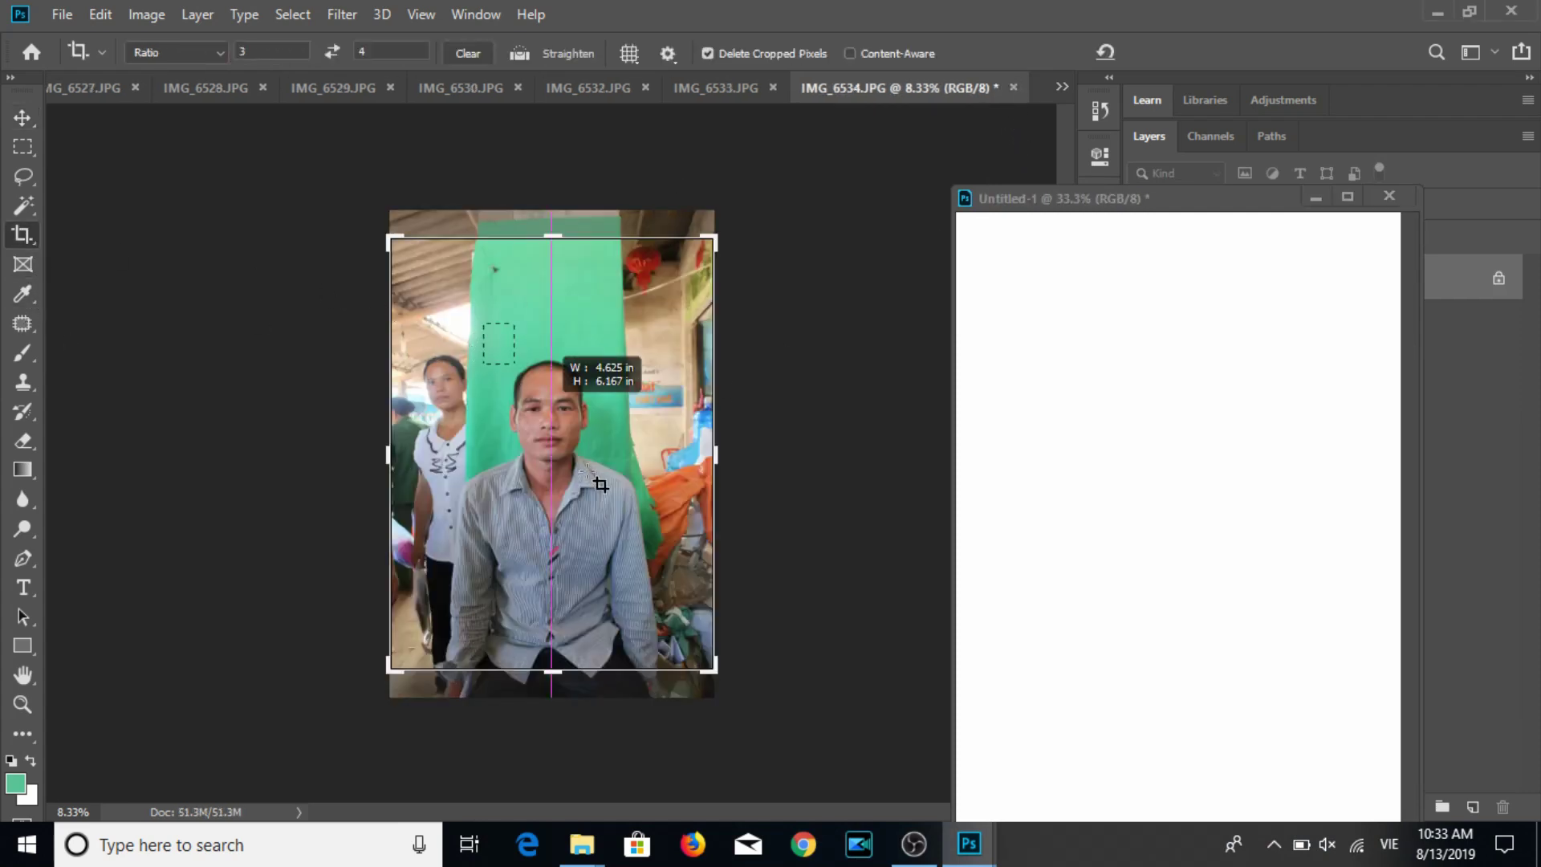
drag(473, 351, 631, 555)
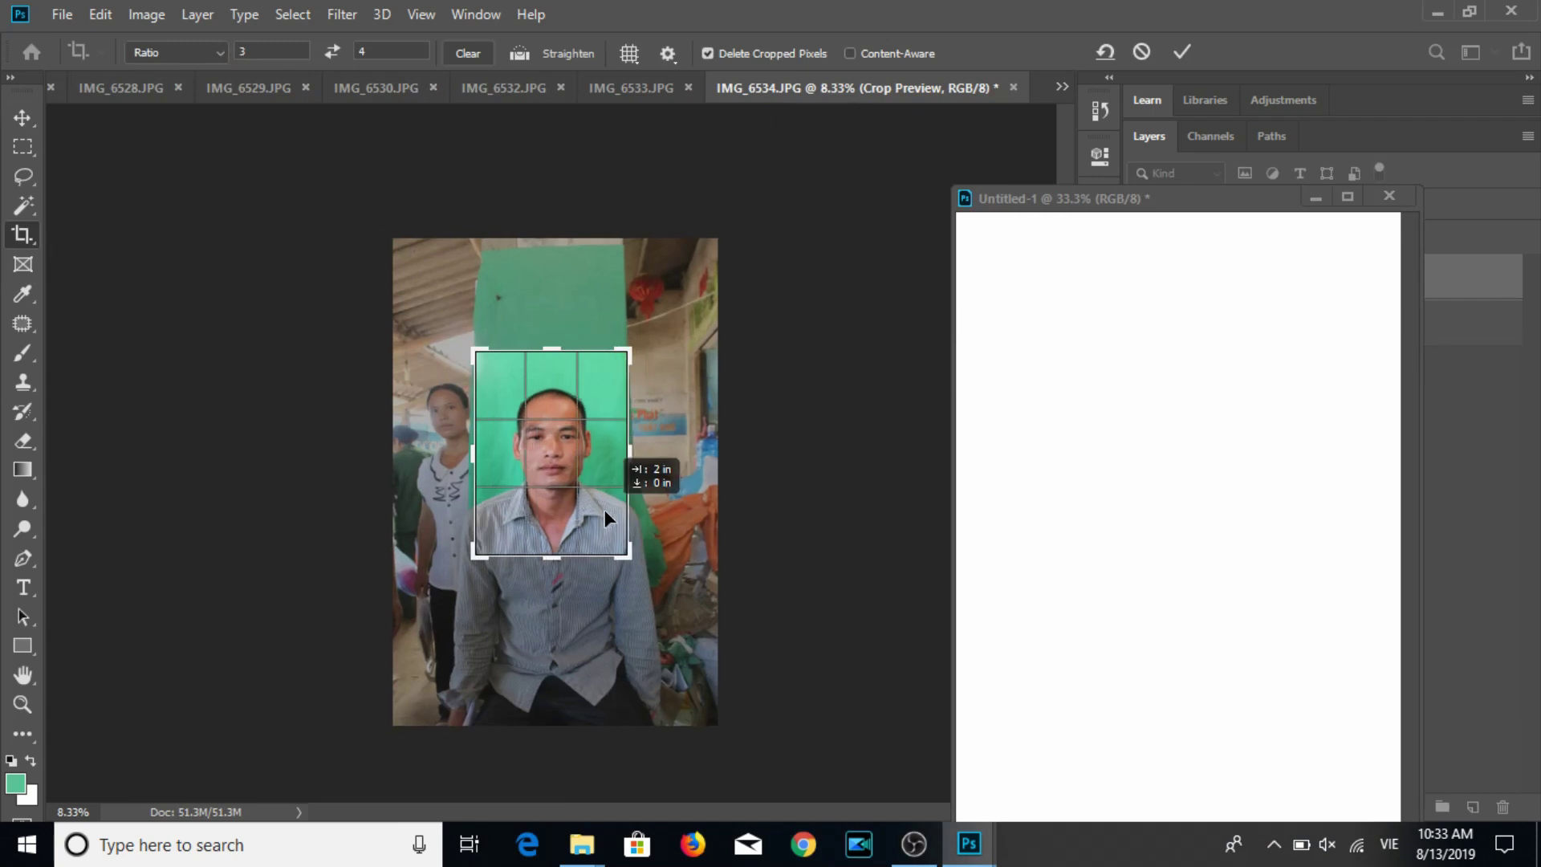
double_click(604, 509)
click(24, 118)
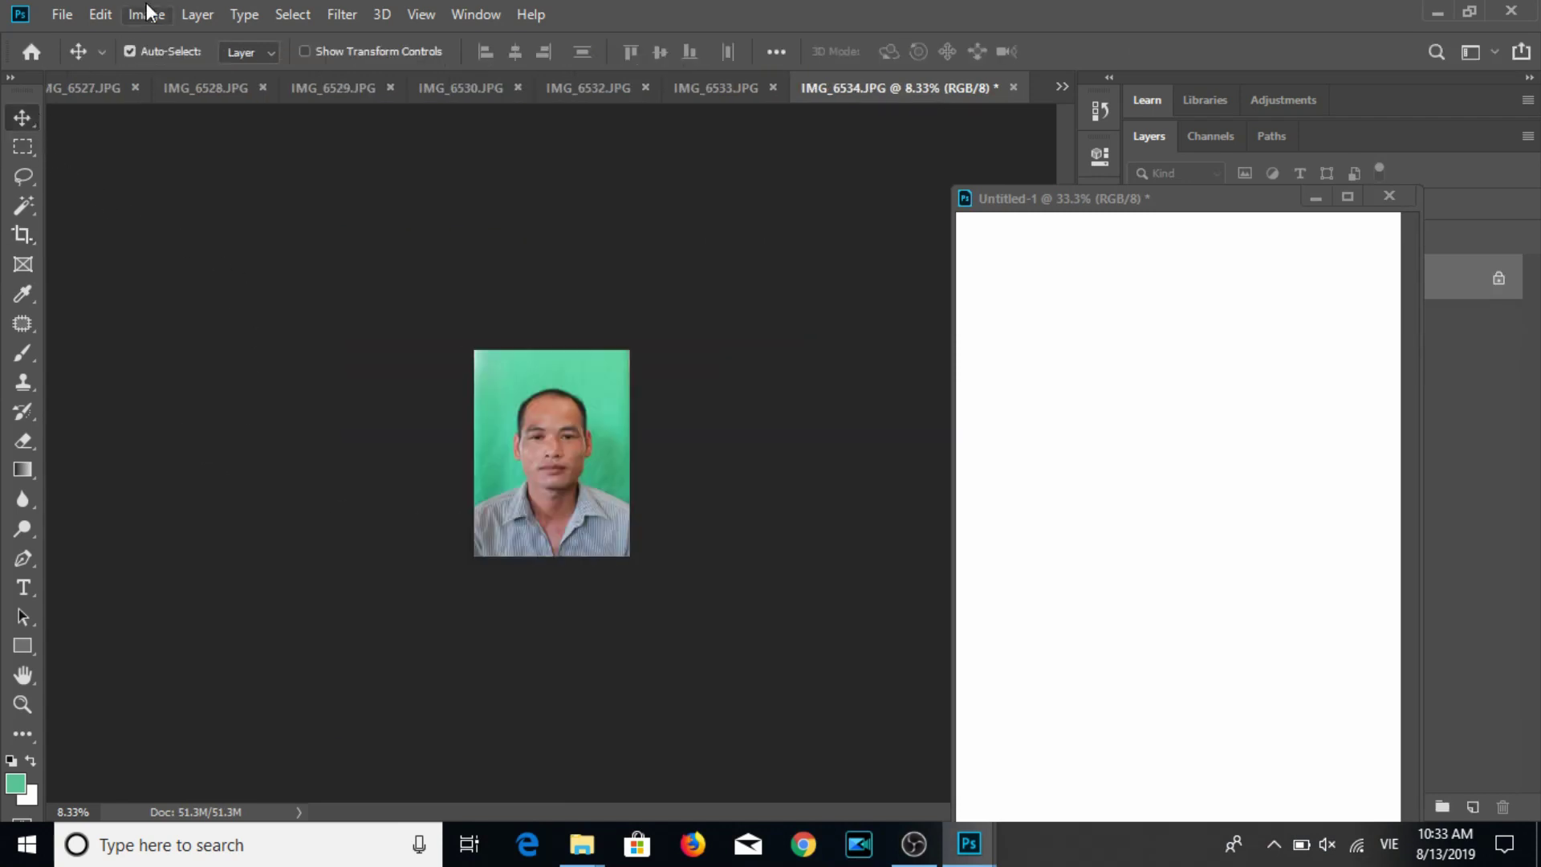
Resize IMG_6534 to 3×4 cm at 300 ppi and save it.
click(147, 13)
click(196, 205)
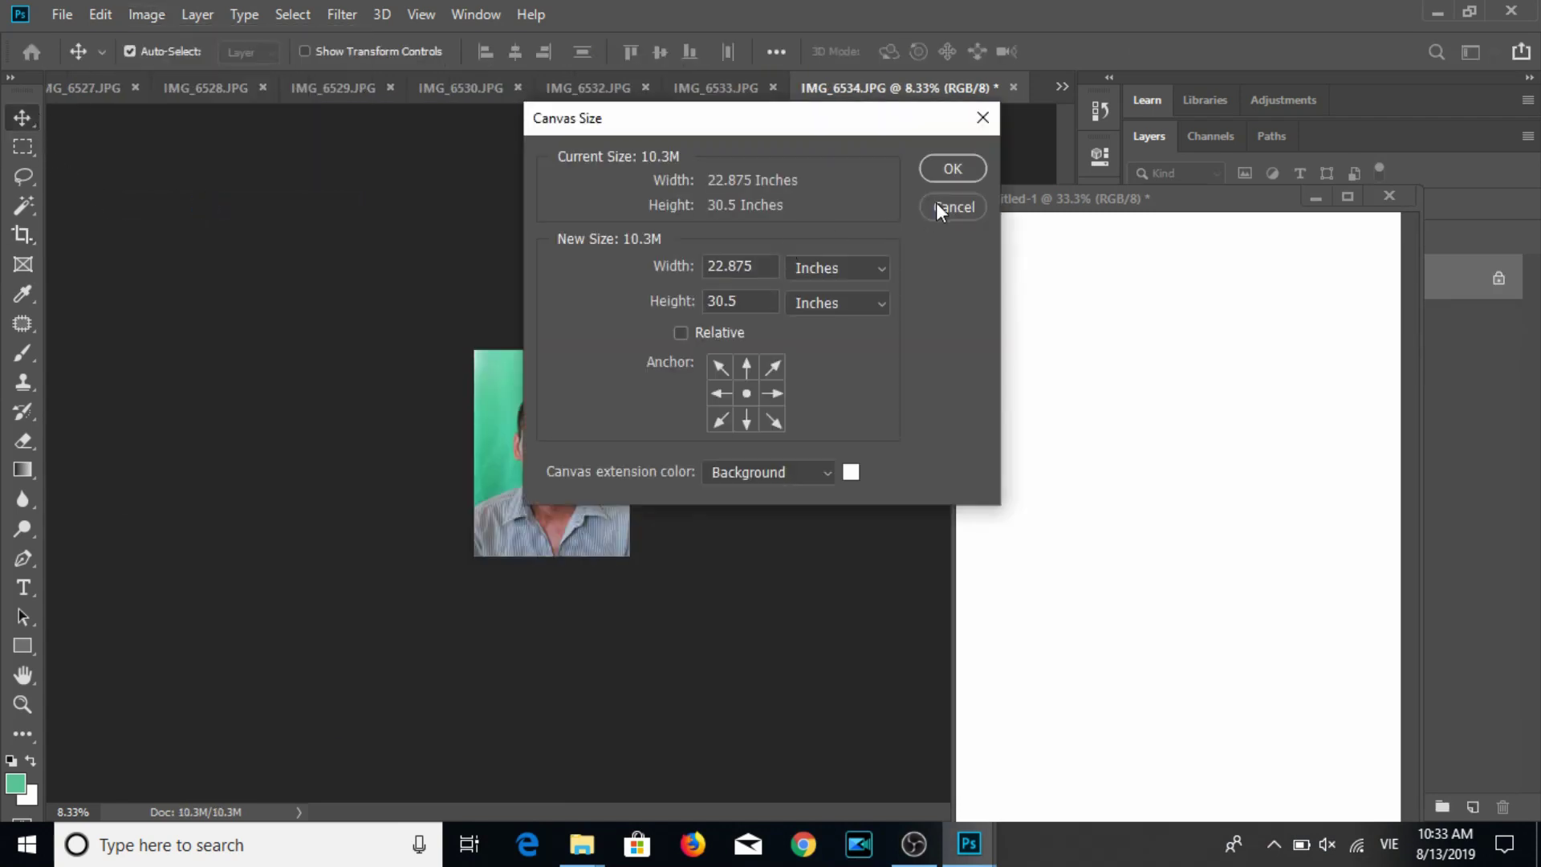
click(937, 205)
click(147, 13)
click(181, 183)
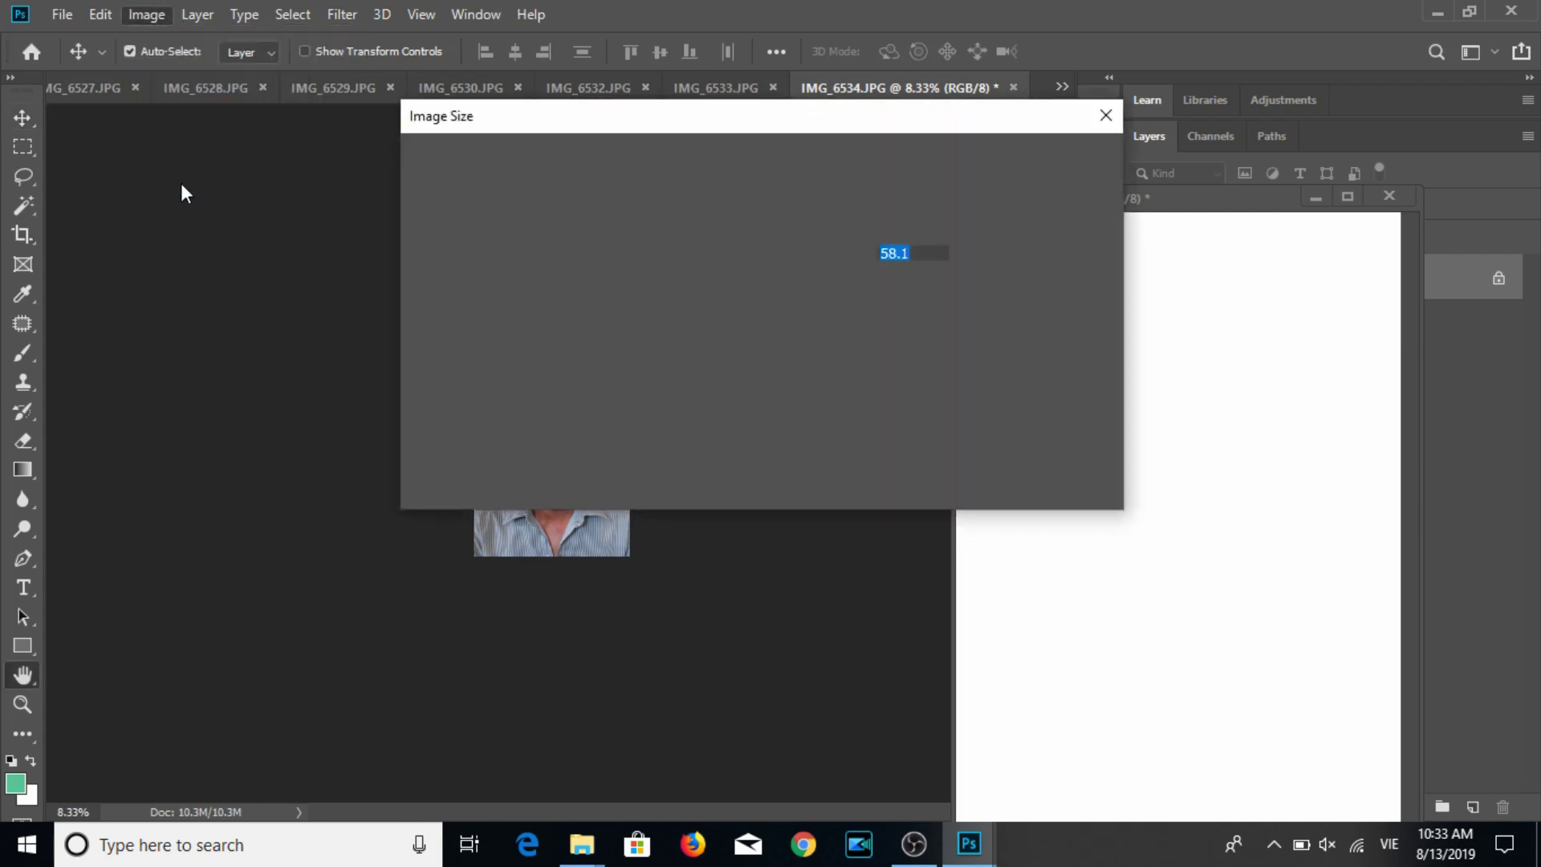
double_click(915, 320)
text(300)
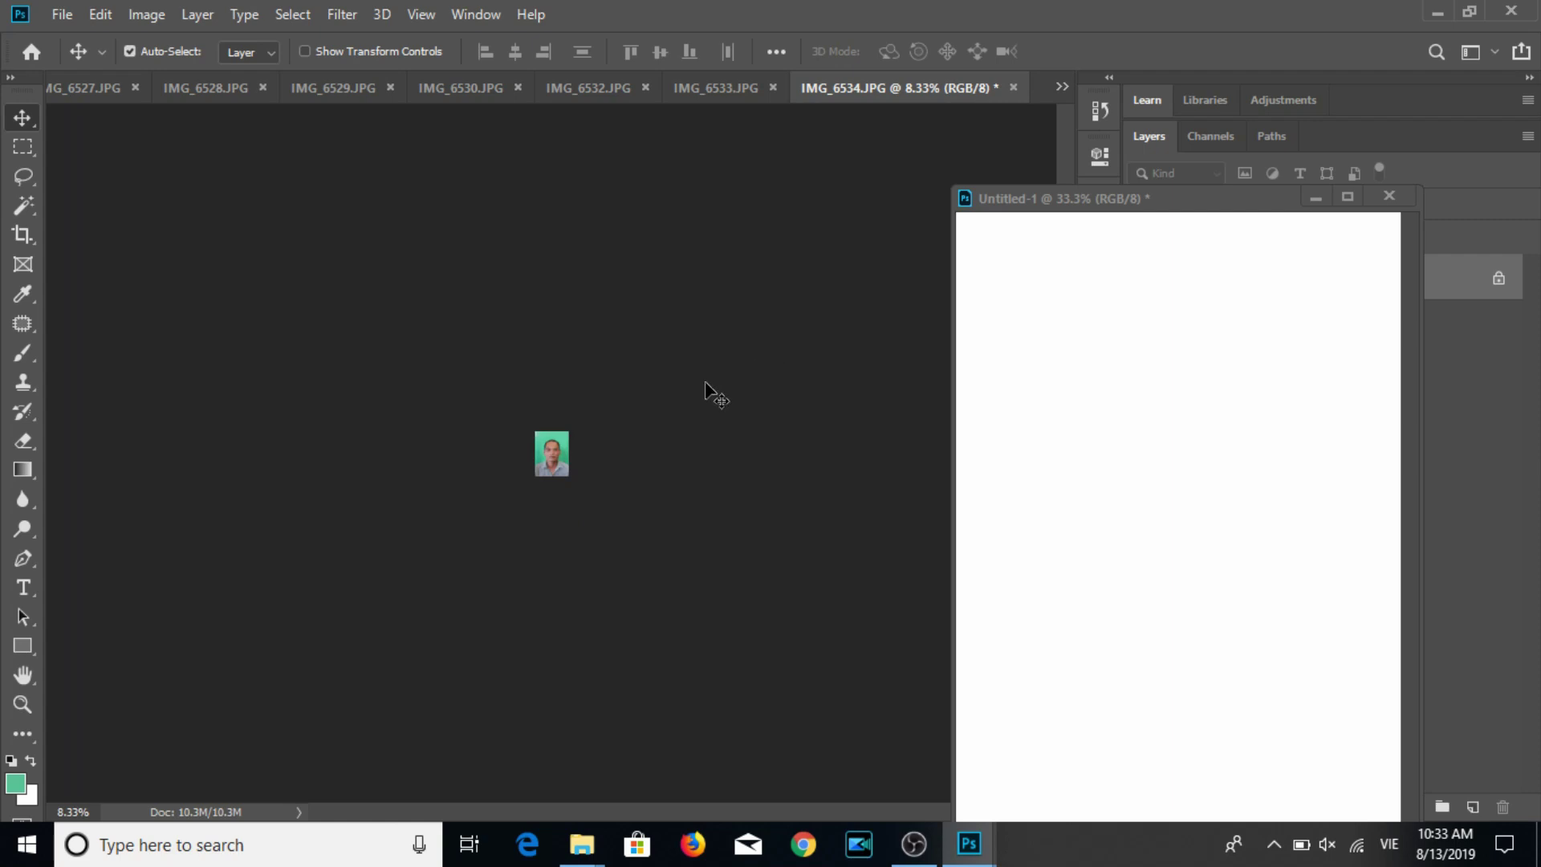
key(ctrl+s)
Confirm the JPEG save and place a row of three IMG_6534 portraits on the sheet.
click(894, 181)
mouse_move(558, 469)
mouse_down()
mouse_move(1047, 371)
mouse_move(1185, 379)
mouse_up()
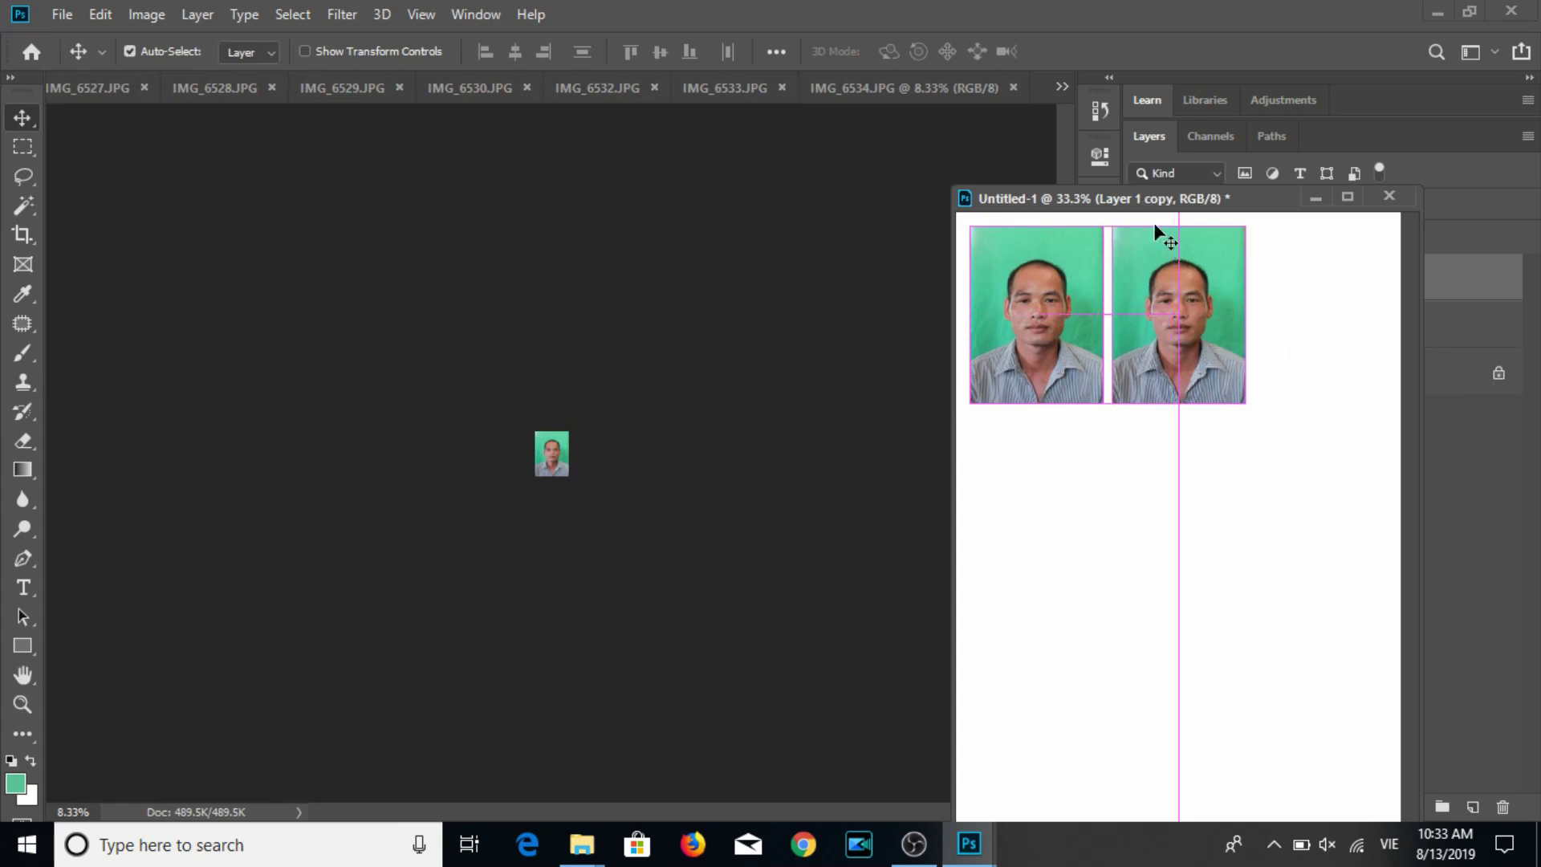
drag(1156, 198, 798, 165)
mouse_move(912, 299)
mouse_down()
mouse_move(971, 294)
mouse_move(1027, 492)
mouse_move(995, 681)
mouse_move(993, 646)
mouse_up()
shift+click(1253, 371)
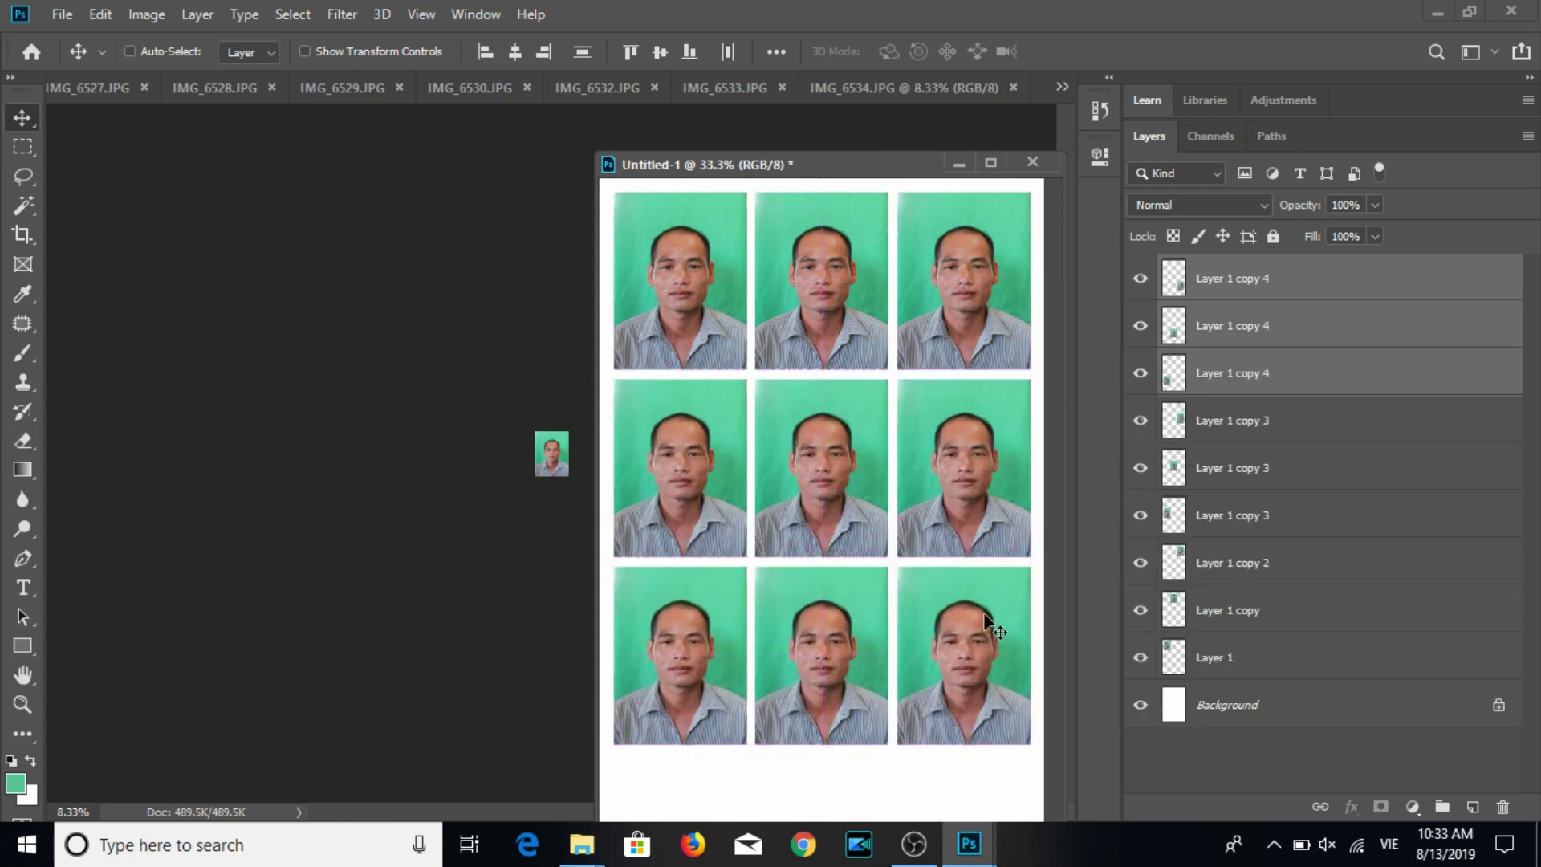
Confirm the Canon SELPHY CP1200 properties, shift the grid down, and print the sheet.
key(ctrl+p)
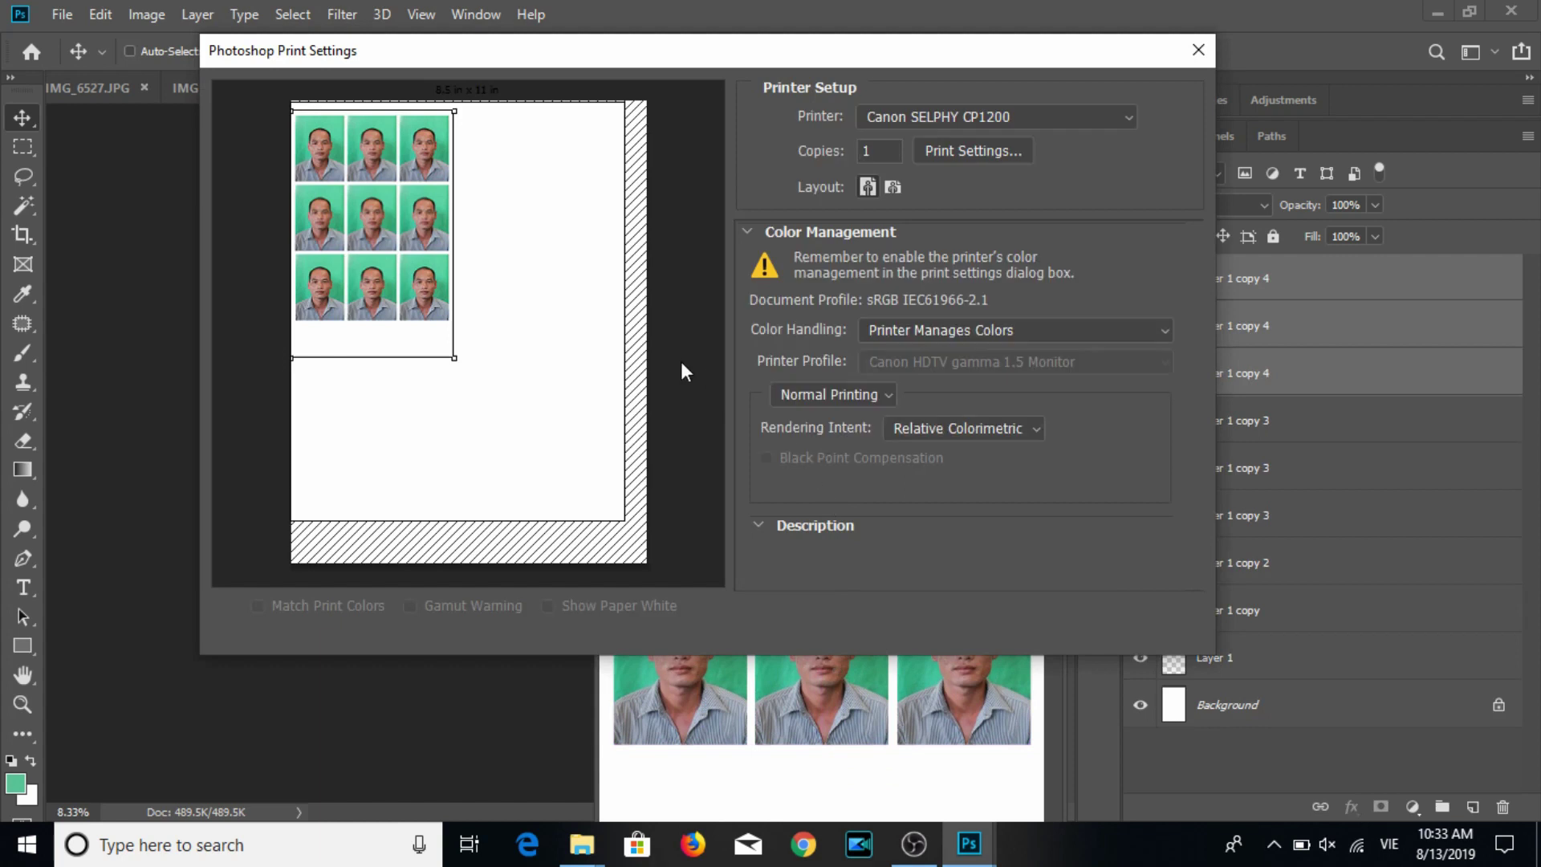
click(967, 154)
click(522, 601)
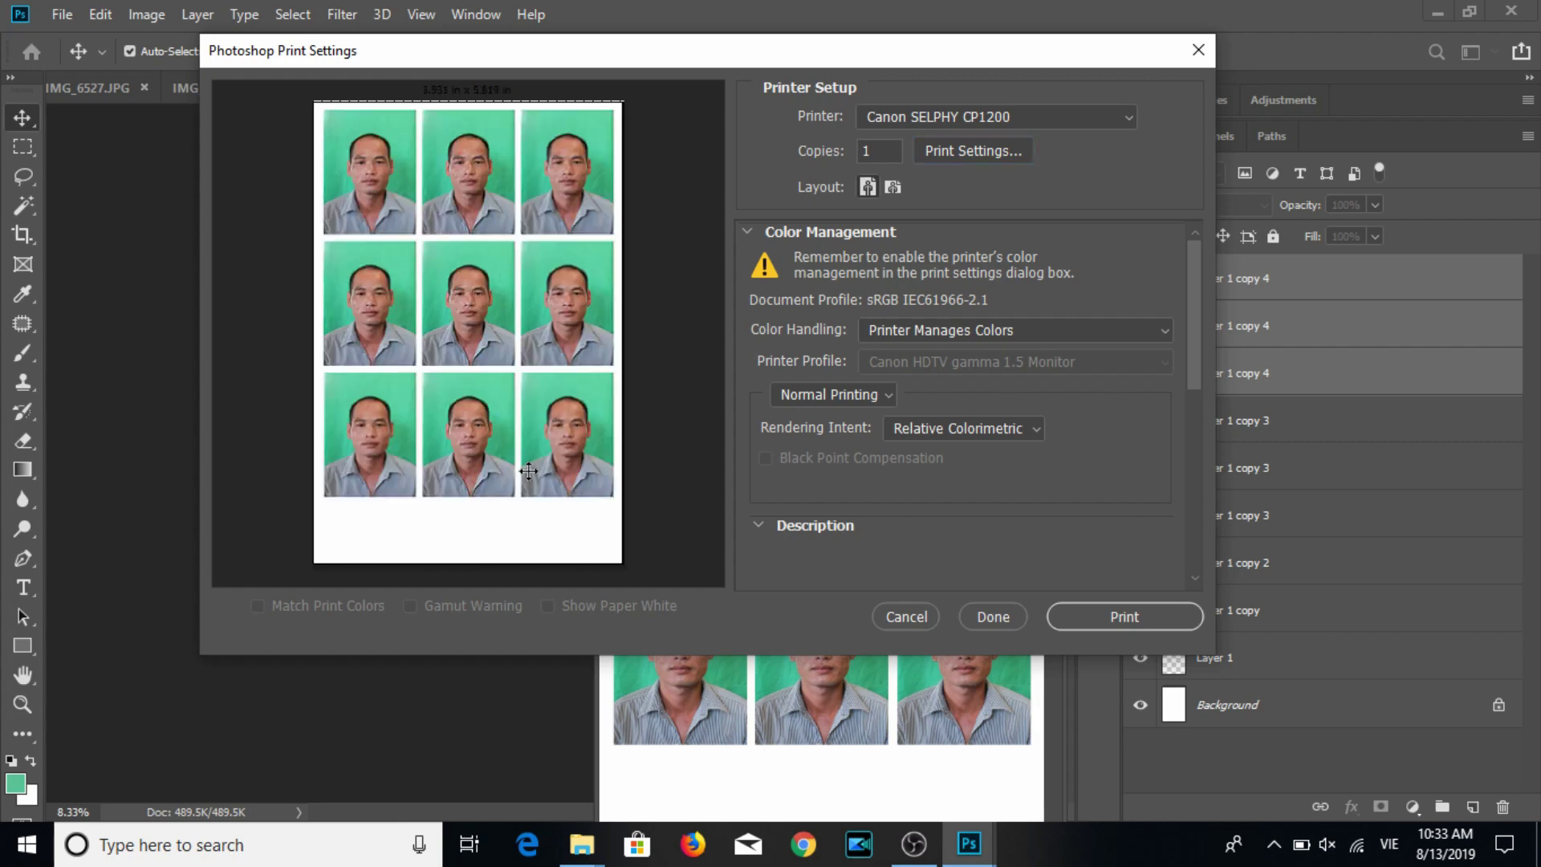
drag(592, 339, 592, 374)
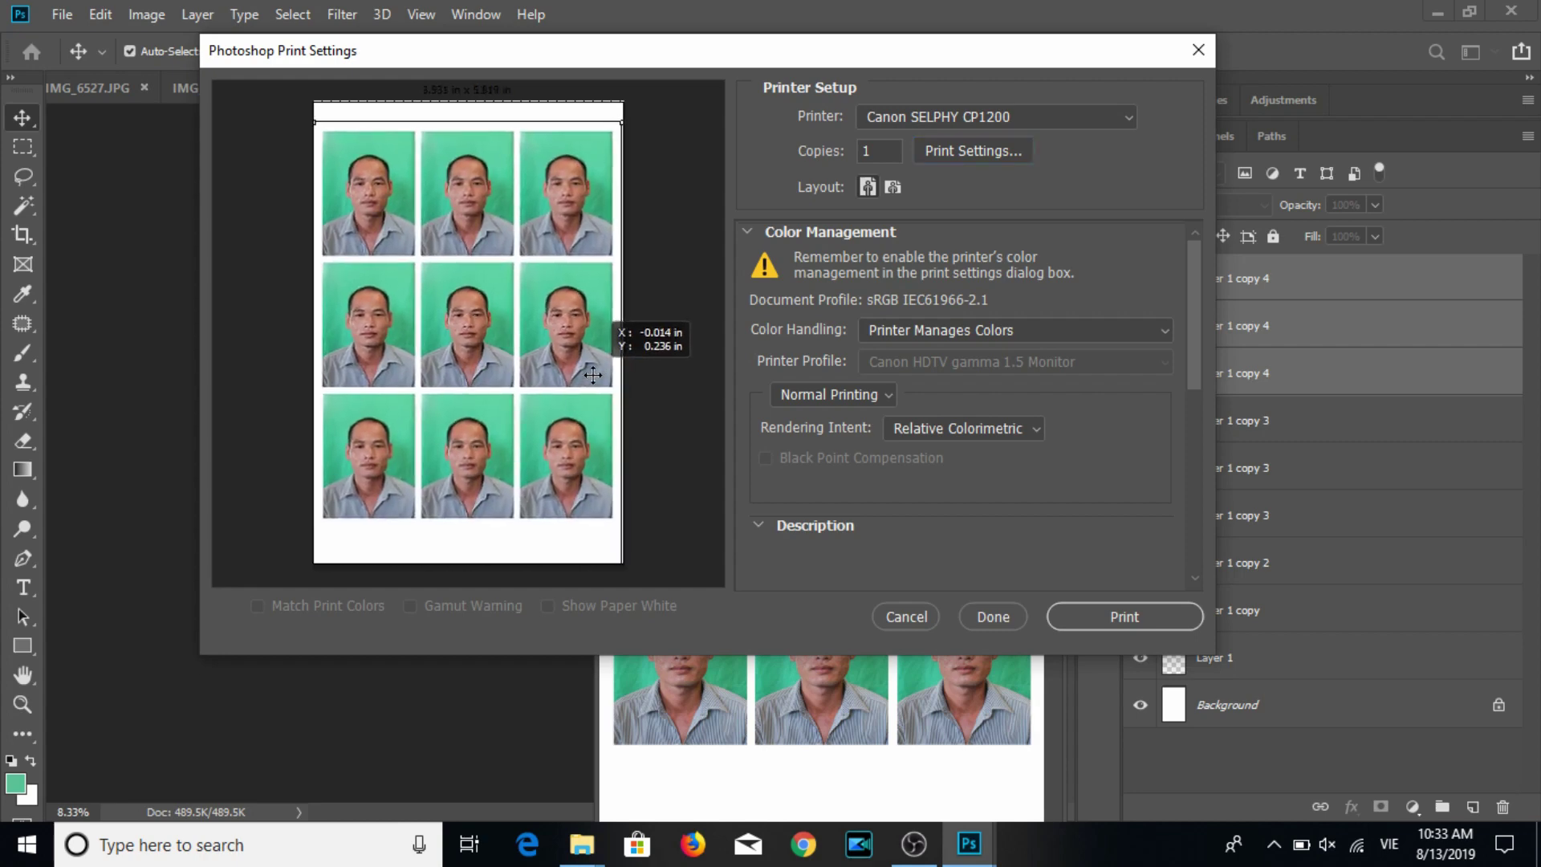
click(1121, 621)
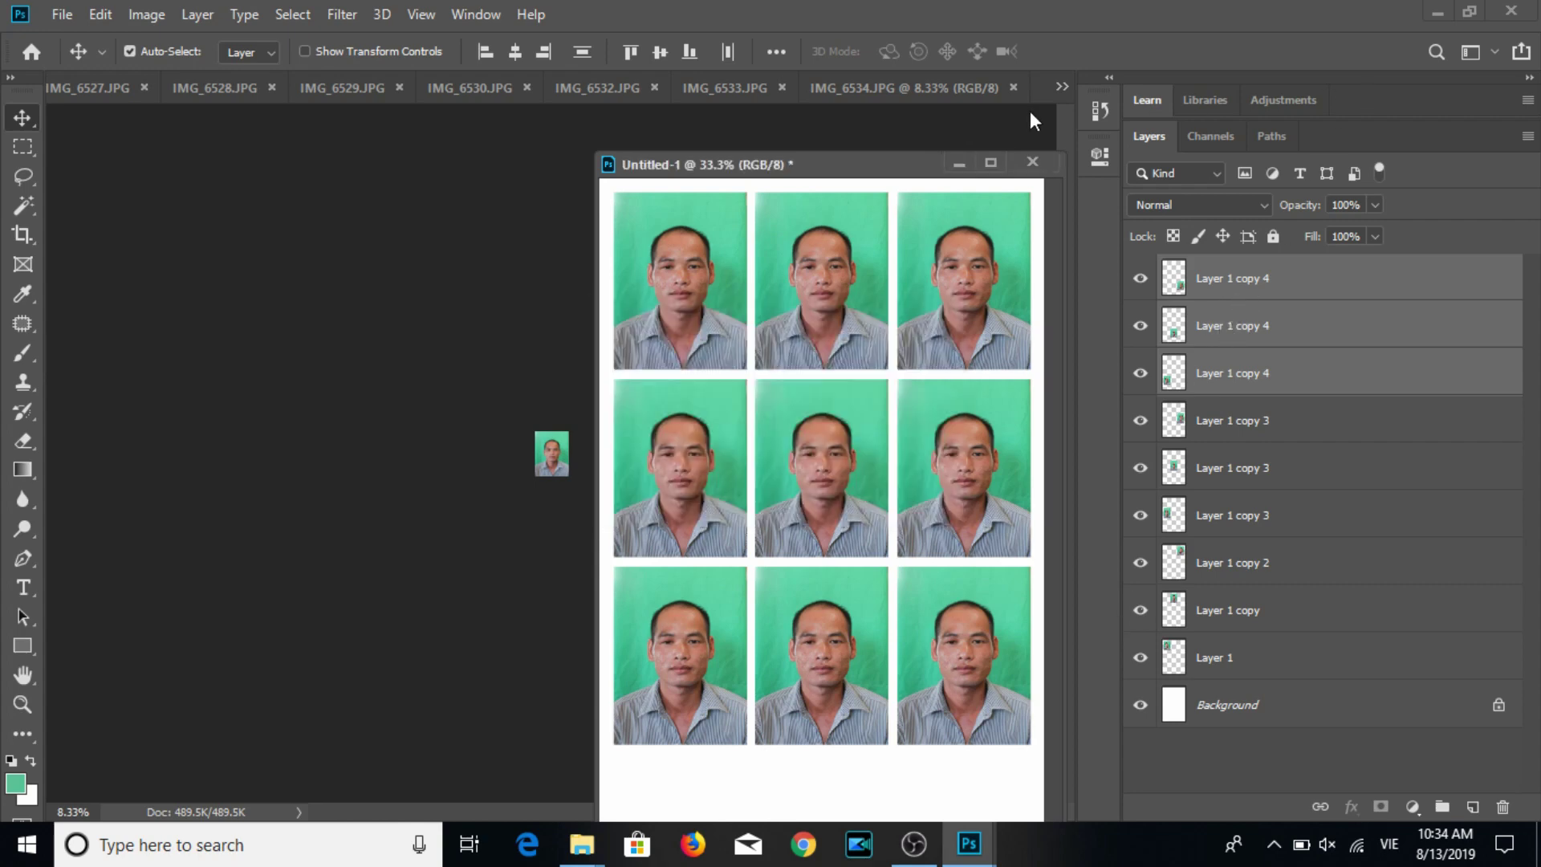
Select Layer 1 copy 4 through Layer 1 and delete all nine portrait layers.
drag(907, 168, 759, 153)
click(1271, 278)
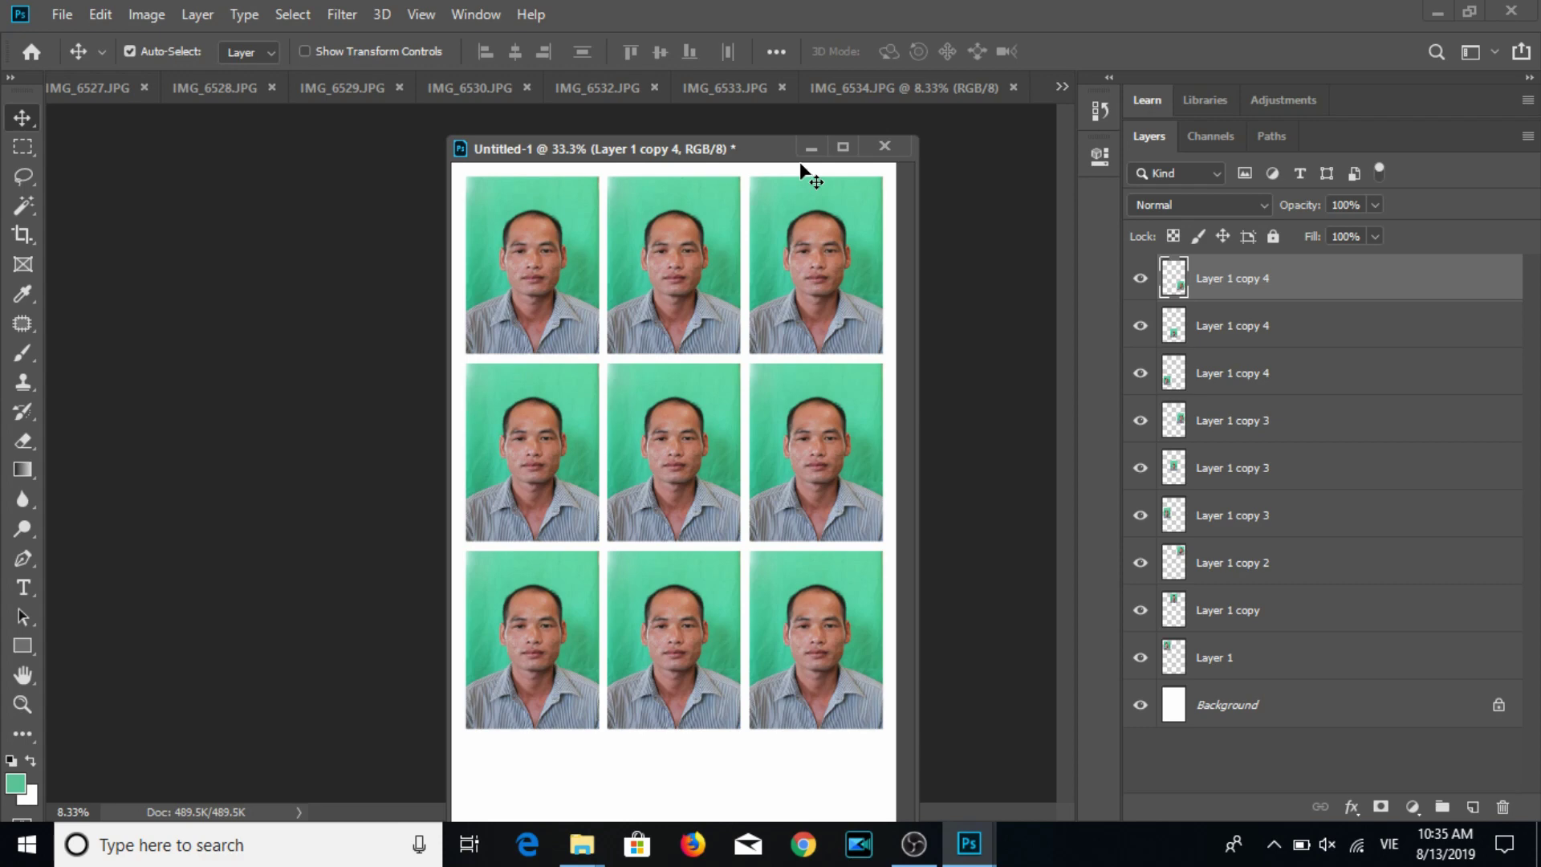
drag(729, 152, 900, 158)
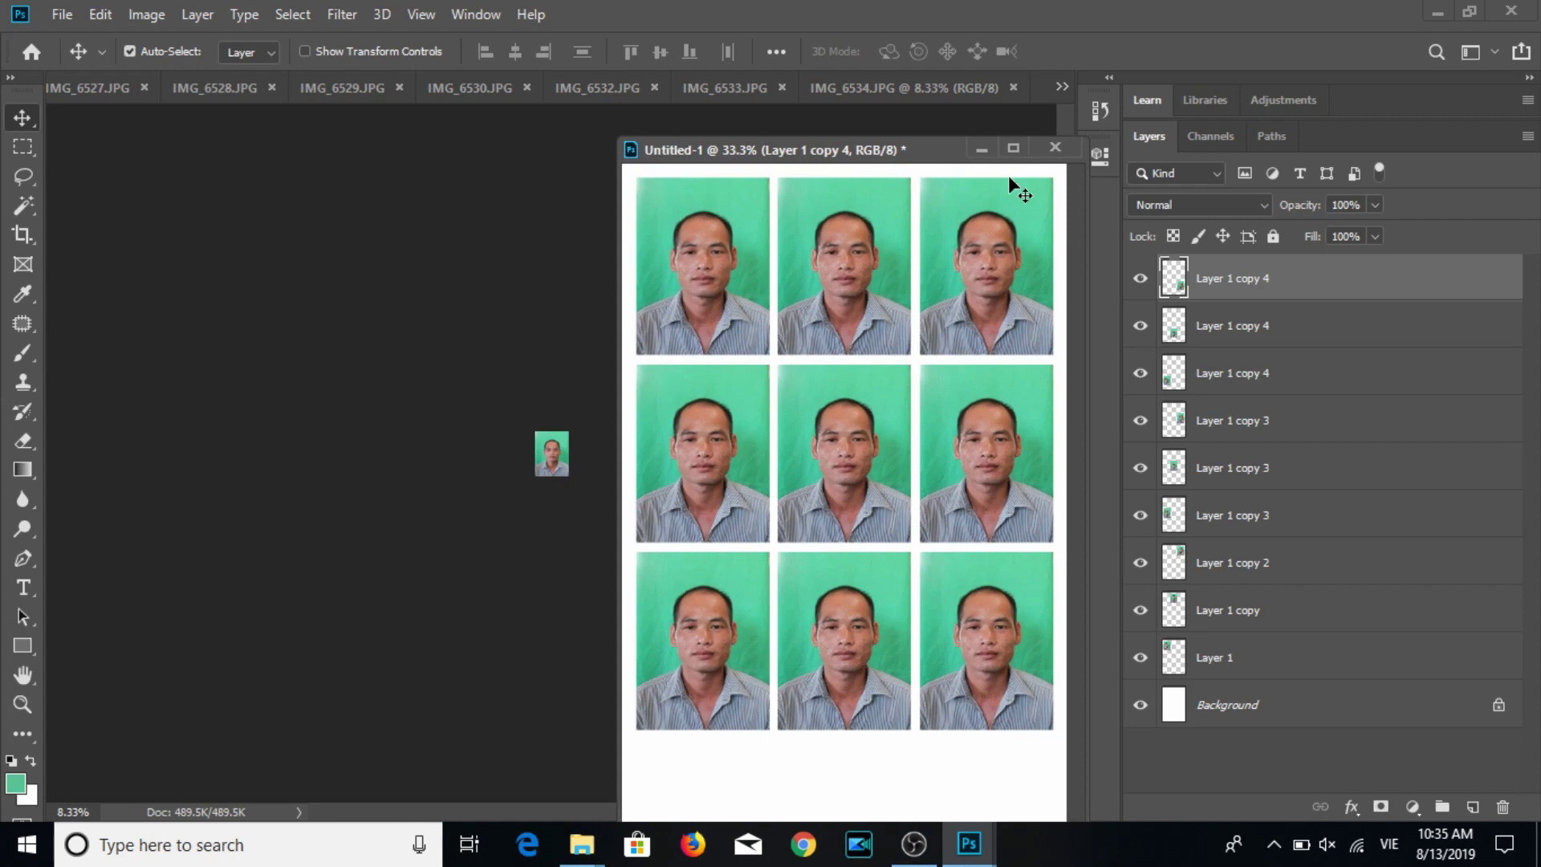
shift+click(1263, 657)
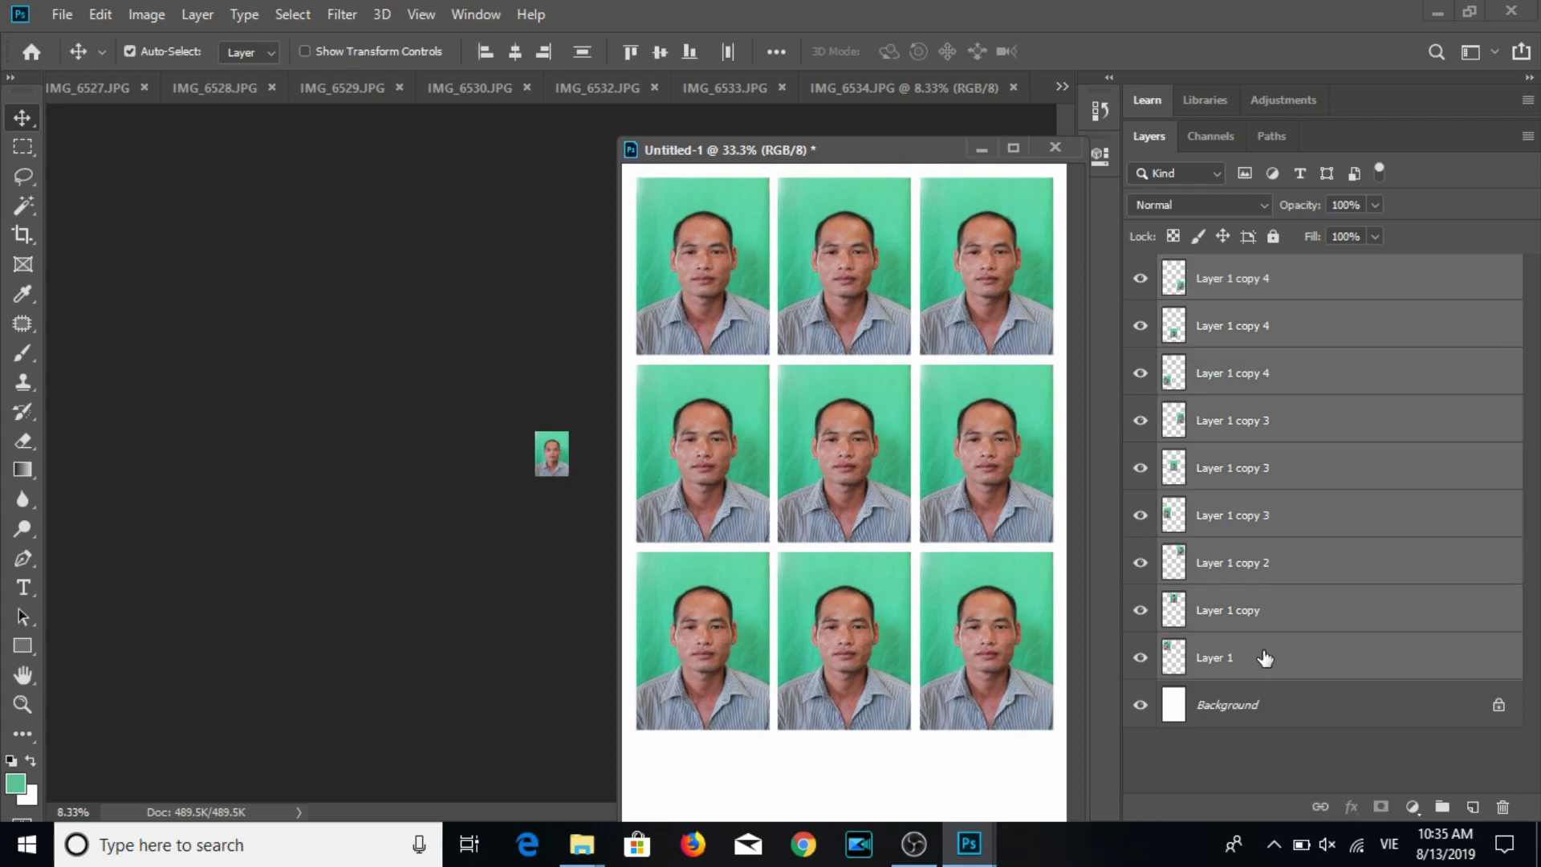
key(Delete)
drag(827, 149, 992, 161)
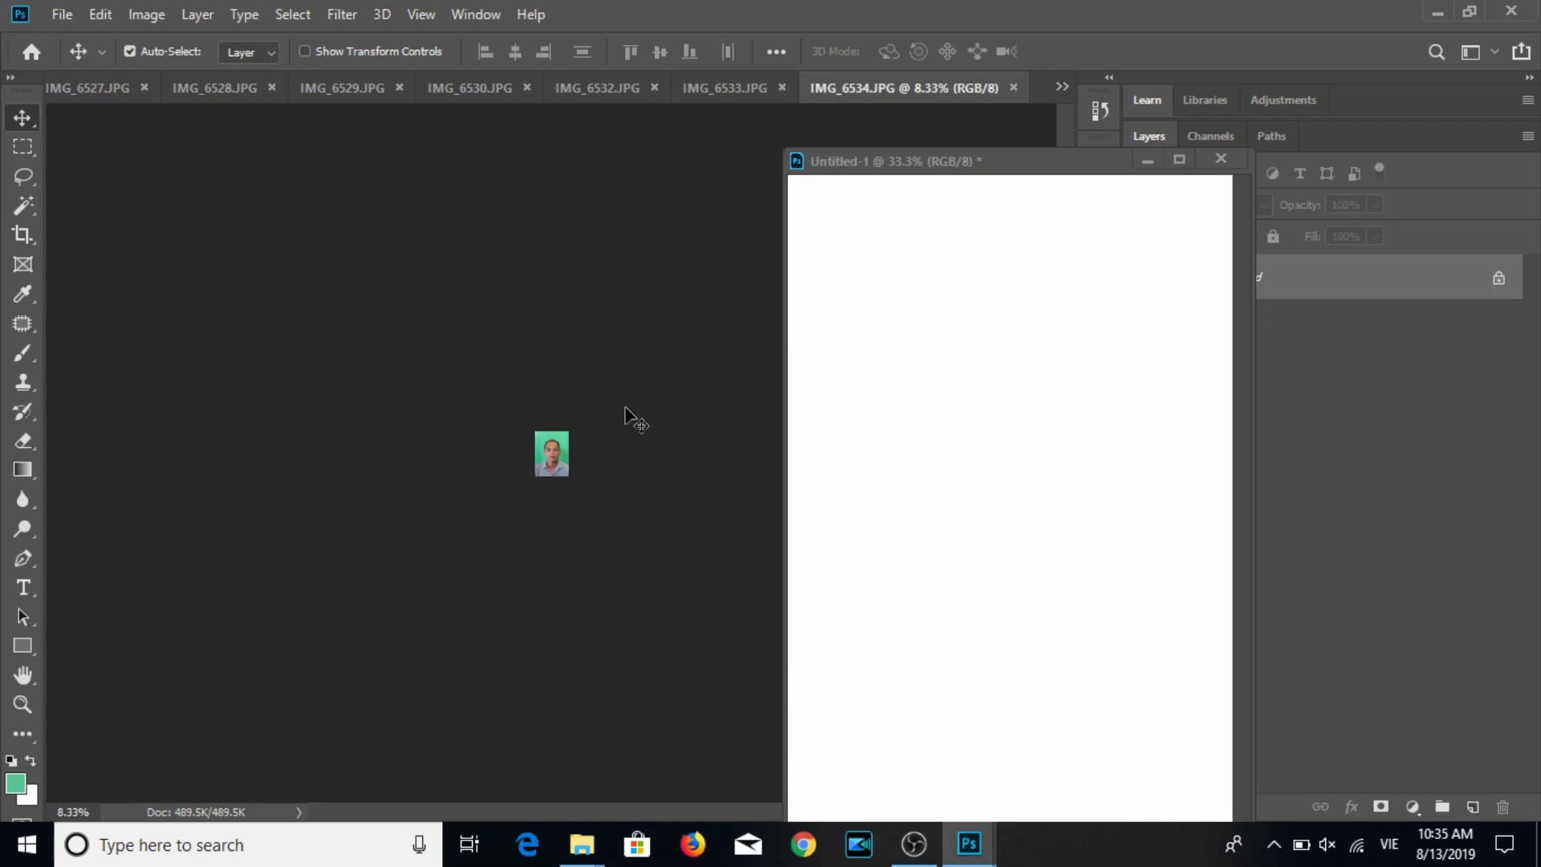
Close IMG_6534 and crop IMG_6533 to a 3:4 frame centred on the woman's face.
click(1014, 87)
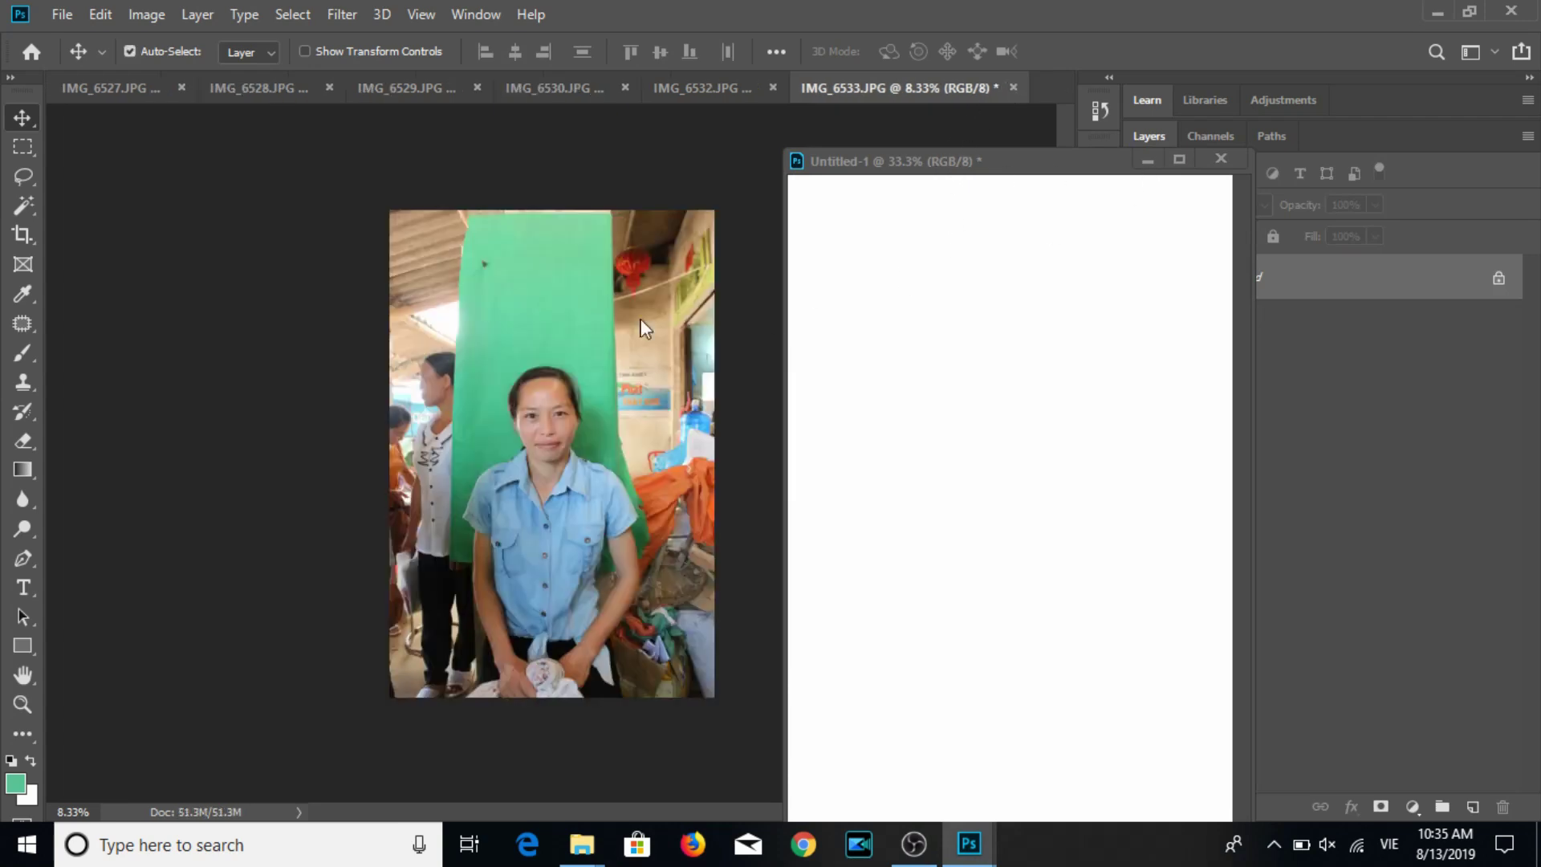
click(22, 234)
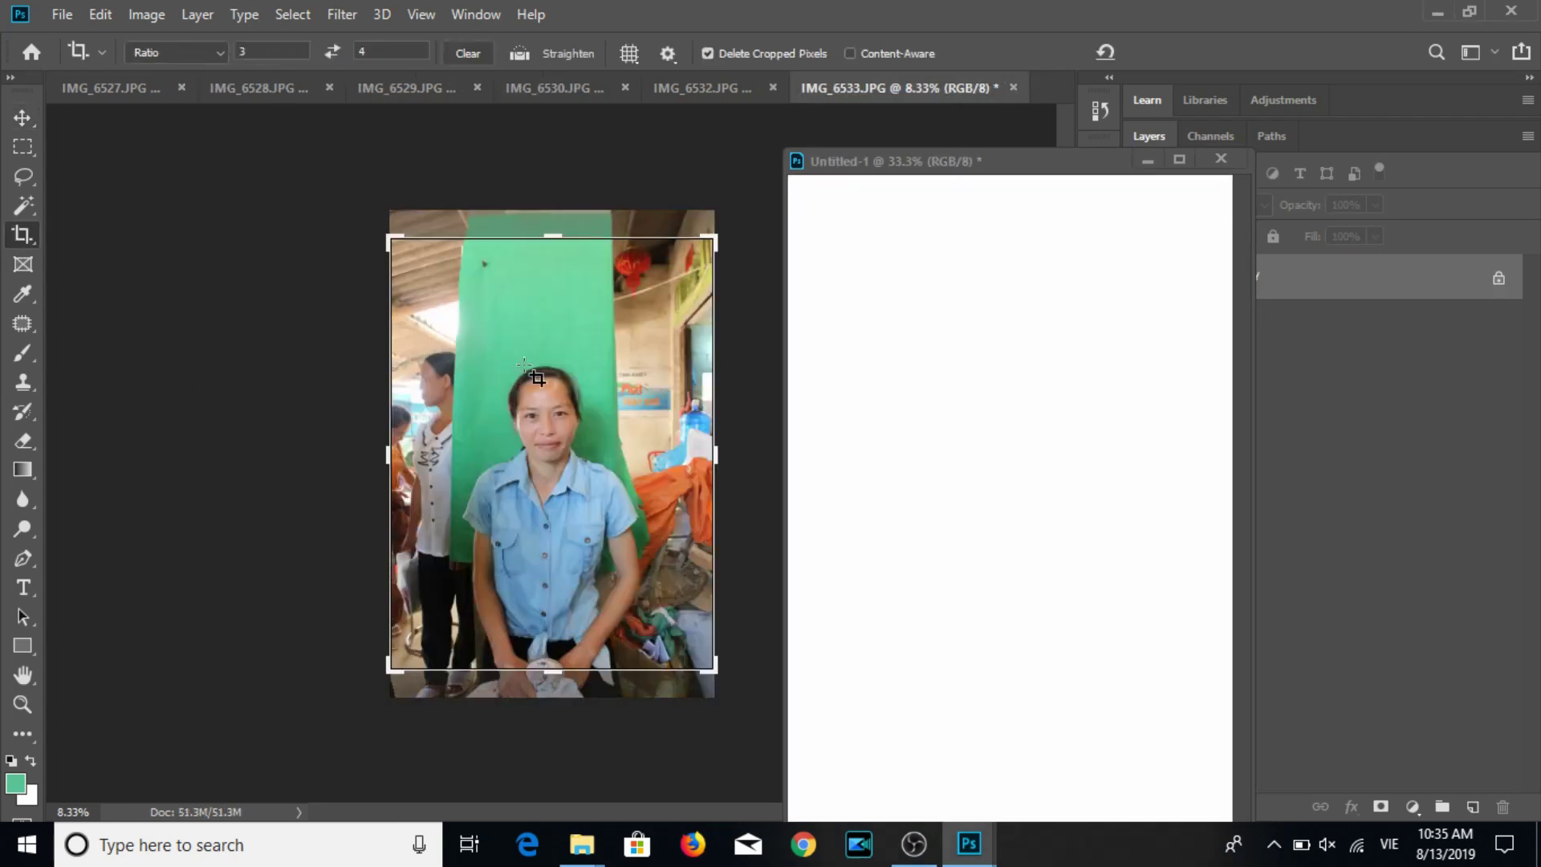
drag(475, 353, 628, 554)
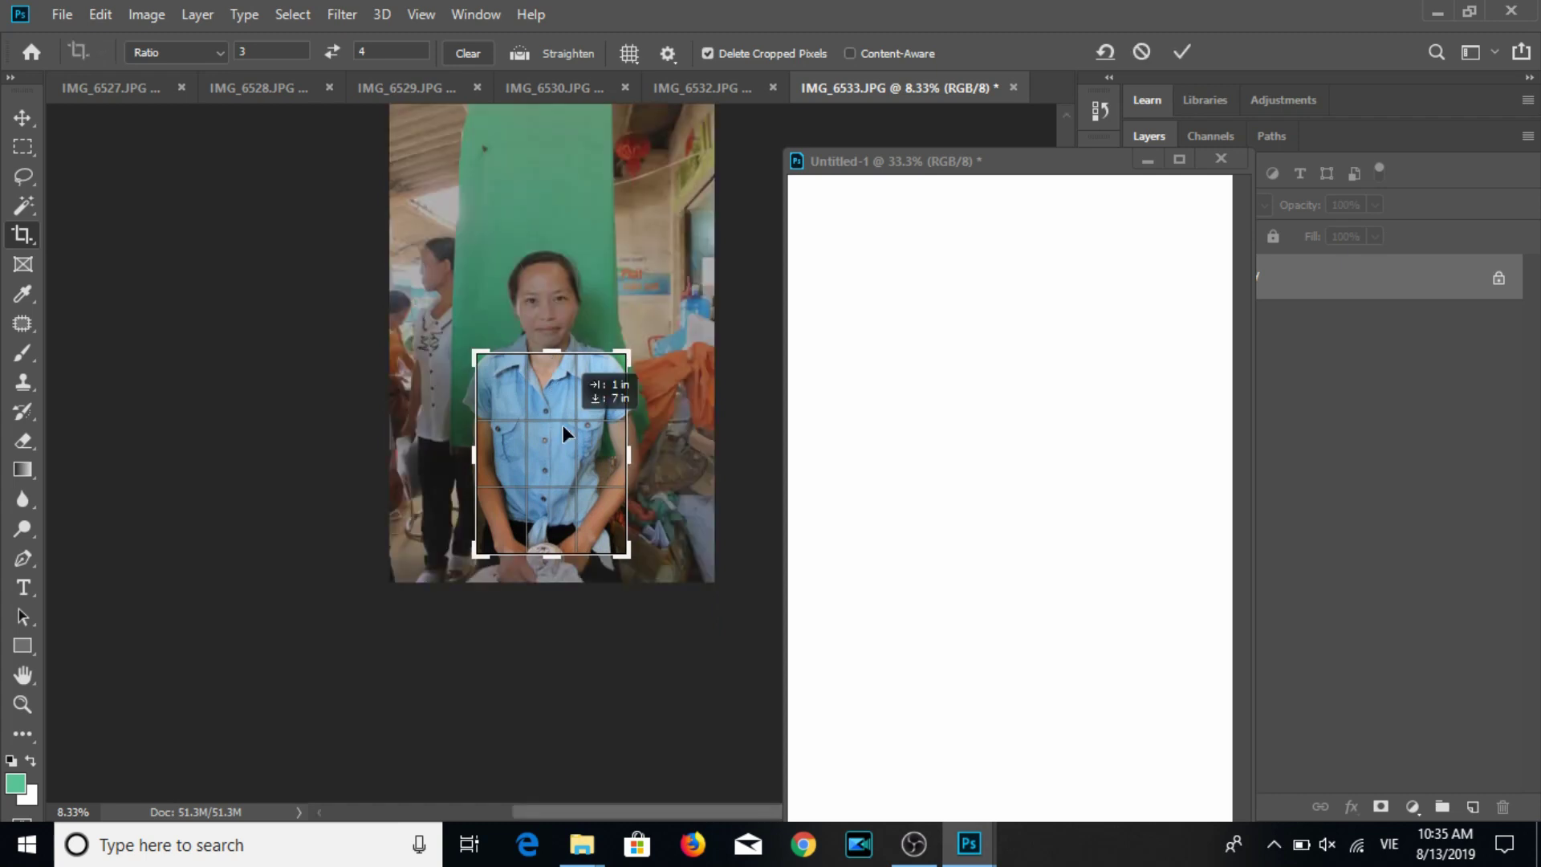
drag(562, 426, 556, 525)
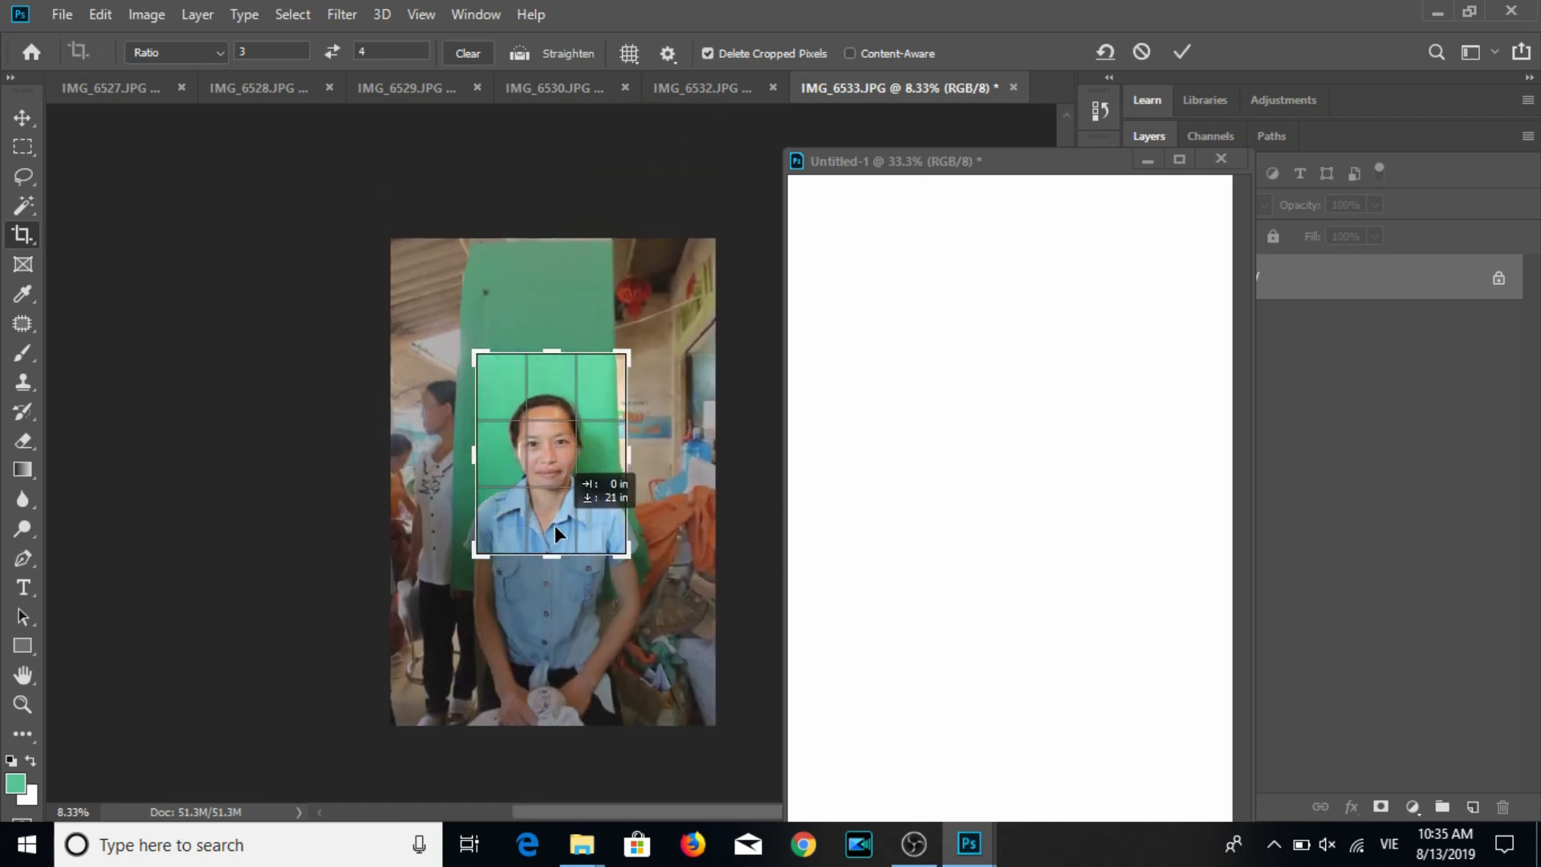
drag(556, 525, 598, 514)
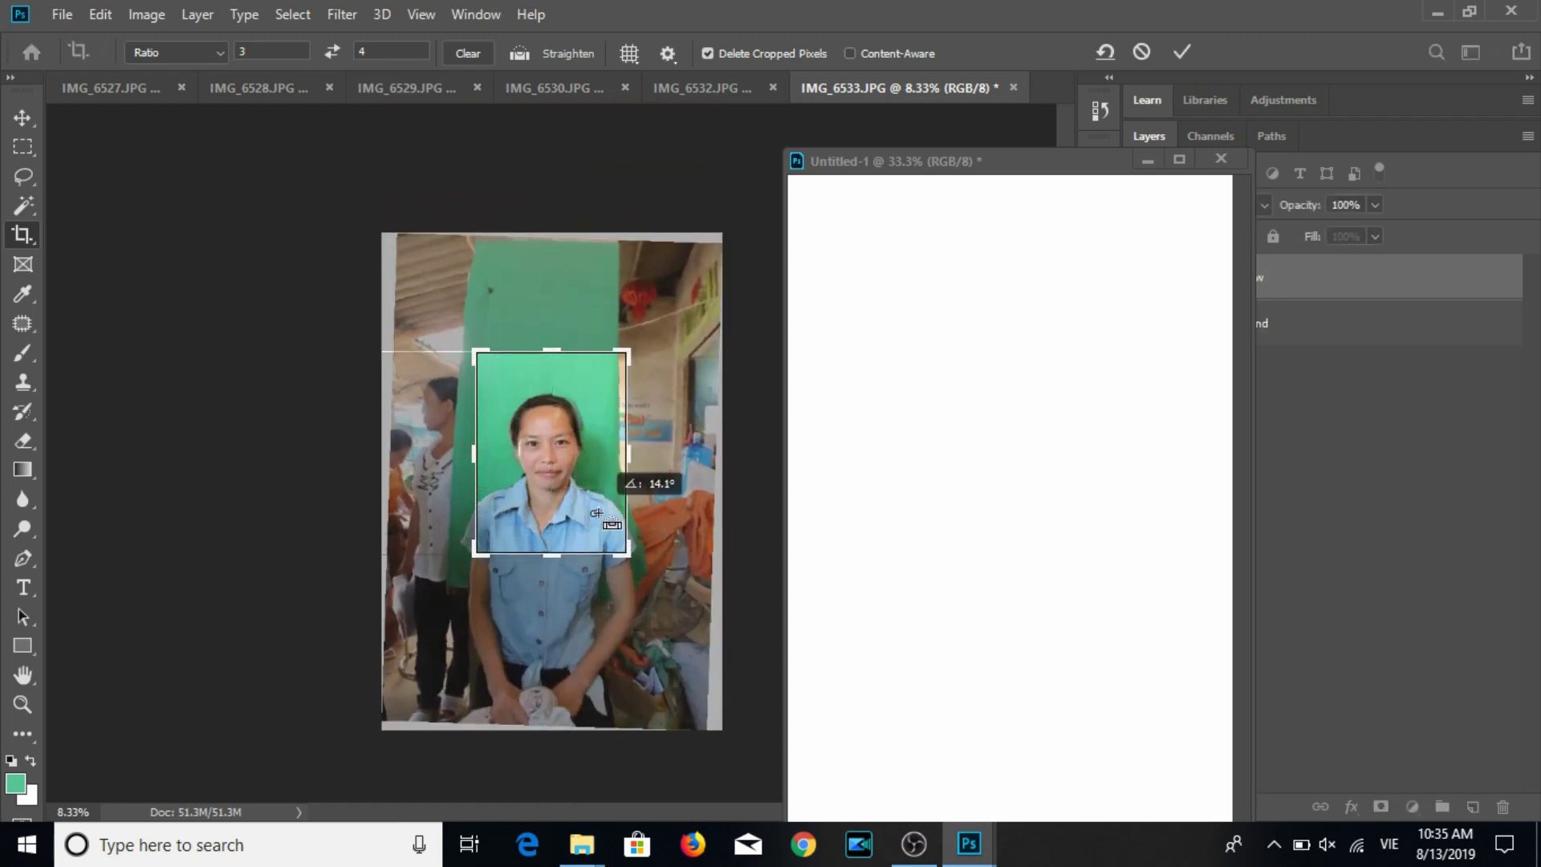
key(ctrl+z)
drag(556, 505, 564, 503)
key(Return)
Resize the woman's portrait to 3 cm wide at 300 ppi and drag it onto the sheet.
click(23, 117)
click(146, 14)
click(165, 192)
text(3)
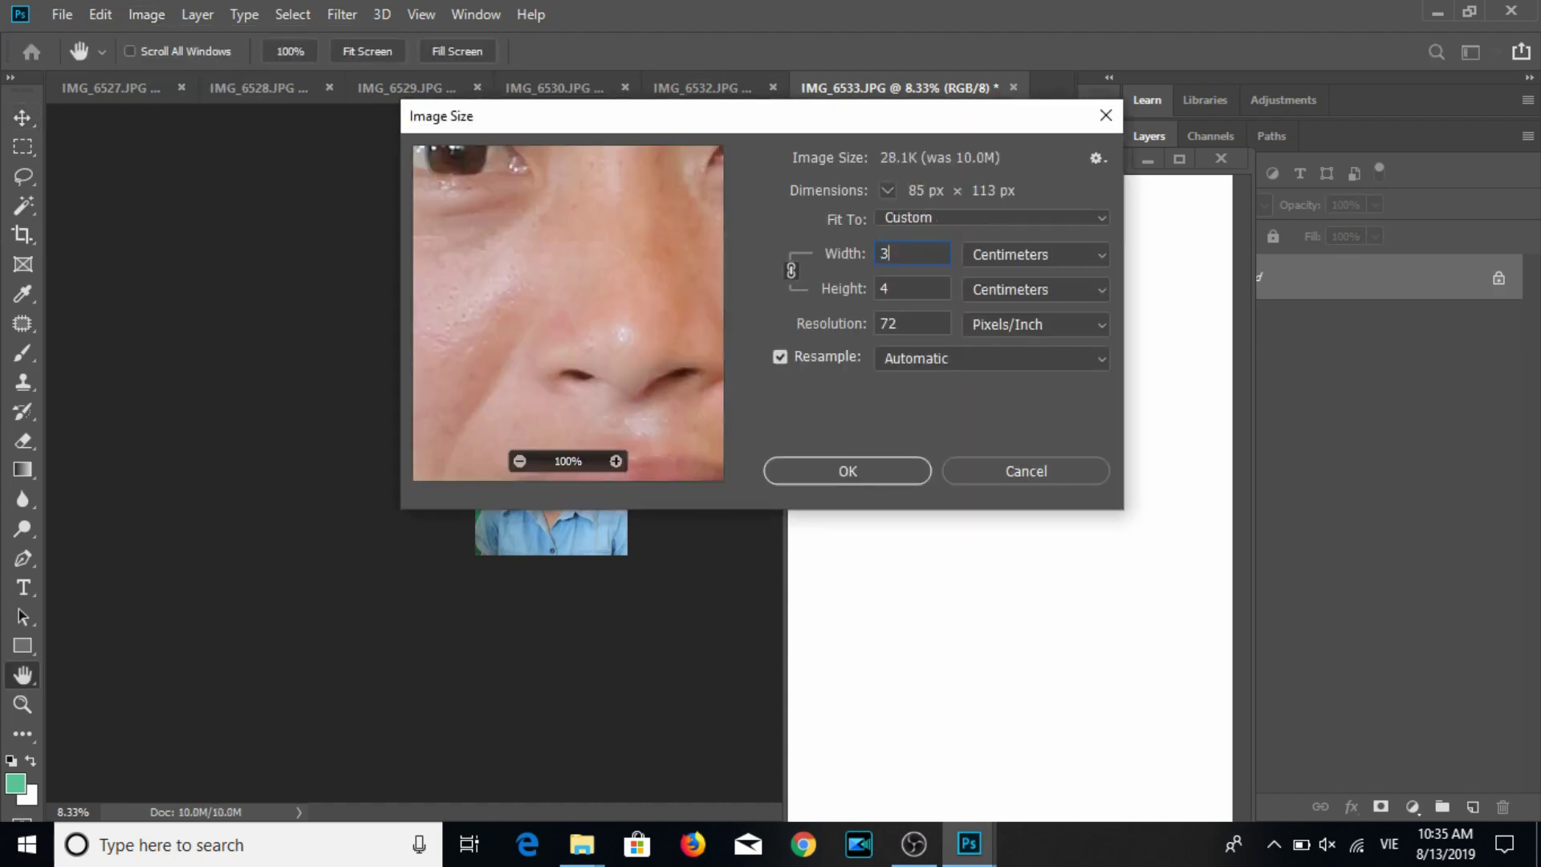
double_click(888, 324)
text(300)
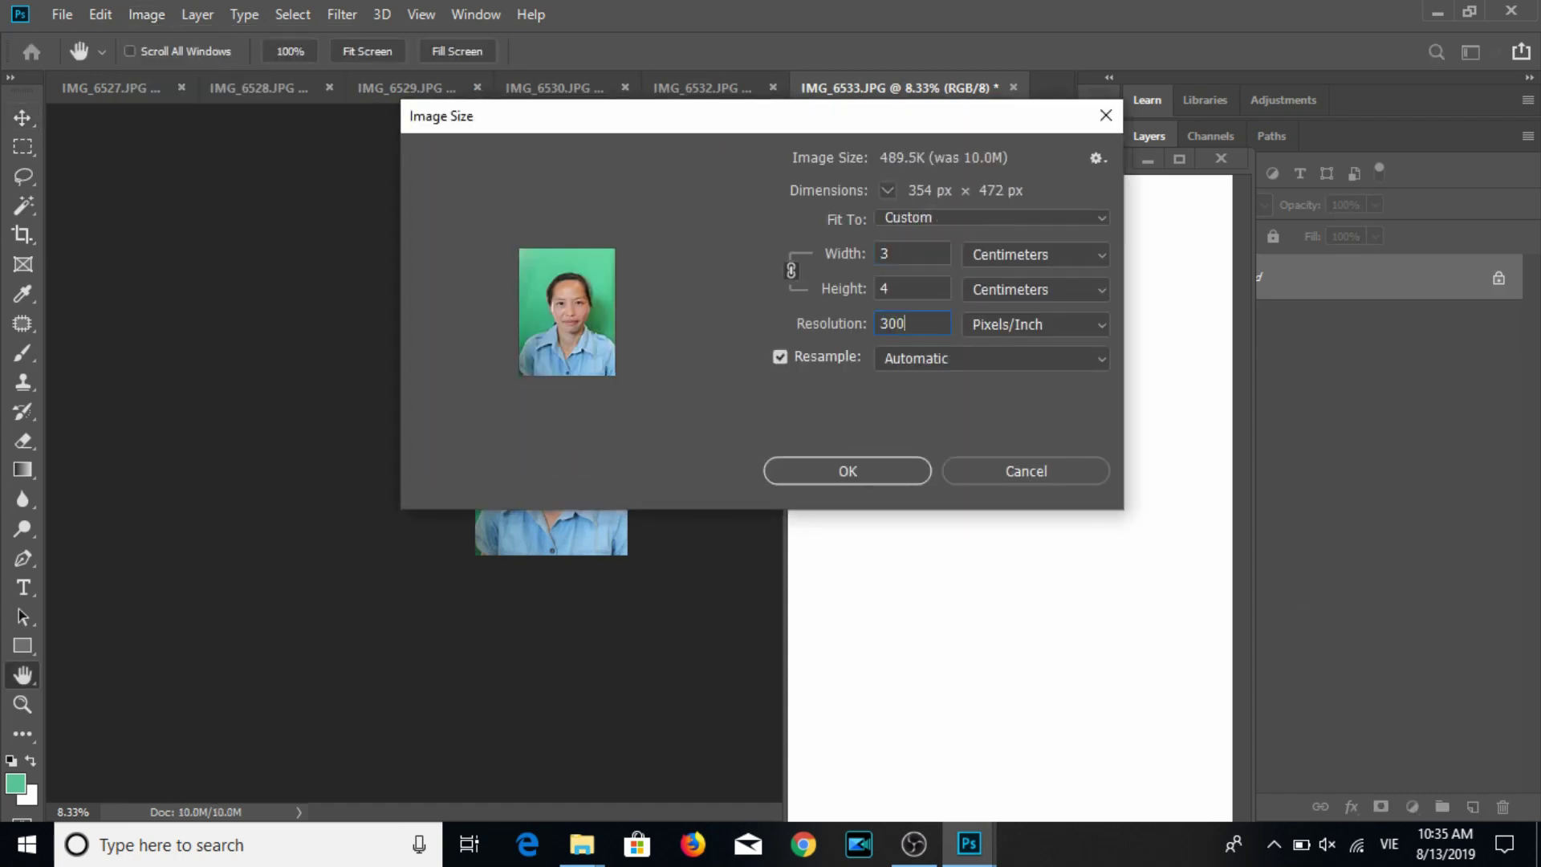
key(Return)
mouse_move(568, 479)
mouse_down()
mouse_move(903, 366)
mouse_move(1148, 307)
mouse_up()
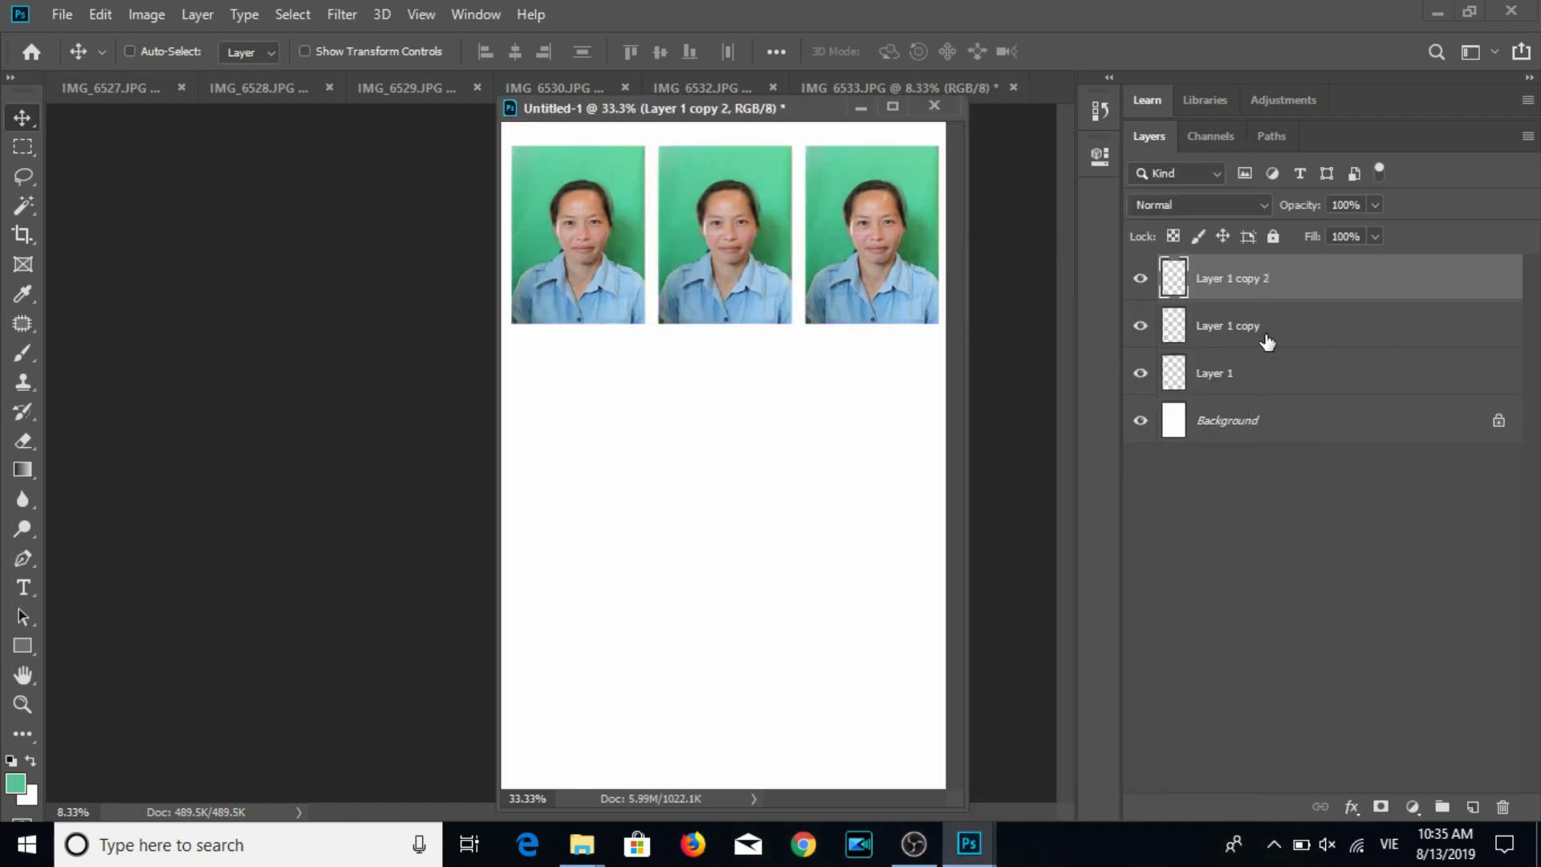
Duplicate the first row of three portraits down the sheet and bring up the print settings.
shift+click(1250, 373)
drag(859, 288, 853, 646)
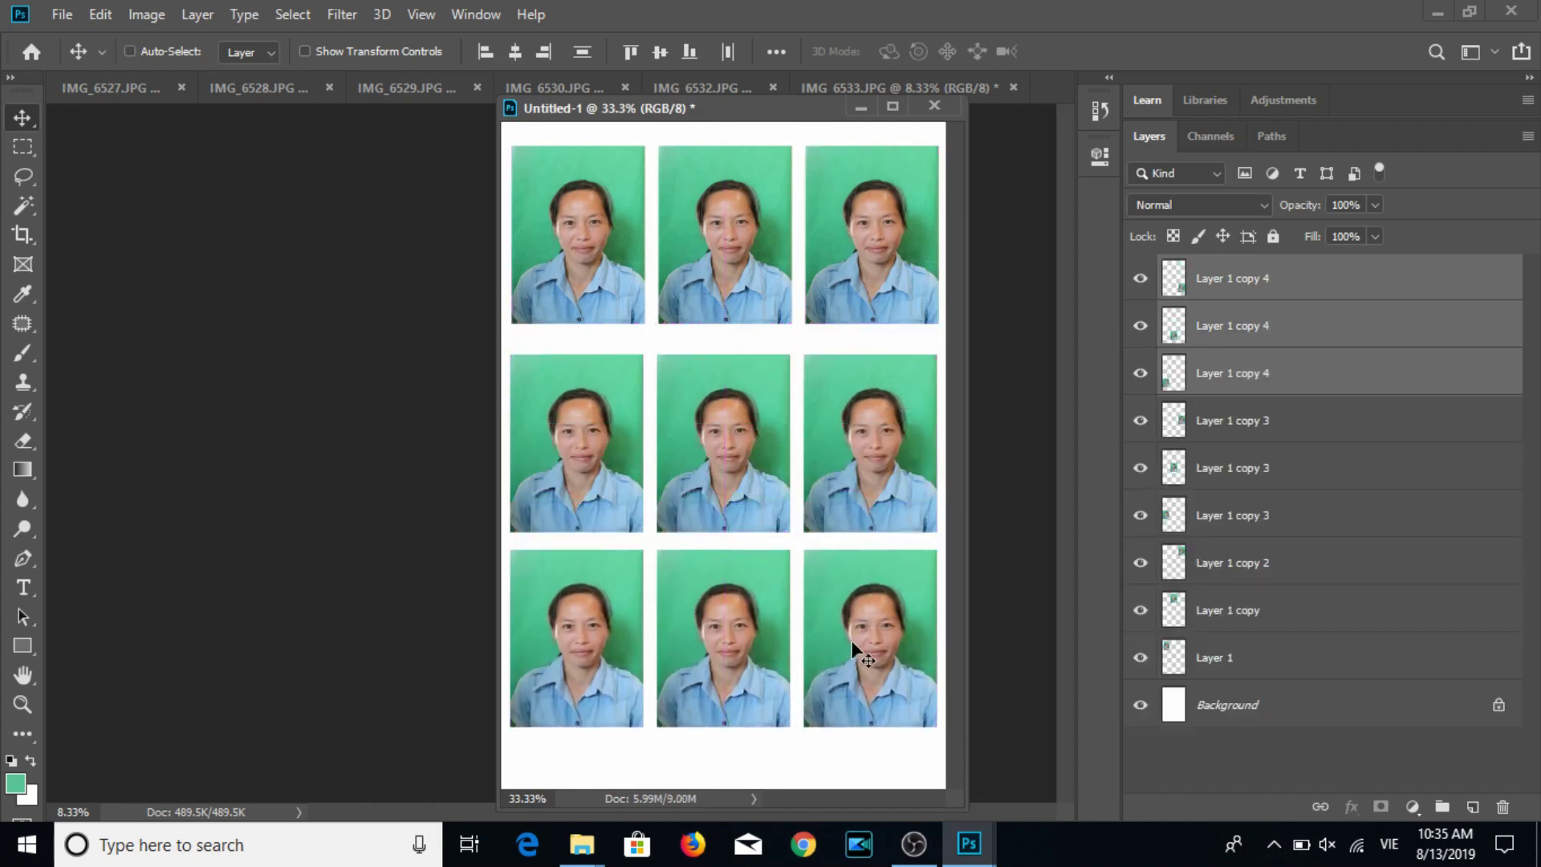
key(ctrl+p)
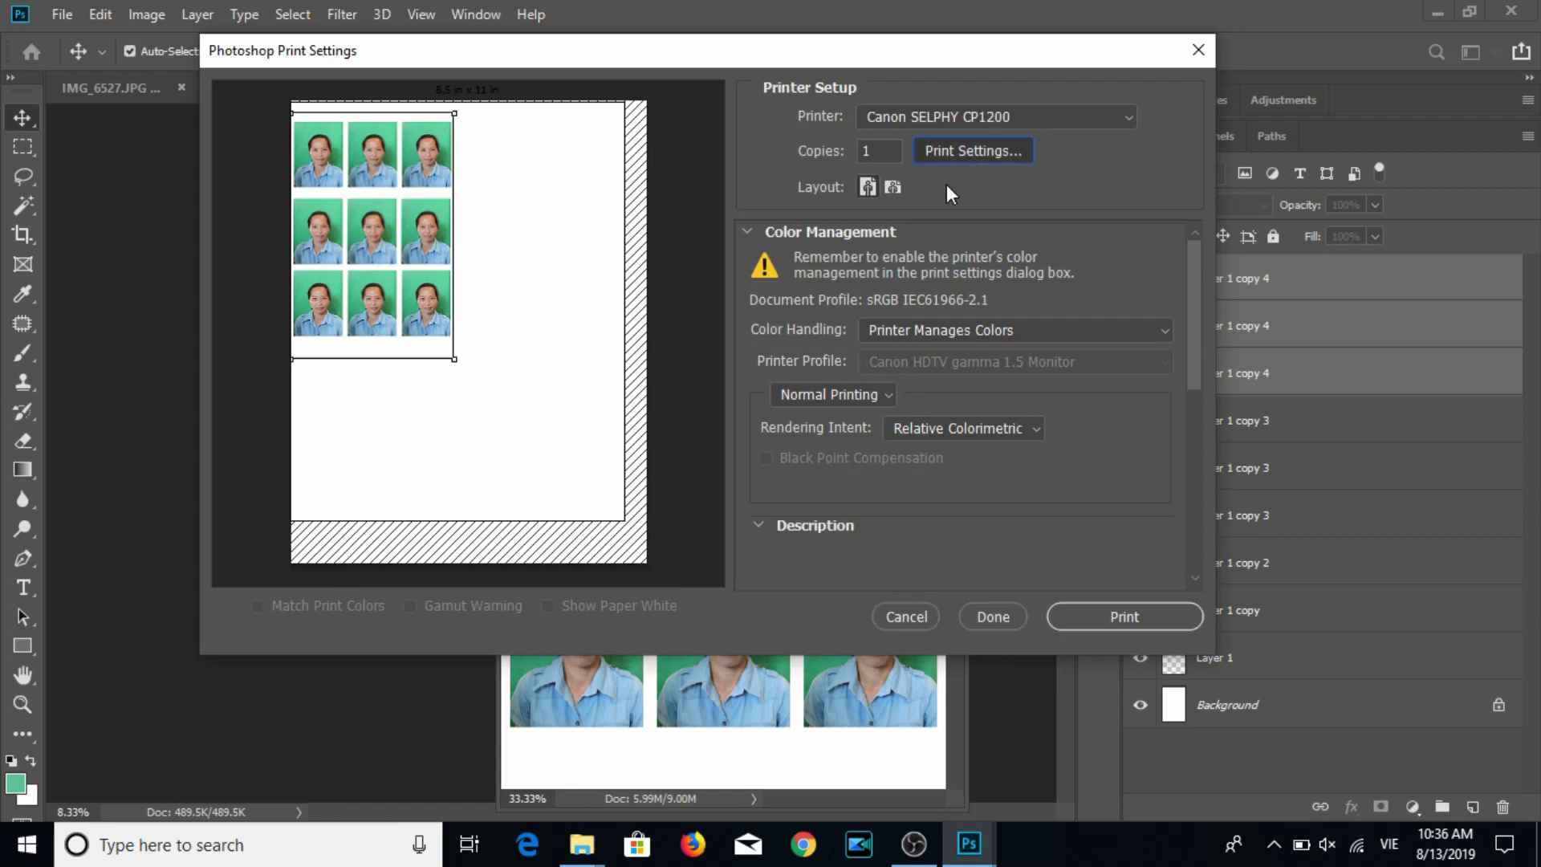
Confirm the SELPHY printer properties and print the IMG_6533 3x3 portrait sheet.
click(522, 600)
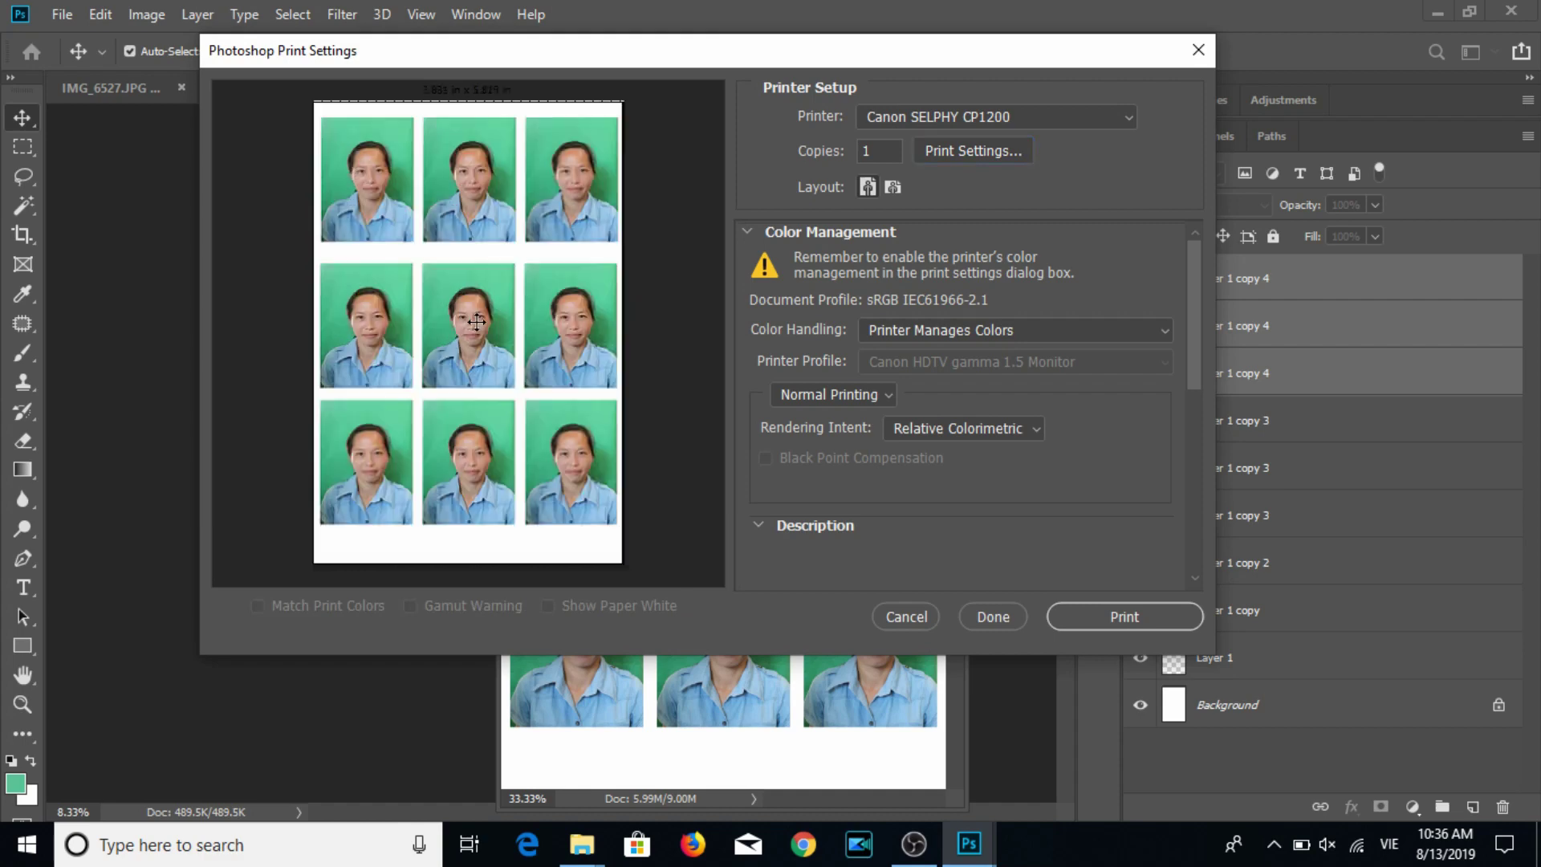
click(1094, 616)
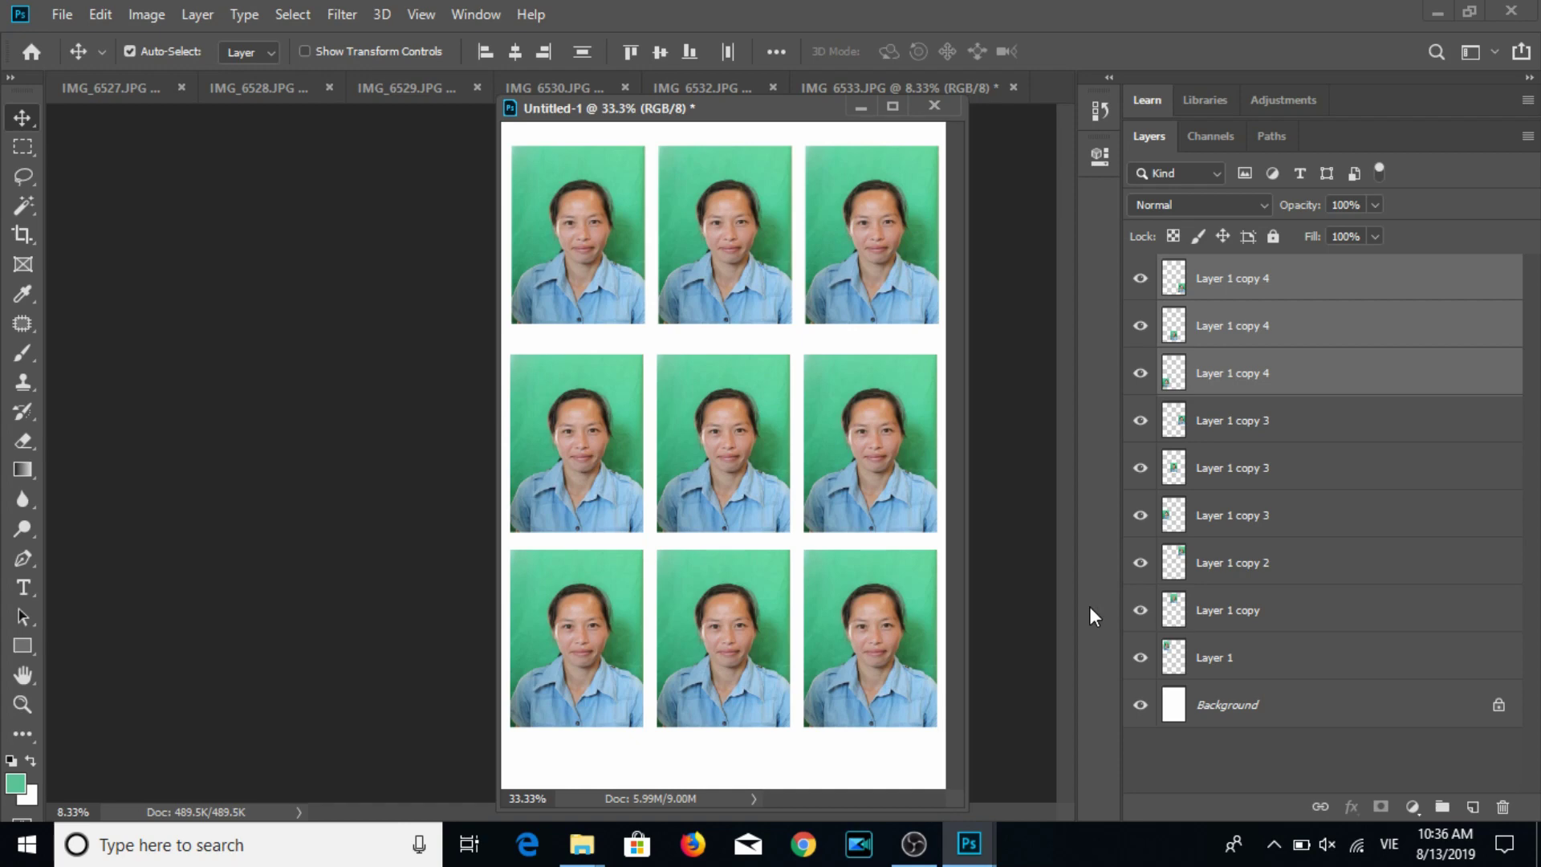
click(1231, 281)
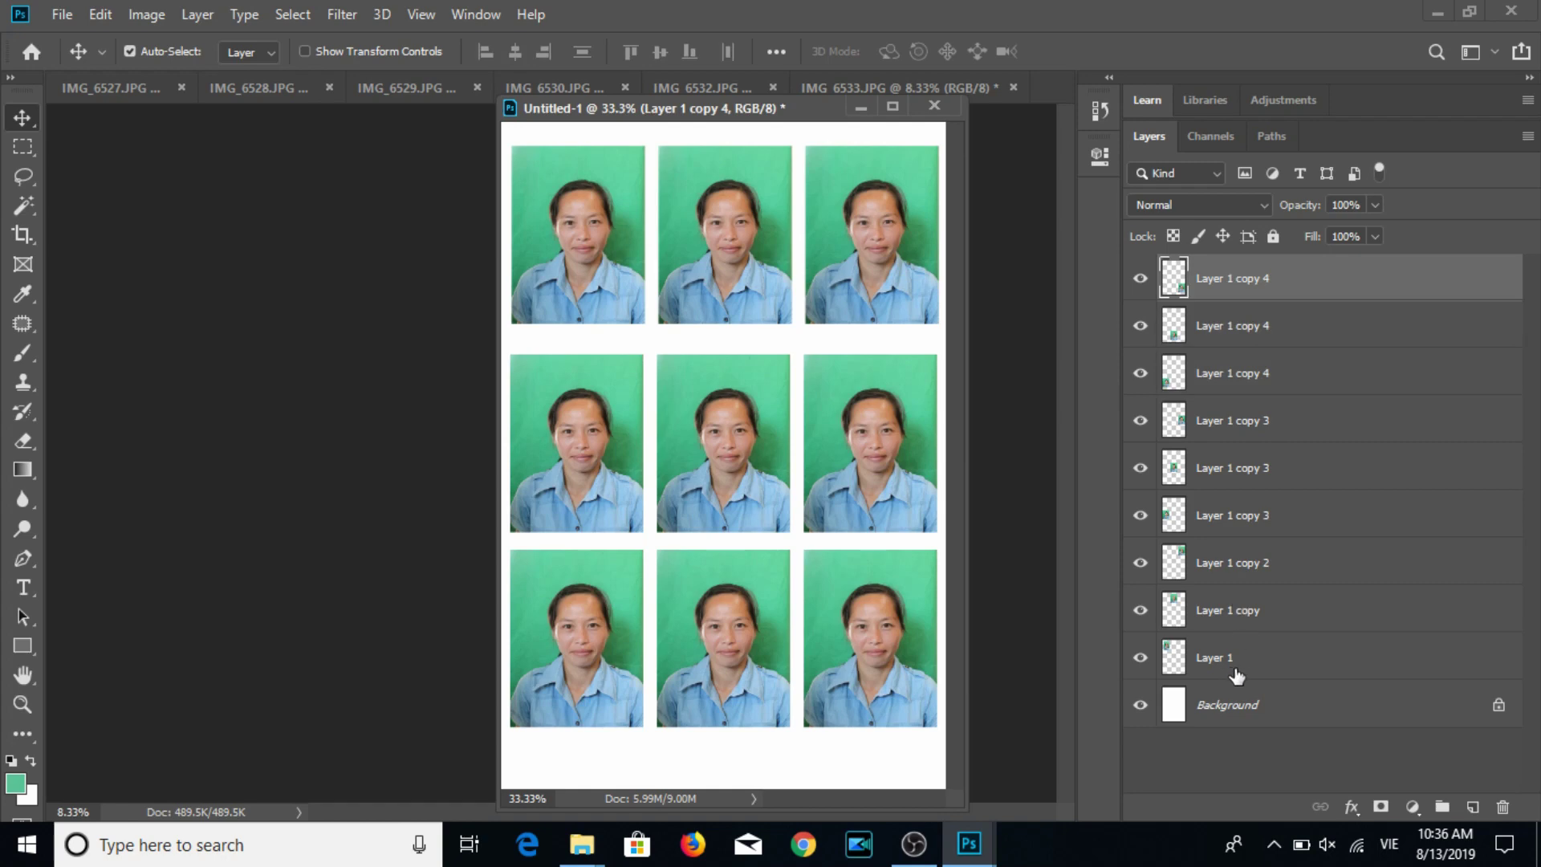
Delete all portrait layers from the sheet, then save and close IMG_6533.
shift+click(1236, 677)
key(Delete)
drag(774, 108, 1231, 324)
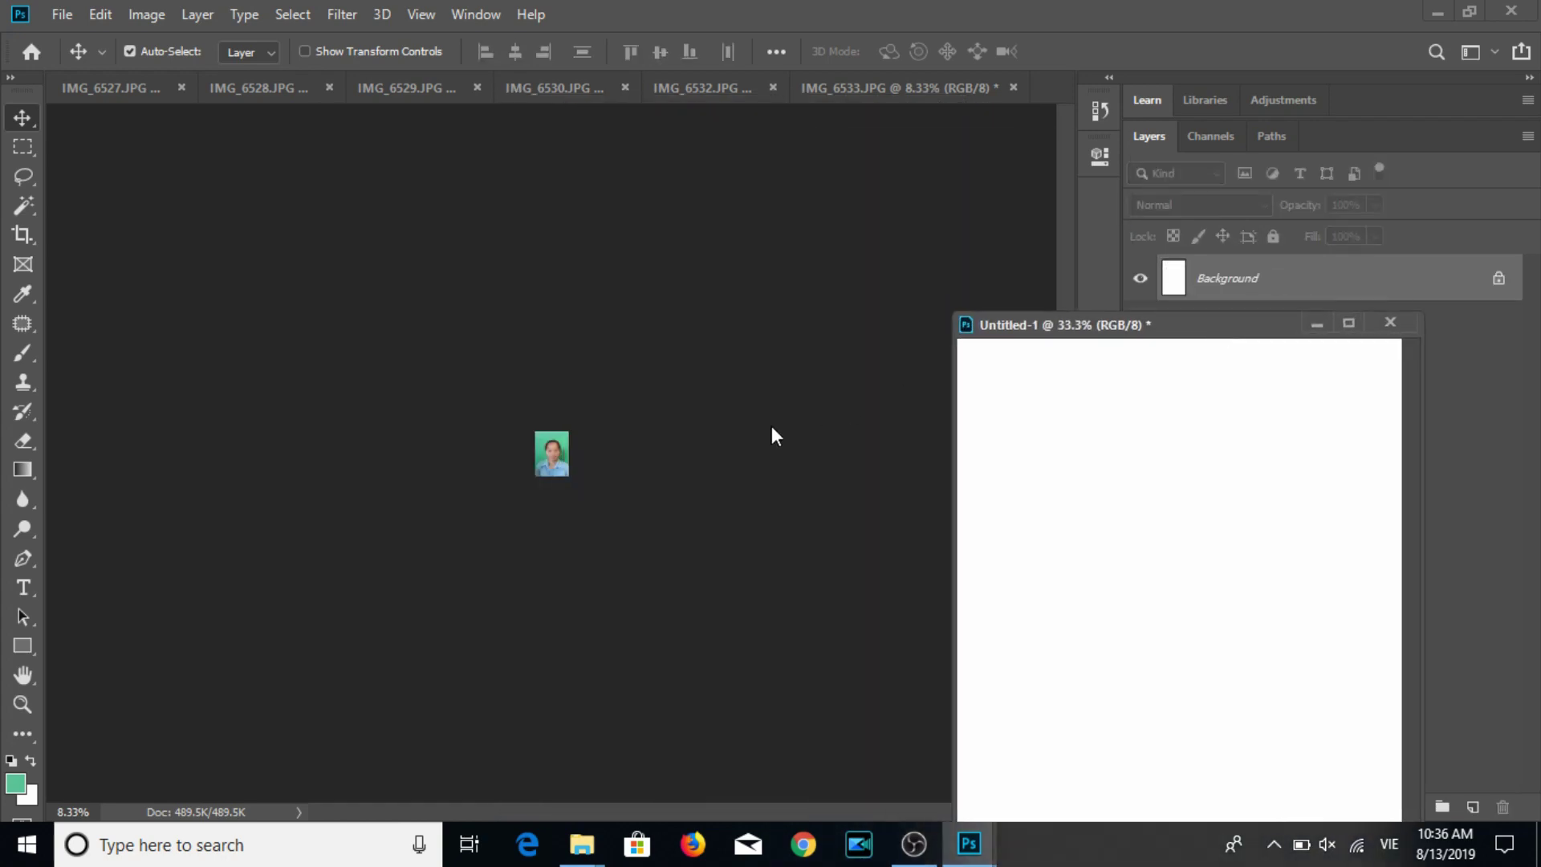
key(ctrl+s)
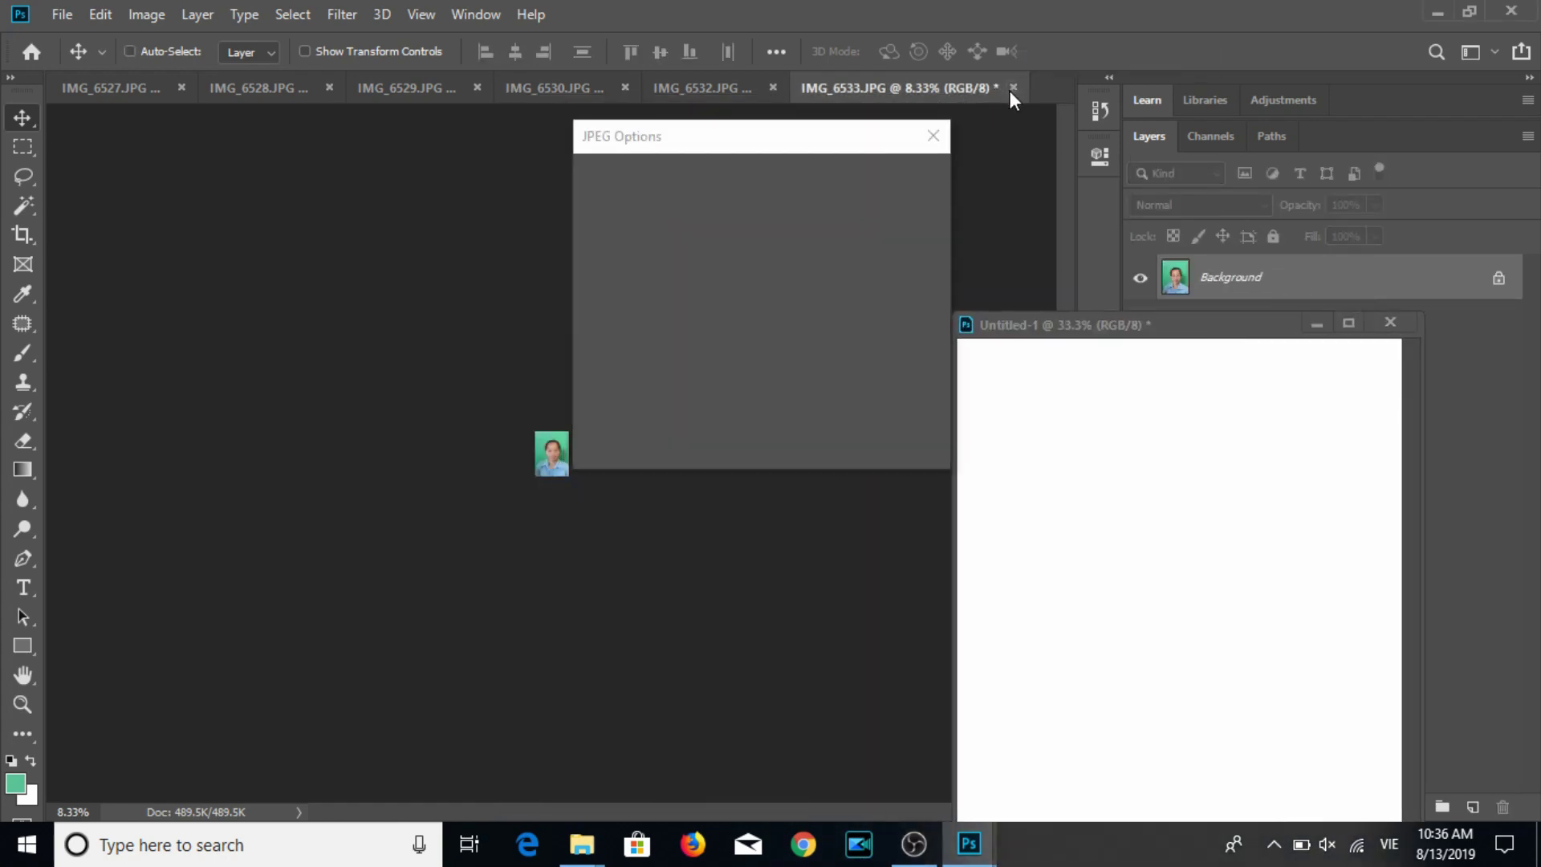
click(893, 180)
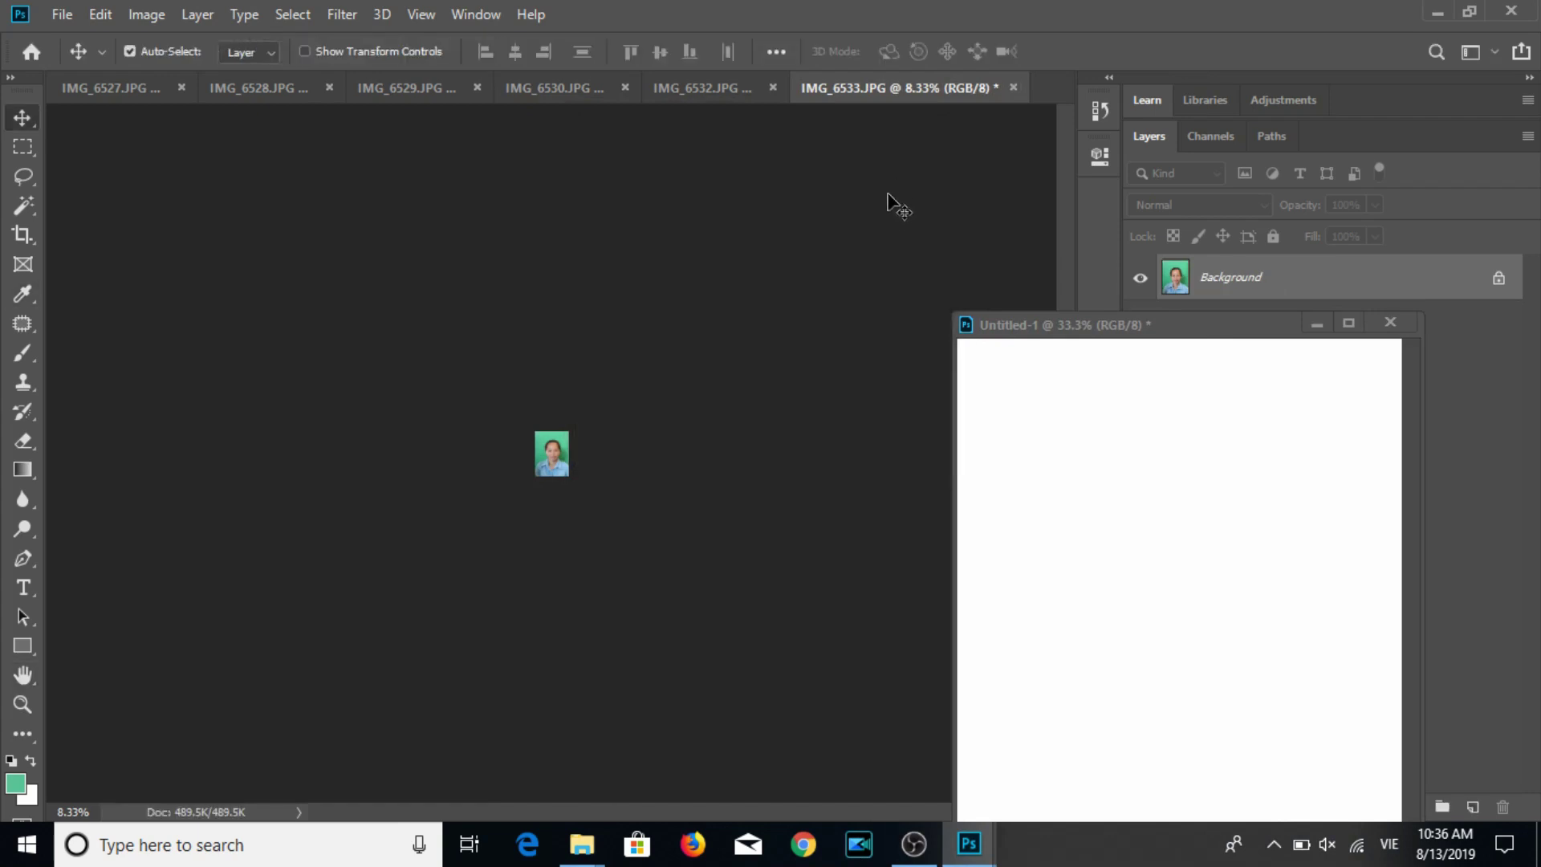
click(1013, 88)
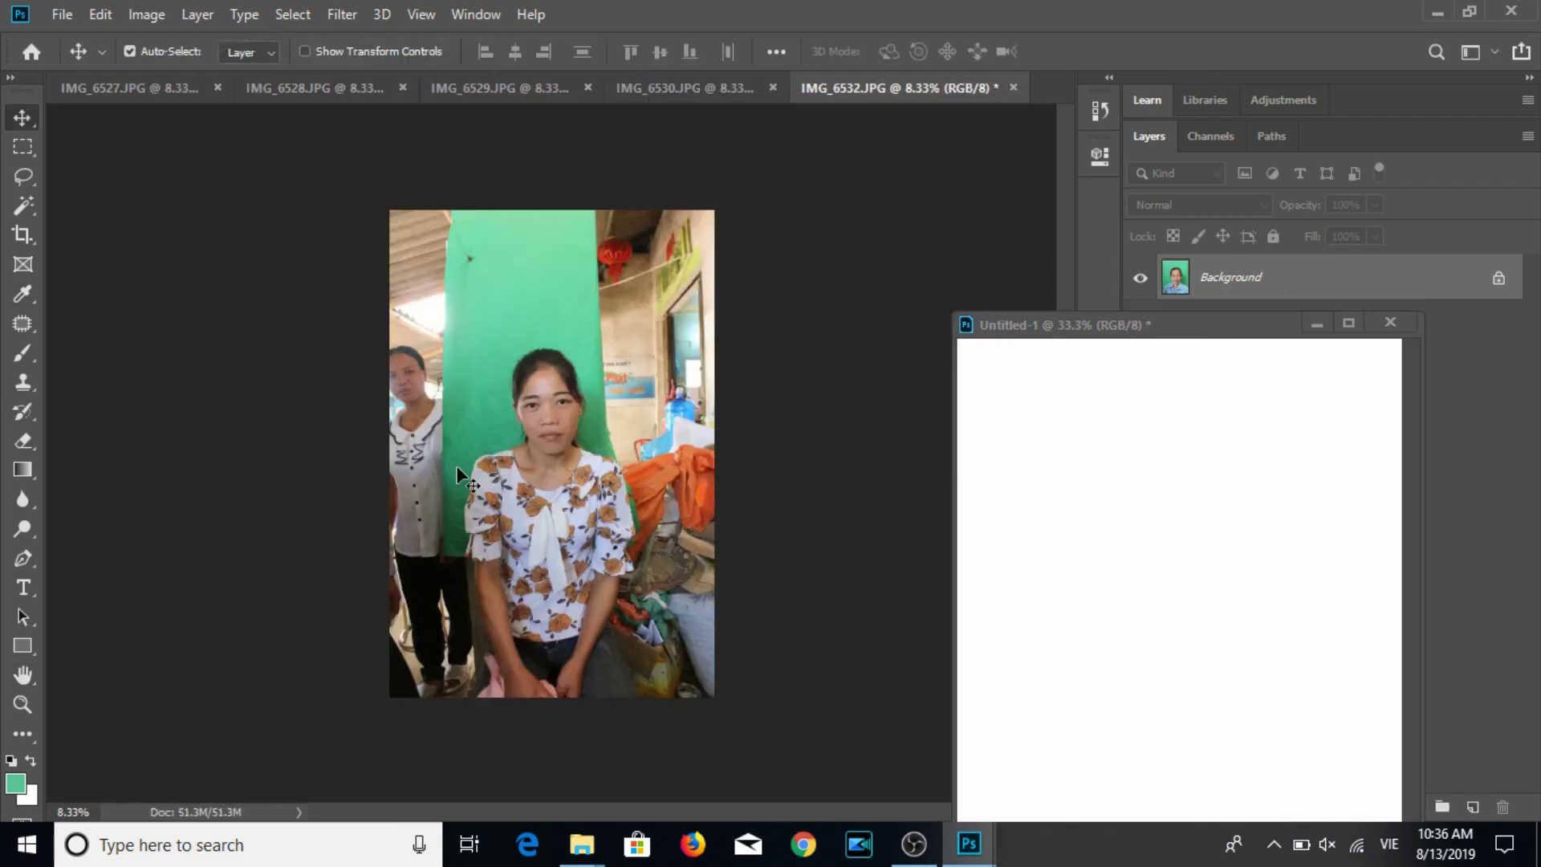
Crop IMG_6532 to a 3:4 face portrait and paint the right wall strip green.
click(23, 233)
mouse_move(474, 308)
mouse_down()
mouse_move(637, 557)
mouse_move(662, 562)
mouse_move(605, 527)
mouse_up()
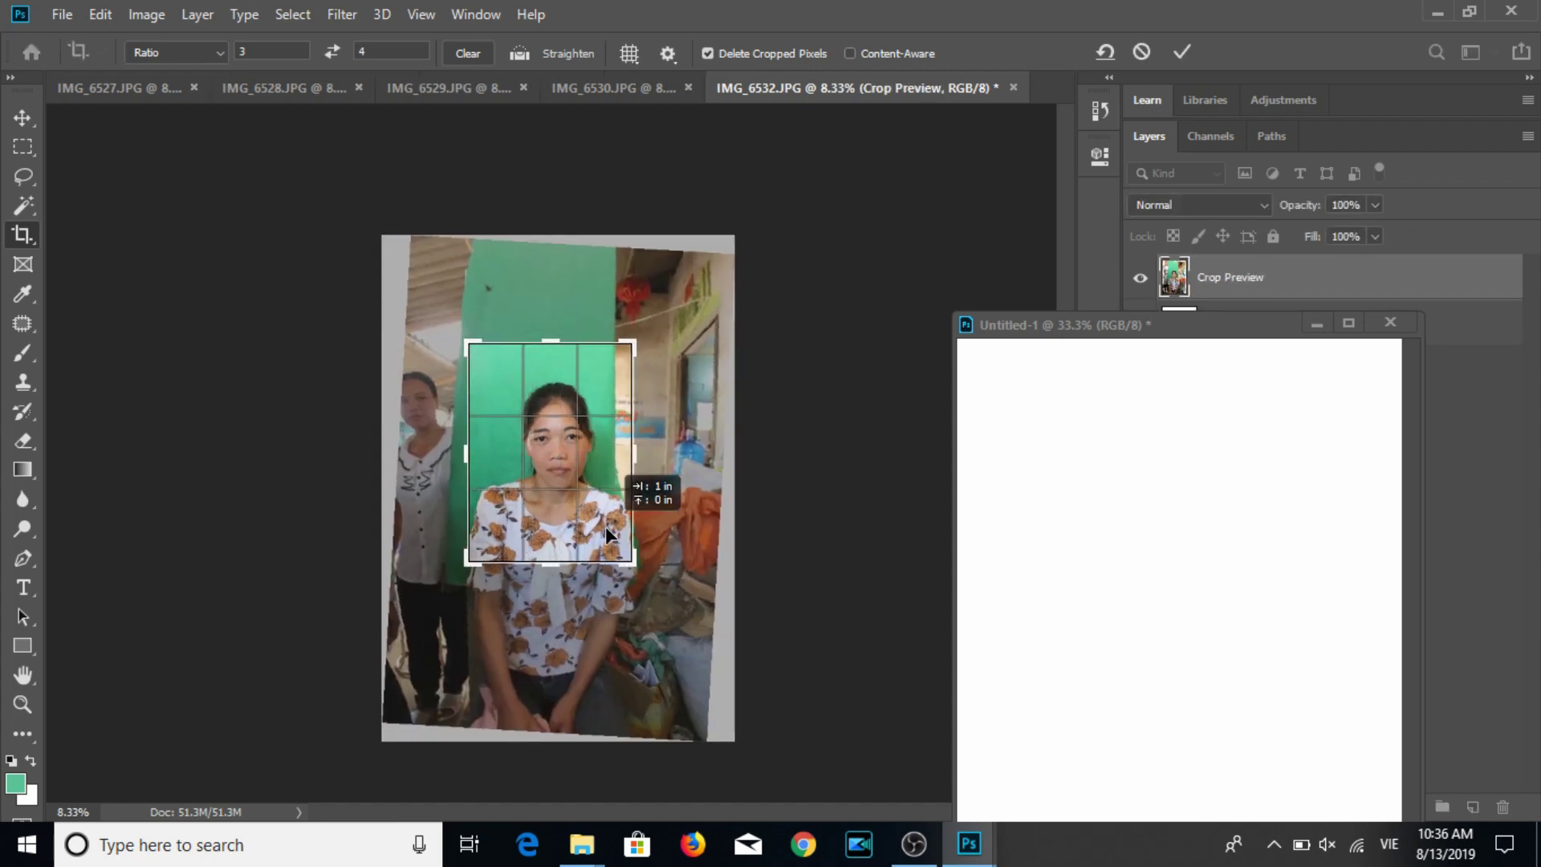
key(Return)
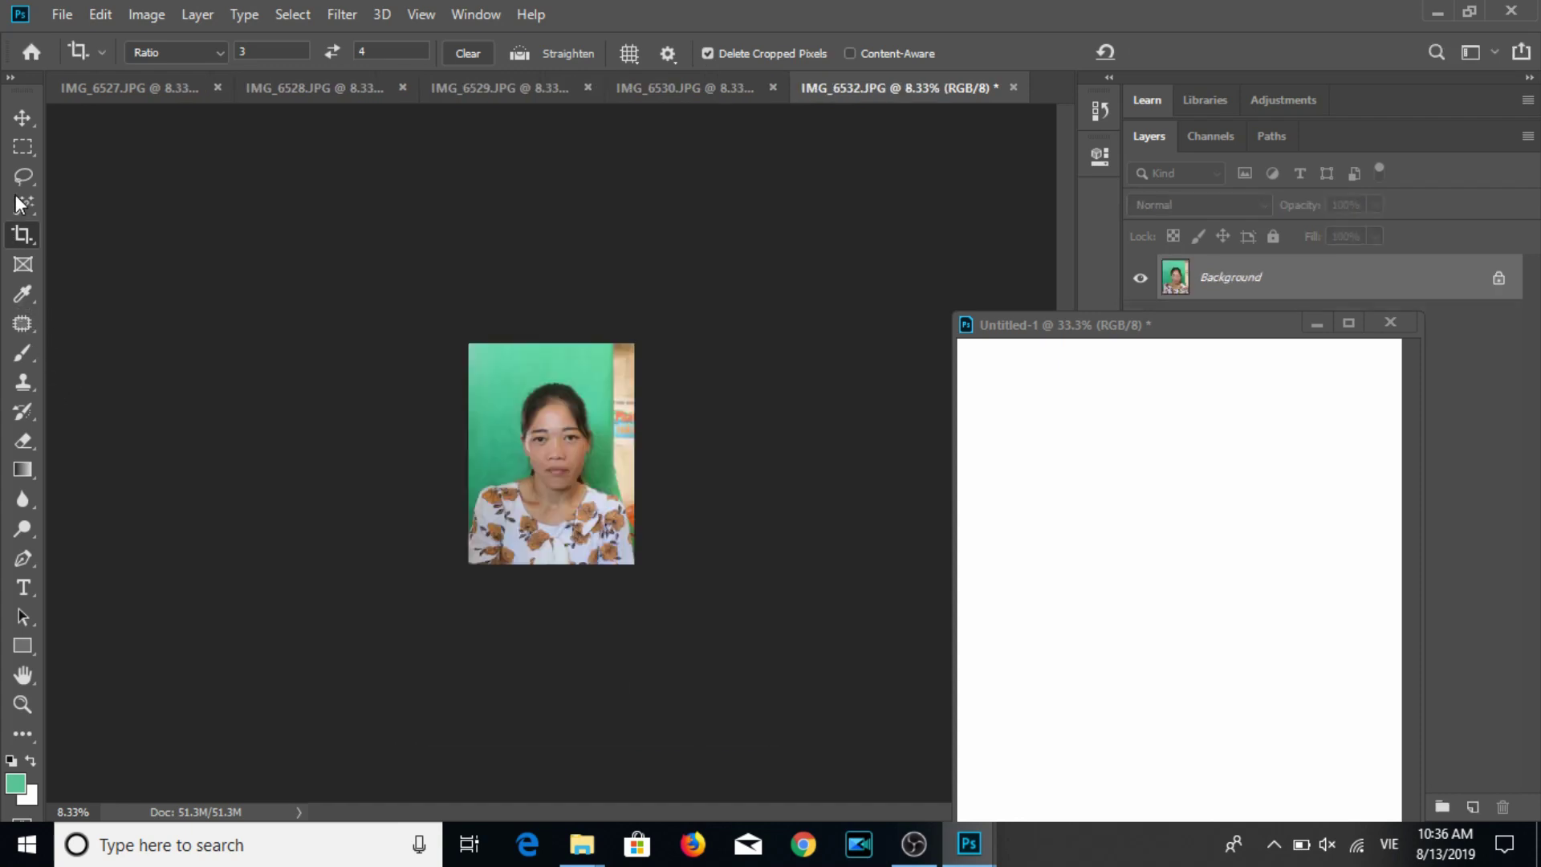
click(21, 205)
click(23, 353)
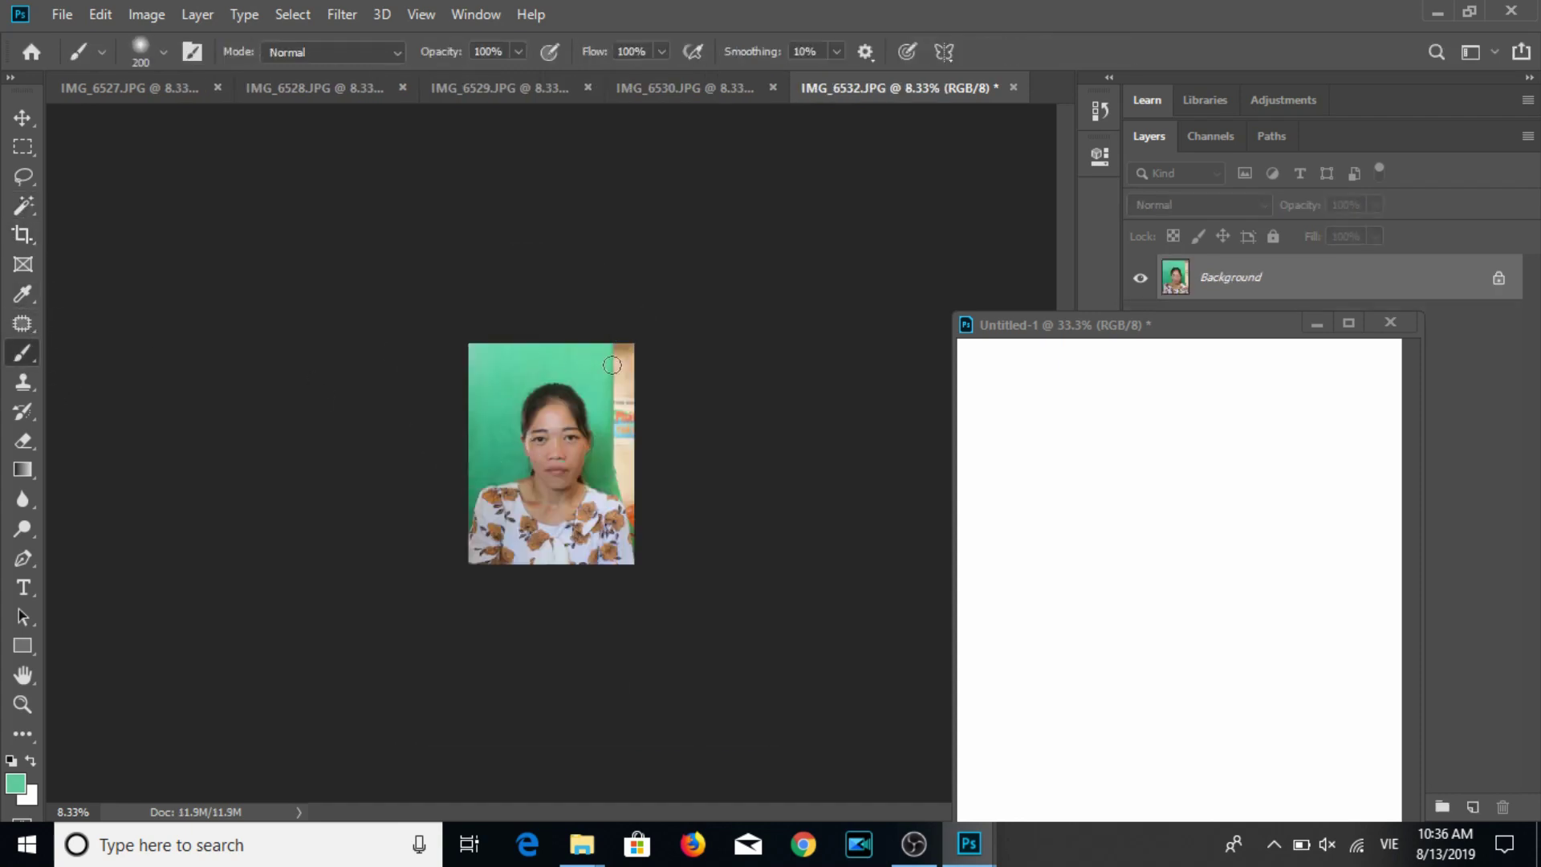
key(bracketright)
drag(612, 365, 643, 522)
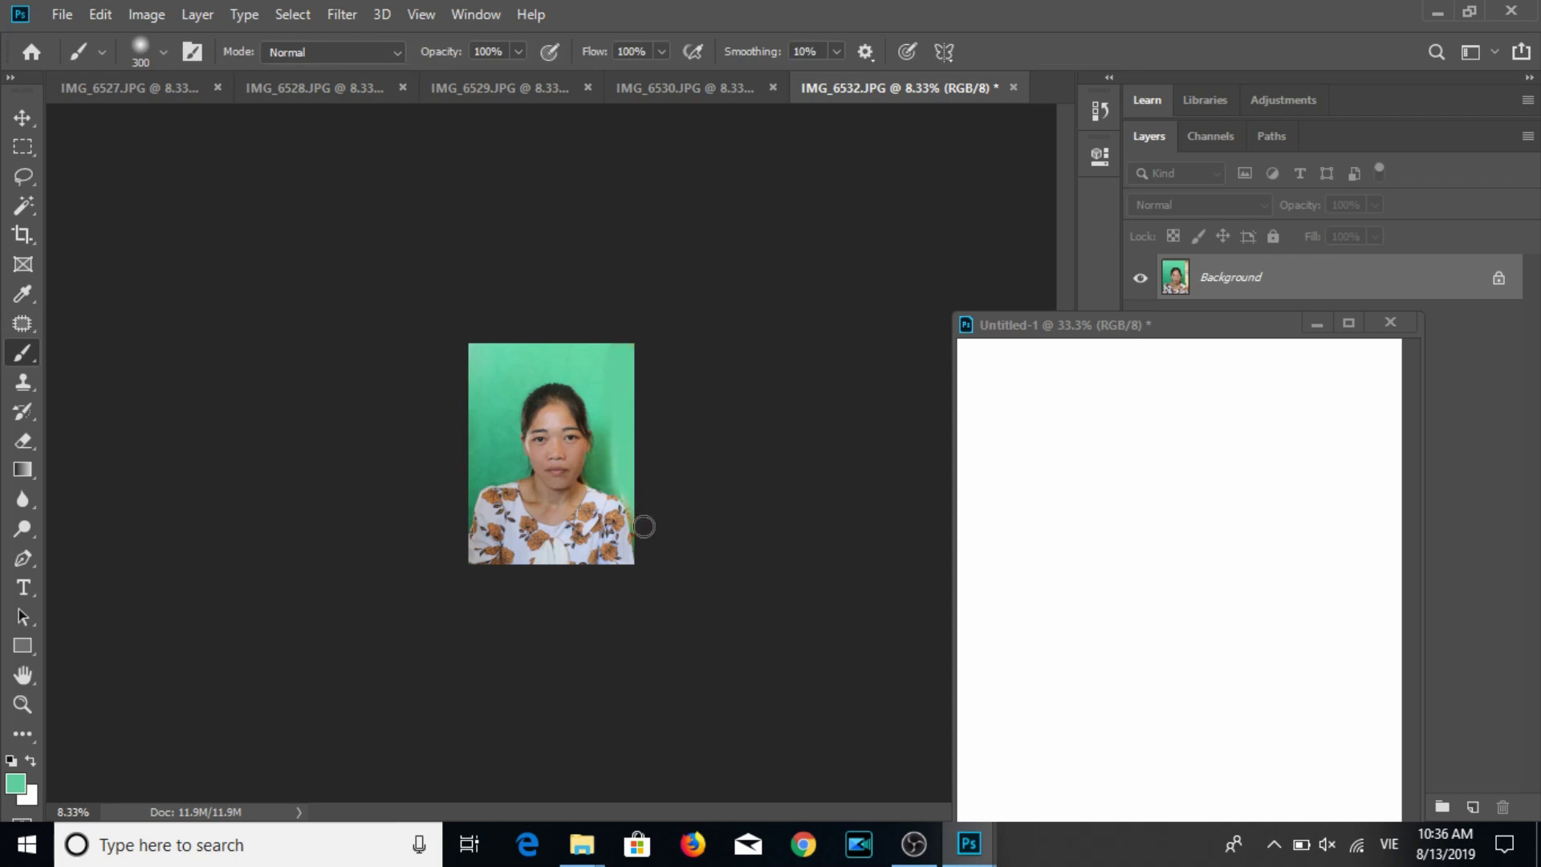
Resize the IMG_6532 portrait to 3x4 cm at 300 ppi, save it as JPEG, and move it onto the sheet.
click(21, 118)
click(146, 14)
click(188, 191)
text(3)
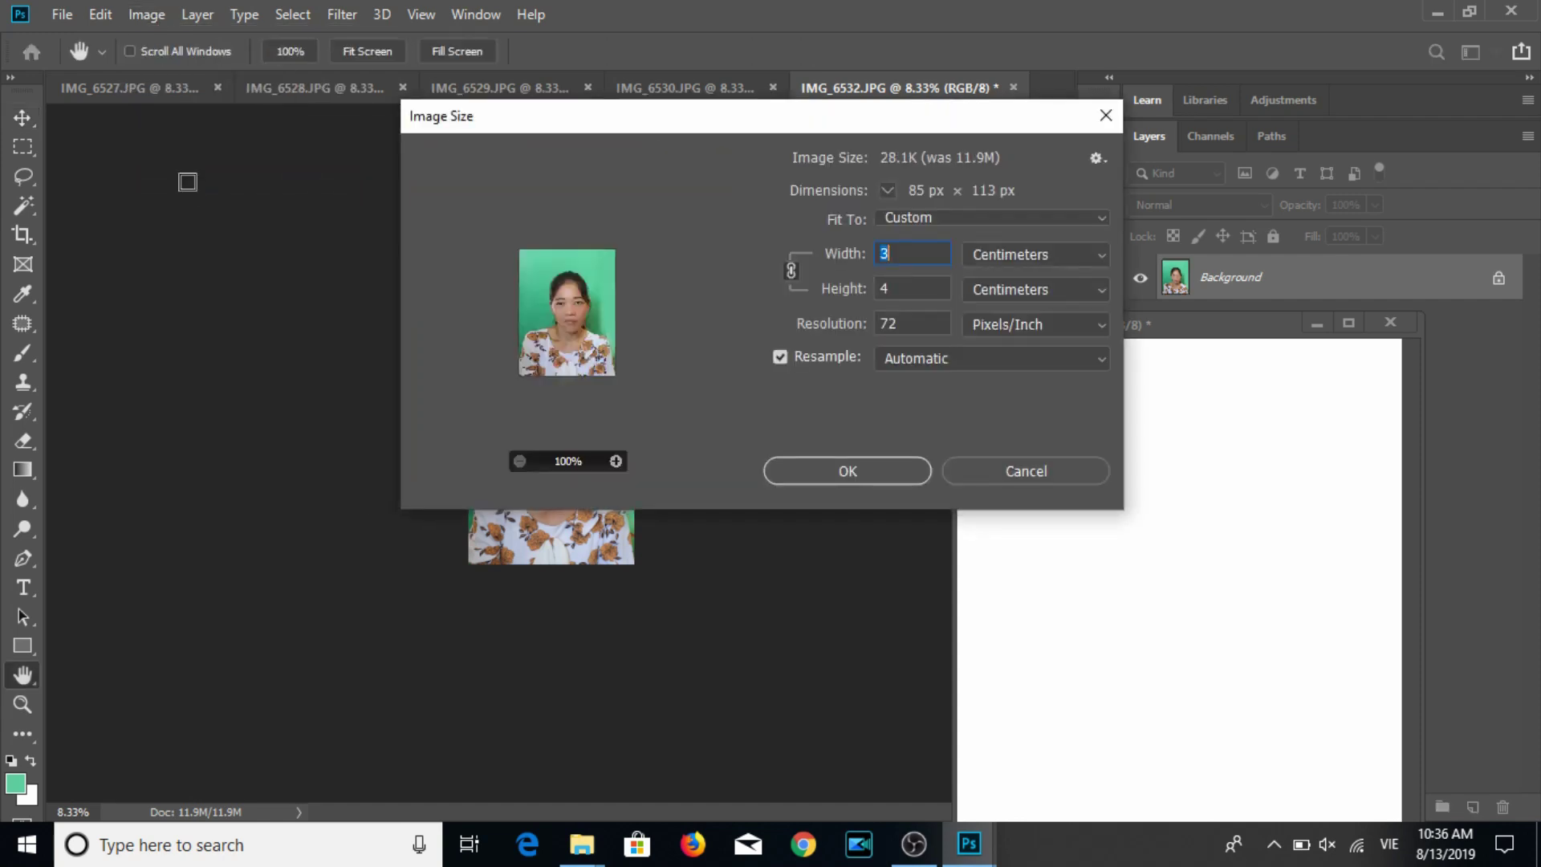
double_click(892, 324)
text(300)
key(Return)
key(ctrl+s)
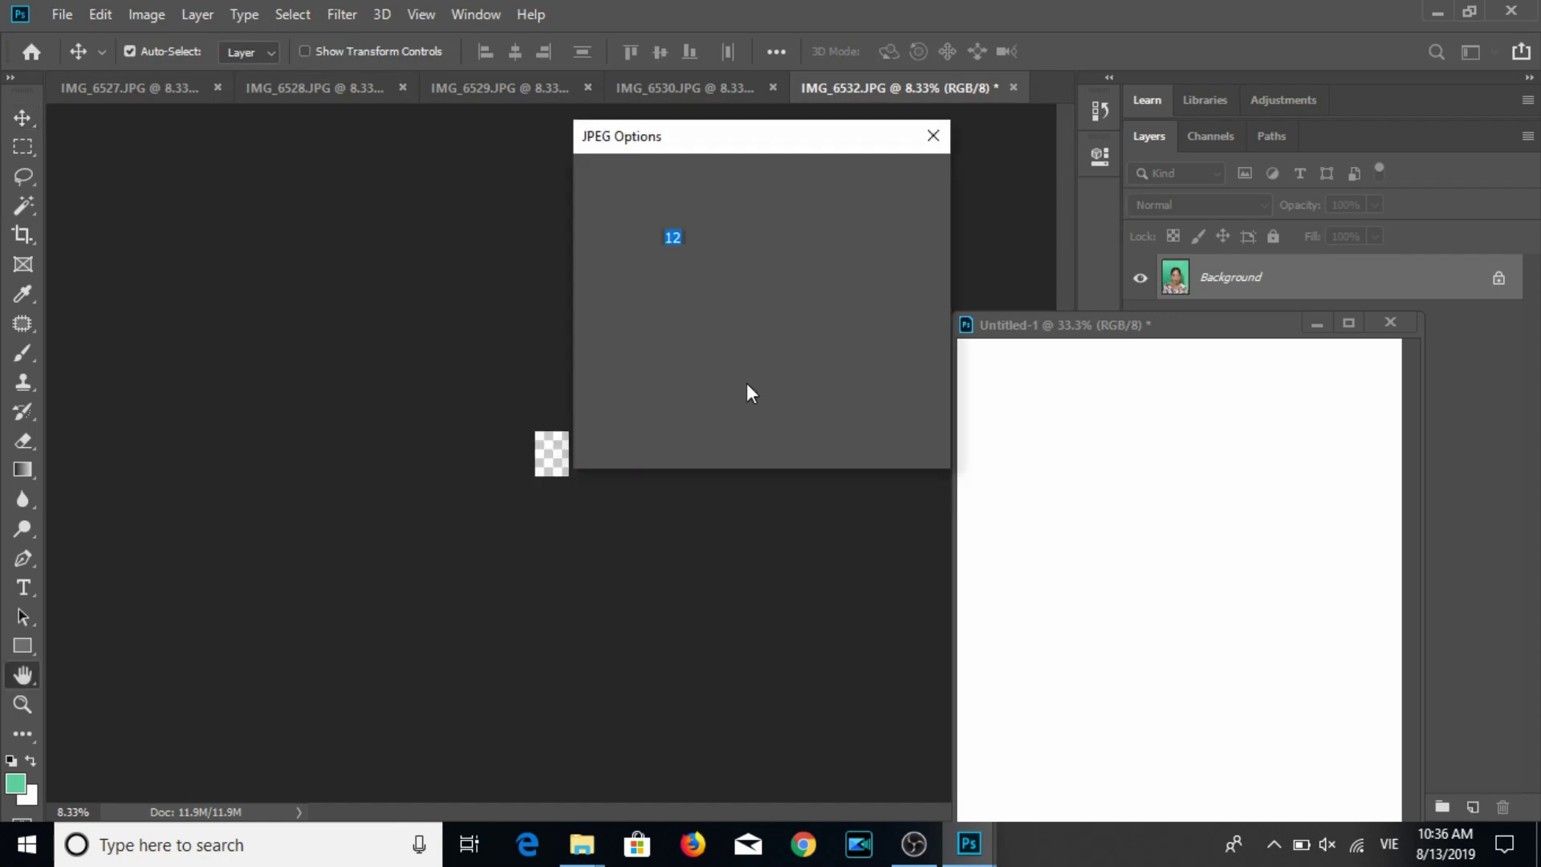
key(Return)
mouse_move(552, 458)
mouse_down()
mouse_move(1034, 457)
mouse_move(1027, 445)
mouse_move(995, 447)
mouse_move(1178, 460)
mouse_up()
Copy the IMG_6532 portrait into a row of three and duplicate that row below.
drag(1143, 325, 1055, 116)
mouse_move(1075, 259)
mouse_down()
mouse_move(1192, 246)
mouse_move(1210, 260)
mouse_up()
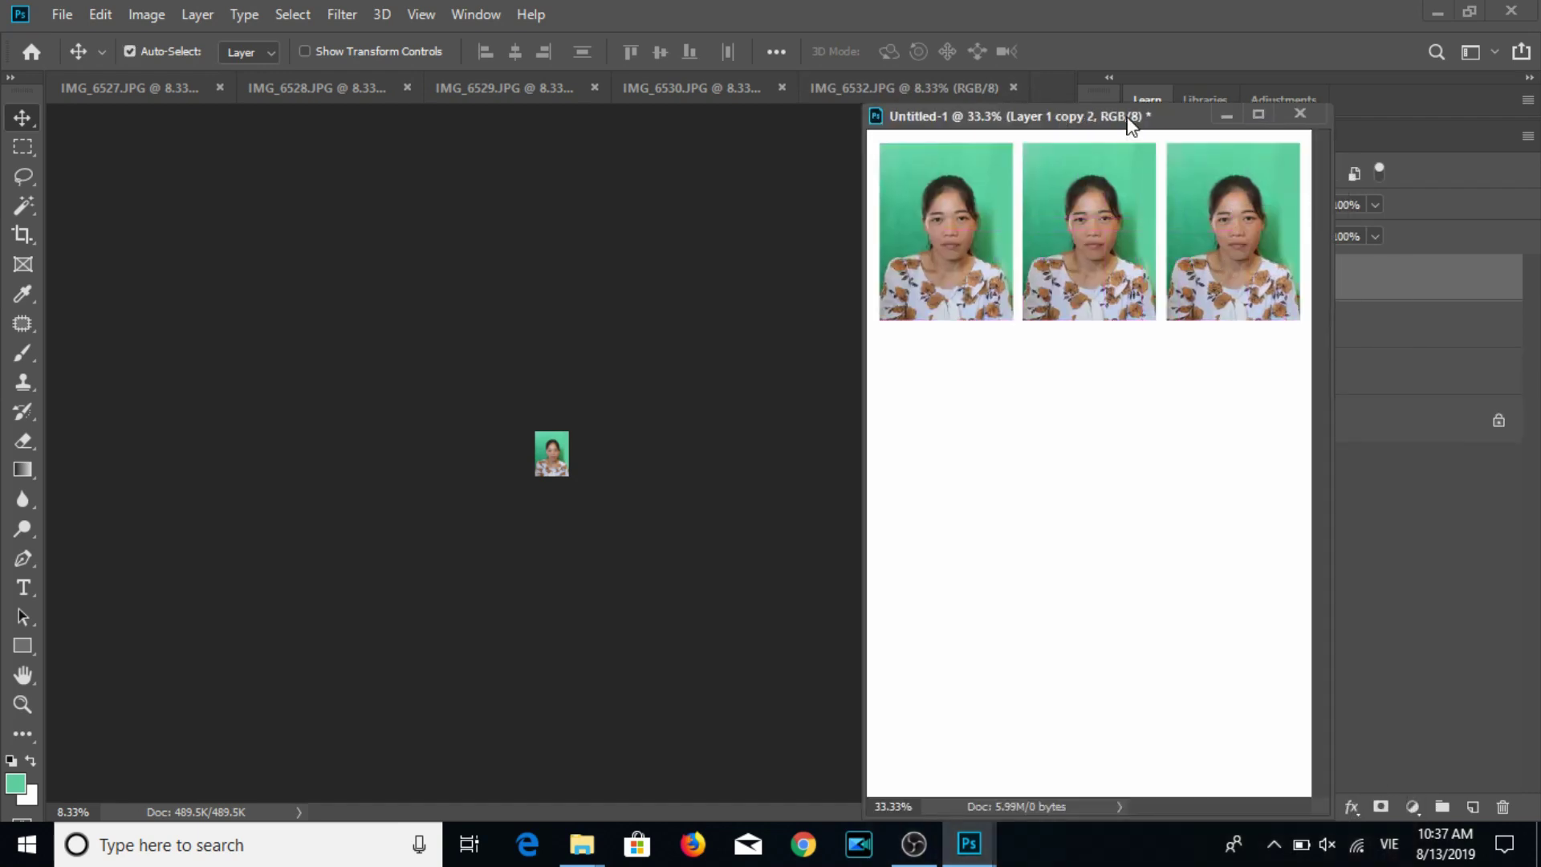
drag(1043, 114, 816, 114)
shift+click(1252, 374)
drag(989, 252, 989, 608)
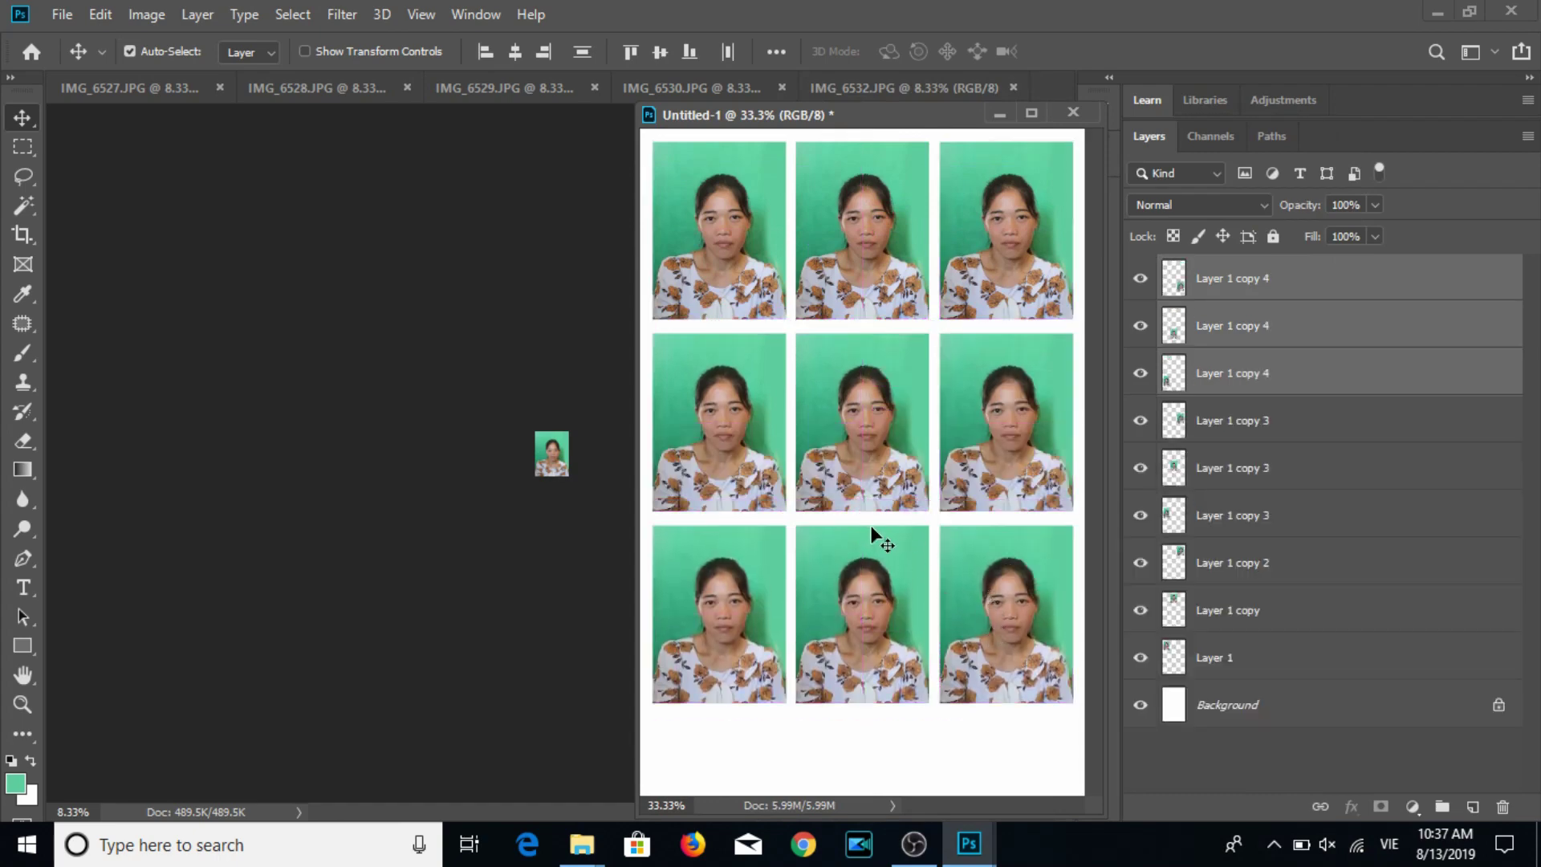
Print the IMG_6532 nine-portrait sheet to the SELPHY CP1200, nudging the grid down on the page.
key(ctrl+p)
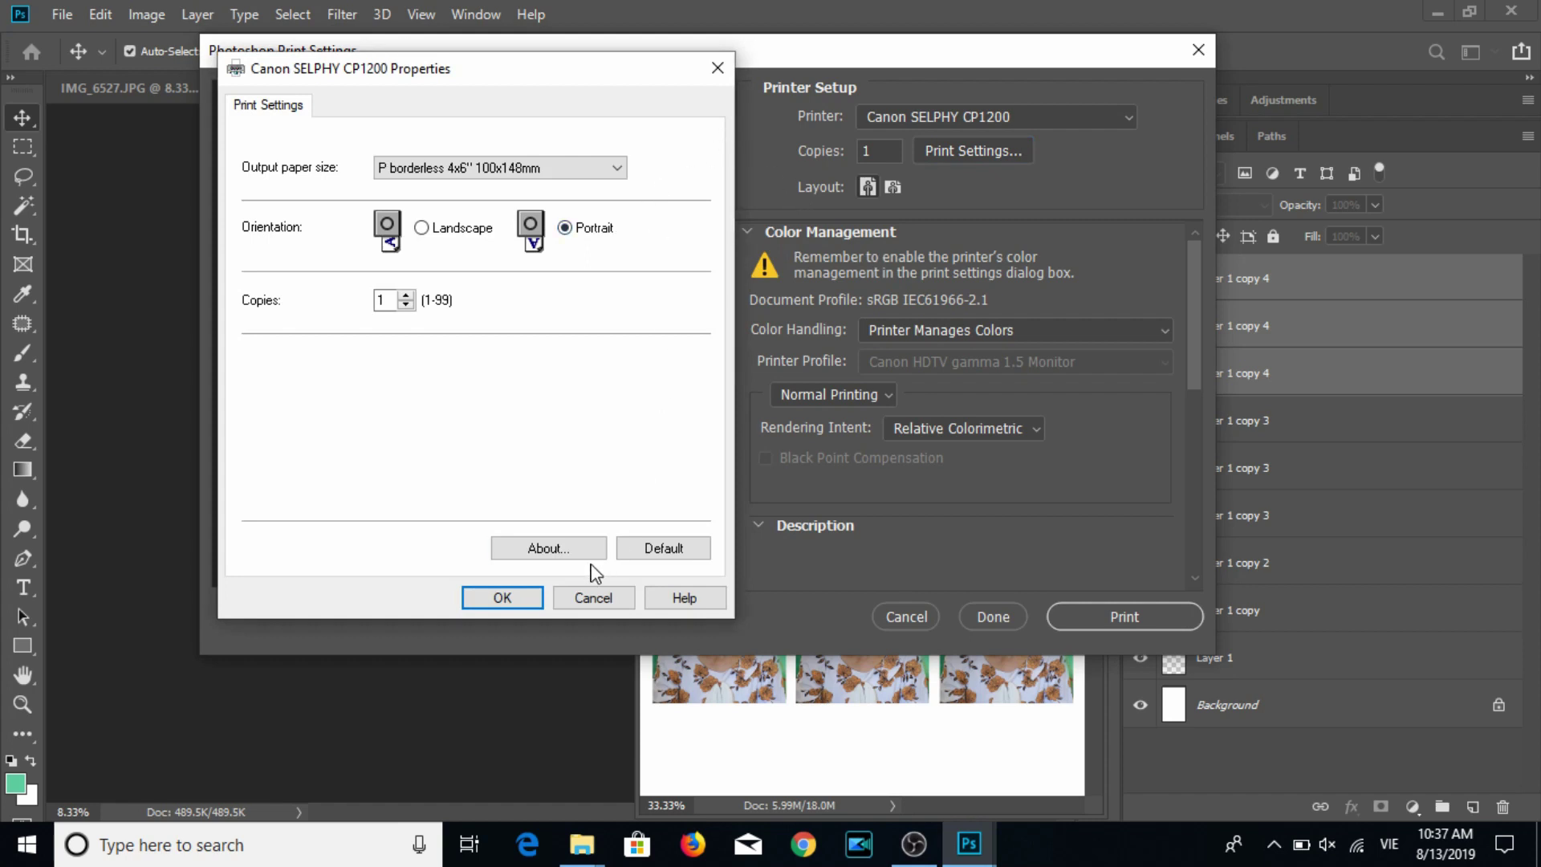
click(517, 599)
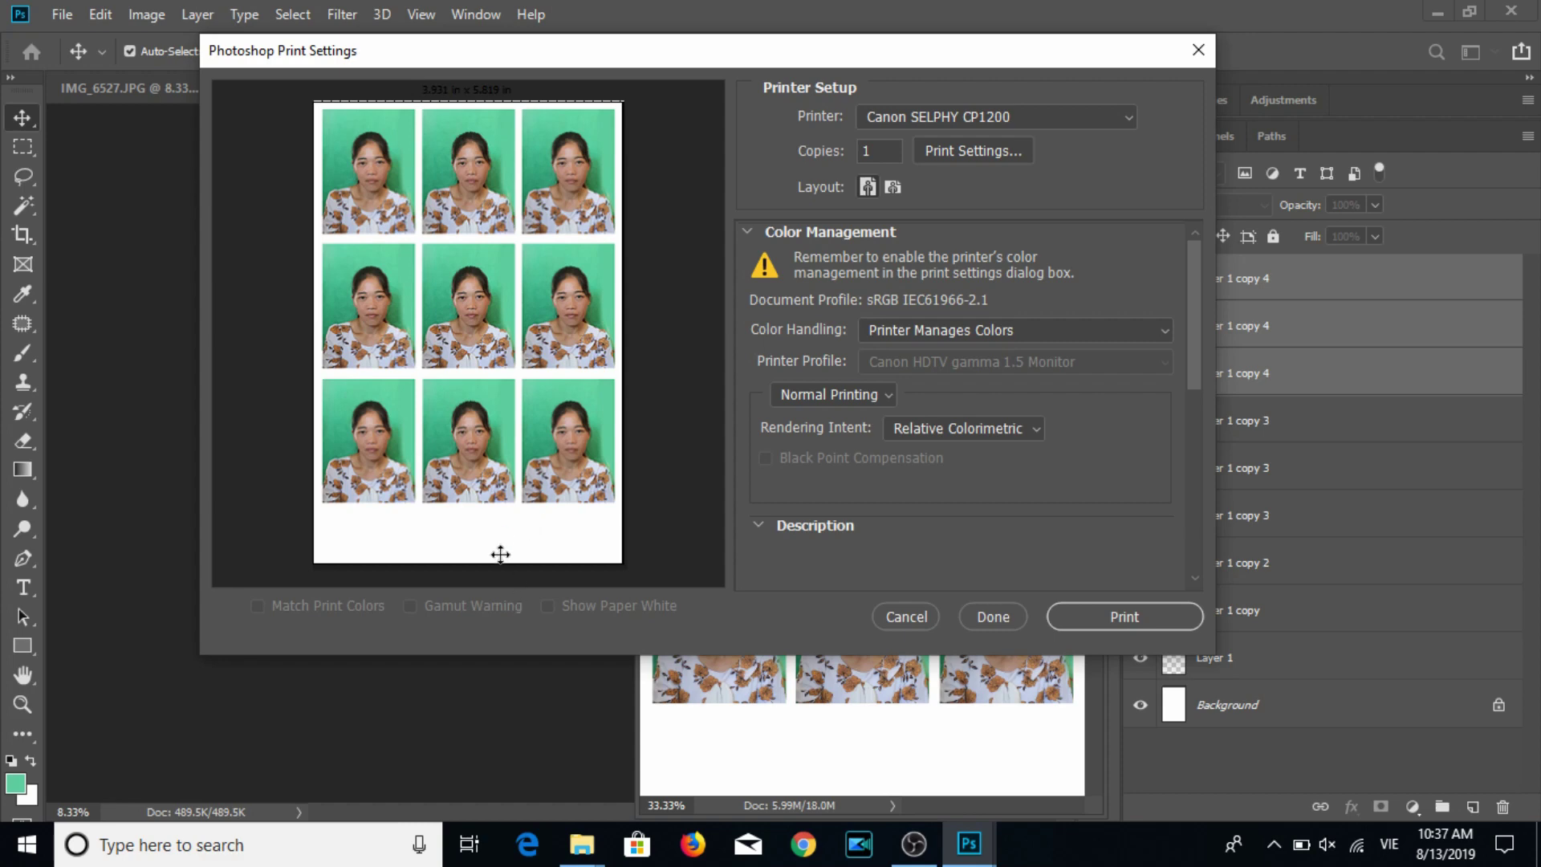
drag(510, 317, 512, 332)
click(1097, 615)
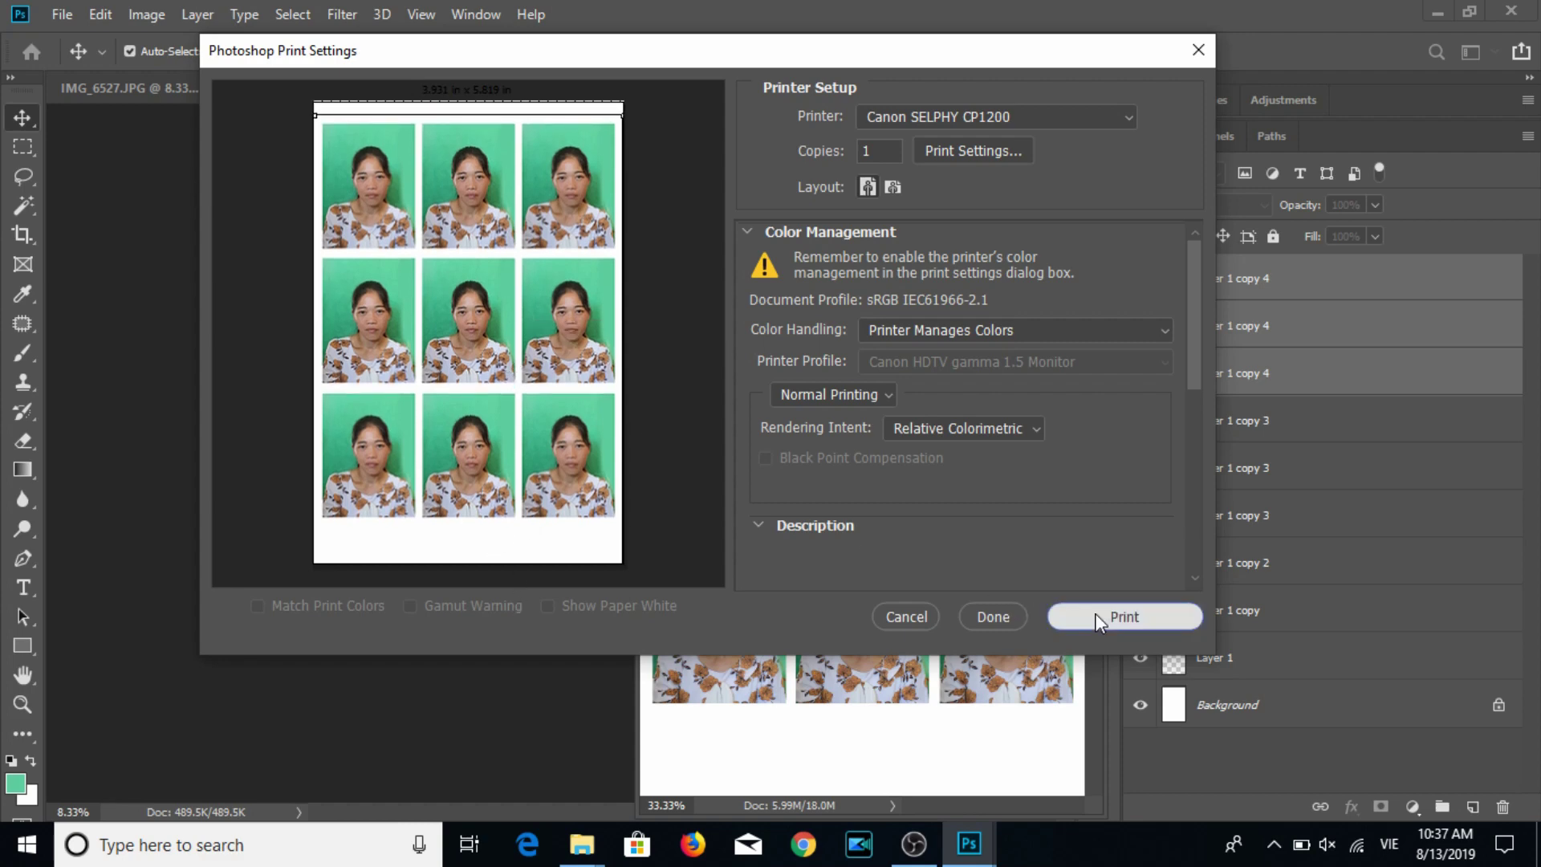
mouse_move(581, 845)
click(698, 746)
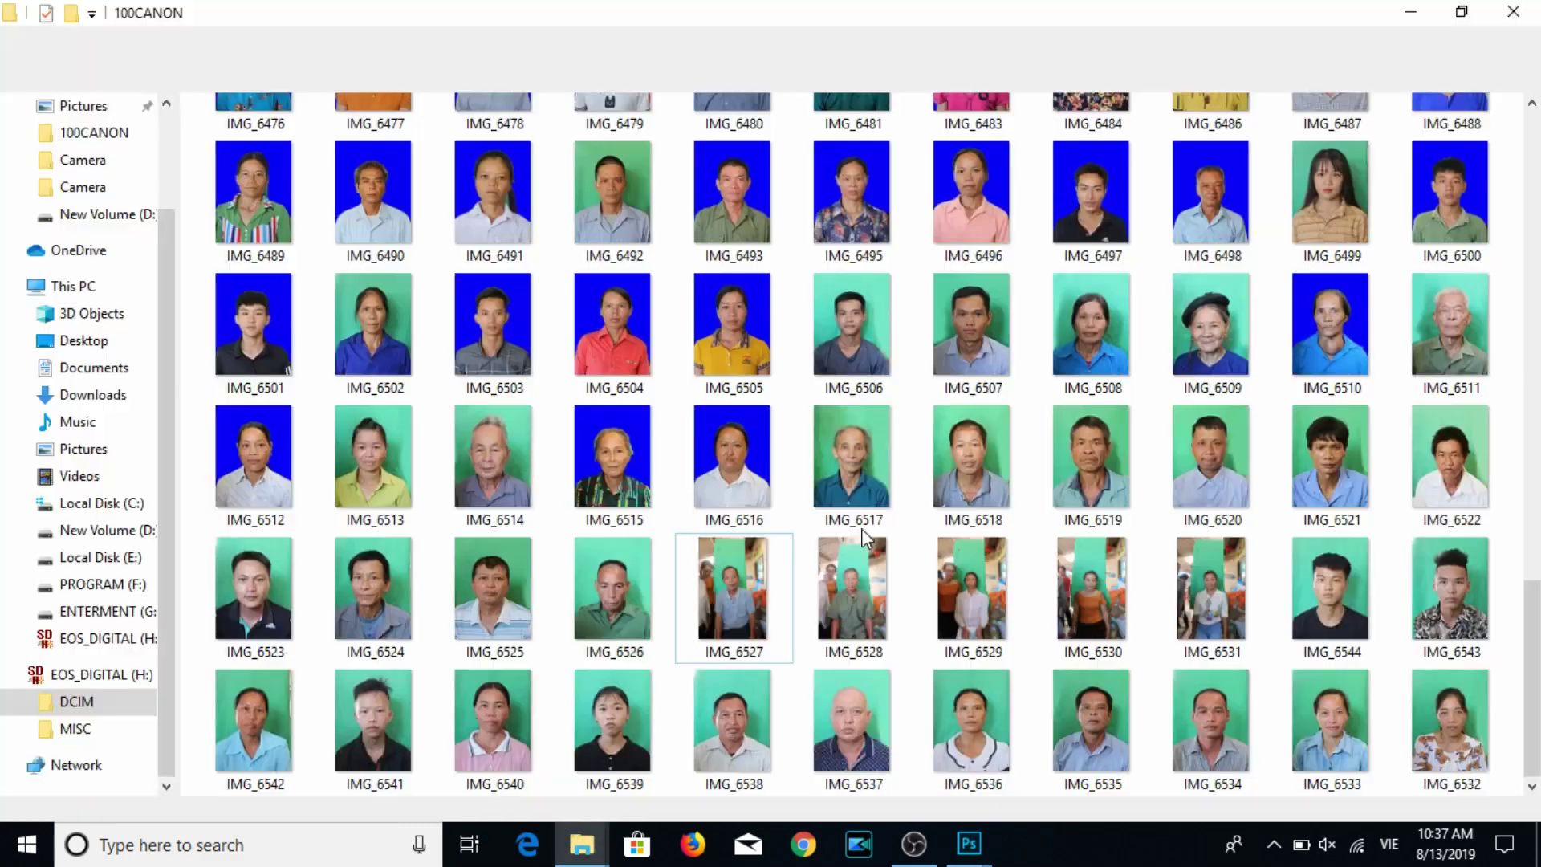
Browse the 100CANON photos, preview IMG_6535 in Paint 3D, and restore the folder window smaller.
click(892, 660)
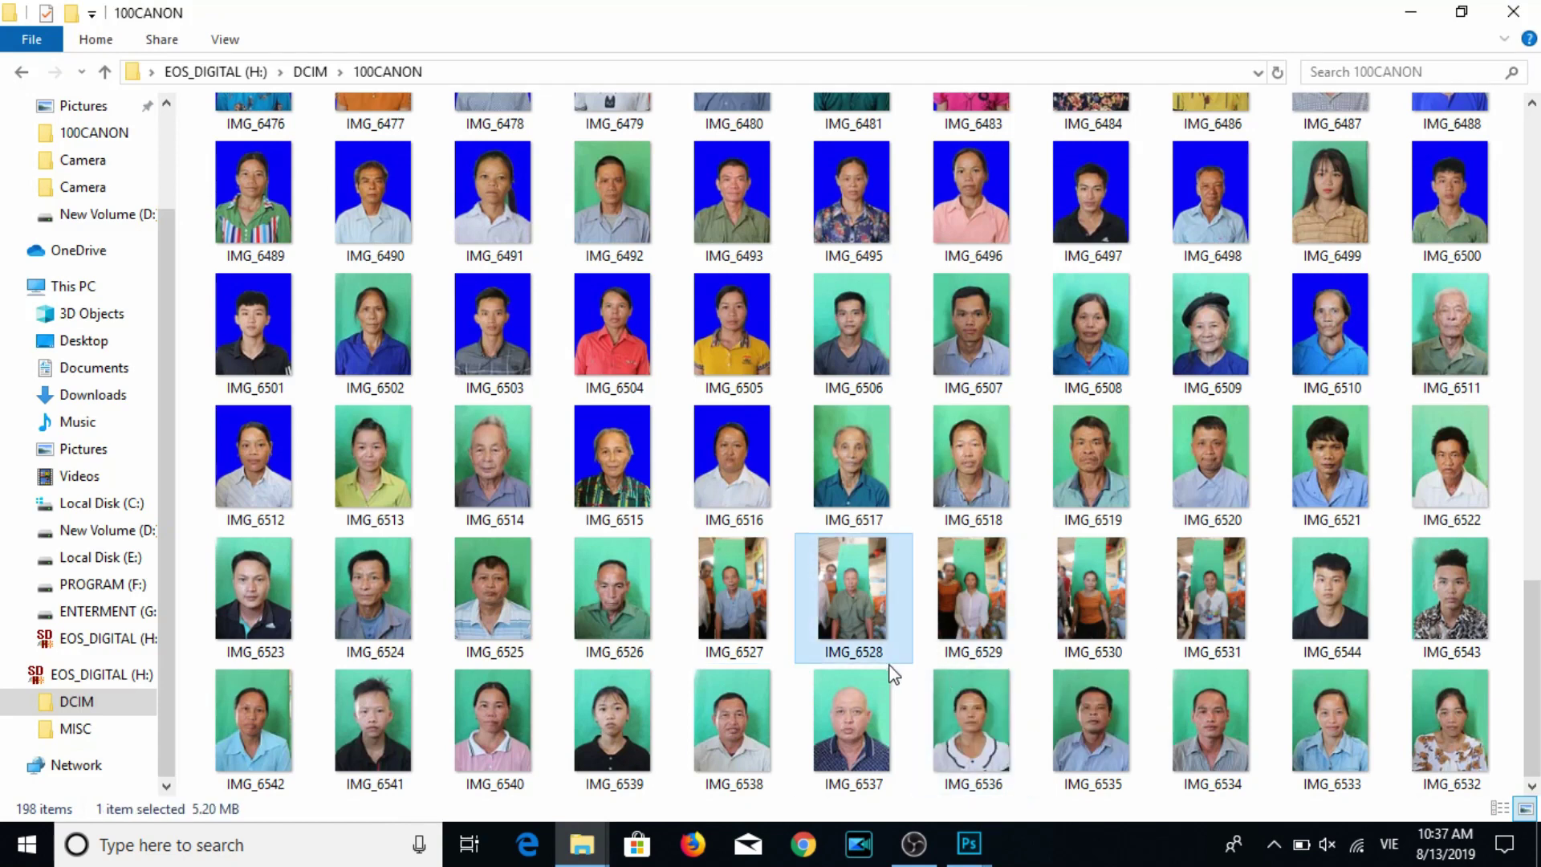
double_click(1043, 679)
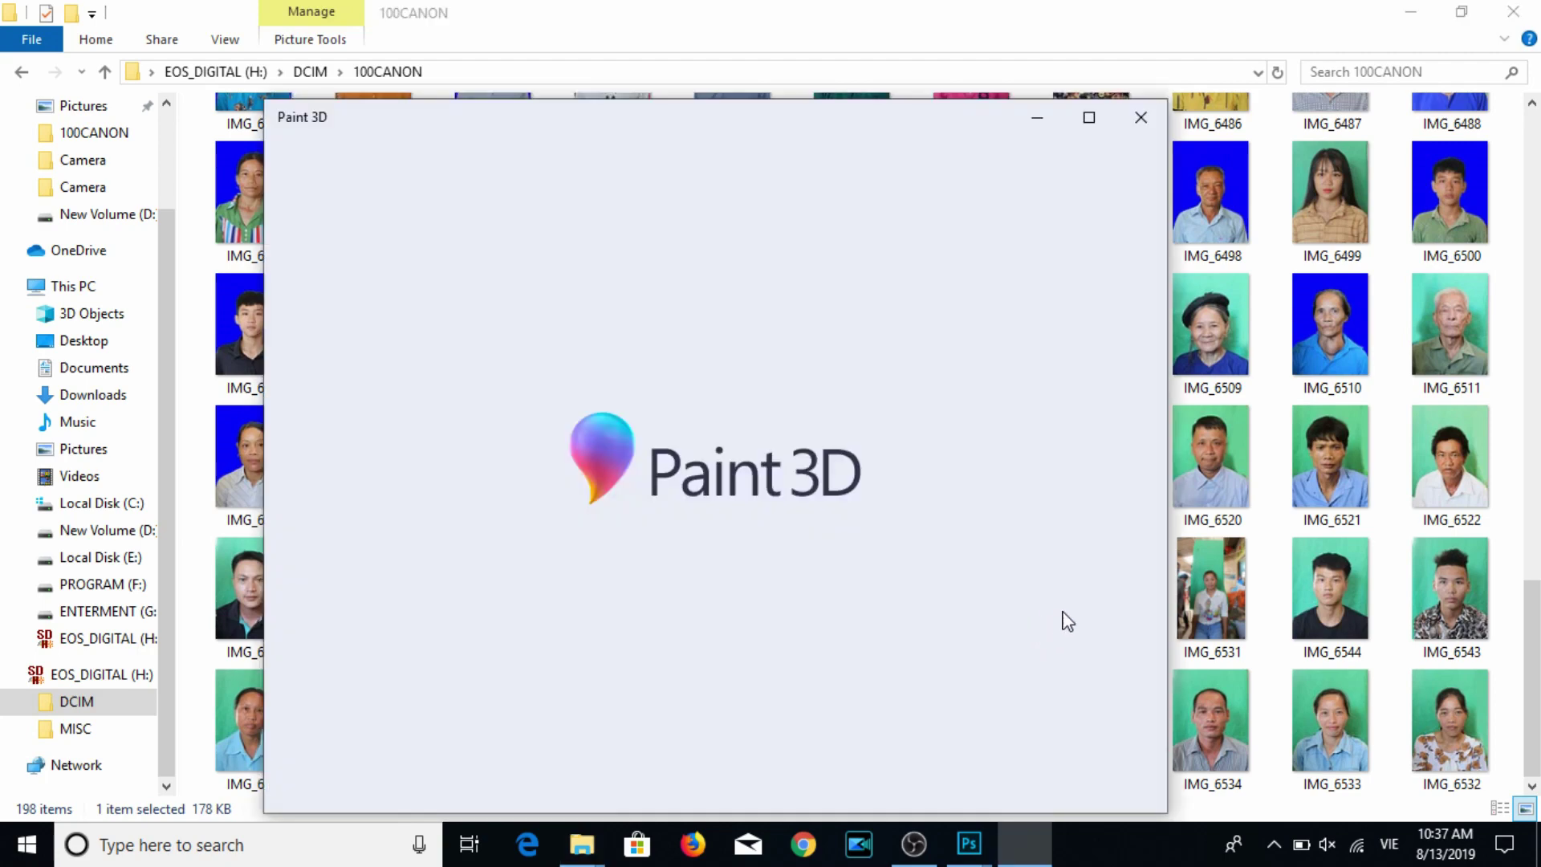
click(1139, 146)
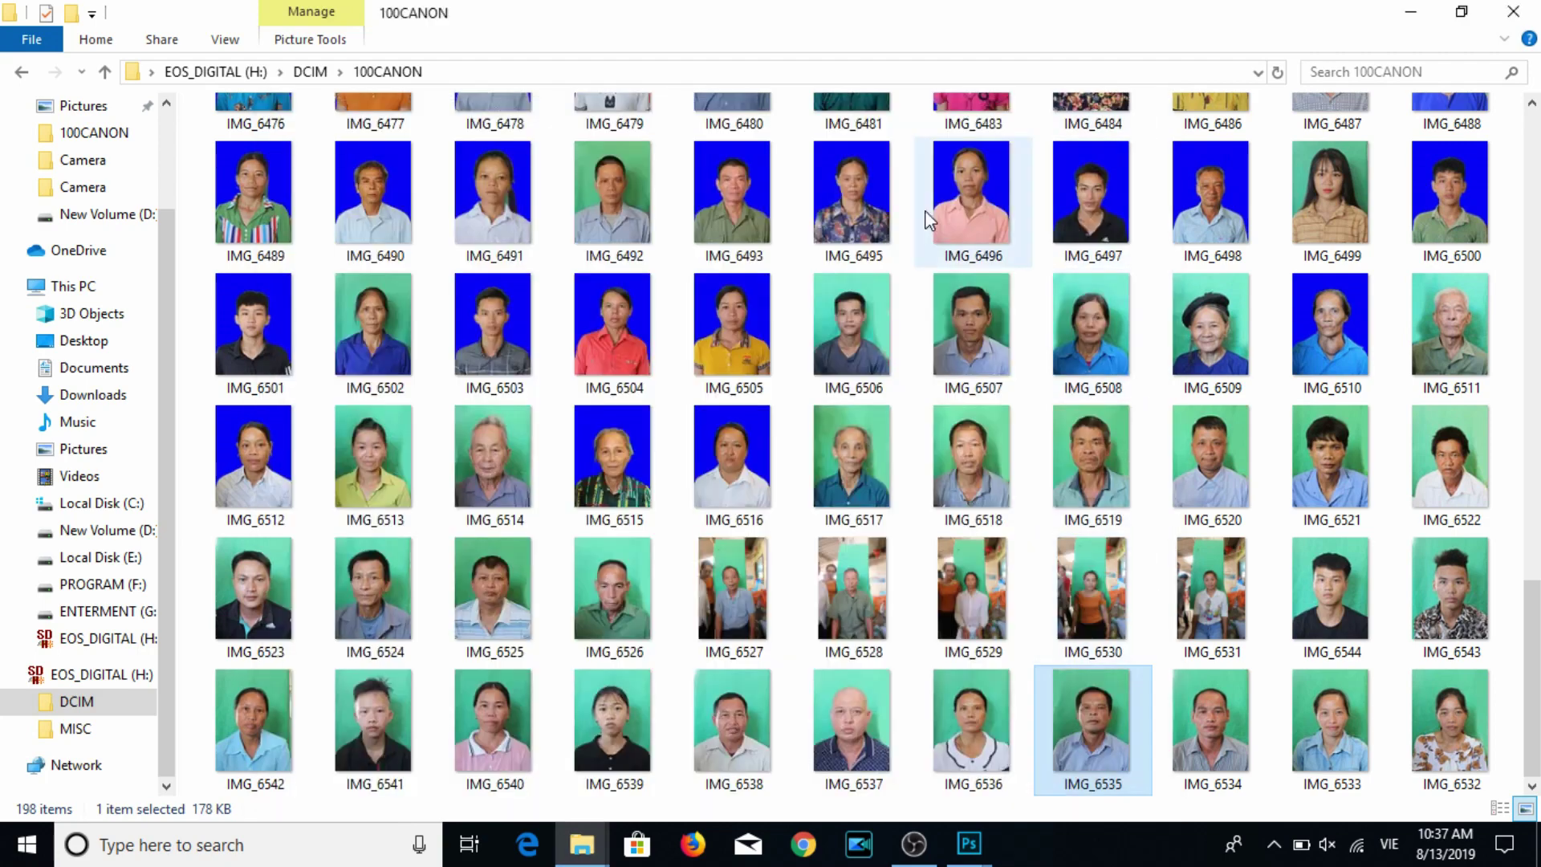
double_click(837, 12)
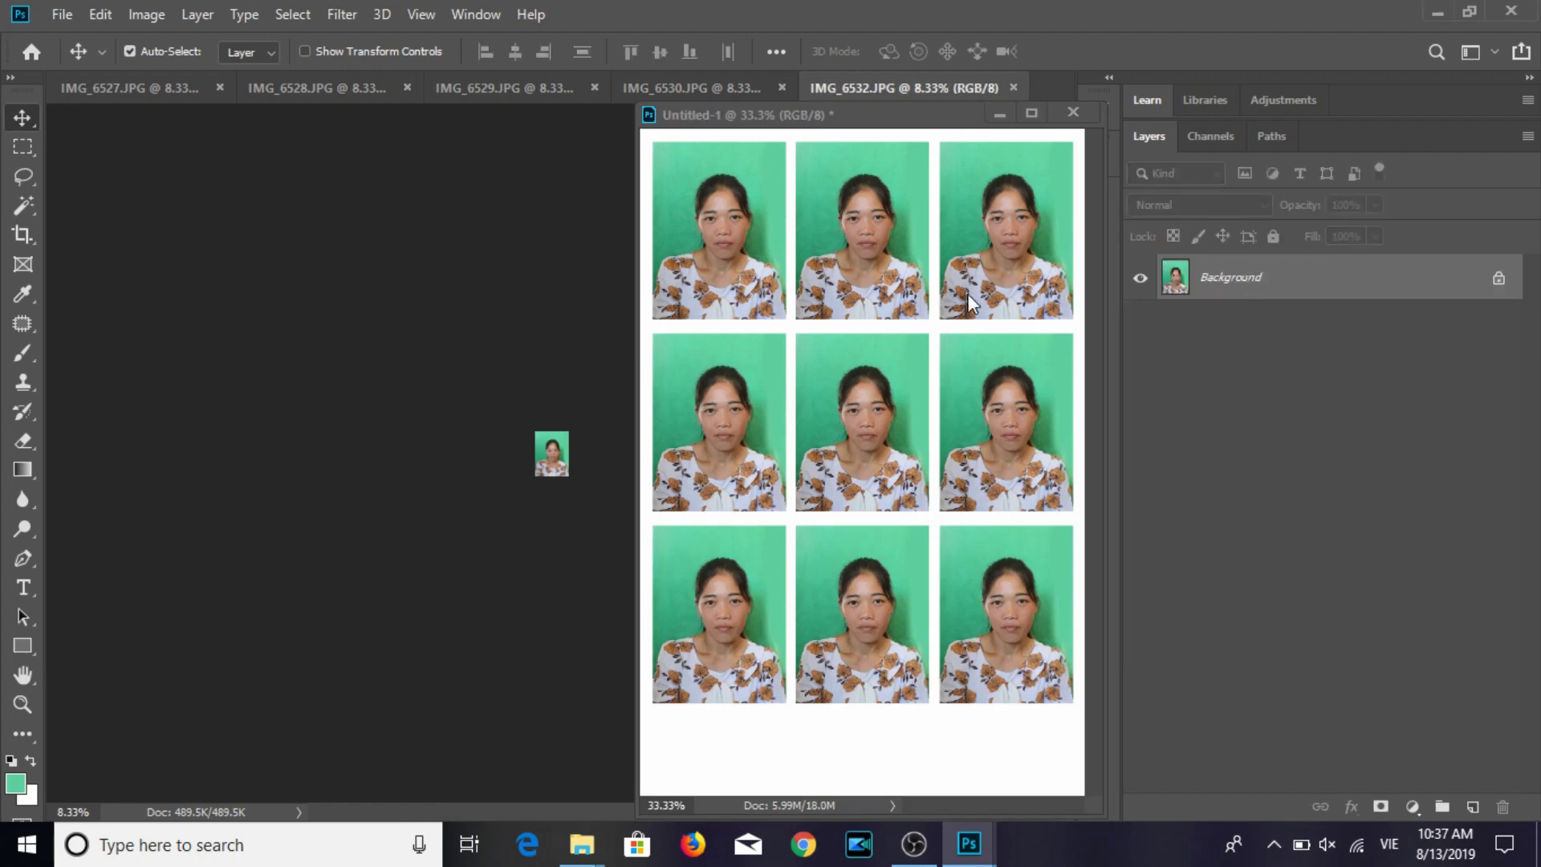
Delete all portrait layers from the sheet and move the sheet window aside.
click(967, 294)
shift+click(1215, 657)
key(Delete)
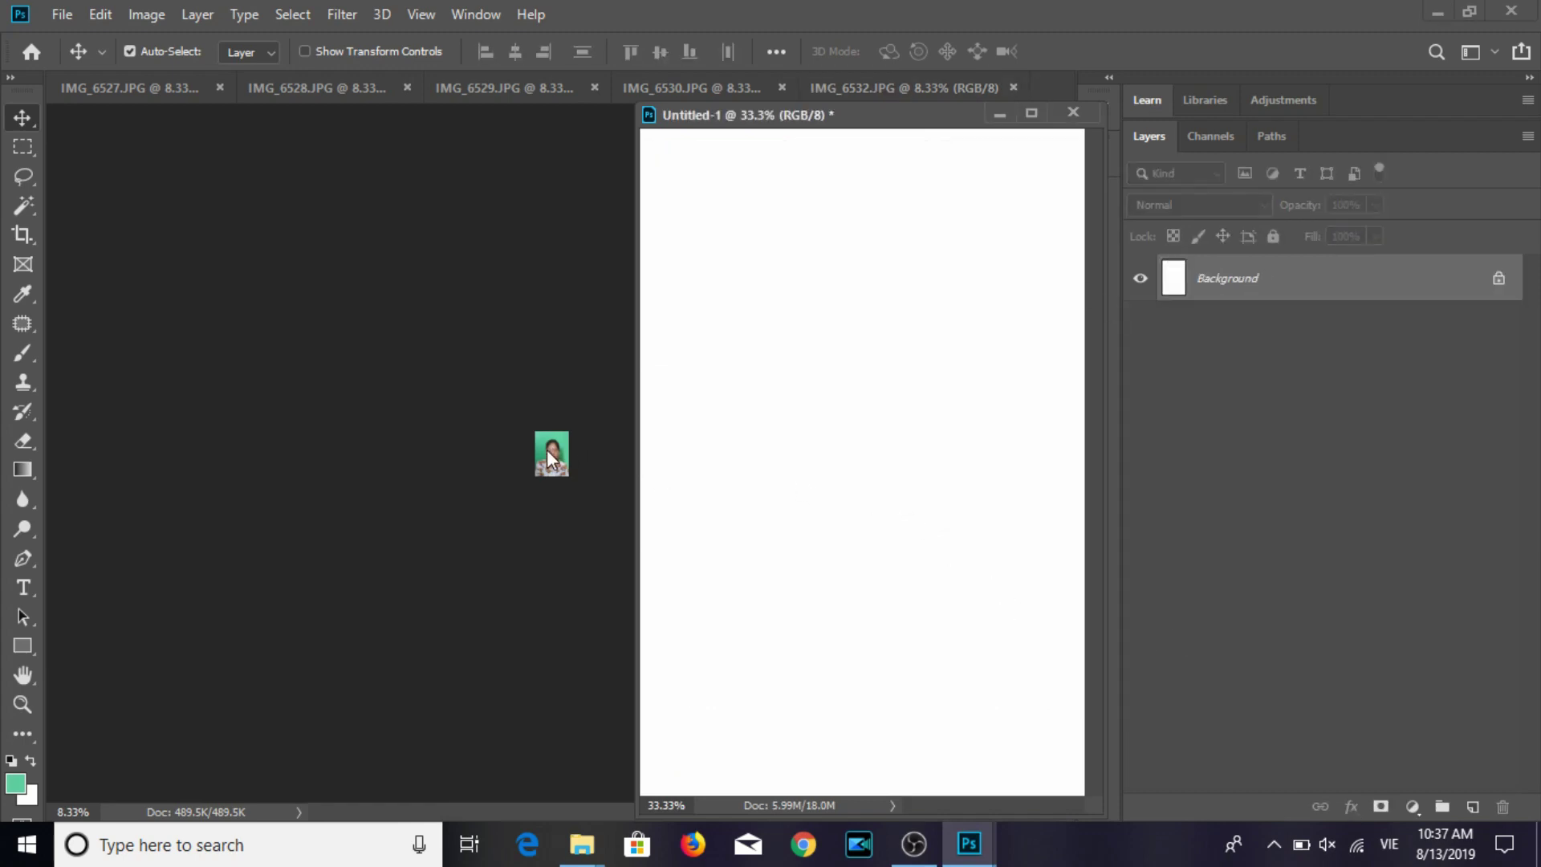
click(549, 446)
drag(883, 135, 1150, 249)
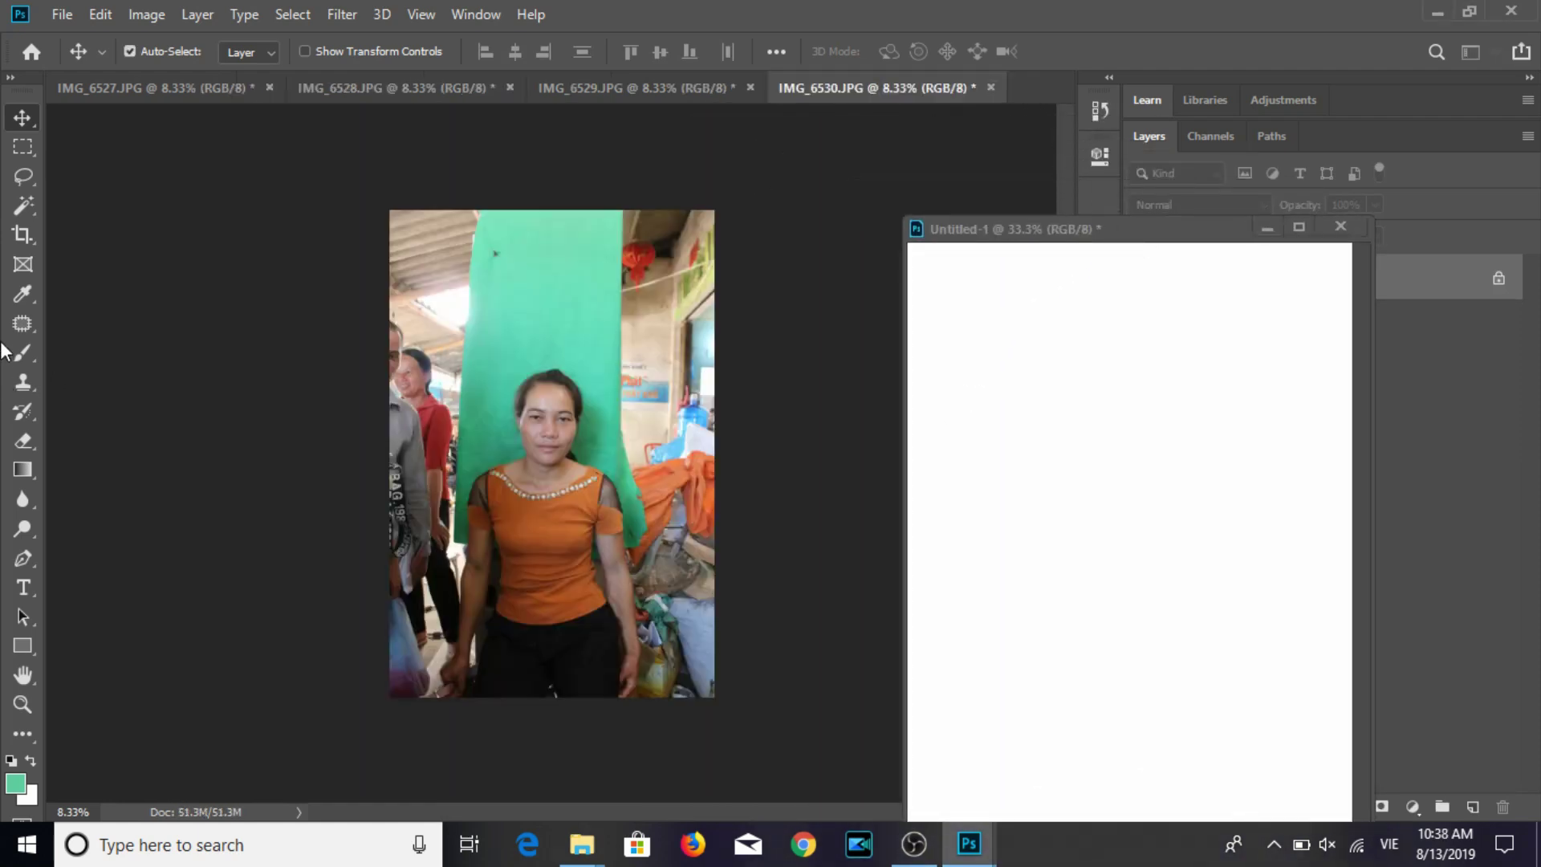
Crop IMG_6530 to a 3:4 frame around the woman in orange's face and shoulders.
click(23, 235)
mouse_move(463, 335)
mouse_down()
mouse_move(639, 572)
mouse_move(556, 558)
mouse_up()
drag(562, 501, 565, 520)
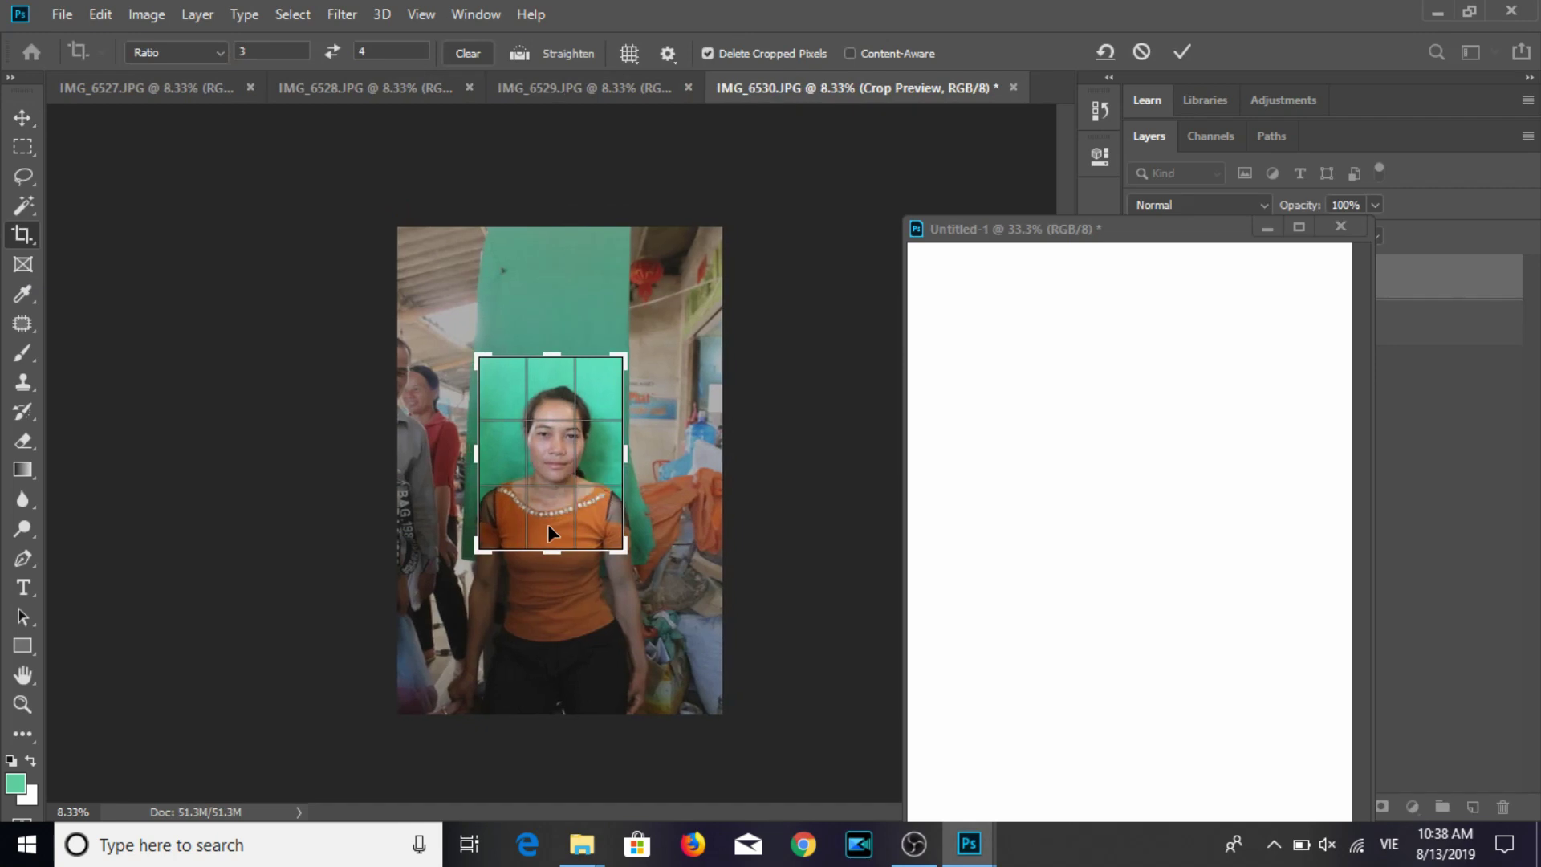
key(Return)
Resize the portrait to 3 cm wide at 300 ppi, save as JPEG, and place it on the sheet.
click(22, 121)
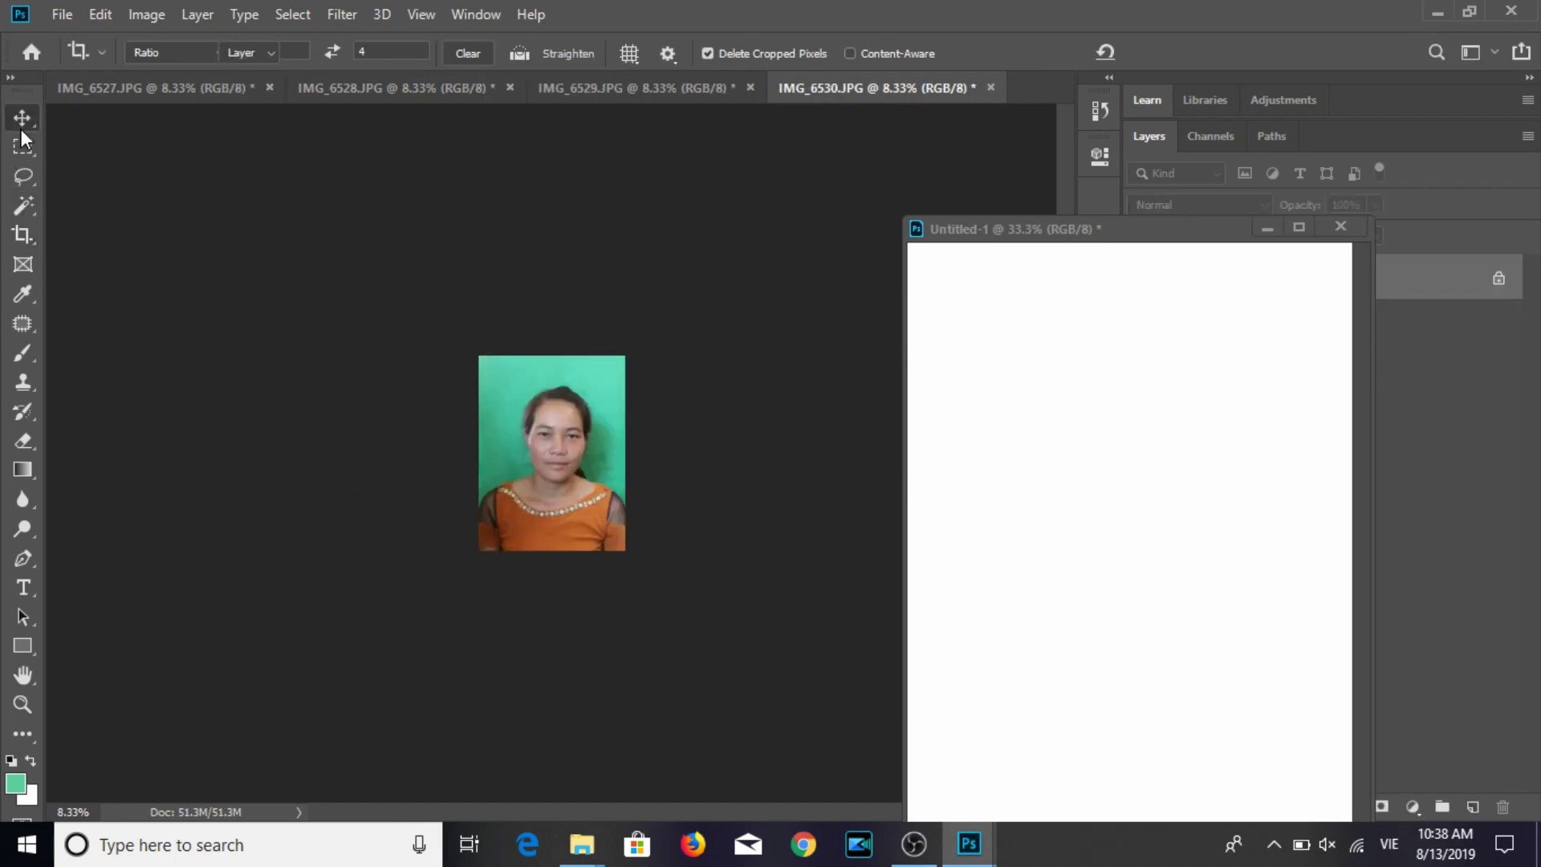
click(148, 16)
click(170, 181)
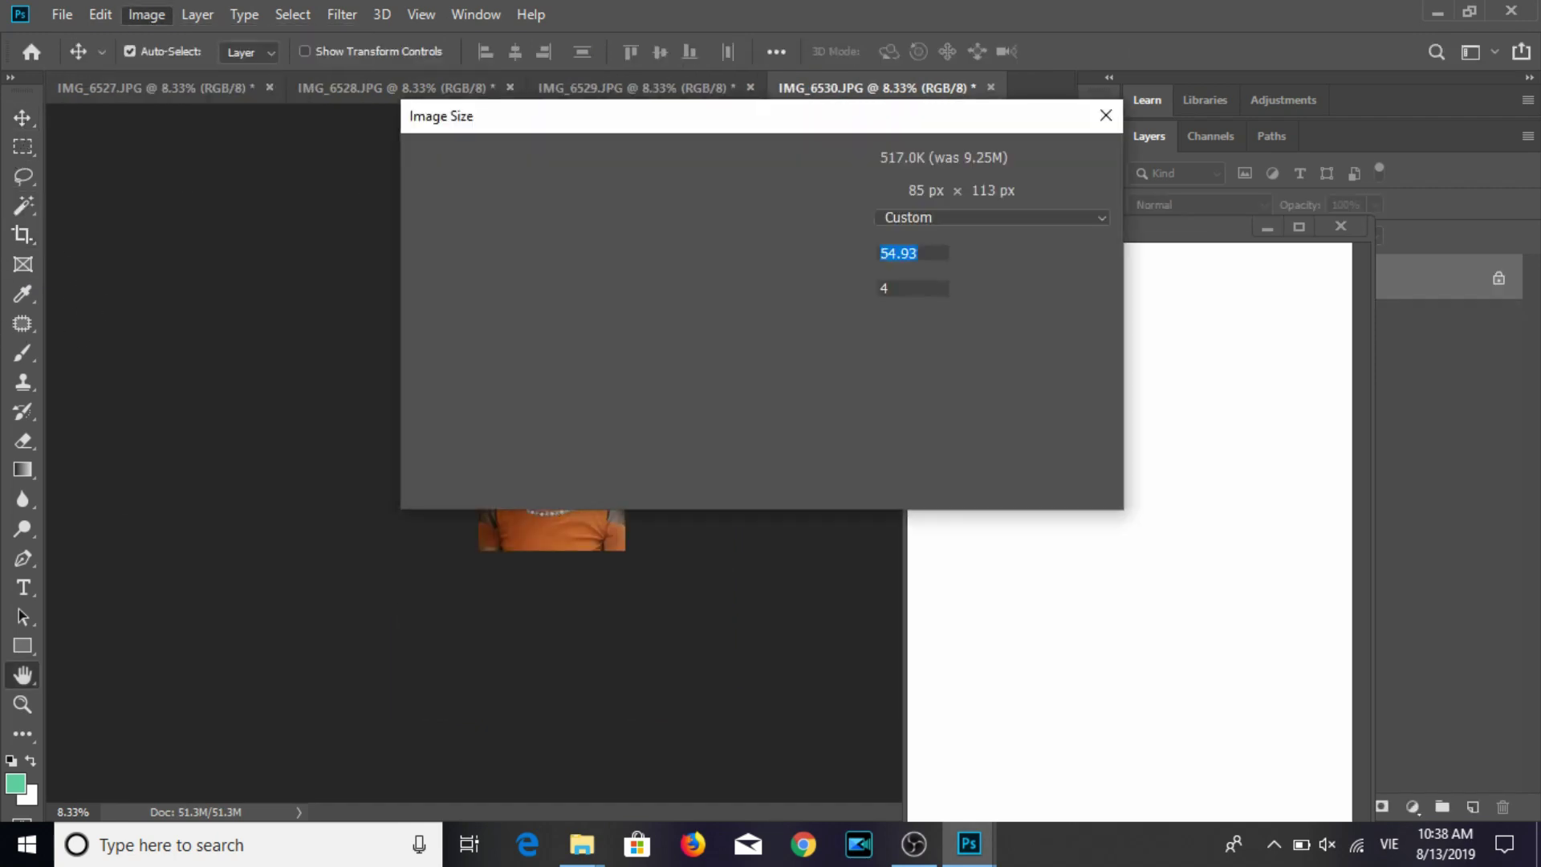
text(3)
key(Tab)
key(Tab)
text(300)
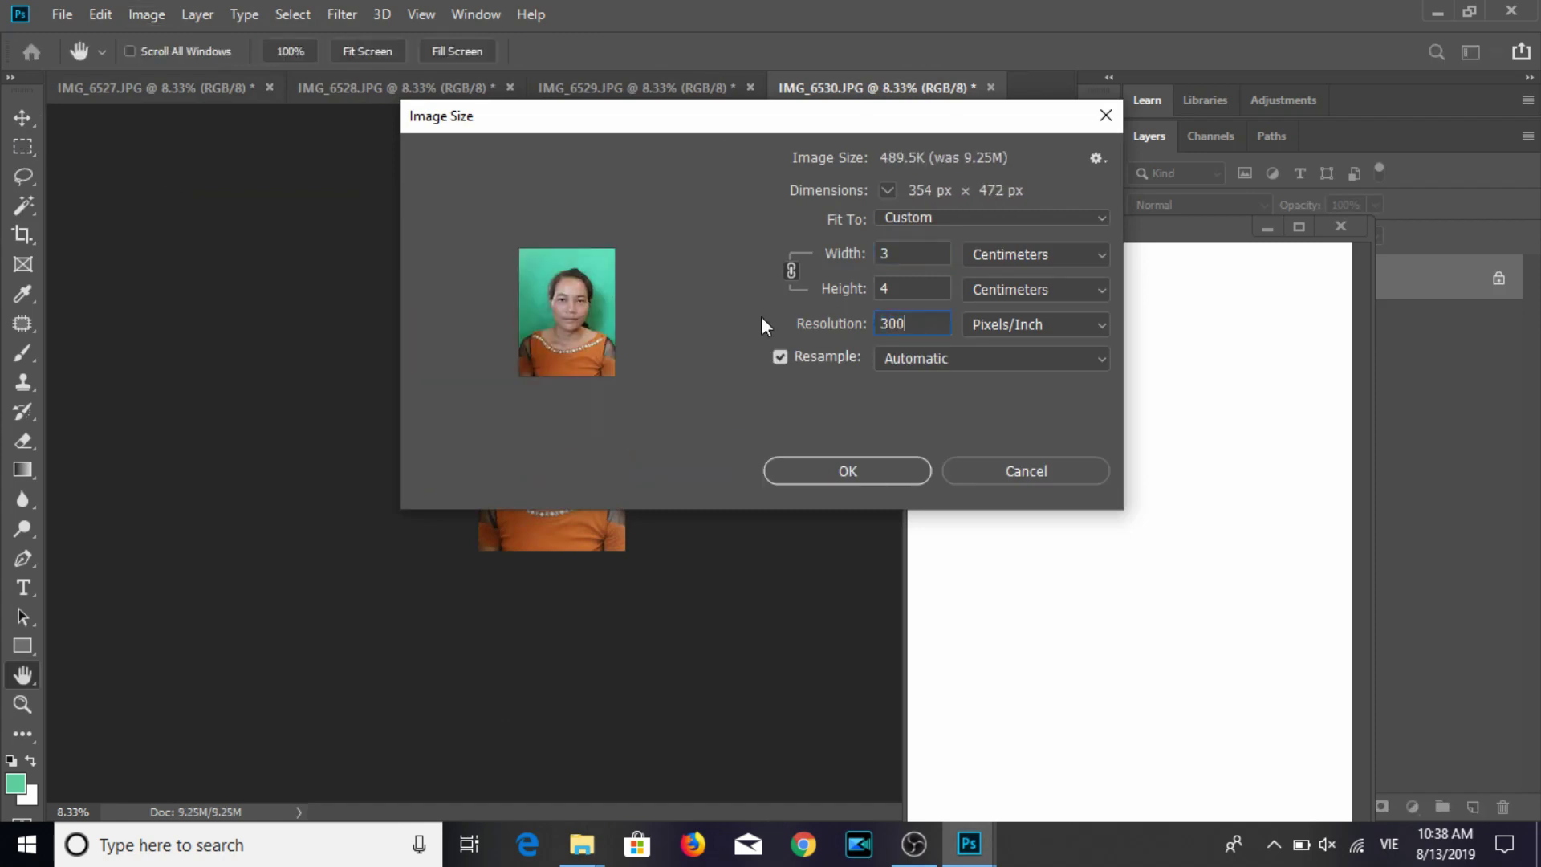
key(Return)
key(ctrl+s)
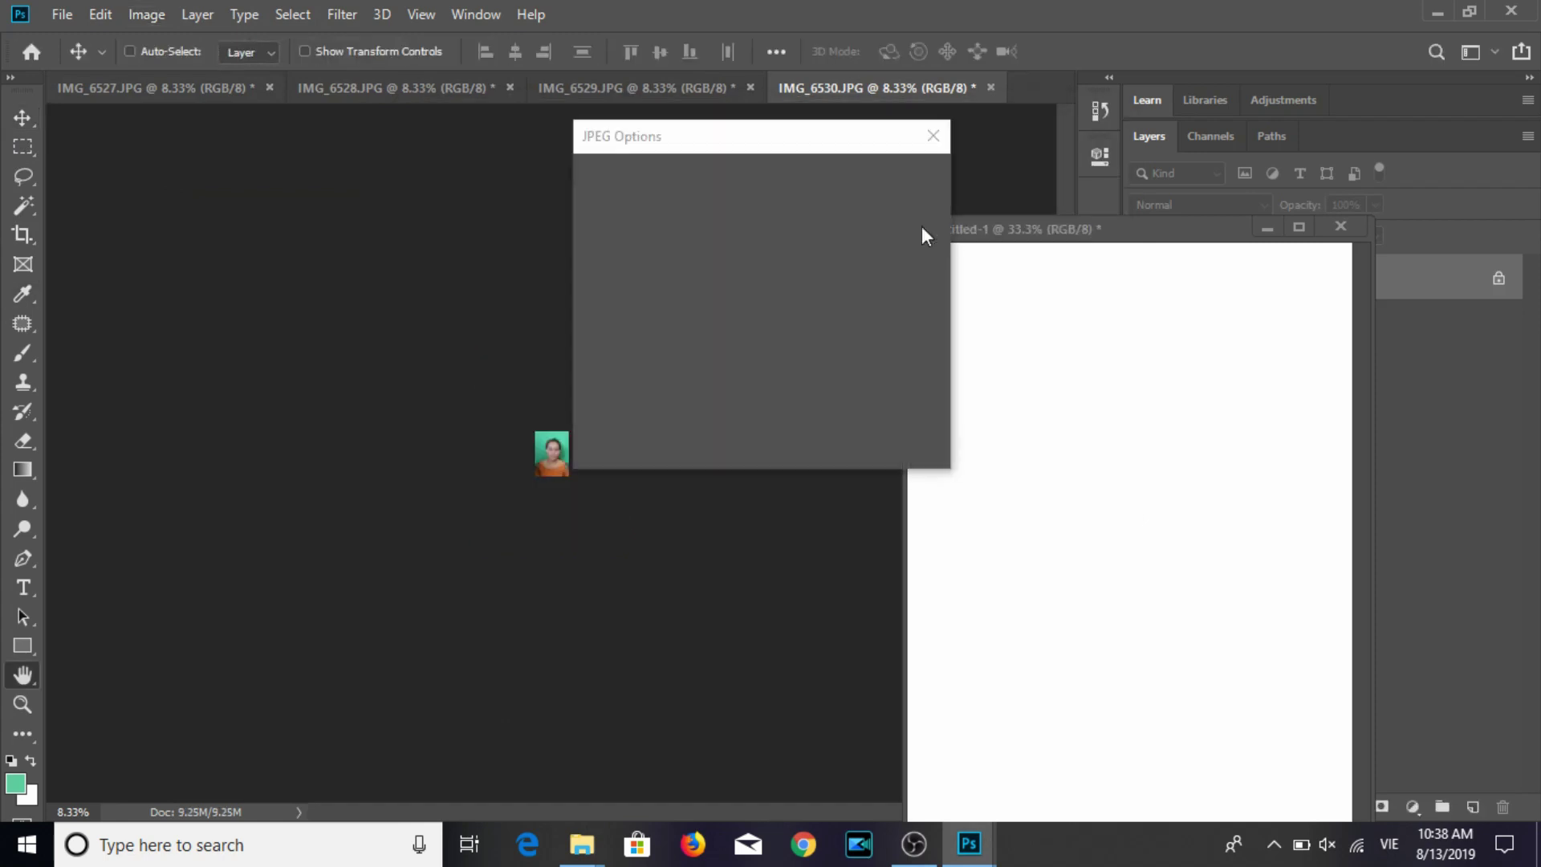
click(891, 183)
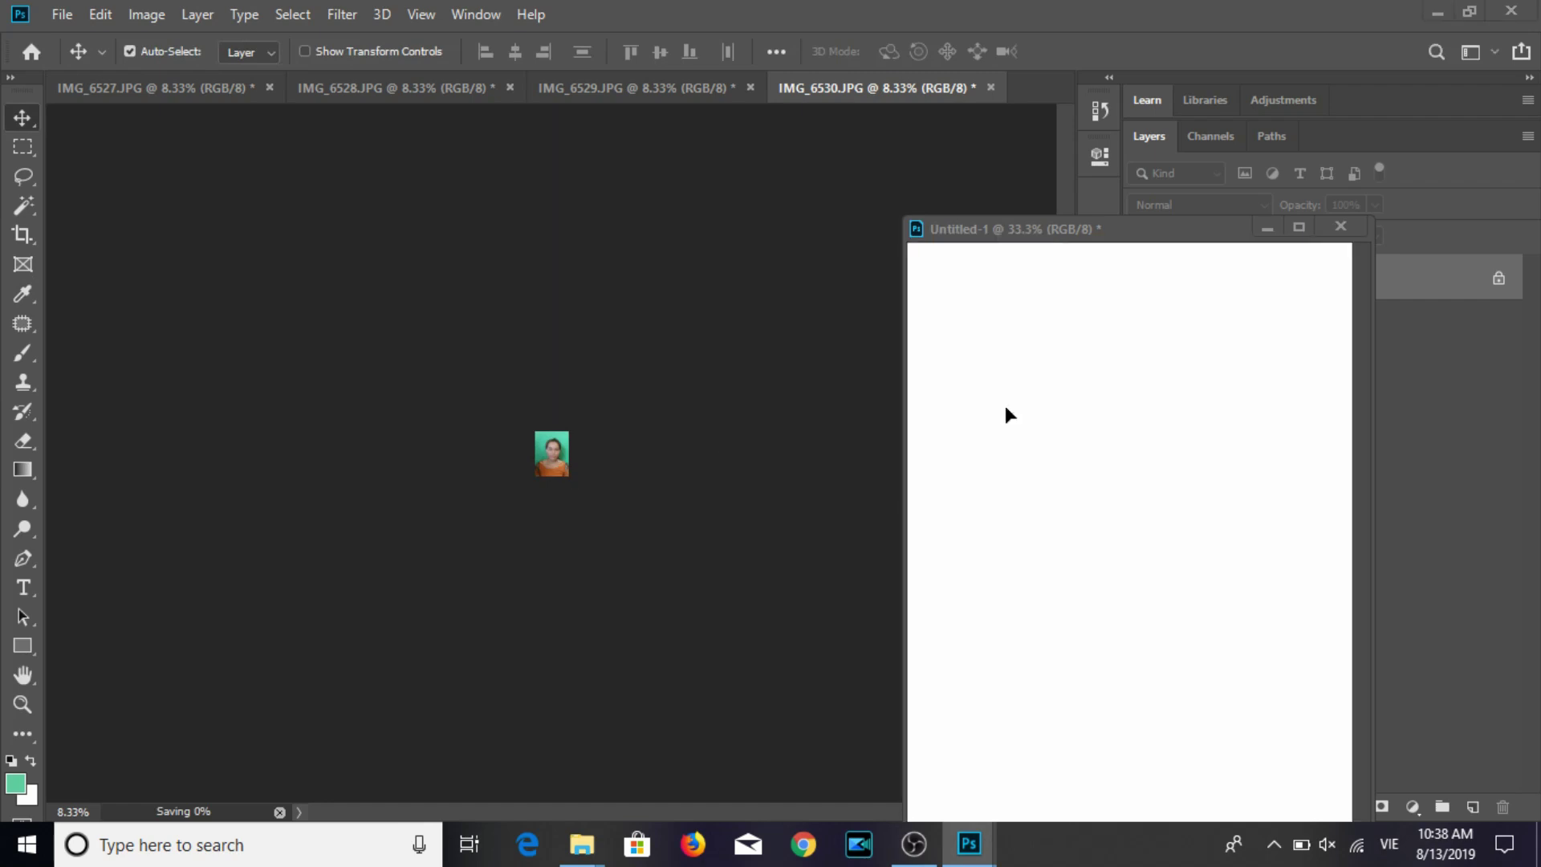
mouse_move(1006, 406)
mouse_down()
mouse_move(989, 369)
mouse_move(1220, 379)
mouse_up()
Finish the first row of three IMG_6530 copies and duplicate it into two rows below.
drag(1192, 227, 764, 161)
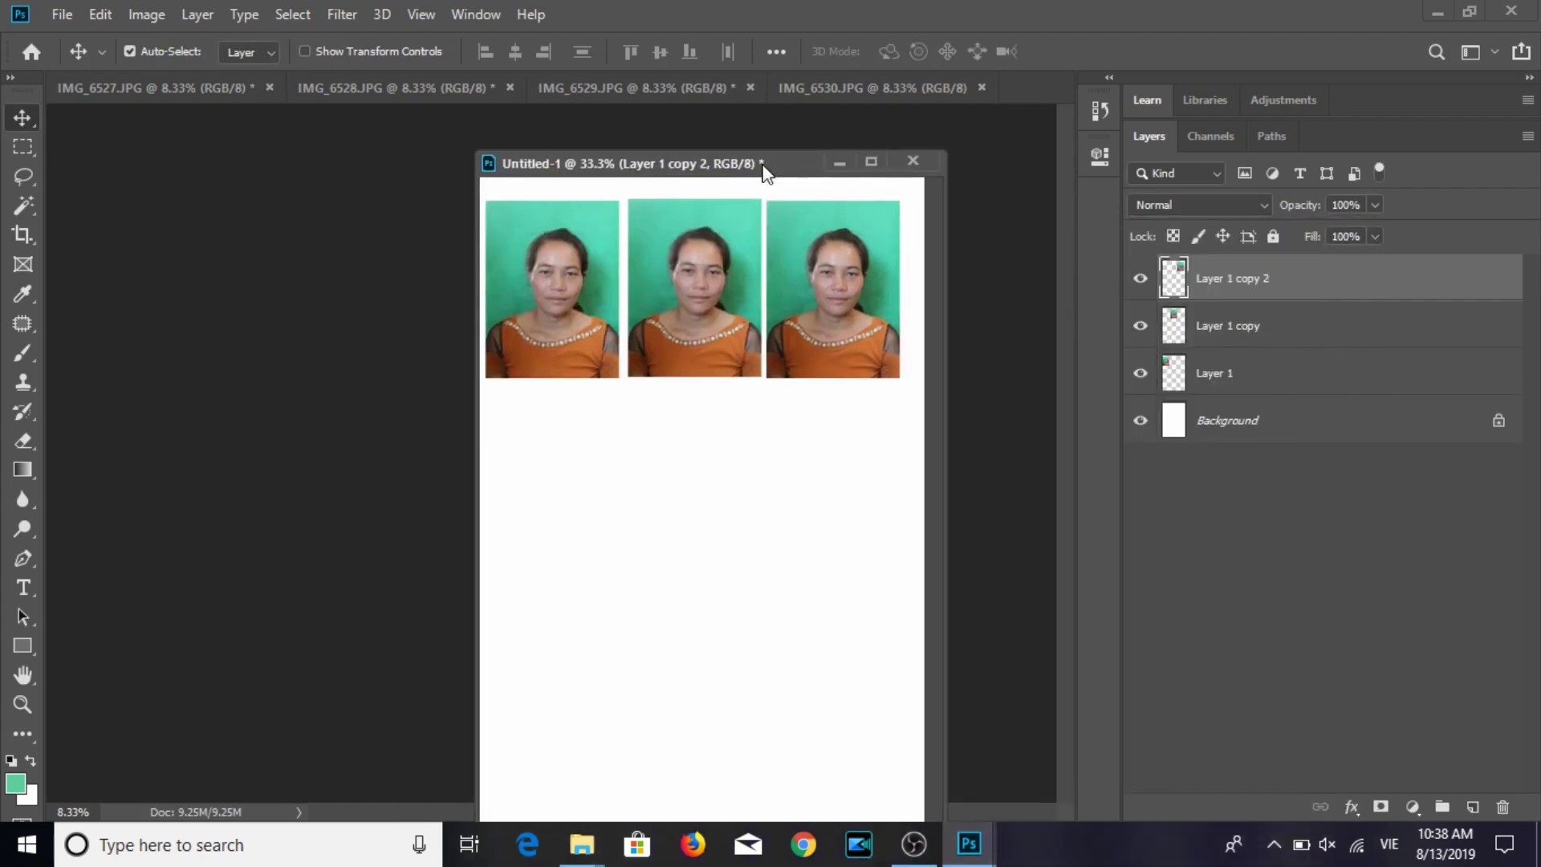
shift+click(1245, 413)
click(1246, 373)
shift+click(1256, 306)
drag(877, 345, 857, 676)
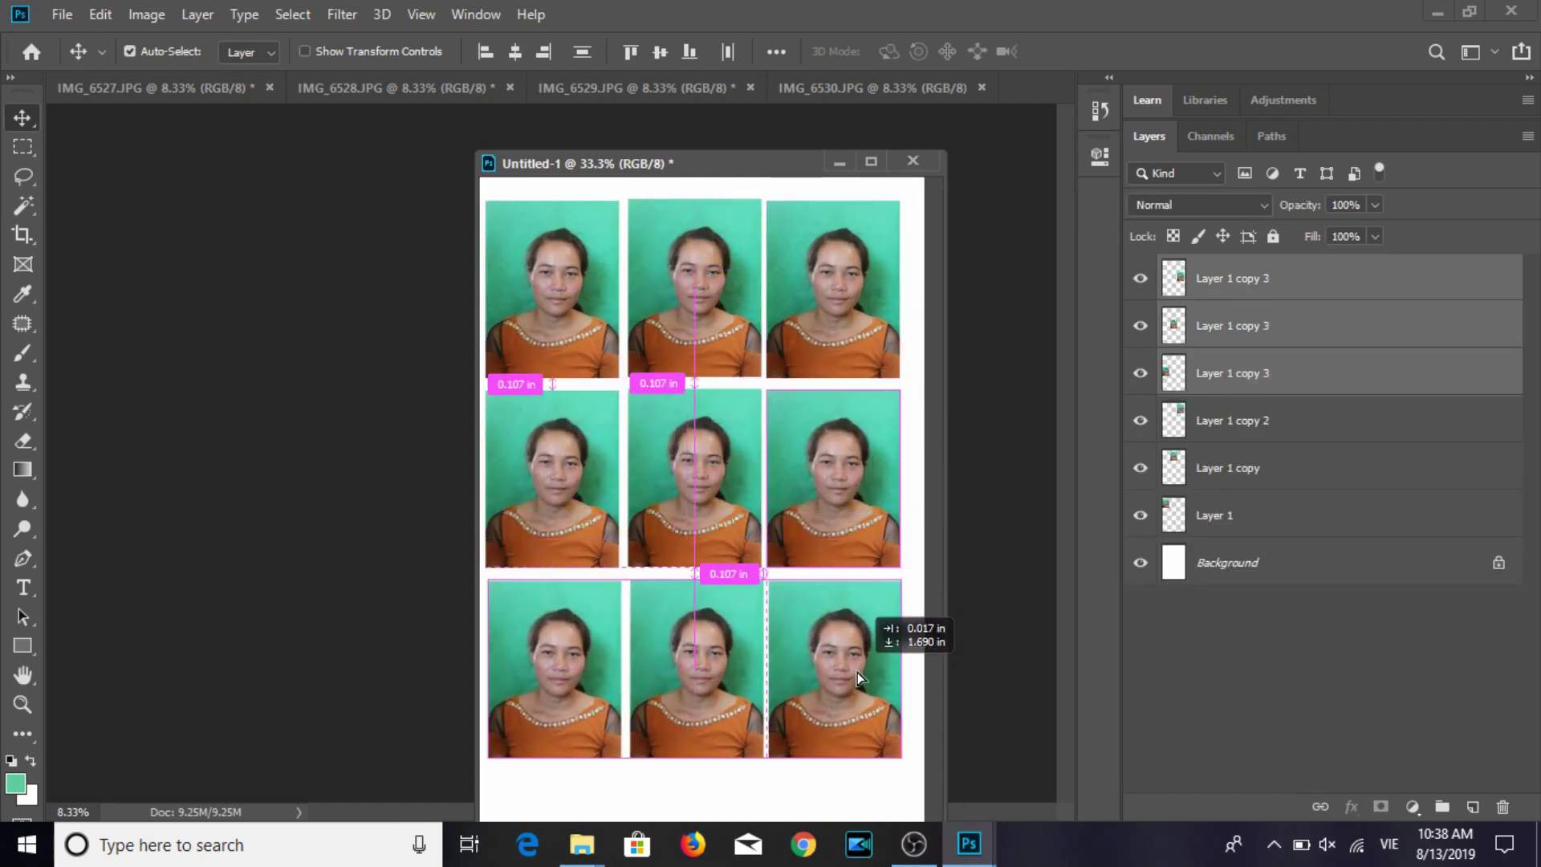
drag(857, 674, 848, 679)
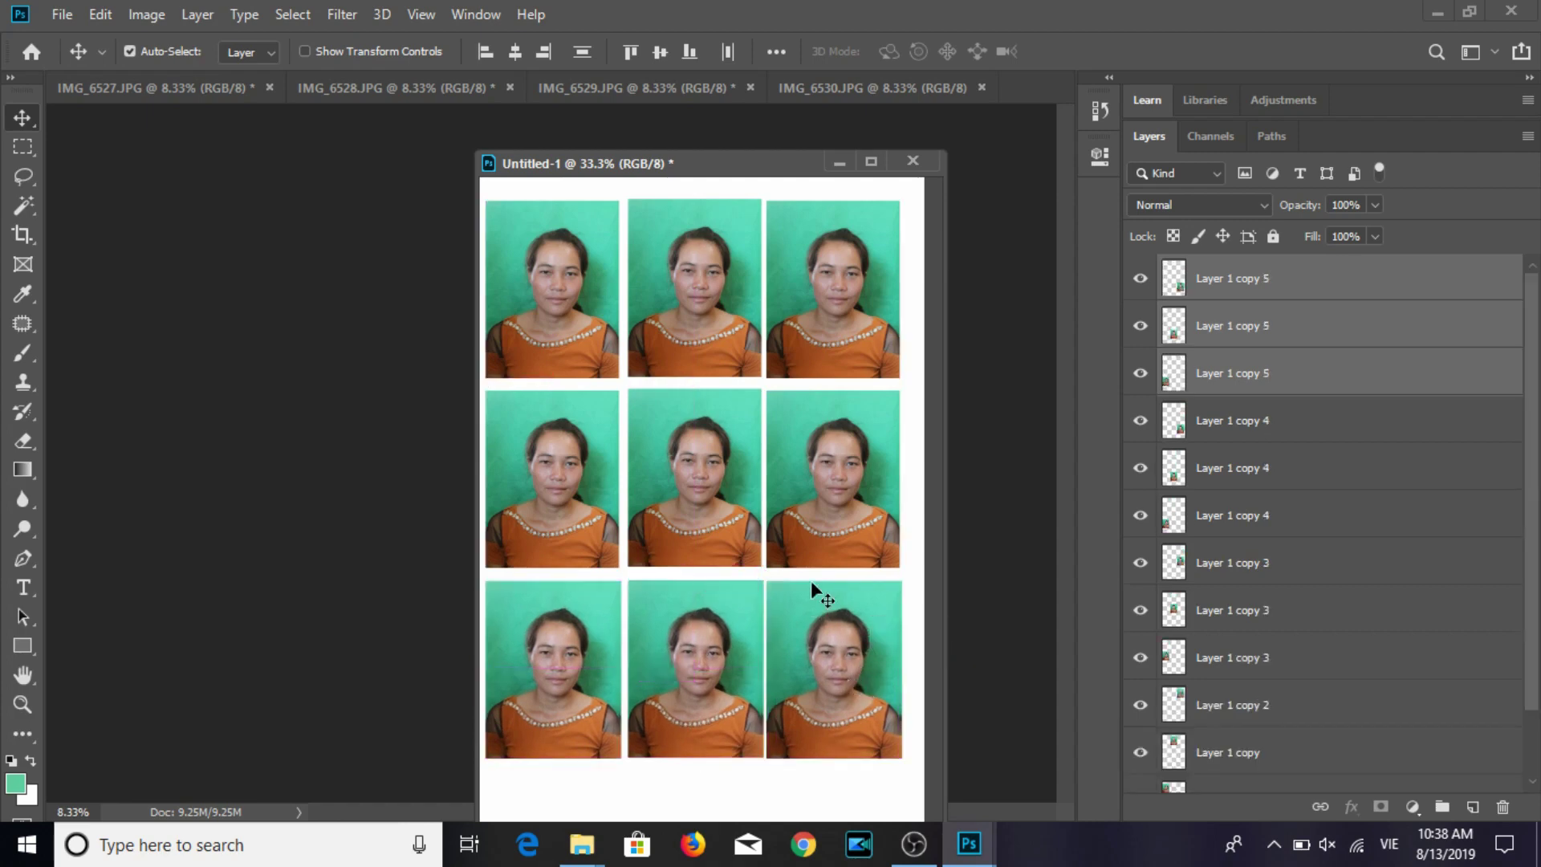
key(ctrl+p)
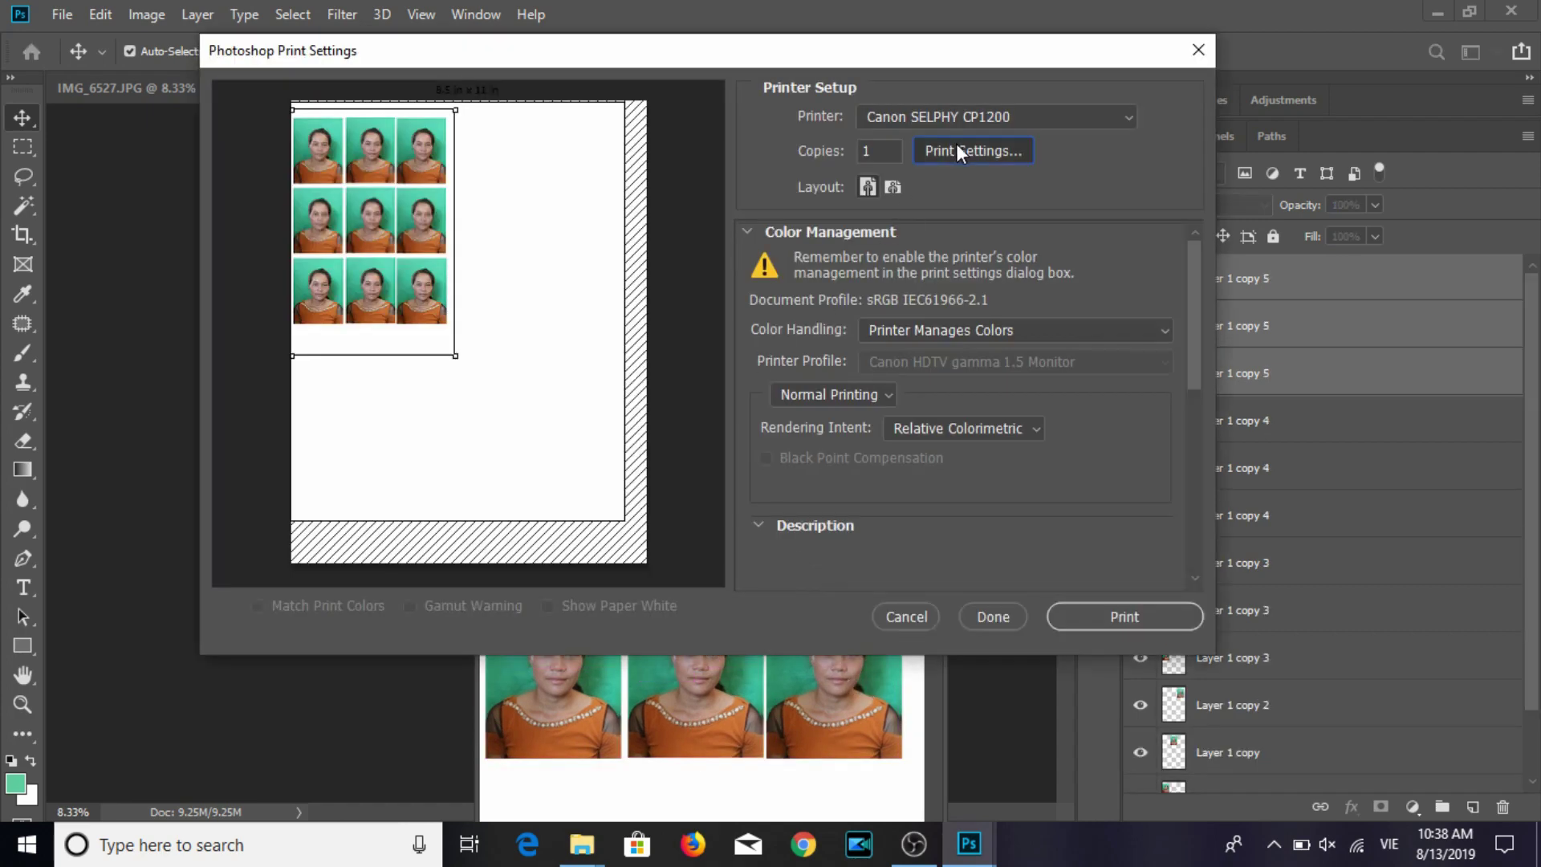
Check the SELPHY's 100x148mm portrait paper setting and print the IMG_6530 sheet.
click(956, 150)
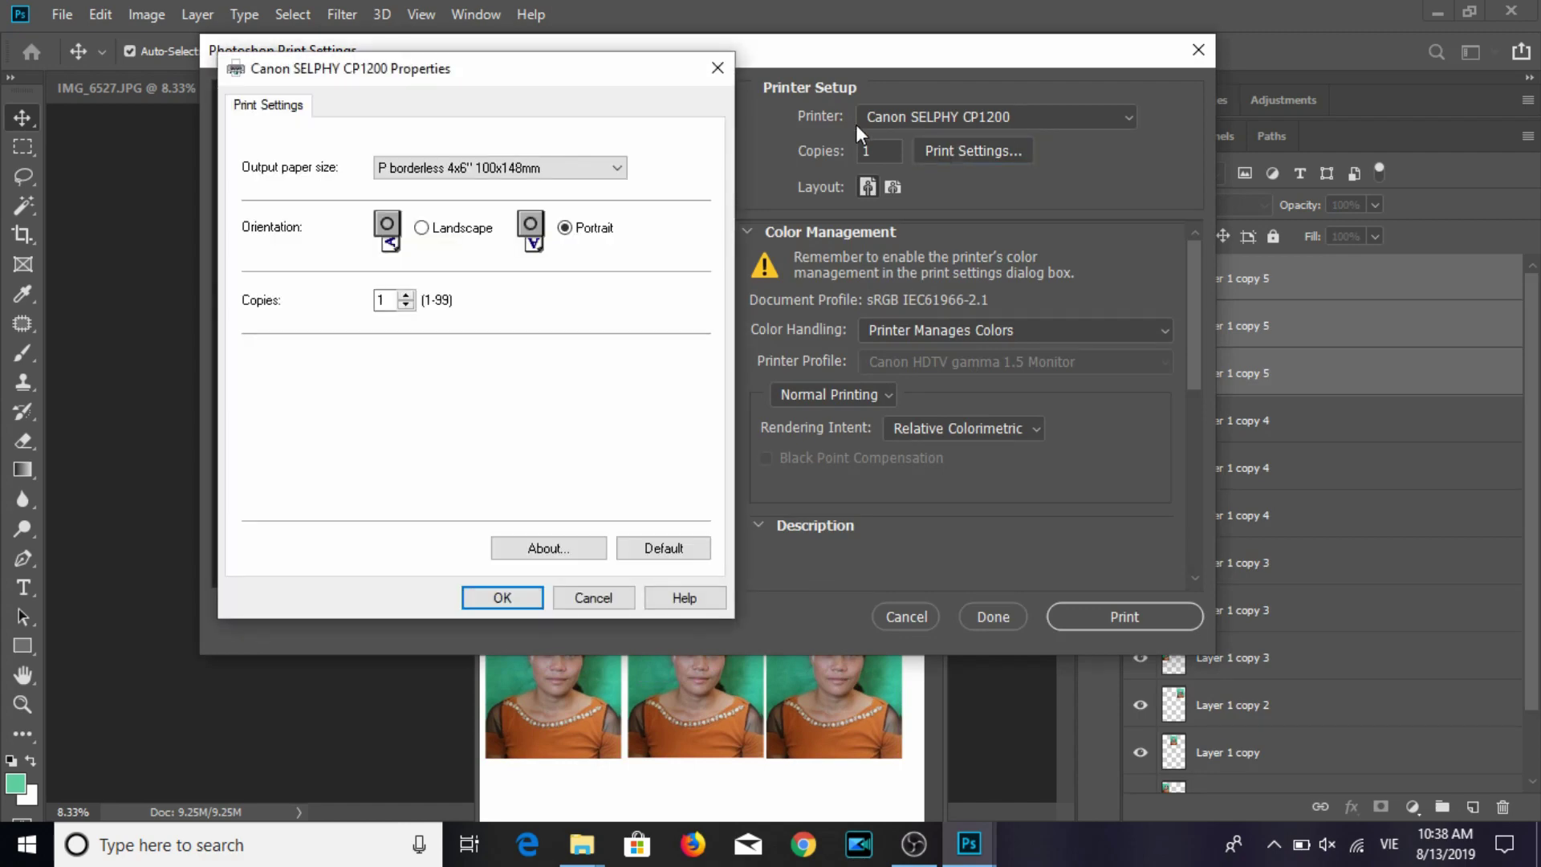
click(496, 598)
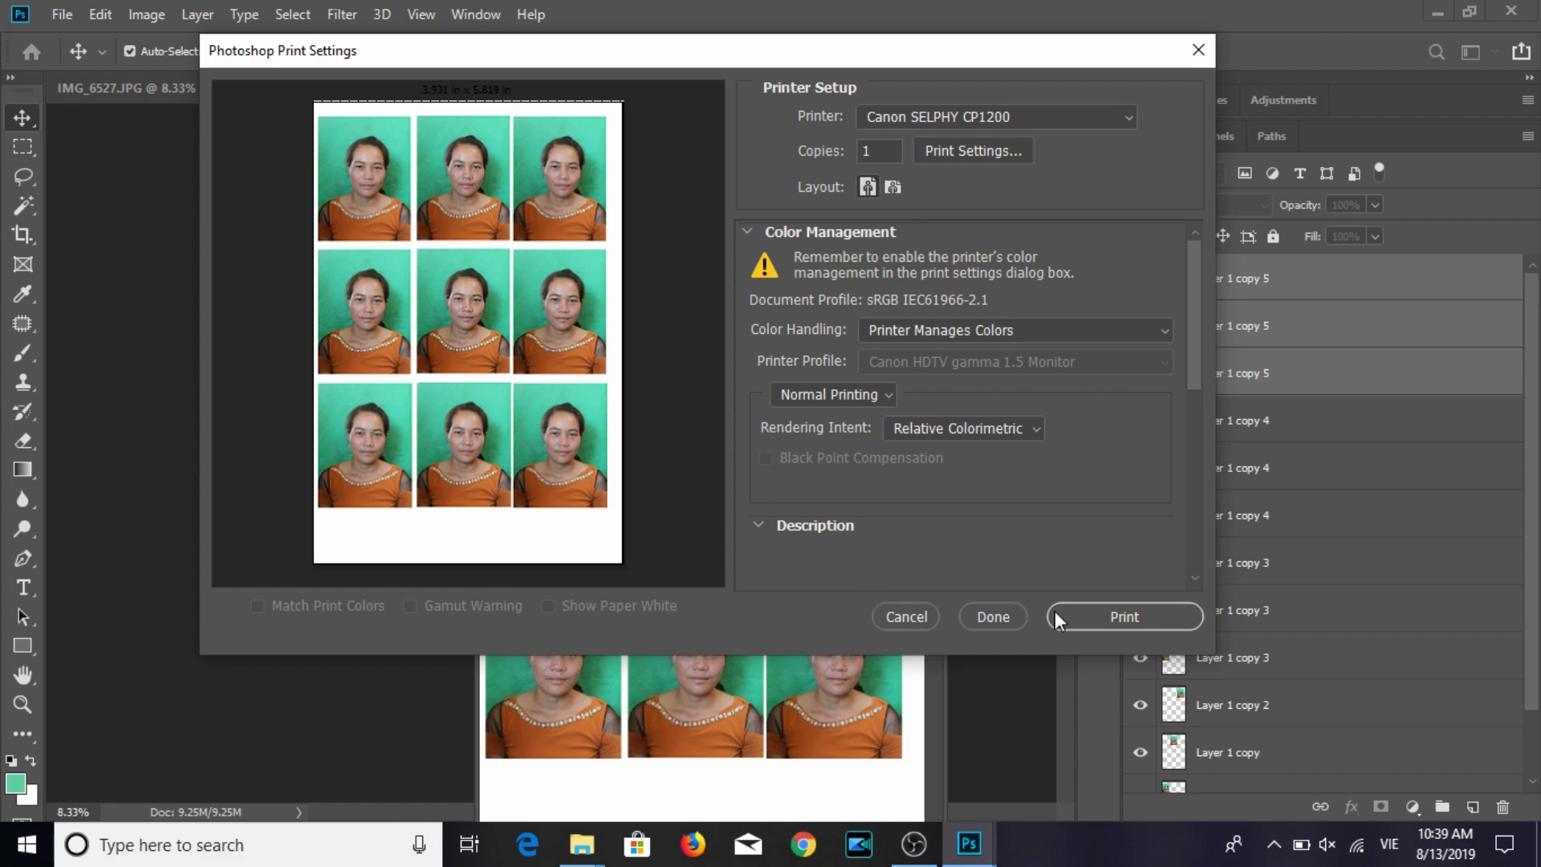
click(1100, 619)
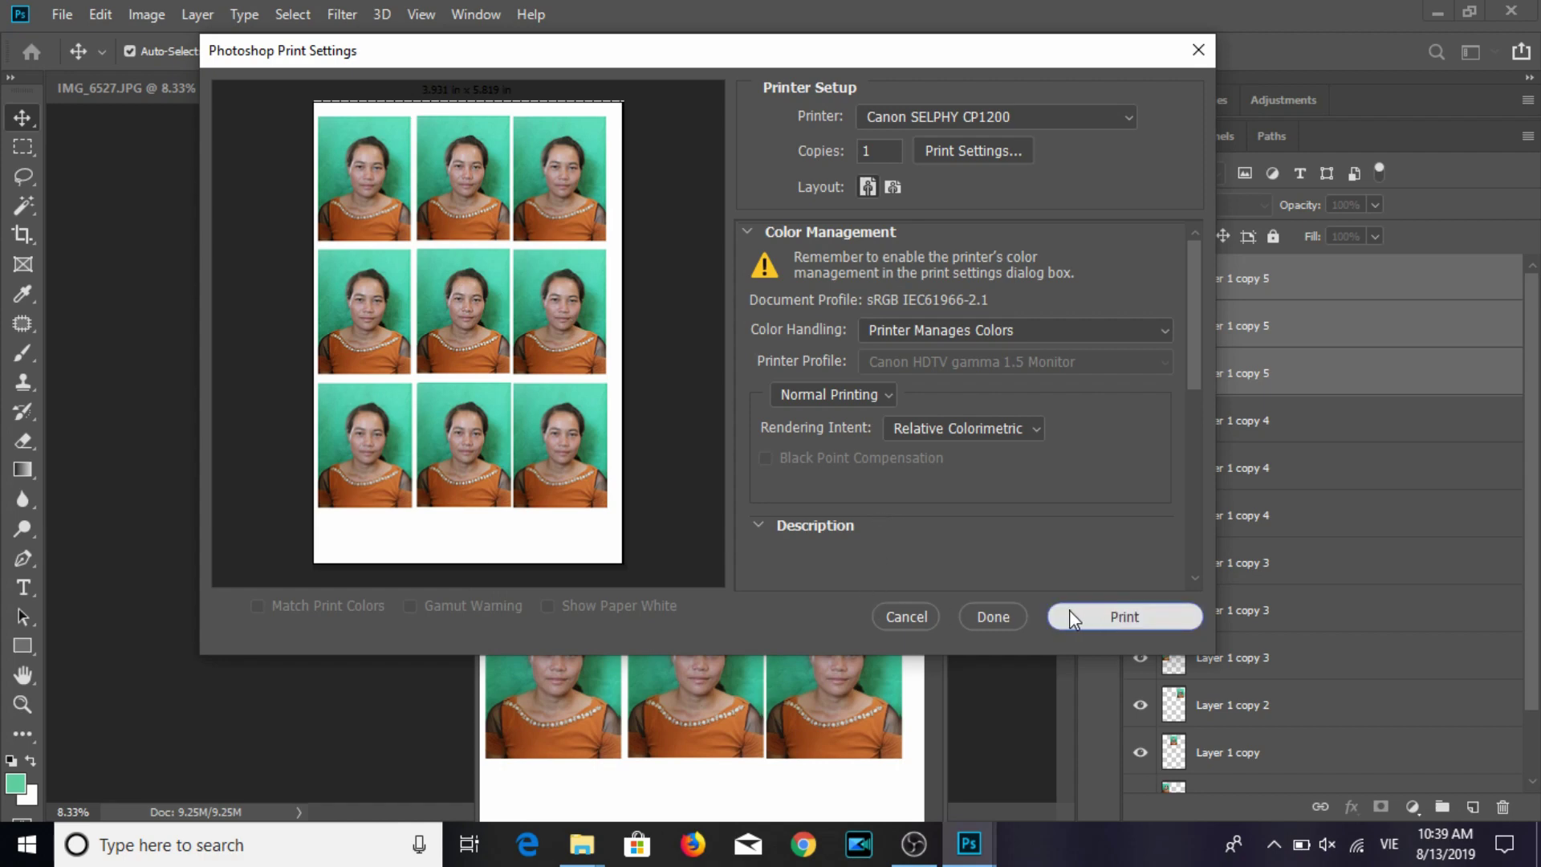
click(1064, 611)
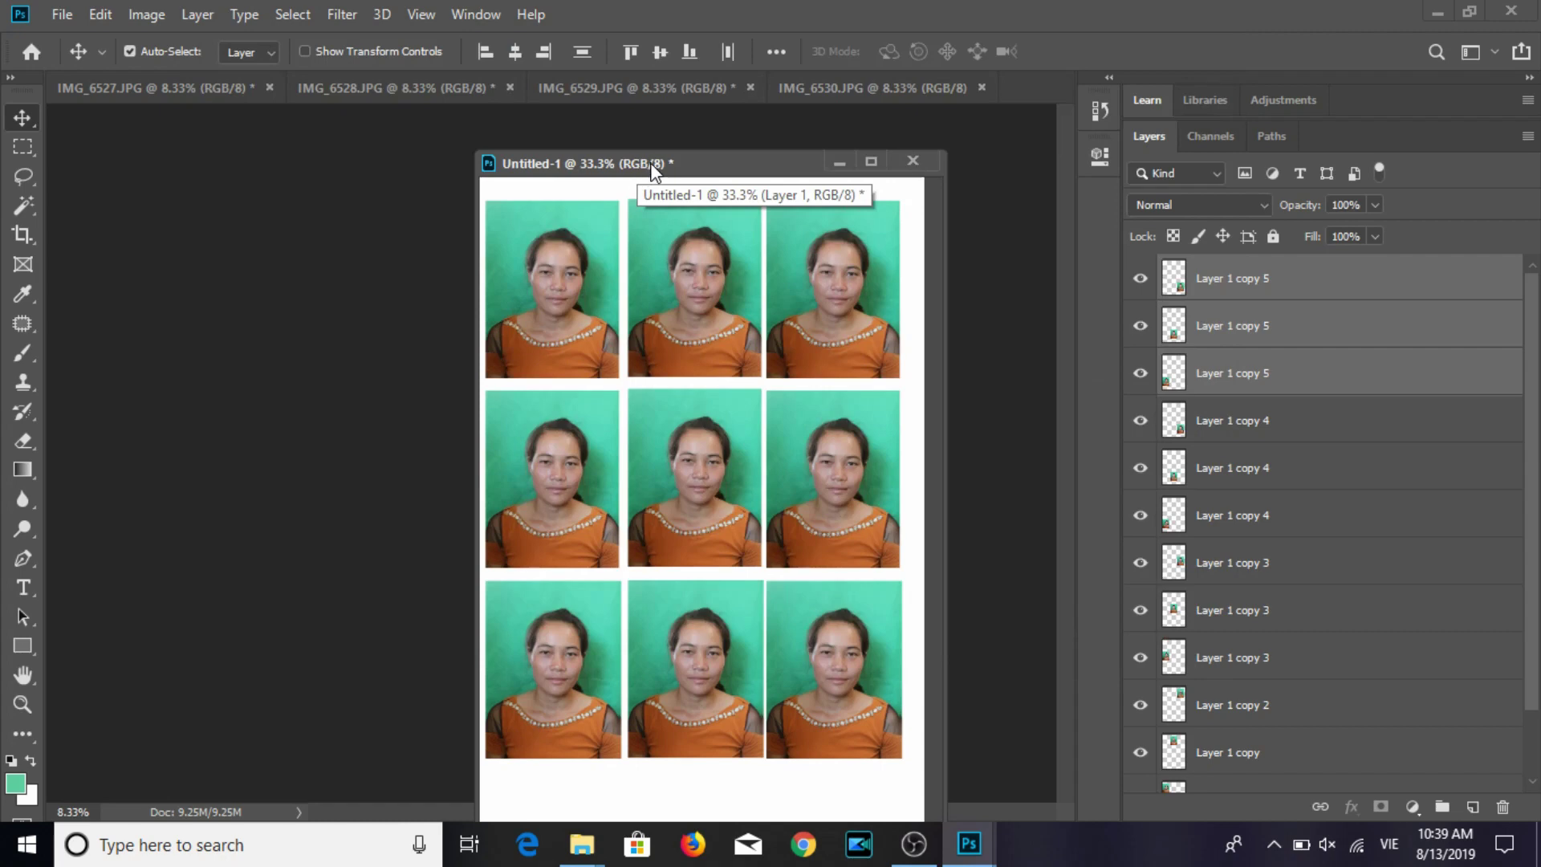
Delete every portrait copy layer from the sheet and close IMG_6530.
drag(717, 161, 825, 142)
click(1237, 281)
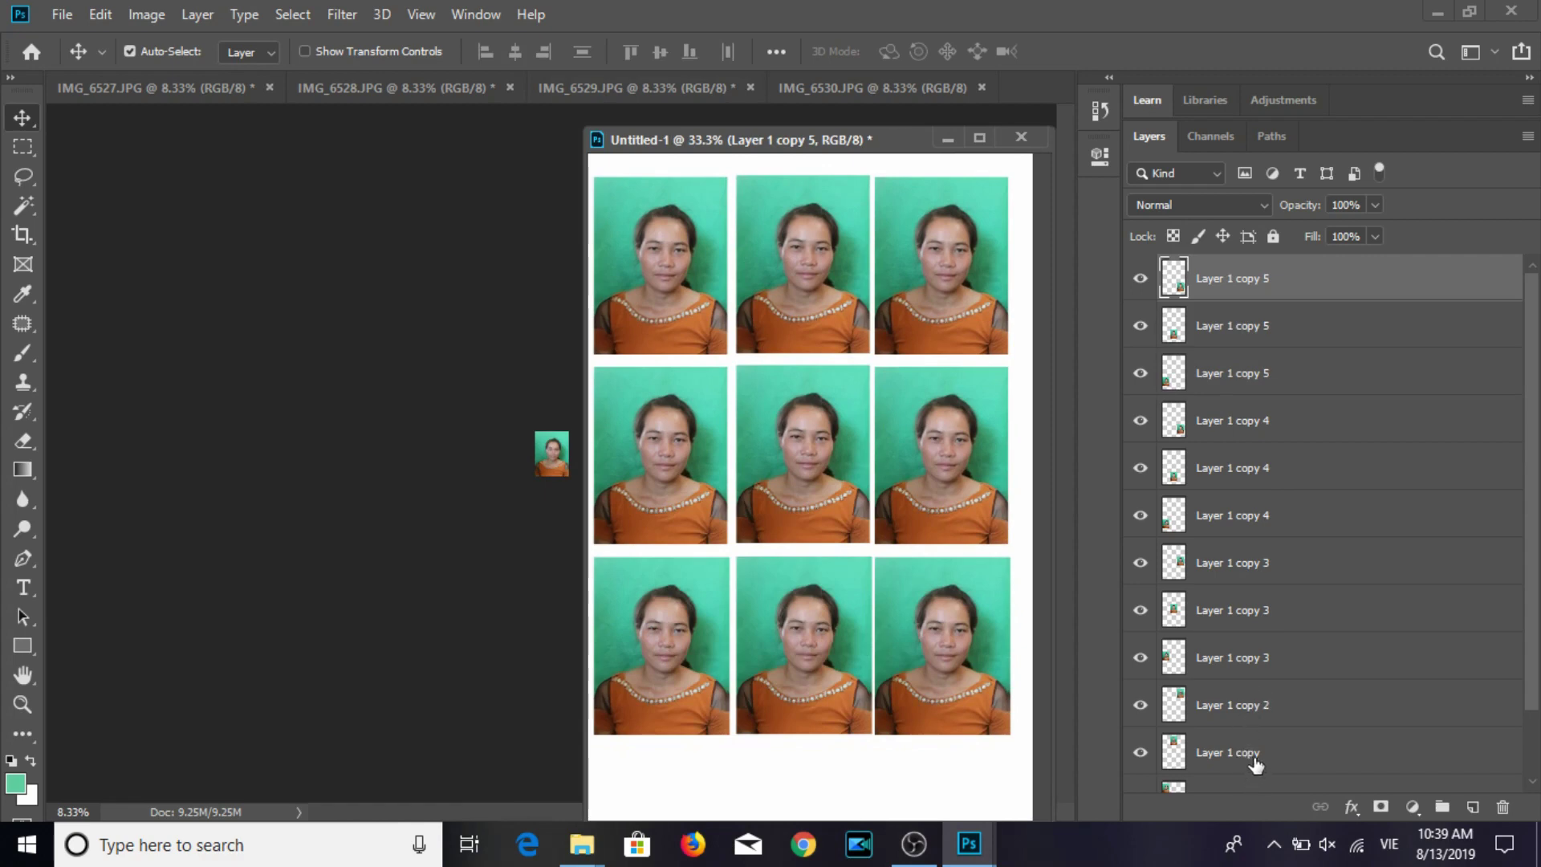
scroll(1256, 763, down, 2)
shift+click(1248, 720)
key(Delete)
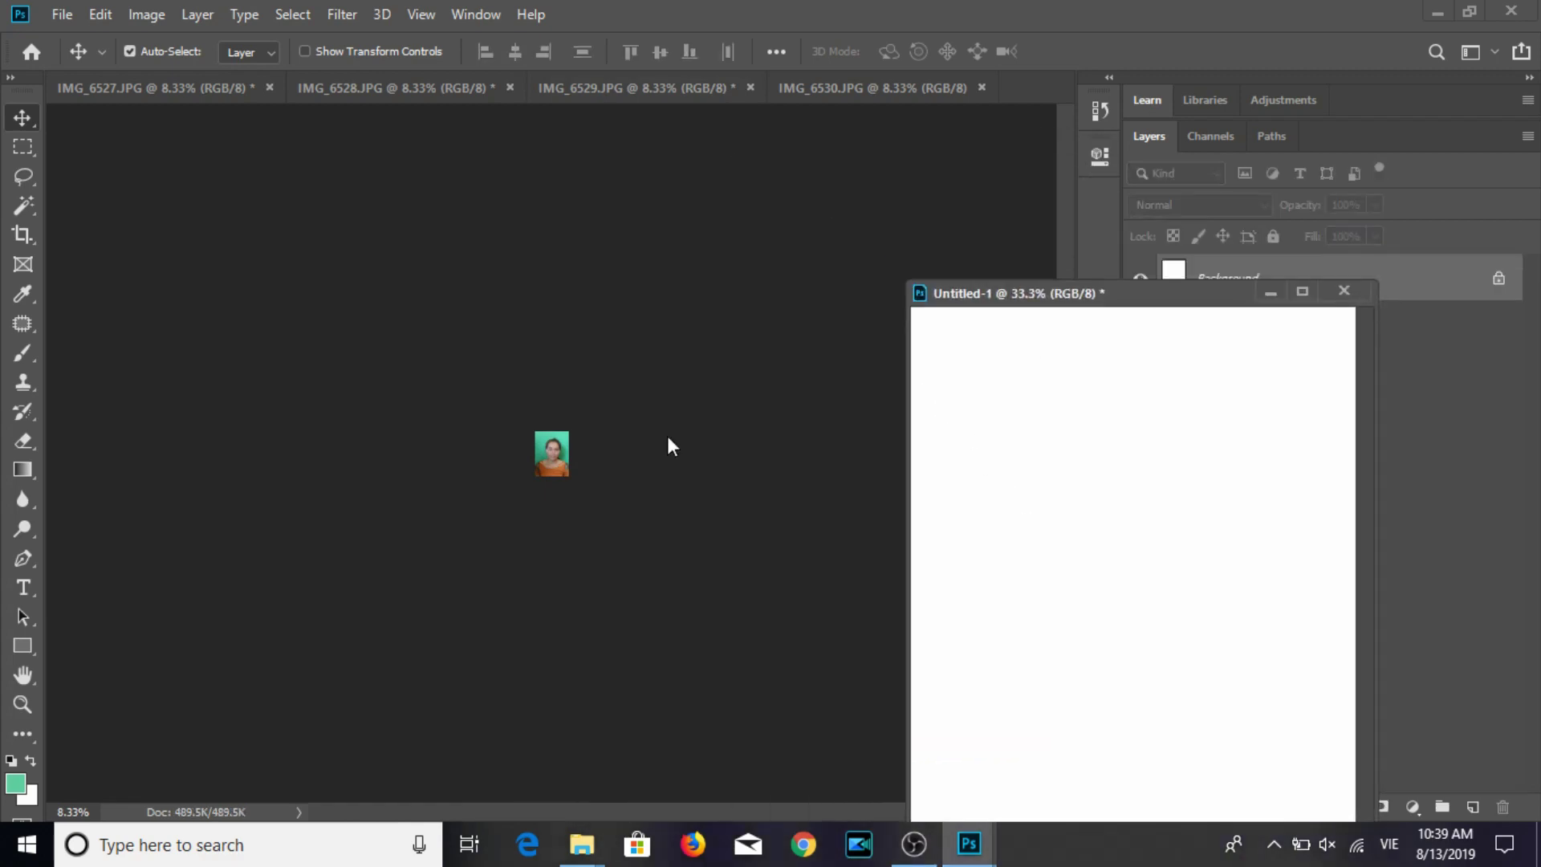
click(667, 436)
key(ctrl+w)
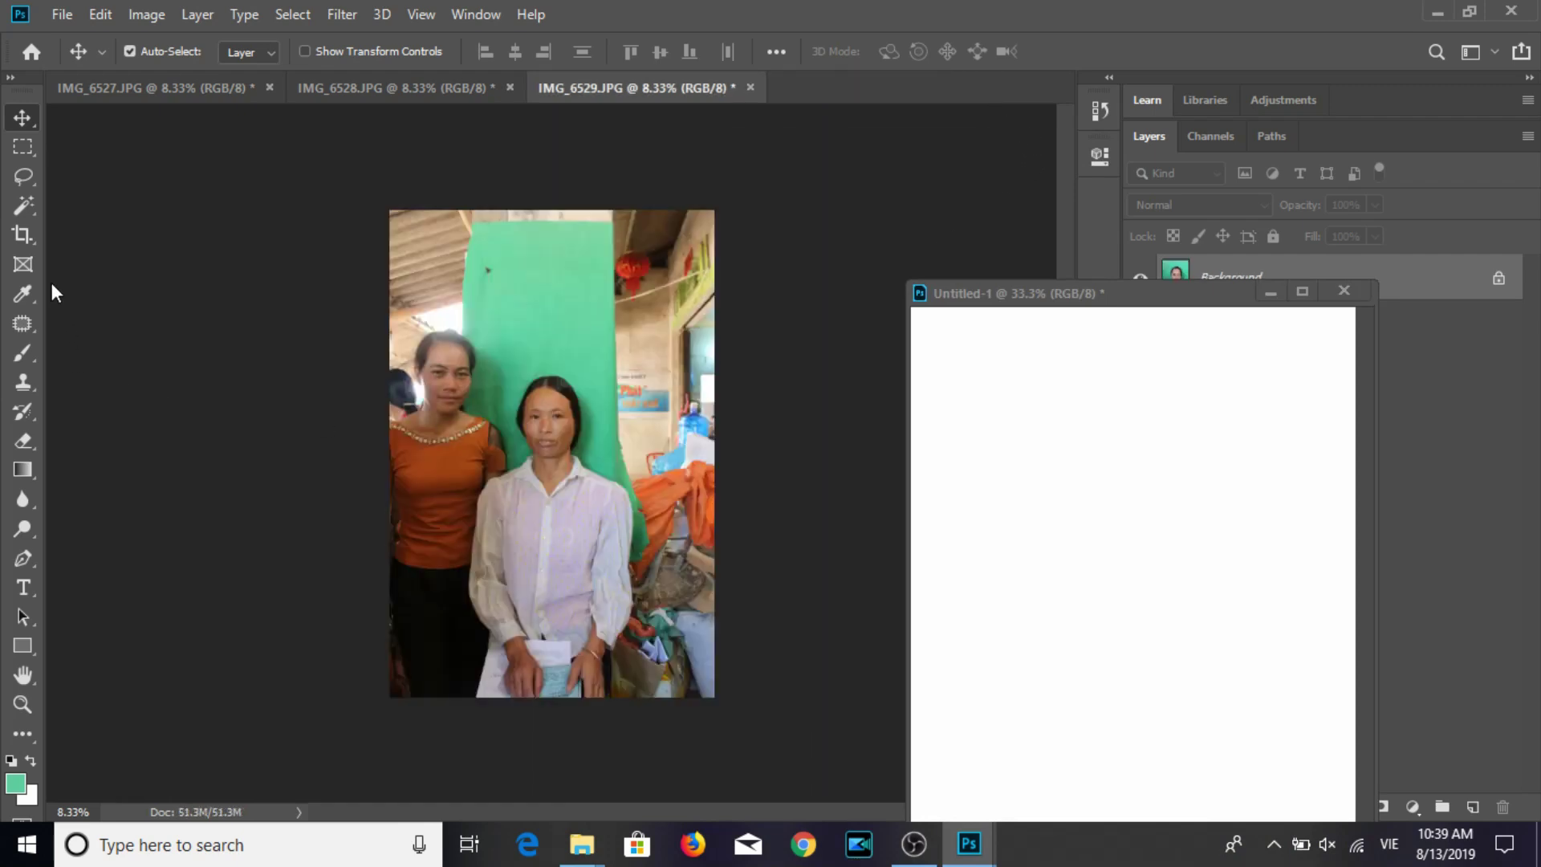
Crop IMG_6529 to a 3:4 head-and-shoulders frame of the woman in white and brighten it with Curves.
click(23, 234)
mouse_move(492, 339)
mouse_down()
mouse_move(614, 514)
mouse_move(586, 520)
mouse_up()
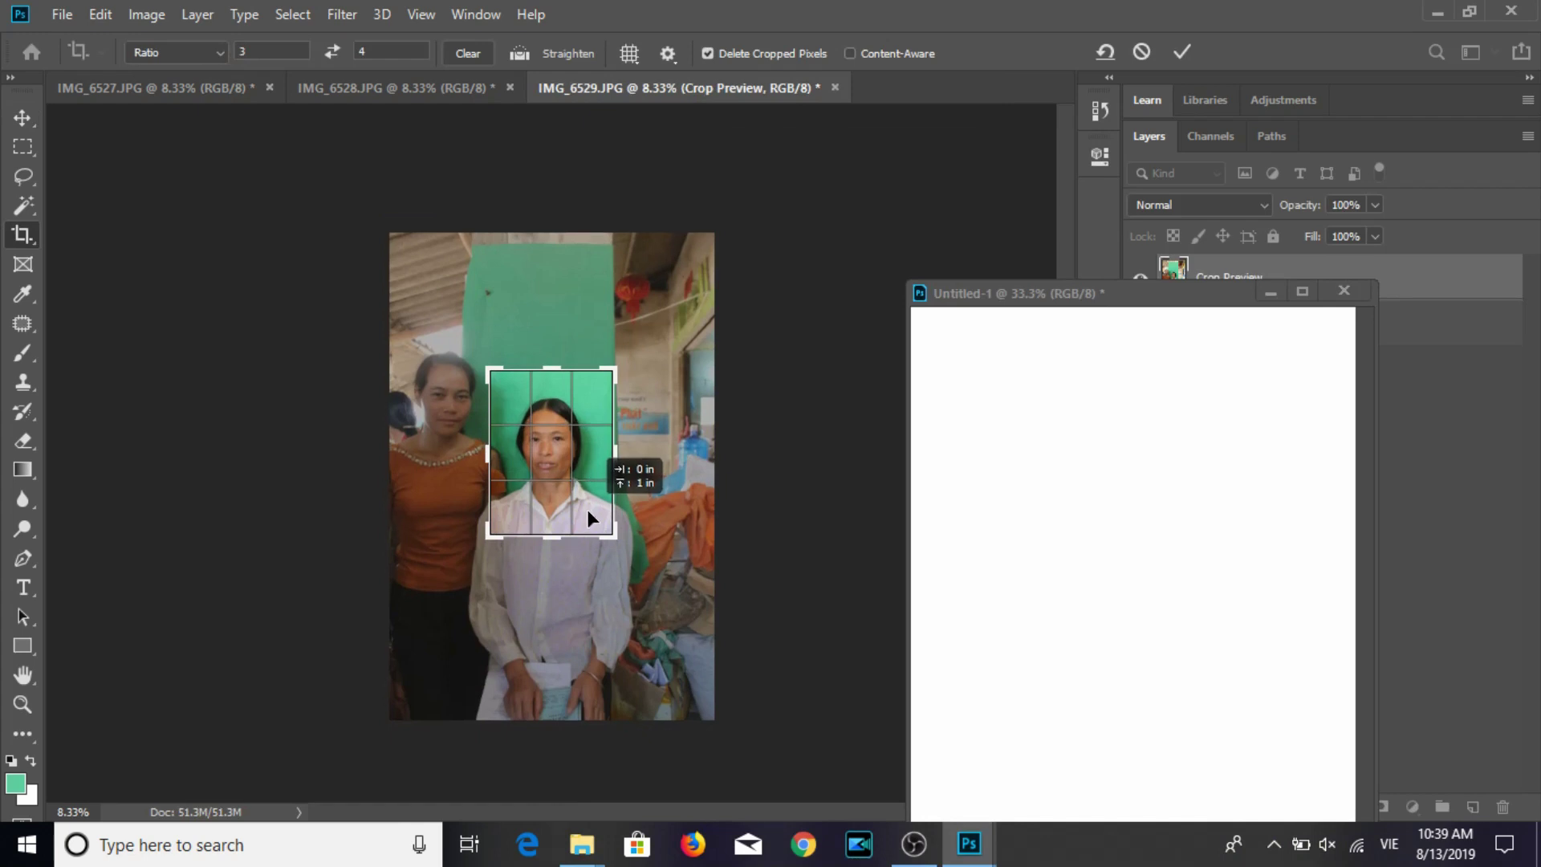
drag(586, 515, 574, 498)
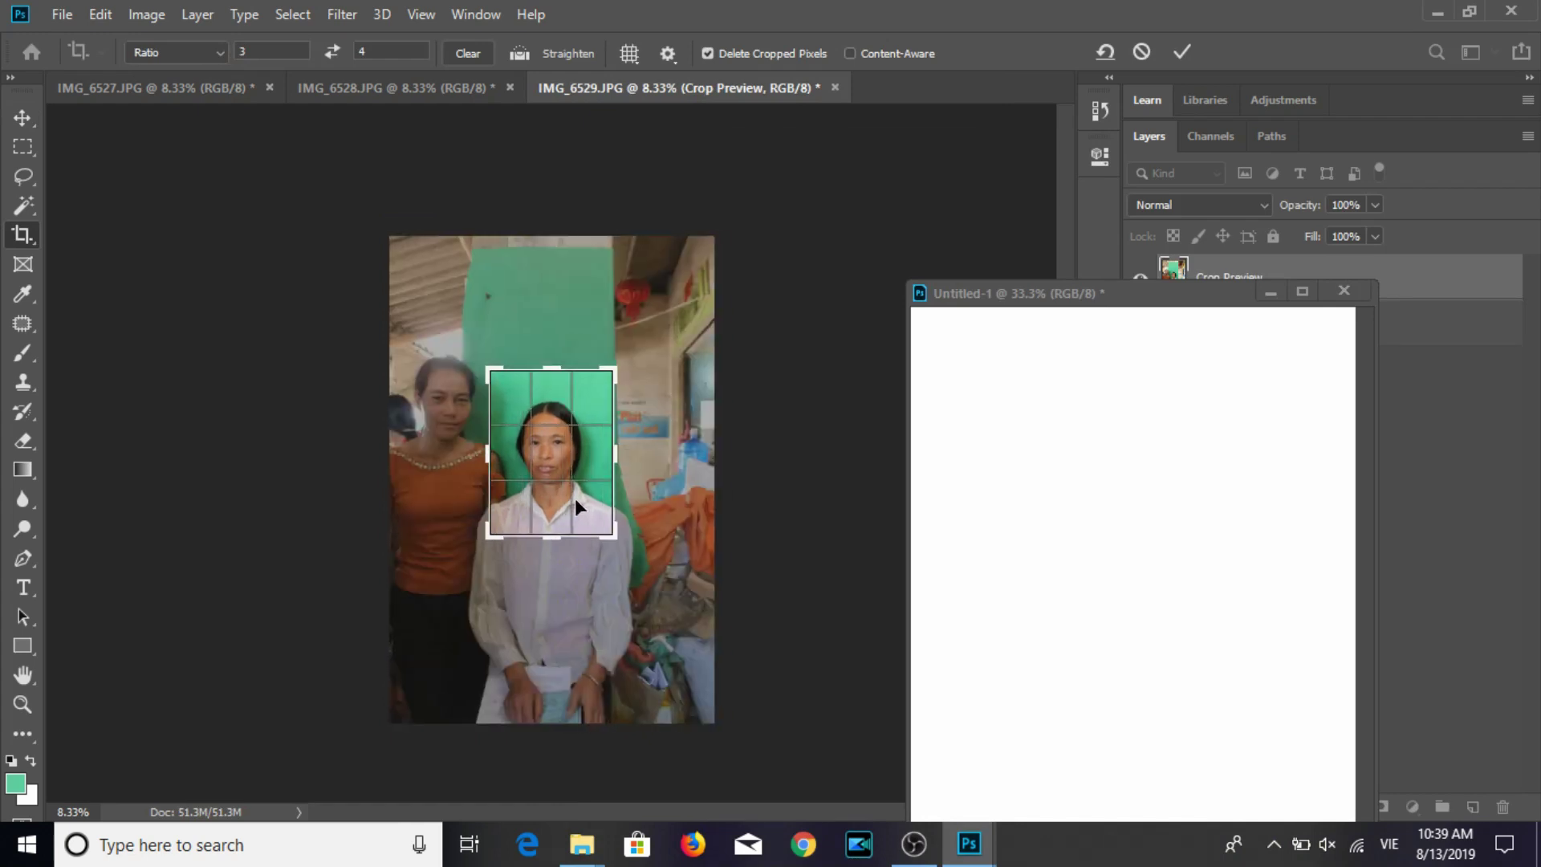
key(Return)
key(ctrl+m)
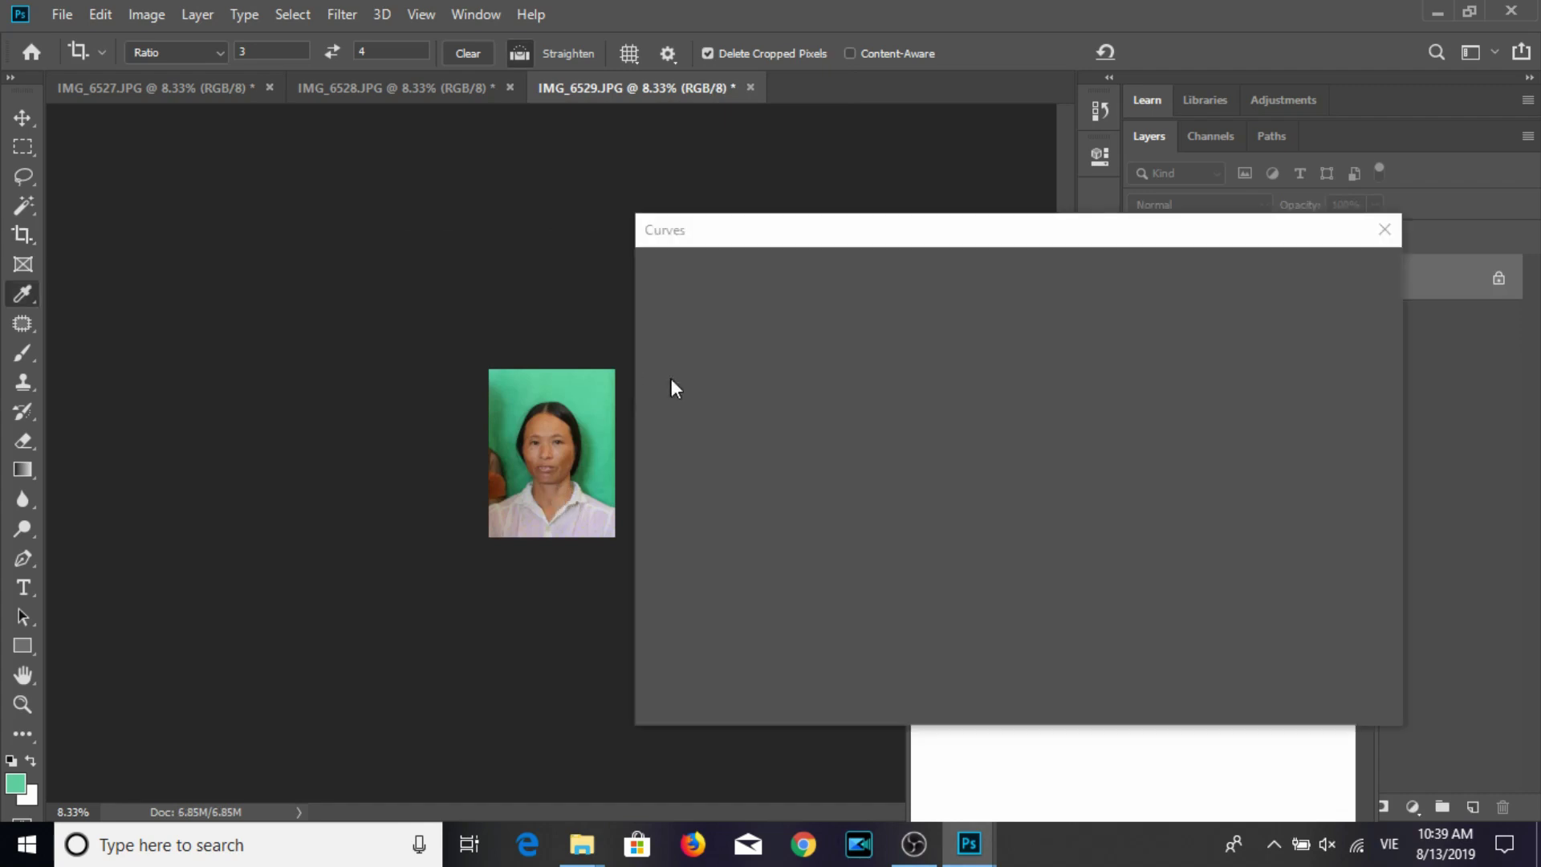
drag(890, 463, 888, 459)
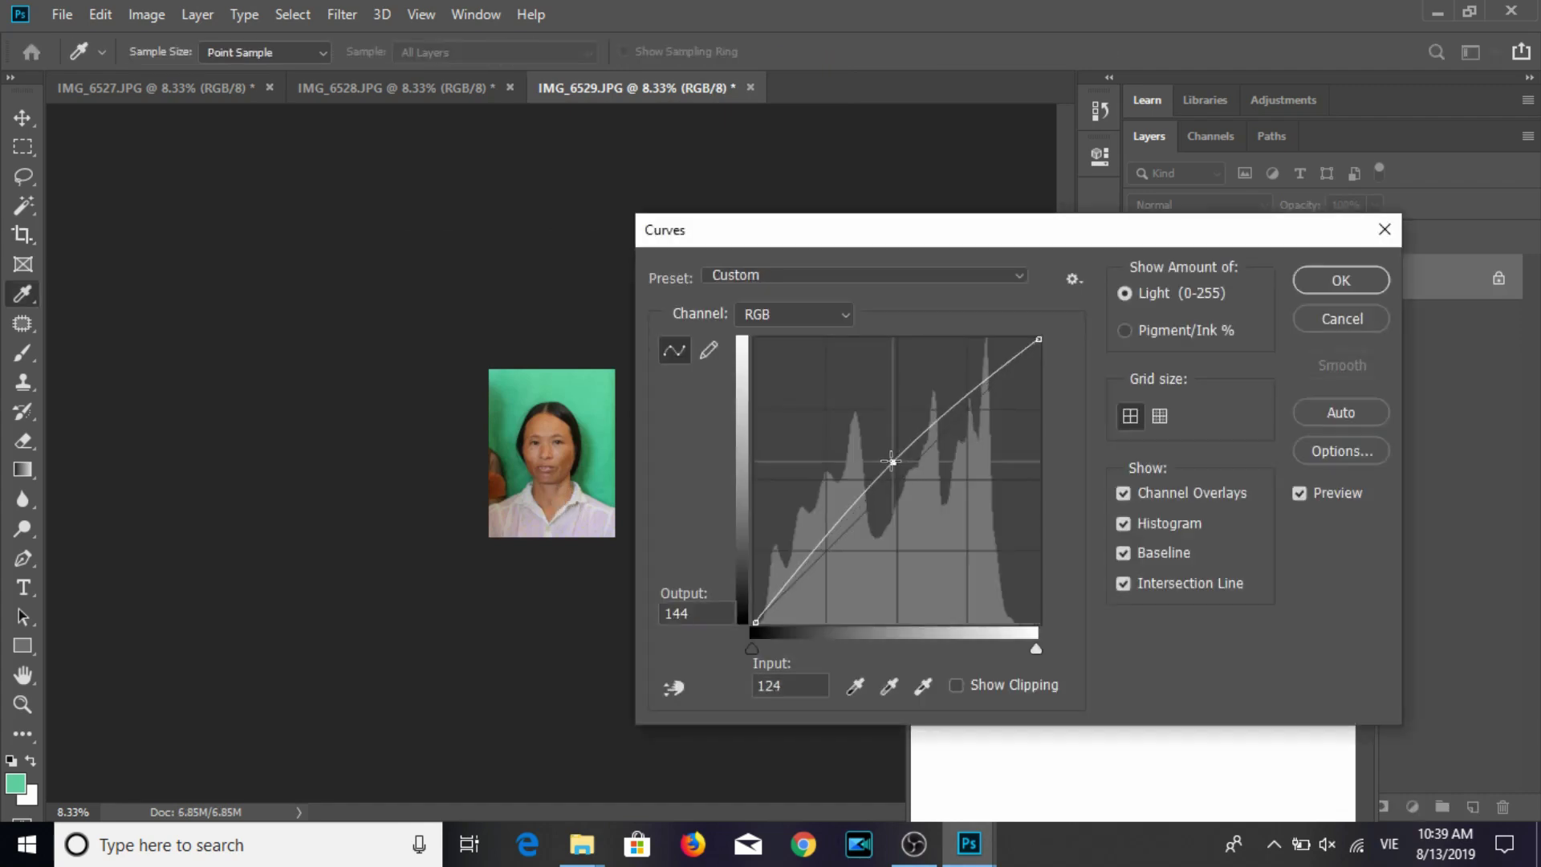
key(Return)
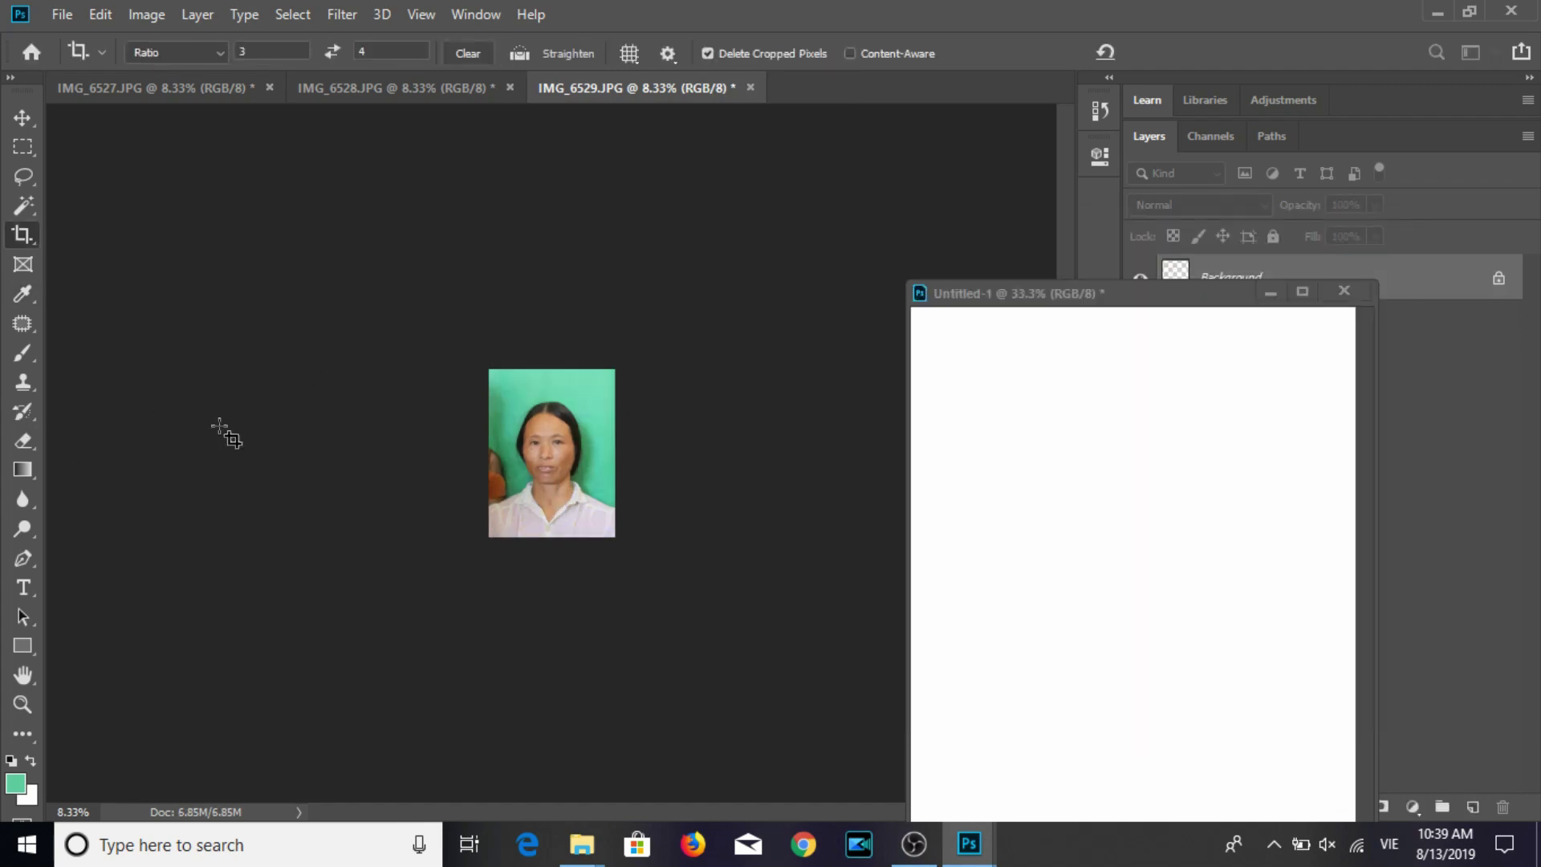
click(24, 207)
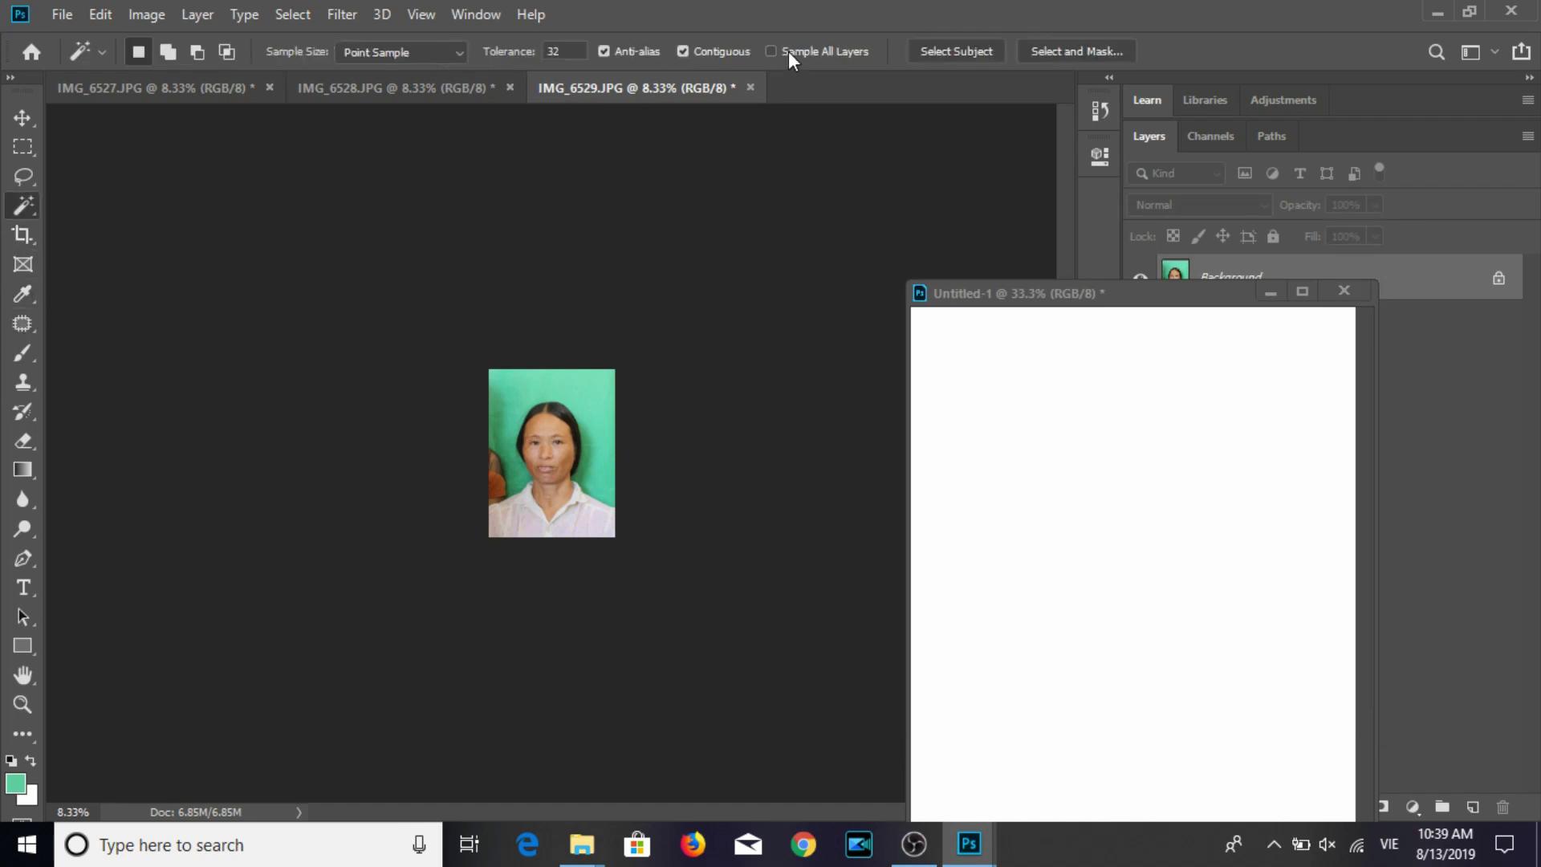
Select the subject and fill the green background around her with a blue gradient.
click(968, 49)
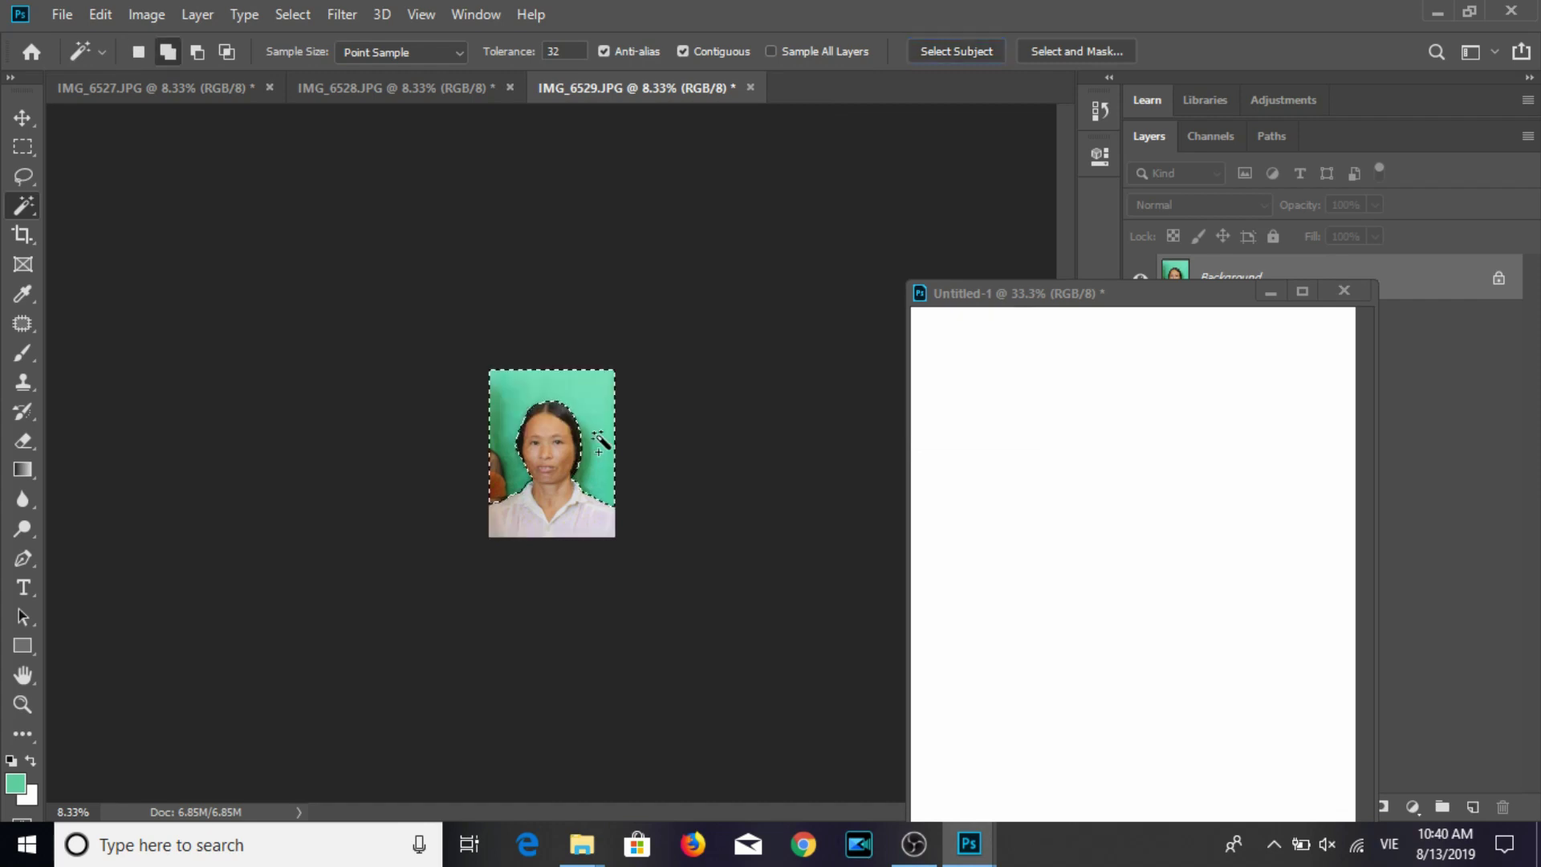
click(22, 469)
drag(502, 468, 441, 506)
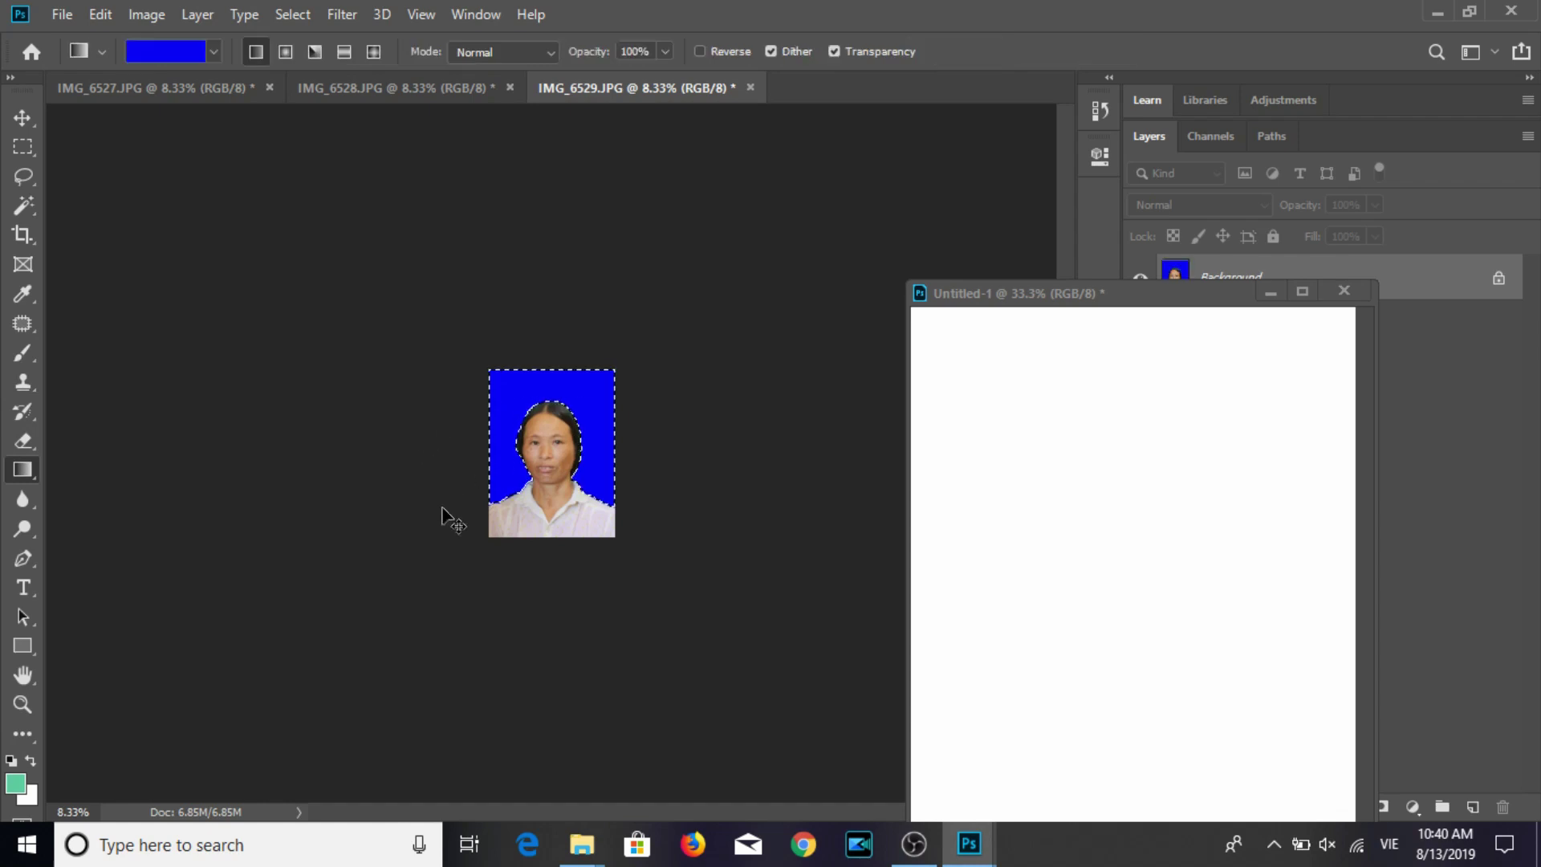
key(ctrl+d)
key(v)
Resize the portrait to 3x4 cm at 300 ppi, save as maximum-quality JPEG, and place it on the sheet.
click(146, 14)
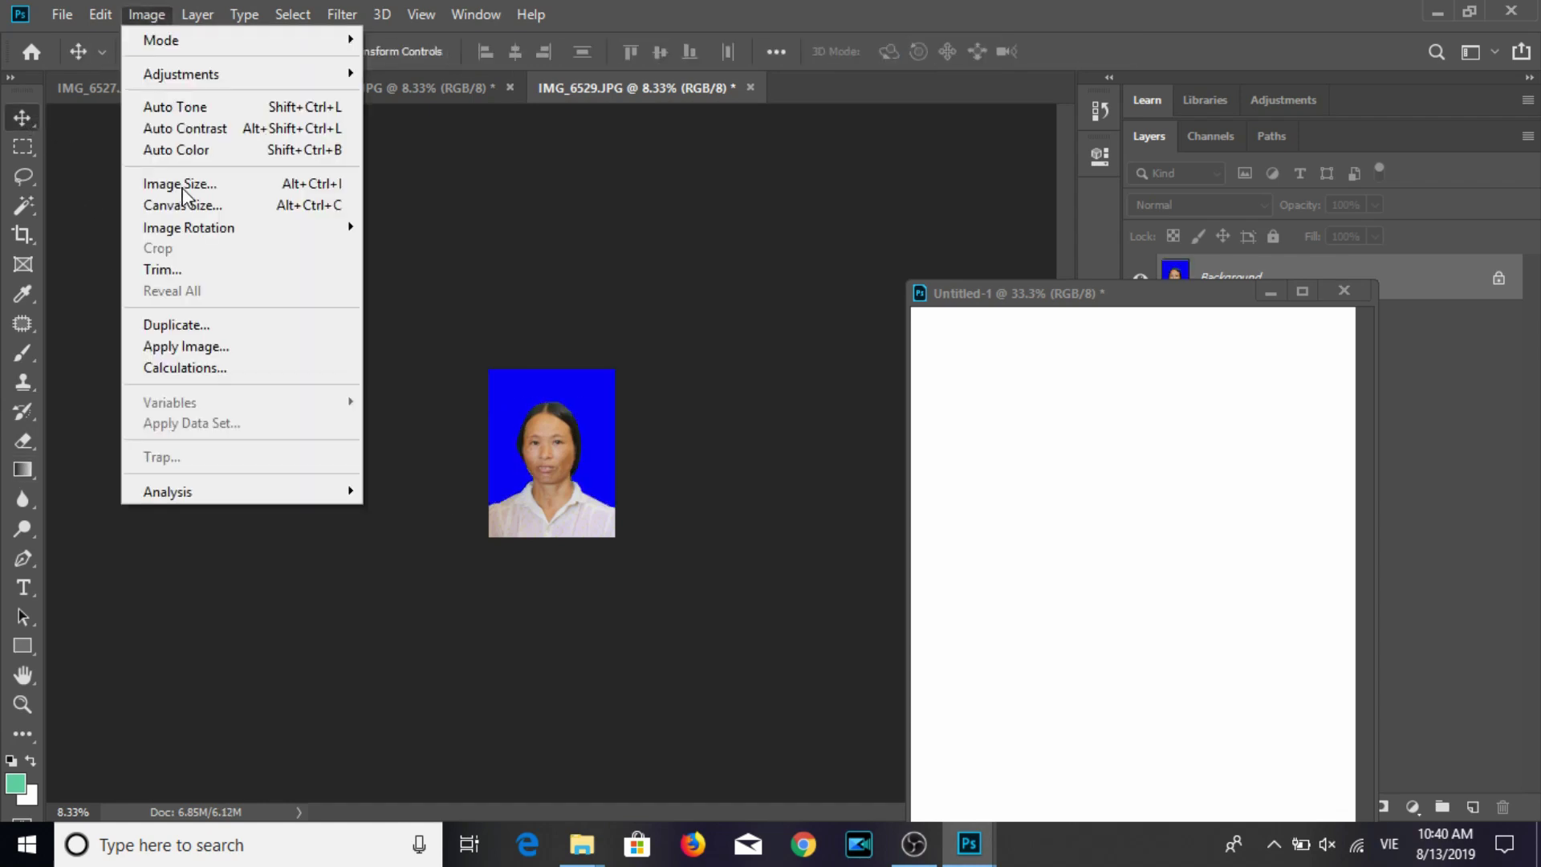
click(185, 187)
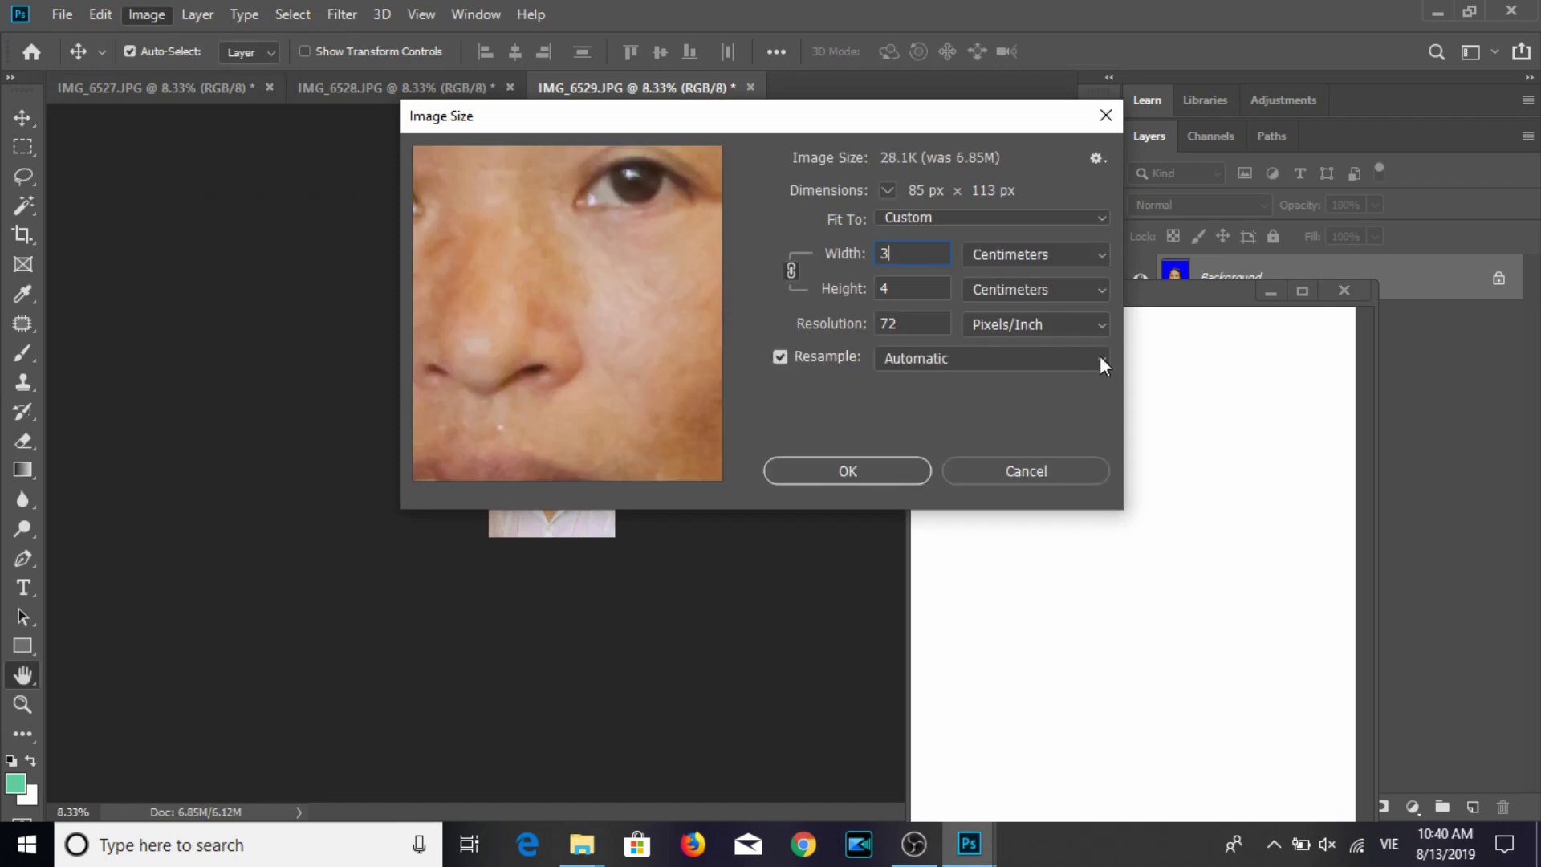
text(300)
key(Return)
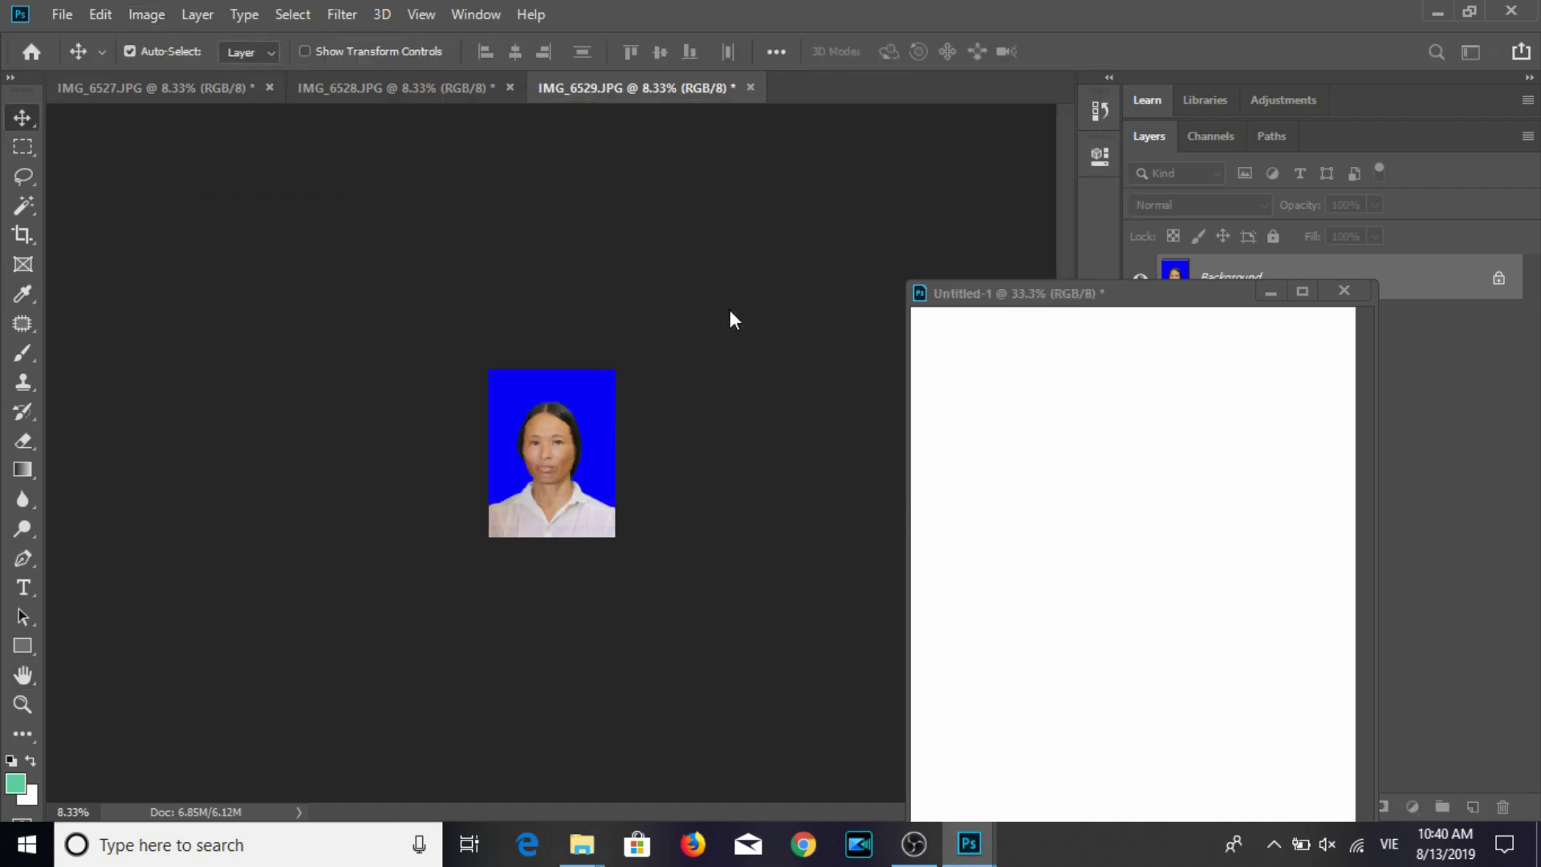
key(ctrl+s)
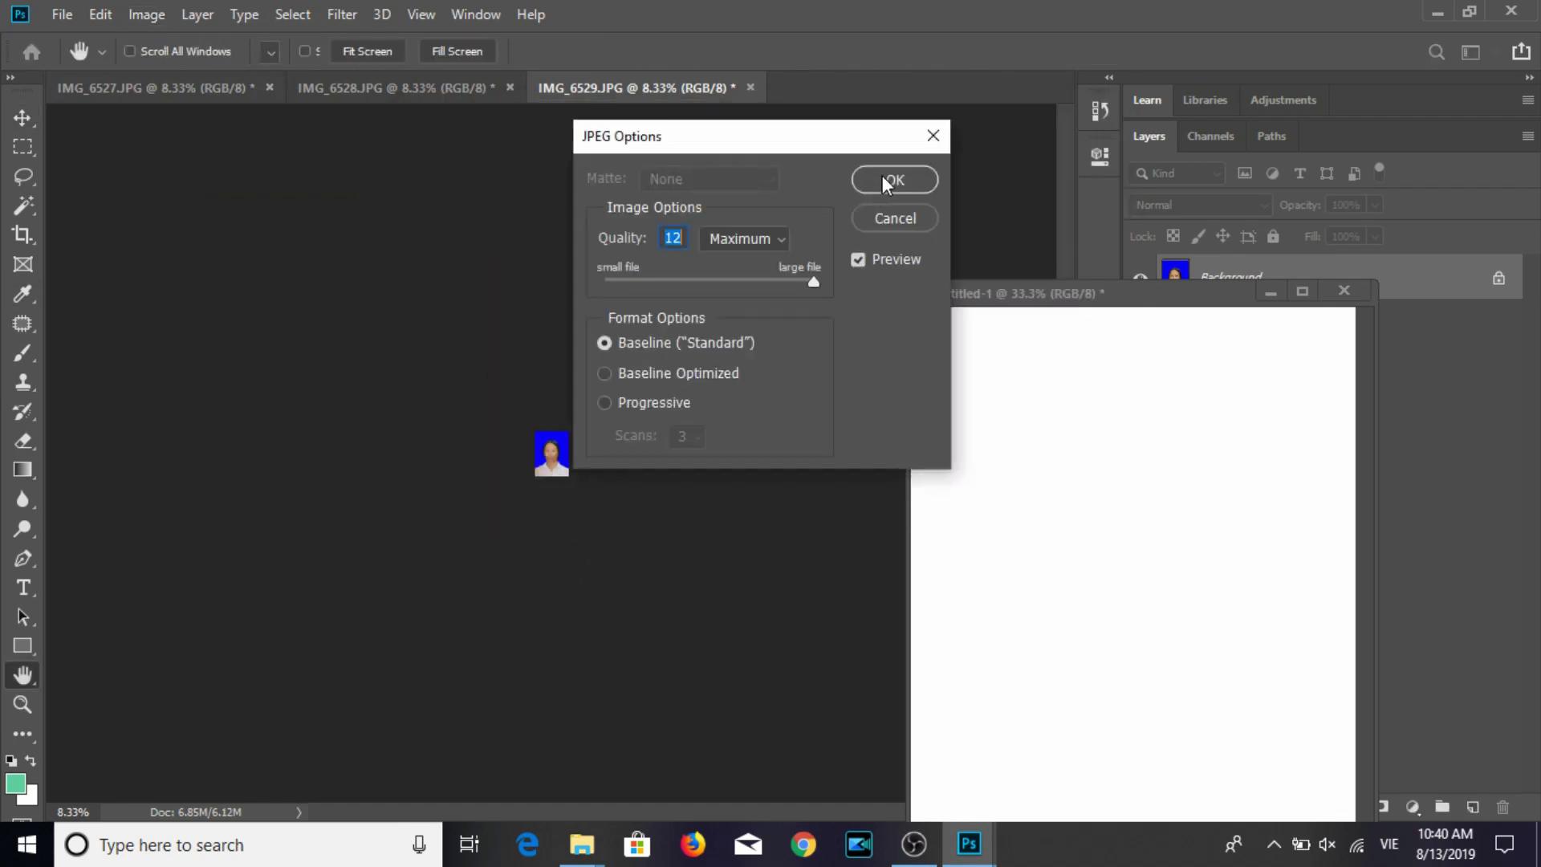
click(888, 176)
drag(582, 466, 1288, 446)
Evenly space the three top-row IMG_6529 copies, duplicate the row below, and open Print.
mouse_move(1103, 446)
mouse_down()
mouse_move(1129, 437)
mouse_move(1117, 436)
mouse_up()
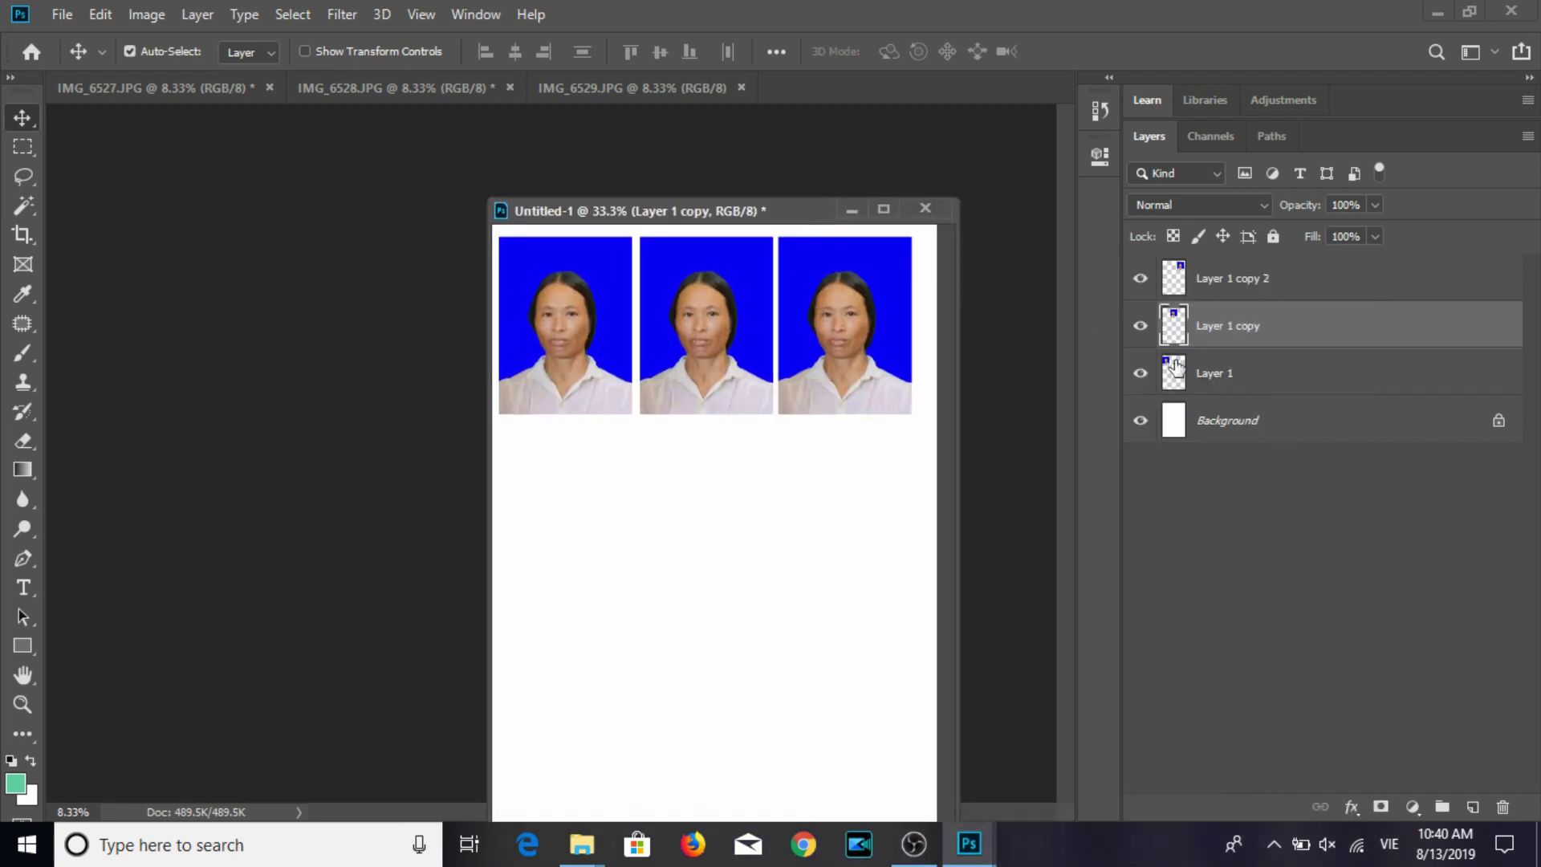
shift+click(1269, 387)
shift+click(1232, 279)
drag(869, 327, 875, 681)
key(ctrl)
key(ctrl+p)
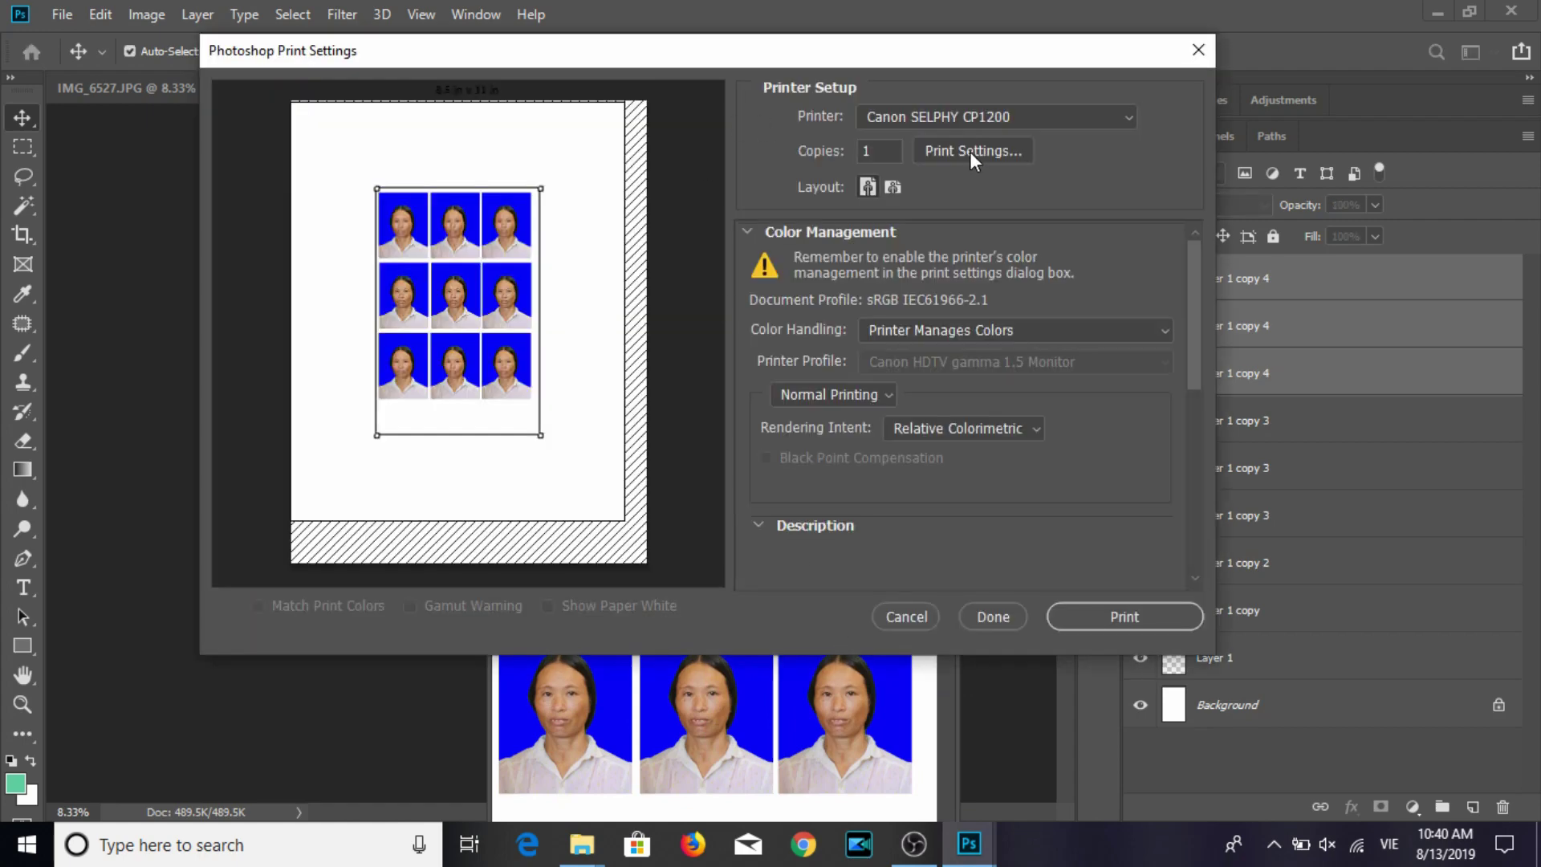
Confirm the SELPHY paper settings and reposition the nine-portrait grid on the smaller page to print.
click(938, 151)
click(502, 596)
drag(589, 397, 567, 399)
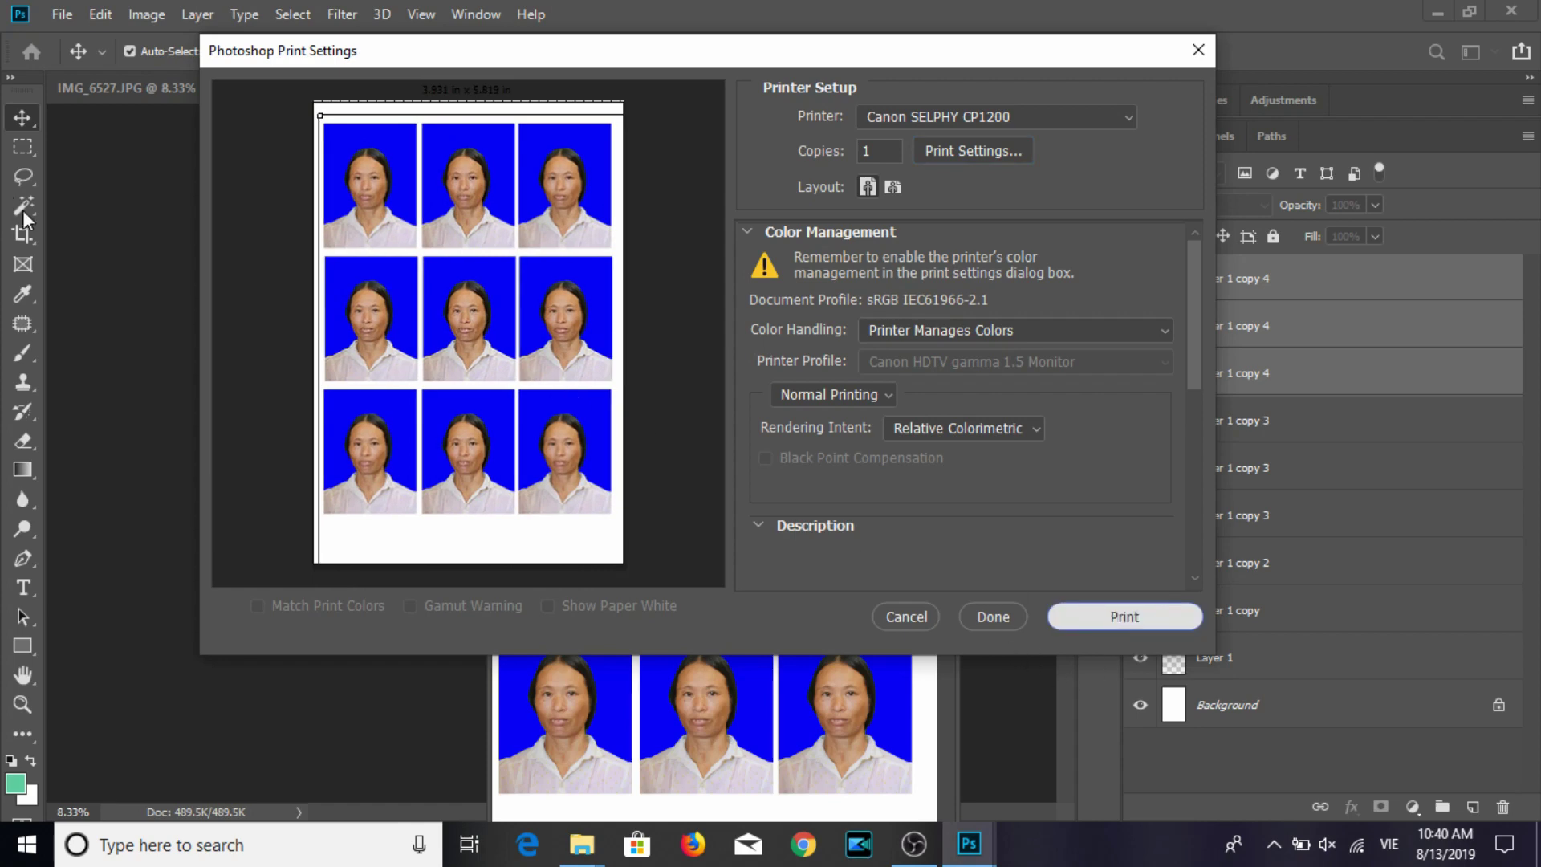
key(Escape)
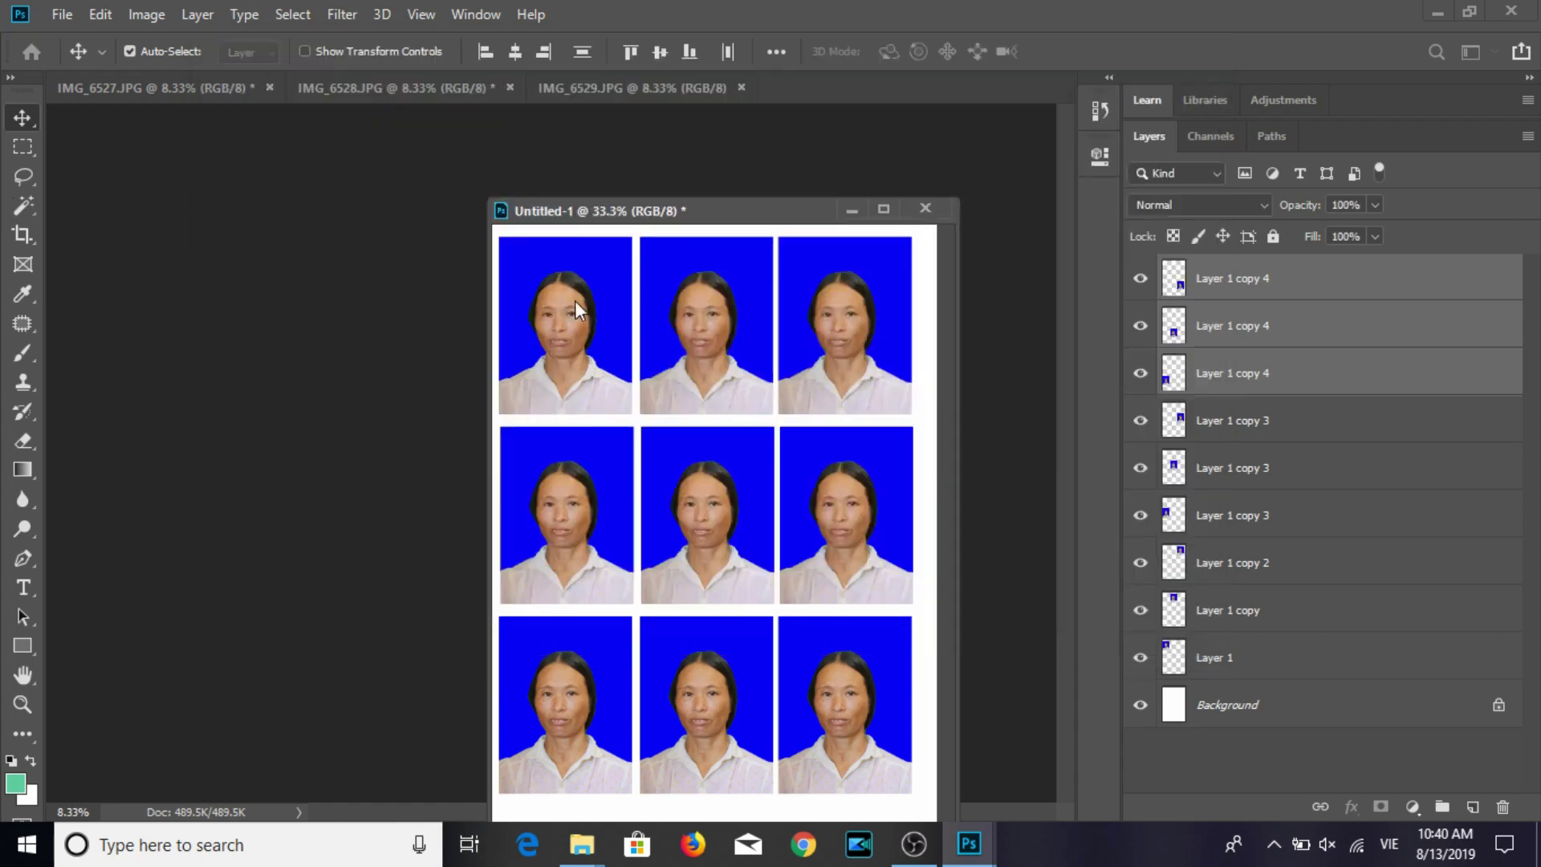
Delete Layer 1 through Layer 1 copy 4 from Untitled-1 and return to IMG_6529.
double_click(712, 212)
click(791, 209)
click(1470, 12)
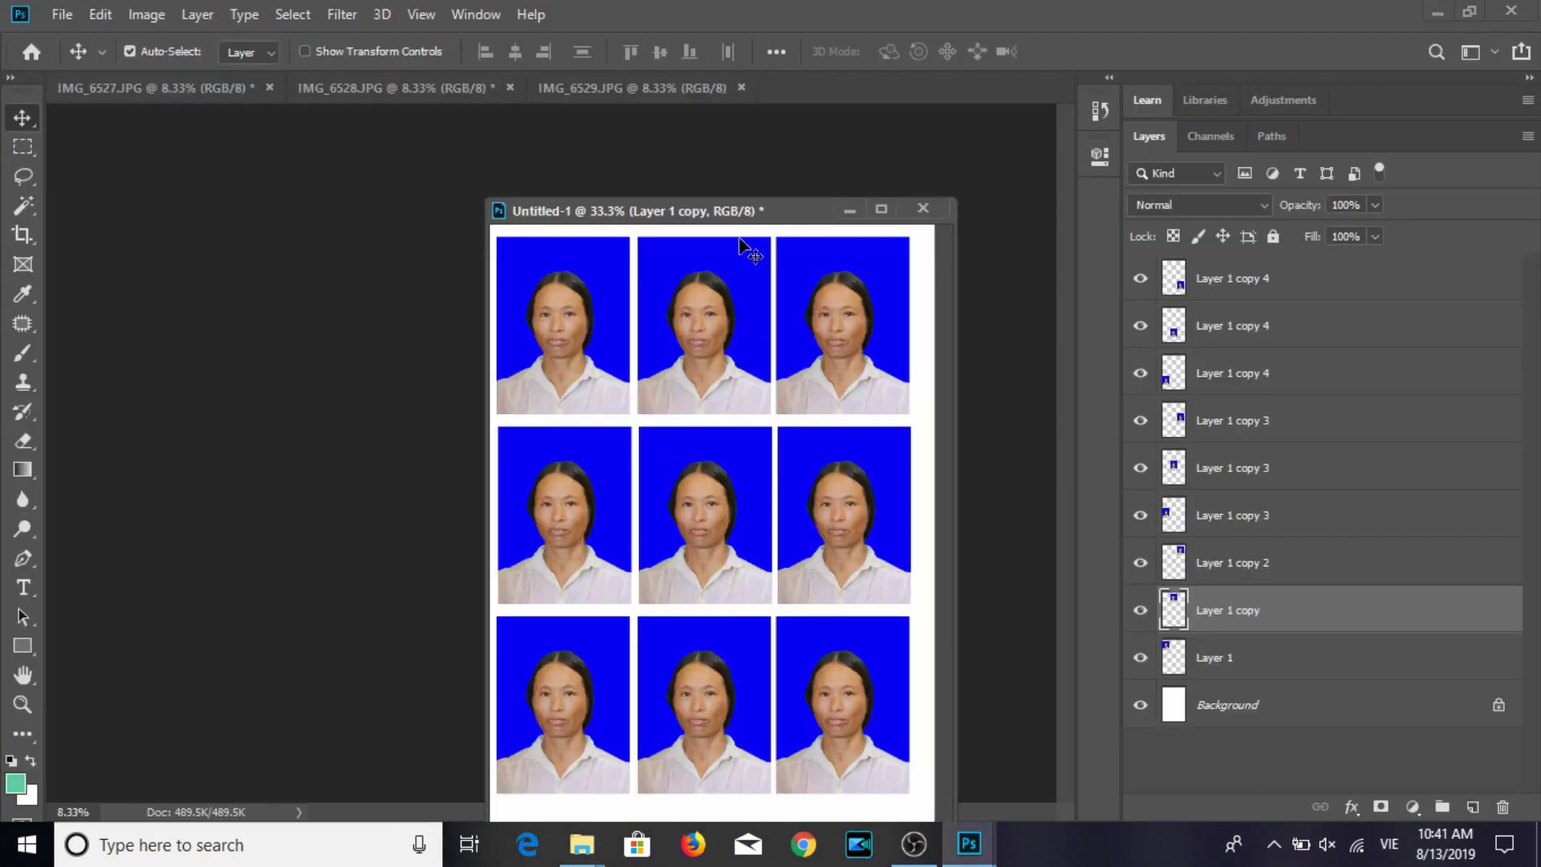
click(839, 535)
click(1238, 661)
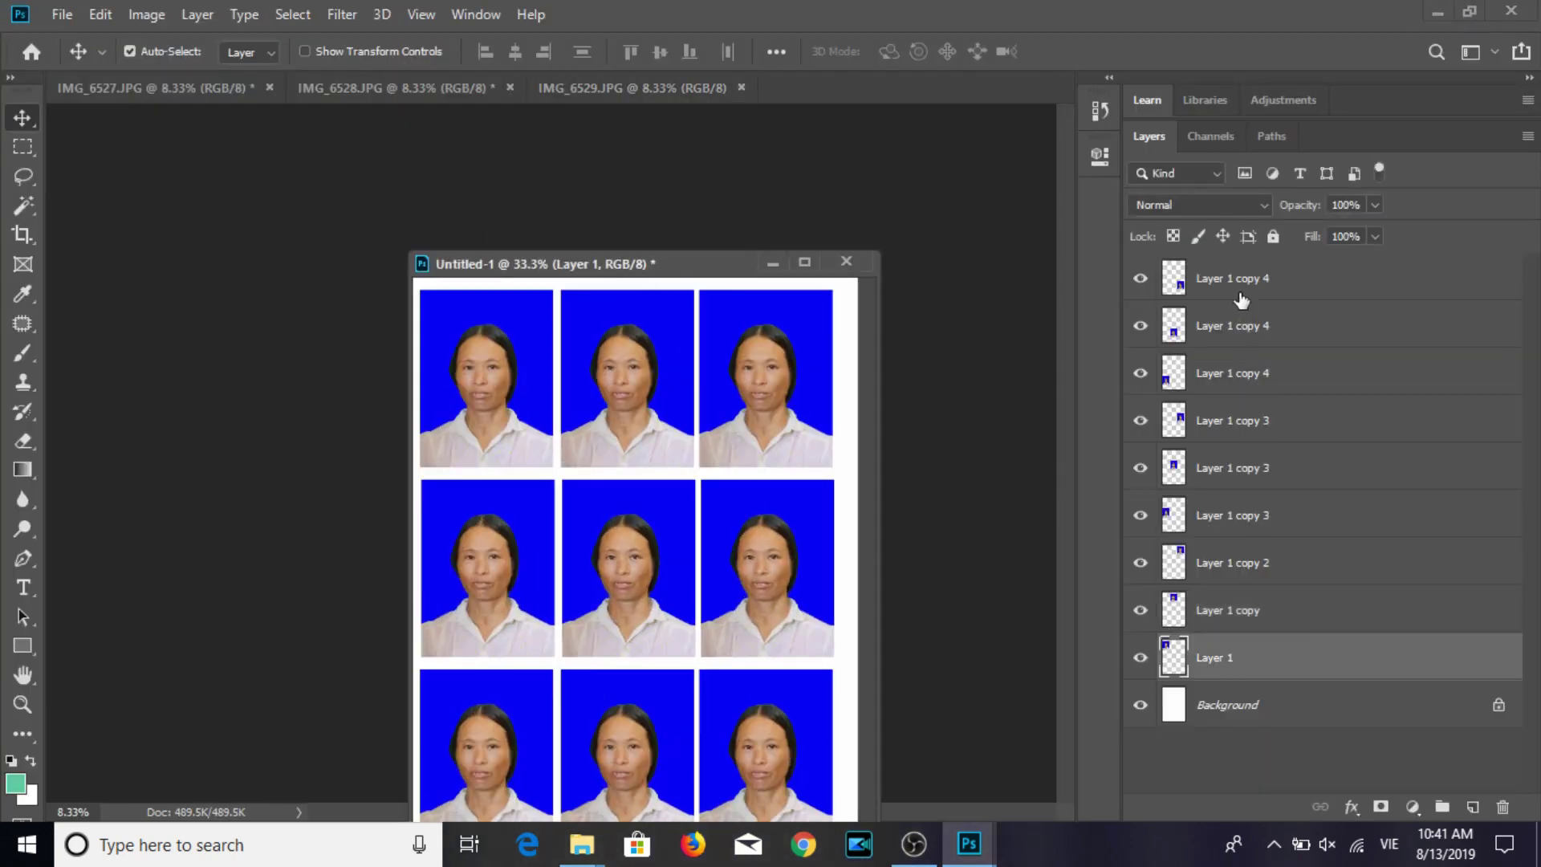
shift+click(1241, 289)
key(Delete)
mouse_move(647, 265)
mouse_down()
mouse_move(725, 252)
mouse_move(1190, 342)
mouse_up()
click(622, 433)
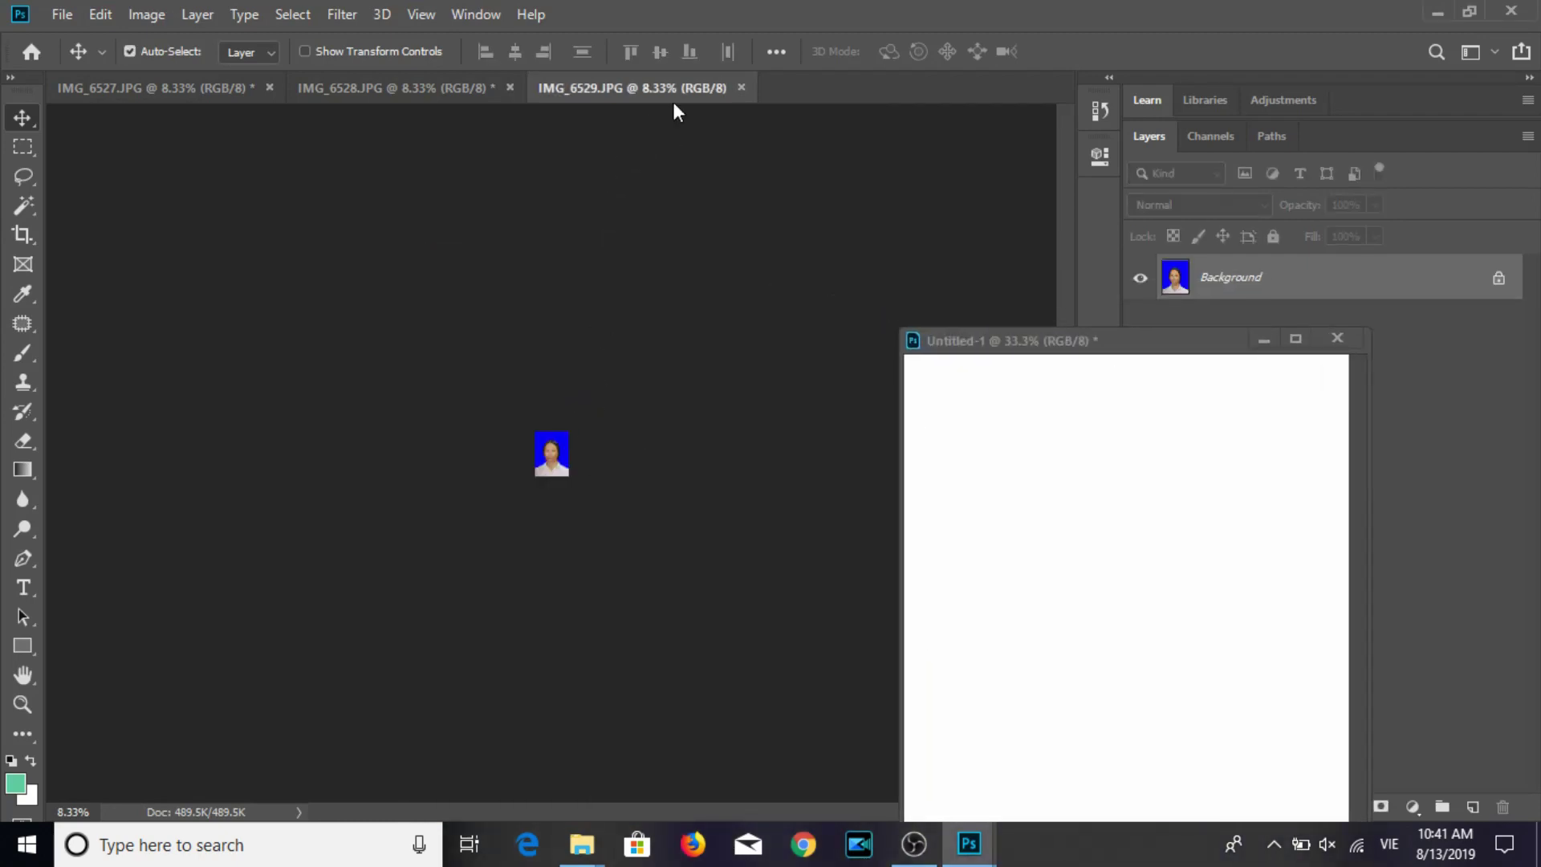
Close IMG_6529, crop IMG_6528 to a straightened 3:4 portrait, and paint over the left bystander.
key(ctrl+w)
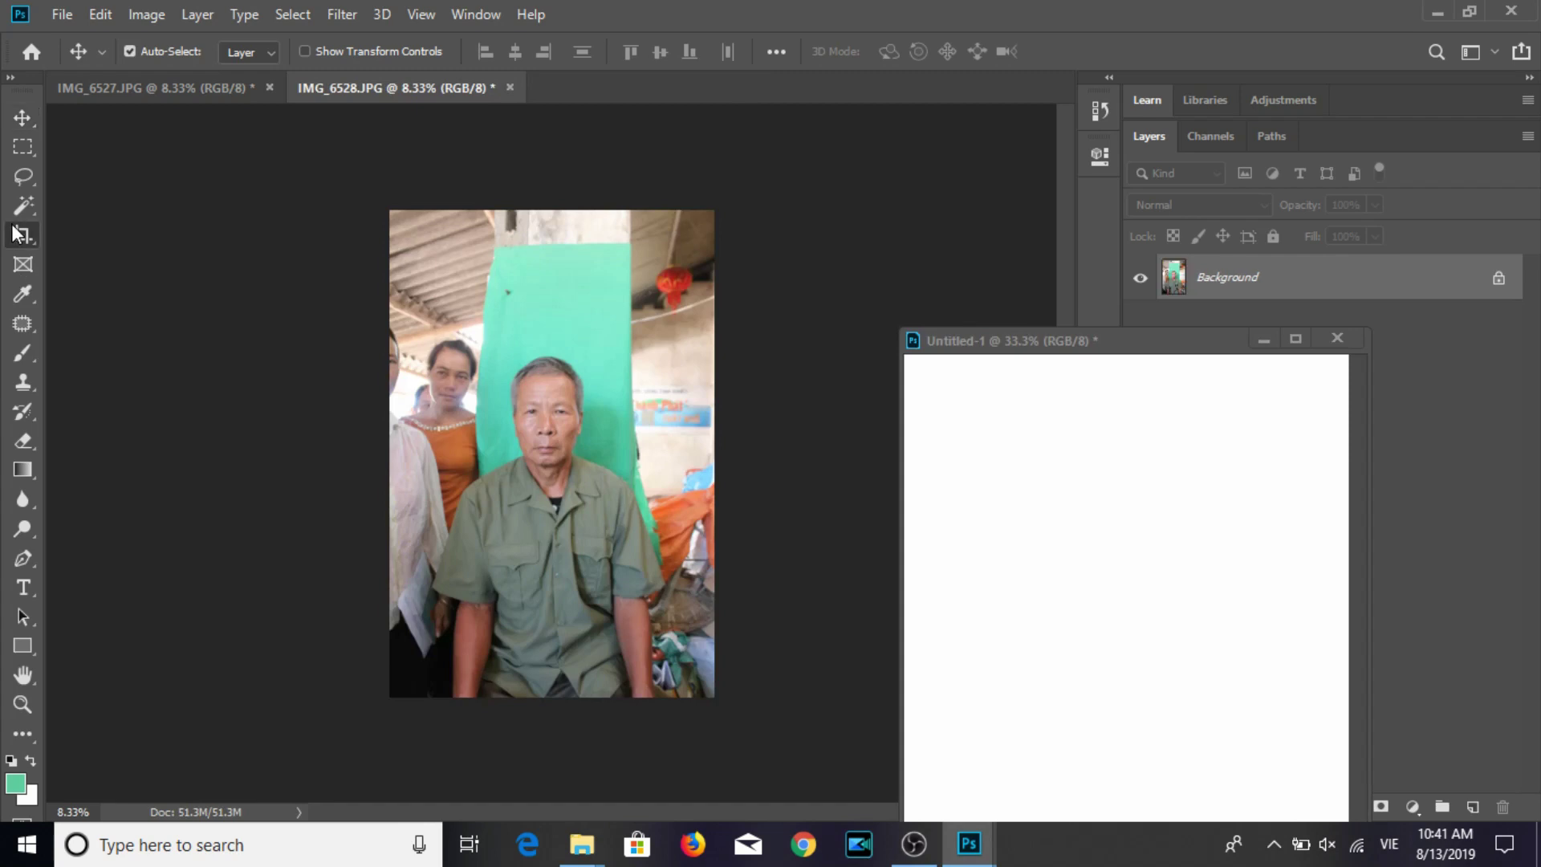
click(22, 234)
mouse_move(642, 526)
mouse_down()
mouse_move(632, 558)
mouse_move(647, 572)
mouse_up()
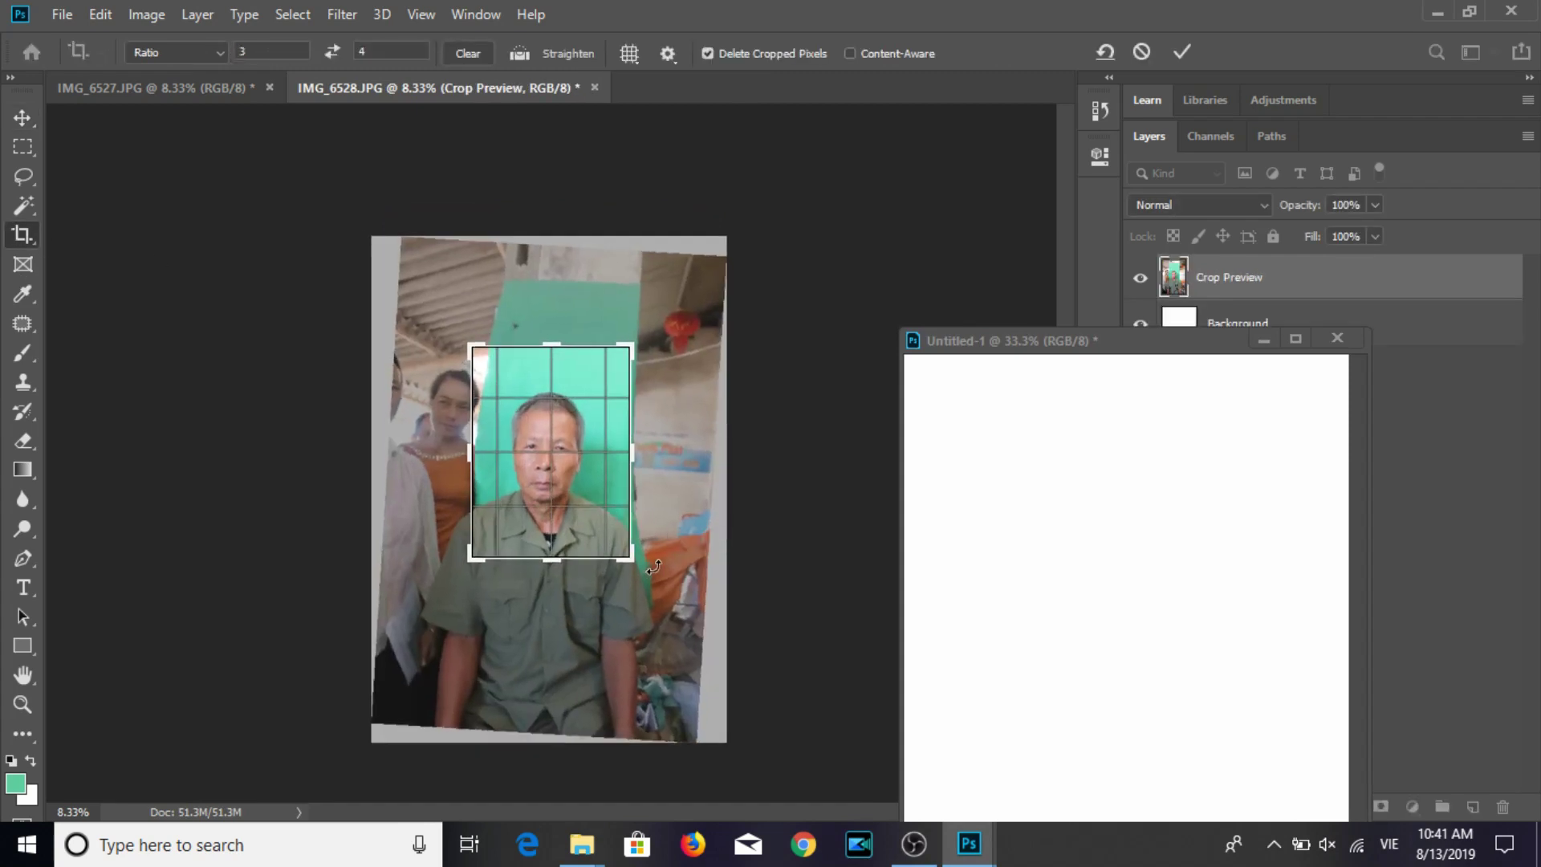
drag(647, 571, 640, 561)
drag(561, 522, 575, 527)
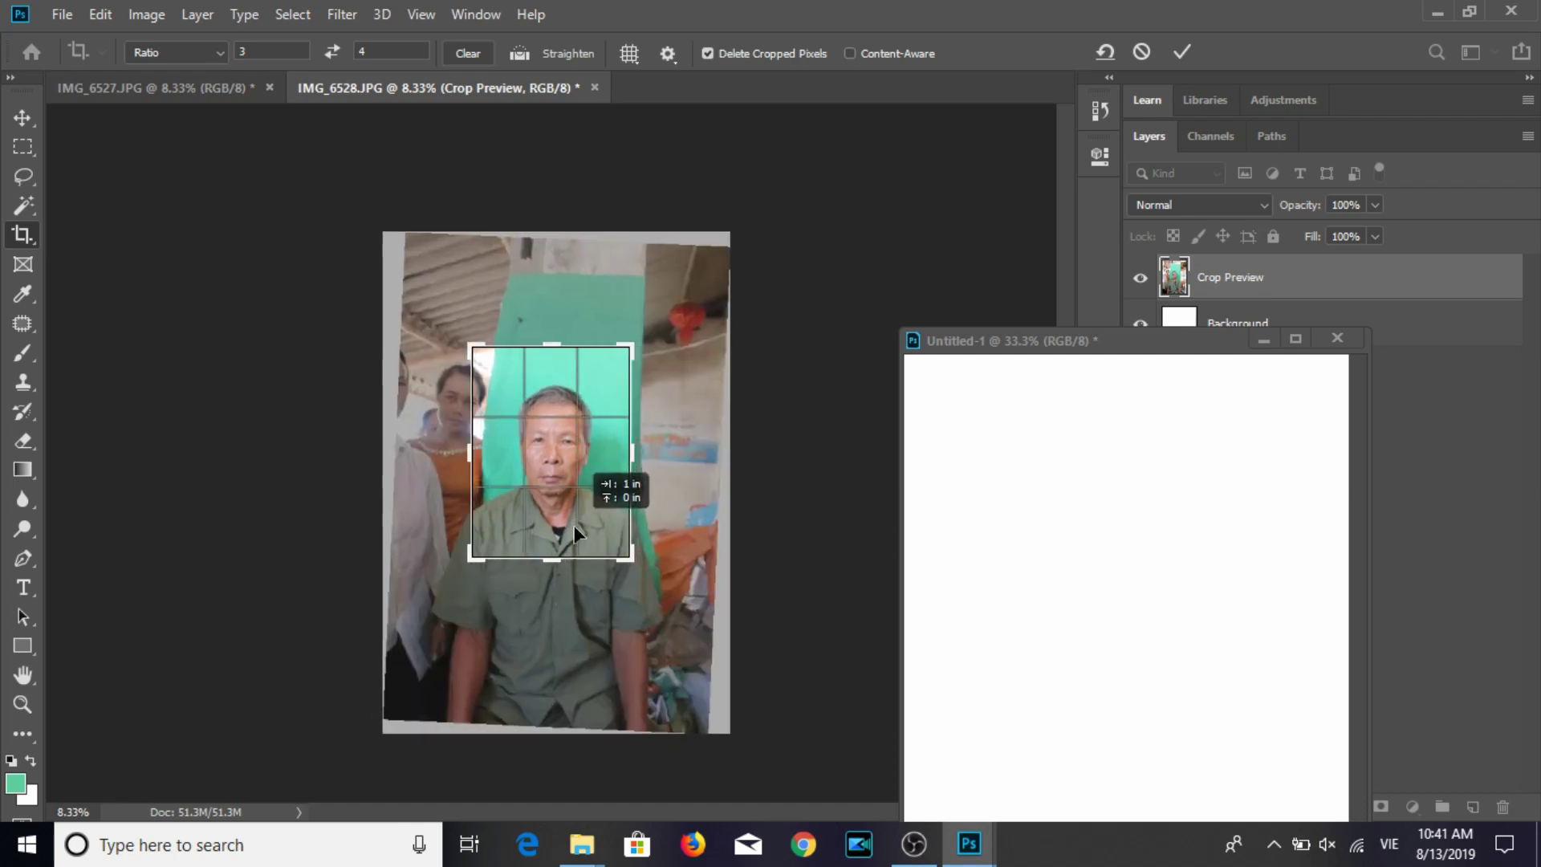
key(Return)
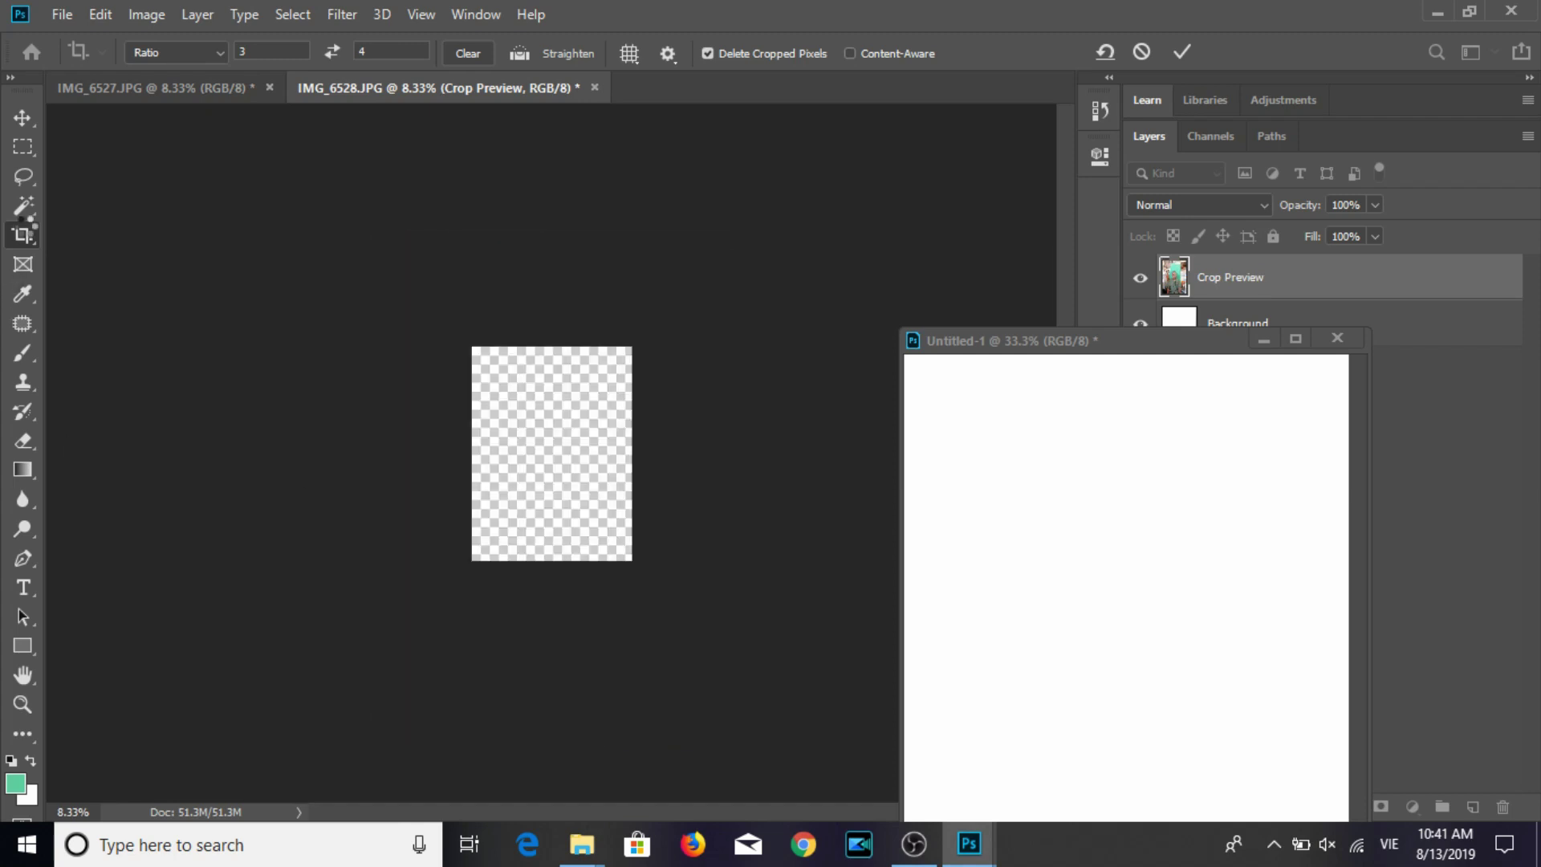
click(23, 352)
mouse_move(484, 397)
mouse_down()
mouse_move(450, 372)
mouse_move(474, 502)
mouse_move(492, 489)
mouse_up()
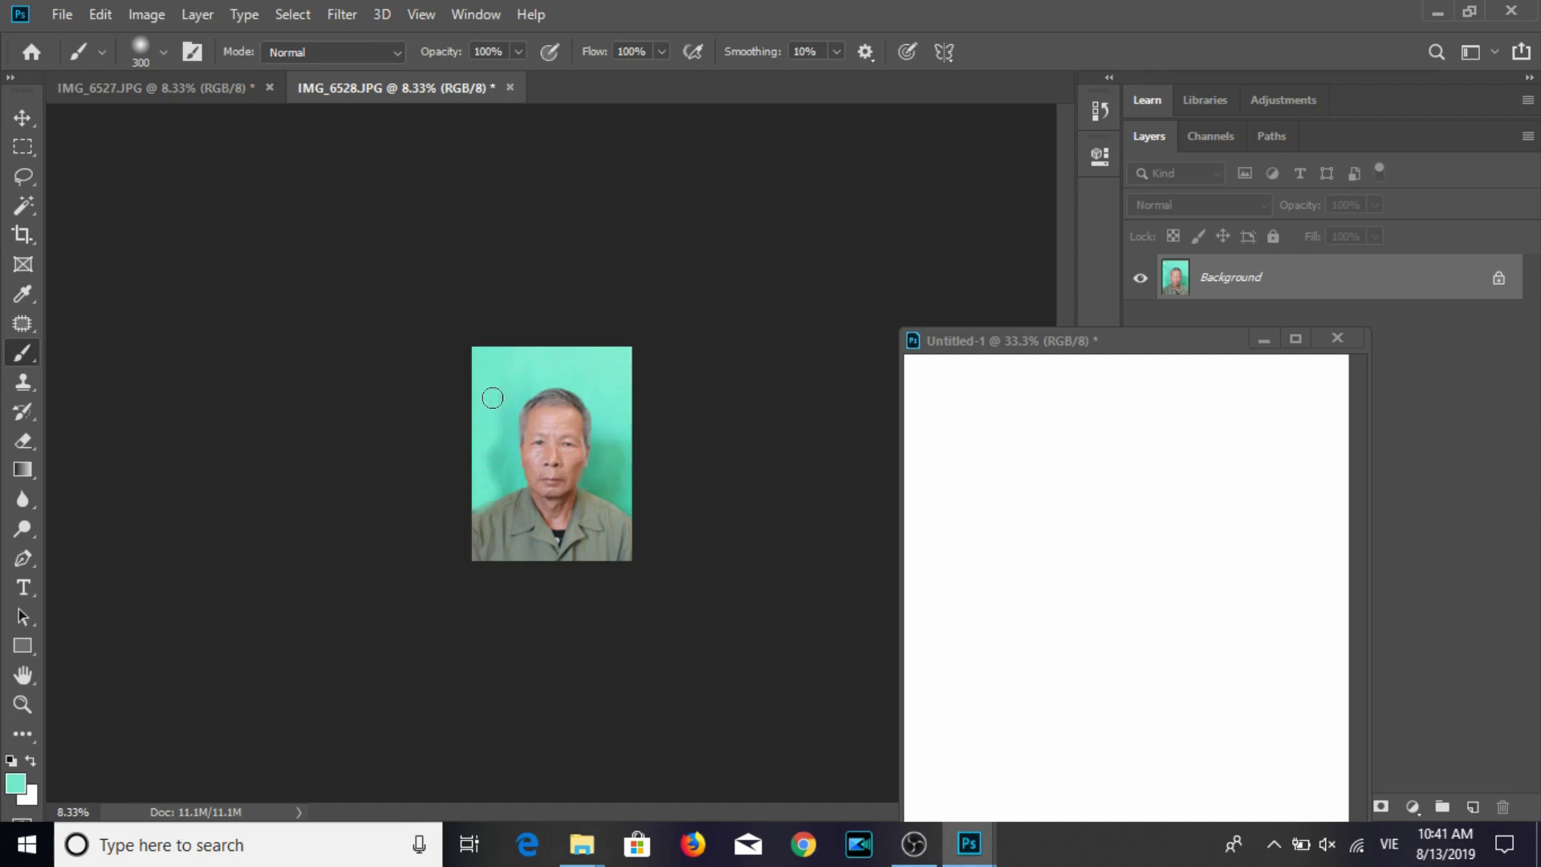
Resize the portrait to 3 × 4 cm at 300 ppi and save it as JPEG.
click(23, 117)
click(146, 15)
click(199, 185)
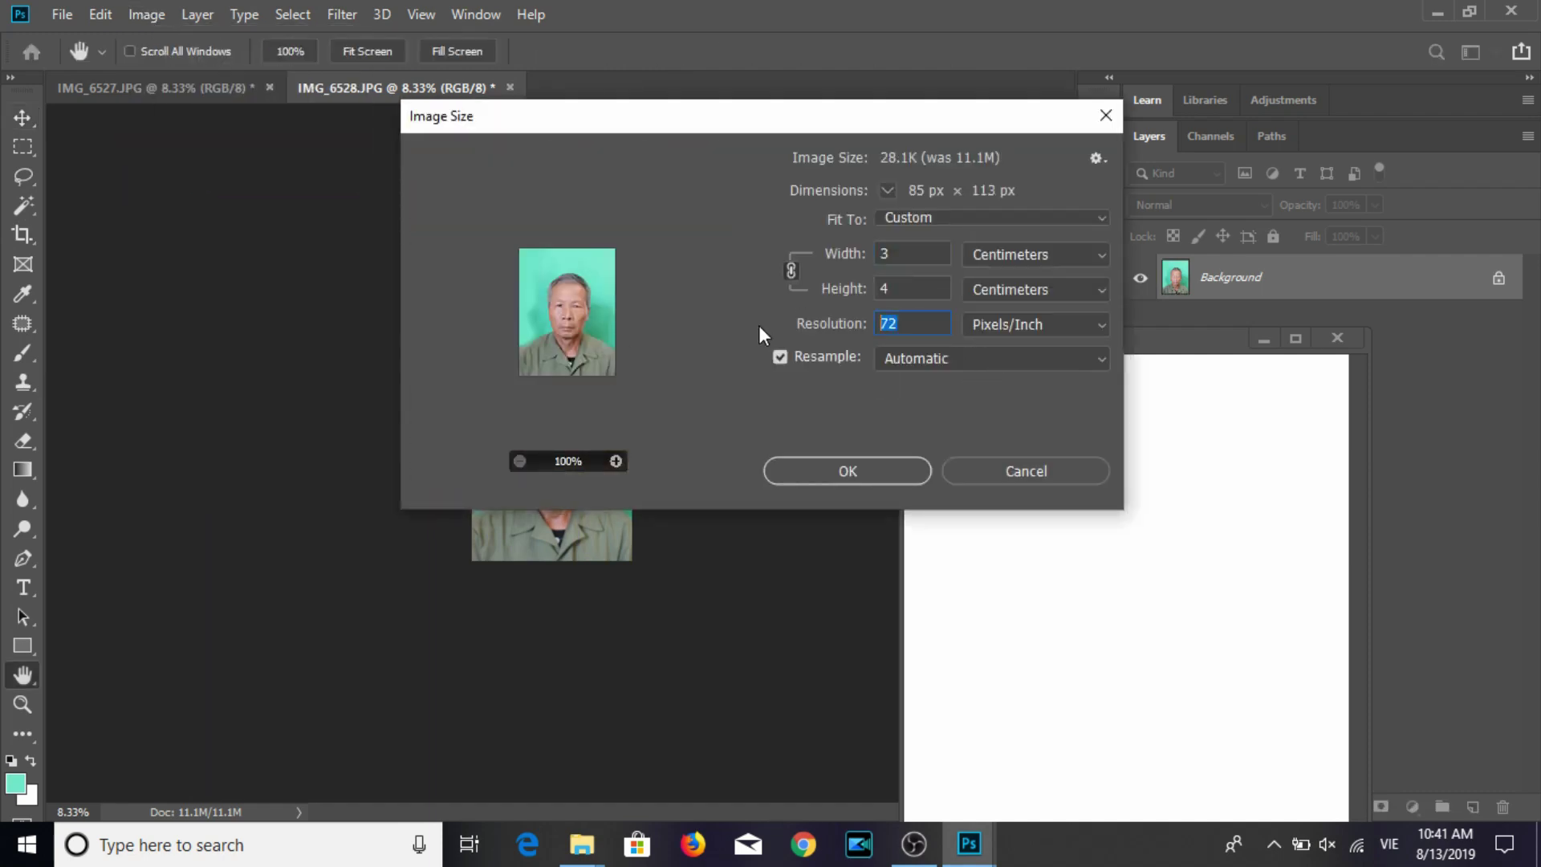
text(300)
key(Return)
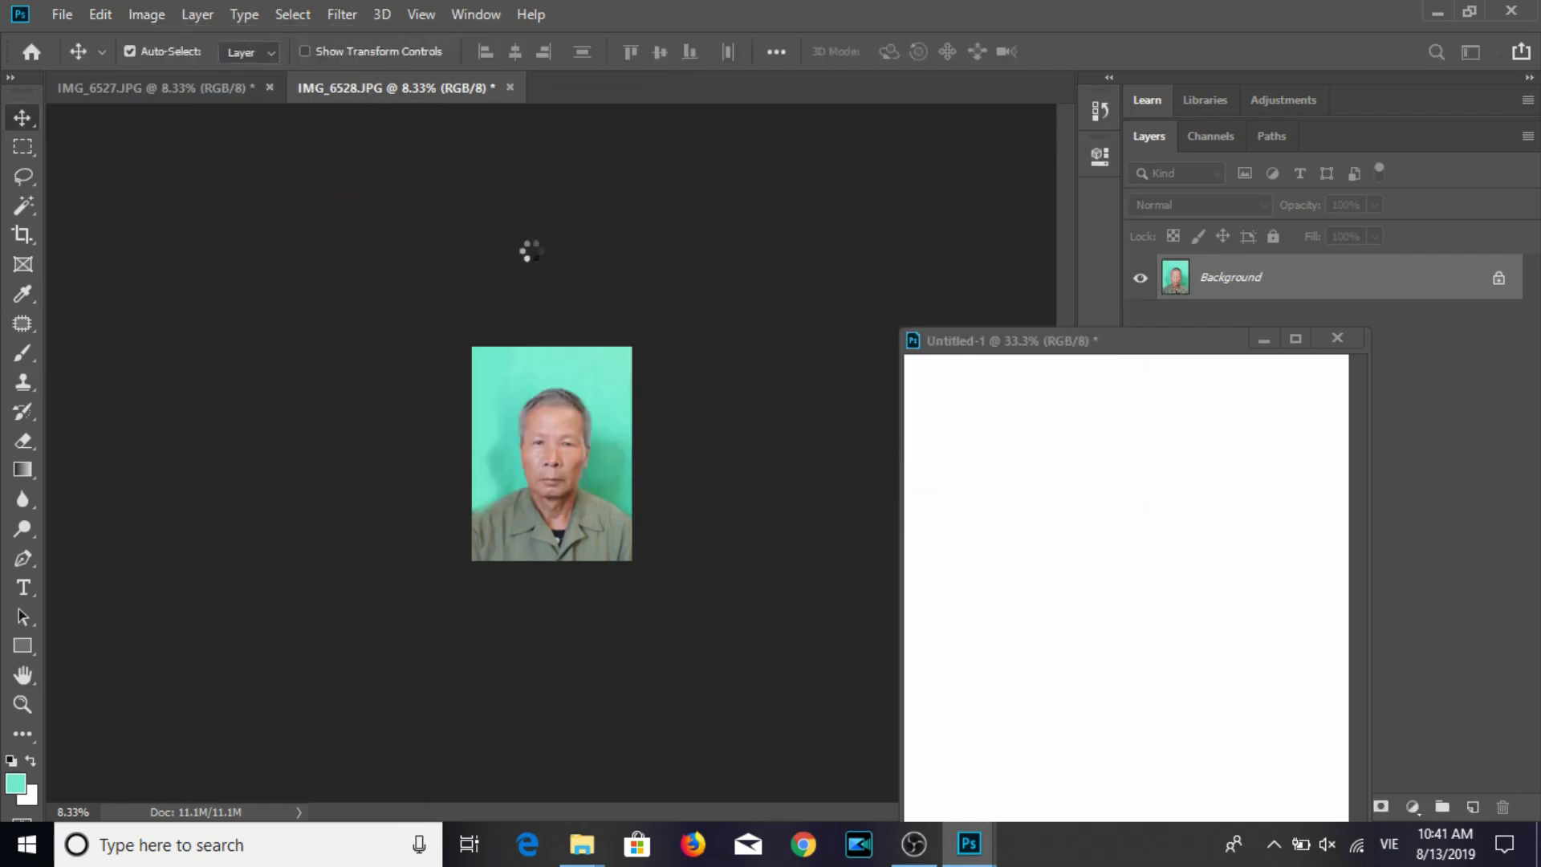
key(ctrl+s)
key(Return)
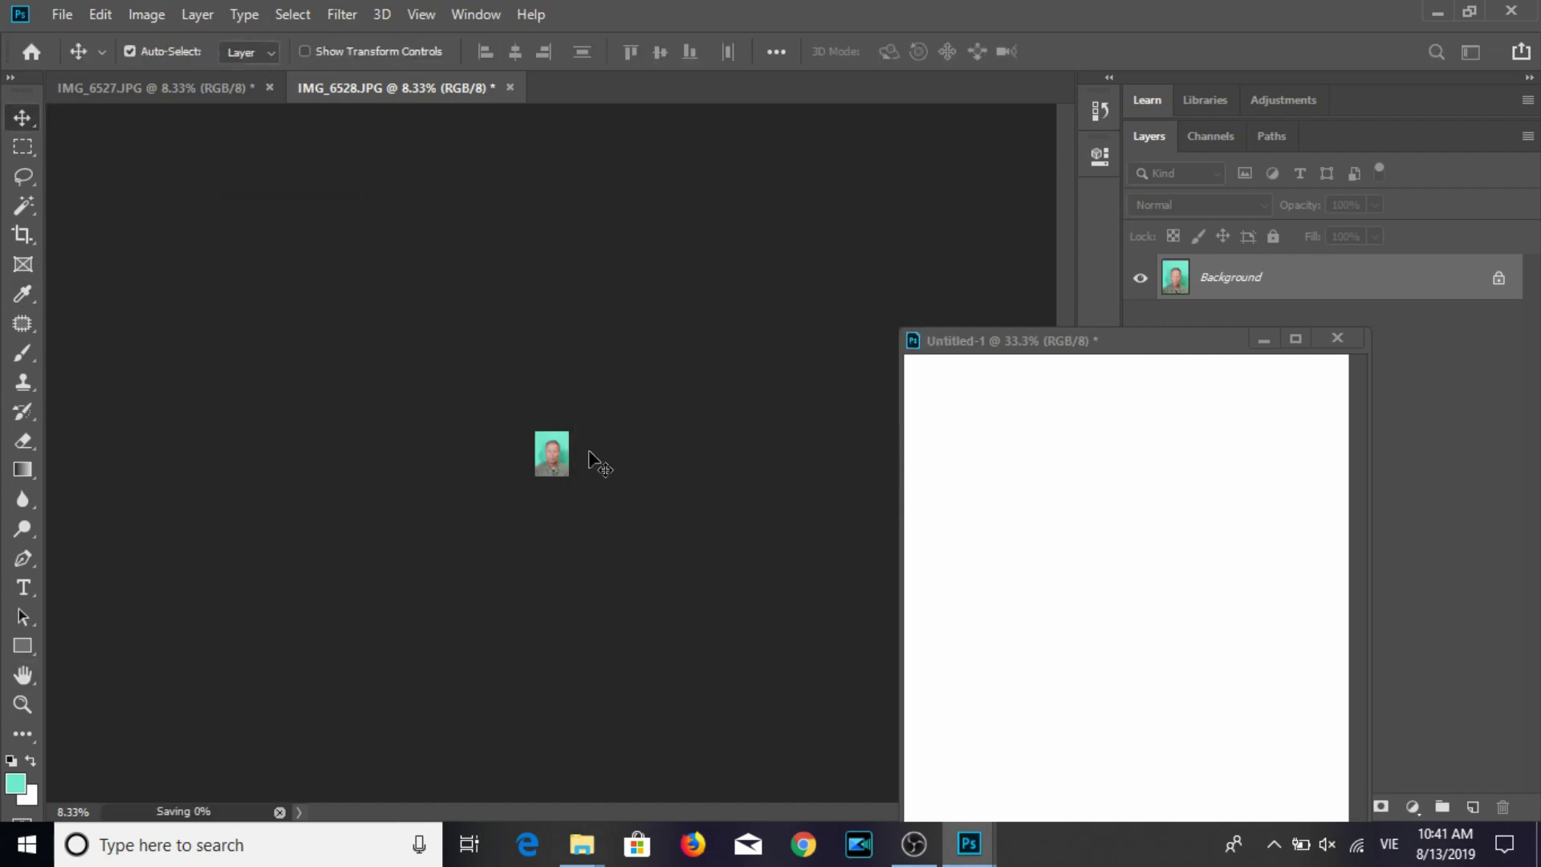
Tile nine IMG_6528 portrait copies into a 3×3 grid on Untitled-1 and open Print.
drag(590, 454, 1256, 468)
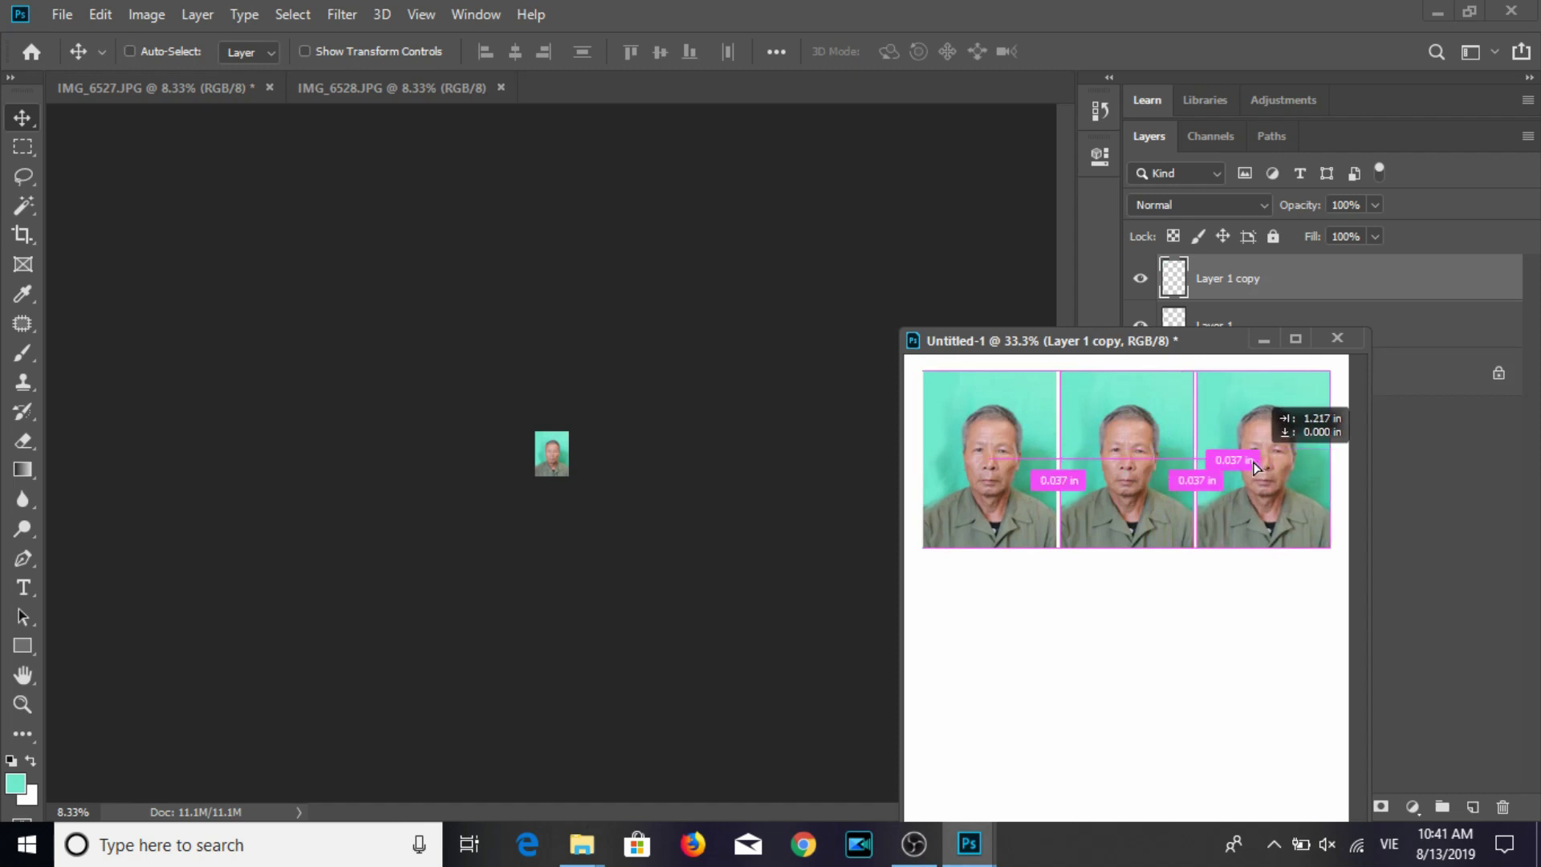
drag(1044, 341, 743, 265)
shift+click(1212, 389)
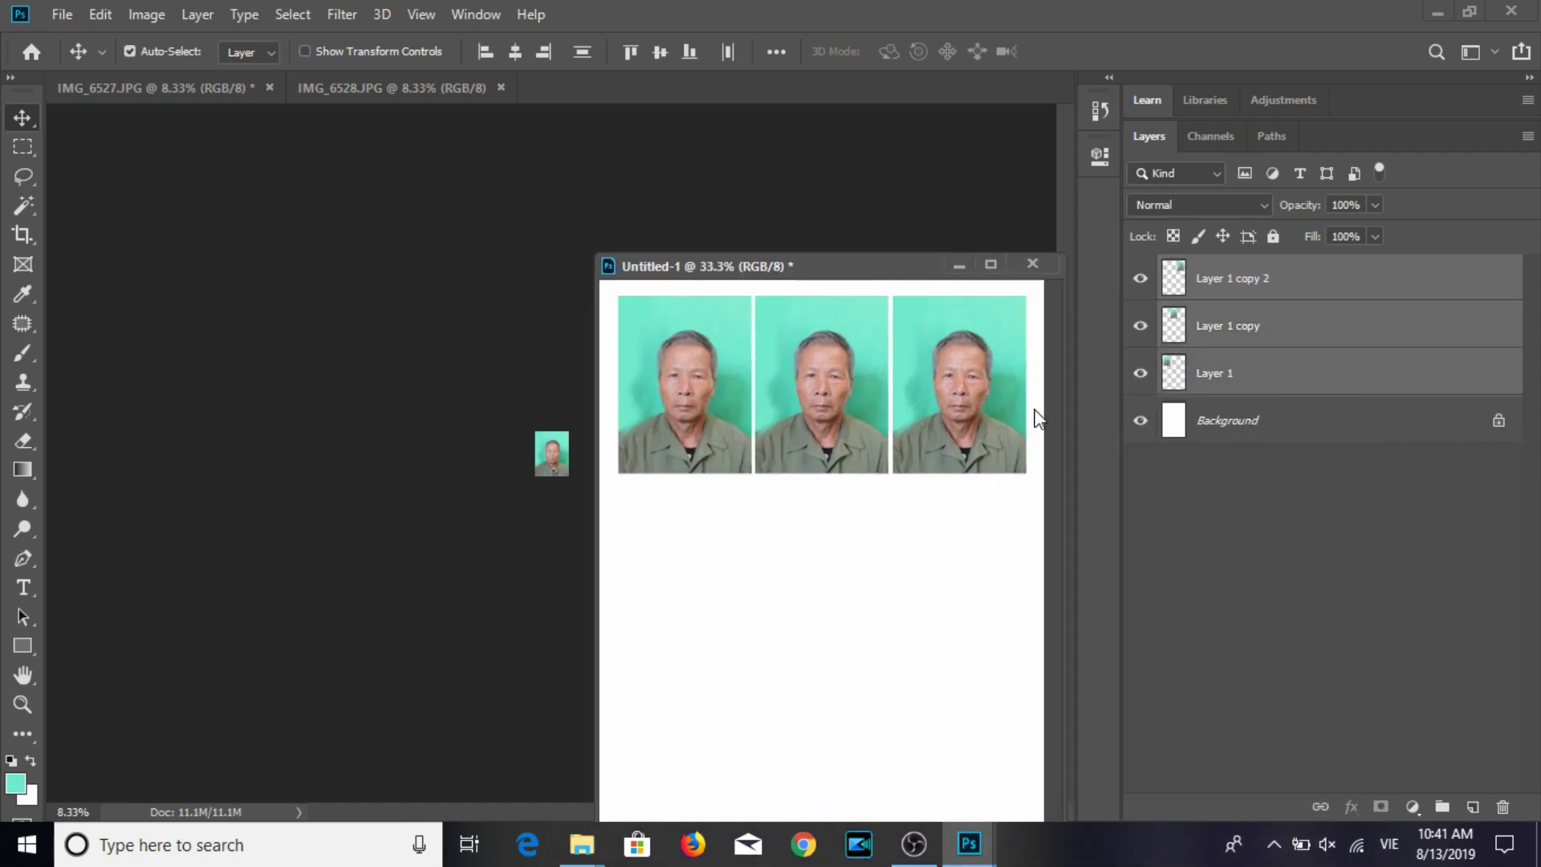
drag(972, 365, 961, 731)
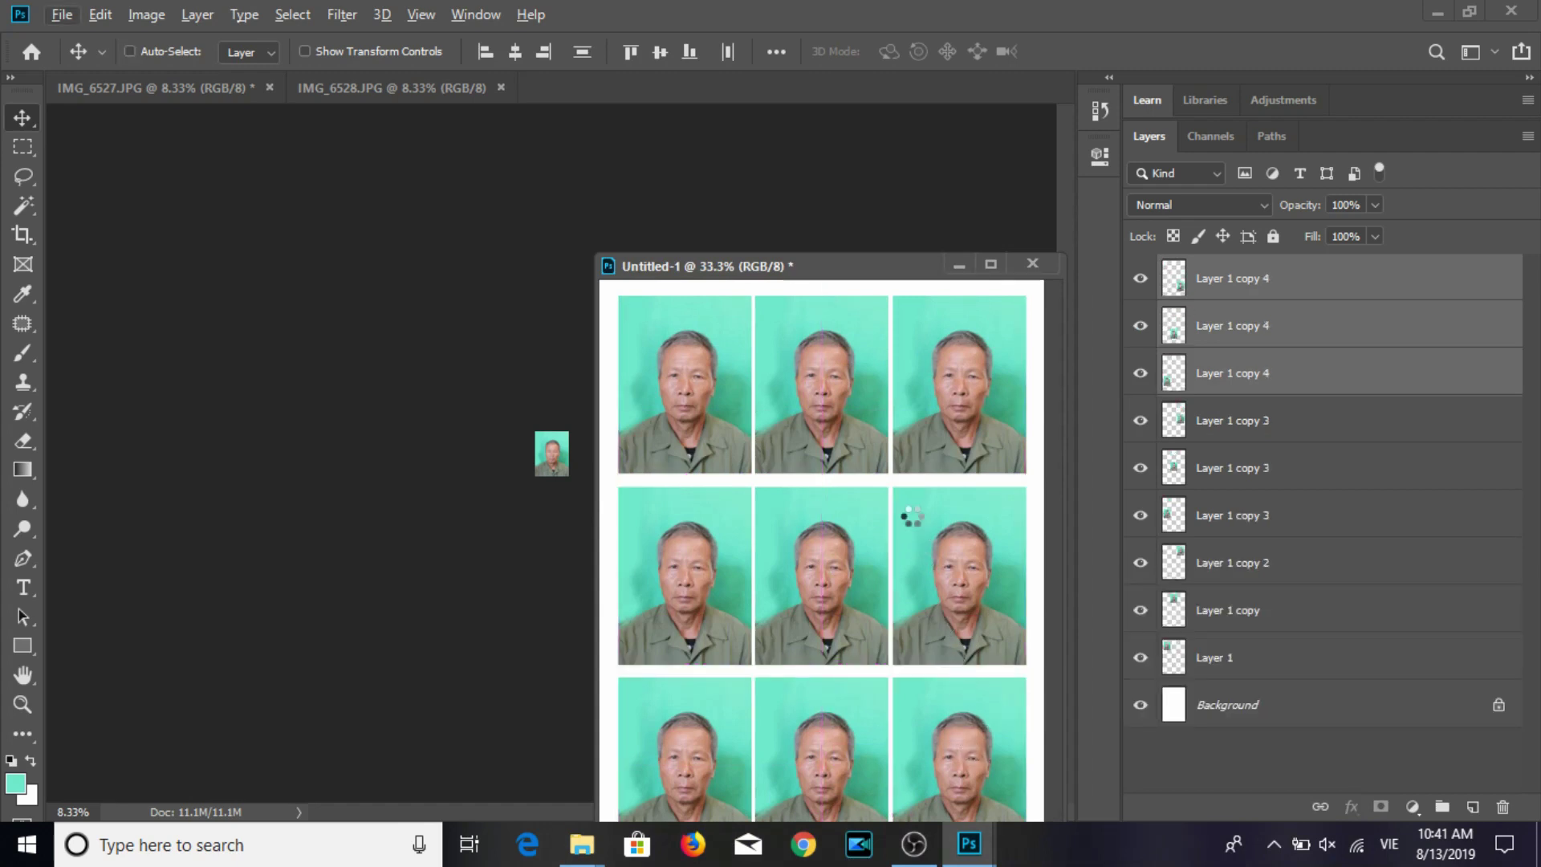
key(ctrl+p)
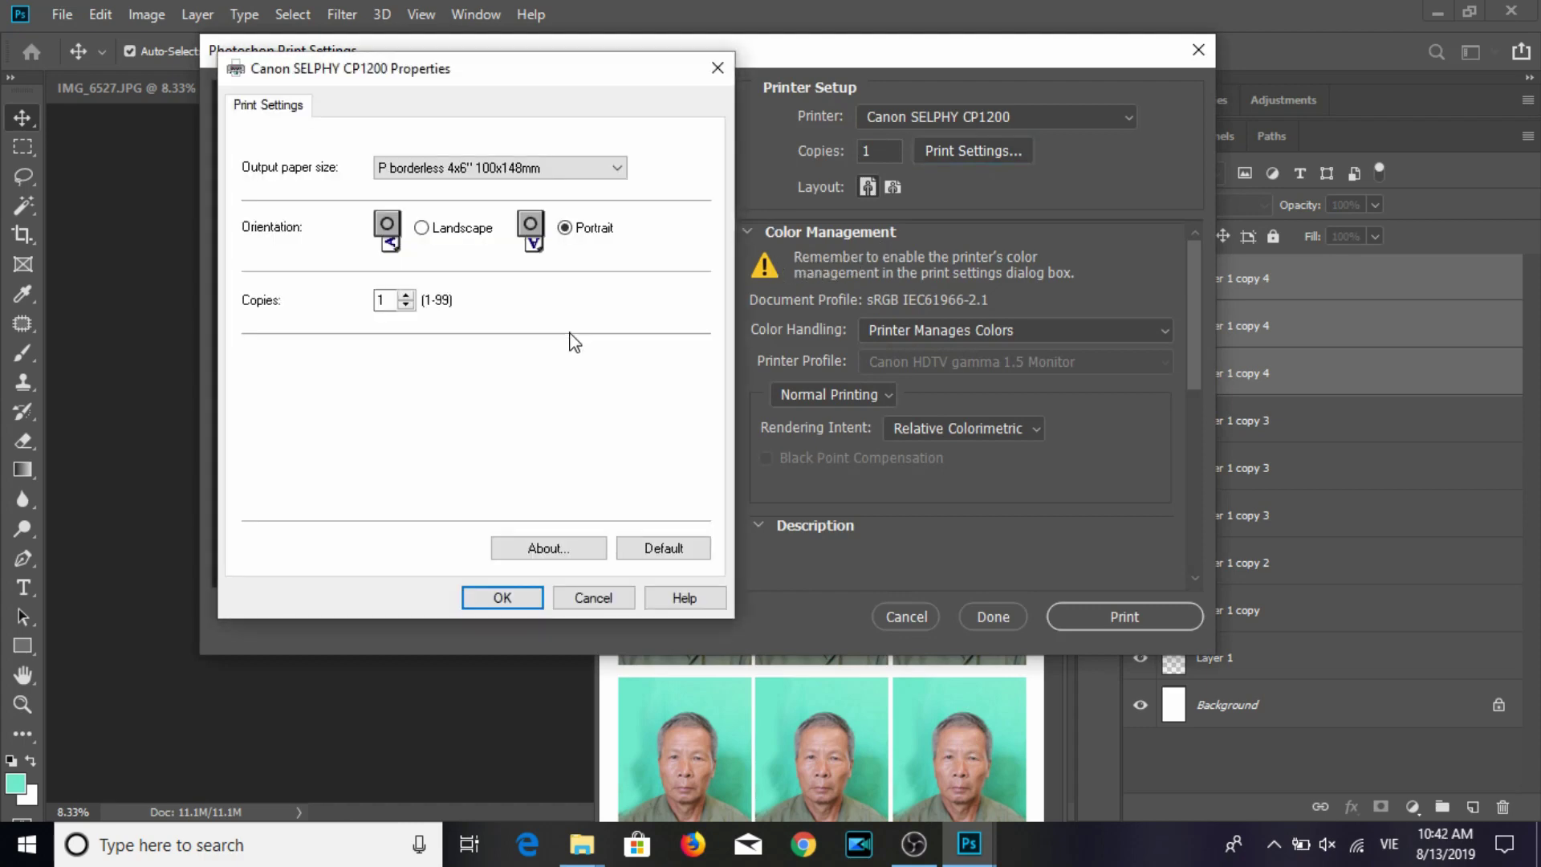
Print the sheet on borderless 4x6" portrait paper after nudging the grid's position.
click(474, 603)
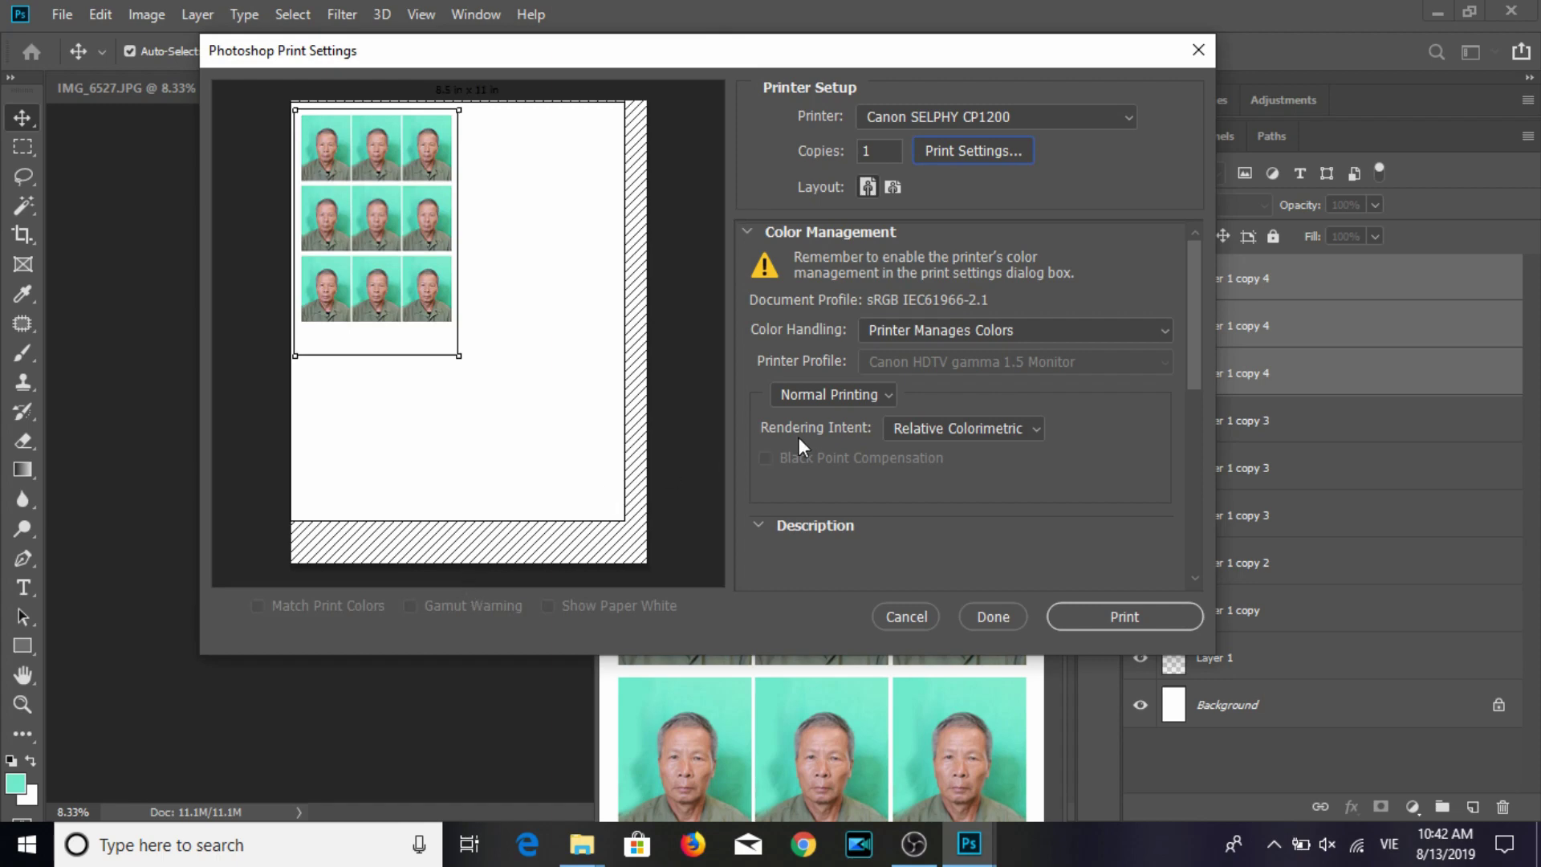
drag(485, 365, 494, 363)
click(1078, 617)
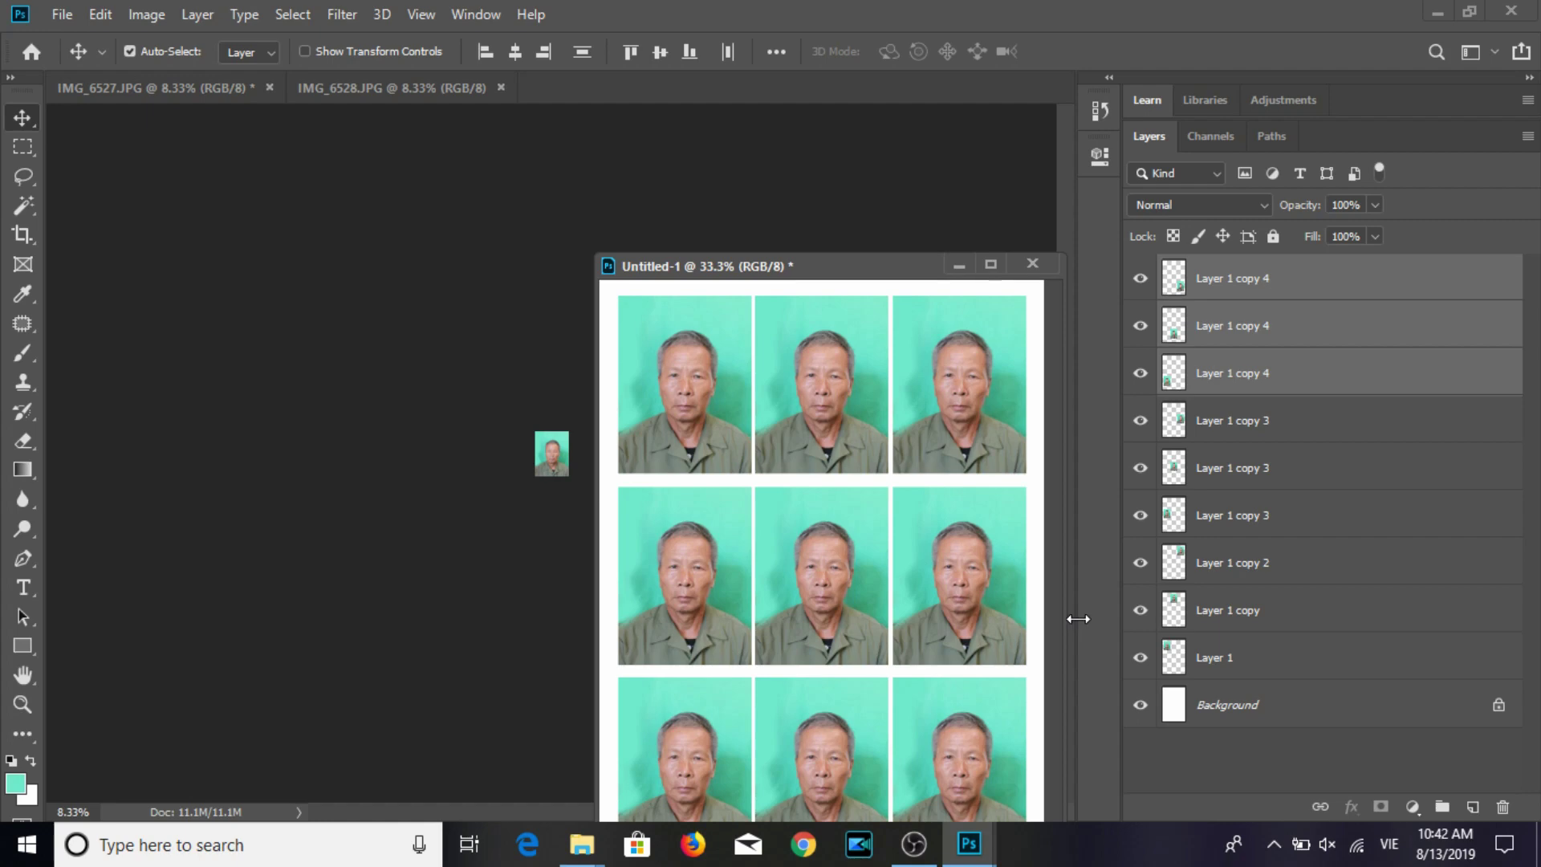
Delete all portrait layers from the sheet and close IMG_6528.
drag(846, 273, 672, 170)
click(1260, 293)
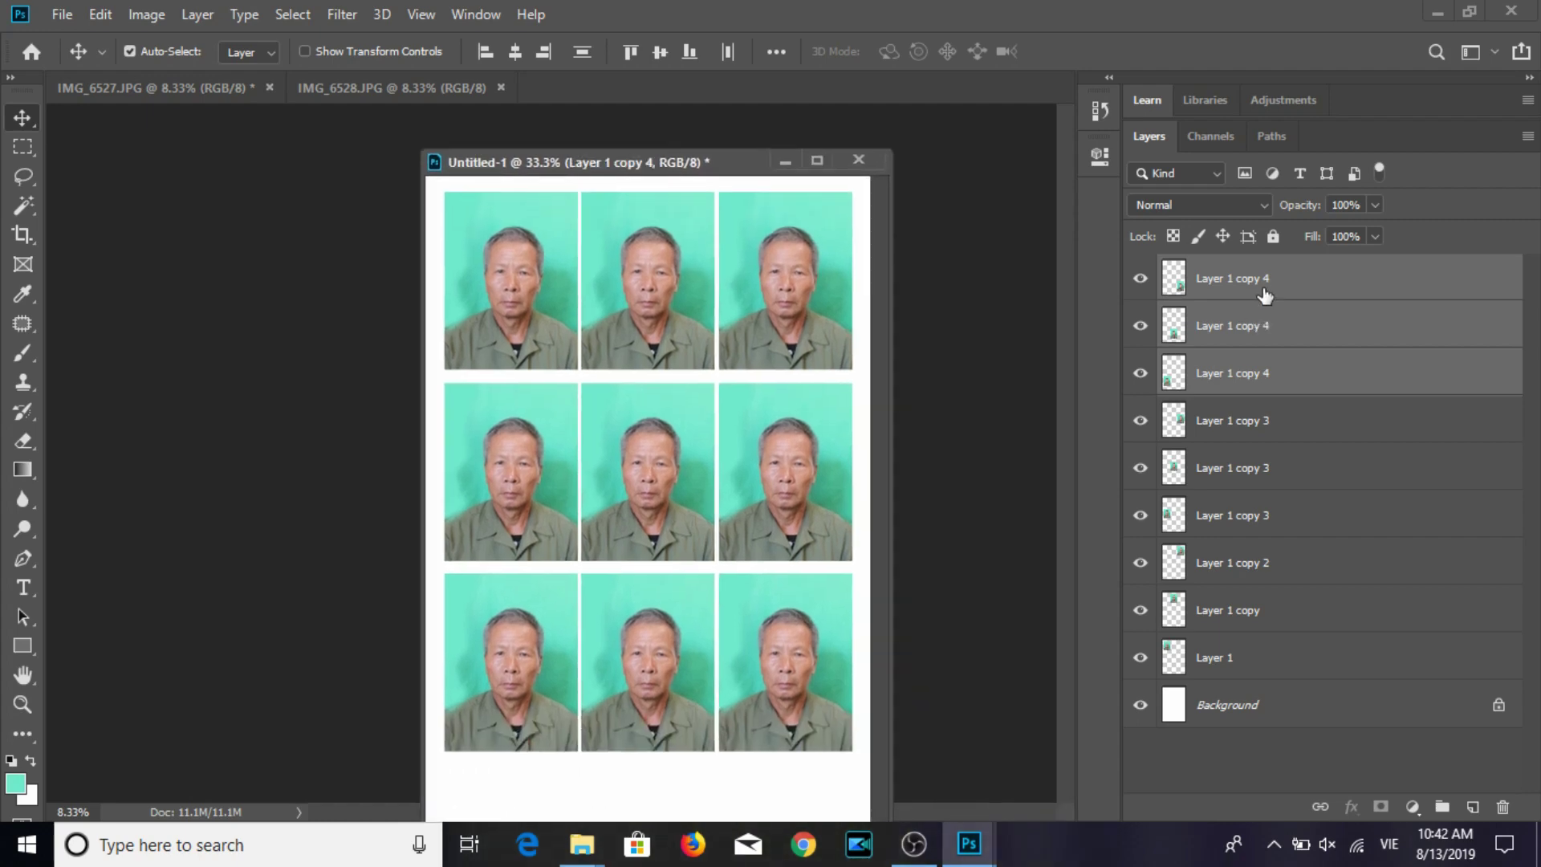
shift+click(1245, 670)
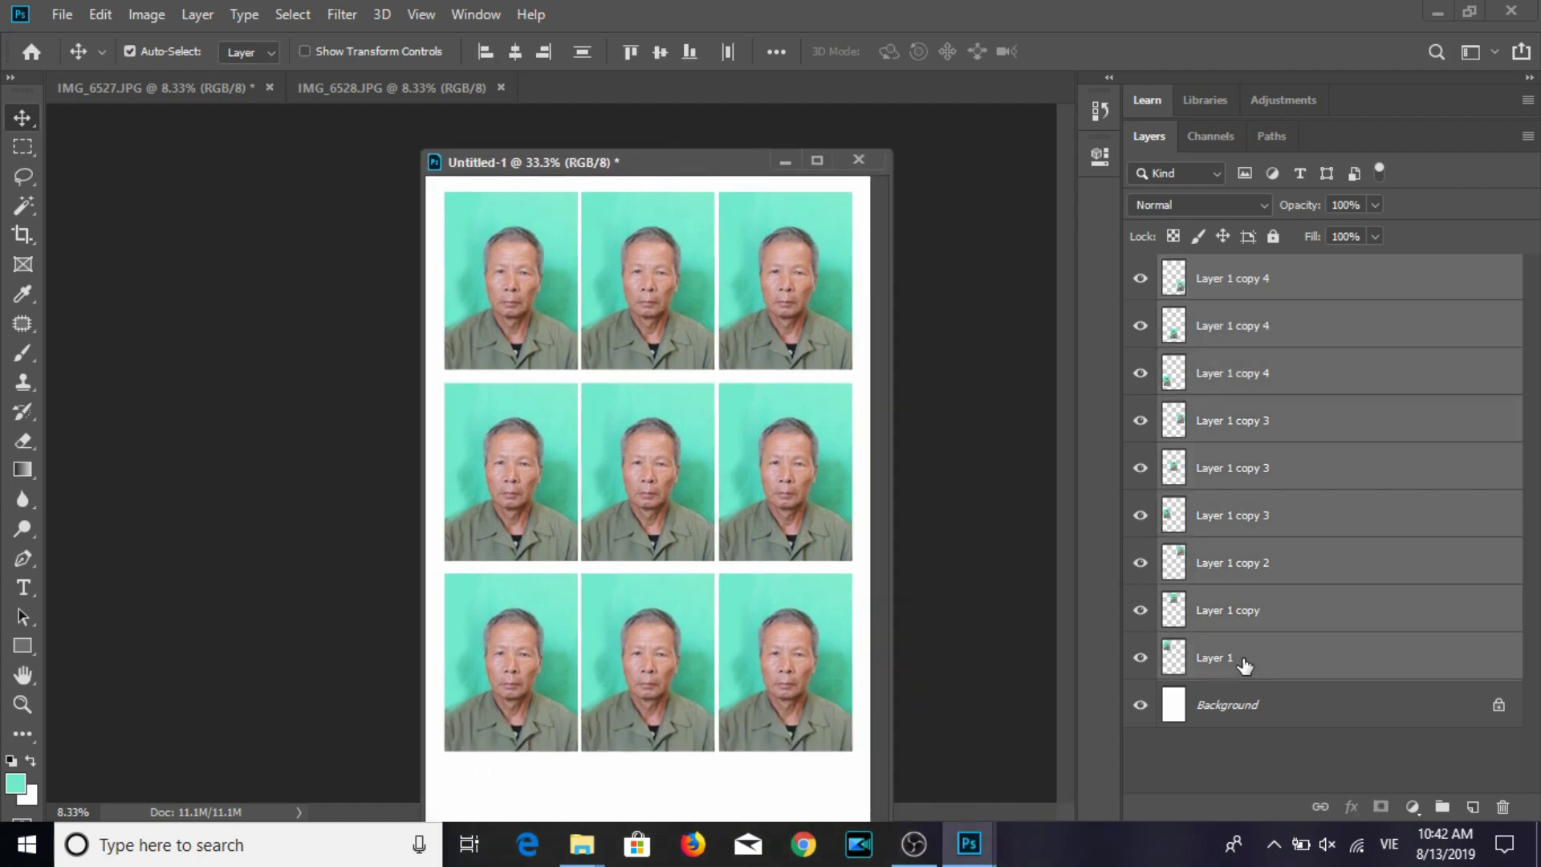
key(Delete)
drag(706, 172, 1232, 216)
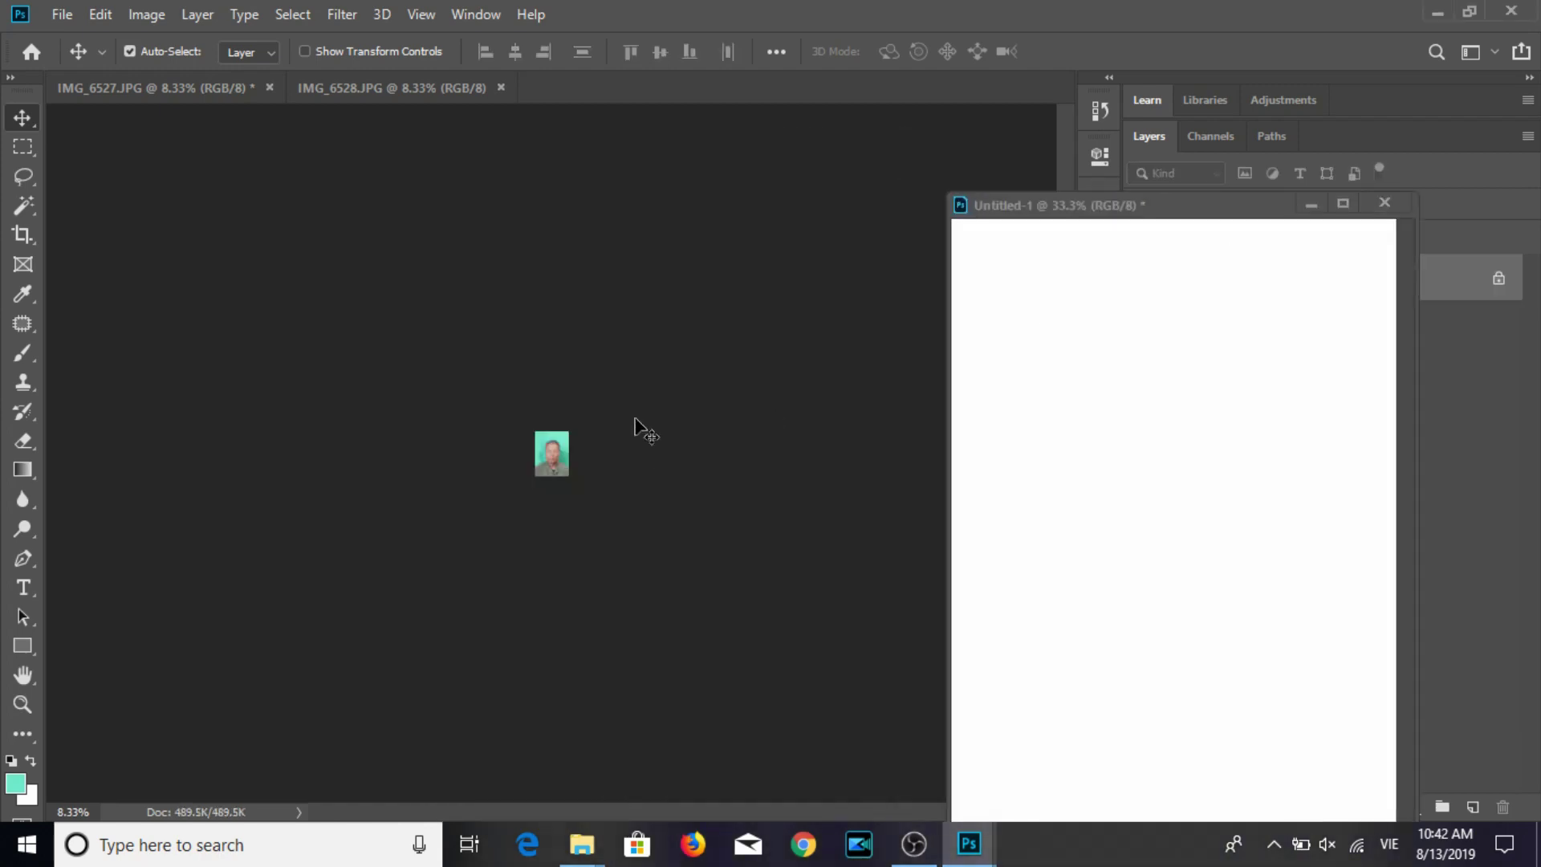
click(500, 87)
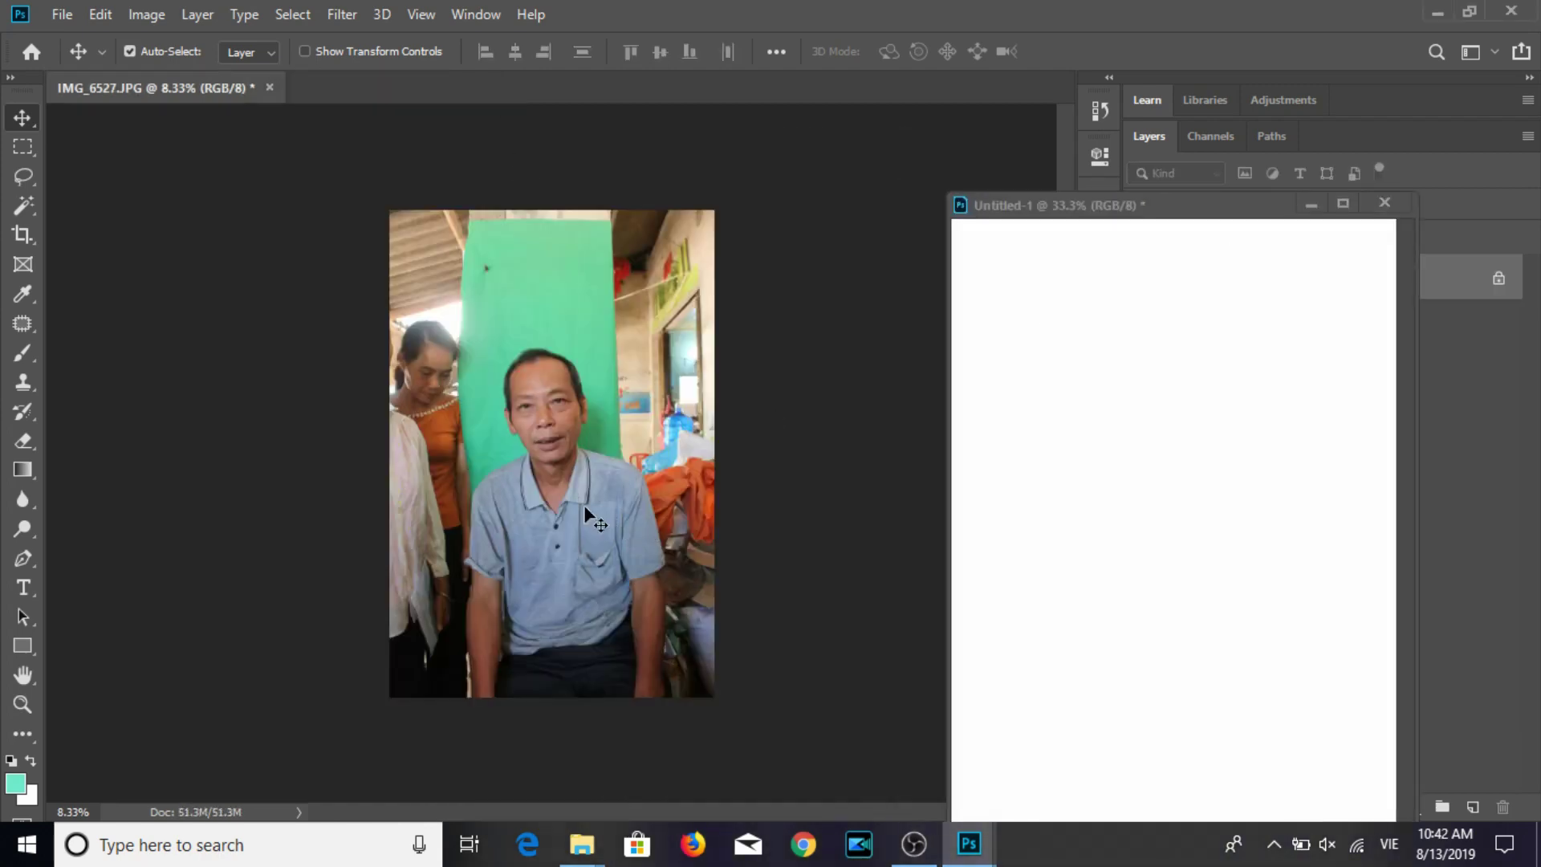
Crop IMG_6527 to a straightened 3:4 head-and-shoulders portrait and paint the right background edge green.
click(23, 235)
mouse_move(473, 351)
mouse_down()
mouse_move(630, 556)
mouse_move(688, 534)
mouse_up()
drag(572, 527, 570, 540)
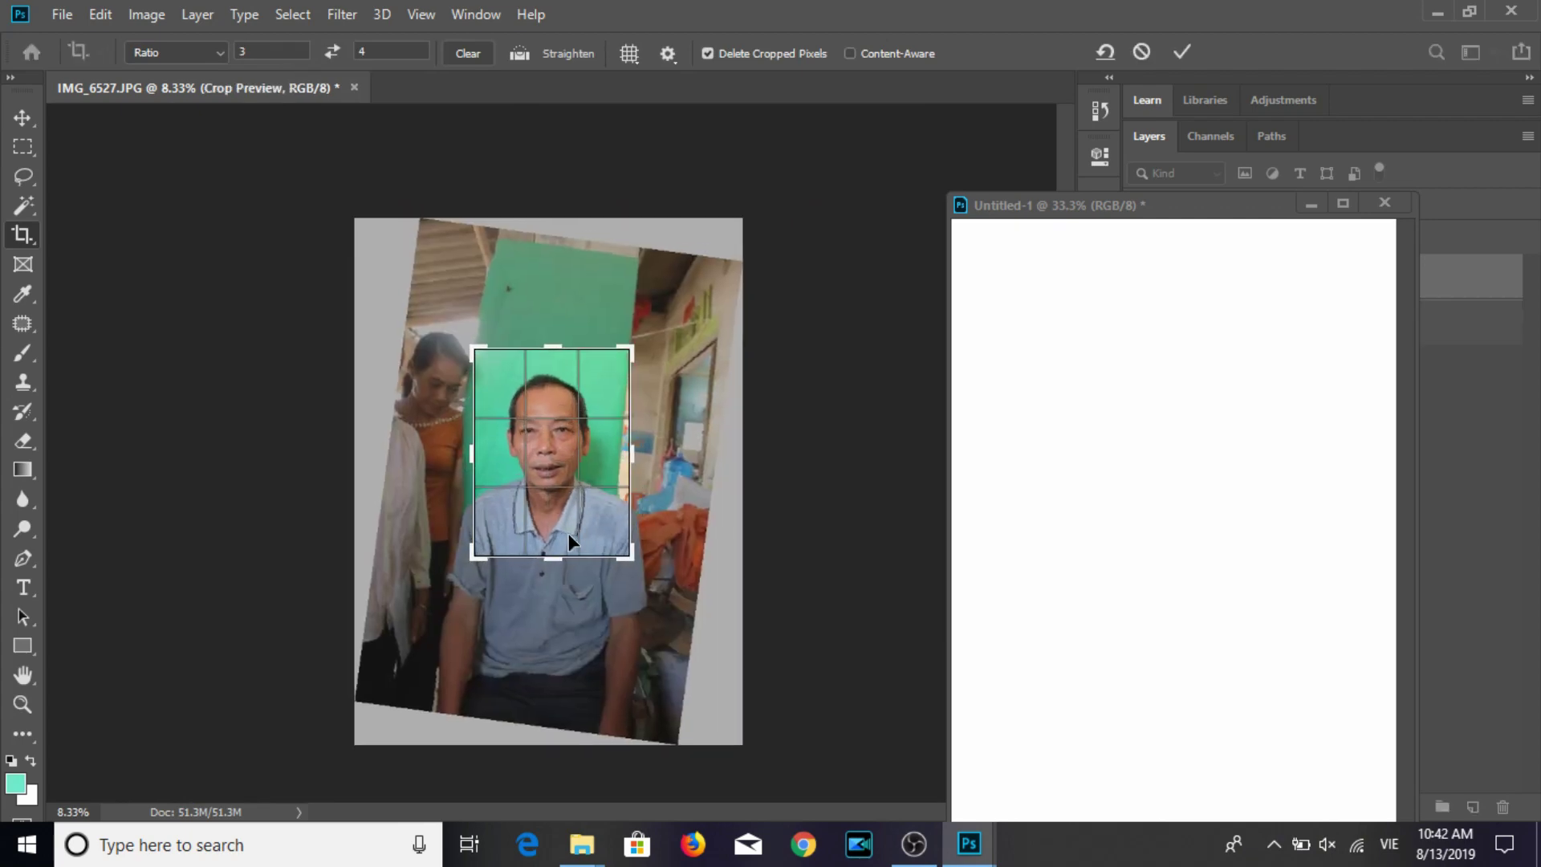
key(Return)
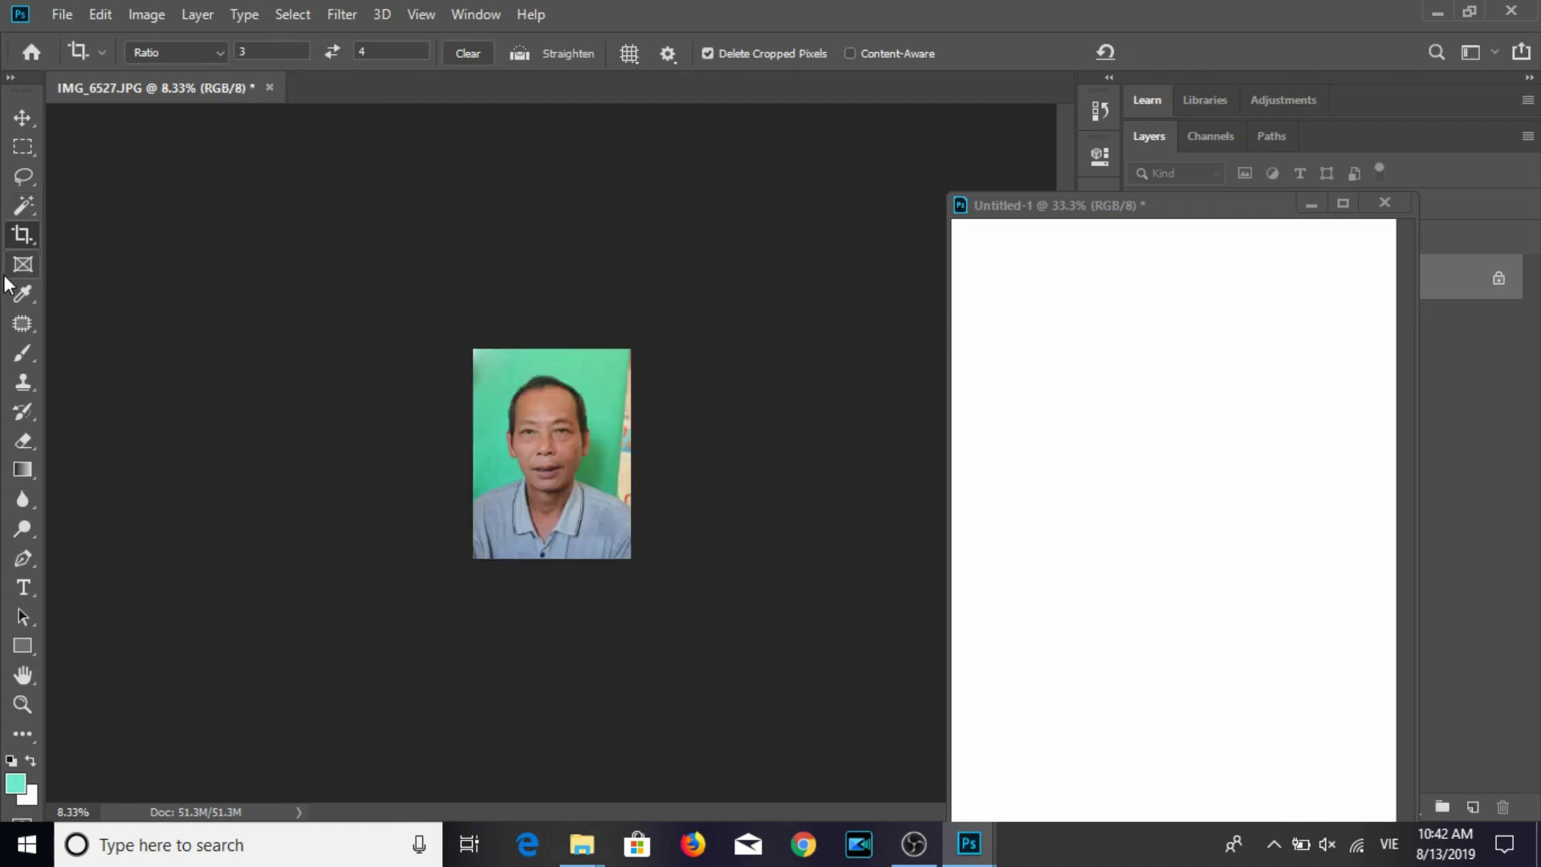
click(24, 353)
click(610, 366)
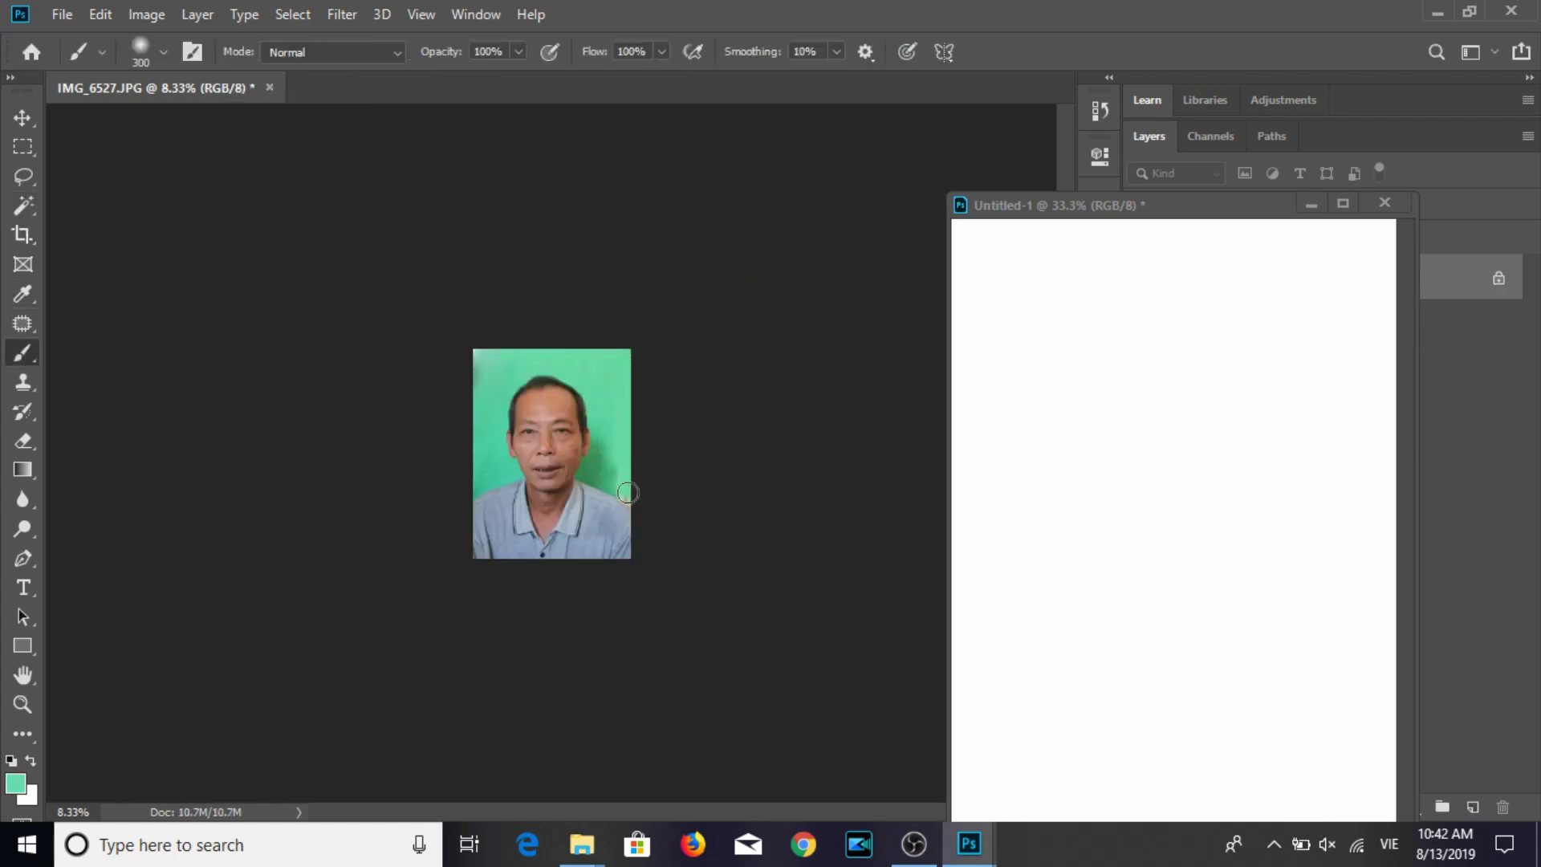
Resize the portrait to 3 × 4 cm at 300 ppi and save it as JPEG.
click(21, 118)
click(146, 14)
click(179, 183)
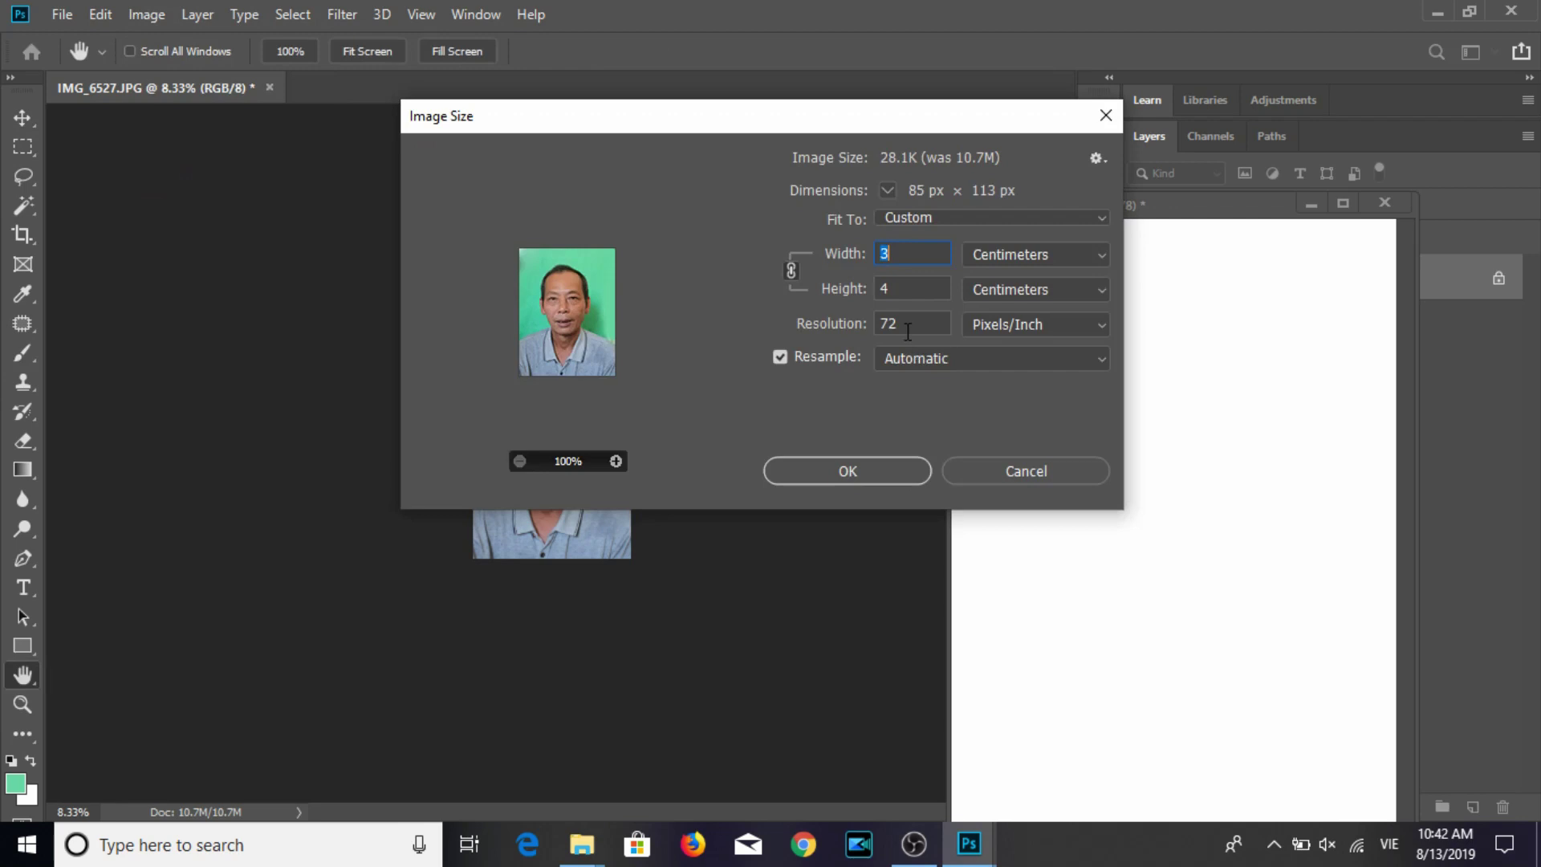
double_click(907, 325)
text(300)
key(Return)
key(ctrl+s)
click(885, 178)
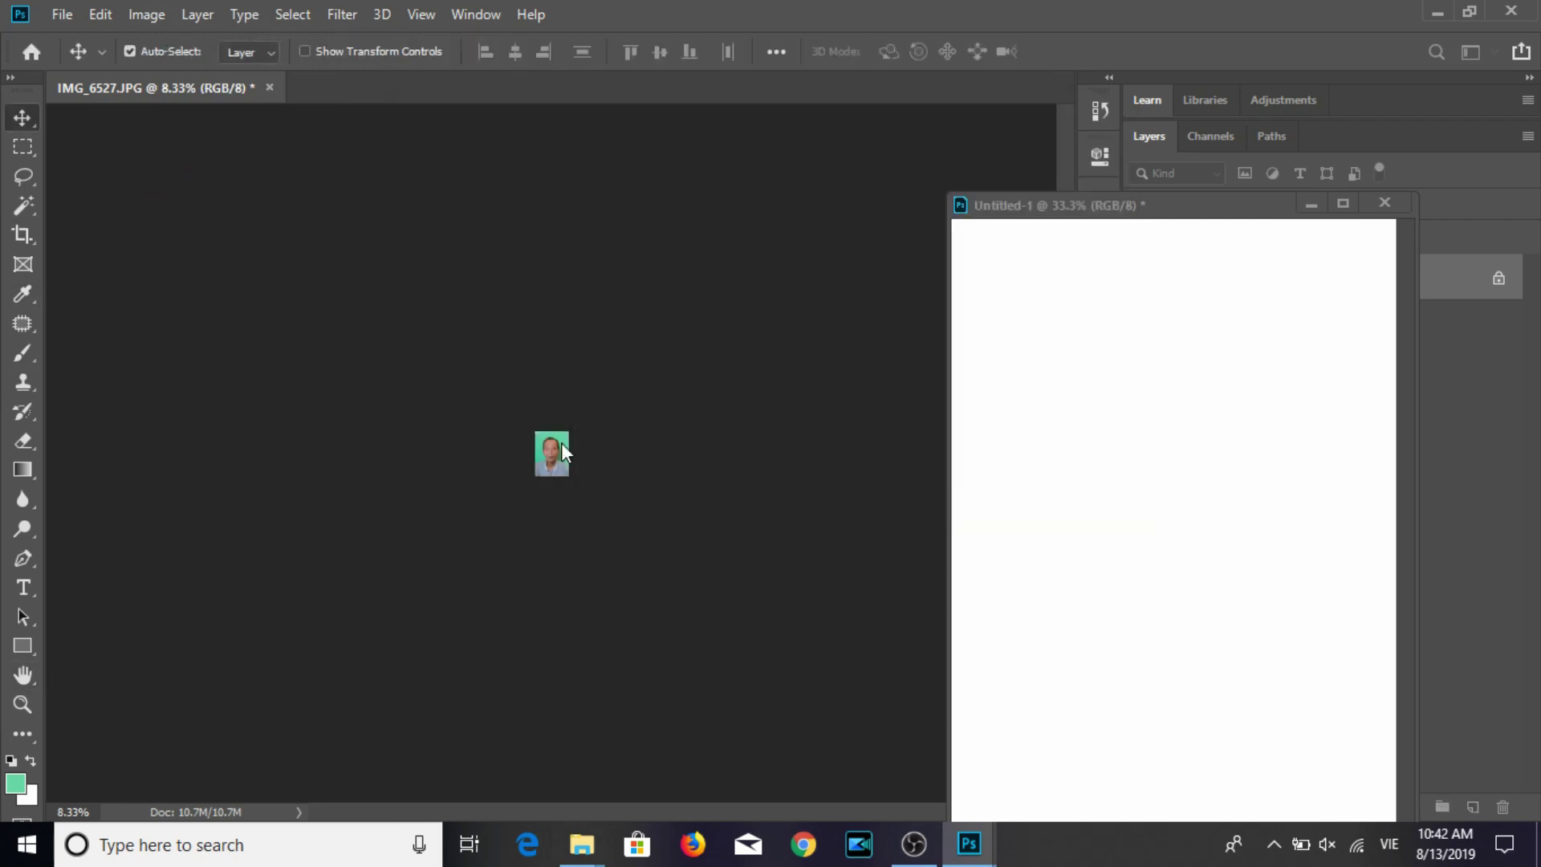
Bring the IMG_6527 portrait into Untitled-1 and duplicate its row into three rows.
mouse_move(562, 444)
mouse_down()
mouse_move(1076, 401)
mouse_move(1048, 307)
mouse_move(1318, 320)
mouse_up()
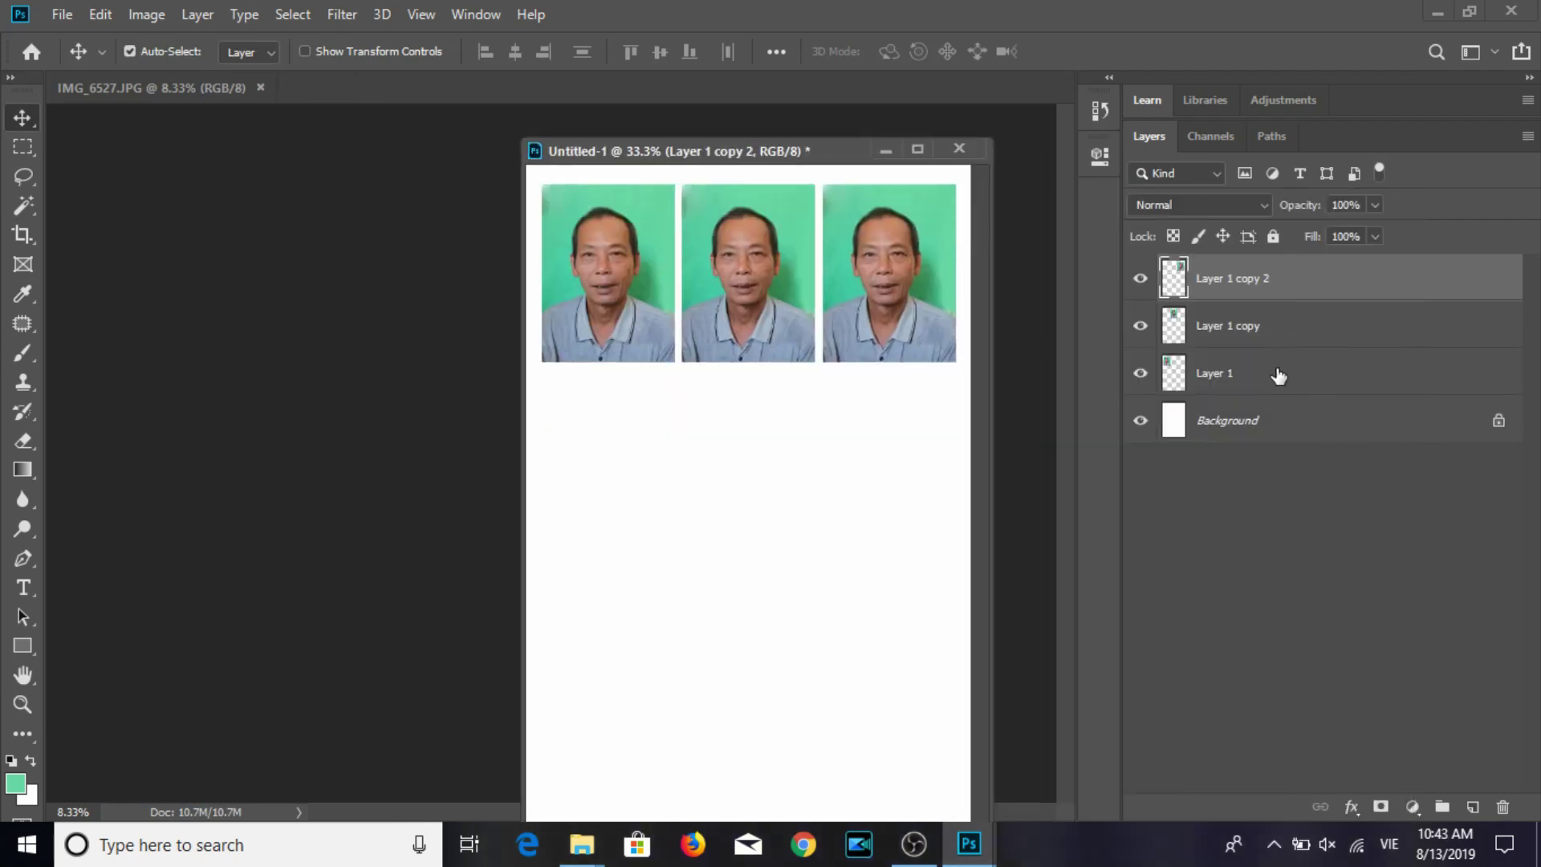
shift+click(1279, 376)
drag(888, 303, 876, 672)
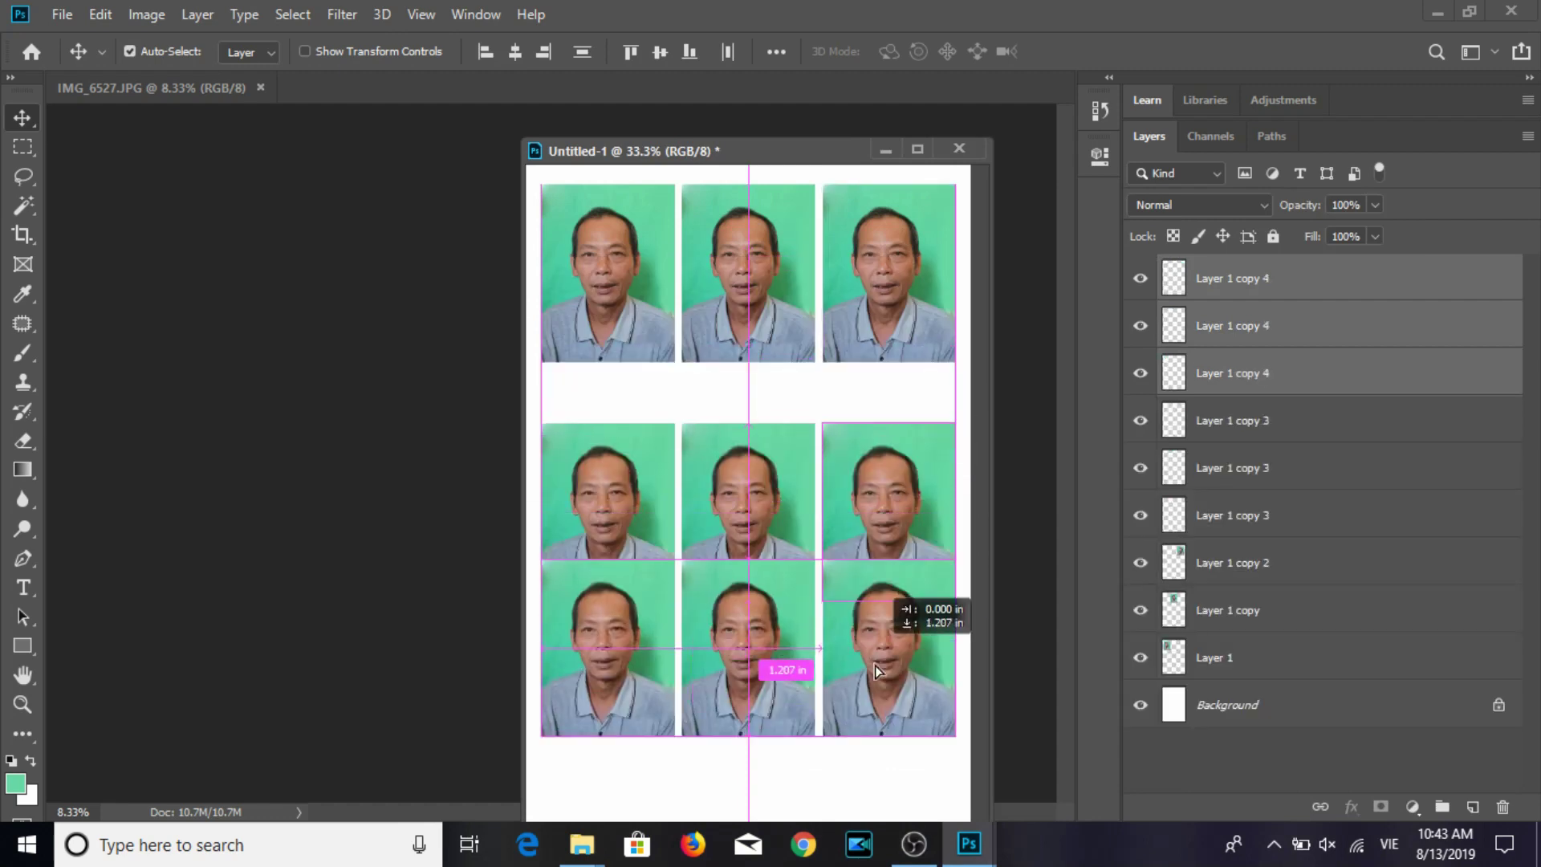
drag(877, 671, 879, 683)
Move the lower two rows up to space the 3×3 grid evenly, then open Print.
click(1240, 420)
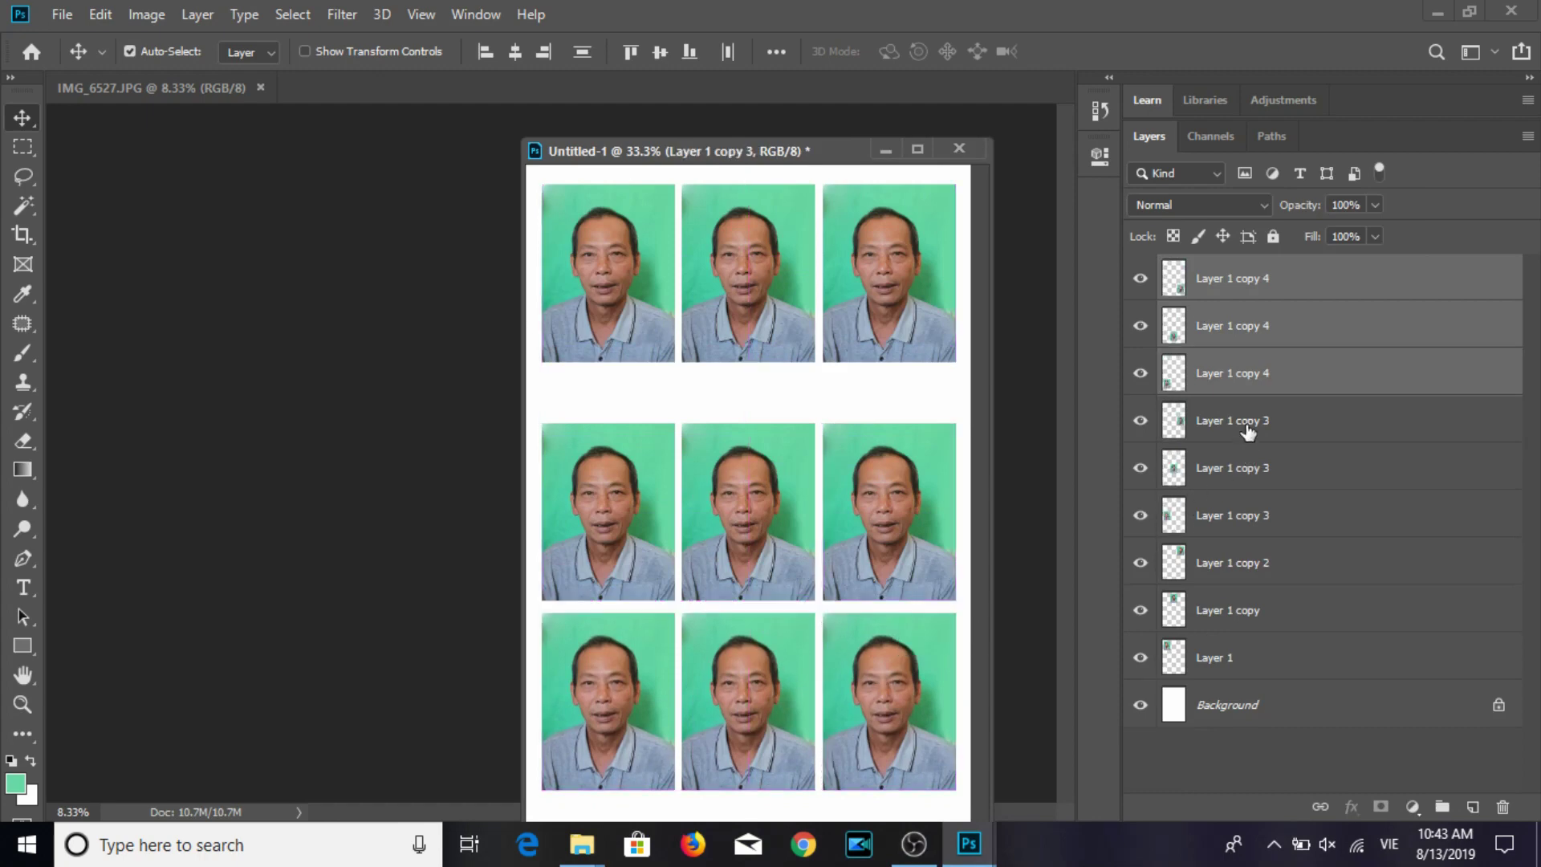
click(1231, 285)
shift+click(1229, 526)
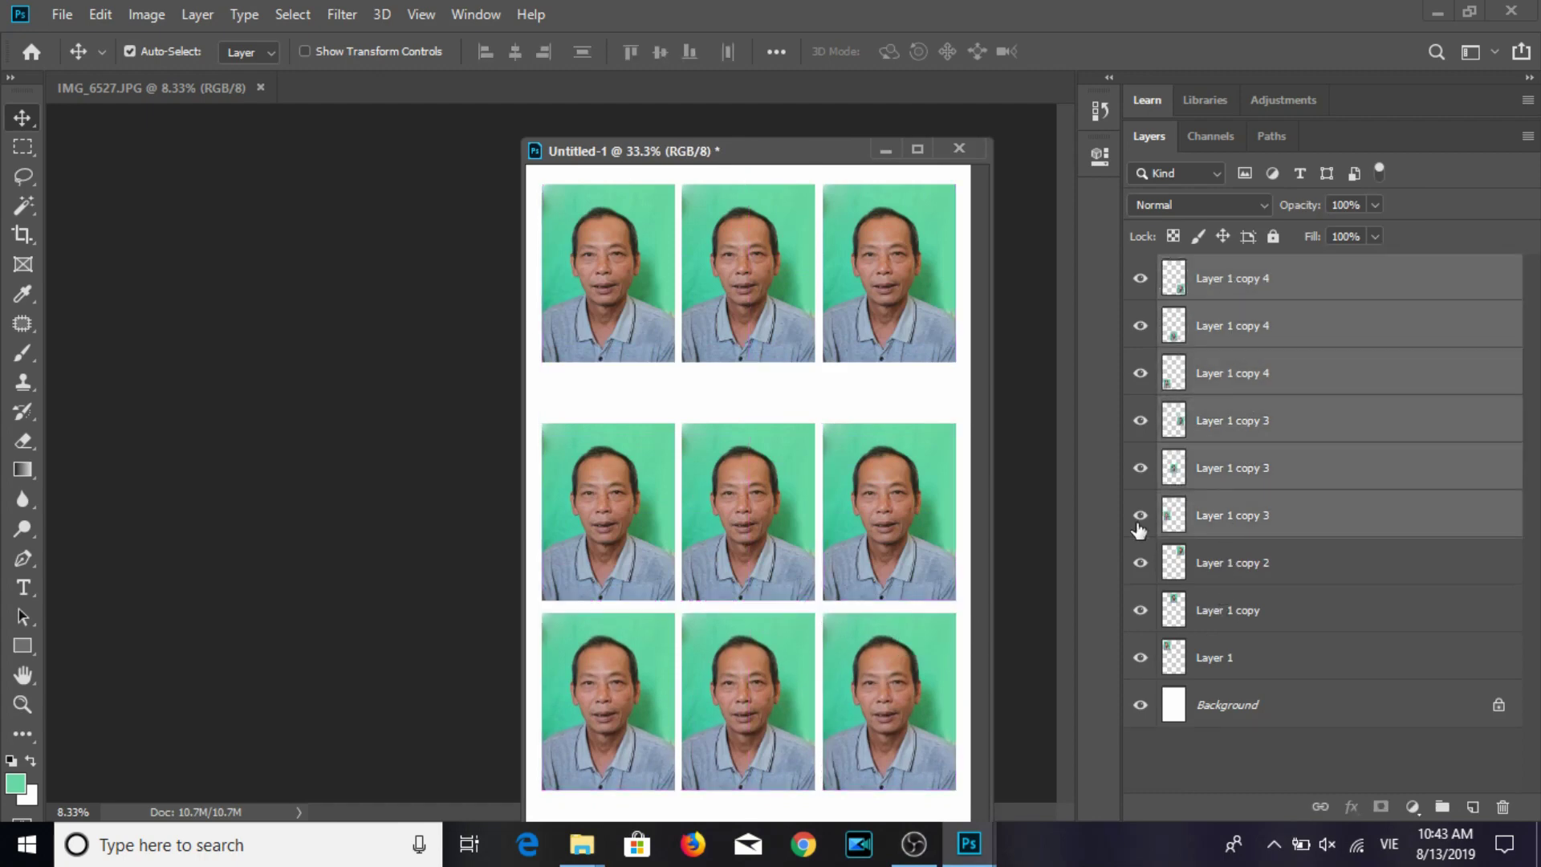
drag(879, 561, 873, 450)
key(ctrl)
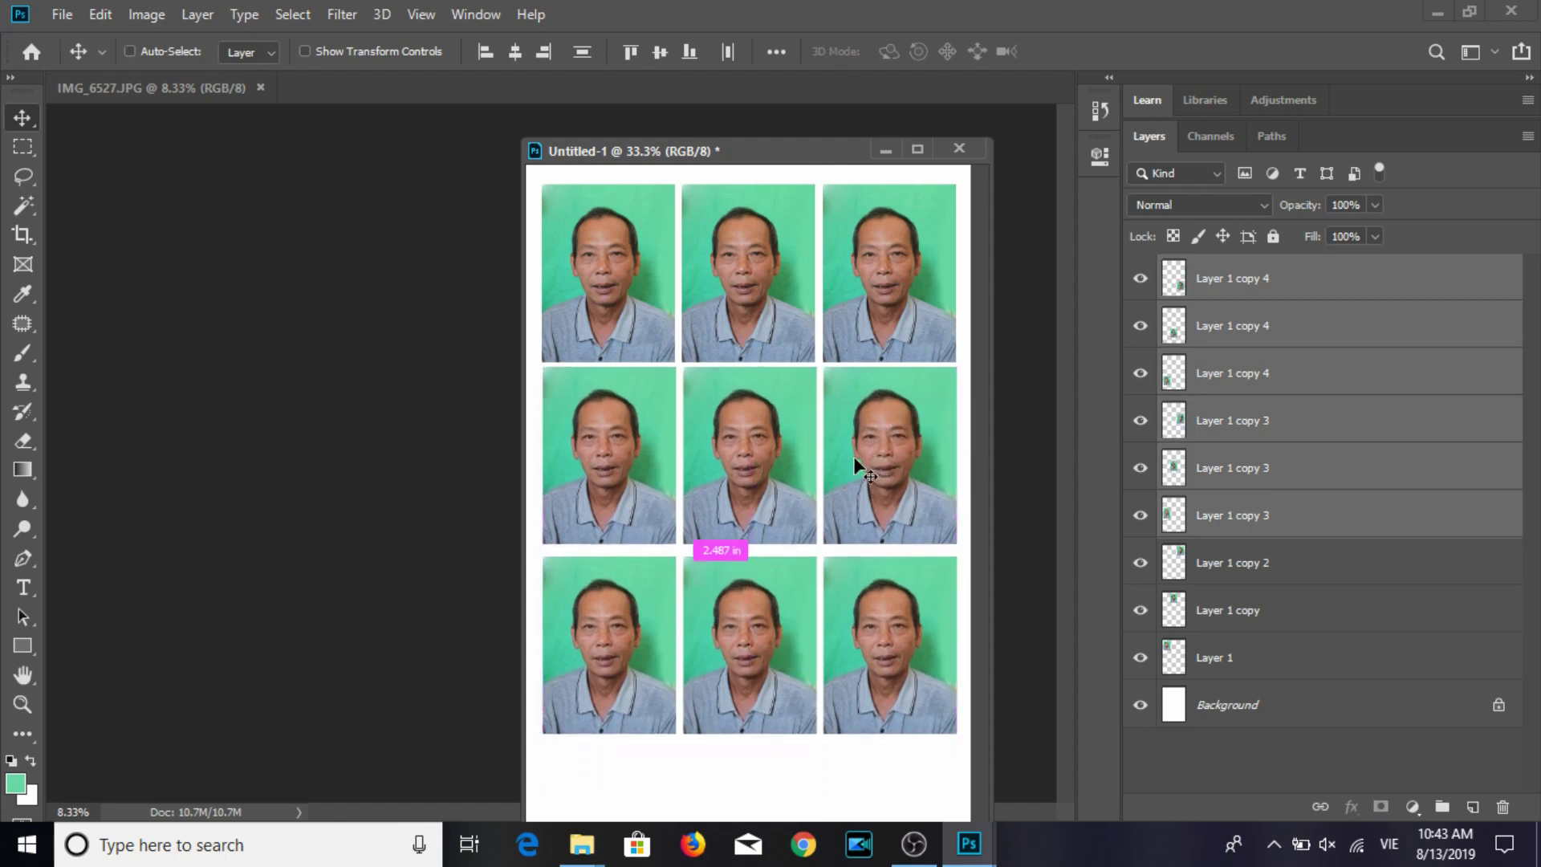
key(ctrl+p)
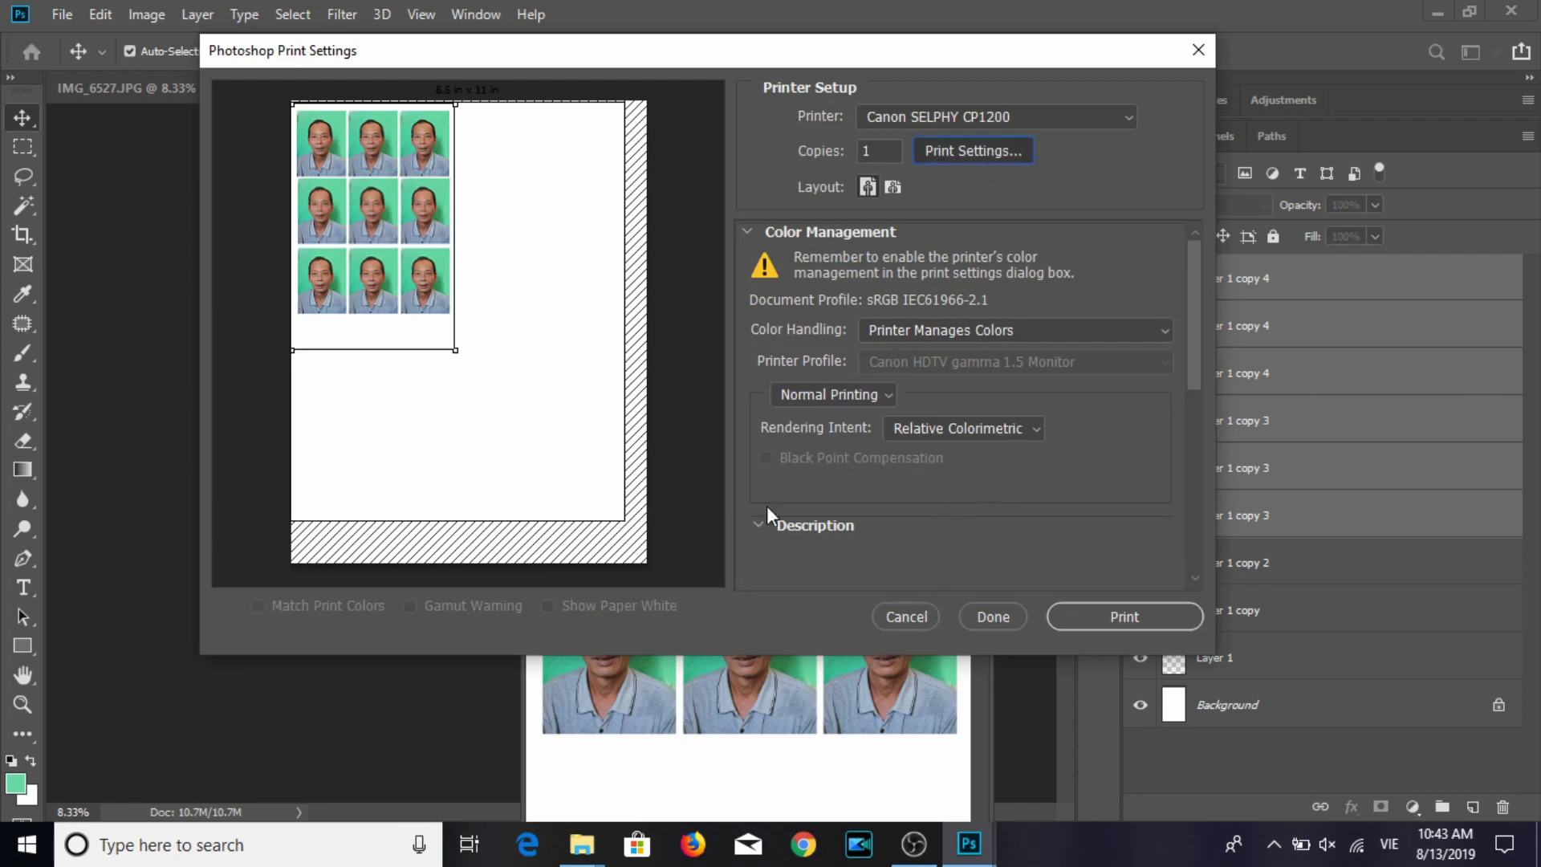
Print the sheet on the SELPHY CP1200 with the grid moved lower, then merge the visible layers.
click(532, 595)
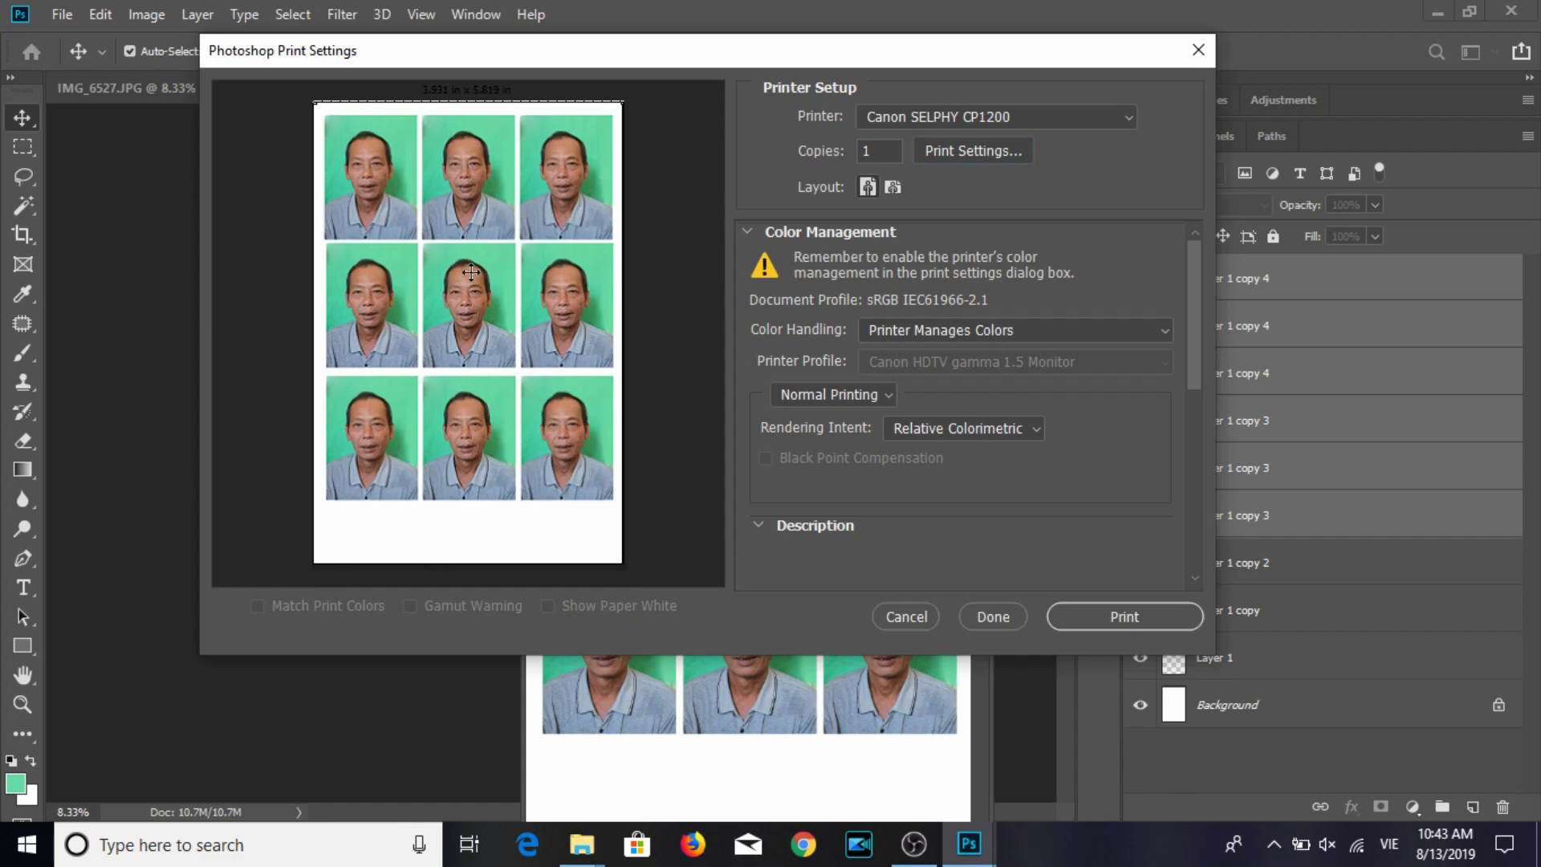
drag(471, 267, 469, 286)
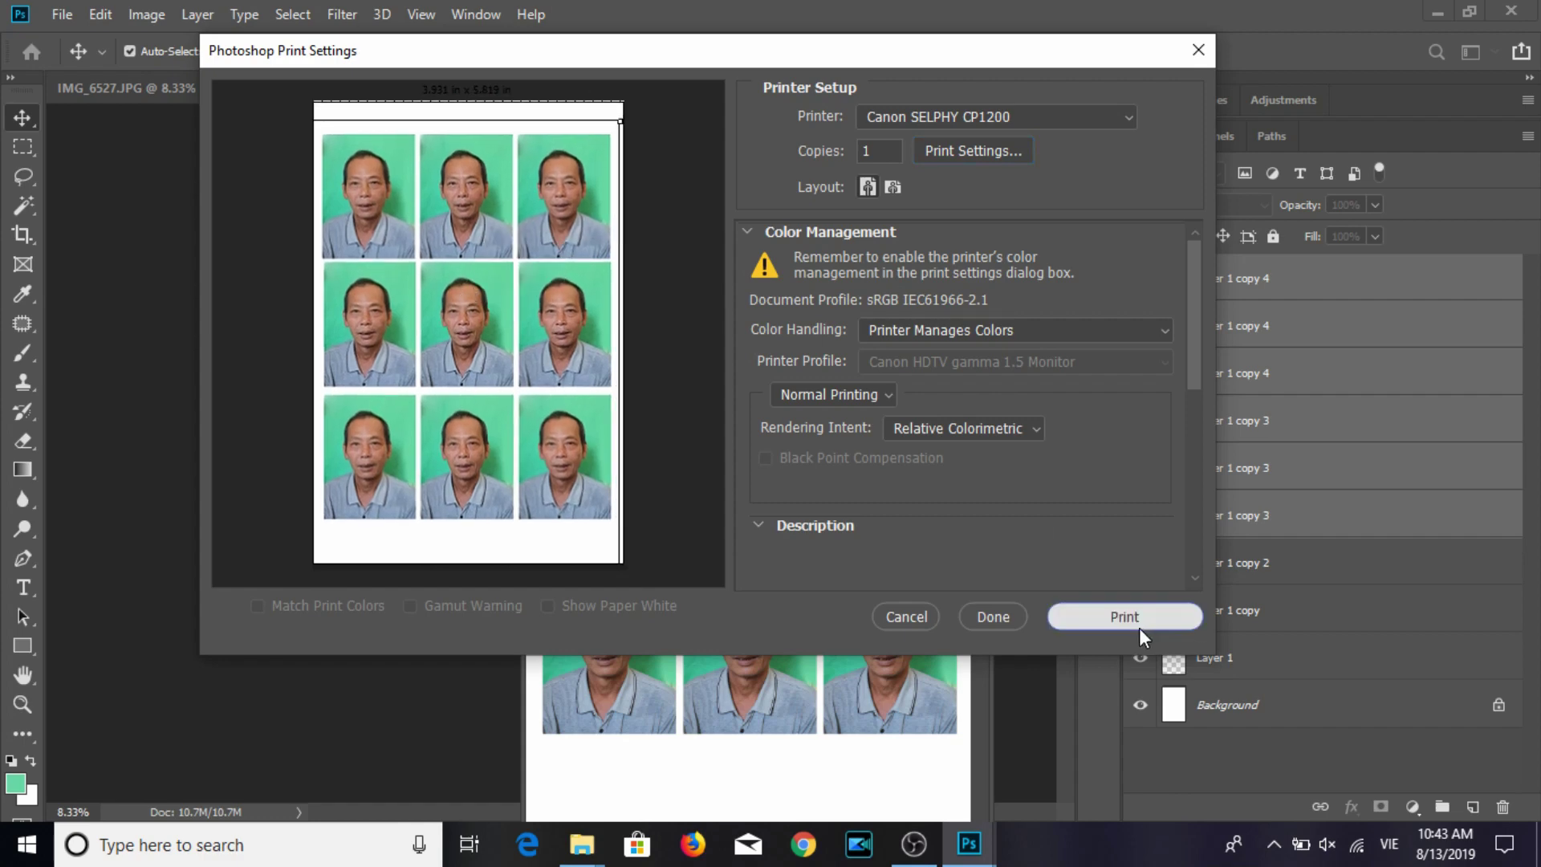
click(1139, 627)
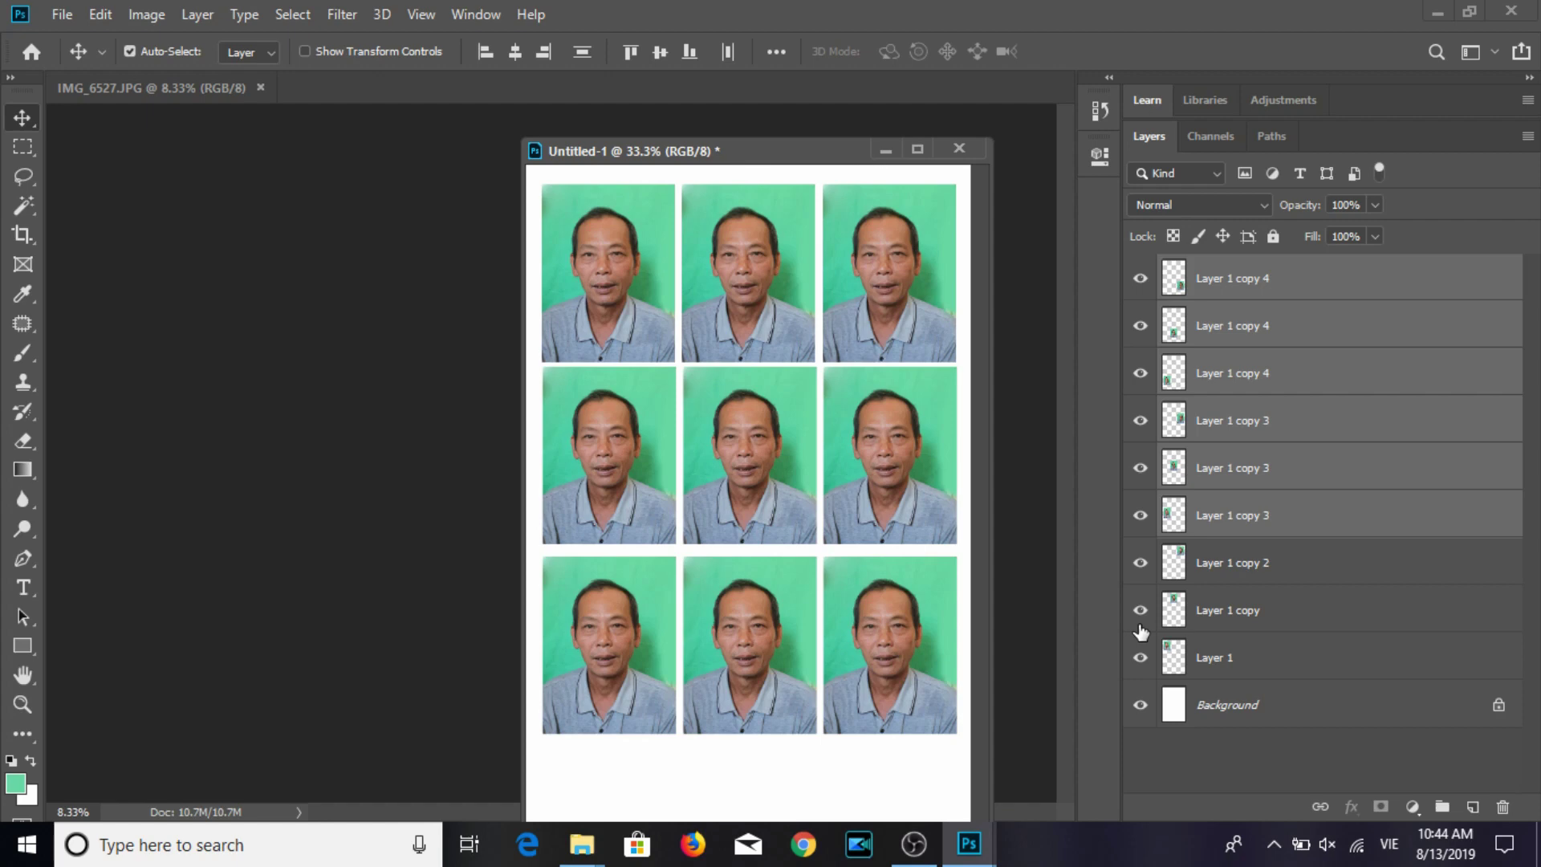
key(ctrl+shift+e)
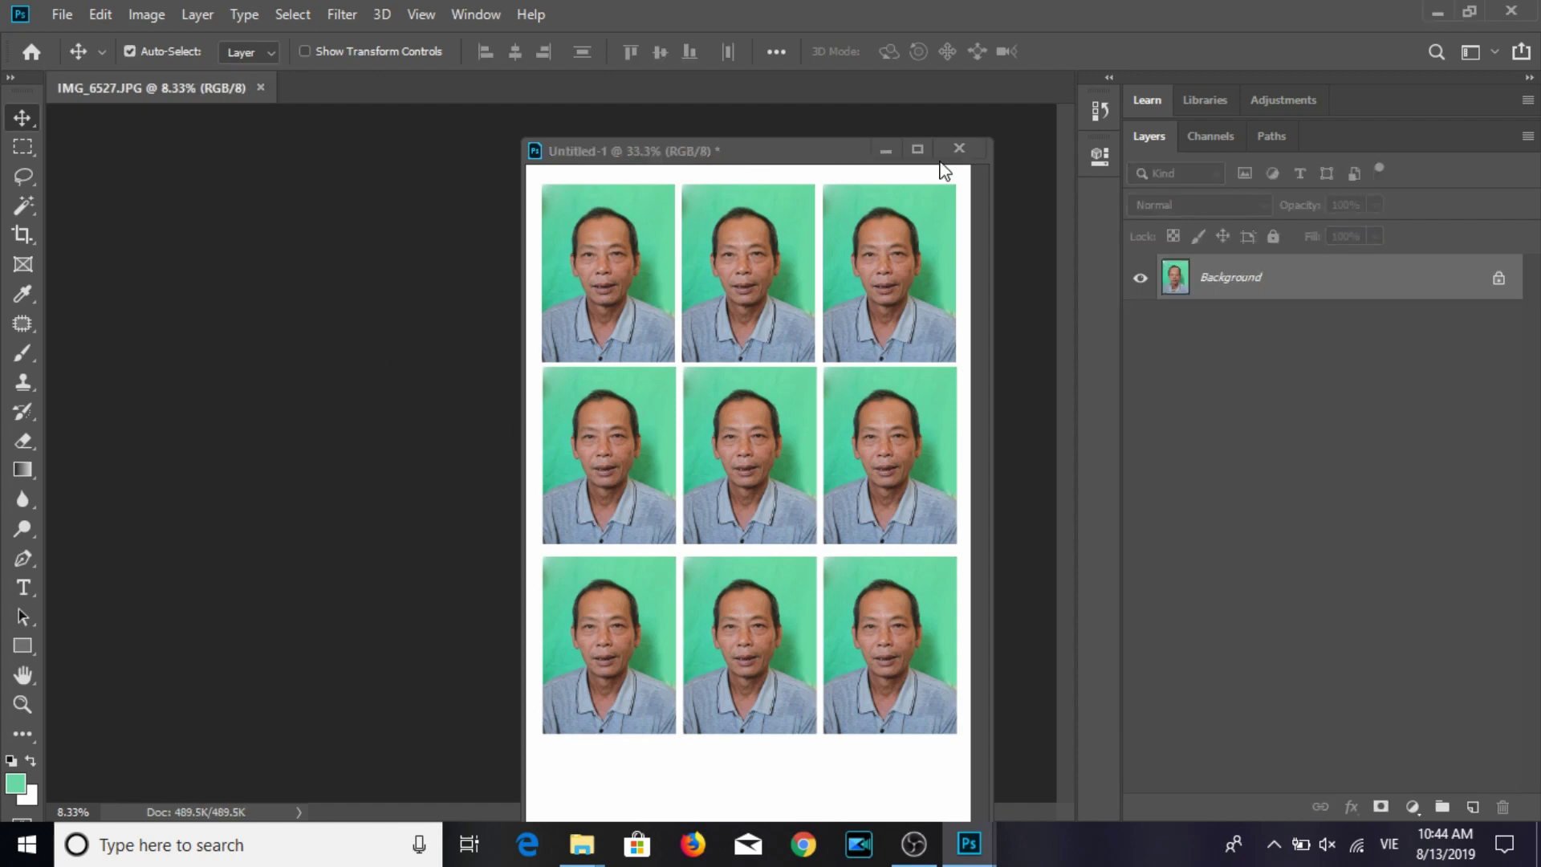
Undo the merge, step back to remove the portraits from the sheet, and close IMG_6527.
key(ctrl+z)
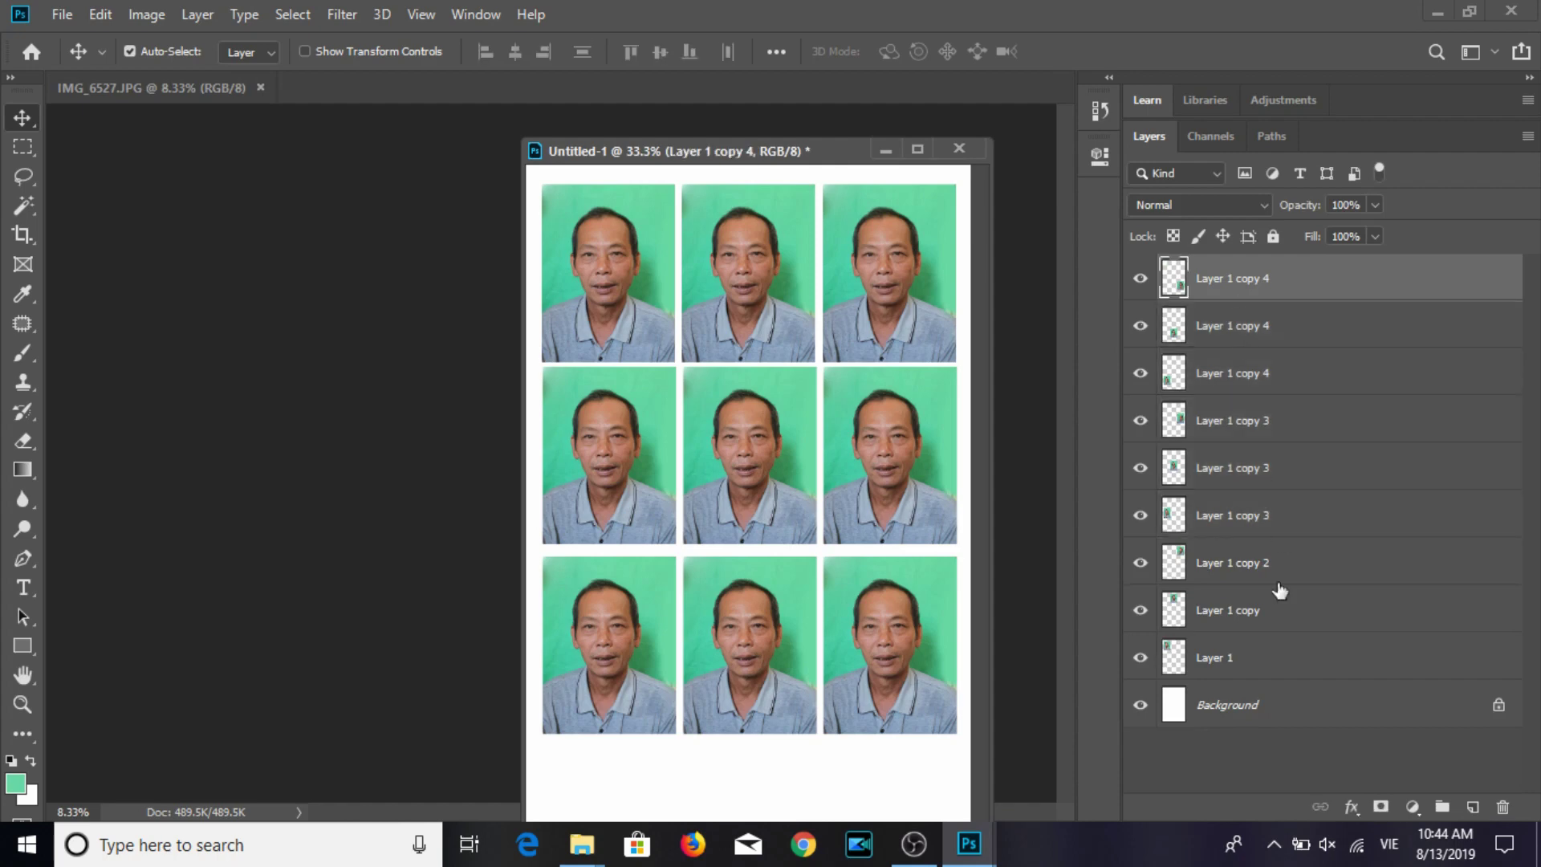
key(ctrl+alt+z)
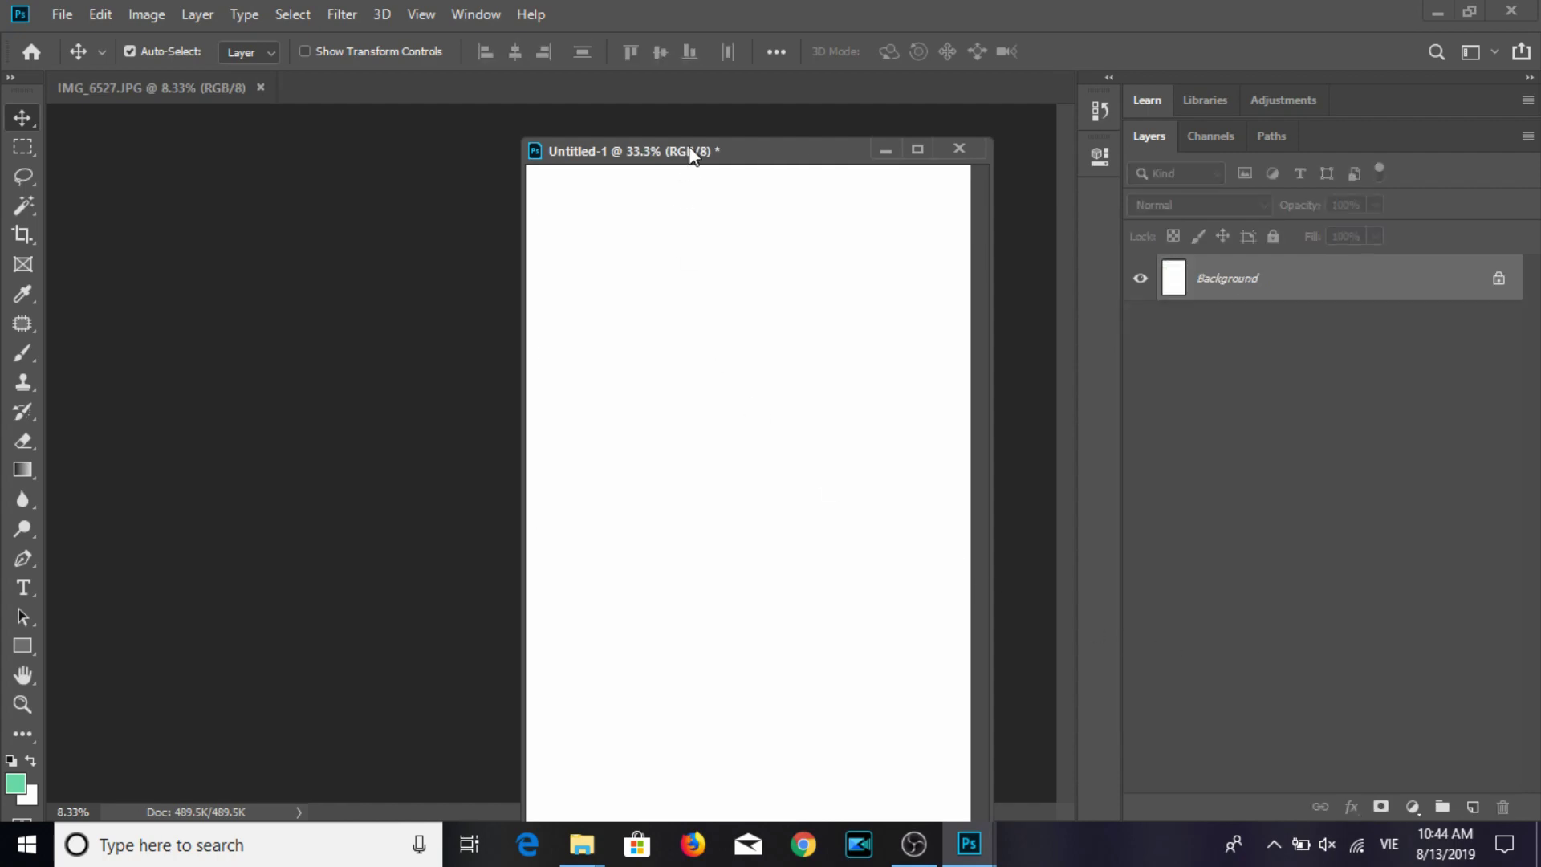
drag(688, 155, 1290, 282)
click(289, 371)
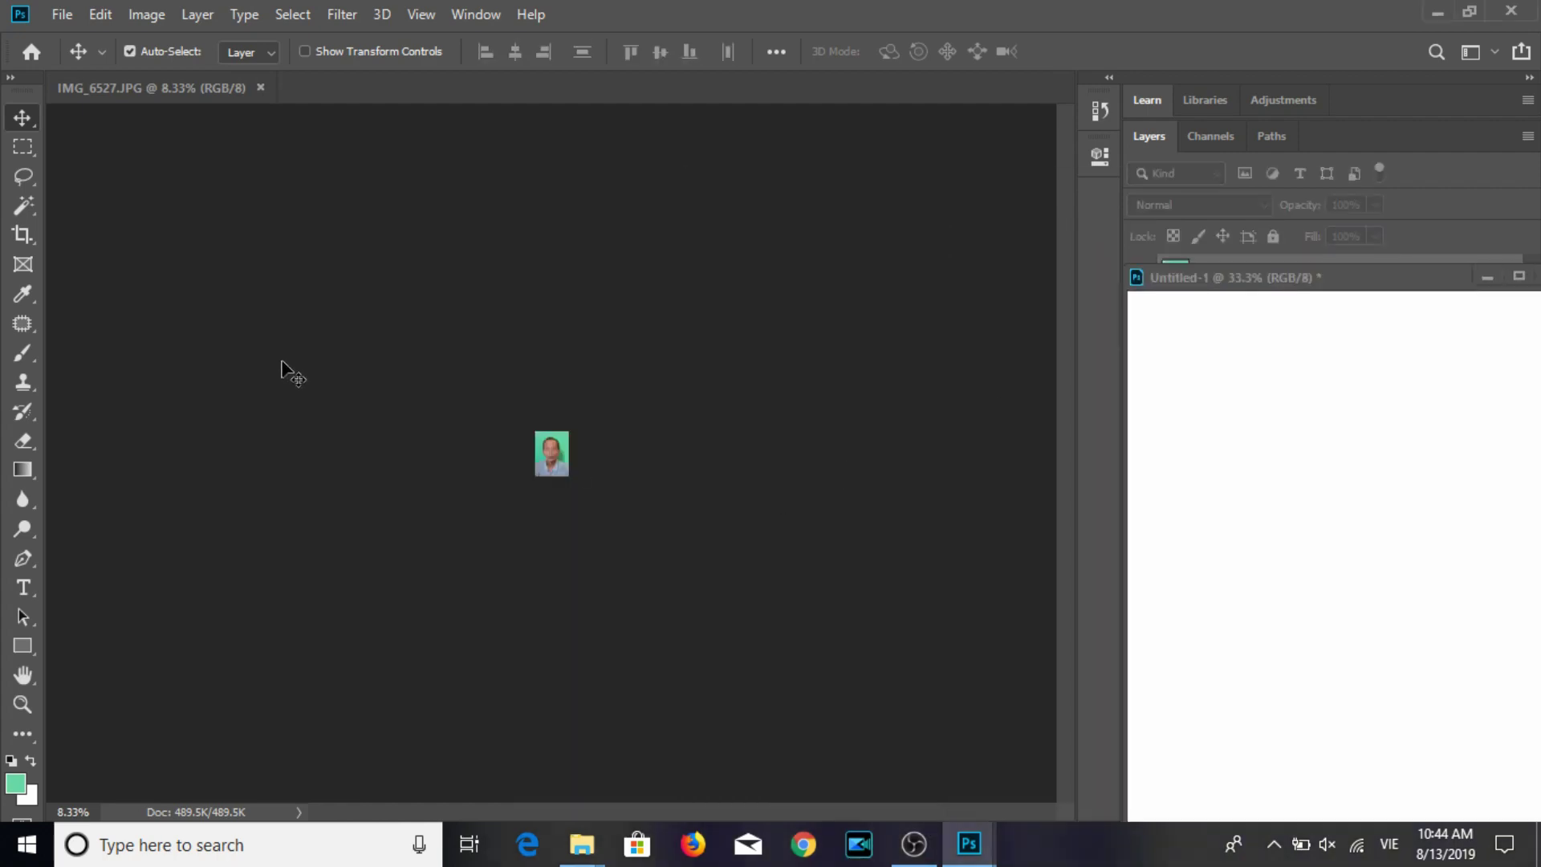
click(260, 87)
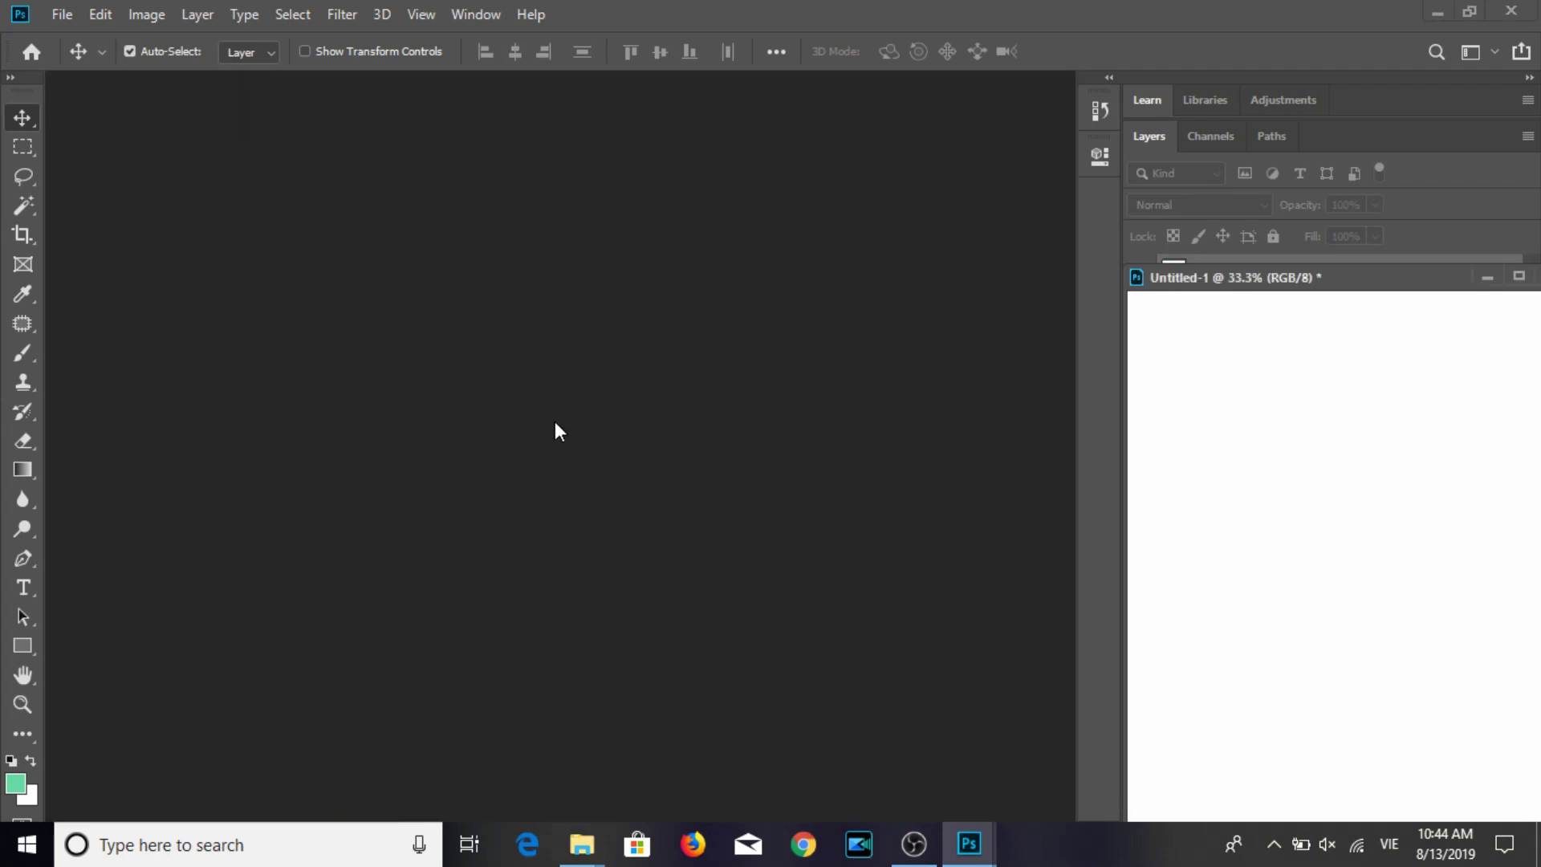
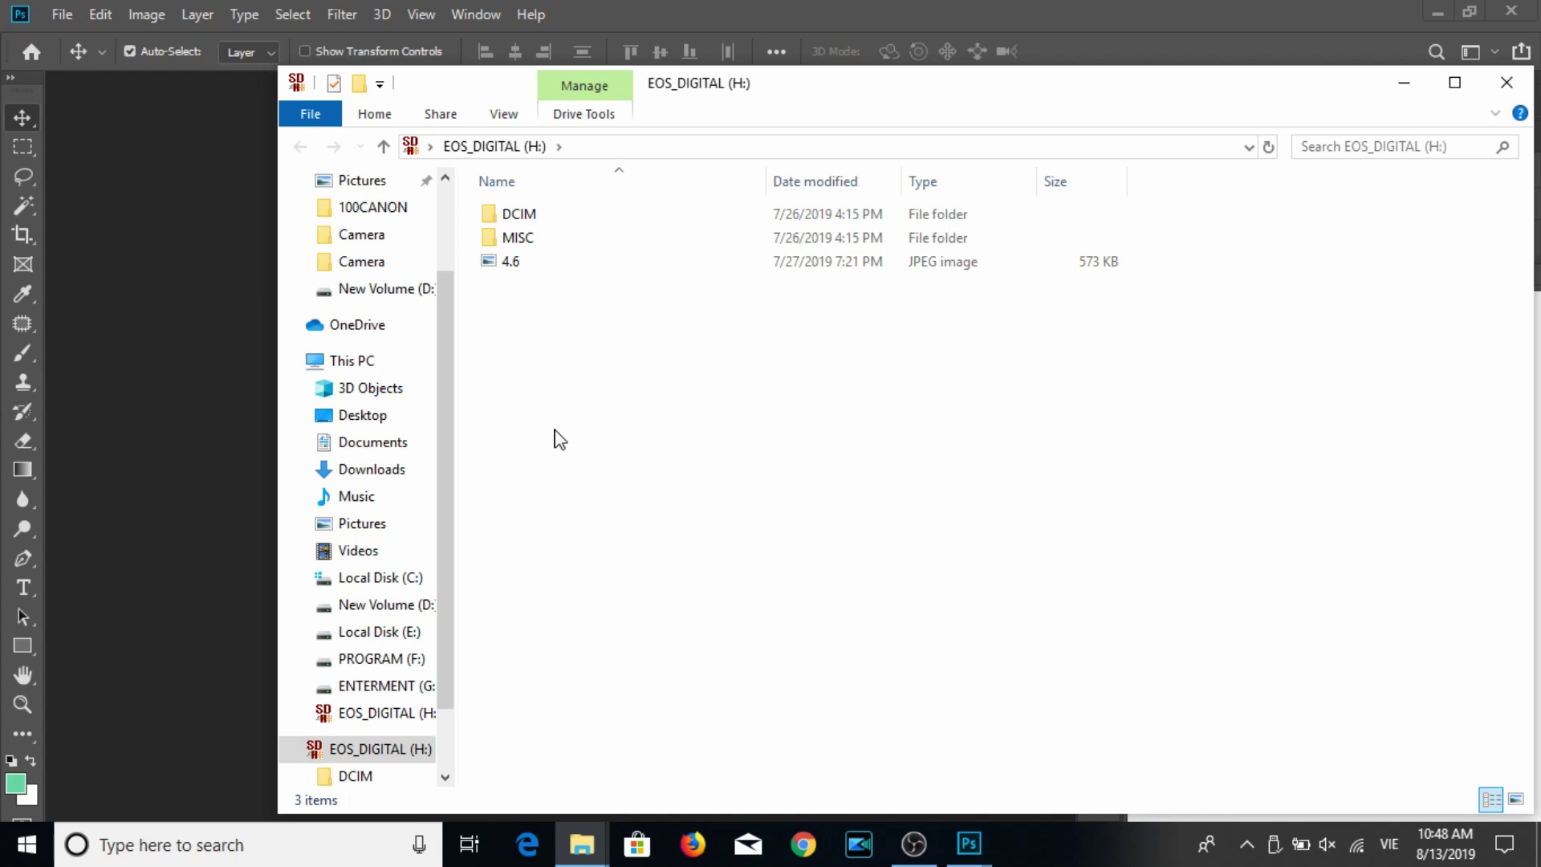
Go to the camera card's DCIM > 100CANON folder and scroll down to the photos.
double_click(530, 215)
click(537, 223)
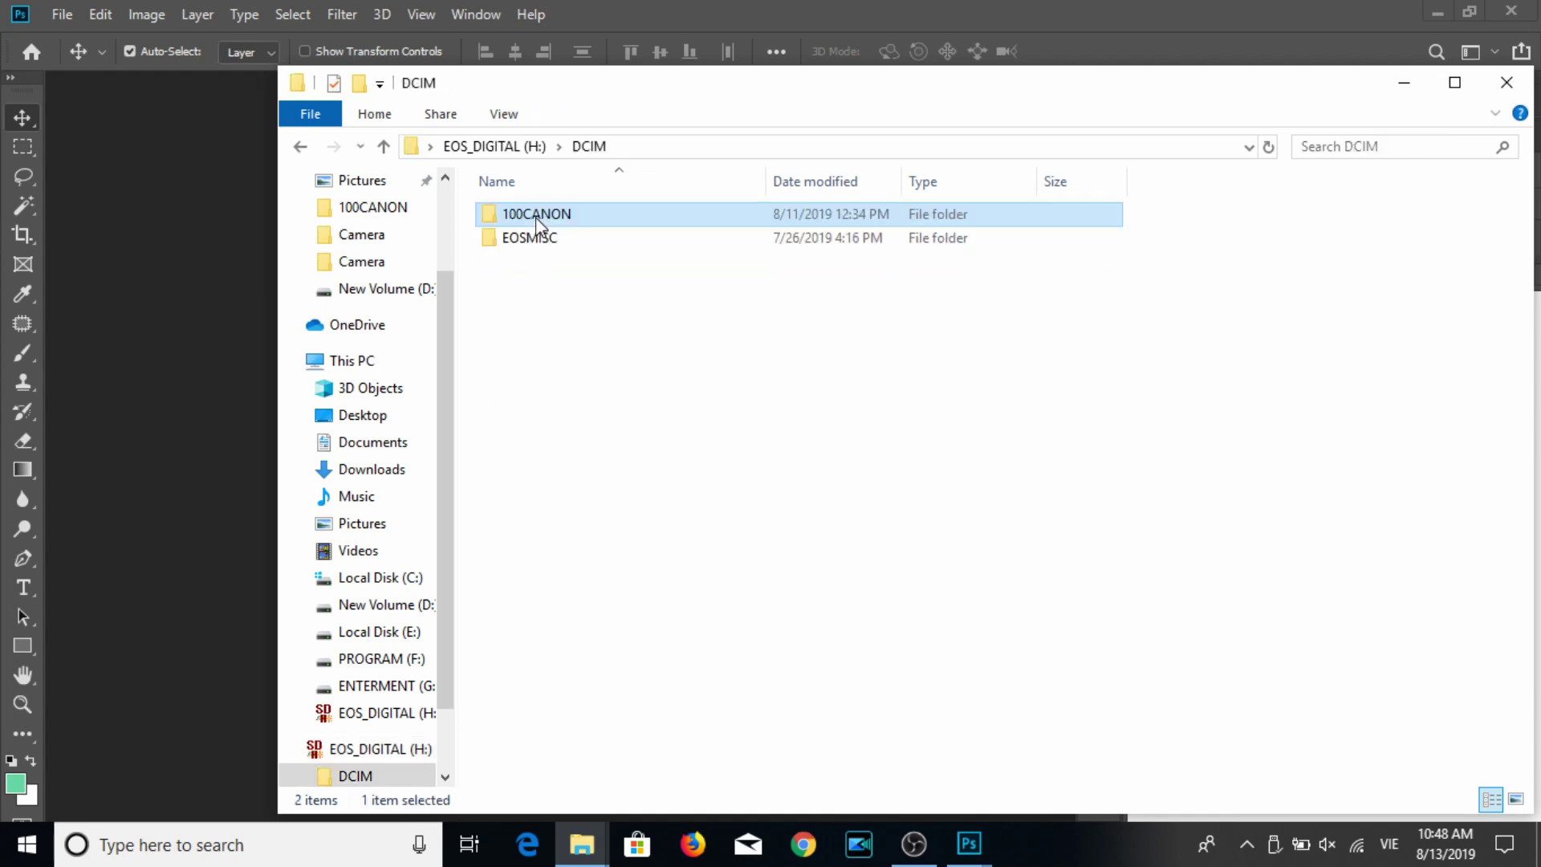
double_click(537, 218)
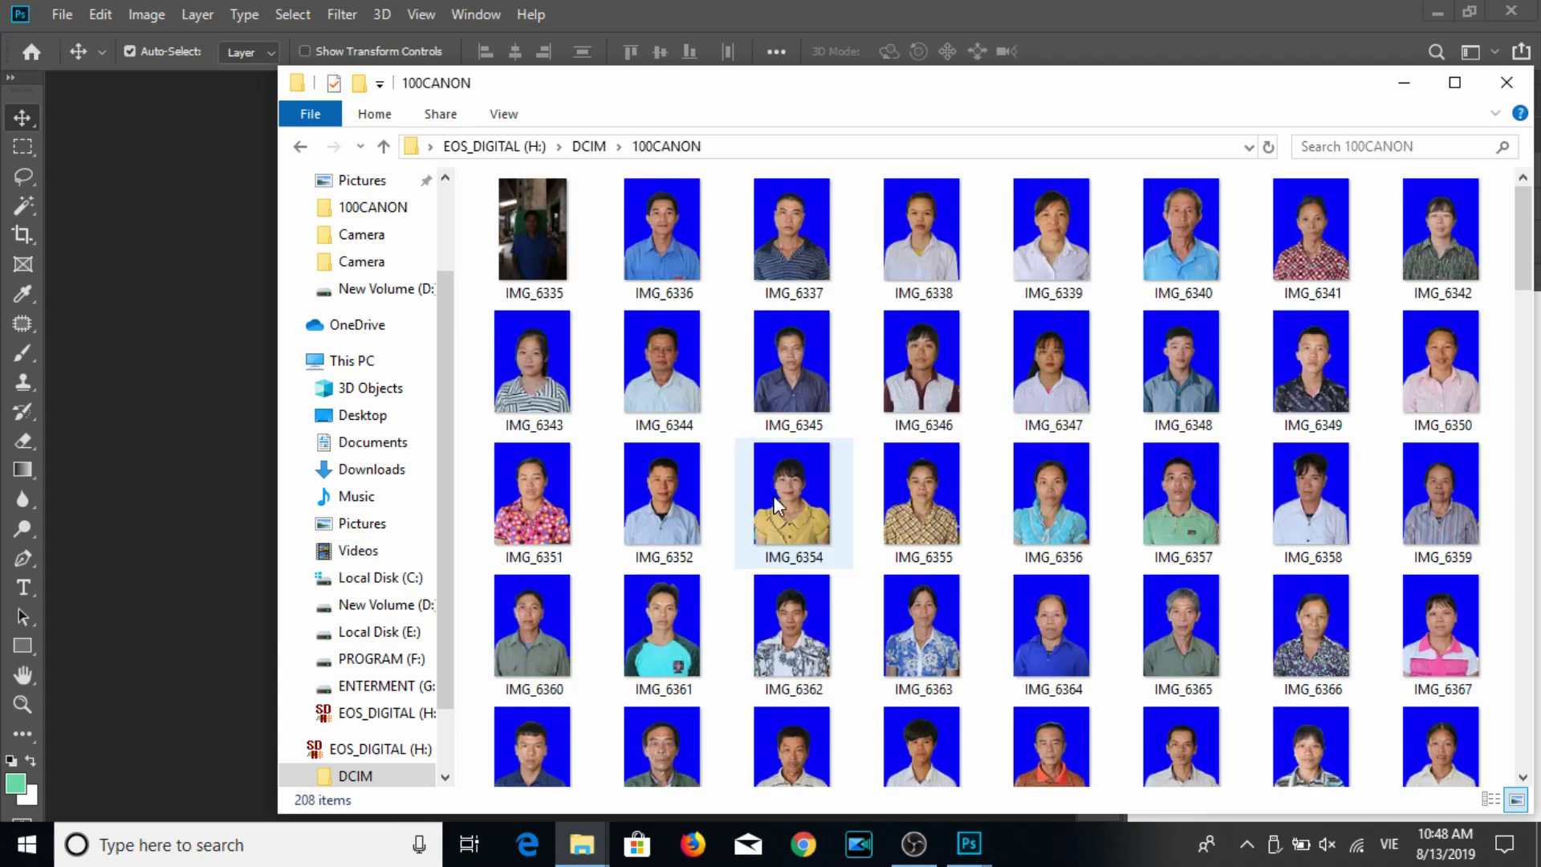
scroll(776, 504, down, 2)
scroll(778, 510, down, 3)
scroll(783, 514, down, 3)
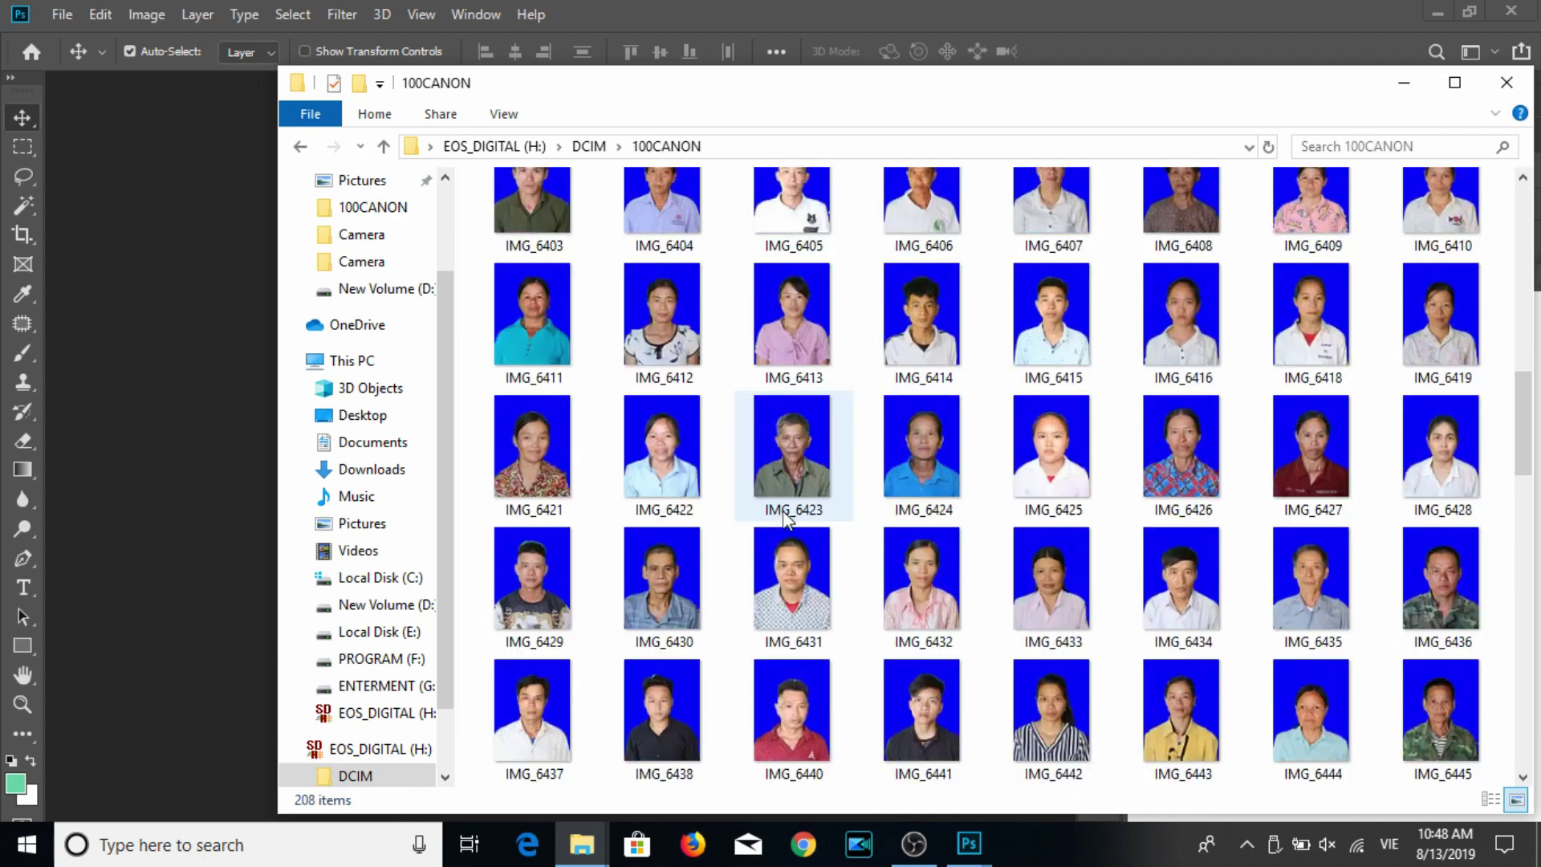
scroll(786, 518, down, 3)
scroll(790, 518, down, 6)
scroll(793, 522, down, 4)
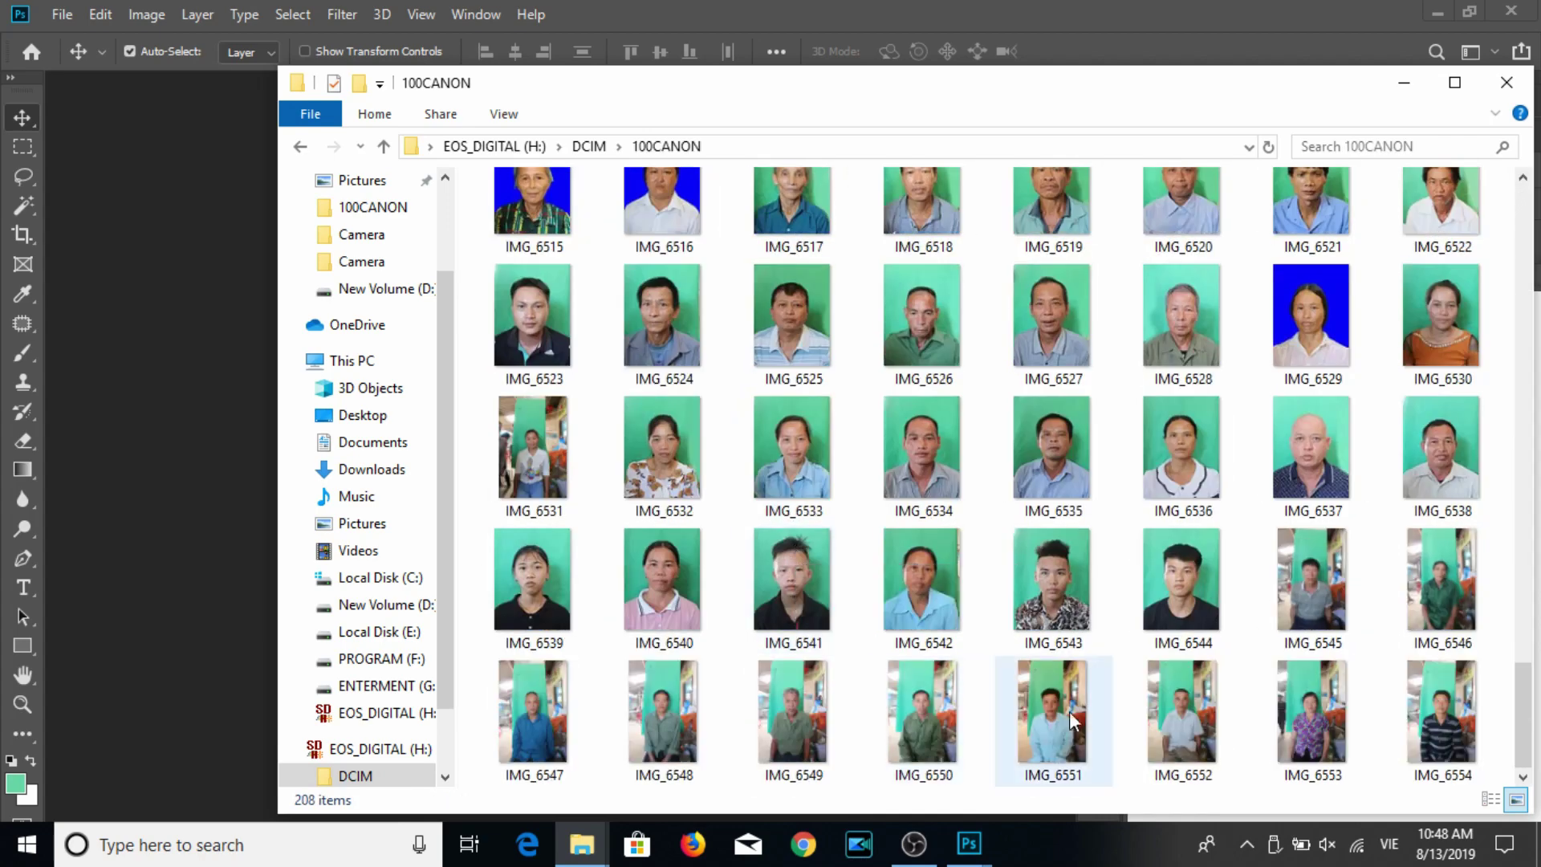
Select IMG_6545 through IMG_6554 and drag them into Photoshop.
click(1317, 604)
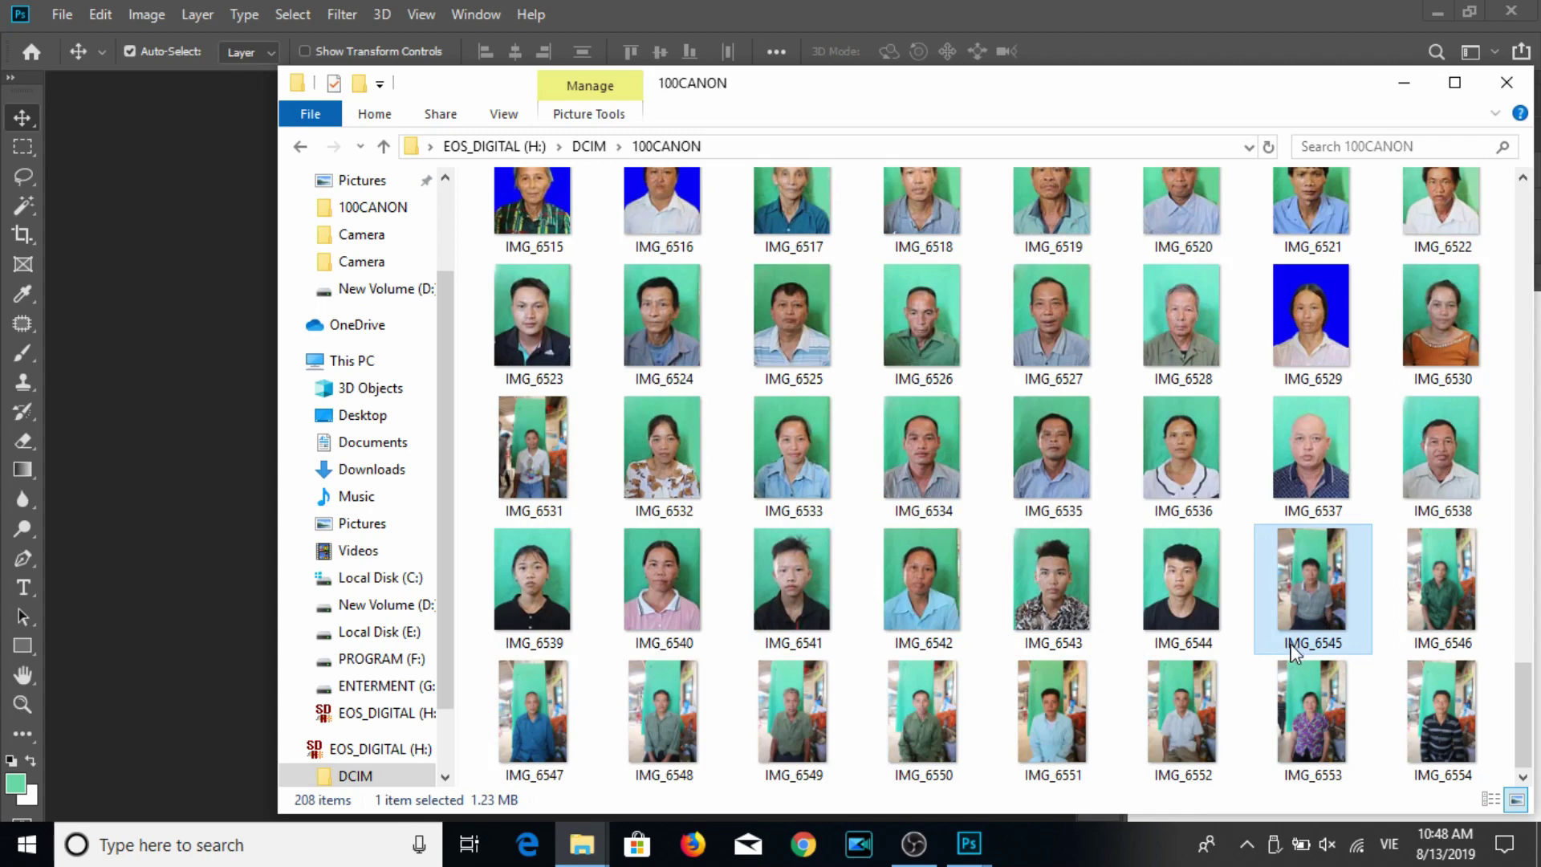
shift+click(1428, 730)
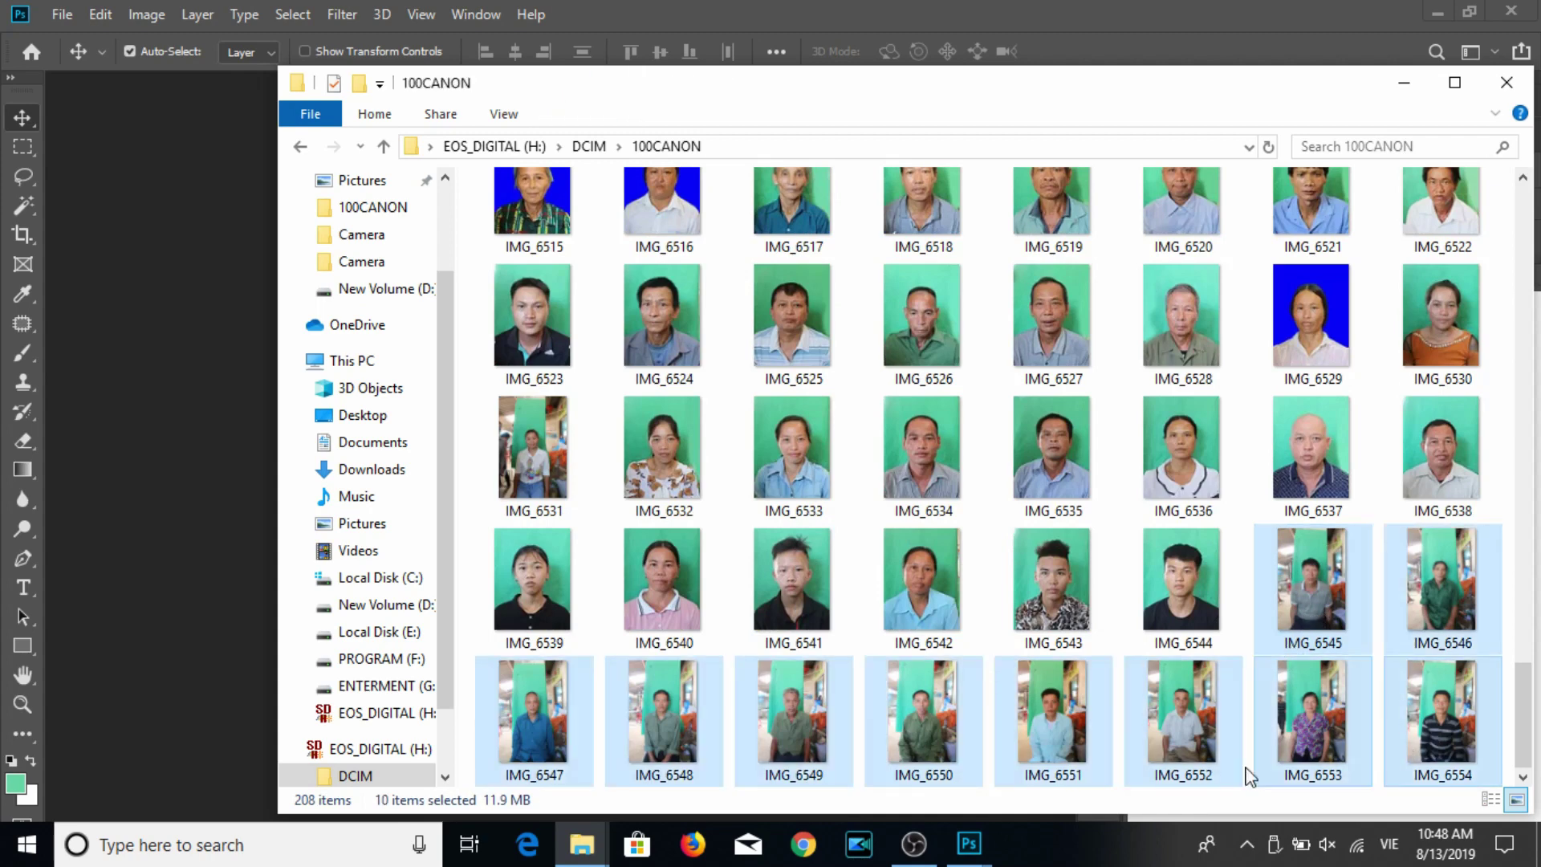
drag(687, 727, 199, 502)
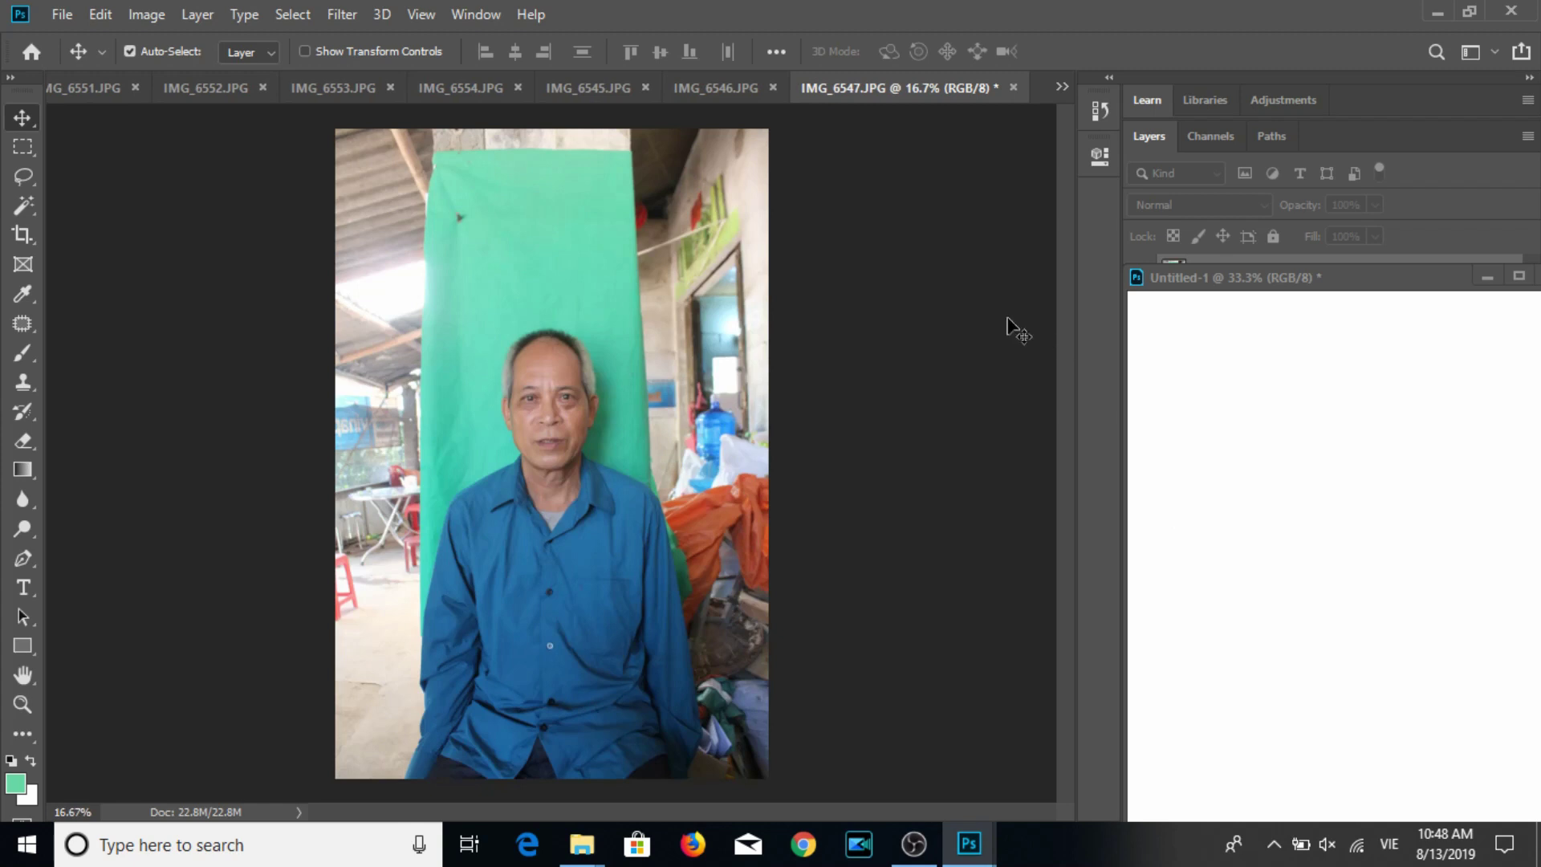
Crop IMG_6547 to a slightly straightened 3:4 head-and-shoulders frame.
click(22, 234)
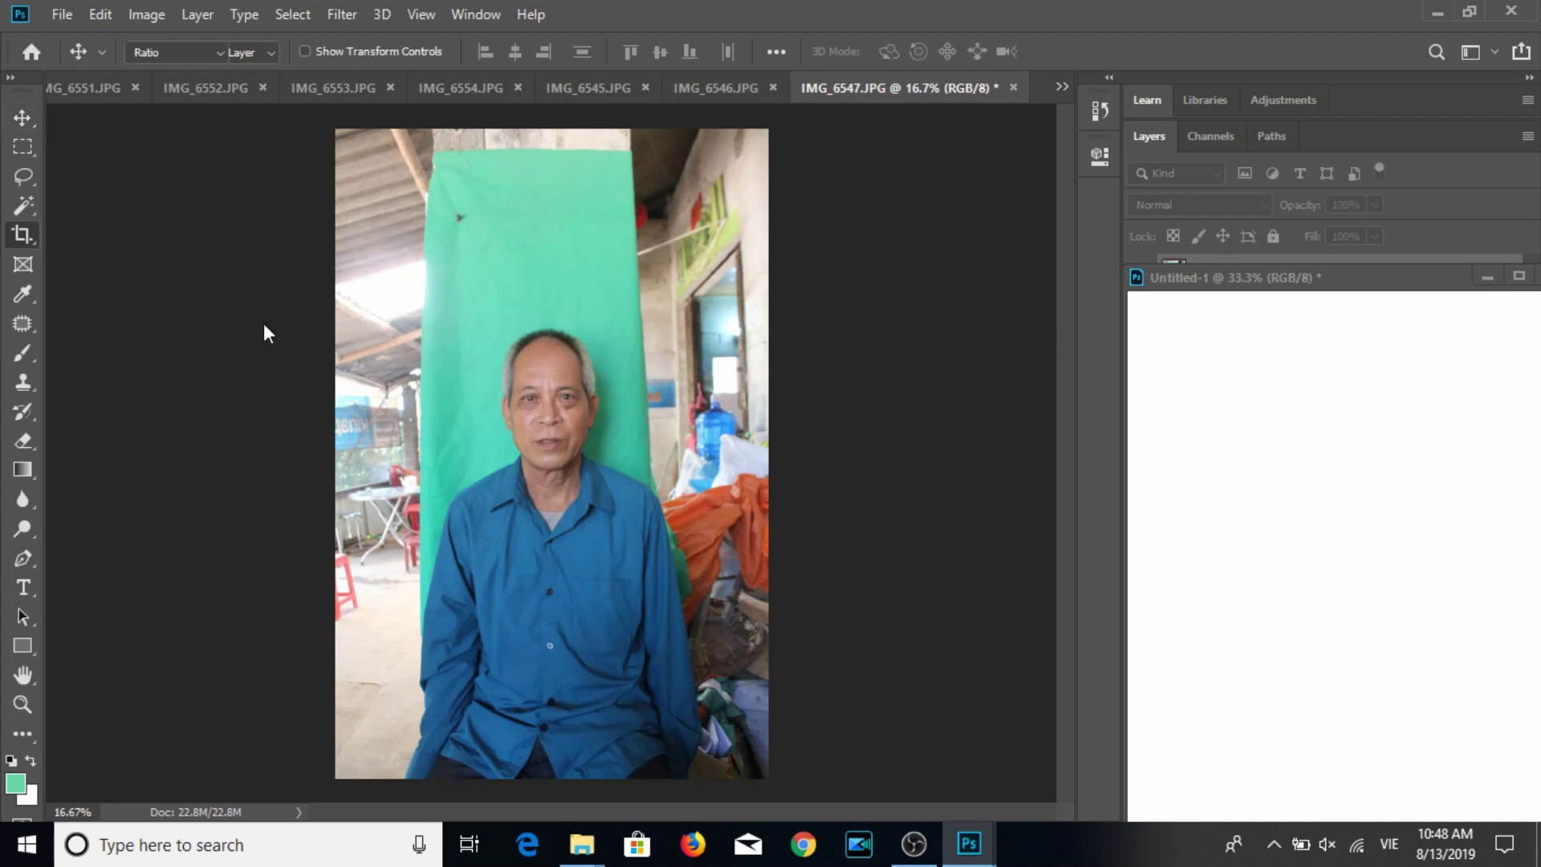
drag(467, 294, 660, 558)
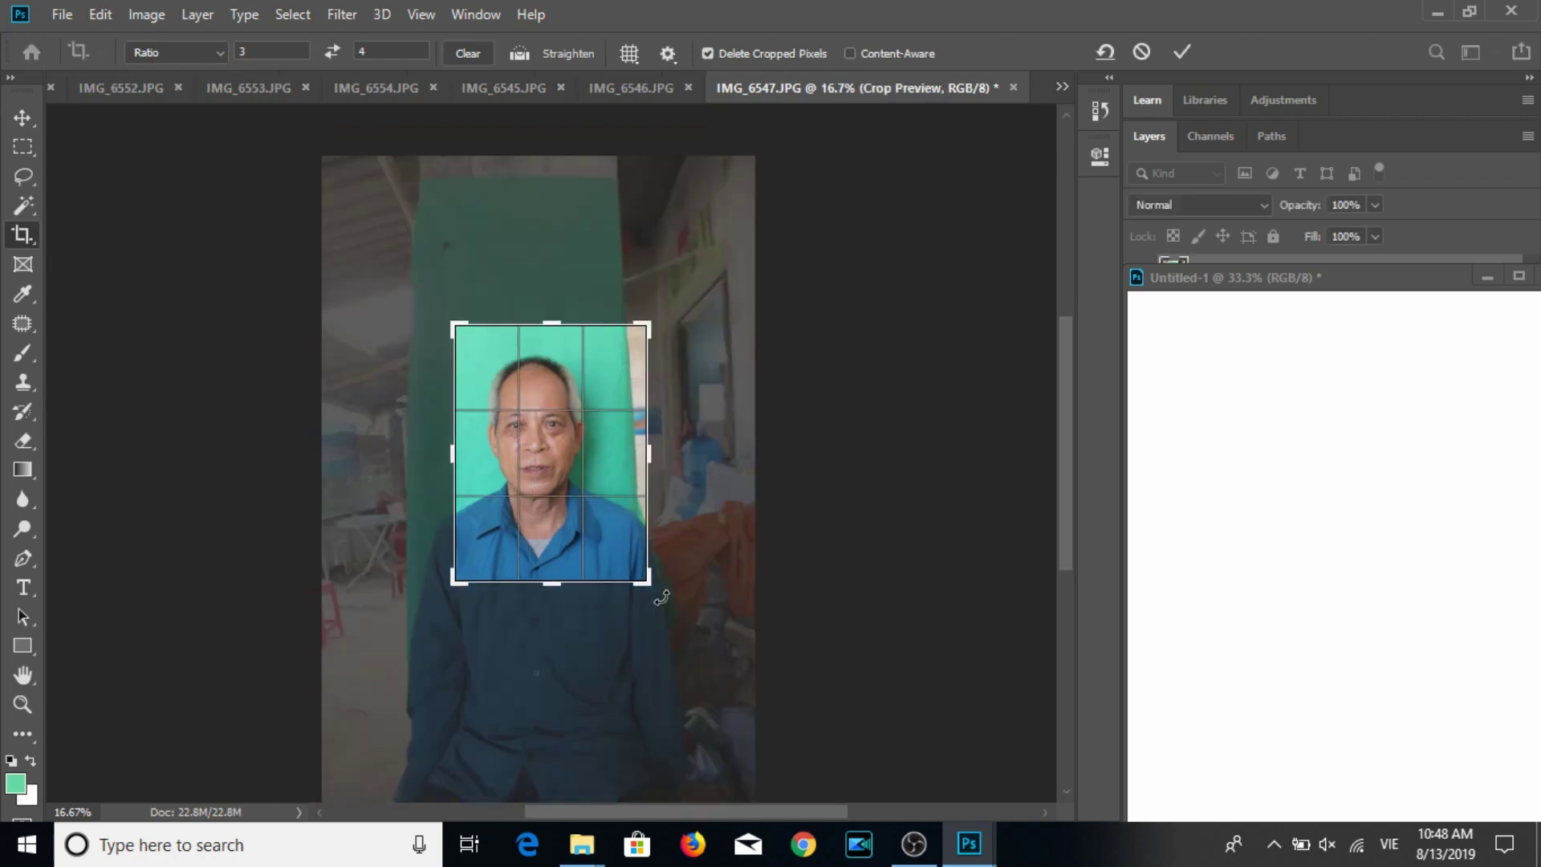
drag(612, 566, 619, 565)
drag(678, 417, 670, 358)
drag(566, 589, 572, 570)
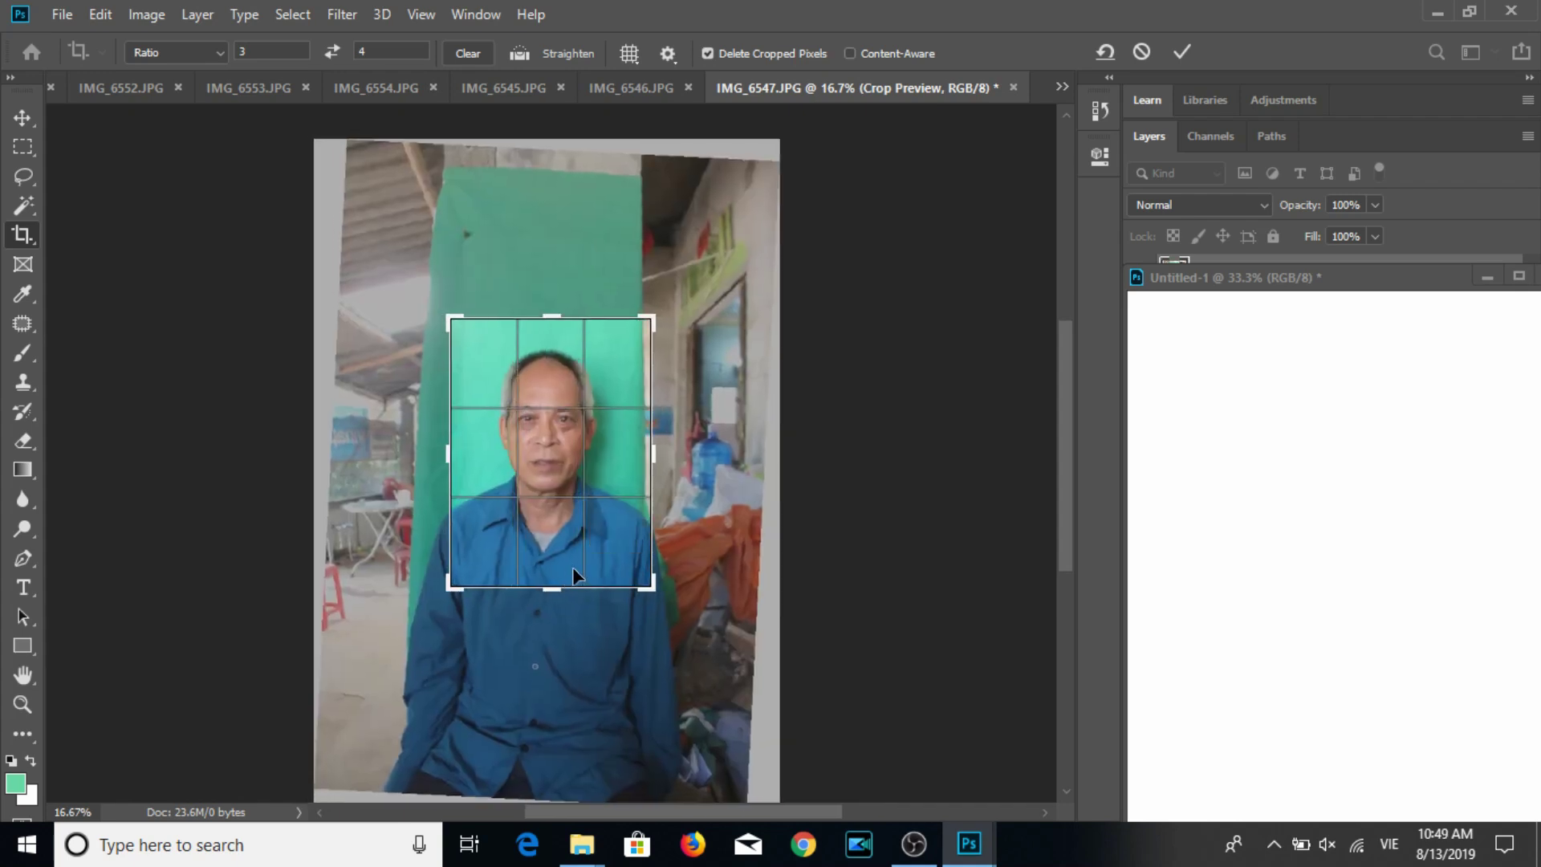
key(Return)
Paint the white right-edge strip green with a 150-size brush.
click(22, 353)
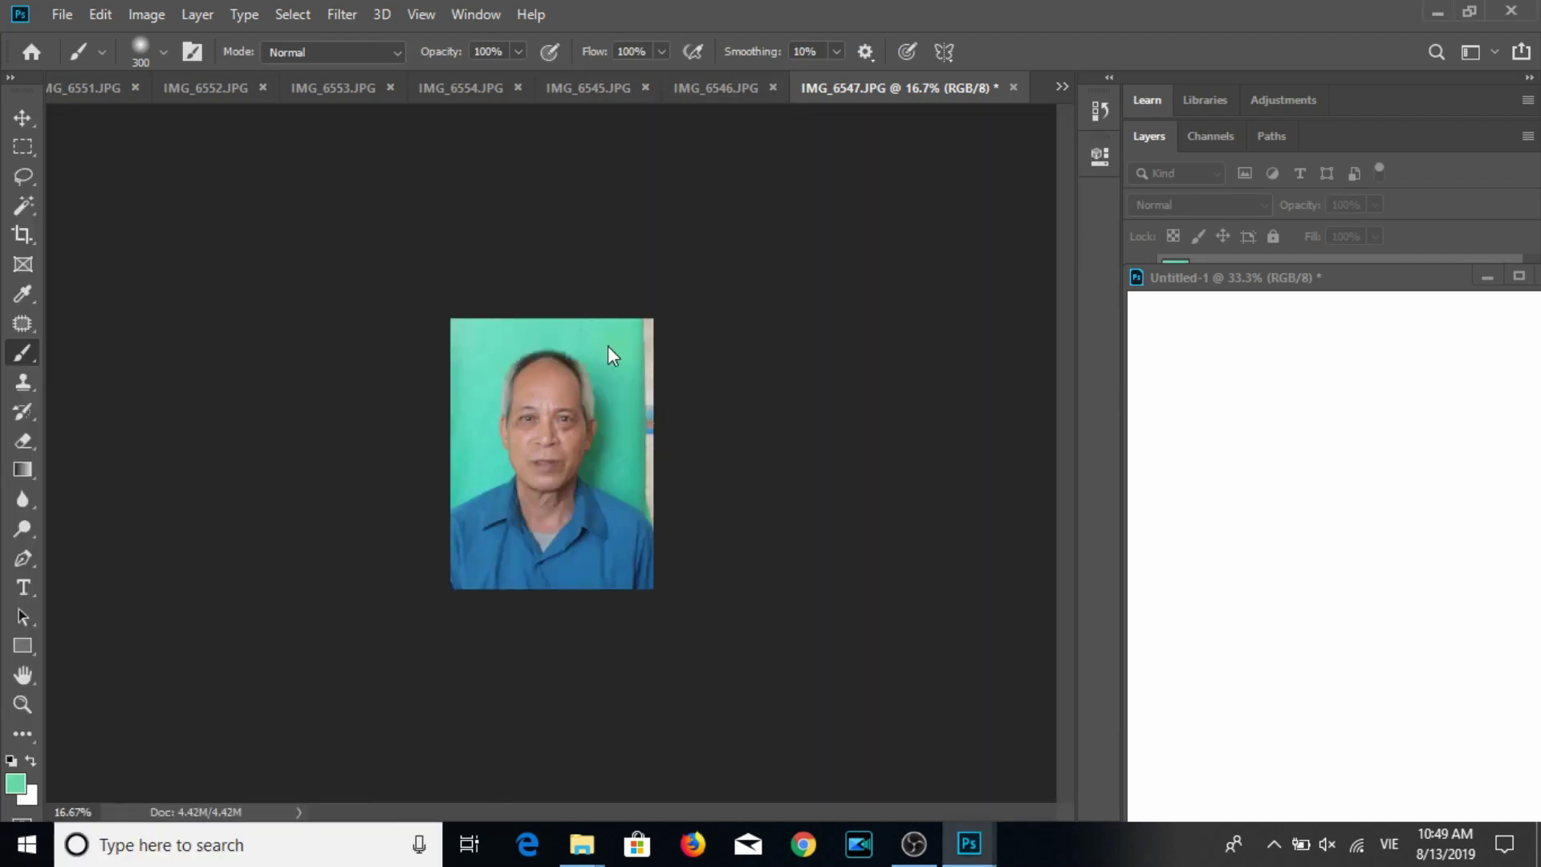
key(bracketleft)
key(bracketleft)
key(bracketleft)
key(bracketright)
key(bracketright)
key(bracketright)
drag(646, 325, 654, 506)
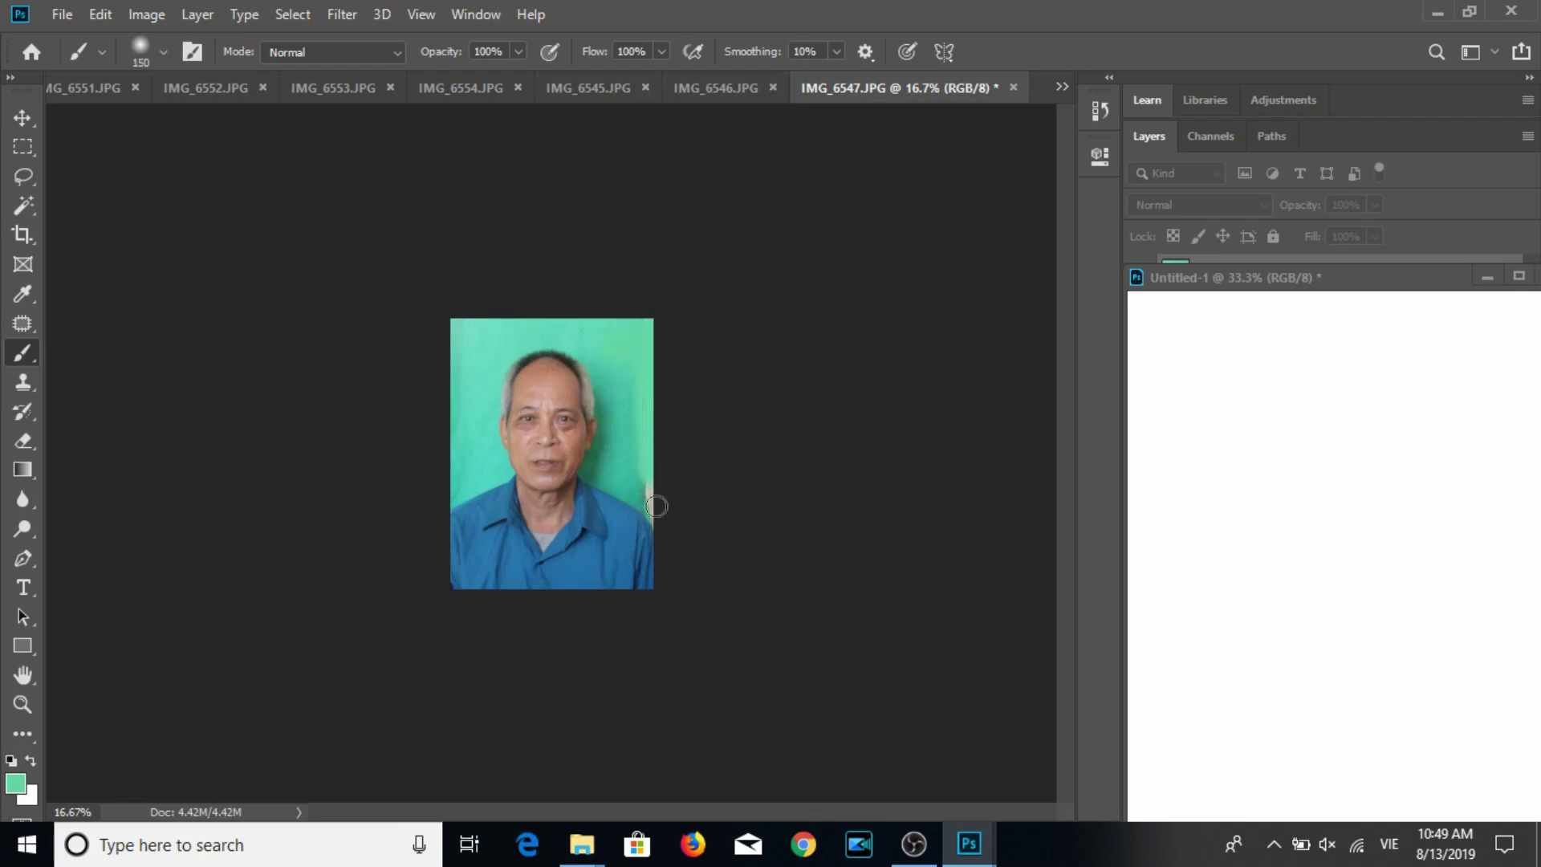
click(23, 119)
Resize to 3×4 cm at 300 ppi and save as a maximum-quality JPEG.
click(147, 14)
click(174, 178)
text(3)
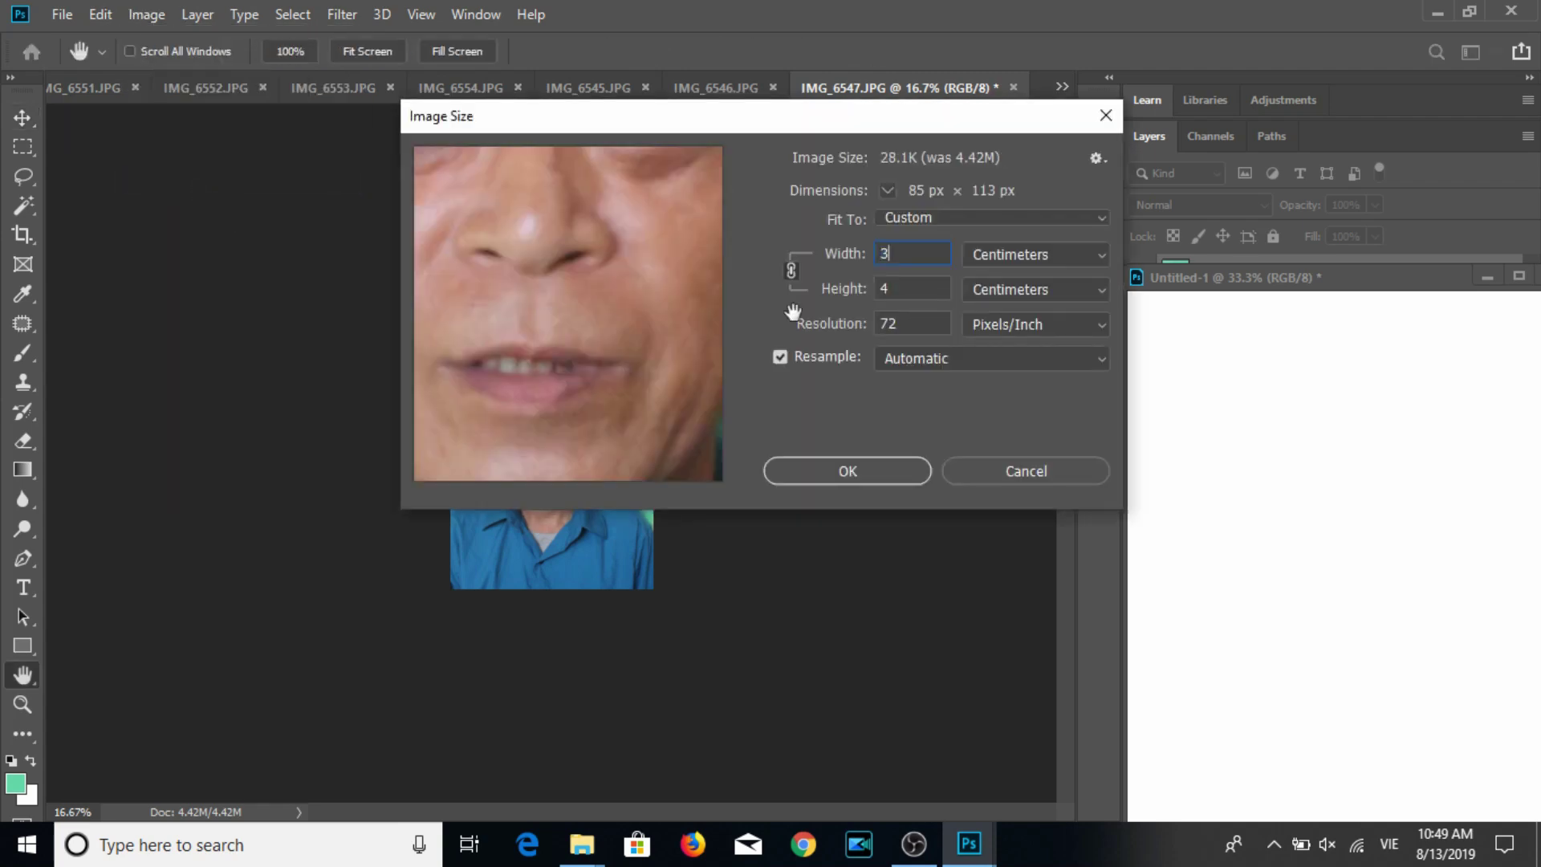
key(Tab)
key(Tab)
text(300)
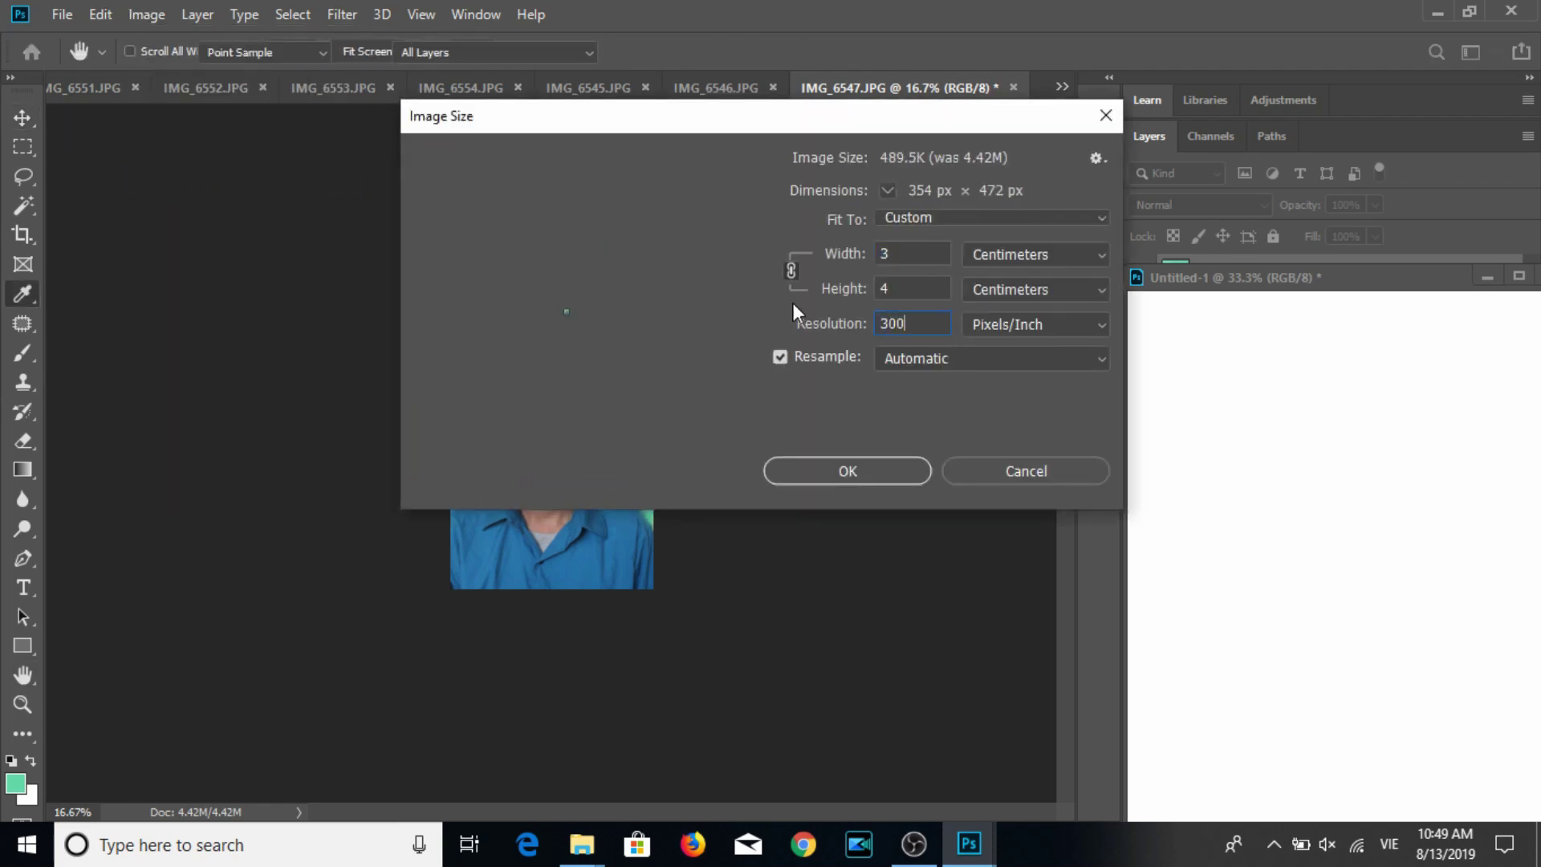
key(Return)
key(ctrl+s)
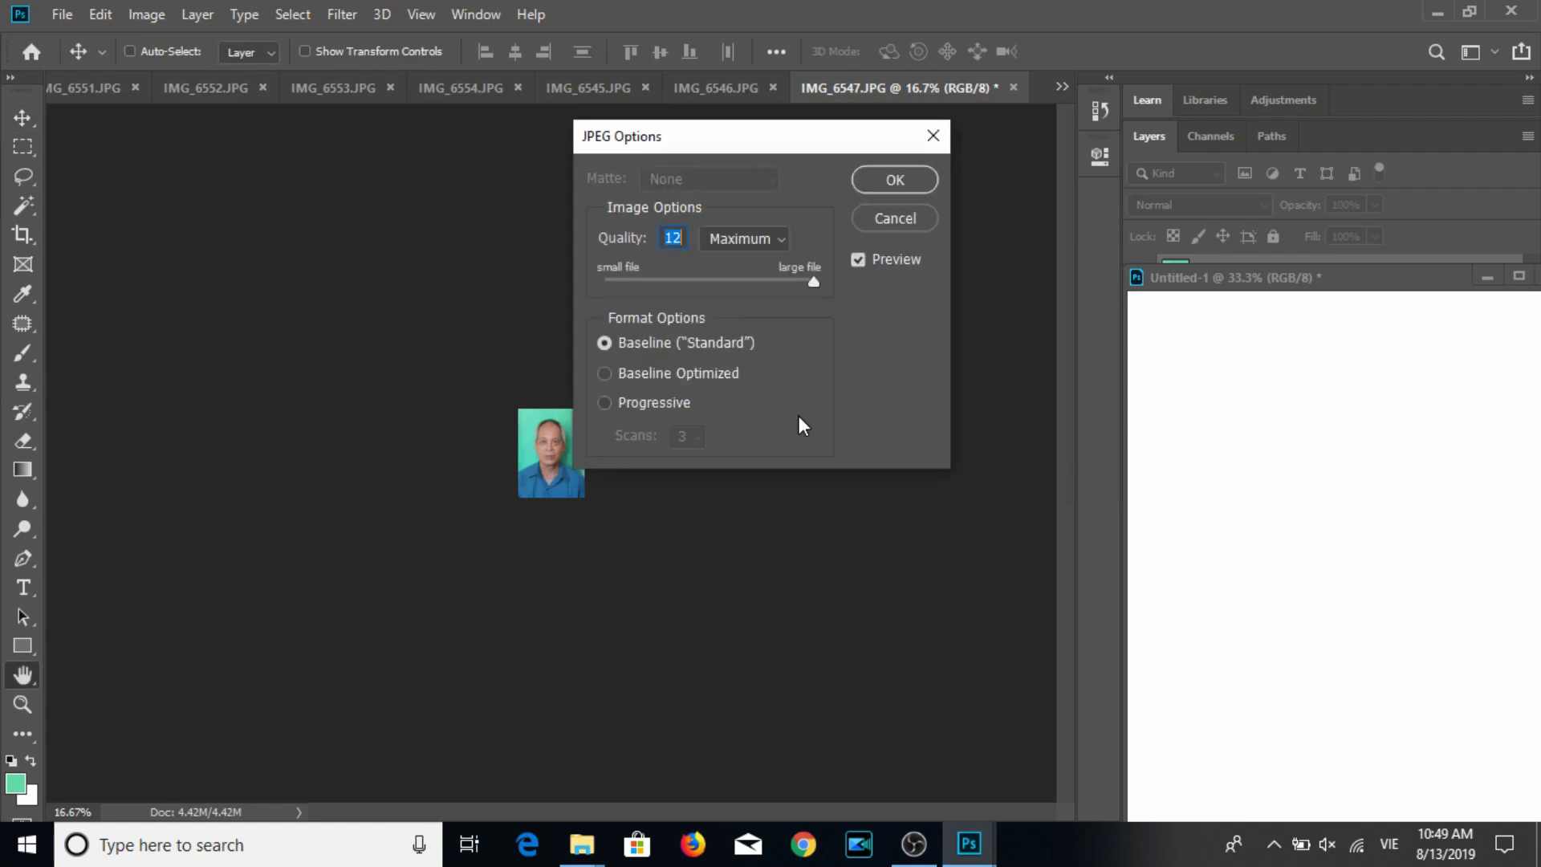
key(Return)
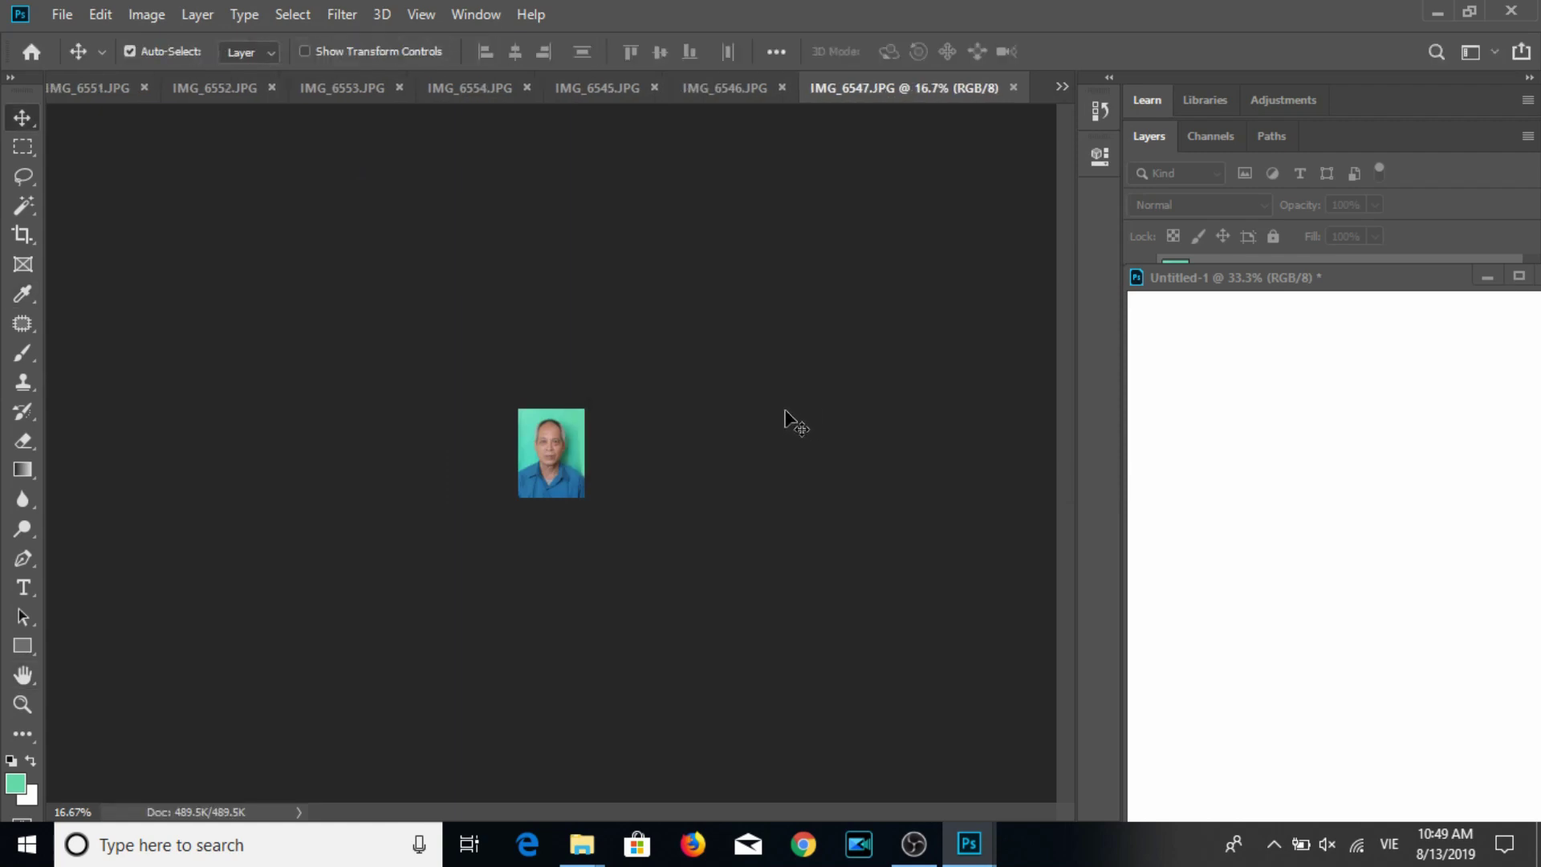
Place the portrait on Untitled-1 and tile it into three rows of three copies.
mouse_move(540, 481)
mouse_down()
mouse_move(1243, 416)
mouse_move(1188, 414)
mouse_up()
drag(1170, 269, 777, 178)
mouse_move(857, 302)
mouse_down()
mouse_move(961, 324)
mouse_move(941, 321)
mouse_move(1103, 324)
mouse_up()
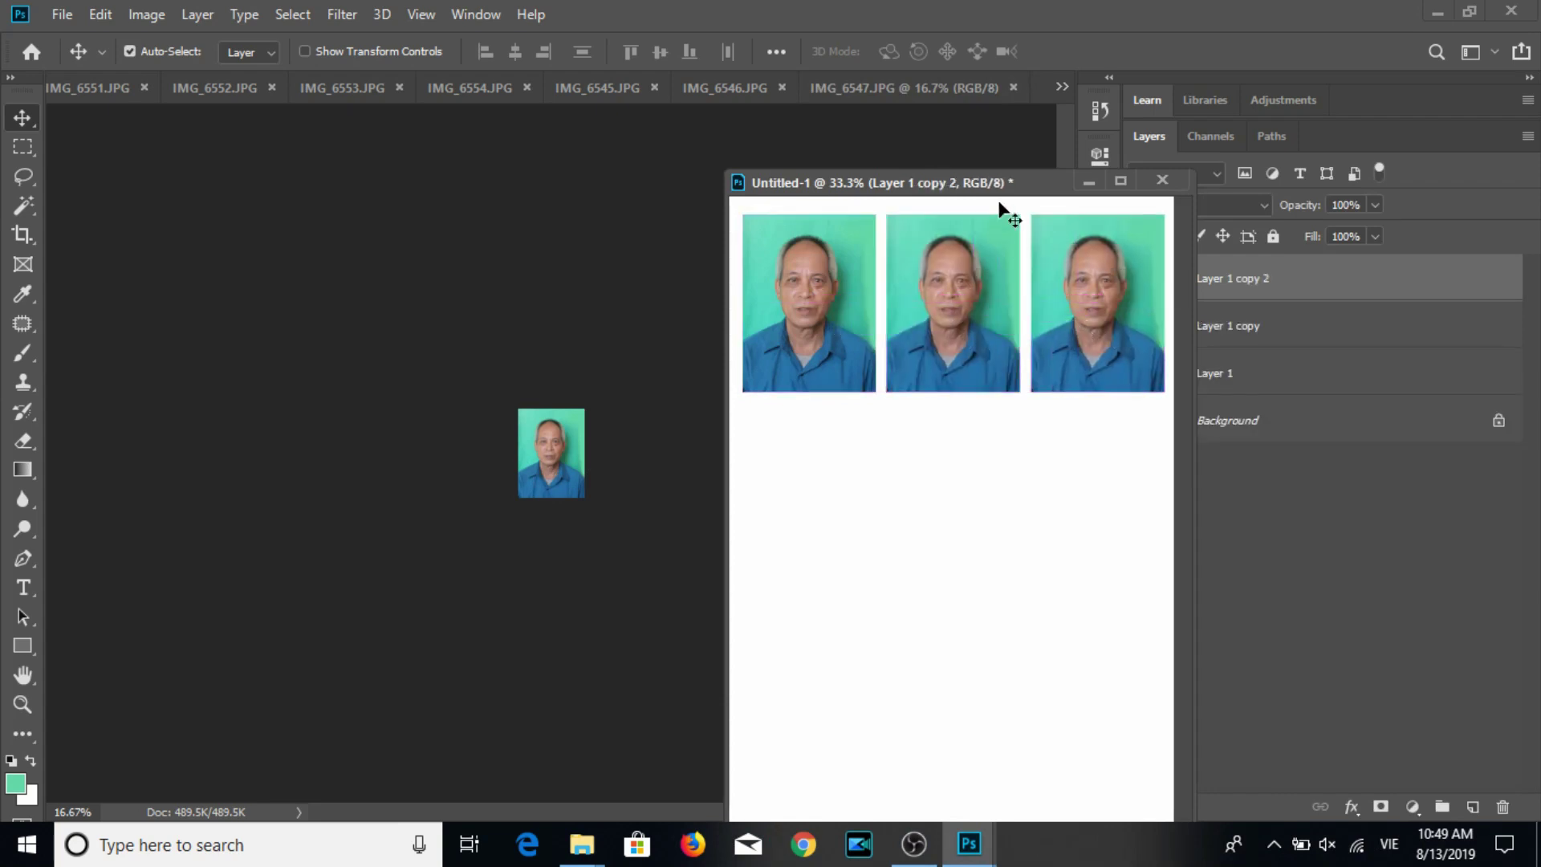
drag(996, 189, 863, 164)
drag(1005, 310, 1004, 498)
drag(980, 441, 985, 643)
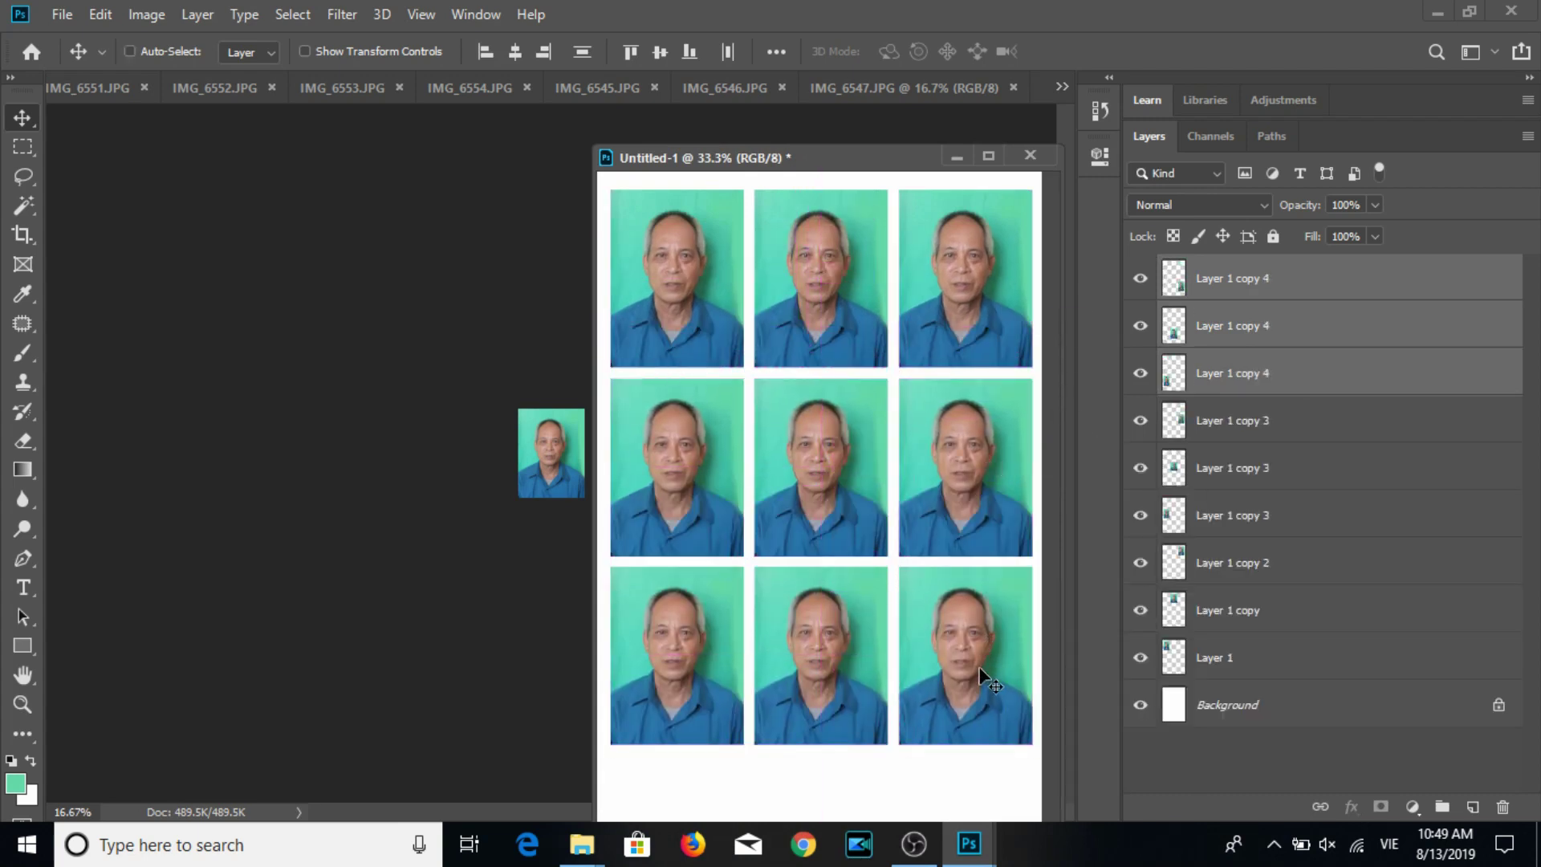
Print the sheet on SELPHY borderless 4x6 portrait paper and check the printer tray.
key(ctrl+p)
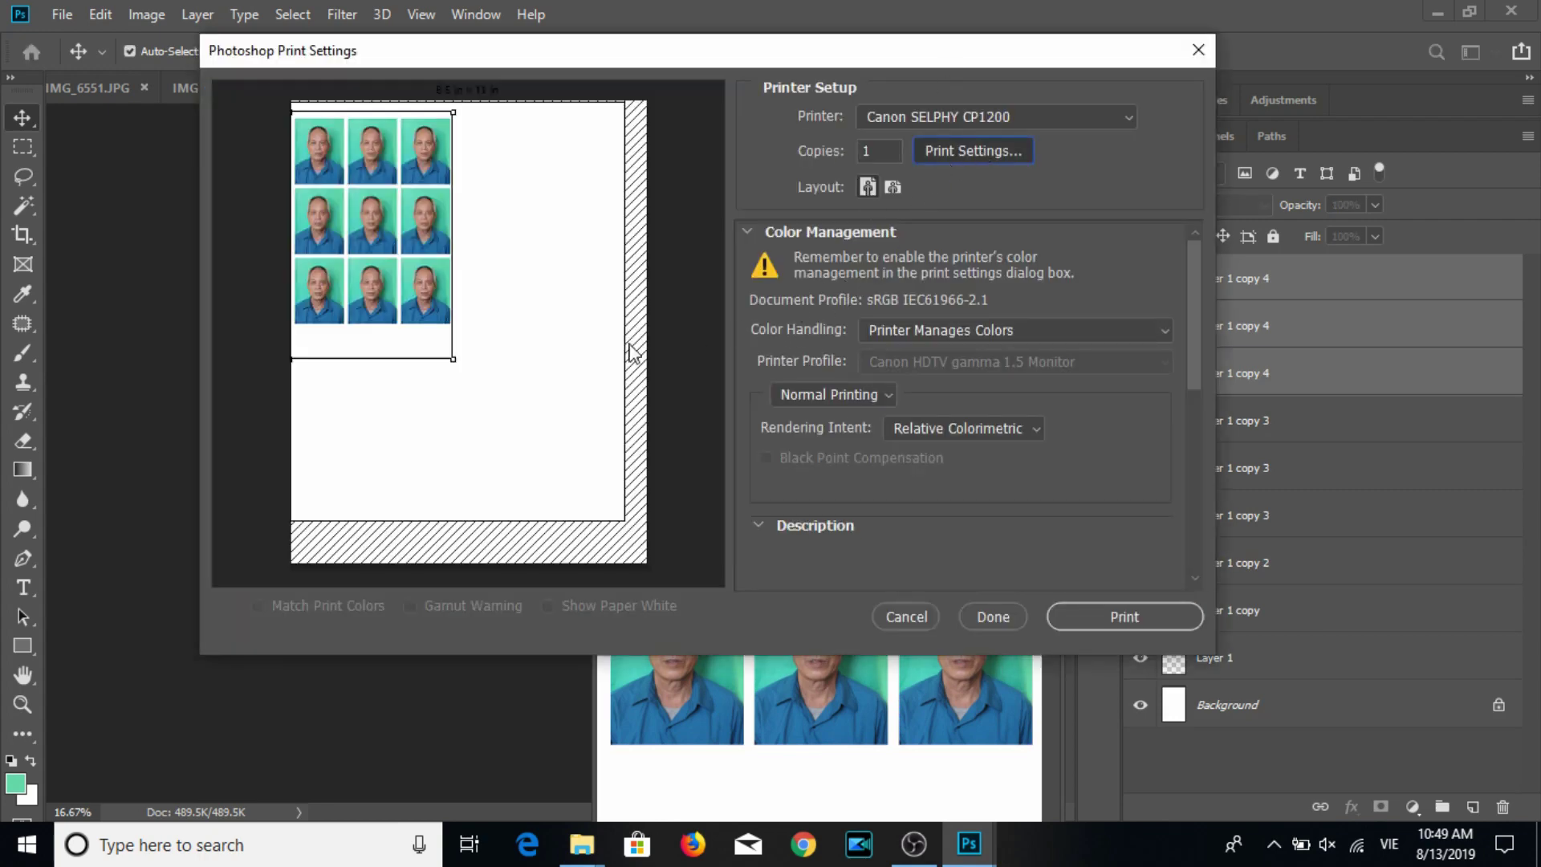
key(Return)
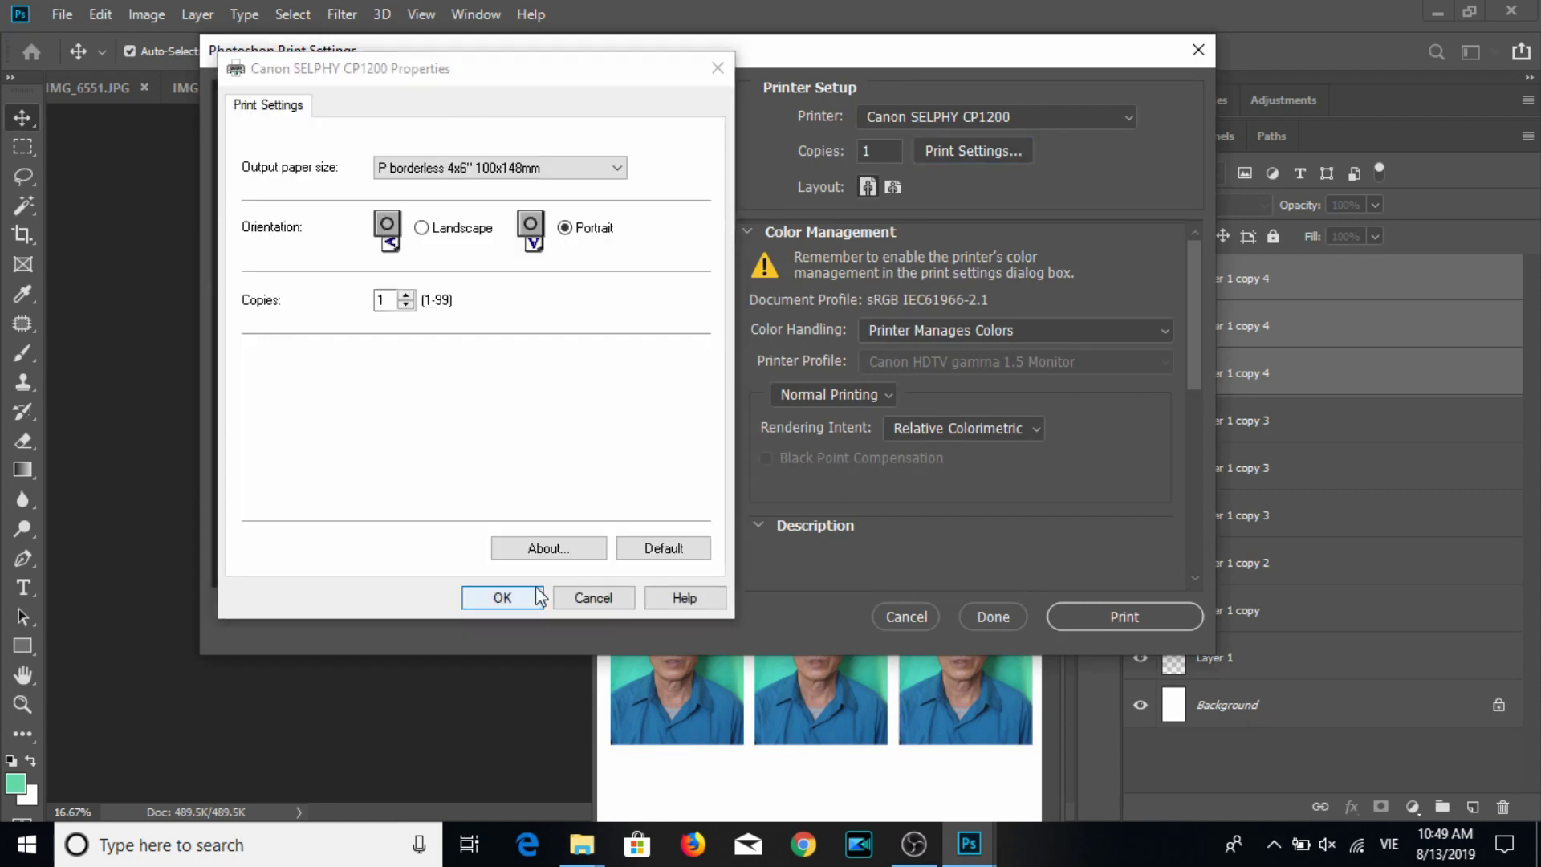
click(530, 597)
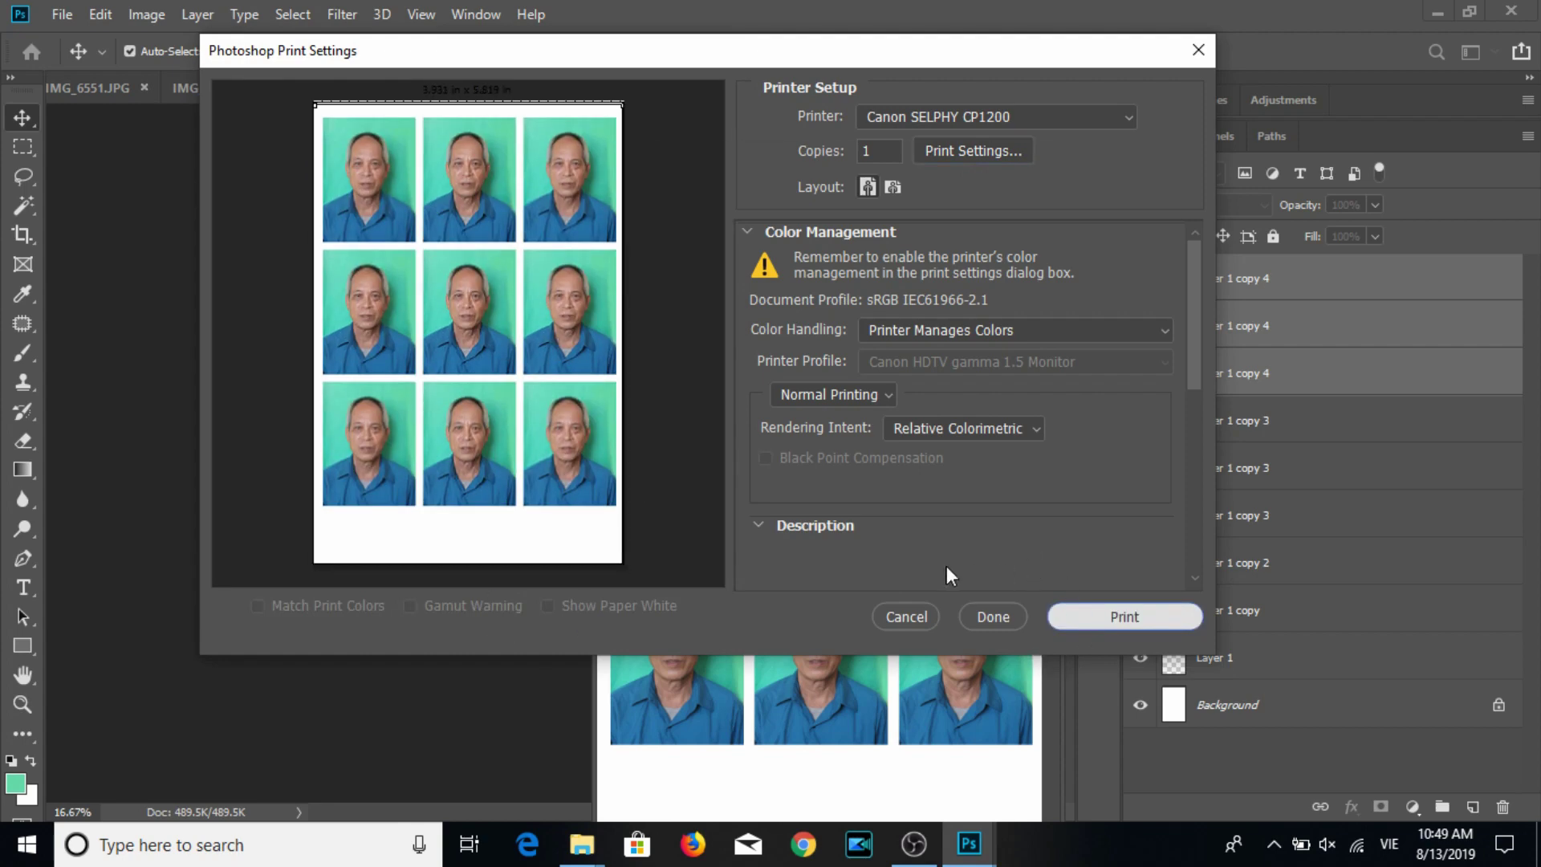
click(1274, 843)
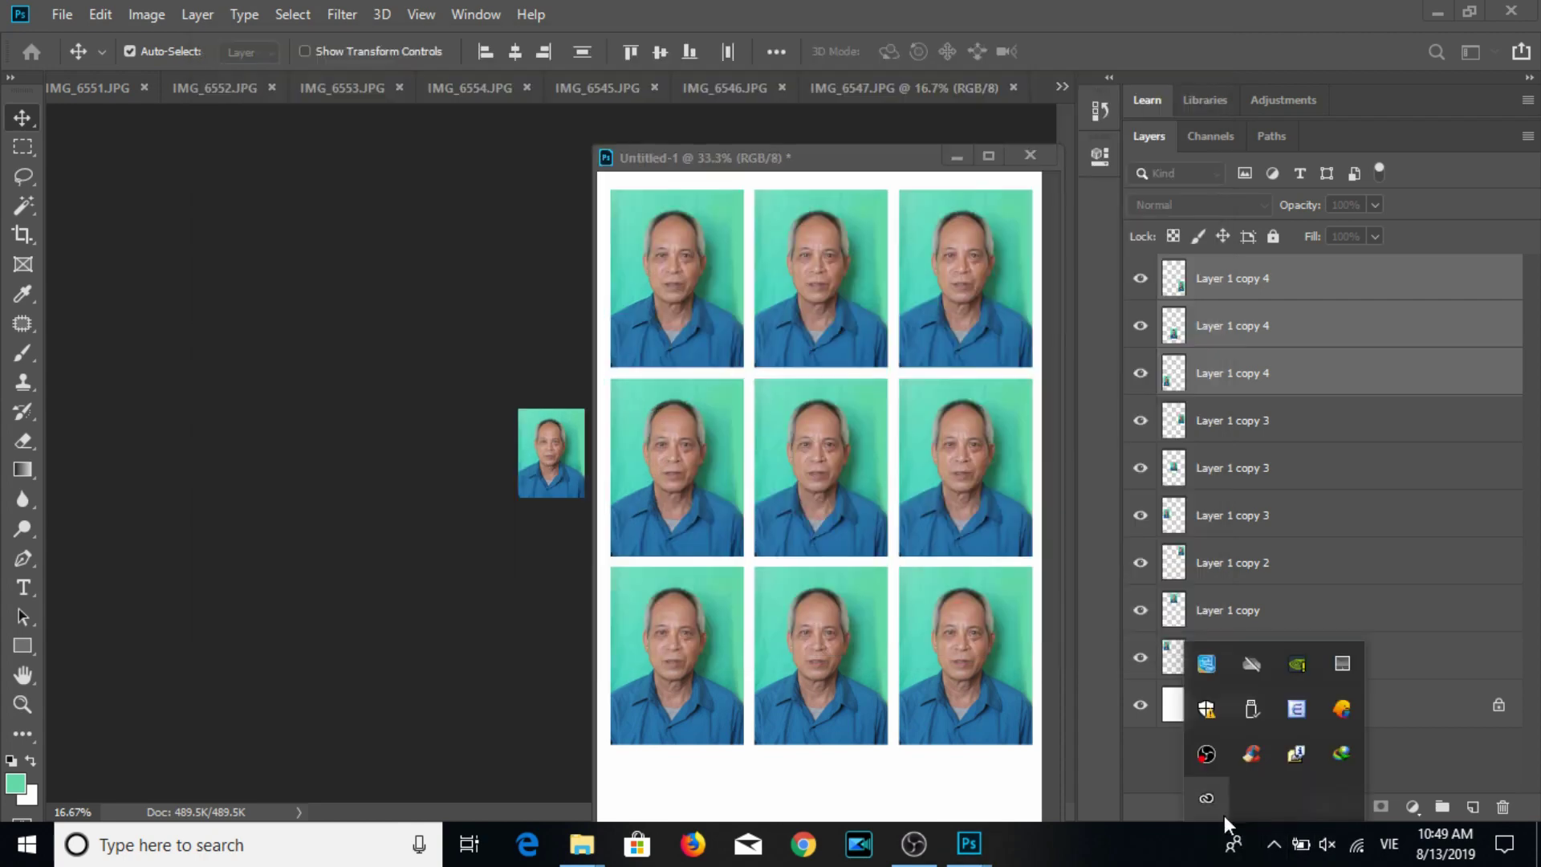
click(559, 476)
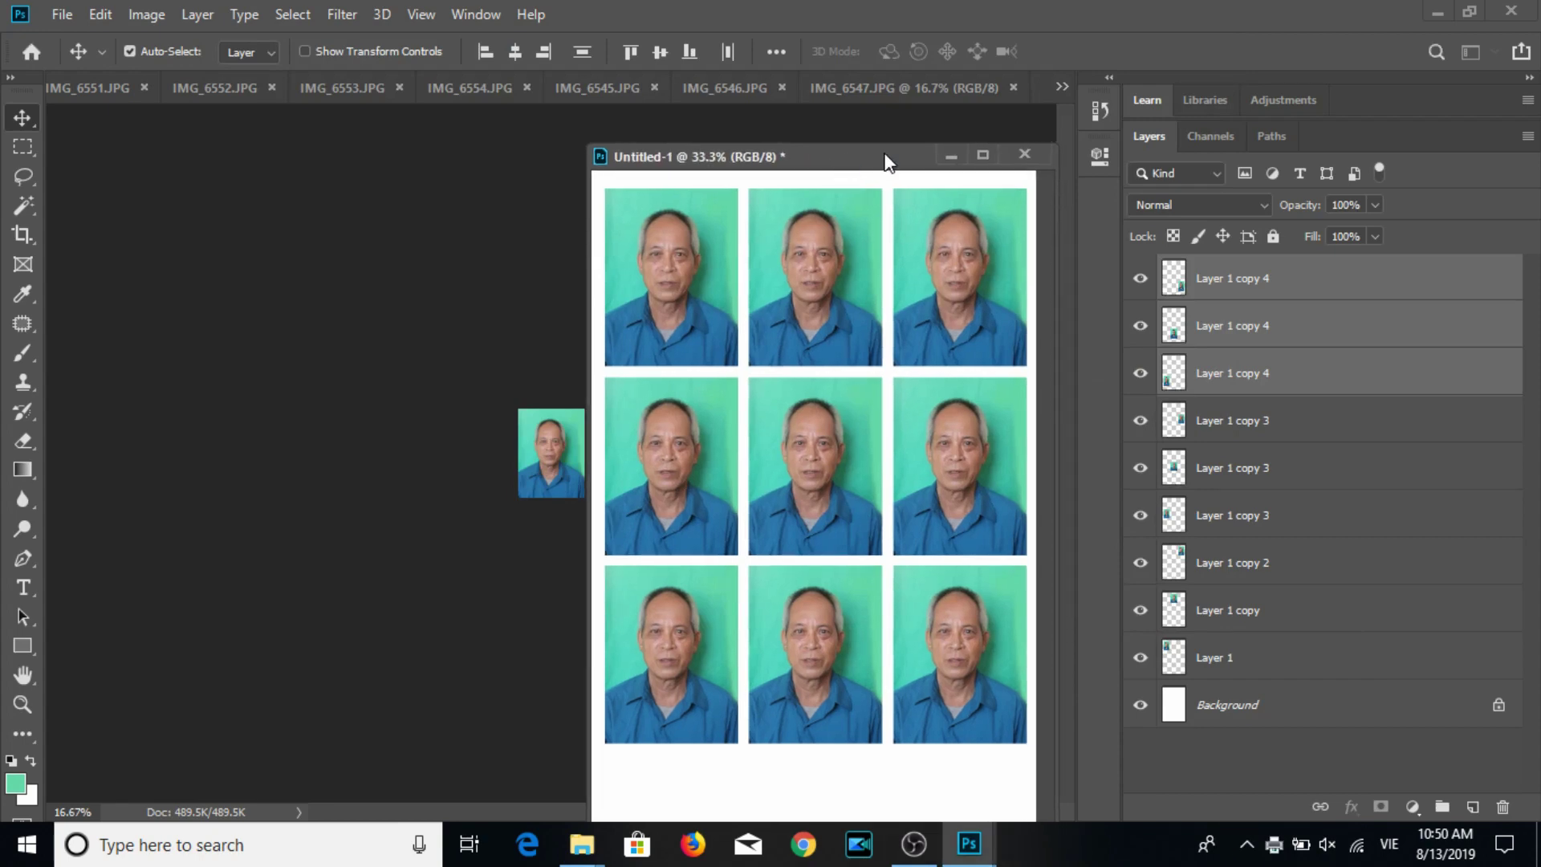
Delete the topmost photo copy layer from the sheet.
drag(847, 164, 875, 159)
click(1260, 272)
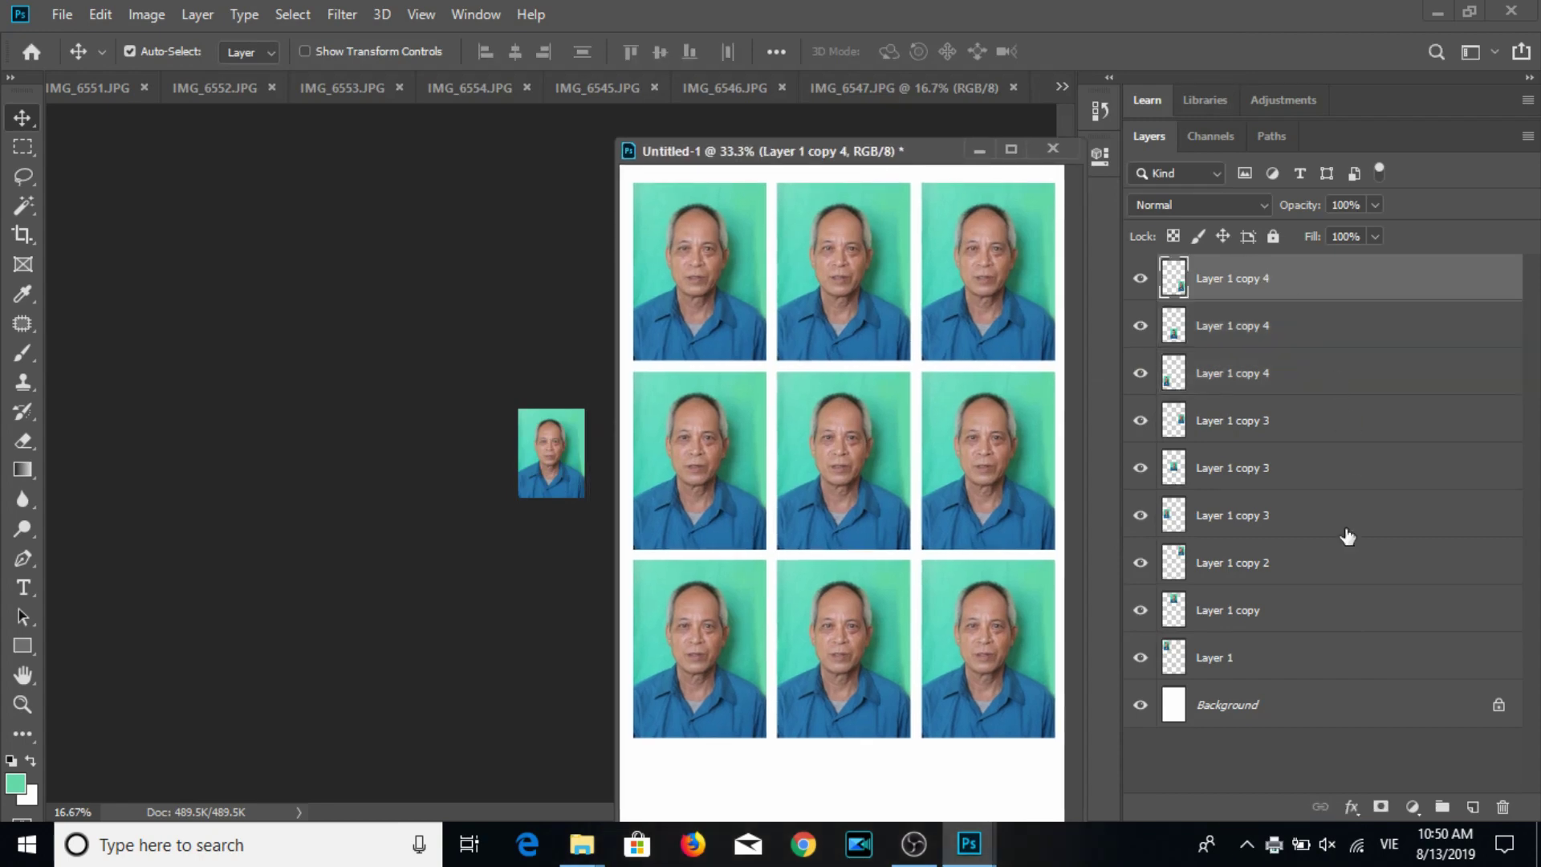
key(Delete)
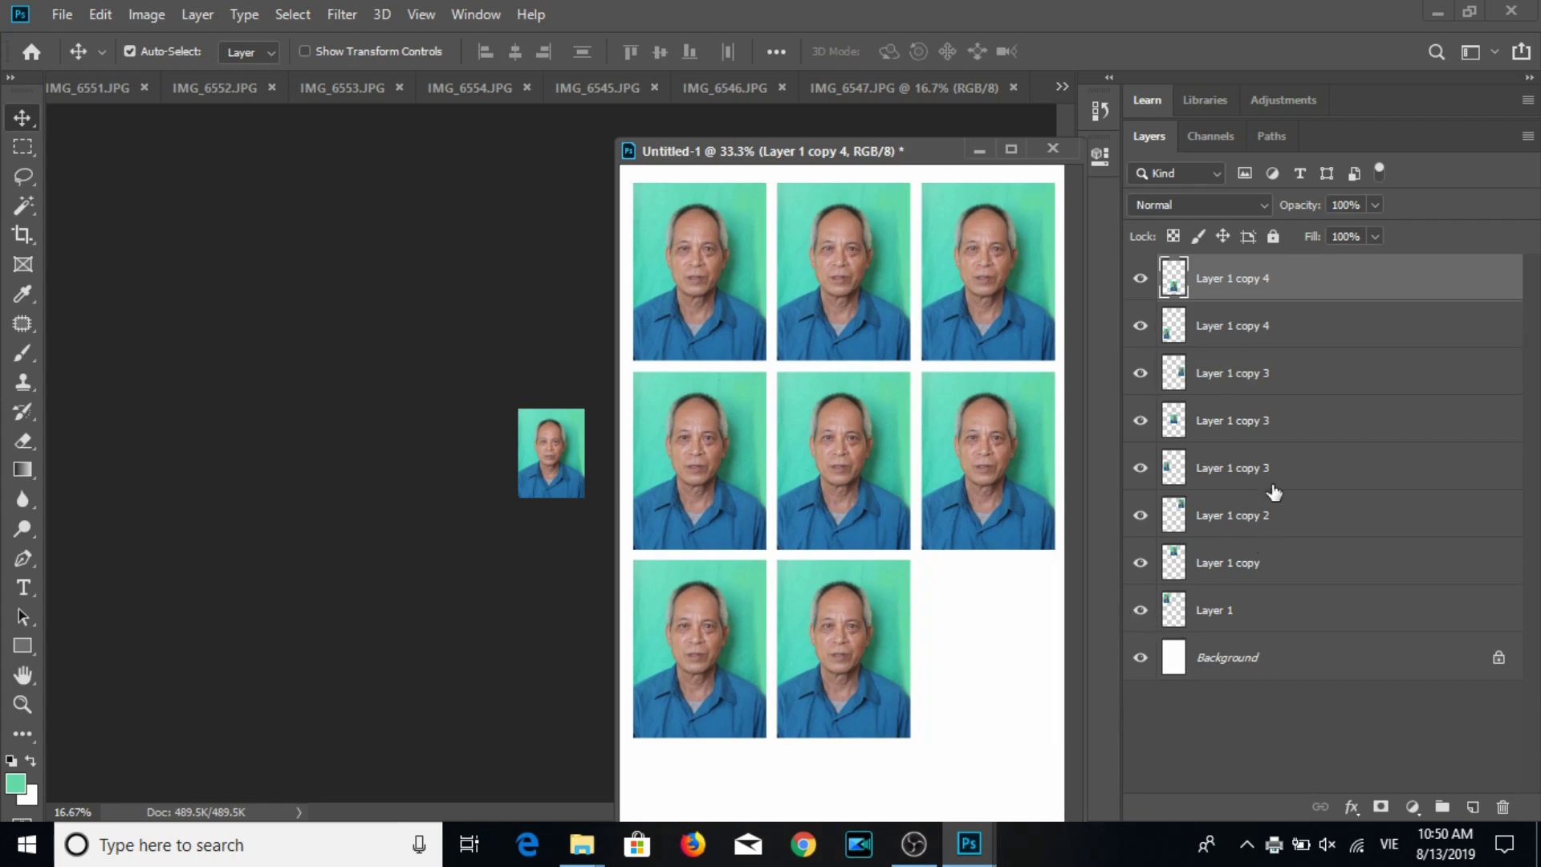
Clear the remaining copies from Untitled-1 and close IMG_6547 to bring up IMG_6546.
shift+click(1258, 623)
key(Delete)
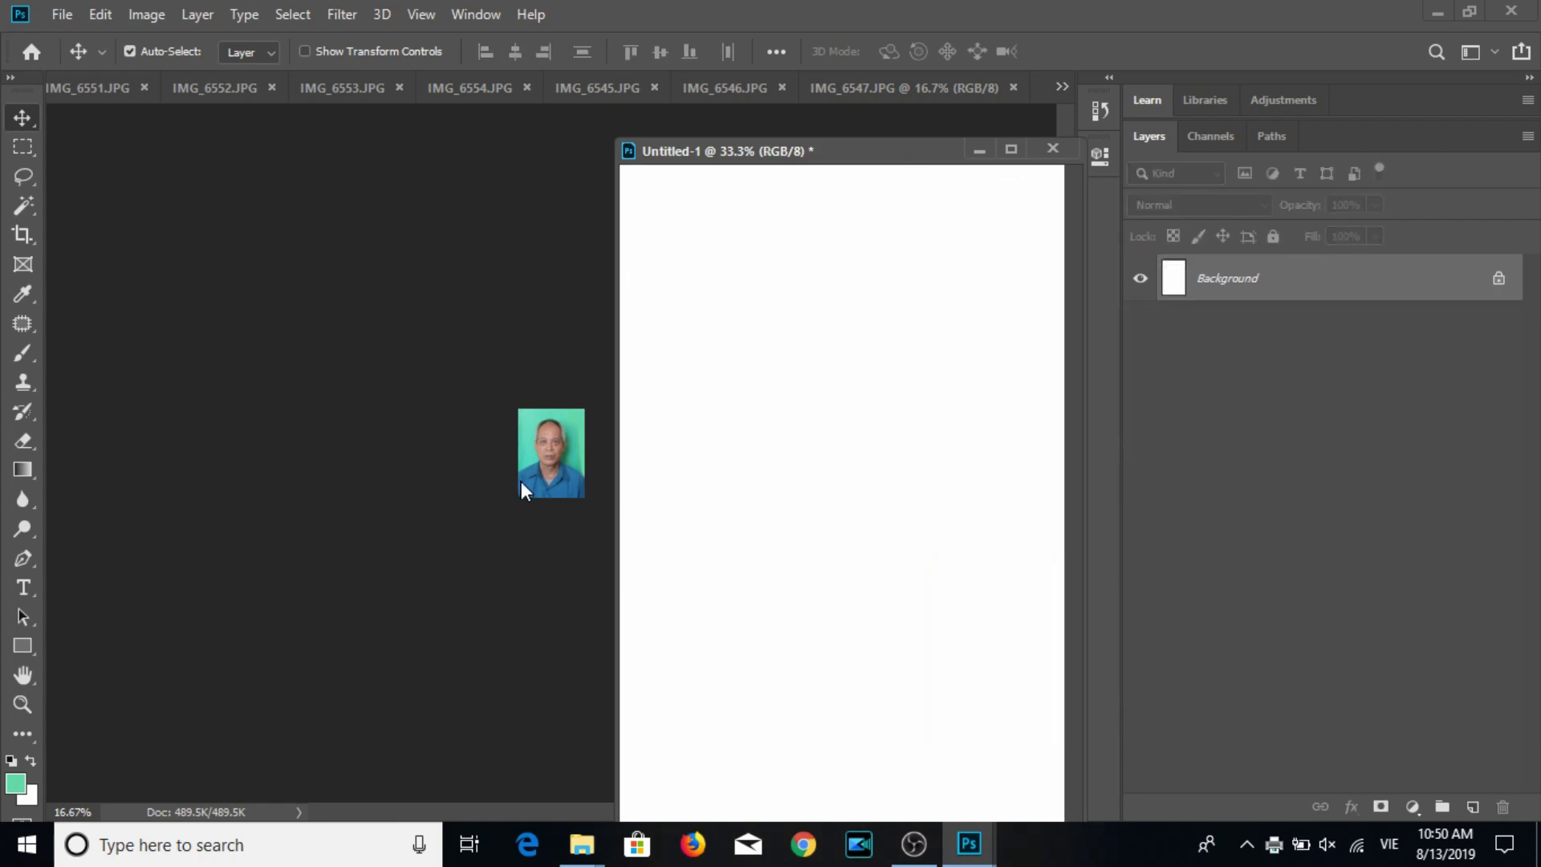
click(537, 475)
drag(941, 157, 1040, 177)
click(1013, 87)
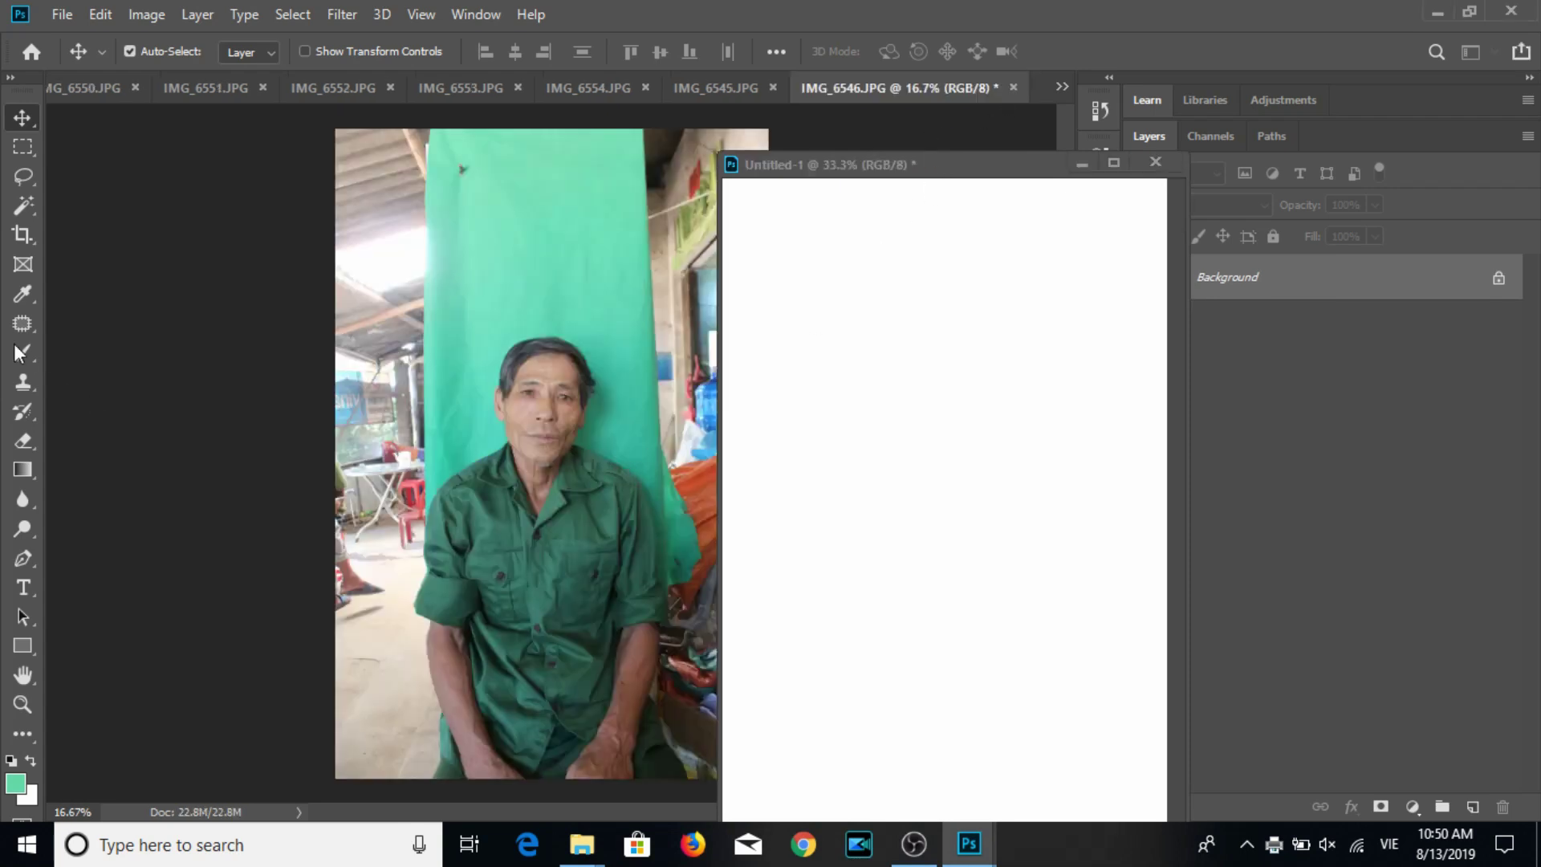
Crop IMG_6546 to a 3:4 frame around the man's head.
click(23, 233)
drag(449, 369, 655, 590)
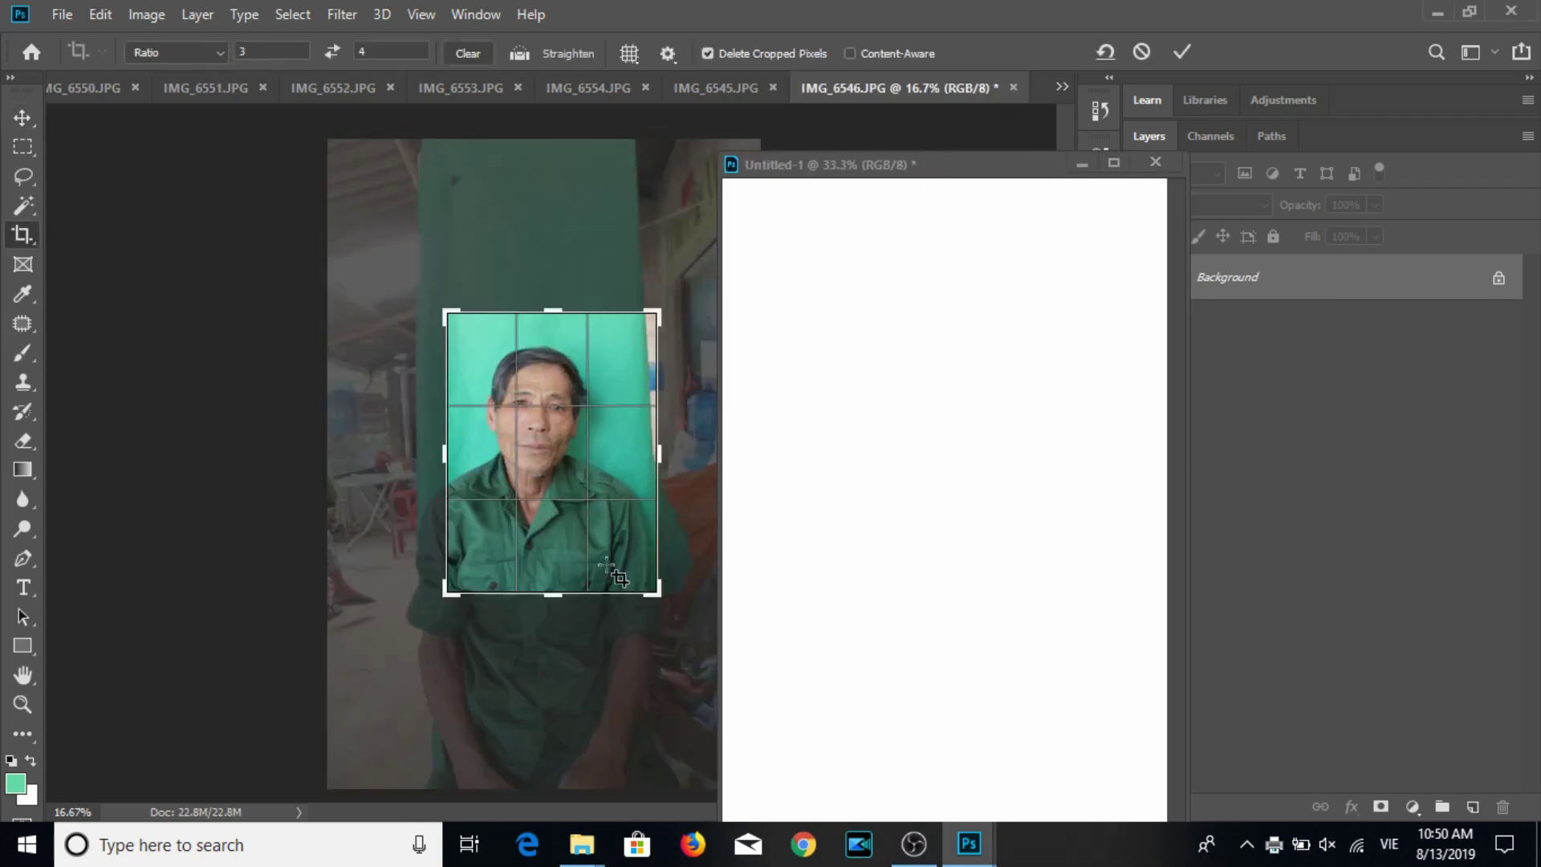
key(Return)
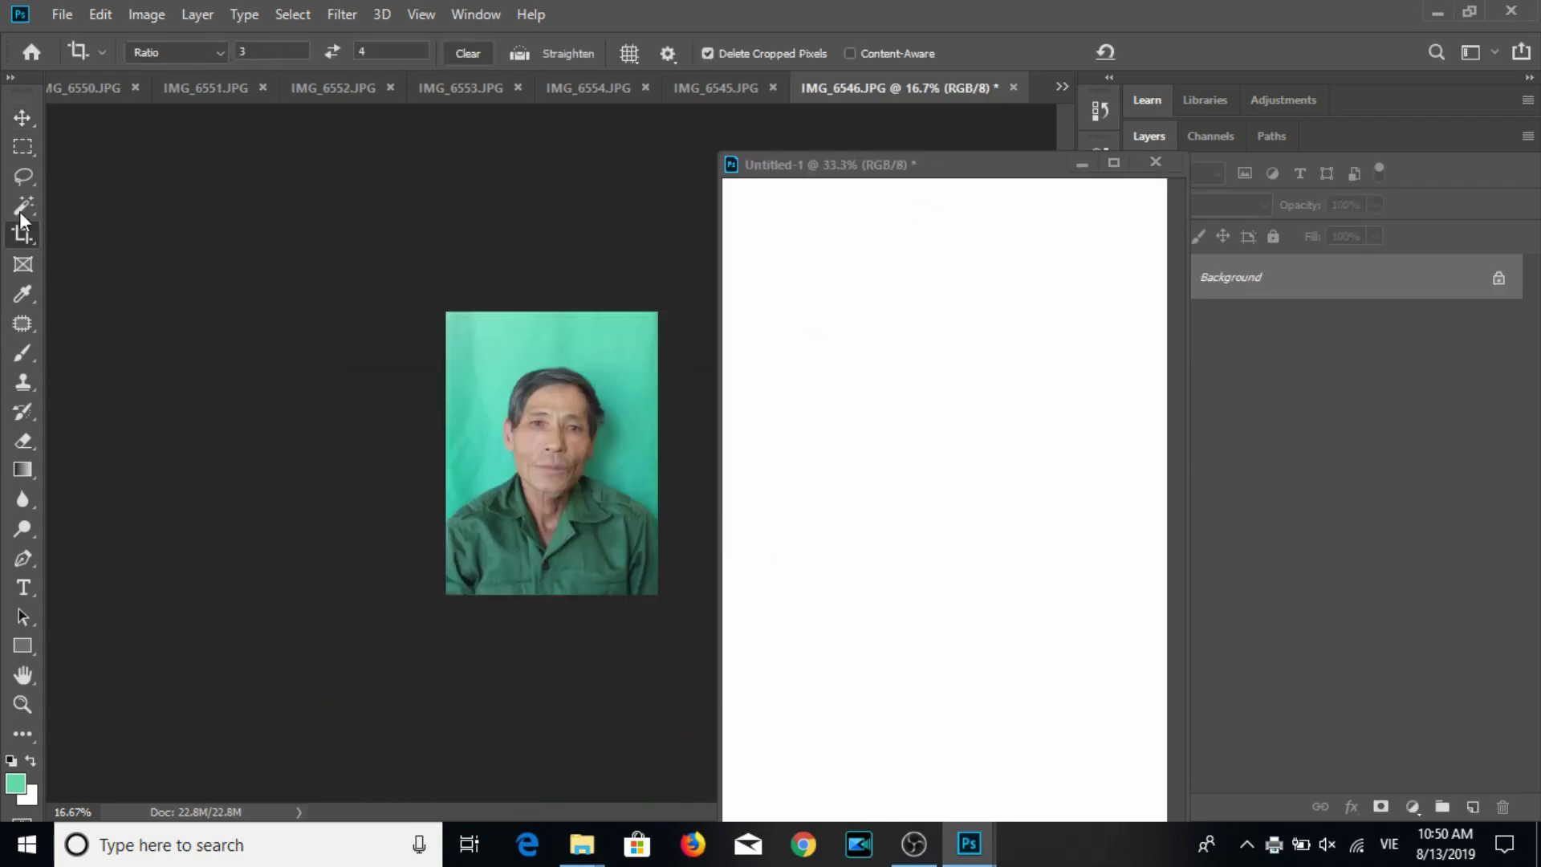
click(22, 117)
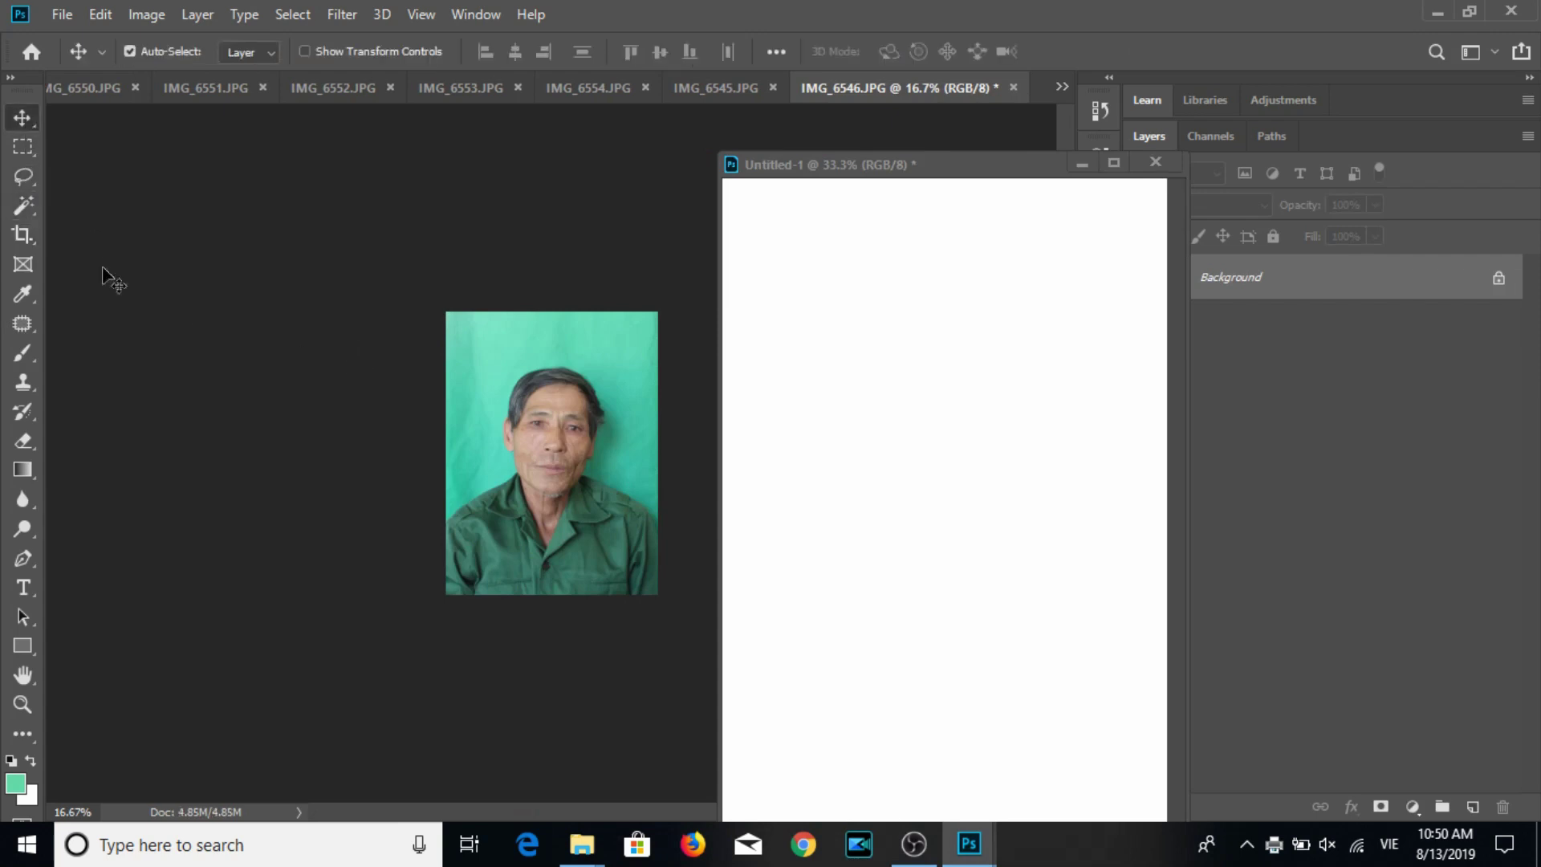
Resize IMG_6546 to 3 cm wide at 300 ppi and place it at the sheet's top-left.
click(146, 14)
click(180, 183)
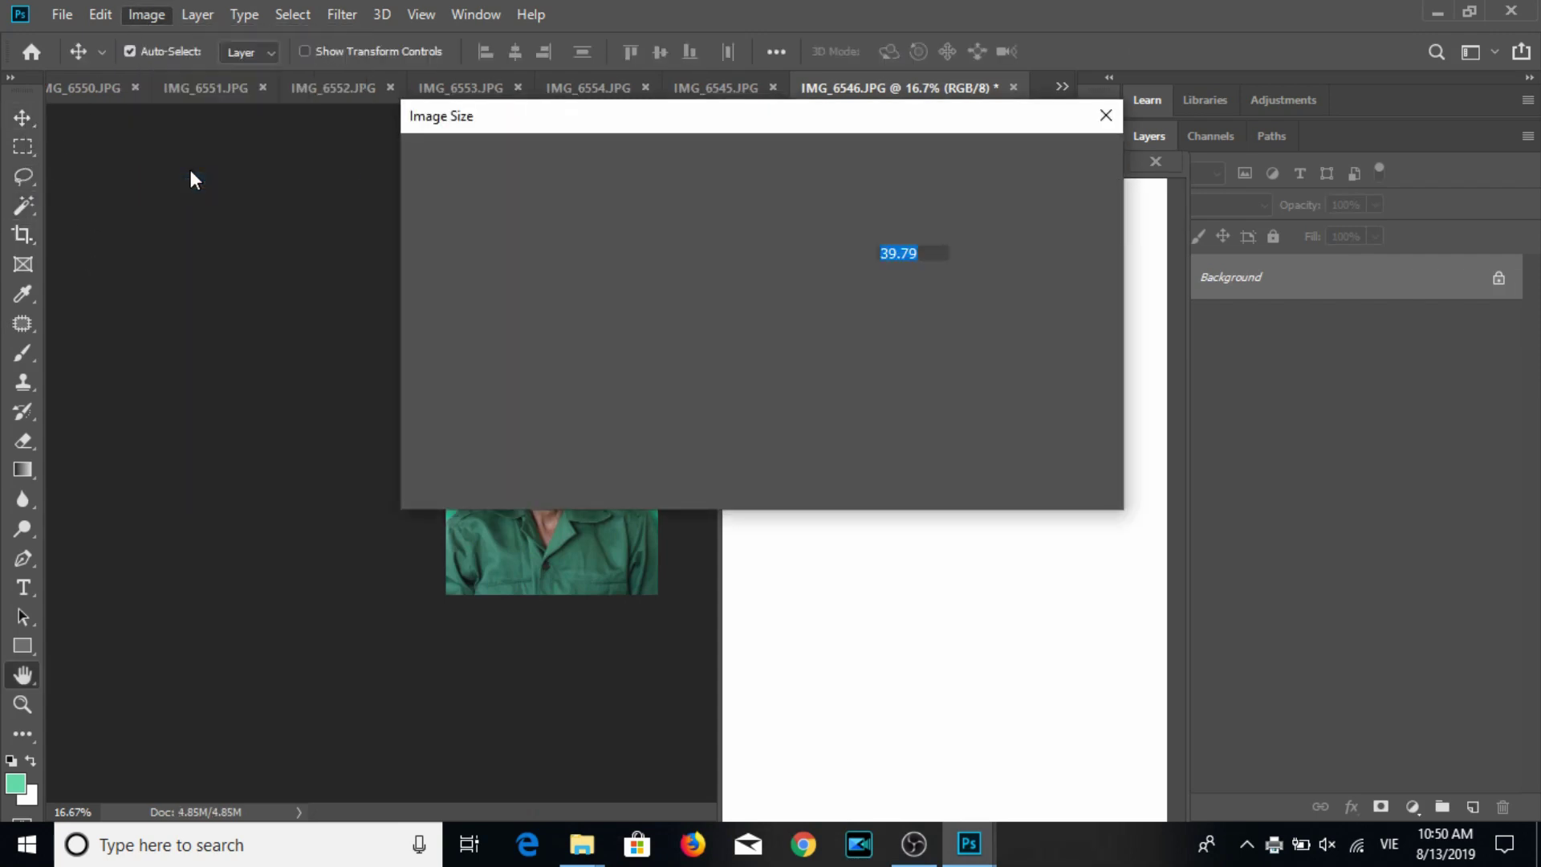
text(2.39)
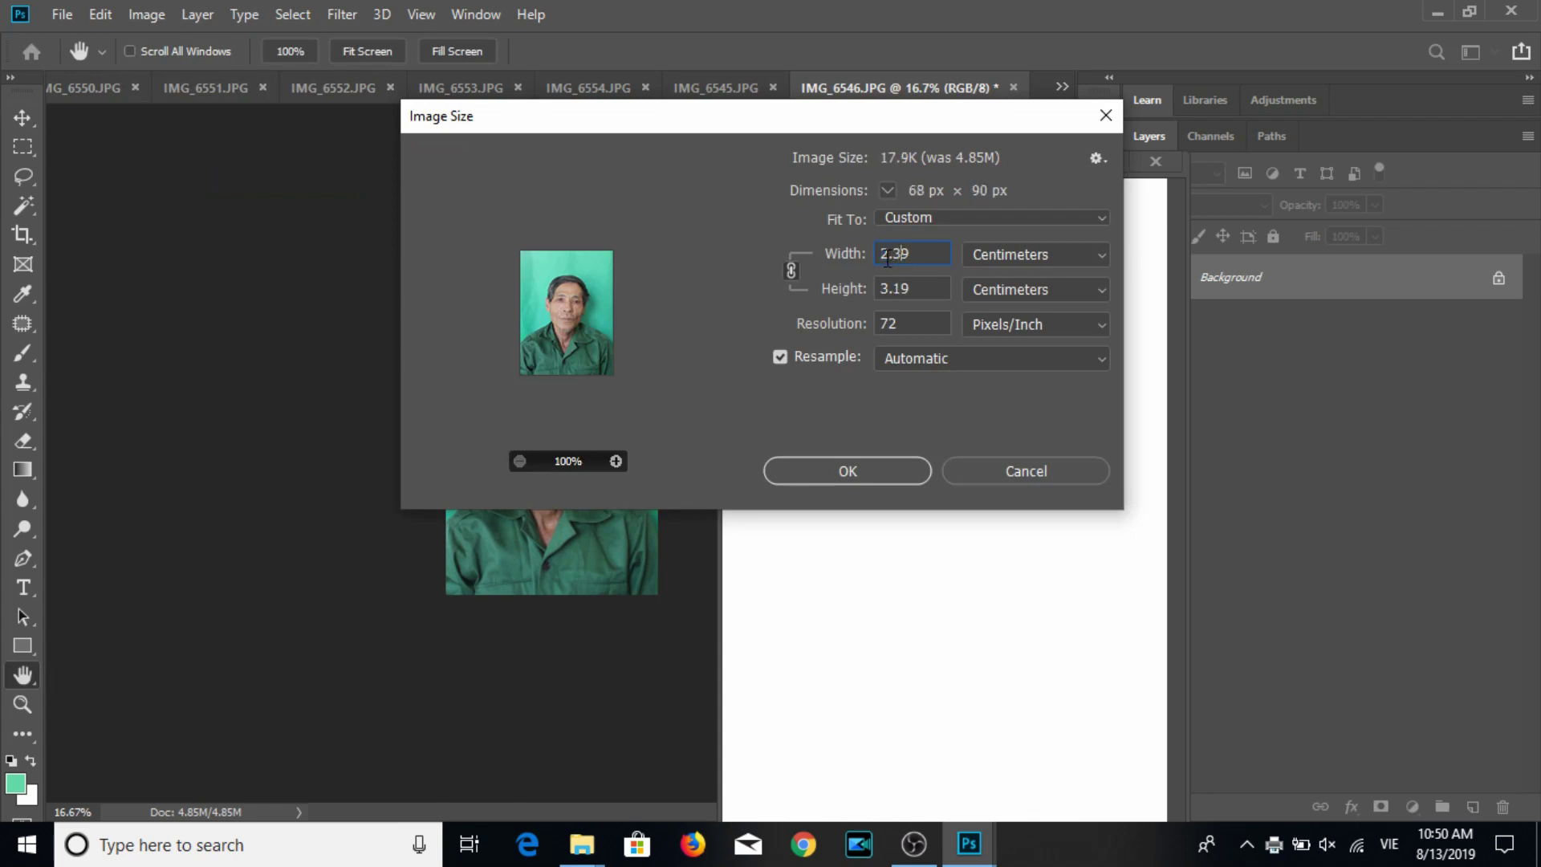
key(ctrl+a)
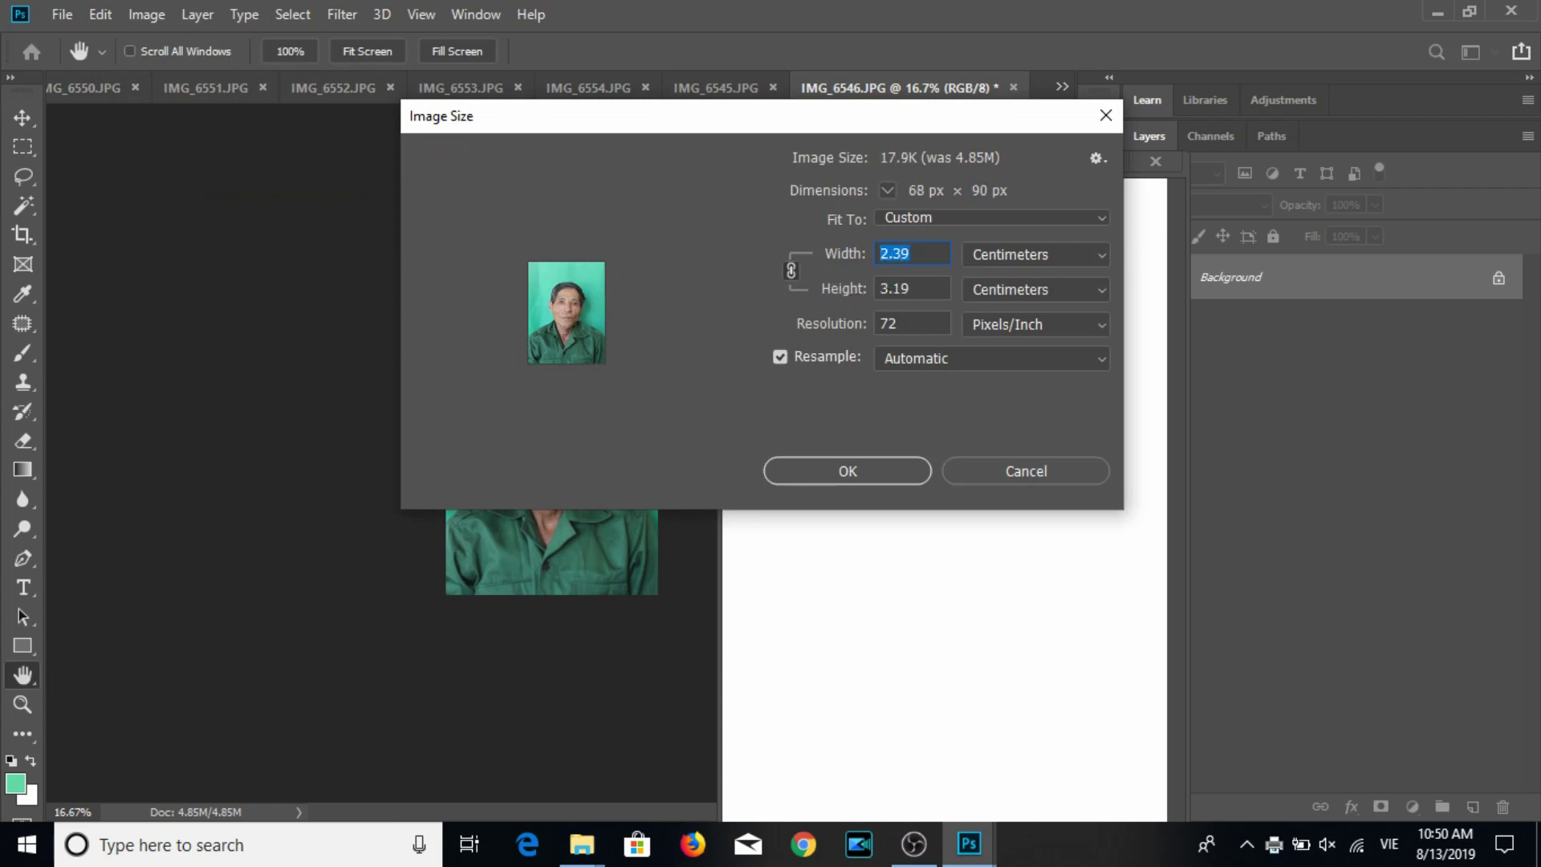
text(3)
key(Tab)
key(Tab)
text(300)
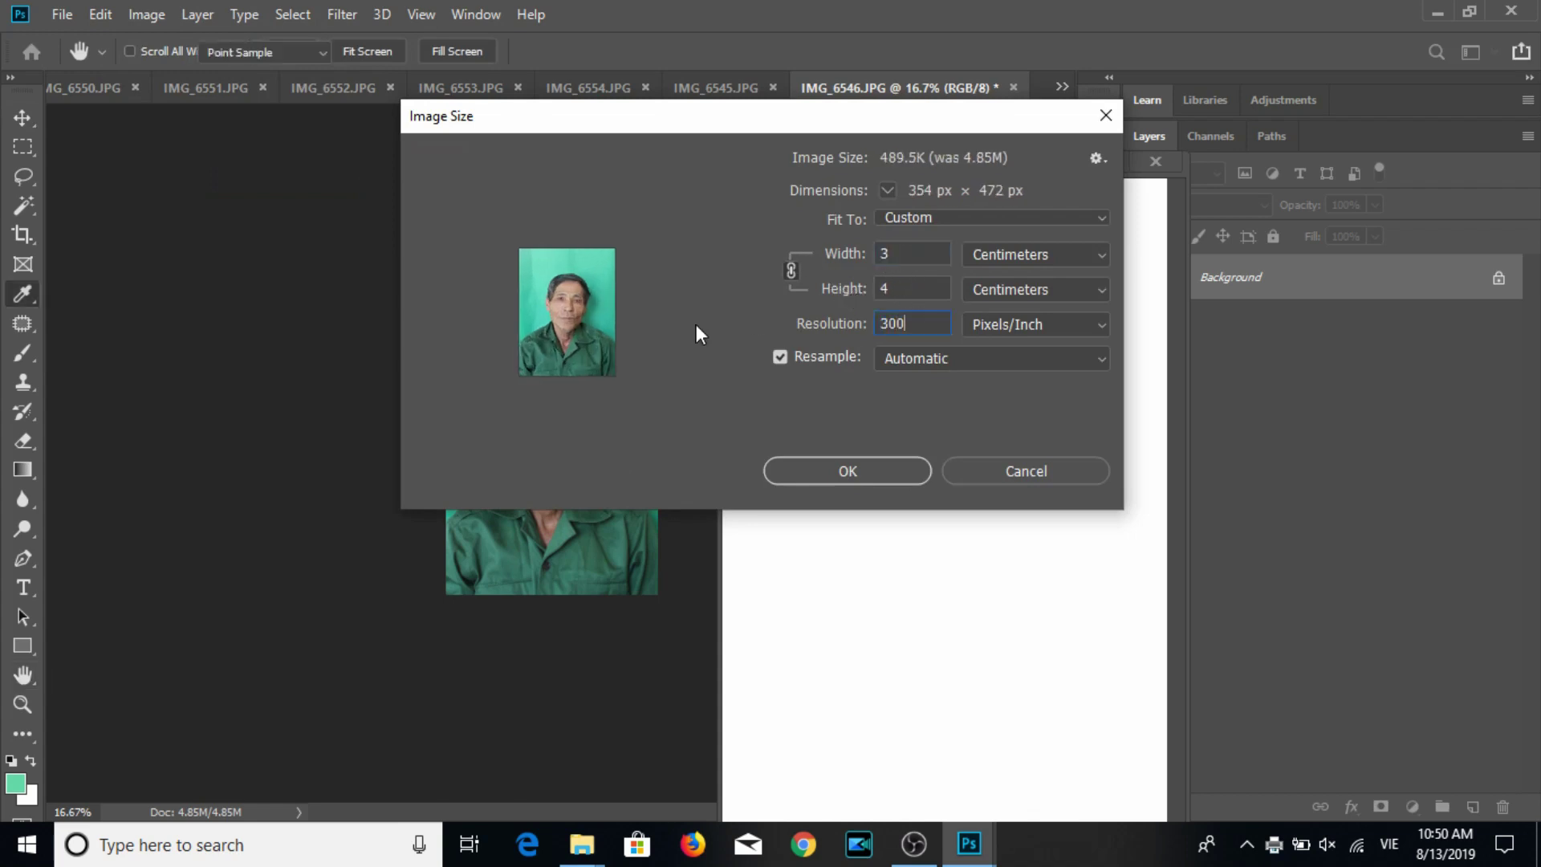
key(Return)
key(v)
mouse_move(521, 473)
mouse_down()
mouse_move(746, 313)
mouse_move(928, 313)
mouse_up()
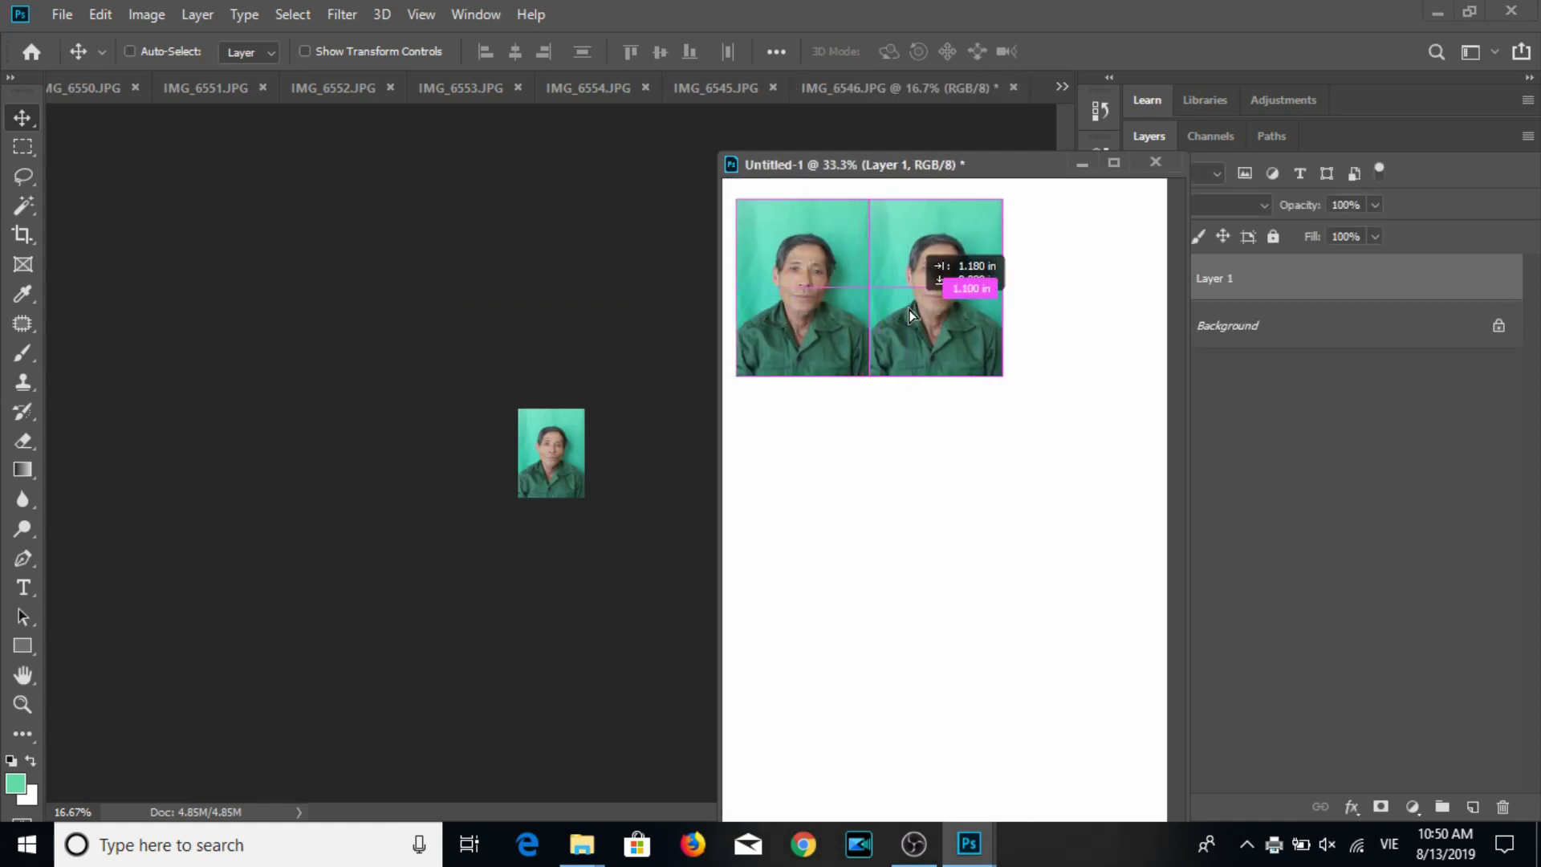
Duplicate the portrait into a top row of three and copy that row downward.
drag(923, 308, 1055, 308)
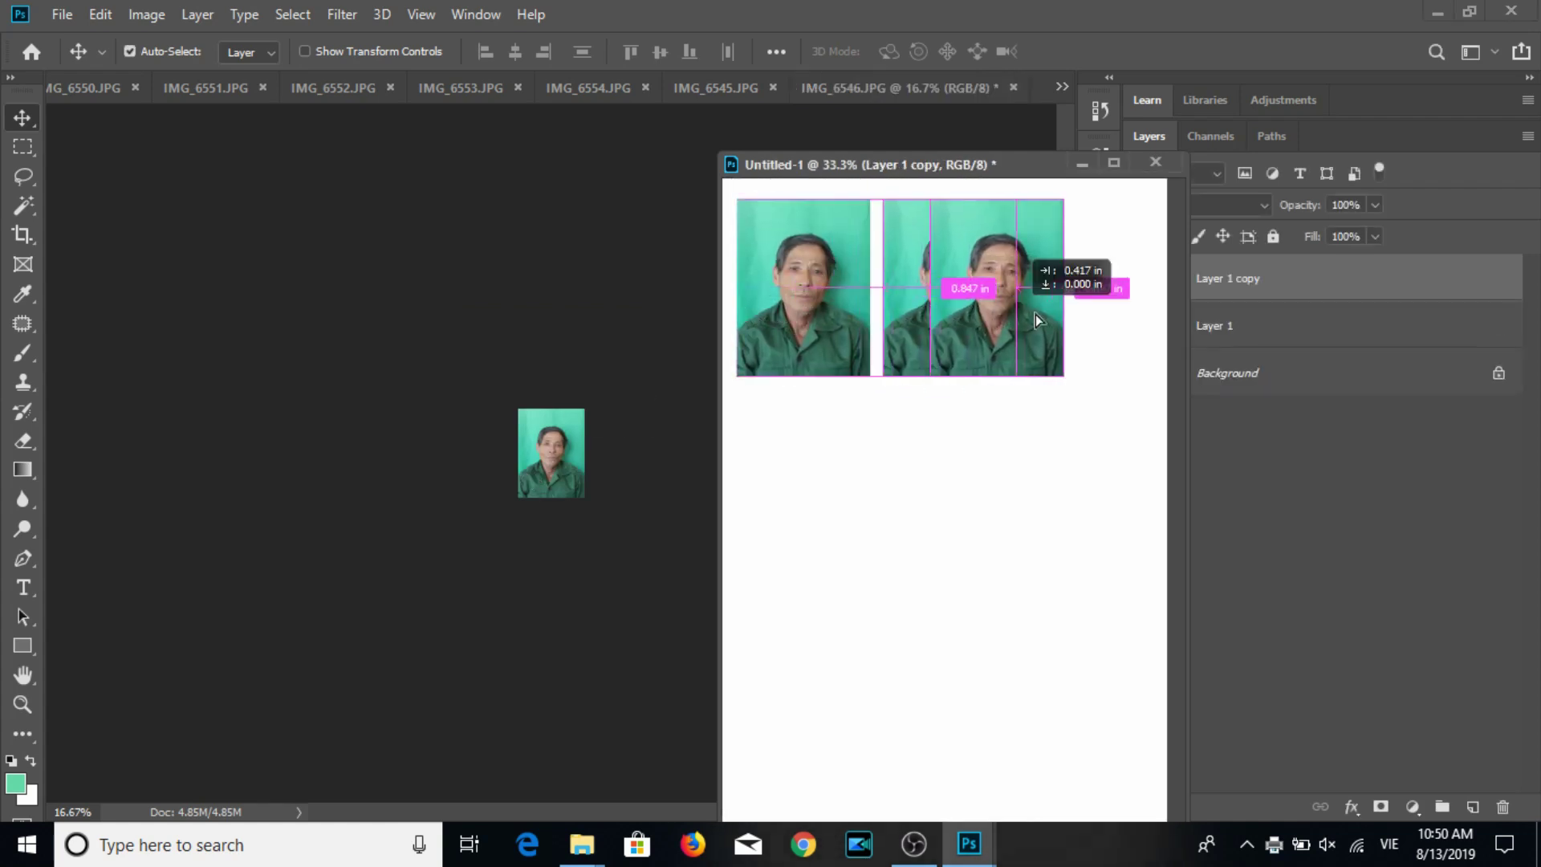
drag(940, 310, 948, 310)
shift+click(1357, 384)
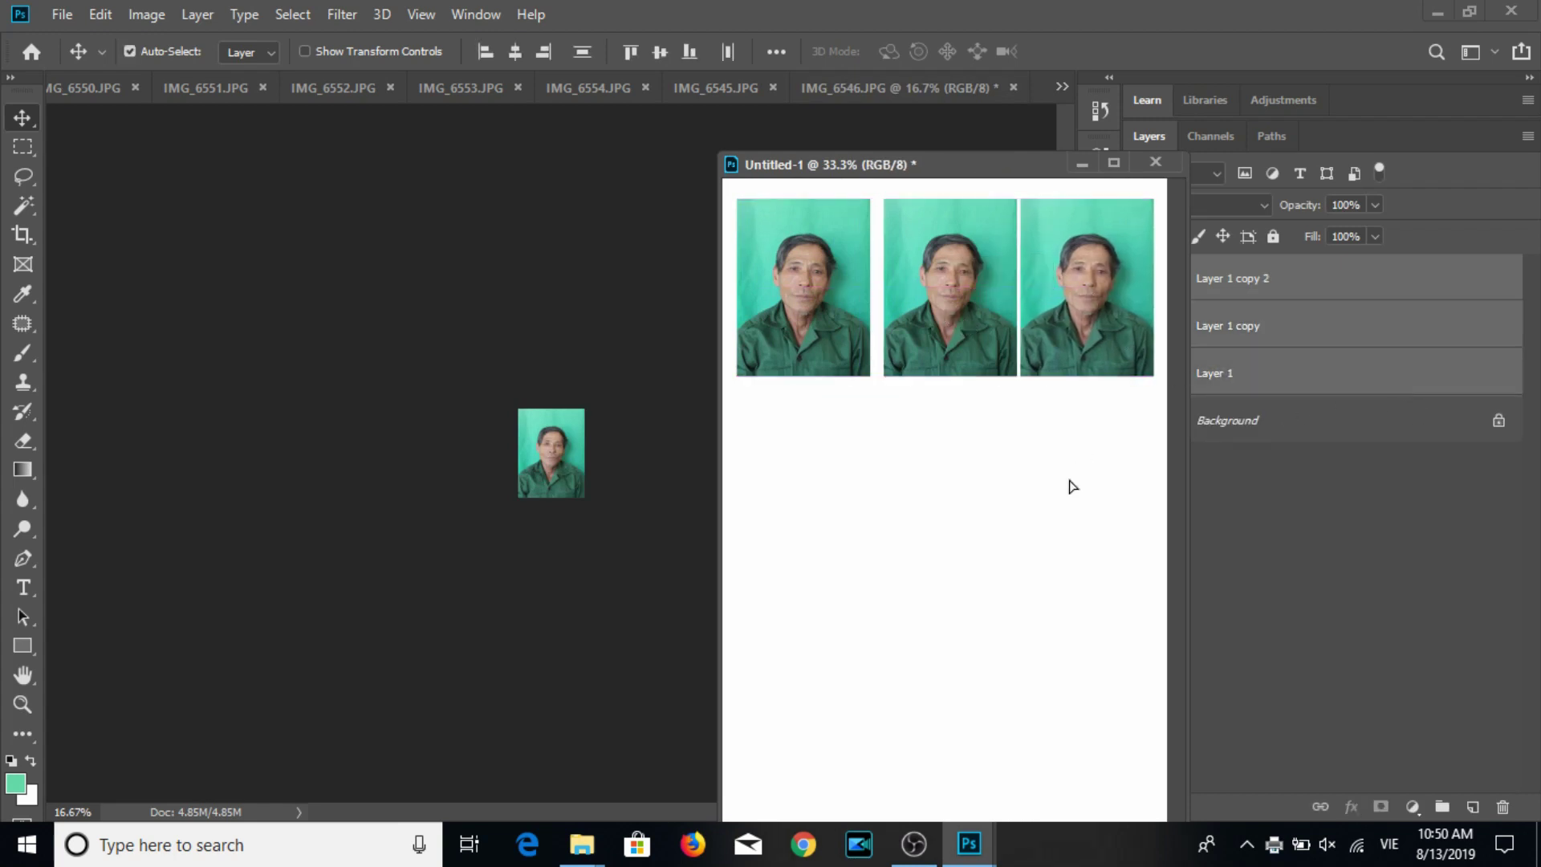
drag(1081, 289, 1081, 480)
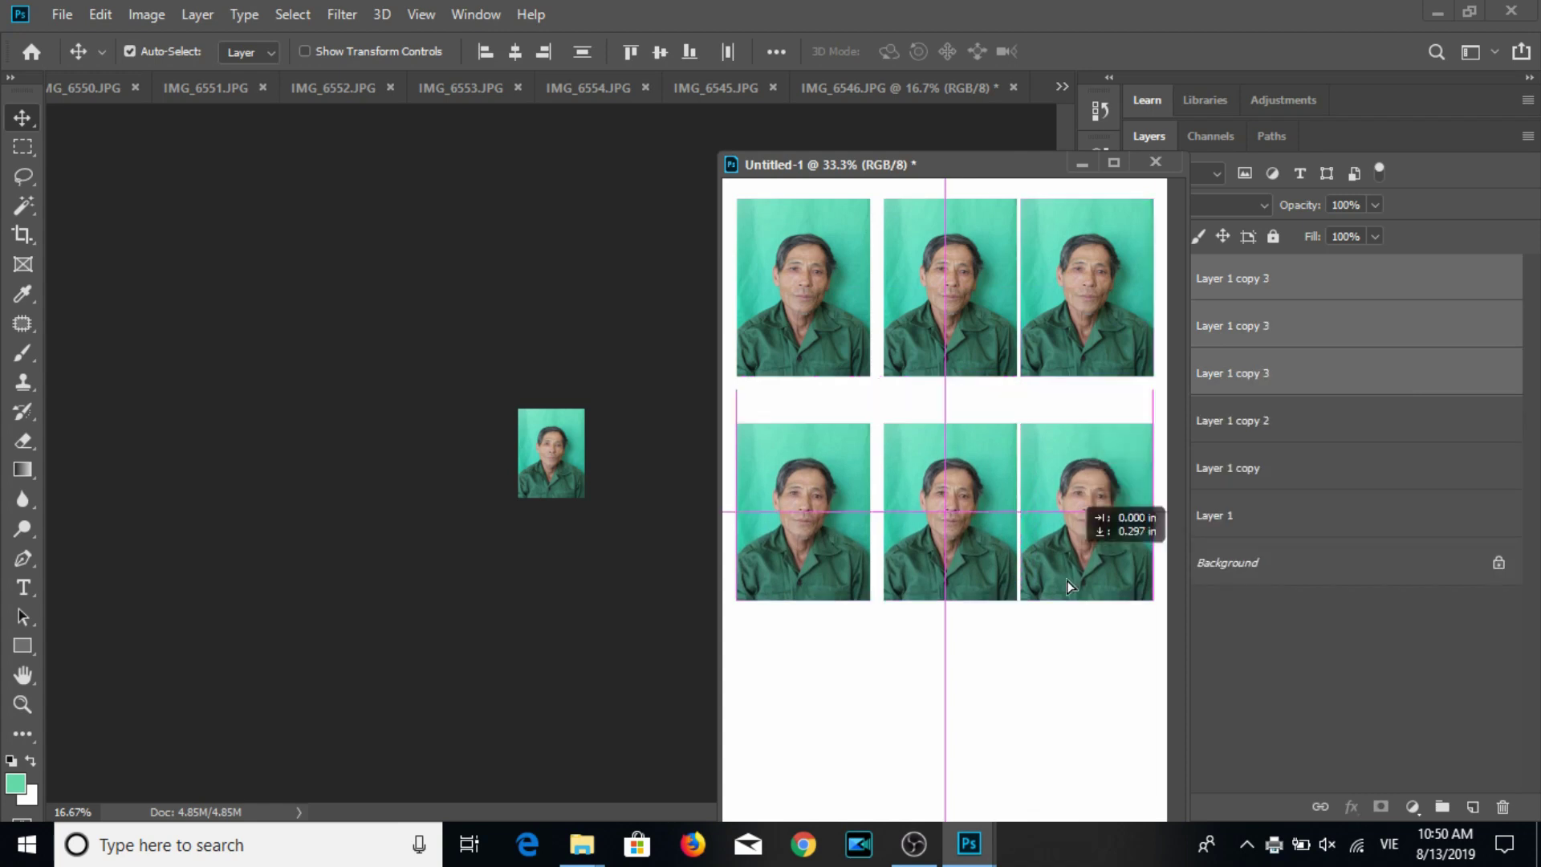
mouse_move(1080, 480)
mouse_down()
mouse_move(1066, 634)
mouse_move(1063, 459)
mouse_up()
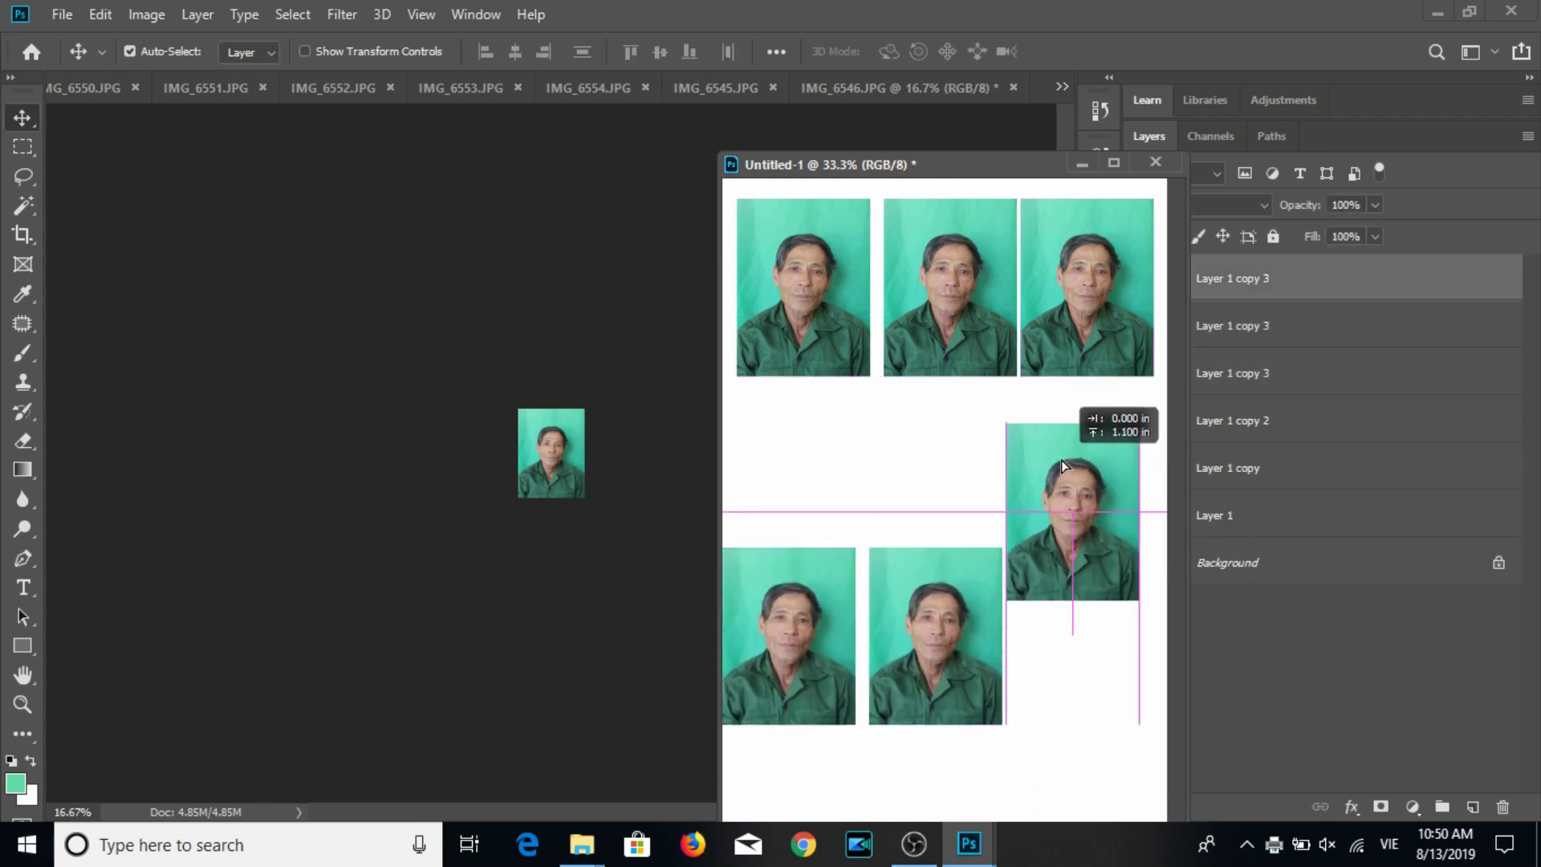
Undo a stray move, reposition the lower row, and open Print.
key(ctrl+z)
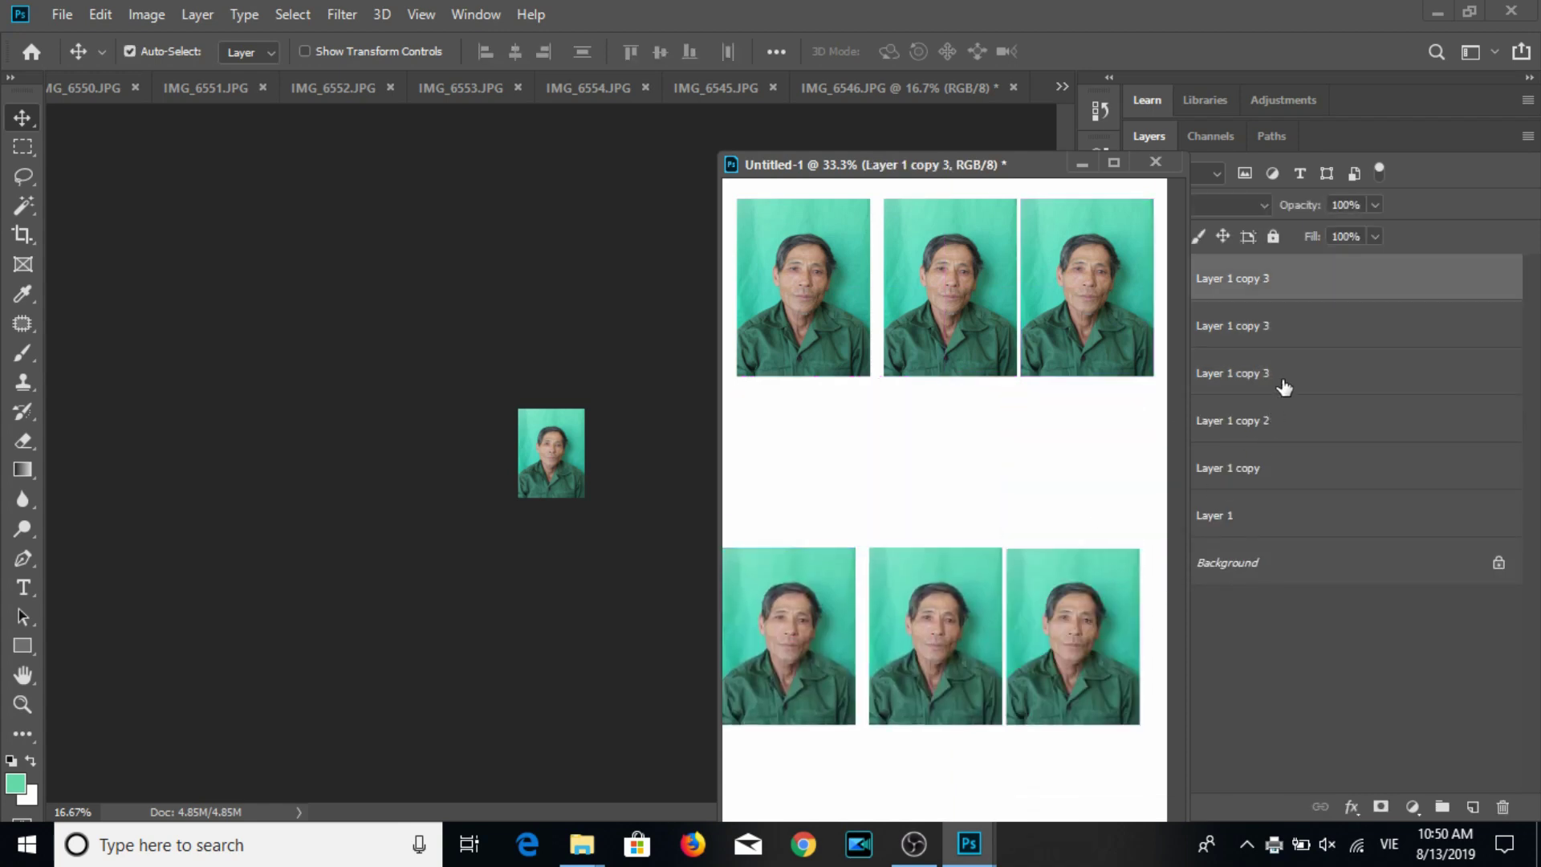
shift+click(1284, 386)
mouse_move(1076, 666)
mouse_down()
mouse_move(1072, 525)
mouse_move(1093, 488)
mouse_move(1102, 684)
mouse_up()
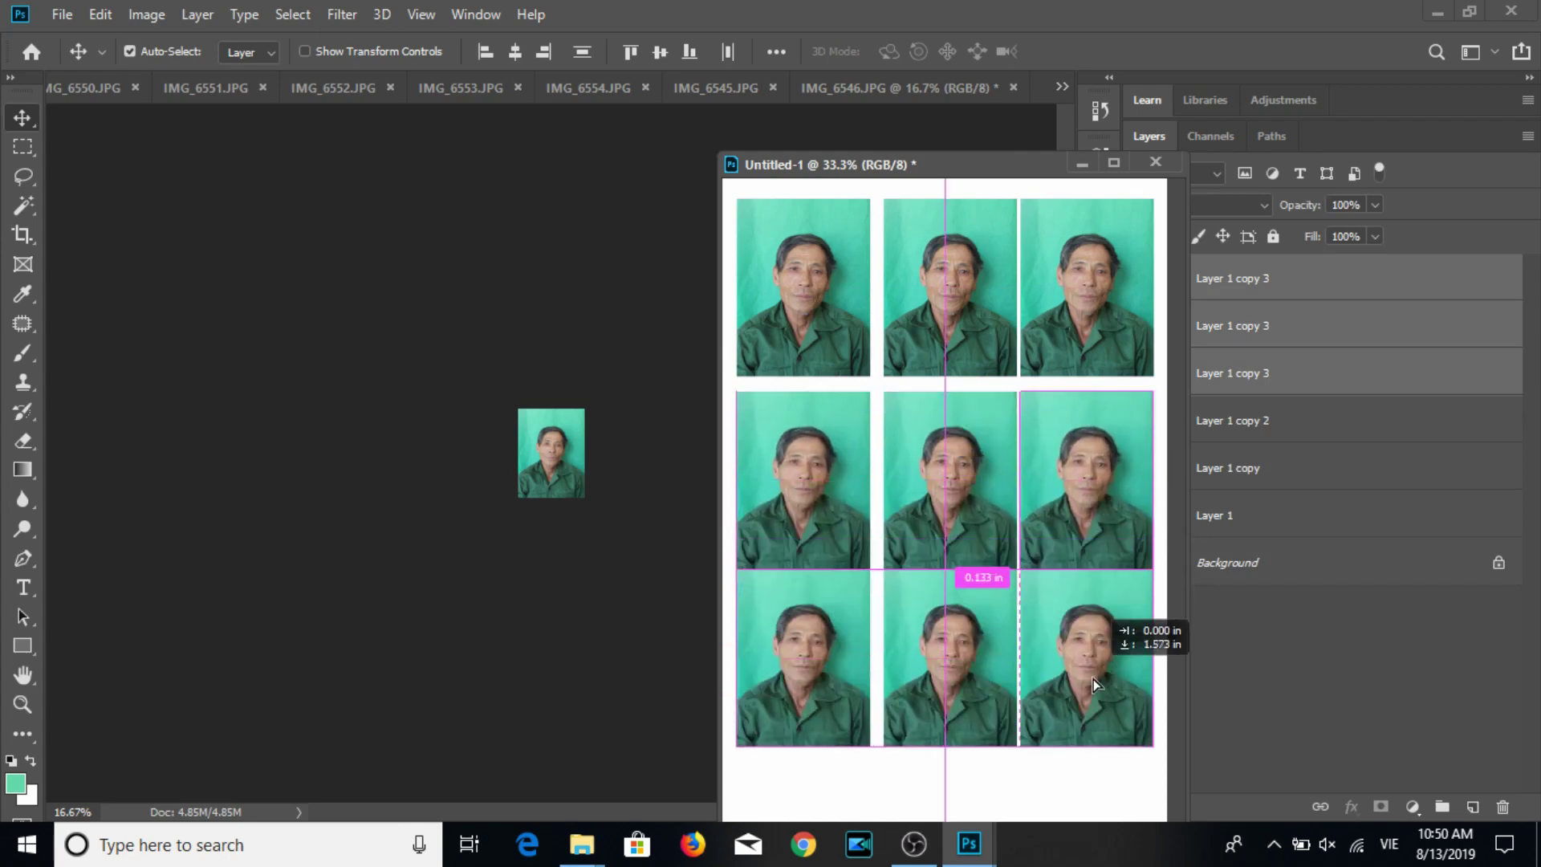
key(ctrl)
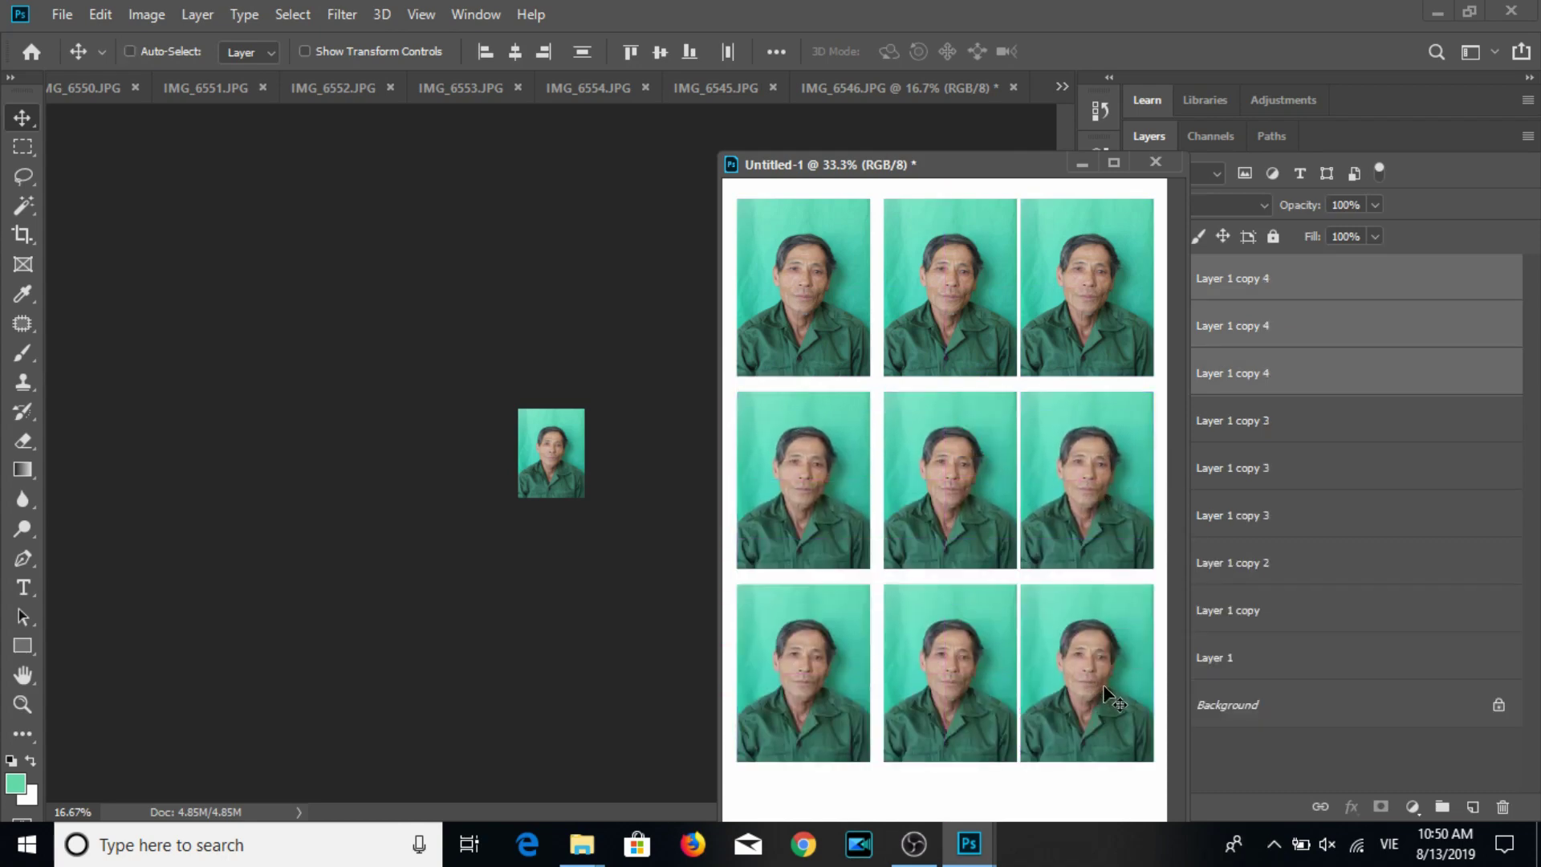
key(ctrl+p)
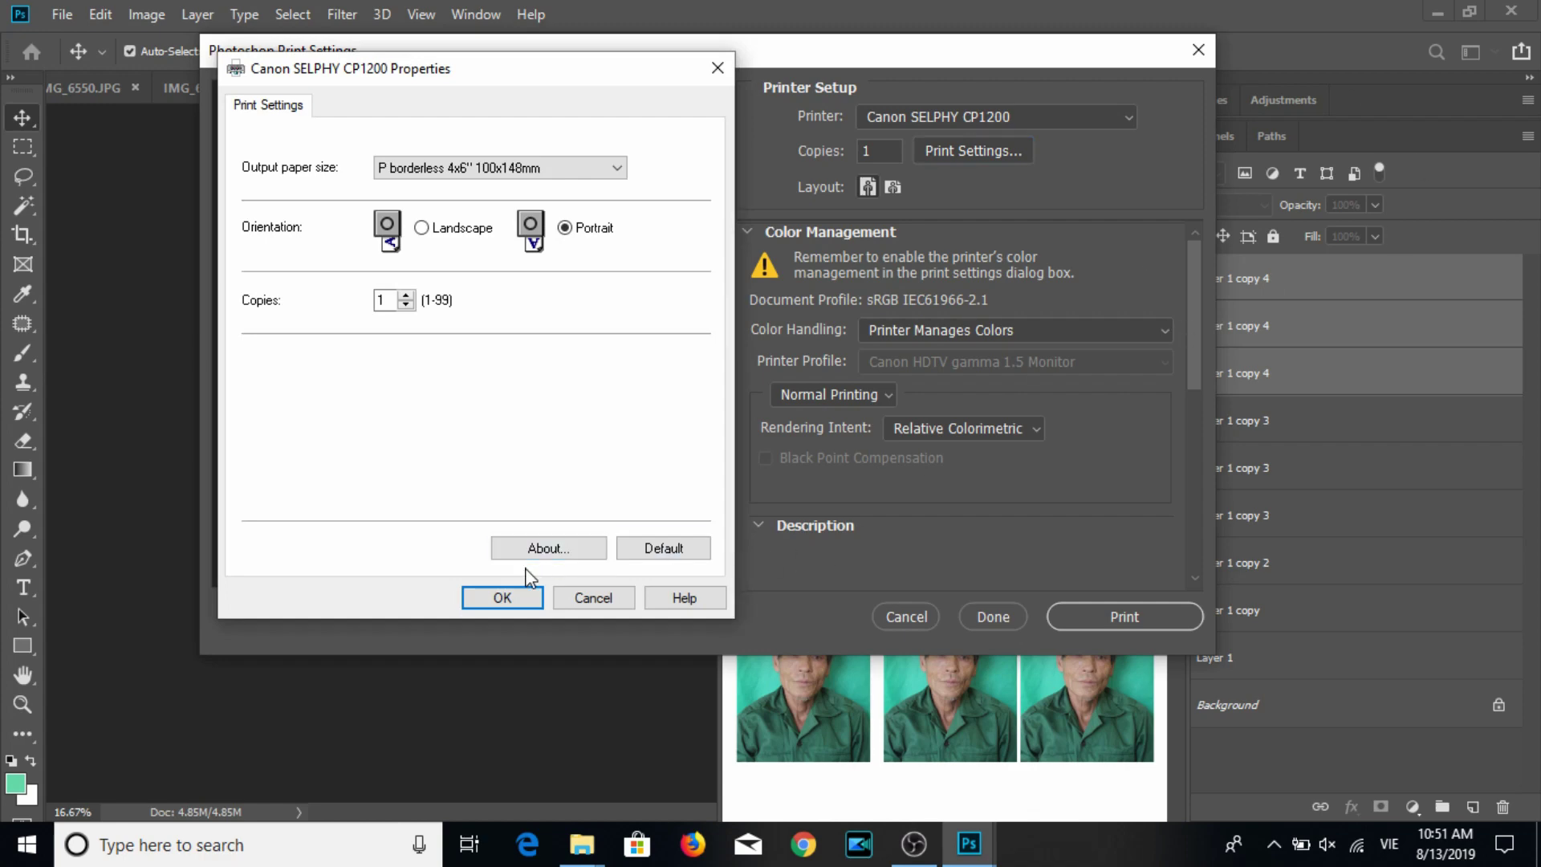
Confirm the SELPHY paper and orientation settings, nudge the grid down, and print.
click(509, 597)
click(501, 598)
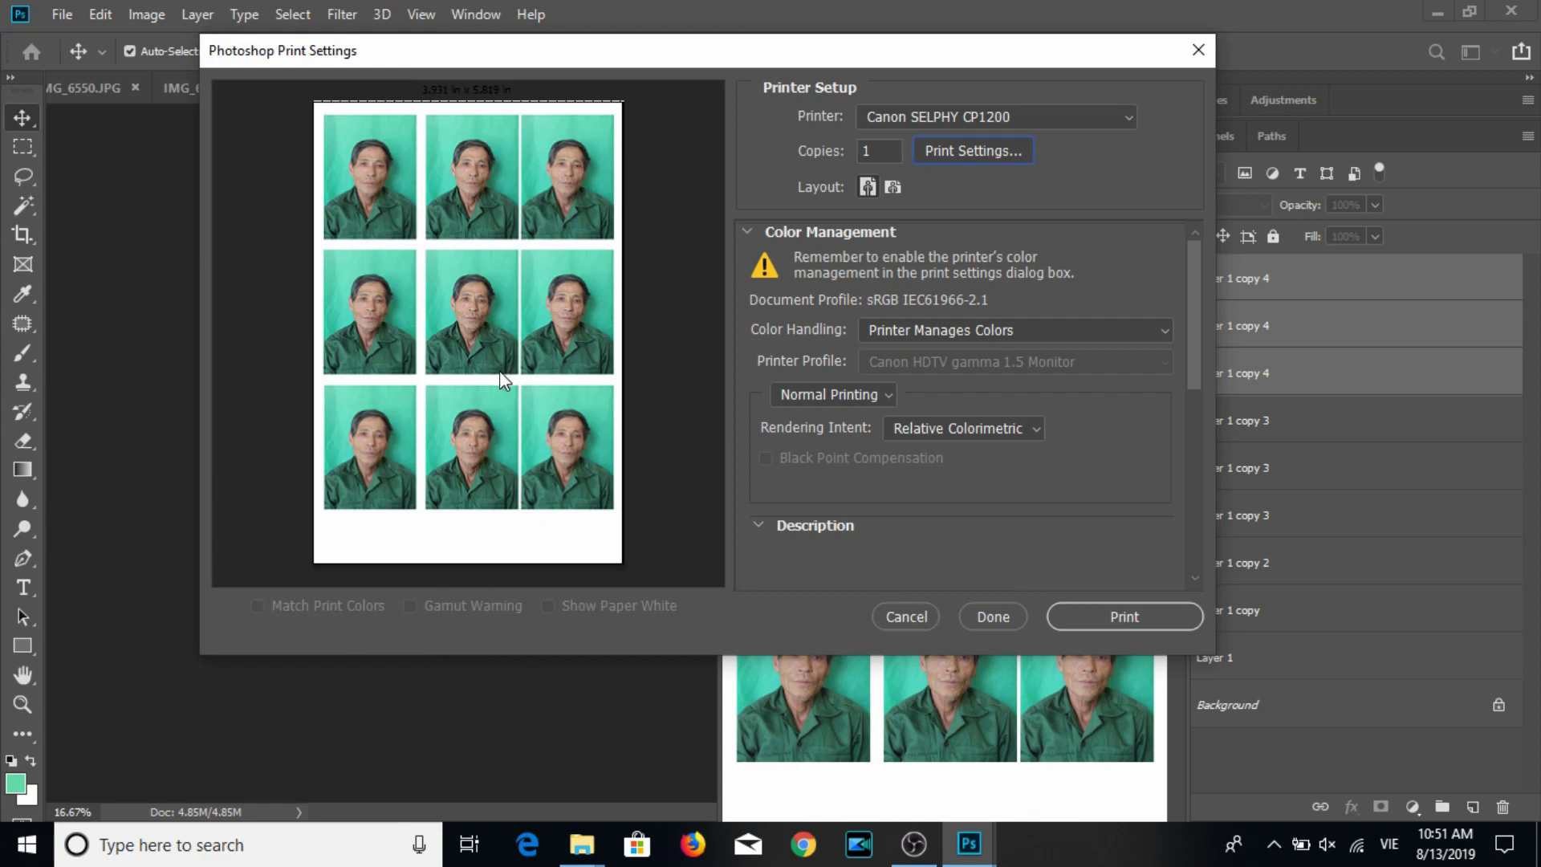
drag(501, 356, 501, 358)
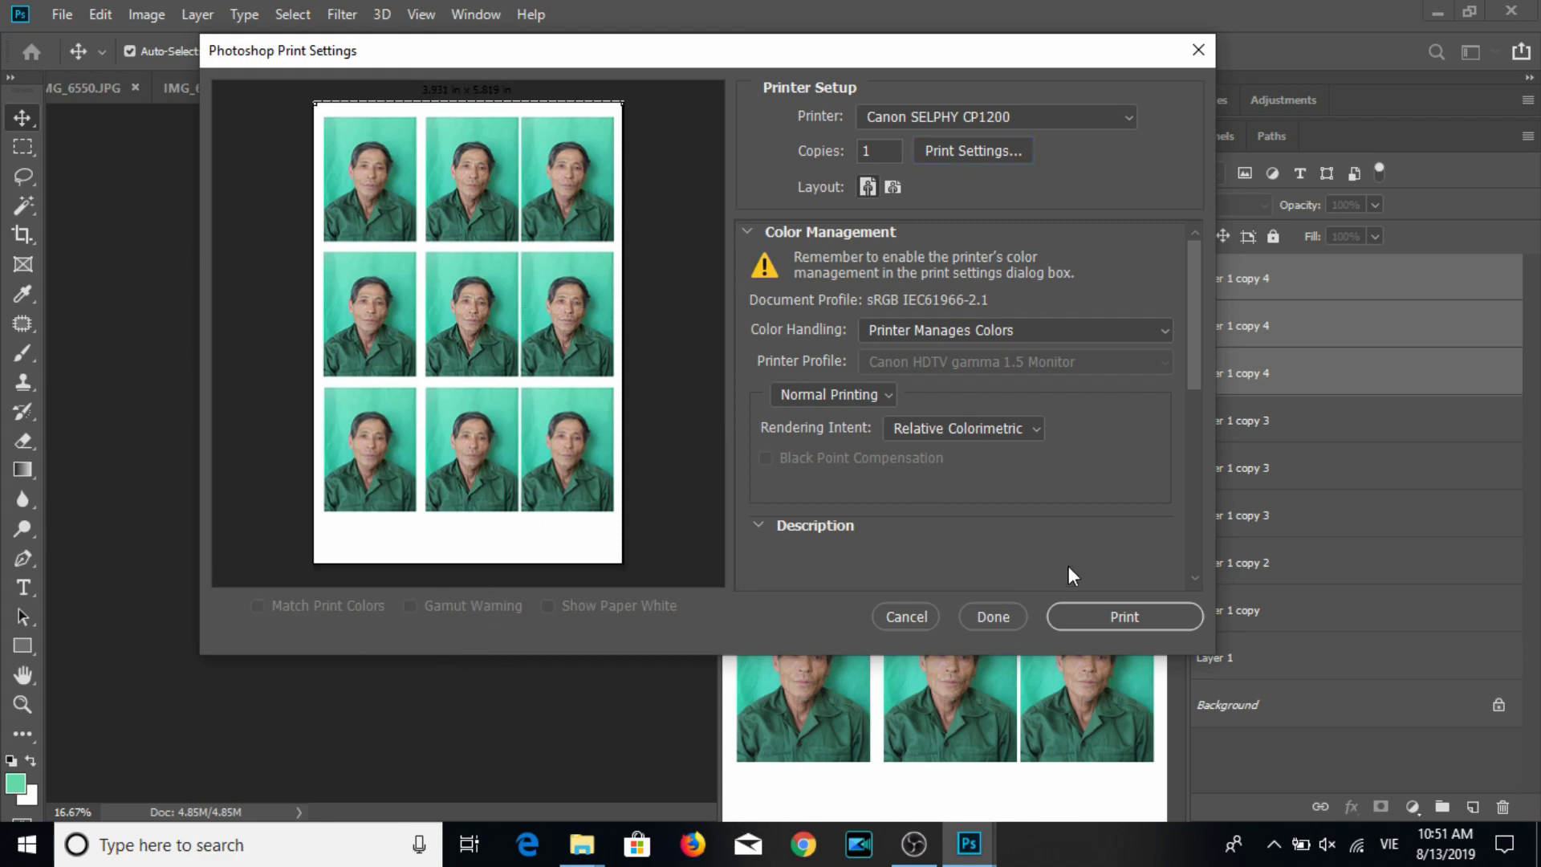
Check the tray for pending print jobs, then return to IMG_6546.
click(1274, 843)
mouse_move(1297, 754)
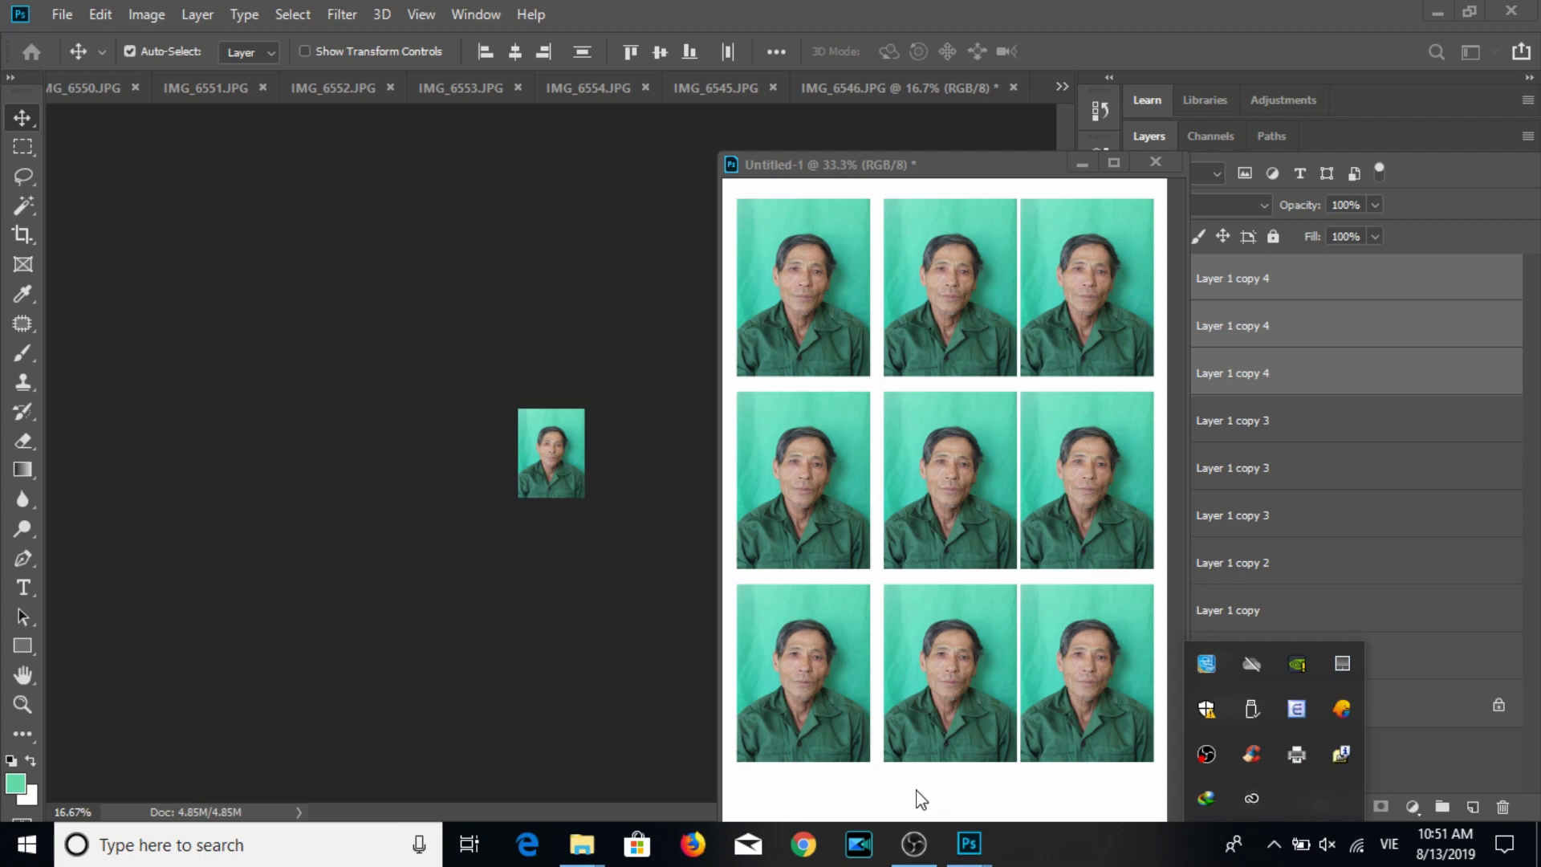
click(843, 811)
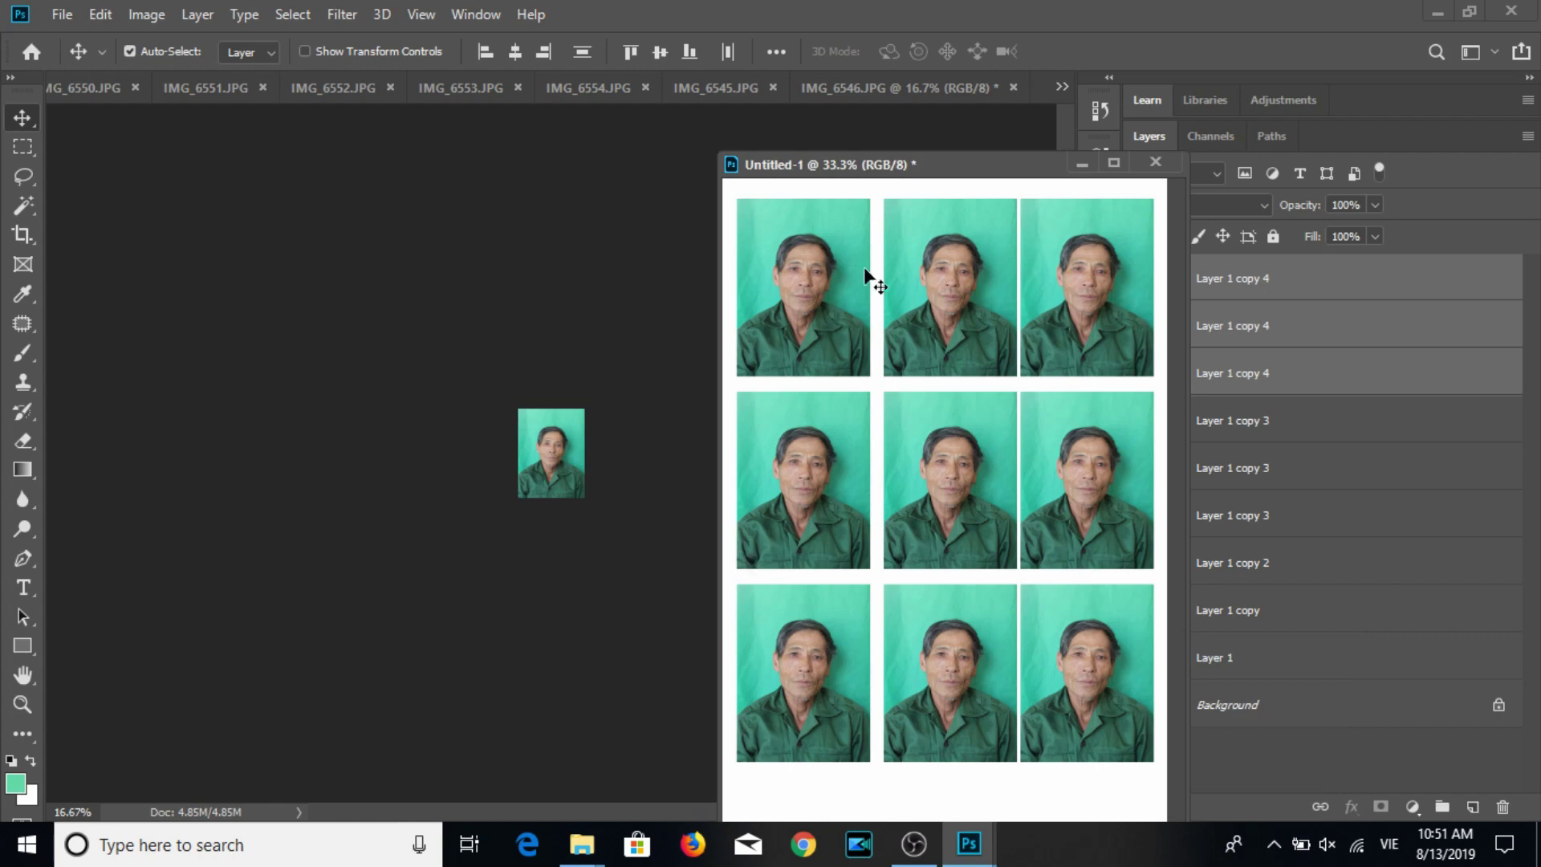
drag(922, 166, 993, 150)
click(688, 426)
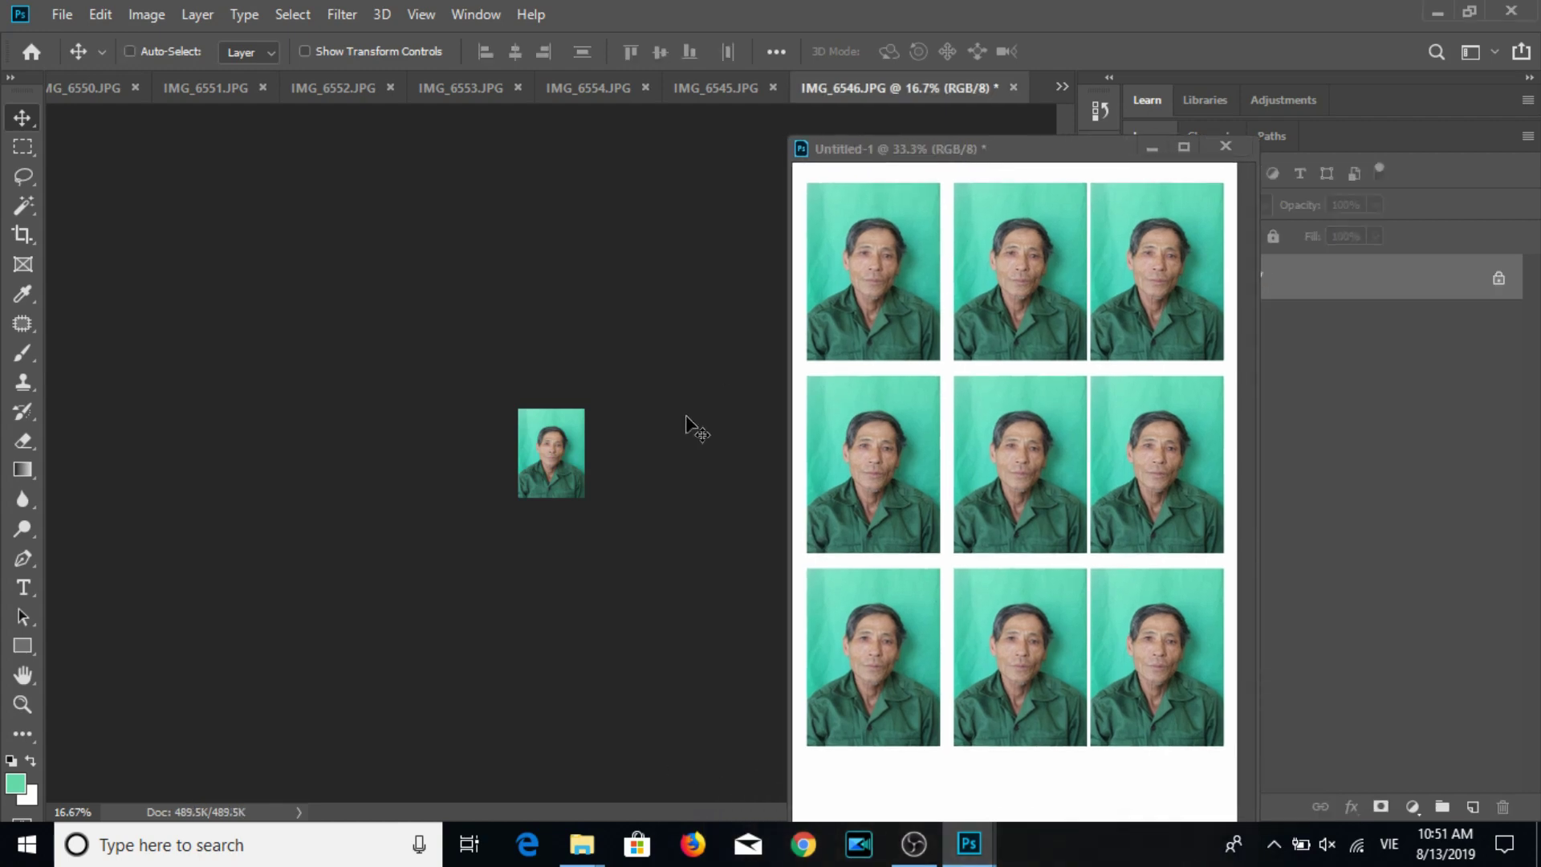
Save IMG_6546 as JPEG and close it.
key(ctrl+s)
click(892, 179)
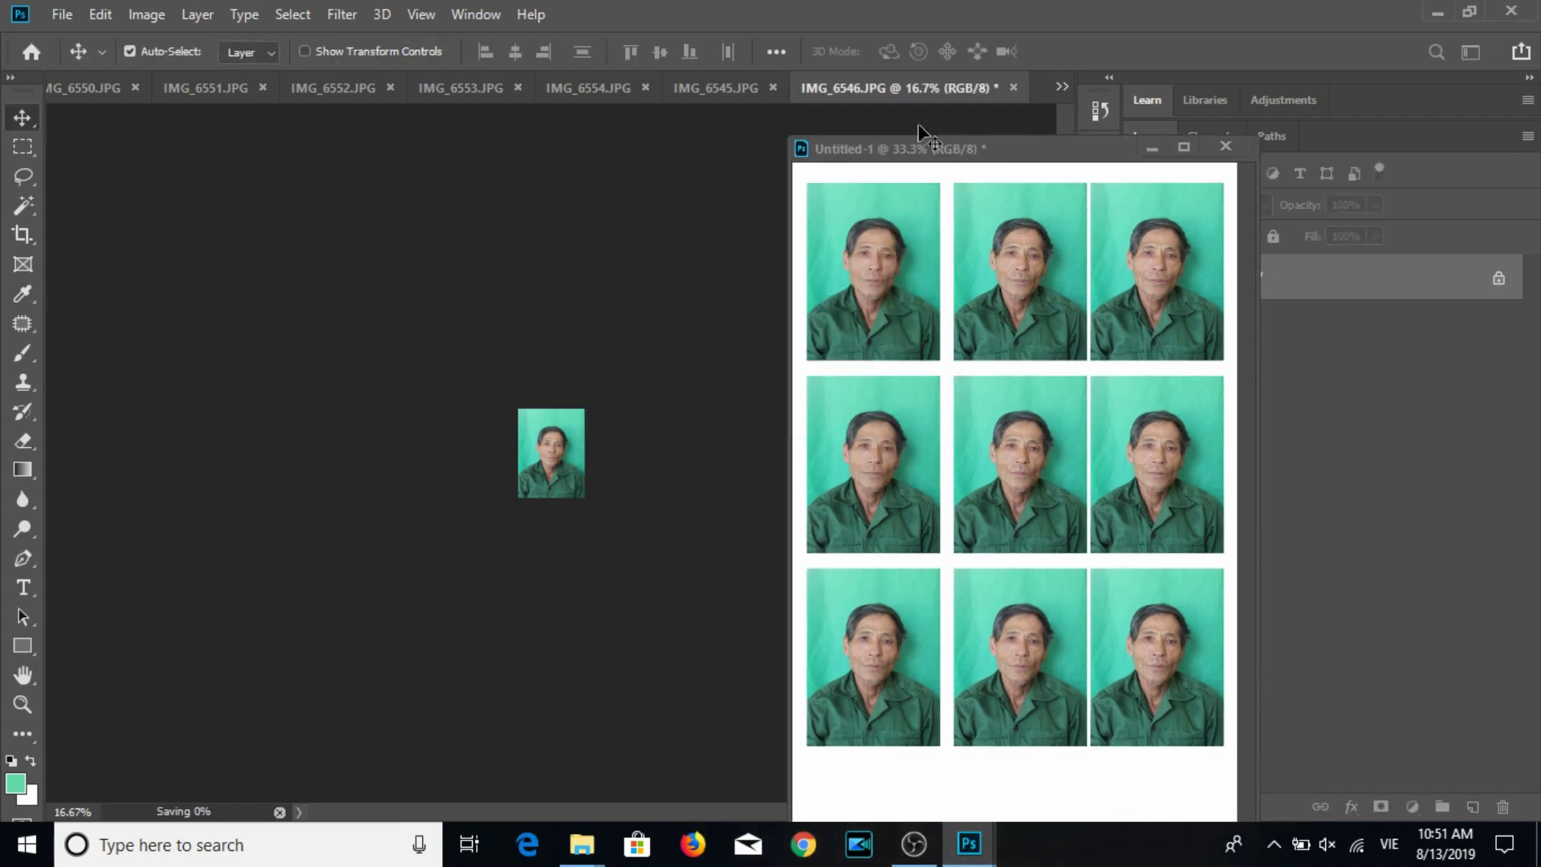
key(ctrl+w)
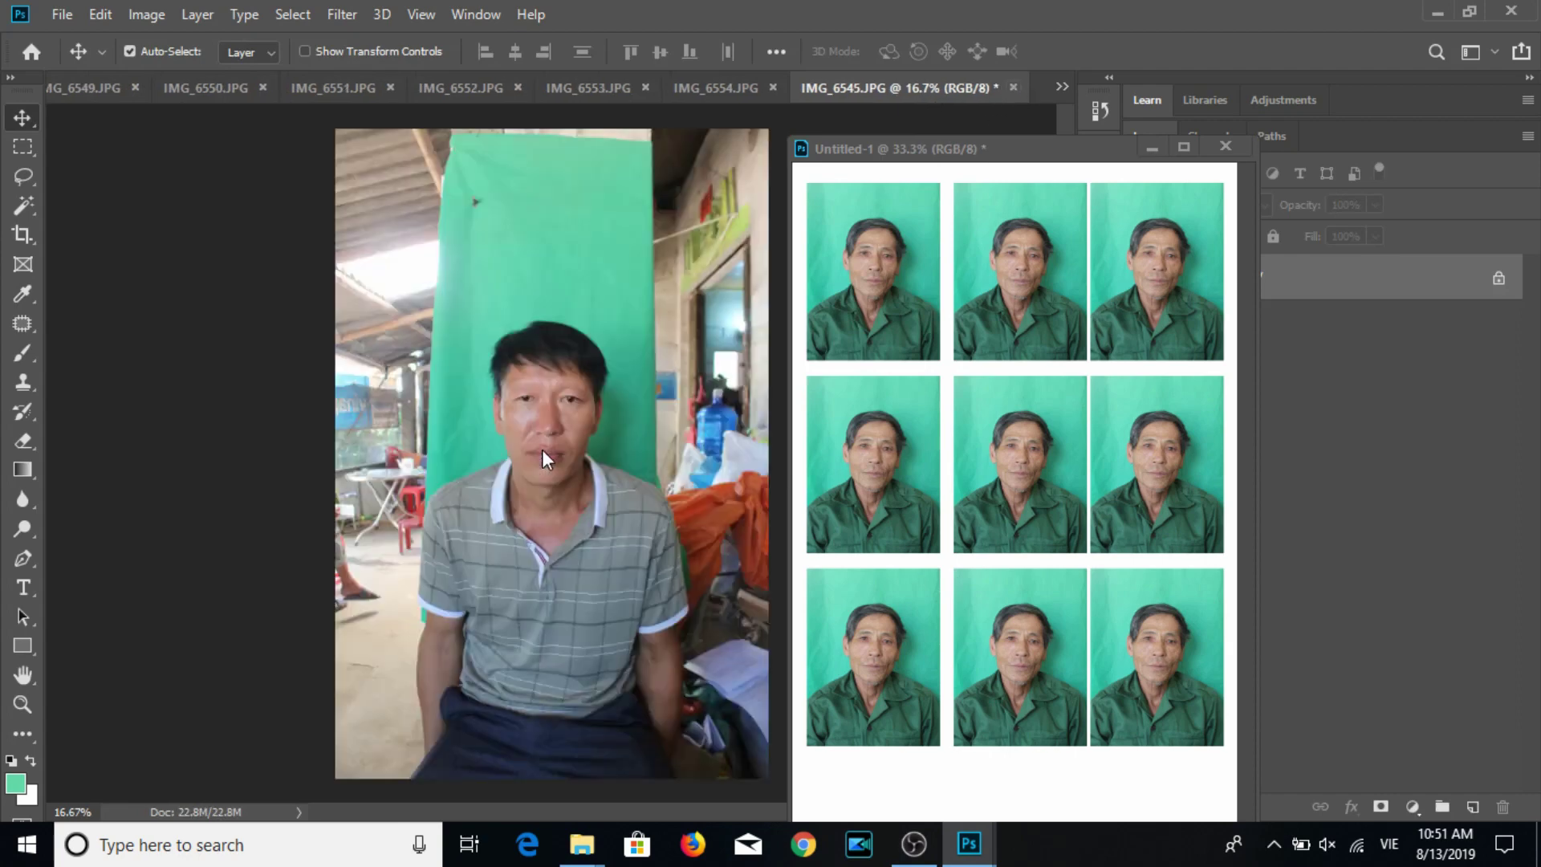
Crop IMG_6545 to a 3:4 head-and-shoulders frame.
click(22, 235)
mouse_move(468, 344)
mouse_down()
mouse_move(634, 565)
mouse_move(557, 570)
mouse_up()
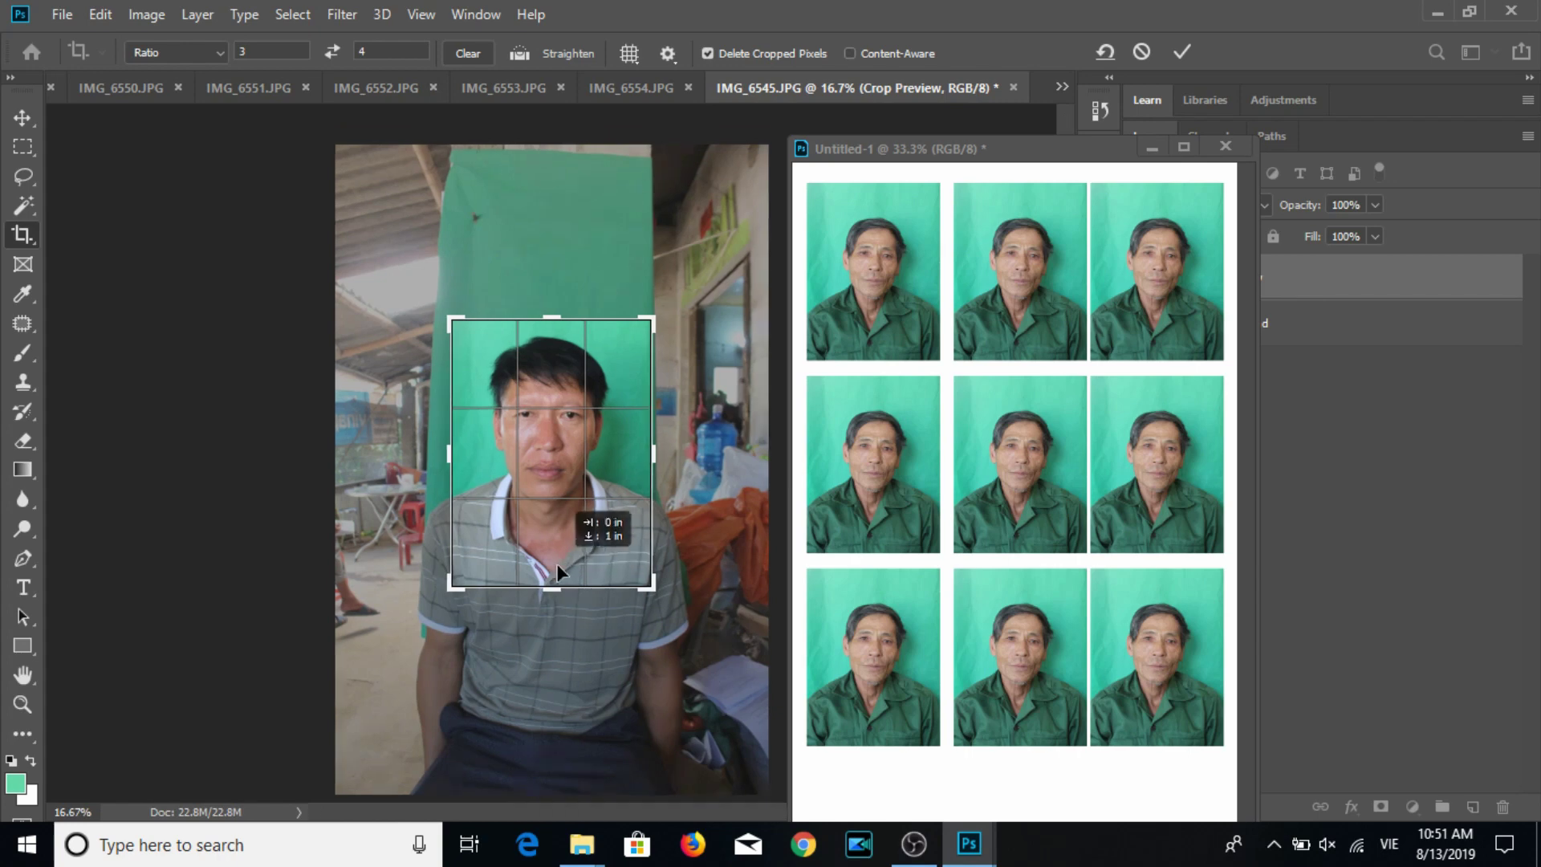
key(Return)
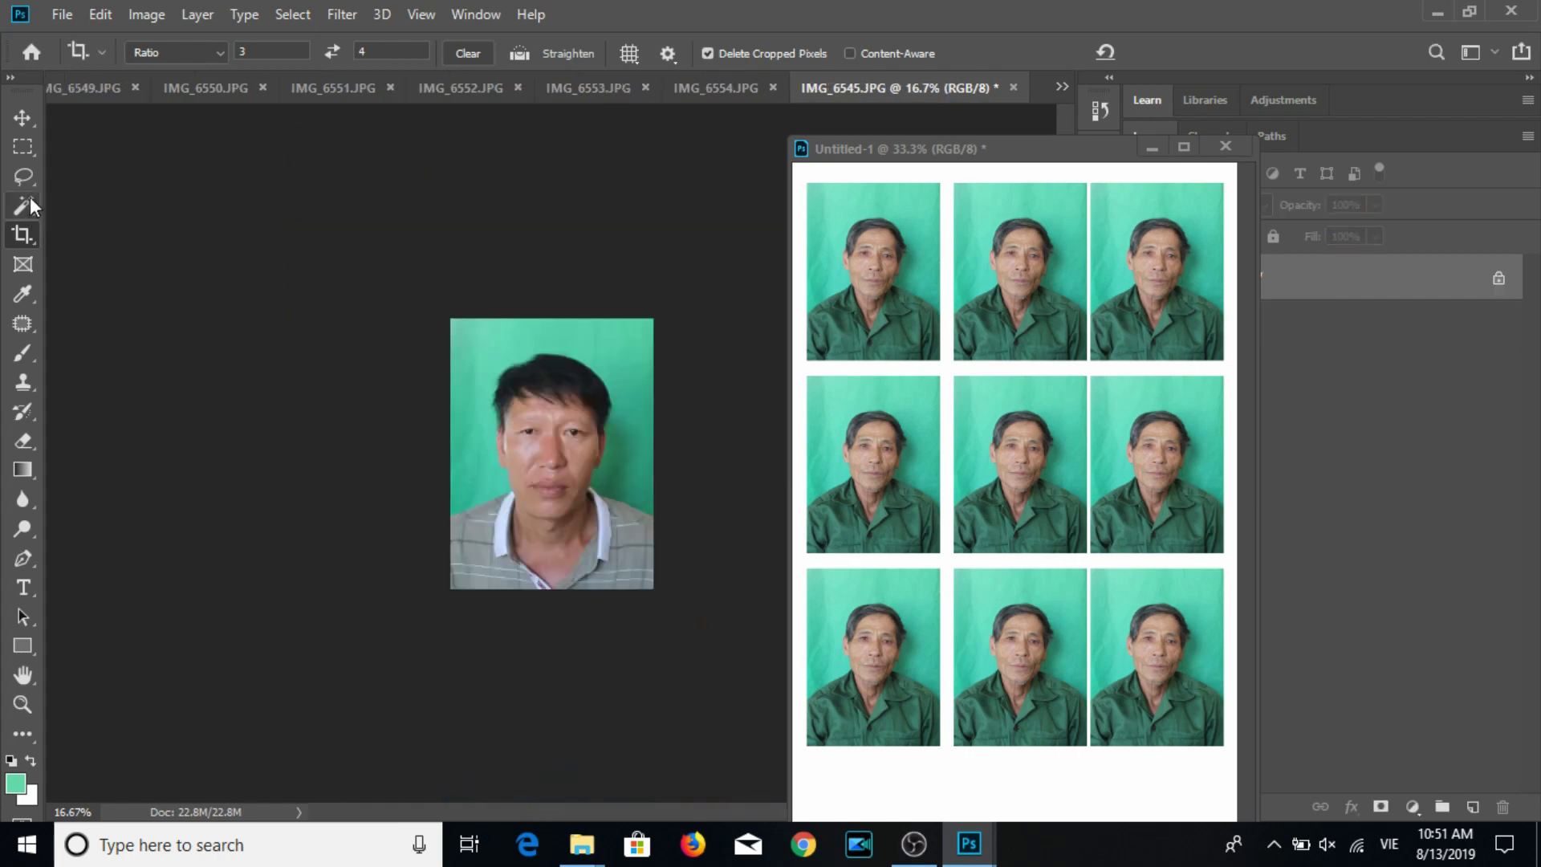
click(21, 118)
Resize IMG_6545 to 3 × 4 cm at 300 ppi.
click(145, 14)
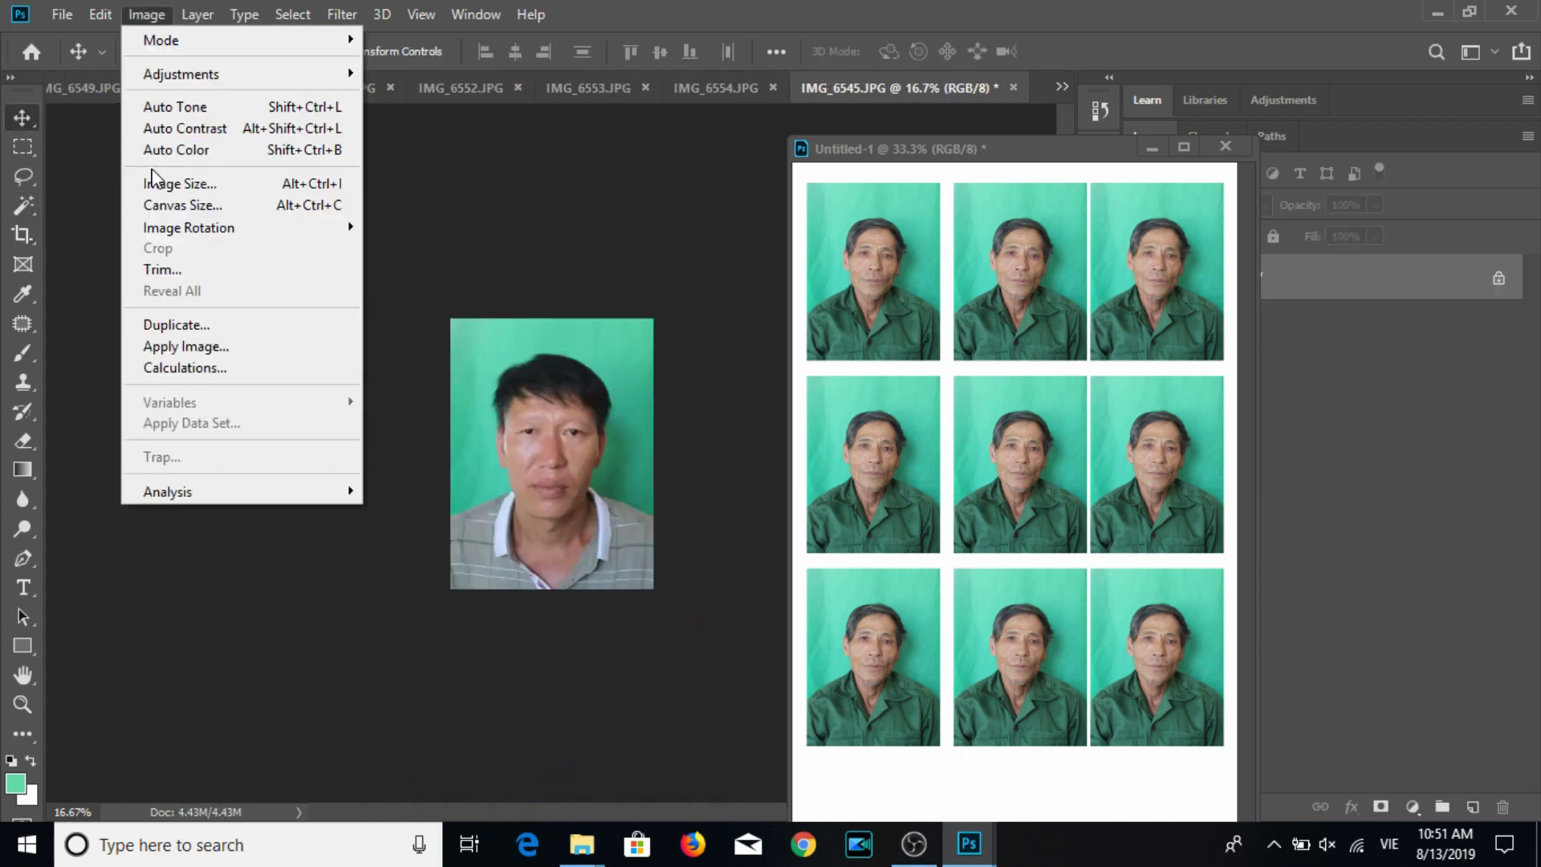
click(156, 183)
key(Tab)
key(Tab)
text(300)
key(Return)
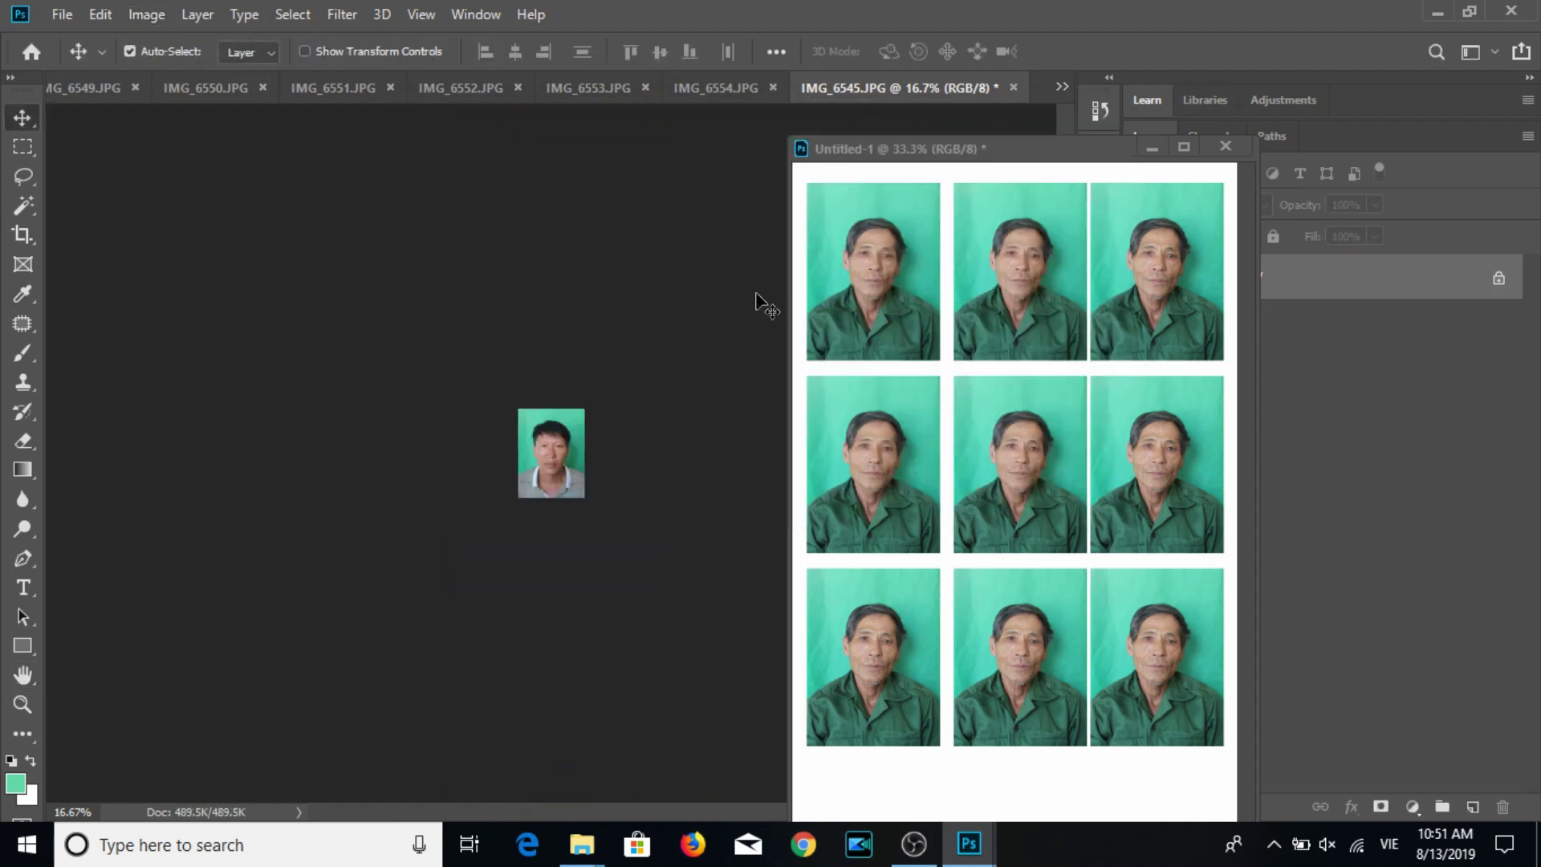
drag(935, 161, 747, 147)
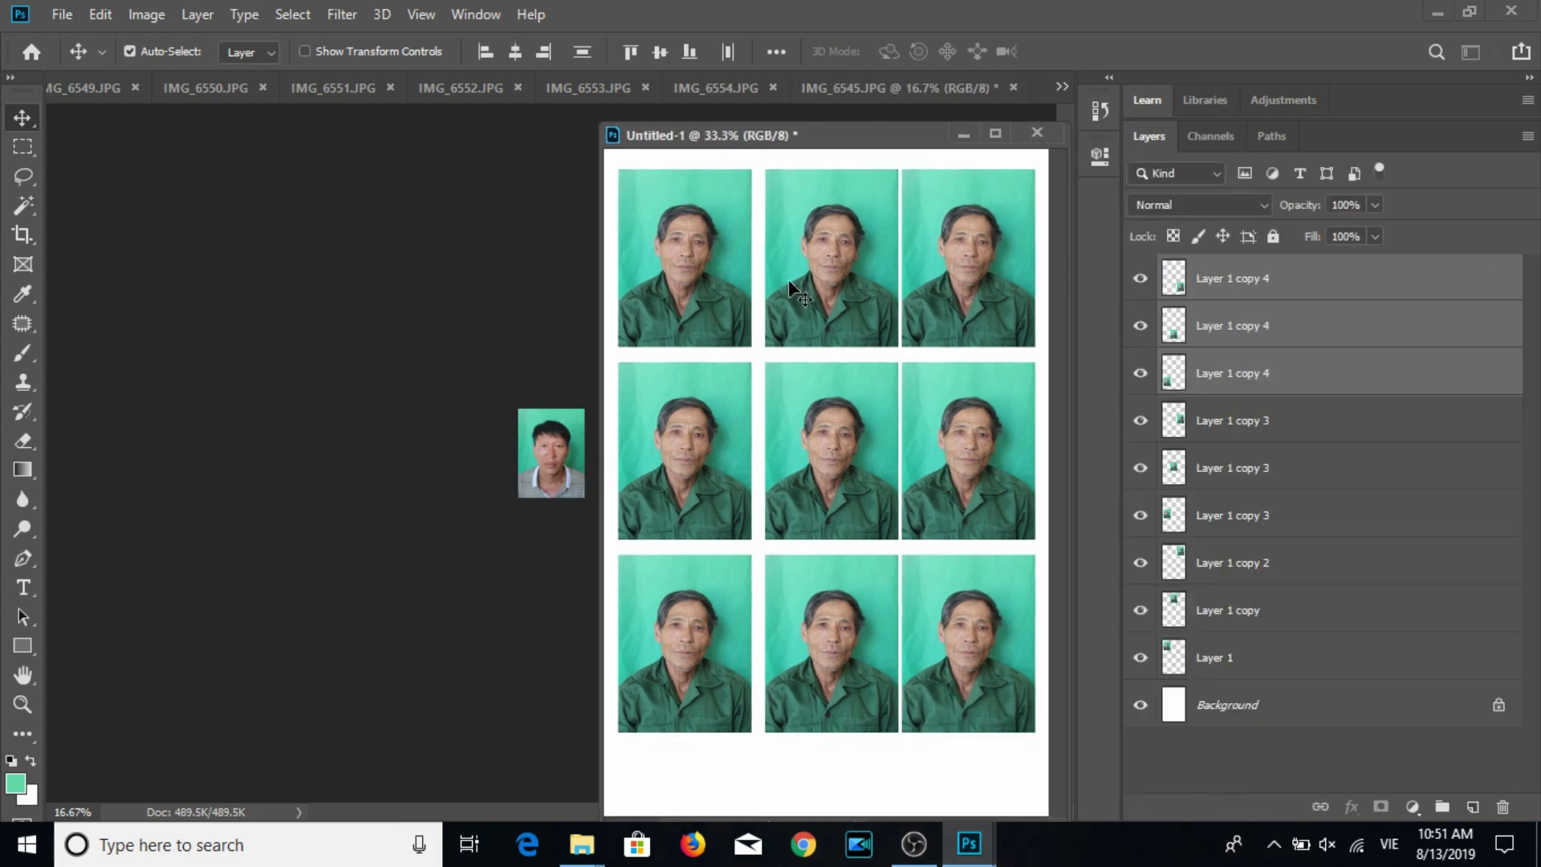
Save the cropped IMG_6545 as JPEG and return to Untitled-1.
click(795, 297)
click(555, 465)
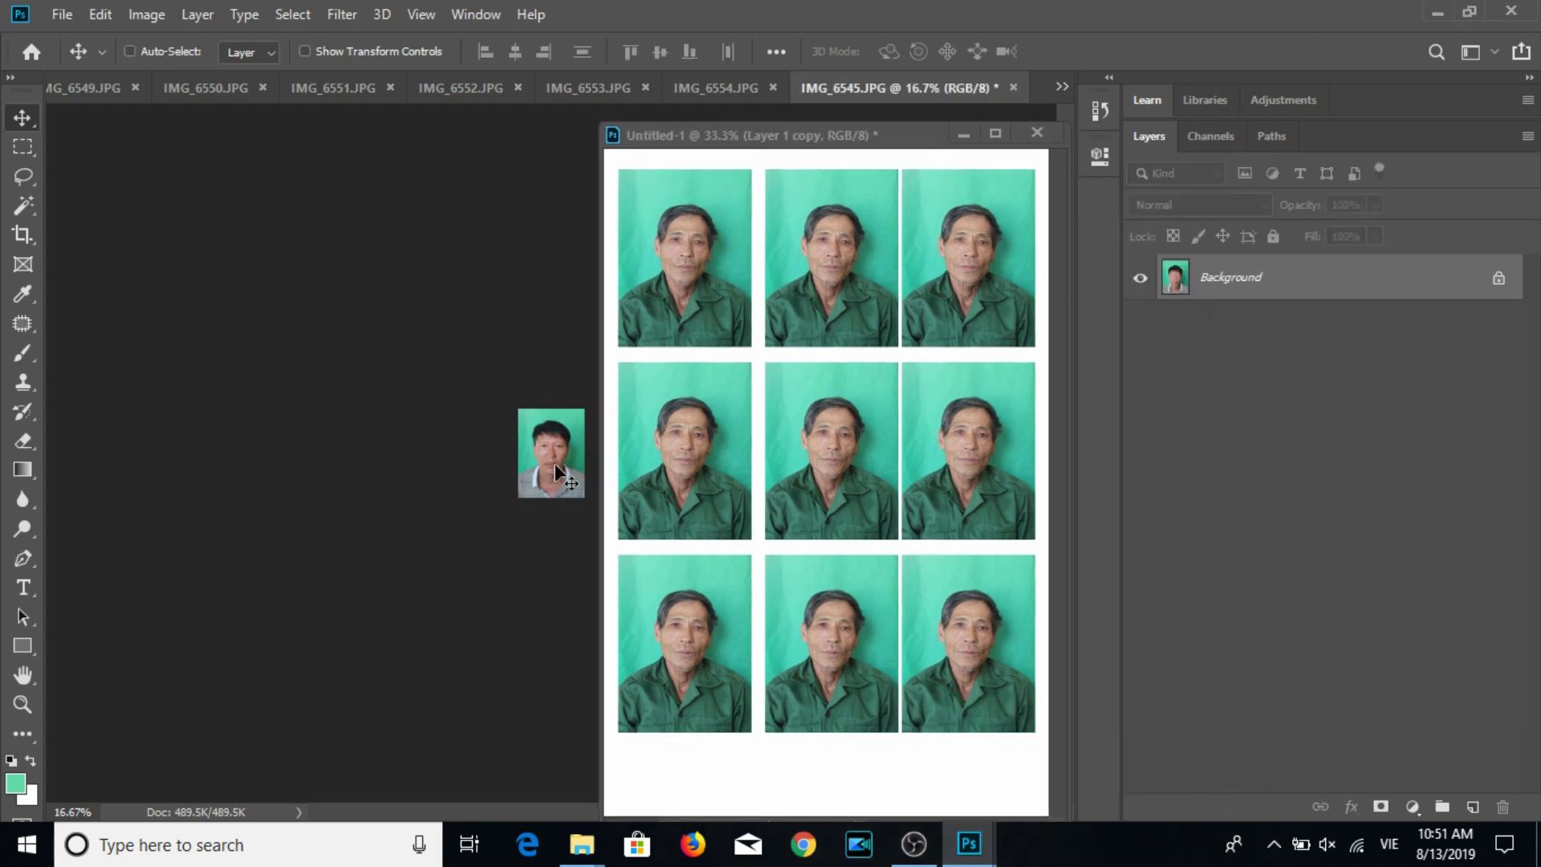
key(ctrl+s)
click(867, 181)
click(938, 377)
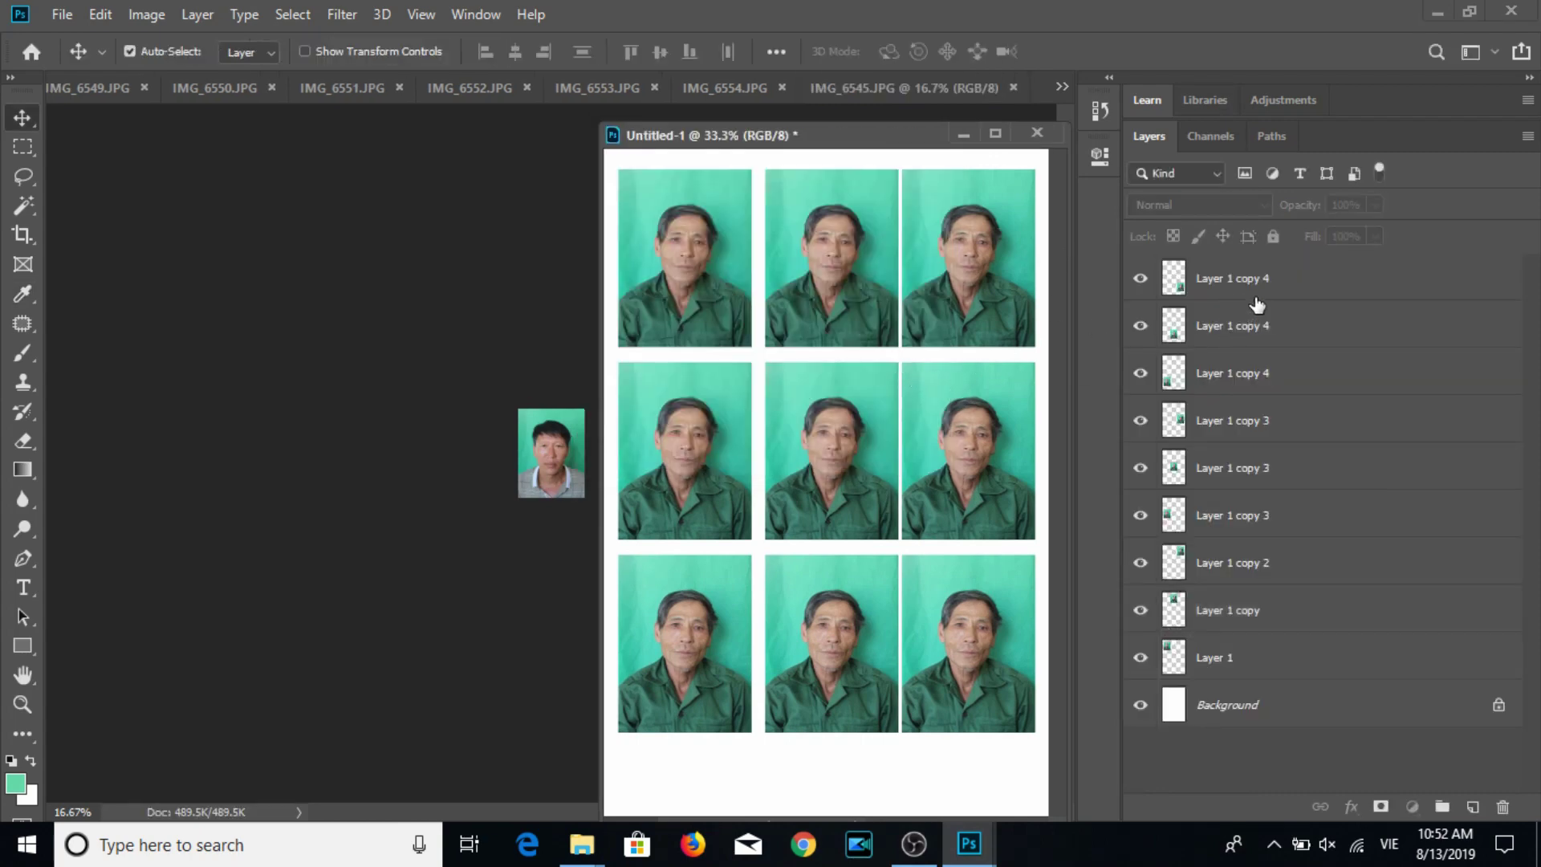
Delete all nine old portrait layers from the Untitled-1 sheet.
click(1256, 293)
shift+click(1242, 664)
key(Delete)
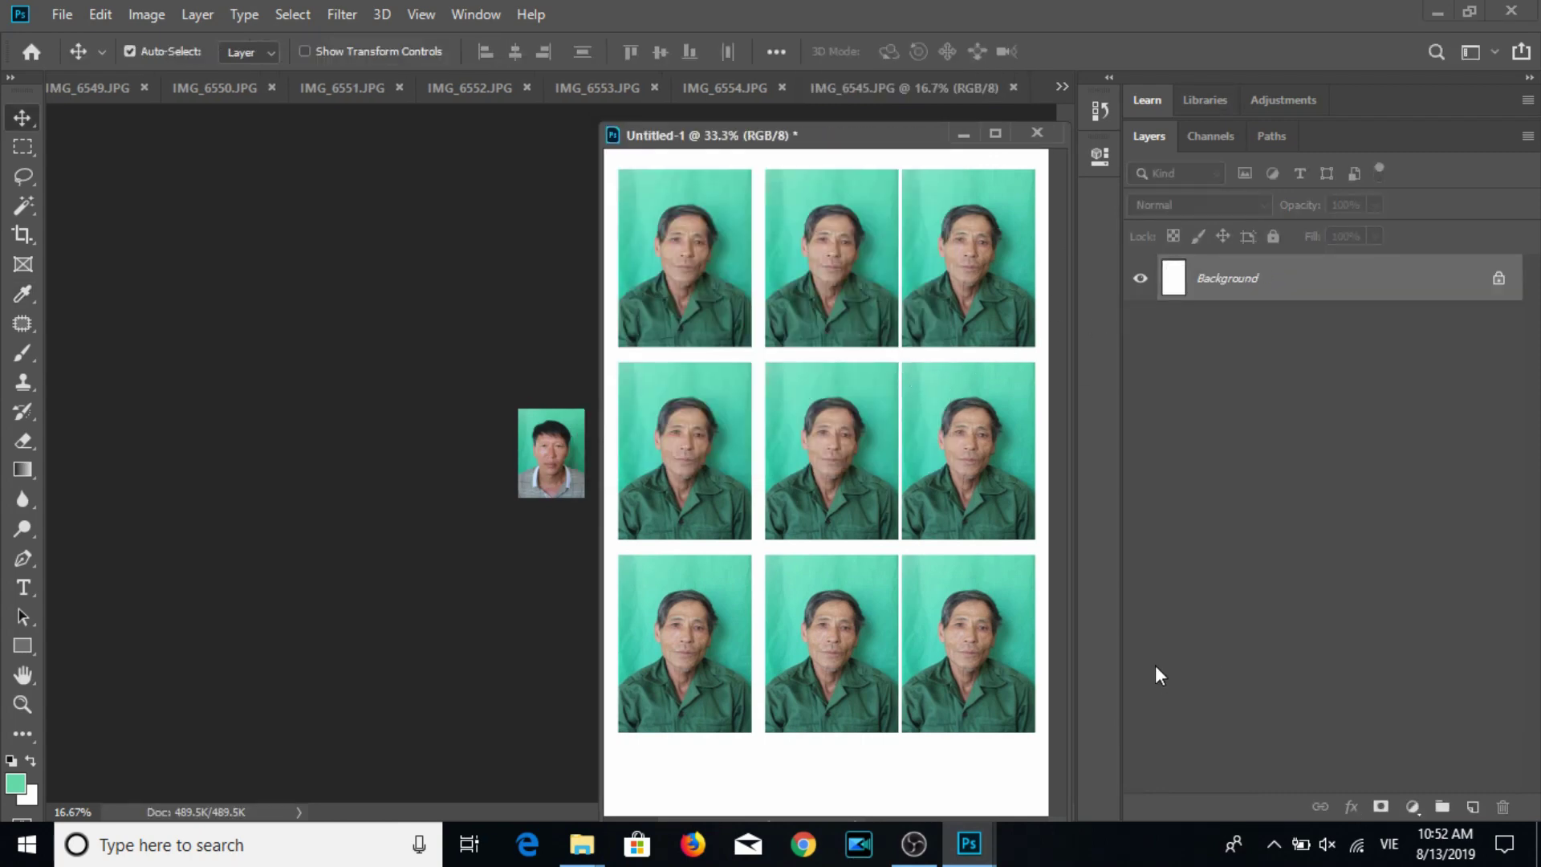
drag(867, 135, 1012, 111)
Place the IMG_6545 portrait top-left and duplicate it into a row of three.
mouse_move(536, 464)
mouse_down()
mouse_move(955, 277)
mouse_move(830, 232)
mouse_move(973, 231)
mouse_up()
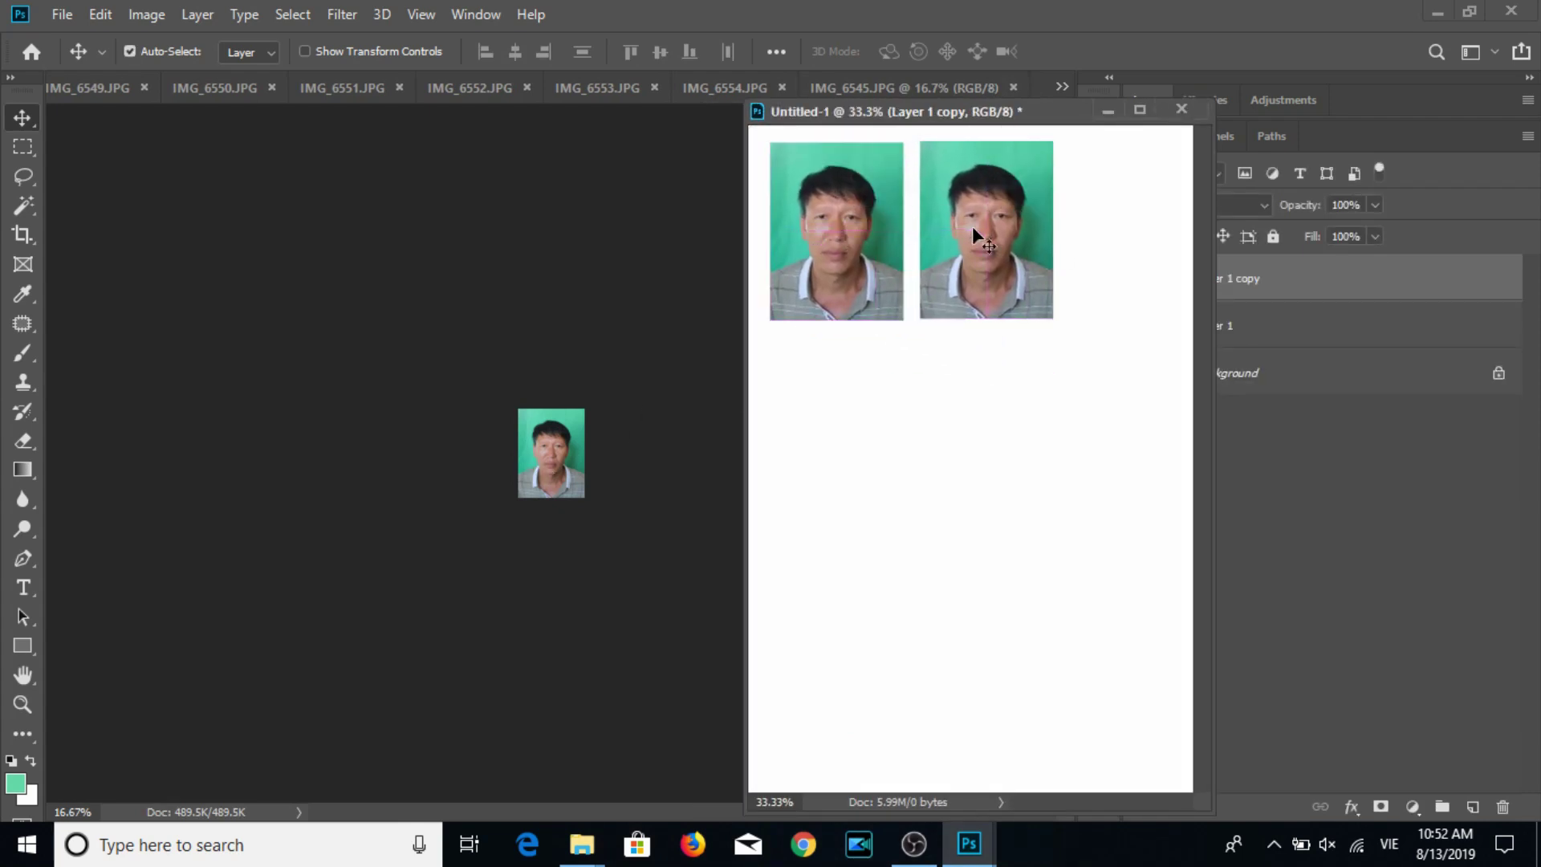
drag(997, 220, 989, 220)
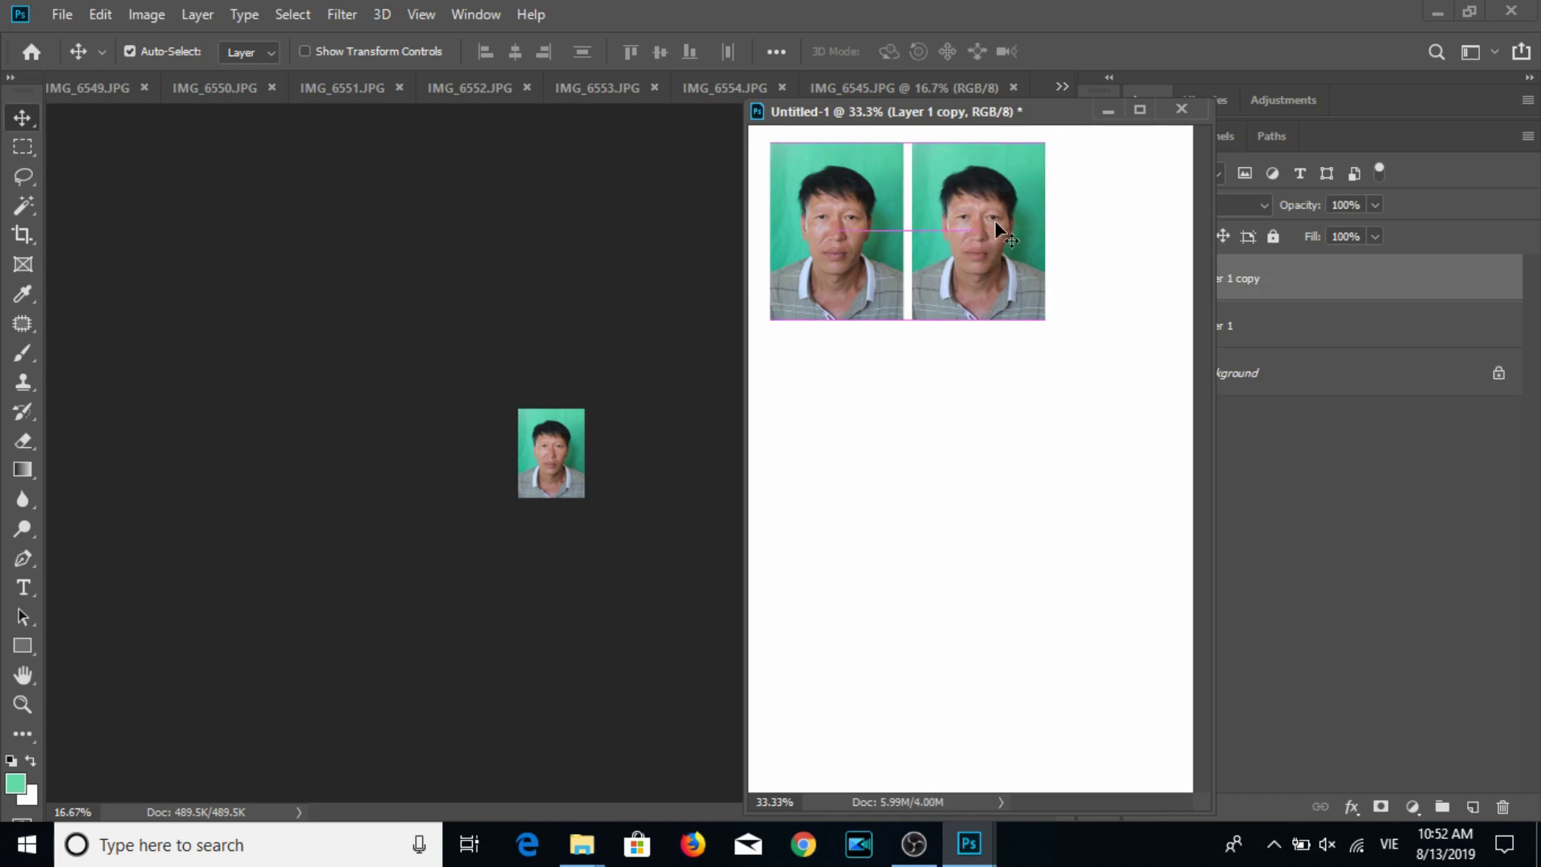
drag(1100, 241, 1124, 234)
drag(1036, 111, 921, 107)
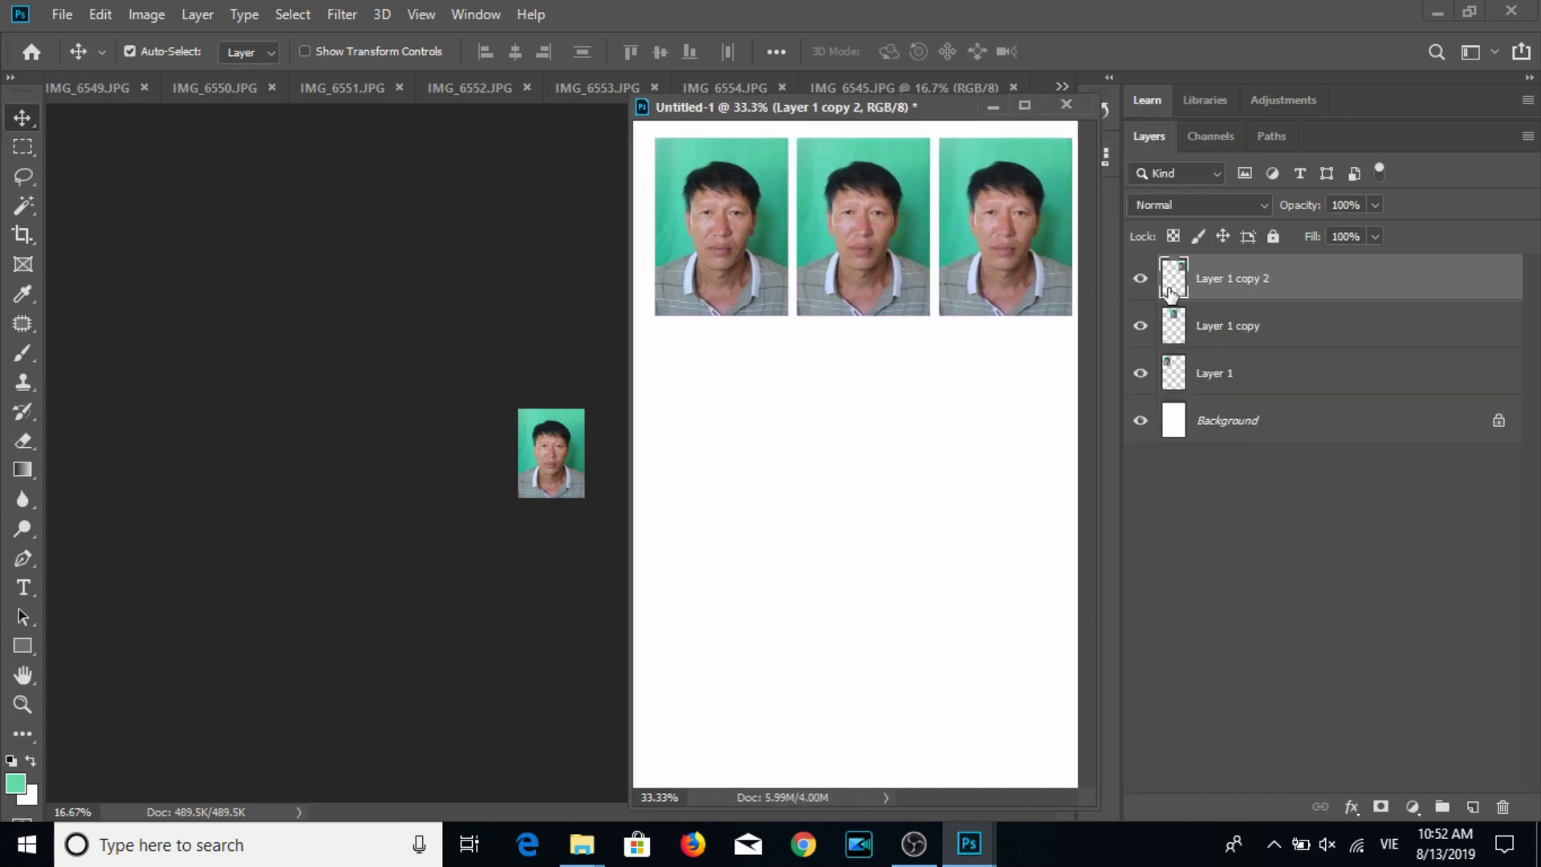
shift+click(1225, 373)
Duplicate the row into a second row and align its photos.
mouse_move(981, 209)
mouse_down()
mouse_move(973, 409)
mouse_move(987, 384)
mouse_up()
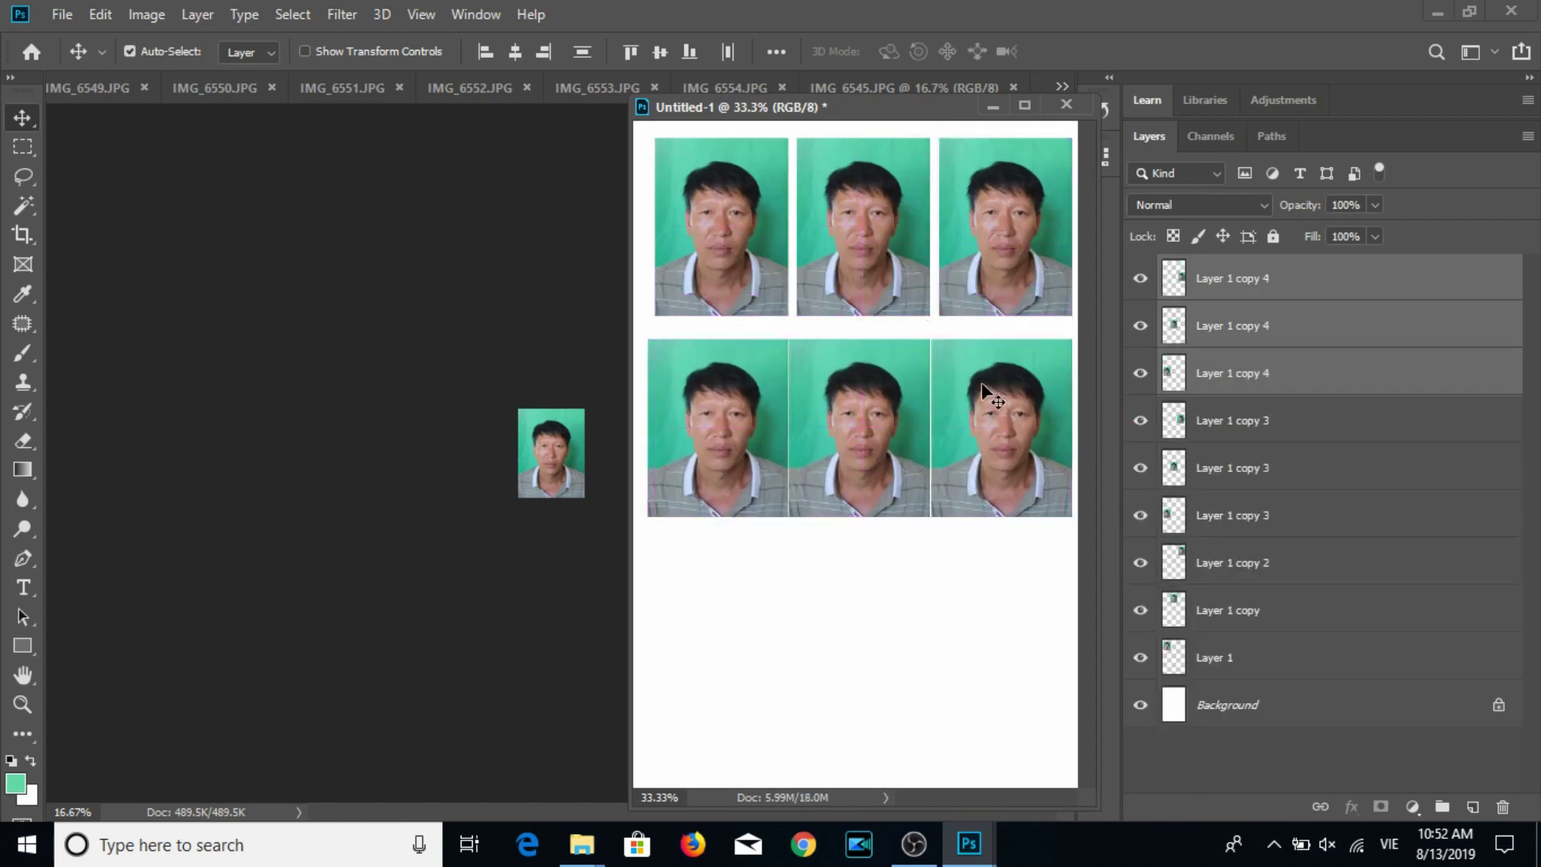
key(ctrl+z)
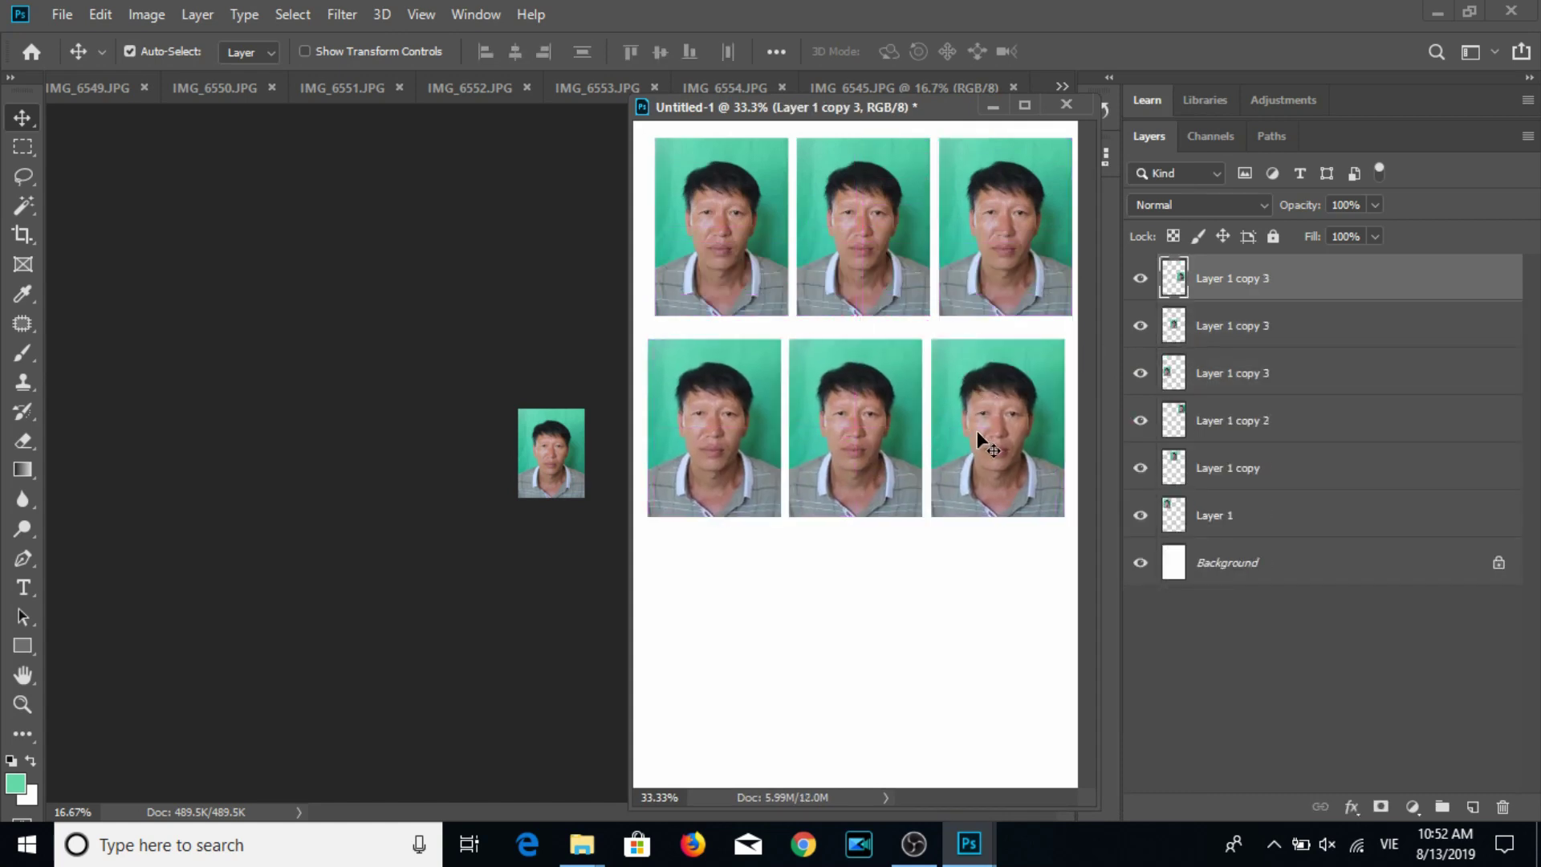
drag(977, 430, 984, 425)
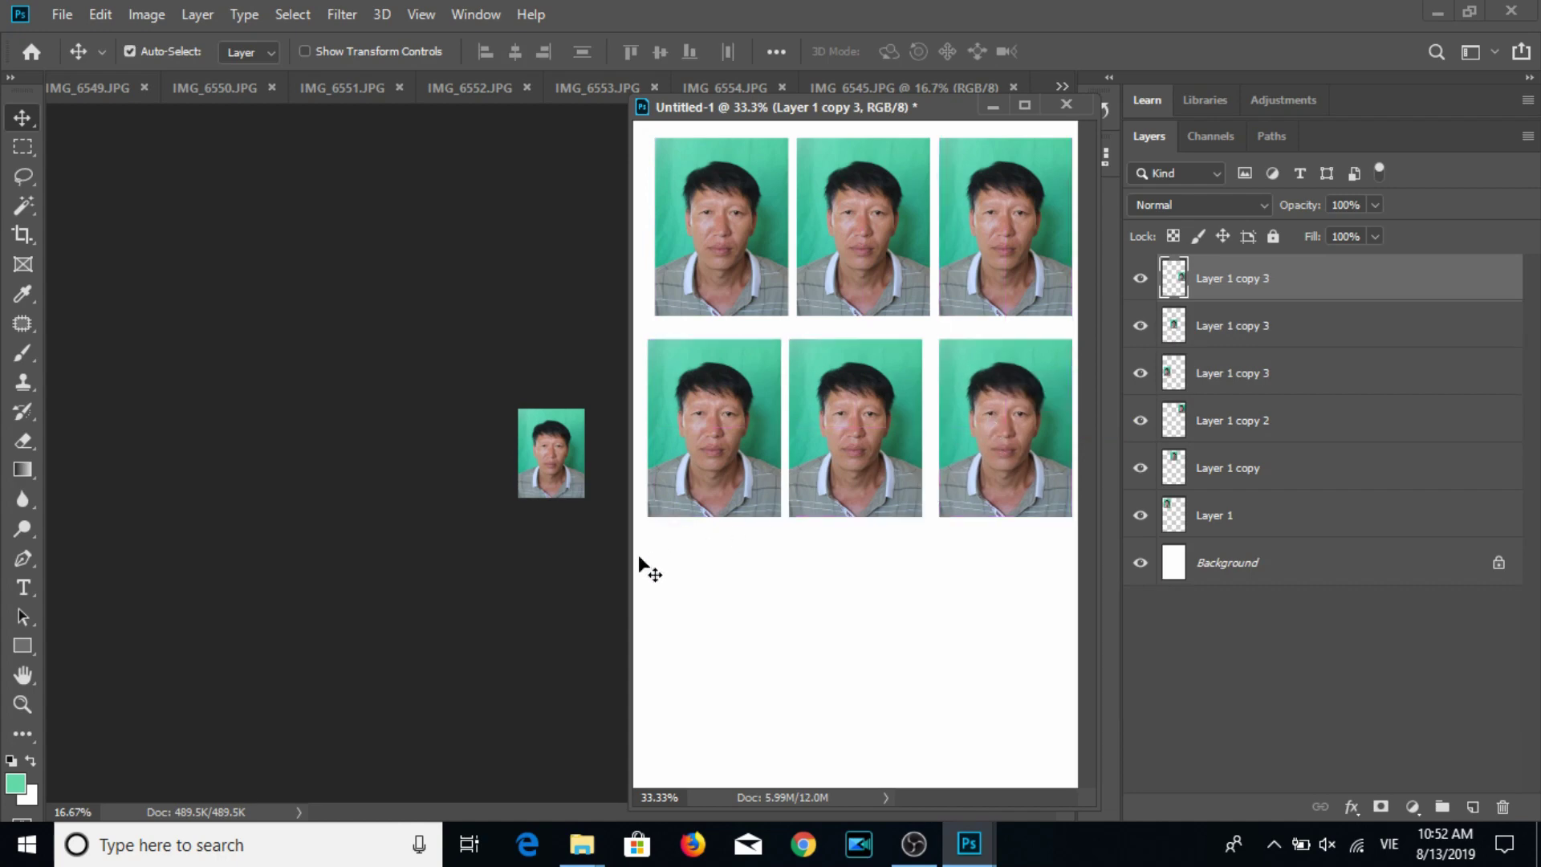
drag(853, 451, 861, 451)
drag(723, 455, 730, 456)
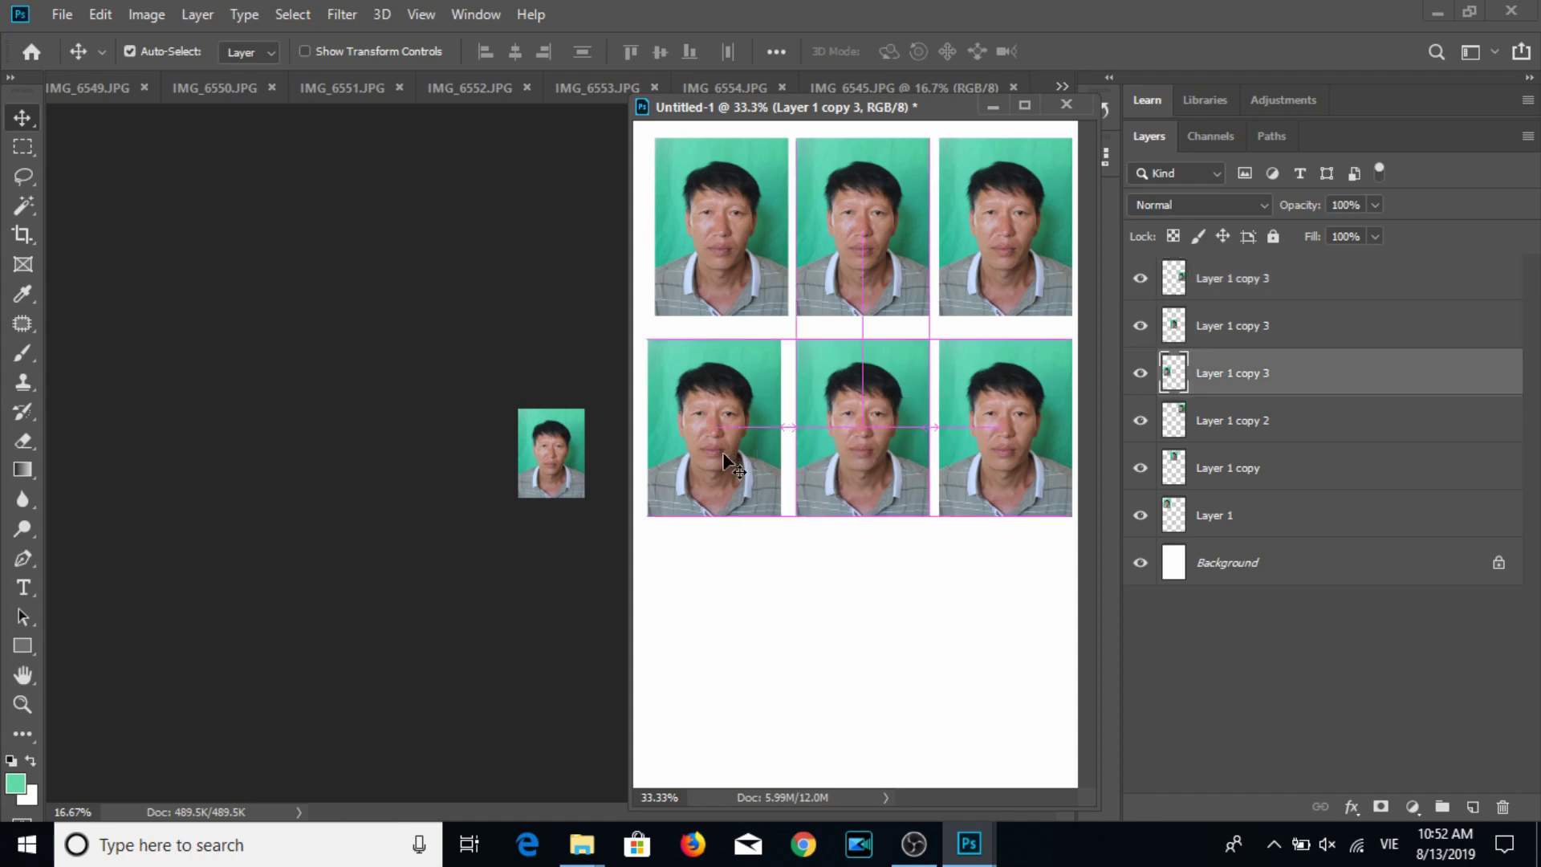
Copy the second row down into a third row and open Print.
click(858, 462)
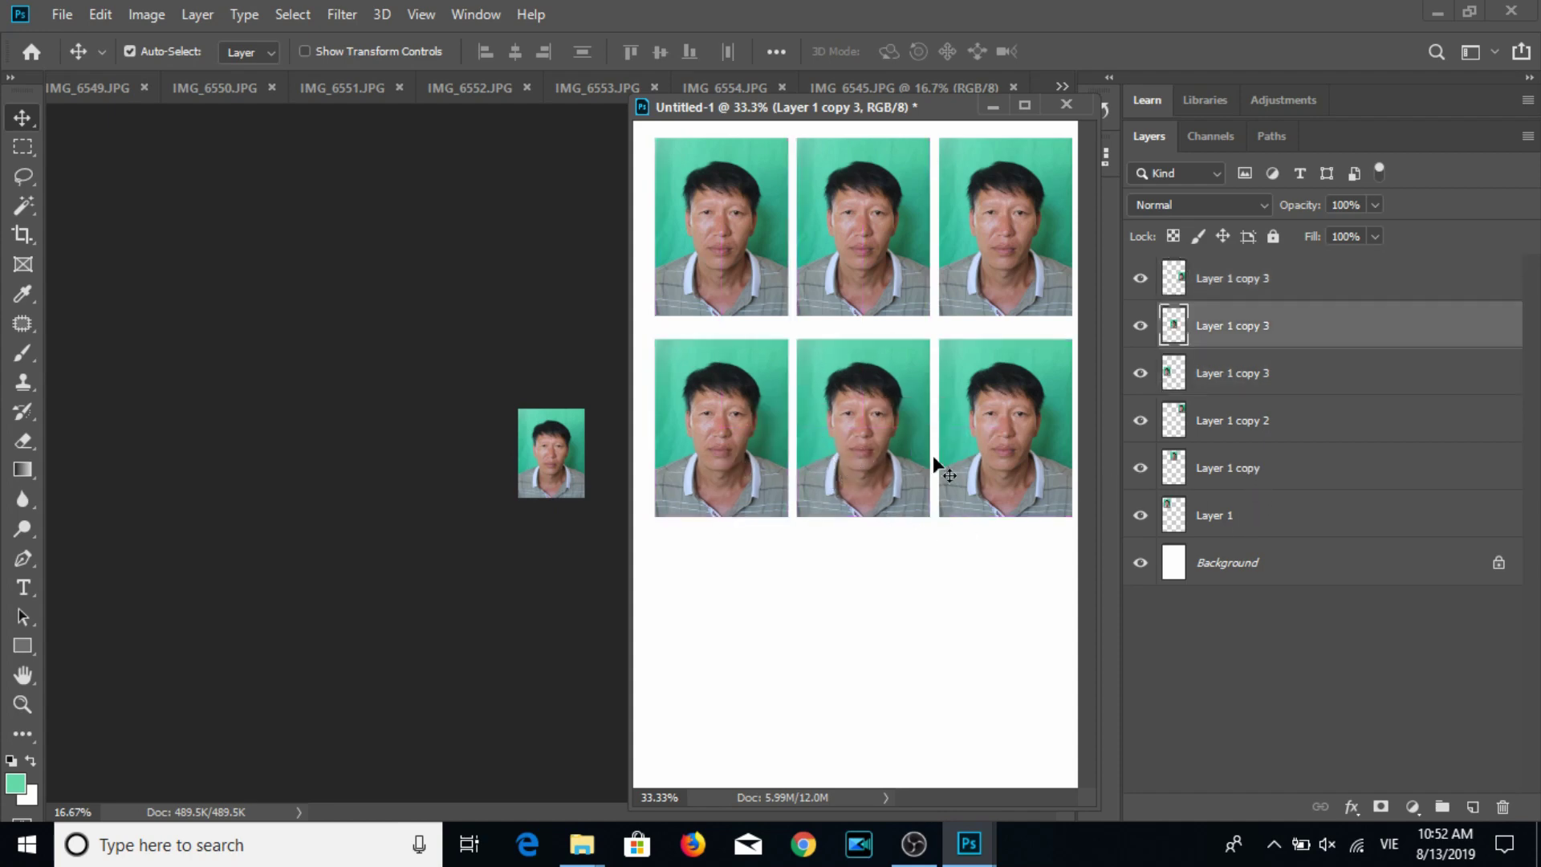
click(1241, 296)
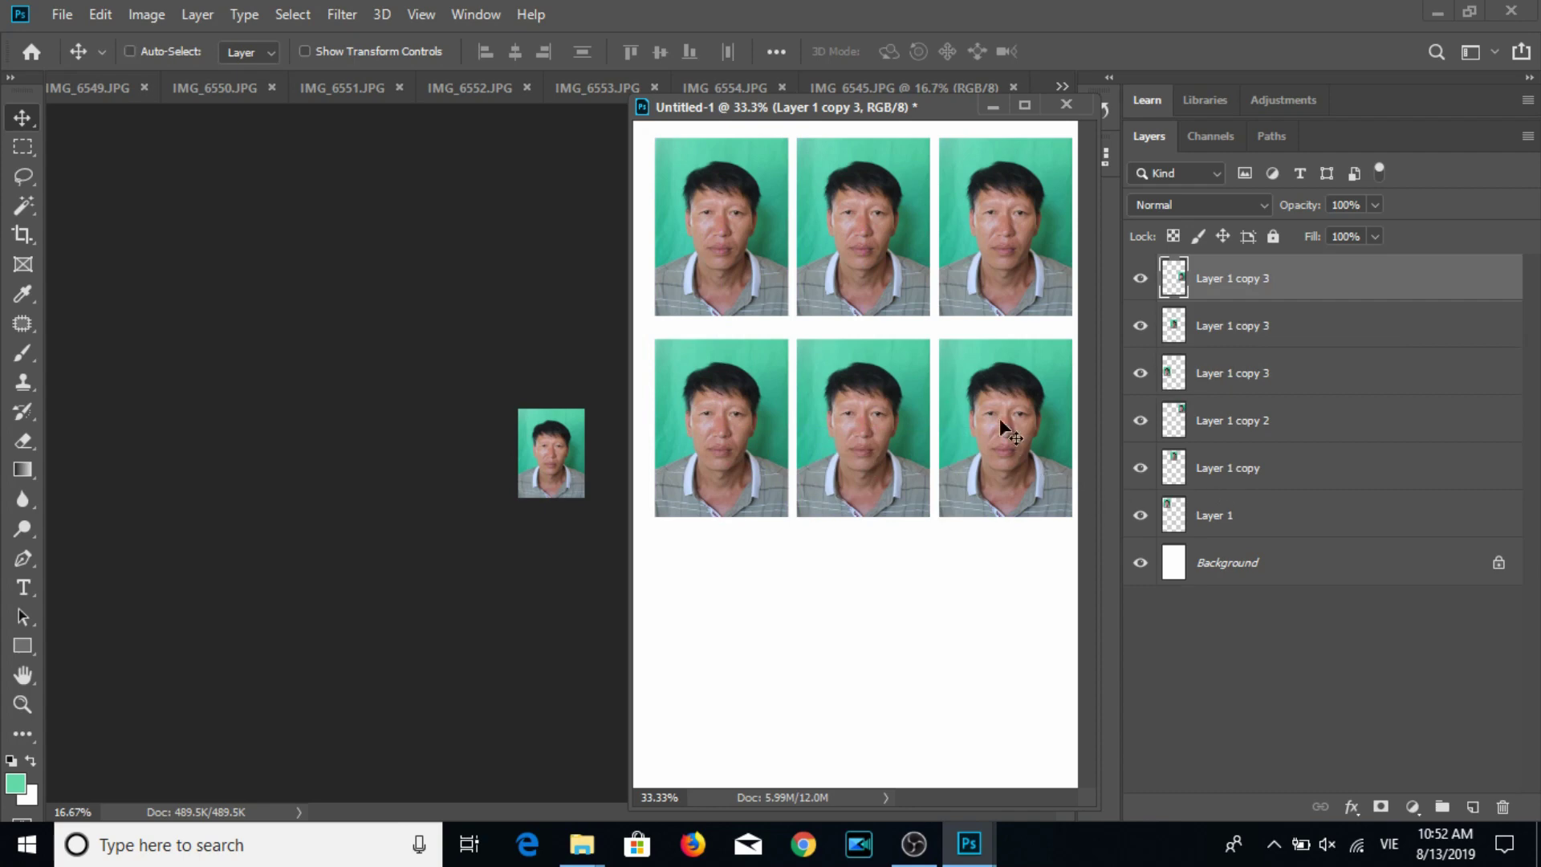
shift+click(1234, 377)
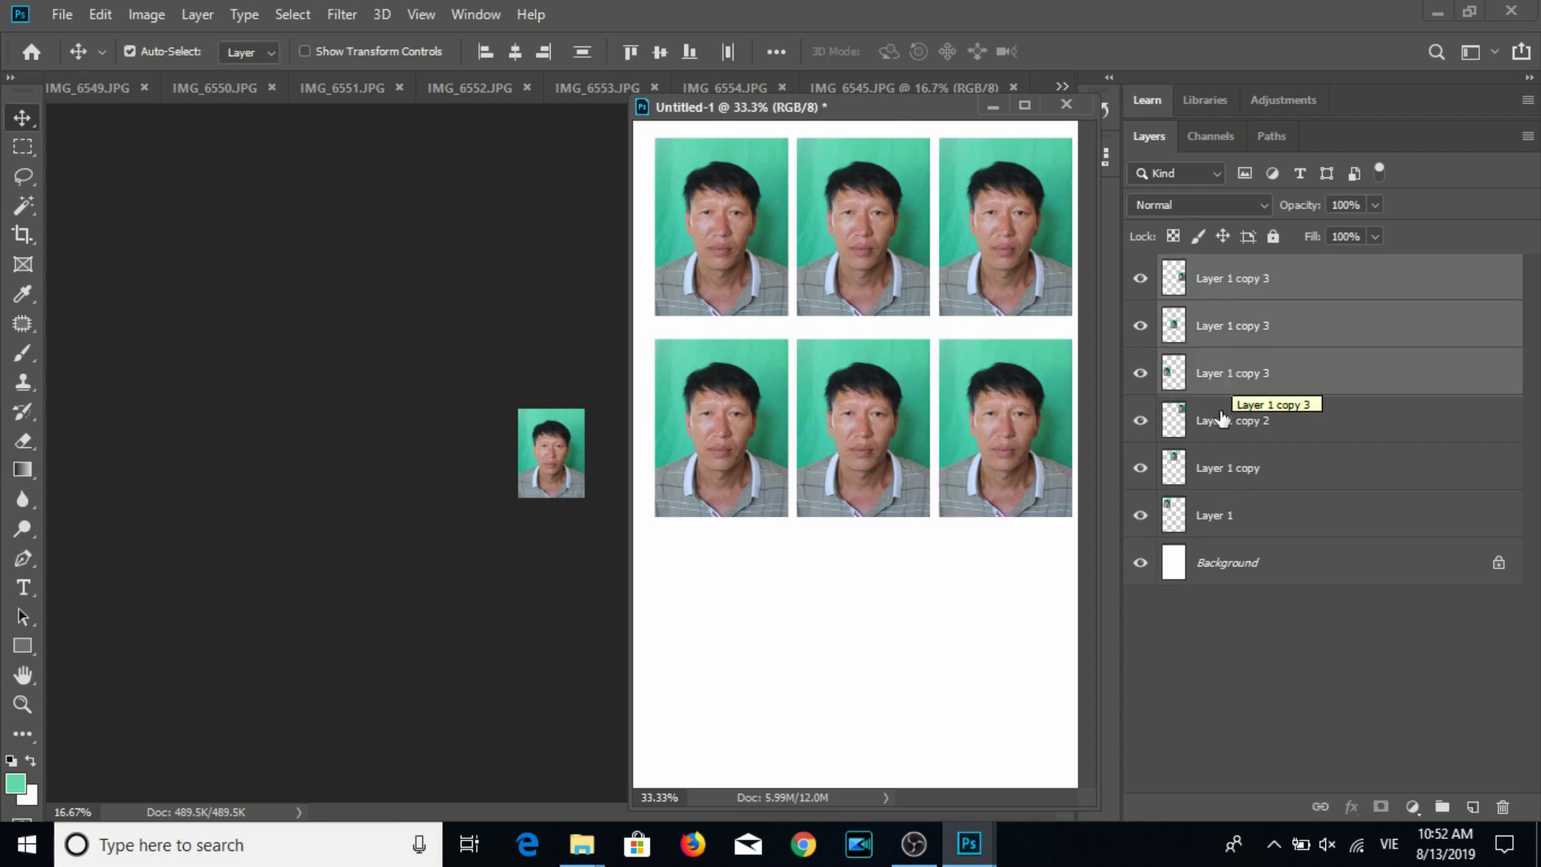
key(alt)
drag(987, 408, 985, 612)
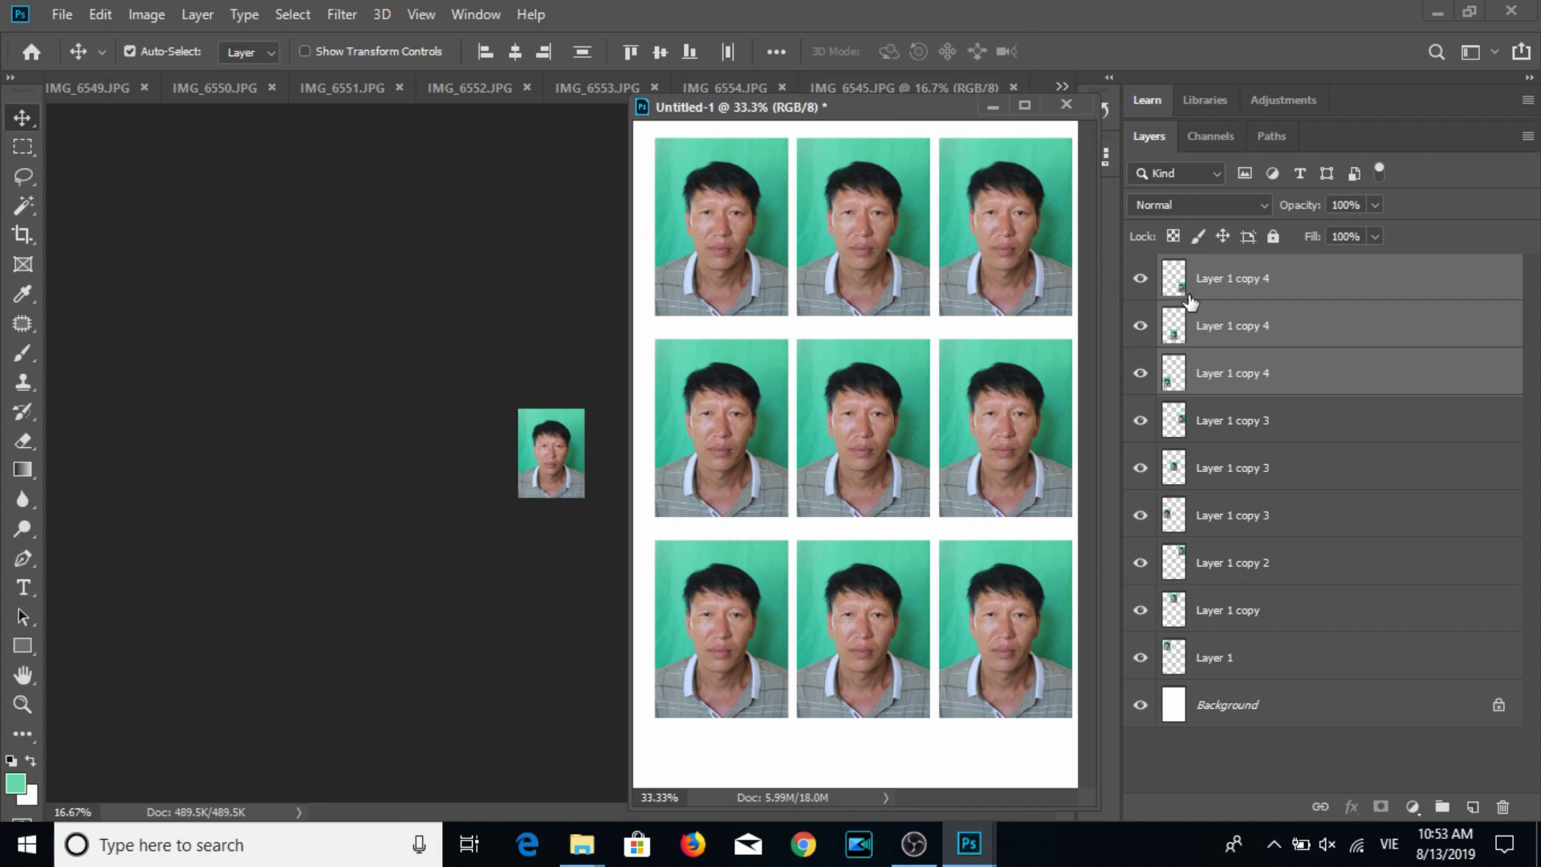
drag(924, 111, 667, 139)
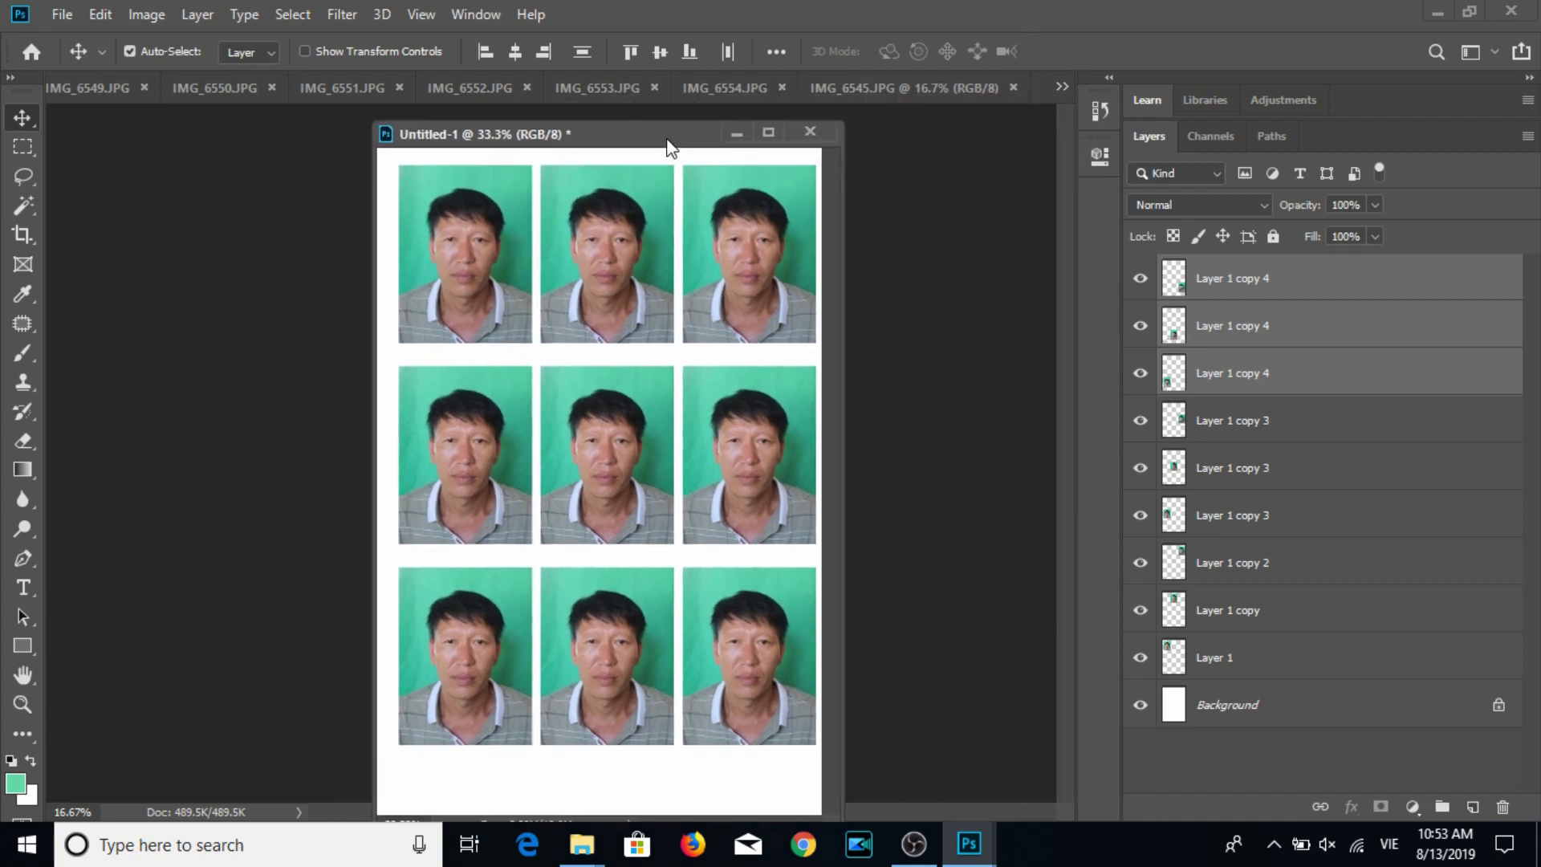
key(ctrl)
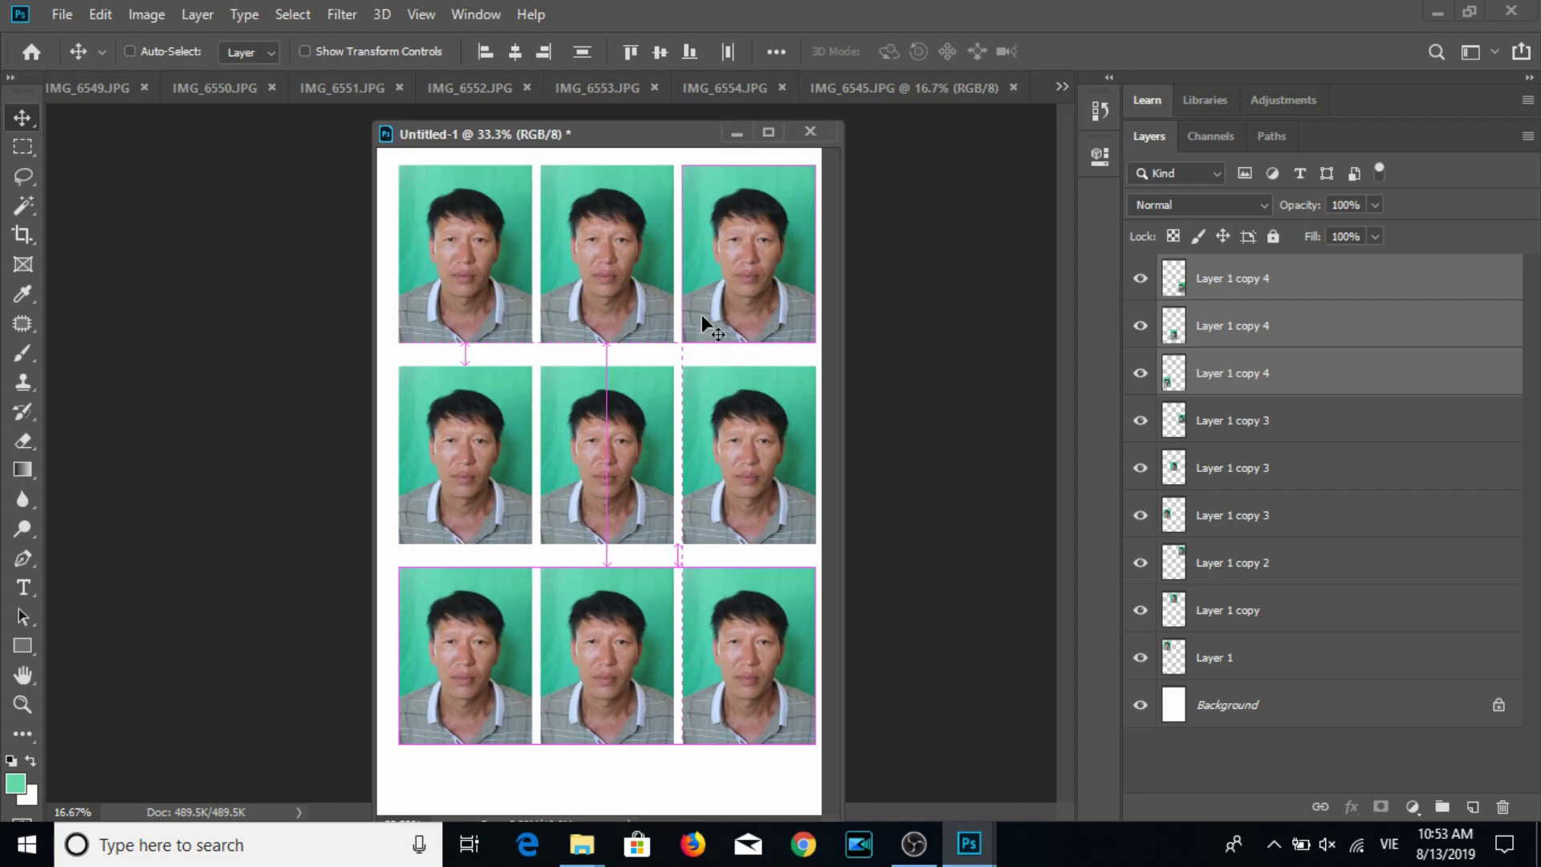
key(ctrl+p)
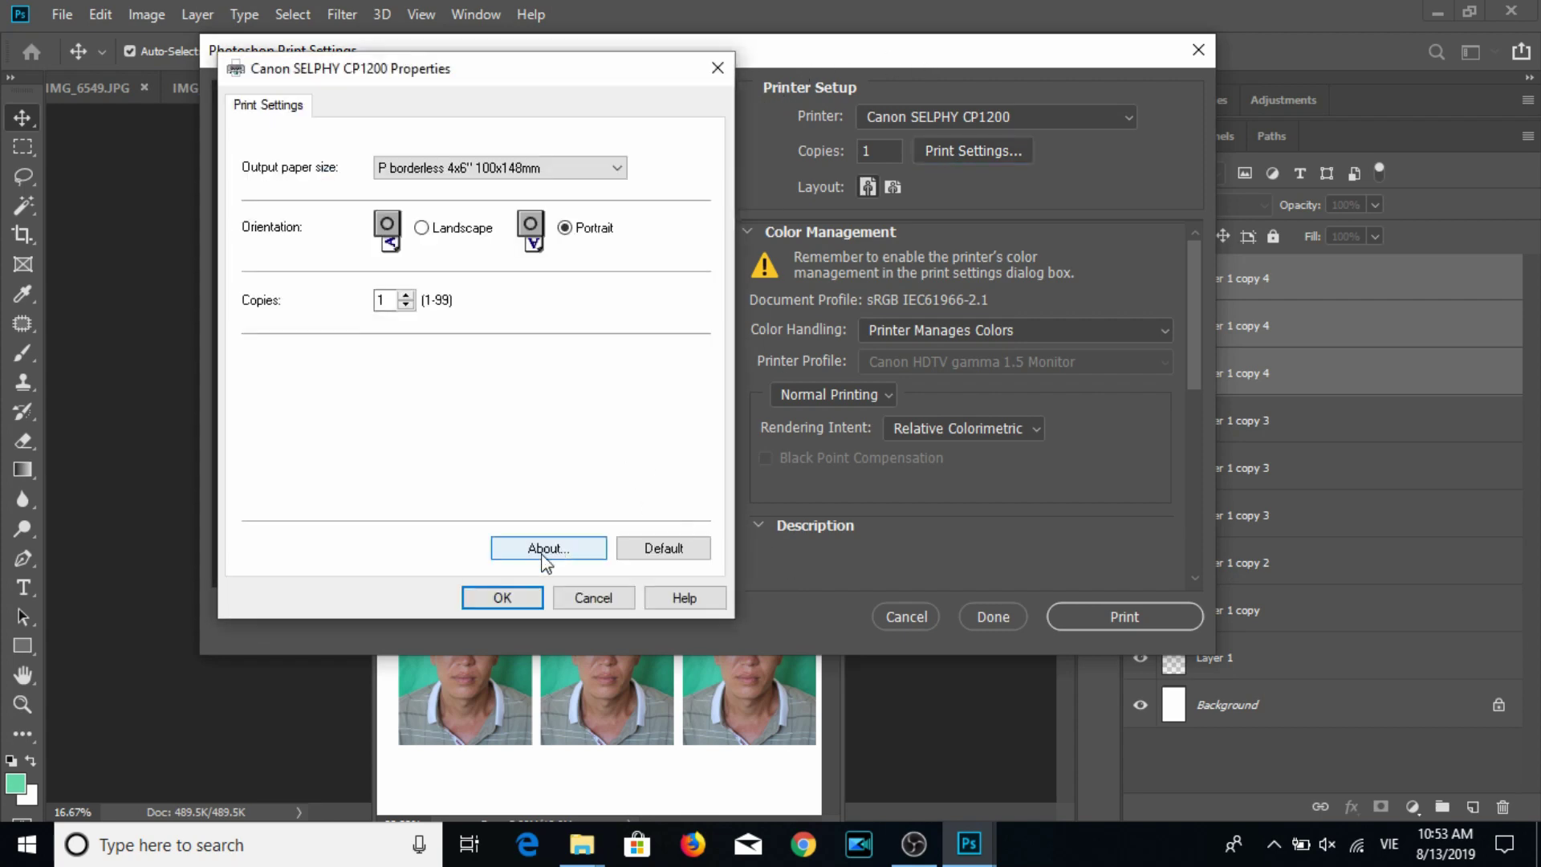
Print the grid on borderless 4x6 portrait paper, check the tray, then select the top layer.
click(519, 587)
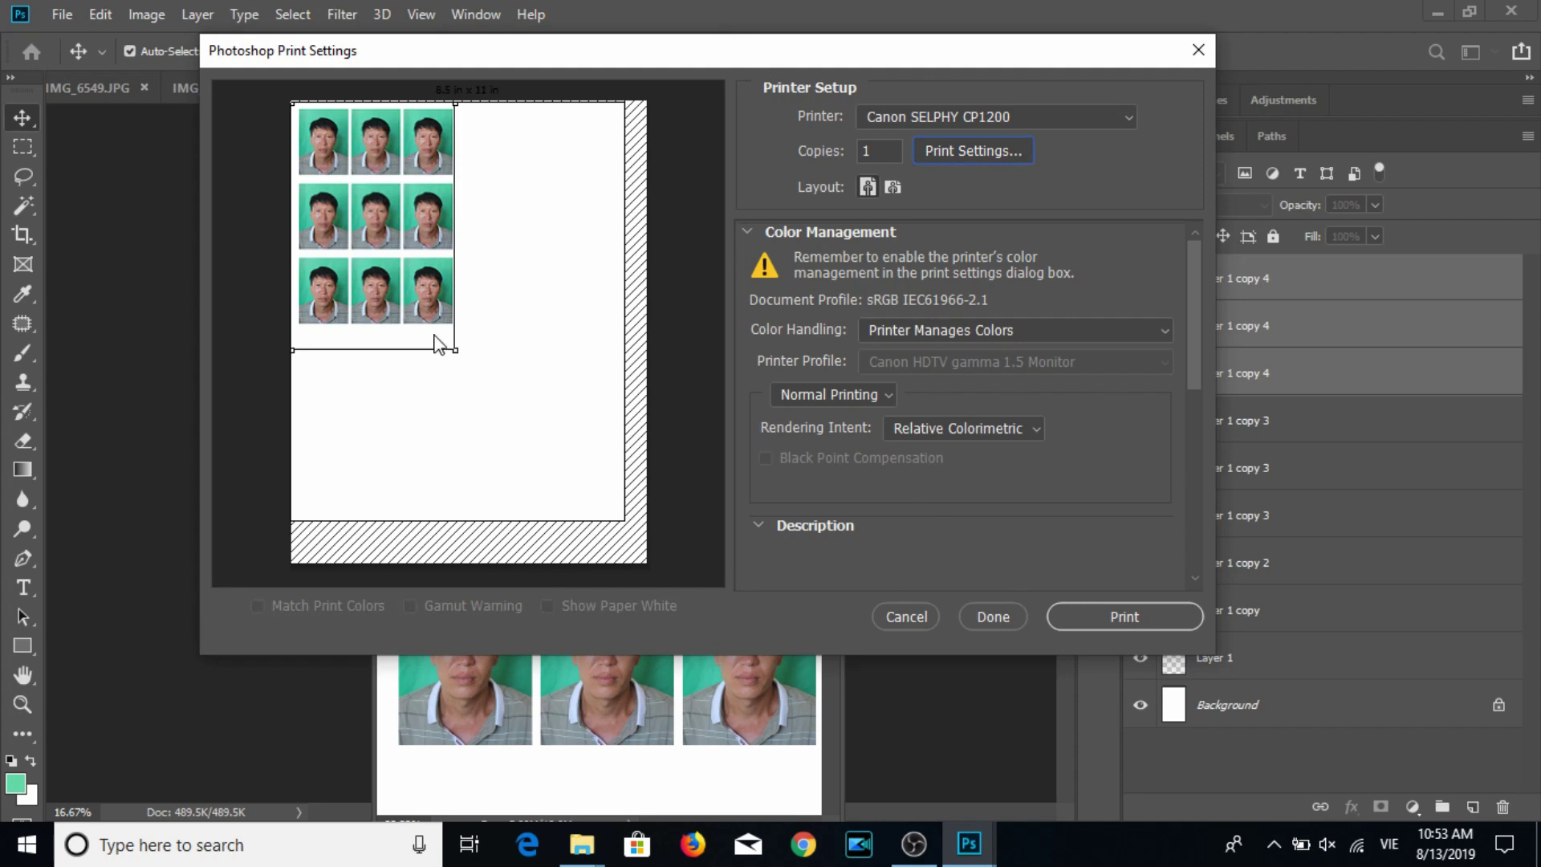
drag(447, 301, 427, 321)
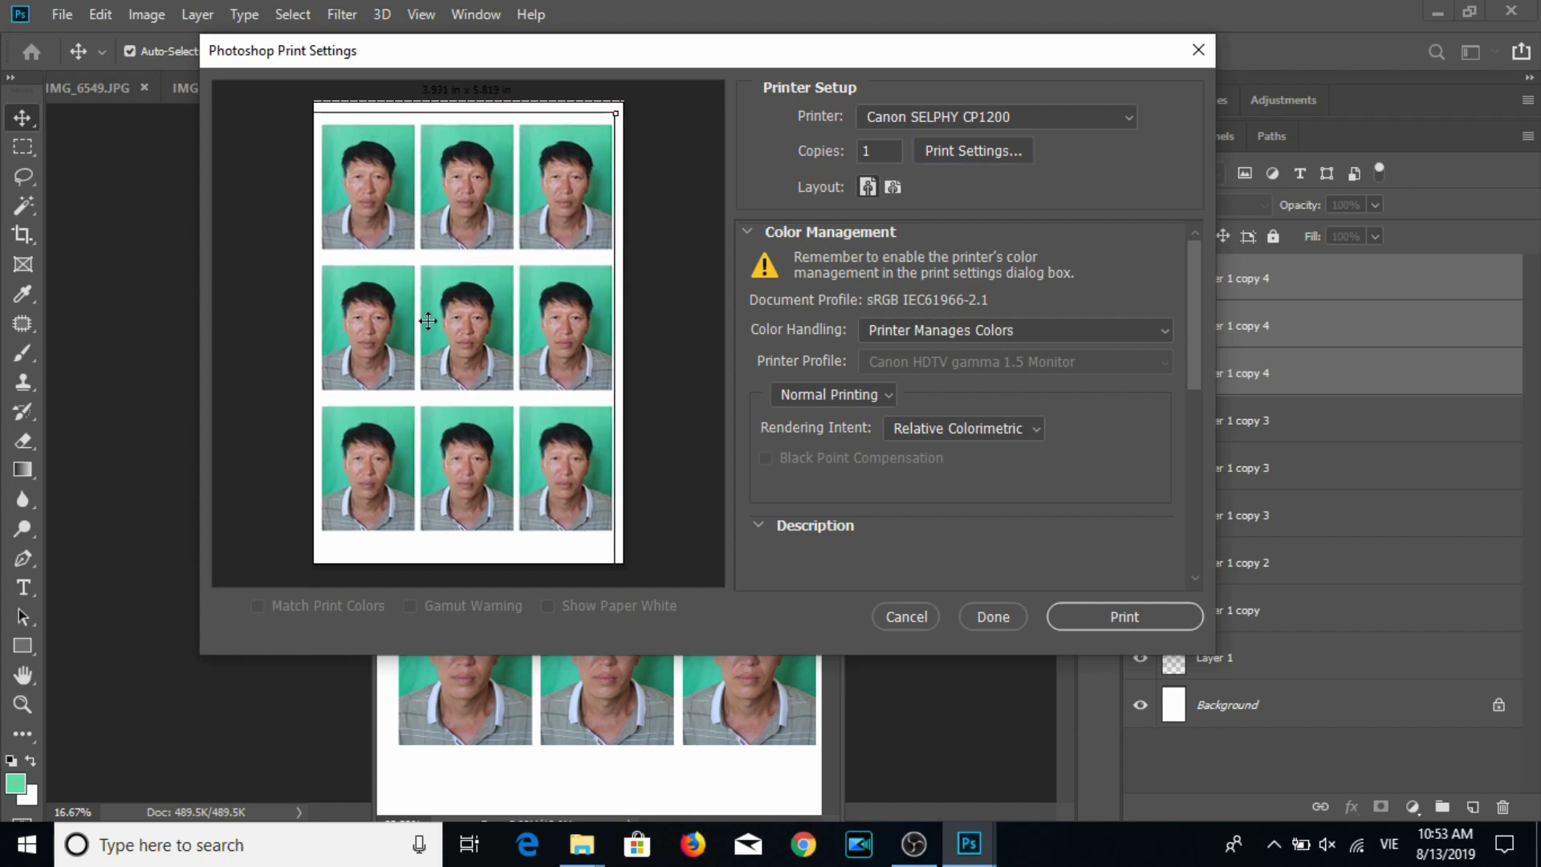
click(1275, 843)
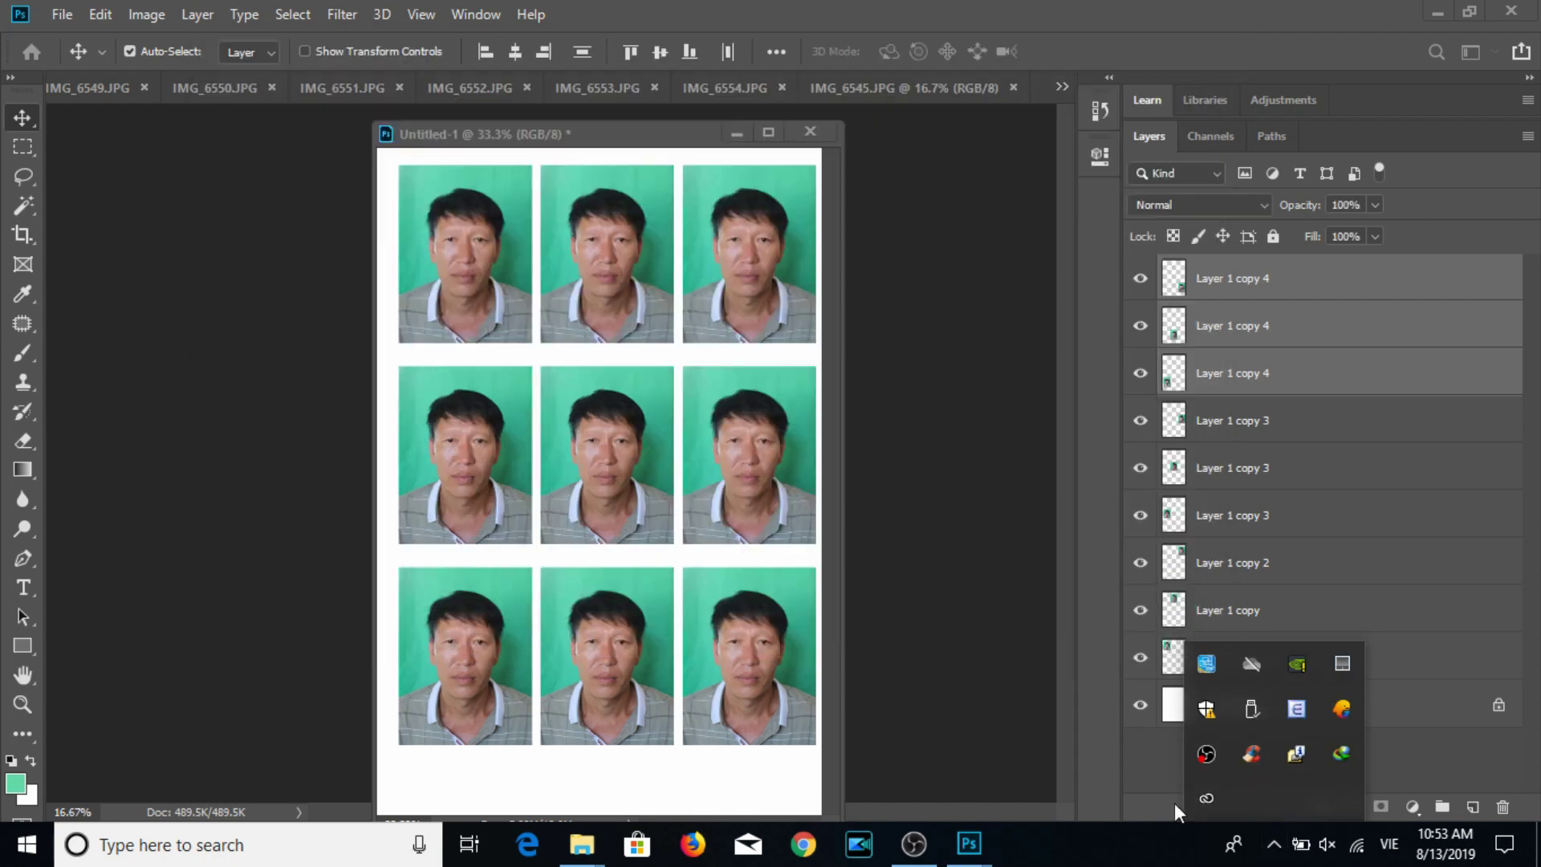
click(1112, 852)
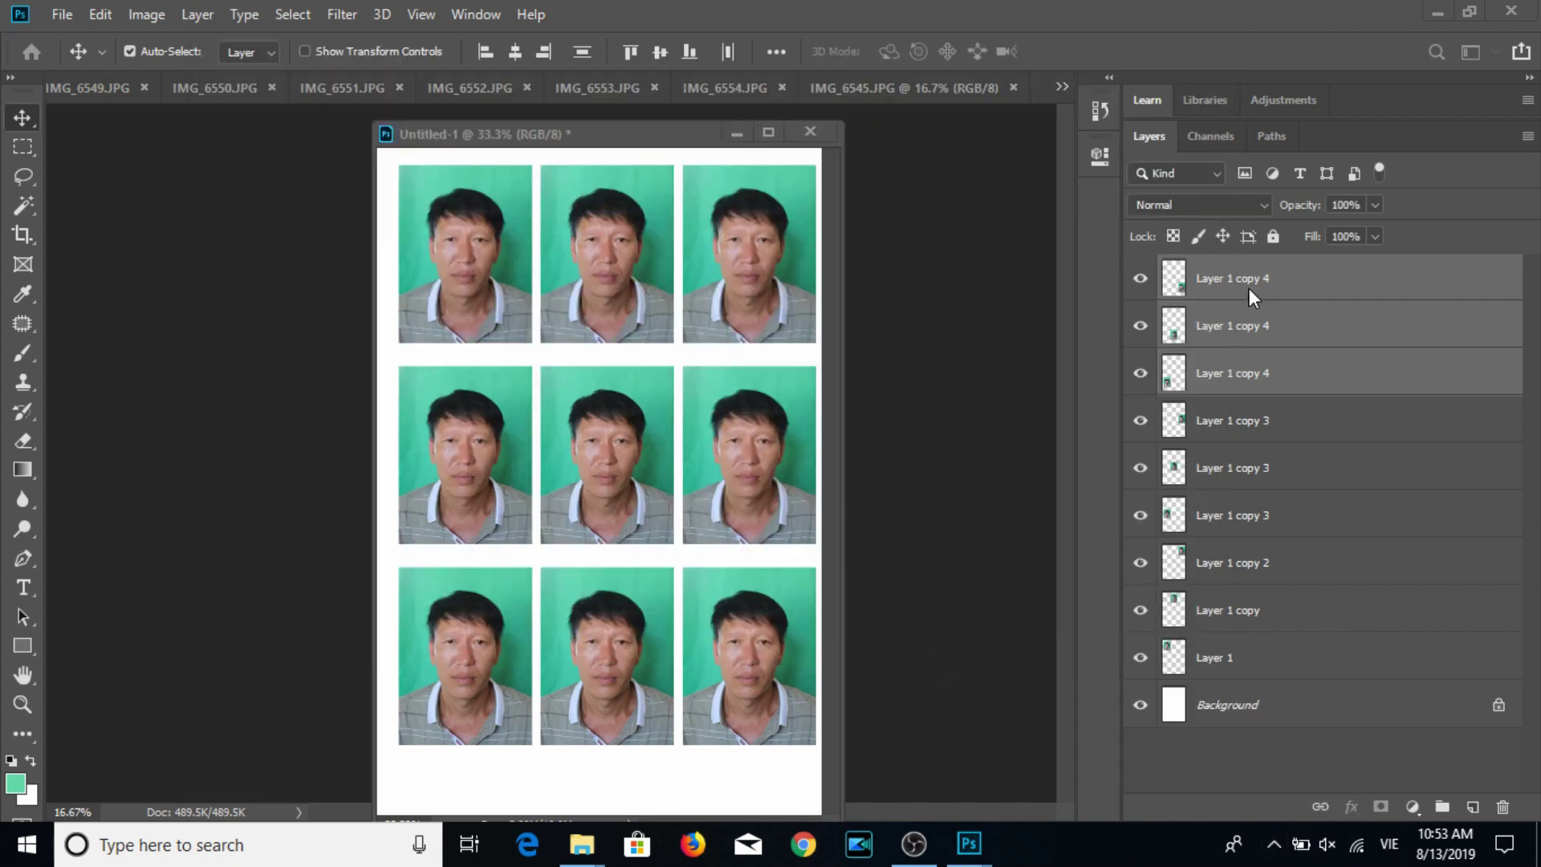
click(639, 151)
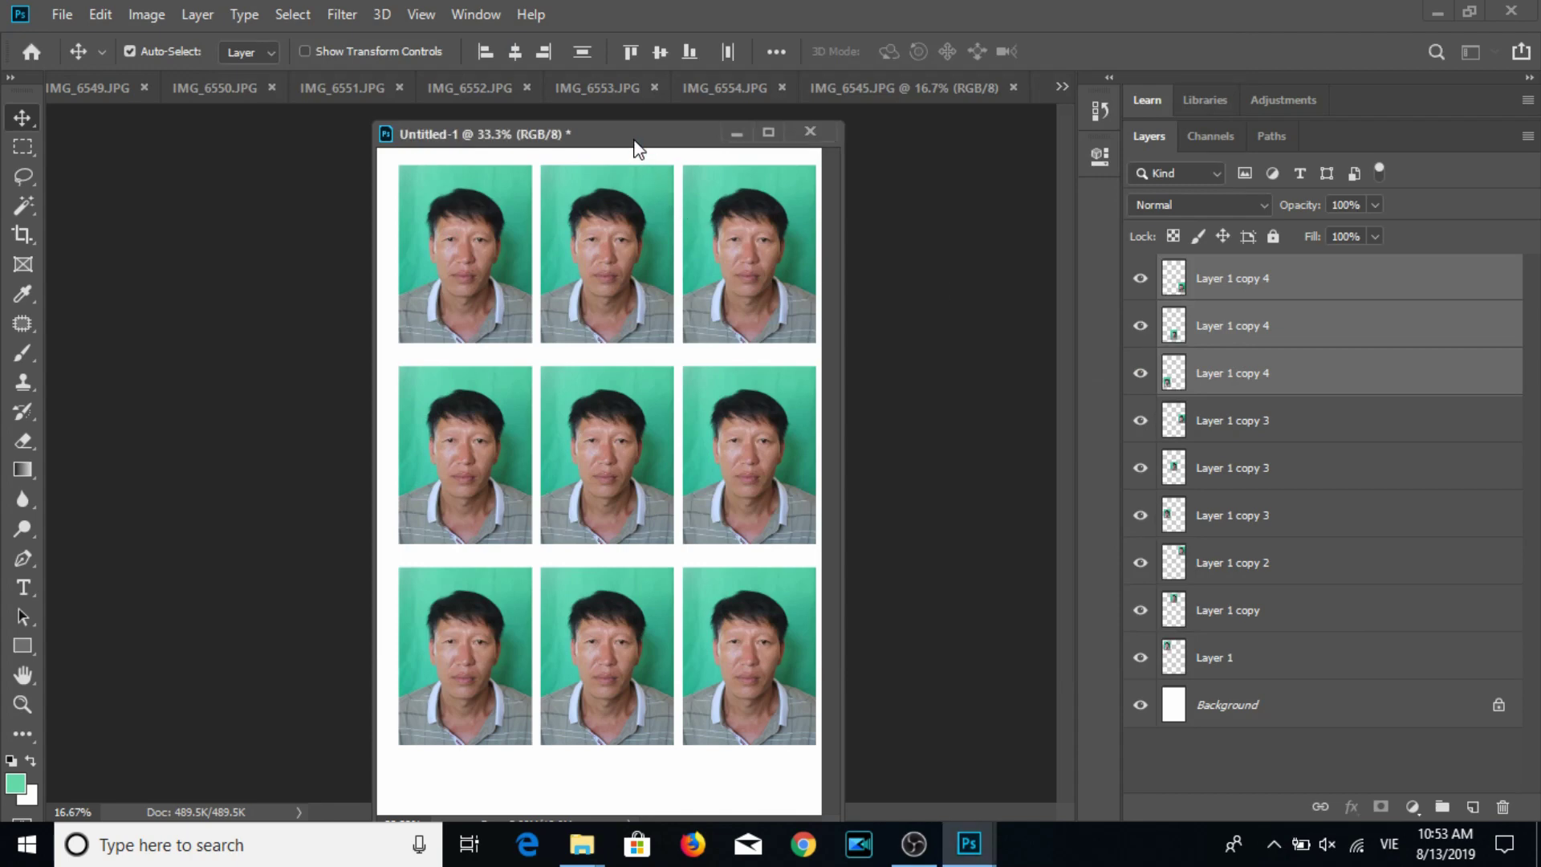
click(1236, 294)
Delete the photo layers from the Untitled-1 sheet and close the finished IMG_6545 photo.
shift+click(1228, 660)
key(Delete)
drag(803, 146, 1152, 215)
click(678, 409)
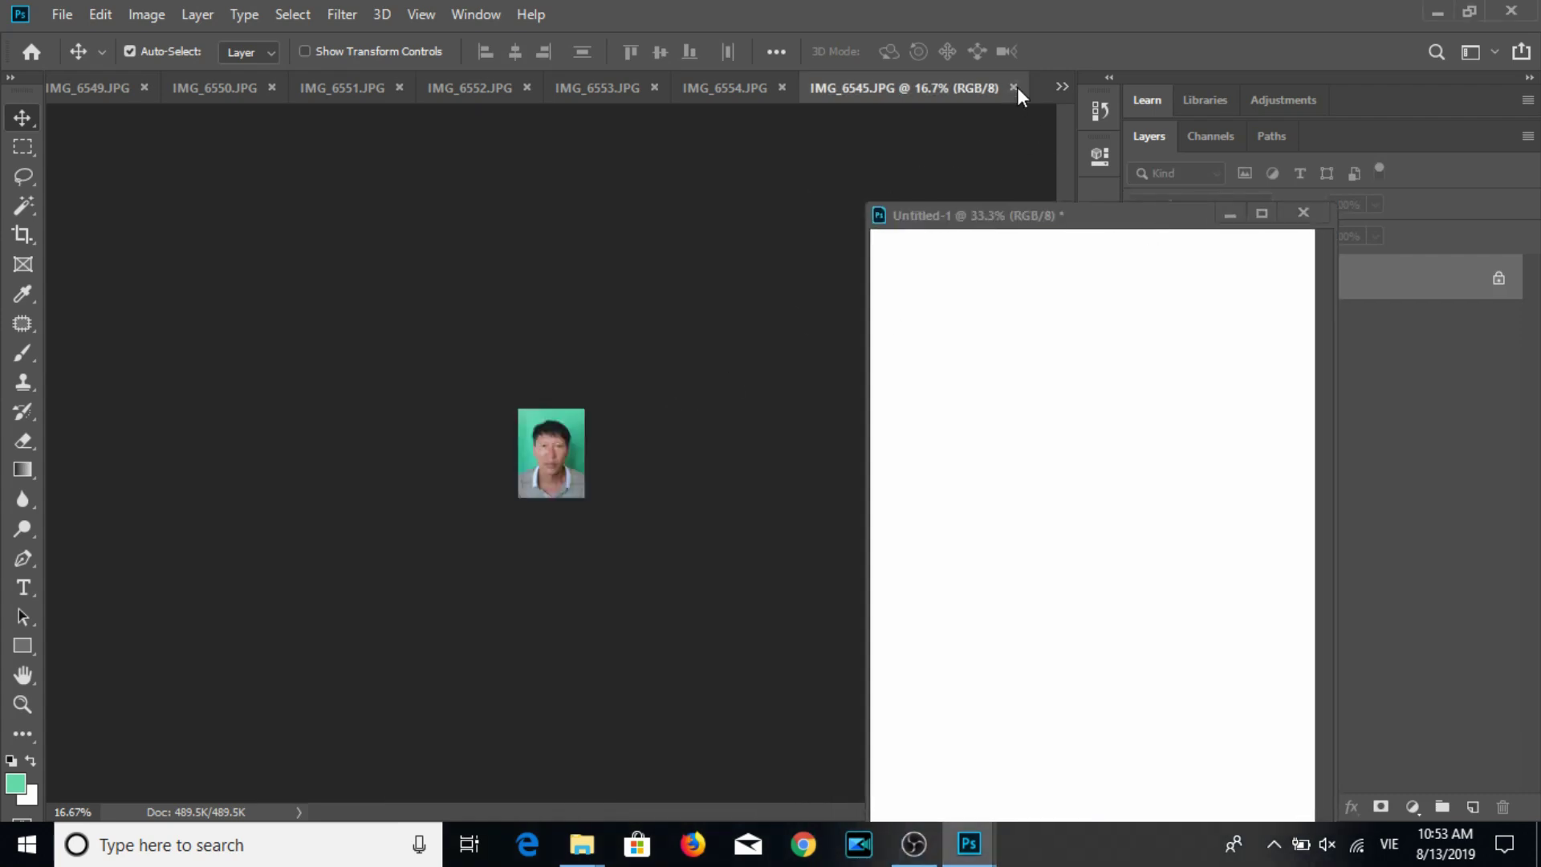
key(ctrl+w)
Make a first 3:4 crop of the IMG_6554 portrait, then undo it.
key(c)
mouse_move(654, 450)
mouse_down()
mouse_move(688, 493)
mouse_move(636, 568)
mouse_up()
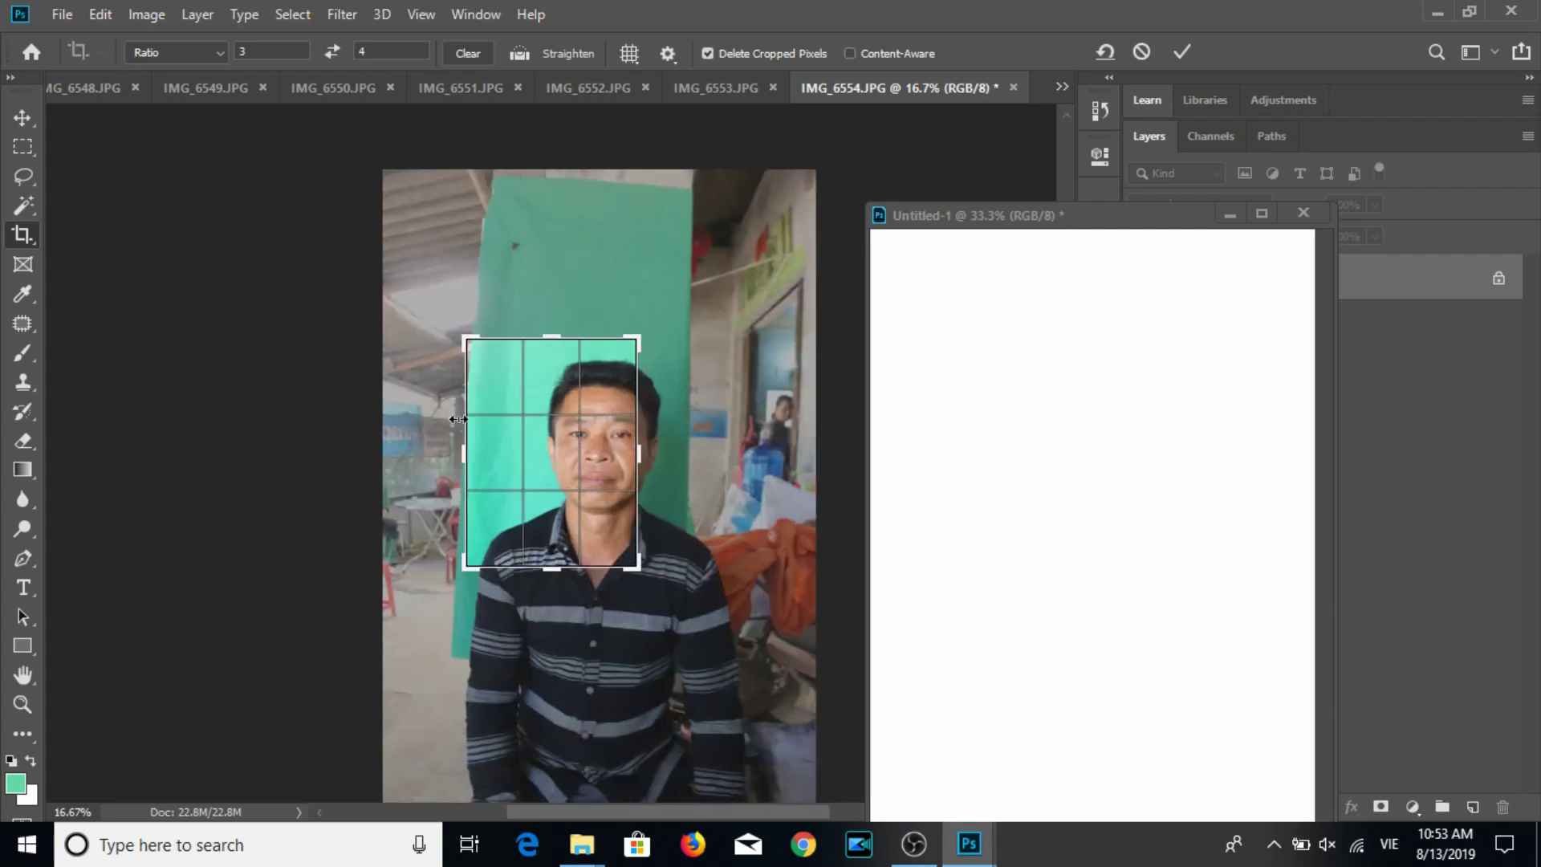
drag(544, 569, 534, 598)
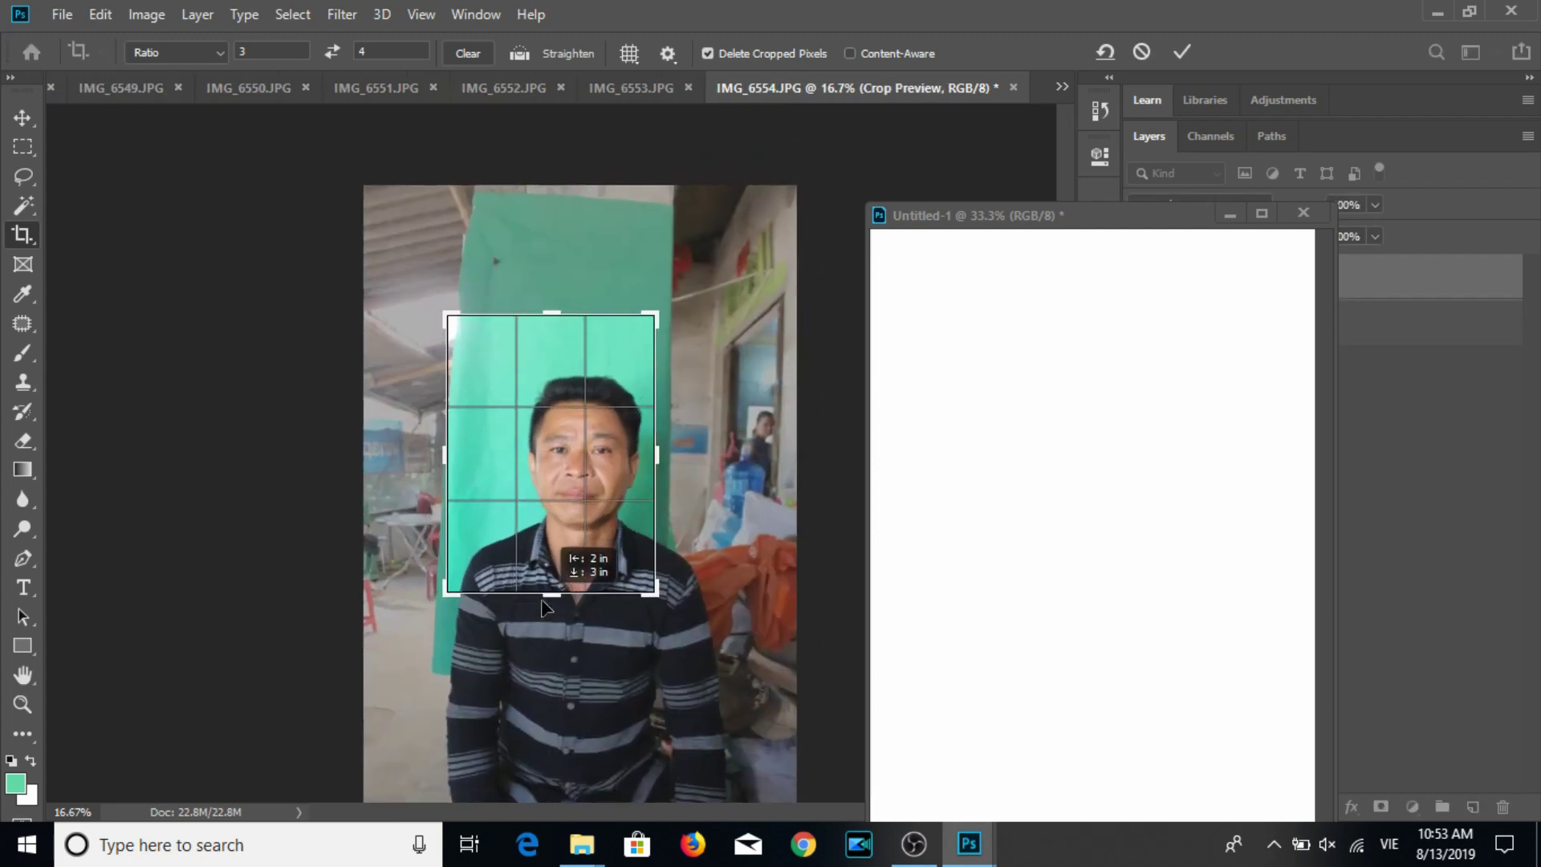
drag(569, 569, 561, 557)
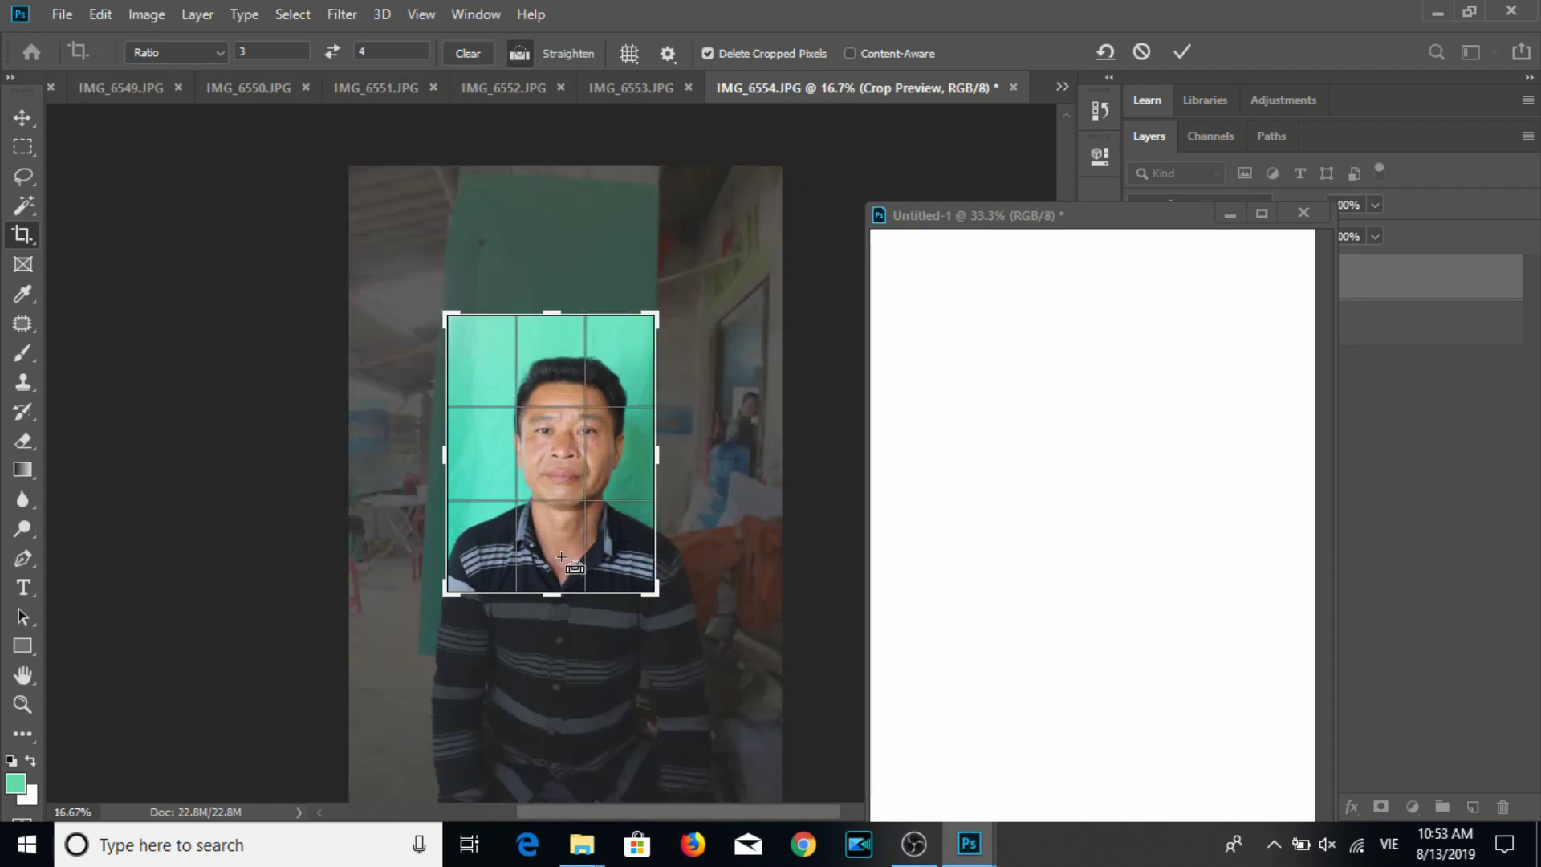
key(Return)
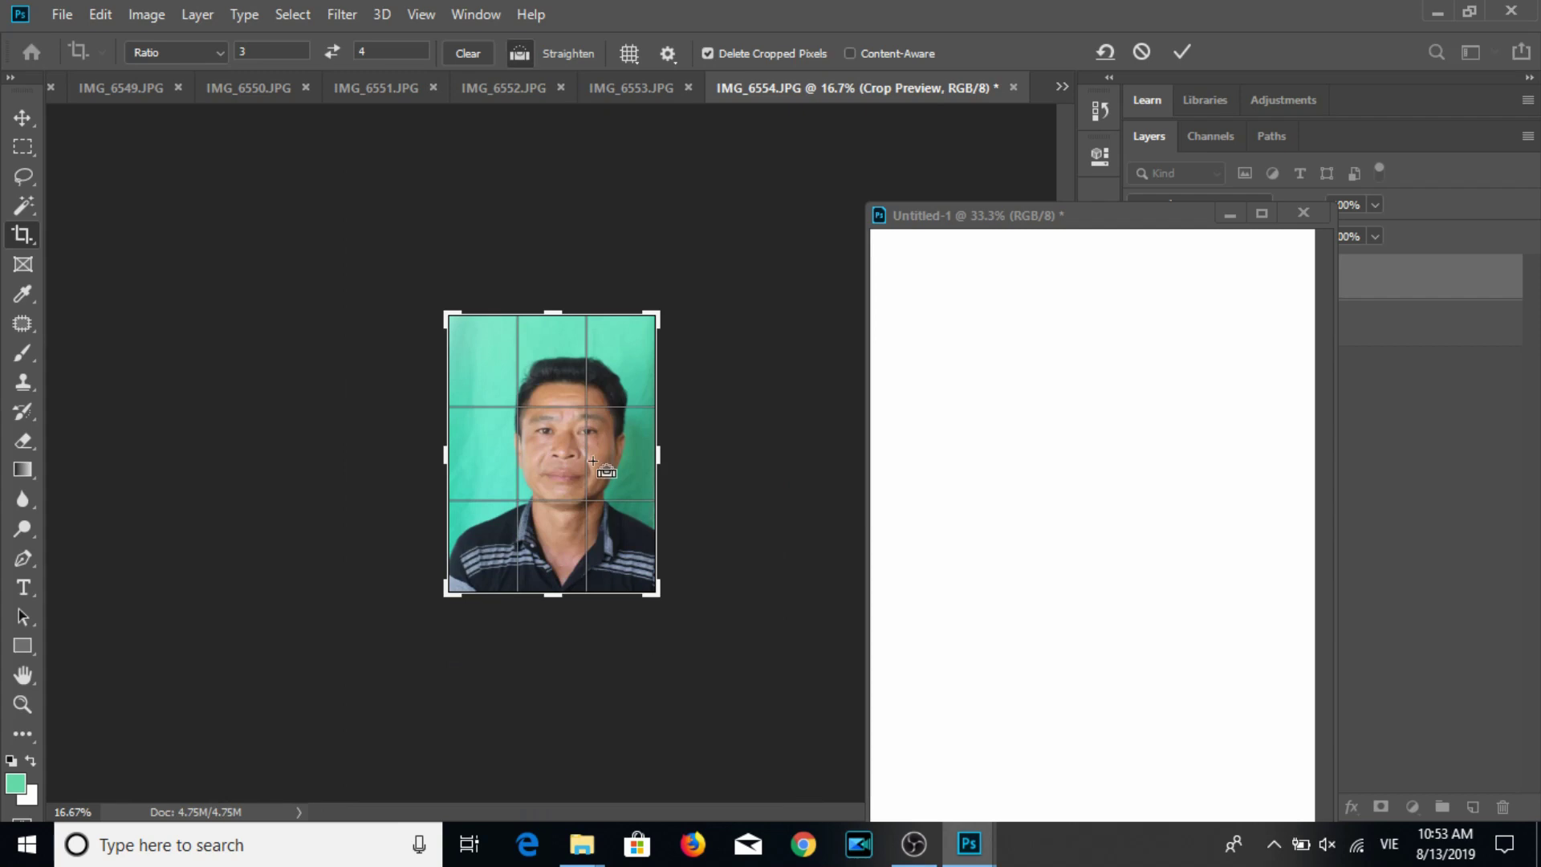
click(22, 118)
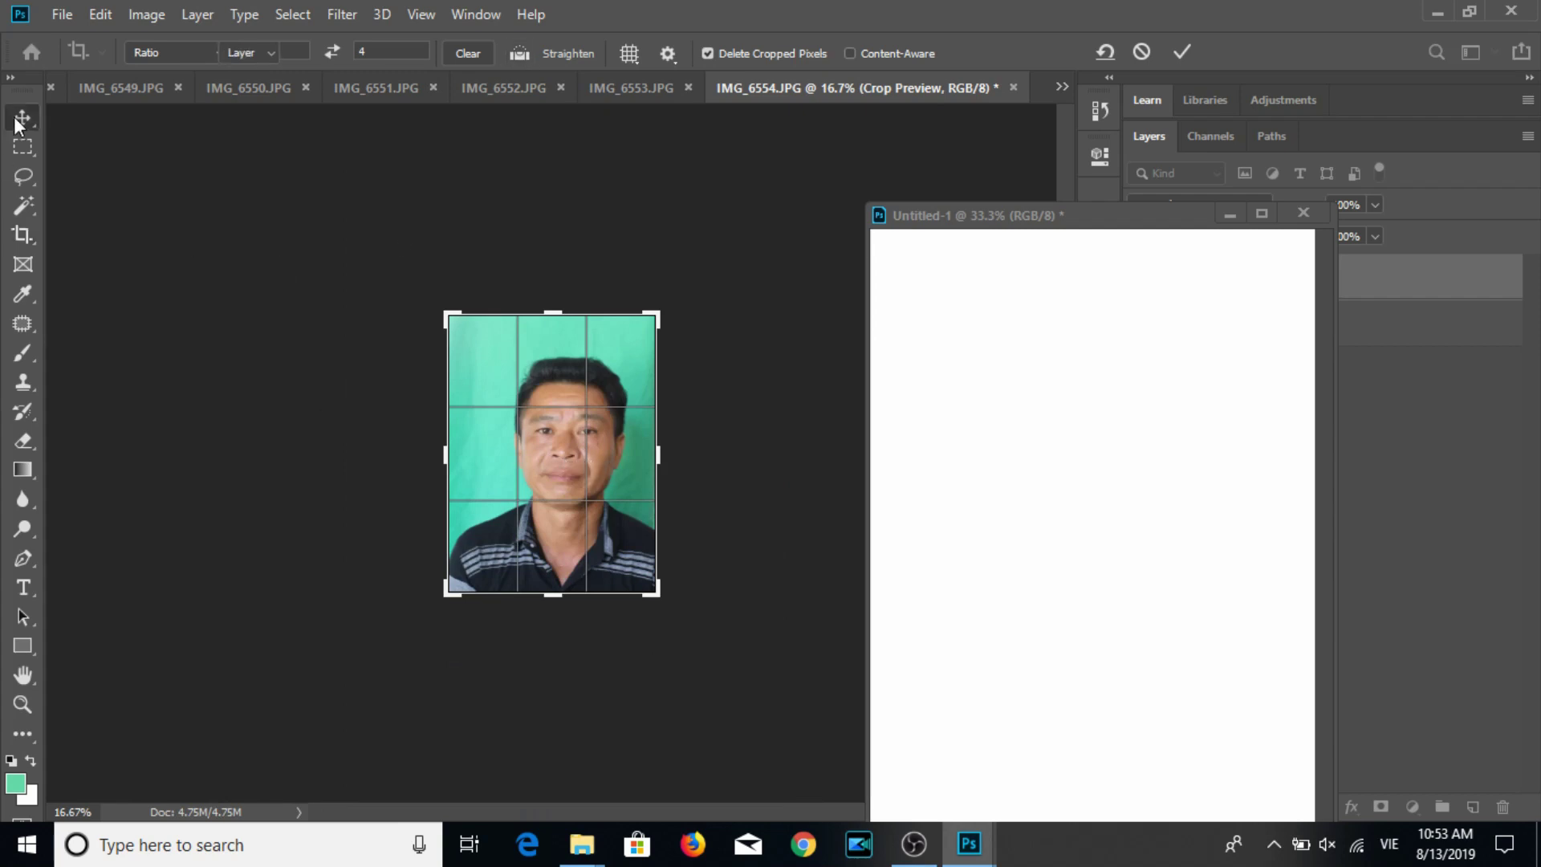
key(ctrl+z)
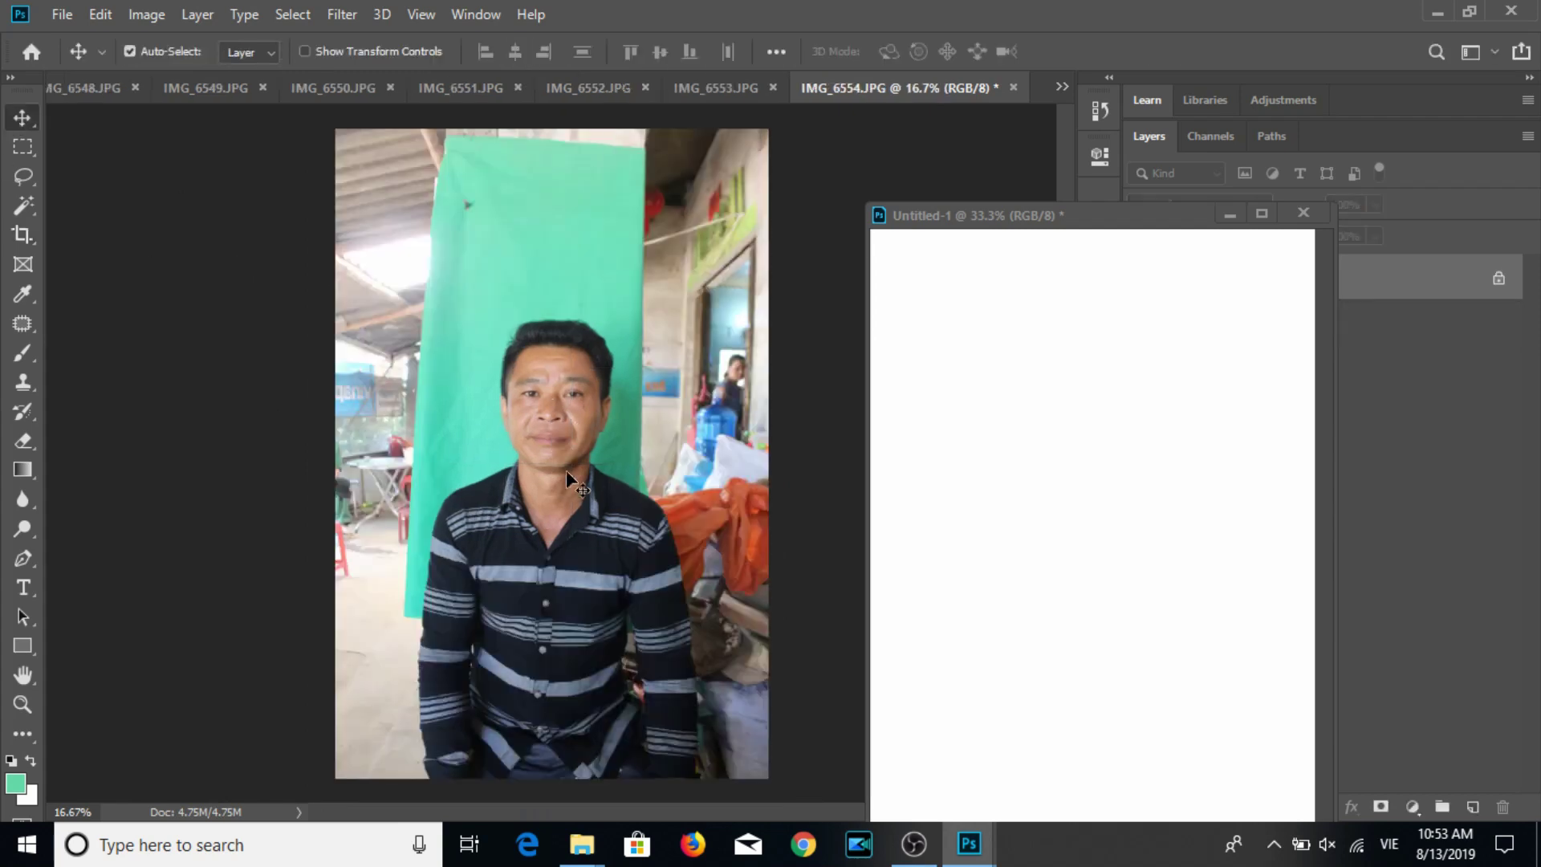
Recrop IMG_6554 at 3:4 around the face and shoulders, slightly straightened.
click(22, 235)
drag(447, 273, 661, 598)
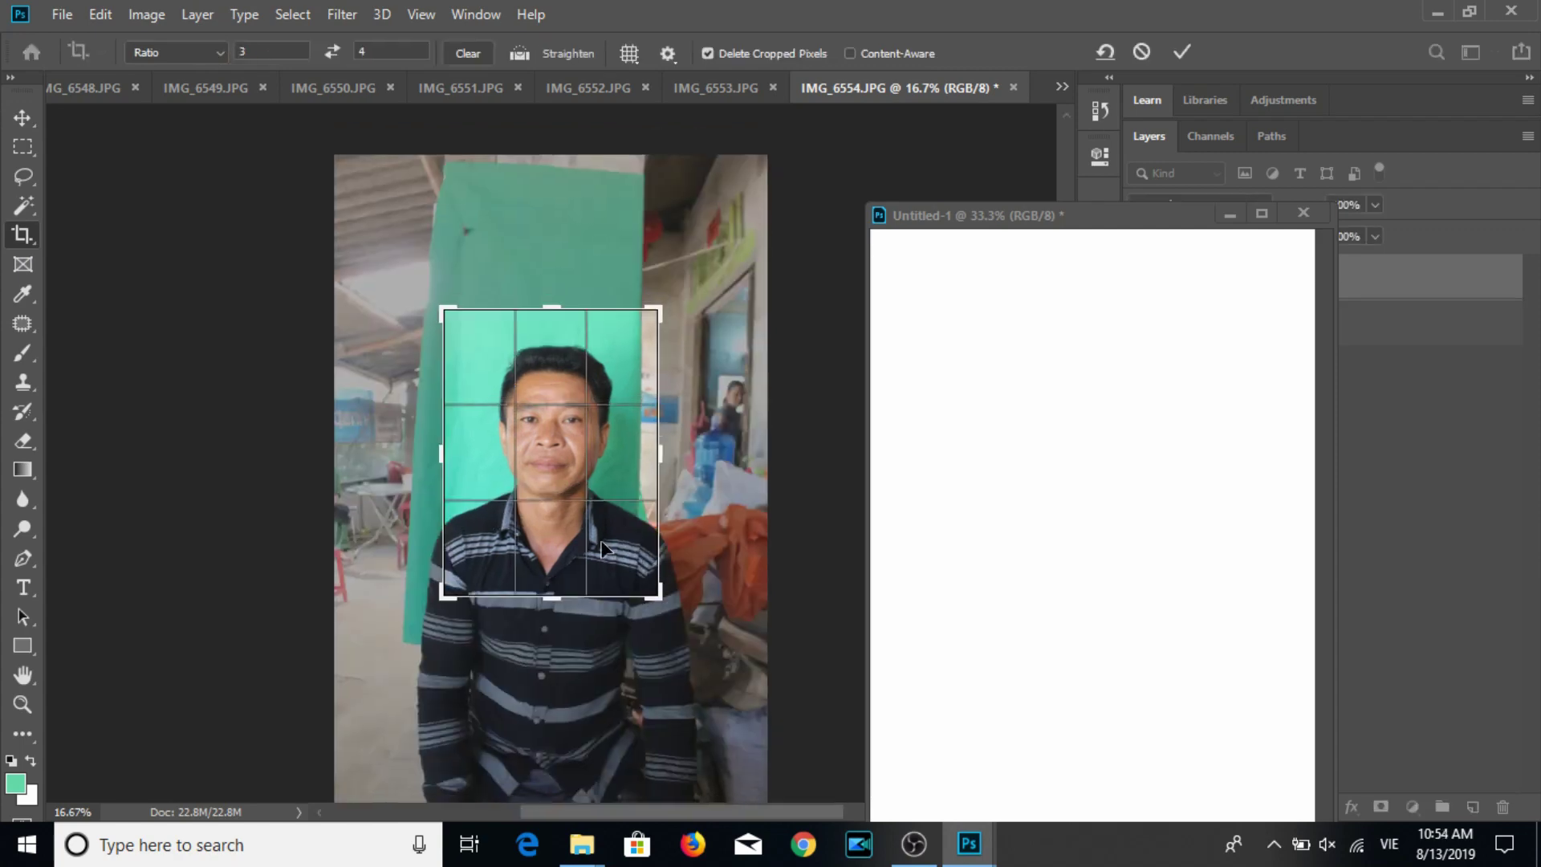
drag(728, 603, 720, 616)
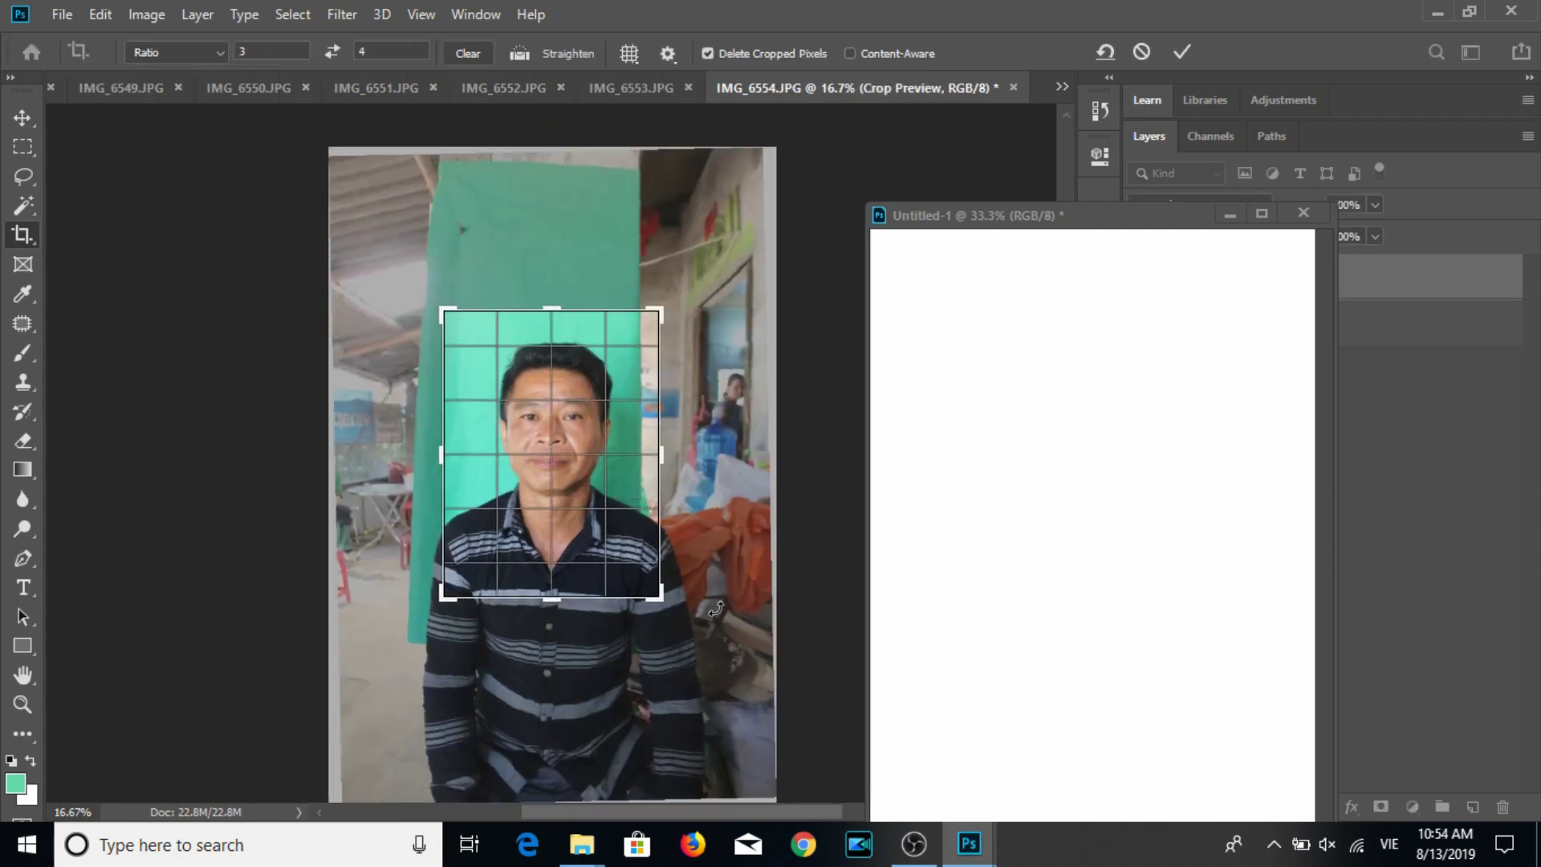
drag(618, 554, 611, 554)
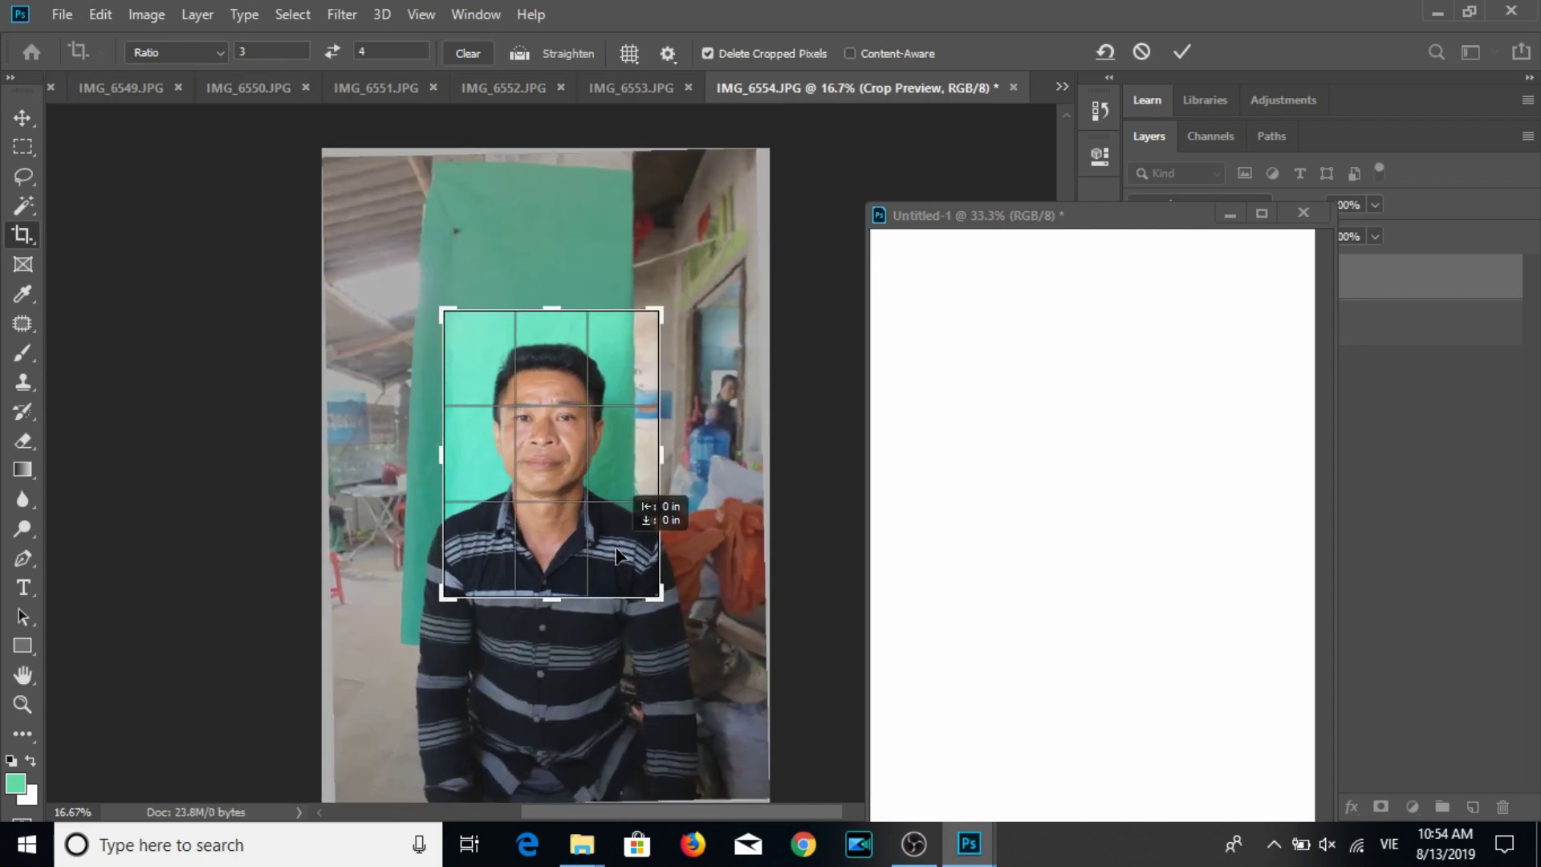
drag(608, 556, 600, 552)
key(Return)
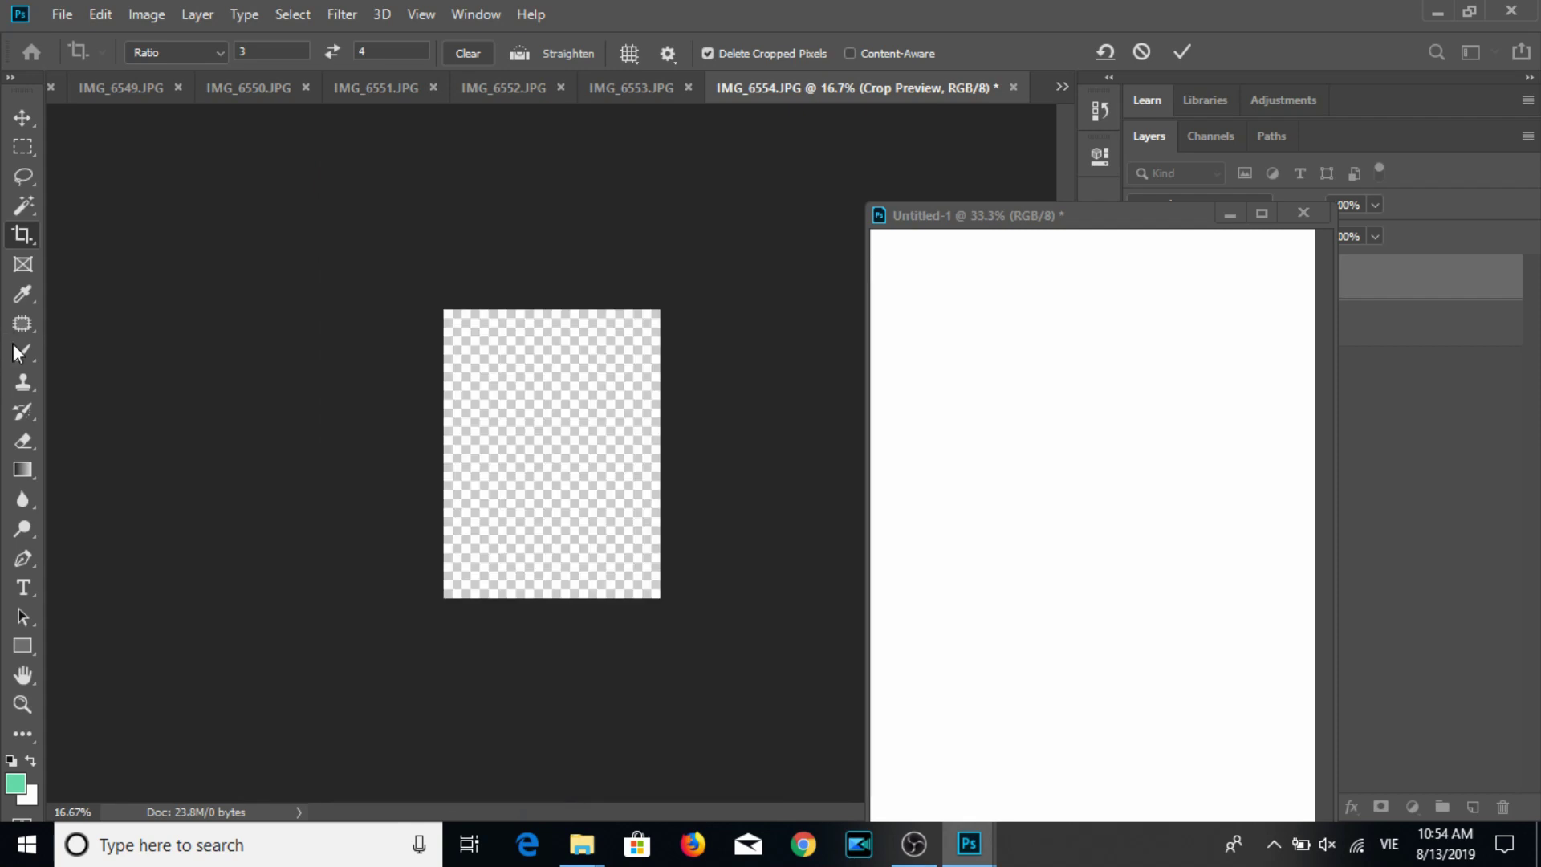
Paint the pale wall strip on the portrait's right edge green.
click(23, 352)
drag(639, 315, 655, 312)
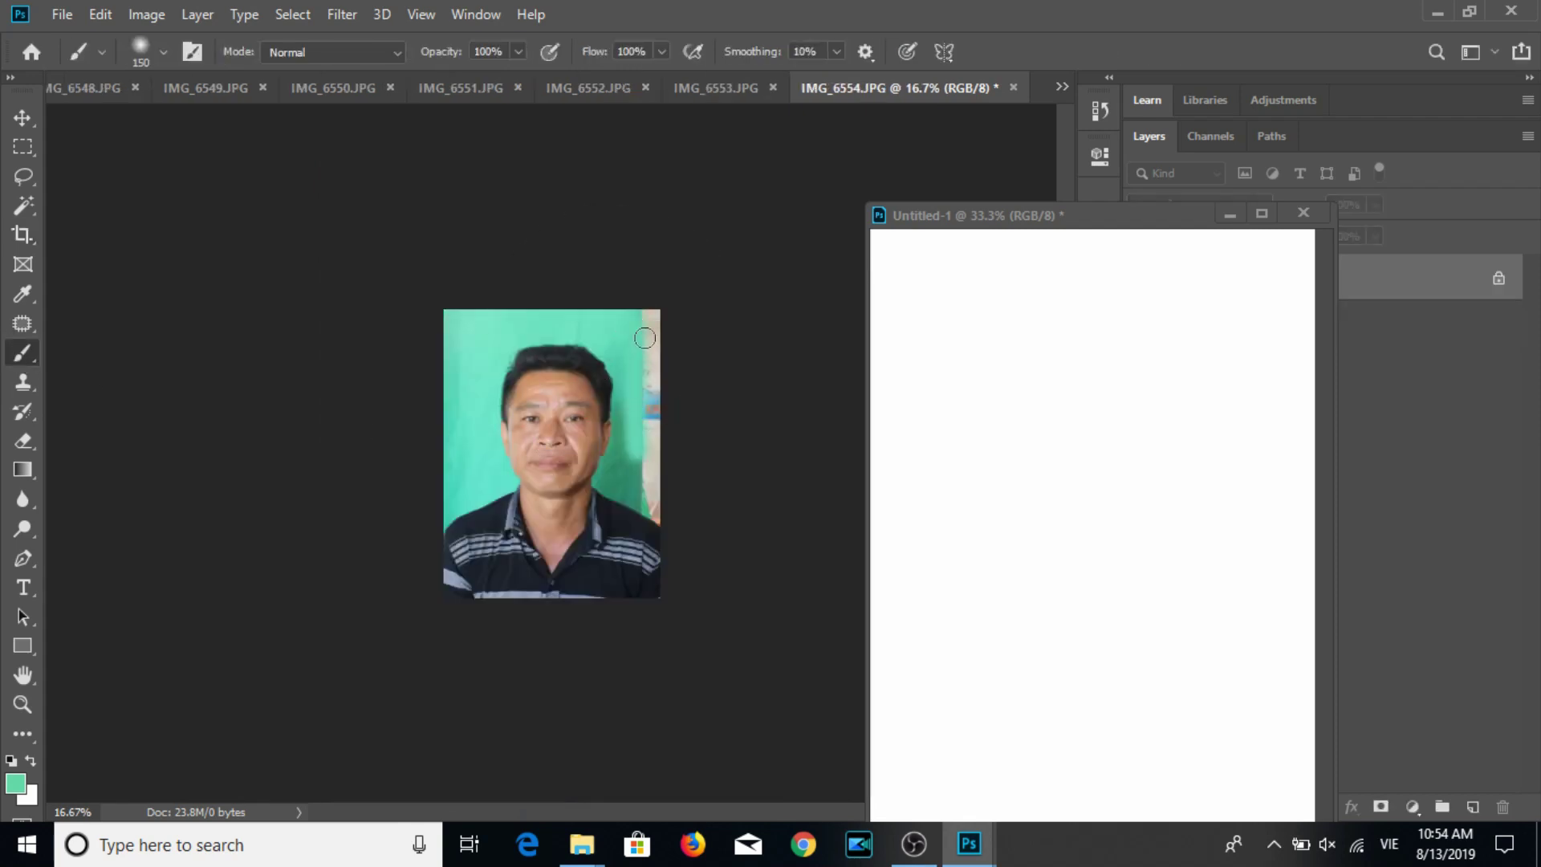
mouse_move(668, 411)
mouse_down()
mouse_move(640, 507)
mouse_move(655, 476)
mouse_up()
Resize the portrait to 3 × 4 cm at 300 ppi and save it as JPEG.
click(22, 115)
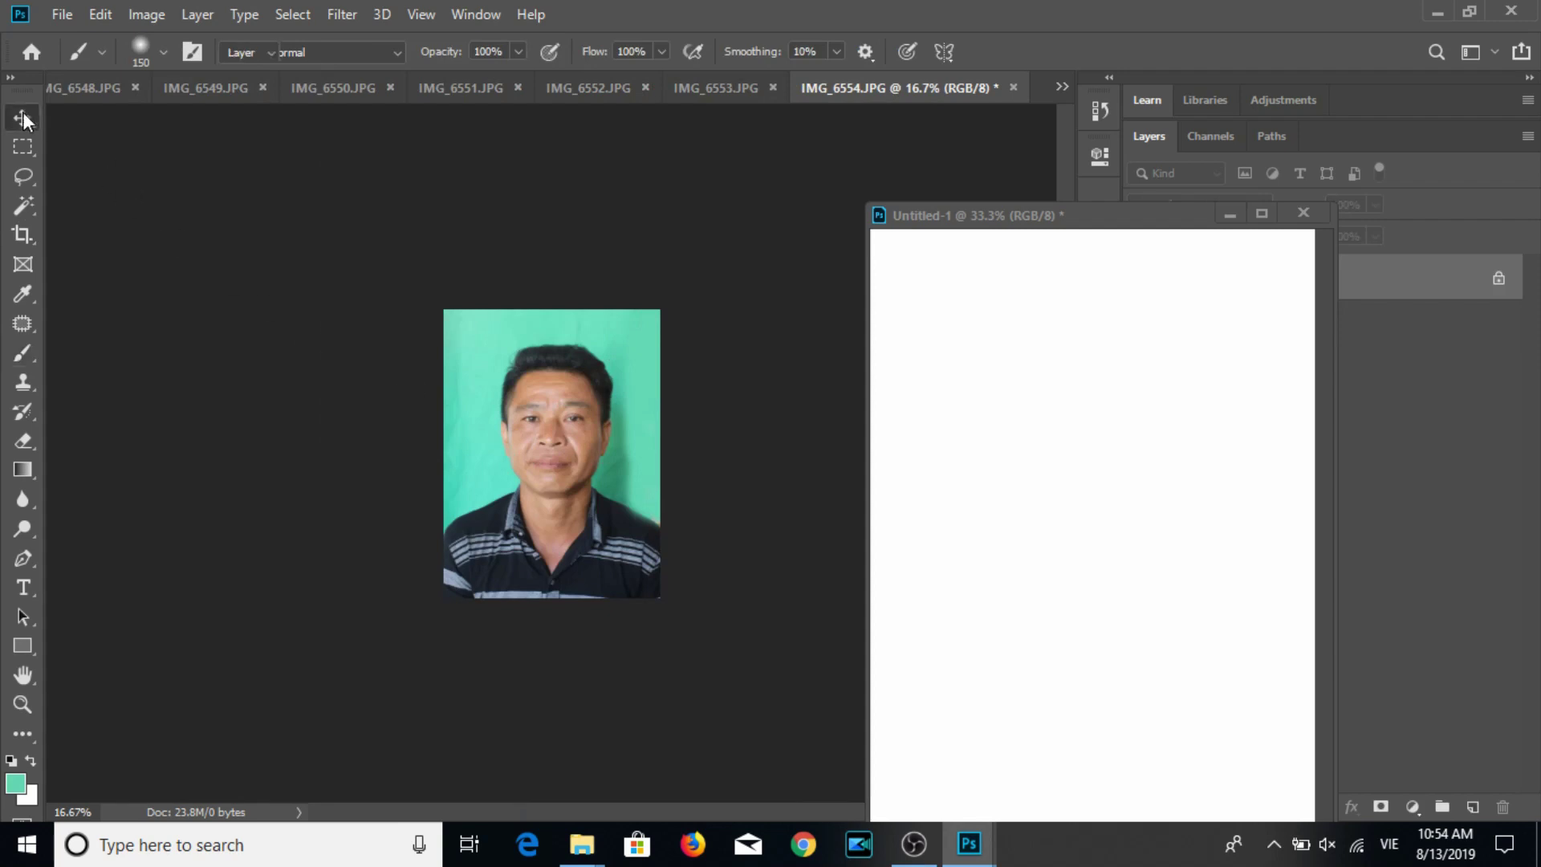
click(146, 14)
click(200, 183)
text(3)
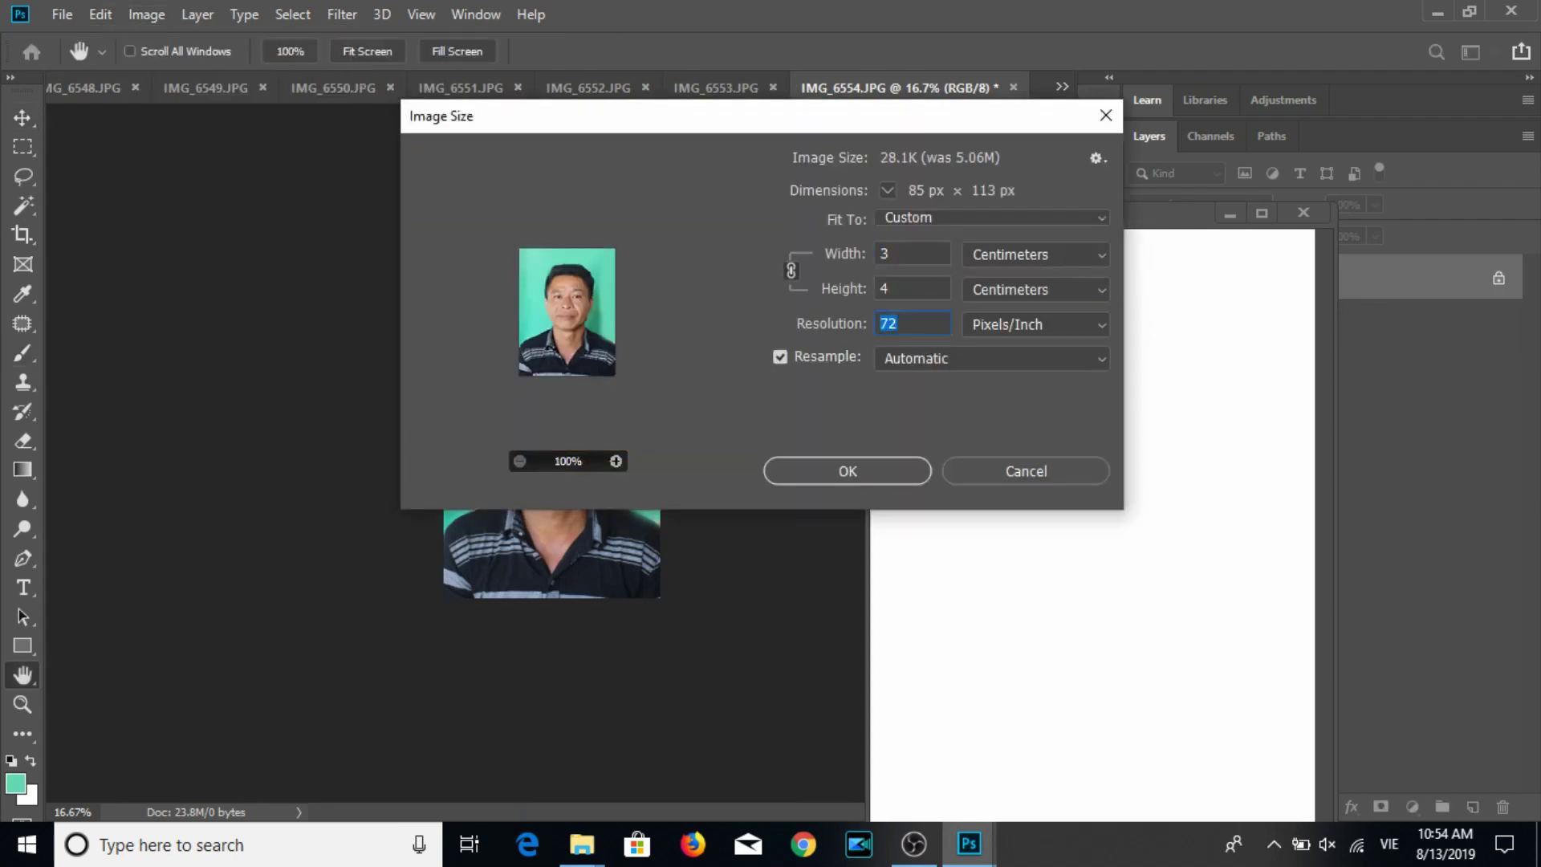
text(300)
key(Return)
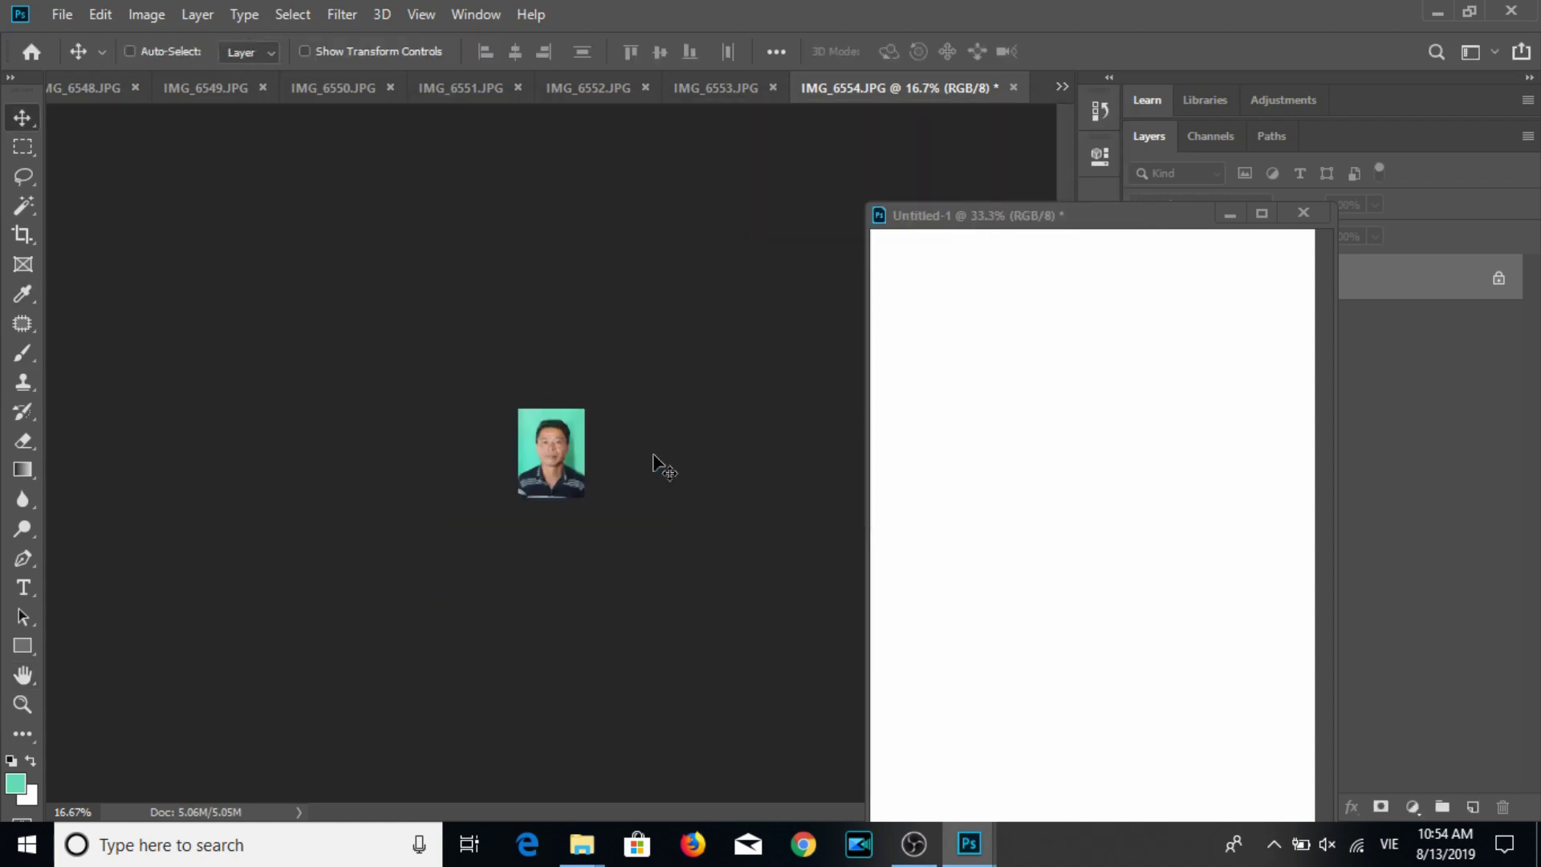
key(ctrl+s)
key(Return)
Place IMG_6554 on Untitled-1 and Alt-drag copies into three rows of three.
mouse_move(570, 453)
mouse_down()
mouse_move(1018, 411)
mouse_move(972, 330)
mouse_move(1230, 350)
mouse_up()
drag(1082, 216, 907, 183)
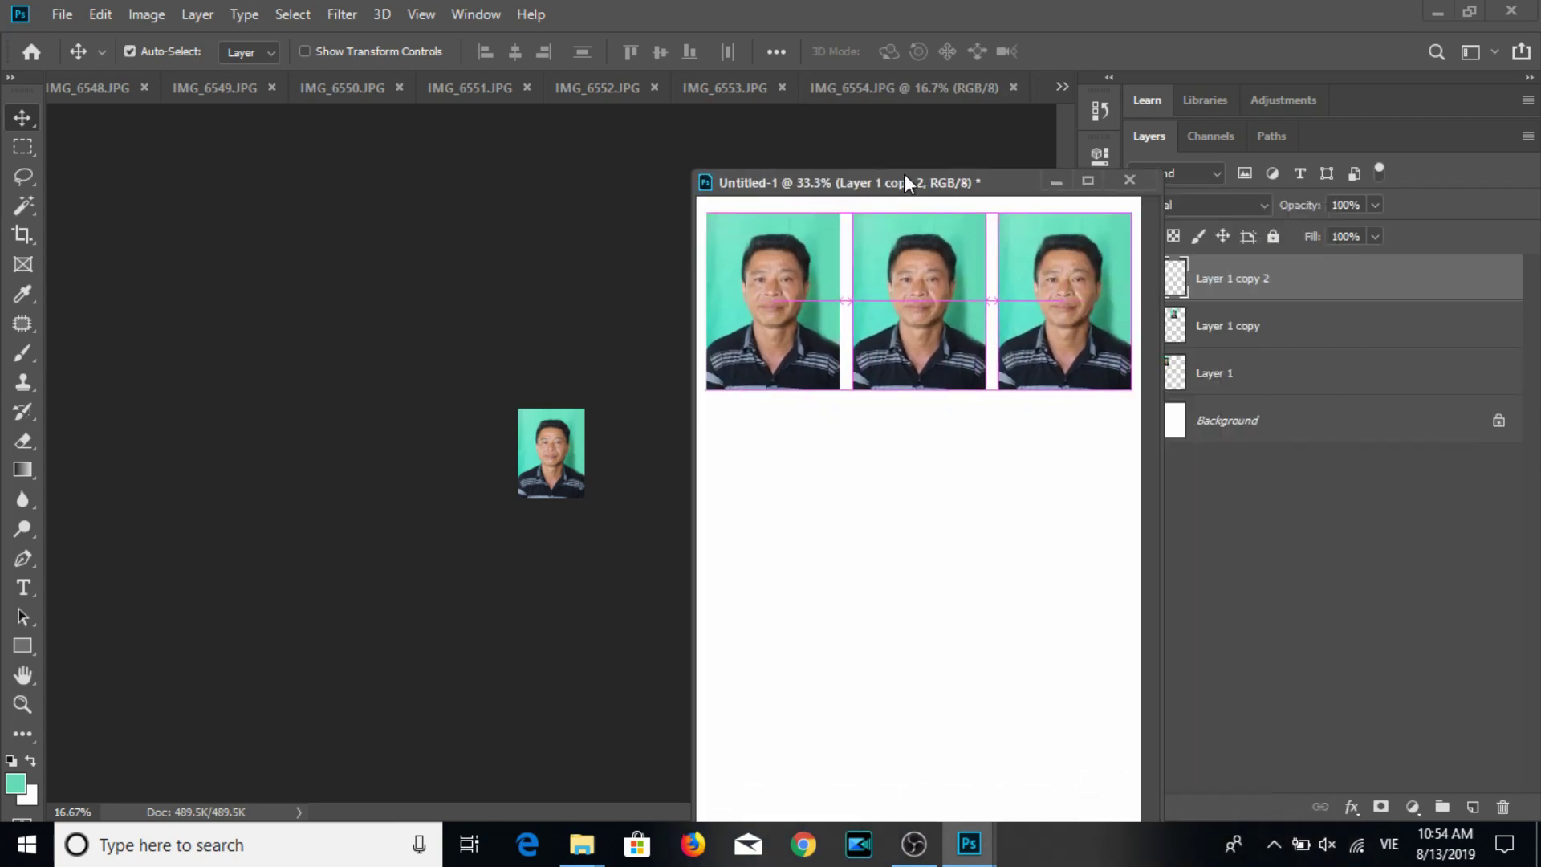
shift+click(1279, 373)
drag(1076, 323, 1073, 680)
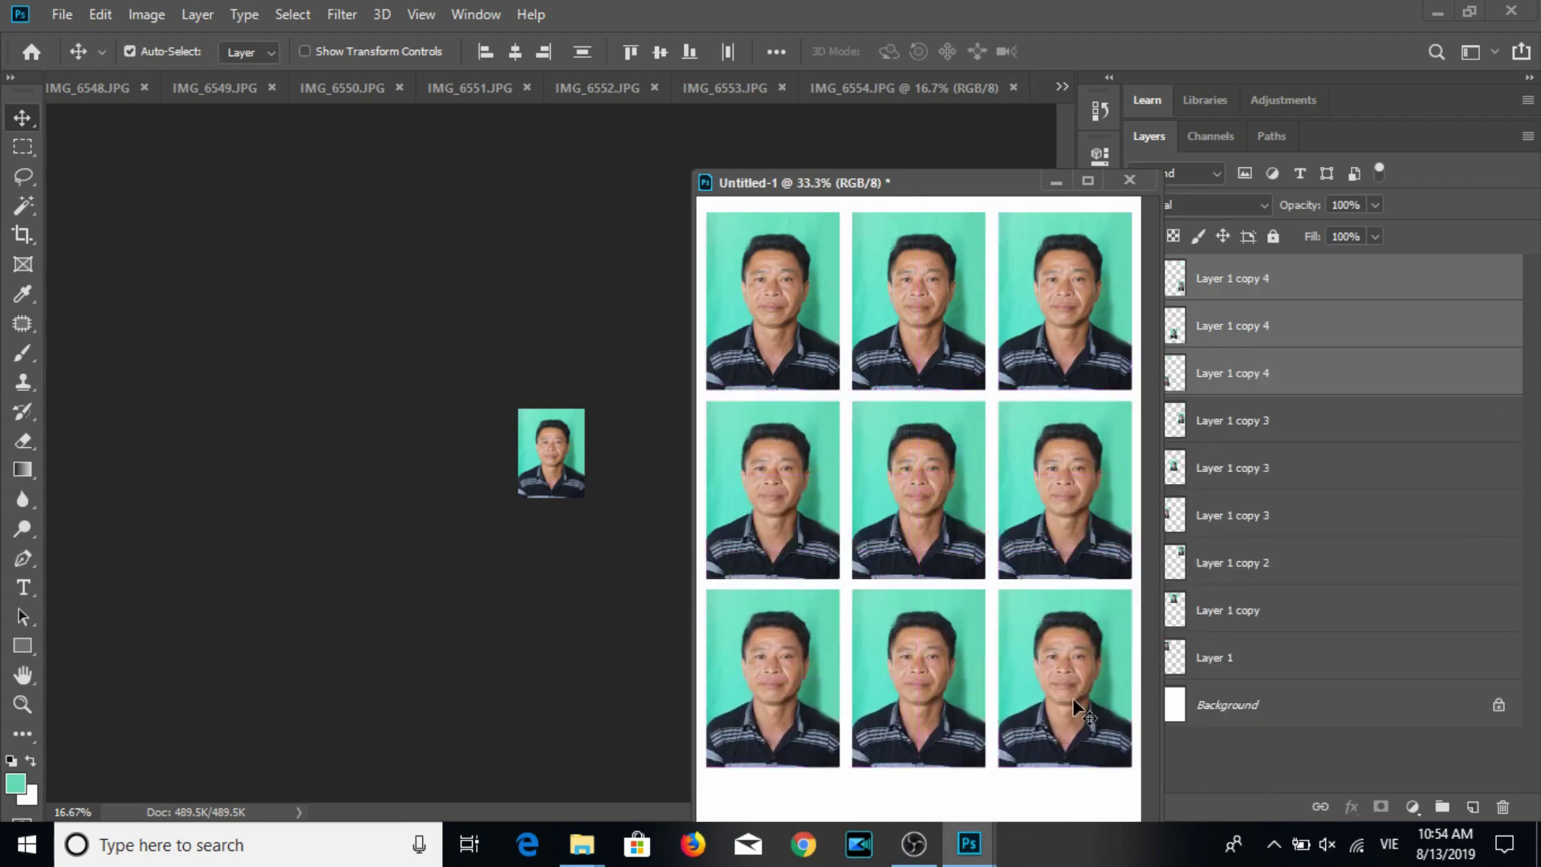
key(ctrl+p)
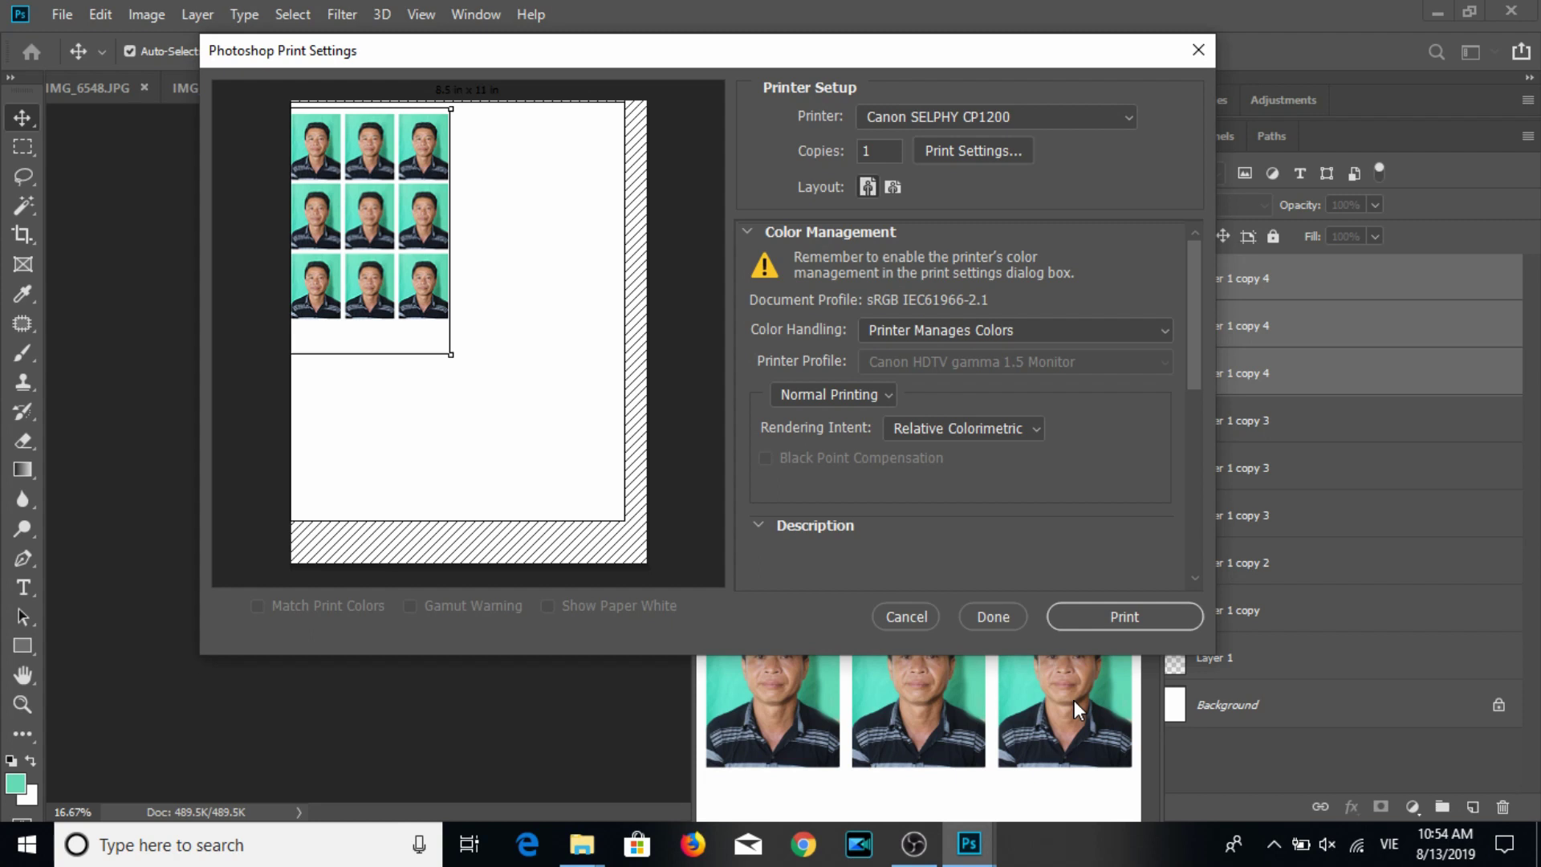
Confirm borderless 4x6 portrait paper for the SELPHY, shift the grid down, and open the tray's eject options.
click(952, 152)
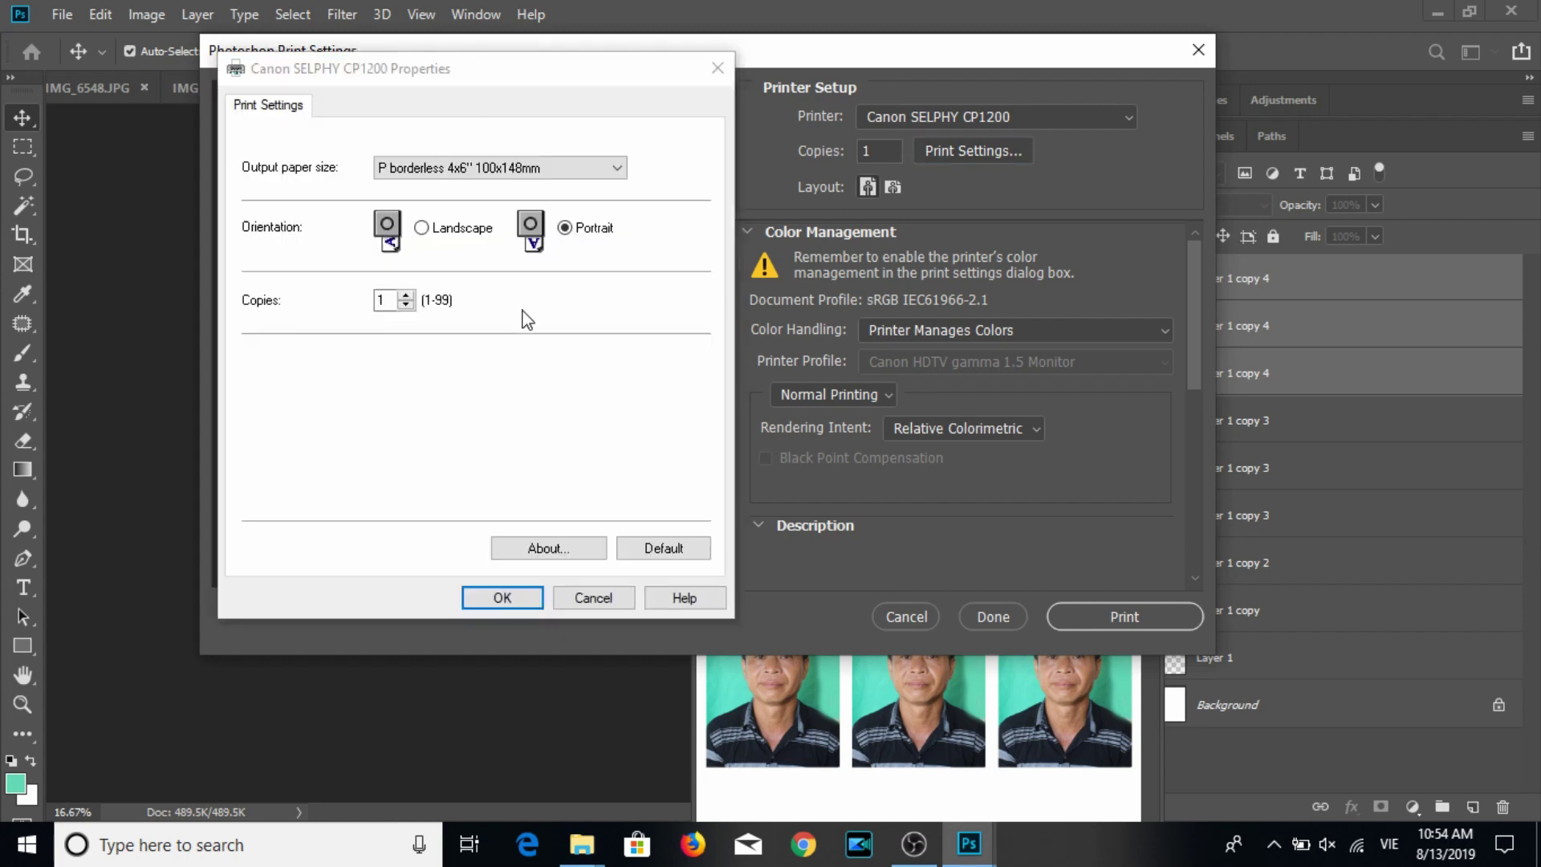
click(485, 600)
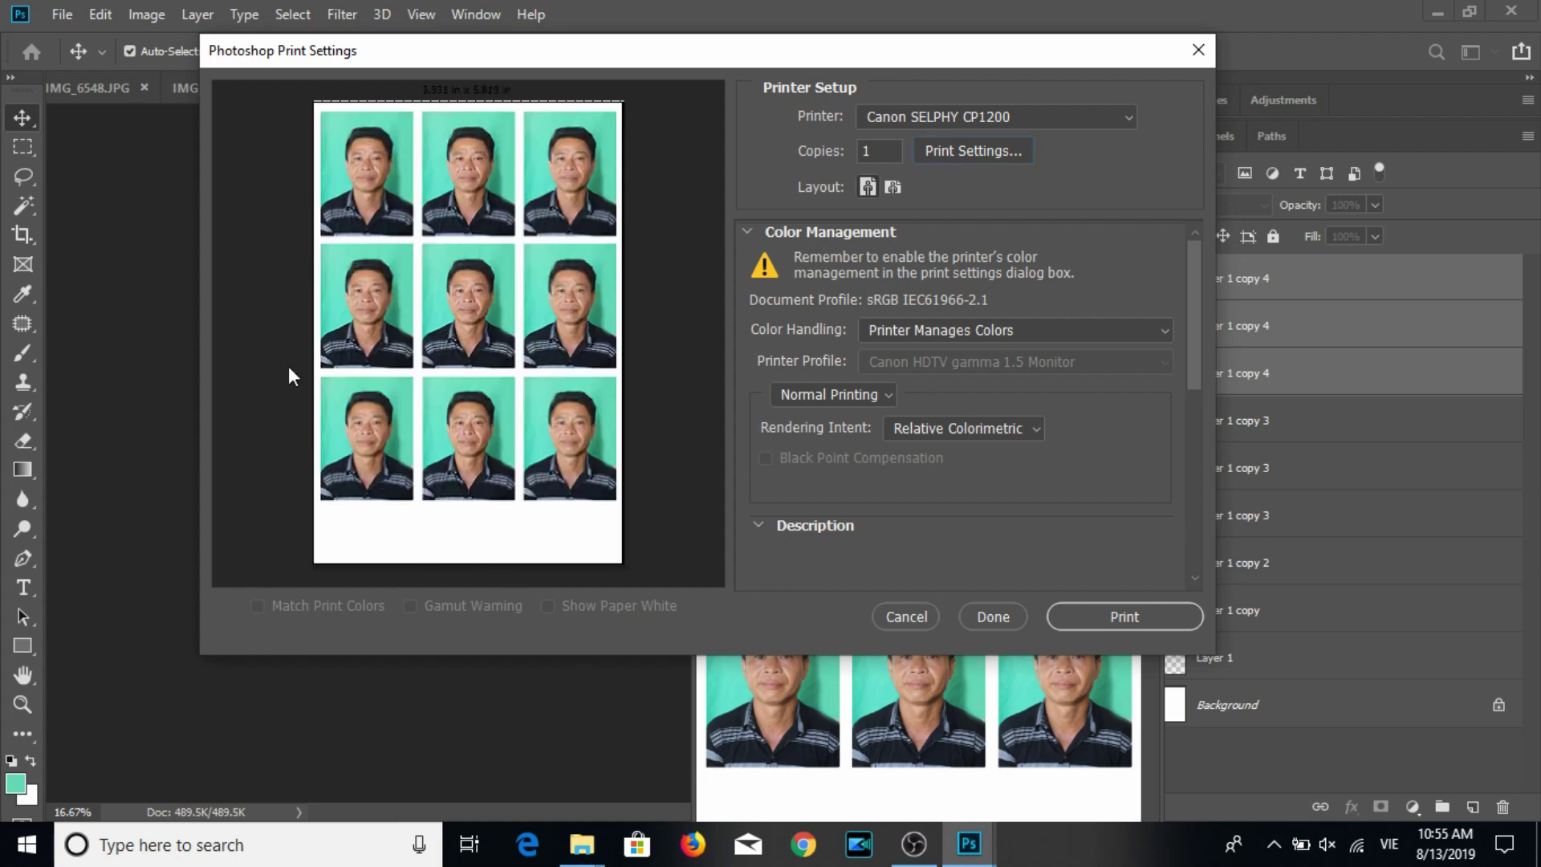
drag(419, 316, 419, 336)
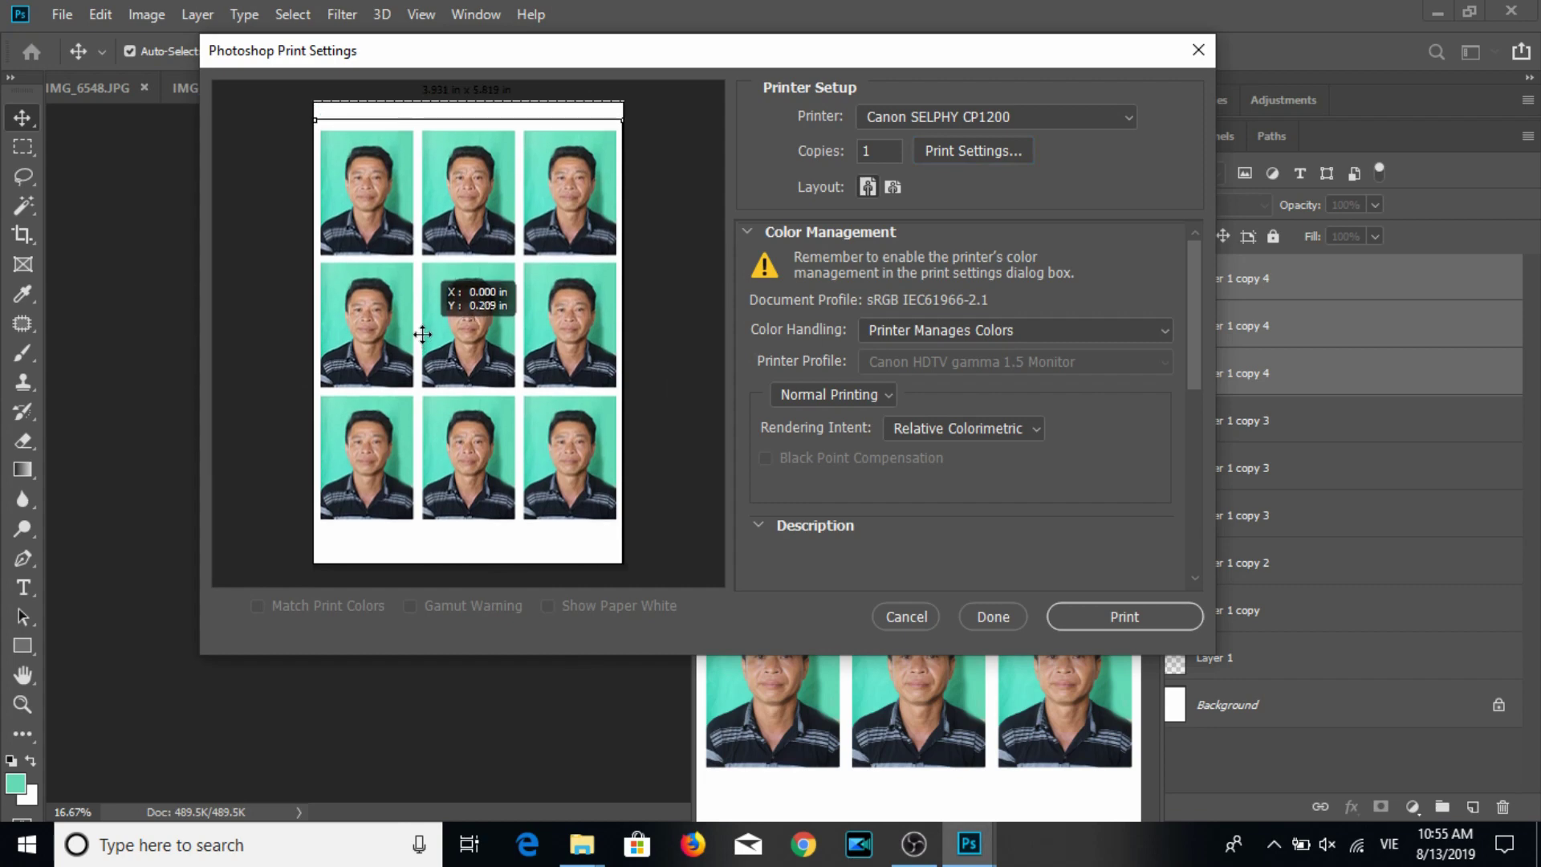
click(1276, 838)
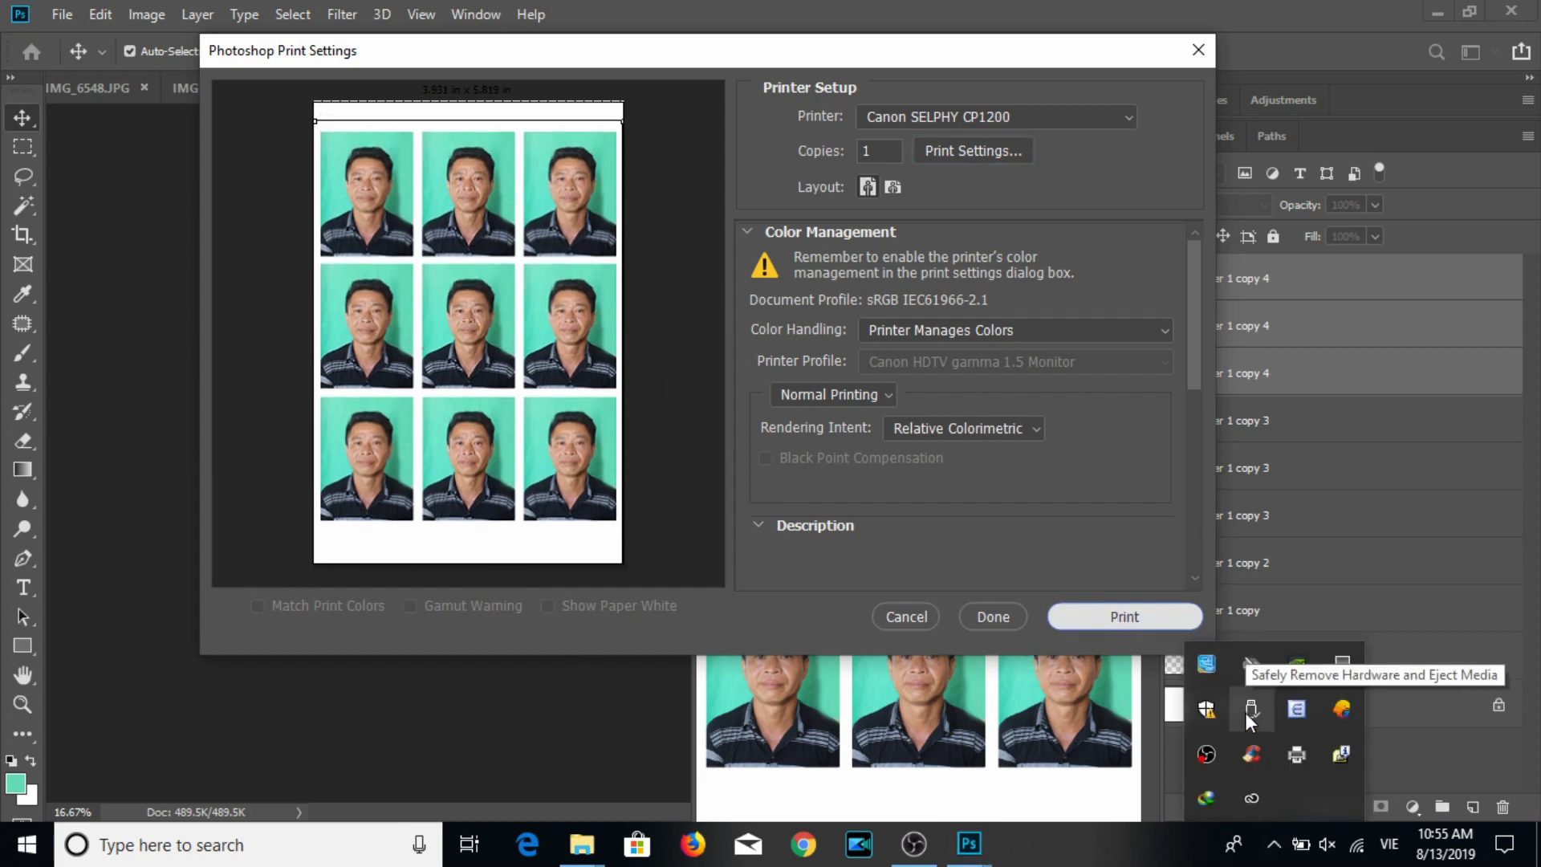
click(1249, 710)
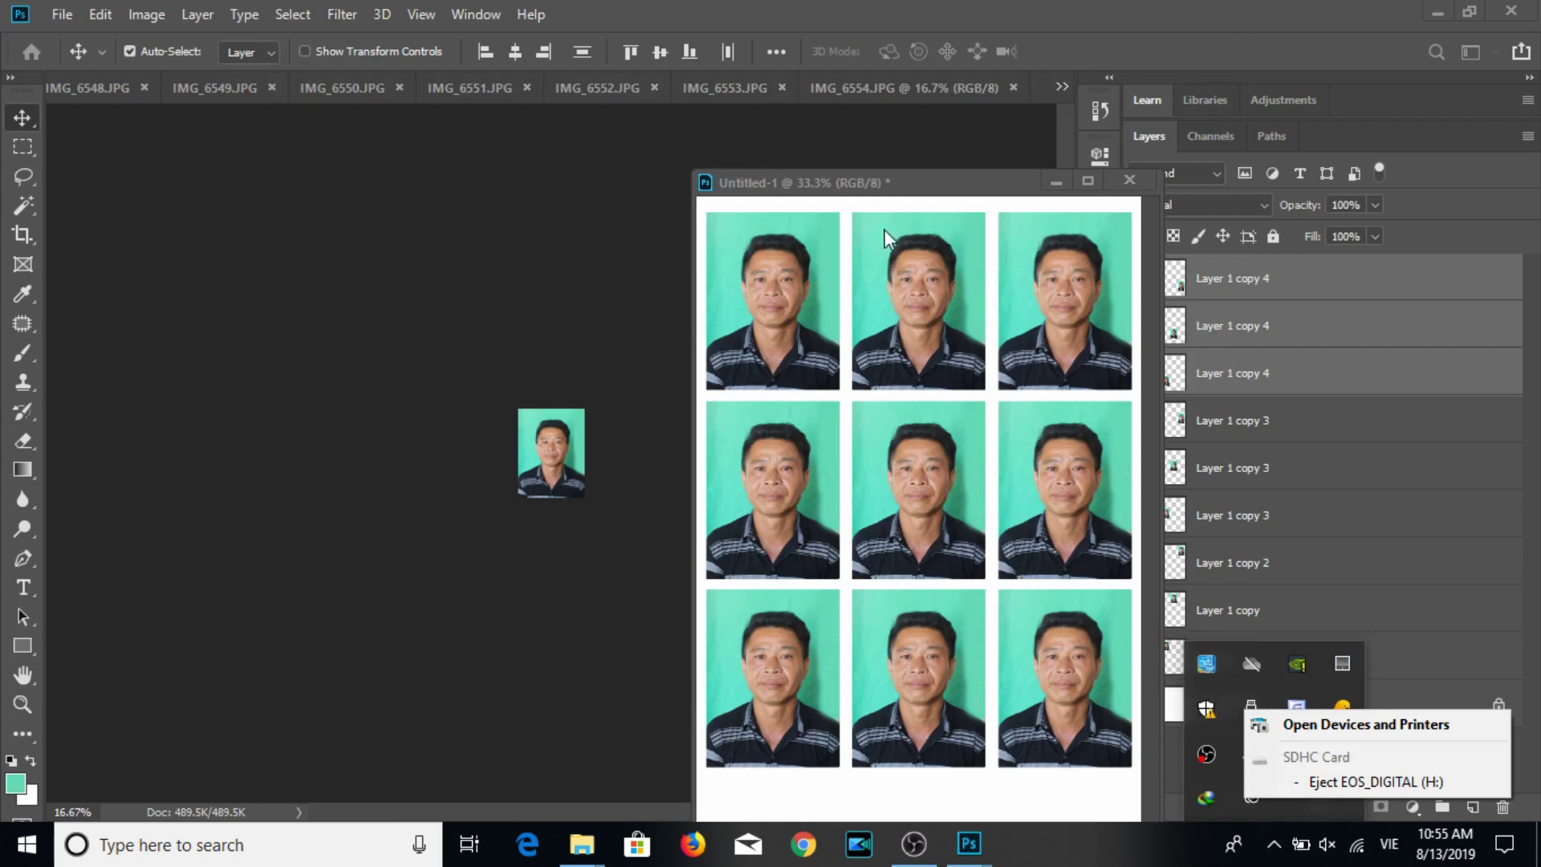
Delete all tiled portrait layers from Untitled-1 and close IMG_6554.
click(867, 187)
drag(867, 193, 911, 191)
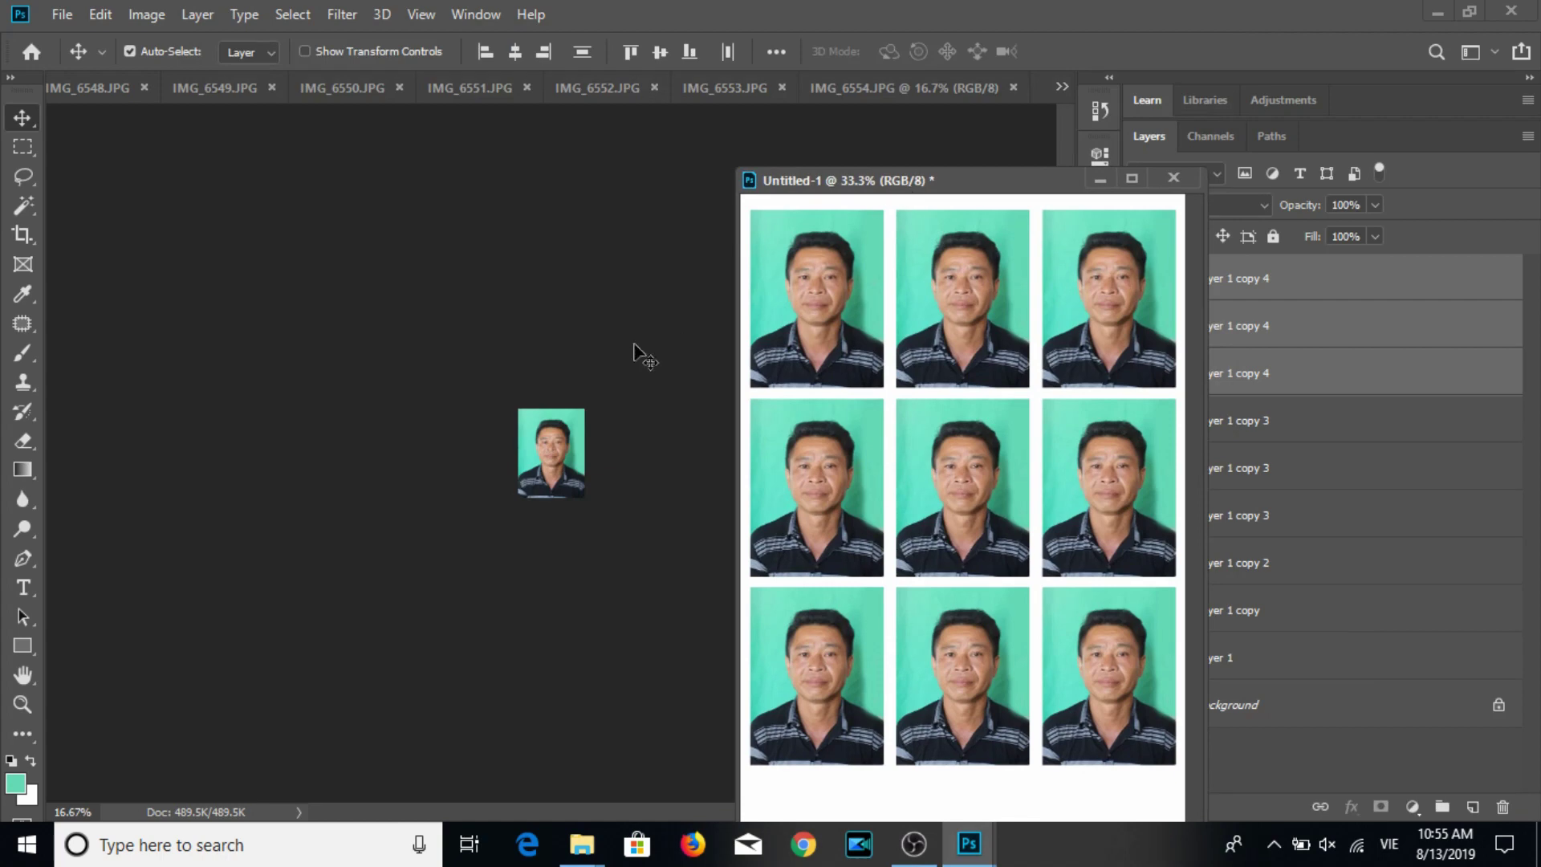
click(566, 427)
click(806, 330)
click(1281, 291)
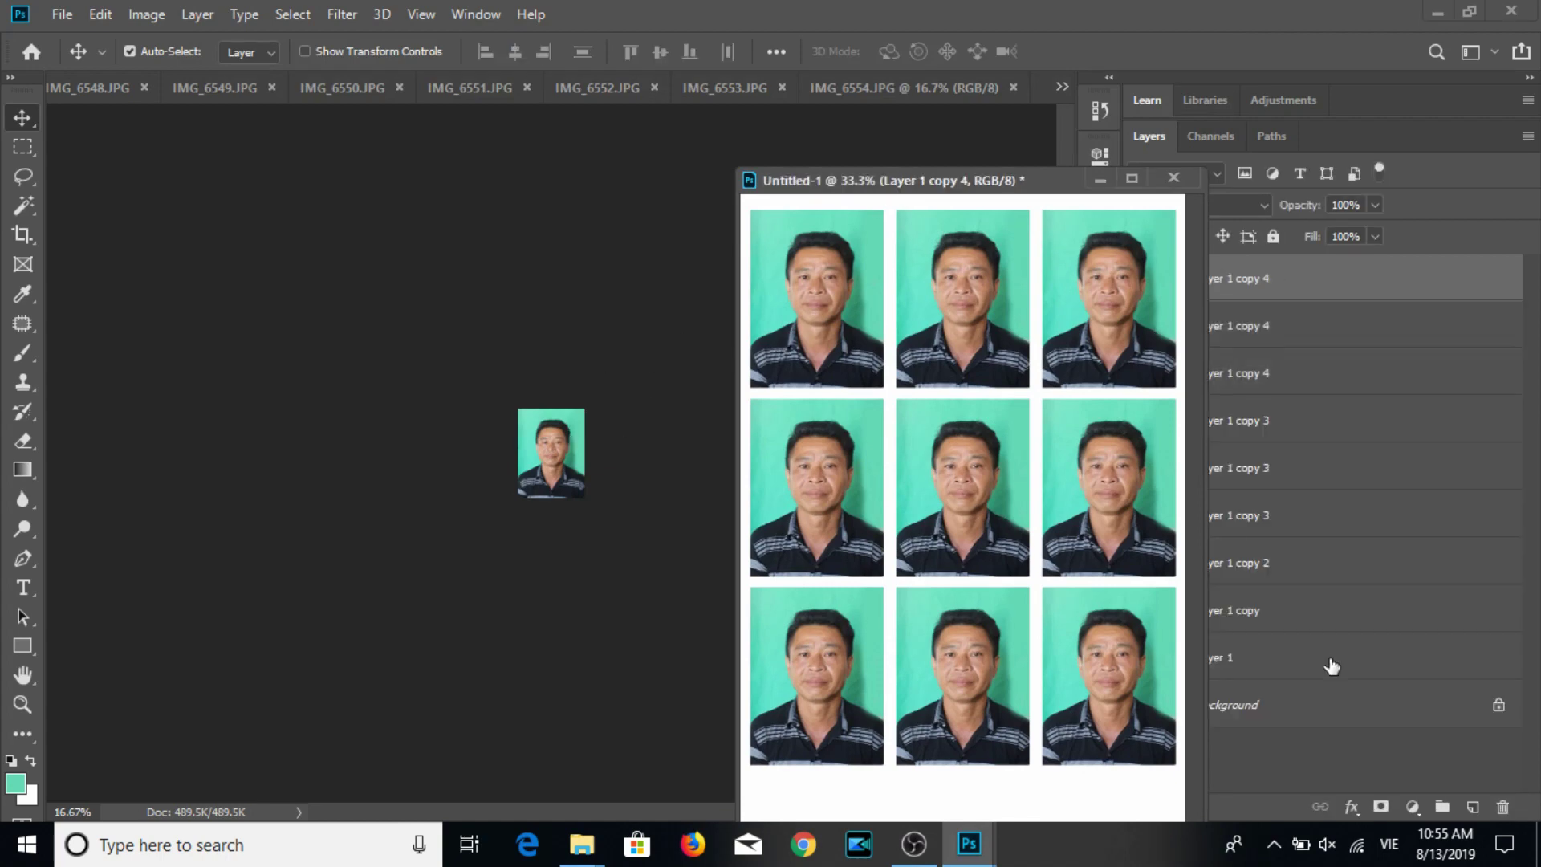
shift+click(1303, 662)
key(Delete)
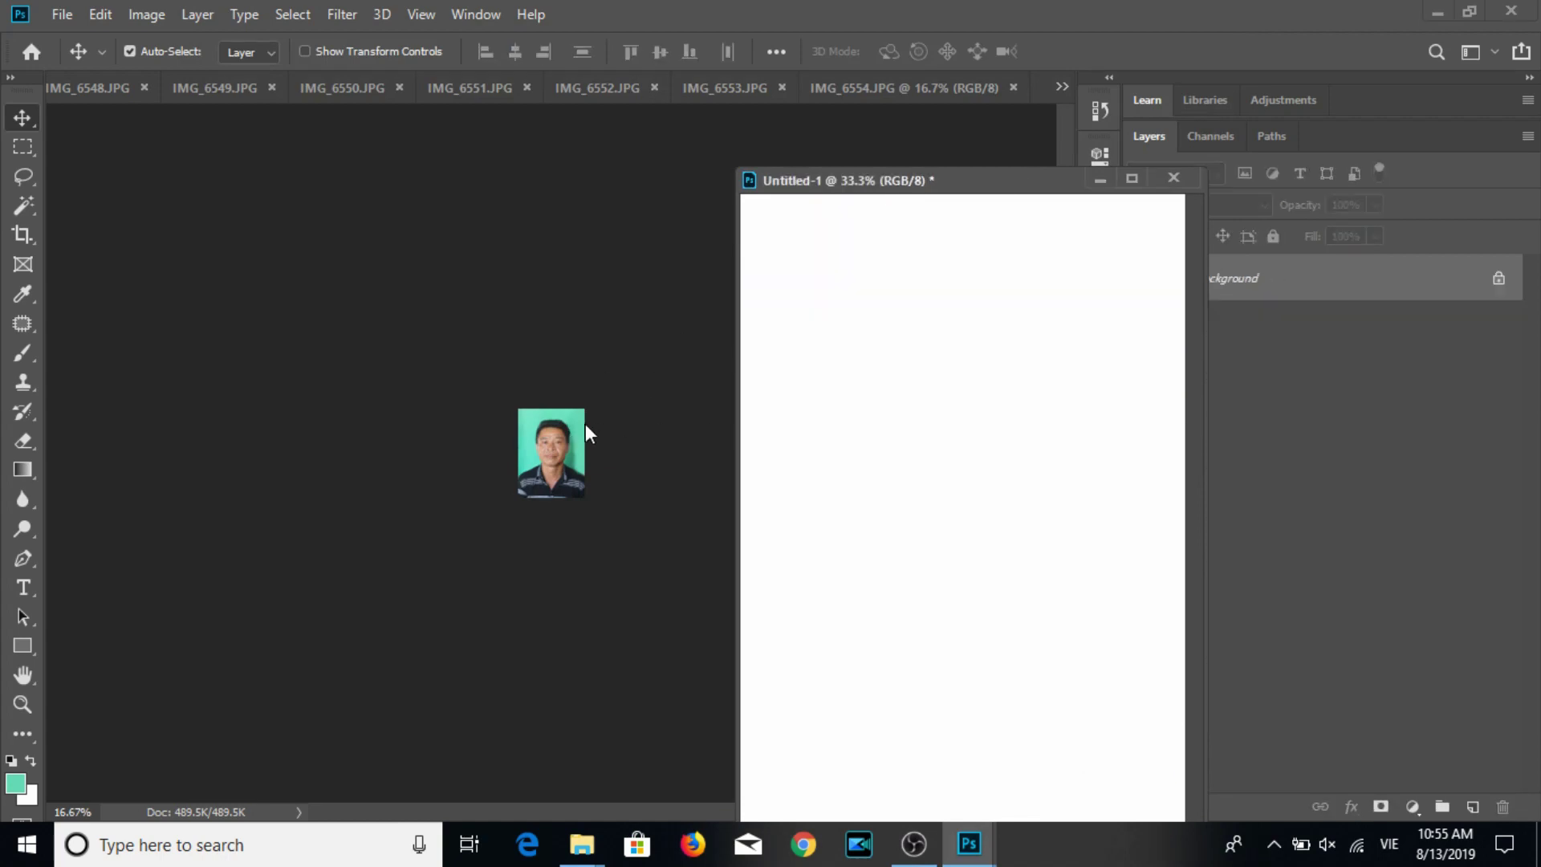
click(1012, 88)
Crop IMG_6553 at 3:4 around the woman's face and shoulders, and paint its cluttered right edge teal.
double_click(973, 187)
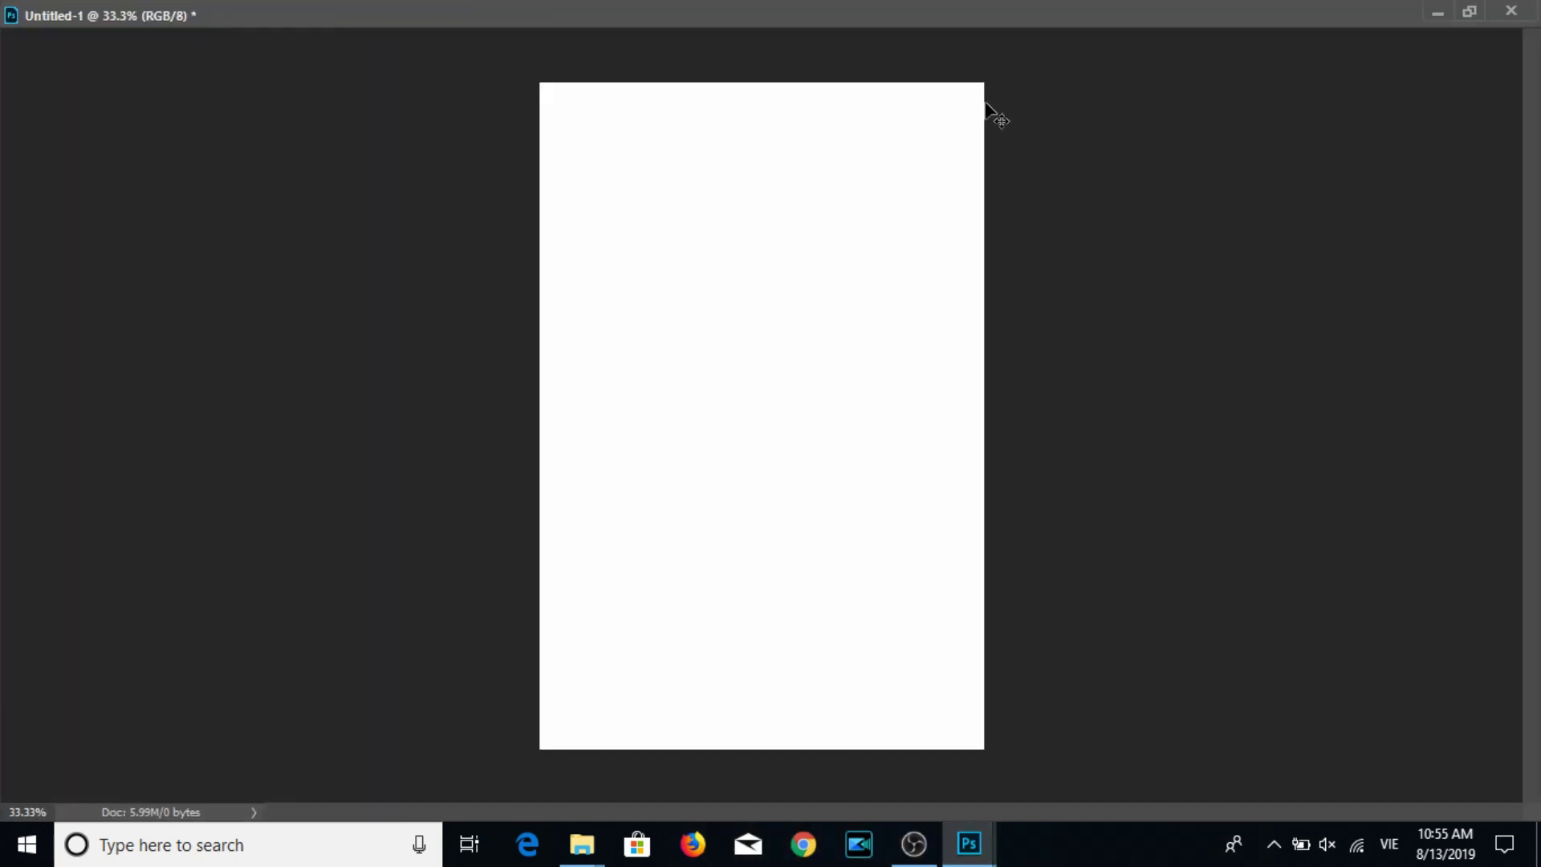
click(1483, 13)
drag(884, 193, 1126, 203)
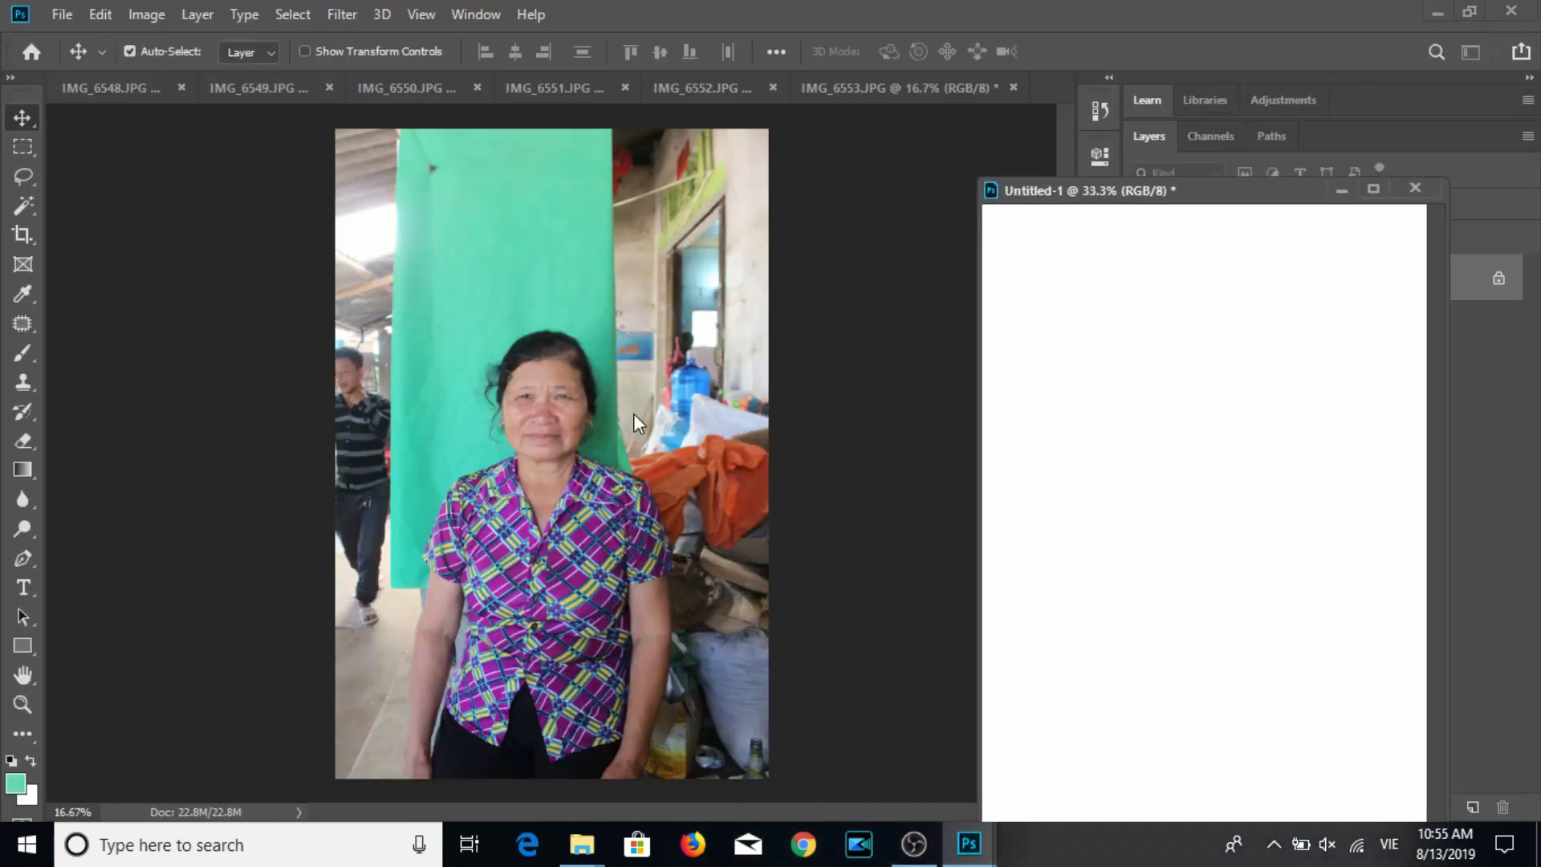
click(23, 235)
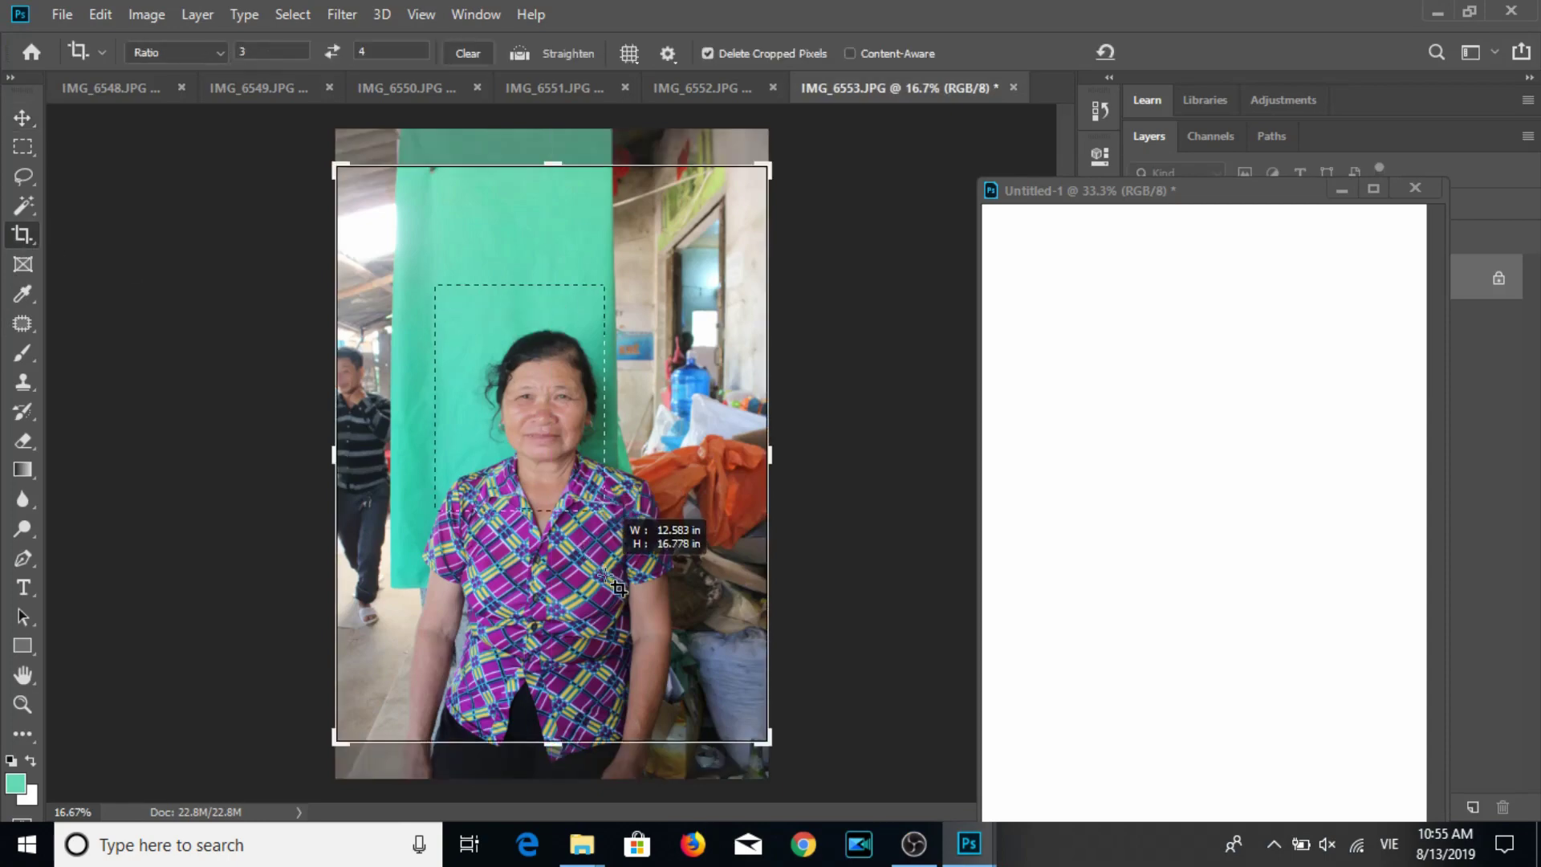
drag(521, 443, 622, 594)
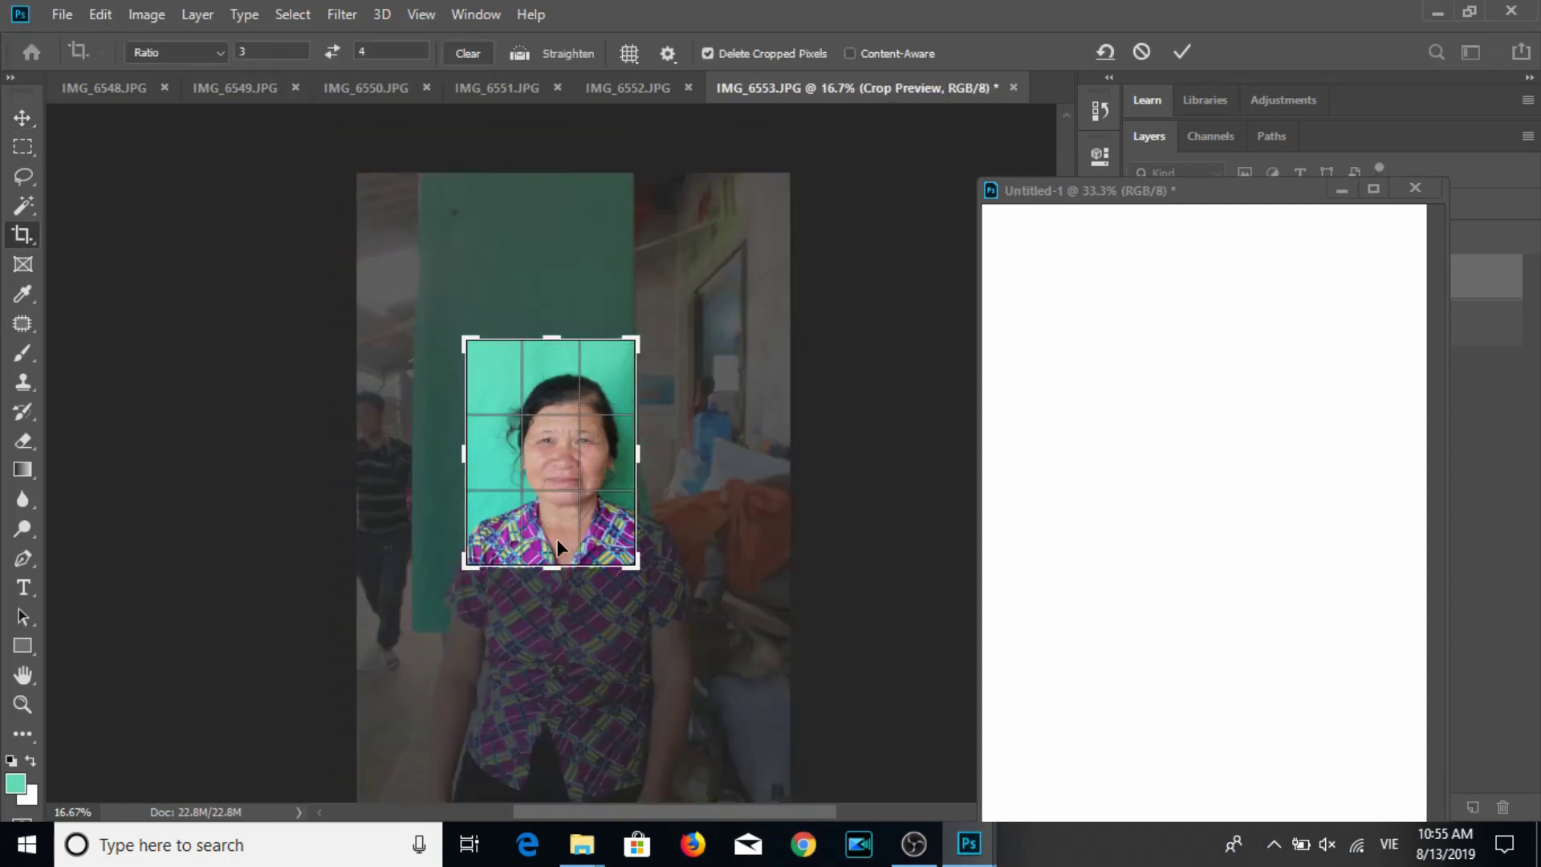
drag(557, 537, 541, 510)
drag(560, 568, 566, 577)
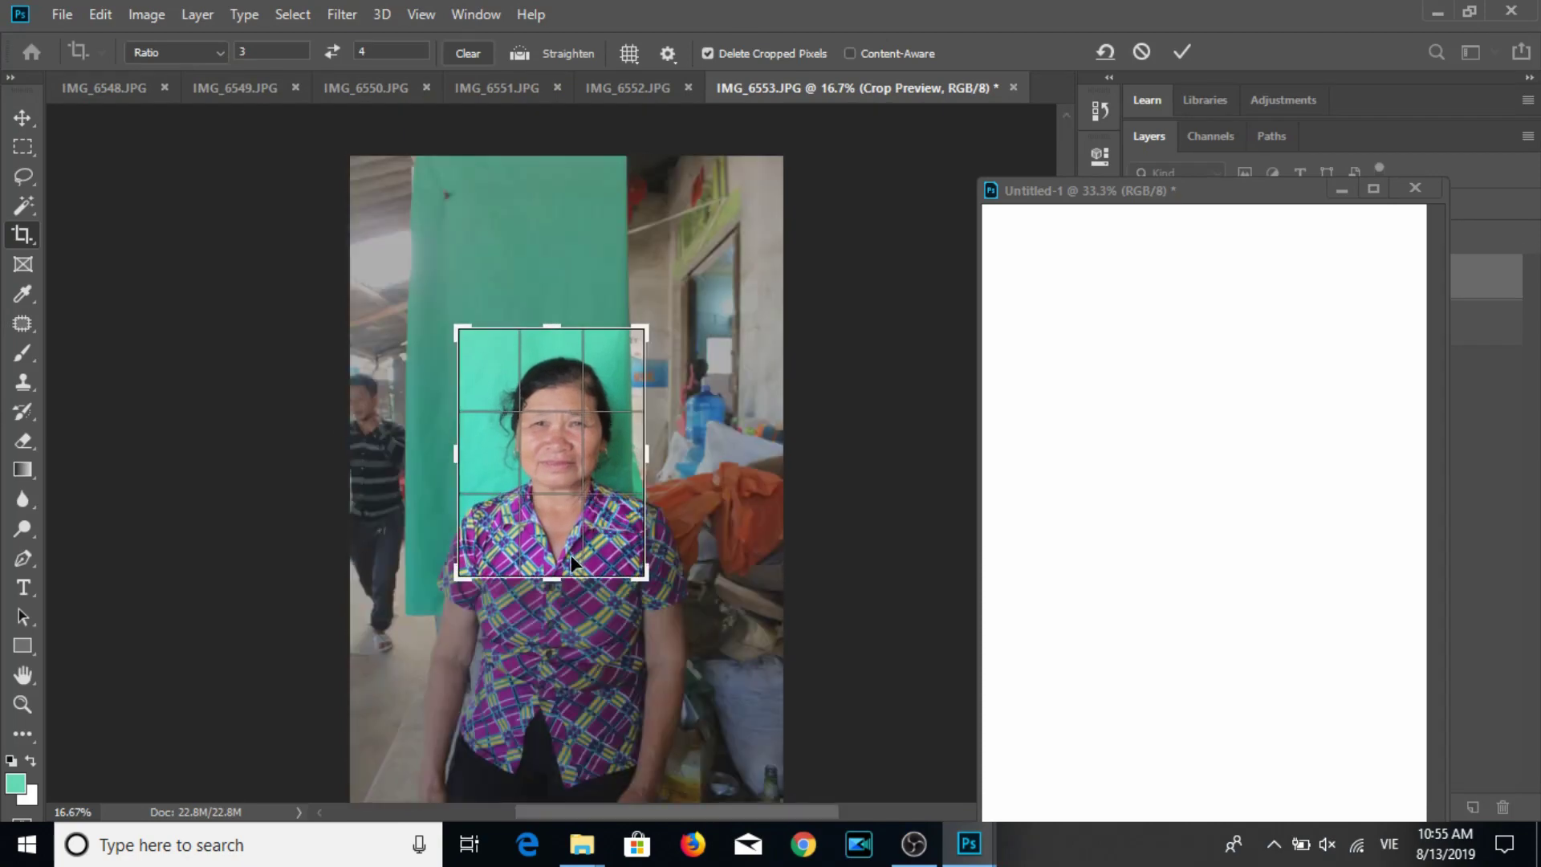
key(Return)
key(b)
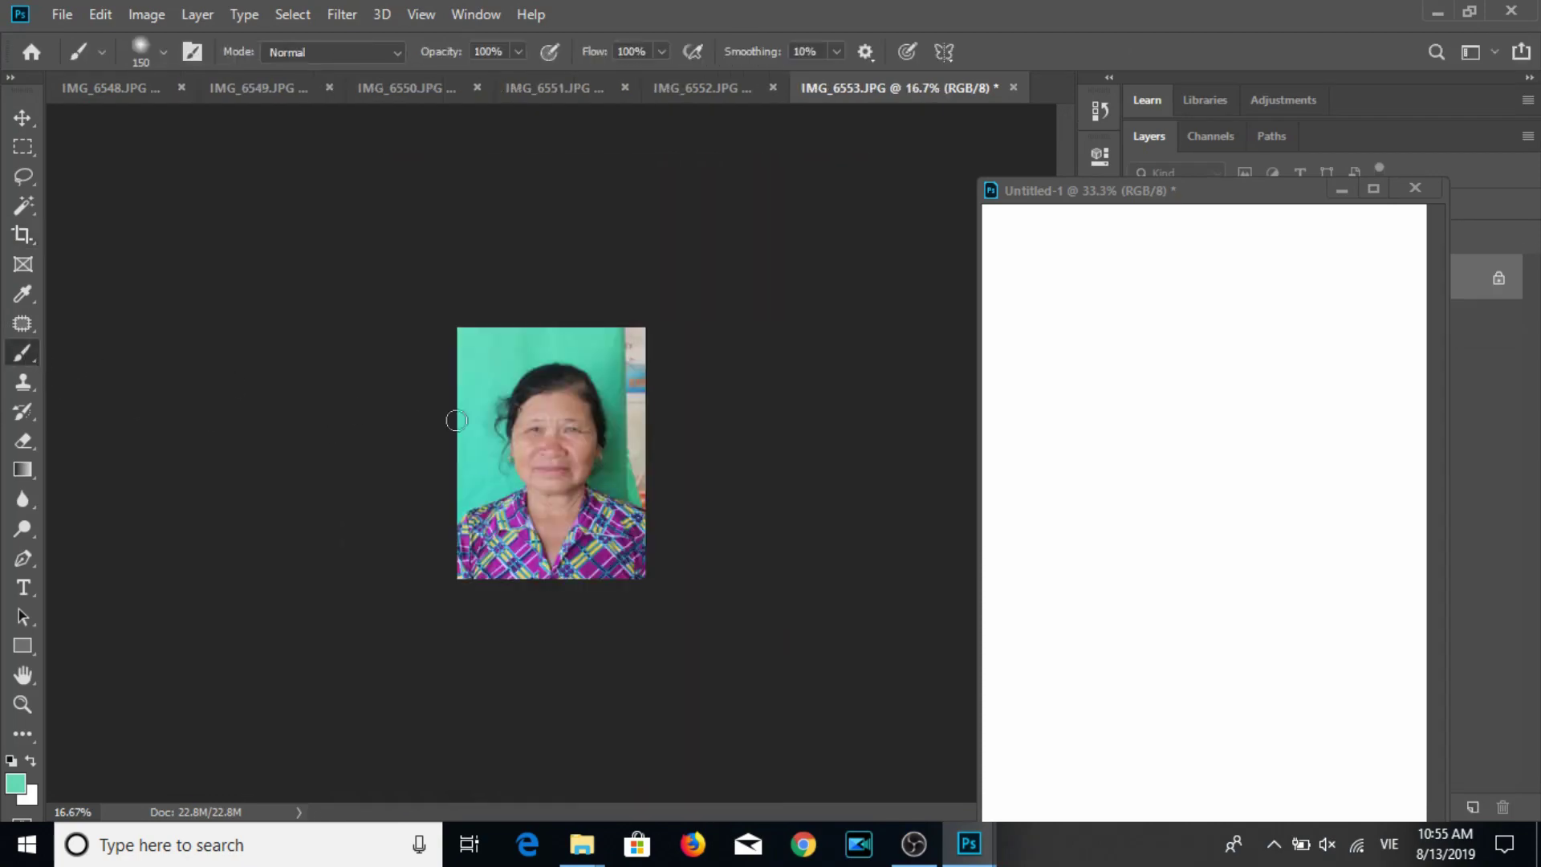
mouse_move(625, 339)
mouse_down()
mouse_move(630, 482)
mouse_move(652, 496)
mouse_up()
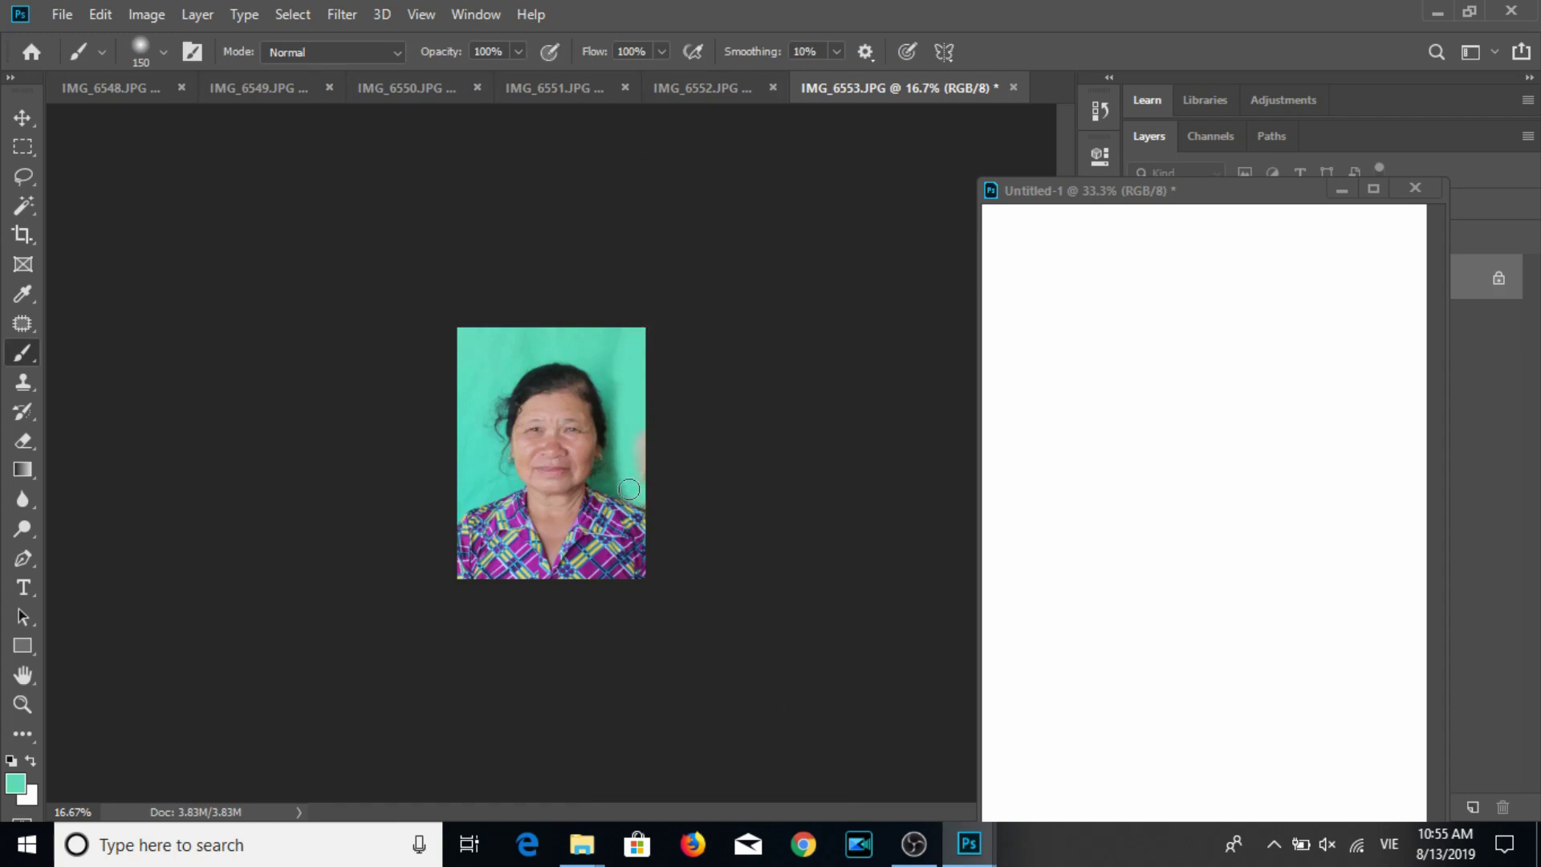
Resize IMG_6553 to 300 ppi, save it as JPEG, and drag it onto the sheet's top-left.
click(22, 118)
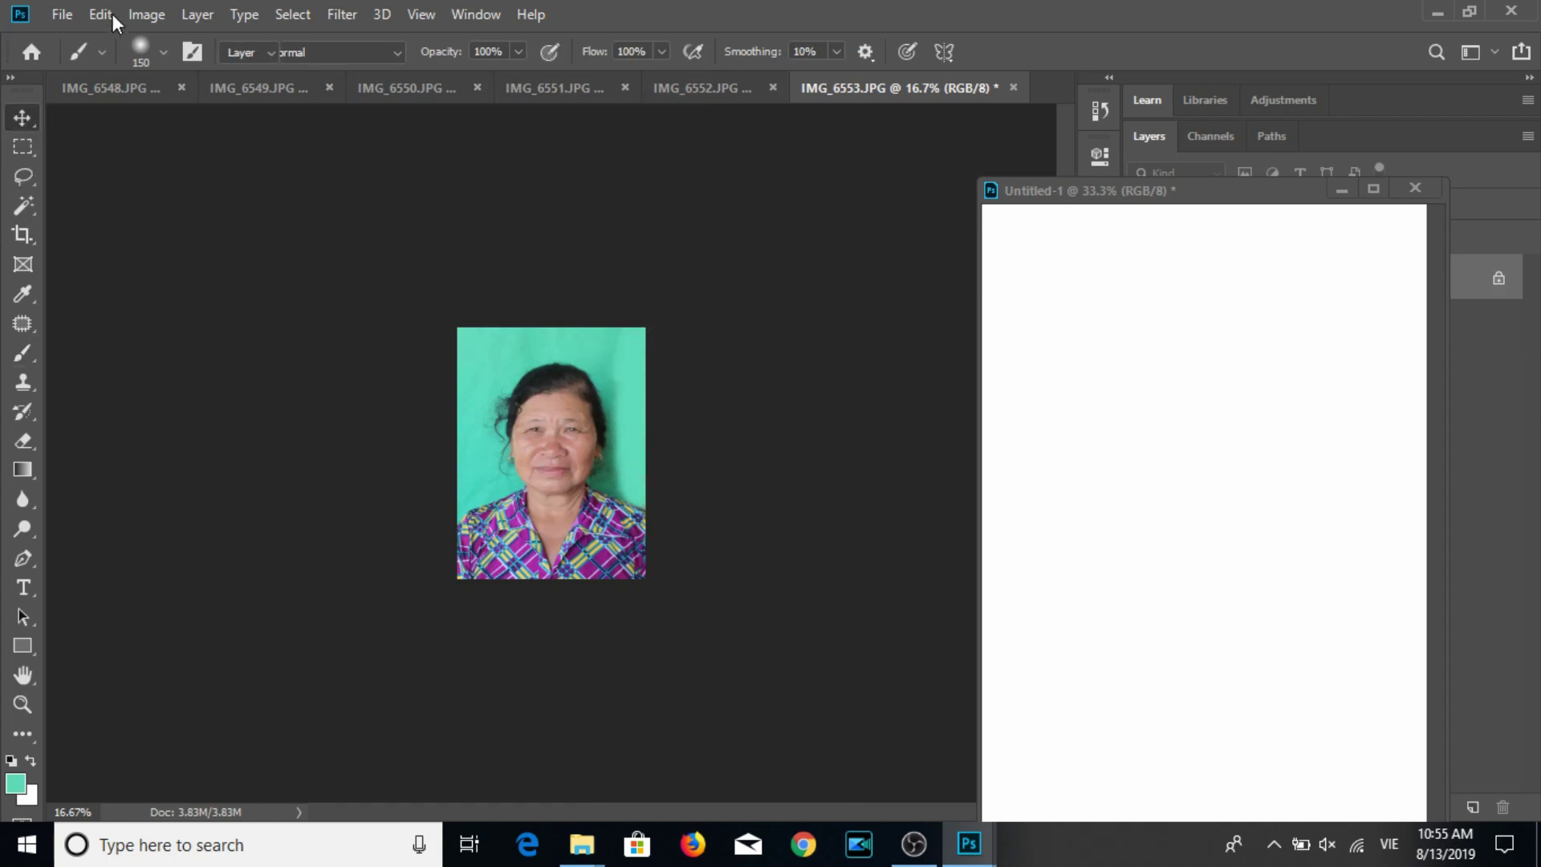
click(146, 13)
click(185, 188)
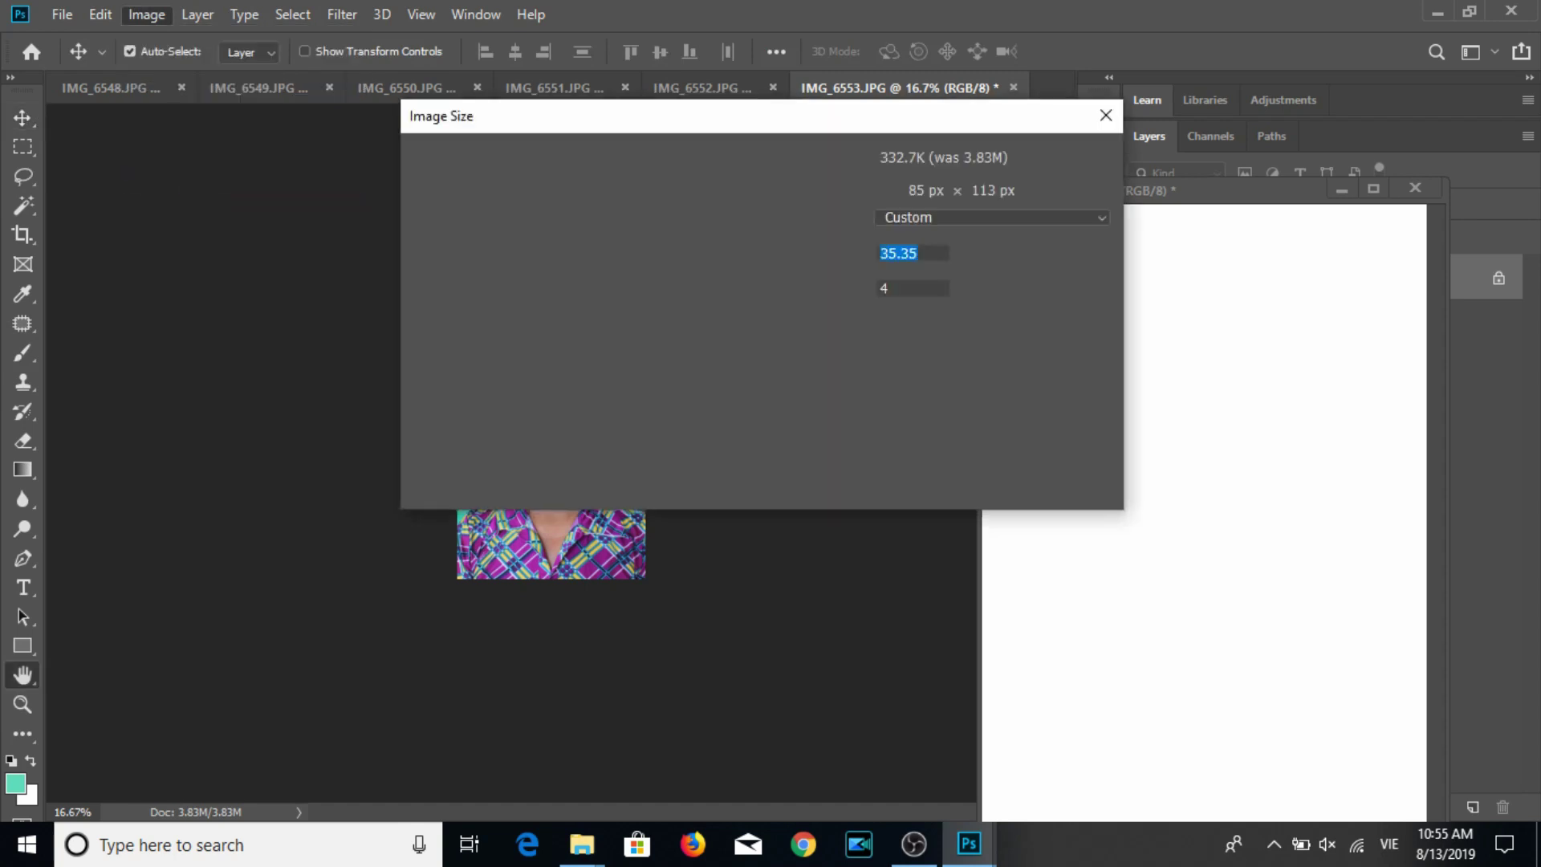
text(300)
key(Return)
key(ctrl+s)
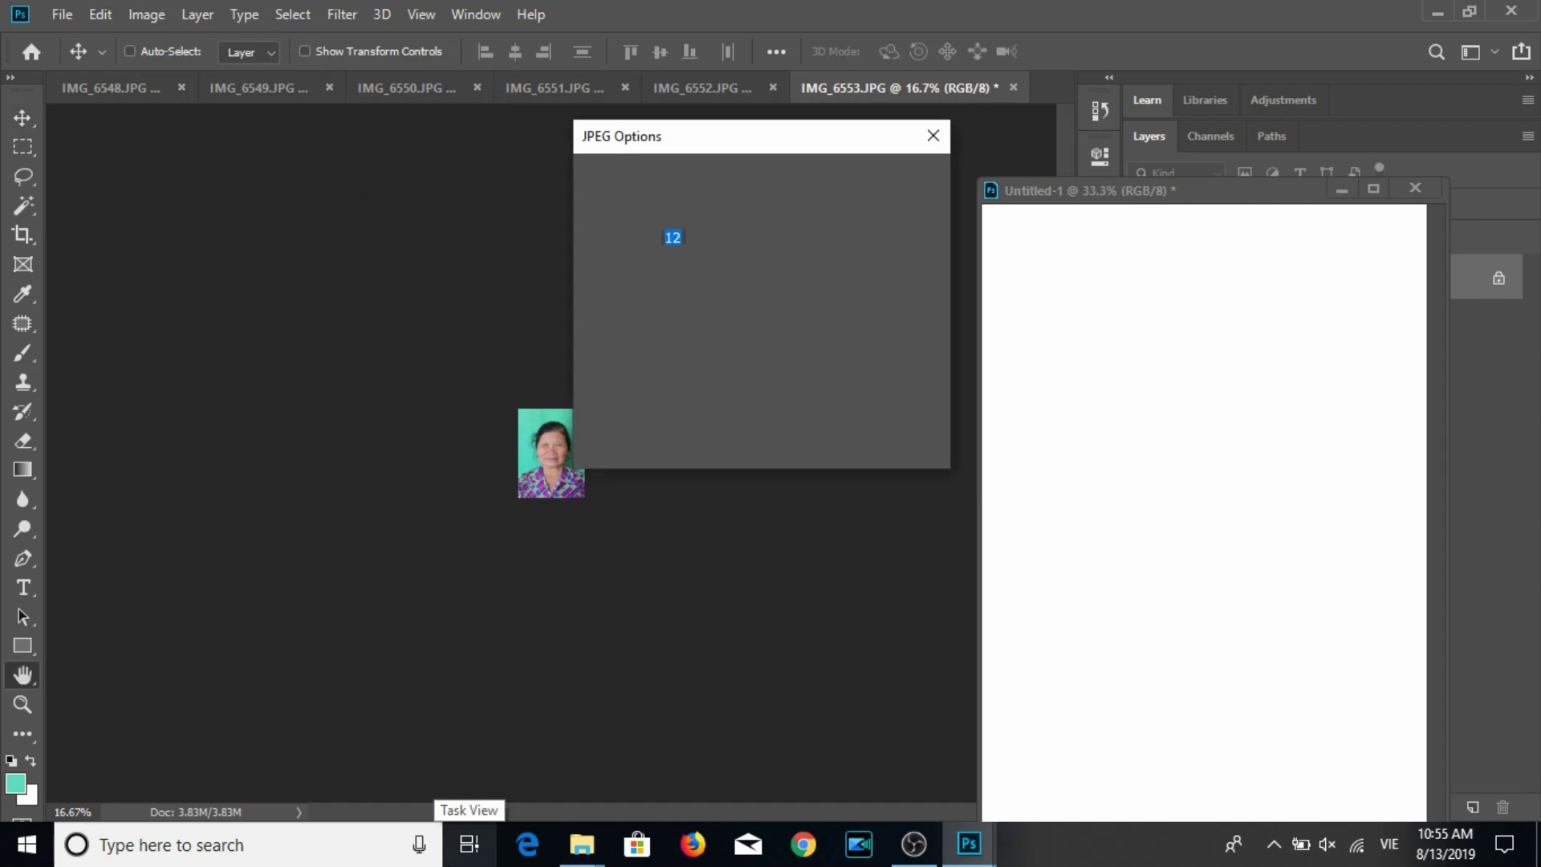
key(Return)
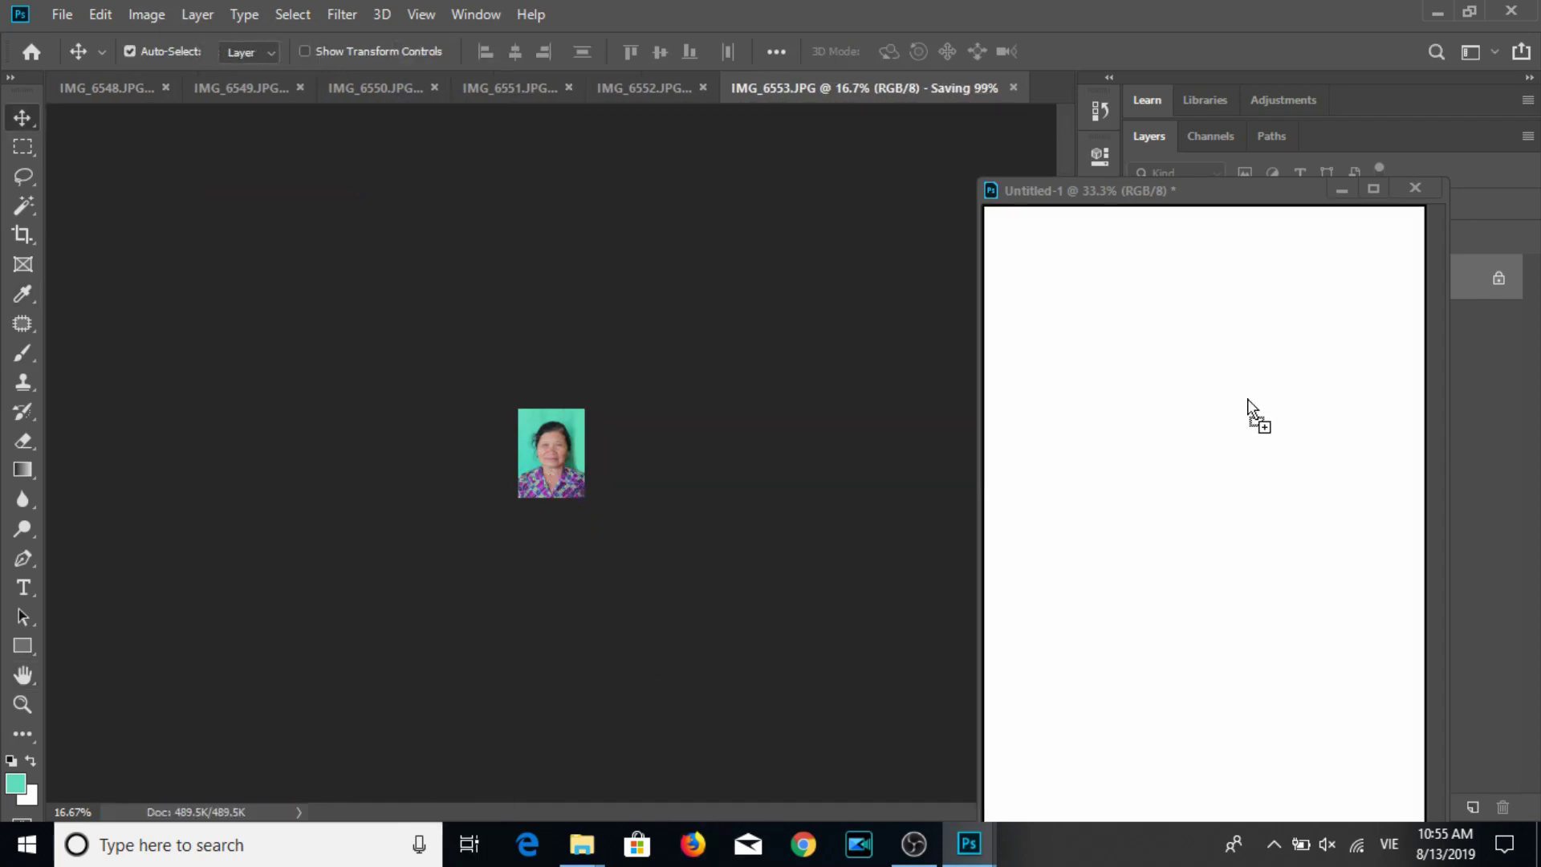
mouse_move(562, 474)
mouse_down()
mouse_move(1245, 402)
mouse_move(1038, 321)
mouse_move(1336, 321)
mouse_up()
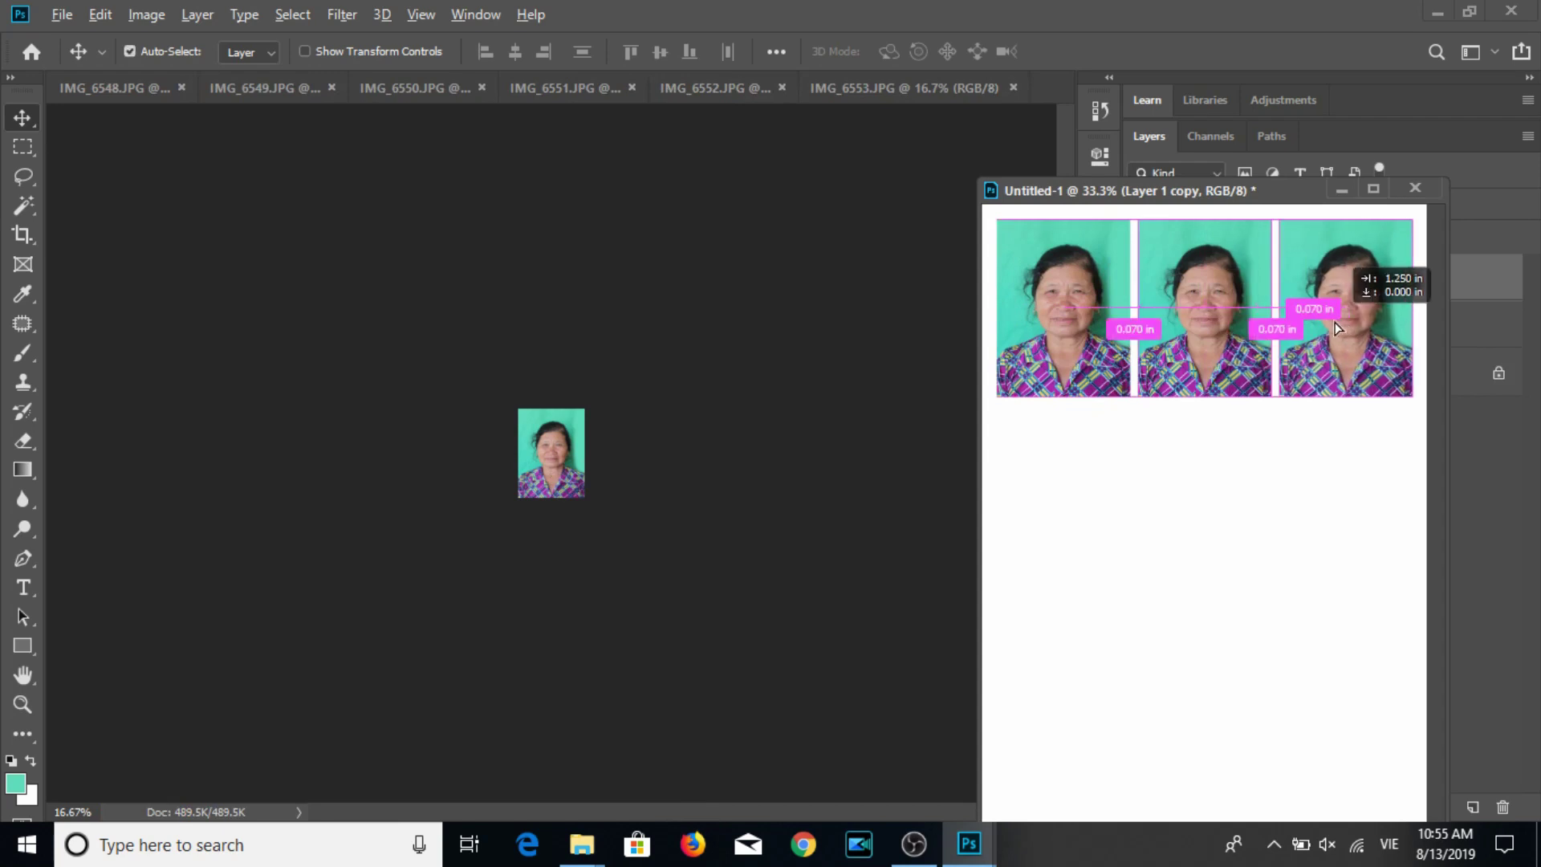
Complete the top row of IMG_6553 copies and Alt-drag it down to fill nine slots.
drag(1276, 193, 943, 124)
shift+click(1282, 372)
mouse_move(1057, 347)
mouse_down()
mouse_move(1001, 484)
mouse_move(1009, 457)
mouse_move(1003, 621)
mouse_up()
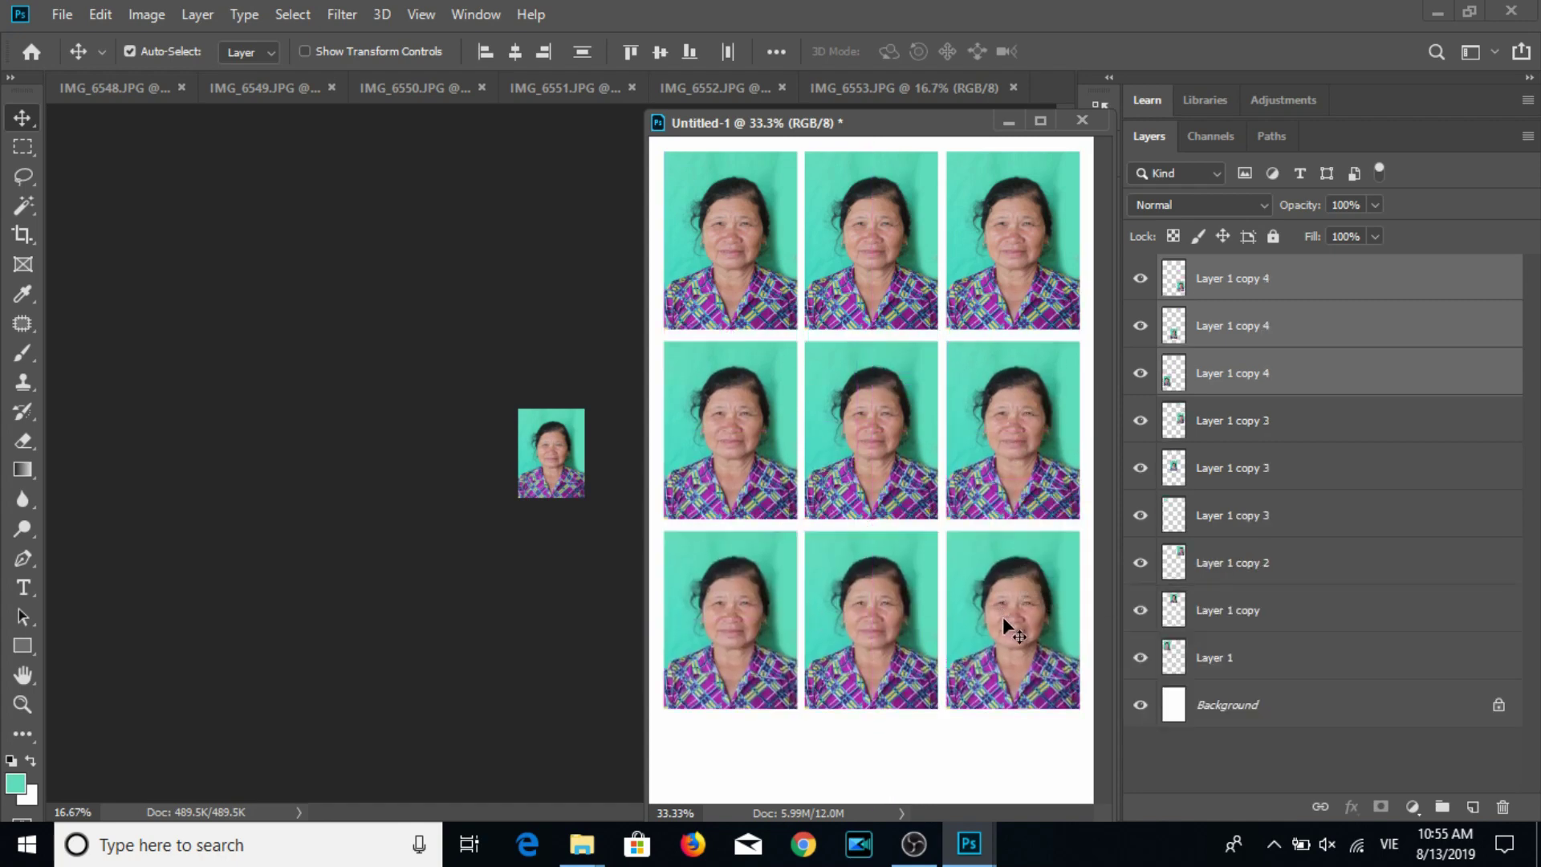
key(ctrl+p)
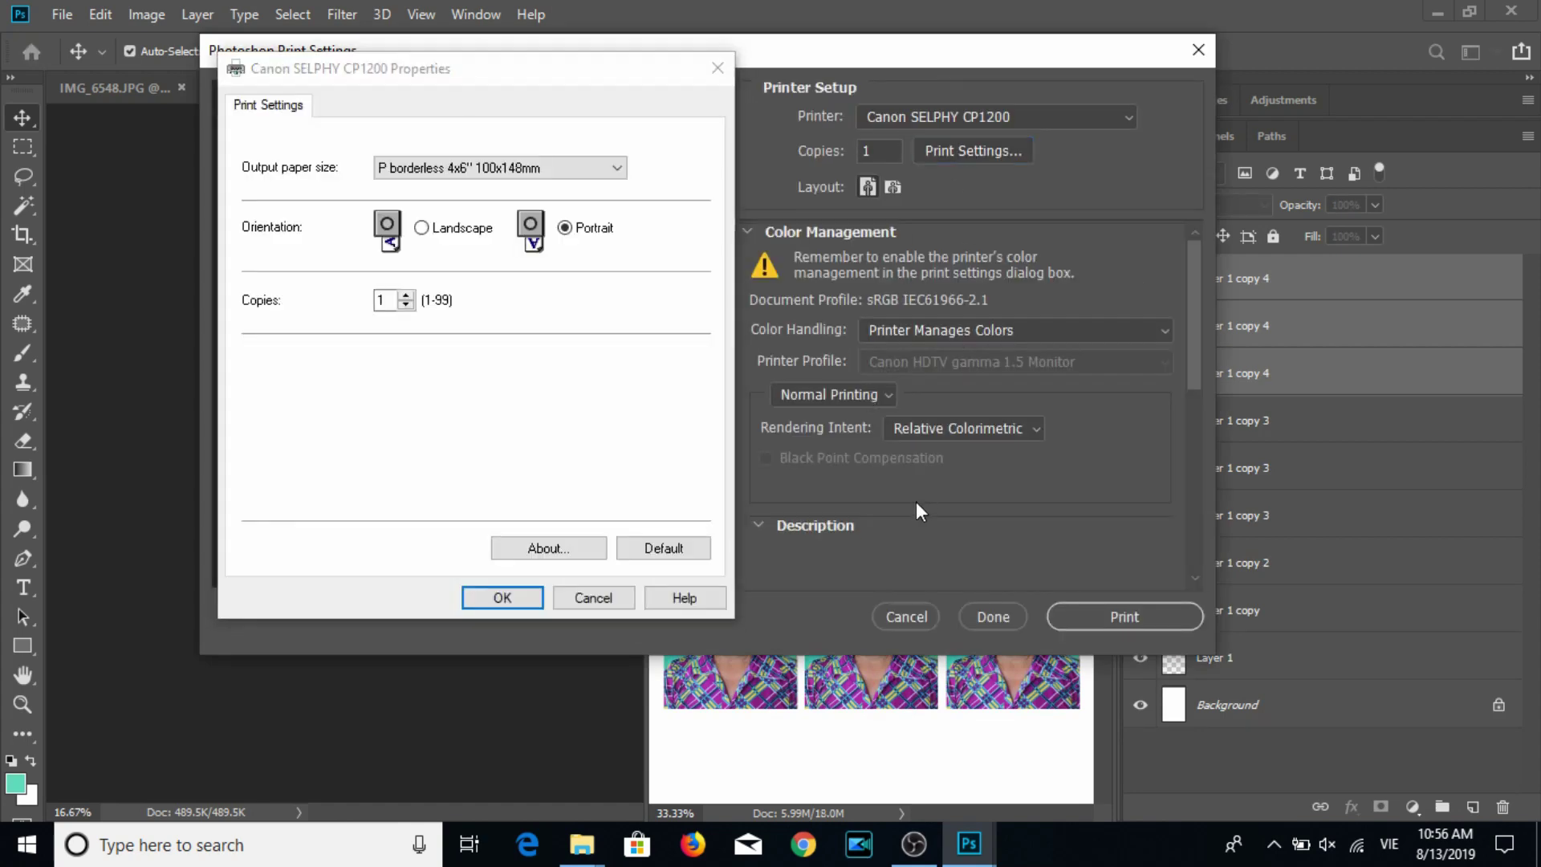
Confirm P borderless 4x6 Portrait paper in the SELPHY settings and print the sheet.
click(502, 598)
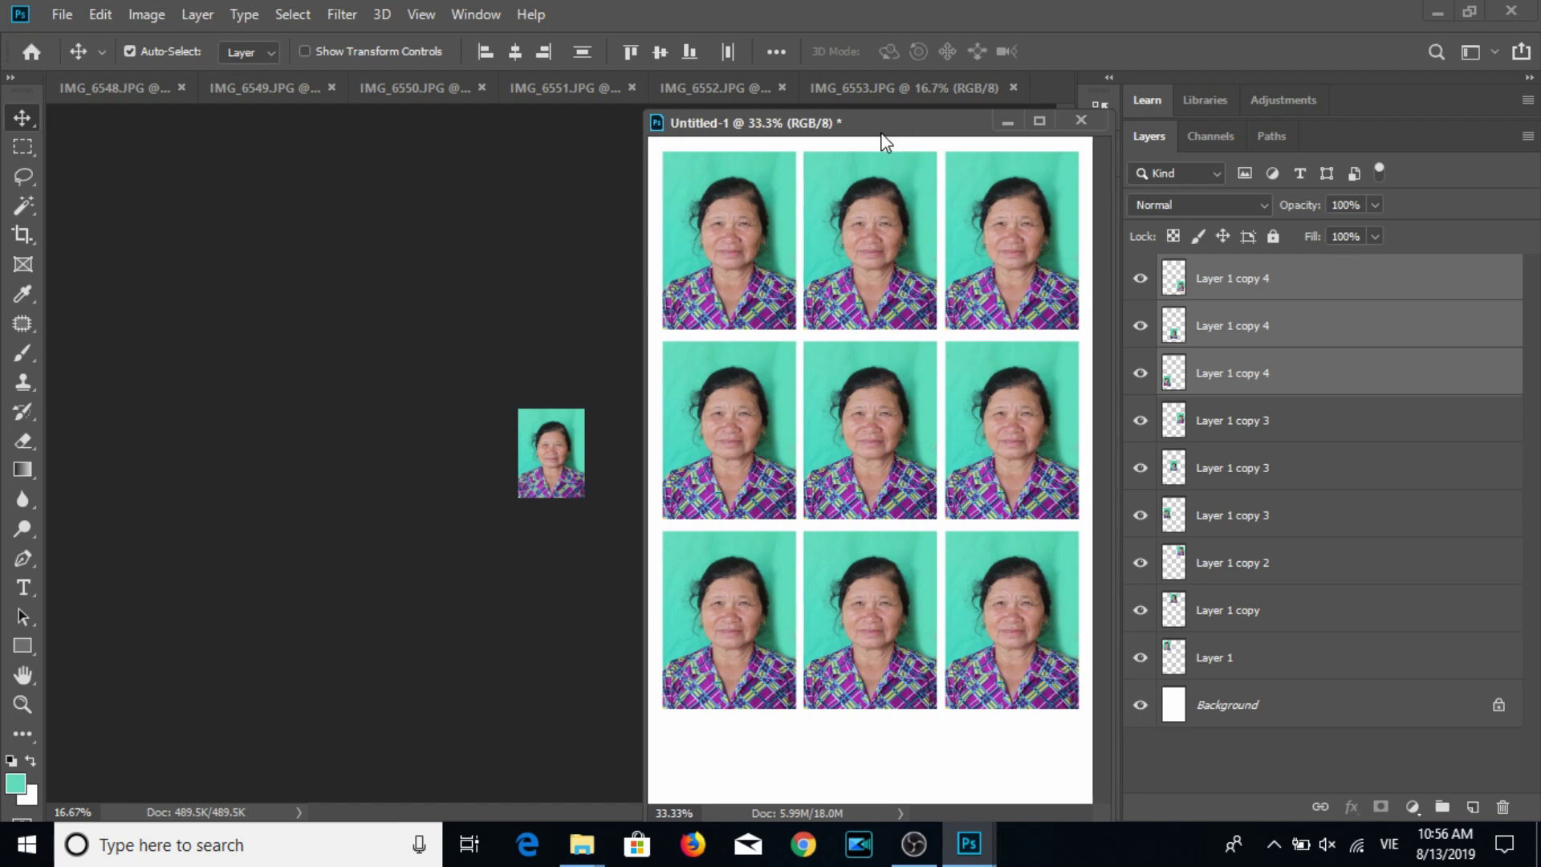
drag(900, 129, 883, 131)
Close IMG_6553 and delete all portrait layers above the Background on Untitled-1.
click(595, 453)
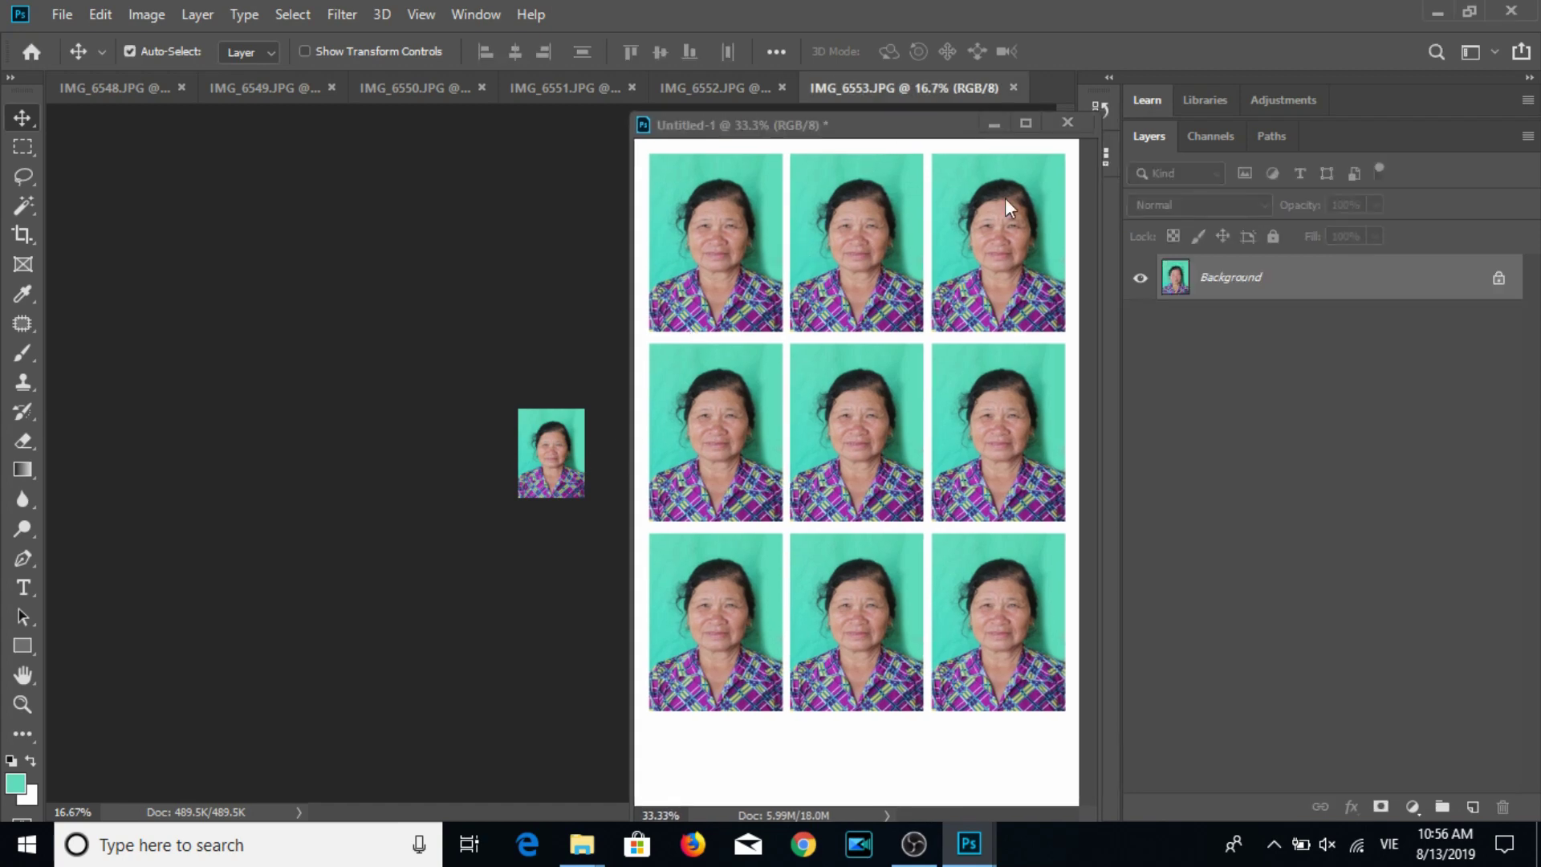
click(1013, 87)
drag(923, 125, 1022, 148)
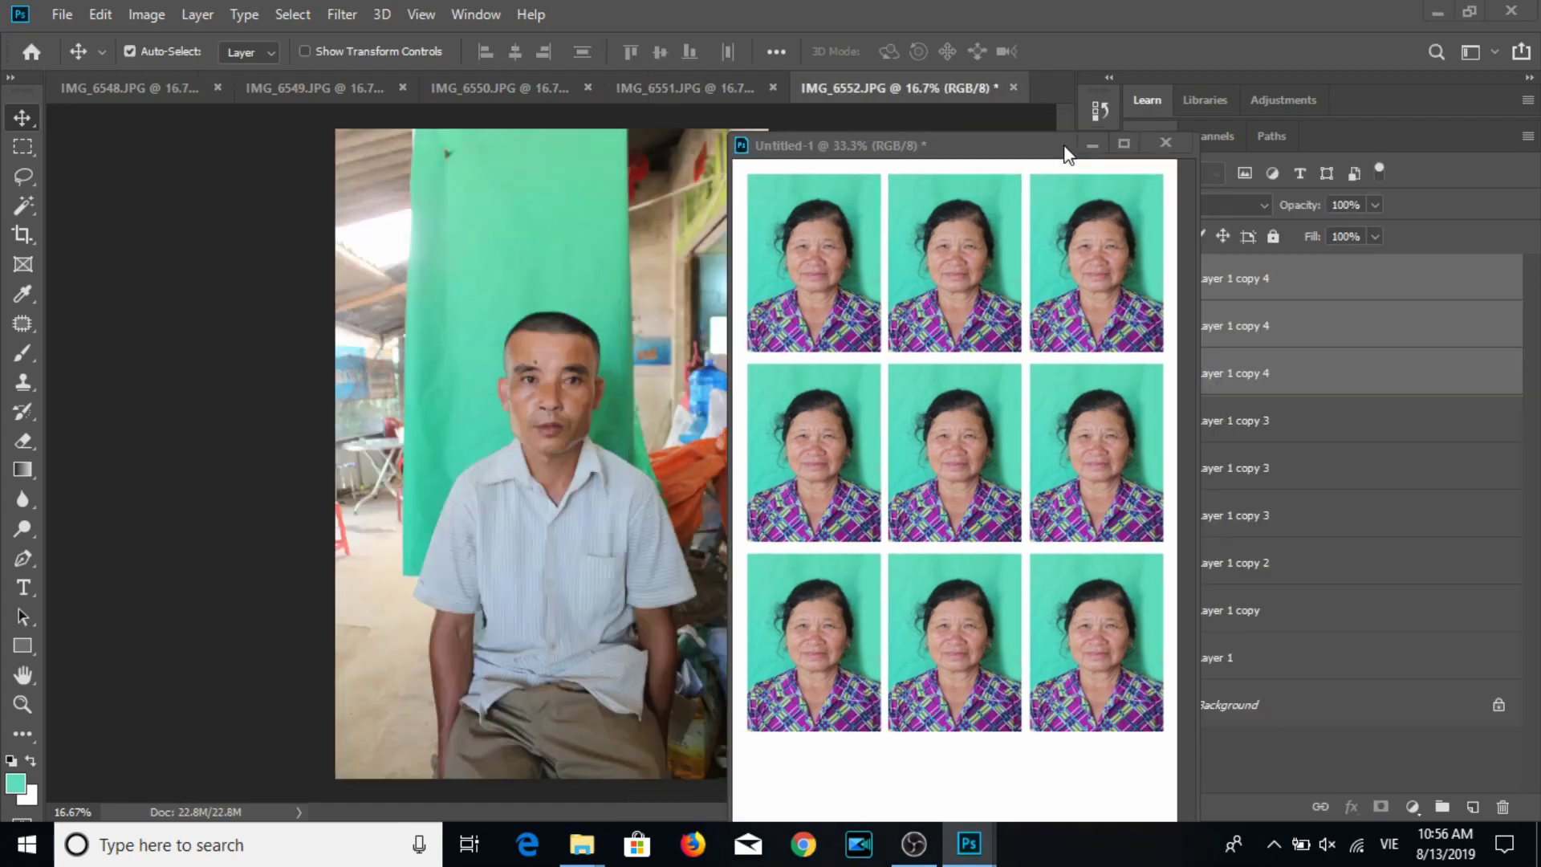
click(1287, 293)
shift+click(1283, 673)
key(Delete)
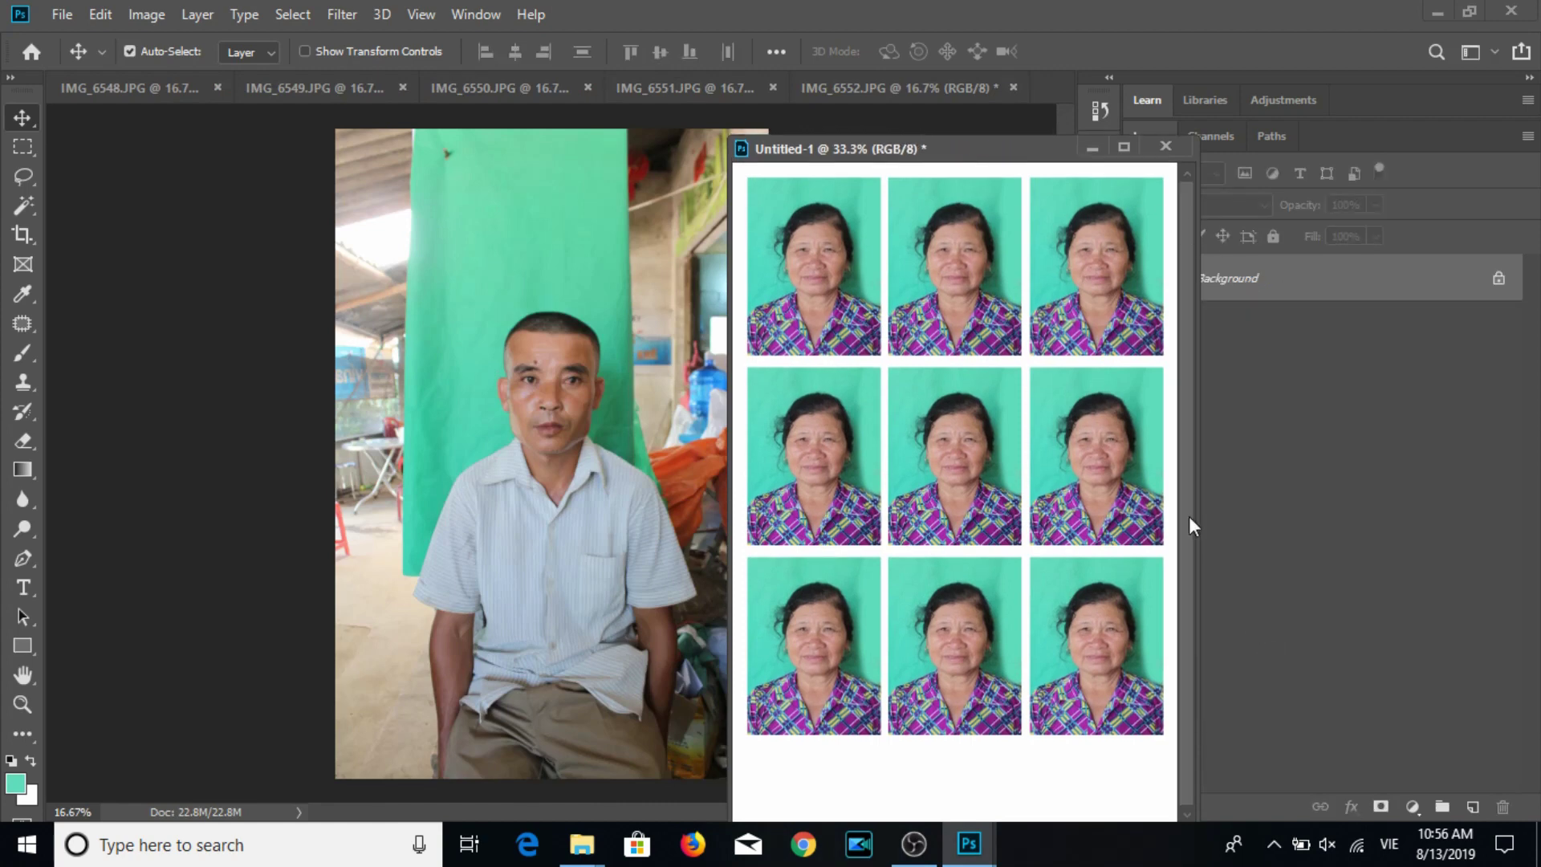
drag(917, 149, 1102, 163)
Crop IMG_6552 to a 3:4 box around the face.
click(570, 381)
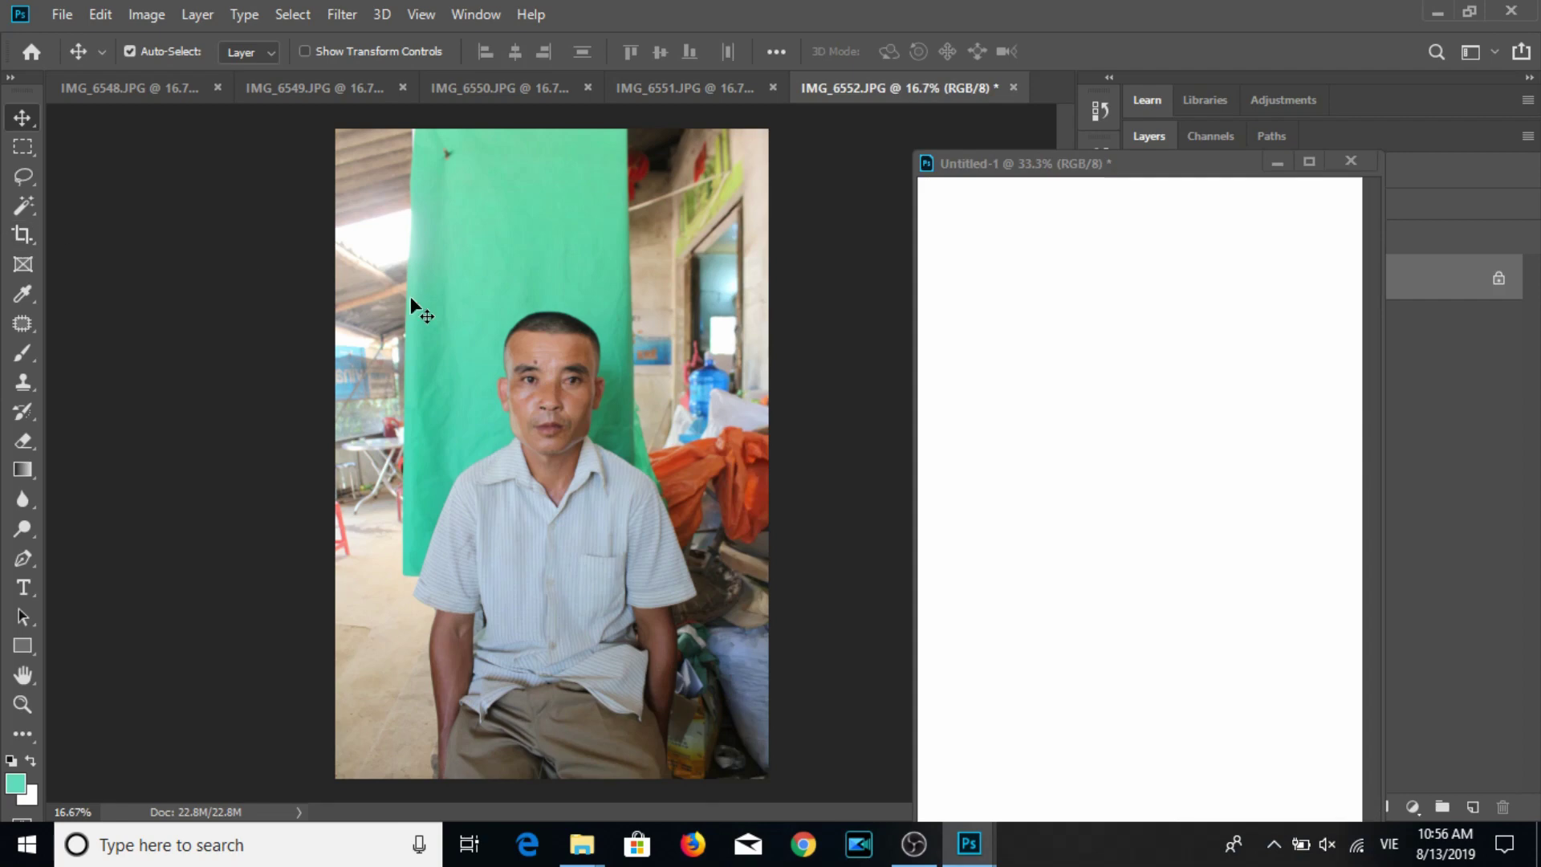
click(23, 235)
drag(468, 287, 642, 577)
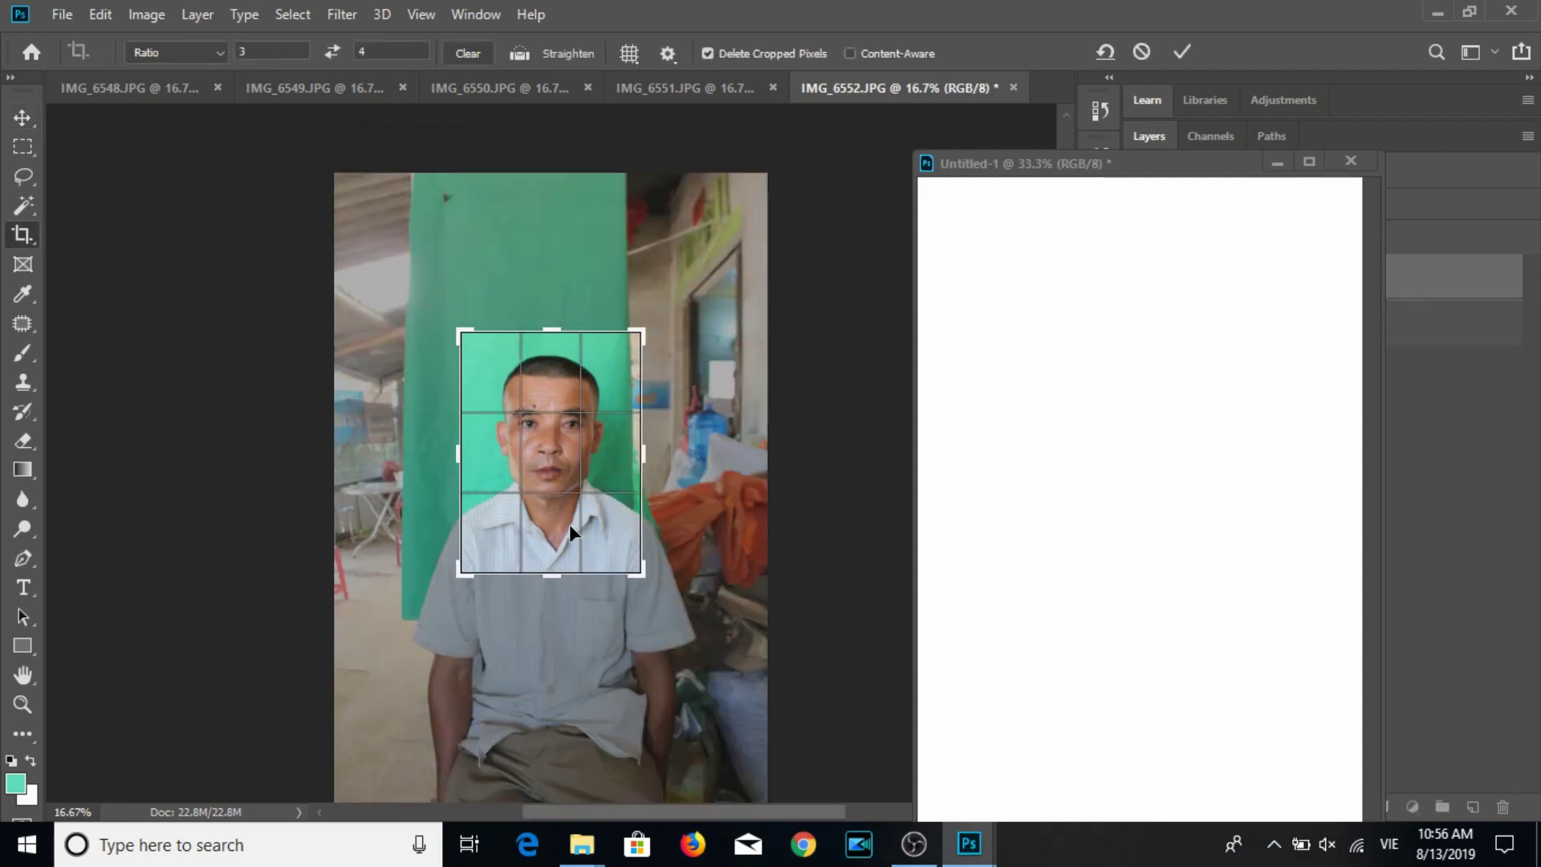
drag(642, 575, 646, 580)
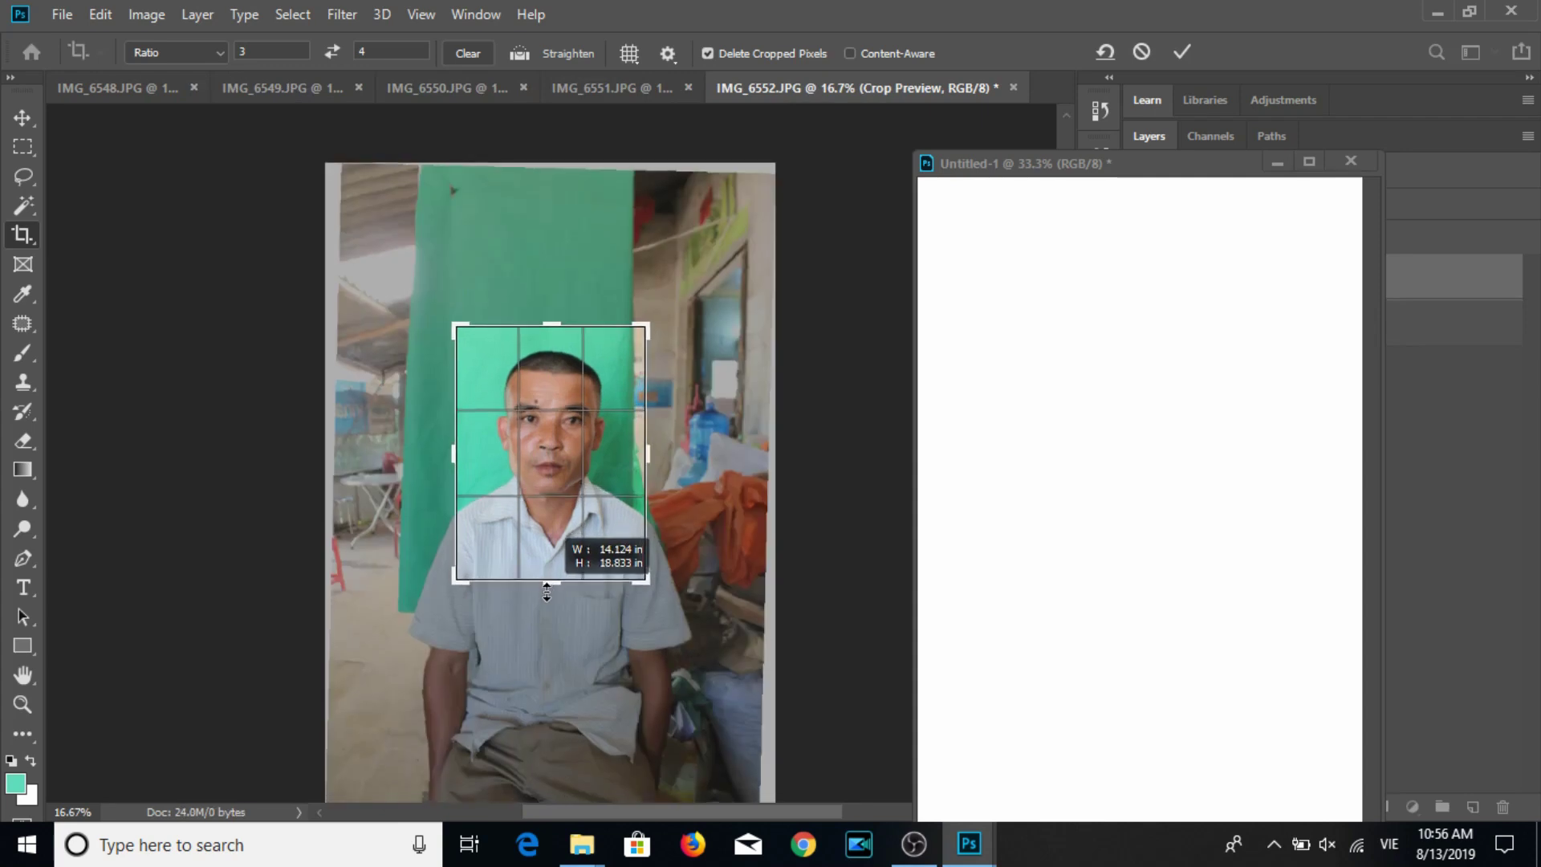
key(Return)
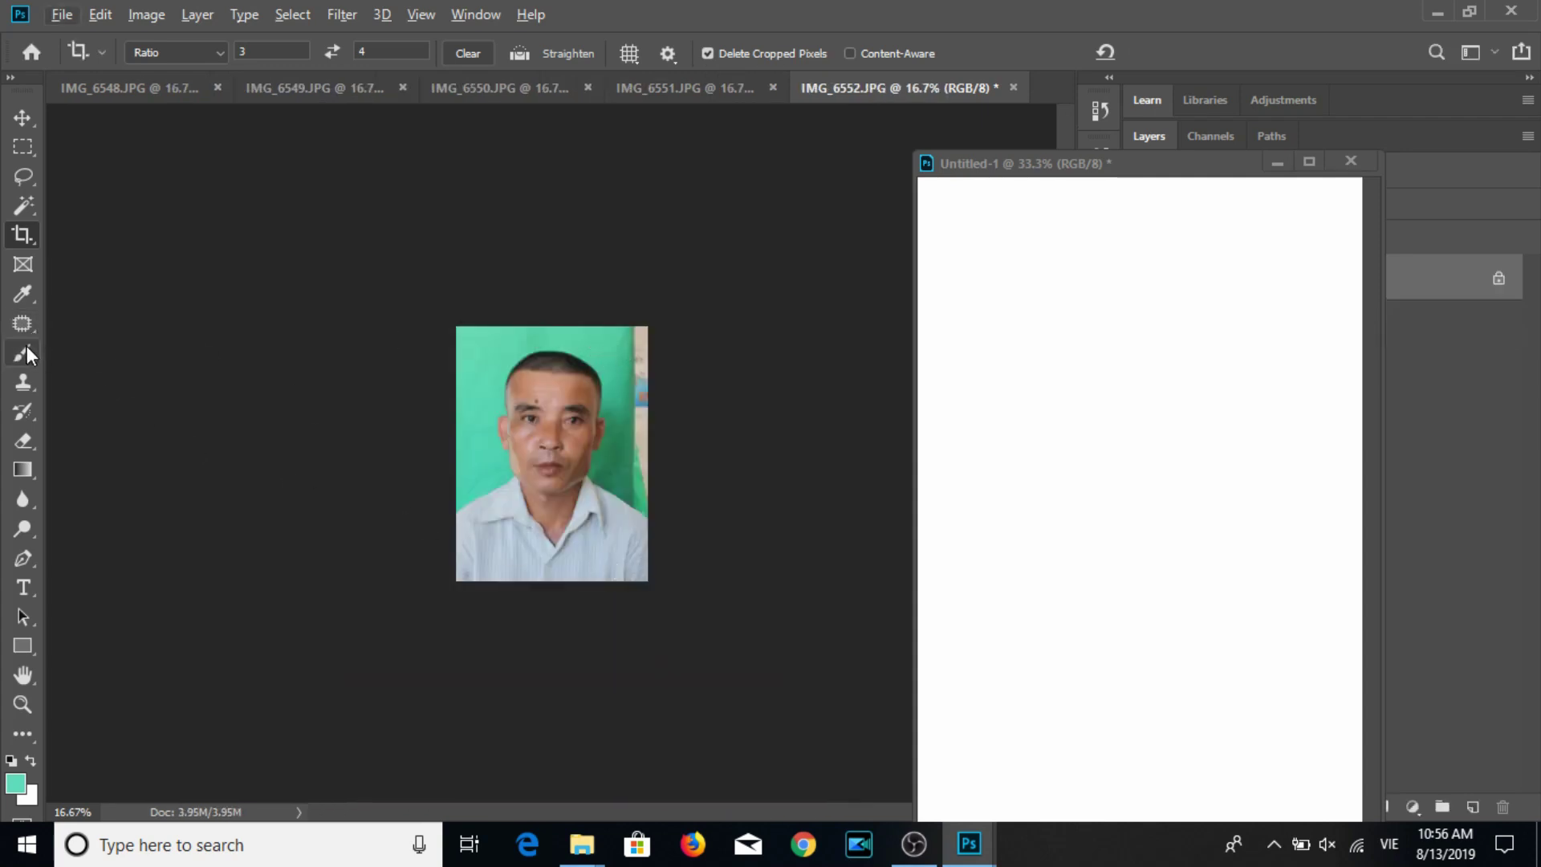
Paint the light right-edge strip with the sampled green background colour, down to the shirt.
click(24, 352)
alt+click(632, 339)
drag(630, 382, 642, 490)
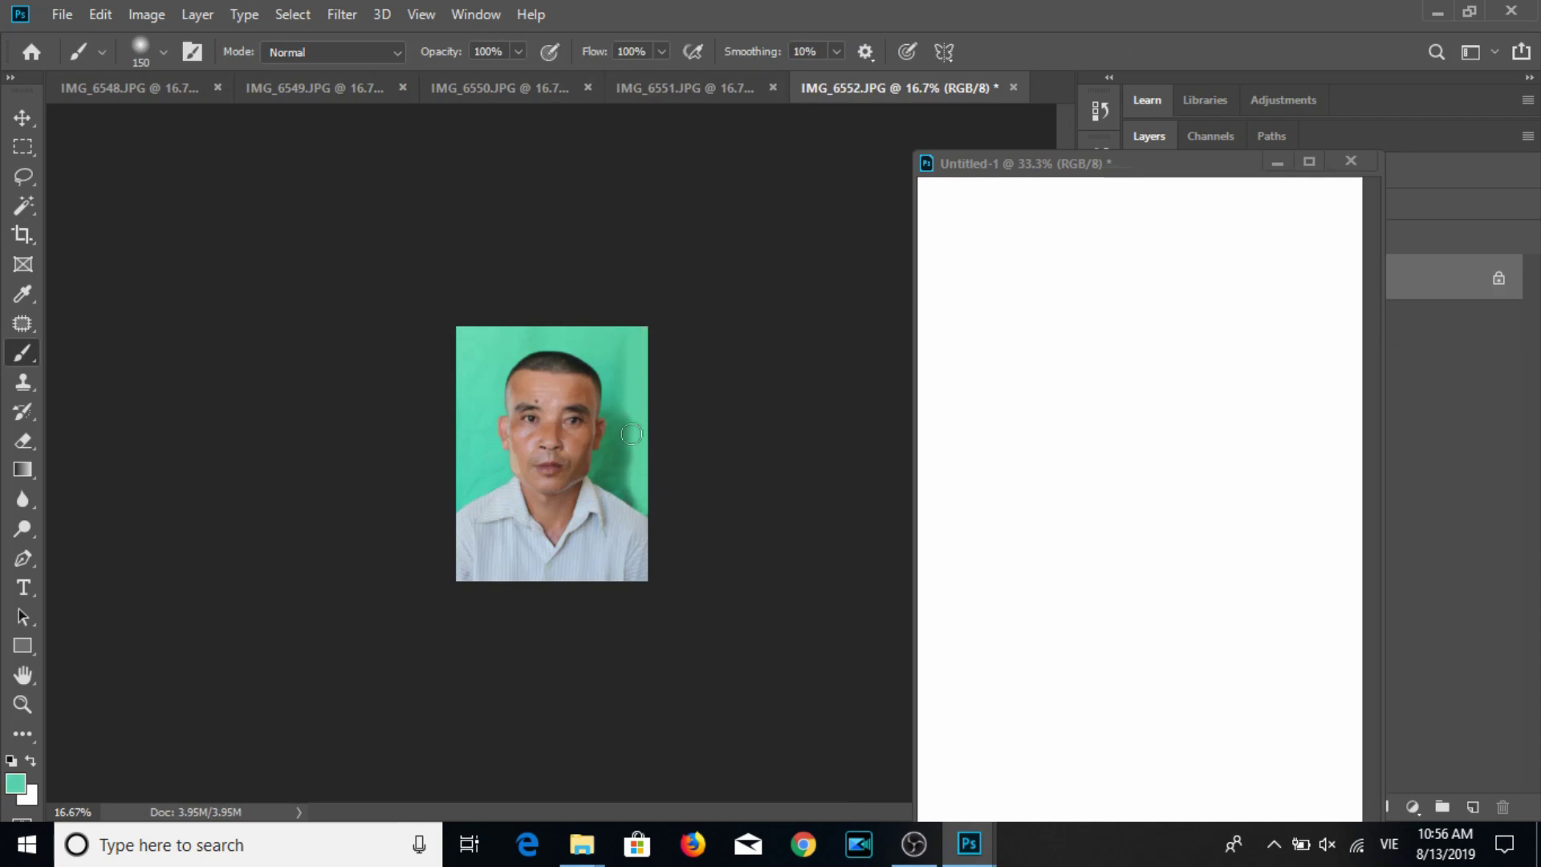
drag(632, 433, 637, 502)
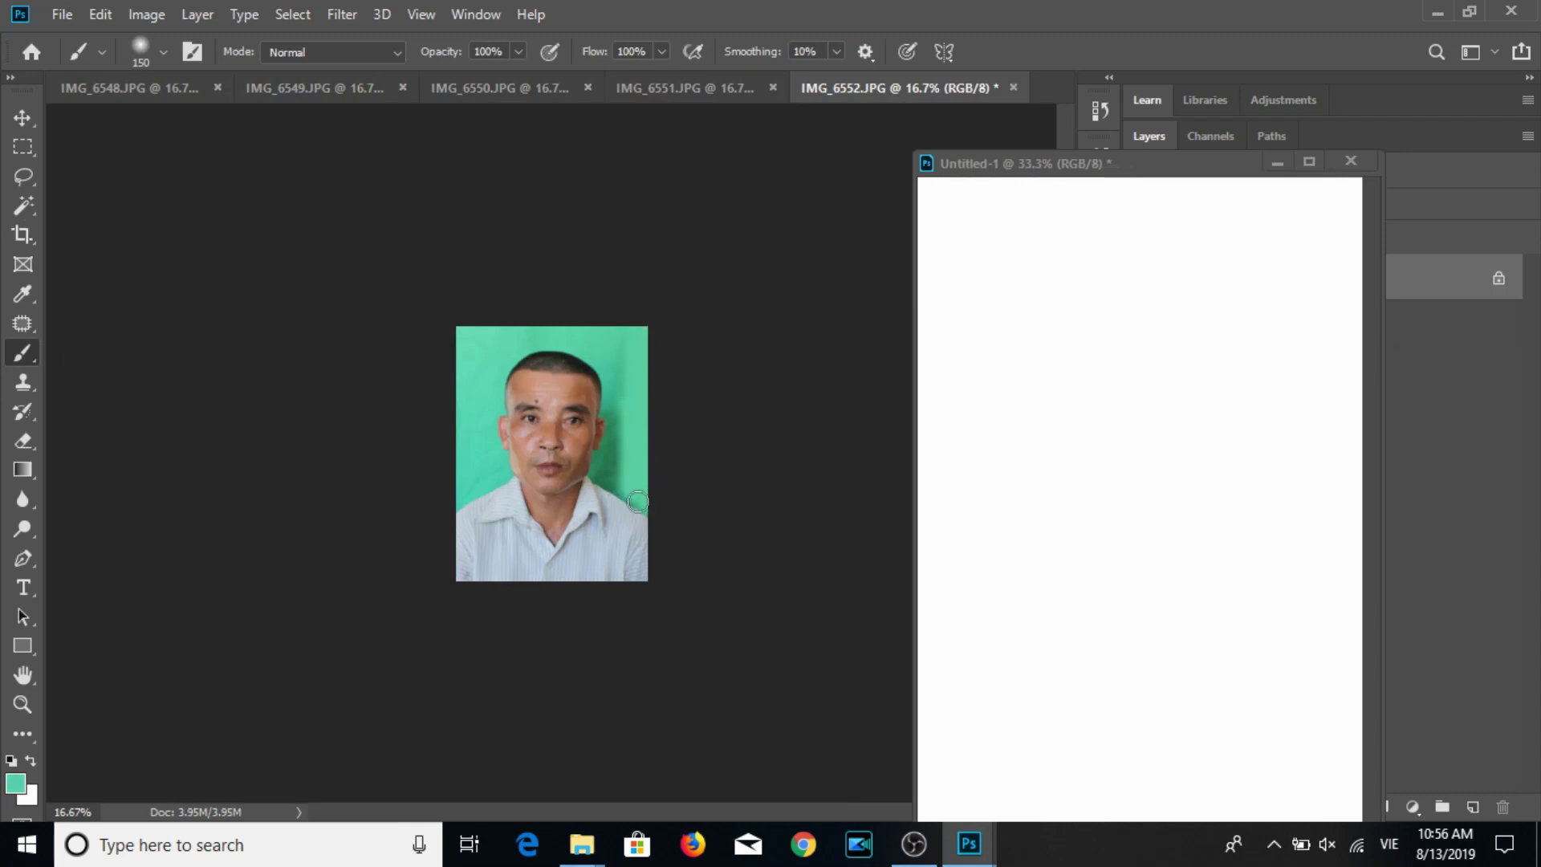
Apply a mistaken 30 ppi image size, then undo it.
click(22, 118)
click(146, 14)
click(202, 189)
text(3)
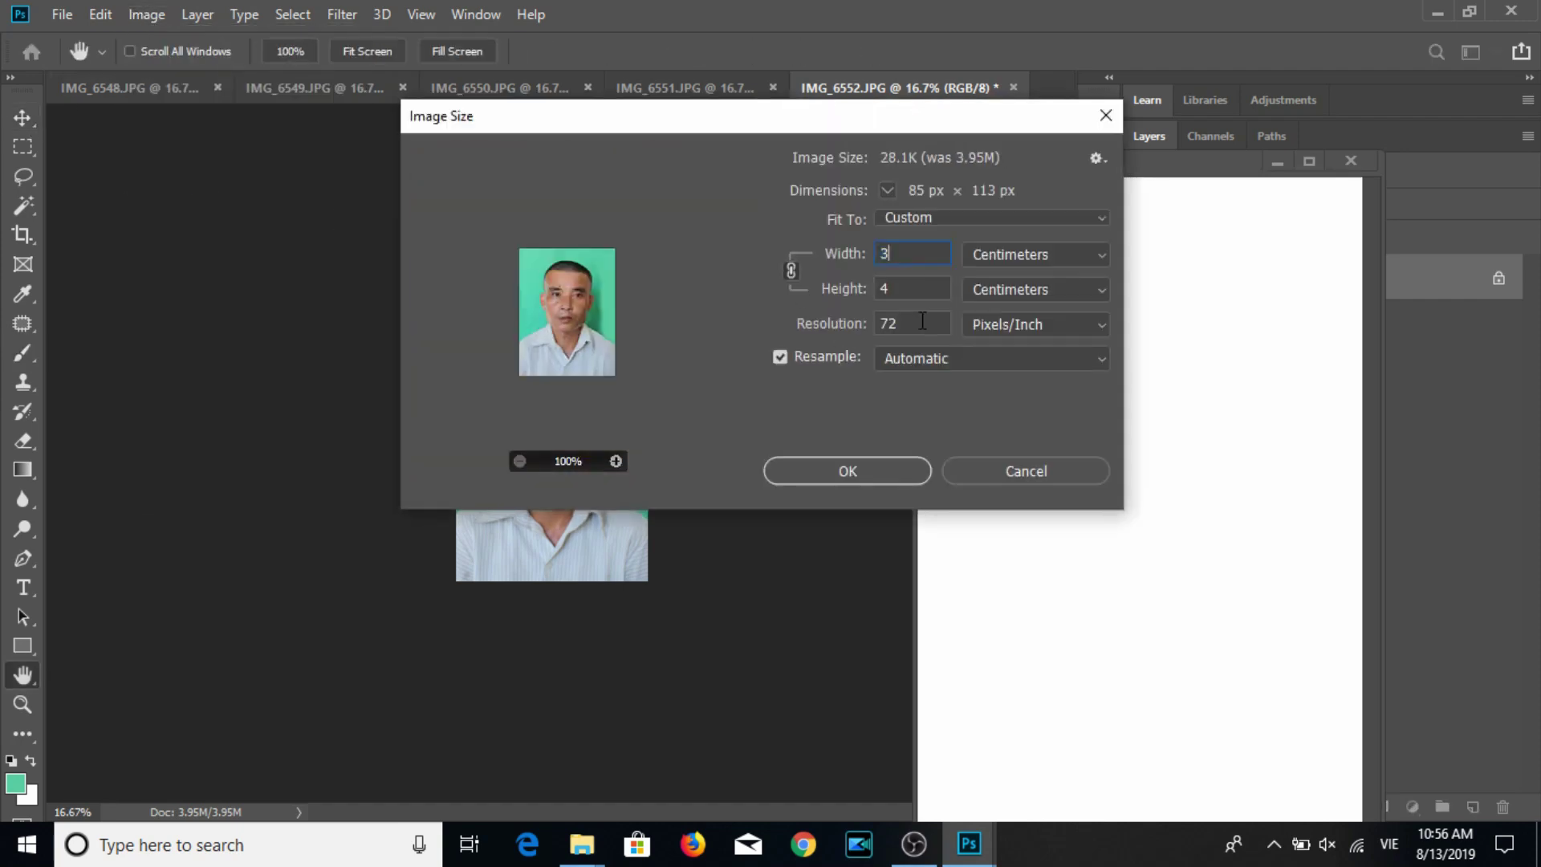
text(30)
key(Return)
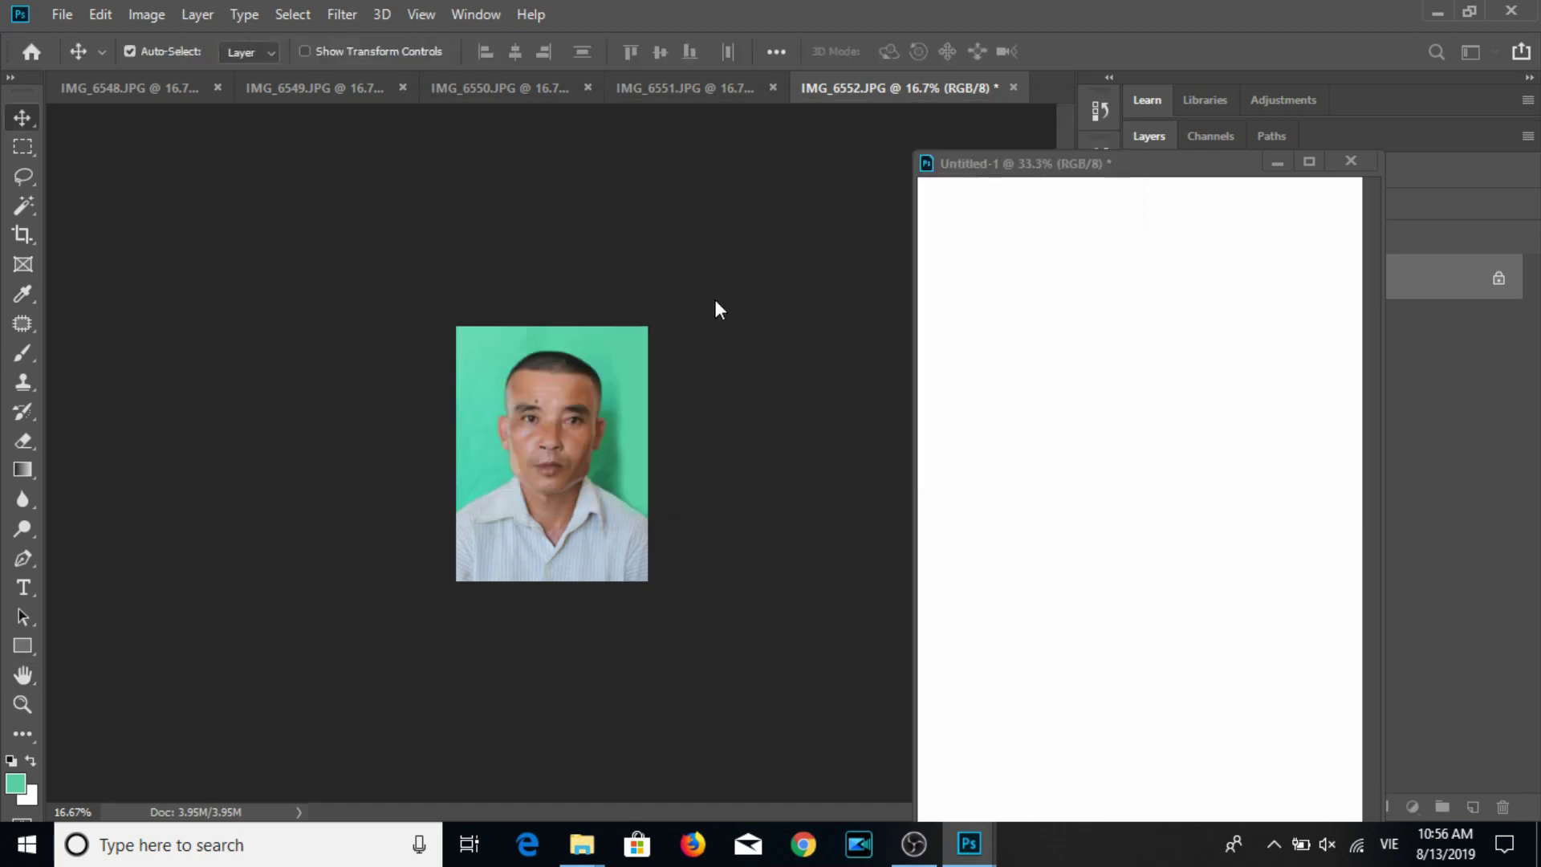
key(ctrl+z)
Resize IMG_6552 to 3 × 4 cm at 300 ppi and save it as JPEG.
click(151, 12)
click(186, 181)
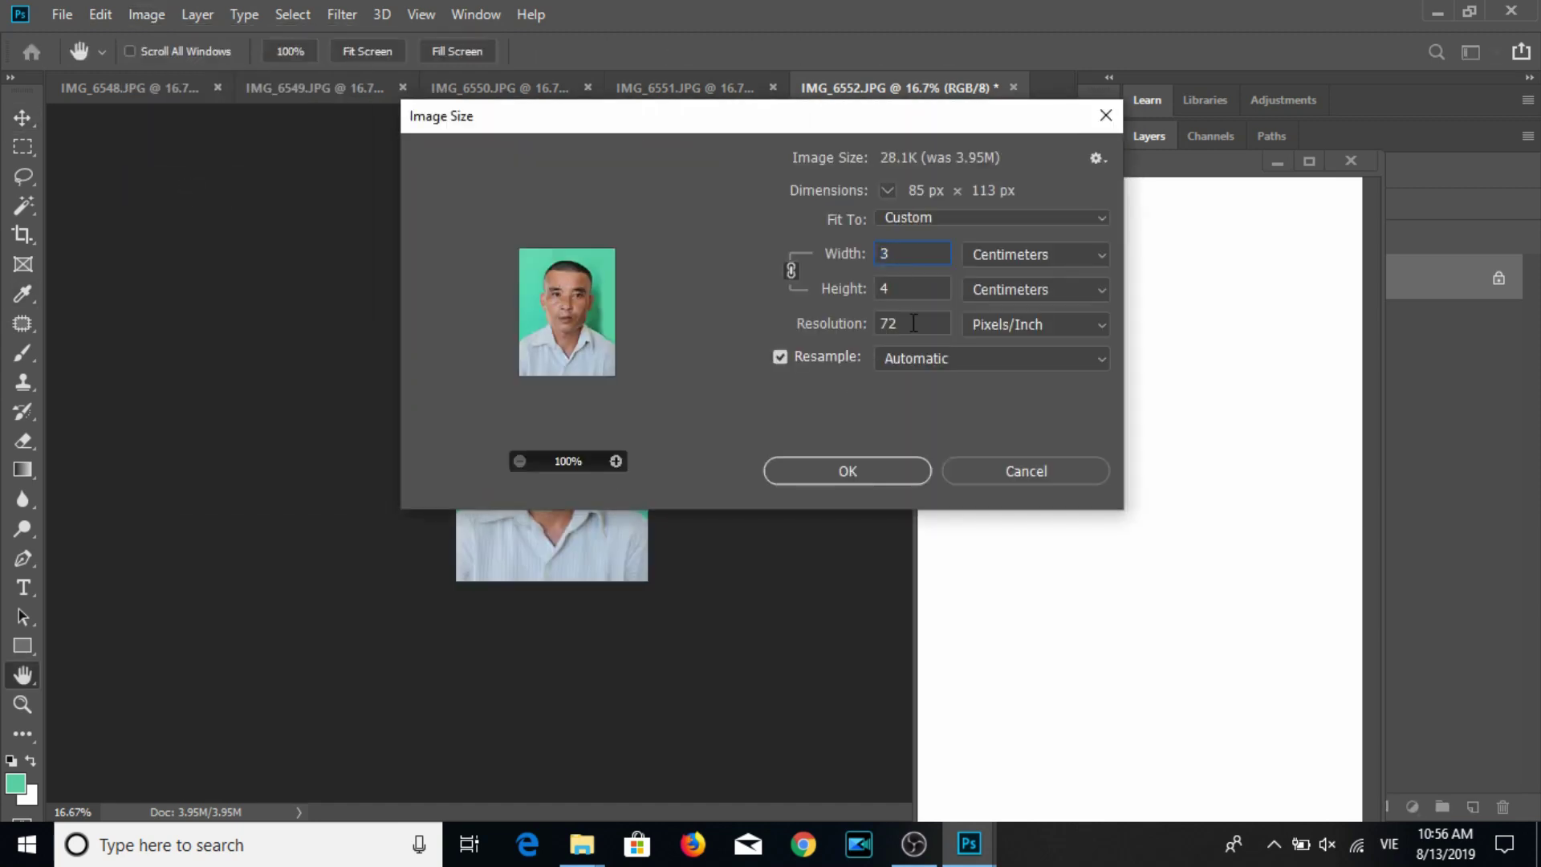
text(300)
key(Return)
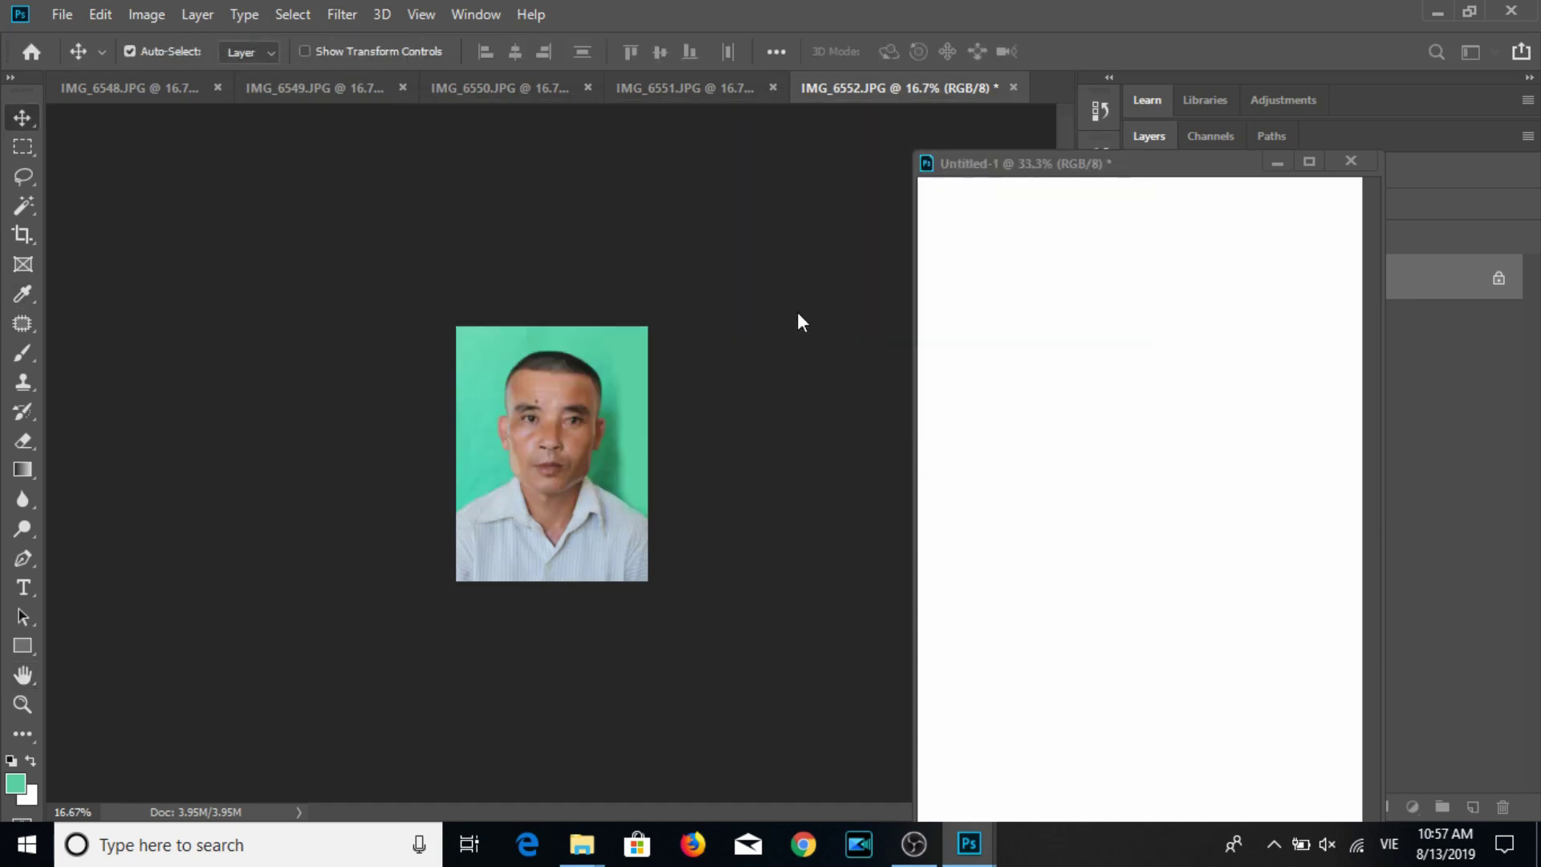
key(ctrl+s)
click(883, 180)
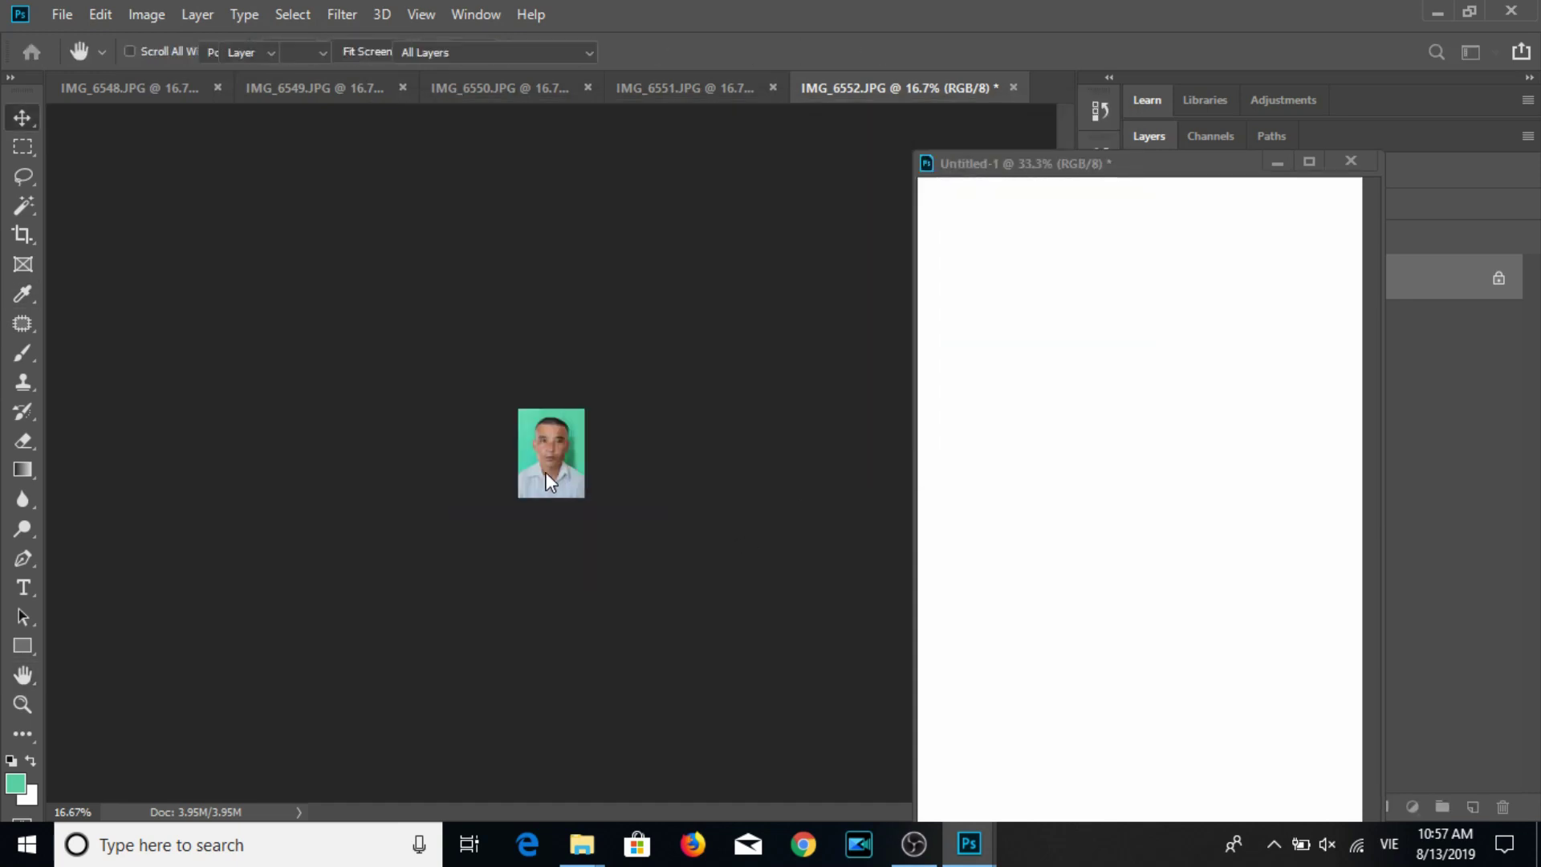
Place IMG_6552 on Untitled-1 and duplicate it into three rows of three.
mouse_move(747, 427)
mouse_down()
mouse_move(983, 313)
mouse_move(1274, 321)
mouse_up()
drag(1138, 301, 1145, 300)
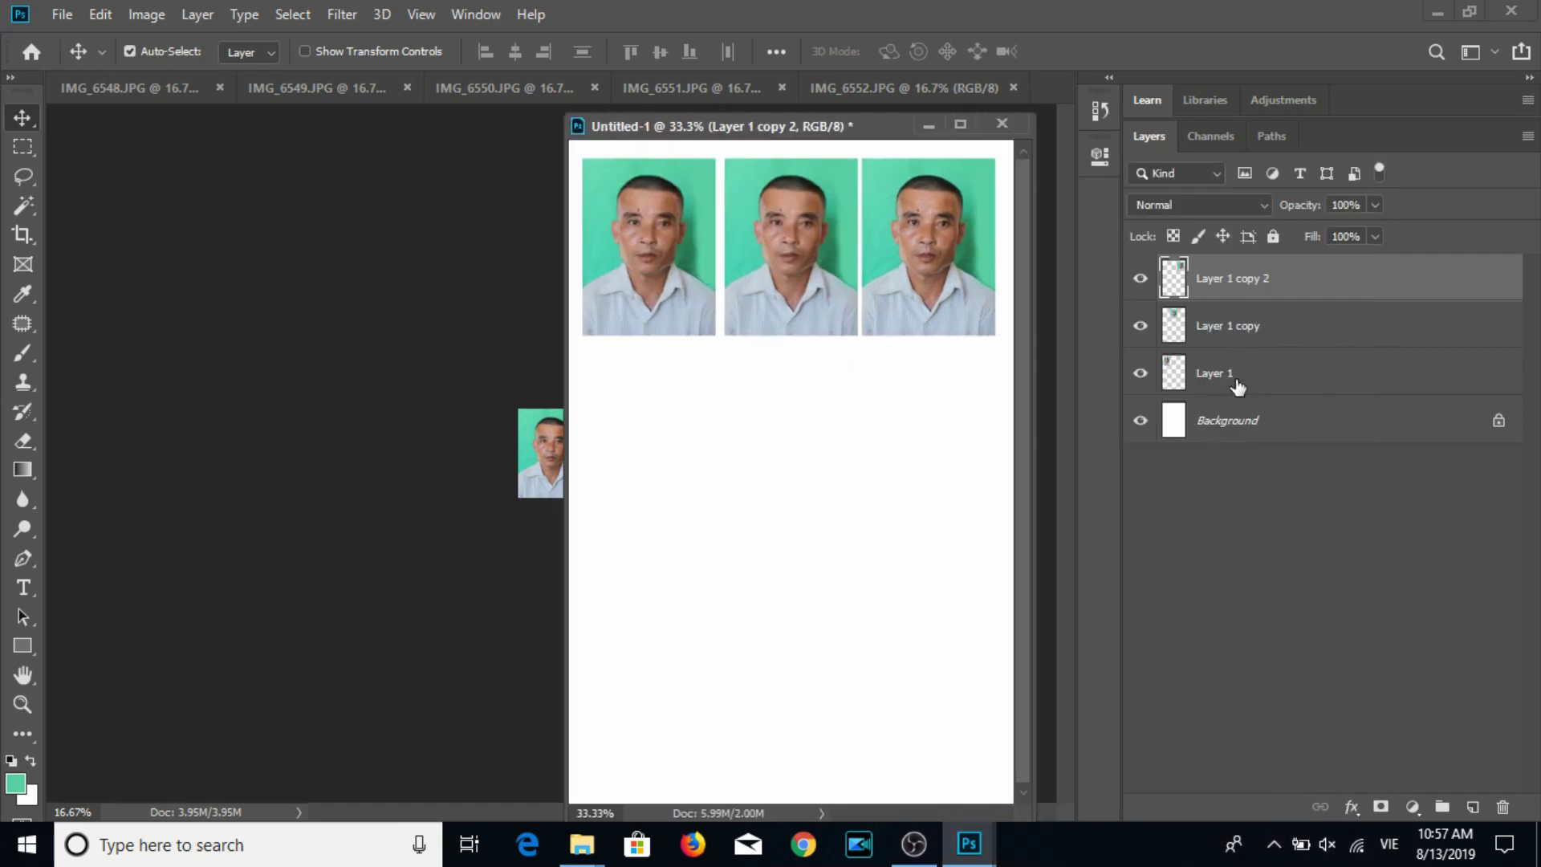
shift+click(1237, 387)
drag(911, 319, 912, 635)
key(ctrl)
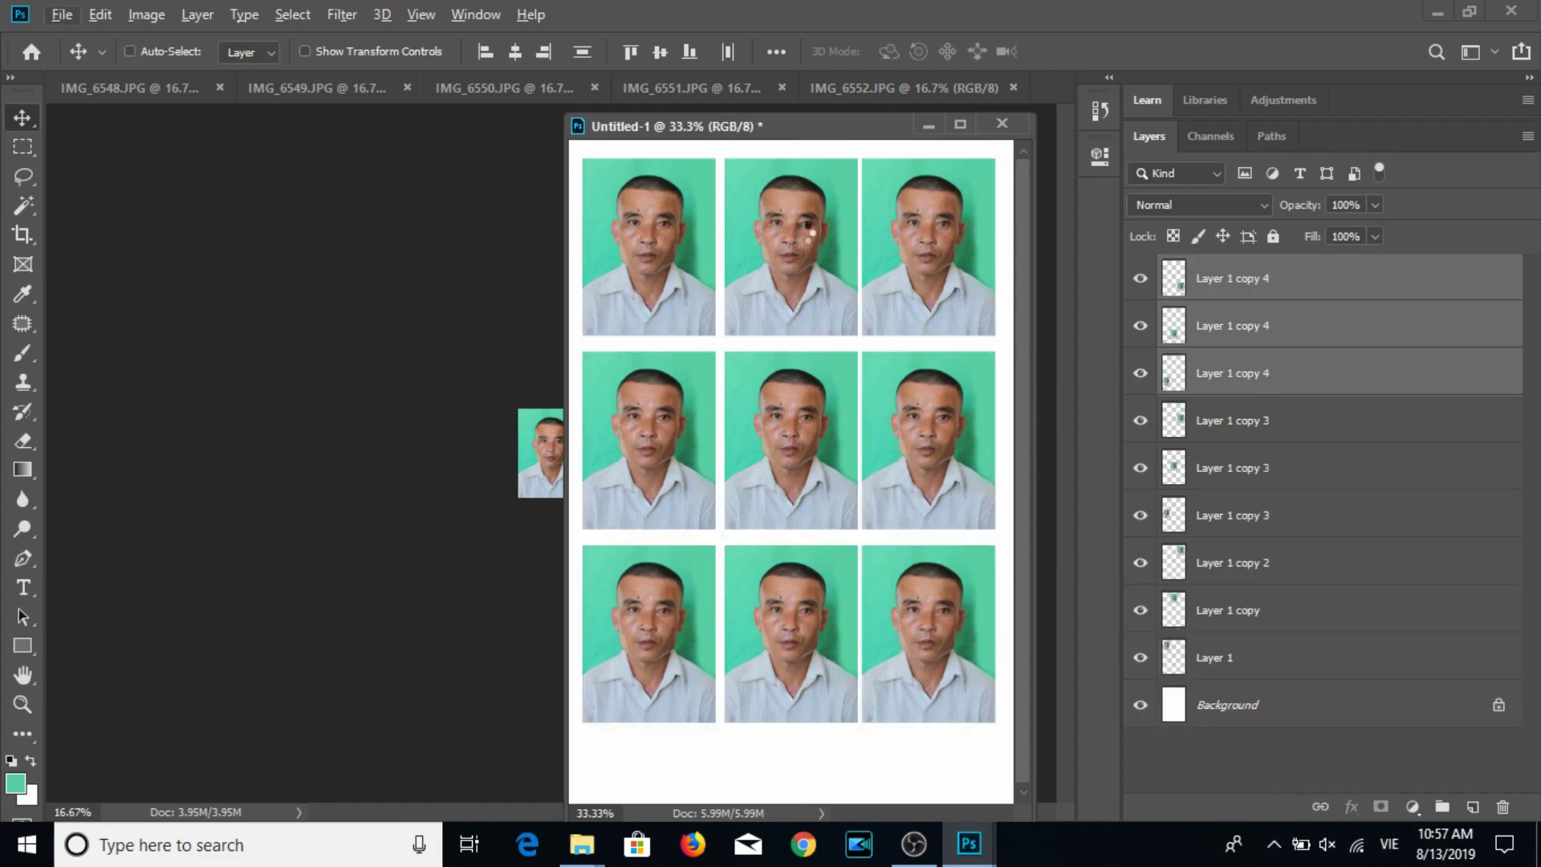
key(ctrl+p)
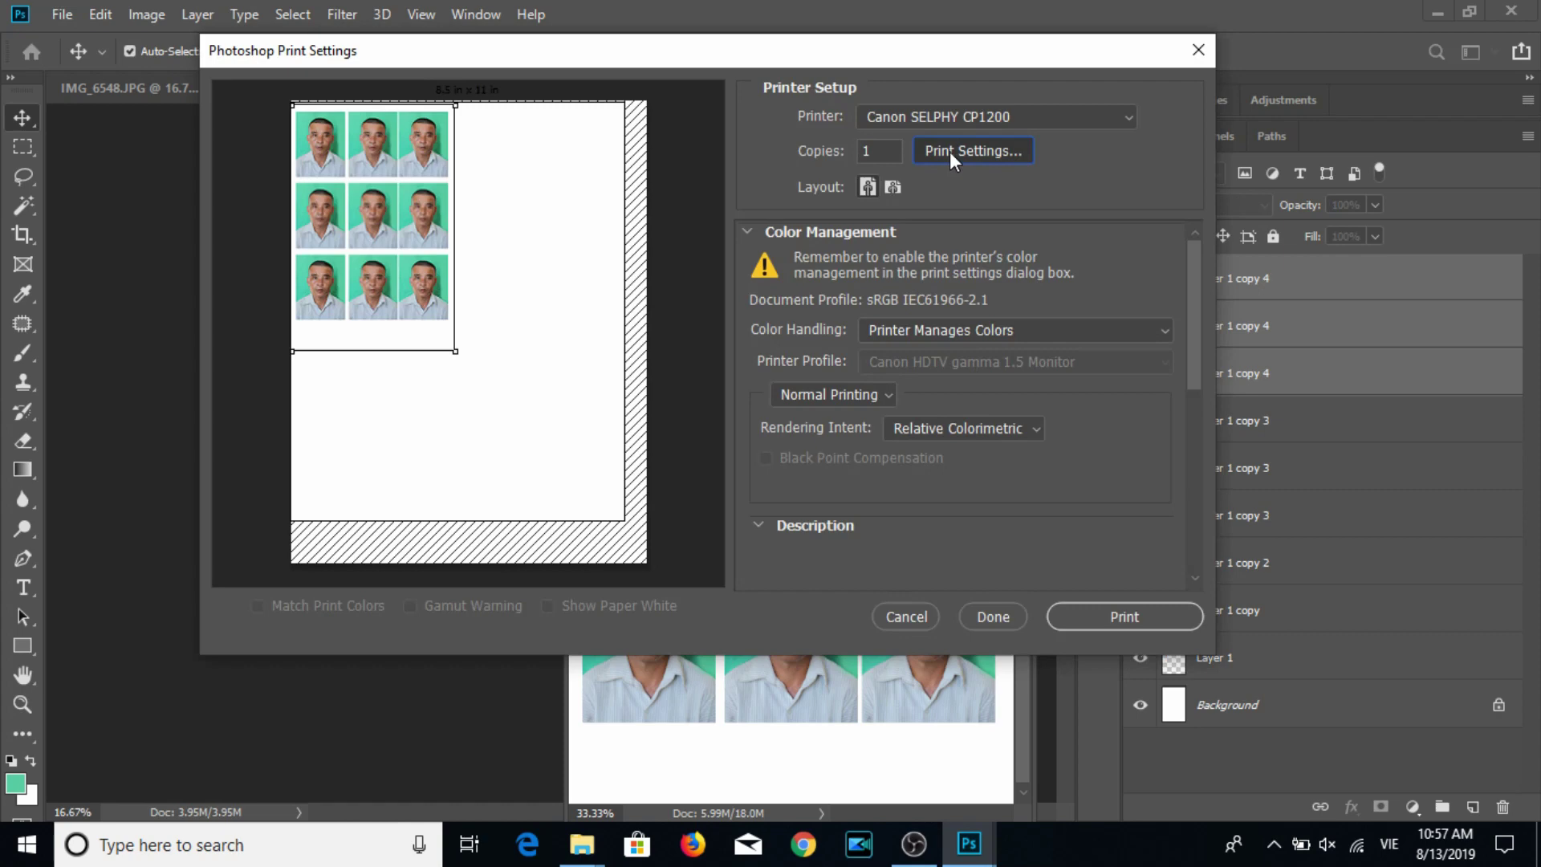
Confirm P borderless 4x6" Portrait in the SELPHY properties and print the nine-portrait sheet.
click(950, 152)
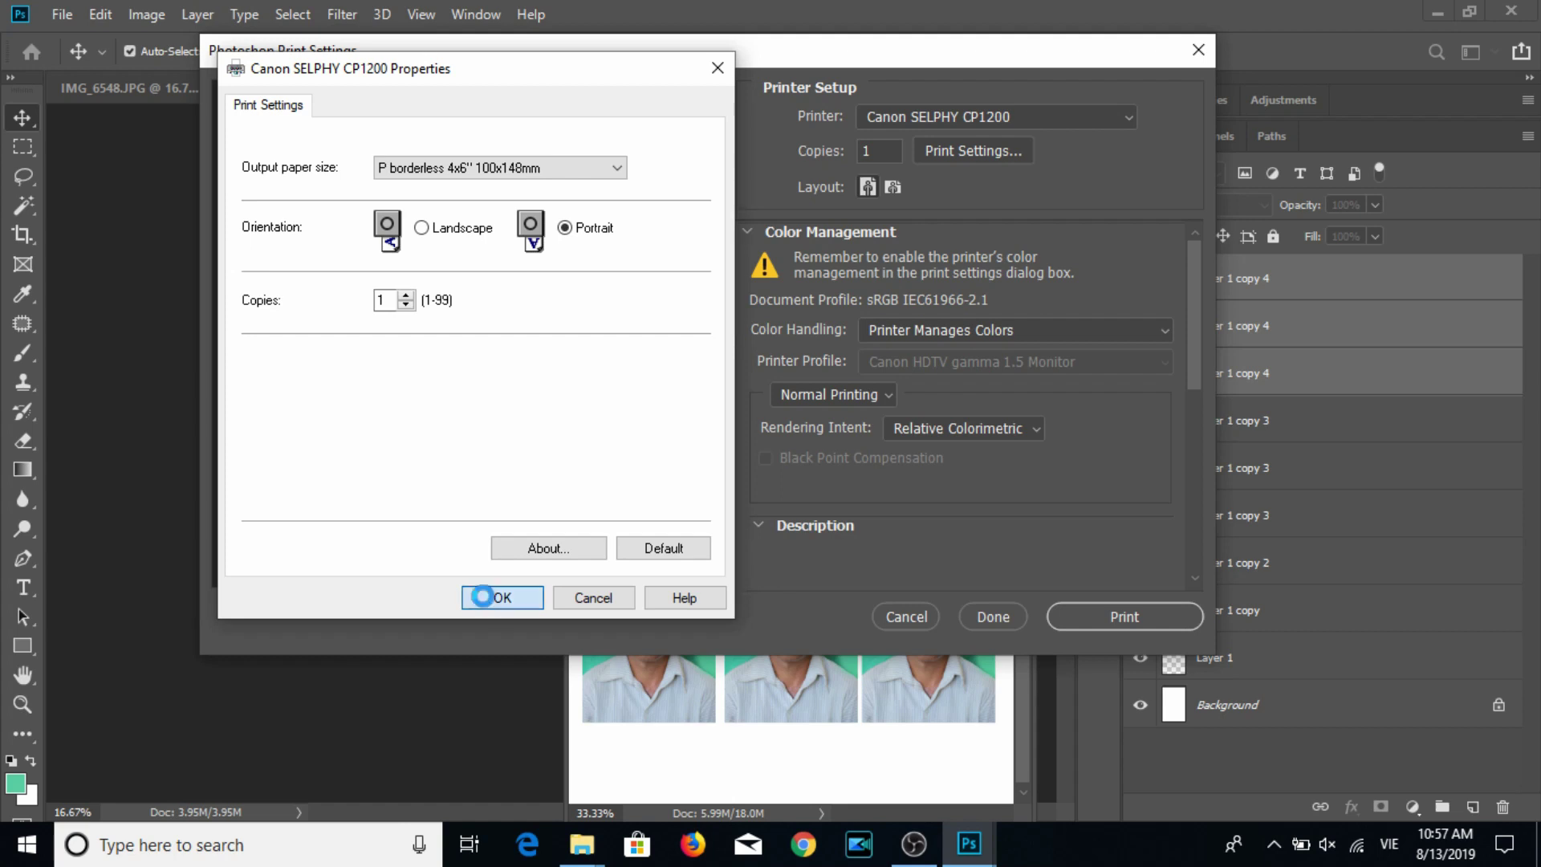
click(497, 599)
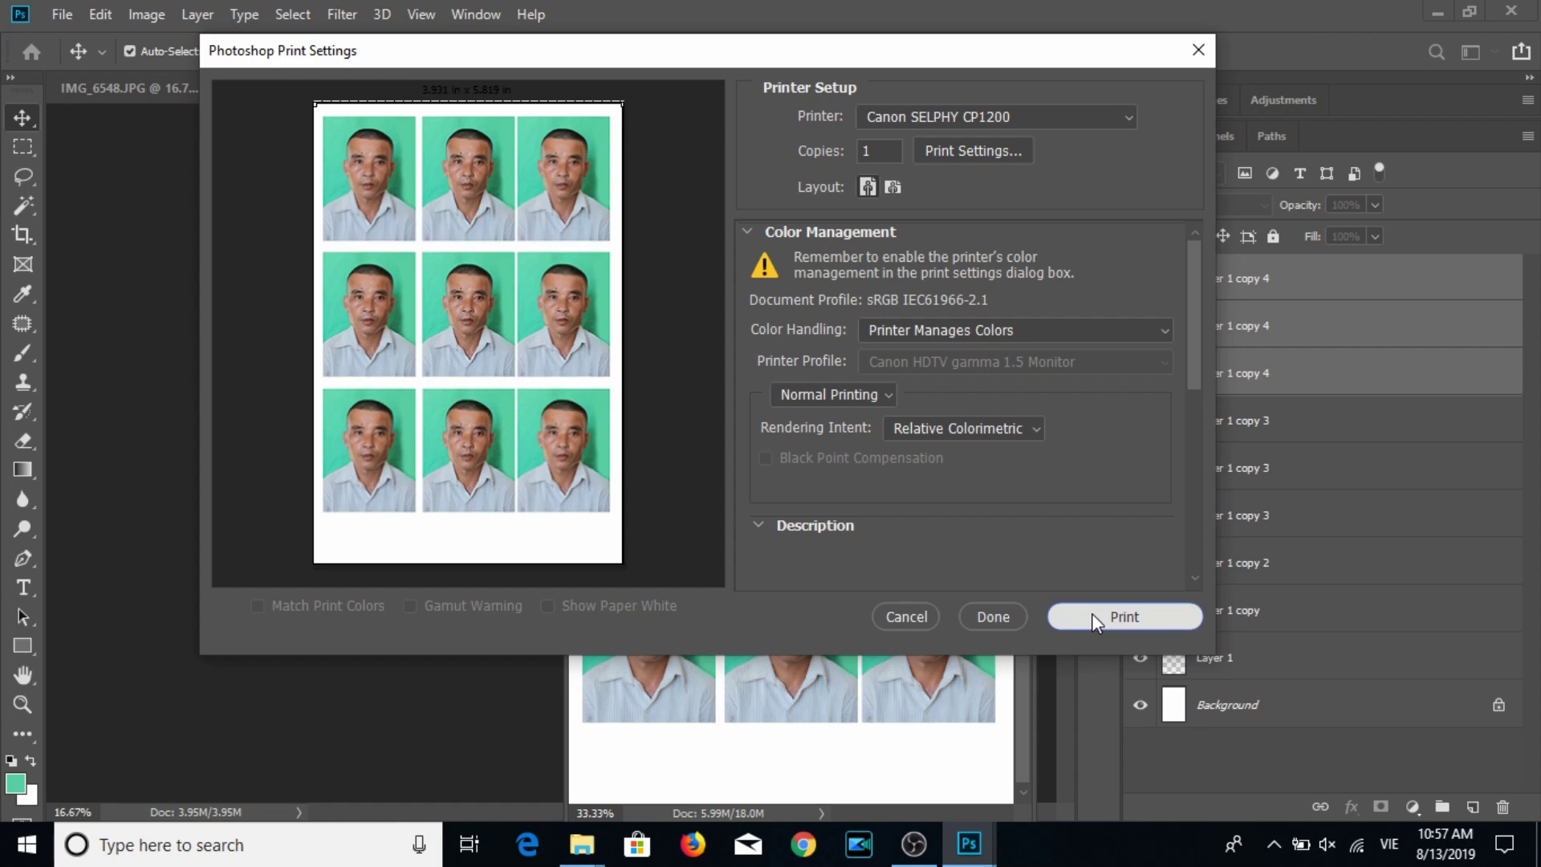
click(1092, 615)
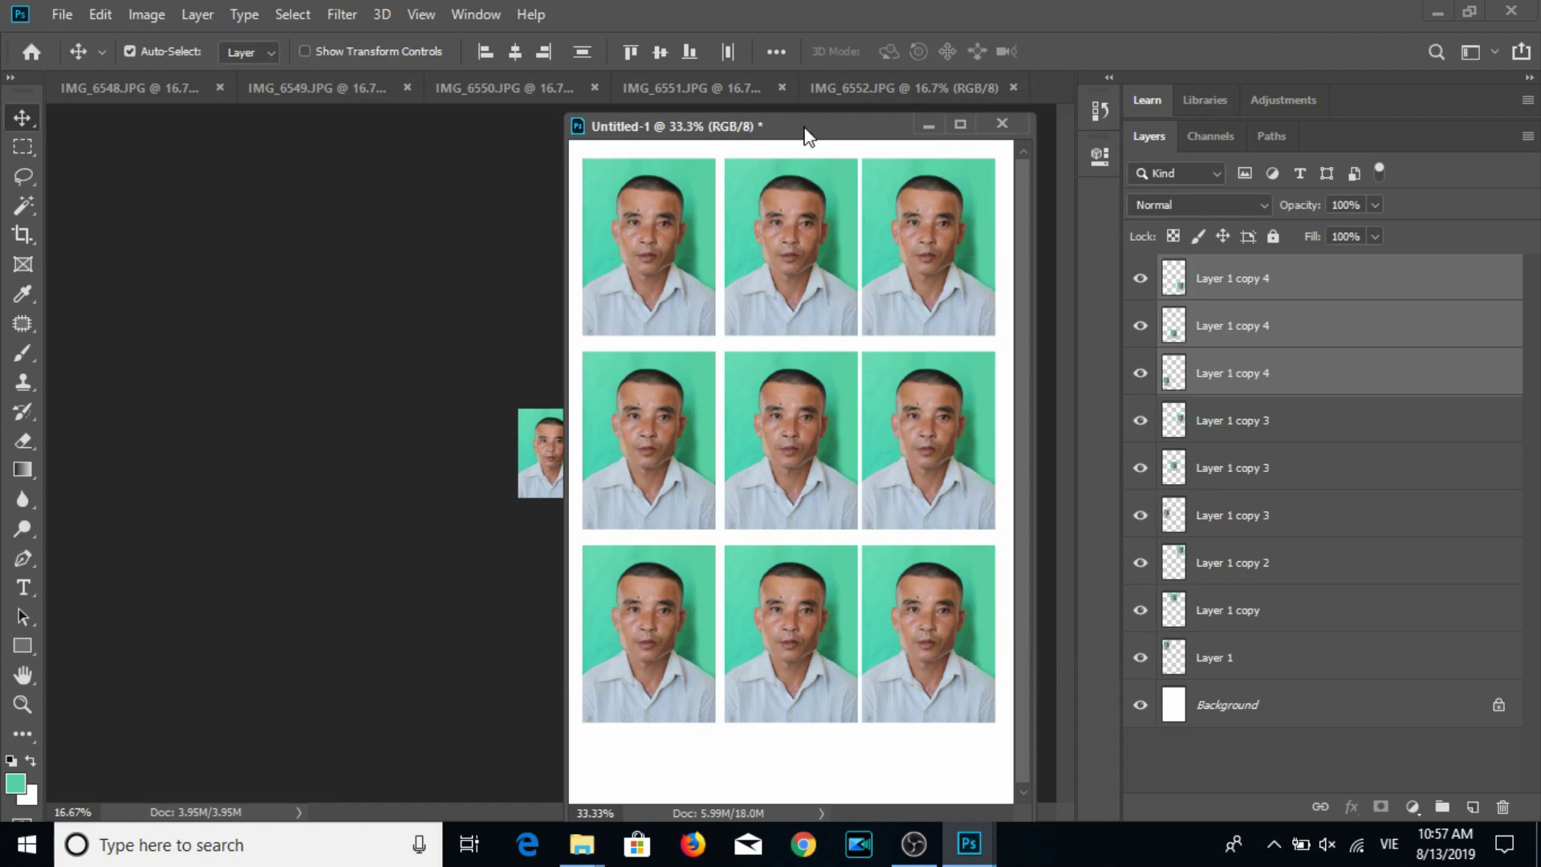
Delete the printed portrait layers from Untitled-1 and close IMG_6552.
click(1260, 291)
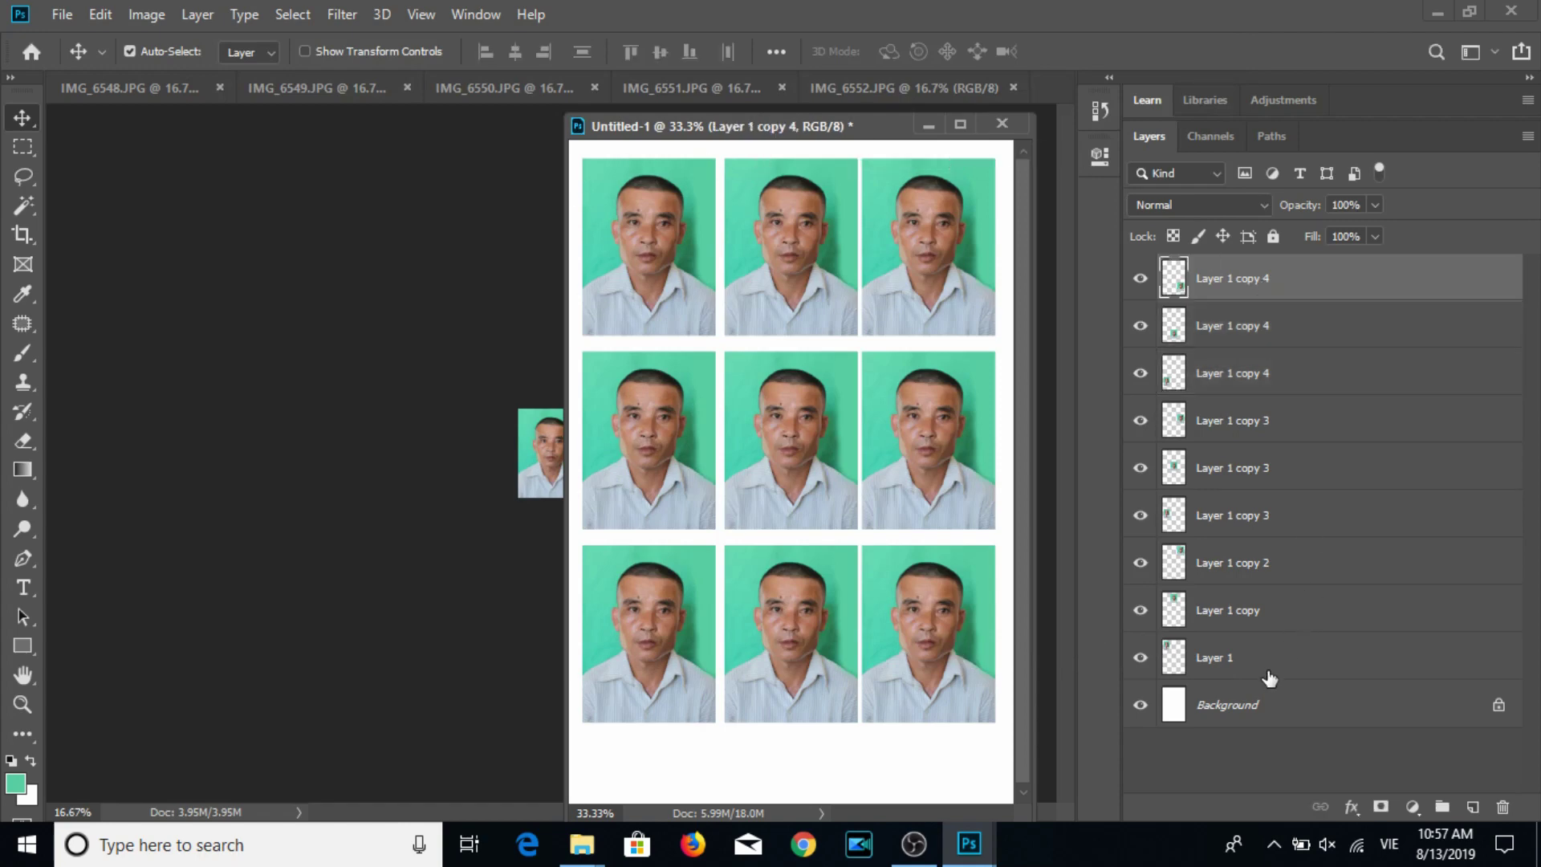
shift+click(1269, 678)
key(Delete)
drag(895, 127, 1275, 216)
click(802, 424)
click(1014, 87)
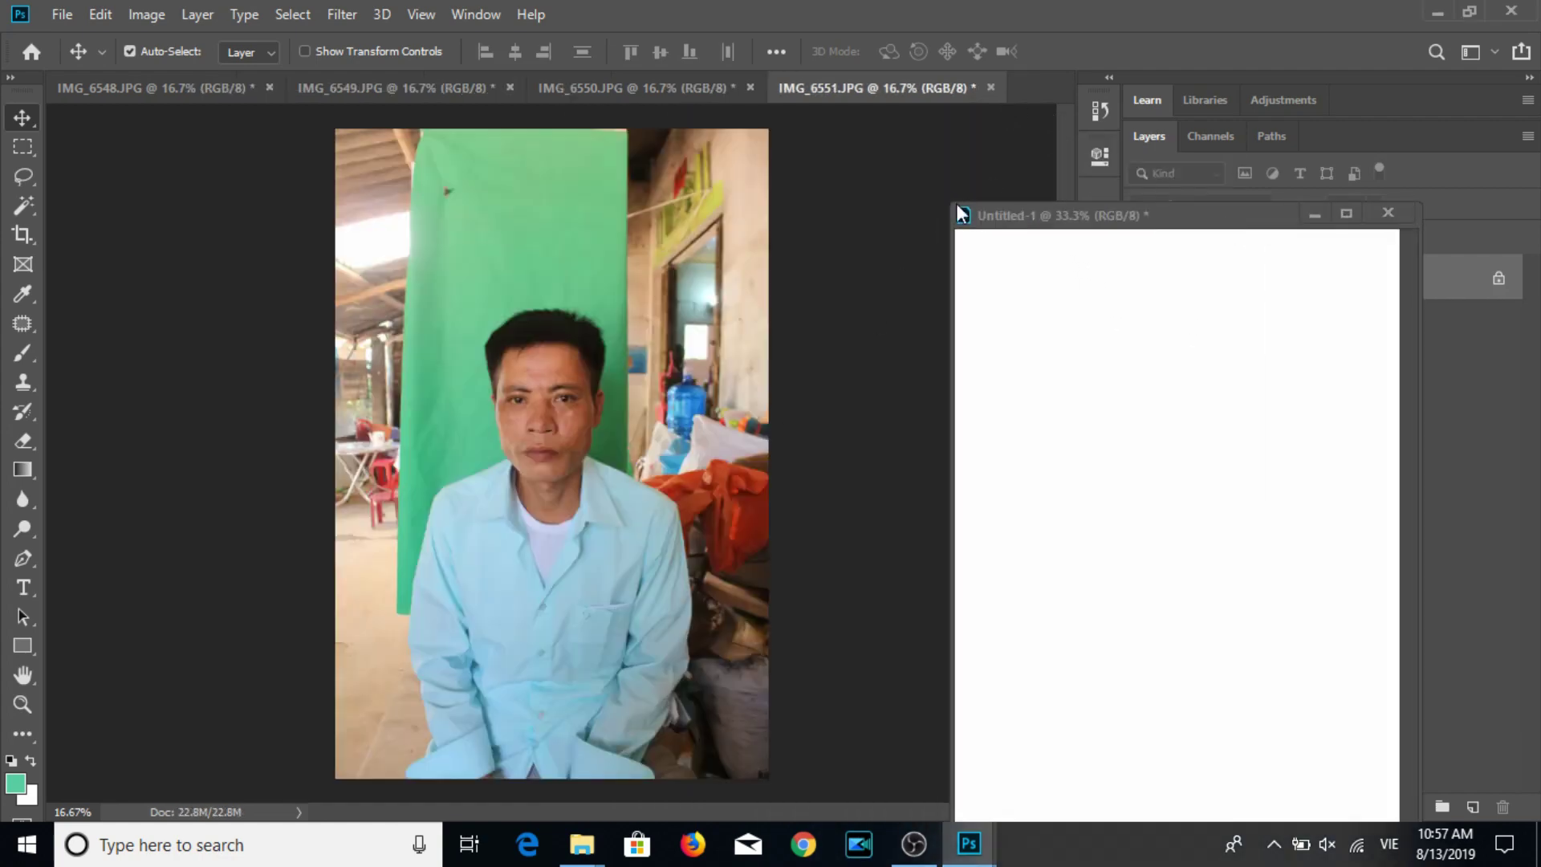
Crop IMG_6551 at 3:4 around the face, adjusting position and tilt.
click(23, 234)
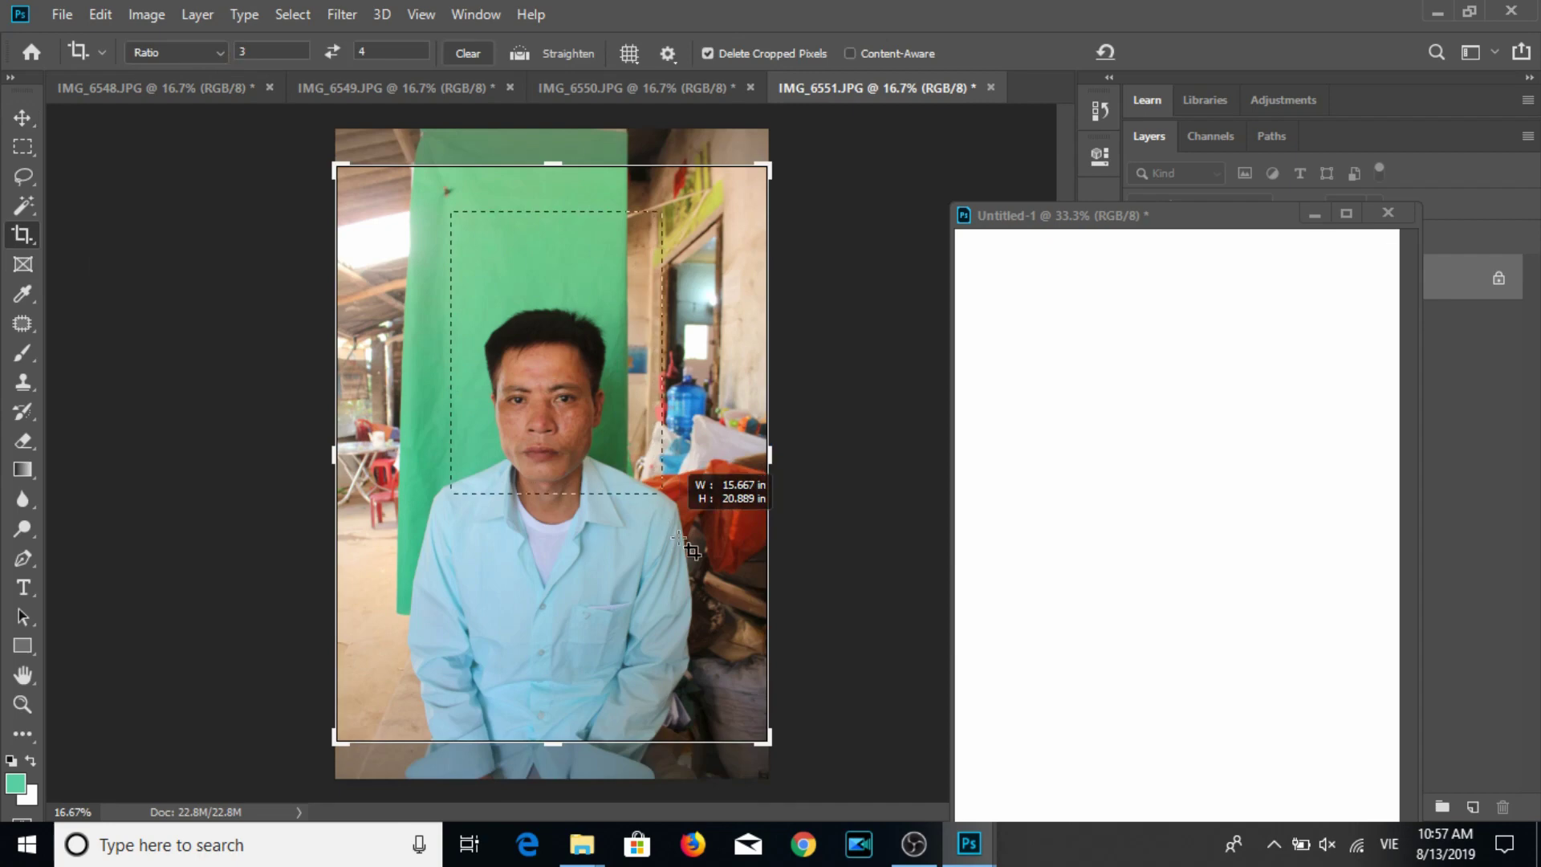
drag(453, 210, 667, 529)
drag(616, 469, 566, 541)
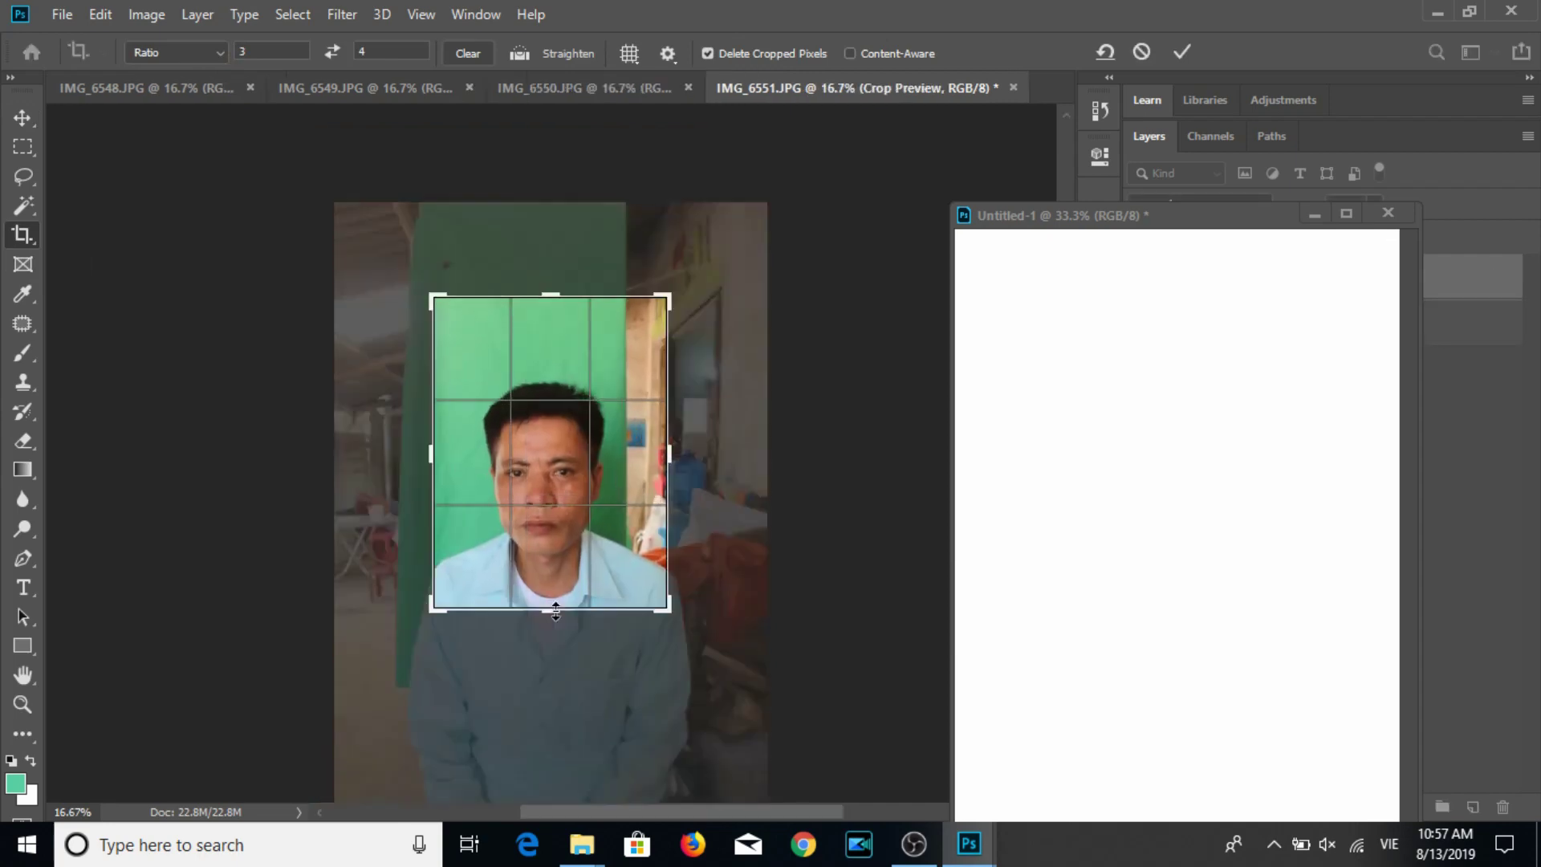
mouse_move(682, 610)
mouse_down()
mouse_move(602, 566)
mouse_move(615, 550)
mouse_up()
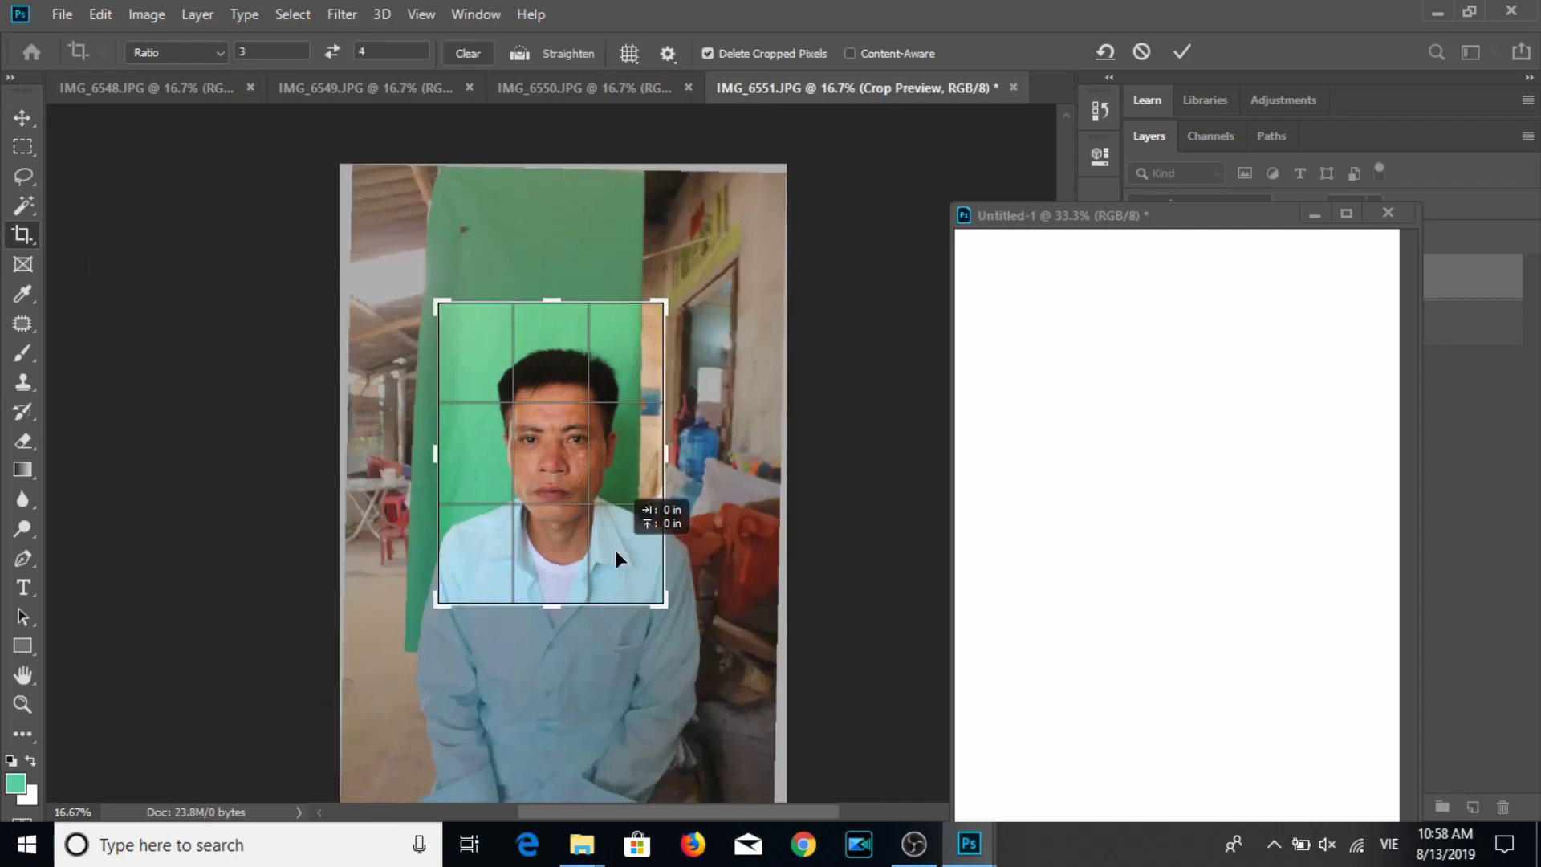
key(Return)
Paint the beige strip on the portrait's right edge green.
key(b)
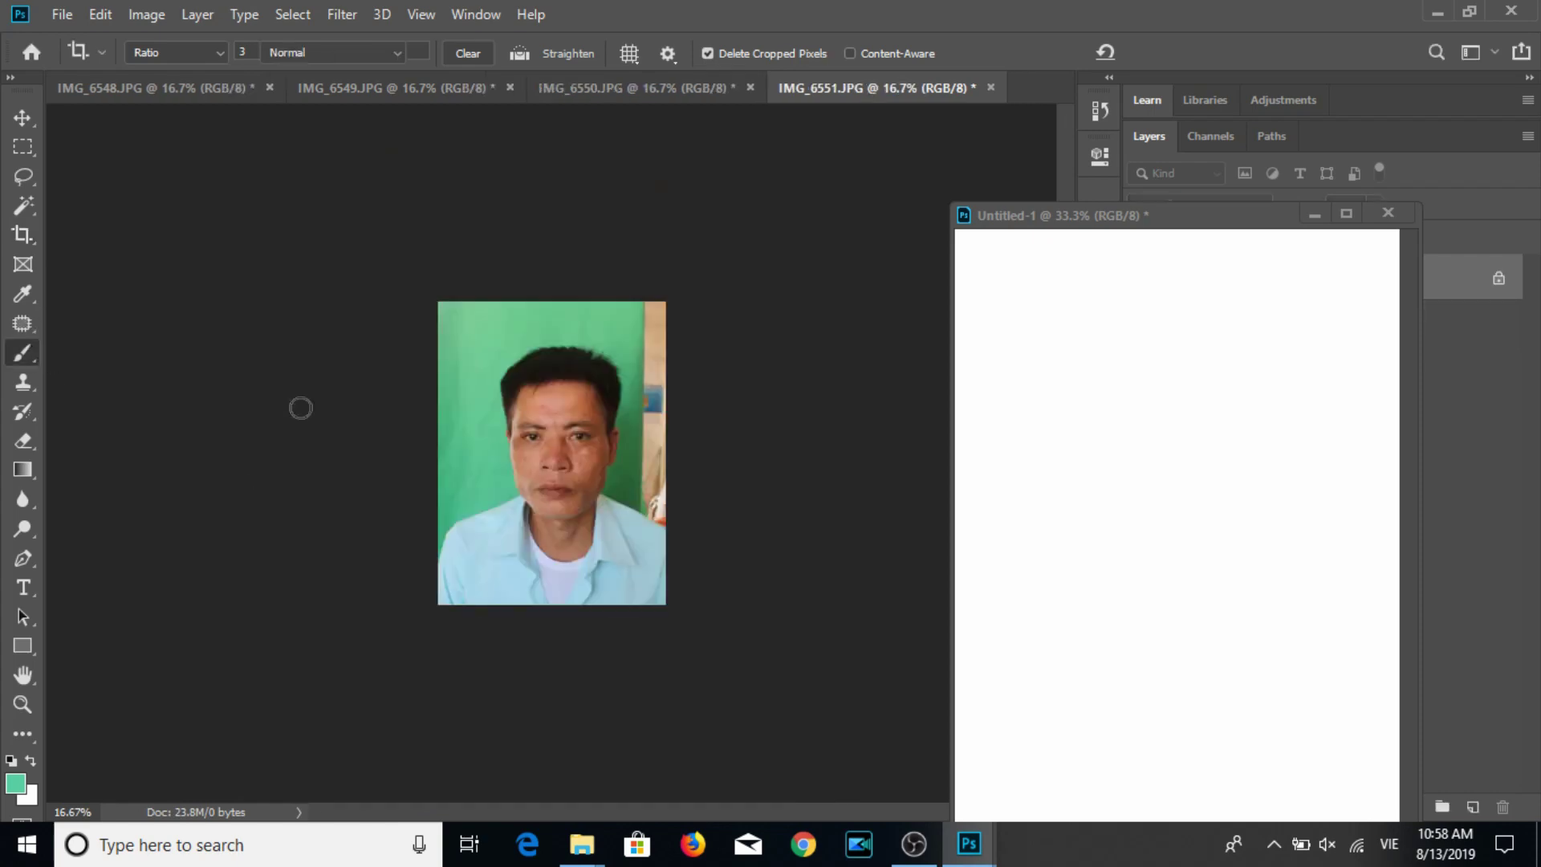
drag(671, 301, 664, 478)
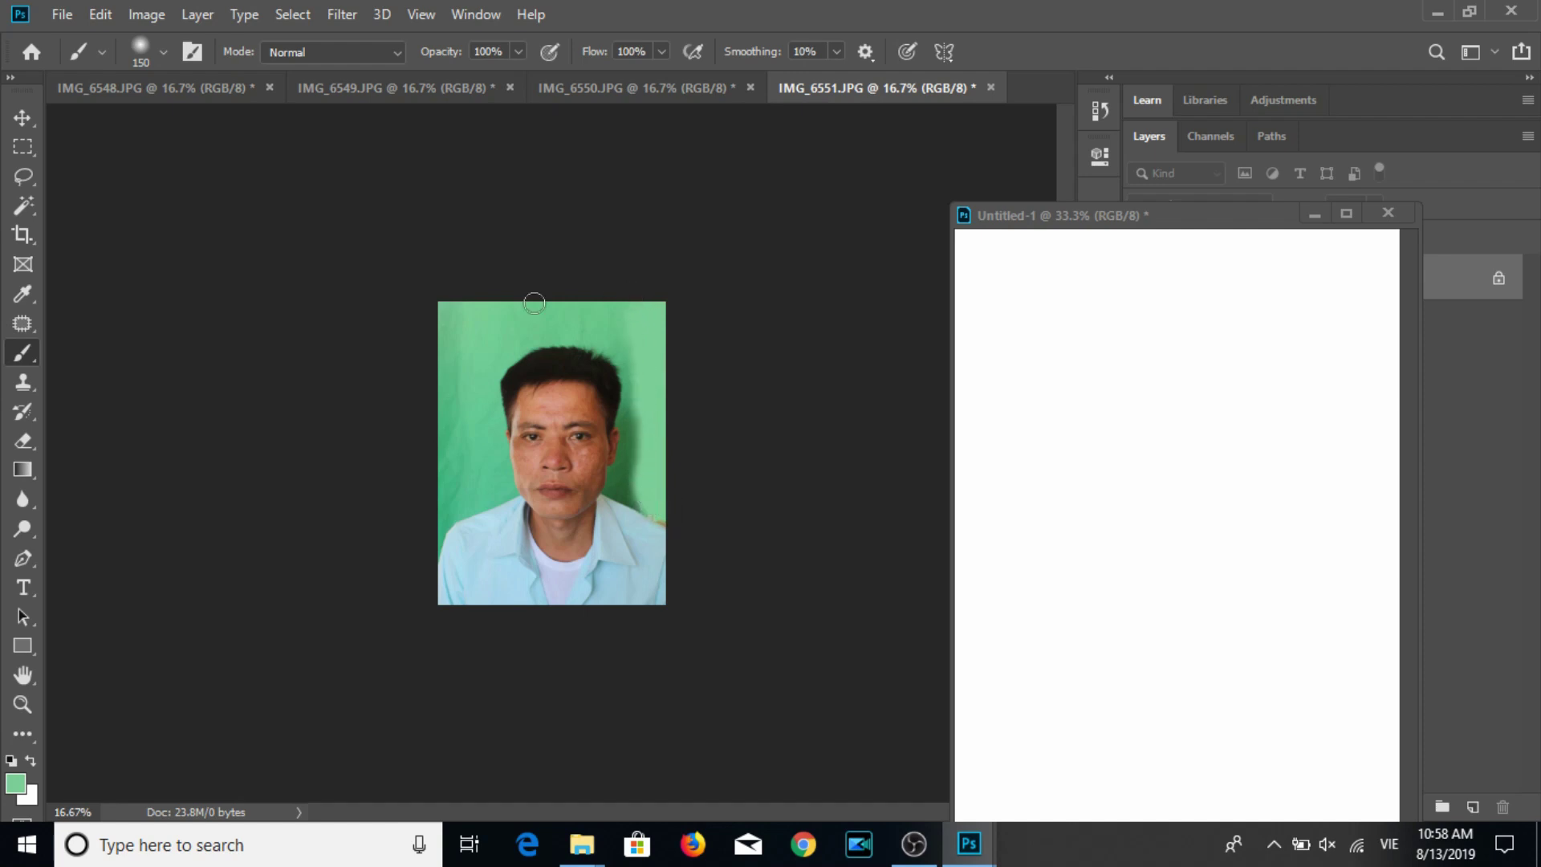
click(33, 115)
click(146, 13)
click(162, 181)
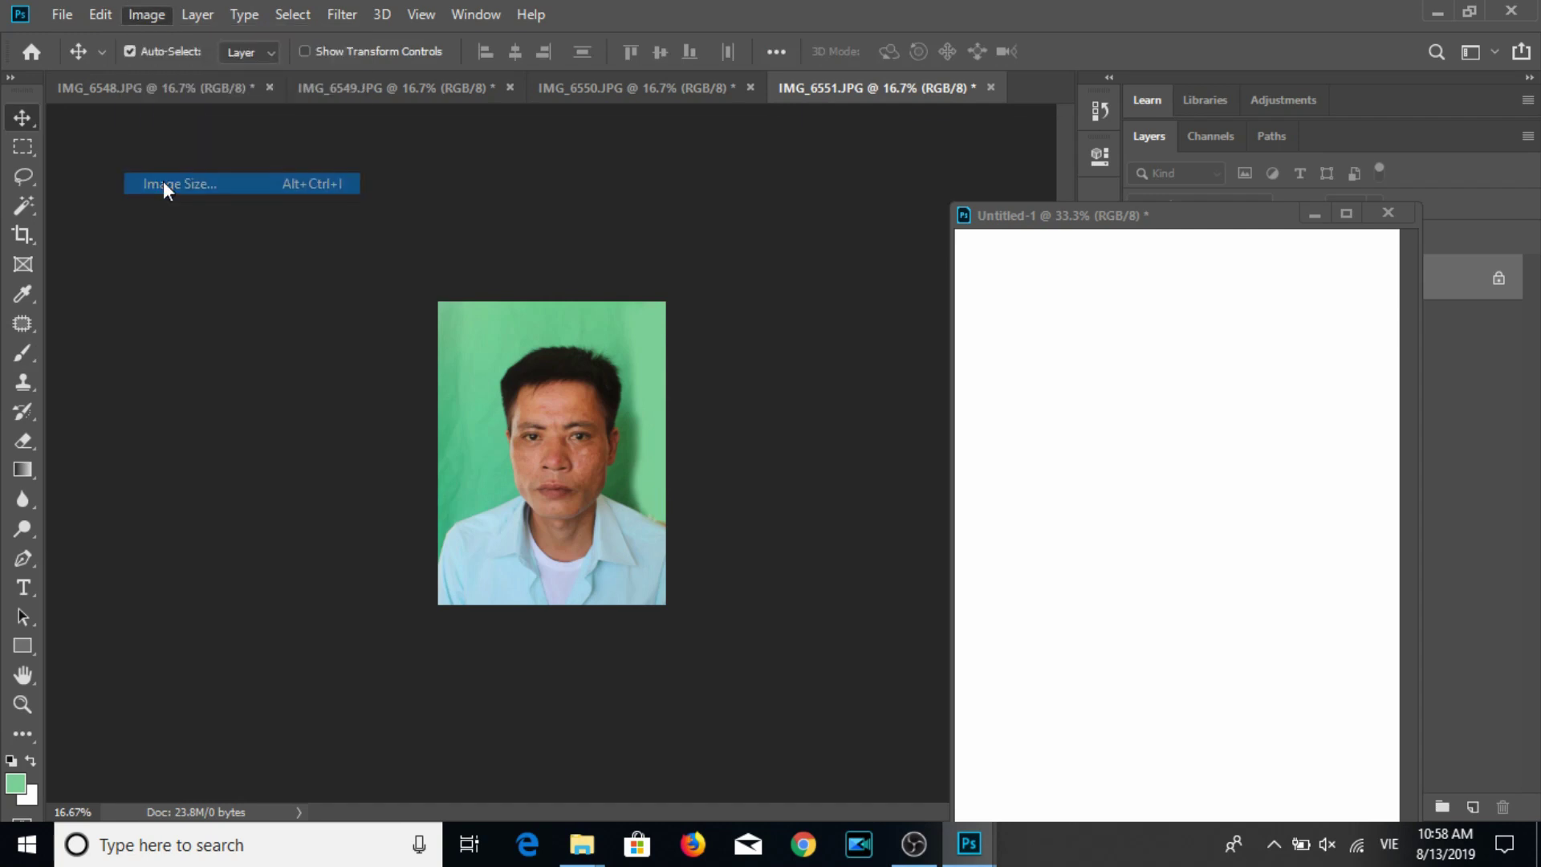
Resize IMG_6551 to 3×4 cm at 300 ppi and save it as a JPEG.
text(3)
key(Tab)
key(Tab)
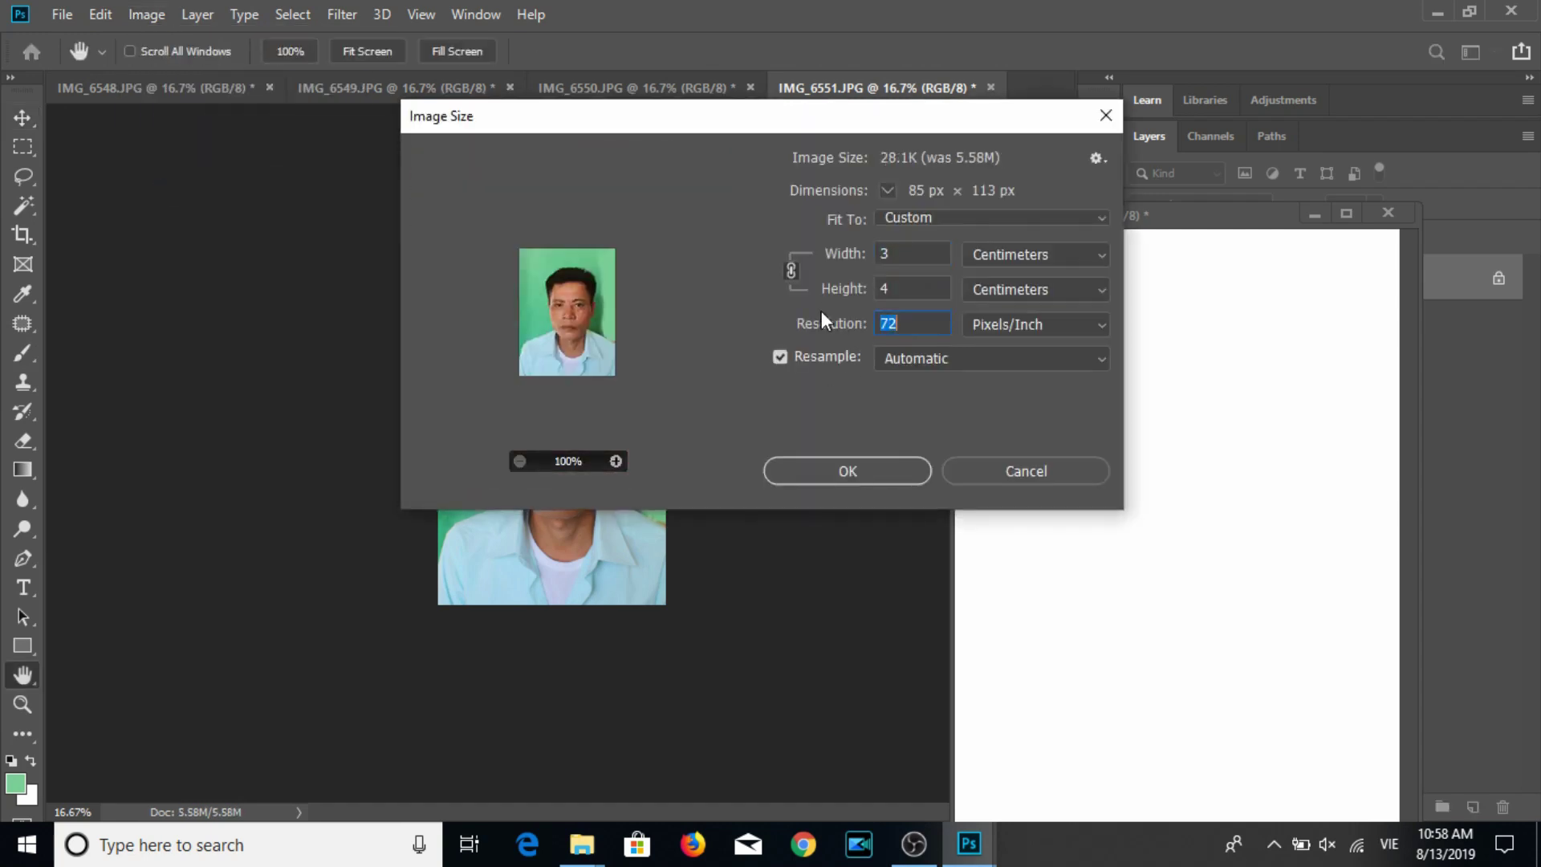
text(300)
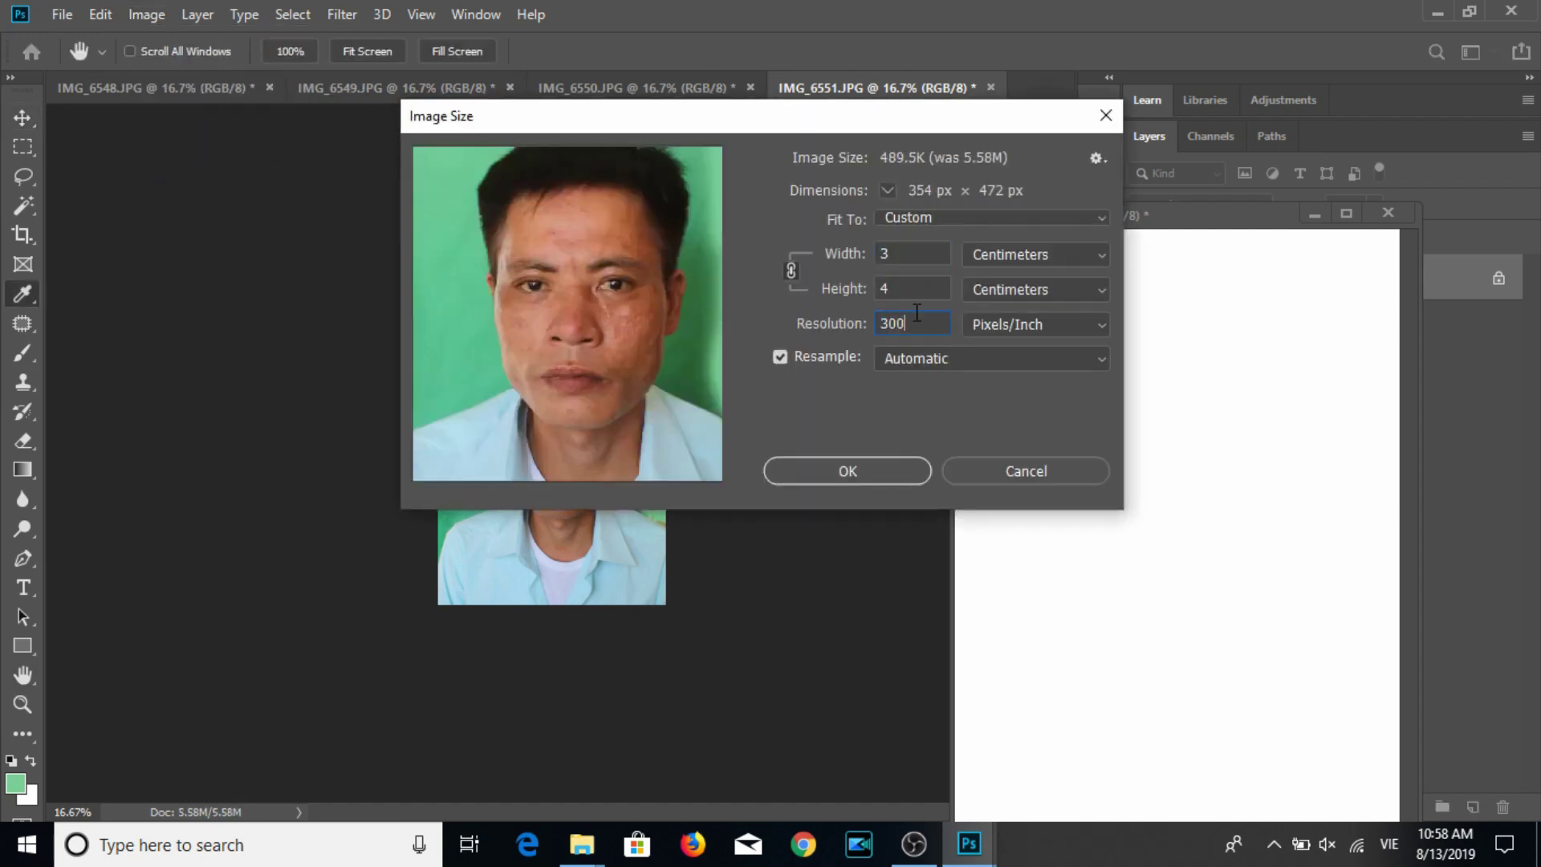
key(Return)
key(ctrl+s)
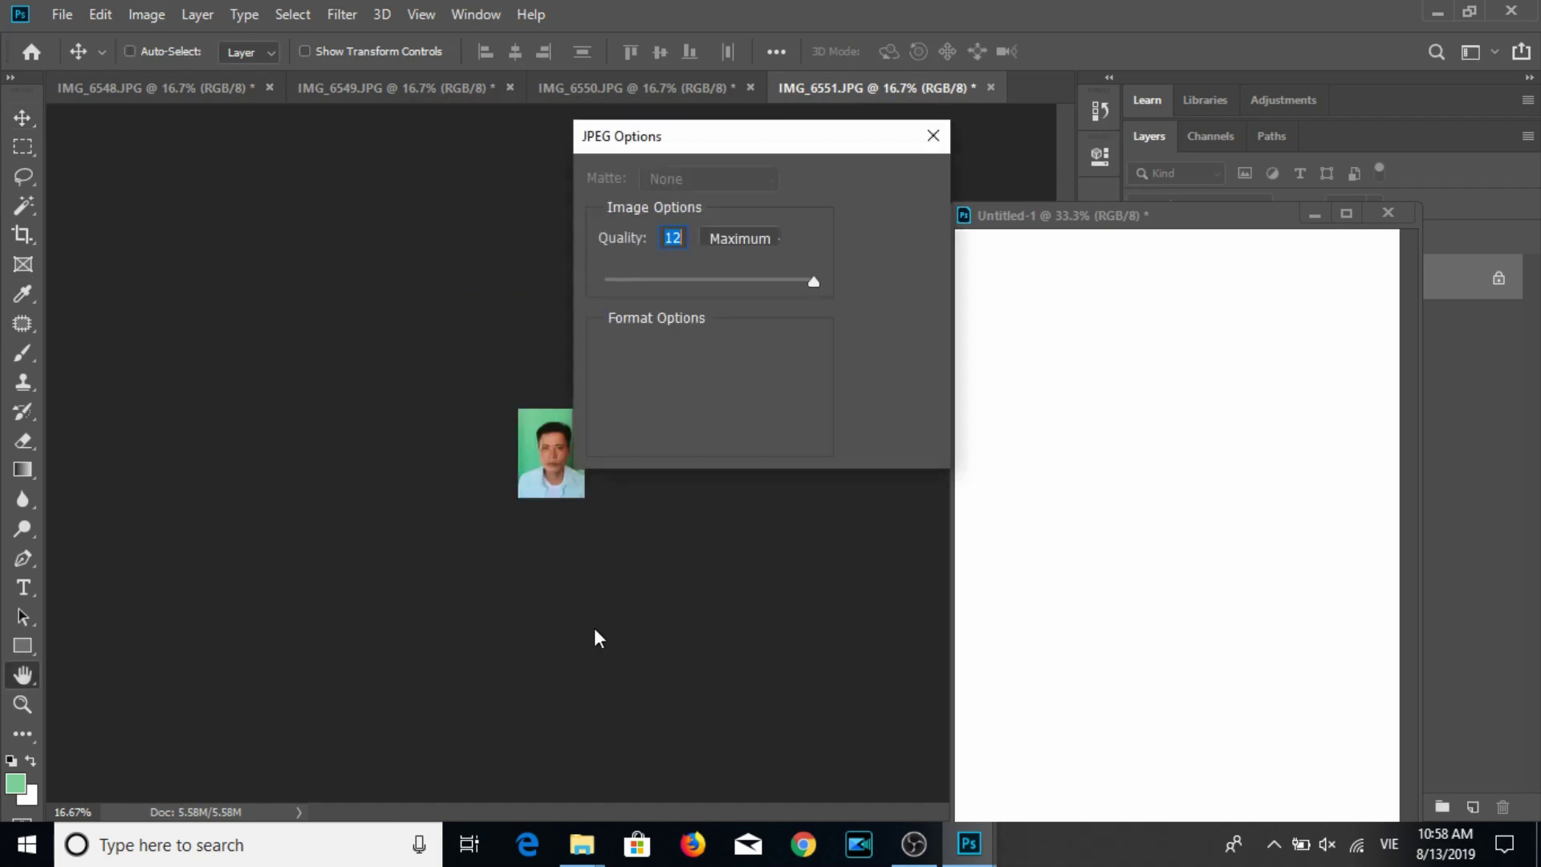
key(Return)
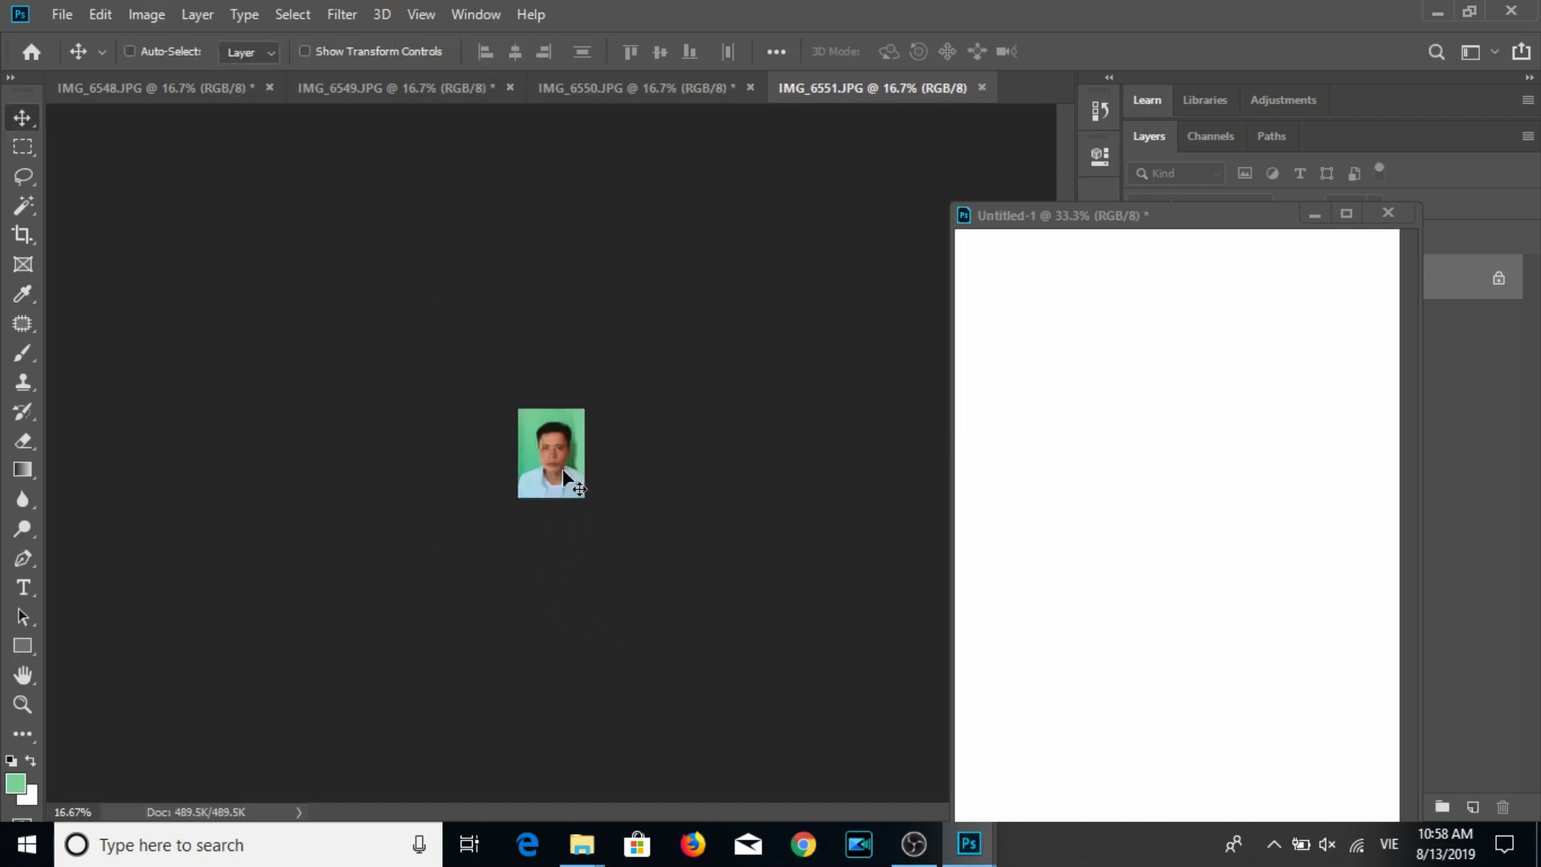
Brighten the portrait with a gently raised midtone curve and drag it onto the blank sheet.
key(ctrl+m)
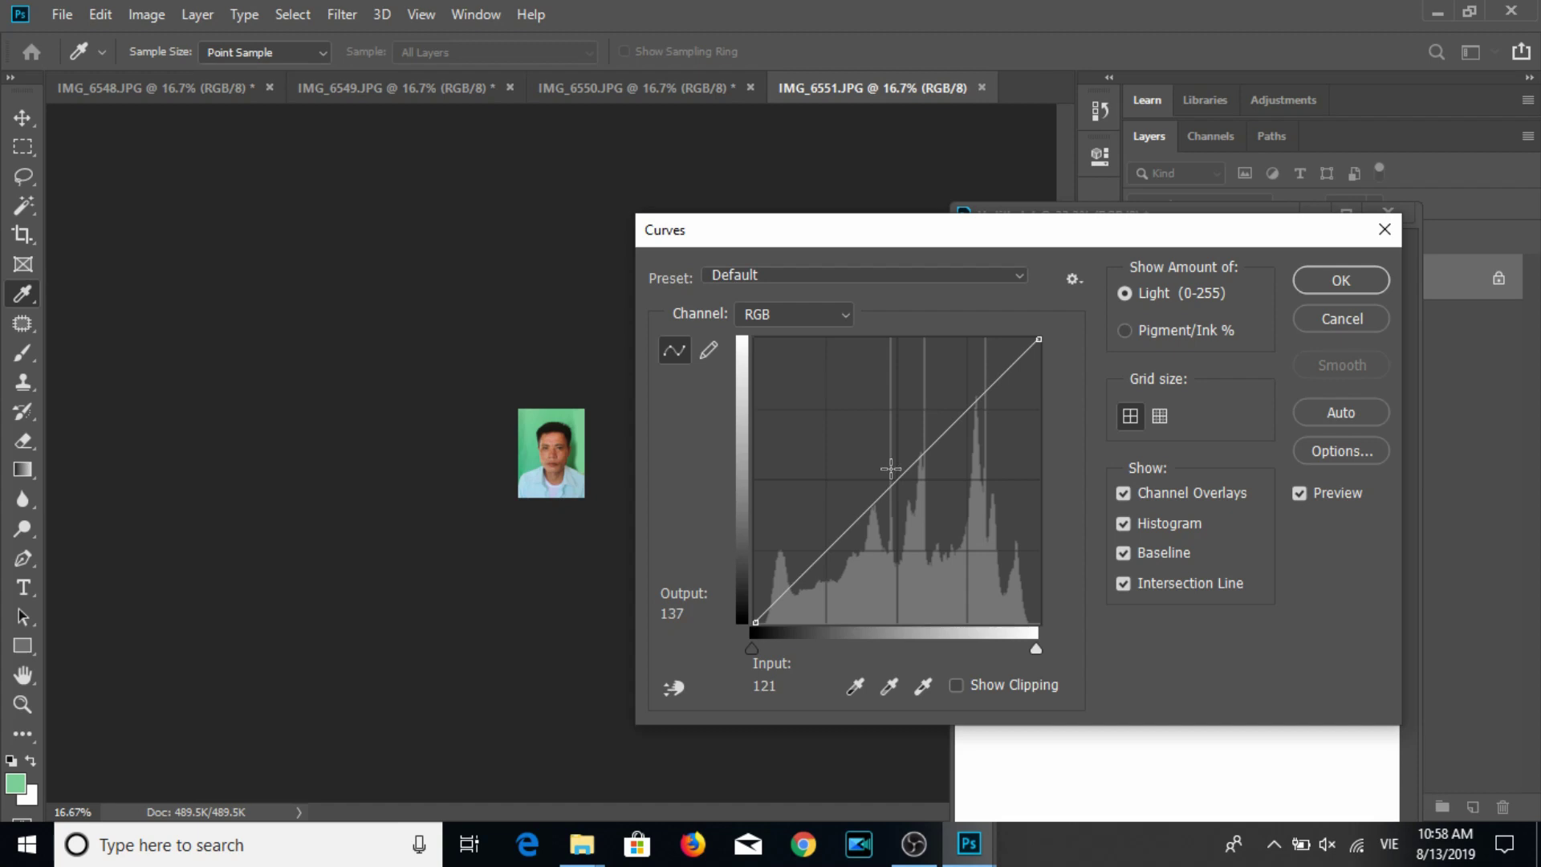
click(891, 469)
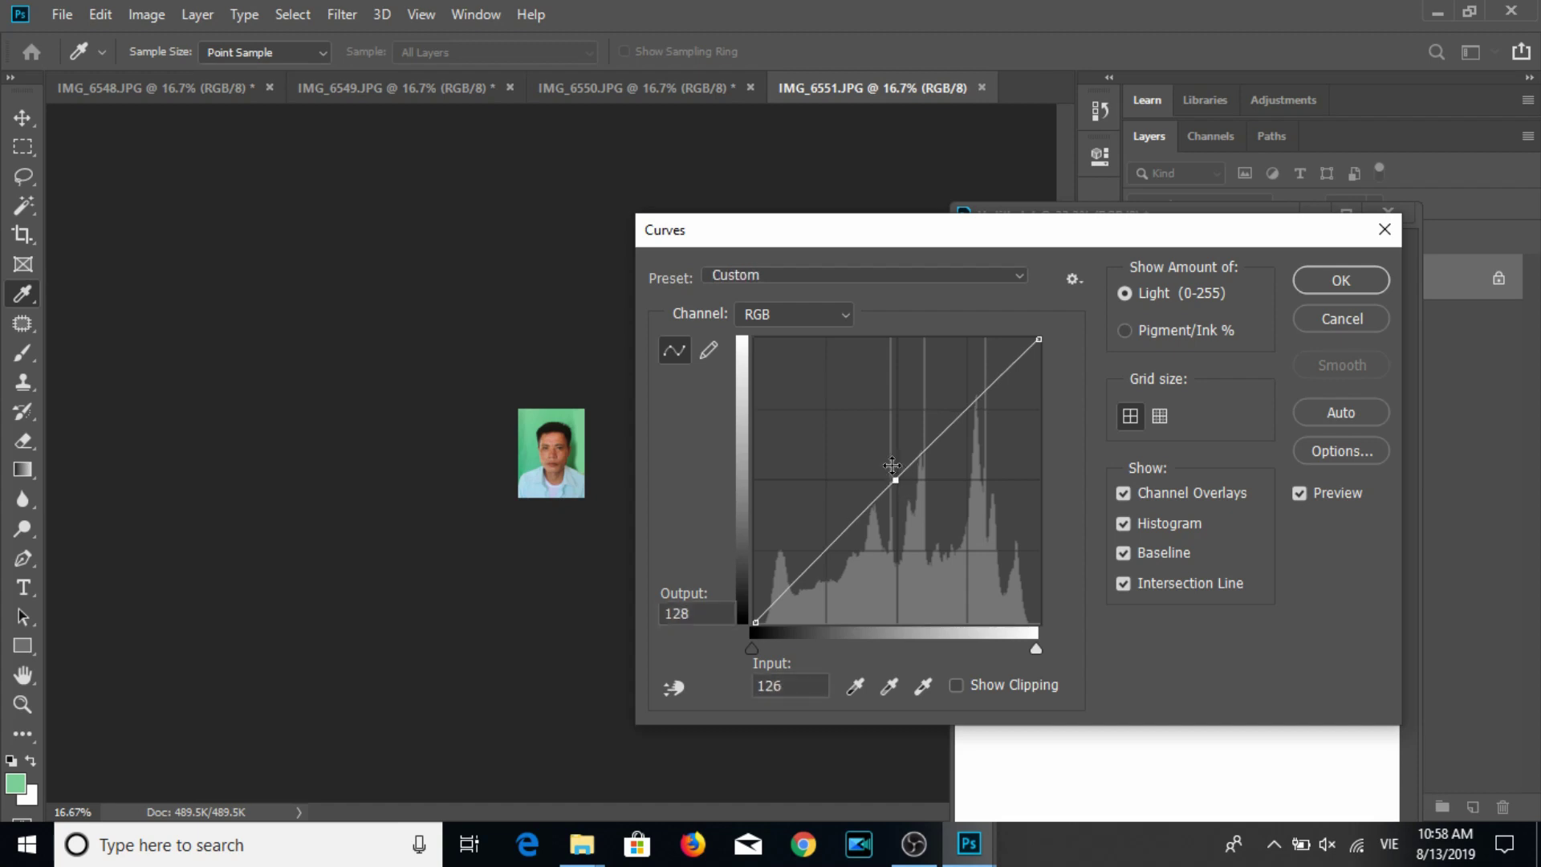
drag(891, 473, 889, 463)
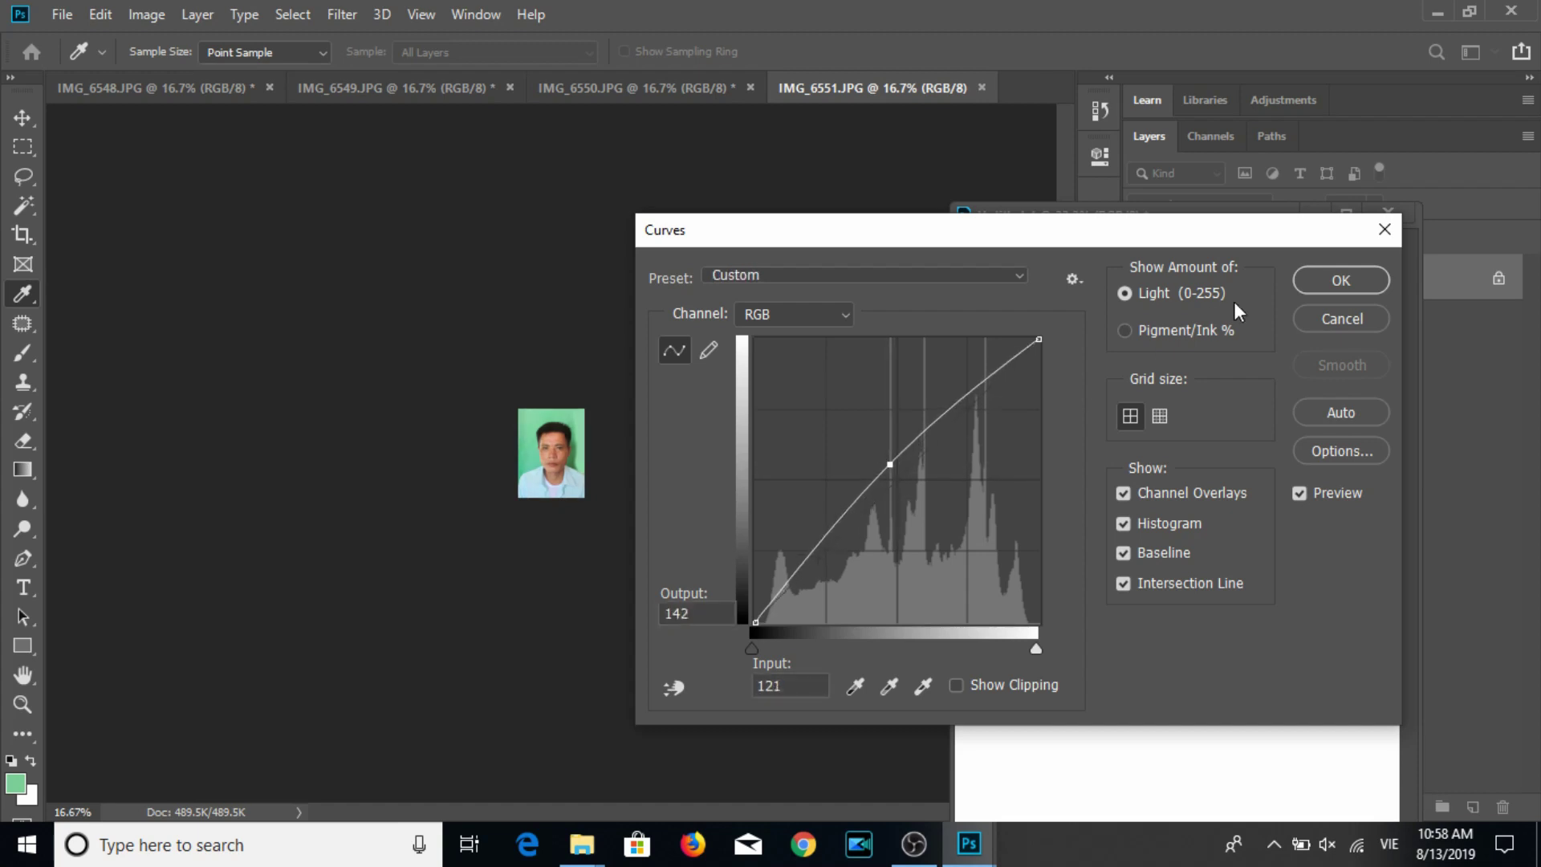
click(1340, 280)
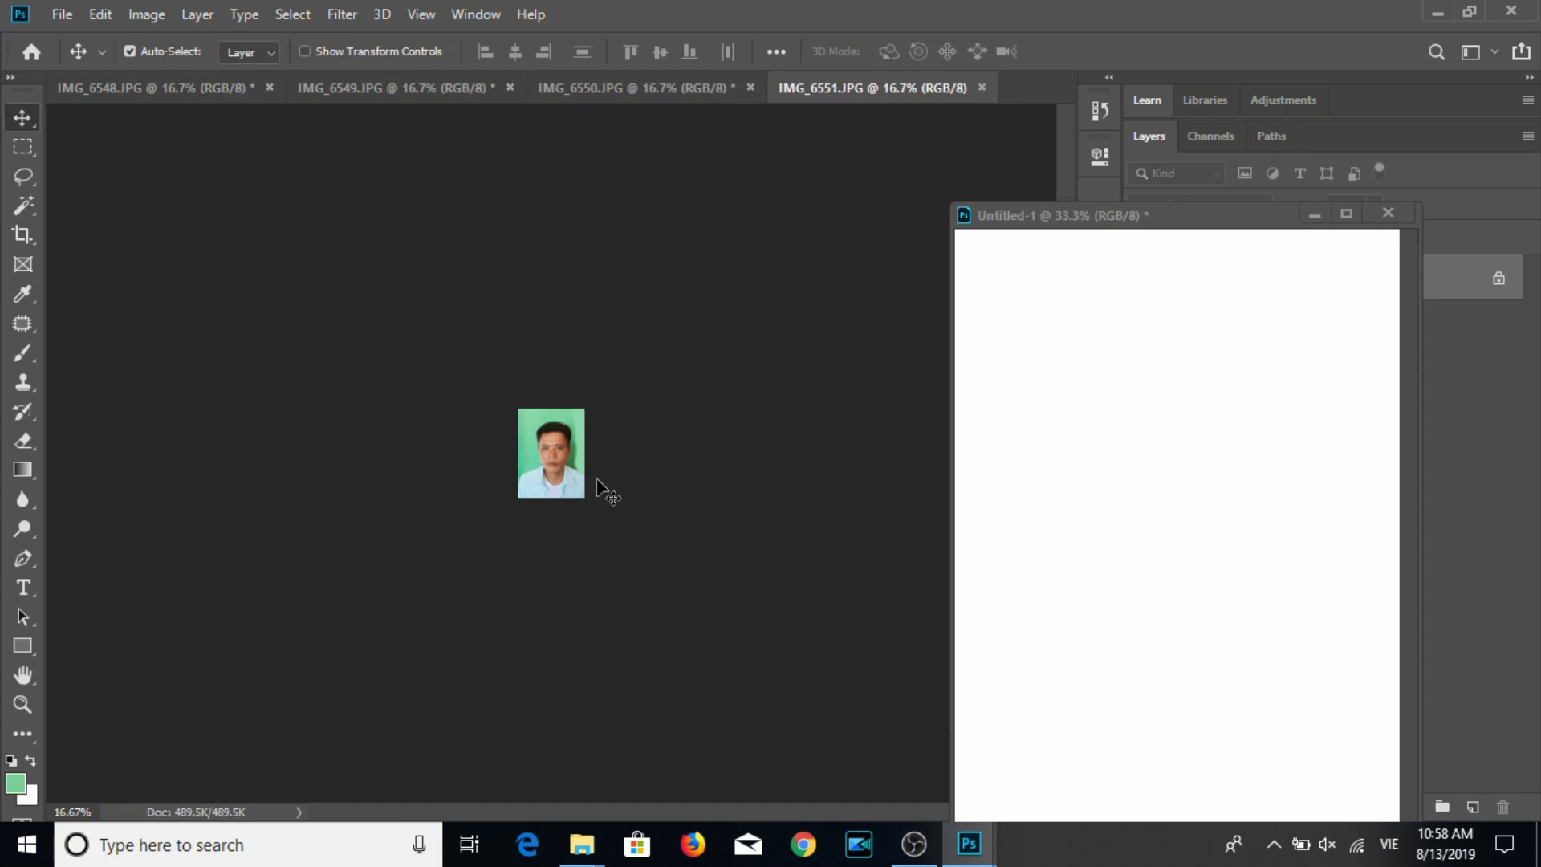
drag(559, 474, 1060, 353)
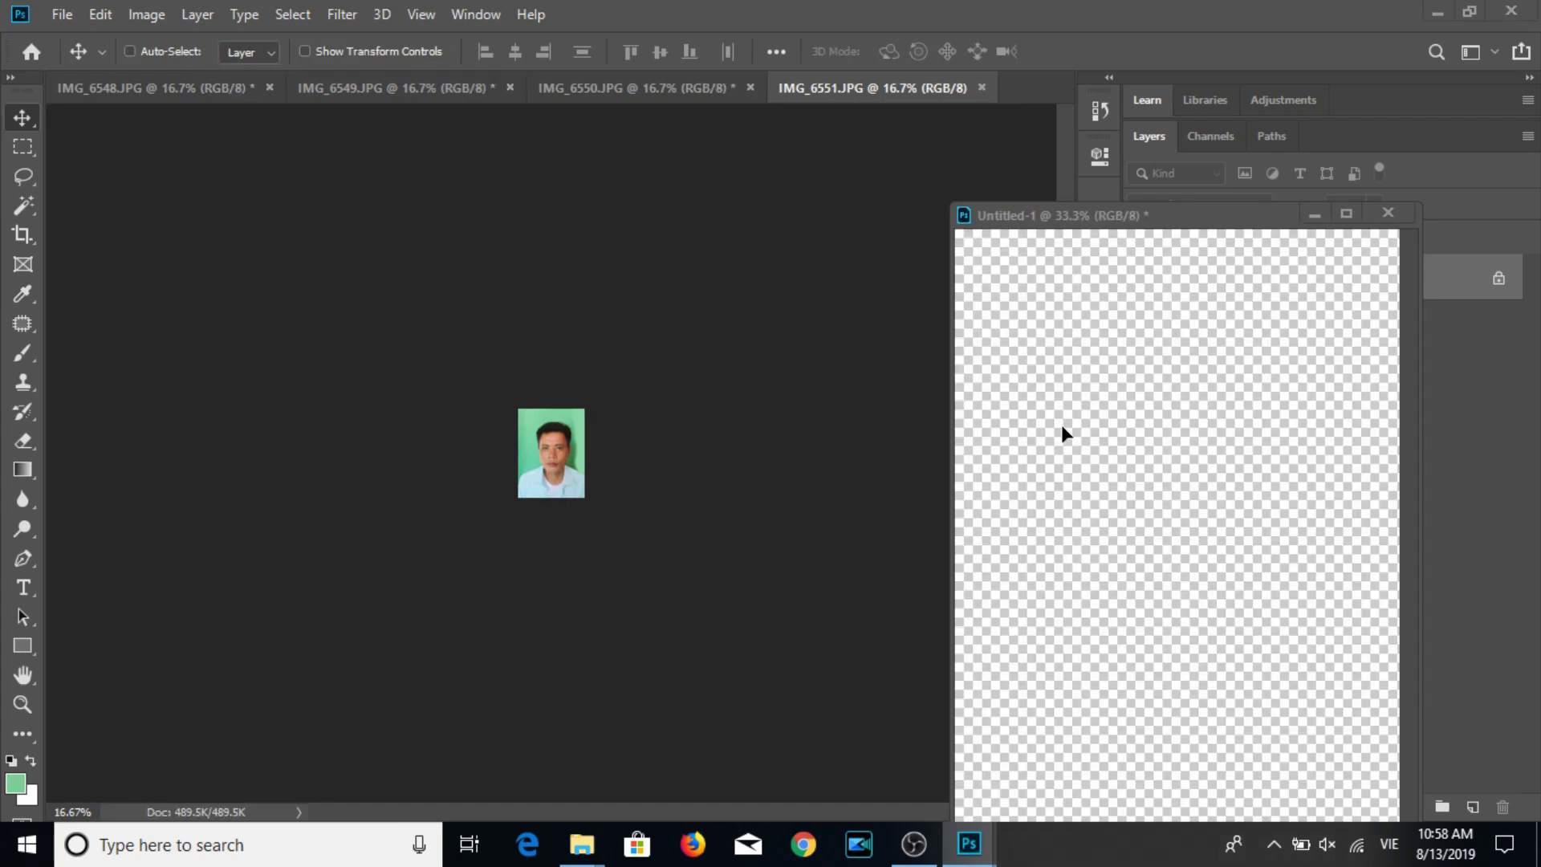
Duplicate the portrait into a row of three, then copy that row twice to form a 3×3 grid.
mouse_move(1059, 353)
mouse_down()
mouse_move(1059, 309)
mouse_move(1187, 335)
mouse_move(1173, 346)
mouse_move(1322, 348)
mouse_up()
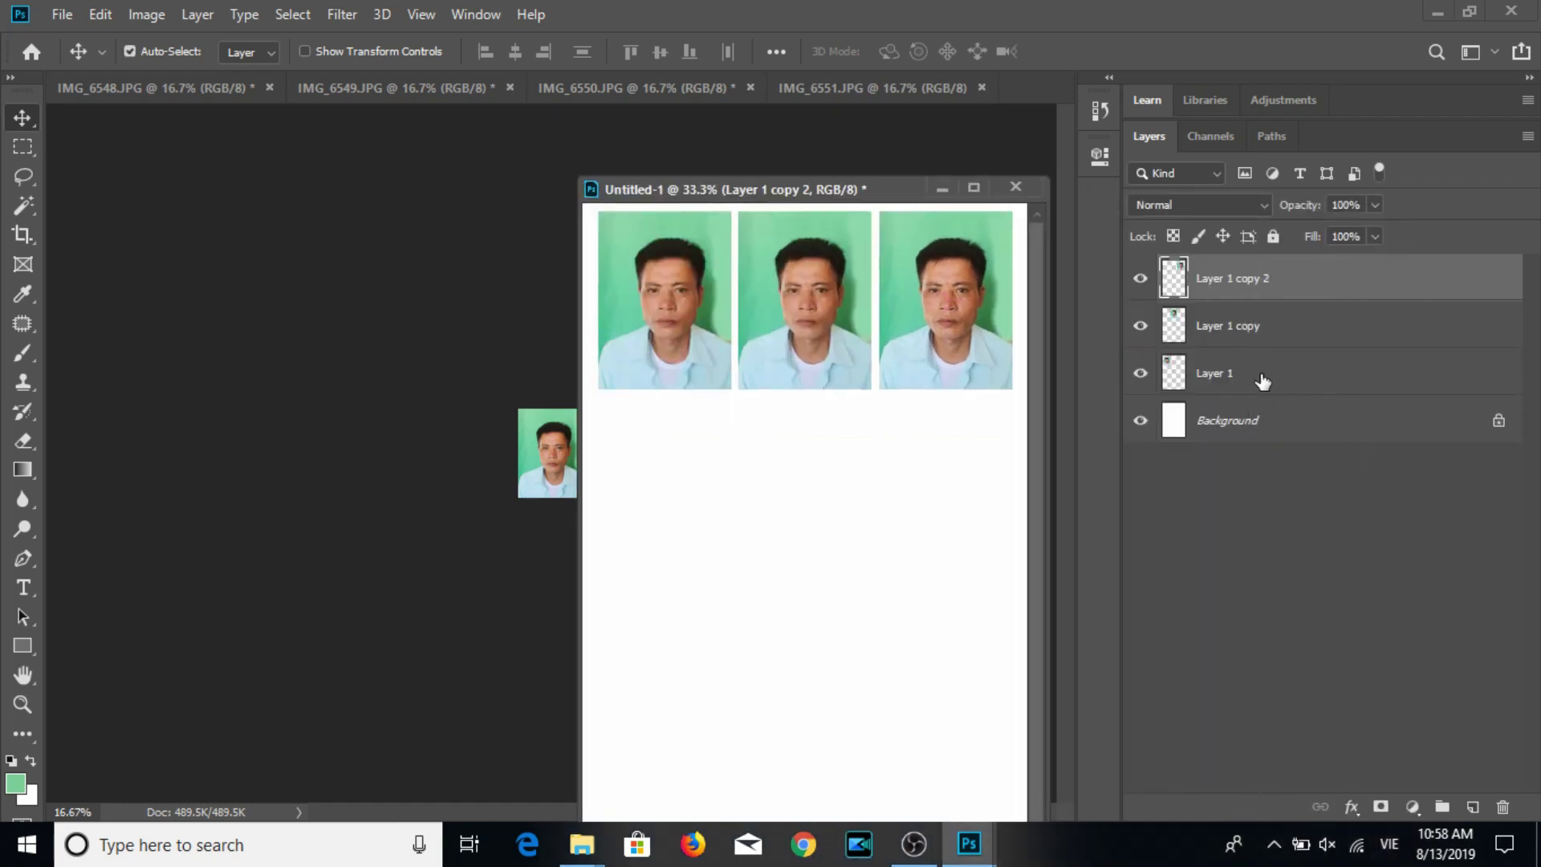
shift+click(1263, 381)
drag(874, 308, 866, 499)
drag(865, 500, 870, 684)
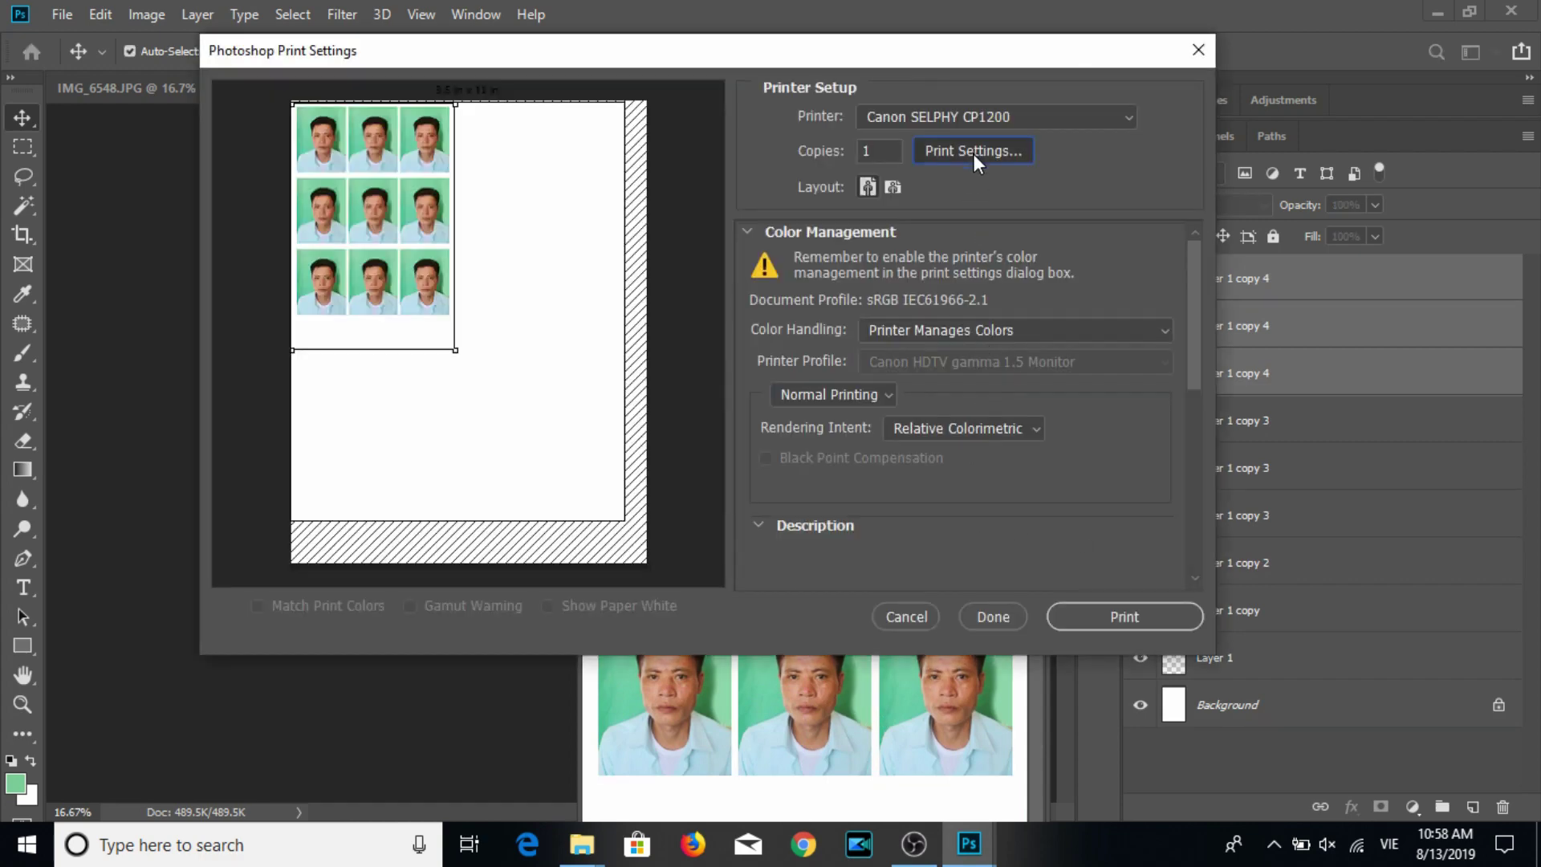
Confirm the SELPHY printer settings, shift the photo grid down on the page, and print.
click(974, 153)
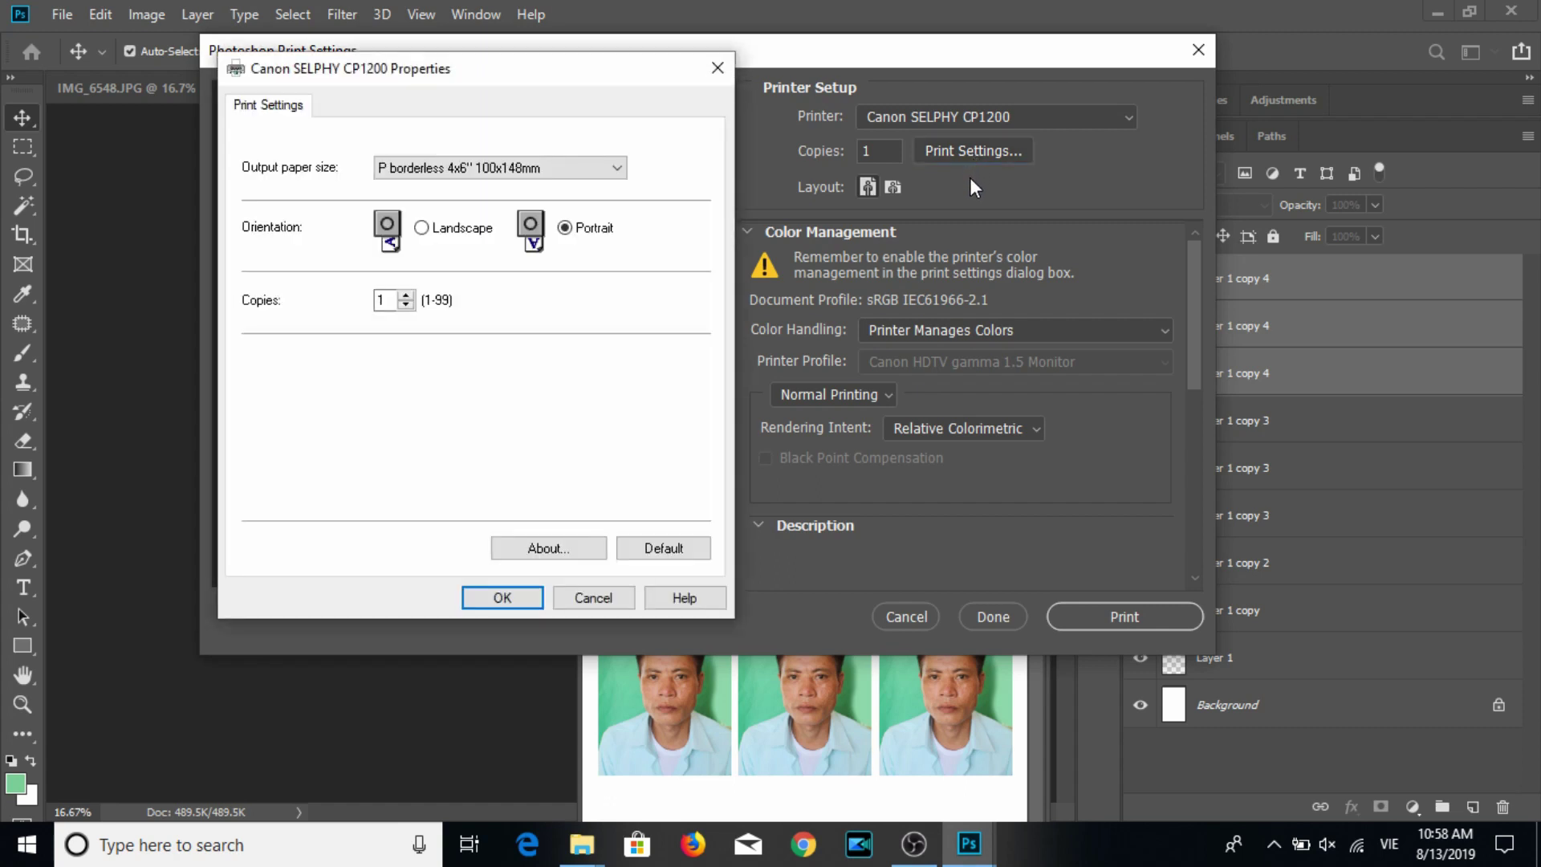
click(500, 599)
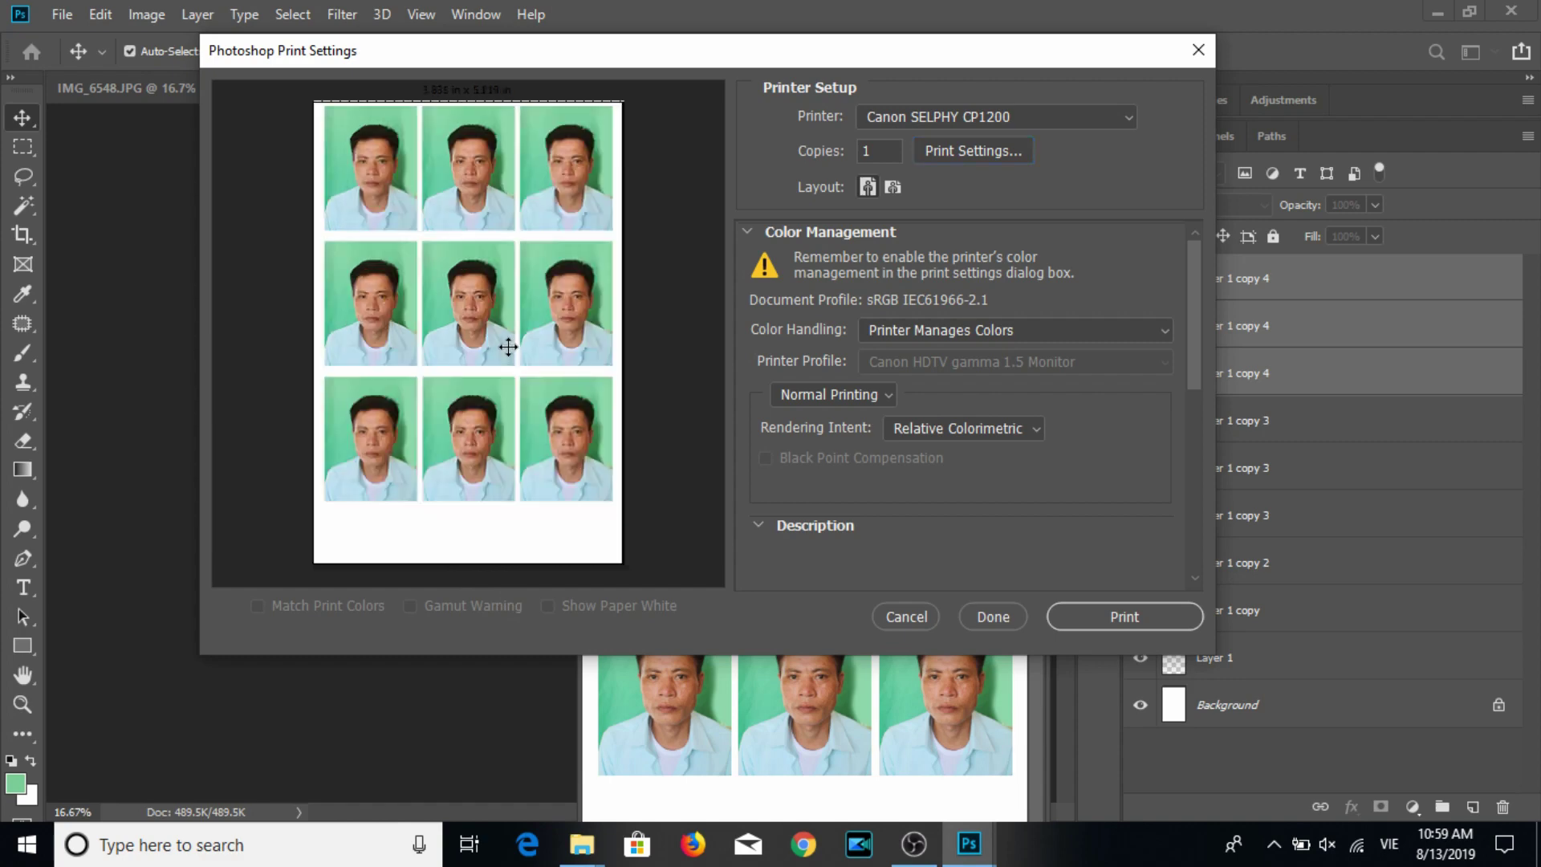
drag(506, 369, 510, 383)
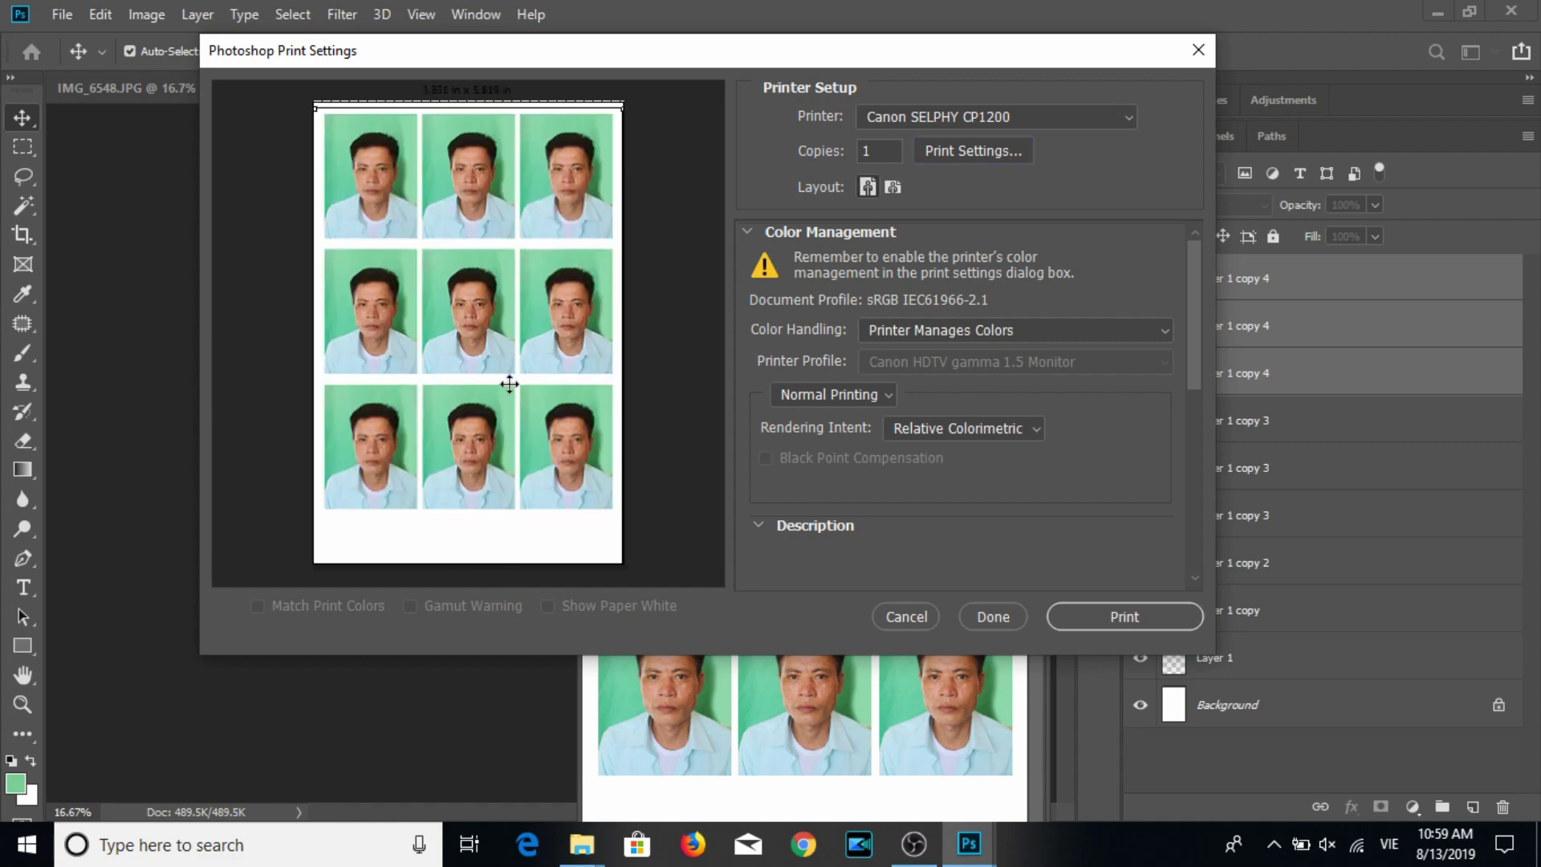
click(1125, 617)
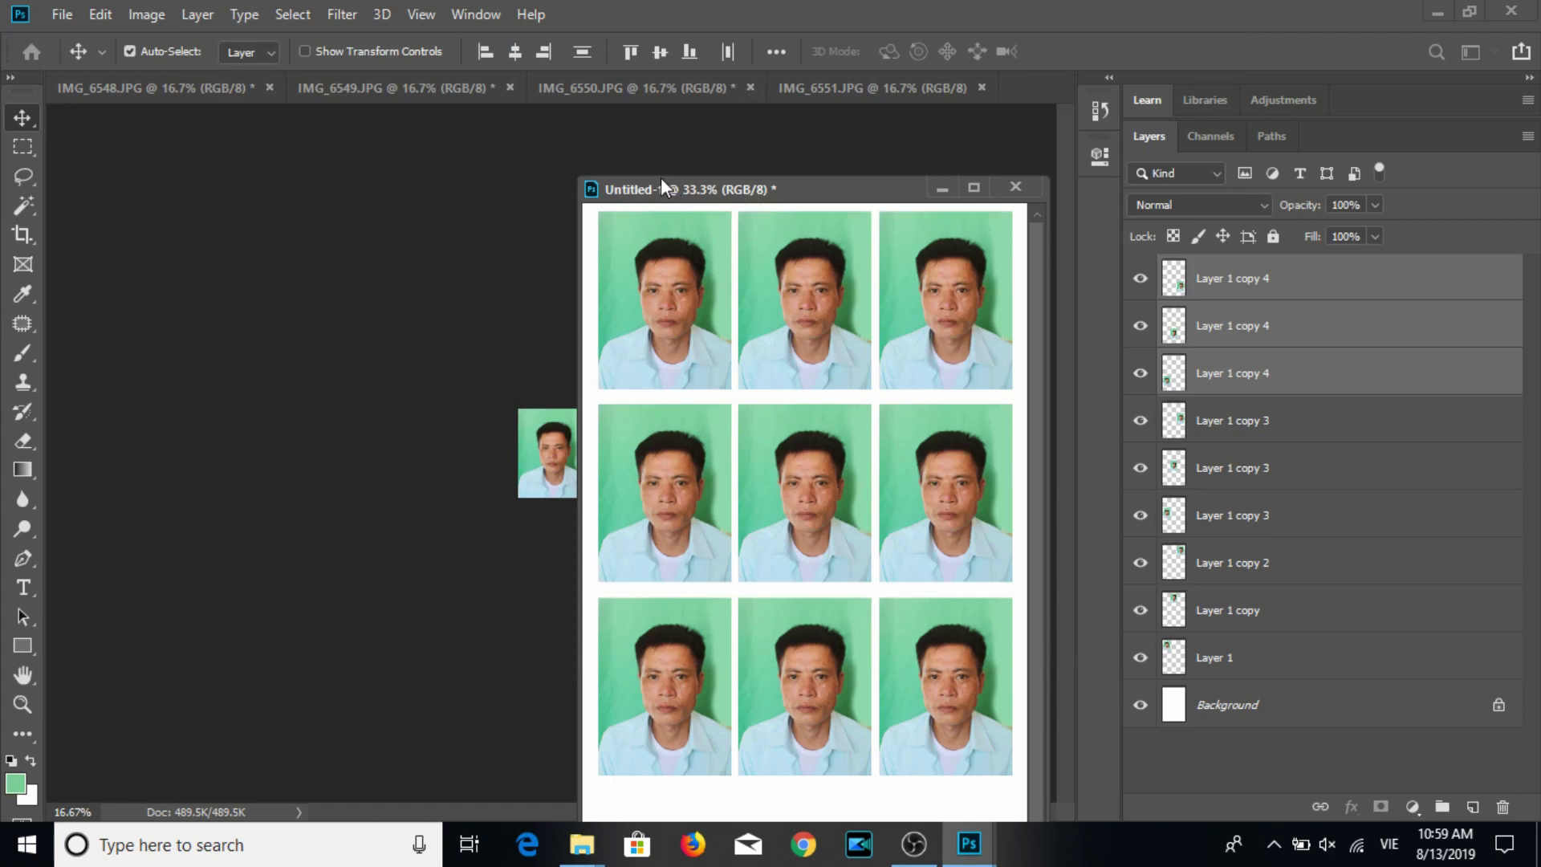
Reposition the sheet window and select all the photo layers.
drag(659, 195, 596, 195)
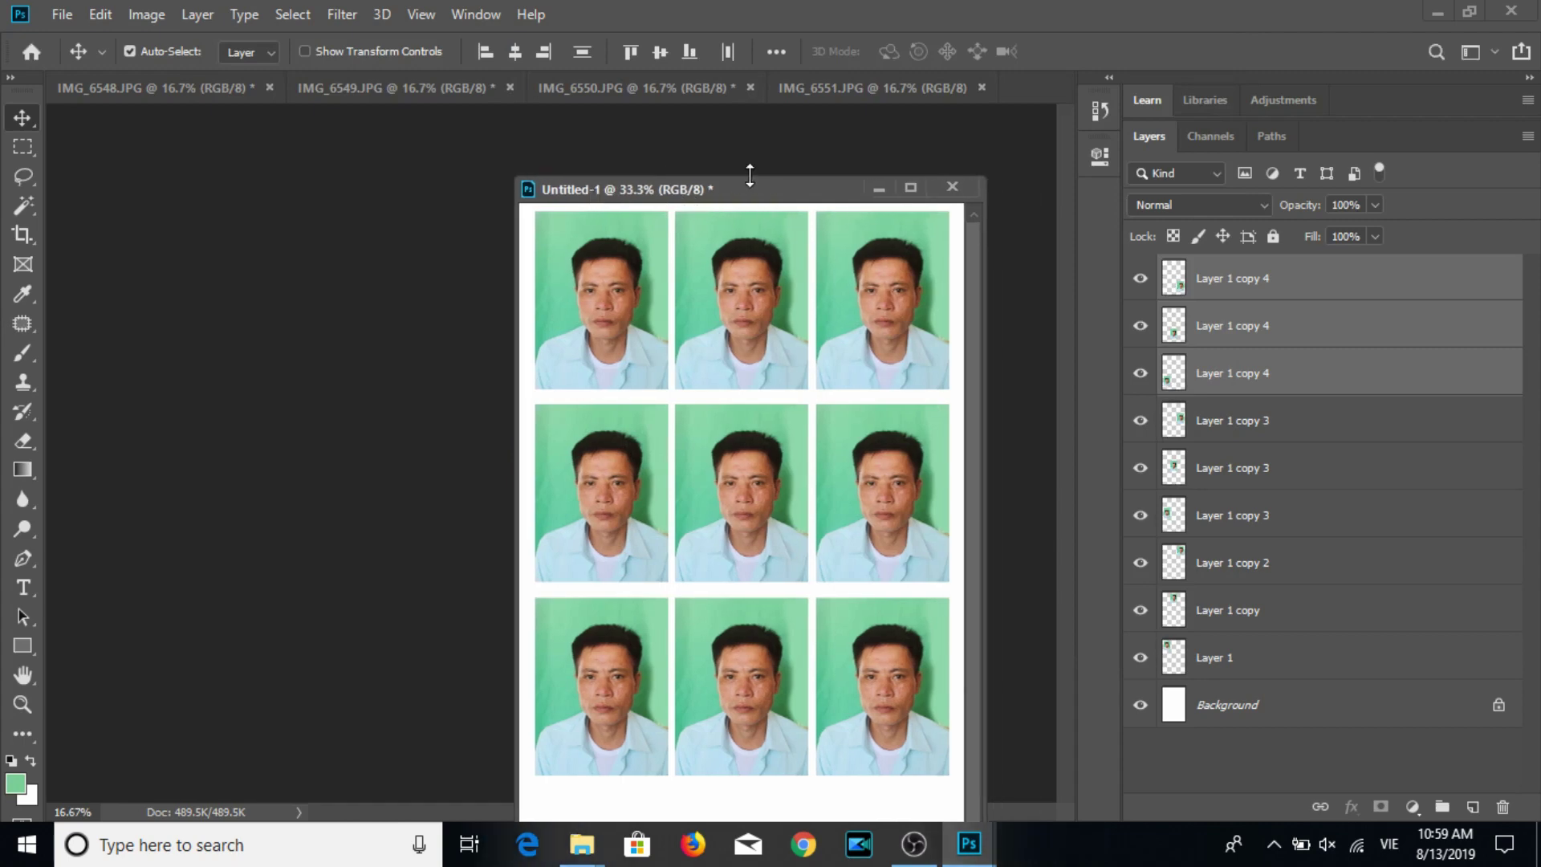
drag(737, 196, 790, 187)
click(1244, 302)
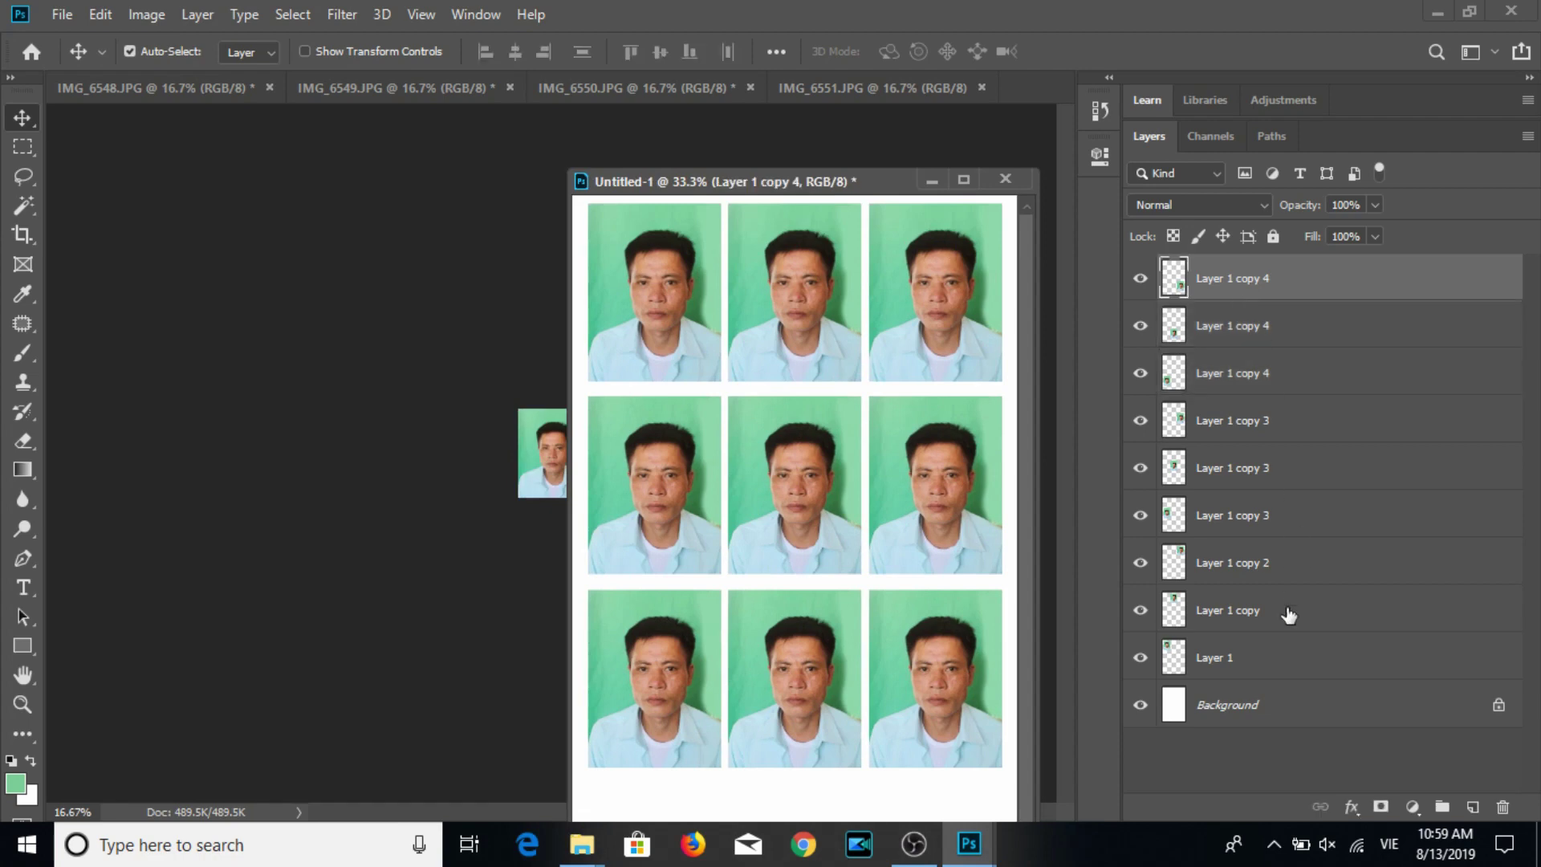
shift+click(1271, 666)
Delete the photos from the sheet and close IMG_6551.
key(Delete)
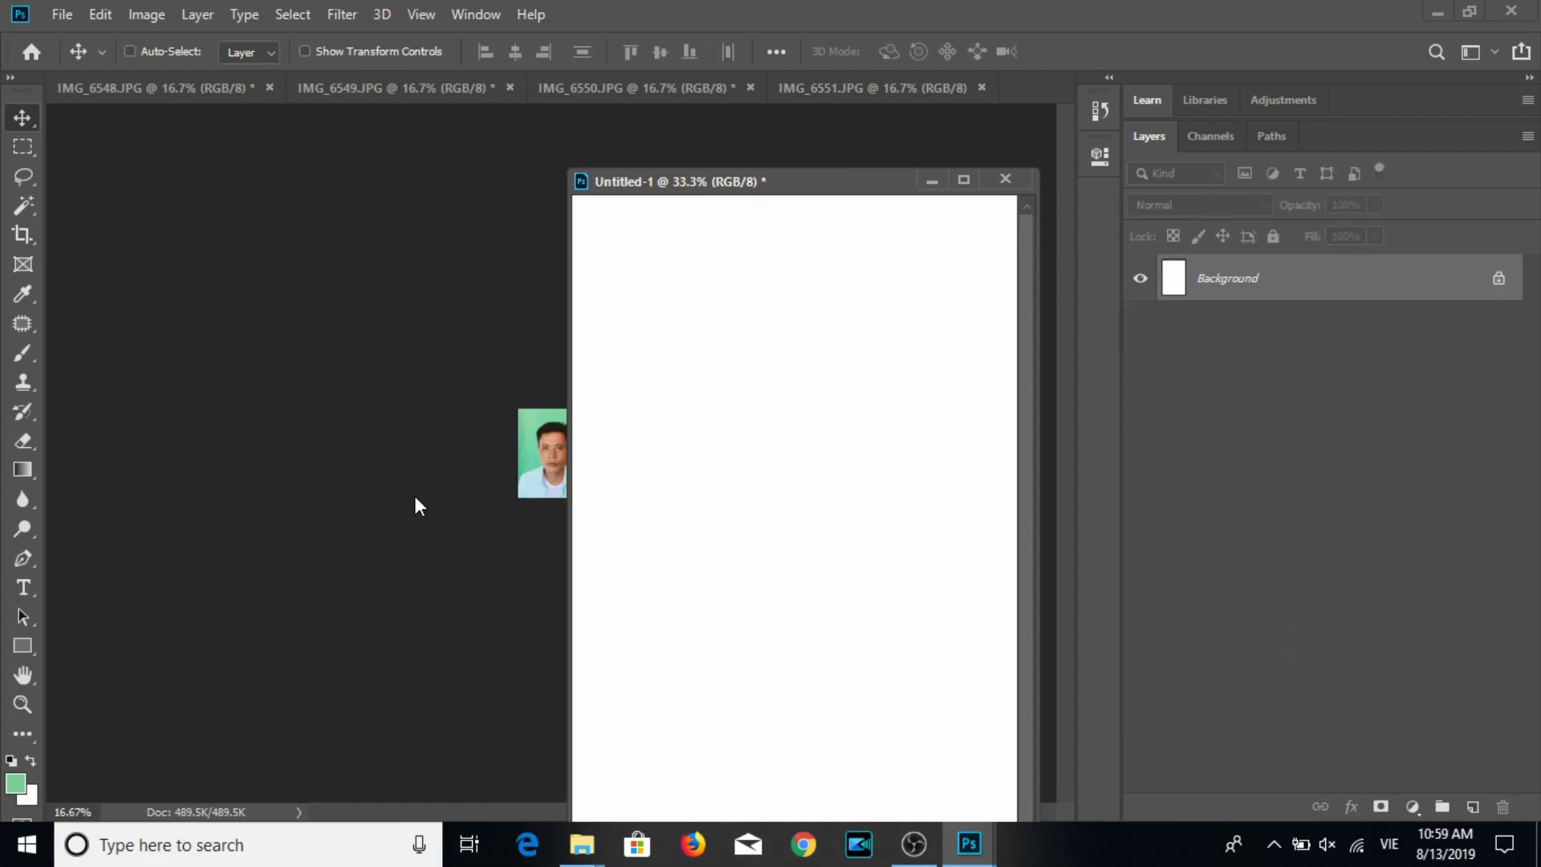
drag(761, 181, 946, 196)
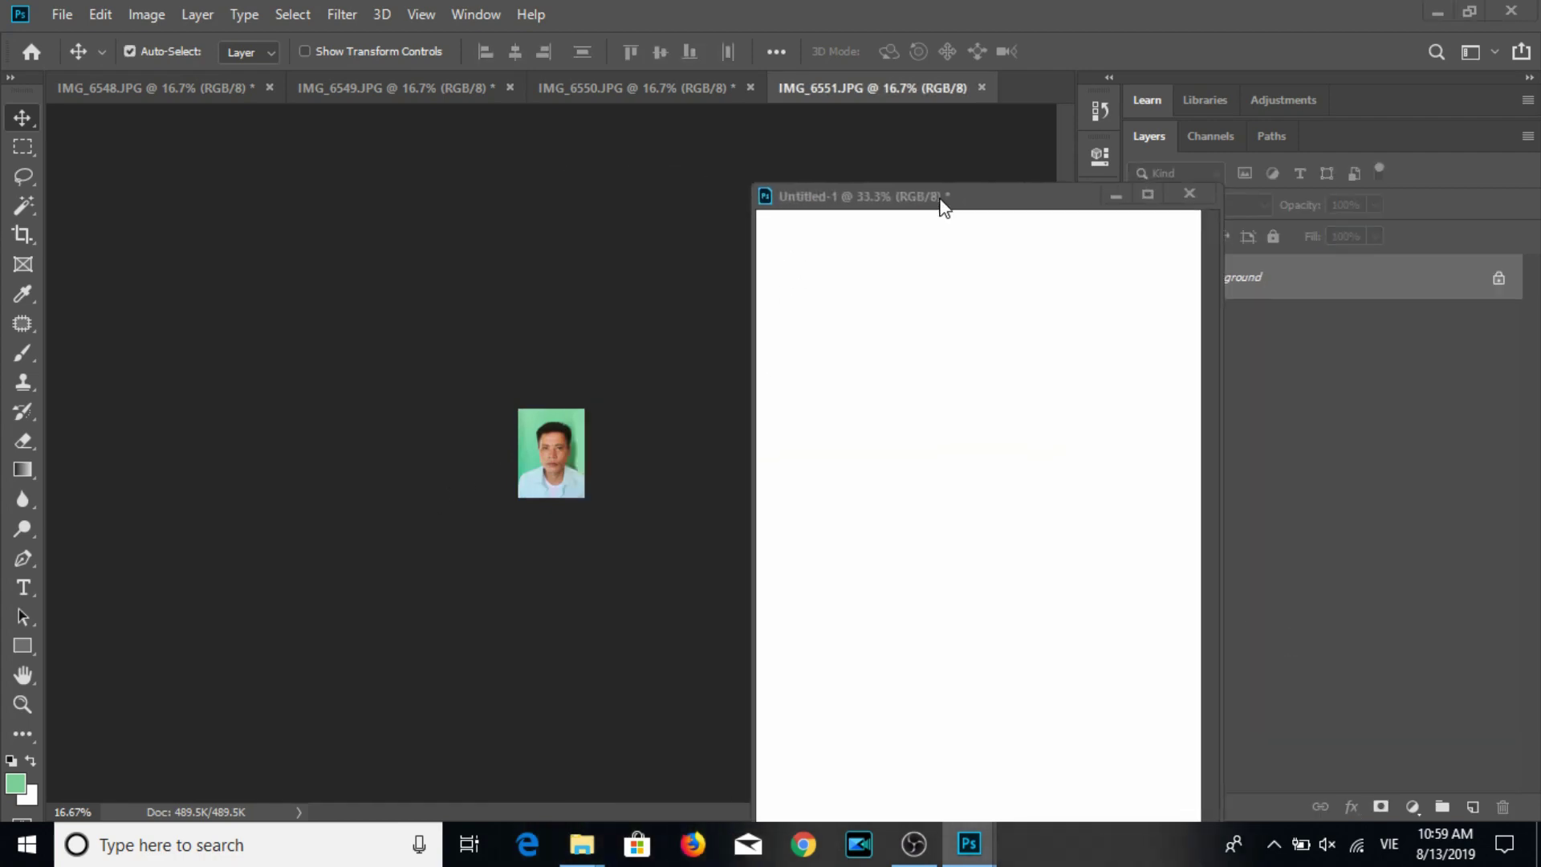
click(981, 88)
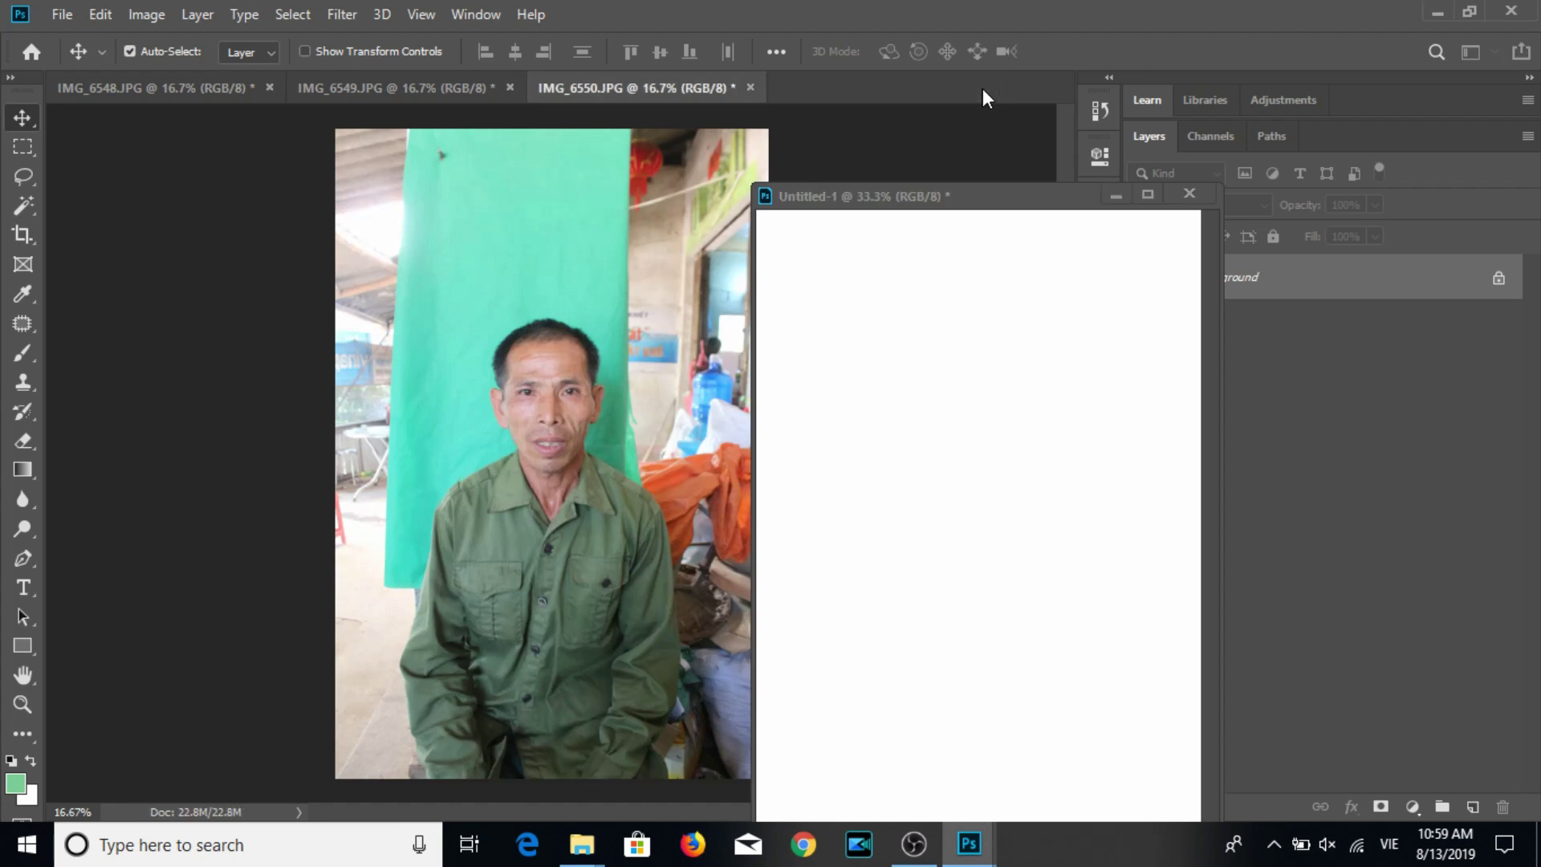
Crop IMG_6550 to a 3:4 frame around the man's head and torso.
click(22, 235)
drag(437, 304, 664, 604)
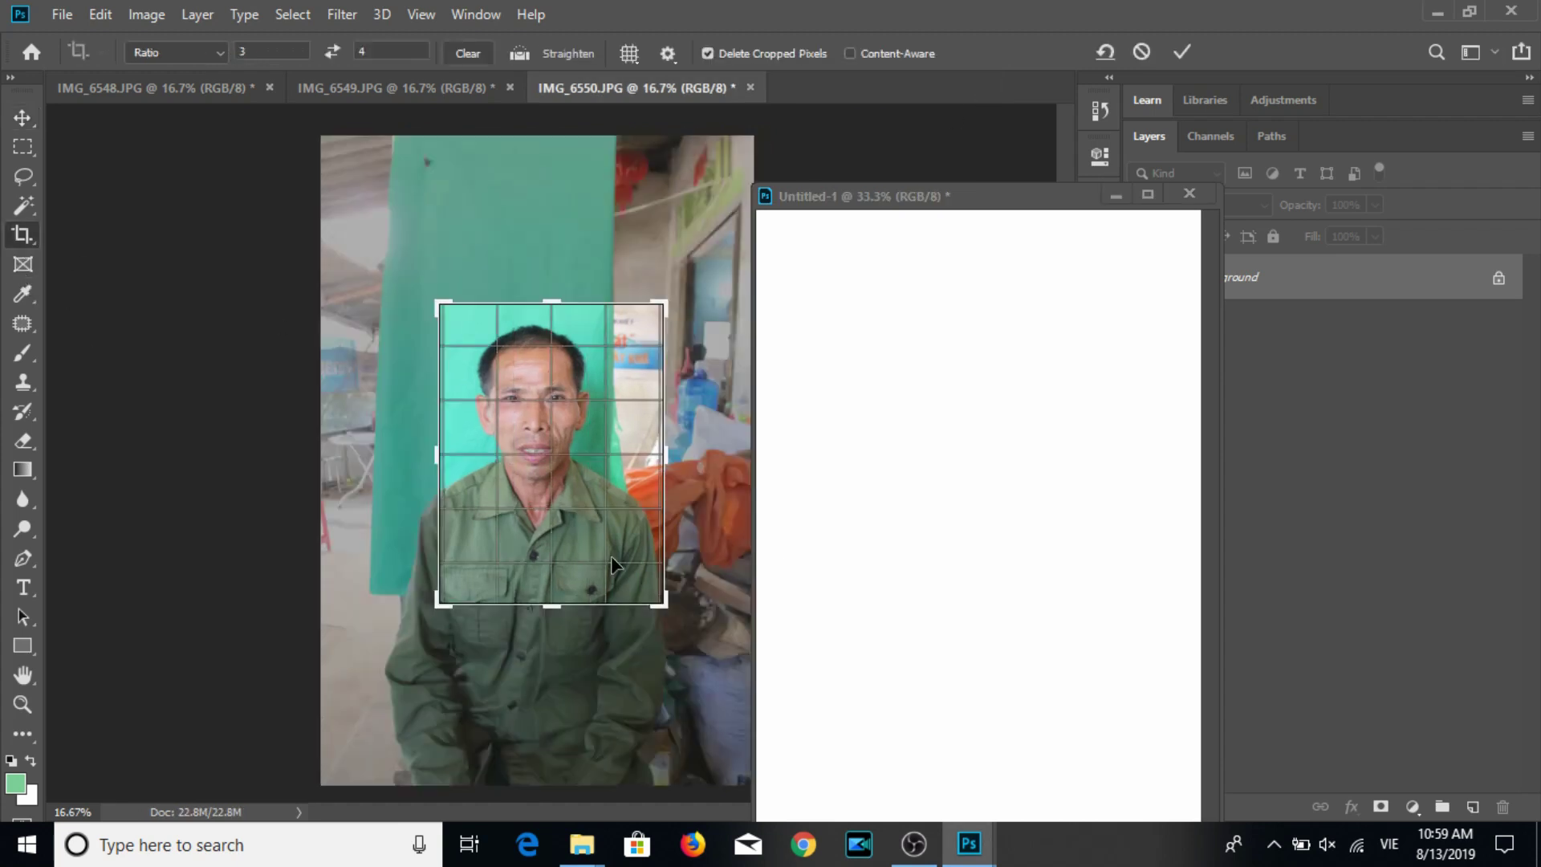
drag(612, 558, 617, 579)
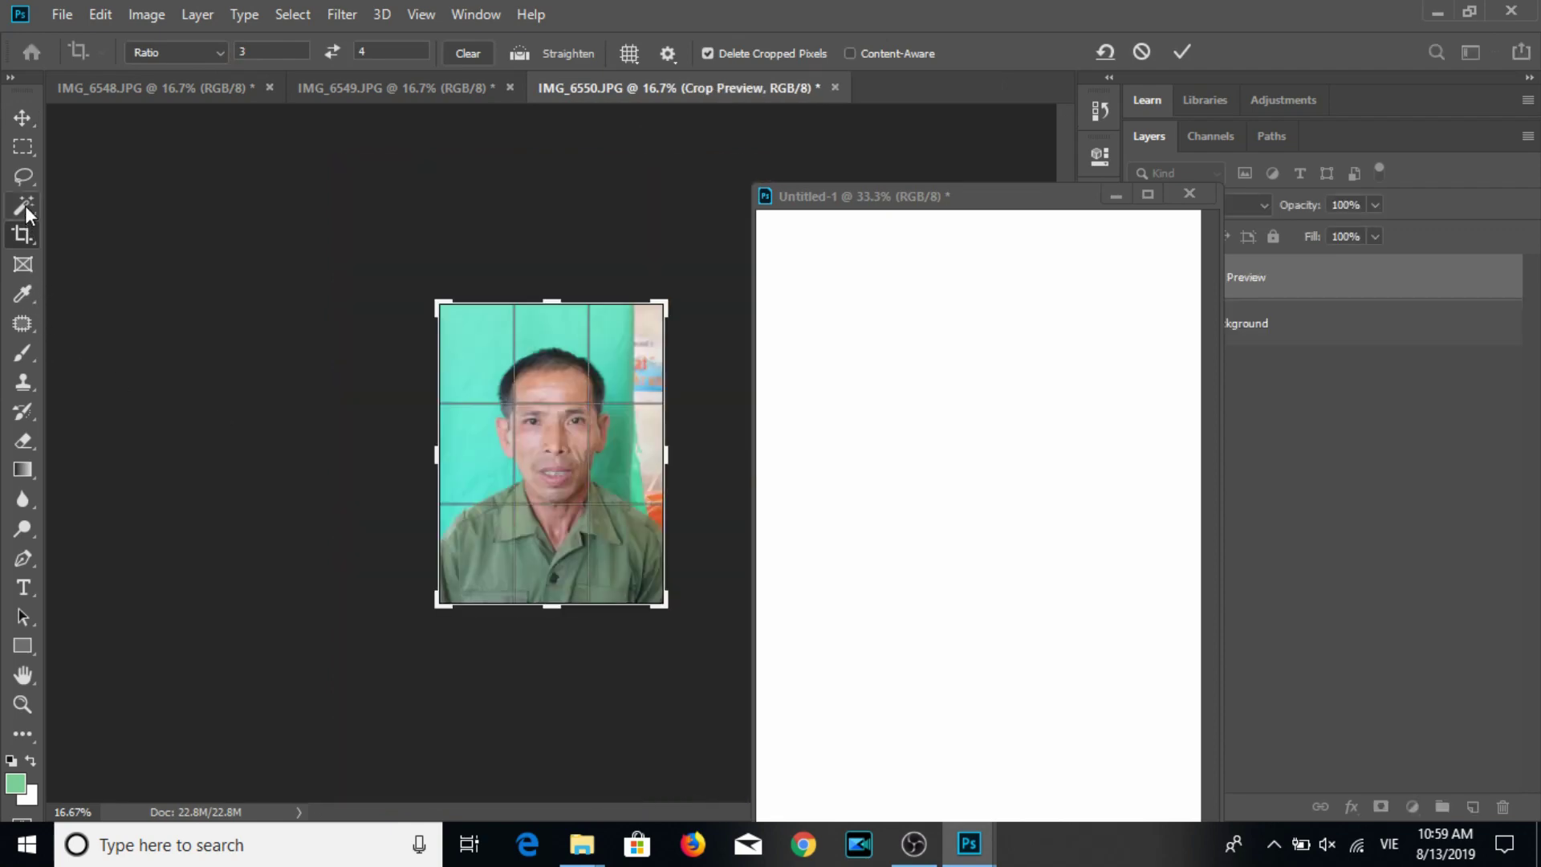
click(24, 118)
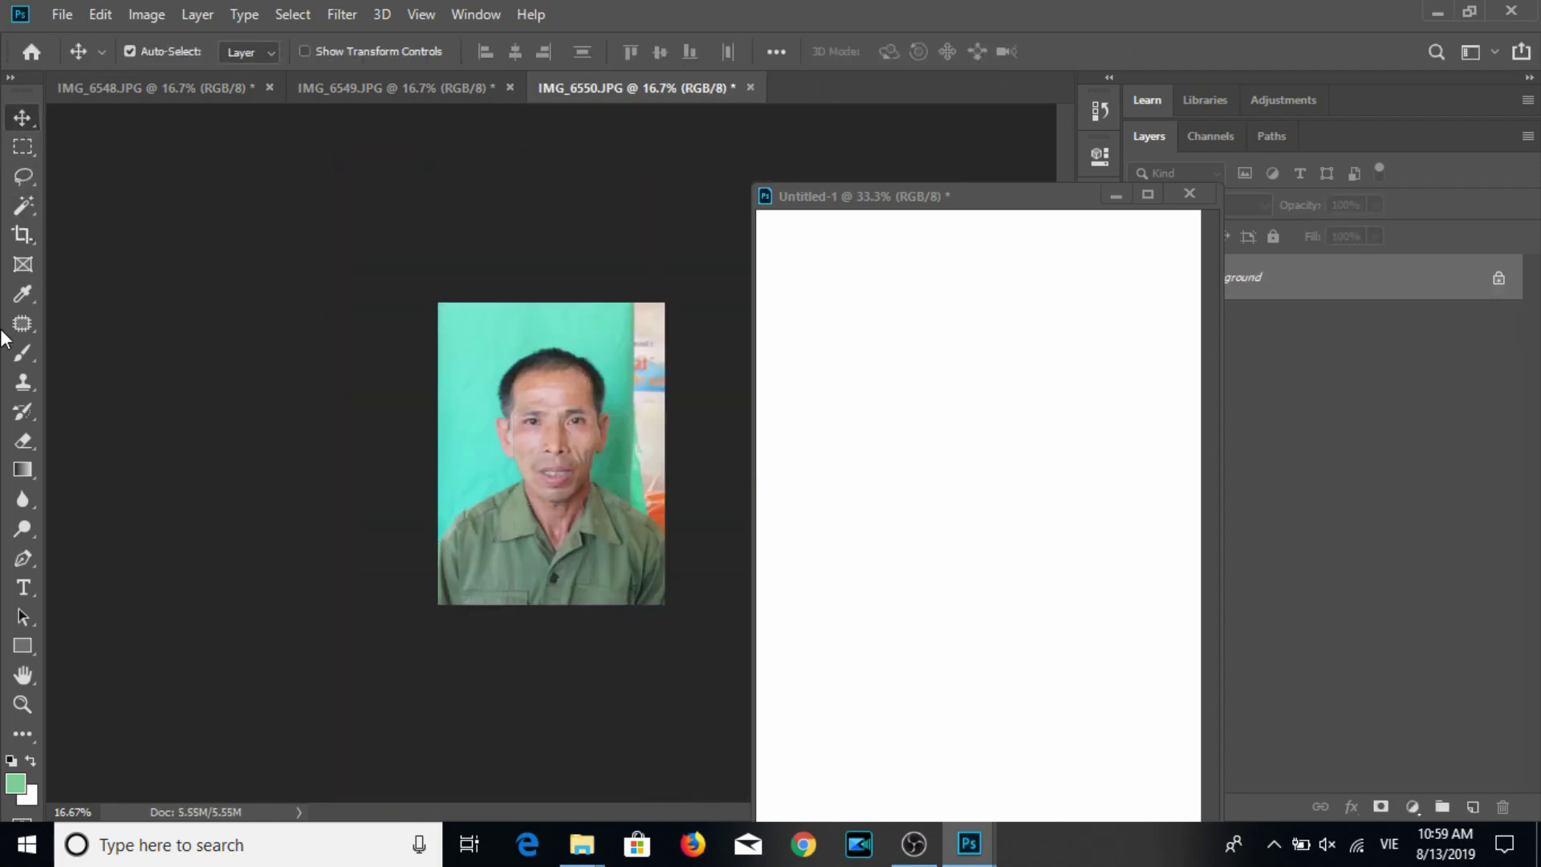
Paint over the whitish right-edge strip with the sampled teal background colour.
key(alt)
click(25, 352)
alt+click(523, 330)
mouse_move(651, 313)
mouse_down()
mouse_move(652, 458)
mouse_move(672, 516)
mouse_up()
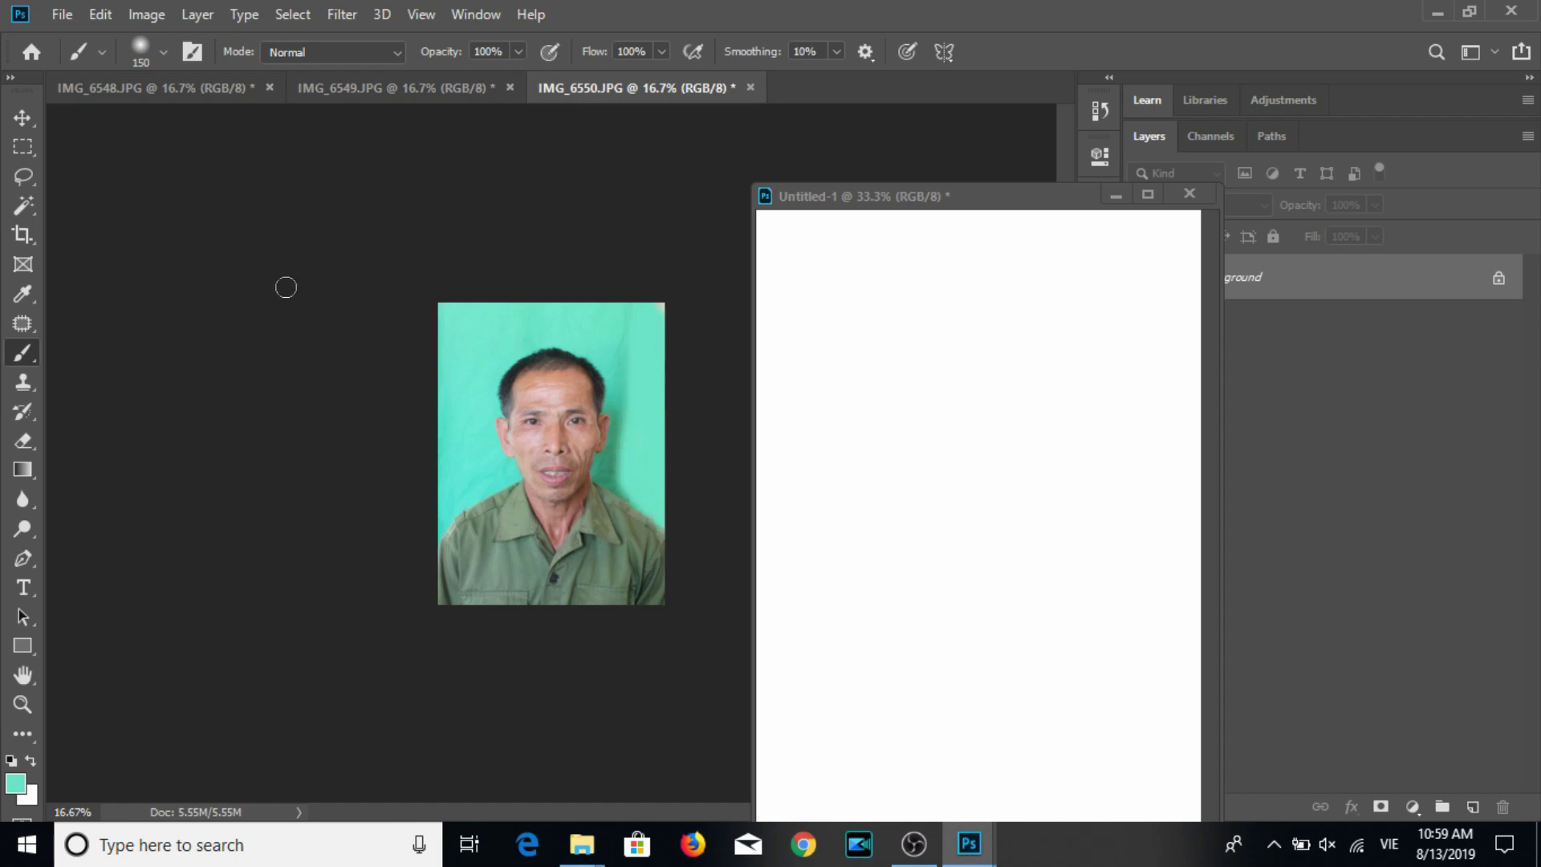
click(23, 115)
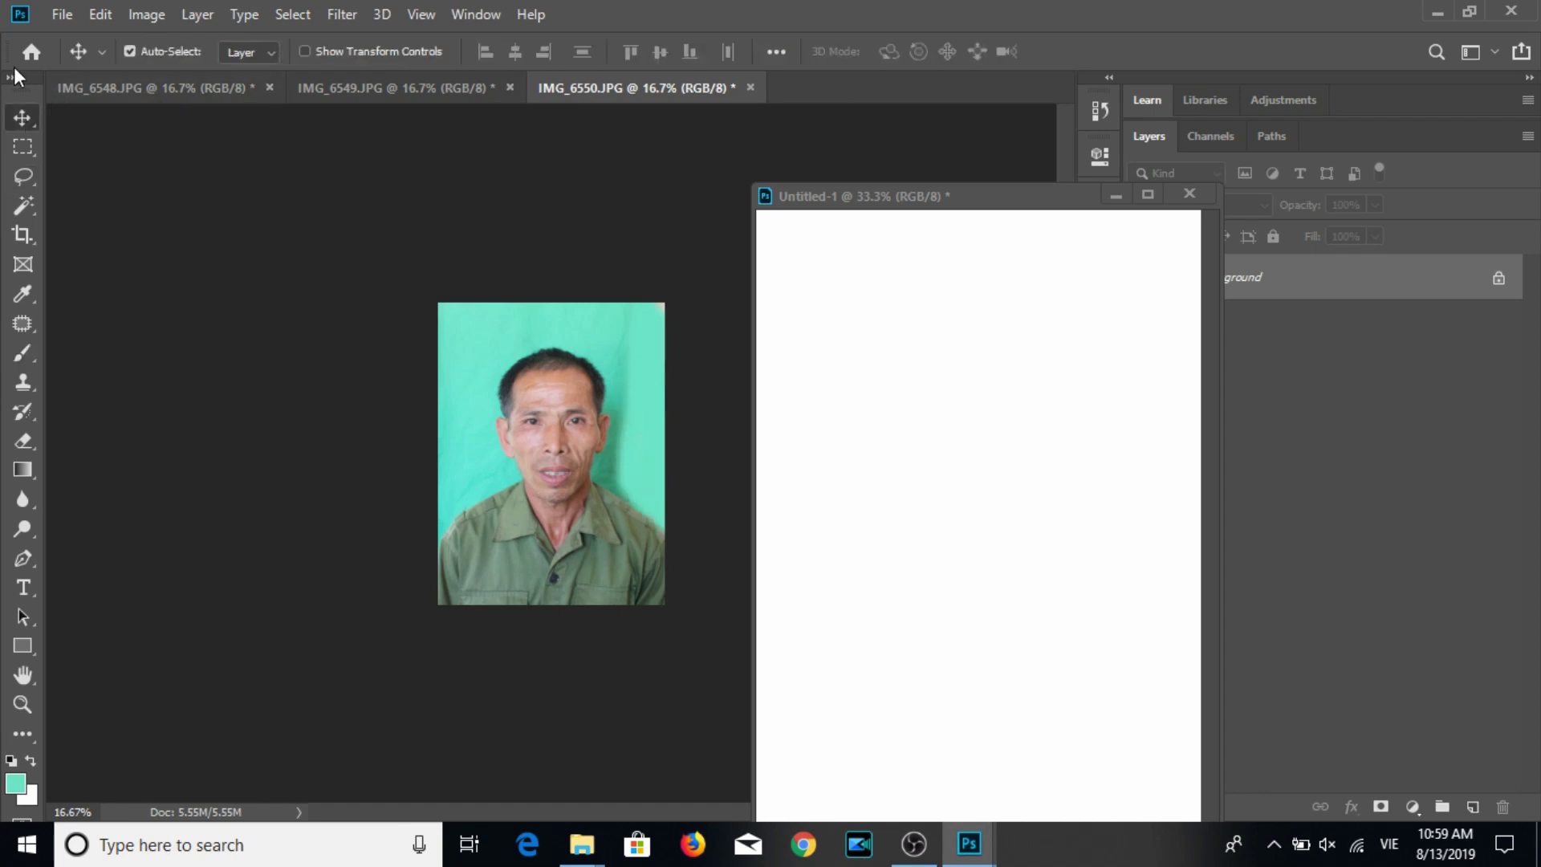
Resize IMG_6550 to 3×4 cm at 300 ppi, save it, and drag it onto the sheet.
click(146, 13)
click(249, 180)
text(3)
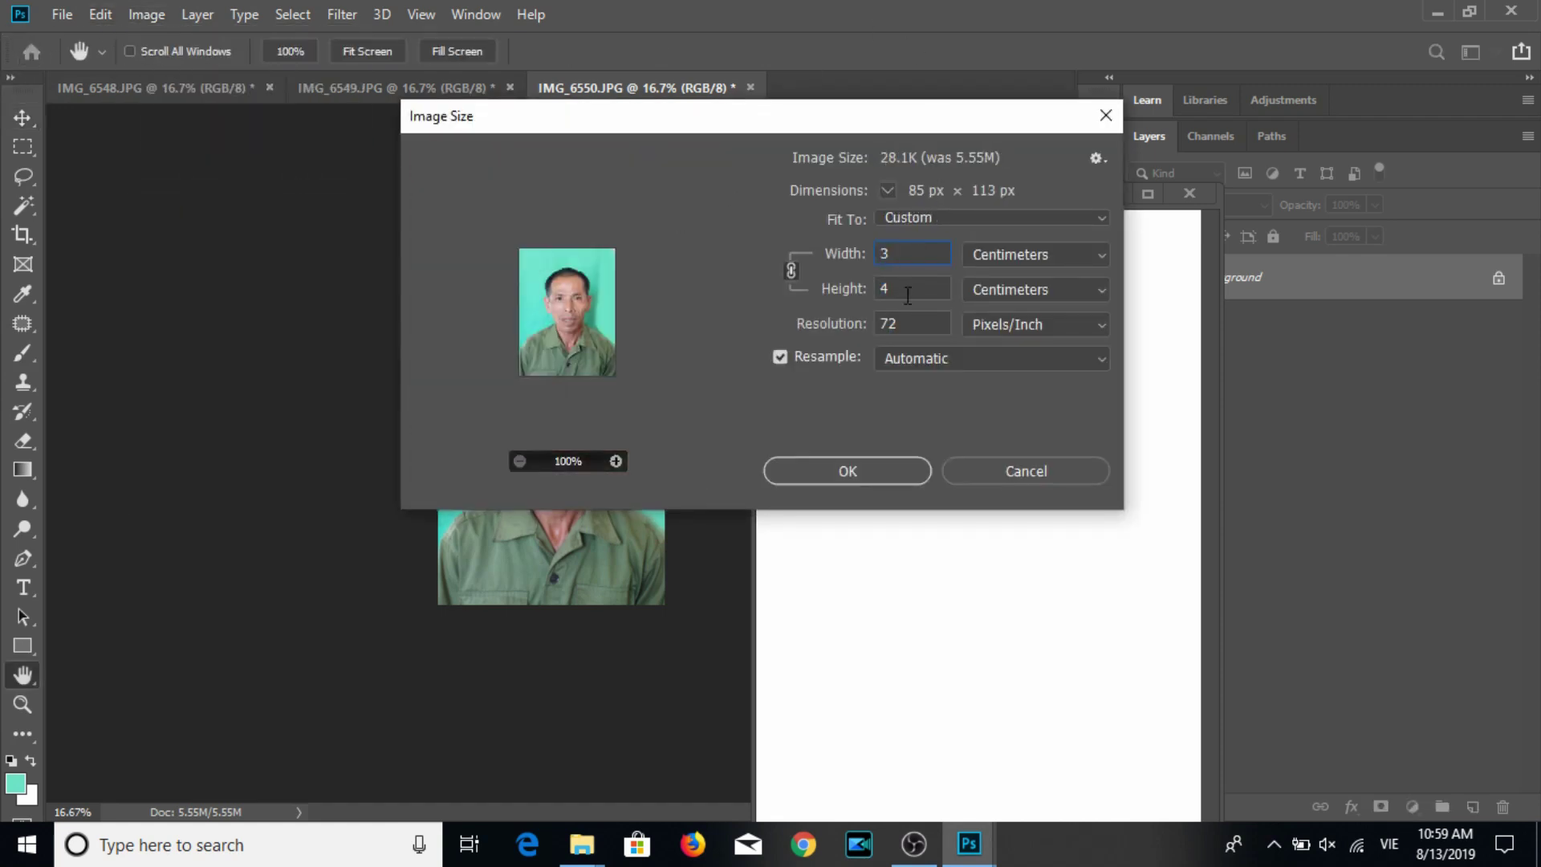
text(300)
key(Return)
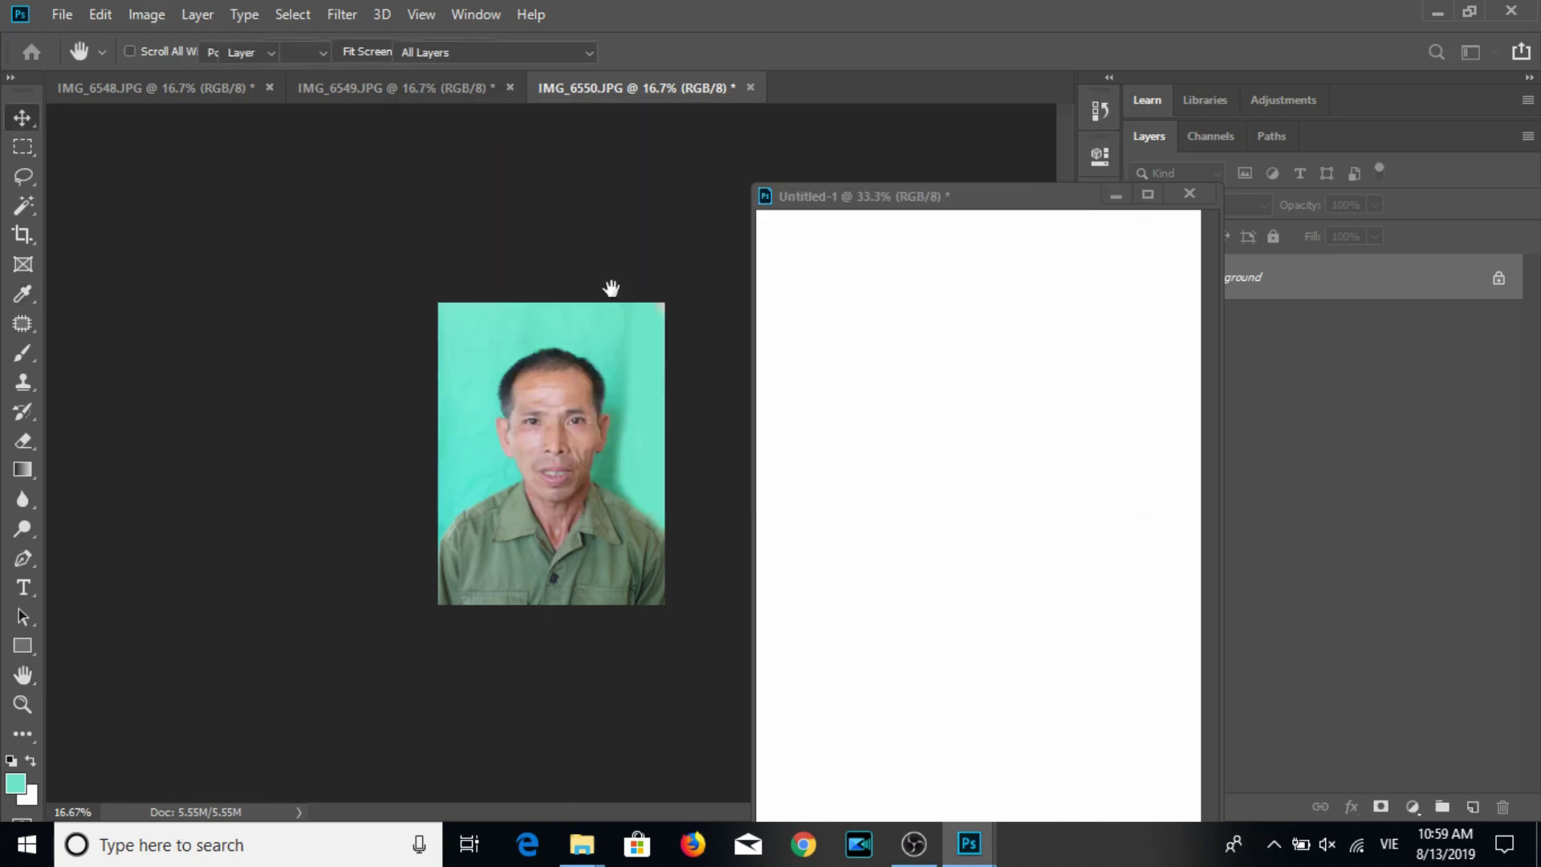
key(ctrl+s)
key(Return)
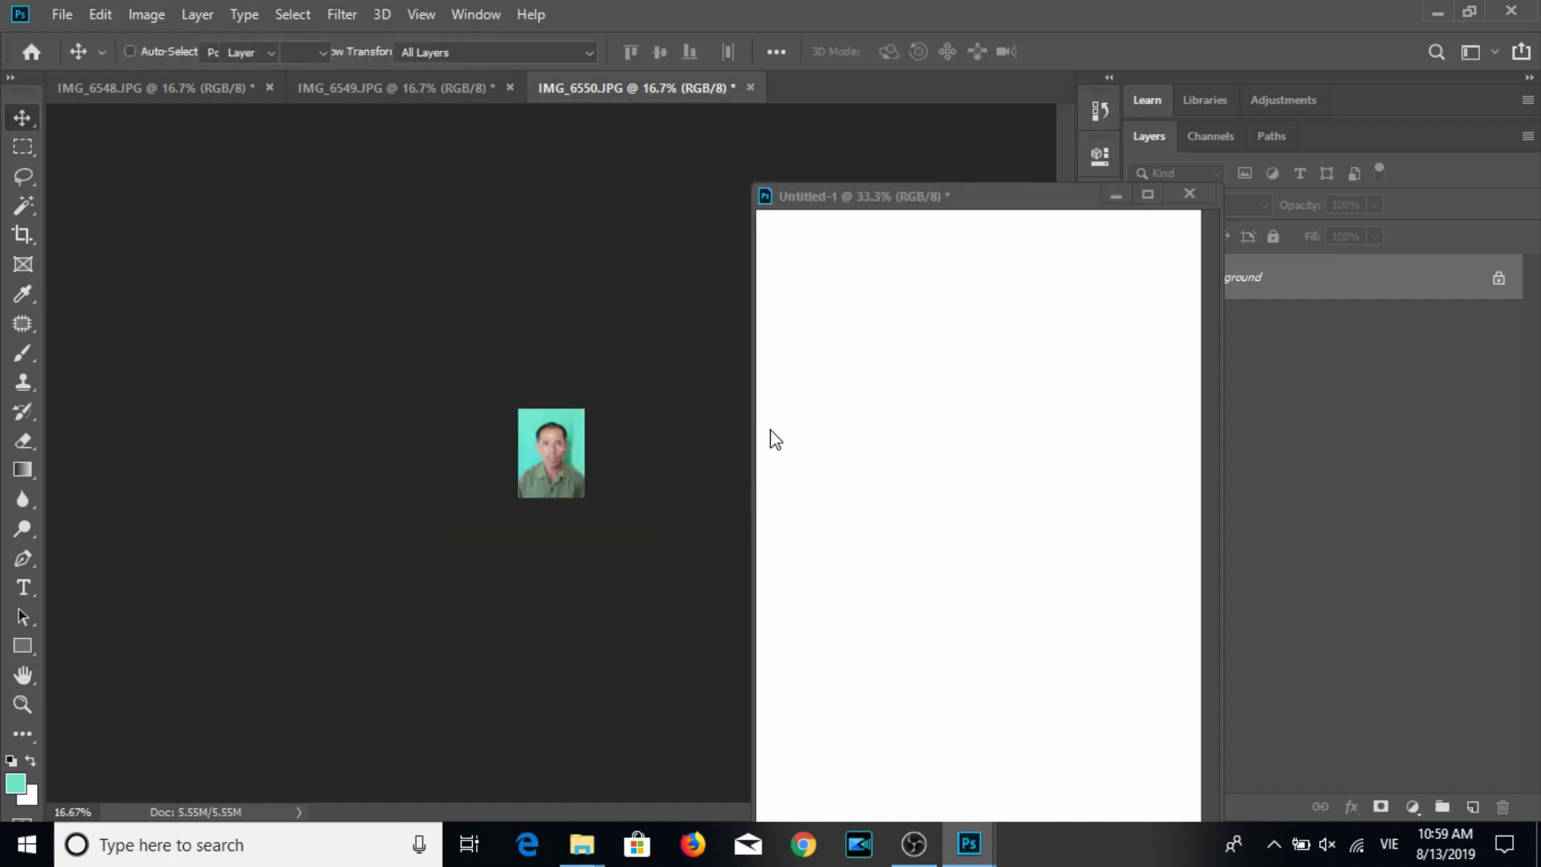
mouse_move(570, 474)
mouse_down()
mouse_move(972, 302)
mouse_move(861, 326)
mouse_move(1134, 337)
mouse_up()
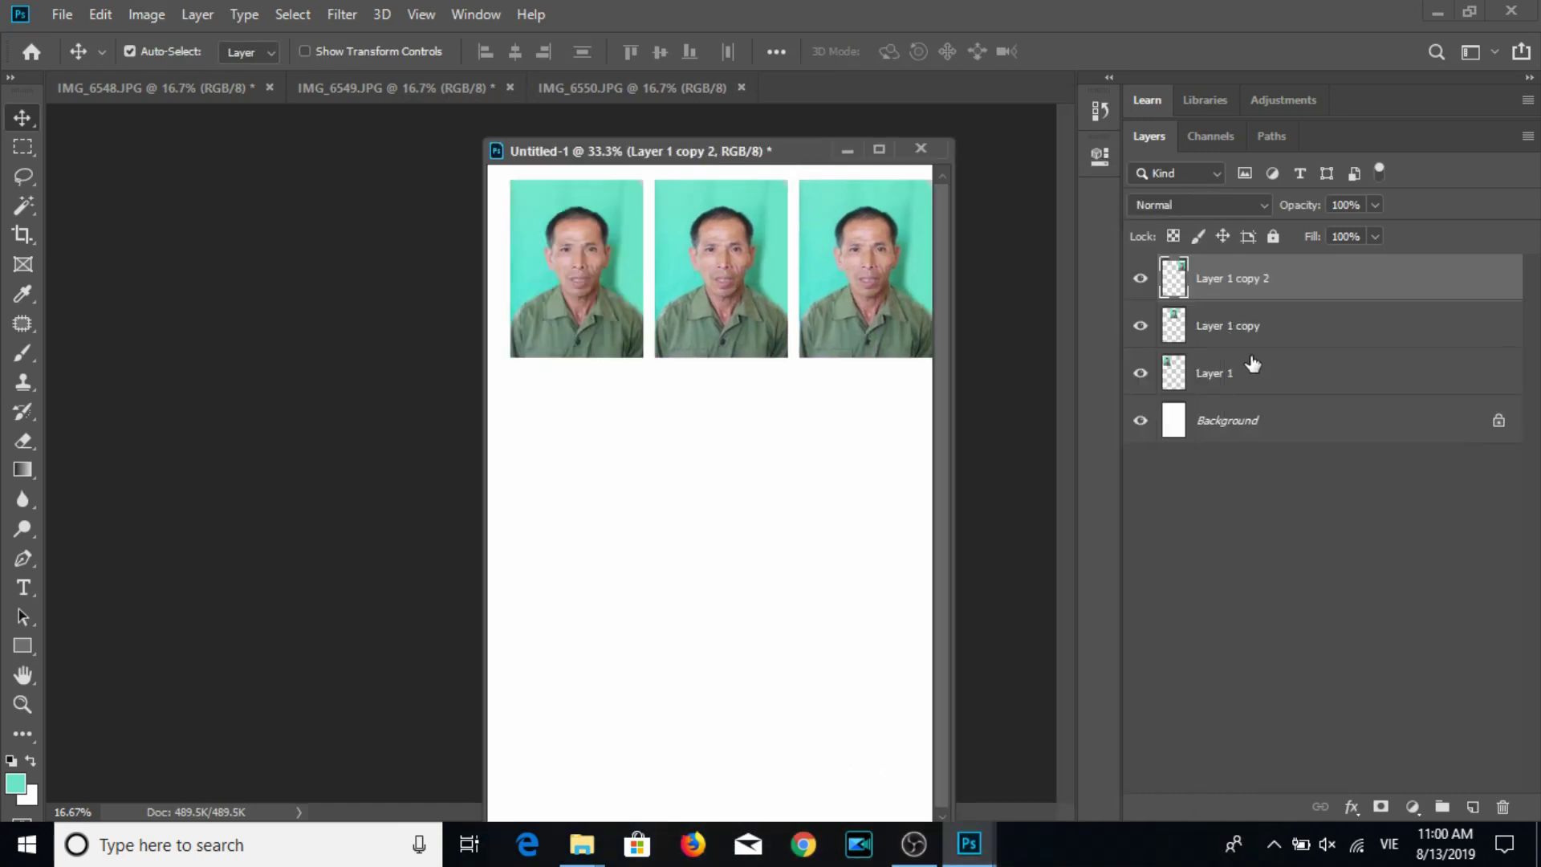
Duplicate the row of three IMG_6550 portraits into three rows, then bring up Print.
shift+click(1211, 371)
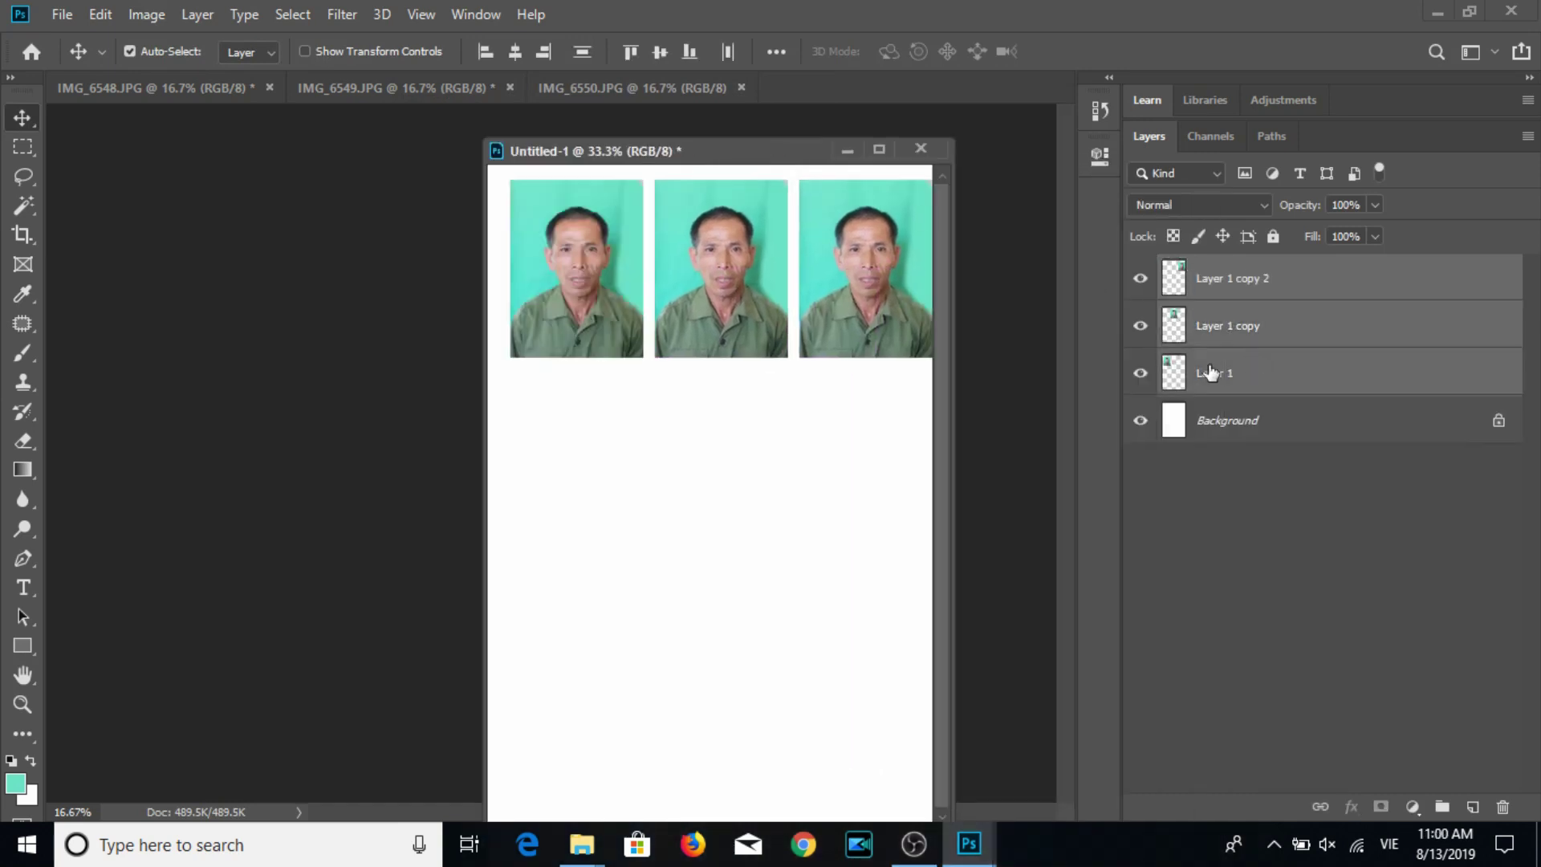
mouse_move(887, 288)
mouse_down()
mouse_move(887, 475)
mouse_move(853, 654)
mouse_up()
key(ctrl)
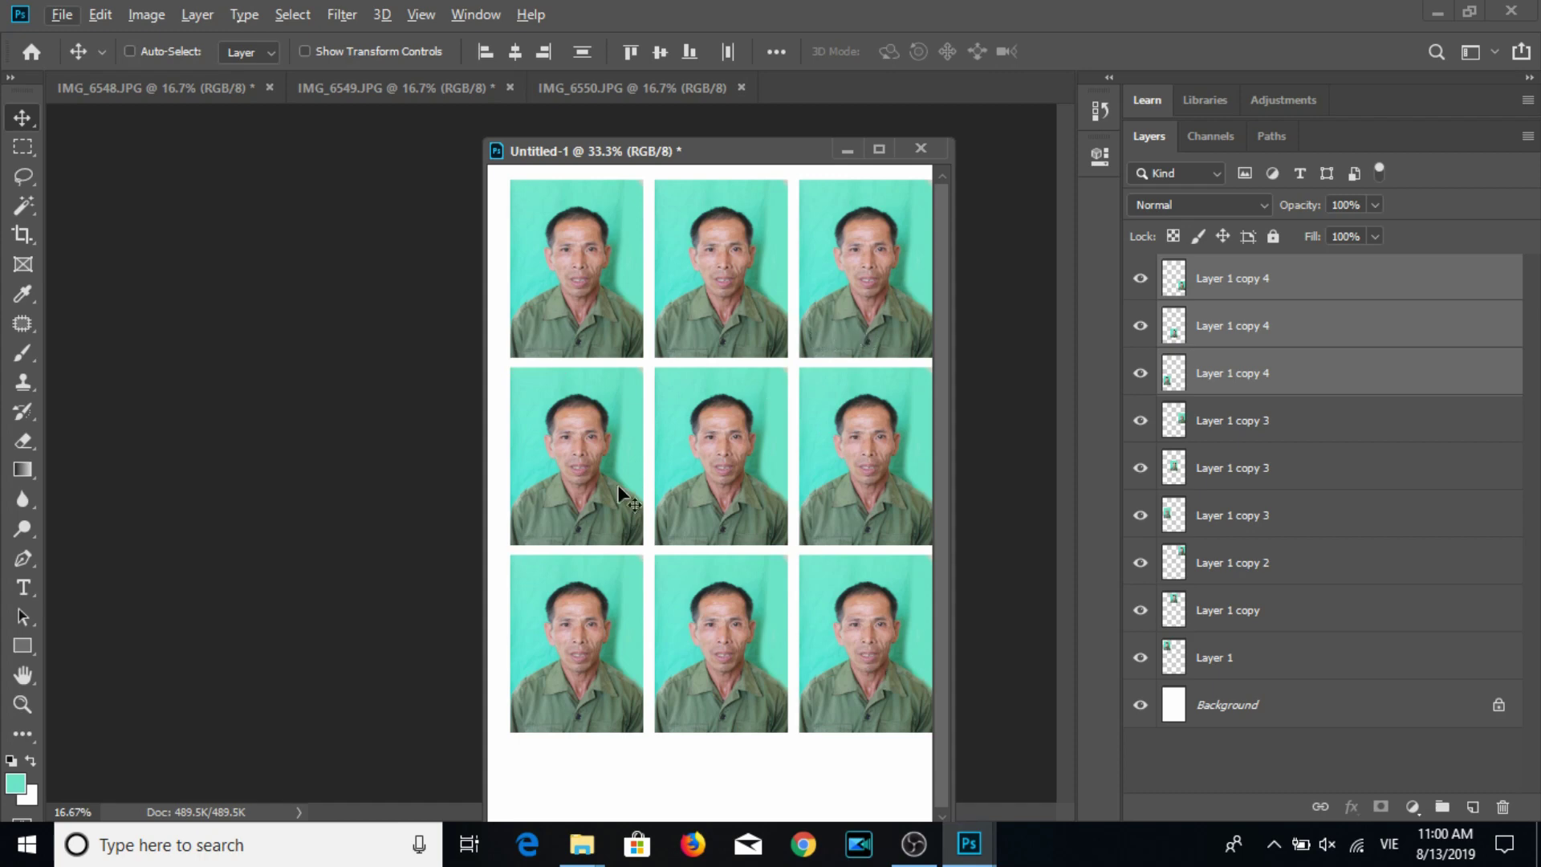
key(ctrl+p)
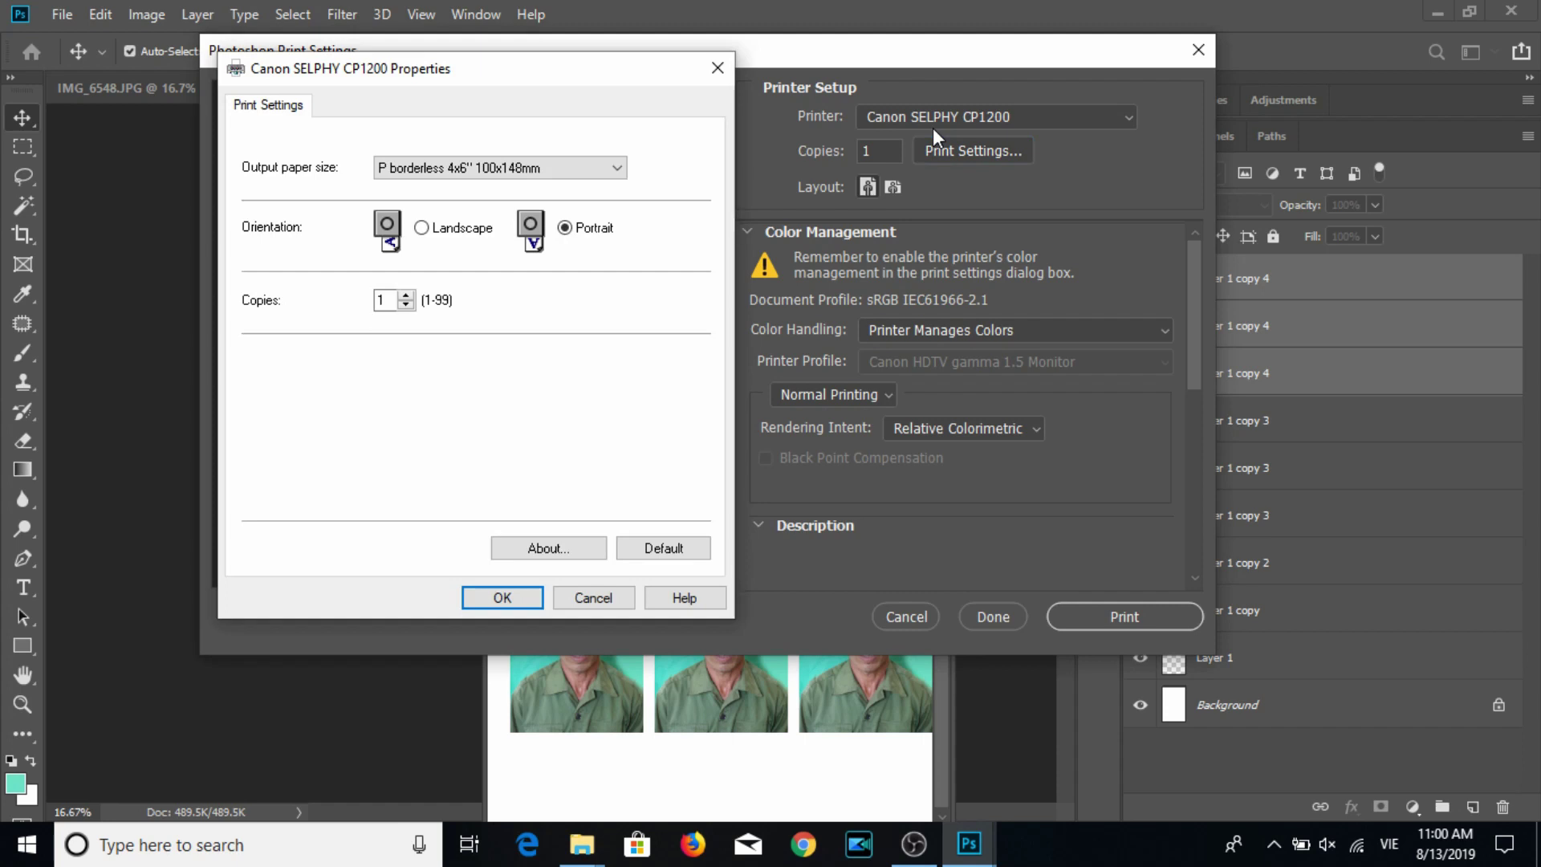
Confirm the SELPHY settings, shift the nine-photo layout on the paper, and finish the print dialog.
click(498, 598)
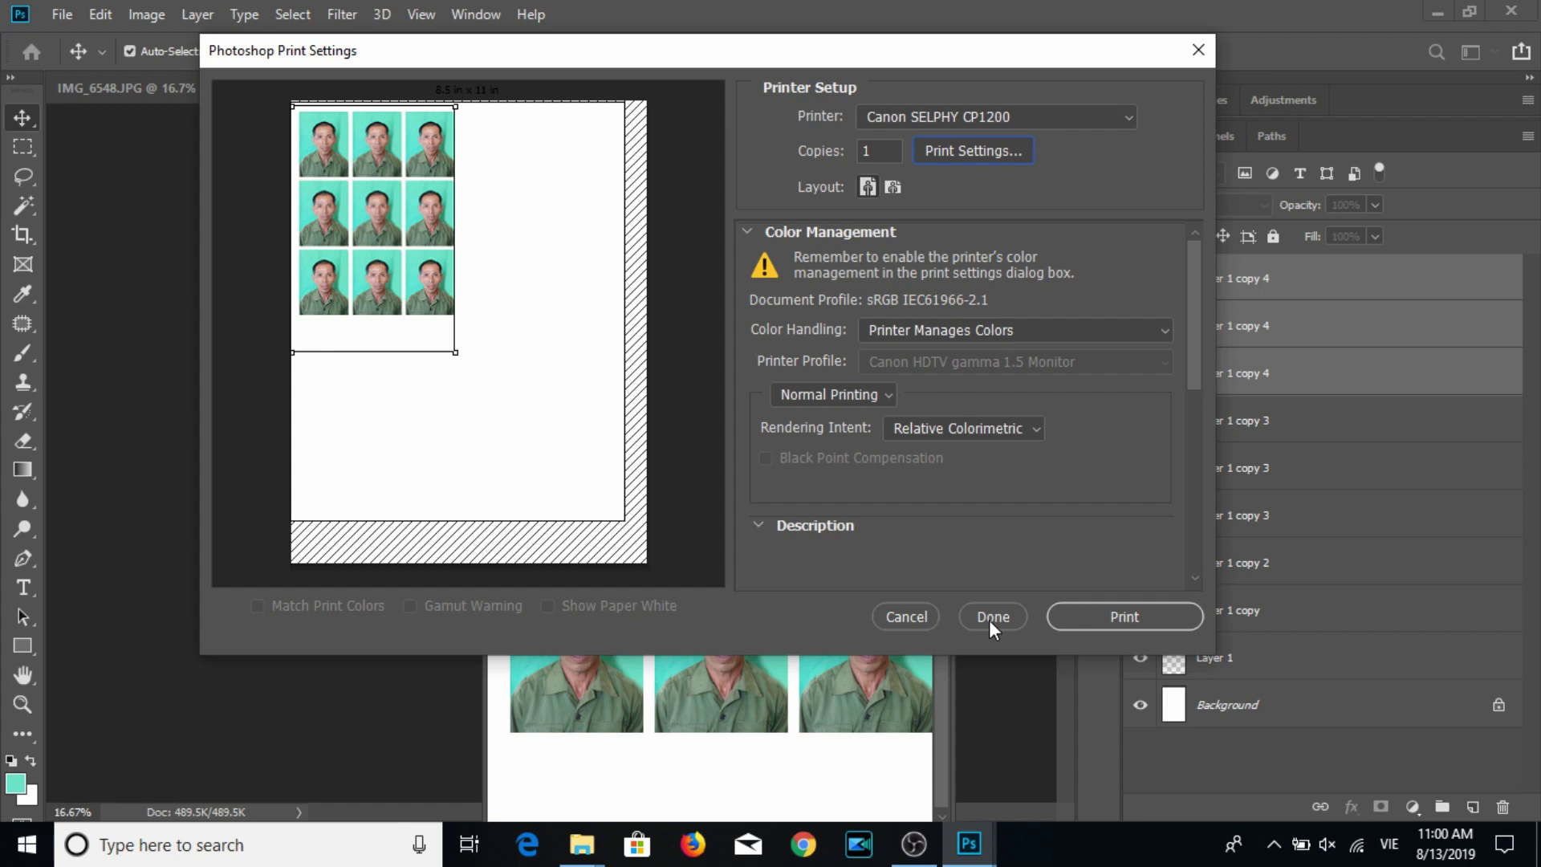
click(1274, 844)
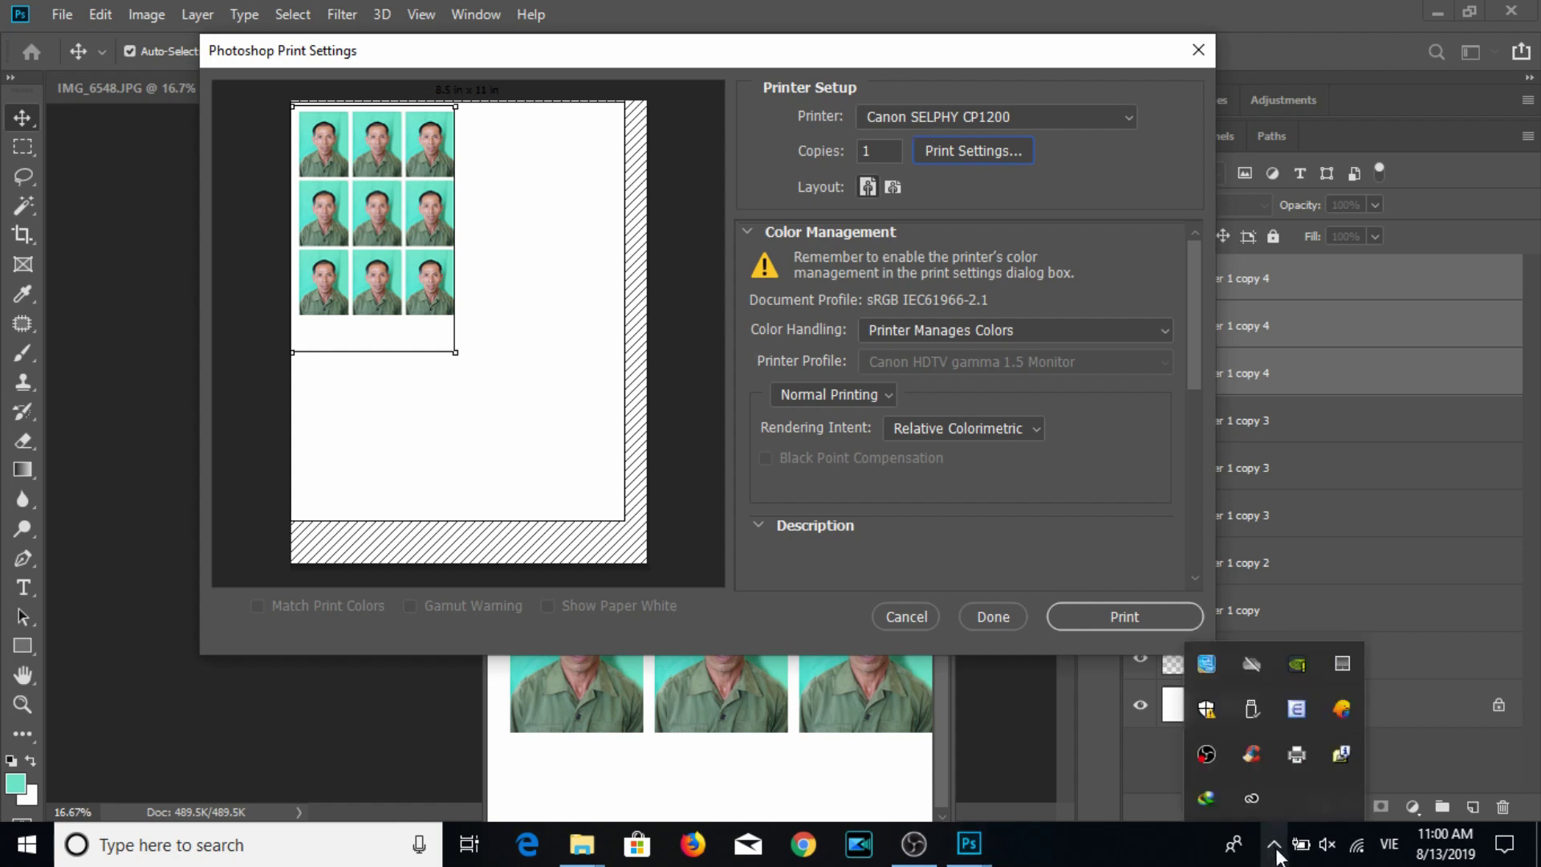
click(1153, 856)
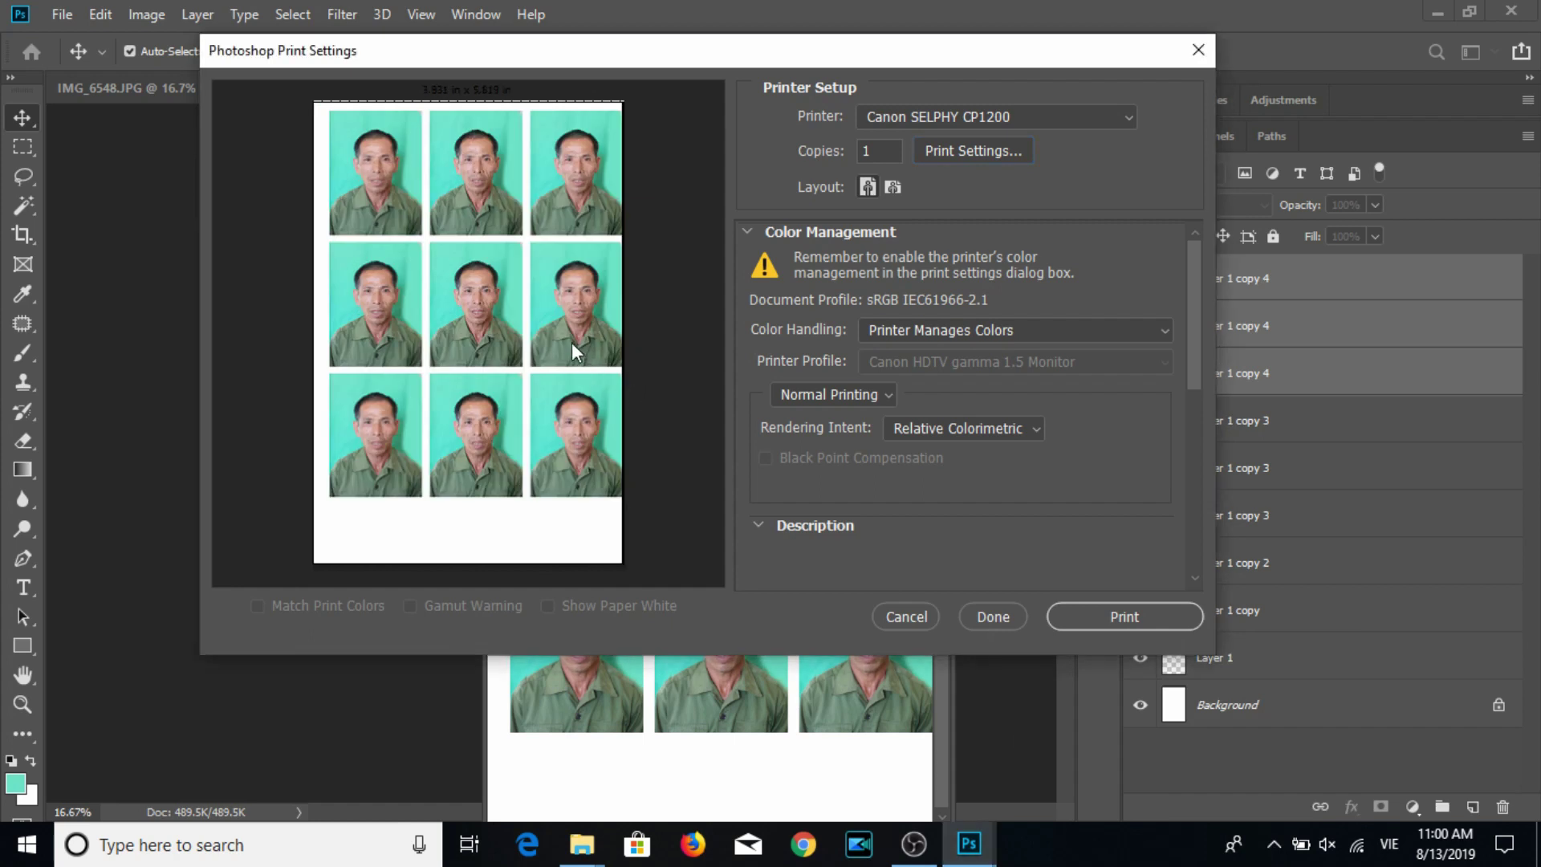
drag(570, 322, 561, 338)
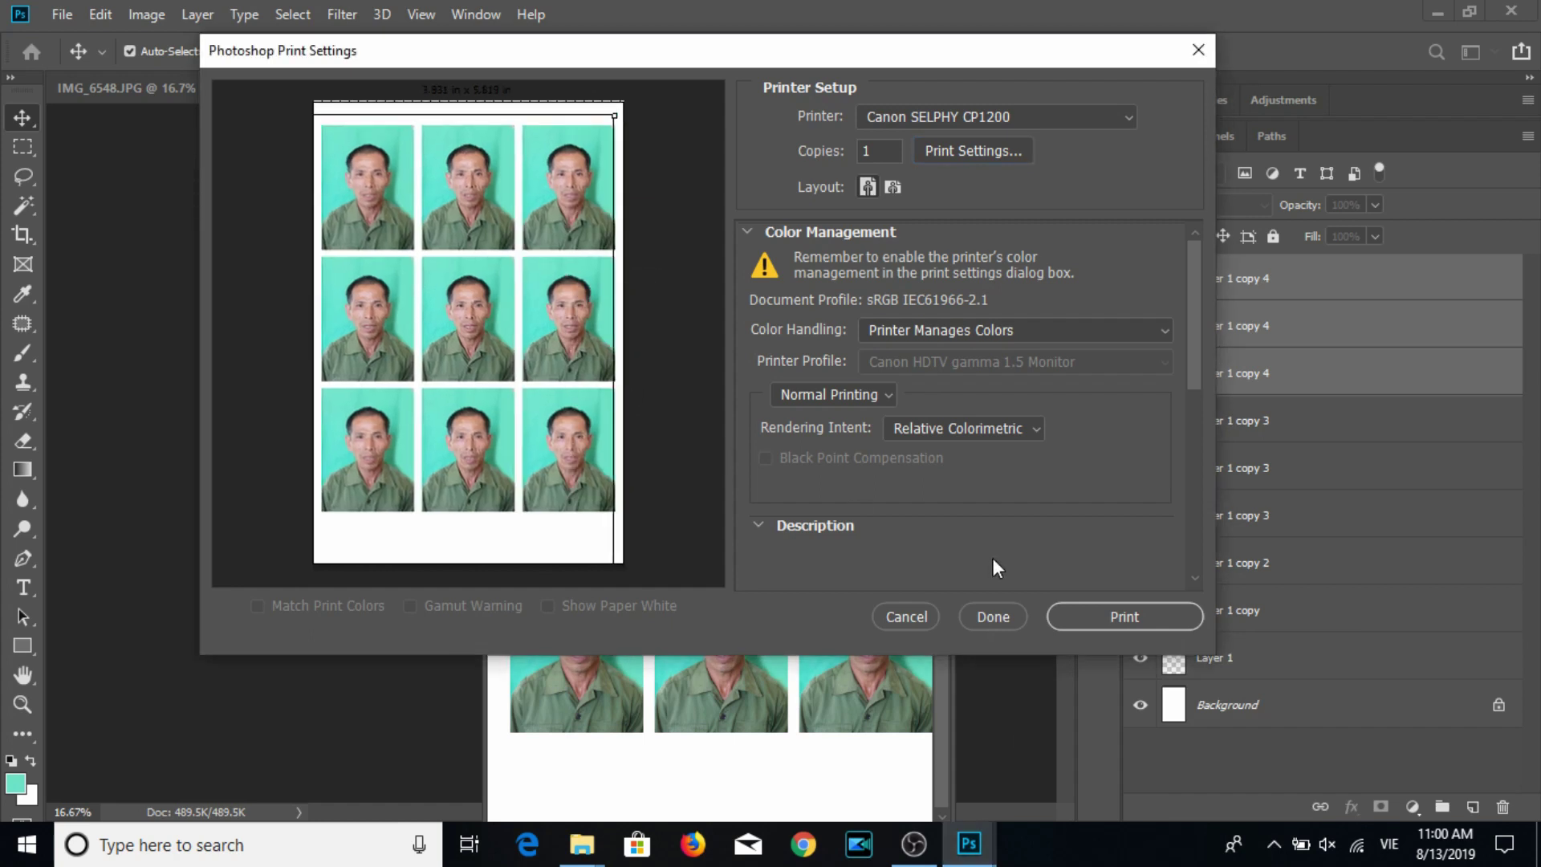
click(1076, 617)
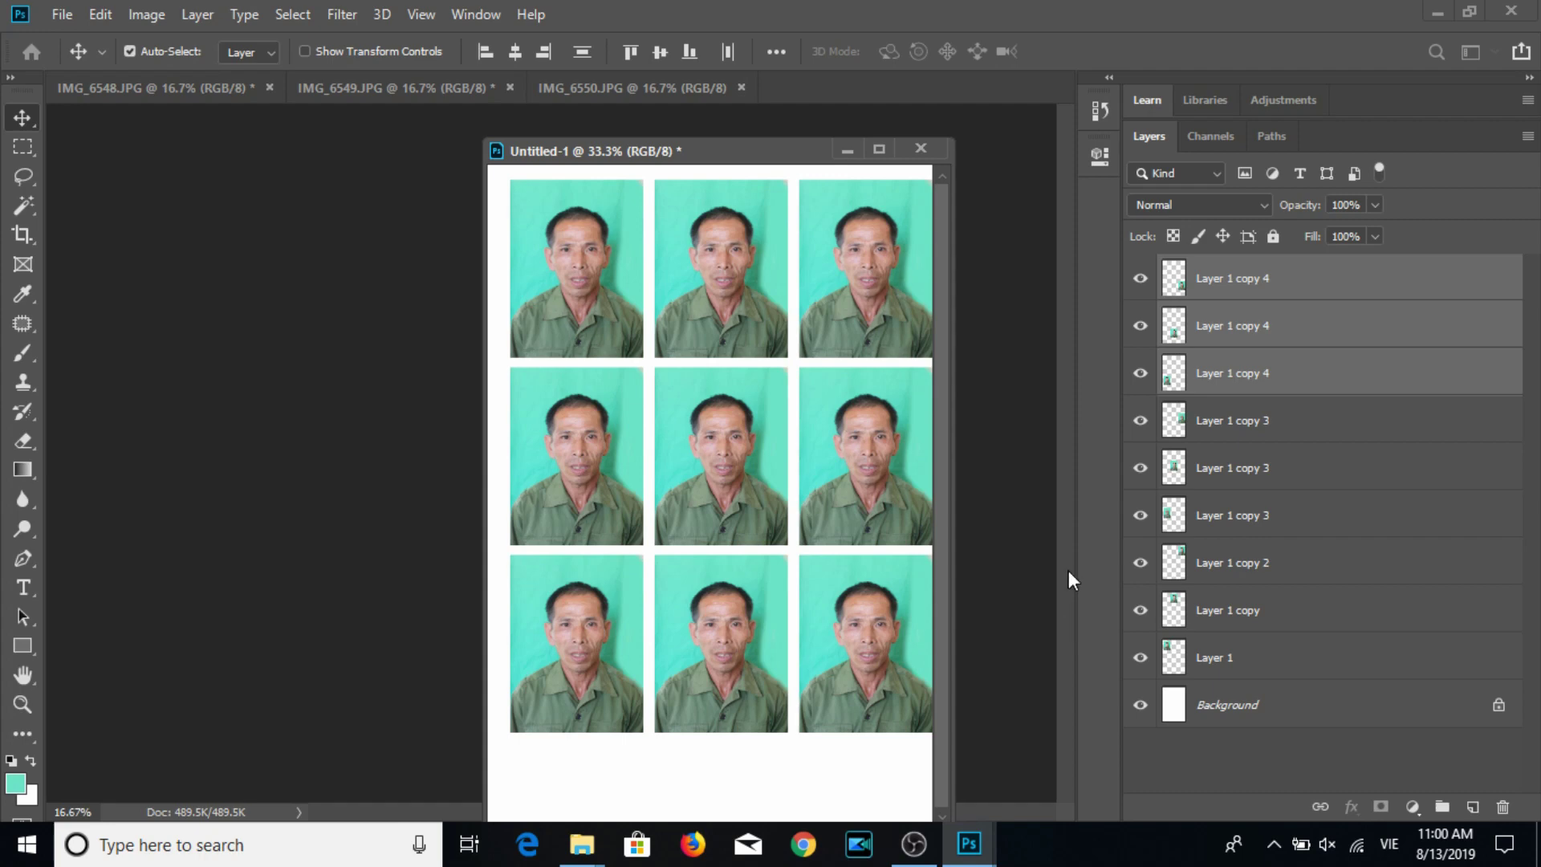
click(1293, 281)
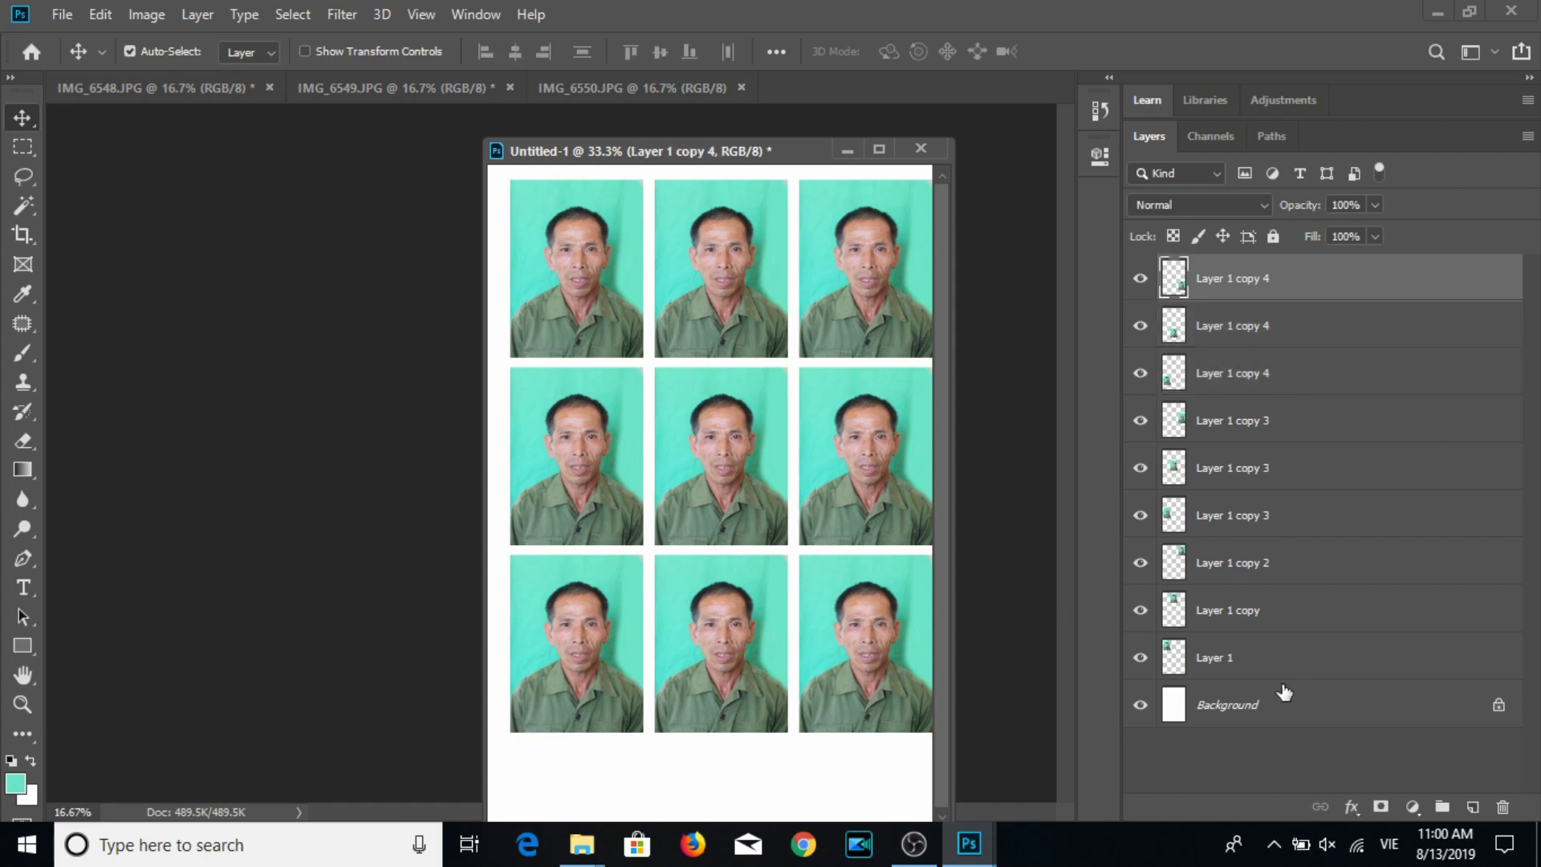
Delete all portrait layers from the sheet and close IMG_6550.
shift+click(1253, 655)
key(Delete)
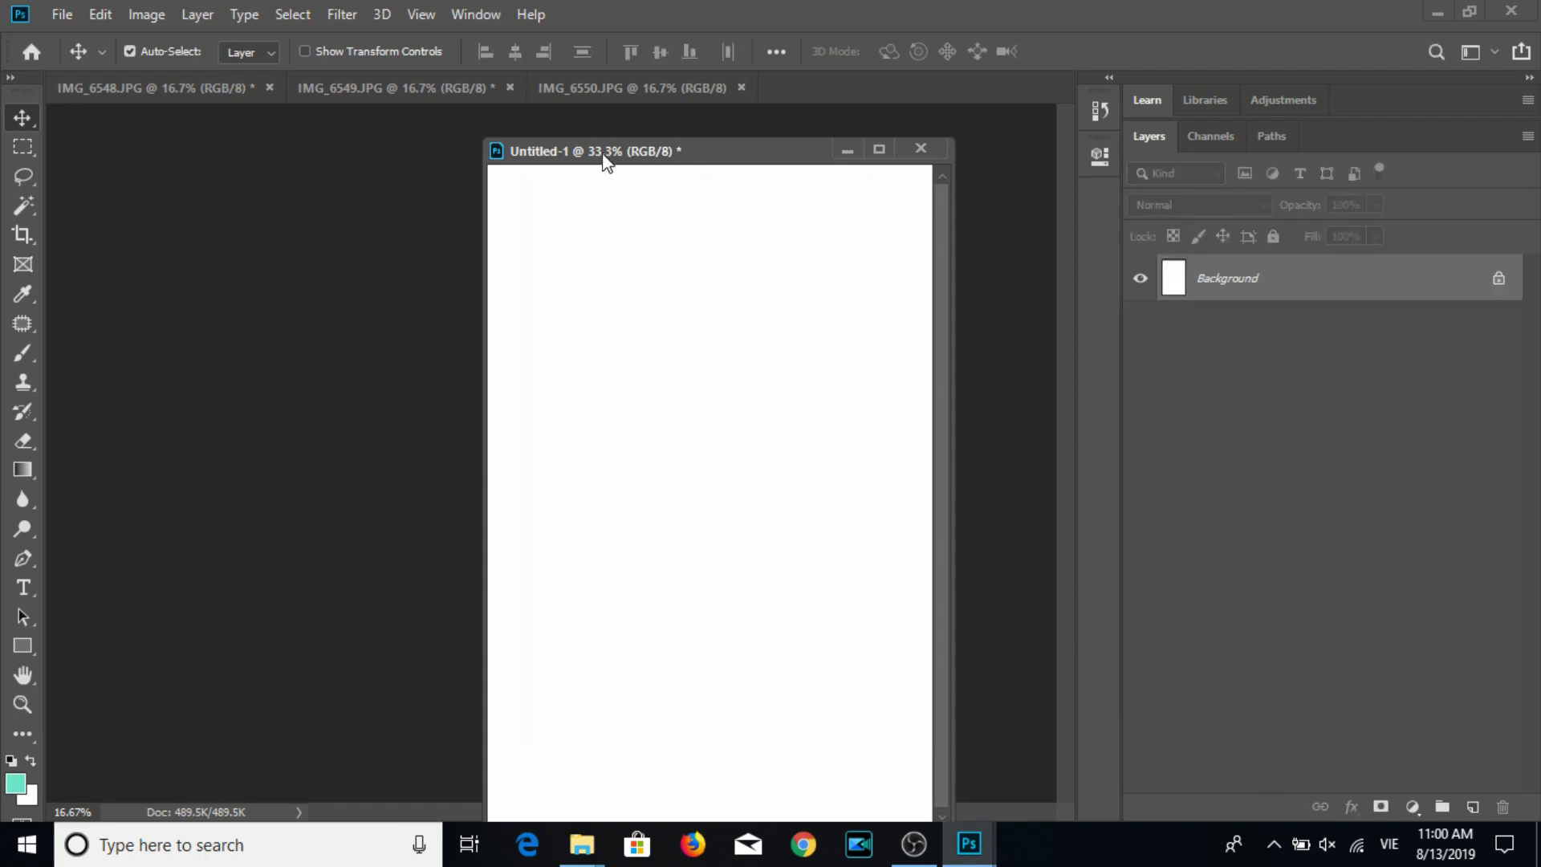
drag(603, 163, 856, 205)
click(686, 120)
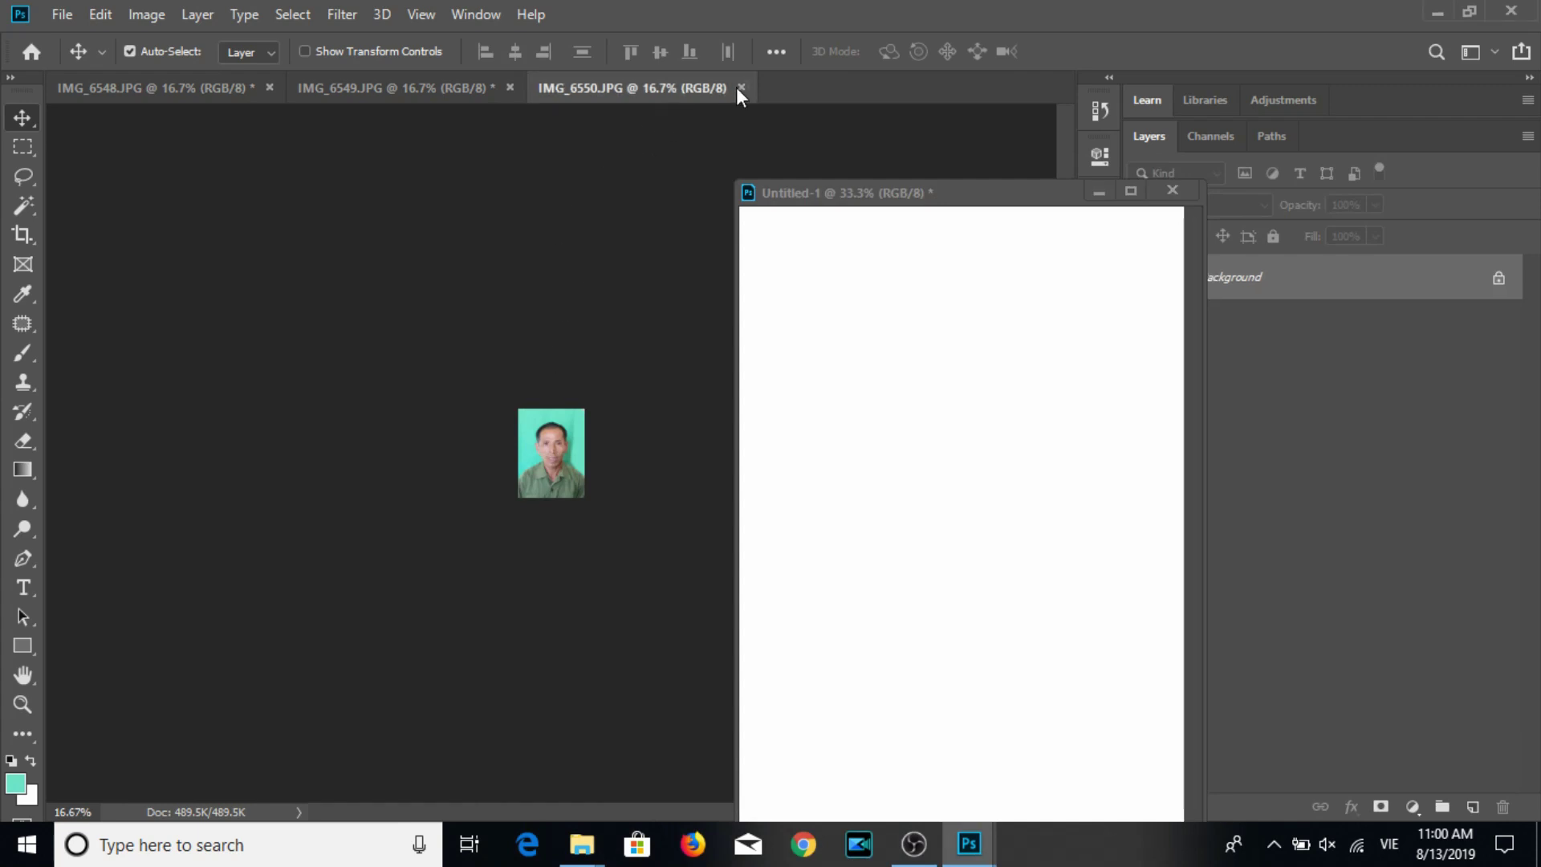
key(ctrl+w)
Try a 3:4 crop around the face of IMG_6549, then undo it.
key(c)
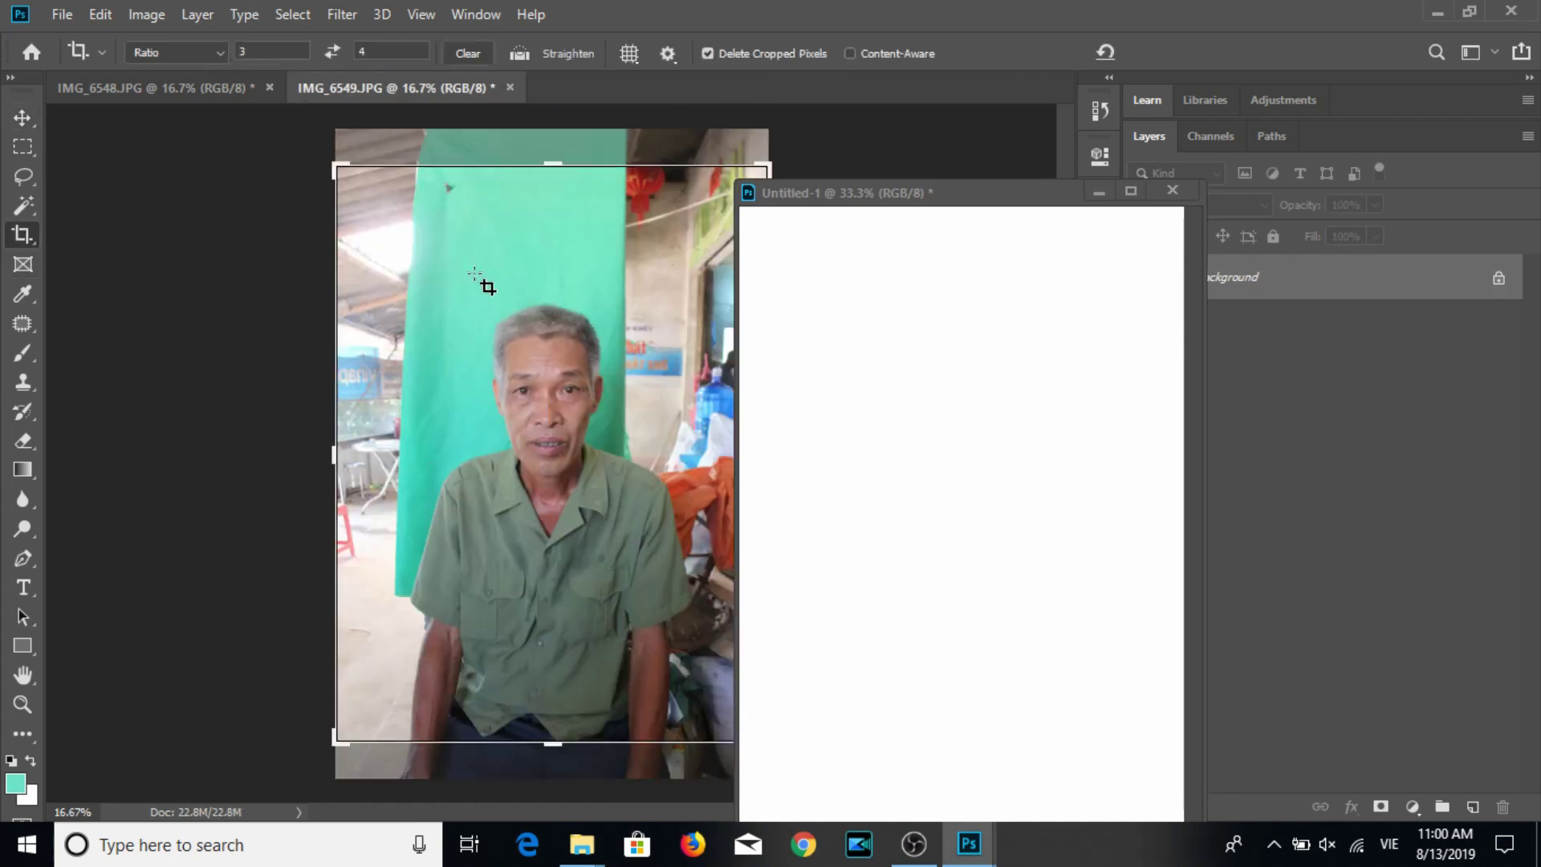
drag(639, 570, 464, 337)
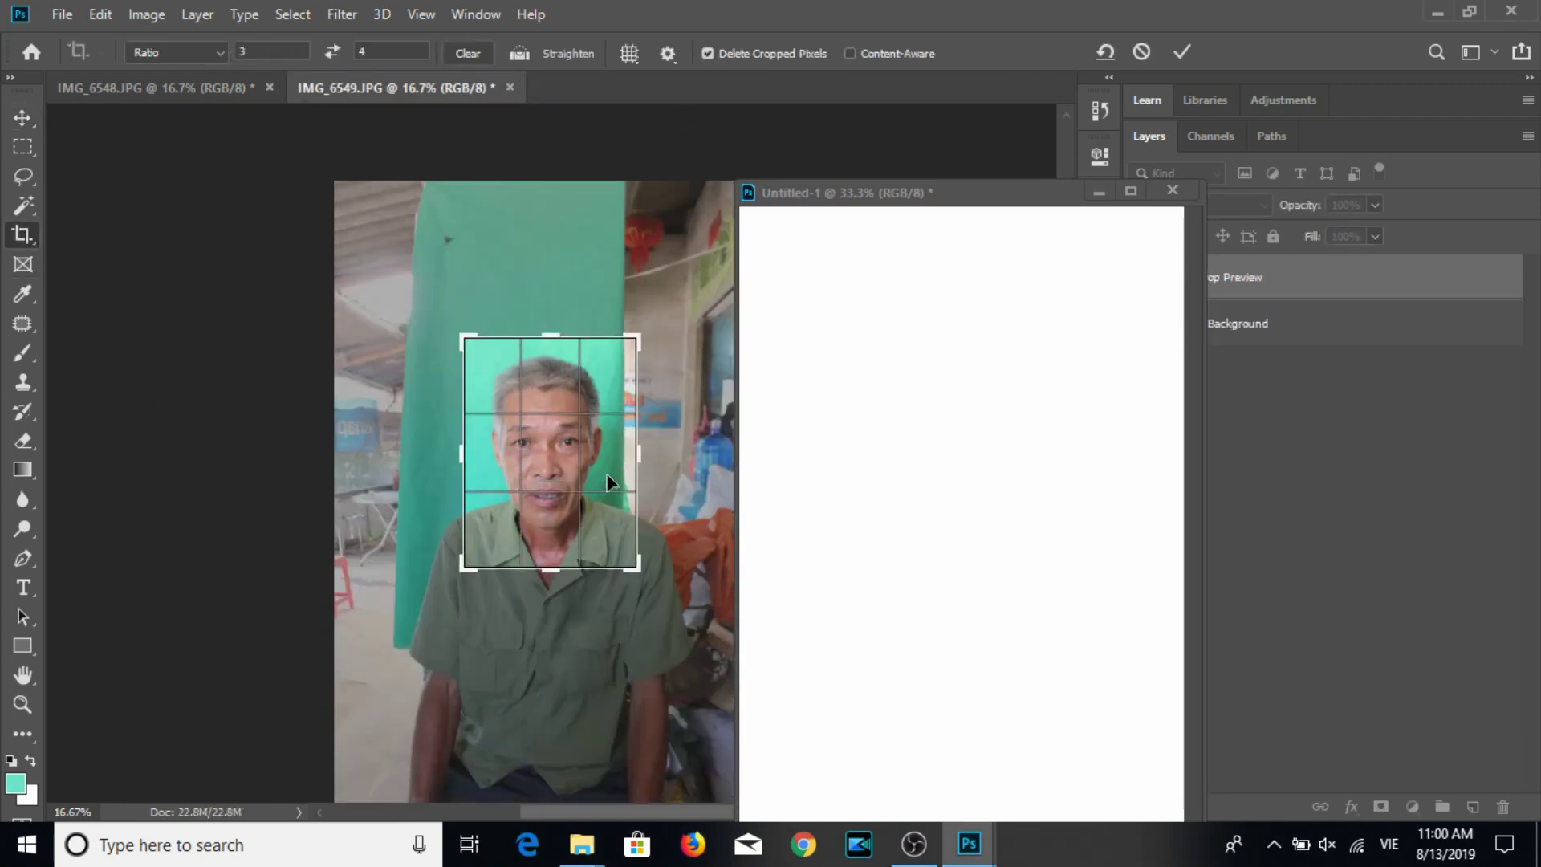
click(559, 567)
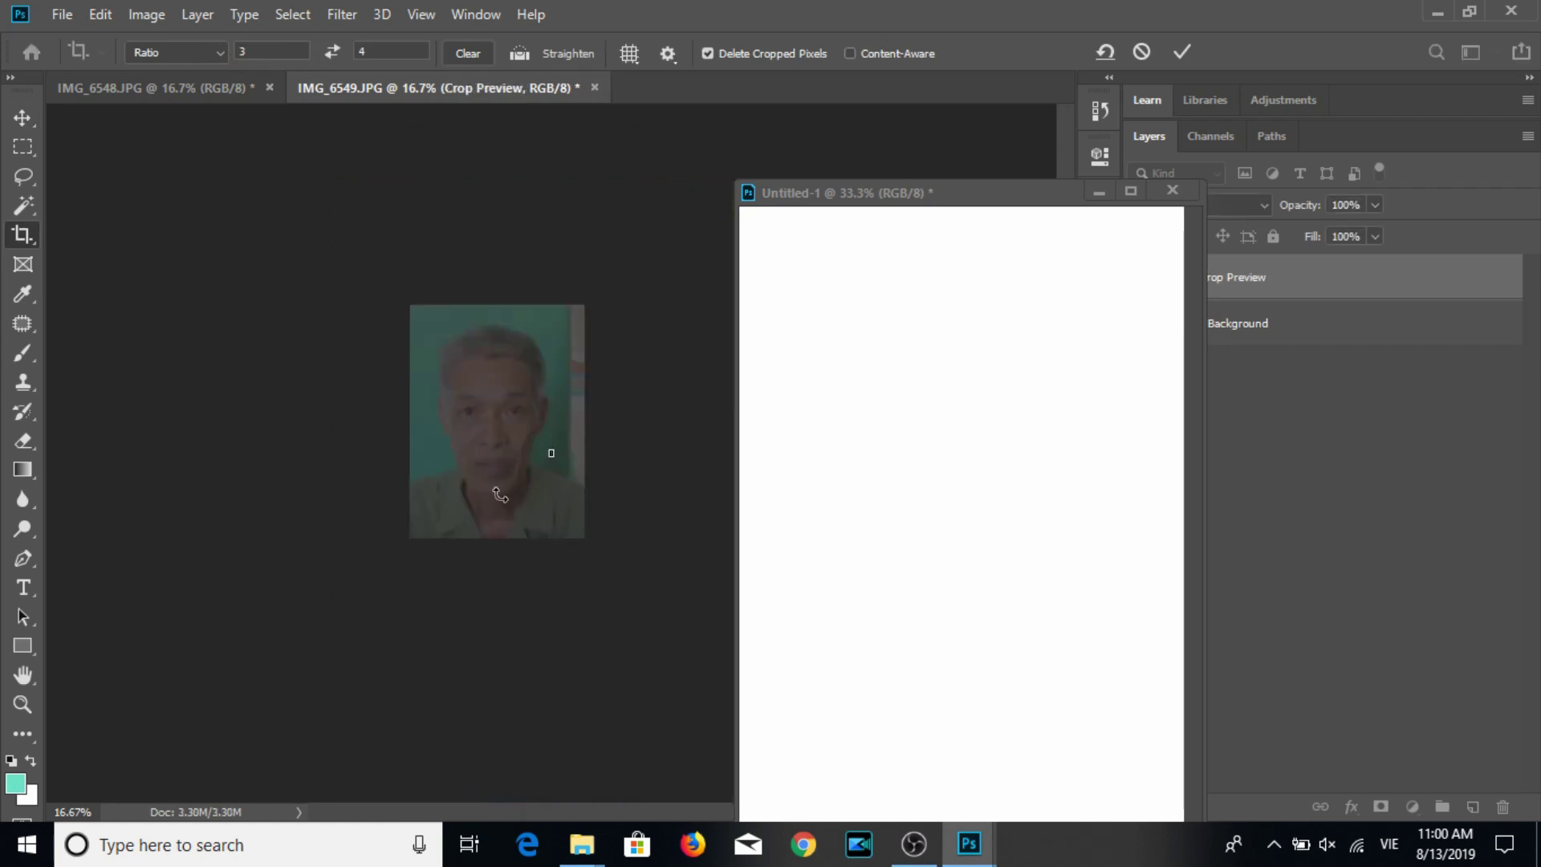
click(22, 118)
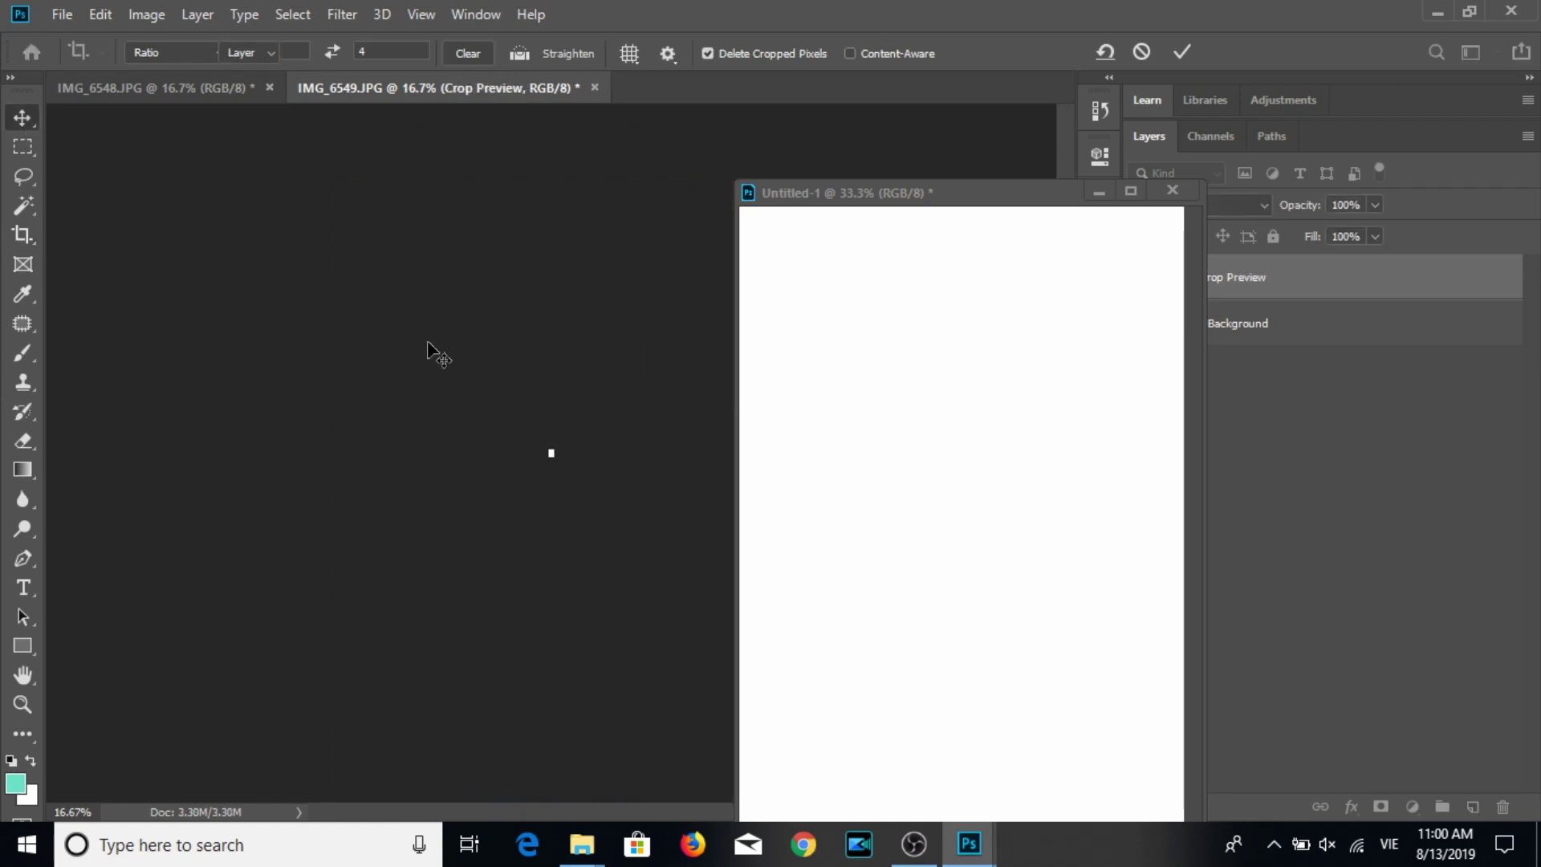
key(ctrl+z)
key(ctrl+z)
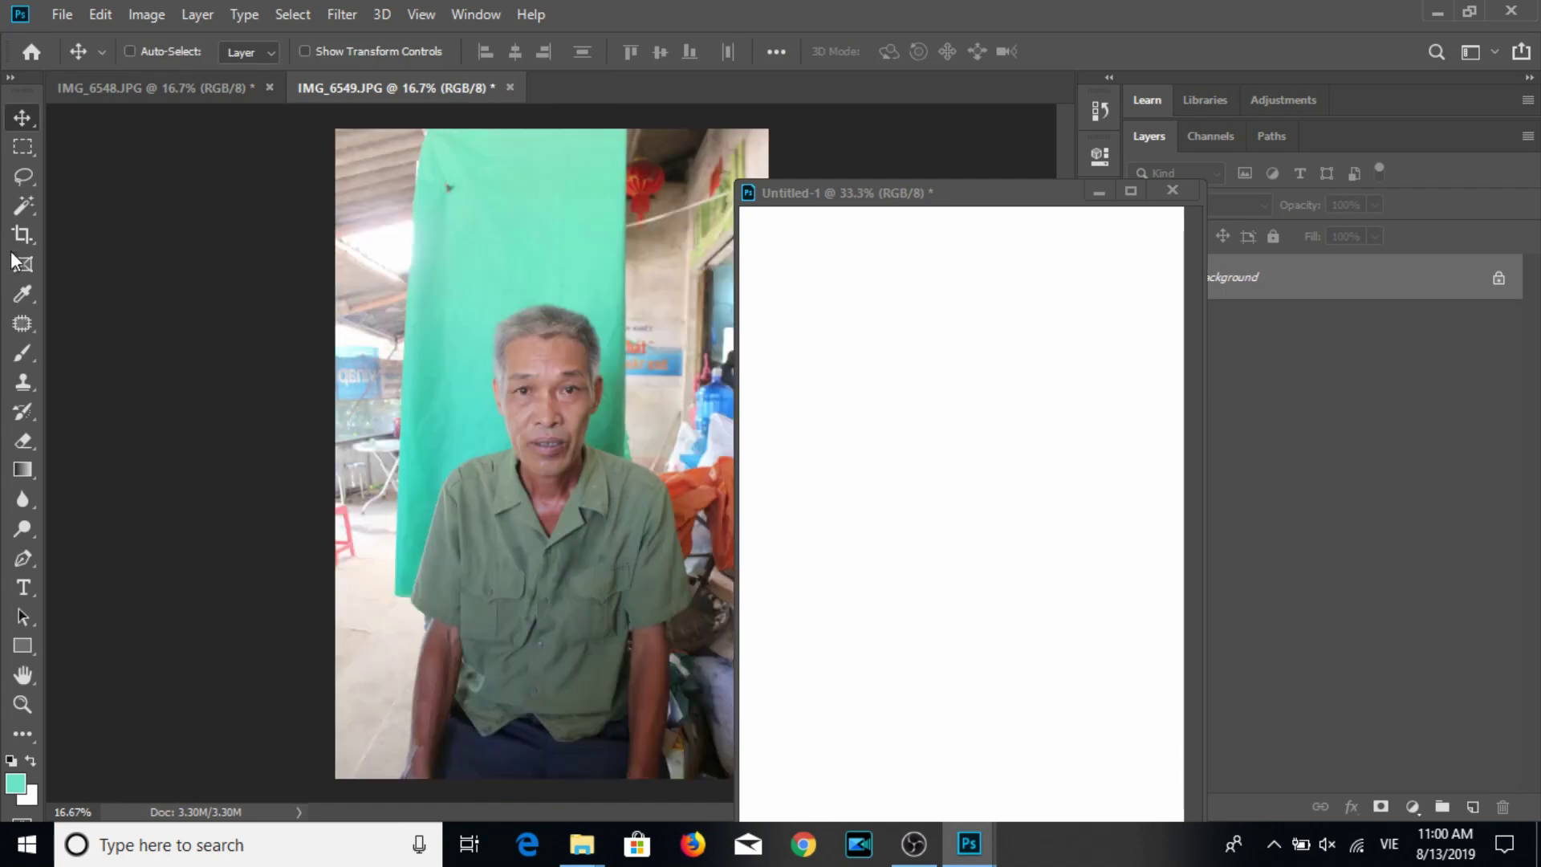
Recrop IMG_6549 to a 3:4 head-and-shoulders frame.
click(18, 239)
mouse_move(464, 261)
mouse_down()
mouse_move(687, 569)
mouse_move(667, 602)
mouse_up()
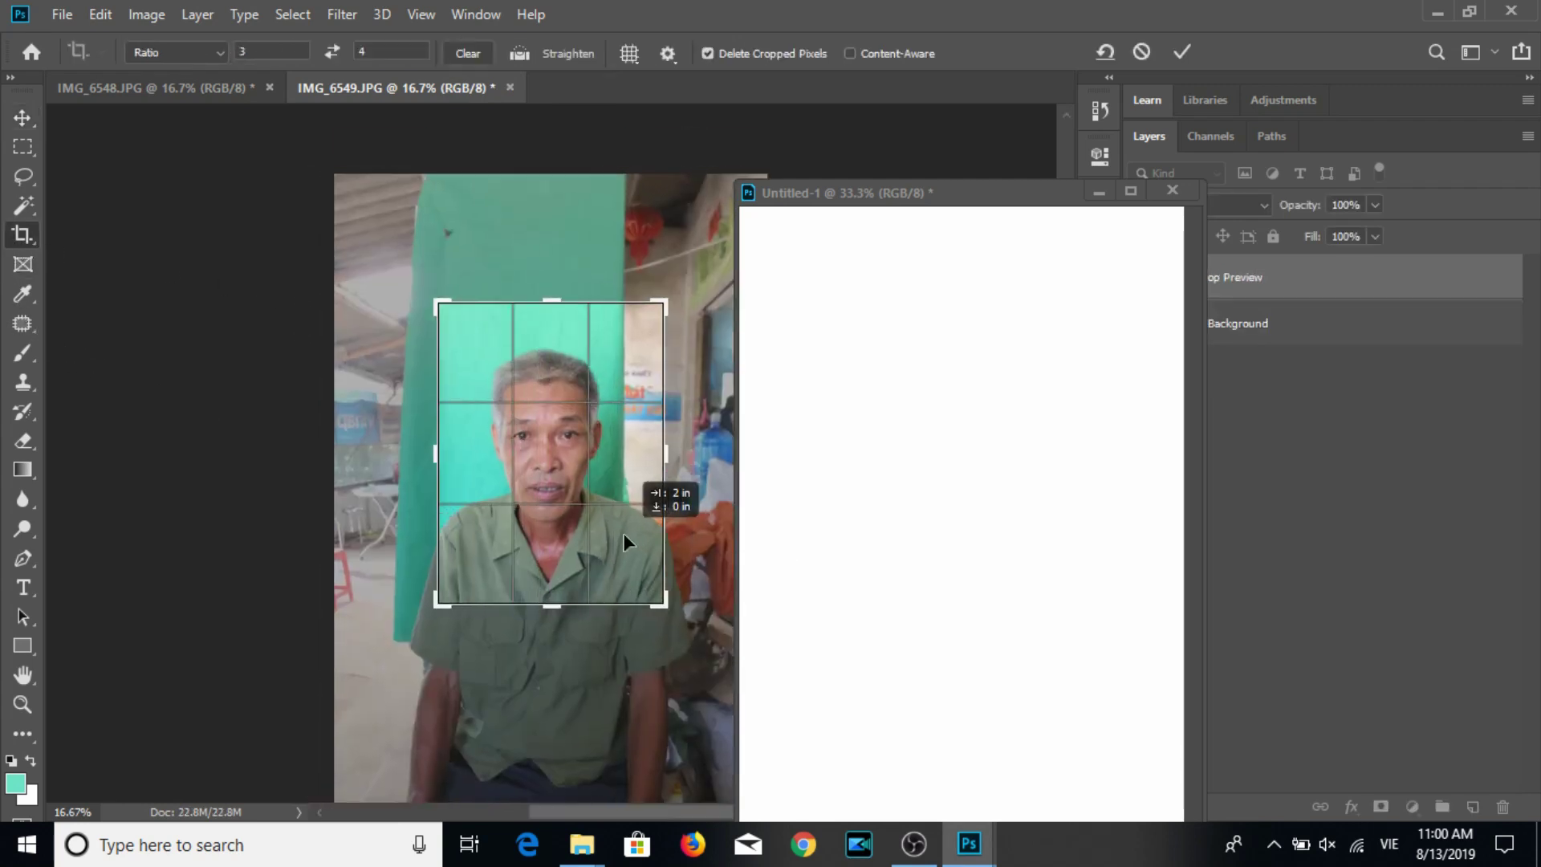
click(605, 538)
click(610, 539)
drag(610, 540, 620, 546)
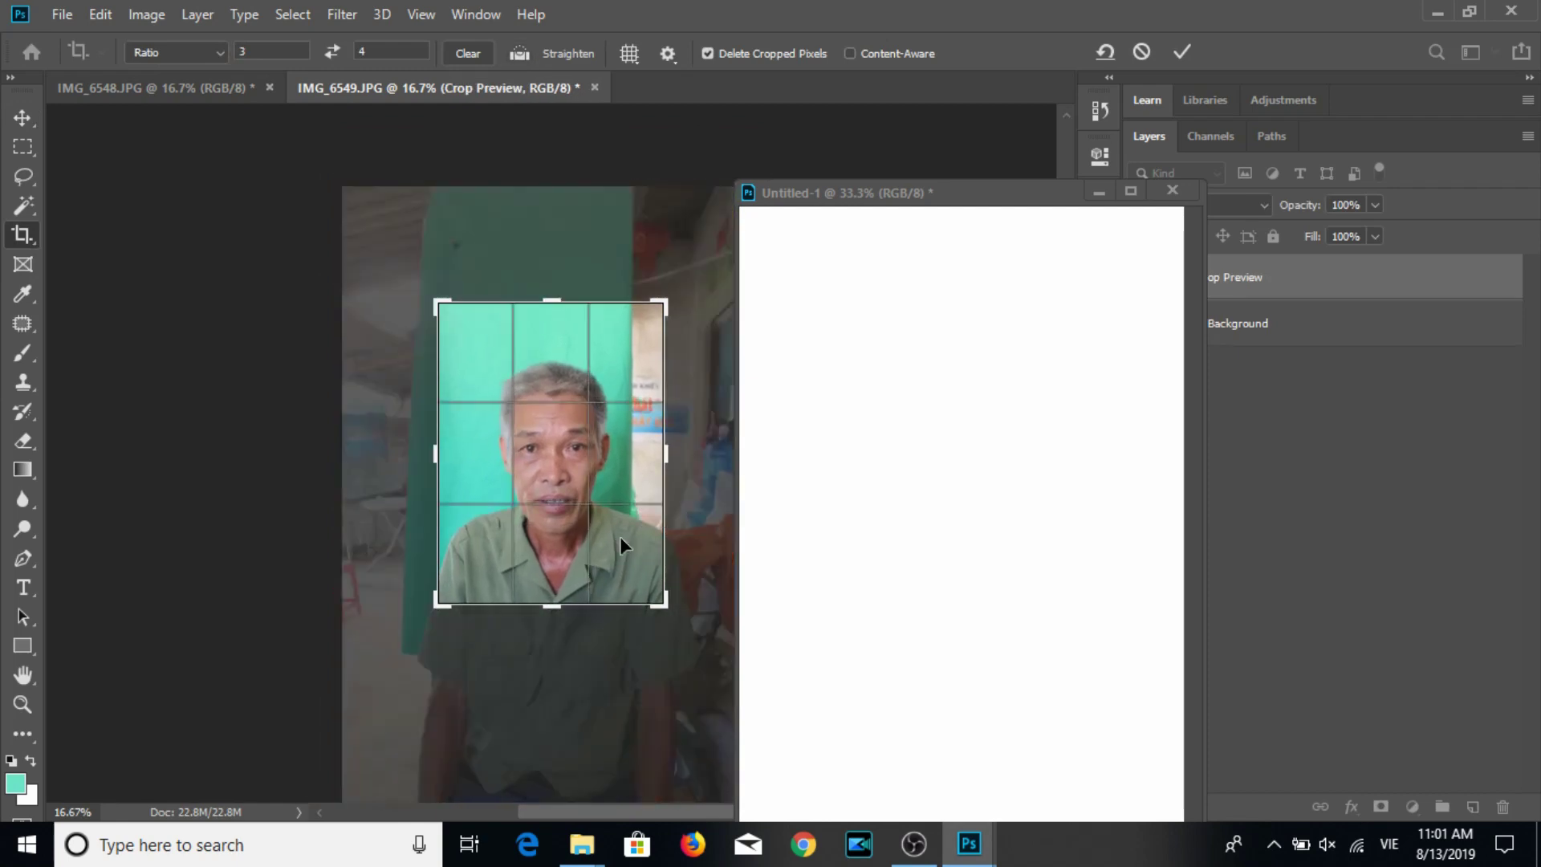
click(22, 116)
click(146, 14)
click(210, 184)
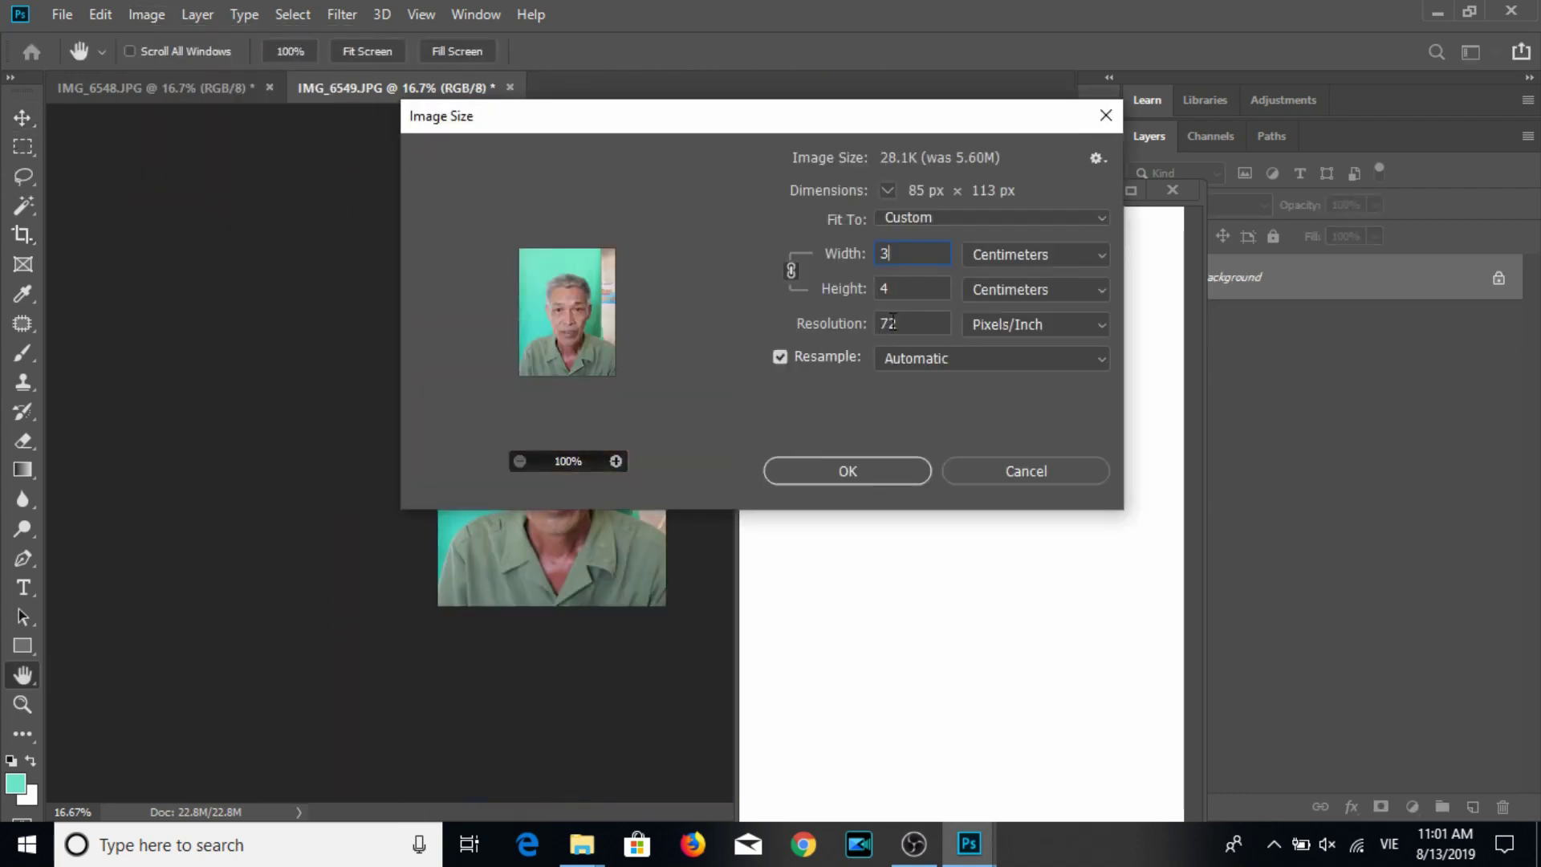
Set IMG_6549 to 300 ppi at 3×4 cm and save the JPEG.
text(300)
key(Return)
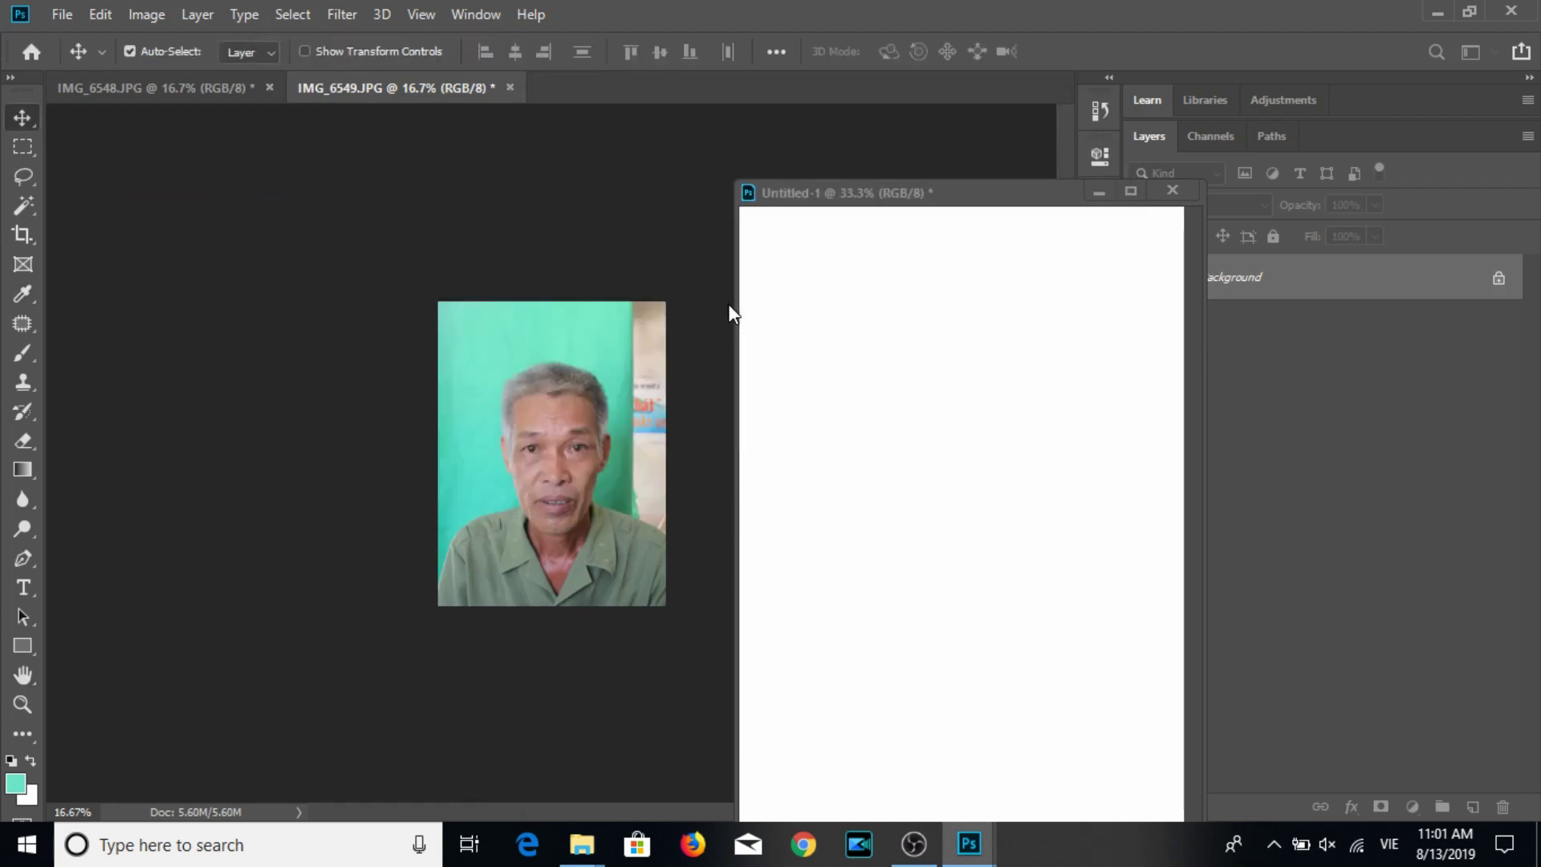
key(ctrl+s)
key(Return)
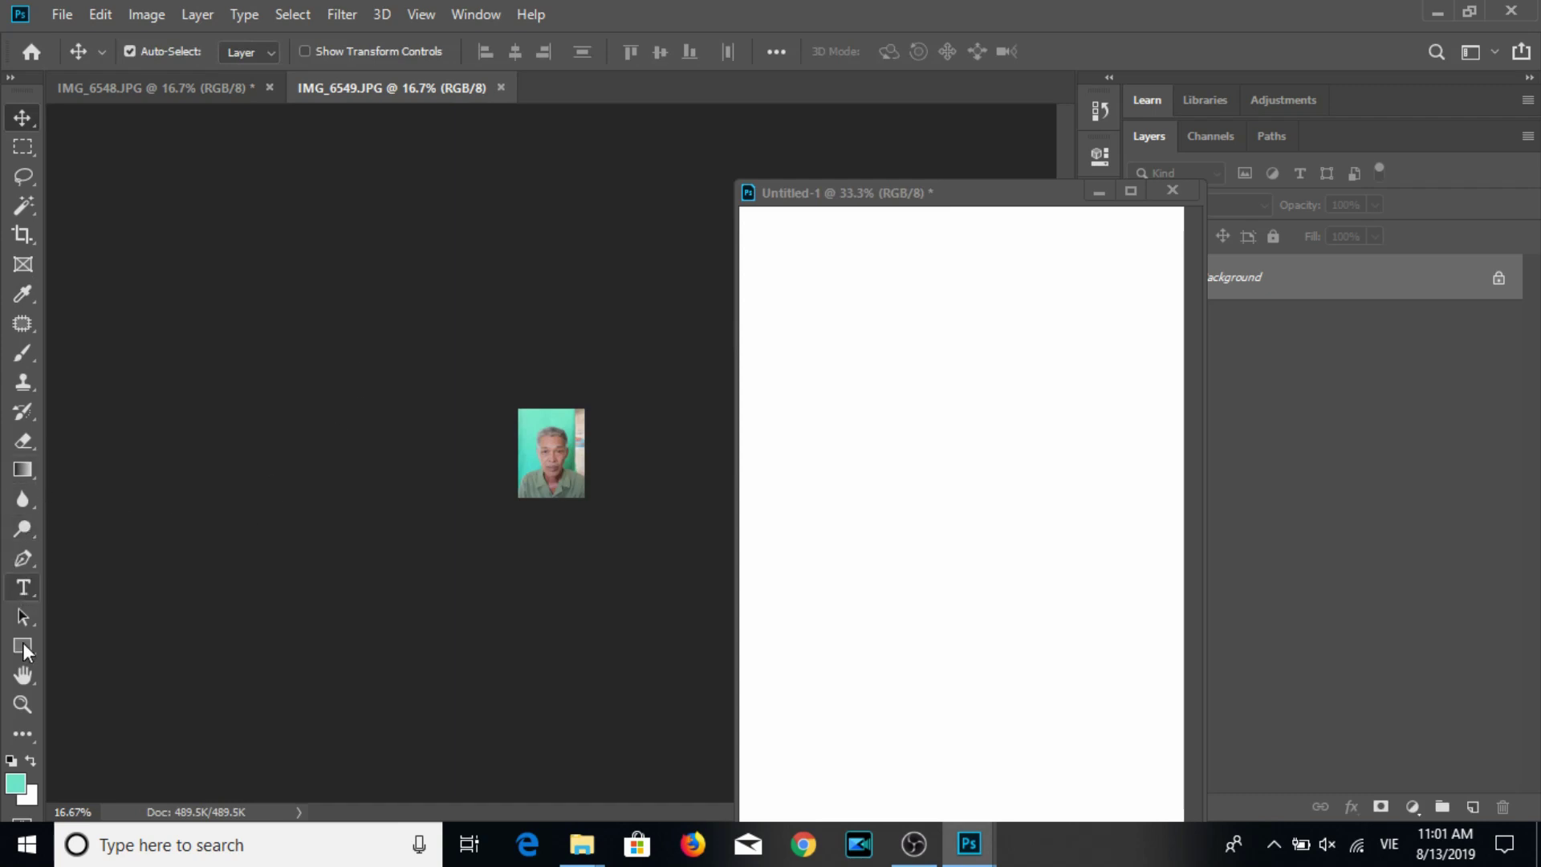
Zoom in and paint out the red-lettered right-edge strip in teal with a smaller brush.
key(z)
key(ctrl+plus)
key(ctrl+plus)
key(ctrl+plus)
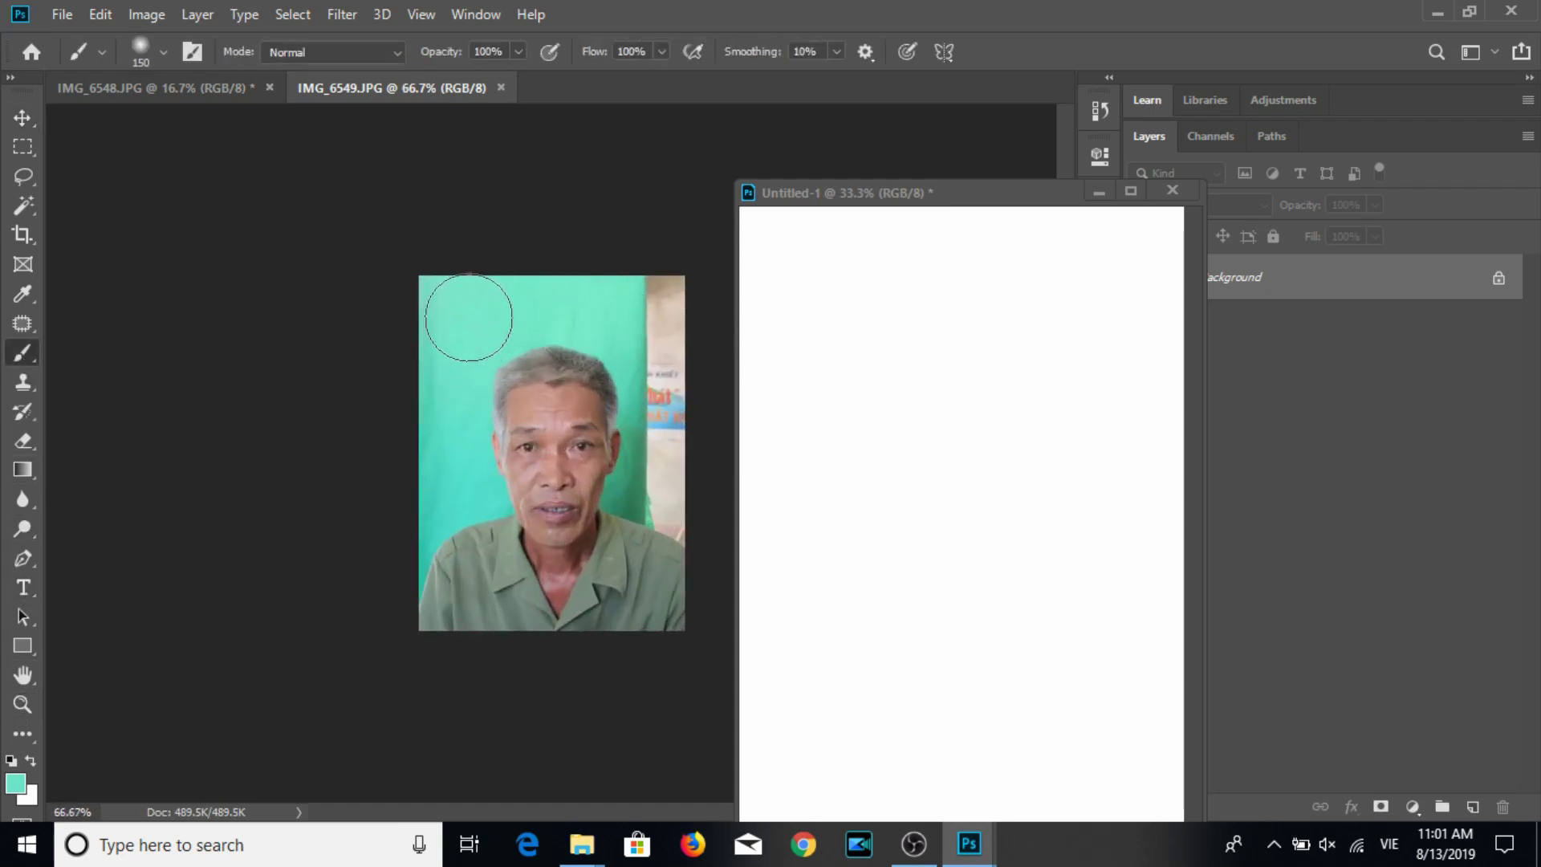
key(bracketleft)
key(bracketleft)
key(bracketleft)
key(bracketleft)
key(bracketleft)
key(bracketleft)
key(bracketleft)
drag(667, 277, 636, 389)
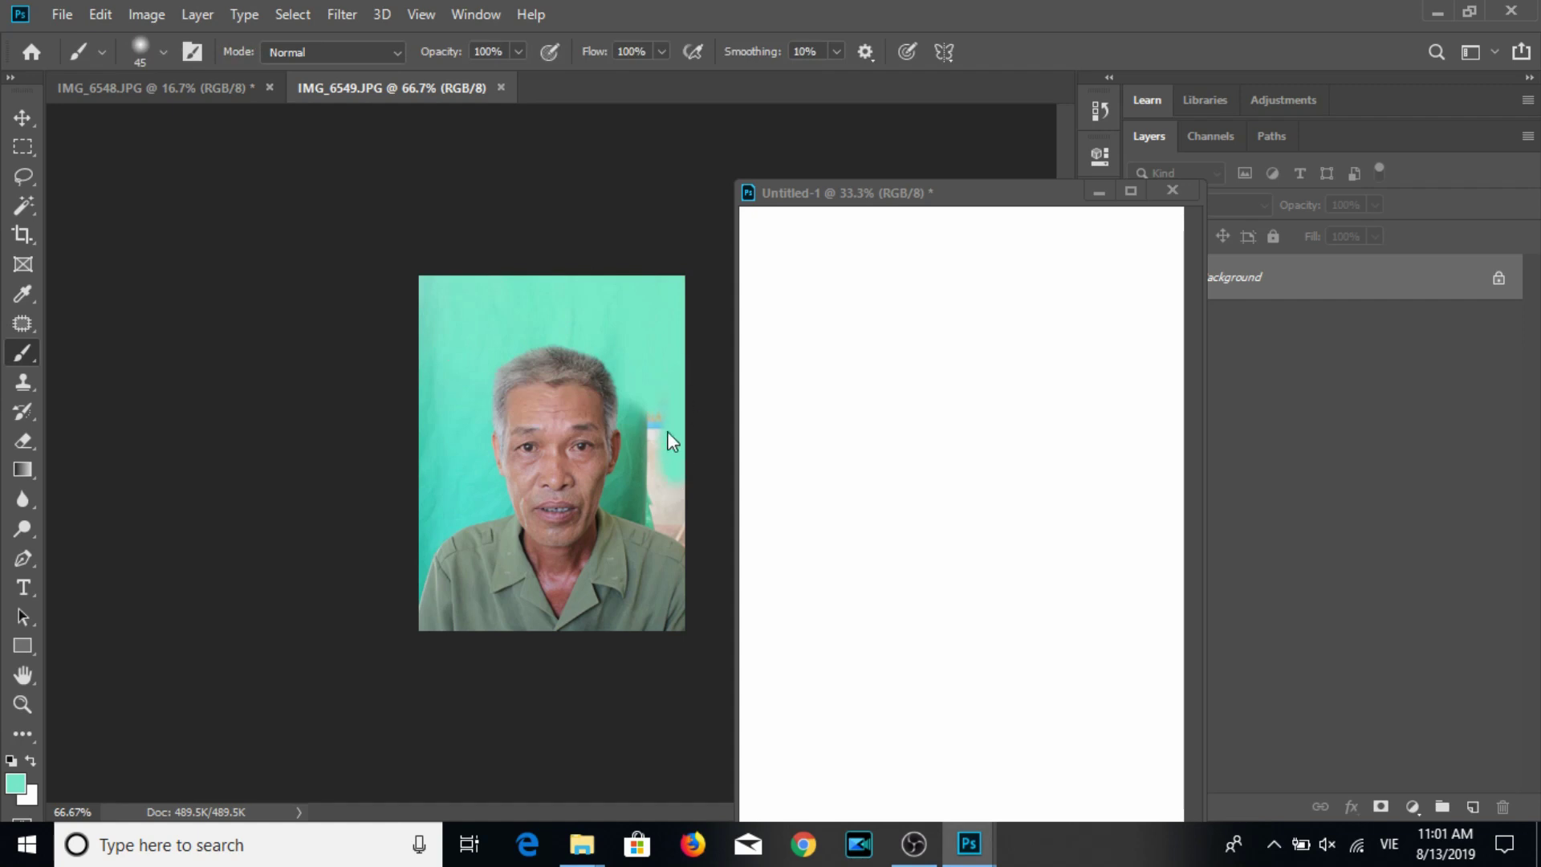
click(657, 518)
Verify in Image Size that the portrait is 3×4 cm at 300 ppi.
click(23, 118)
click(101, 14)
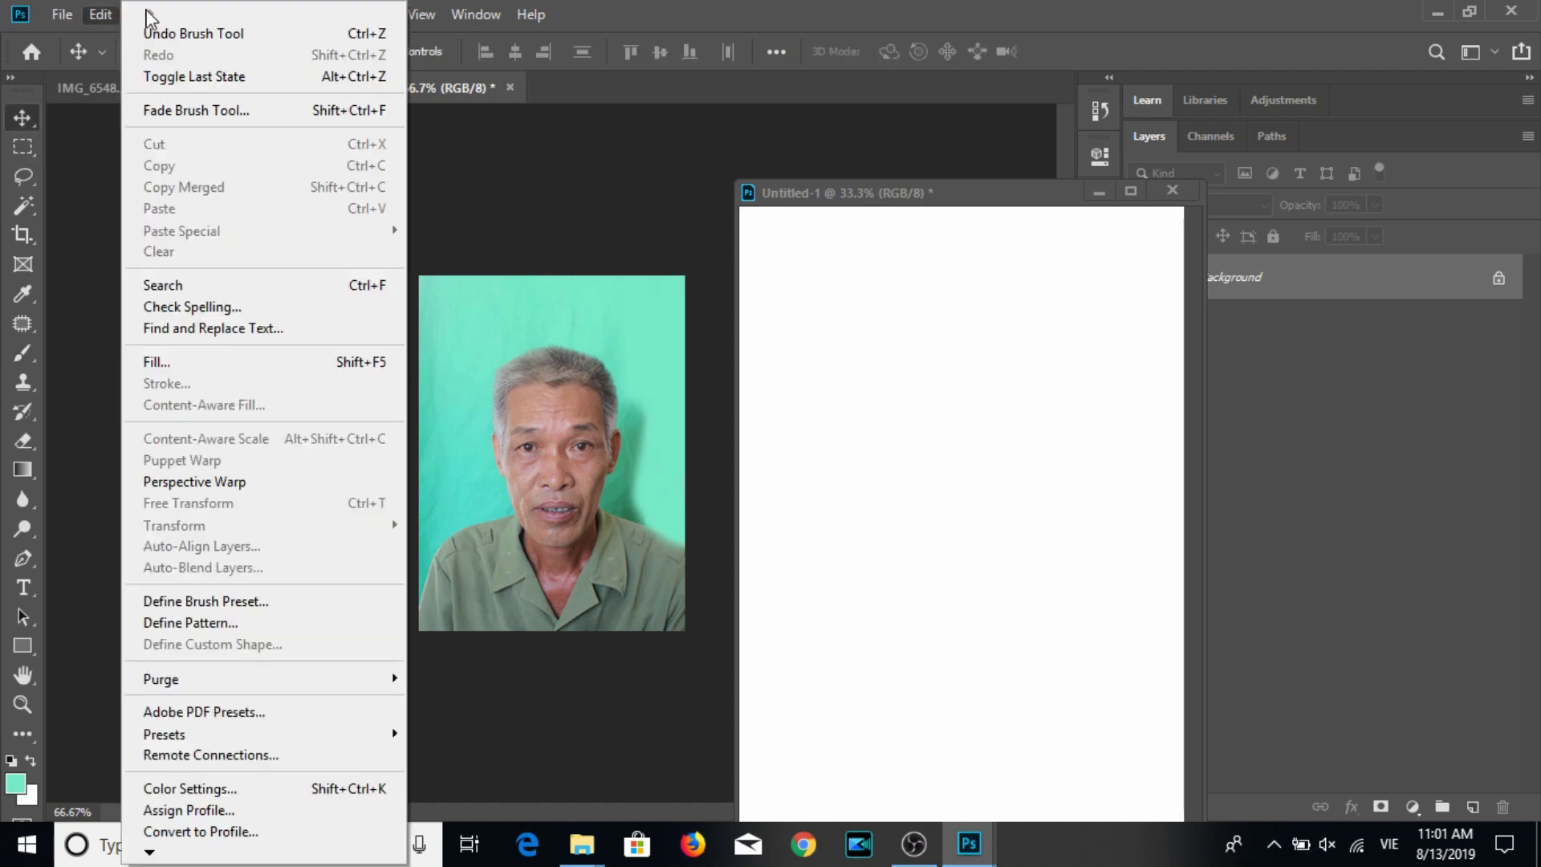
click(146, 14)
click(172, 183)
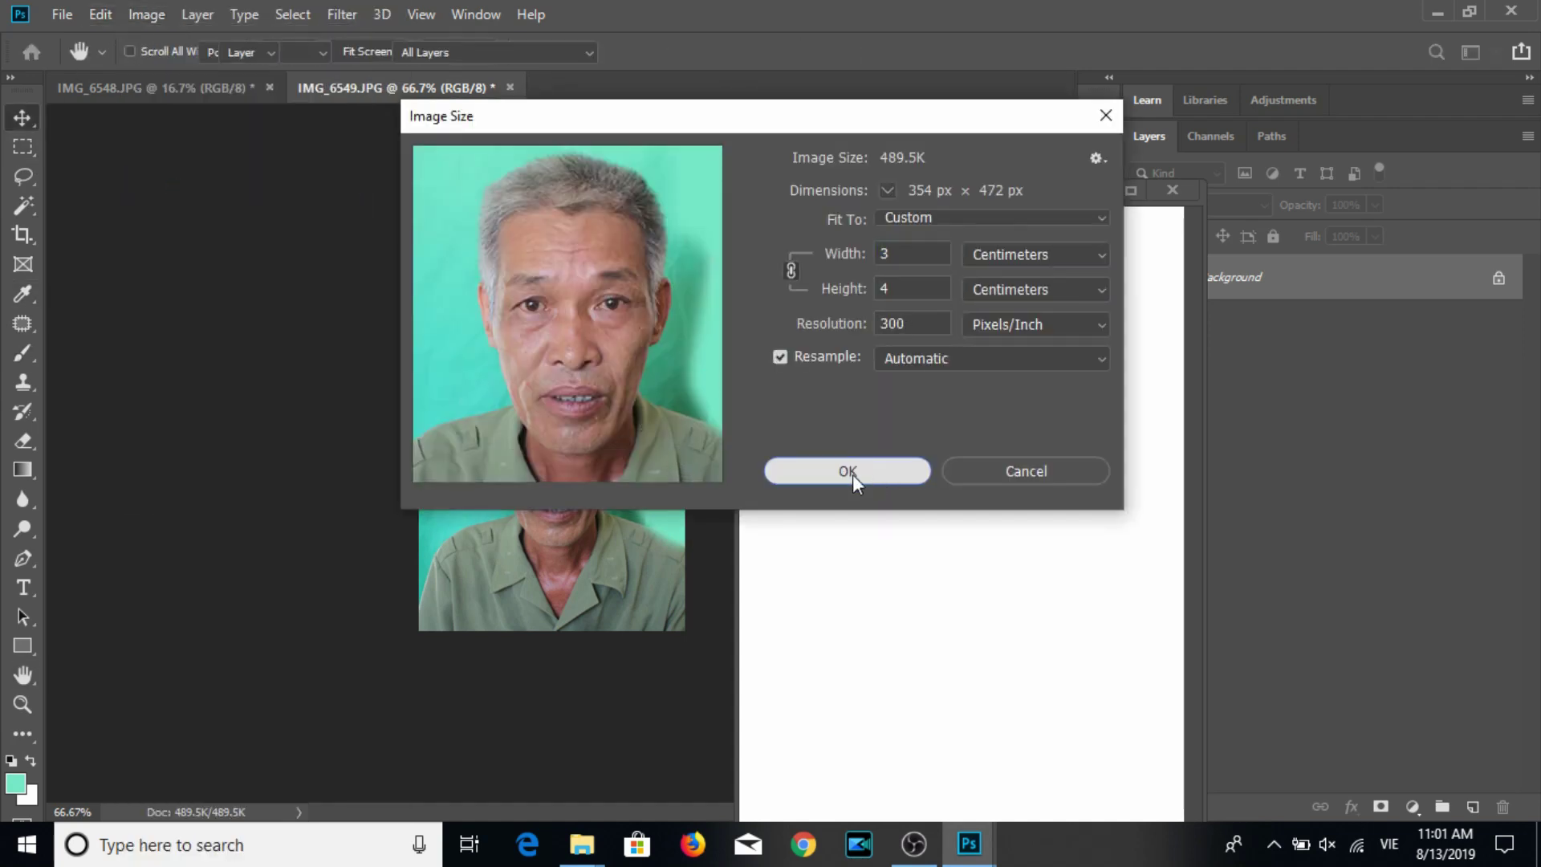
click(852, 475)
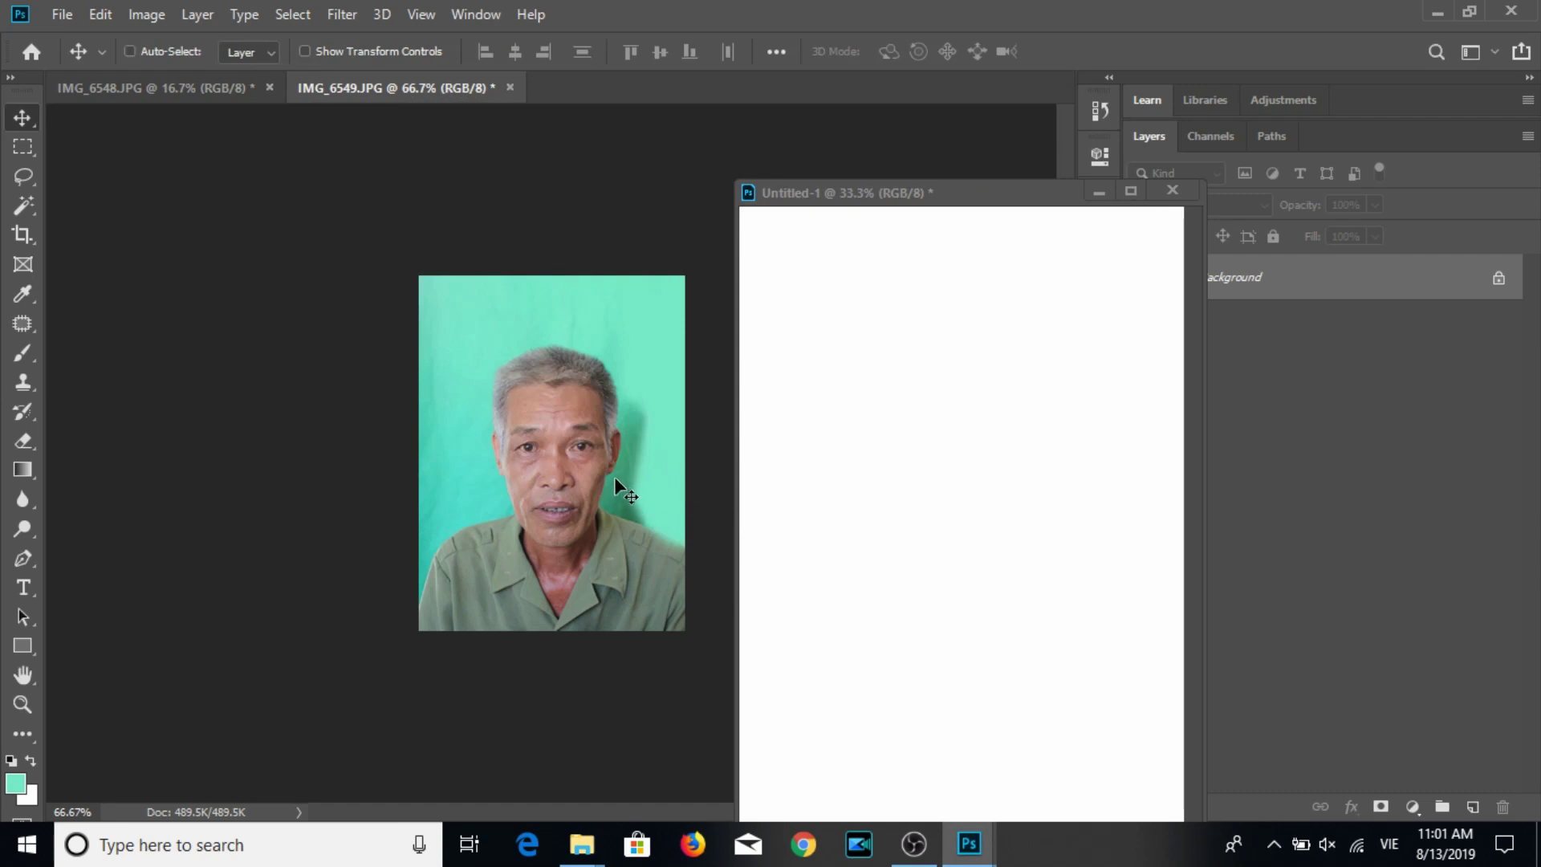
Brighten the portrait with a raised curve, save it, and drag it onto the sheet's top-left.
key(ctrl+m)
click(891, 485)
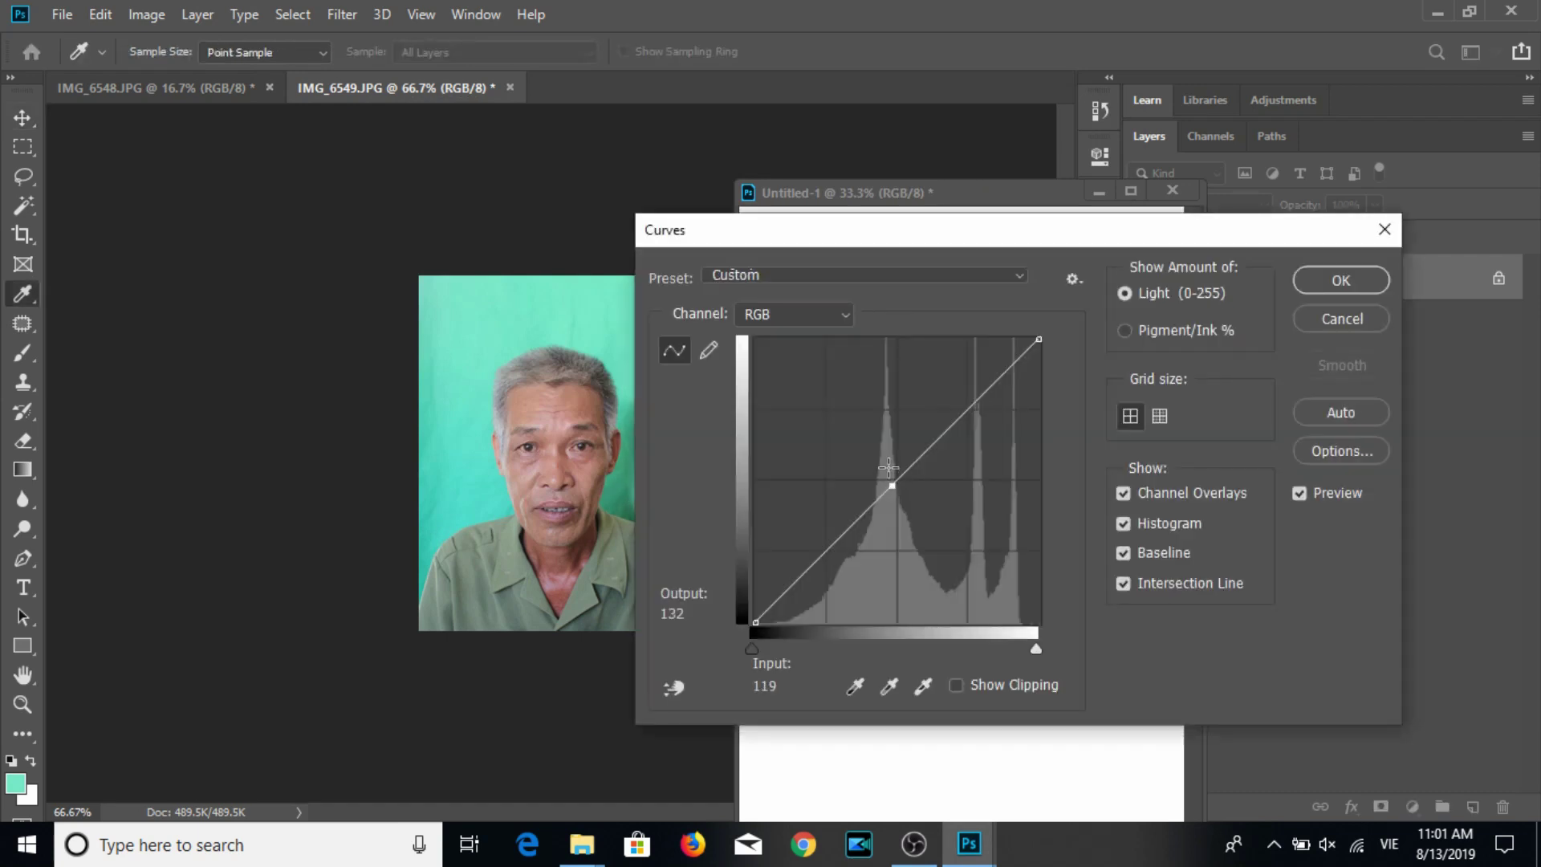
drag(888, 467, 887, 456)
click(1341, 280)
key(ctrl+s)
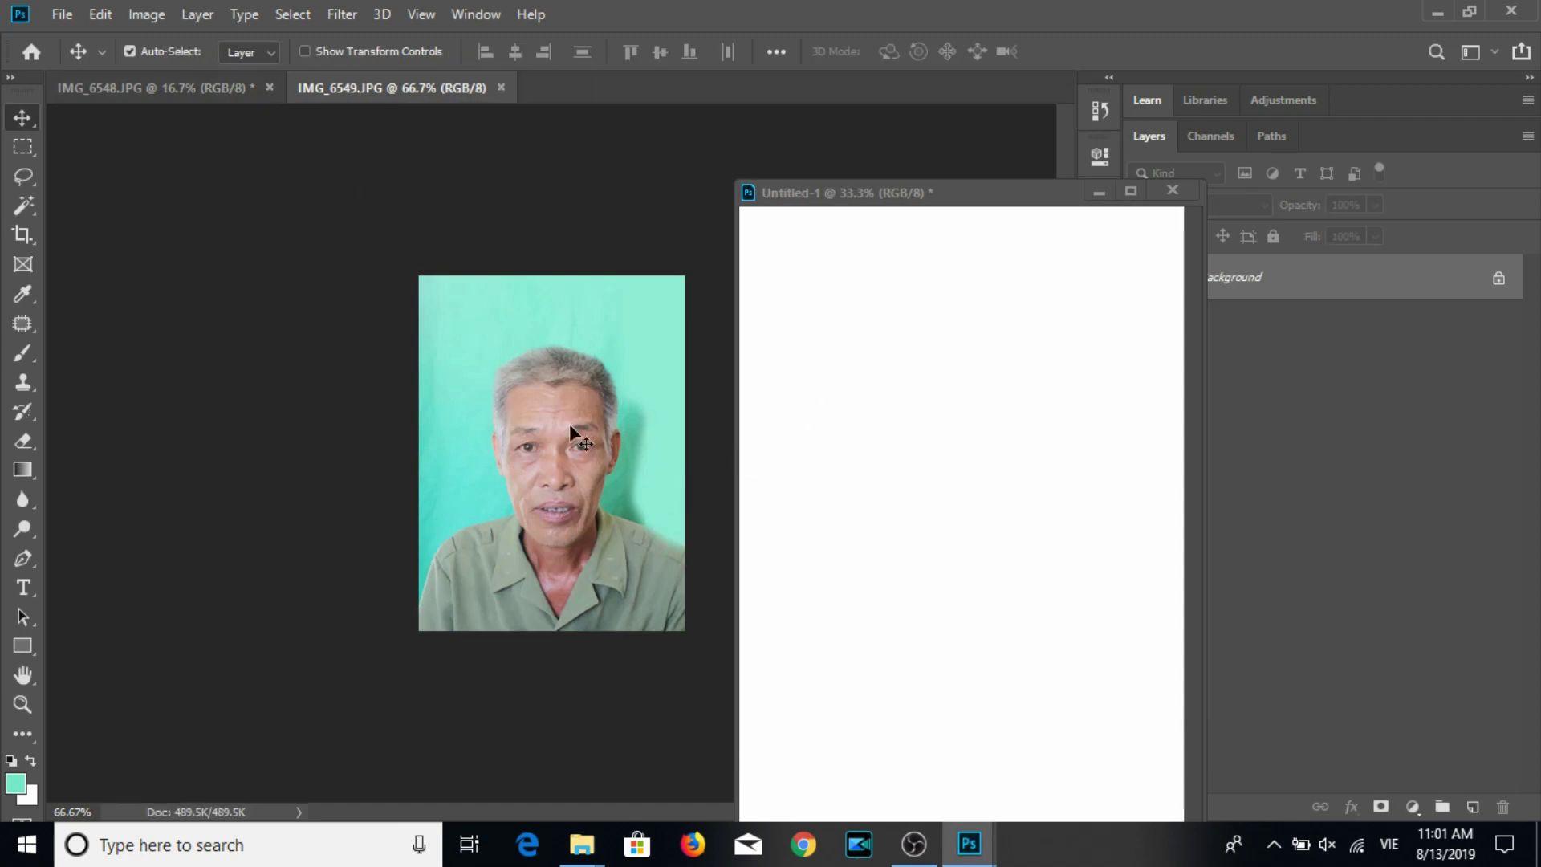
mouse_move(570, 424)
mouse_down()
mouse_move(980, 394)
mouse_move(819, 330)
mouse_move(1095, 330)
mouse_up()
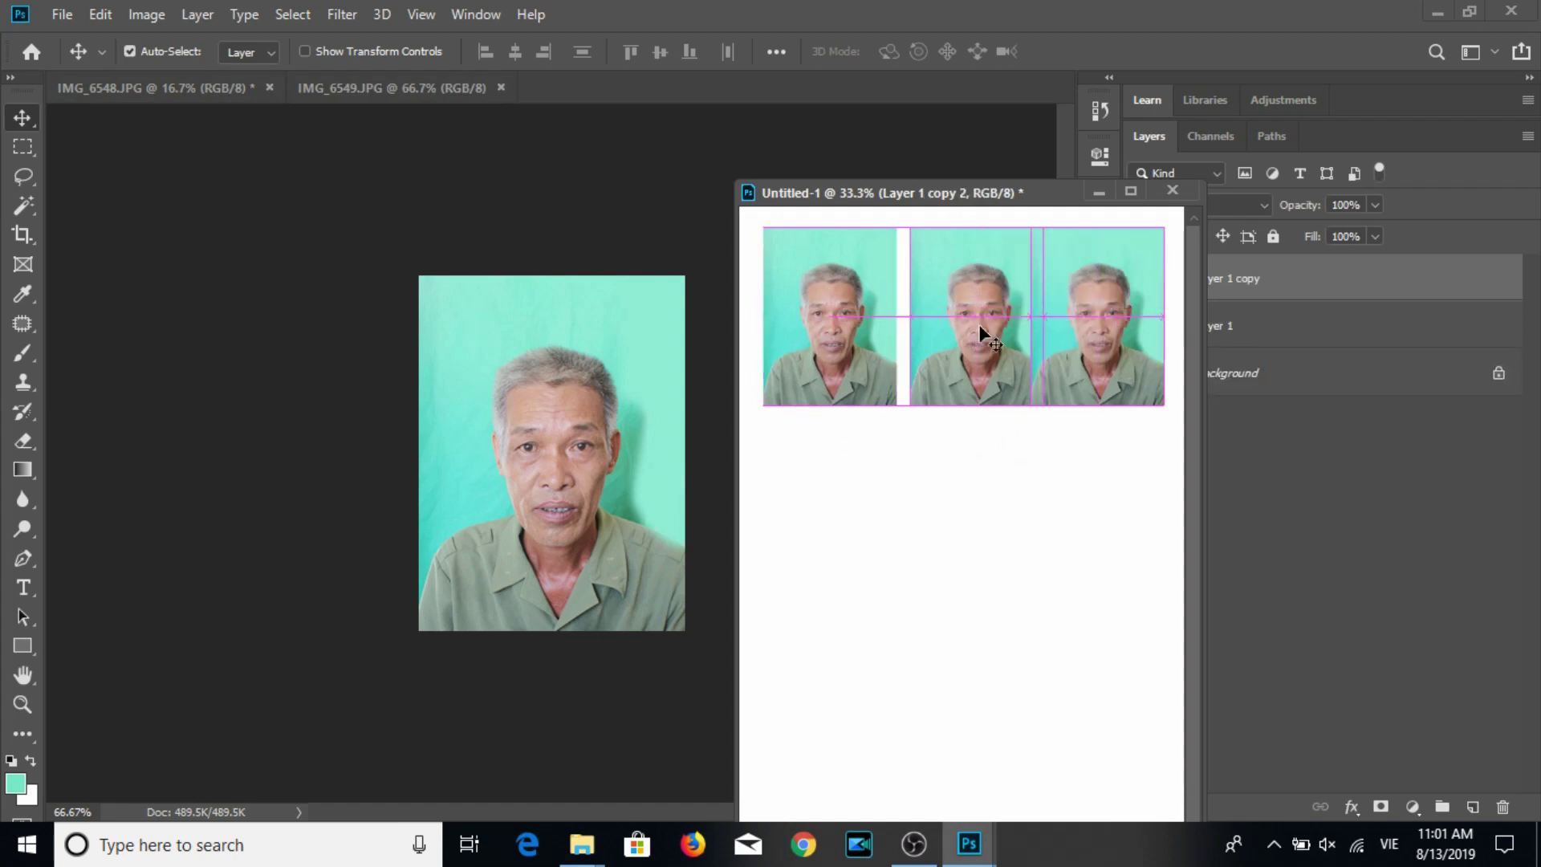
Complete the top row of three copies, duplicate it as a second row, and bring up Print.
drag(981, 331, 1084, 331)
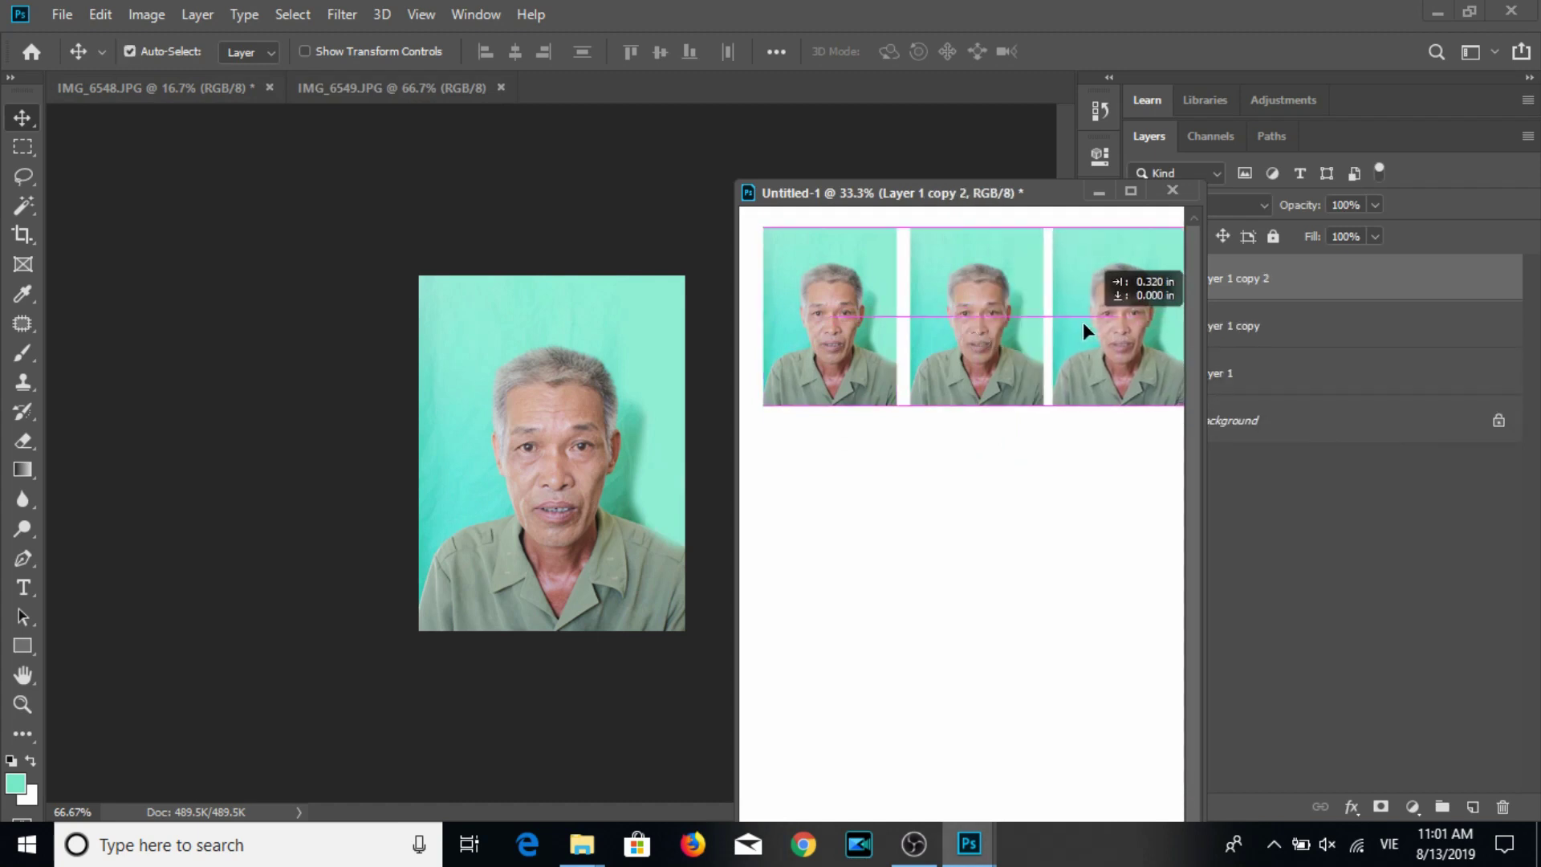
drag(1048, 192, 883, 159)
shift+click(1240, 374)
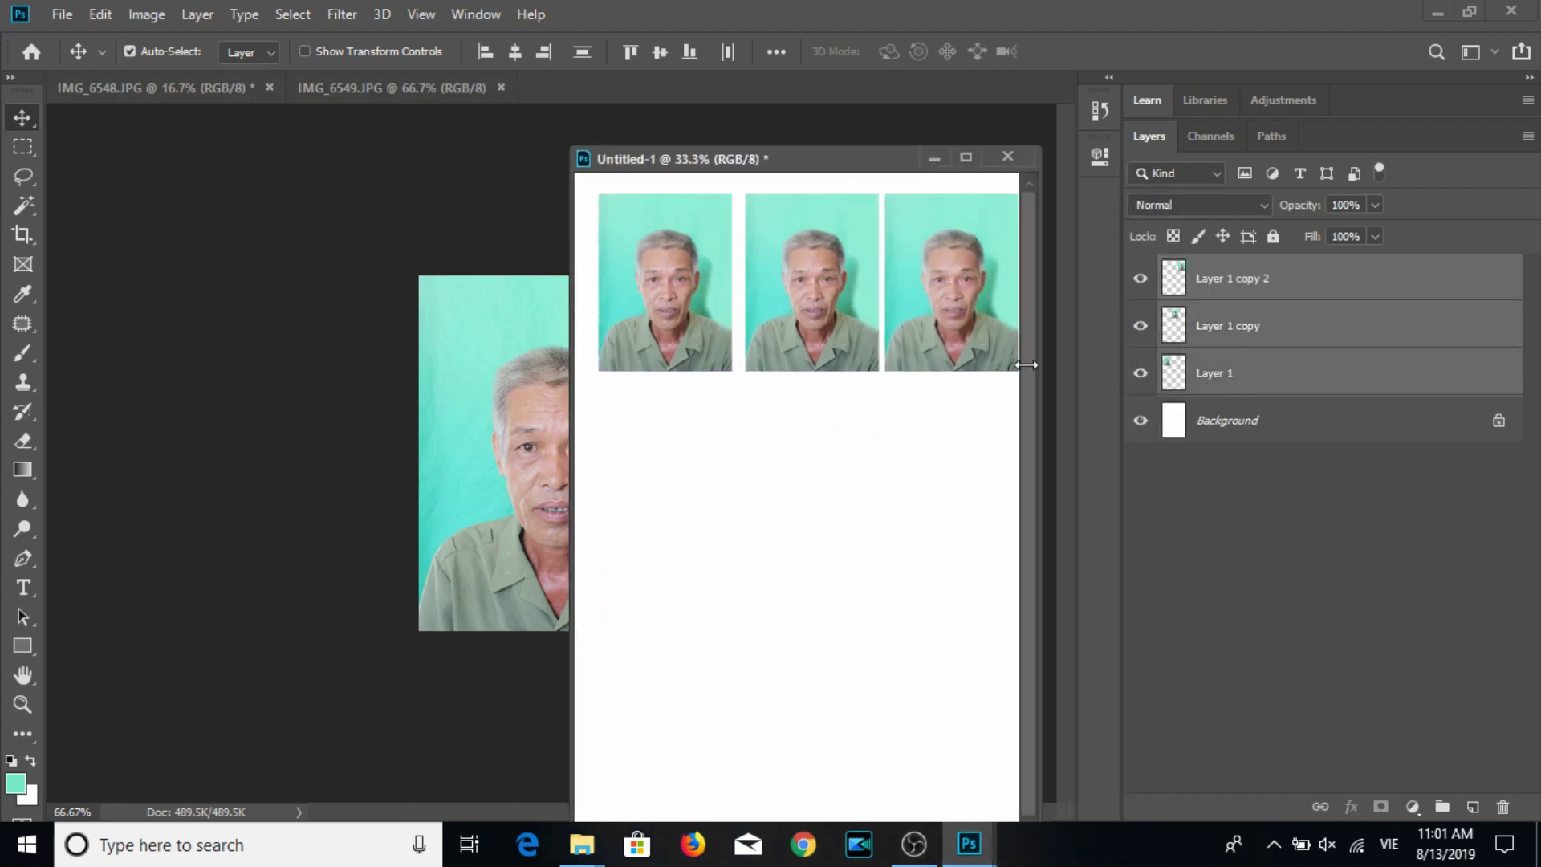
mouse_move(901, 320)
mouse_down()
mouse_move(947, 489)
mouse_move(951, 642)
mouse_up()
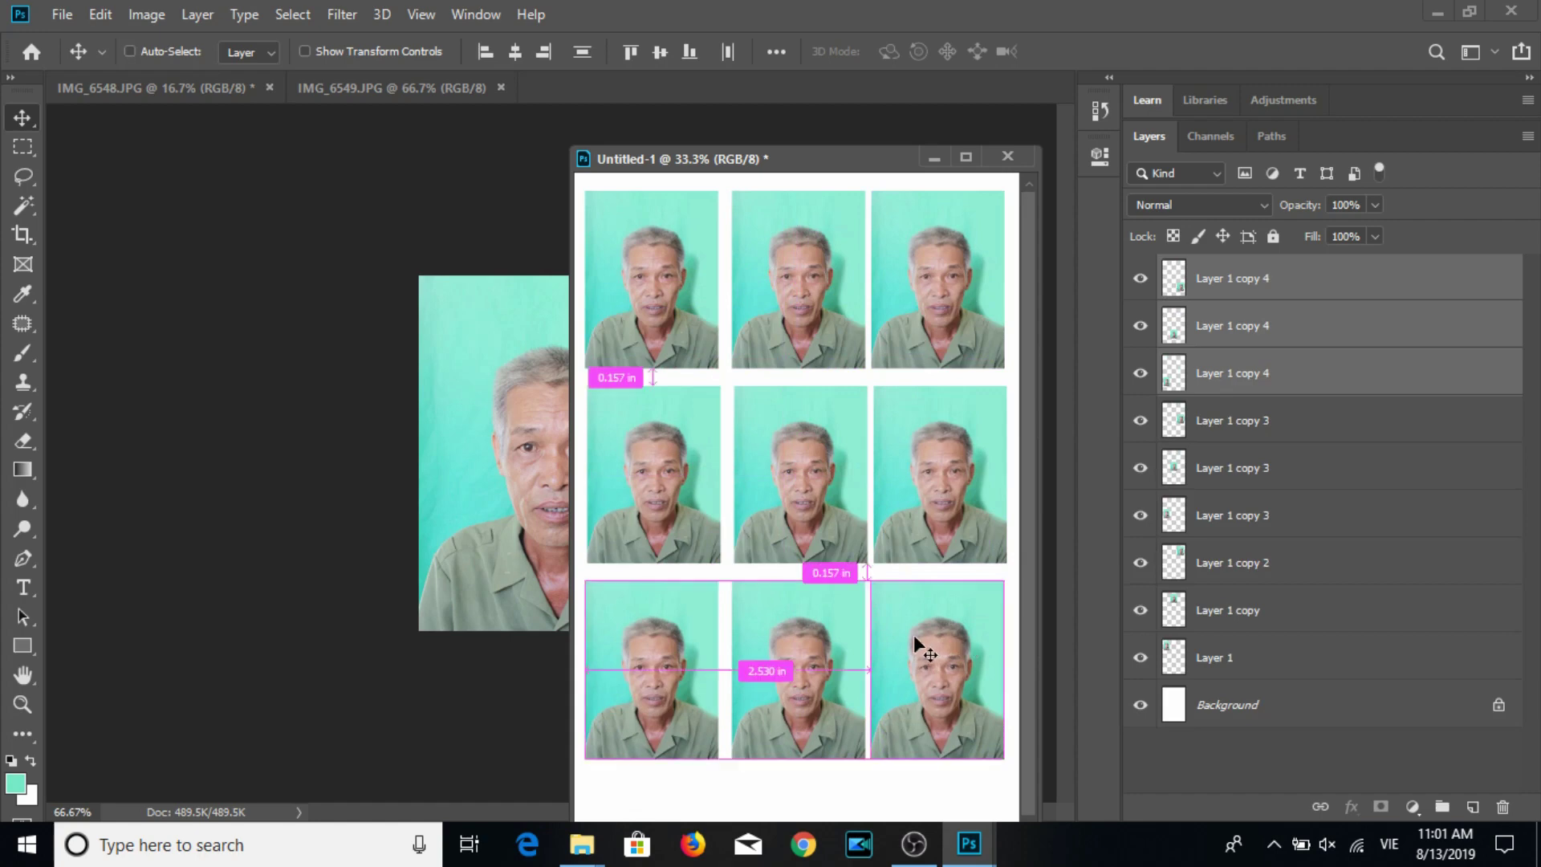
key(ctrl+p)
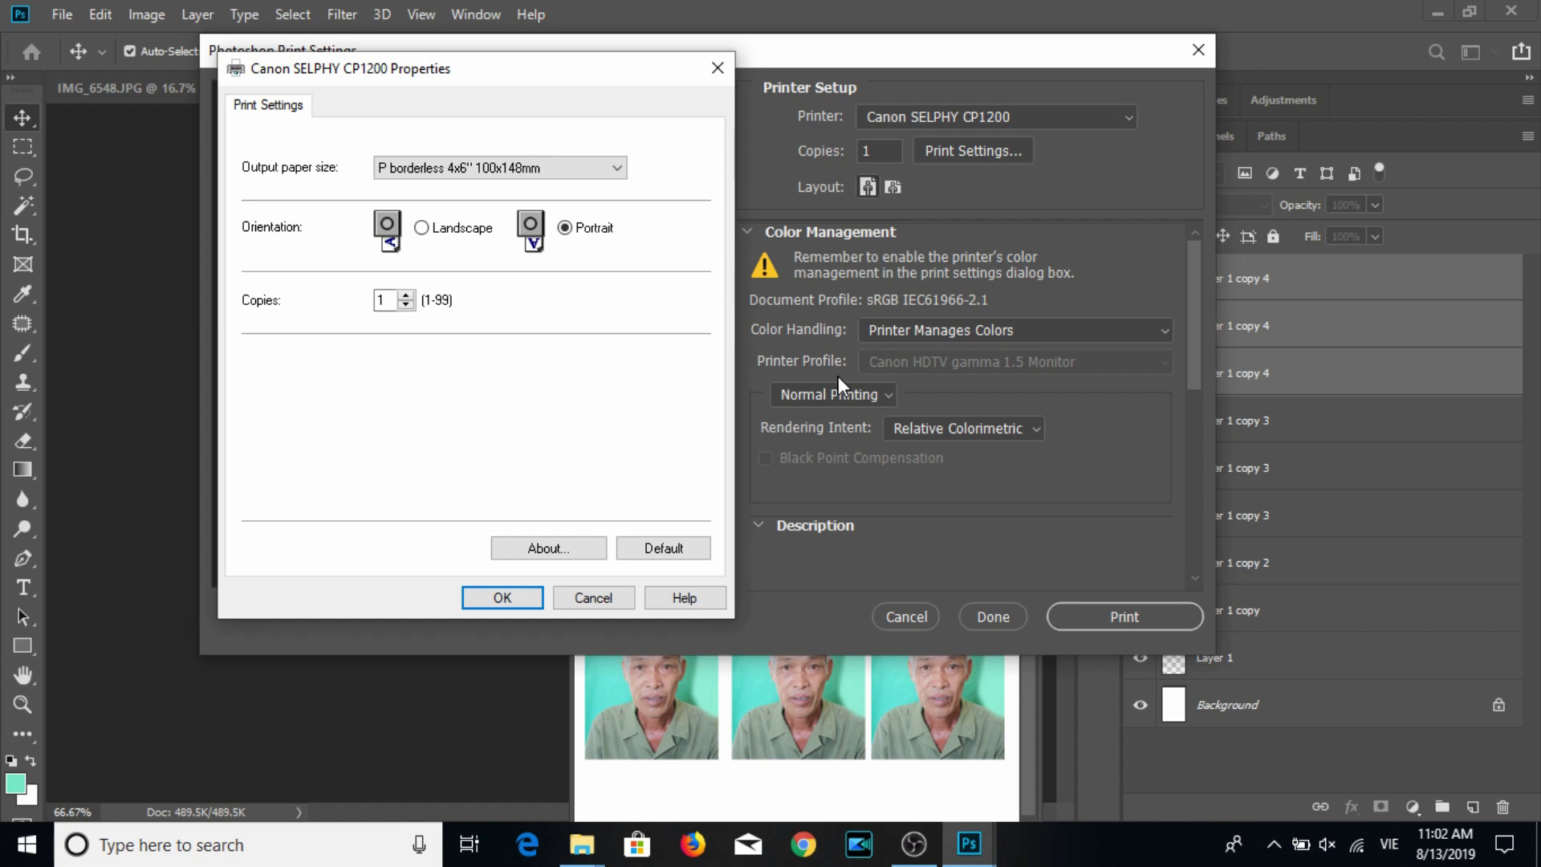
Confirm the SELPHY paper settings, print the nine-portrait sheet, and move its window aside.
key(Return)
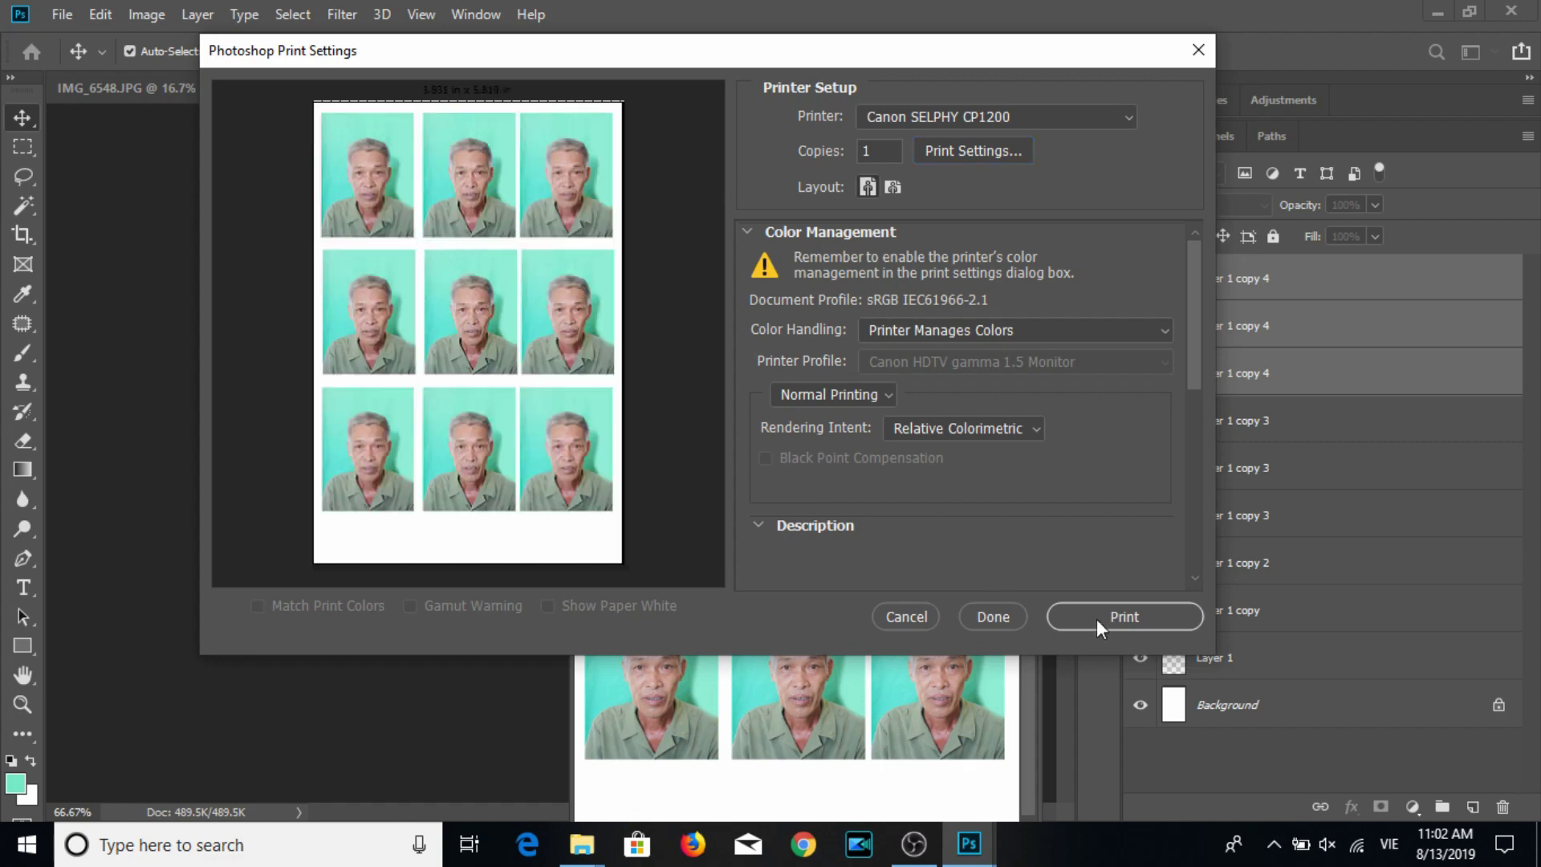
click(1274, 844)
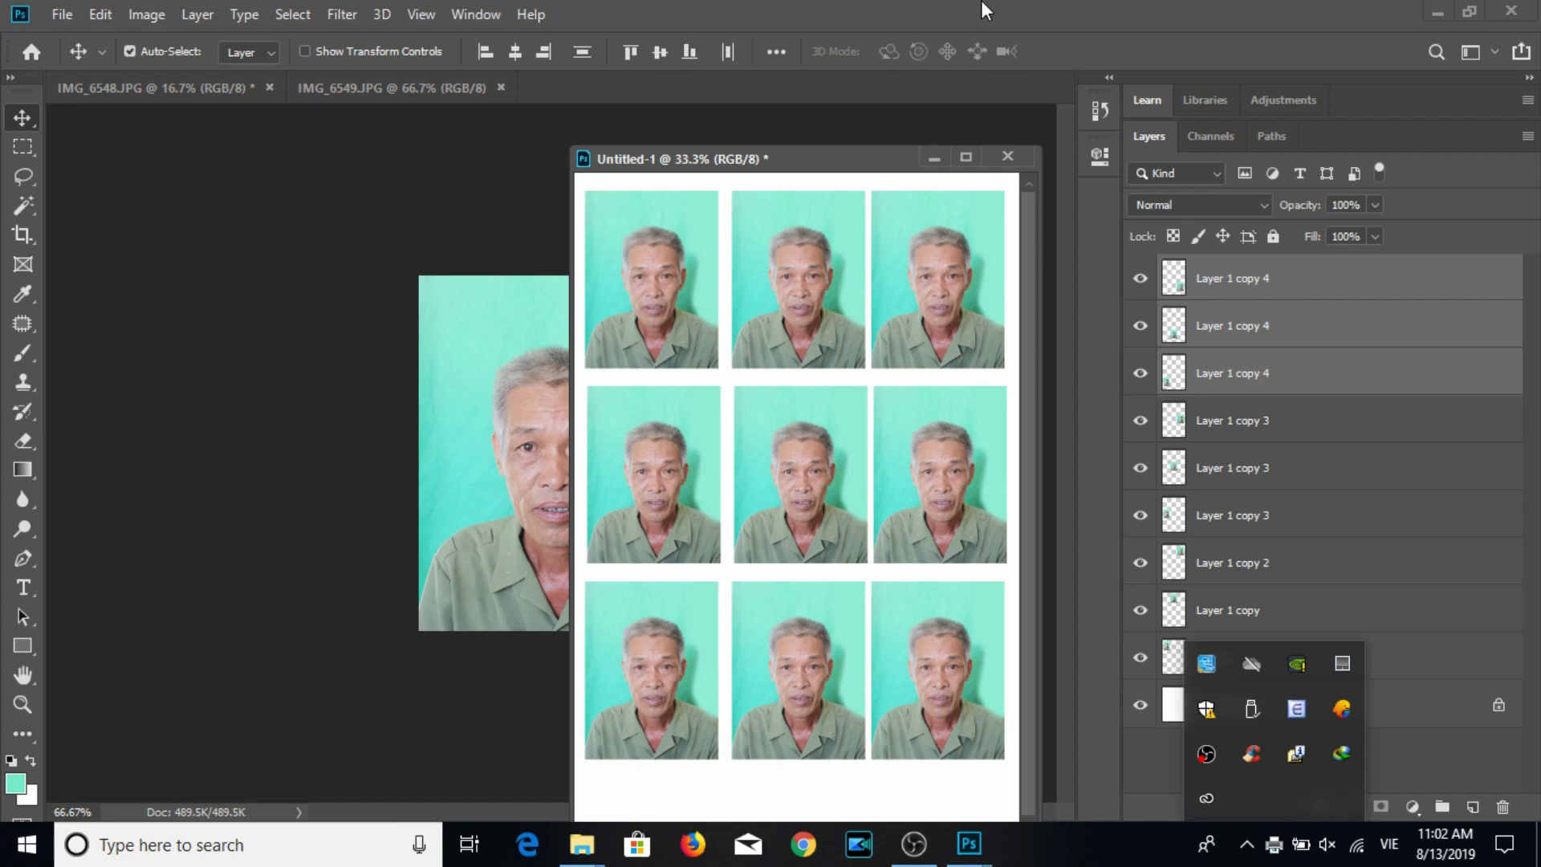
drag(906, 153, 708, 118)
Delete the old portrait layers from the sheet and close IMG_6549.
click(1233, 279)
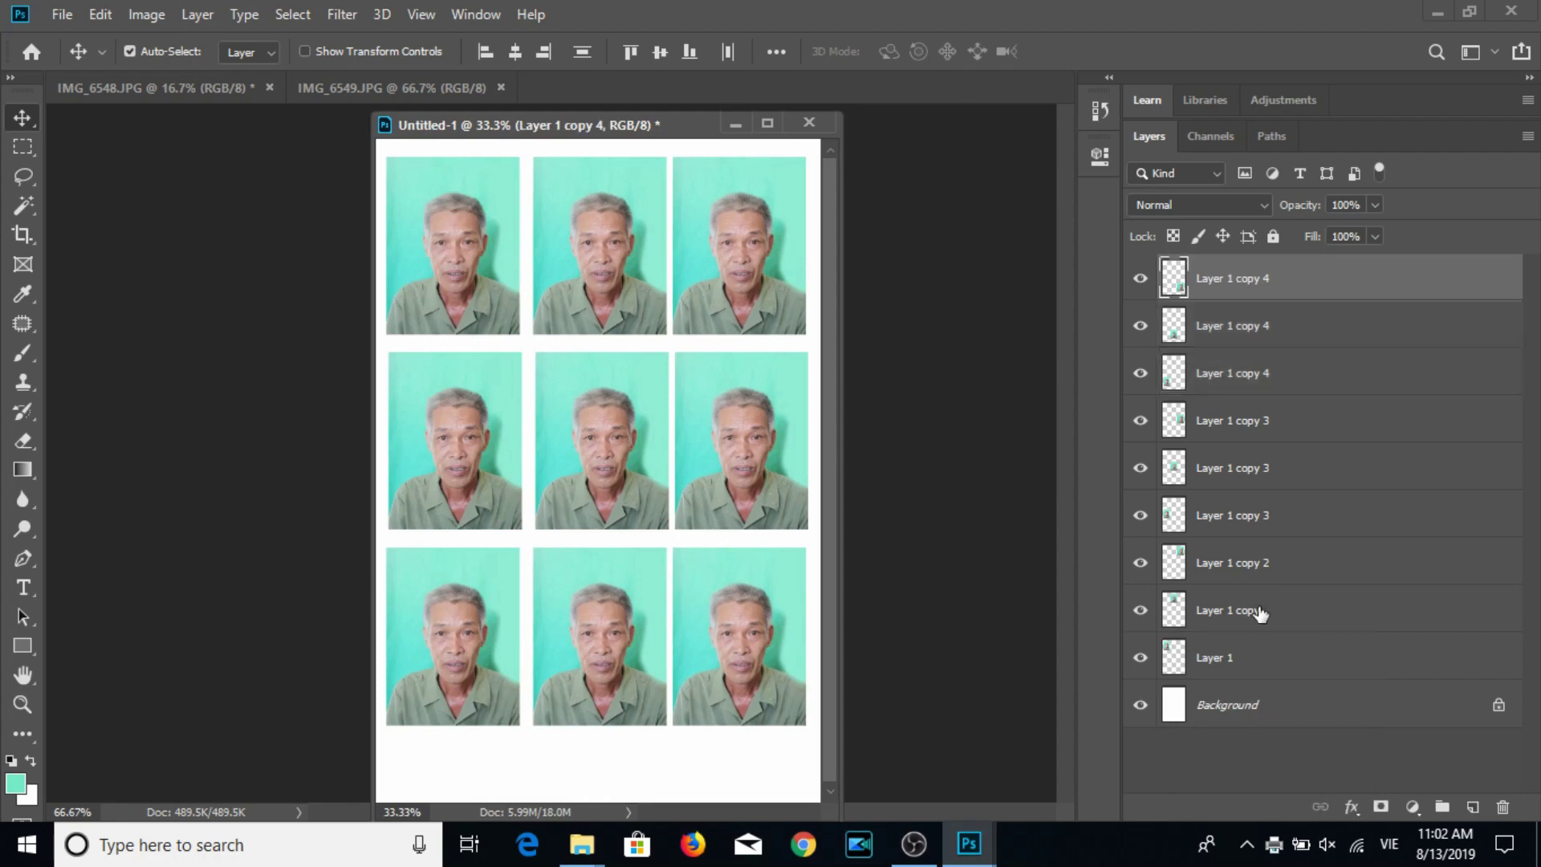
shift+click(1264, 678)
key(Delete)
drag(772, 126, 1301, 216)
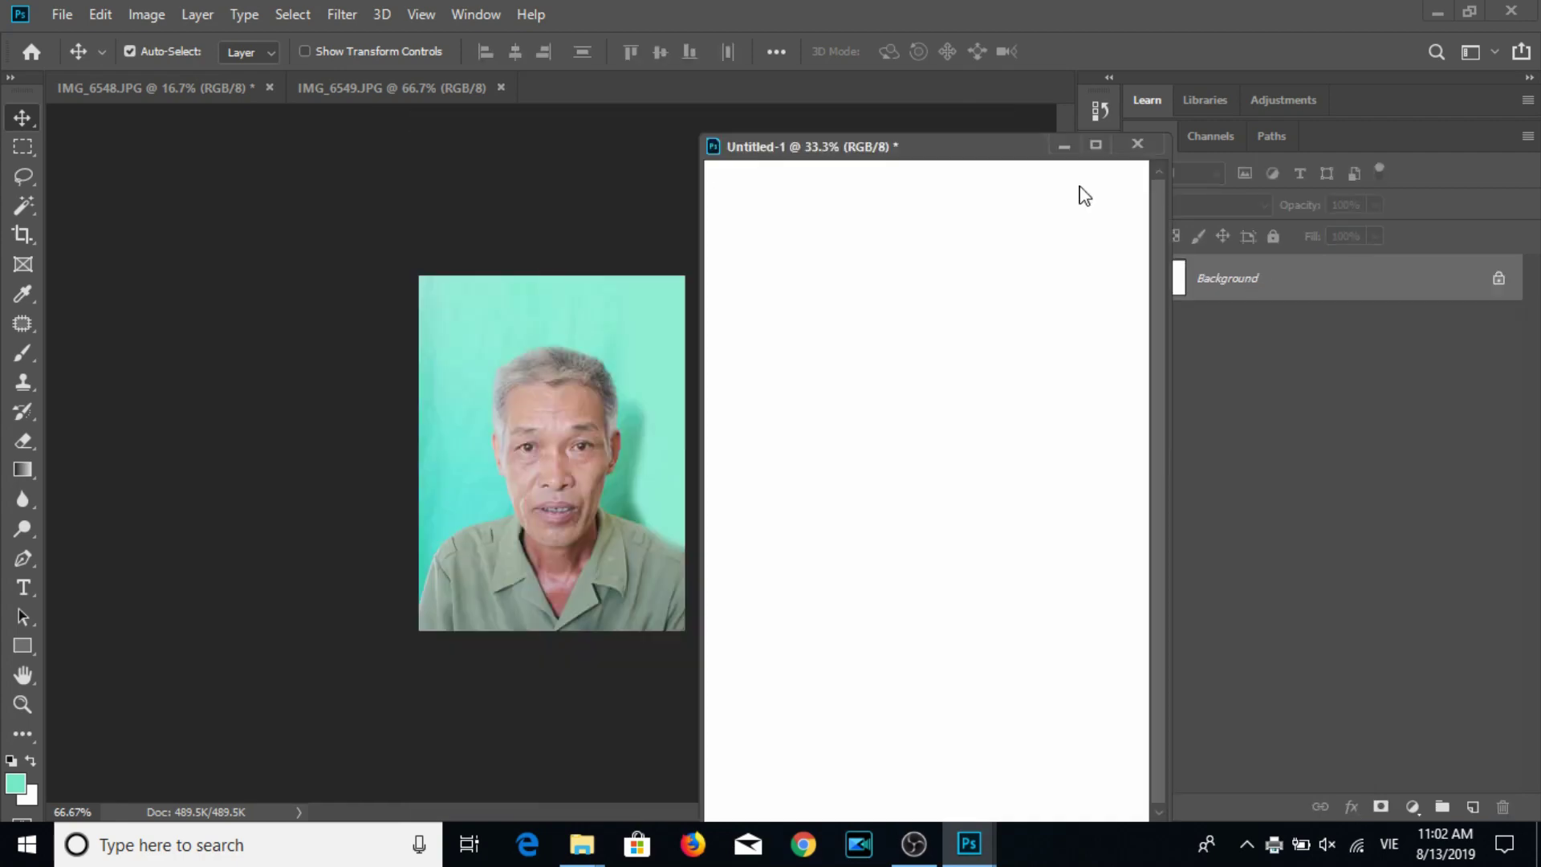
click(695, 469)
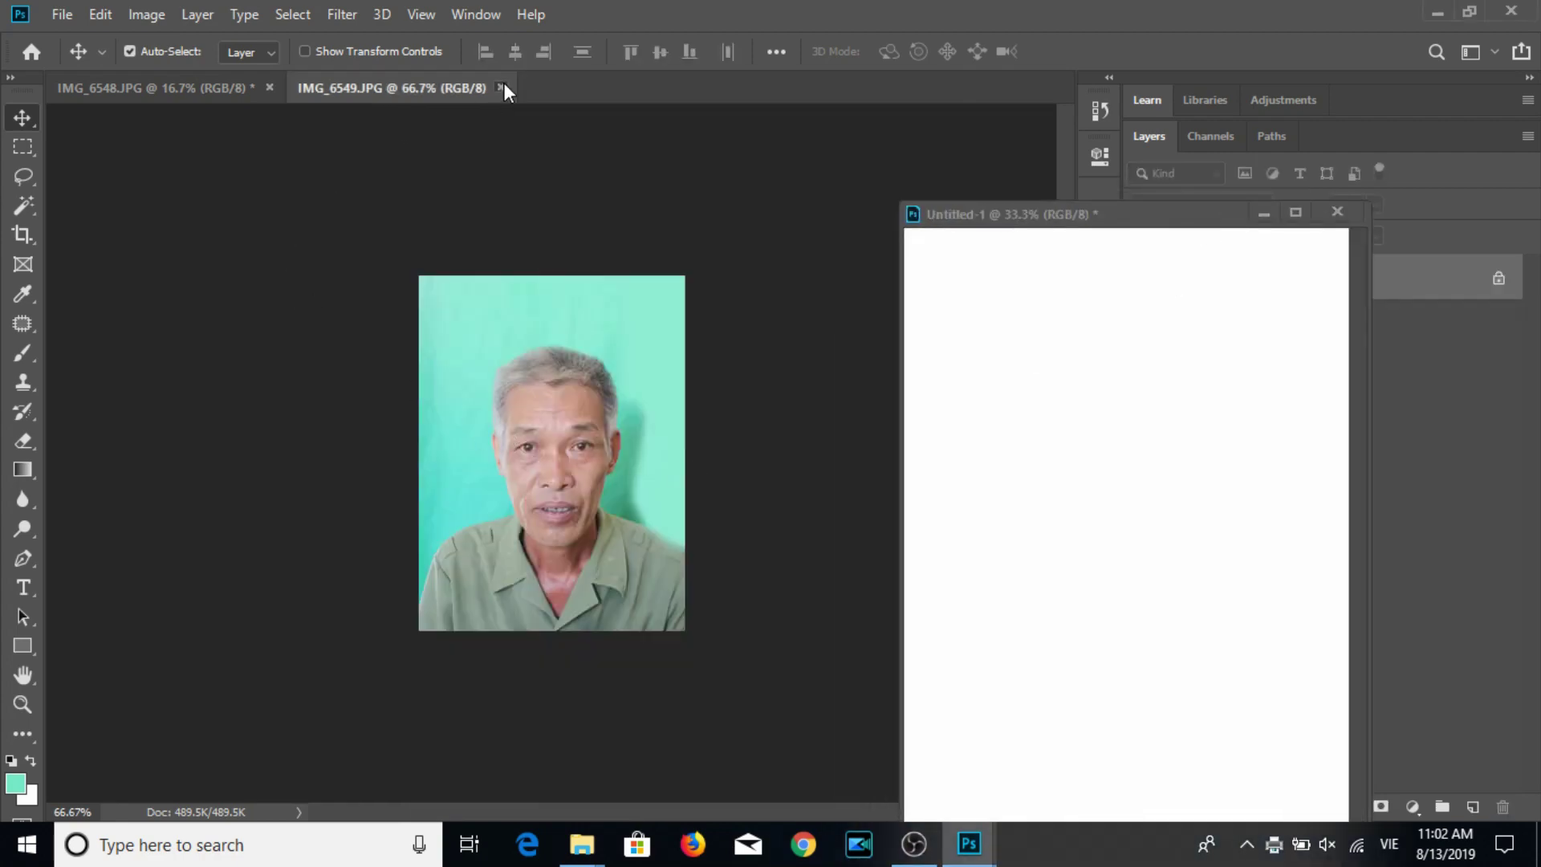
click(500, 87)
Crop IMG_6548 at 3:4 around the man's head and shoulders.
key(c)
mouse_move(495, 286)
mouse_down()
mouse_move(656, 518)
mouse_move(642, 534)
mouse_up()
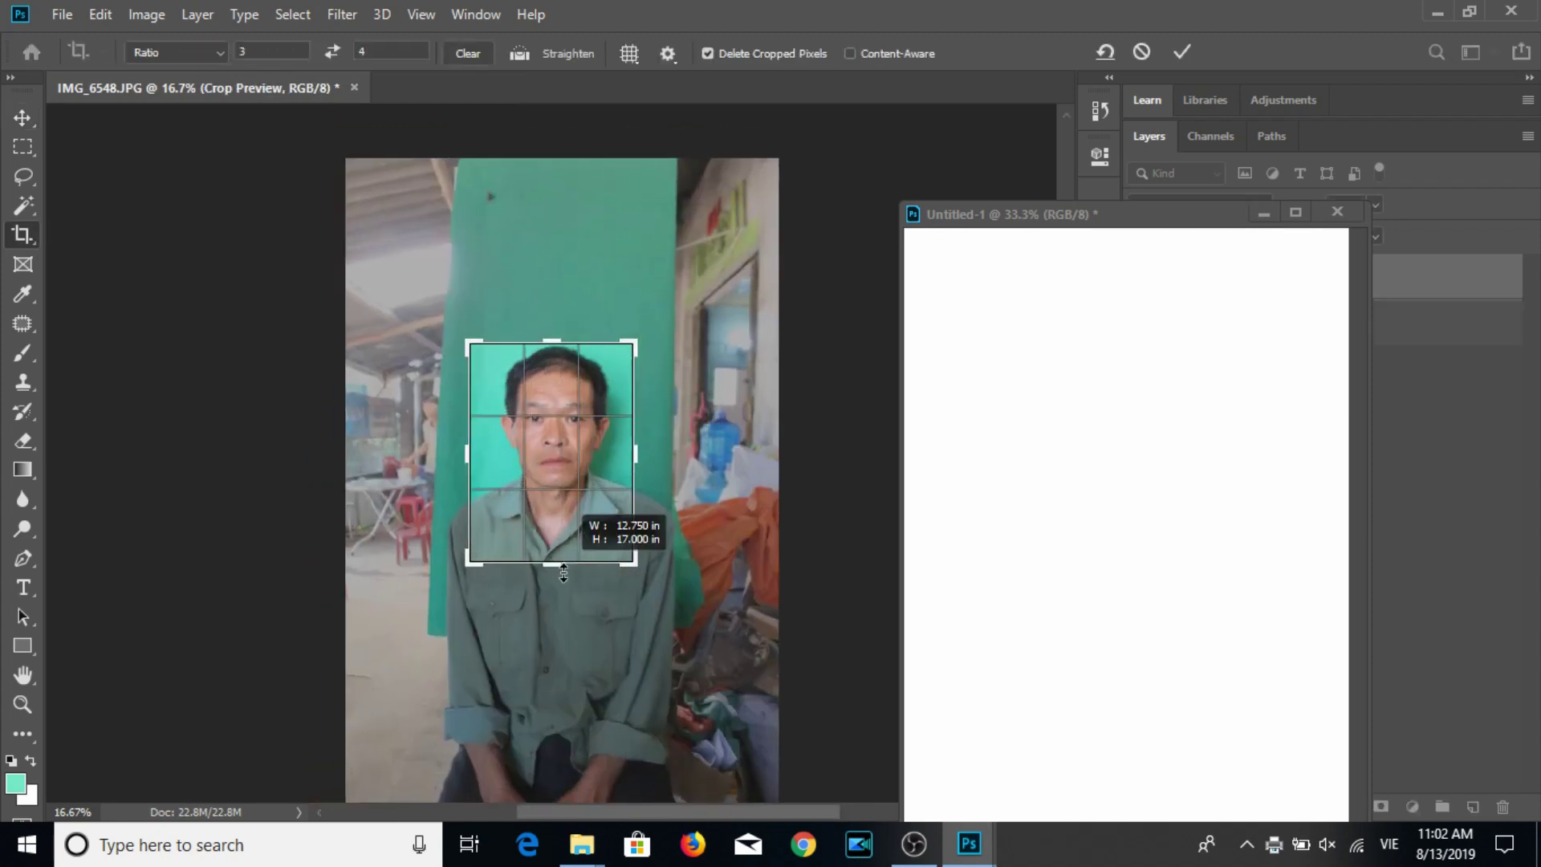
drag(563, 572, 566, 583)
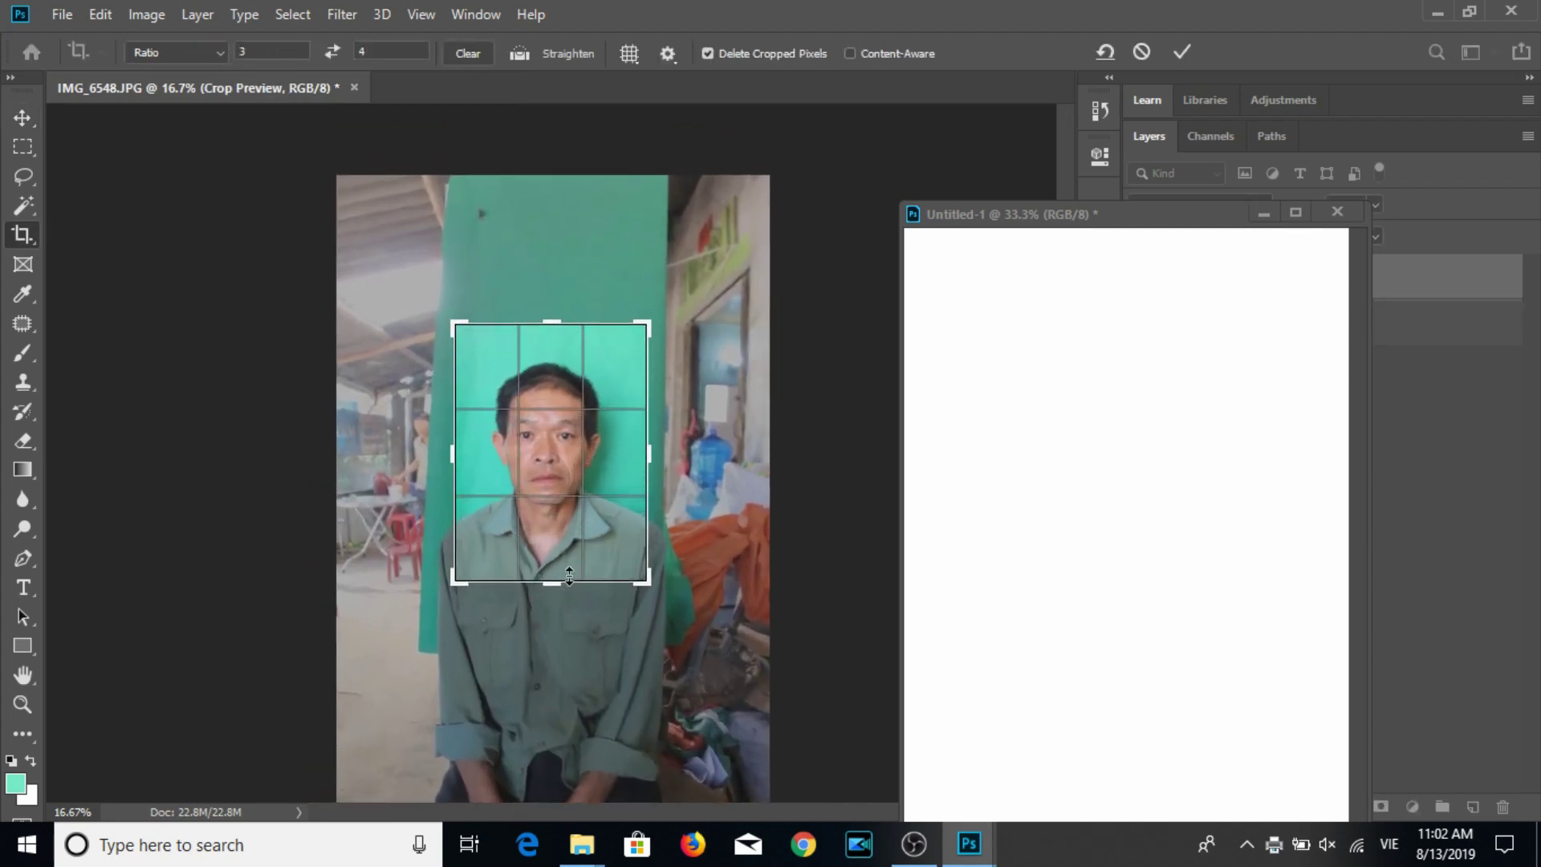
key(Return)
click(26, 207)
click(23, 118)
Set IMG_6548's image size to 300 ppi.
click(147, 15)
click(191, 183)
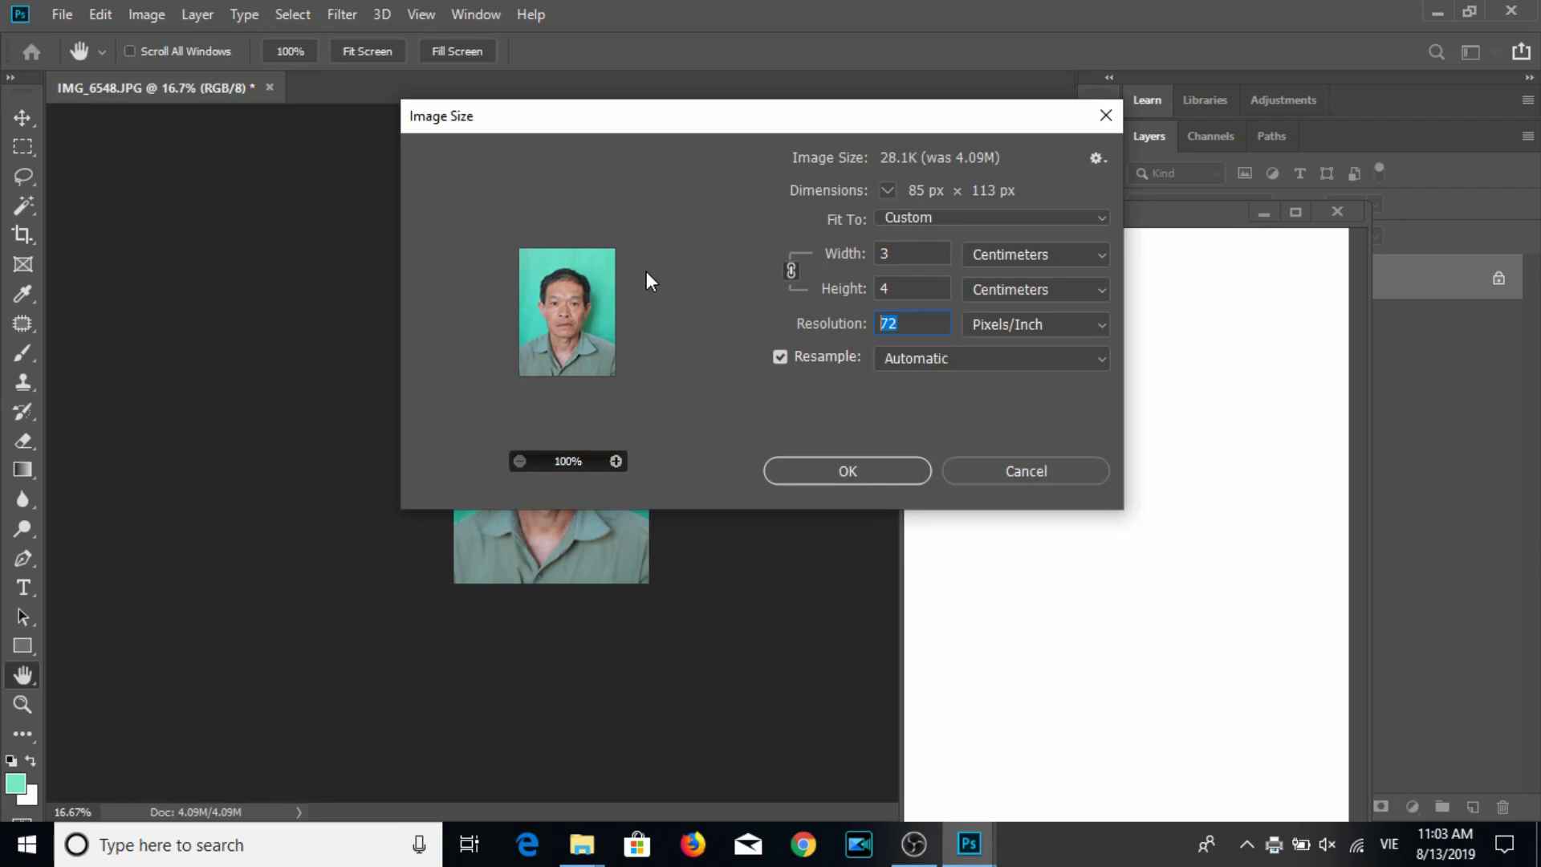
text(300)
key(Return)
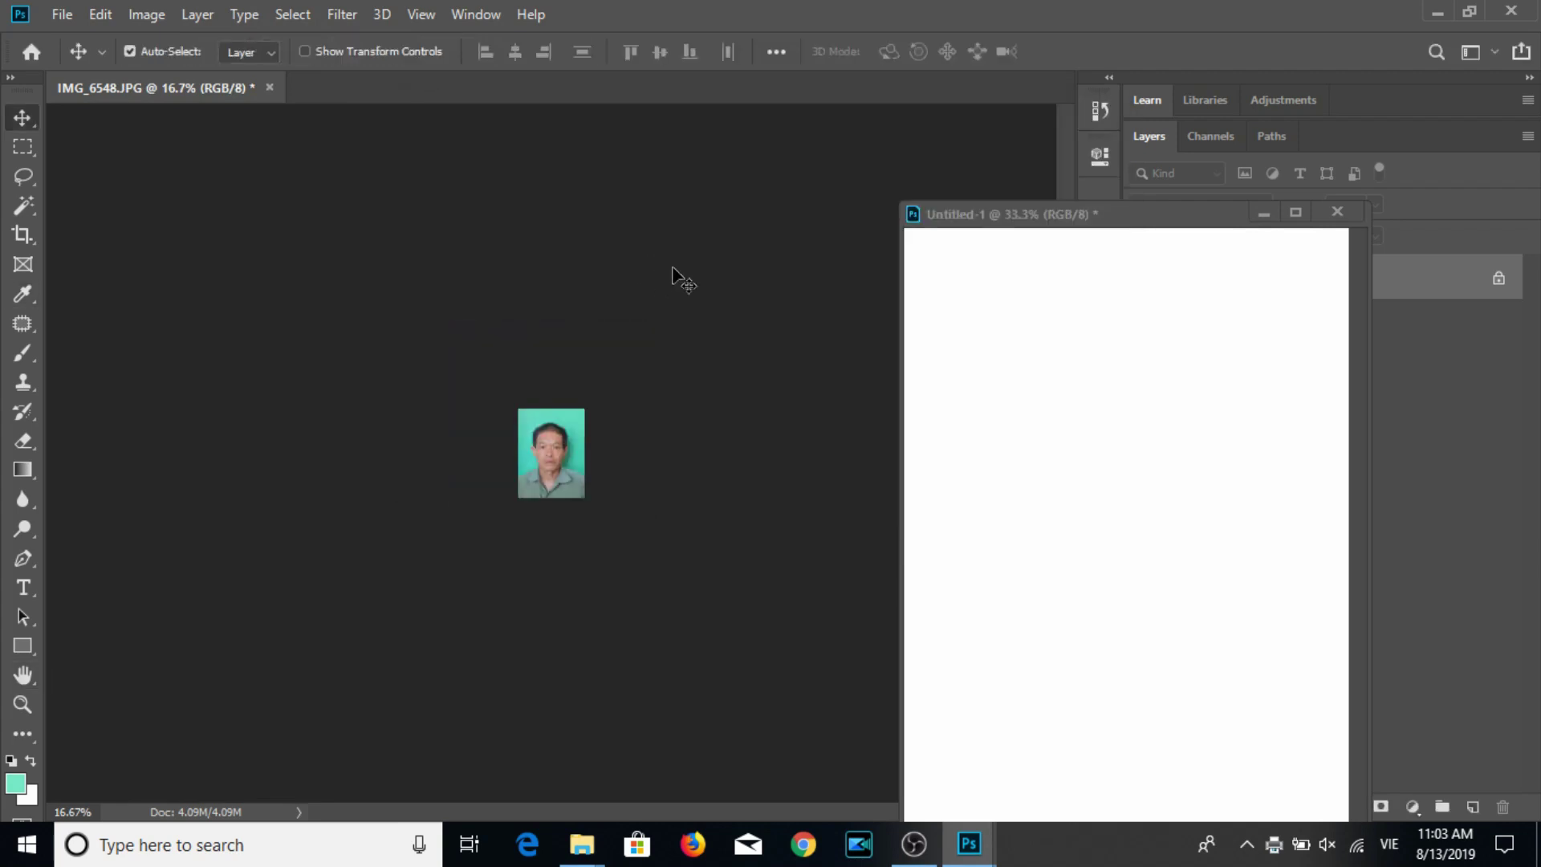
Save the resized IMG_6548 and place three copies across the sheet's top row.
key(ctrl+s)
key(Return)
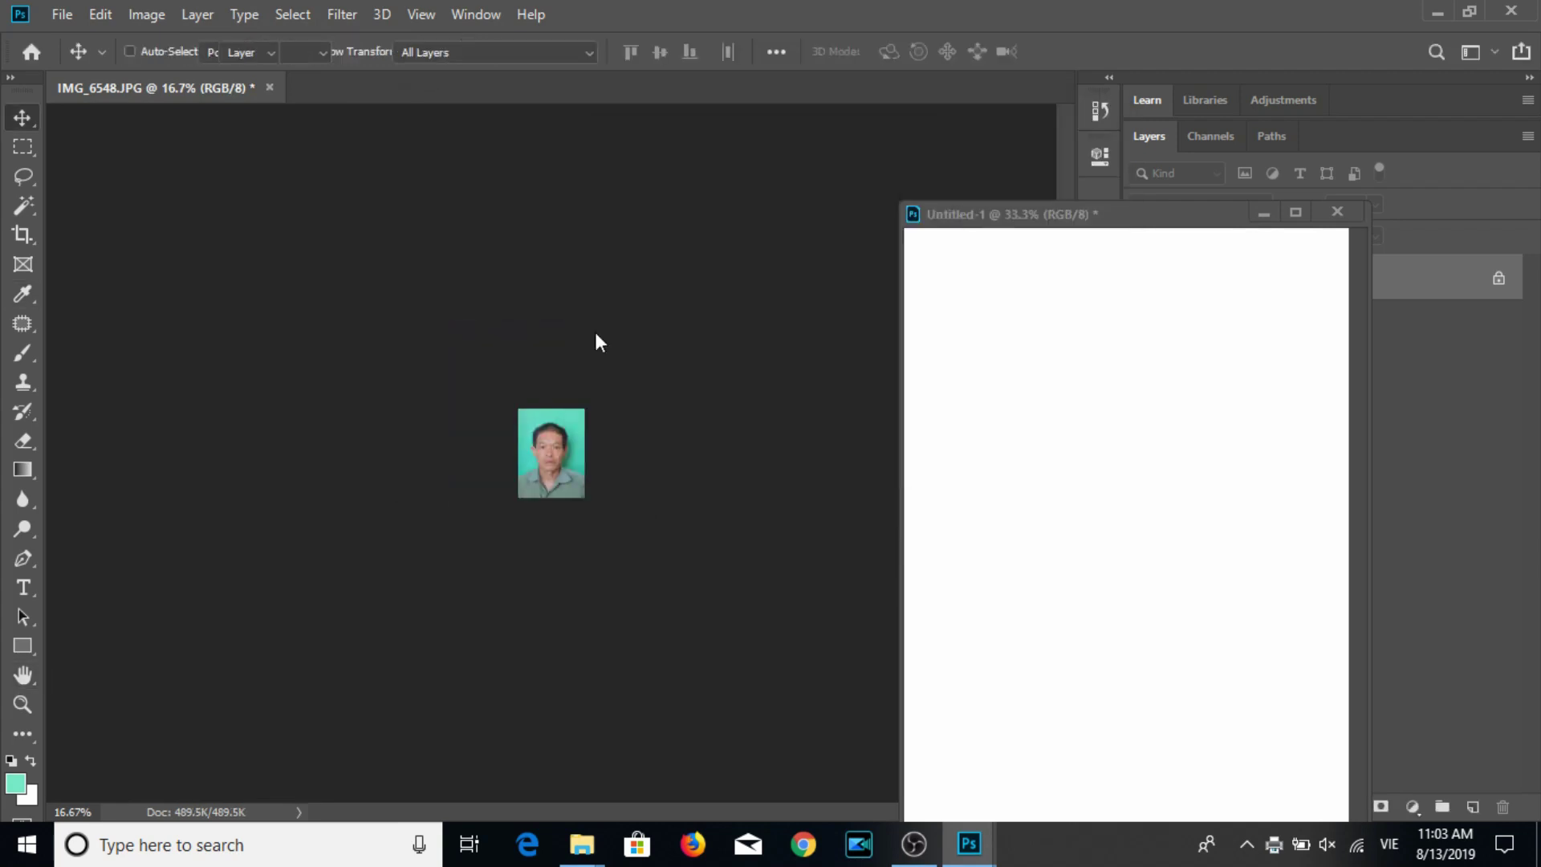
mouse_move(552, 453)
mouse_down()
mouse_move(1156, 436)
mouse_move(985, 344)
mouse_move(1269, 358)
mouse_up()
drag(1138, 355, 1126, 354)
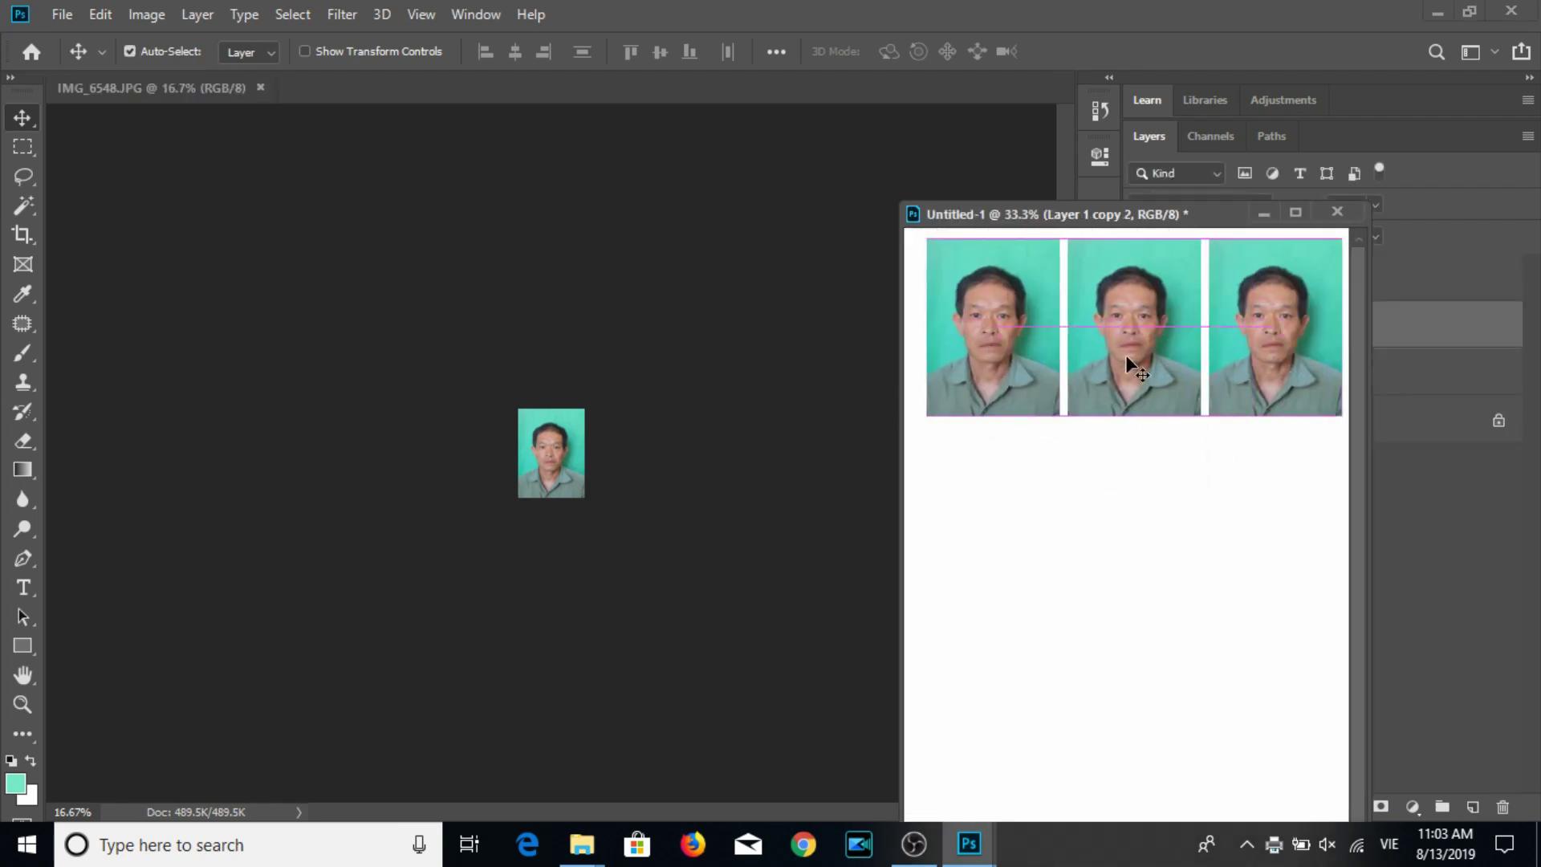
Duplicate the top-row portraits downward twice into three rows of three, then bring up printing.
click(1428, 374)
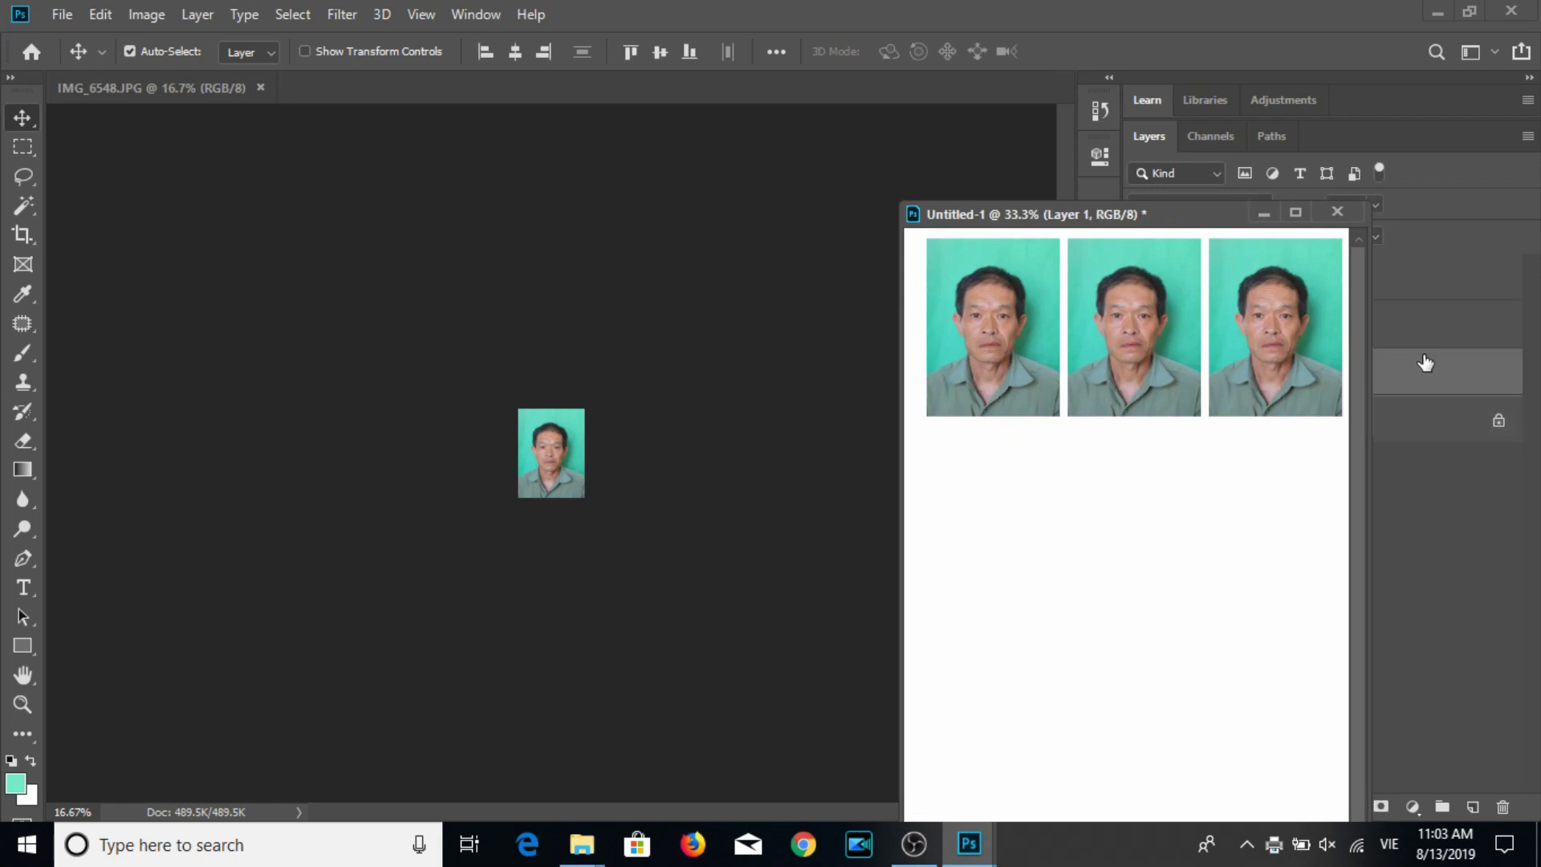
shift+click(1426, 304)
alt+drag(1252, 337, 1244, 533)
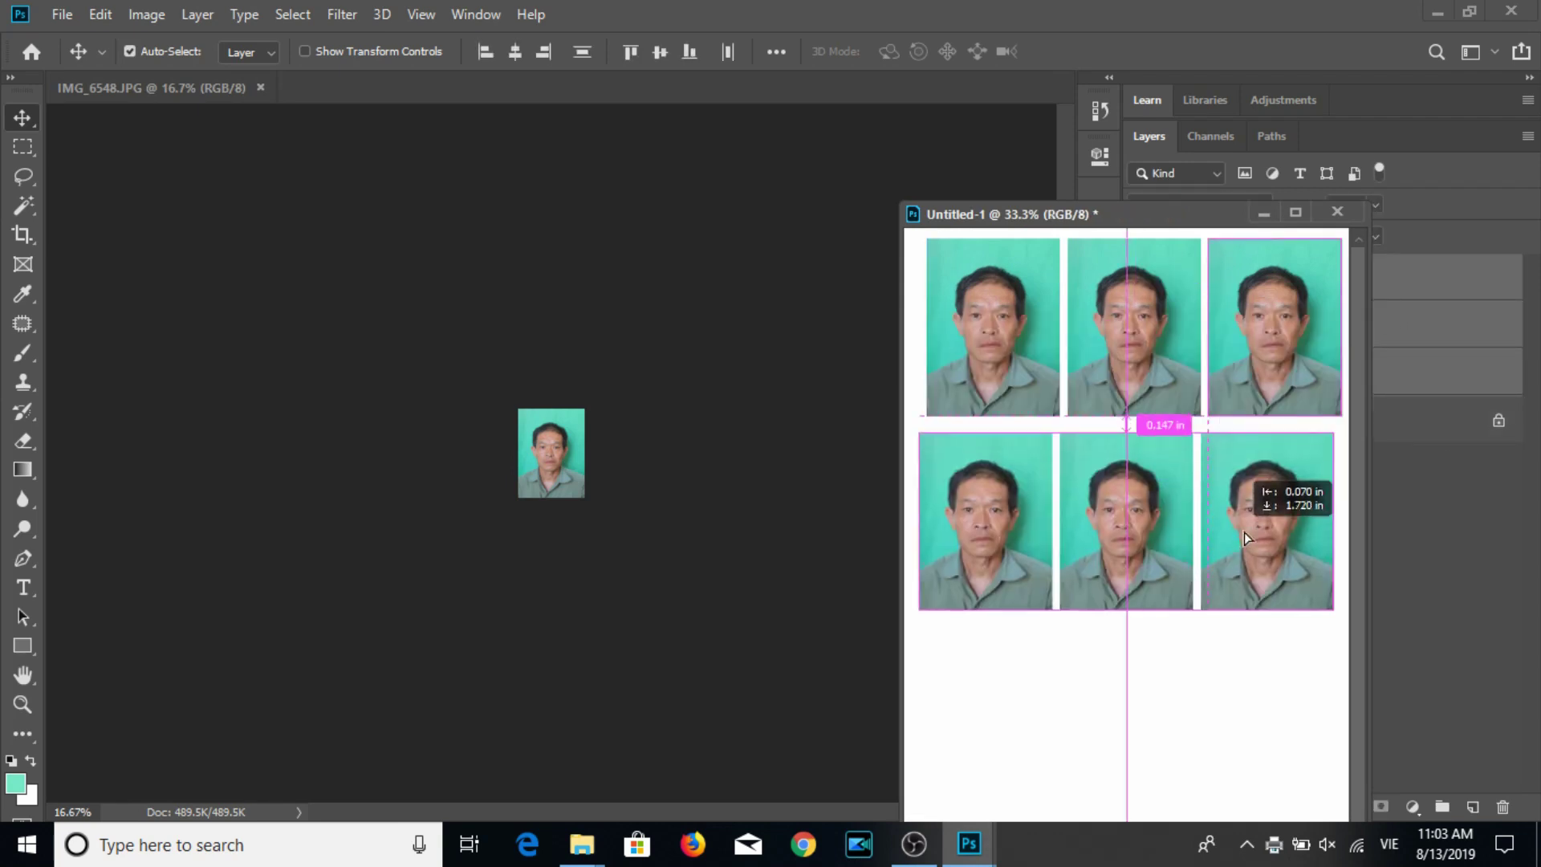
alt+drag(1244, 532, 1249, 528)
alt+drag(1249, 528, 1255, 705)
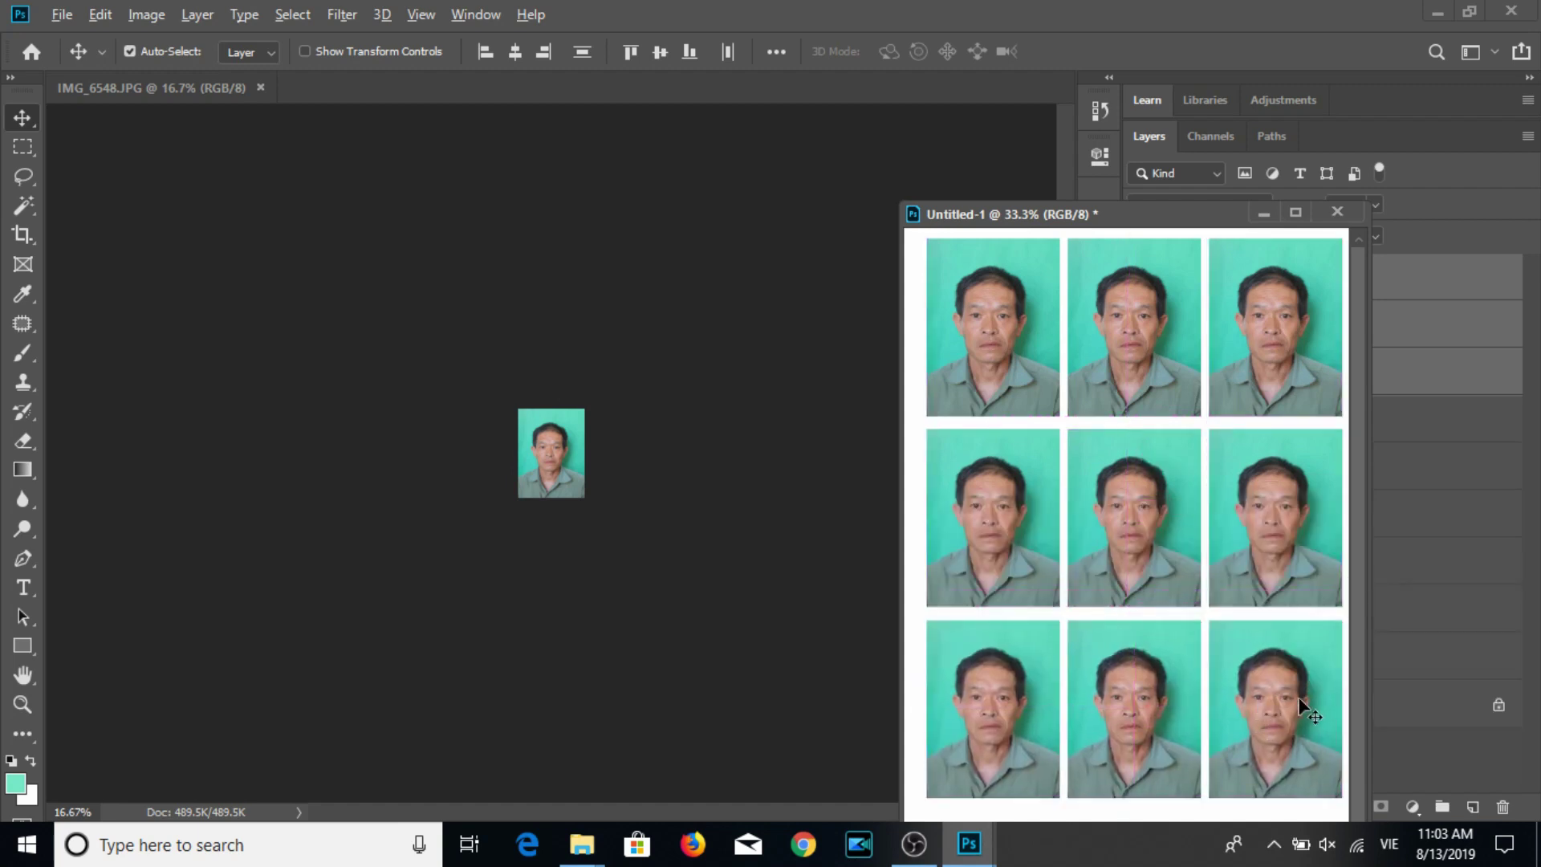
key(ctrl+p)
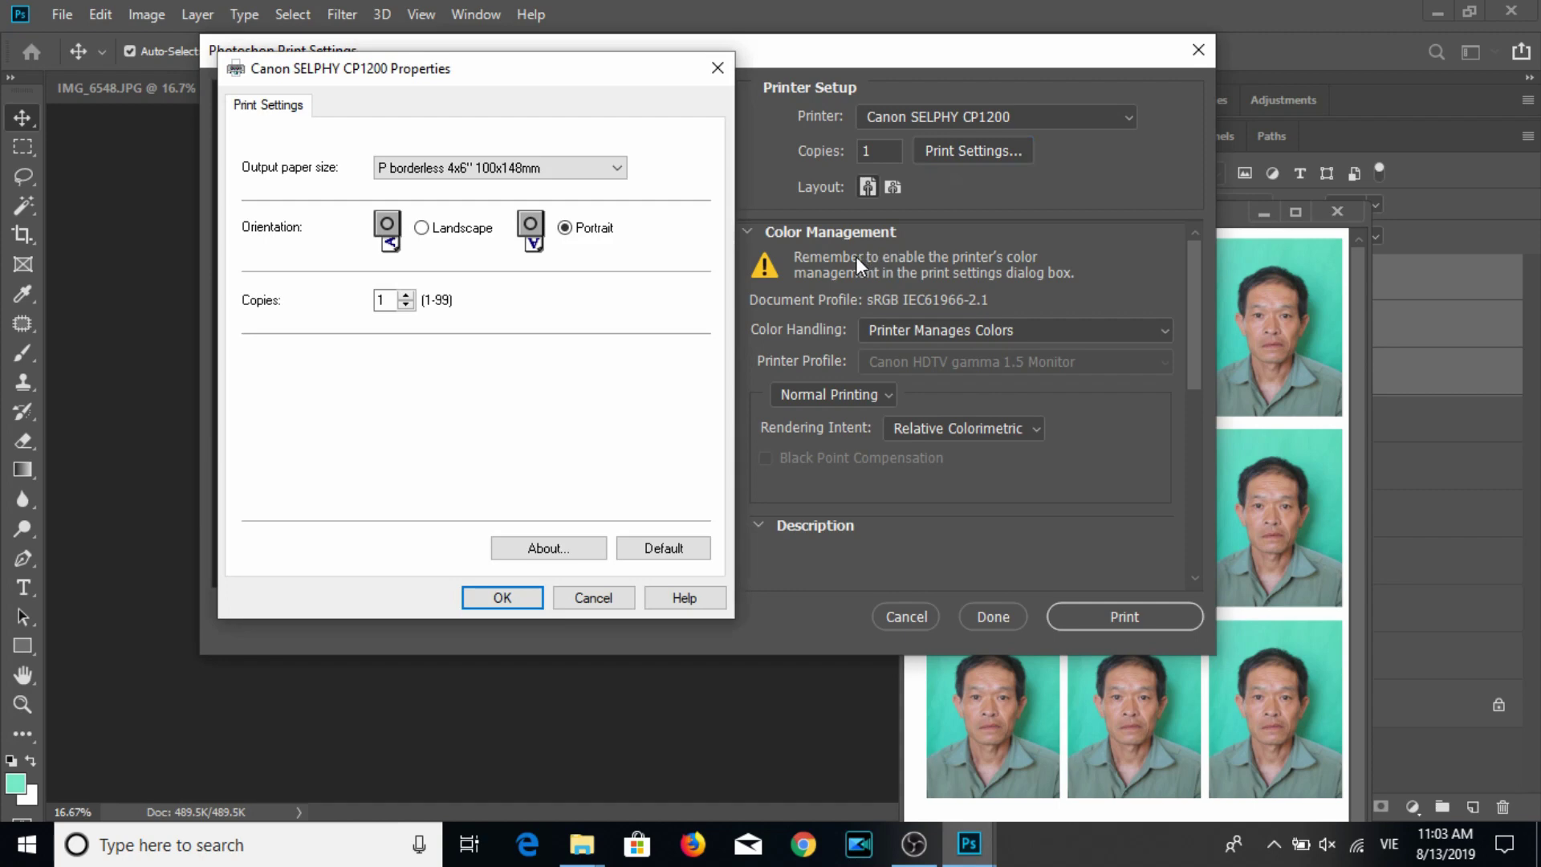
Confirm the SELPHY paper settings, nudge the grid's page placement, and print the sheet.
click(501, 595)
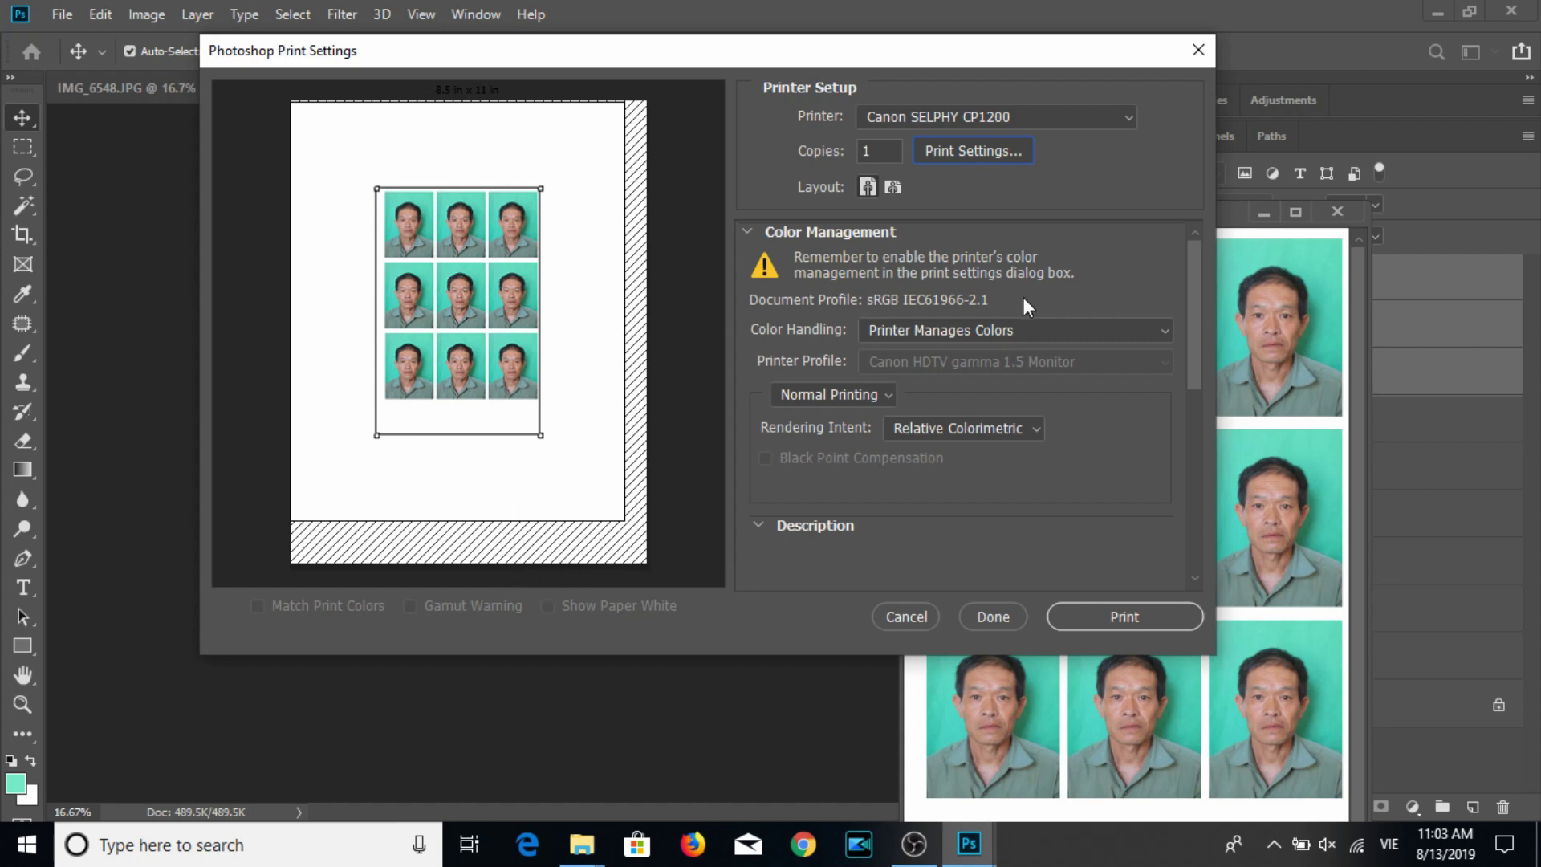
drag(549, 415, 545, 429)
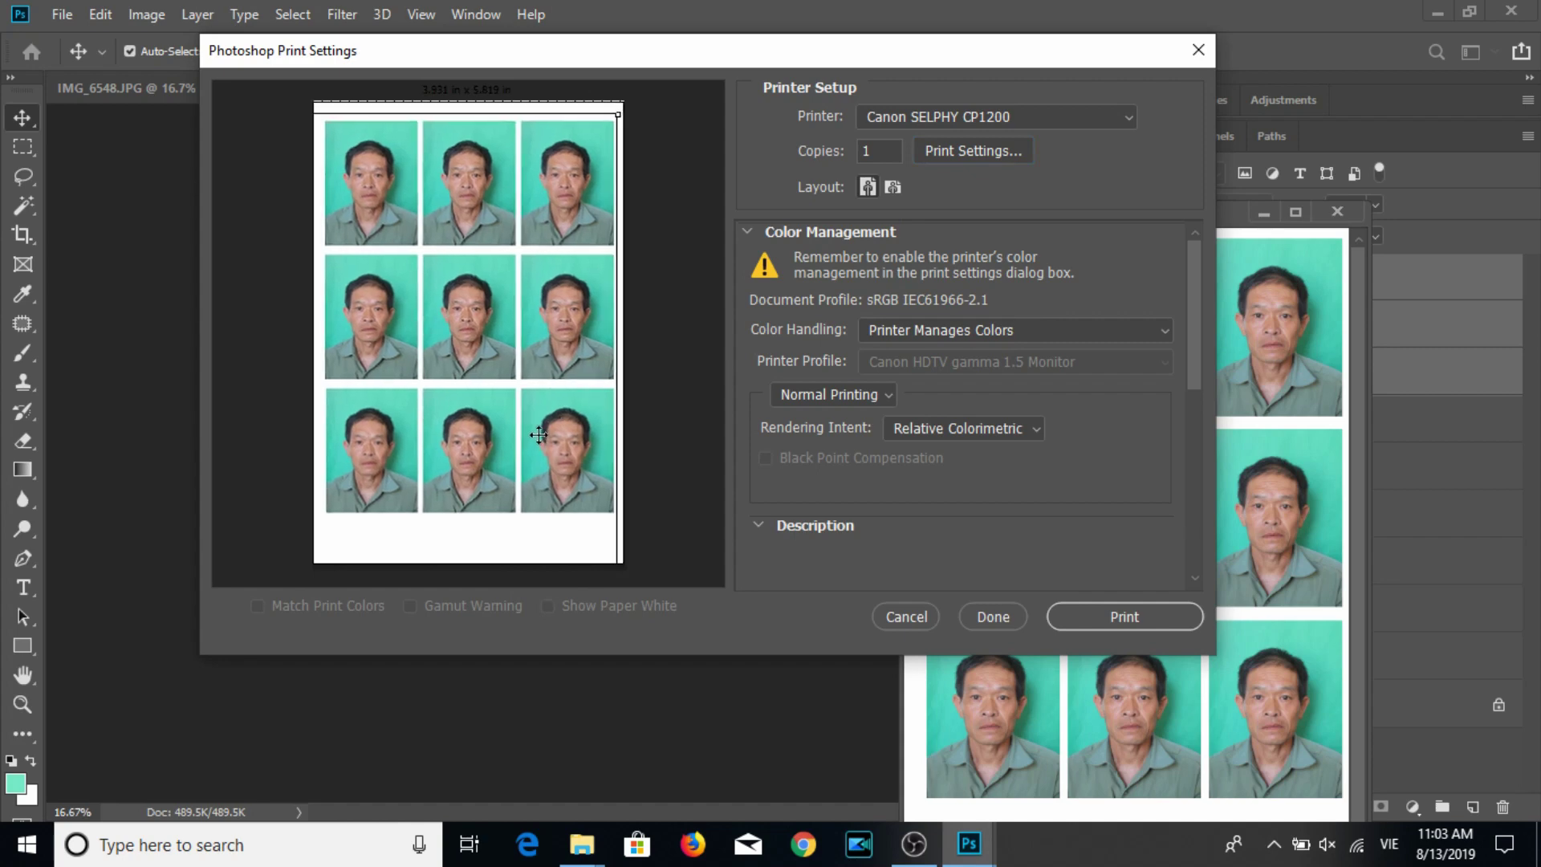
click(1143, 619)
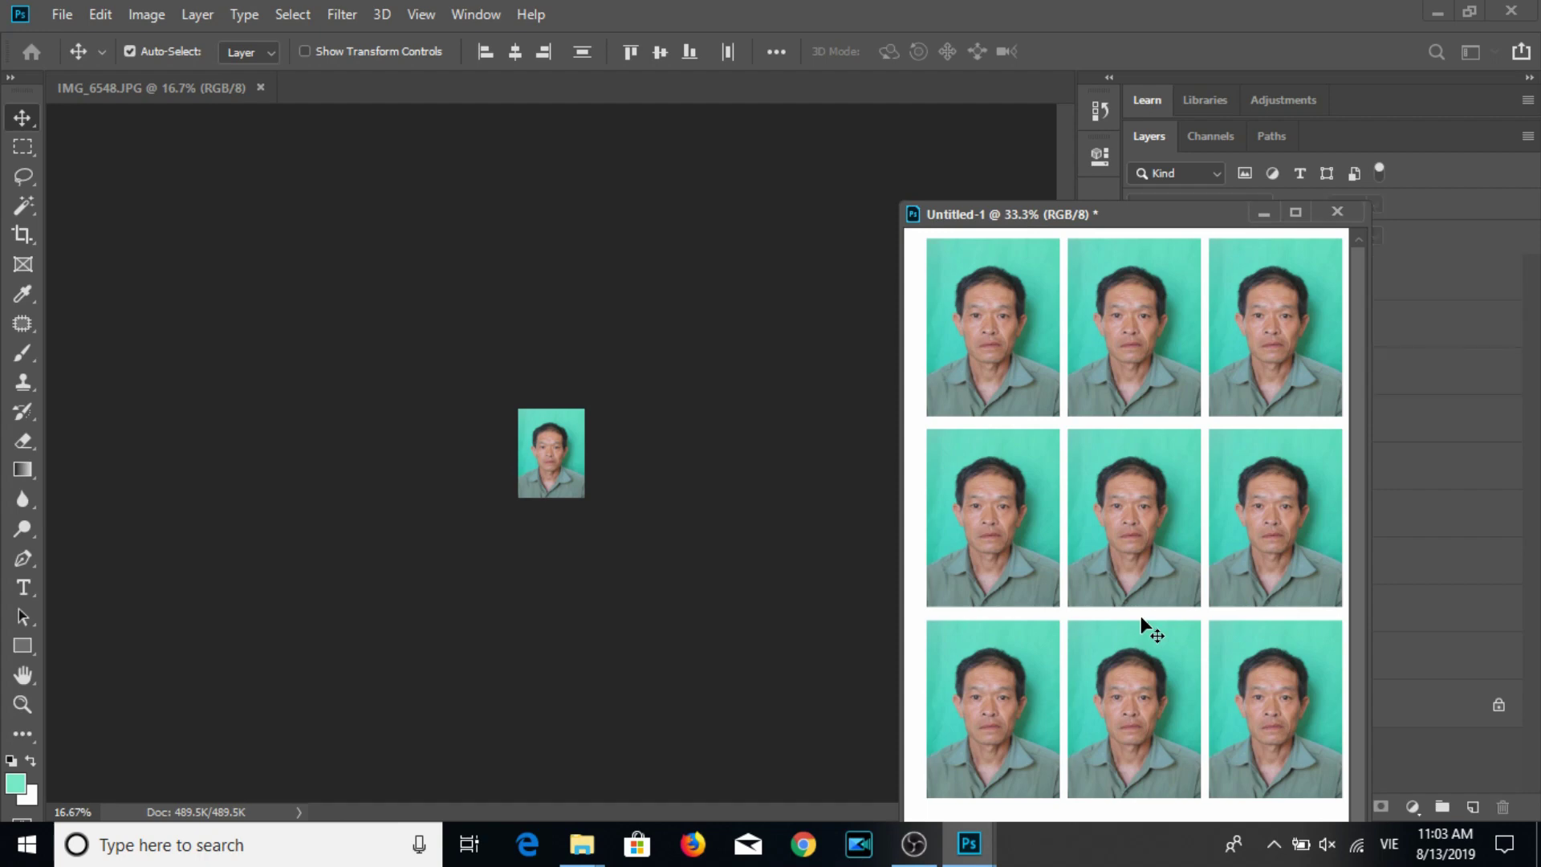
drag(1167, 220, 1025, 222)
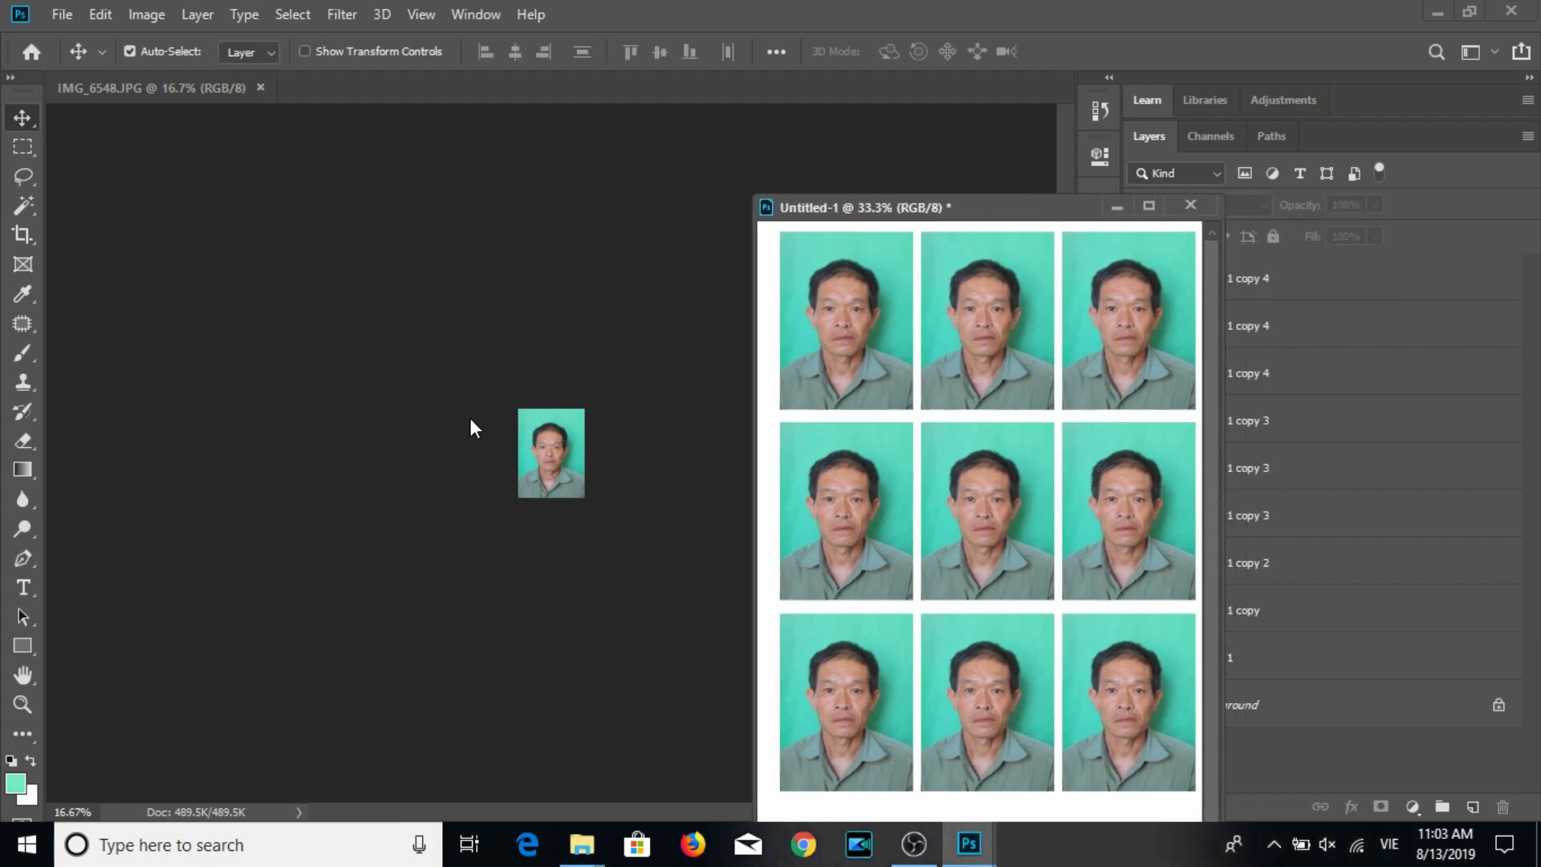
Close the IMG_6548 photo and return the sheet window to its place.
click(471, 424)
key(ctrl)
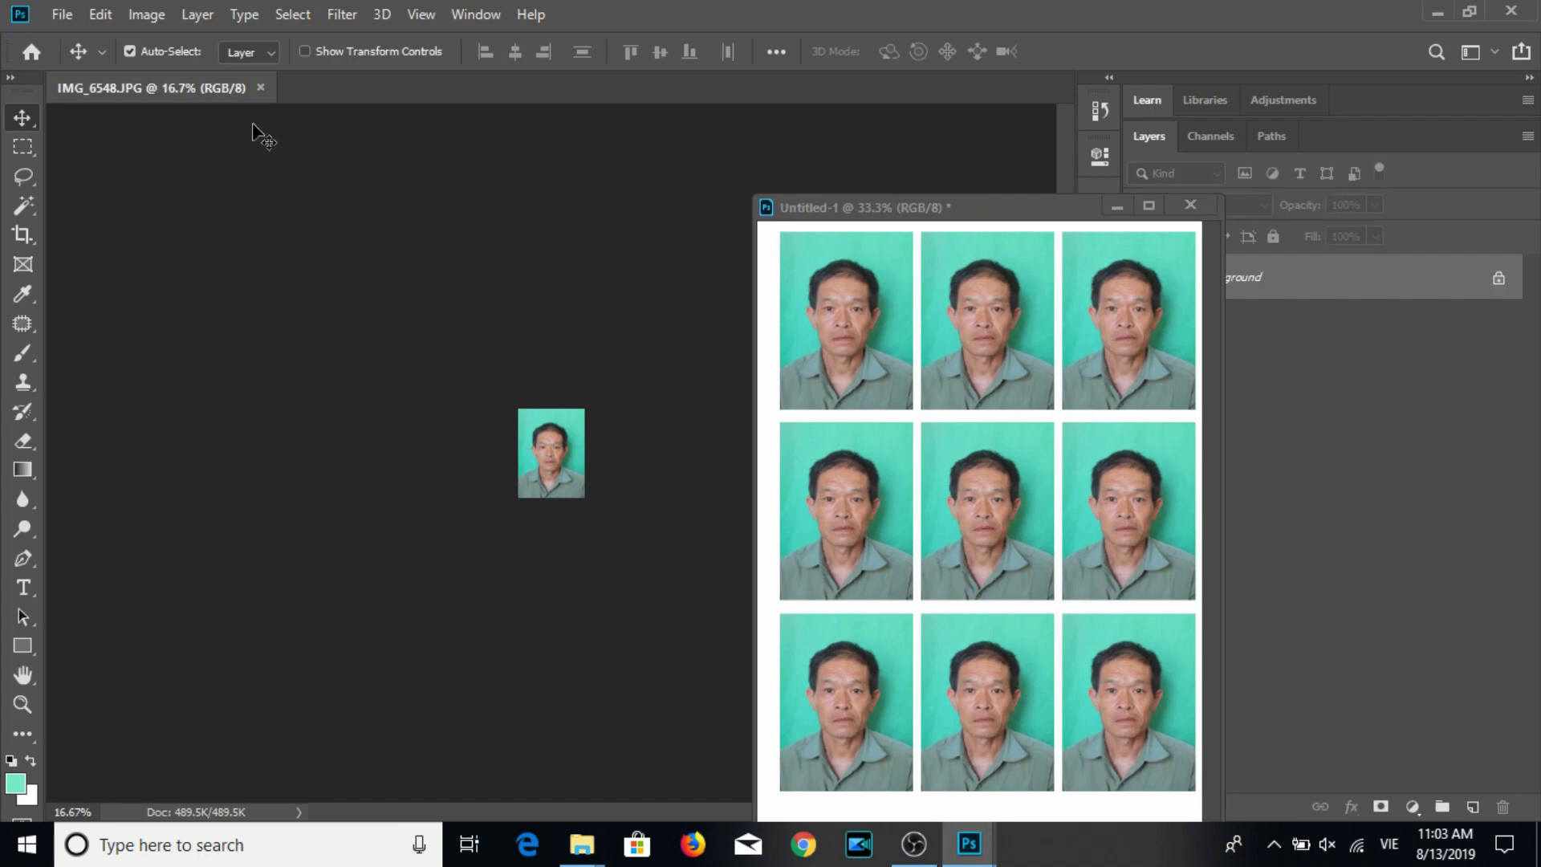
click(261, 87)
drag(903, 207, 546, 143)
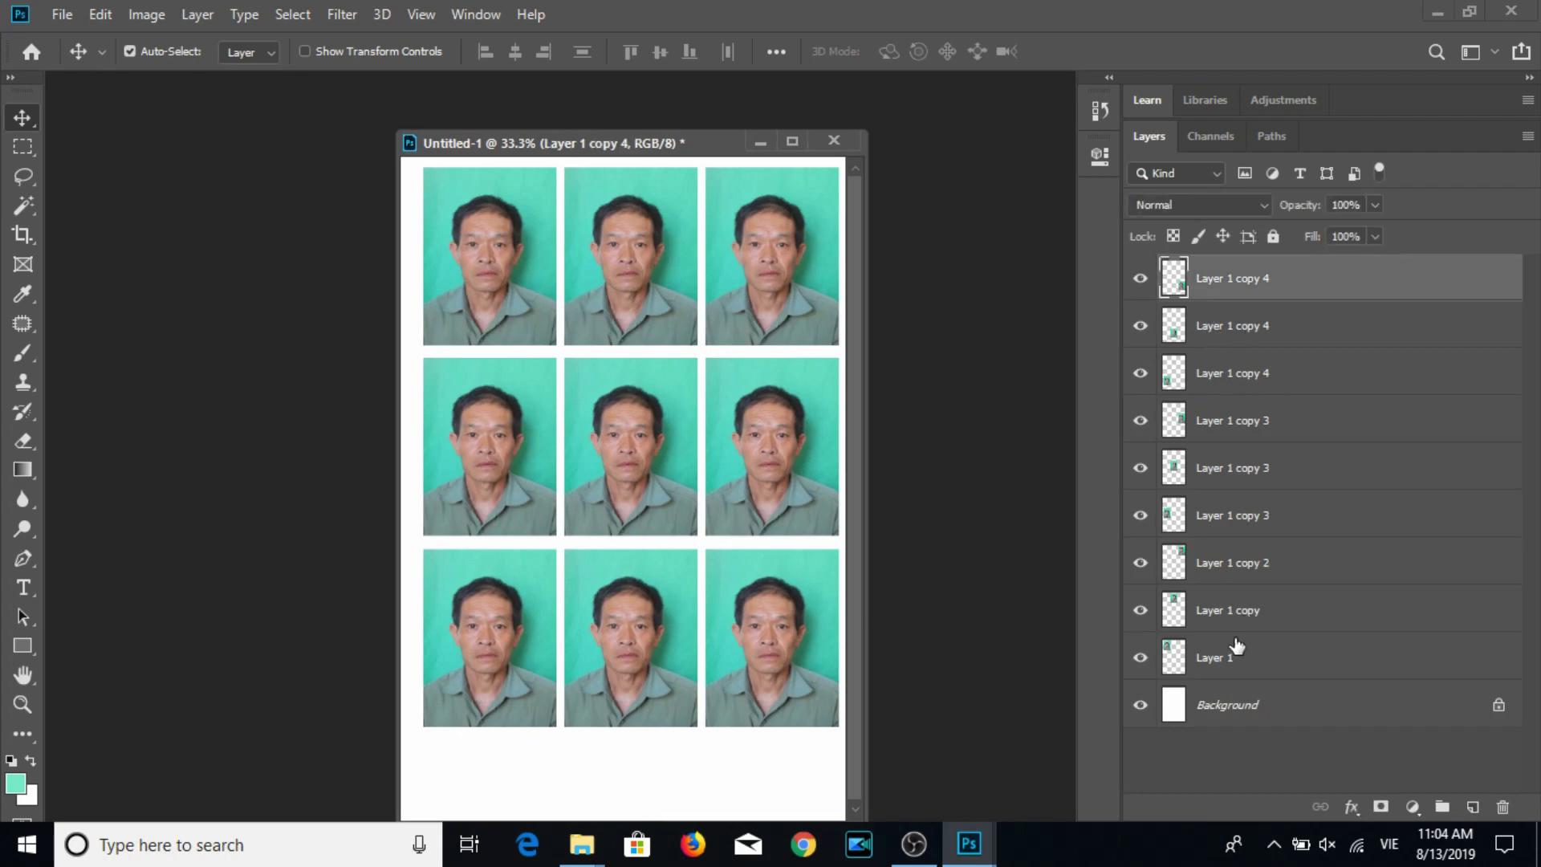
Delete all portrait layers from Layer 1 to the top, leaving the blank Background.
key(Delete)
click(1248, 608)
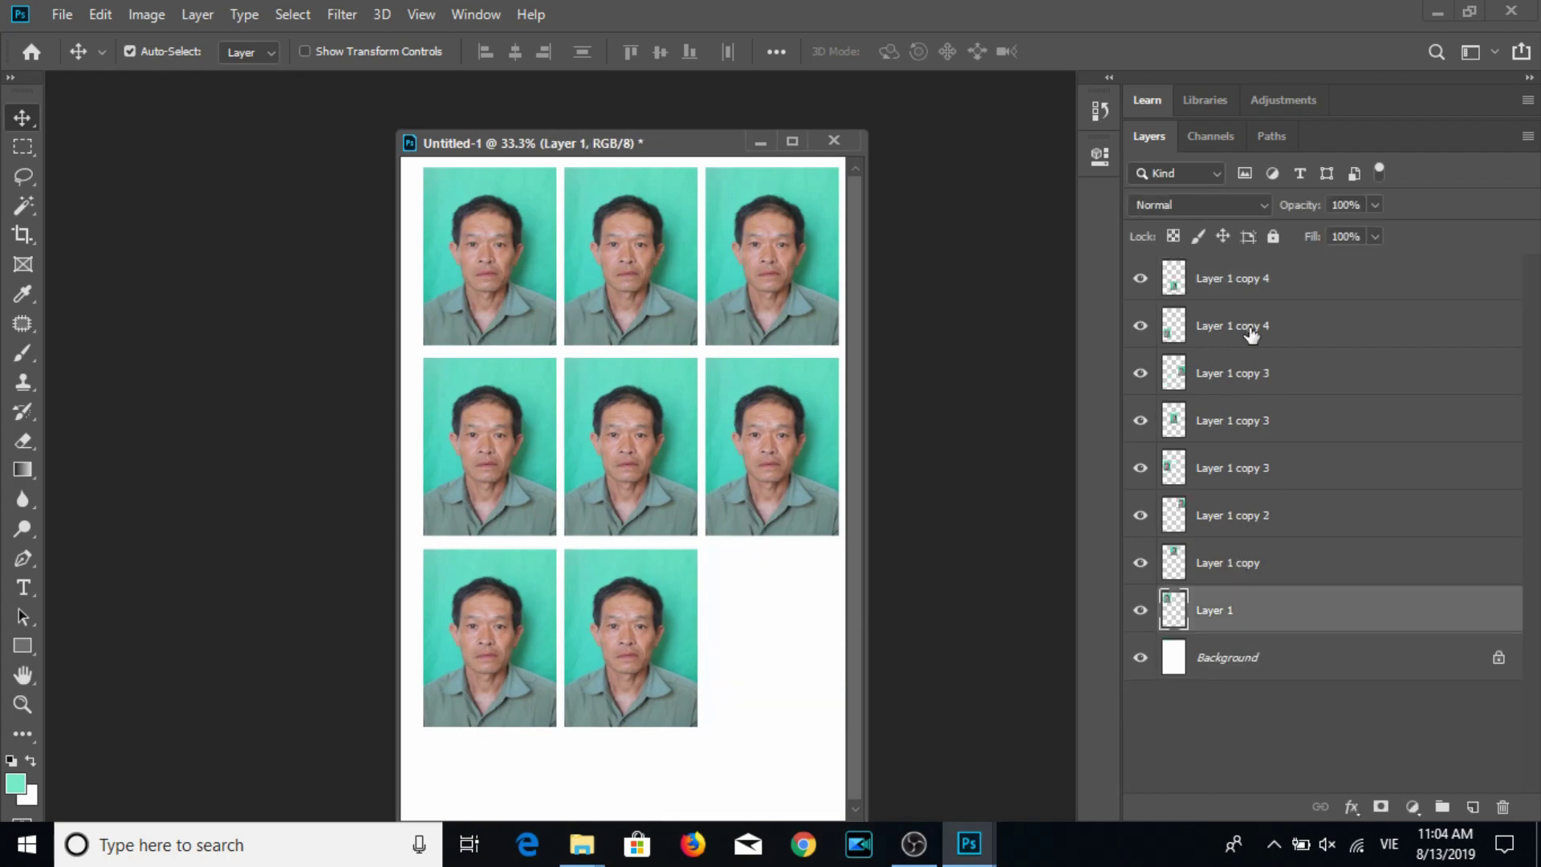
shift+click(1255, 281)
key(Delete)
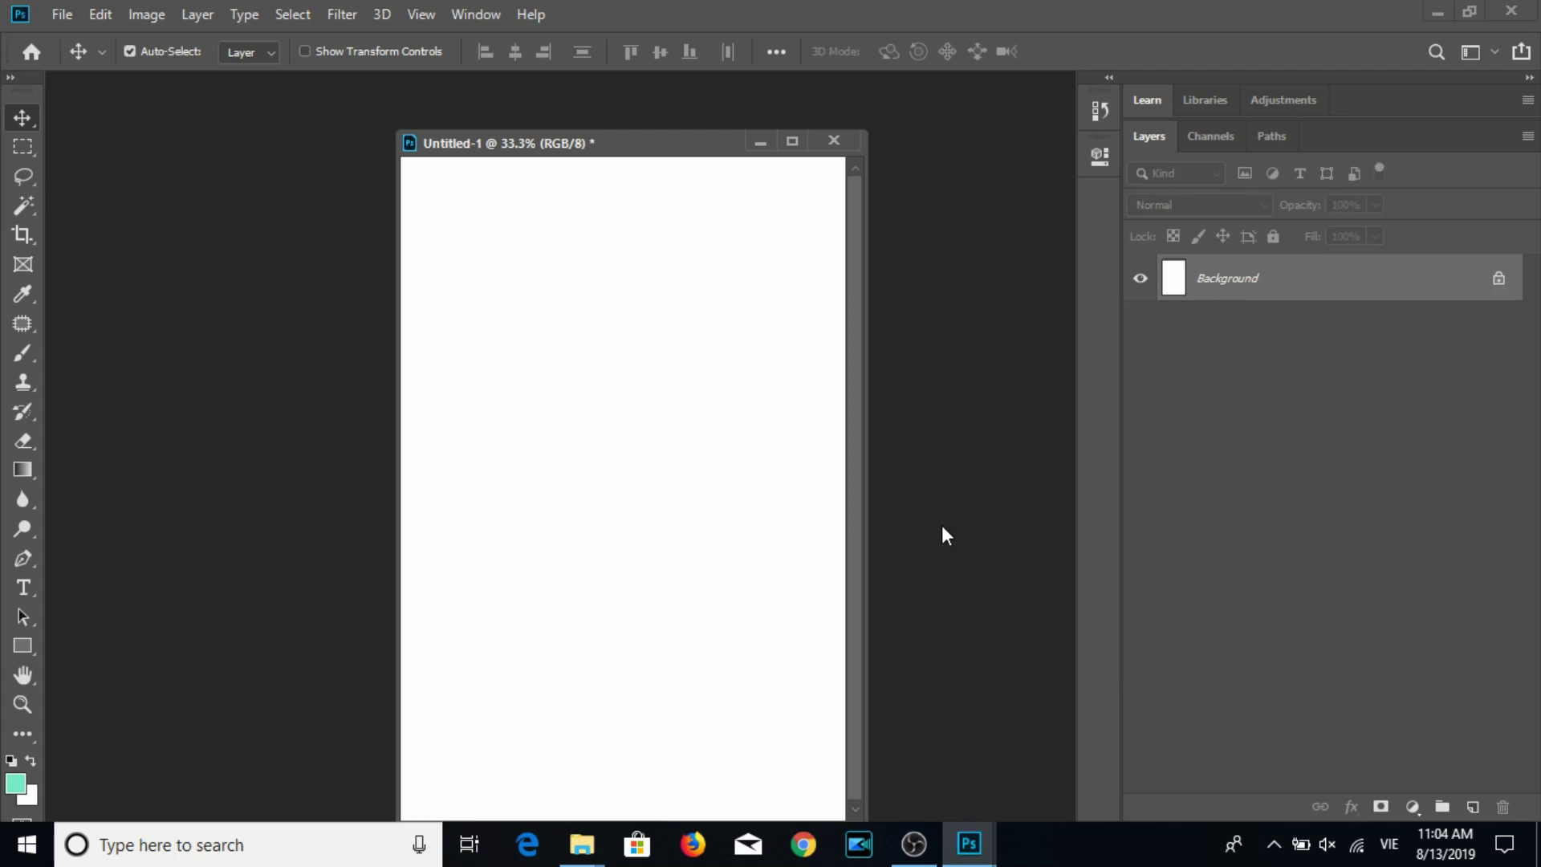
drag(635, 142, 823, 177)
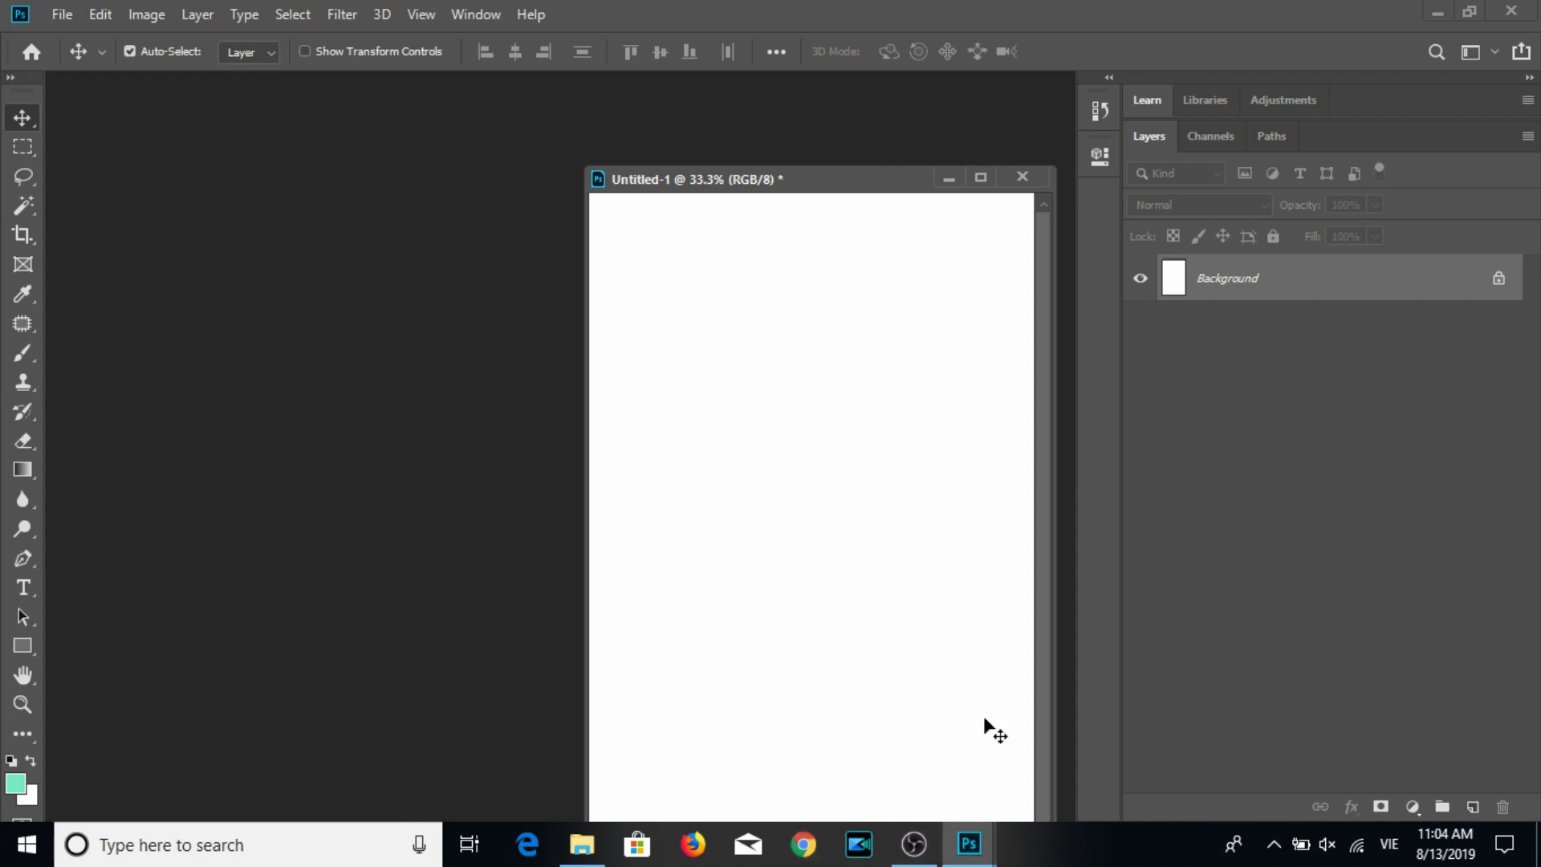
click(915, 844)
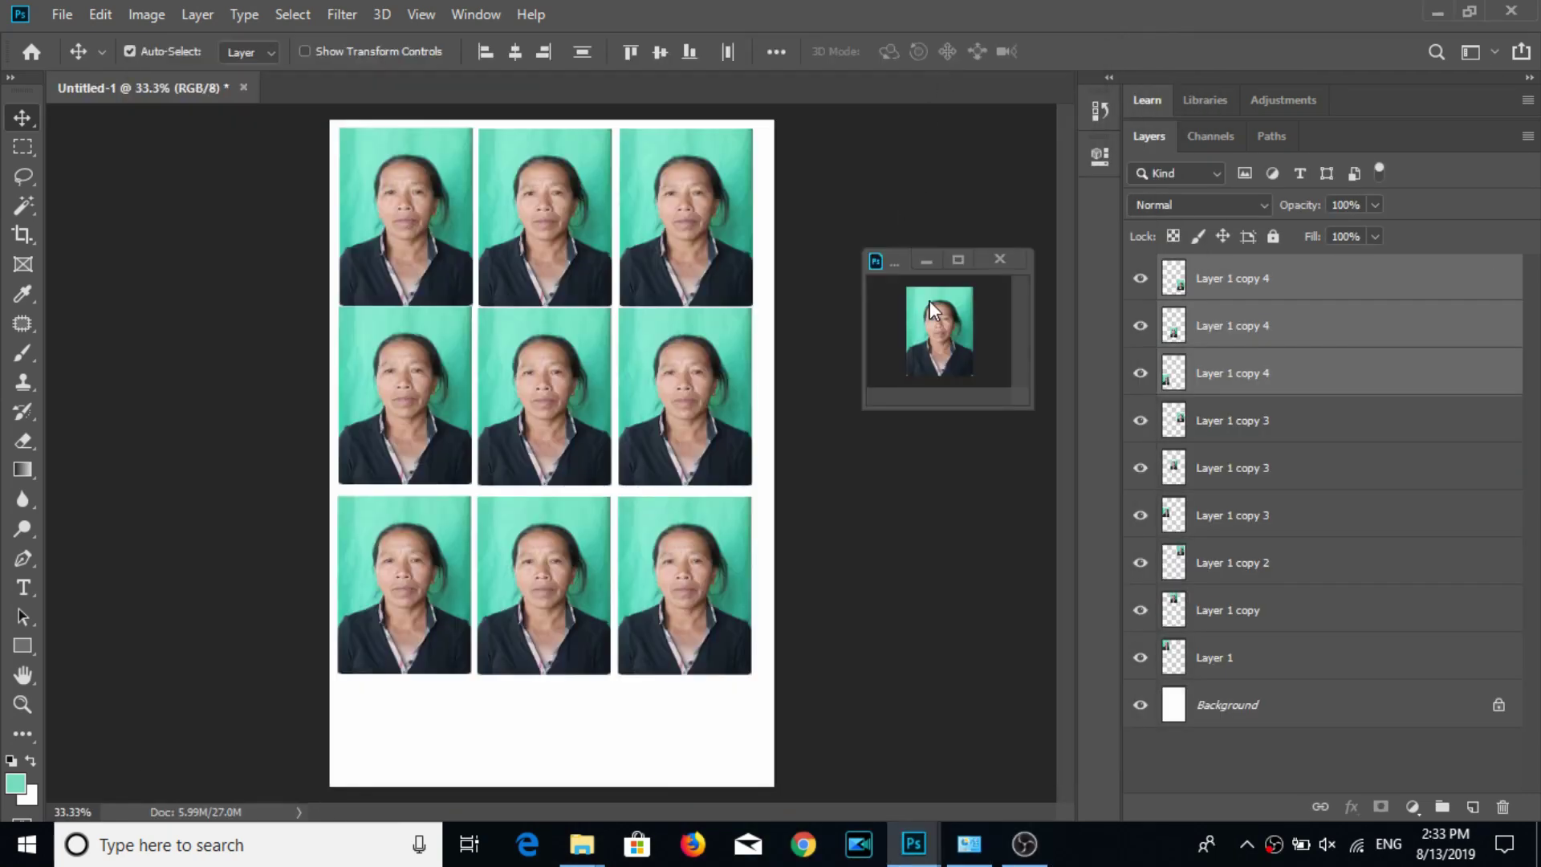
Back in Photoshop, delete the woman's portrait layers from the top layer down to Layer 1.
click(1015, 265)
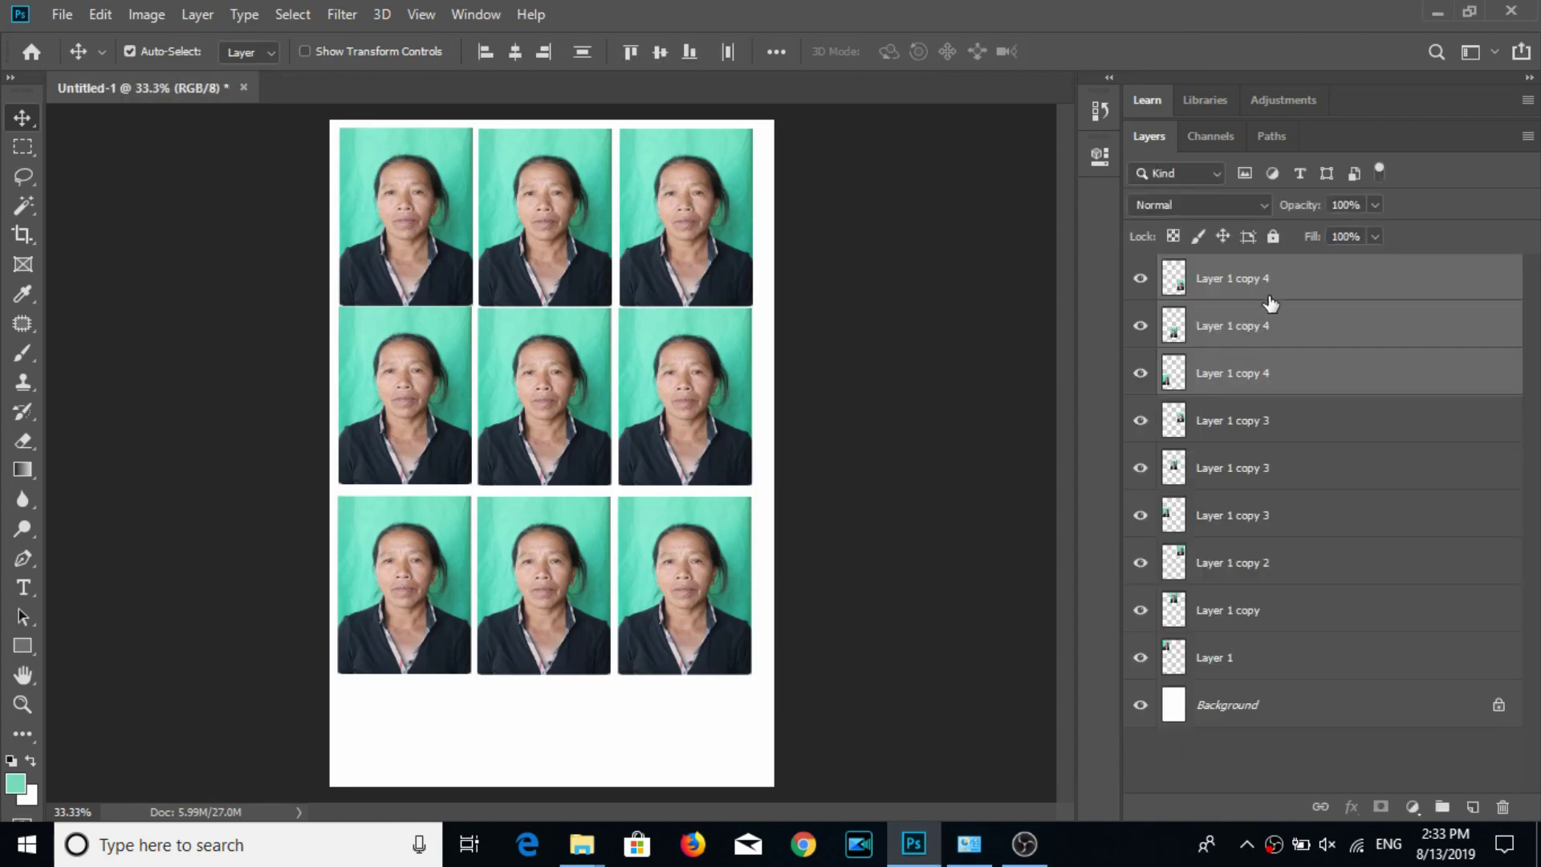
click(1271, 302)
shift+click(1243, 668)
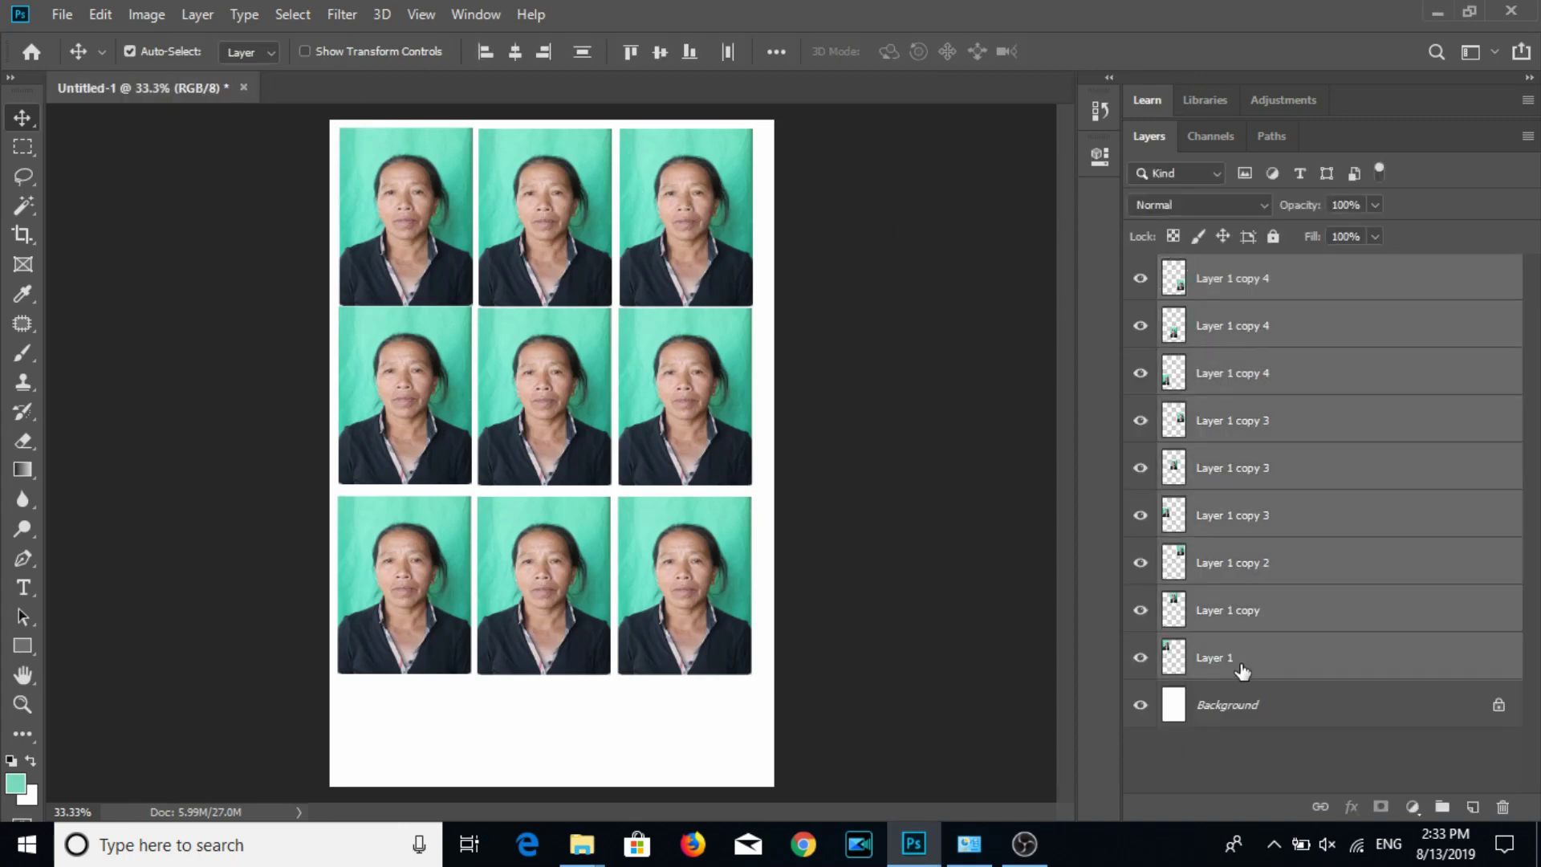
key(Delete)
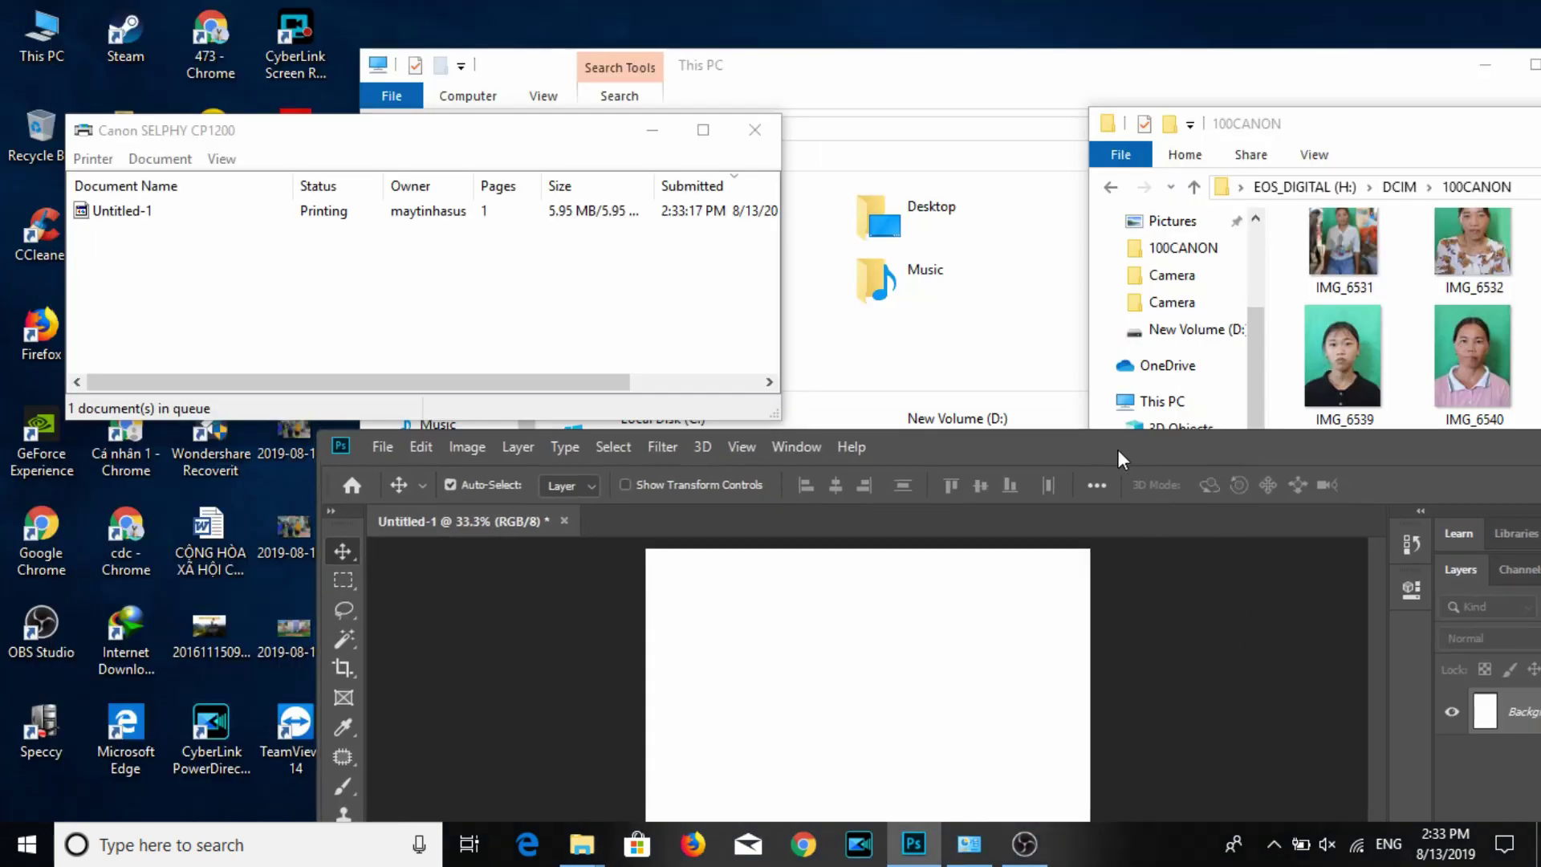
Move Photoshop down to reveal the Canon SELPHY CP1200 print queue and watch Untitled-1 print.
mouse_move(1120, 450)
mouse_down()
mouse_move(991, 623)
mouse_move(1031, 660)
mouse_up()
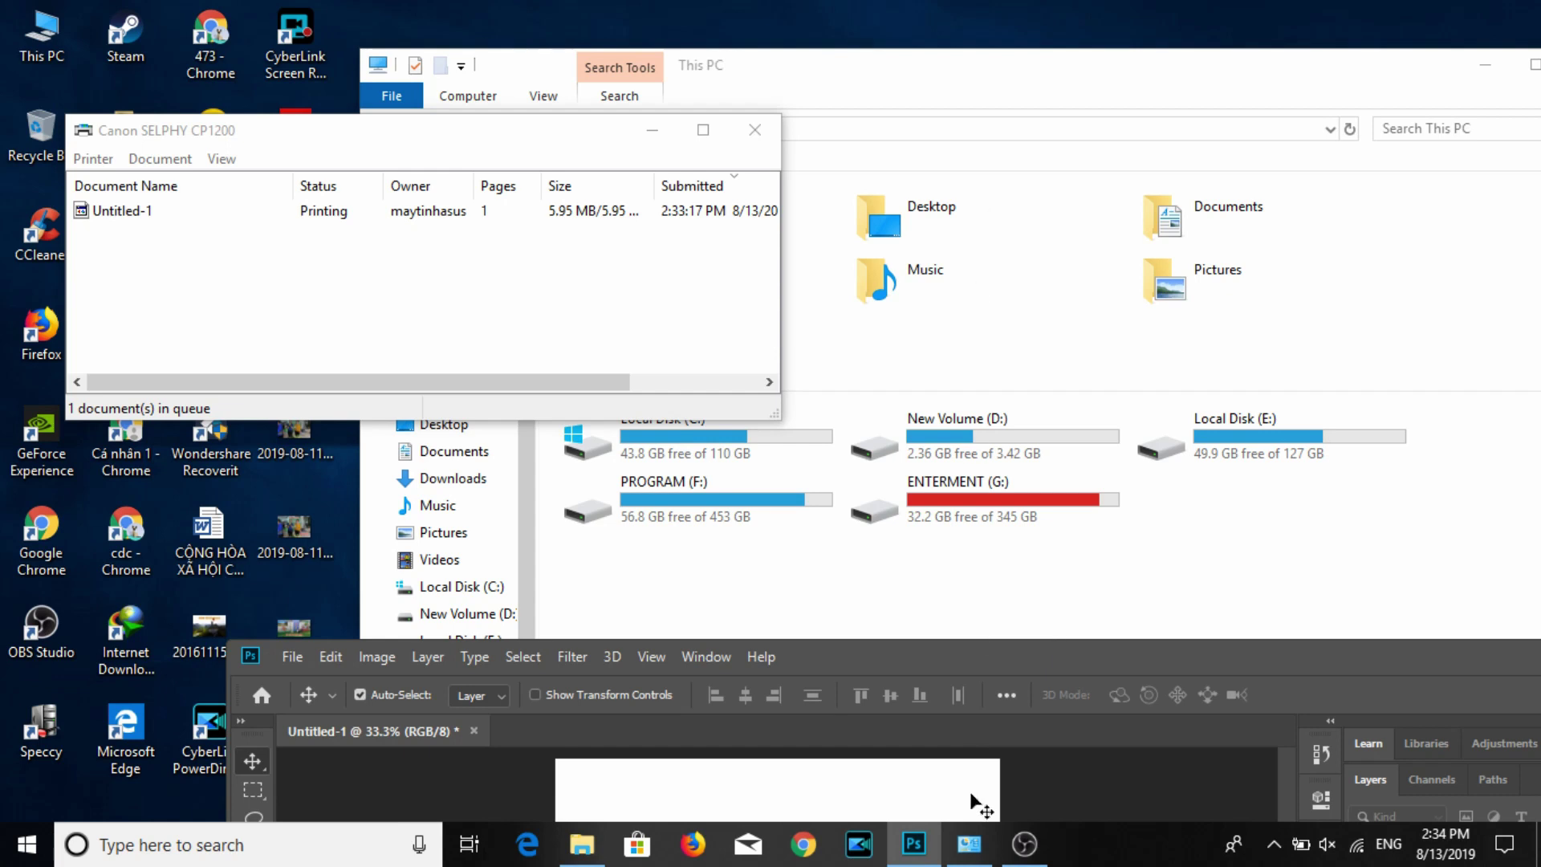
drag(994, 647, 1008, 614)
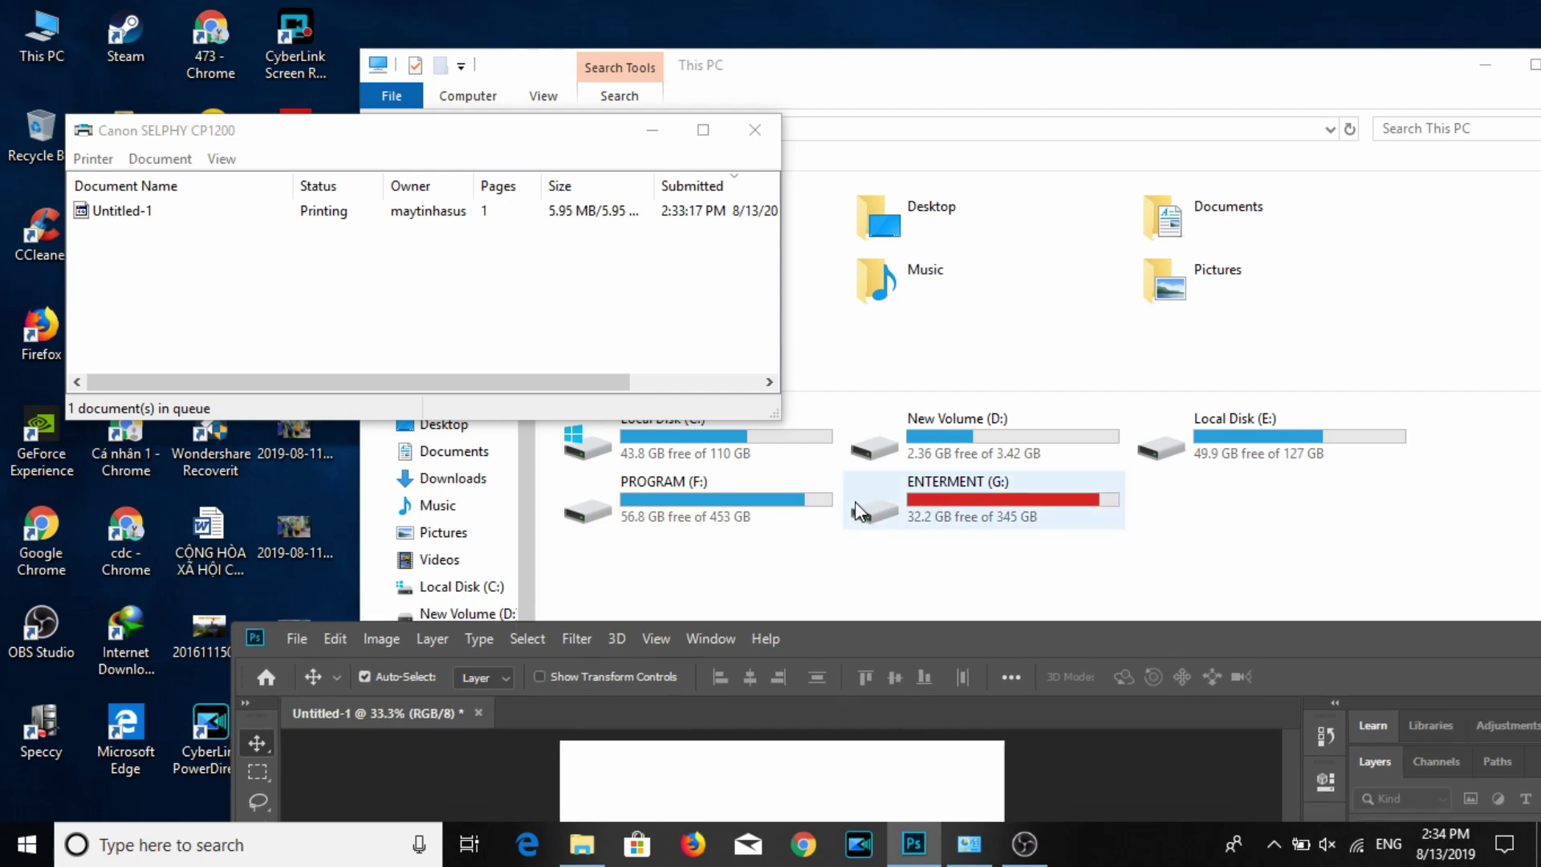
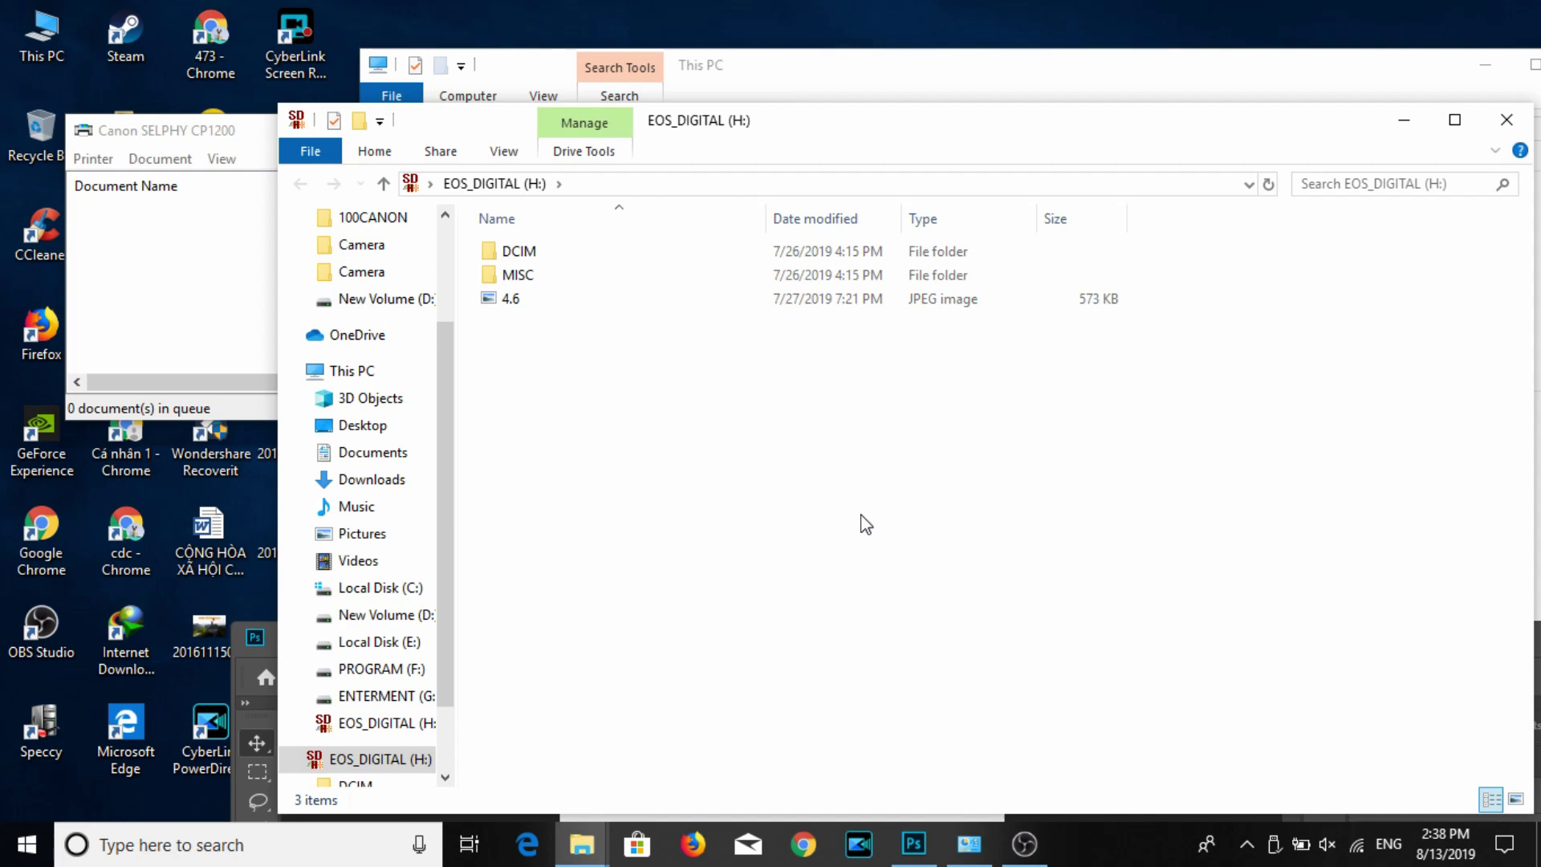
Open the memory card's DCIM > 100CANON folder and float the Untitled-1 sheet in its own window.
double_click(515, 253)
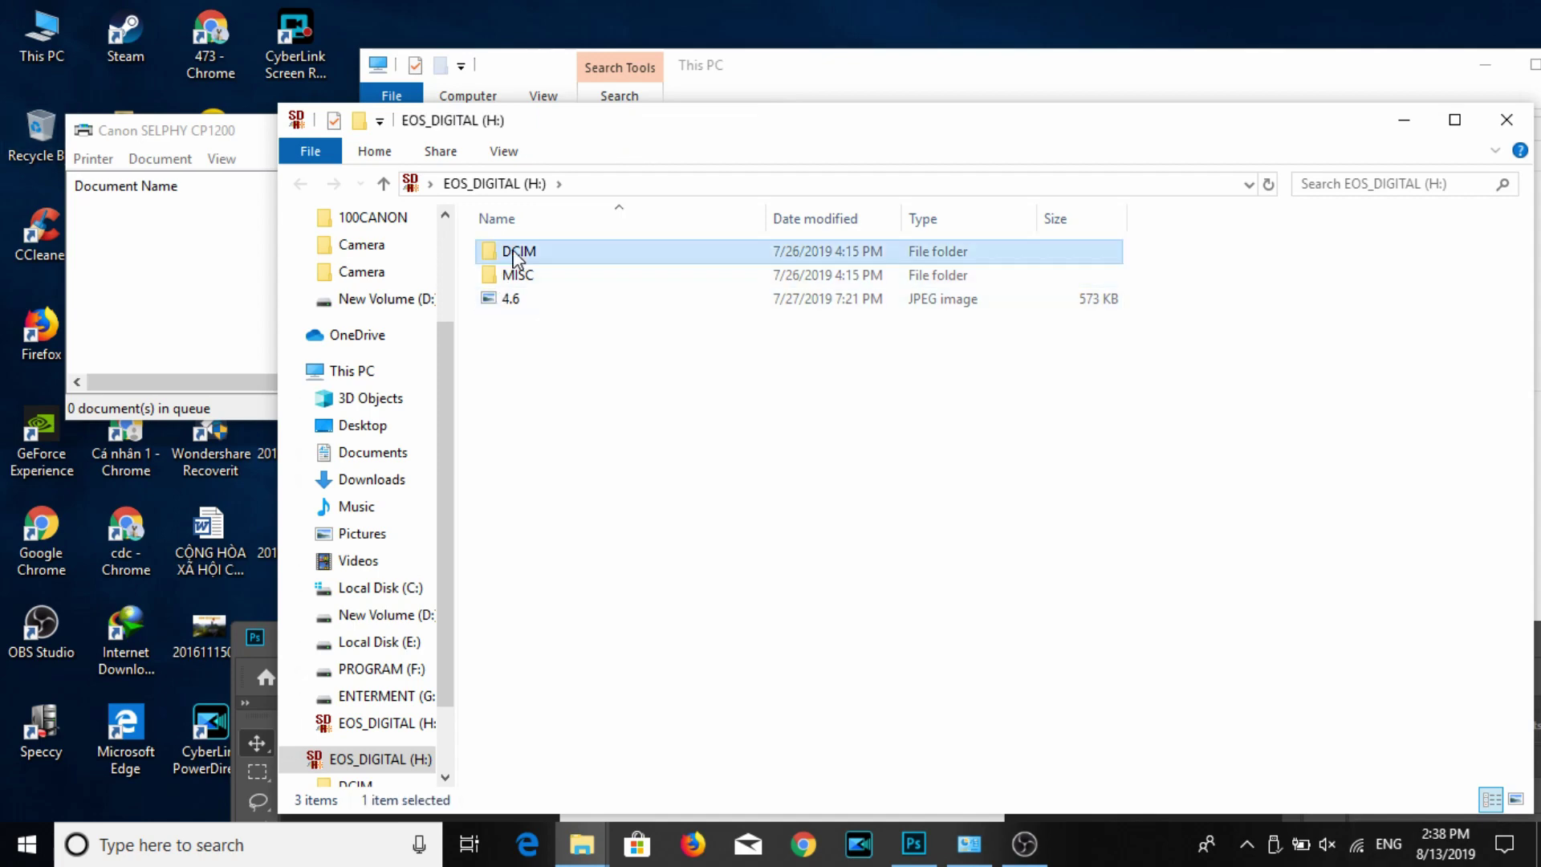
double_click(518, 254)
mouse_move(763, 104)
mouse_down()
mouse_move(664, 40)
mouse_move(386, 70)
mouse_up()
scroll(595, 446, down, 3)
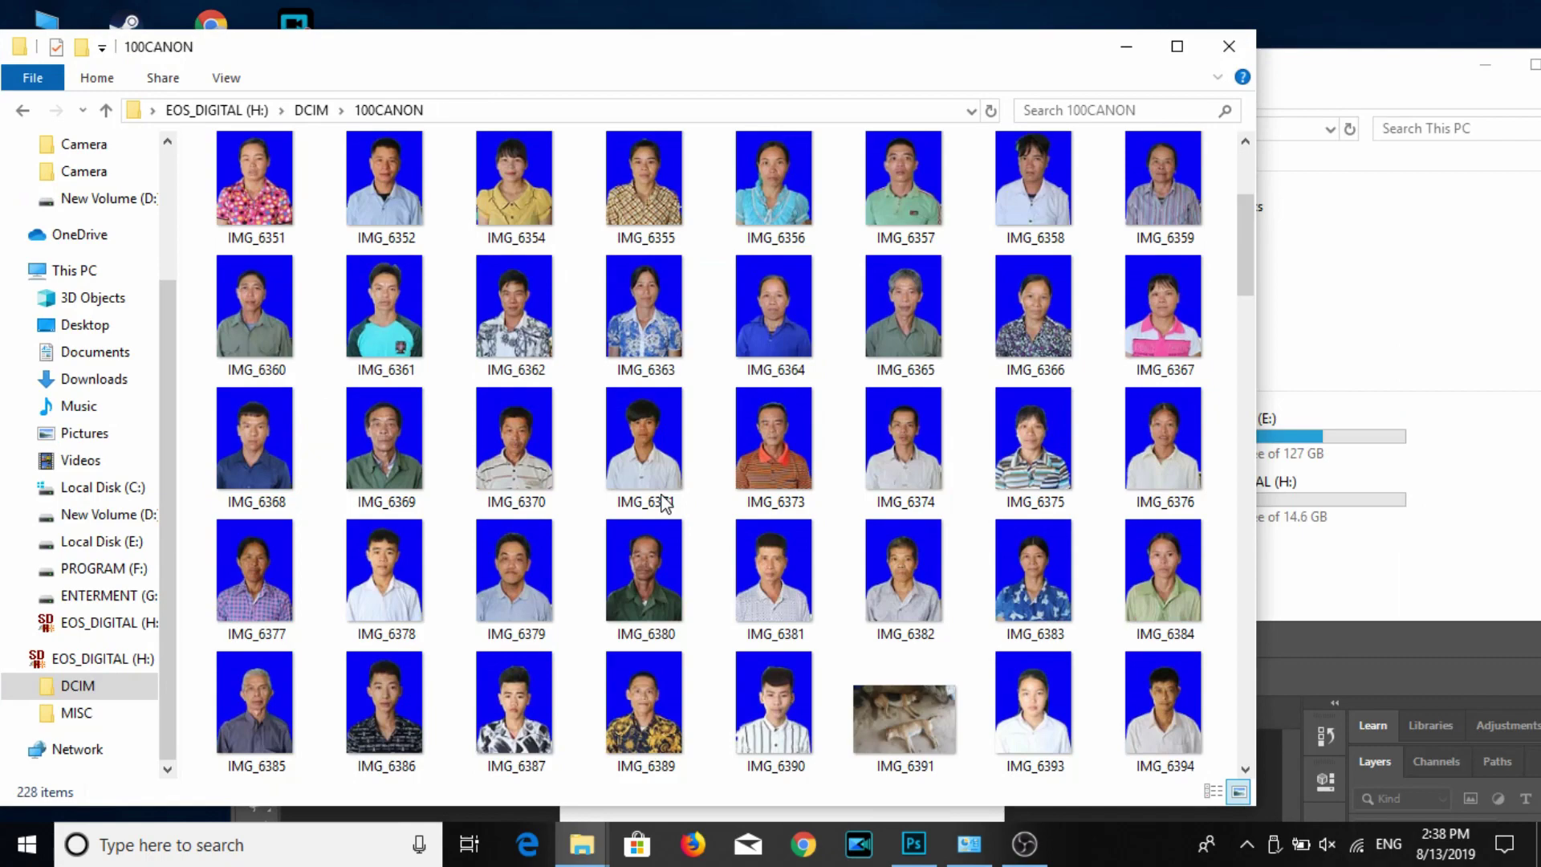
scroll(773, 566, down, 10)
scroll(773, 566, down, 5)
drag(1275, 663, 1295, 552)
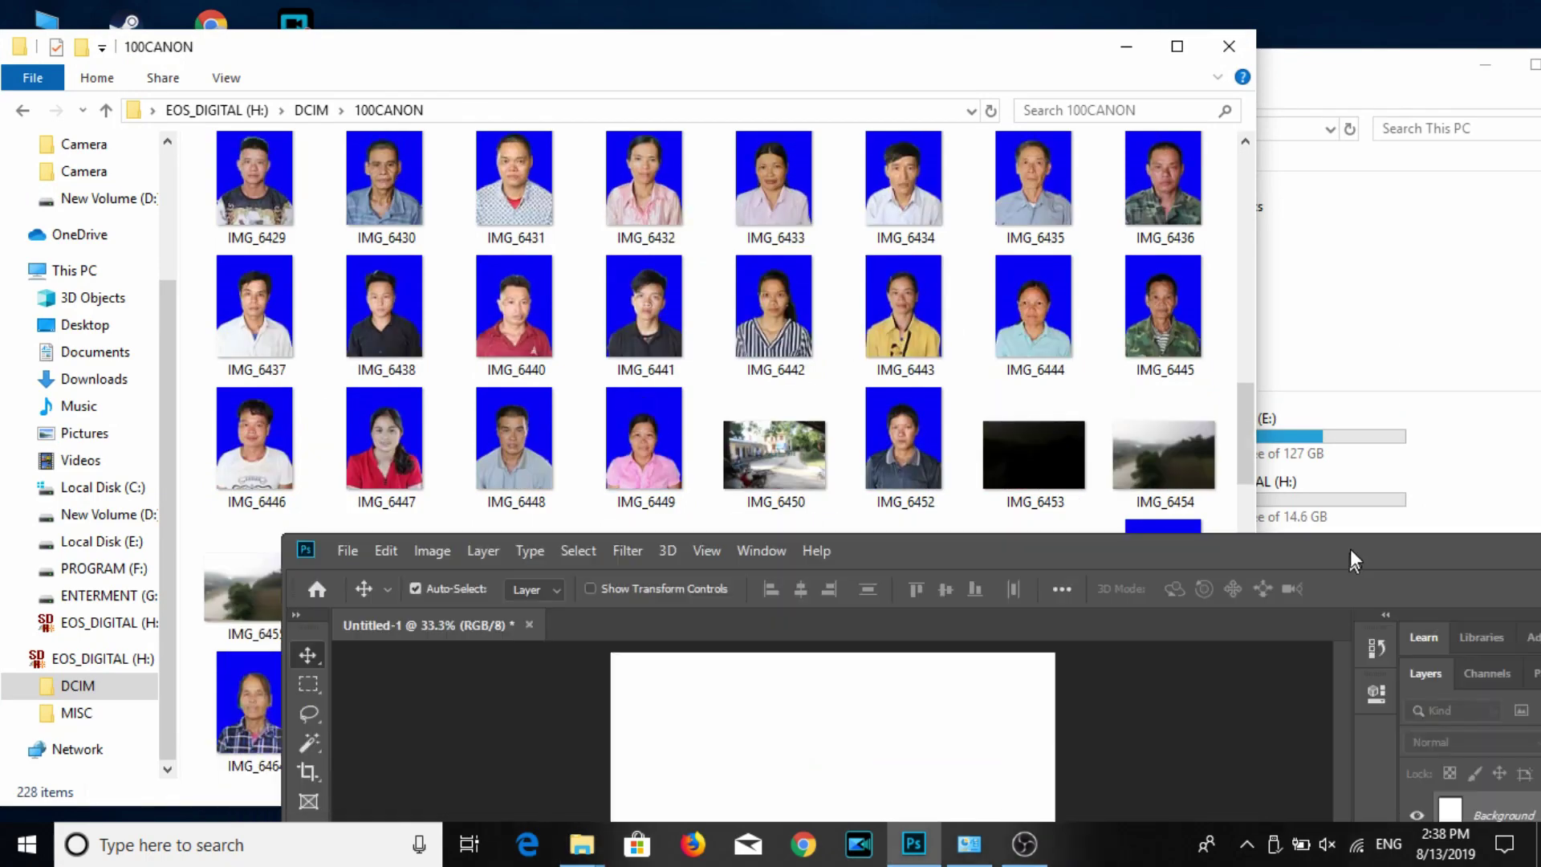
drag(888, 538, 753, 46)
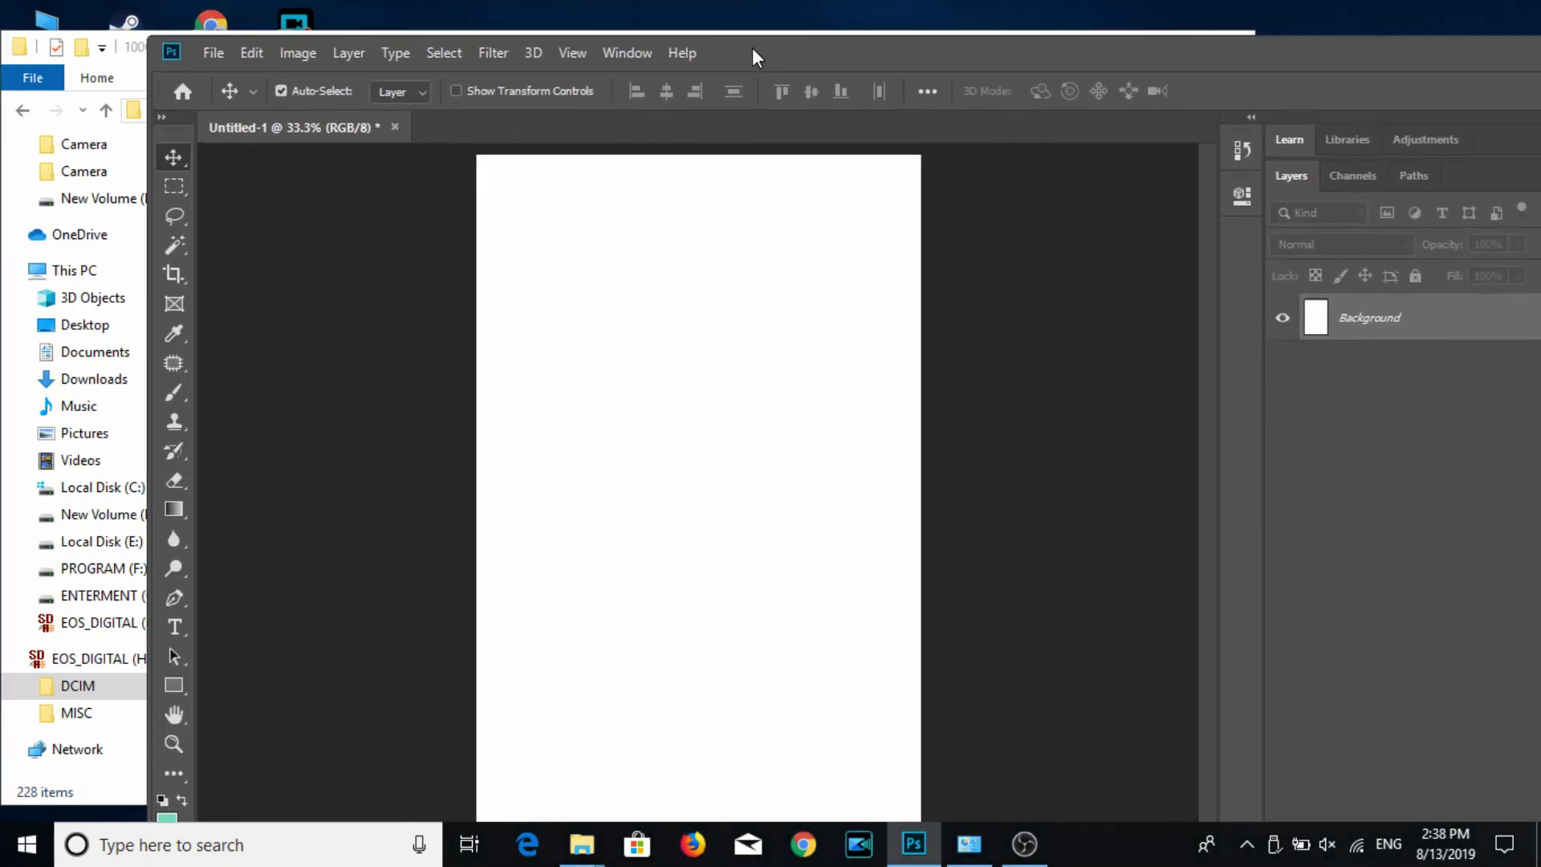
drag(345, 127, 256, 373)
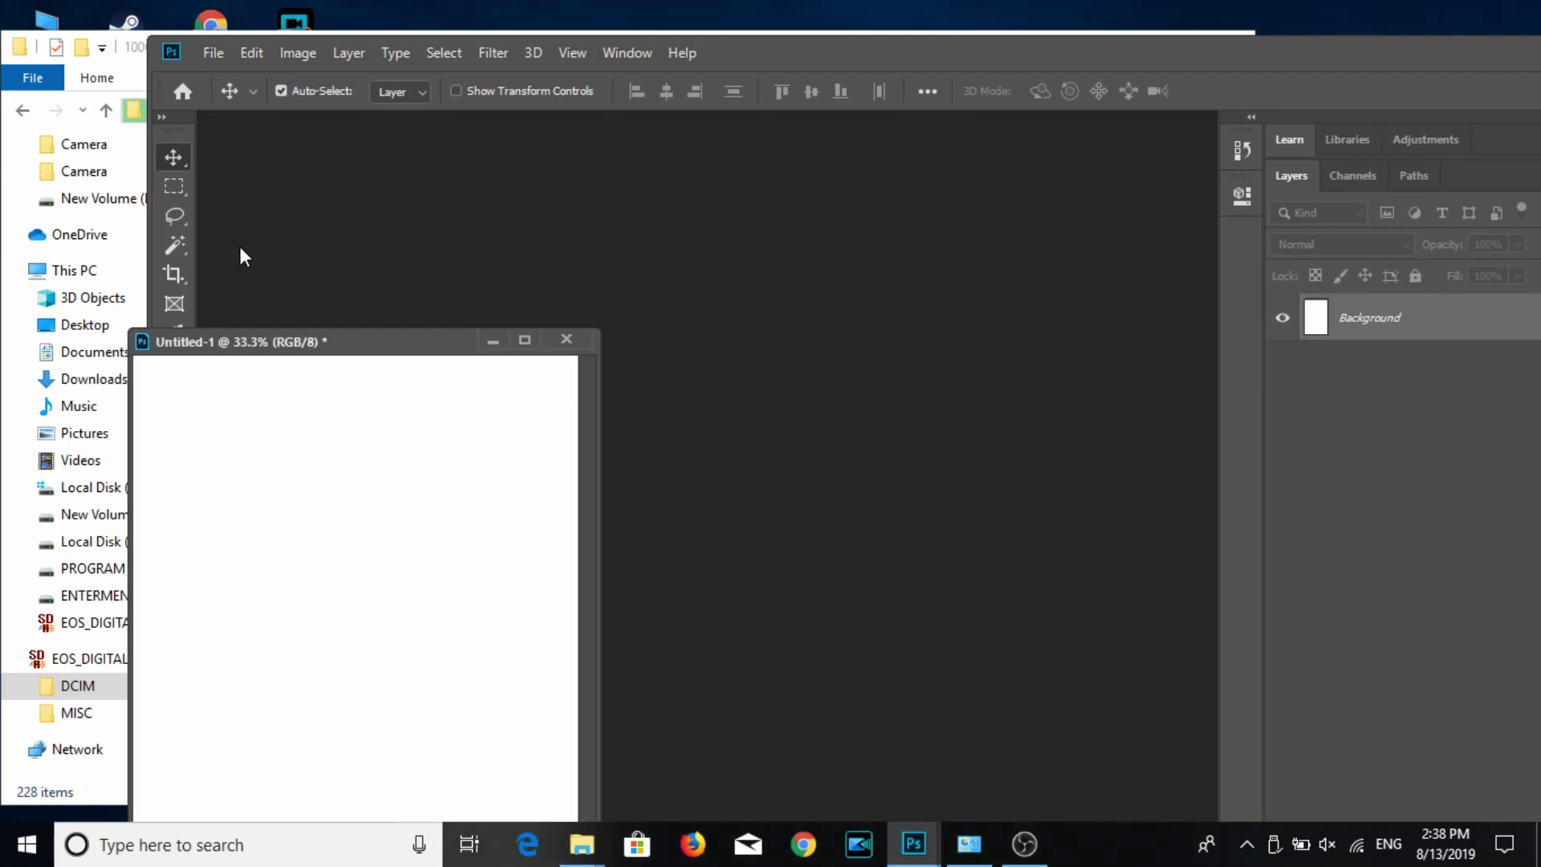
drag(378, 323, 294, 448)
drag(795, 53, 1020, 129)
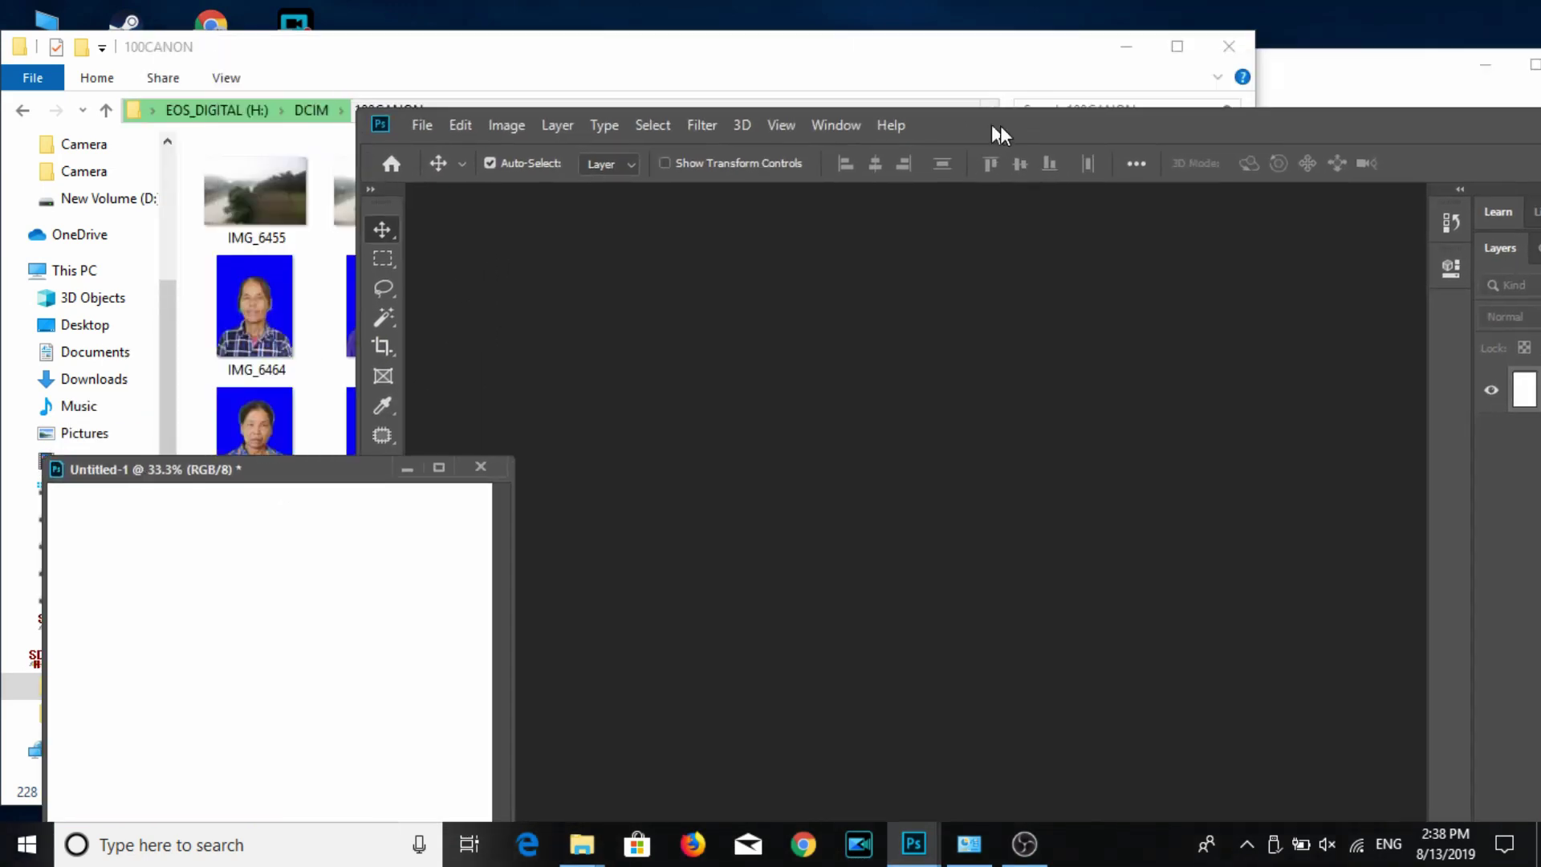
Select IMG_6566 through IMG_6574 and drag the nine photos into Photoshop.
click(549, 101)
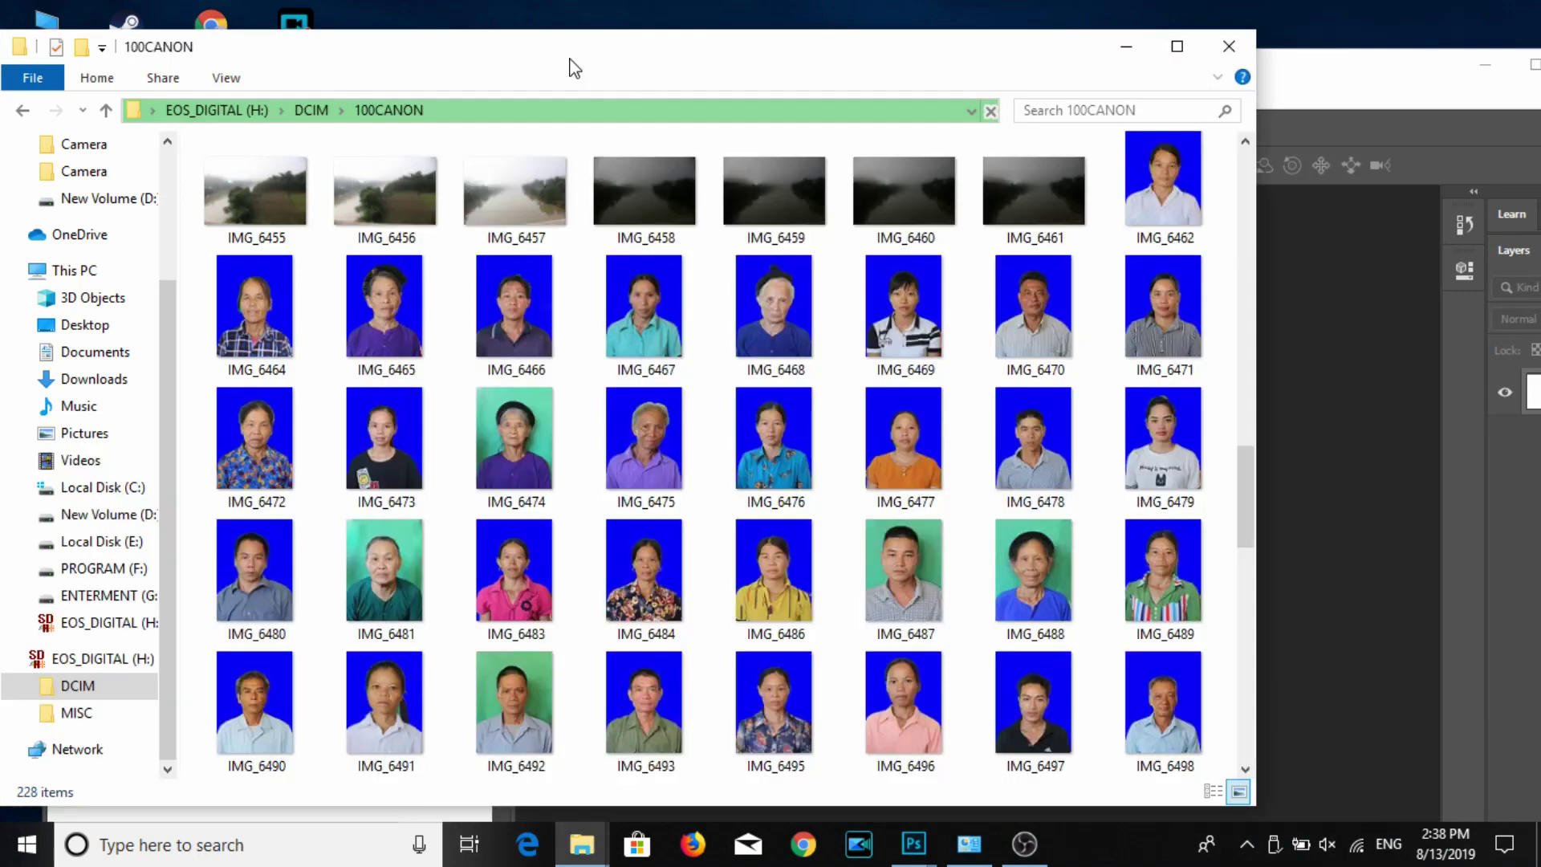
scroll(720, 509, down, 5)
scroll(894, 542, down, 5)
scroll(875, 538, down, 5)
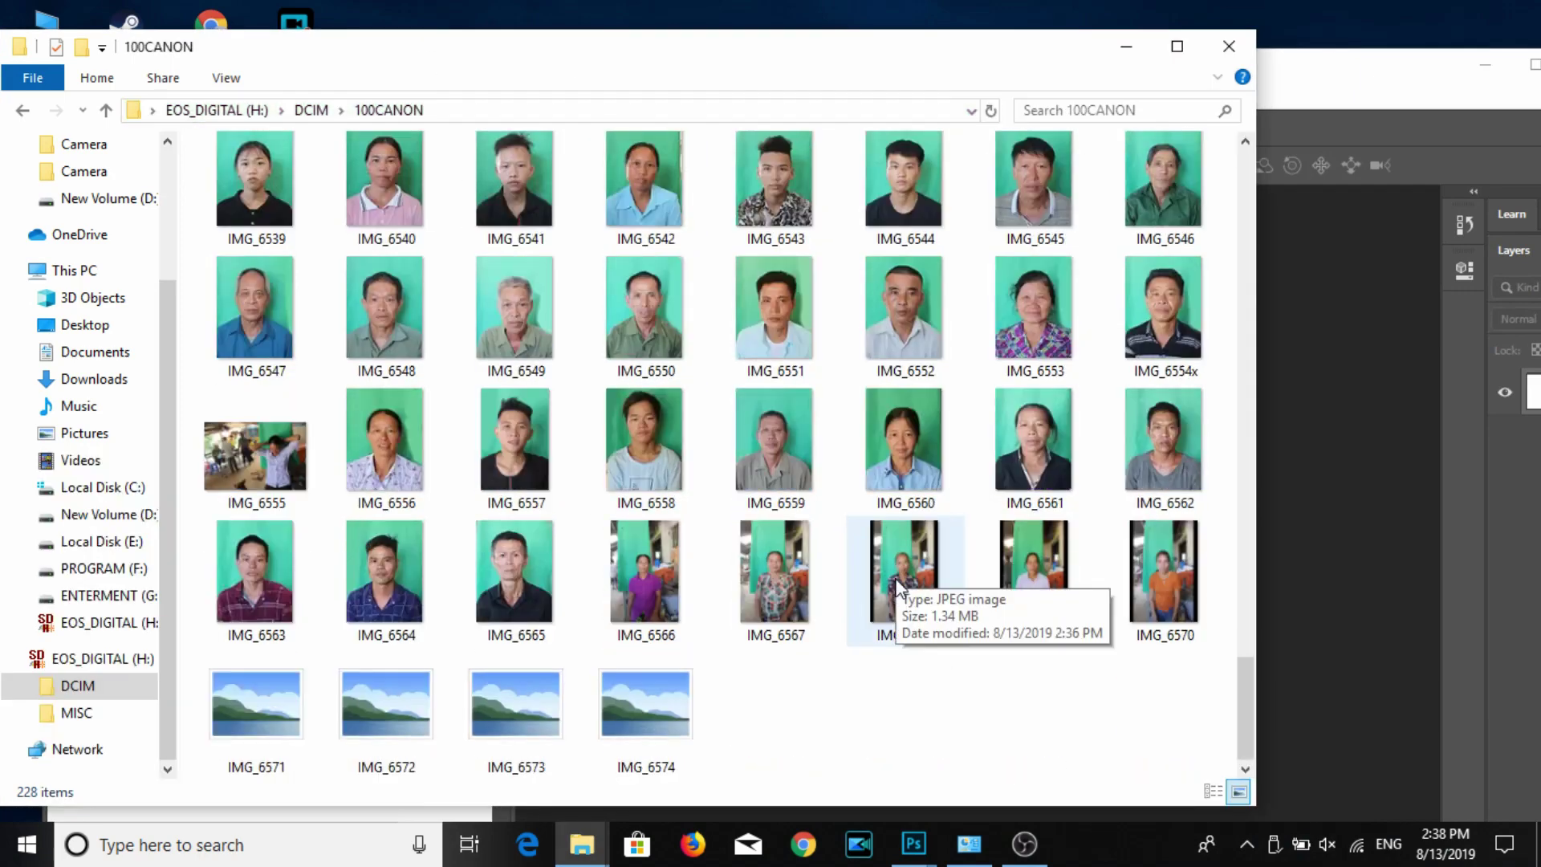
click(657, 586)
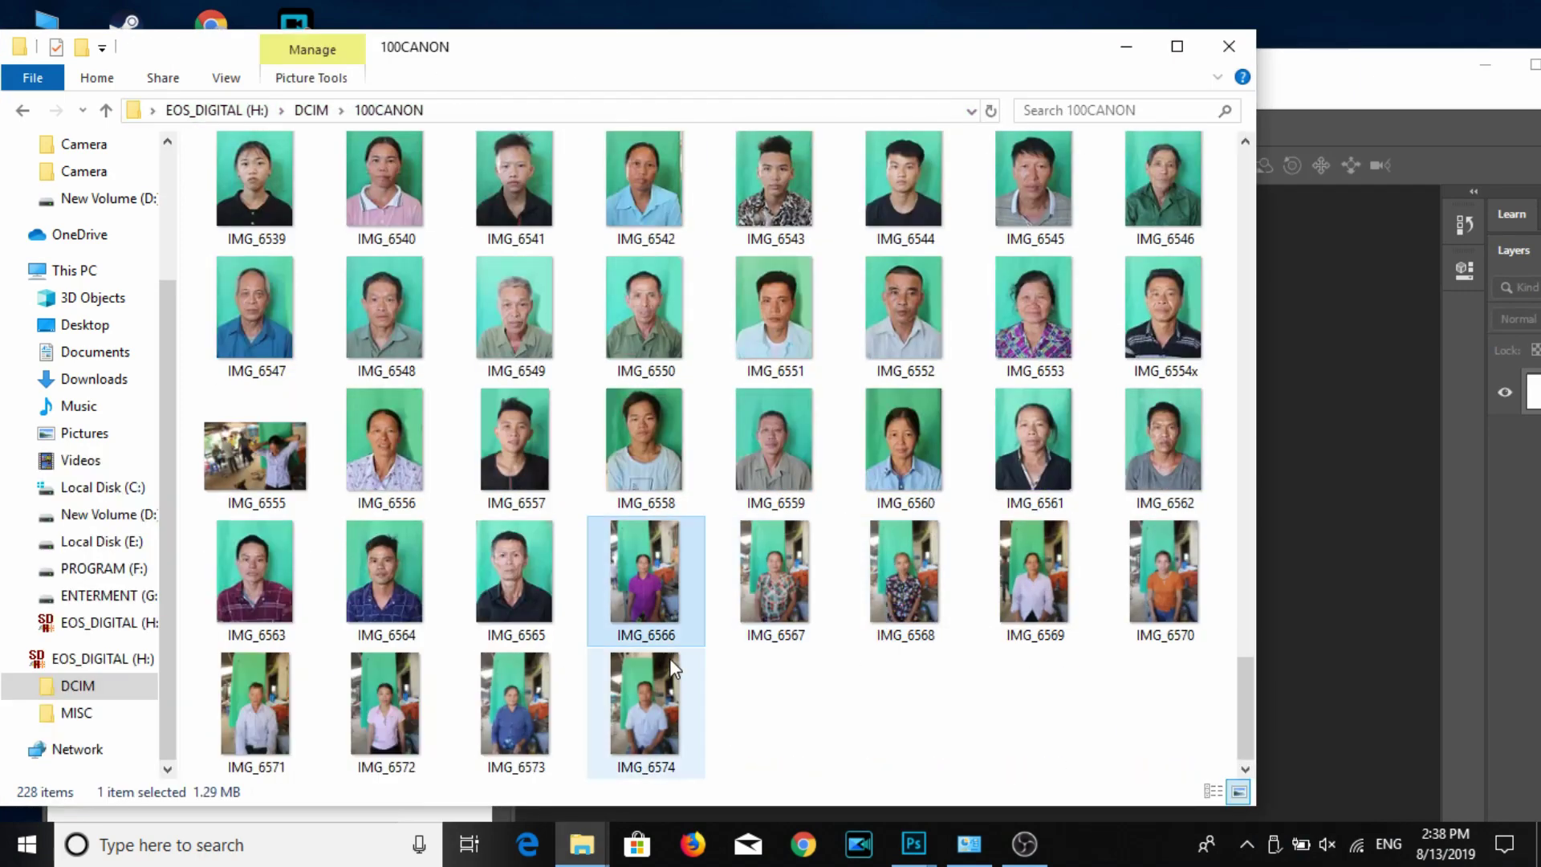
shift+click(646, 718)
drag(653, 734, 1367, 533)
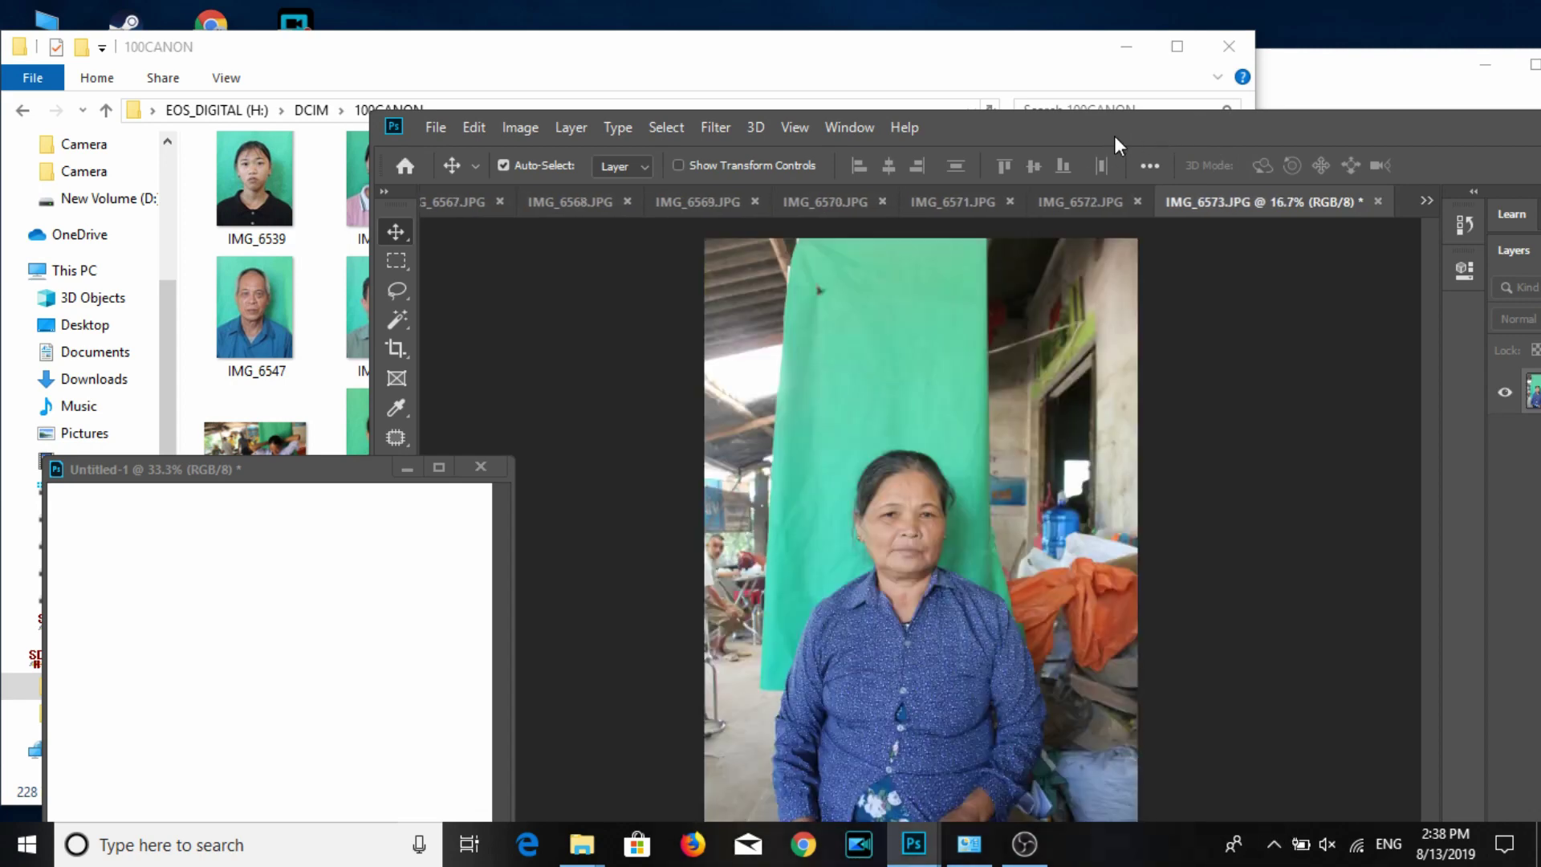
Crop IMG_6573 to a 3:4 head-and-shoulders frame and paint the right wall edge green.
drag(1114, 134, 916, 70)
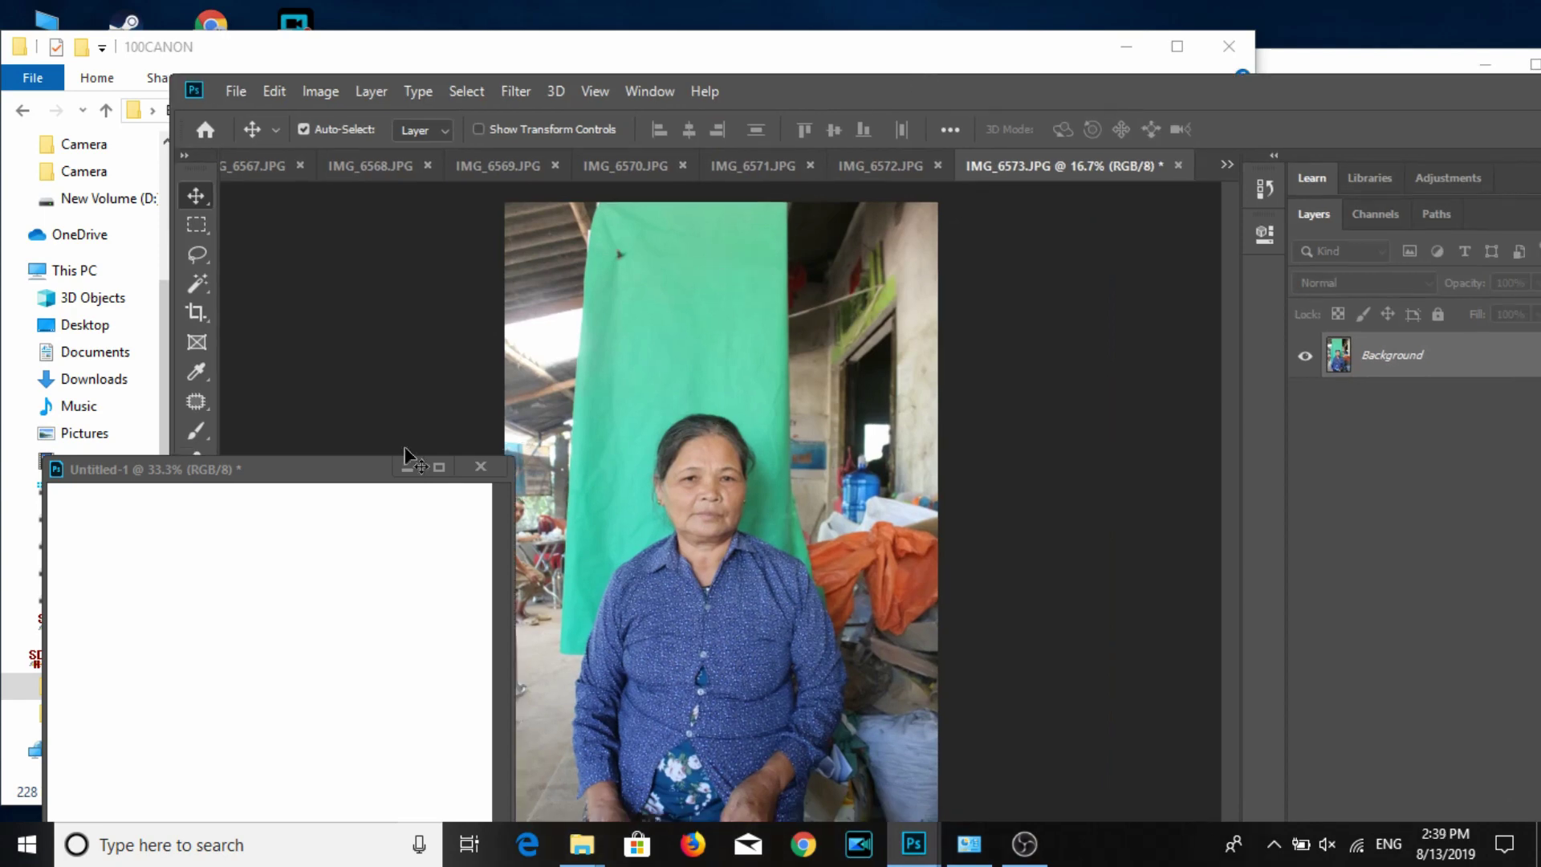
mouse_move(317, 469)
mouse_down()
mouse_move(1112, 346)
mouse_move(1314, 239)
mouse_up()
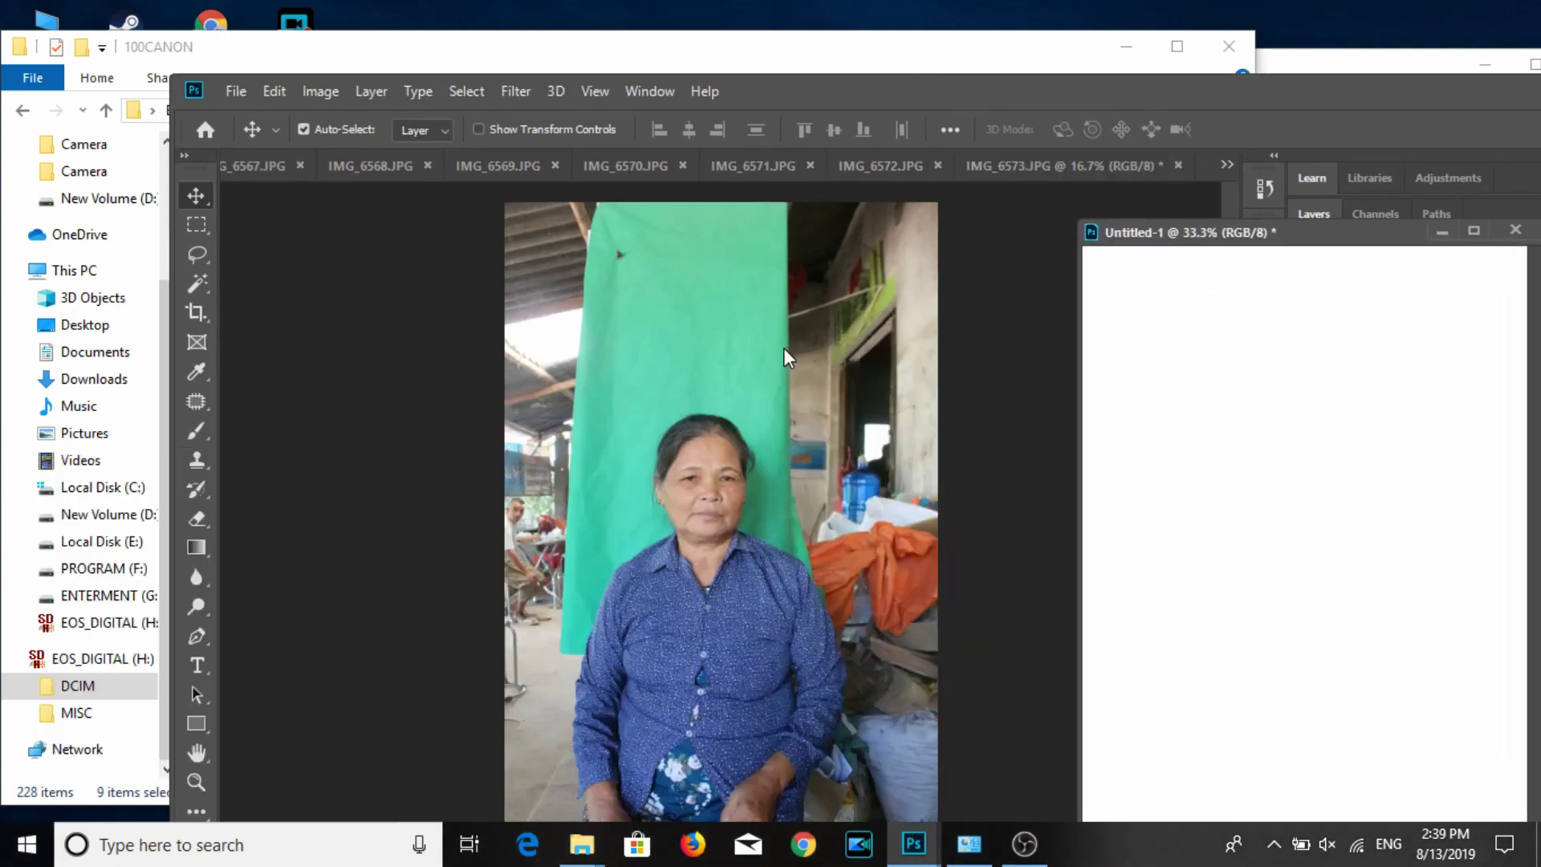
click(187, 315)
drag(629, 374, 820, 634)
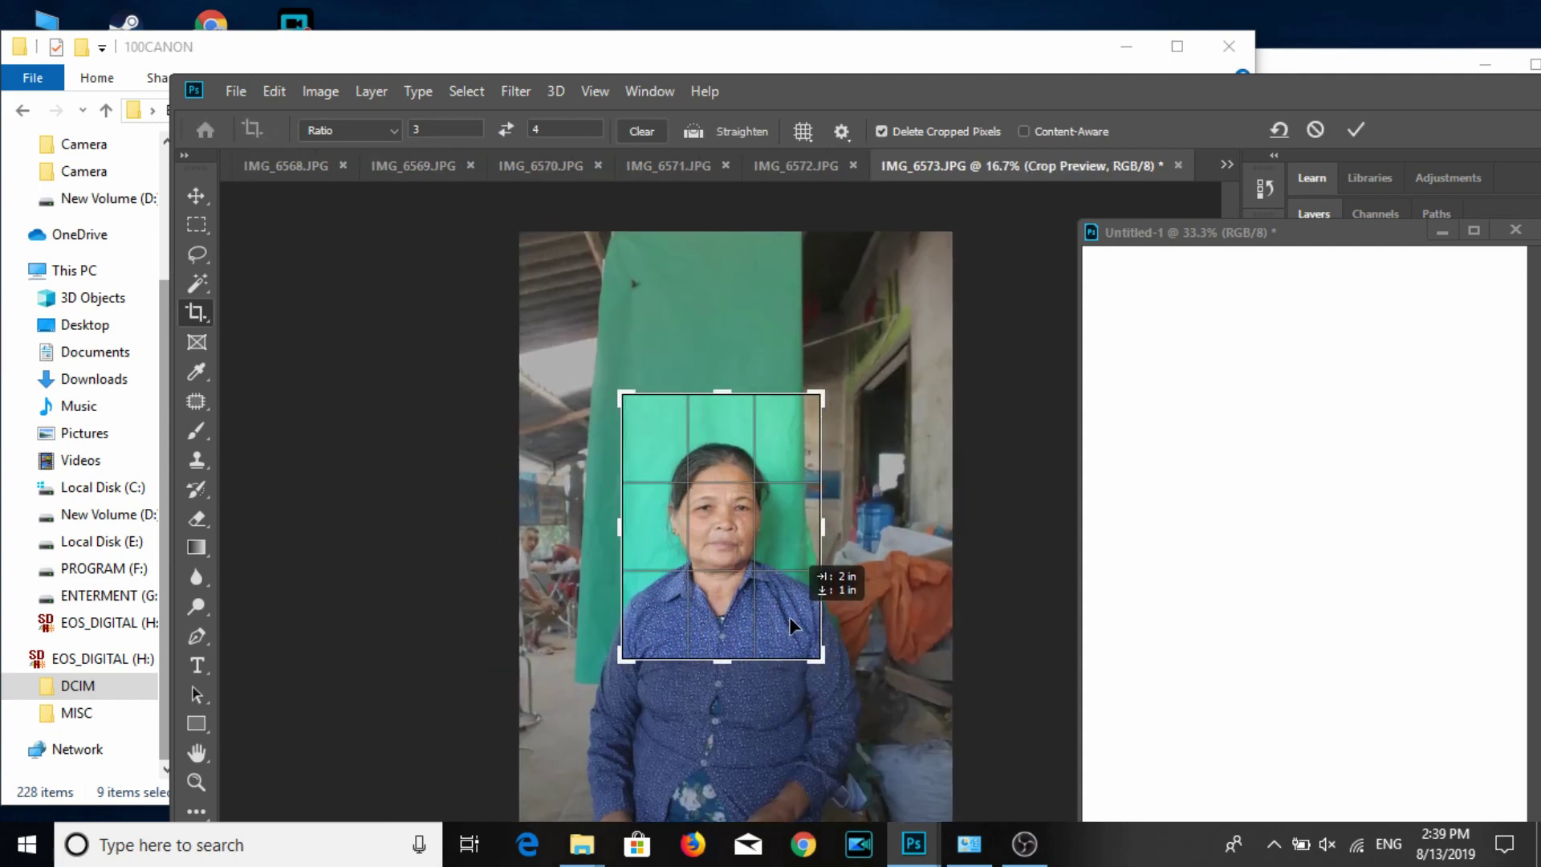
key(Return)
key(b)
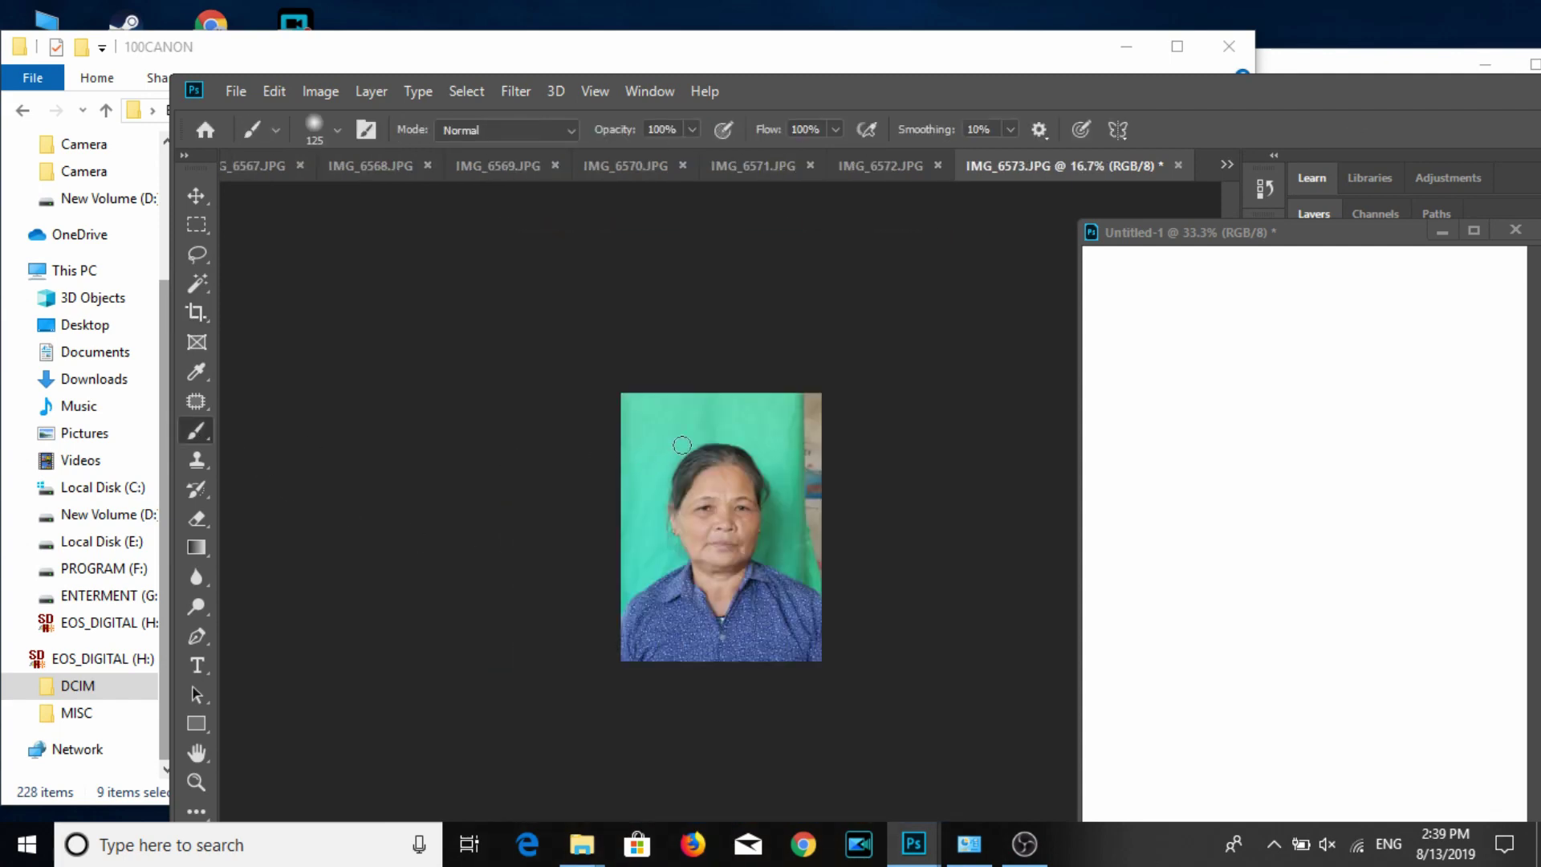
drag(831, 536, 812, 479)
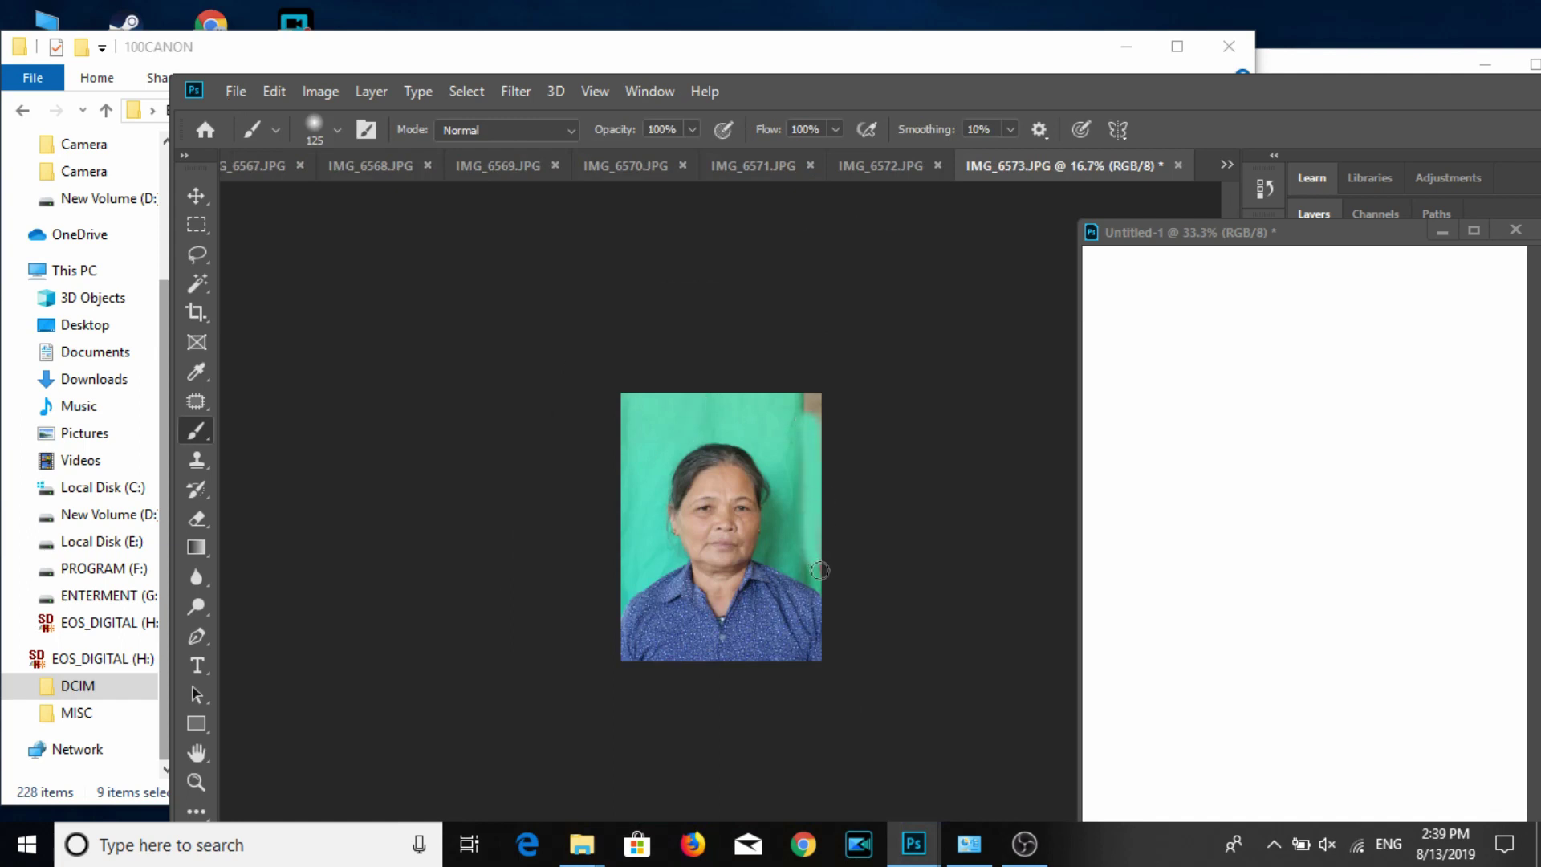
drag(800, 508, 794, 379)
Resize the portrait to 3×4 cm at 300 ppi and save it as a quality-12 JPEG.
click(192, 197)
click(319, 92)
click(377, 260)
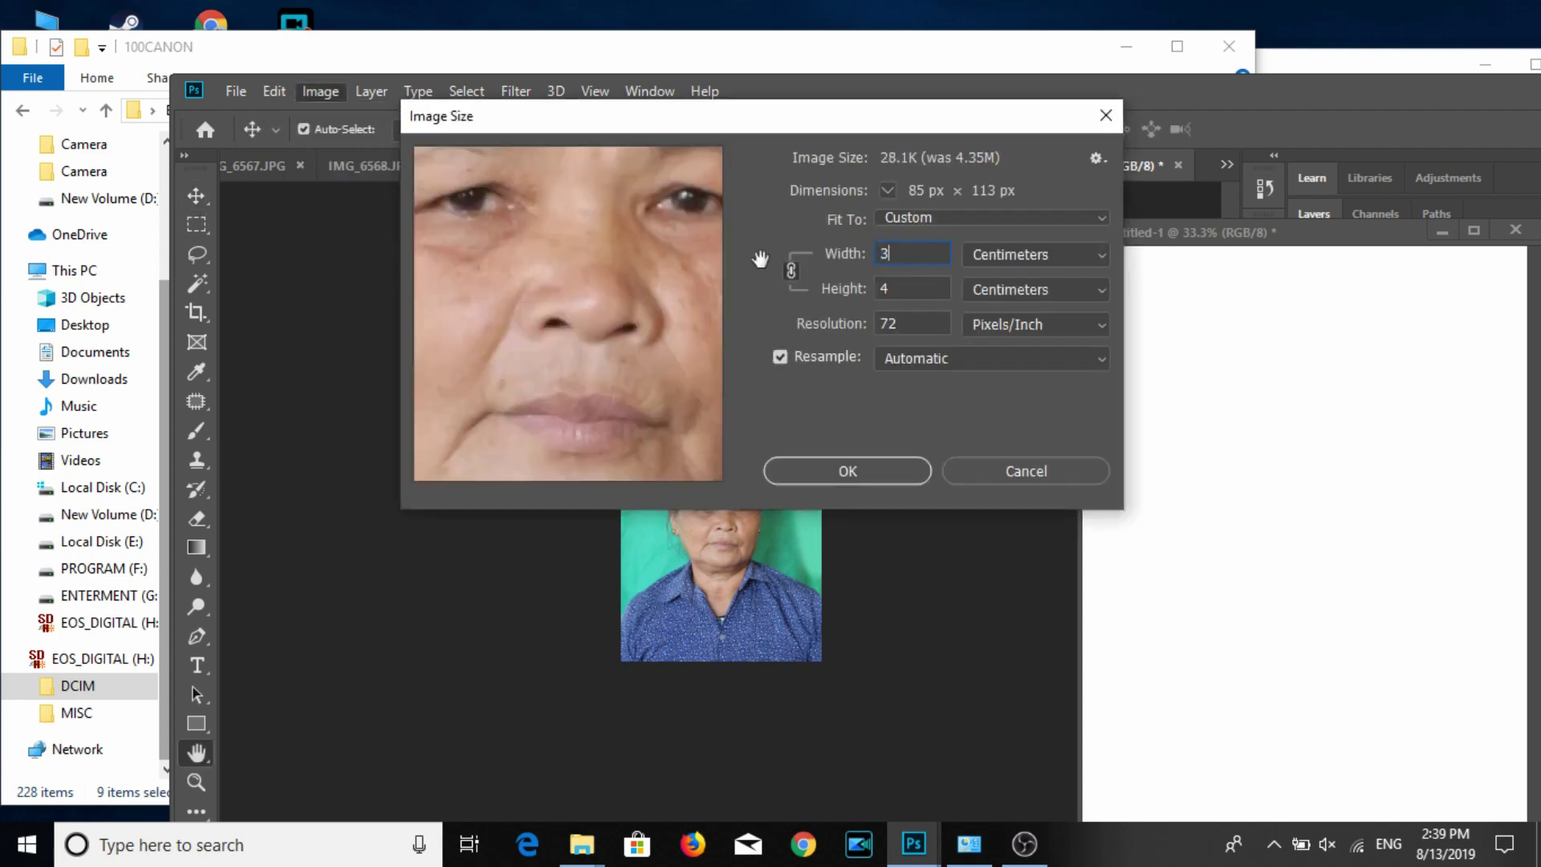
text(300)
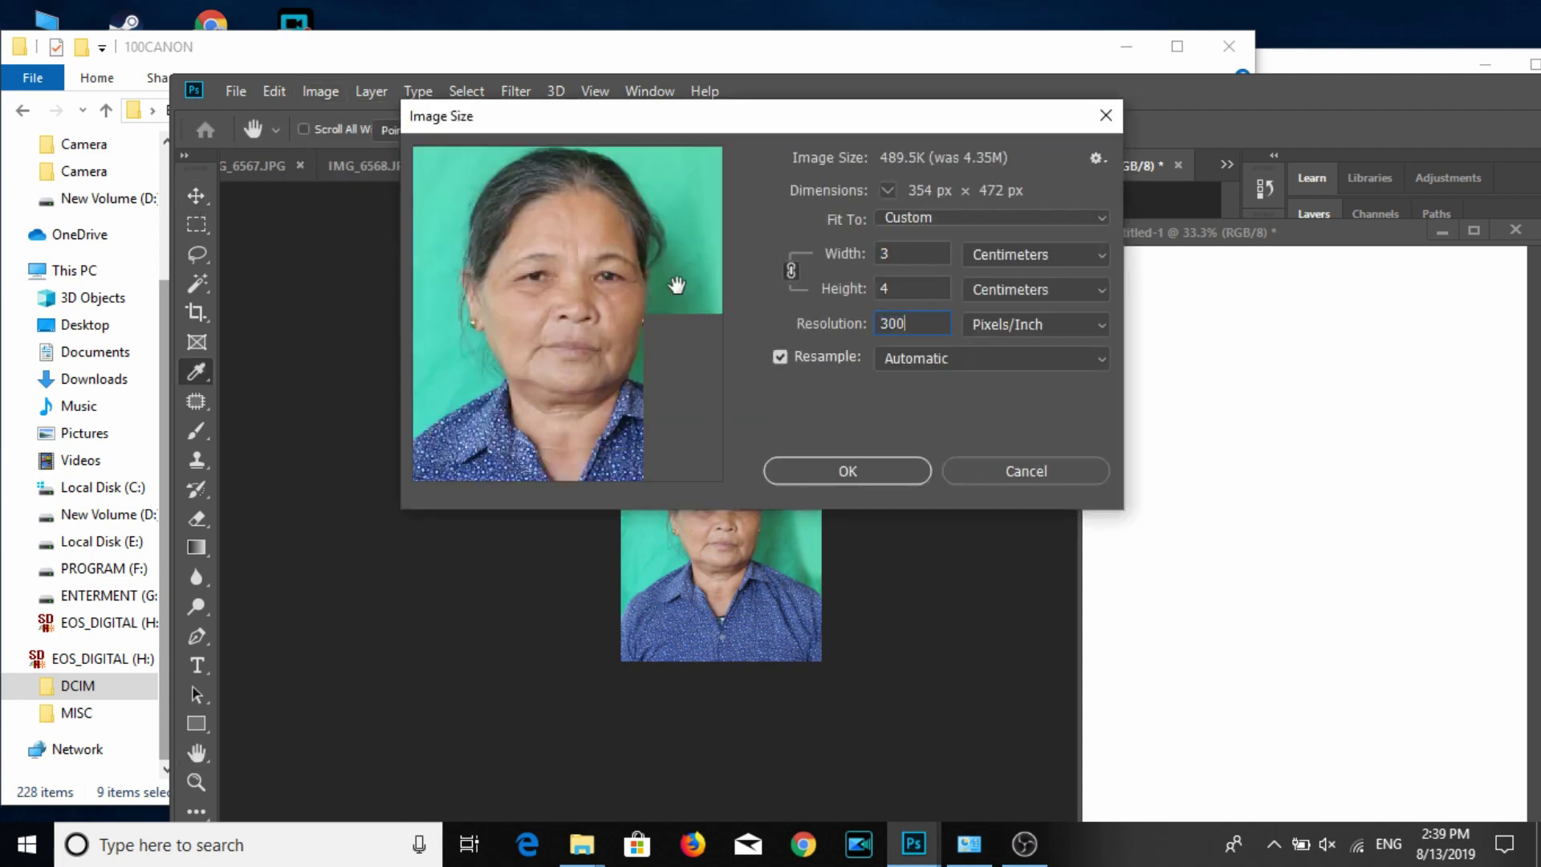
key(Return)
key(ctrl+s)
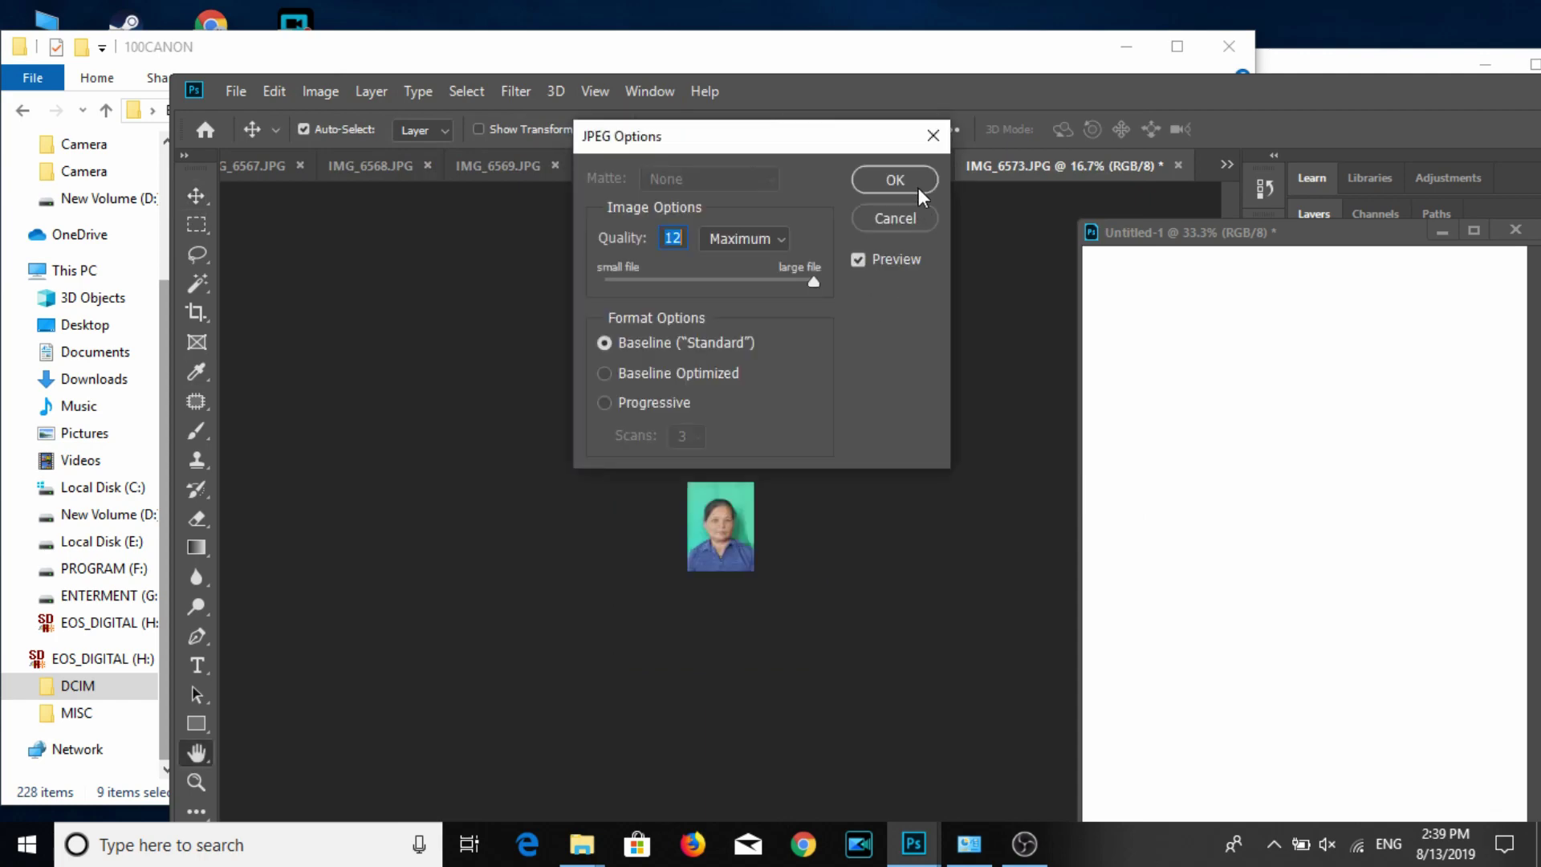
click(908, 181)
Copy the IMG_6573 portrait onto Untitled-1 as three rows of three and bring up Print.
drag(1156, 456, 1230, 412)
drag(1205, 232, 896, 163)
drag(888, 301, 1156, 307)
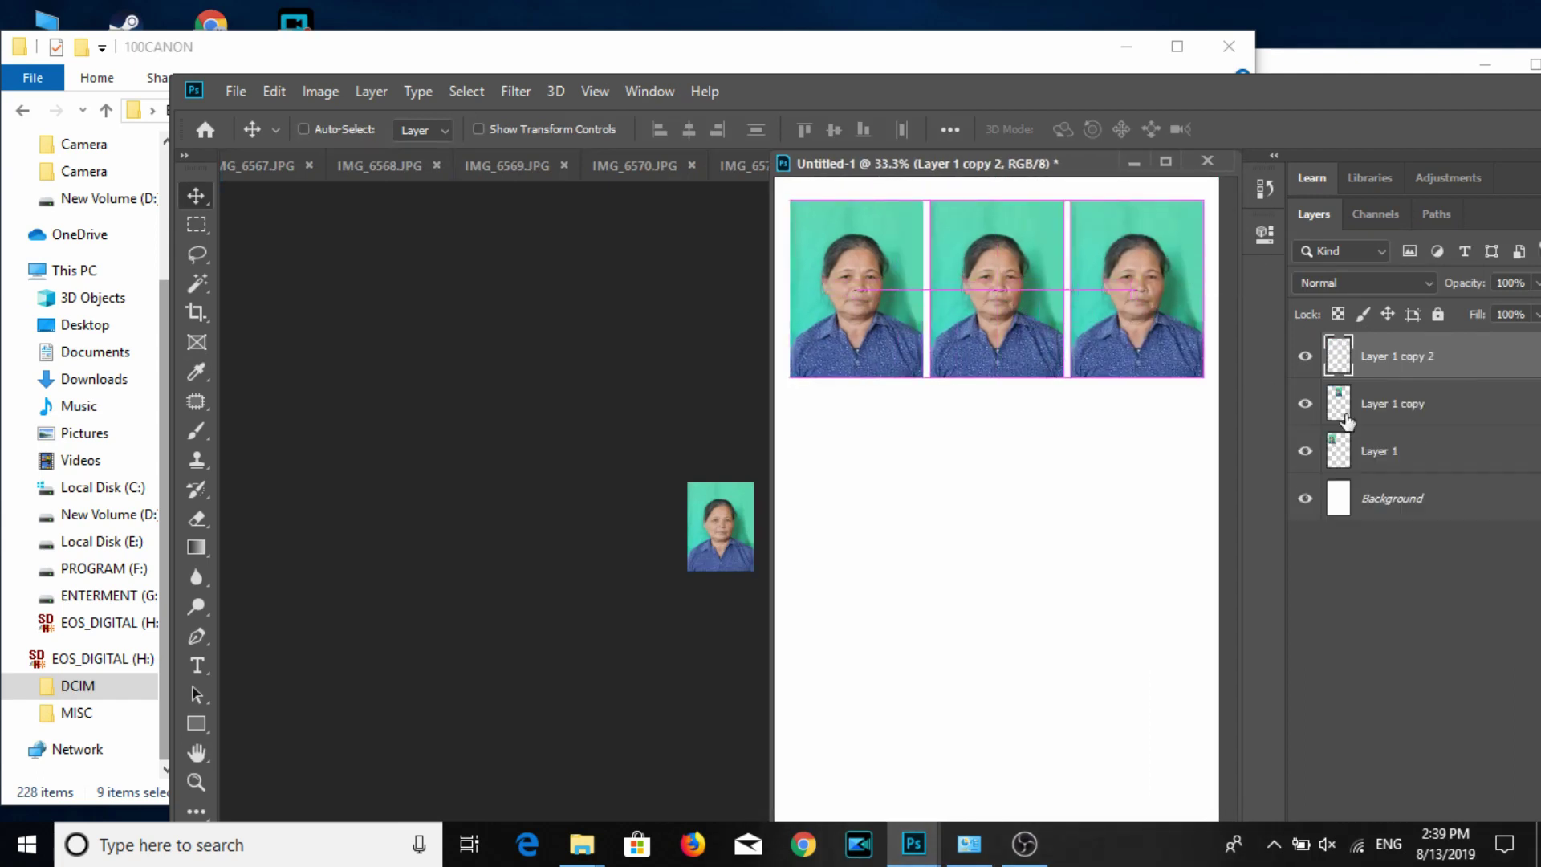
shift+click(1406, 466)
mouse_move(1160, 313)
mouse_down()
mouse_move(1158, 514)
mouse_move(1140, 448)
mouse_move(1156, 471)
mouse_move(1154, 643)
mouse_up()
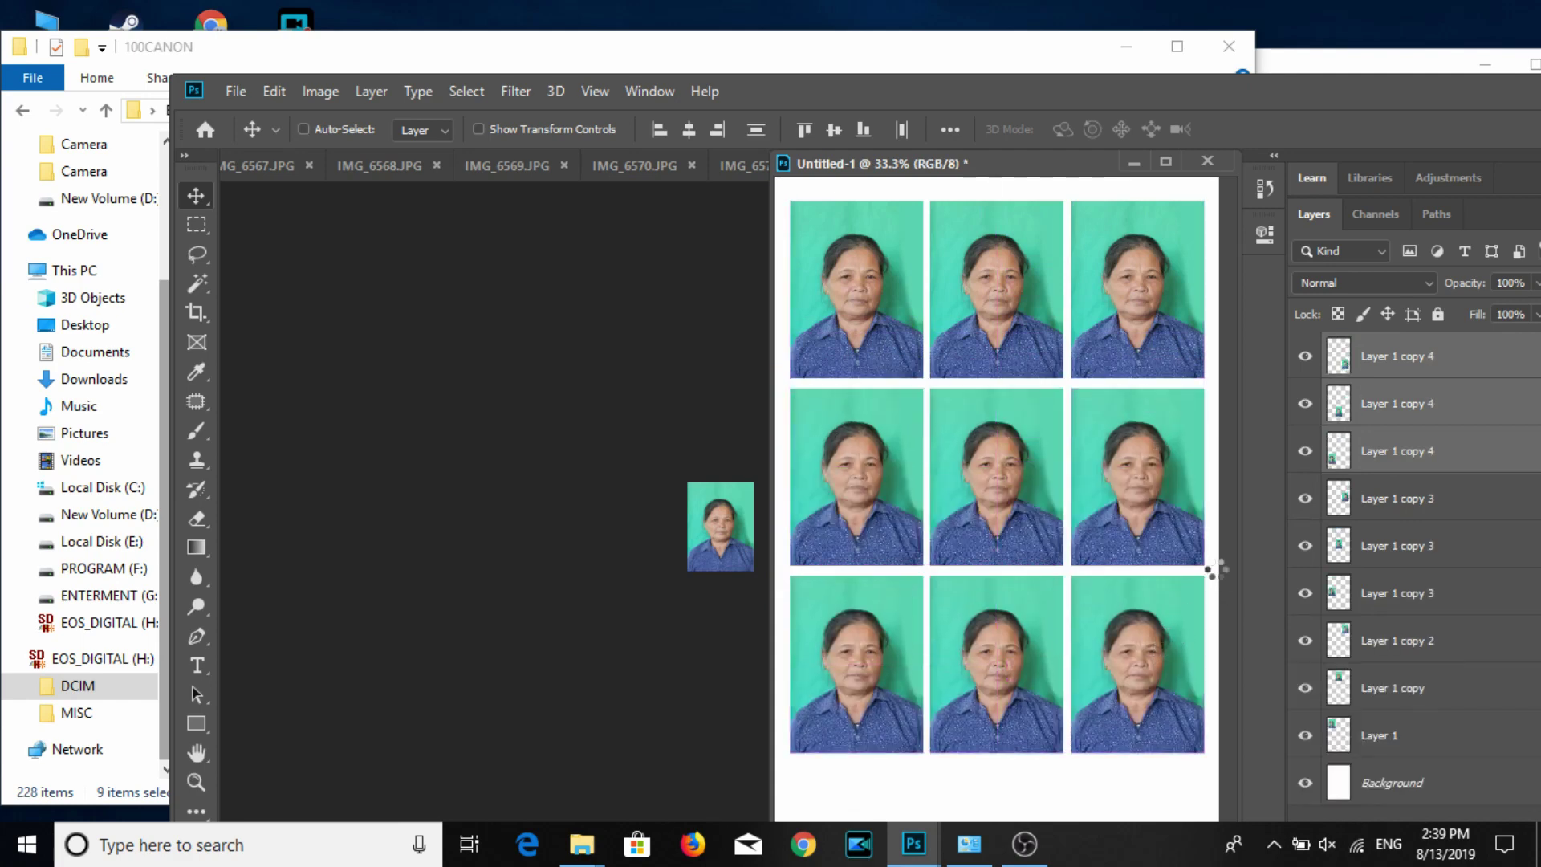
key(ctrl+p)
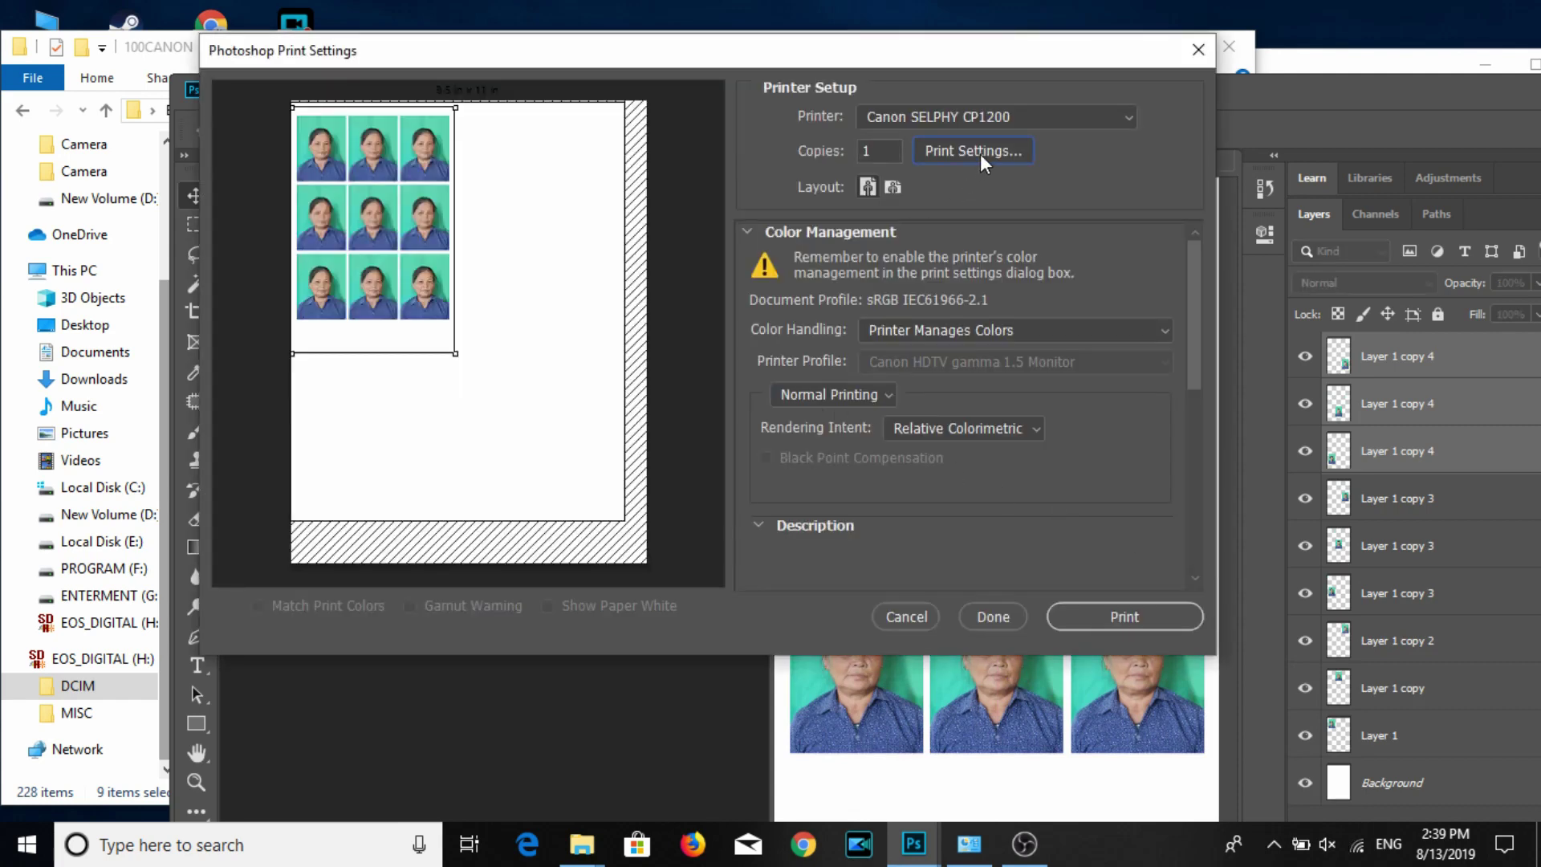
Confirm the Canon SELPHY CP1200 properties and shift the portrait grid slightly down the page.
click(1277, 831)
click(681, 233)
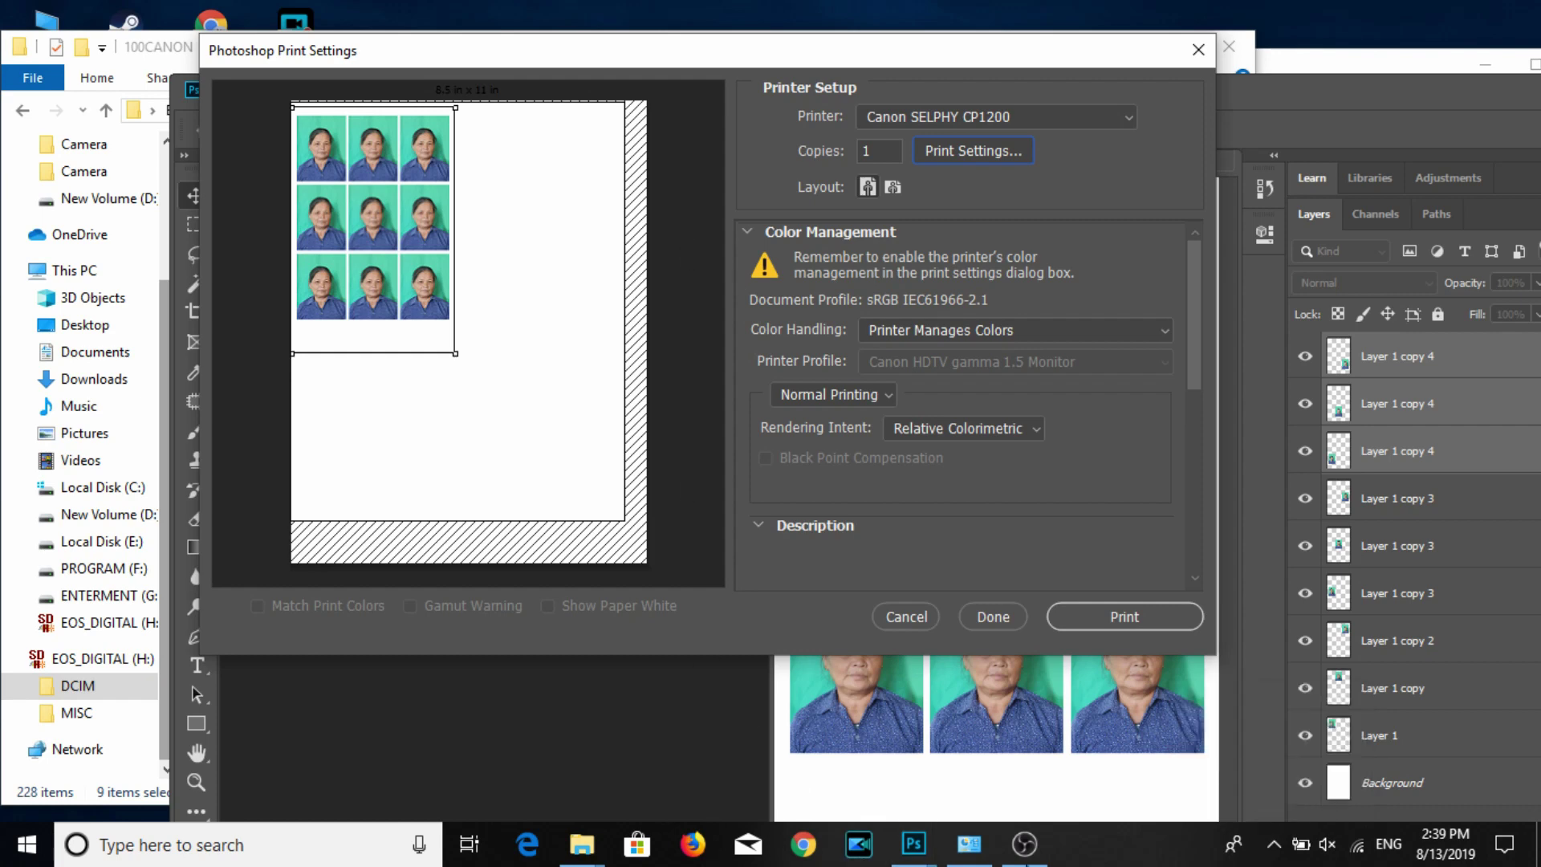
key(Return)
click(522, 595)
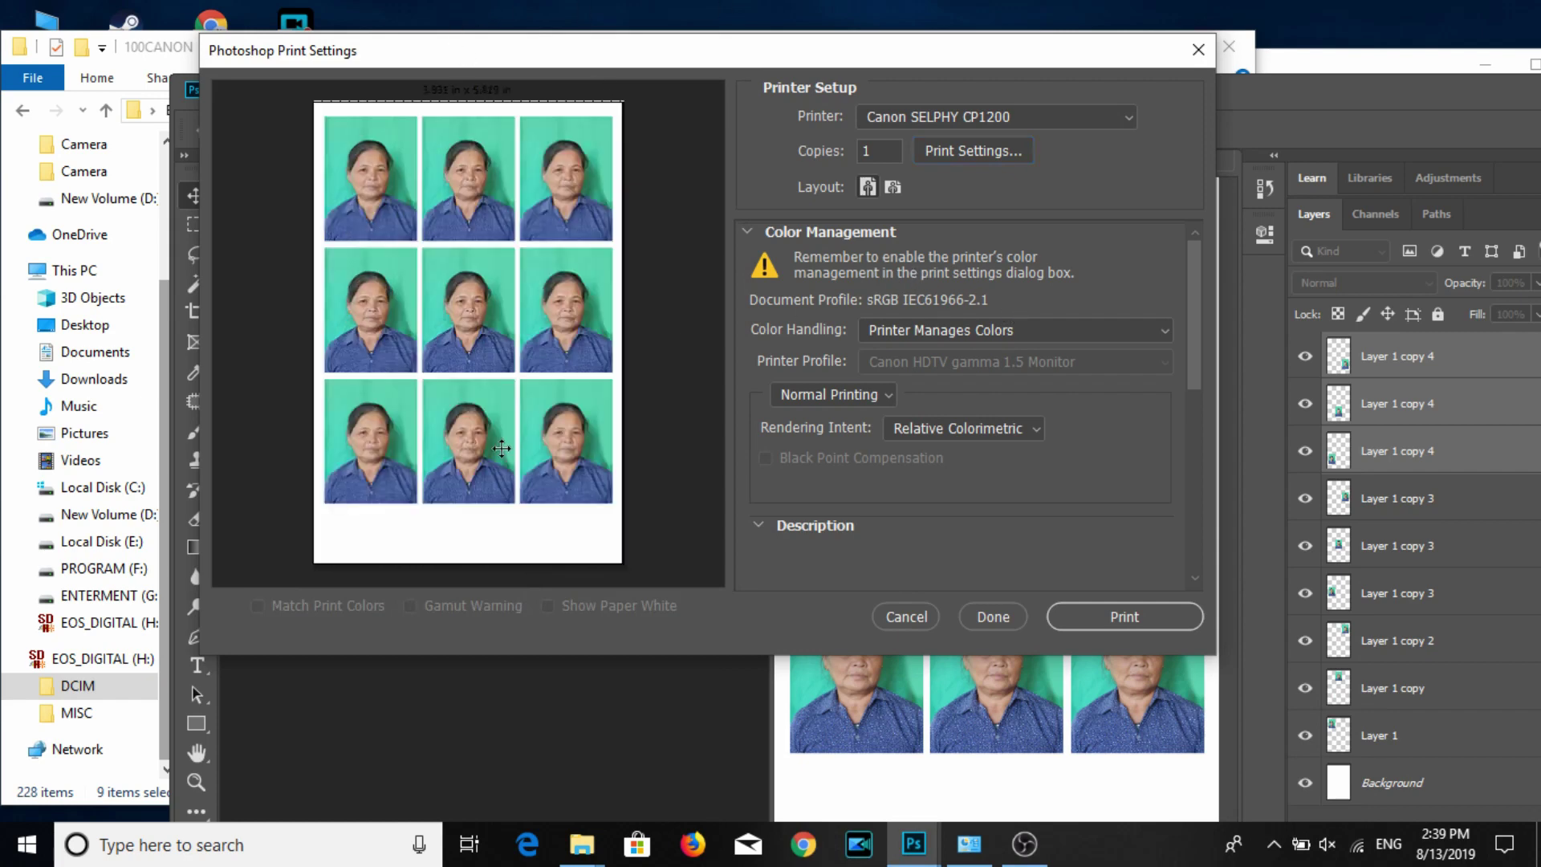
drag(550, 458, 550, 481)
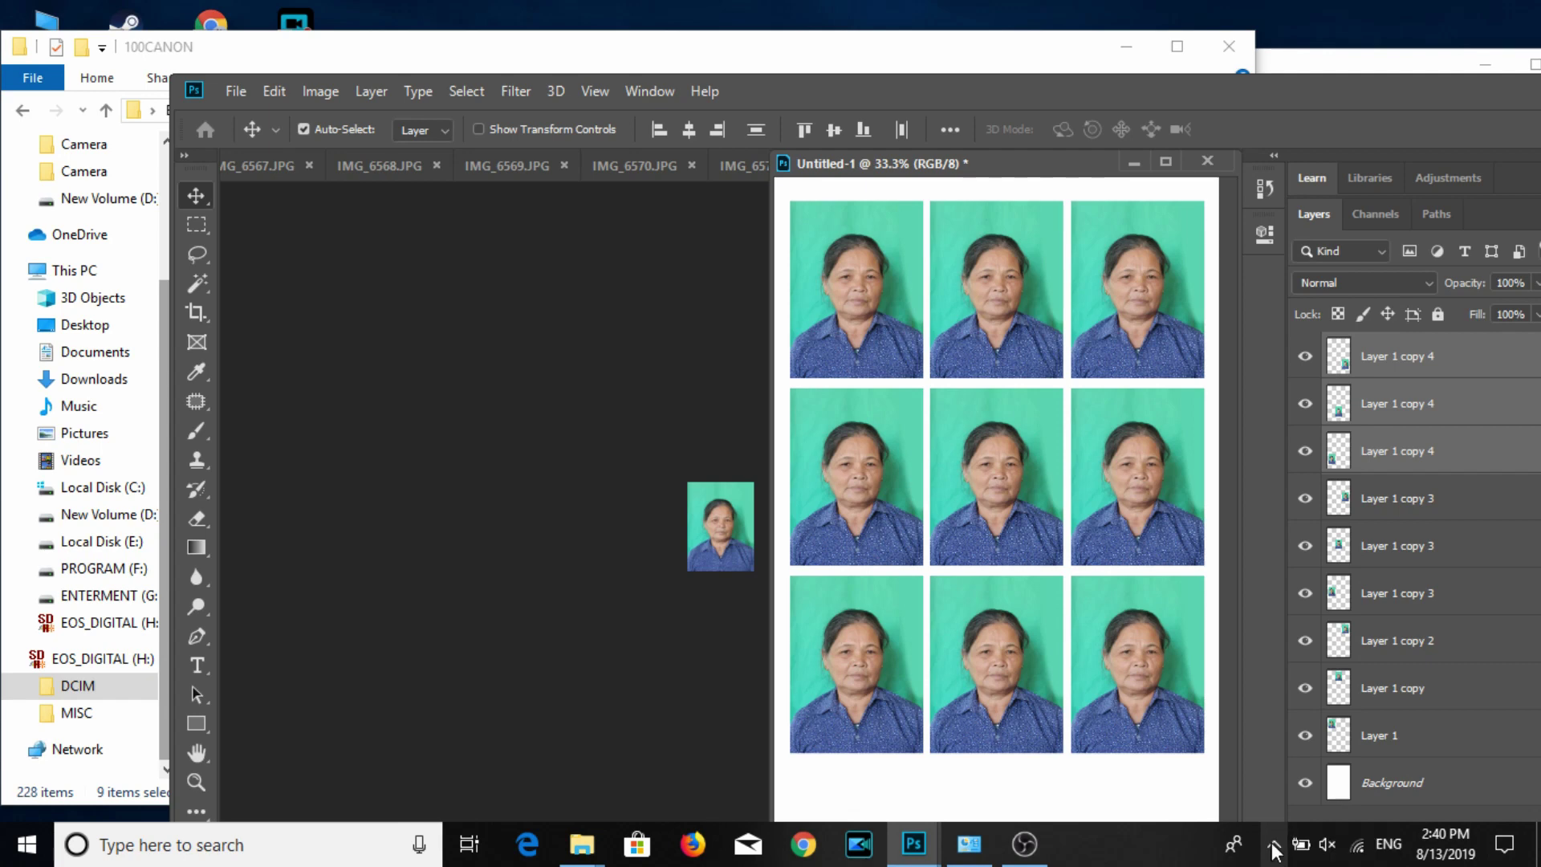
Delete all portrait layers, Layer 1 through Layer 1 copy 4, leaving Untitled-1 blank.
click(1274, 845)
click(1174, 859)
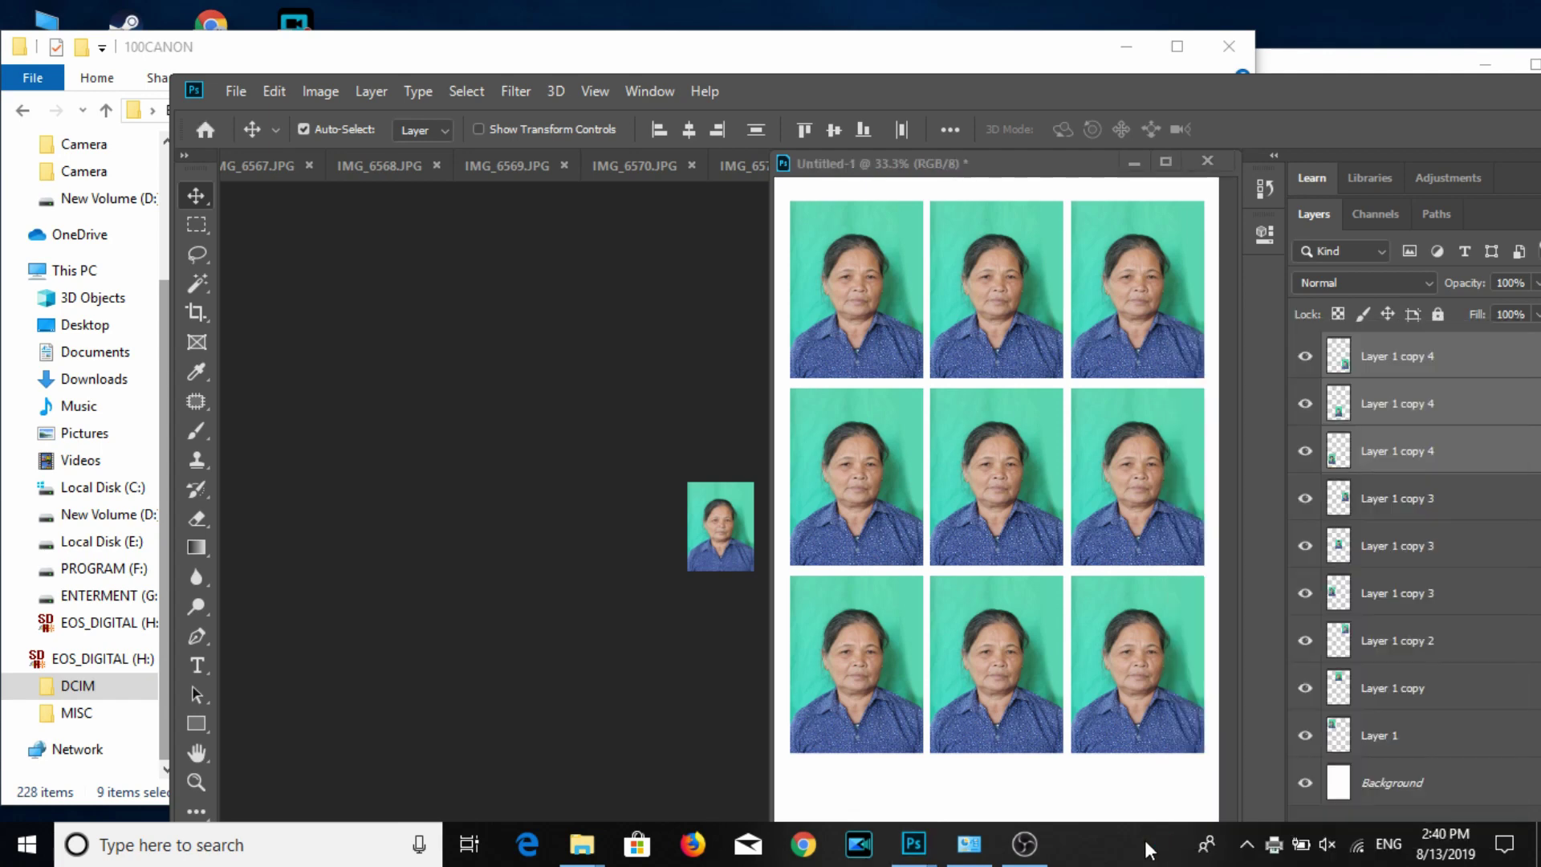
click(1073, 644)
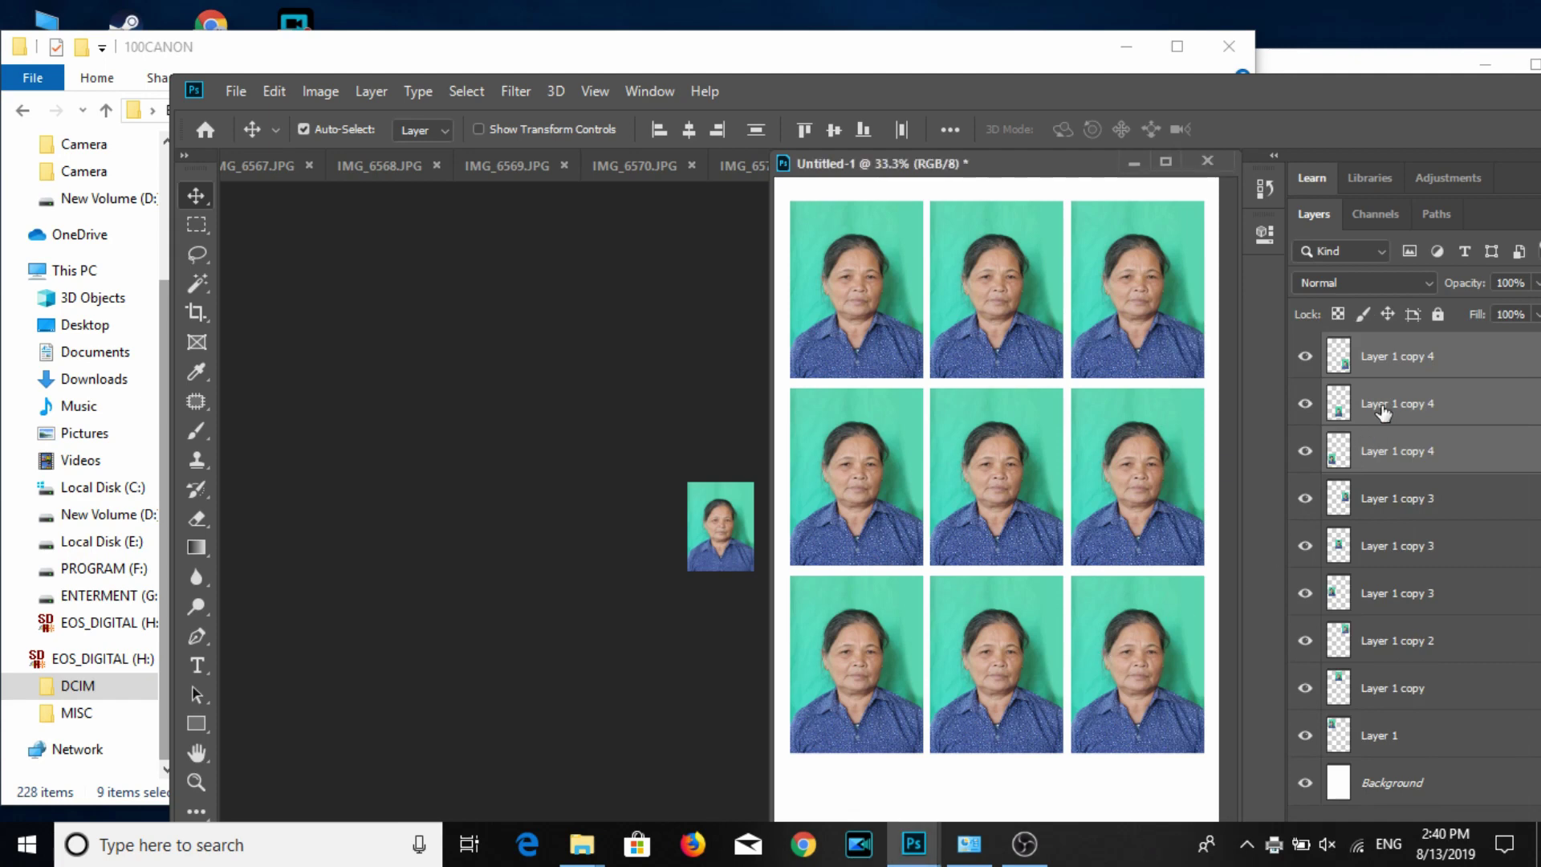
shift+click(1404, 745)
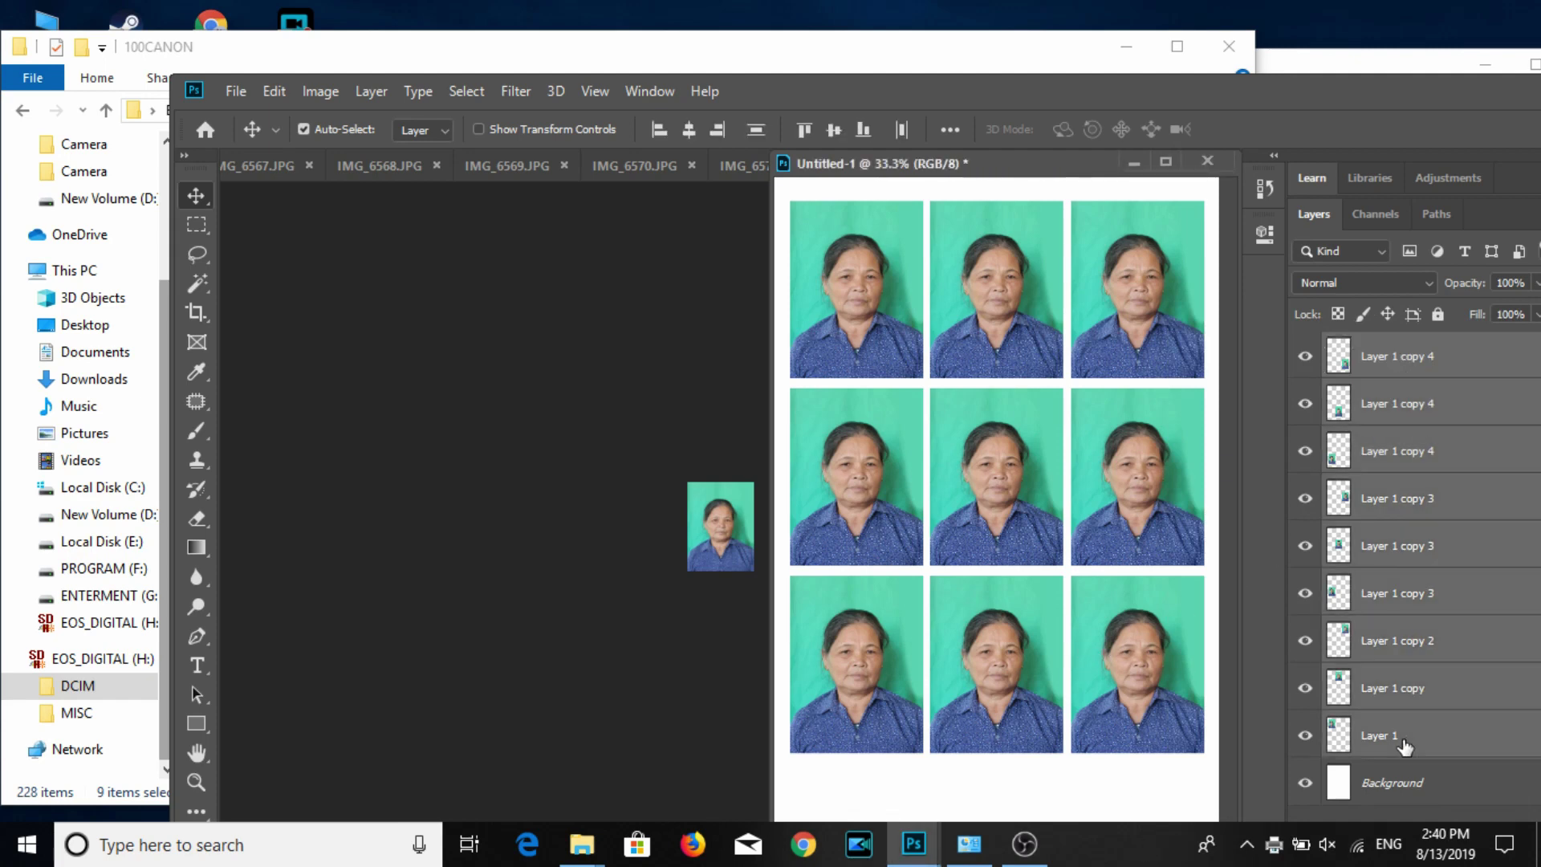
key(Delete)
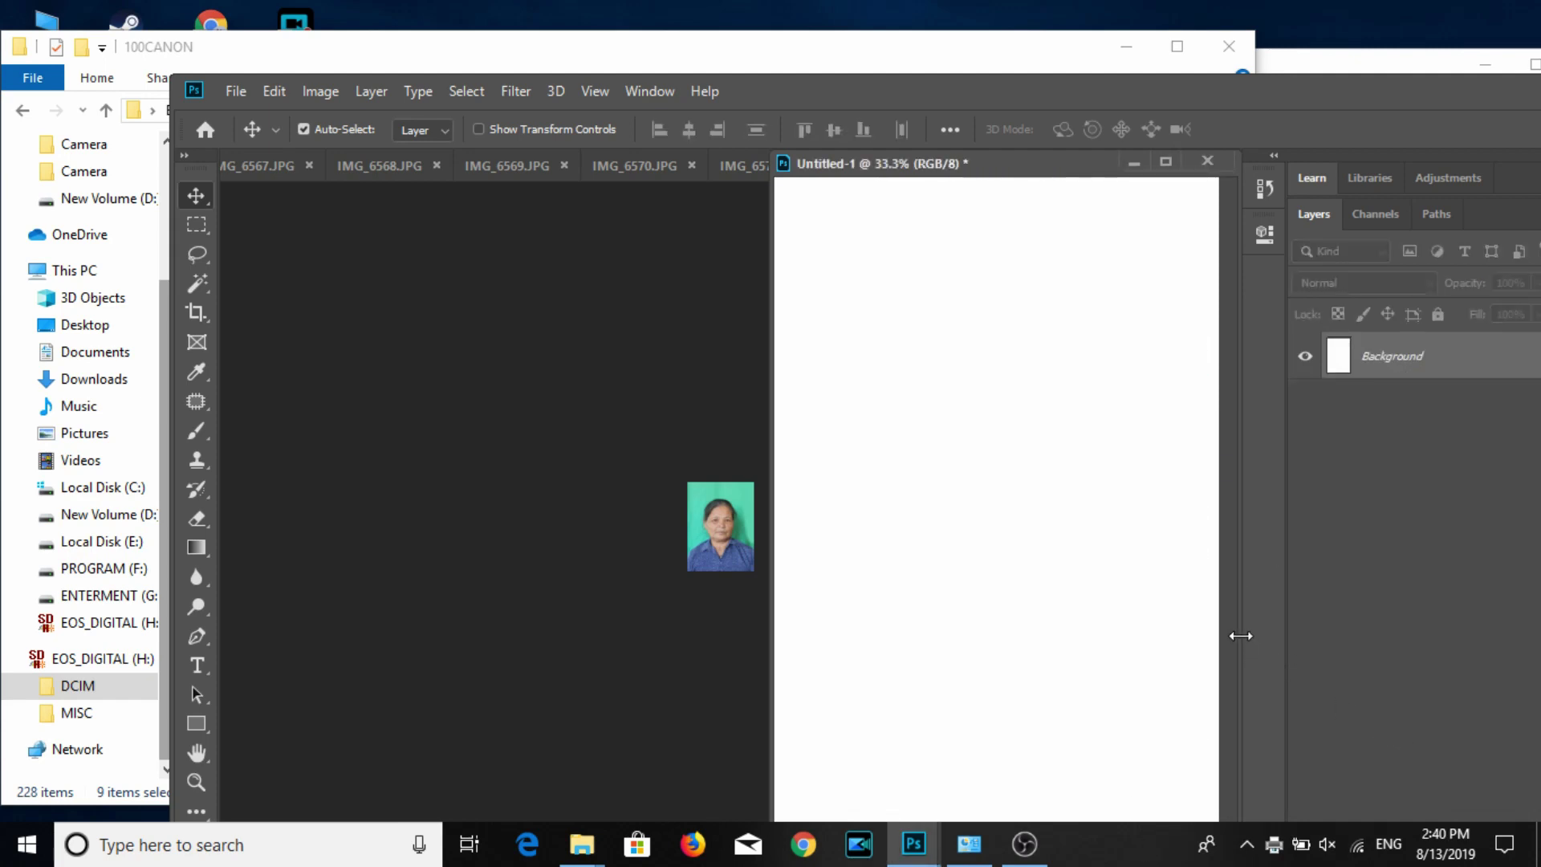
Close the finished IMG_6573 photo so IMG_6572 becomes active.
drag(1241, 636, 1343, 628)
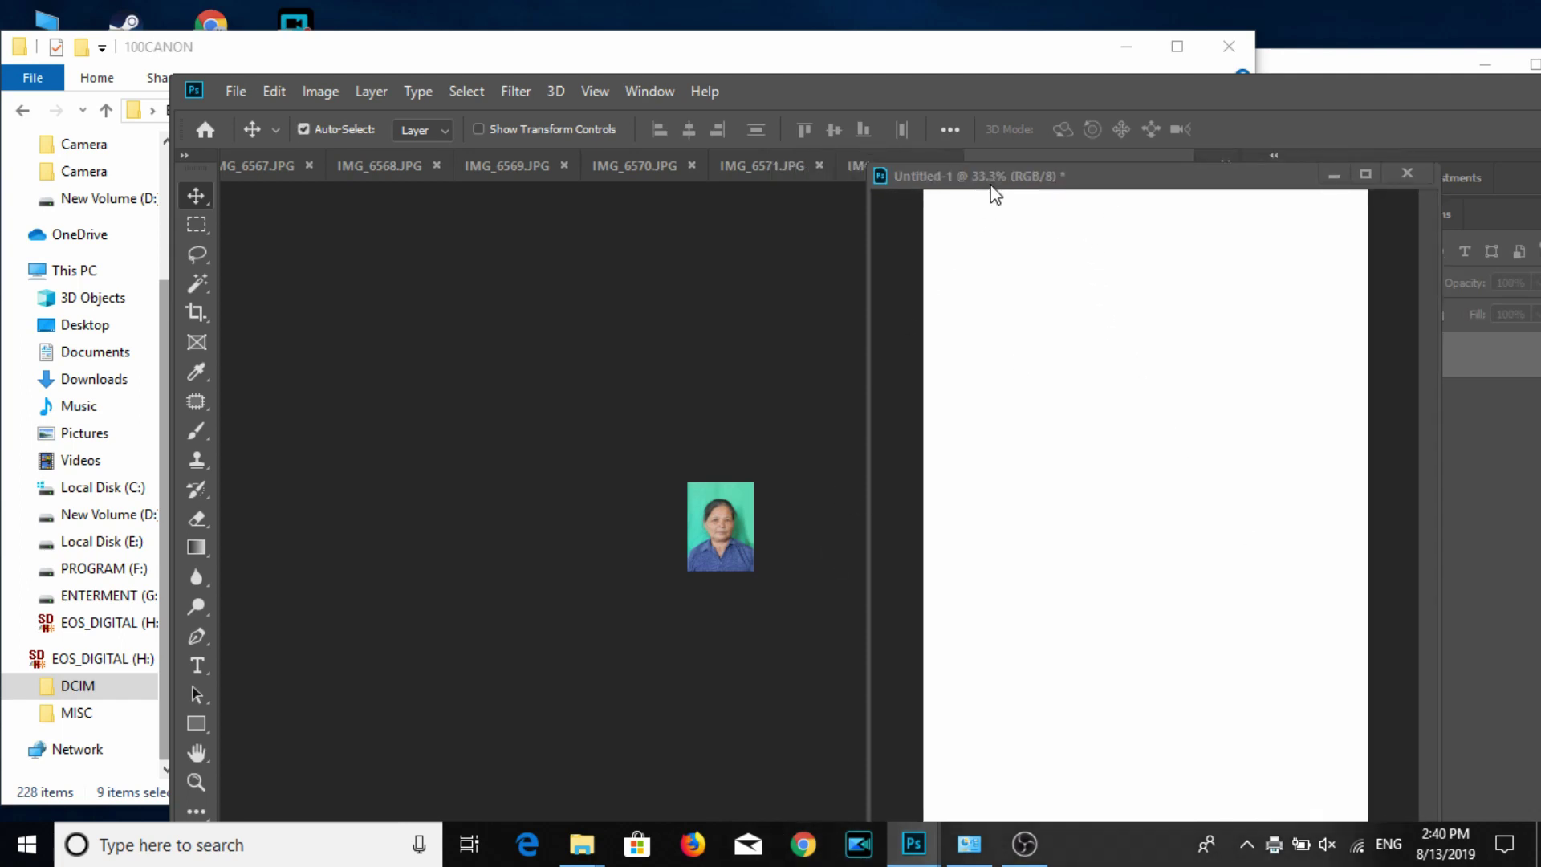
drag(995, 195, 1086, 361)
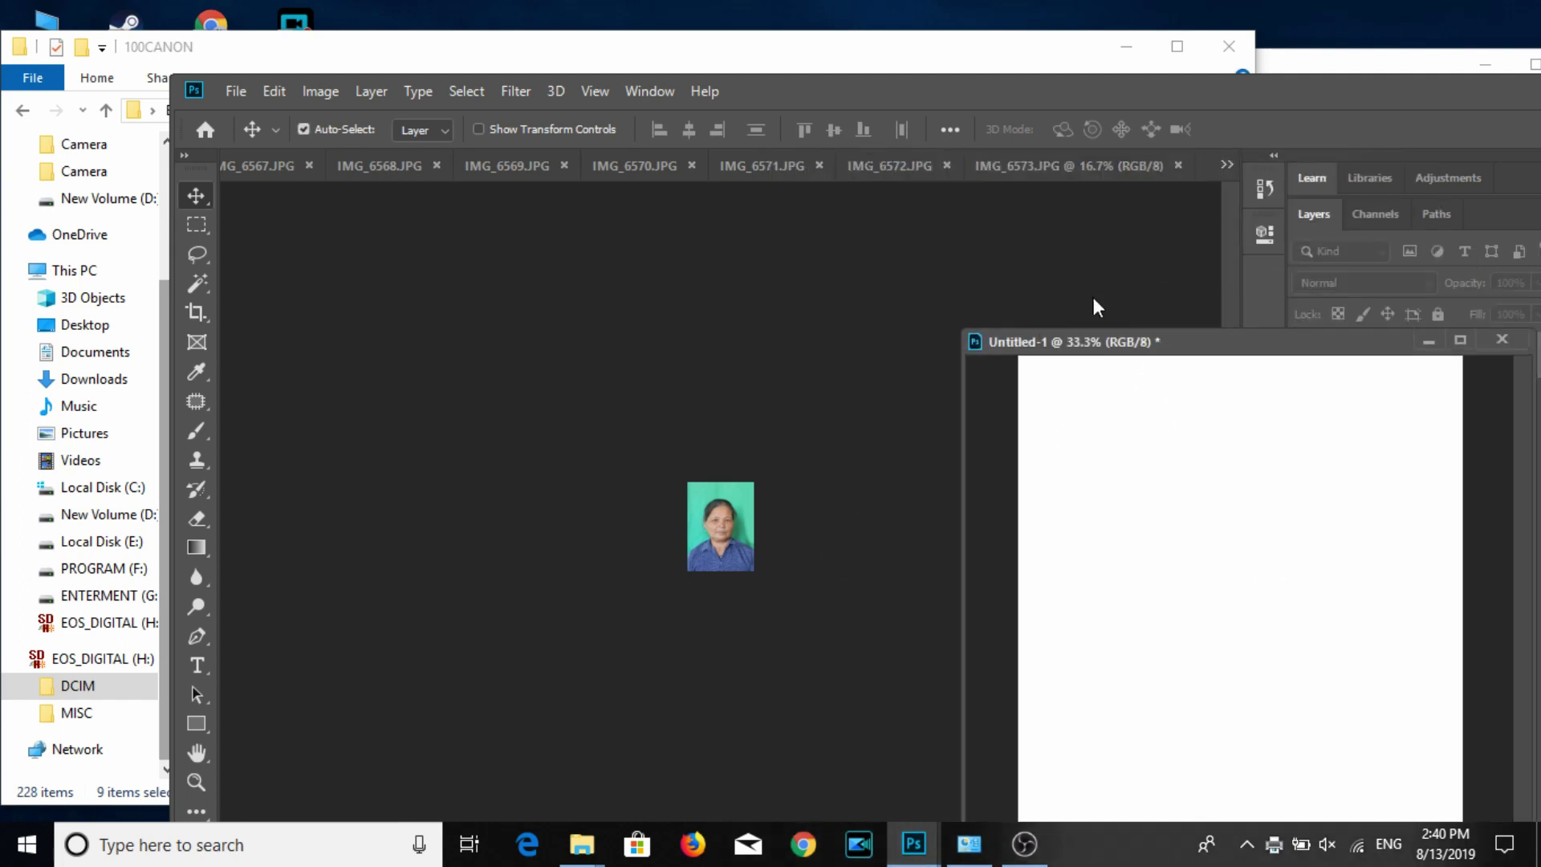
click(1178, 166)
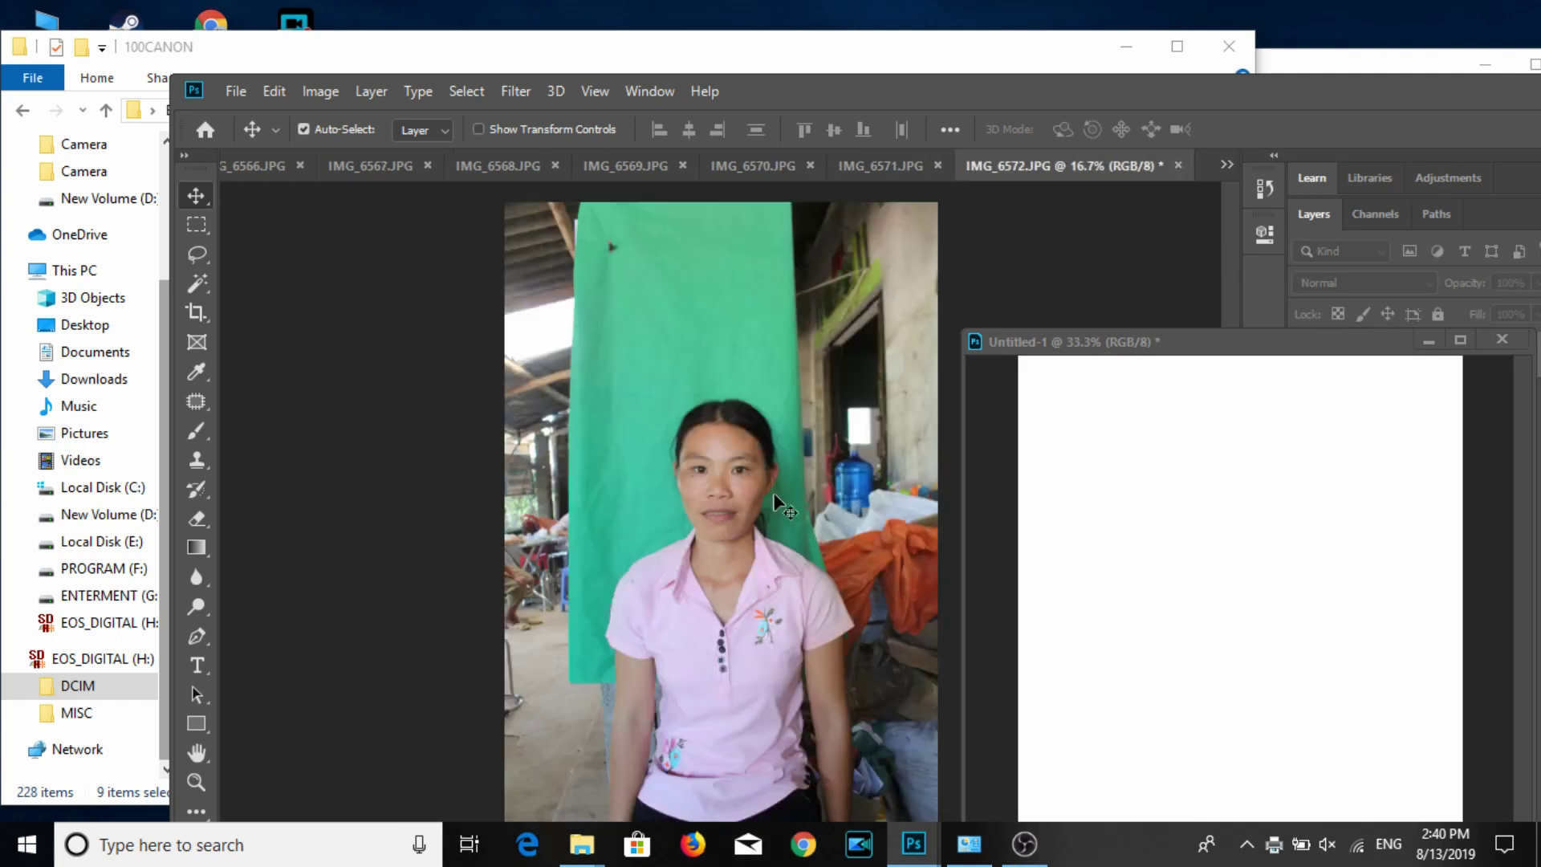
Crop IMG_6572 to a 3:4 frame centred on the woman's face.
click(191, 311)
mouse_move(639, 366)
mouse_down()
mouse_move(832, 621)
mouse_move(779, 610)
mouse_up()
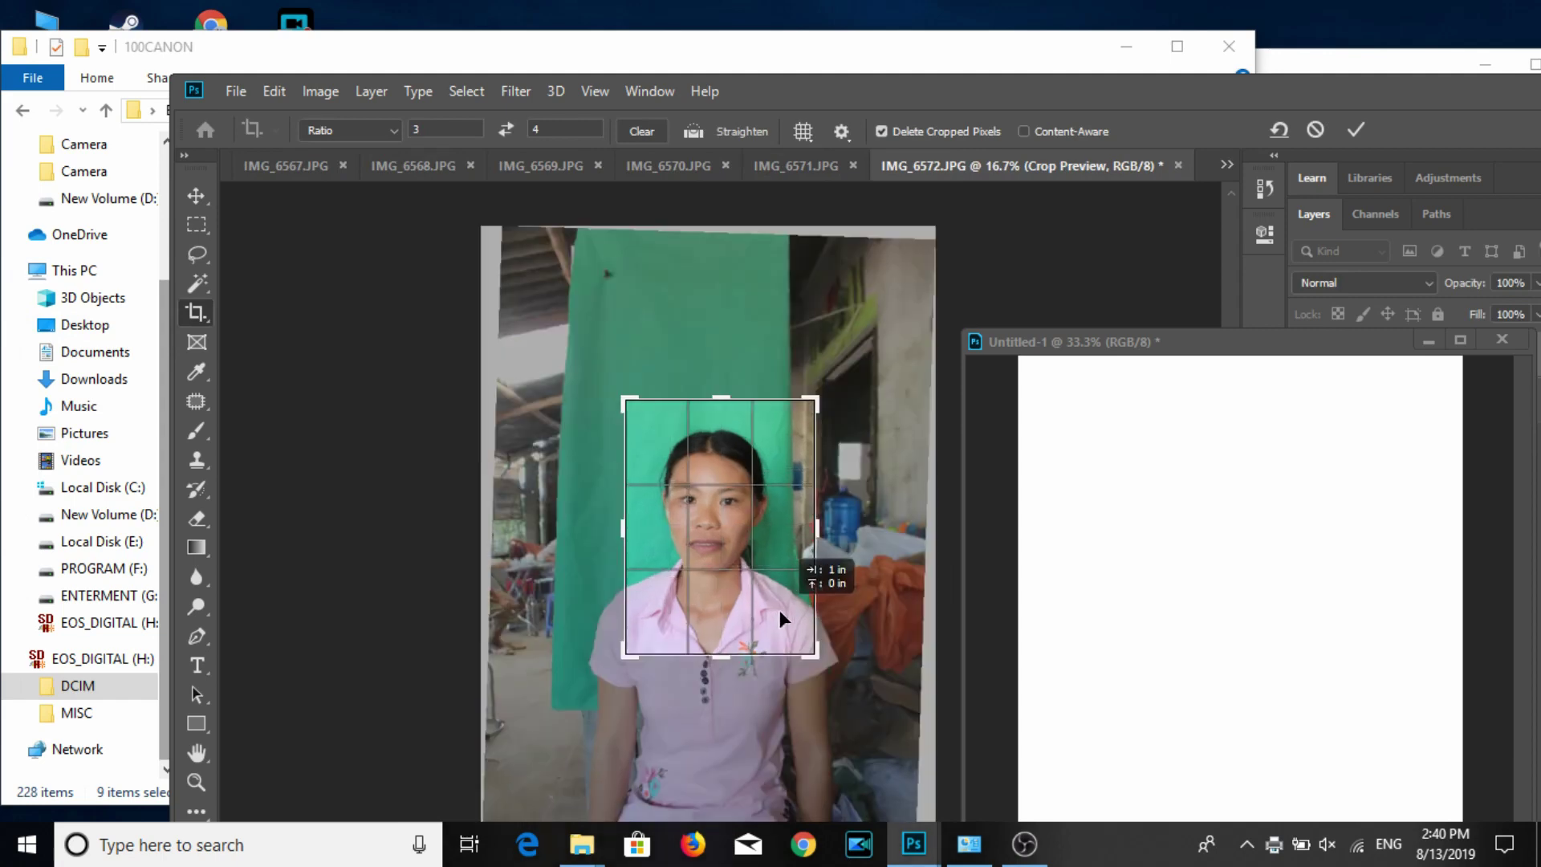
drag(780, 615, 780, 614)
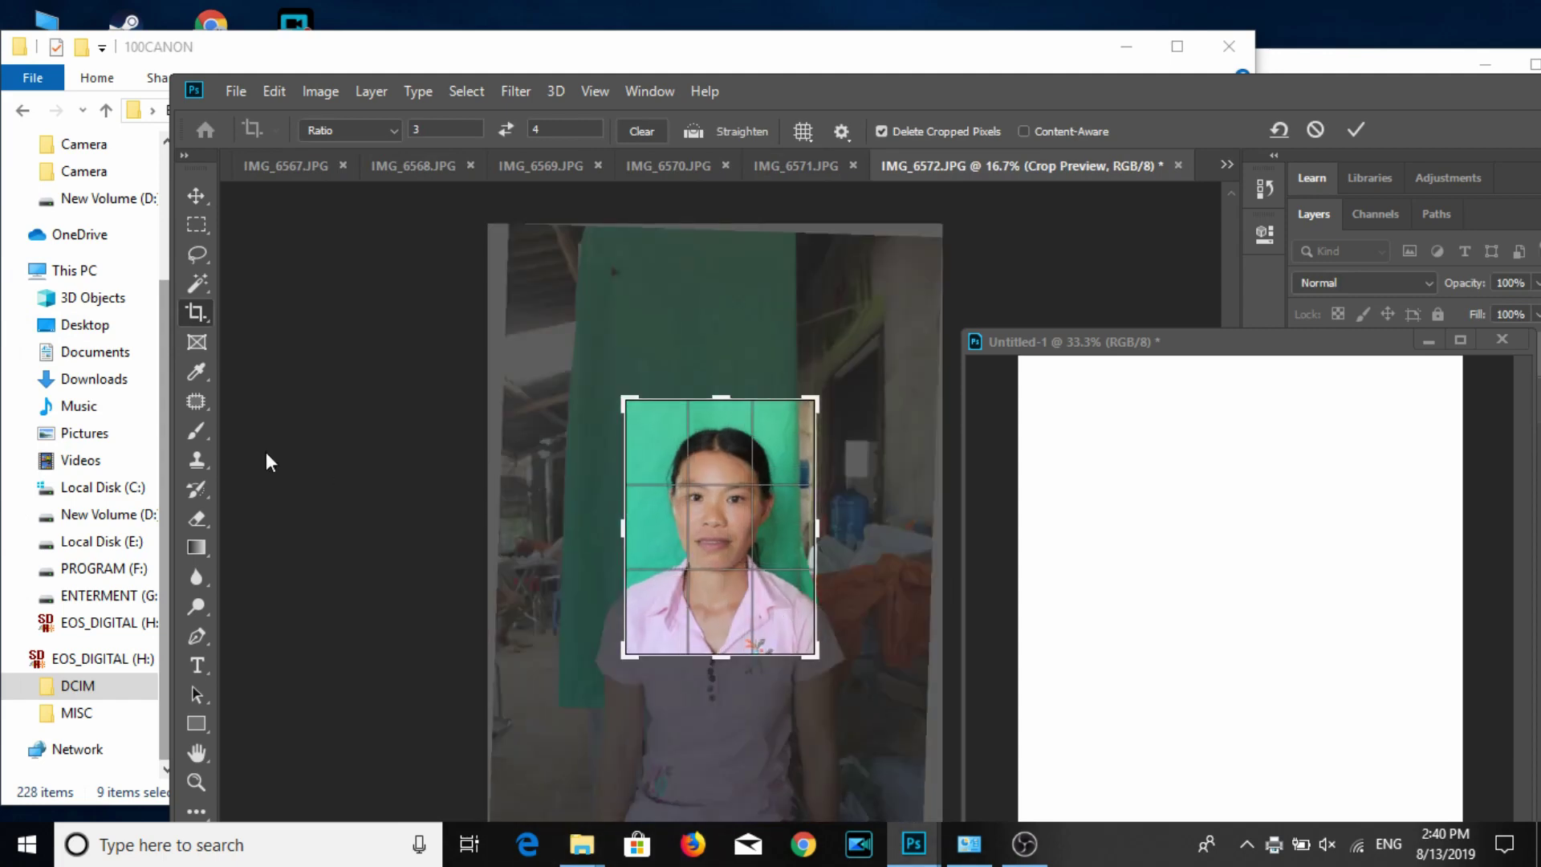
double_click(729, 509)
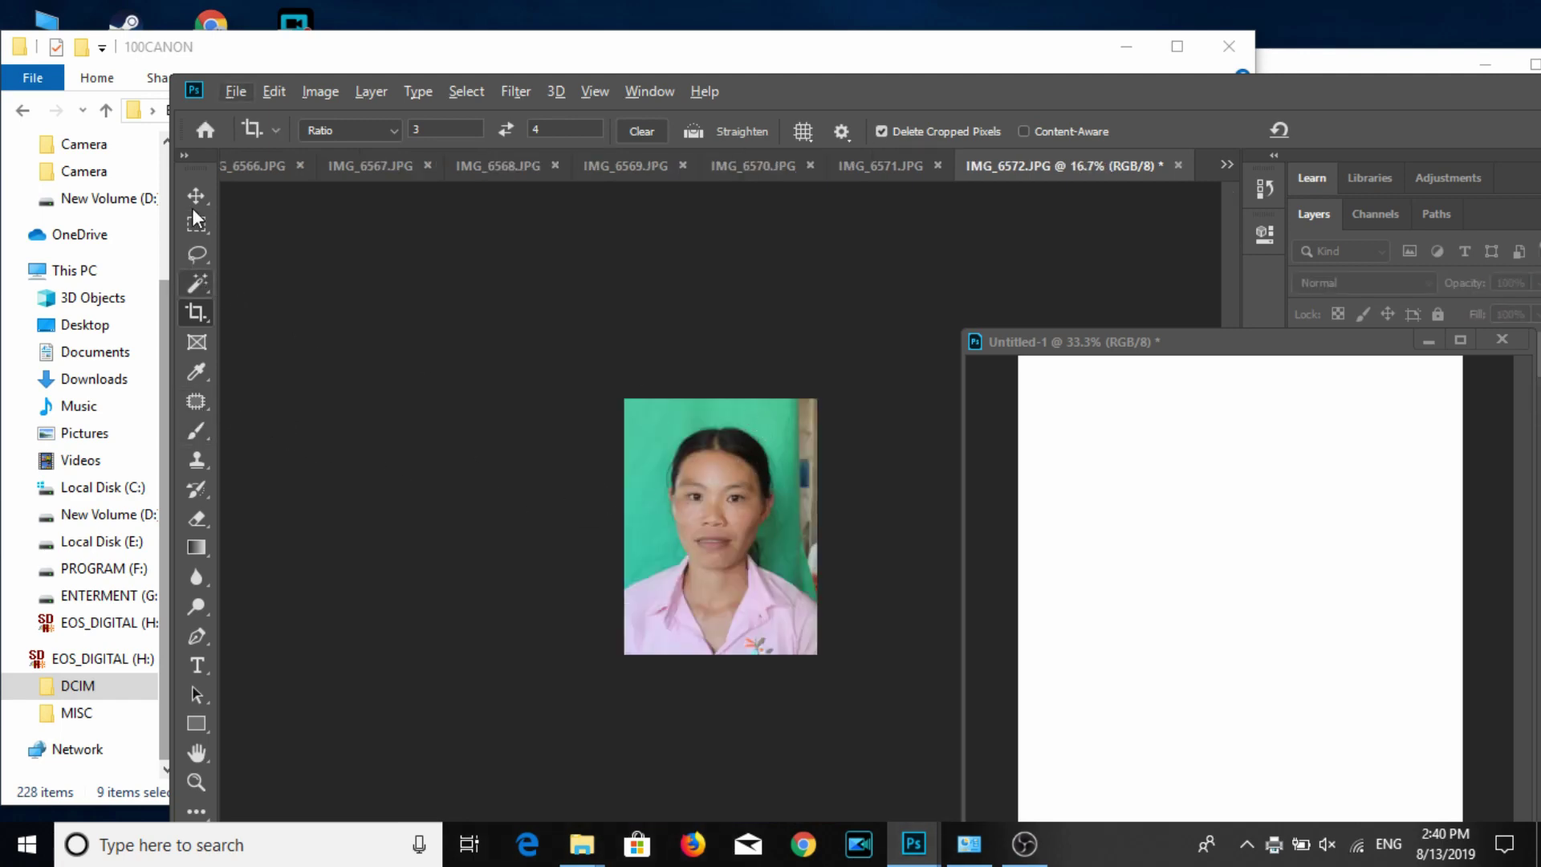
Paint the pale right-edge strip and dark hair beside the neck with the sampled green.
click(196, 431)
alt+click(769, 408)
mouse_move(798, 401)
mouse_down()
mouse_move(819, 477)
mouse_move(797, 404)
mouse_up()
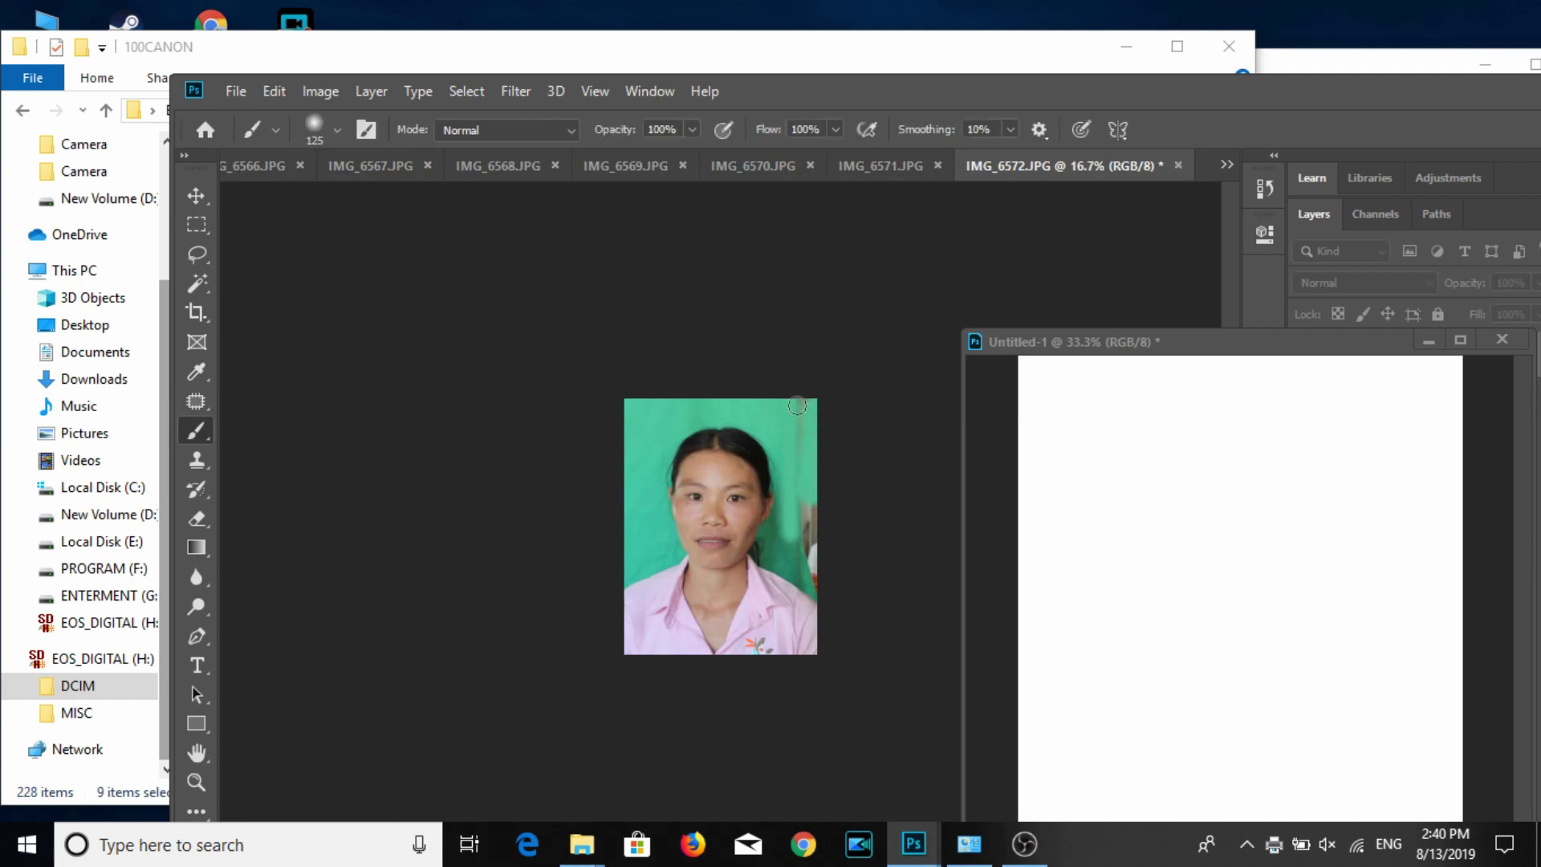
drag(817, 541, 823, 587)
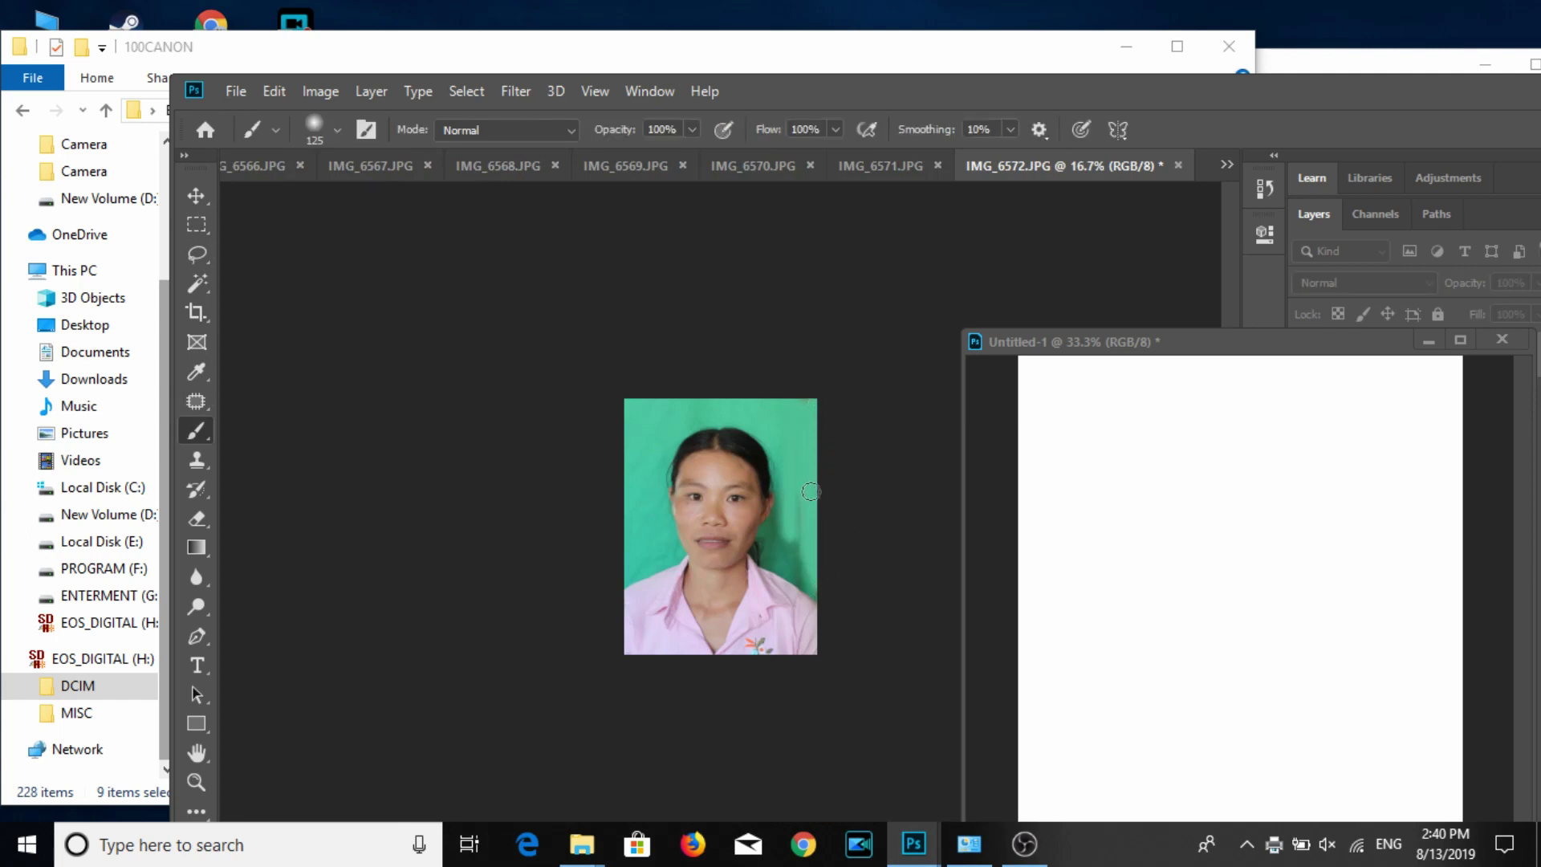
drag(785, 545, 846, 593)
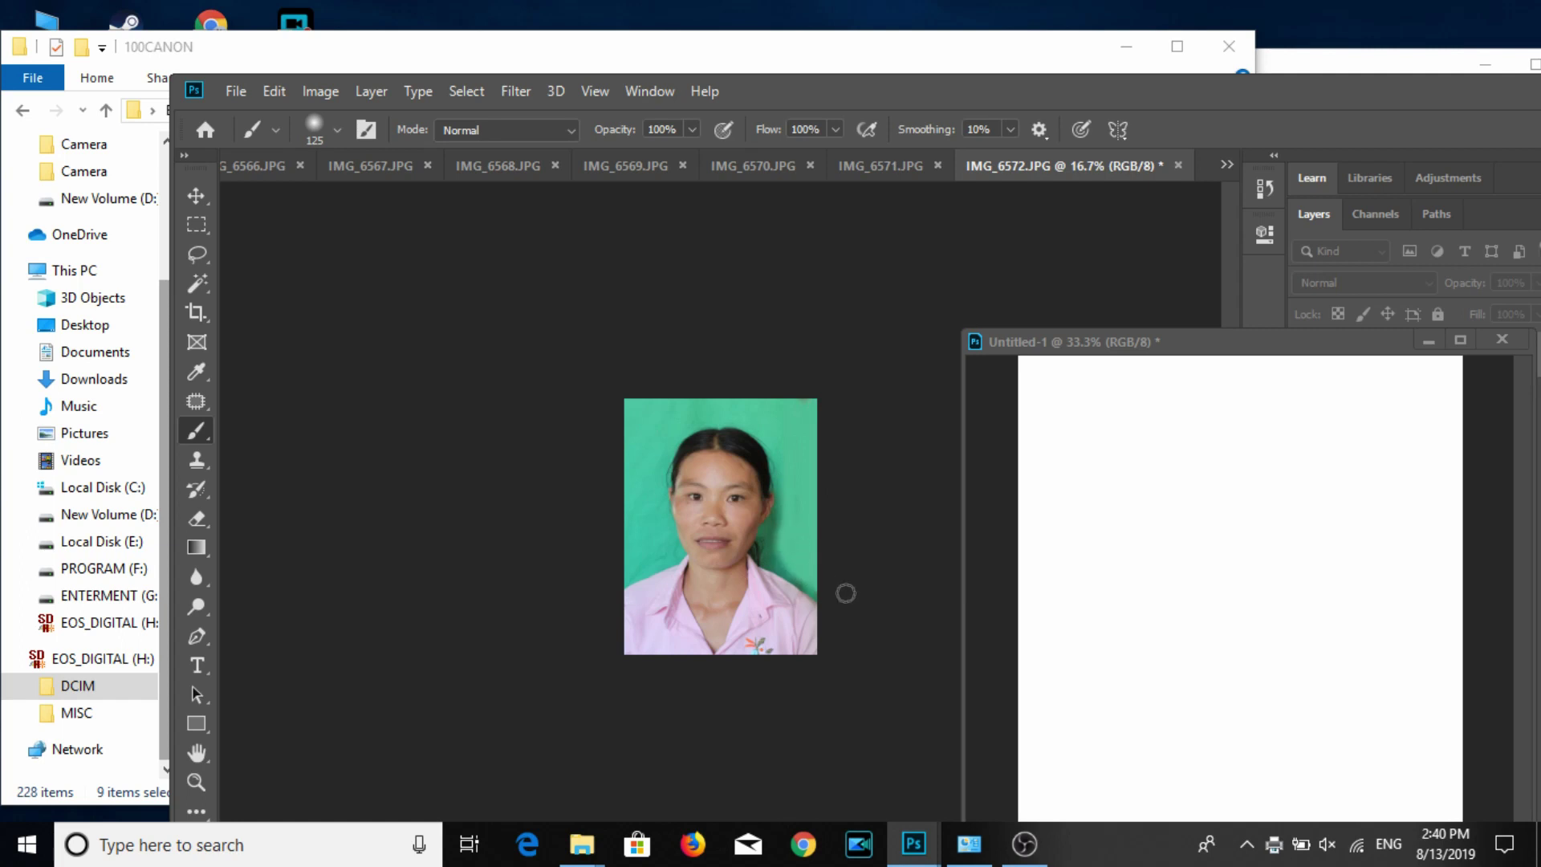
Resize the portrait to 3×4 cm at 300 ppi and save the JPEG.
click(196, 195)
click(321, 91)
click(341, 262)
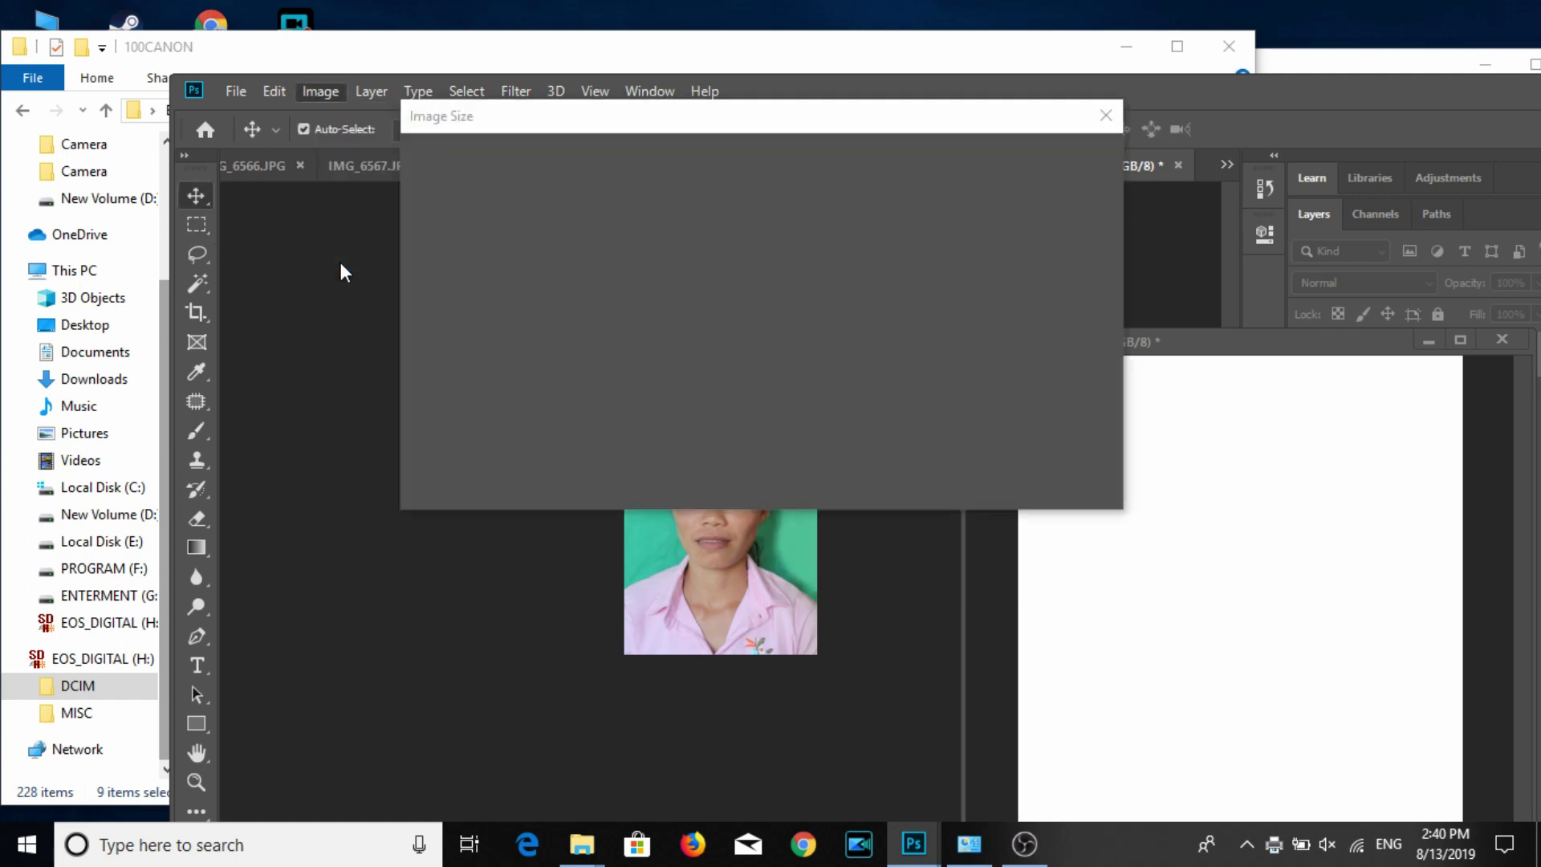
double_click(891, 324)
text(3)
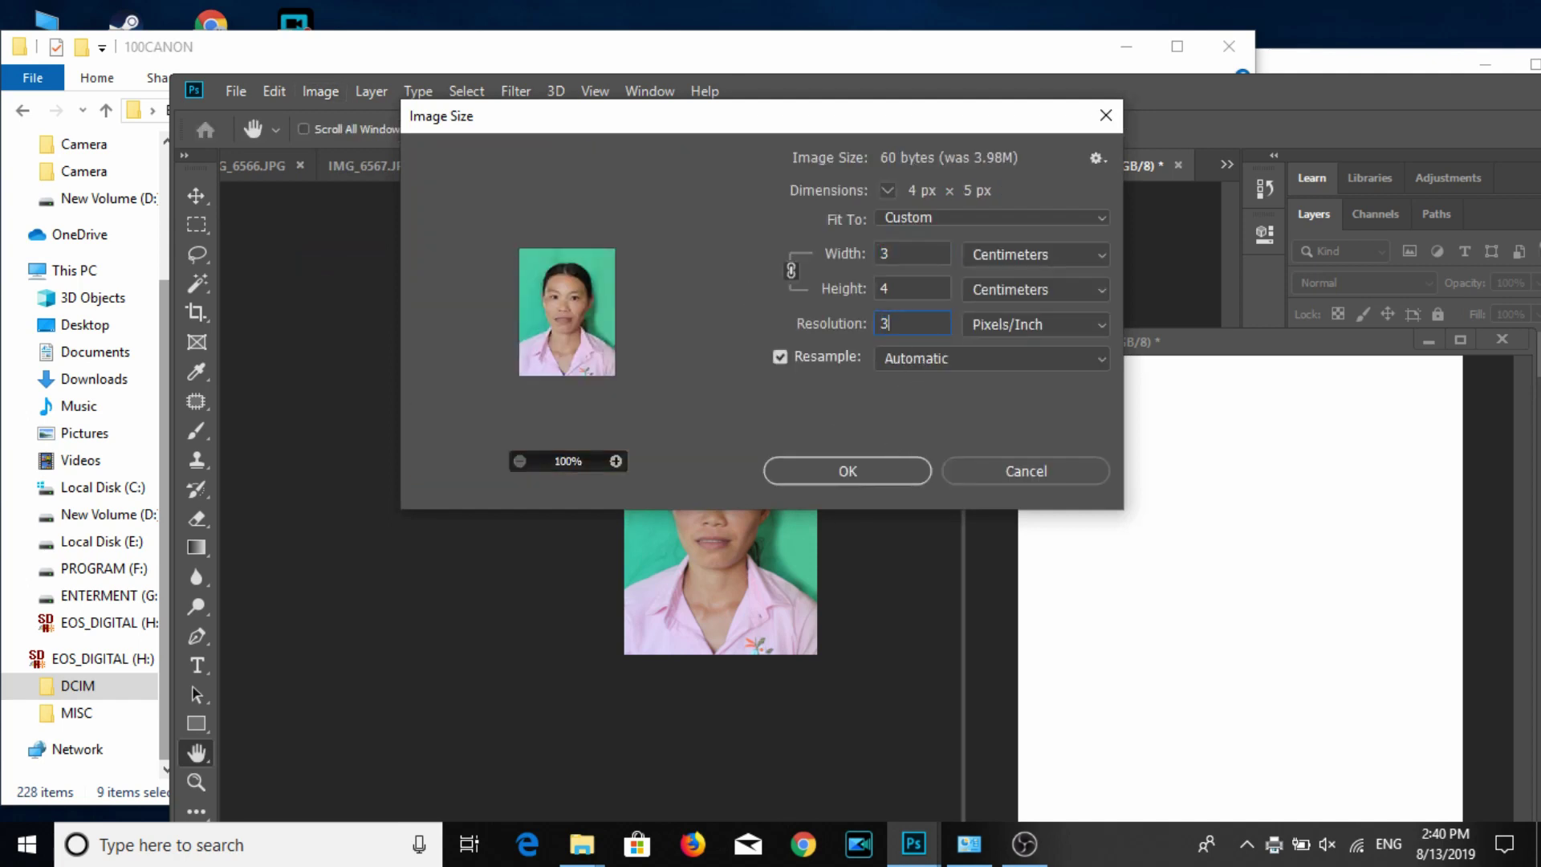
text(00)
key(Return)
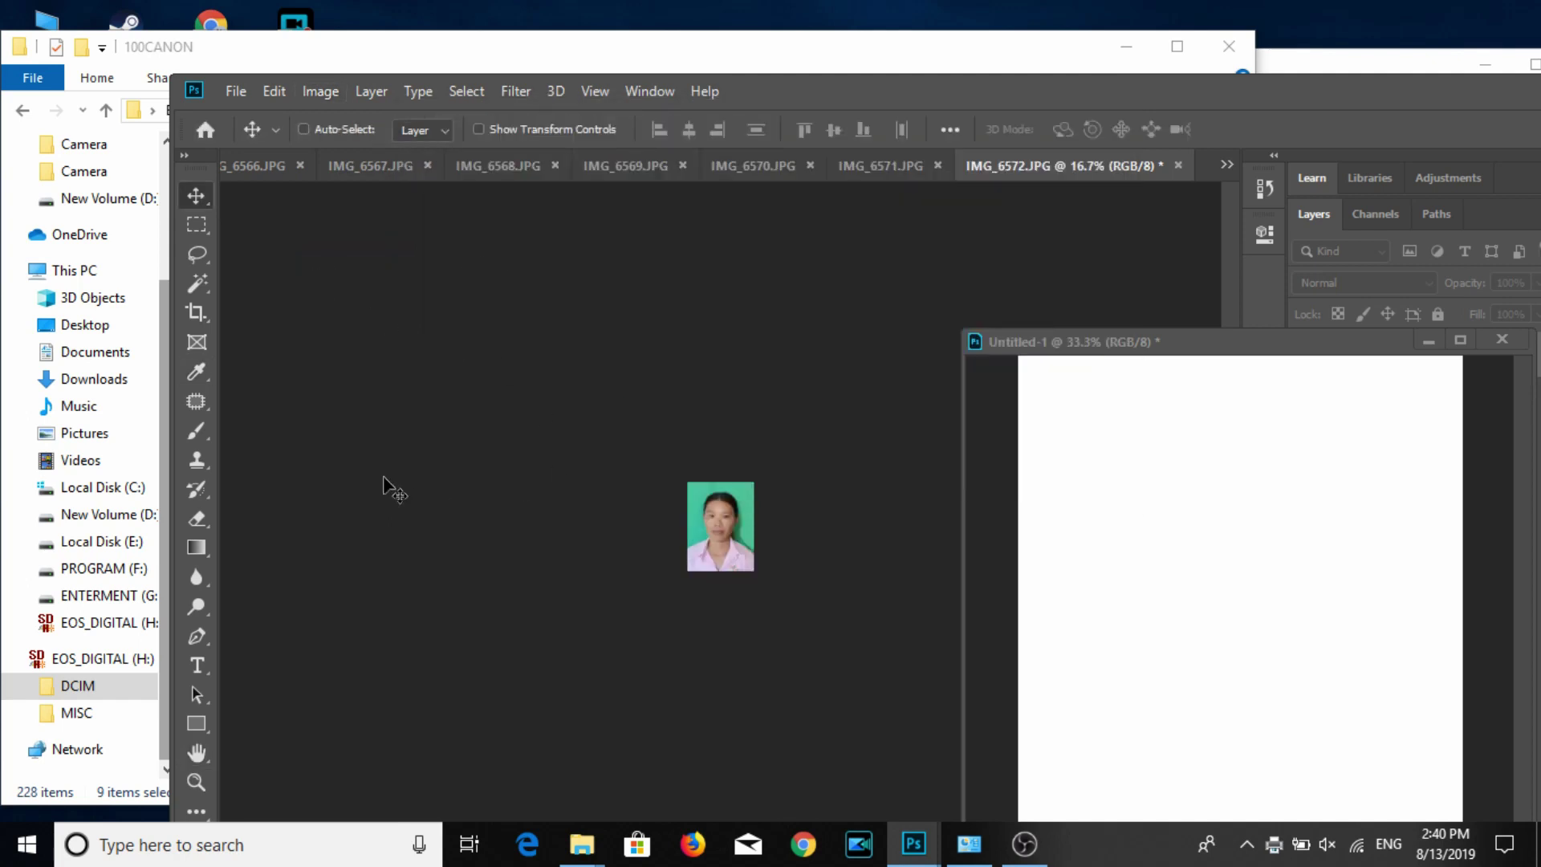
key(ctrl+s)
click(890, 186)
Copy the IMG_6572 portrait onto Untitled-1 in three rows of three and bring up Print.
mouse_move(733, 550)
mouse_down()
mouse_move(1188, 542)
mouse_move(1096, 485)
mouse_move(1265, 522)
mouse_move(1368, 486)
mouse_up()
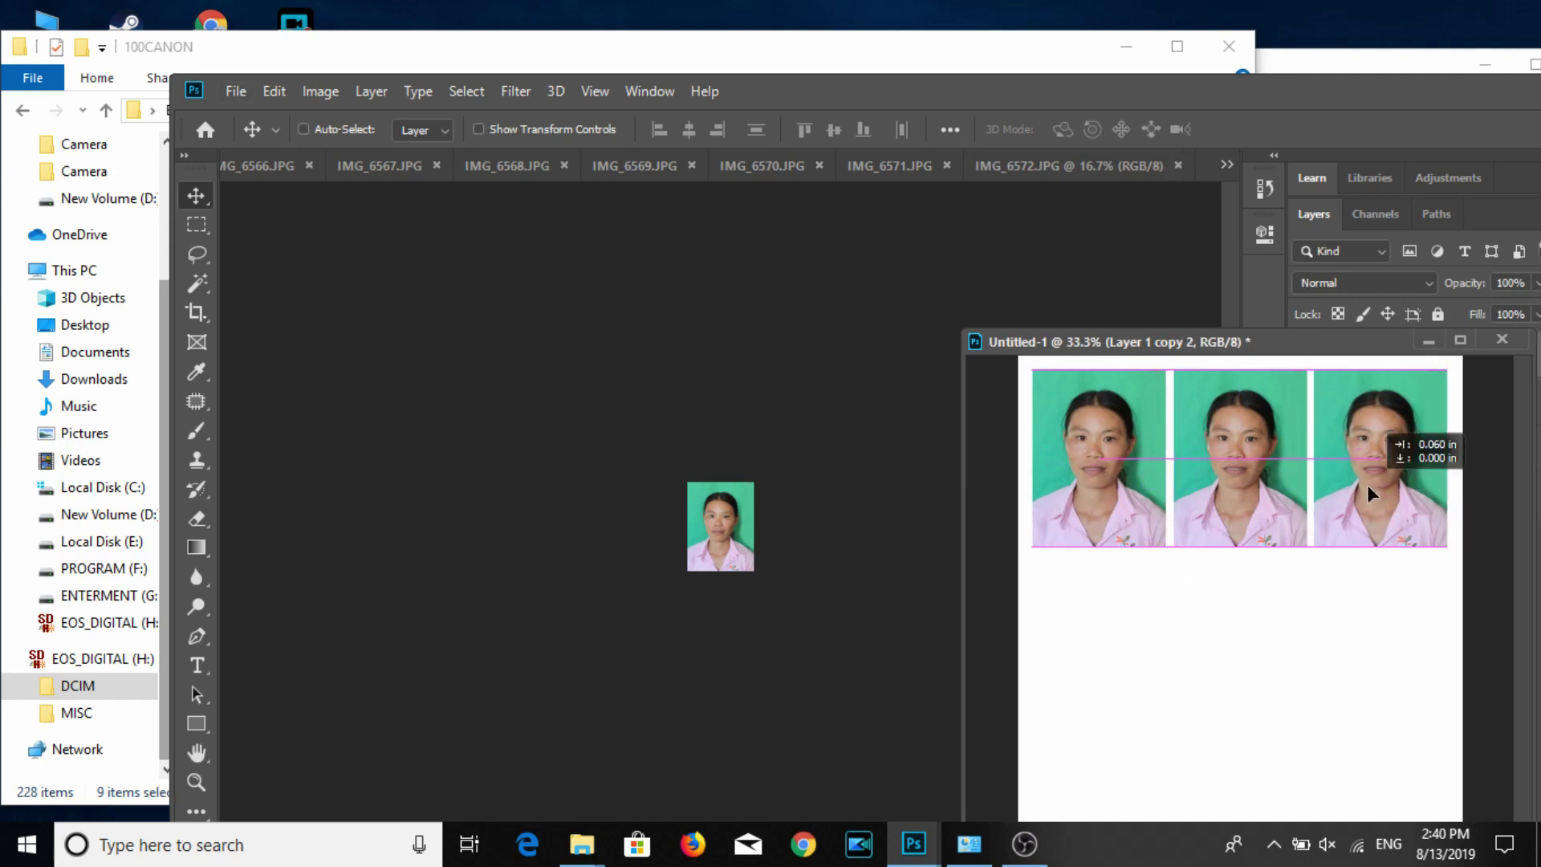
drag(1294, 343, 864, 173)
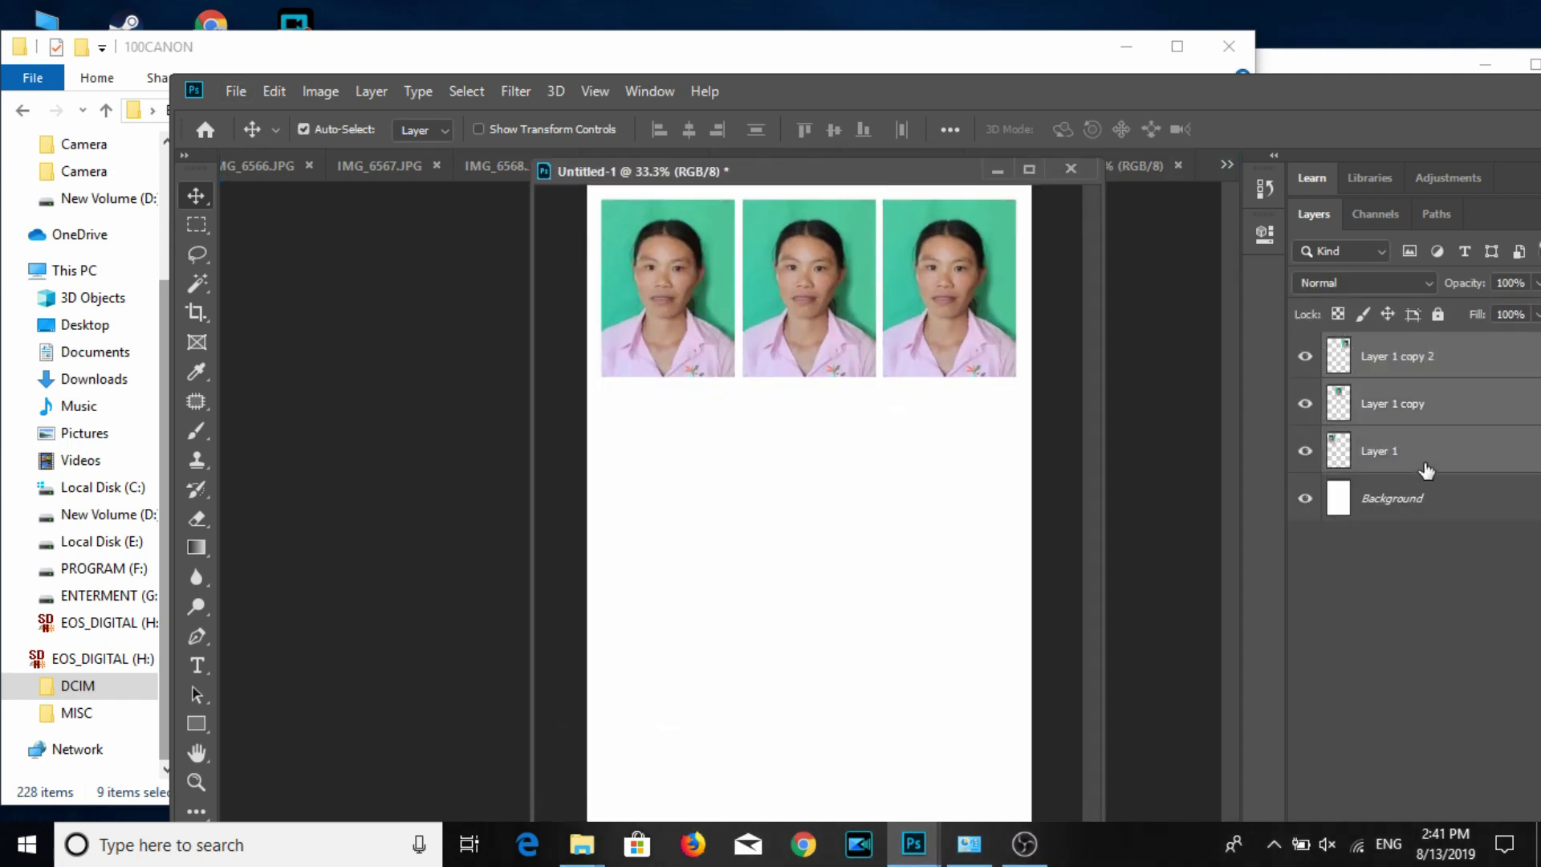
drag(928, 292, 933, 651)
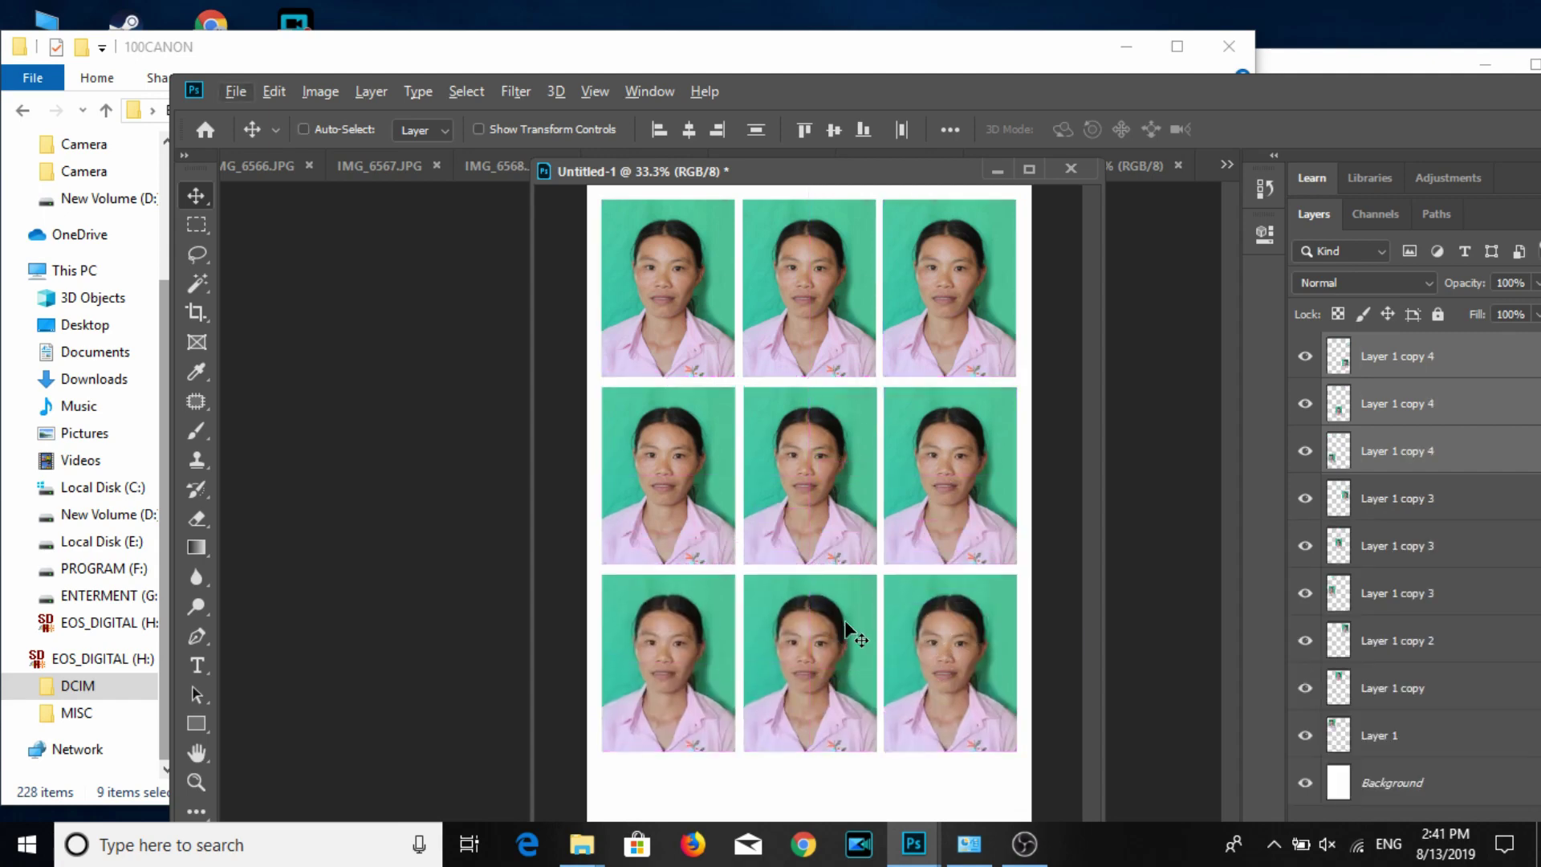
key(ctrl+p)
Set Canon SELPHY CP1200 paper to borderless 4x6 portrait and print the sheet.
click(946, 152)
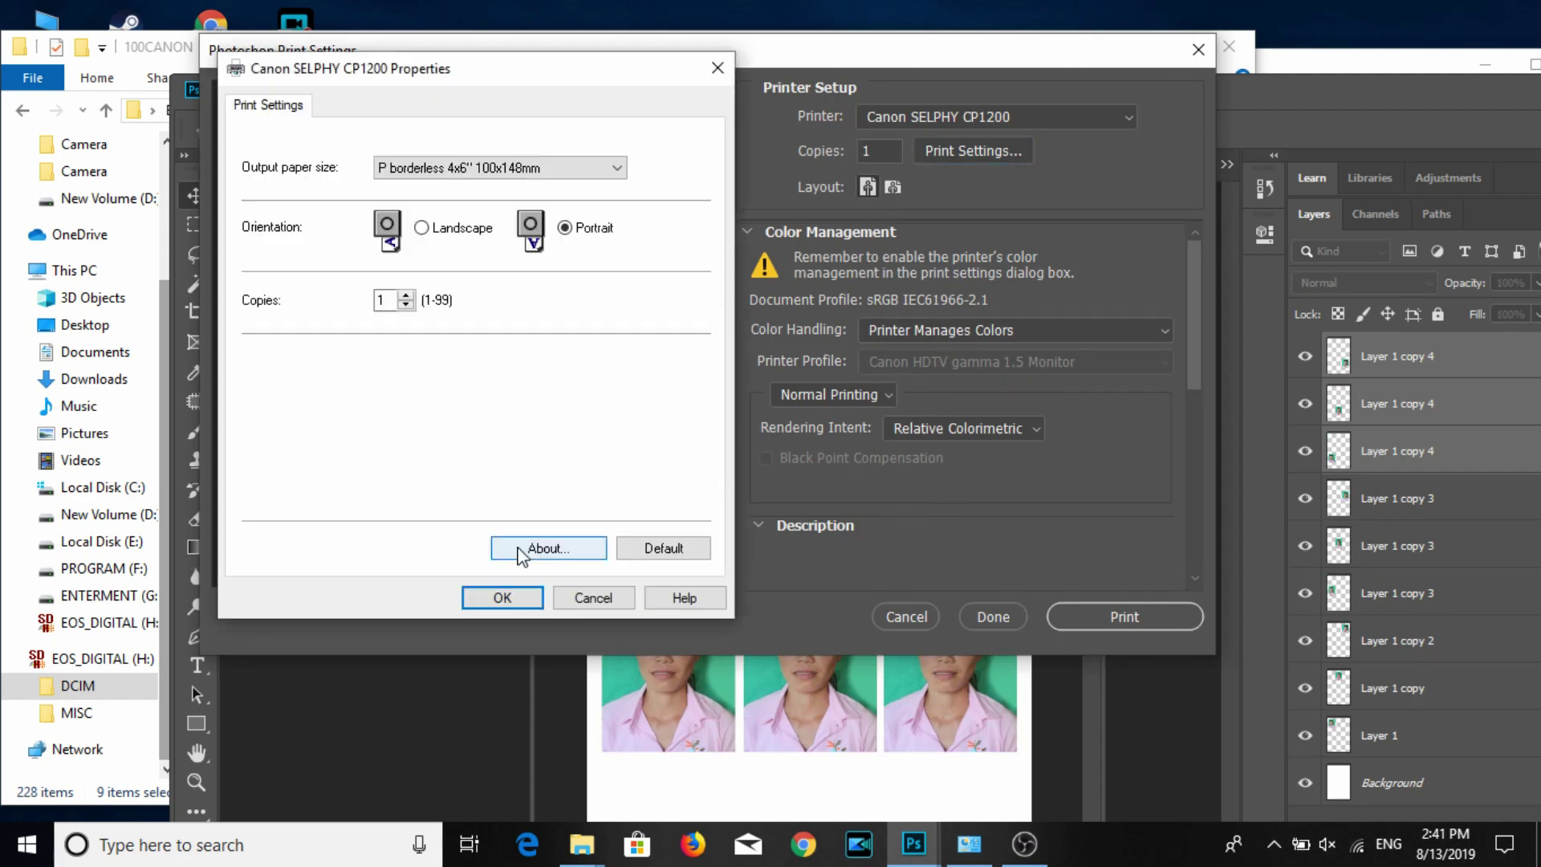
click(493, 592)
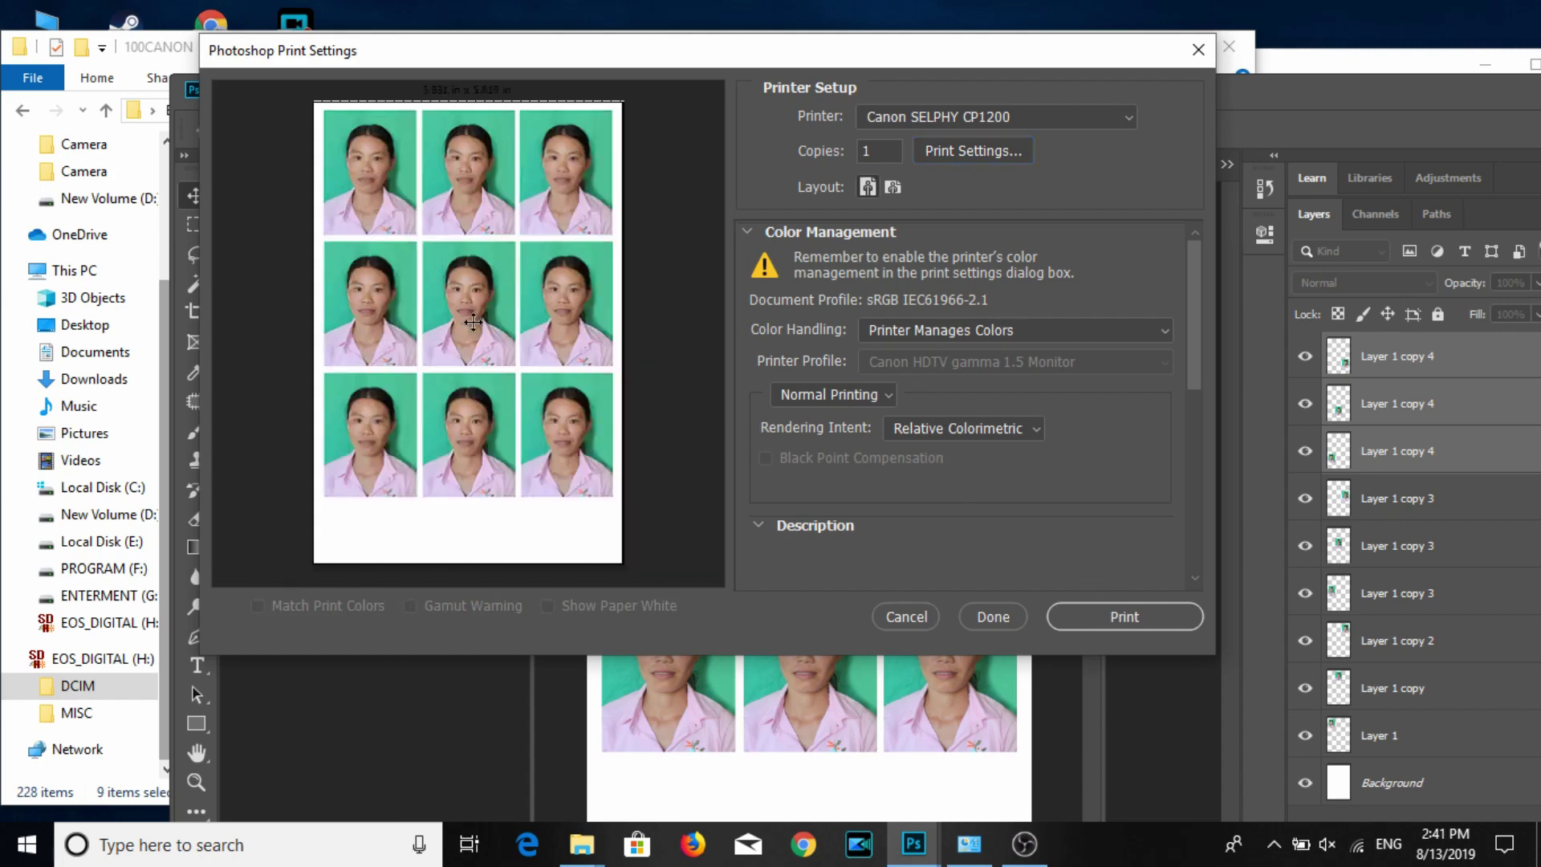
click(1274, 844)
click(1125, 616)
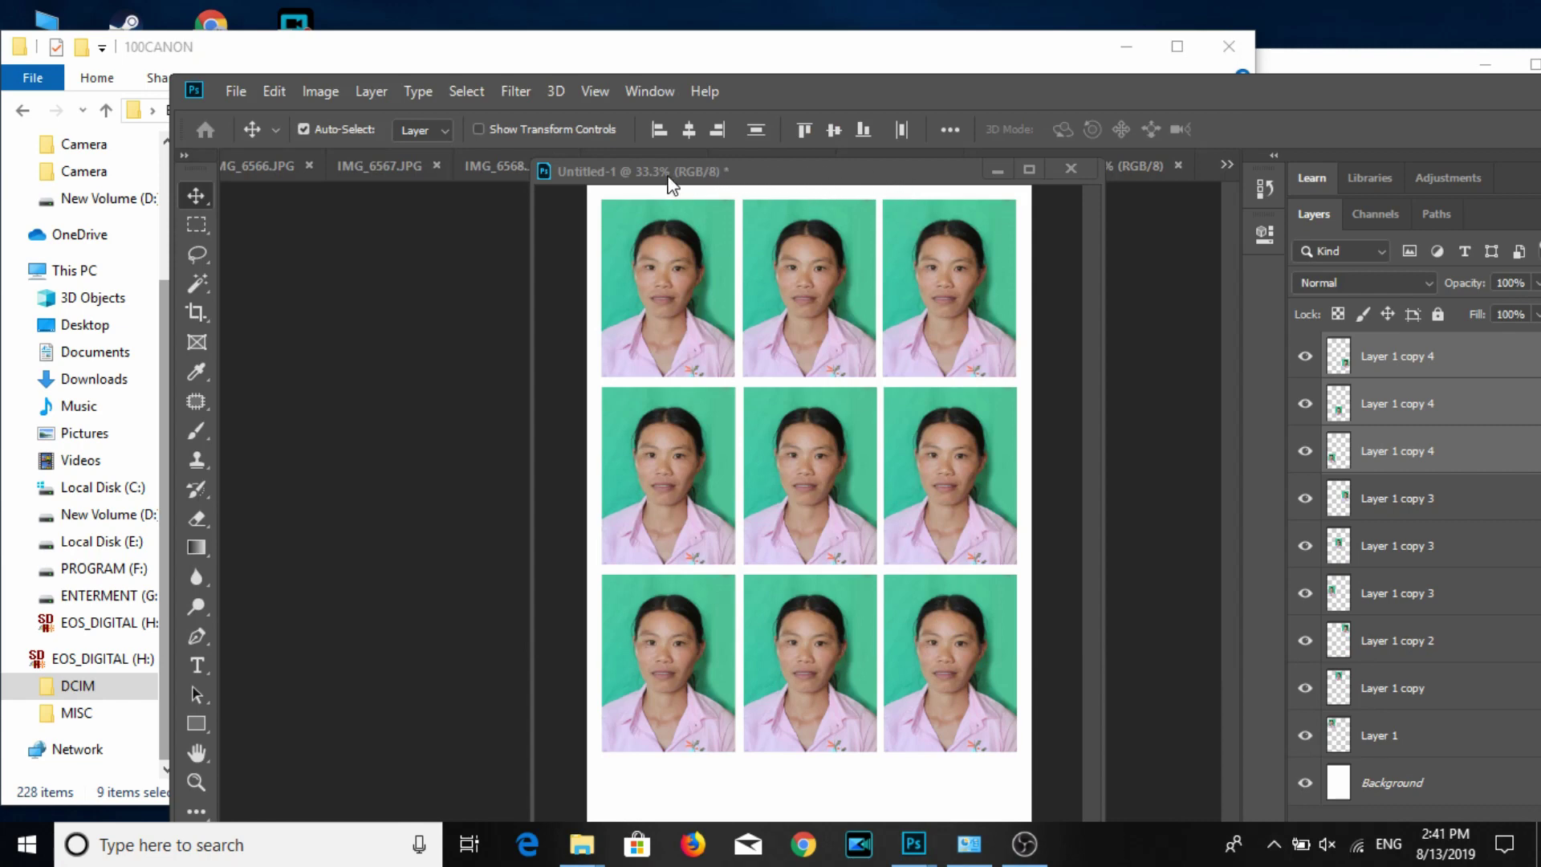
click(1418, 355)
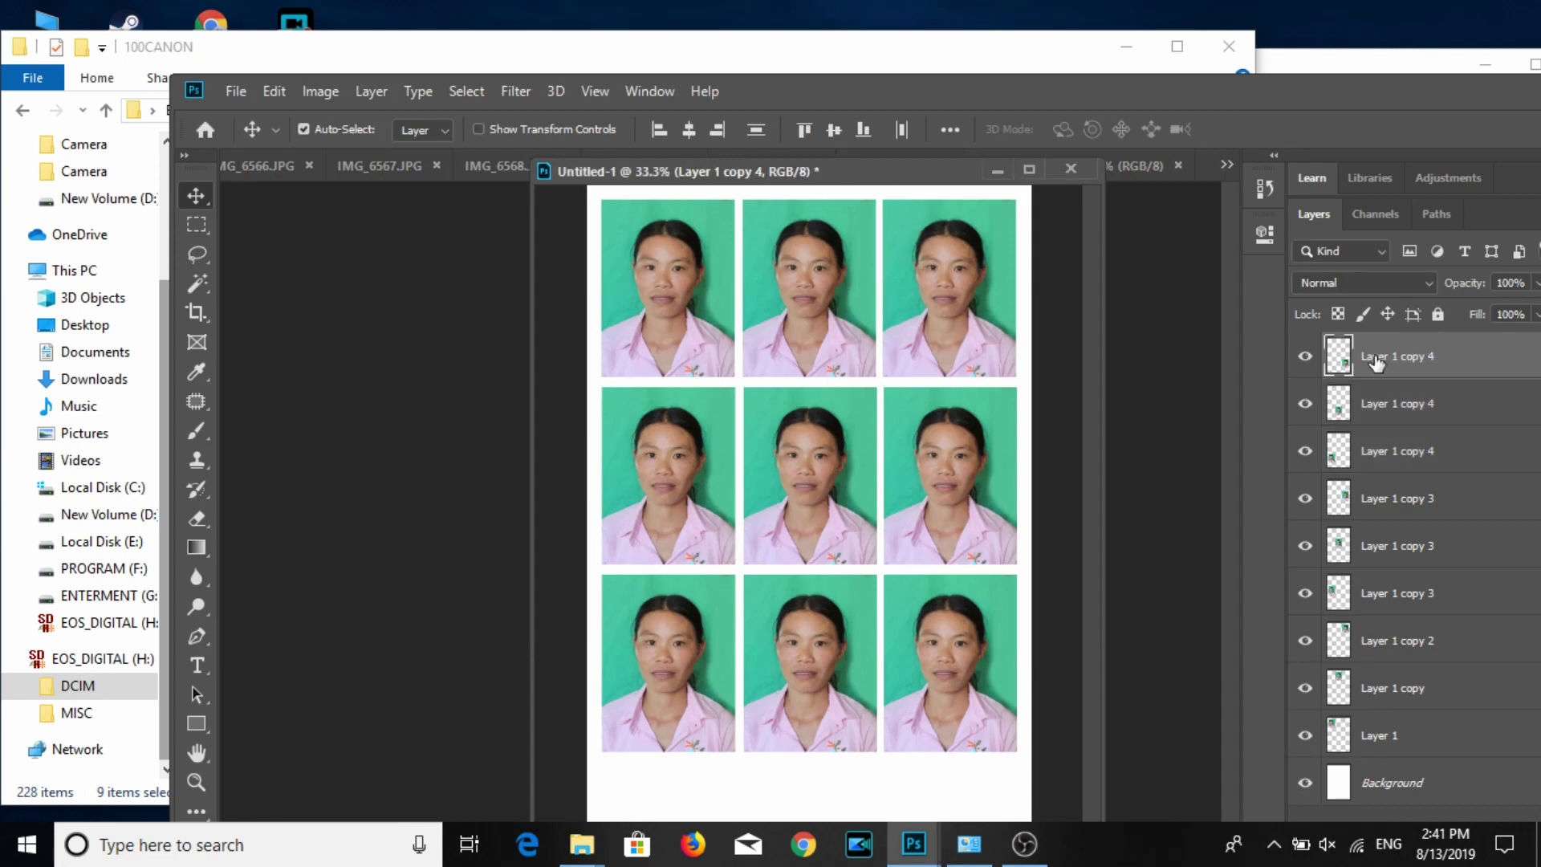
Delete all portrait layers to leave the Untitled-1 sheet blank.
shift+click(1407, 743)
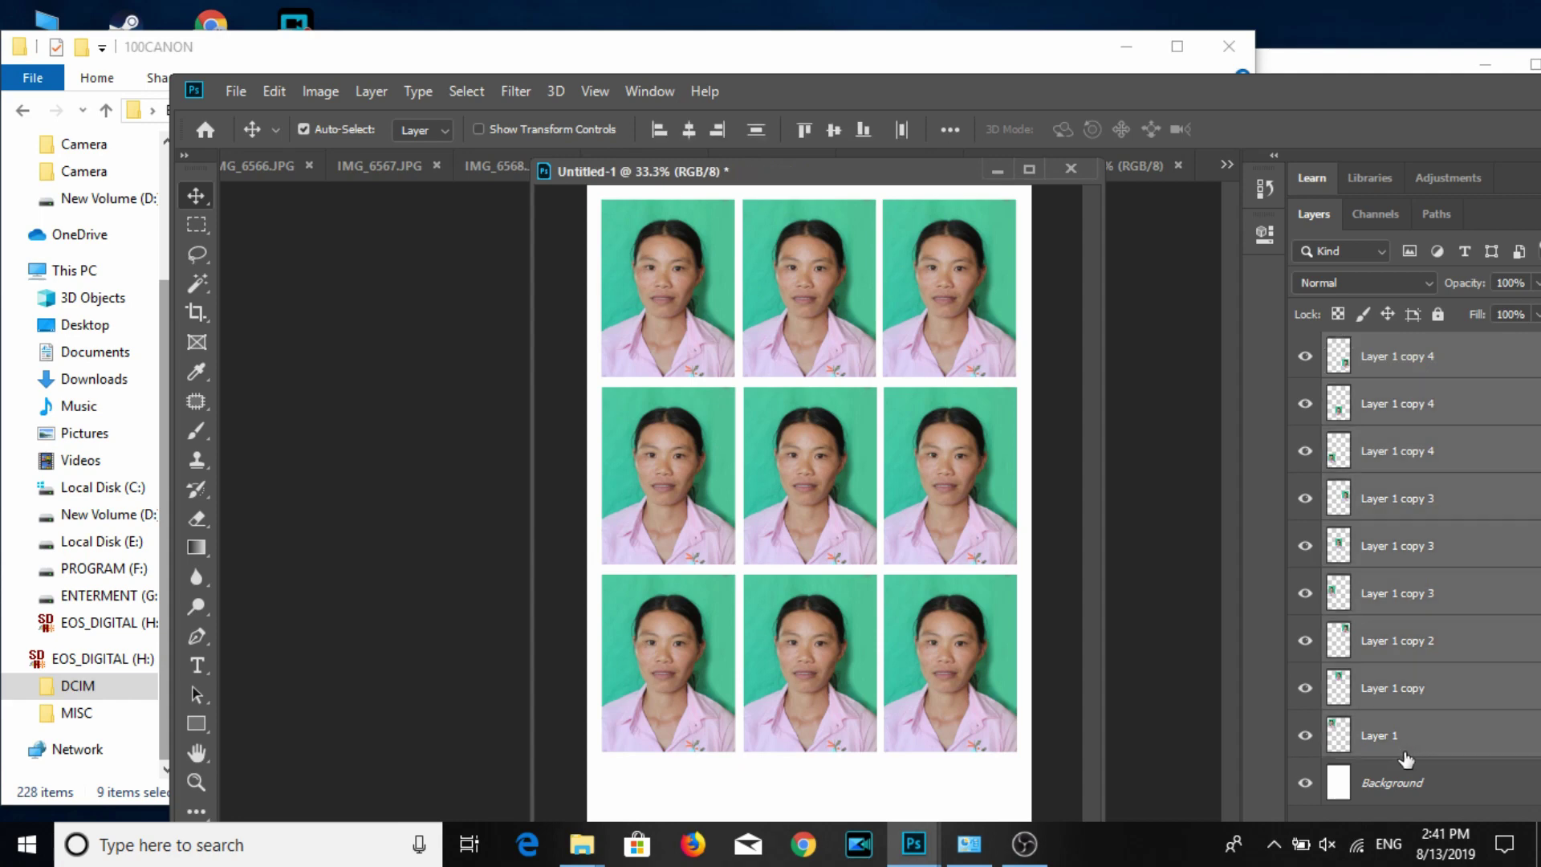
key(Delete)
drag(683, 171, 997, 245)
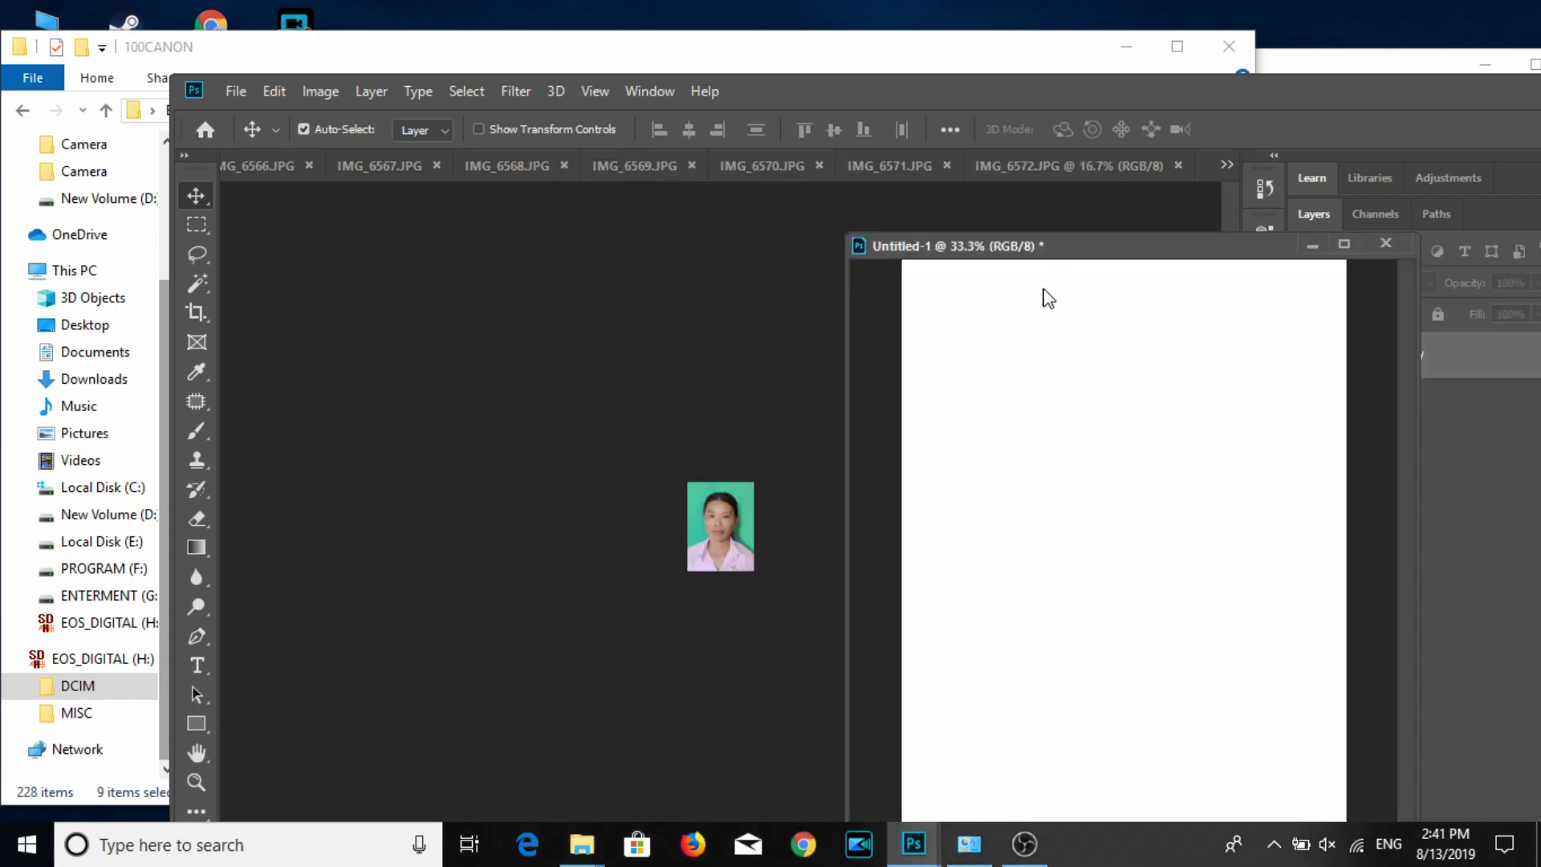
Close IMG_6572 and switch to IMG_6566 from the open-documents list.
click(875, 326)
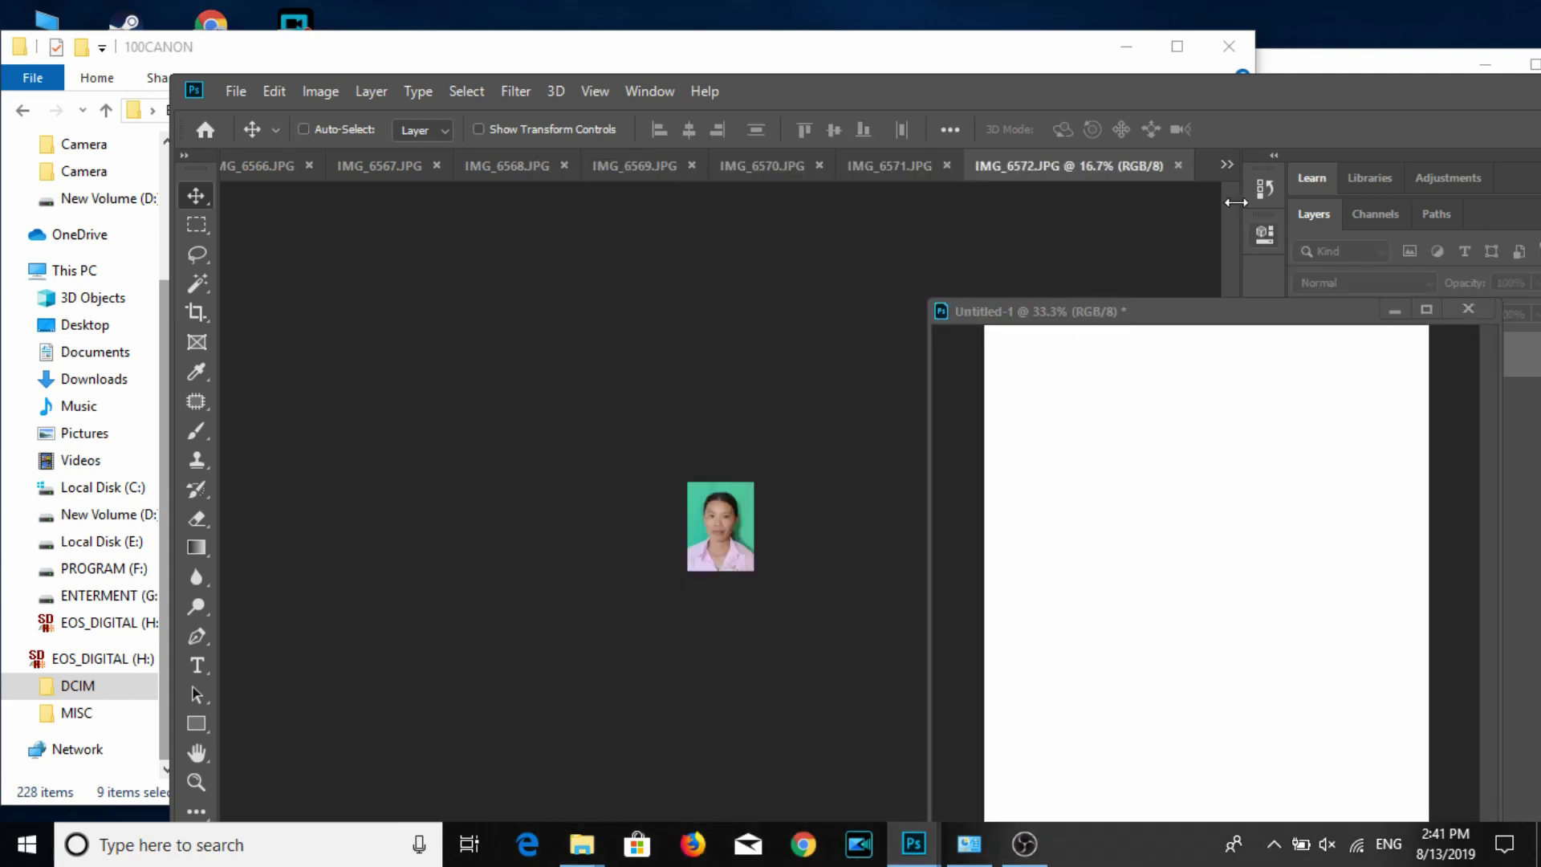
click(1177, 166)
click(1226, 165)
click(1309, 171)
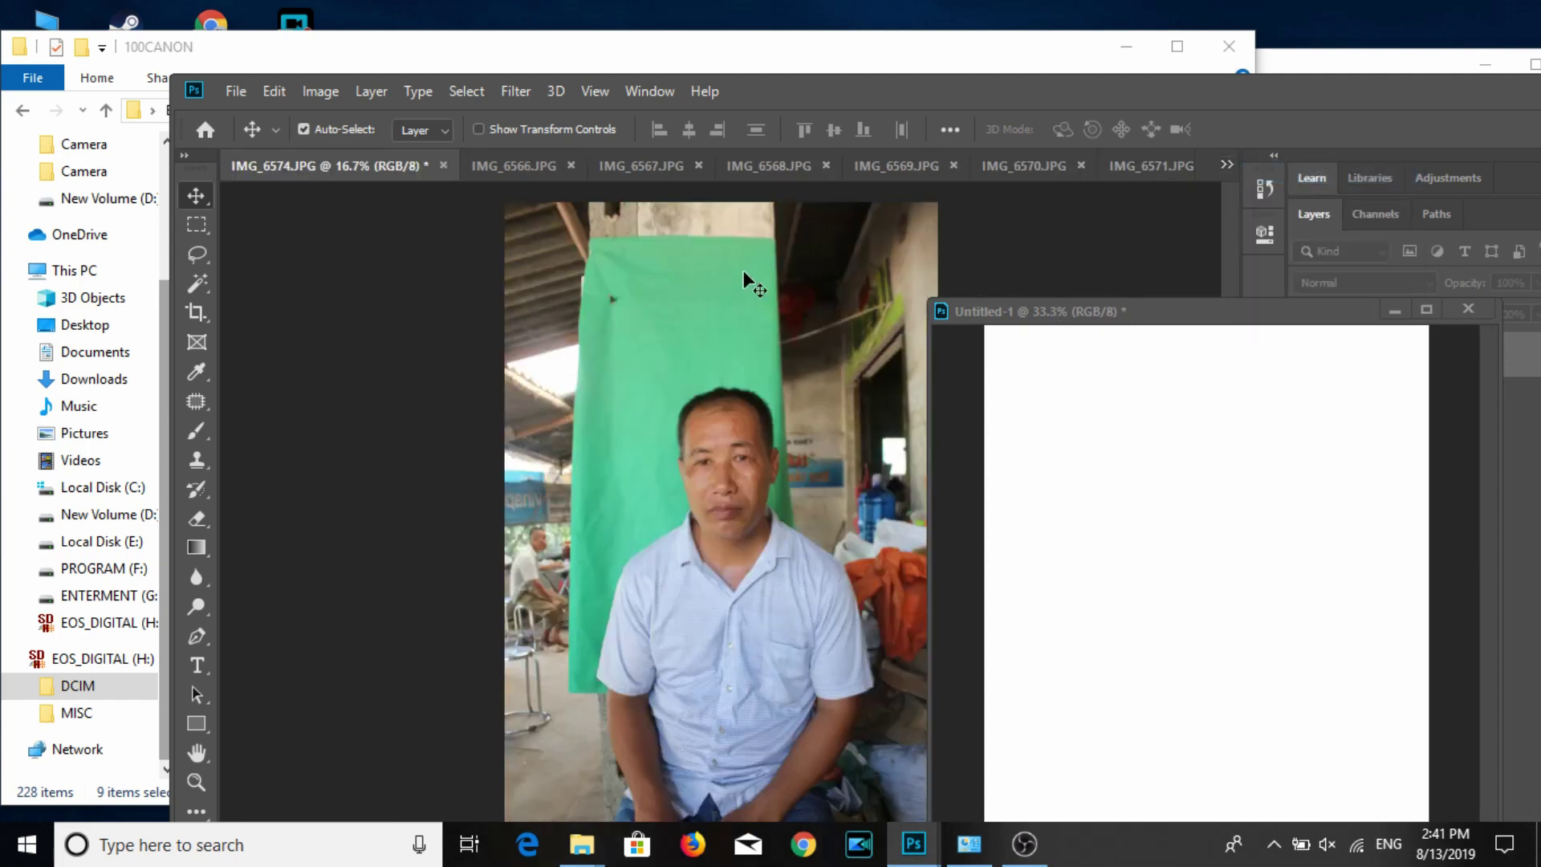
click(1226, 164)
click(1325, 197)
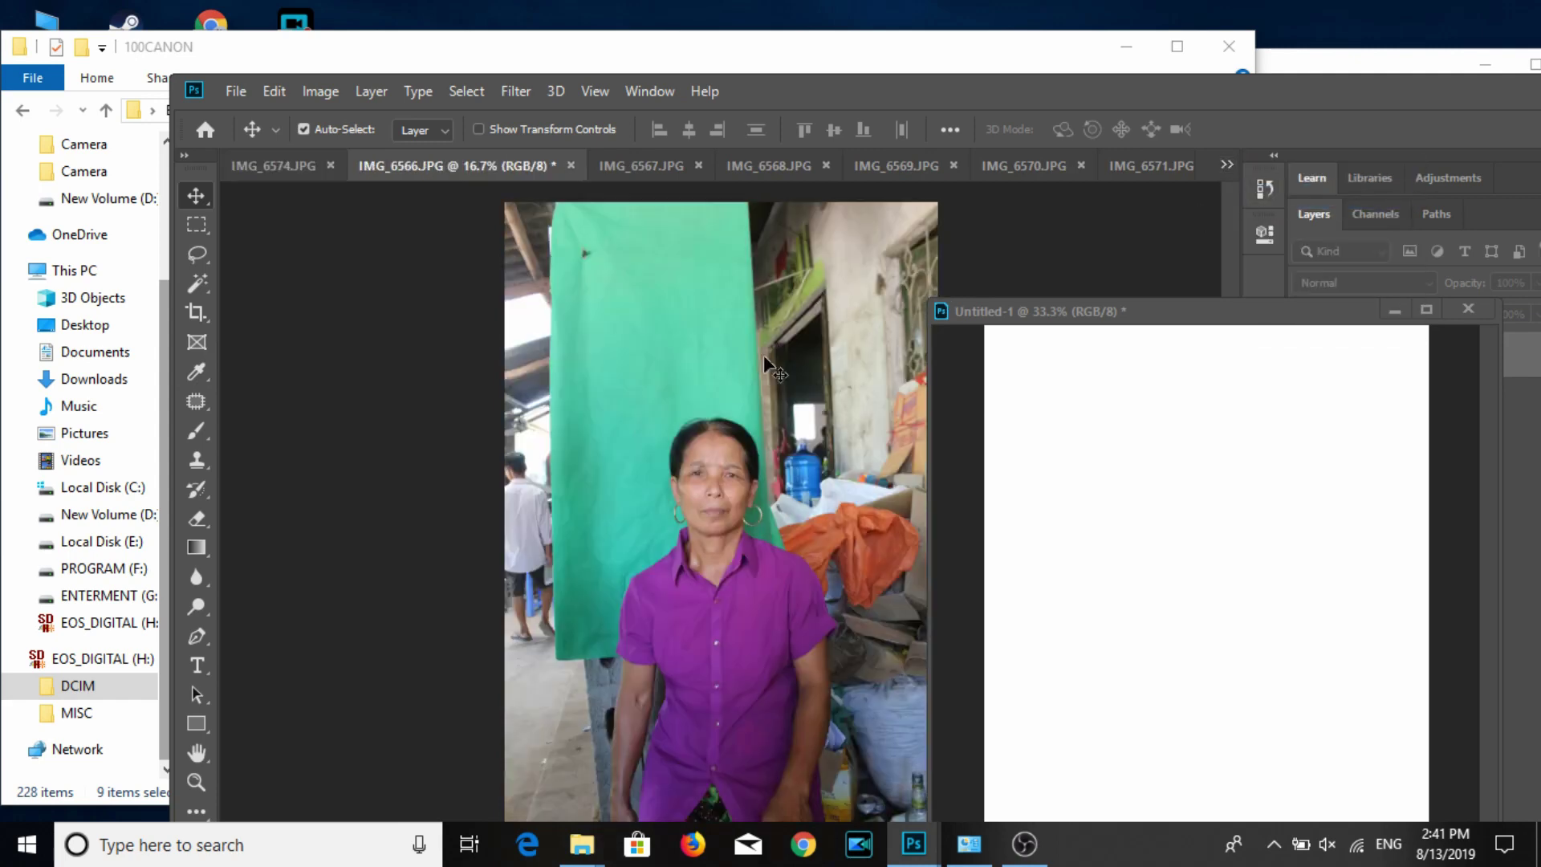
click(197, 313)
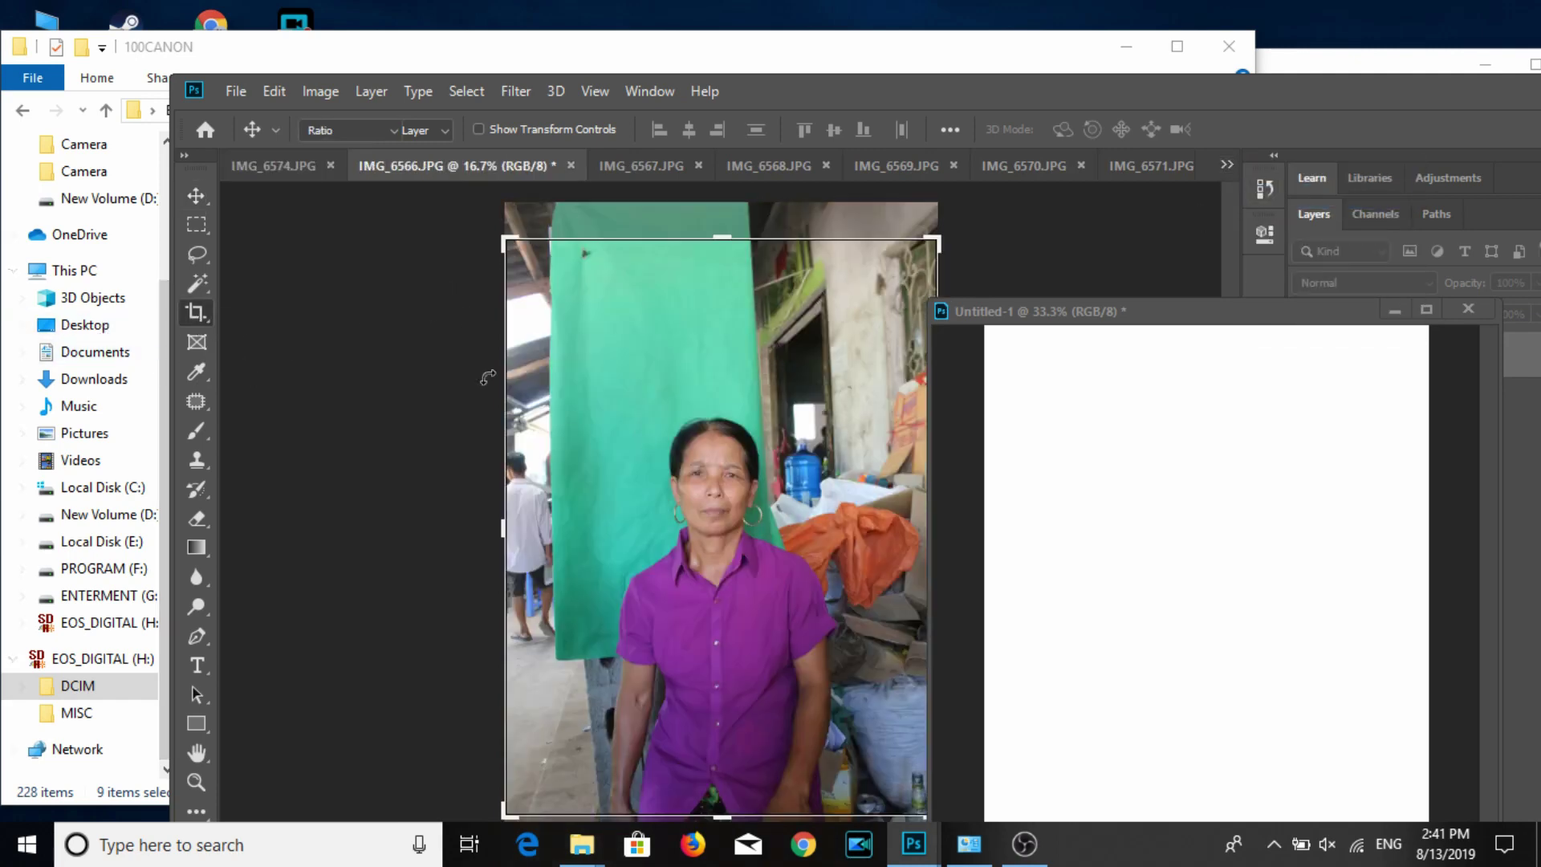
Crop IMG_6566 to a 3:4 head-and-shoulders frame centred on her face.
drag(626, 403, 813, 649)
drag(690, 572, 676, 592)
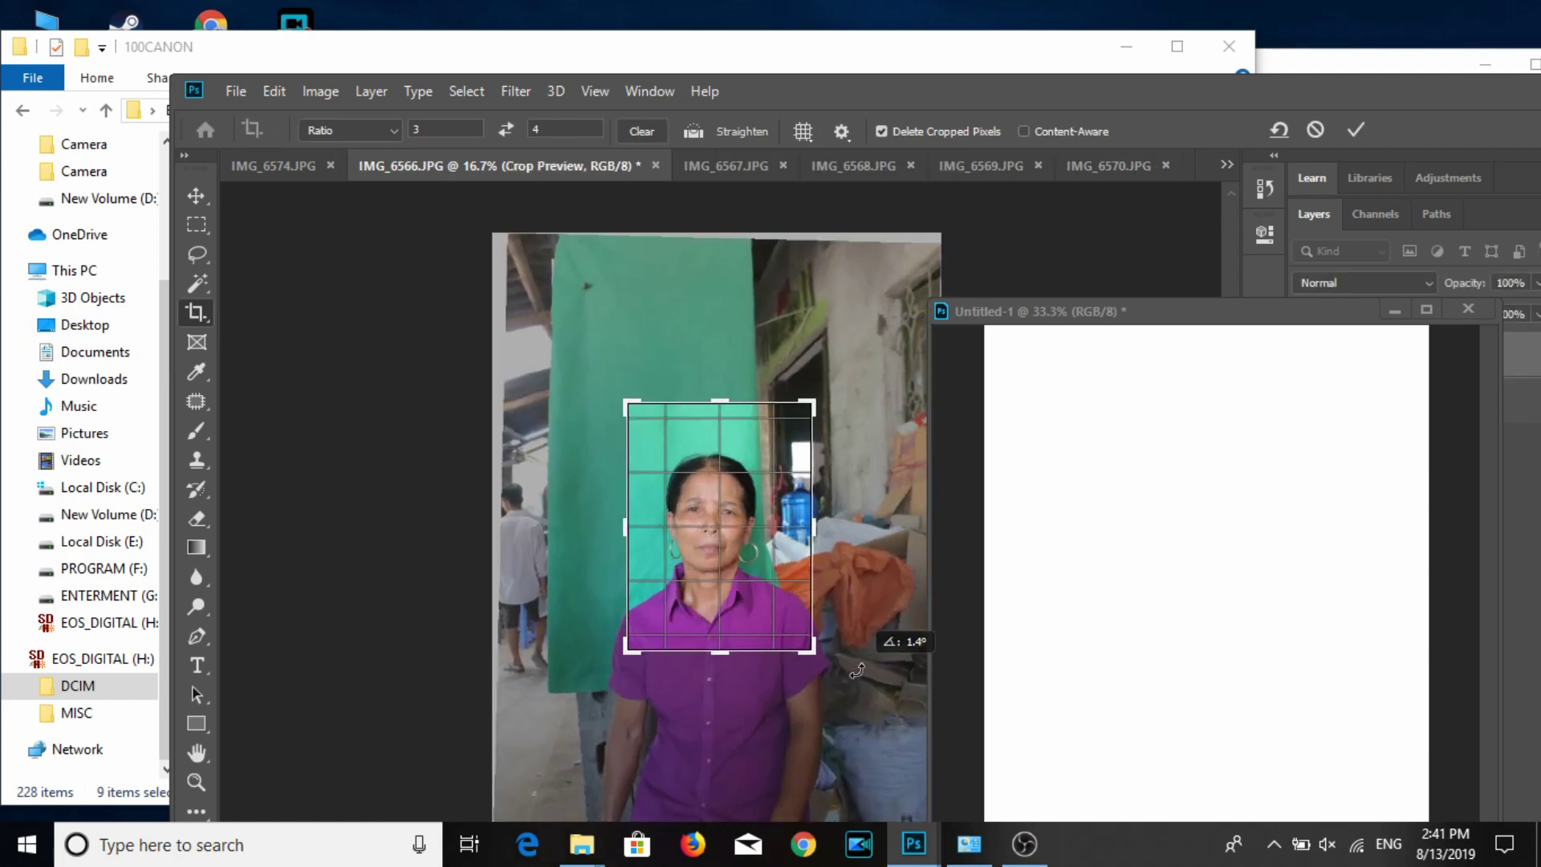
key(Return)
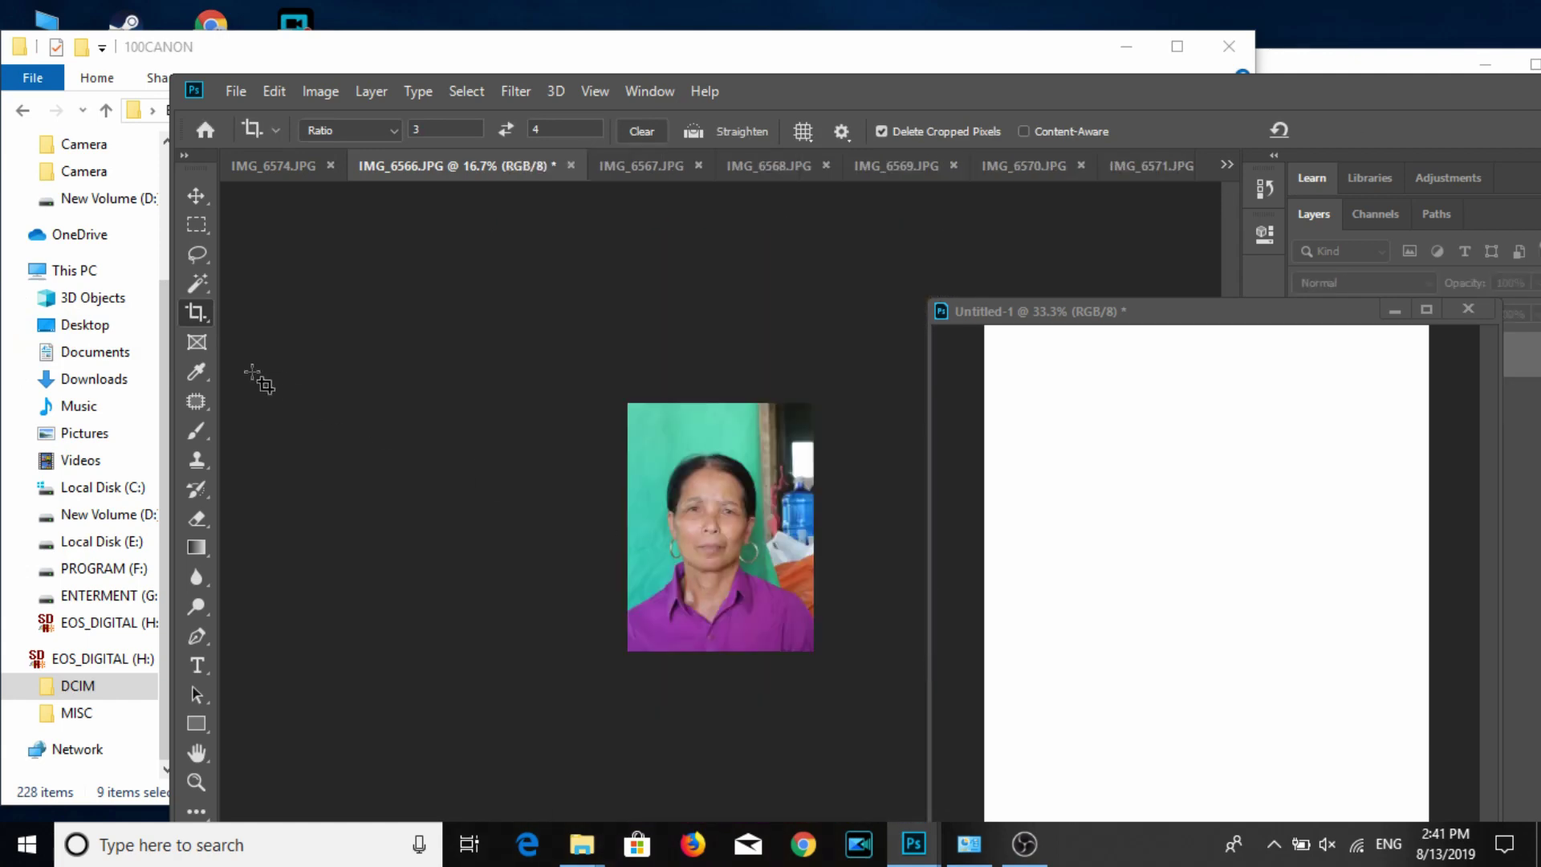
click(191, 283)
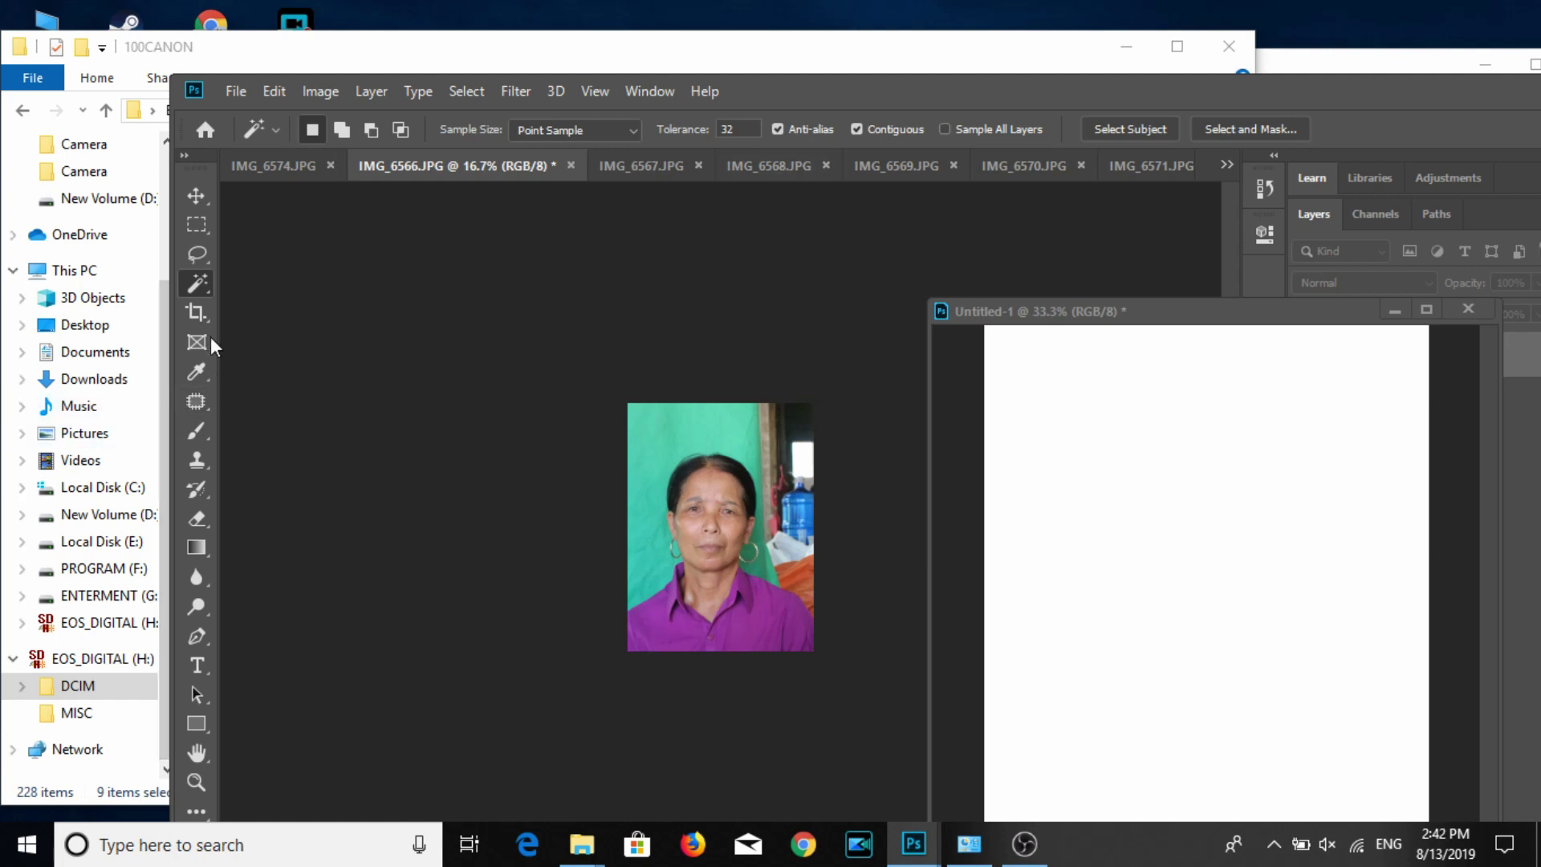
Paint the pole, red object and dark top-right corner beside her head green.
click(195, 431)
alt+click(677, 423)
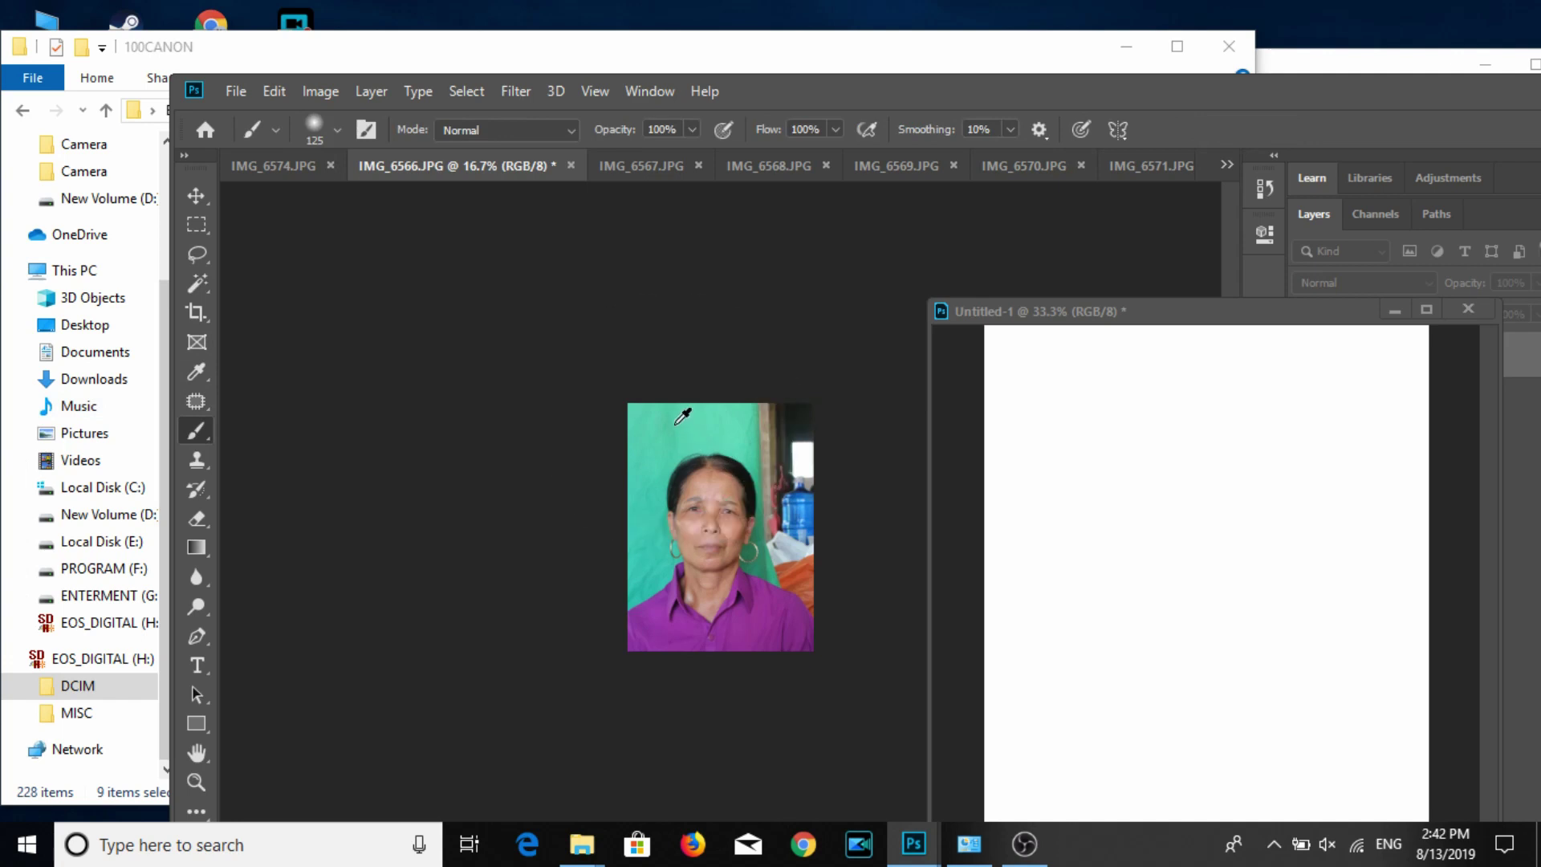
drag(773, 510, 764, 426)
mouse_move(787, 412)
mouse_down()
mouse_move(819, 471)
mouse_move(786, 581)
mouse_move(779, 495)
mouse_move(815, 602)
mouse_move(795, 551)
mouse_up()
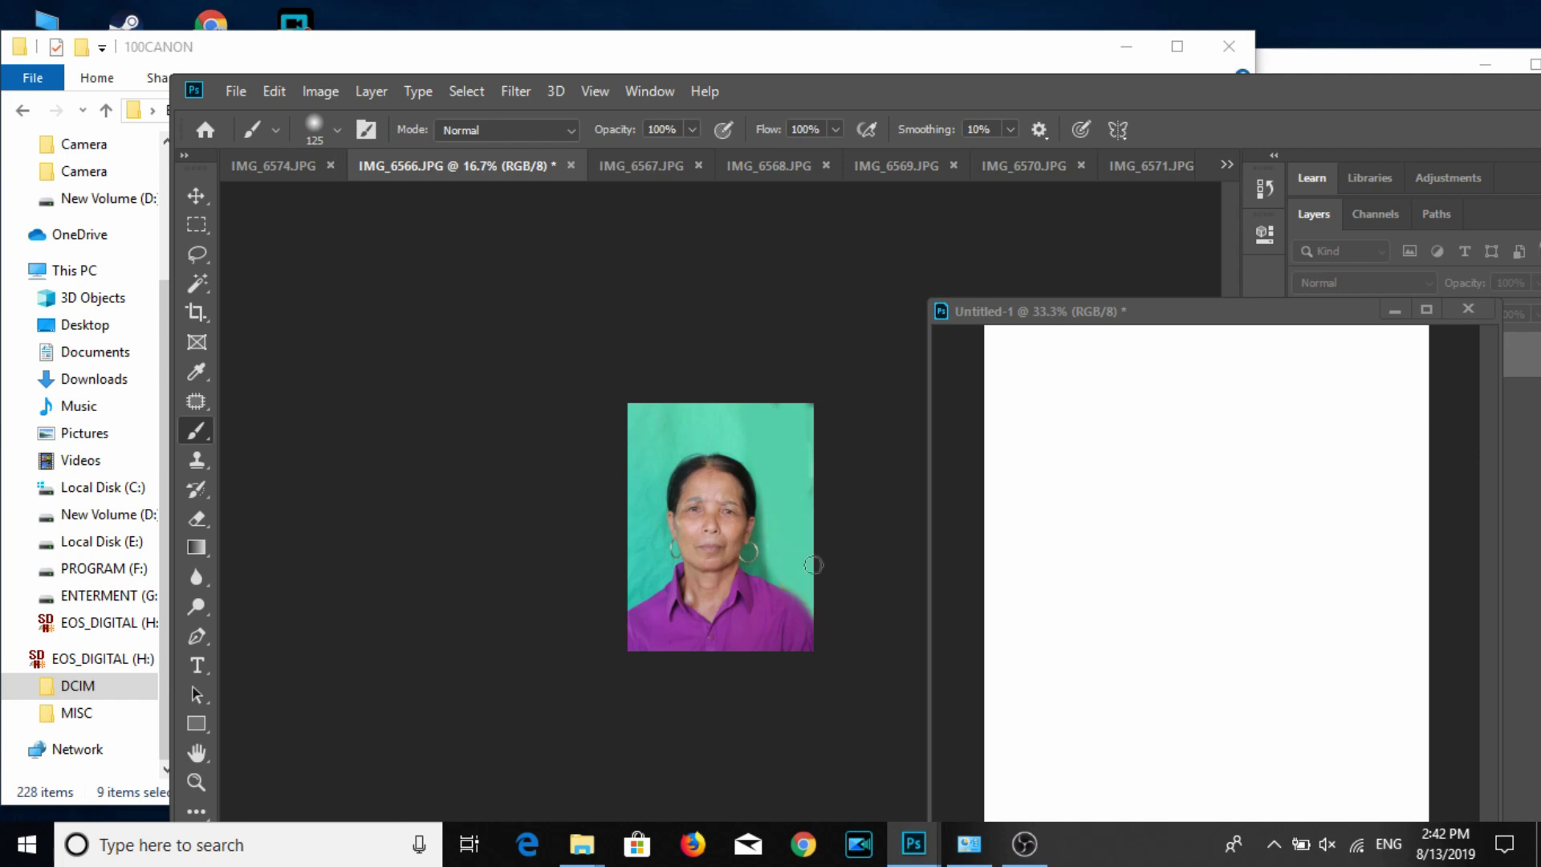
Resize IMG_6566 to 3 cm wide at 300 ppi.
click(196, 193)
click(320, 92)
click(355, 253)
text(3)
key(Tab)
key(Tab)
text(300)
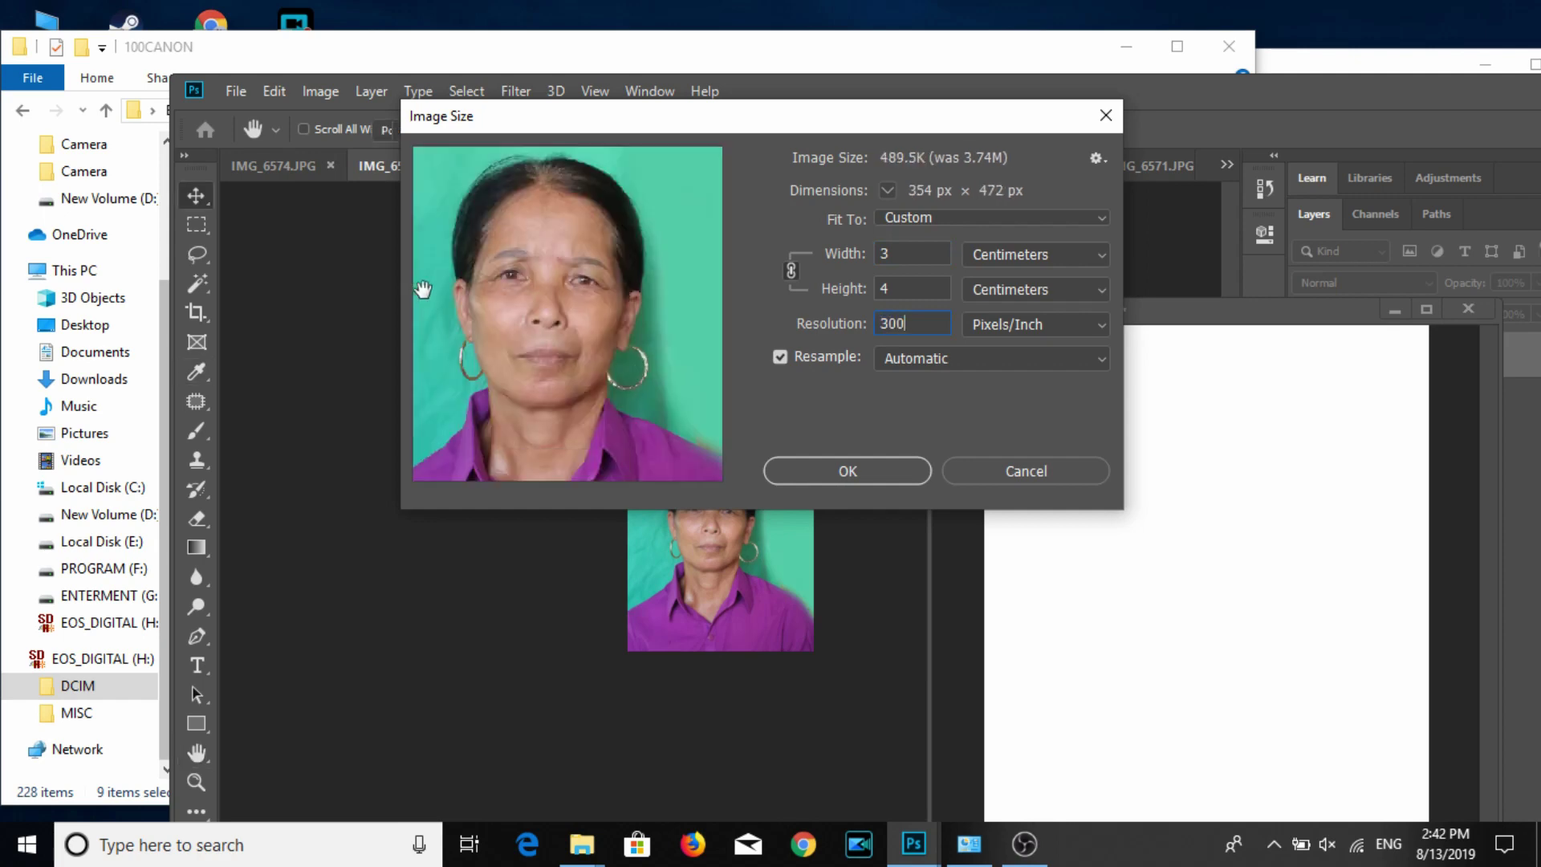
key(Return)
Save the portrait as a maximum-quality JPEG and drag it into Untitled-1.
key(ctrl+s)
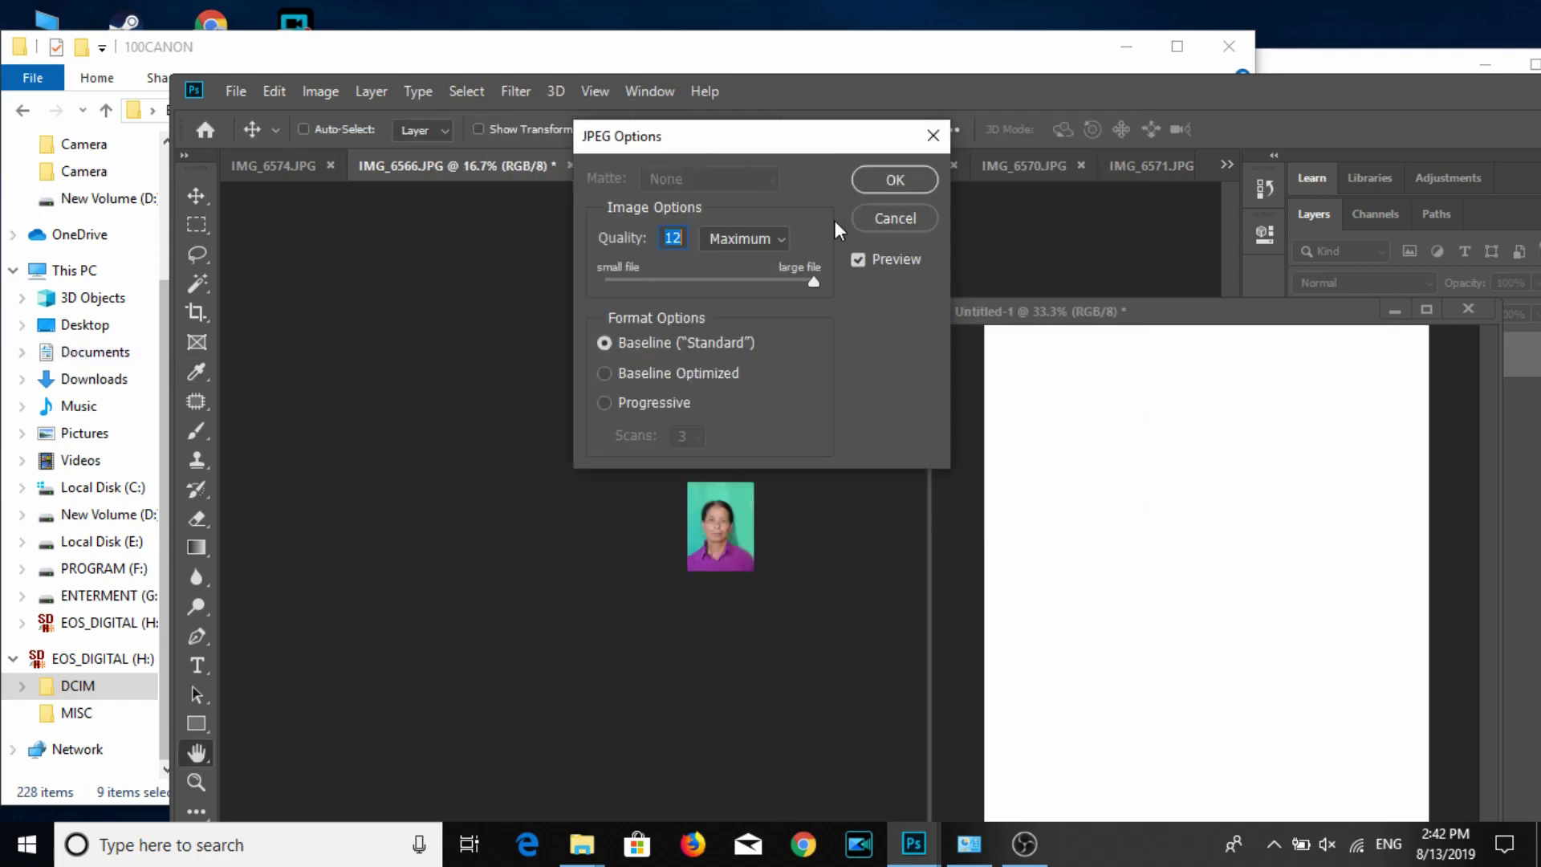
click(870, 179)
mouse_move(730, 530)
mouse_down()
mouse_move(995, 438)
mouse_move(1317, 466)
mouse_up()
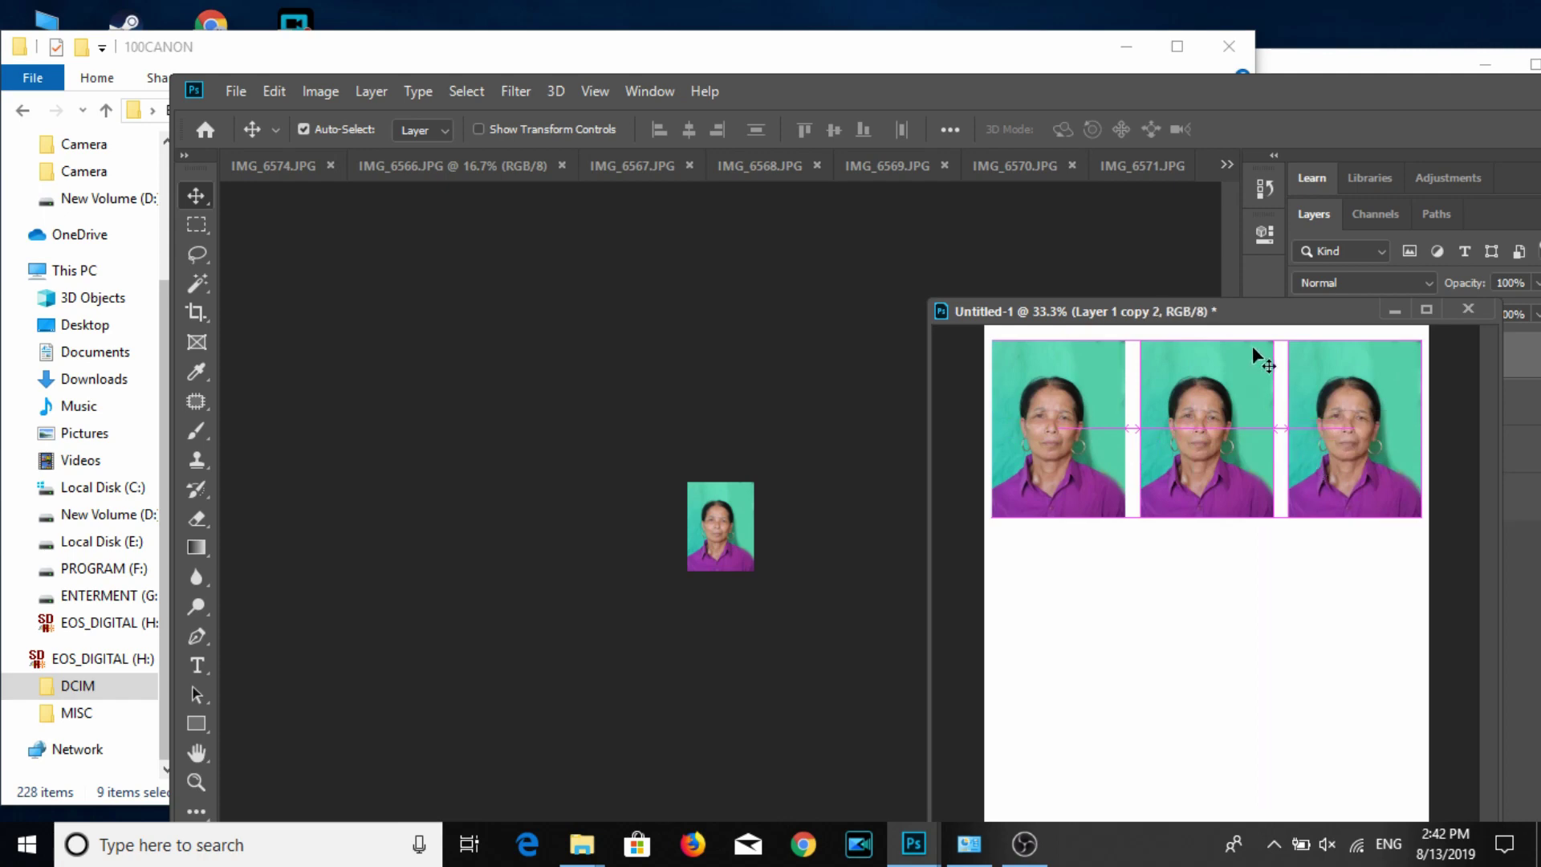
Build a 3×3 grid of IMG_6566 portraits, nudging the bottom row slightly down.
drag(1252, 312, 602, 136)
shift+click(1429, 449)
mouse_move(766, 268)
alt+mouse_down()
mouse_move(706, 427)
mouse_move(722, 602)
mouse_move(708, 614)
alt+mouse_up()
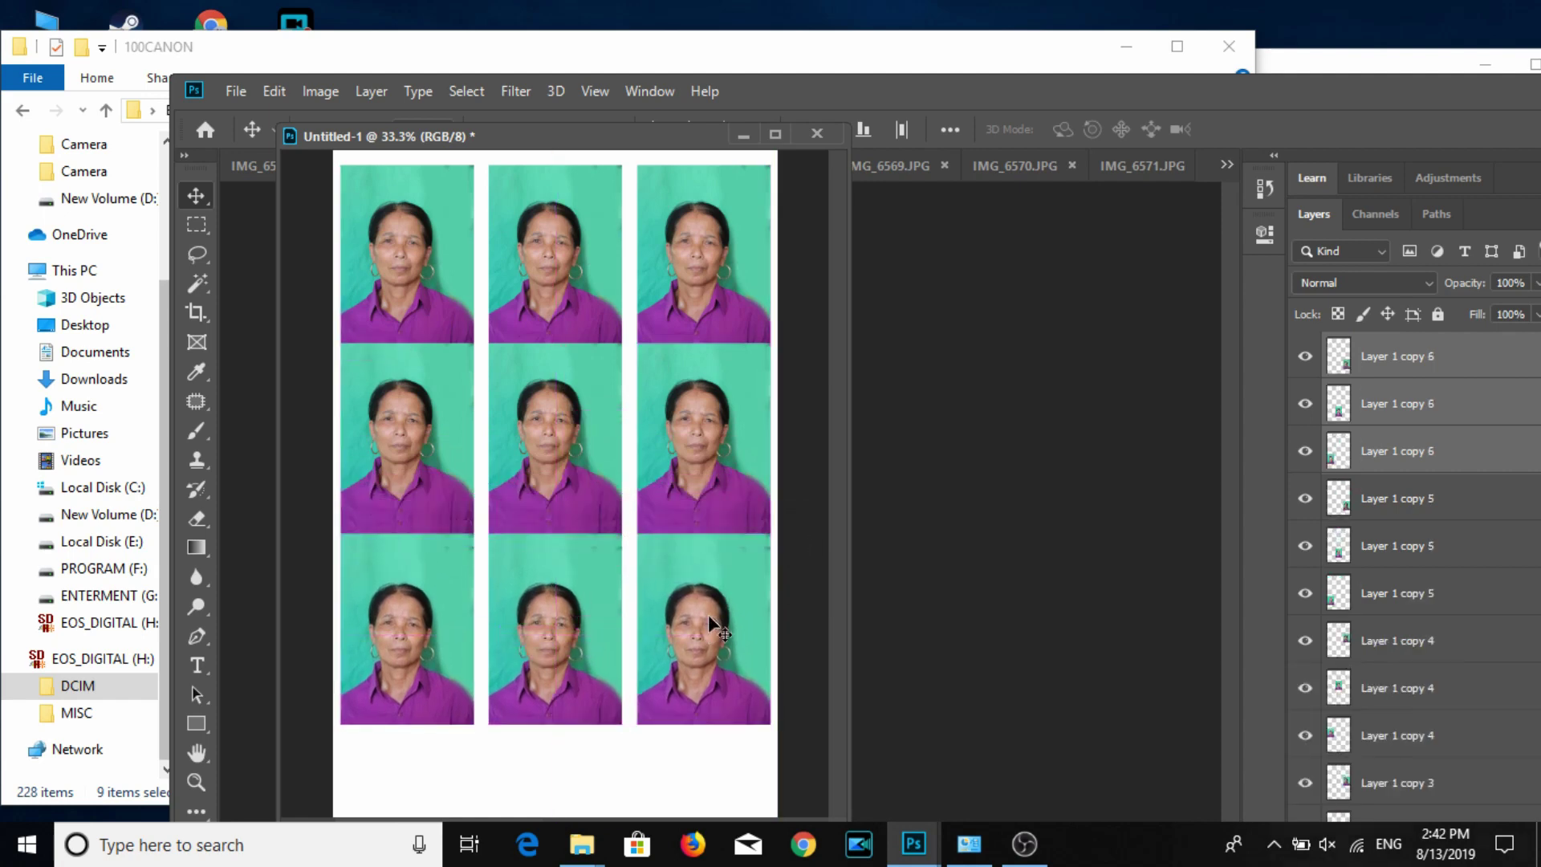
click(711, 614)
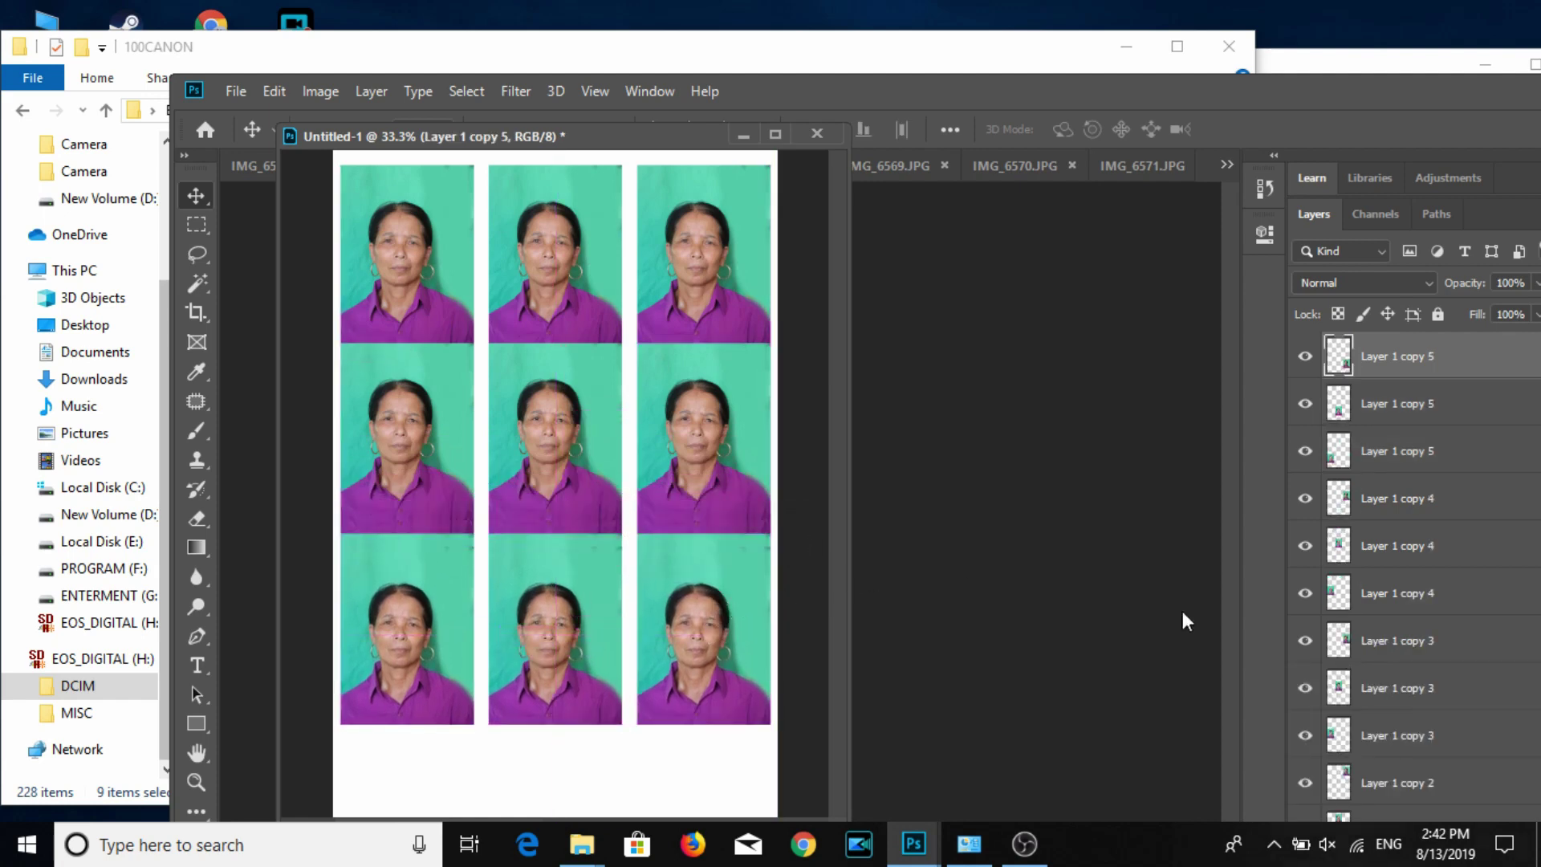
shift+click(1422, 459)
drag(714, 602, 713, 615)
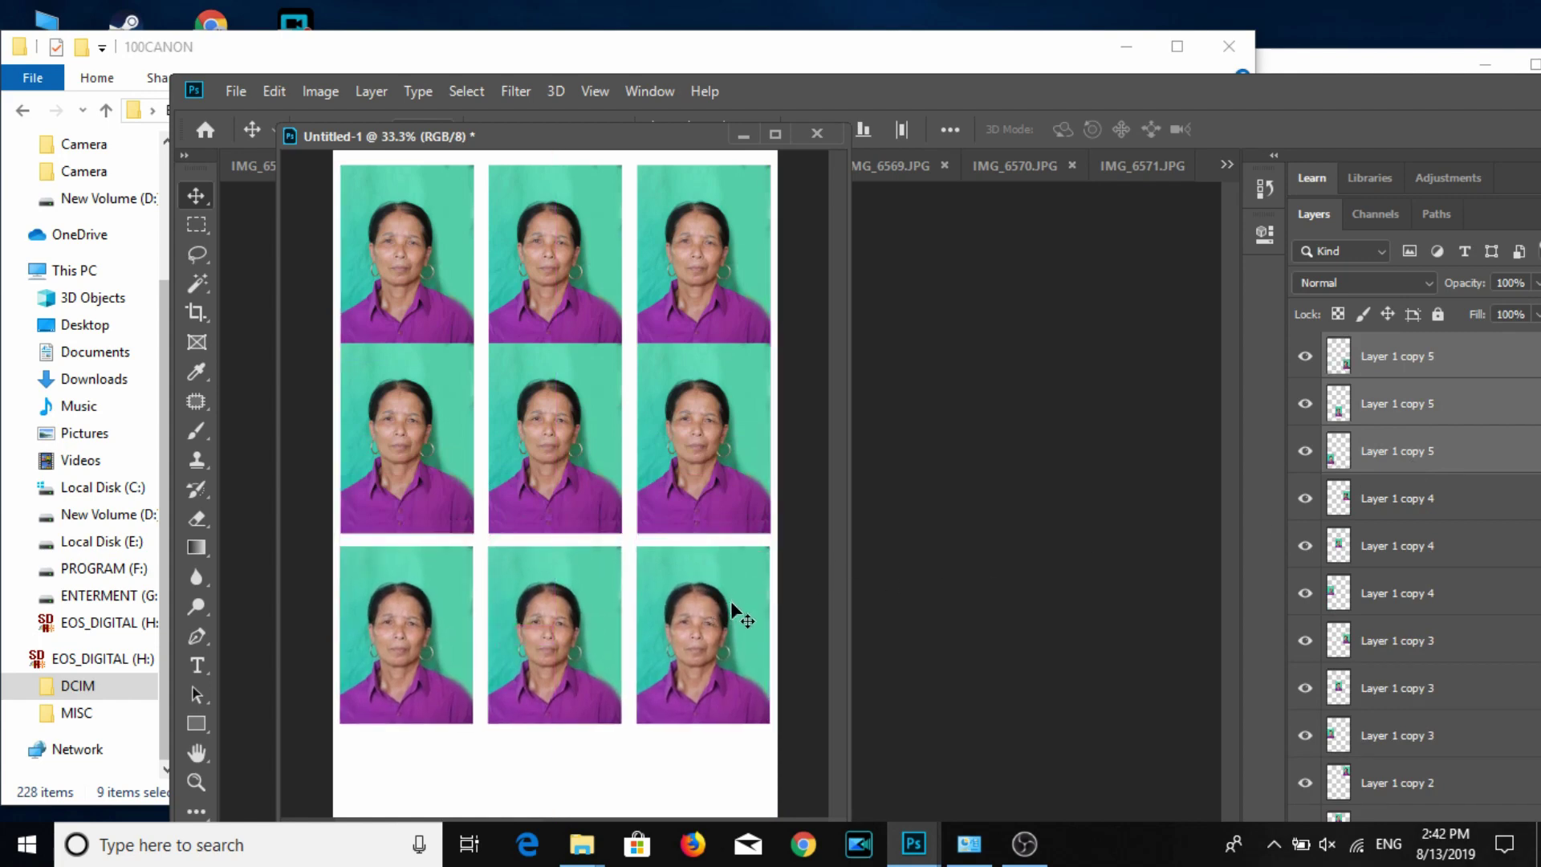
key(ctrl+p)
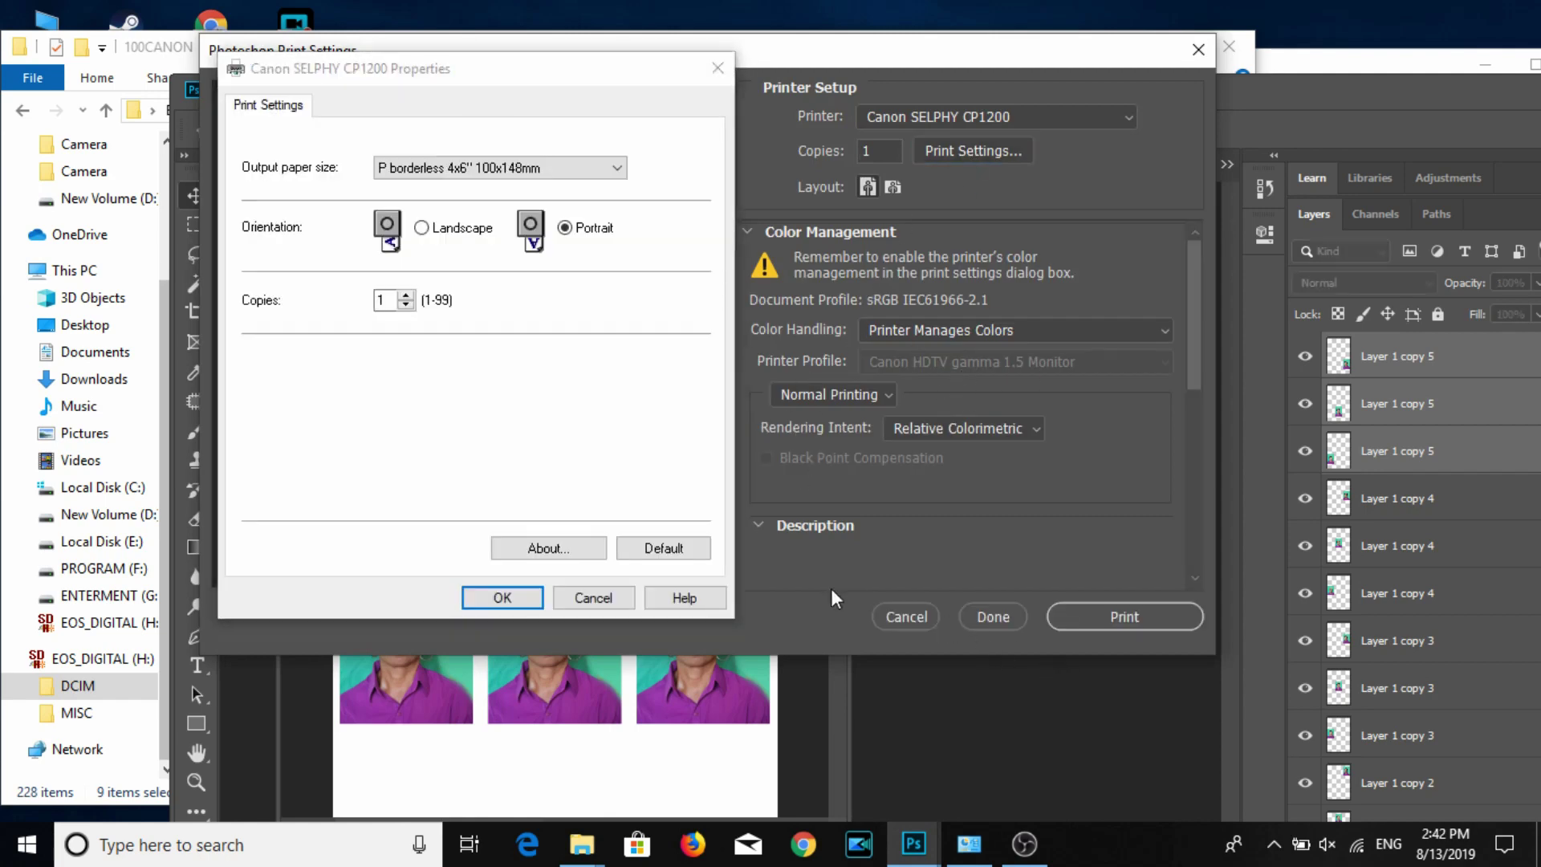
Accept SELPHY borderless 4x6 portrait paper and lower the photo grid on the print page.
click(494, 591)
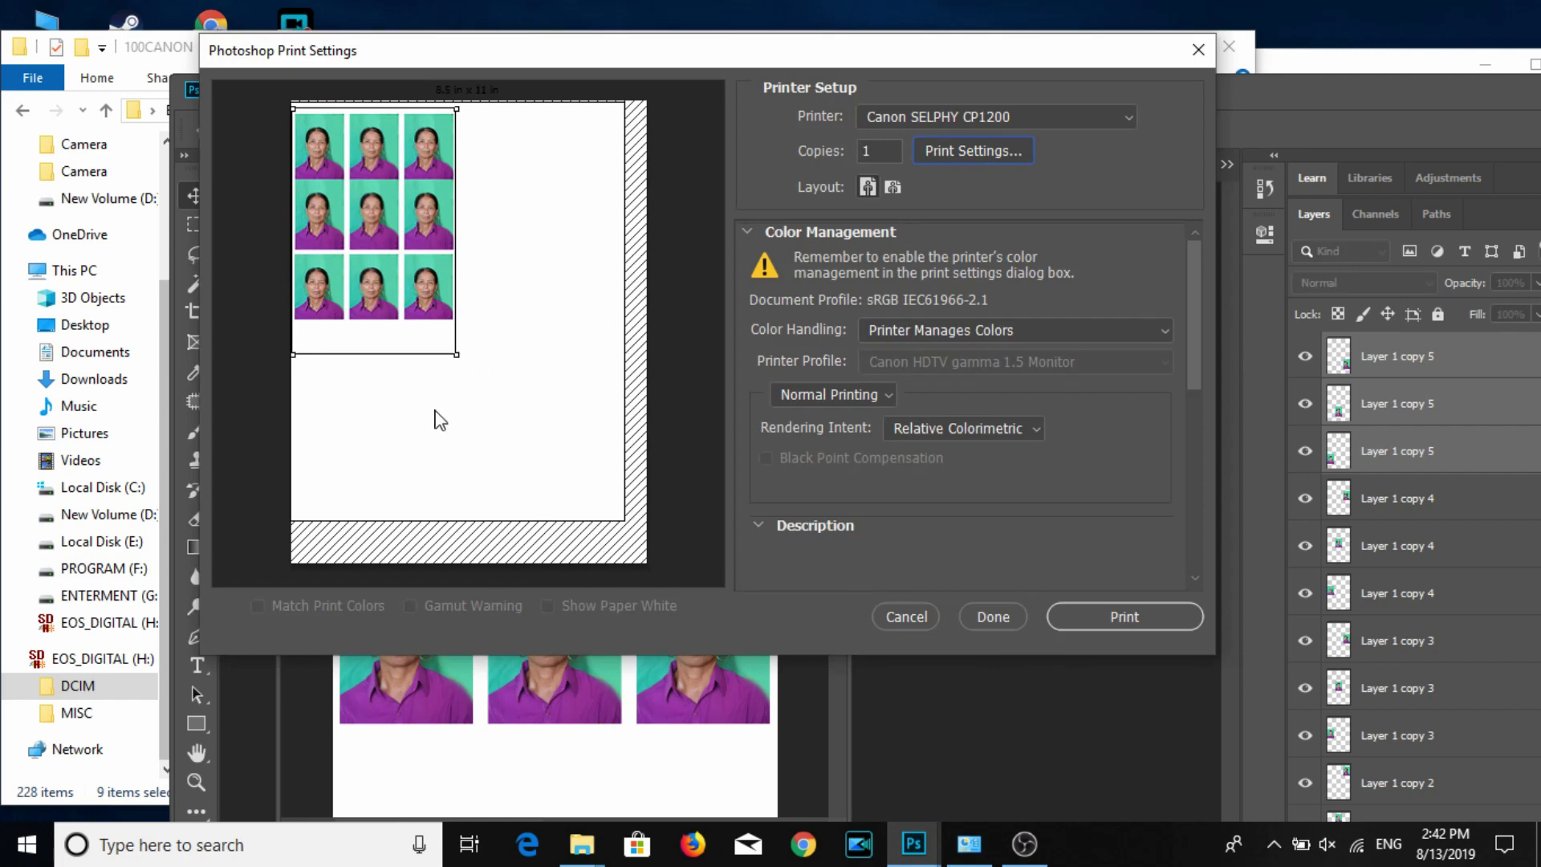
drag(455, 373, 455, 390)
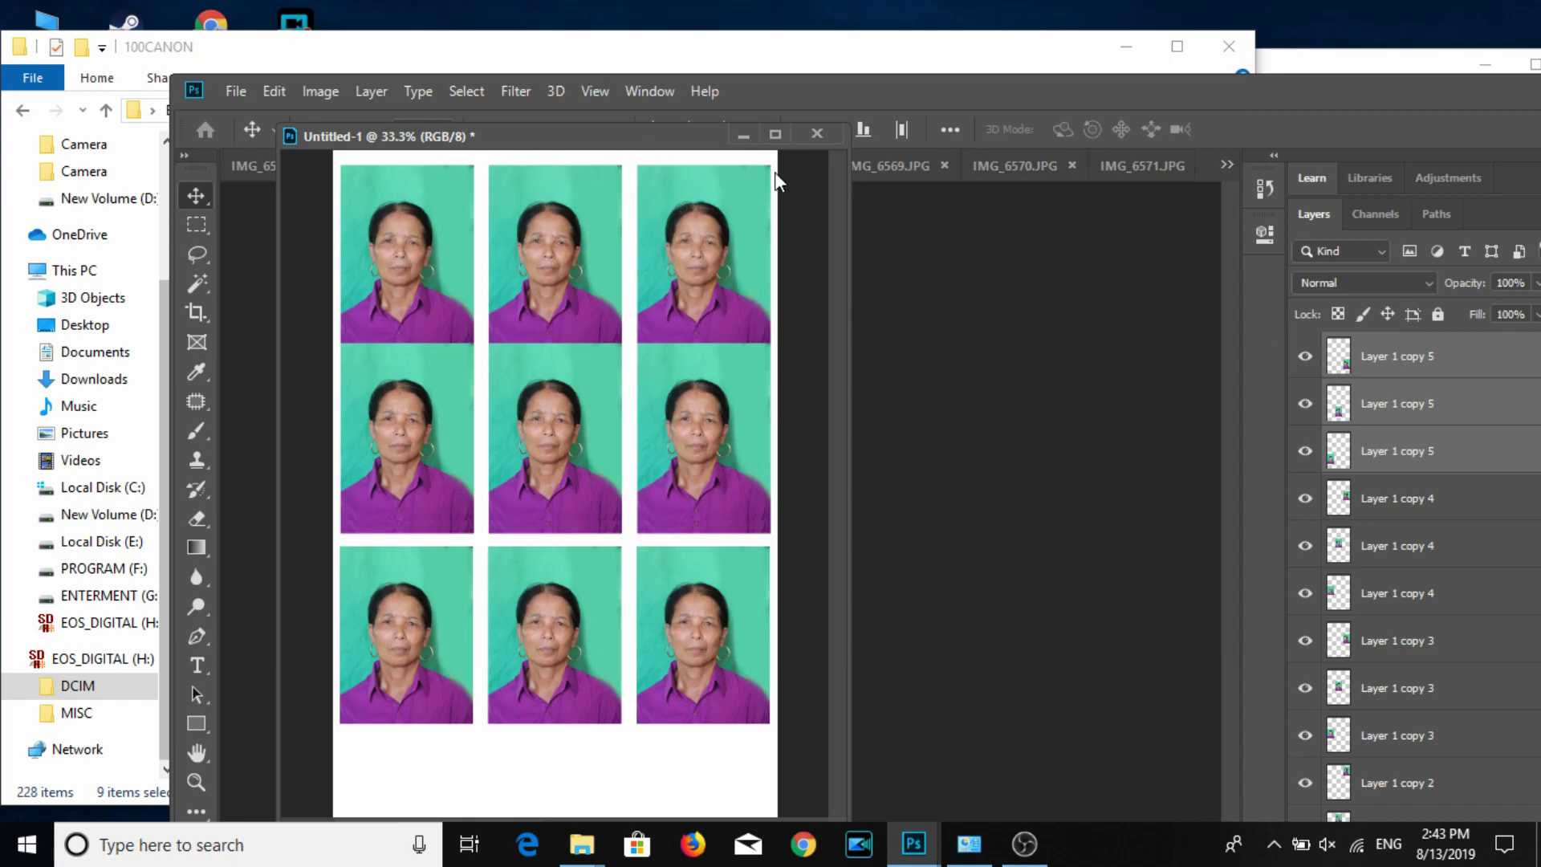
drag(667, 138, 920, 164)
Delete all portrait layers from Untitled-1 and close IMG_6566.
click(1447, 371)
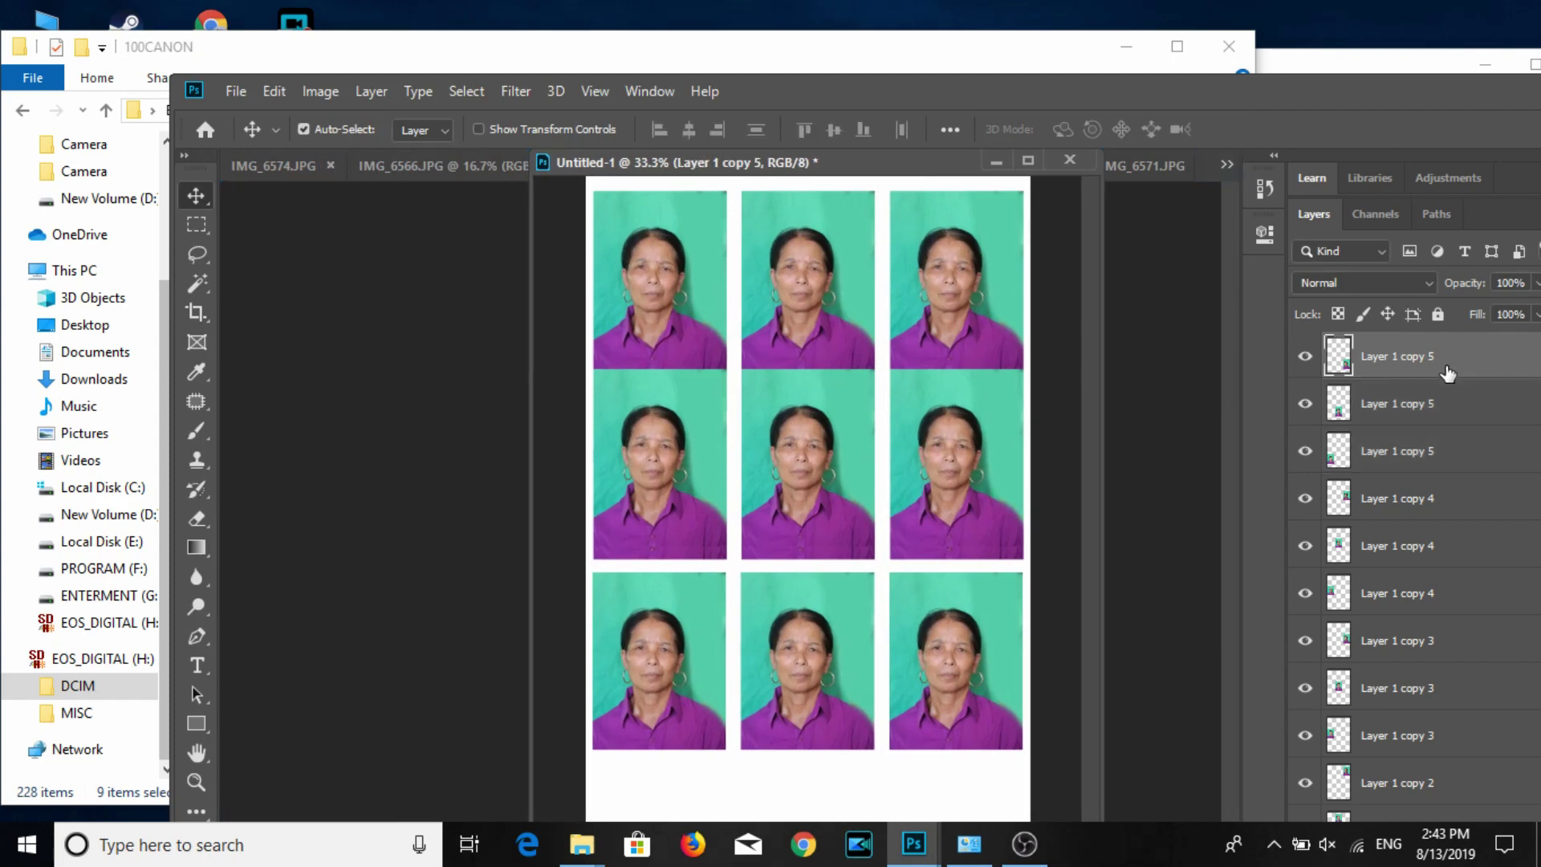
scroll(1486, 585, down, 2)
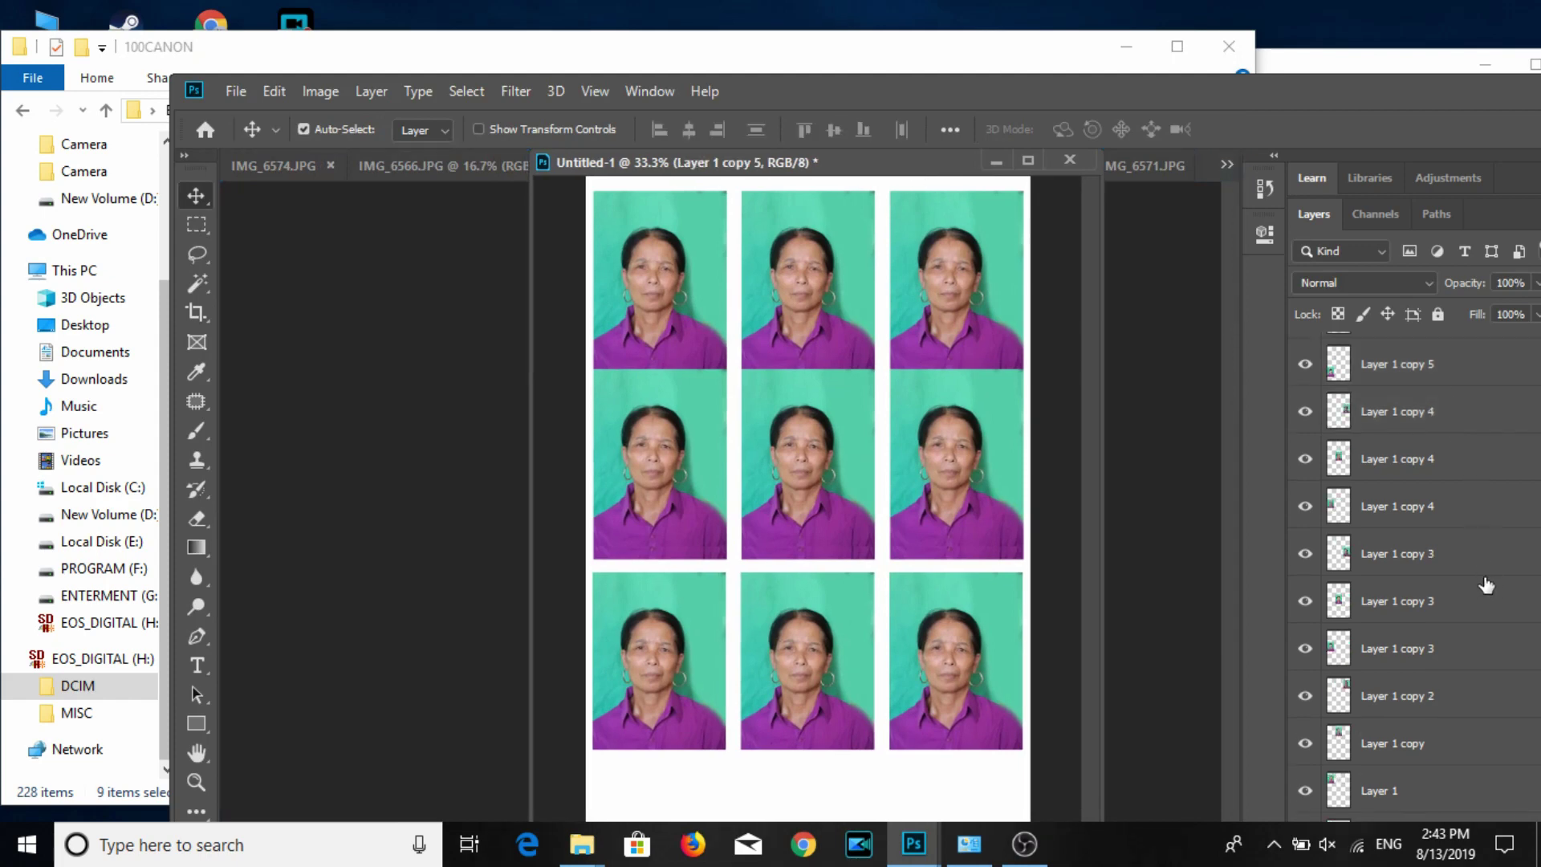
shift+click(1412, 794)
key(Delete)
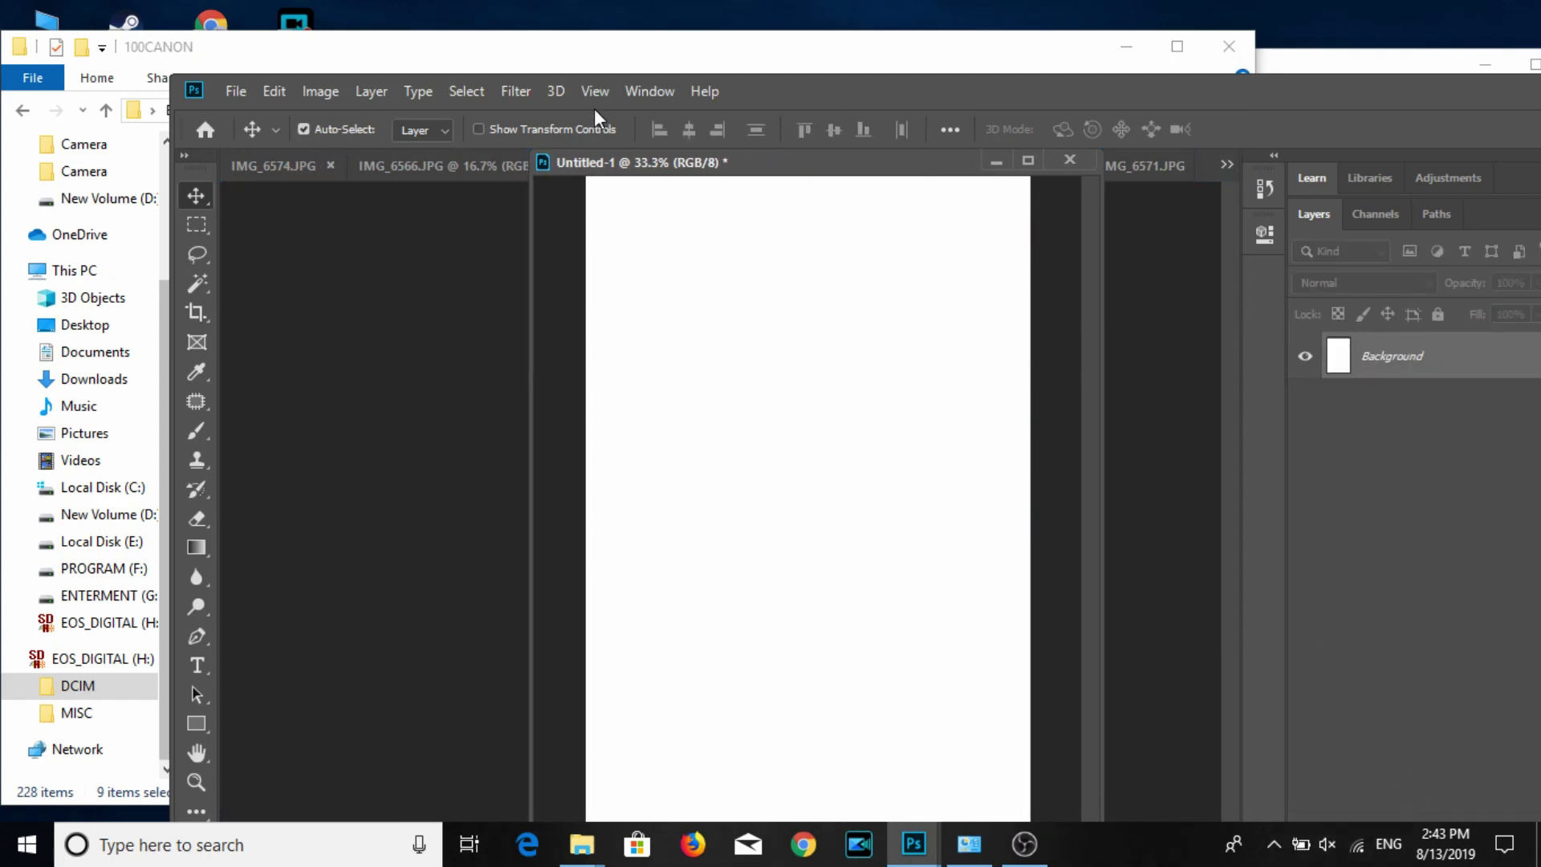
drag(634, 170, 1118, 318)
click(837, 418)
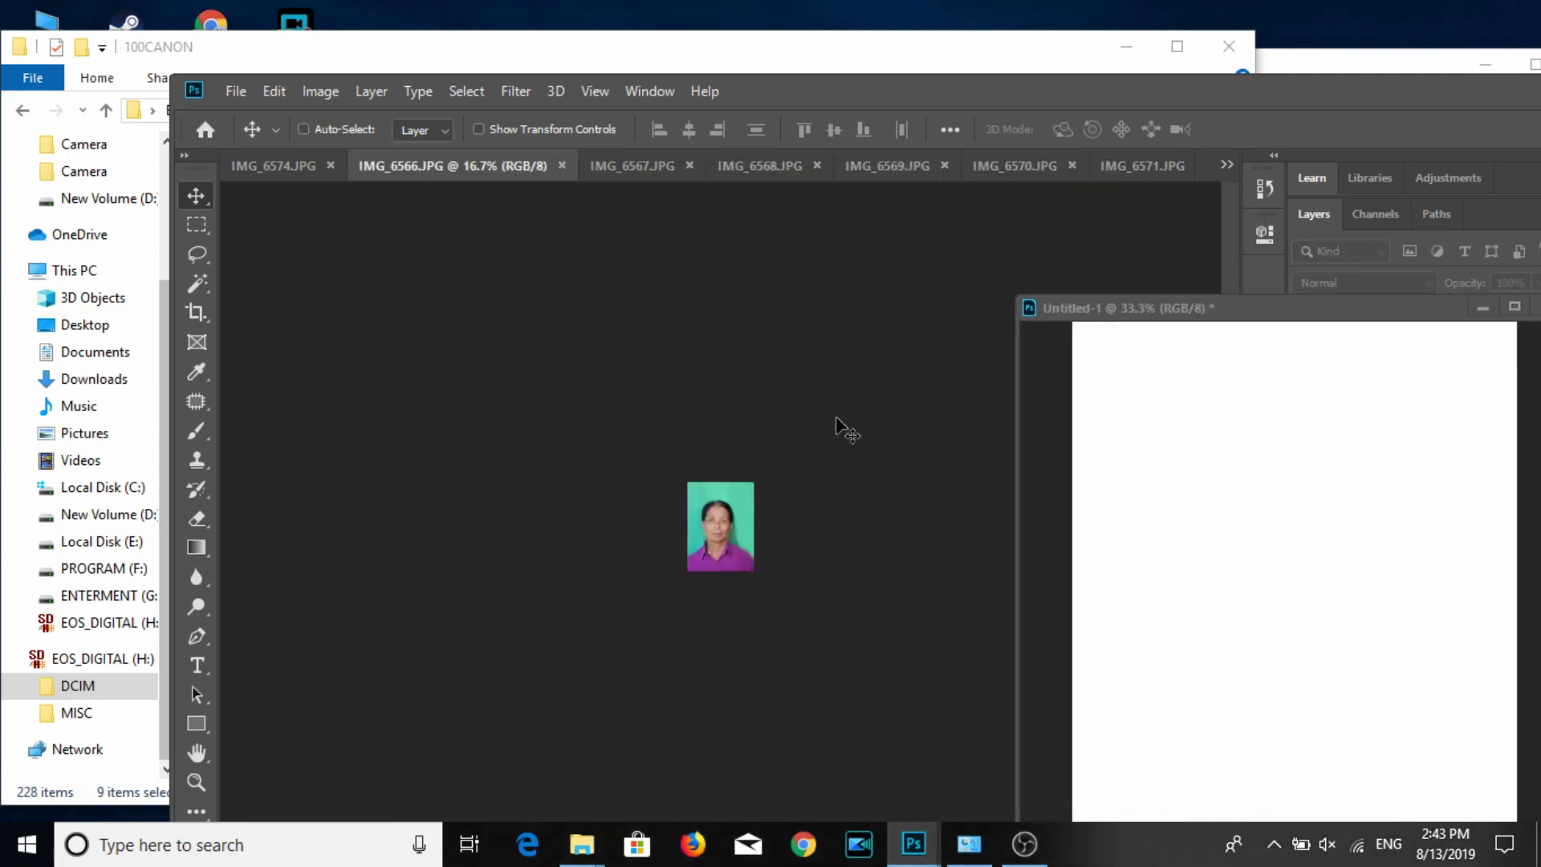
click(562, 166)
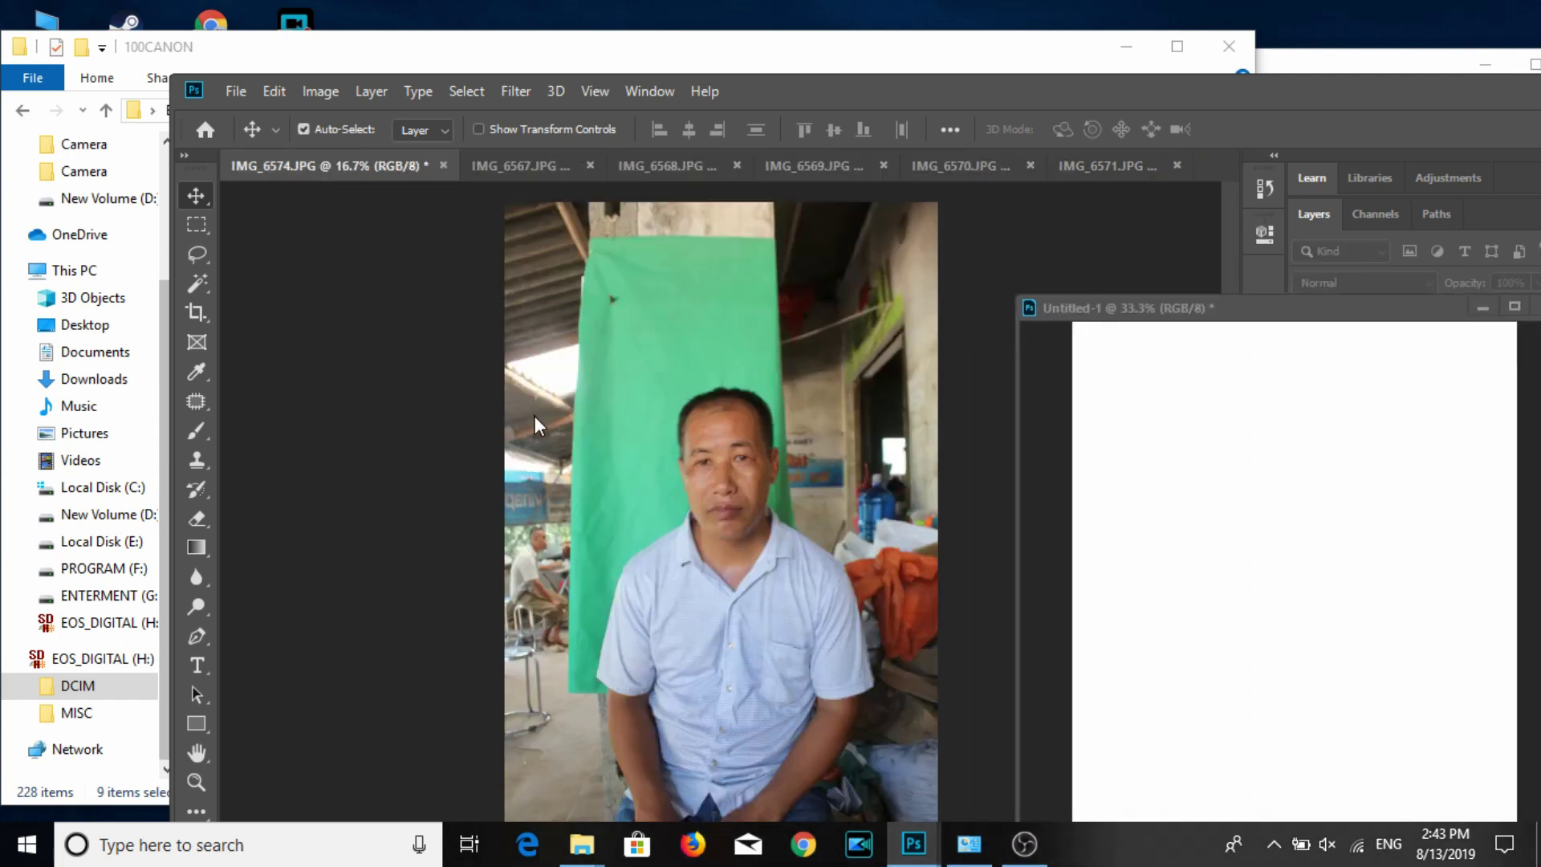
Draw a 3:4 crop box around the man's face in IMG_6574.
click(197, 312)
drag(618, 391, 823, 663)
drag(791, 599, 770, 622)
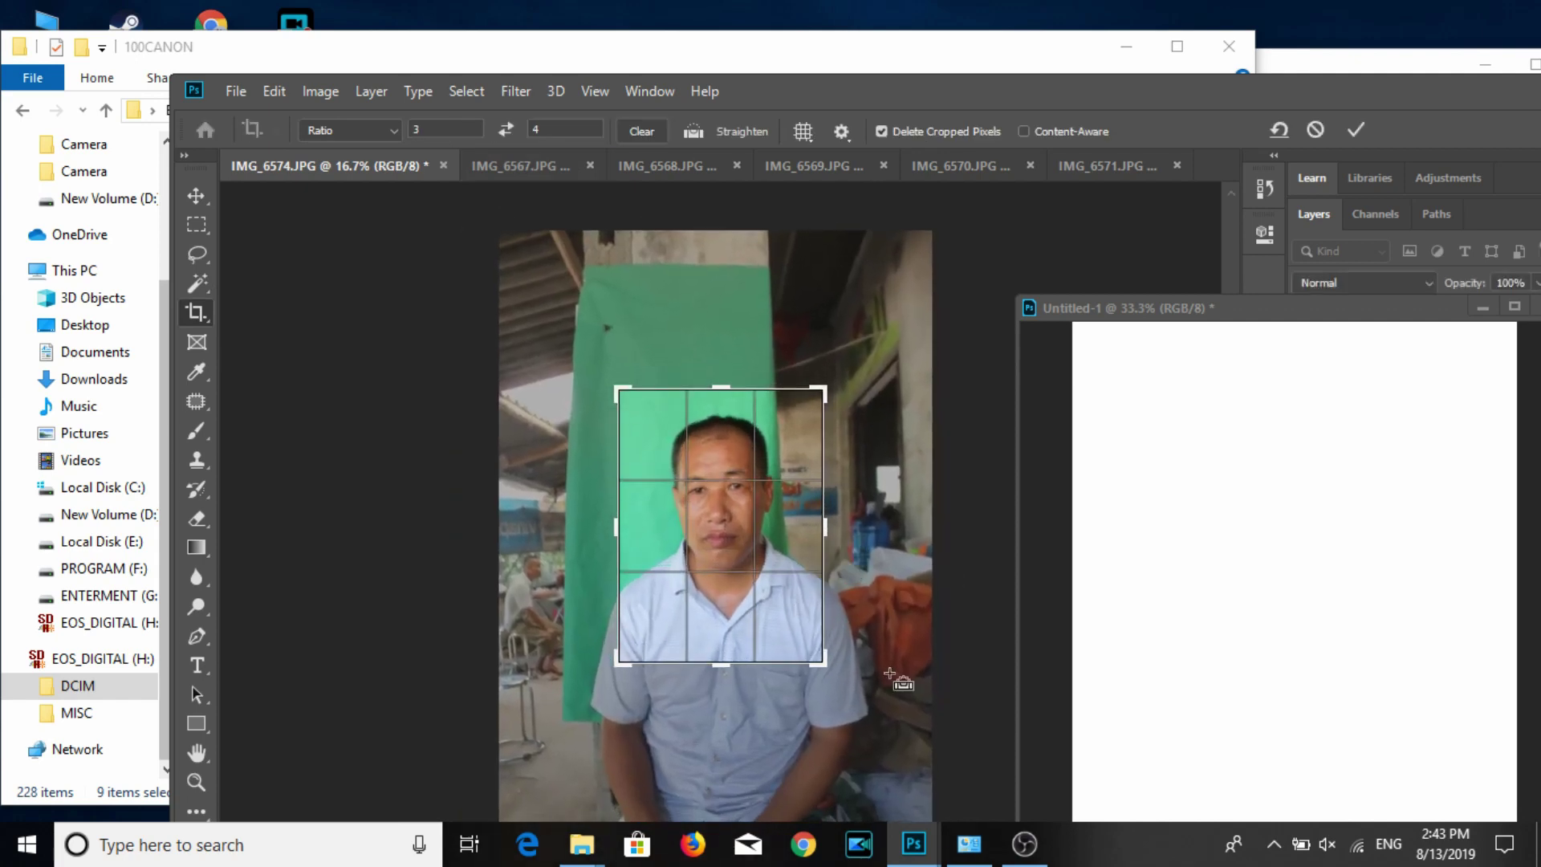
Enlarge the crop to include the man's shoulders and commit it.
drag(822, 663, 851, 674)
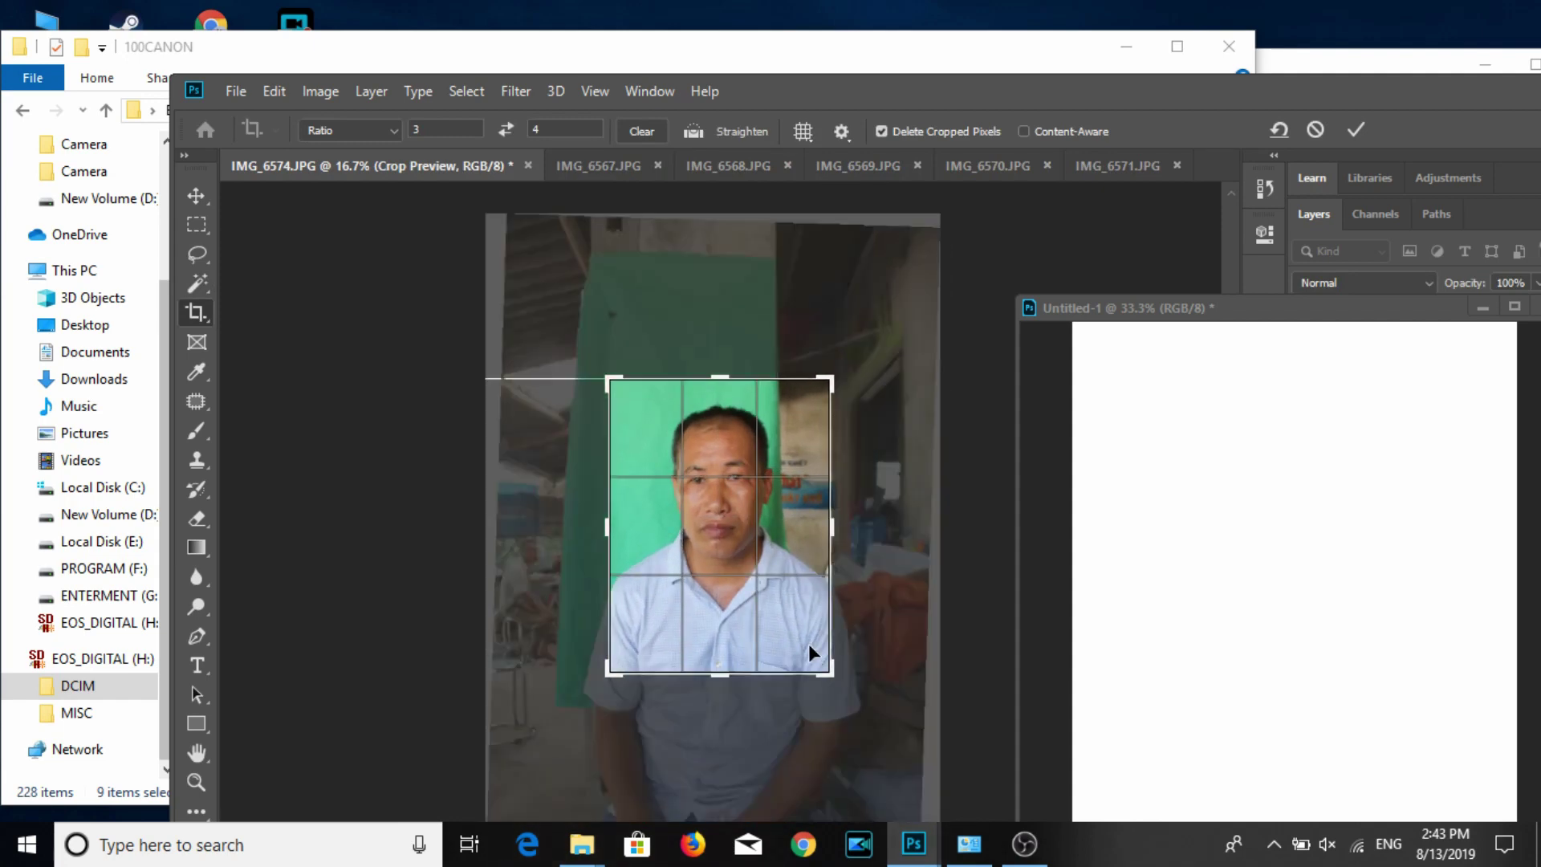
drag(786, 629, 783, 642)
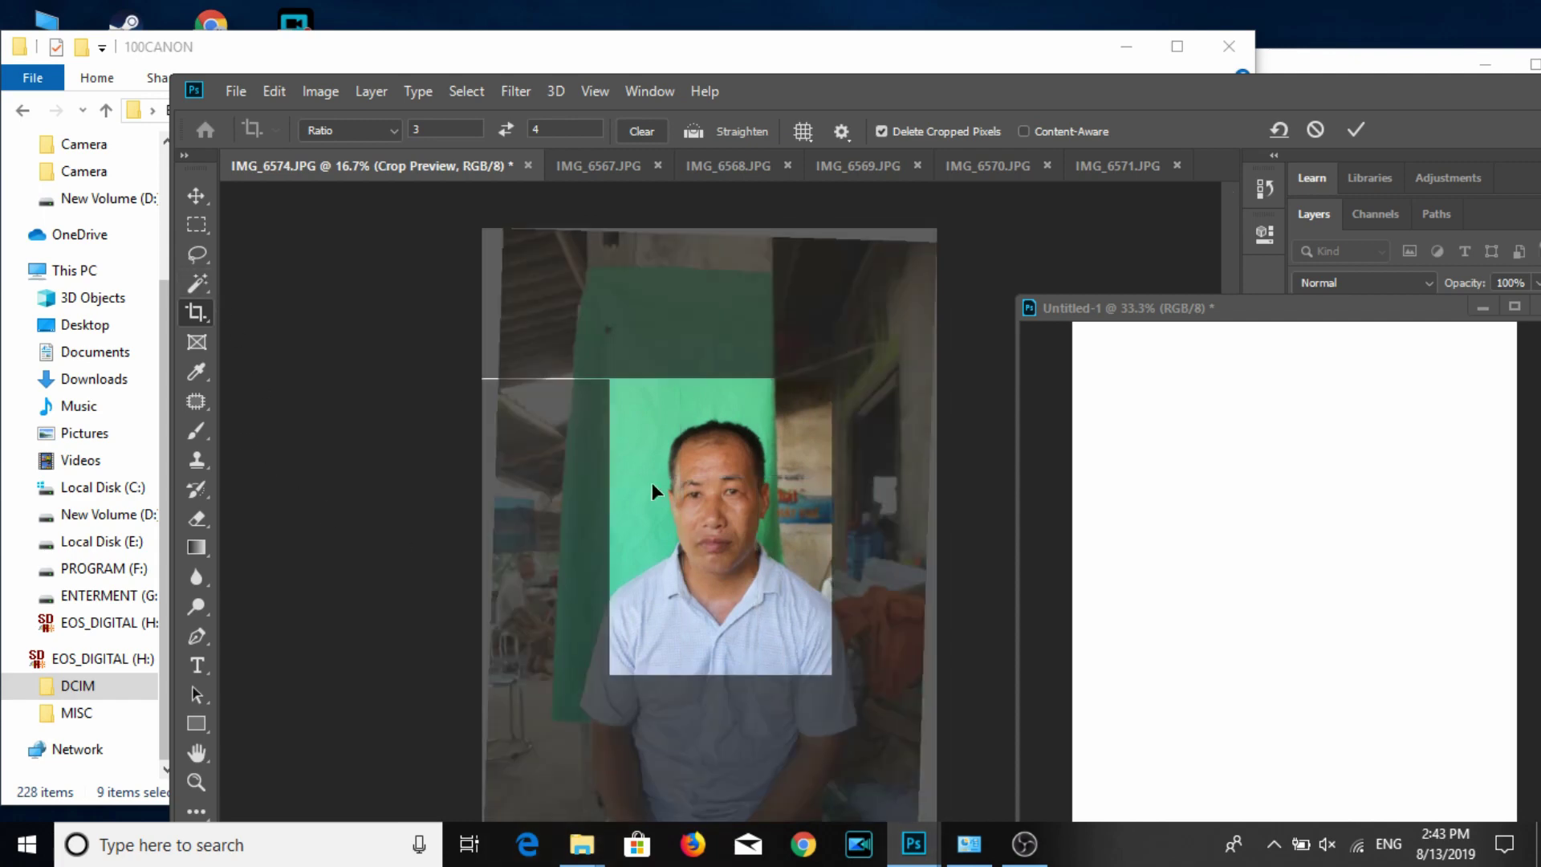
double_click(730, 519)
Resize IMG_6574 to 3 cm wide at 300 ppi and zoom in.
click(196, 195)
click(321, 90)
click(349, 260)
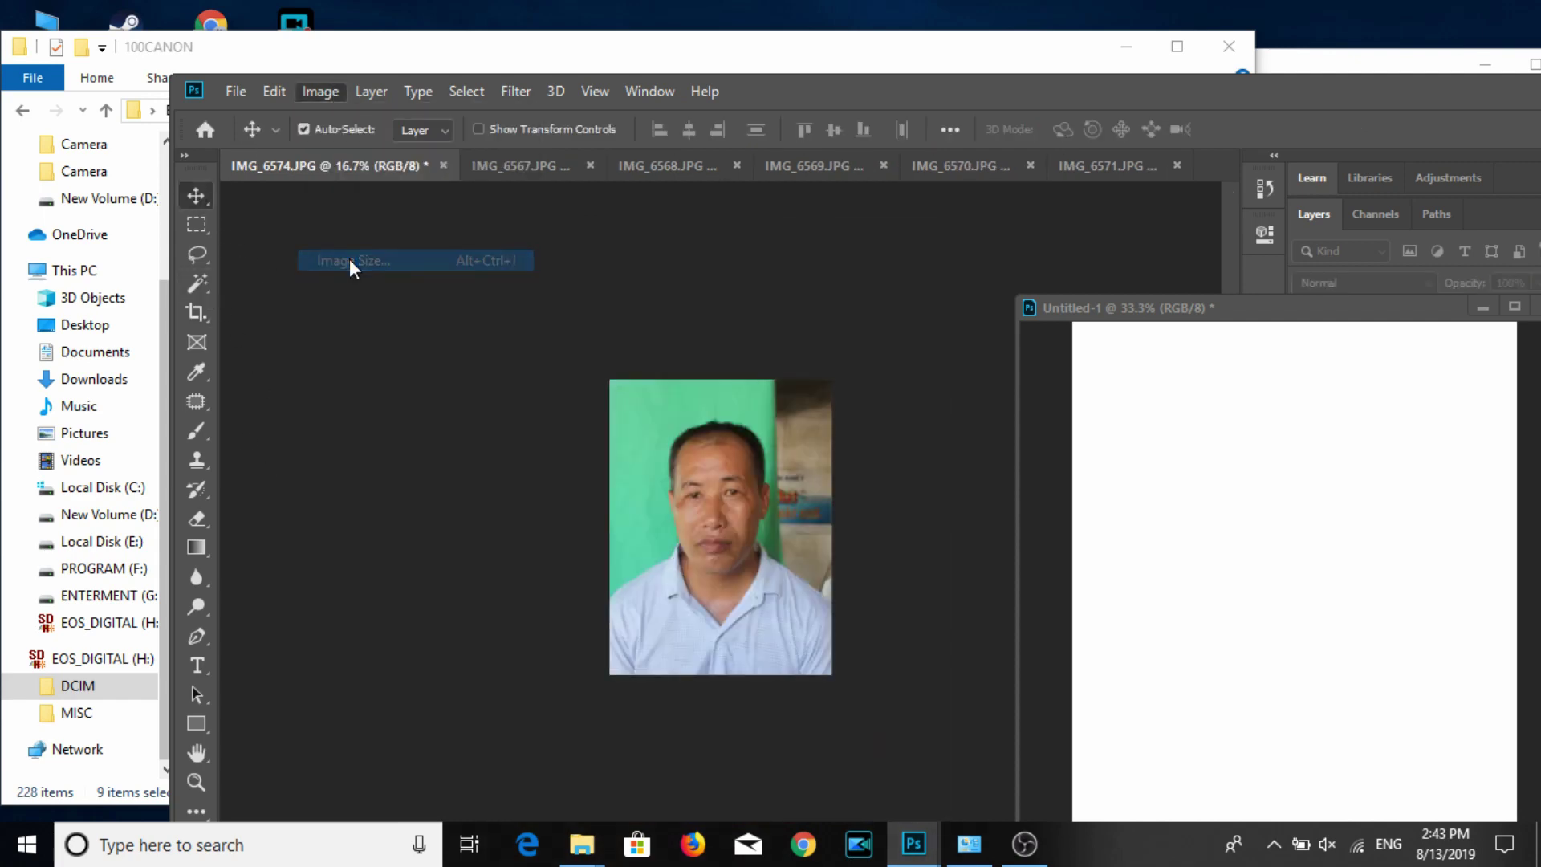
text(3)
key(Tab)
key(Tab)
text(300)
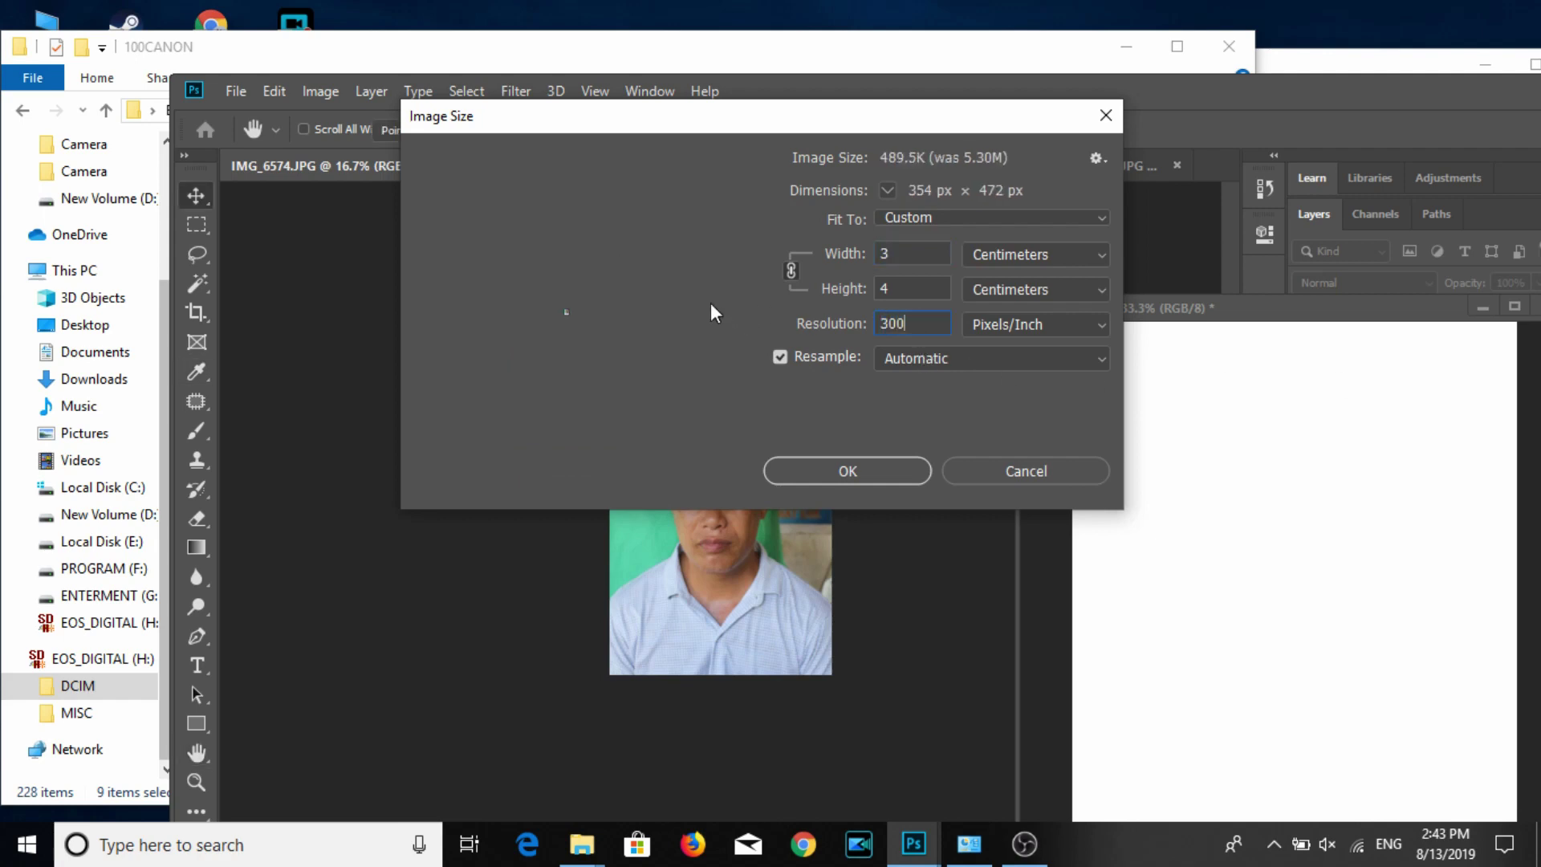
key(Return)
key(ctrl+plus)
key(ctrl+plus)
key(ctrl+plus)
key(ctrl+plus)
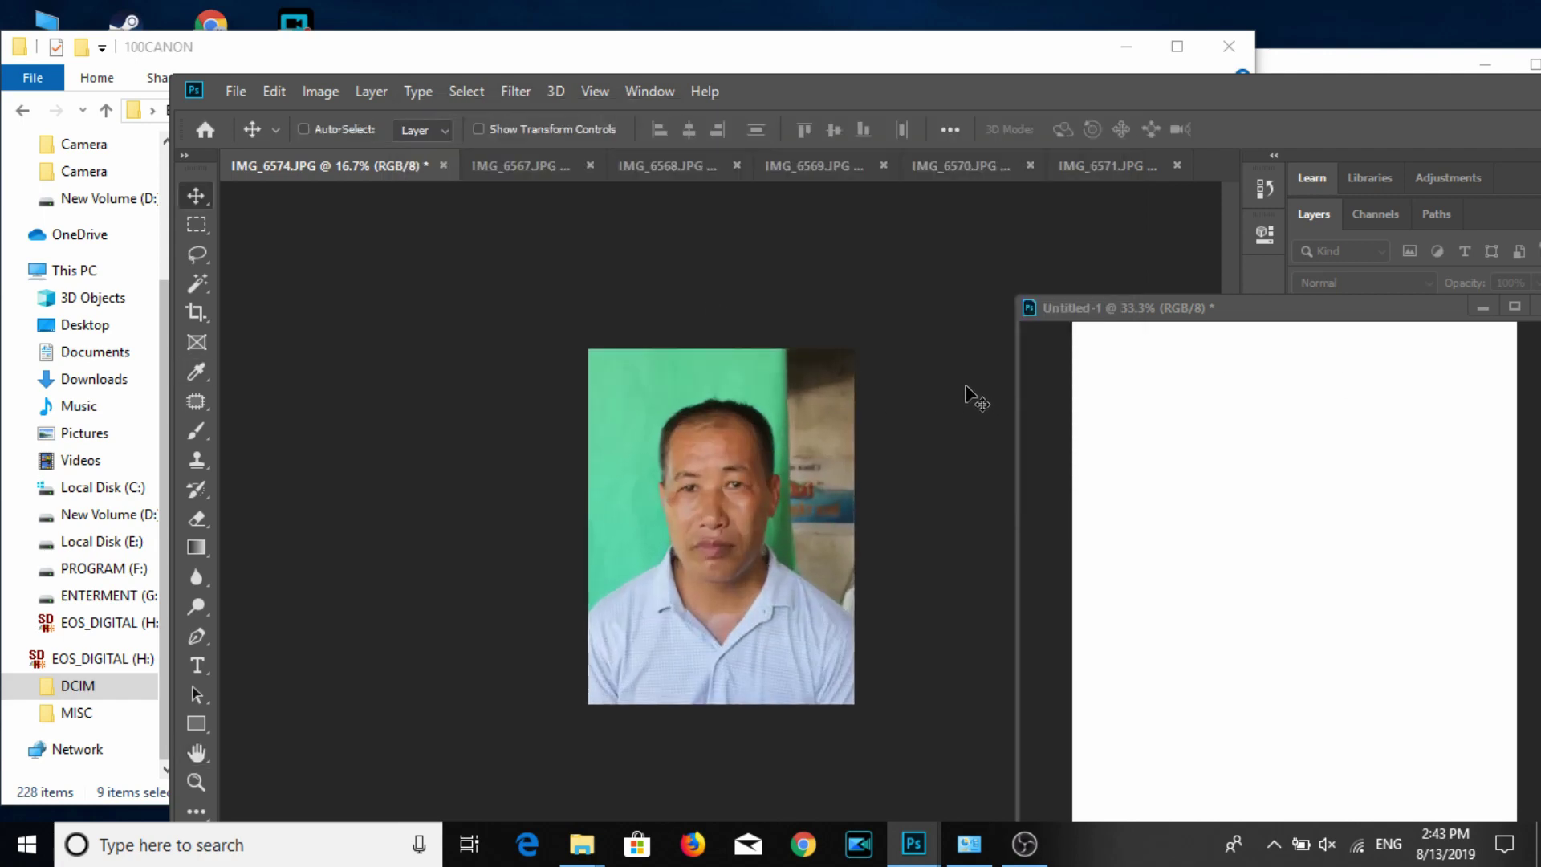
key(ctrl+m)
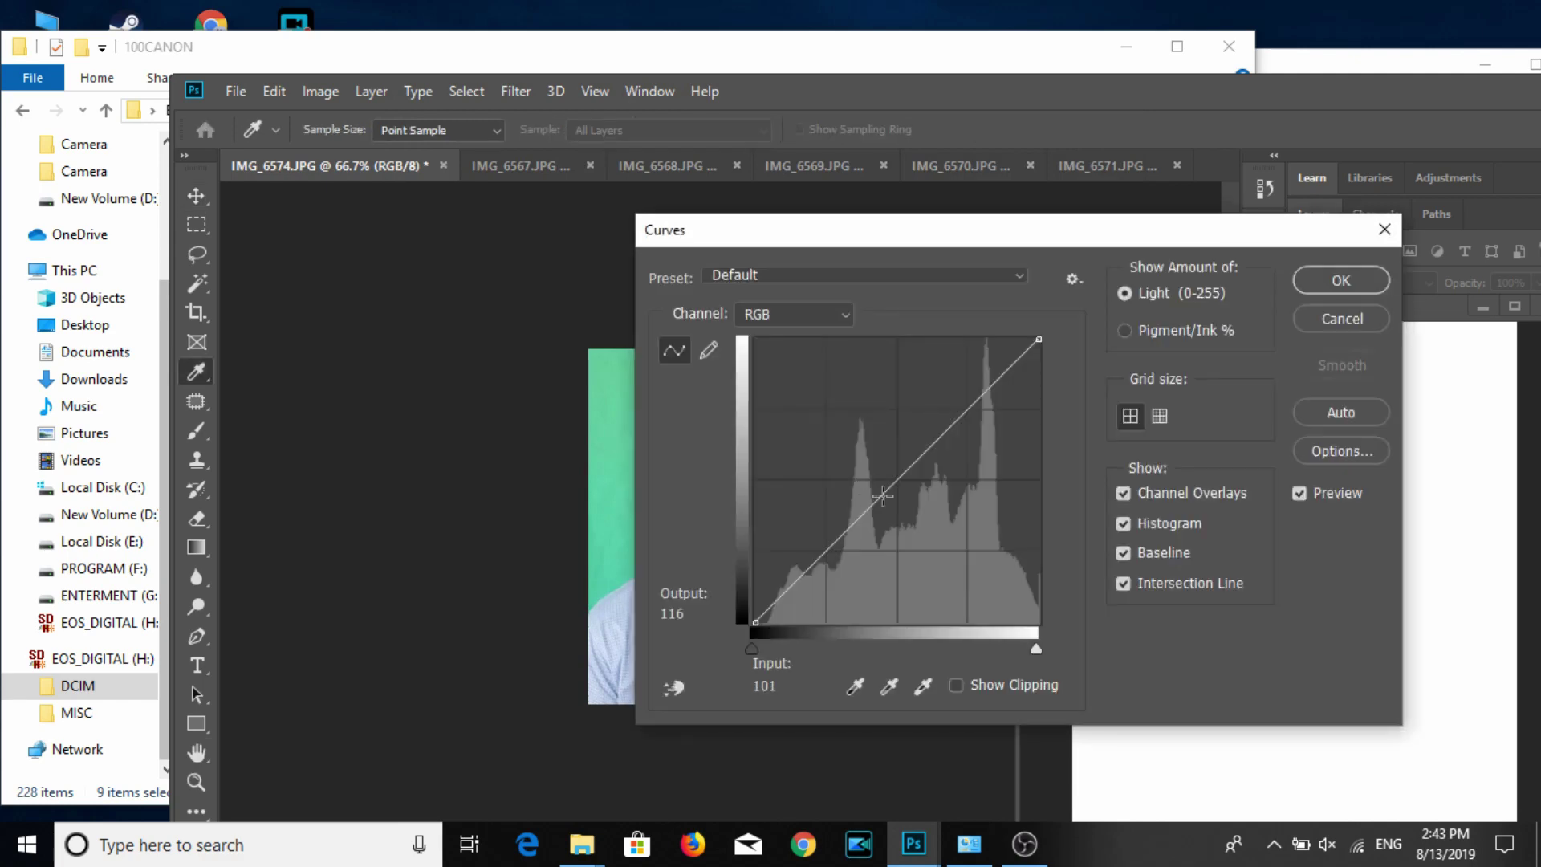
Brighten the midtones with Curves and paint the background strip, poster and shadow green.
drag(888, 480, 888, 465)
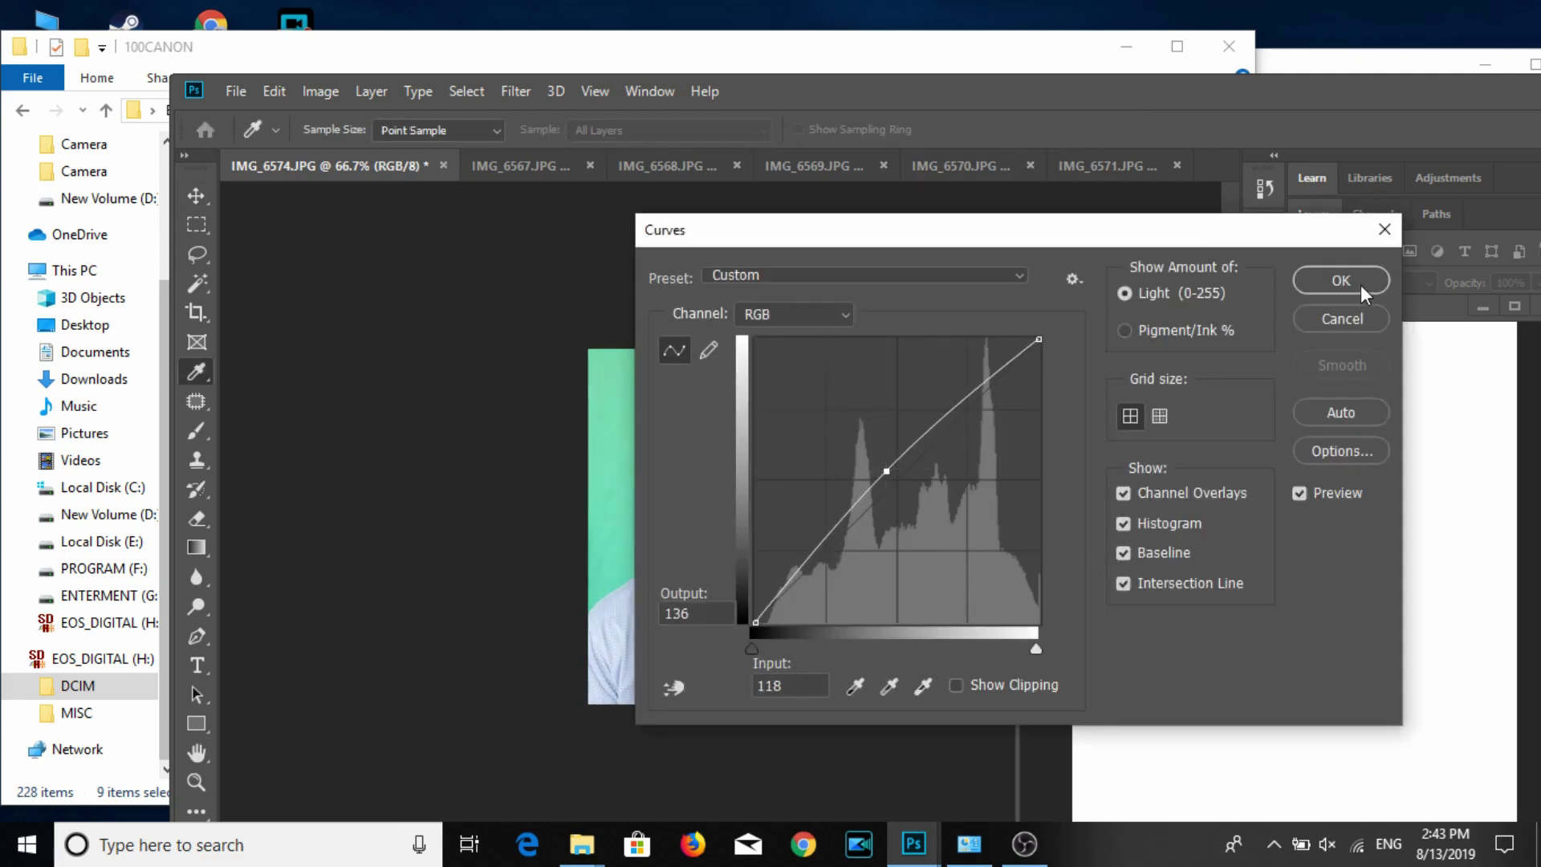
click(1348, 282)
click(185, 430)
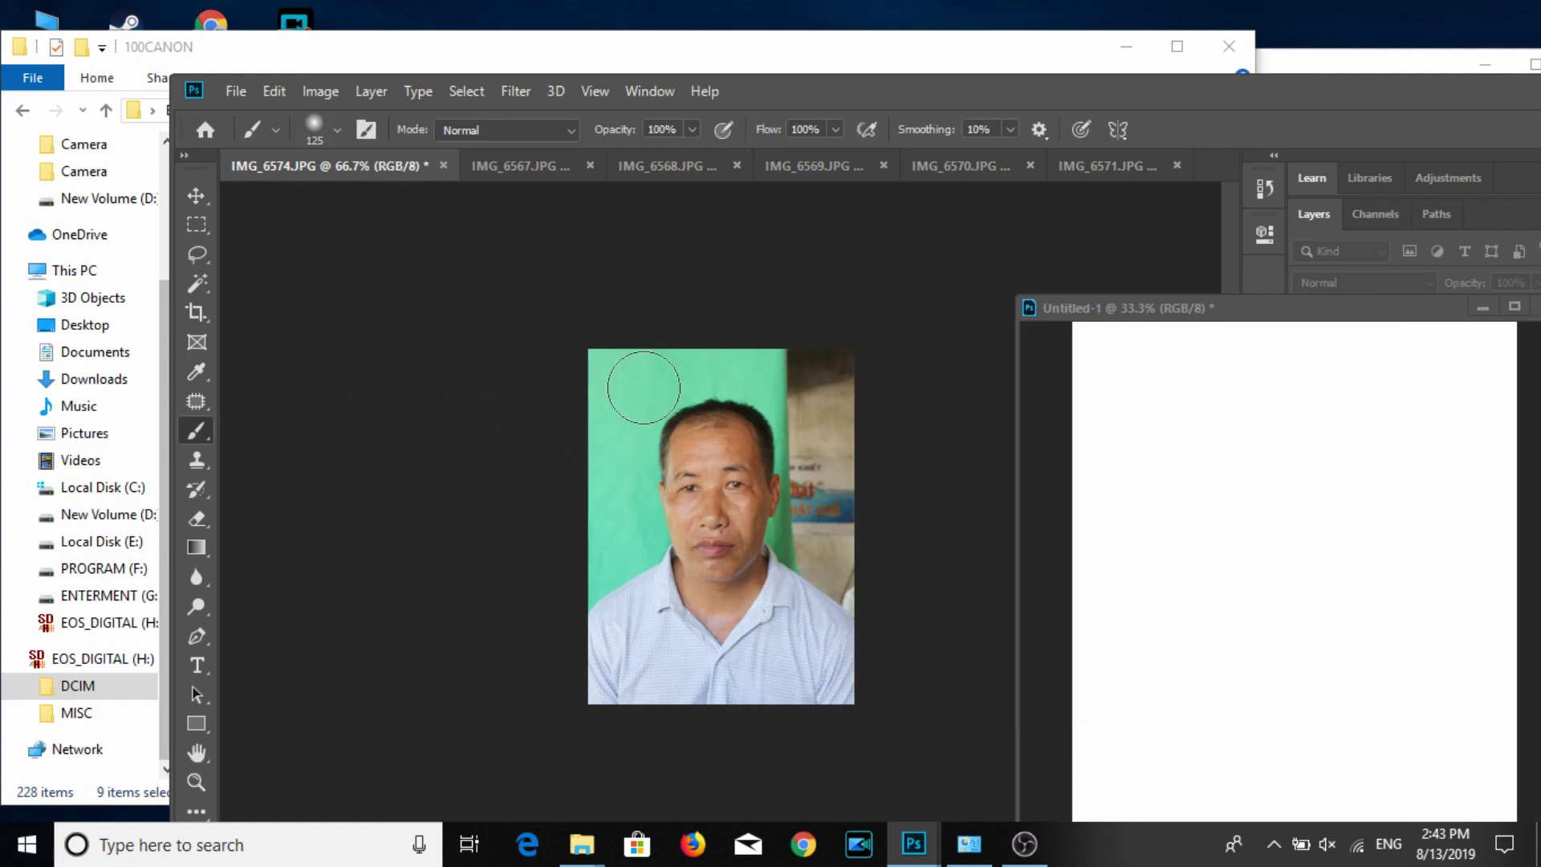
key(bracketleft)
key(bracketleft)
key(bracketleft)
key(bracketleft)
key(bracketleft)
mouse_move(805, 354)
mouse_down()
mouse_move(841, 429)
mouse_move(805, 474)
mouse_move(805, 444)
mouse_move(857, 489)
mouse_move(831, 530)
mouse_up()
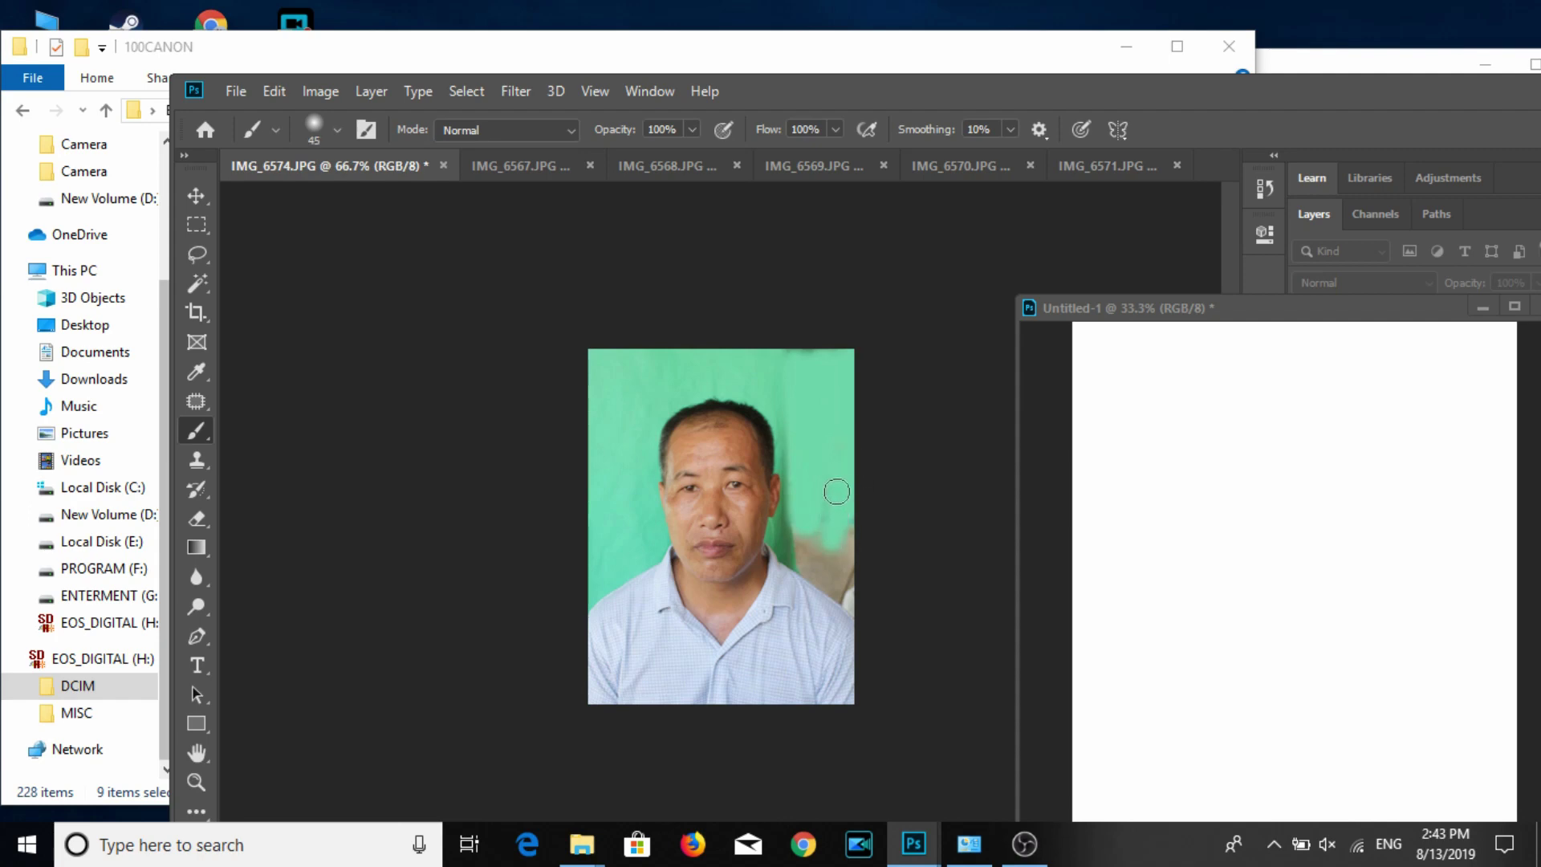
drag(842, 568, 835, 543)
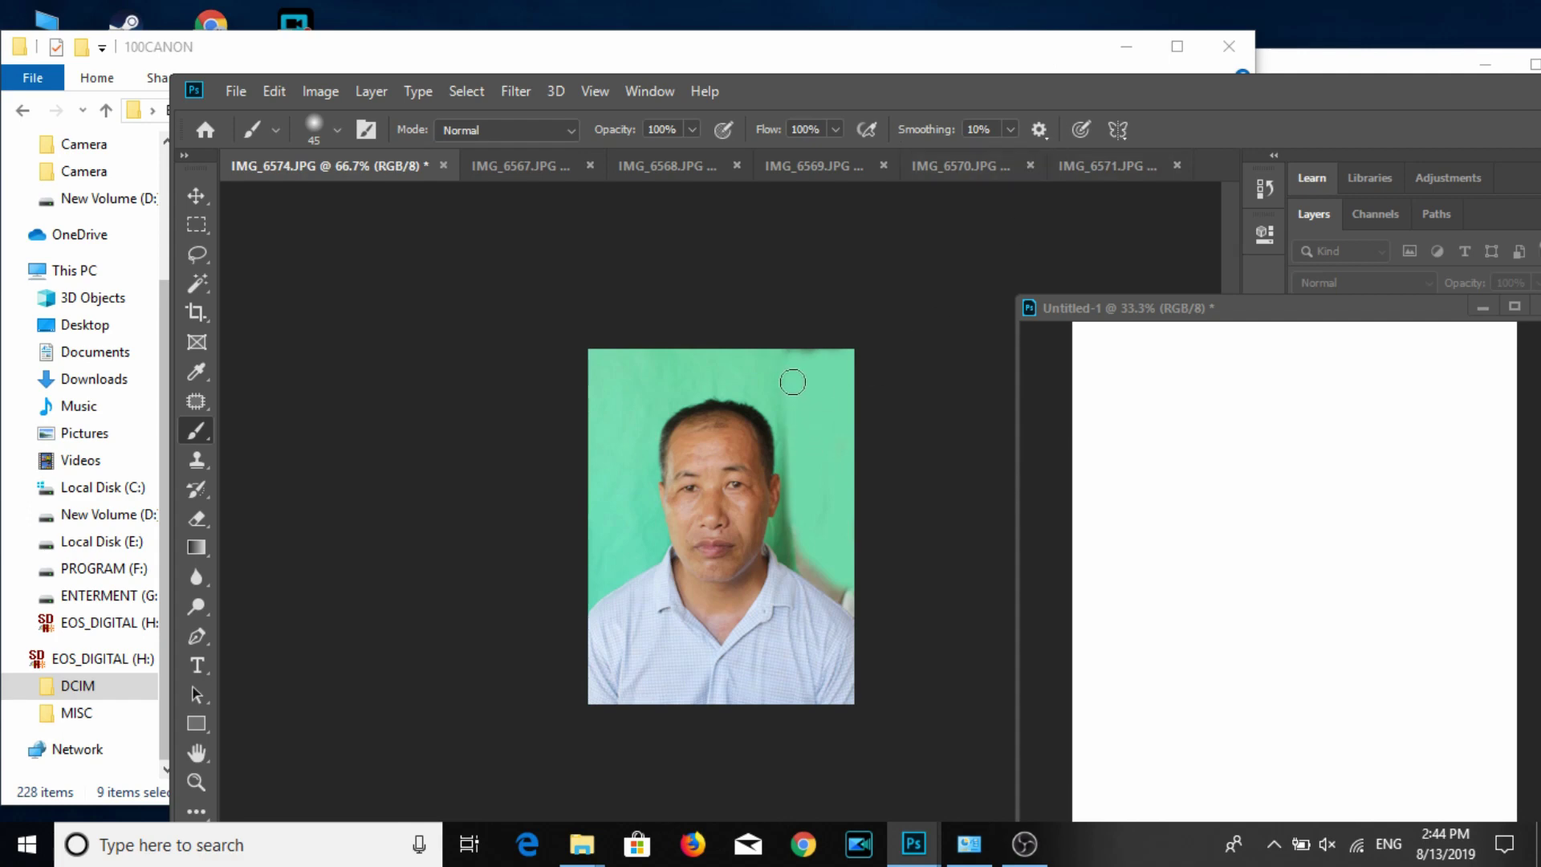
drag(792, 436, 833, 583)
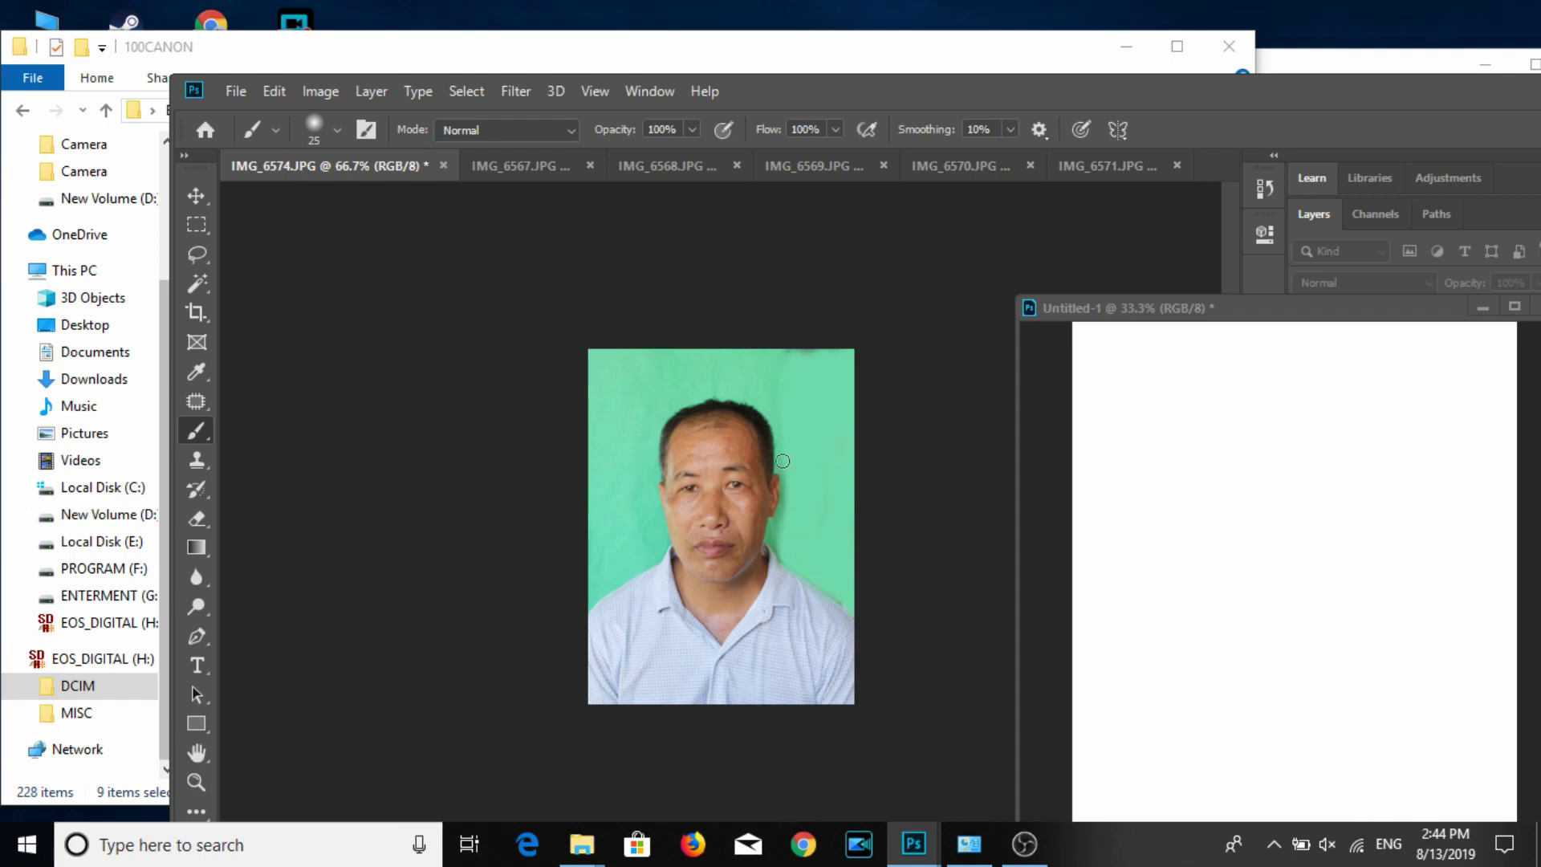
Apply a second brightening Curves adjustment to the portrait.
click(196, 197)
key(ctrl+m)
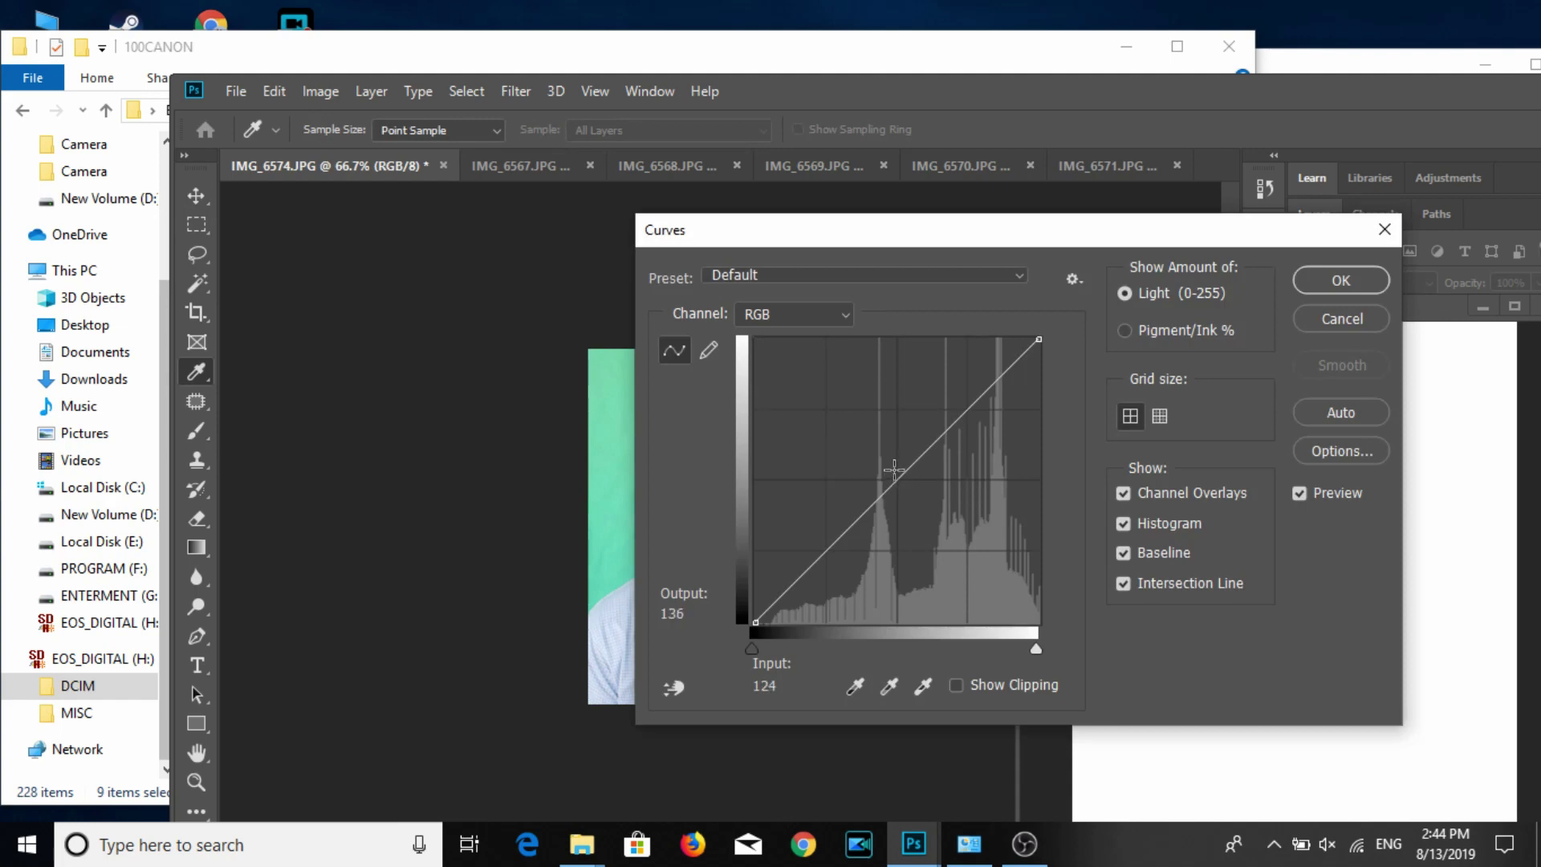
click(894, 470)
click(1342, 280)
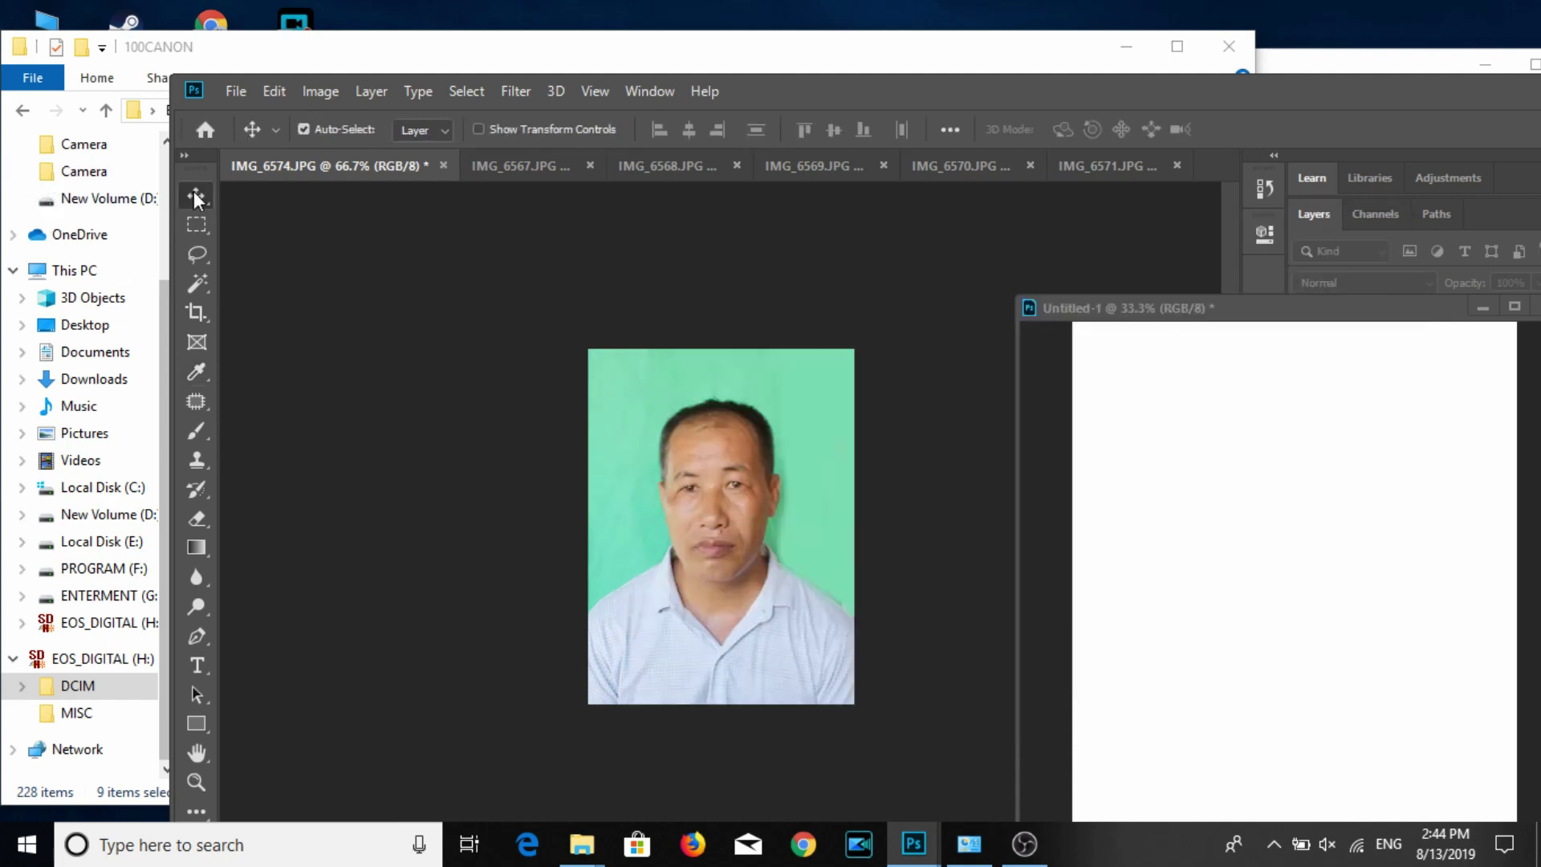
click(317, 93)
click(392, 263)
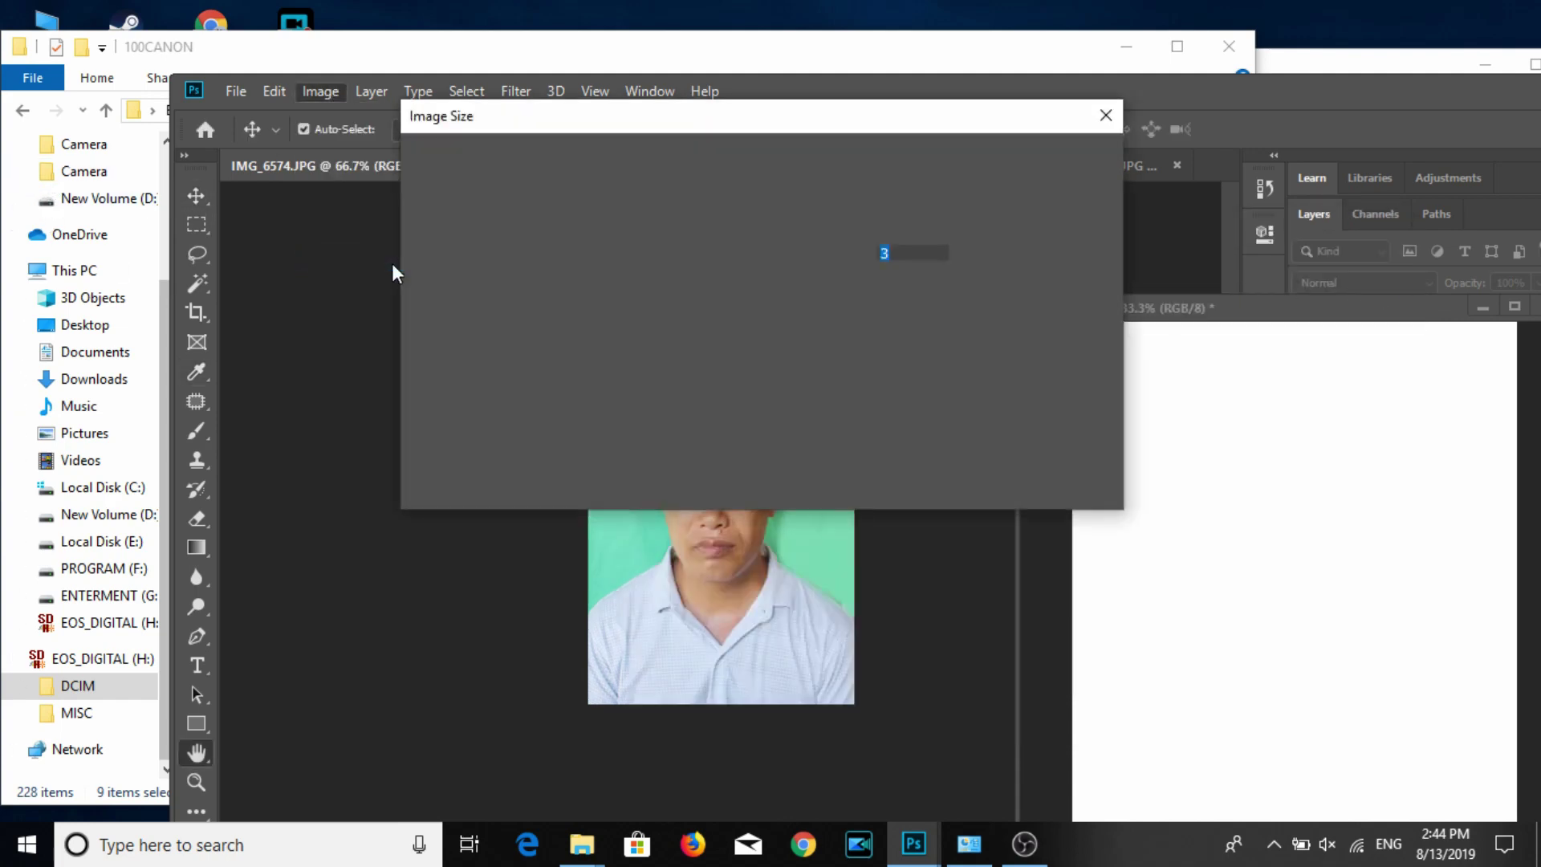
Confirm the 3×4 cm size, save as maximum-quality JPEG, and drag the portrait into Untitled-1.
click(894, 469)
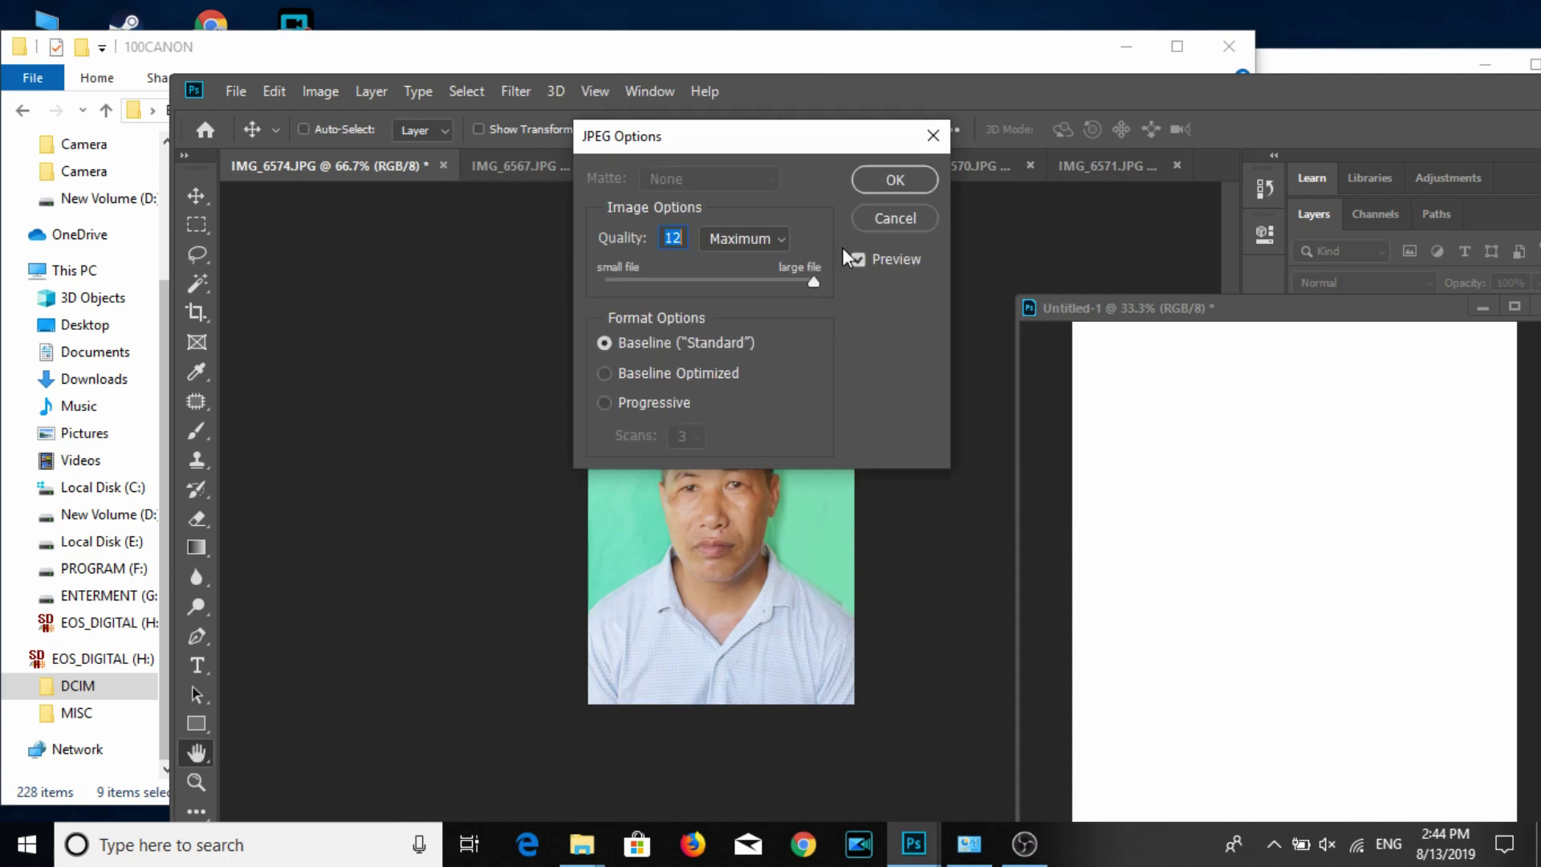
click(892, 181)
mouse_move(568, 478)
mouse_down()
mouse_move(1093, 482)
mouse_move(1160, 416)
mouse_move(1430, 421)
mouse_up()
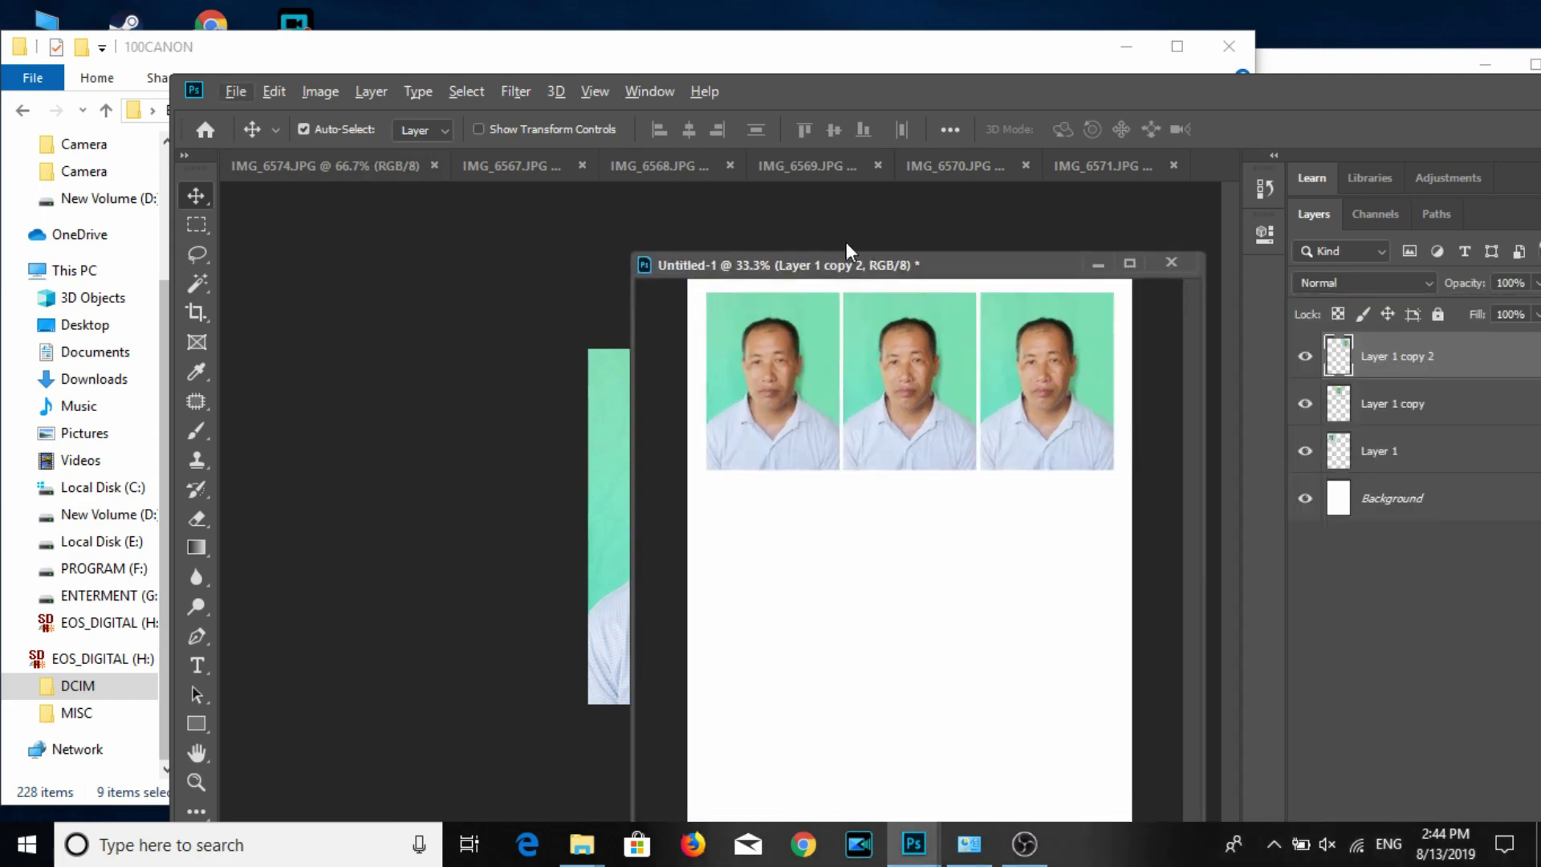
Duplicate the top row of IMG_6574 portraits down into second and third rows.
drag(1333, 317, 844, 250)
click(1429, 466)
drag(923, 377, 921, 710)
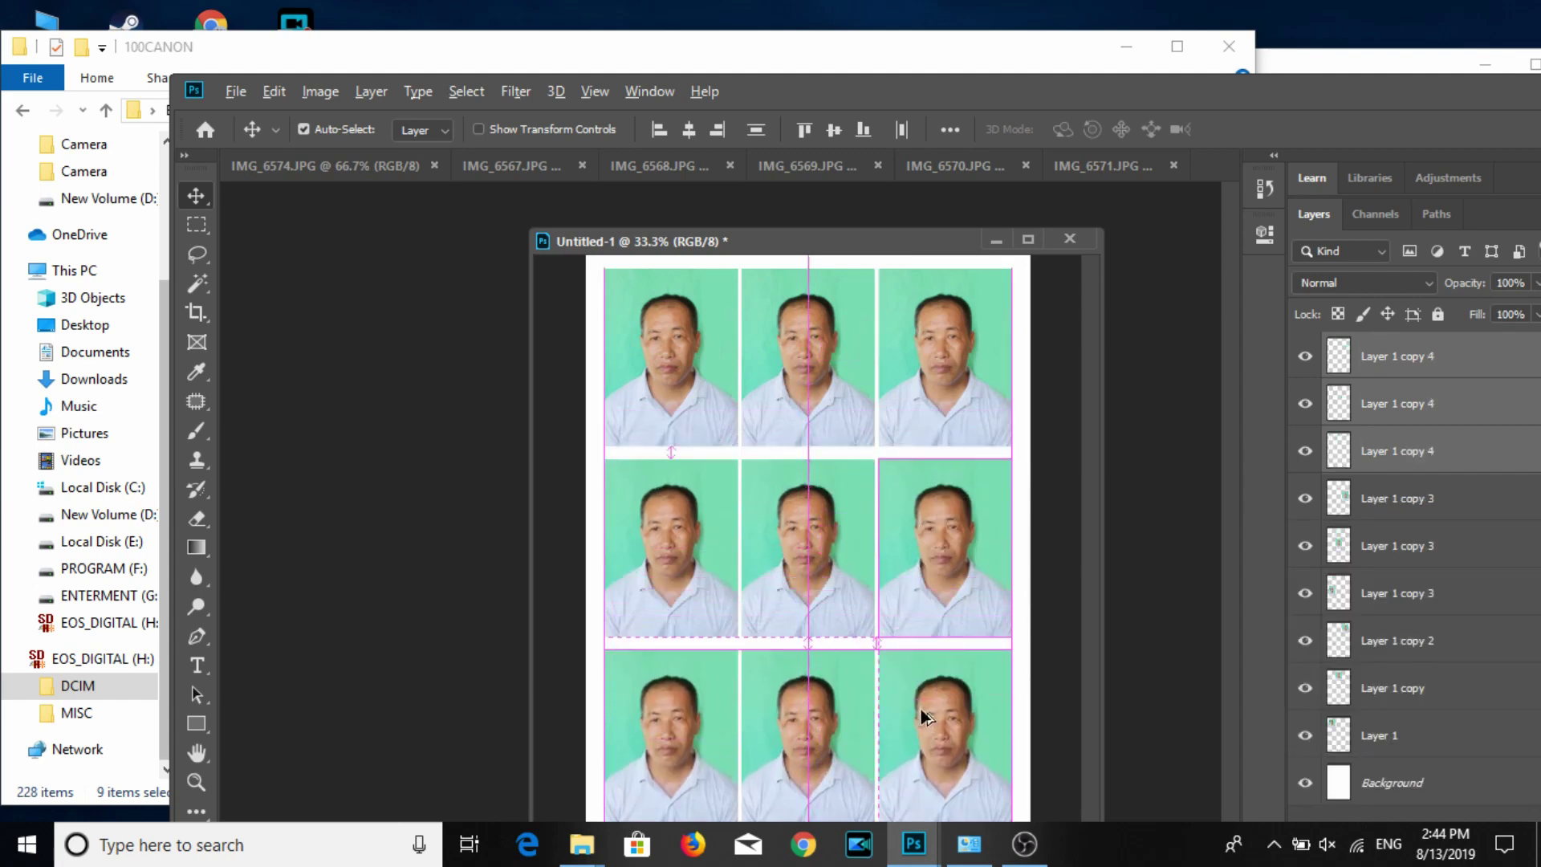
drag(922, 709, 931, 701)
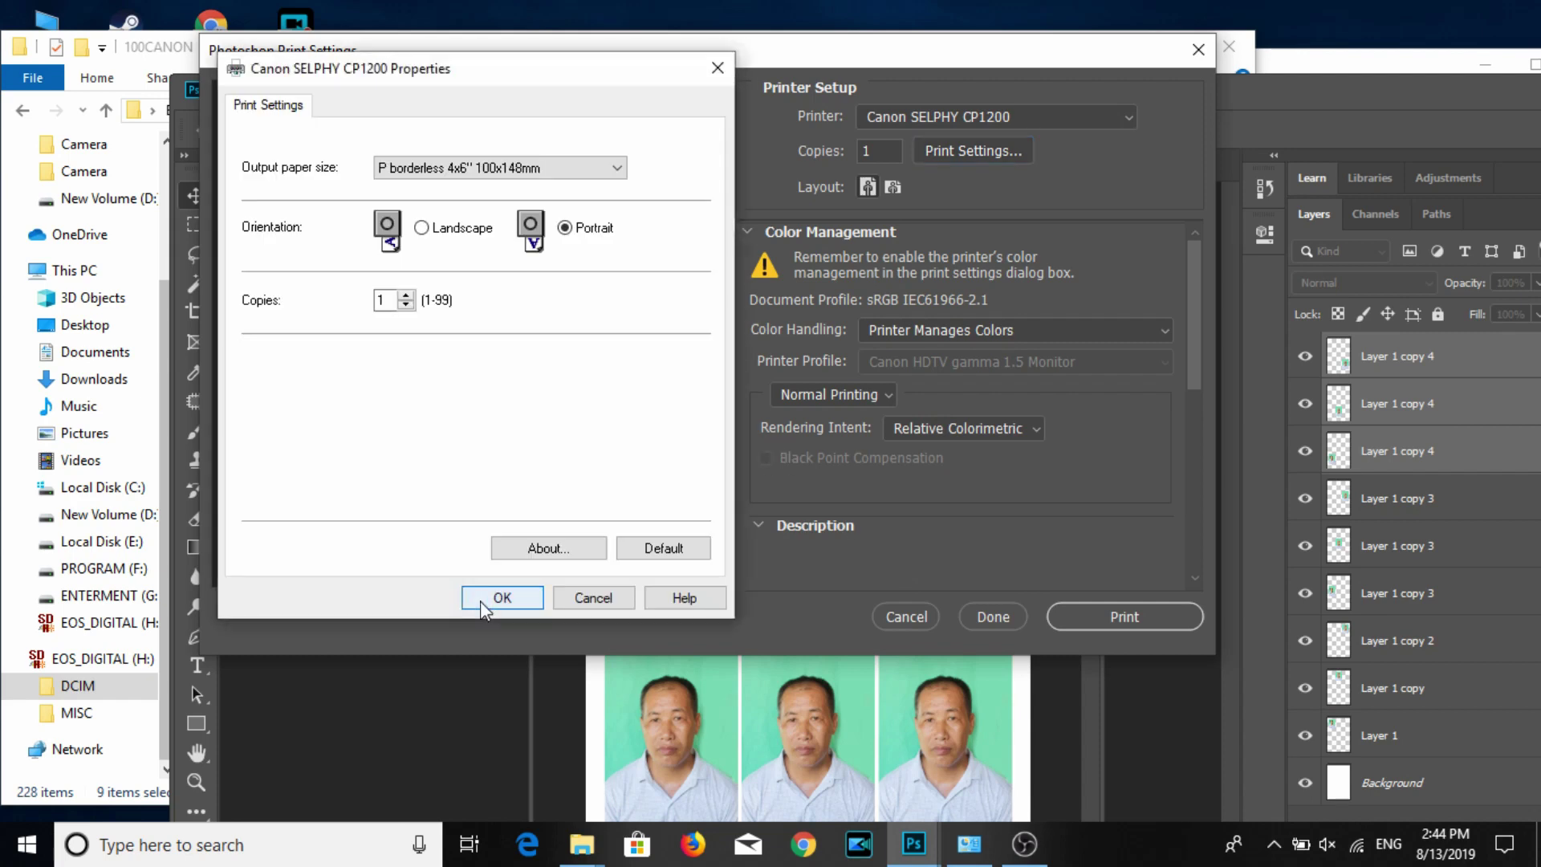
Confirm the SELPHY paper settings and print the nine-portrait sheet.
click(488, 600)
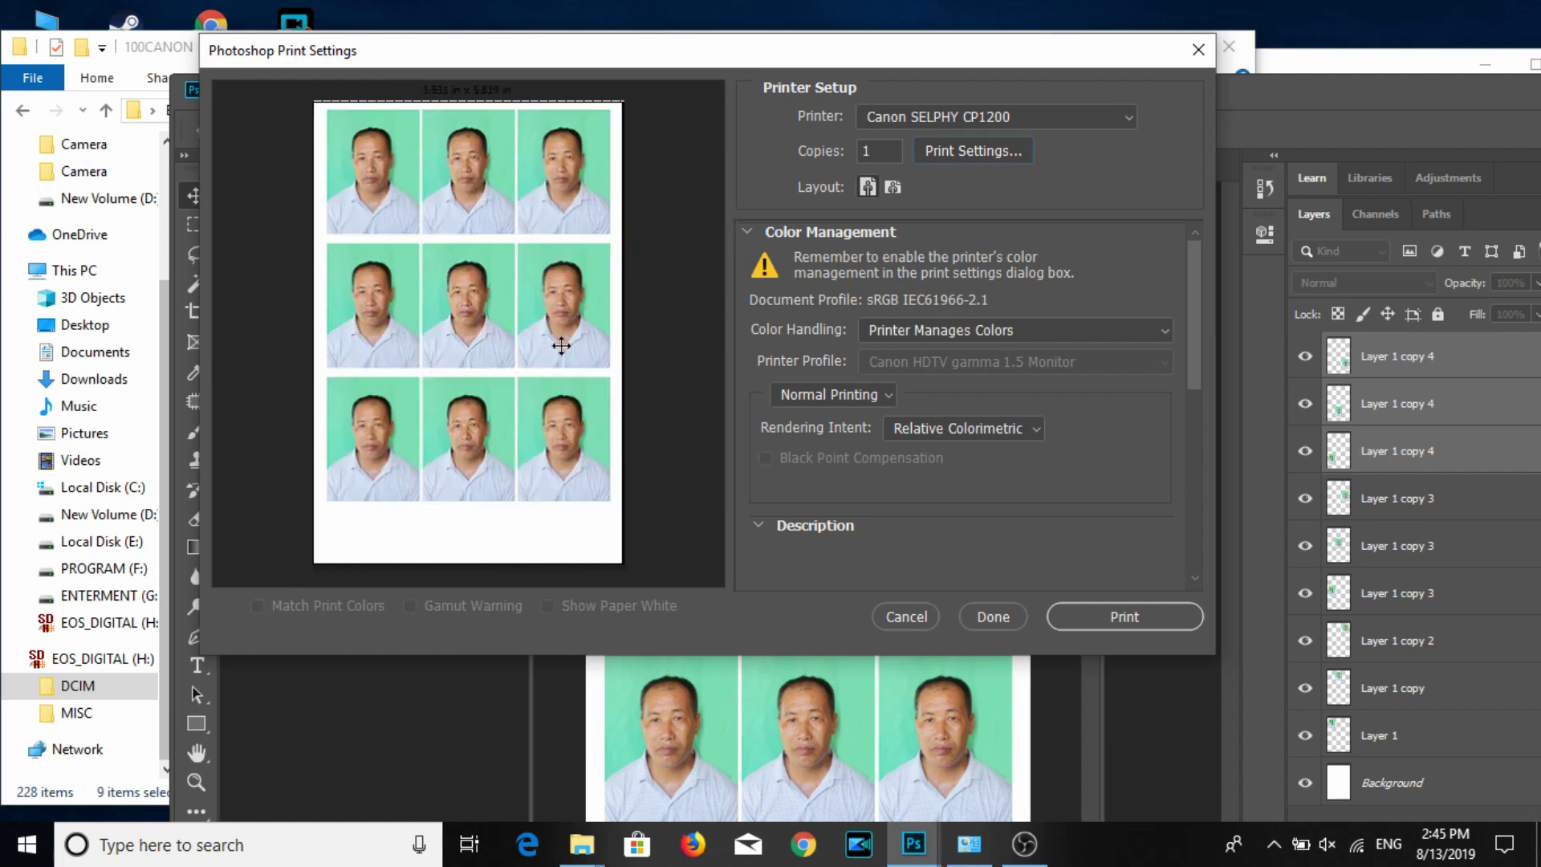
click(1084, 612)
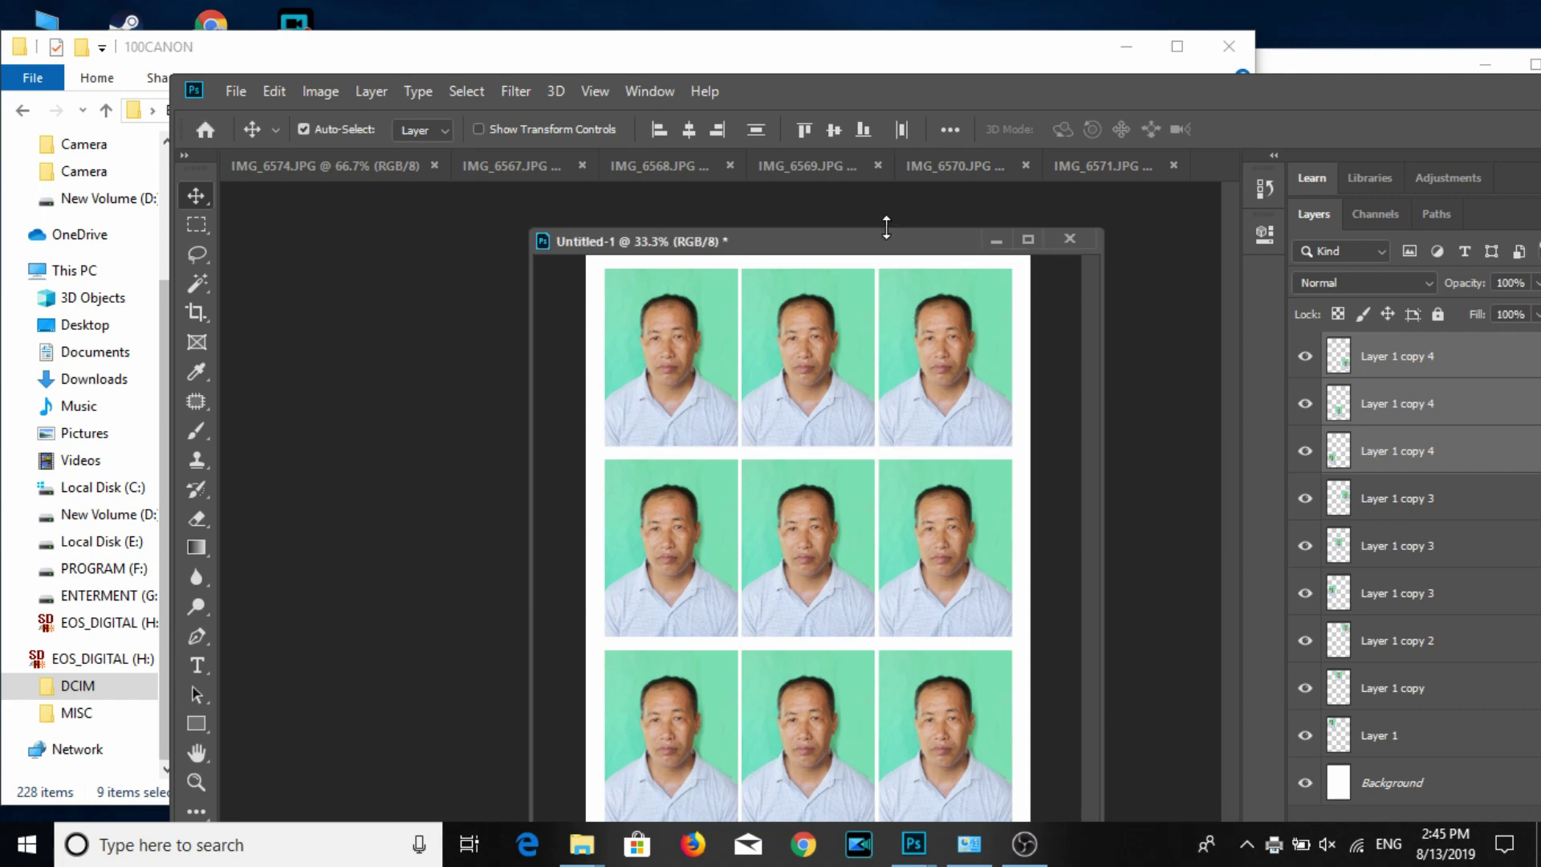
drag(869, 250, 1246, 192)
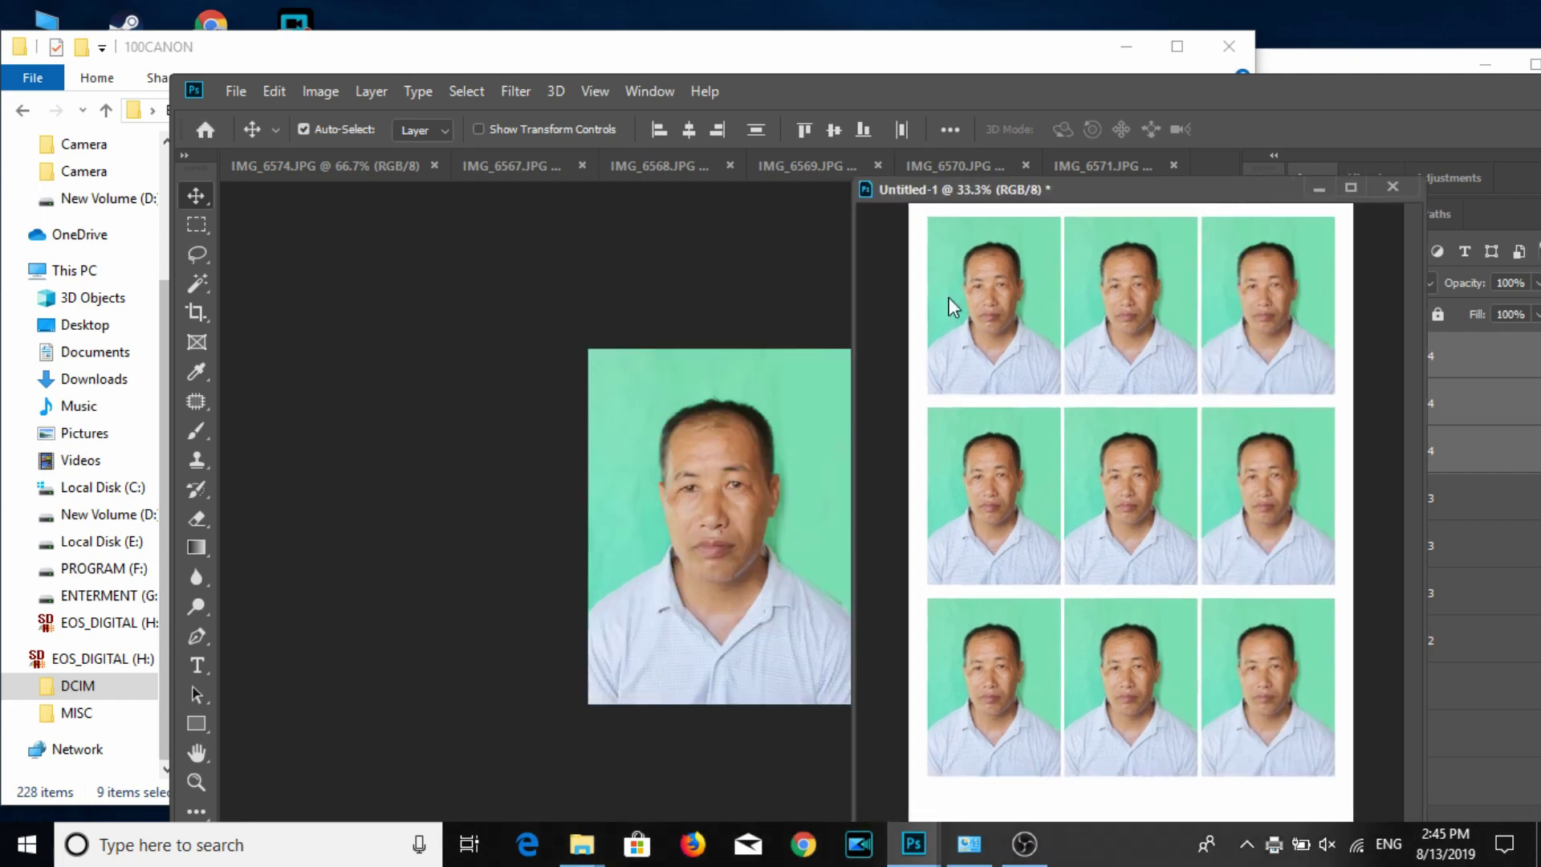
Revert IMG_6574 to its original photo and close it.
drag(998, 192, 1188, 200)
click(754, 522)
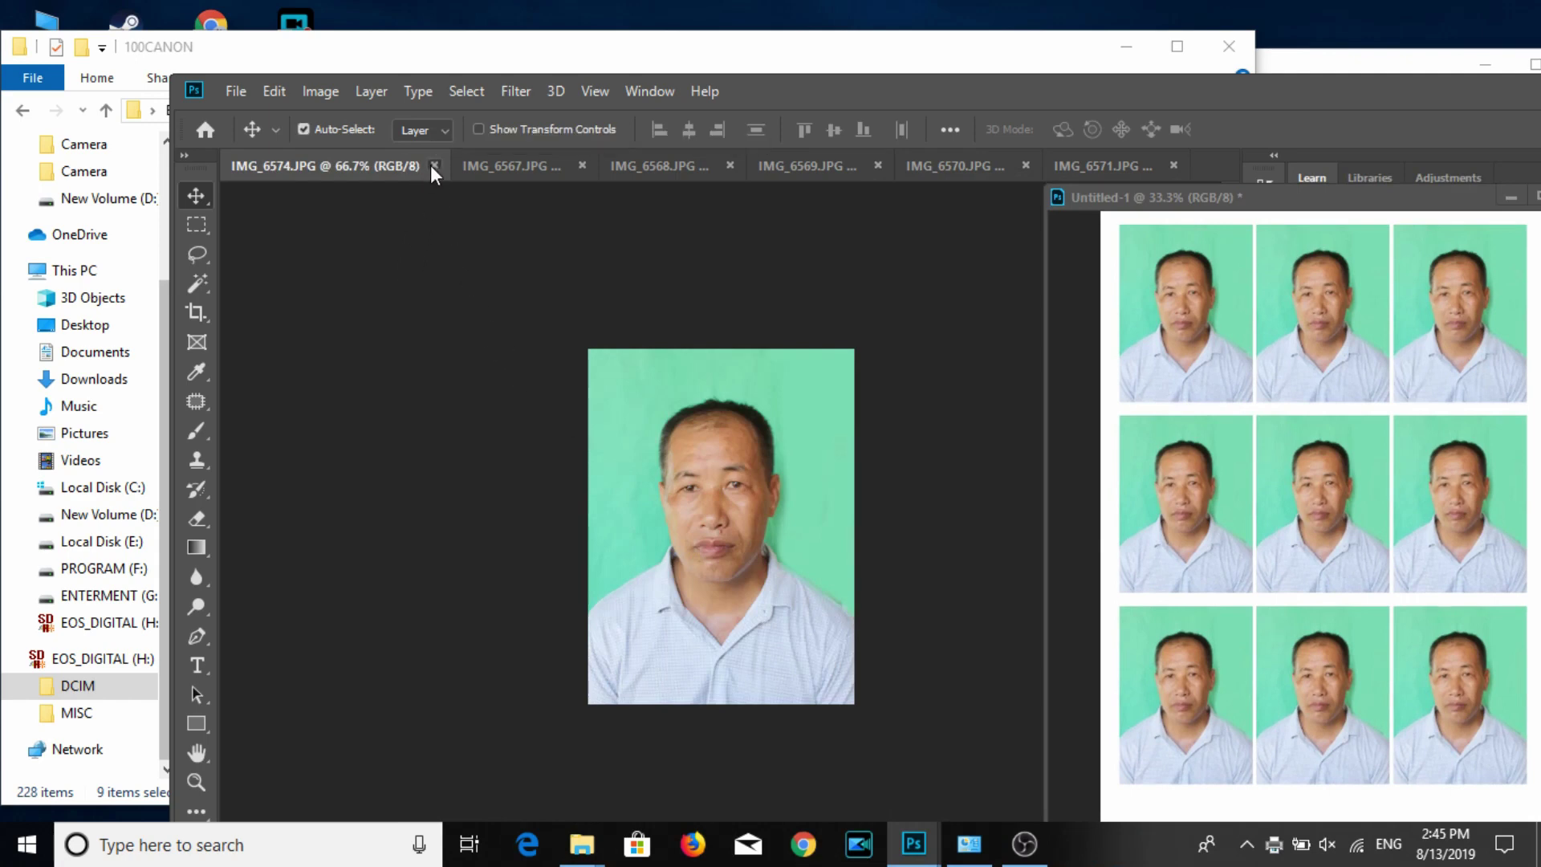
key(ctrl+z)
key(ctrl+w)
Crop IMG_6571 to 3:4 around the older man's head and chest.
click(195, 313)
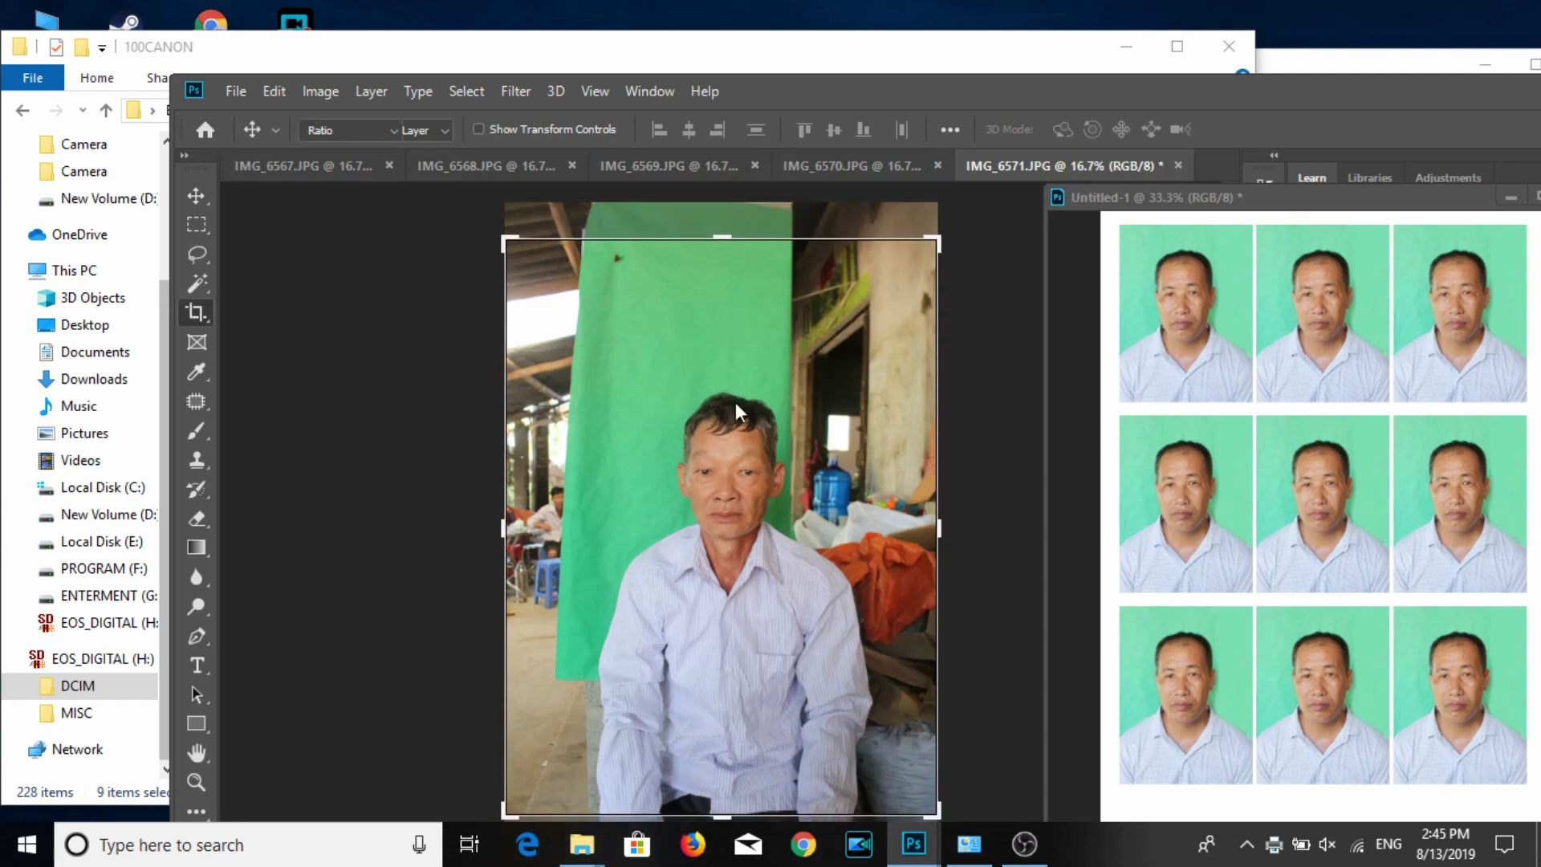
drag(651, 354, 879, 654)
drag(769, 633, 802, 632)
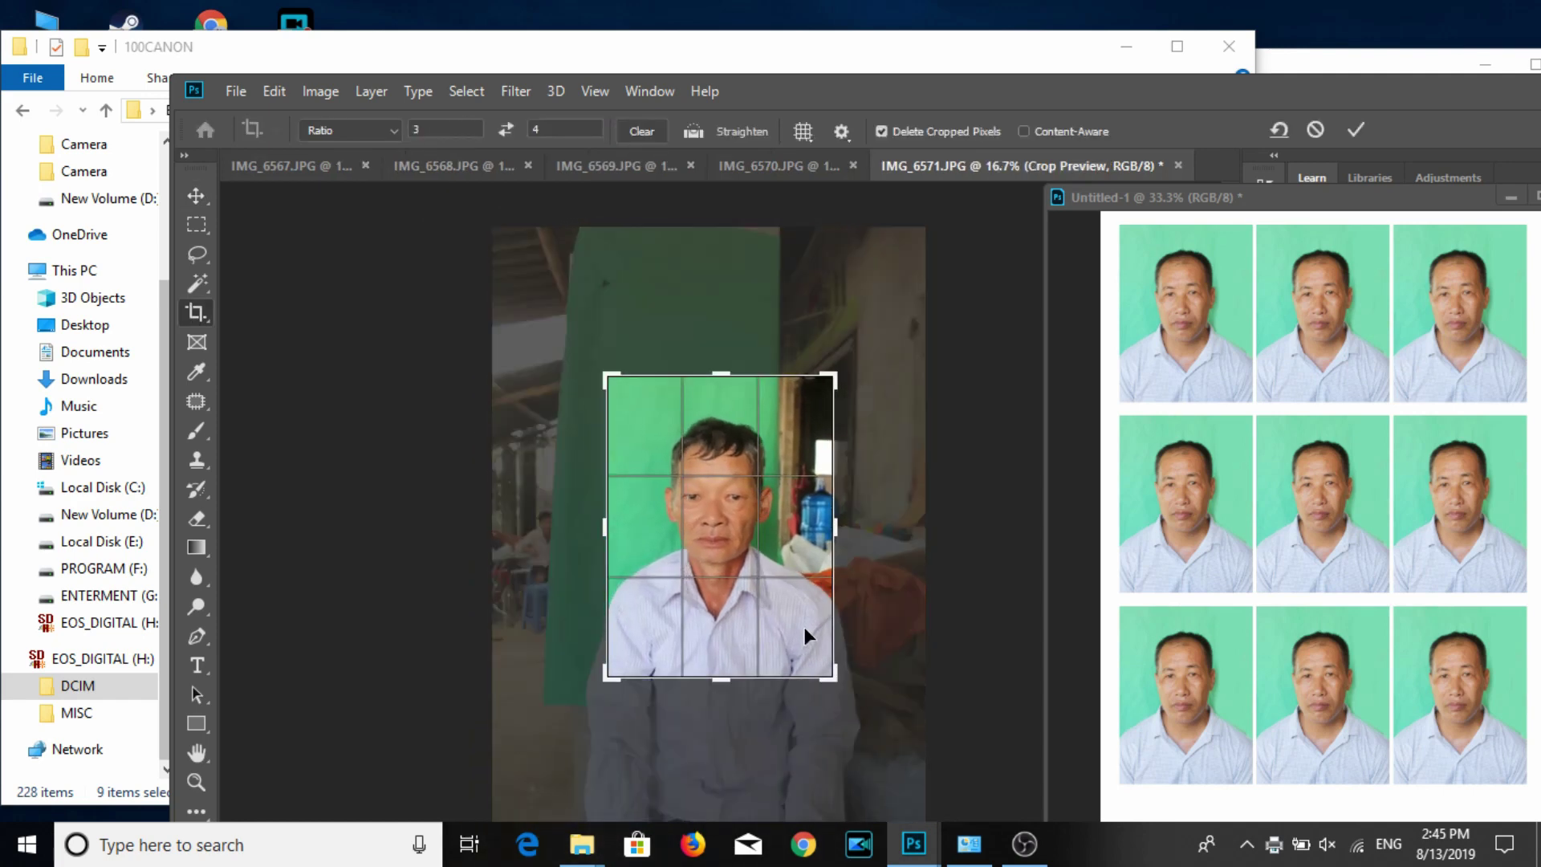
key(Return)
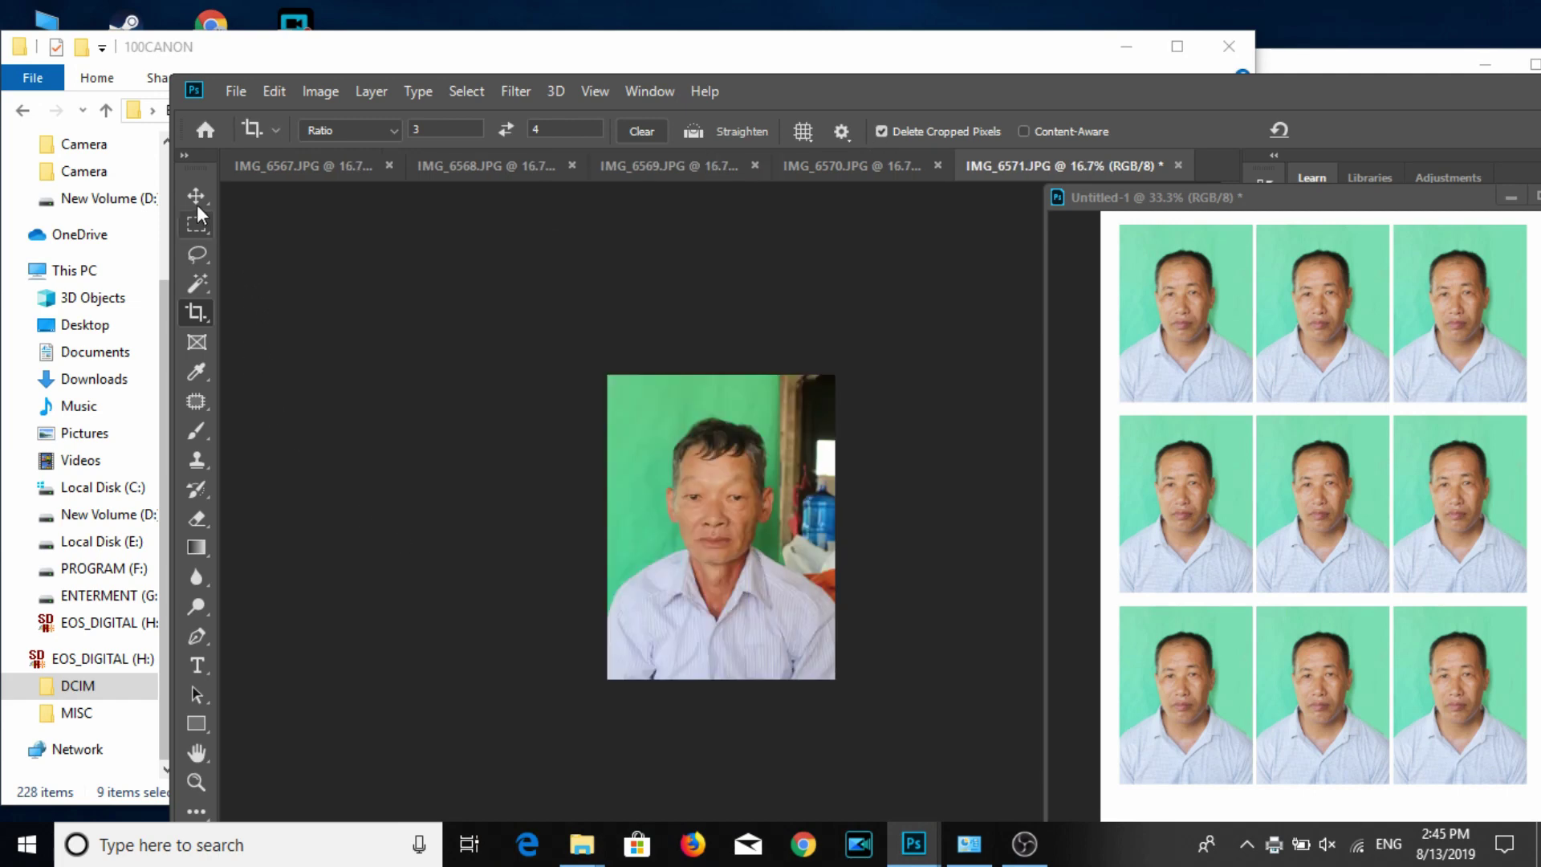
Resize IMG_6571 to 3 cm wide at 300 ppi and zoom in.
click(195, 197)
click(320, 91)
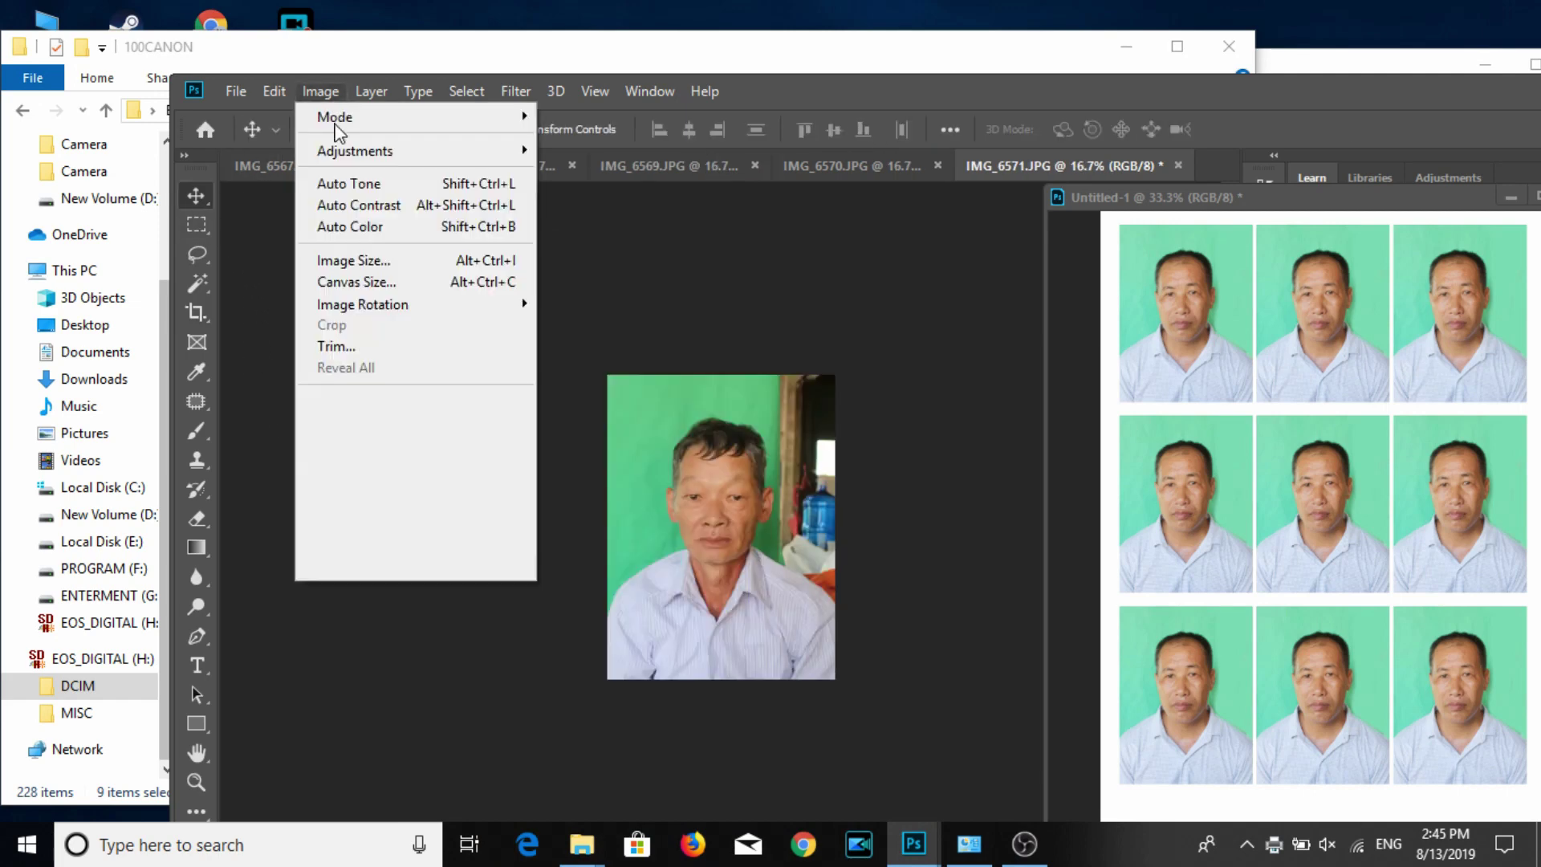
click(355, 255)
text(3)
key(Tab)
key(Tab)
text(300)
key(Return)
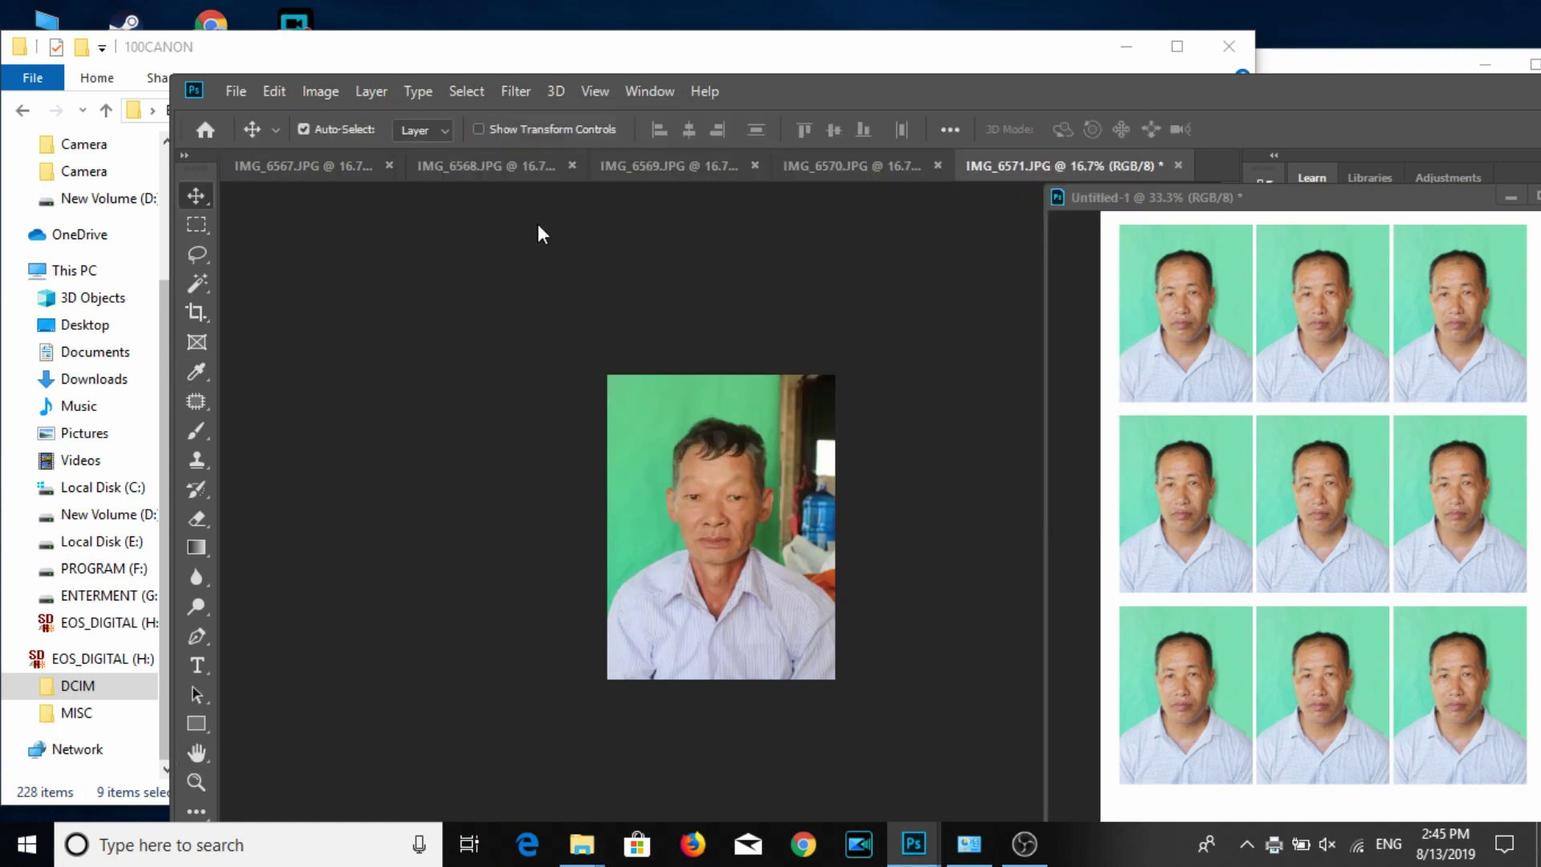
key(ctrl+plus)
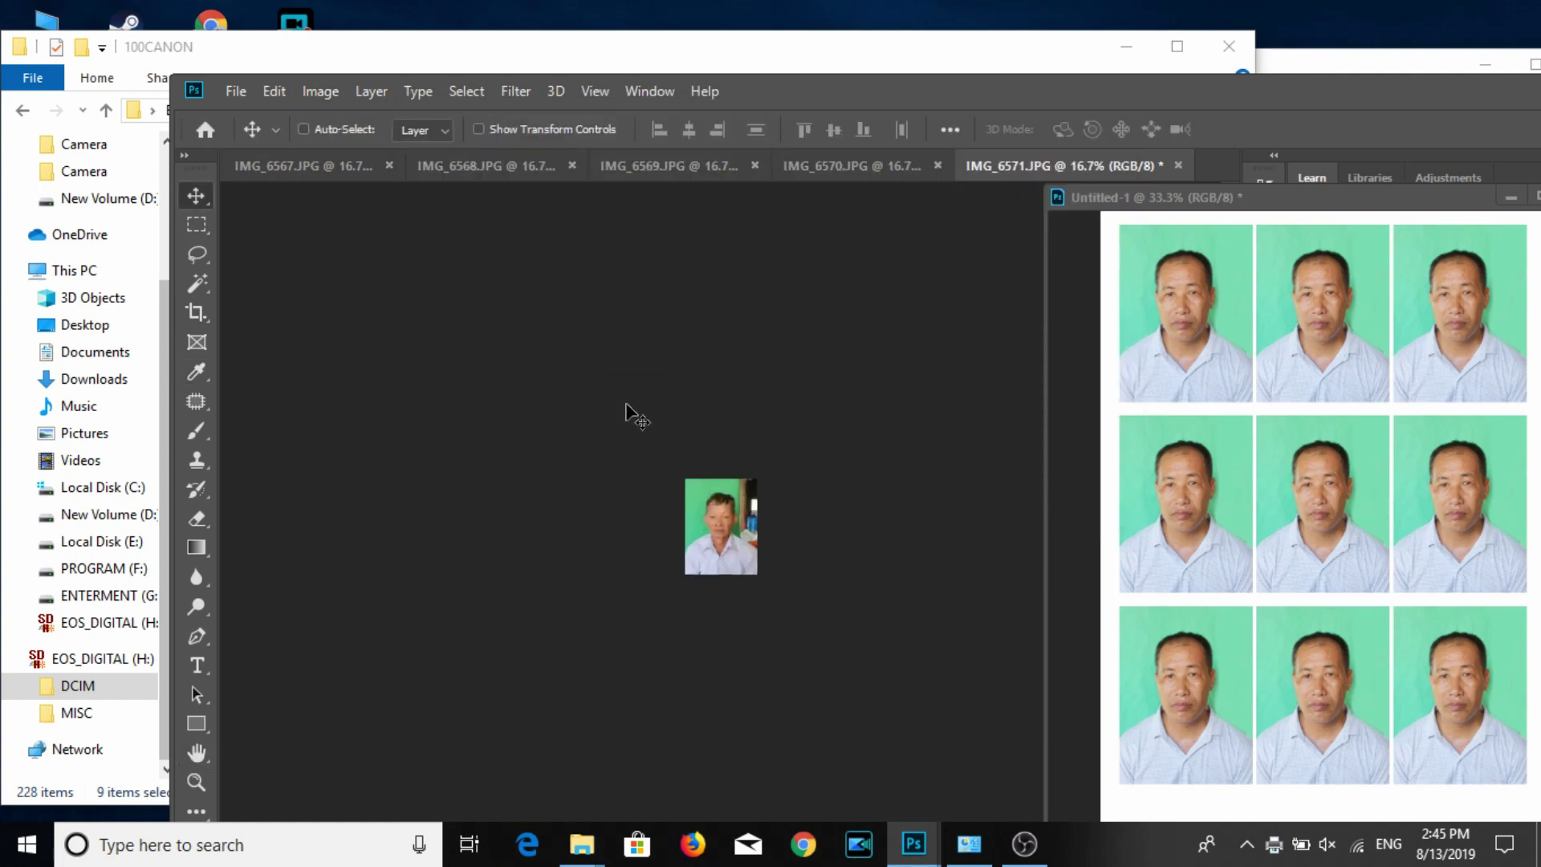
key(ctrl+plus)
key(ctrl+plus)
key(ctrl+plus)
key(ctrl+plus)
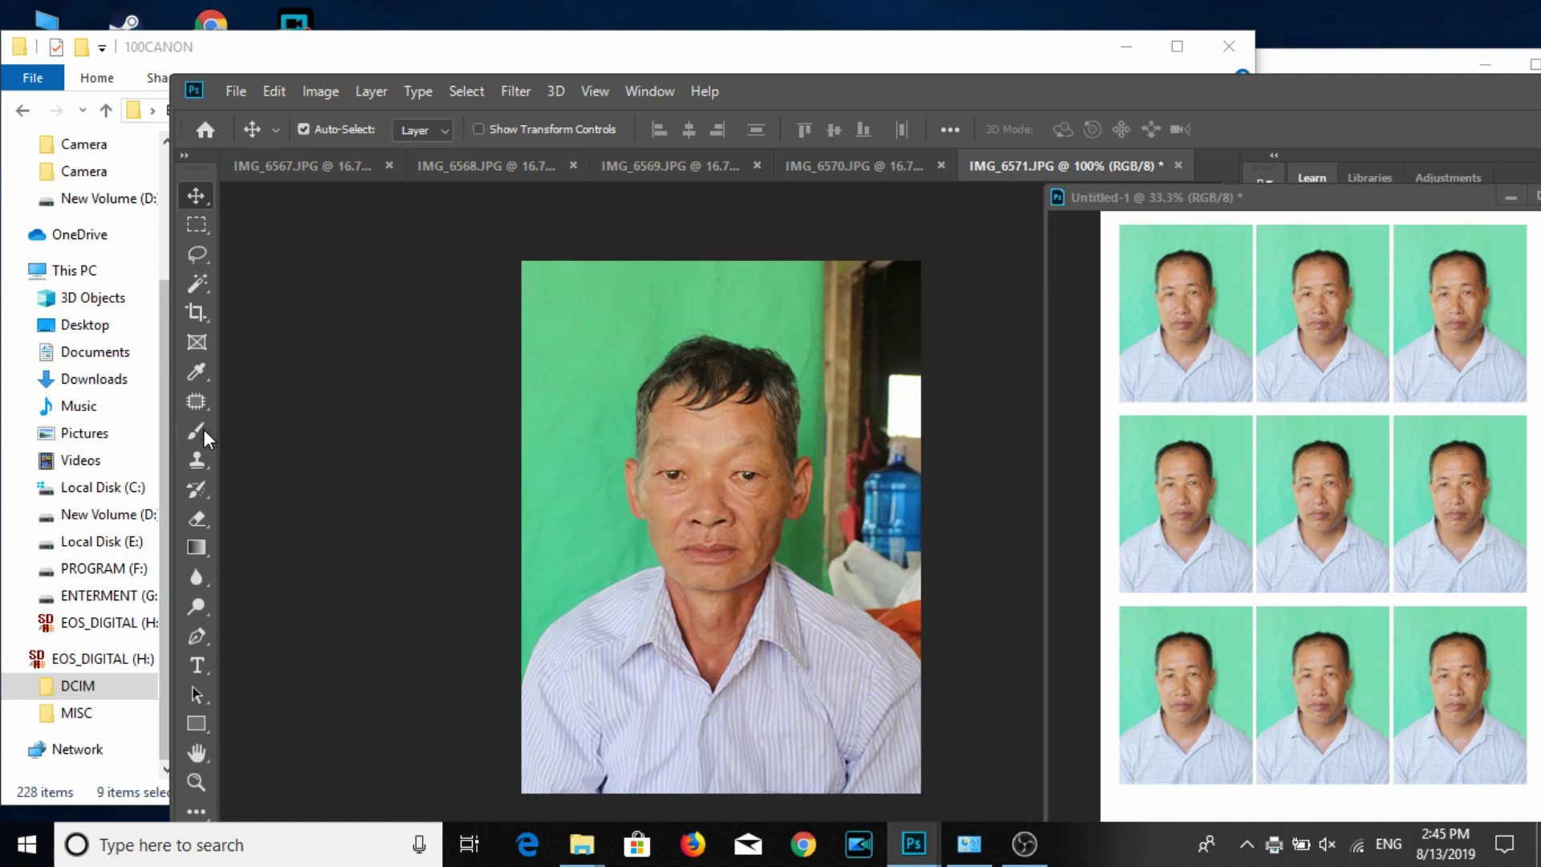
Paint over the wooden pole at the right edge of IMG_6571 in green.
click(197, 430)
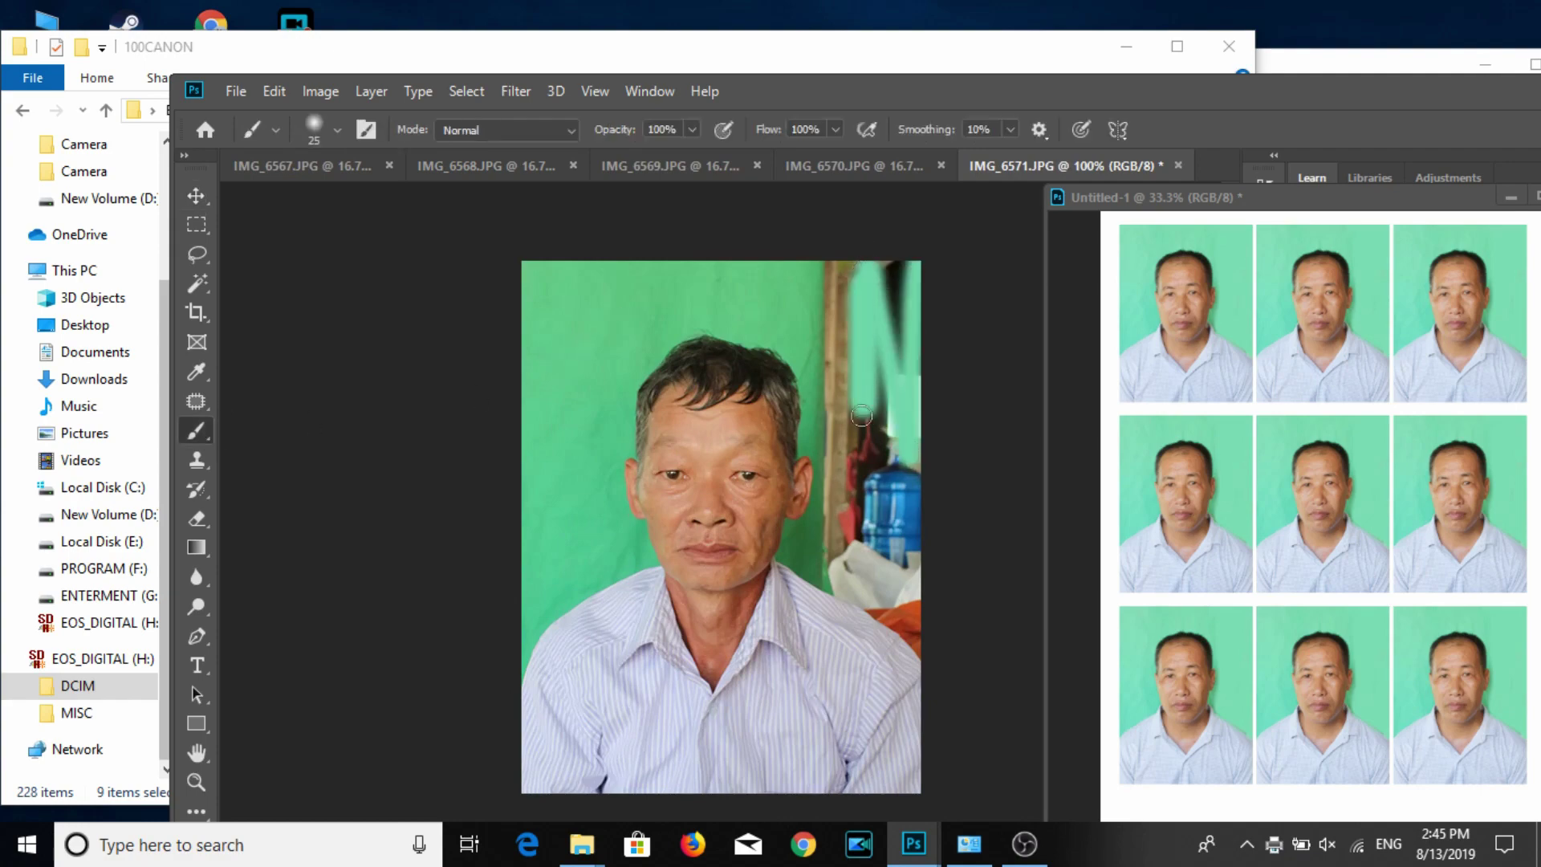
drag(854, 165, 855, 342)
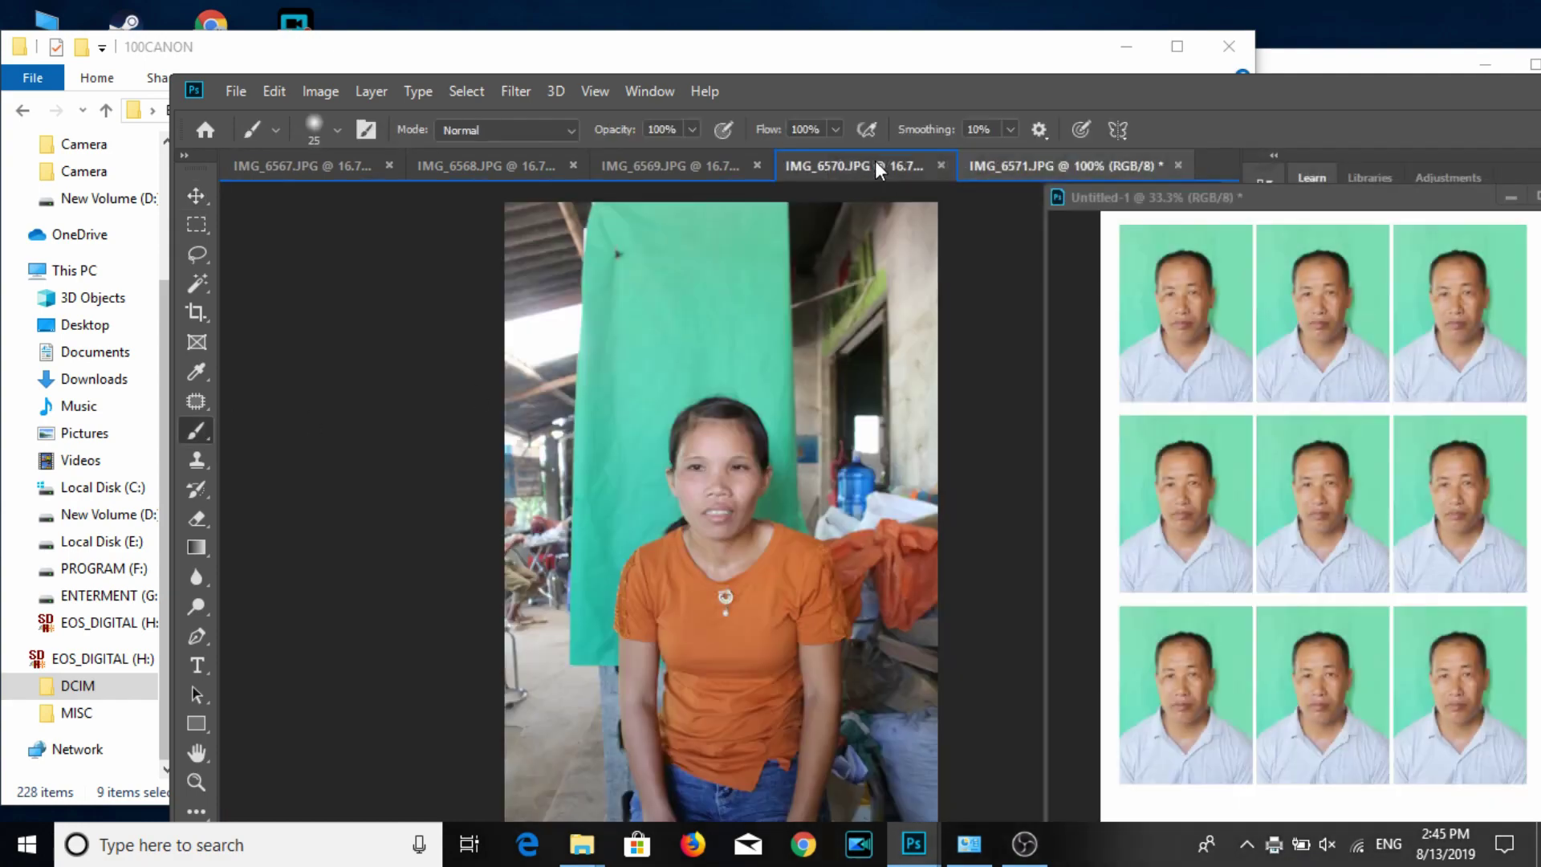
drag(855, 342, 998, 171)
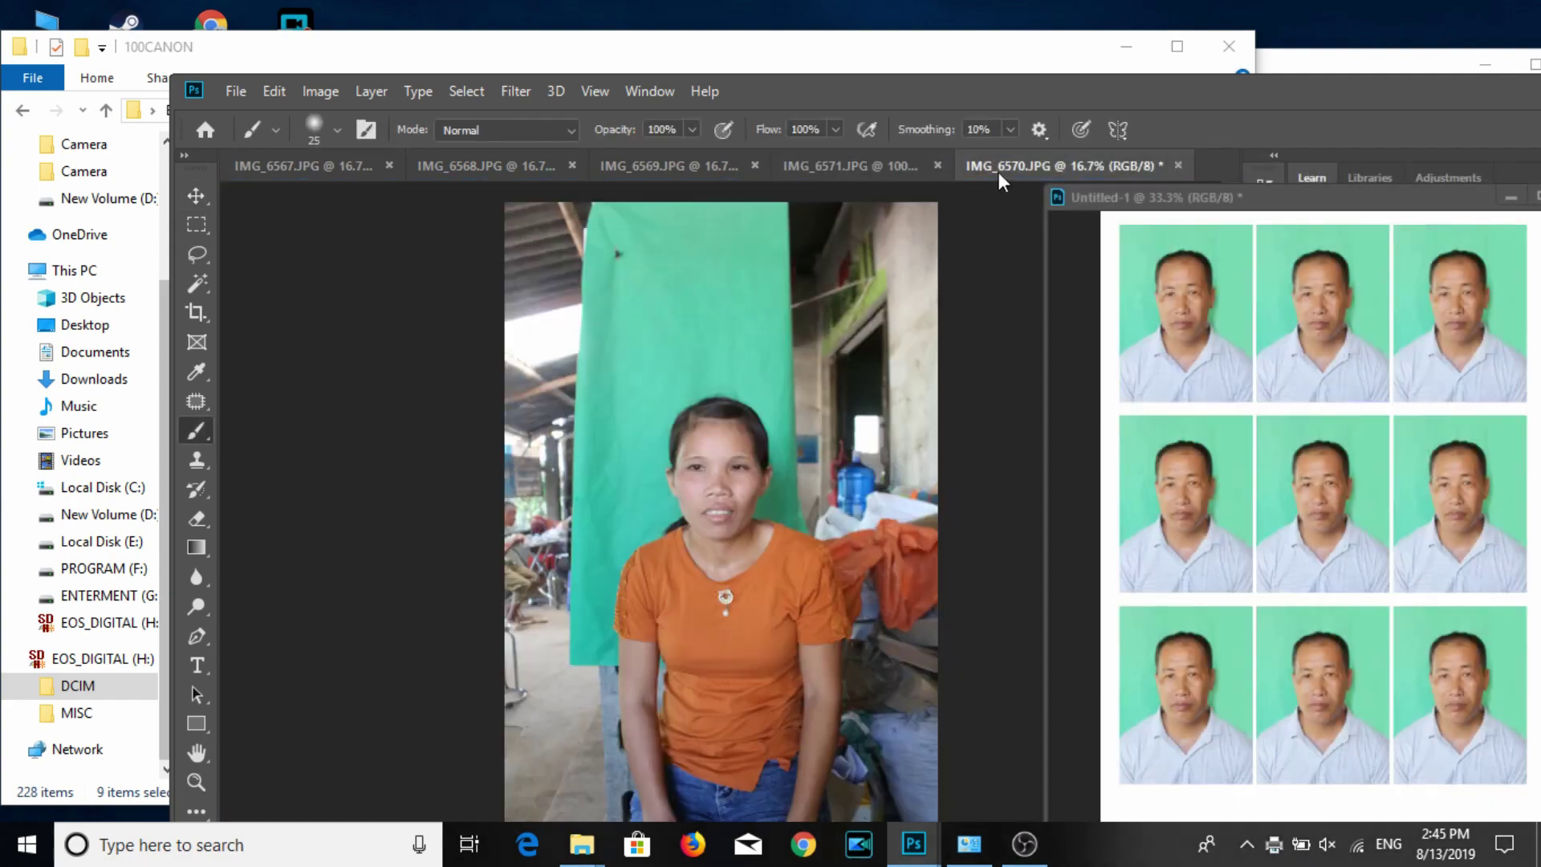
click(864, 167)
mouse_move(839, 313)
mouse_down()
mouse_move(865, 450)
mouse_move(864, 248)
mouse_move(899, 466)
mouse_up()
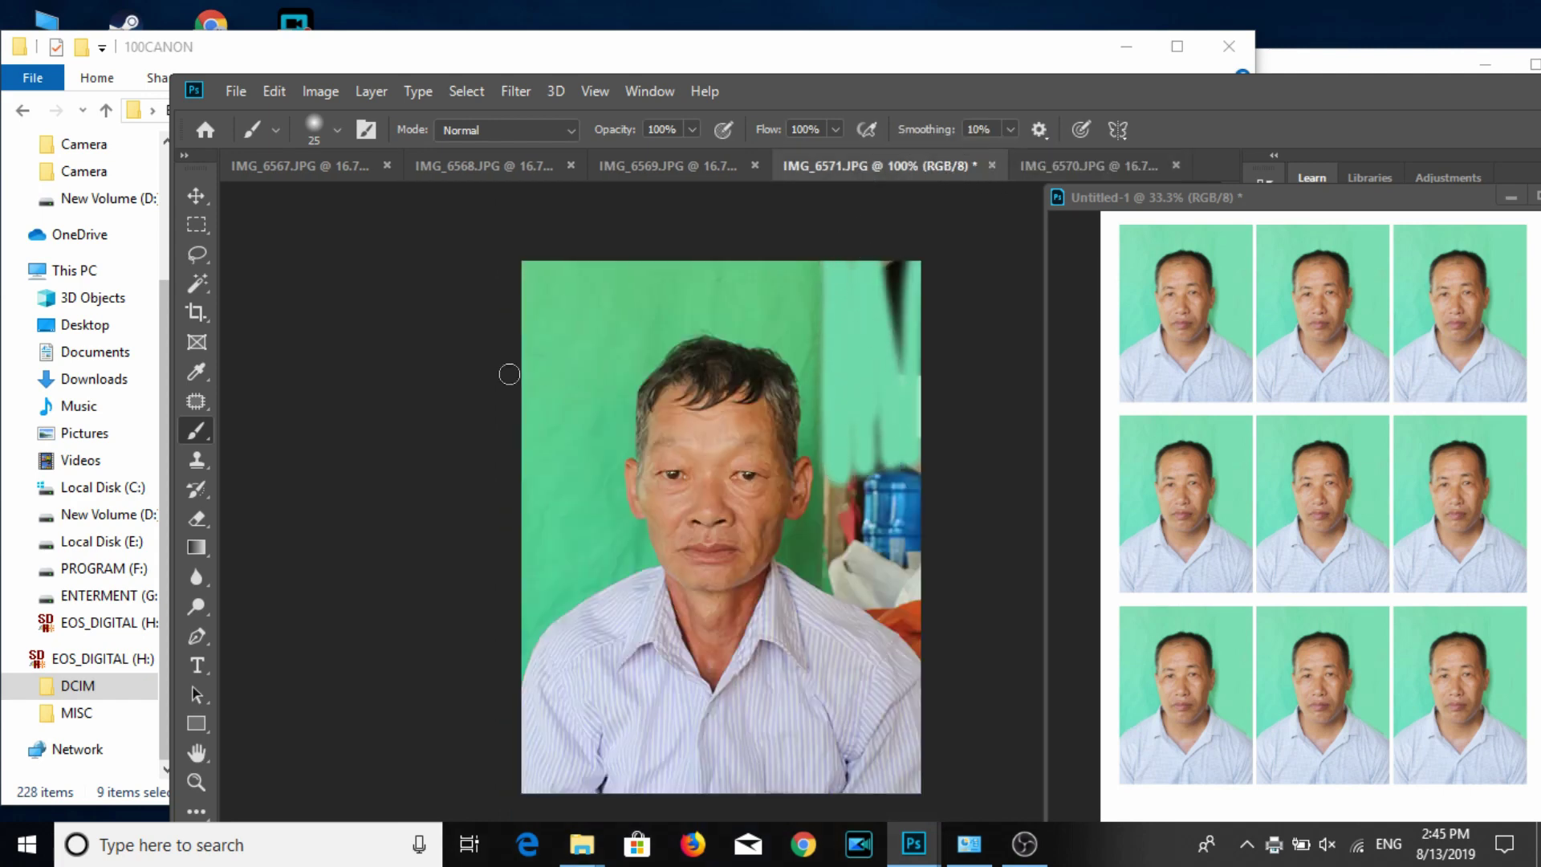
Select the background behind the man and fill it with solid blue.
click(197, 283)
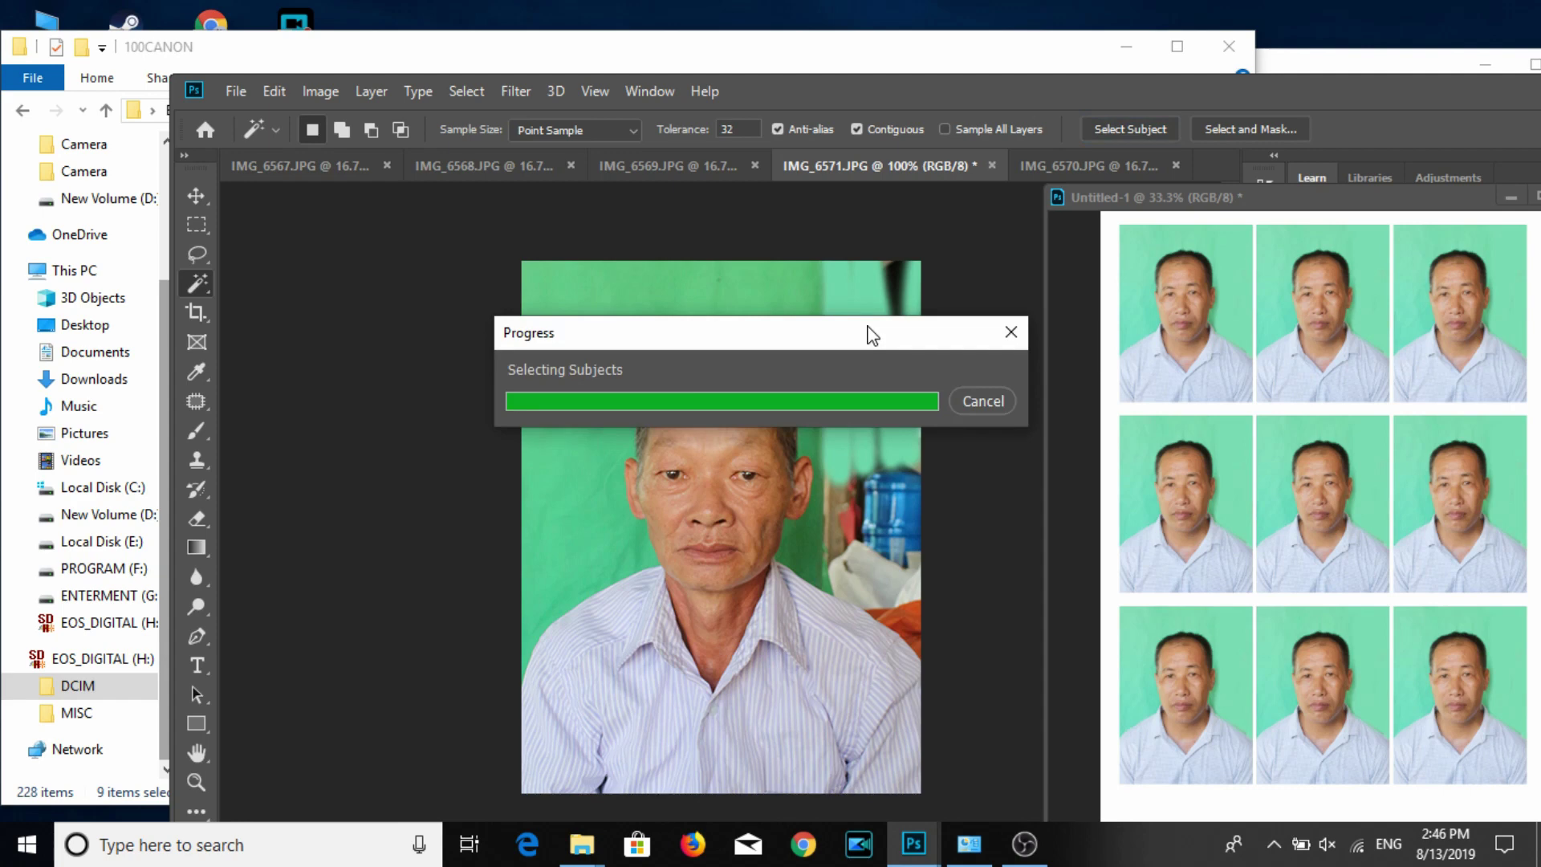
key(shift)
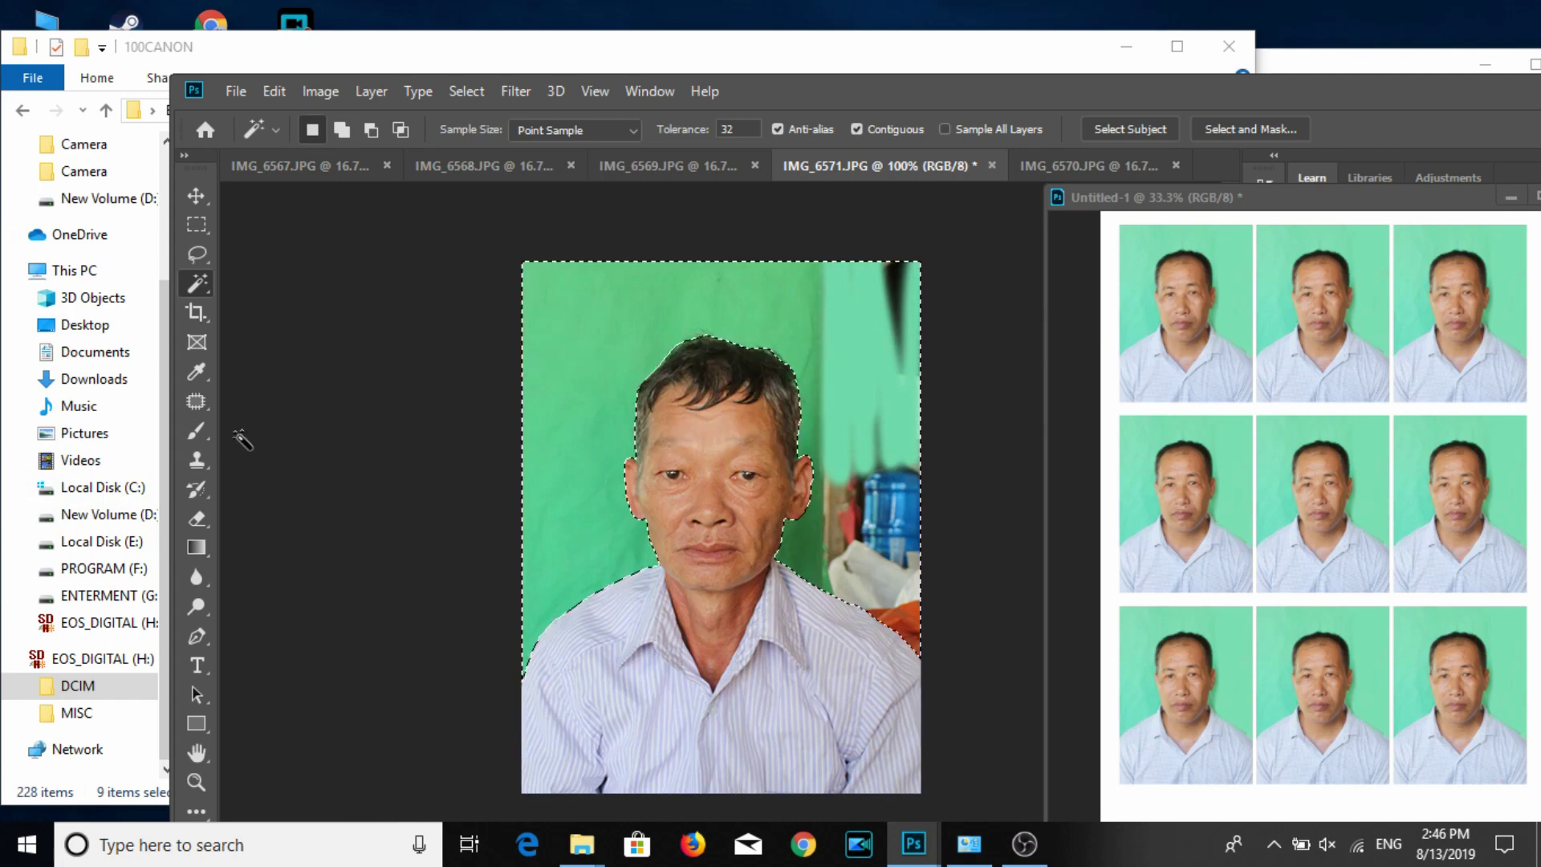
click(196, 547)
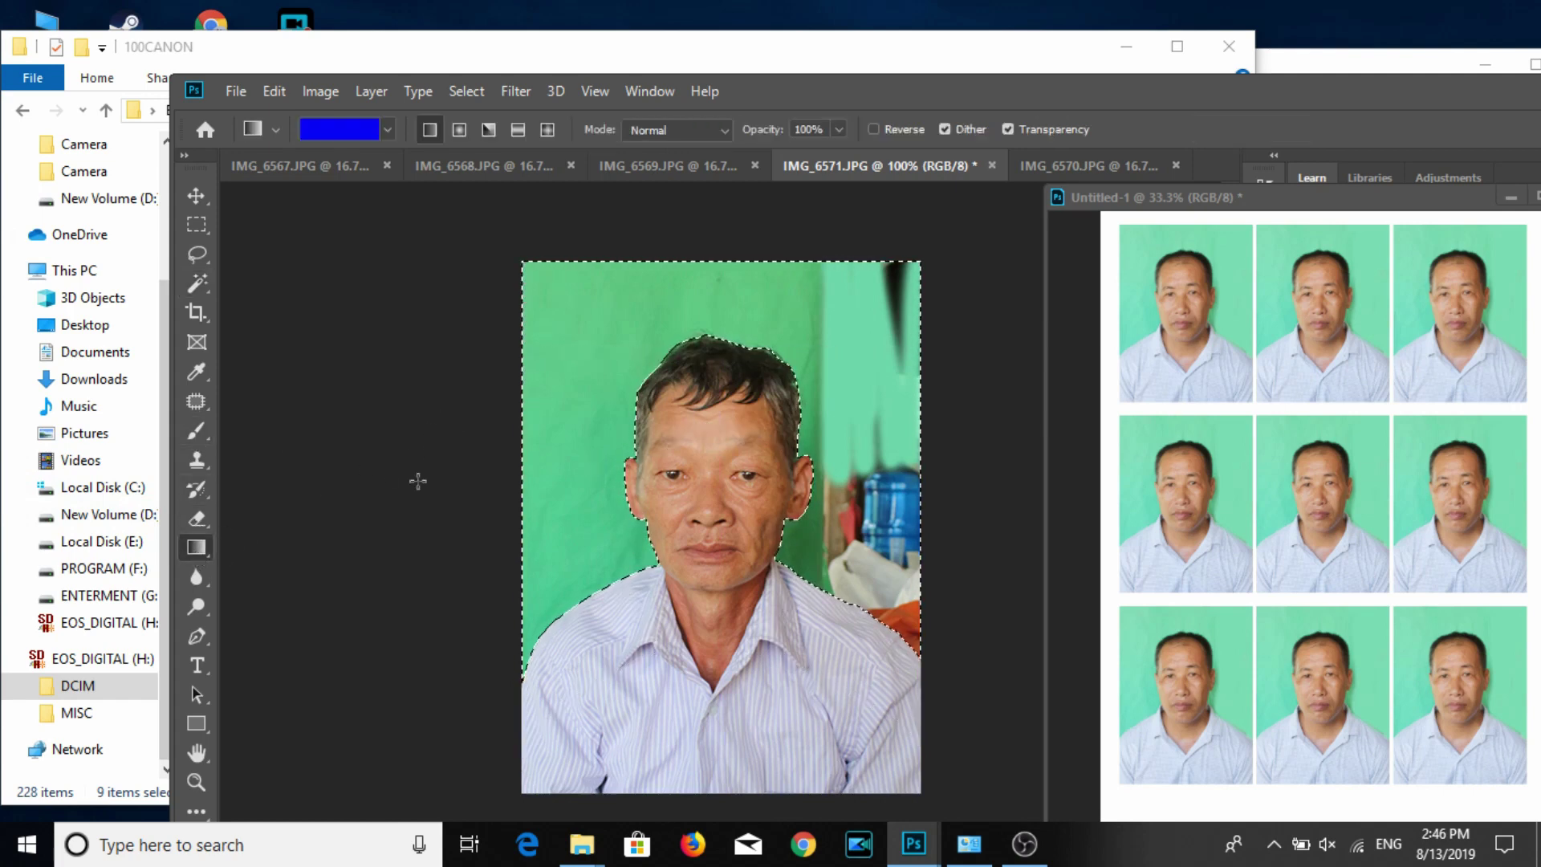
drag(604, 321, 606, 385)
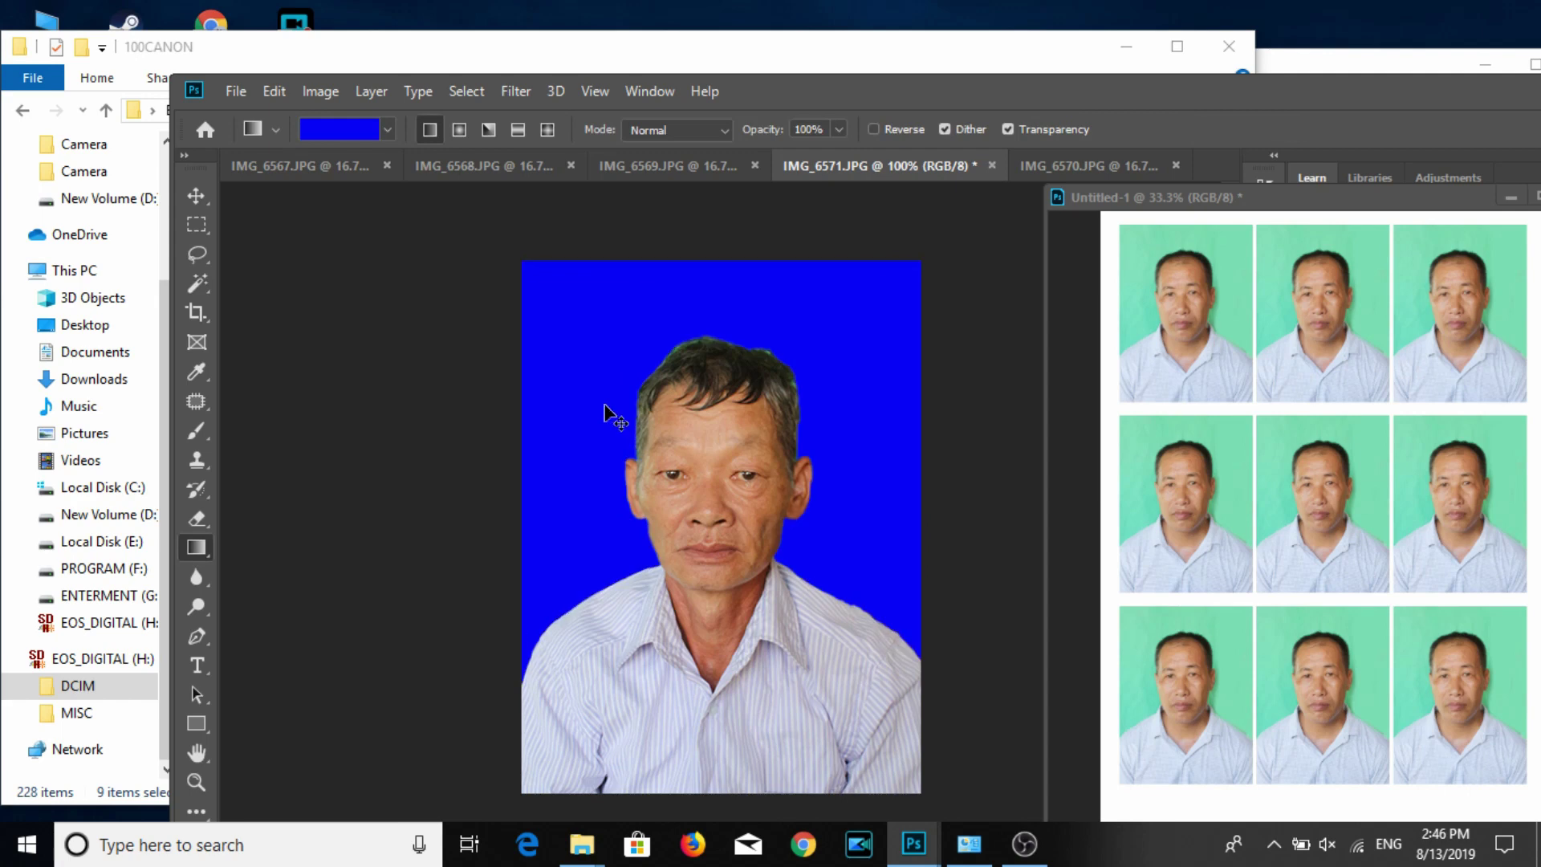
click(193, 192)
click(320, 90)
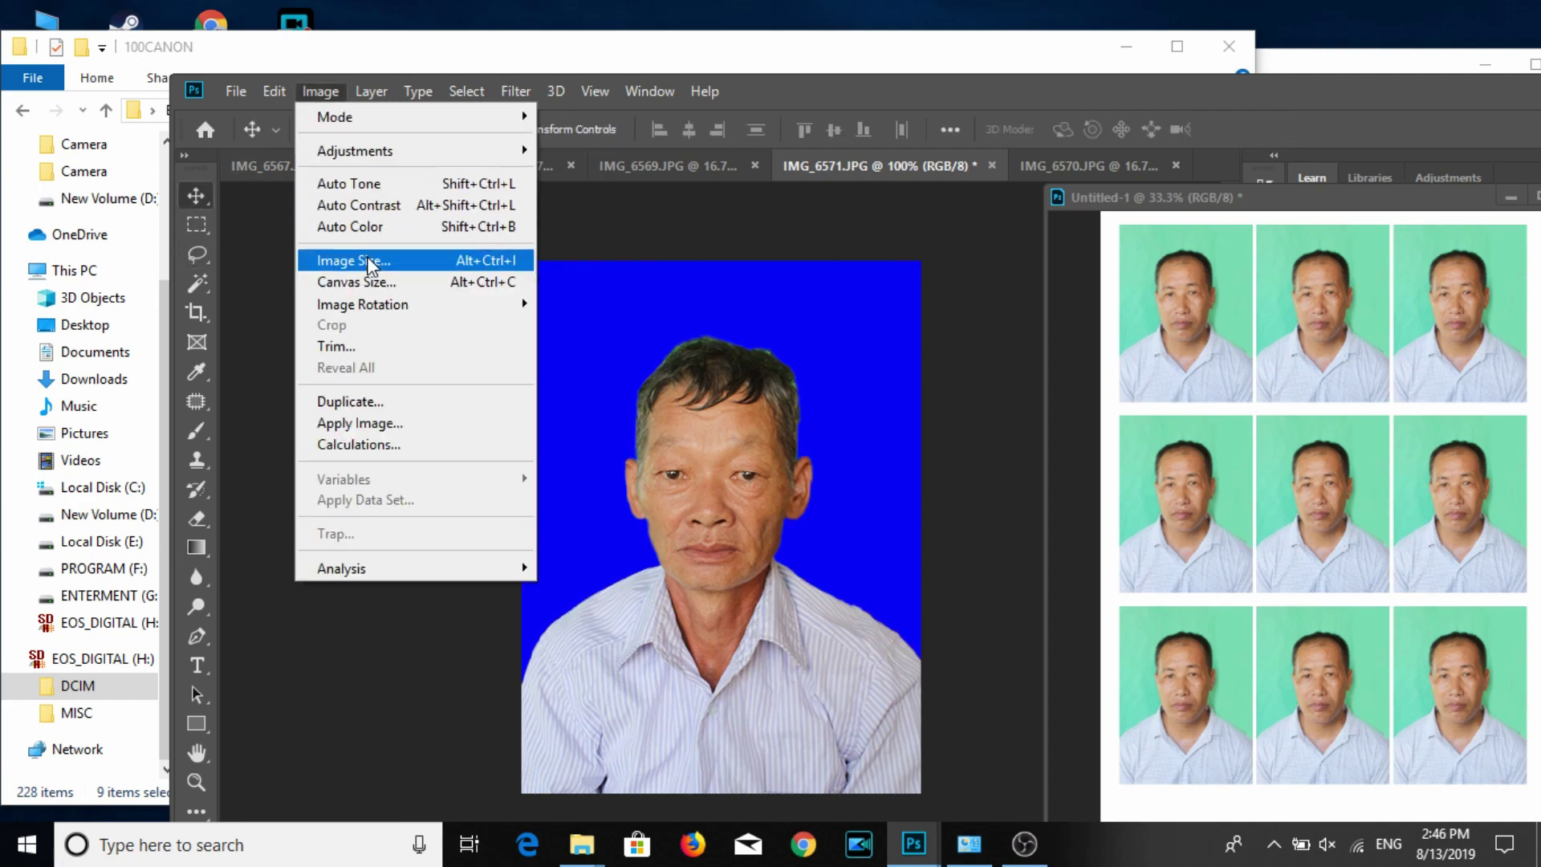
Resize the blue-background portrait to 3 cm wide (3×4 cm).
click(368, 259)
key(ctrl+alt+i)
text(3)
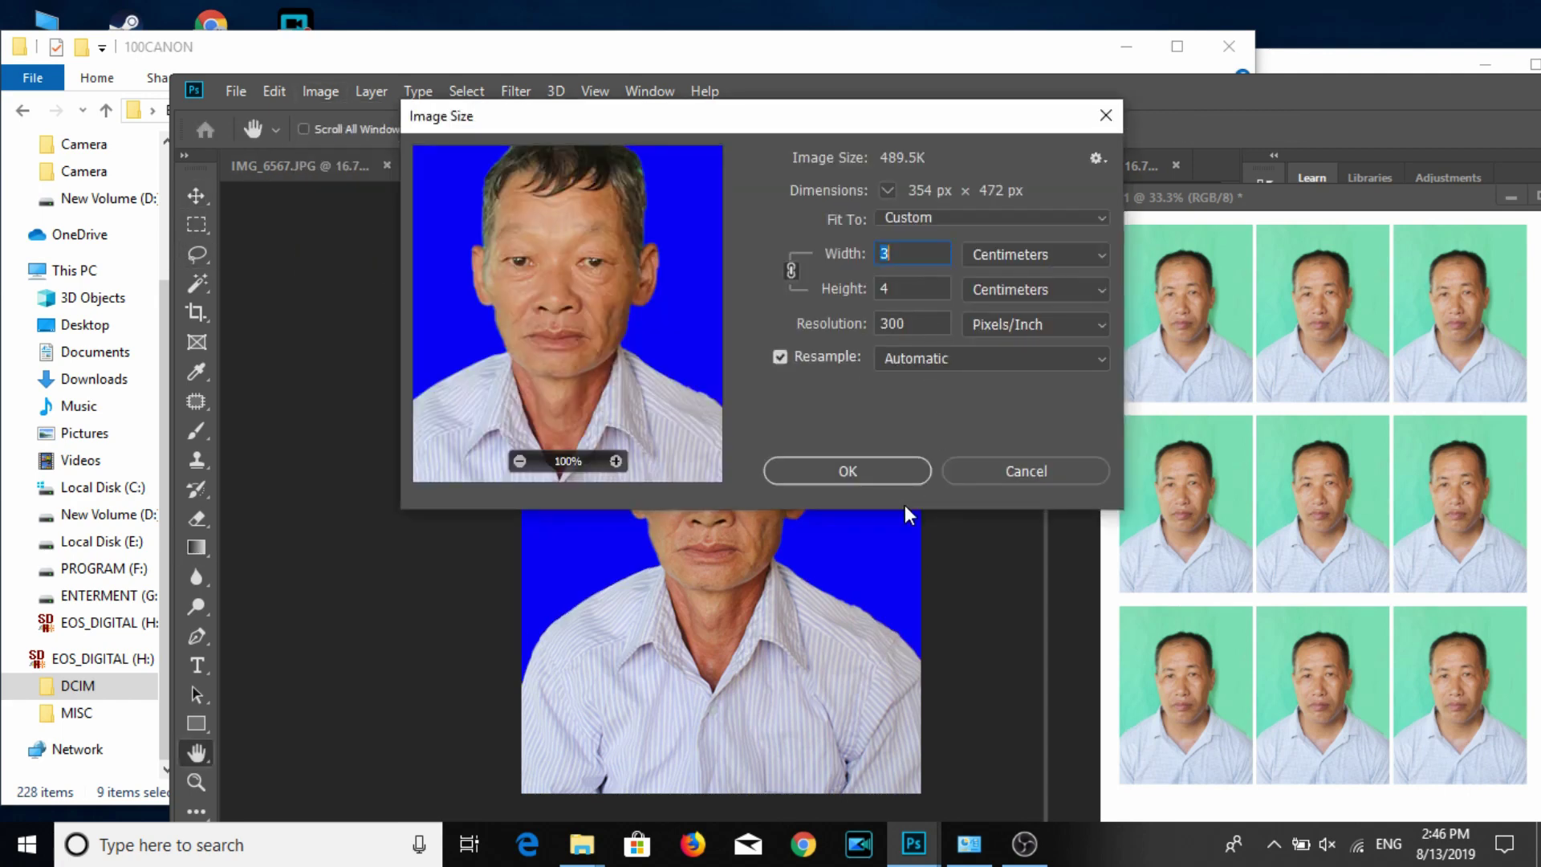
click(897, 474)
Delete the old portrait layers from the Untitled-1 sheet.
drag(1223, 207, 776, 202)
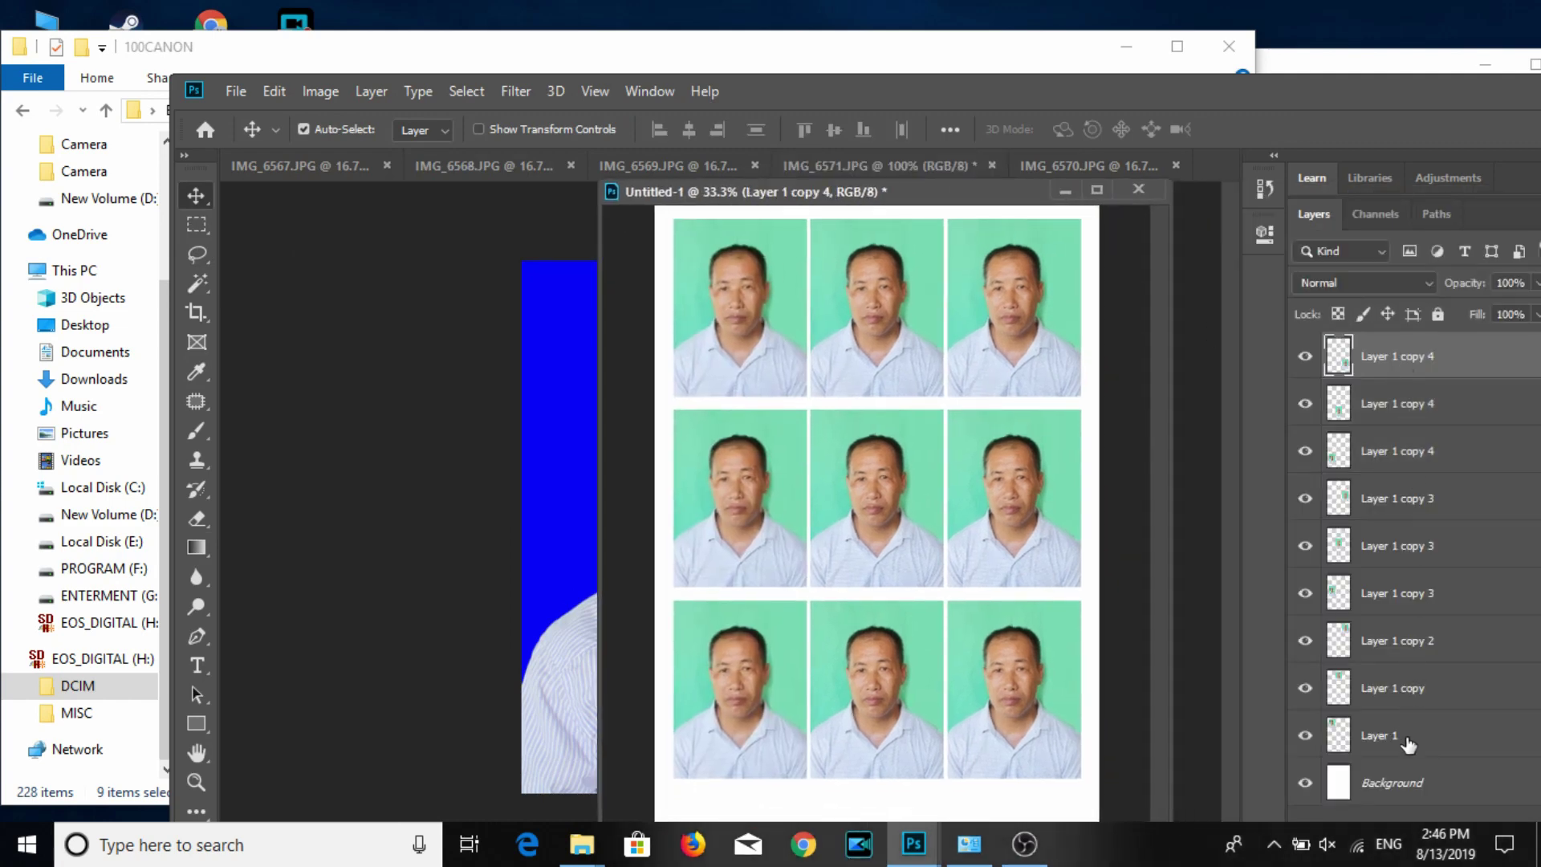
shift+click(1407, 743)
key(Delete)
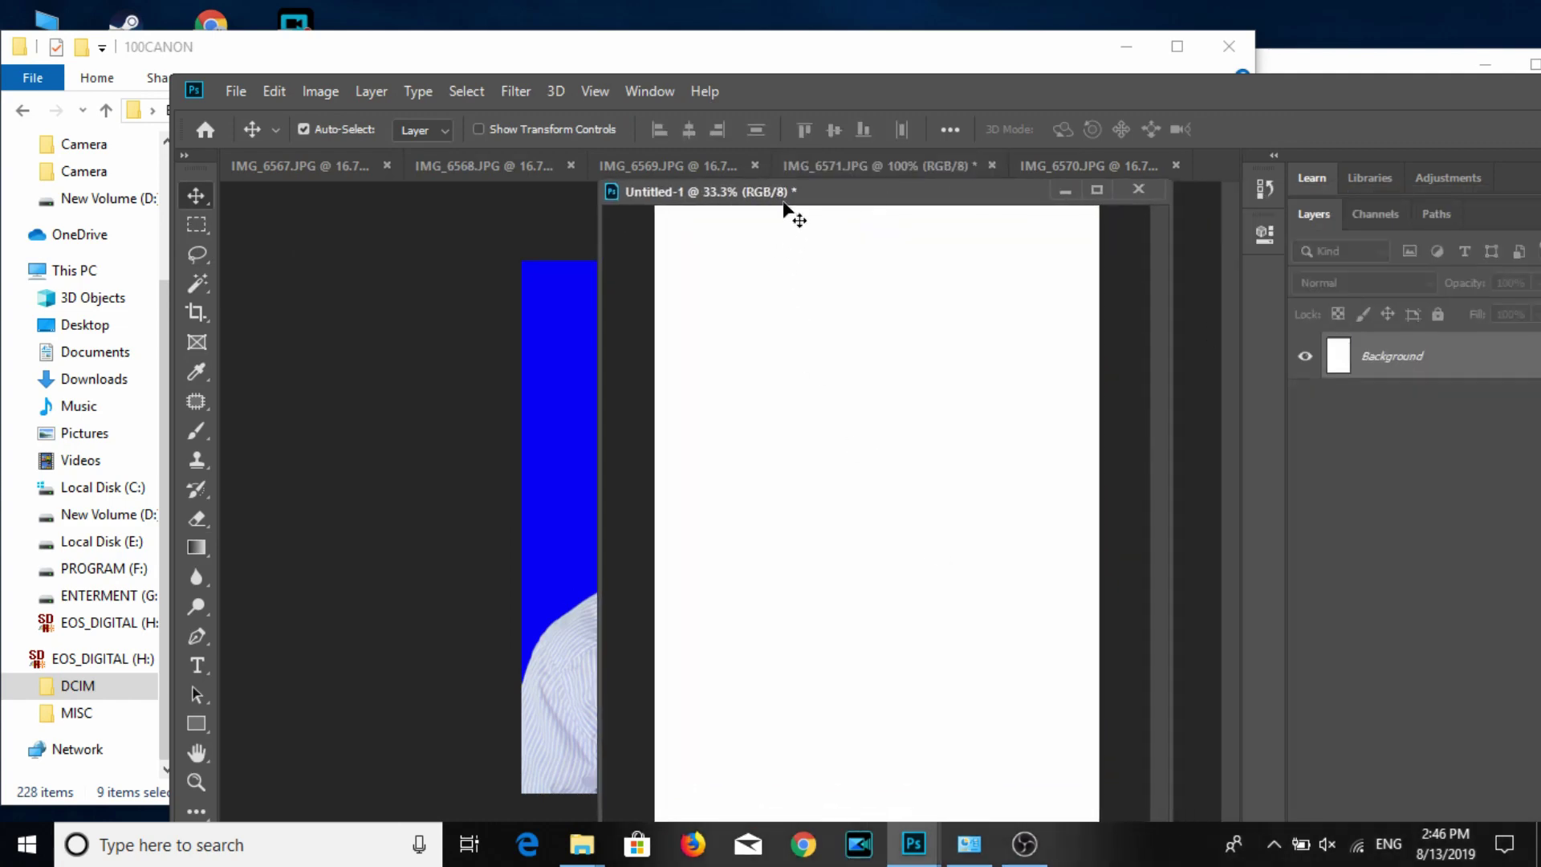
Place the blue portrait on the sheet and duplicate it into a 3×3 grid.
drag(792, 203, 1085, 211)
mouse_move(688, 575)
mouse_down()
mouse_move(1039, 441)
mouse_move(1018, 339)
mouse_move(1299, 347)
mouse_up()
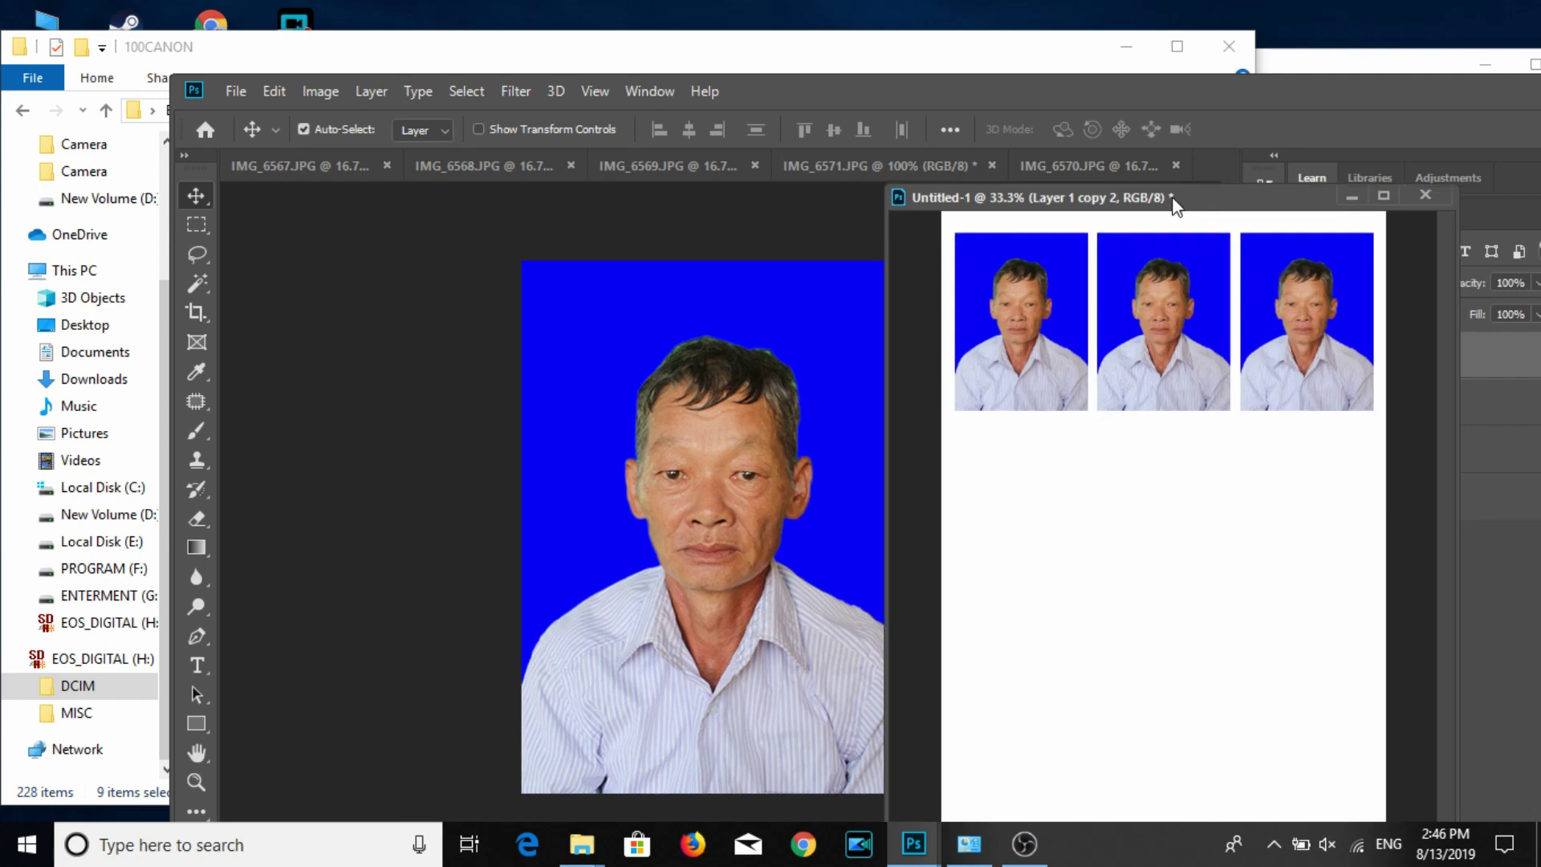
key(F7)
shift+click(1413, 469)
alt+drag(963, 353, 1008, 707)
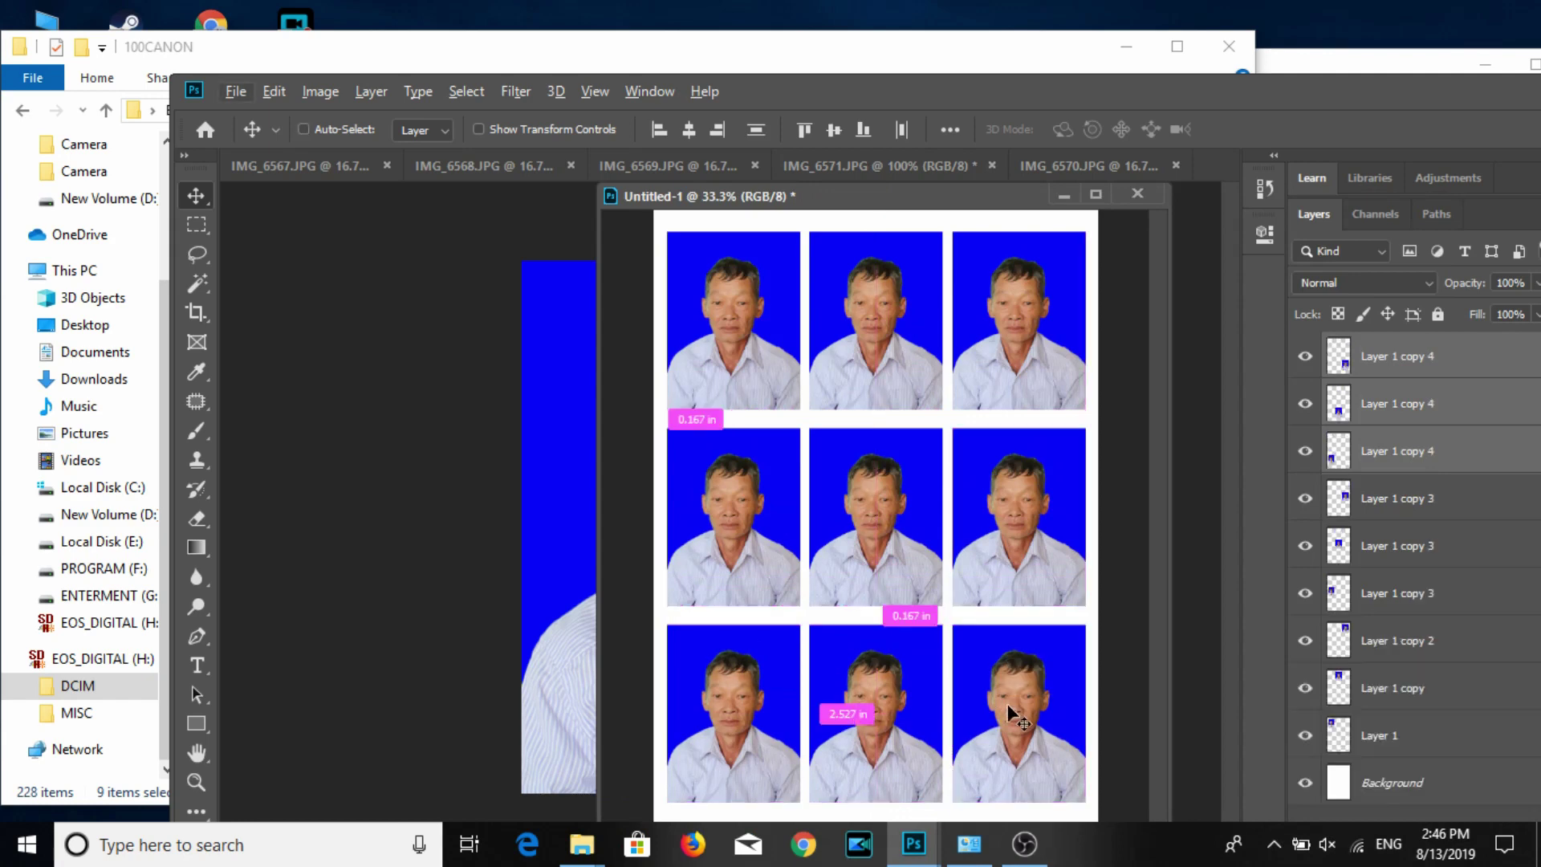
key(ctrl+p)
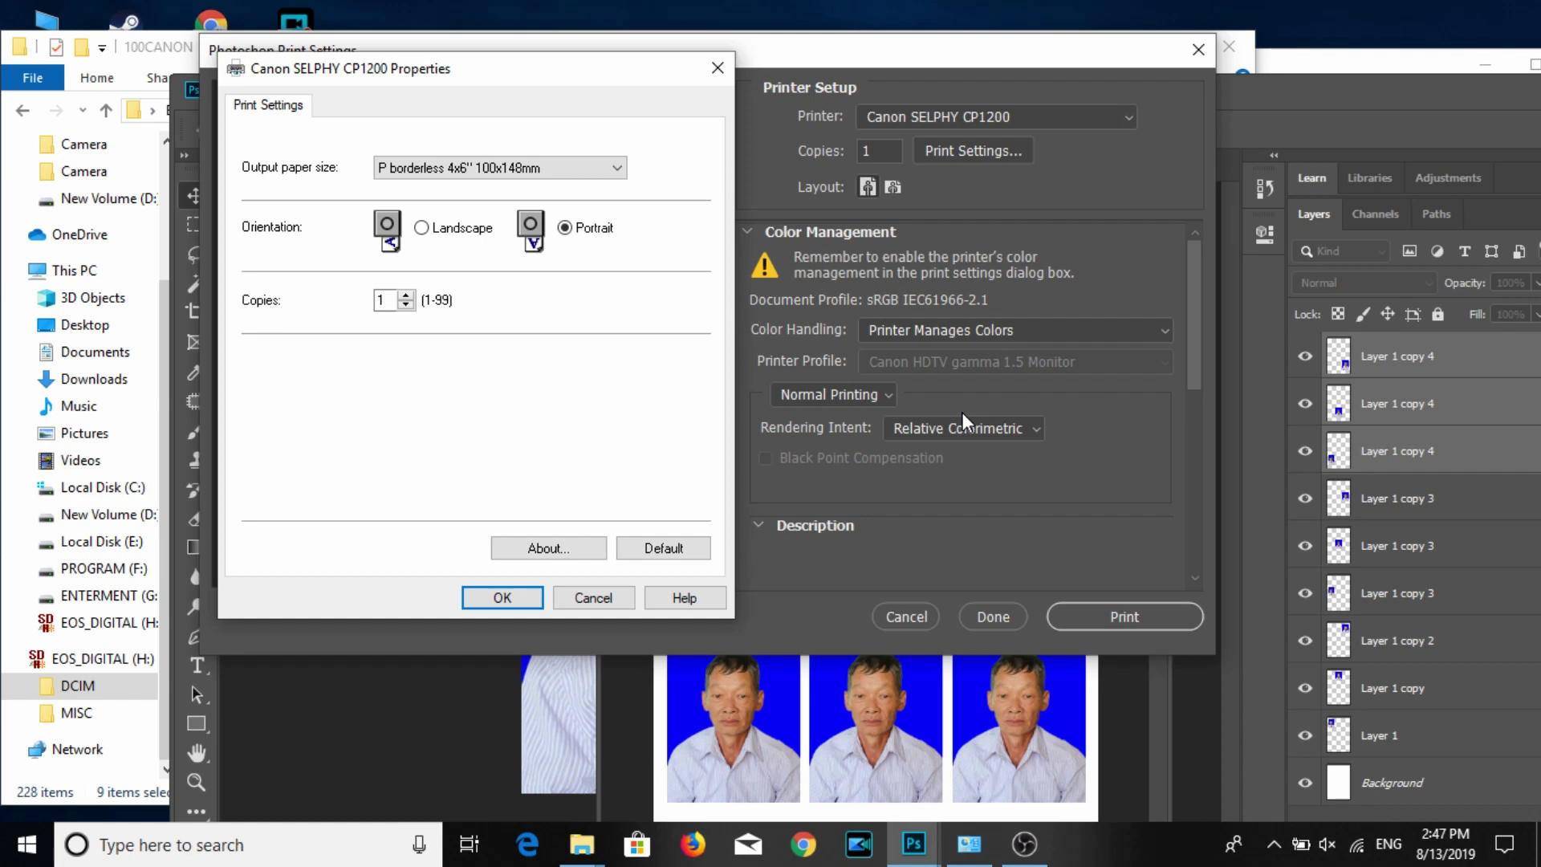
Confirm the SELPHY paper settings and nudge the portrait grid down on the page.
click(514, 598)
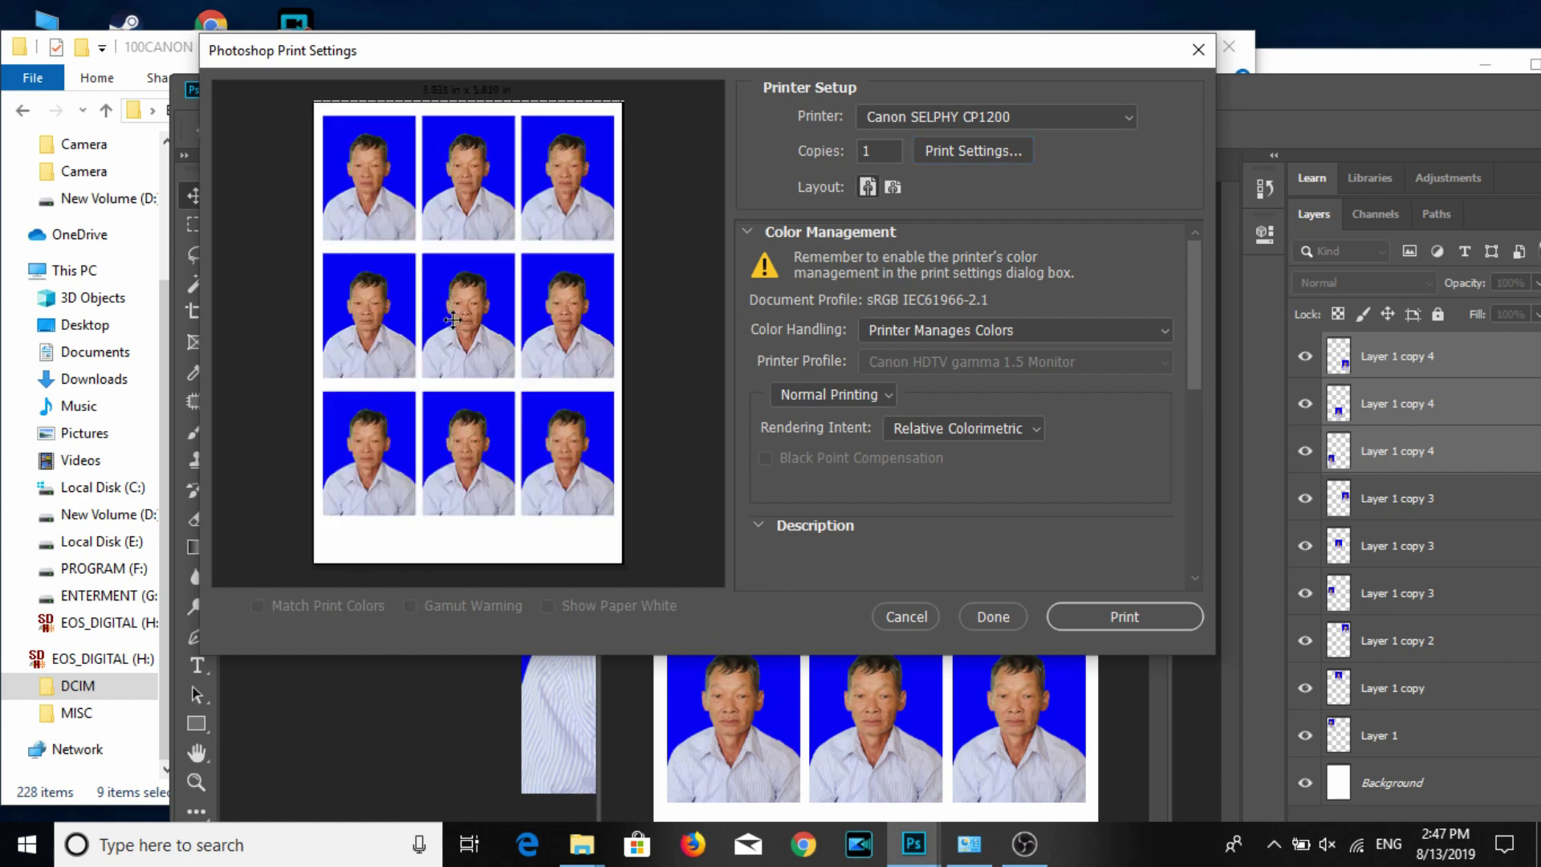
drag(453, 345, 454, 354)
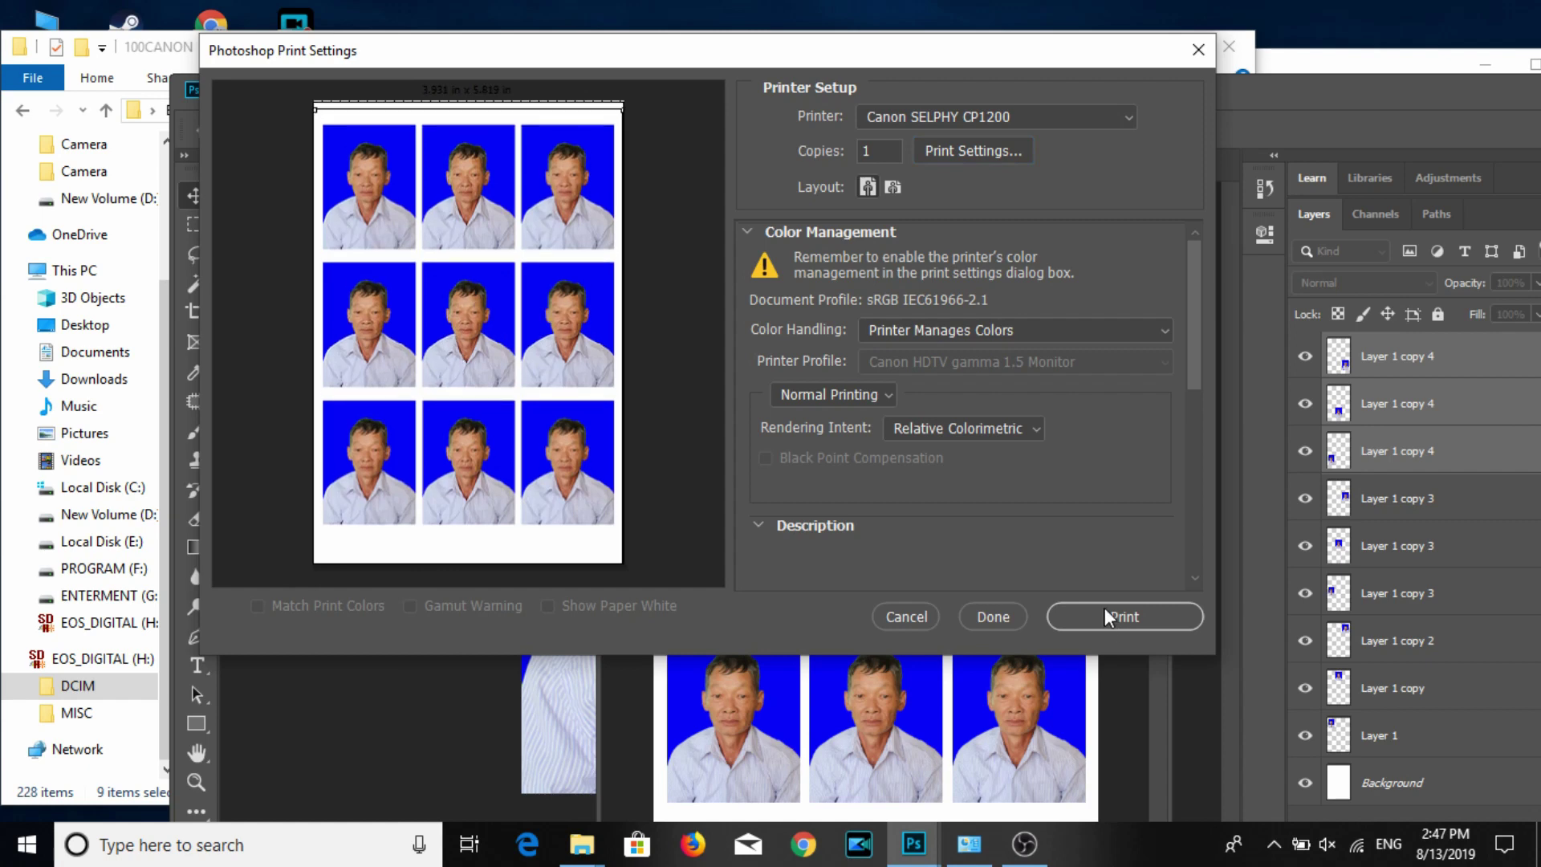
click(1275, 845)
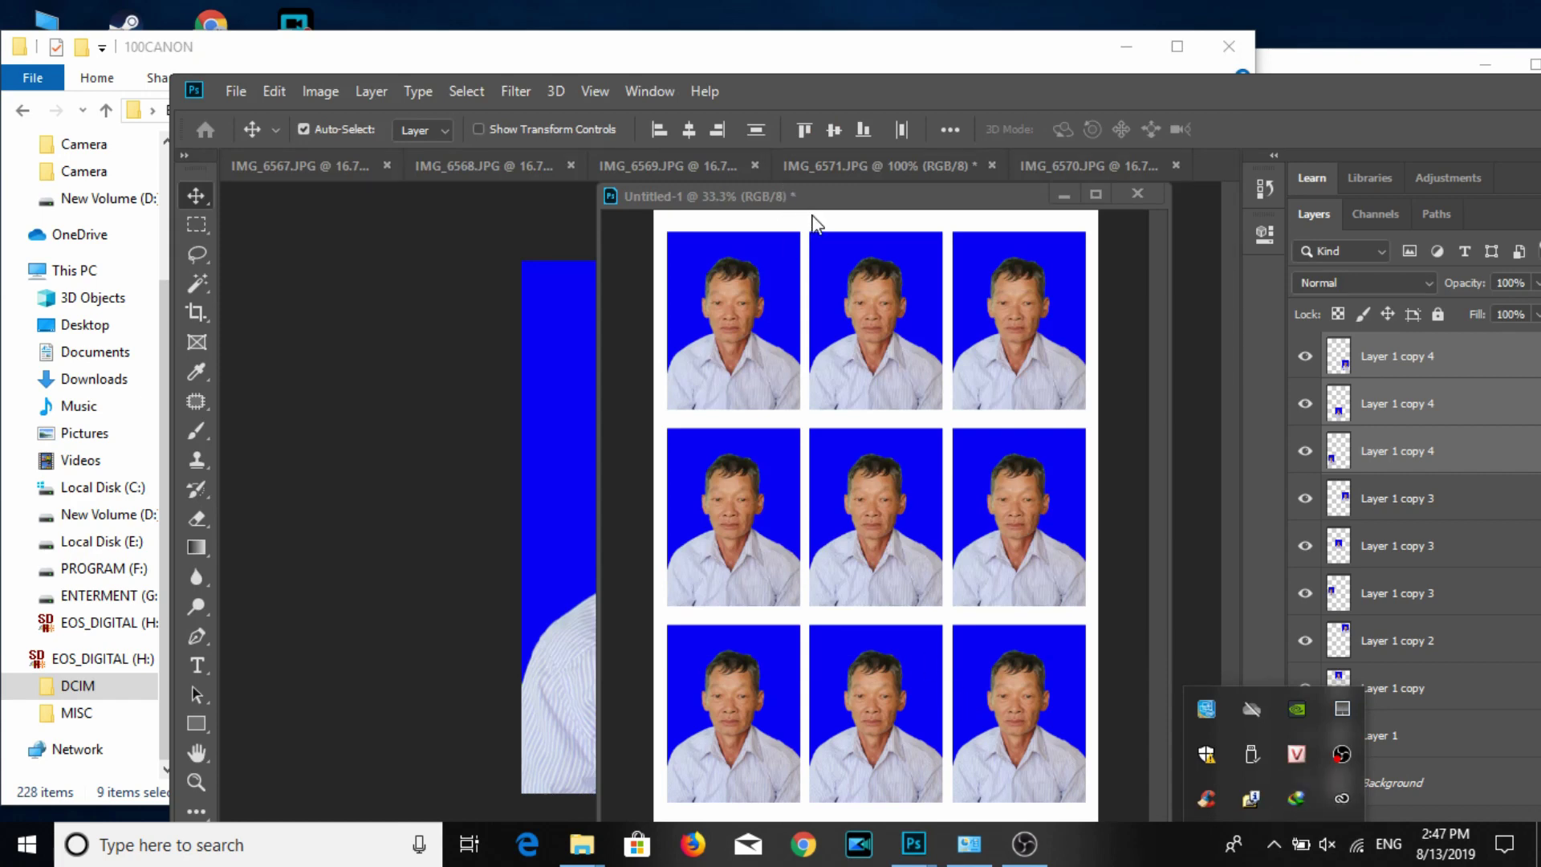
Delete all nine portrait layers, from the top copy down to Layer 1.
click(1377, 359)
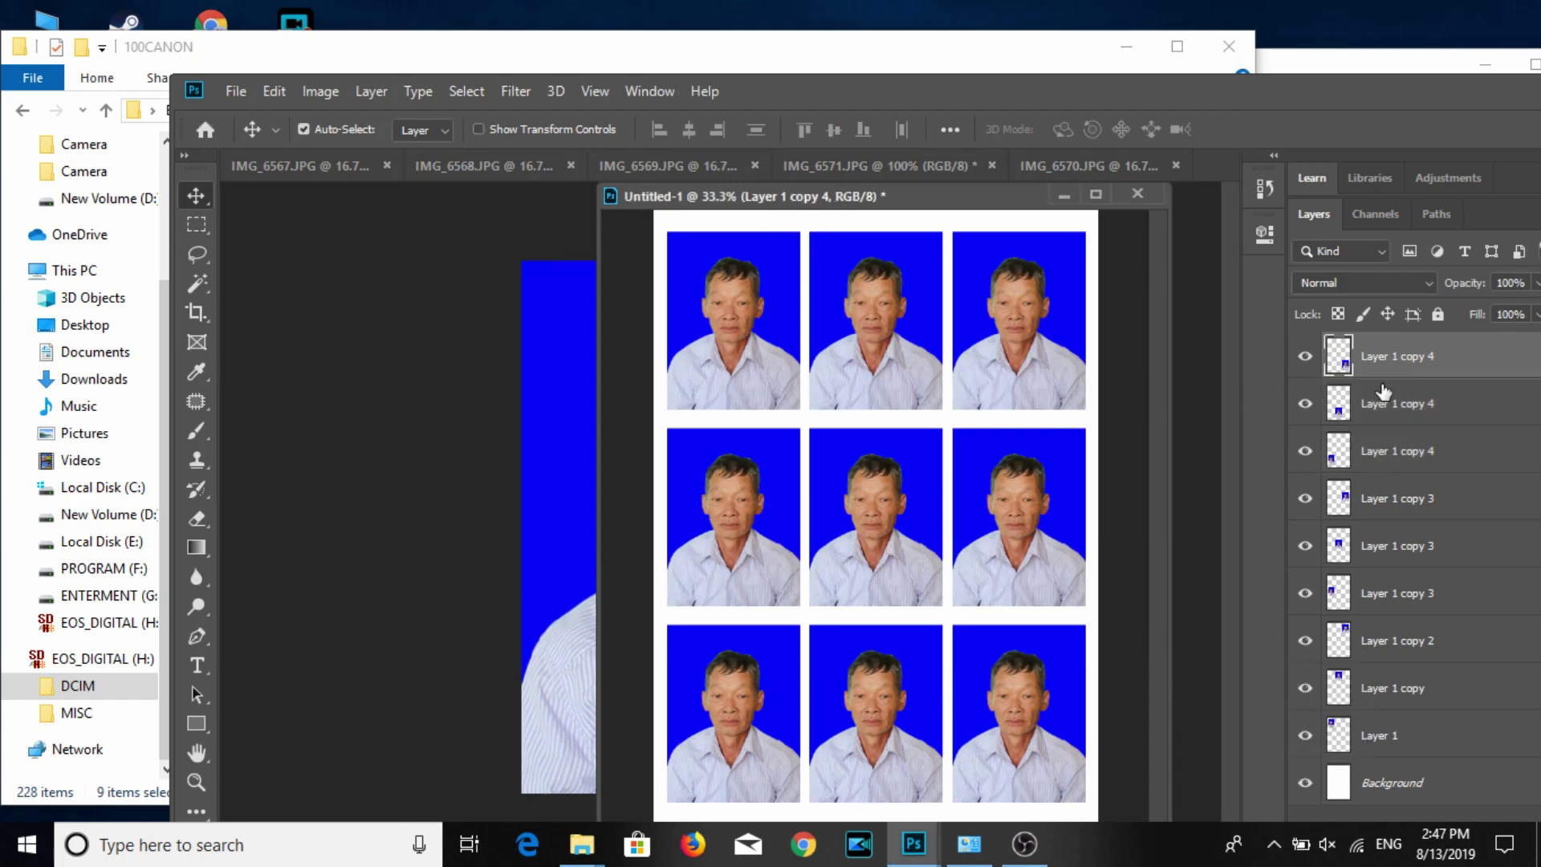
shift+click(1420, 750)
key(Delete)
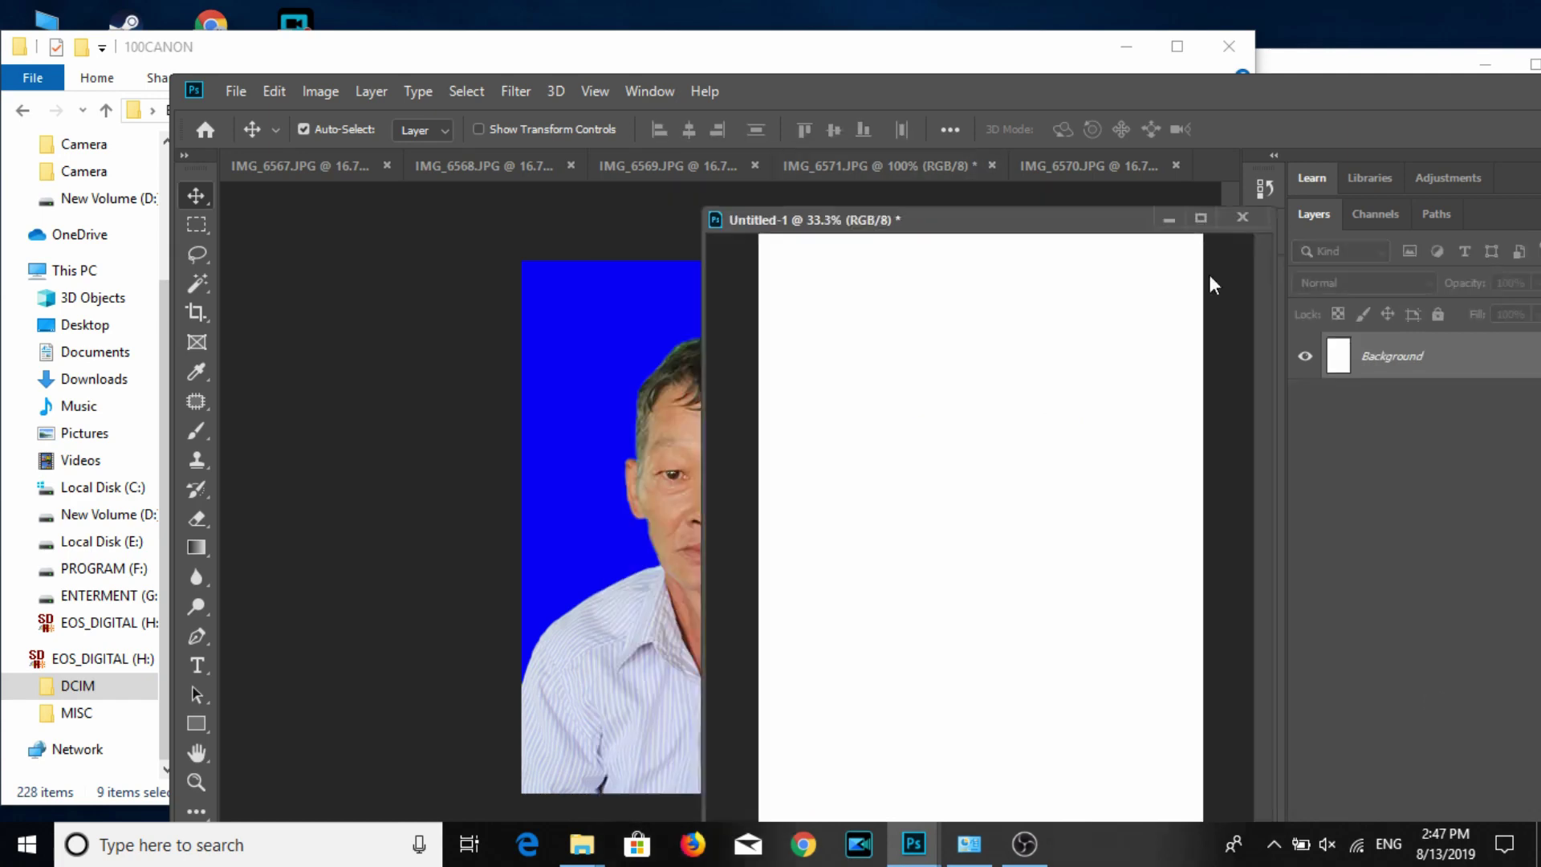
Save IMG_6571 as JPEG and close it.
key(ctrl+s)
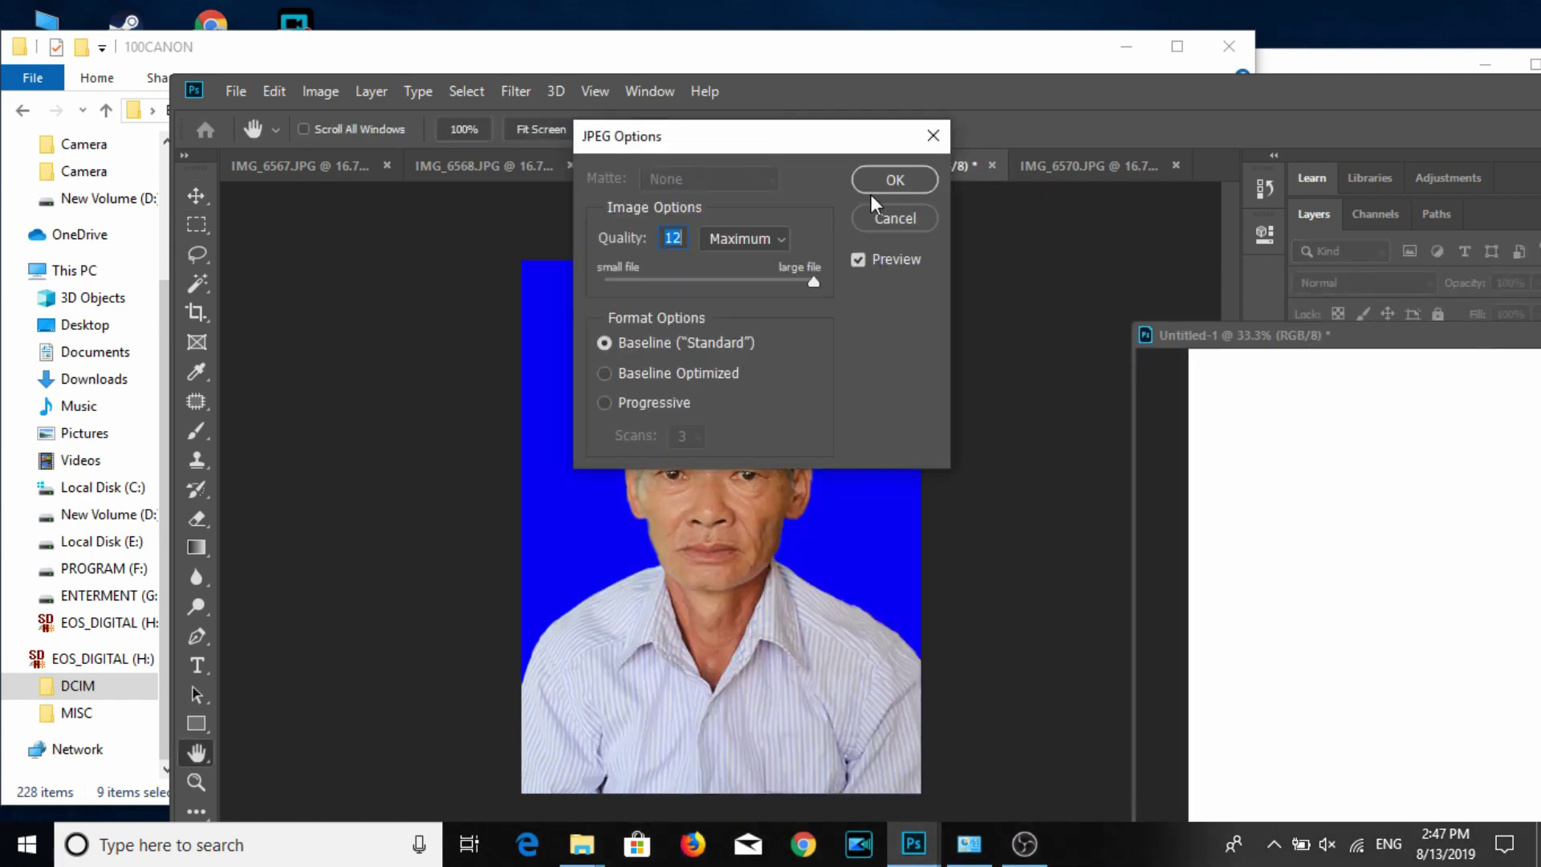
click(875, 178)
click(989, 166)
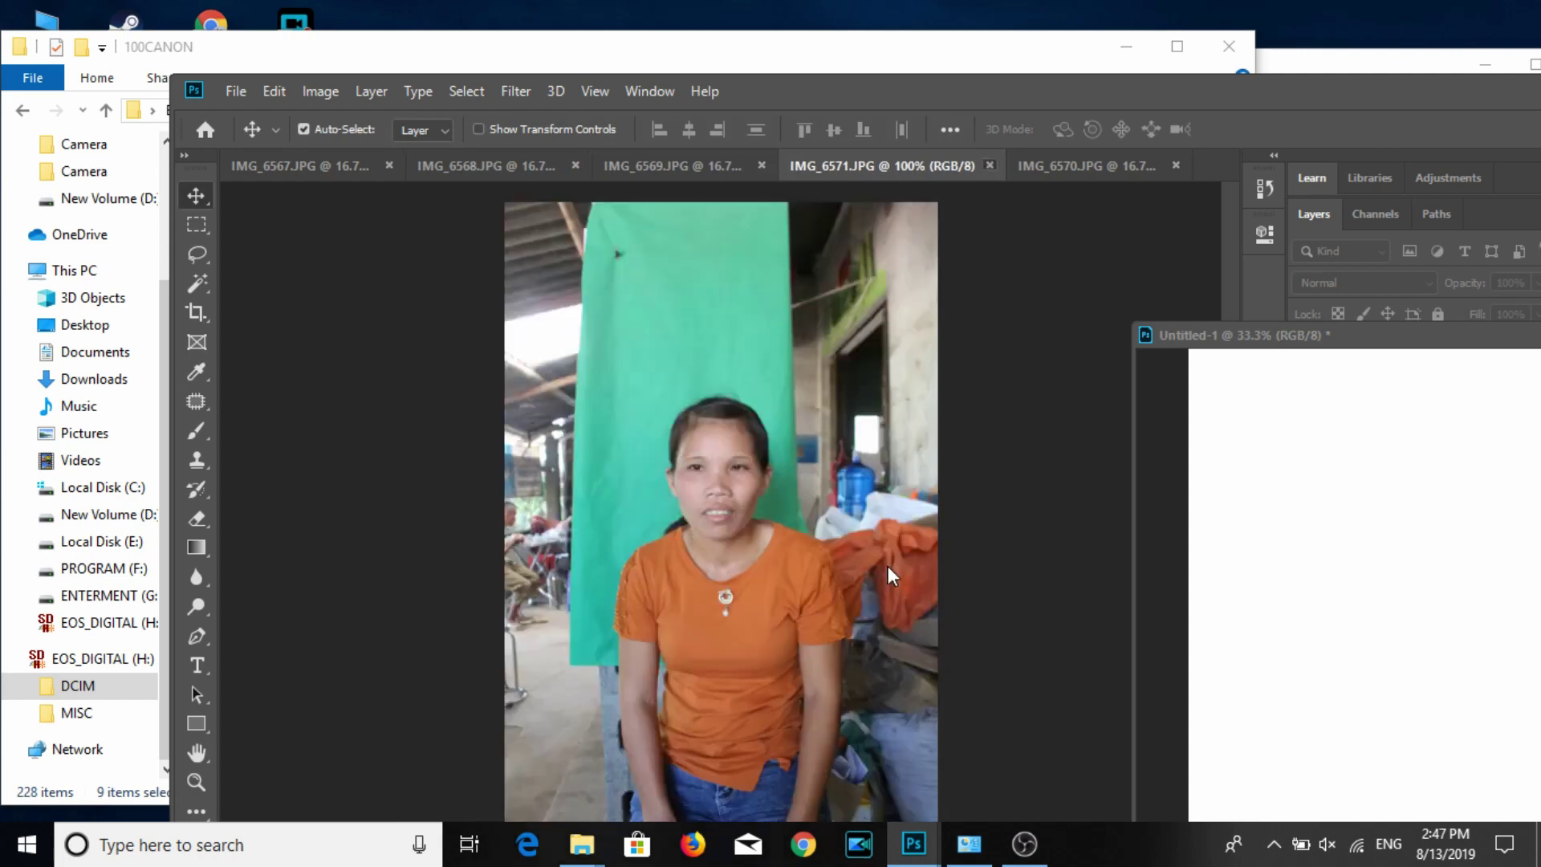
Crop IMG_6570 to a straightened 3:4 head-and-shoulders frame of the woman.
click(194, 313)
drag(623, 394, 820, 674)
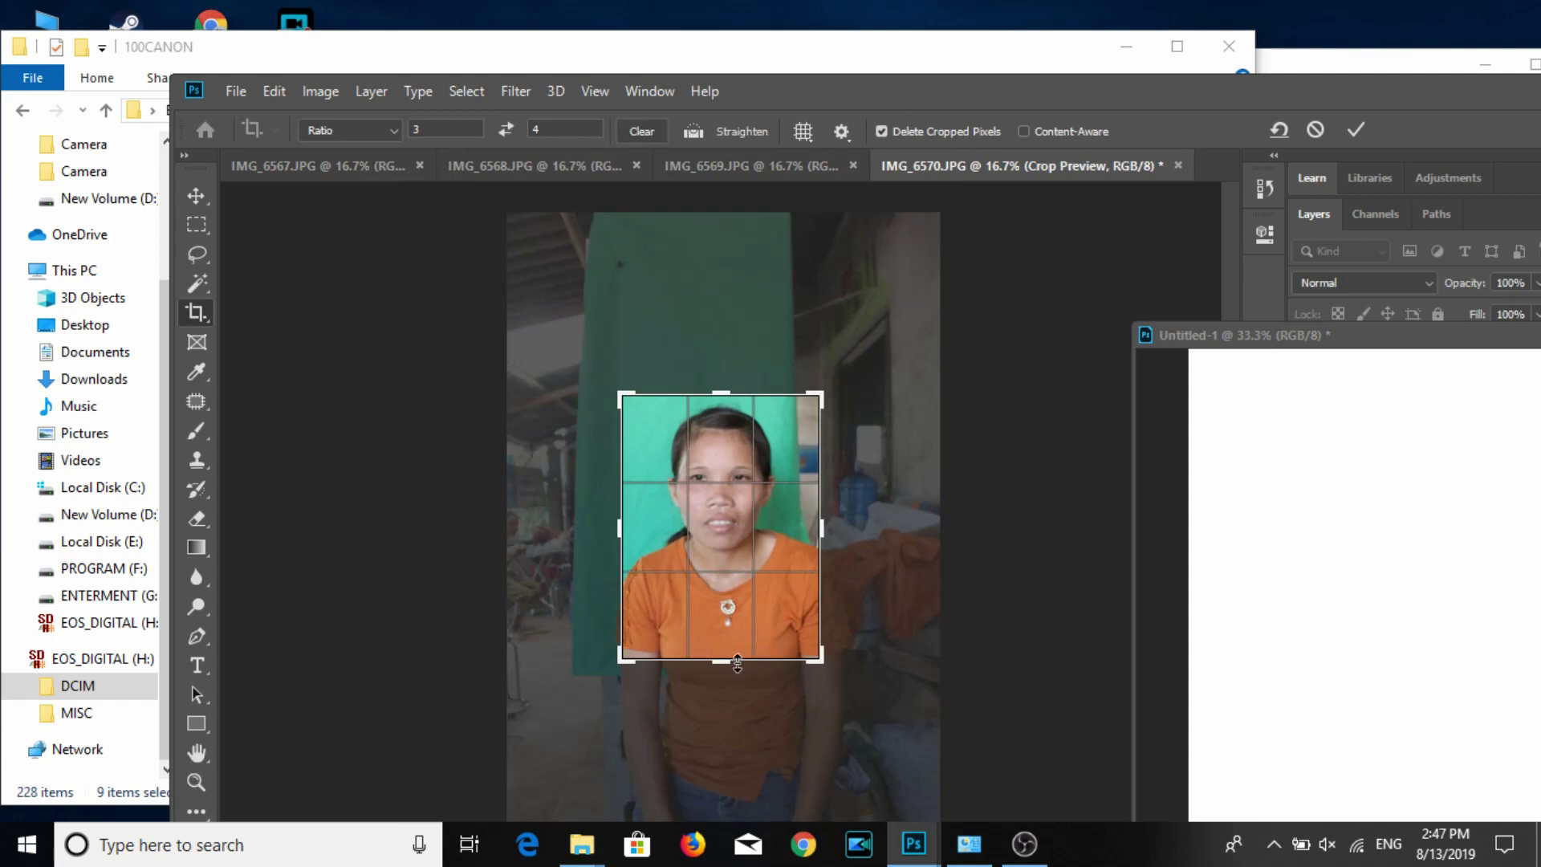
drag(721, 662, 731, 663)
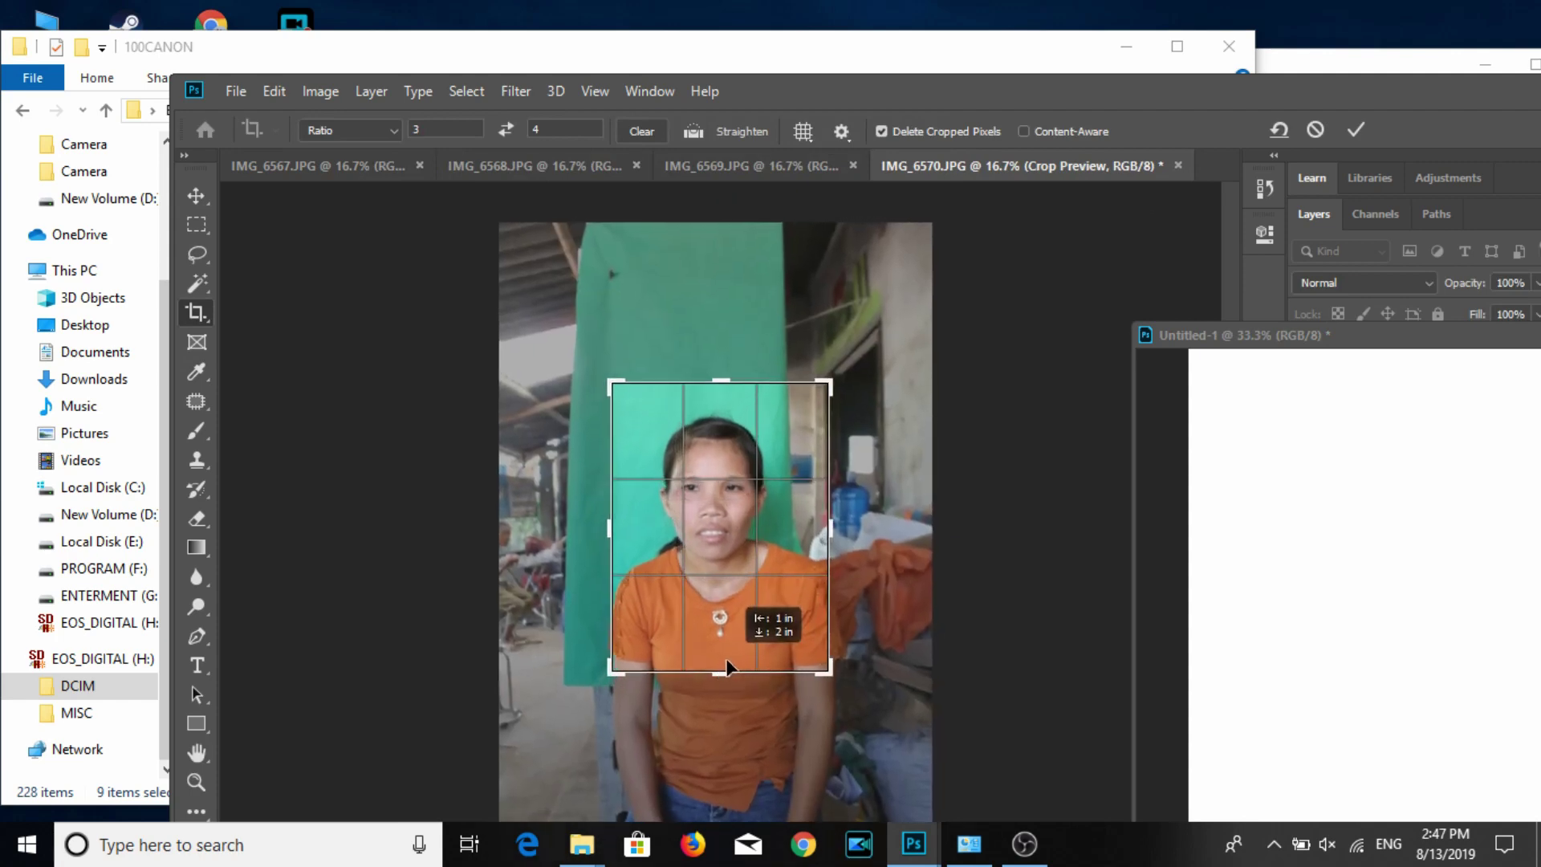
drag(851, 666, 840, 678)
drag(772, 614, 757, 614)
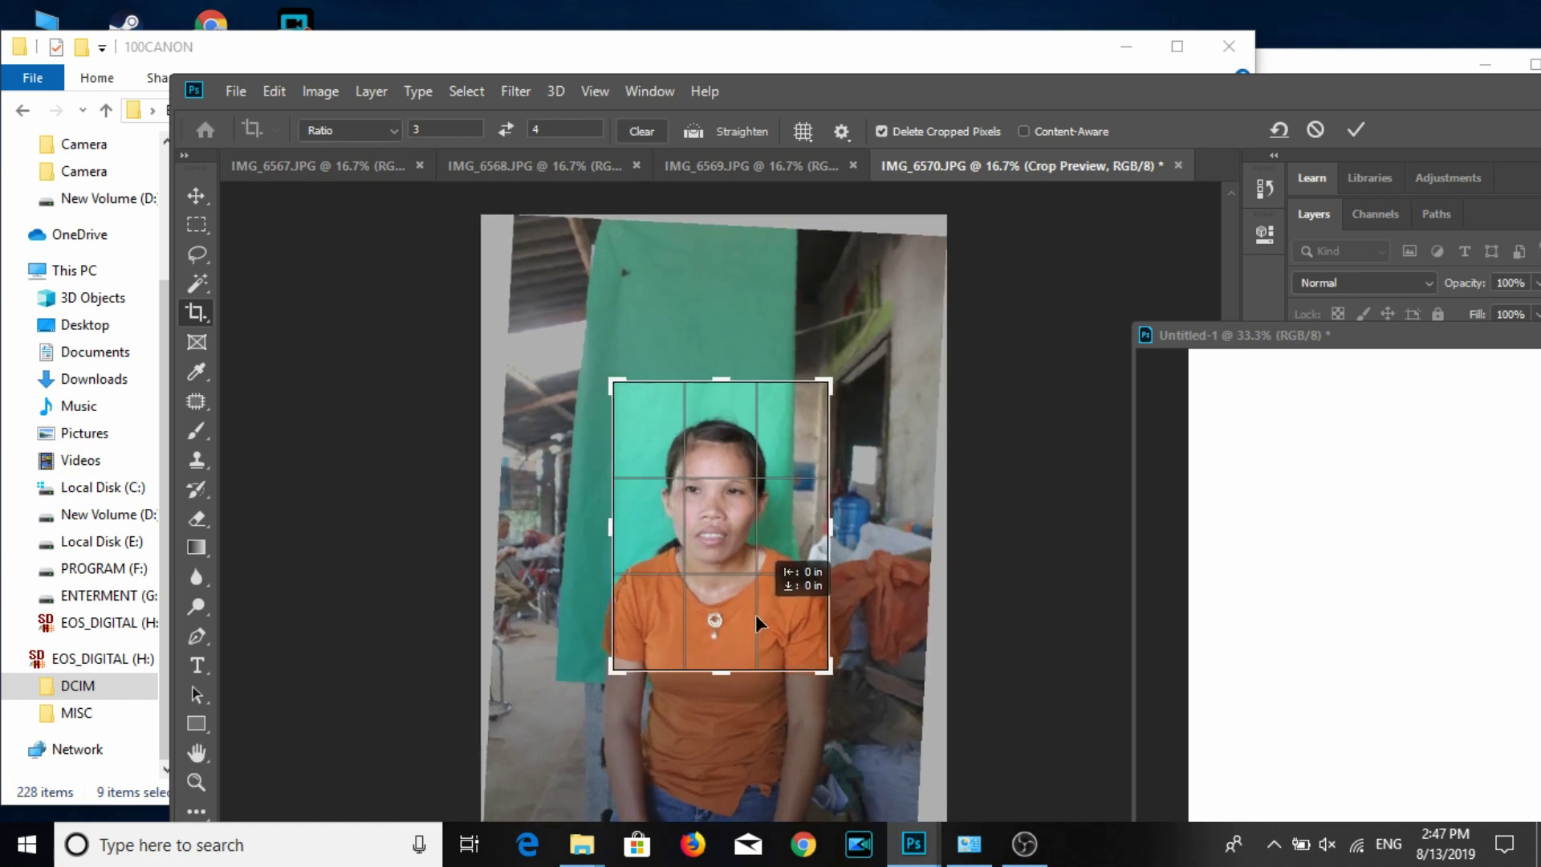
key(Return)
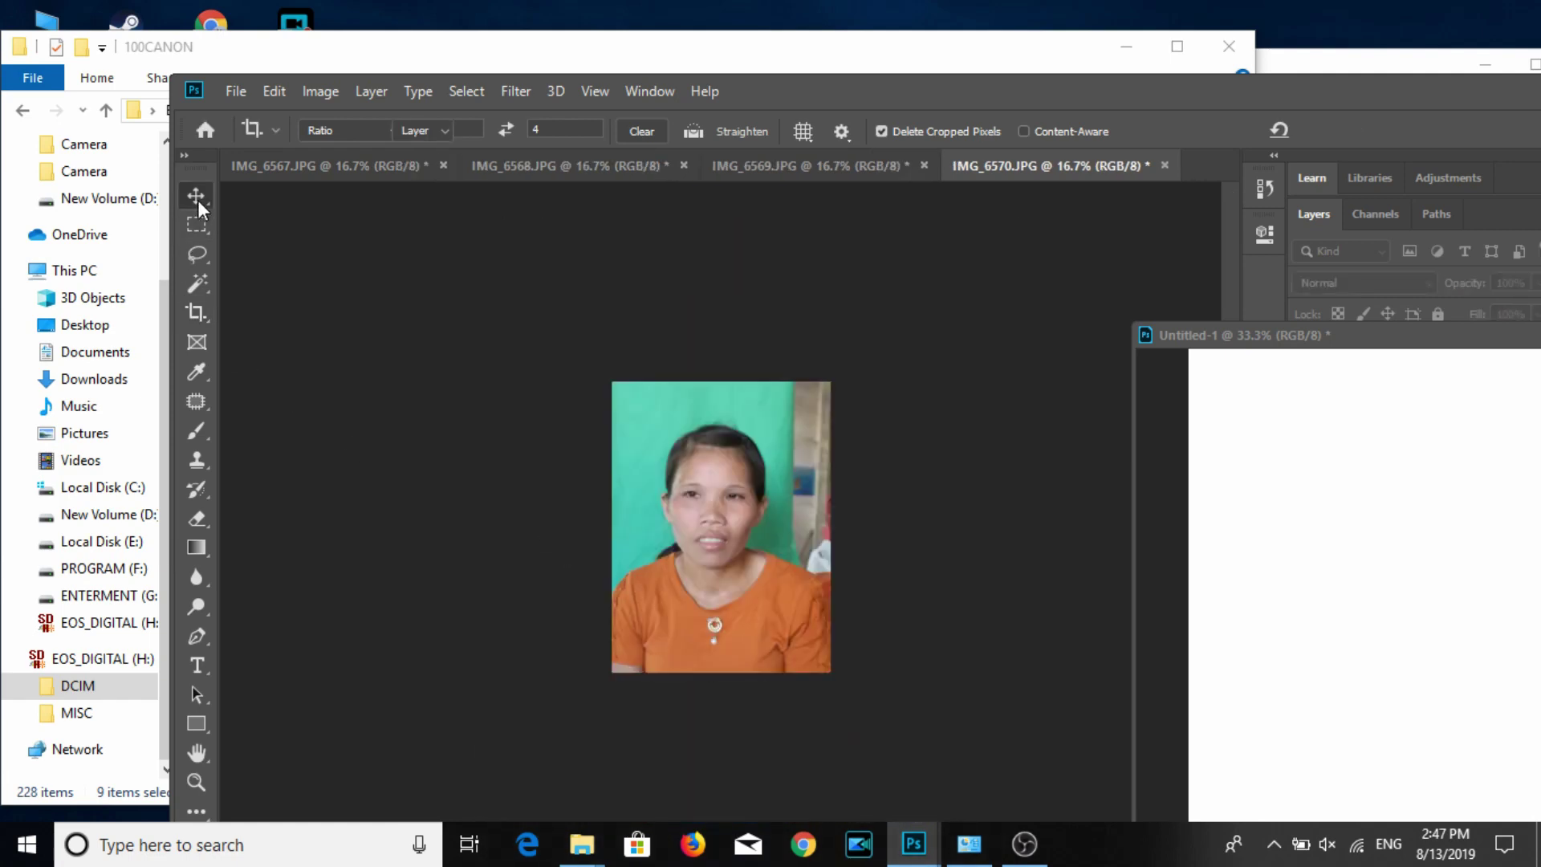
Resize the photo to 3×4 cm at 300 ppi and view it at 100%.
click(196, 197)
click(321, 91)
click(349, 259)
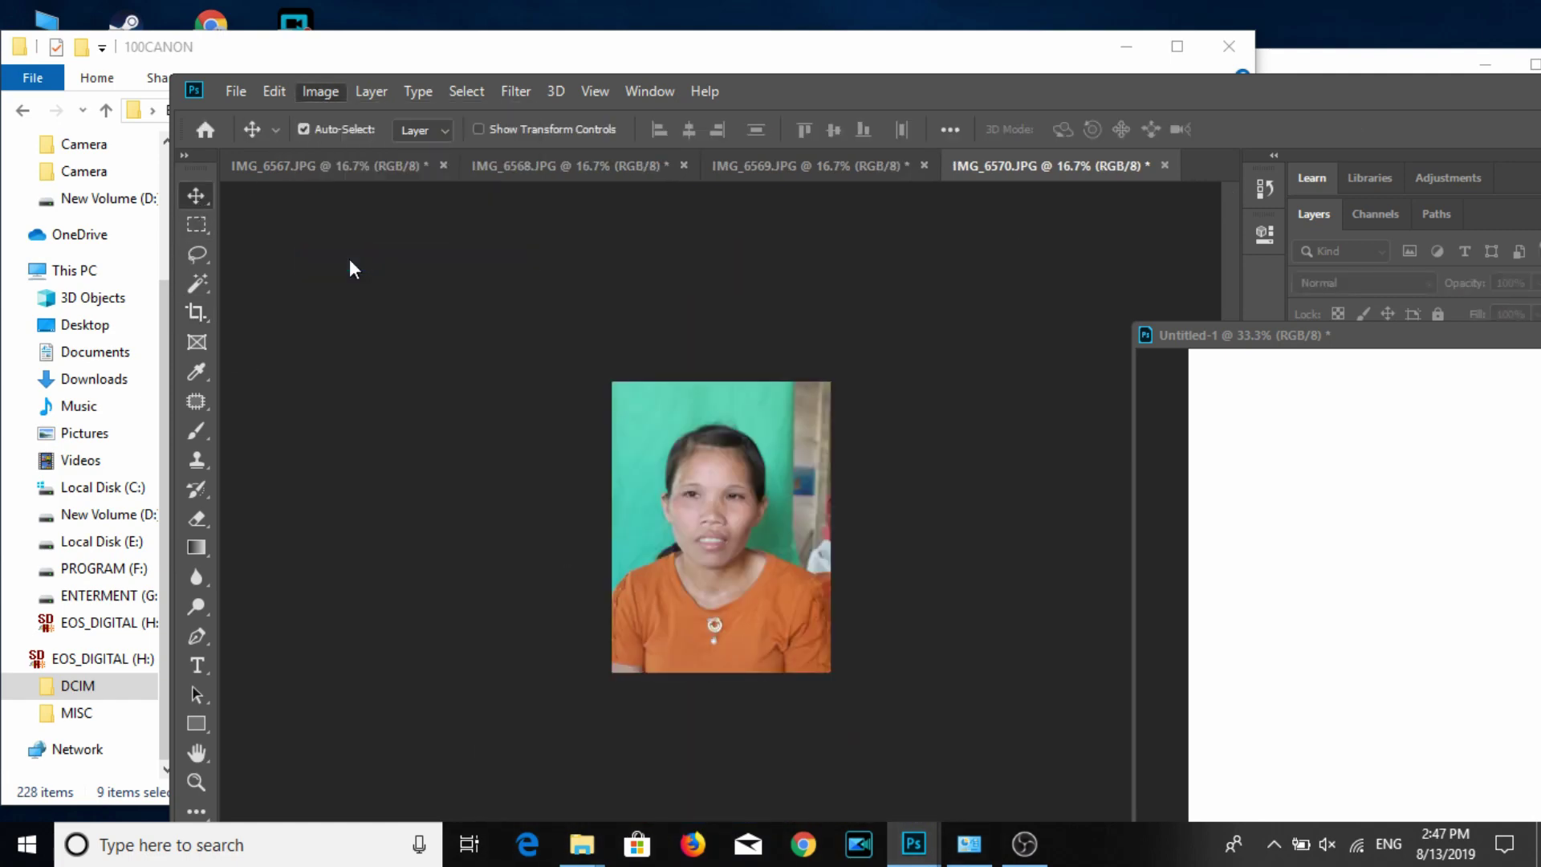
text(300)
key(Return)
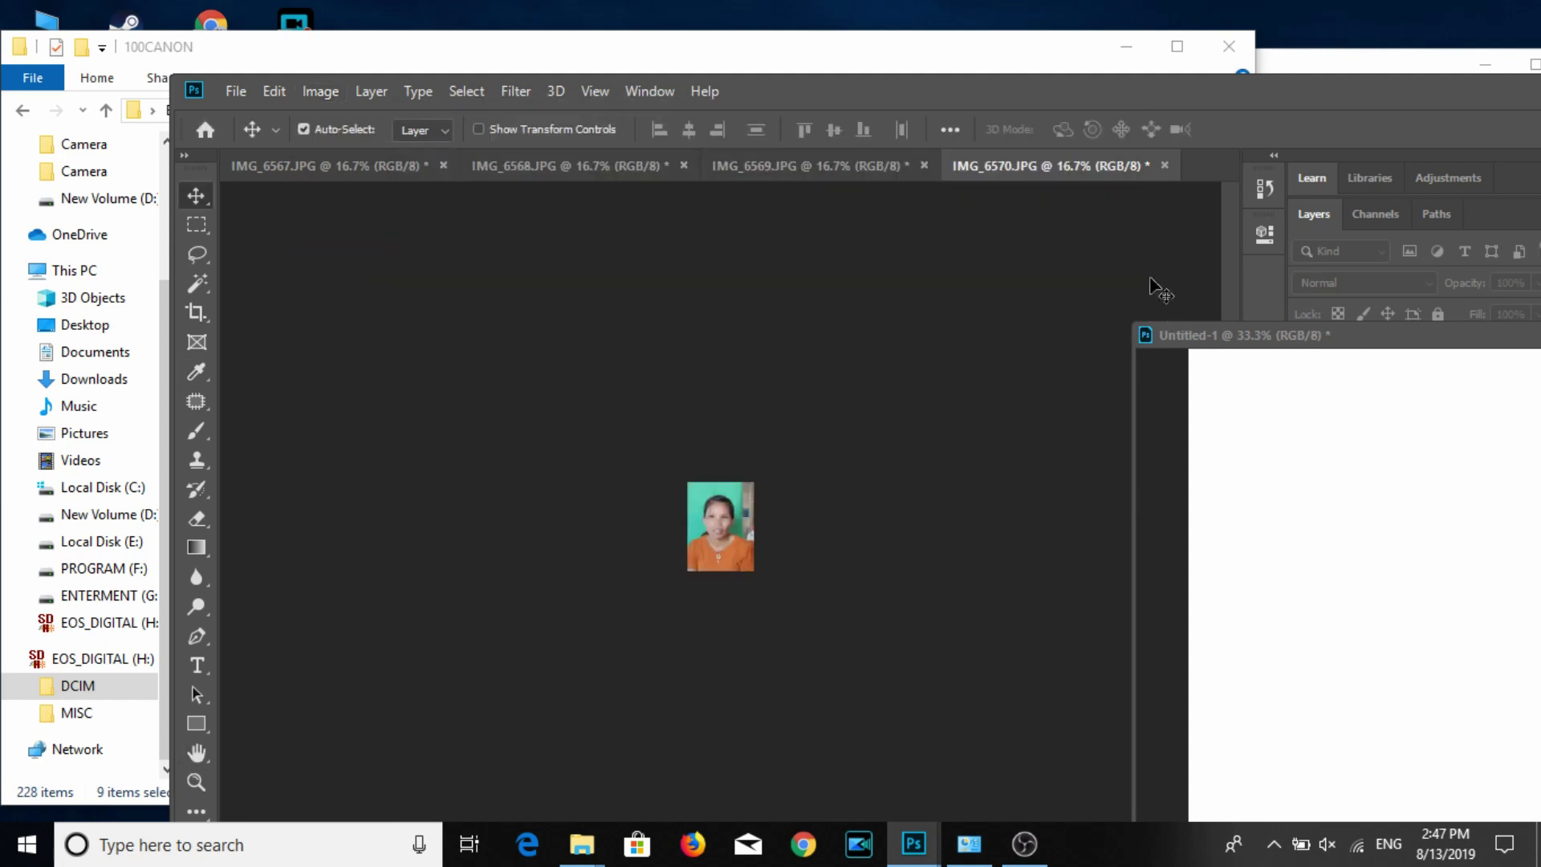
key(ctrl+1)
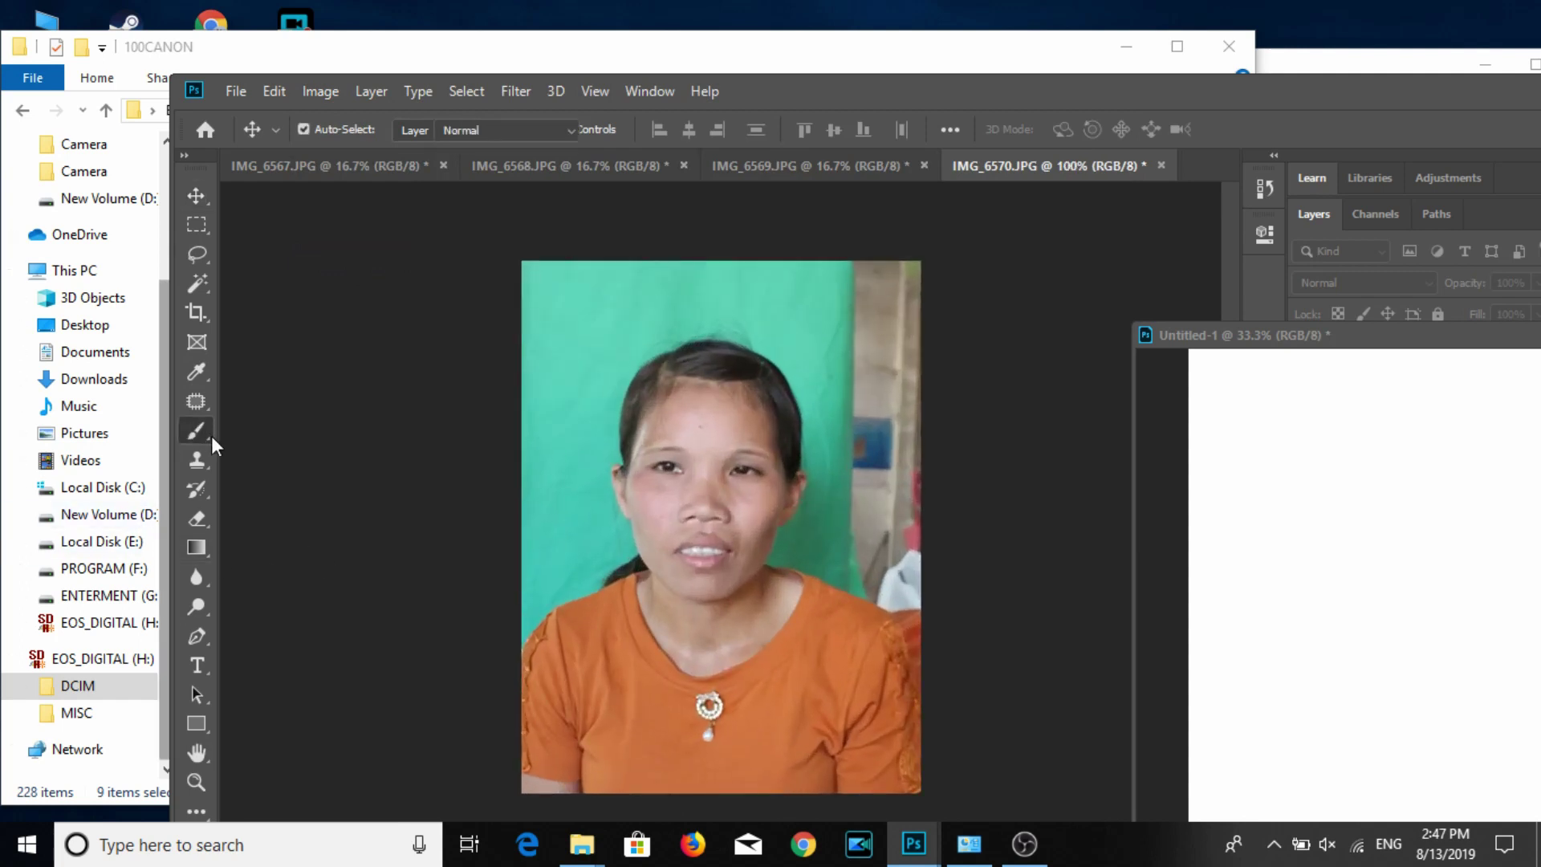
Sample the teal backdrop and paint it over the wooden strip at right.
click(196, 431)
alt+click(631, 291)
mouse_move(851, 273)
mouse_down()
mouse_move(847, 363)
mouse_move(865, 210)
mouse_move(879, 257)
mouse_move(927, 279)
mouse_up()
mouse_move(901, 348)
mouse_down()
mouse_move(854, 517)
mouse_move(860, 580)
mouse_move(919, 598)
mouse_move(875, 510)
mouse_move(893, 593)
mouse_move(905, 551)
mouse_move(885, 523)
mouse_up()
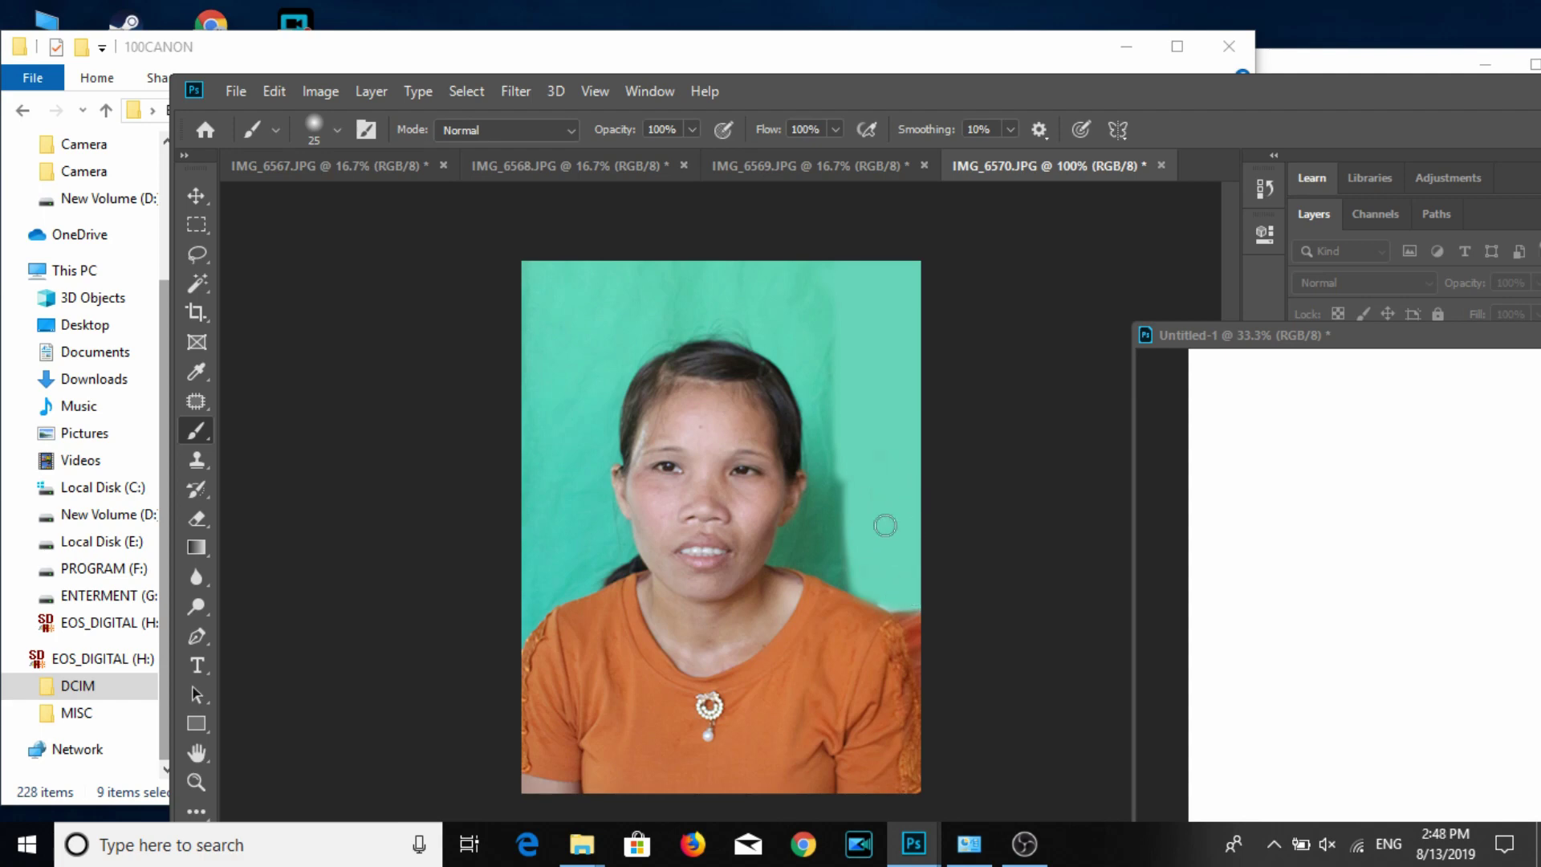
Check the image size and keep it unchanged.
click(196, 195)
click(321, 91)
click(384, 259)
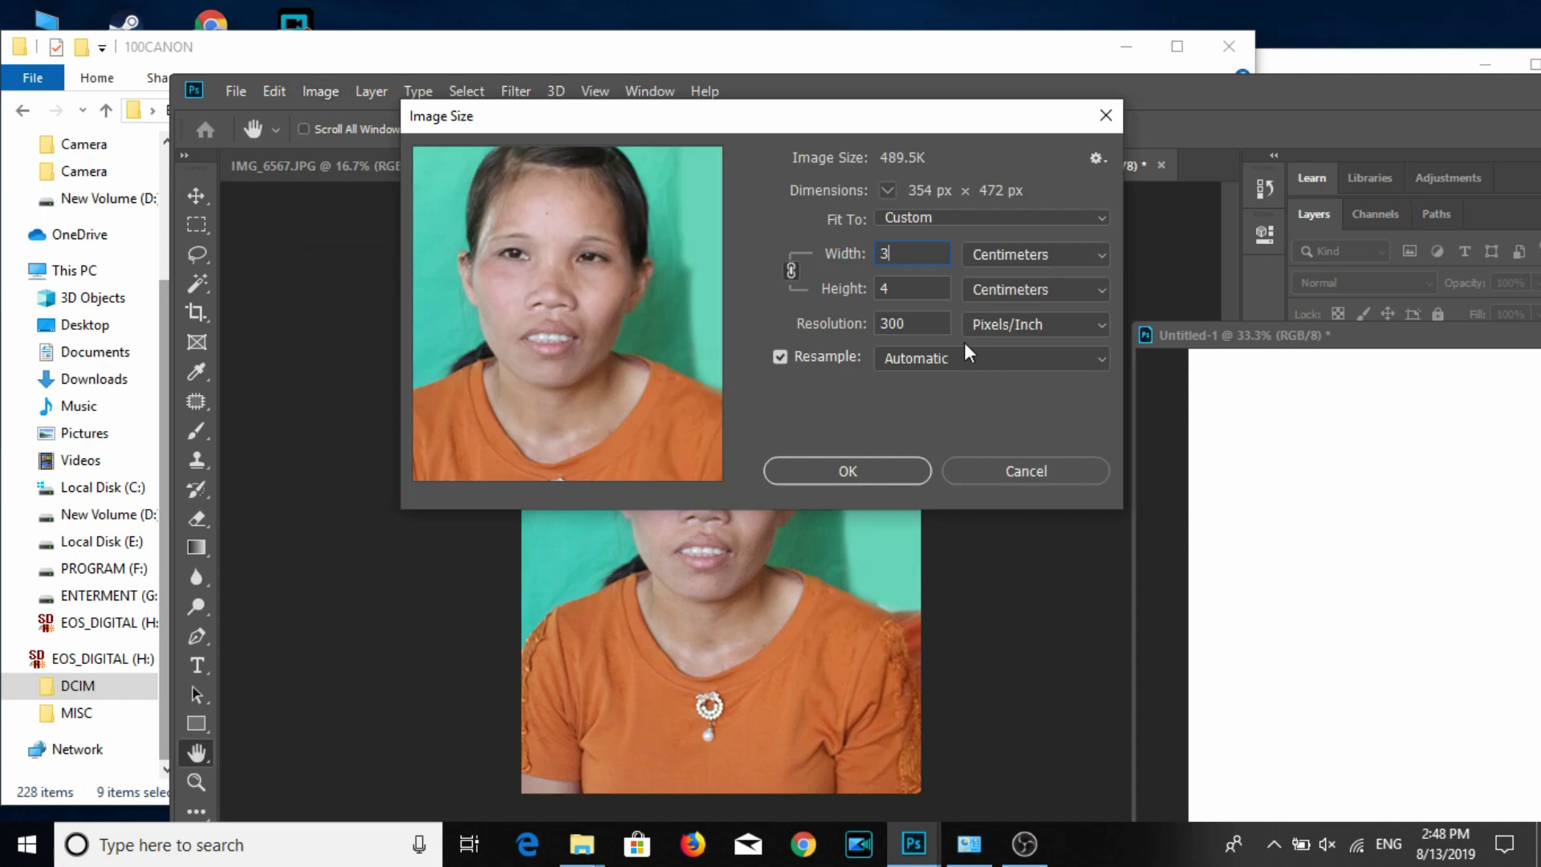
click(903, 471)
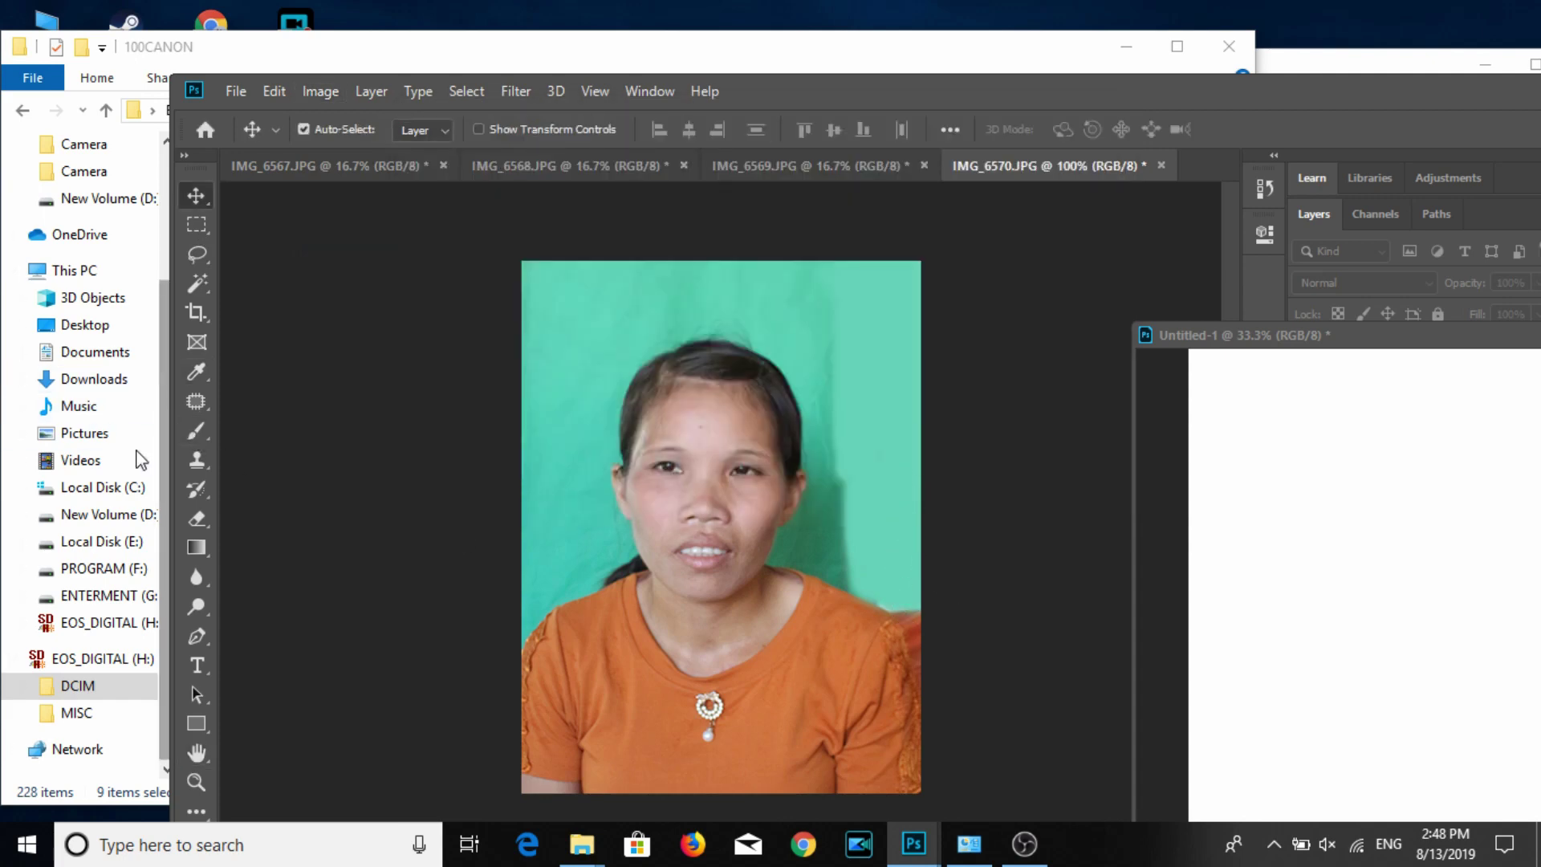
Paint teal over the shadows beside the neck, hair and right shoulder.
click(196, 435)
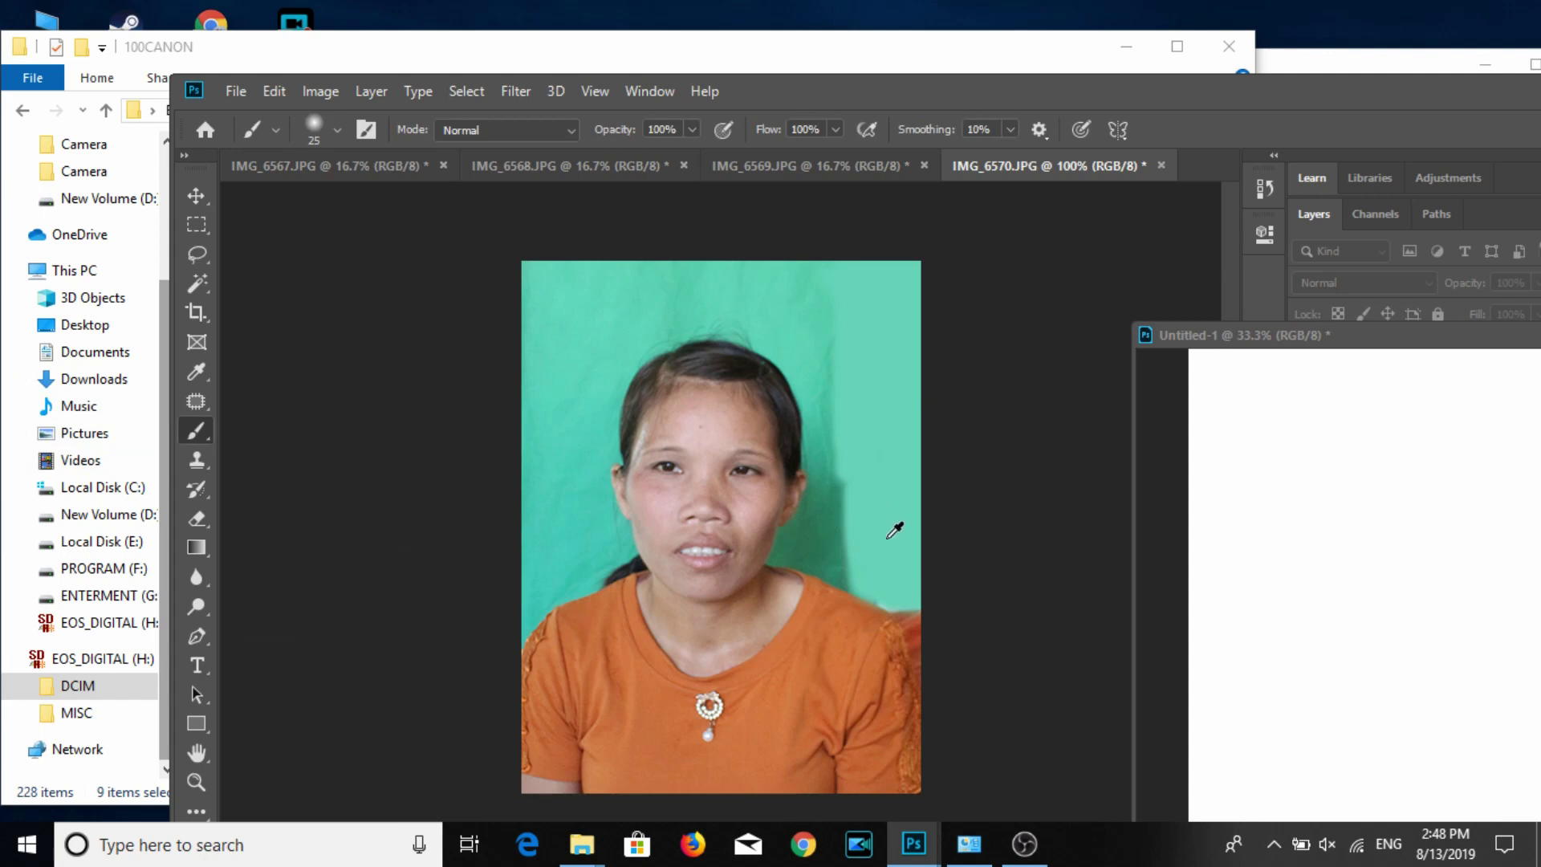
mouse_move(893, 601)
mouse_down()
mouse_move(939, 651)
mouse_move(901, 598)
mouse_up()
mouse_move(849, 564)
mouse_down()
mouse_move(823, 425)
mouse_move(841, 307)
mouse_up()
mouse_move(827, 474)
mouse_down()
mouse_move(811, 562)
mouse_move(859, 582)
mouse_move(783, 545)
mouse_move(828, 474)
mouse_up()
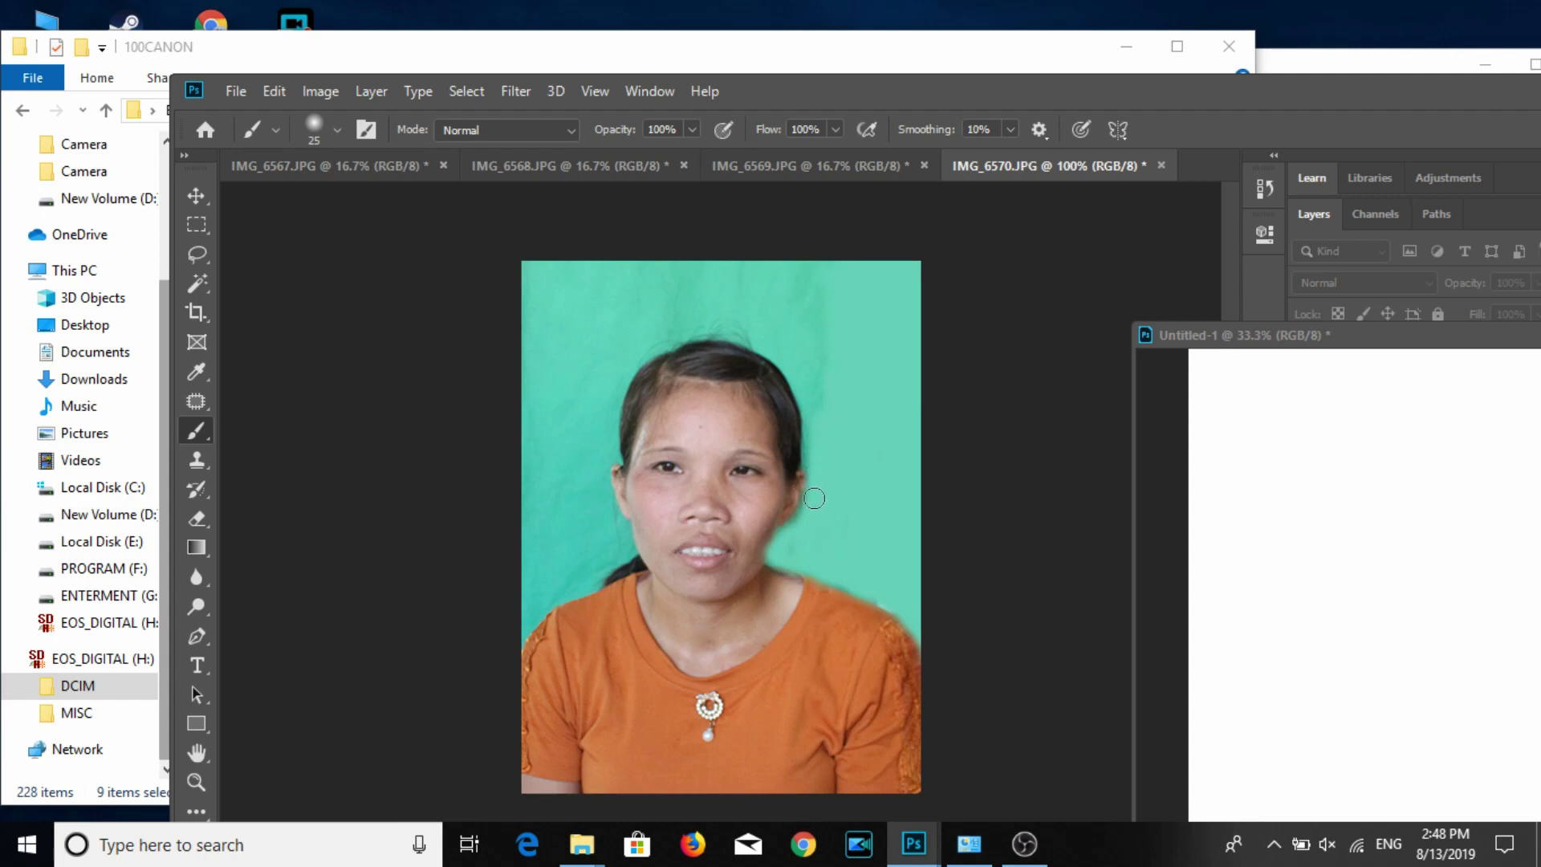
Recheck the size, save IMG_6570 as JPEG, and drag it onto Untitled-1.
click(196, 193)
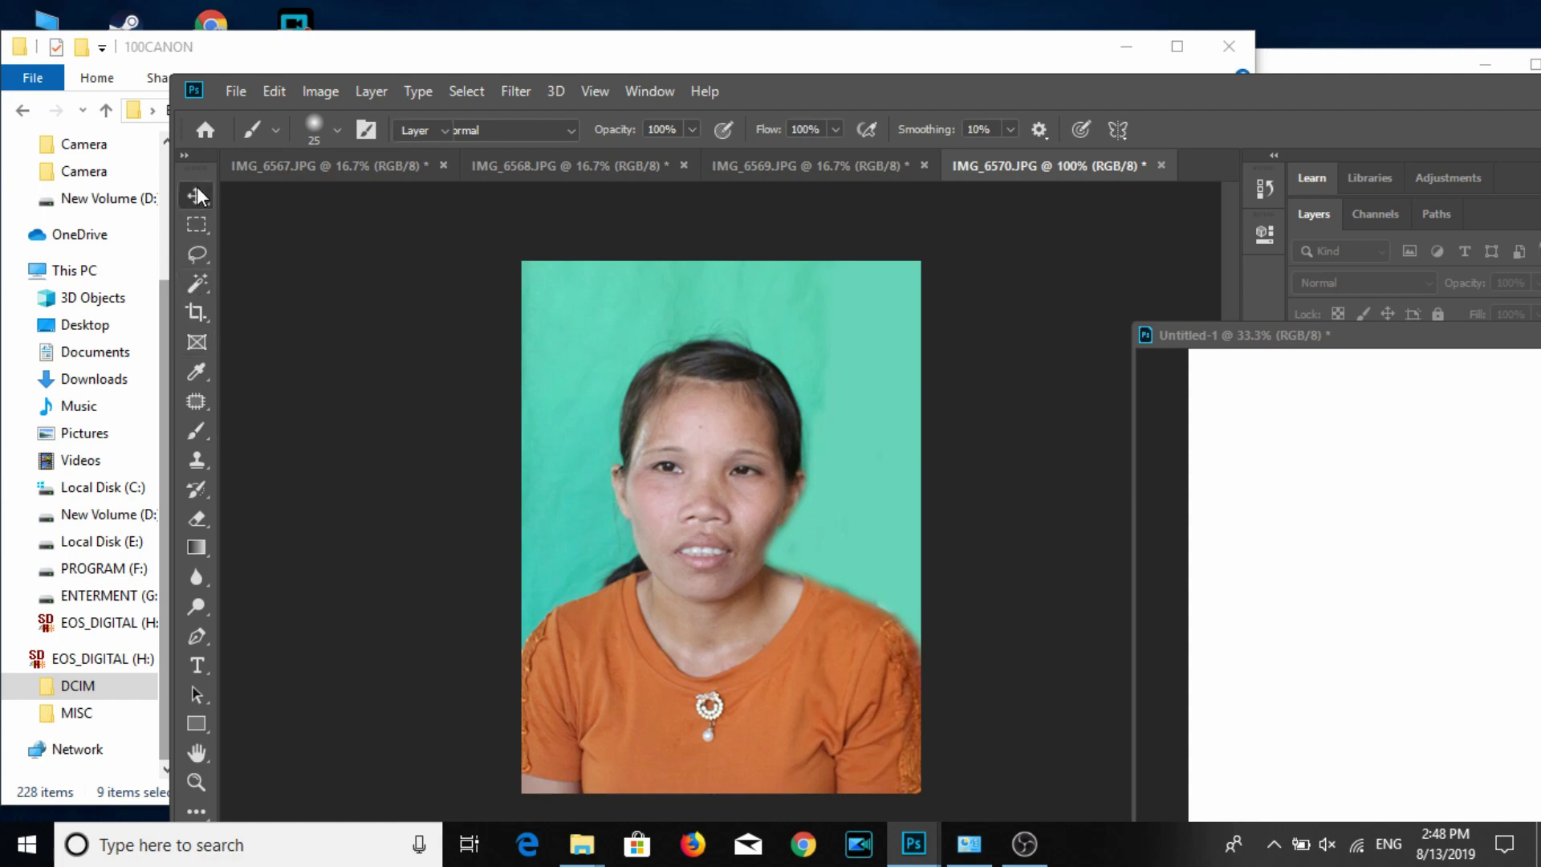
click(319, 92)
click(378, 258)
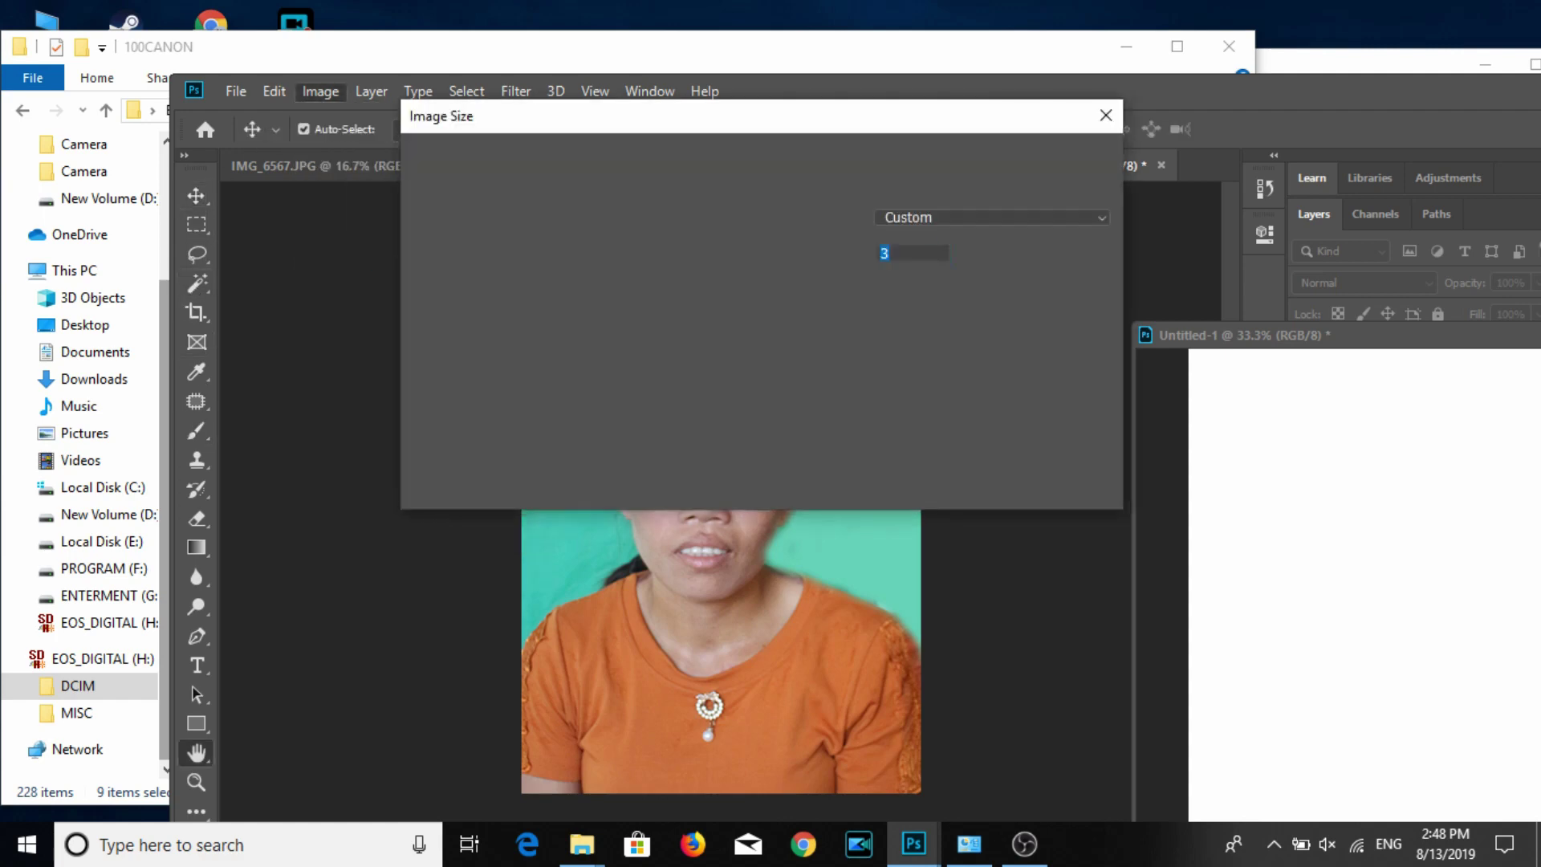
click(867, 472)
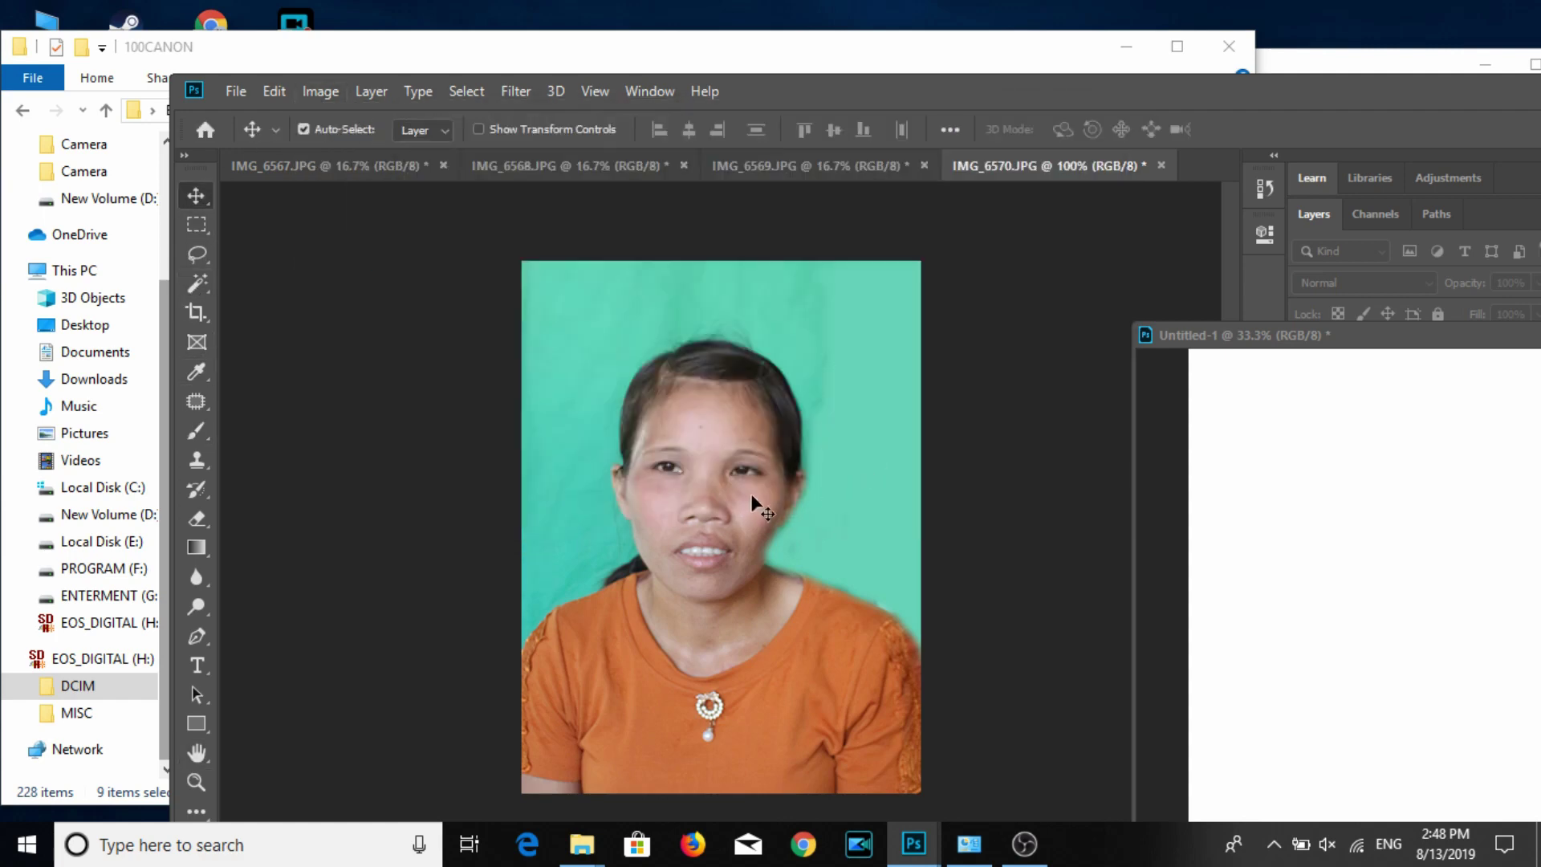
key(ctrl+s)
click(889, 172)
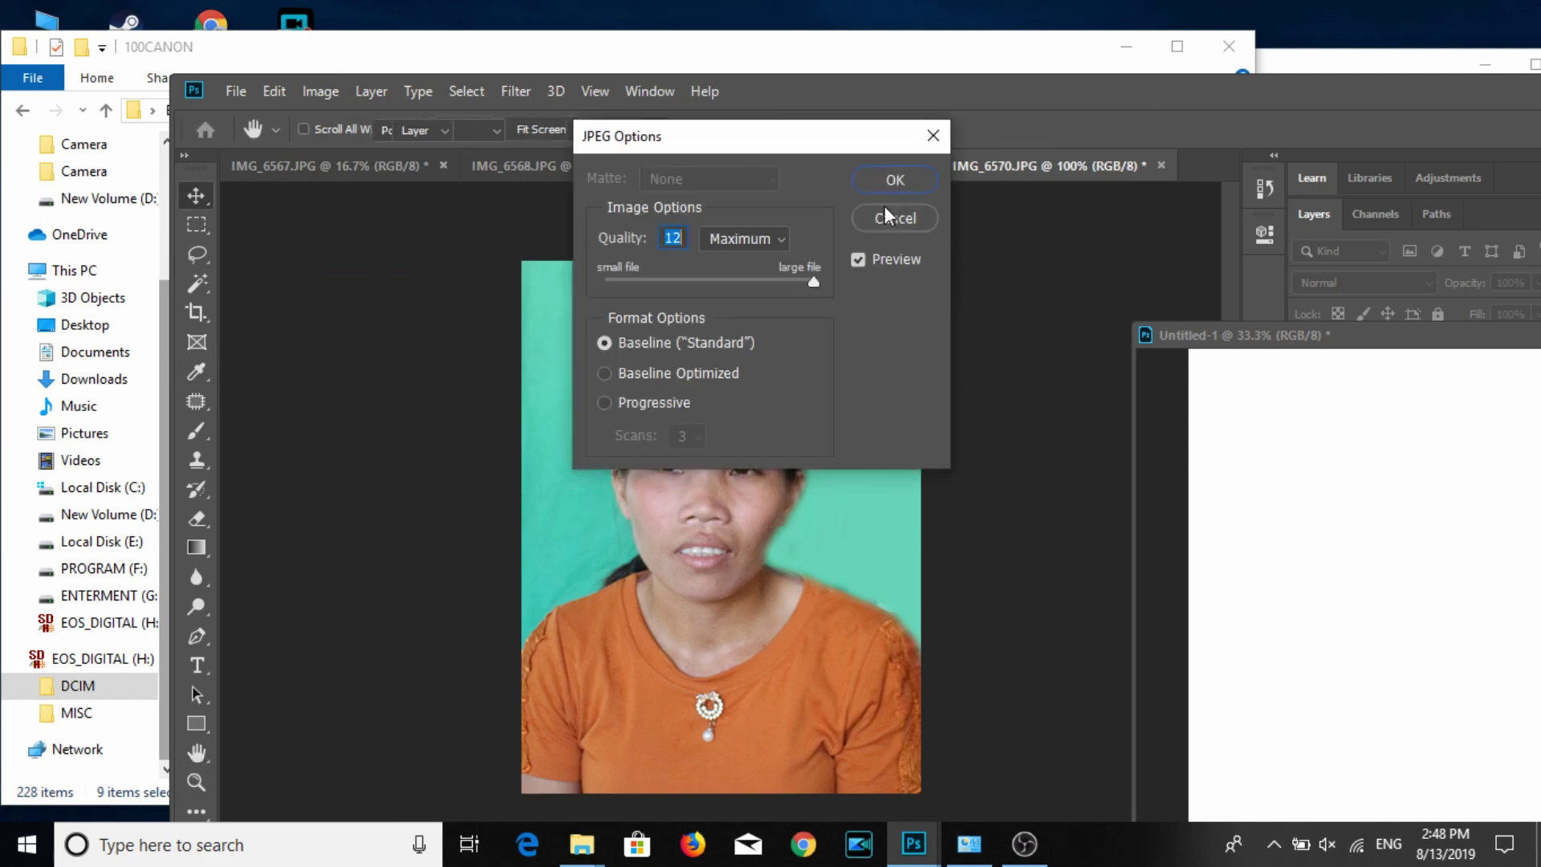
drag(740, 517, 1284, 446)
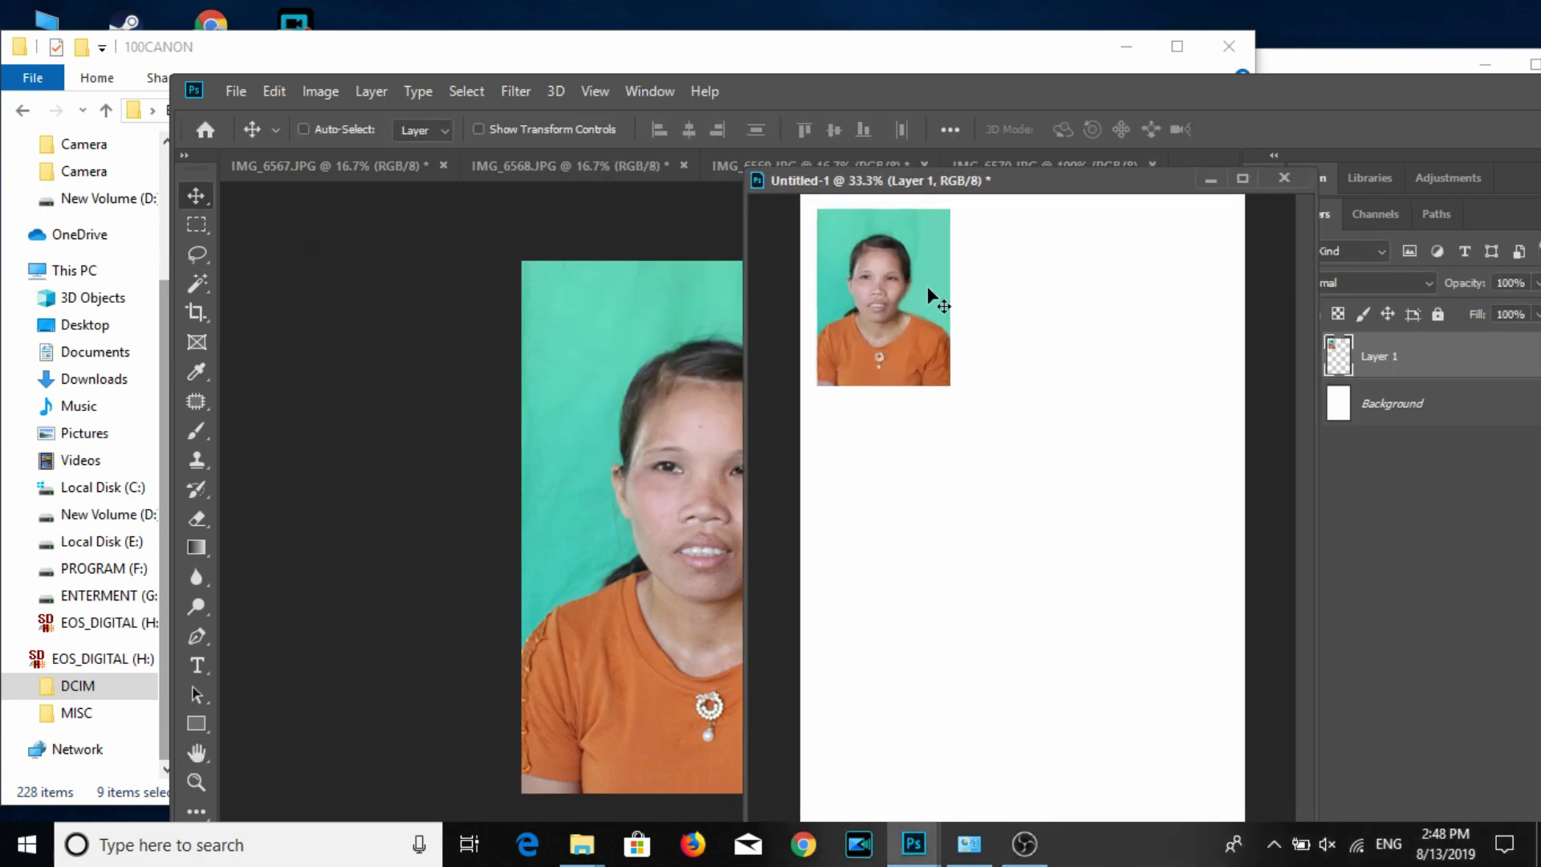
Make a top row of three portraits and copy it as a second row.
mouse_move(927, 286)
mouse_down()
mouse_move(1033, 313)
mouse_move(1173, 316)
mouse_up()
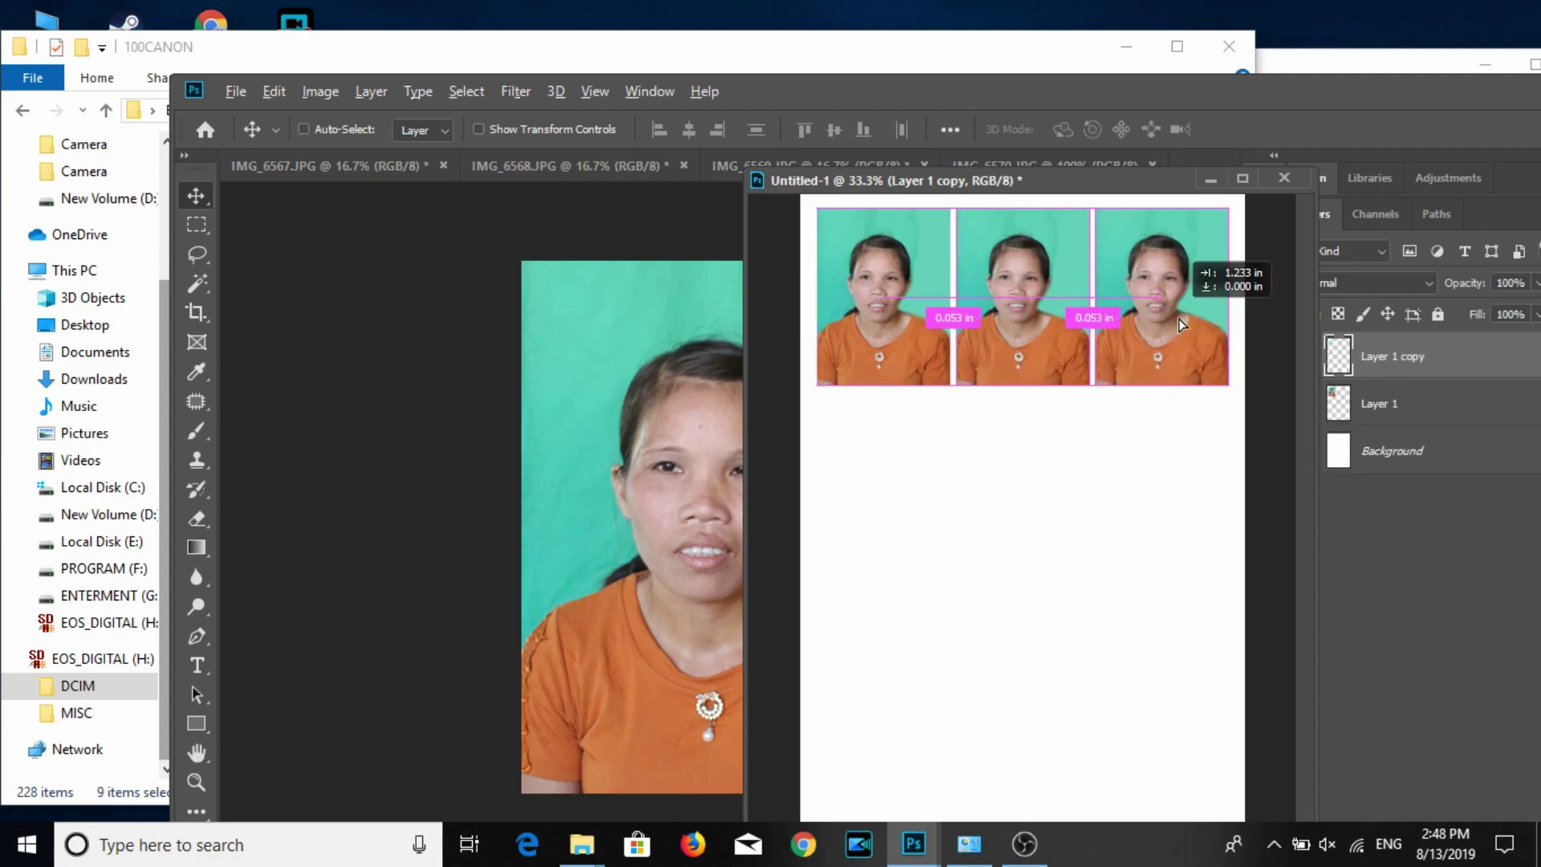
shift+click(1443, 453)
mouse_move(1204, 416)
mouse_down()
mouse_move(1210, 527)
mouse_move(1180, 648)
mouse_move(1204, 460)
mouse_up()
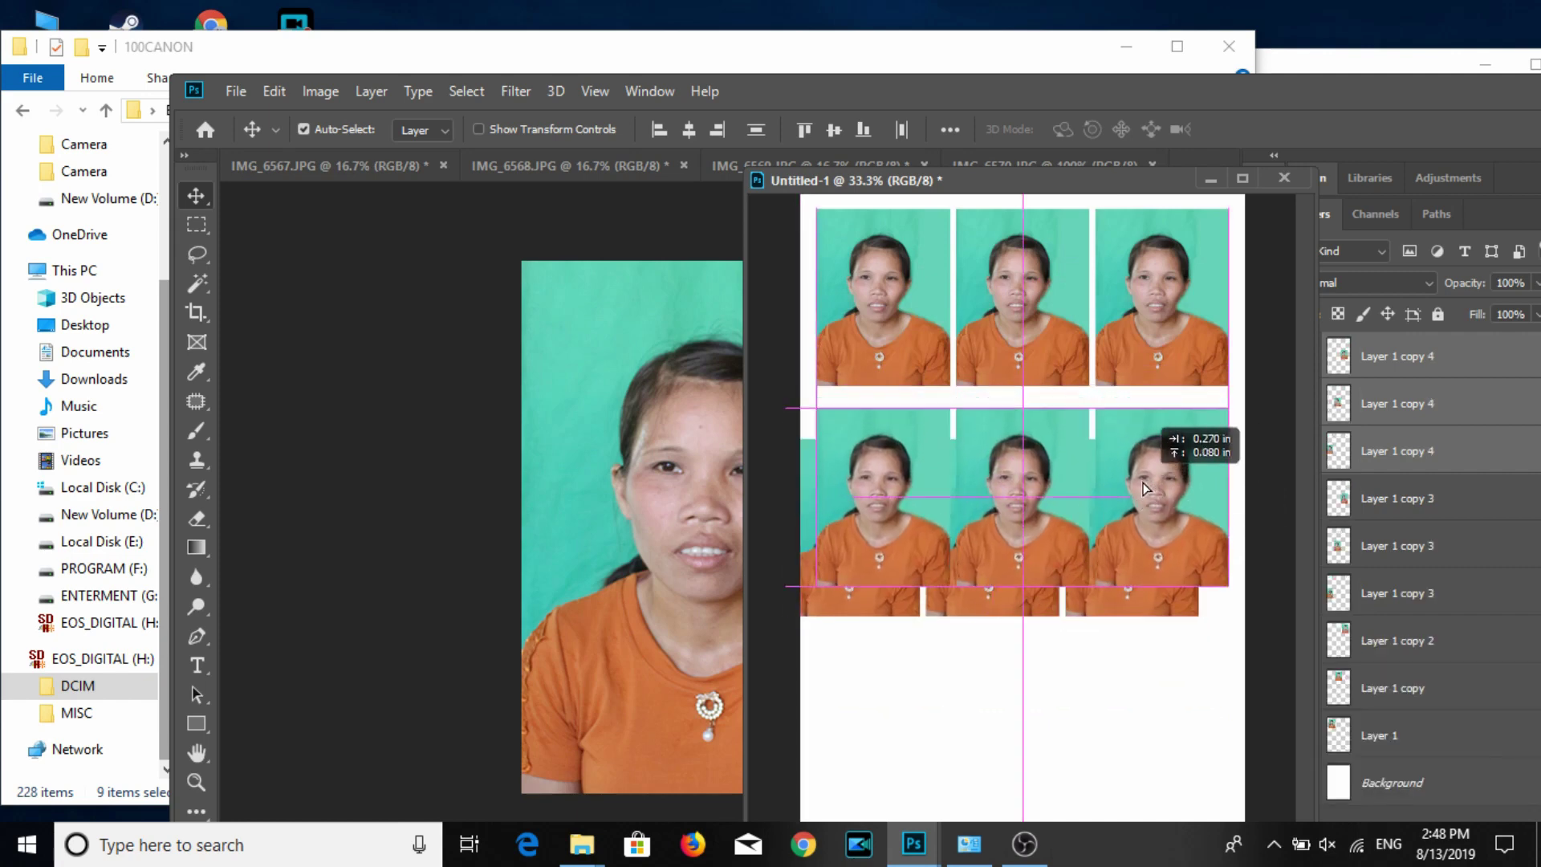
drag(1146, 476, 1143, 484)
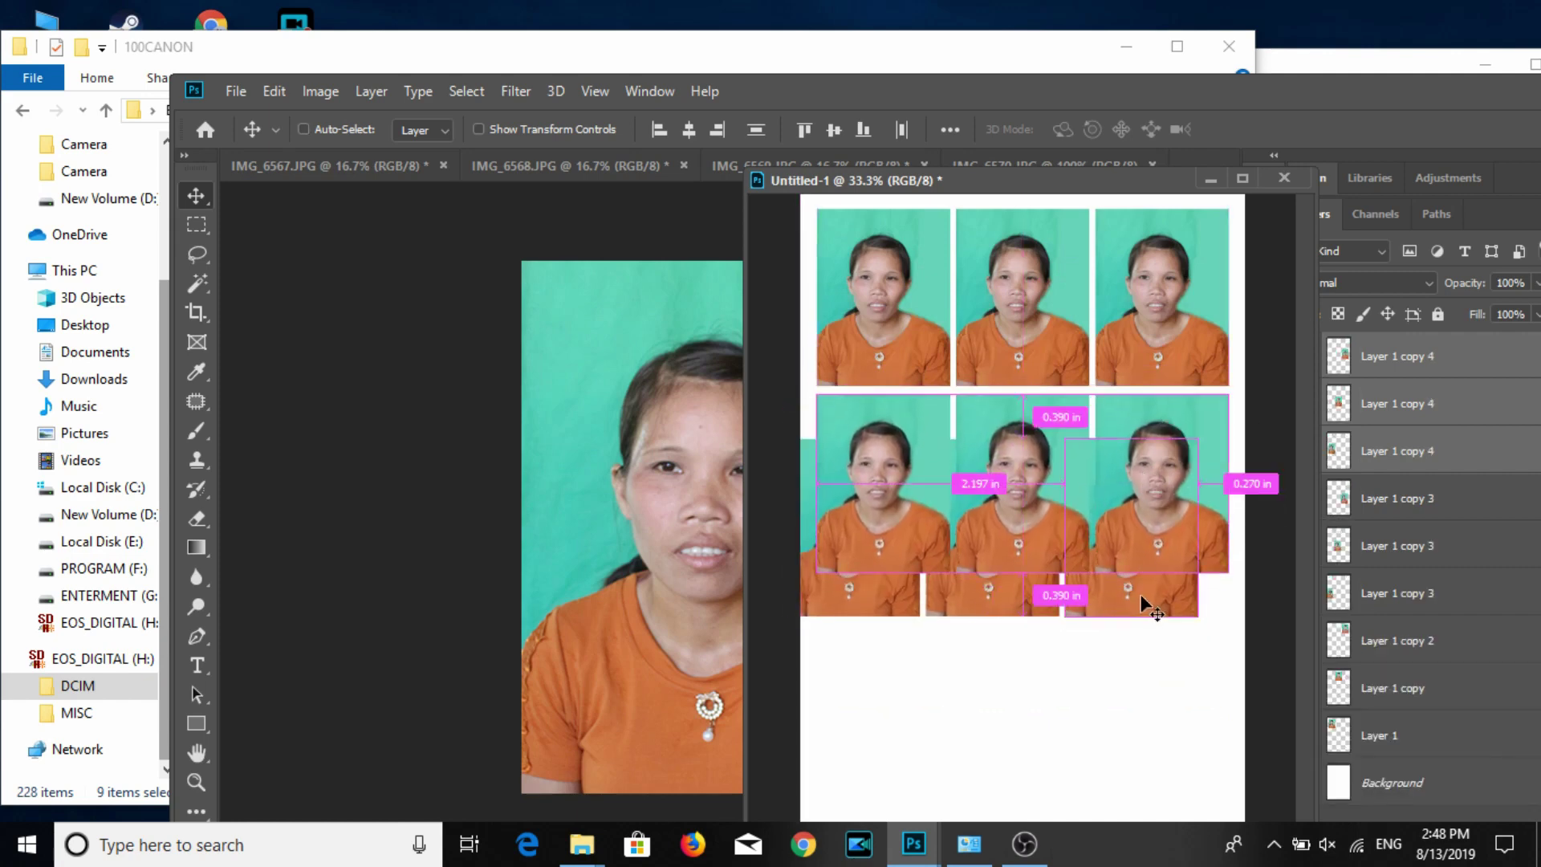
Select the third-row portraits and align them beneath the second row.
click(1383, 554)
ctrl+click(1397, 598)
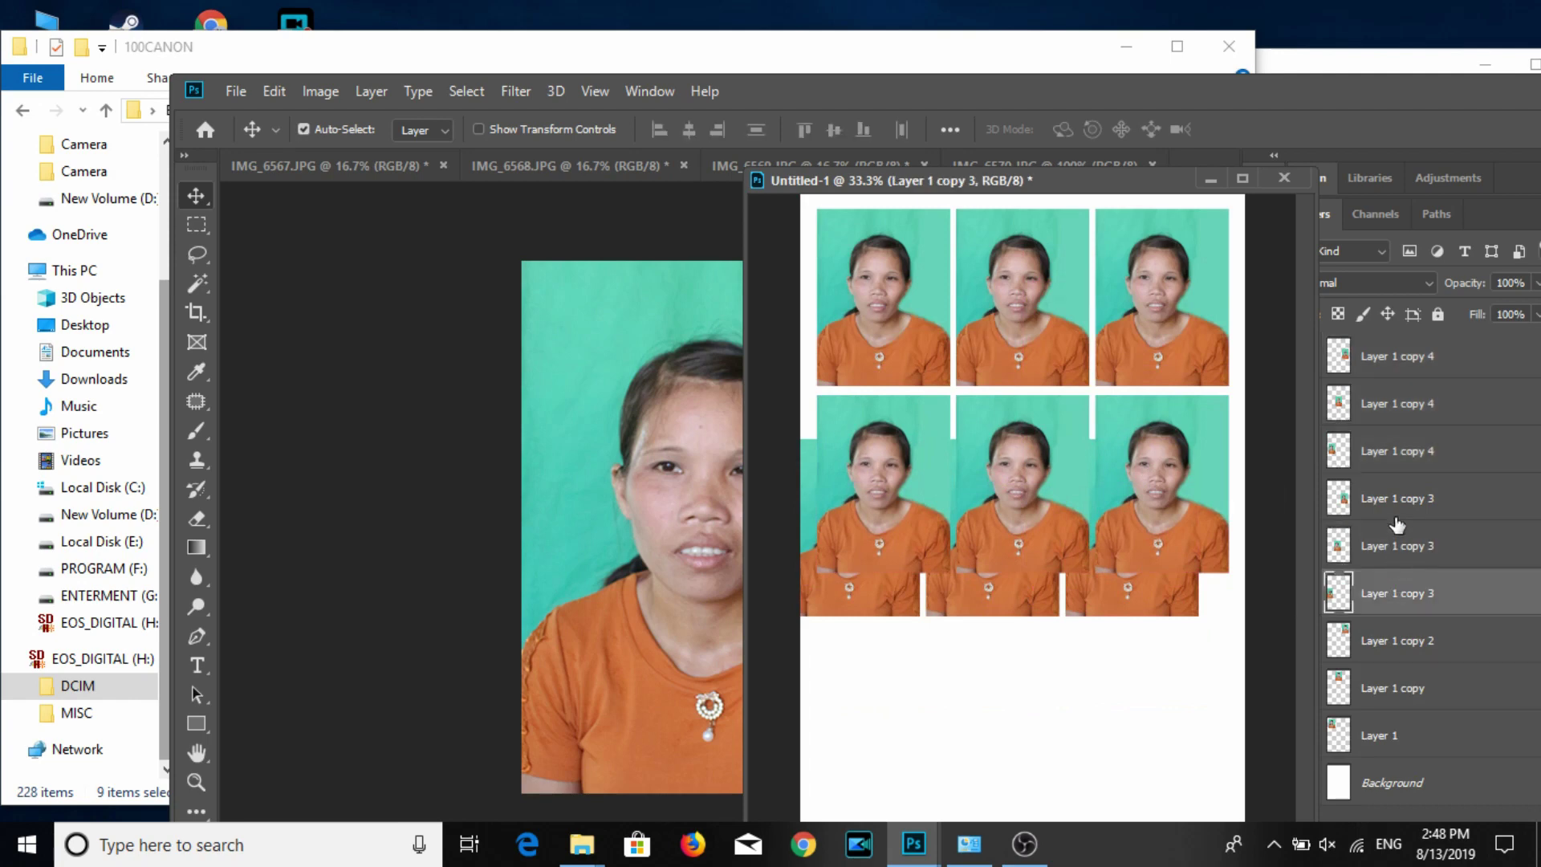
ctrl+click(1397, 502)
drag(1168, 603, 1210, 755)
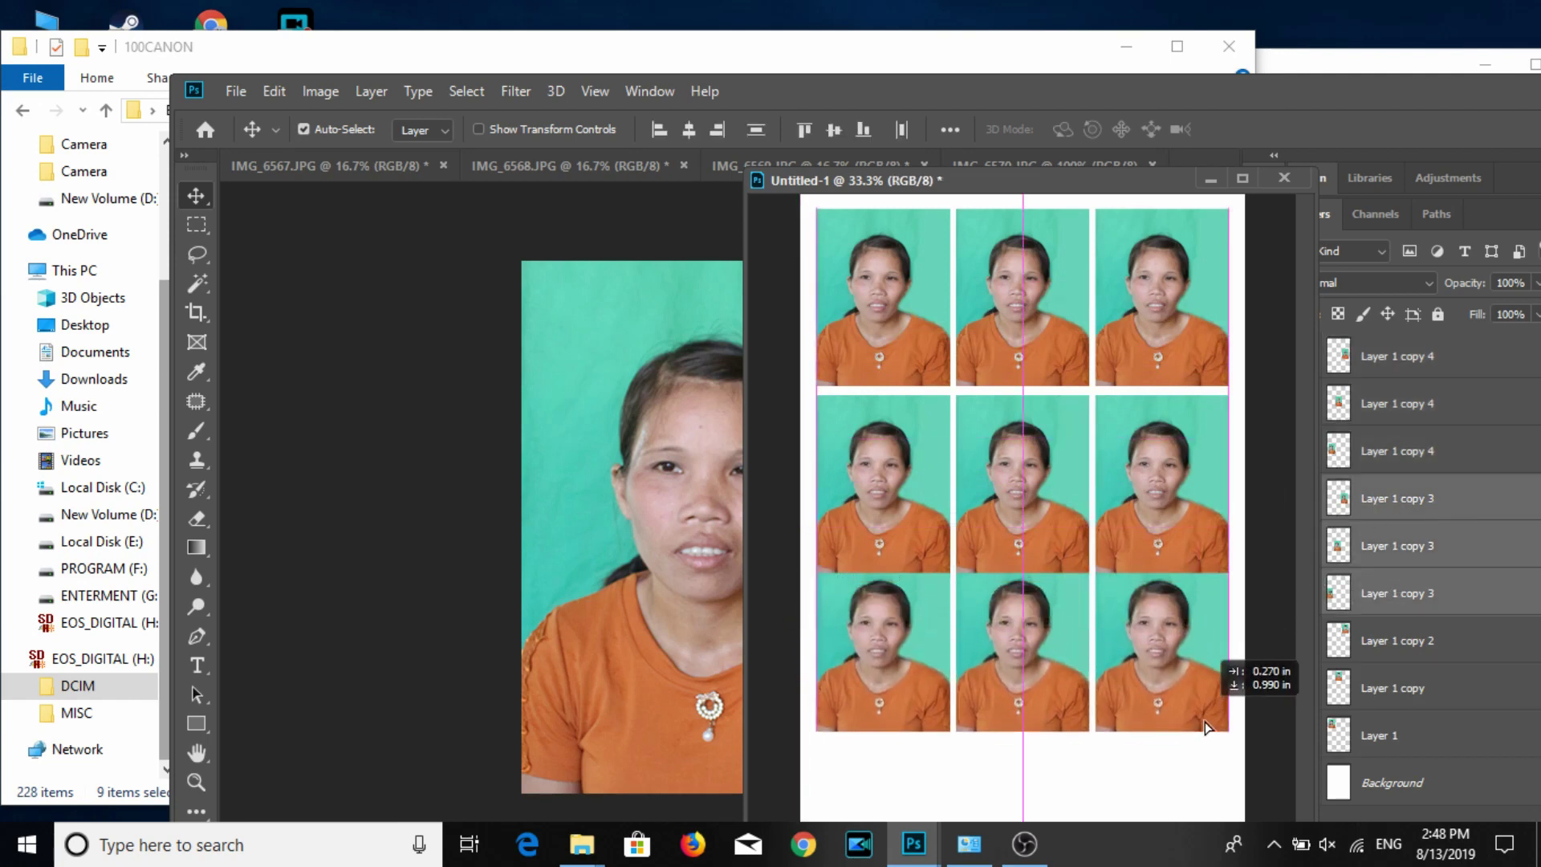
drag(1210, 755, 1196, 767)
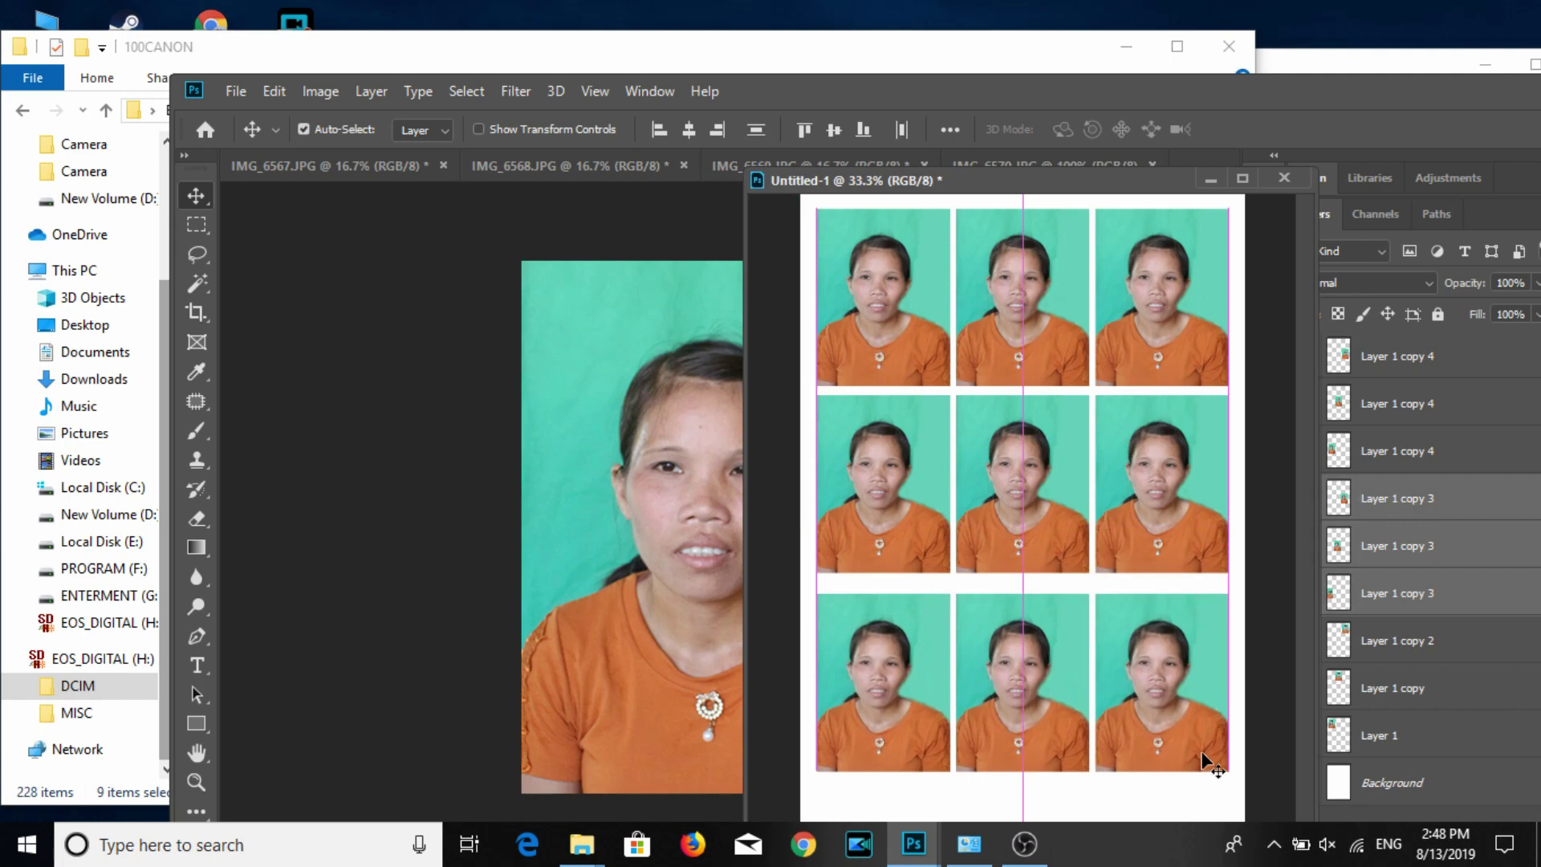
key(ctrl)
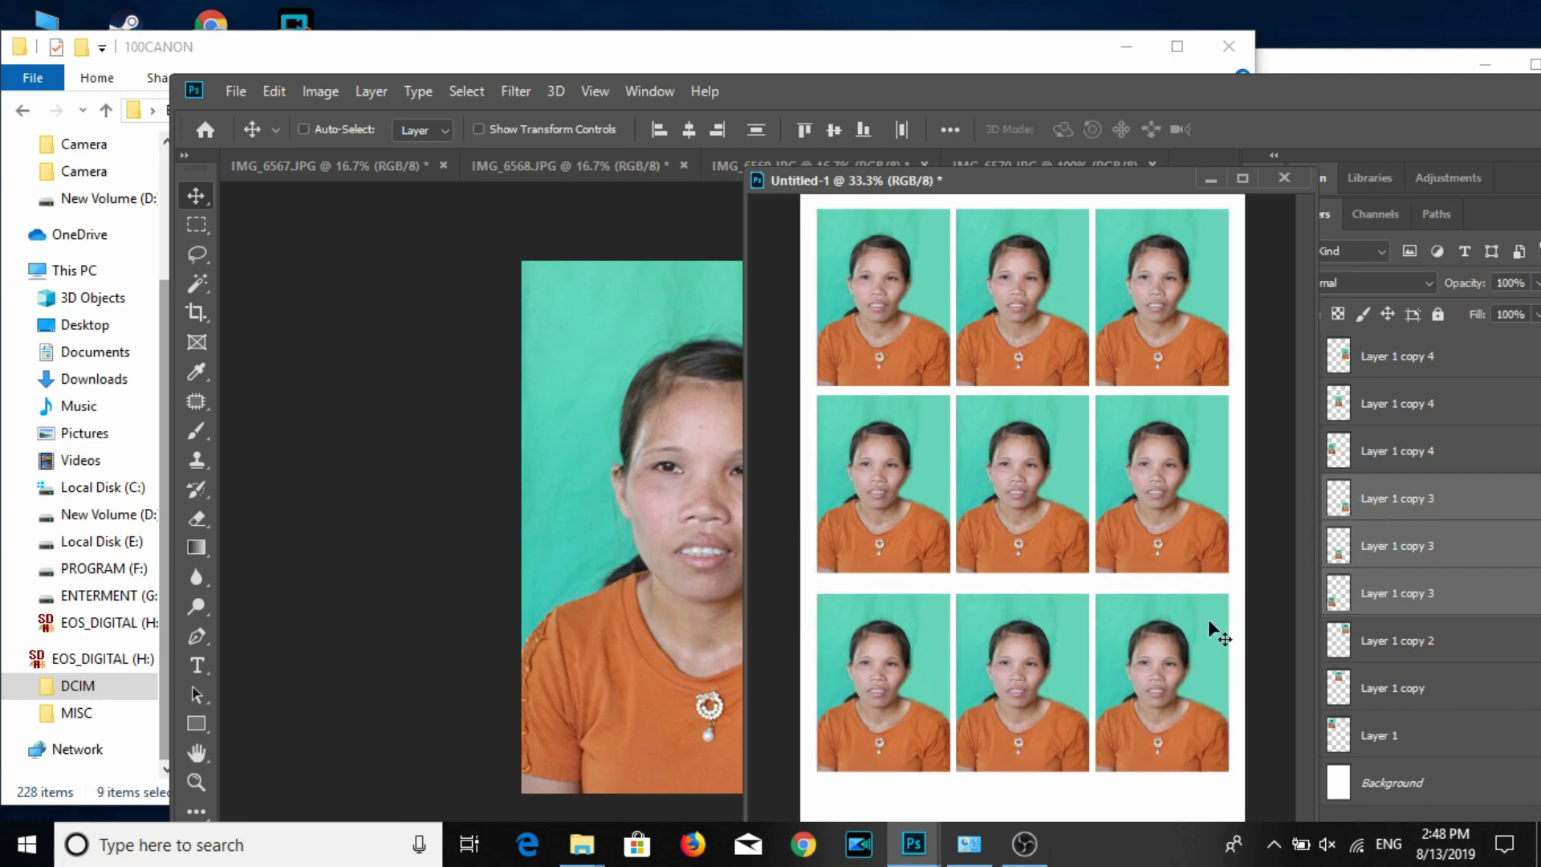
key(ctrl+p)
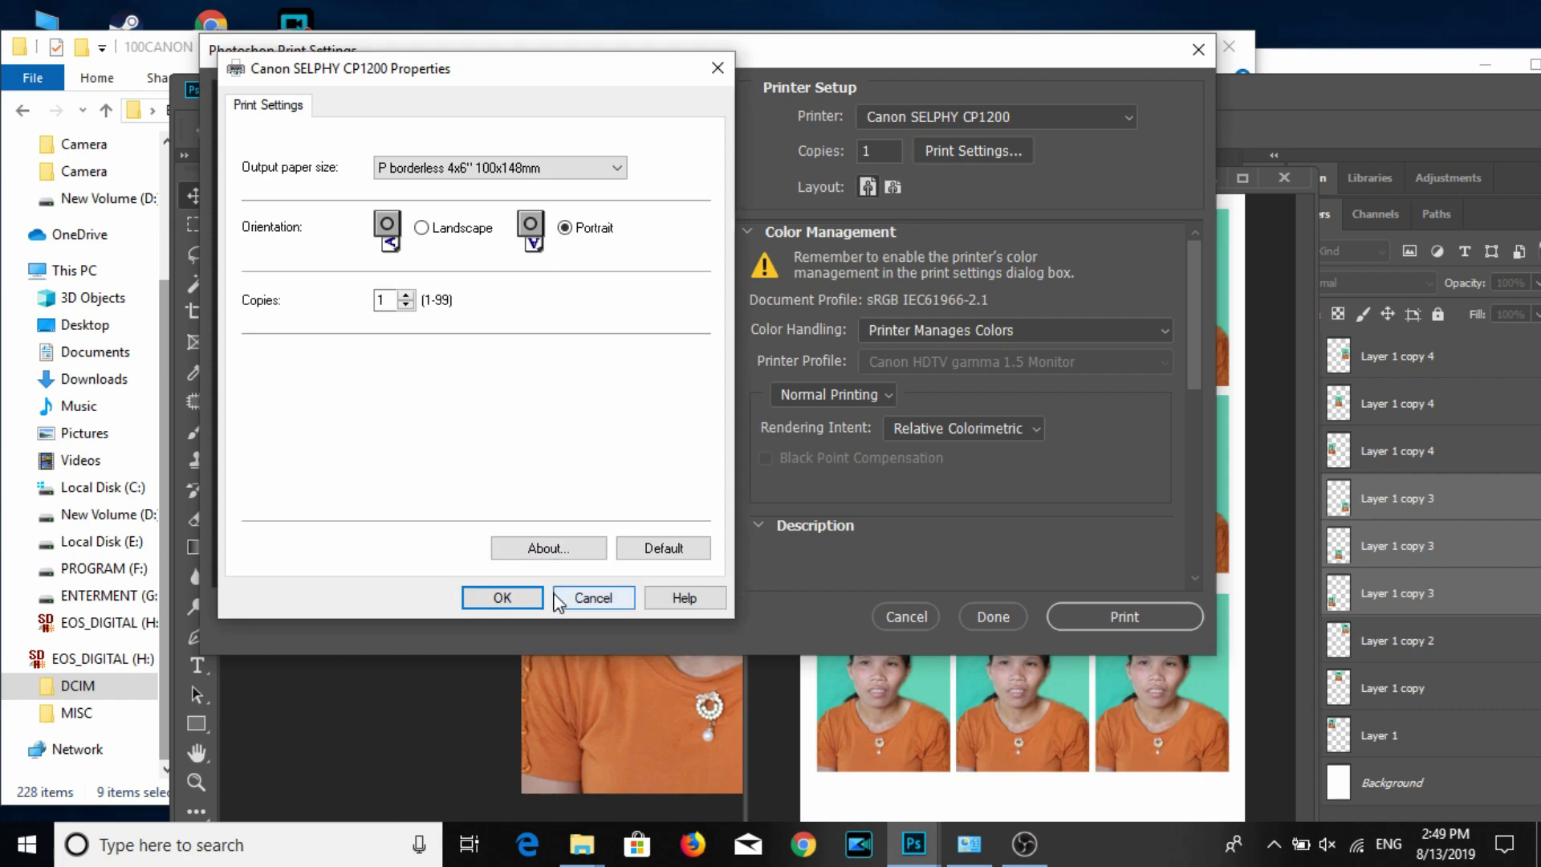
Close the printer properties and reposition the portrait grid on the printed page.
click(528, 601)
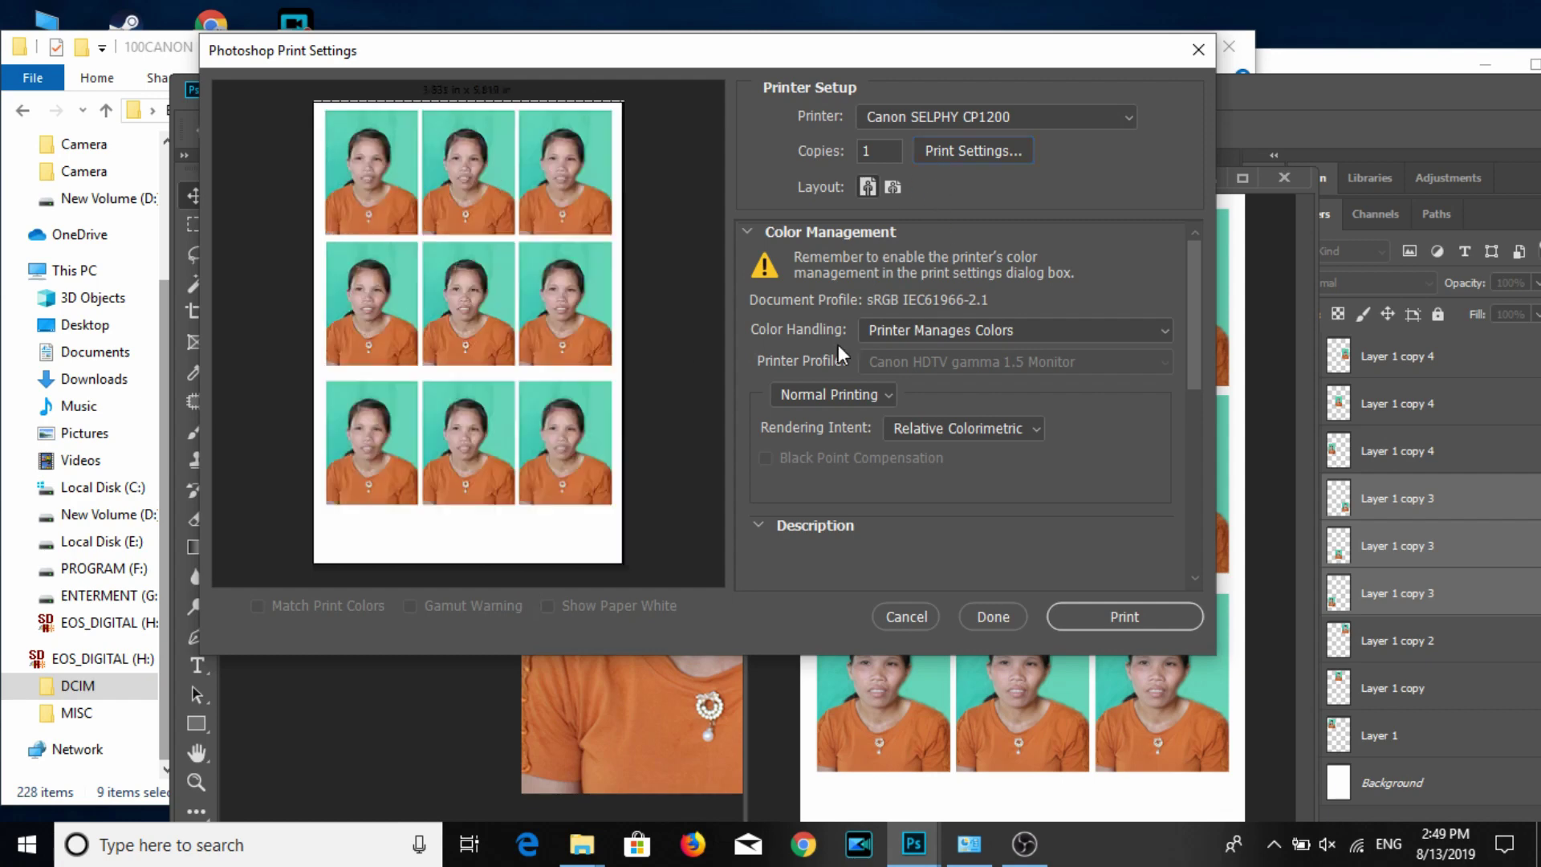
drag(582, 414, 581, 431)
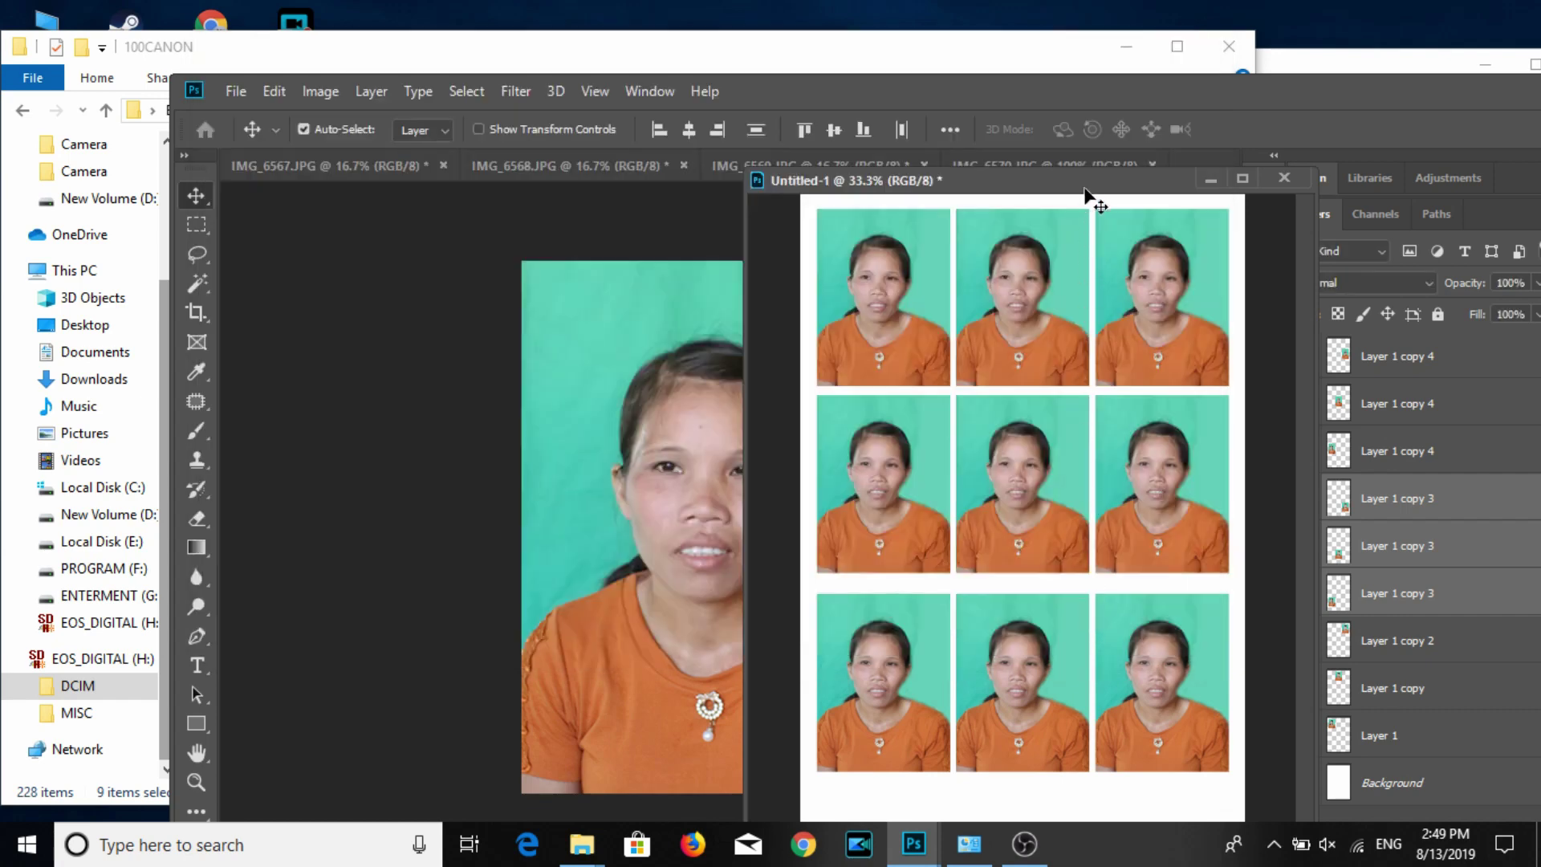
double_click(944, 195)
click(915, 127)
Delete all nine portrait layers down to Layer 1 from the sheet.
click(1470, 15)
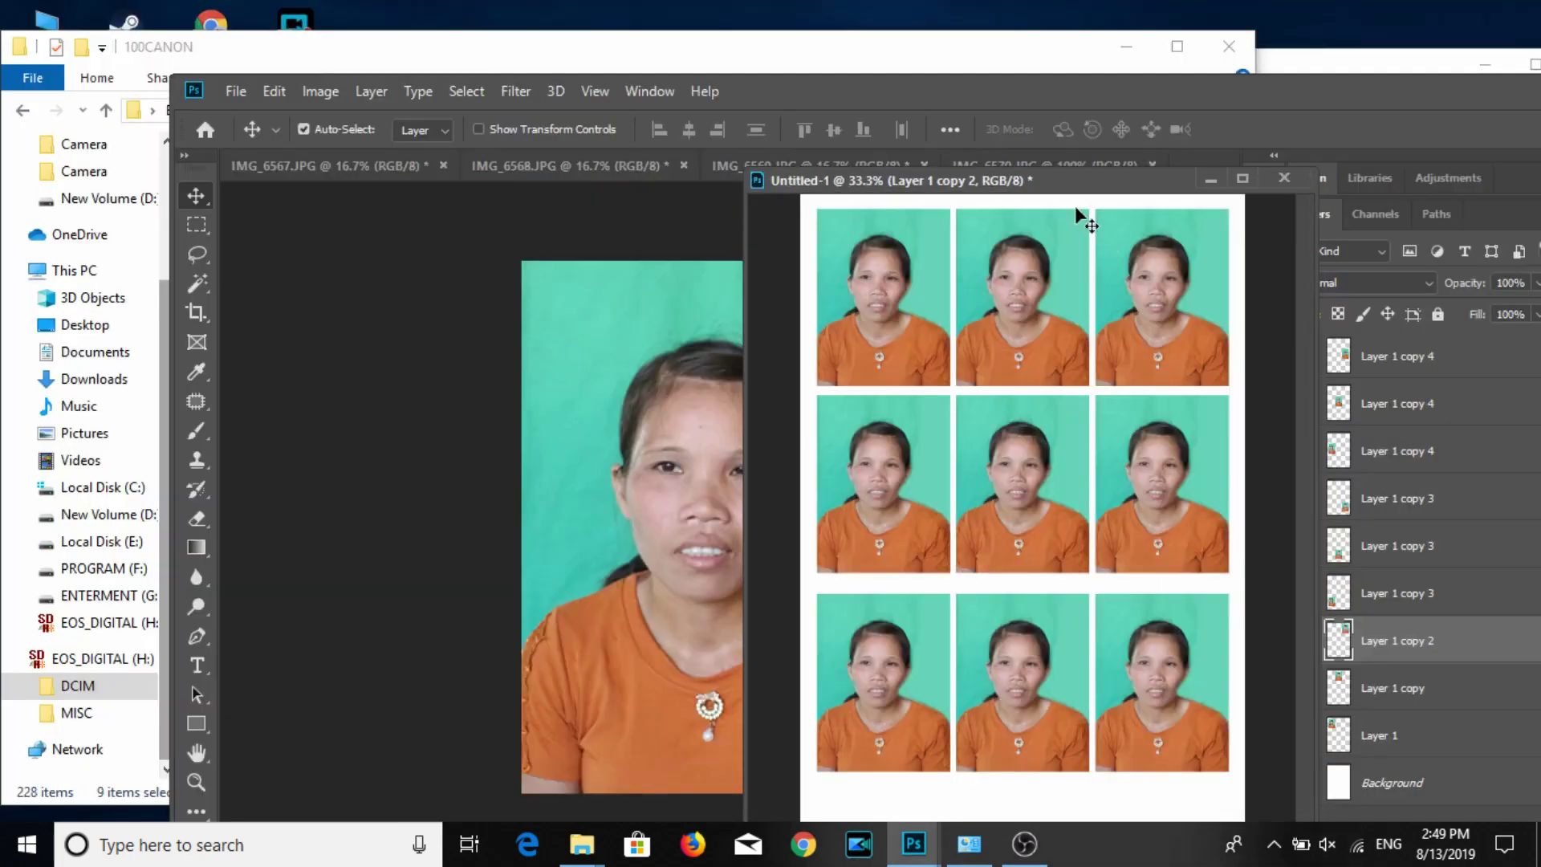
drag(1075, 180, 747, 172)
click(1413, 365)
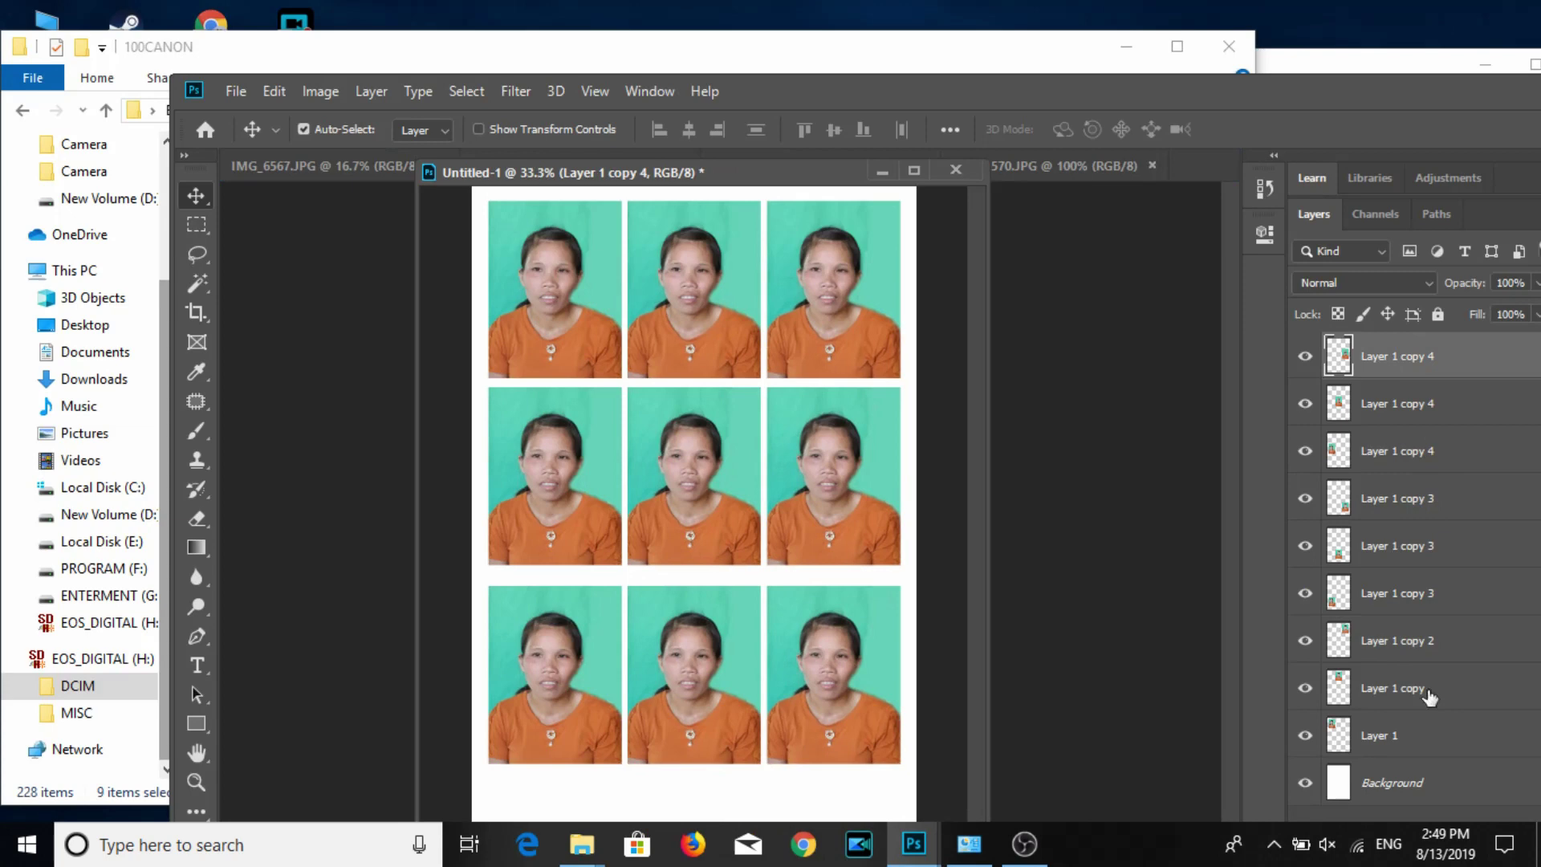
shift+click(1421, 737)
key(Delete)
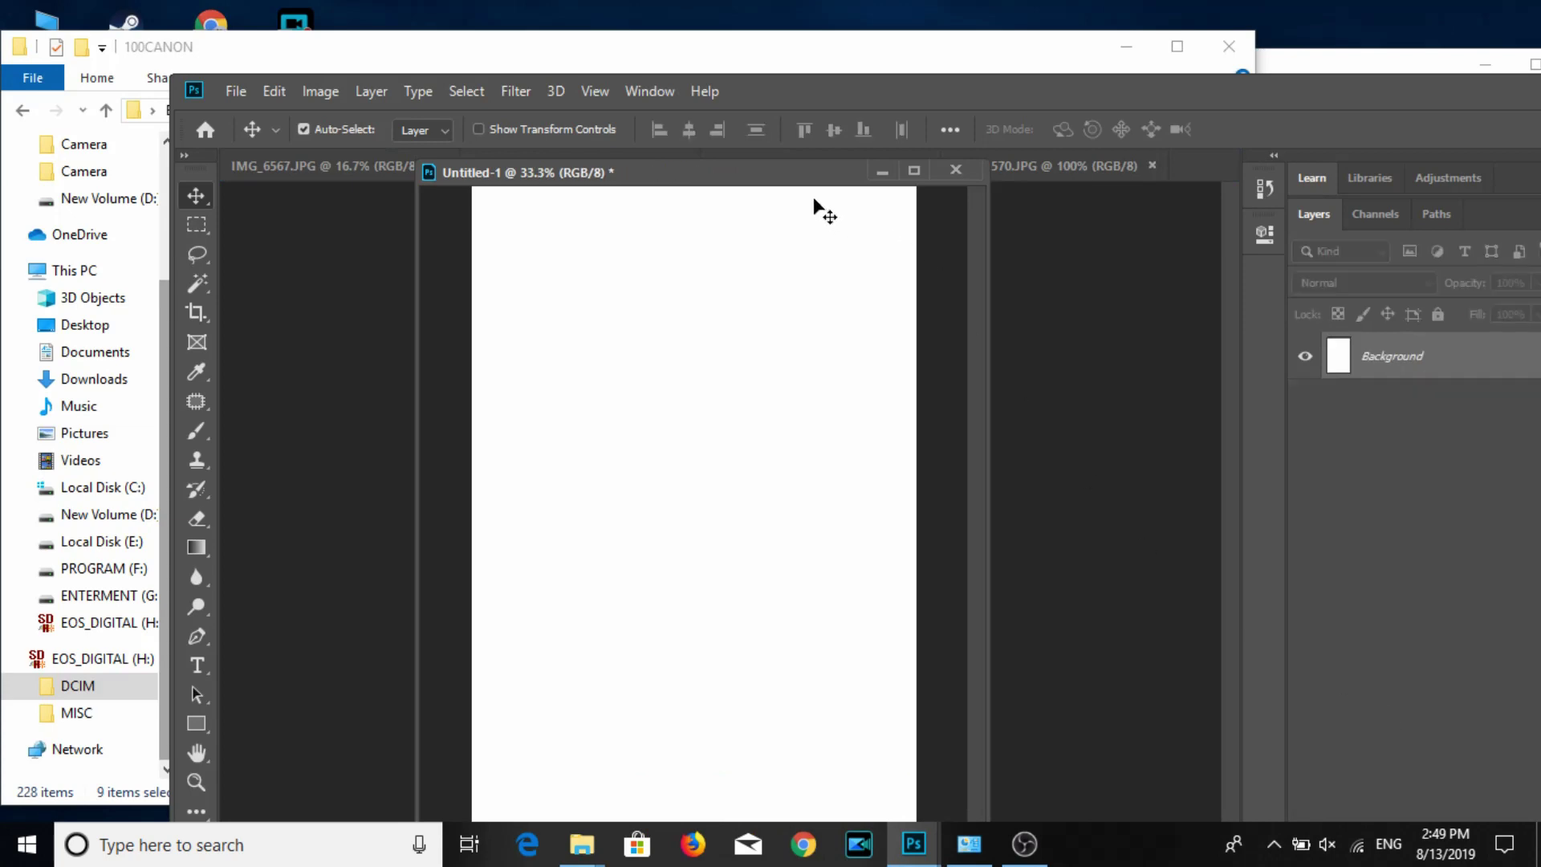
Move the sheet window aside and close the finished IMG_6570 photo.
drag(814, 172, 1396, 166)
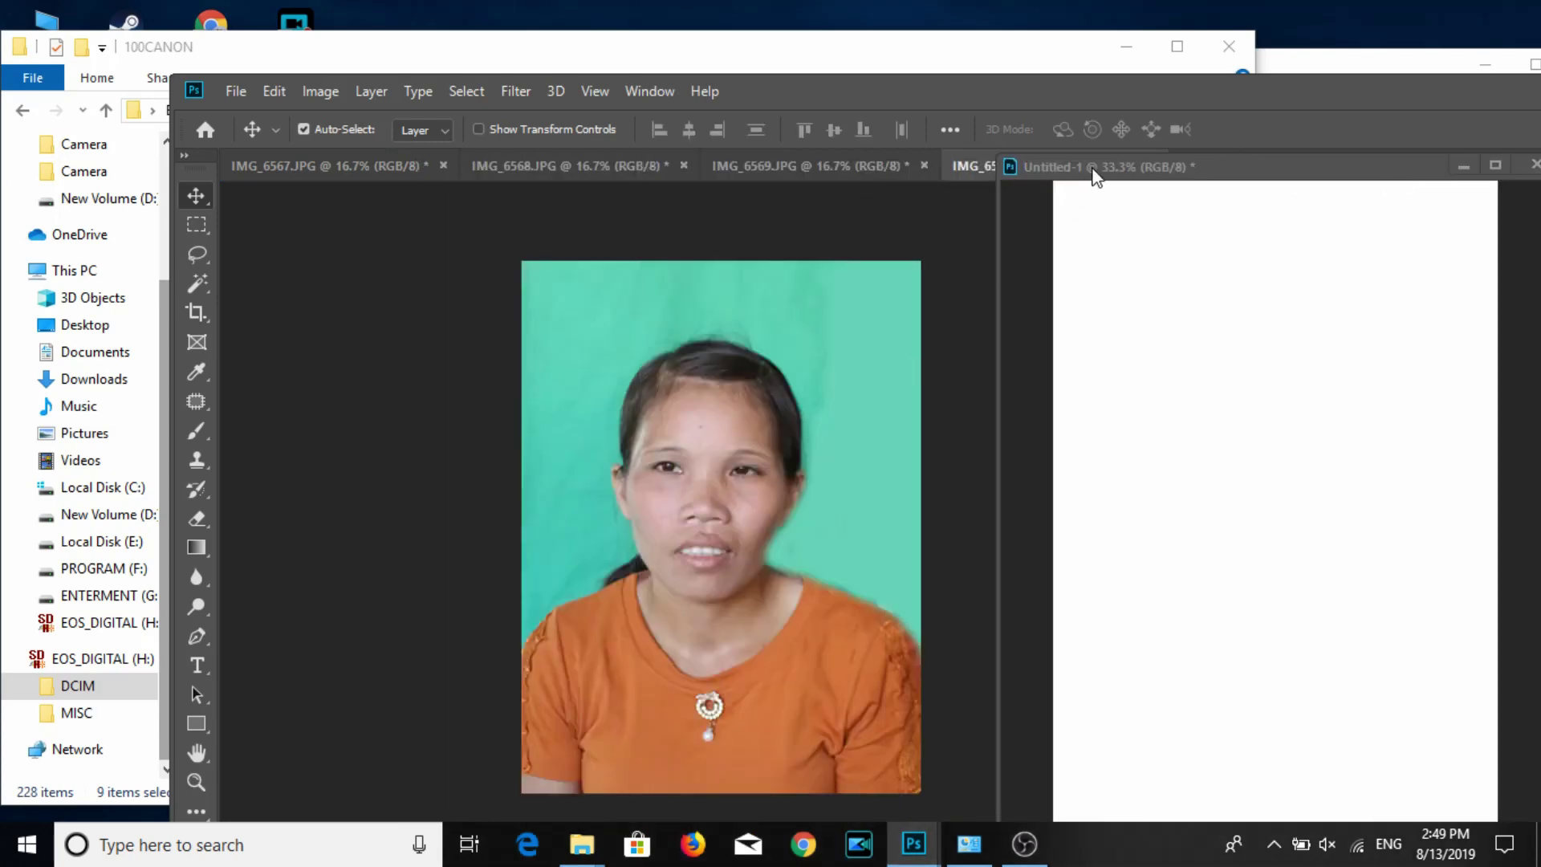
drag(1093, 182, 1150, 185)
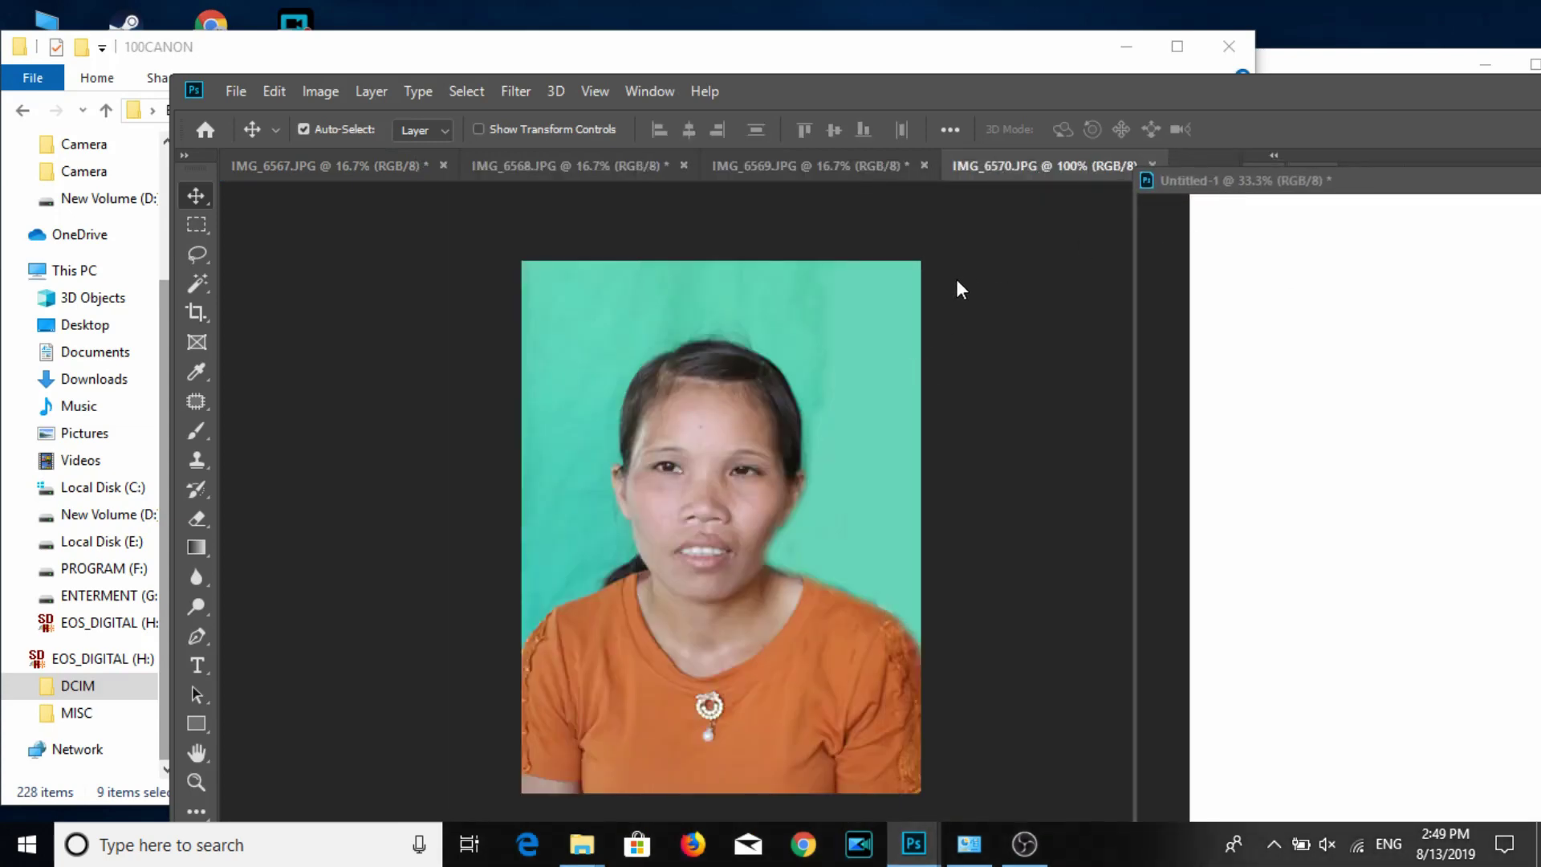
click(1154, 166)
click(1249, 216)
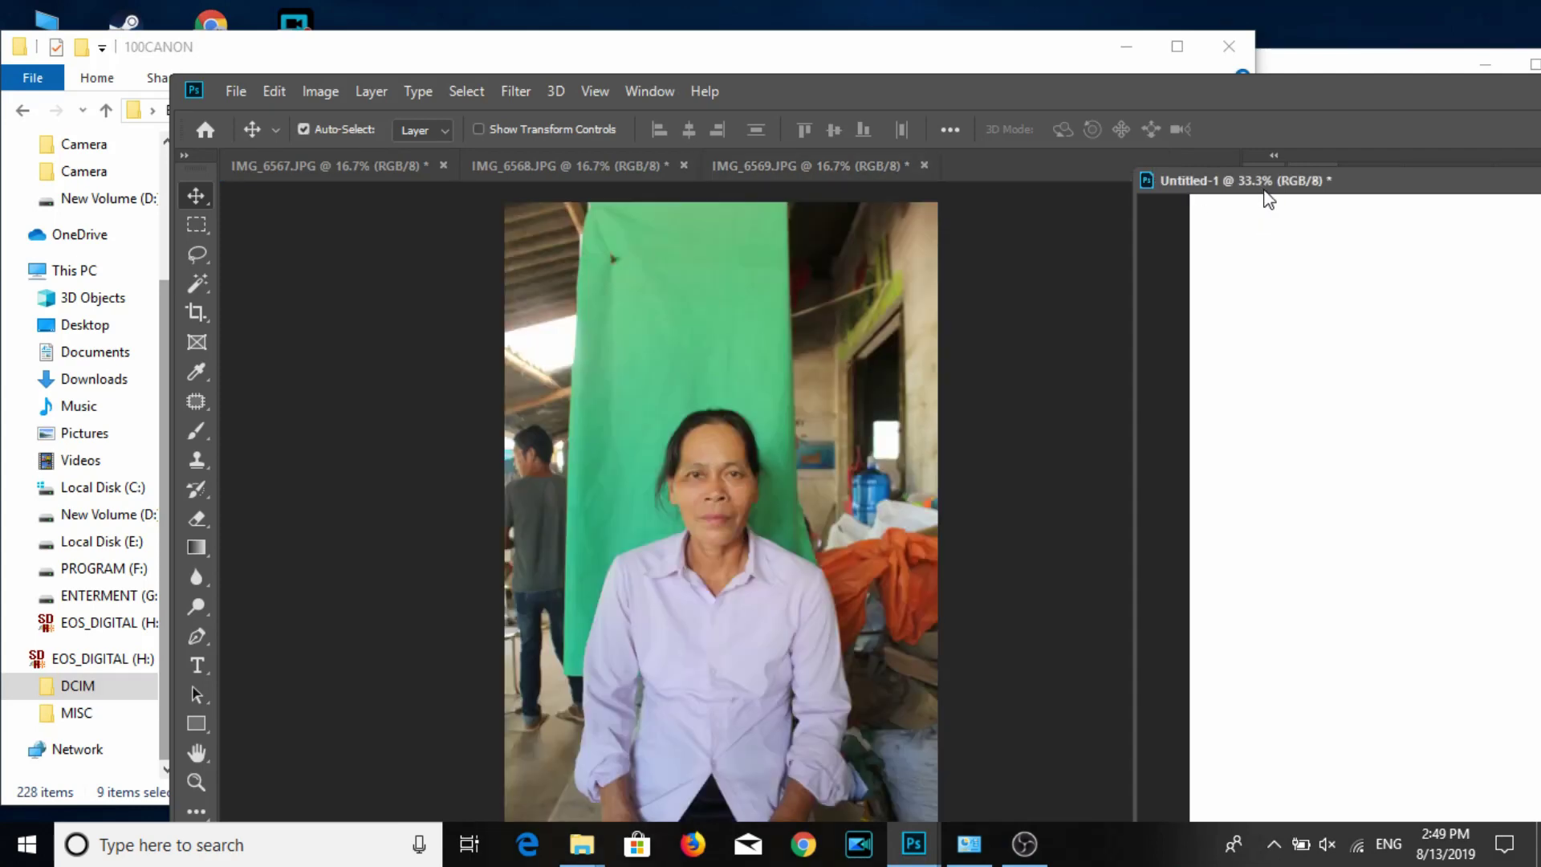
Crop IMG_6569 to a straightened 3:4 frame of the woman's head and shoulders.
click(610, 373)
click(192, 313)
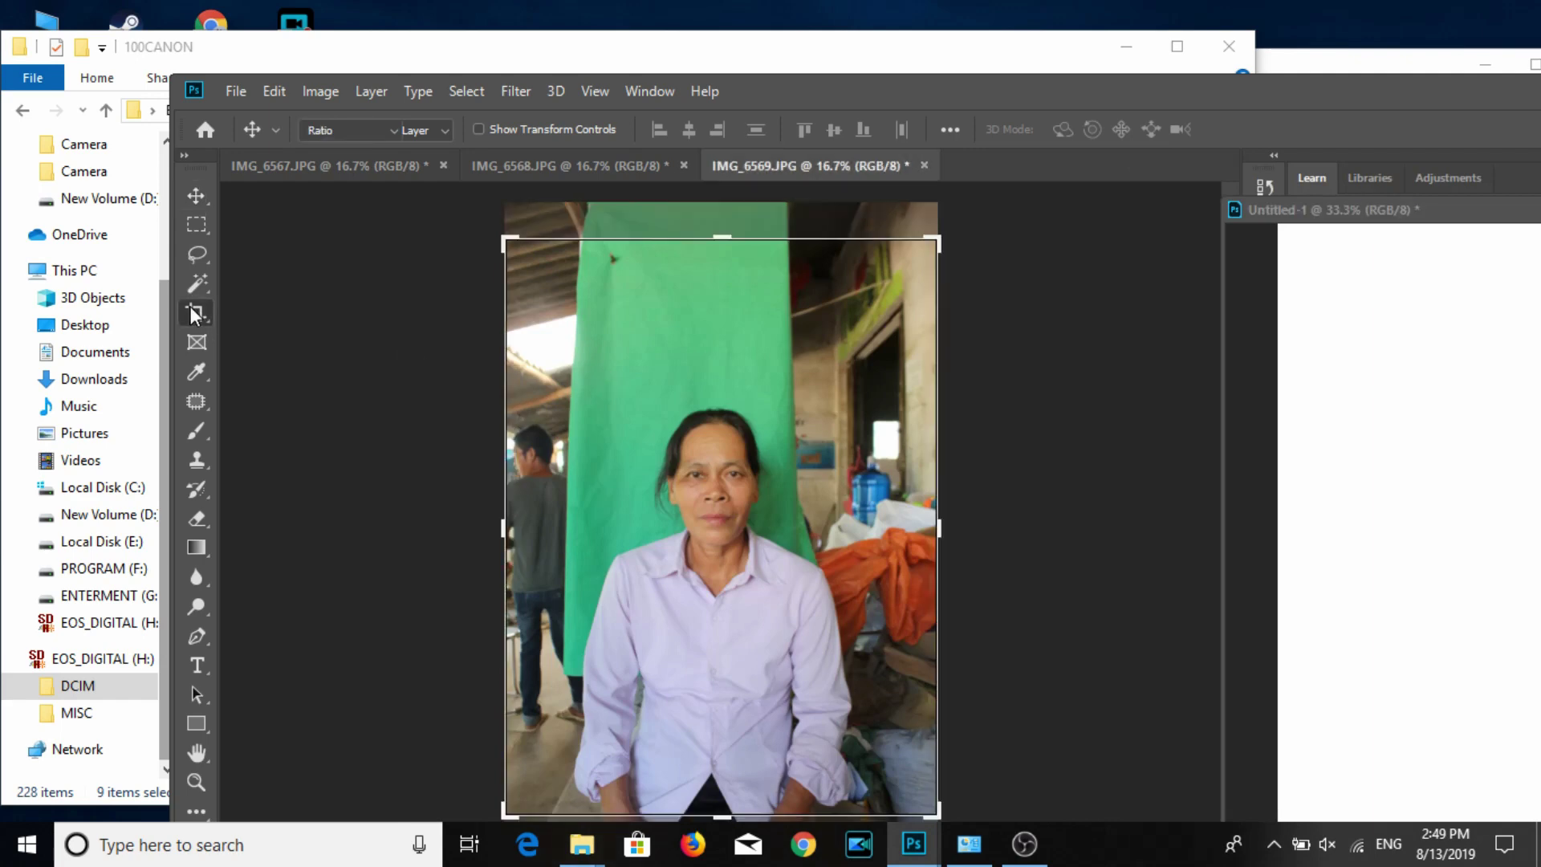
drag(639, 420, 795, 656)
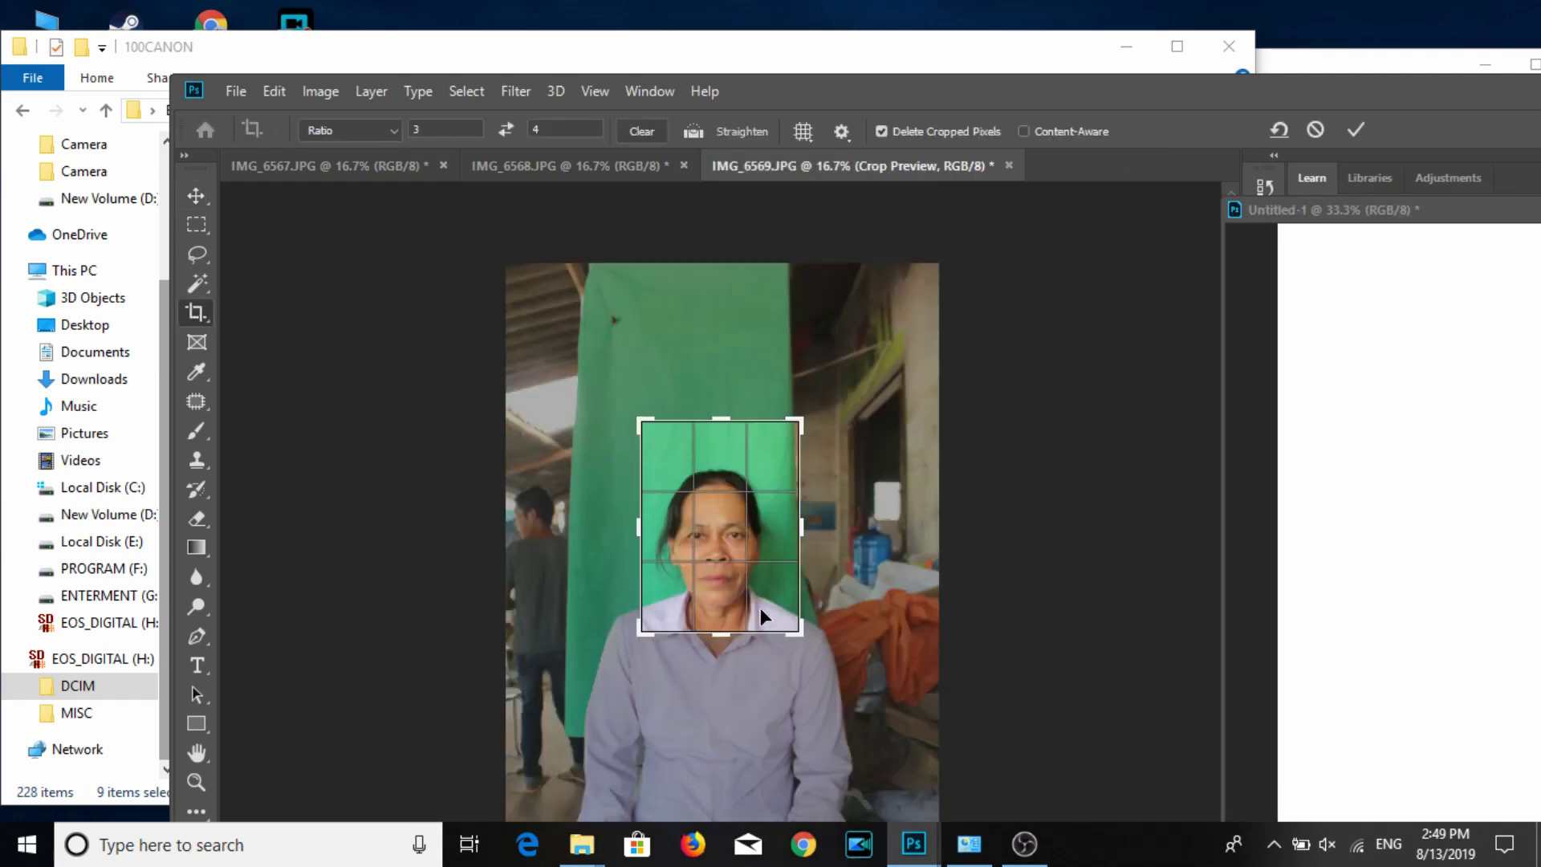
mouse_move(721, 634)
mouse_down()
mouse_move(714, 668)
mouse_move(733, 666)
mouse_move(736, 648)
mouse_up()
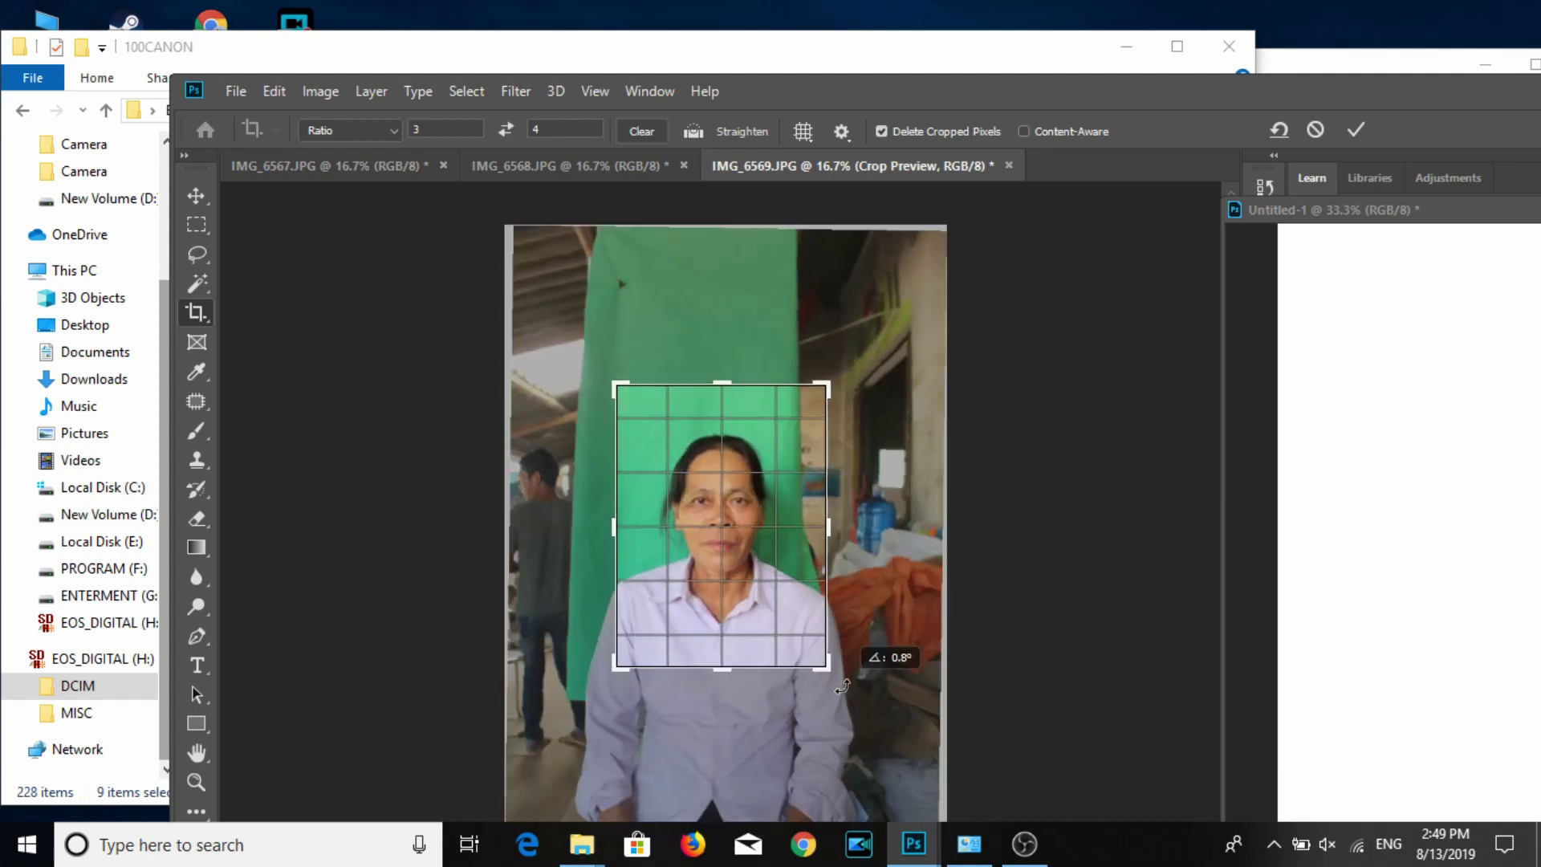
drag(842, 684, 782, 628)
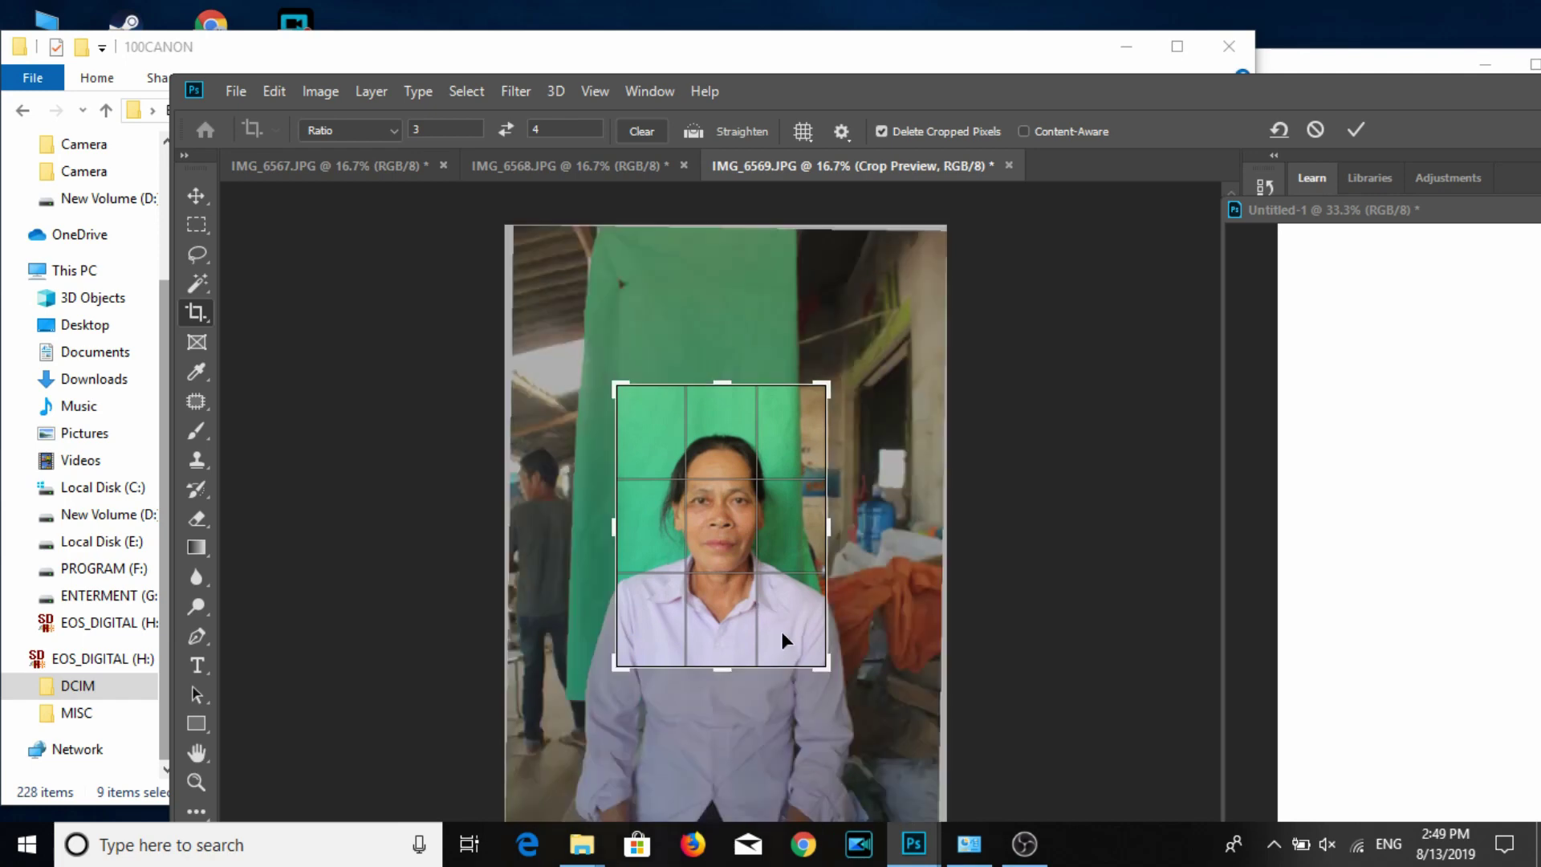
key(Return)
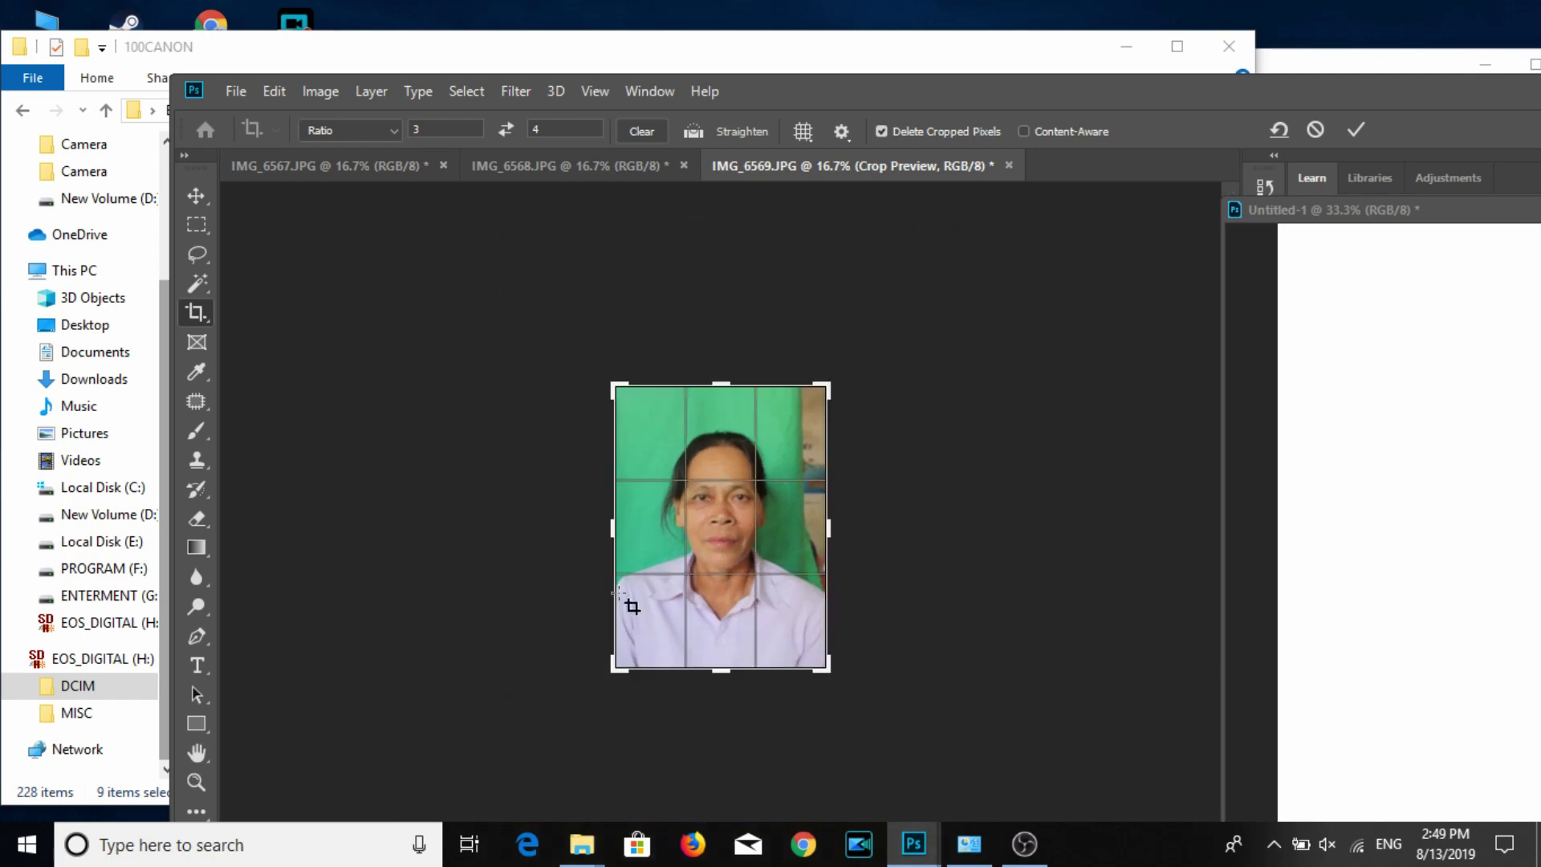
Paint green over the right-edge cyan and beige strips and the neck shadow.
click(196, 430)
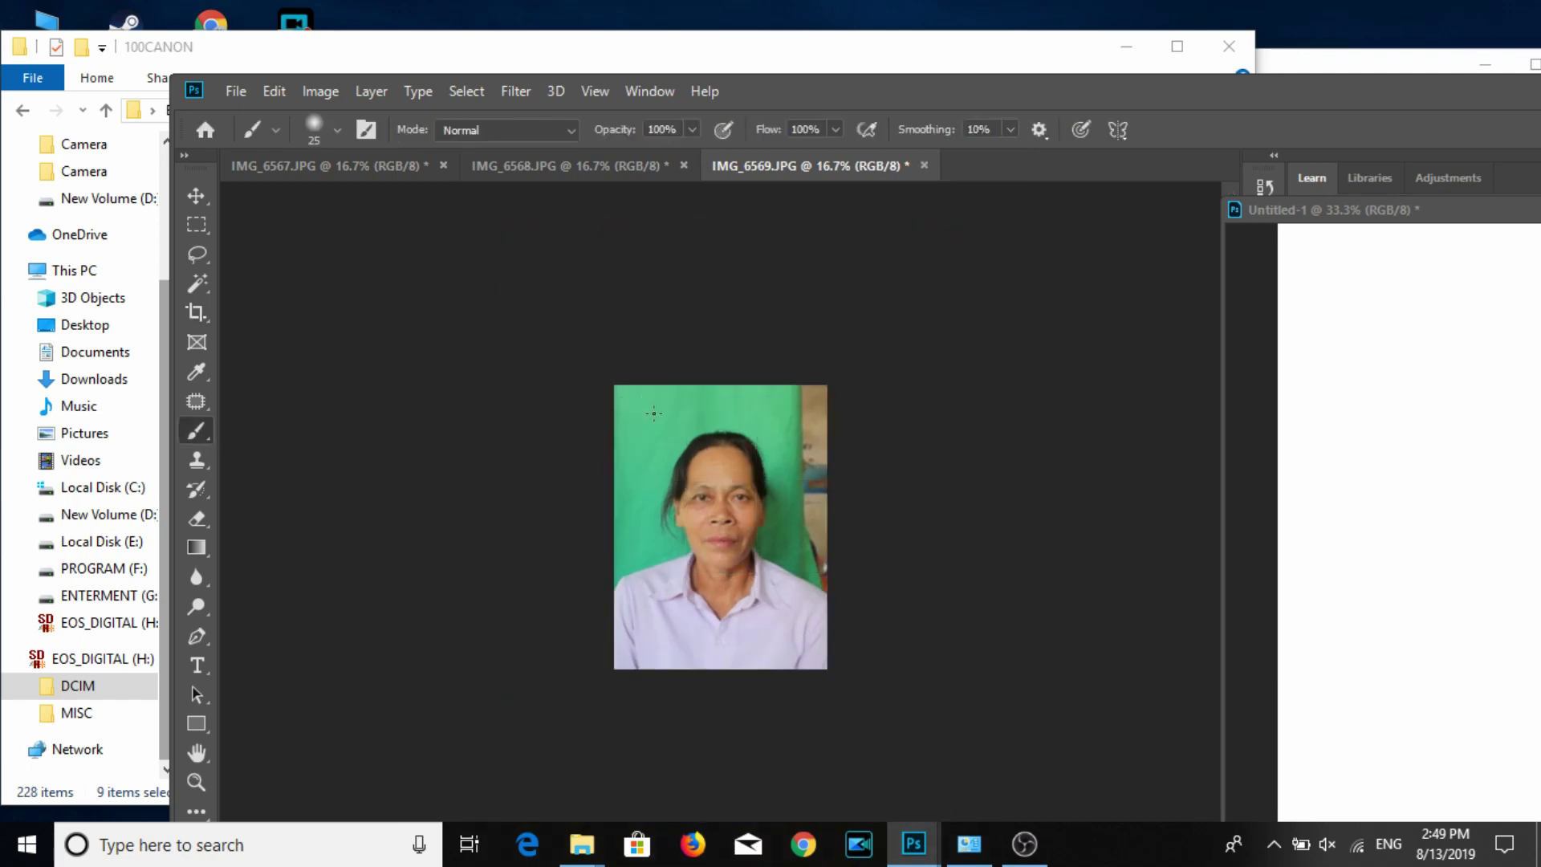
drag(798, 505, 824, 485)
drag(785, 434, 809, 515)
mouse_move(799, 393)
mouse_down()
mouse_move(822, 435)
mouse_move(774, 433)
mouse_move(822, 560)
mouse_up()
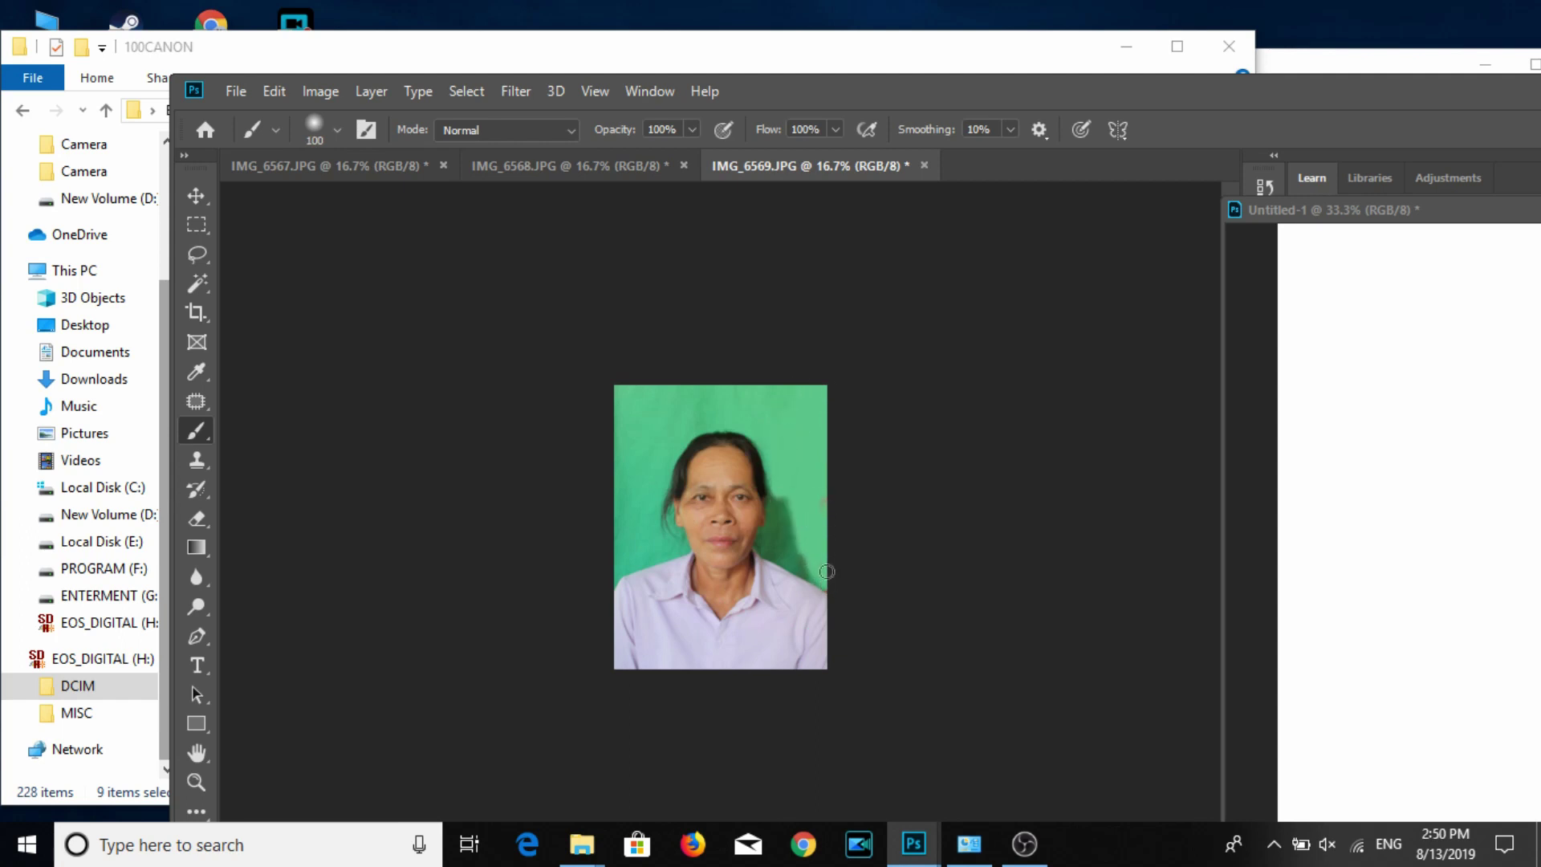
drag(783, 517, 802, 575)
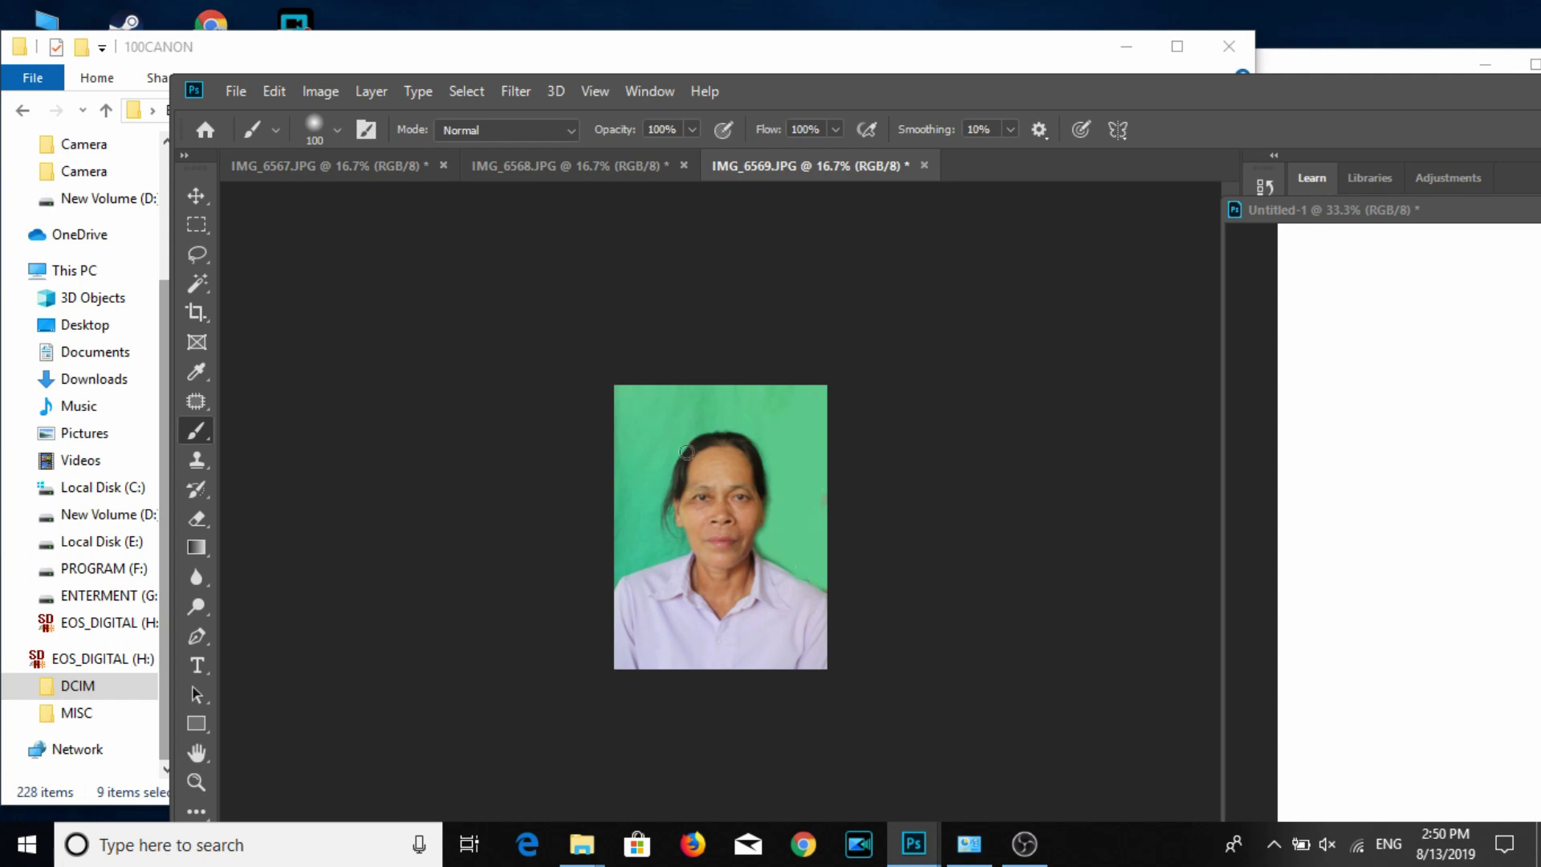
click(195, 197)
click(319, 90)
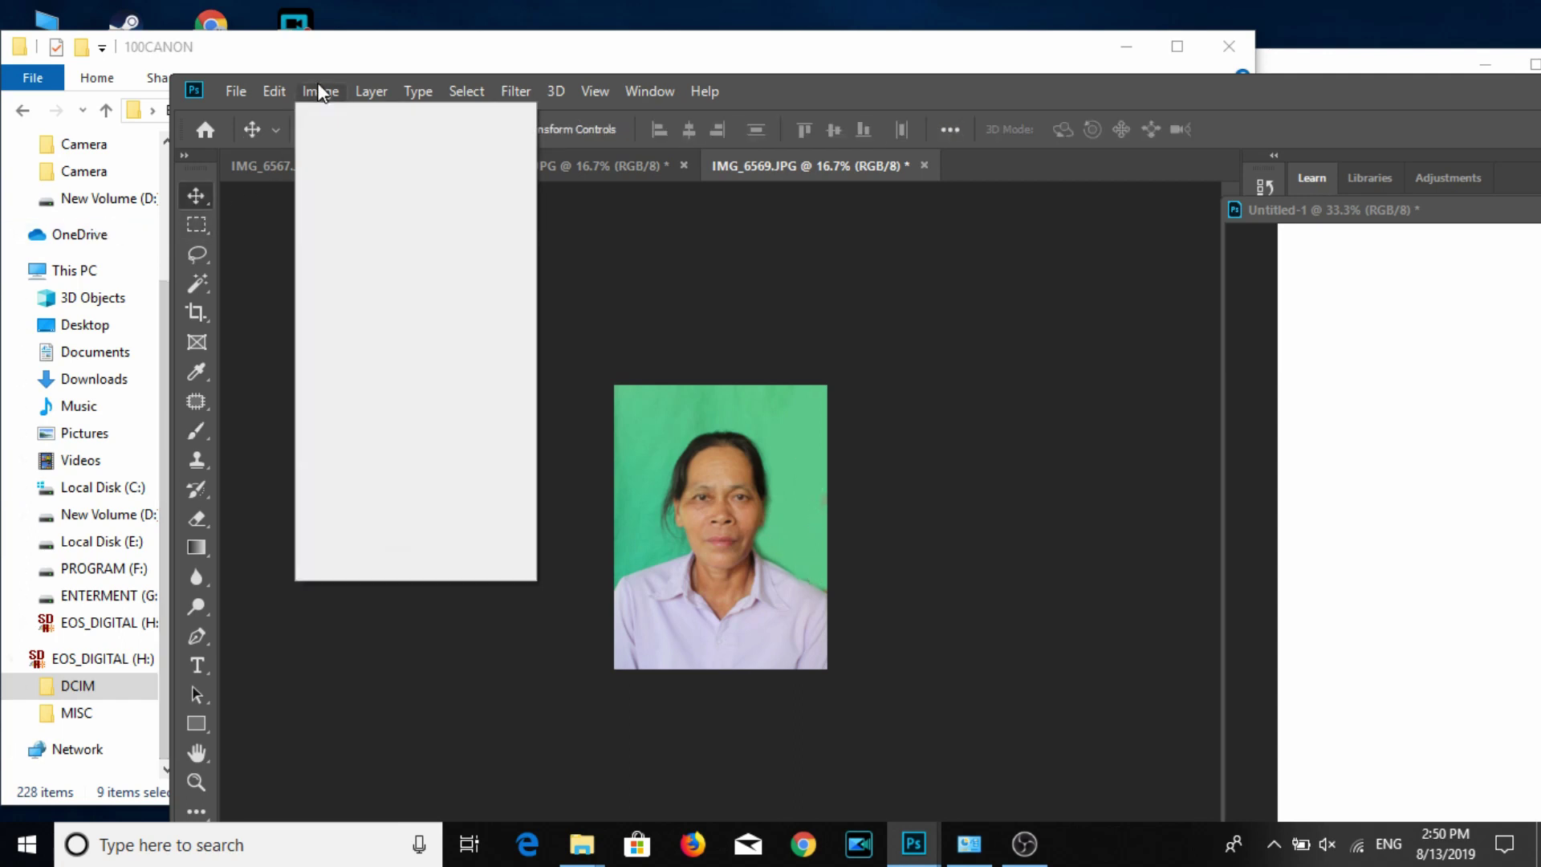
Resize the portrait to 3 cm wide at 300 ppi and save it as JPEG.
click(331, 260)
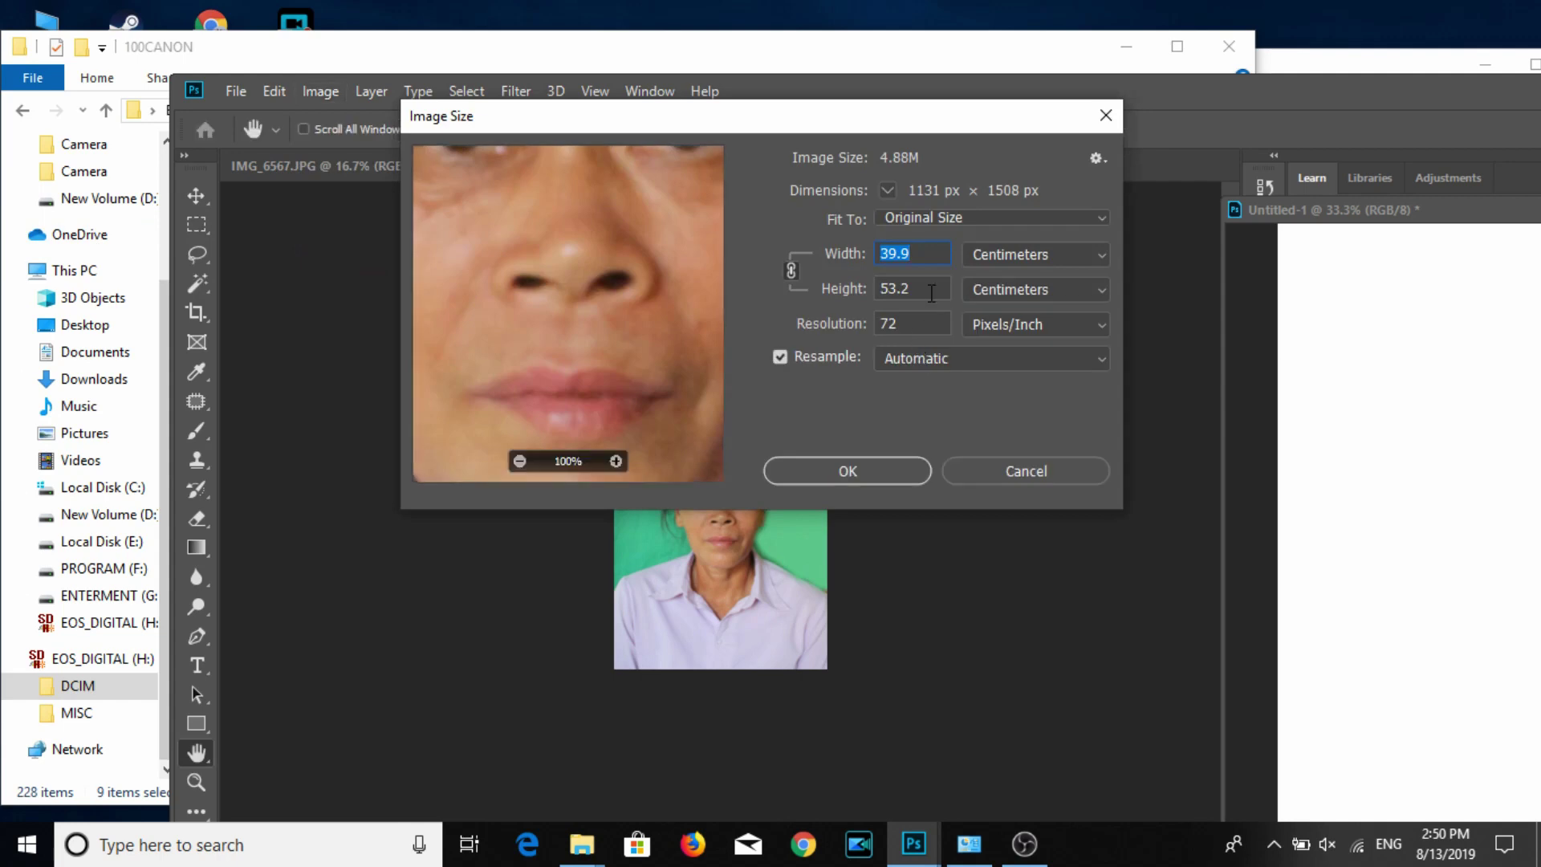
text(3)
key(Tab)
text(300)
key(Return)
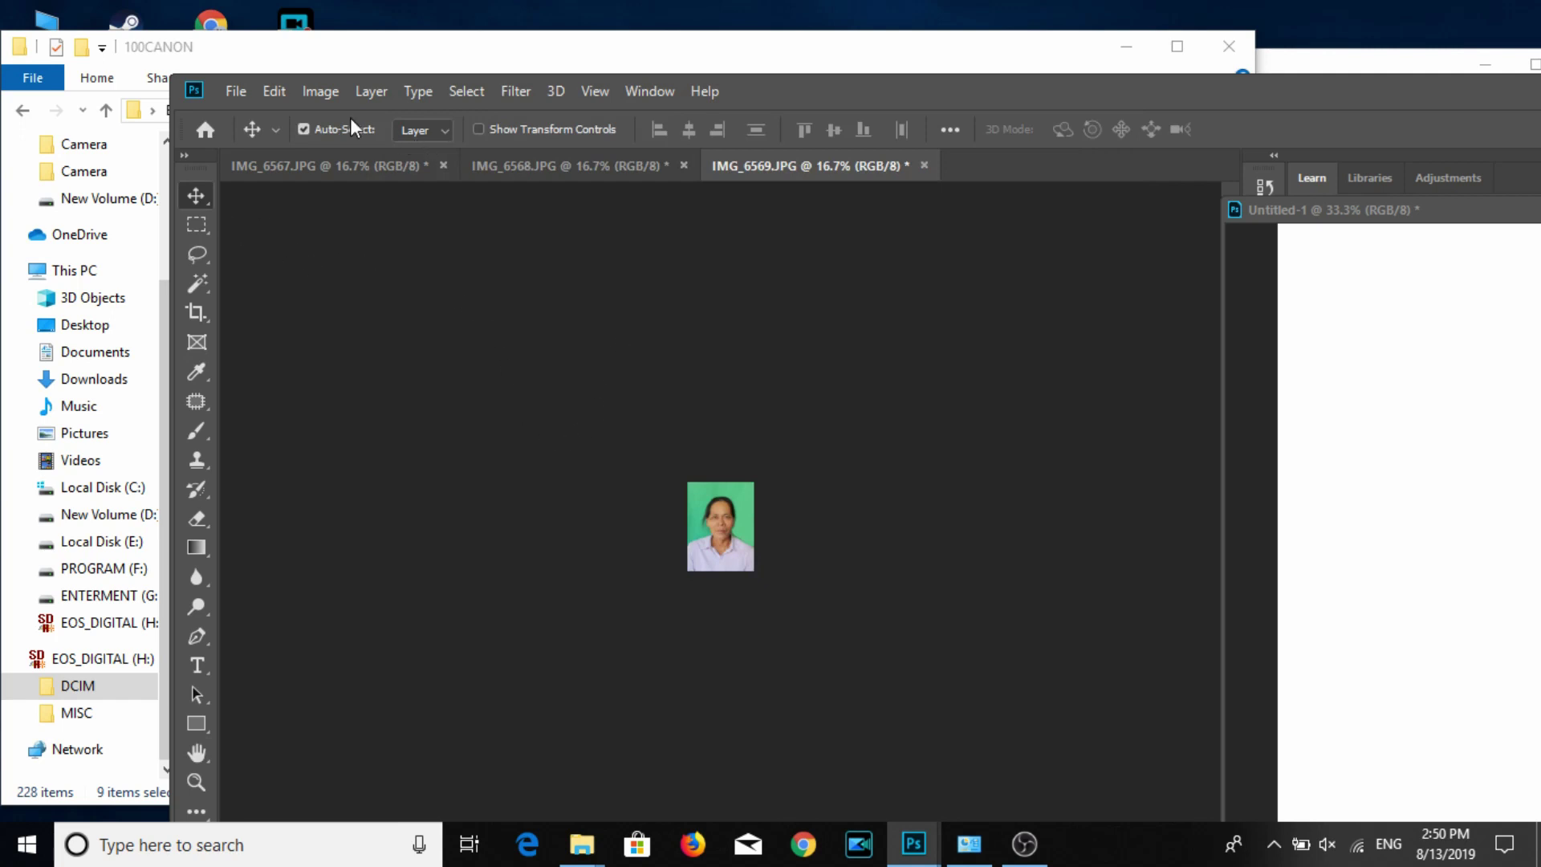
key(ctrl+s)
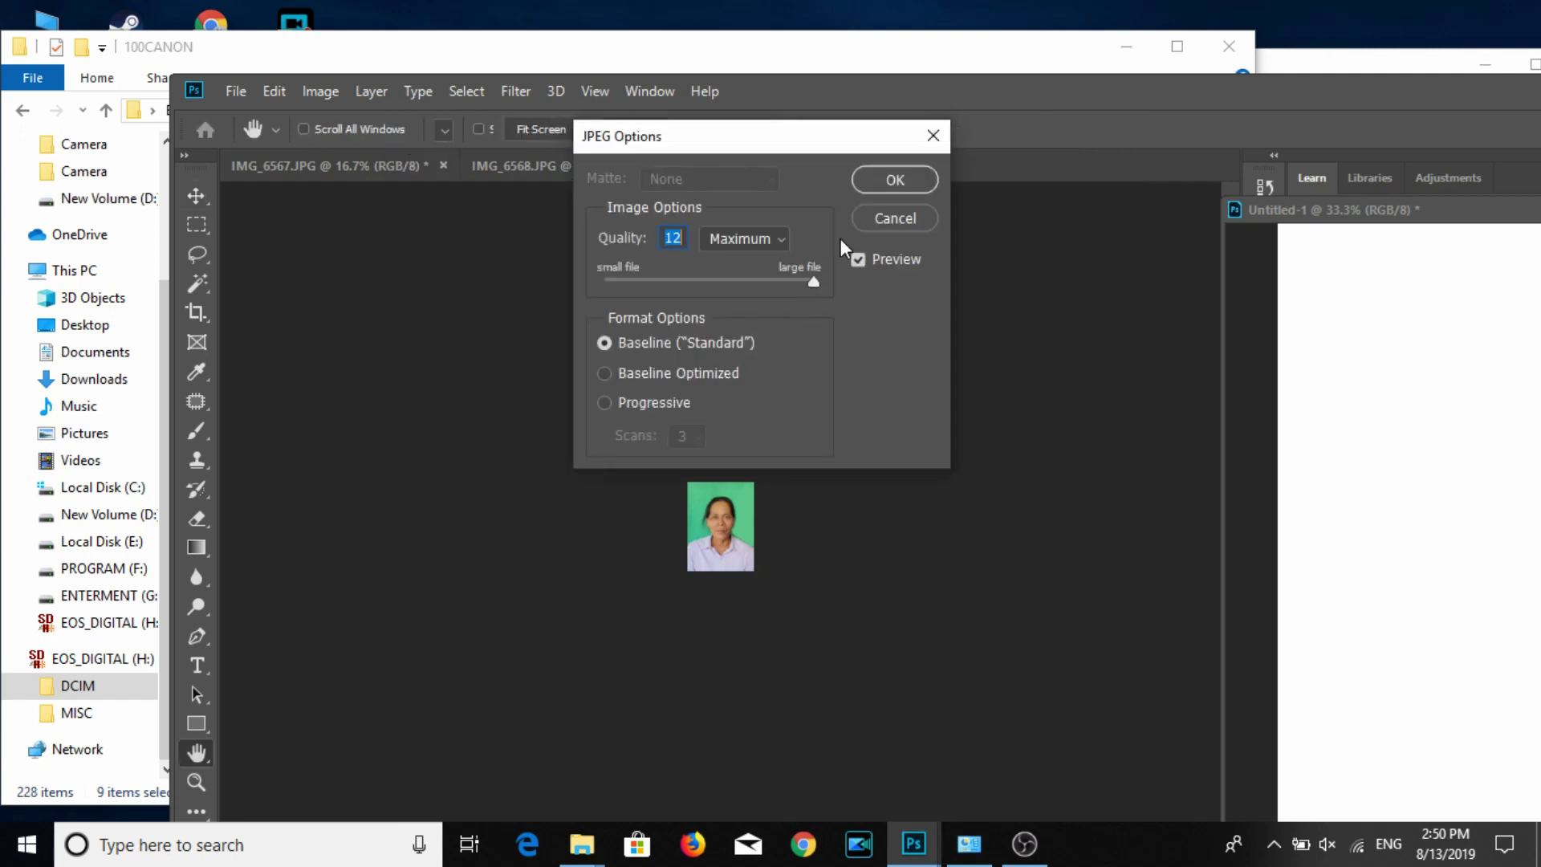
click(880, 189)
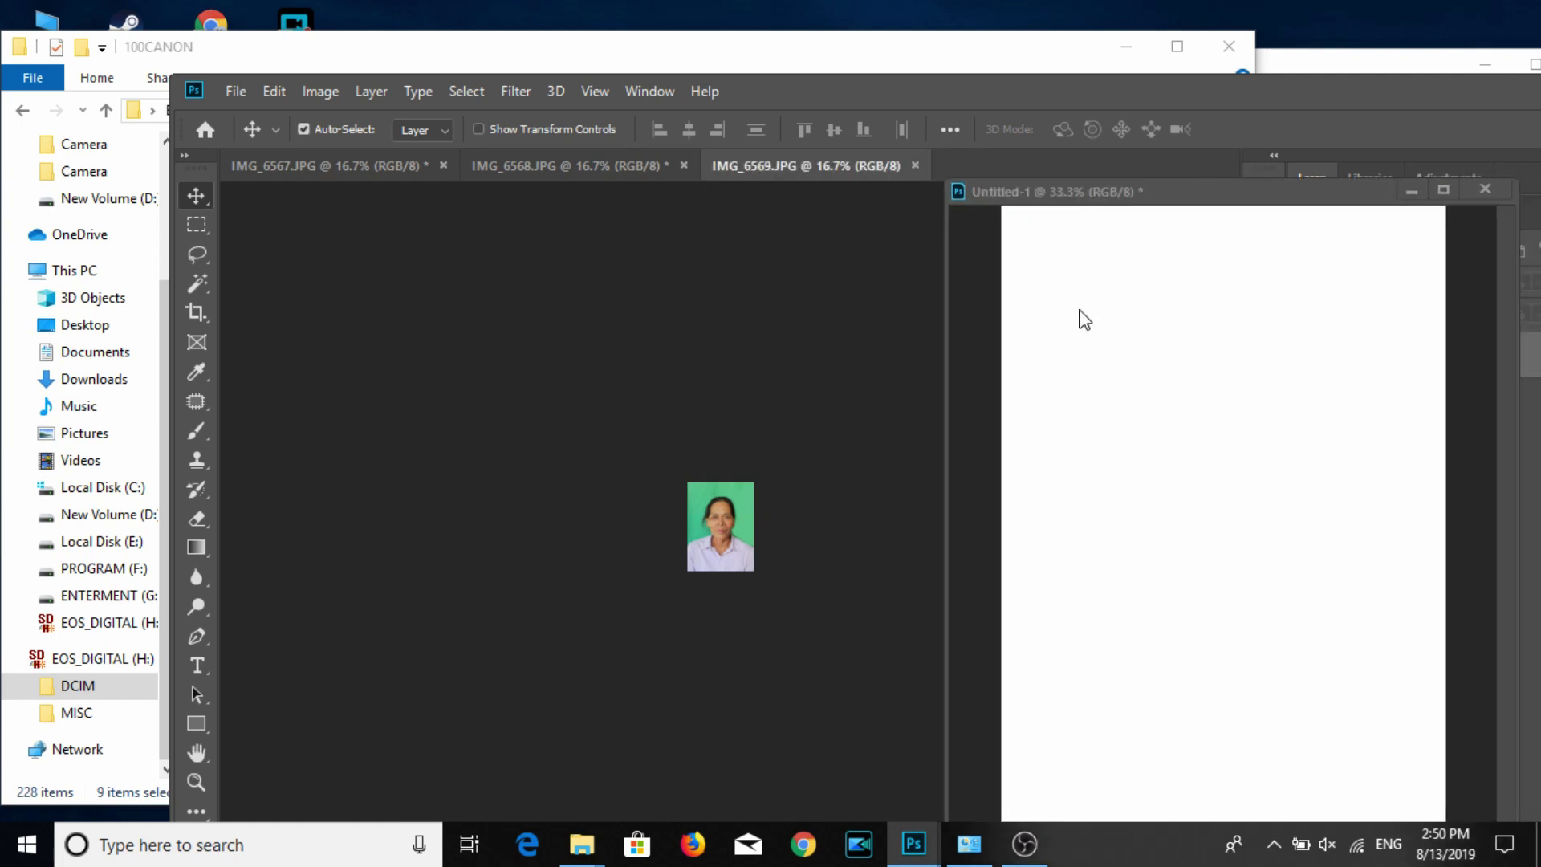
Place the portrait on the blank sheet and duplicate rows into a 3×3 grid.
mouse_move(733, 551)
mouse_down()
mouse_move(1146, 383)
mouse_move(1072, 317)
mouse_move(1370, 325)
mouse_up()
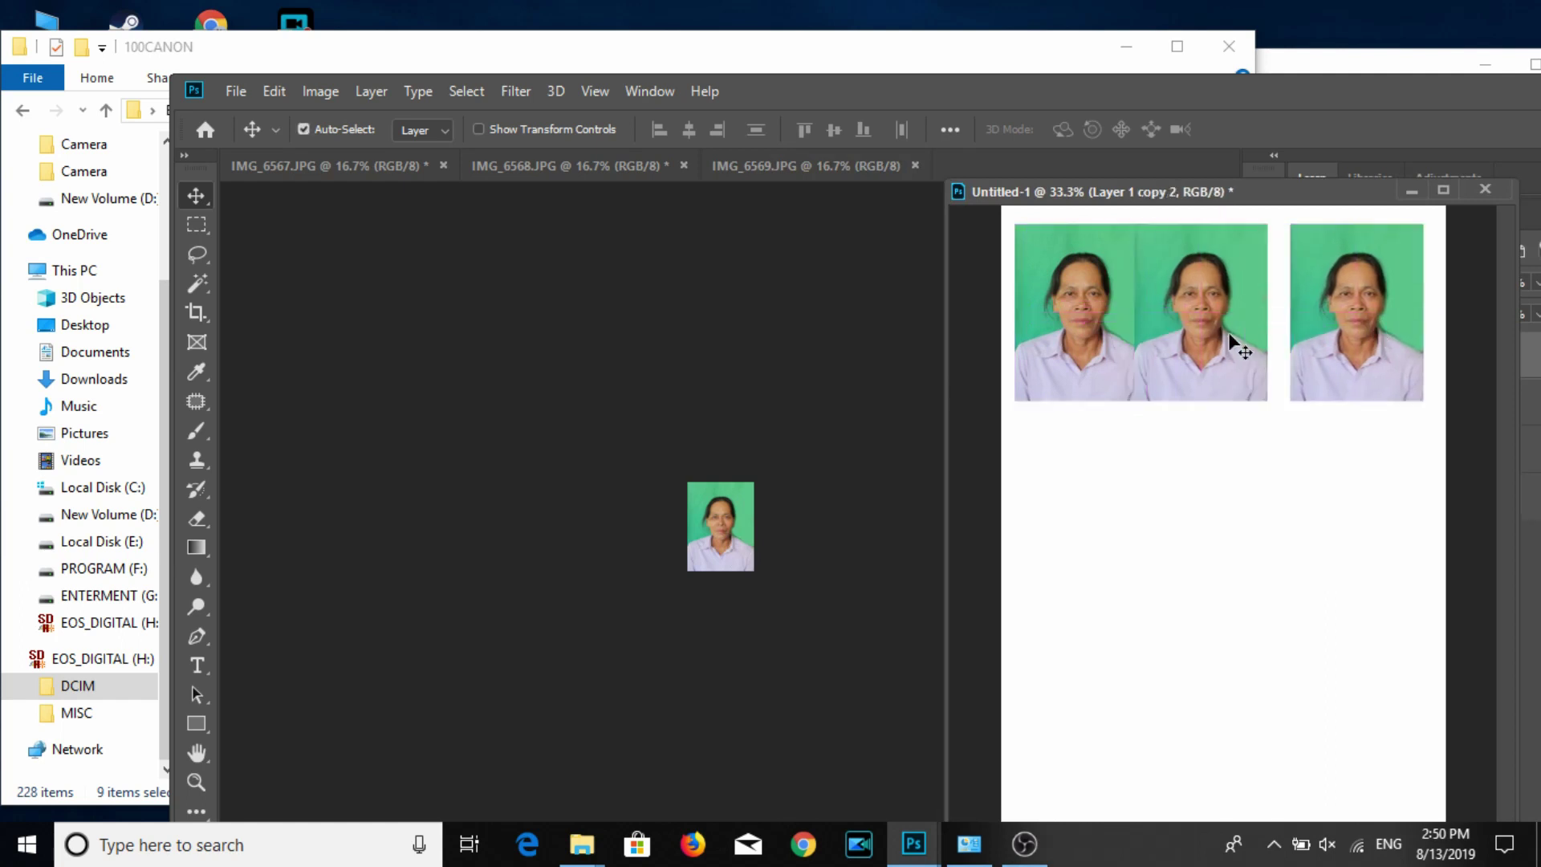
mouse_move(1229, 335)
mouse_down()
mouse_move(1196, 342)
mouse_move(1211, 340)
mouse_up()
drag(1245, 200, 798, 176)
shift+click(1393, 451)
shift+click(1397, 362)
drag(916, 266, 920, 633)
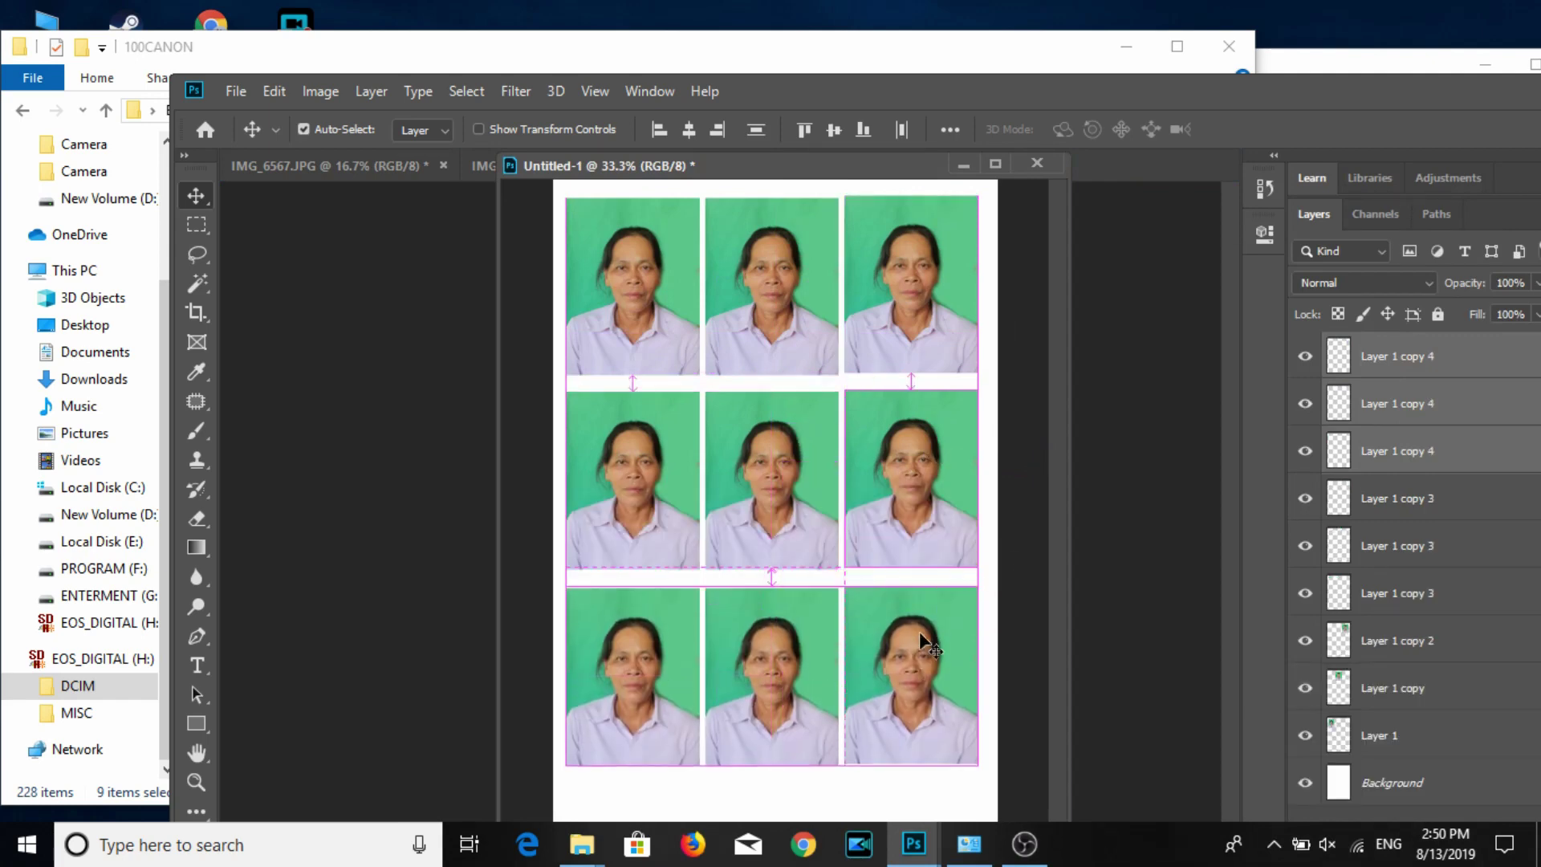
key(ctrl+p)
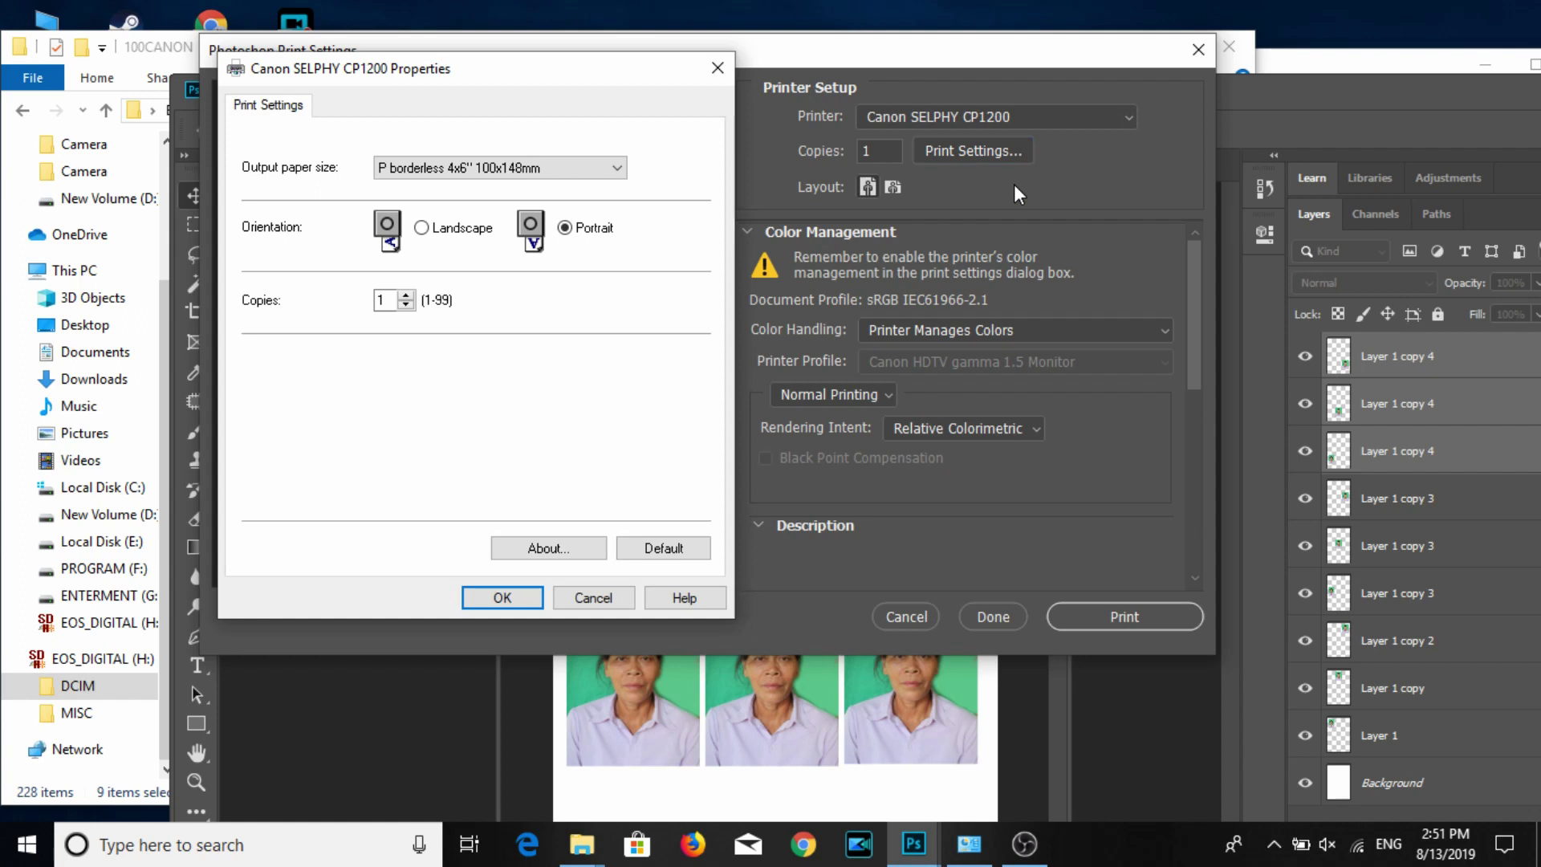
Print the IMG_6569 sheet, then delete Layer 1 copy 4 through Layer 1.
click(502, 598)
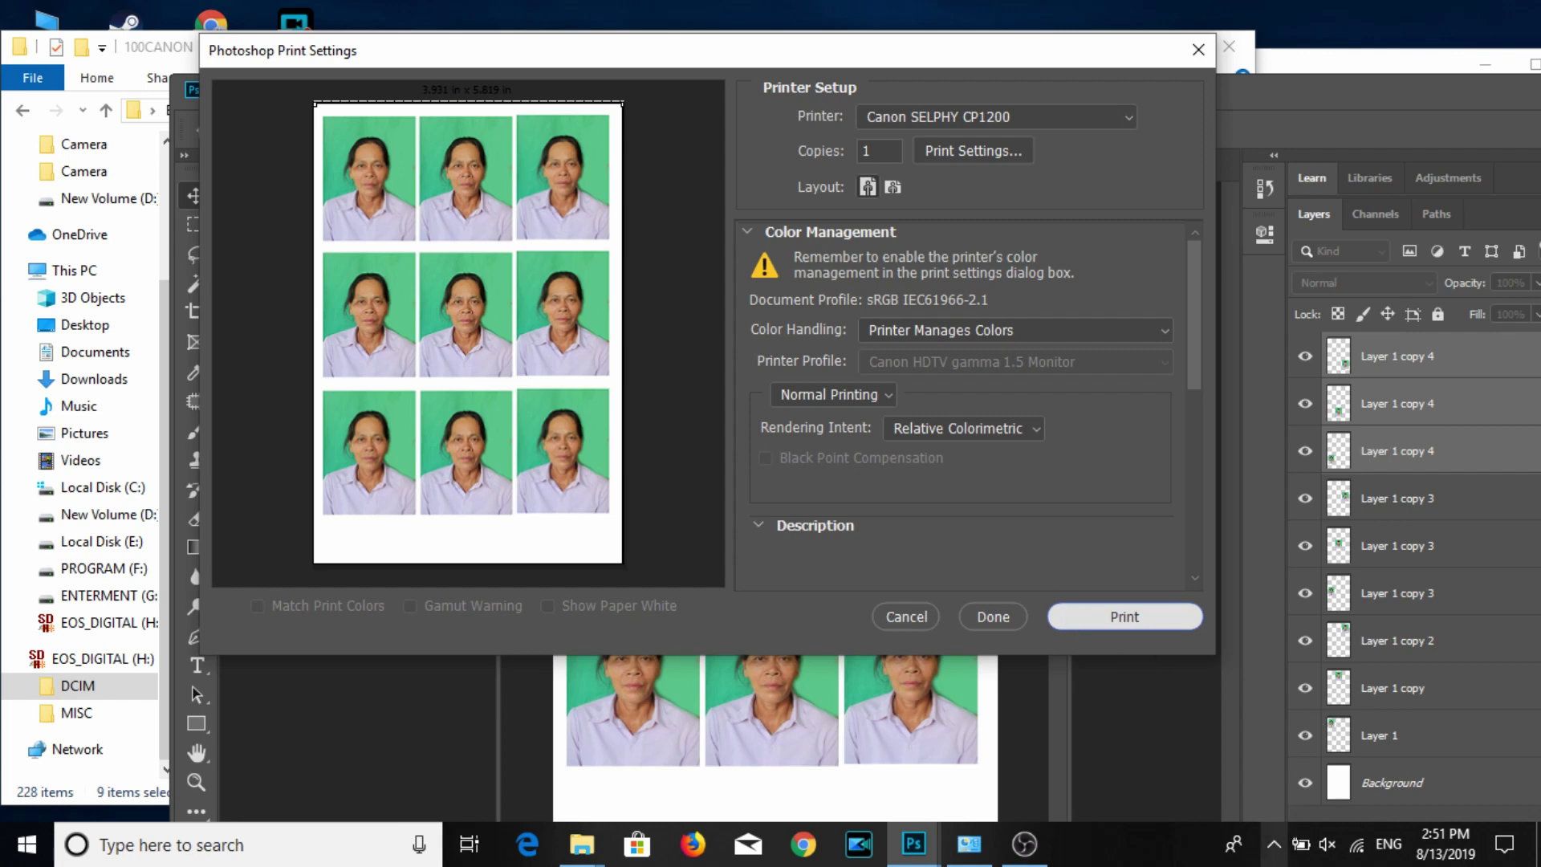
click(1129, 621)
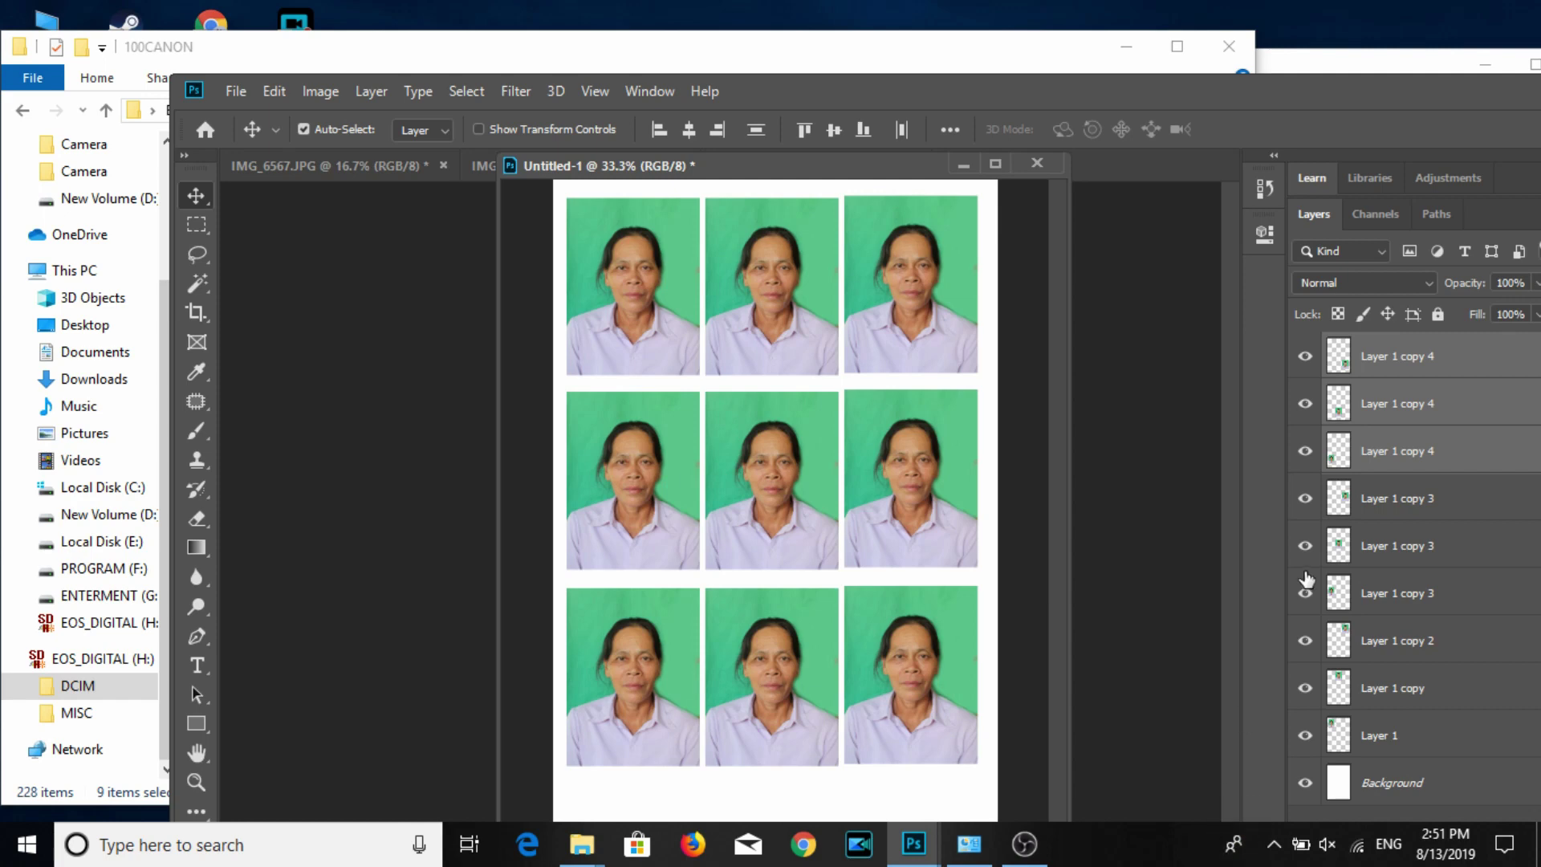
click(1373, 373)
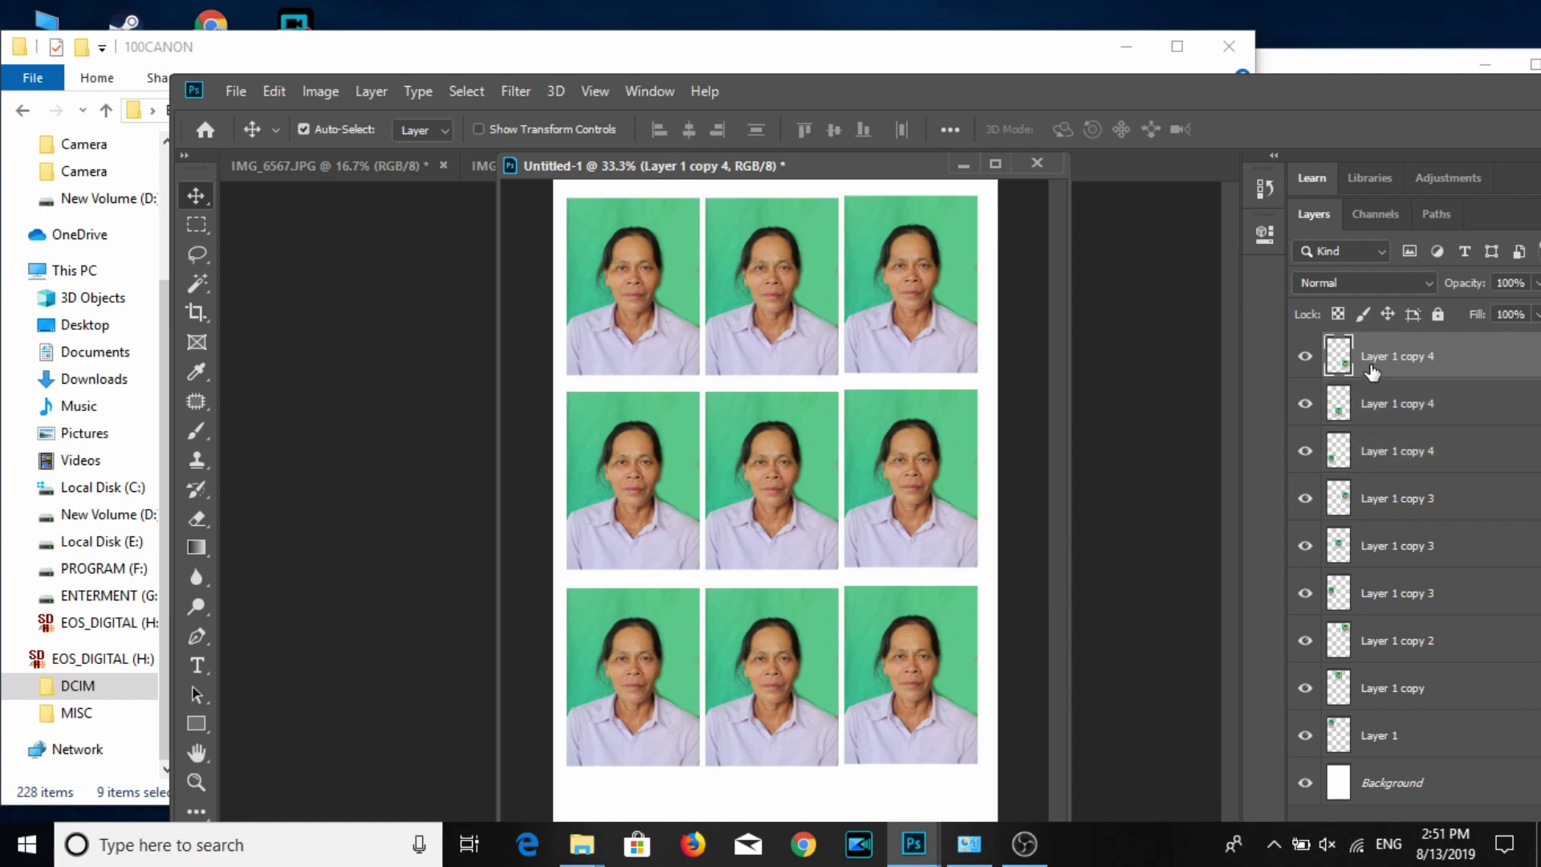
shift+click(1416, 746)
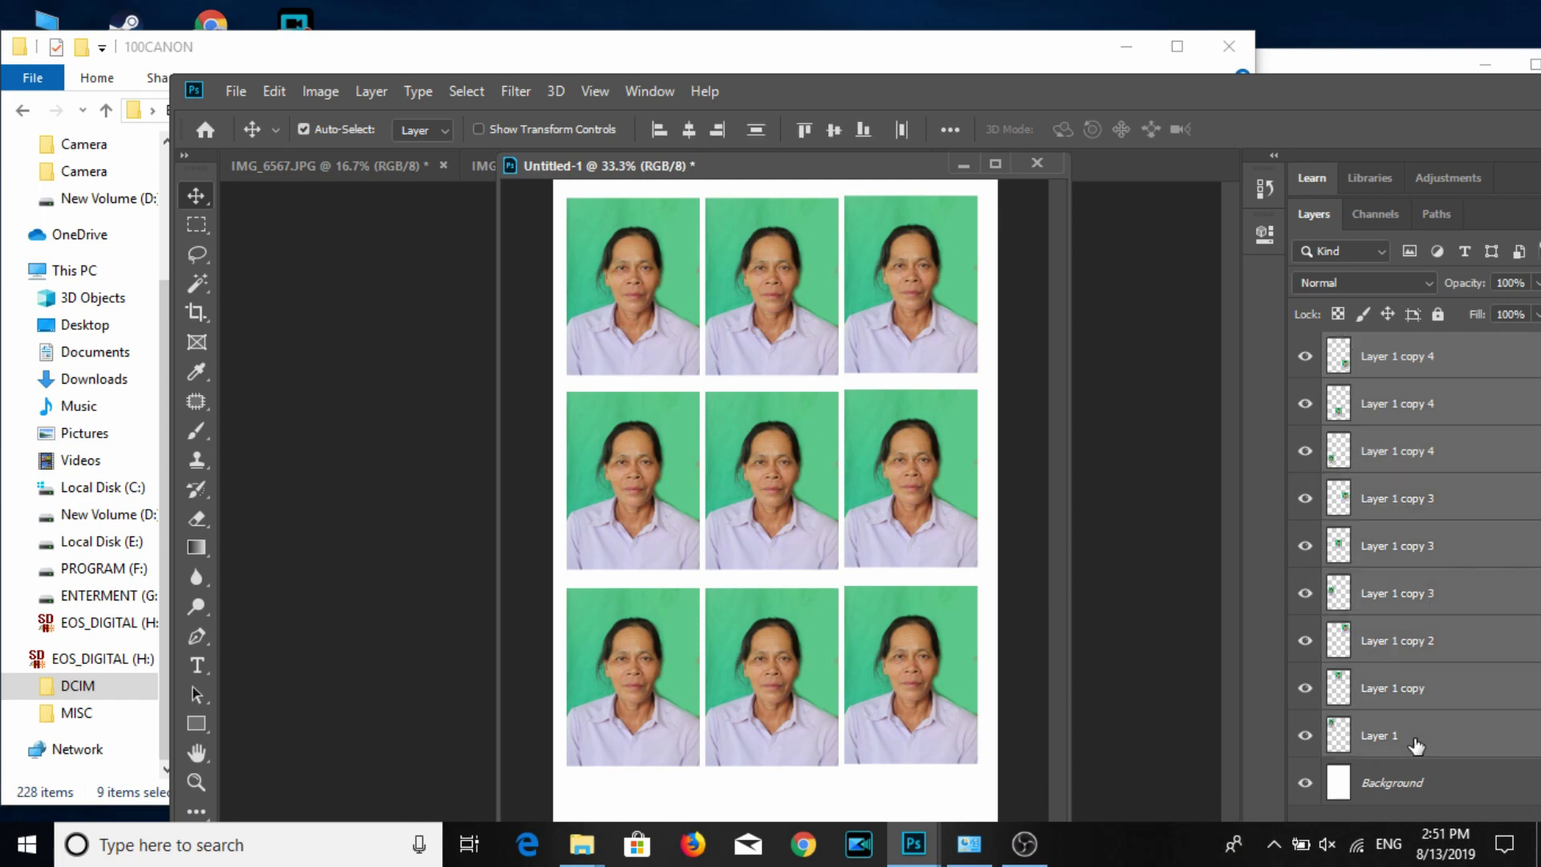
key(Delete)
drag(787, 167, 1327, 316)
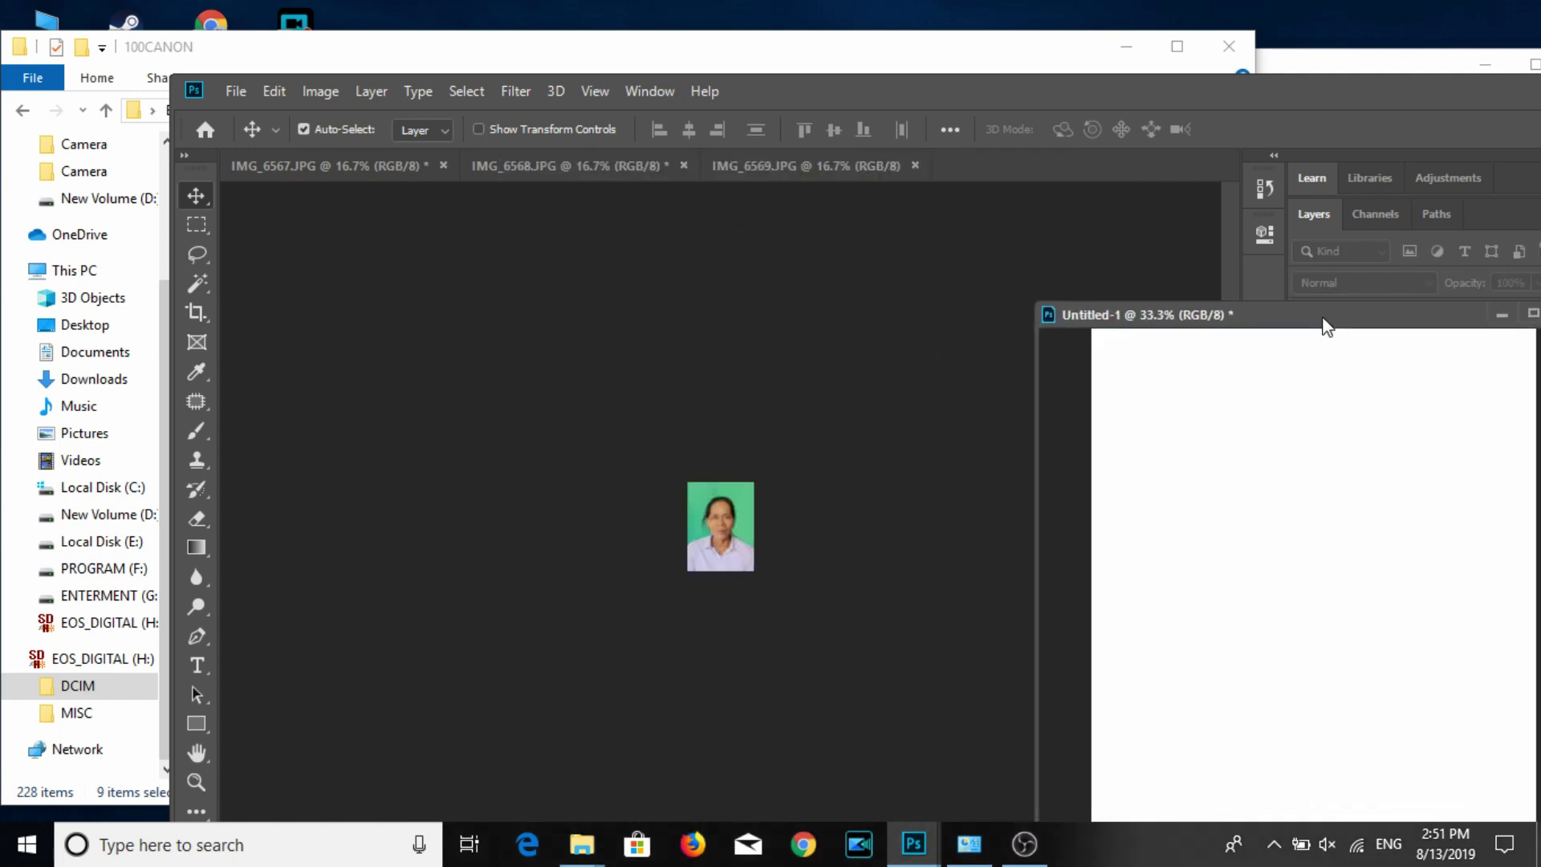
click(841, 461)
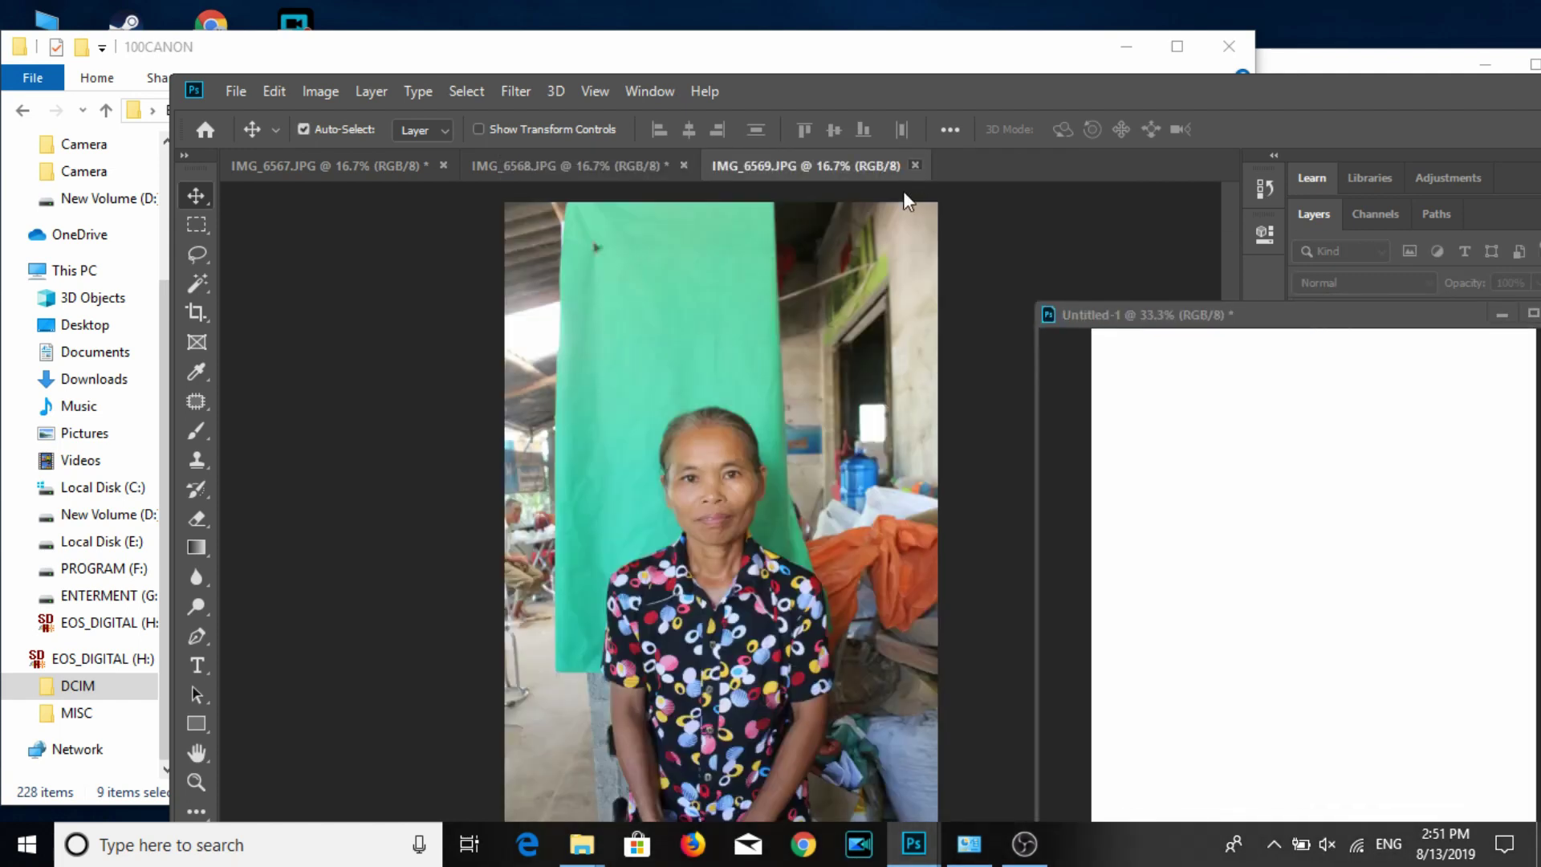
Close IMG_6569 and crop IMG_6568 to a 3:4 head-and-shoulders portrait.
click(915, 165)
click(196, 313)
mouse_move(605, 350)
mouse_down()
mouse_move(807, 642)
mouse_move(754, 685)
mouse_move(727, 639)
mouse_up()
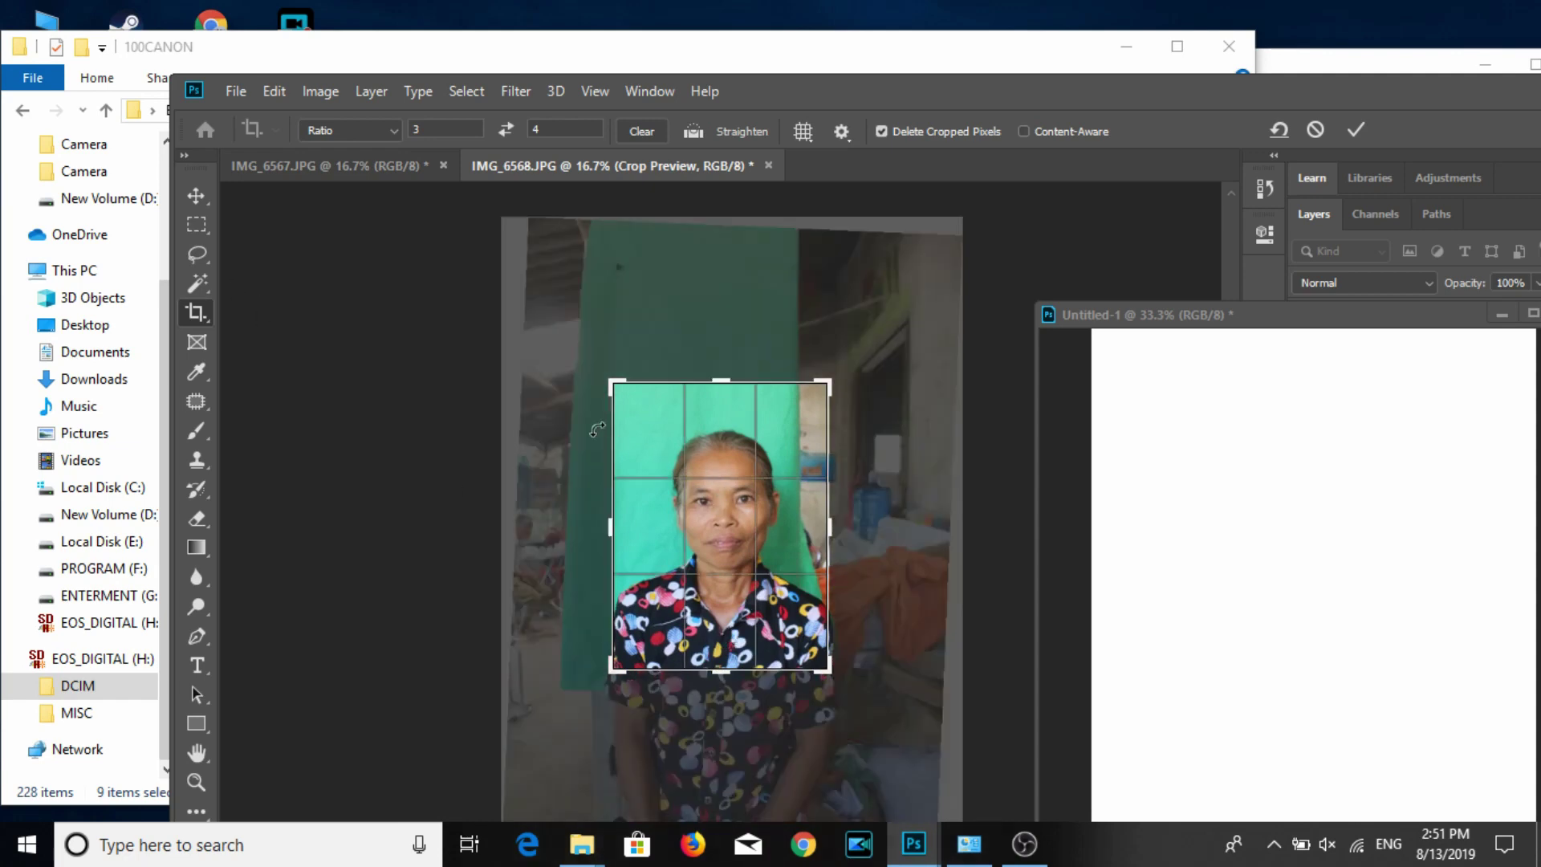
double_click(658, 422)
Resize the portrait to 3 cm at 300 ppi in Image Size.
click(201, 197)
click(320, 91)
click(374, 263)
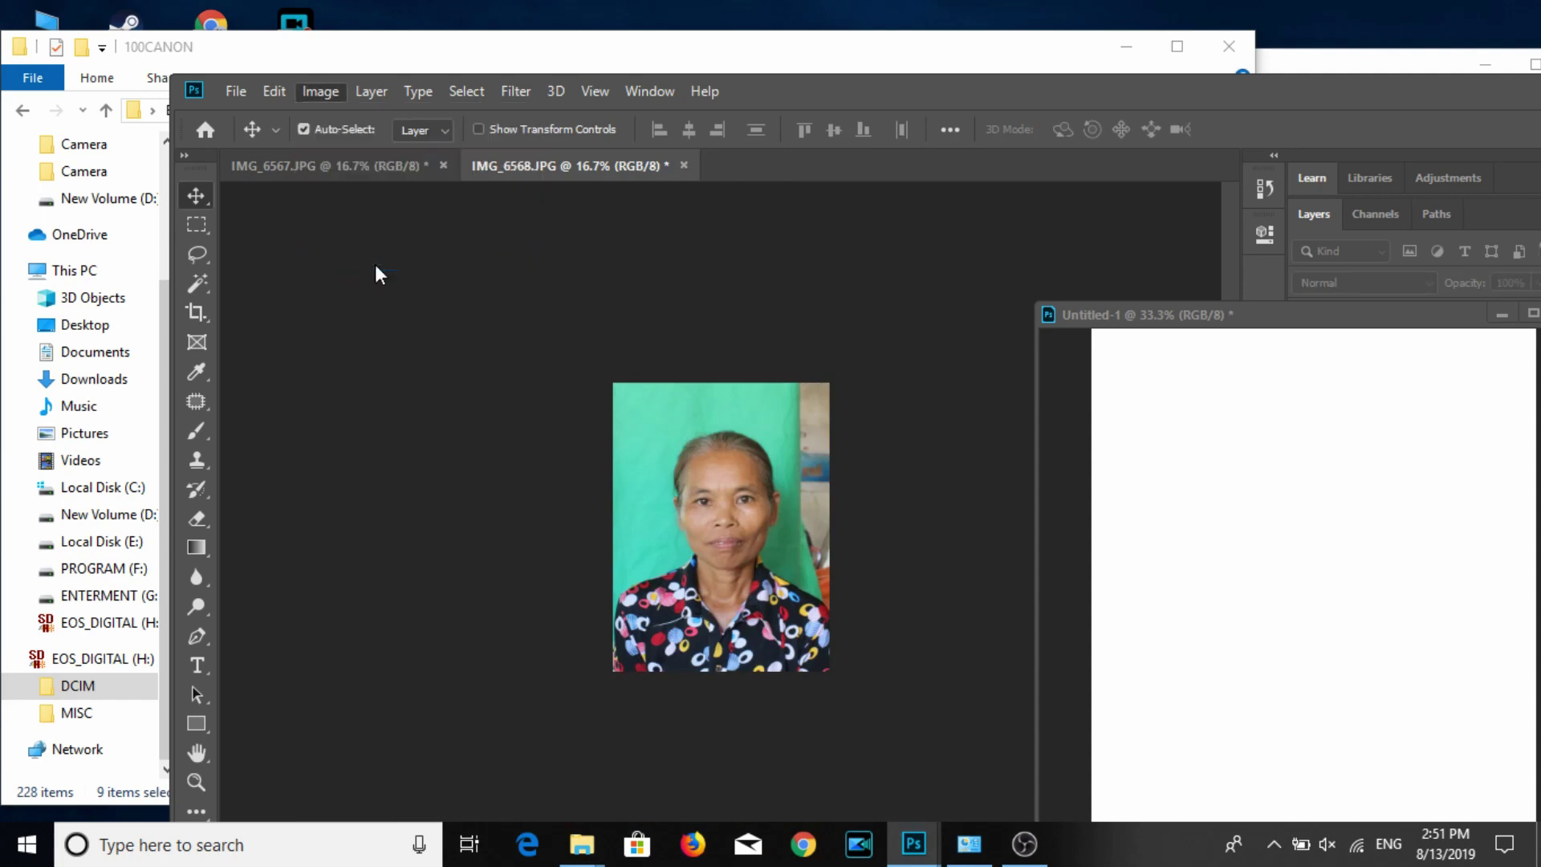
text(3)
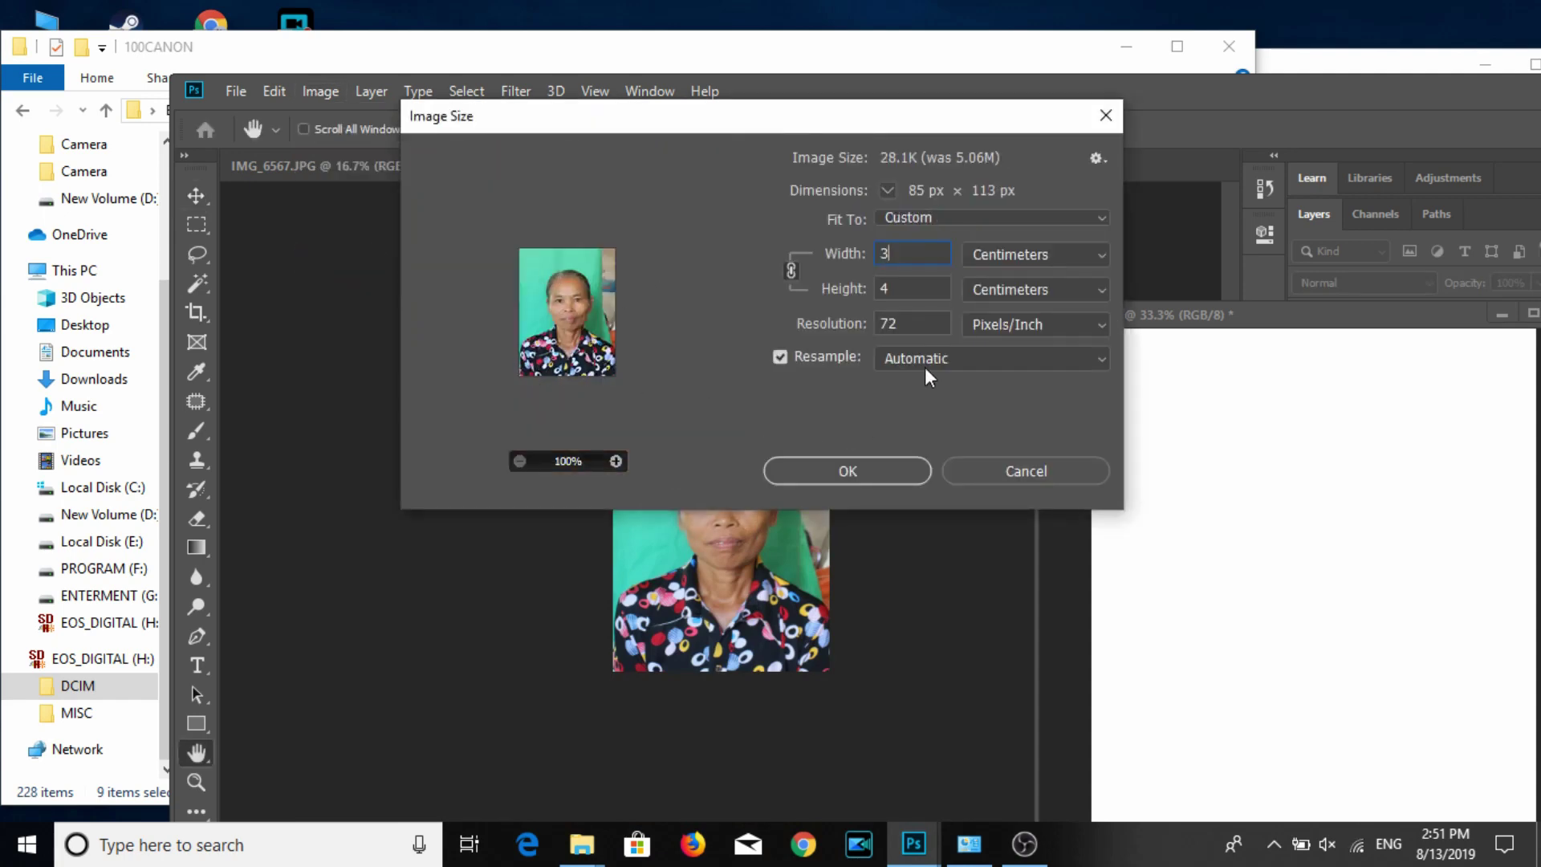
double_click(944, 325)
text(300)
key(Return)
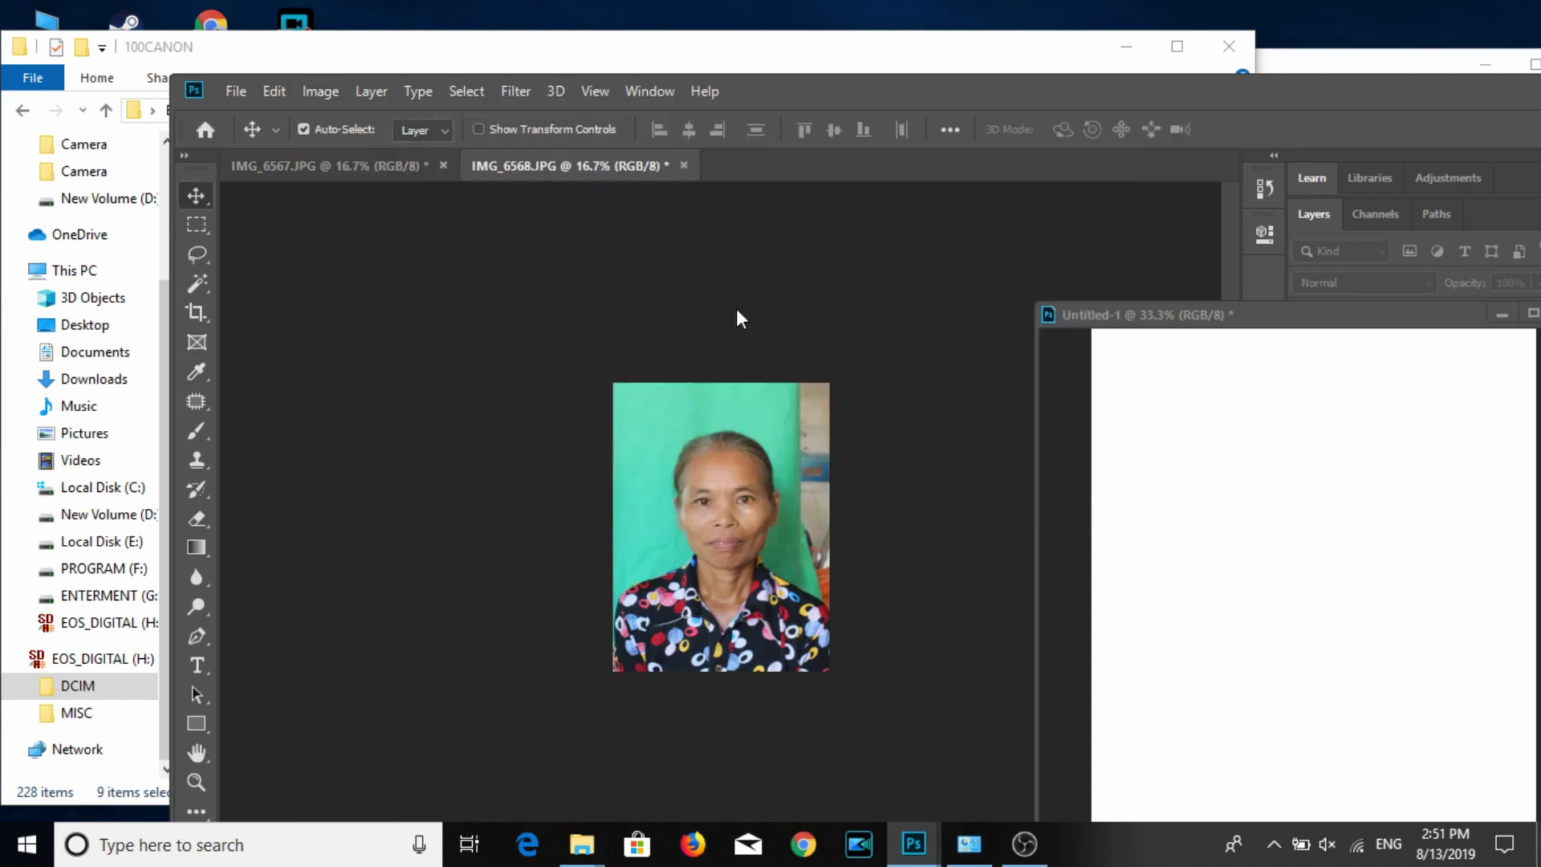
Save the portrait as JPEG, drag it onto Untitled-1, then undo the placement.
key(ctrl+s)
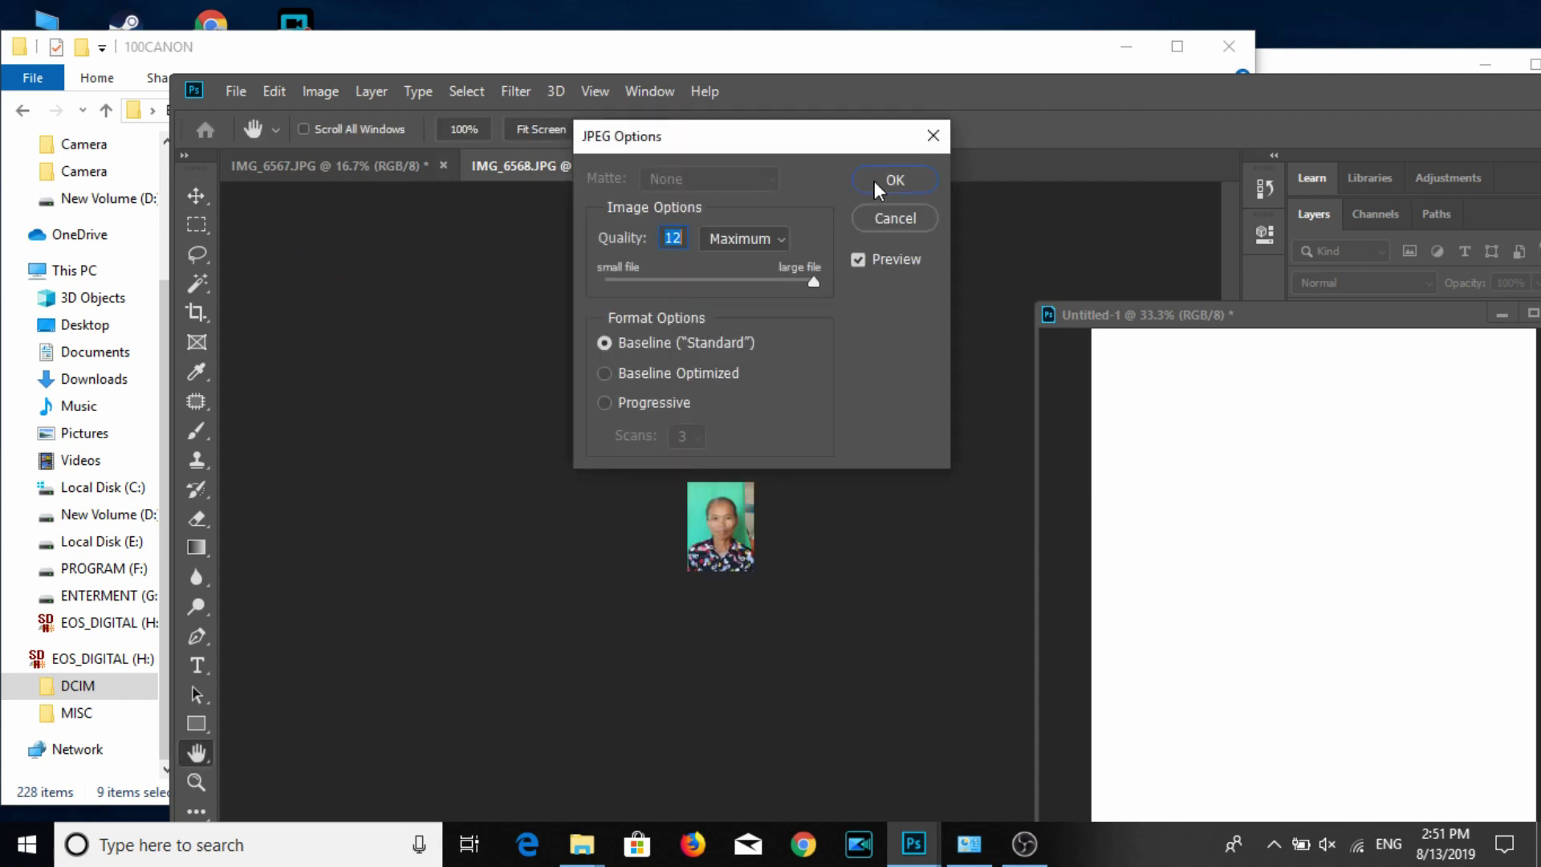
click(877, 180)
mouse_move(744, 516)
mouse_down()
mouse_move(1260, 388)
mouse_move(1213, 403)
mouse_up()
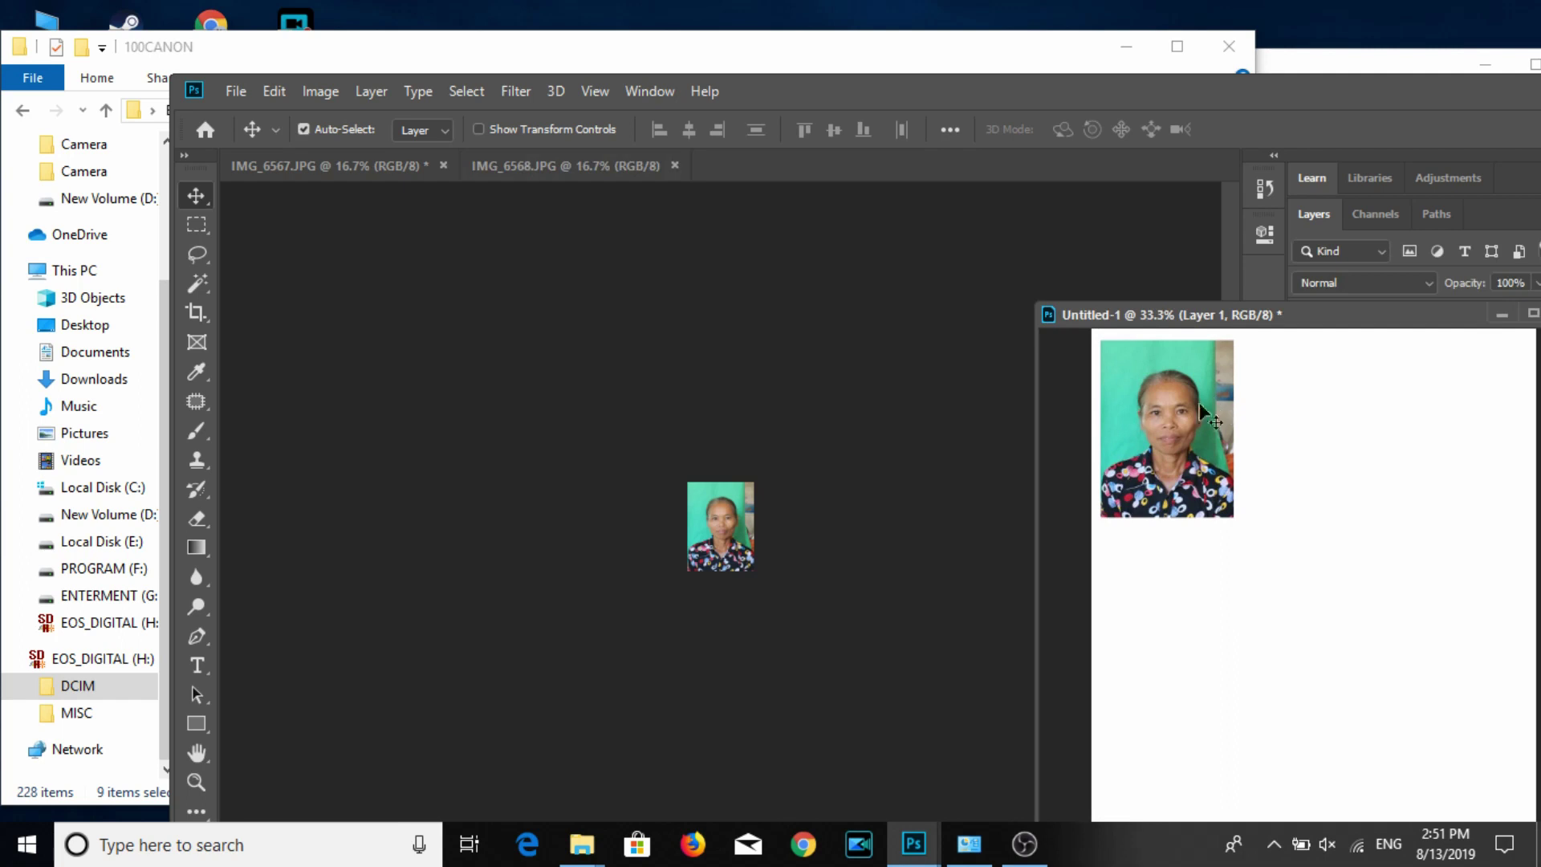
key(ctrl+z)
key(ctrl+z)
key(ctrl+1)
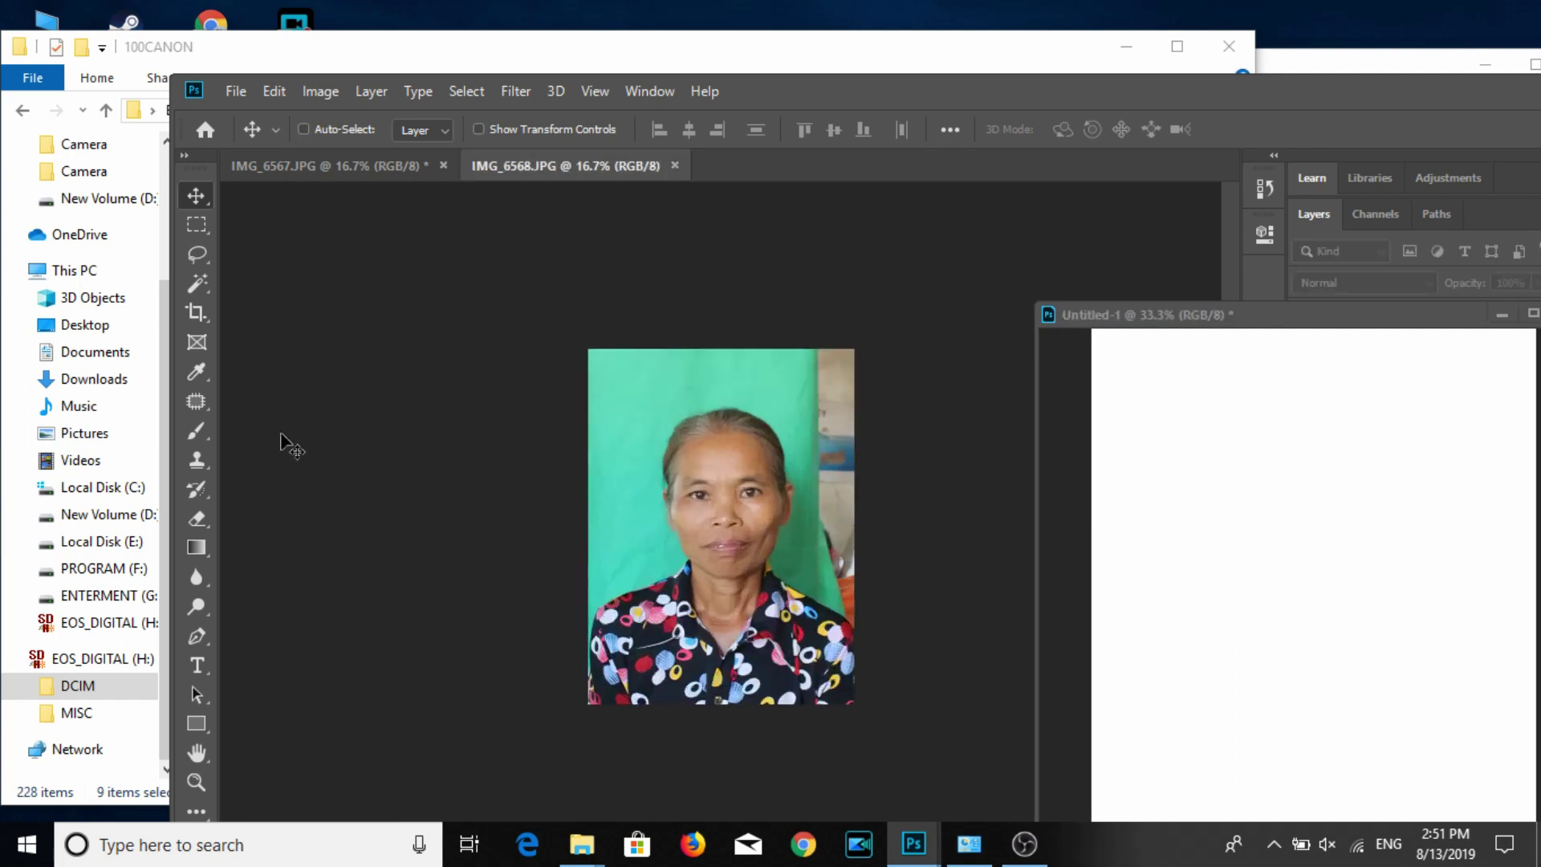
At 100% zoom, paint the right-hand beige wall strip green with a 35 px brush.
click(193, 432)
key(alt)
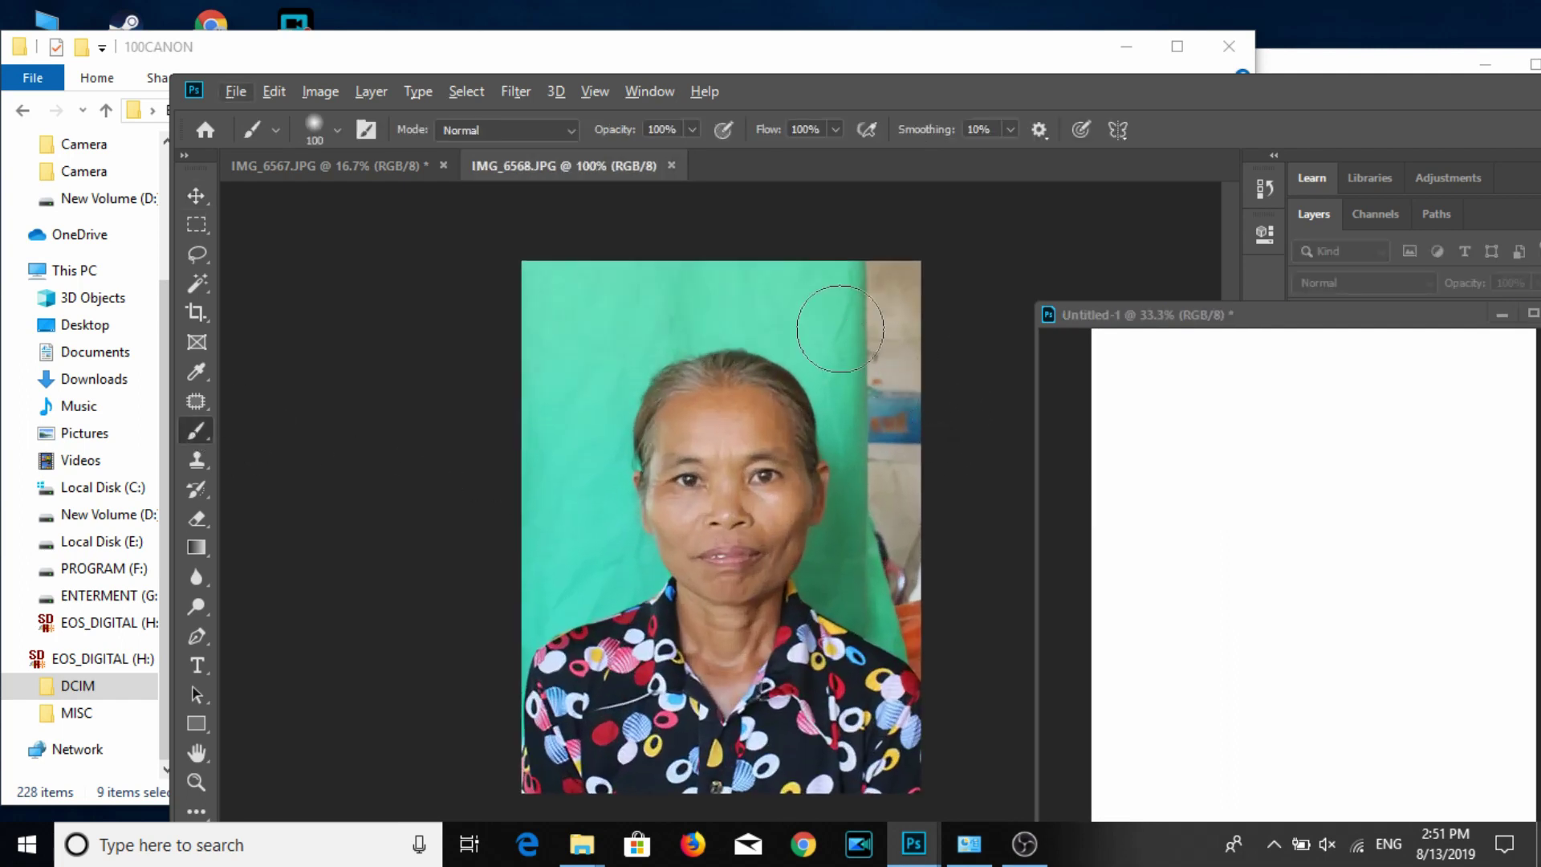
key(bracketleft)
key(bracketleft)
key(bracketleft)
key(bracketleft)
key(bracketleft)
key(bracketleft)
key(bracketleft)
click(887, 291)
mouse_move(879, 448)
mouse_down()
mouse_move(883, 269)
mouse_move(871, 365)
mouse_move(895, 466)
mouse_move(915, 350)
mouse_move(919, 378)
mouse_move(880, 536)
mouse_move(903, 634)
mouse_move(929, 626)
mouse_move(874, 408)
mouse_move(851, 417)
mouse_move(870, 413)
mouse_move(859, 570)
mouse_move(888, 606)
mouse_move(850, 466)
mouse_move(830, 564)
mouse_move(883, 625)
mouse_move(839, 547)
mouse_move(823, 566)
mouse_move(831, 601)
mouse_move(907, 643)
mouse_move(825, 534)
mouse_move(849, 451)
mouse_move(847, 506)
mouse_move(818, 558)
mouse_move(826, 588)
mouse_move(925, 649)
mouse_up()
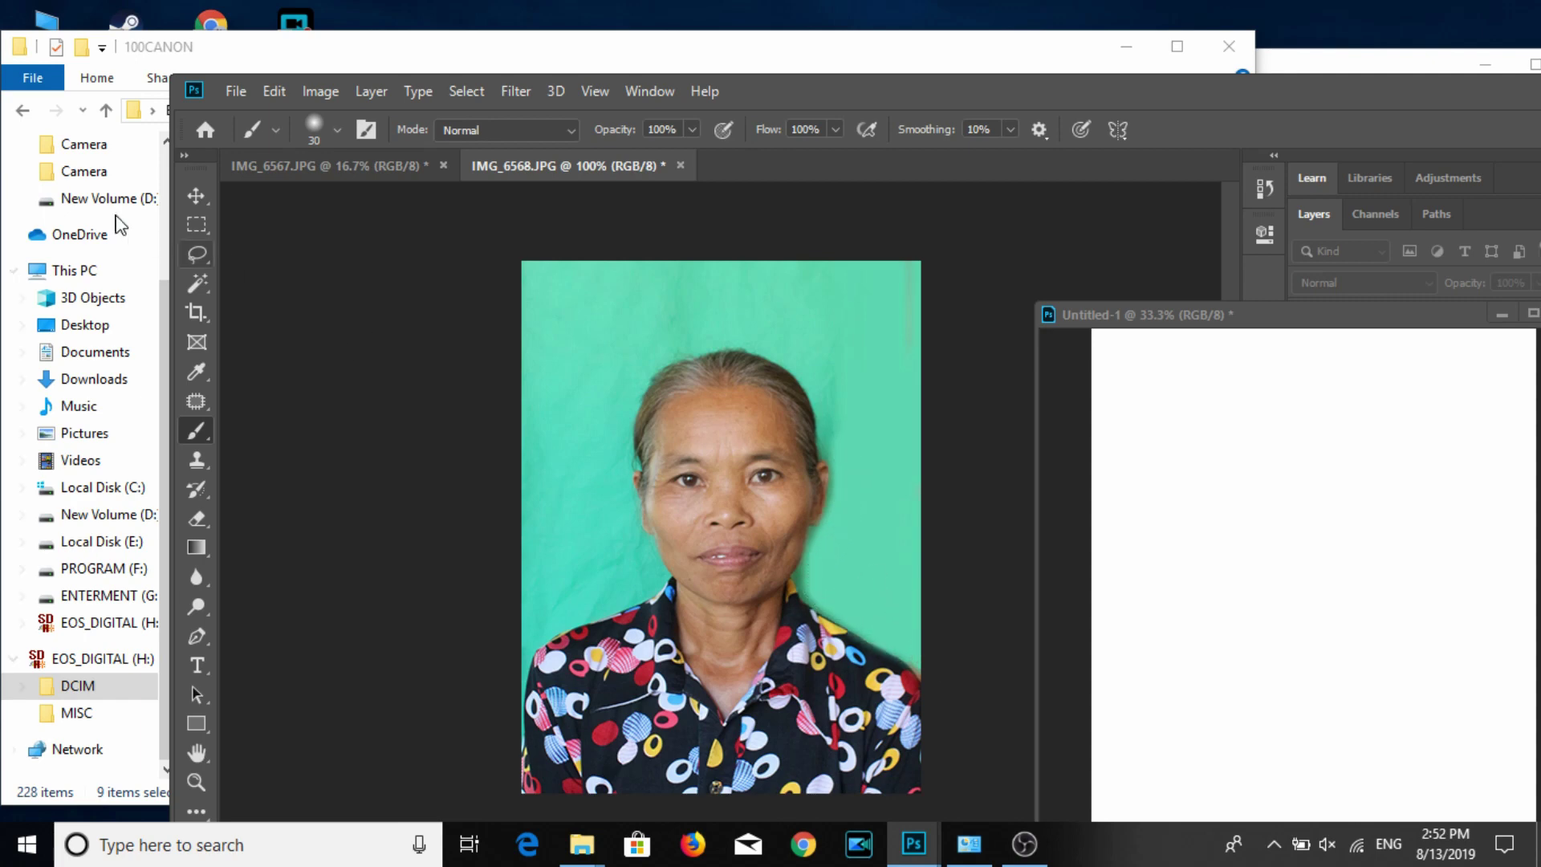
click(195, 196)
click(320, 91)
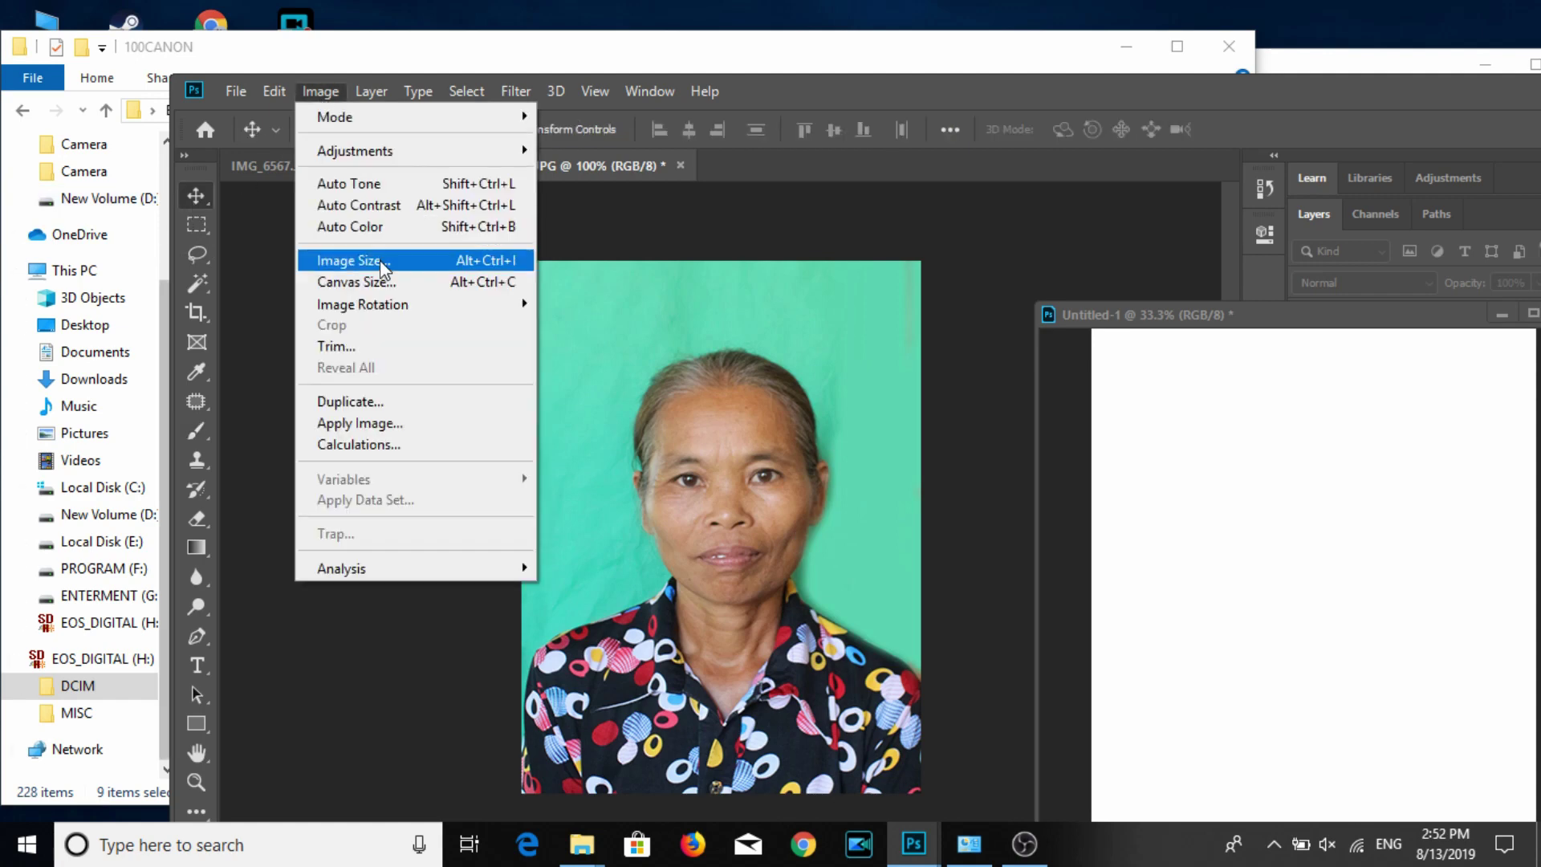
Resize the portrait to 3 × 4 cm at 300 ppi and save it.
click(379, 259)
text(3)
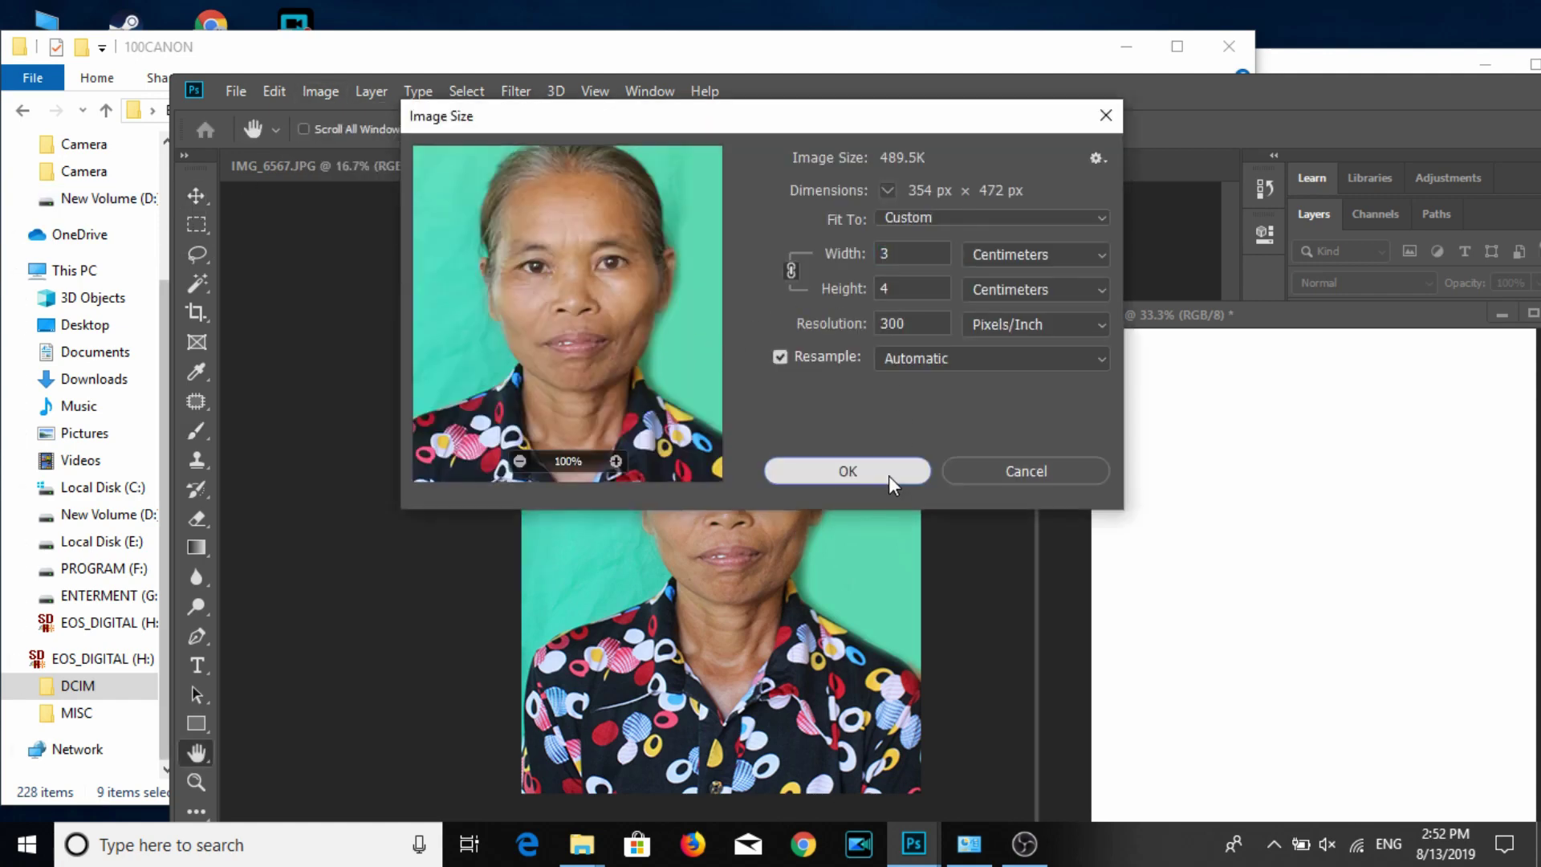
click(888, 475)
key(ctrl+s)
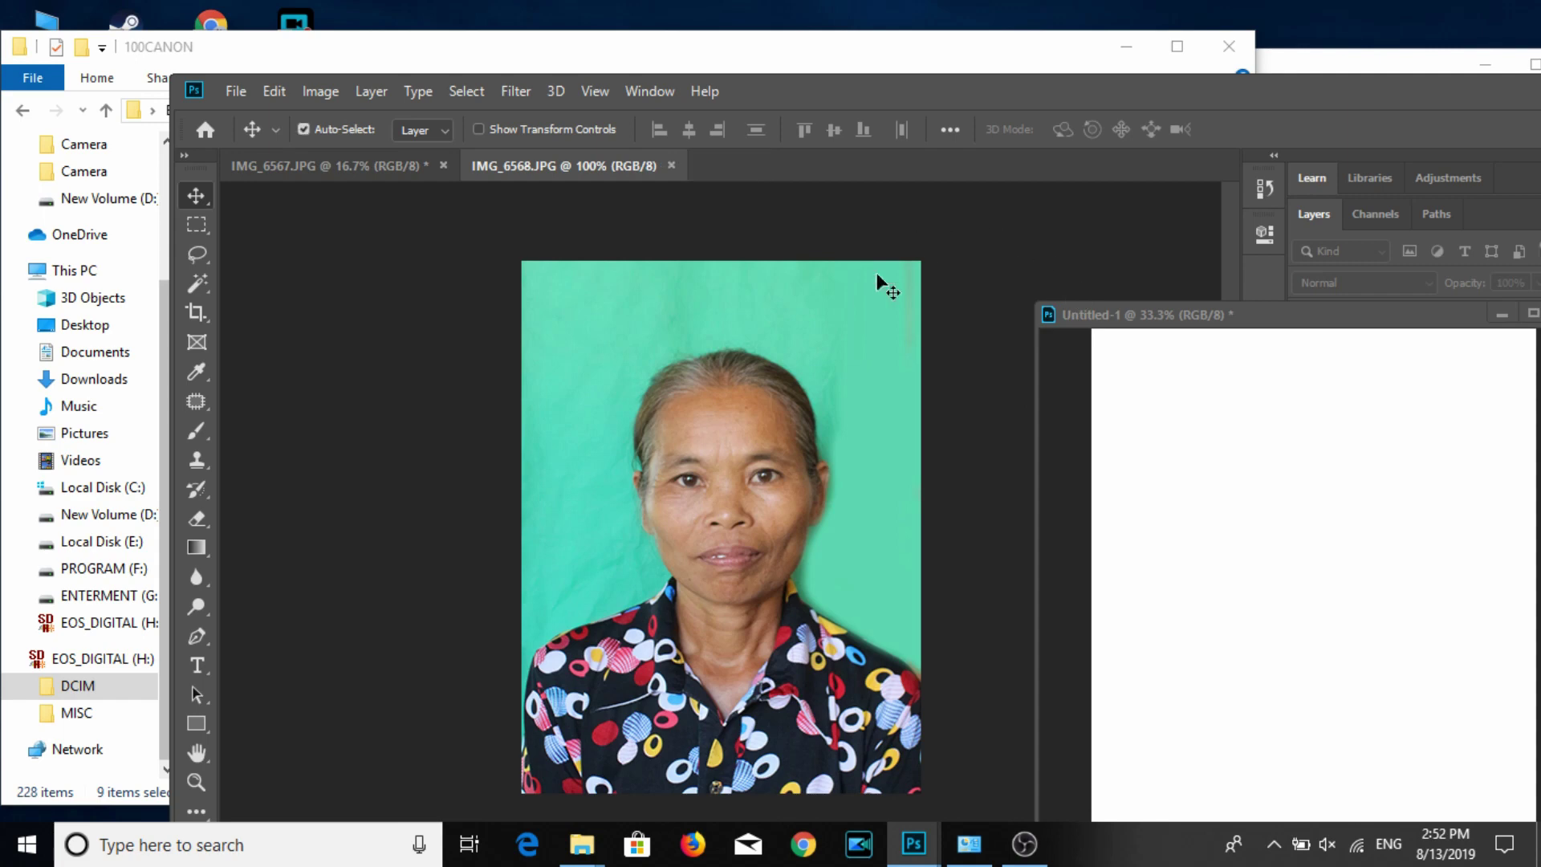
Place the portrait on Untitled-1 and duplicate rows into a 3×3 grid of nine.
mouse_move(1339, 439)
mouse_down()
mouse_move(1360, 439)
mouse_move(1175, 408)
mouse_move(1325, 411)
mouse_move(1441, 392)
mouse_move(1429, 388)
mouse_up()
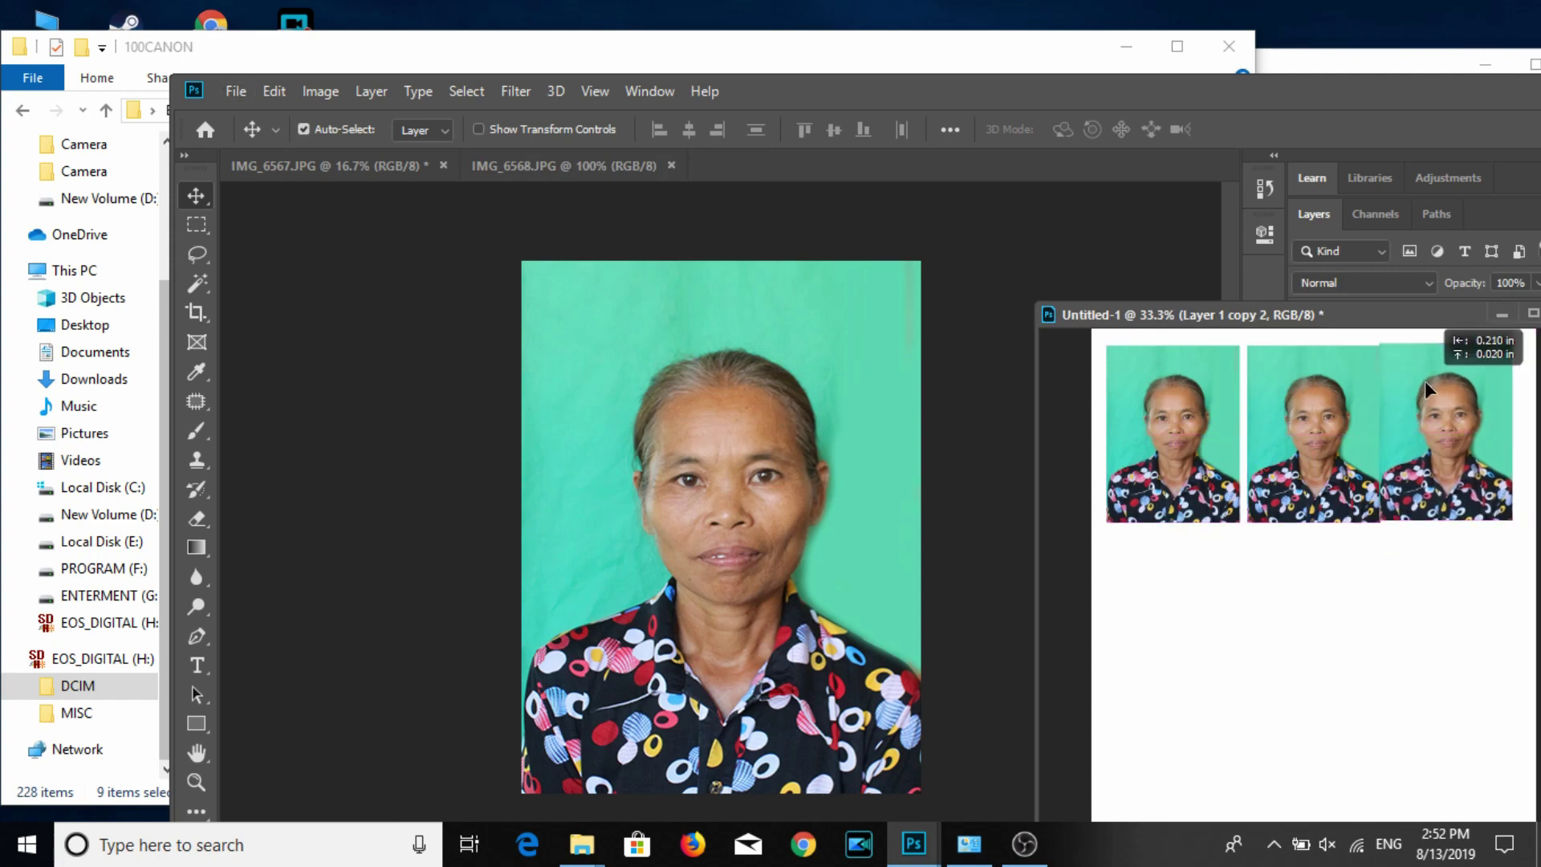
drag(1364, 329, 816, 106)
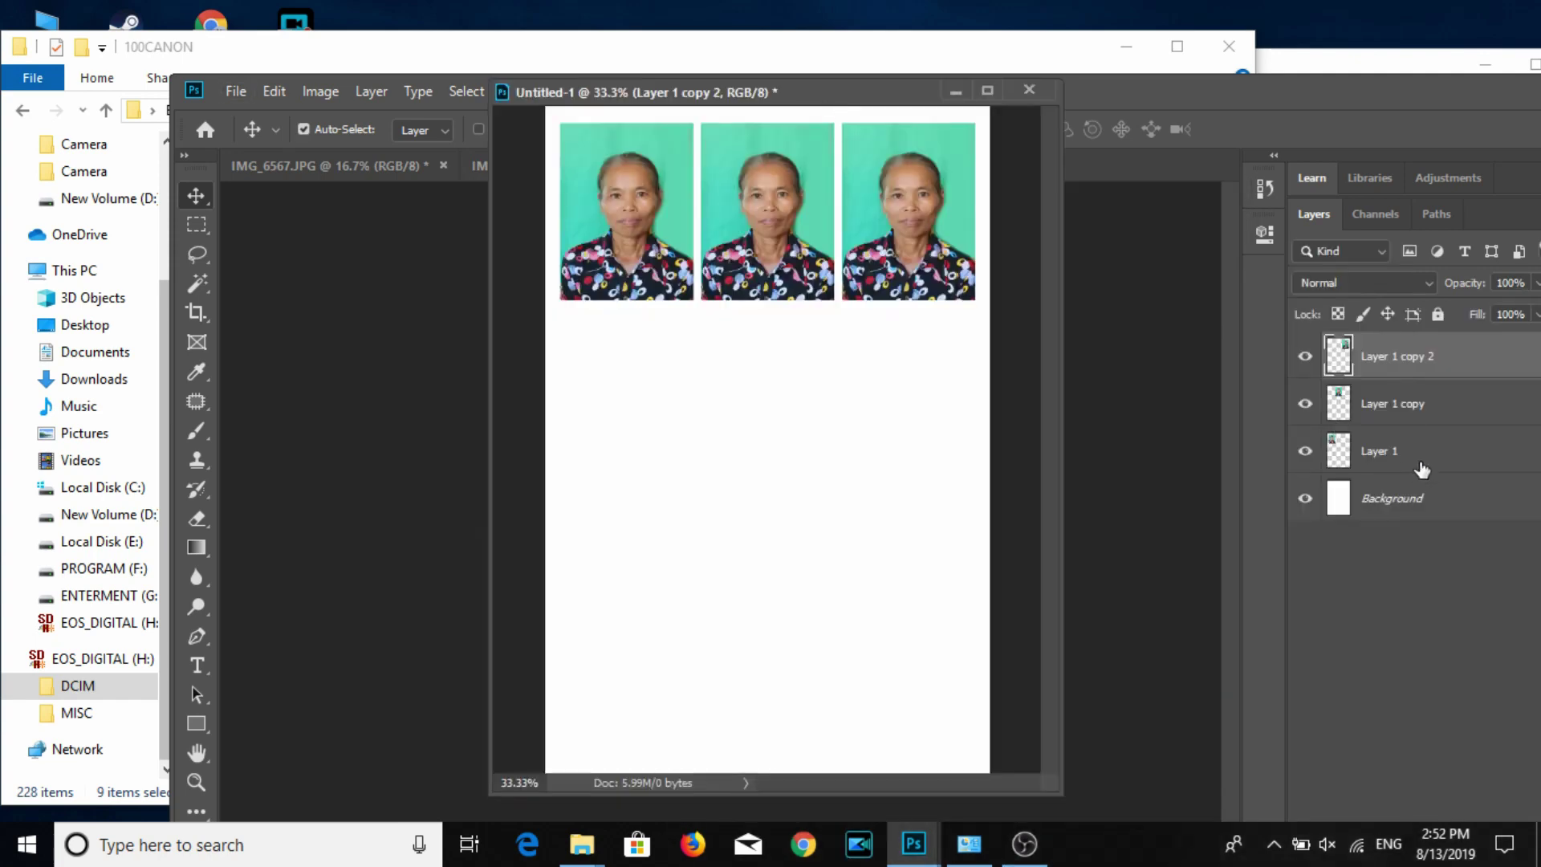
shift+click(1388, 451)
mouse_move(931, 350)
mouse_down()
mouse_move(924, 525)
mouse_move(993, 594)
mouse_up()
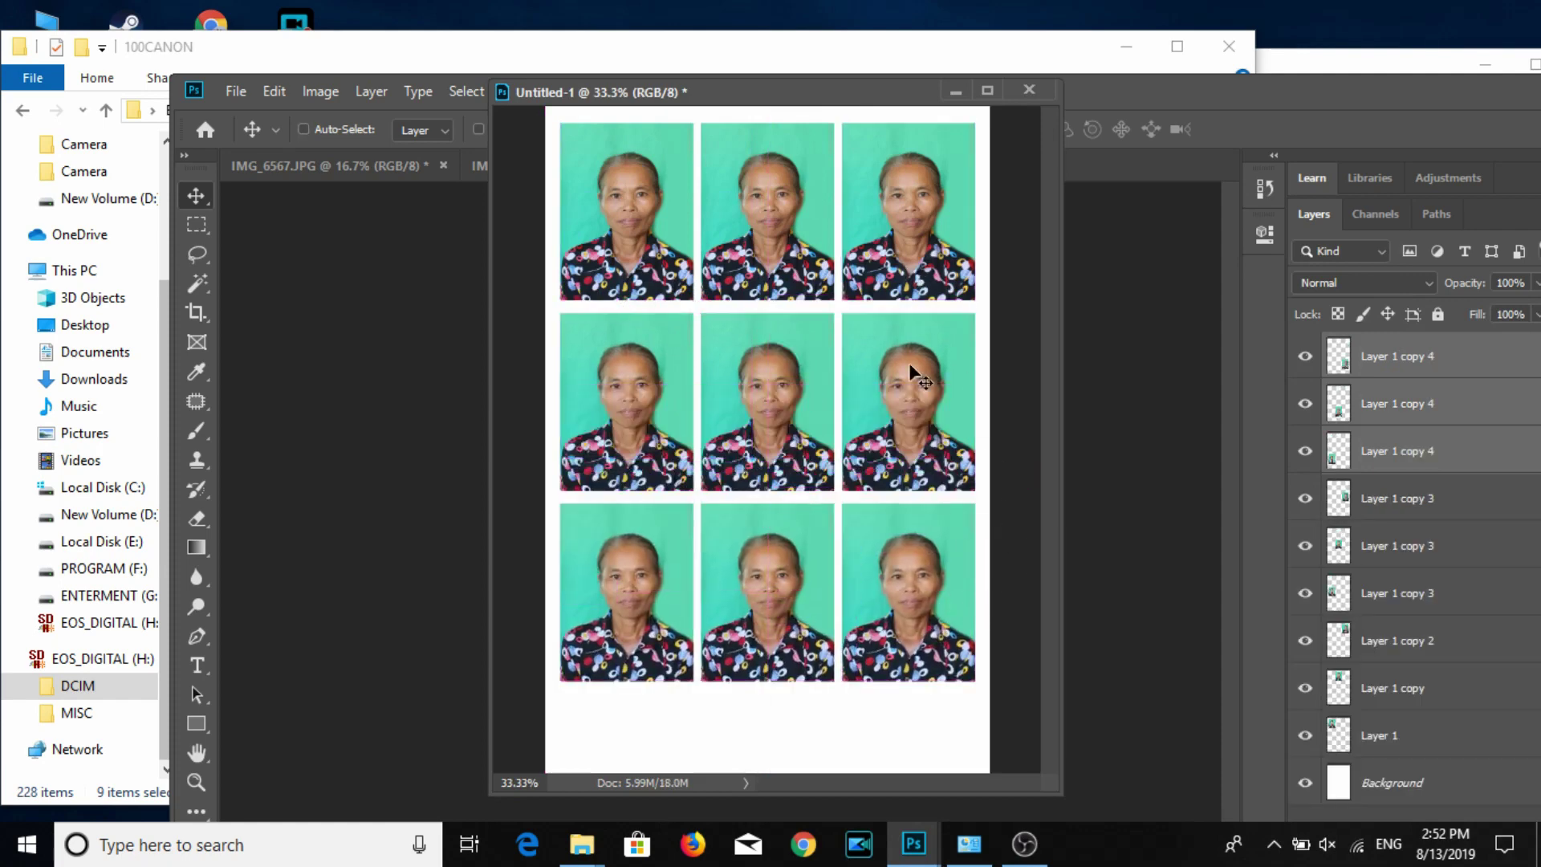
key(ctrl+p)
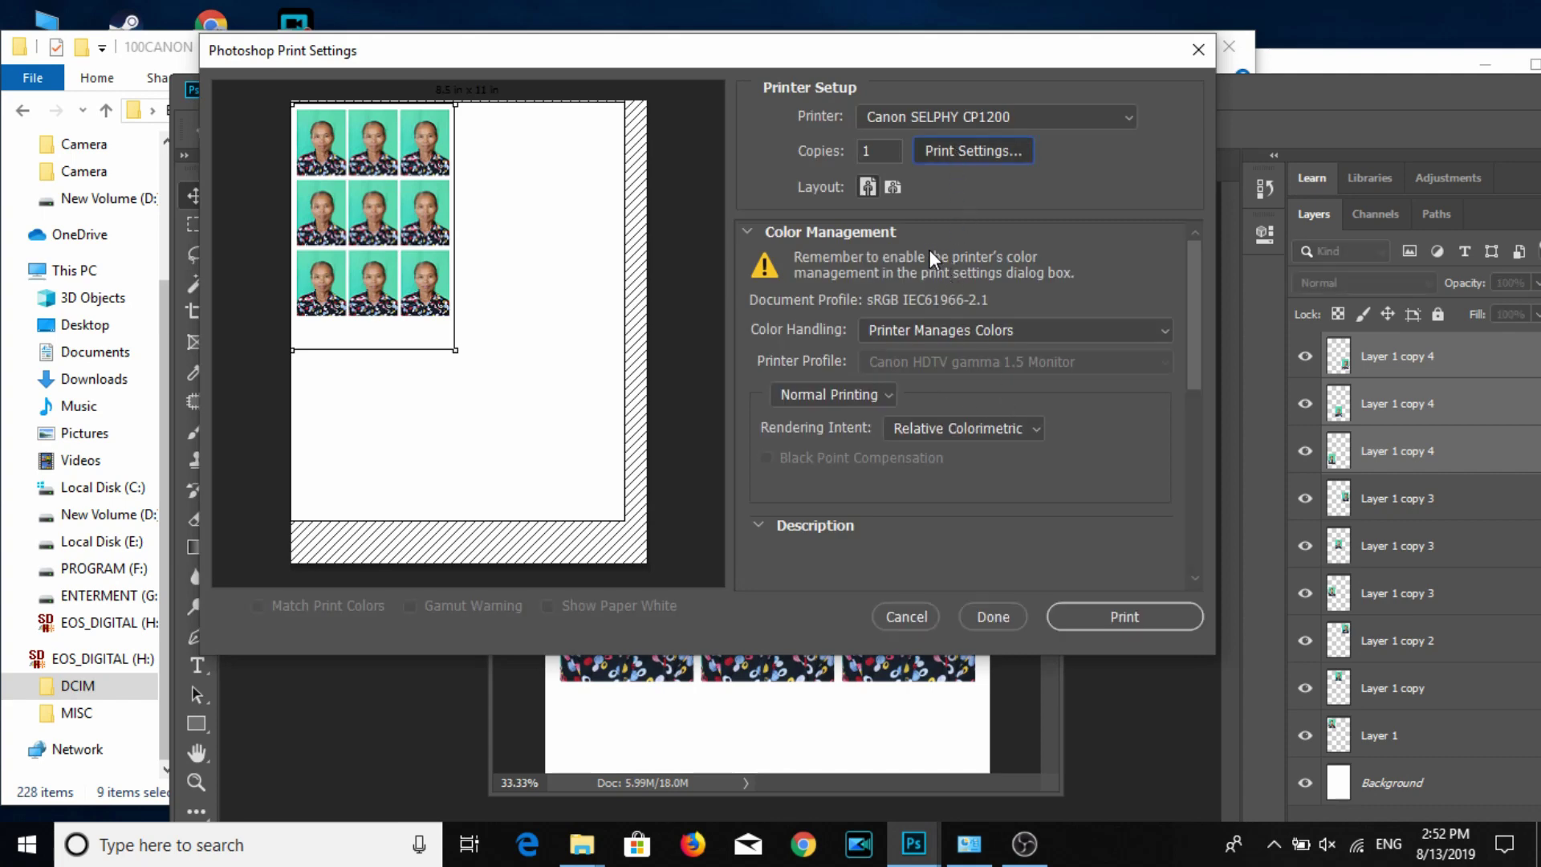
Check the Canon SELPHY CP1200 settings, nudge the grid slightly down, and print the sheet.
click(518, 595)
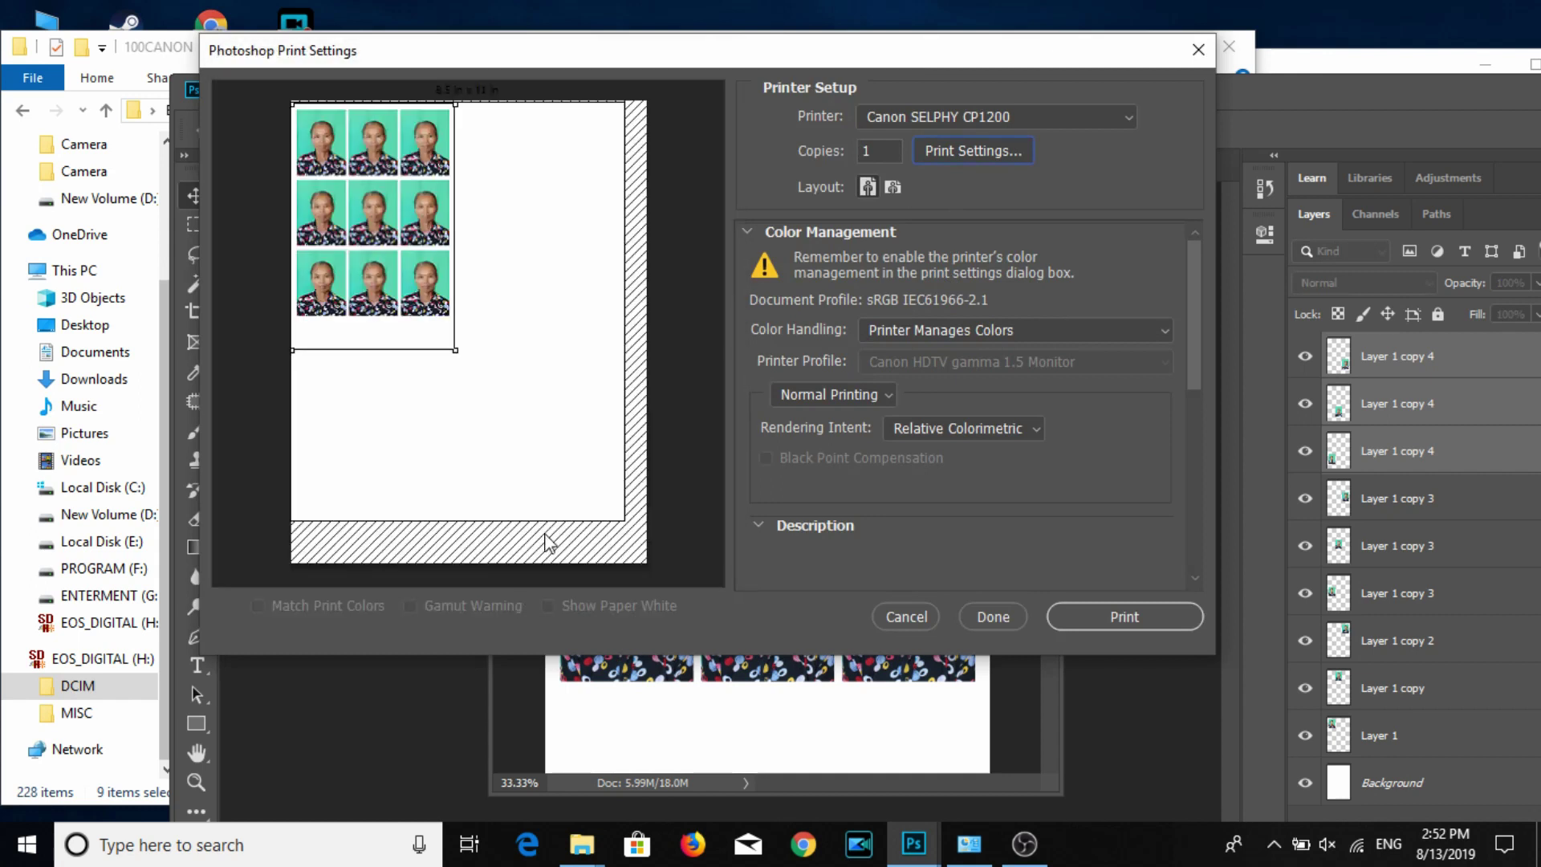
click(1276, 855)
click(1276, 855)
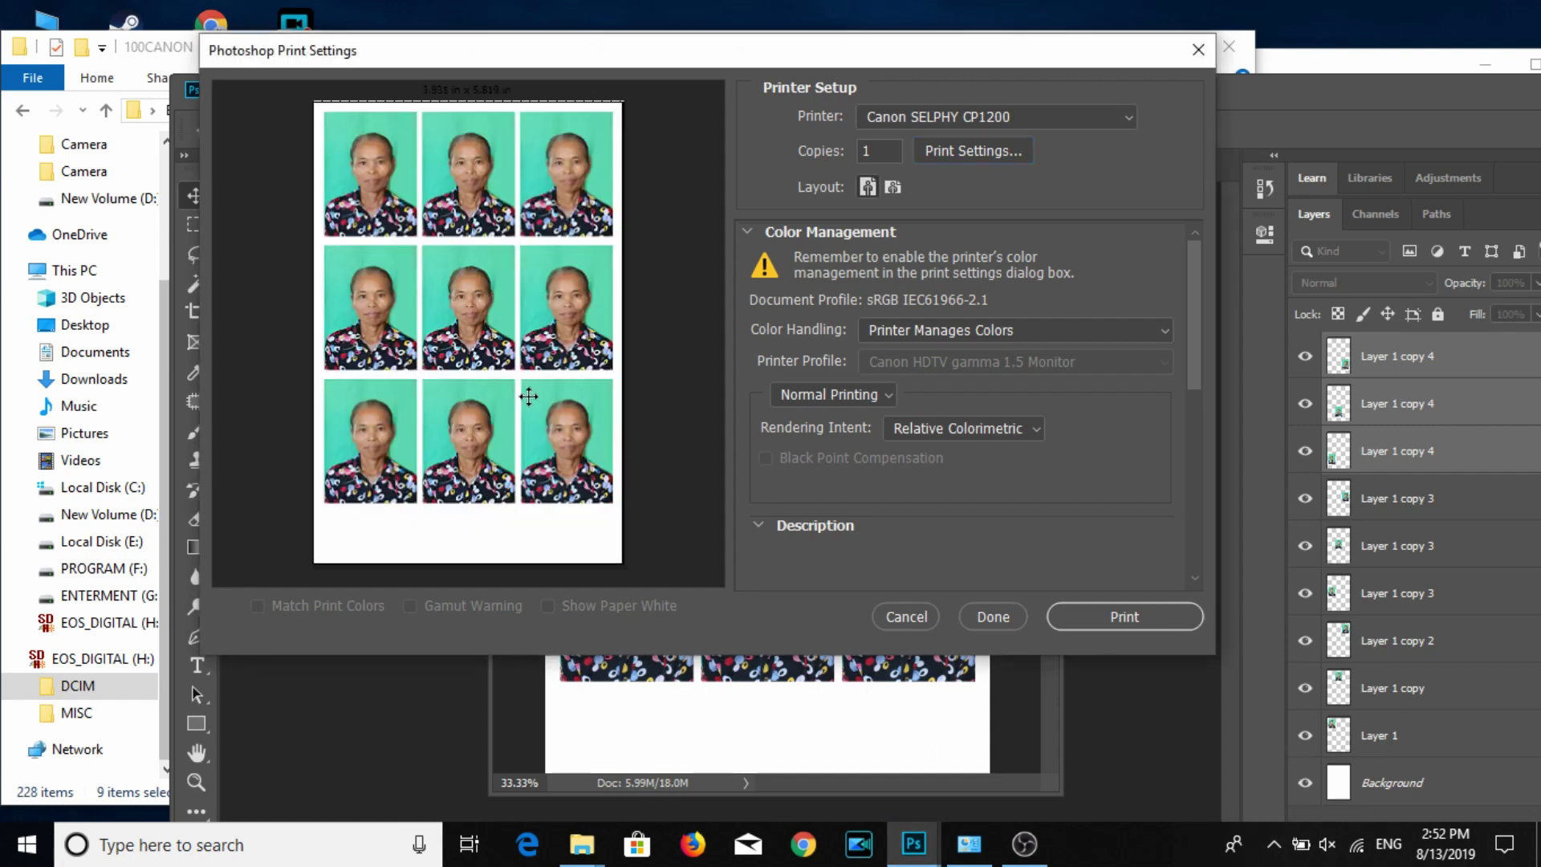
drag(530, 401, 526, 412)
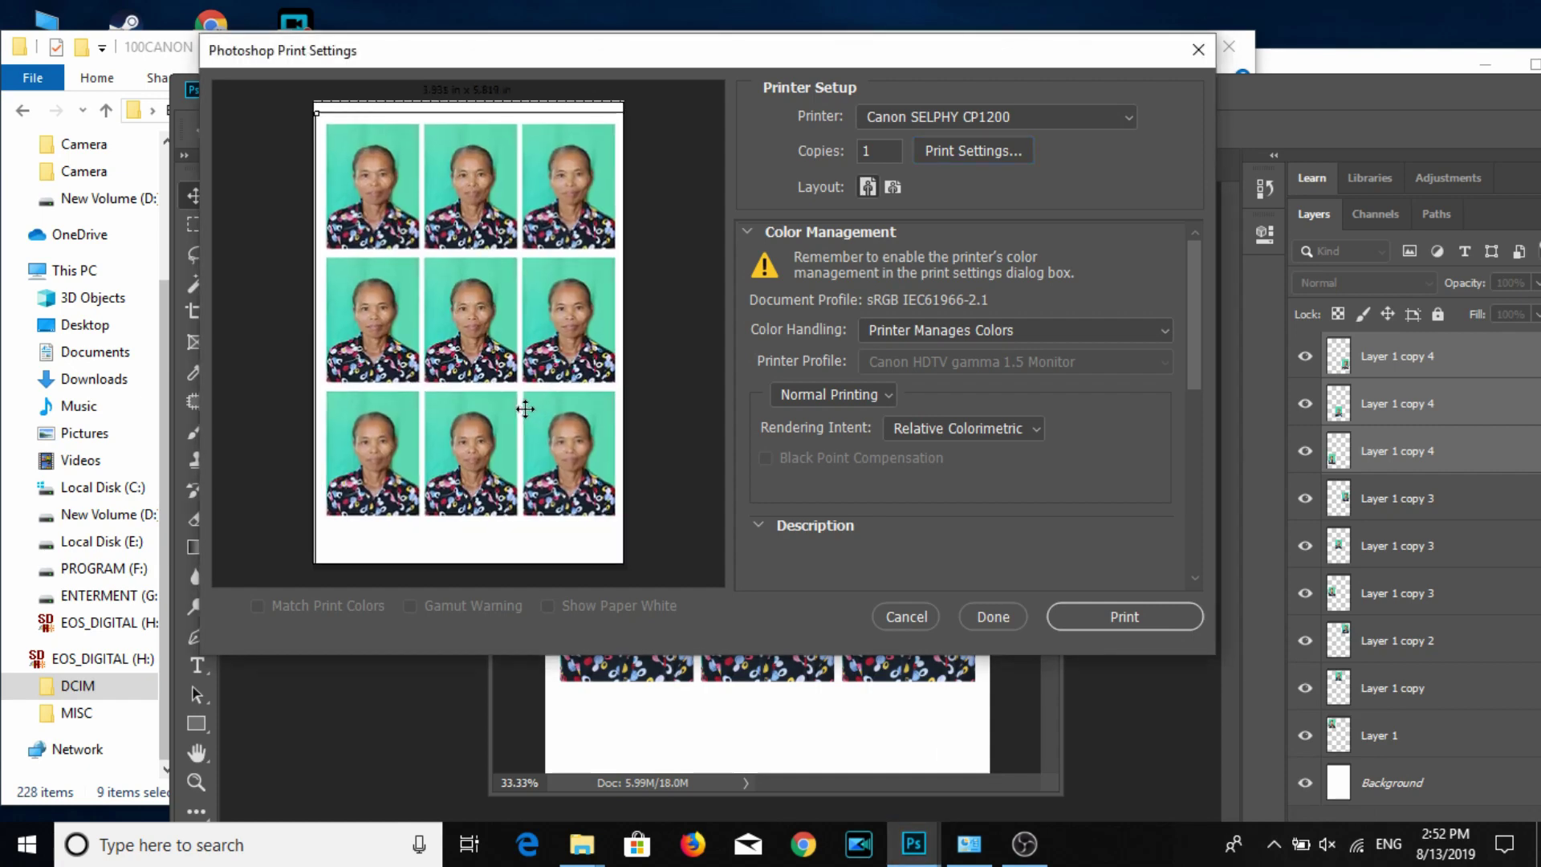
click(1102, 620)
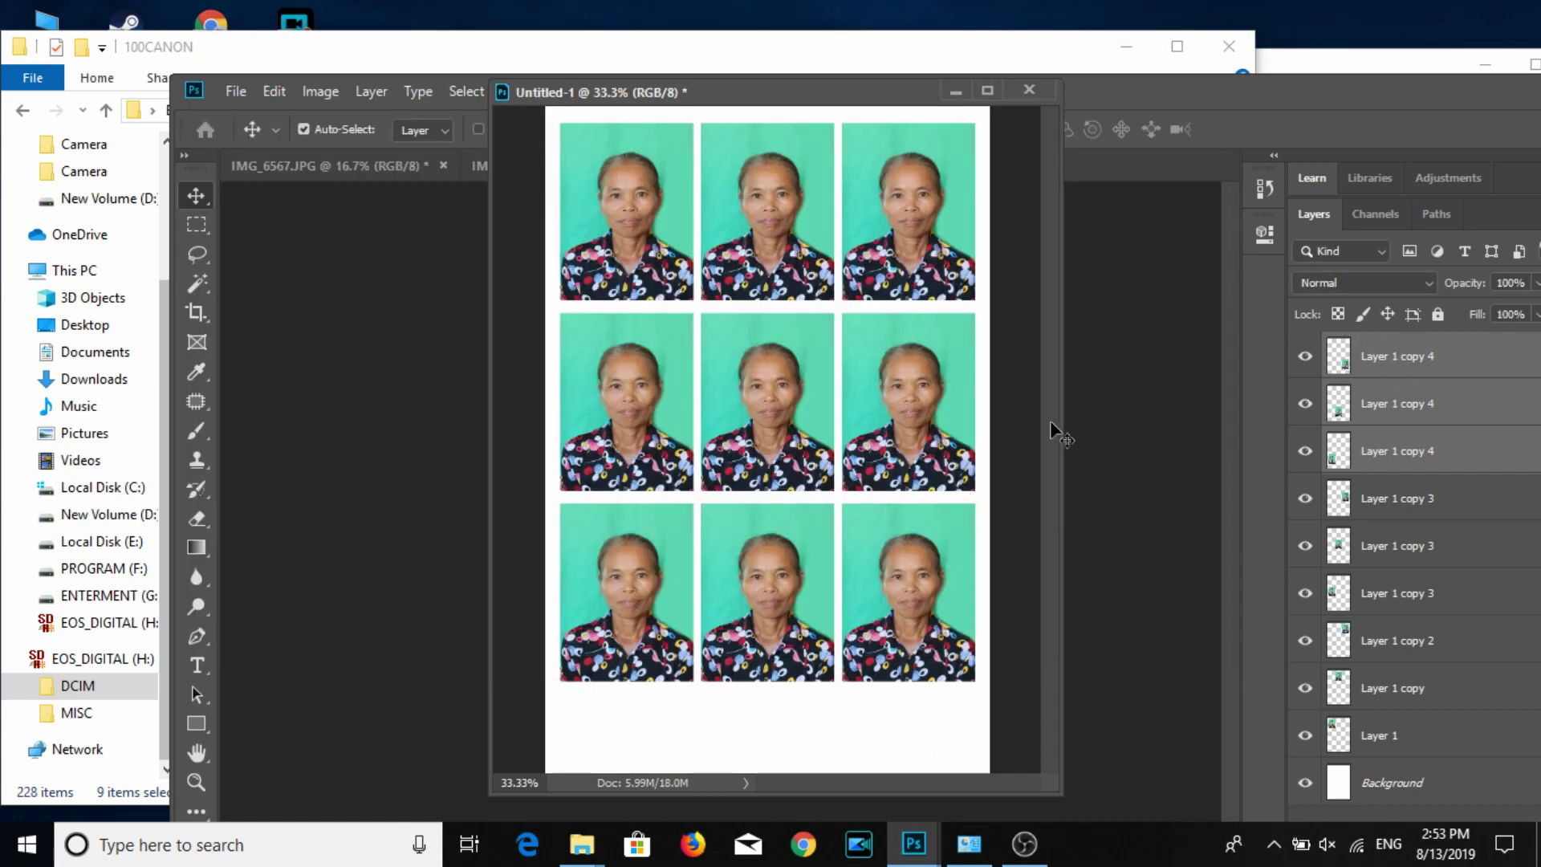
Flatten Untitled-1's portrait layers, move the sheet window aside, and bring IMG_6568 forward.
click(1378, 358)
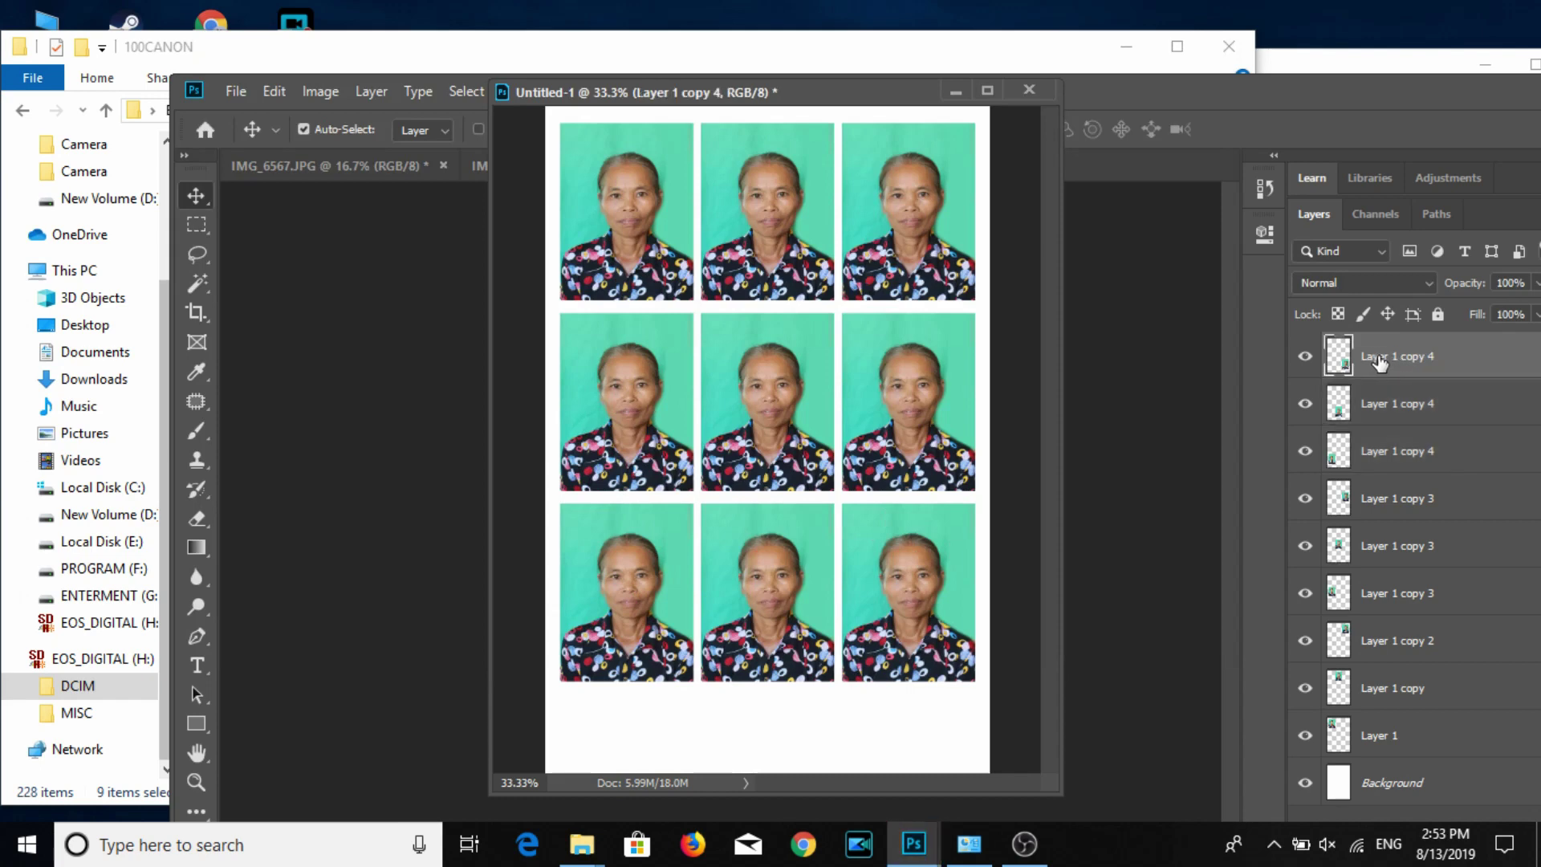
shift+click(1352, 740)
key(ctrl+e)
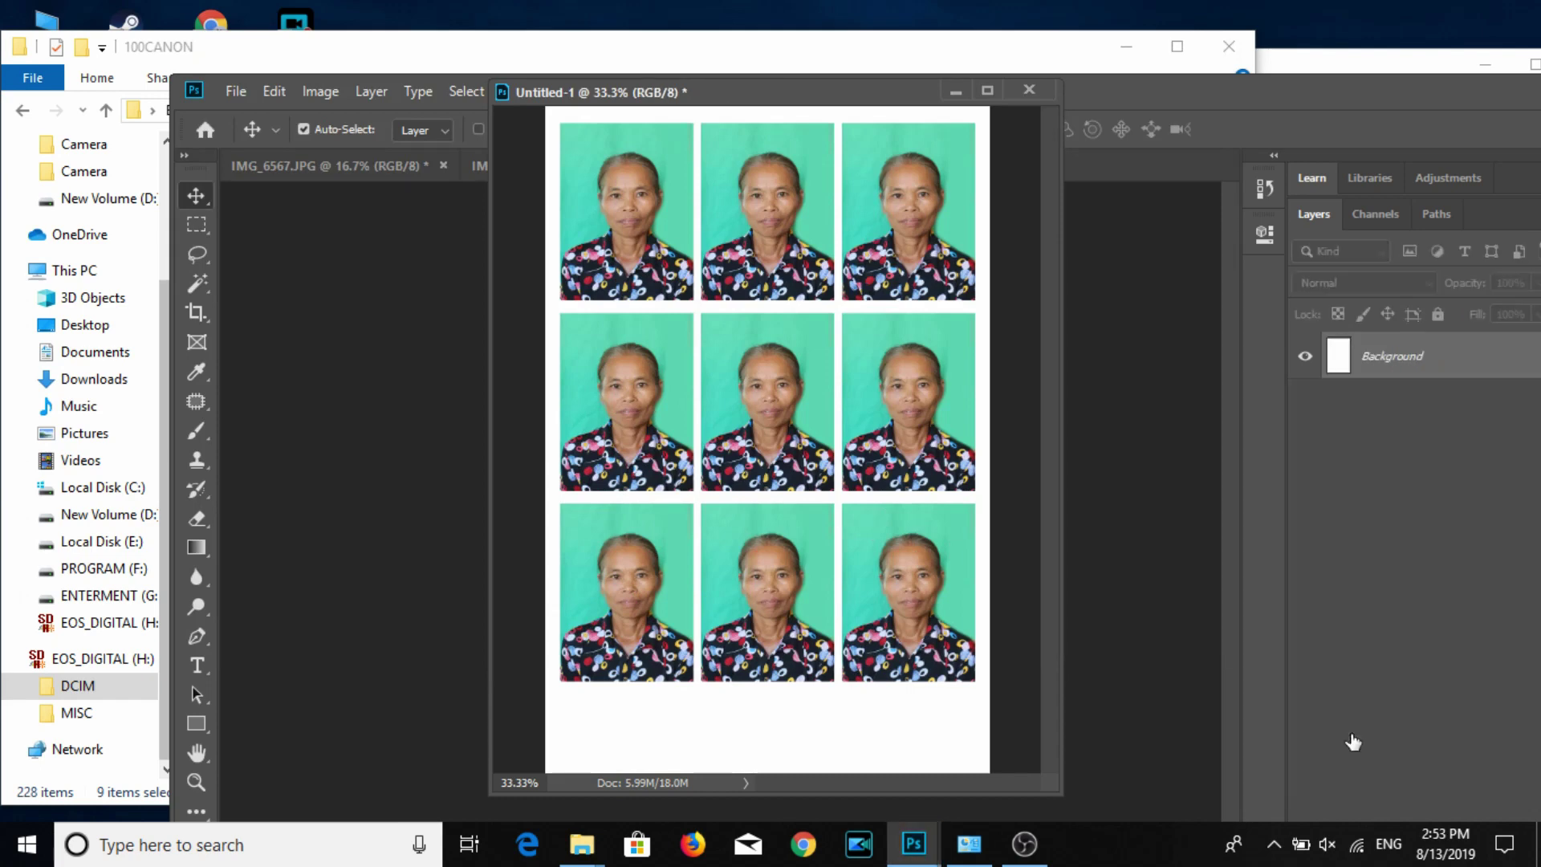
drag(745, 112, 1178, 278)
click(695, 378)
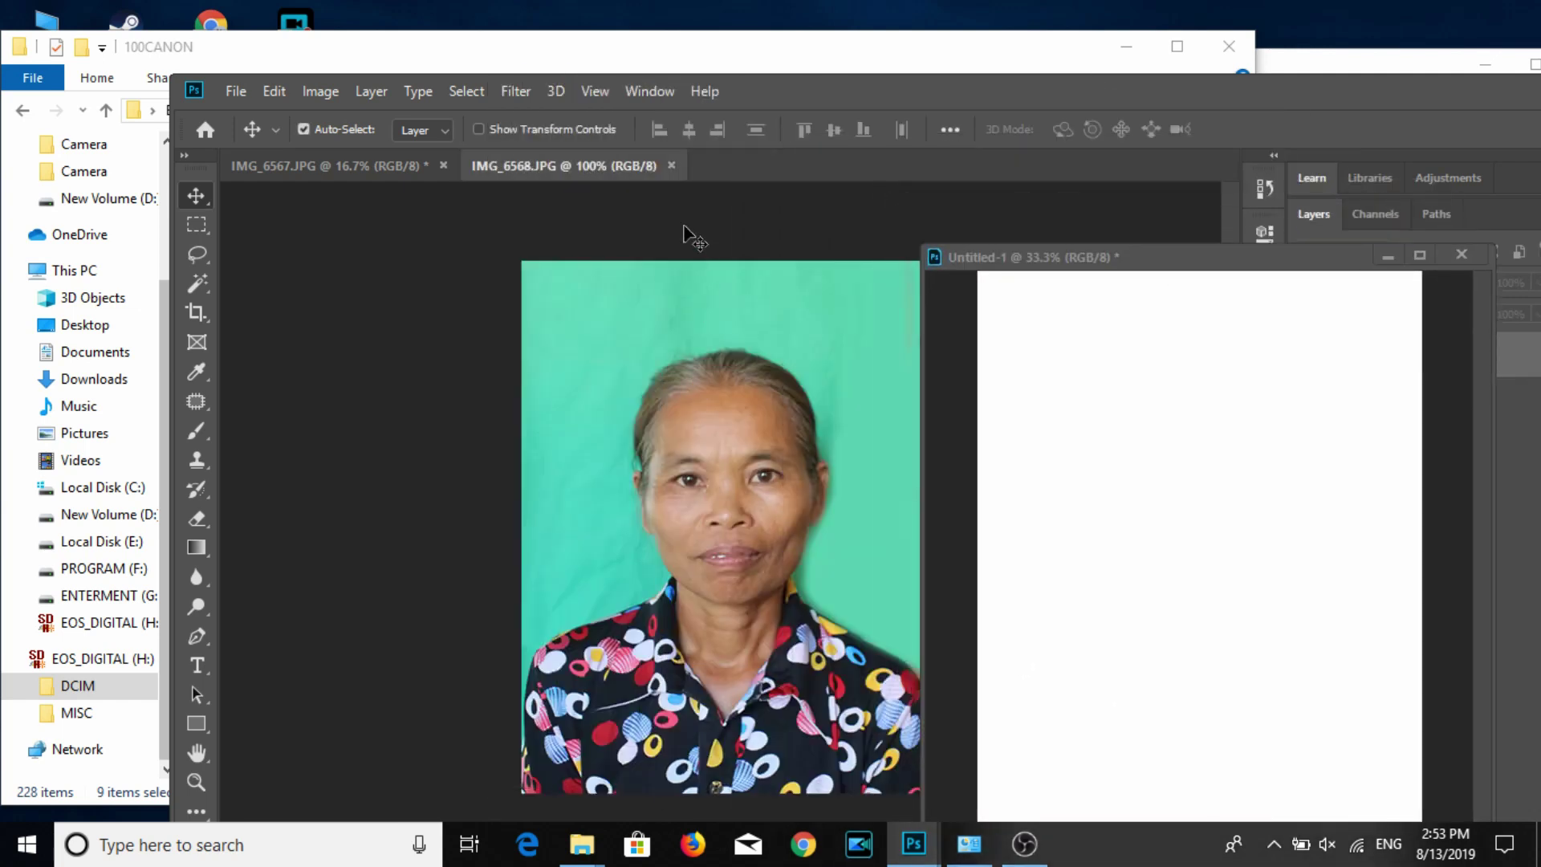
Close IMG_6568 and crop IMG_6567 to a 3:4 box around the woman's head and shoulders.
click(671, 166)
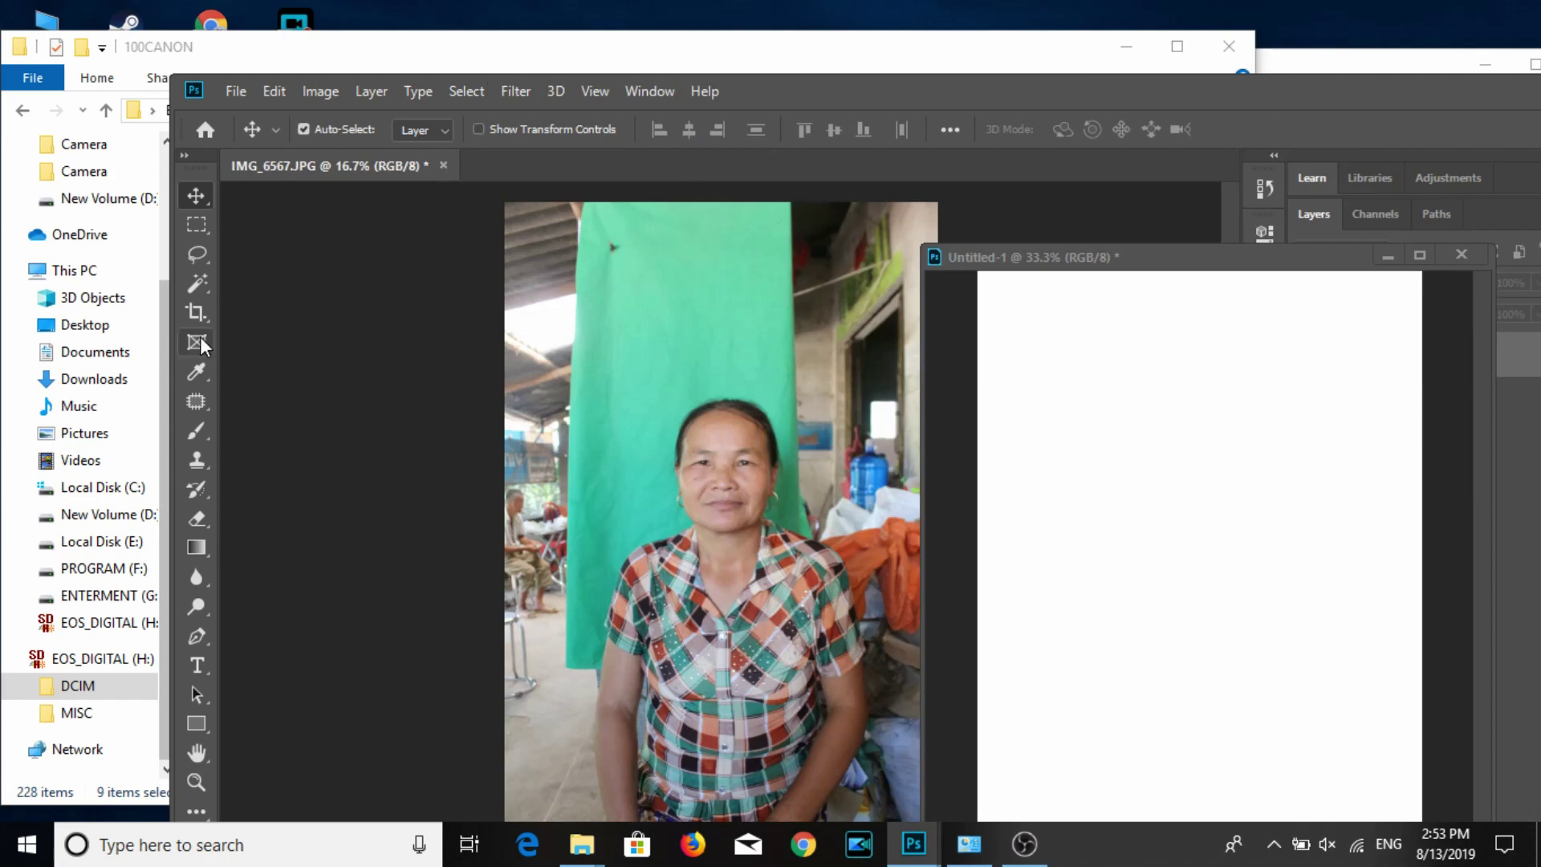
click(193, 311)
mouse_move(643, 471)
mouse_down()
mouse_move(831, 636)
mouse_move(795, 616)
mouse_move(807, 652)
mouse_move(710, 674)
mouse_move(720, 684)
mouse_move(734, 682)
mouse_move(731, 639)
mouse_up()
key(Return)
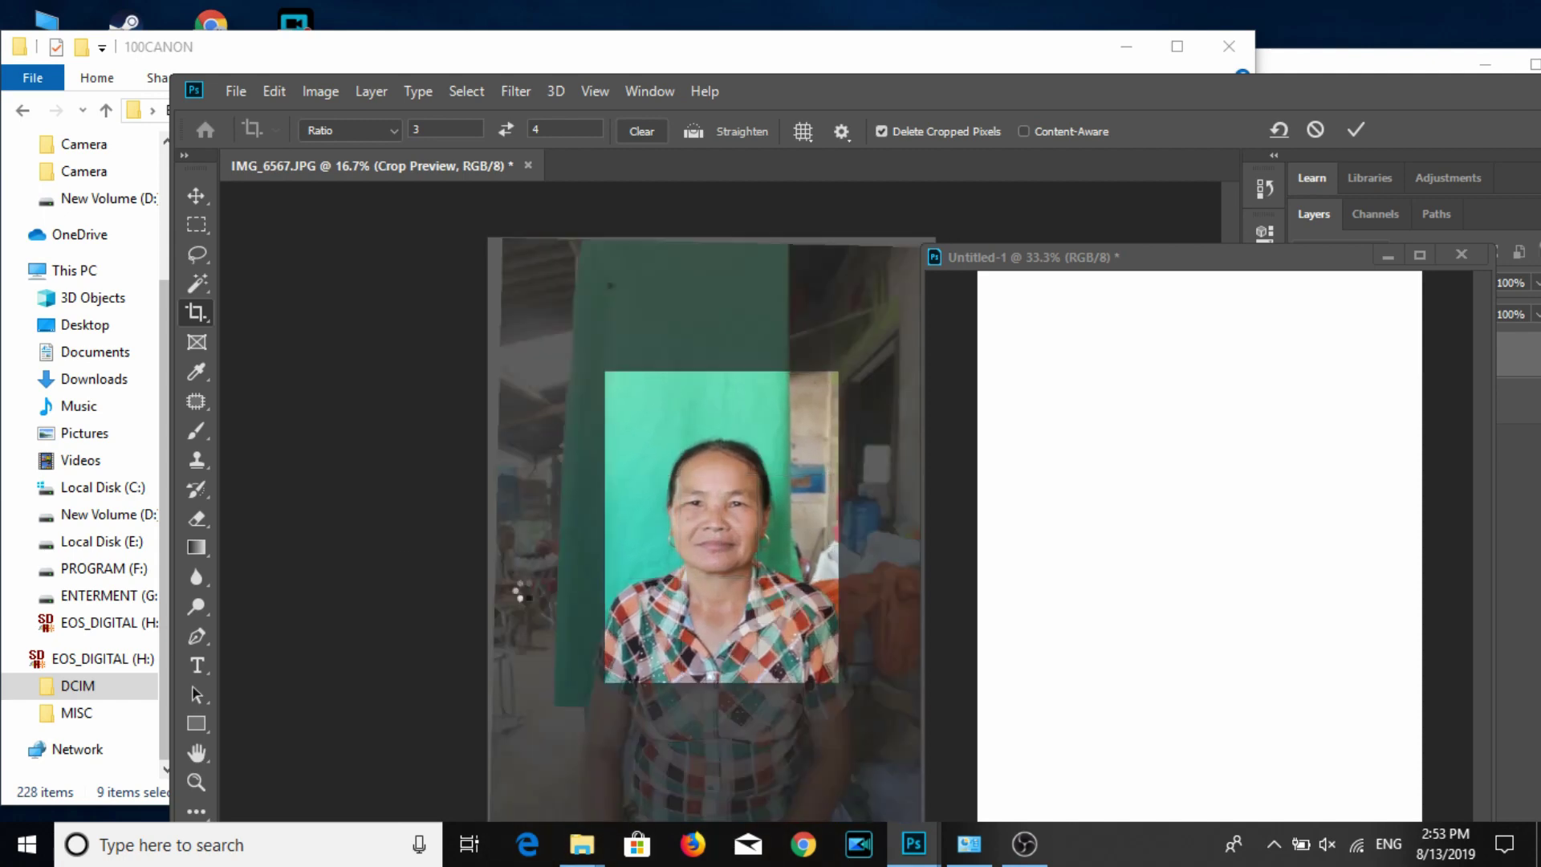
key(Return)
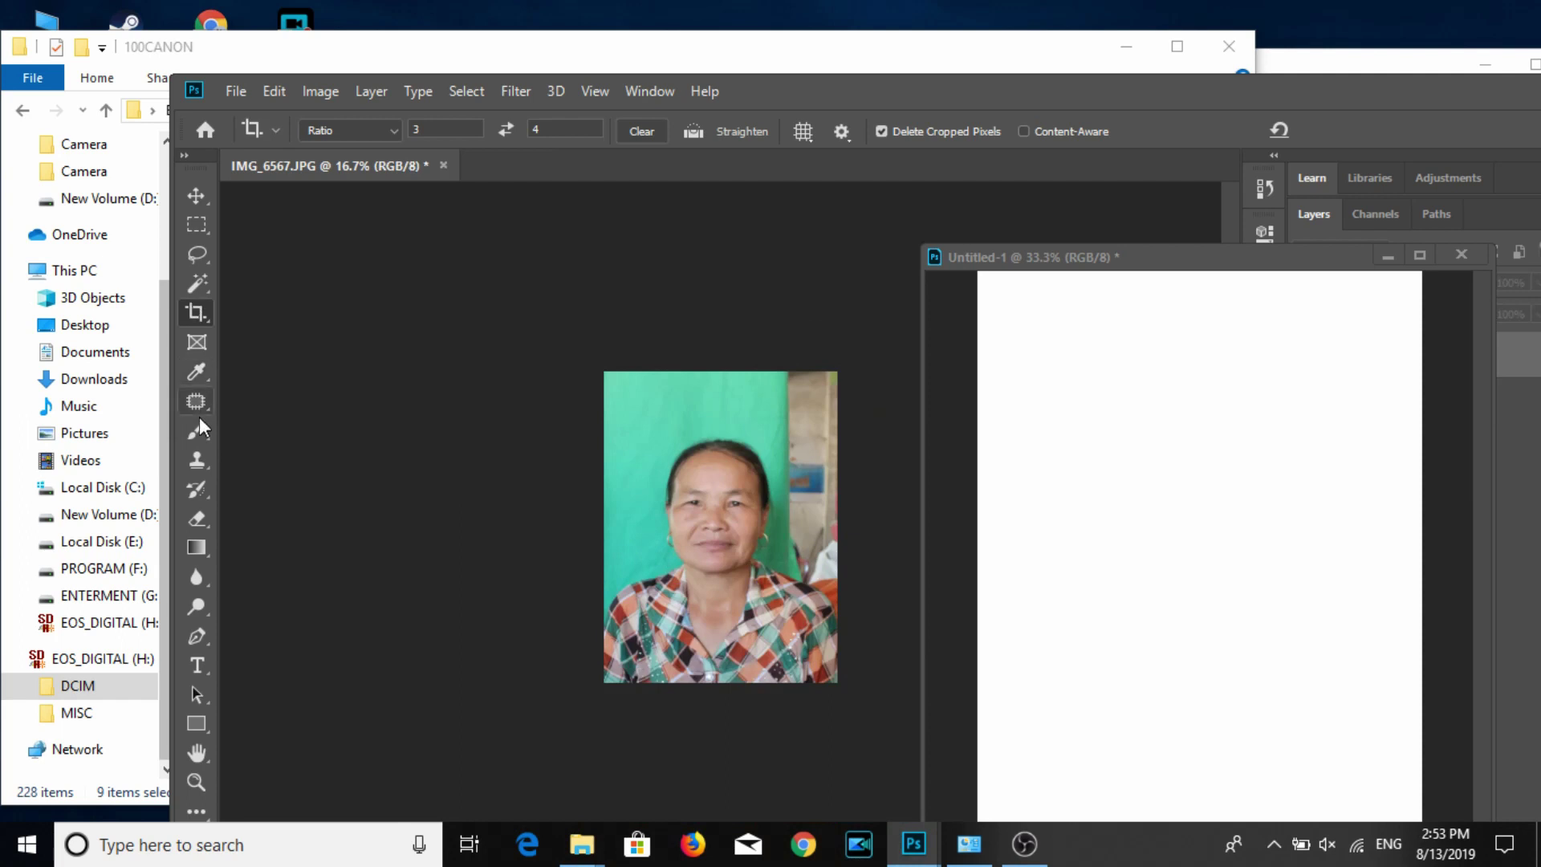
Paint the wooden strip on the right edge green, enlarging the brush to 100 px.
click(199, 423)
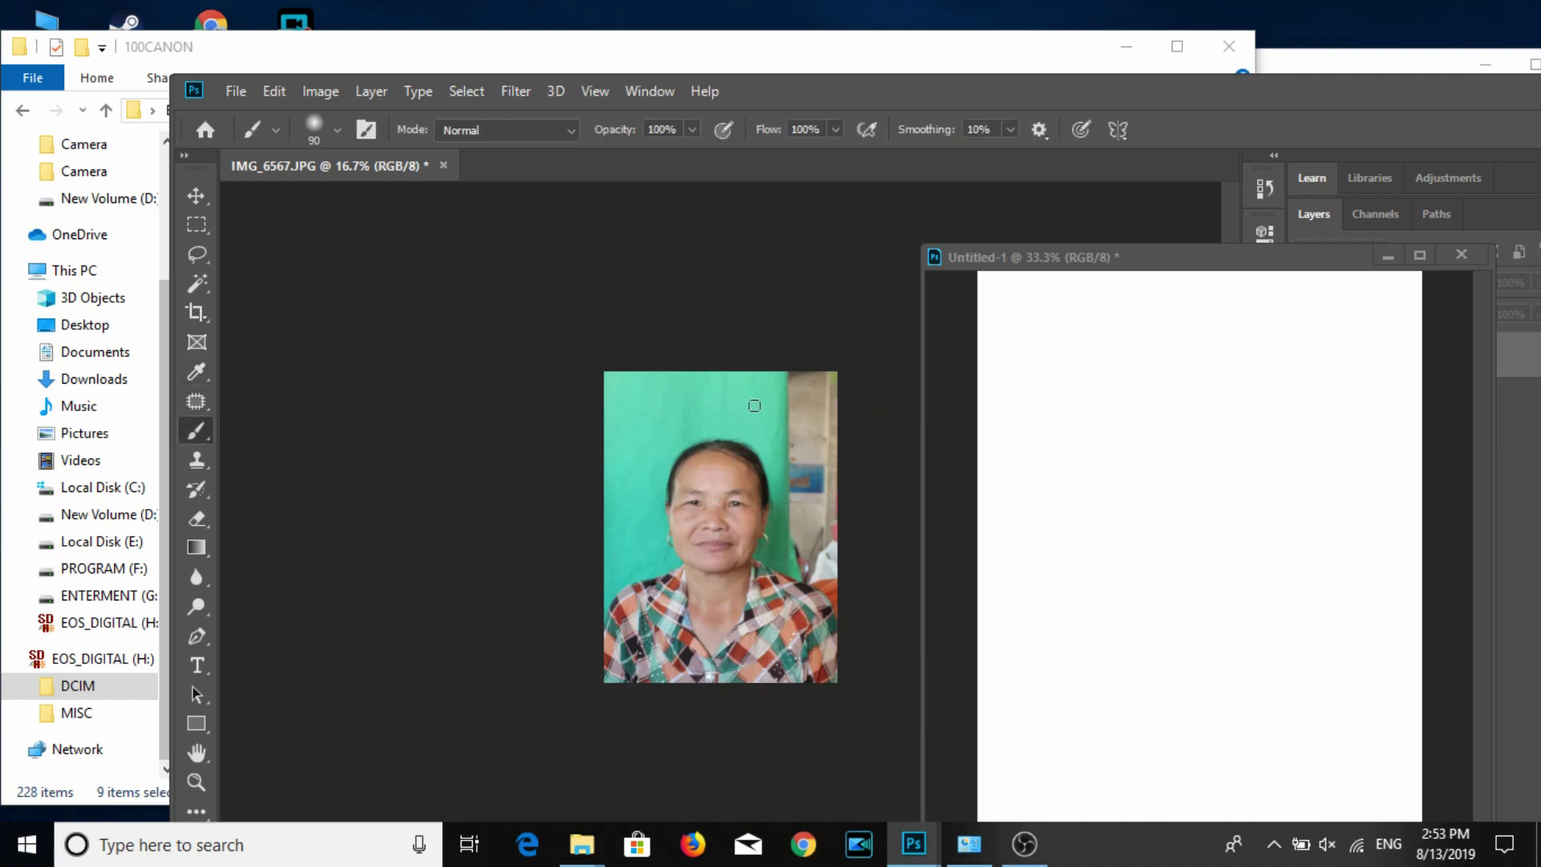
drag(789, 399, 779, 351)
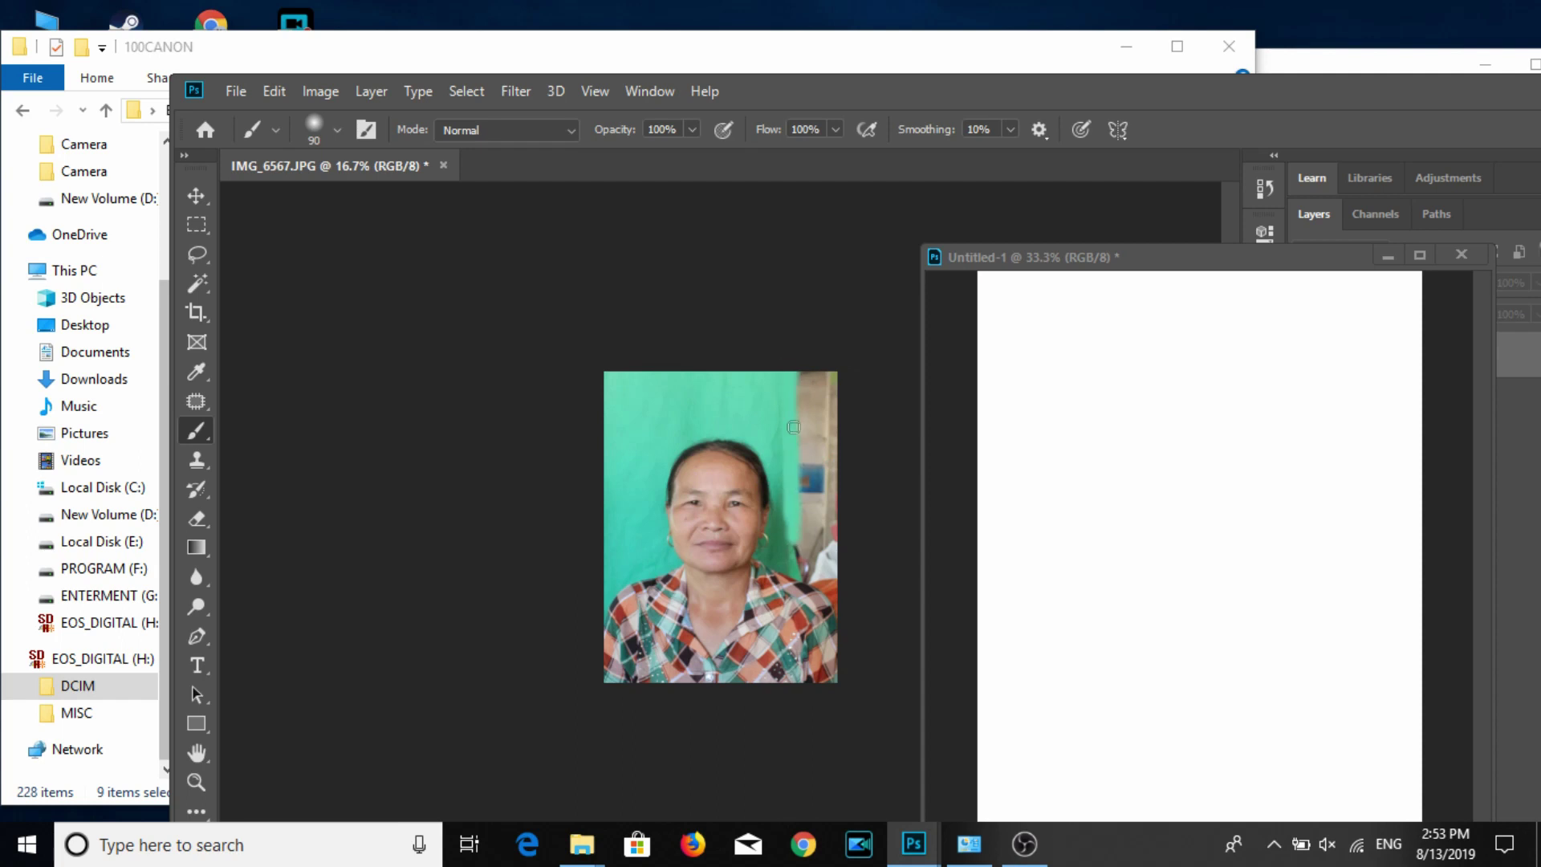
drag(779, 351, 814, 473)
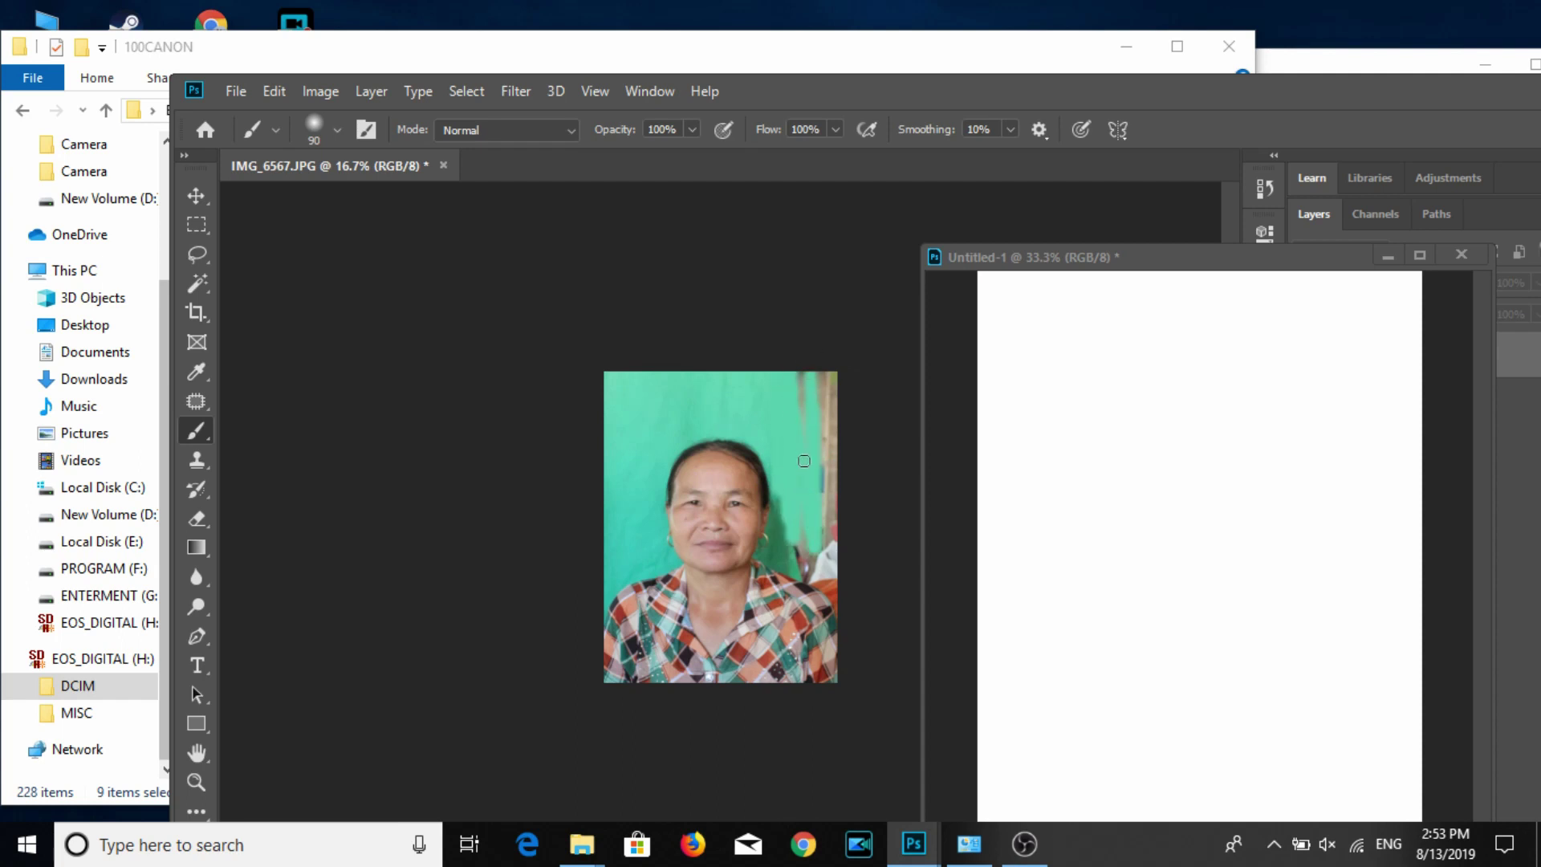
drag(817, 421, 828, 458)
key(bracketright)
mouse_move(807, 383)
mouse_down()
mouse_move(806, 405)
mouse_move(836, 386)
mouse_up()
drag(833, 566, 831, 471)
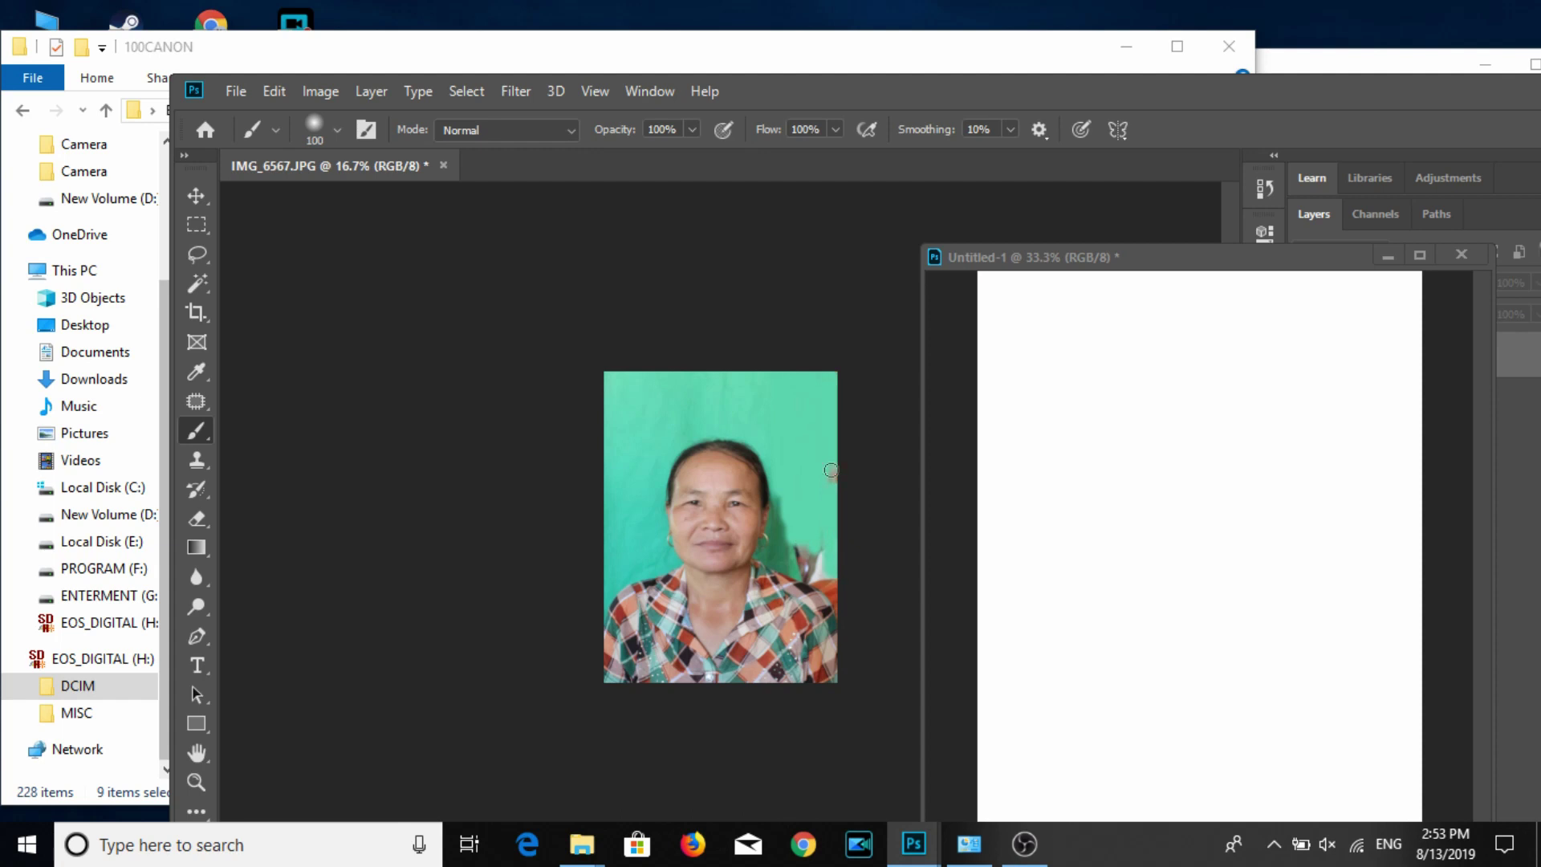
Paint green over the shadow and pale patch beside the head and neck.
drag(802, 552, 784, 481)
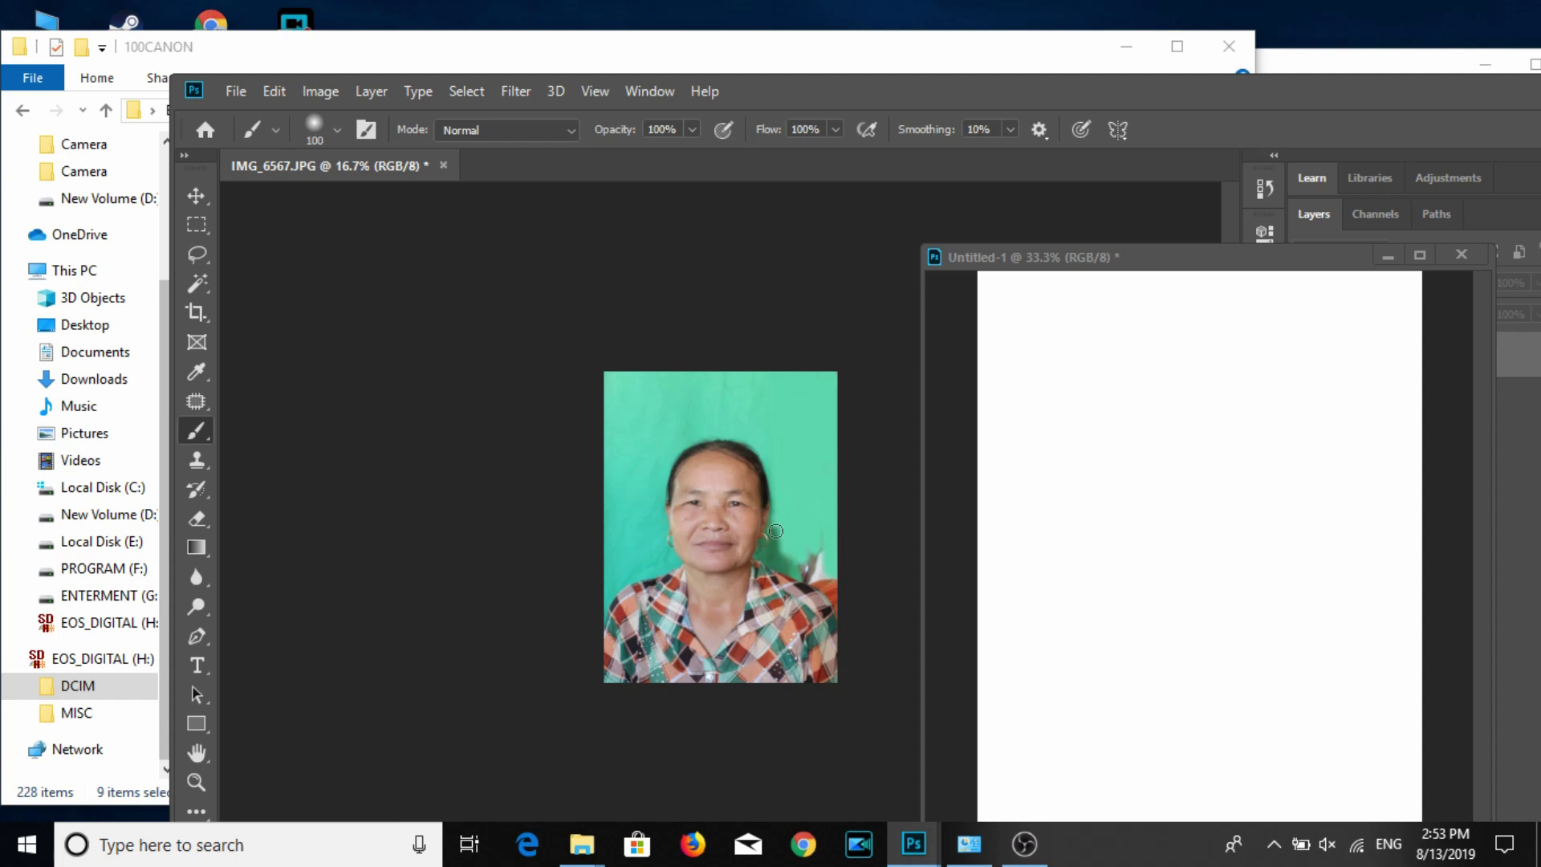
drag(786, 553, 832, 591)
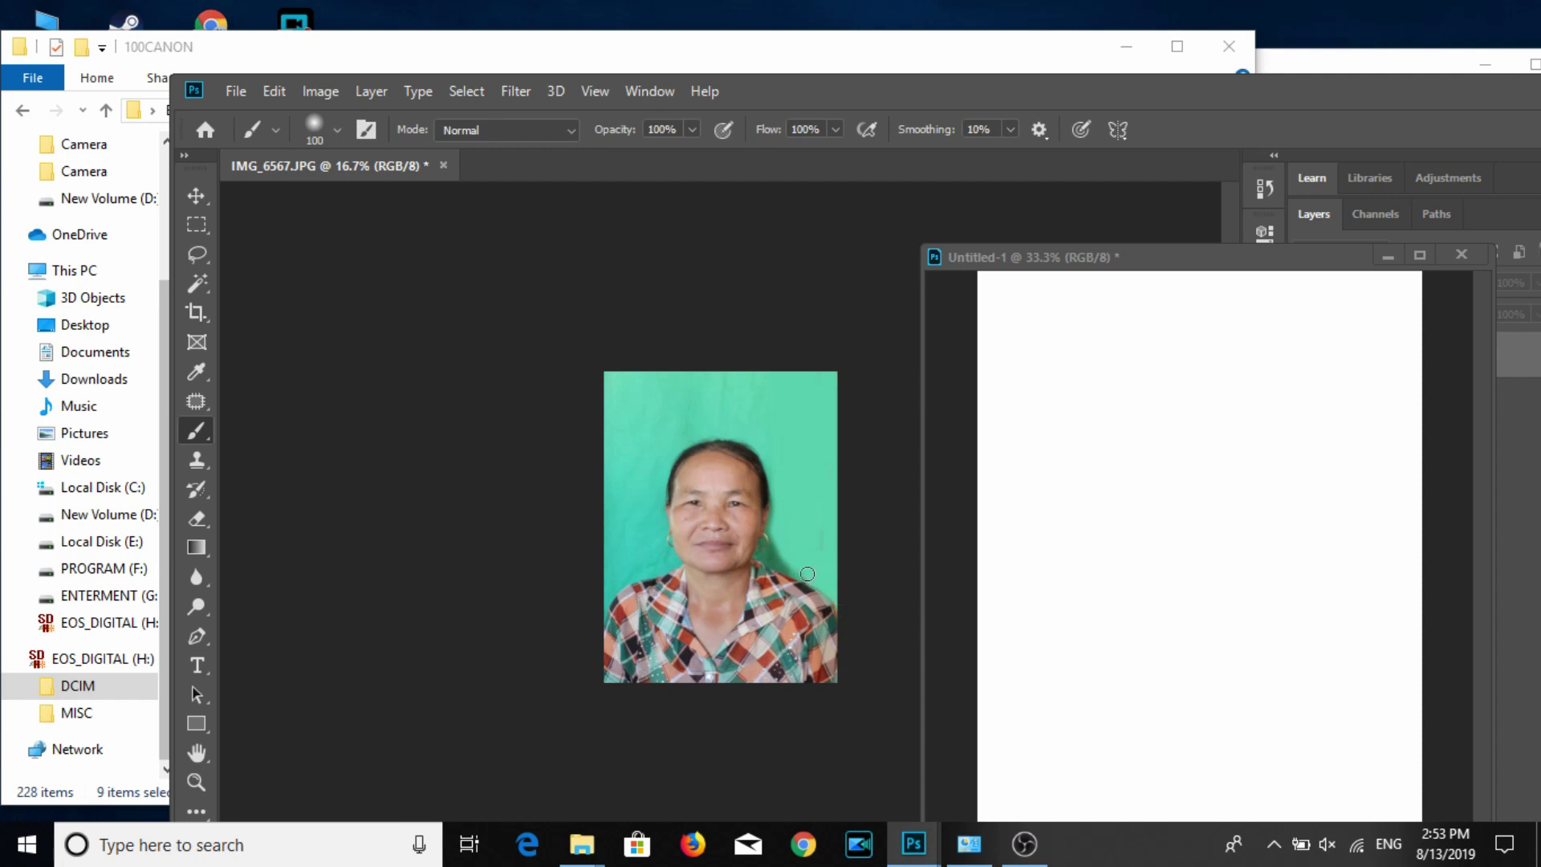
drag(777, 543, 781, 566)
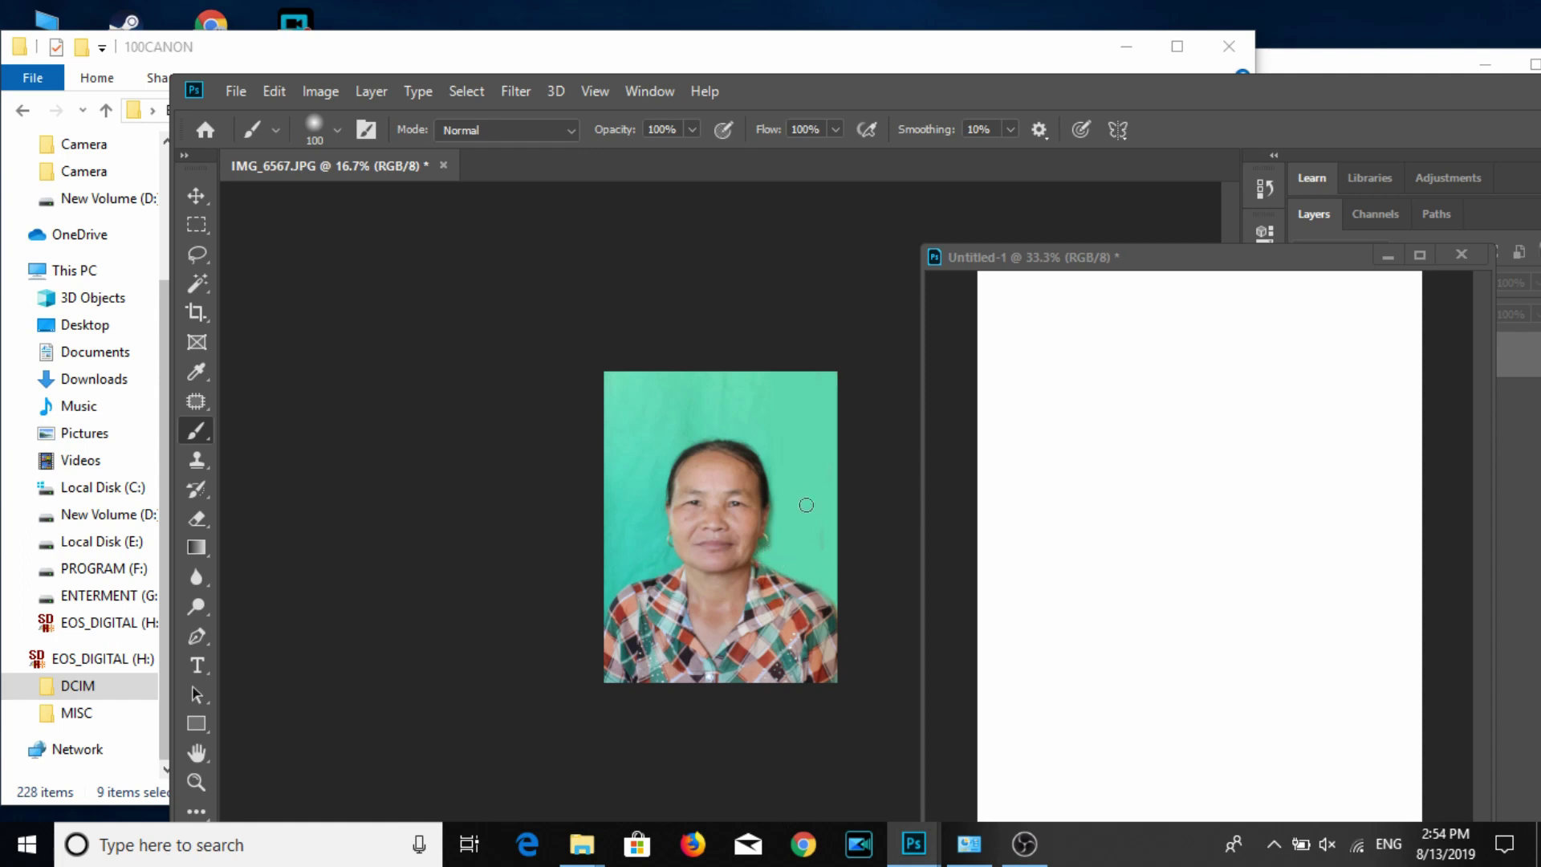
click(207, 196)
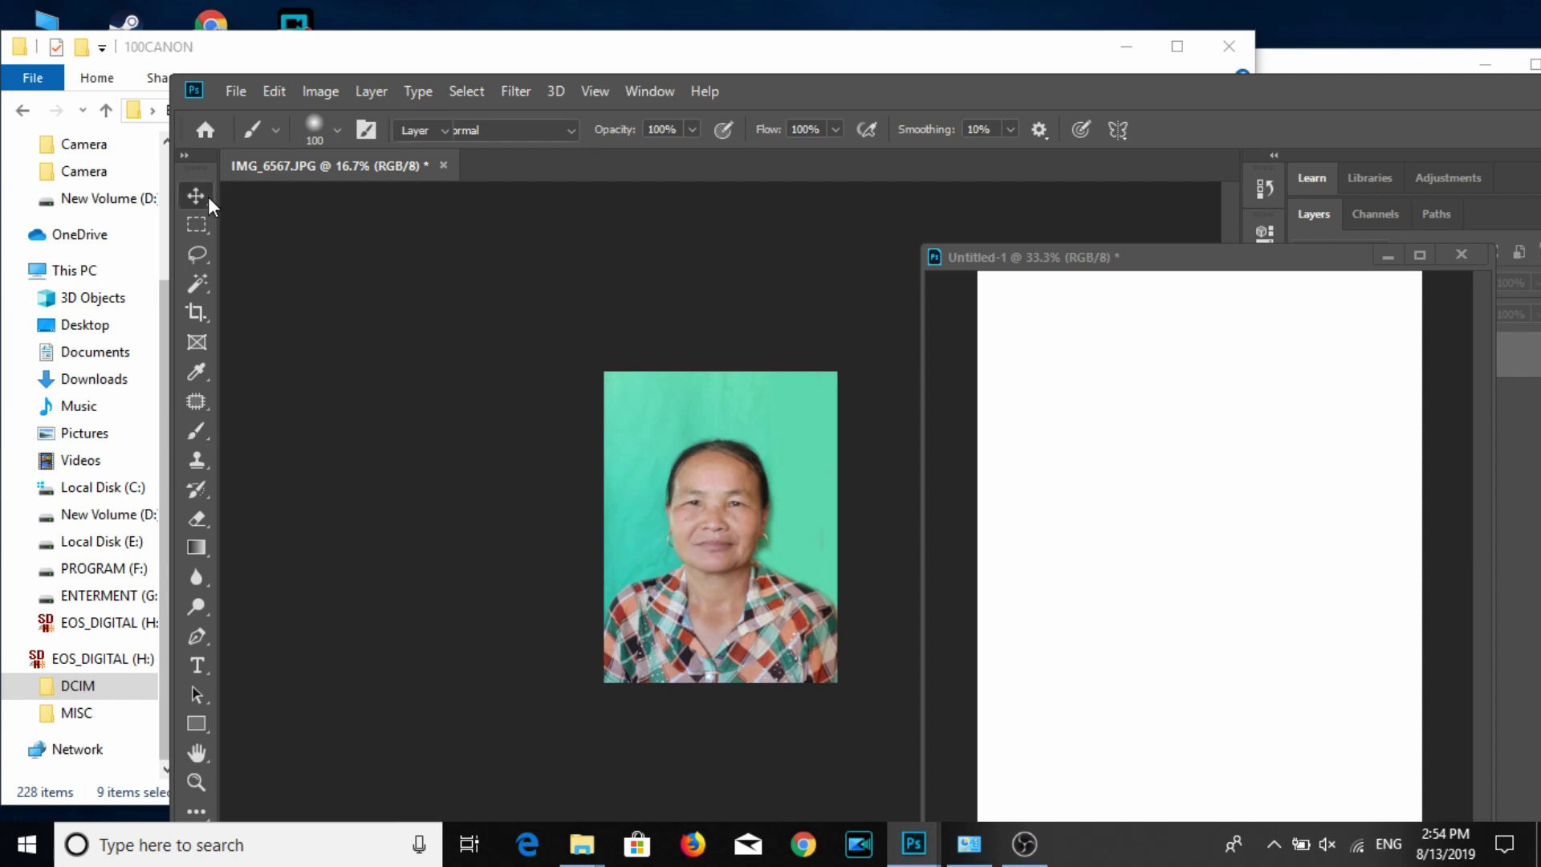
Set IMG_6567 to 300 ppi and save it as a quality 12 Maximum JPEG.
click(320, 91)
click(366, 261)
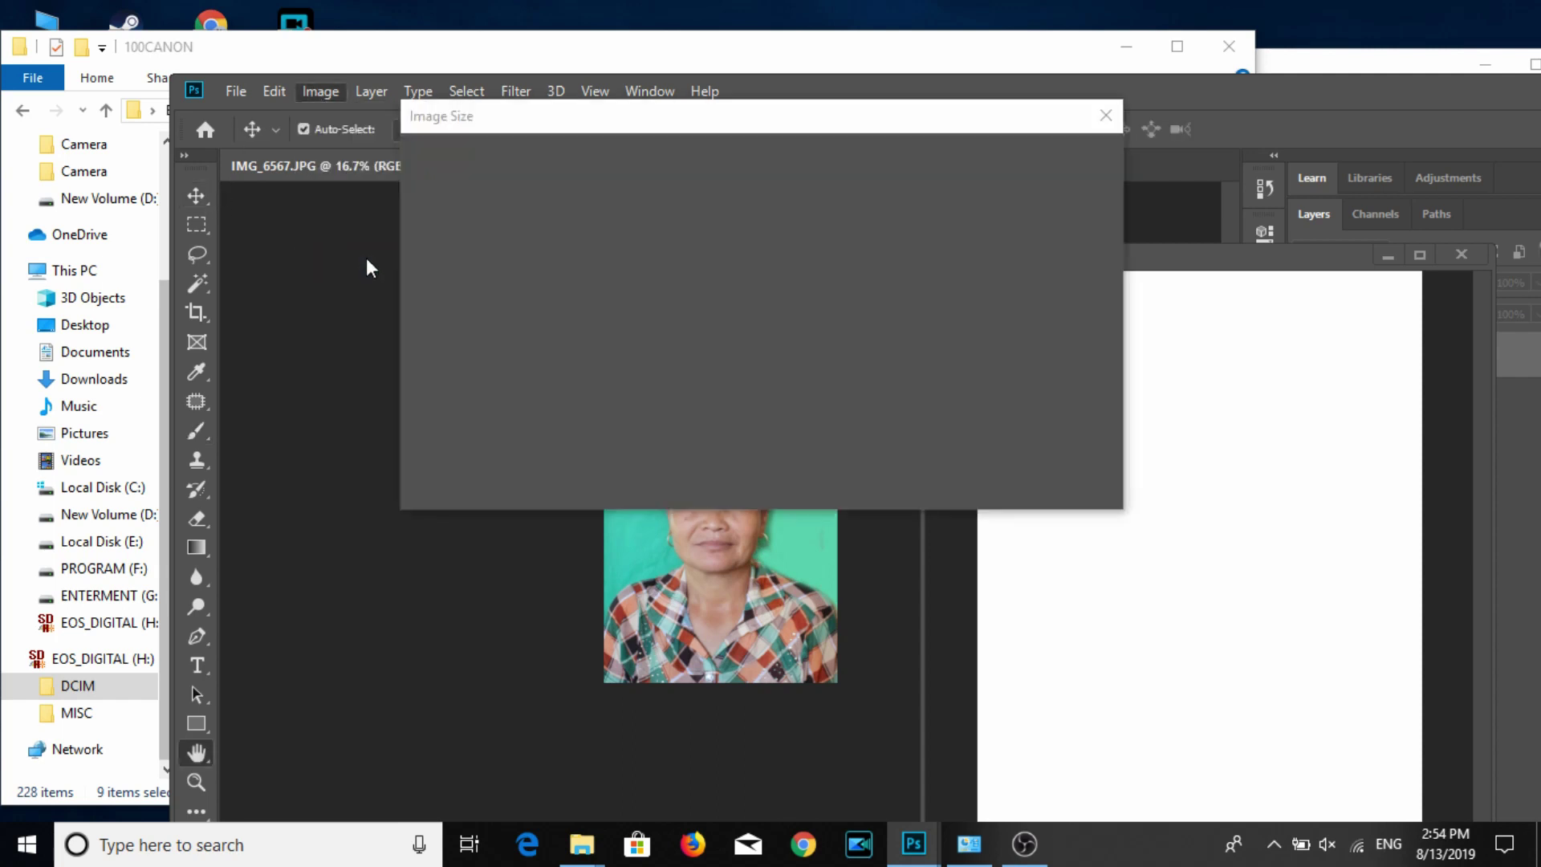
double_click(887, 325)
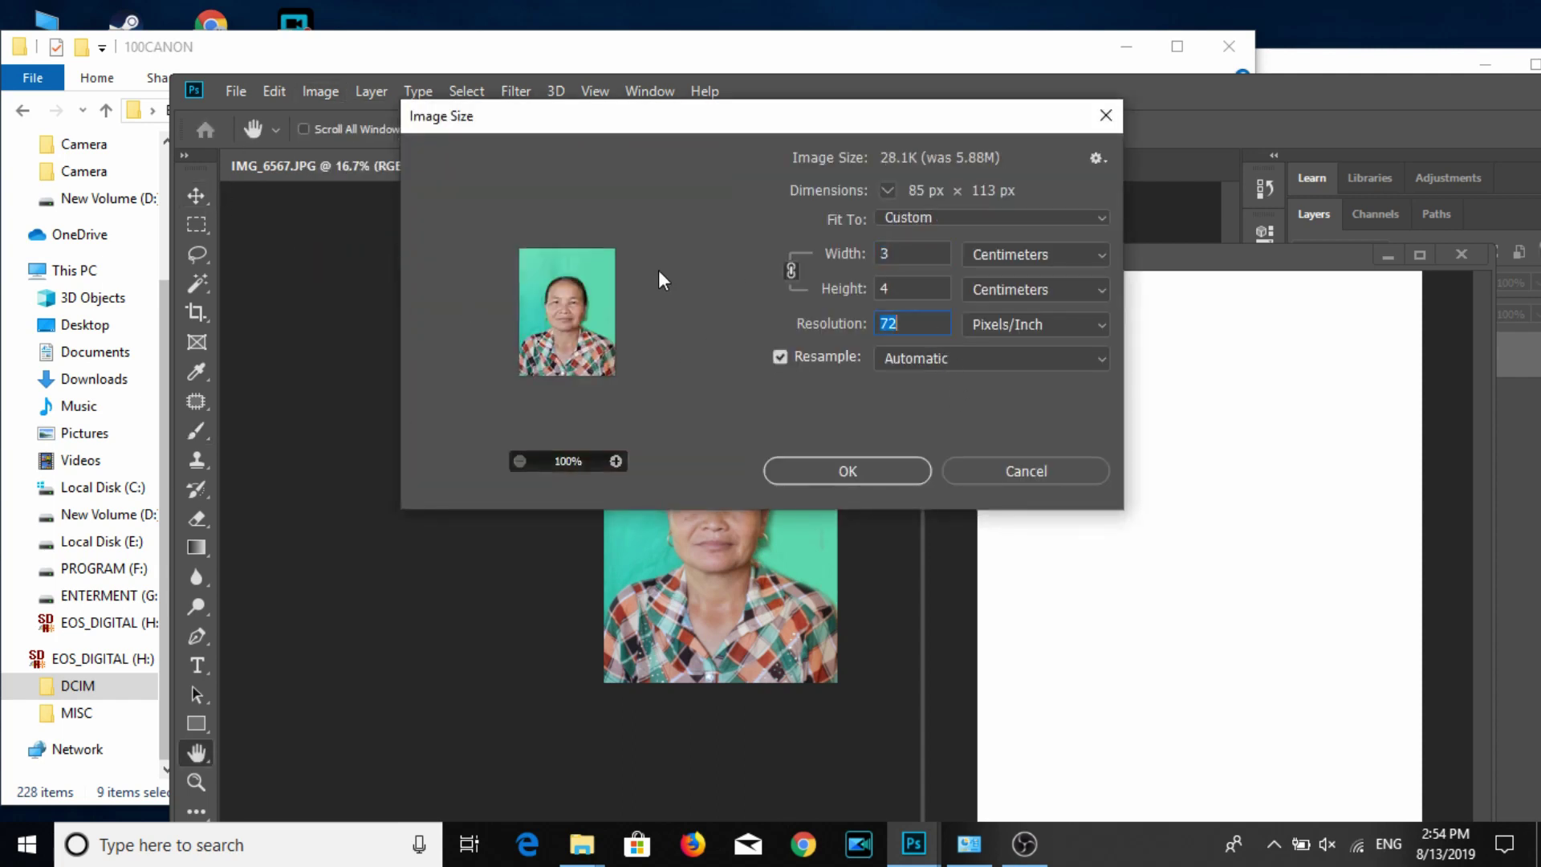
text(300)
key(Return)
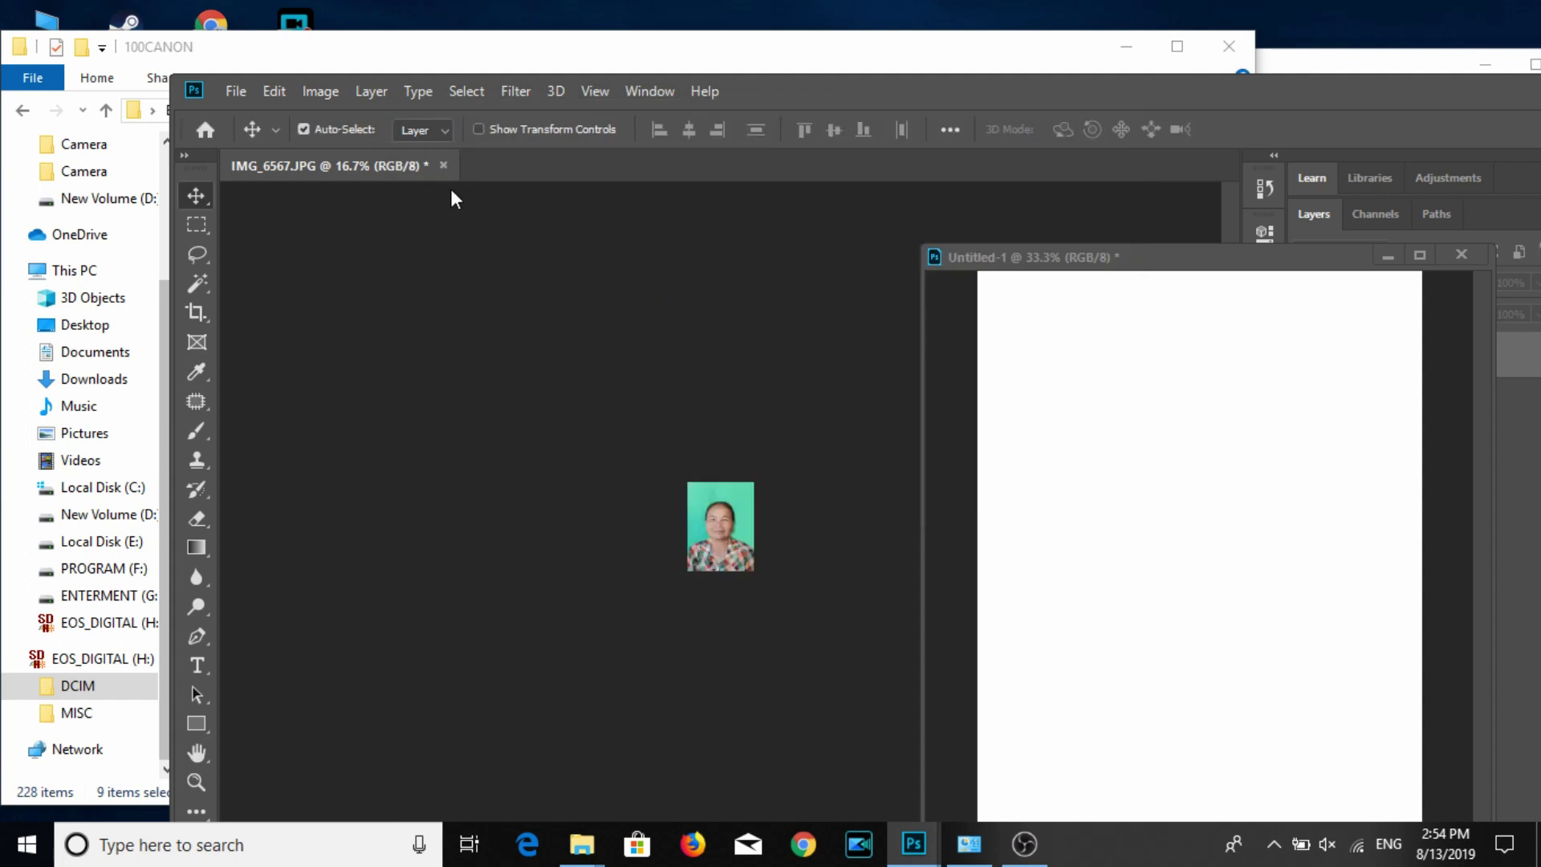
key(ctrl+s)
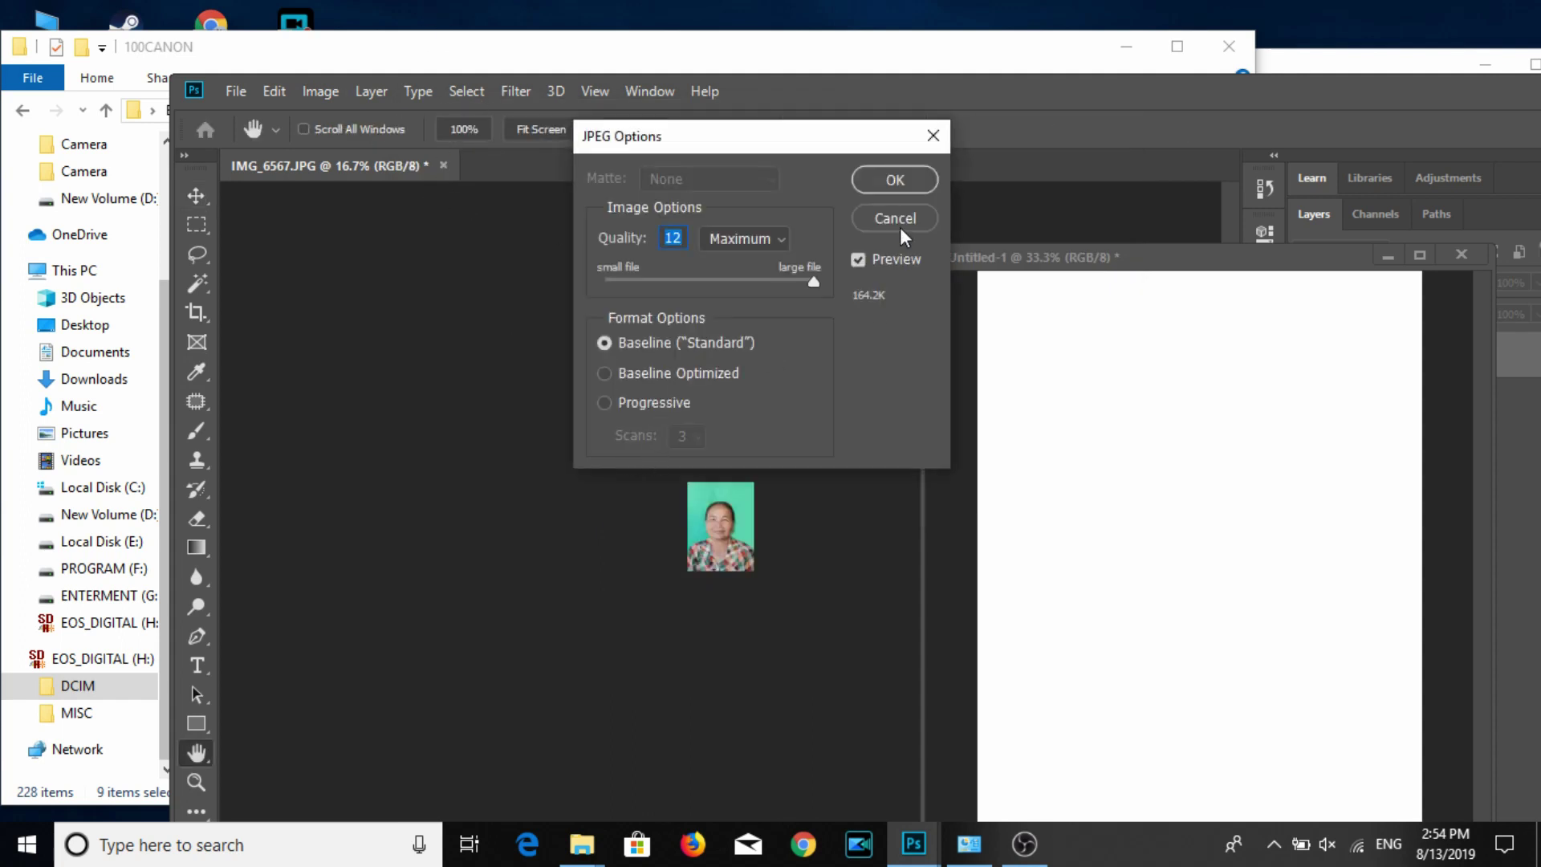
click(905, 180)
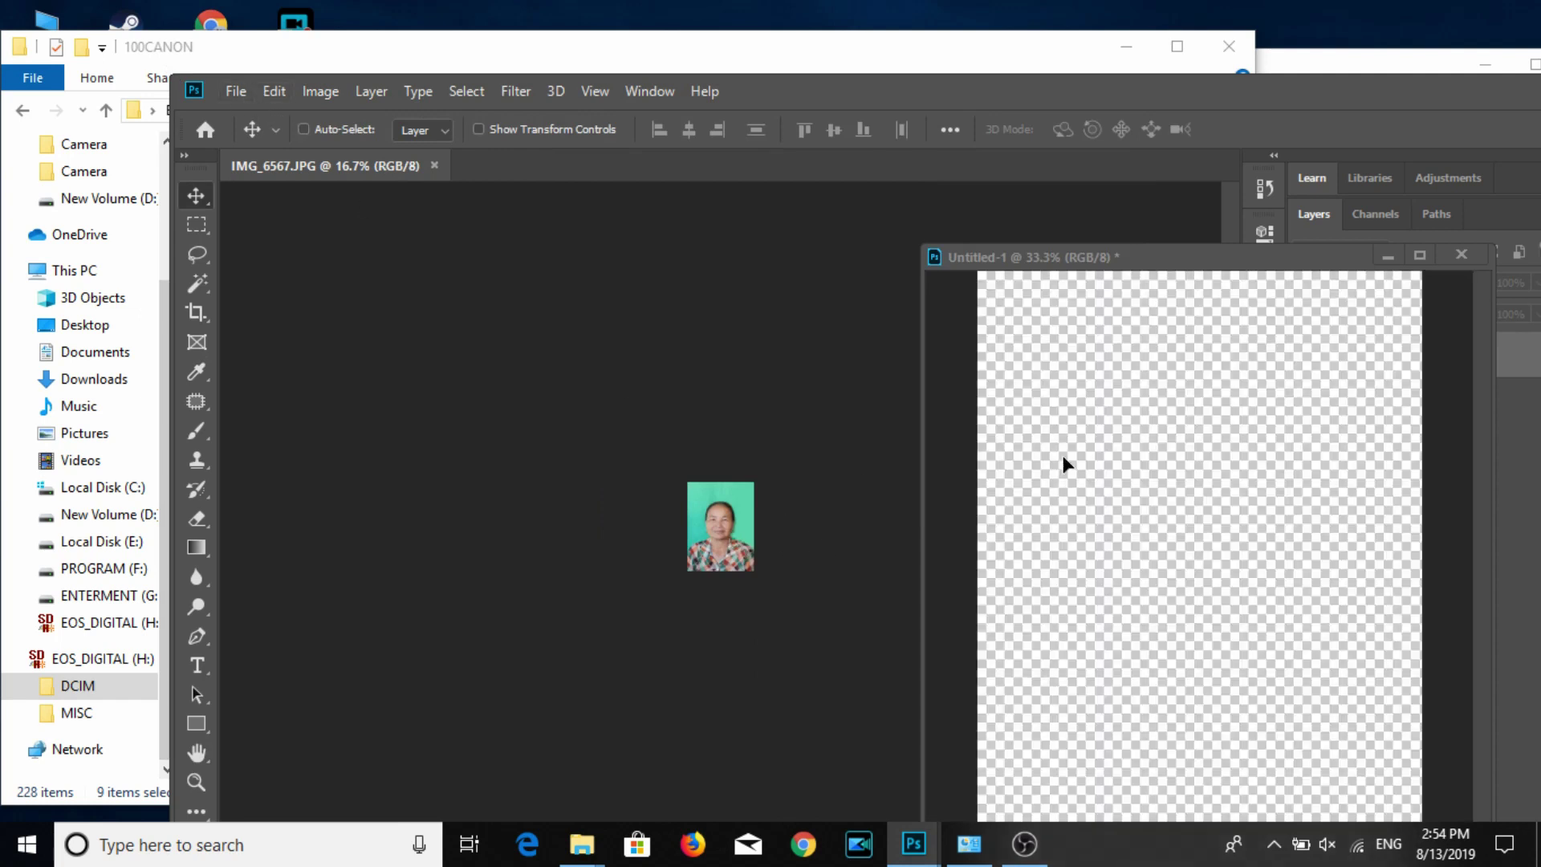
Copy the portrait onto Untitled-1 and duplicate it into a first row of three.
drag(719, 544, 1066, 459)
drag(1204, 418, 1302, 414)
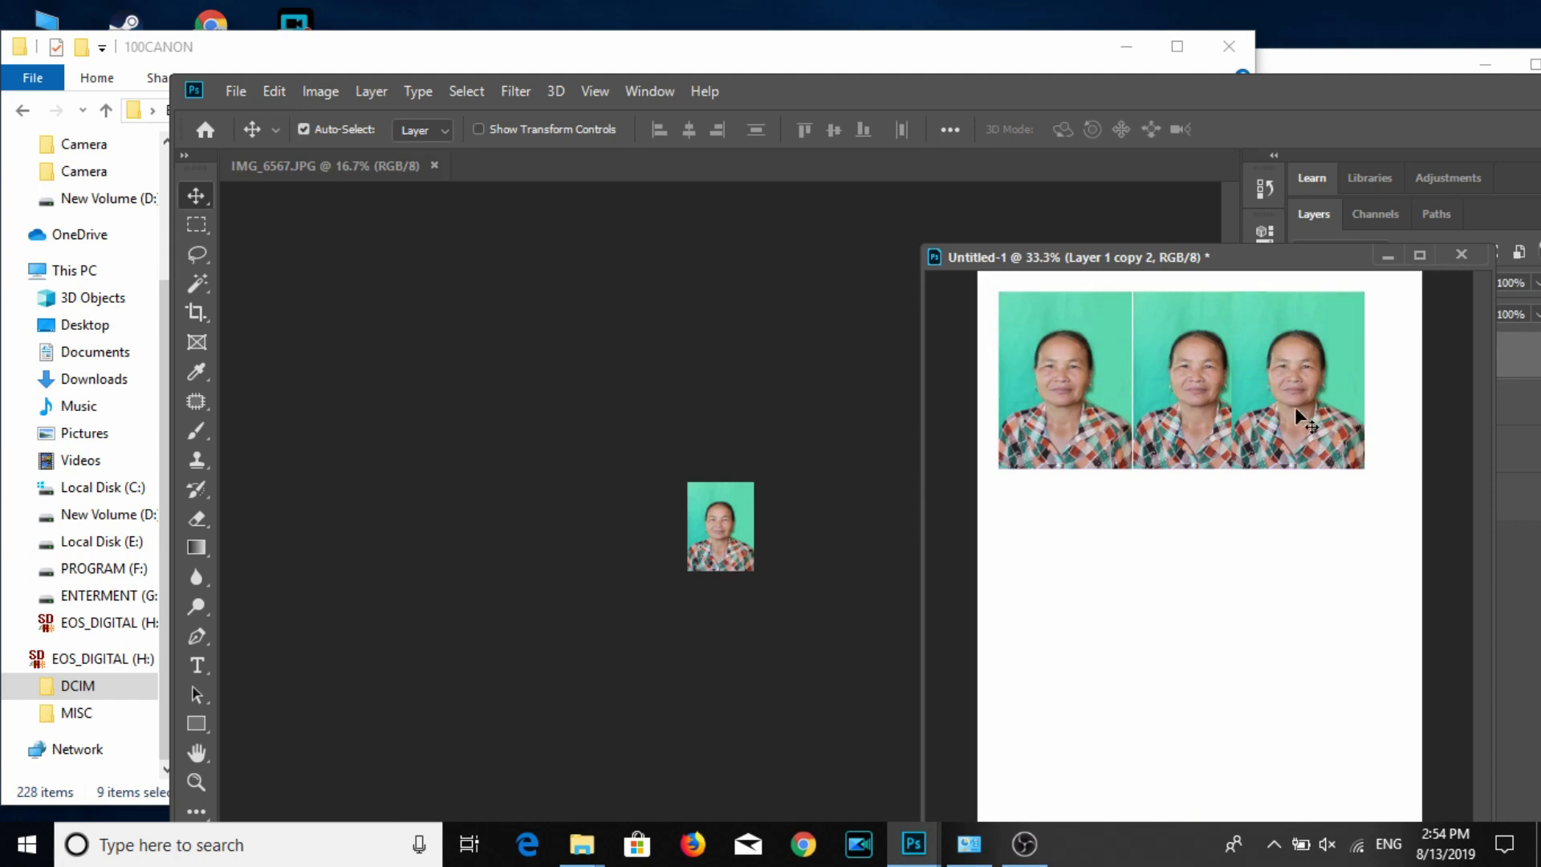
drag(1294, 406, 1331, 408)
drag(1068, 257, 720, 178)
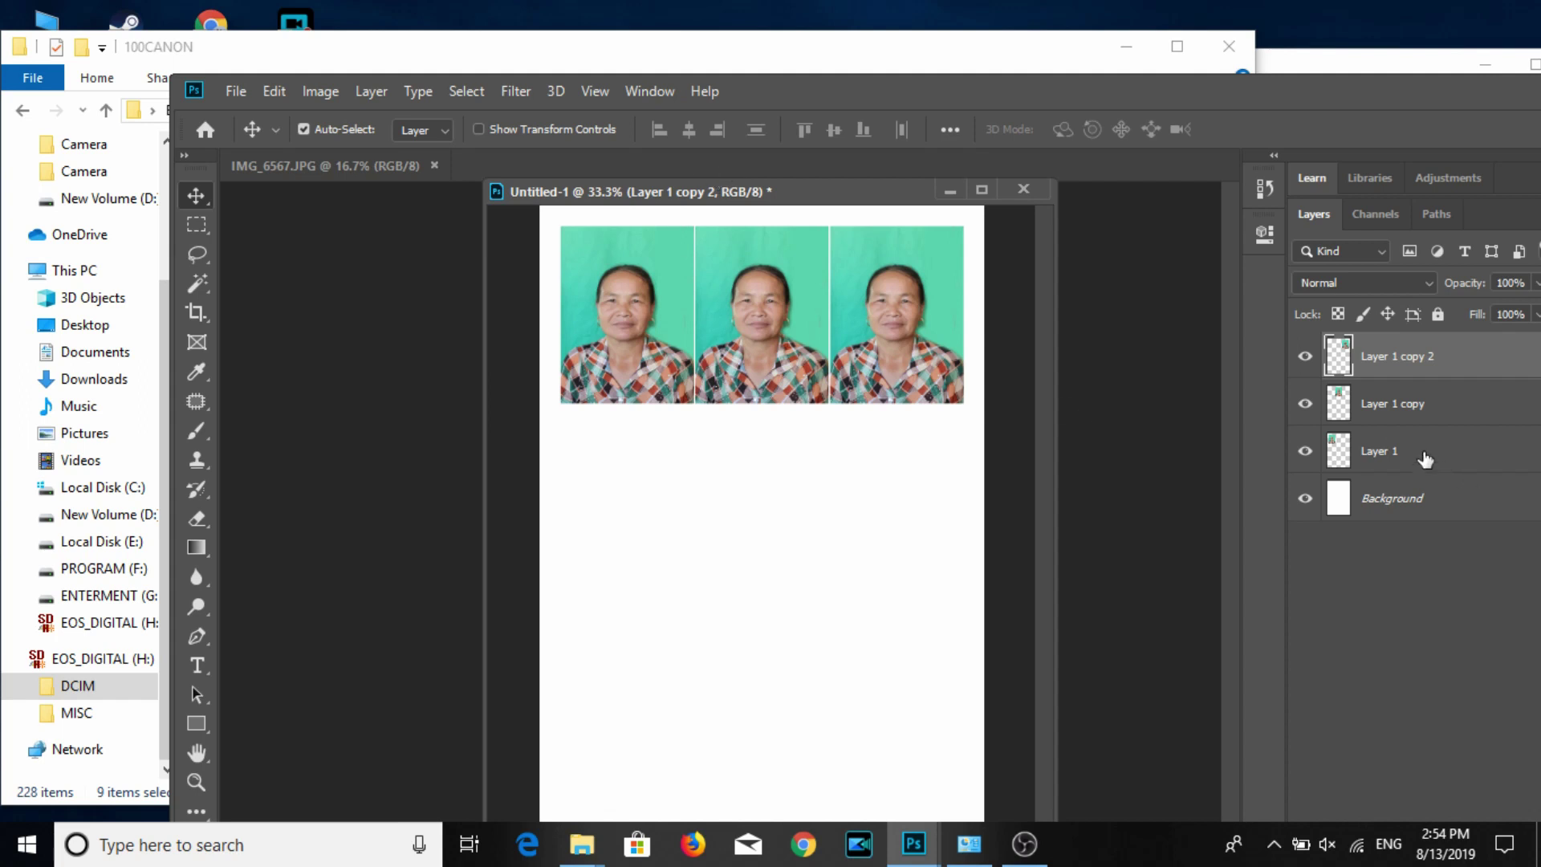
Move the row down and duplicate it into second and third rows, completing the 3×3 grid.
mouse_move(1039, 422)
mouse_down()
mouse_move(929, 454)
mouse_move(929, 499)
mouse_up()
key(super)
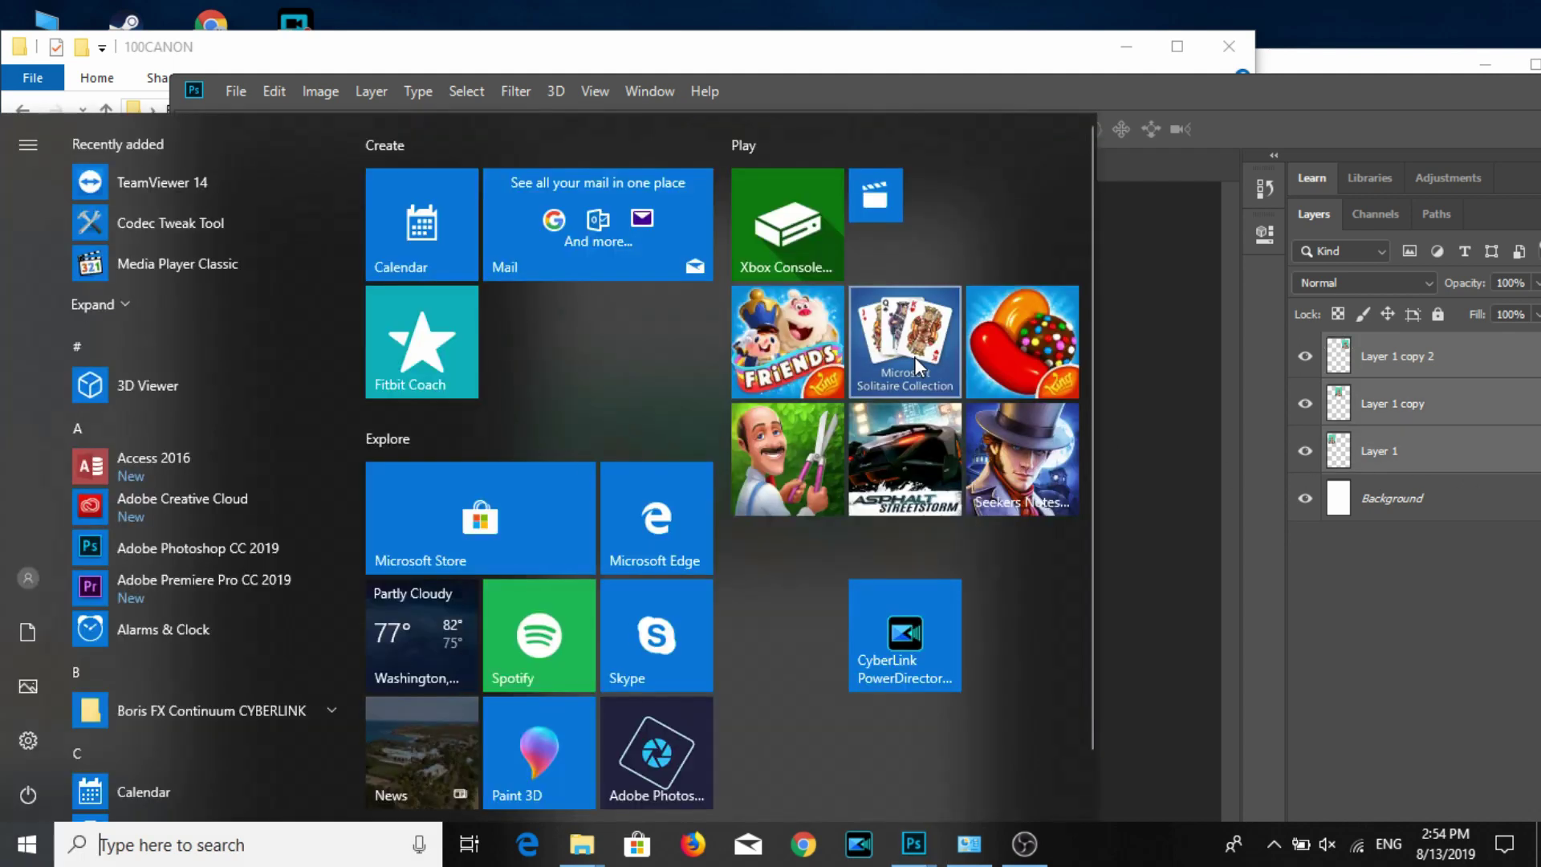
click(931, 94)
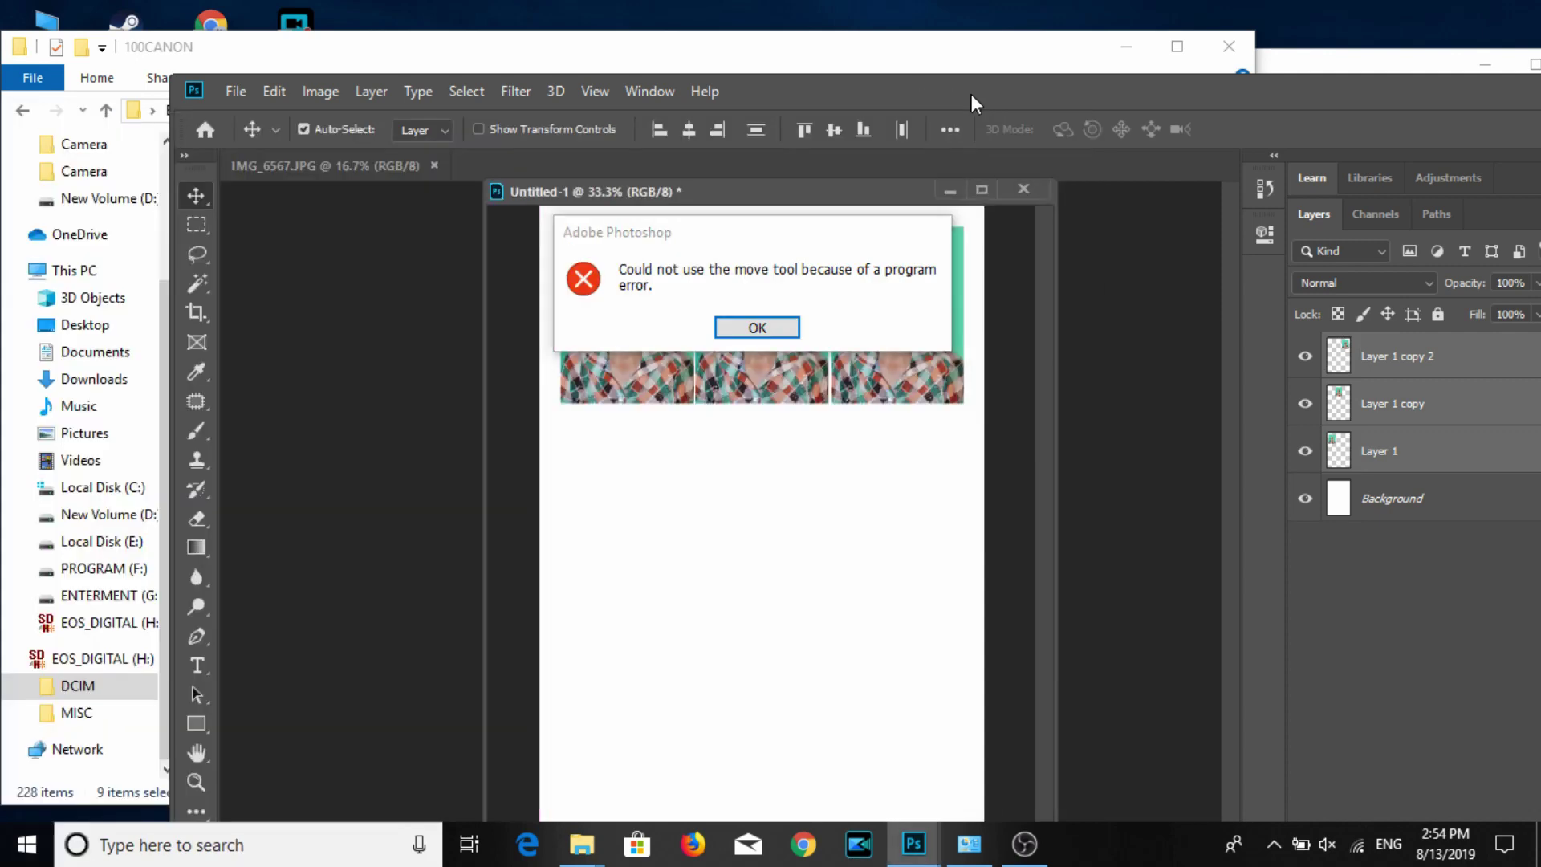
click(782, 328)
drag(889, 385, 899, 514)
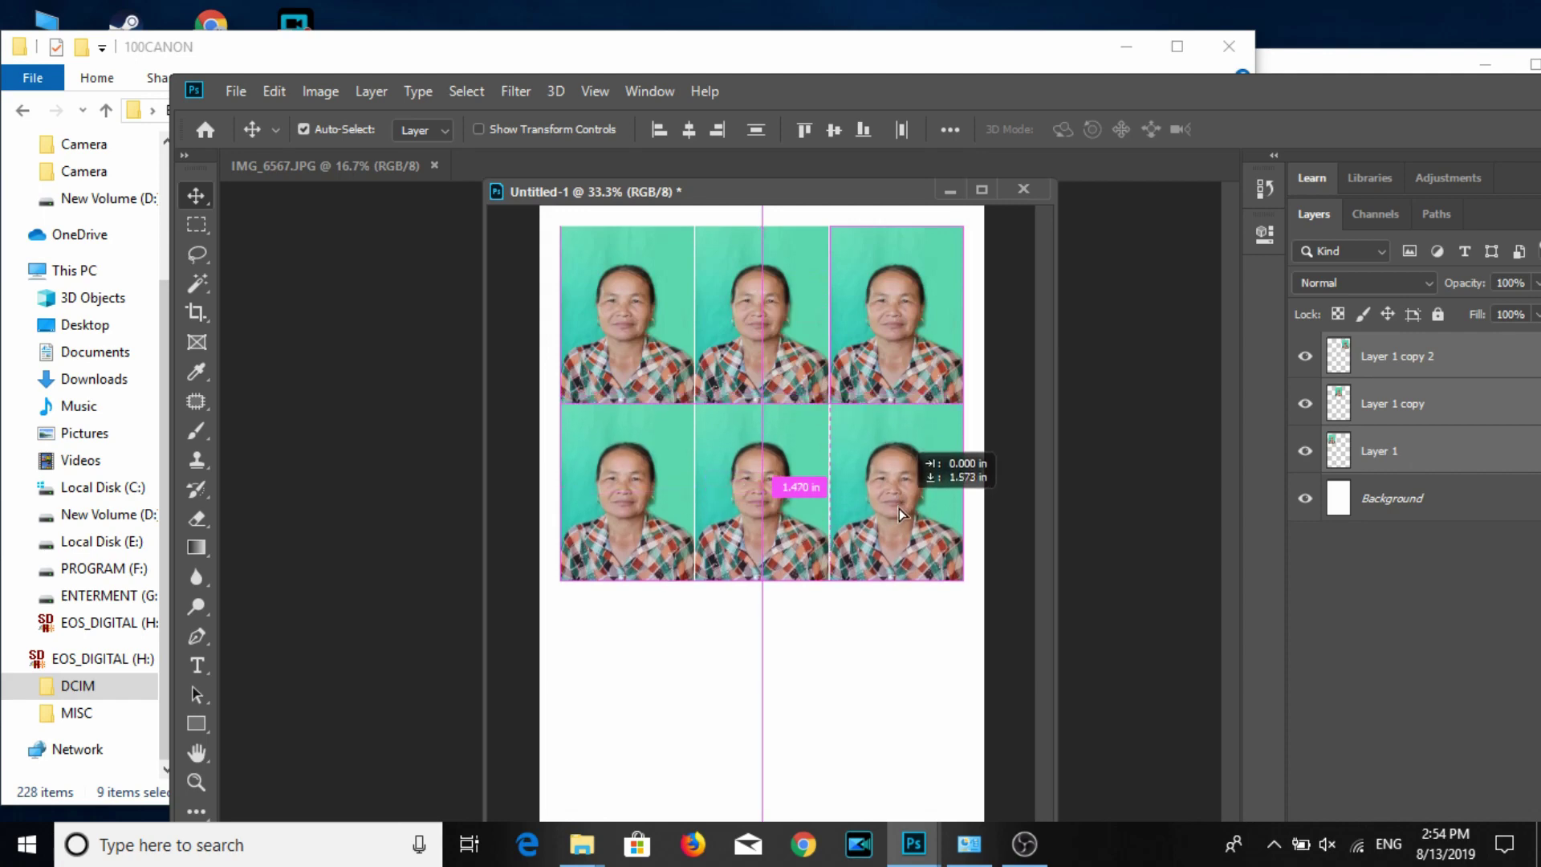
drag(900, 514, 905, 682)
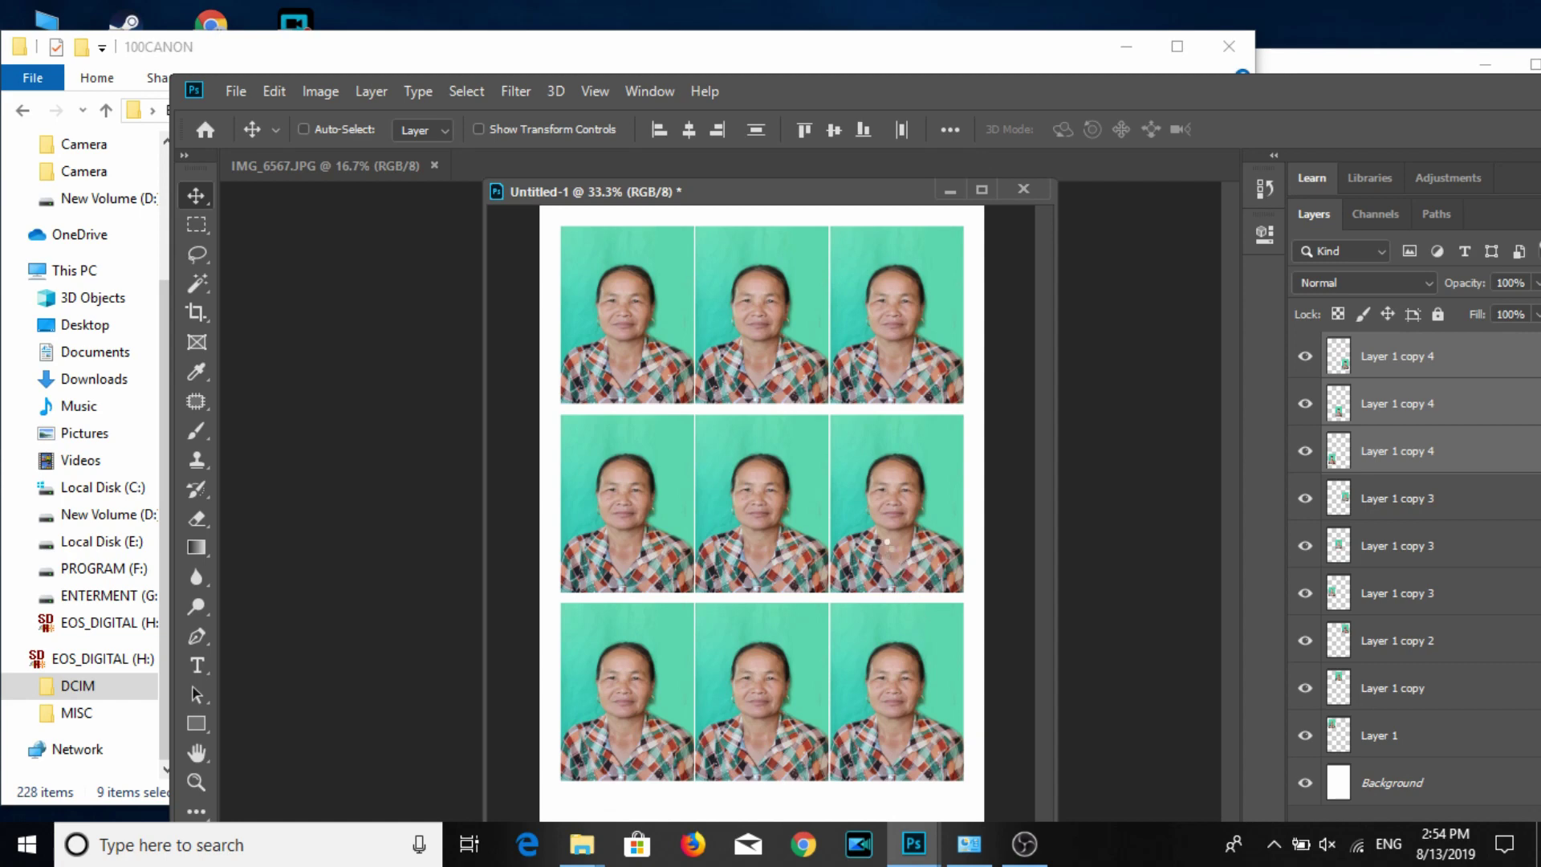
key(ctrl+p)
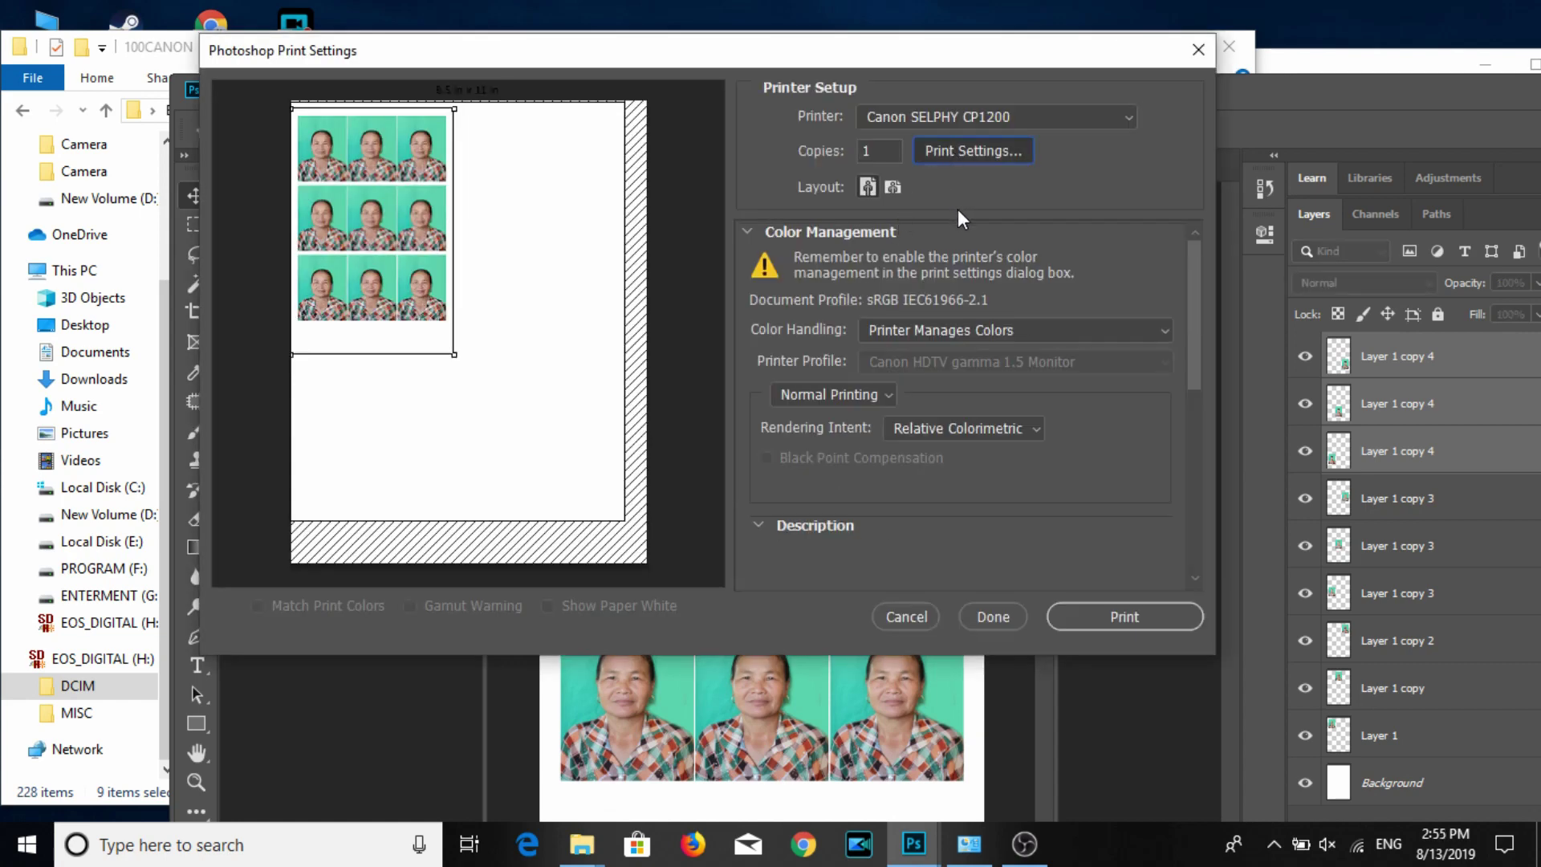
Check the Canon SELPHY CP1200 properties and nudge the portrait grid down on the page.
click(498, 595)
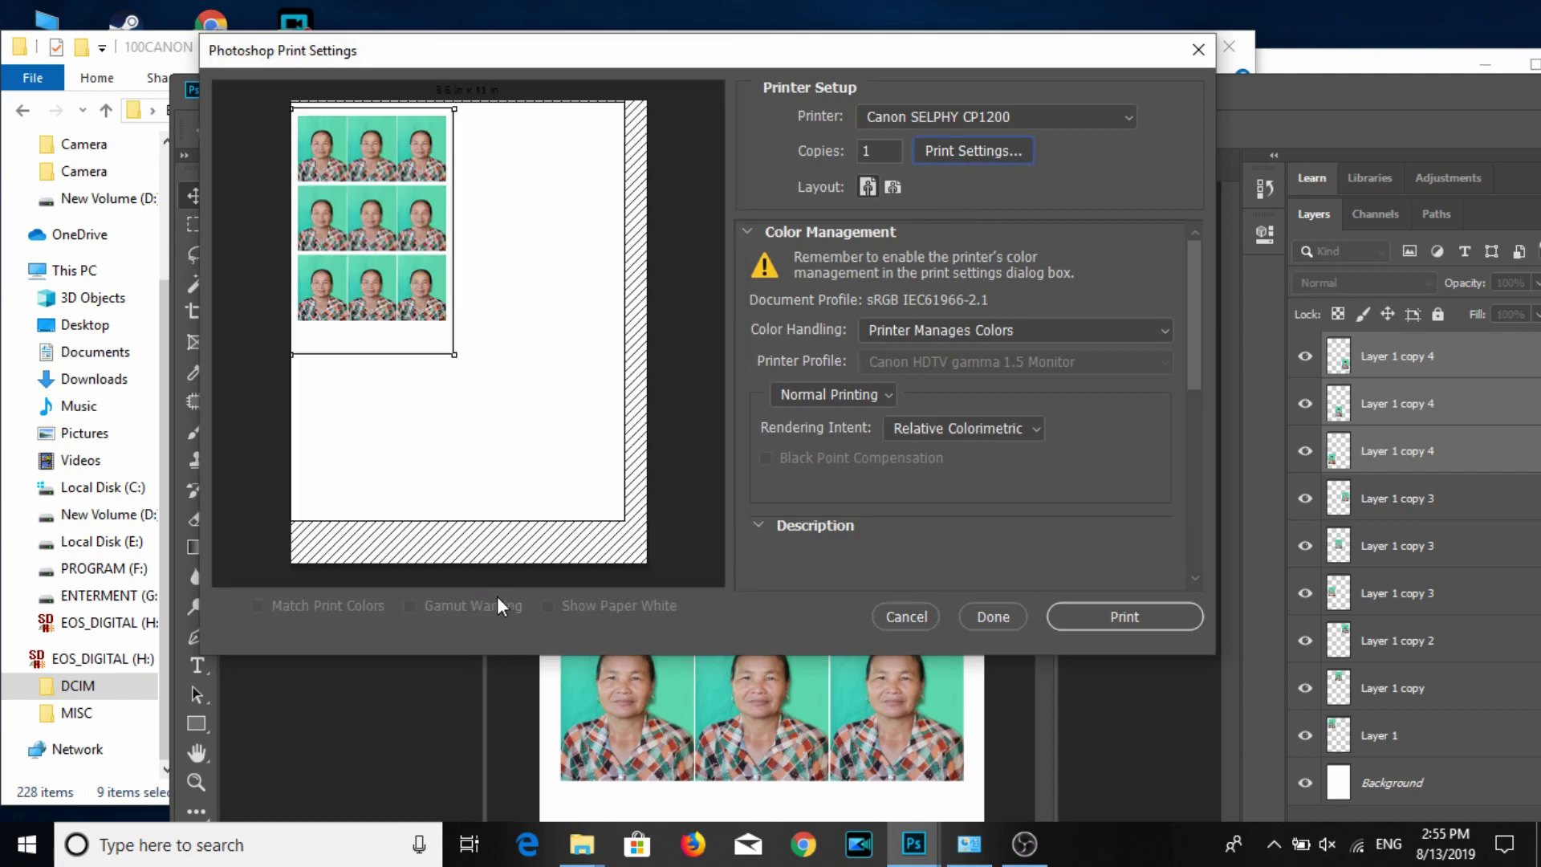
click(1274, 847)
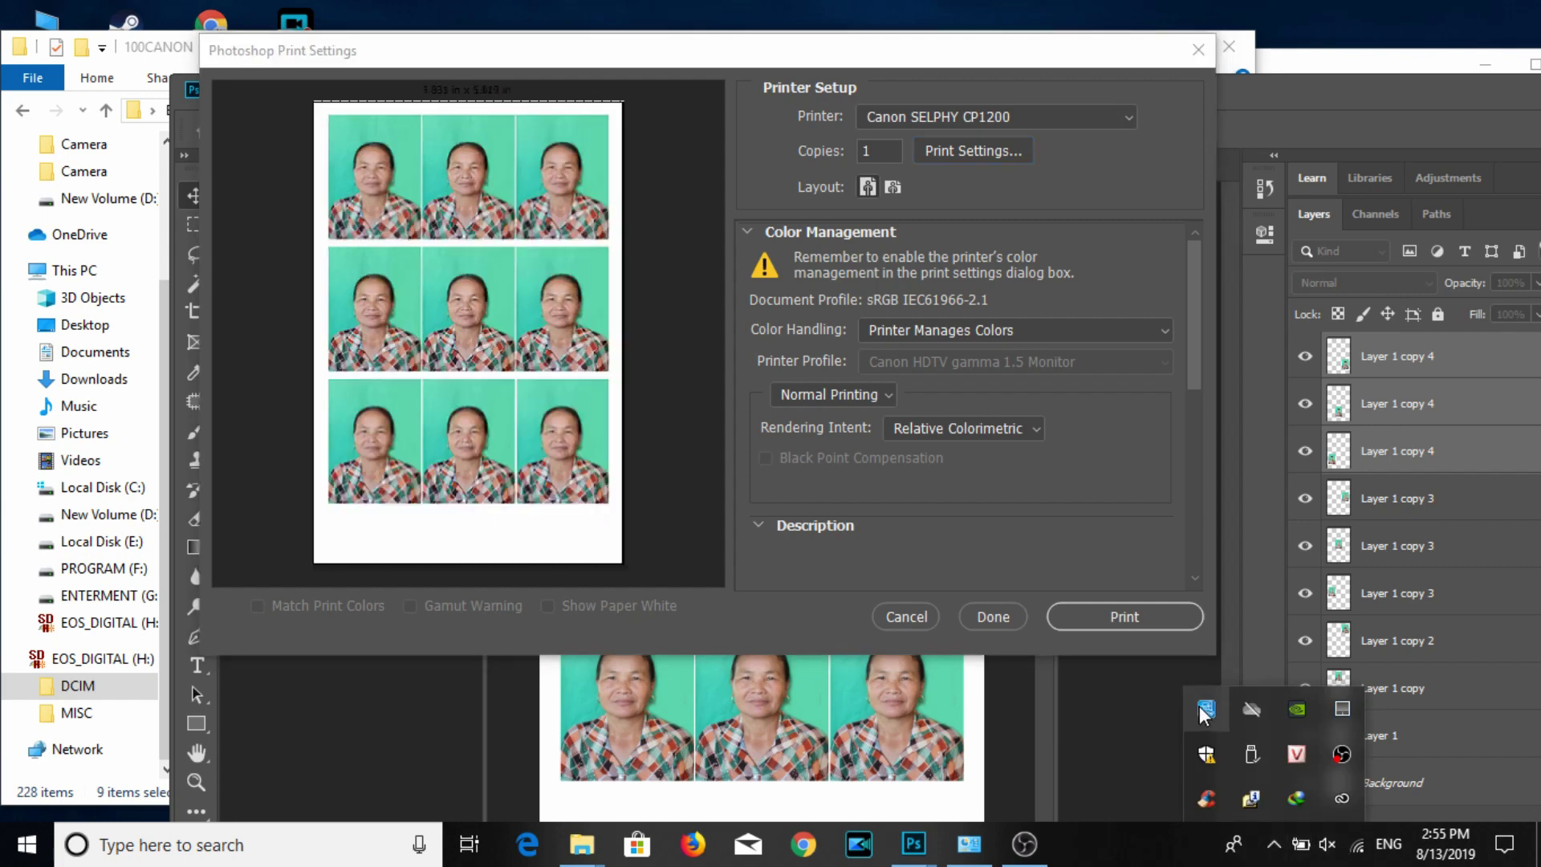
click(554, 428)
drag(554, 428, 549, 409)
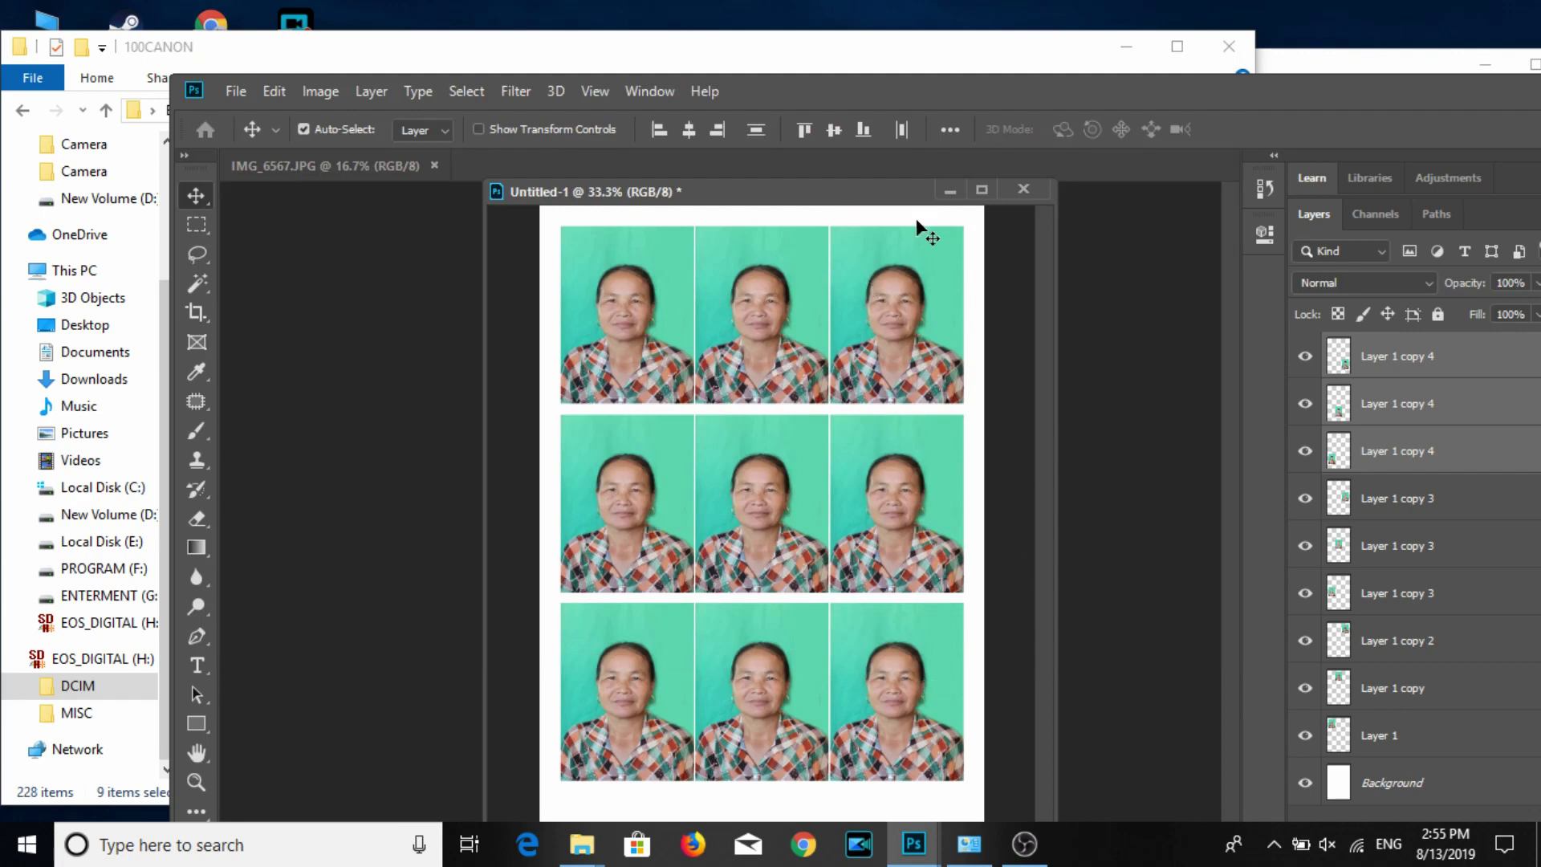
Close the IMG_6567.JPG photo so Untitled-1 is the only open document.
drag(828, 207, 1039, 258)
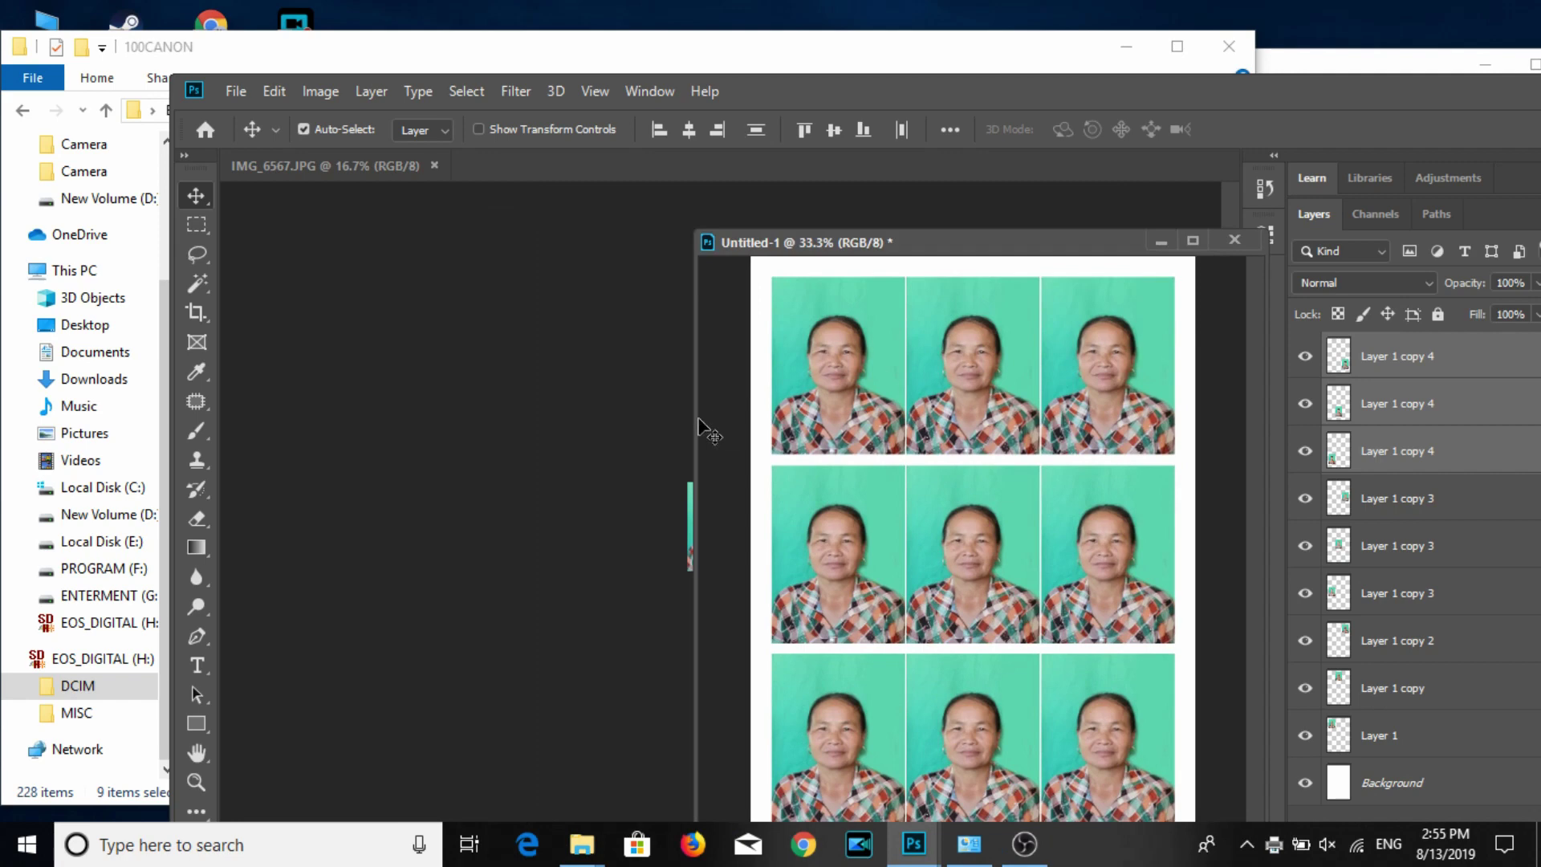
click(586, 430)
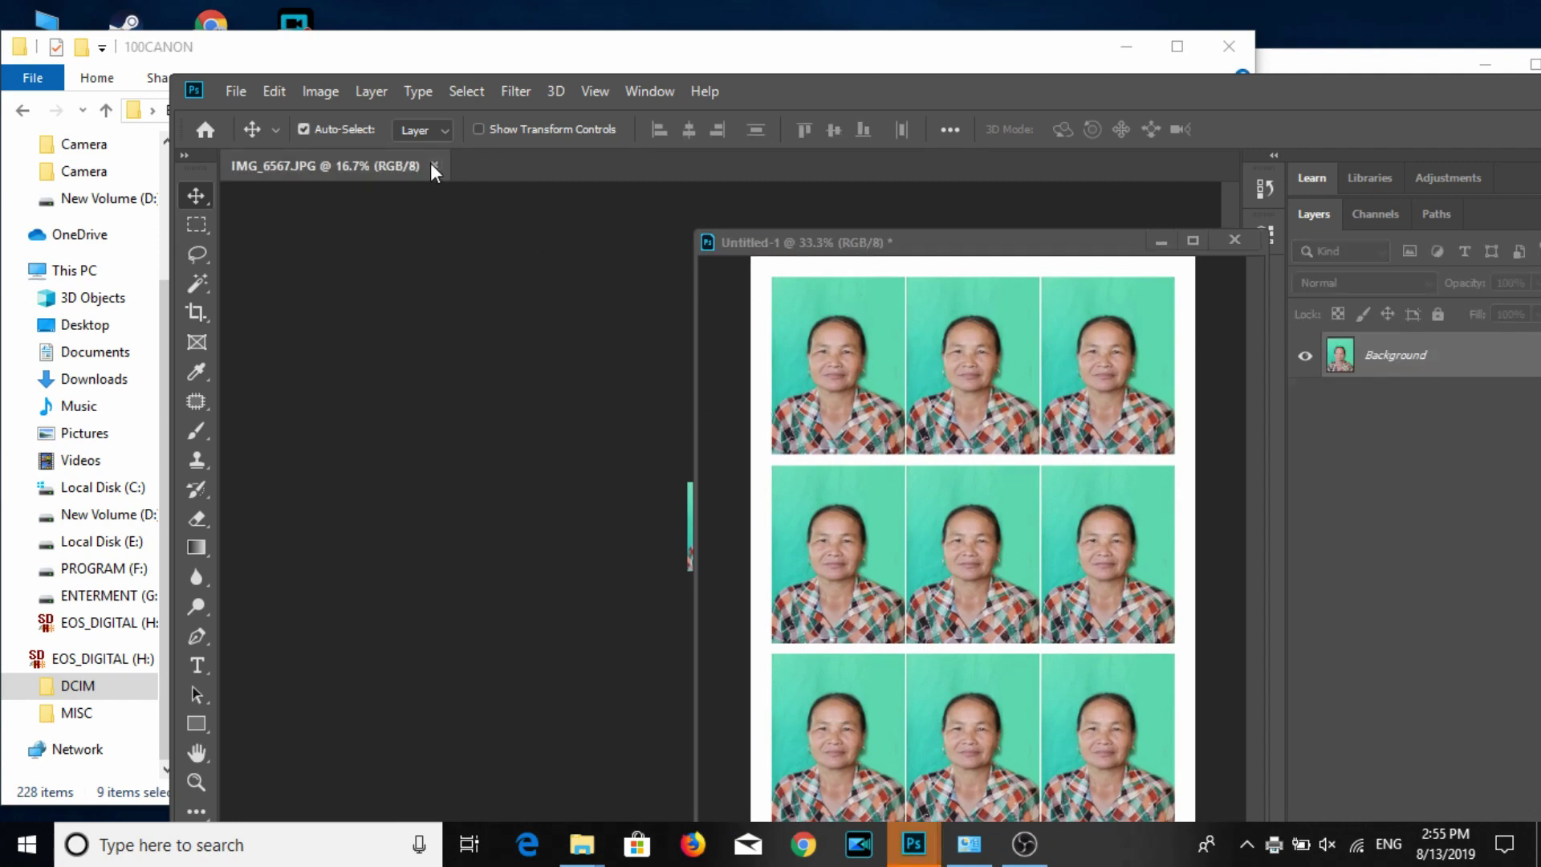
click(434, 164)
drag(744, 241, 332, 153)
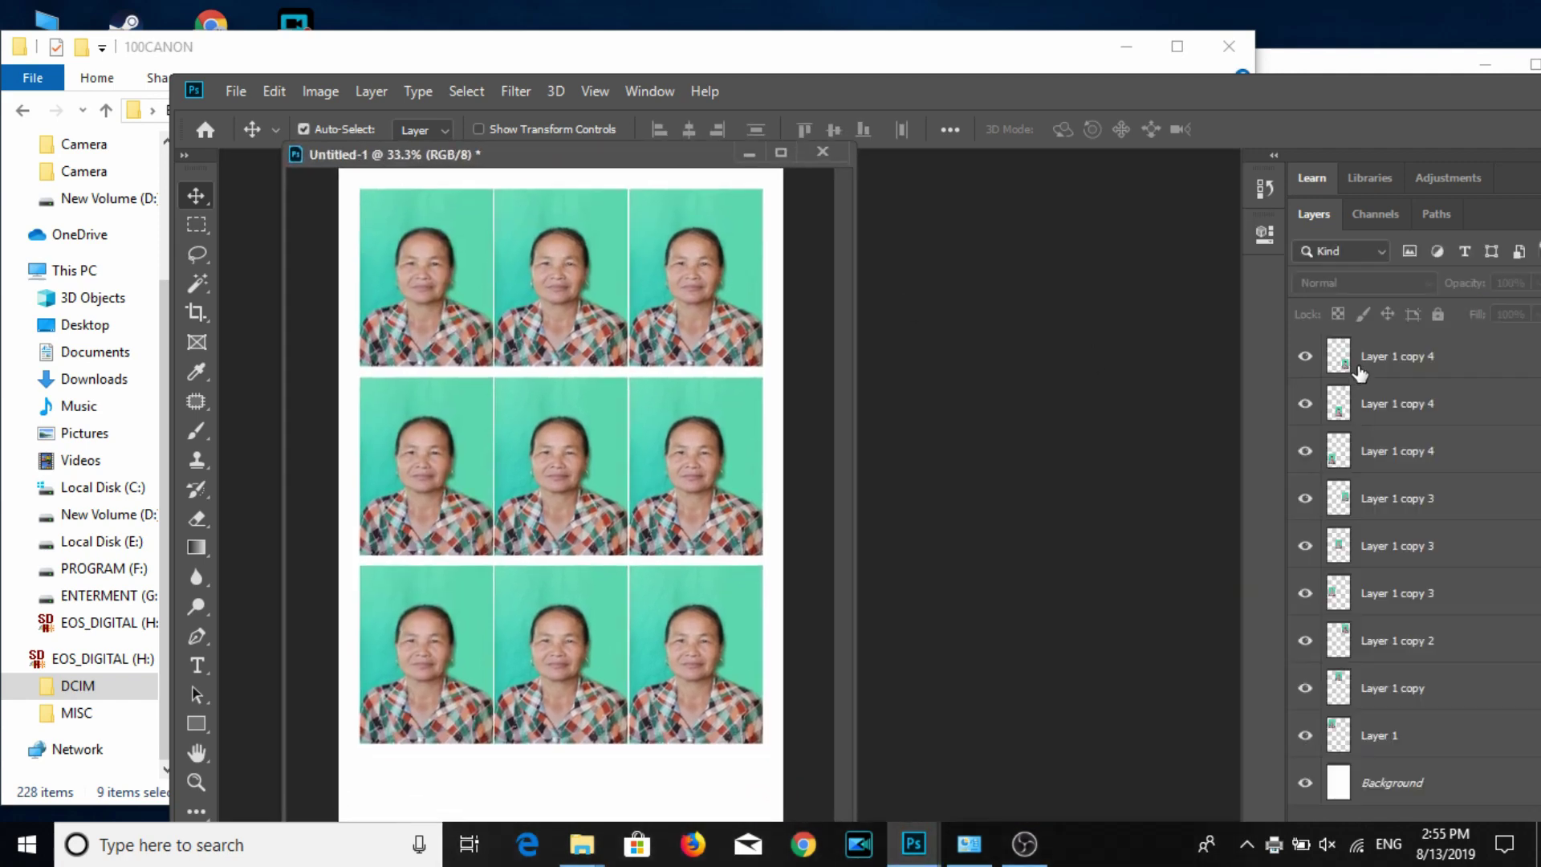
Delete all nine portrait layers, from the top layer down to Layer 1, leaving only the background.
click(1355, 369)
shift+click(1405, 748)
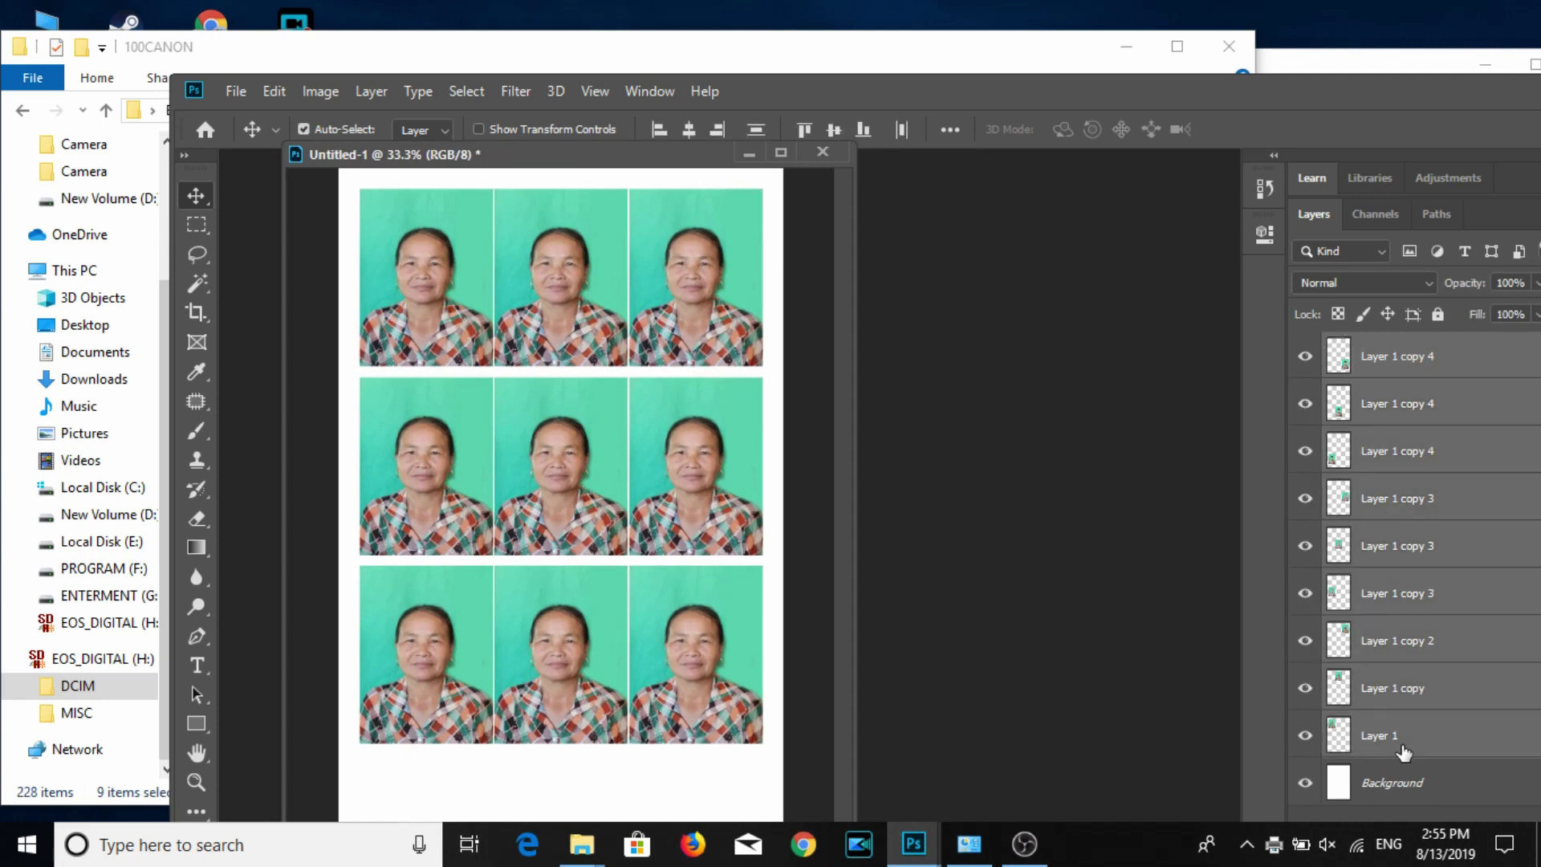
key(Delete)
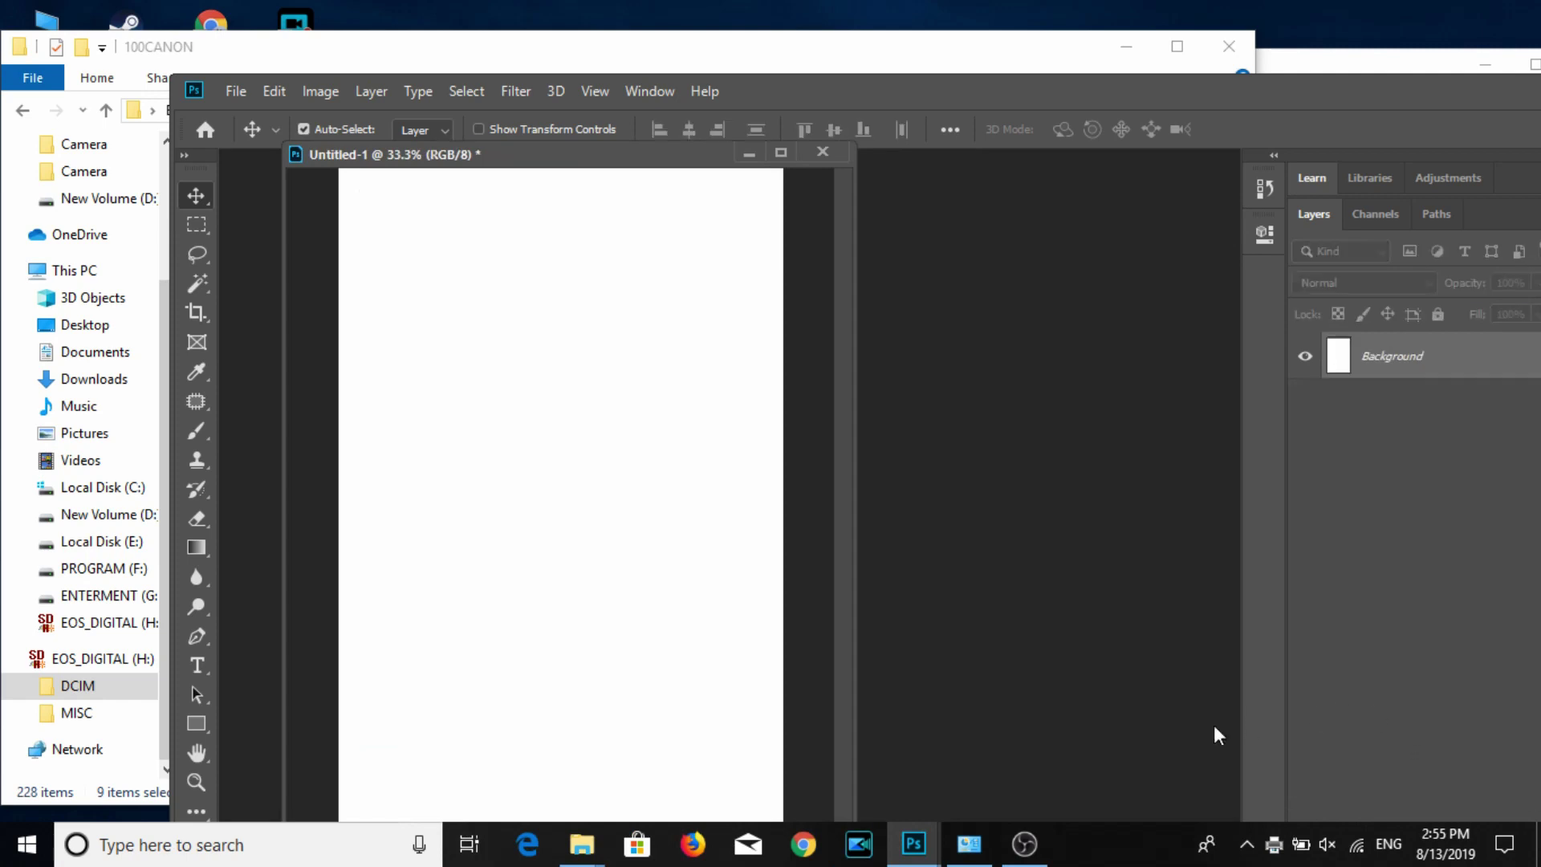
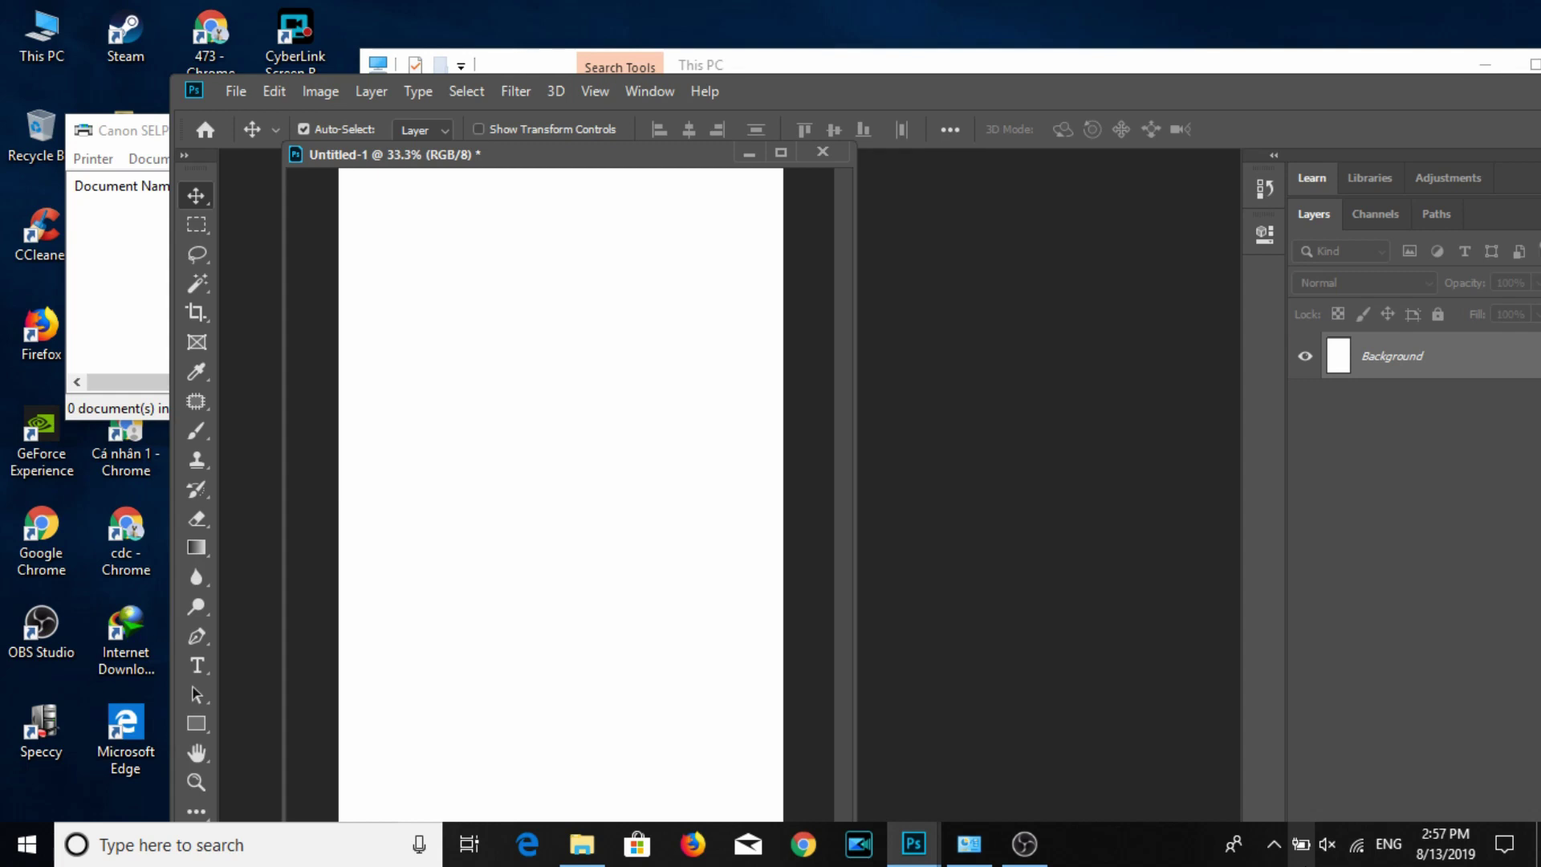
Open DCIM > 100CANON on EOS_DIGITAL (H:) and scroll to the last photos.
drag(750, 105, 1047, 228)
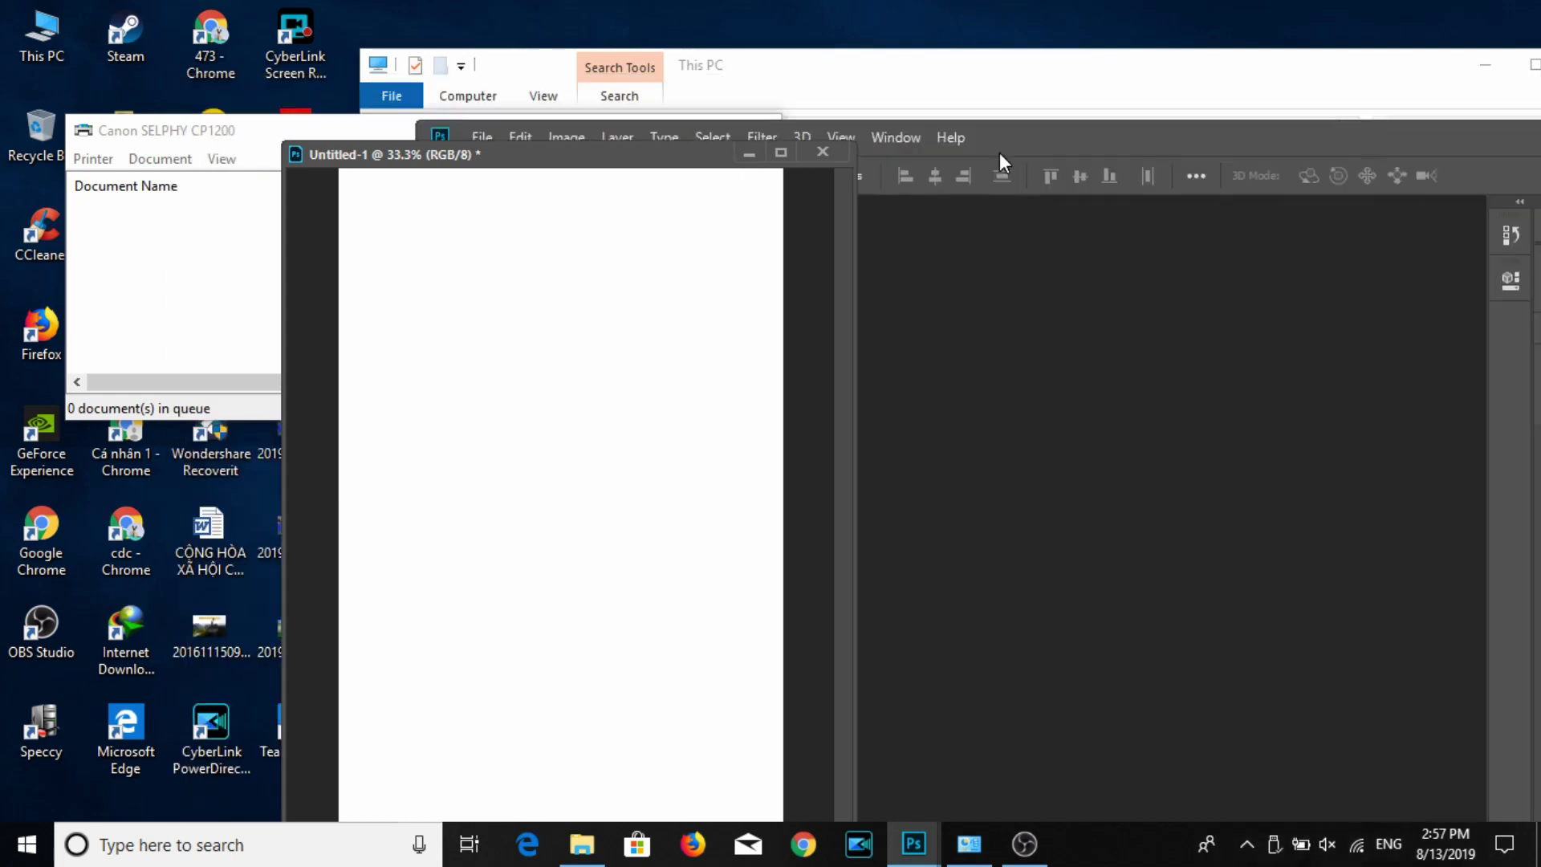
drag(874, 82, 628, 70)
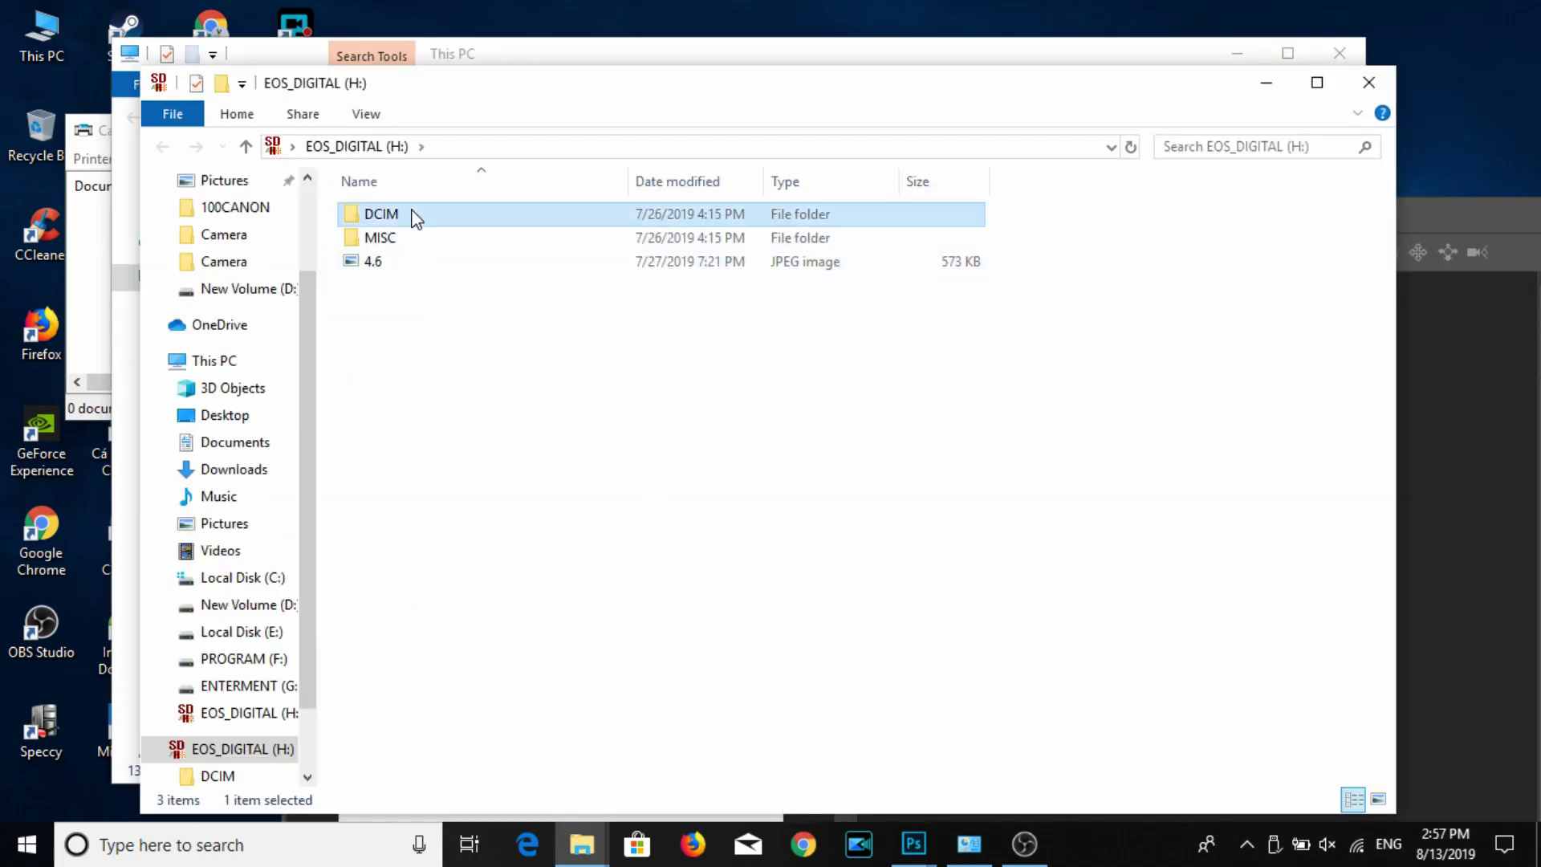
double_click(415, 218)
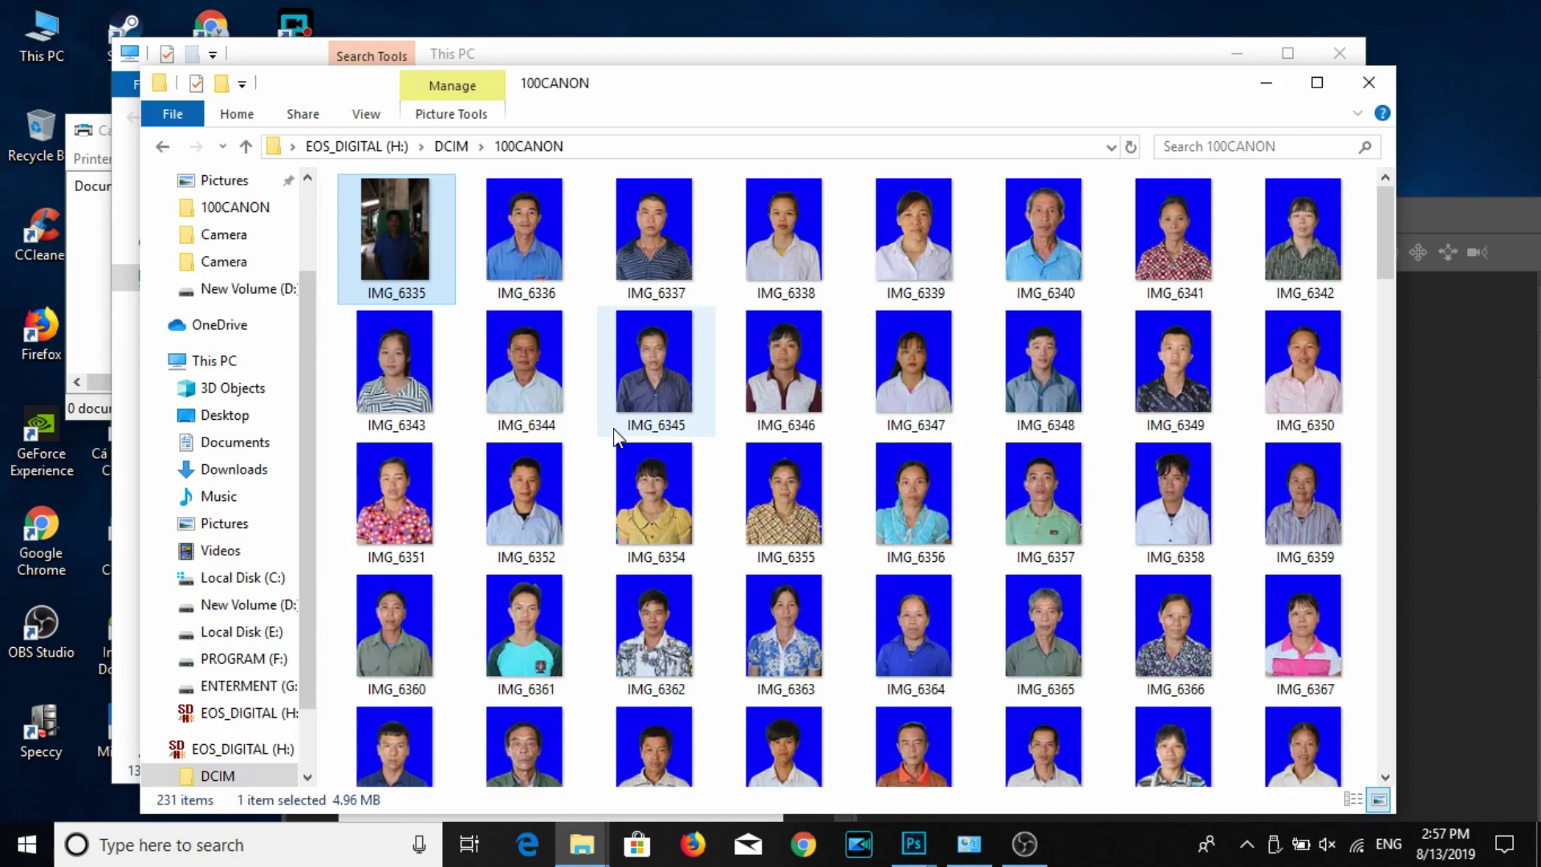
scroll(613, 427, down, 4)
scroll(615, 450, down, 4)
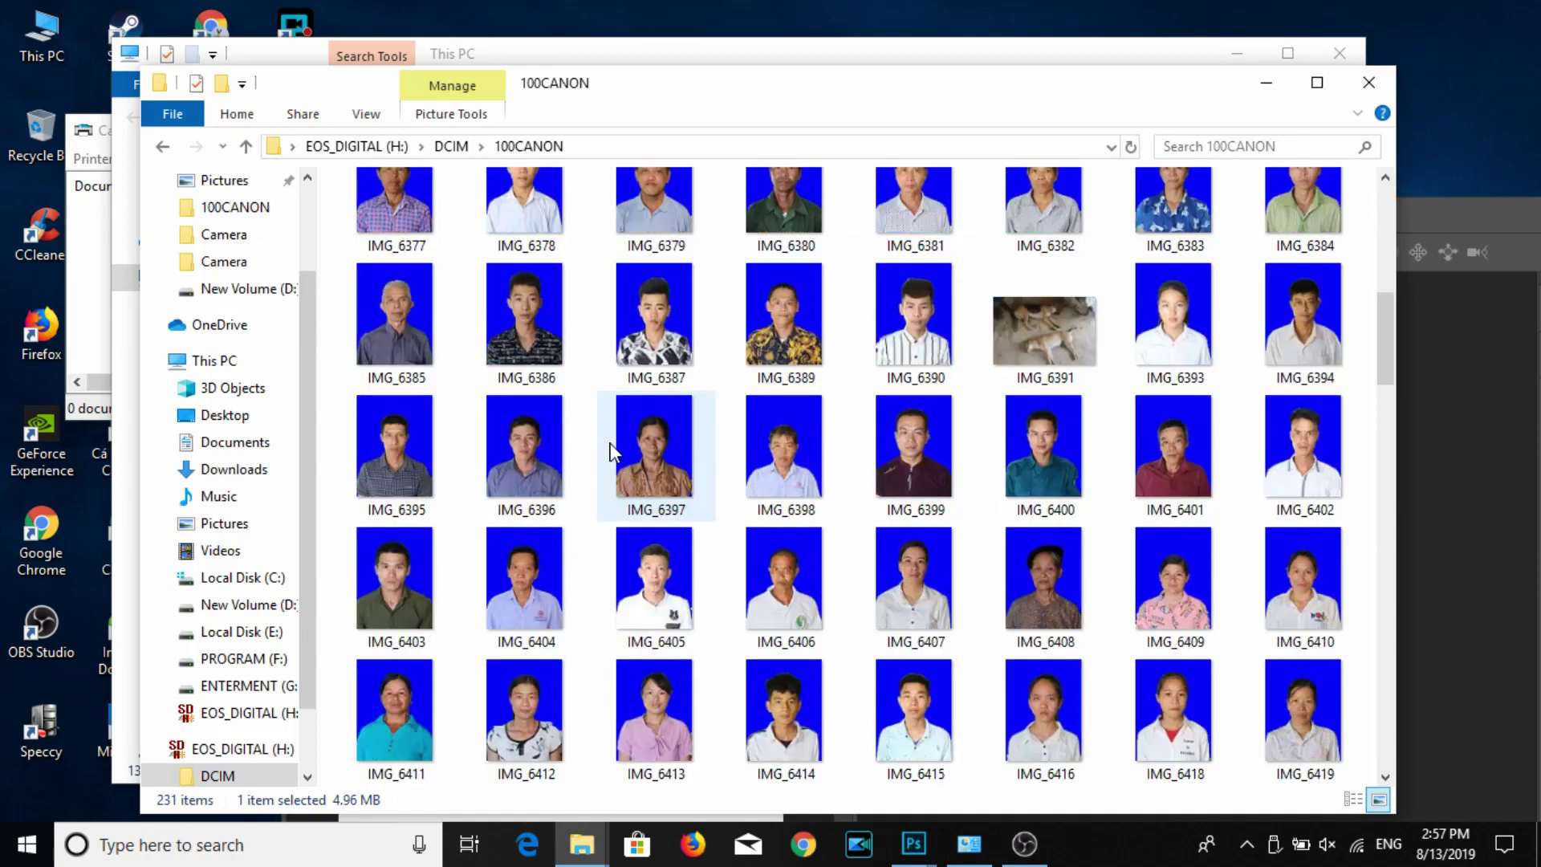
scroll(620, 481, down, 4)
scroll(883, 707, down, 3)
scroll(1221, 734, down, 5)
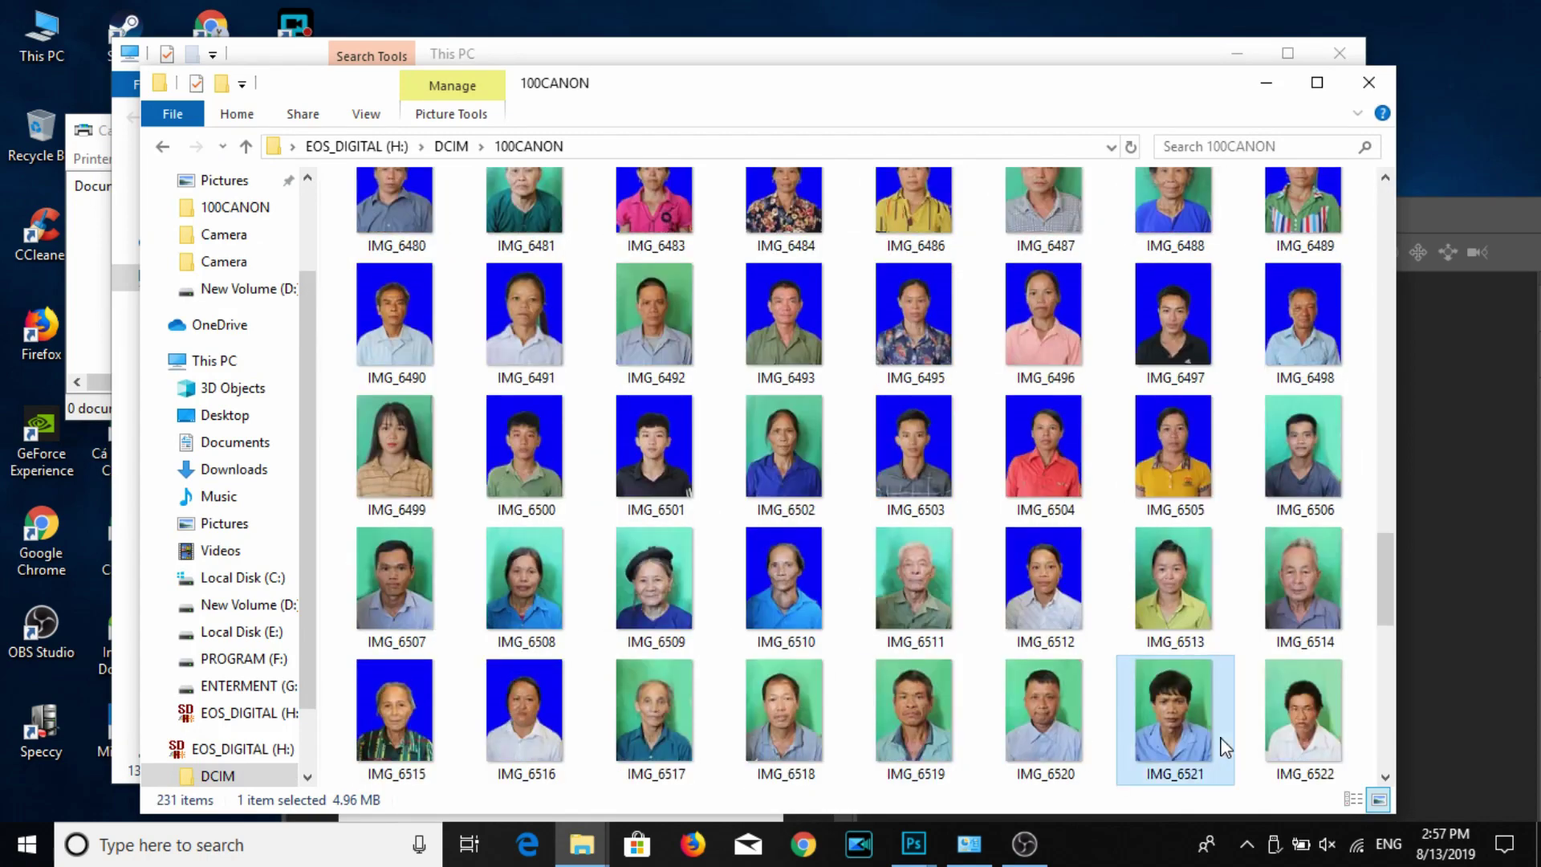
scroll(1220, 734, down, 5)
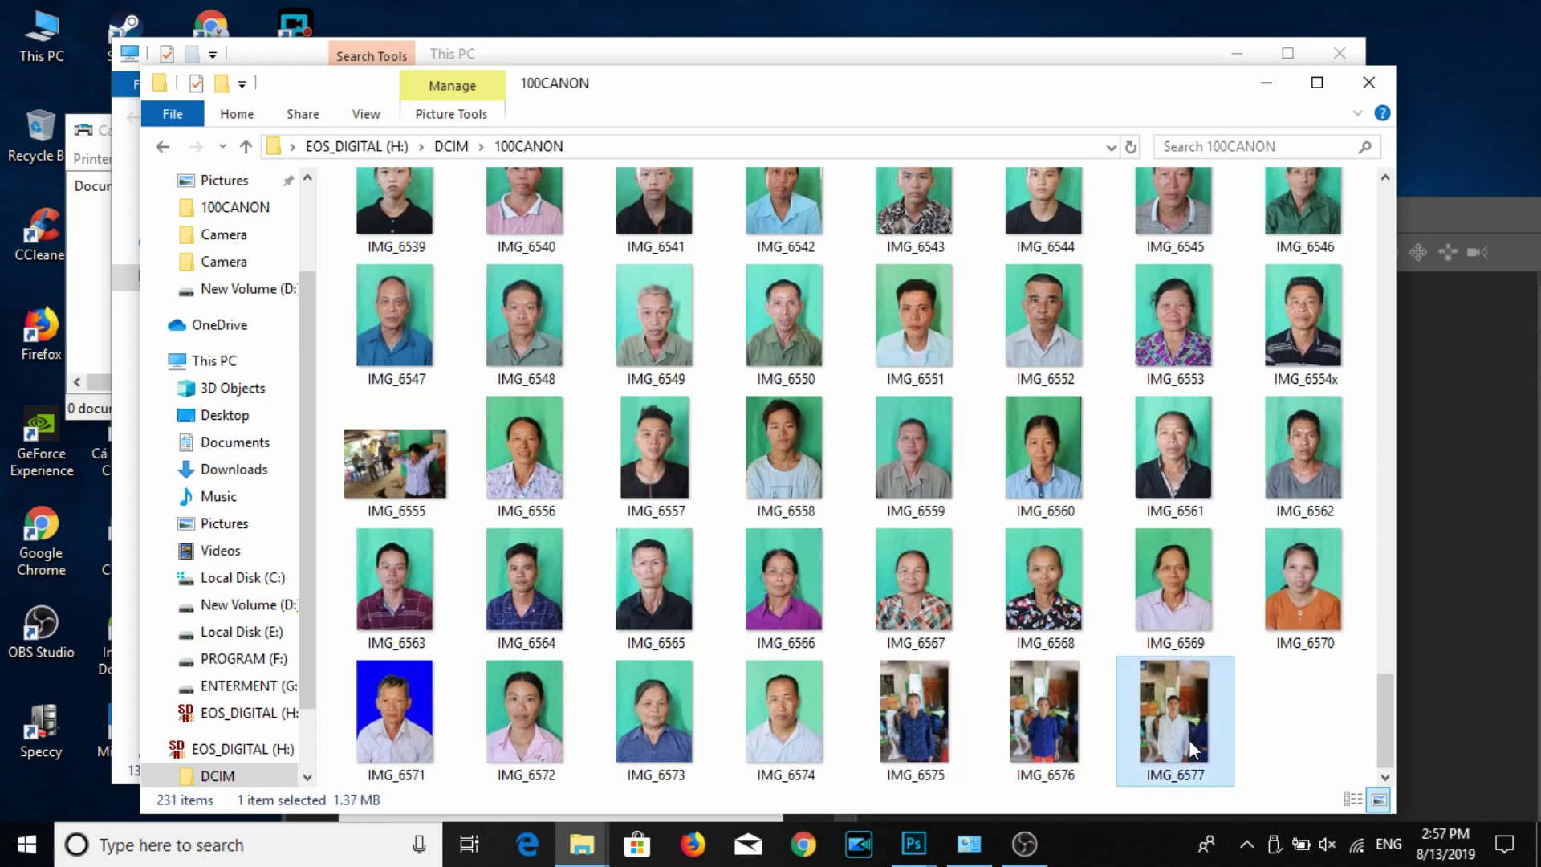
Rubber-band select IMG_6575 to IMG_6577 in the 100CANON folder.
drag(1287, 741, 918, 721)
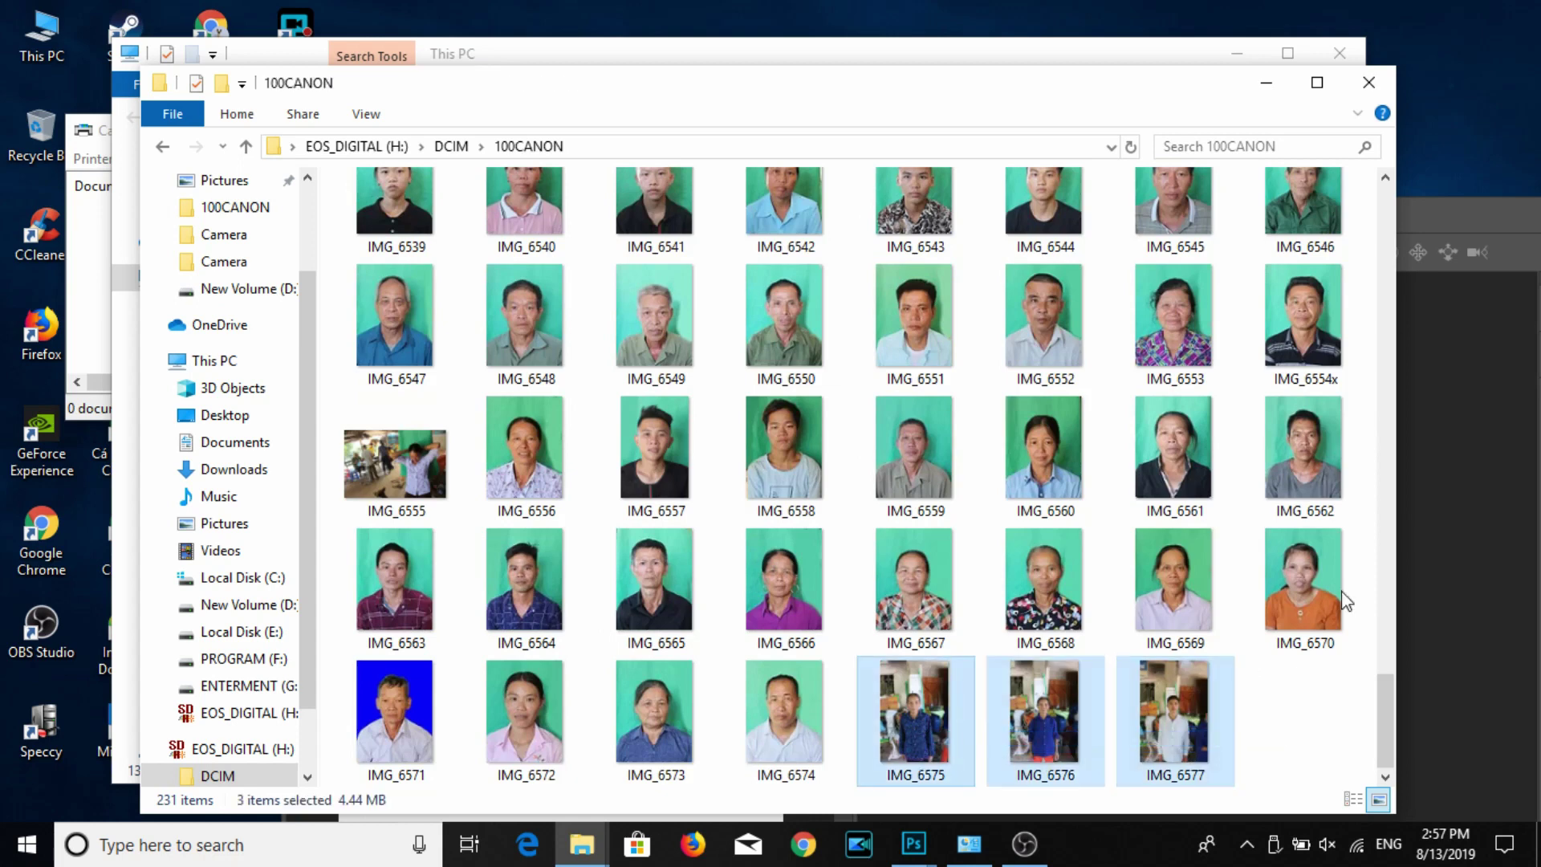
click(931, 727)
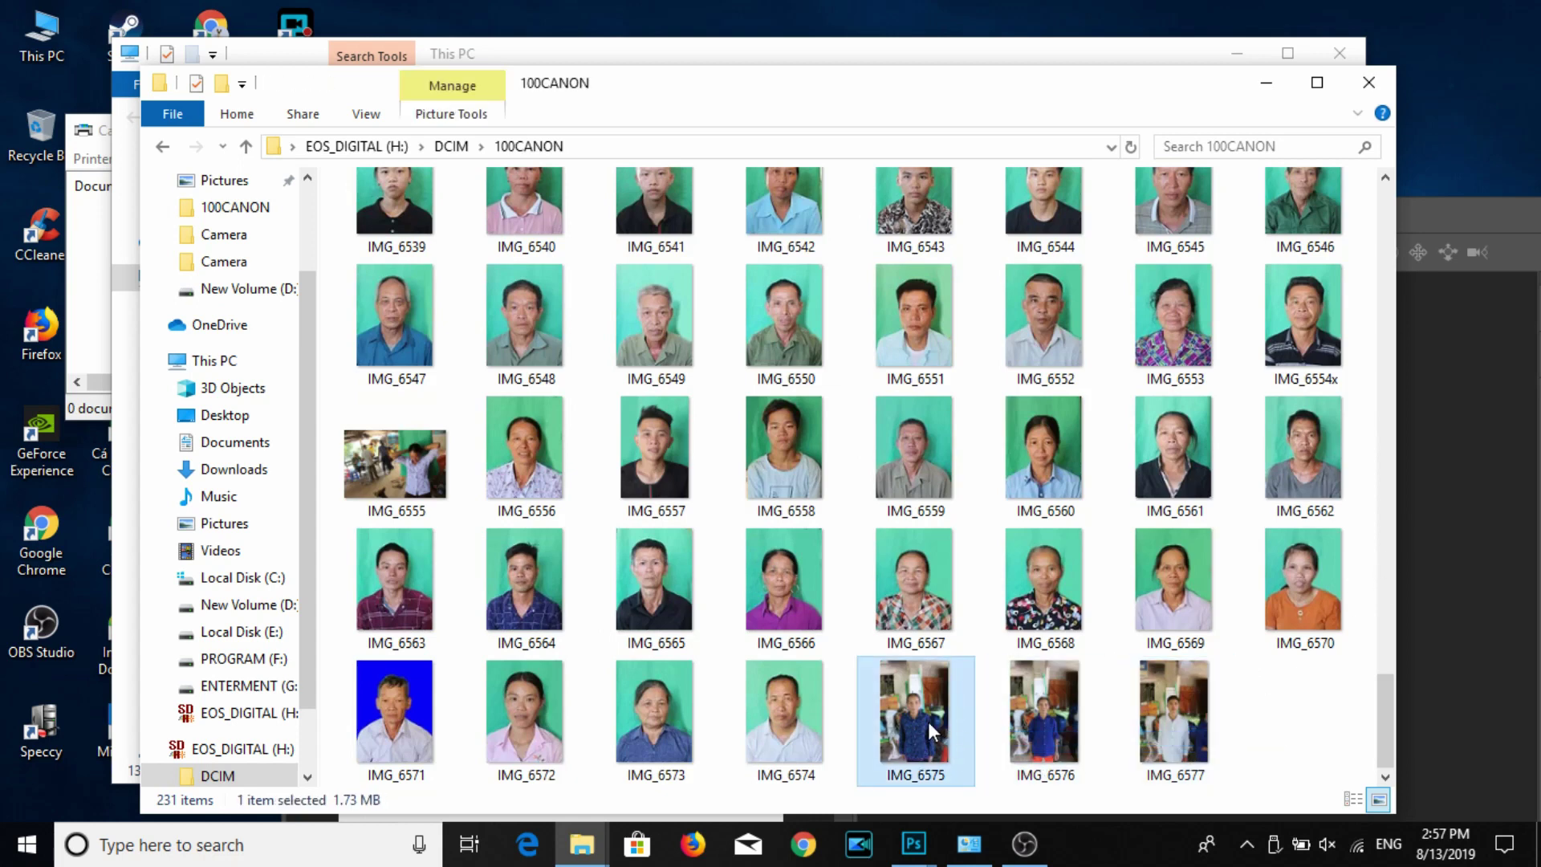
drag(1297, 699, 907, 728)
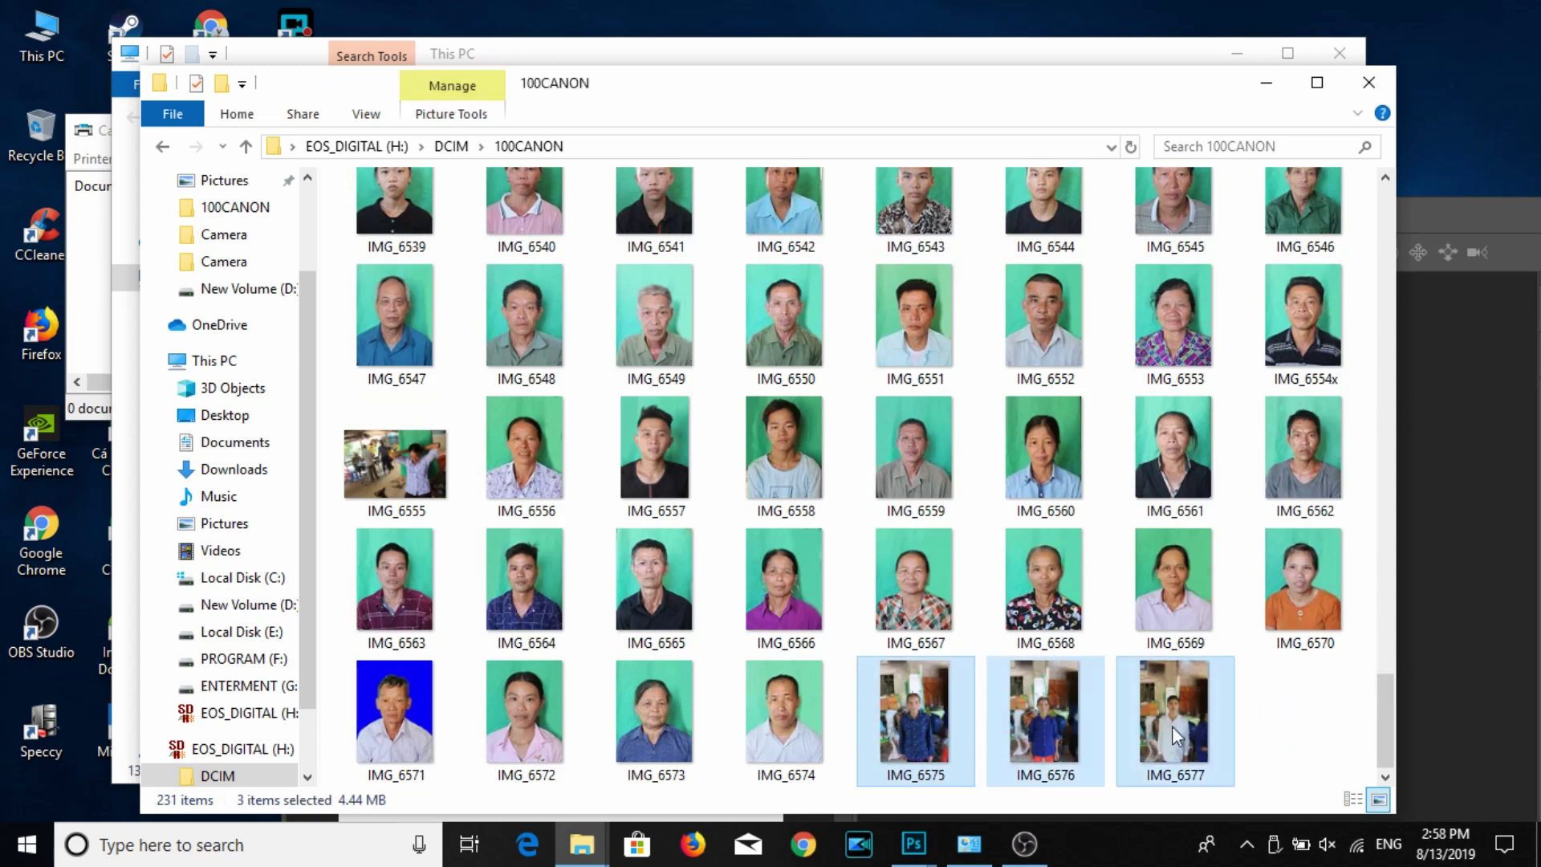
drag(1024, 85, 878, 60)
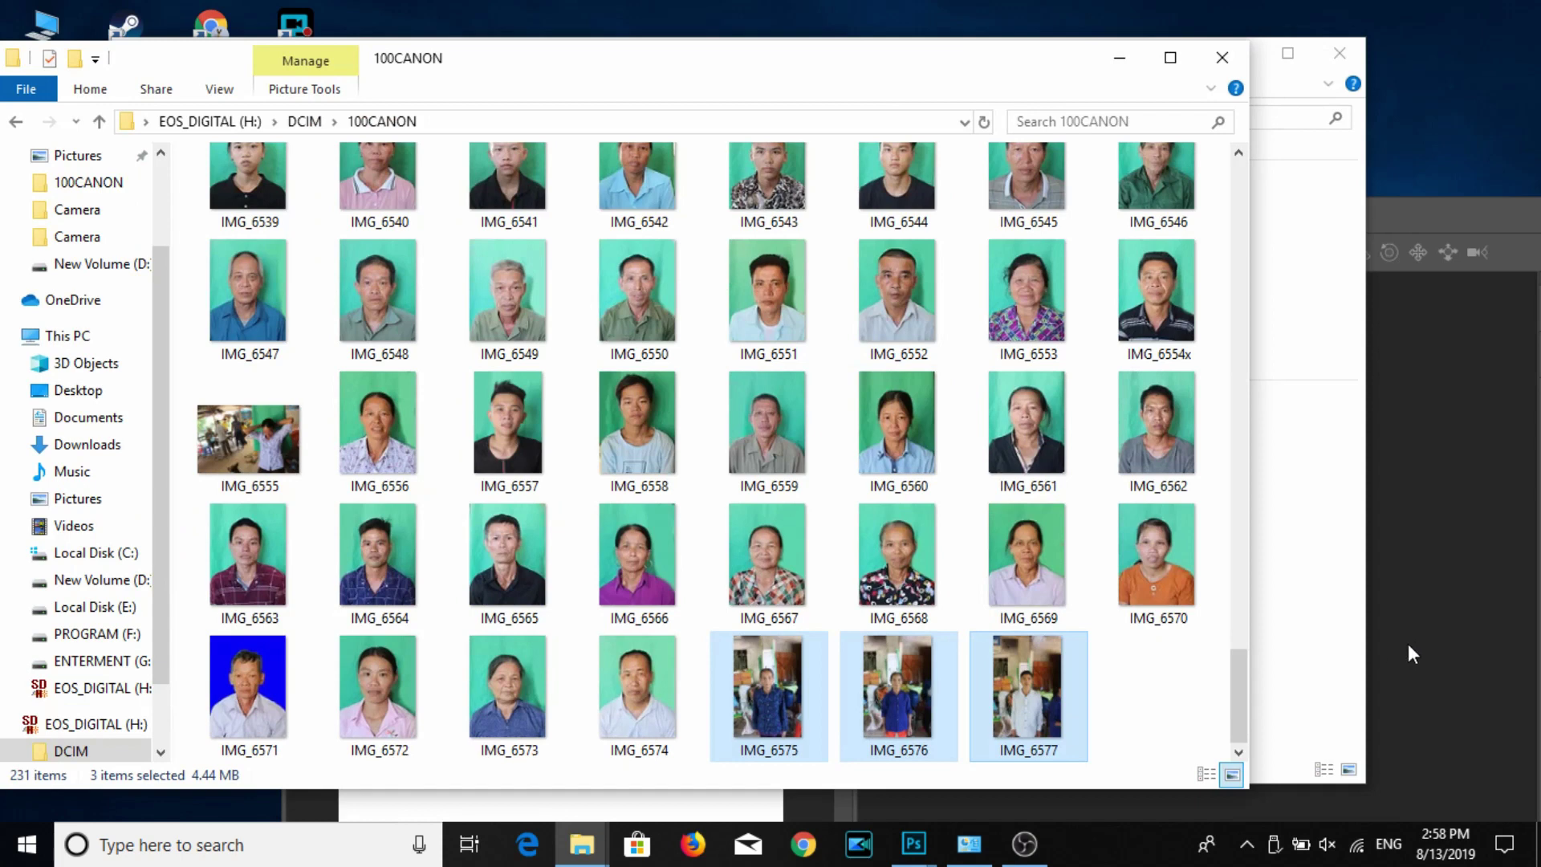
click(1385, 241)
drag(1125, 216, 1249, 193)
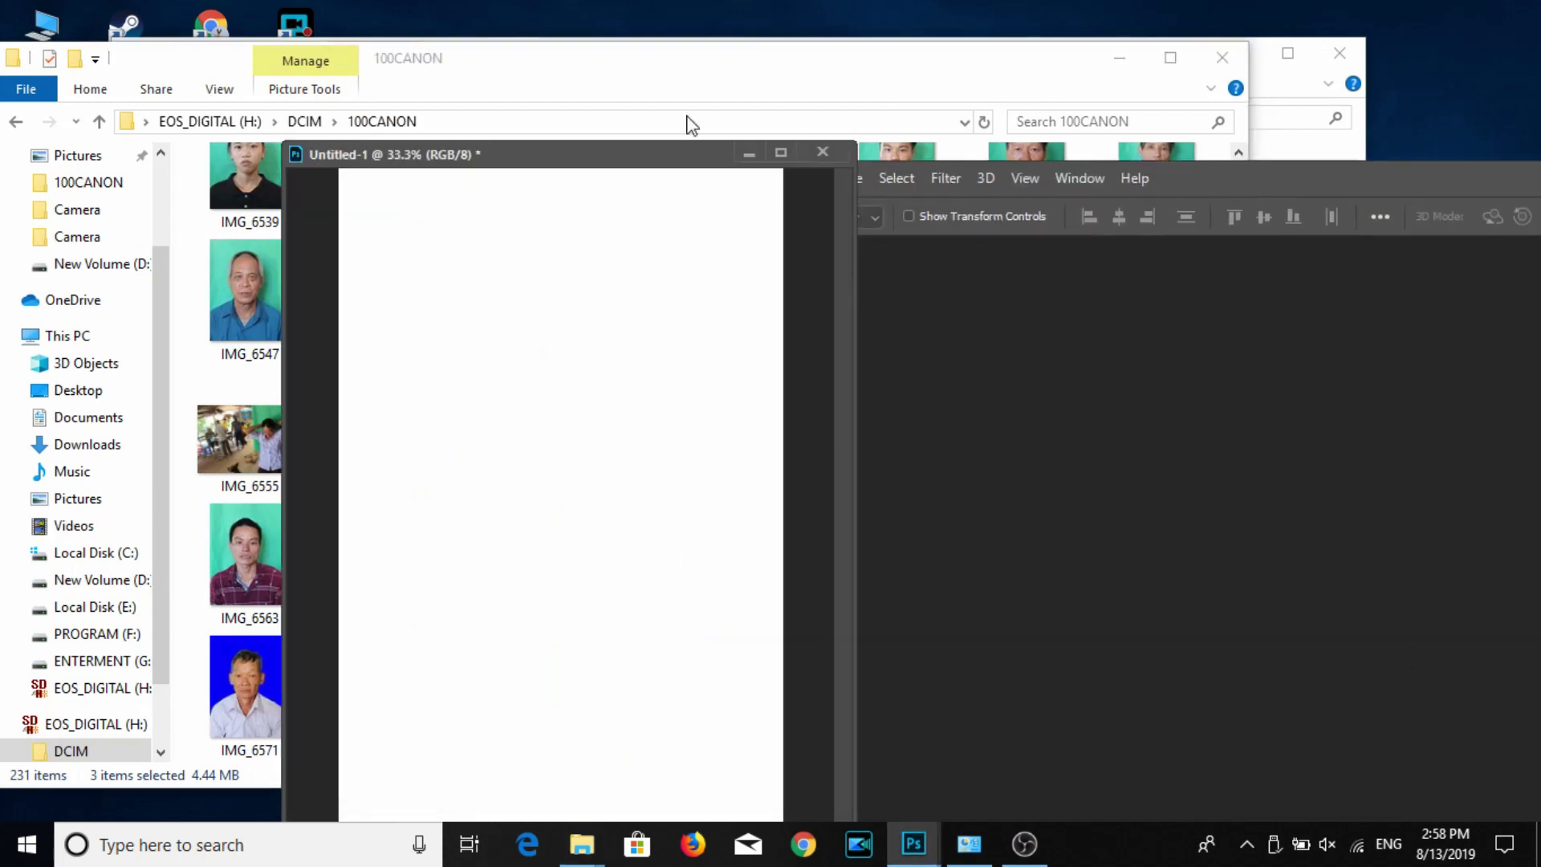
click(691, 124)
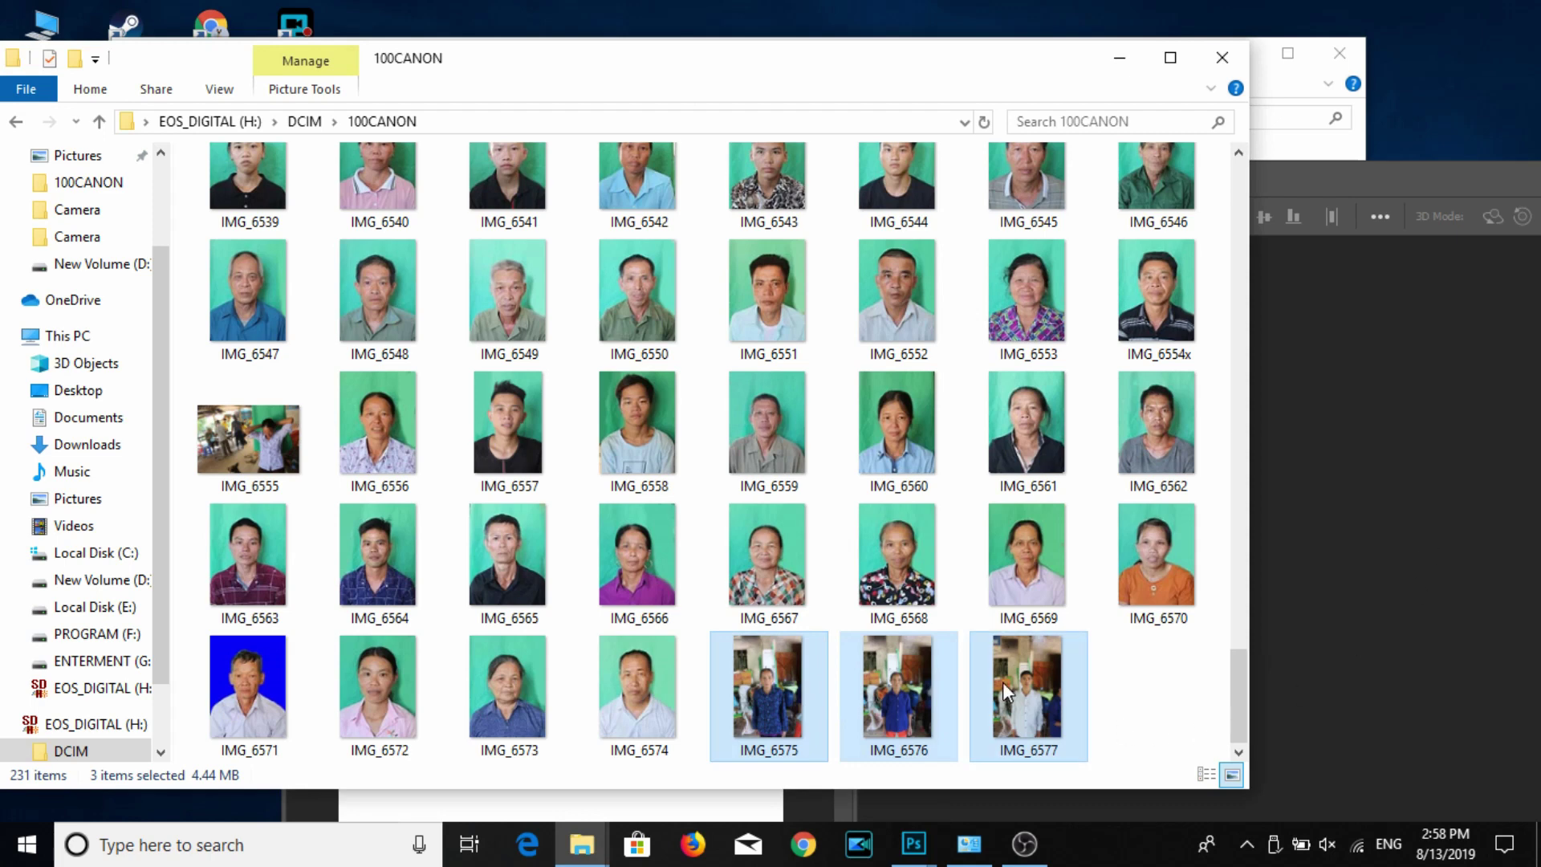
click(1108, 686)
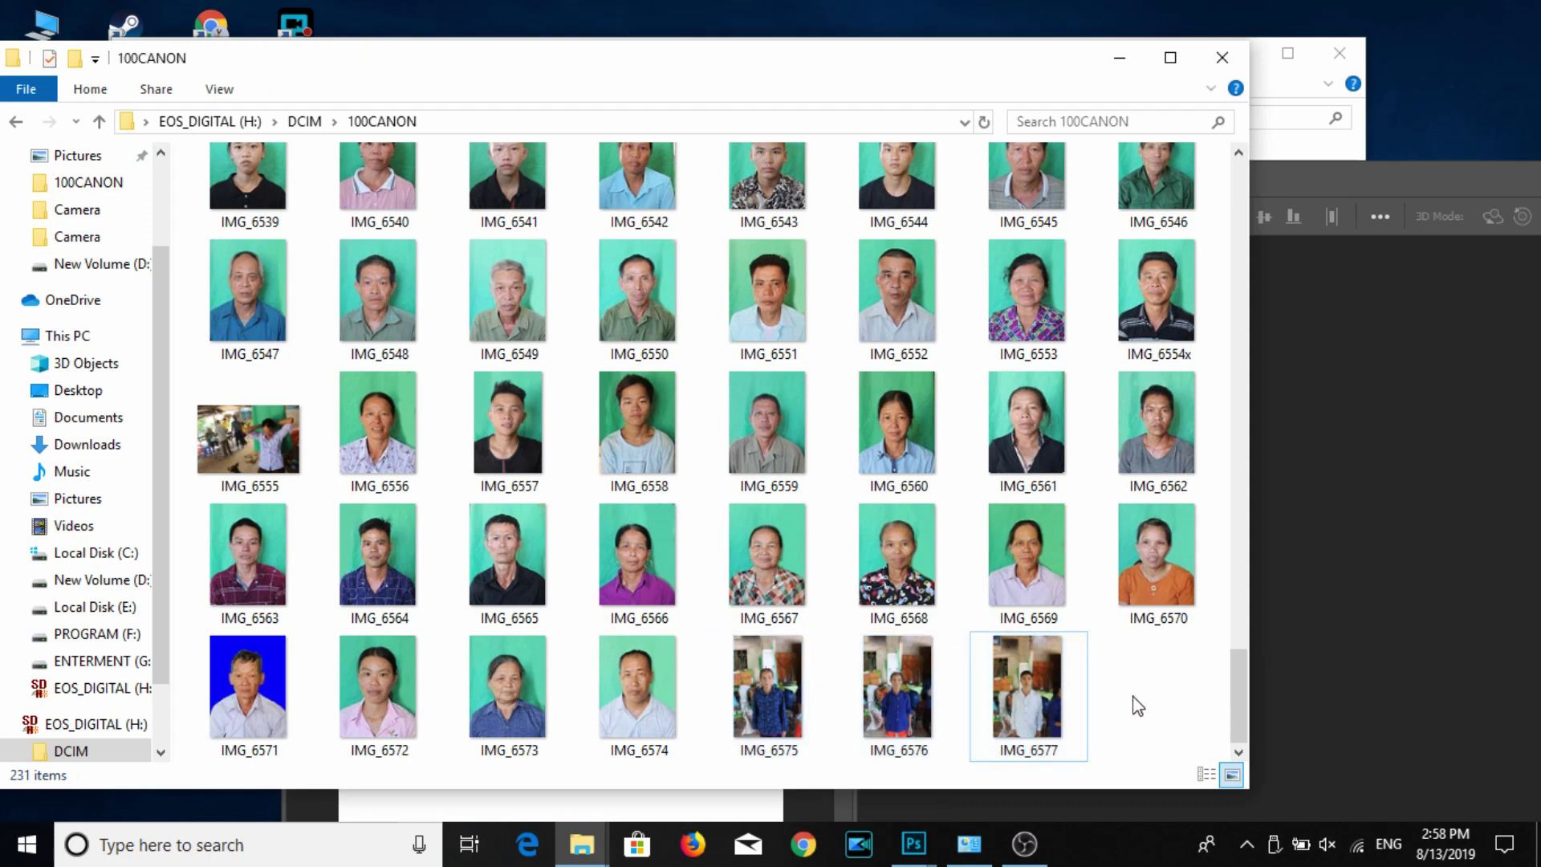
drag(1201, 688, 811, 708)
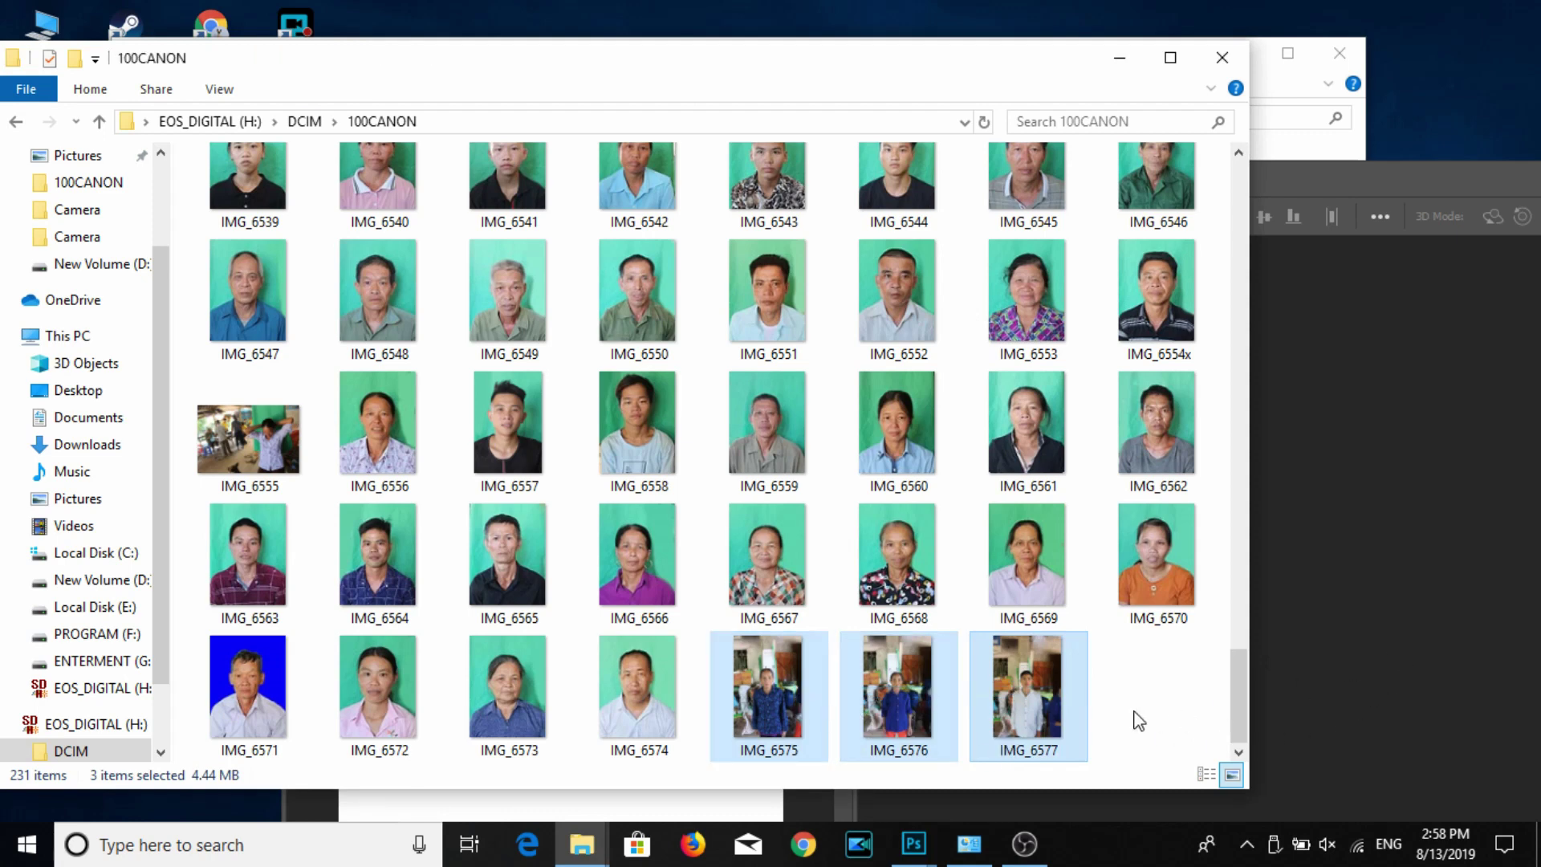
Rearrange the Photoshop and 100CANON folder windows side by side.
mouse_move(1038, 672)
mouse_down()
mouse_move(1348, 183)
mouse_move(844, 181)
mouse_up()
drag(550, 166, 1215, 107)
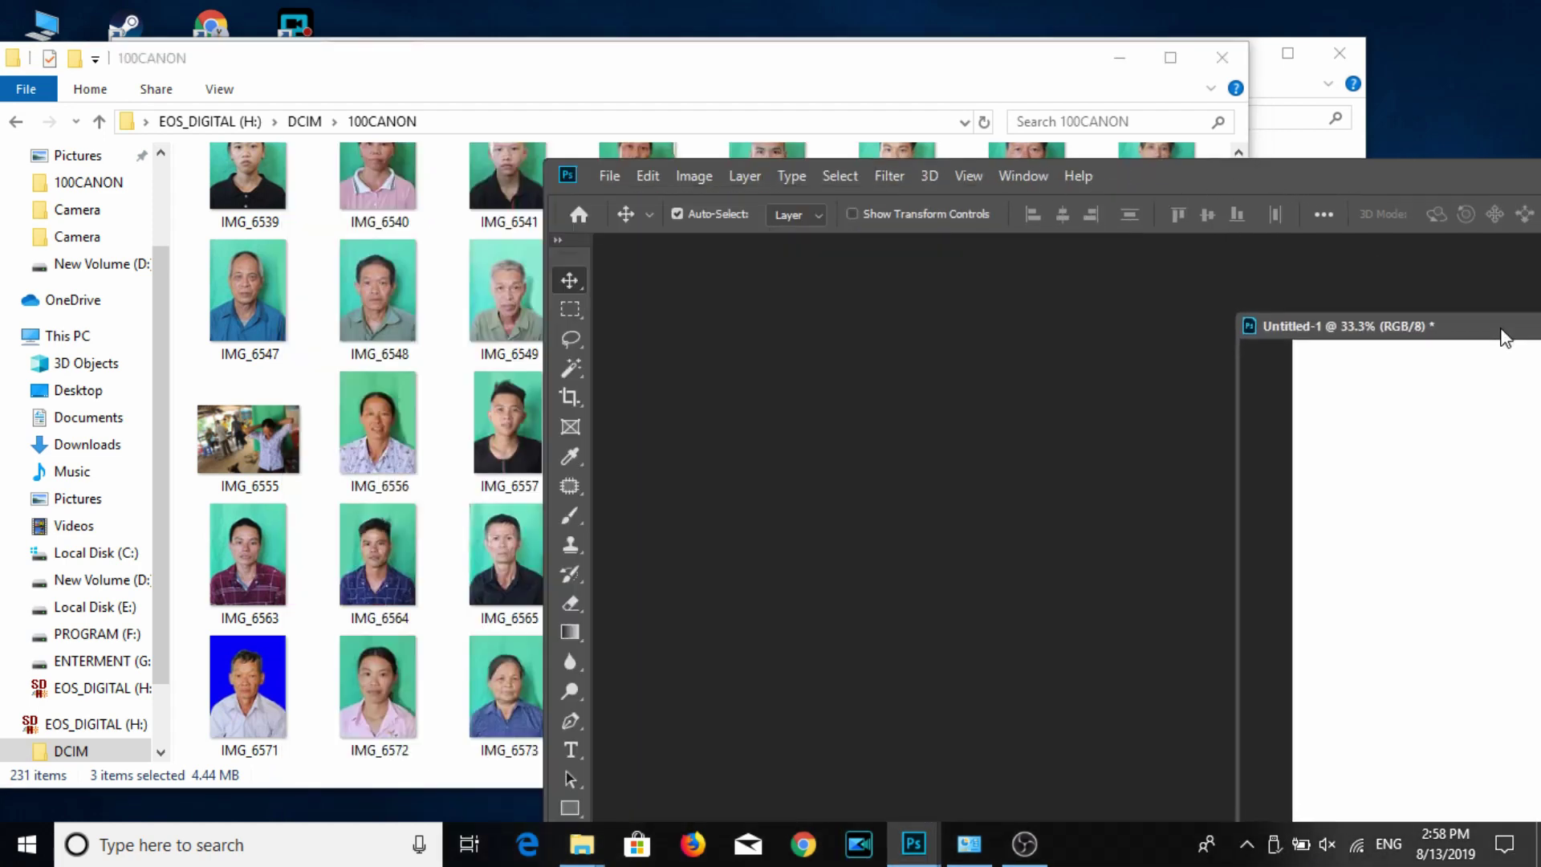
click(1215, 108)
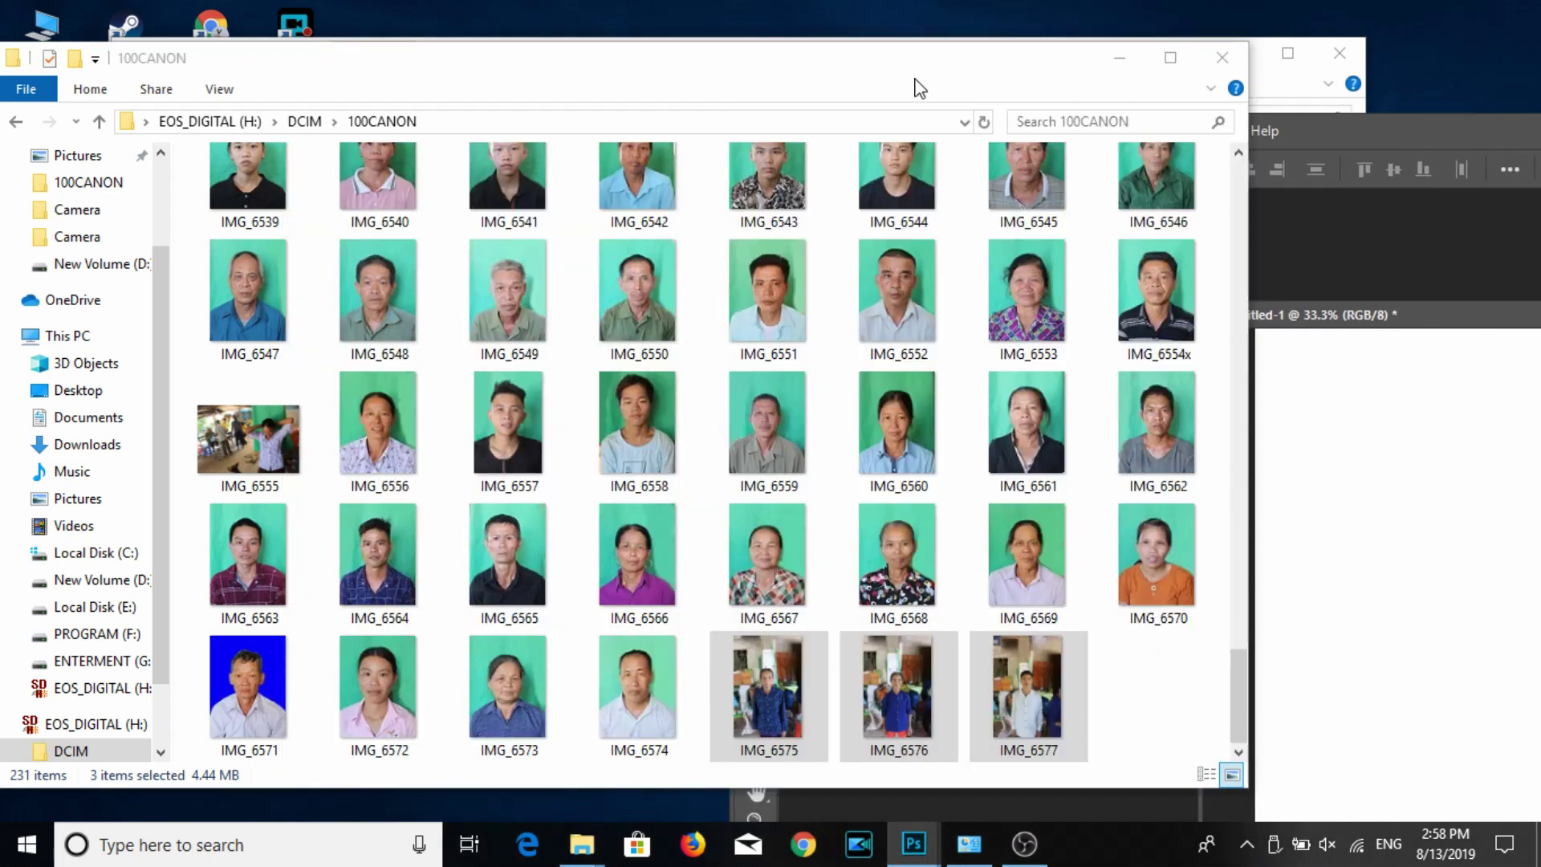
drag(921, 76, 826, 76)
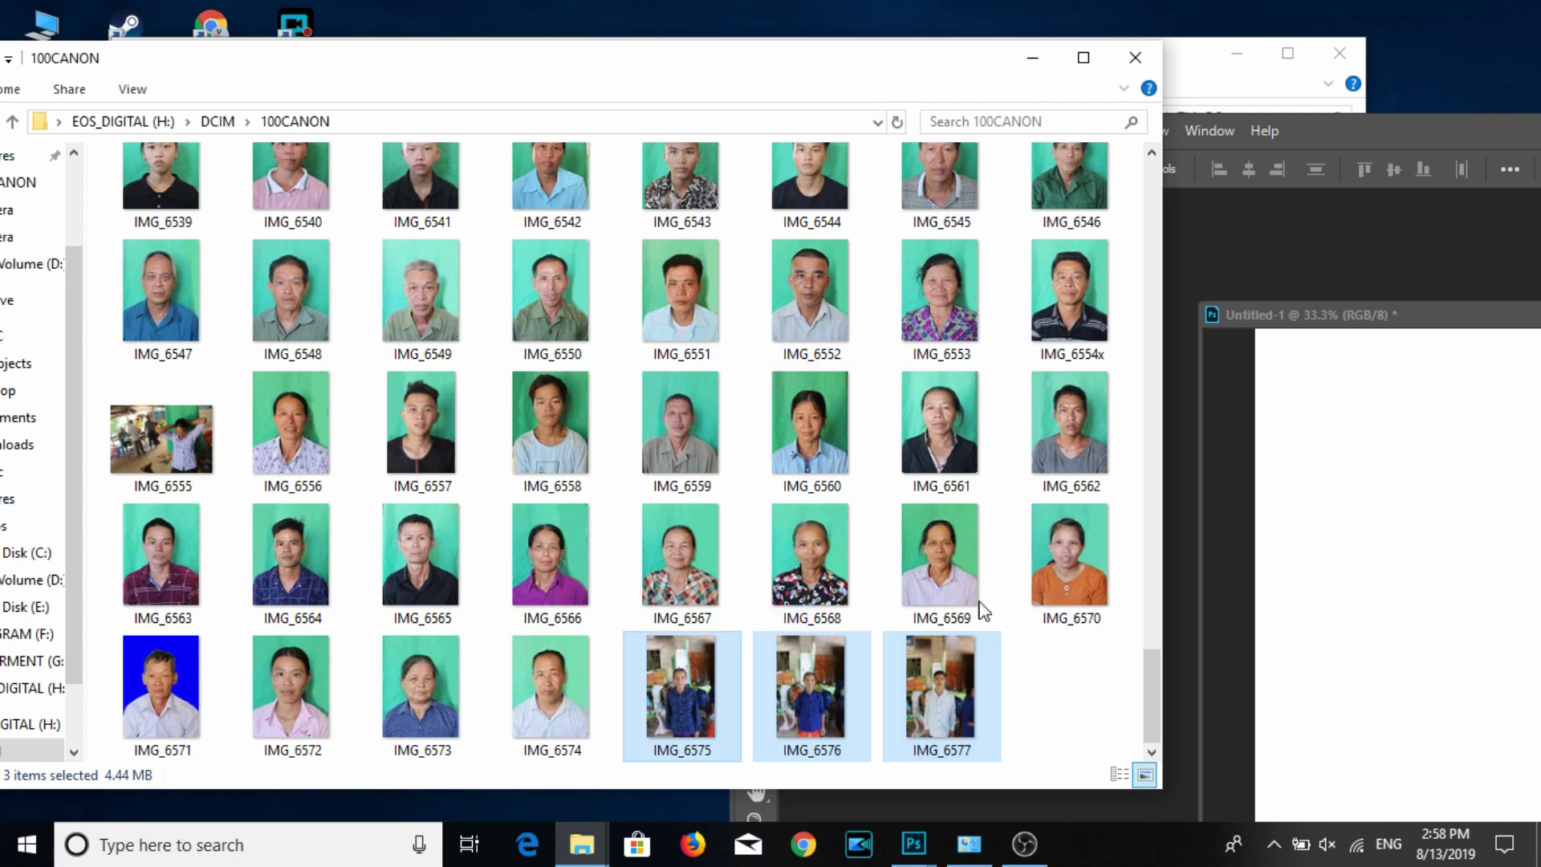
click(958, 727)
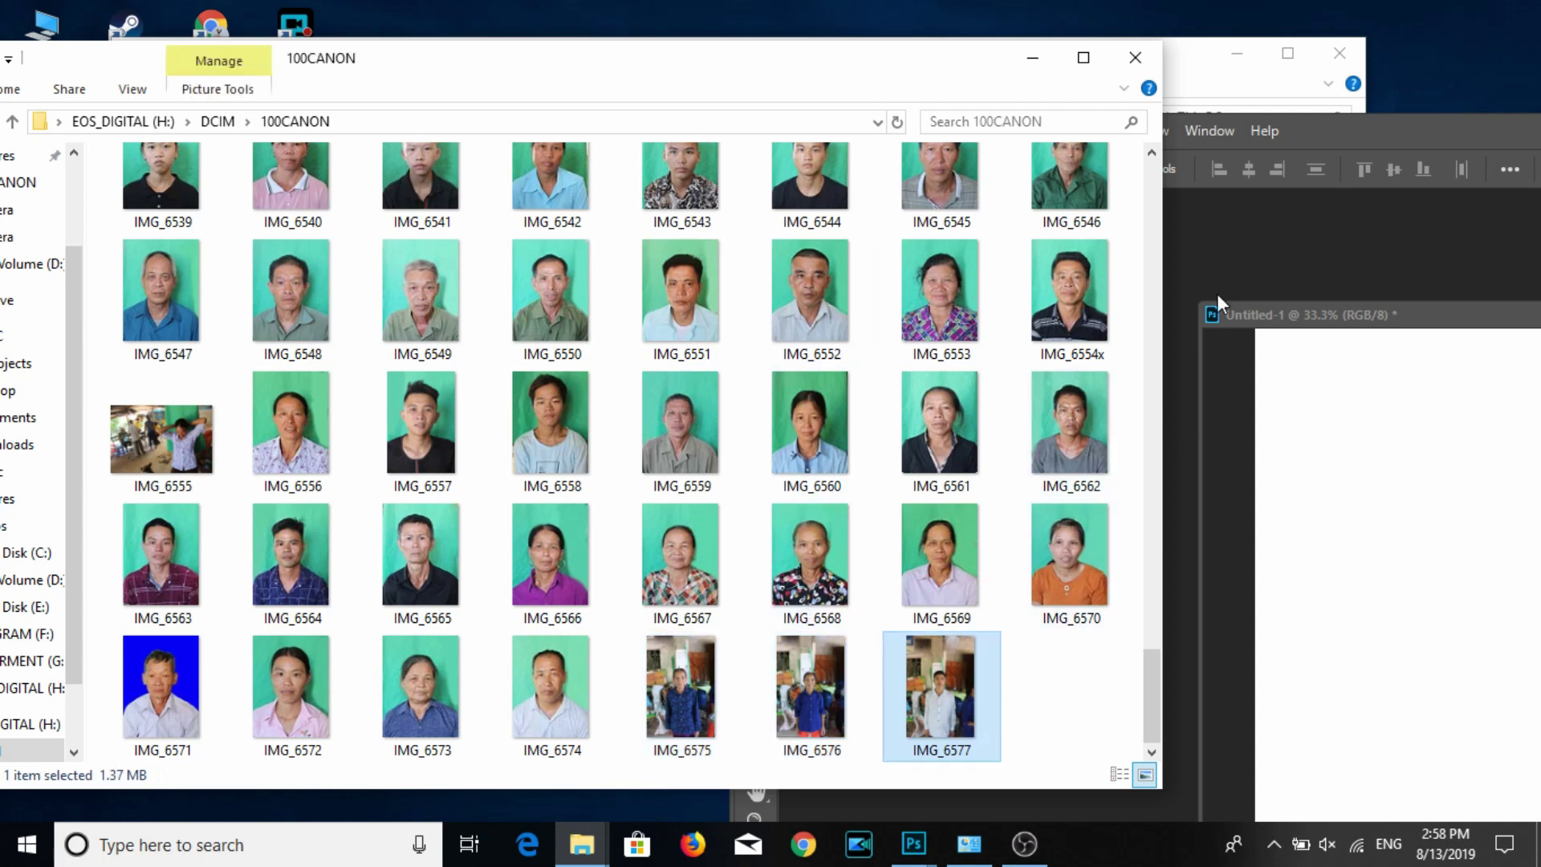
click(1308, 138)
drag(1308, 138, 1267, 77)
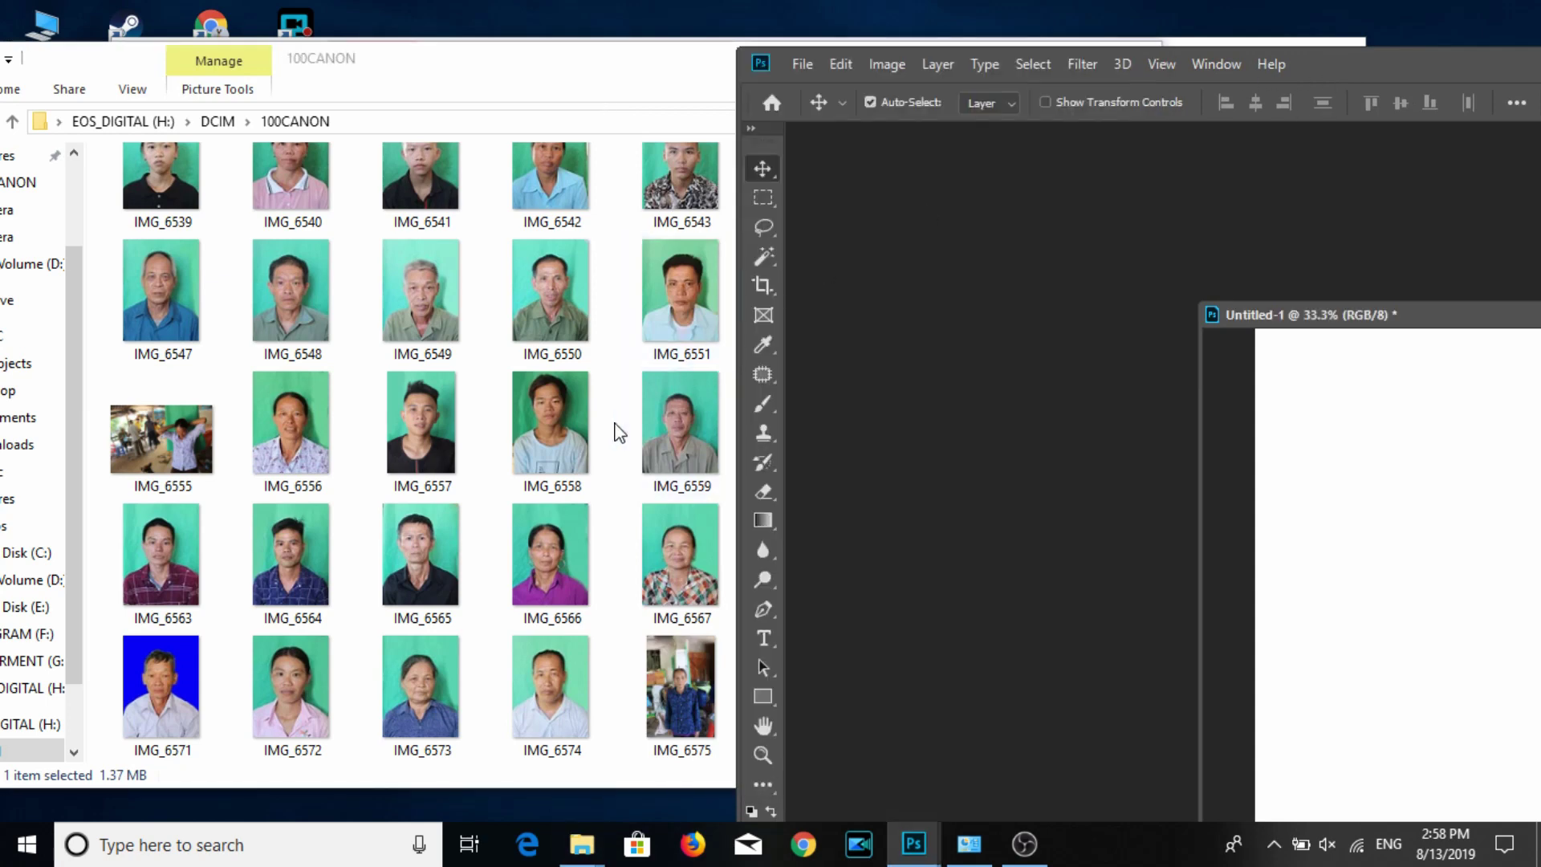
Reselect IMG_6575 through IMG_6577 and bring Photoshop back to the front.
click(578, 425)
click(814, 732)
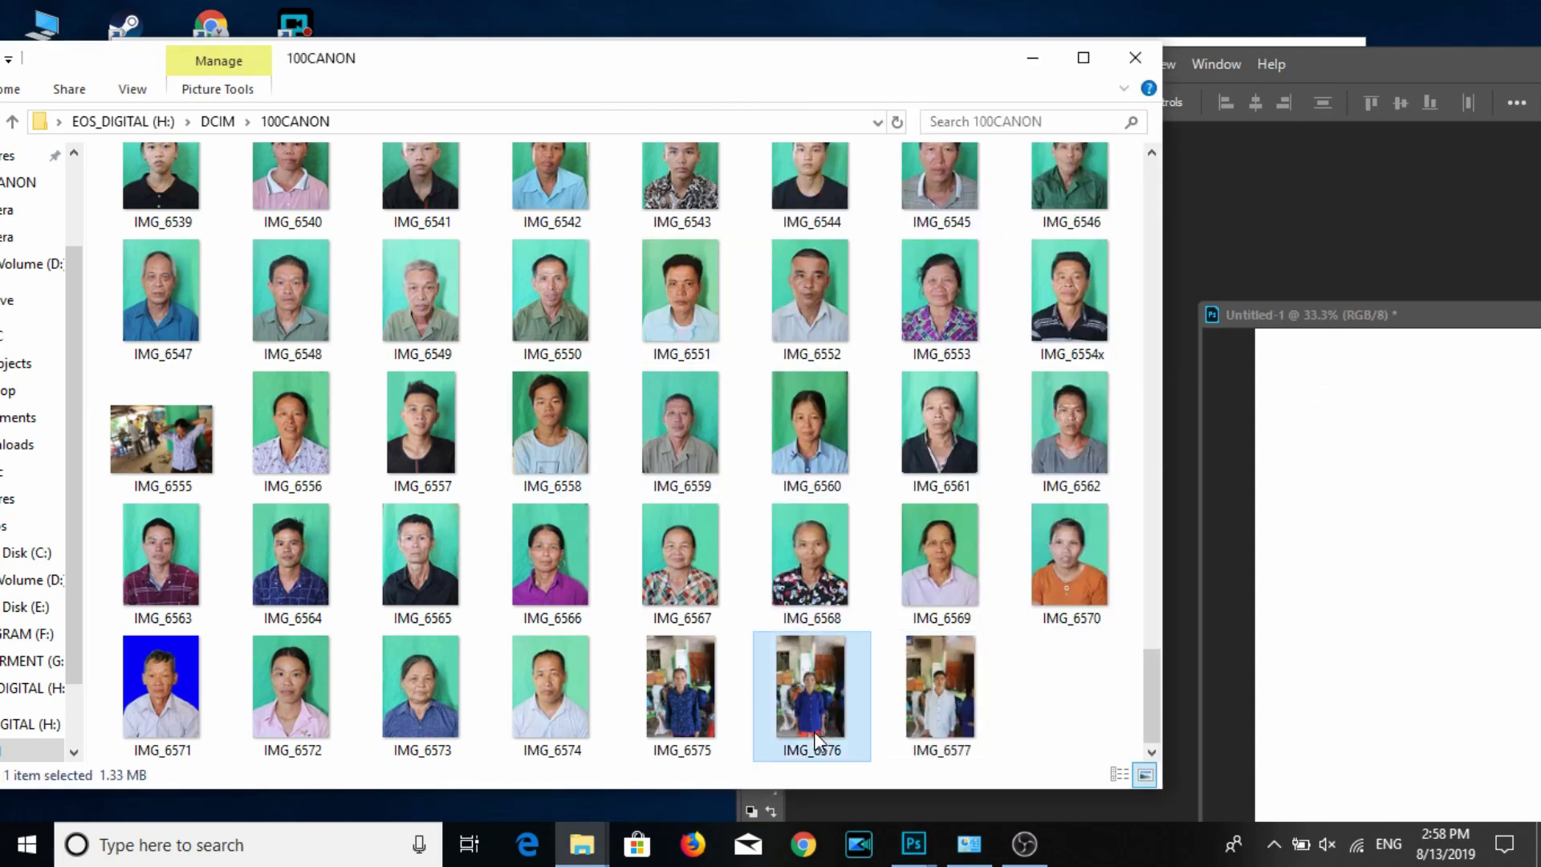
drag(1042, 681, 677, 698)
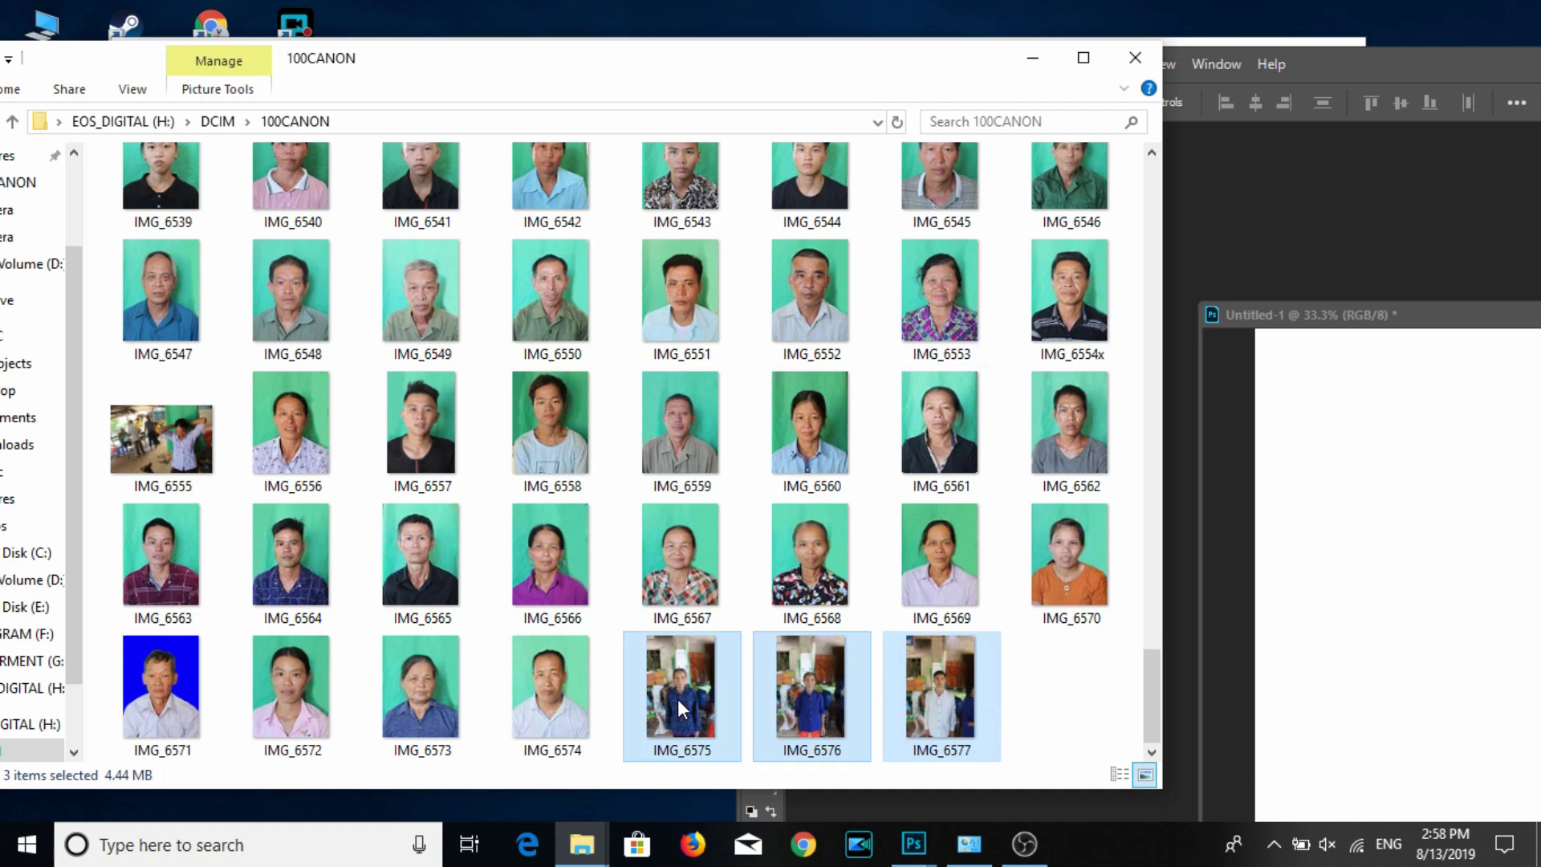
click(1344, 64)
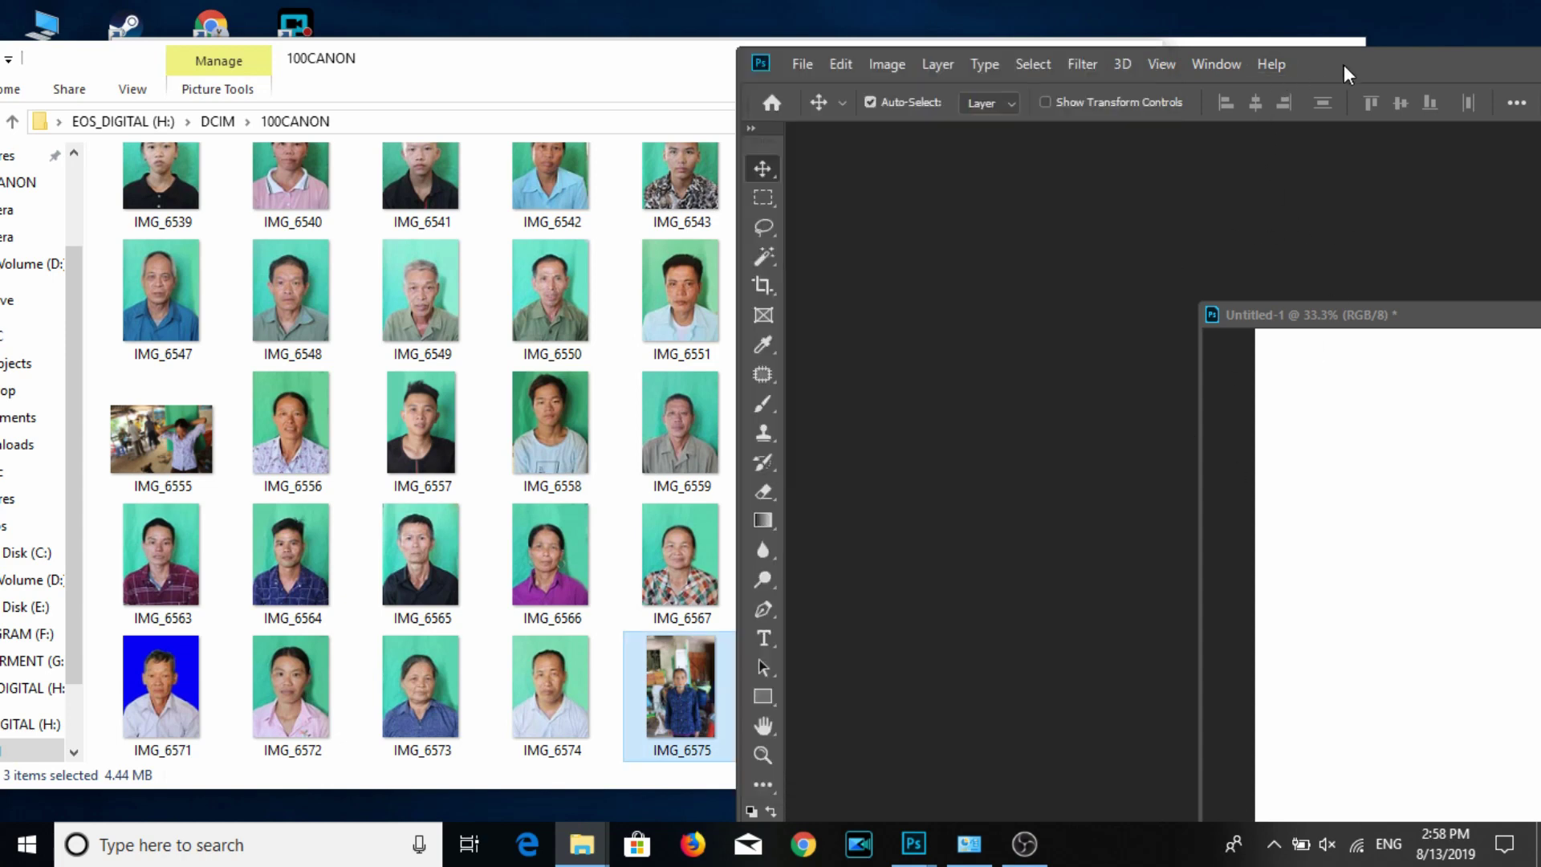
drag(1386, 64, 434, 47)
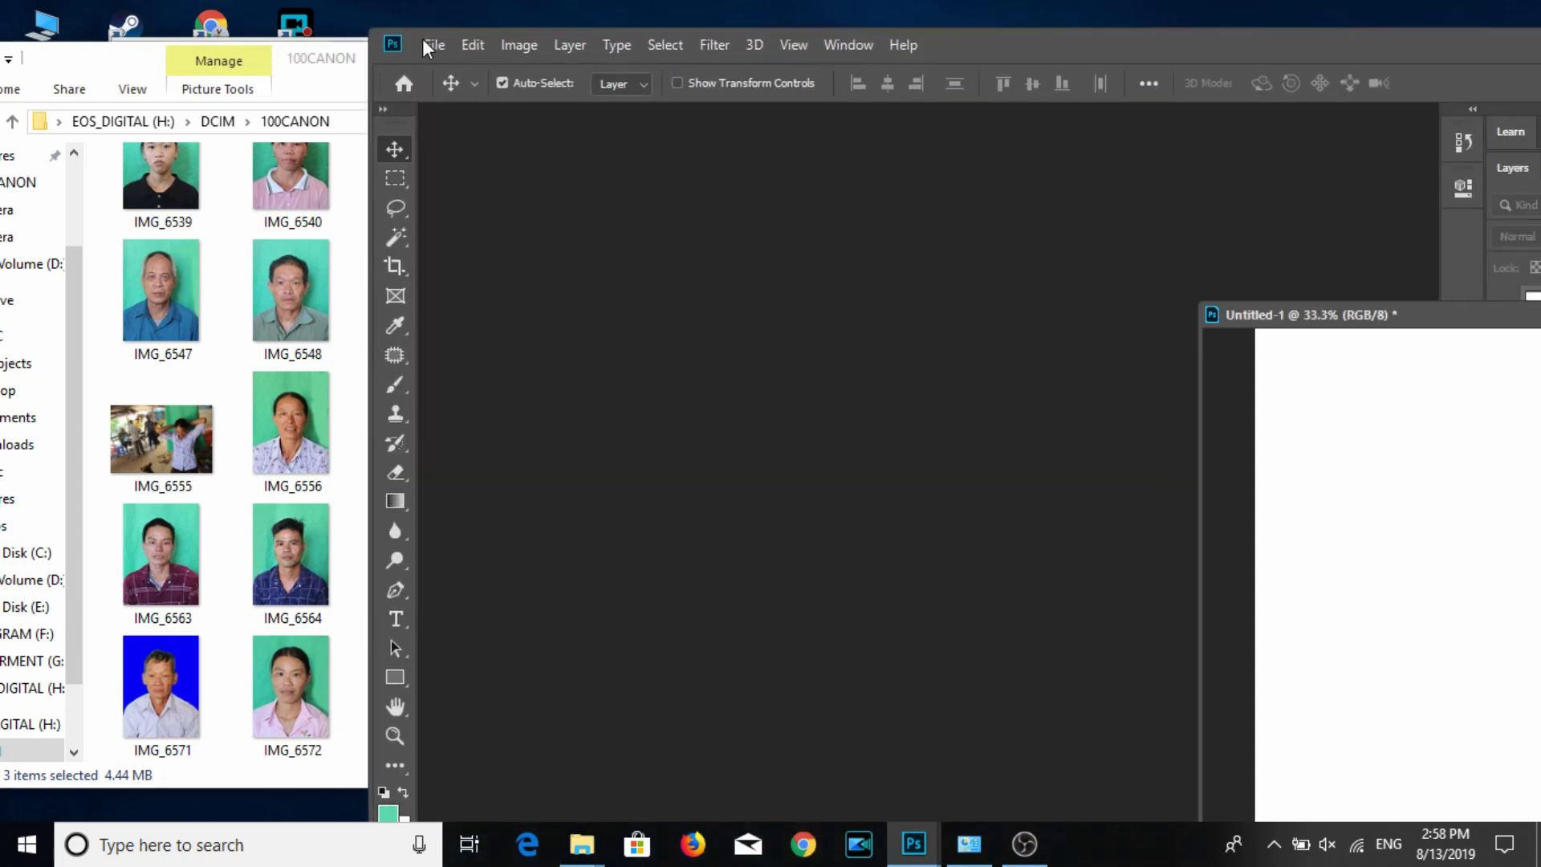
click(434, 47)
Browse the Open dialog to EOS_DIGITAL > DCIM > 100CANON in large thumbnails to IMG_6564.JPG.
click(458, 86)
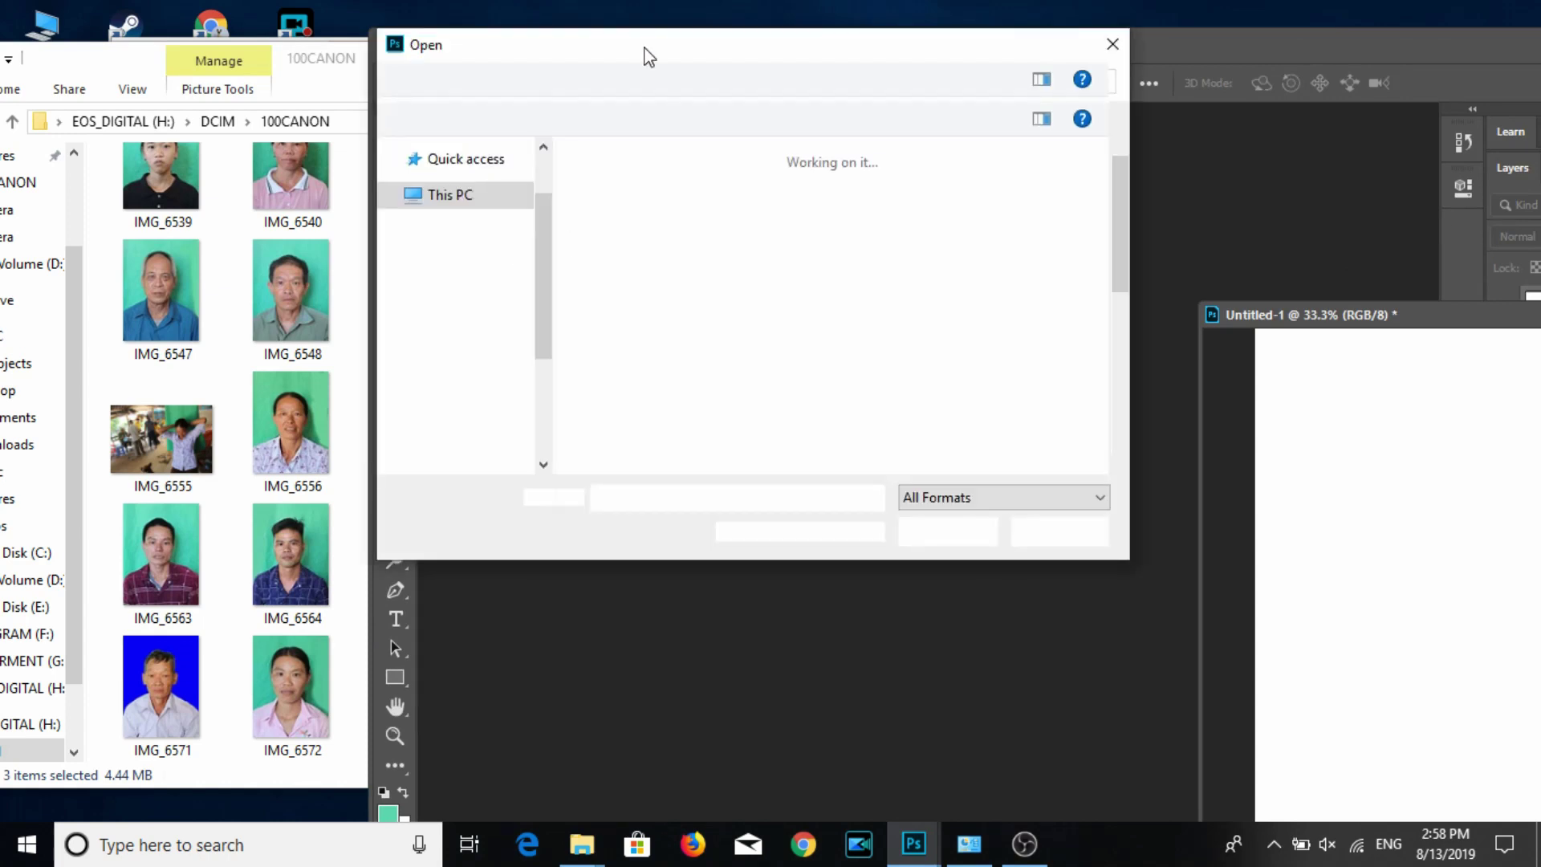
double_click(644, 50)
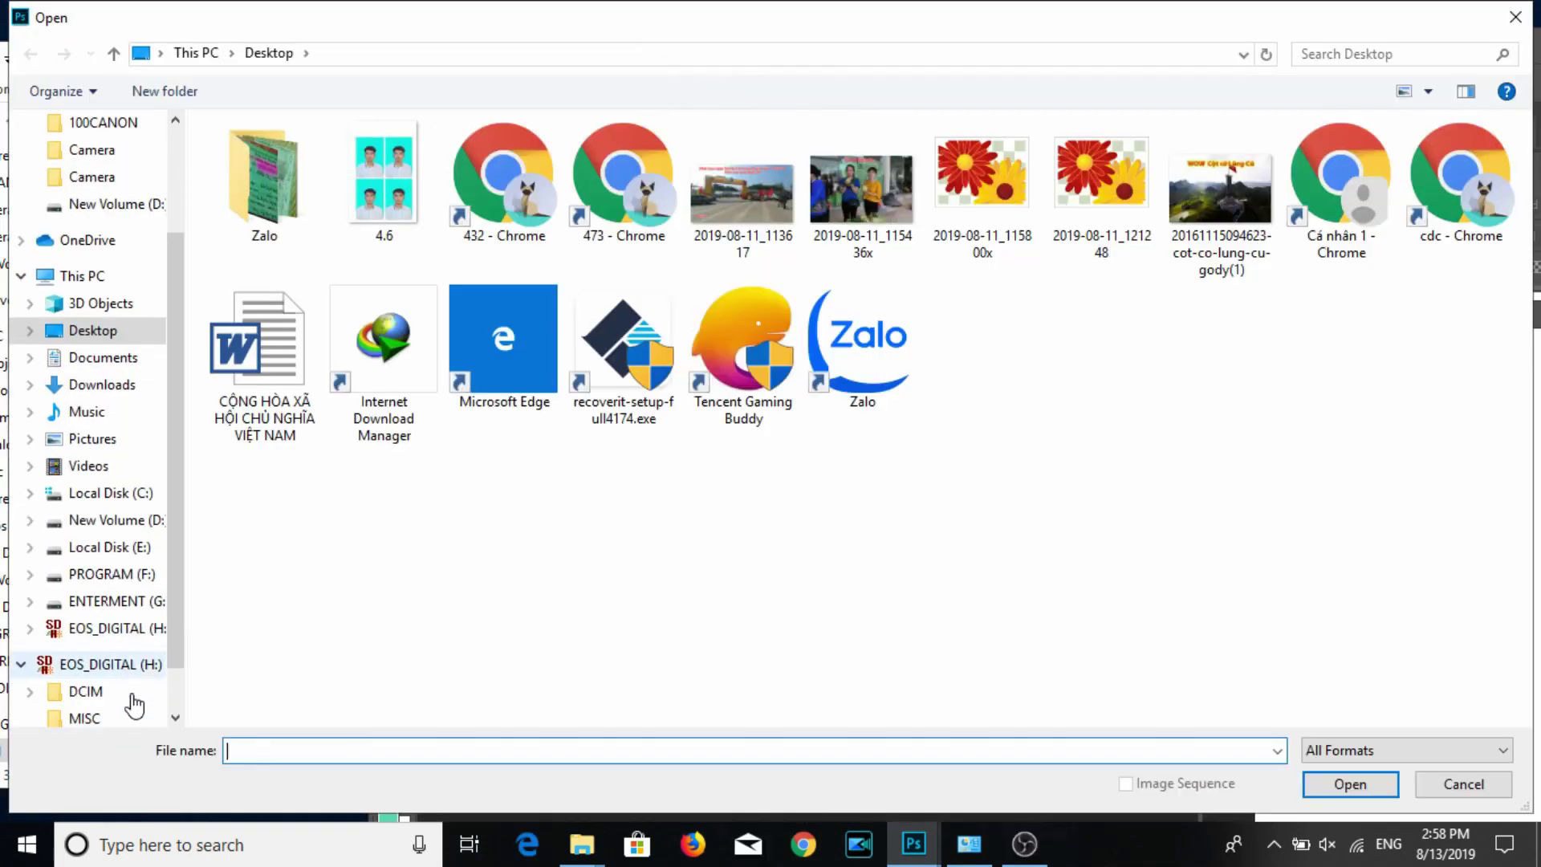
click(117, 628)
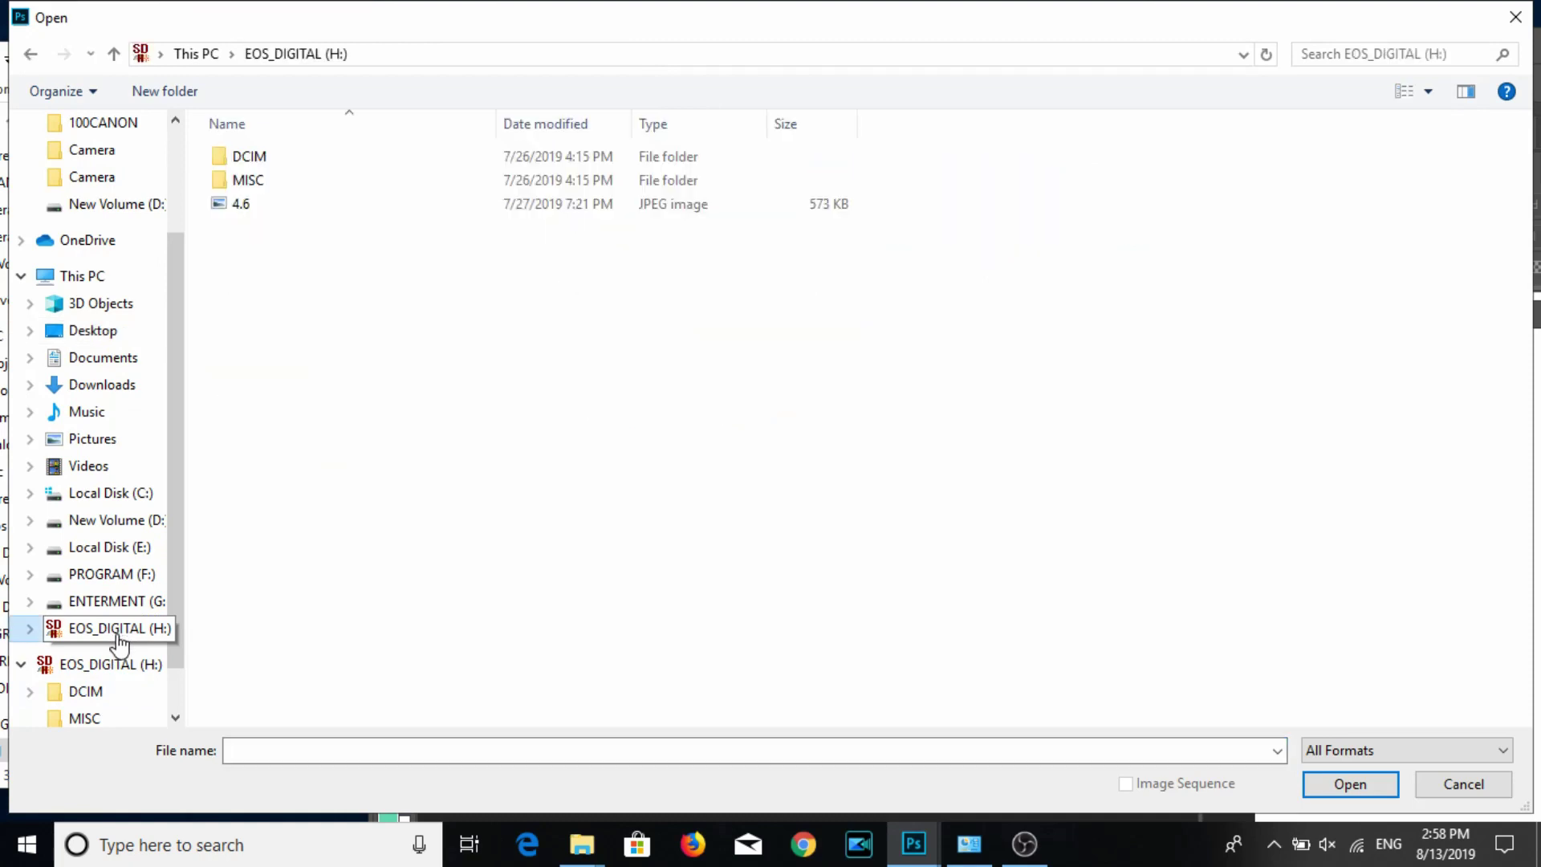
double_click(255, 159)
double_click(257, 161)
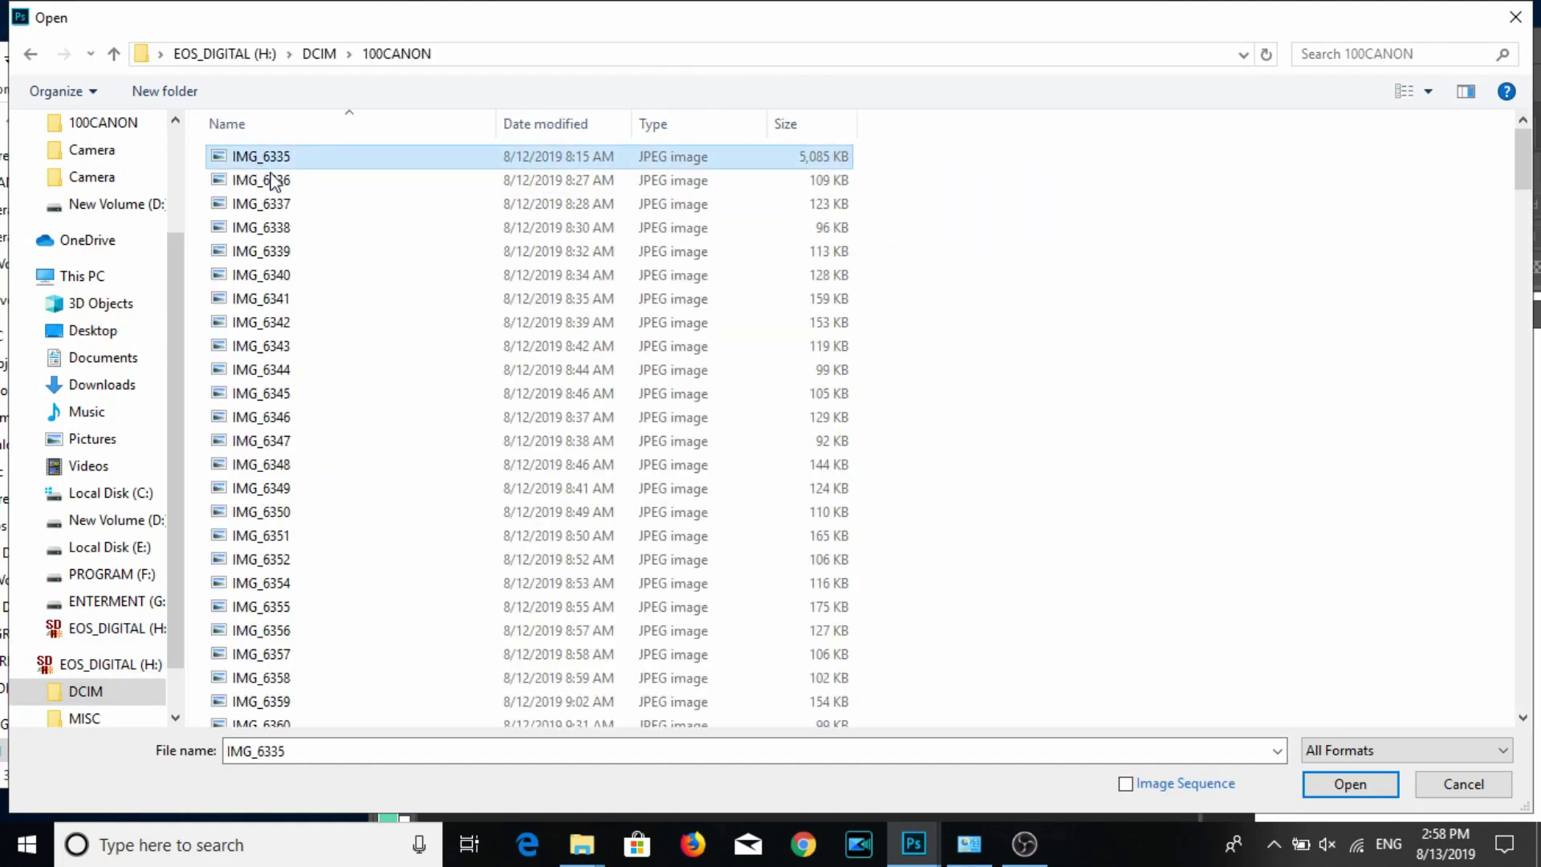
right_click(1025, 289)
mouse_move(1096, 296)
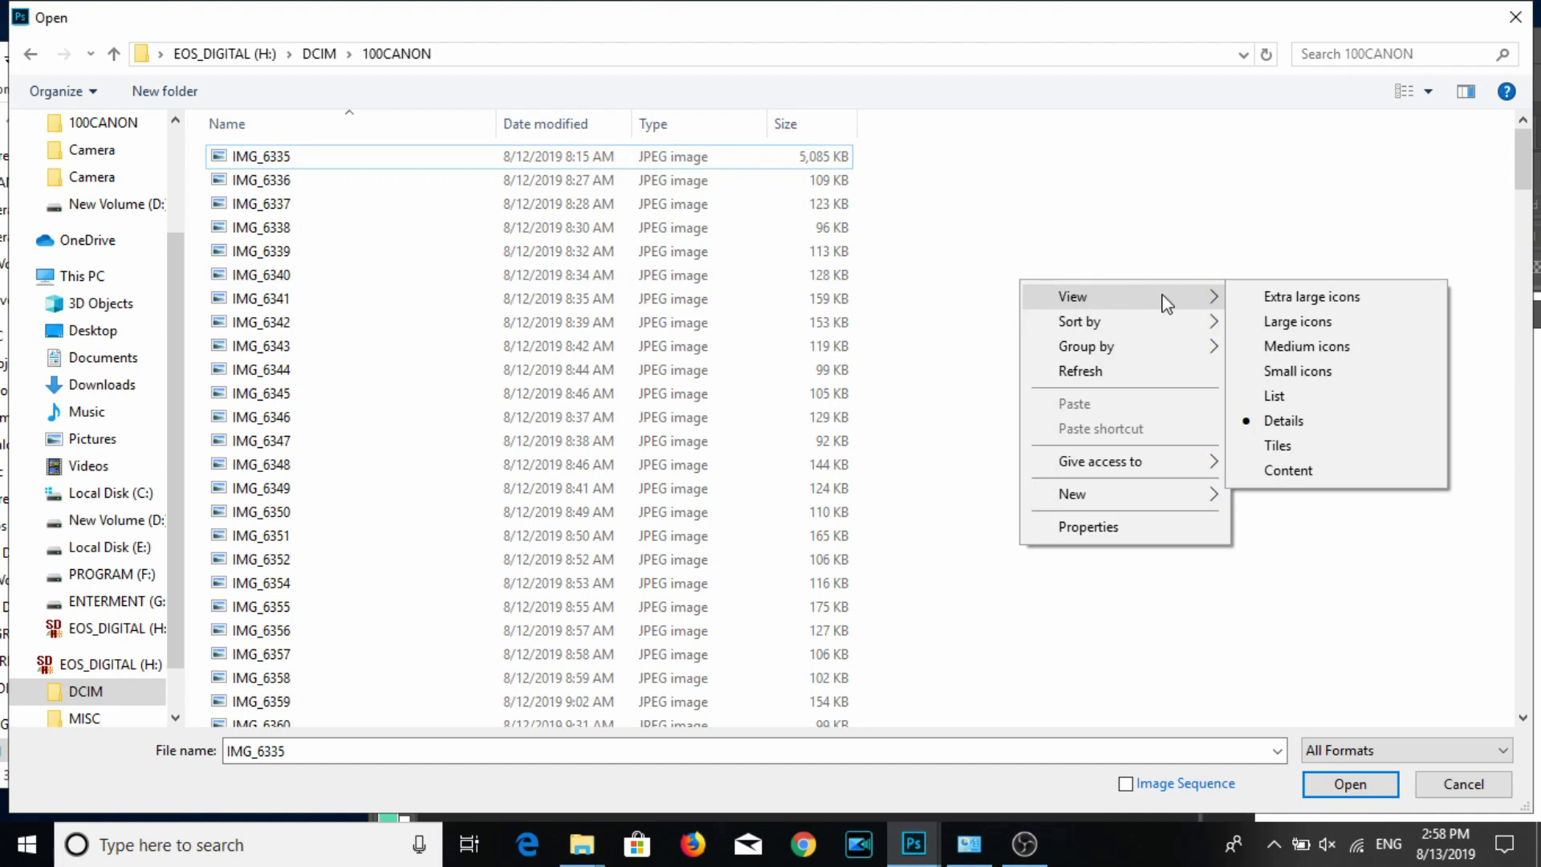
click(1290, 321)
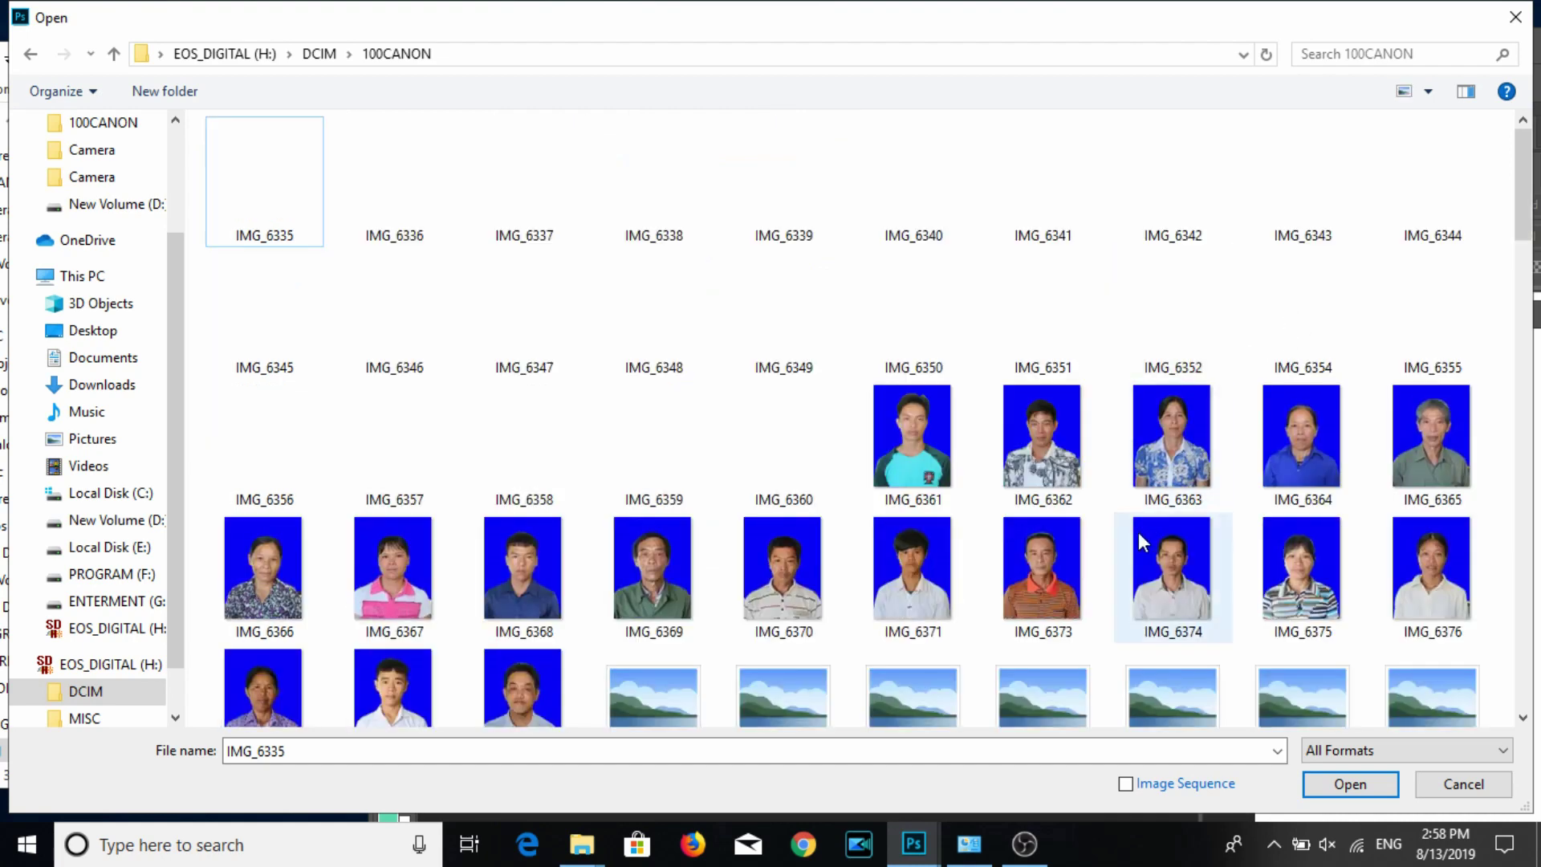
scroll(1139, 532, down, 5)
scroll(1134, 542, down, 3)
scroll(1132, 542, down, 10)
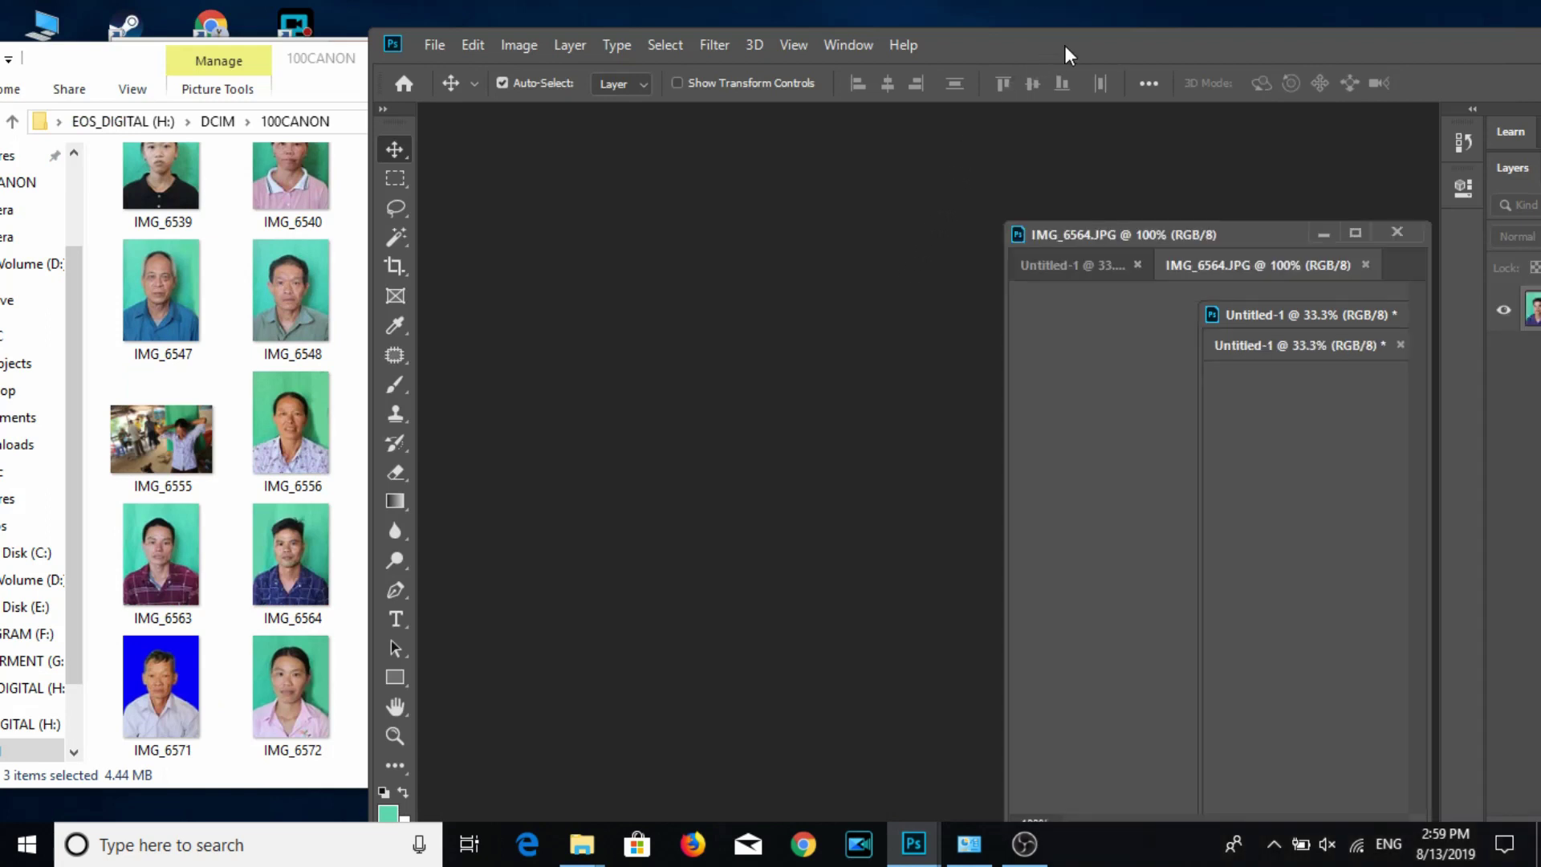
Float the IMG_6564 portrait in its own window beside Untitled-1.
drag(1067, 46, 908, 30)
drag(1196, 237, 841, 96)
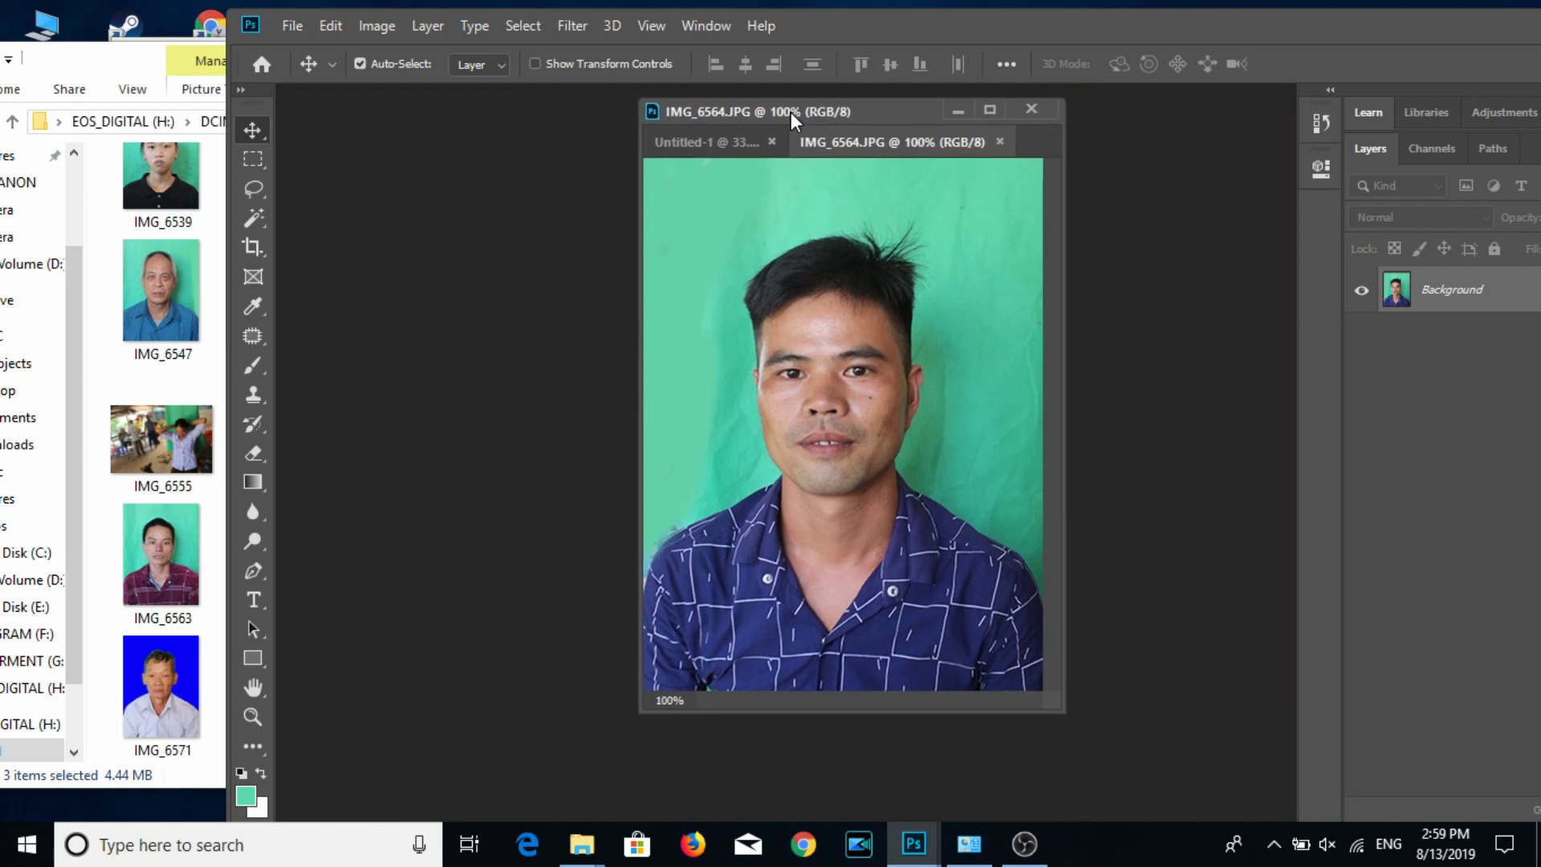
double_click(779, 89)
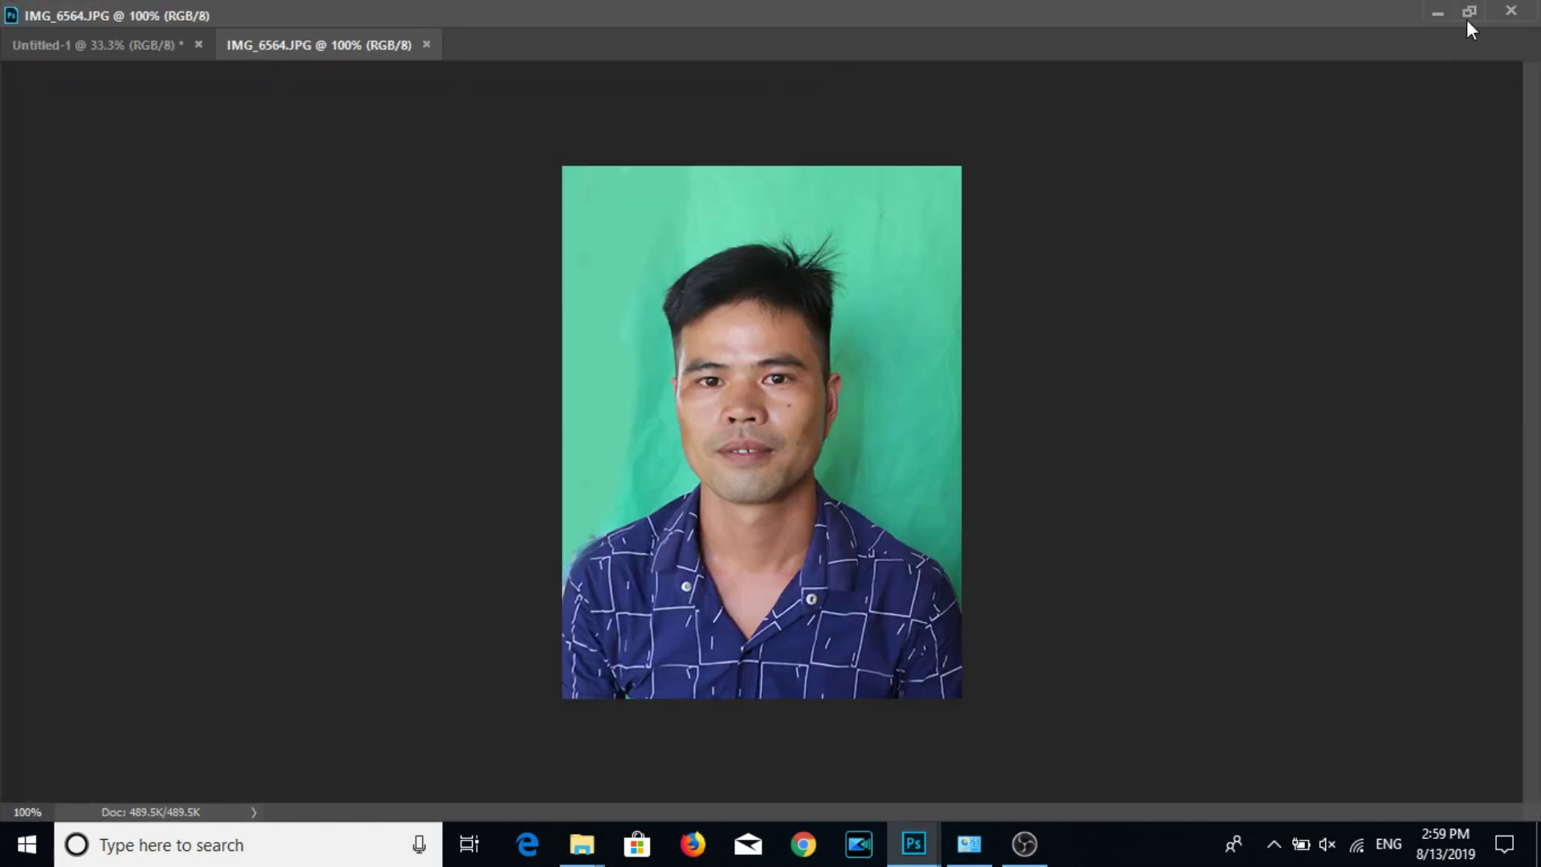
click(1470, 11)
drag(854, 90, 796, 104)
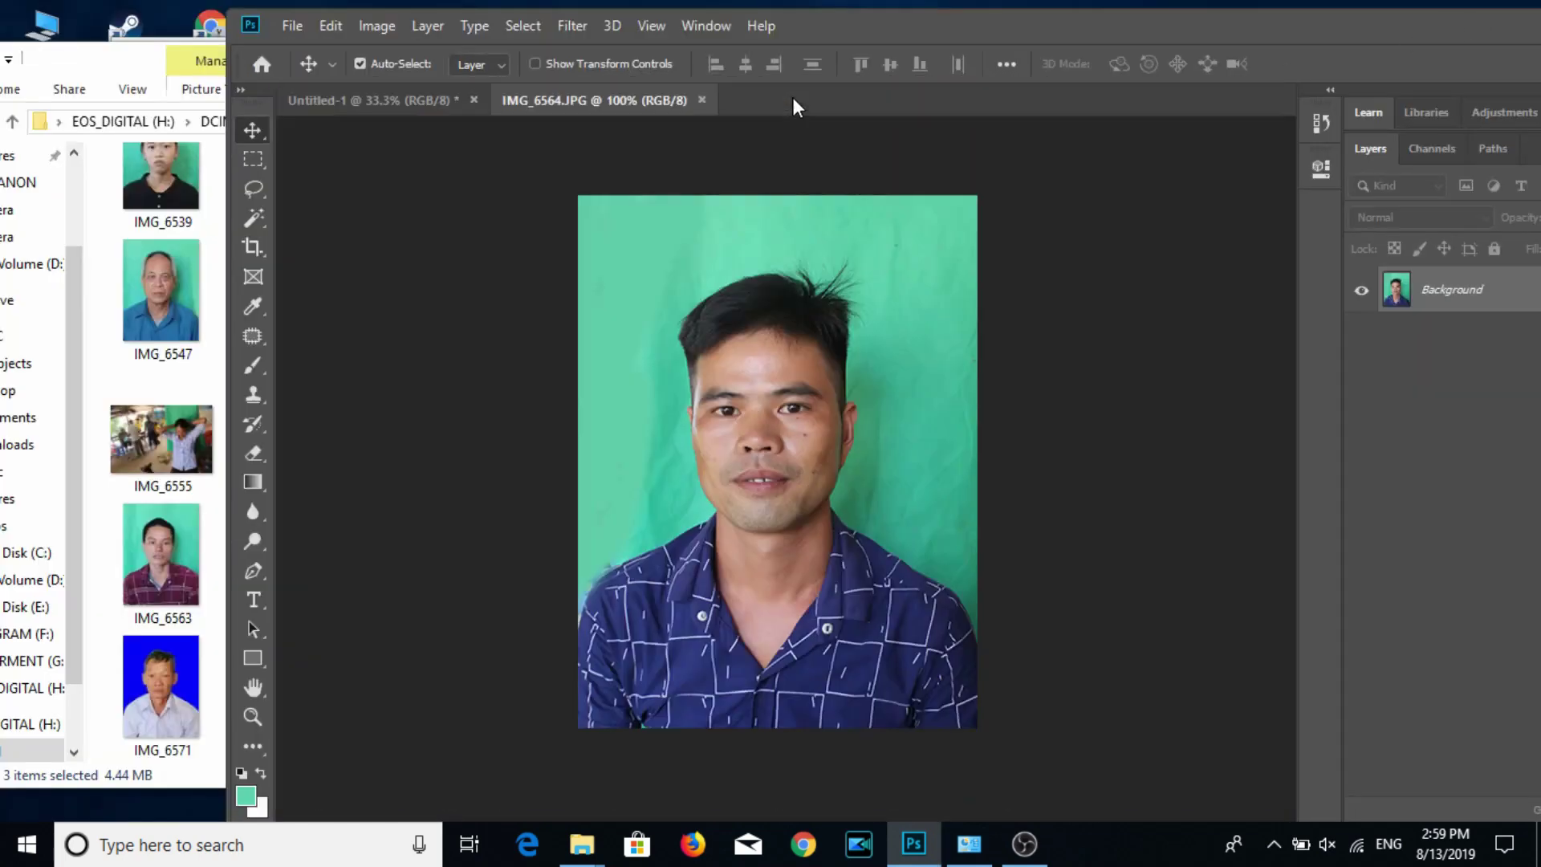
drag(567, 110, 1026, 325)
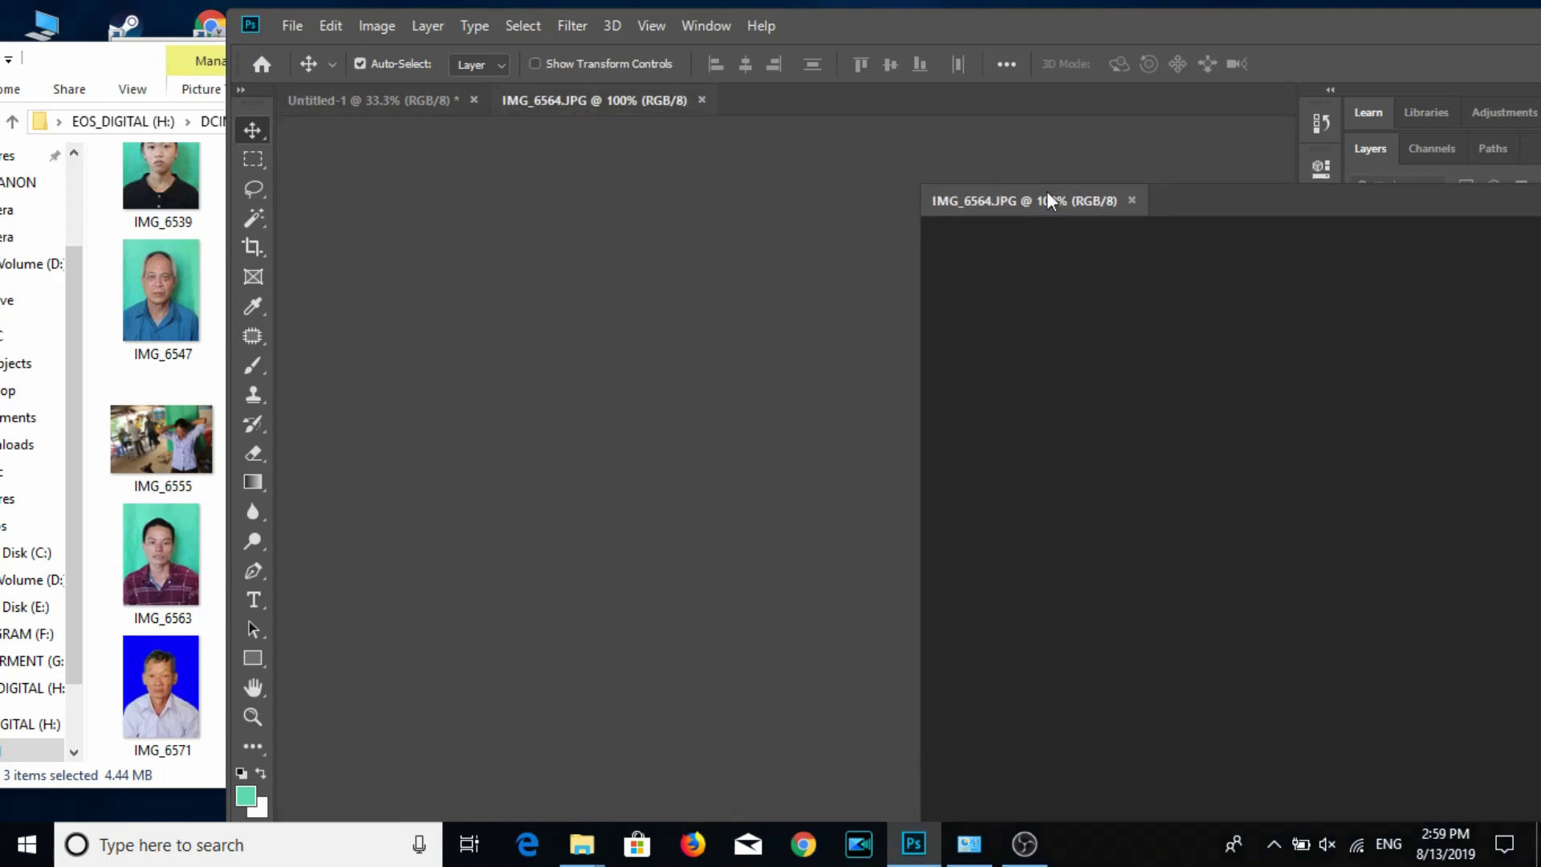
Crop the portrait to a 2:3 (4:6) frame around the head and shoulders.
click(252, 247)
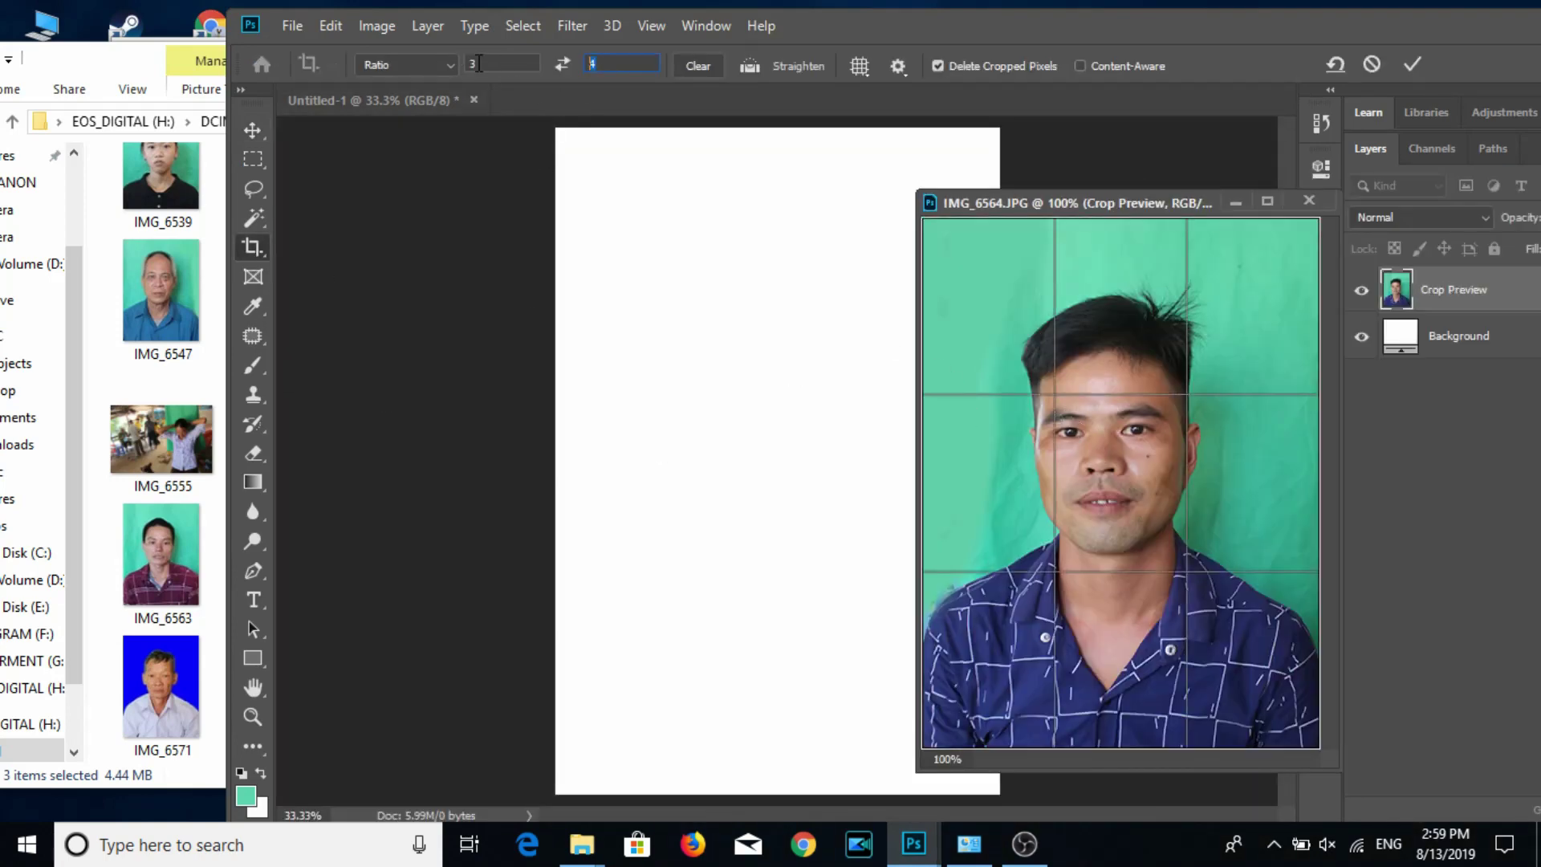
click(406, 64)
click(562, 64)
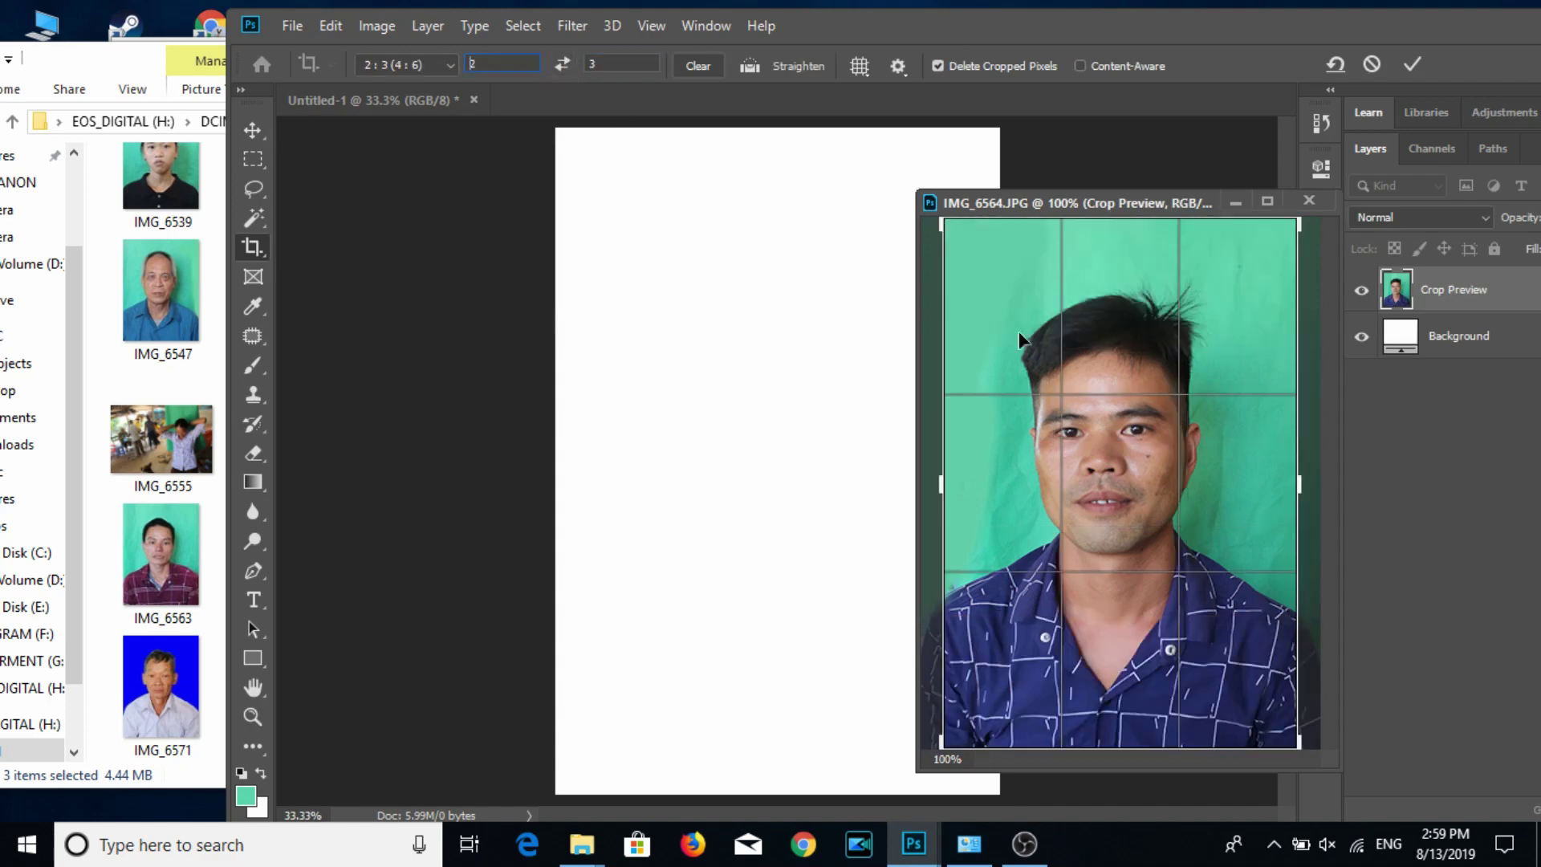
click(1141, 542)
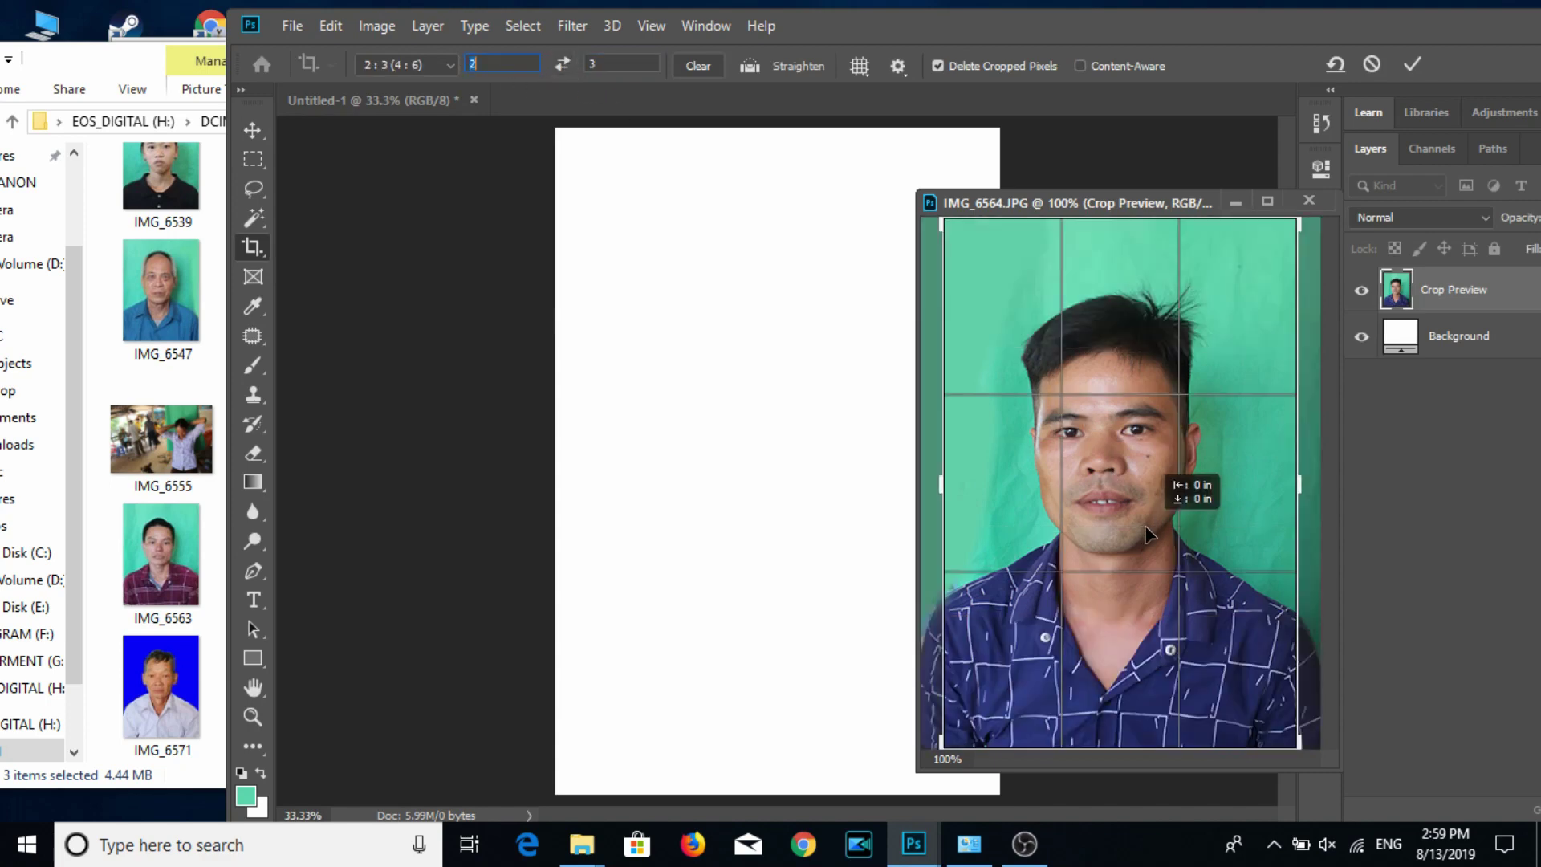
click(1140, 544)
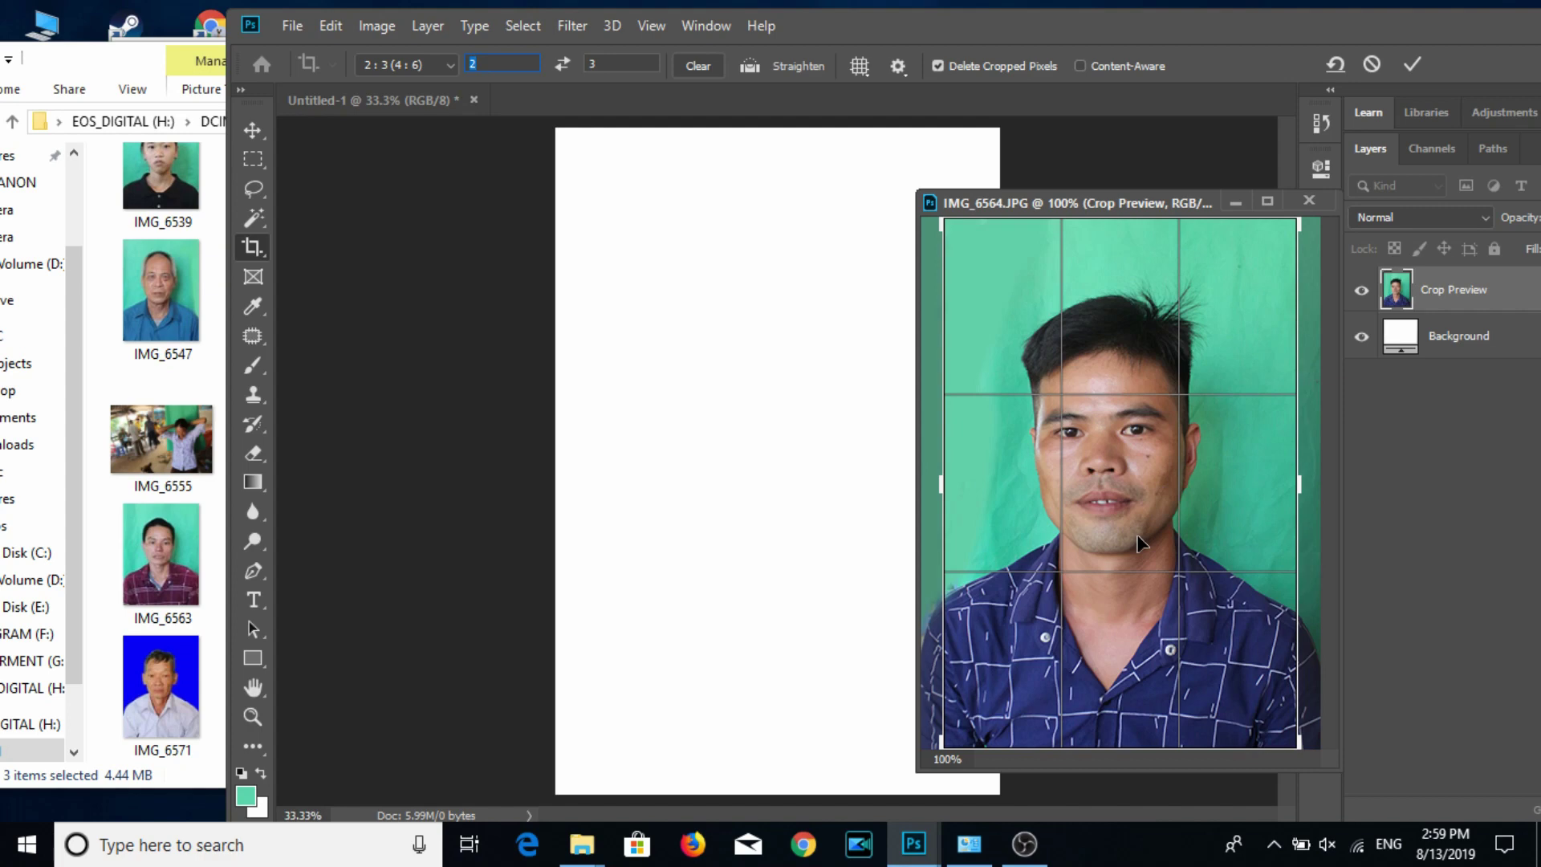
key(Return)
click(252, 130)
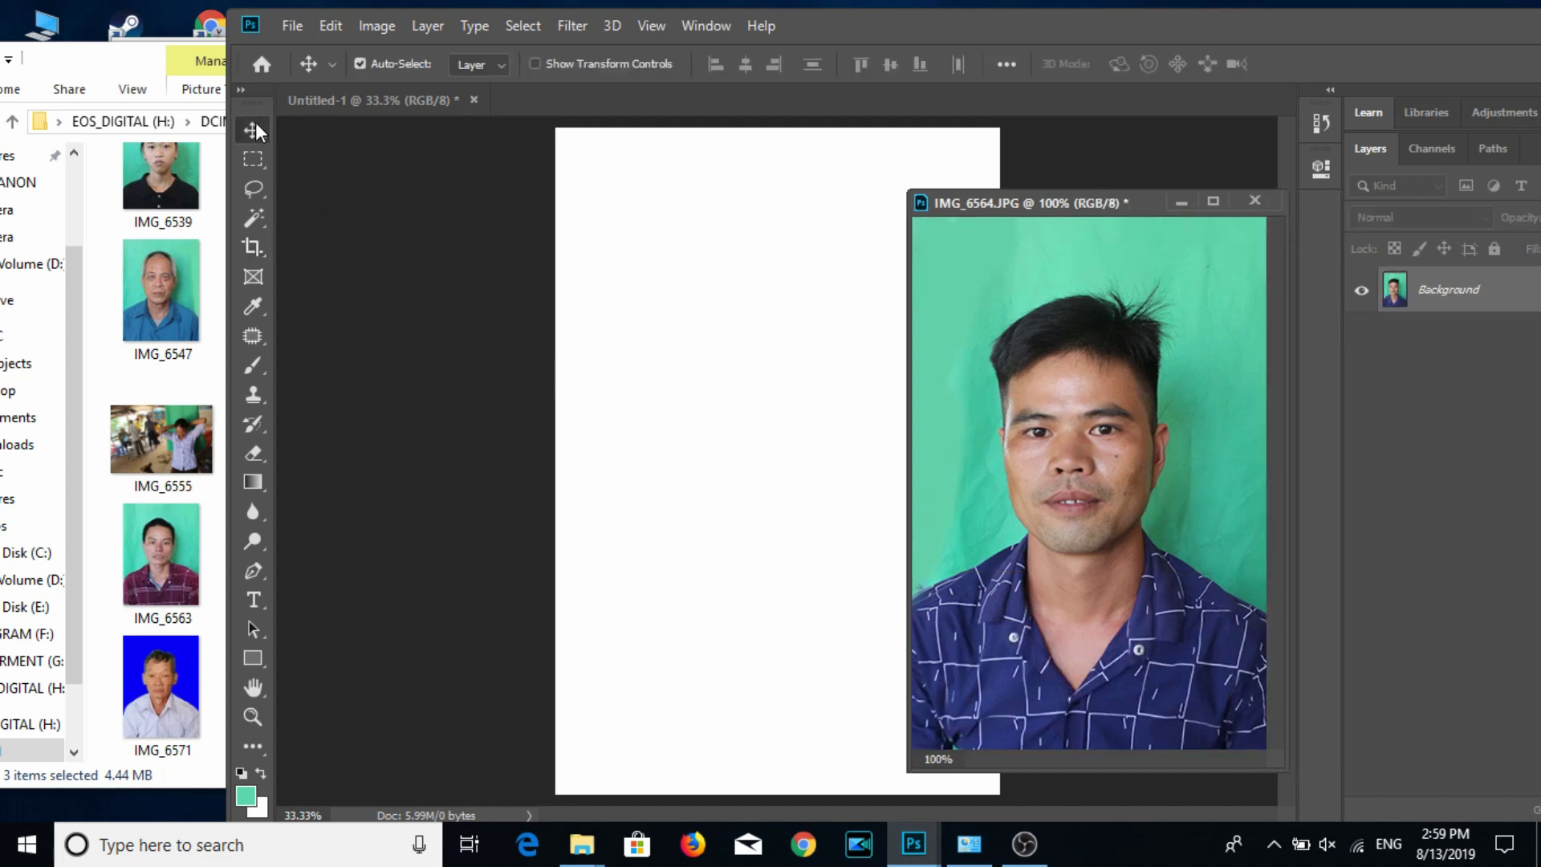
Resize the portrait to 3 cm wide at 300 ppi and drag it onto Untitled-1.
click(376, 25)
click(419, 196)
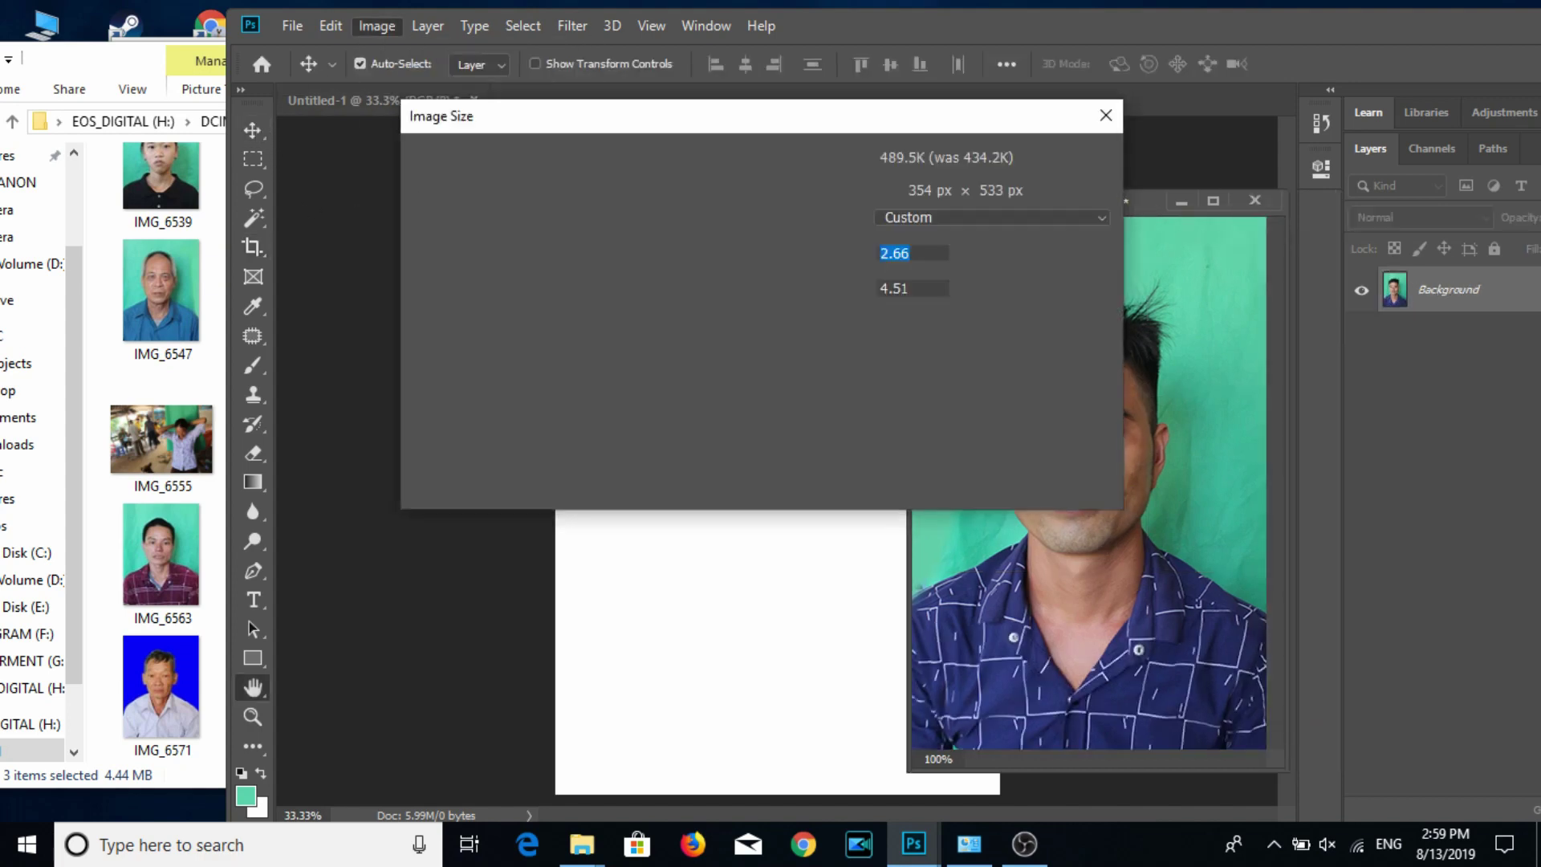
text(3)
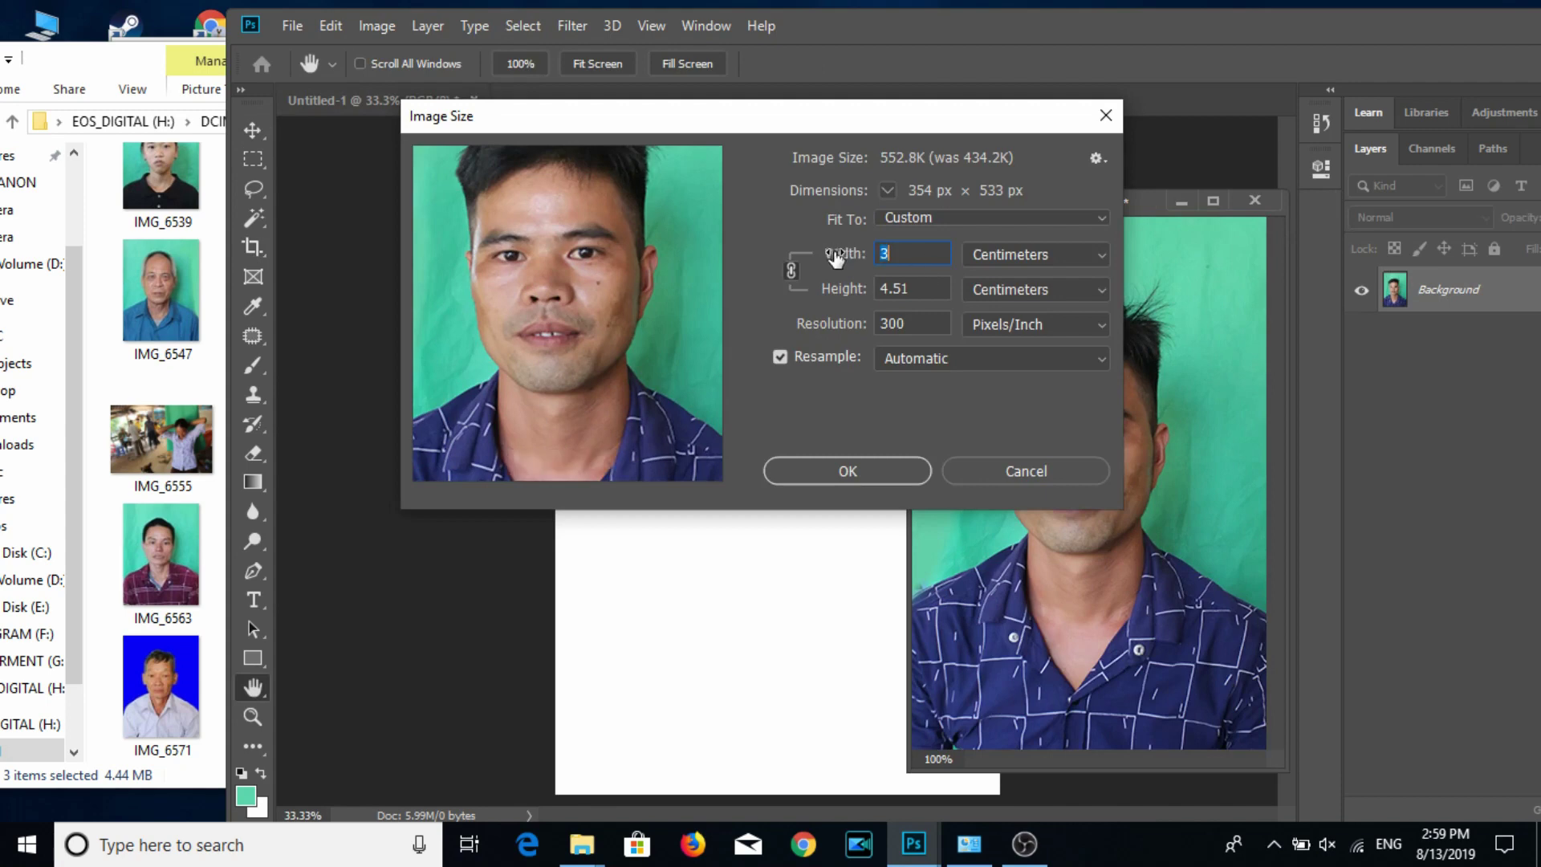
text(2)
click(898, 471)
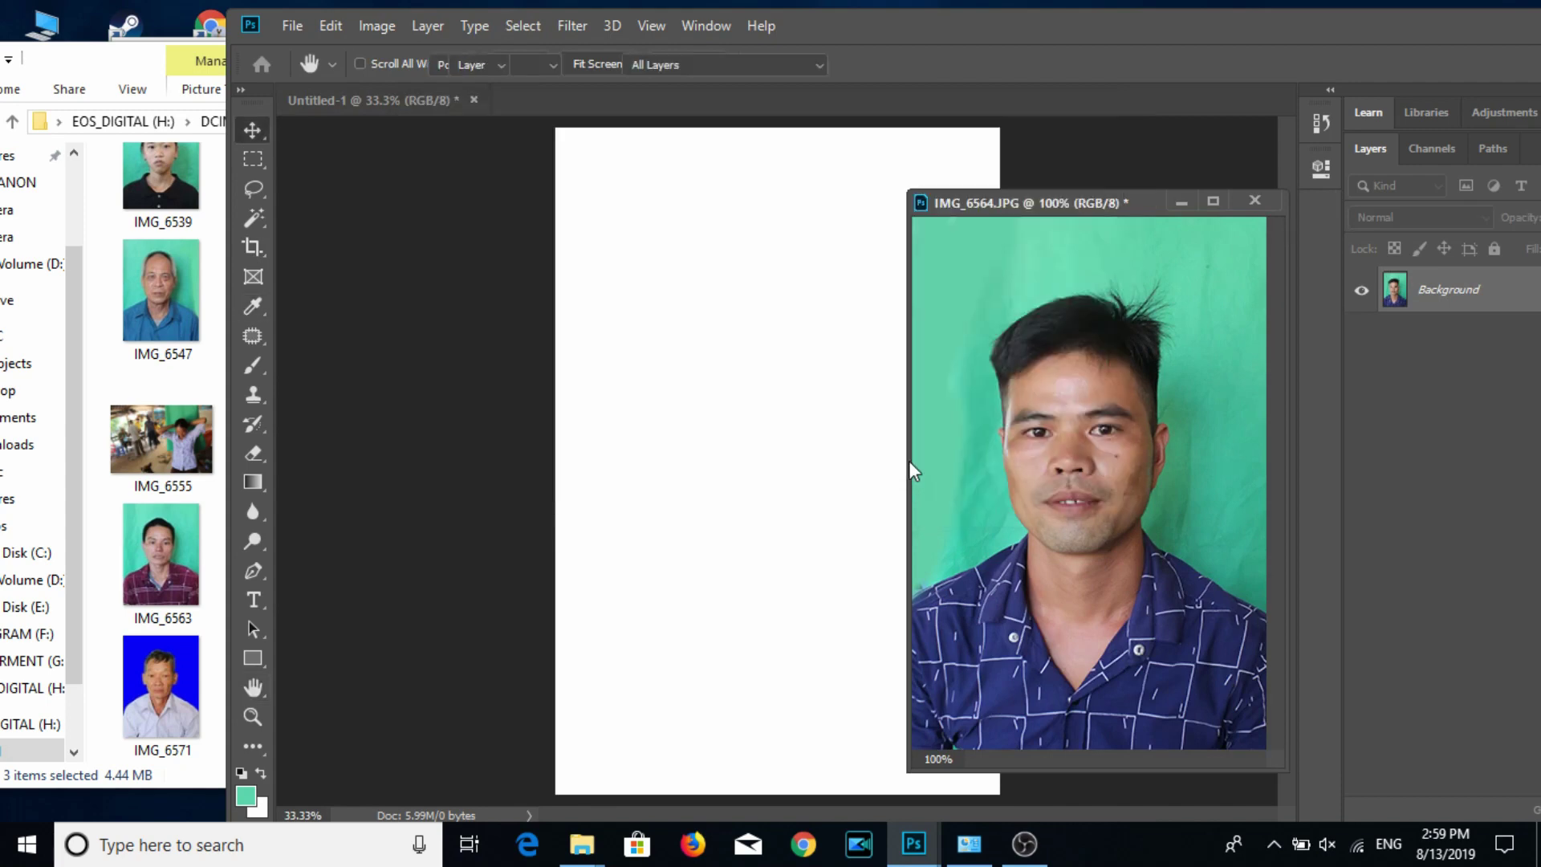
click(742, 330)
mouse_move(1044, 392)
mouse_down()
mouse_move(644, 308)
mouse_move(640, 174)
mouse_move(723, 210)
mouse_up()
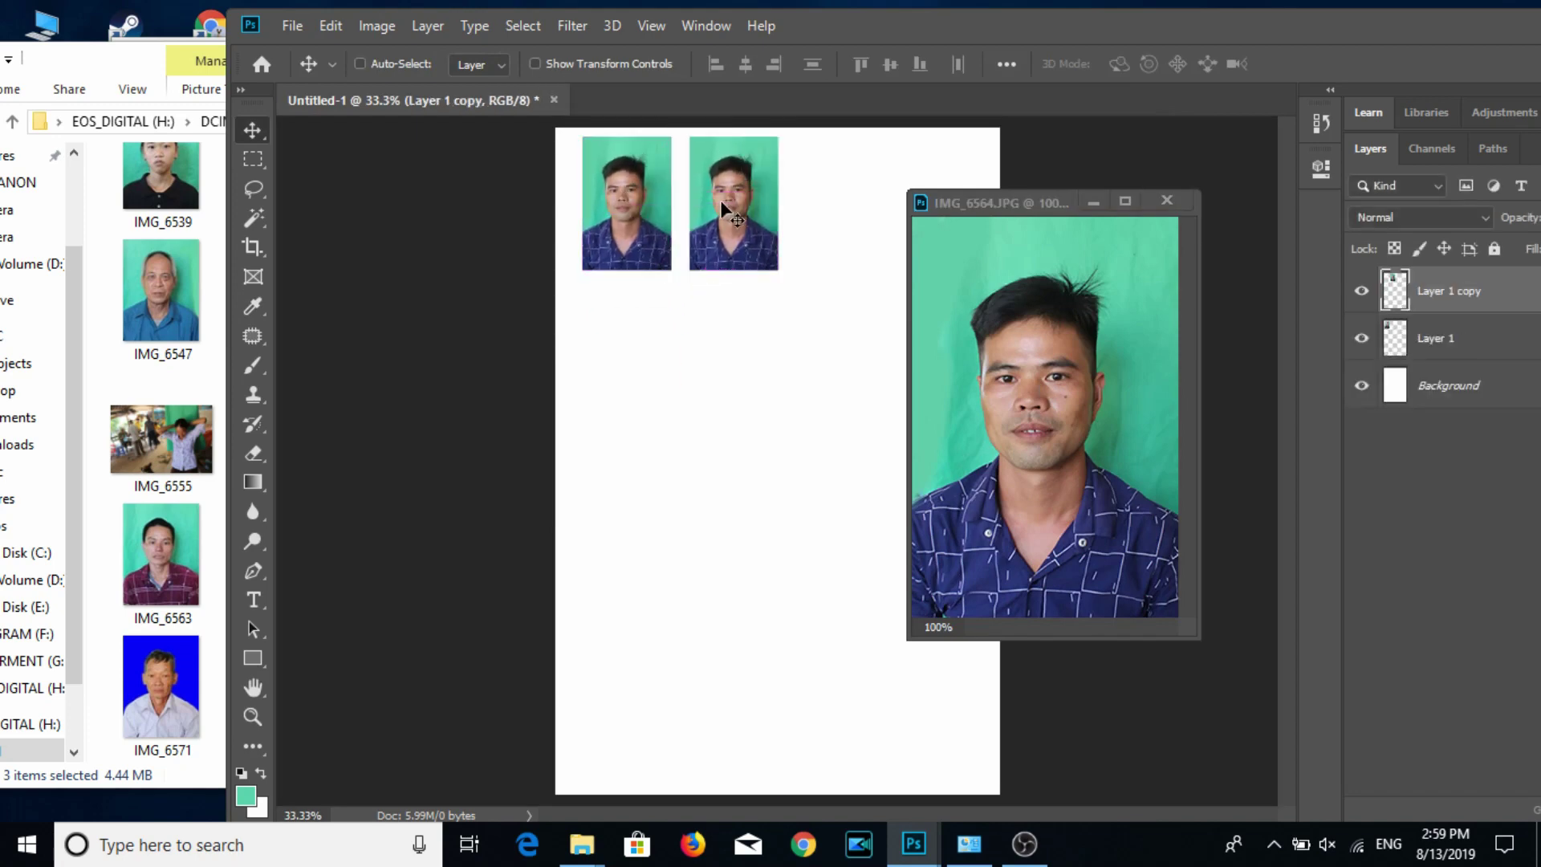
Duplicate and align the portrait copies into three rows of four on Untitled-1.
mouse_move(723, 265)
mouse_down()
mouse_move(721, 239)
mouse_move(931, 238)
mouse_up()
shift+click(1452, 435)
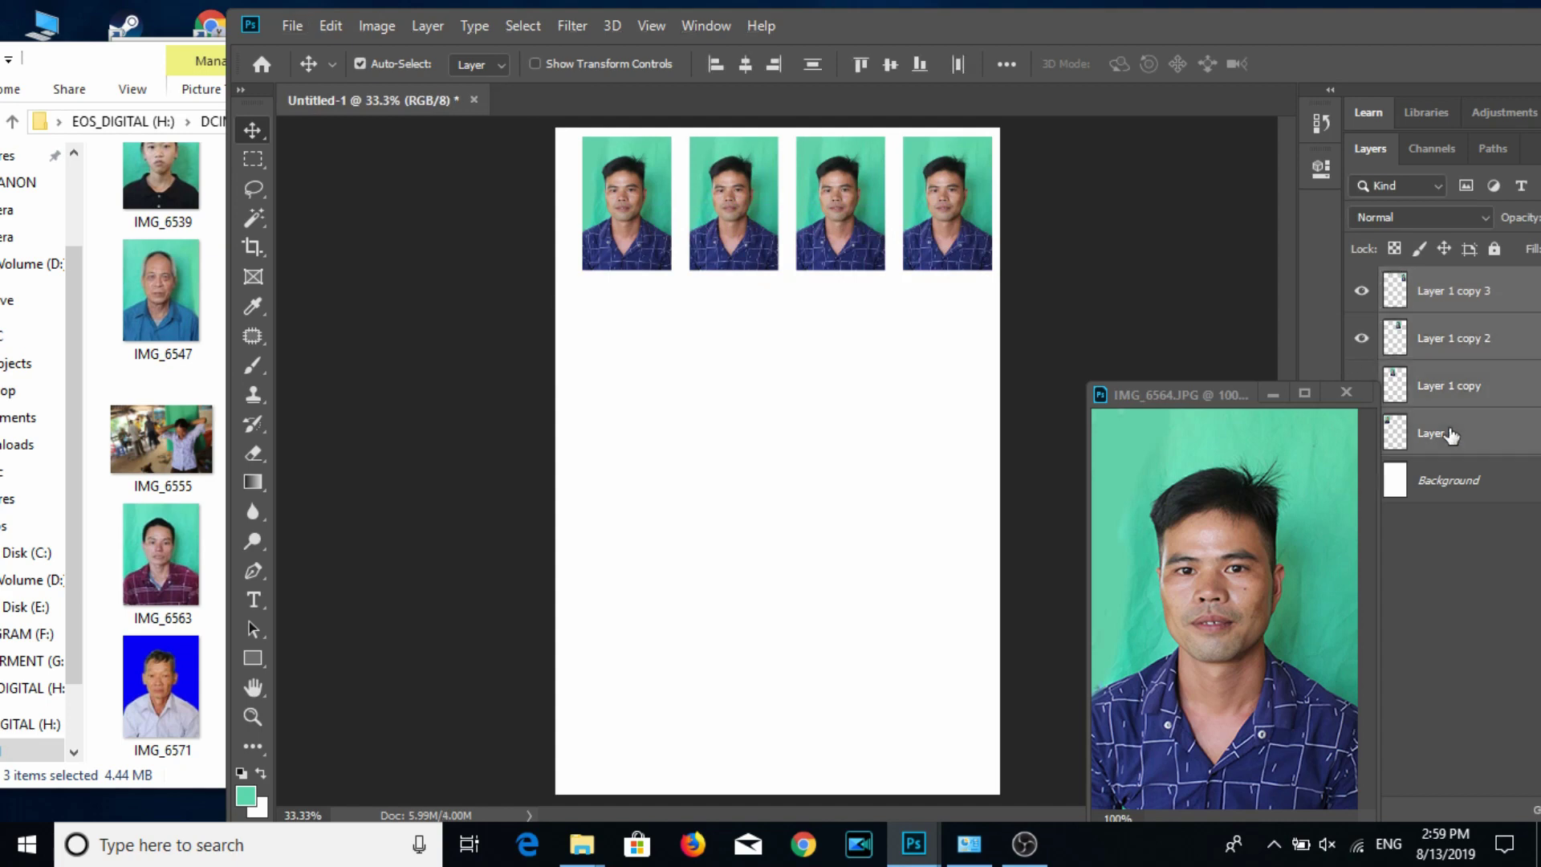
drag(929, 204, 925, 444)
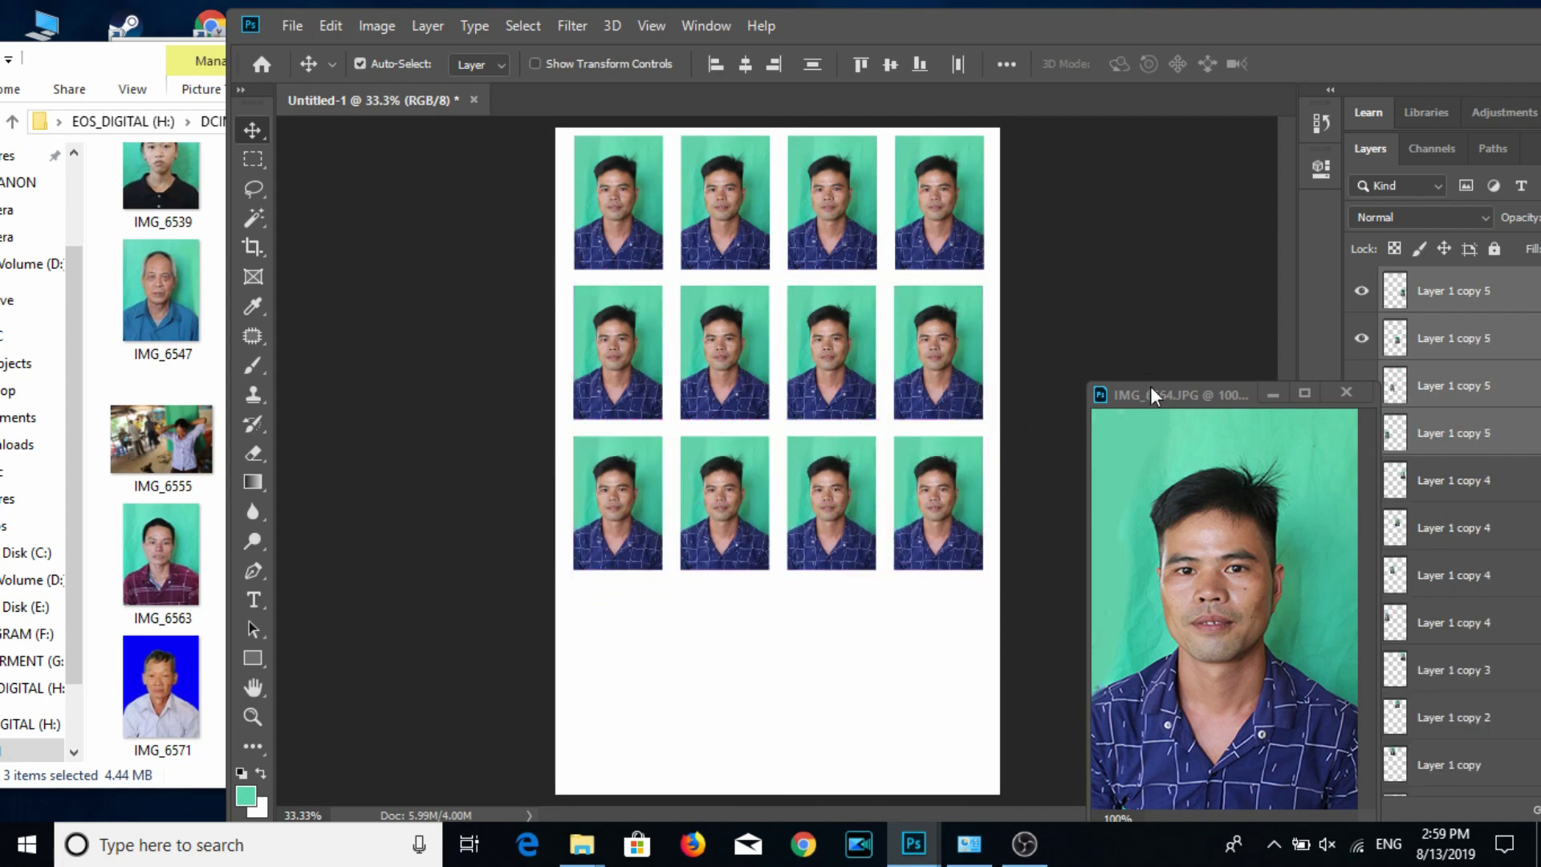
drag(1156, 395, 1167, 129)
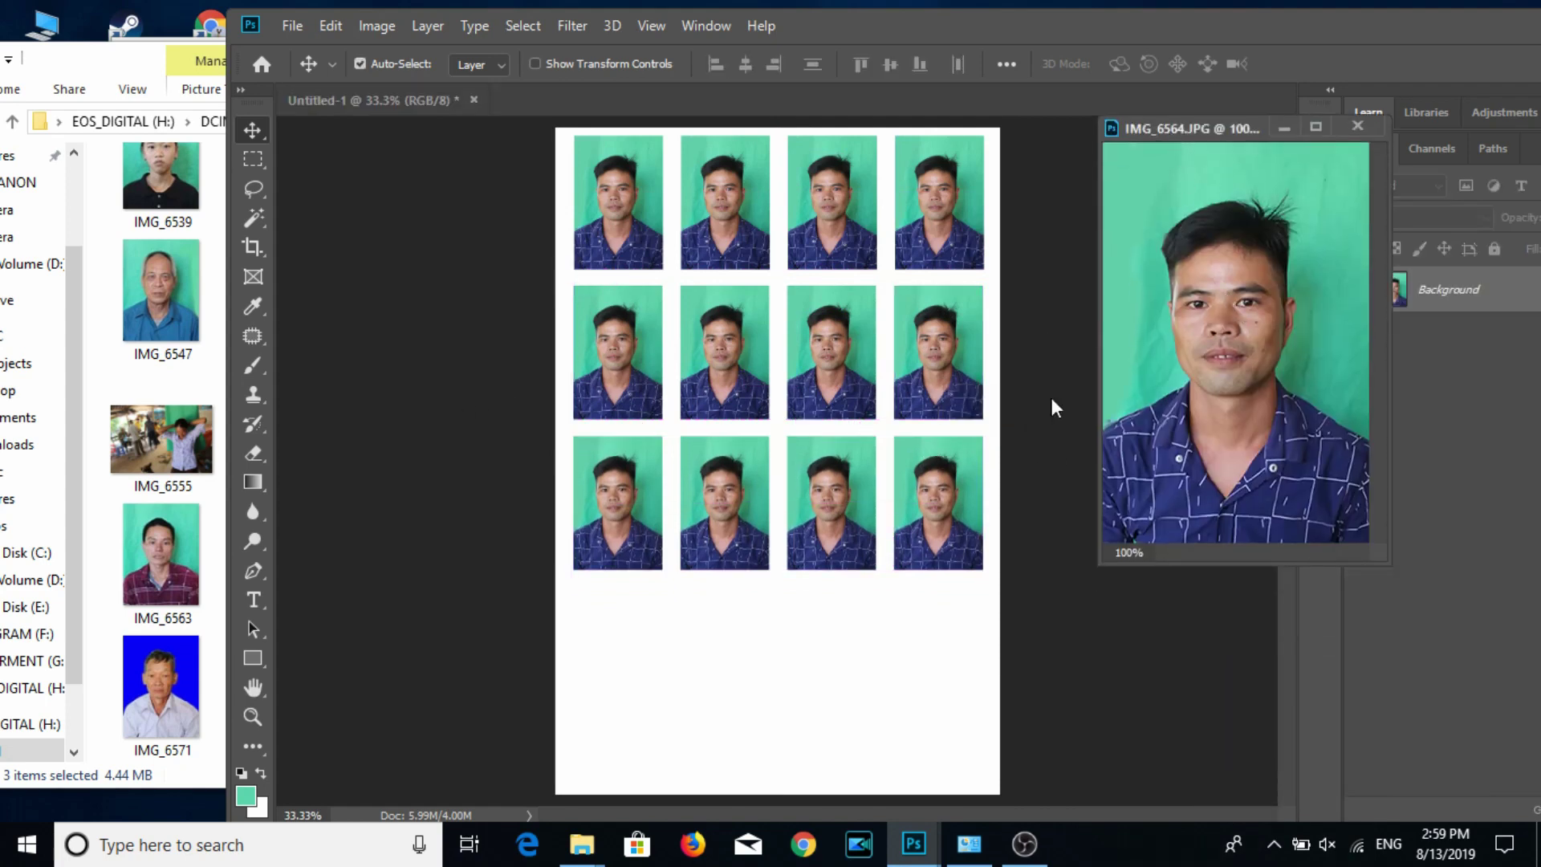
drag(1058, 139, 1257, 135)
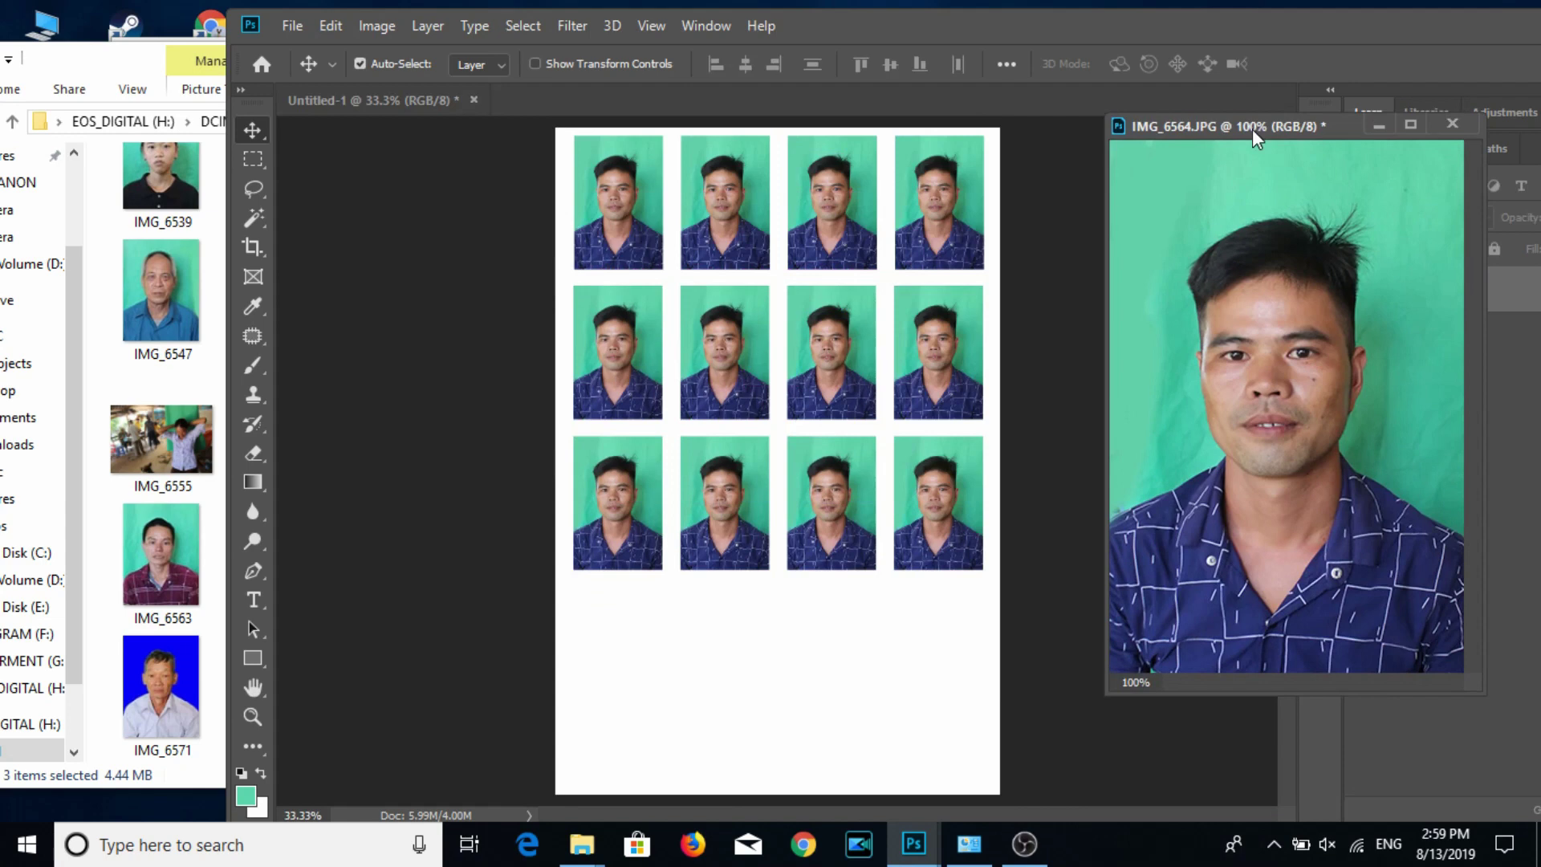
Place three larger IMG_6564 copies edge to edge as a bottom row under the grid.
click(813, 595)
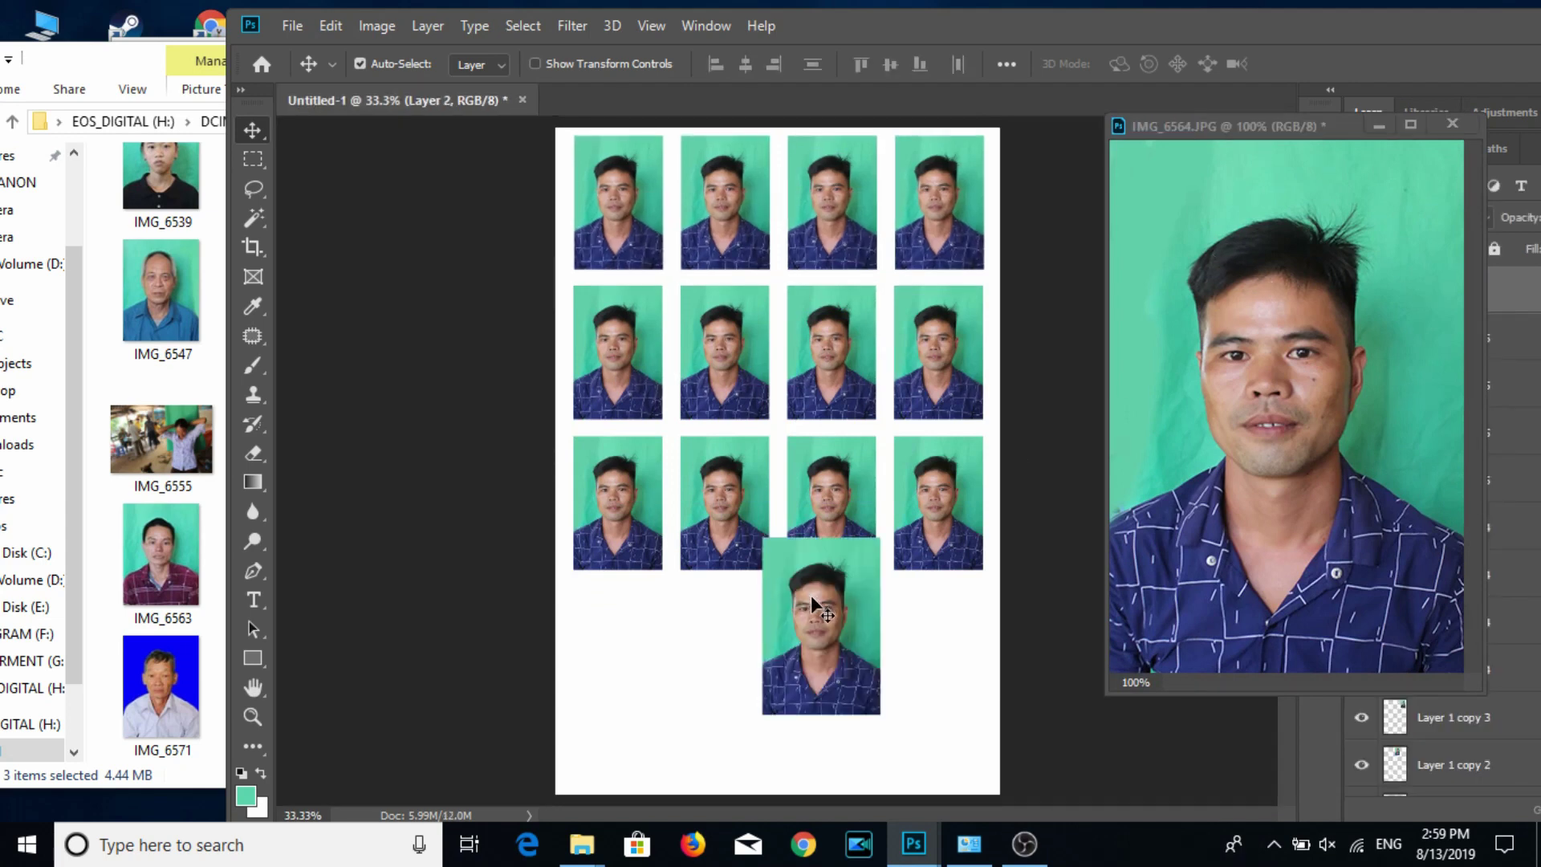
mouse_move(813, 596)
mouse_down()
mouse_move(652, 638)
mouse_move(791, 674)
mouse_move(778, 674)
mouse_move(906, 676)
mouse_up()
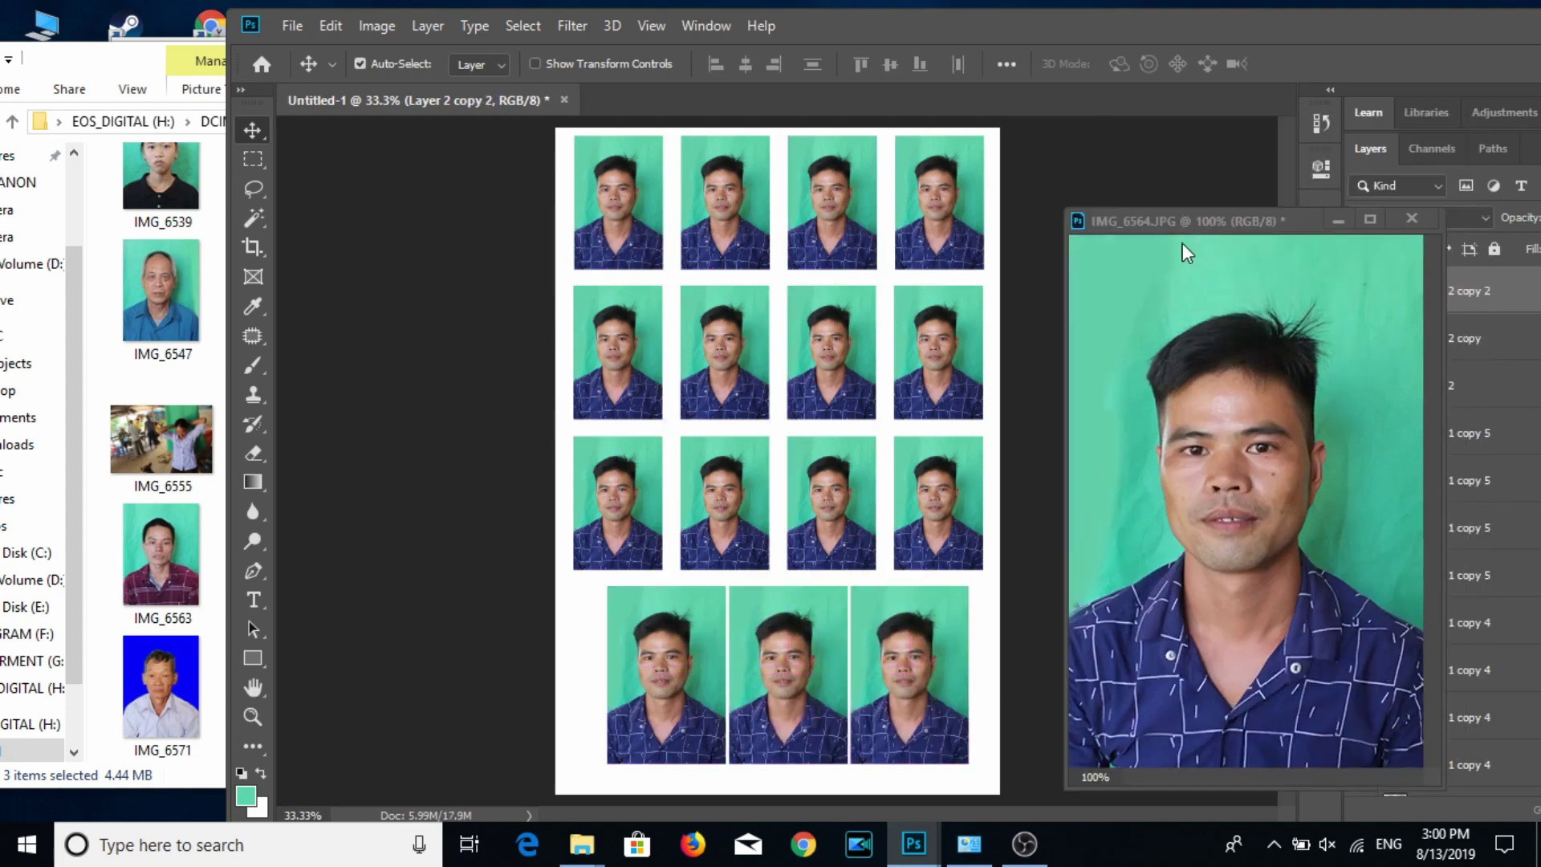
drag(1244, 126, 1217, 574)
click(959, 641)
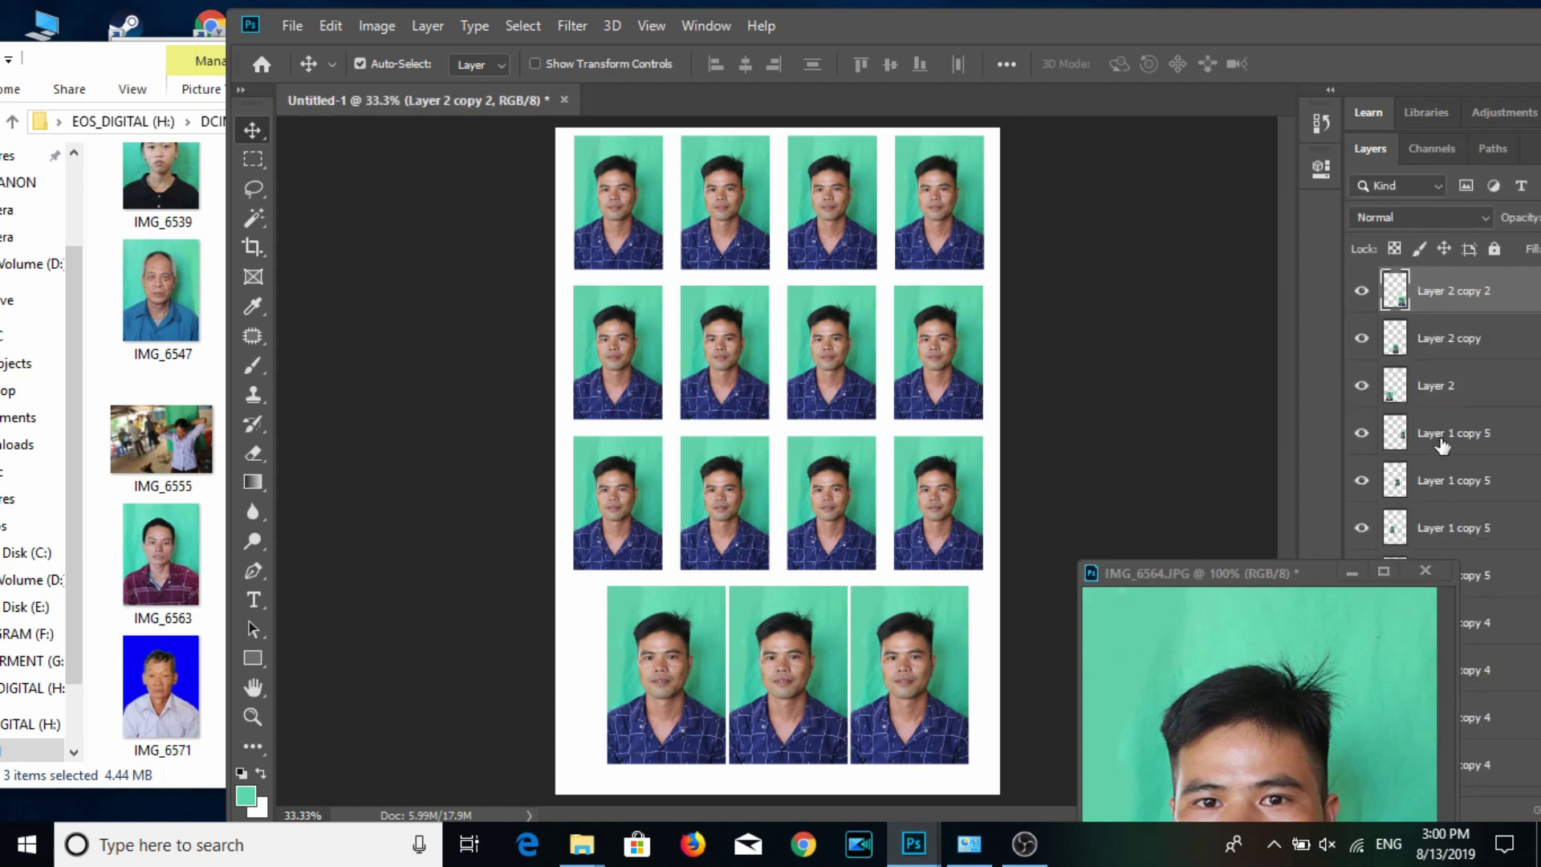
shift+click(1451, 393)
mouse_move(820, 642)
mouse_down()
mouse_move(794, 639)
mouse_move(816, 634)
mouse_up()
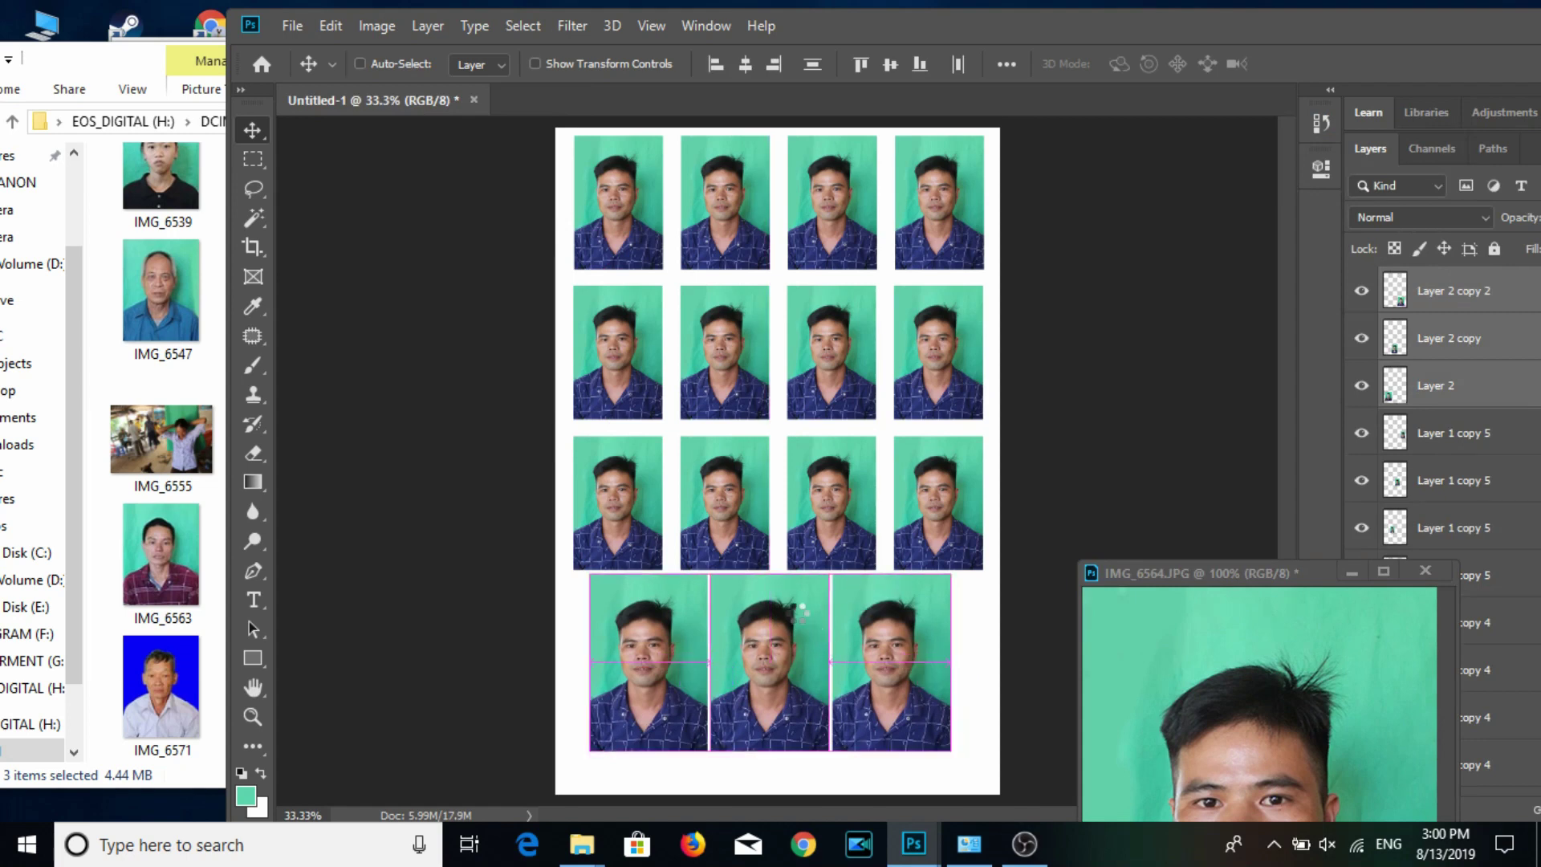
key(ctrl+p)
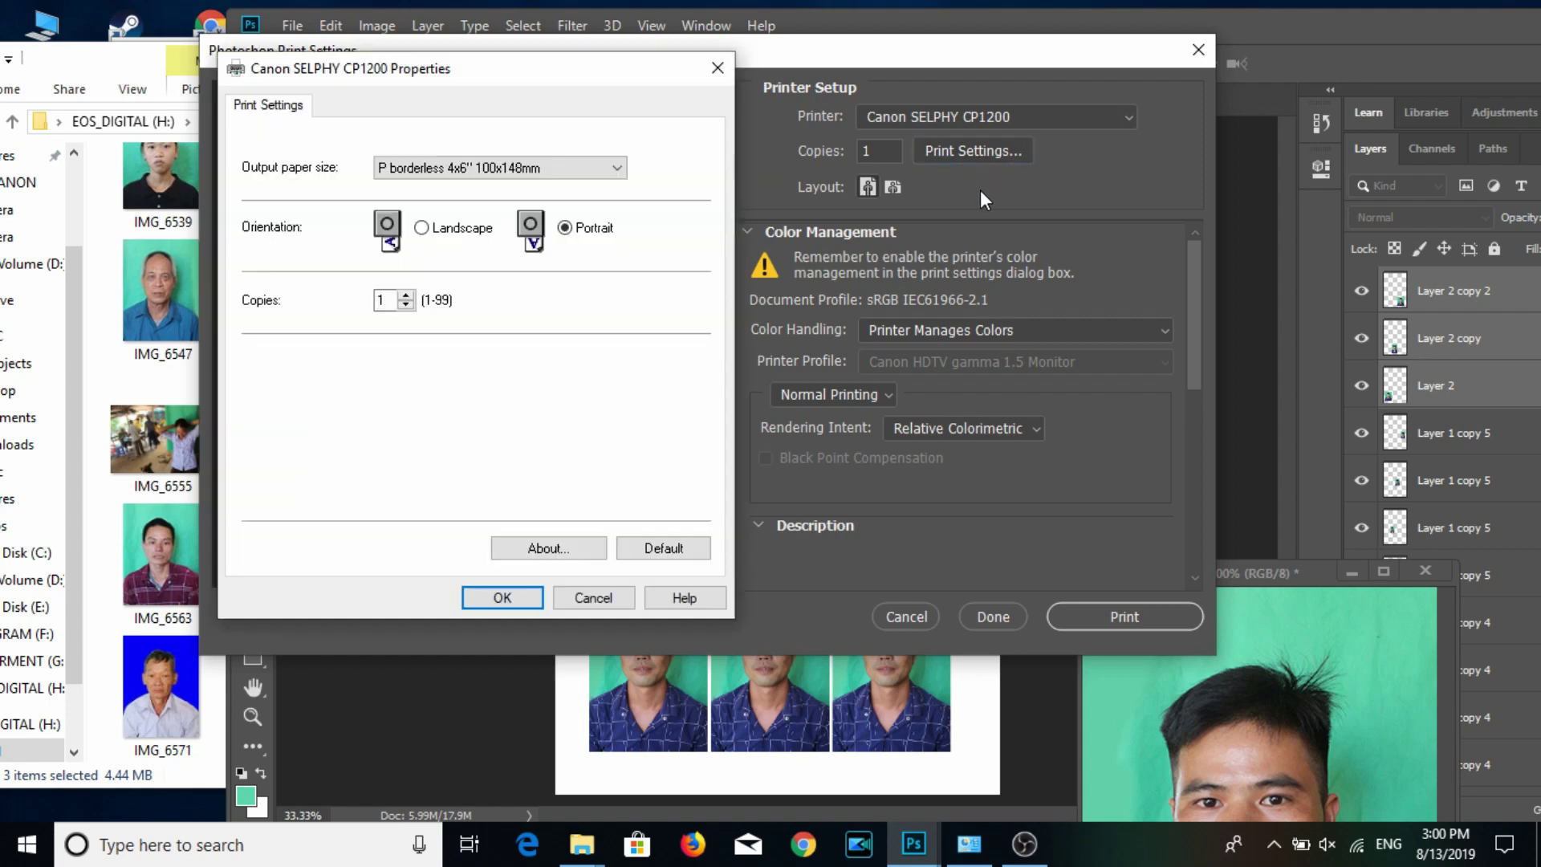
Print the page borderless 4x6 on the SELPHY CP1200, nudging the grid down, and dismiss the error.
click(501, 597)
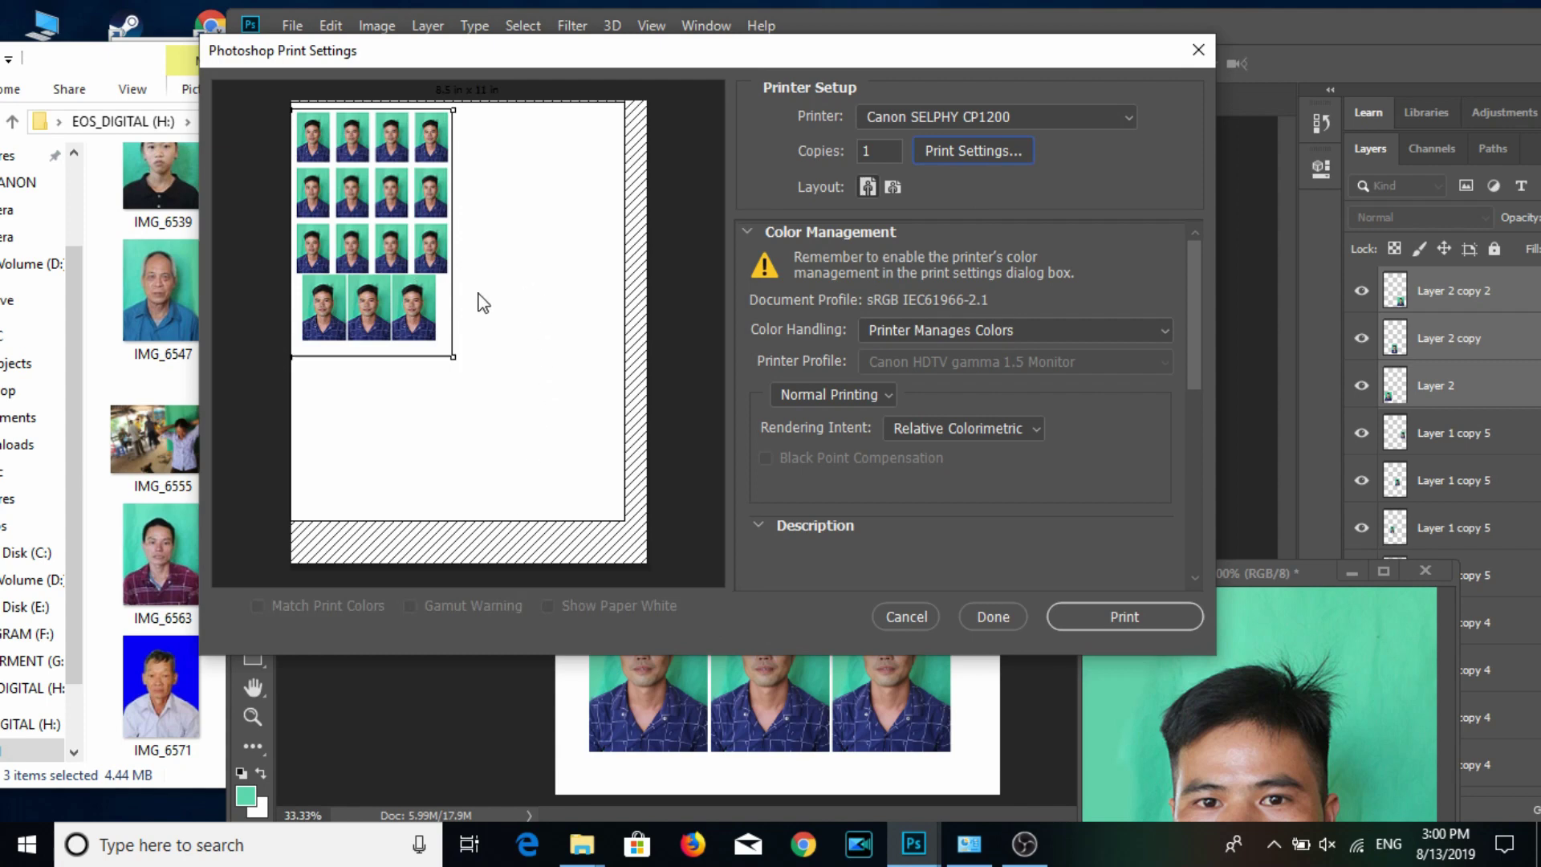
drag(496, 309, 496, 325)
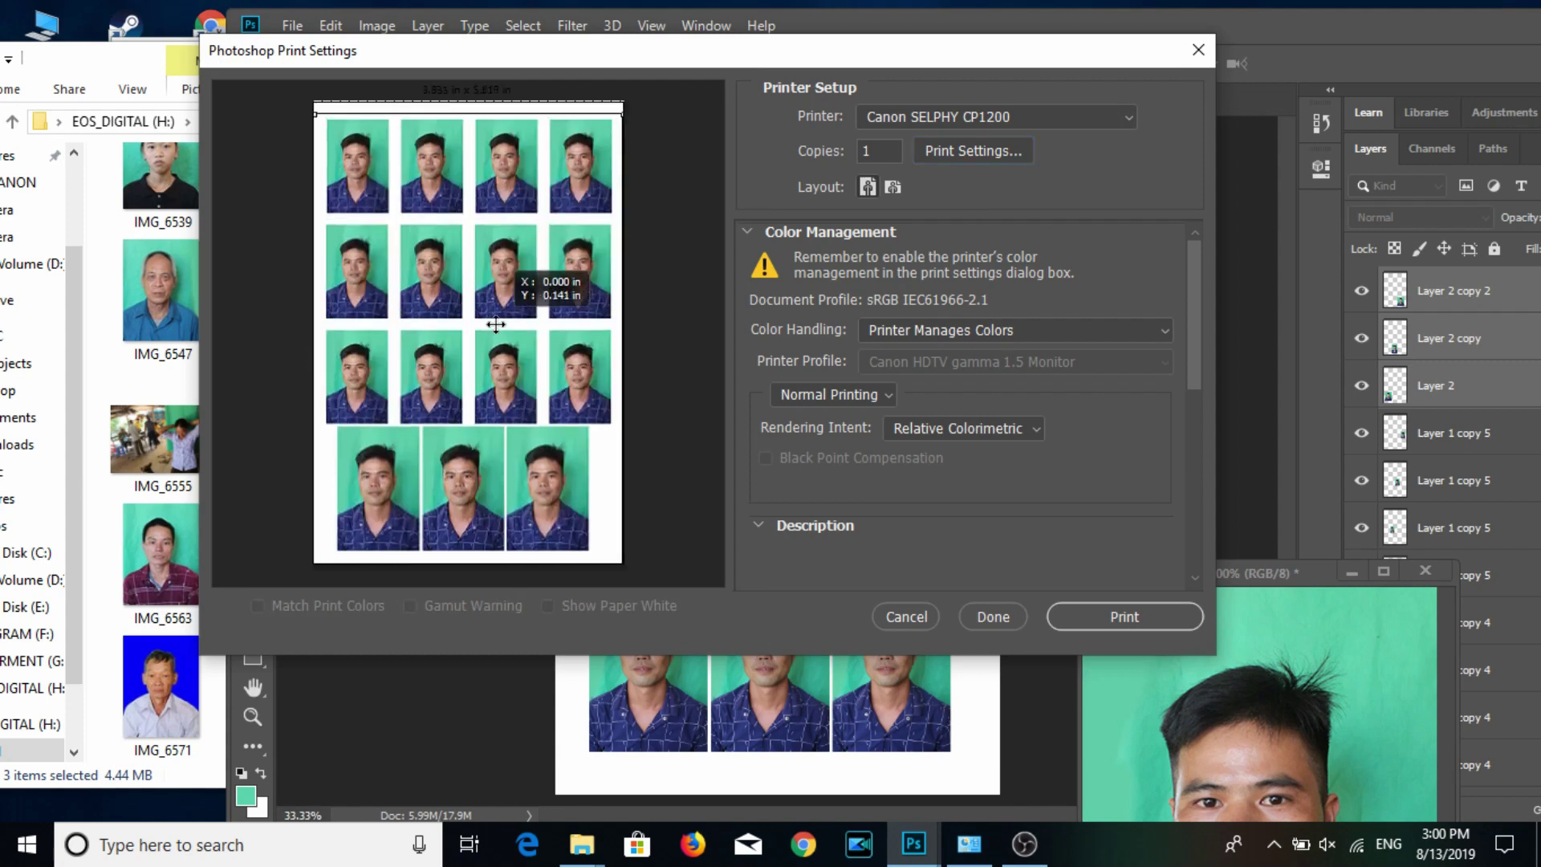
click(1085, 619)
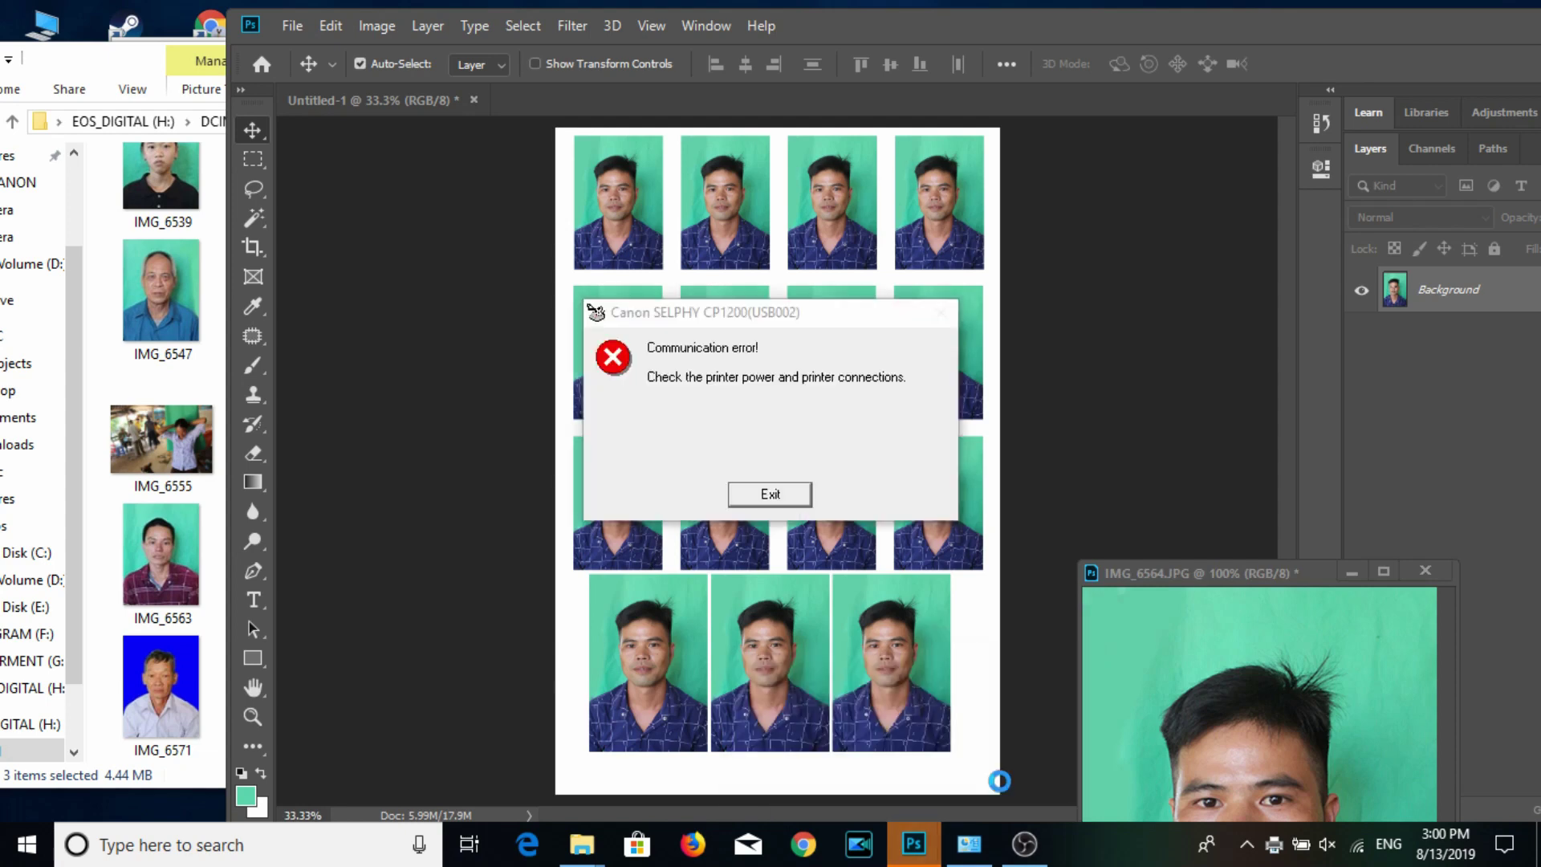
click(781, 500)
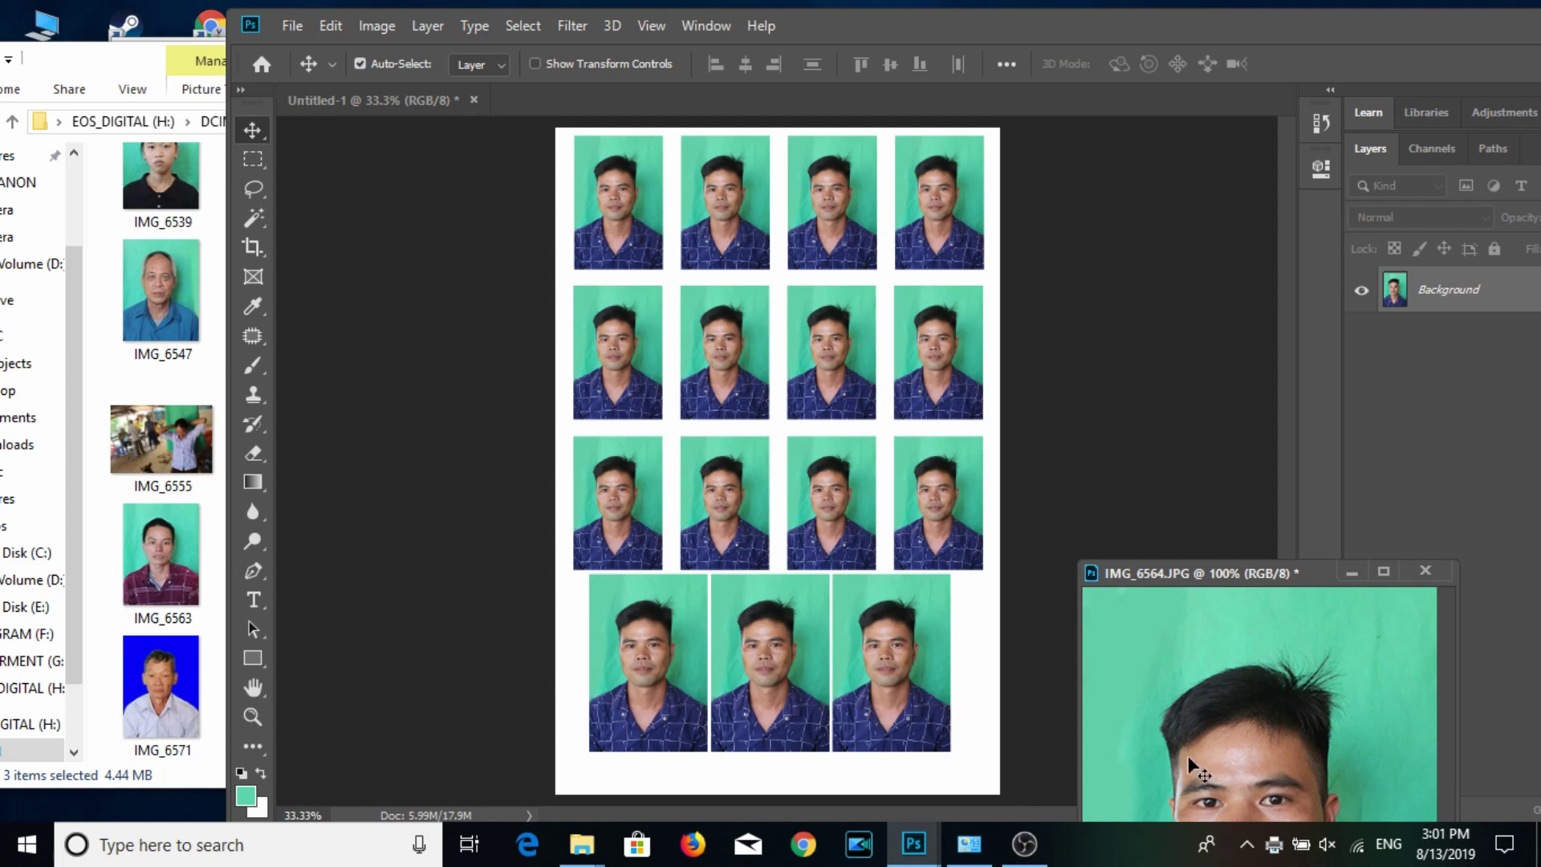
Select Layer 2 copy 2, quit Photoshop, and discard changes to IMG_6564.JPG and Untitled-1.
click(1274, 844)
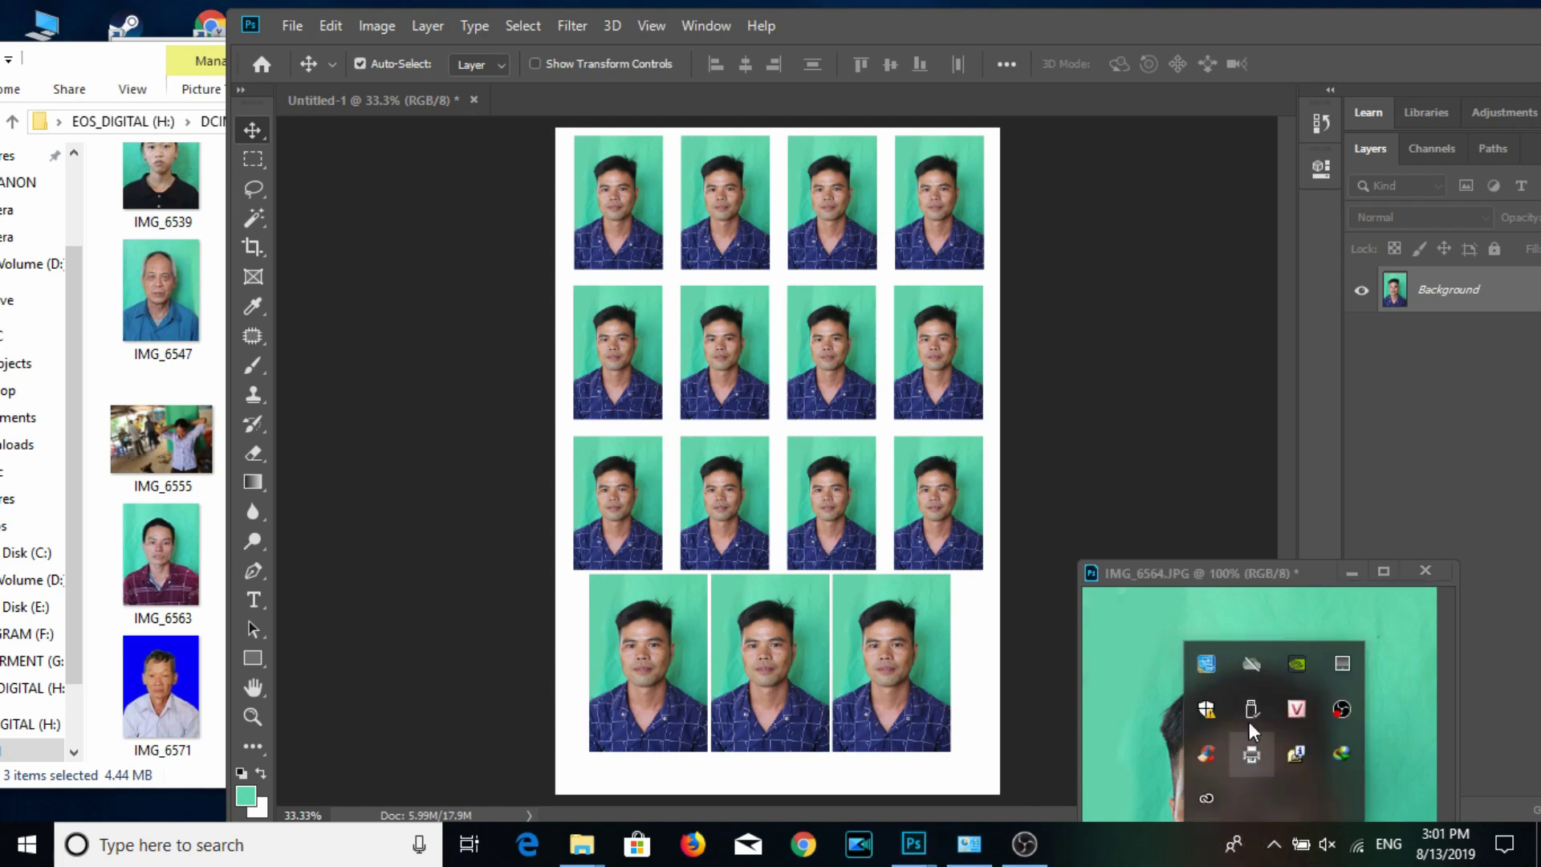
click(1153, 476)
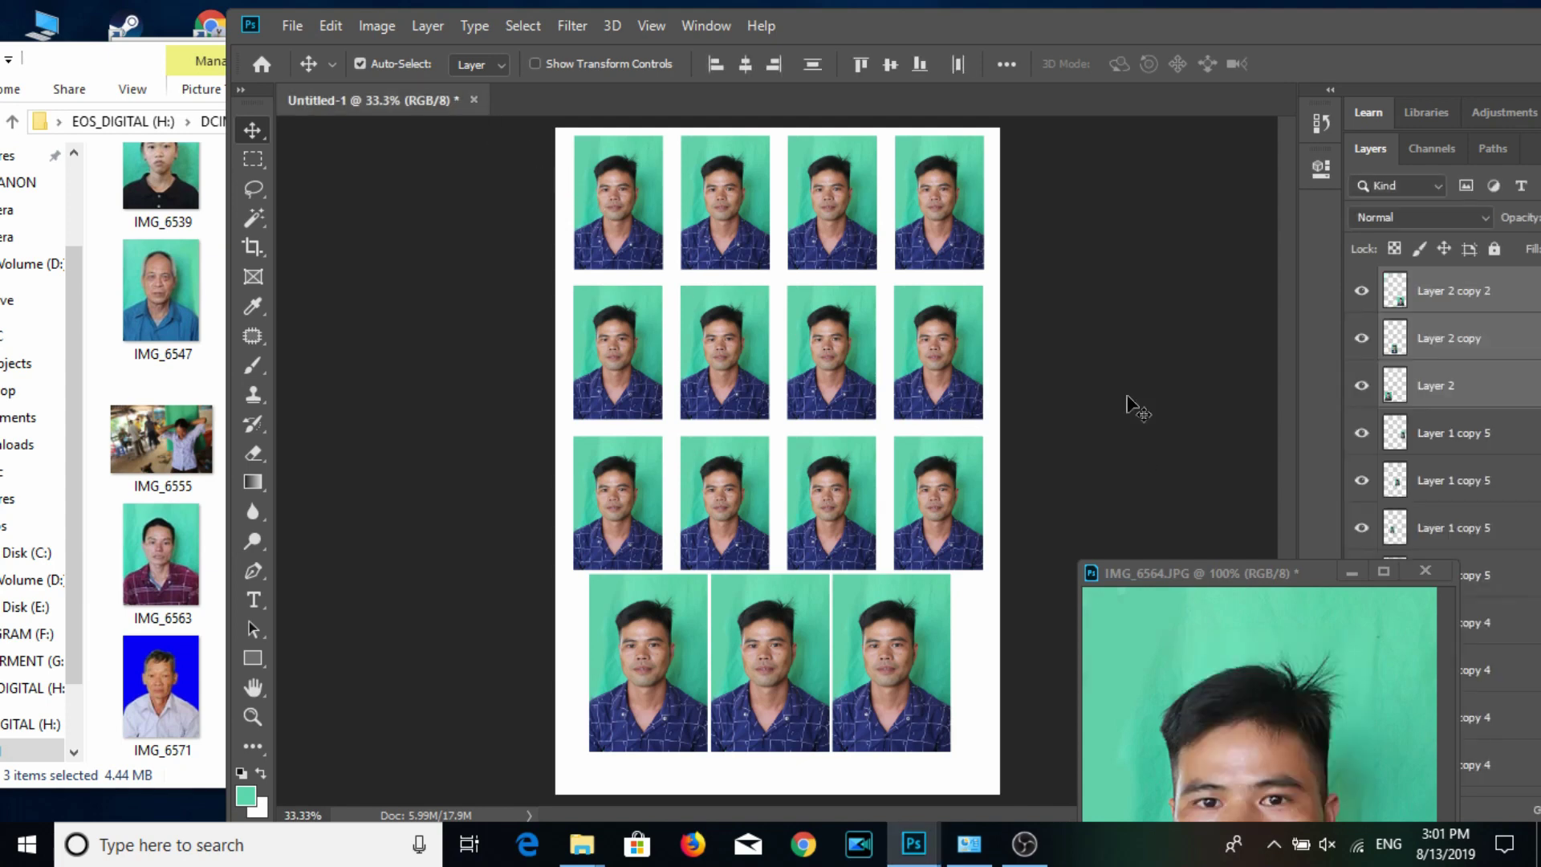
click(1442, 301)
drag(1166, 34, 952, 36)
click(1518, 15)
click(745, 329)
click(741, 329)
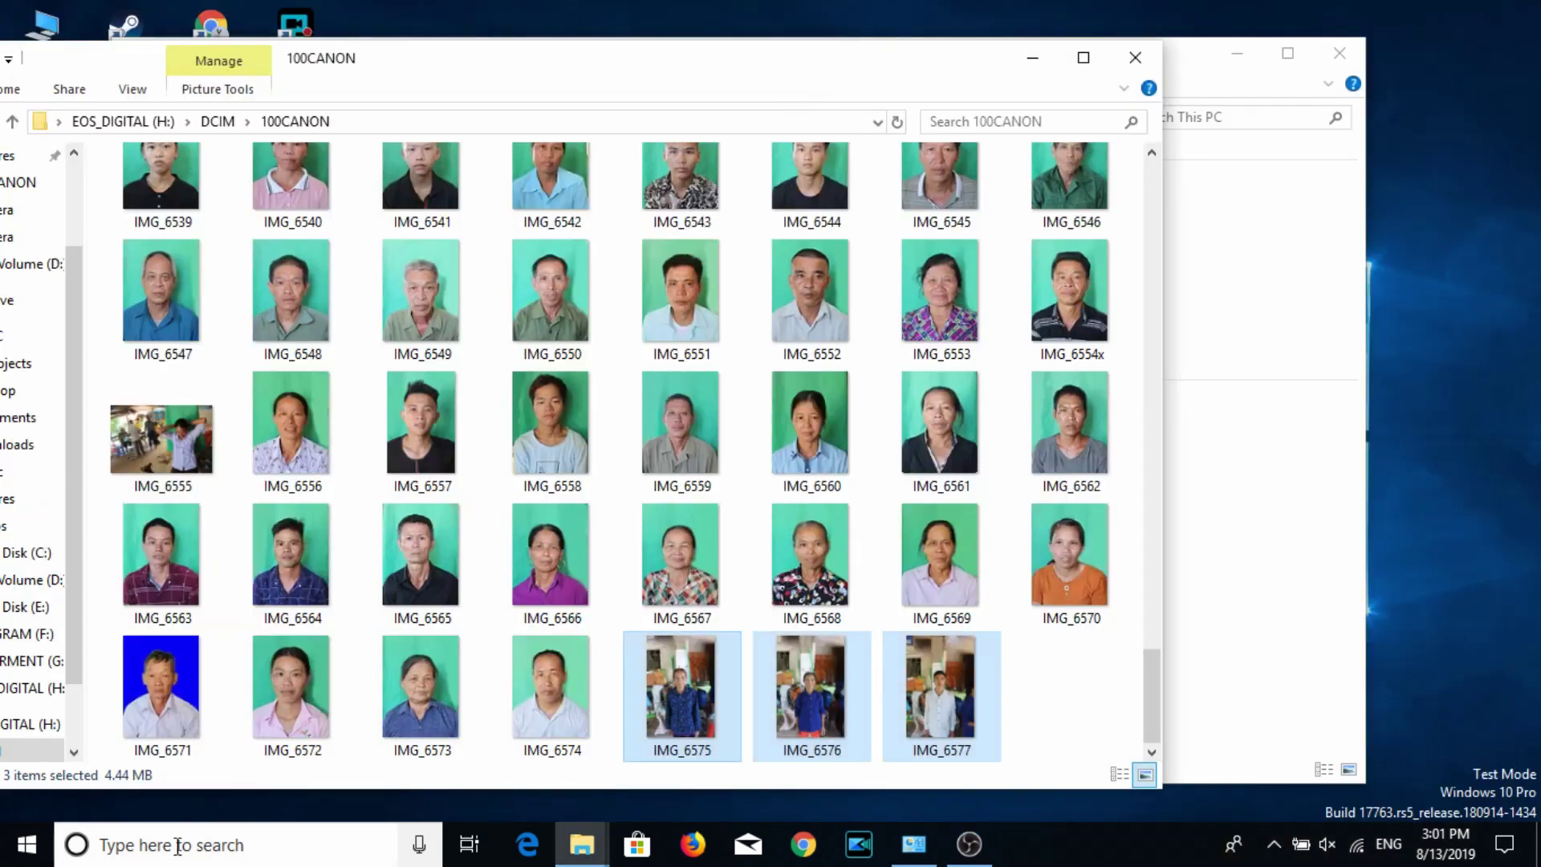
Relaunch Adobe Photoshop CC 2019 and shrink it into a floating window.
click(26, 844)
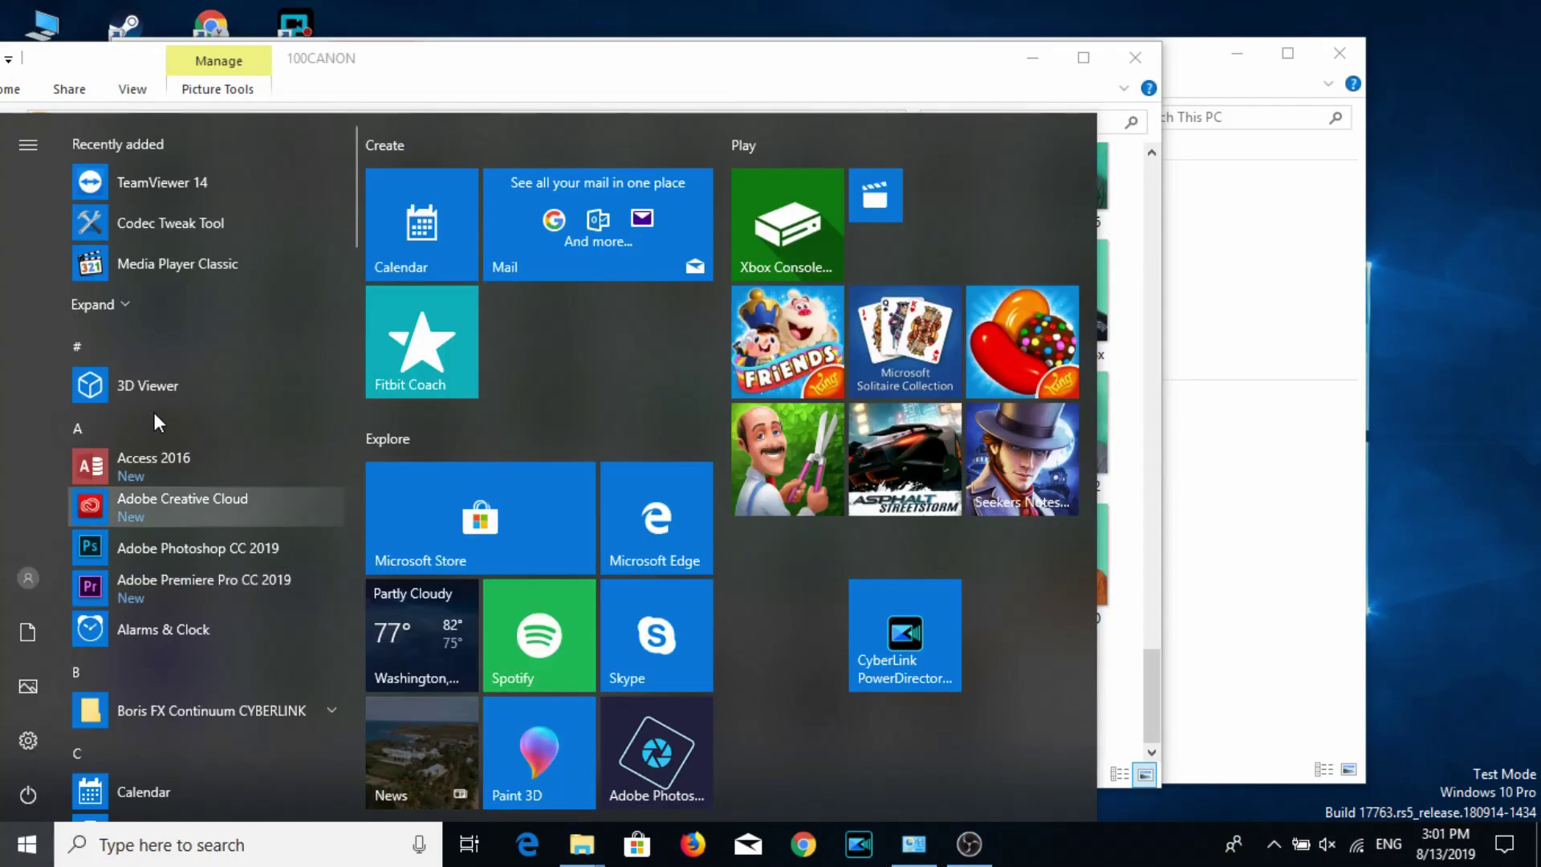
click(138, 549)
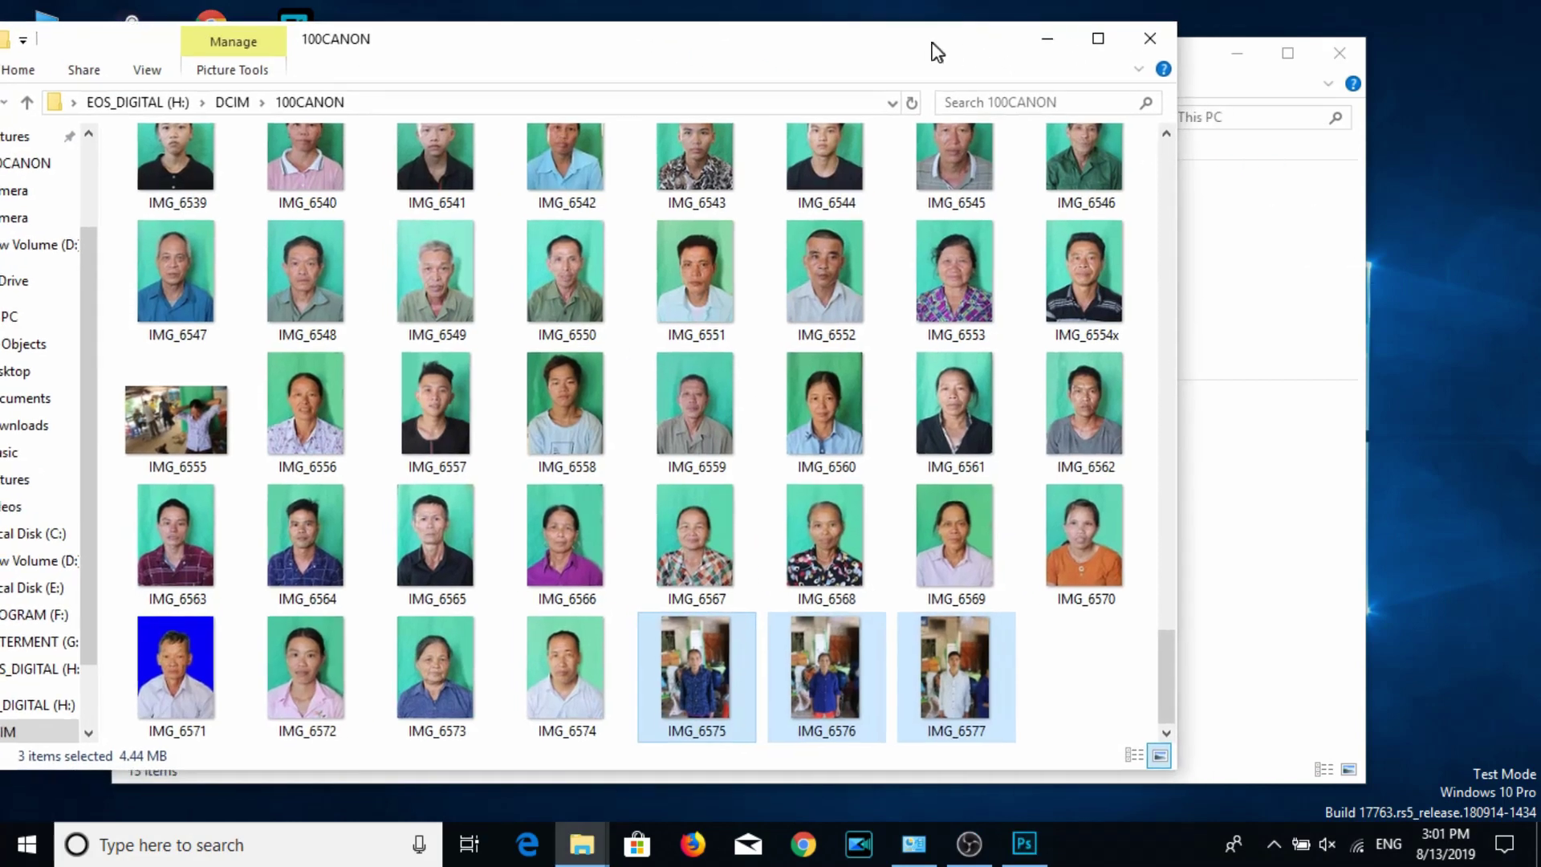
drag(933, 50, 973, 50)
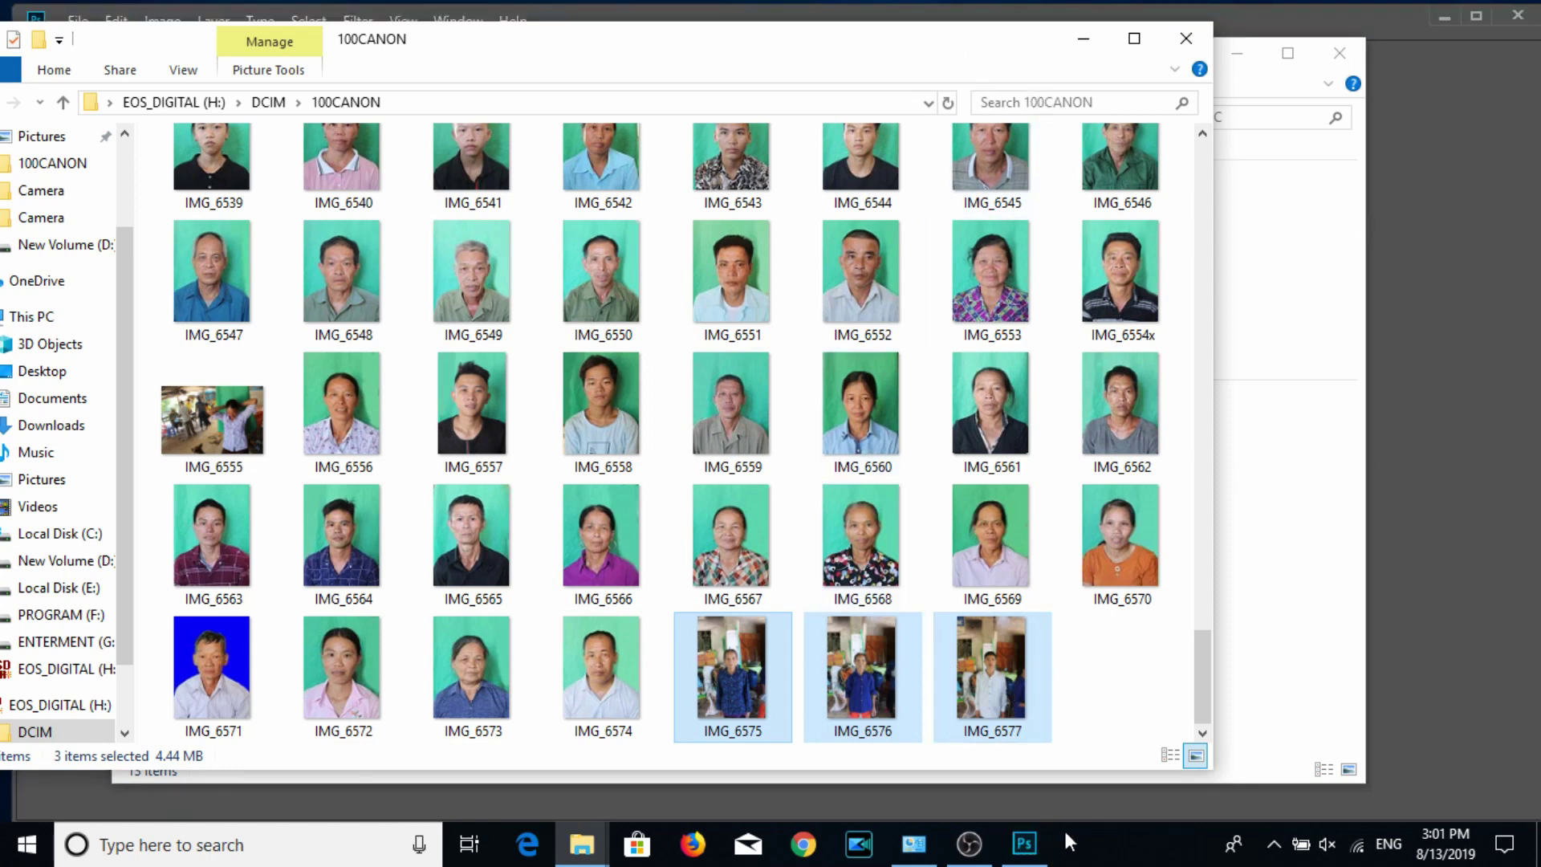
mouse_move(1023, 844)
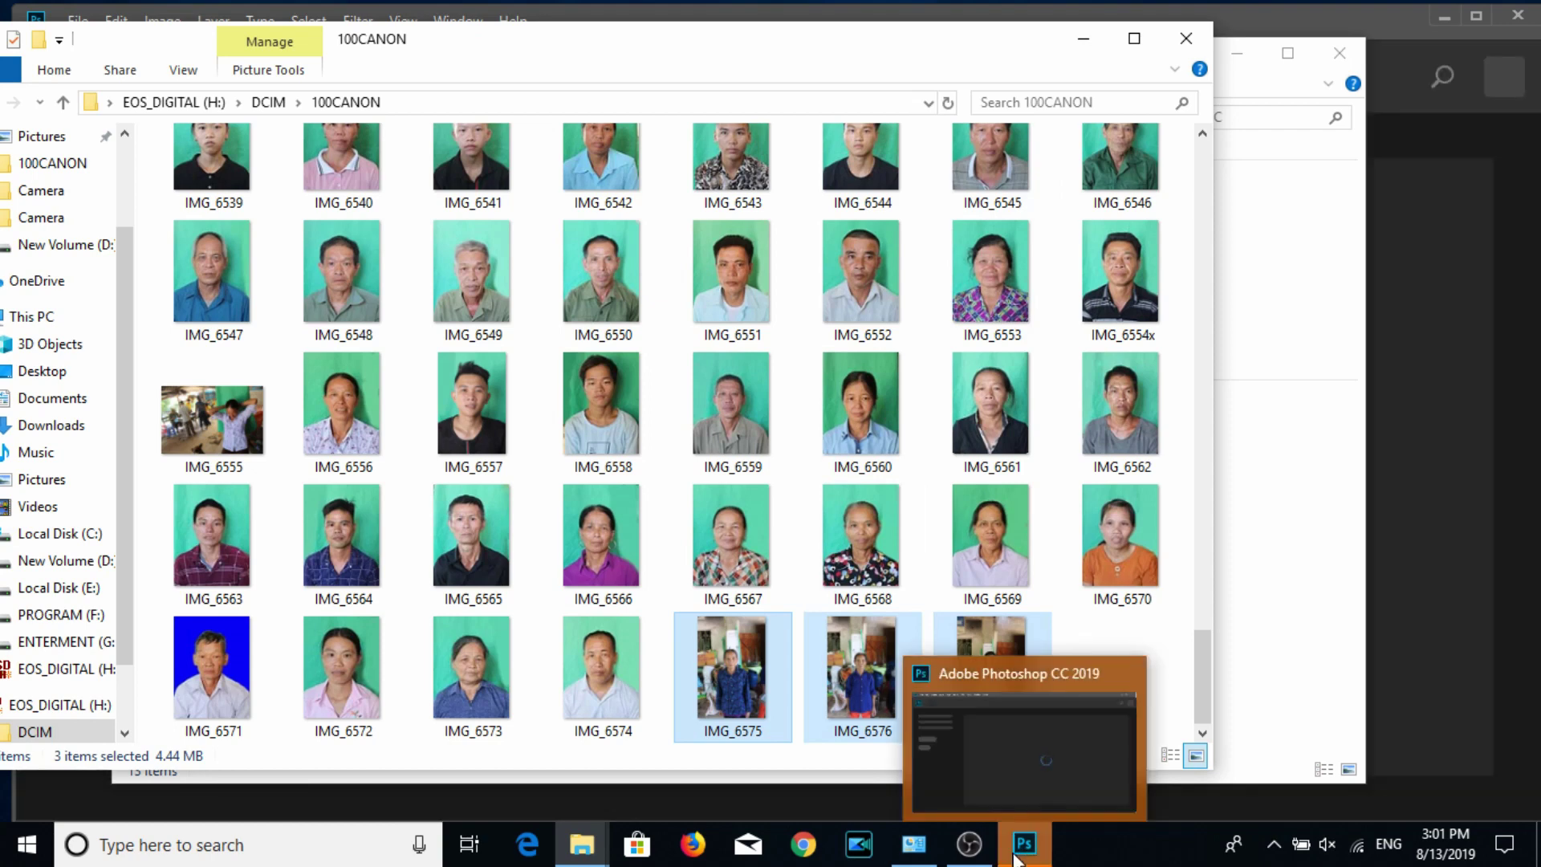
click(1028, 822)
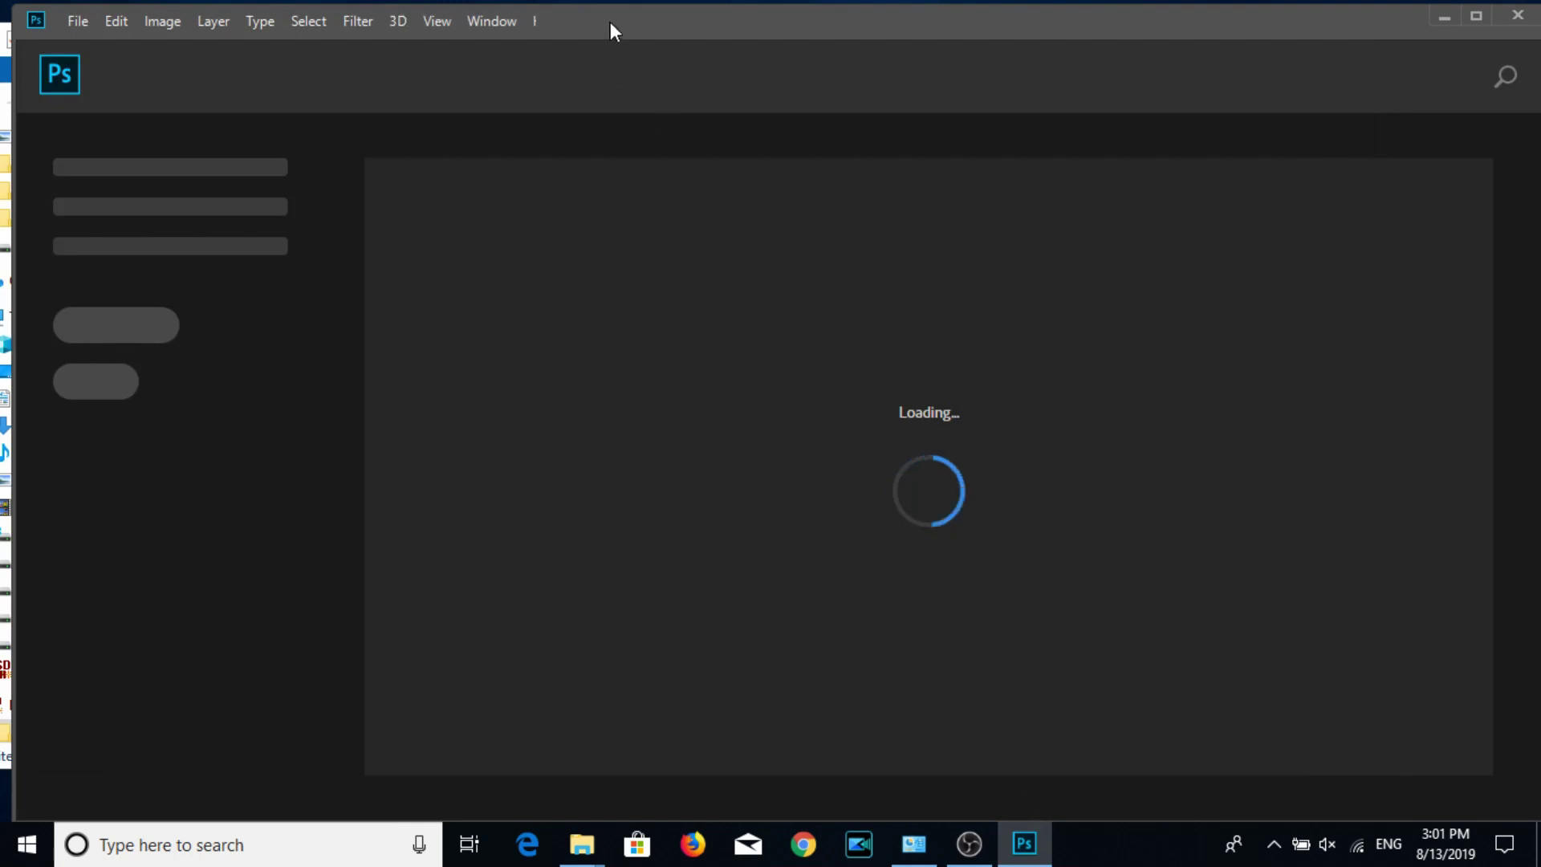
drag(610, 23, 1231, 175)
Drag IMG_6575 to IMG_6577 from Explorer into Photoshop, then launch Google Chrome.
click(837, 65)
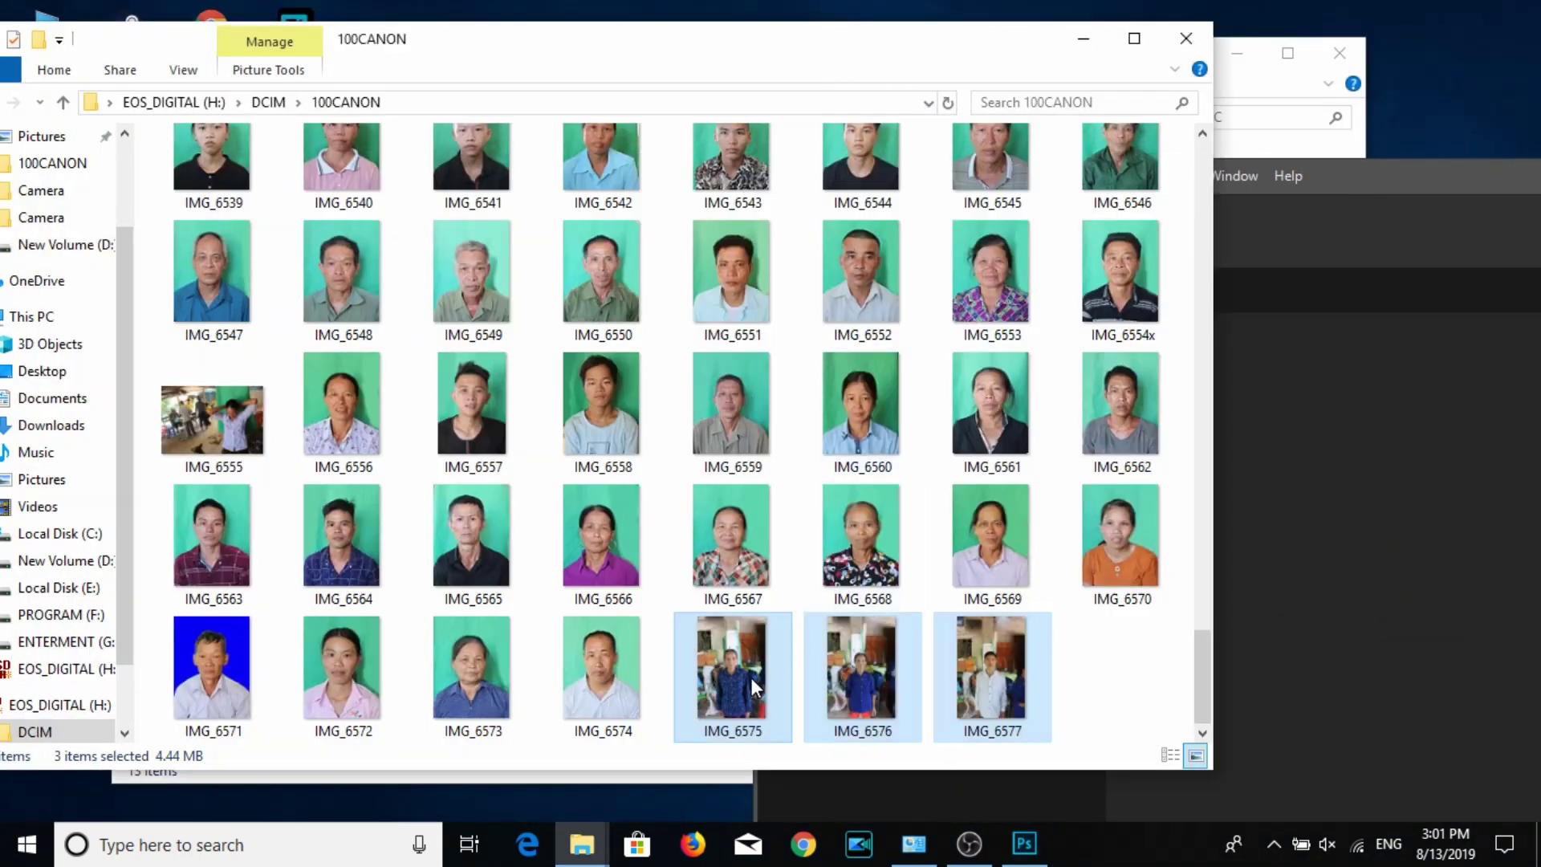
drag(752, 678, 1016, 793)
click(786, 865)
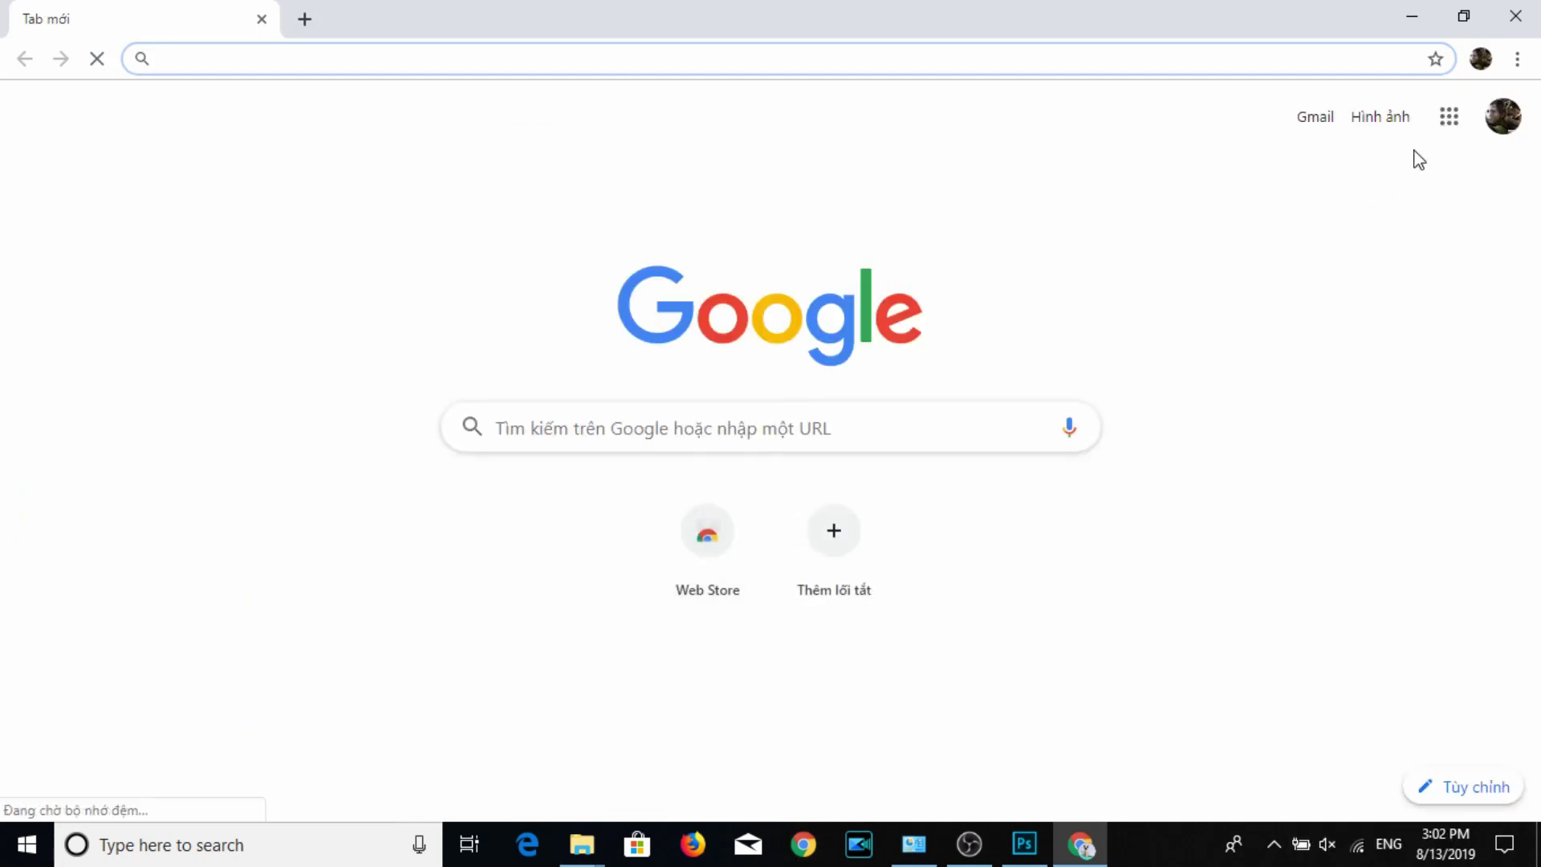
Open YouTube from the Google apps grid, shrink Chrome aside, and return to Photoshop.
click(1449, 138)
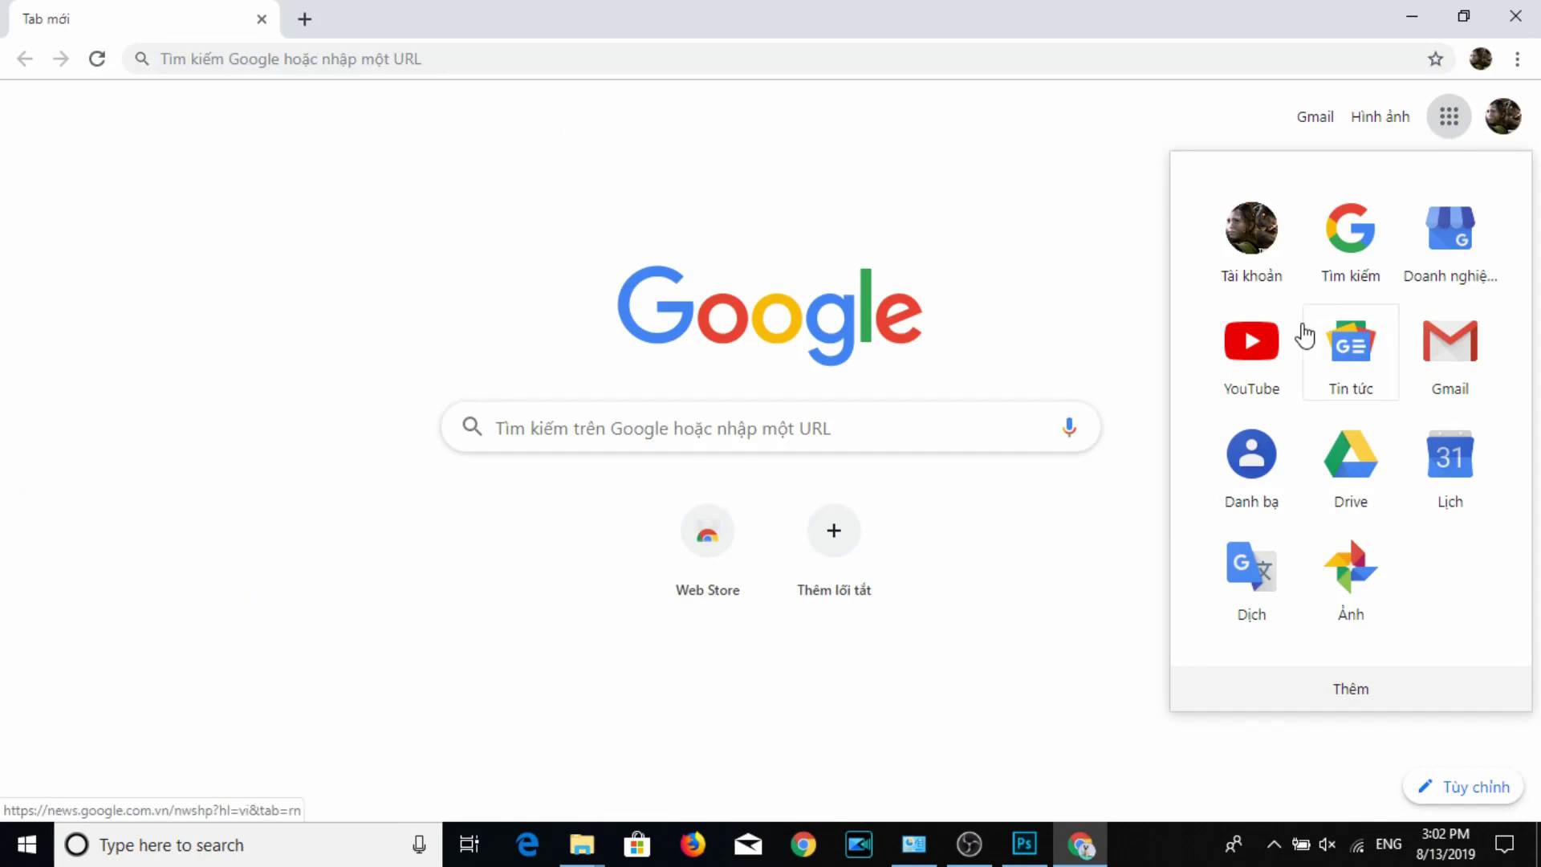
click(1269, 358)
mouse_move(609, 7)
mouse_down()
mouse_move(1022, 341)
mouse_move(1149, 389)
mouse_up()
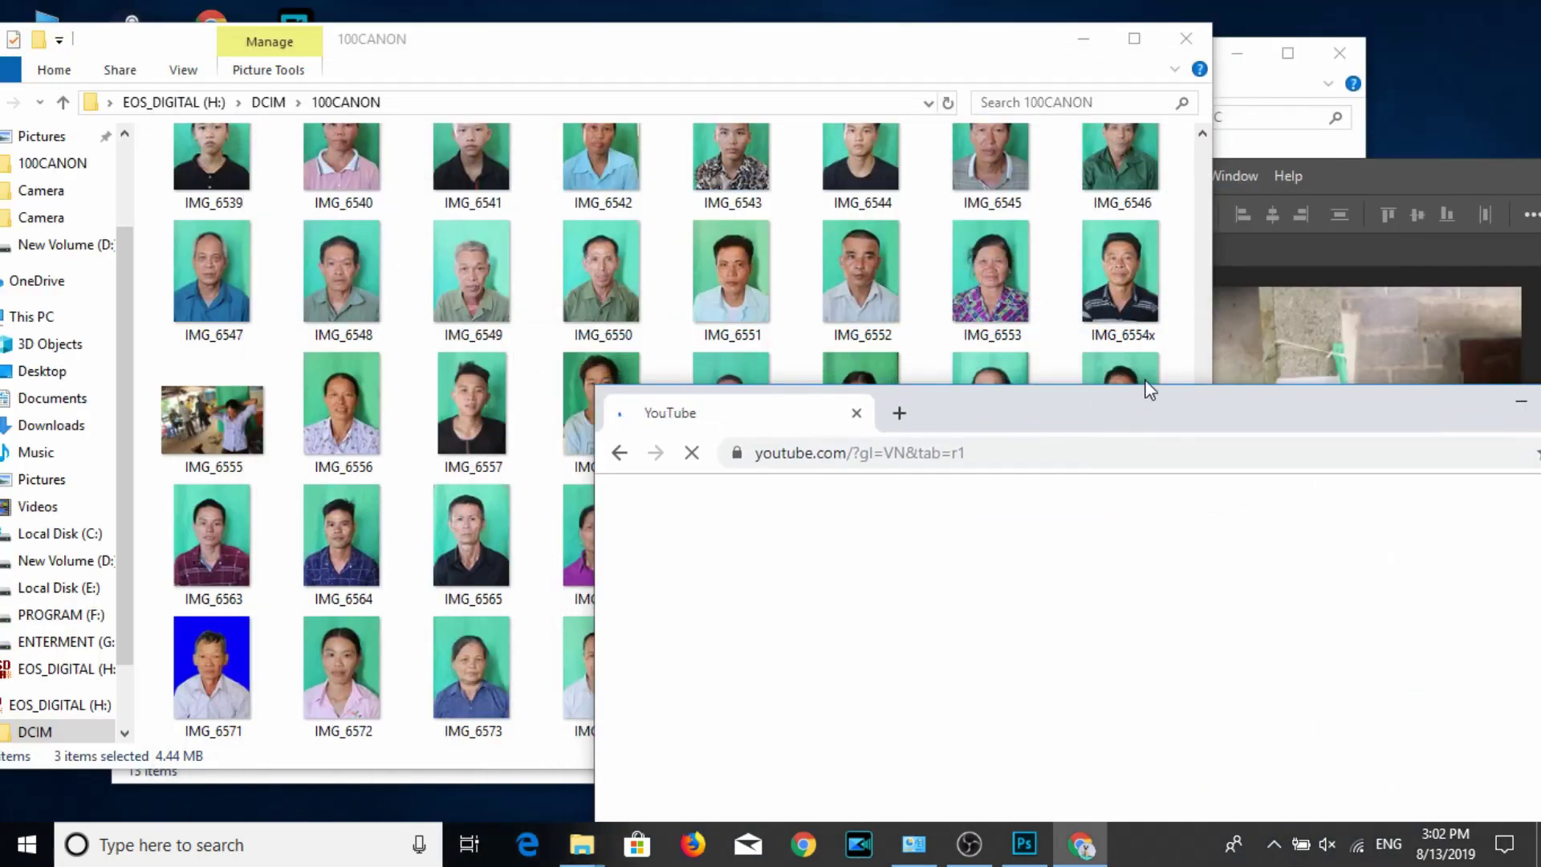
click(1384, 167)
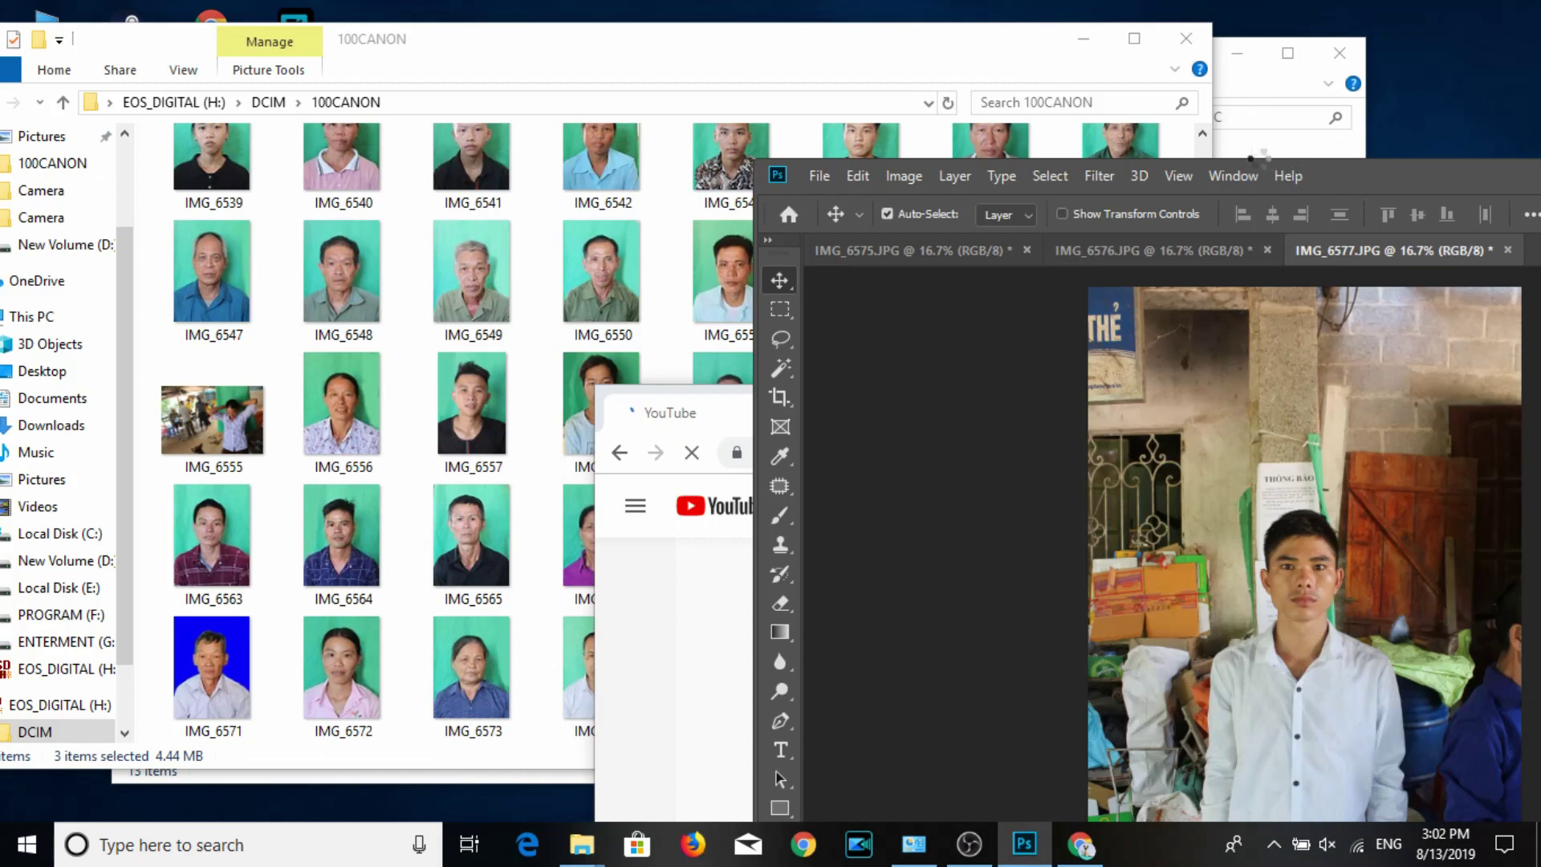
Drag the Photoshop window showing IMG_6577.JPG to the top so it fills the screen.
drag(1376, 200, 984, 53)
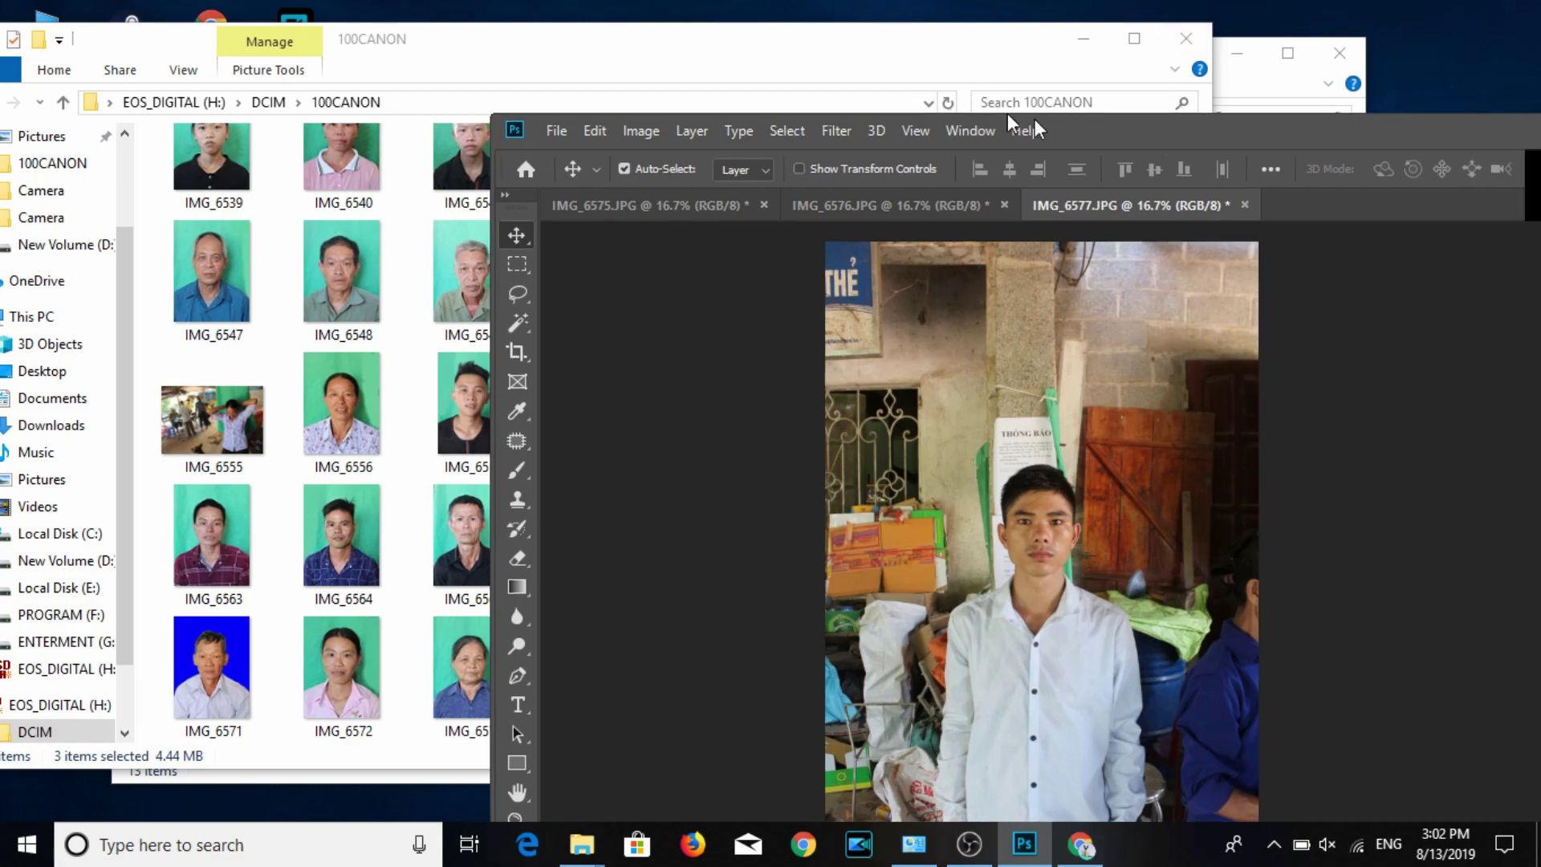
drag(1140, 129, 724, 2)
click(62, 14)
click(464, 215)
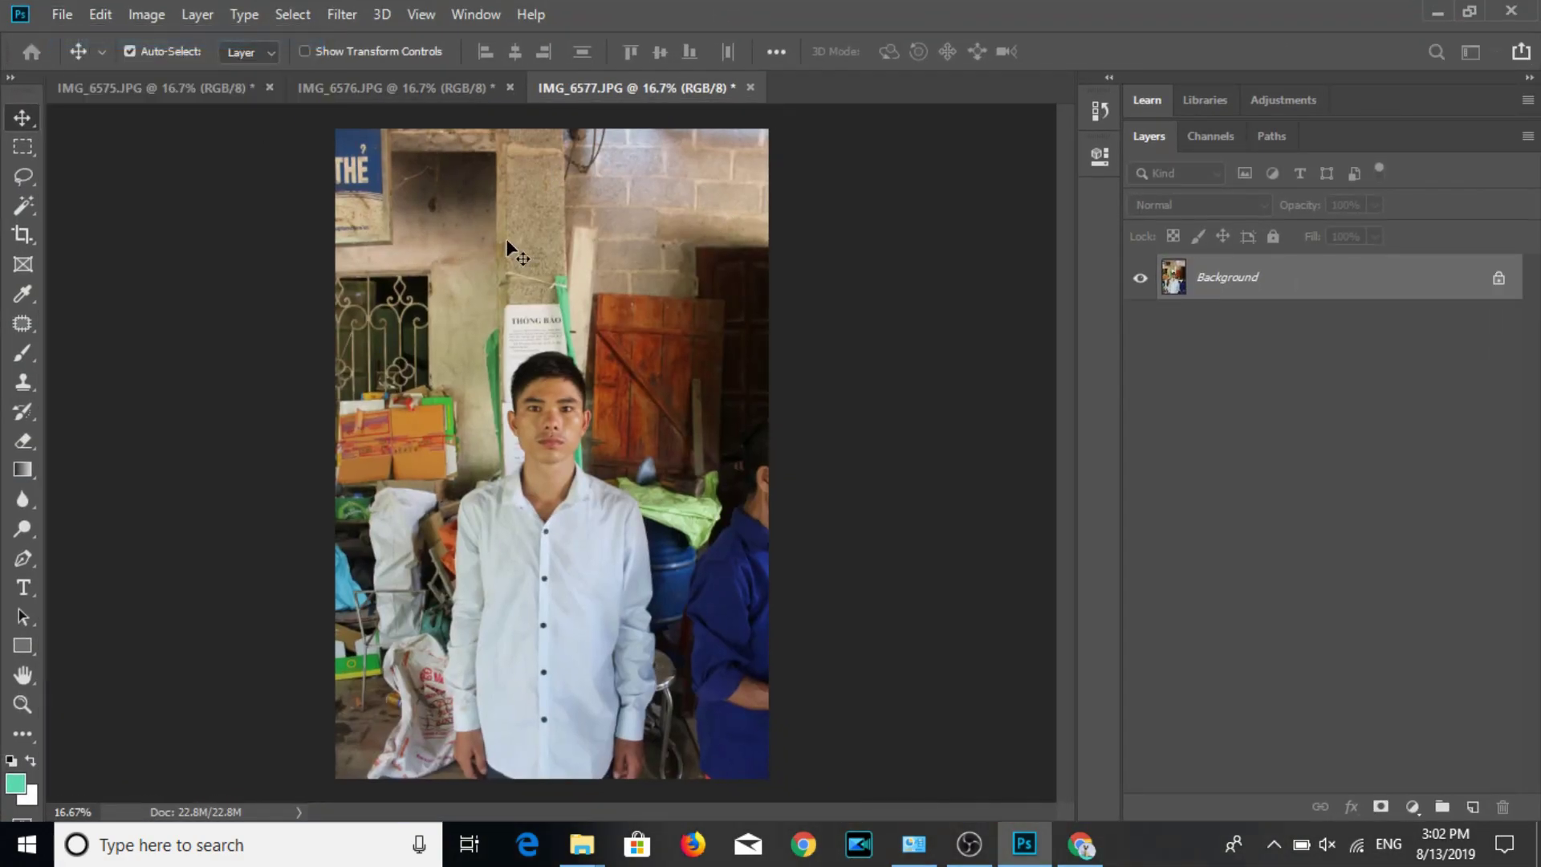
key(ctrl+n)
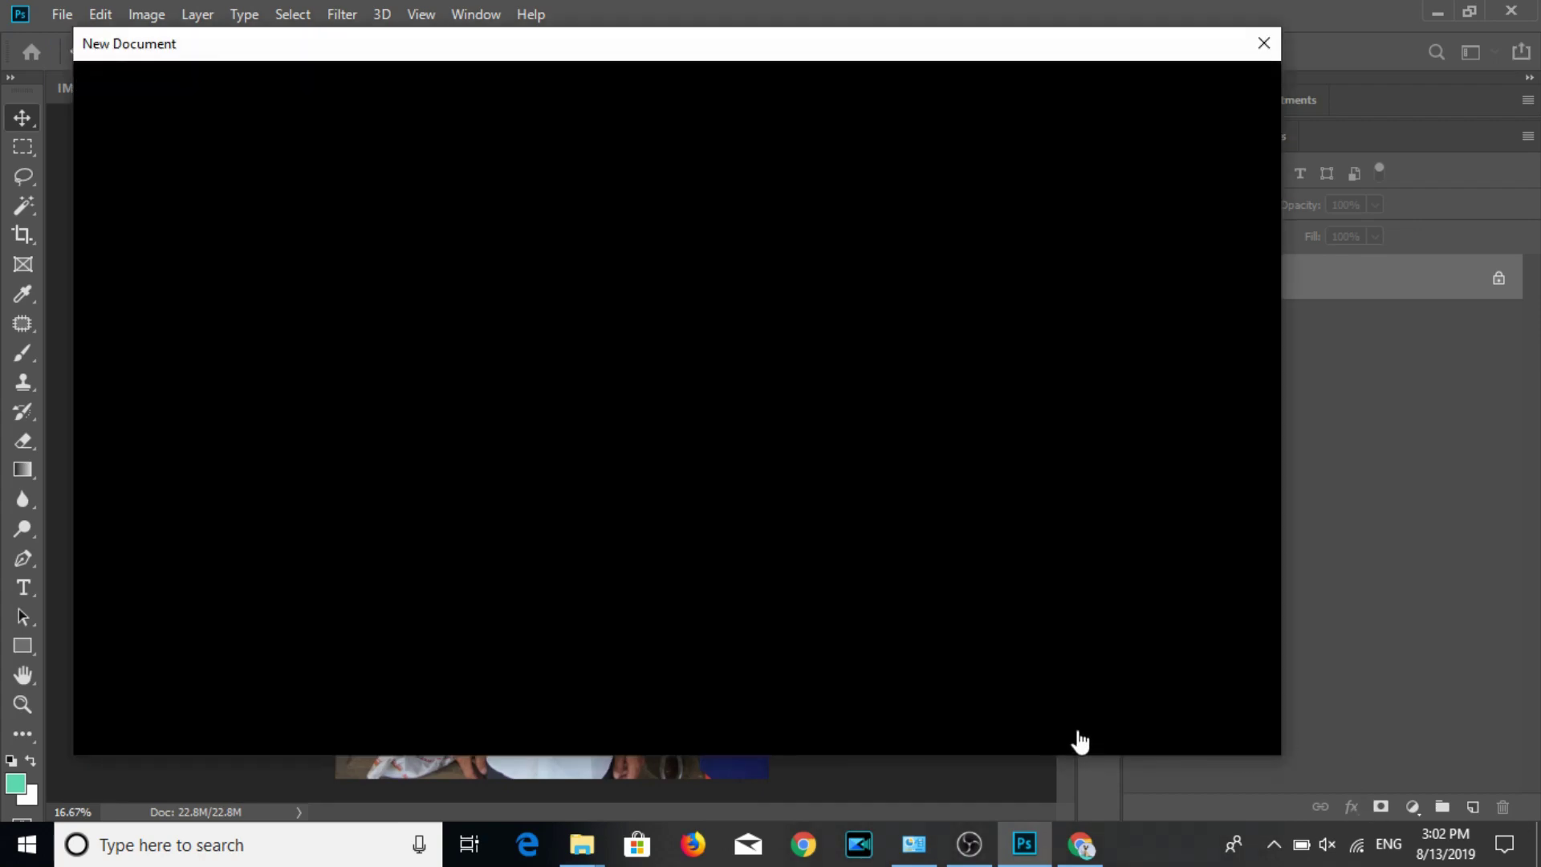
Create the 10 x 15 cm, 300 ppi Untitled-1 page, hide YouTube and the recorder, and return to IMG_6577.
click(1081, 844)
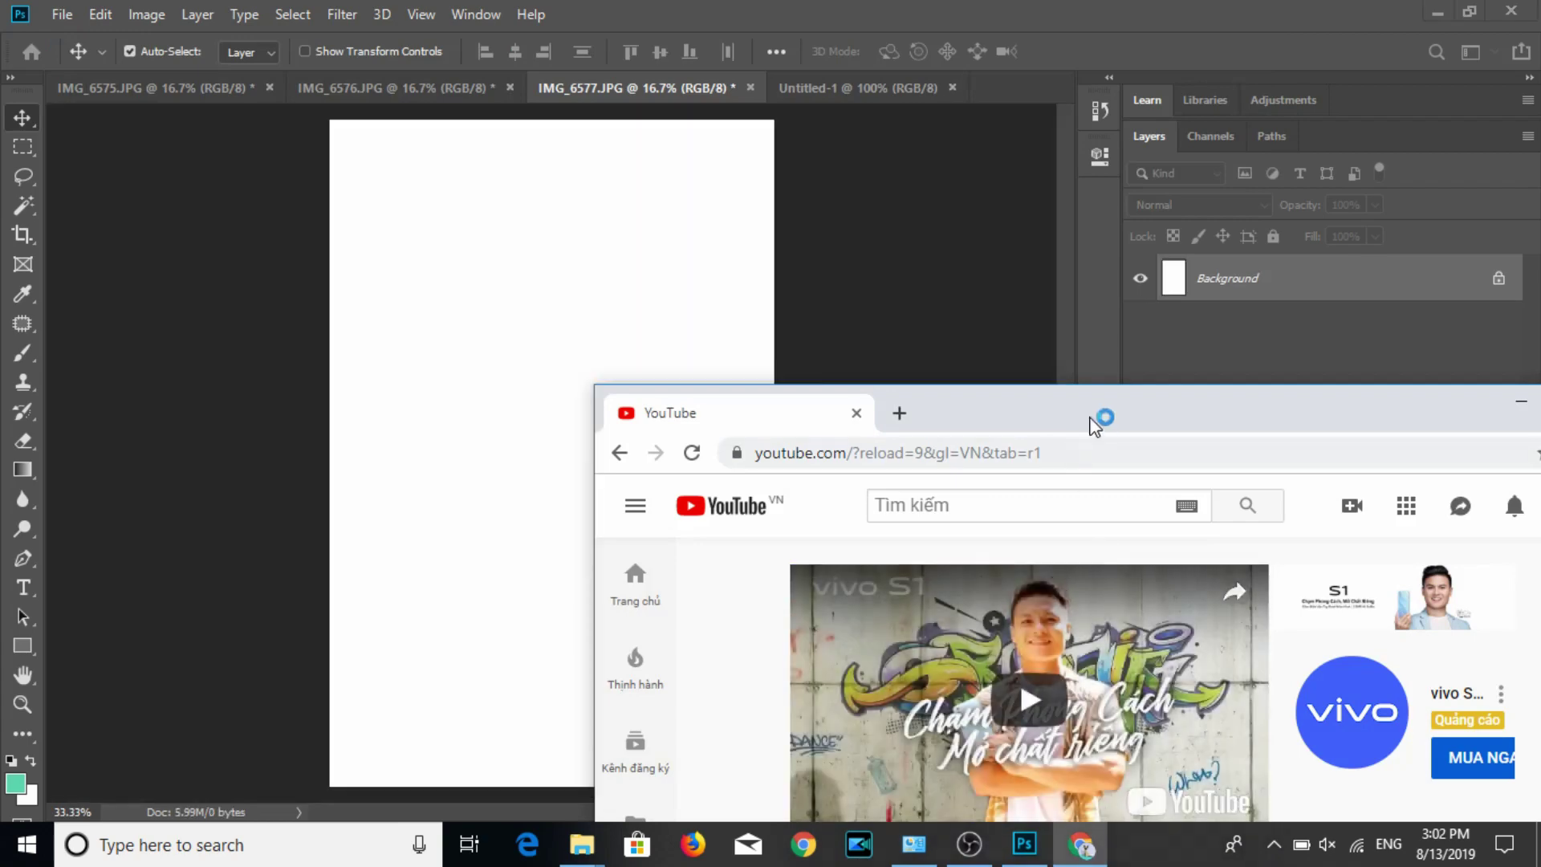
drag(1096, 425, 607, 118)
key(ctrl+a)
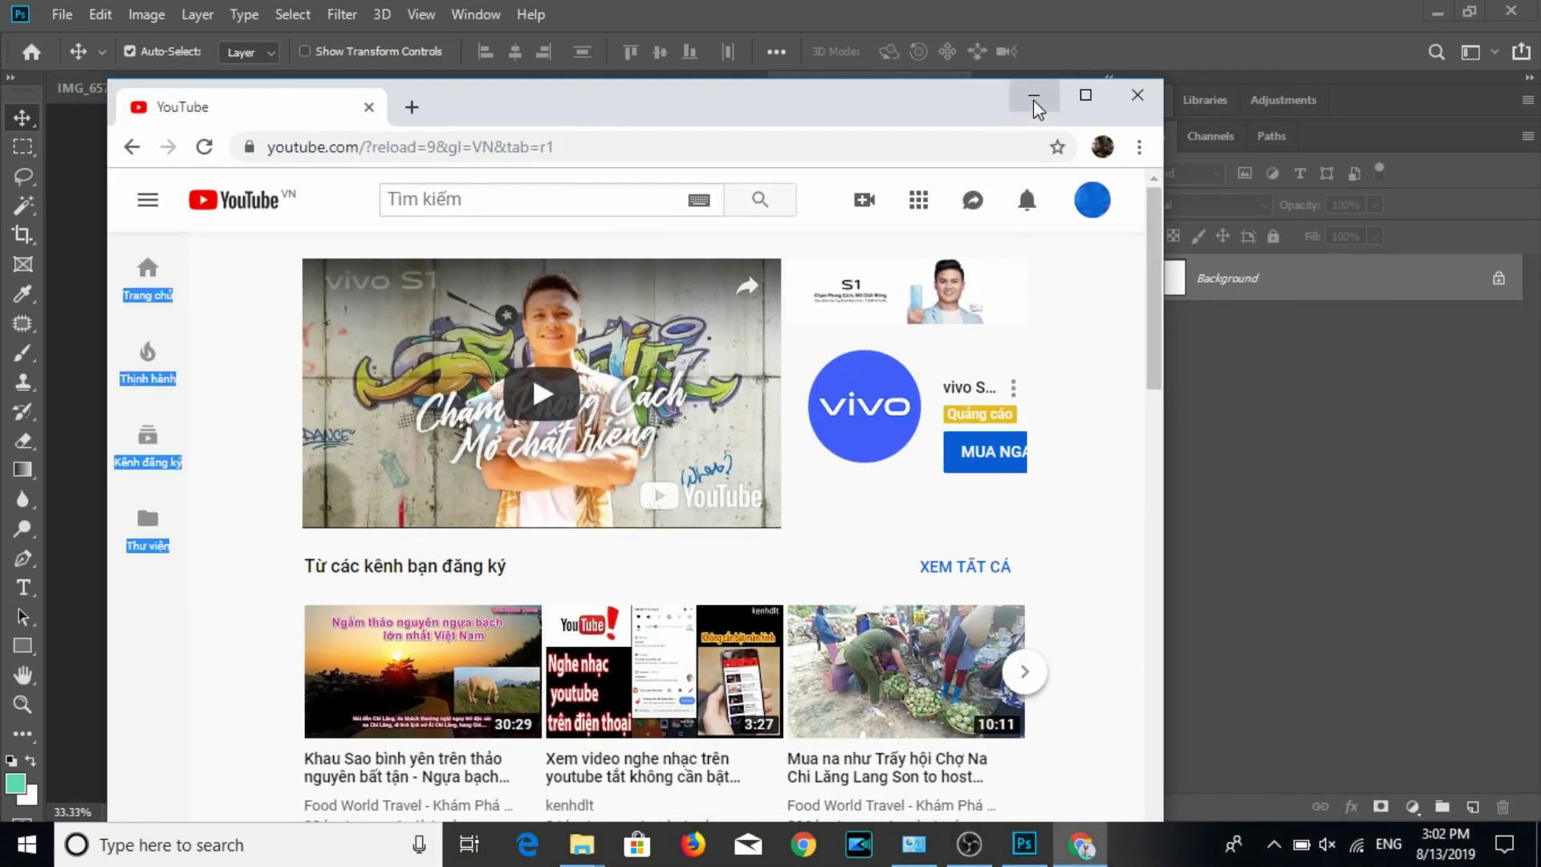
click(1033, 98)
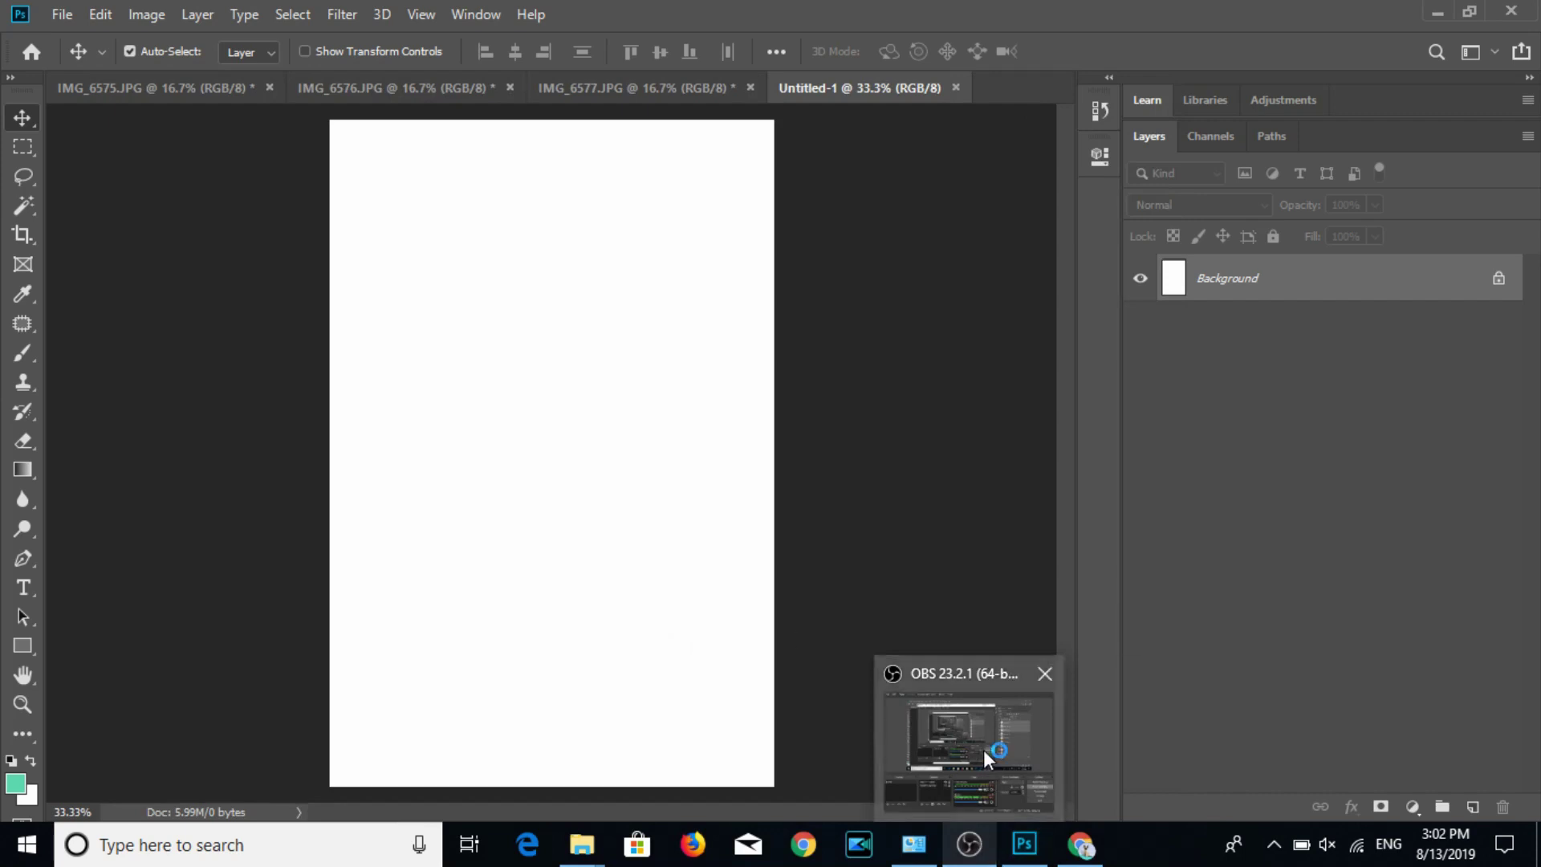
mouse_move(969, 844)
click(985, 750)
click(964, 64)
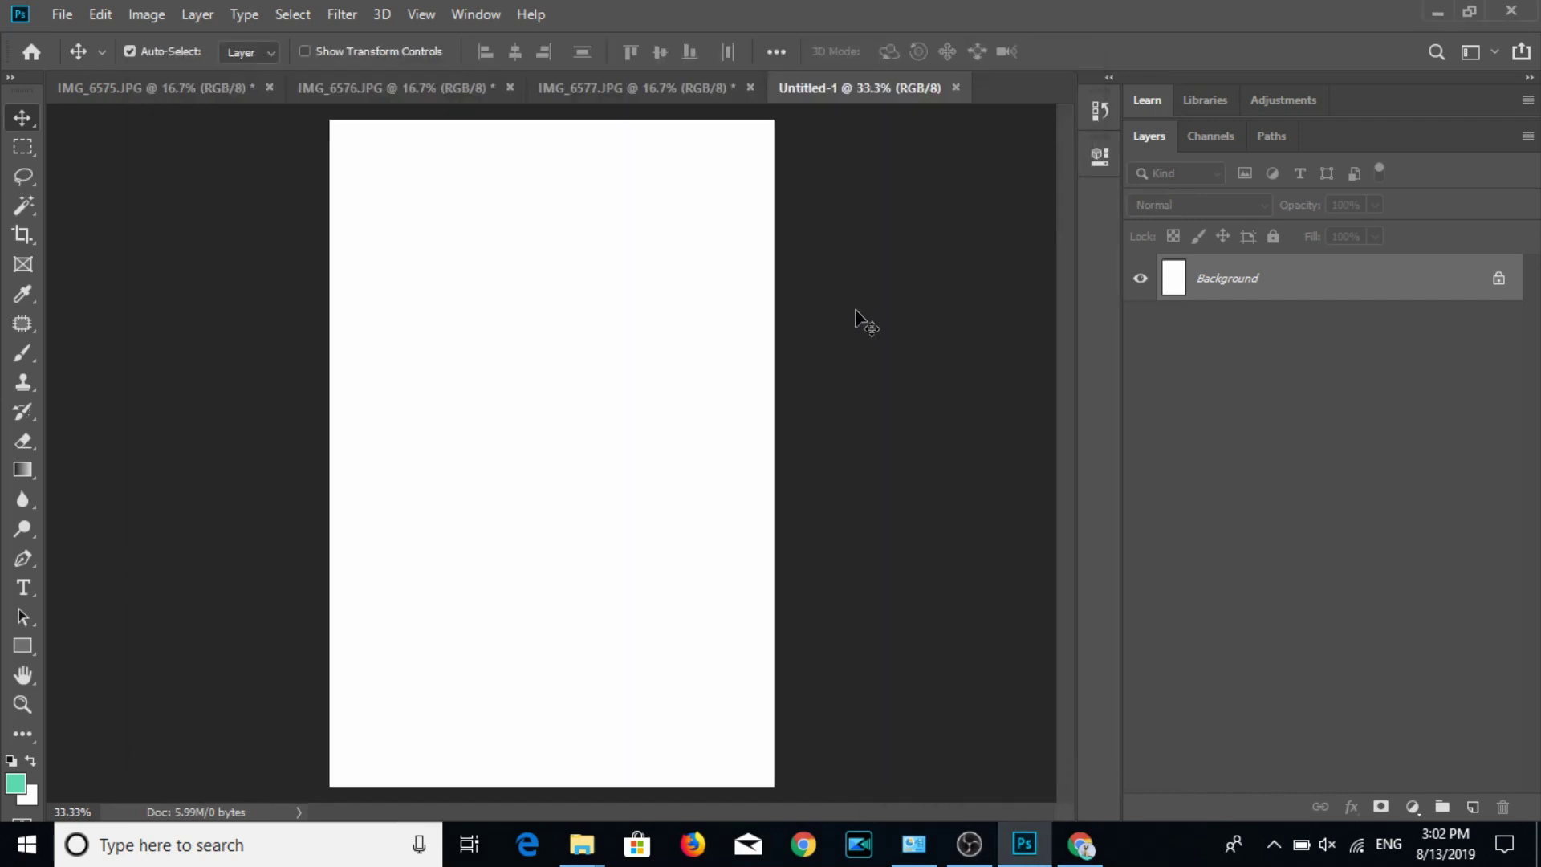
click(663, 85)
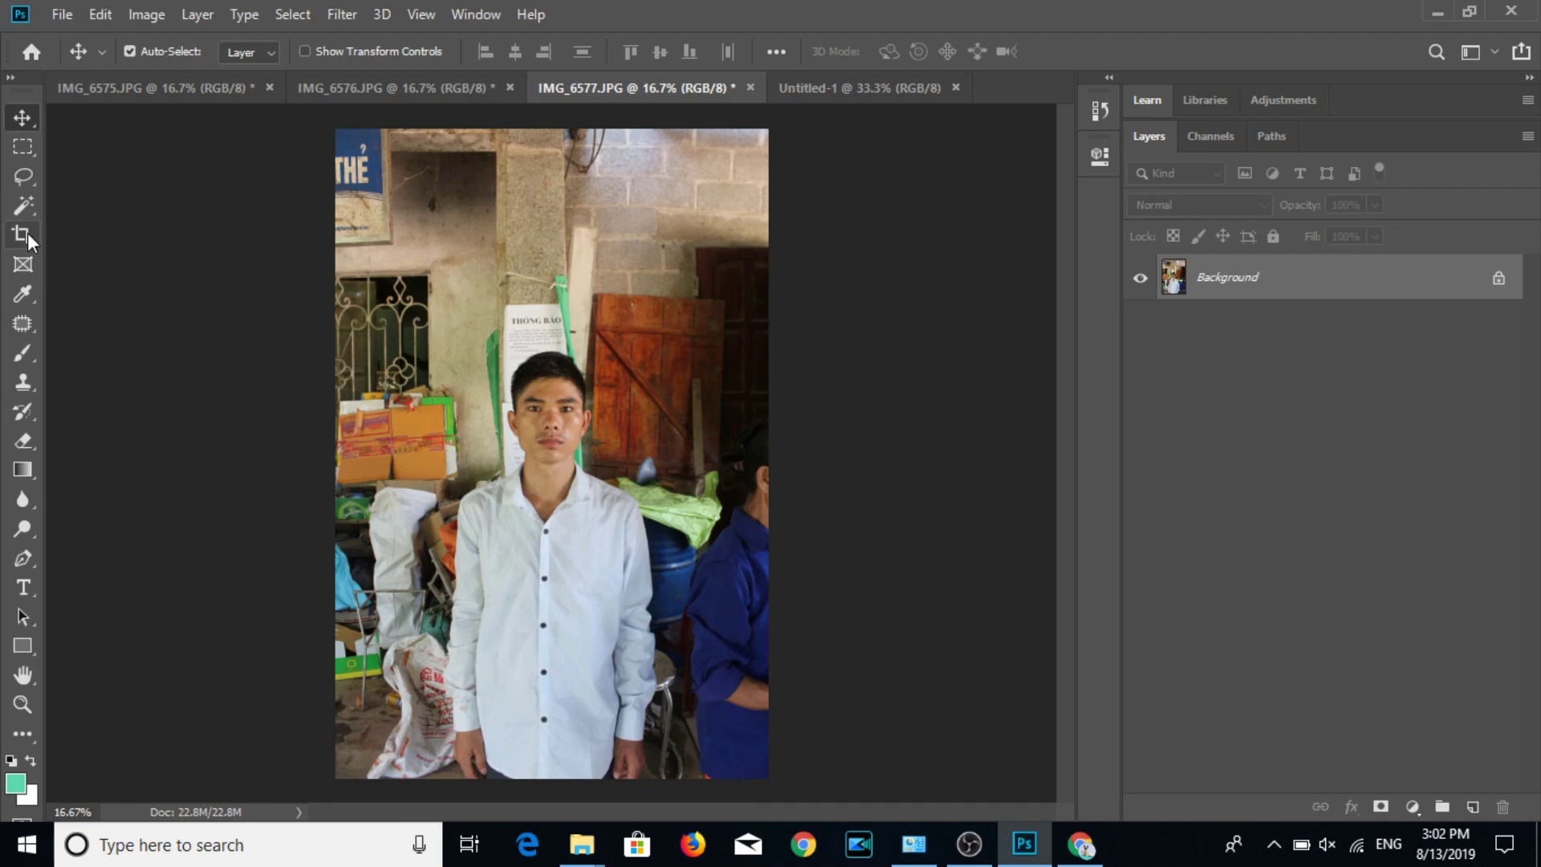
Crop IMG_6577 with a 2:3 frame centred on the man's head and shoulders.
click(23, 235)
drag(461, 320, 640, 586)
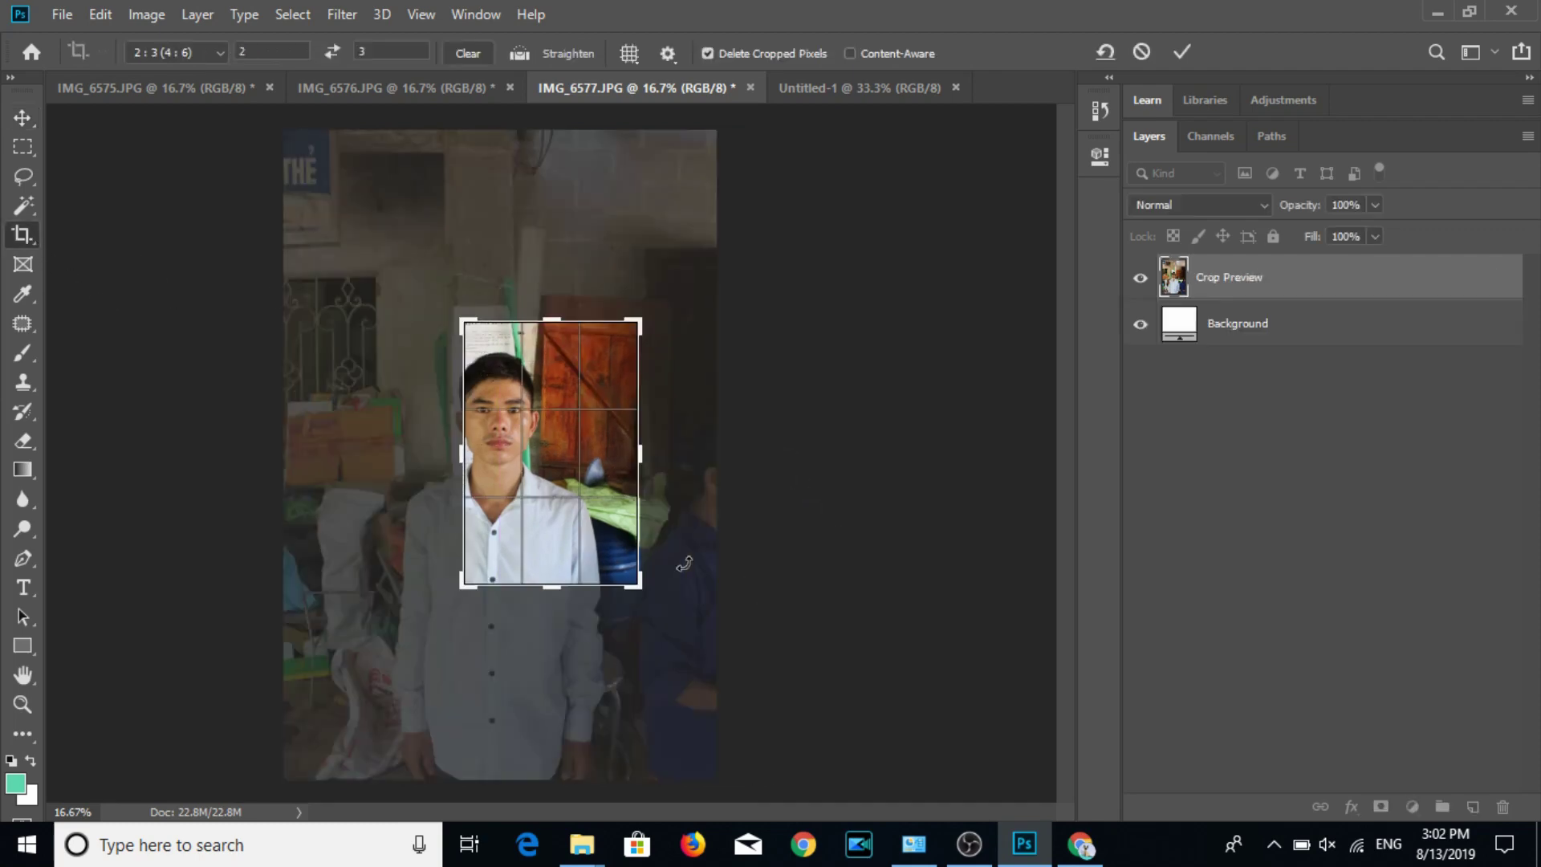
drag(584, 541, 628, 557)
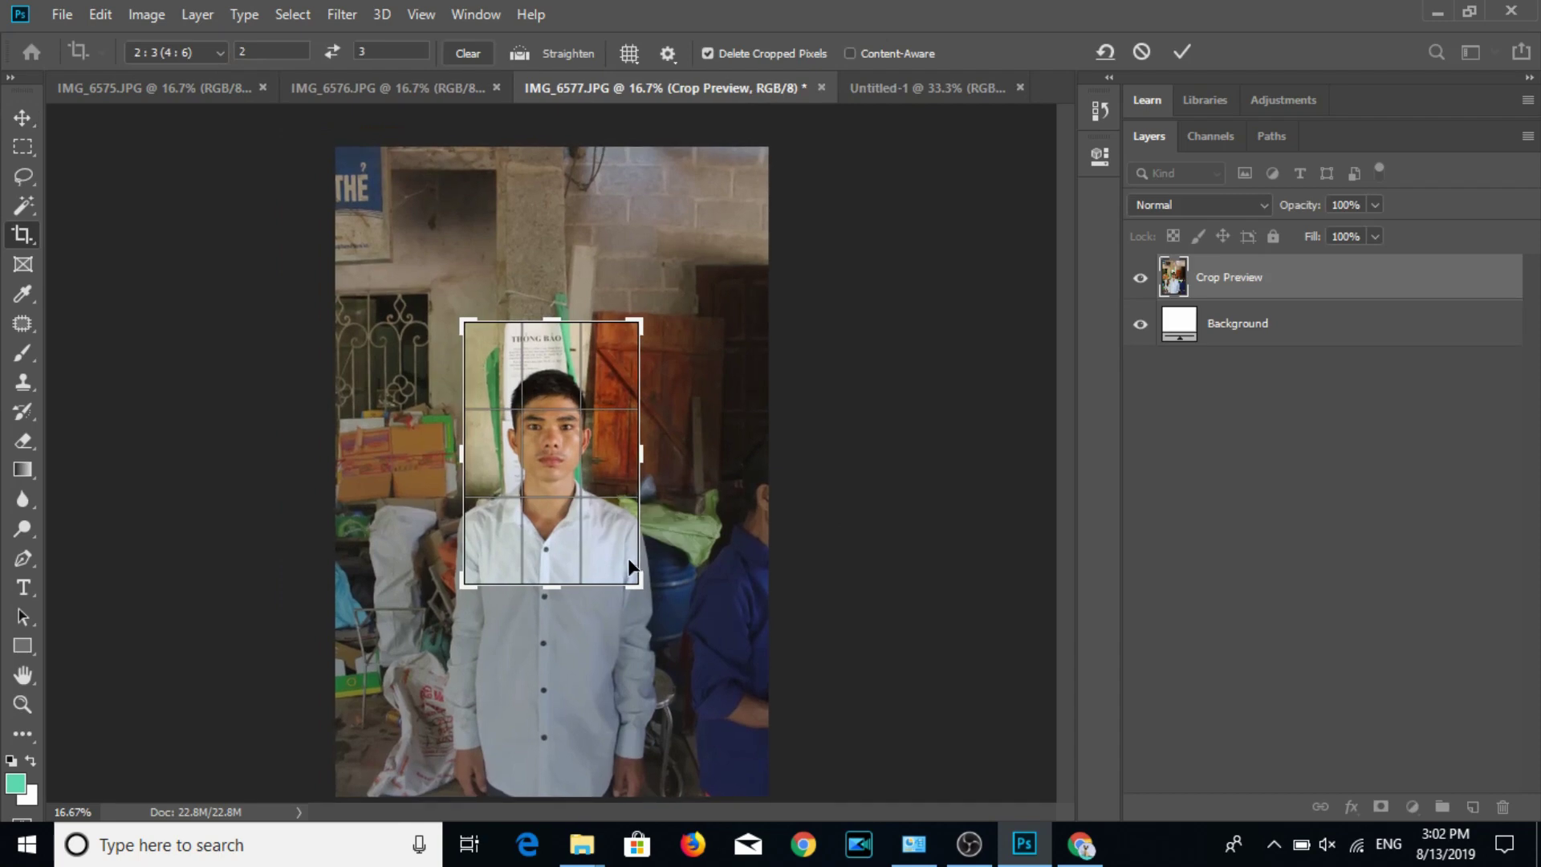
double_click(571, 543)
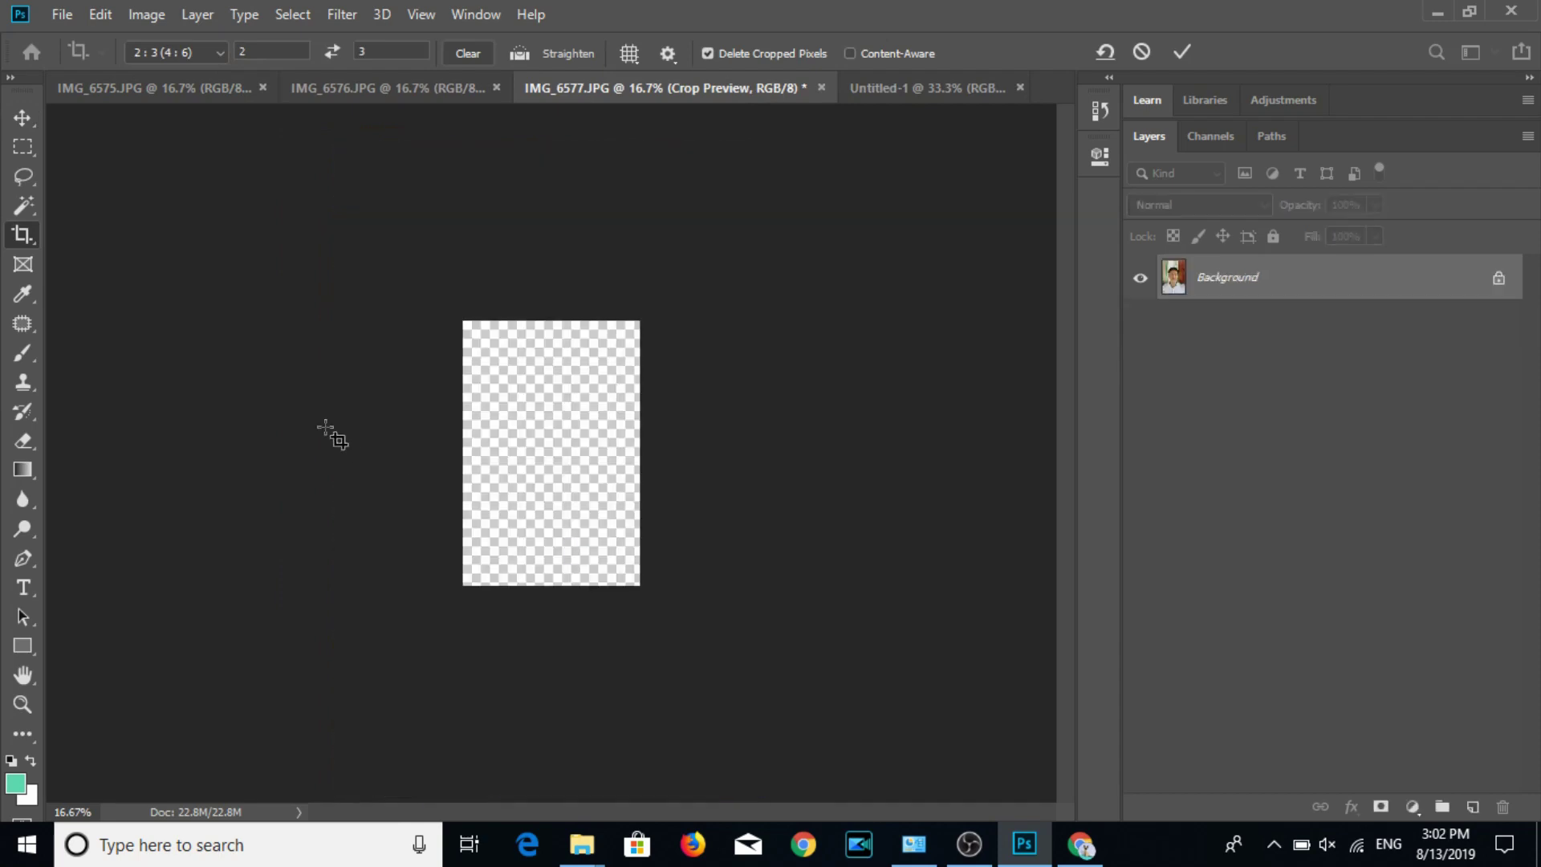
click(30, 203)
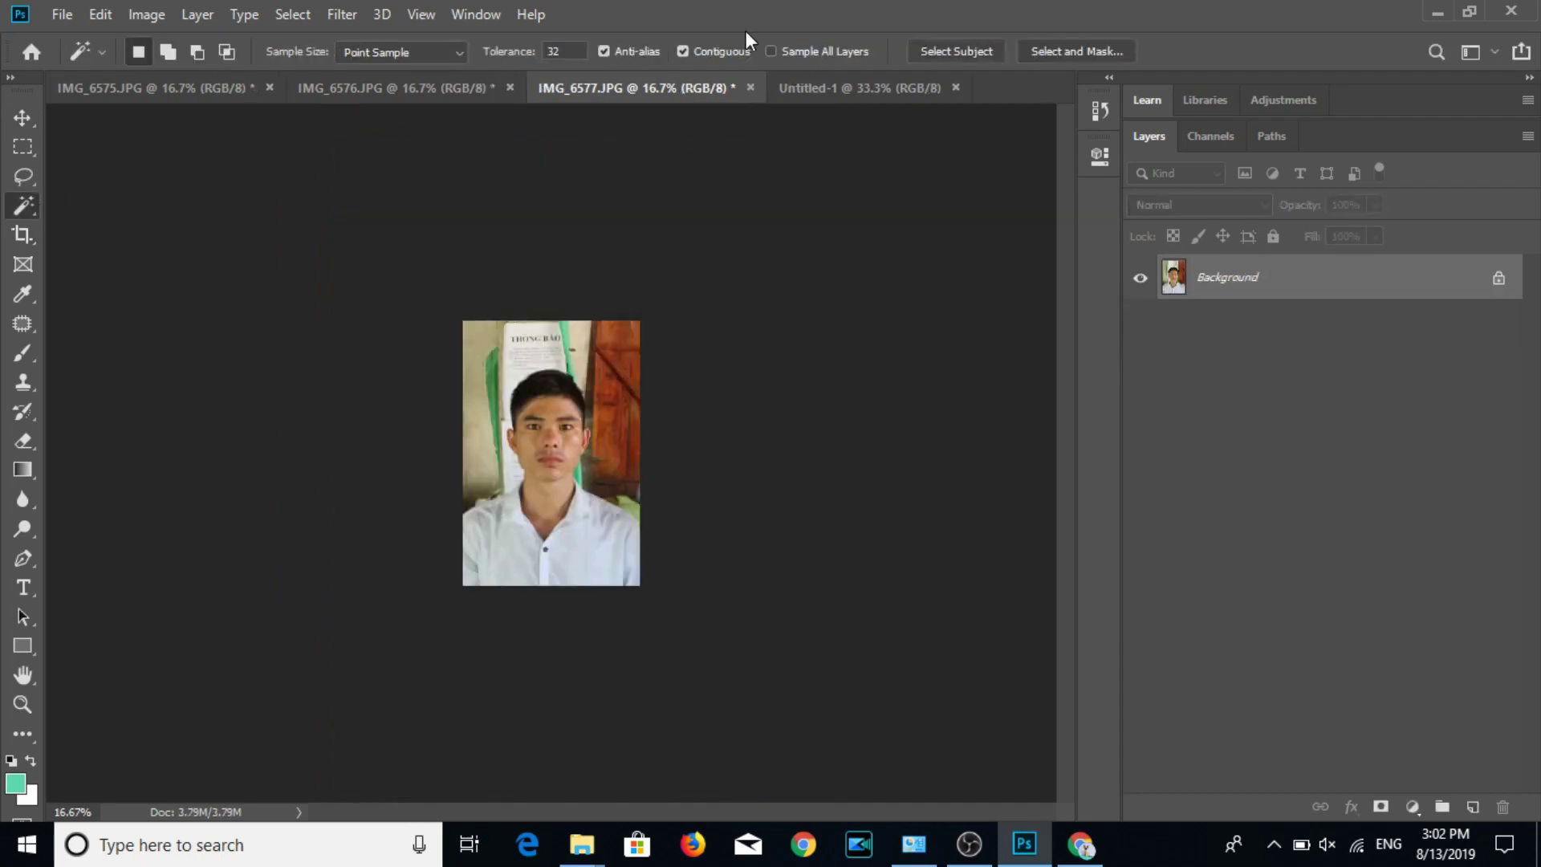
Select the man, invert to the background, and fill it with solid blue.
click(998, 48)
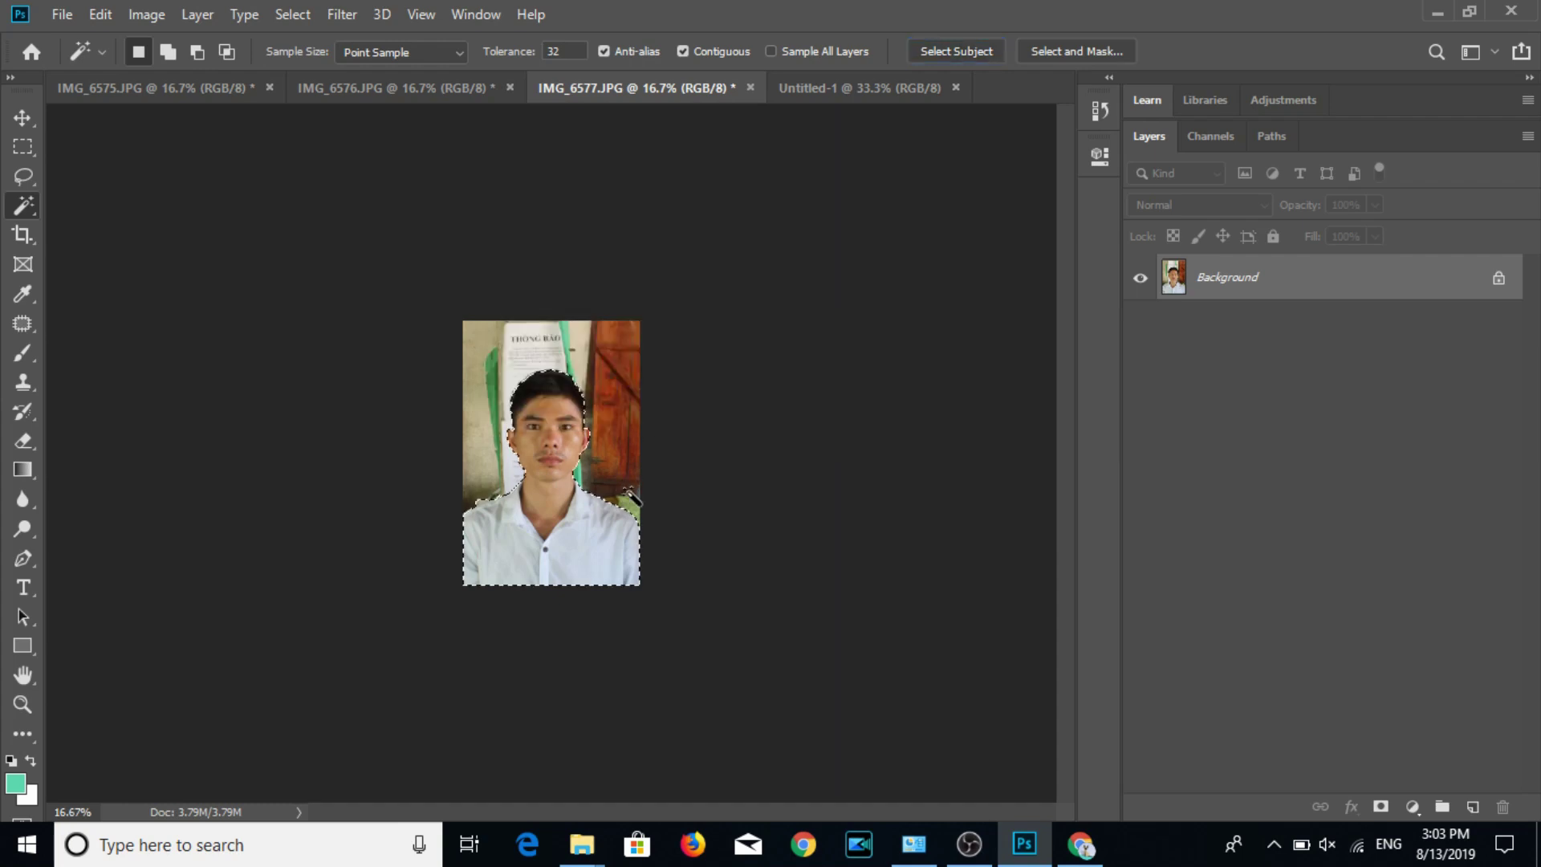
key(shift)
key(ctrl+shift+i)
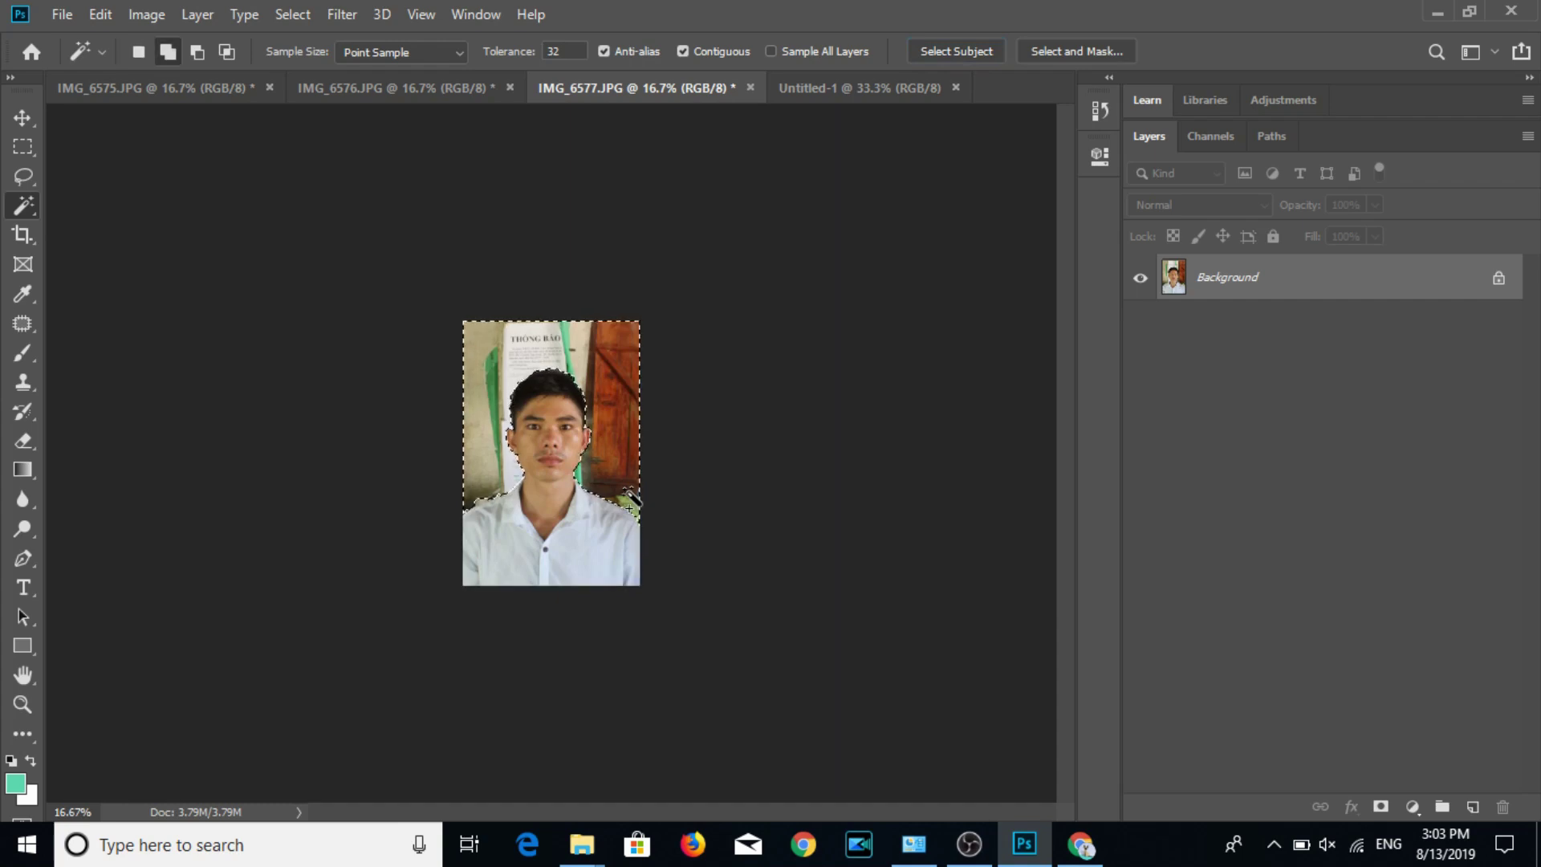
click(23, 469)
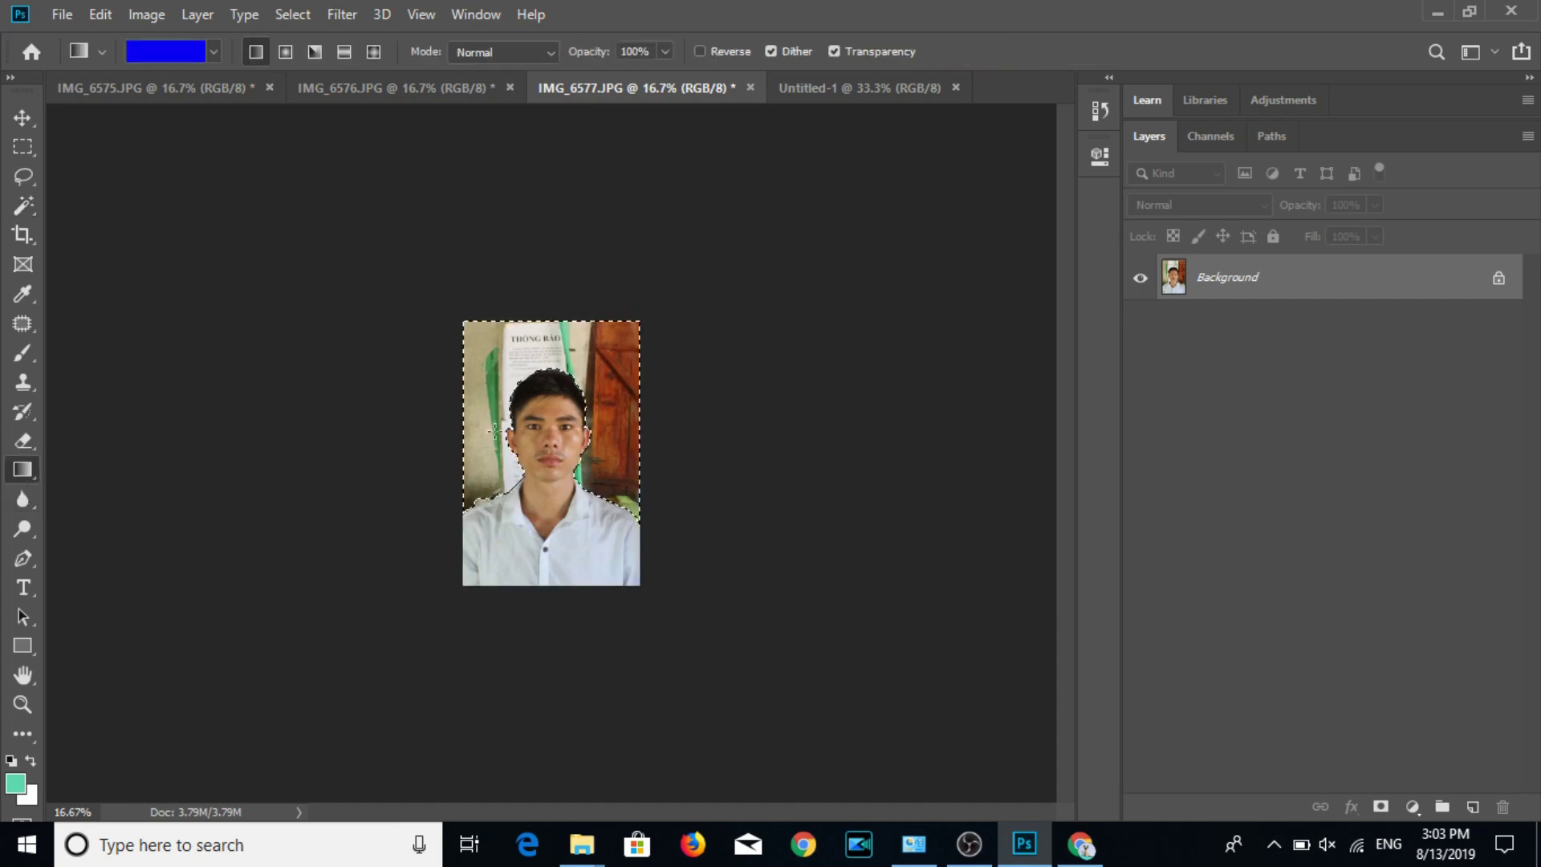
drag(452, 378, 514, 386)
key(ctrl+d)
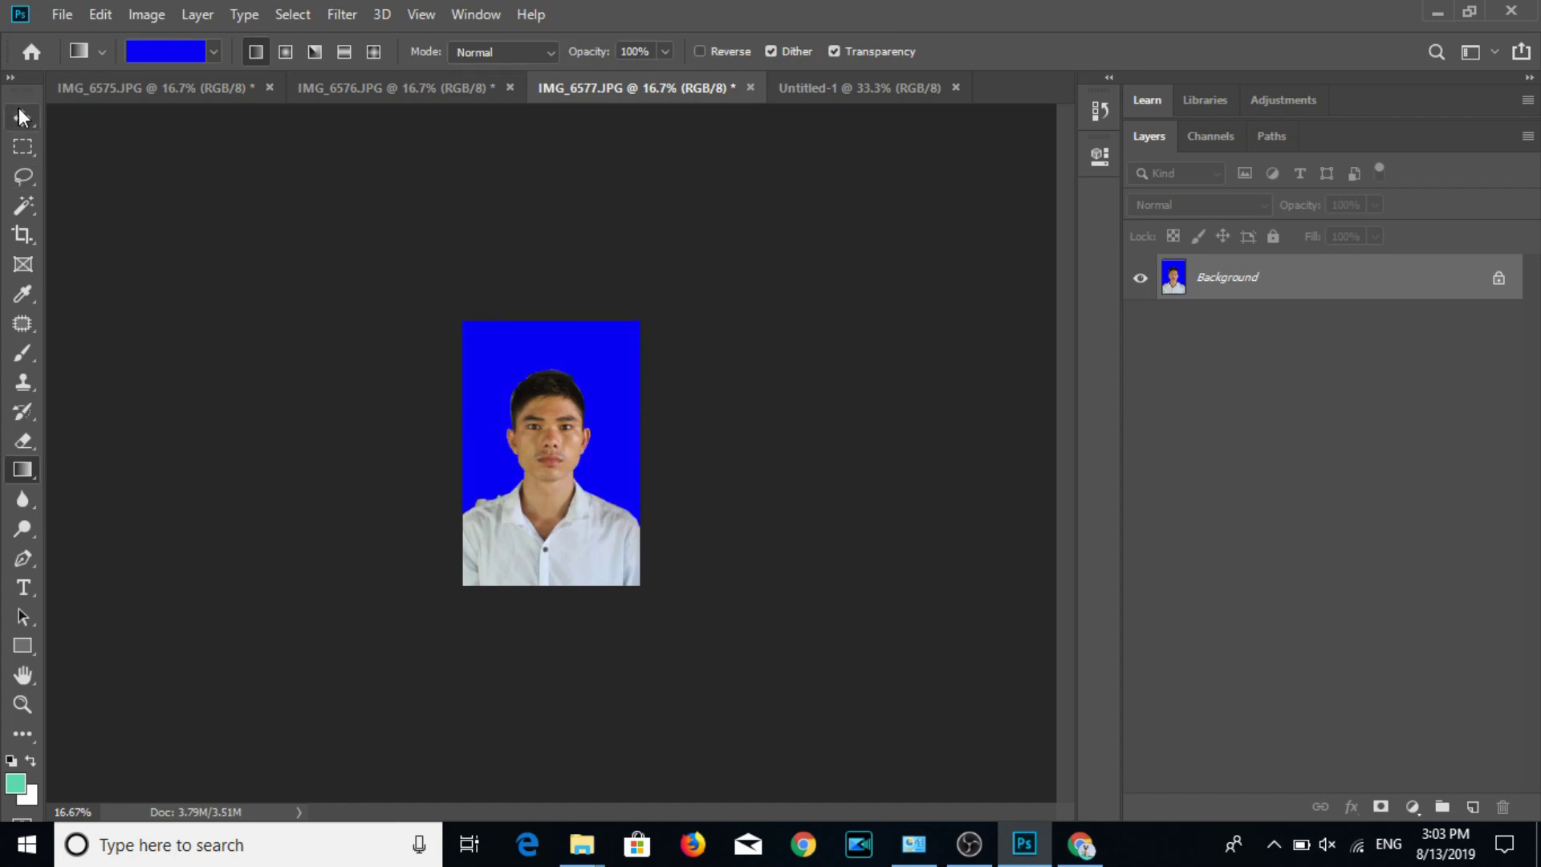
Begin resizing the image in Image Size with a width of 3 cm.
click(143, 13)
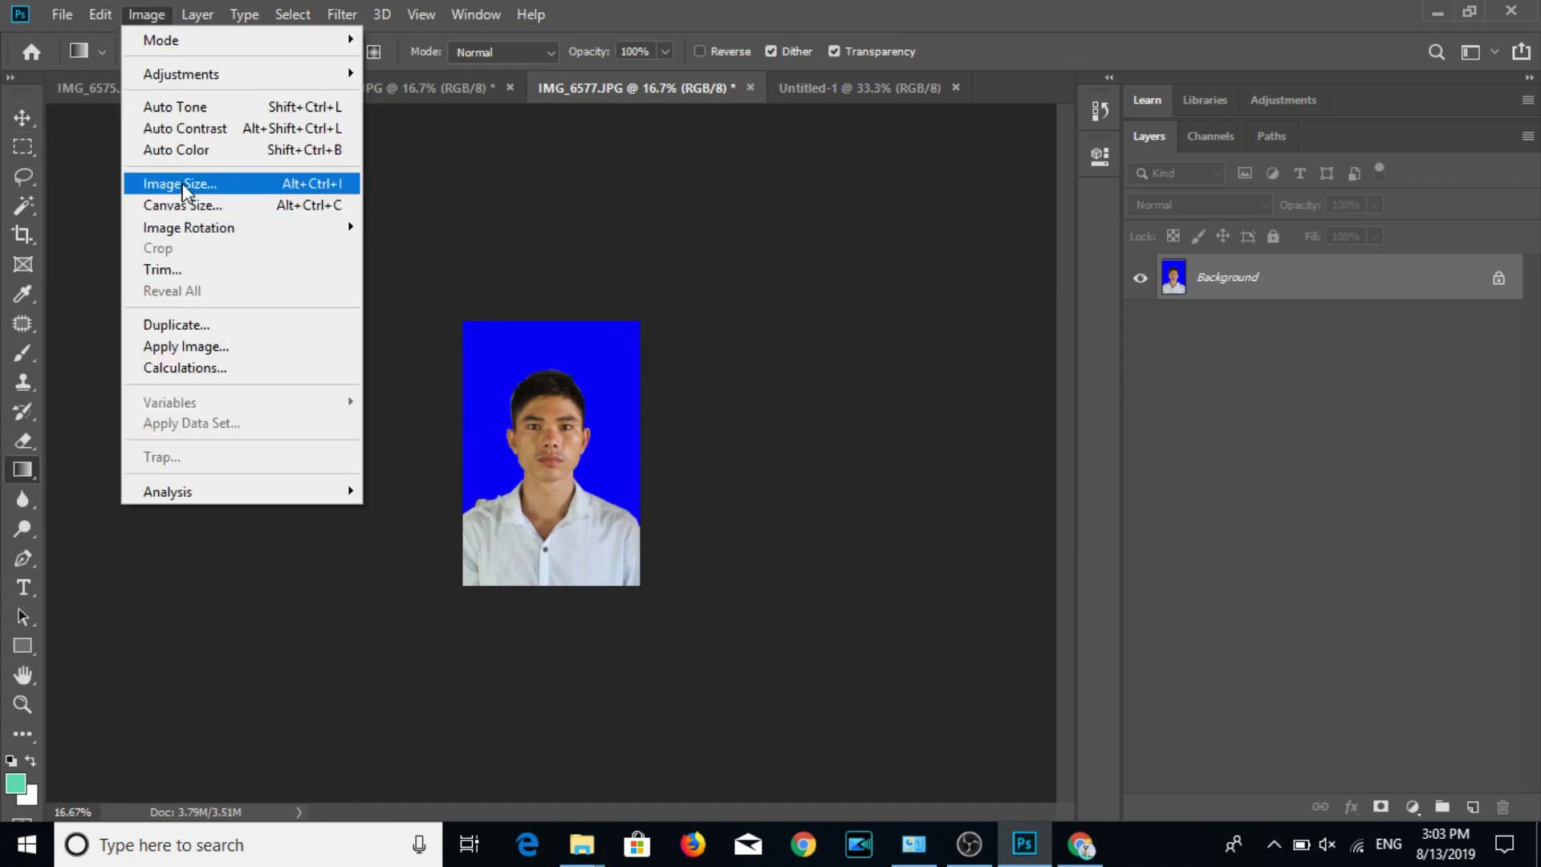
click(180, 184)
text(3)
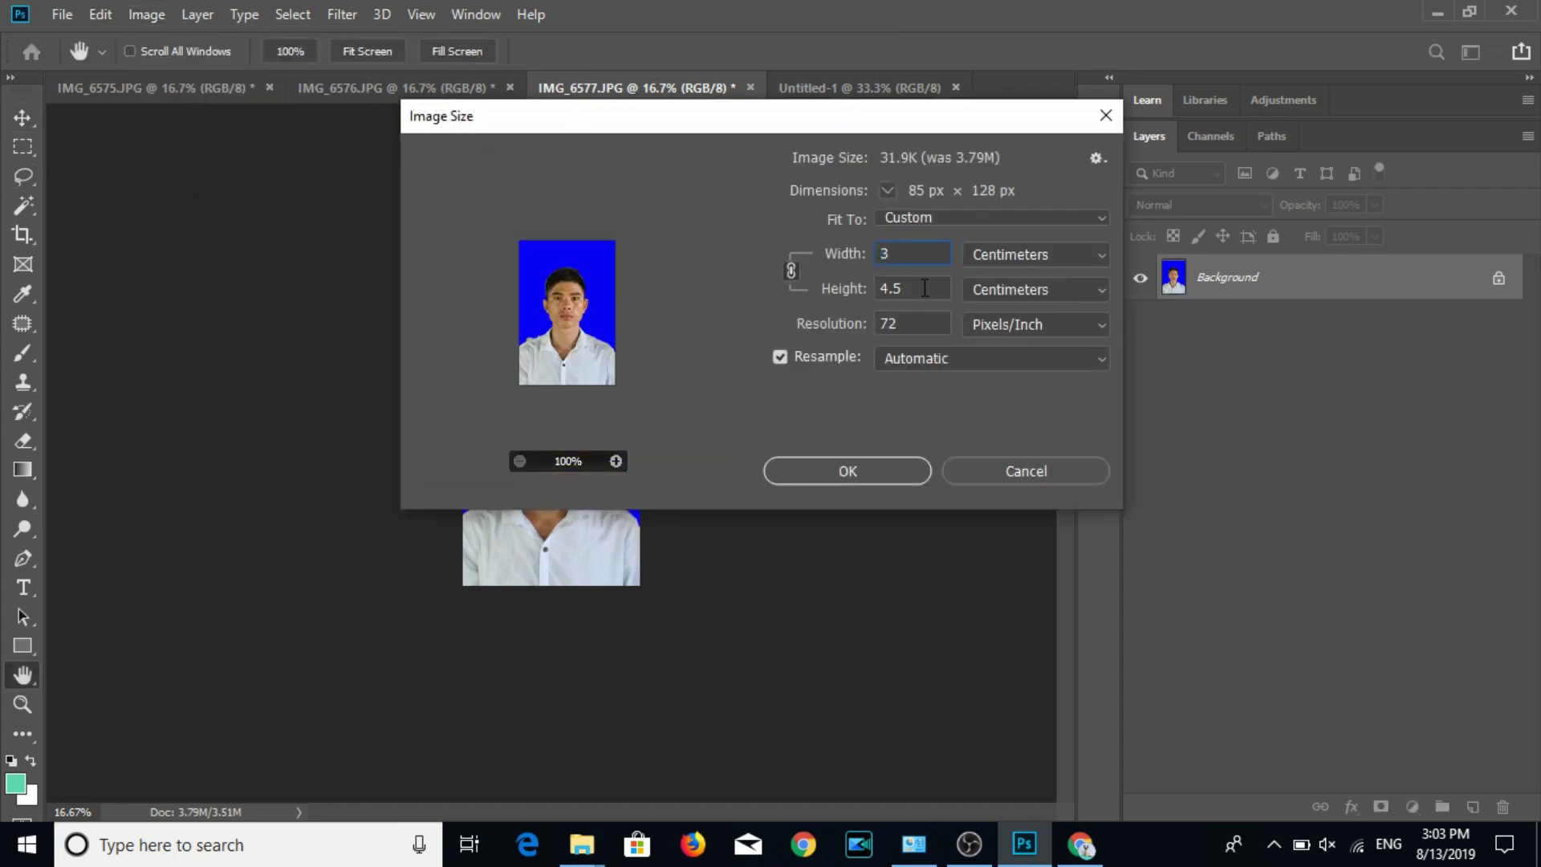
Crop the blue-background portrait to a 3:4 ratio with the photo shifted slightly up.
click(972, 470)
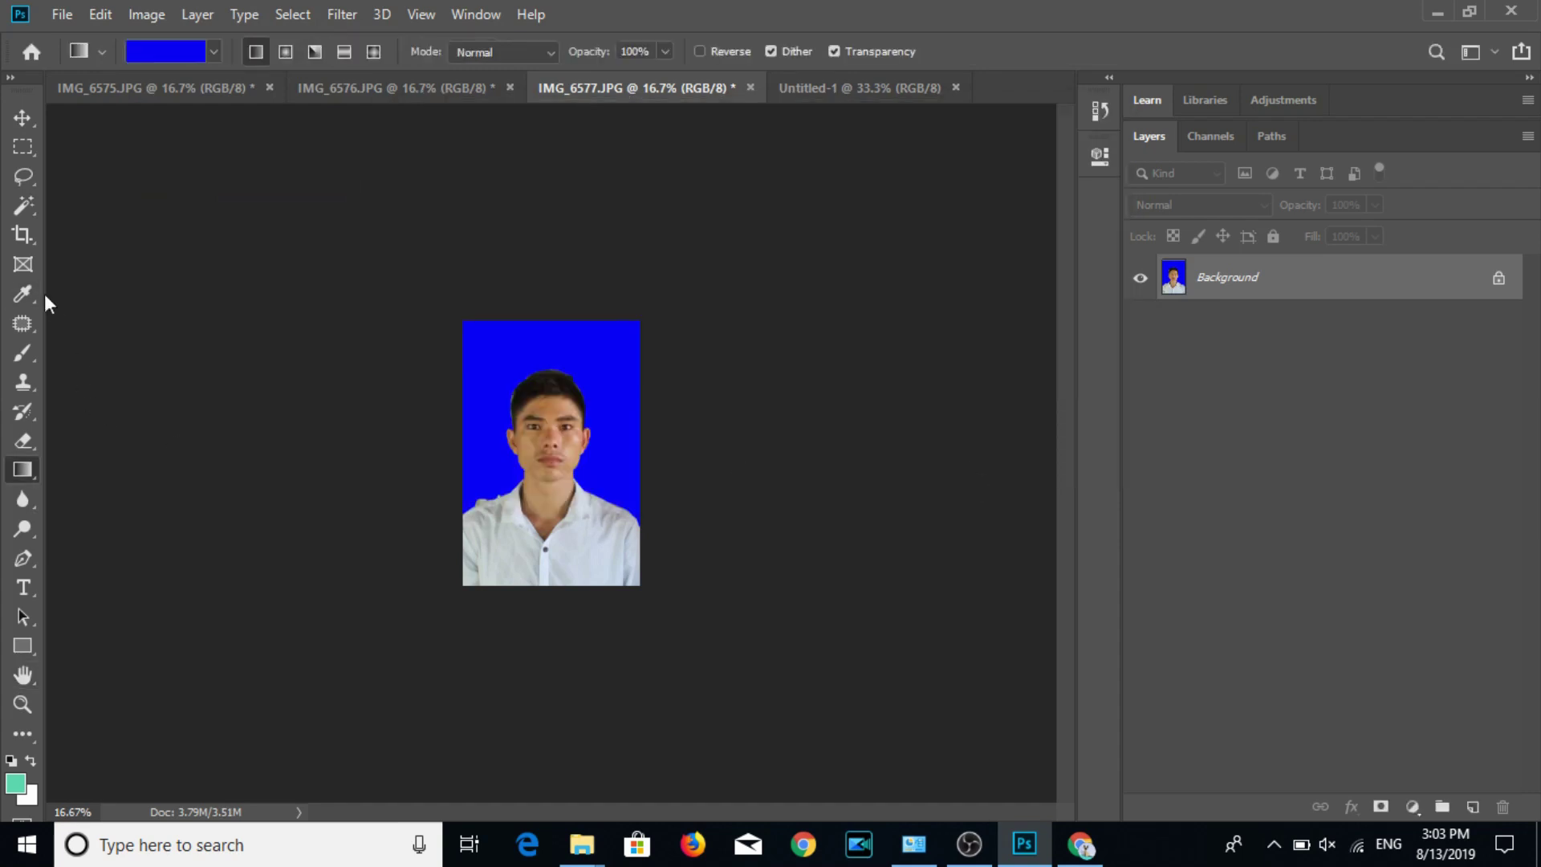
click(24, 239)
click(249, 52)
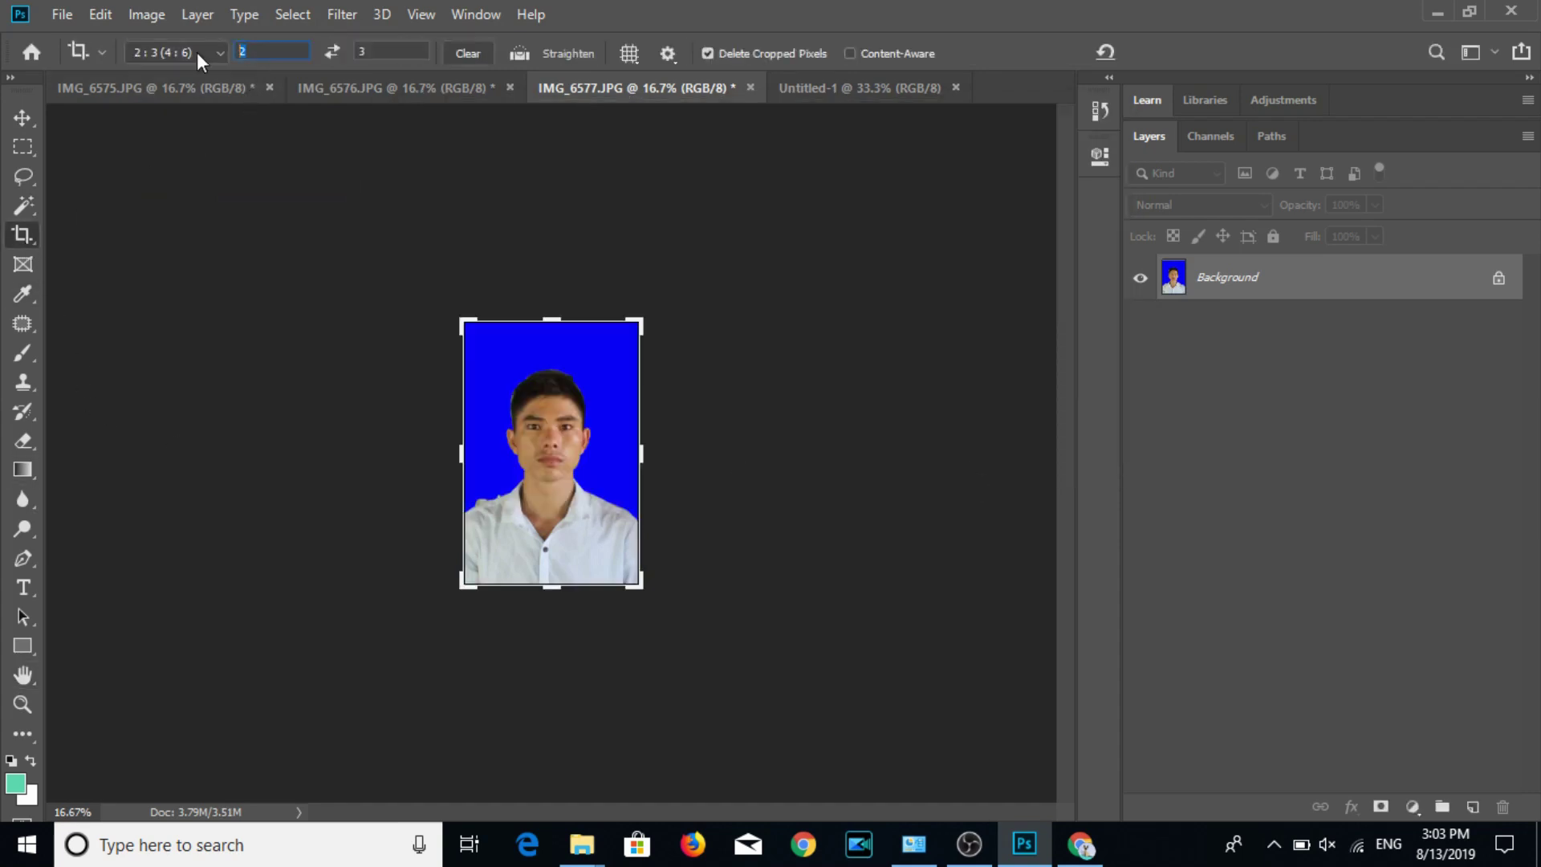
text(4)
click(334, 50)
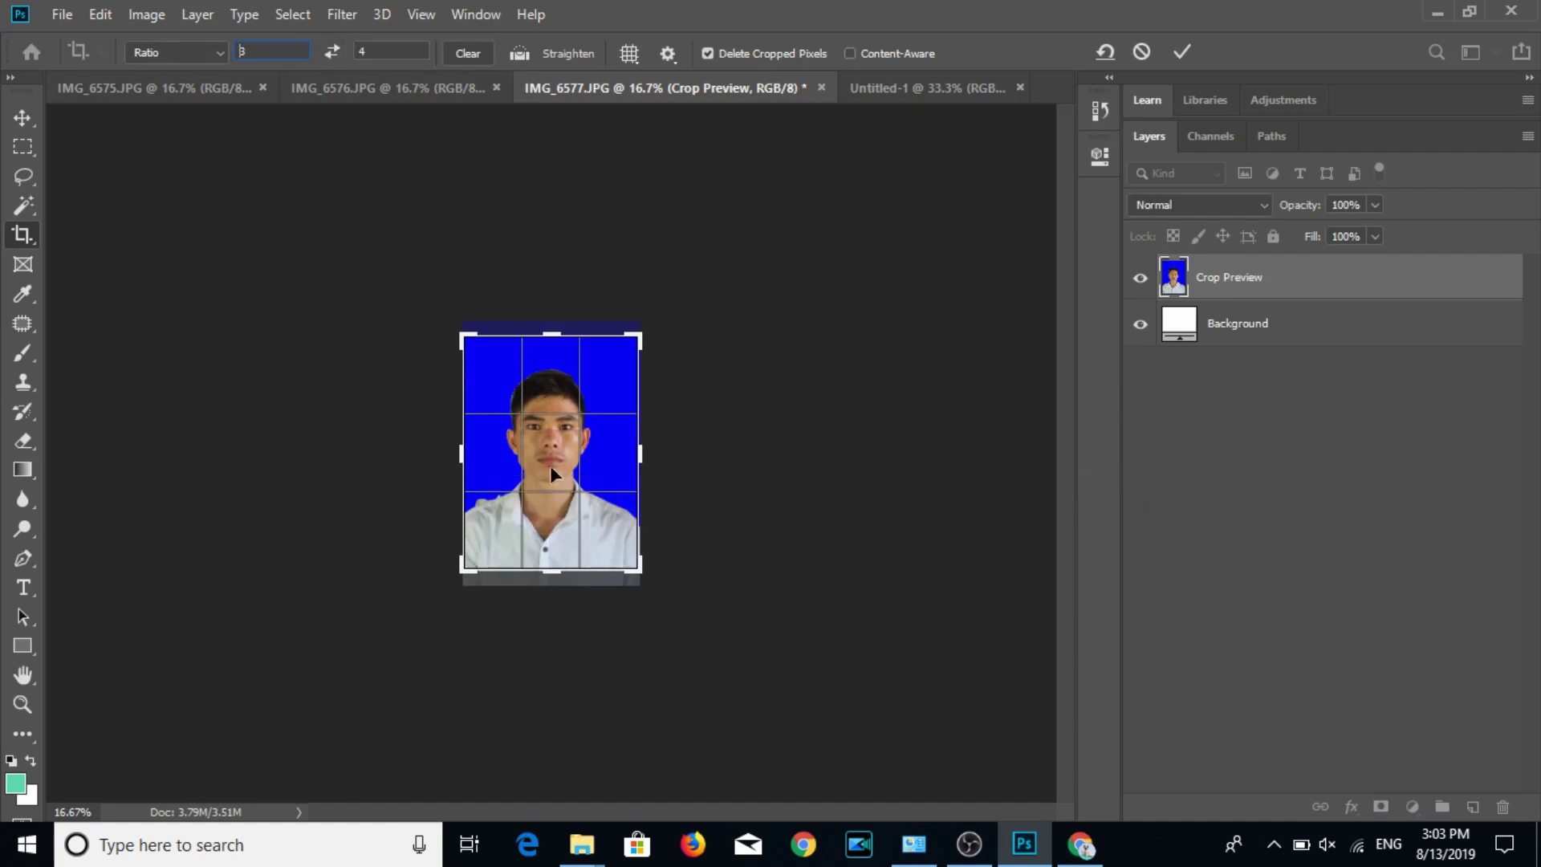
drag(556, 531, 558, 525)
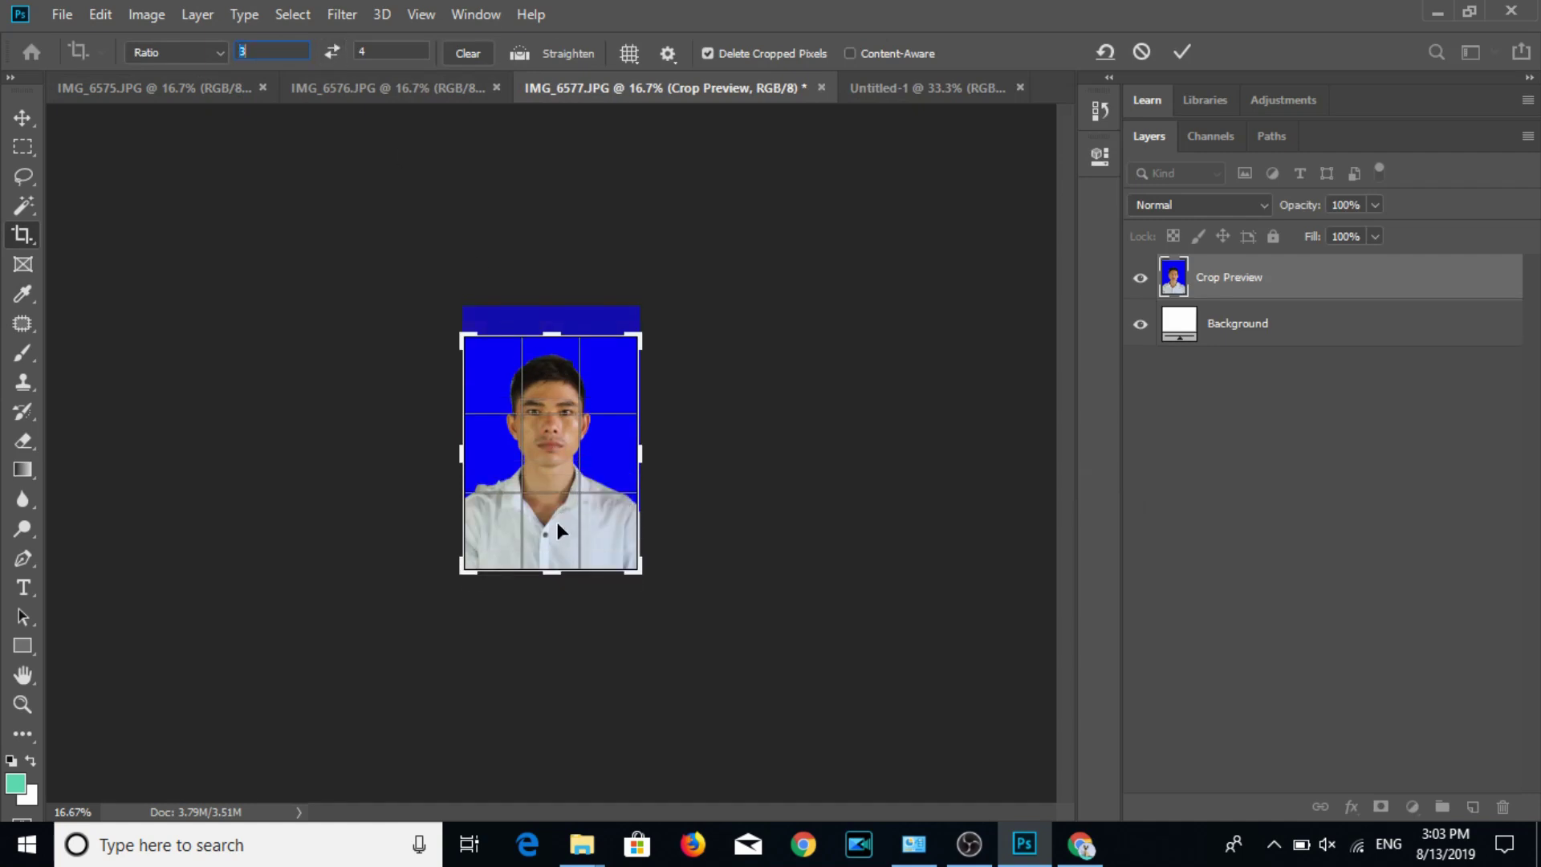
key(Return)
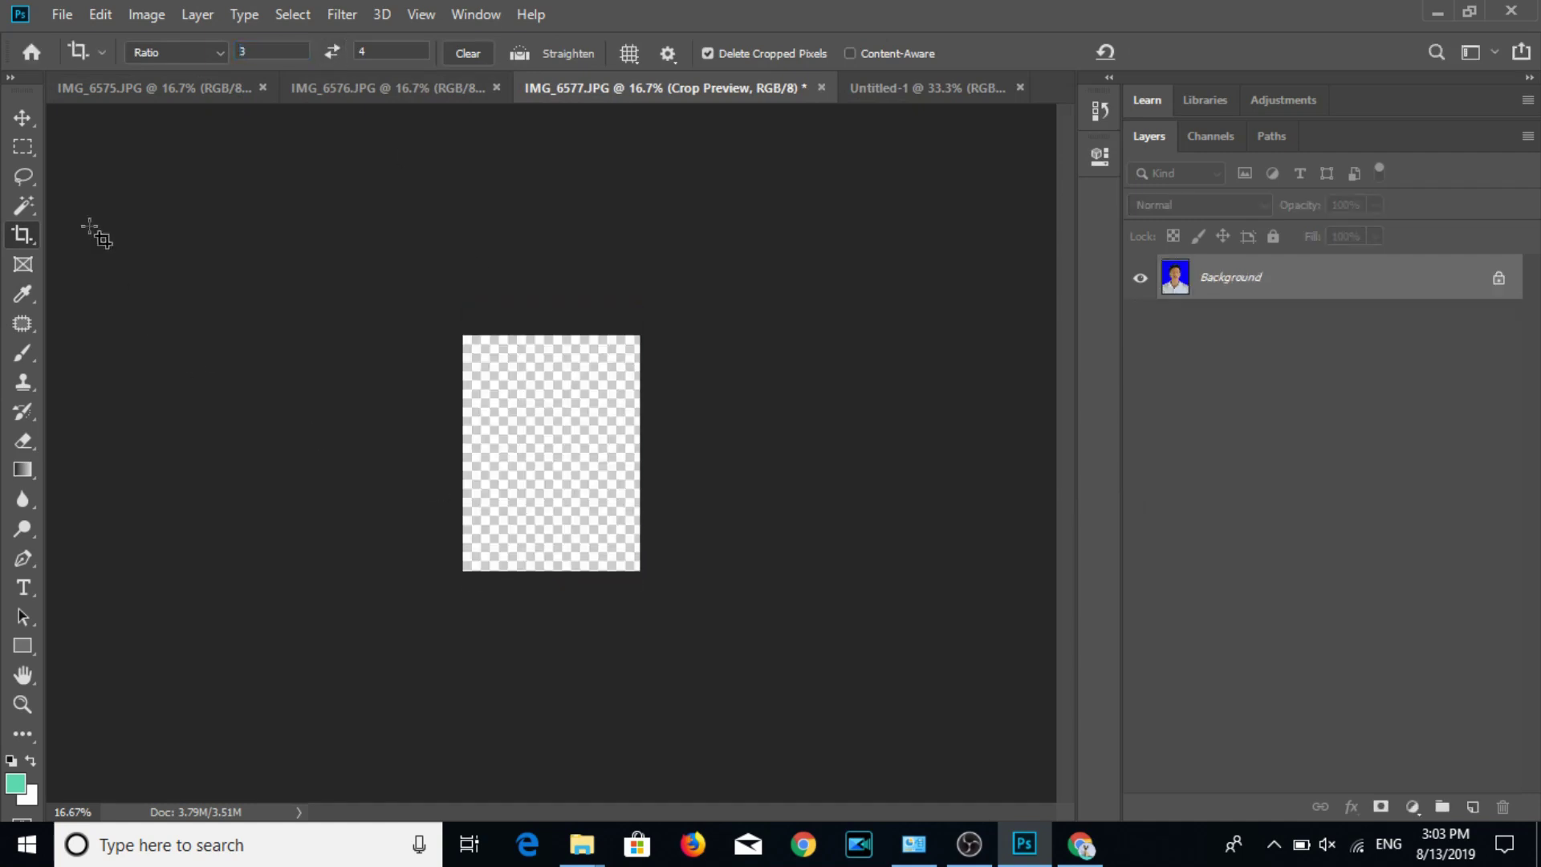
Set the image to 300 pixels/inch (3 x 4 cm, 354 x 472 px) and view at 100%.
click(162, 14)
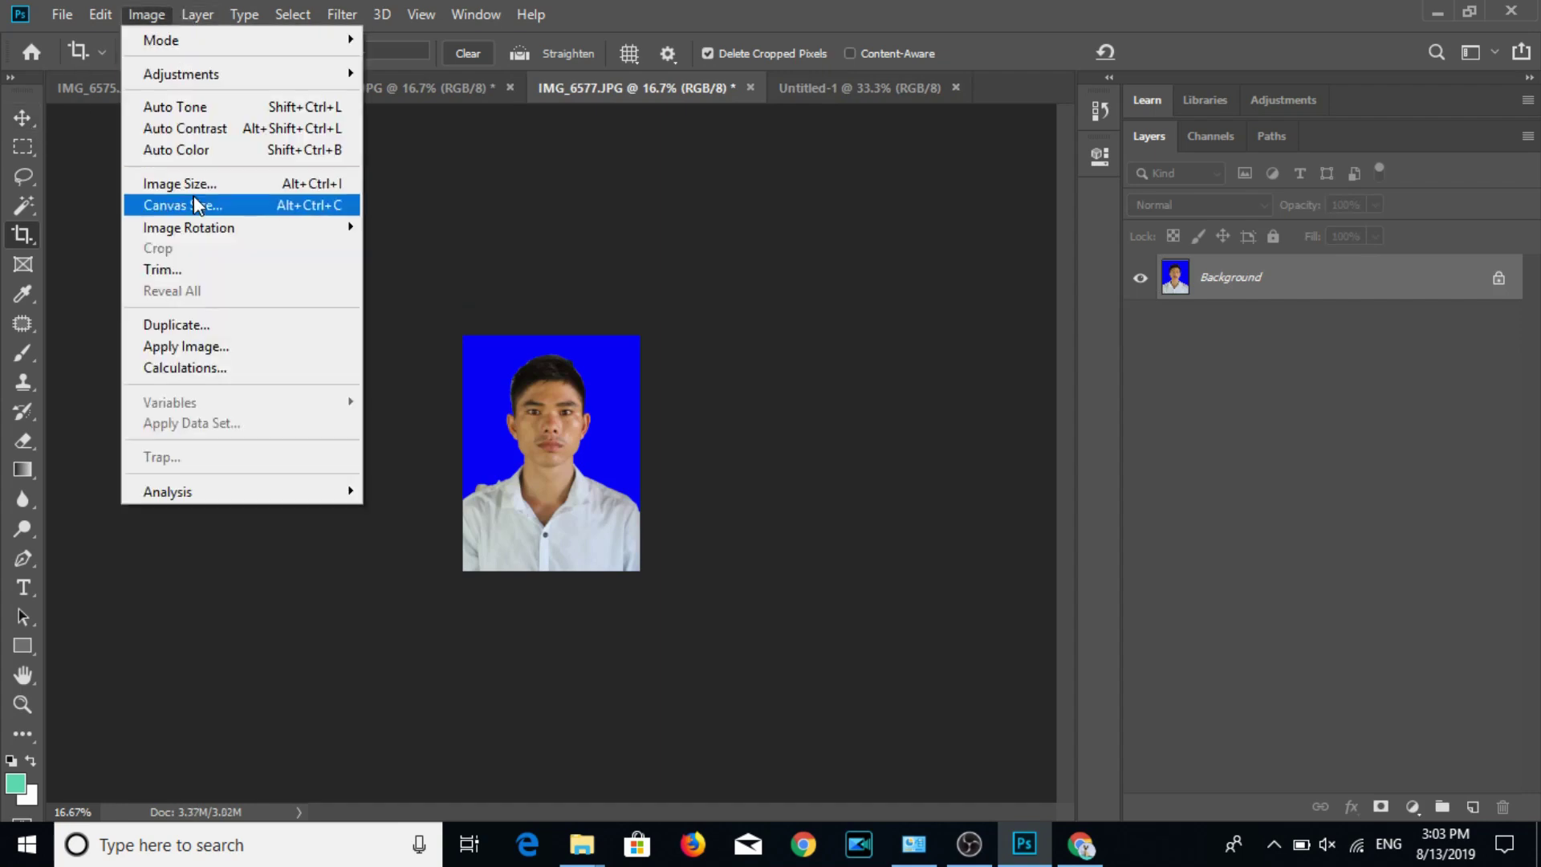
click(196, 206)
click(954, 206)
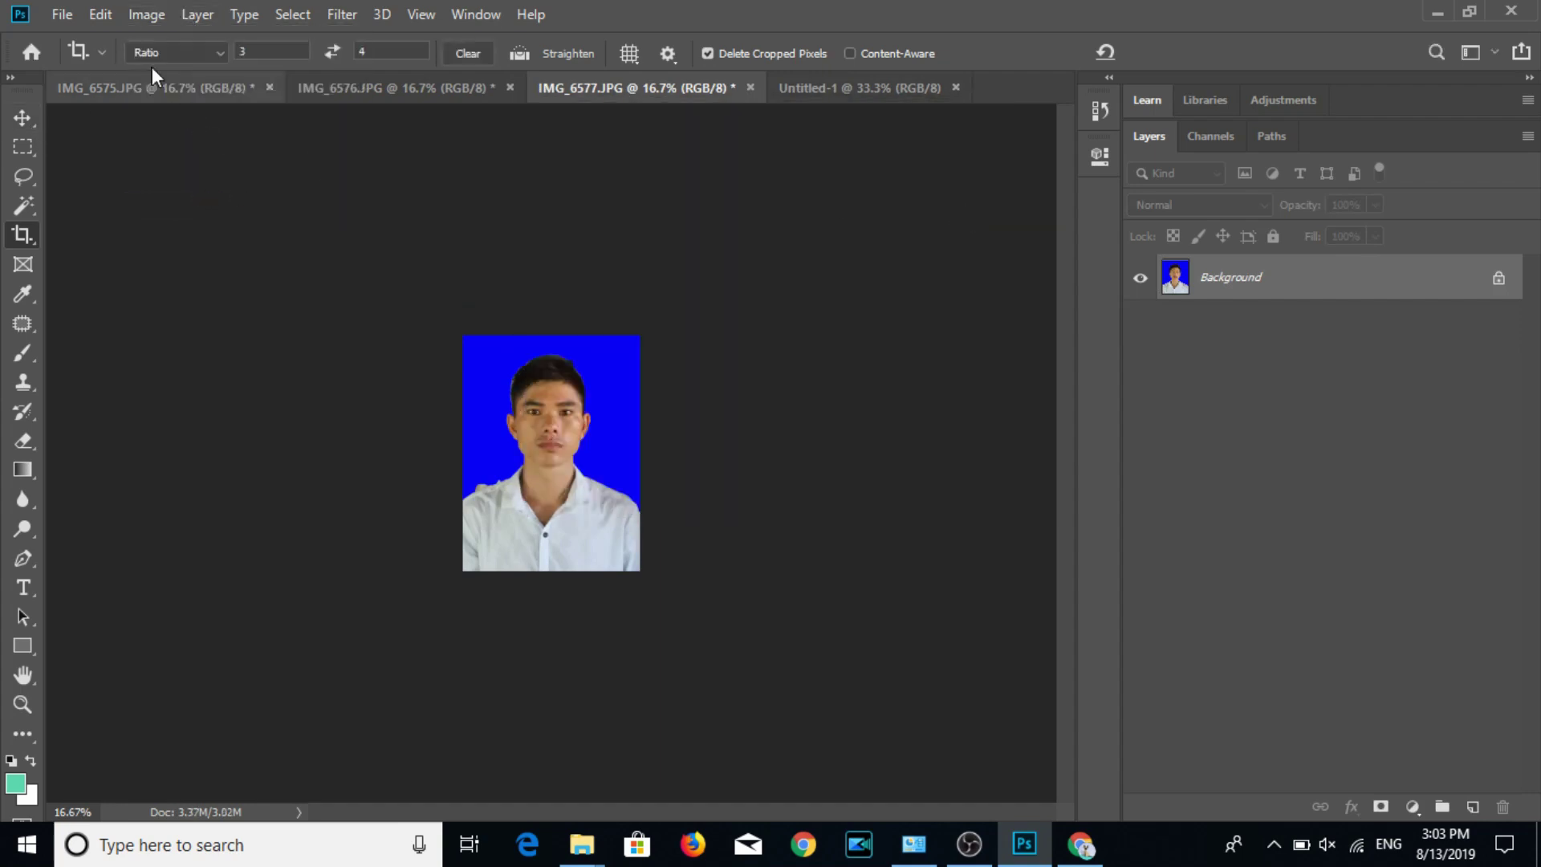
click(147, 14)
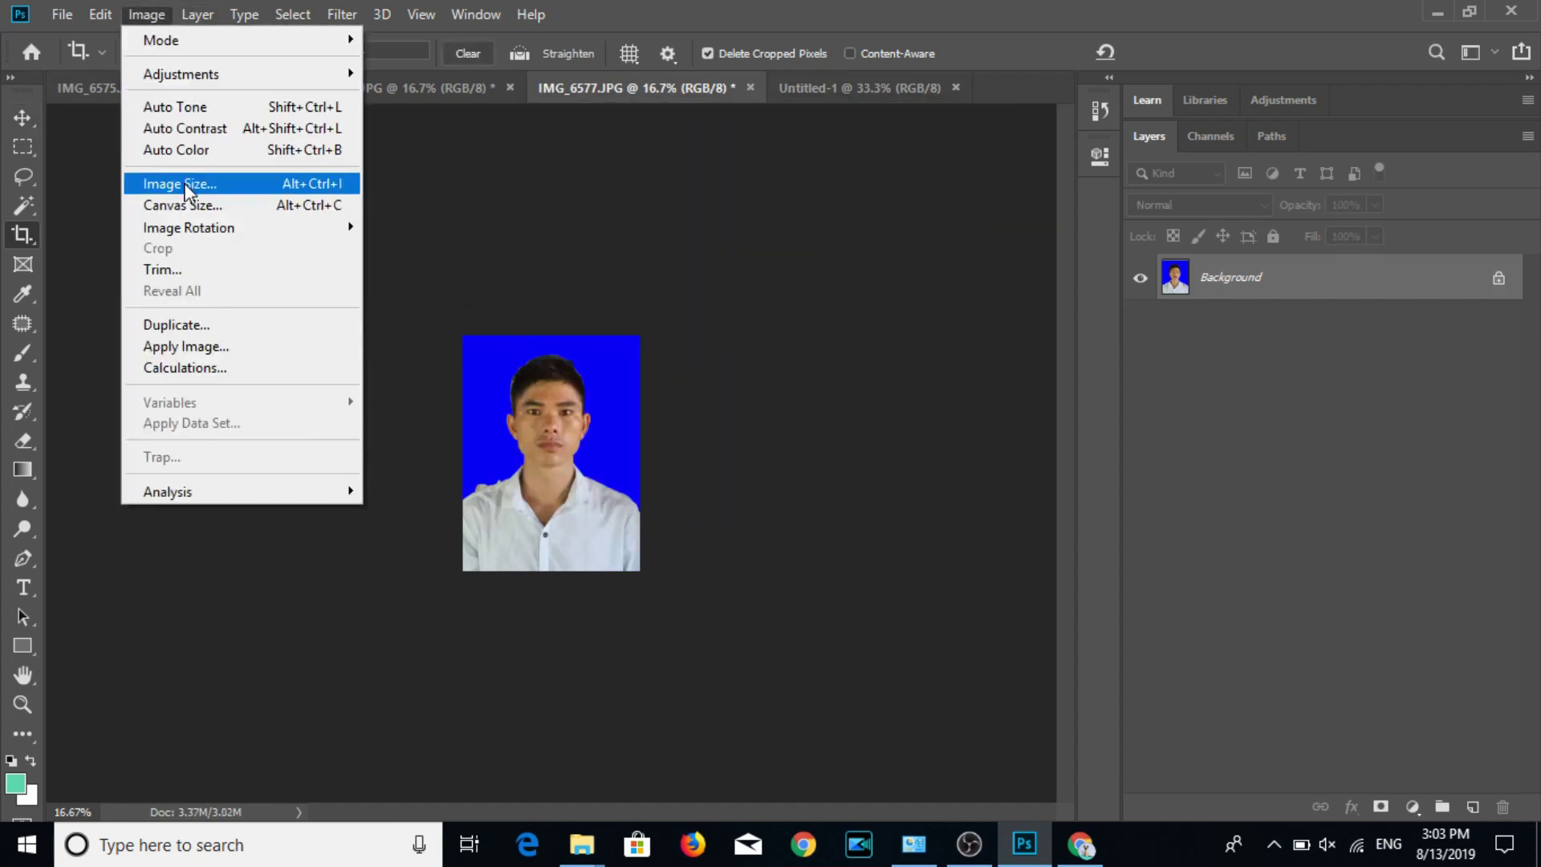
click(181, 177)
click(825, 324)
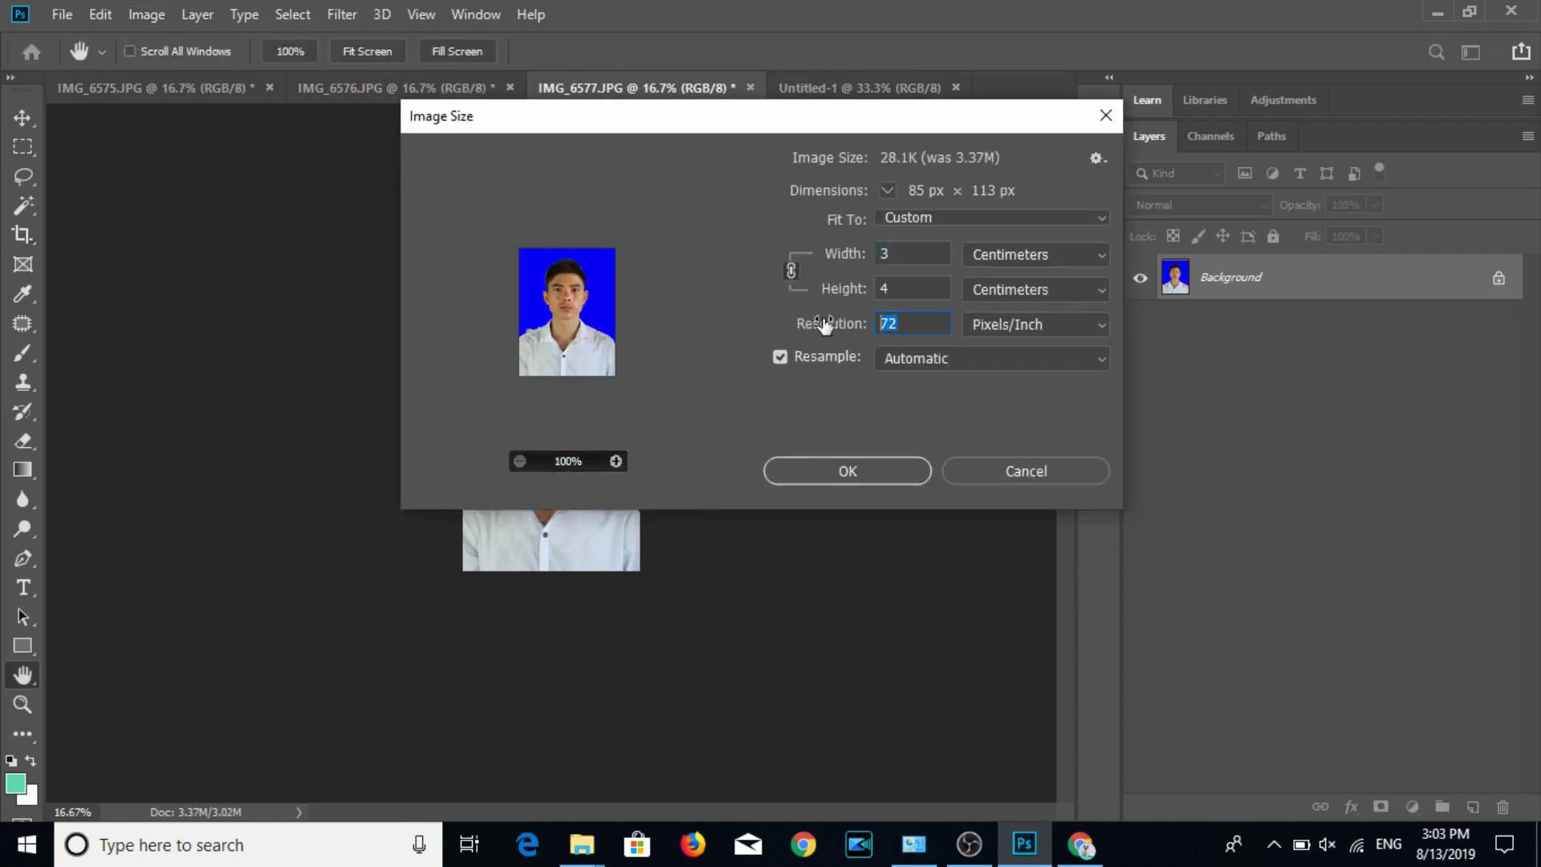
text(300)
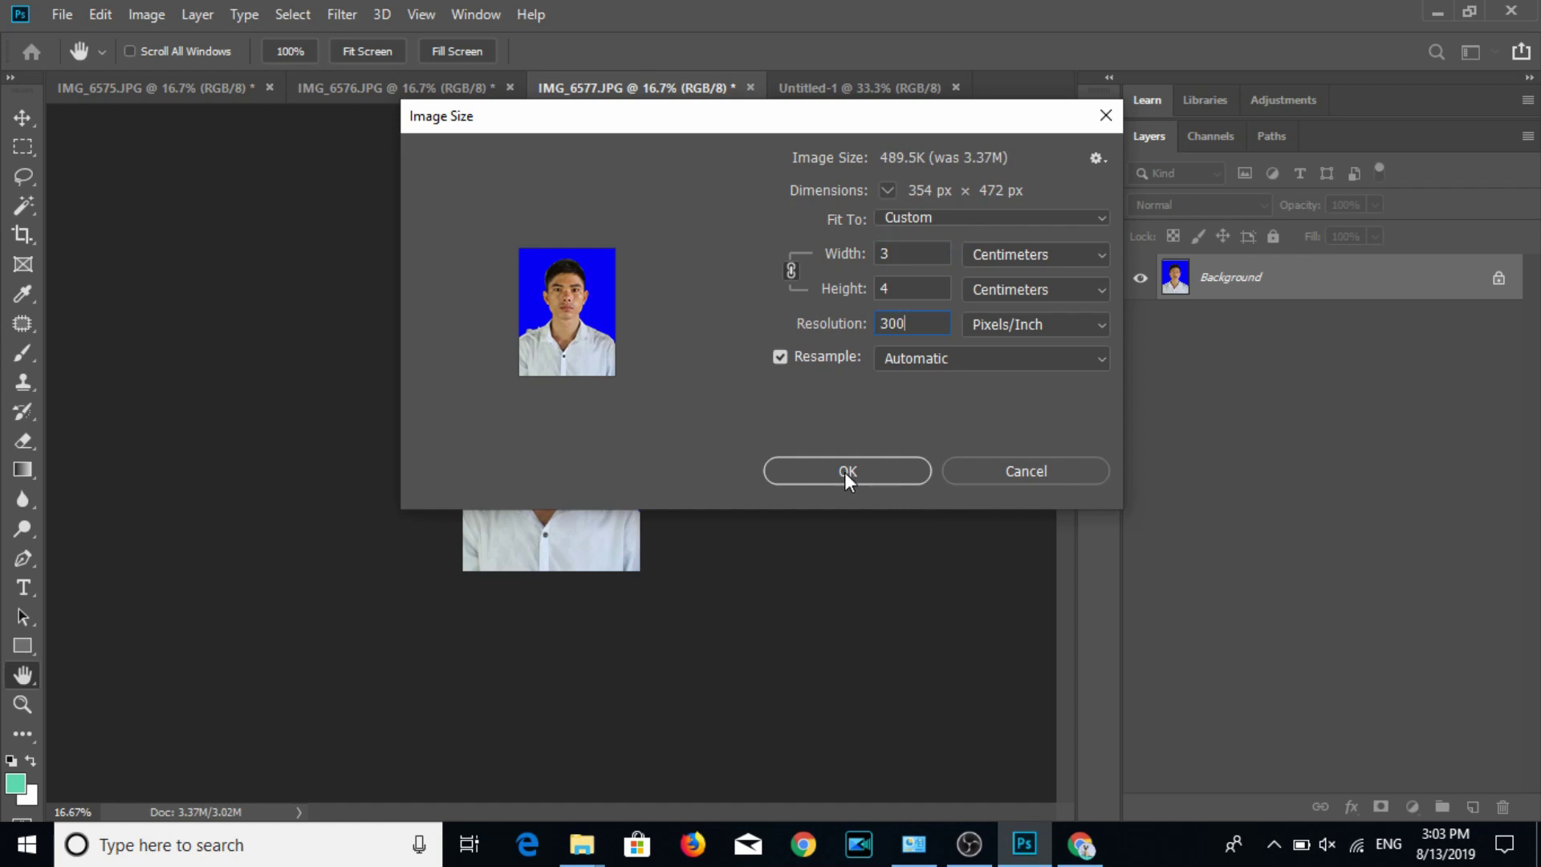
key(Return)
key(c)
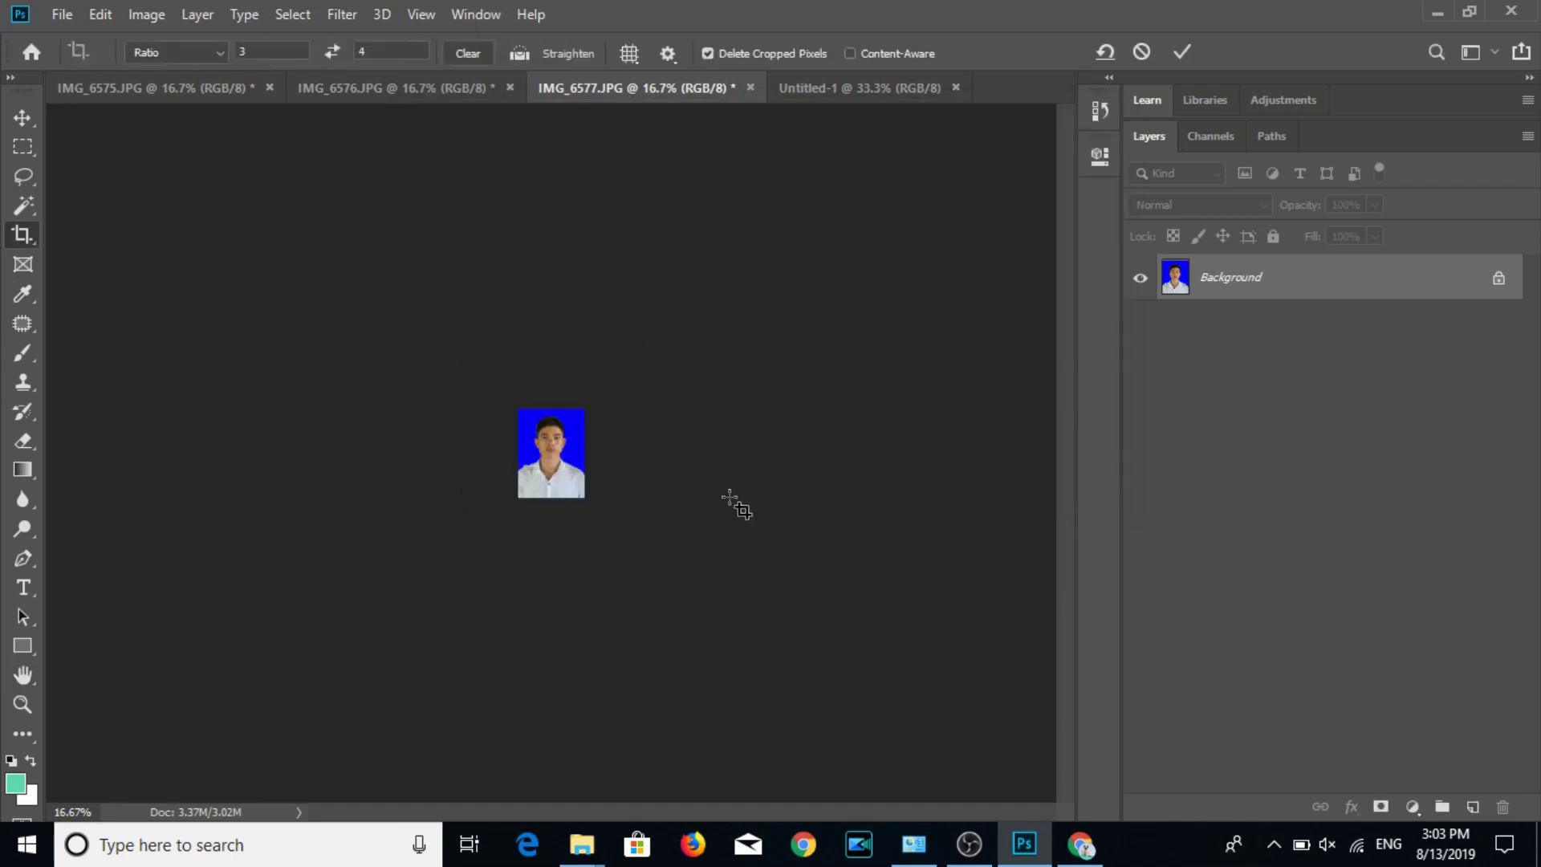
key(ctrl+1)
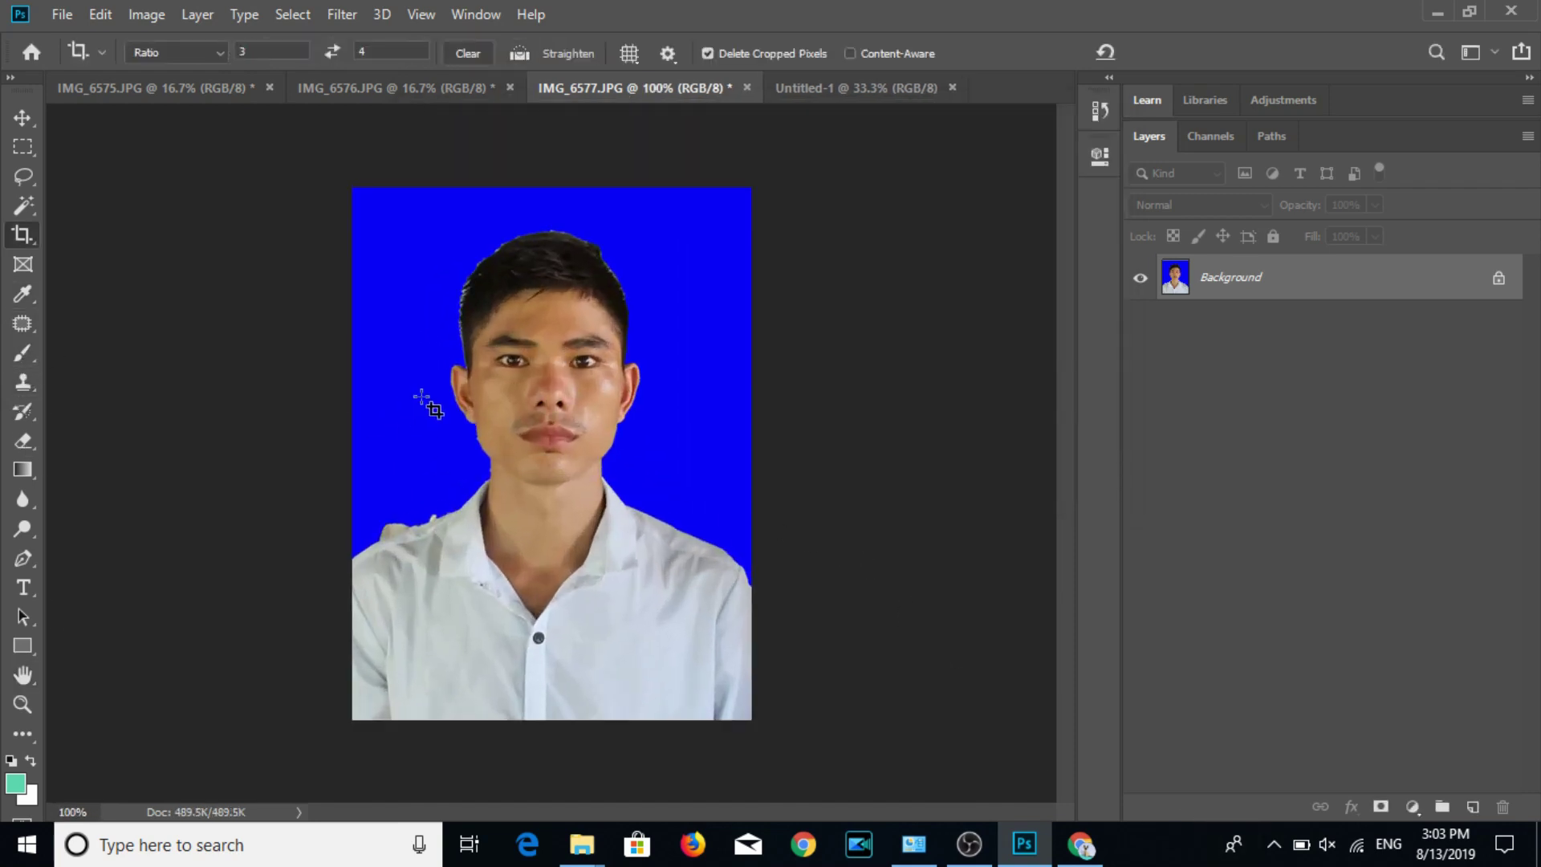
Paint the whitish left-shoulder edge with sampled blue using a 35 px brush.
click(23, 353)
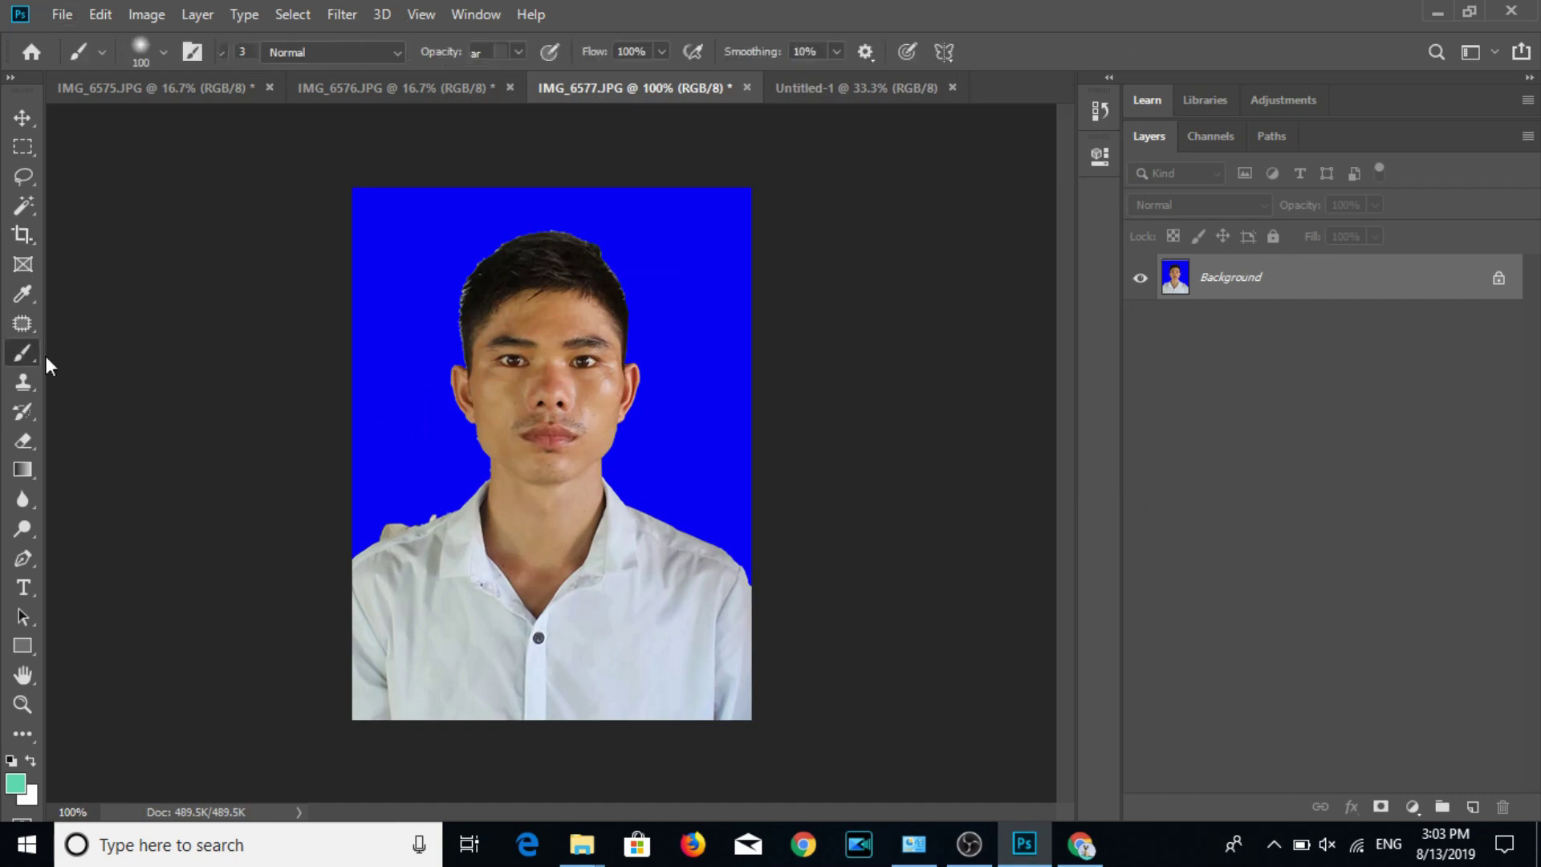
key(bracketleft)
key(bracketleft)
key(bracketleft)
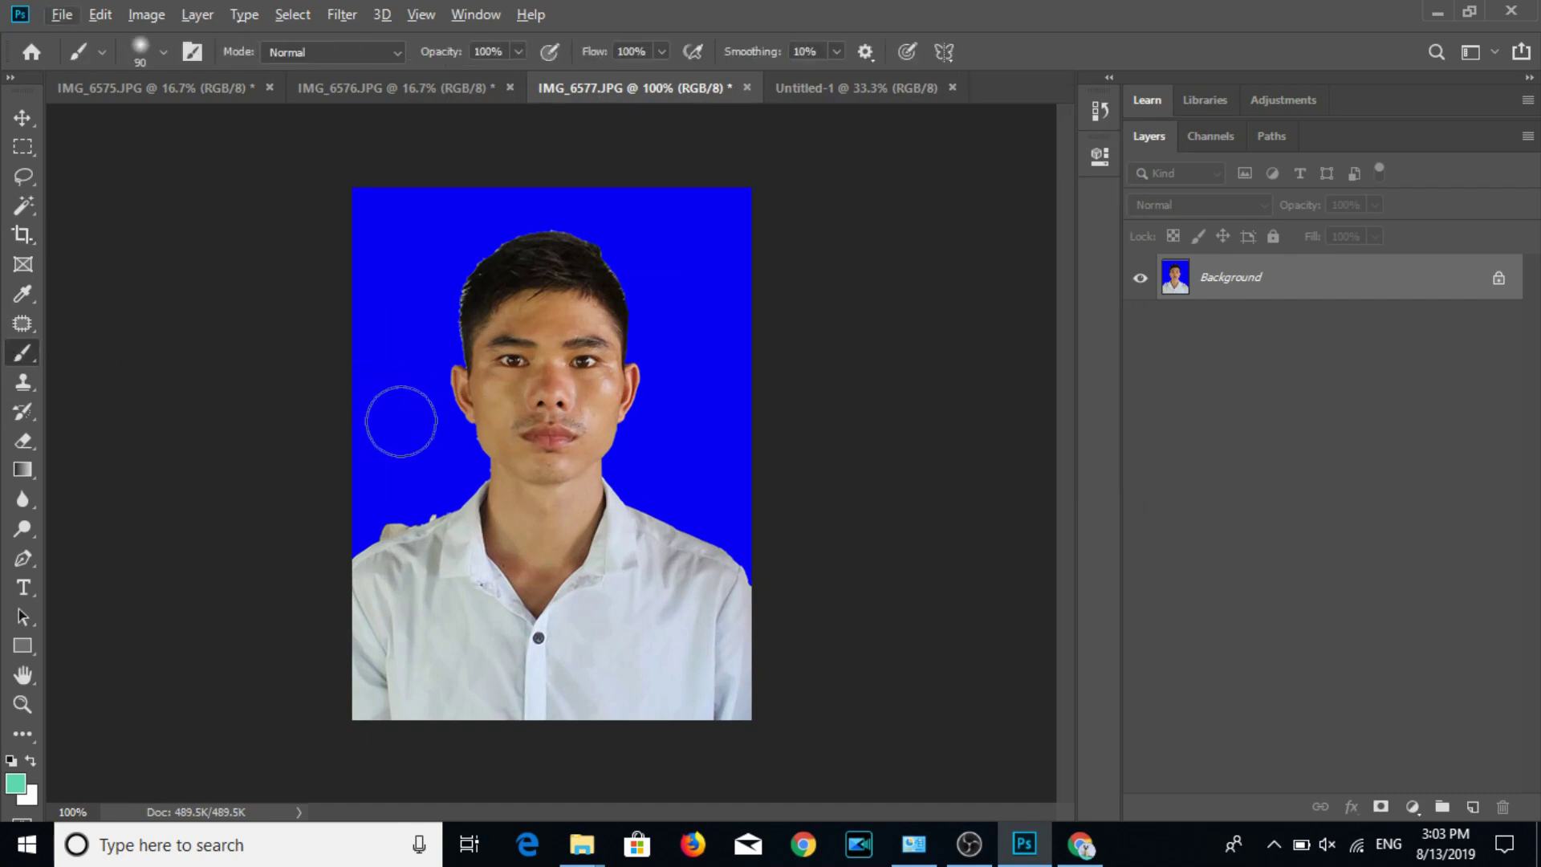
key(bracketleft)
key(bracketleft)
key(bracketleft)
key(bracketleft)
alt+click(405, 469)
mouse_move(426, 503)
mouse_down()
mouse_move(372, 523)
mouse_move(407, 508)
mouse_up()
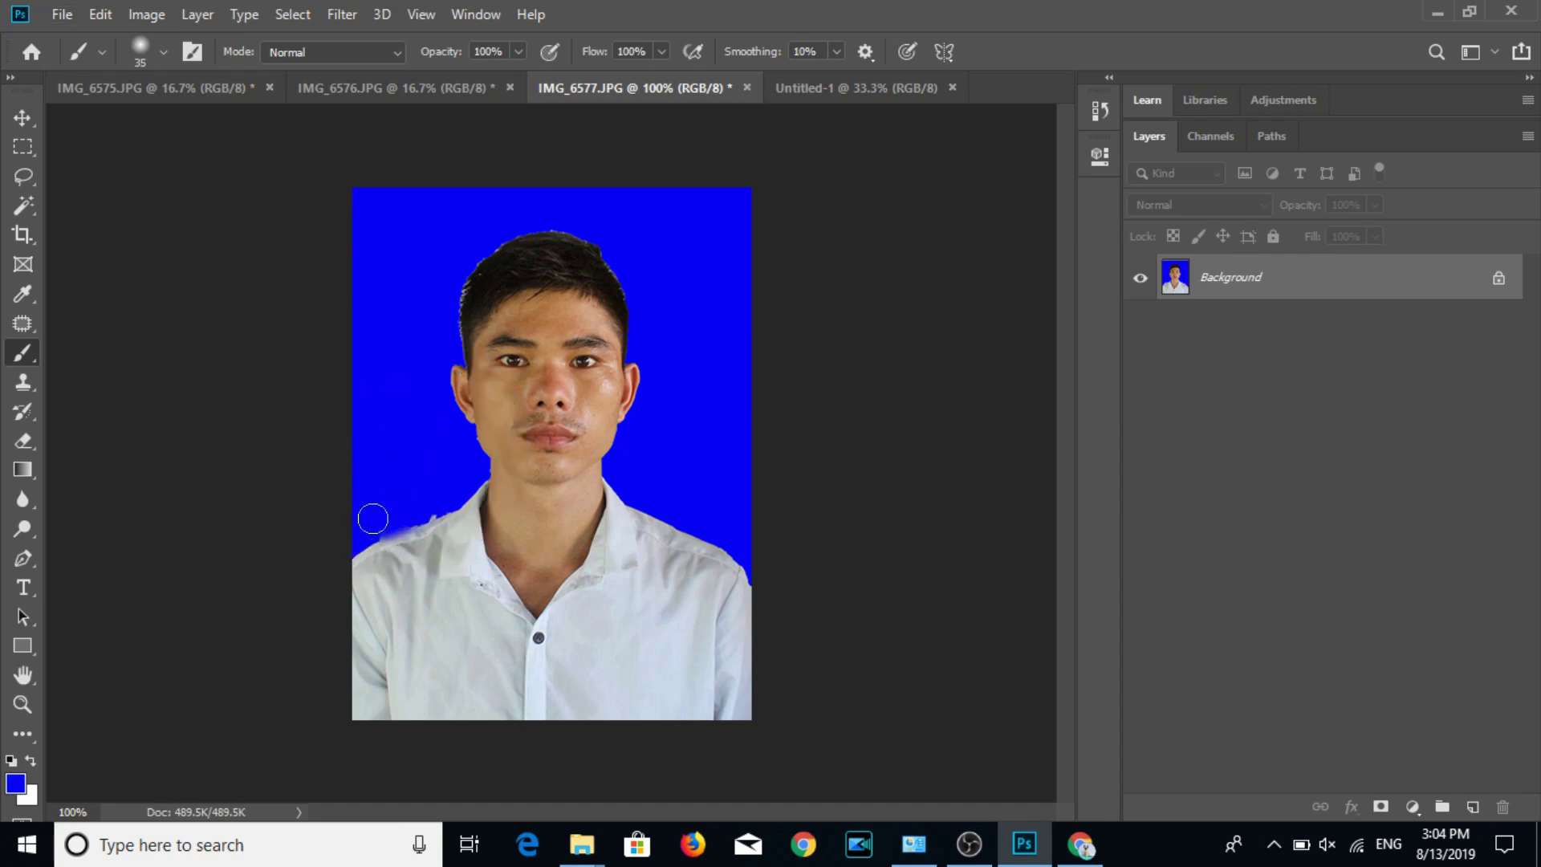
key(v)
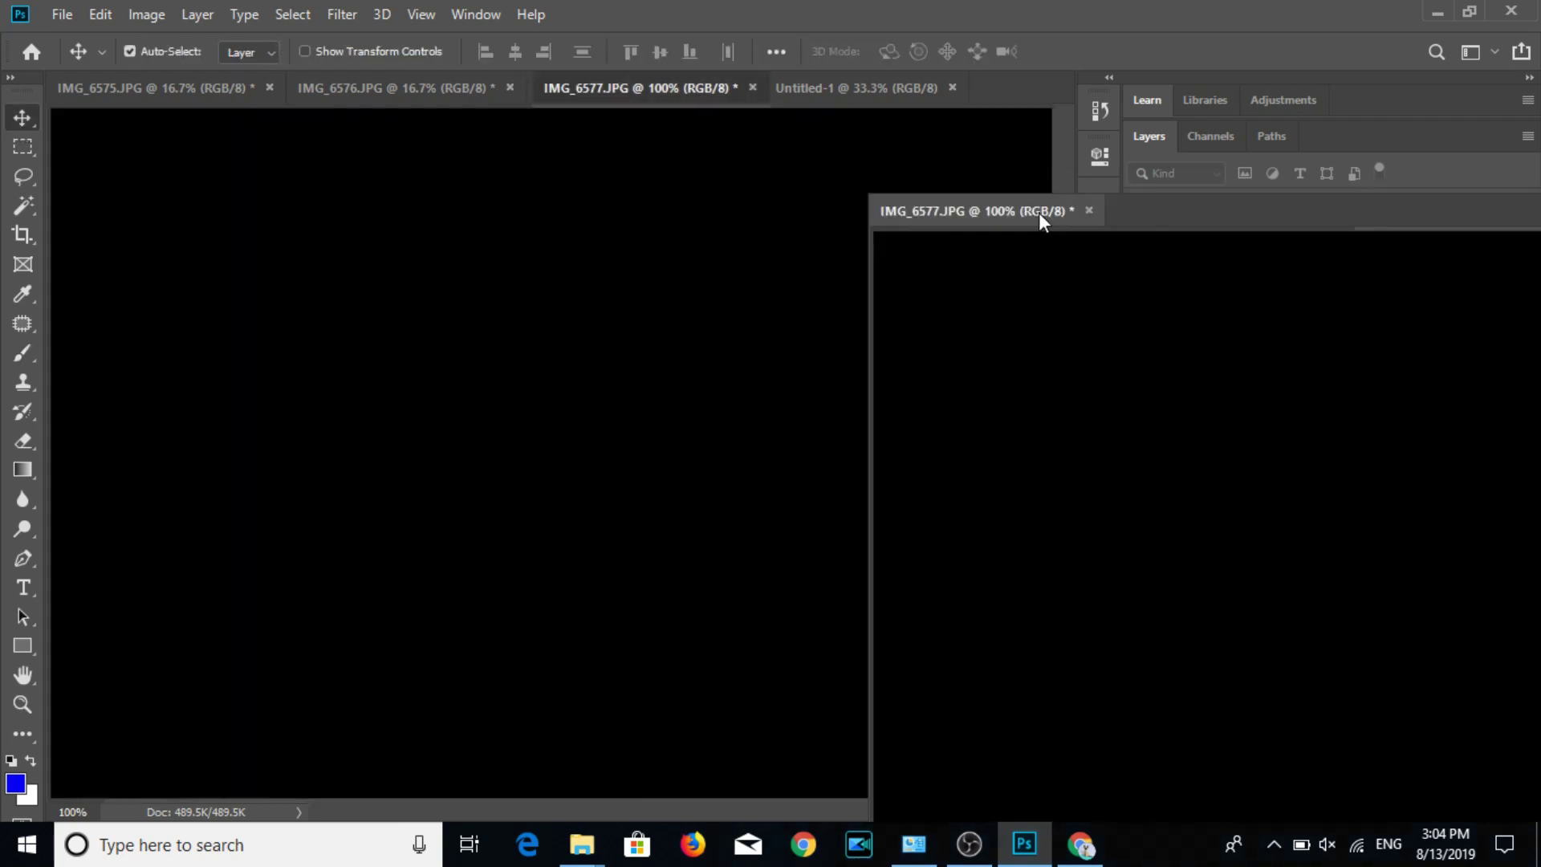
Drag the portrait into Untitled-1 and build a top row of three copies.
drag(610, 87, 1285, 165)
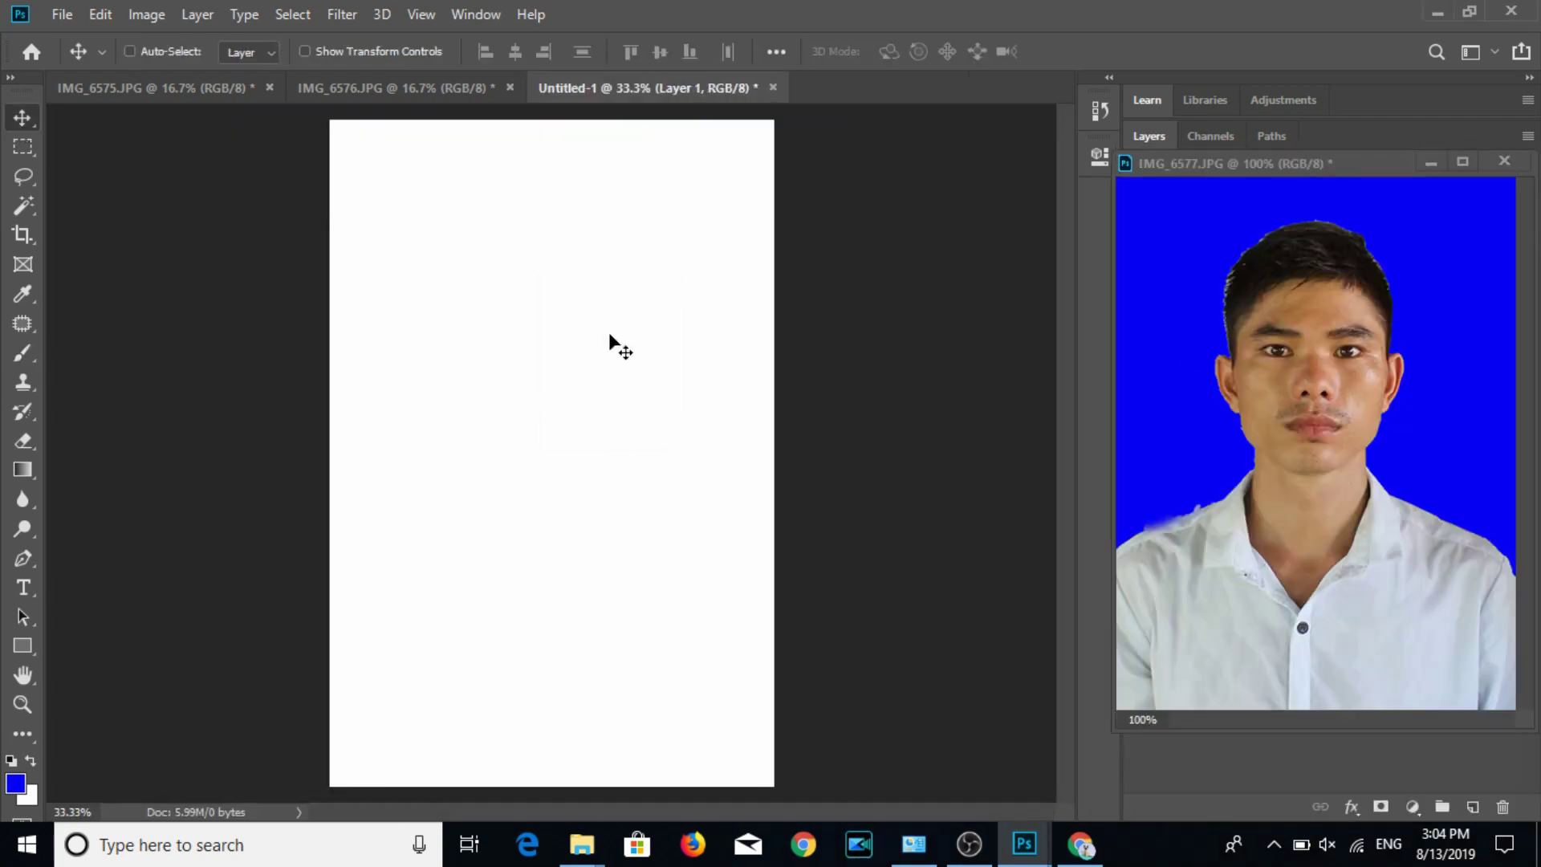
mouse_move(598, 332)
mouse_down()
mouse_move(446, 214)
mouse_move(562, 227)
mouse_move(547, 219)
mouse_up()
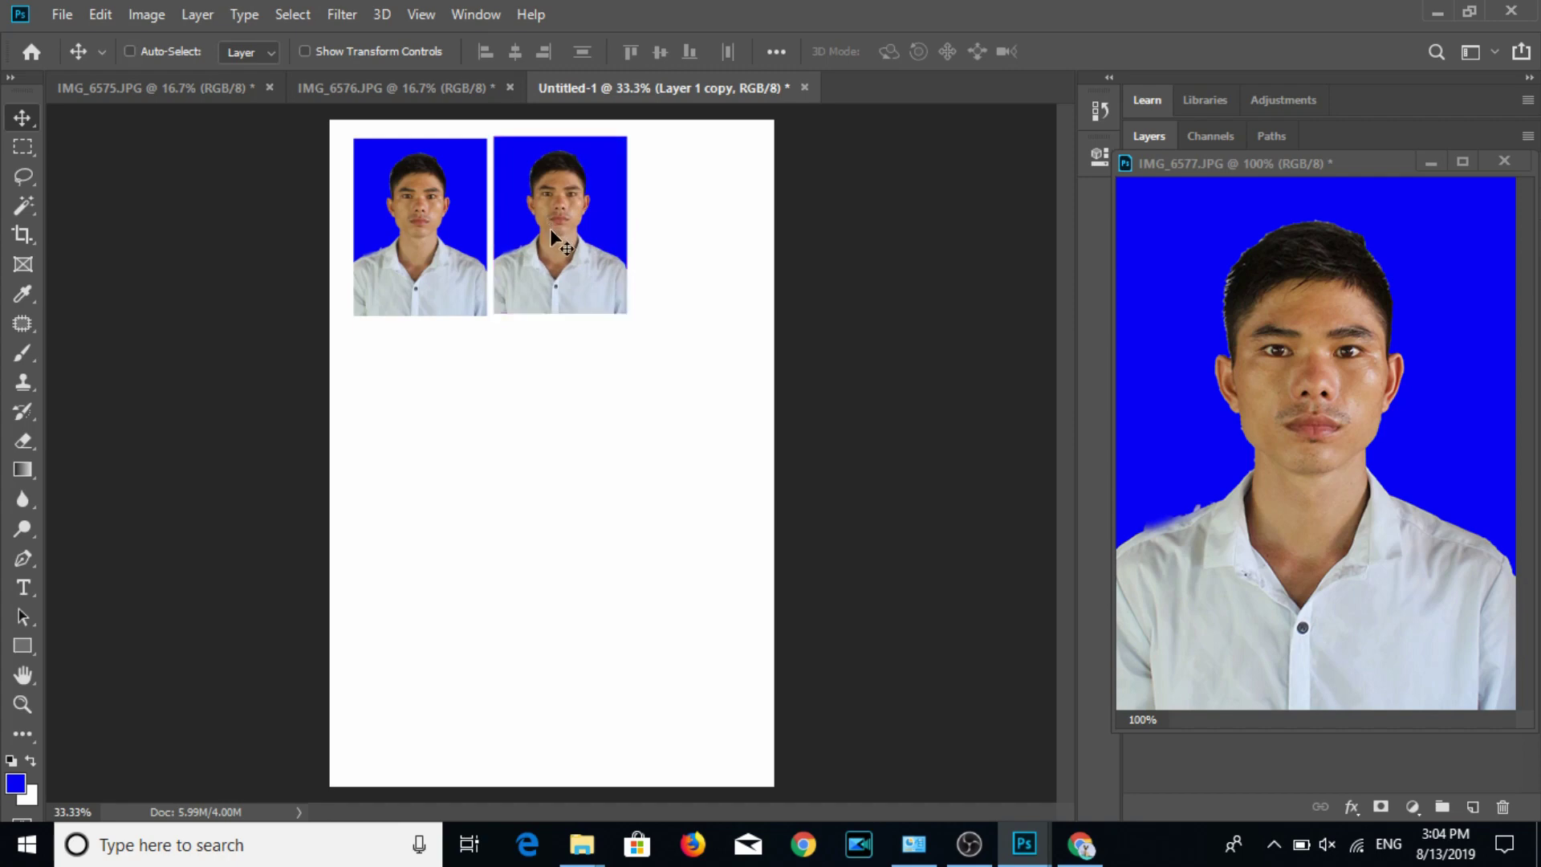
key(shift+Down)
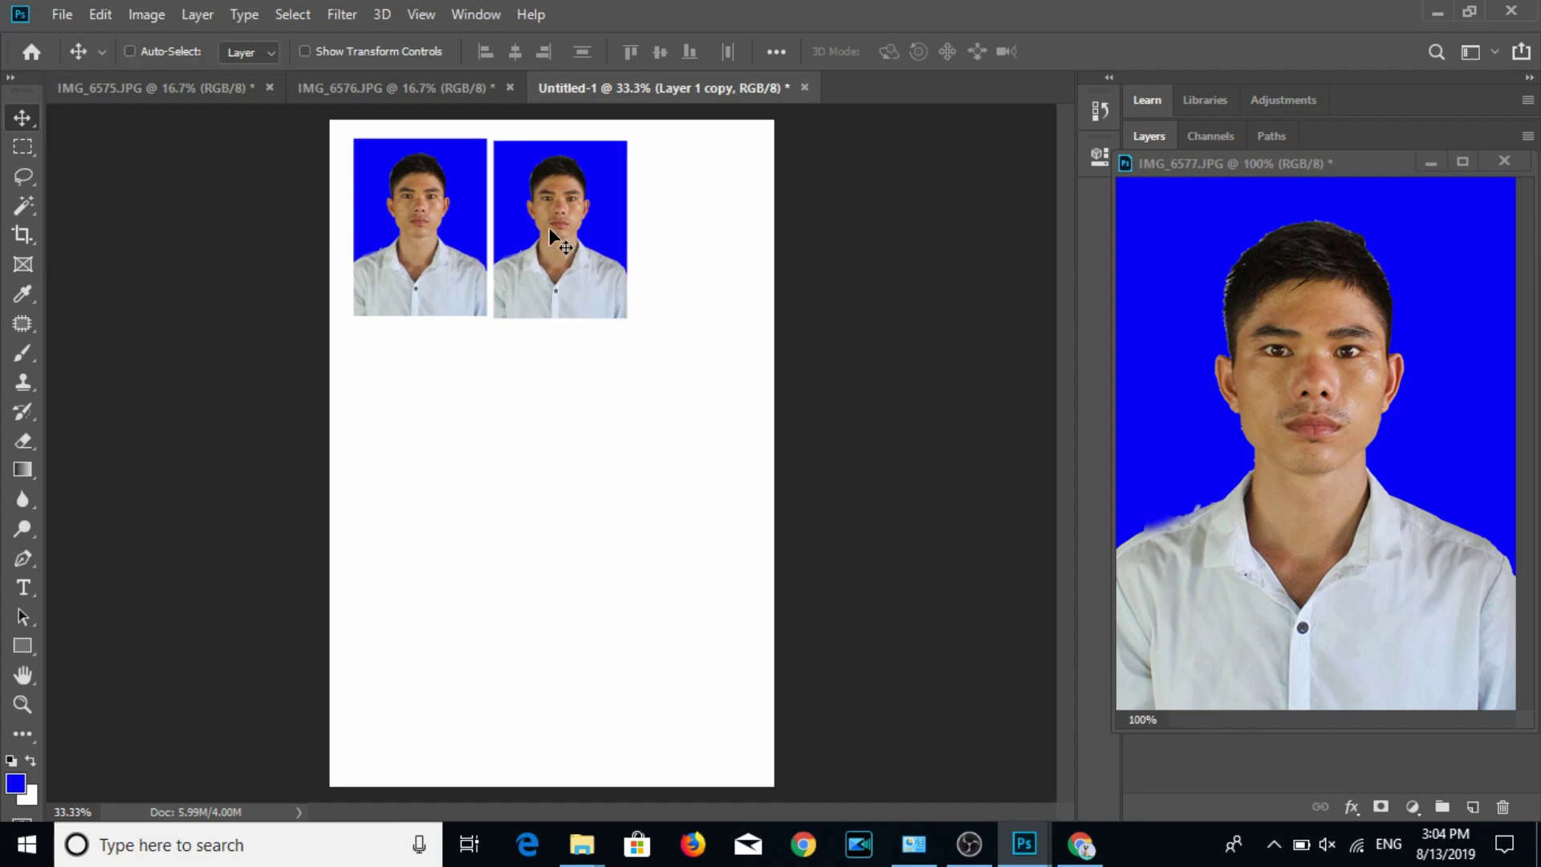
drag(549, 225, 690, 226)
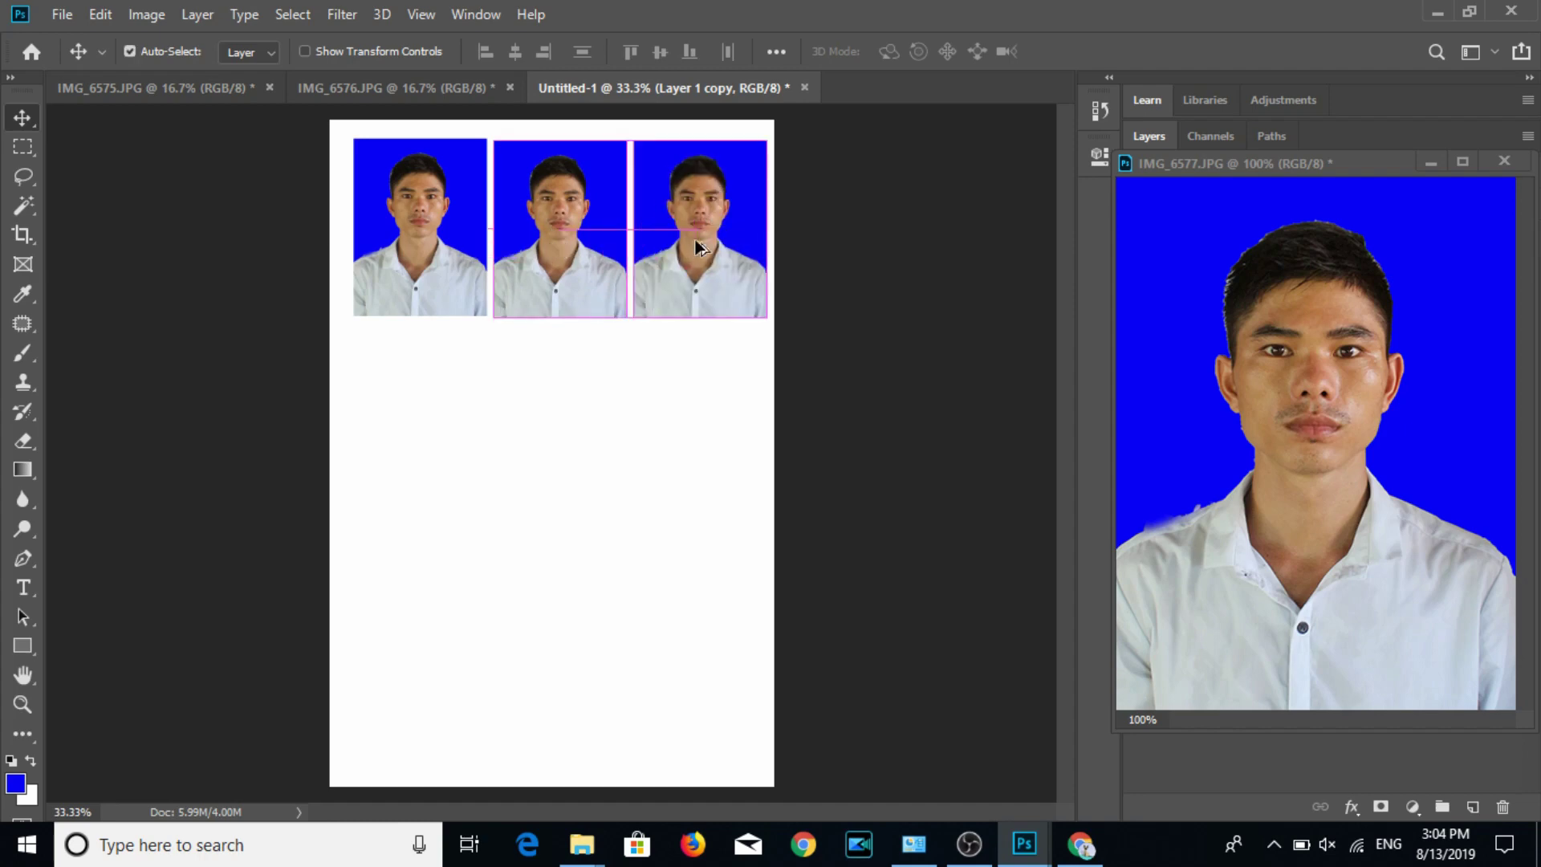
Duplicate the selected row downward to complete a 3×3 grid of nine portraits.
drag(1288, 170, 972, 495)
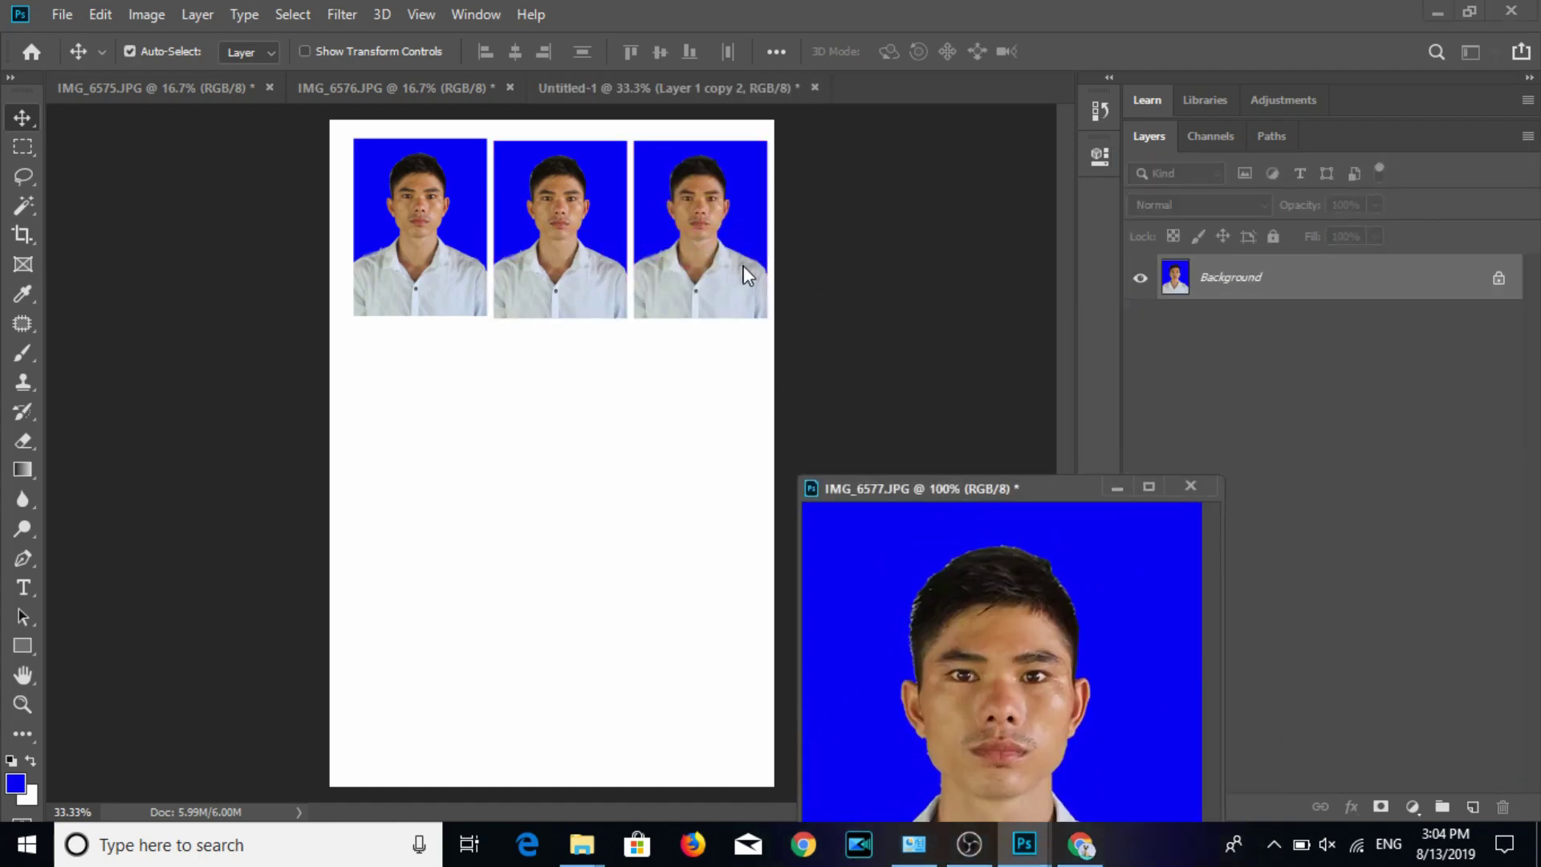
click(706, 258)
shift+click(1218, 374)
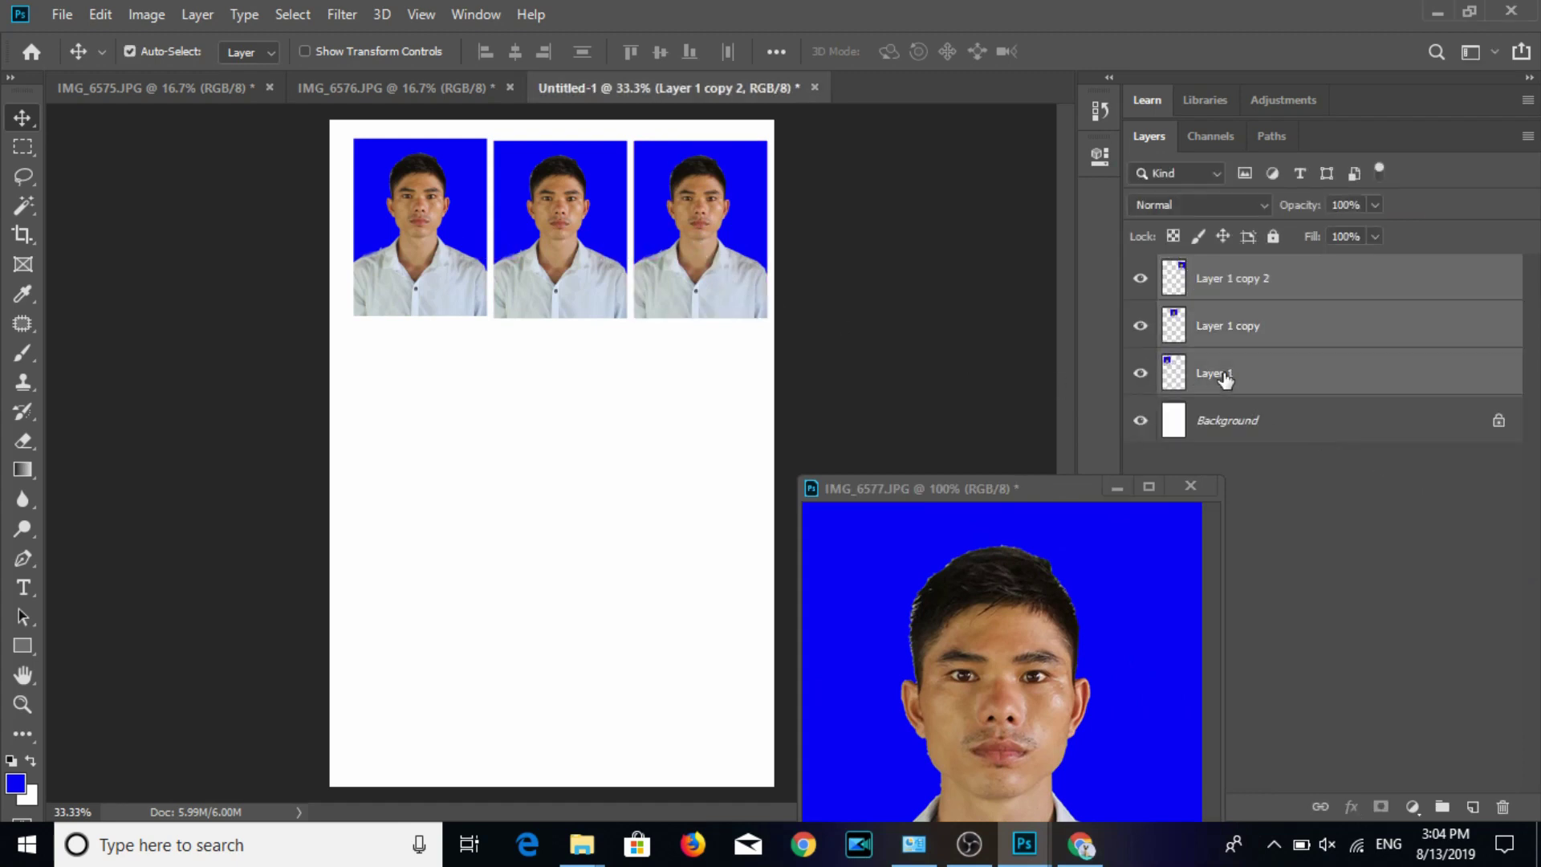
drag(677, 199, 677, 572)
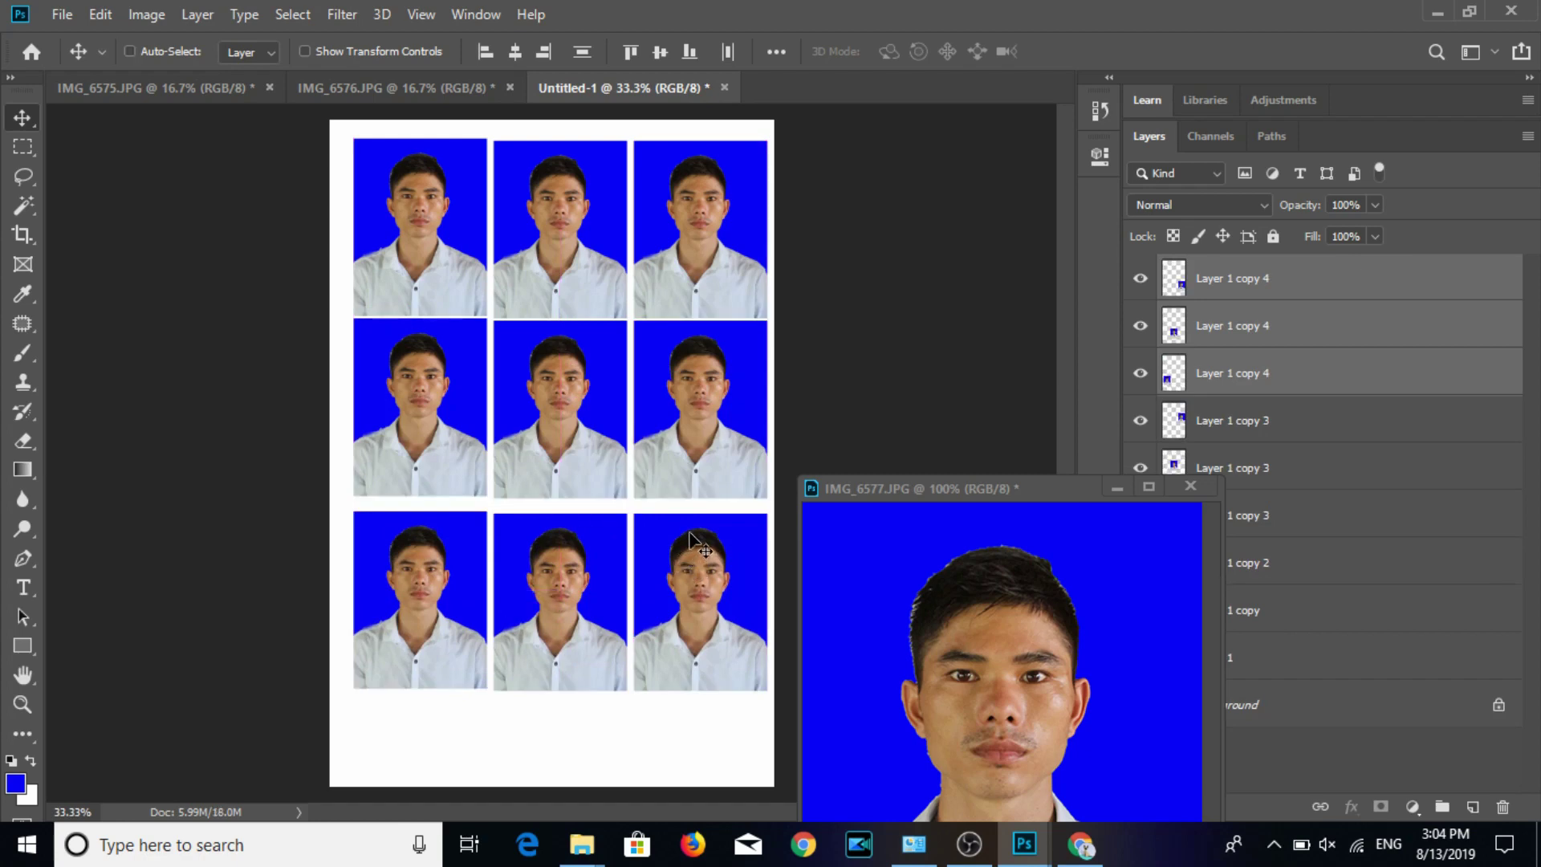
key(ctrl+p)
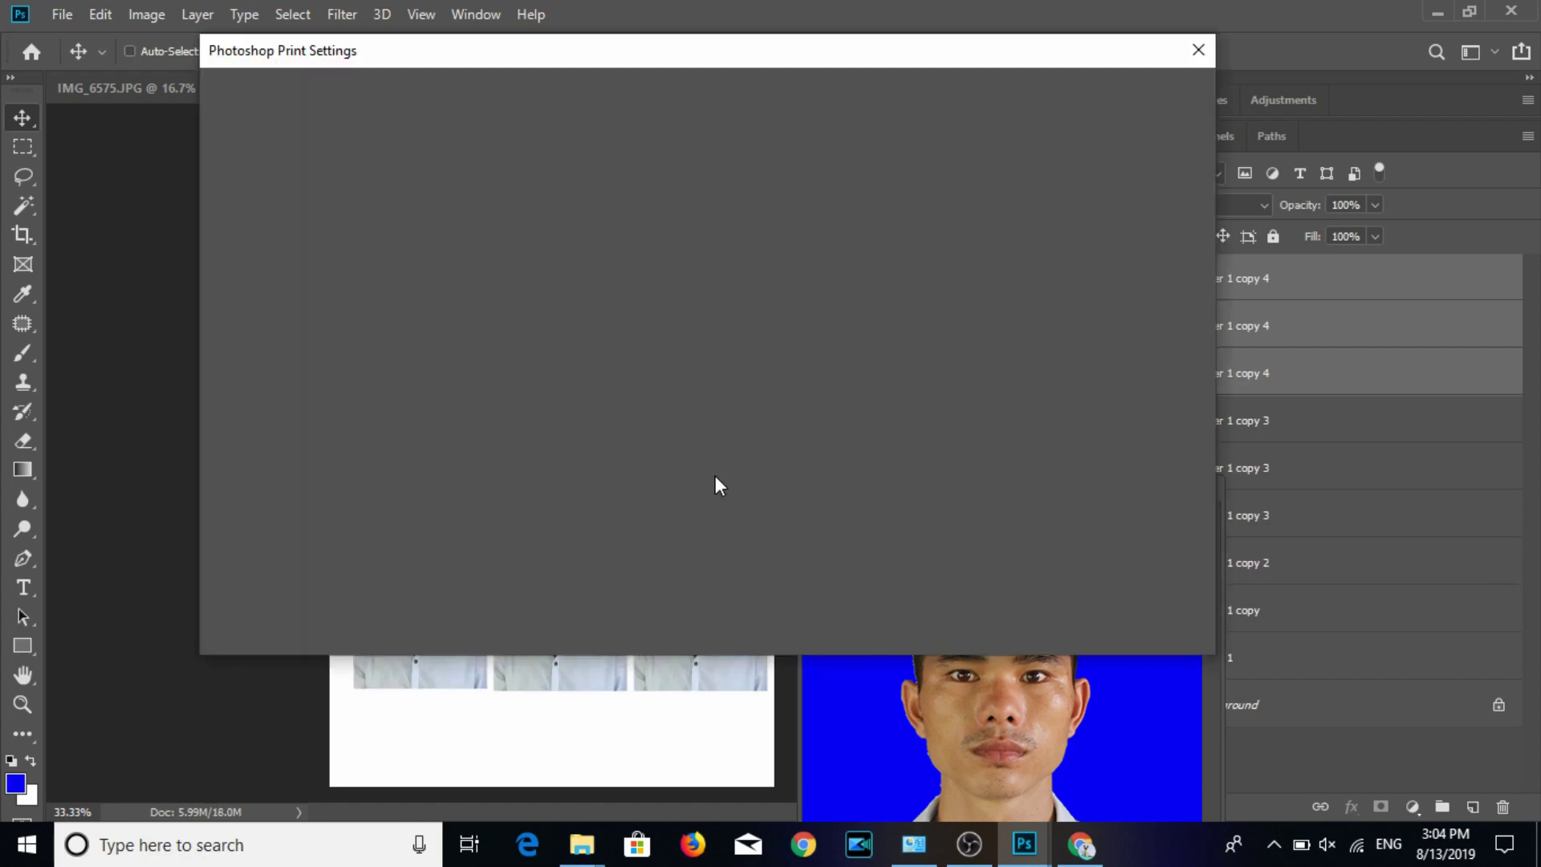
Print the nine-photo page on the Canon SELPHY CP1200, then save and close IMG_6577.JPG.
drag(538, 281, 524, 300)
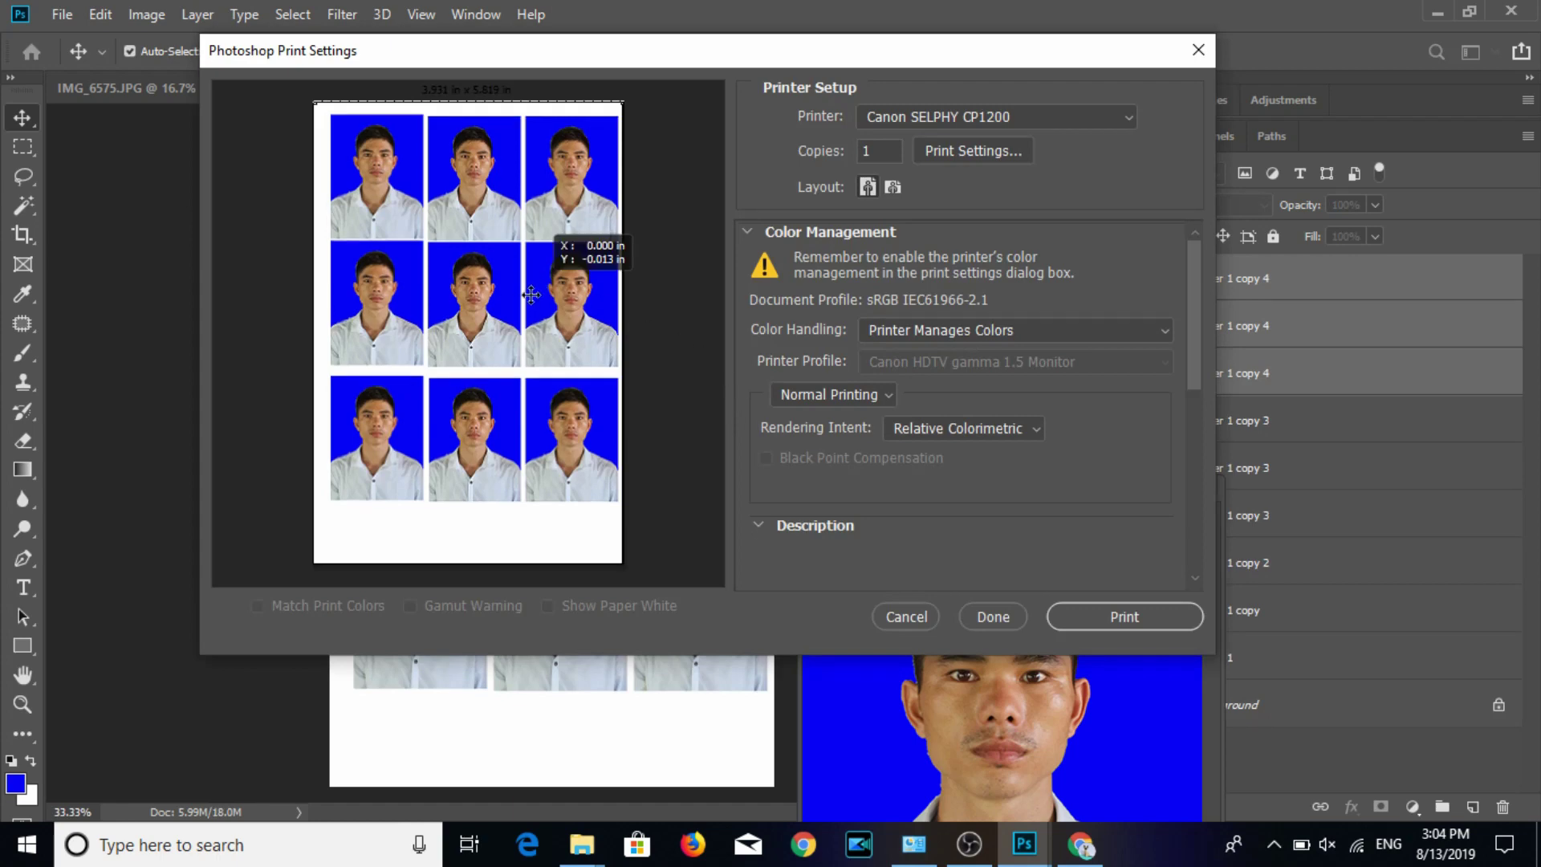
click(1108, 619)
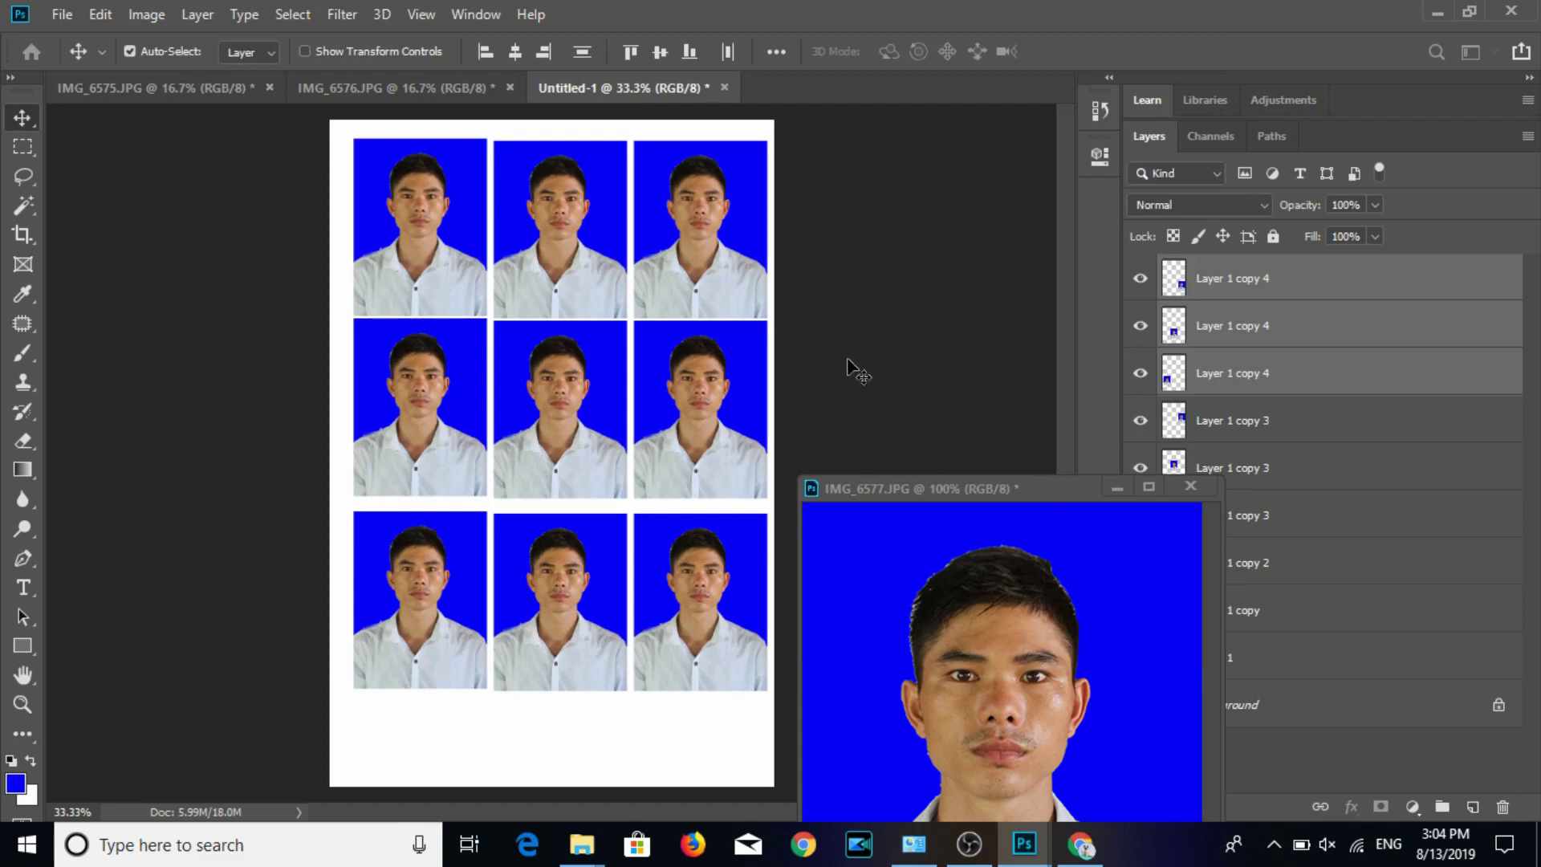
click(883, 487)
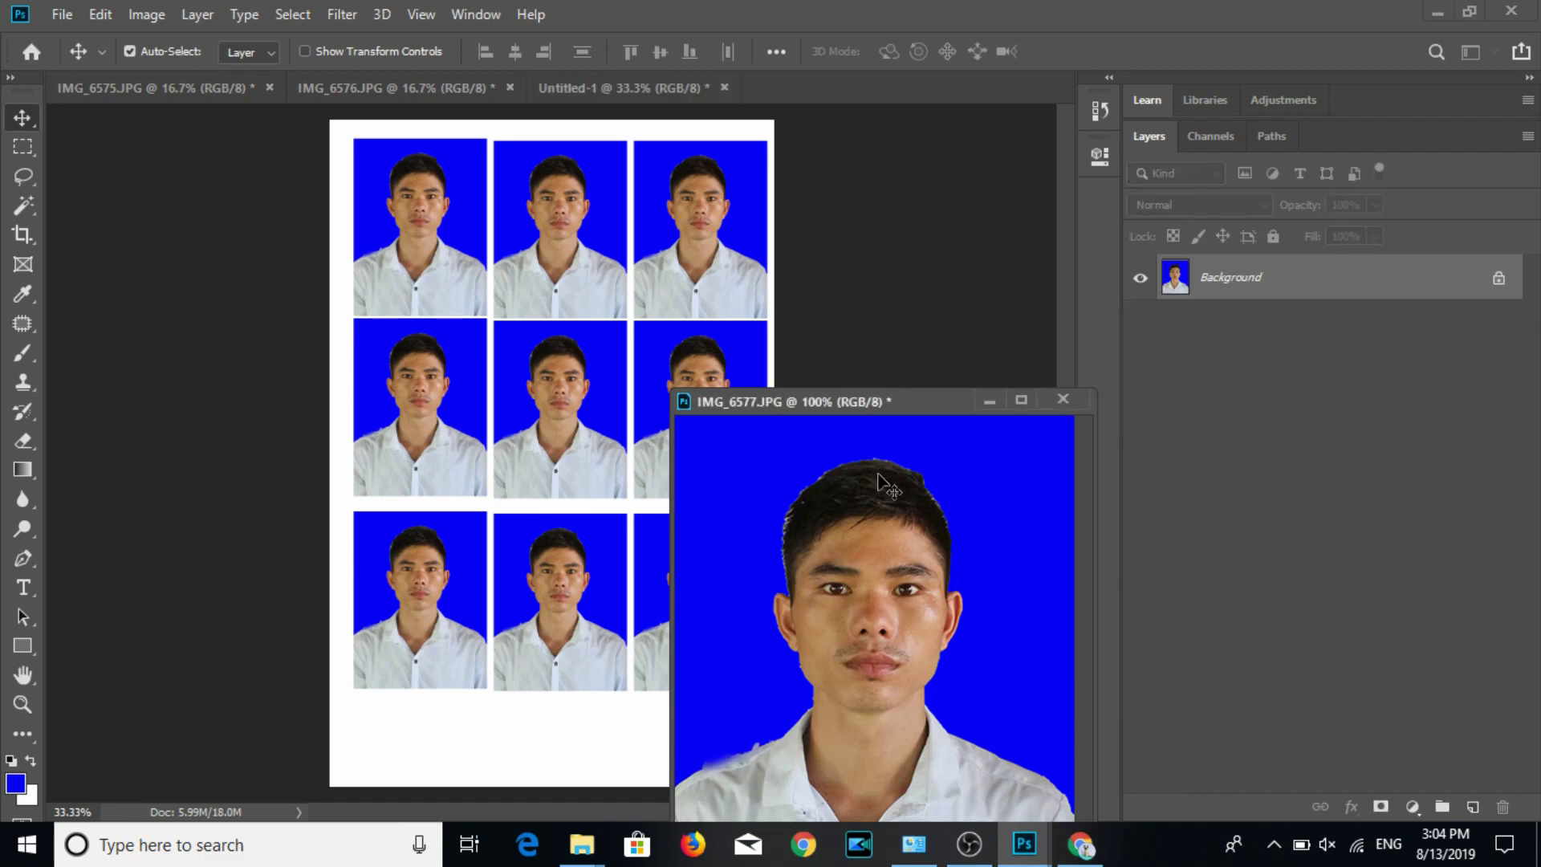
drag(873, 401, 657, 360)
click(848, 358)
click(690, 328)
click(888, 180)
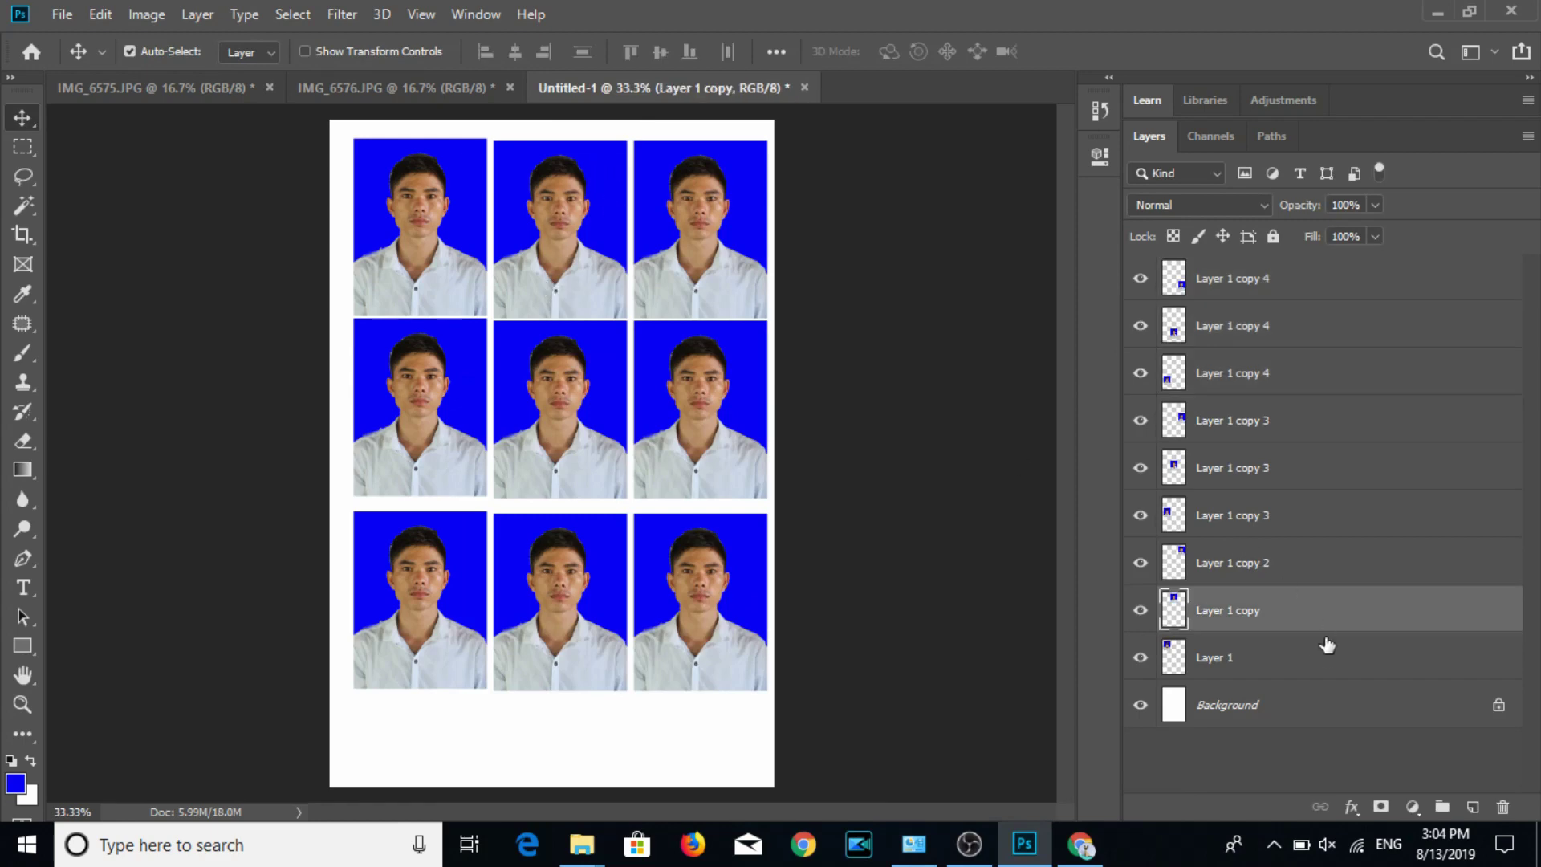
Delete the photo layers Layer 1 through copy 4 to clear Untitled-1.
click(1318, 663)
shift+click(1267, 282)
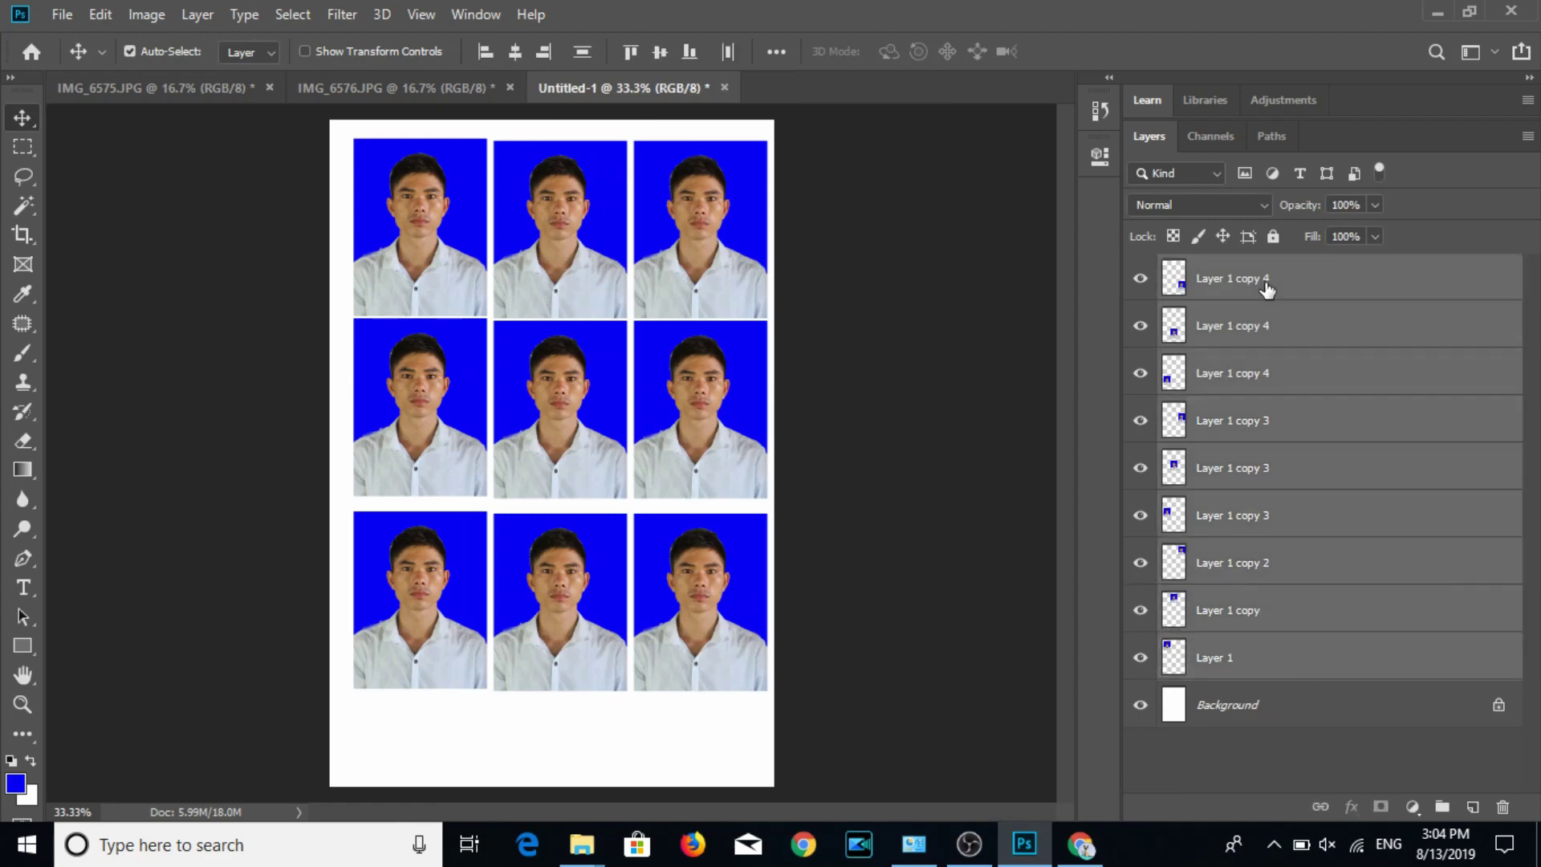
key(Delete)
click(450, 90)
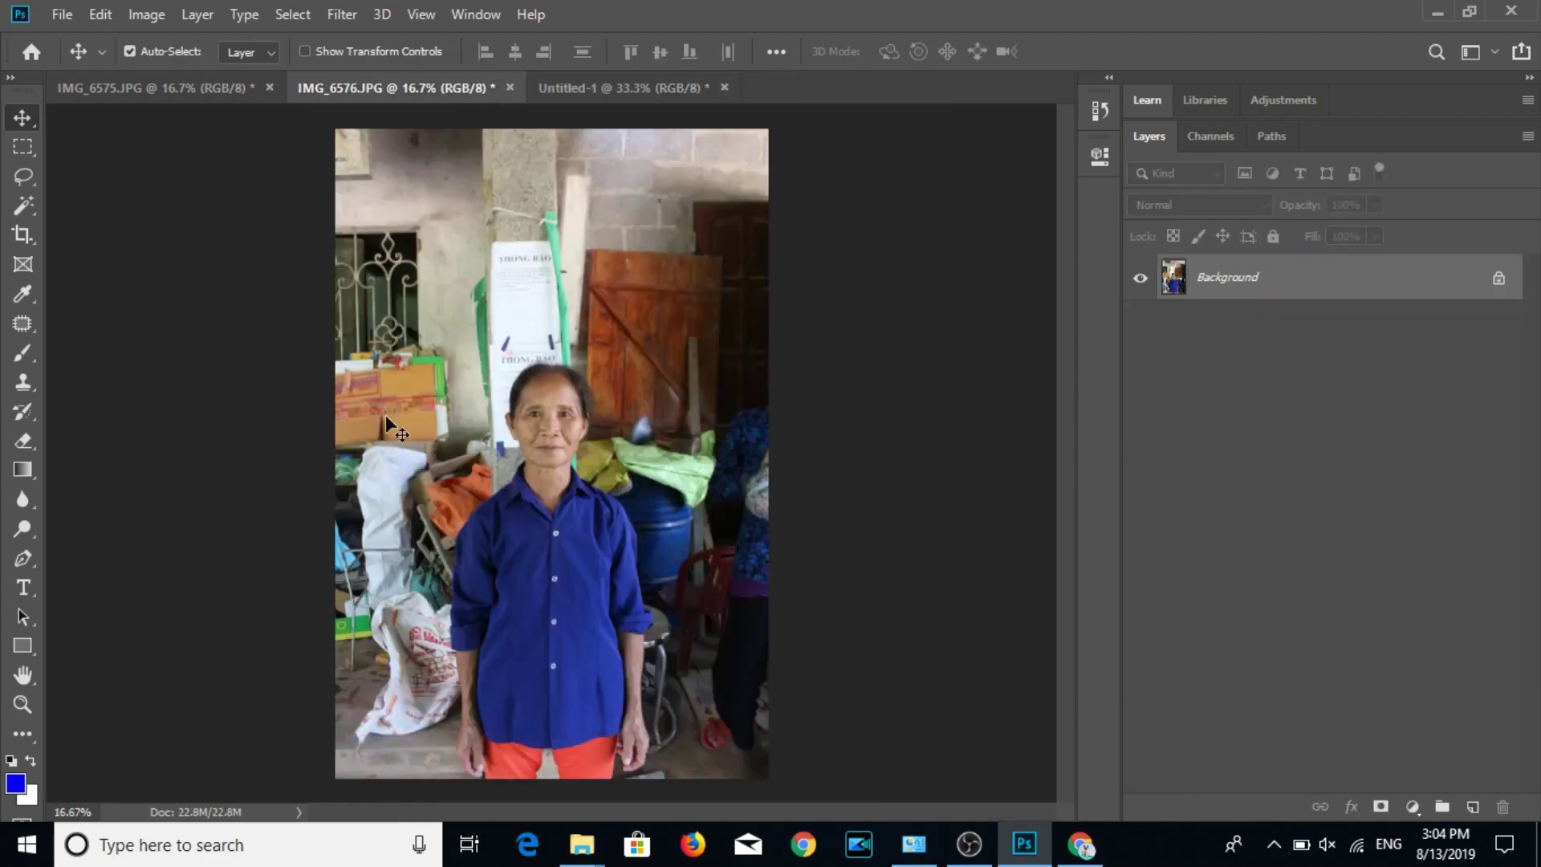
Crop IMG_6576 to a 3:4 frame tightened around the woman's head and shoulders.
click(22, 235)
mouse_move(458, 329)
mouse_down()
mouse_move(645, 577)
mouse_move(694, 566)
mouse_up()
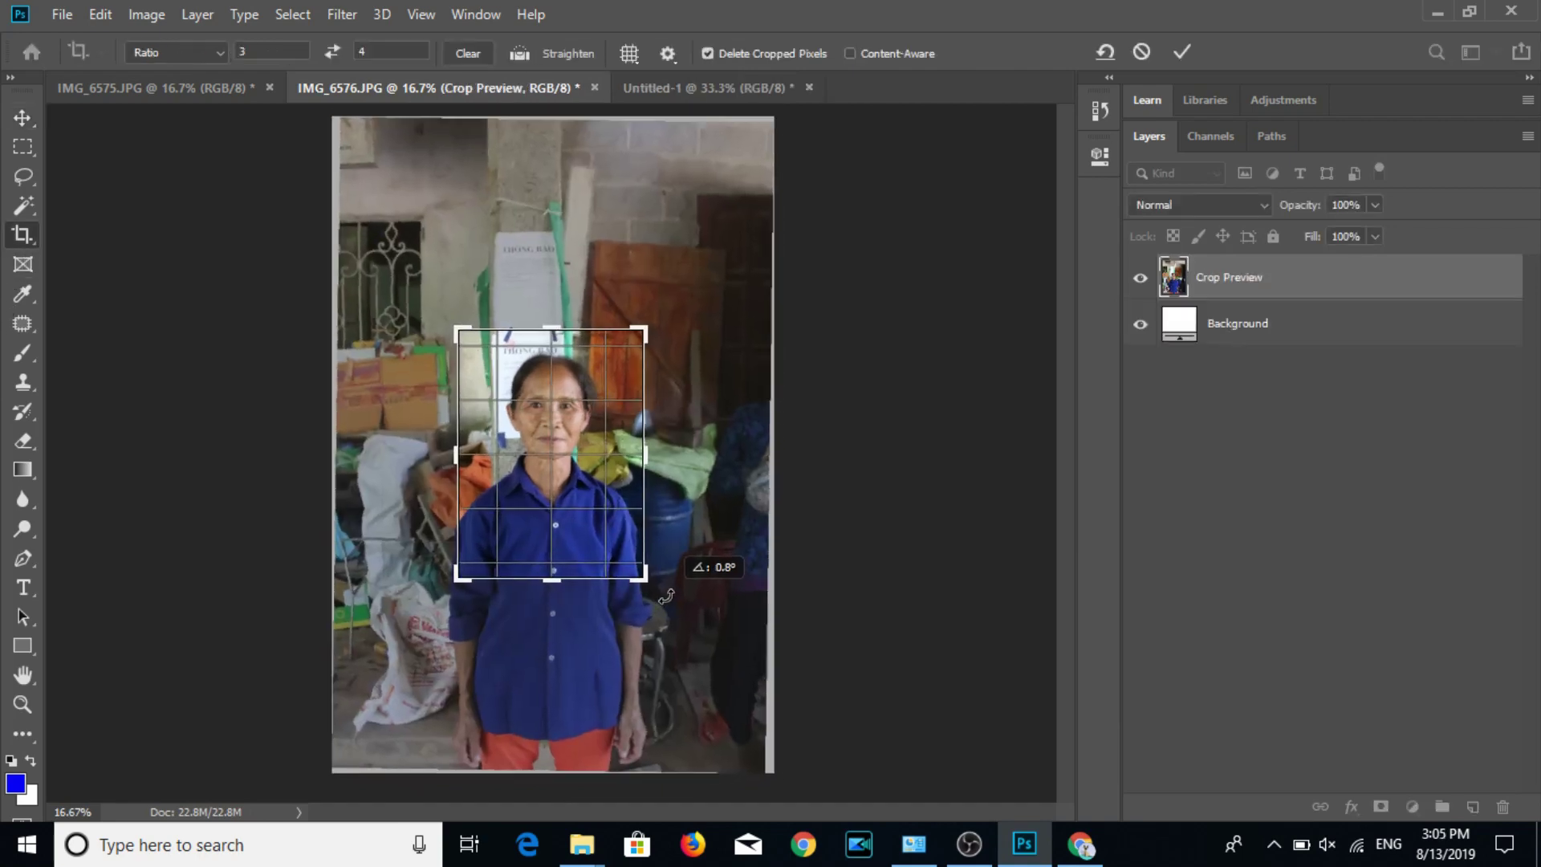
drag(542, 580, 560, 557)
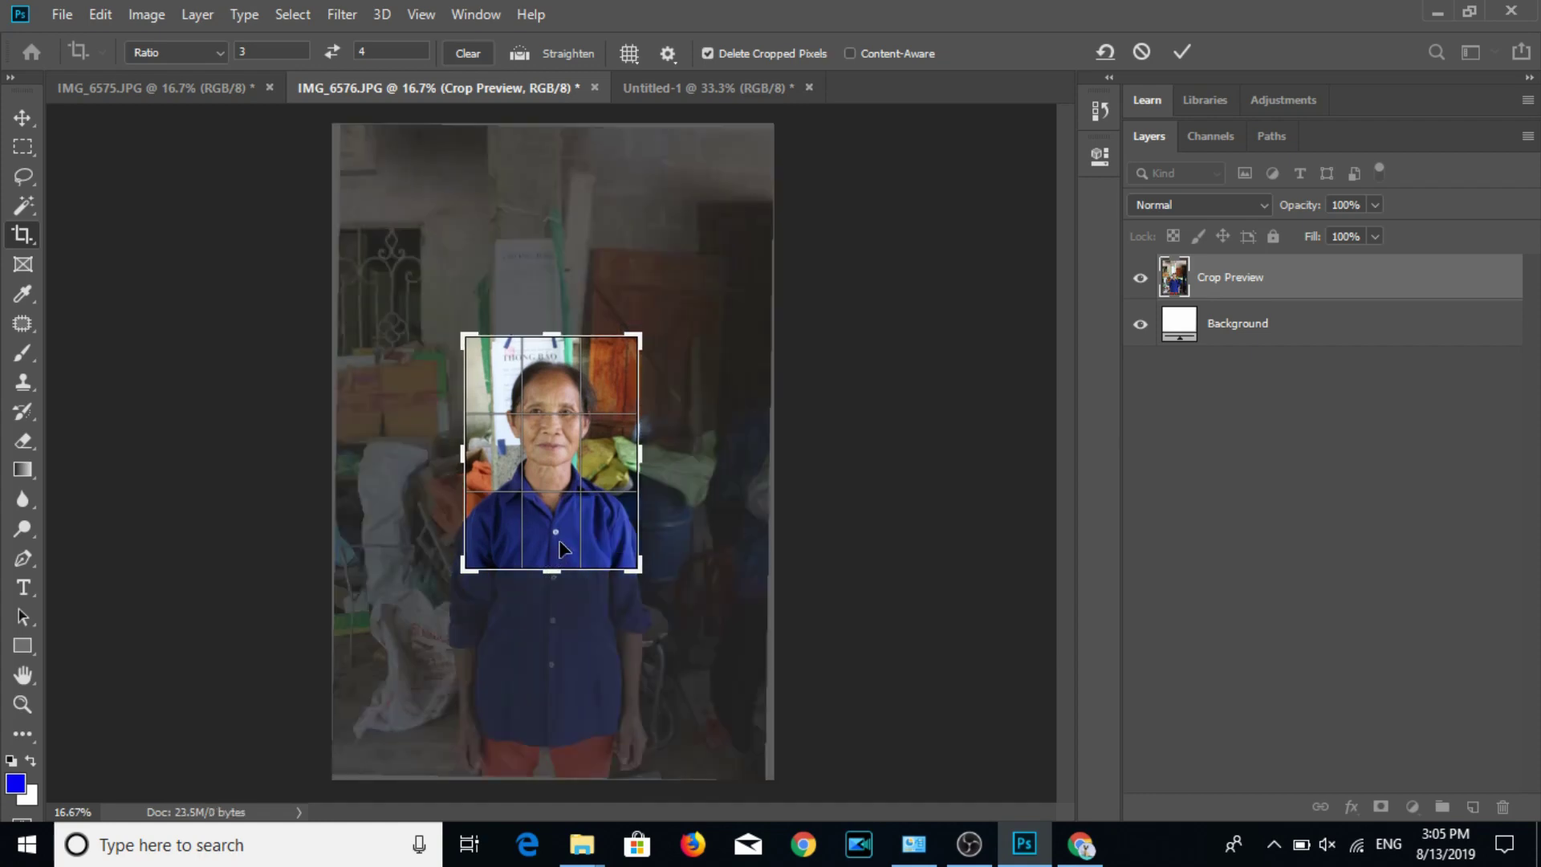
drag(566, 550, 569, 552)
key(Return)
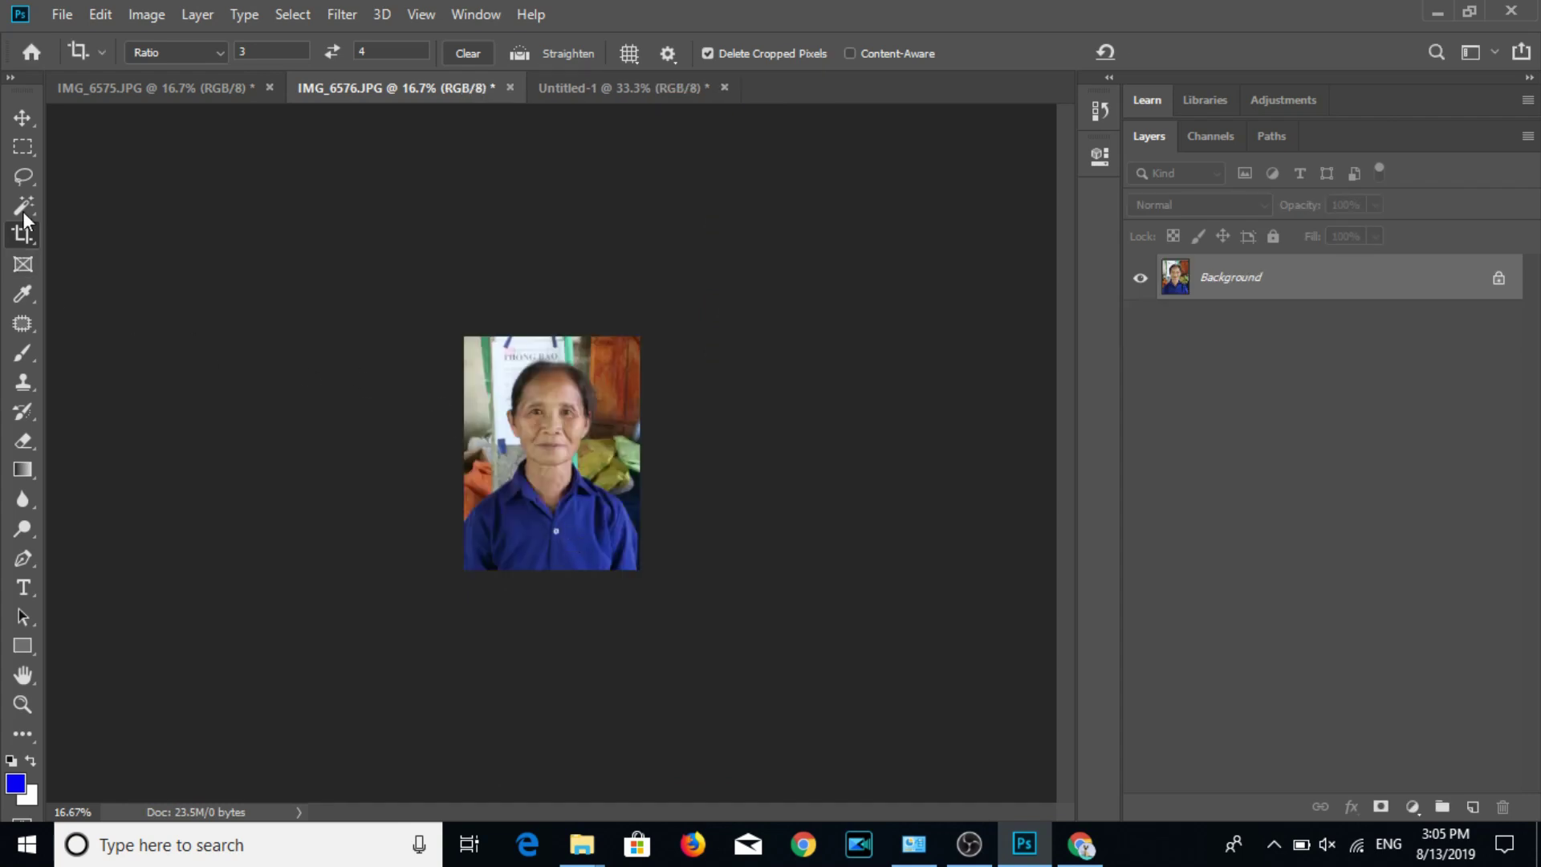
click(23, 208)
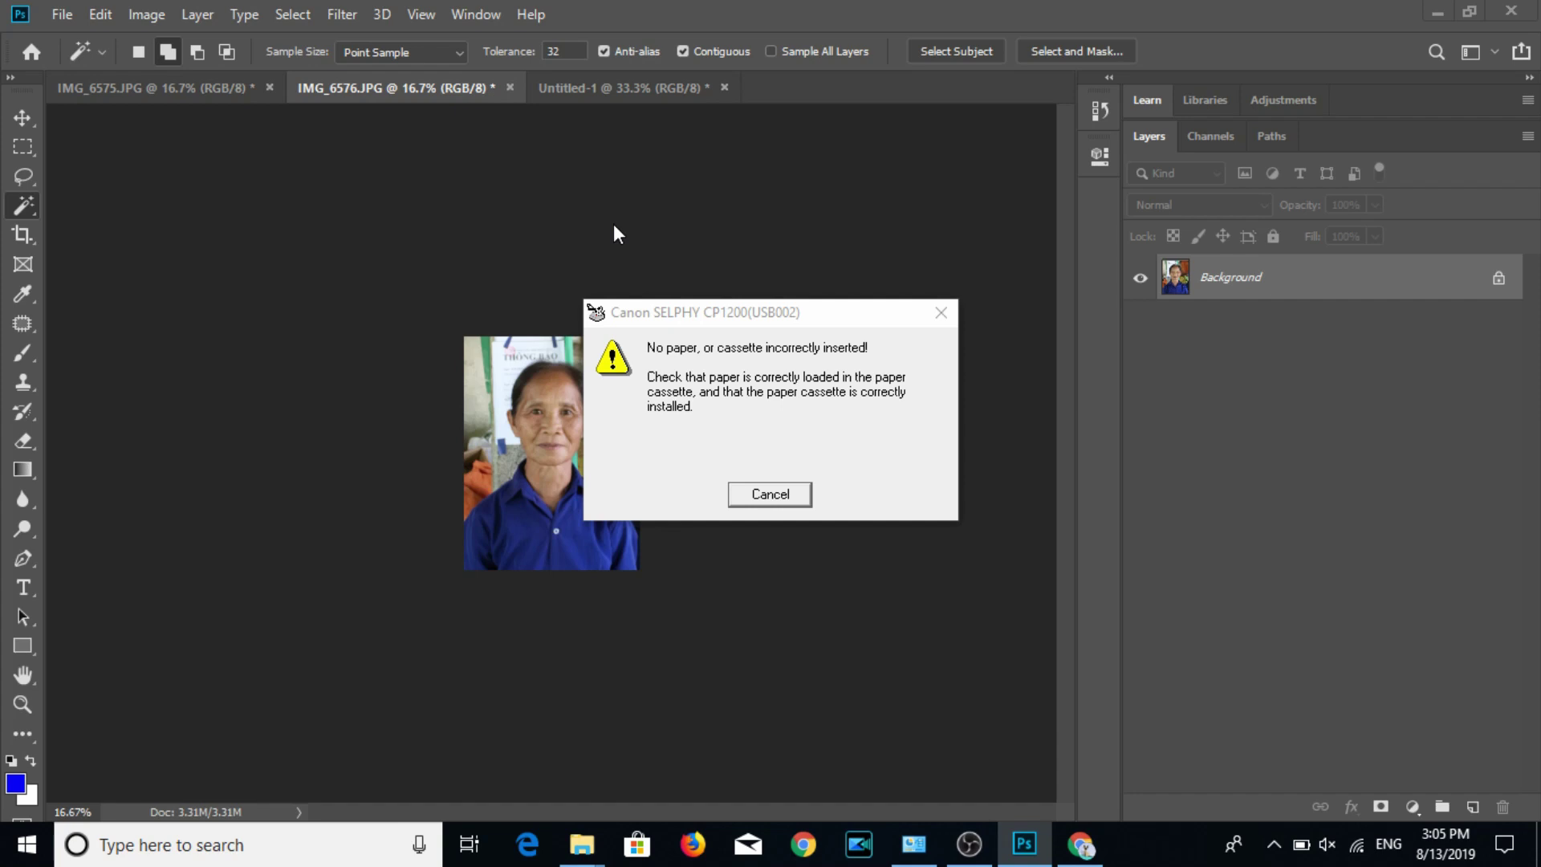
Dismiss the SELPHY printer's no-paper warning.
key(ctrl+shift+i)
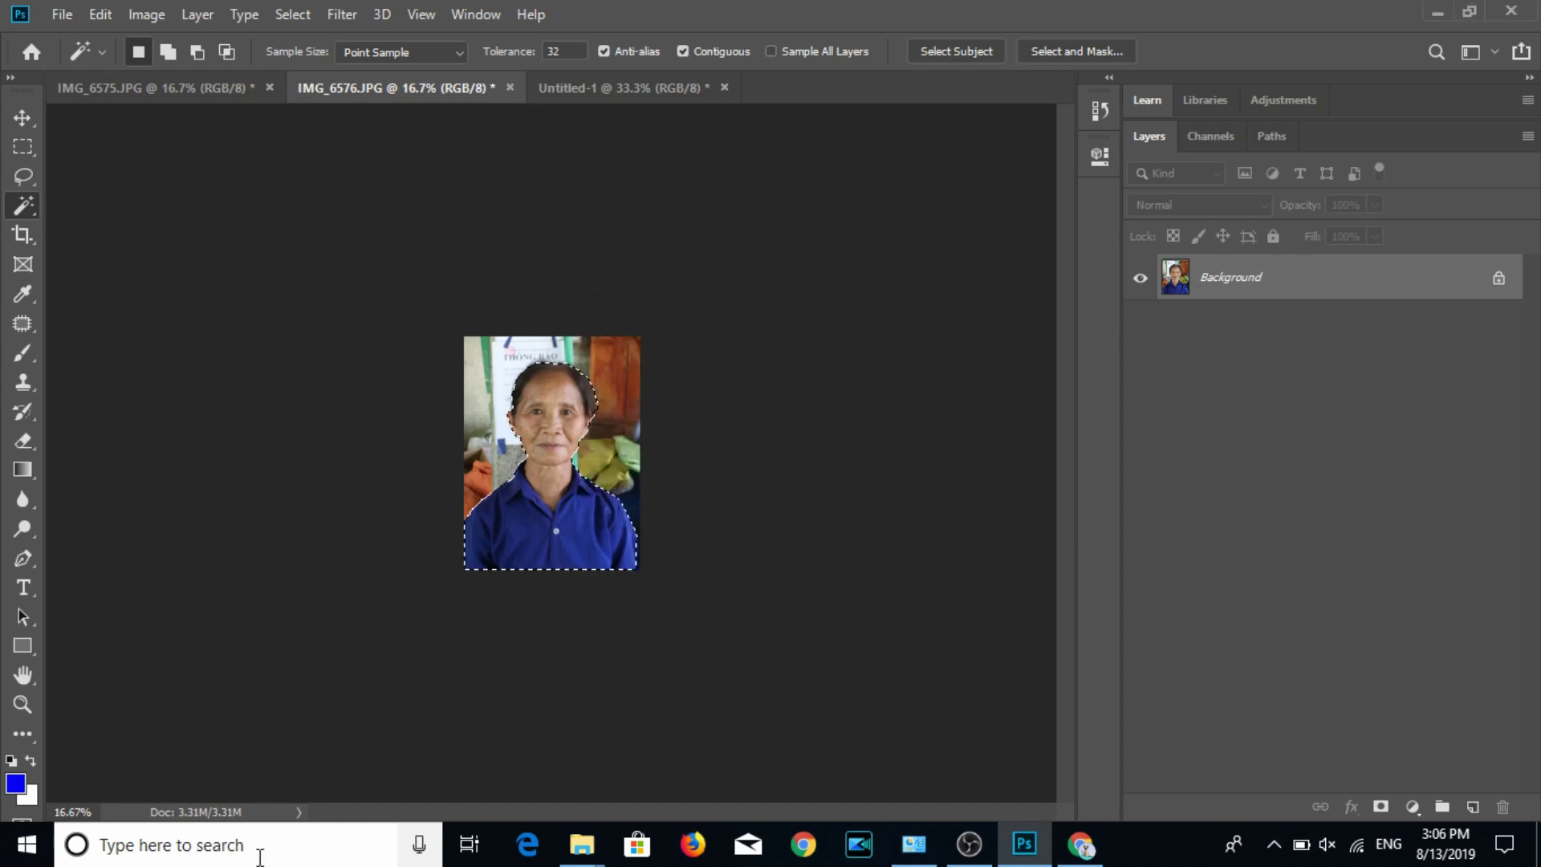
Invert the selection and fill the portrait's background with solid blue.
key(ctrl+shift+i)
click(22, 469)
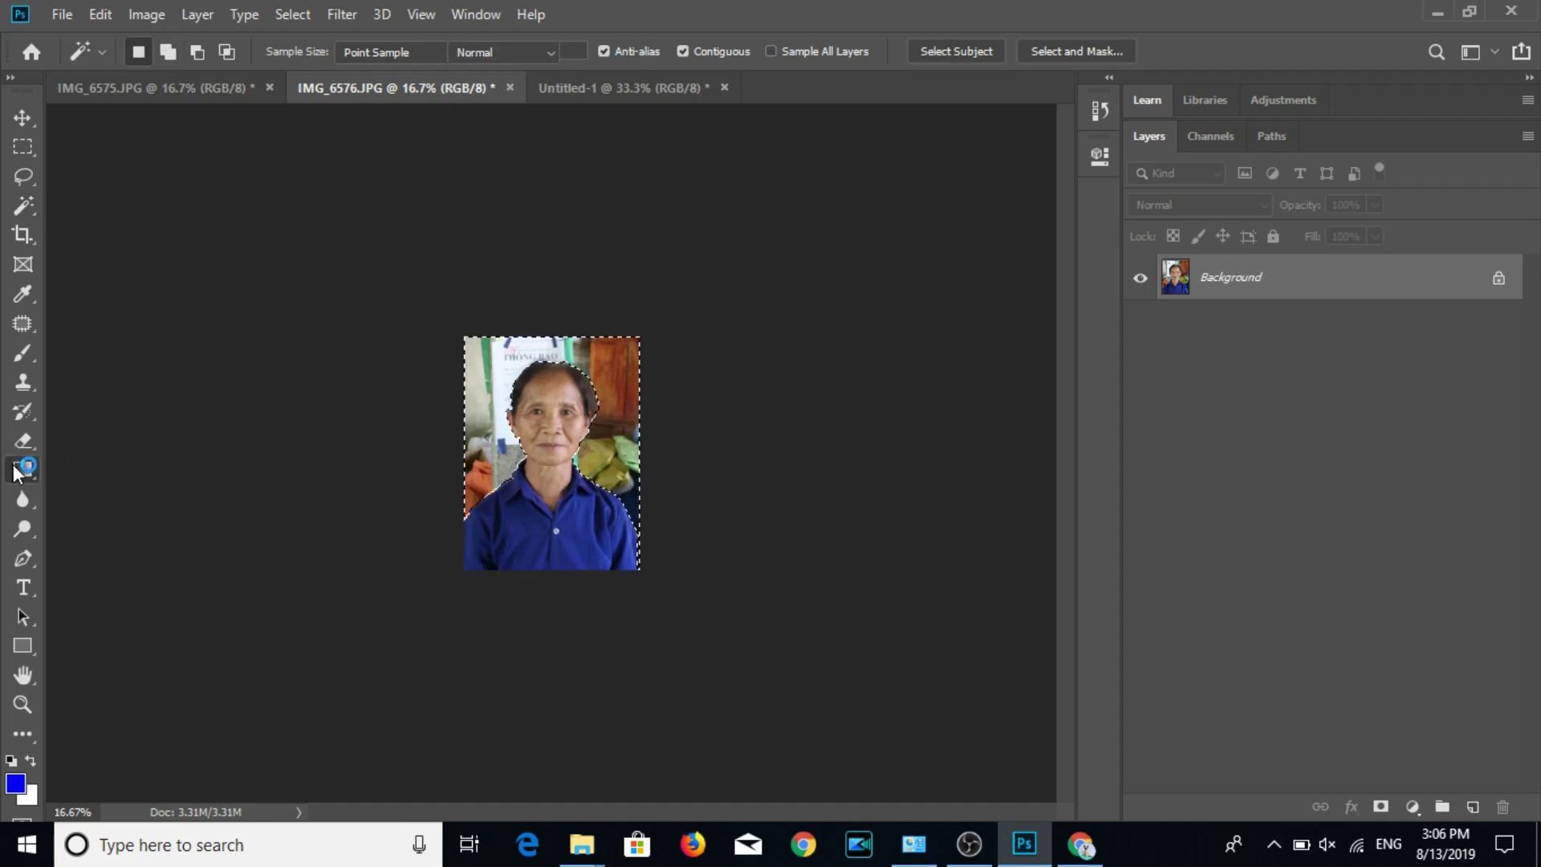
drag(480, 426, 480, 522)
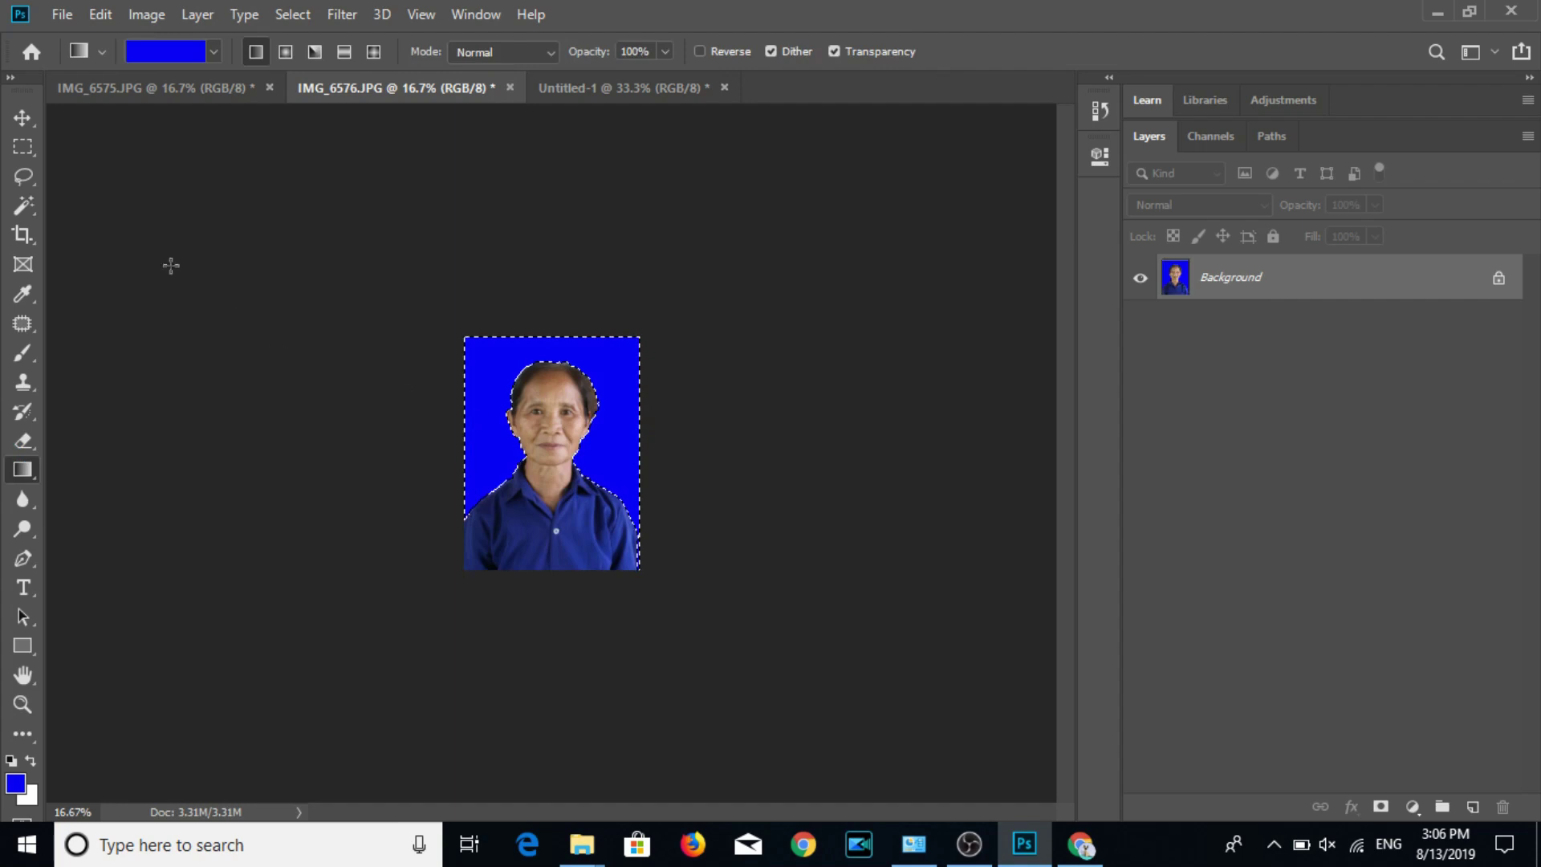
click(10, 120)
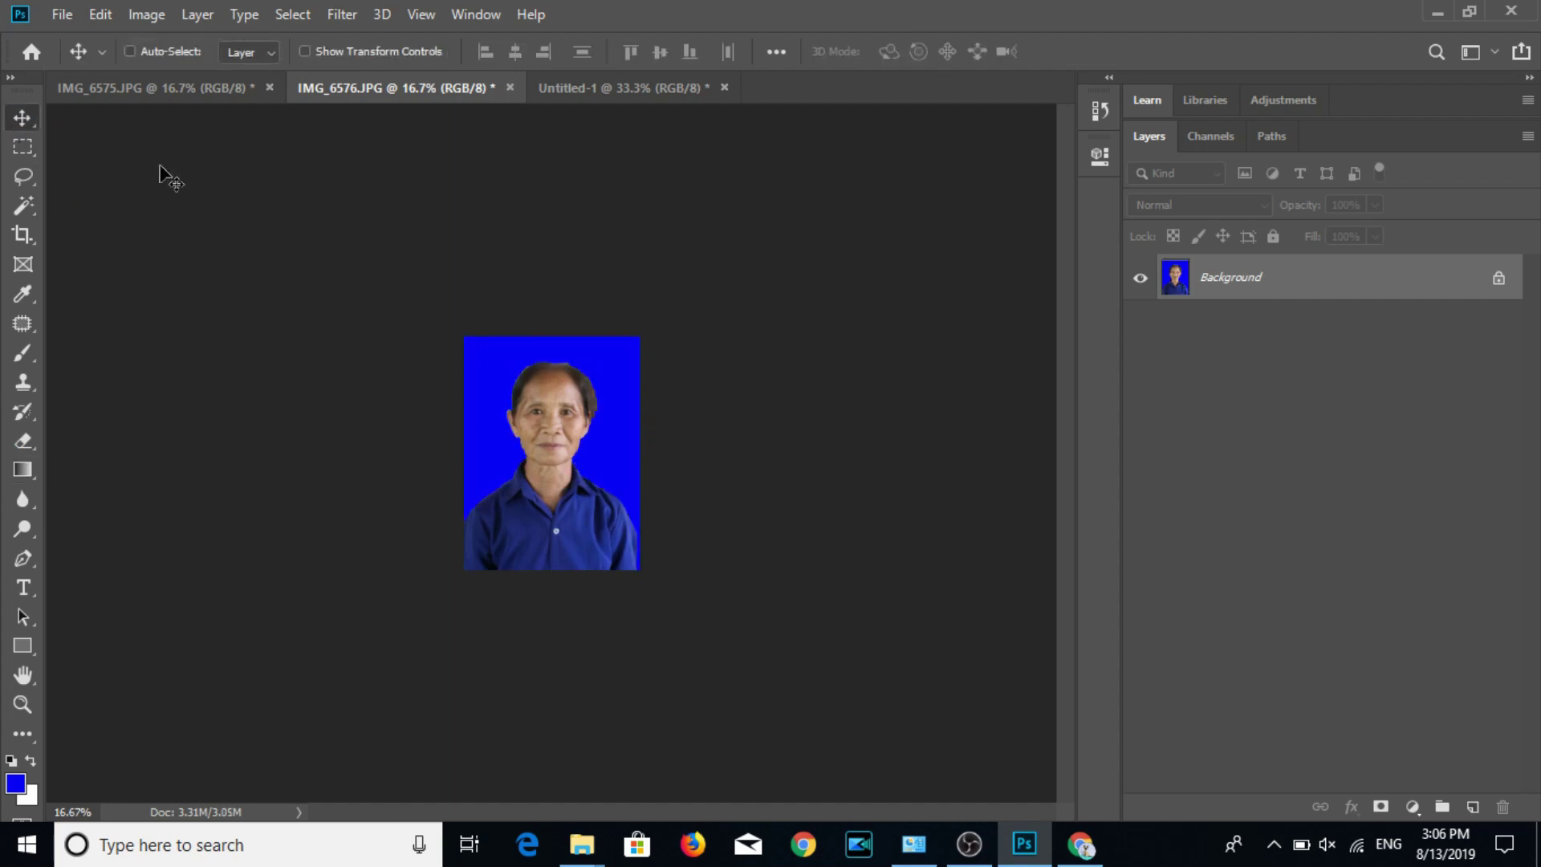
drag(162, 171, 116, 24)
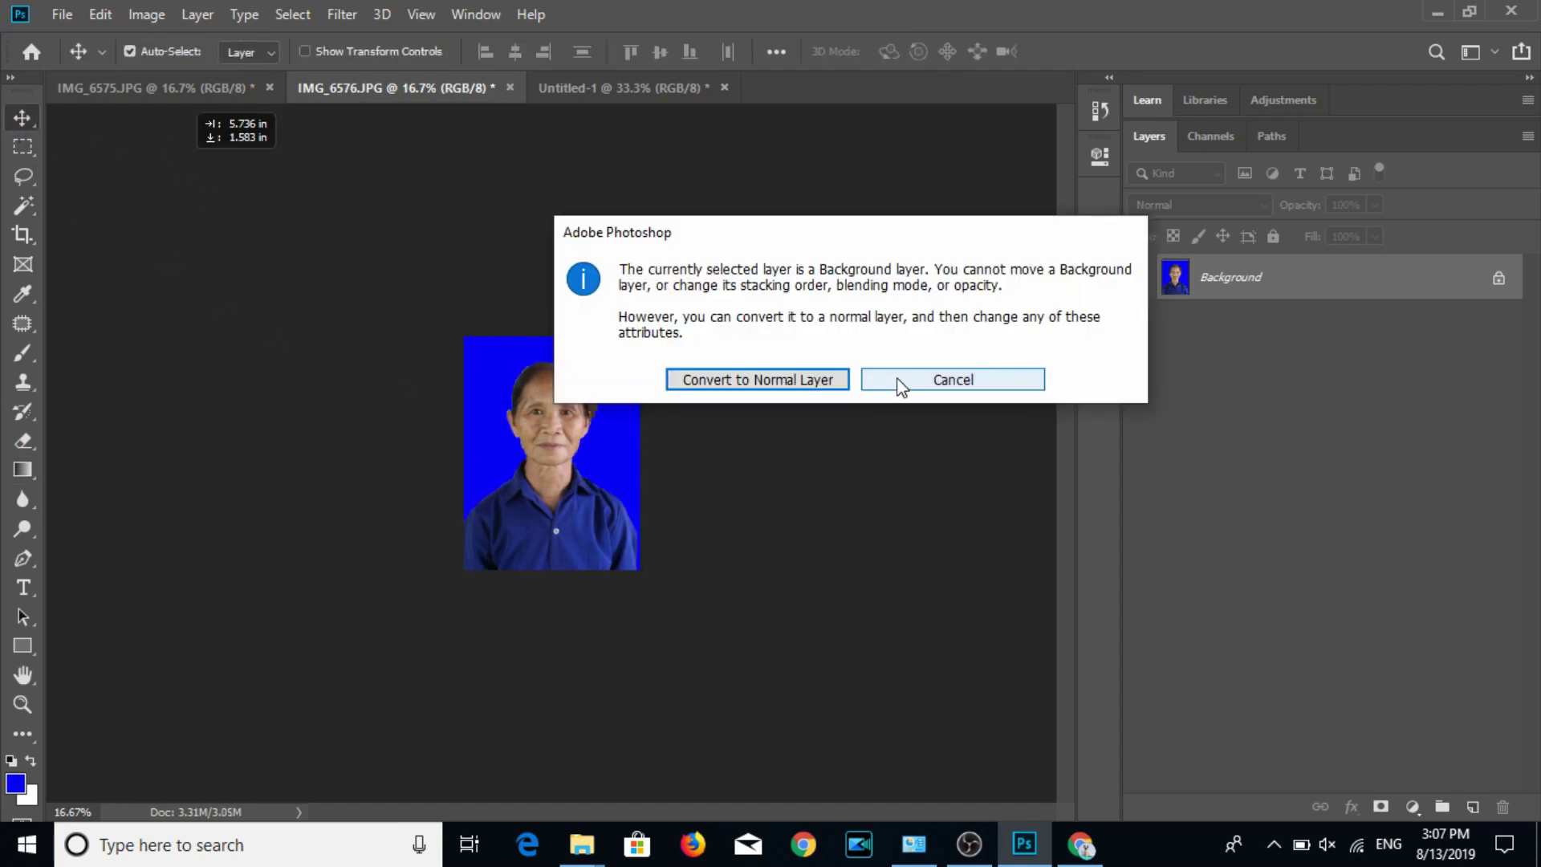
click(899, 380)
Resize the portrait to 3 x 4 cm at 300 ppi and save it as JPEG.
click(146, 14)
click(161, 177)
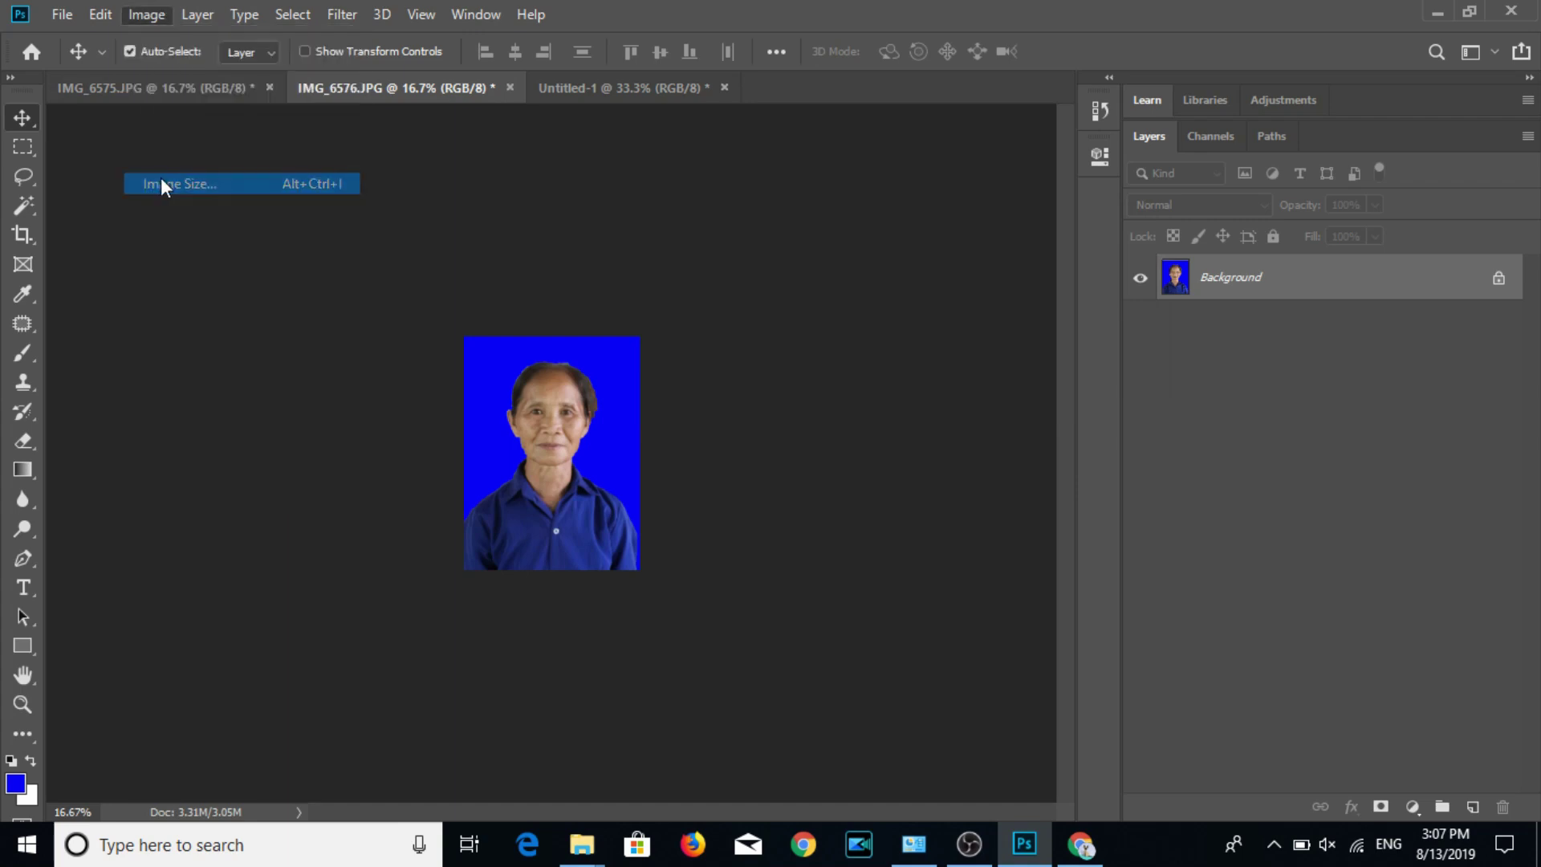
text(3)
key(Tab)
key(Tab)
text(300)
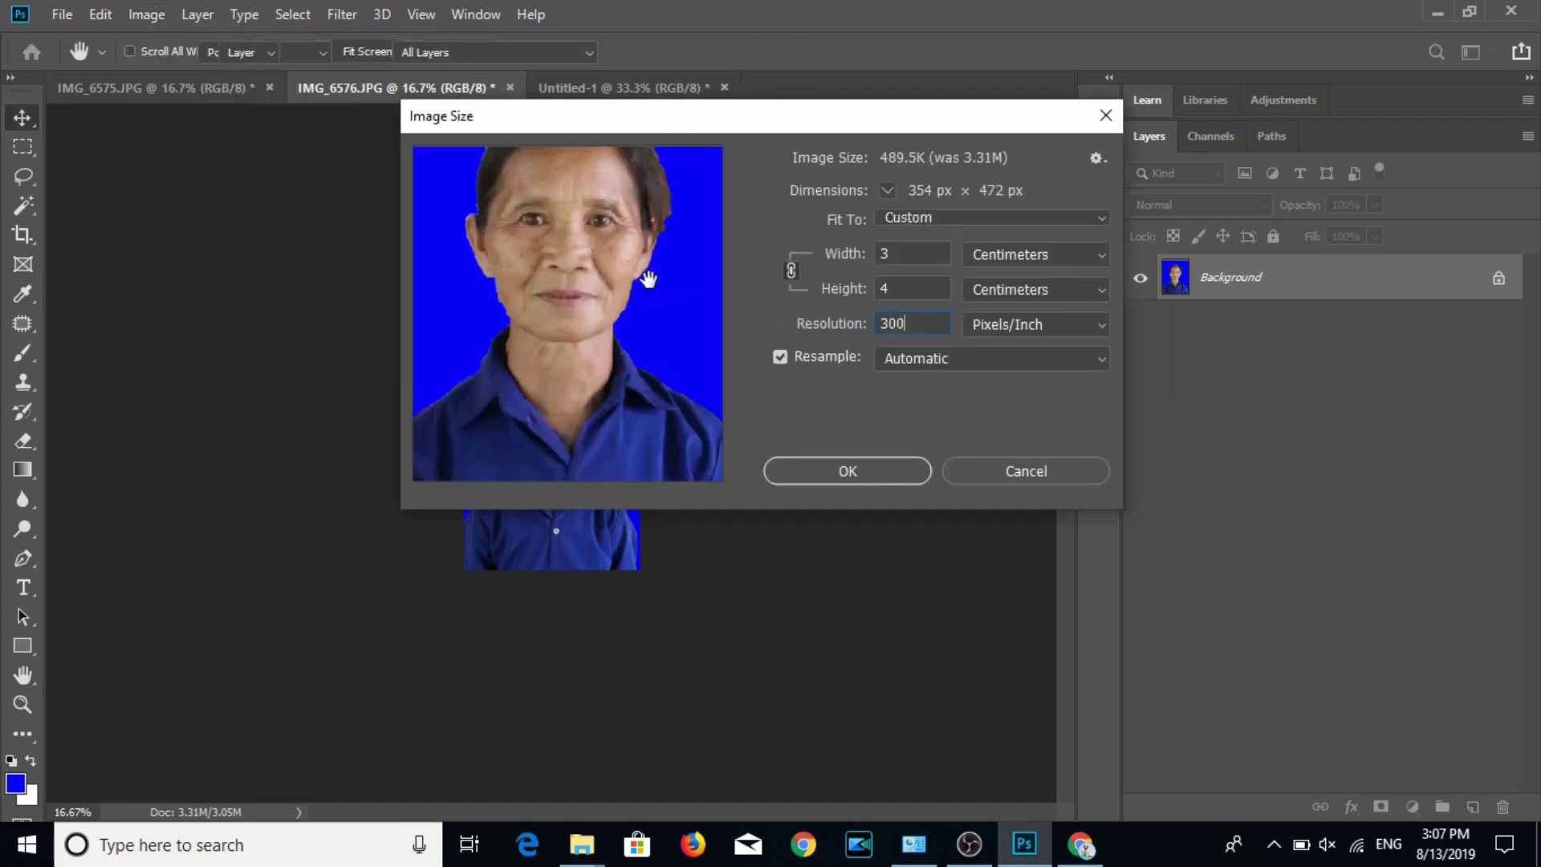
key(Return)
key(ctrl+s)
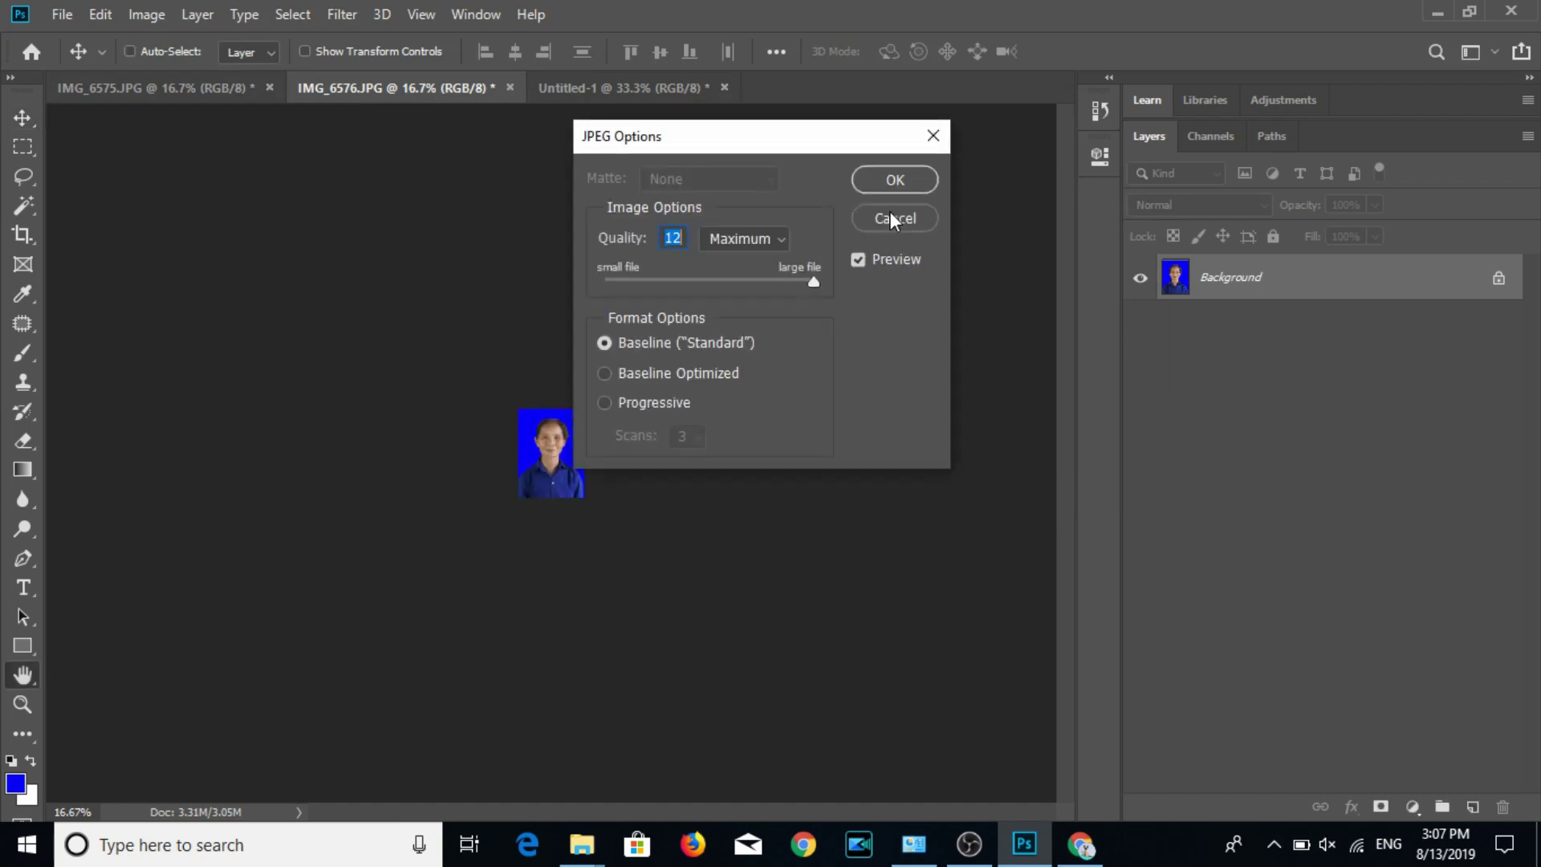
click(890, 175)
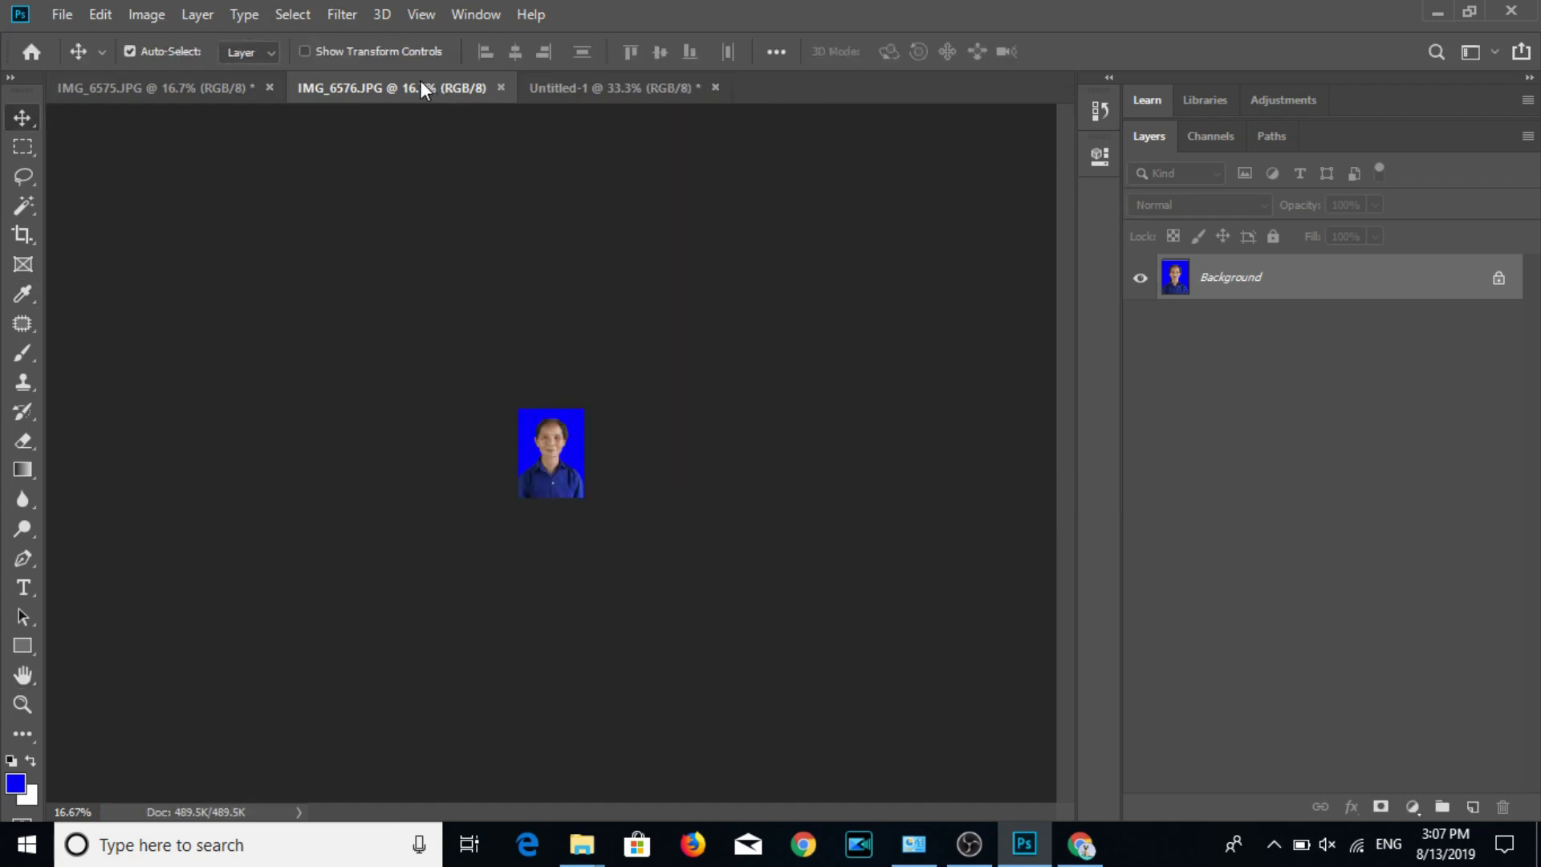
Float the IMG_6576 window and duplicate the top row of three photos downward on Untitled-1.
mouse_move(420, 88)
mouse_down()
mouse_move(1034, 356)
mouse_move(430, 296)
mouse_move(391, 237)
mouse_move(685, 257)
mouse_up()
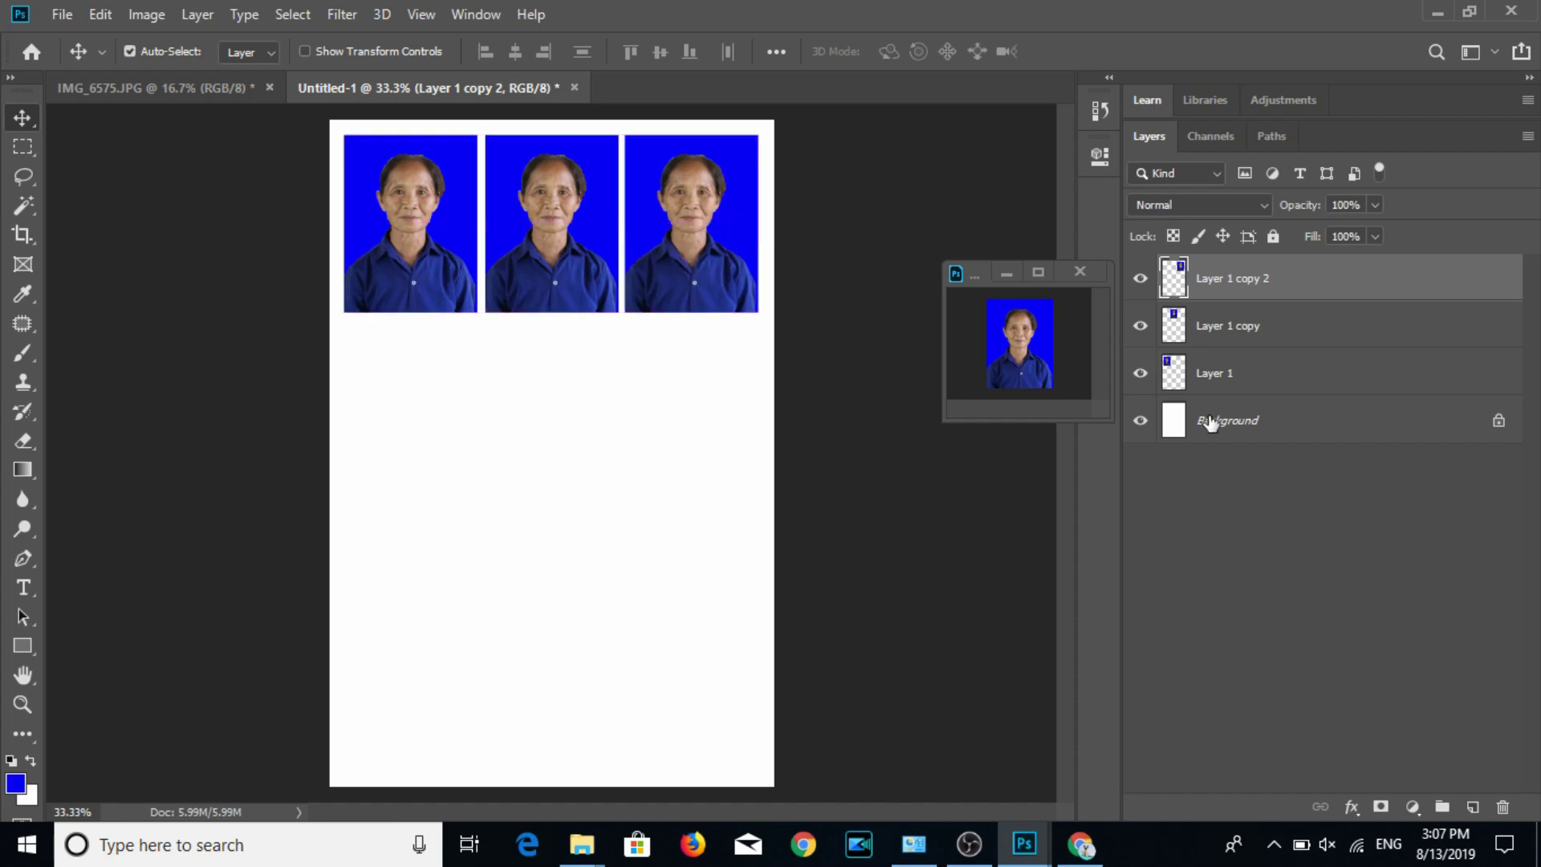
shift+click(1245, 385)
drag(625, 253, 683, 581)
Delete the three surplus Layer 1 copy 4 photos, leaving a 3x3 grid, and open print settings.
click(1245, 433)
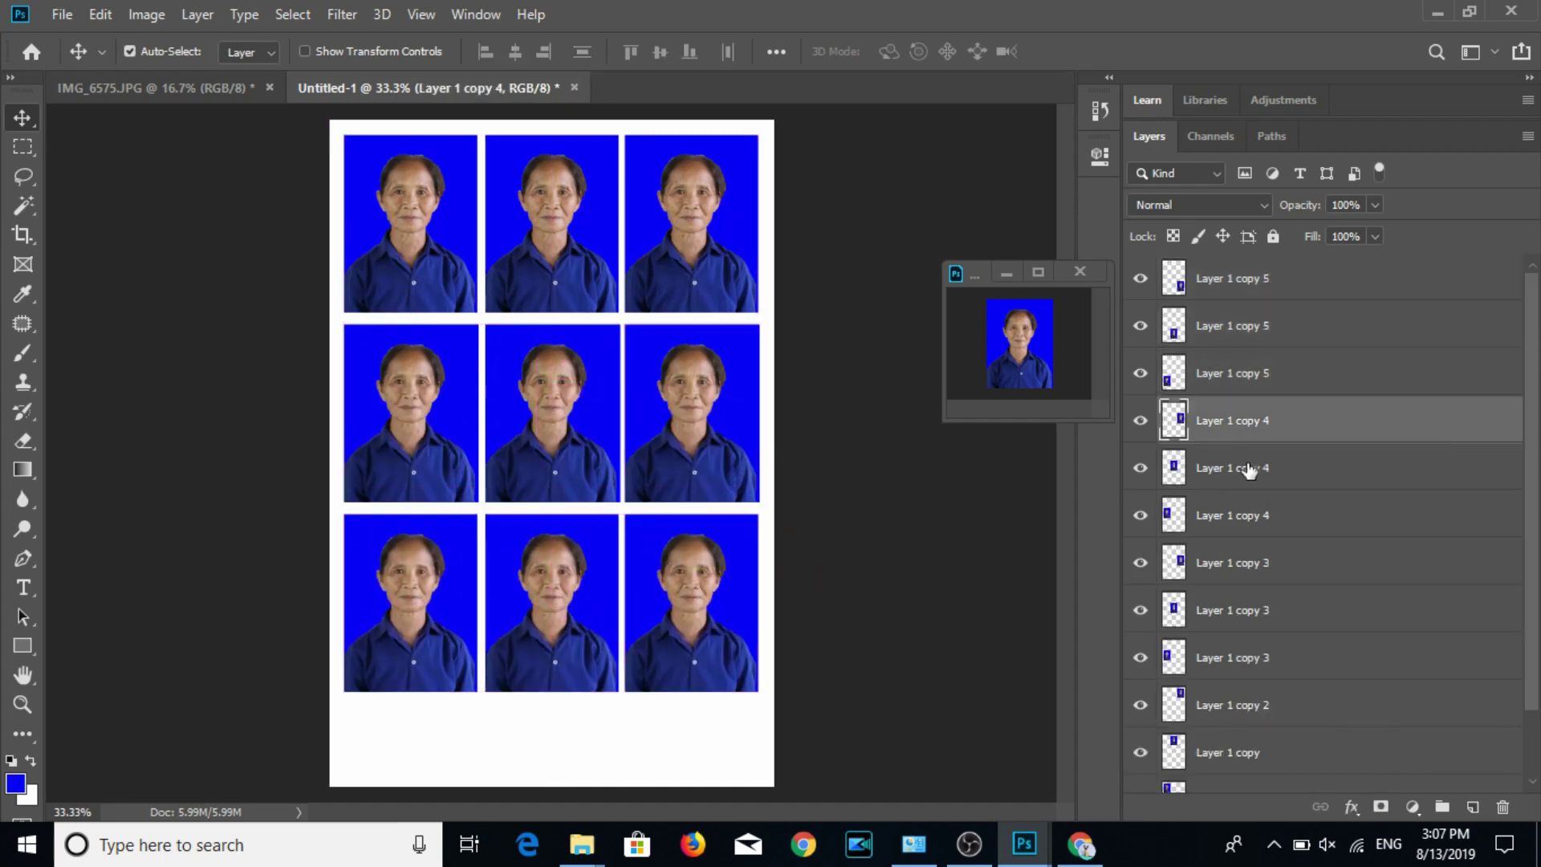
shift+click(1246, 527)
key(Delete)
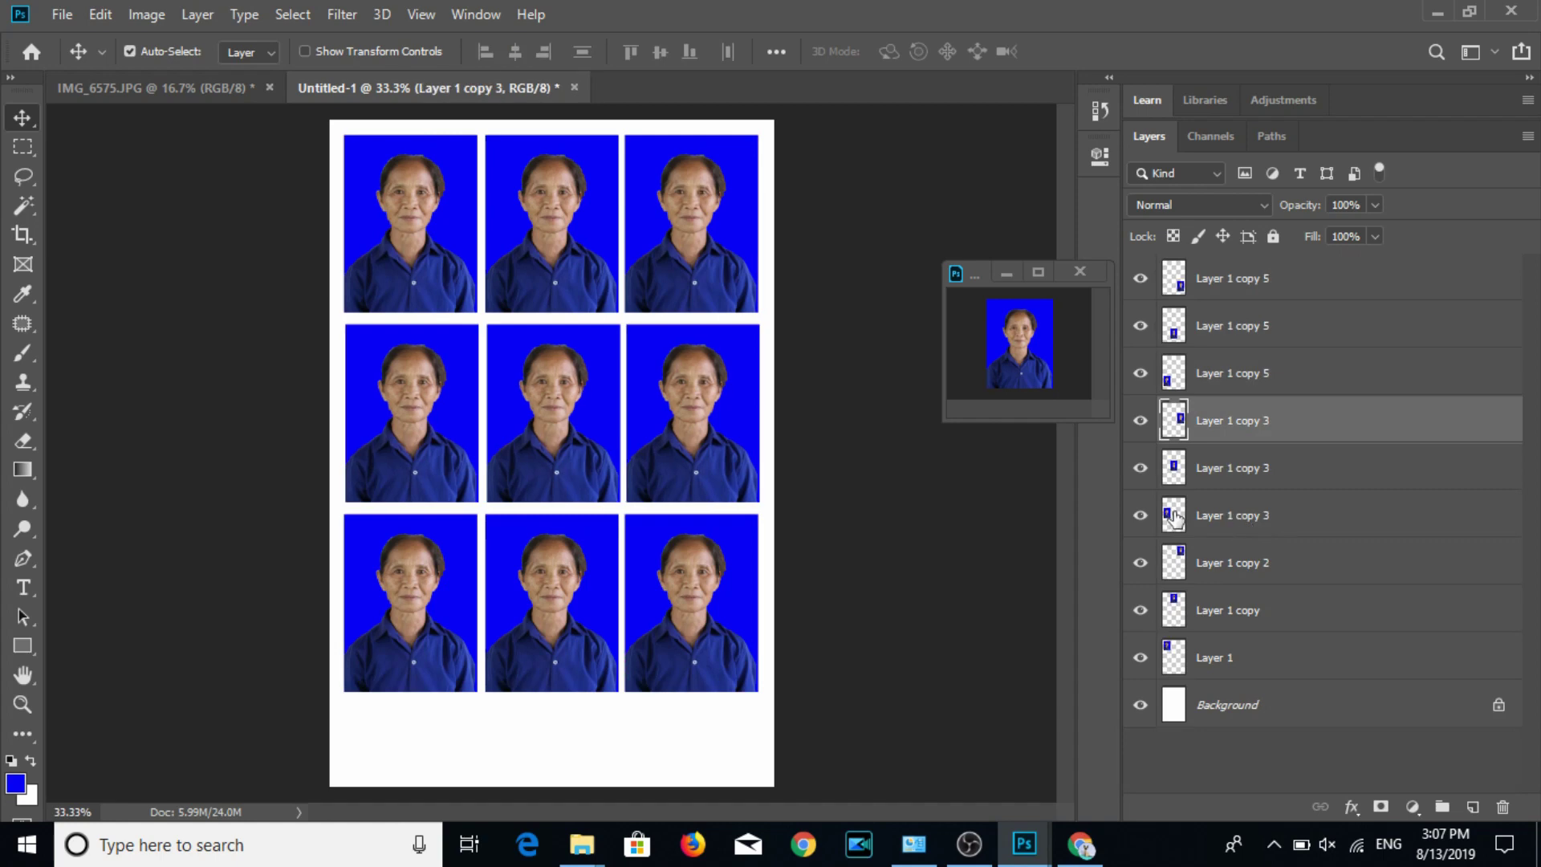
key(ctrl)
key(ctrl+p)
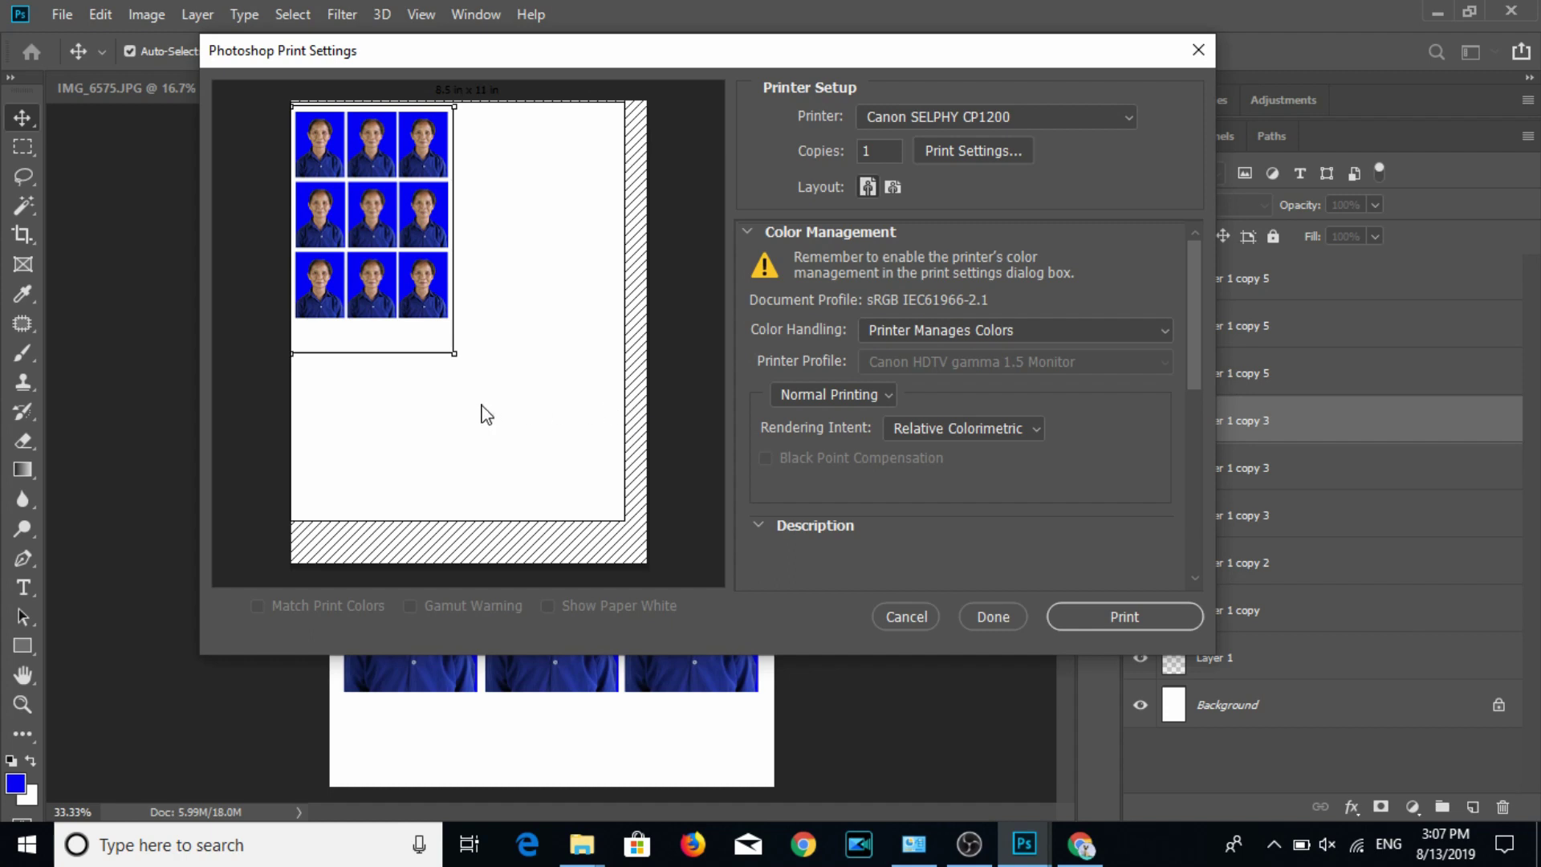
Print the grid on the Canon SELPHY CP1200 with borderless 4x6 paper in portrait orientation.
click(996, 150)
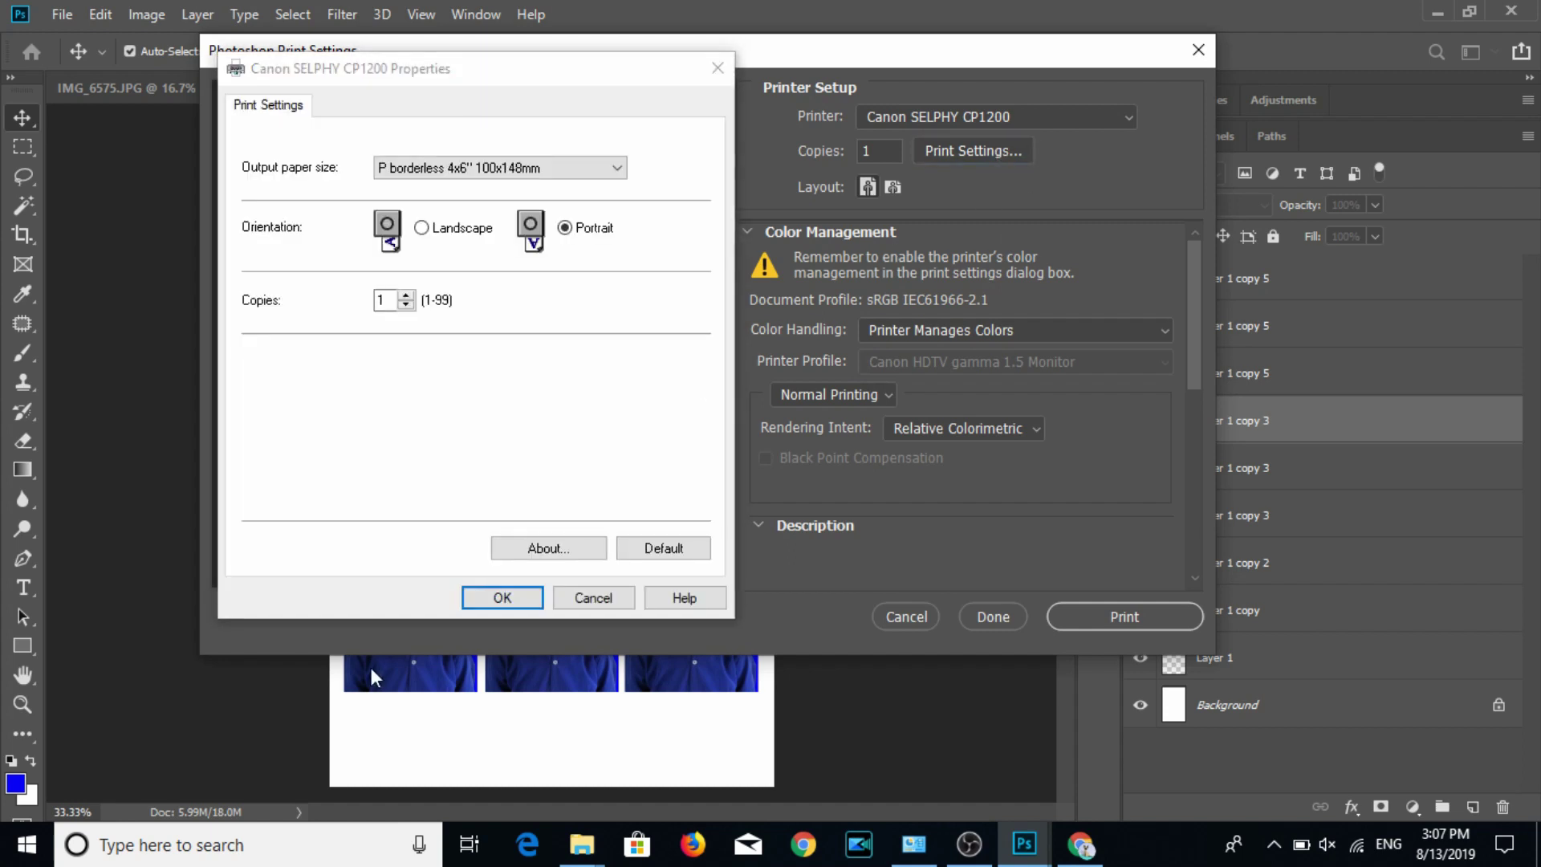
click(496, 606)
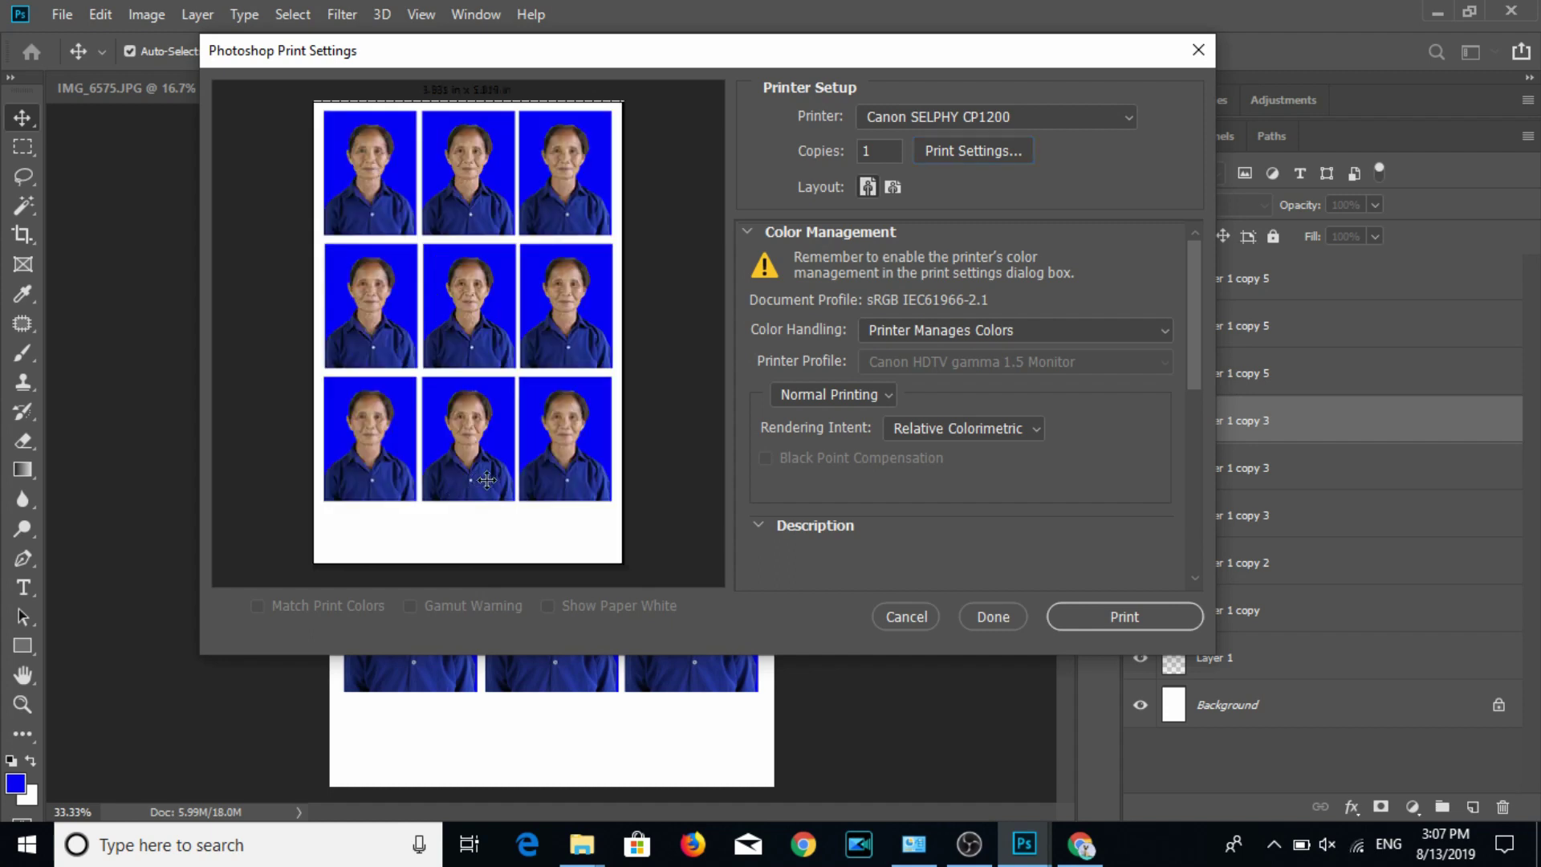
drag(545, 410, 543, 415)
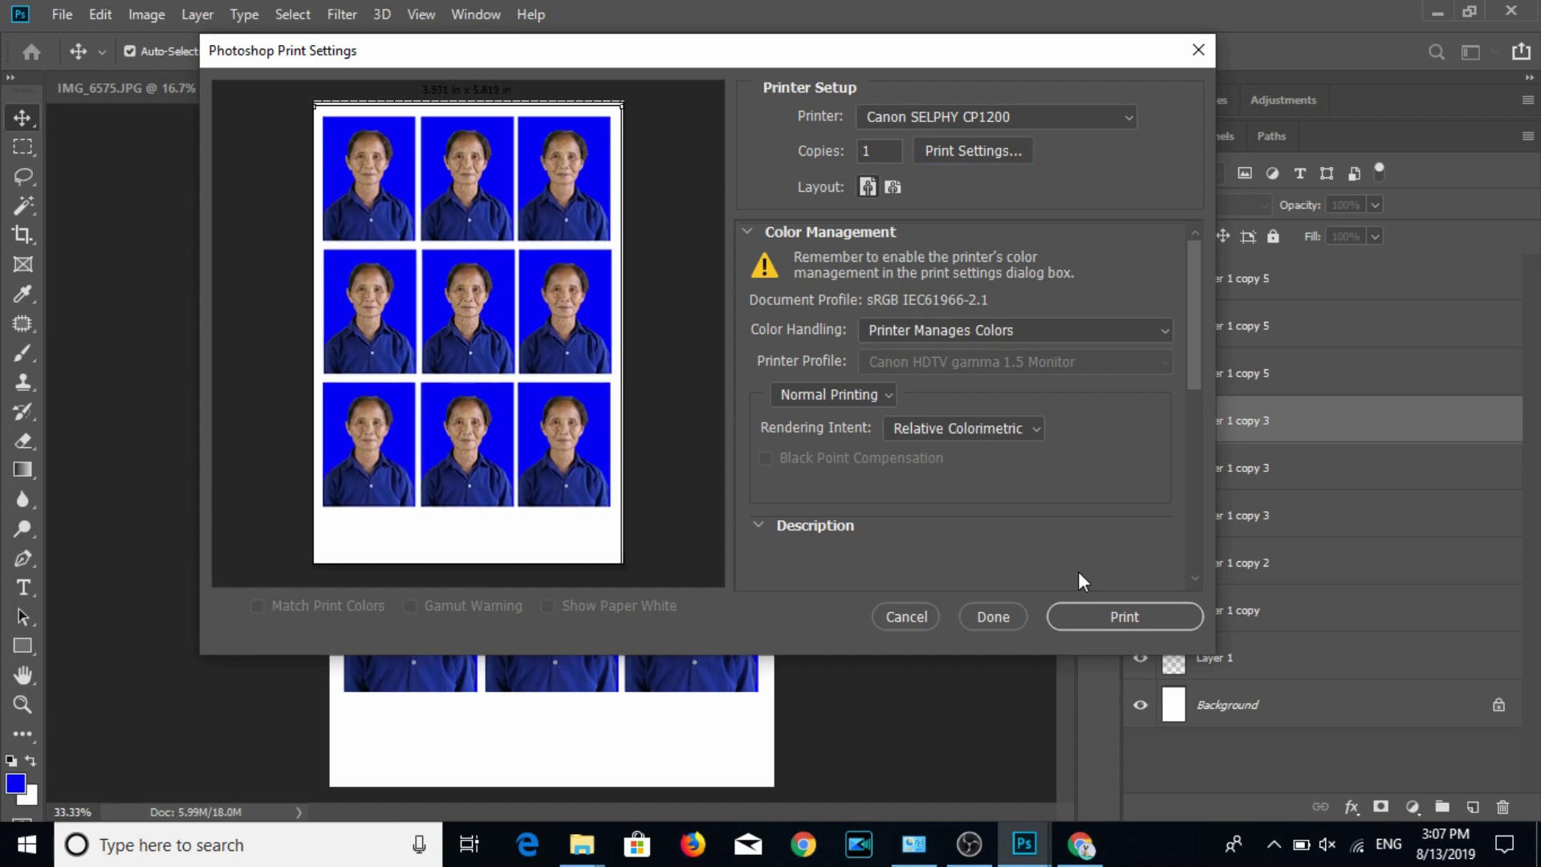
click(1097, 617)
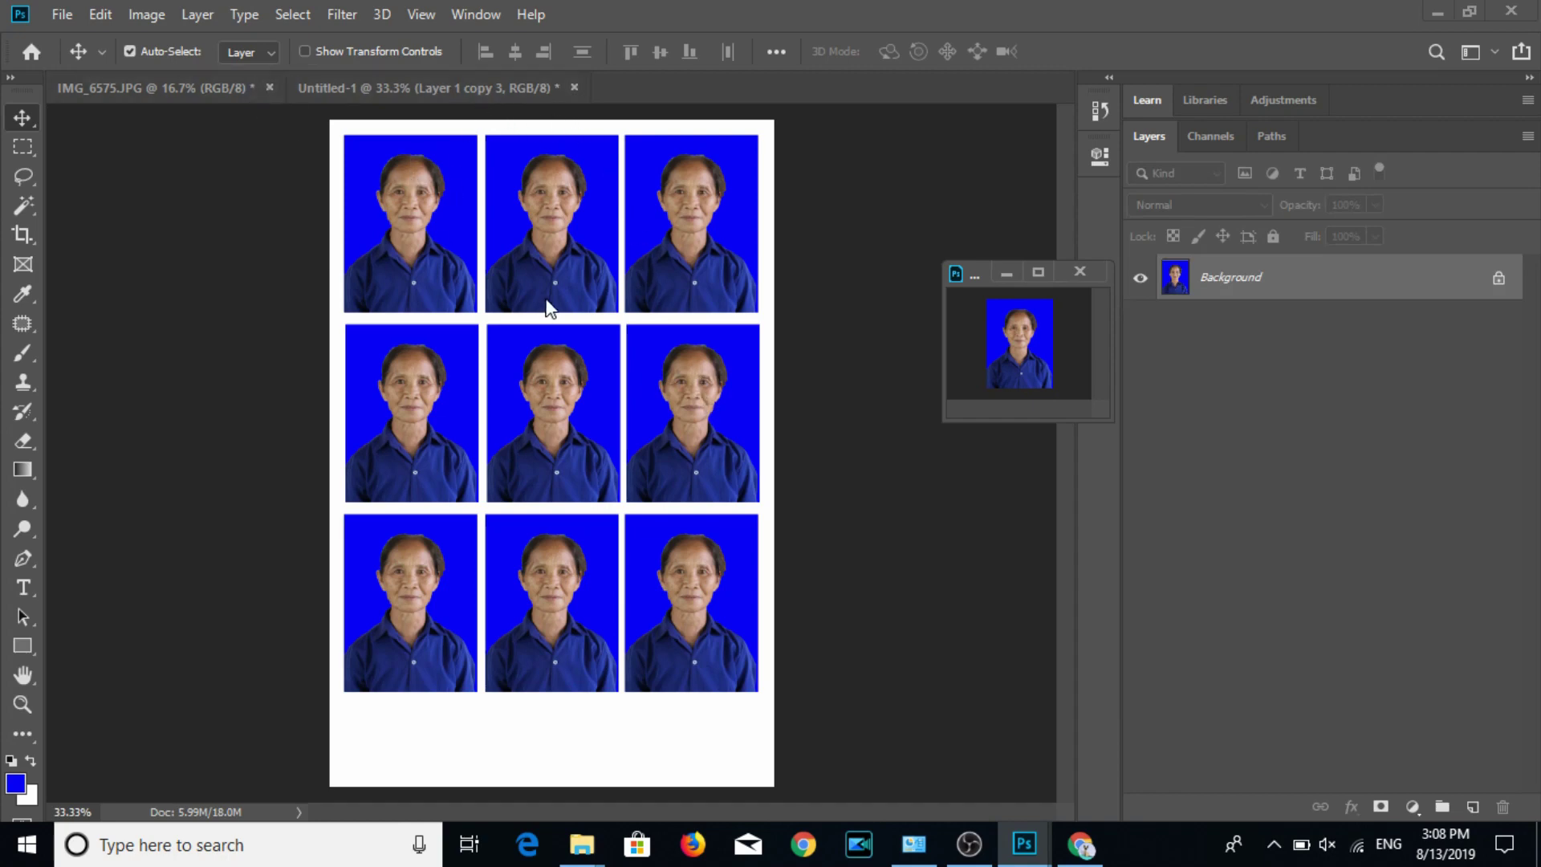
Close the floating portrait window and delete all photo layers from Untitled-1.
click(1080, 272)
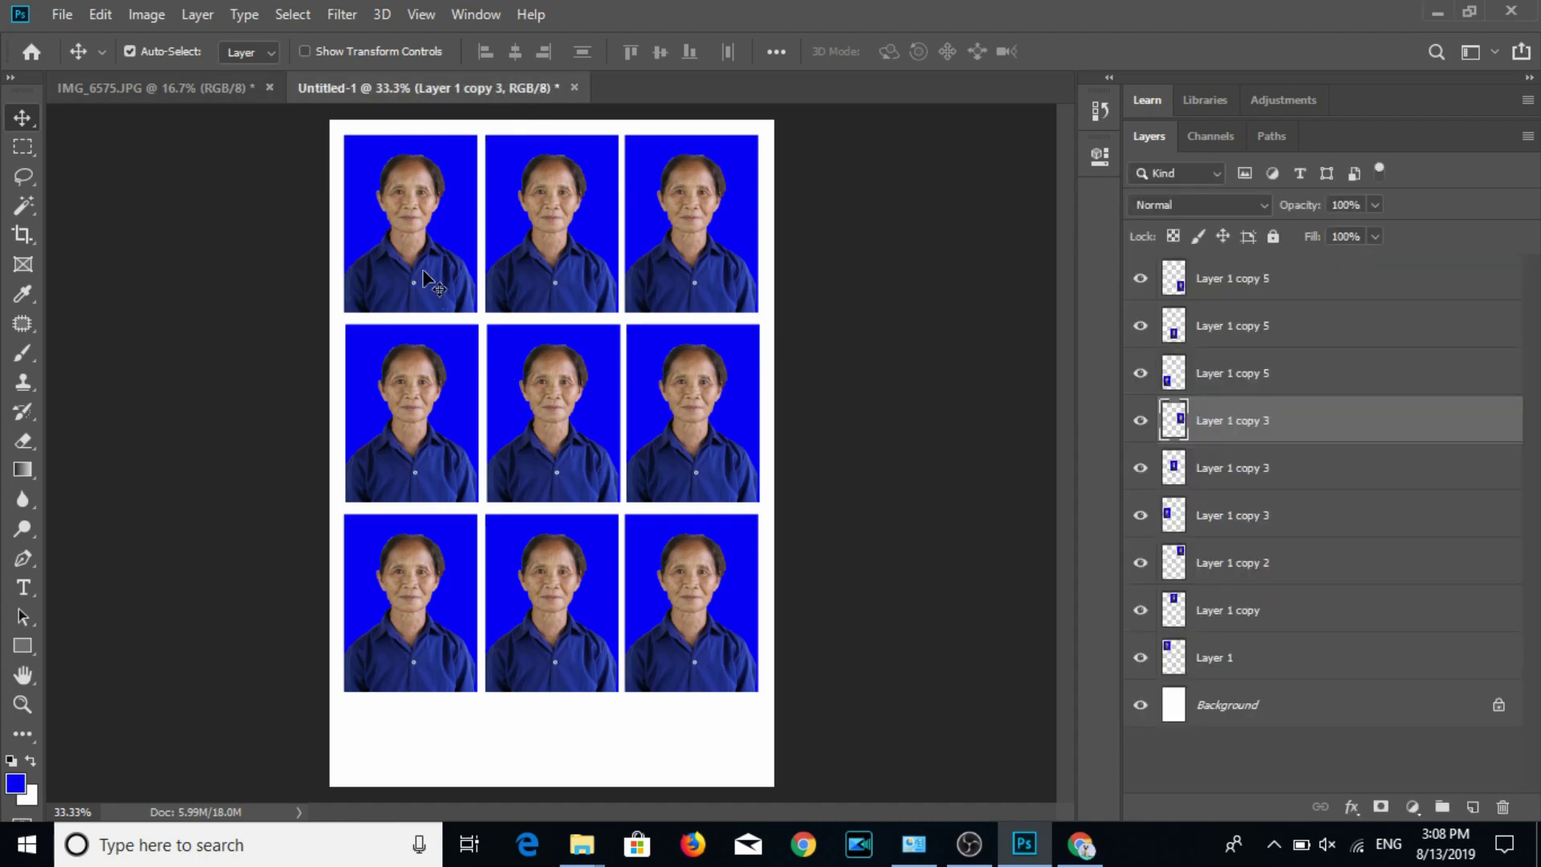
click(1282, 294)
shift+click(1261, 670)
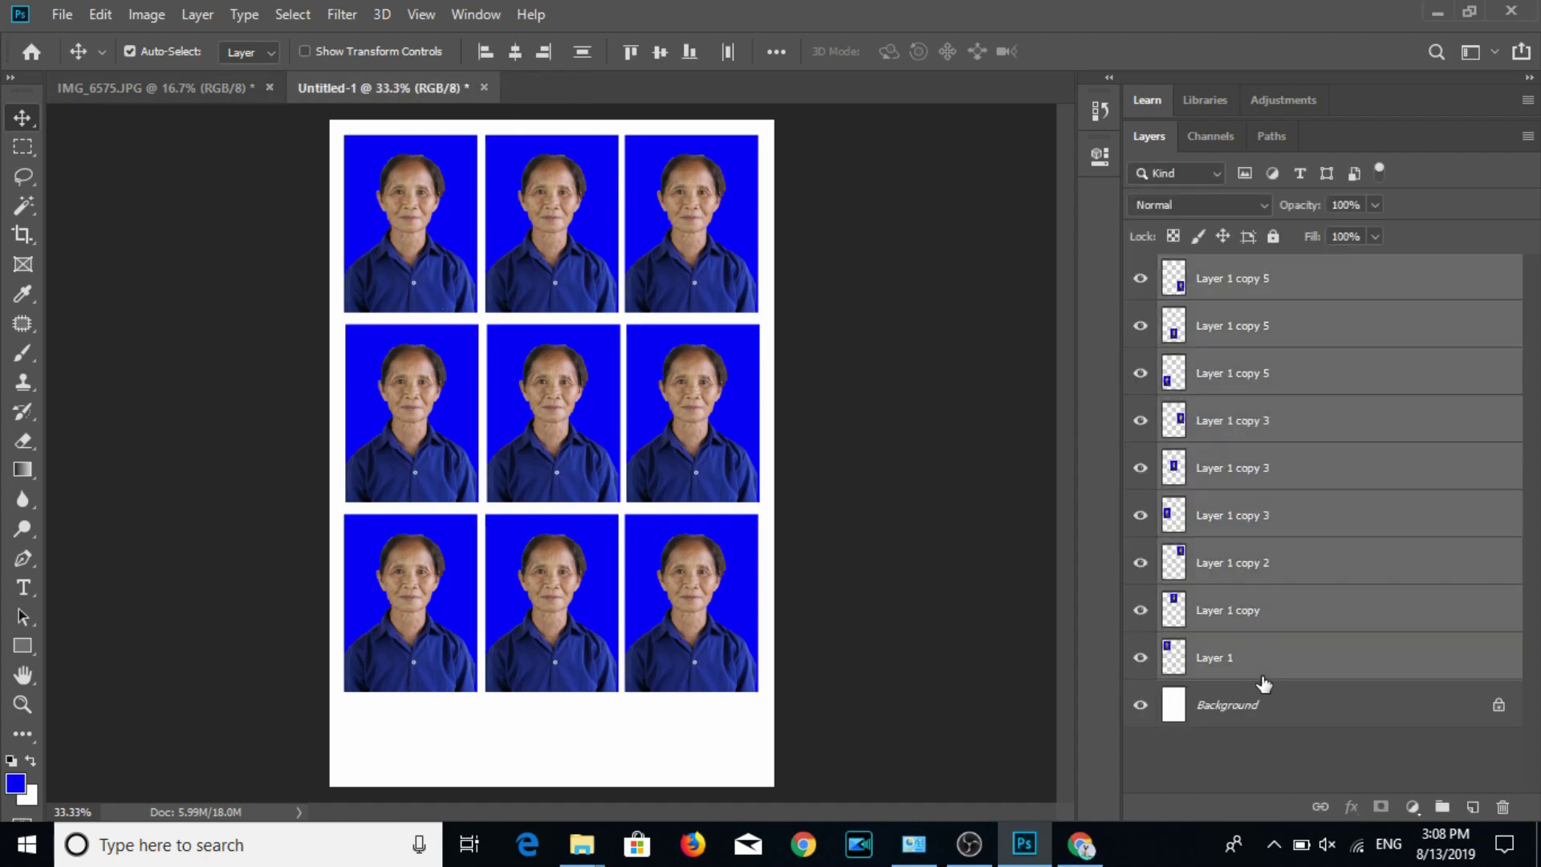
key(Delete)
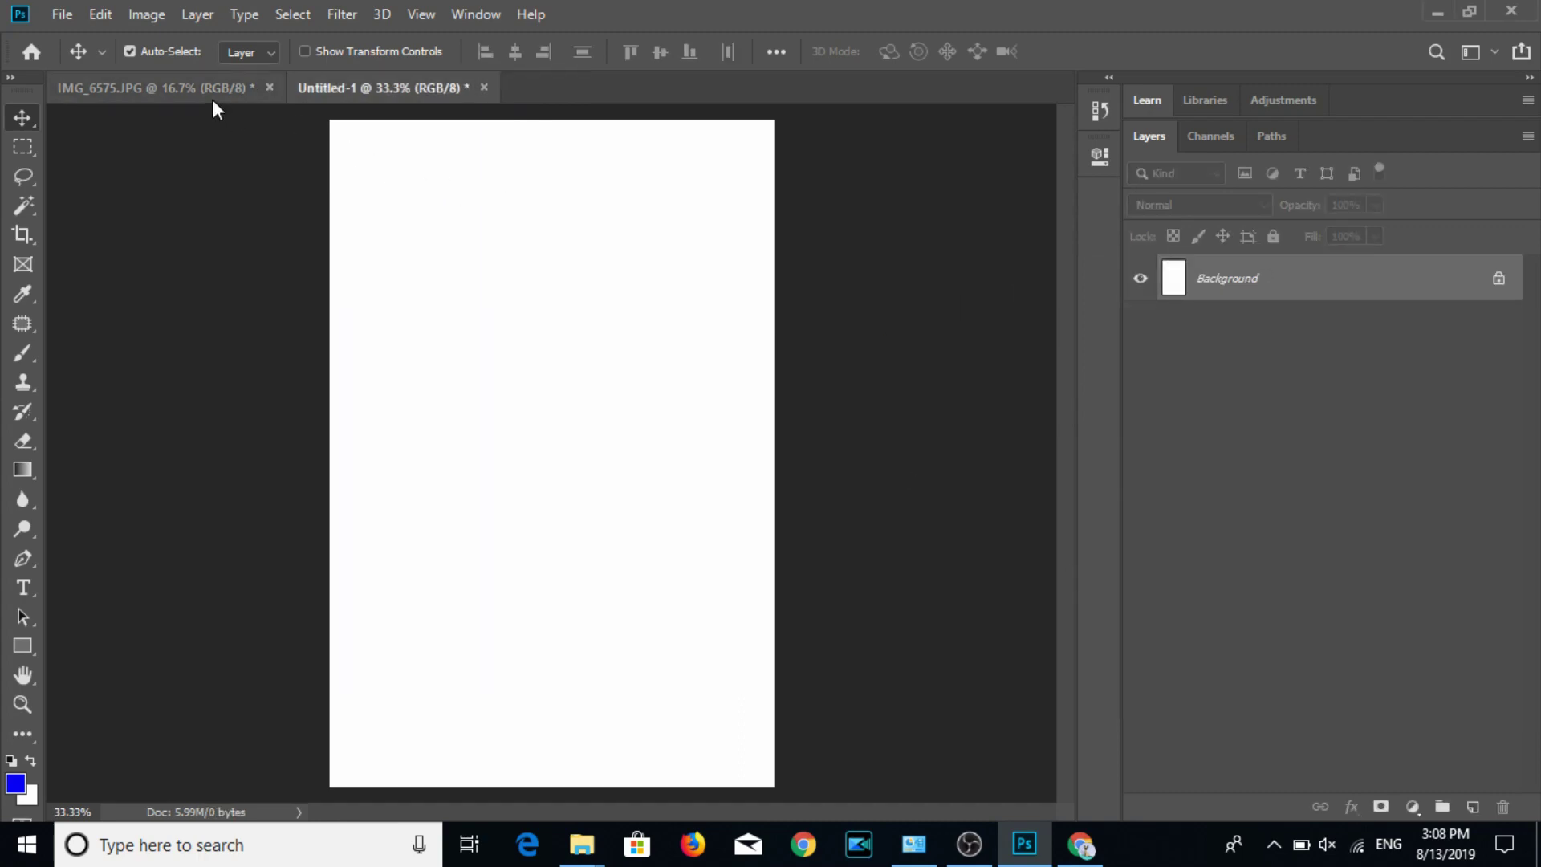
Crop IMG_6575 to a 3:4 frame around the woman's head and shoulders.
click(214, 89)
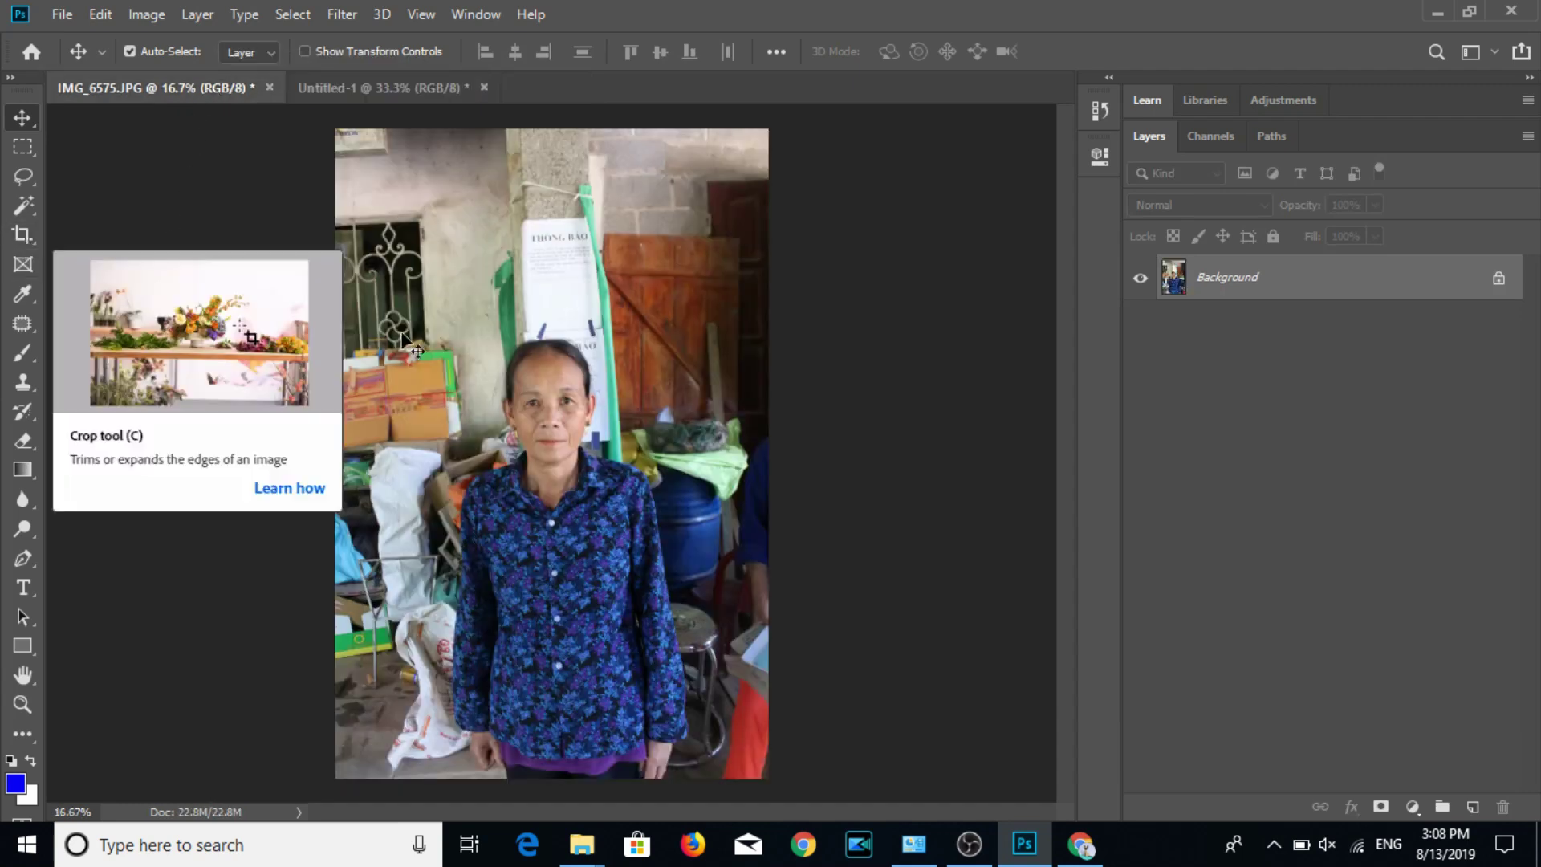
drag(629, 518, 631, 520)
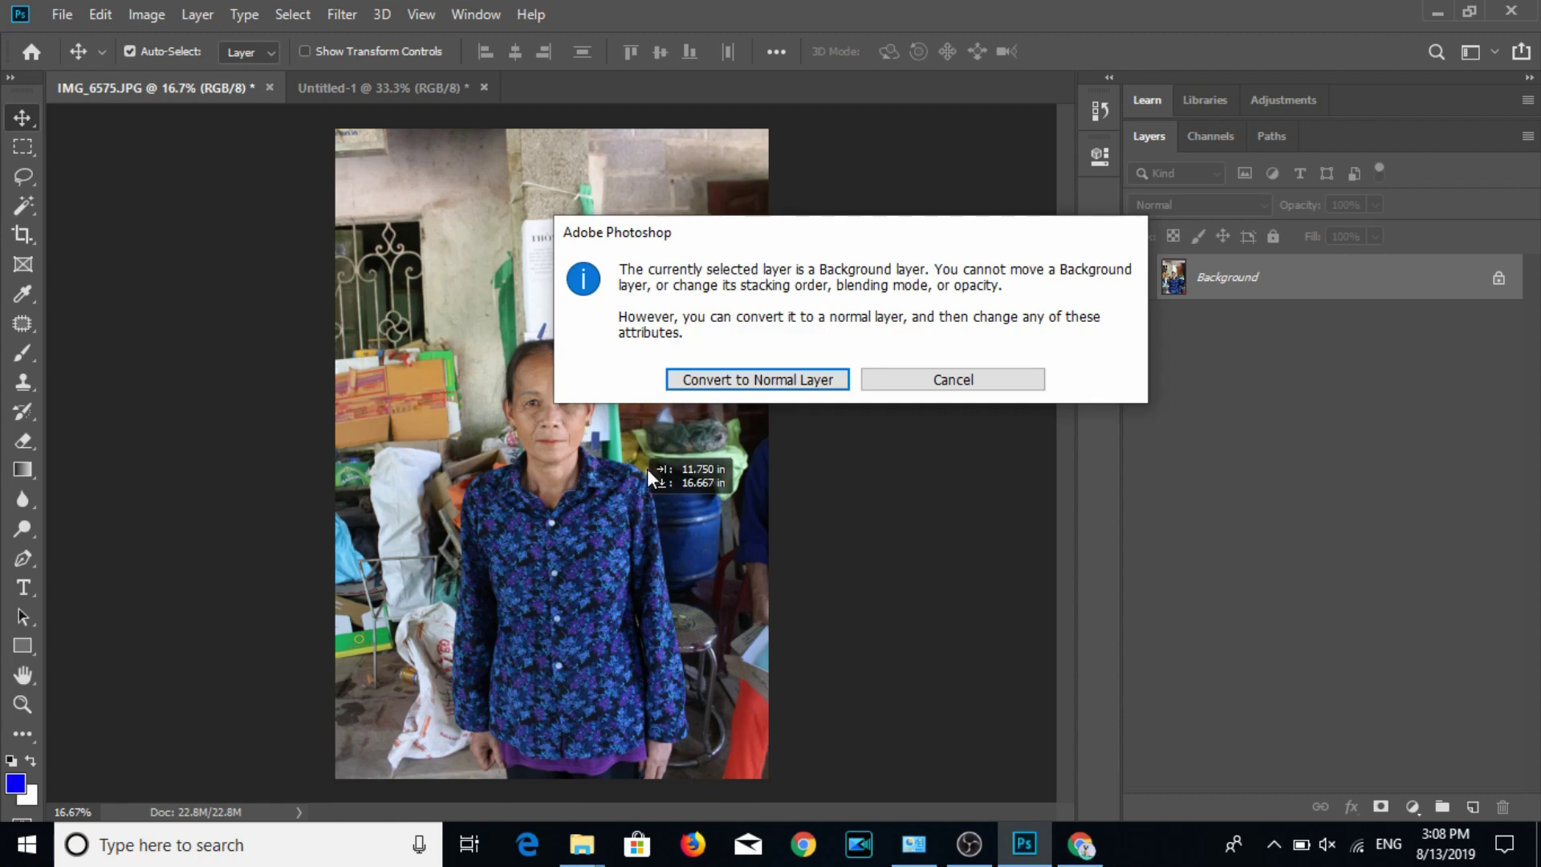
click(900, 385)
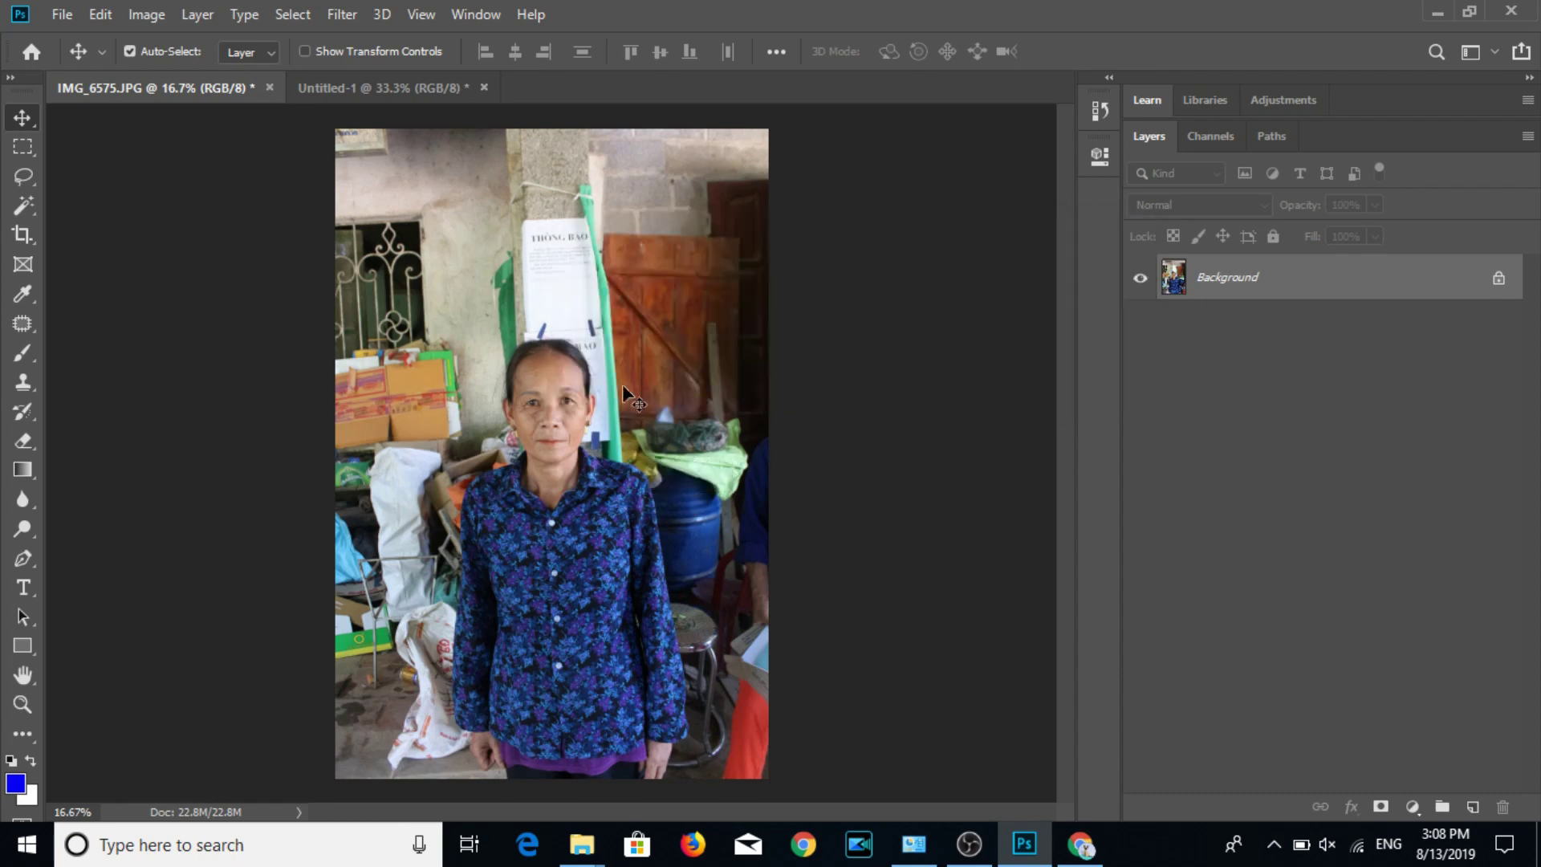
click(23, 234)
mouse_move(447, 313)
mouse_down()
mouse_move(655, 593)
mouse_move(693, 601)
mouse_move(682, 610)
mouse_up()
drag(560, 582, 567, 532)
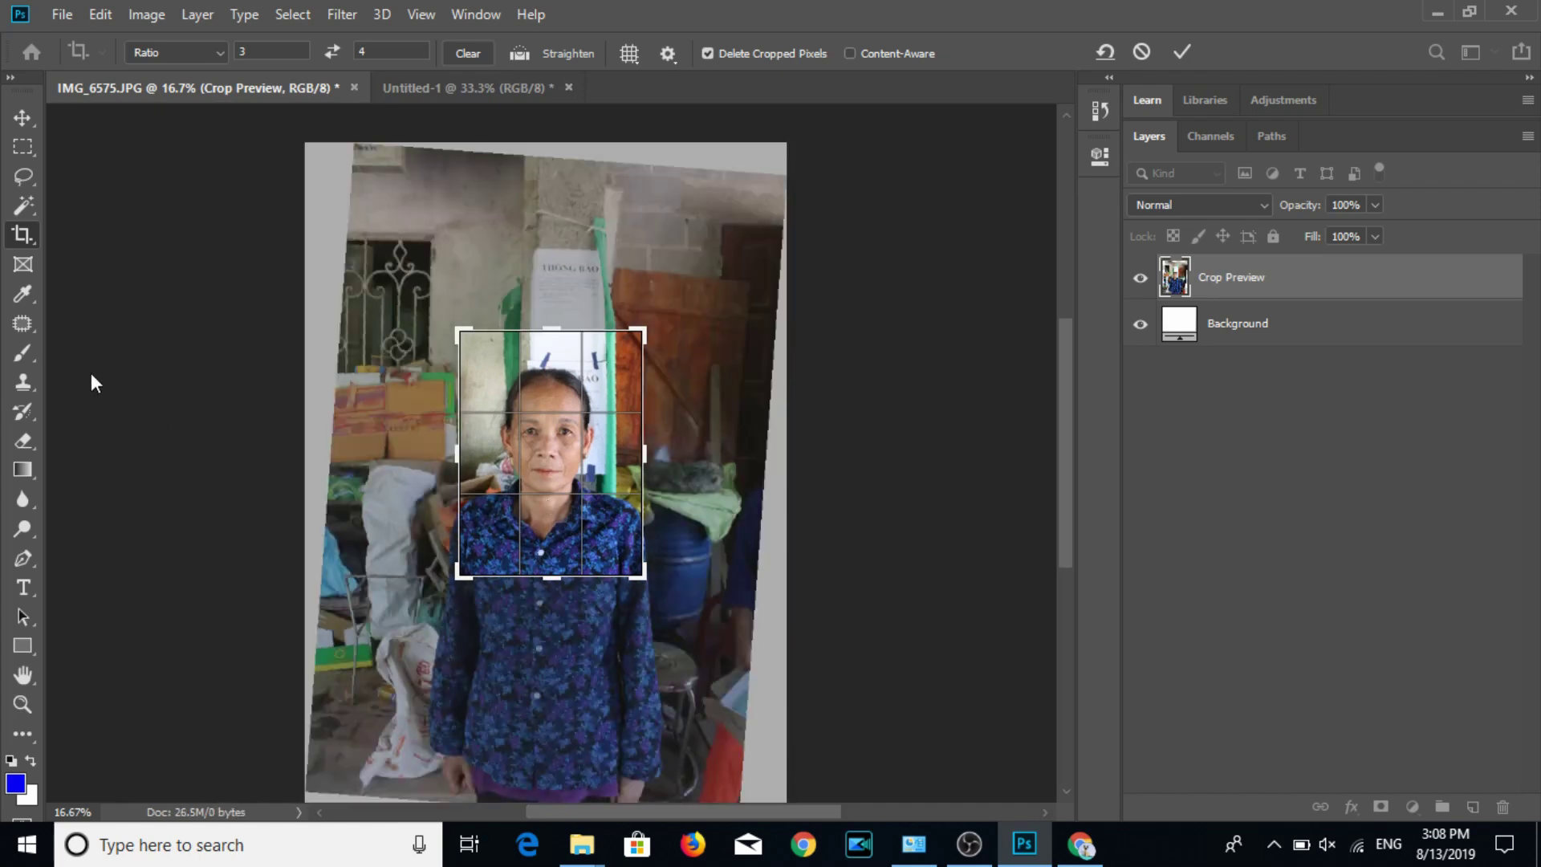
drag(539, 446, 543, 446)
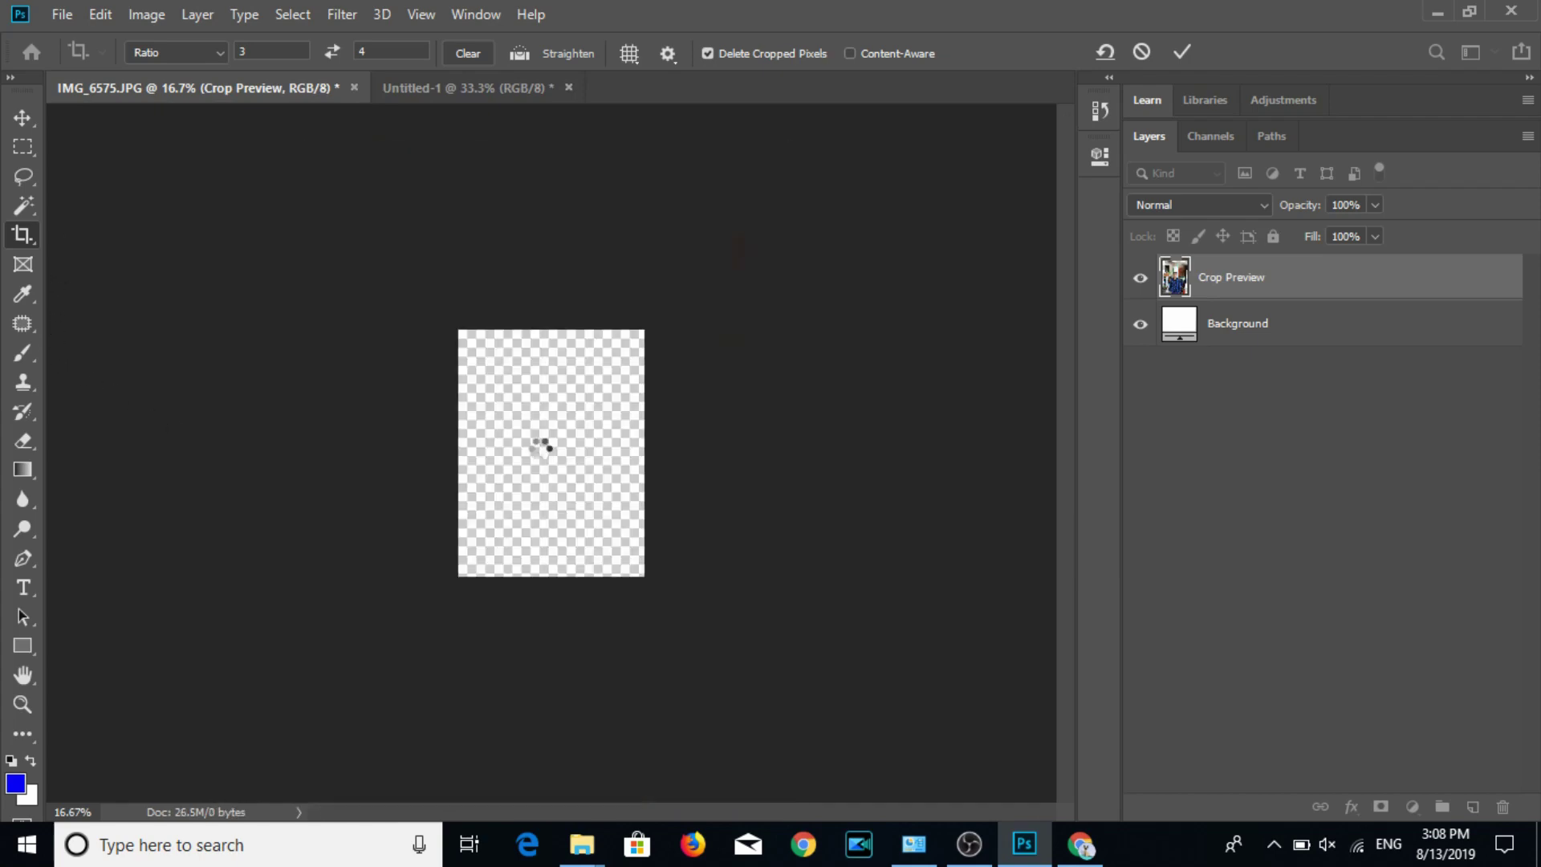
click(17, 207)
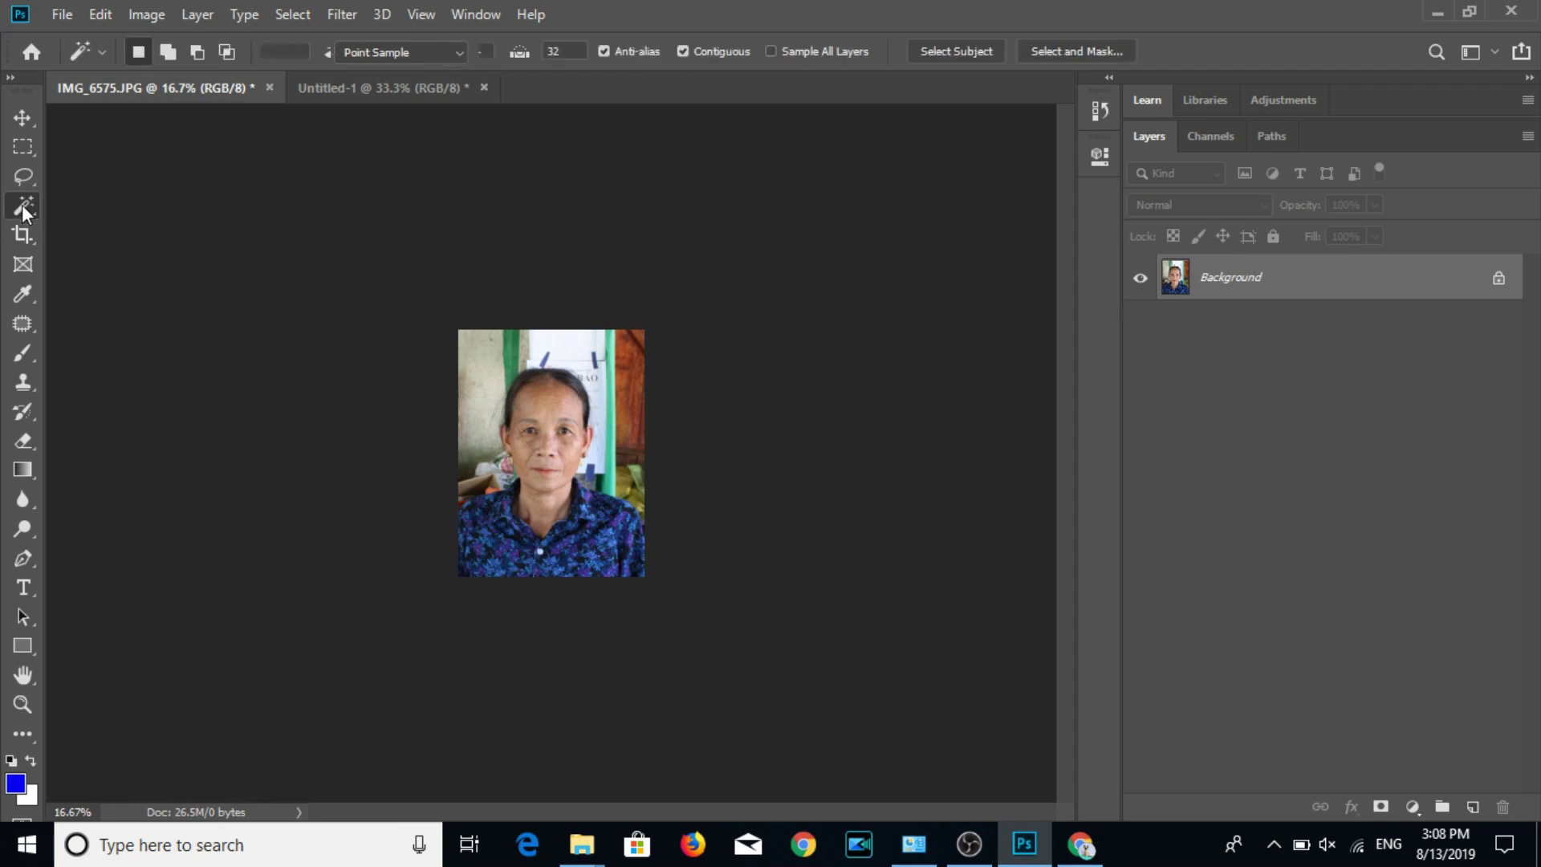
Select the subject, add the background to the selection, and fill it solid blue.
click(951, 50)
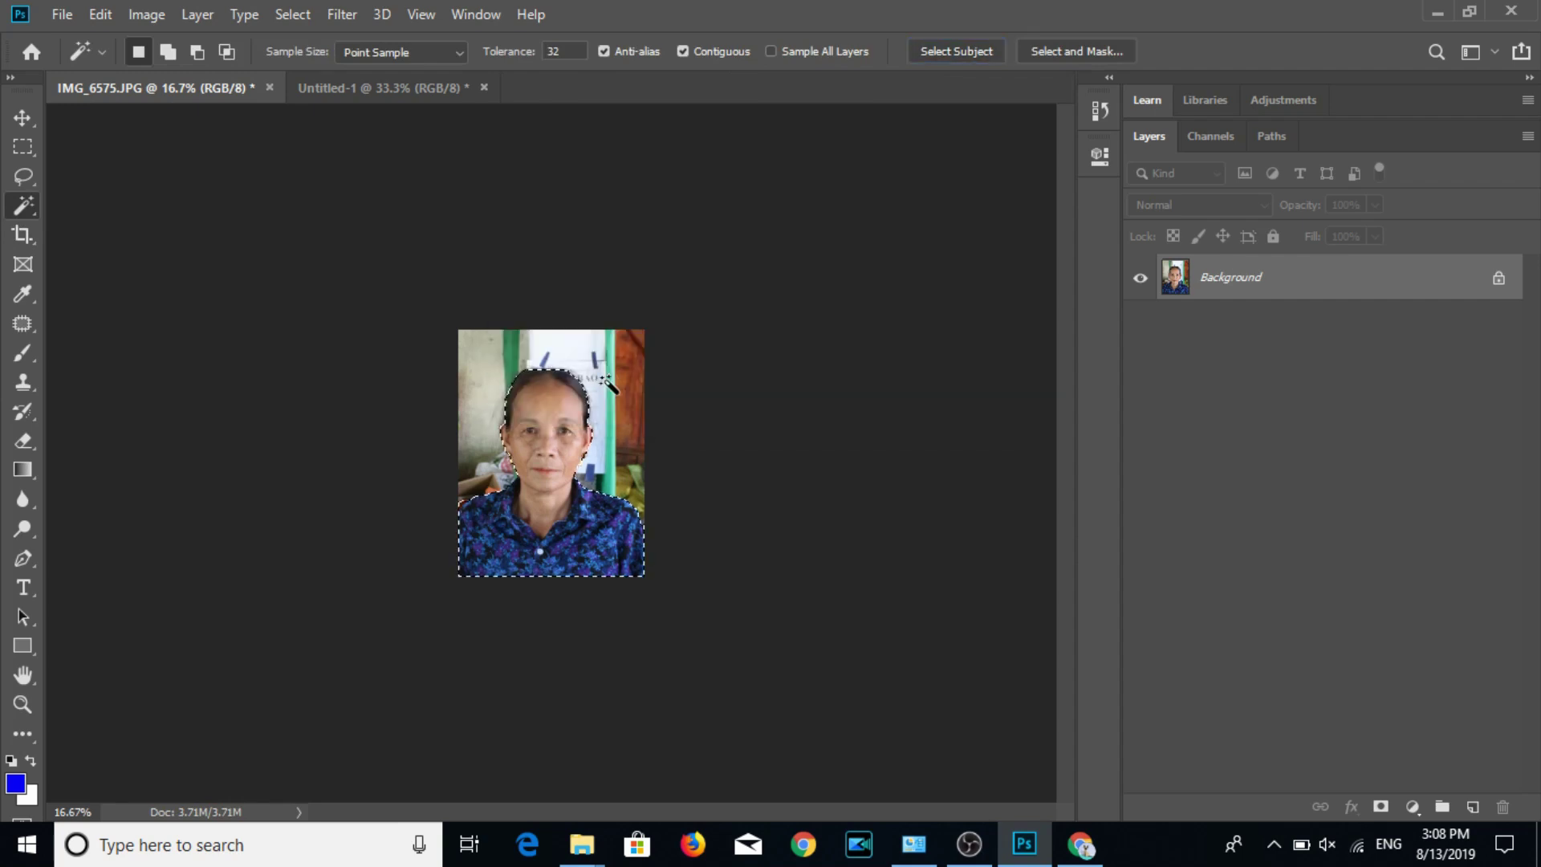
shift+click(594, 379)
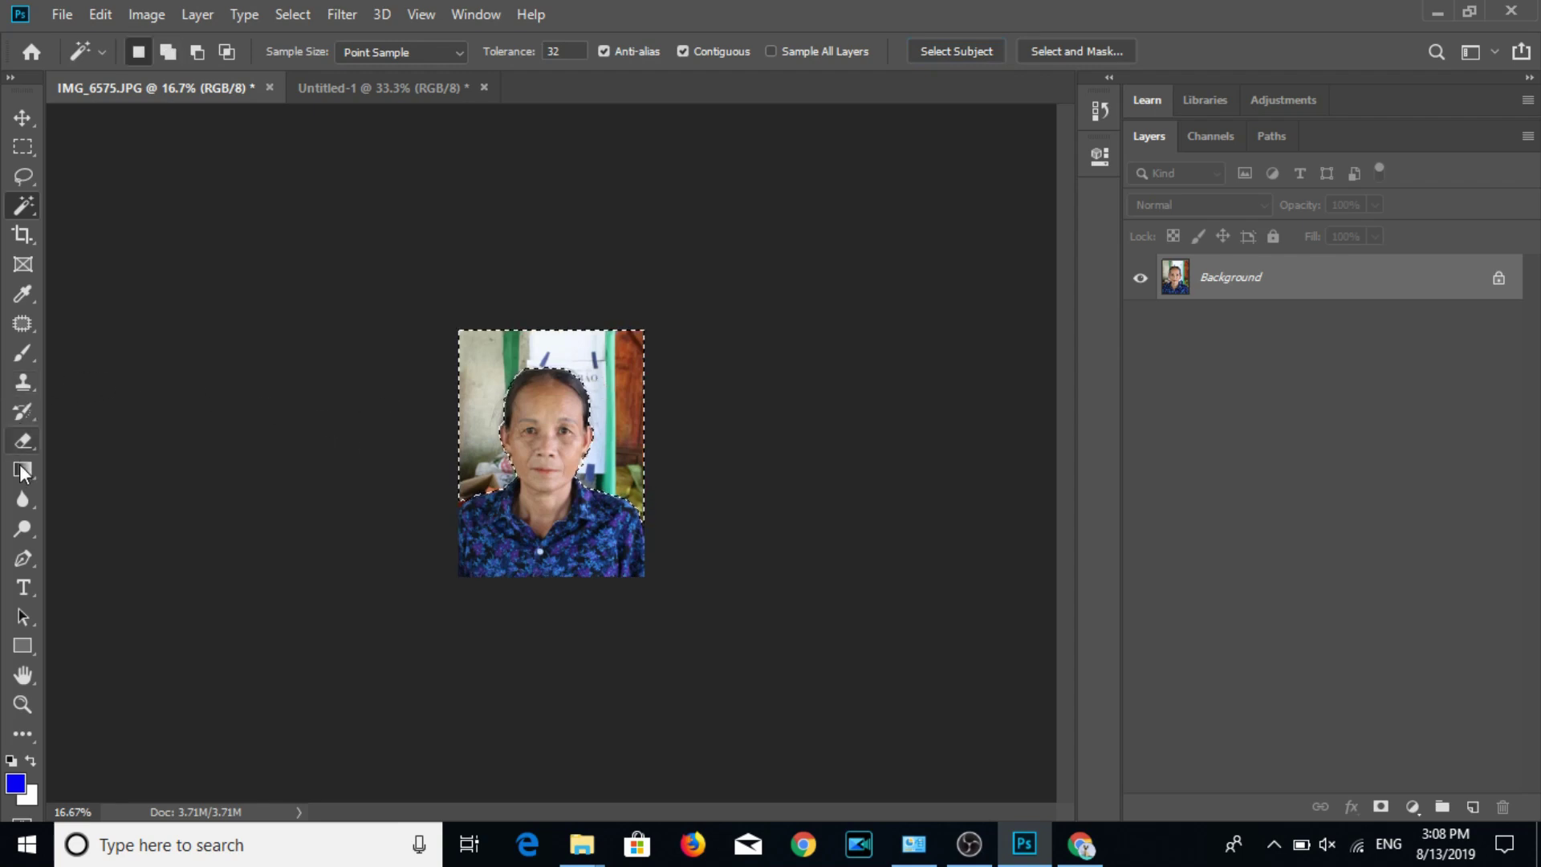
click(23, 470)
drag(512, 359, 476, 407)
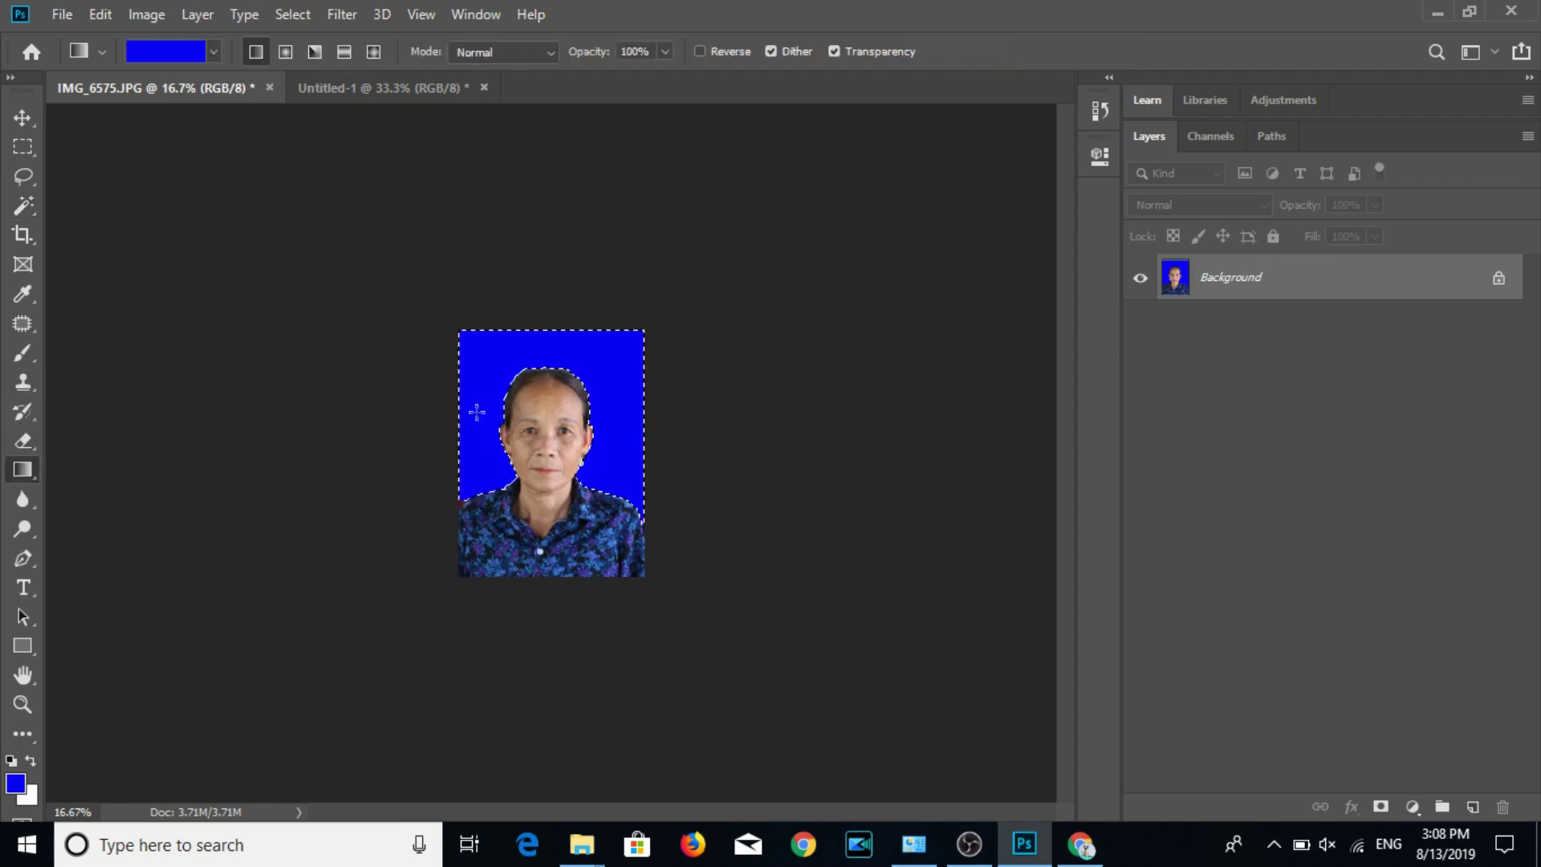
key(ctrl+d)
Resize the portrait to 354×472 px at resolution 300 and save it as JPEG quality 12.
click(12, 114)
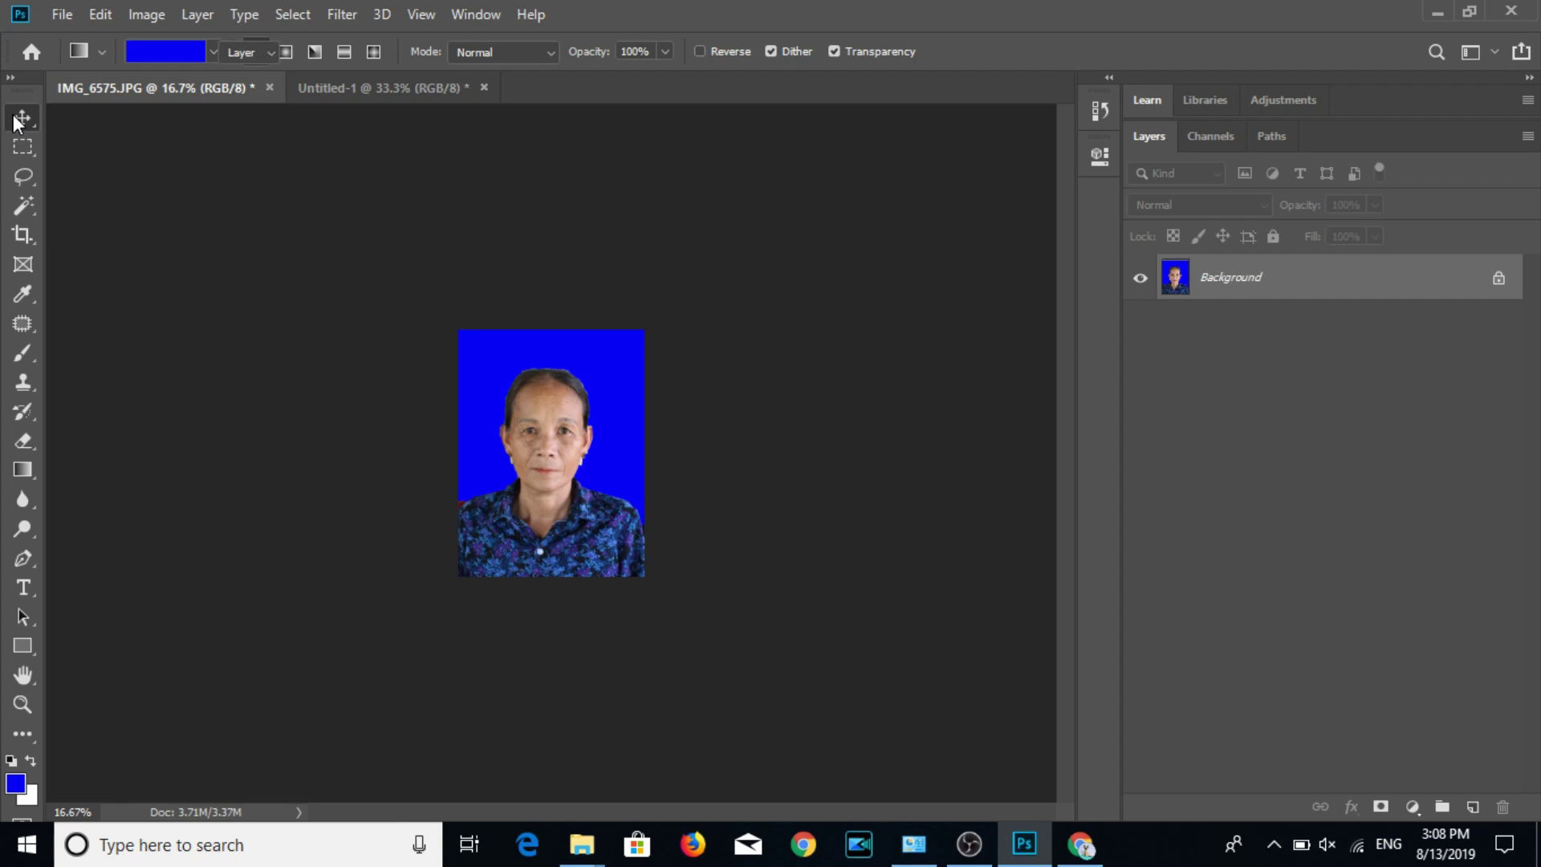
click(138, 15)
click(178, 183)
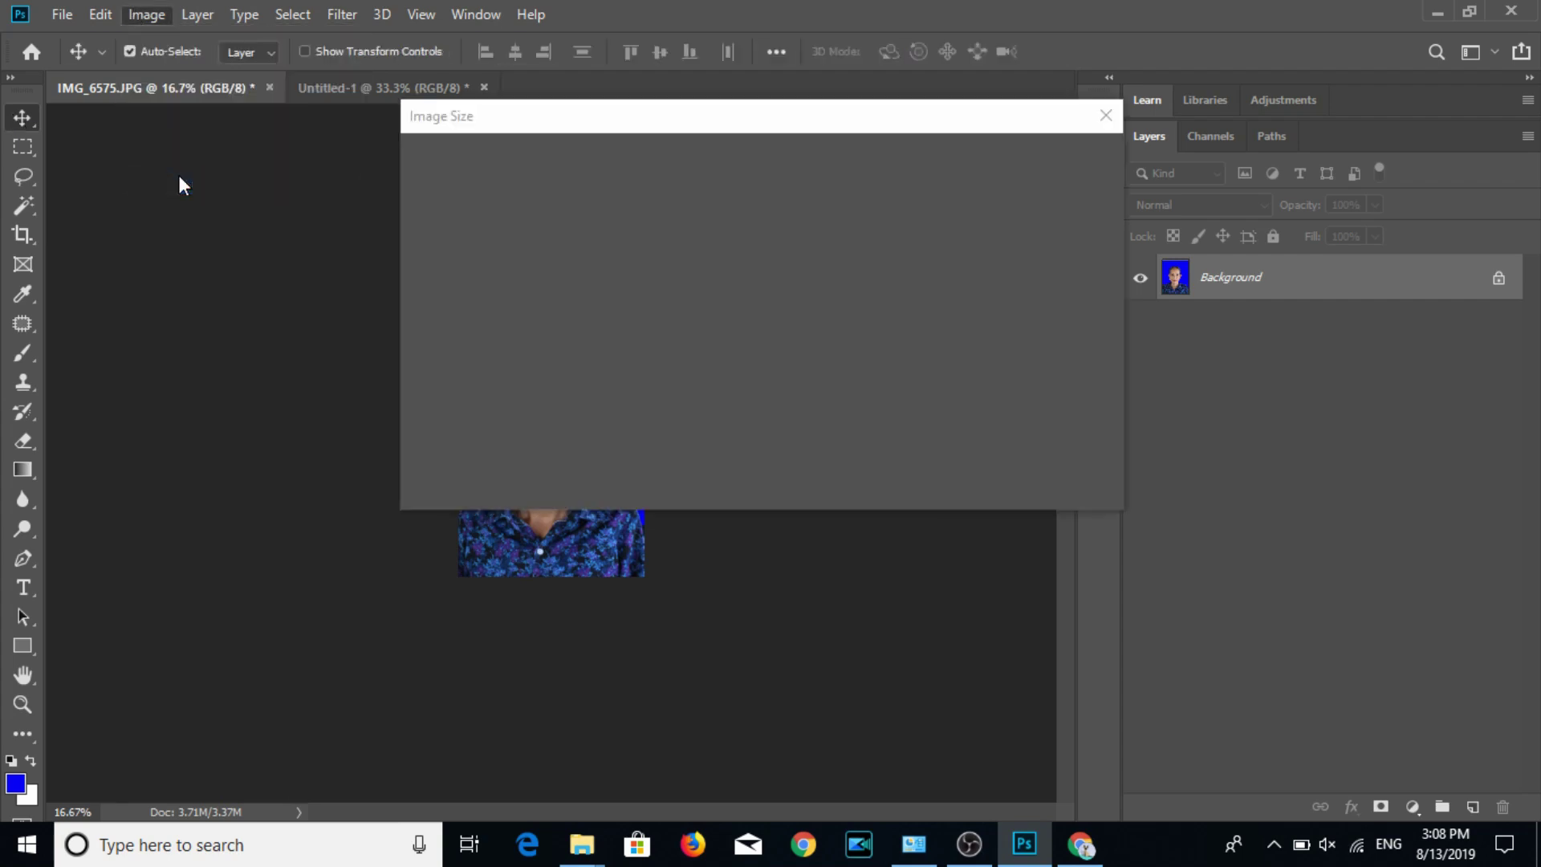
text(300)
key(Return)
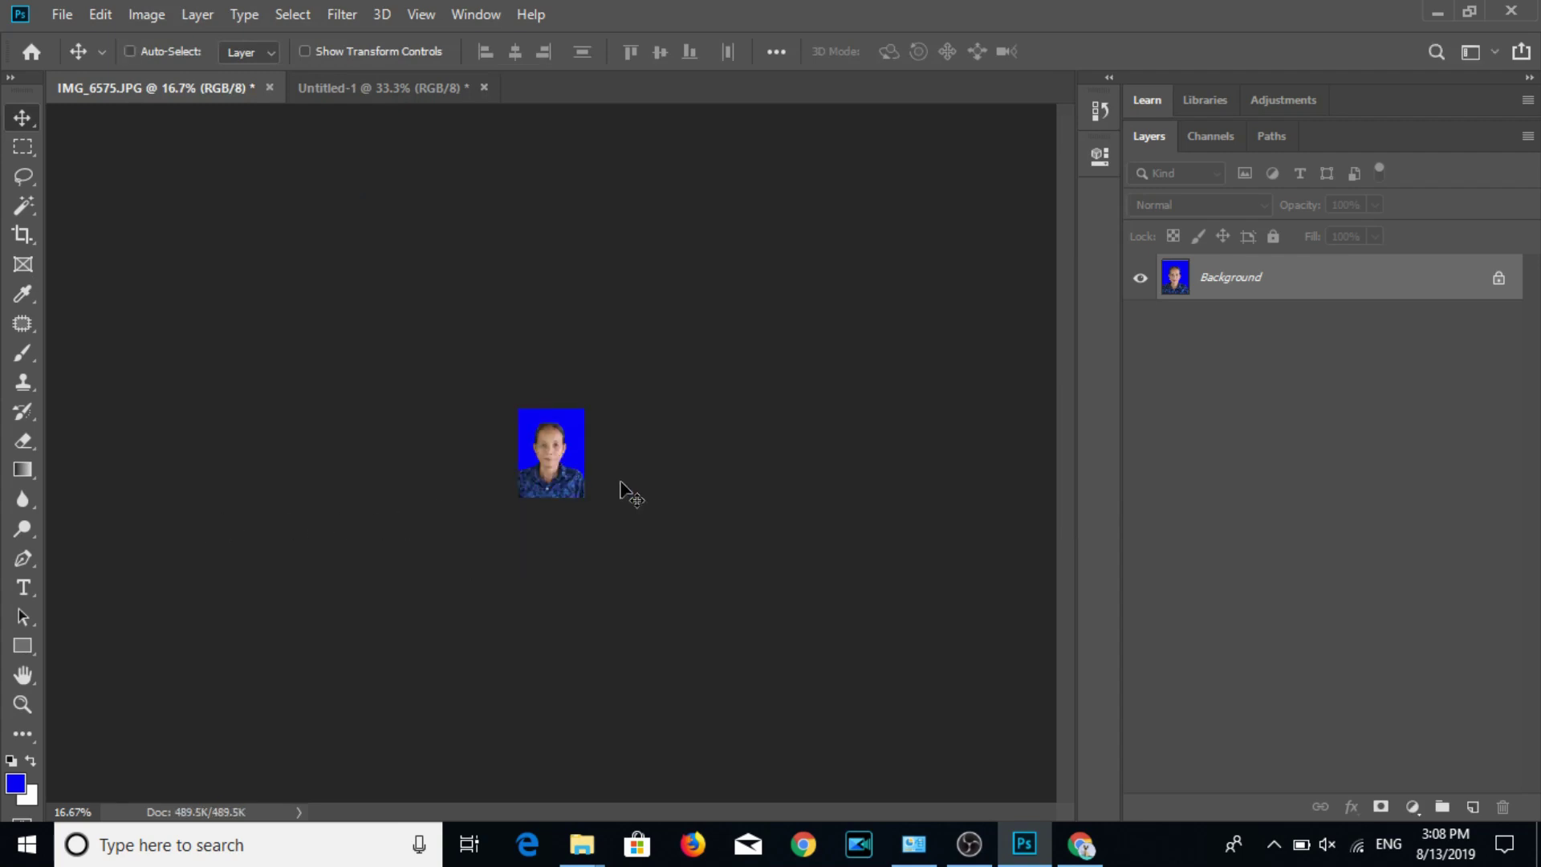
key(ctrl+s)
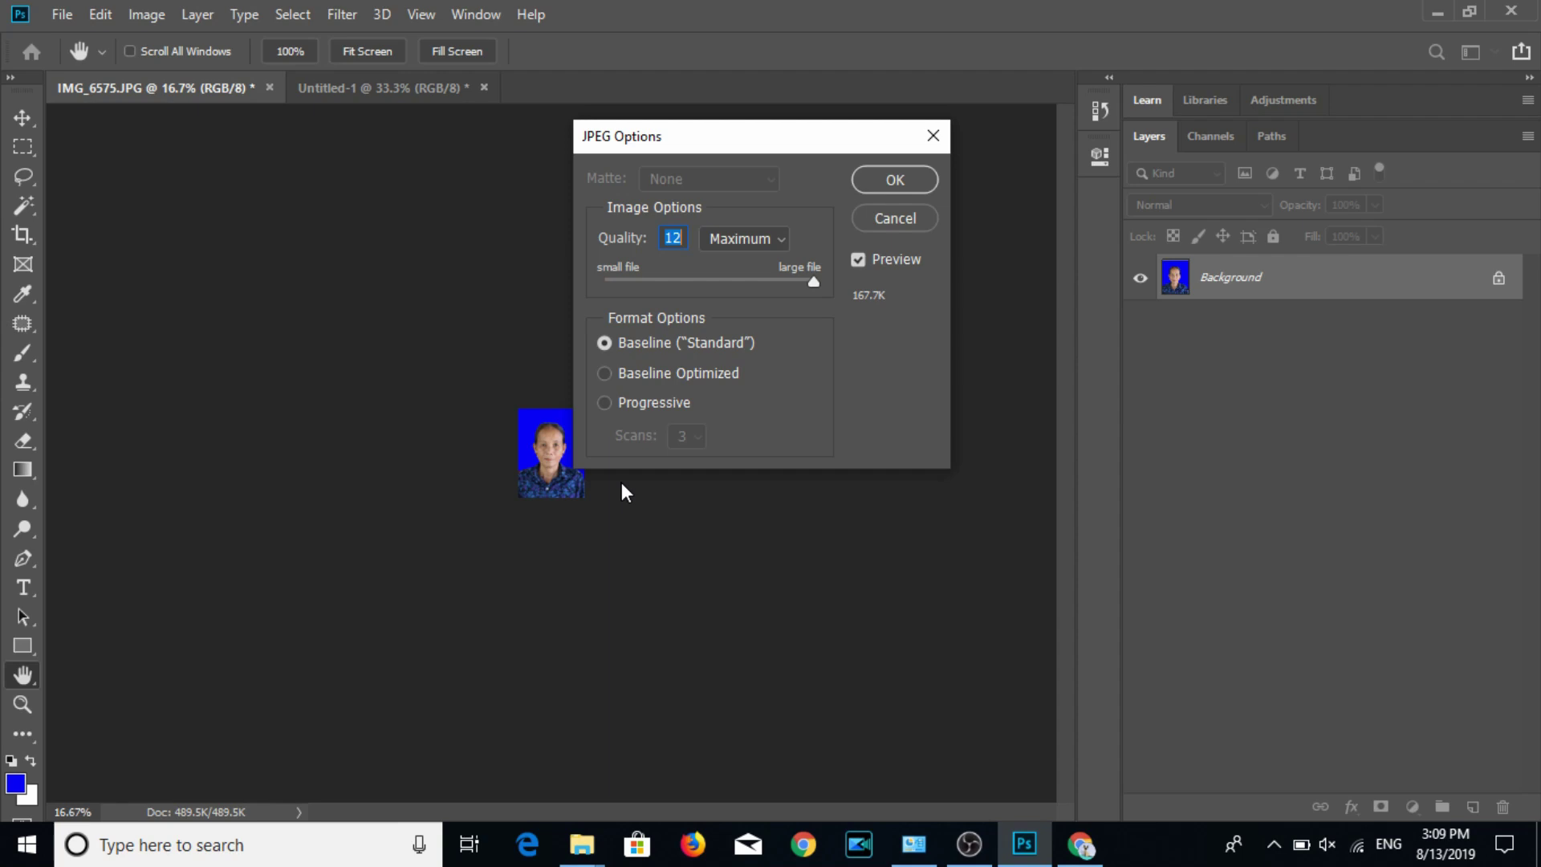
click(893, 180)
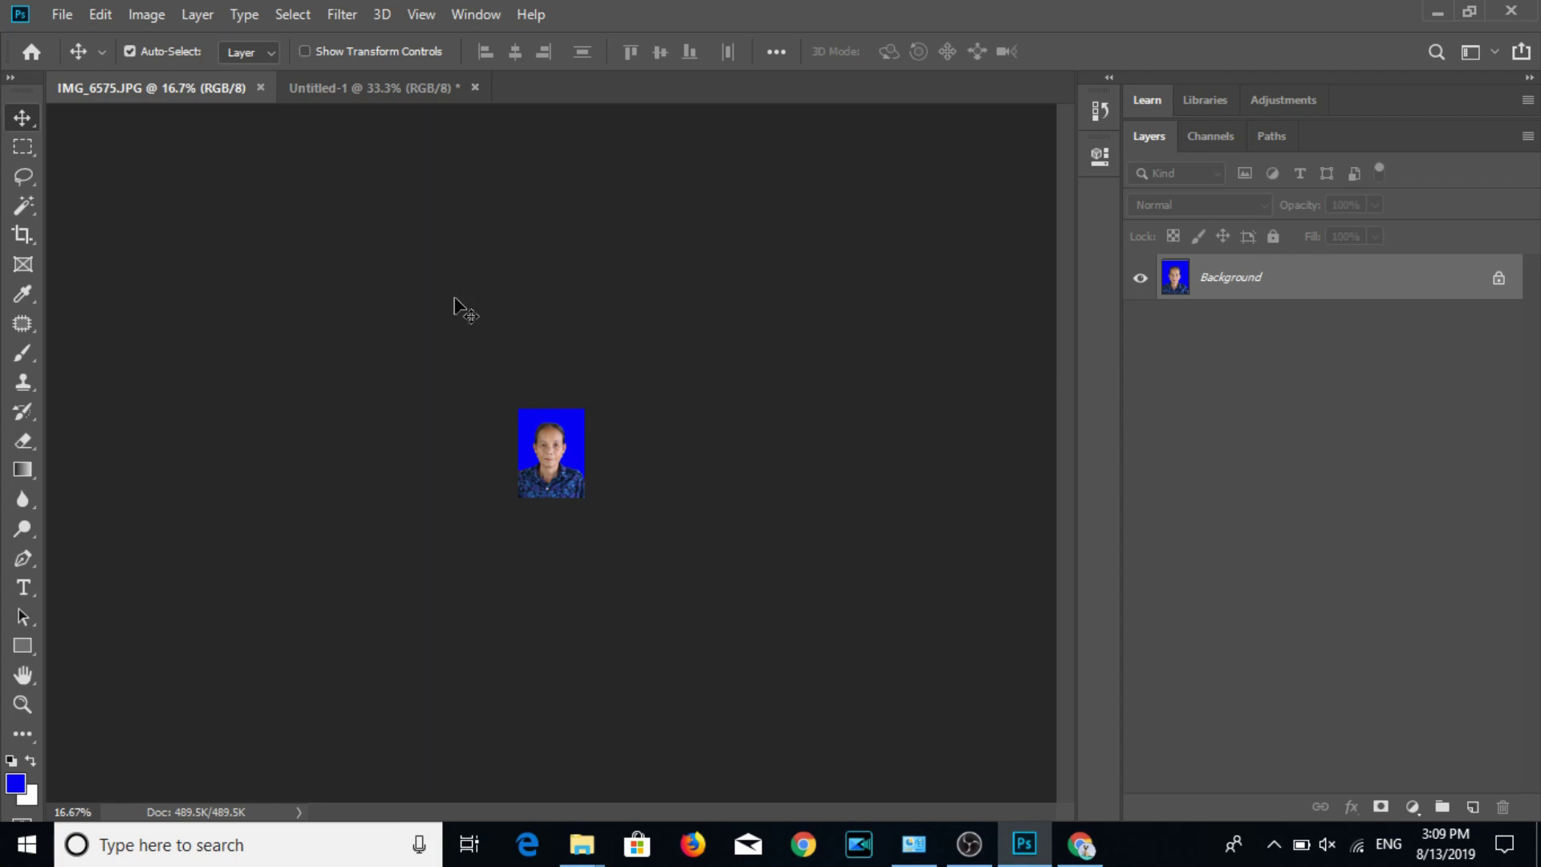
Place the IMG_6575 portrait on Untitled-1, duplicate it into a 3×3 grid, and open print settings.
drag(201, 88, 940, 259)
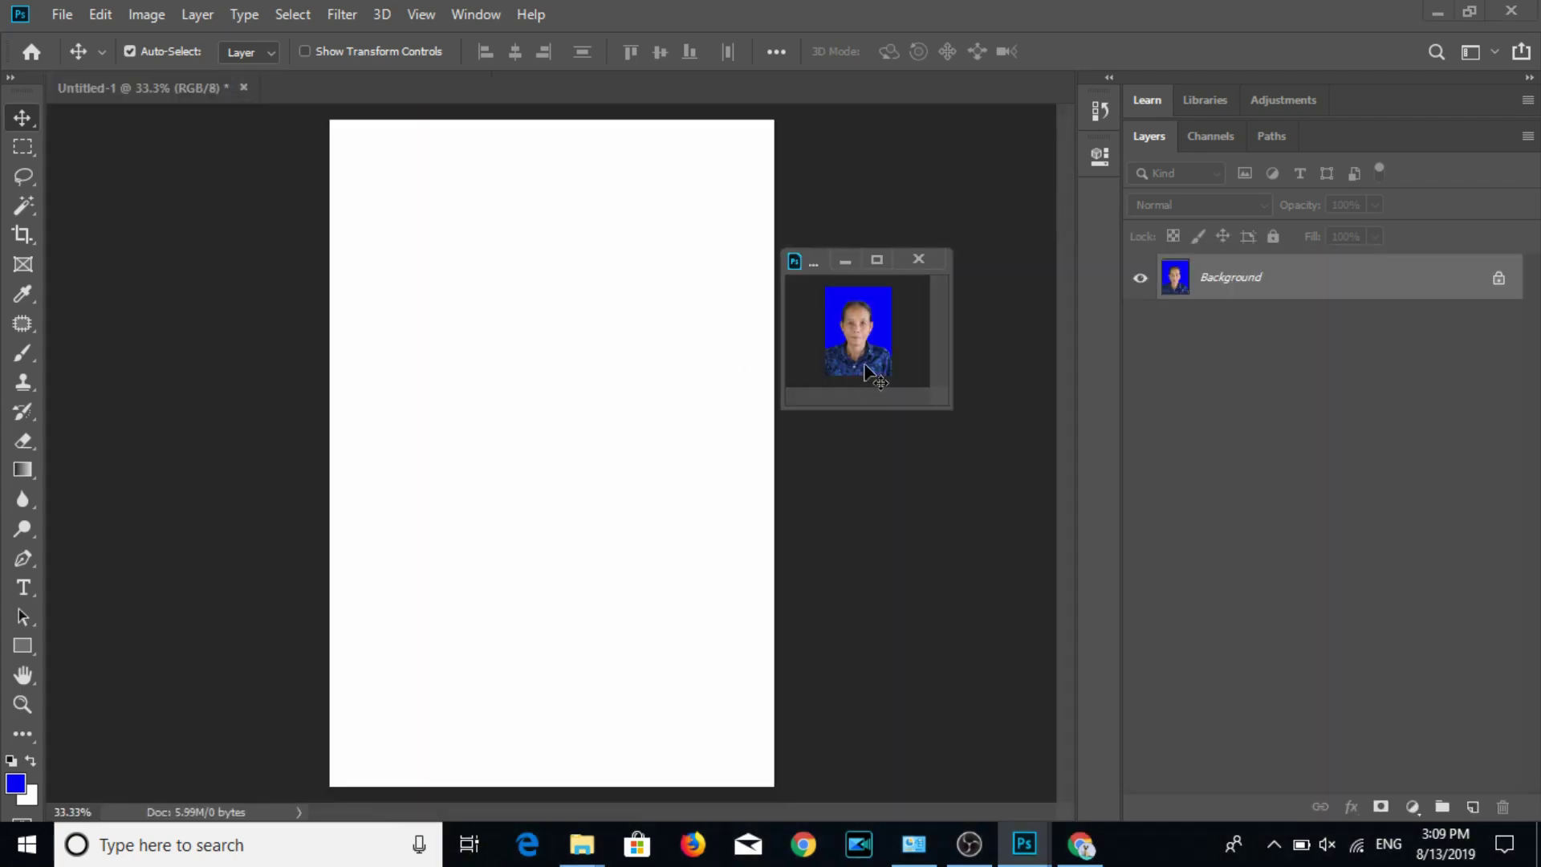
mouse_move(867, 369)
mouse_down()
mouse_move(553, 281)
mouse_move(386, 255)
mouse_move(708, 252)
mouse_up()
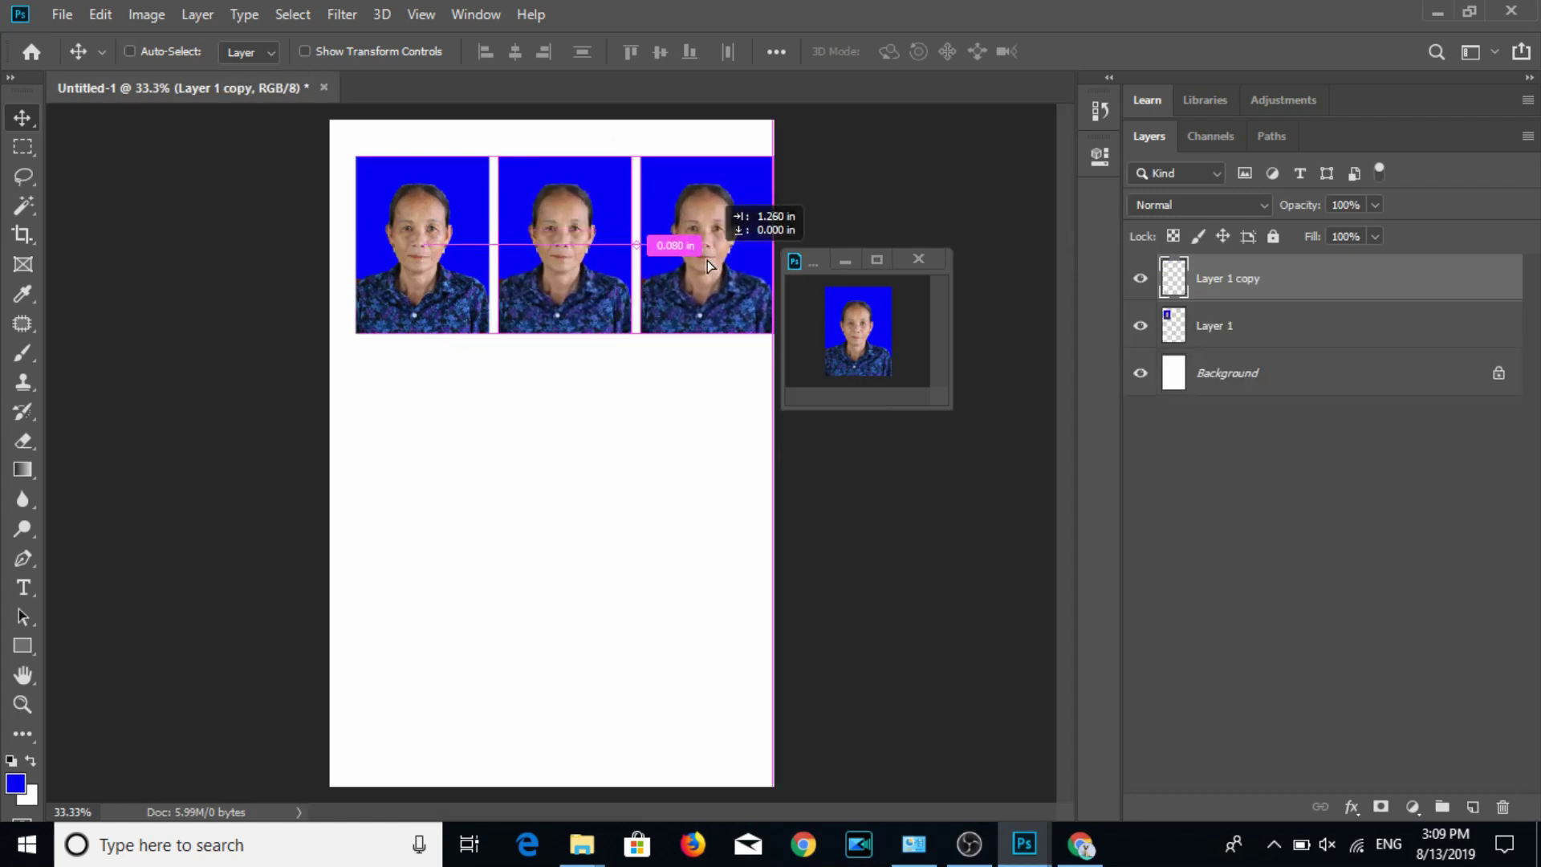
shift+click(1204, 378)
mouse_move(700, 218)
mouse_down()
mouse_move(676, 209)
mouse_move(689, 571)
mouse_up()
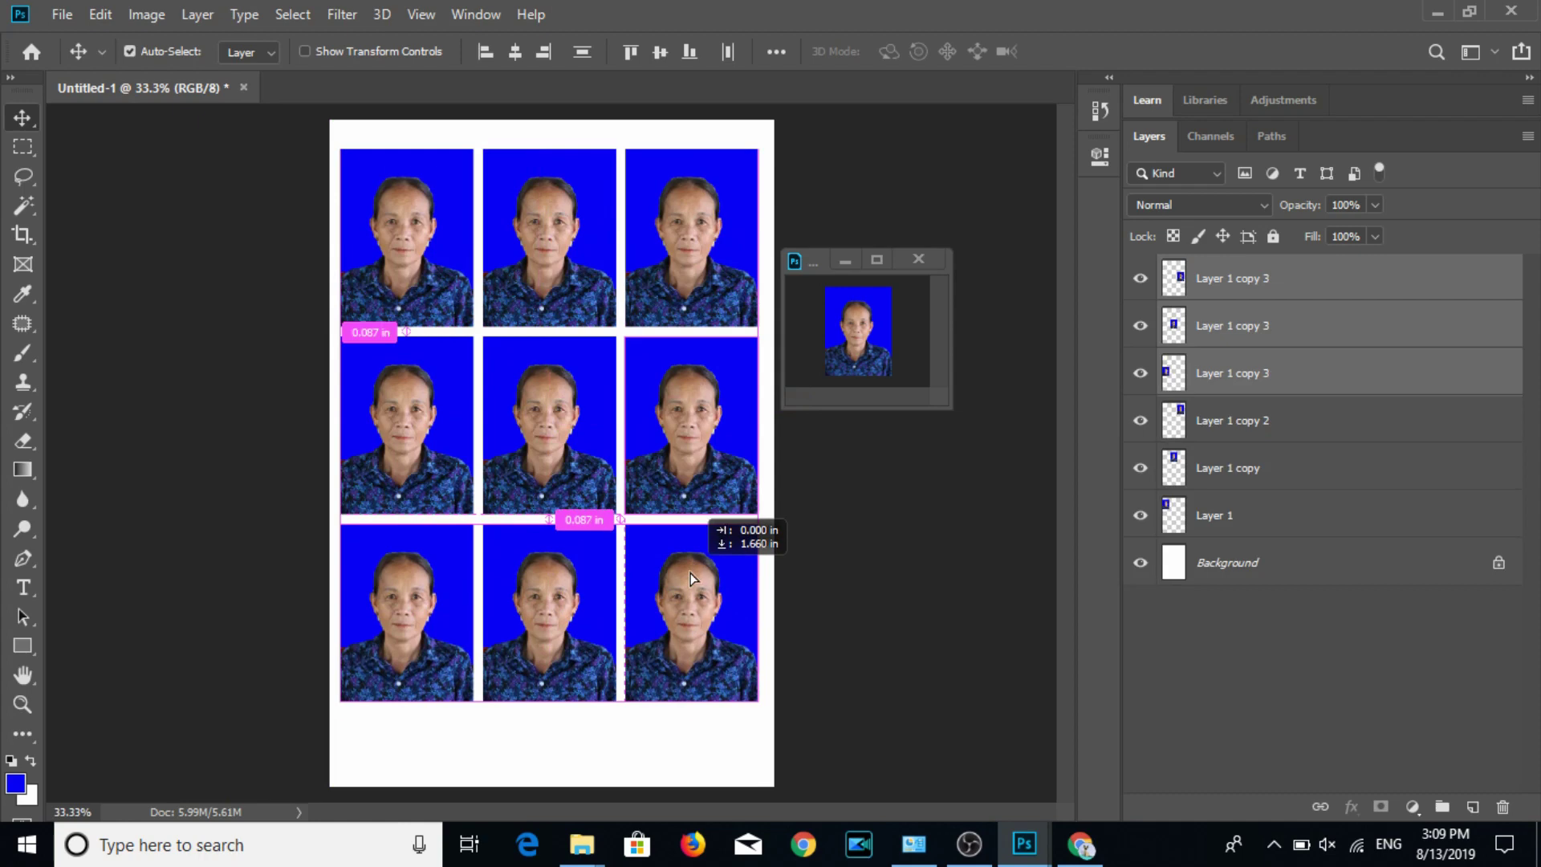
drag(691, 572, 691, 594)
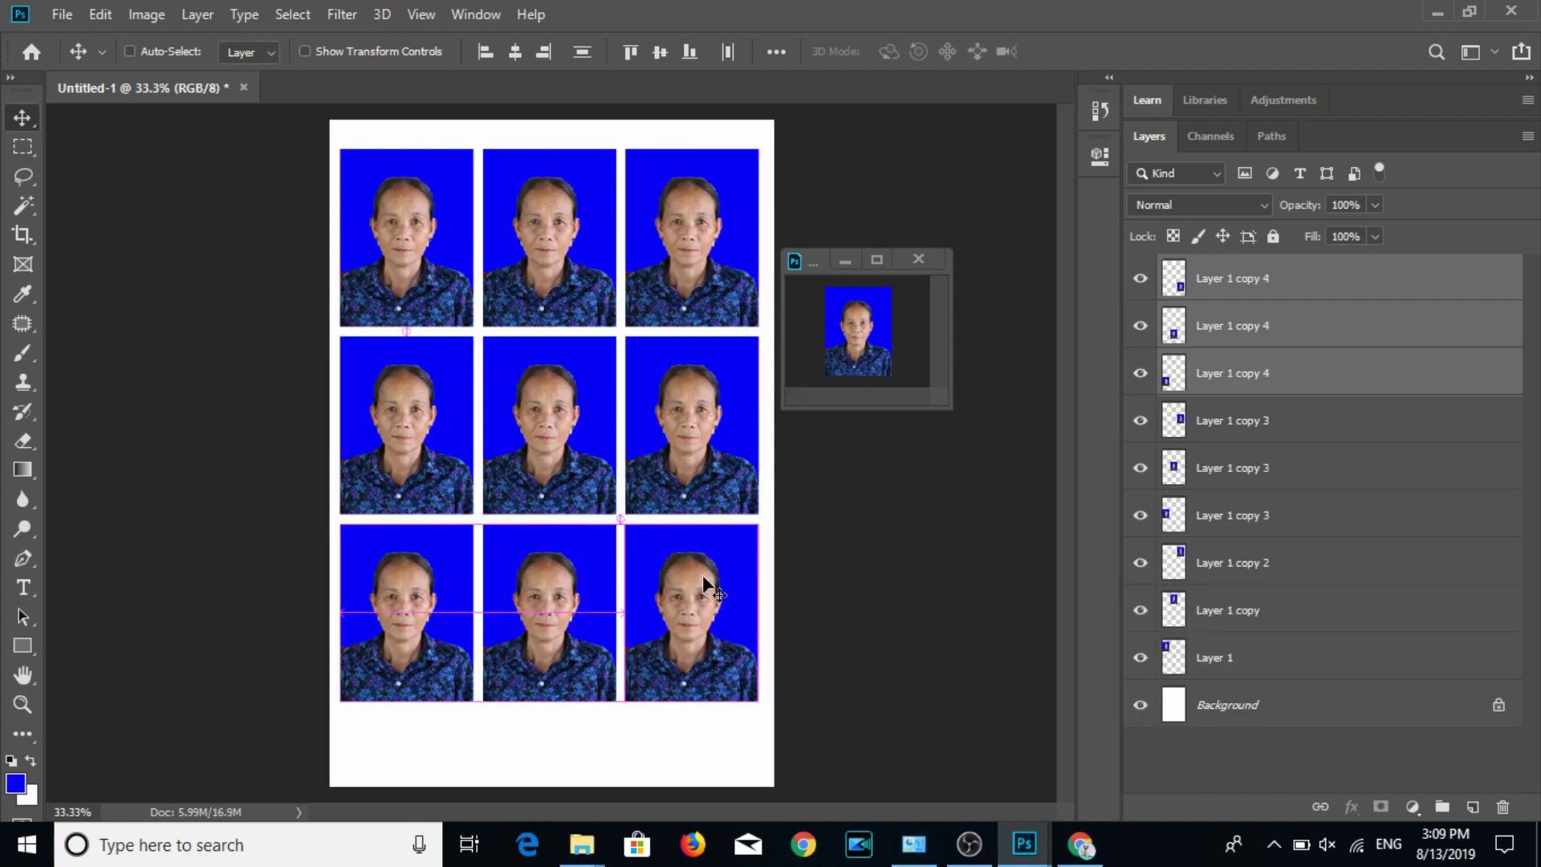
key(ctrl+p)
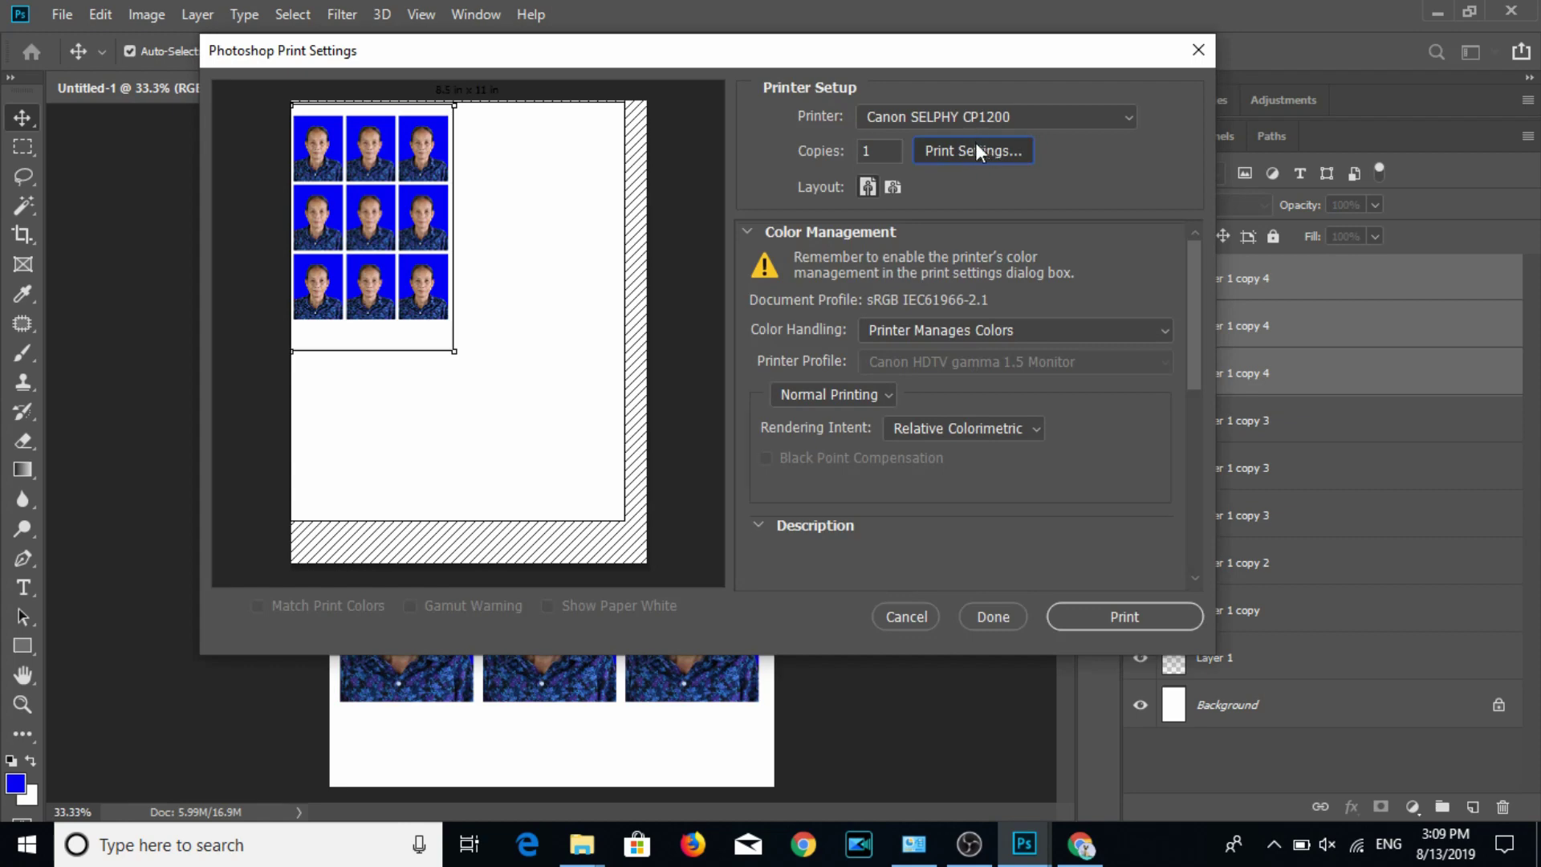
Print the page on the Canon SELPHY CP1200 using borderless 4x6" portrait paper.
click(975, 148)
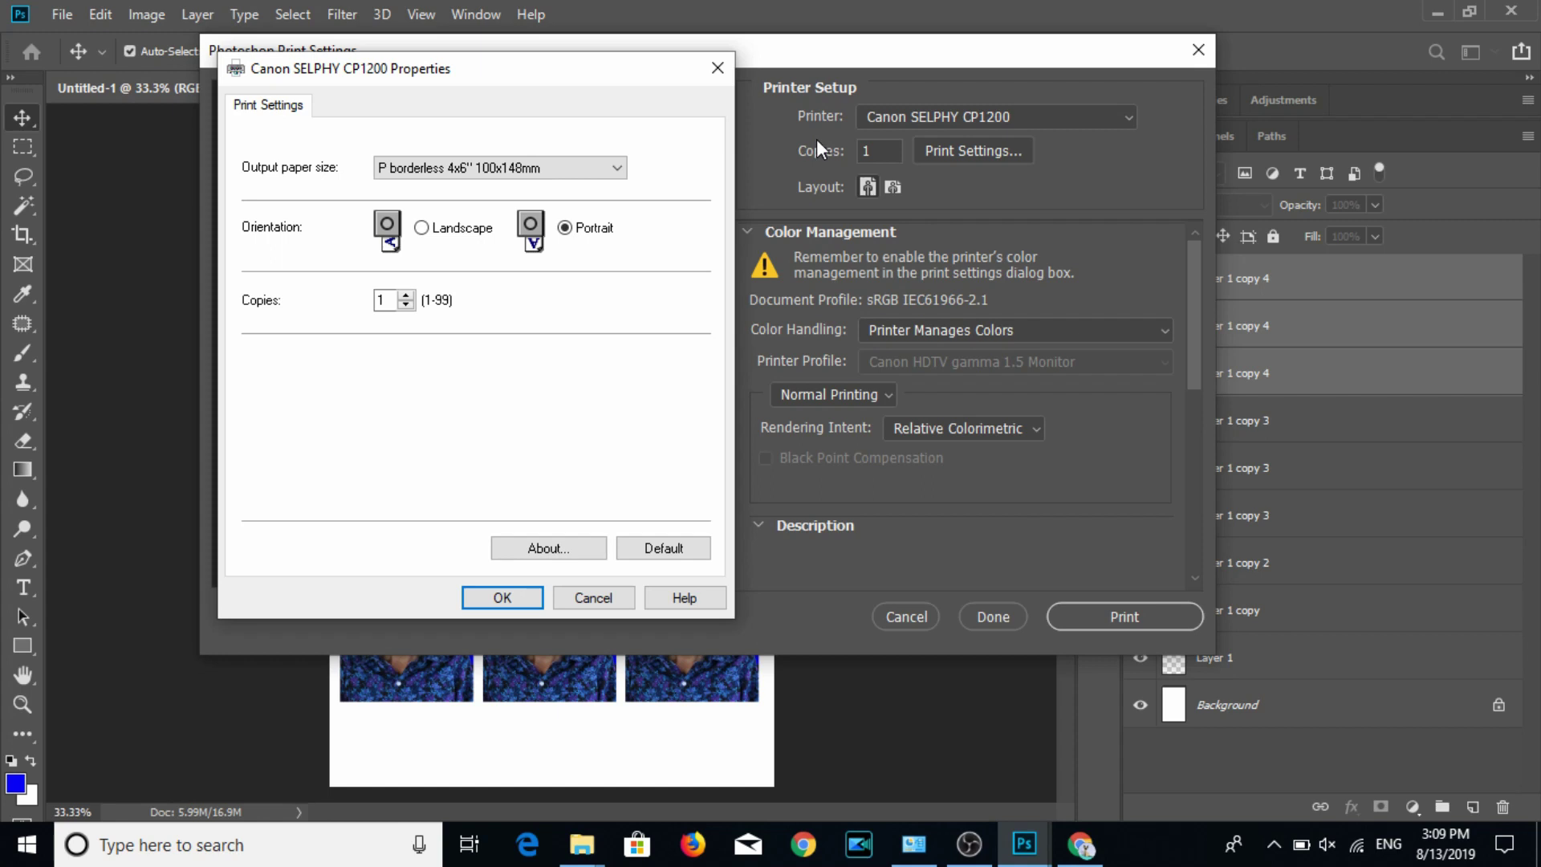
click(503, 598)
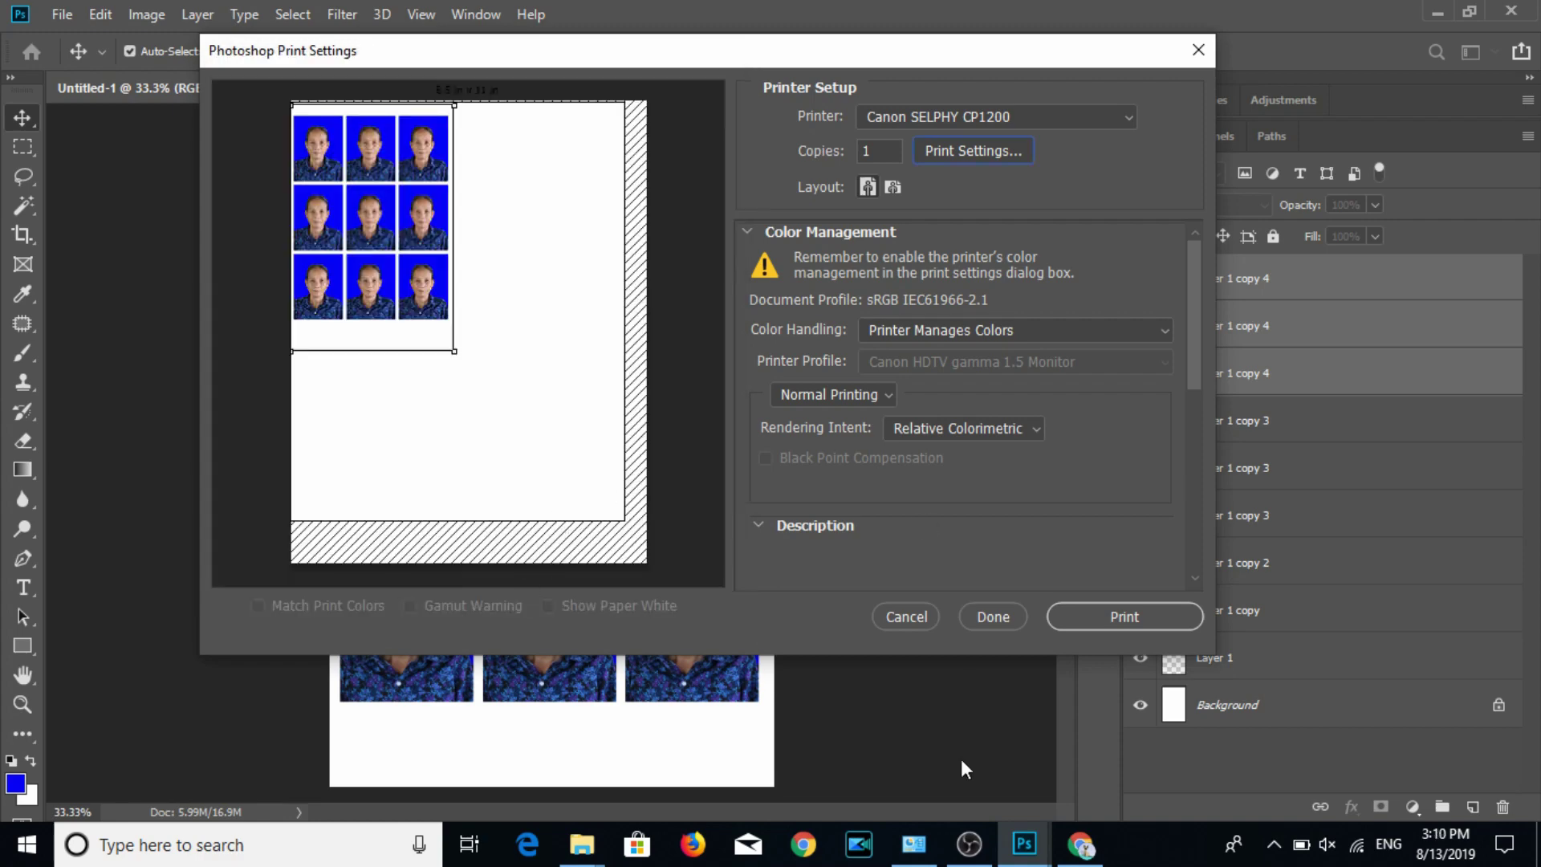
click(1090, 851)
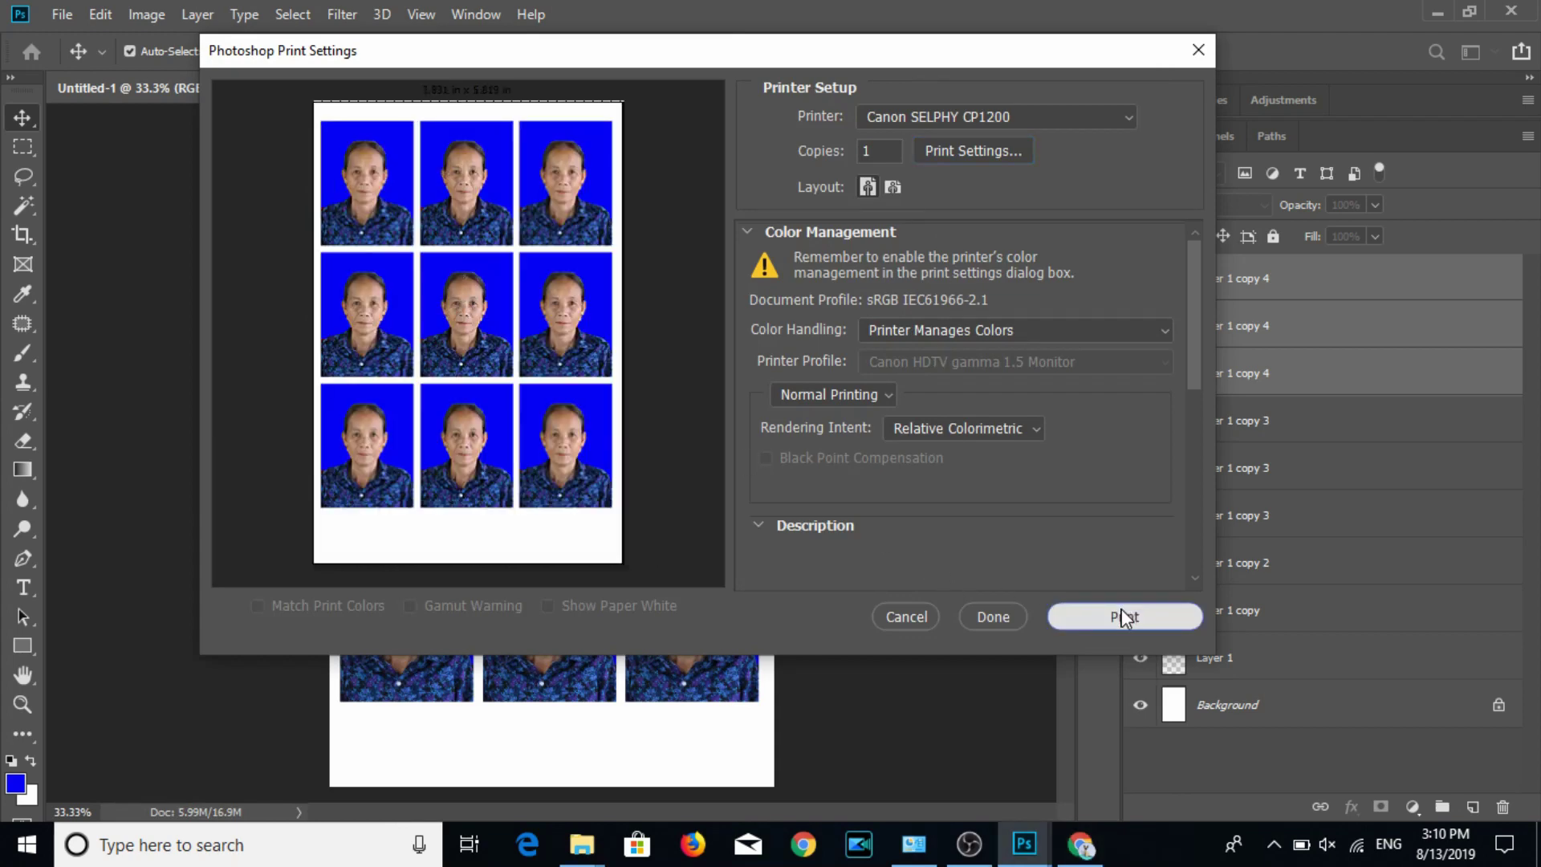
key(Return)
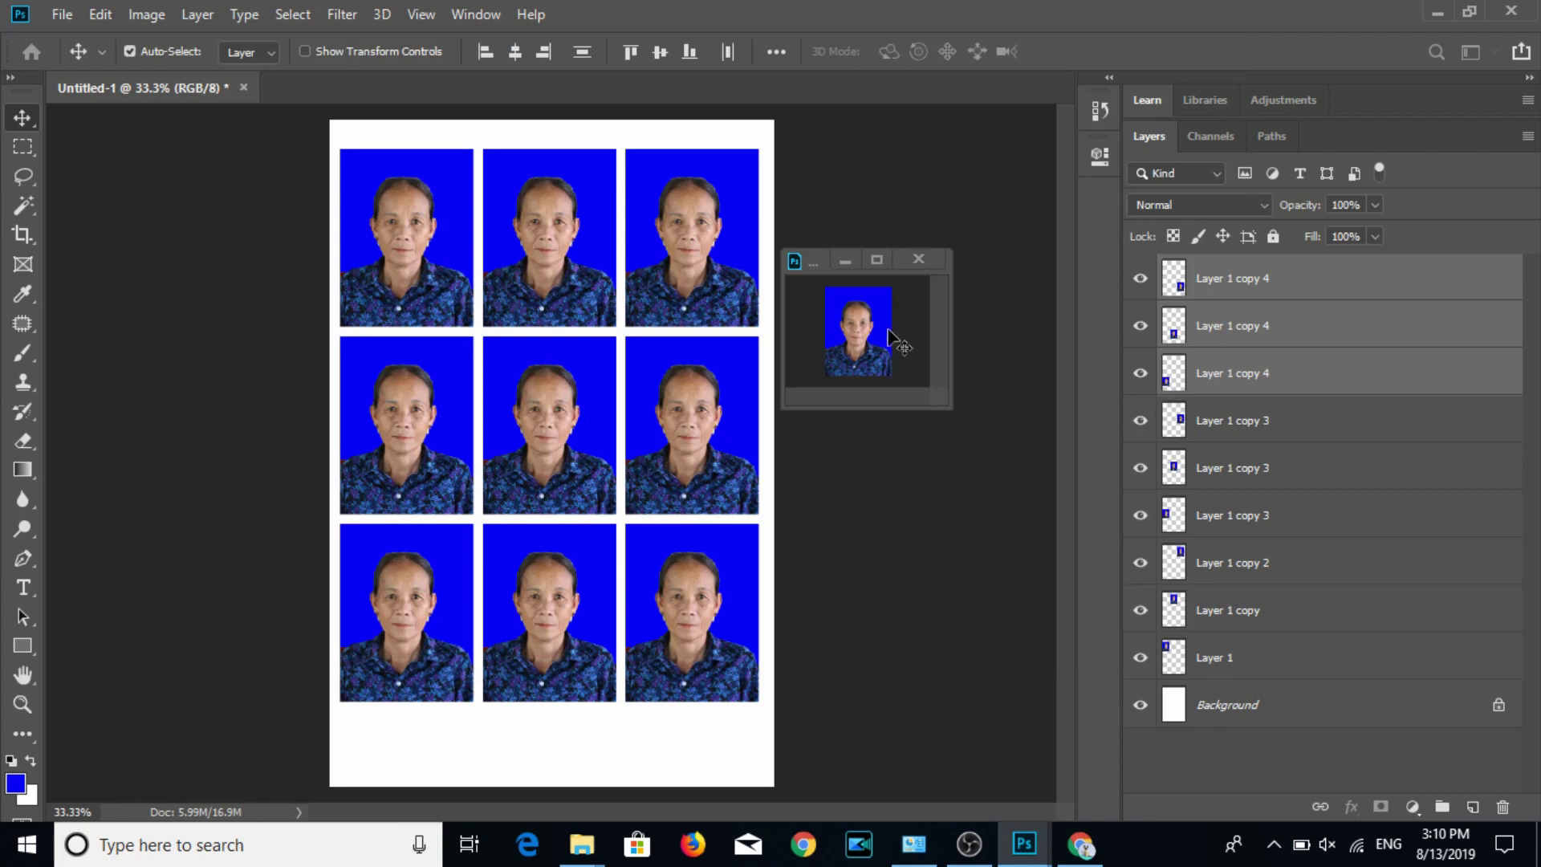
Close the small IMG_6575 window, delete all nine photo layers, and restore down Photoshop.
click(921, 260)
click(901, 327)
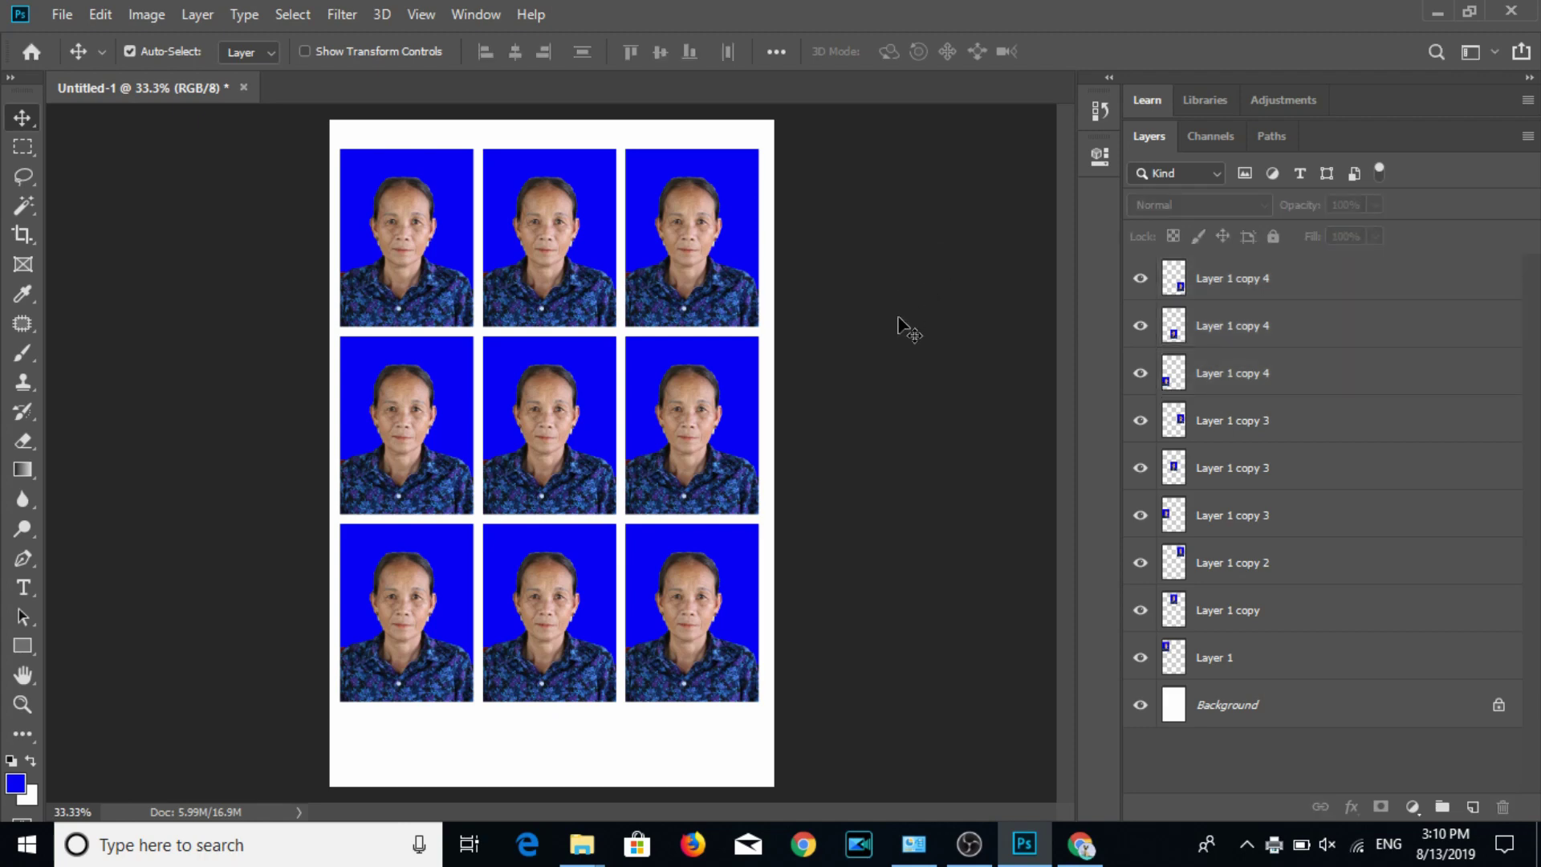
click(1246, 280)
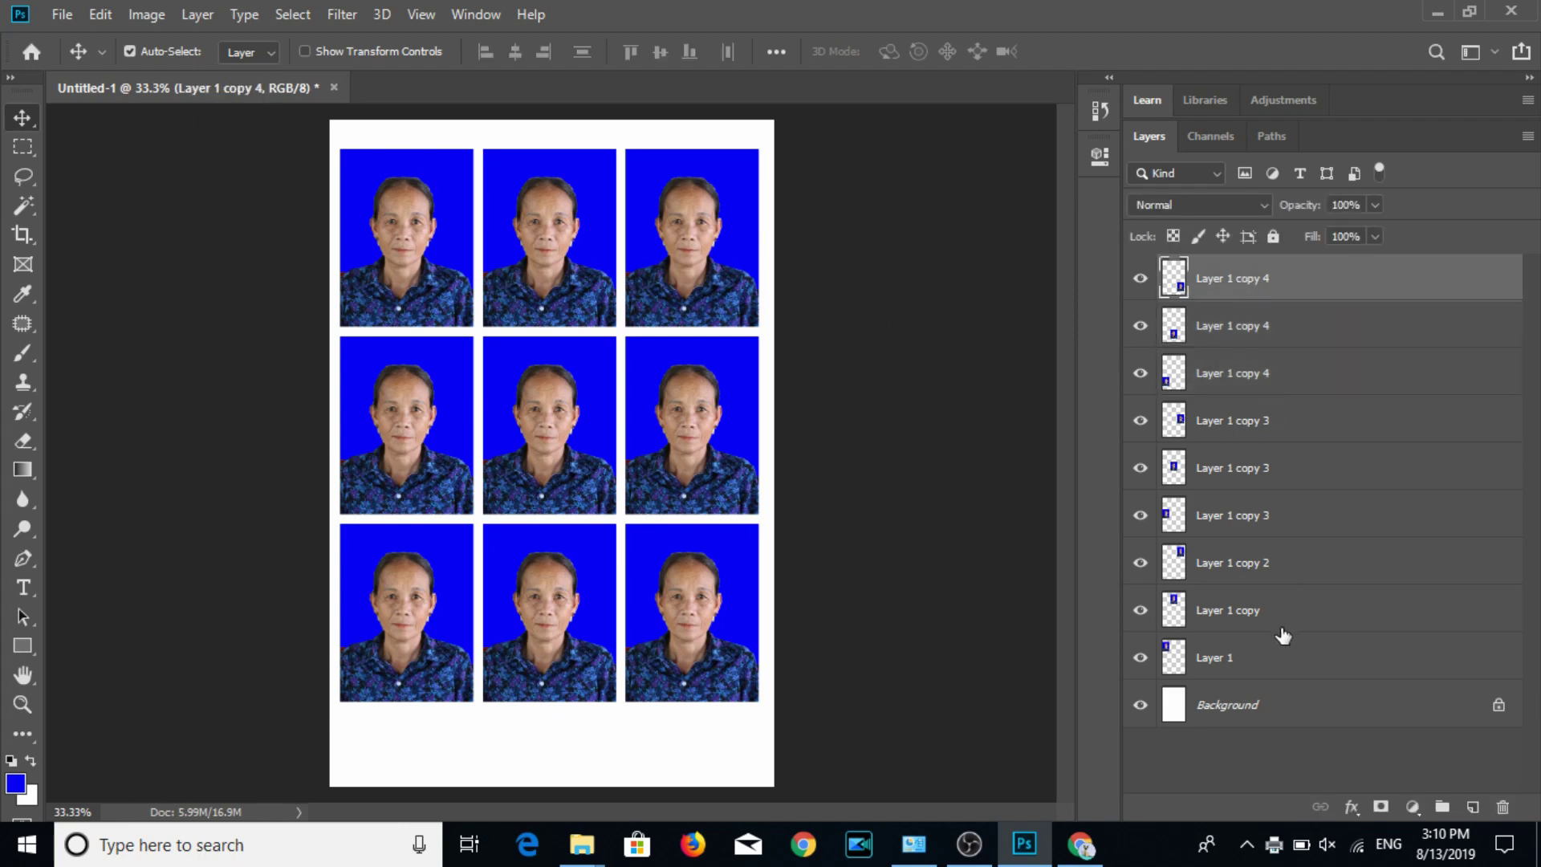
shift+click(1271, 661)
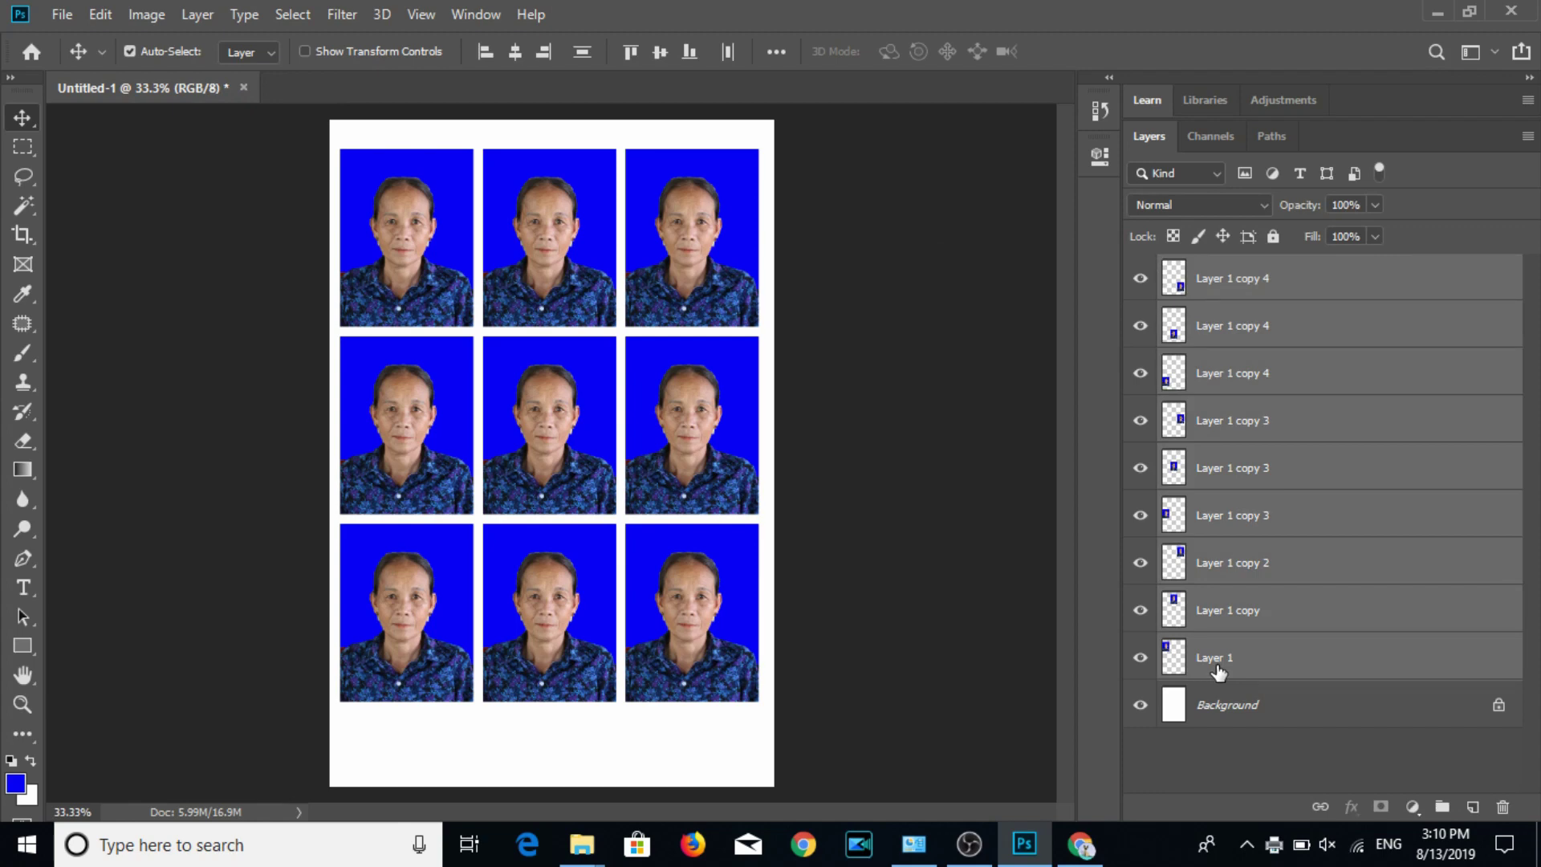
key(Delete)
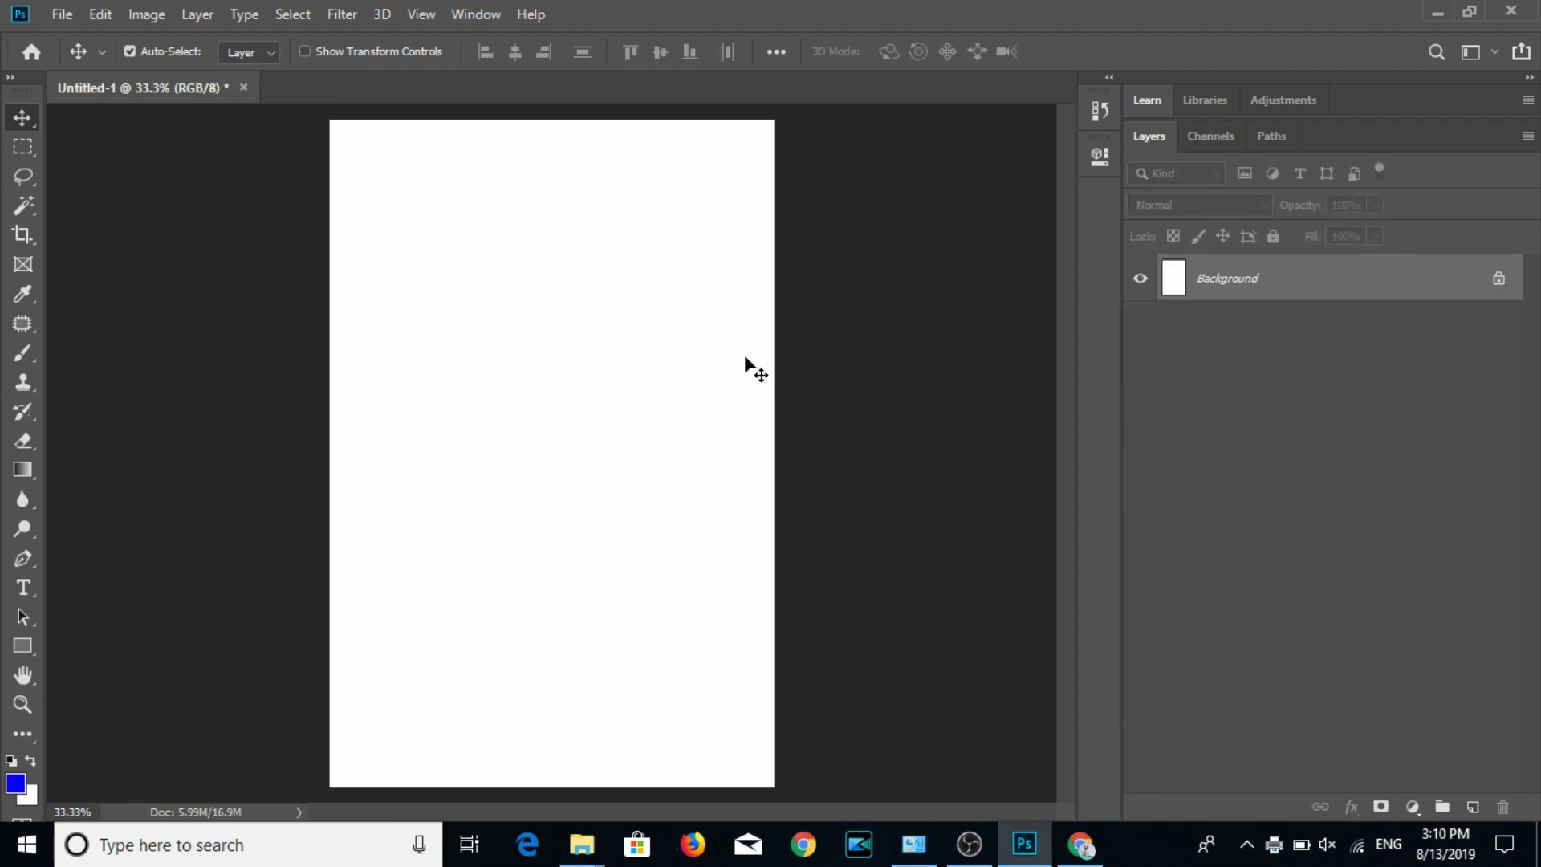
double_click(825, 20)
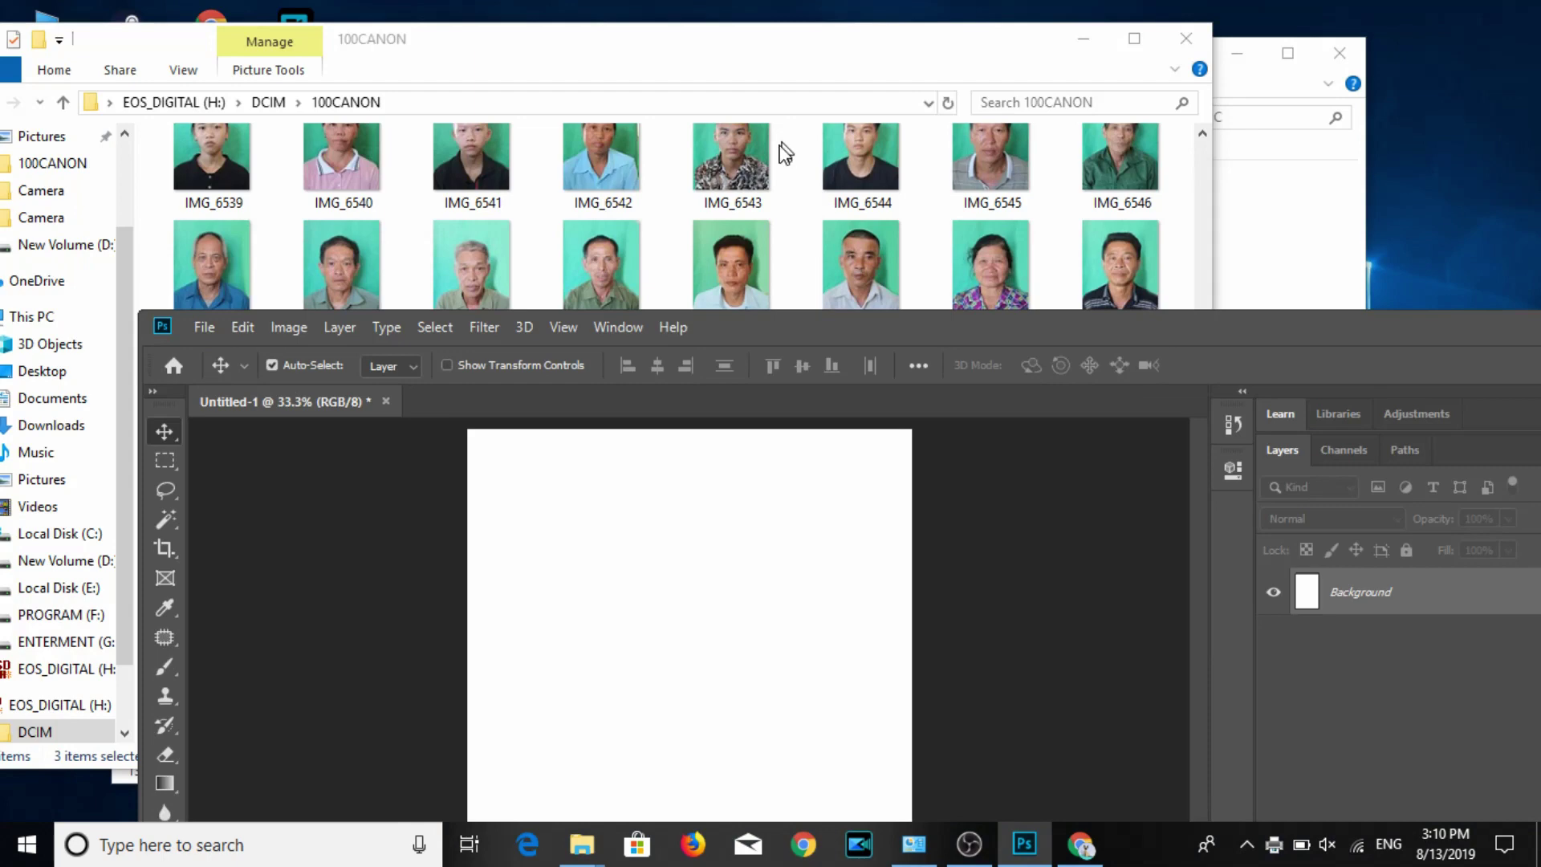
Move the Photoshop window up and right to reveal the 100CANON portrait thumbnails.
drag(786, 153, 723, 92)
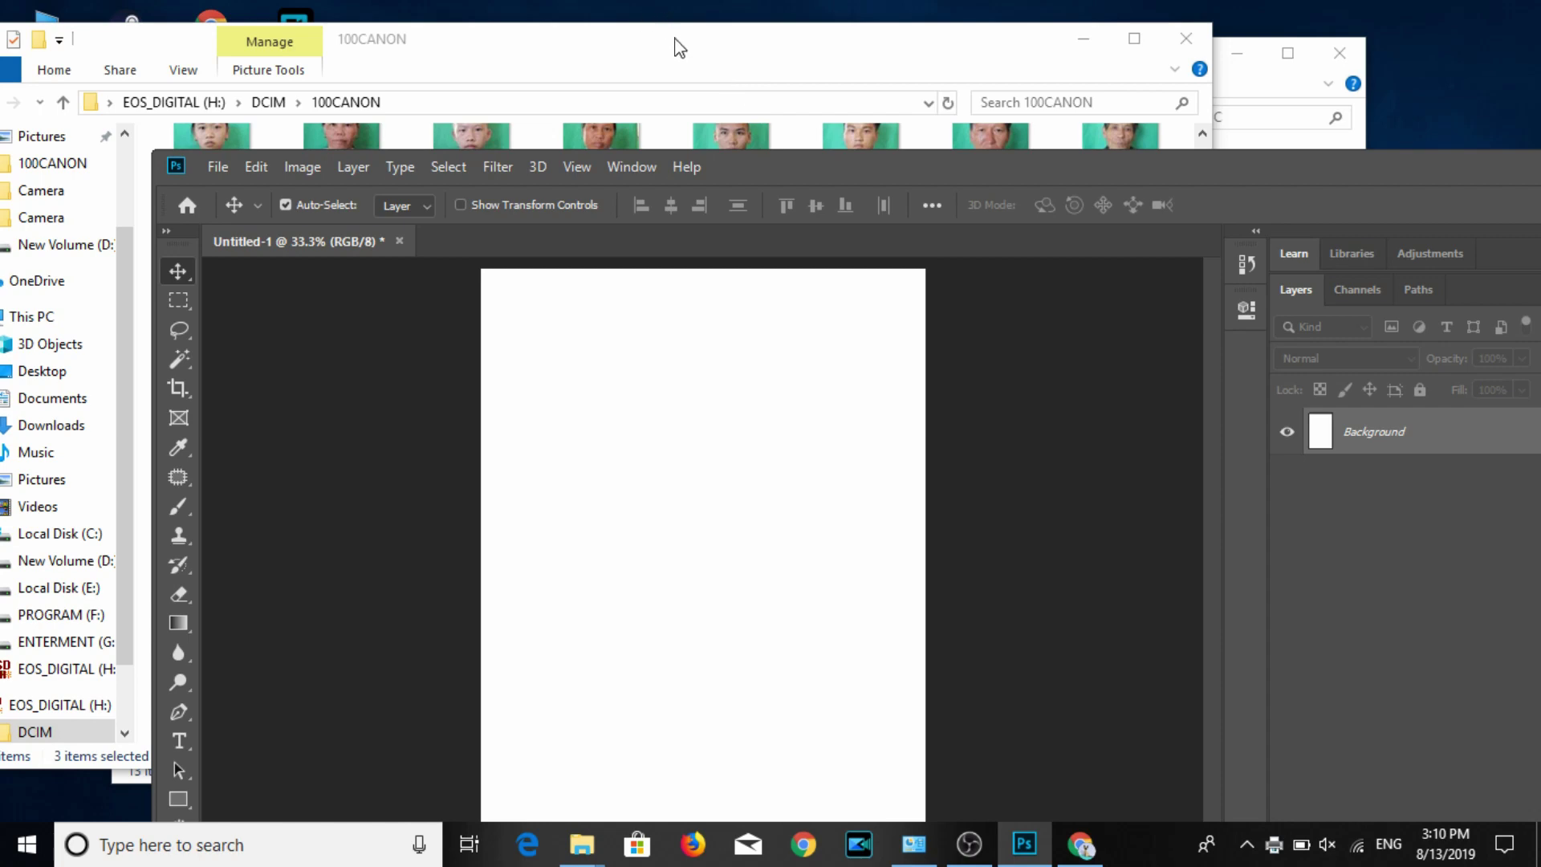
mouse_move(806, 169)
mouse_down()
mouse_move(929, 36)
mouse_move(926, 113)
mouse_up()
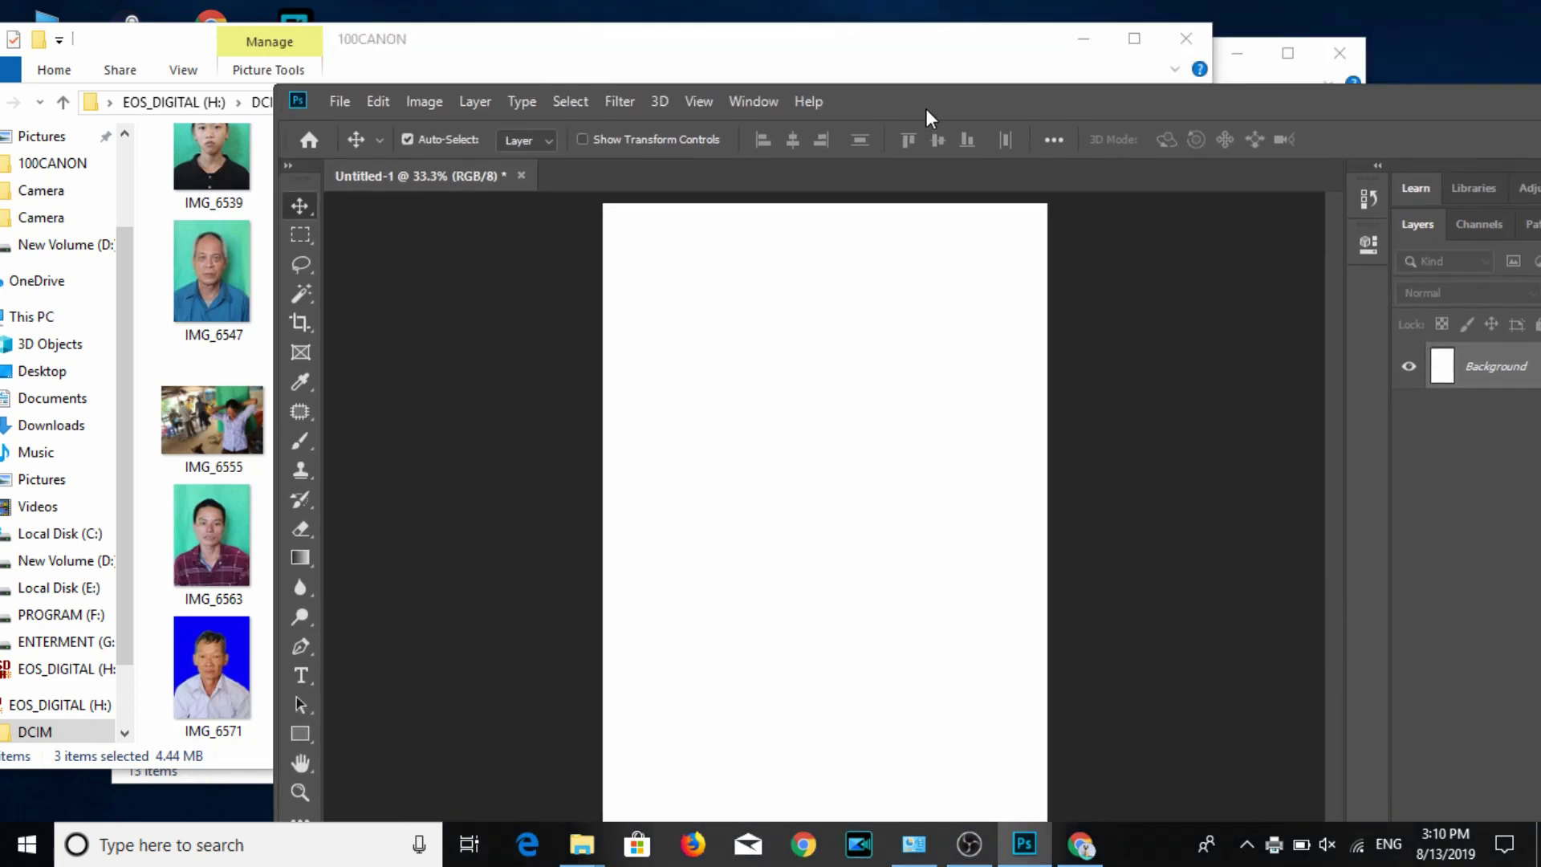